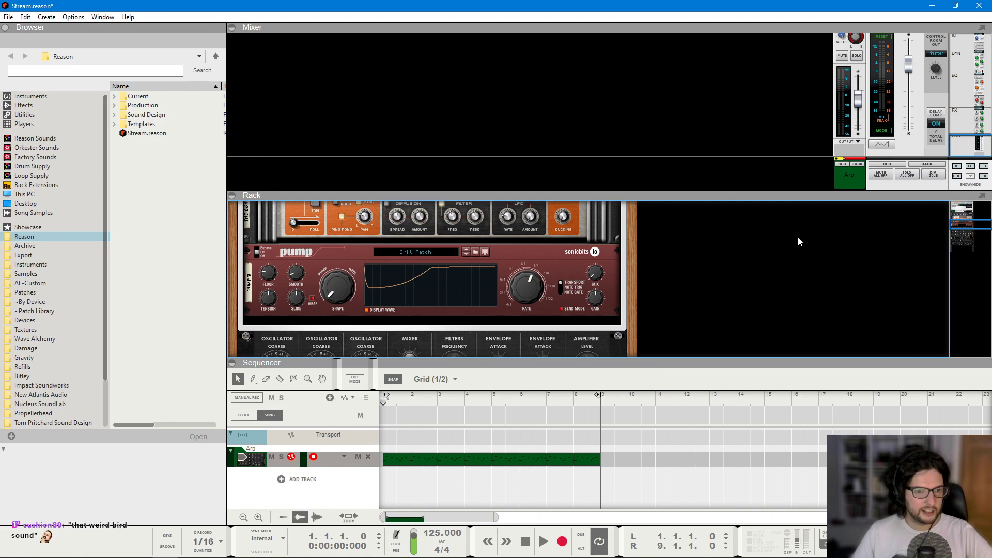
- Examine the Pump effect and the VK-2 synthesizer that form the Arp track in an enlarged rack view
click(661, 487)
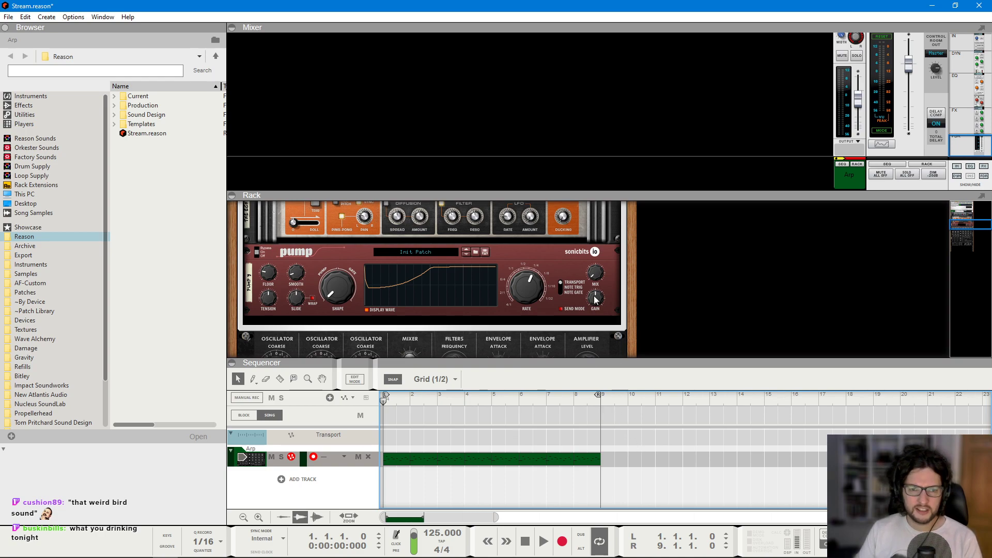
scroll(575, 285, down, 5)
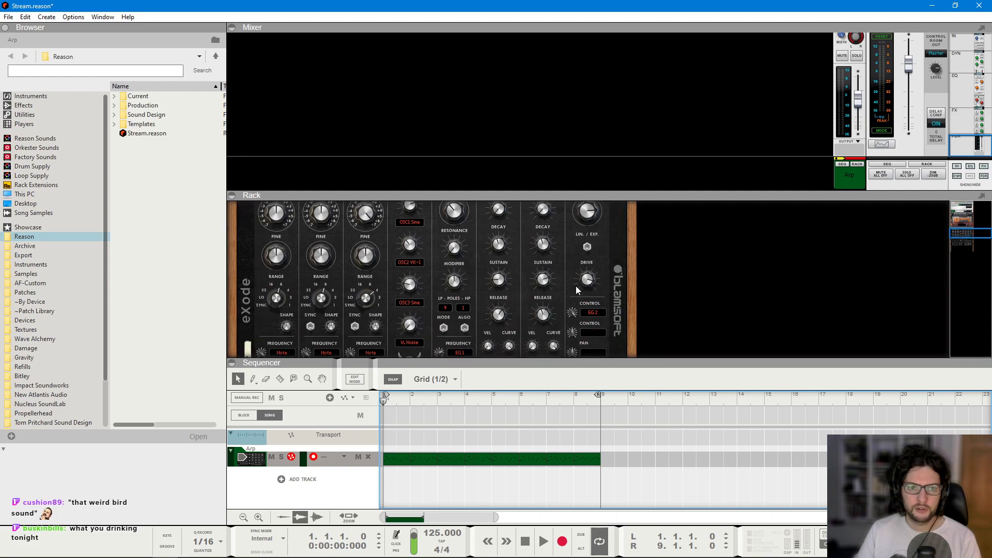
key(F6)
scroll(578, 278, up, 6)
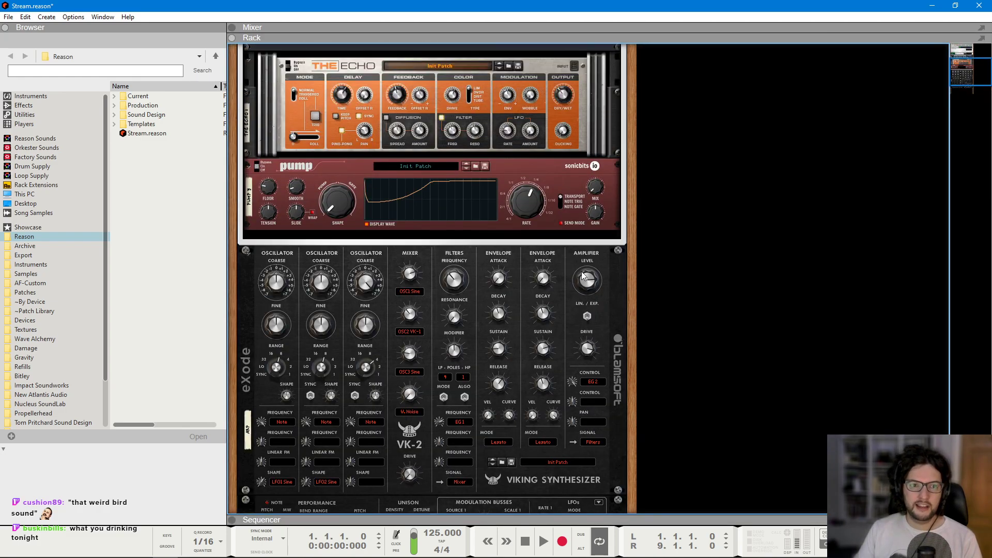
click(432, 299)
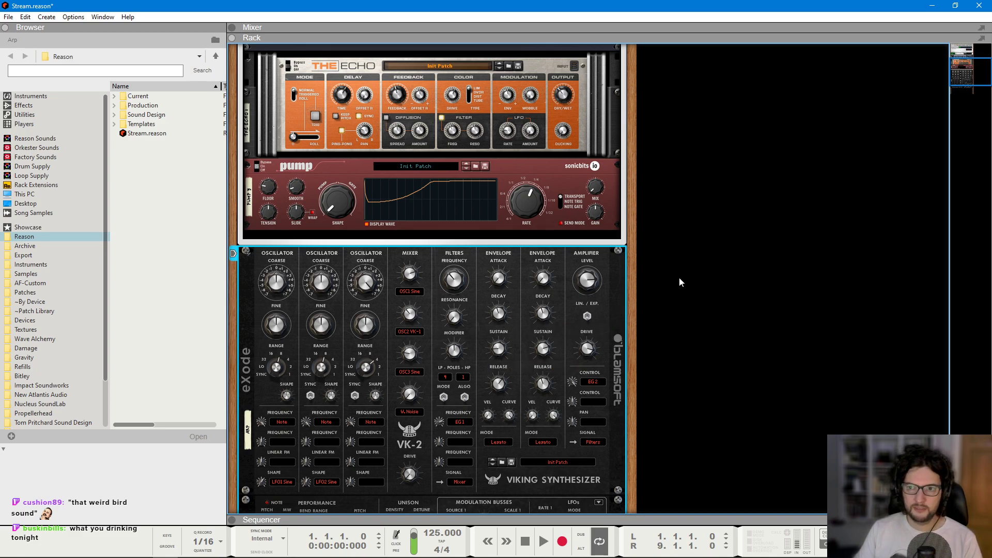
- Play the Arp track's clip from the sequencer view
key(F7)
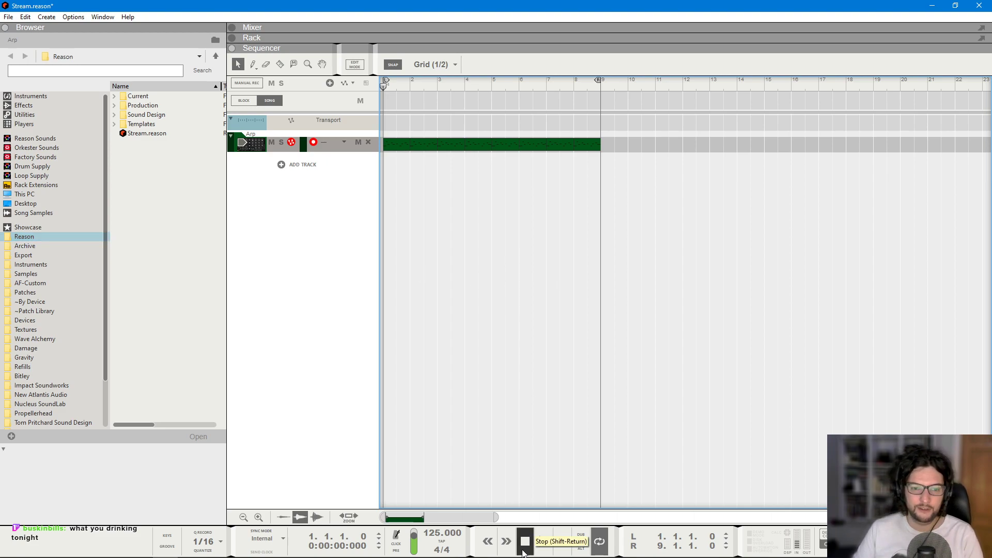
click(543, 541)
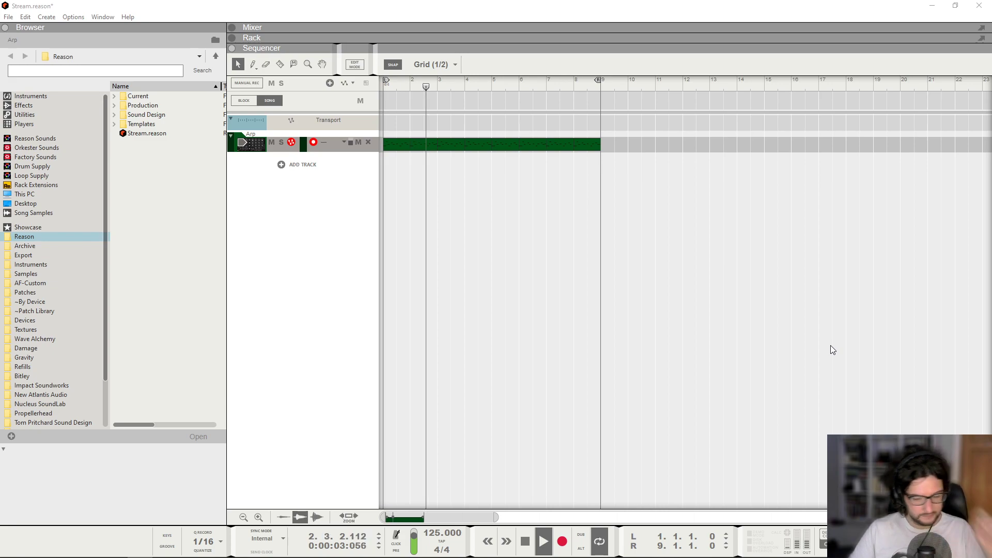
click(652, 284)
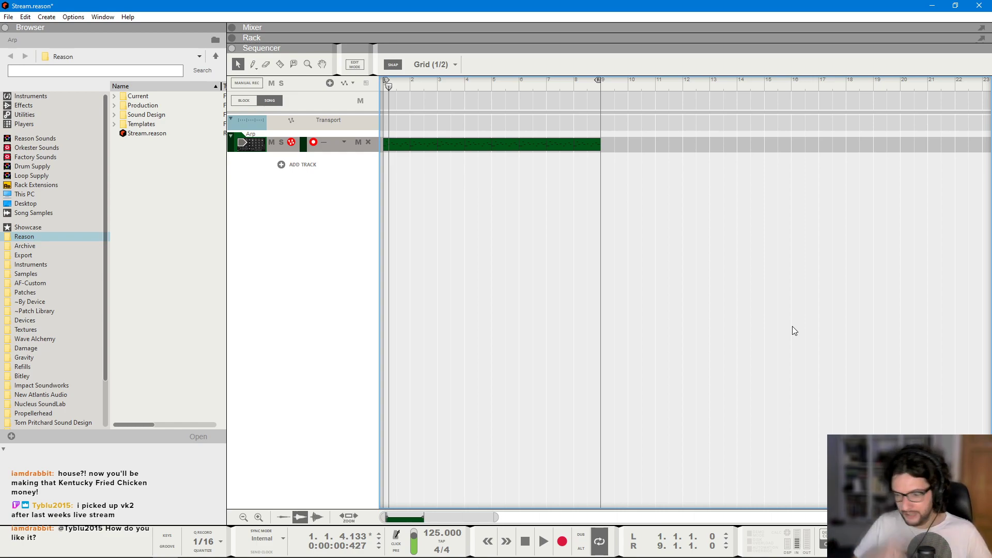
- Lower the VK-2 synthesizer's amp drive to 53.1 % in the rack
key(F6)
scroll(490, 273, down, 3)
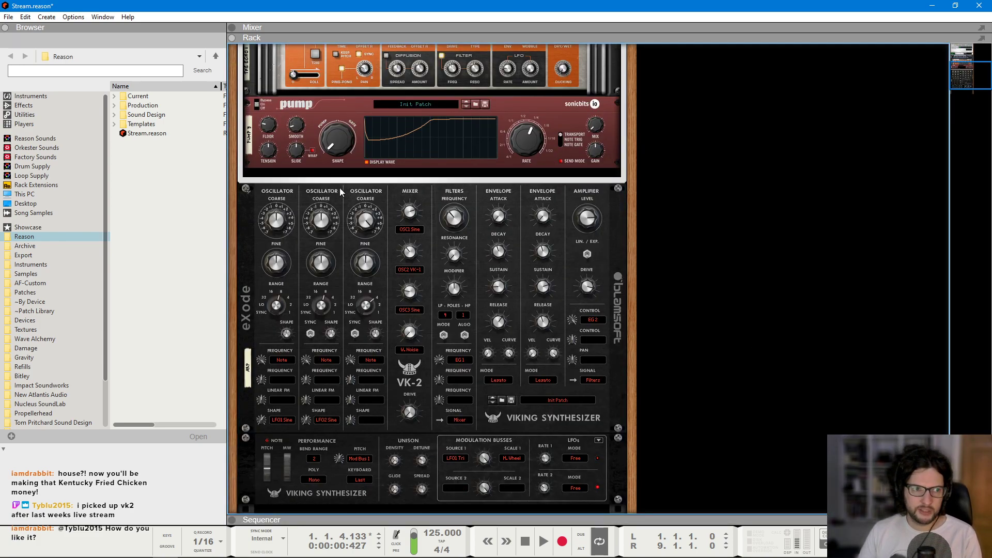
scroll(600, 233, down, 2)
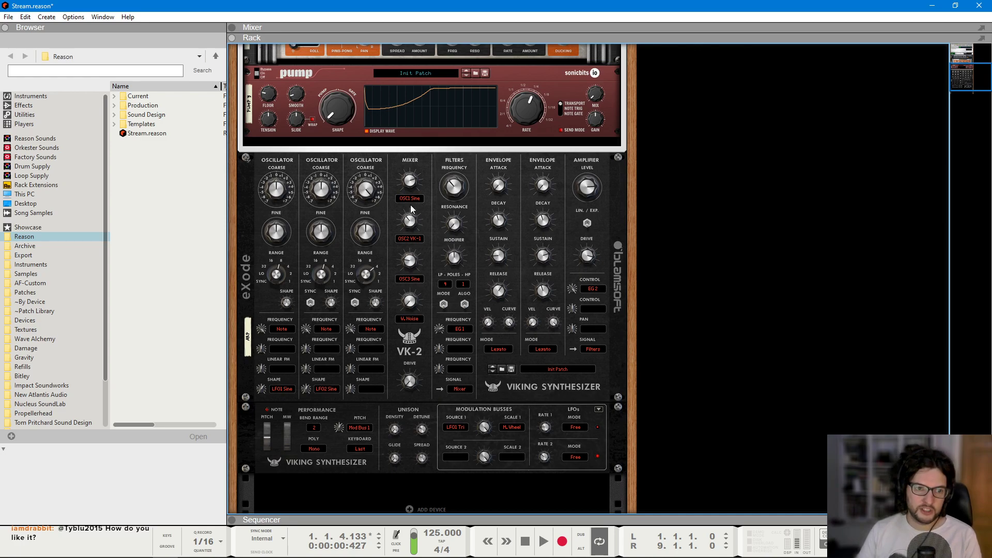
click(365, 189)
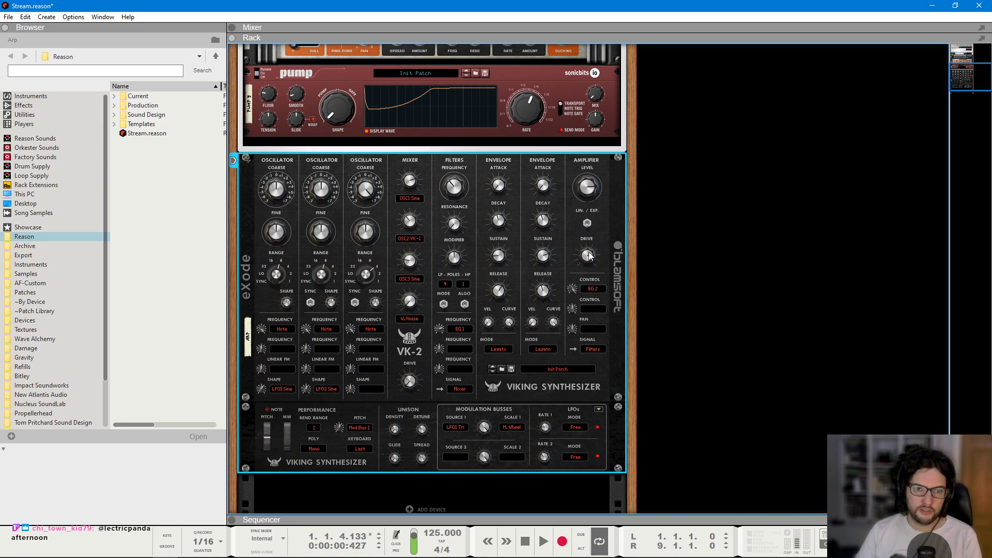
mouse_move(586, 261)
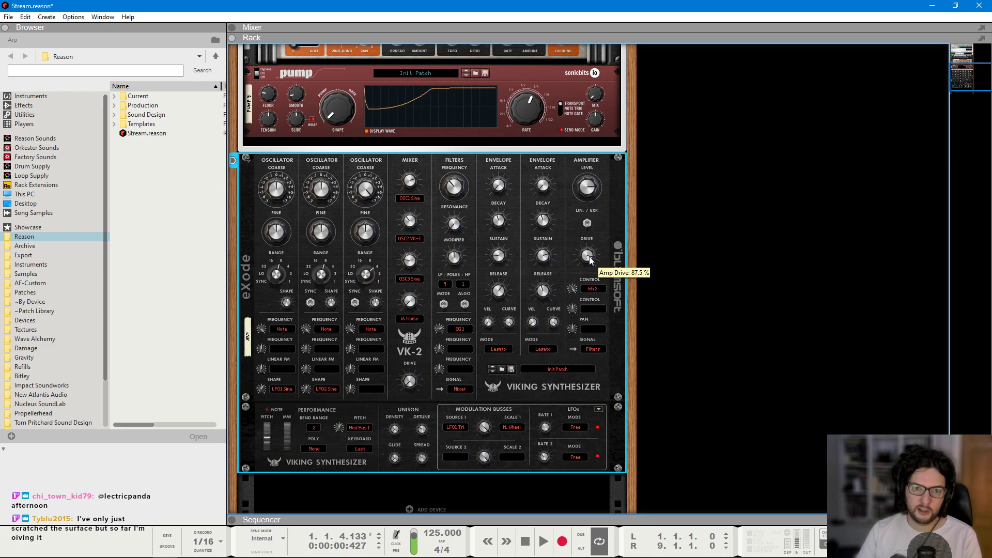
drag(590, 255, 592, 296)
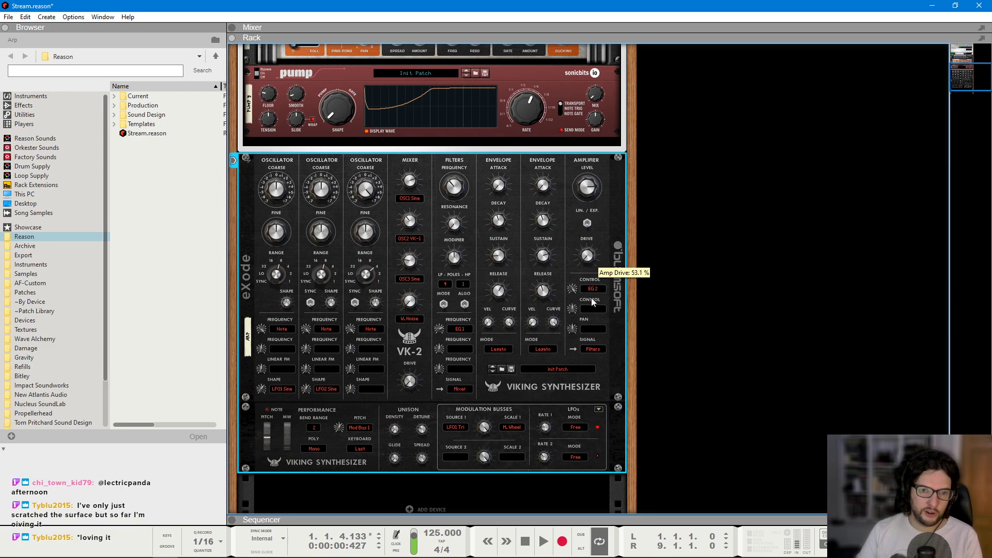
- Play back the Arp clip to hear the lowered amp drive, and stop playback
click(762, 321)
key(space)
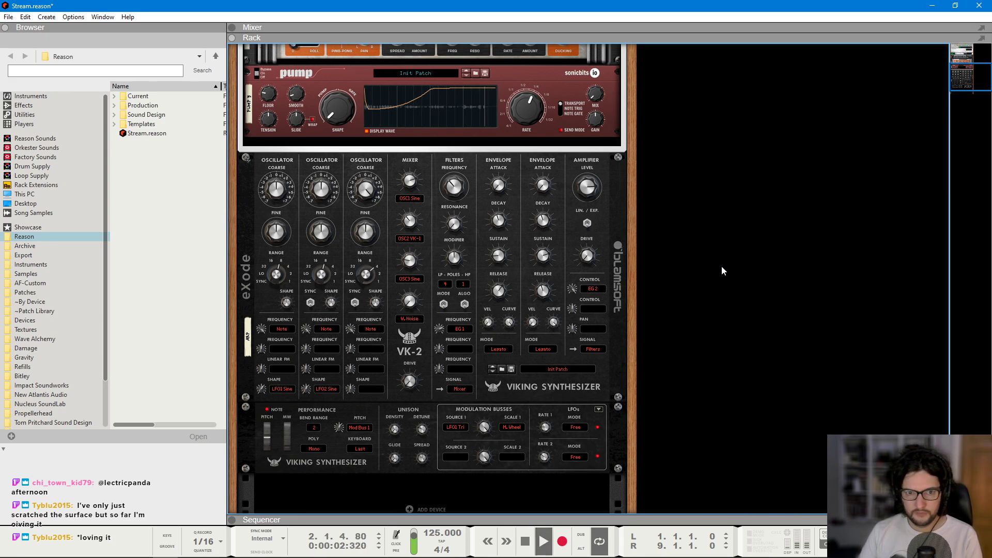
key(Down)
click(772, 268)
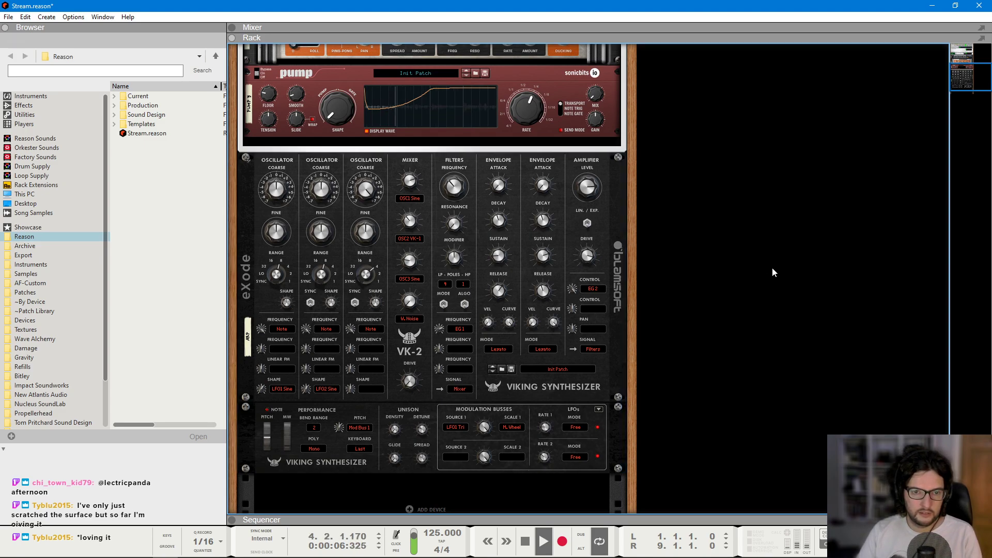
key(space)
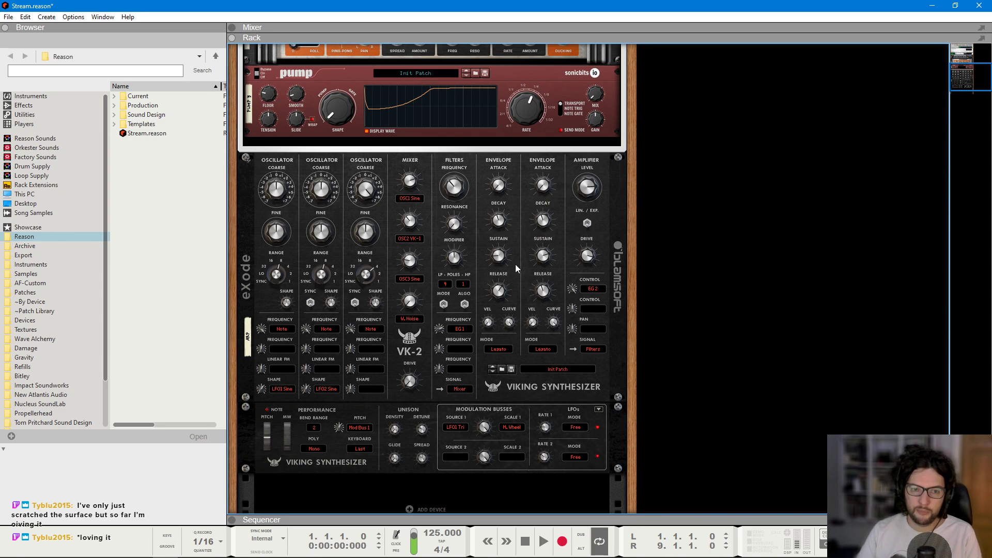
- Try raising the VK-2's Mix 2 Amount to about 3 % during playback, and return the playhead to the song start
mouse_move(542, 259)
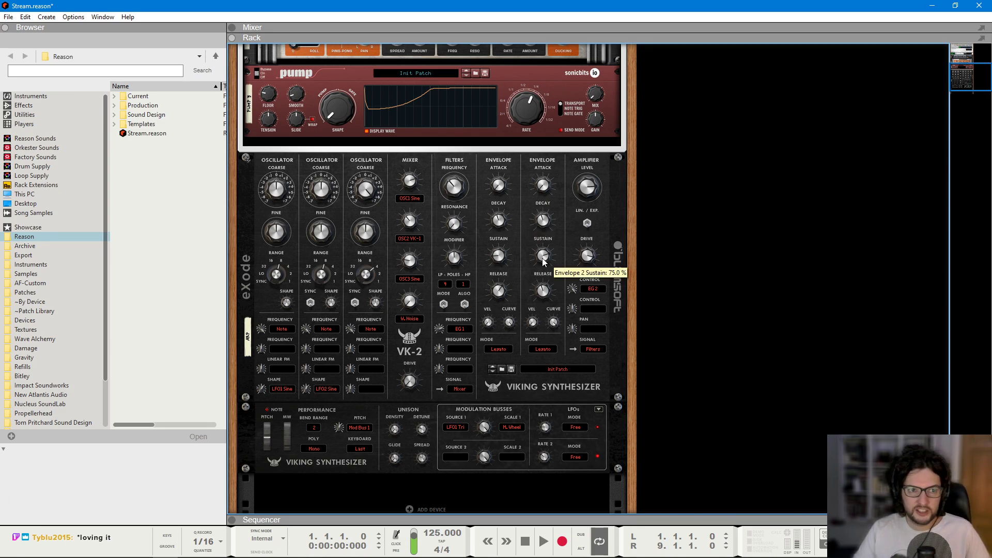
click(412, 222)
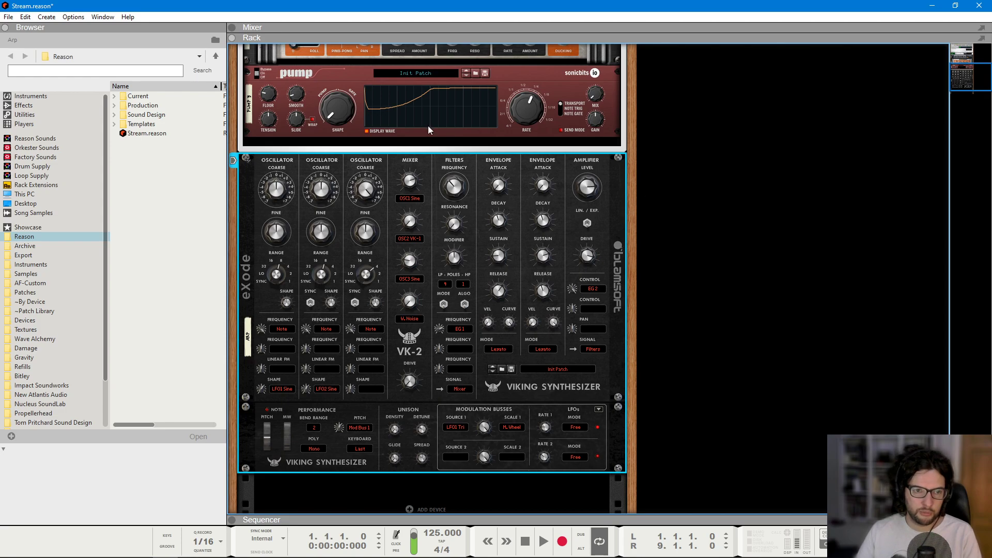
key(space)
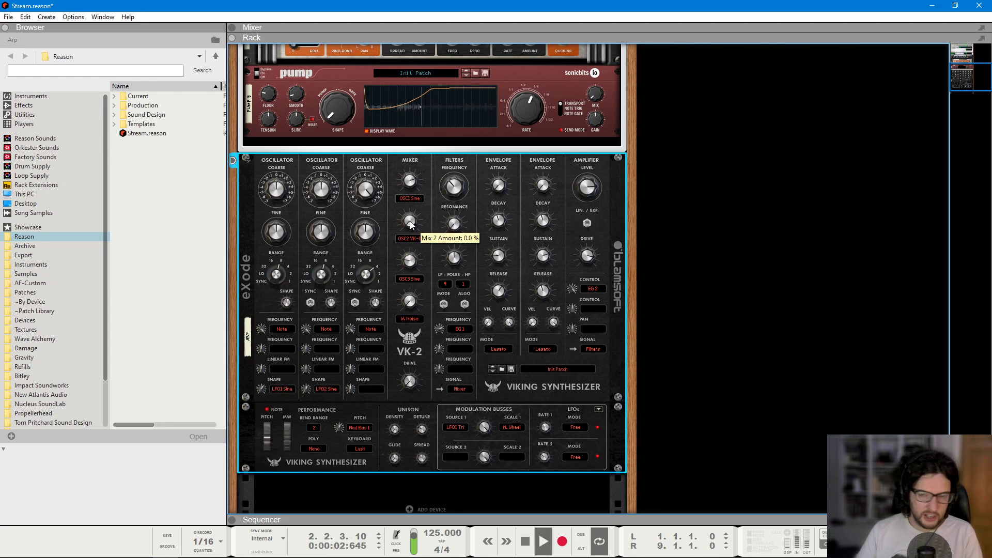
scroll(411, 221, up, 5)
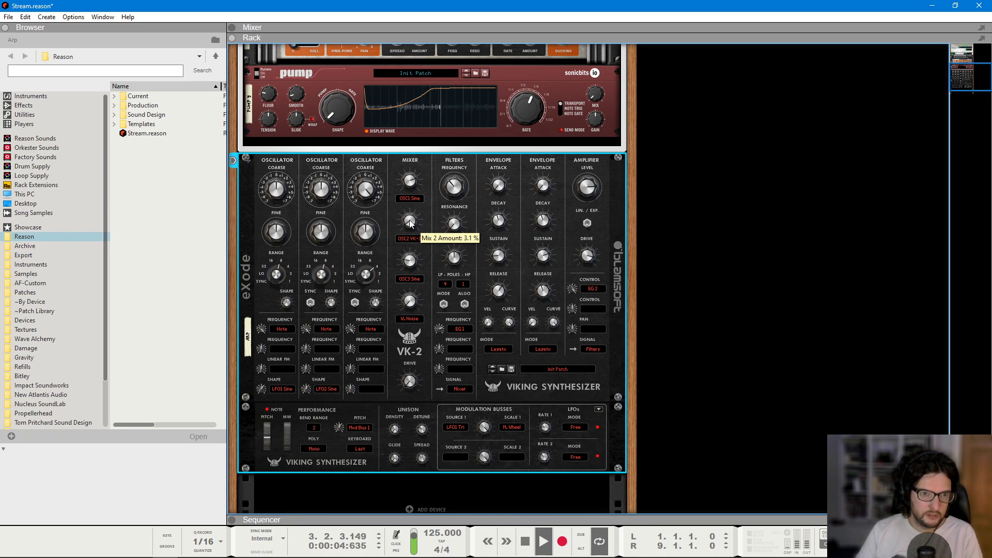
drag(413, 216, 410, 210)
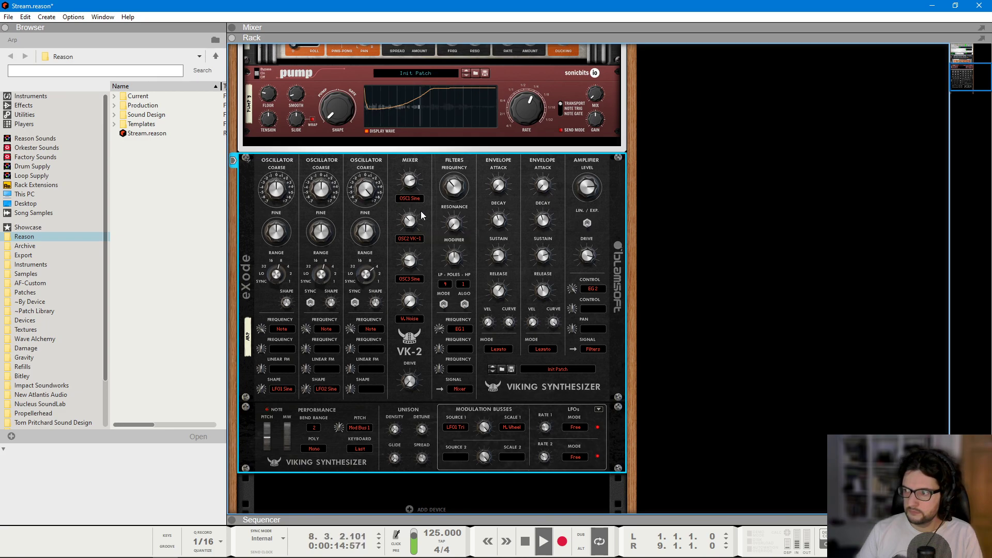
key(space)
key(Home)
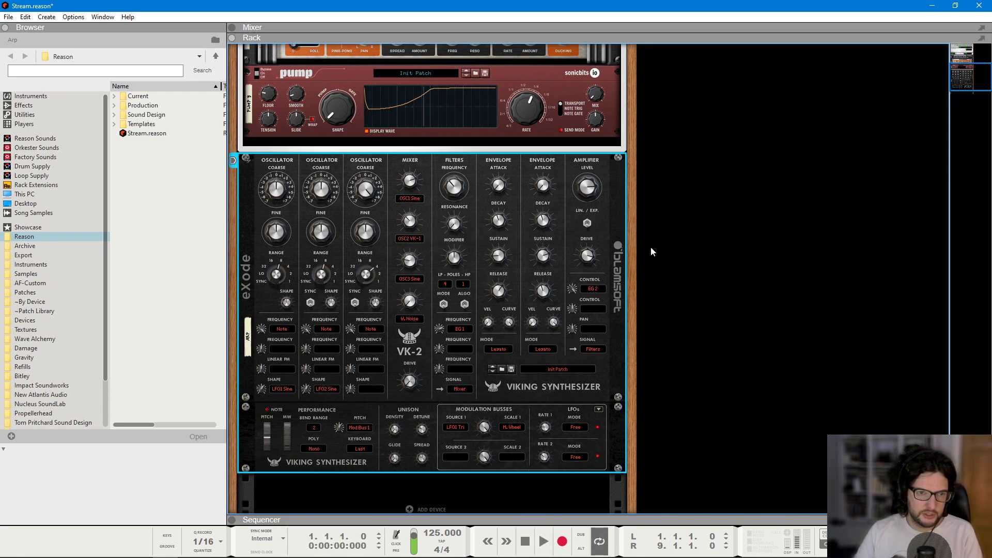
- Audition the VK-2's Mix 3 Amount at 85.9 % during playback, restore it to 20.3 % and stop playback
click(775, 244)
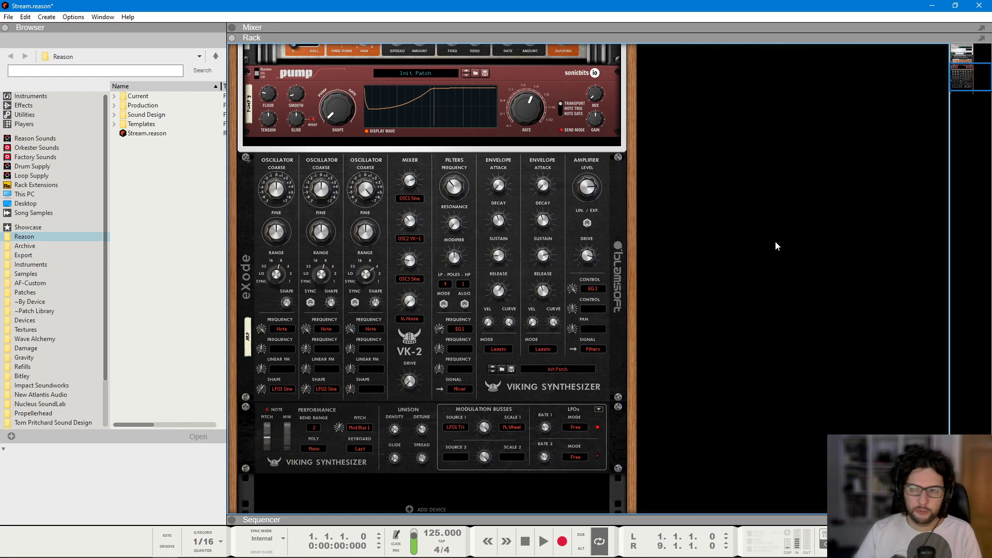
key(space)
click(415, 261)
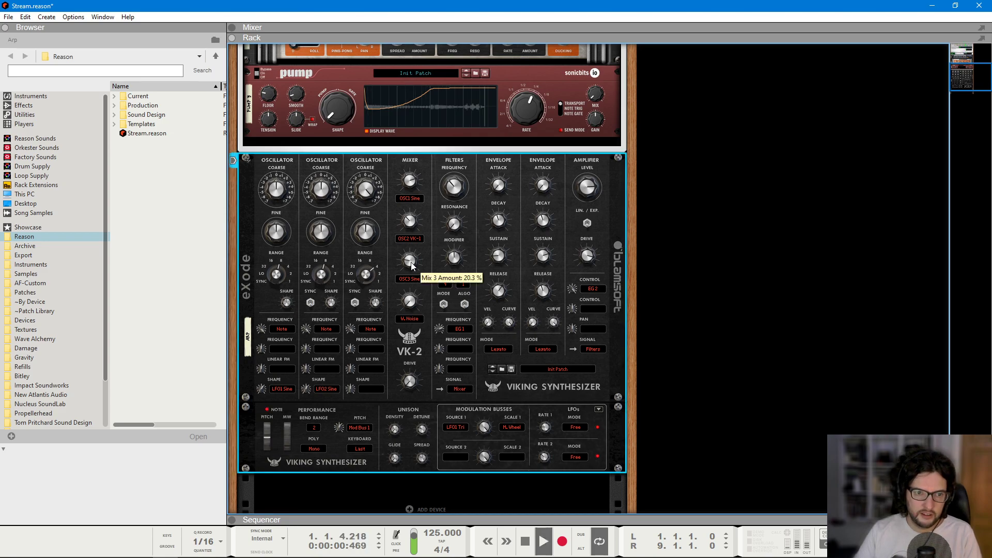
drag(419, 258, 424, 241)
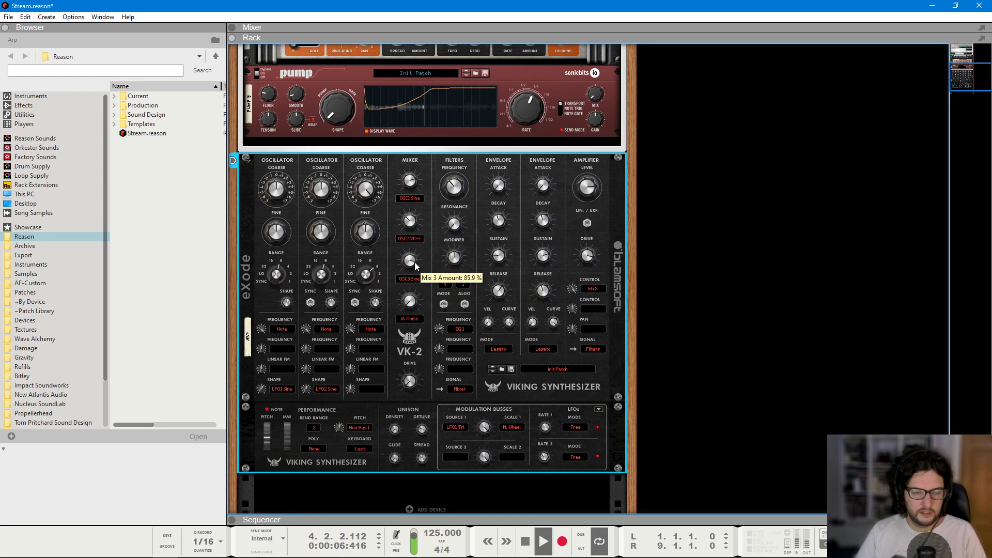
key(space)
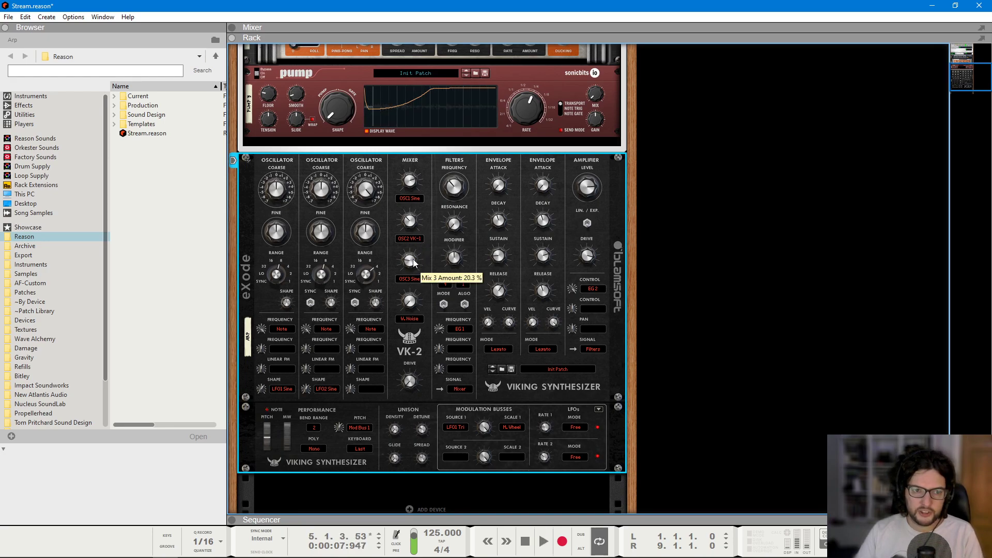
click(697, 261)
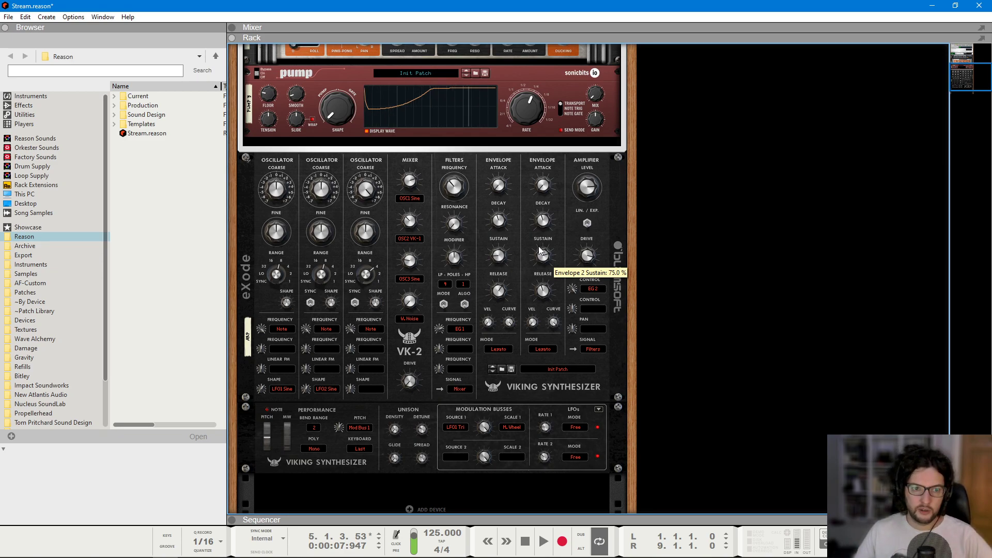
- Play the Arp clip while examining its DR-1 reverb, The Echo and Pump effects chain
scroll(854, 293, up, 6)
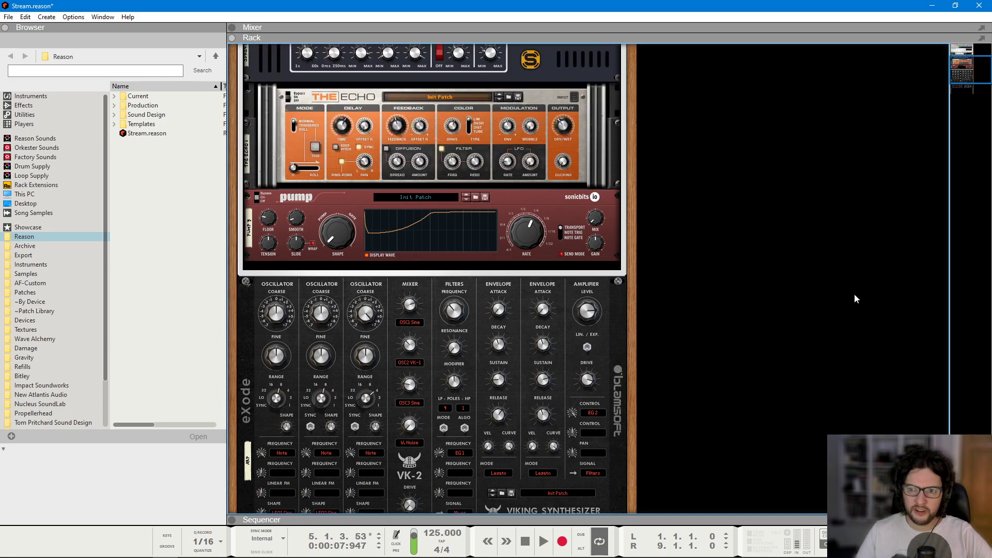
key(space)
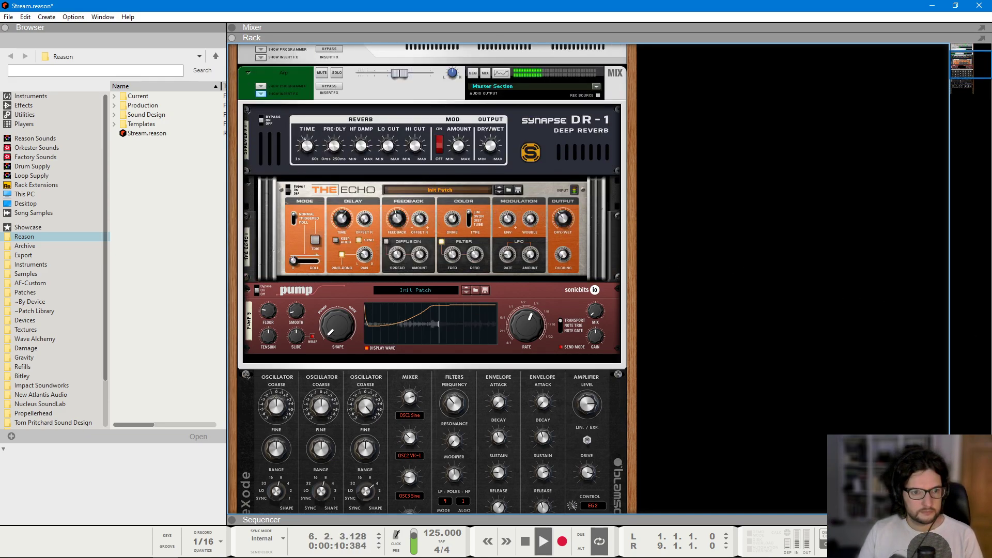
scroll(635, 300, up, 3)
scroll(635, 299, down, 2)
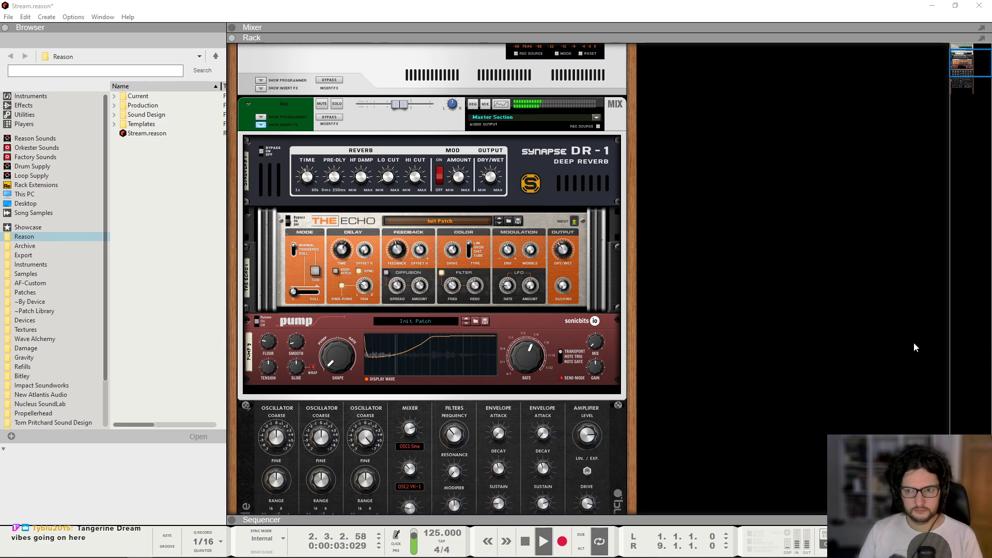
click(693, 271)
key(space)
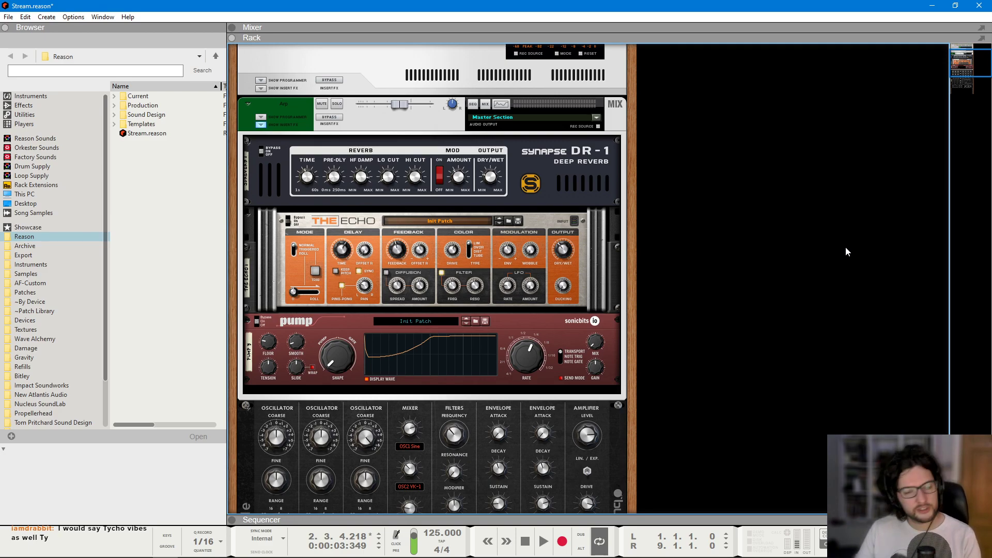
- Return the playback position to the song start and show the Pump device in the rack
key(F7)
key(space)
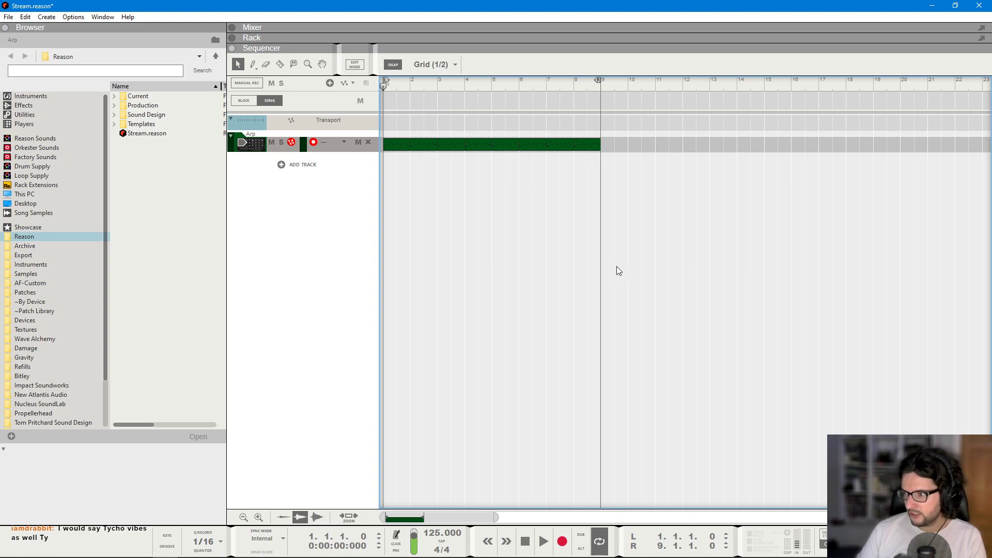
key(F6)
scroll(482, 272, up, 1)
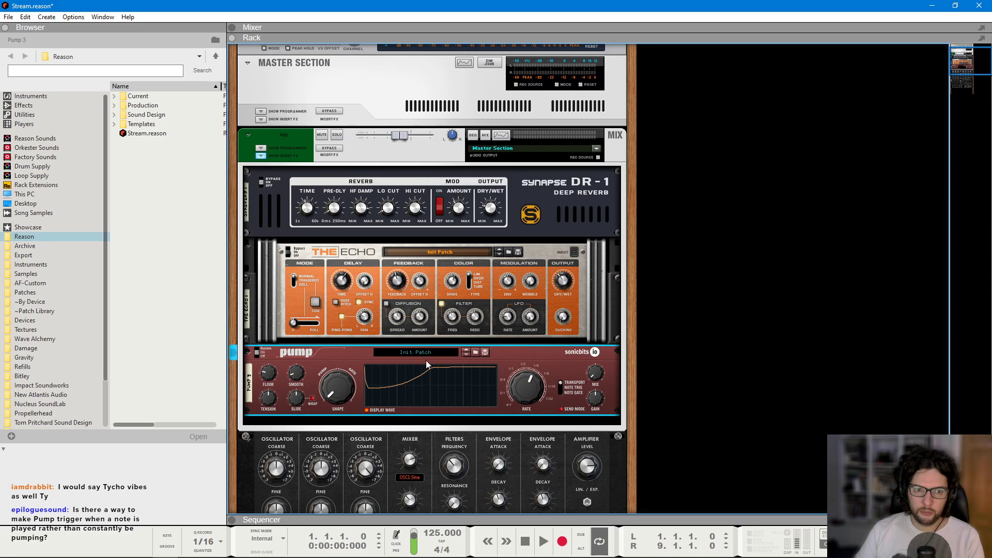
- Audition the Arp clip with Pump's Mix at 100, stop playback and turn the Mix back down
click(543, 541)
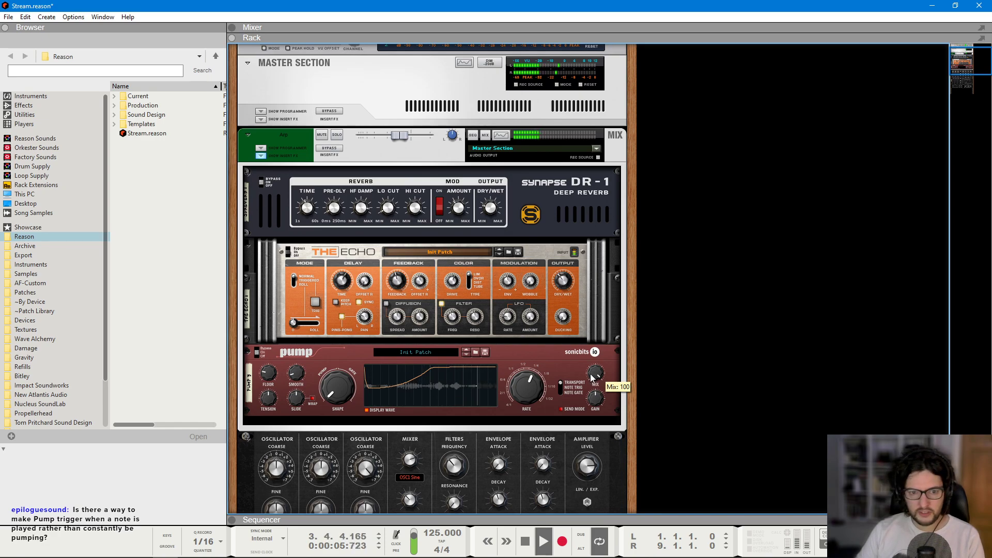
key(space)
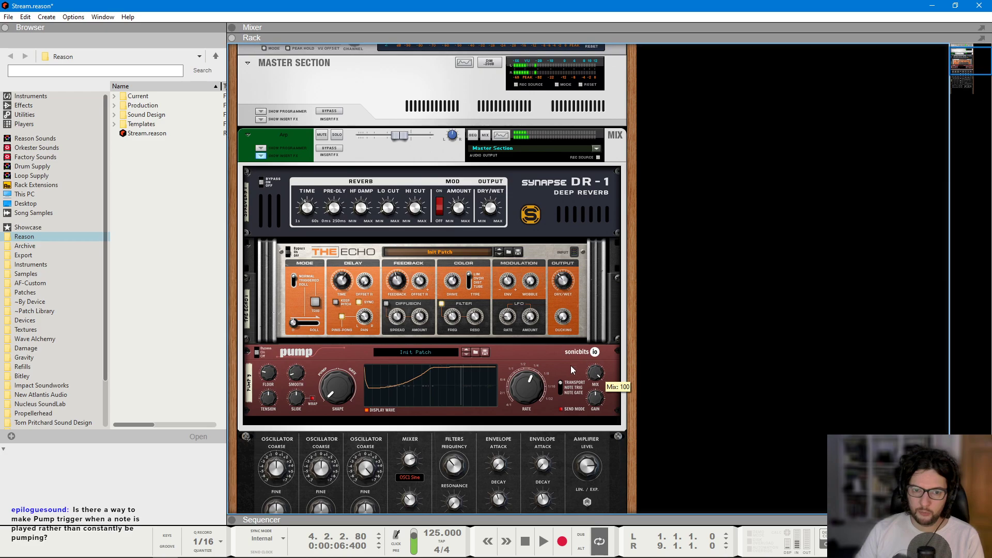
drag(597, 380, 597, 390)
click(734, 258)
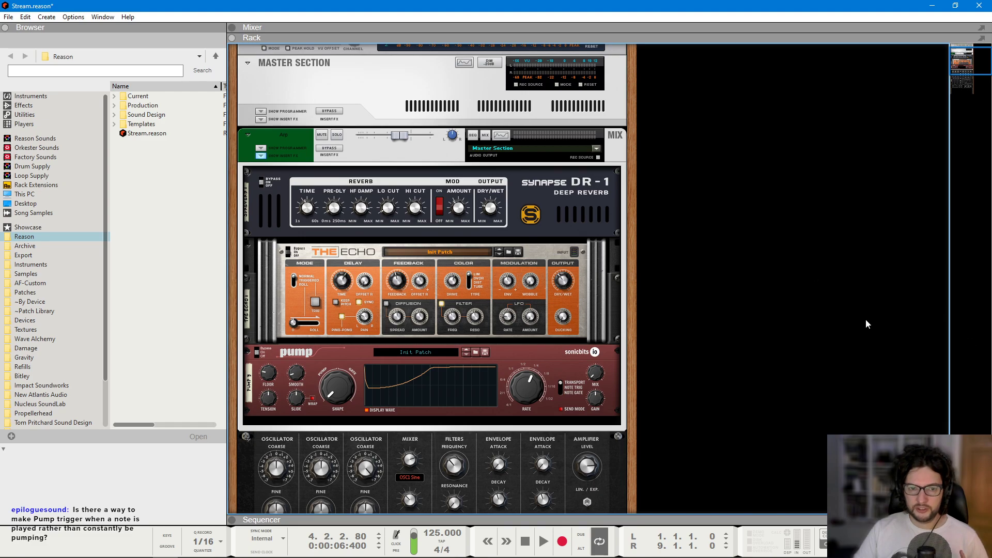
- Examine the Gate In connection on Pump's rear panel and the VK-2's rear outputs, and return to the rack front
scroll(847, 327, down, 3)
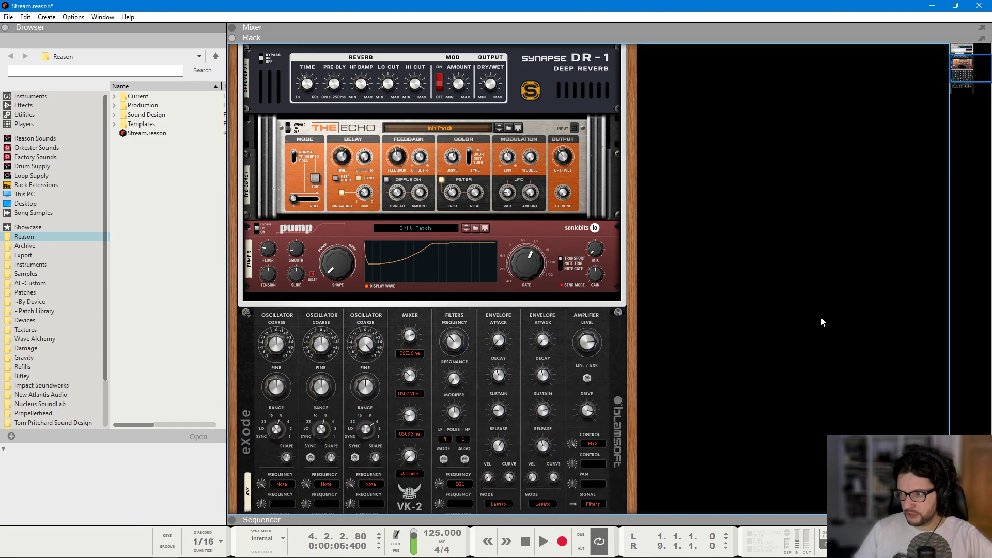
key(Tab)
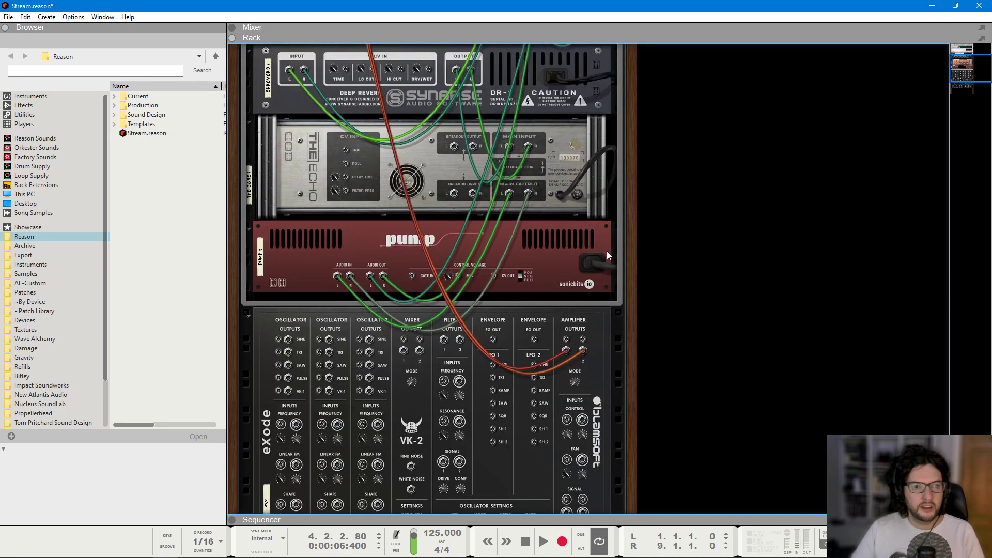
drag(410, 276, 429, 281)
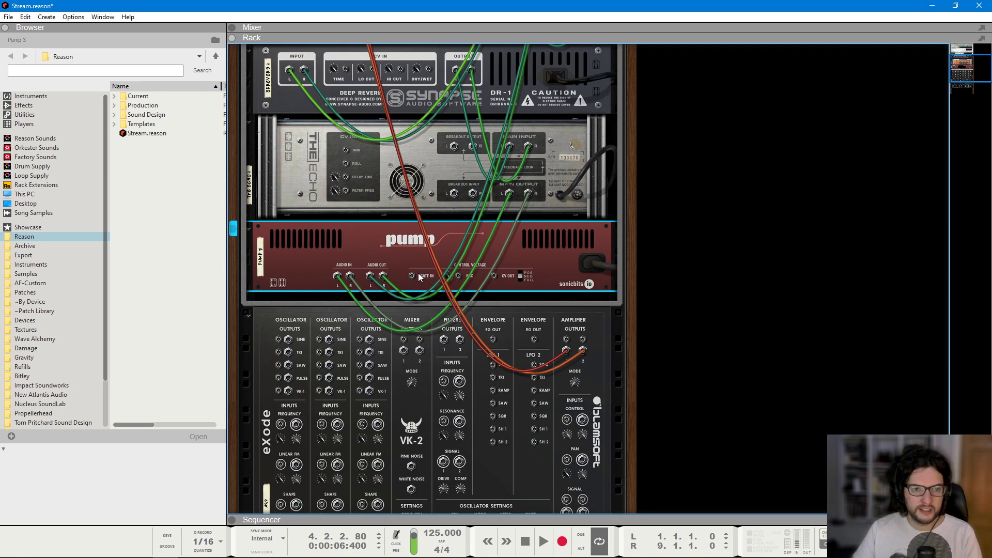
drag(494, 339, 450, 293)
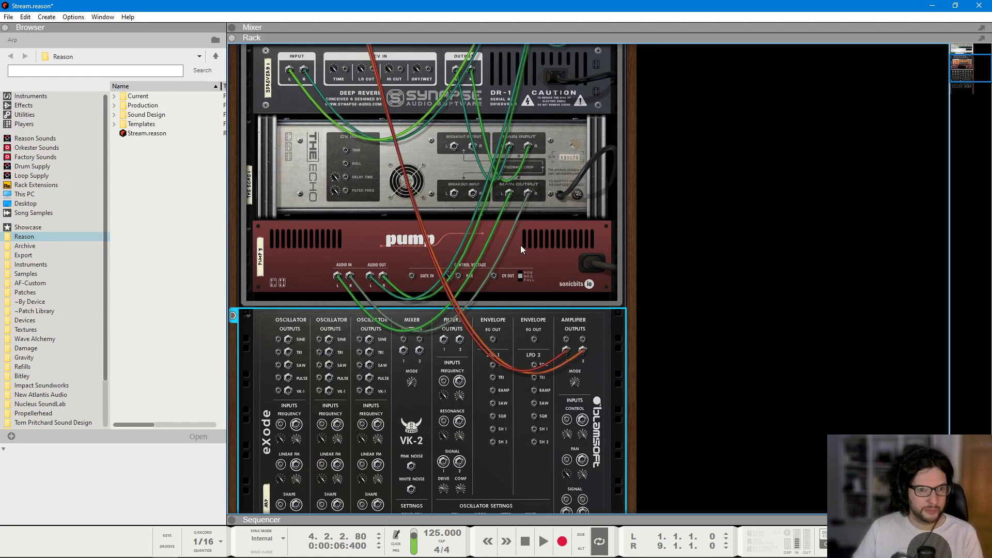
key(Tab)
click(711, 259)
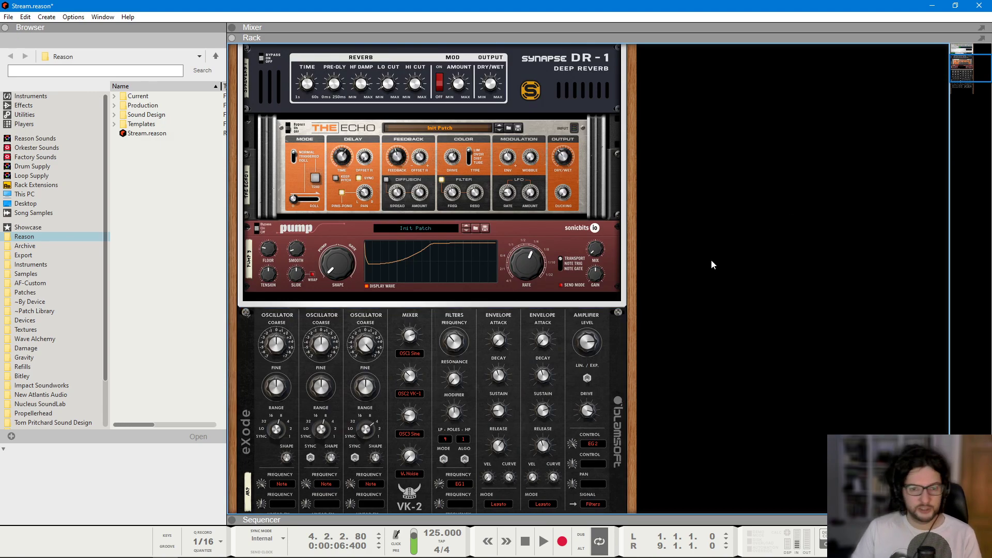
- View the dynamics section in the main mixer and return to the Pump device in the rack
key(F5)
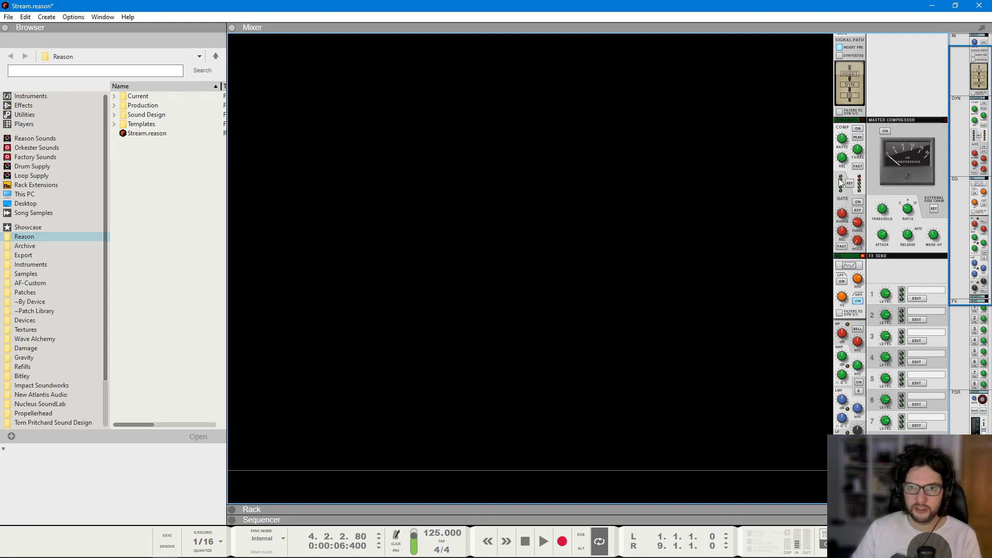
key(F6)
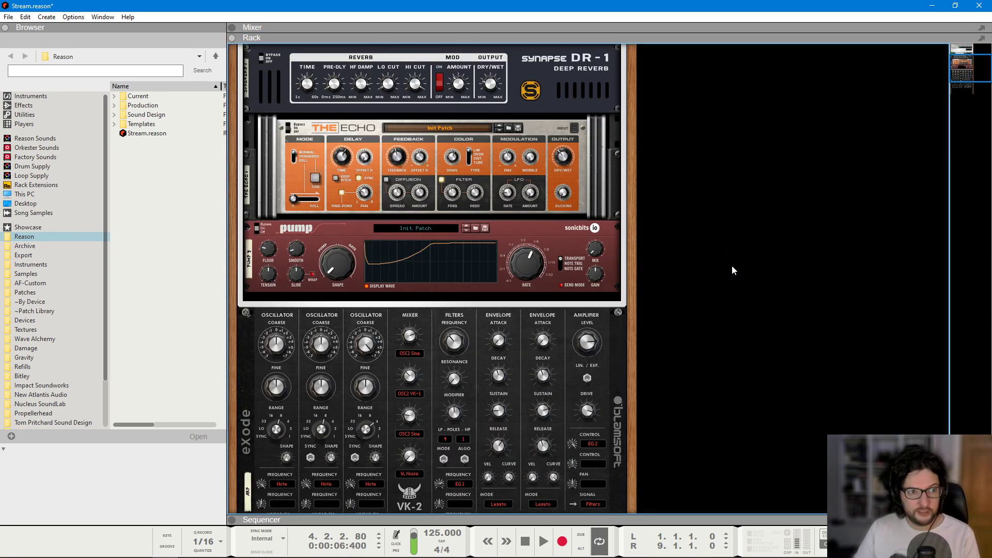
click(355, 234)
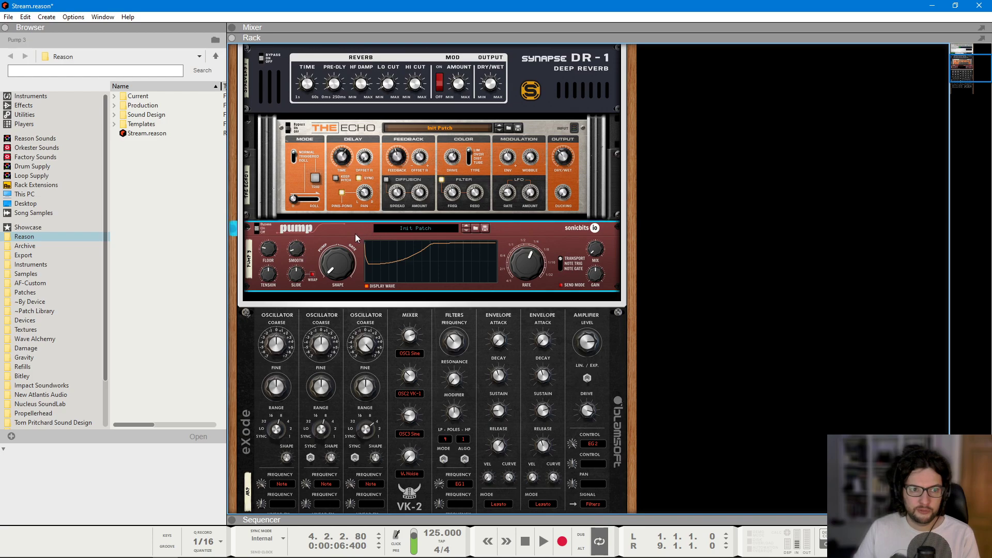
click(779, 255)
- Play the song from the start while checking Pump's Mix setting, and stop playback
key(KP_0)
key(space)
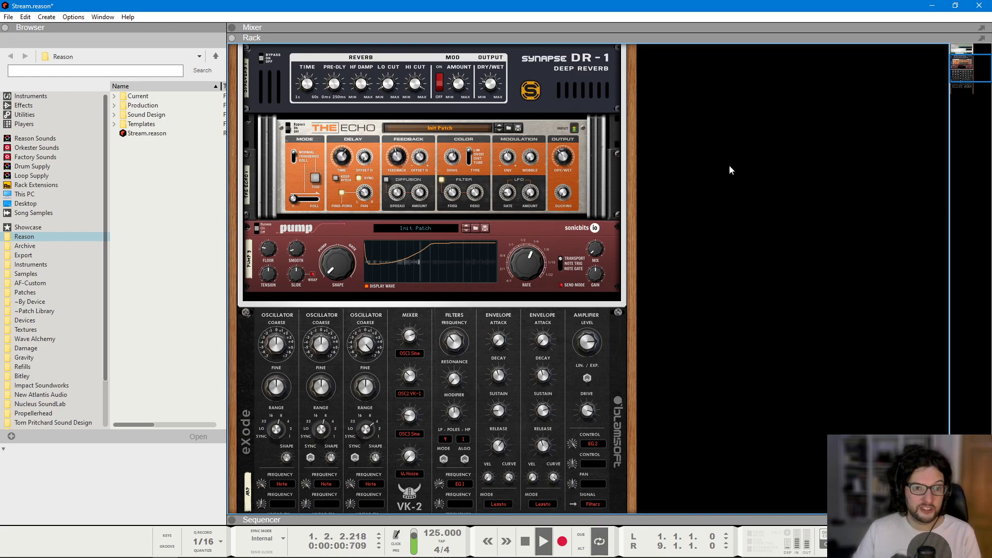
click(615, 259)
mouse_move(596, 252)
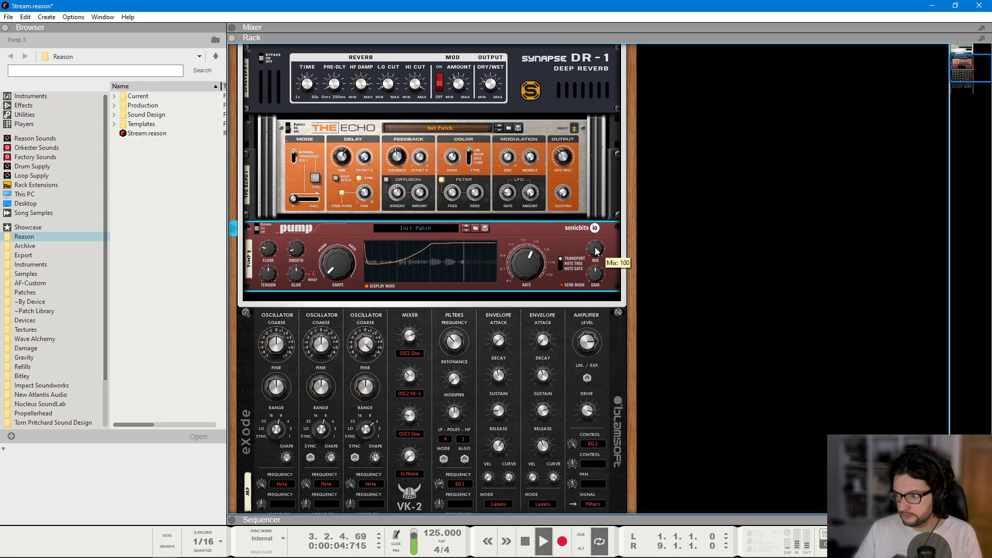
click(805, 239)
key(space)
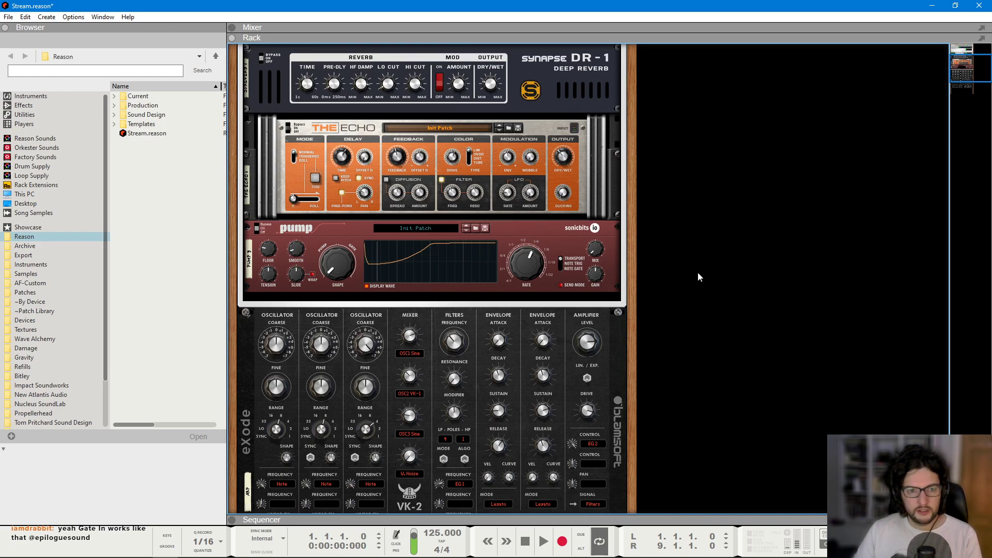
- Add a Grain Sample Manipulator instrument below the VK-2 in the rack and end its patch browsing
scroll(699, 274, down, 3)
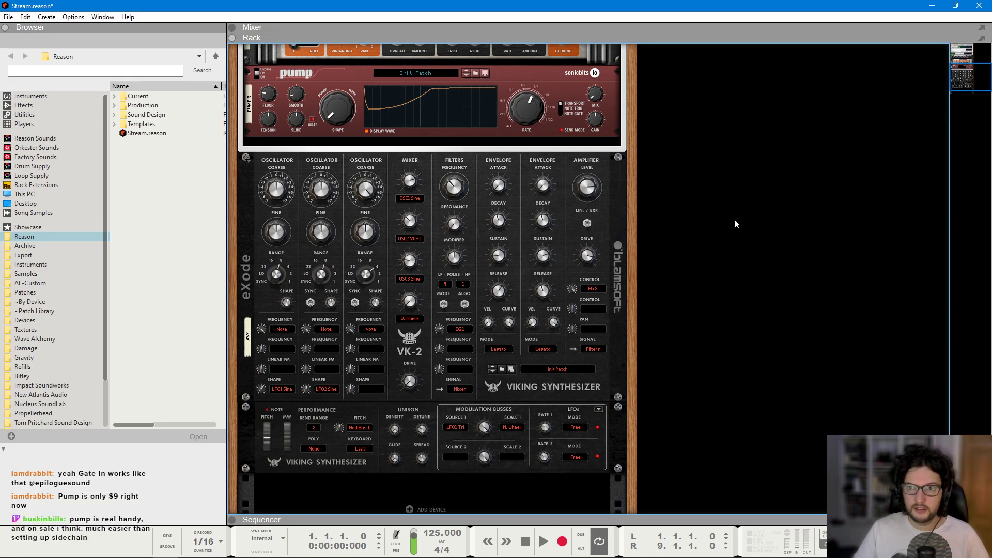
scroll(733, 219, down, 1)
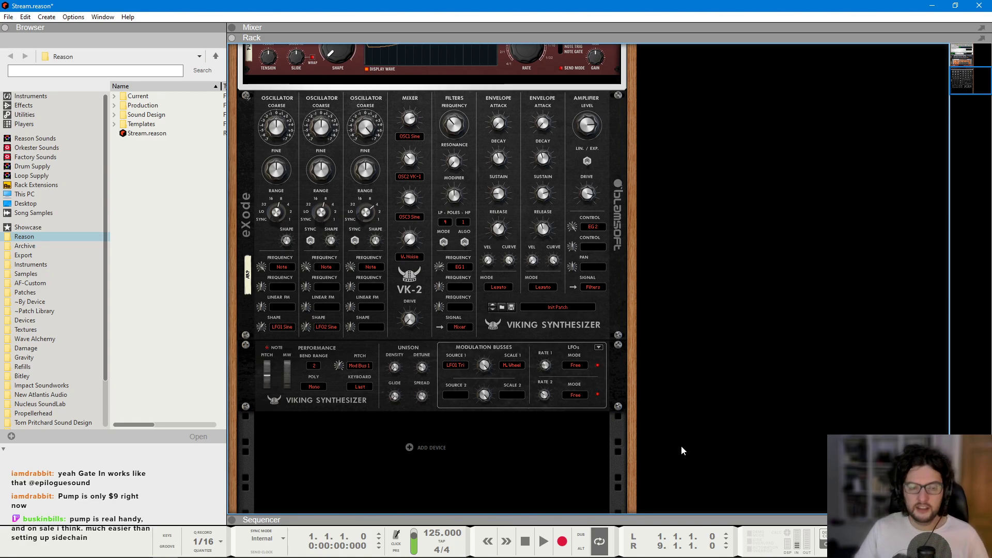
right_click(460, 446)
mouse_move(519, 405)
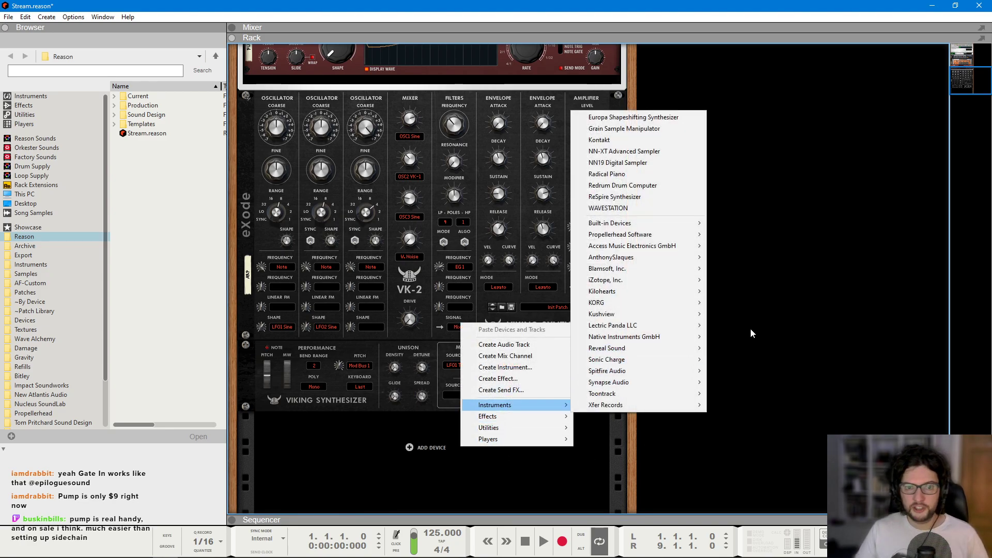
click(697, 129)
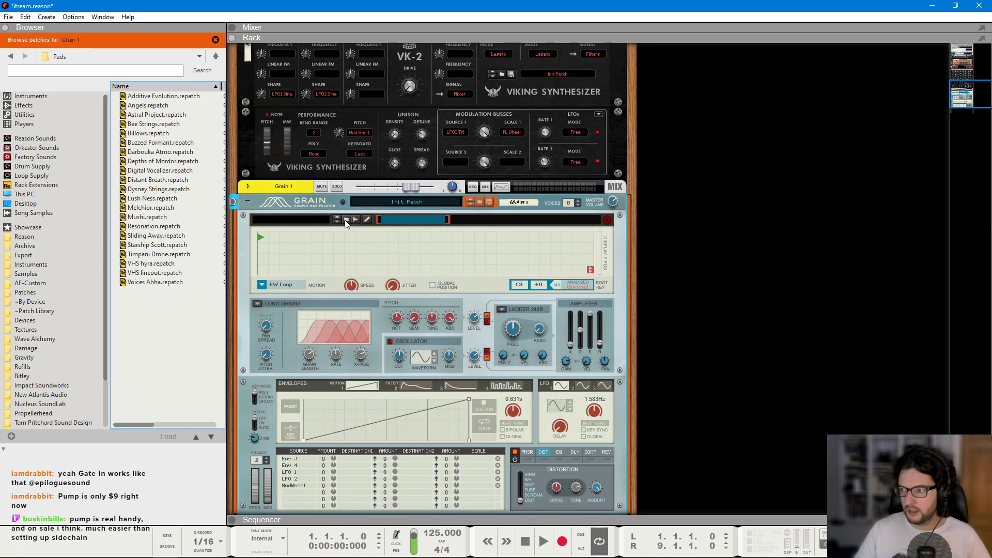
click(780, 300)
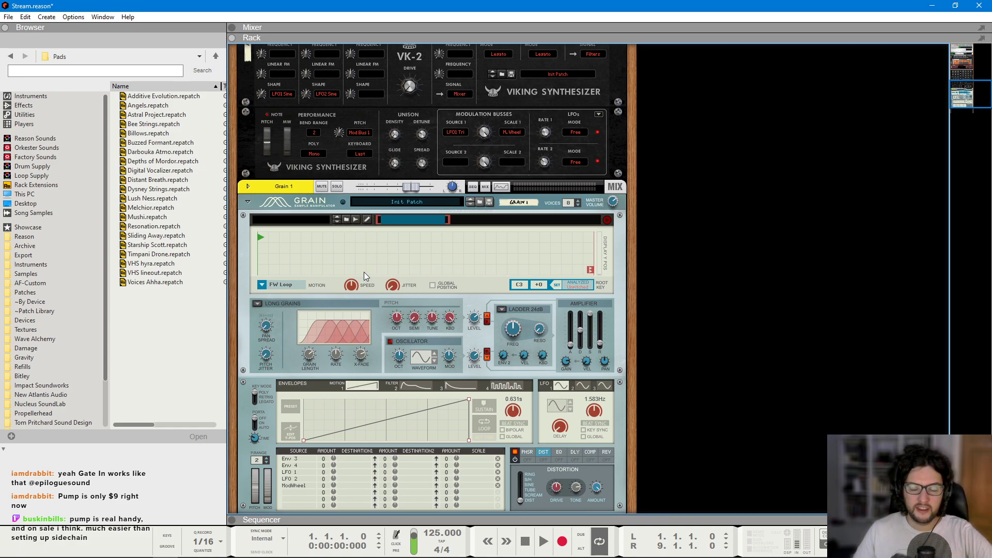
- Browse samples for Grain and audition DjungleBird_eLAB.aif, Dumb_eLAB.aif and Flies_eLAB.aif in the FX-Vox folder
click(347, 221)
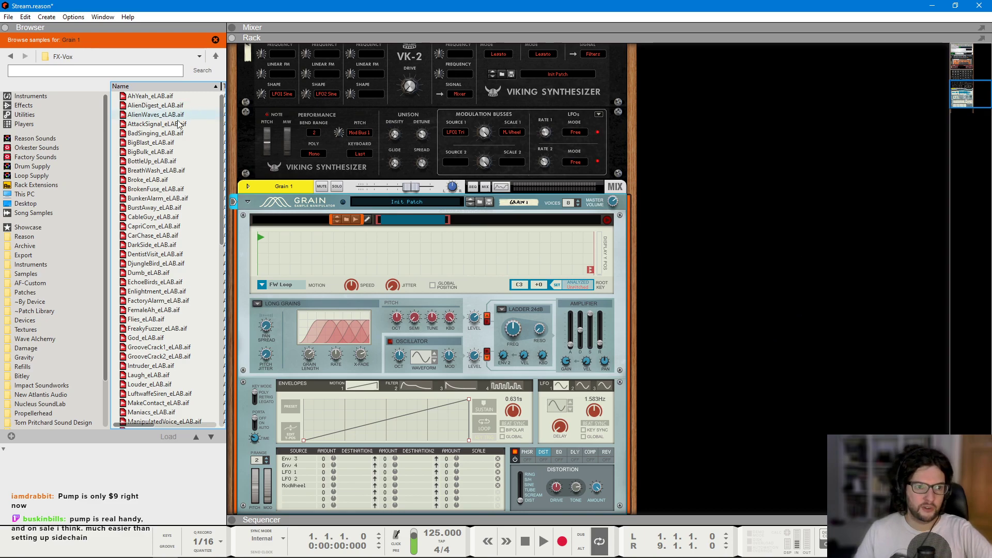
click(188, 264)
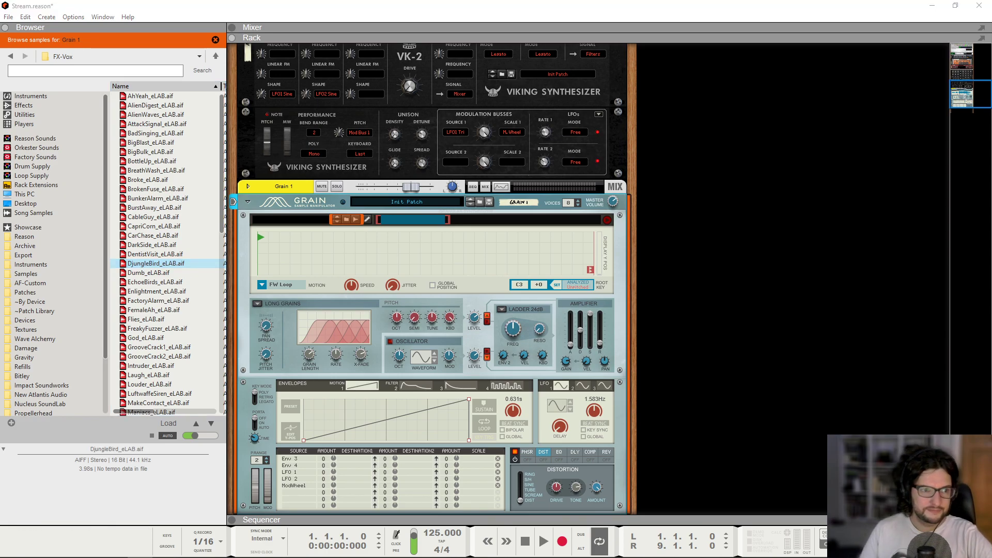
click(196, 208)
click(192, 180)
click(190, 273)
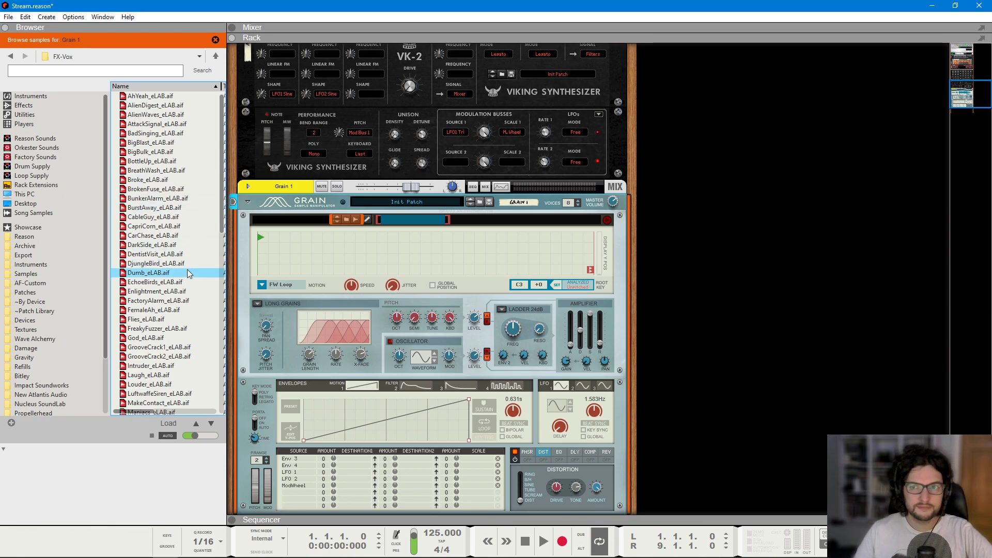
click(171, 319)
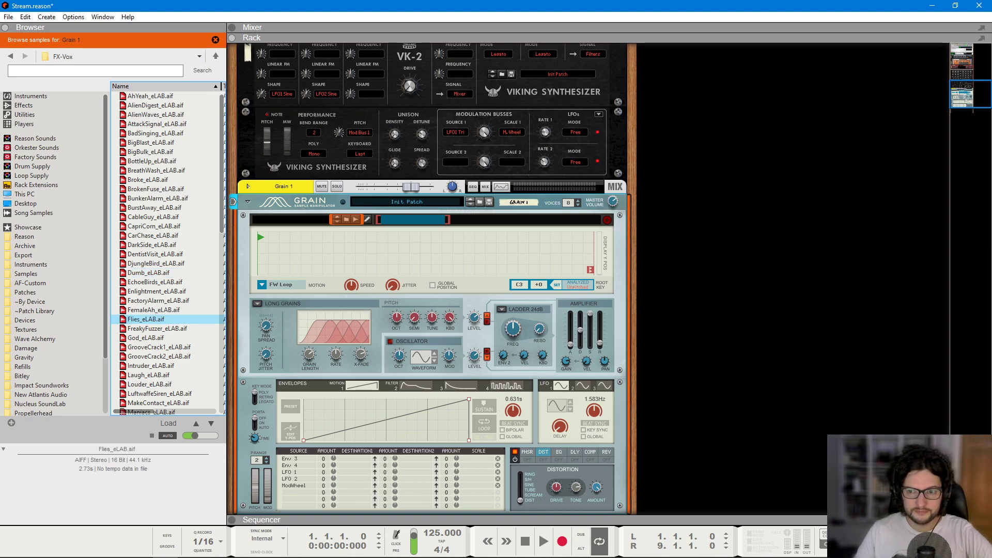
scroll(171, 289, down, 1)
click(151, 237)
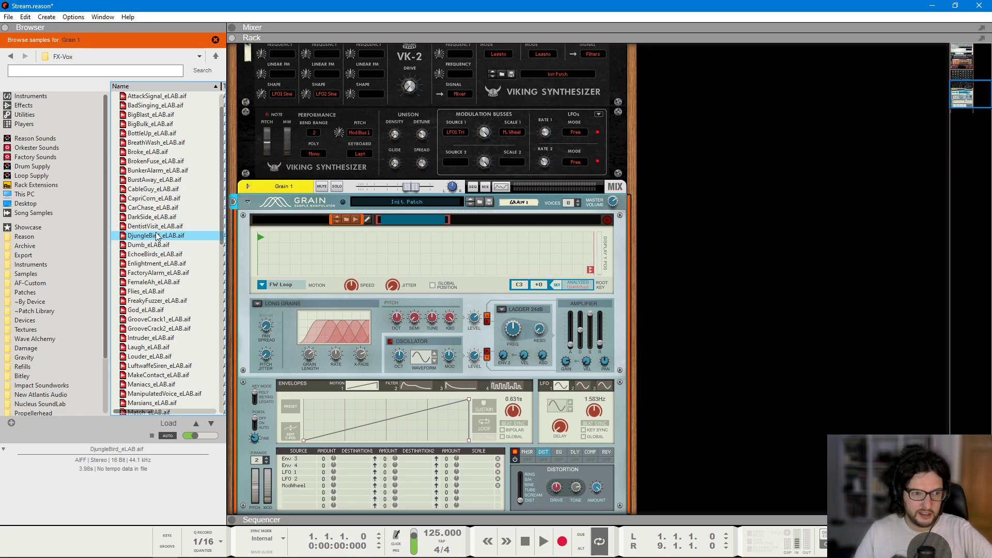
- Audition more samples further down the FX-Vox folder, including ProcessedTalk_eLAB.aif
scroll(157, 238, down, 5)
click(191, 229)
scroll(184, 235, down, 2)
click(182, 238)
scroll(182, 239, down, 2)
click(185, 272)
scroll(185, 271, down, 2)
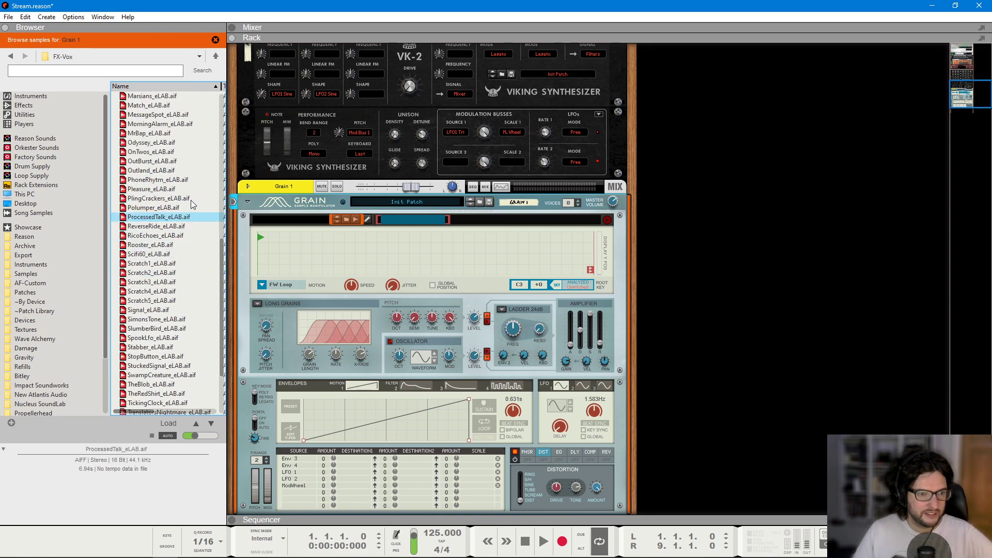
click(192, 170)
- Open the Chords-Phrases-Pads-Stabs folder and audition samples such as BouldStab_eLAB.aif and DustyRhodes2_eLAB.aif
key(Left)
click(202, 97)
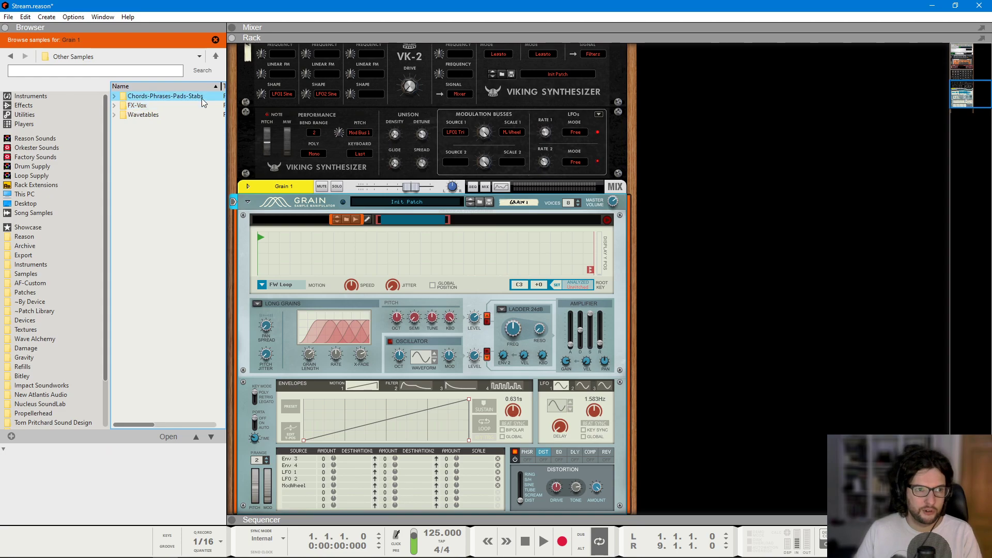
double_click(202, 98)
click(173, 245)
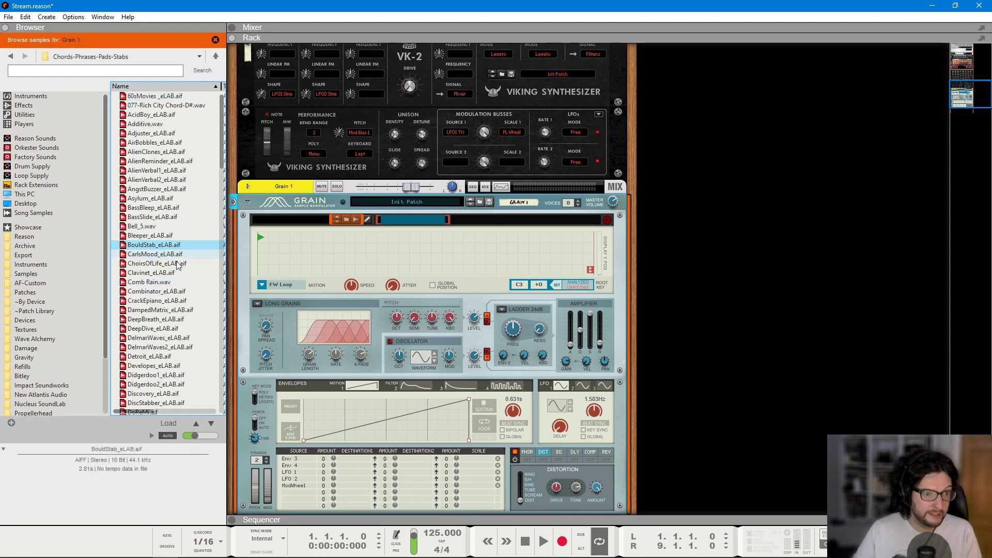
click(173, 237)
click(171, 320)
scroll(170, 323, down, 6)
click(171, 319)
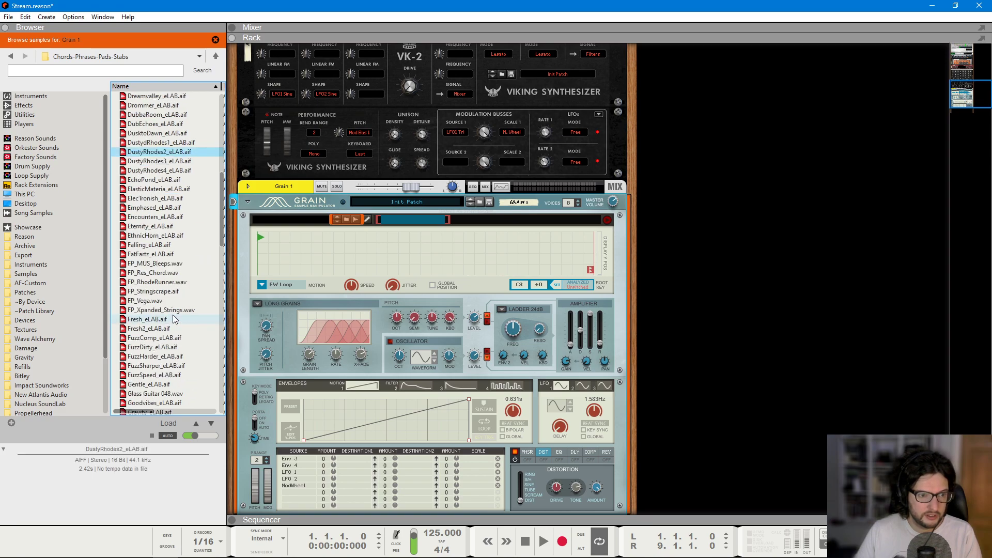
- Audition SaxtonSober2_eLAB.aif, ShortCutz_eLAB.aif and Studio54_eLAB.aif further down the Chords-Phrases-Pads-Stabs folder
scroll(170, 310, down, 10)
scroll(170, 292, down, 5)
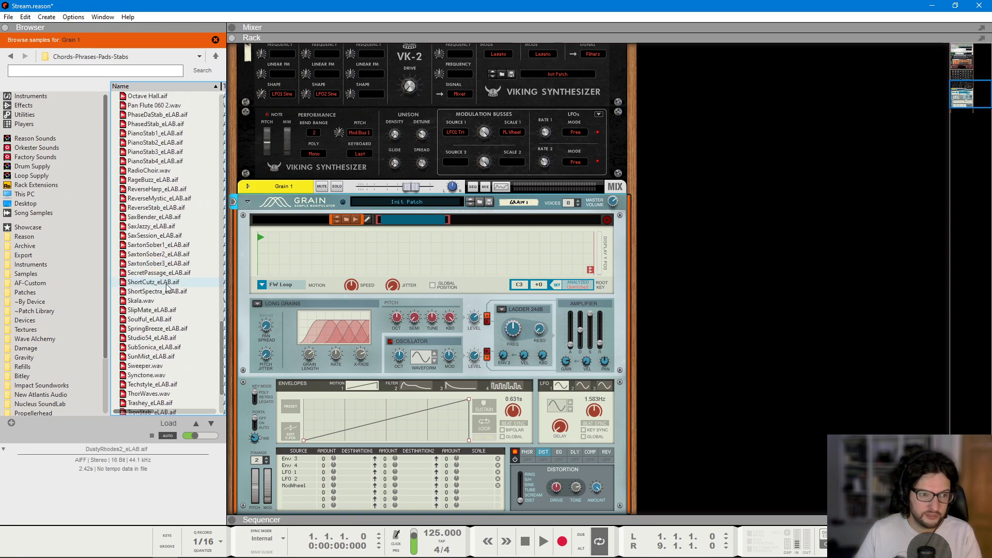
scroll(170, 239, down, 1)
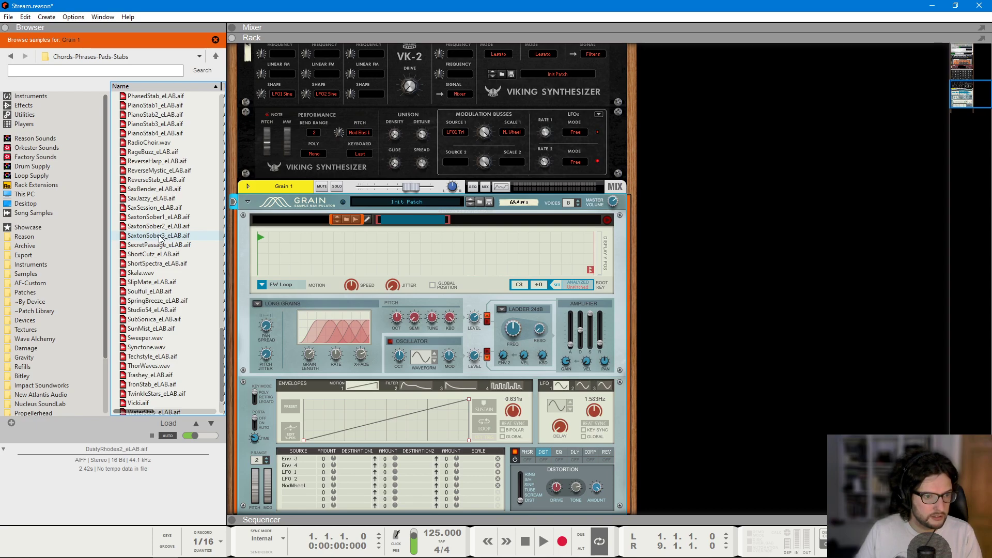
click(180, 226)
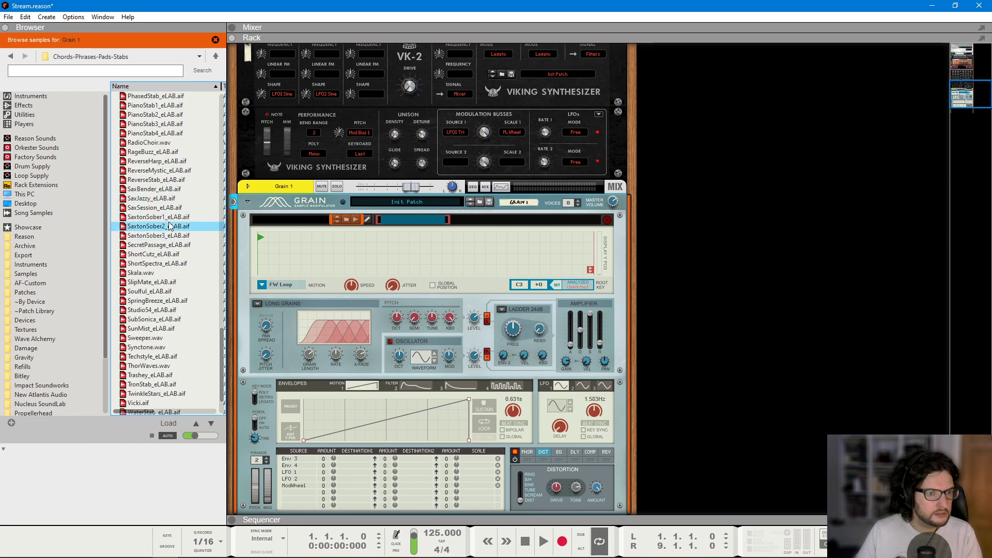
click(181, 254)
click(184, 310)
scroll(184, 311, down, 1)
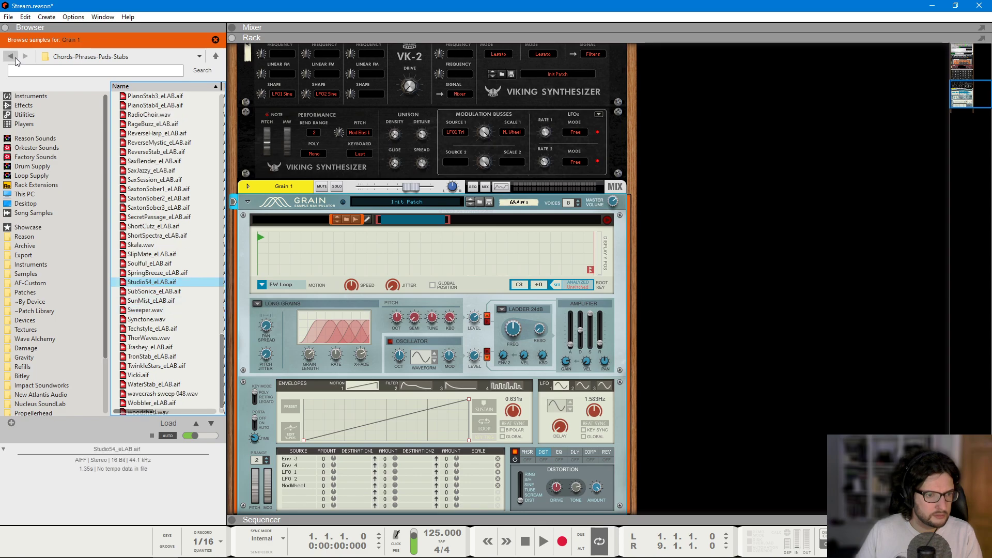
- Look through the FX-Vox sample list again and go back to browsing the Chords-Phrases-Pads-Stabs folder
click(15, 61)
double_click(150, 105)
scroll(174, 246, down, 3)
scroll(175, 247, down, 3)
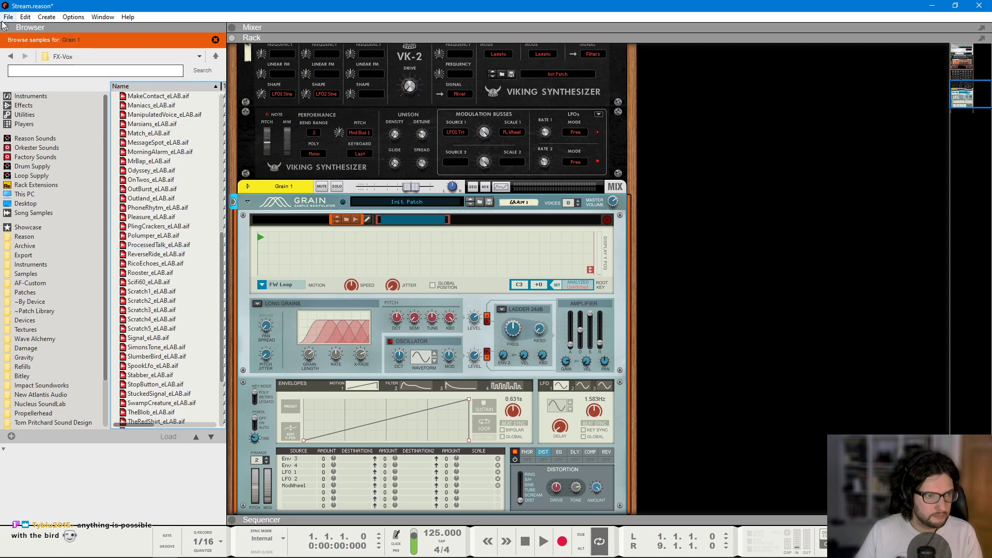
click(10, 55)
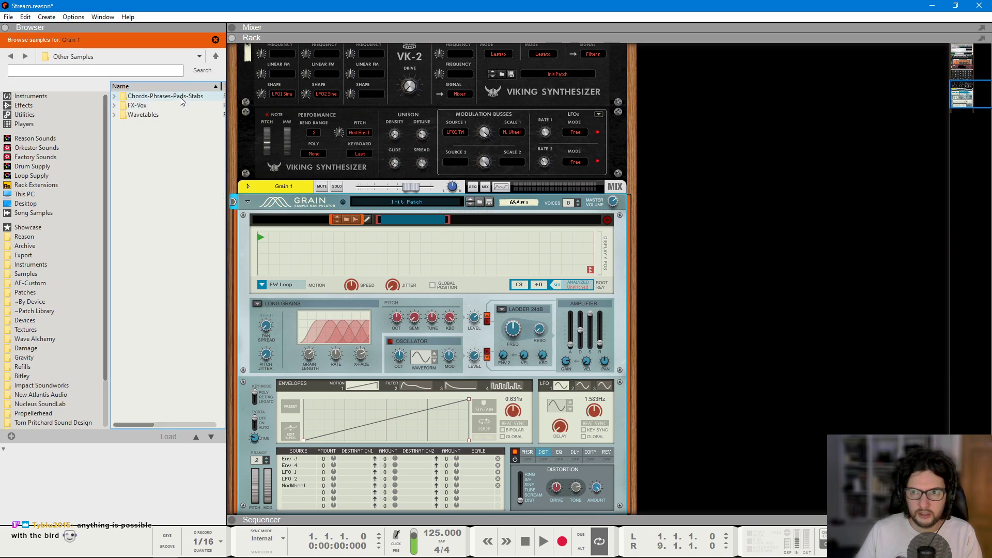
double_click(179, 97)
scroll(196, 239, down, 10)
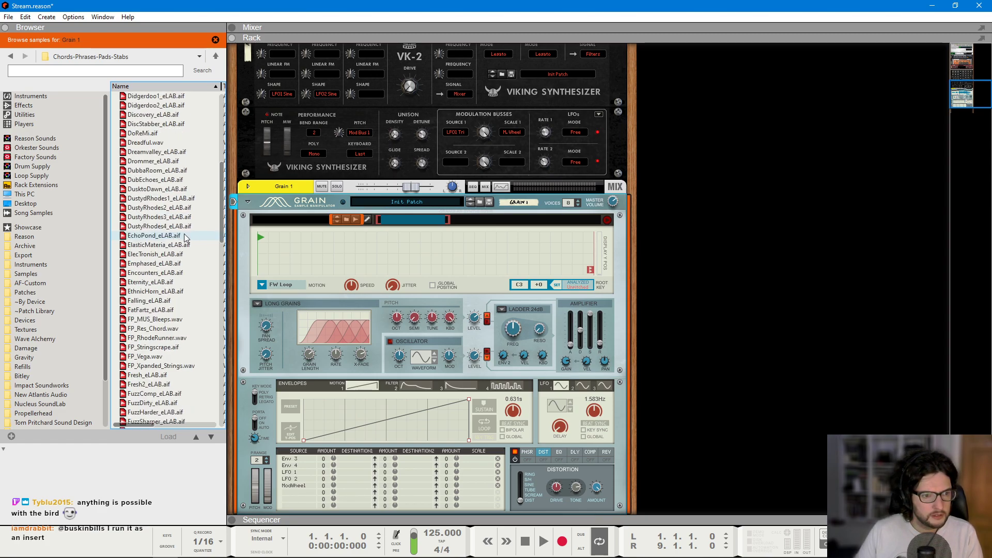
- Search the sample folder for "string" and audition FP_Stringscrape.aif
click(107, 72)
text(string)
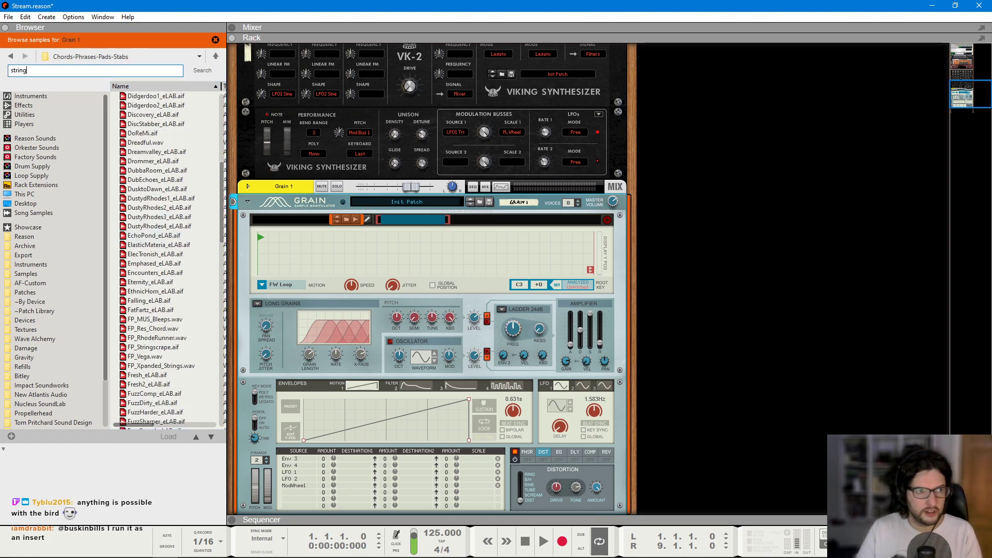
key(Return)
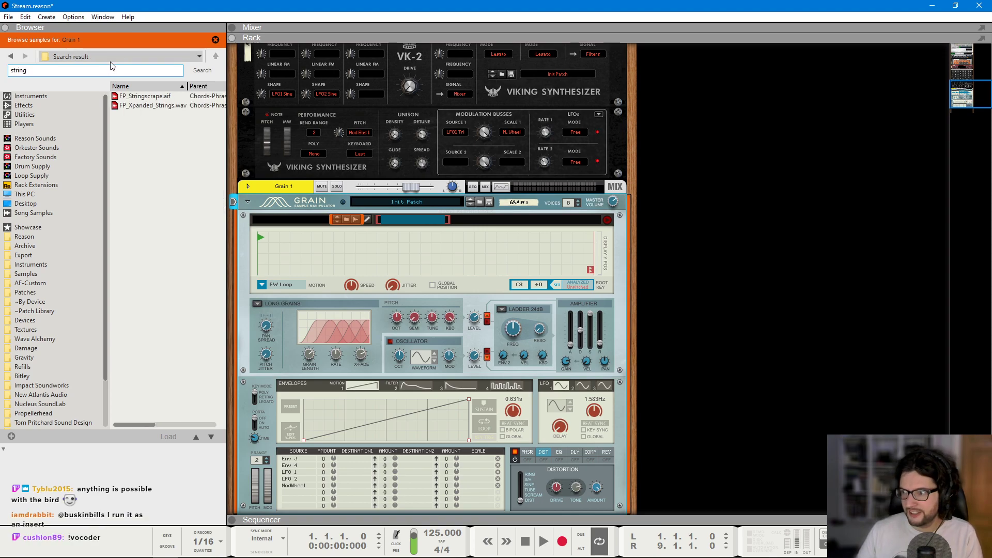
click(142, 97)
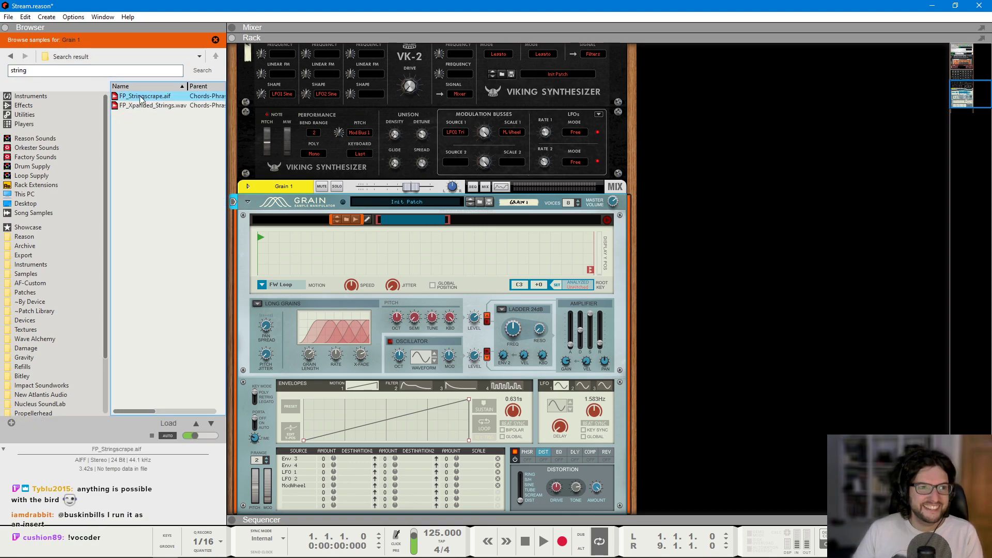
- Load FP_Stringscrape.aif from the string search results into Grain 1 and close the sample browser
click(135, 106)
click(134, 98)
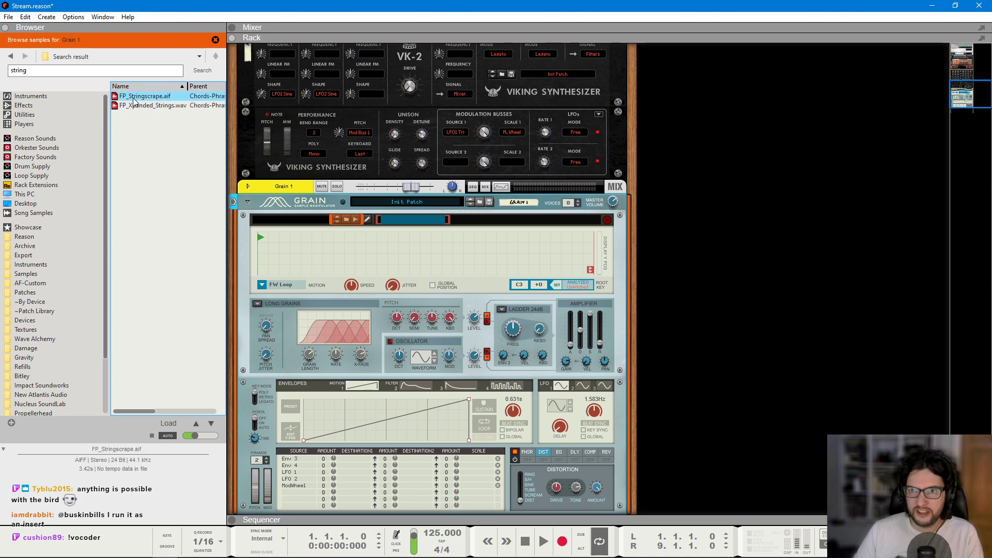
drag(405, 283, 406, 284)
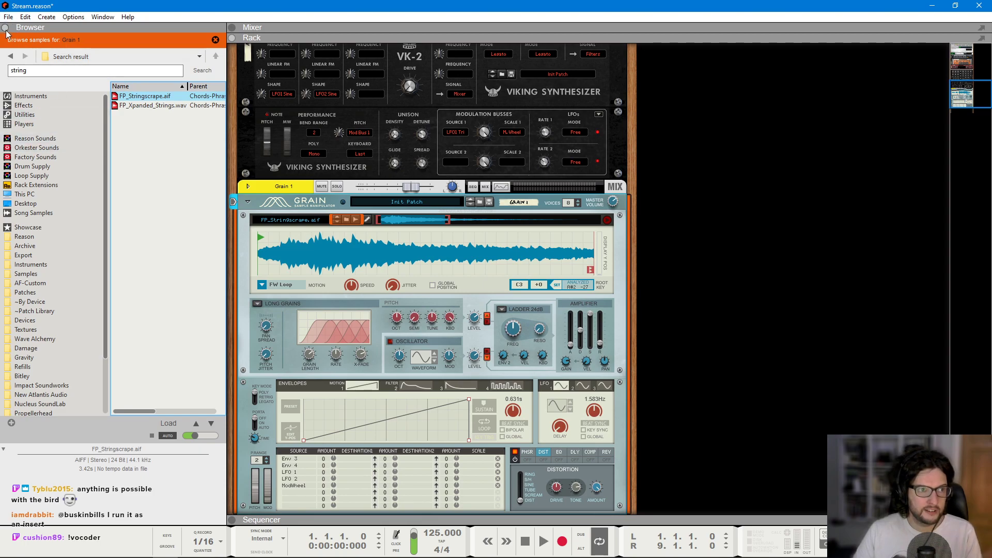
click(5, 29)
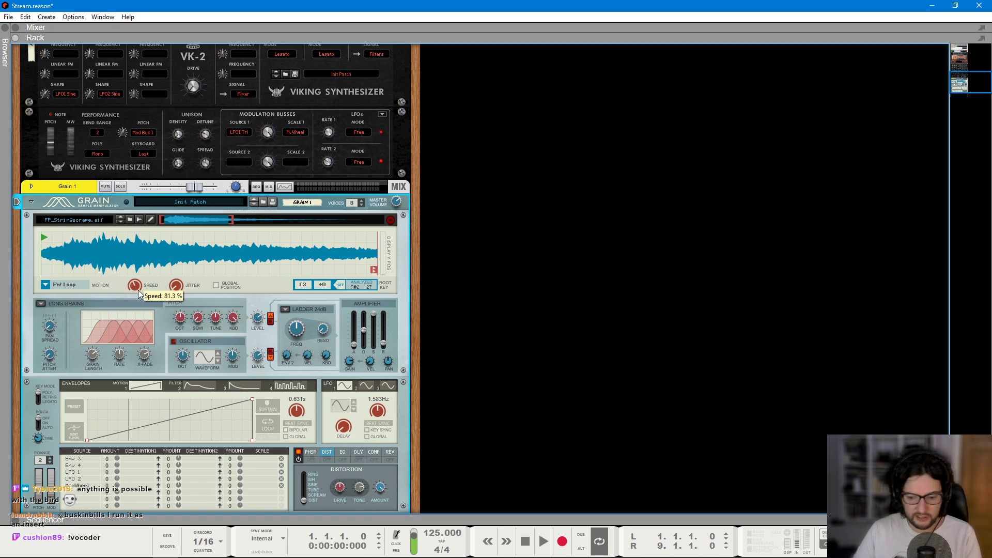
- Give Grain's amplifier a longer attack and a release of about 6.65 s, and apply the analyzed root key A#2 -27
drag(353, 352, 384, 334)
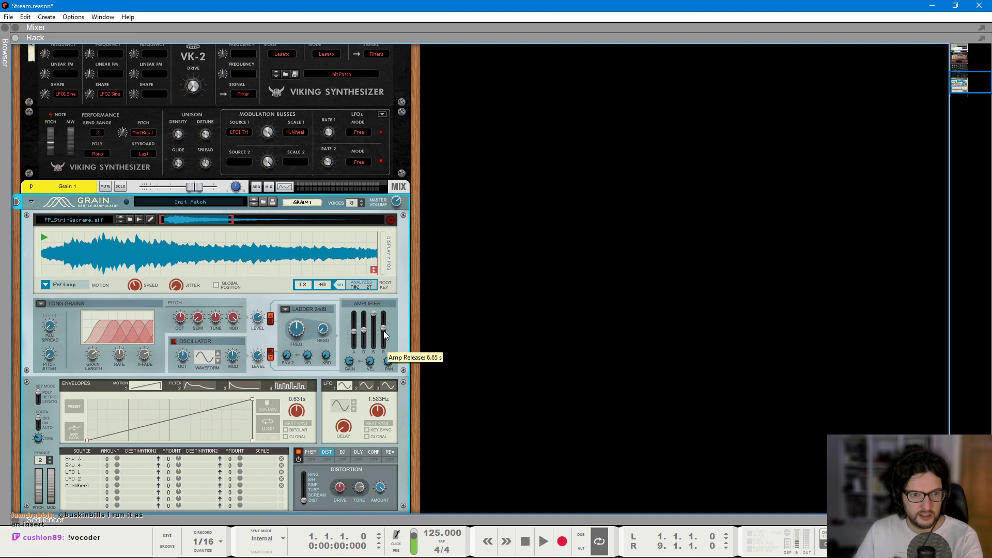
click(341, 286)
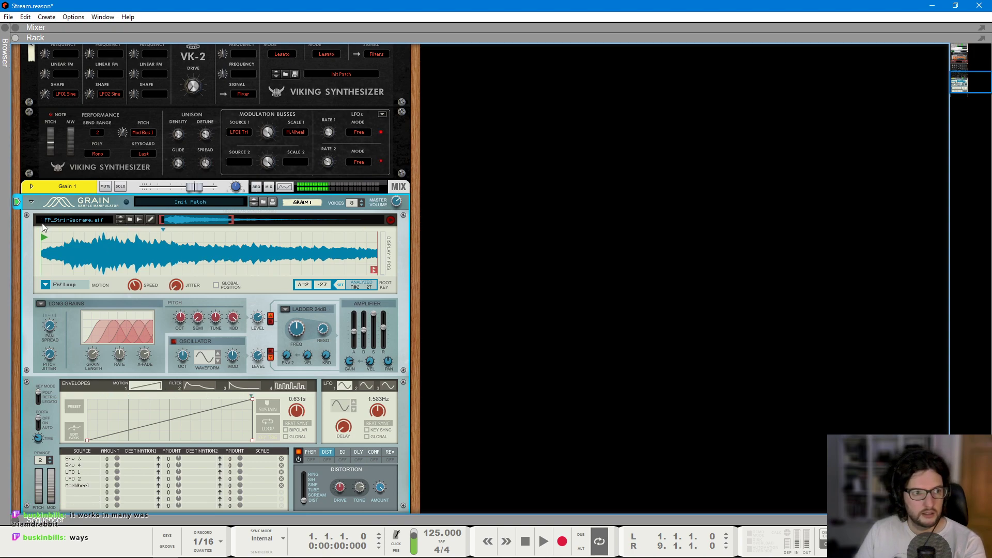
- Narrow the sample's playback range by moving its start and end markers inward, and set the motion mode to FW-BW Loop
drag(44, 237, 113, 236)
drag(375, 269, 340, 268)
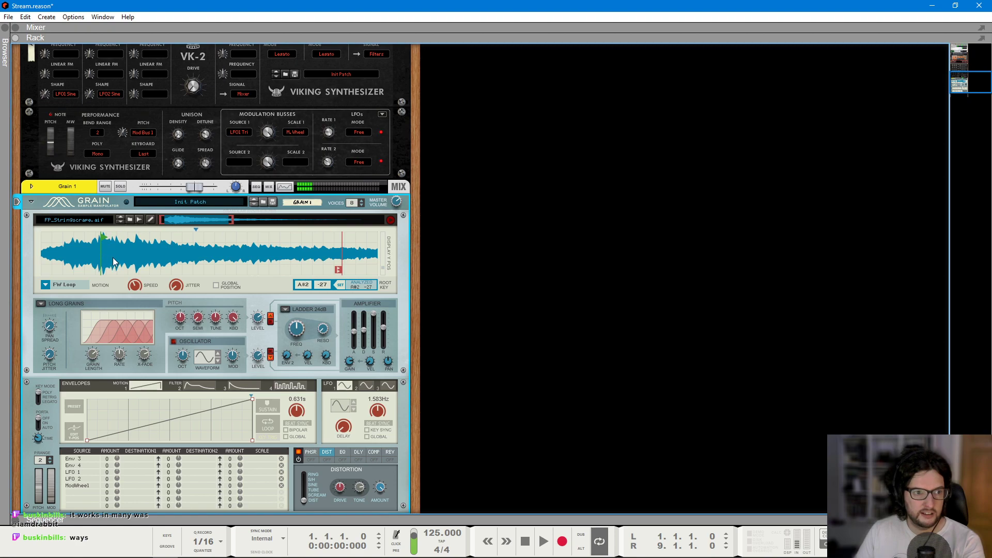
drag(103, 237, 111, 237)
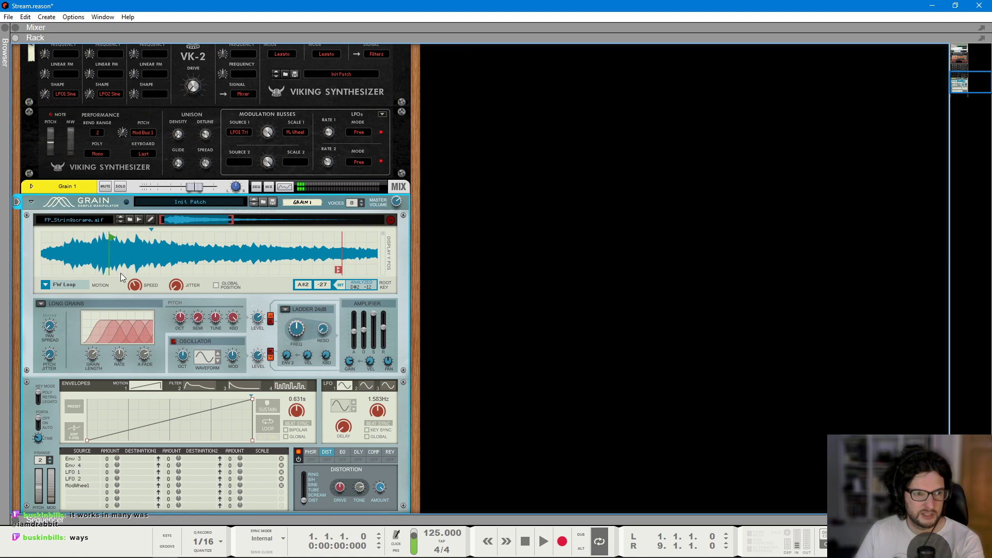
click(45, 285)
click(73, 325)
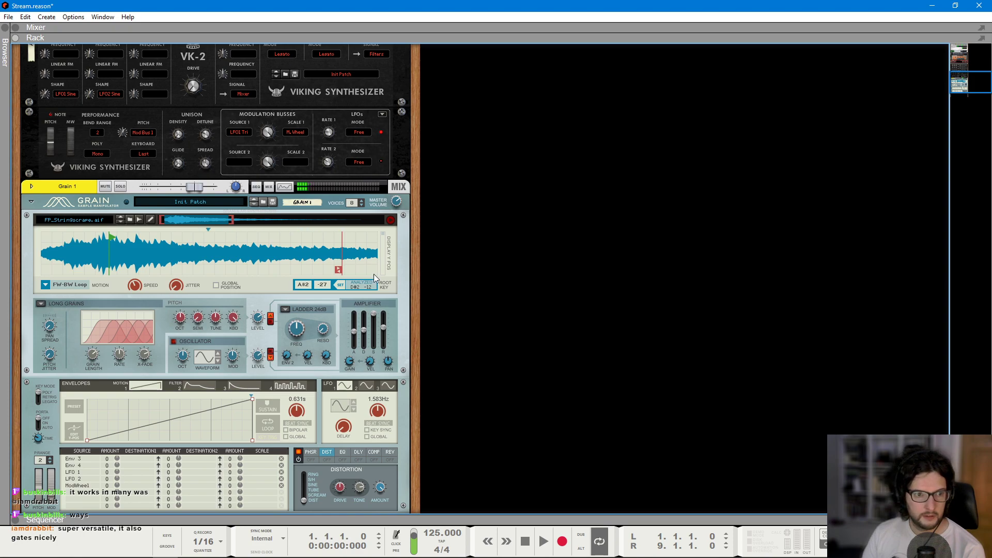
scroll(87, 324, down, 2)
click(96, 325)
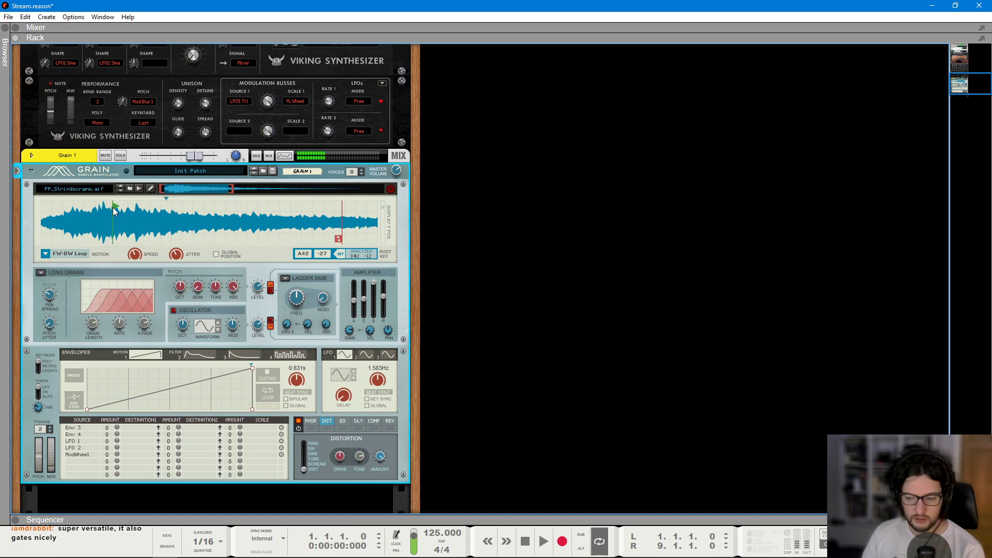
- Expand the Grain 1 mix channel's insert effects and add a Synapse DR-1 Deep Reverb there
click(32, 155)
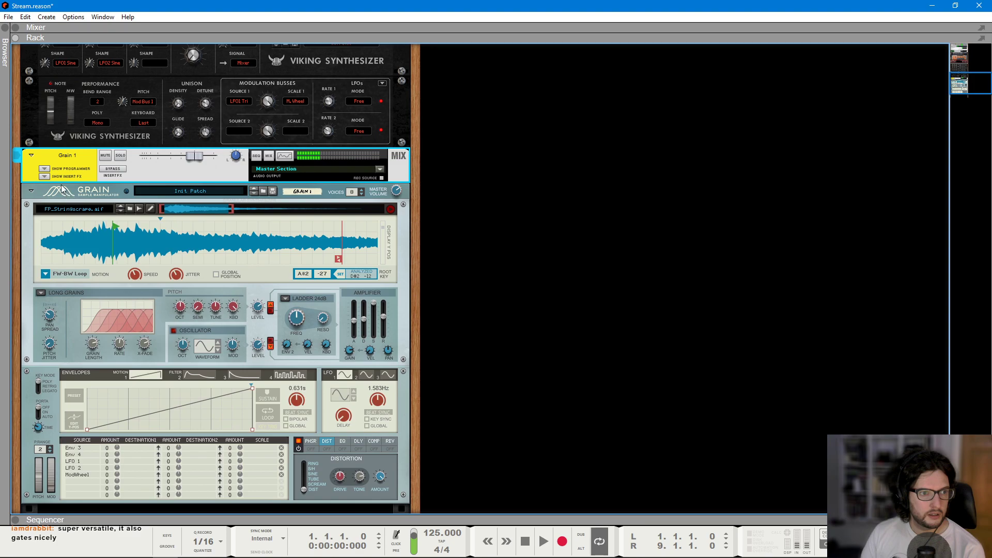
click(47, 175)
right_click(68, 191)
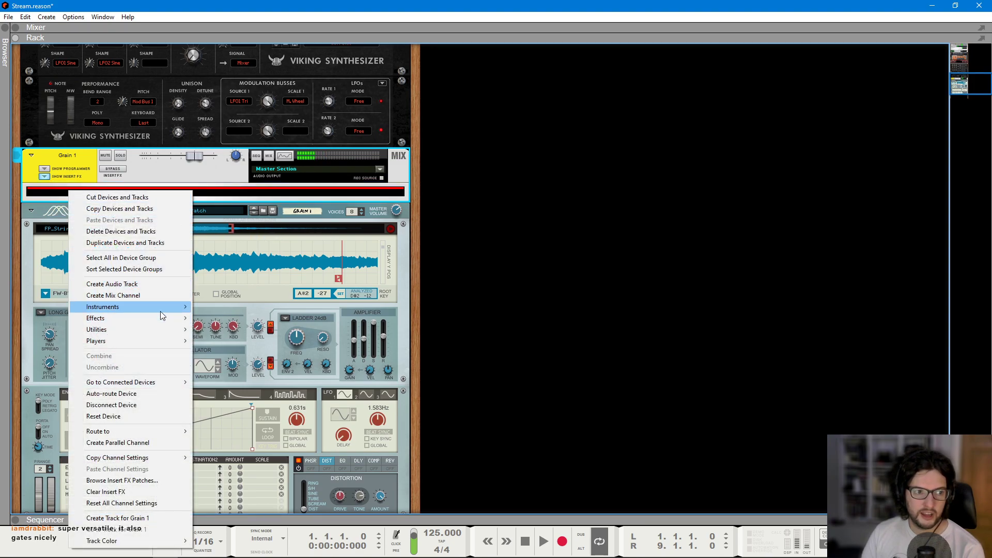
mouse_move(162, 317)
mouse_move(289, 505)
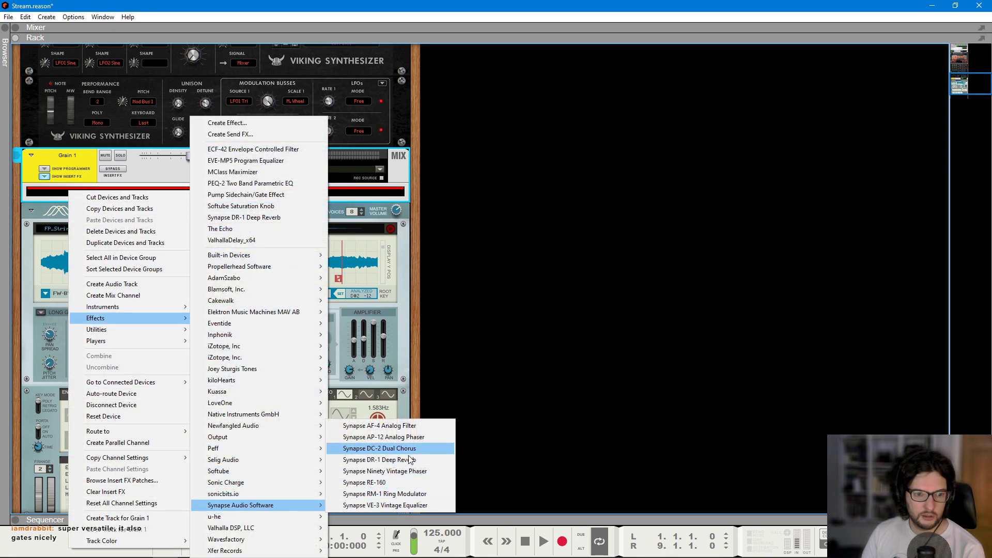
click(393, 460)
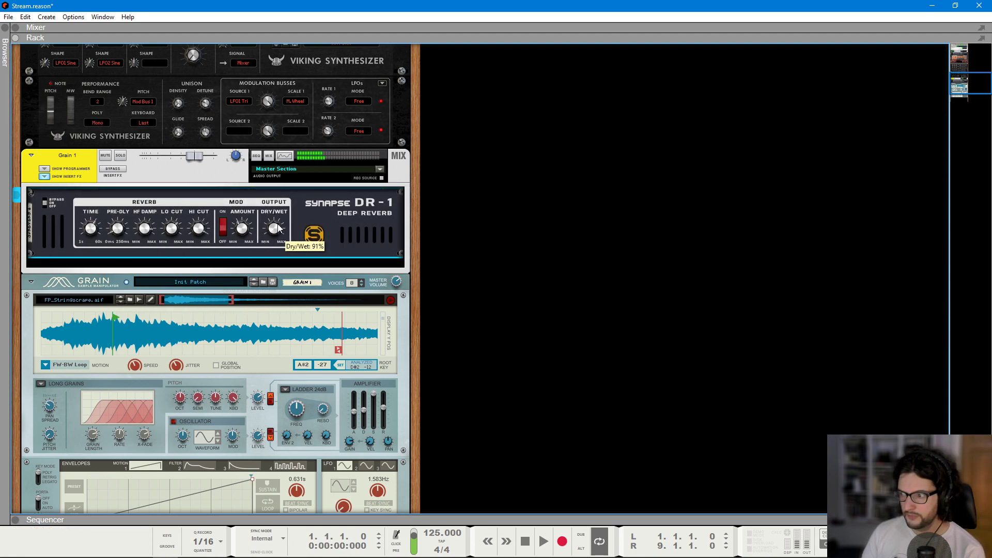
- Check the tracks in the sequencer, return to the rack and hide Grain 1's insert effects
click(634, 255)
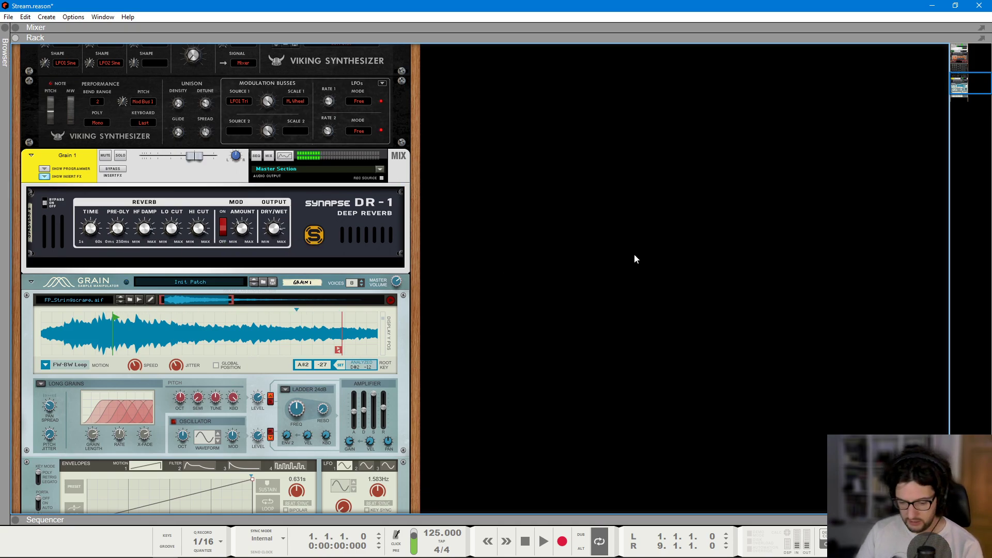
key(F7)
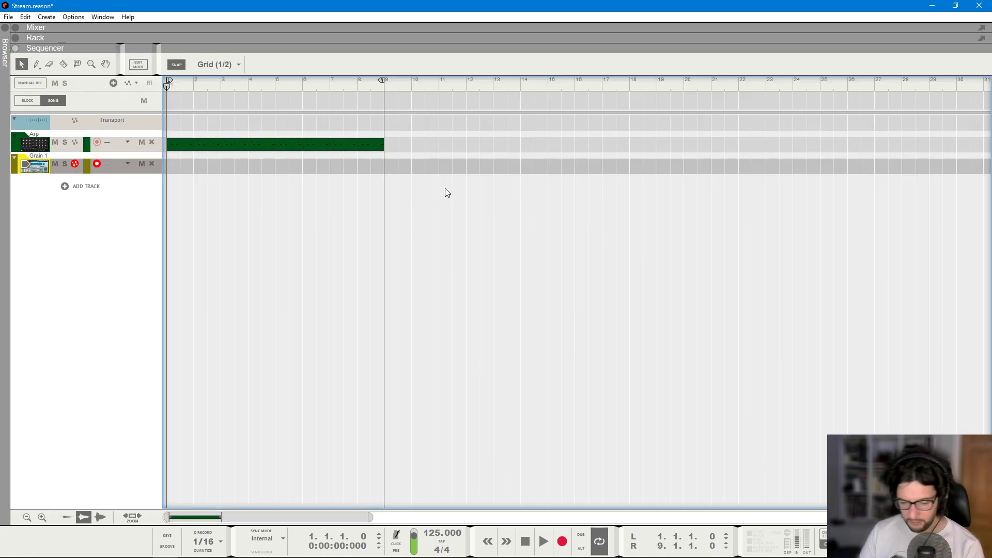
key(F6)
click(45, 177)
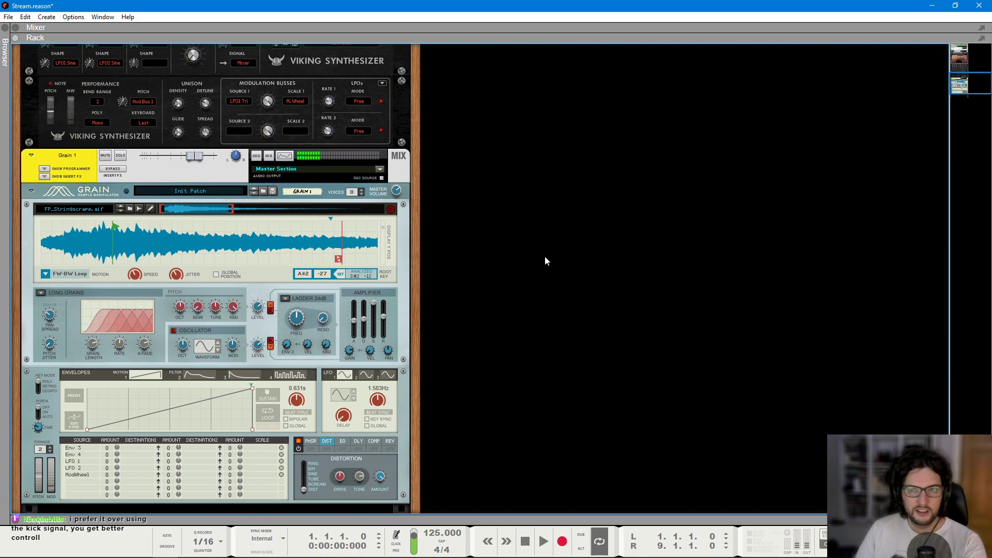
- Add a VK-2 Viking Synthesizer from Blamsoft and move it with its mix channel into a second rack column
scroll(544, 255, down, 3)
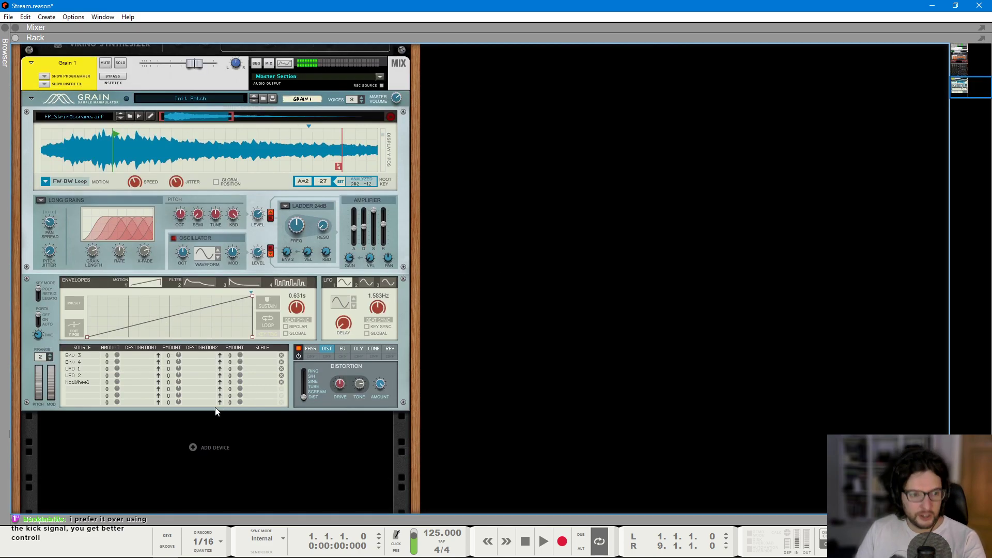
right_click(203, 446)
mouse_move(299, 405)
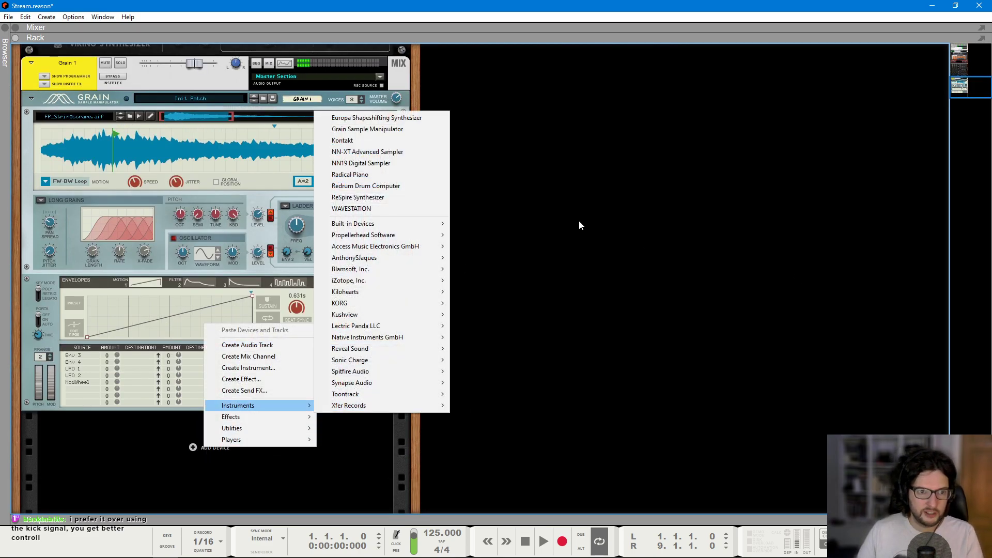
mouse_move(362, 269)
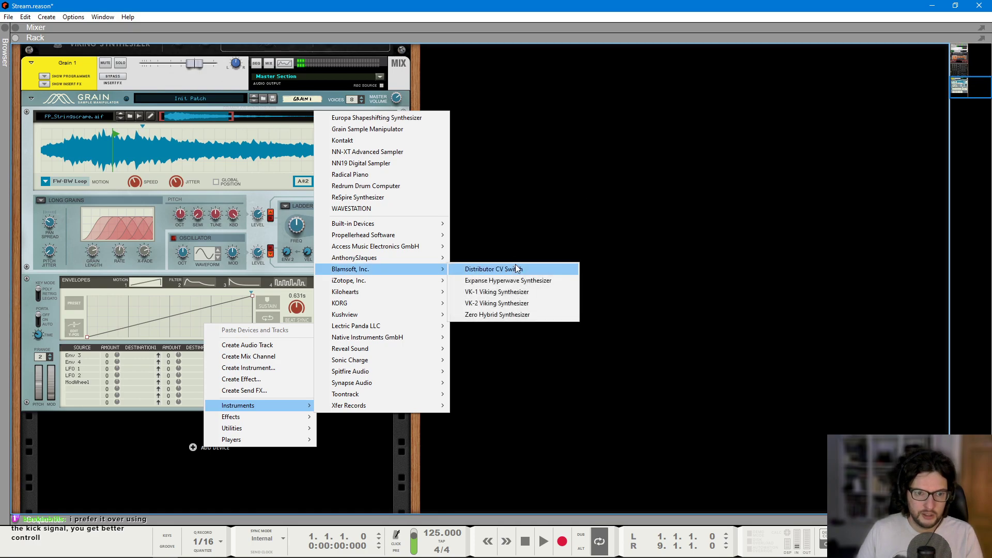
click(512, 305)
drag(45, 188, 667, 144)
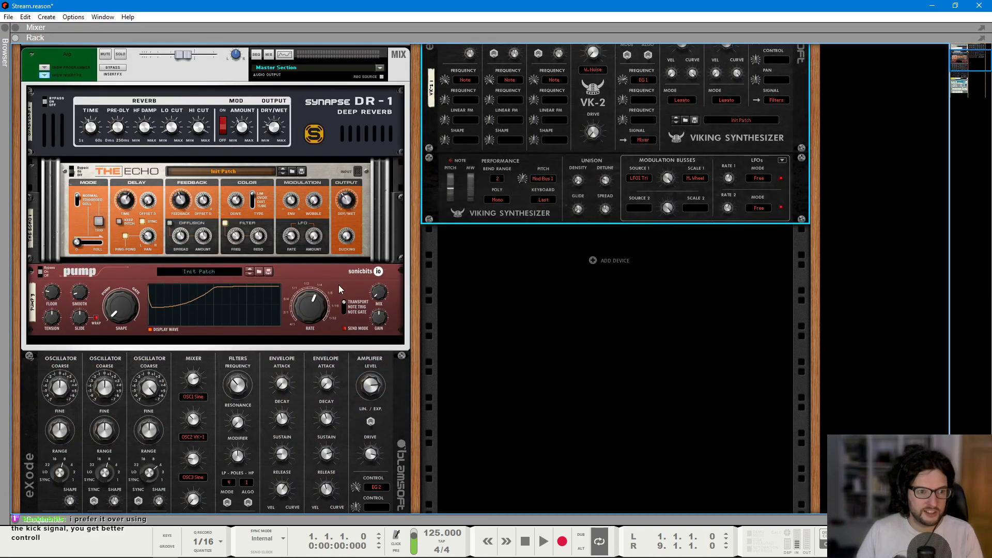
scroll(692, 181, up, 1)
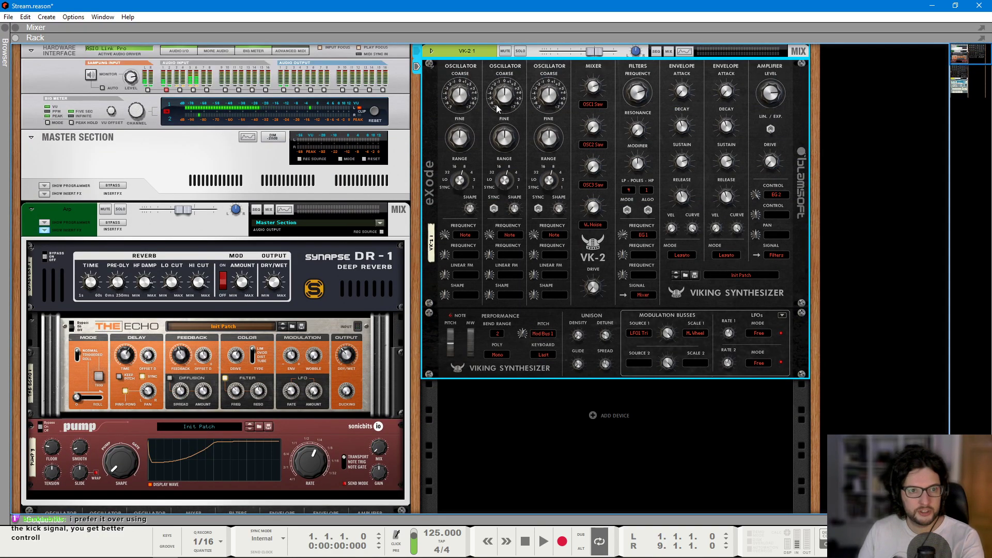
- Set the first mixer source of the new VK-2 to Oscillator 1's Rect wave
click(600, 105)
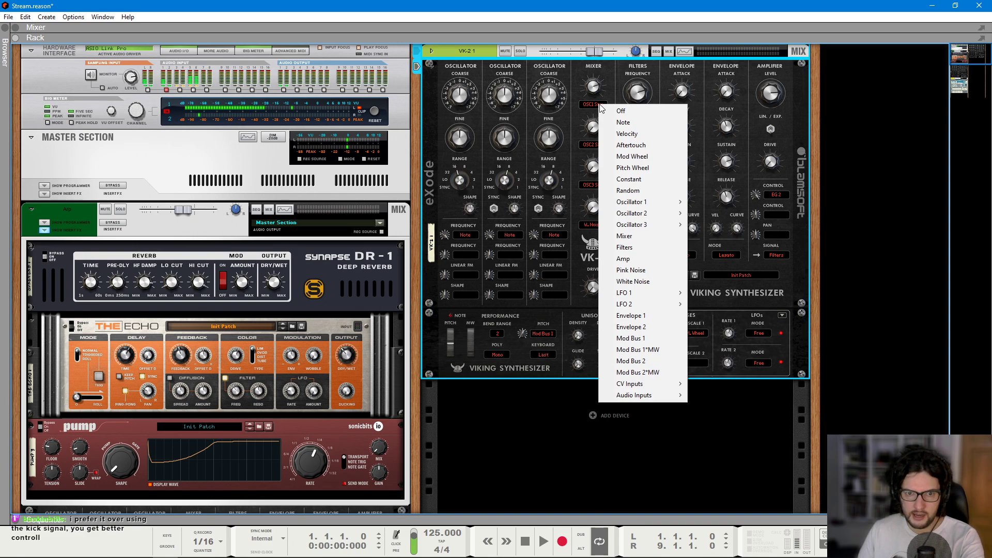
mouse_move(659, 204)
click(732, 237)
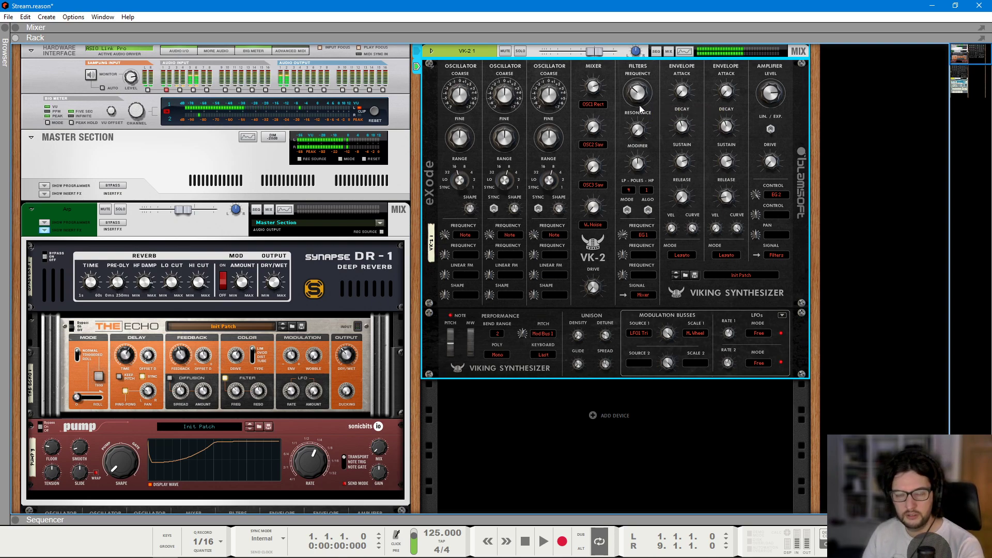
- Assign the LFO 1 sine to modulate oscillator 1's shape and set the LFO 1 rate to about 0.88 Hz
click(479, 296)
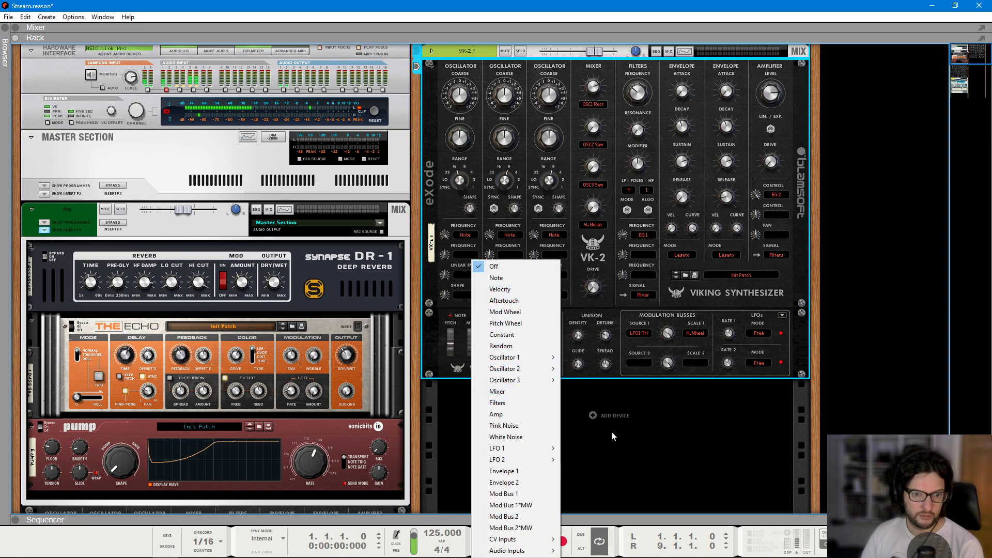
mouse_move(538, 452)
click(581, 449)
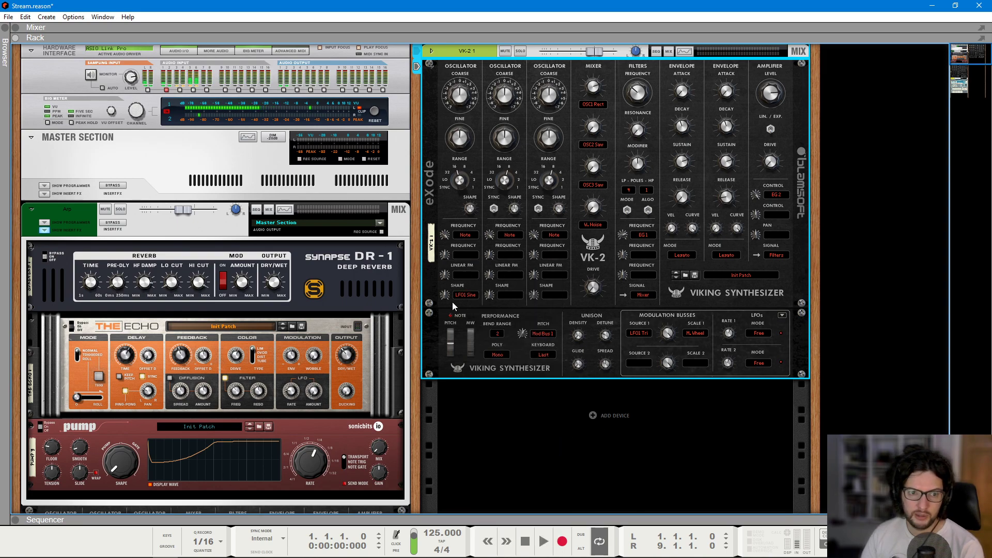
scroll(459, 296, up, 3)
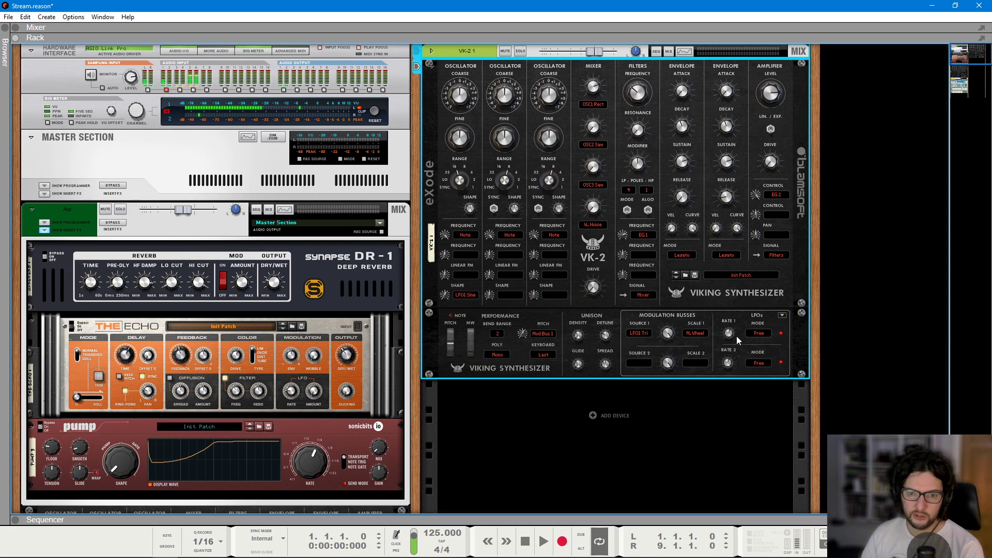
mouse_move(729, 339)
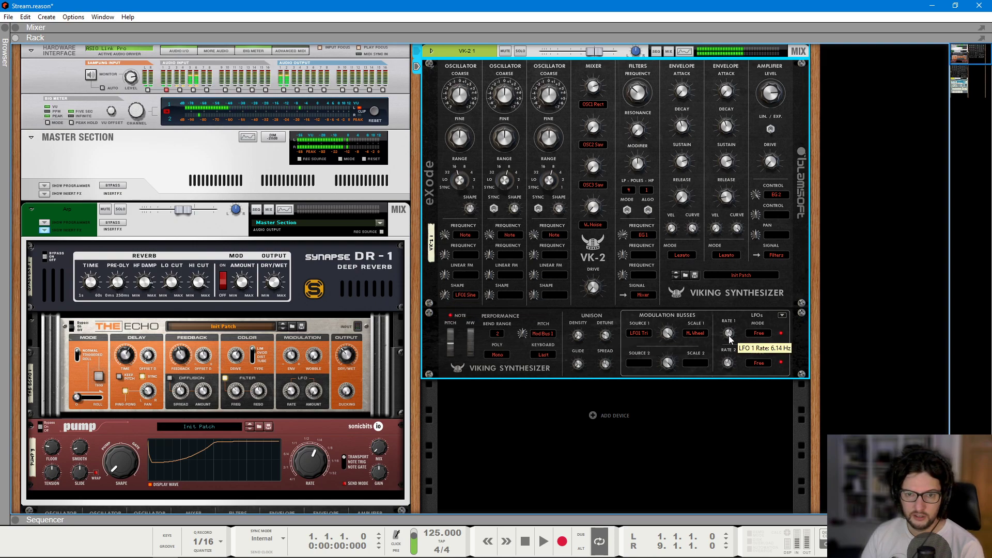
drag(730, 338, 737, 344)
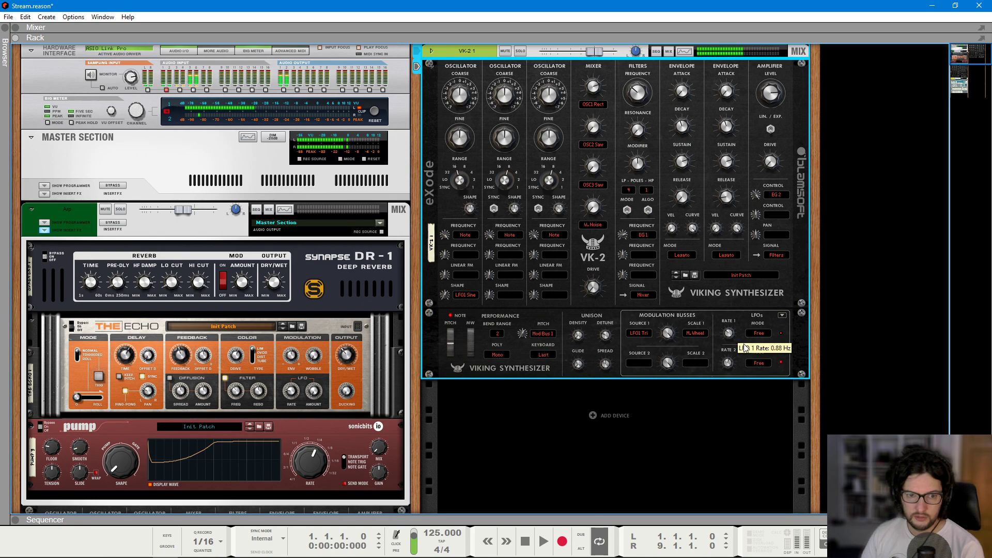
- Adjust the new VK-2's filter frequency and the amount of EG1 modulation on it
mouse_move(448, 296)
drag(638, 93, 639, 98)
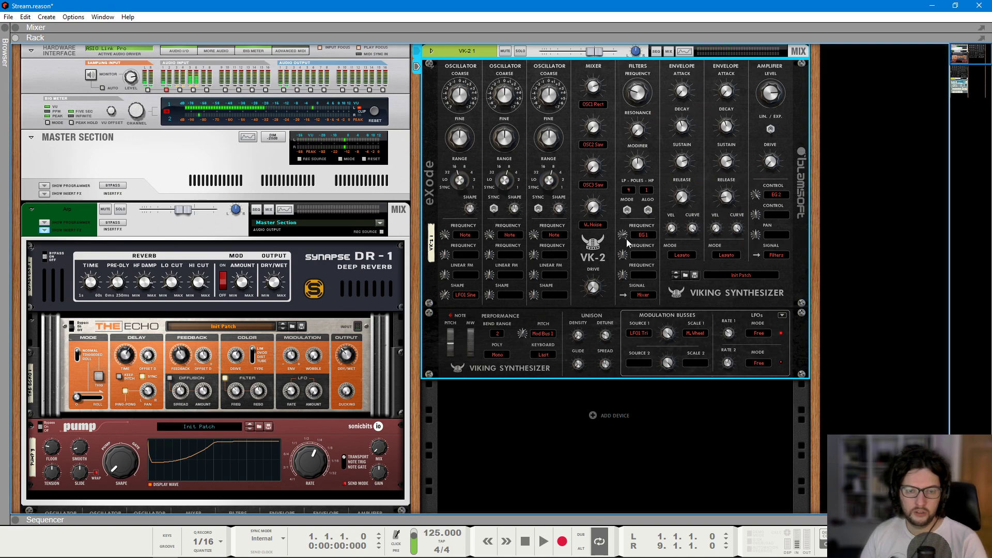
drag(624, 241, 633, 251)
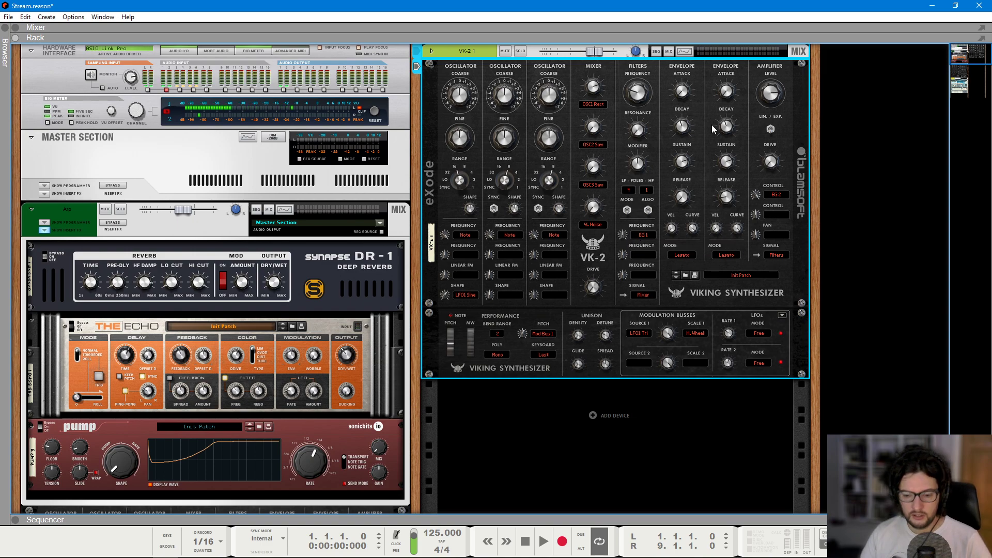
mouse_move(617, 86)
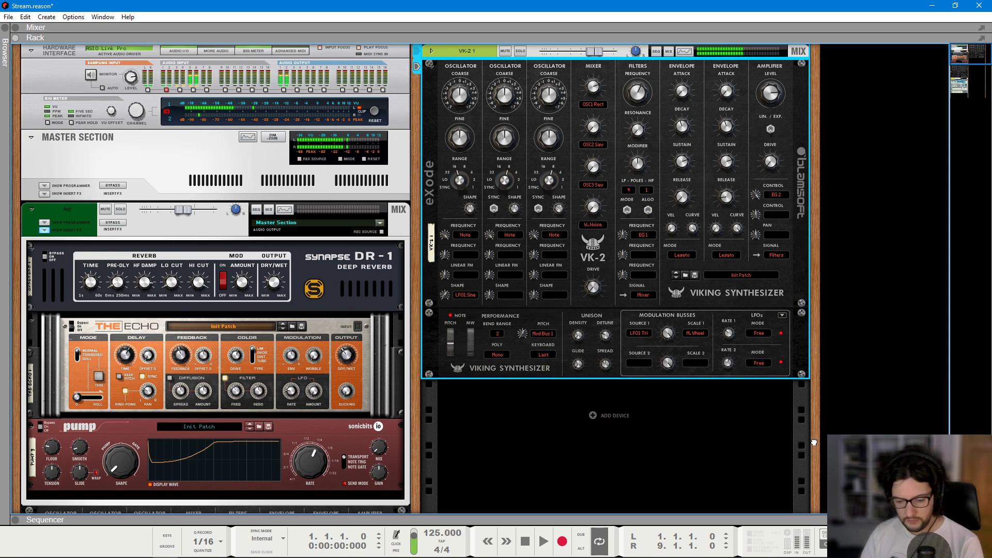
- Lower the new VK-2 channel's fader in the mixer and return to the rack
key(F5)
scroll(814, 441, down, 5)
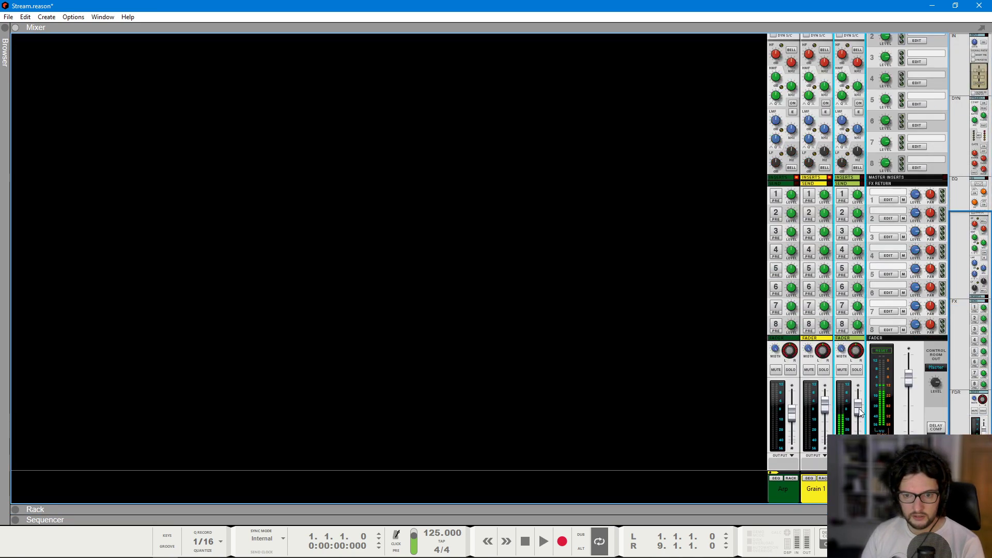
key(F6)
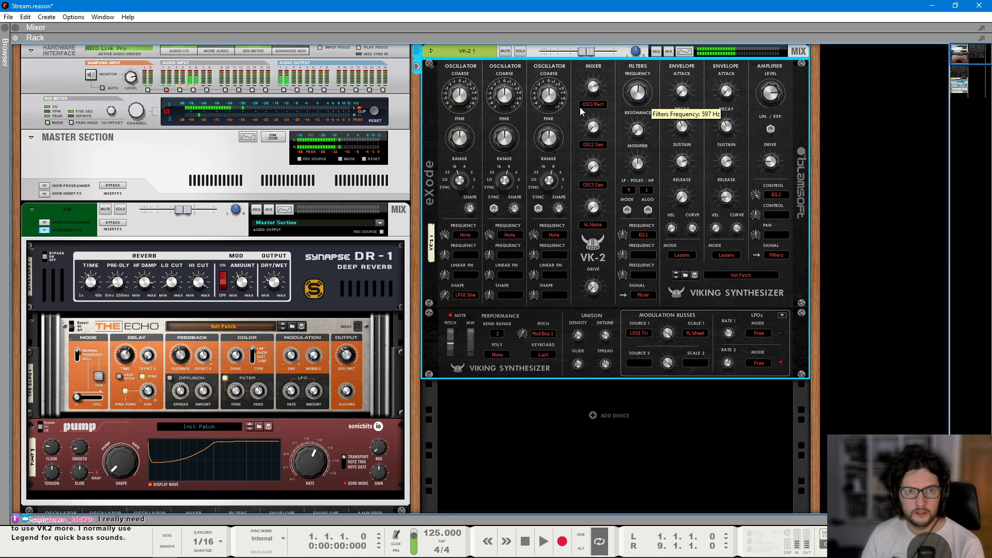
- Copy the Arp channel's Pump effect and paste it into the new VK-2 channel's insert effects
right_click(273, 455)
click(353, 129)
click(432, 51)
right_click(462, 89)
click(517, 126)
- Rename the new VK-2's mix channel to Bass and switch to the sequencer
double_click(464, 50)
text(Bass)
key(Return)
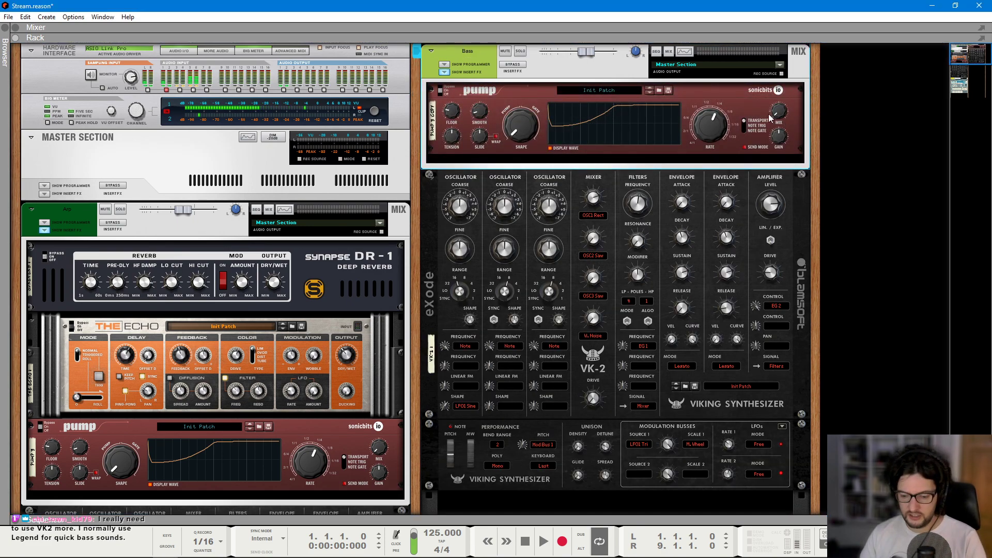
key(F7)
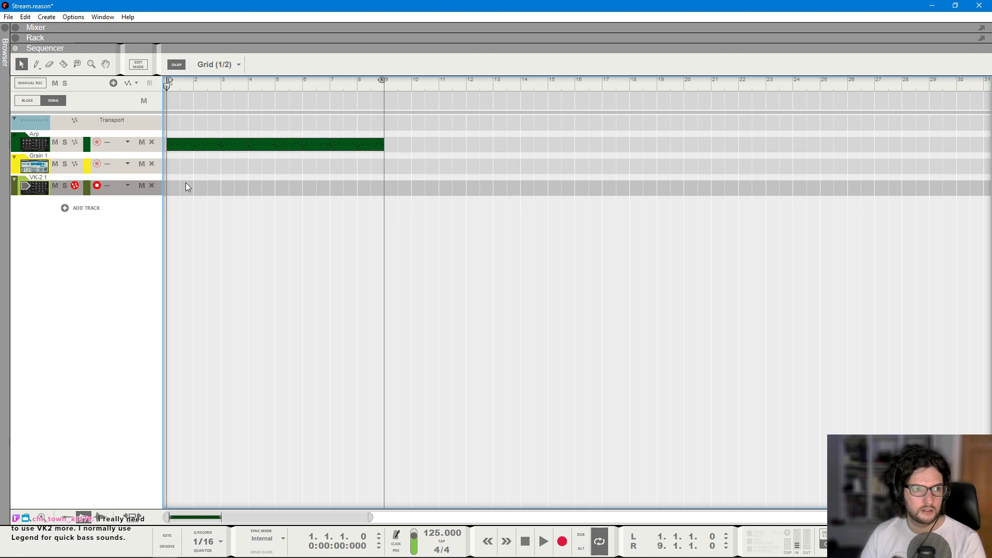
- Move the VK-2 1 track above Grain 1 and draw a four-bar clip on it from bar 1, checking the Arp notes
drag(21, 186, 20, 165)
drag(168, 166, 260, 169)
double_click(179, 144)
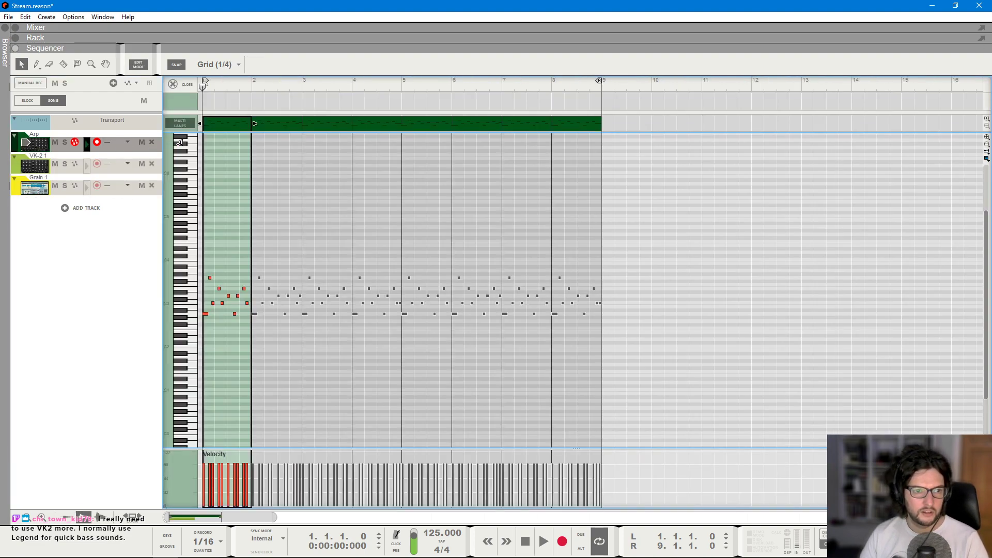
click(181, 88)
- Draw a three-bar F1 note at the start of the VK-2 1 clip and audition it
double_click(219, 166)
key(space)
key(space)
drag(205, 328, 380, 328)
key(shift+Down)
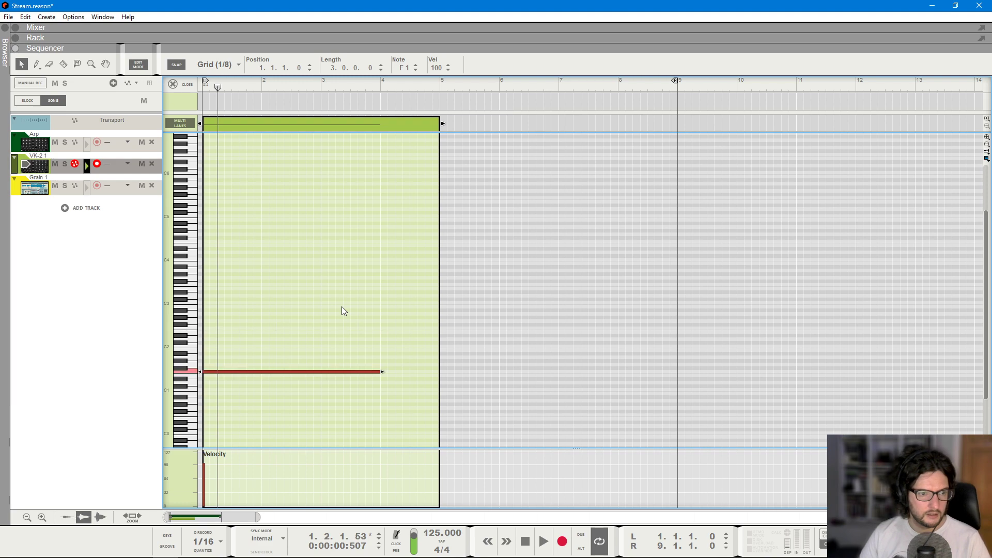
key(space)
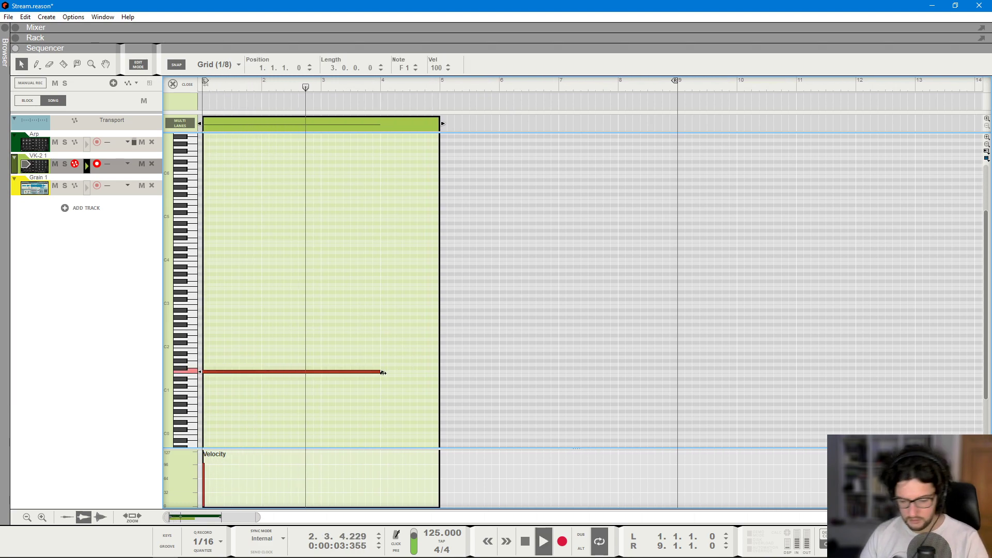
- Extend the bass line to bar 9: hold F1 into mid-bar 4, add G1 until bar 5, A1 for three bars and G1 in bar 8
scroll(405, 344, up, 3)
mouse_move(412, 372)
mouse_down()
mouse_move(658, 355)
mouse_move(771, 372)
mouse_up()
key(space)
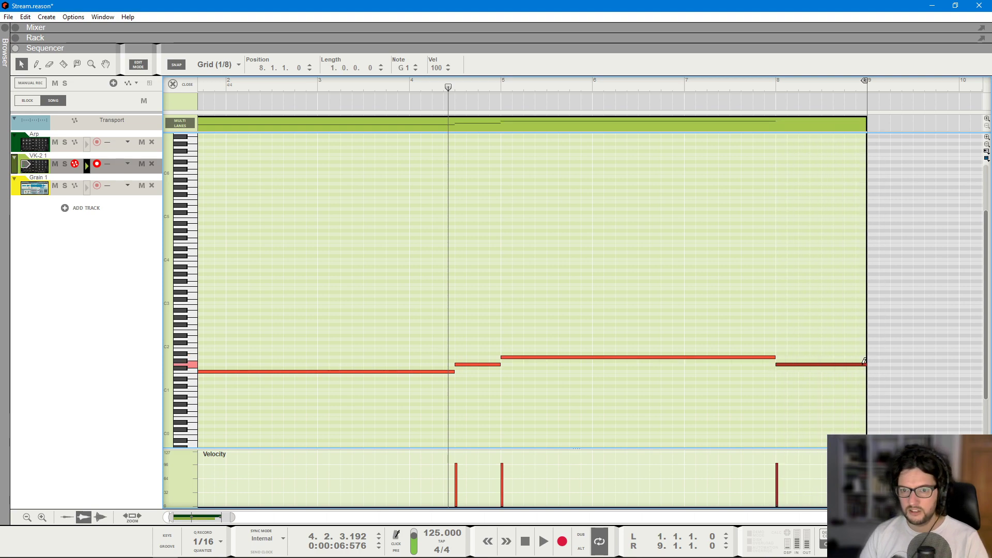
- Play the loop from the start and raise the Bass VK-2's filter frequency to 228 Hz
key(KP_0)
key(space)
key(F6)
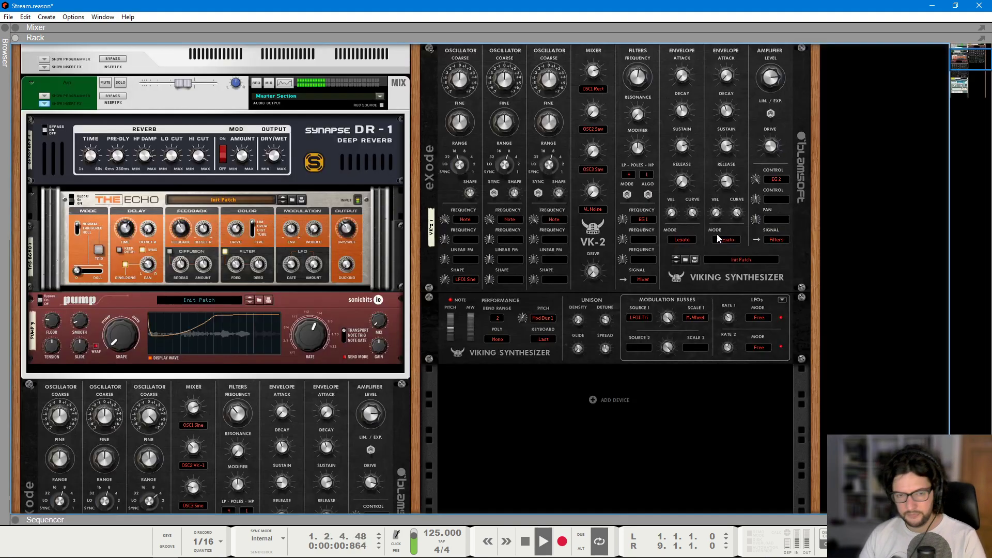
scroll(668, 283, up, 5)
mouse_move(643, 212)
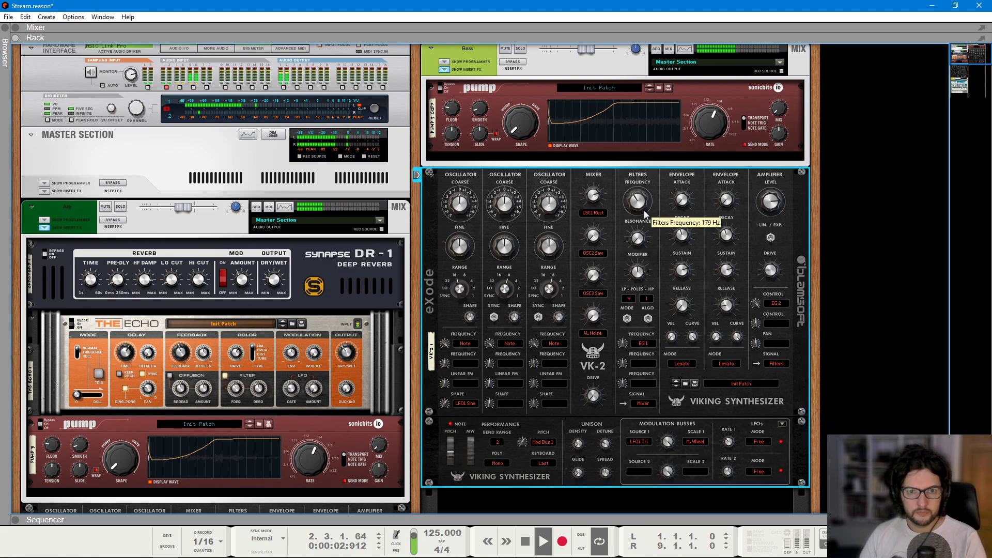
drag(642, 212, 635, 214)
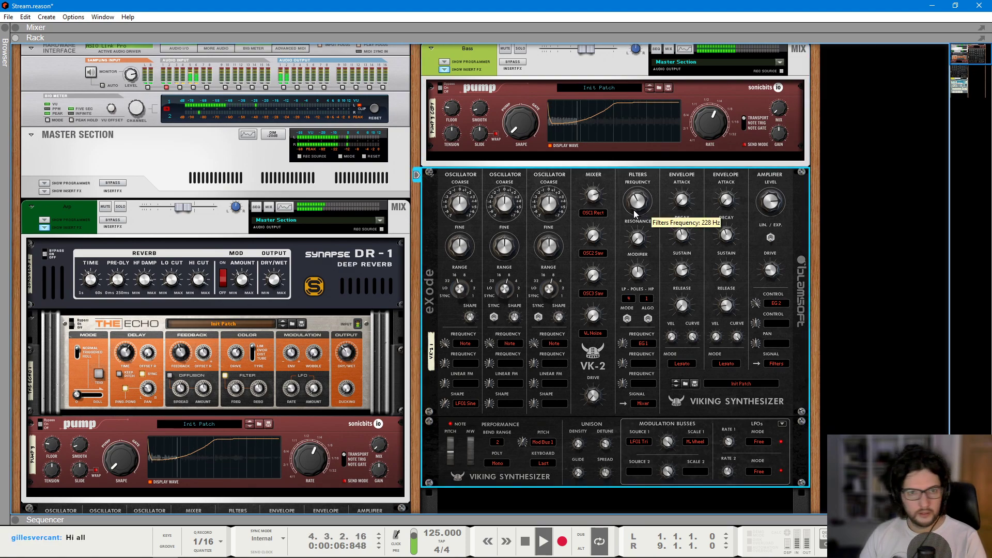
scroll(634, 325, down, 3)
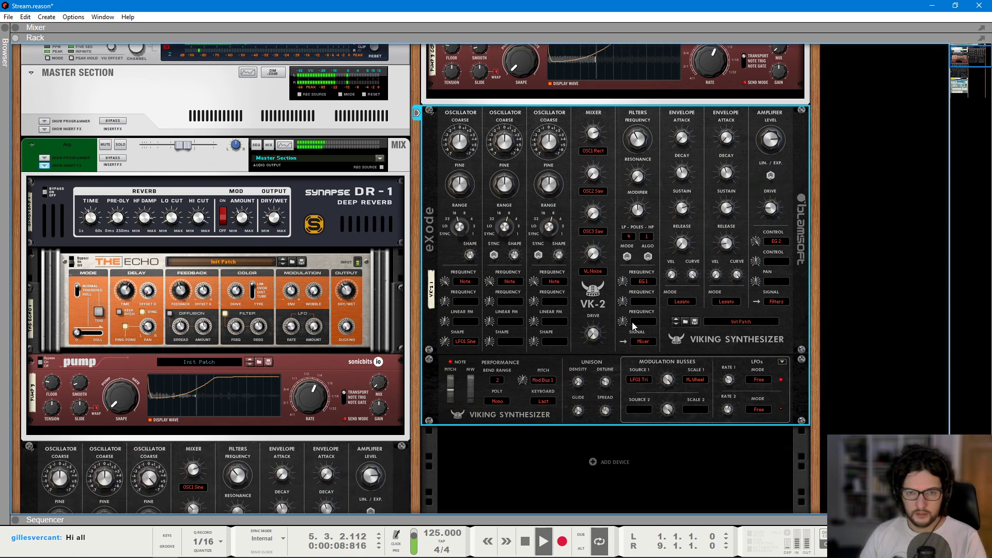
- Listen to the loop while reviewing the mixer levels, rack devices and bass notes, and stop playback
key(F5)
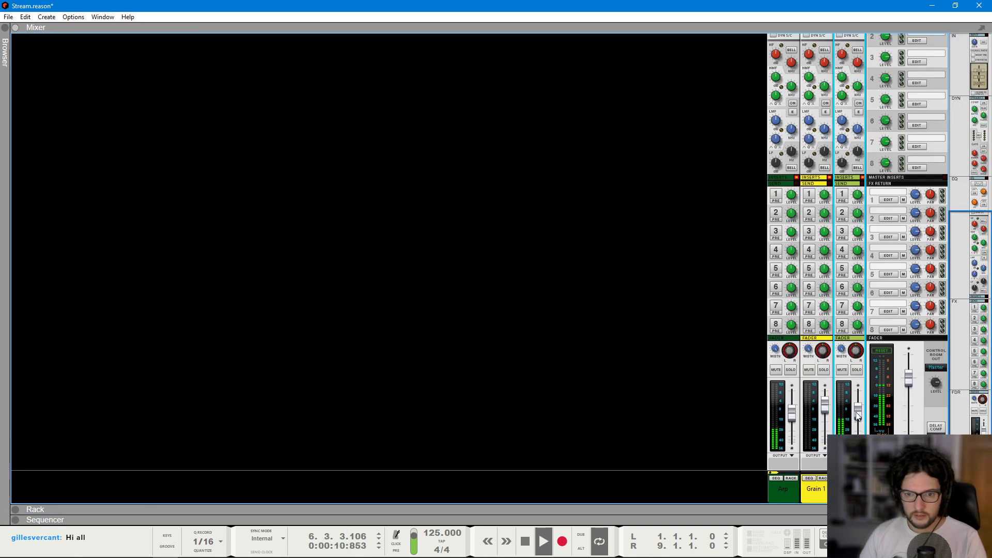
click(794, 416)
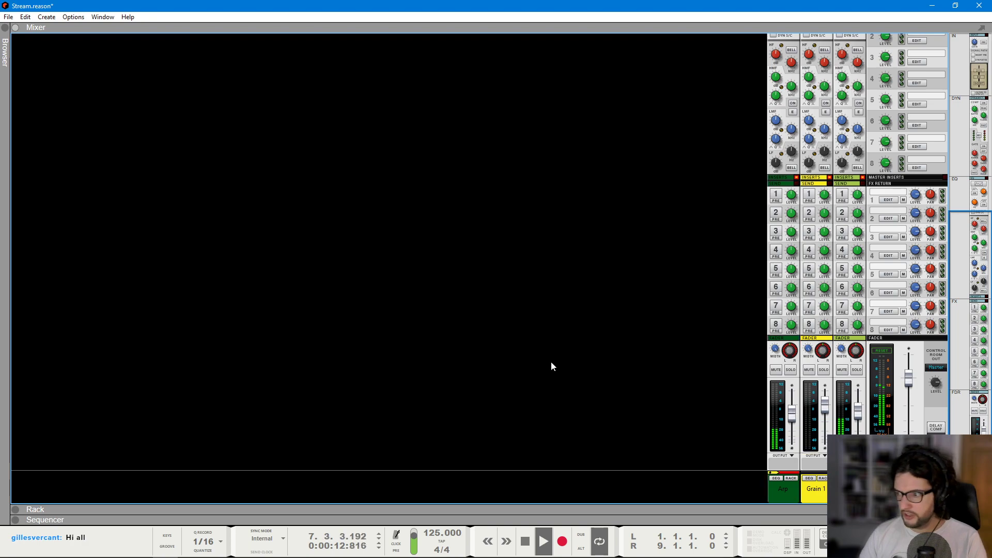
key(F6)
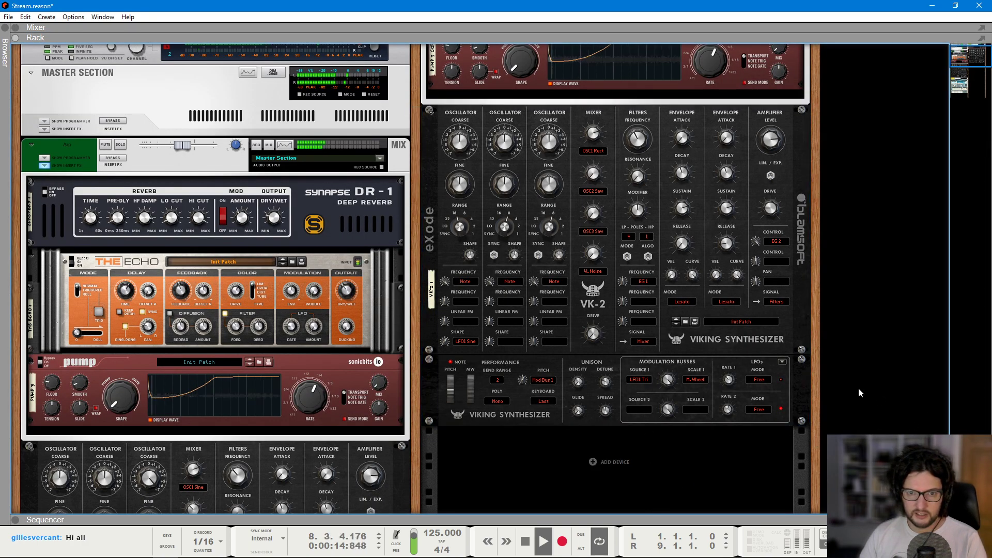
key(F7)
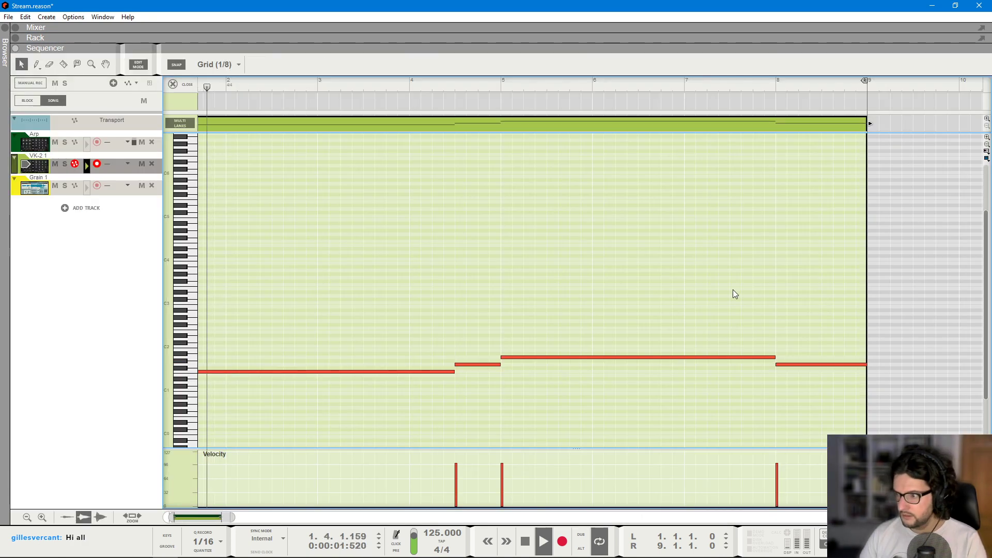
key(F6)
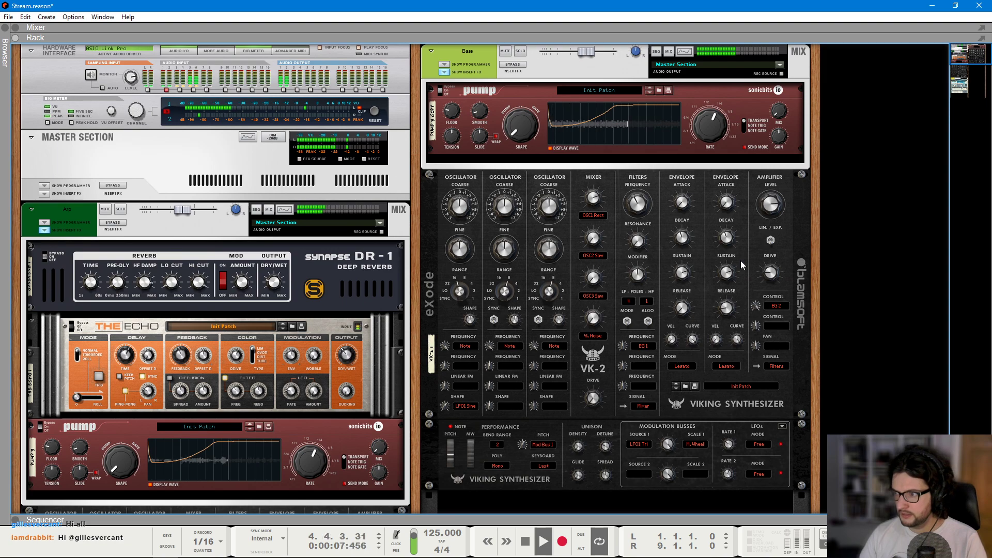
key(space)
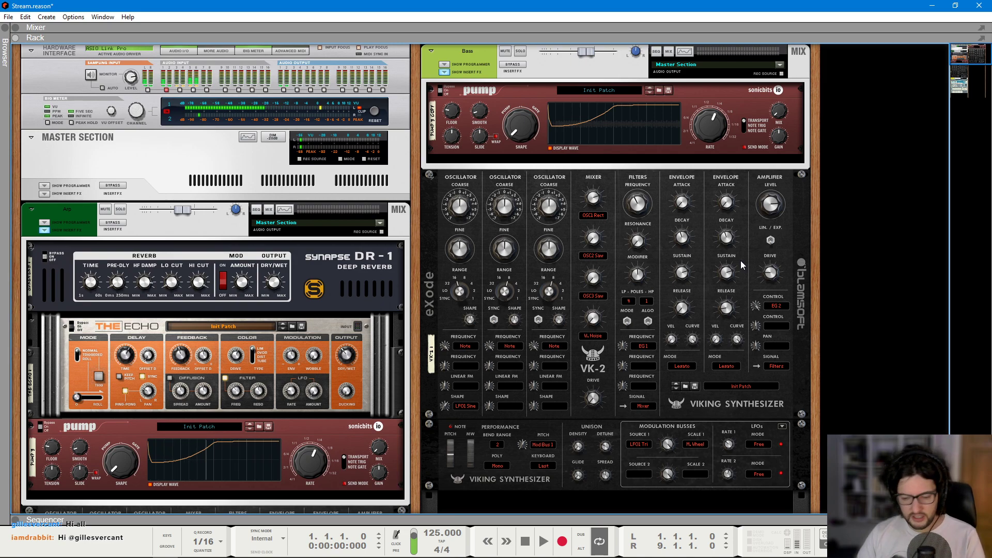
click(805, 305)
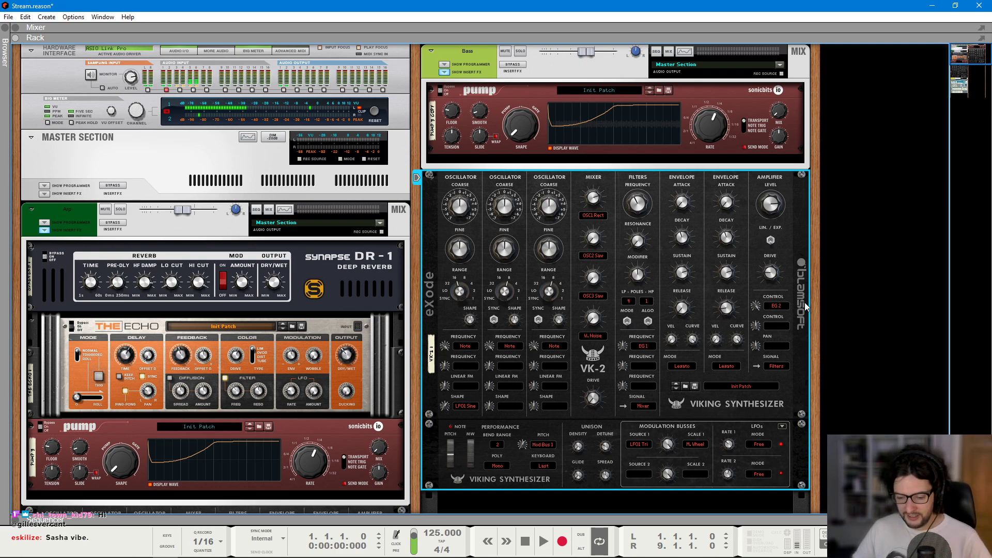
click(865, 305)
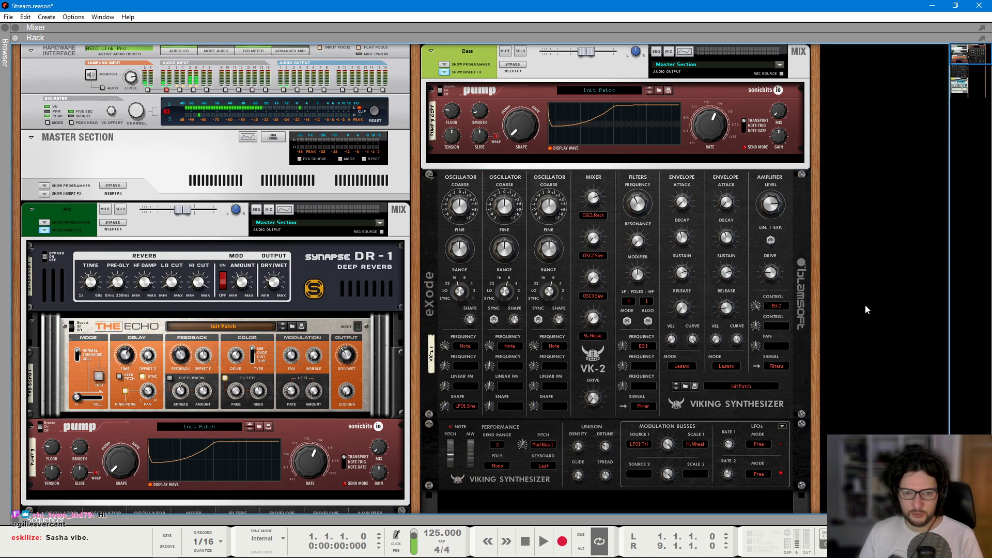
click(803, 304)
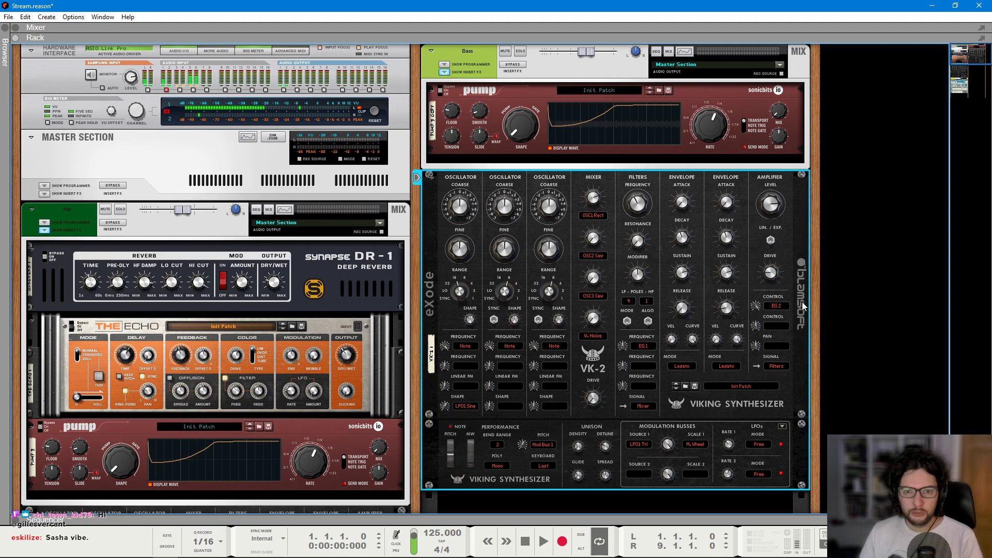
- Close the bass clip's note editor and play the loop with the Bass and Arp Pump effects in view
key(F7)
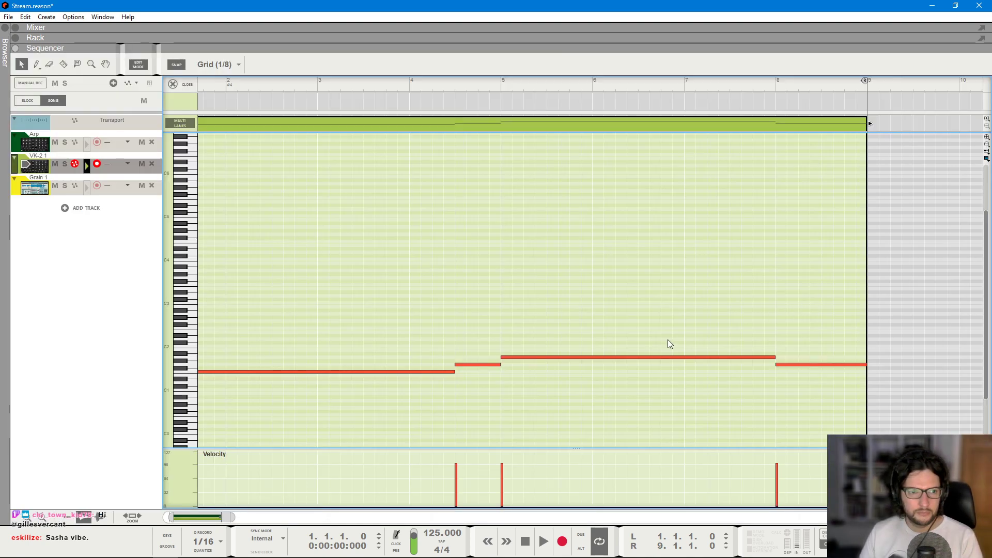
click(185, 85)
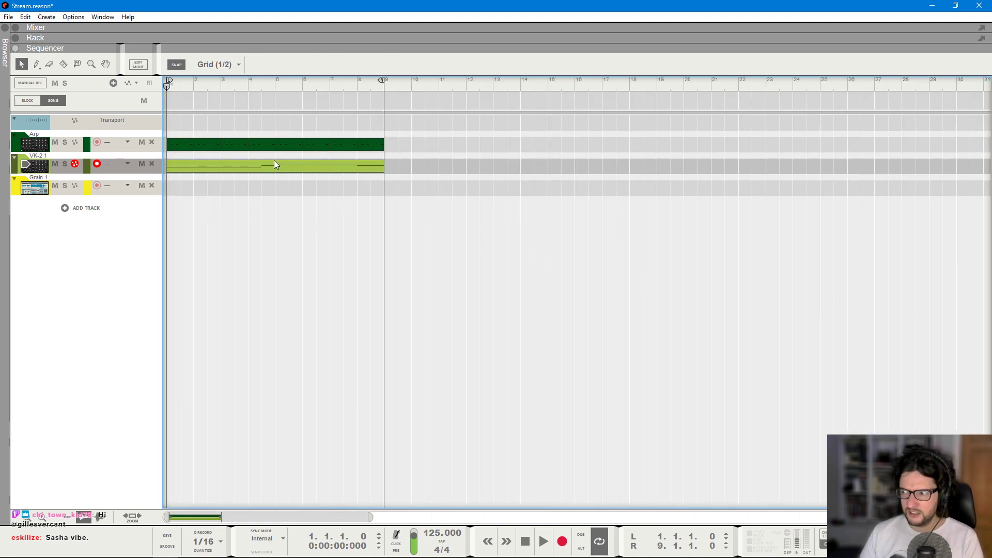
key(F6)
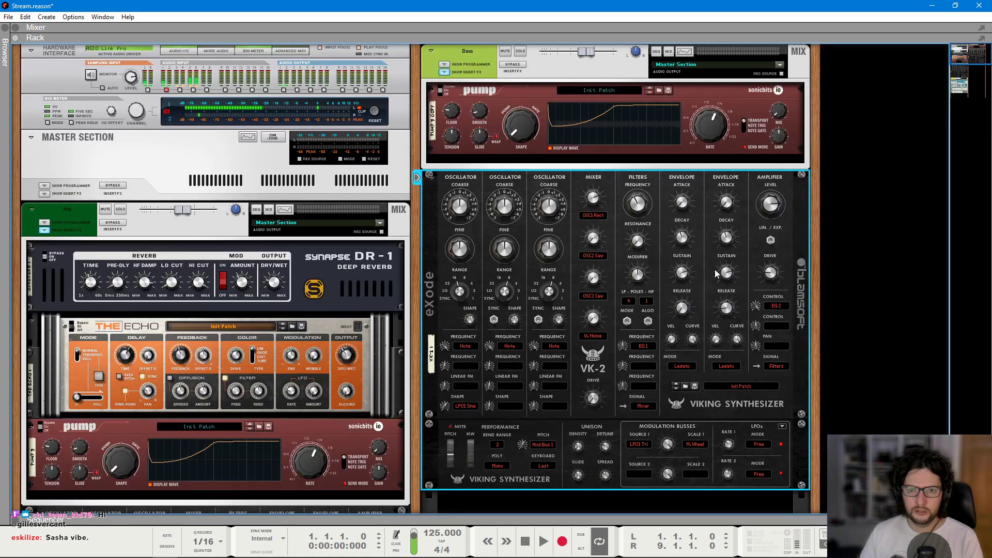
click(782, 117)
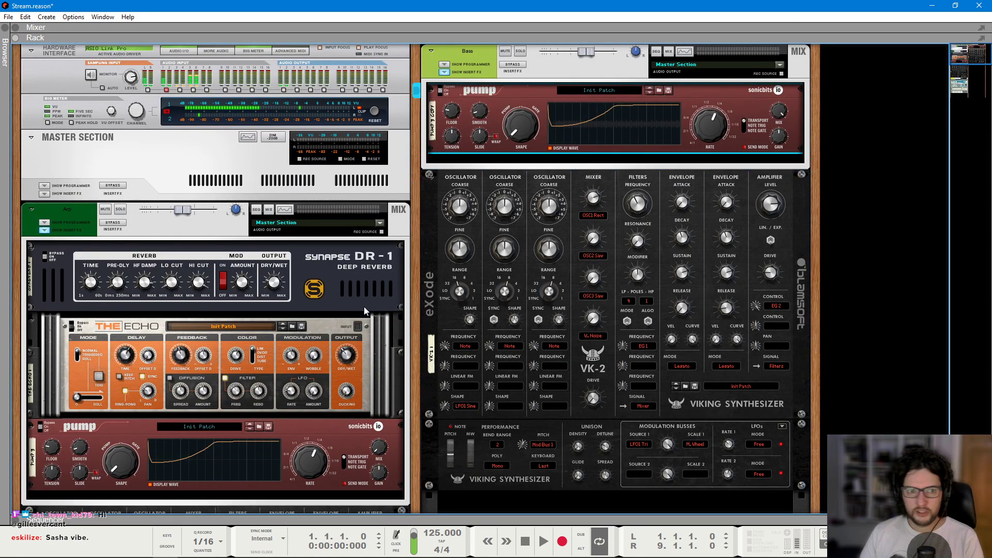
click(331, 440)
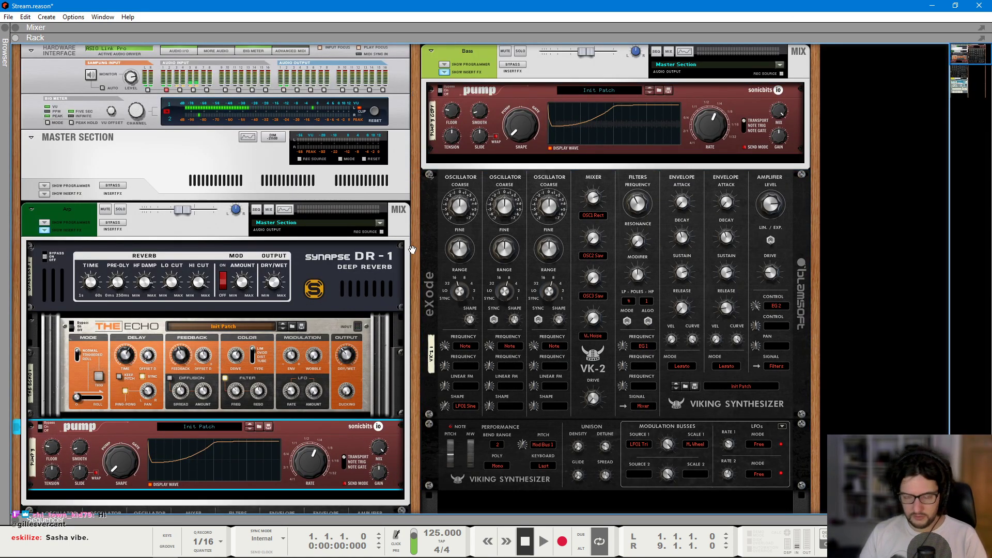
key(space)
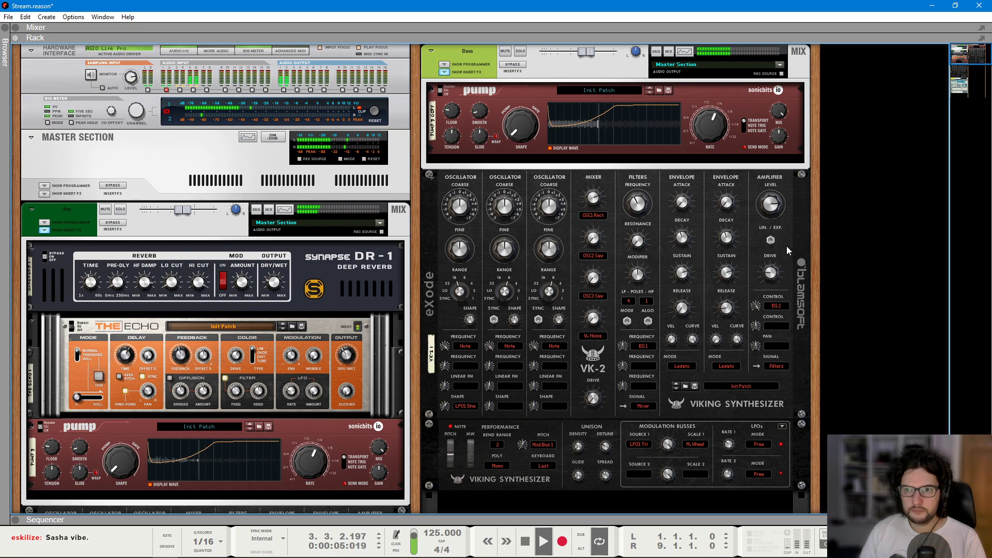
scroll(781, 239, down, 1)
- Draw a four-bar clip on the Grain 1 track from bar 1 and open it for note editing
key(F7)
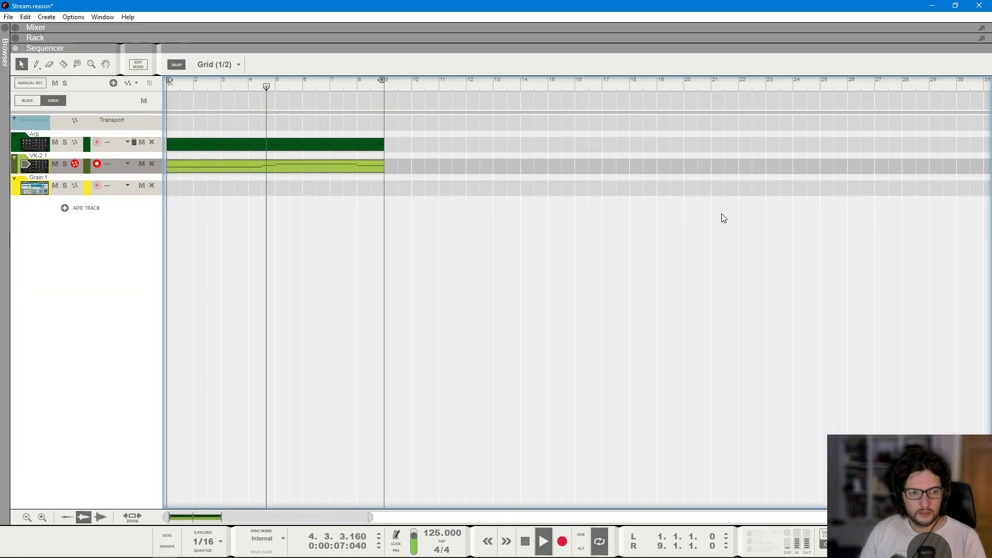
drag(182, 188, 255, 190)
key(space)
double_click(254, 188)
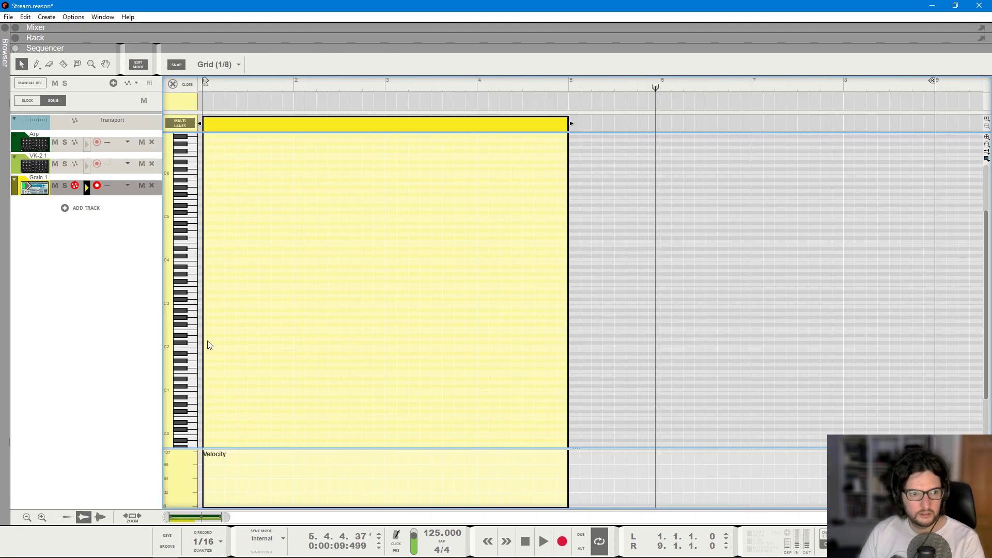
- Check the Grain sample's analyzed root key and draw a D#2 note of length 3.2.2.0 from the start of the Grain 1 clip
key(F6)
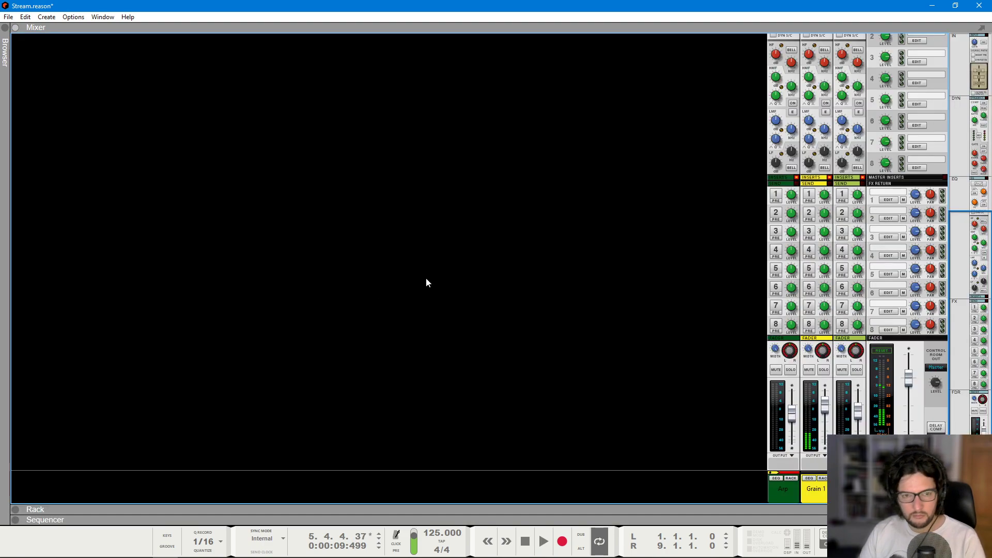
scroll(337, 275, down, 10)
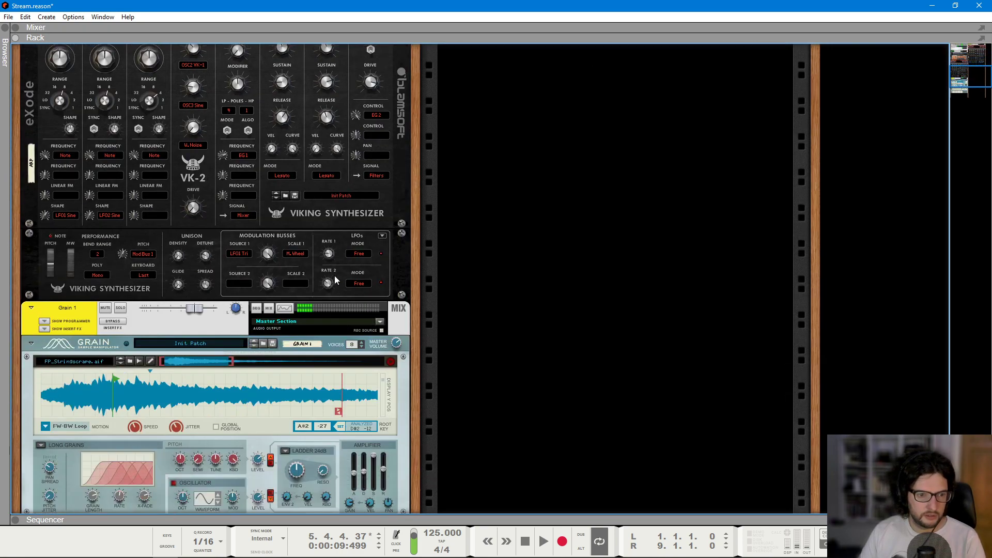
click(300, 240)
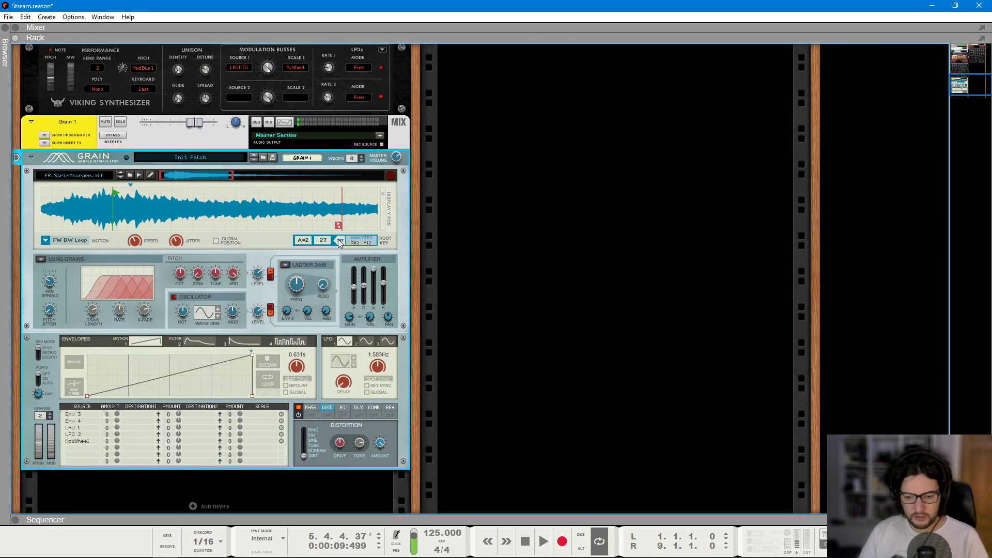
key(F7)
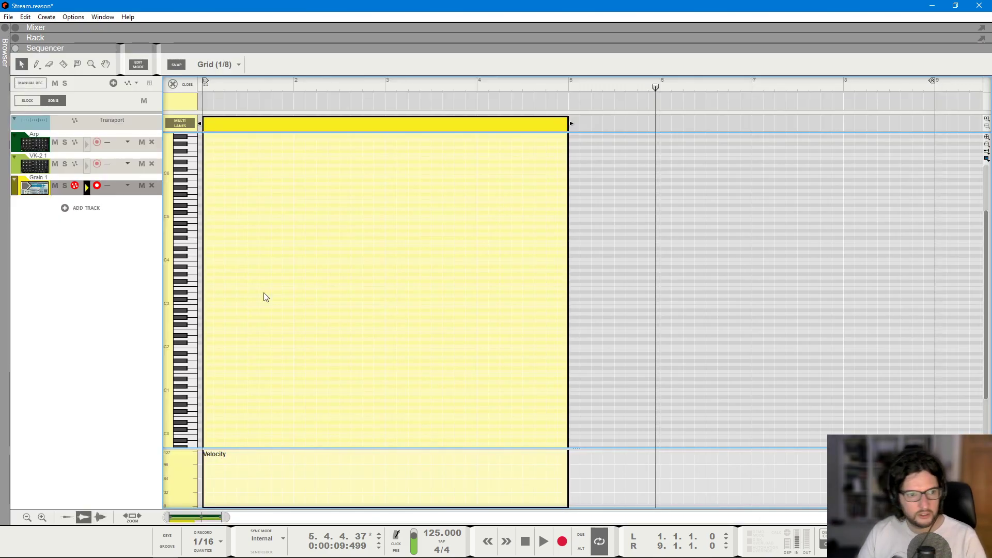
drag(206, 335, 509, 343)
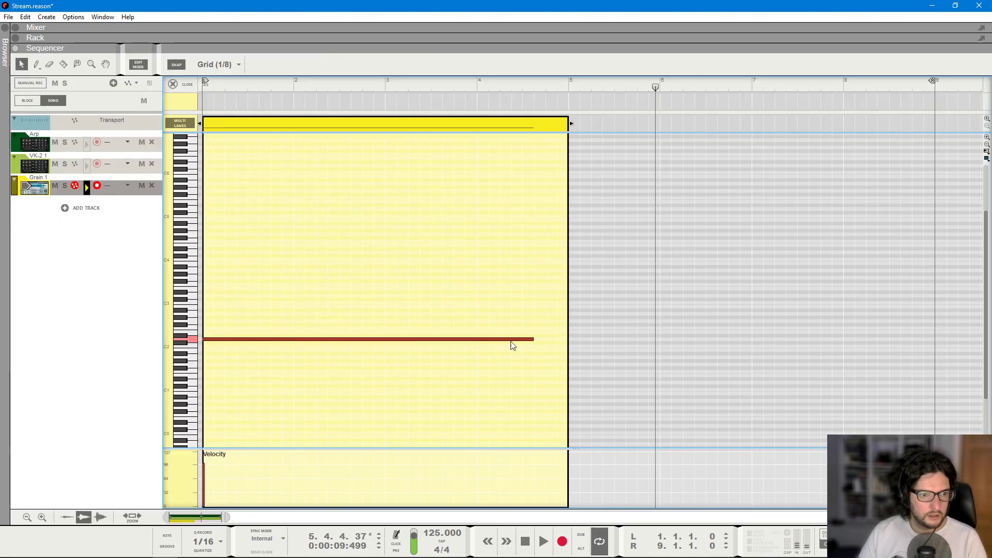
key(space)
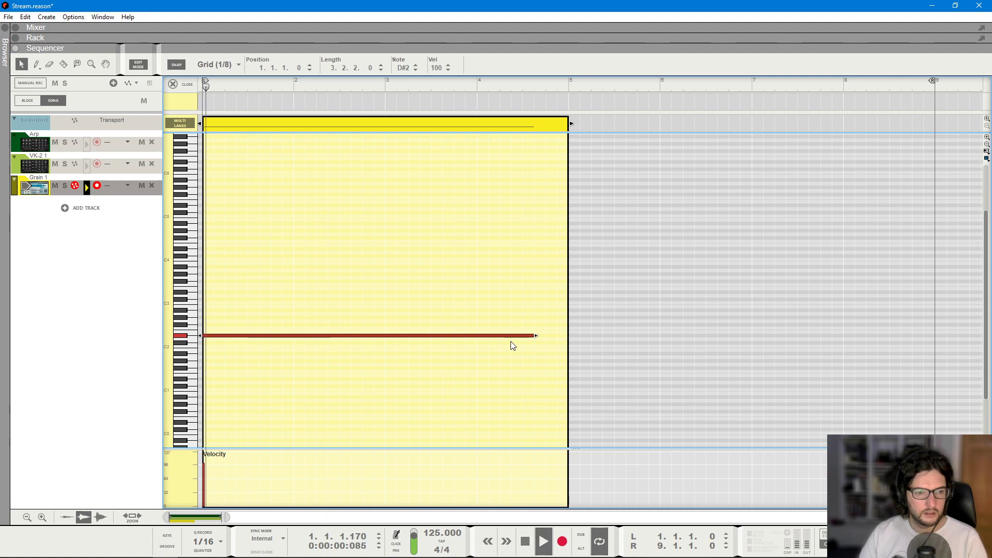
key(space)
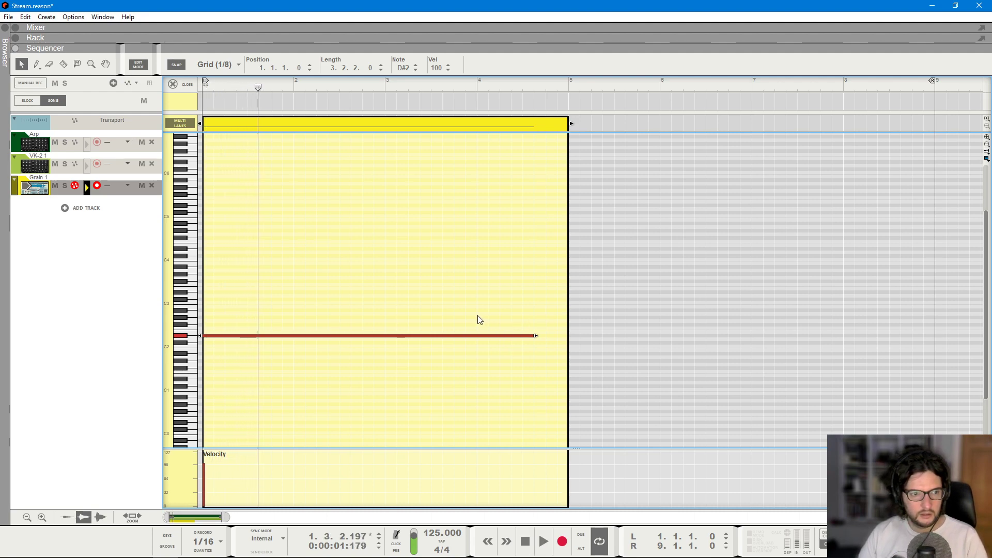
- Lower the Grain 1 note to C2, auditioning it at D2 on the way, and play the loop
key(Down)
key(Down)
key(Down)
key(Up)
key(Up)
key(space)
key(space)
key(space)
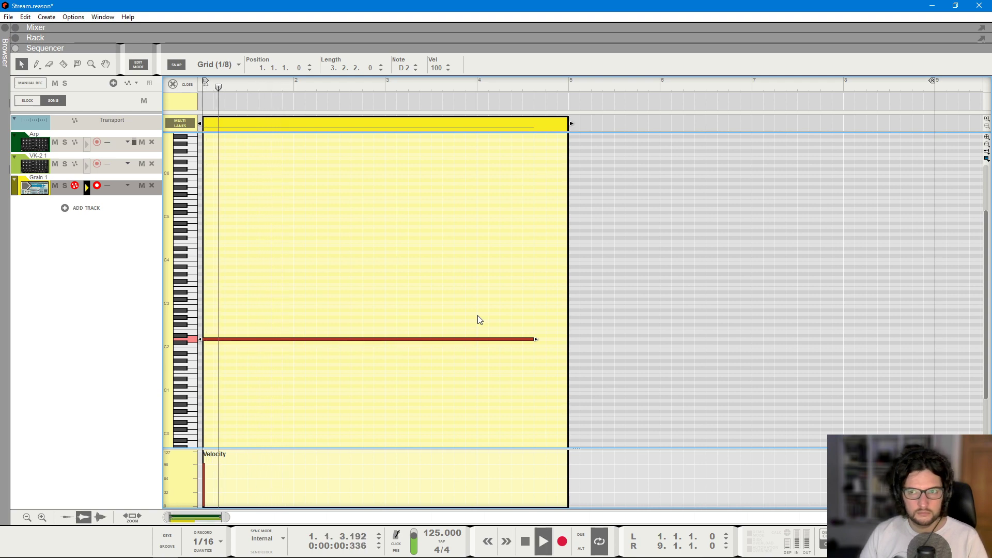
key(Down)
key(Down)
key(space)
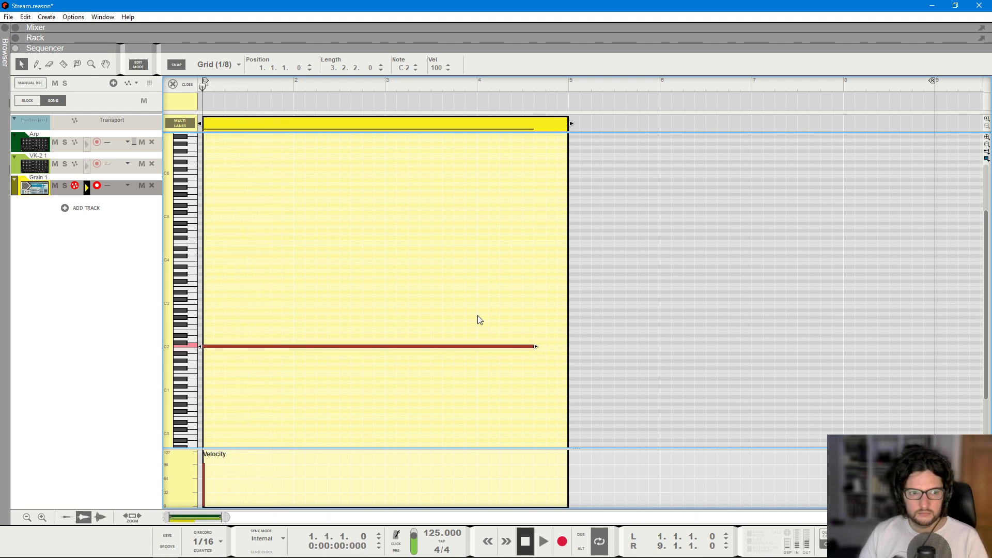
key(space)
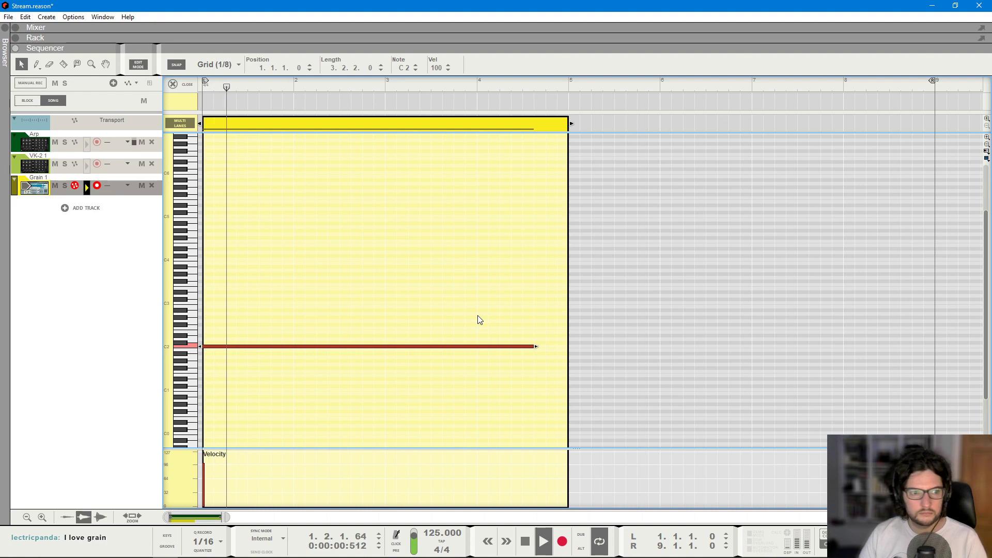
- Extend the Grain 1 note to a length of 4.0.0.0 and enable Insert Pre on the Grain 1 mixer channel
drag(491, 290, 561, 347)
key(F5)
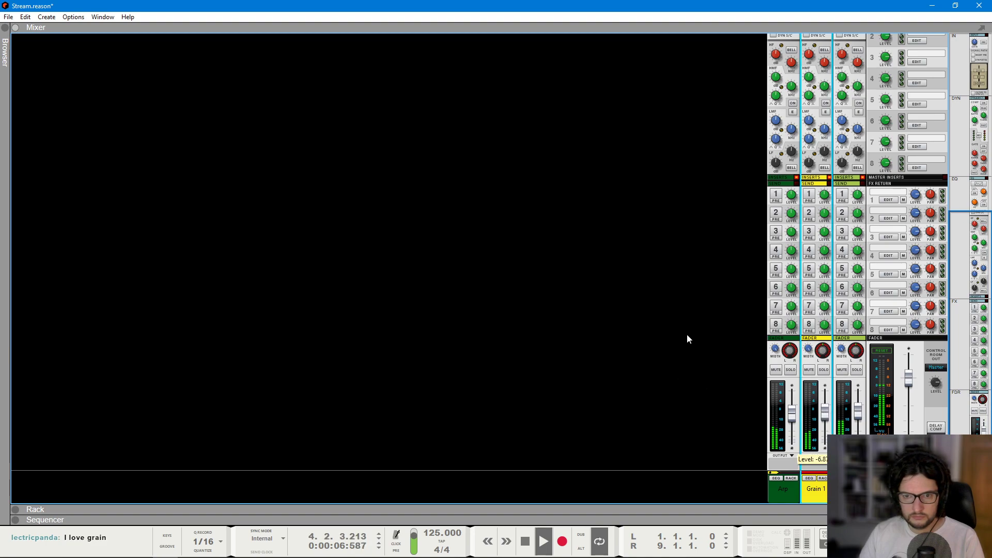
key(space)
scroll(827, 207, up, 3)
scroll(813, 143, up, 3)
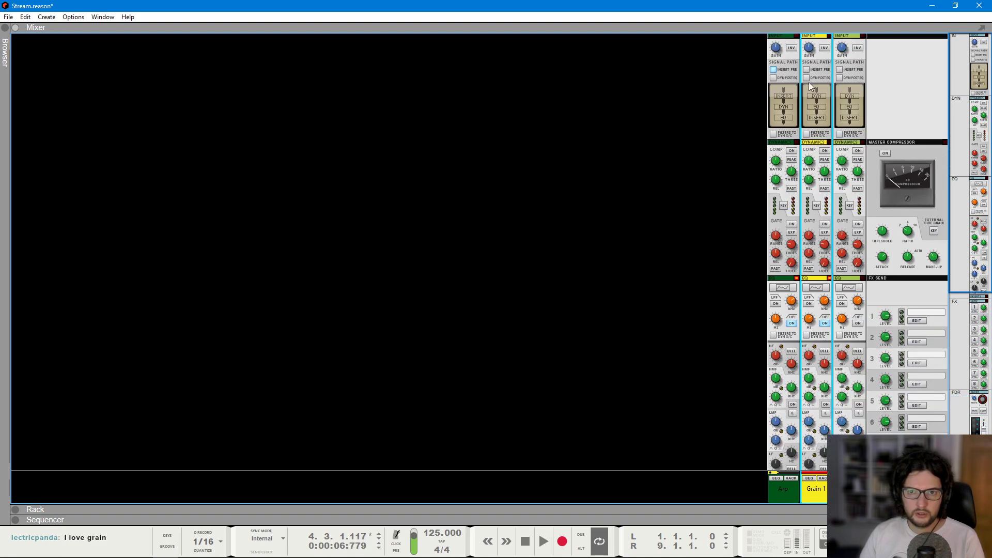
key(KP_0)
key(space)
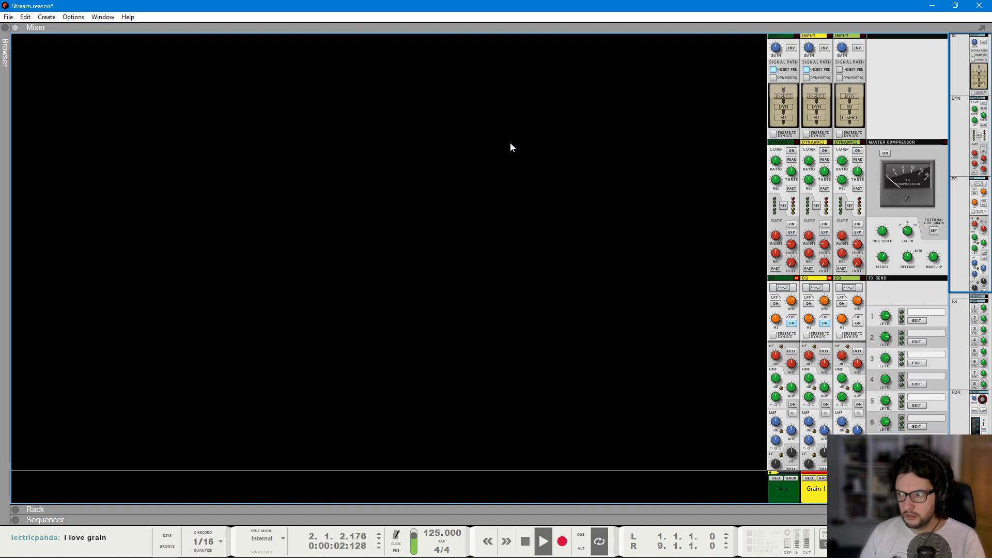
- Duplicate the four-bar Grain 1 note so the copy starts at bar 5, and raise the copy to A2
key(F7)
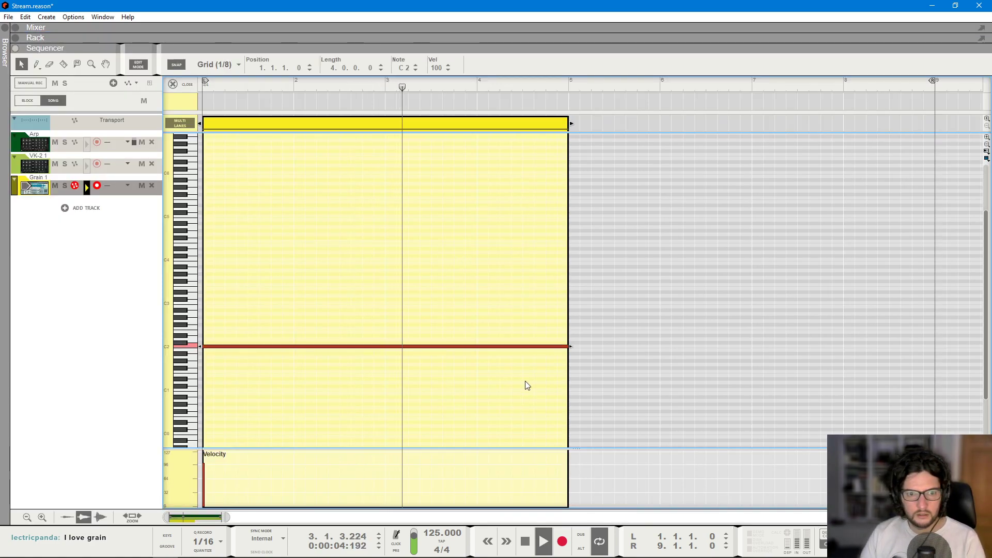
key(space)
key(ctrl+d)
key(Up)
key(Up)
key(Up)
key(Up)
key(Up)
key(Up)
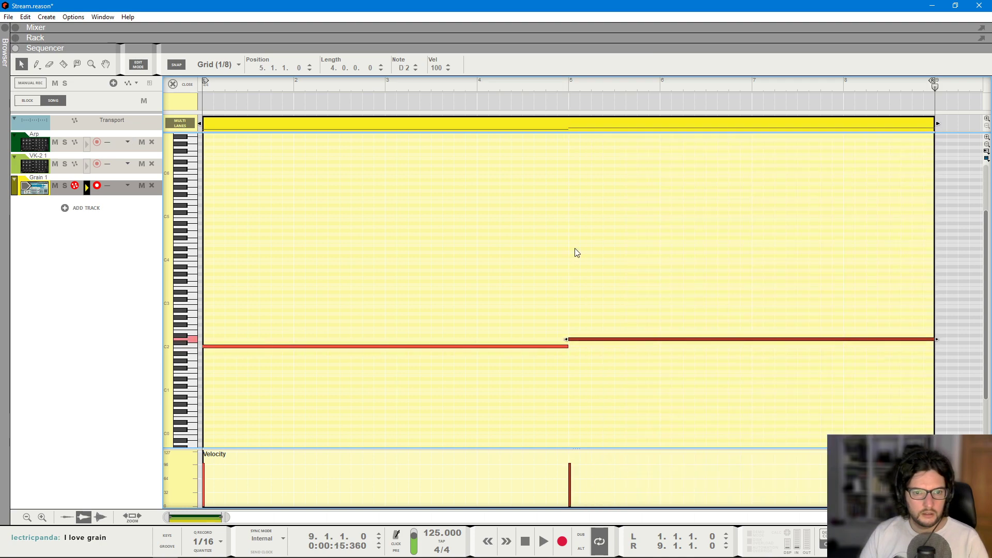
key(Up)
key(Up)
key(Up)
- Audition the second Grain 1 note from just before bar 5, try it at A#2, and return it to A2
click(560, 84)
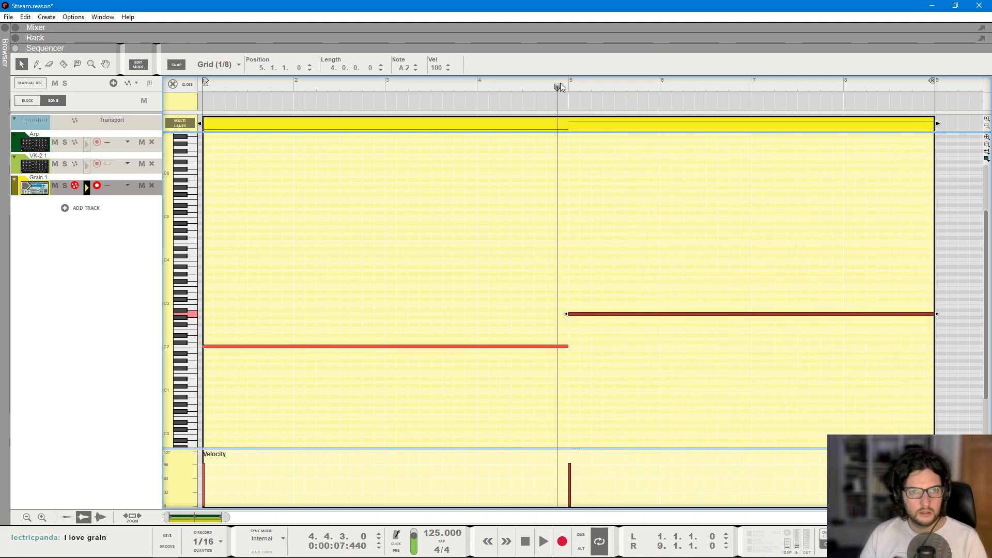
key(space)
key(space)
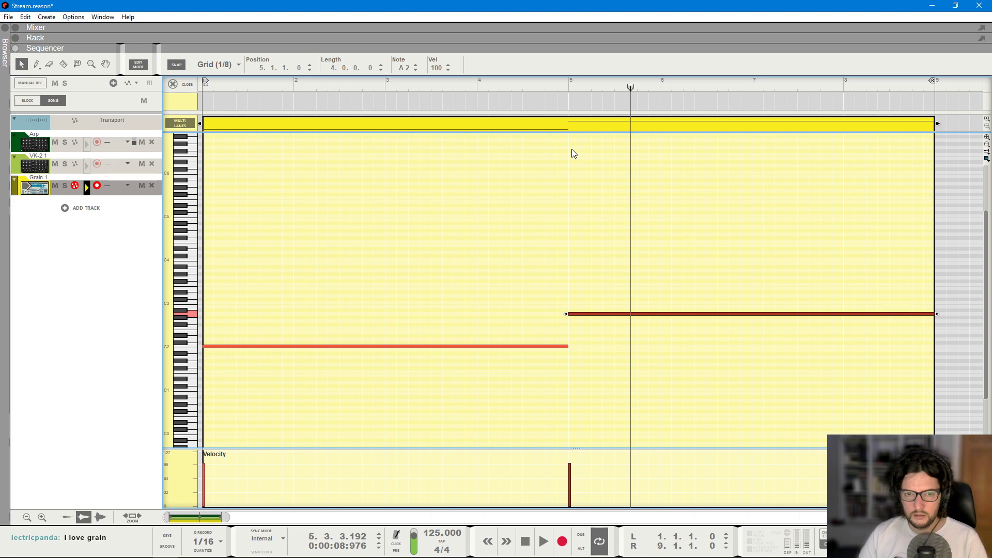
key(Up)
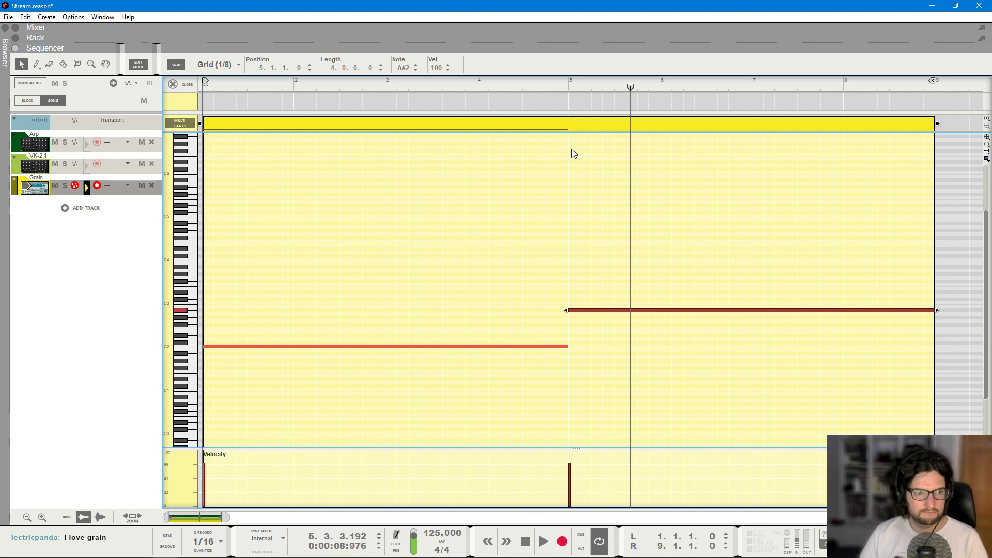
click(566, 80)
key(space)
key(space)
key(Down)
key(KP_0)
key(KP_0)
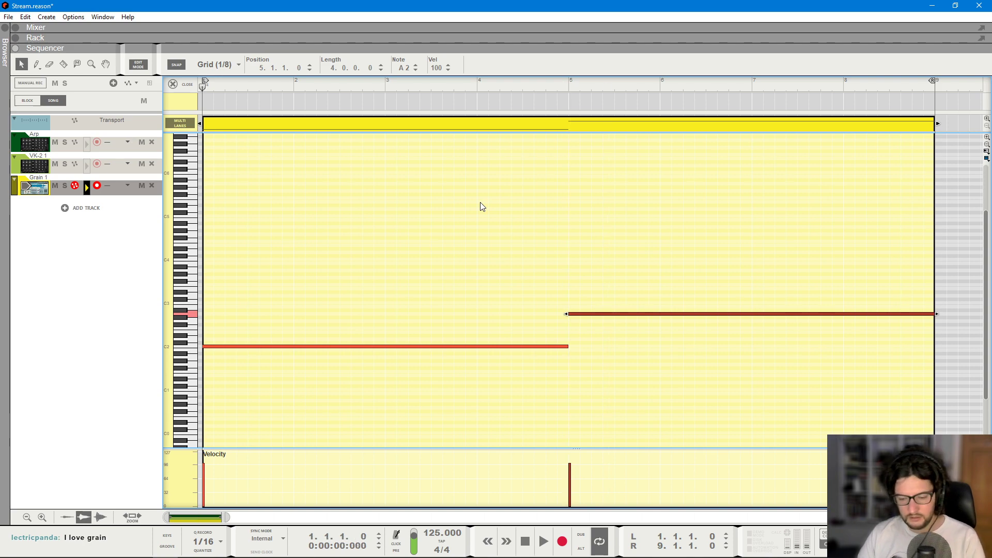
- Reload FP_Stringscrape.aif into Grain 1 from the sample browser and play the Grain 1 clip from bar 1
key(F6)
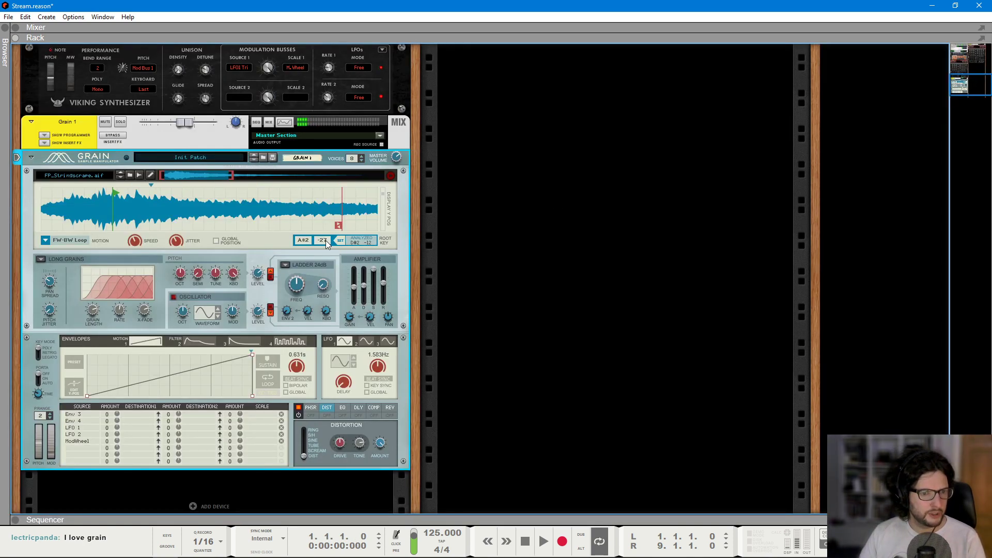
click(131, 174)
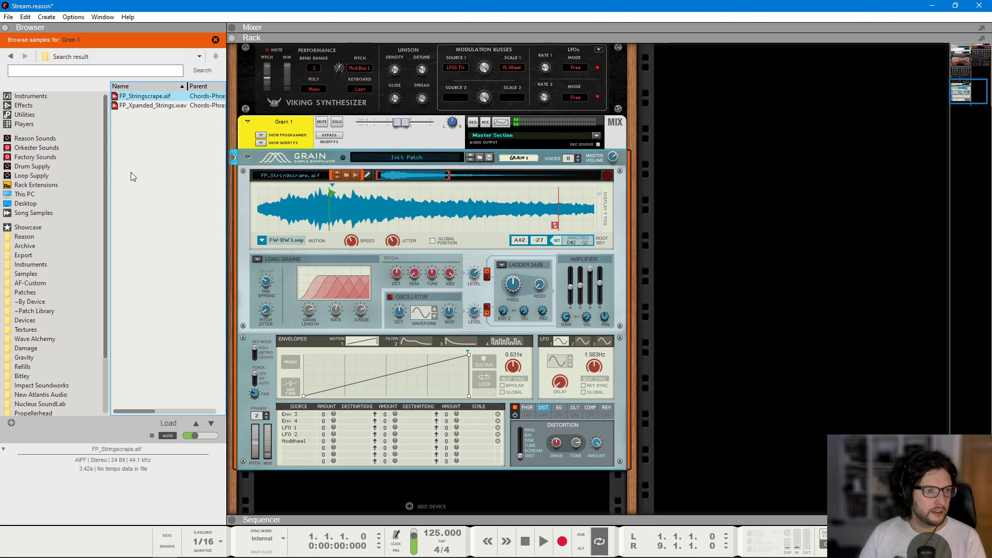
click(139, 97)
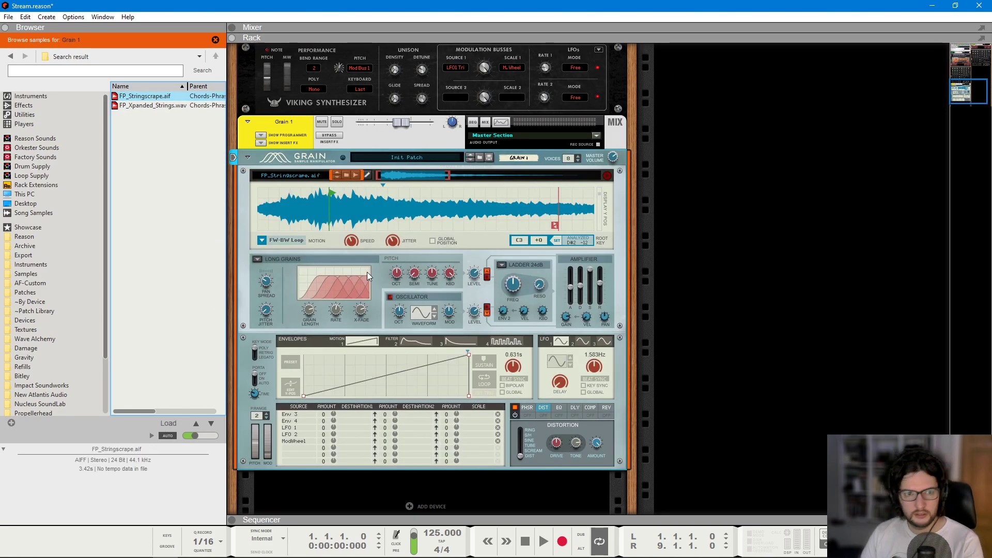
click(695, 244)
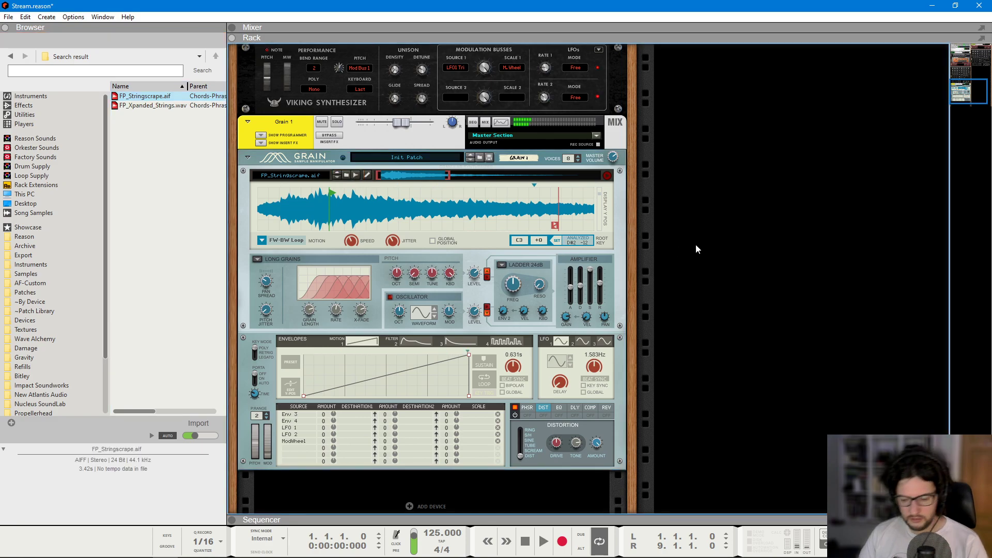
key(F7)
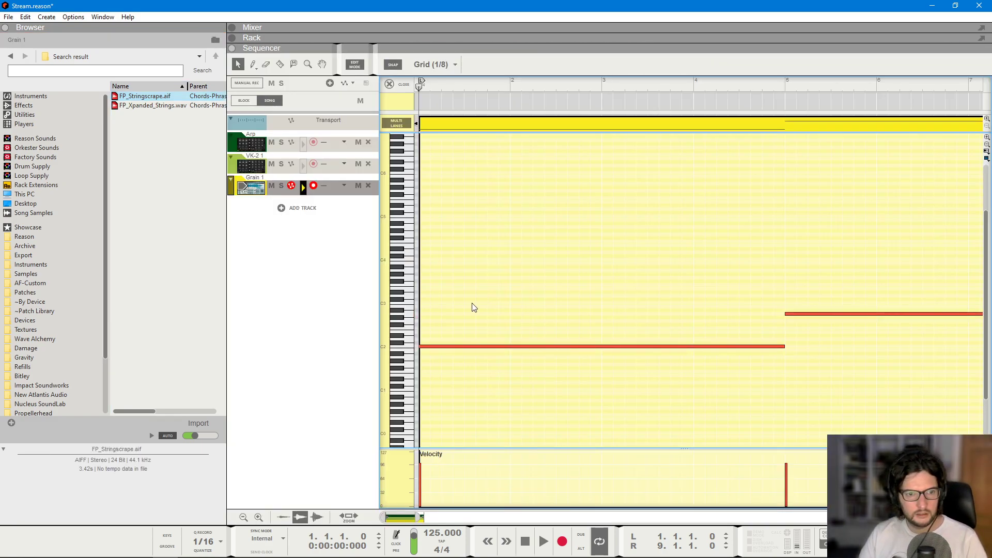
key(space)
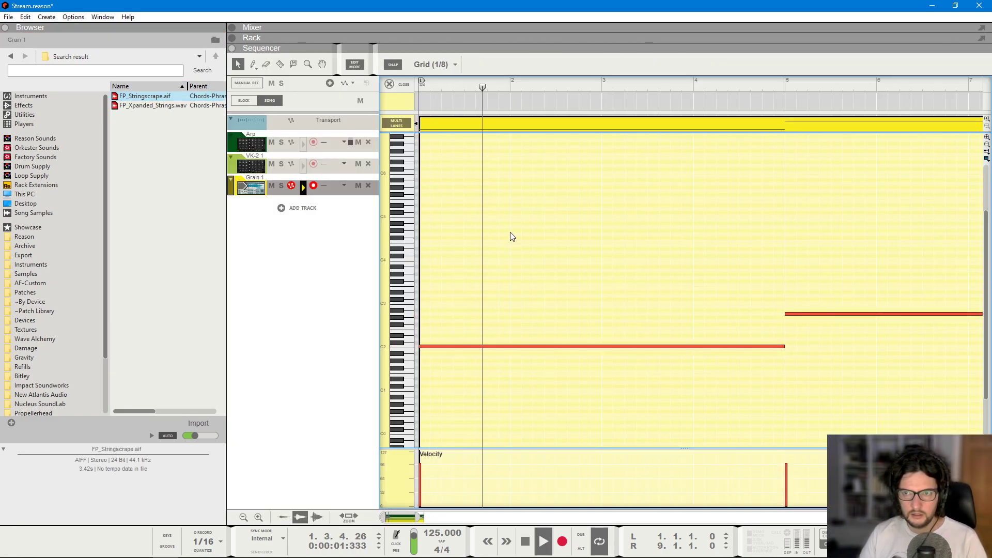
key(space)
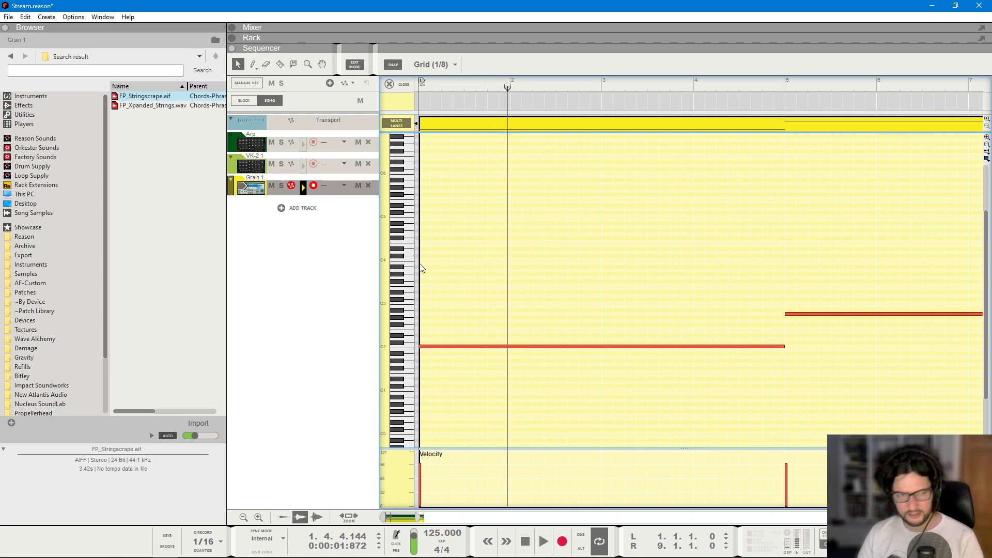
- Preview FP_Stringscrape.aif in the sample browser and close the browser
key(F6)
scroll(538, 250, up, 2)
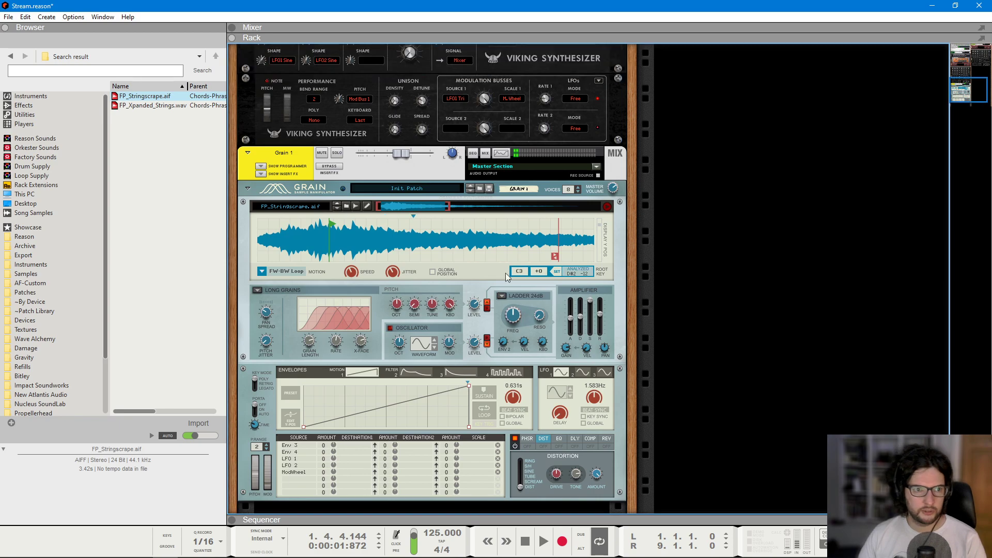
click(167, 108)
click(148, 98)
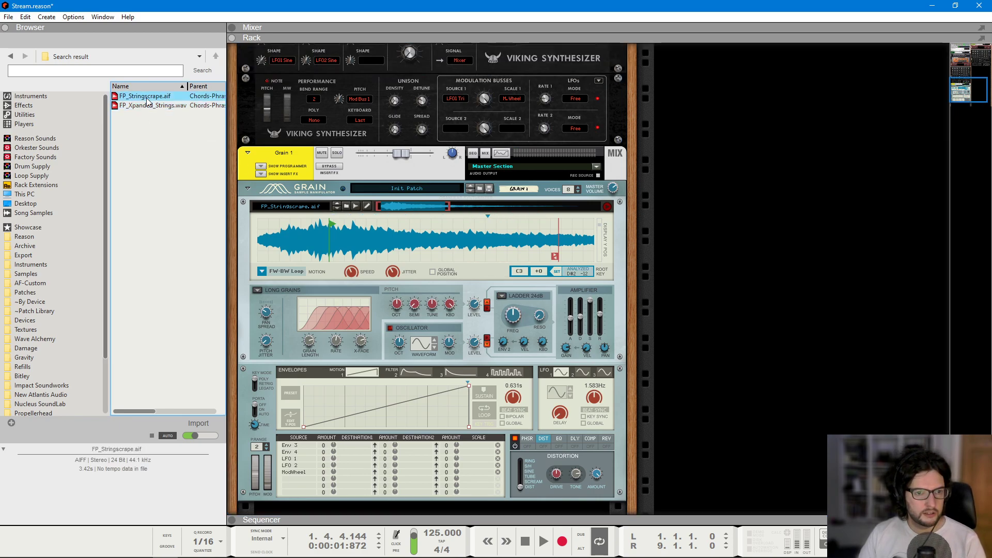
key(F3)
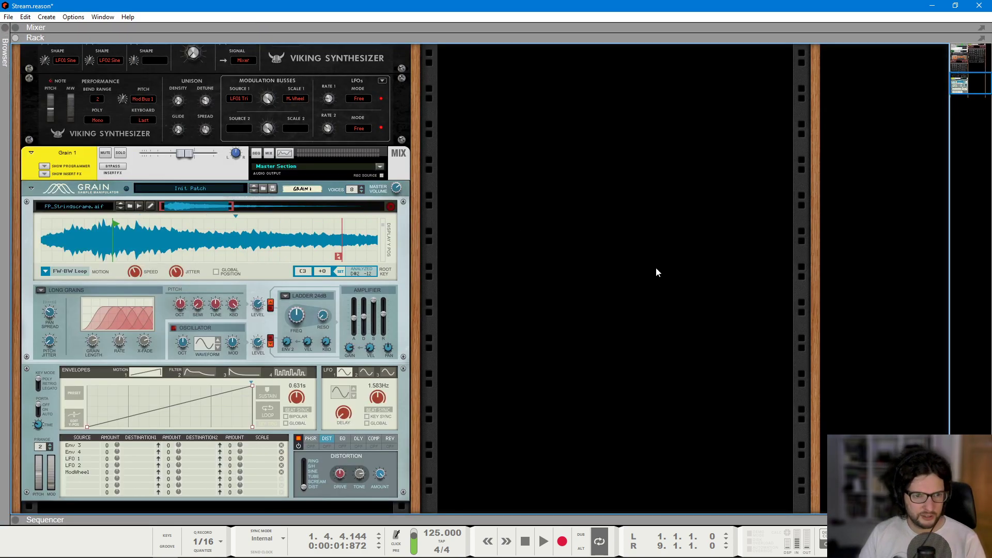
- Show the Grain 1 channel's insert effects with the DR-1 Deep Reverb and play the loop
scroll(656, 273, up, 4)
click(44, 242)
click(44, 236)
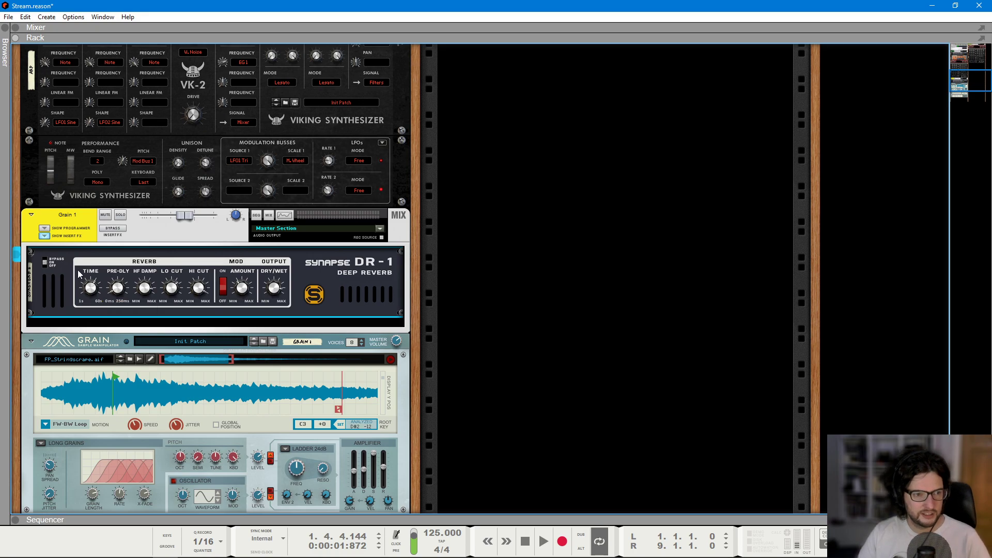
key(space)
scroll(139, 272, down, 4)
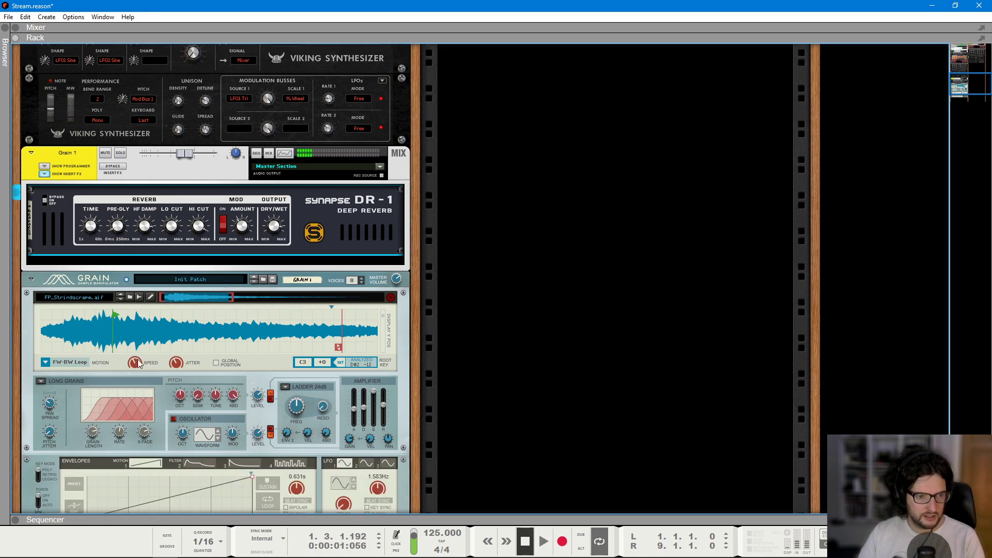
- Set Grain's root key to the analyzed D#2 -12 and play the loop while reviewing the Grain 1 mixer channel
key(F7)
key(F6)
scroll(351, 321, down, 1)
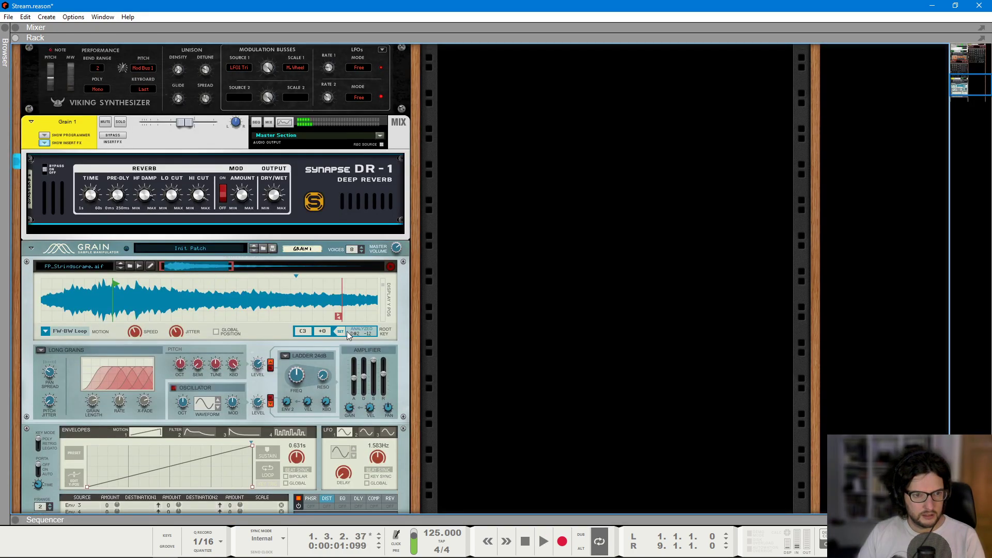
key(space)
key(space)
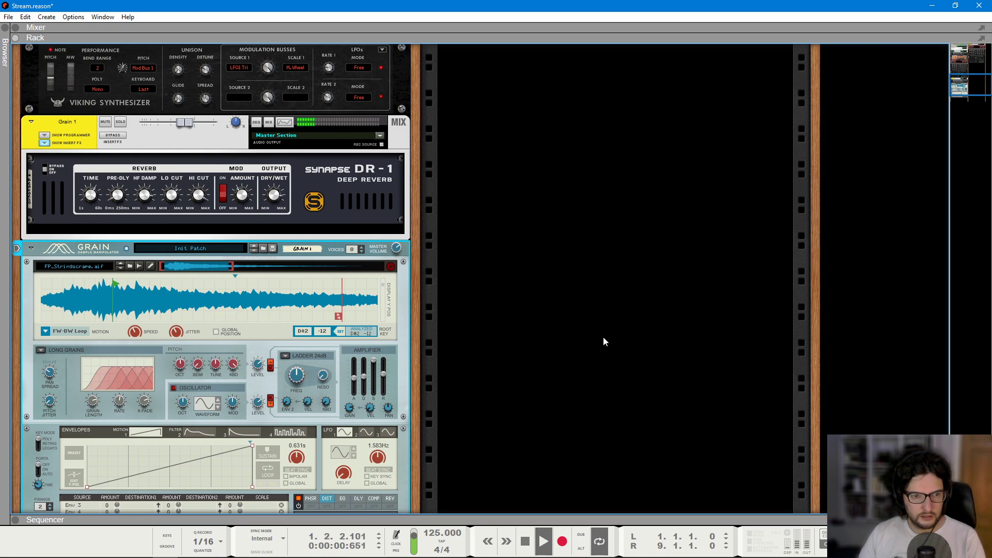
key(F5)
key(F5)
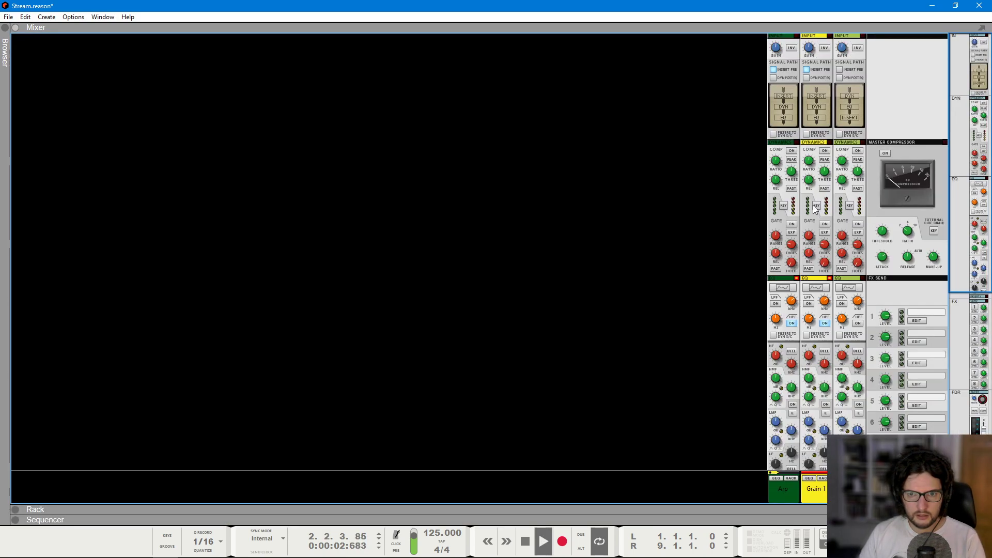
scroll(850, 362, down, 5)
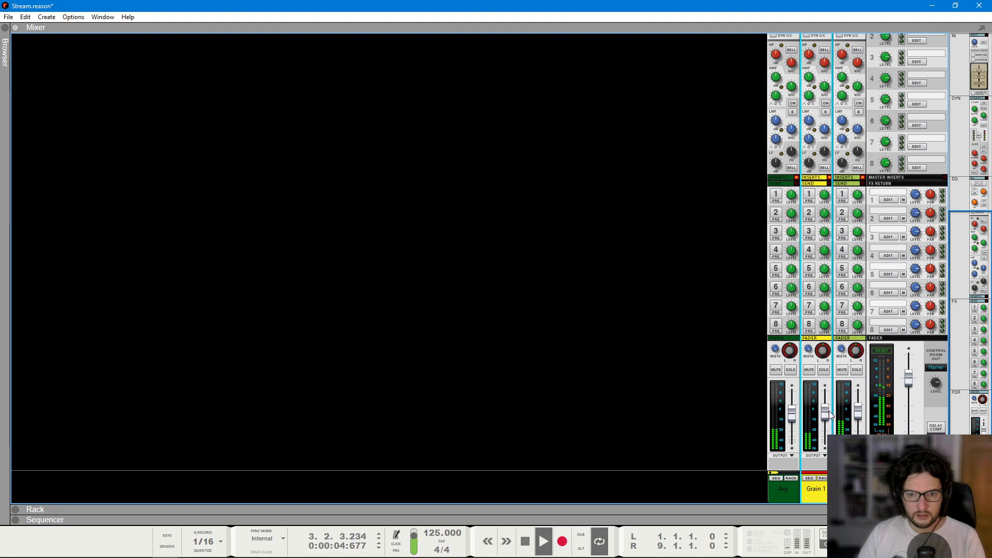
scroll(835, 393, up, 3)
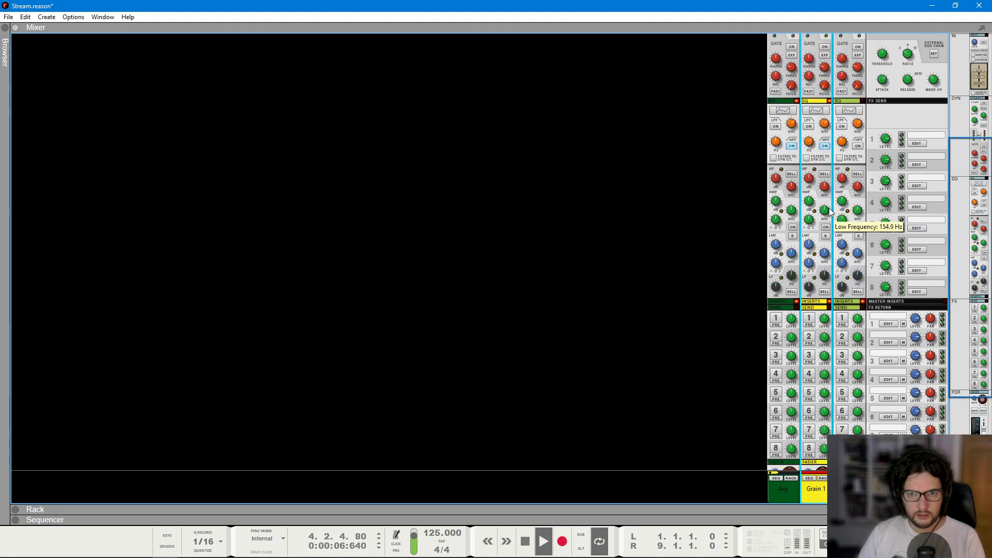
- Lower the second Grain 1 note to G2, auditioning it at G#2 from just before bar 5 on the way
key(F7)
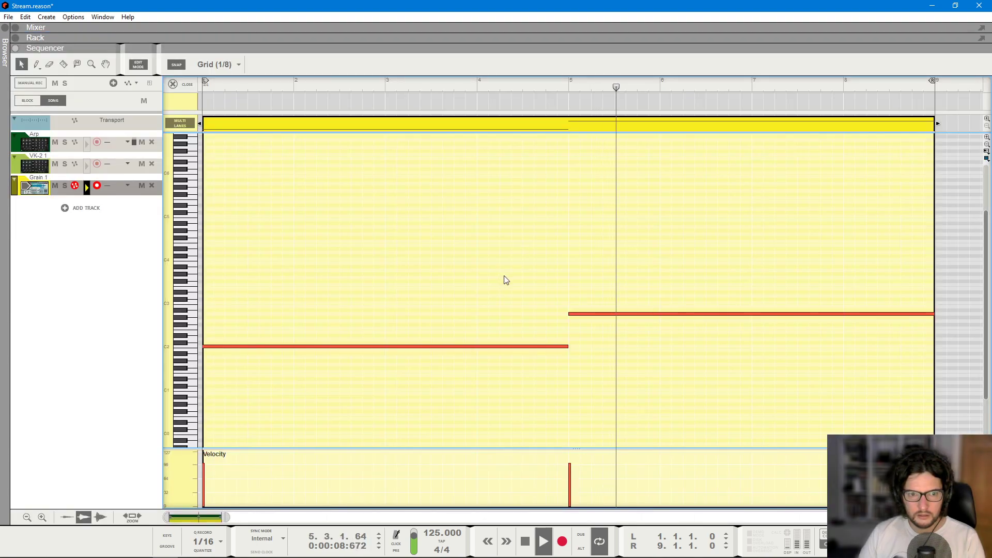
key(space)
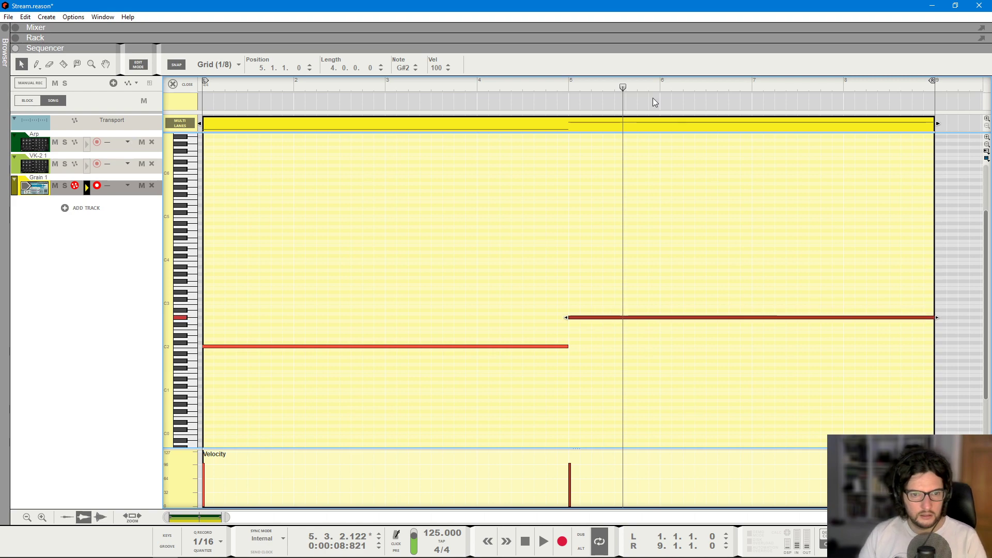
click(556, 81)
key(space)
key(space)
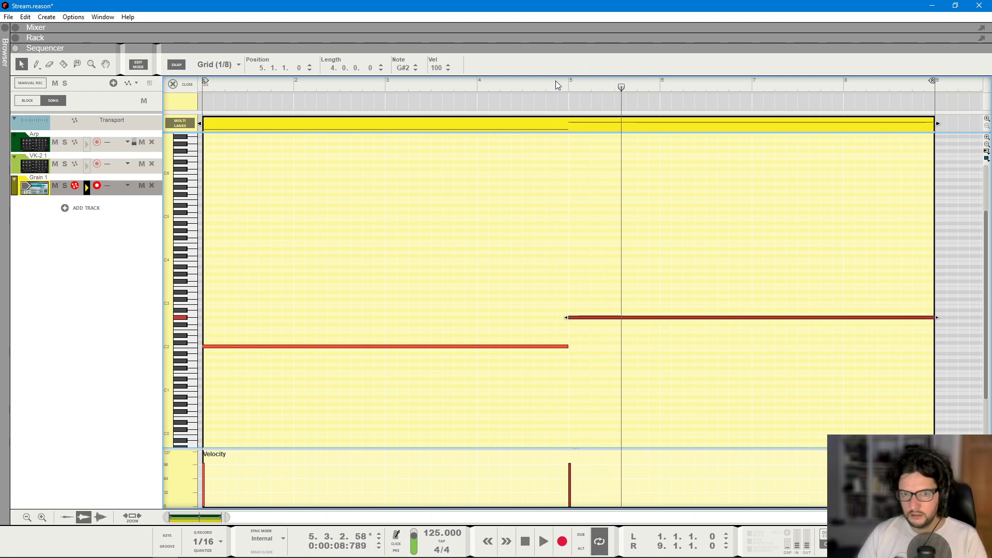
key(Down)
key(space)
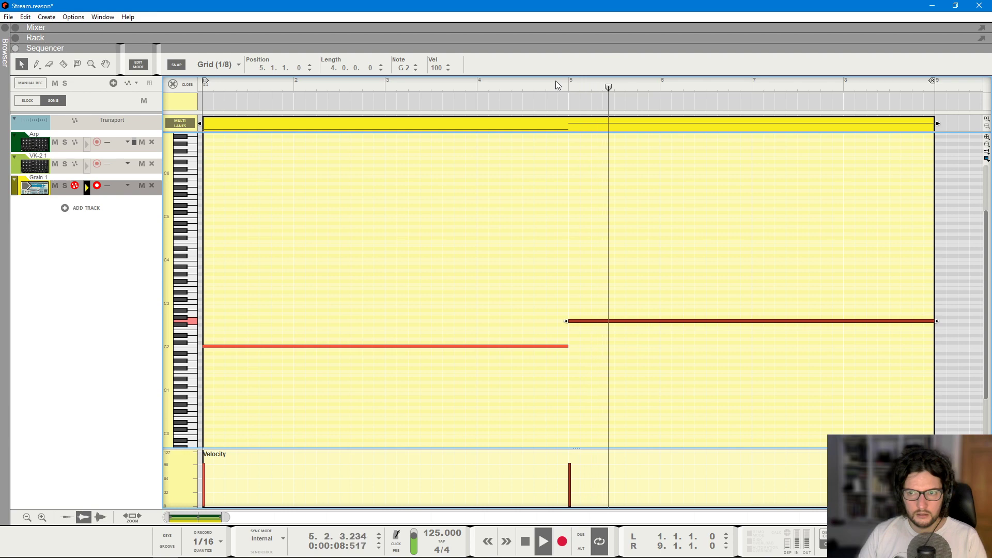
click(615, 199)
- Lower the Grain 1 channel level slightly and play the loop while checking Grain's motion Speed and Jitter settings
key(F5)
scroll(825, 418, down, 3)
key(F6)
click(140, 371)
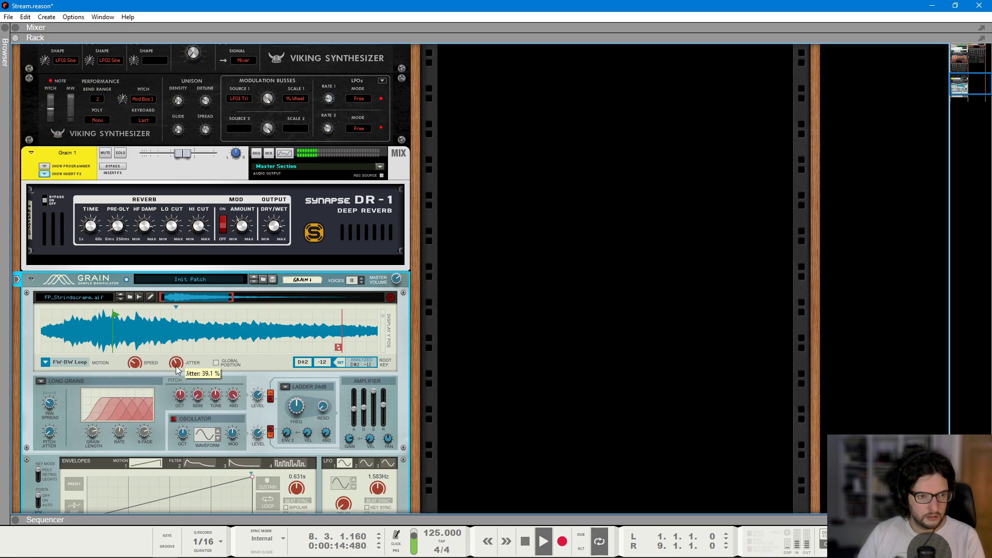
click(554, 317)
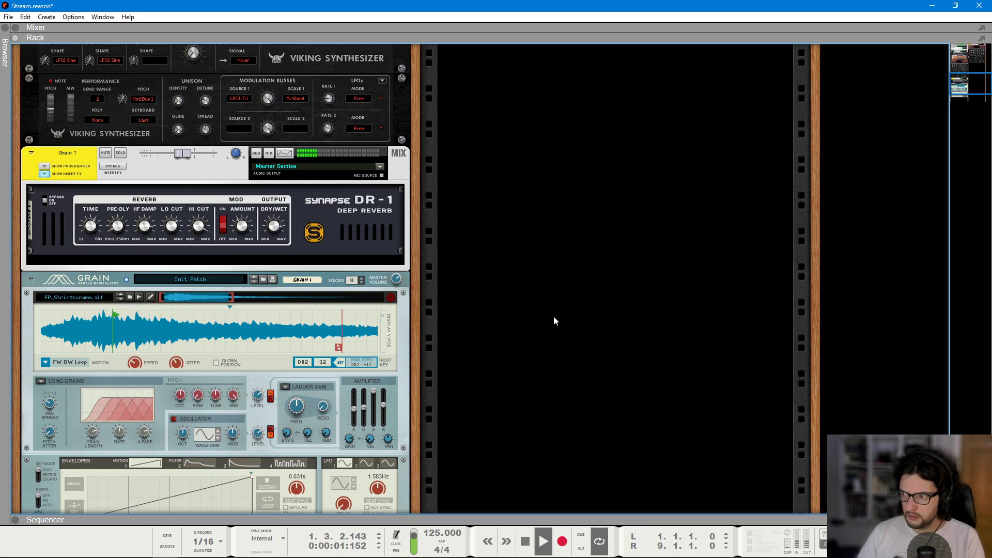
key(F5)
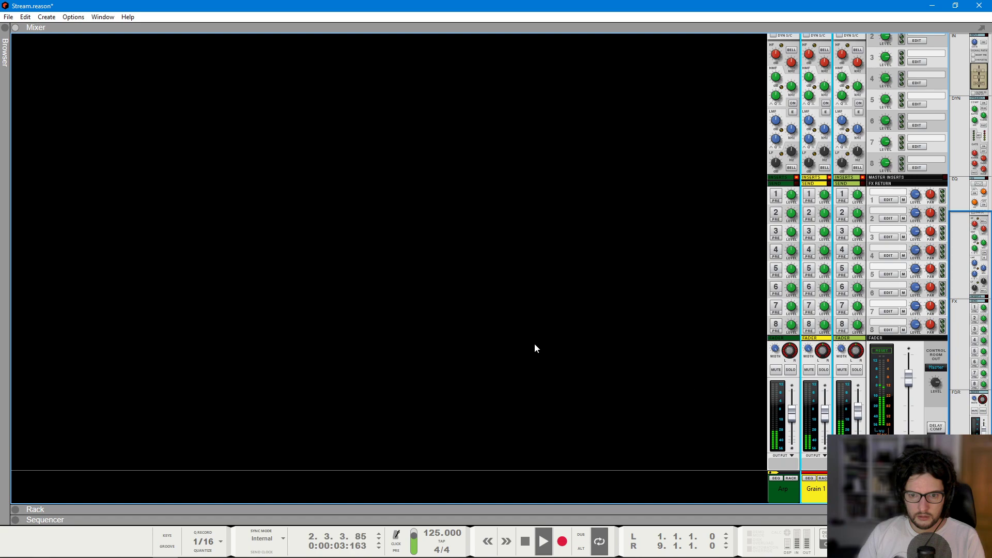
key(F6)
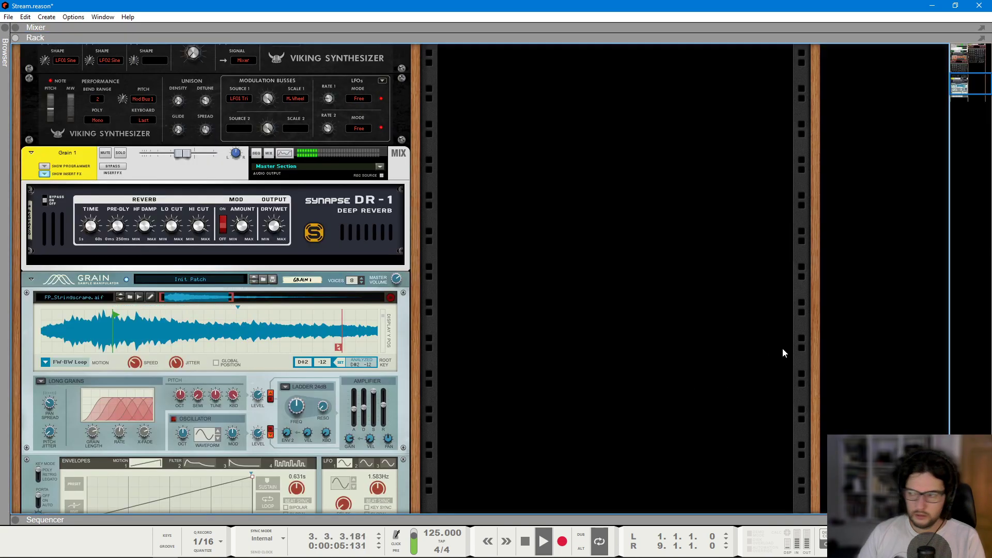
key(F5)
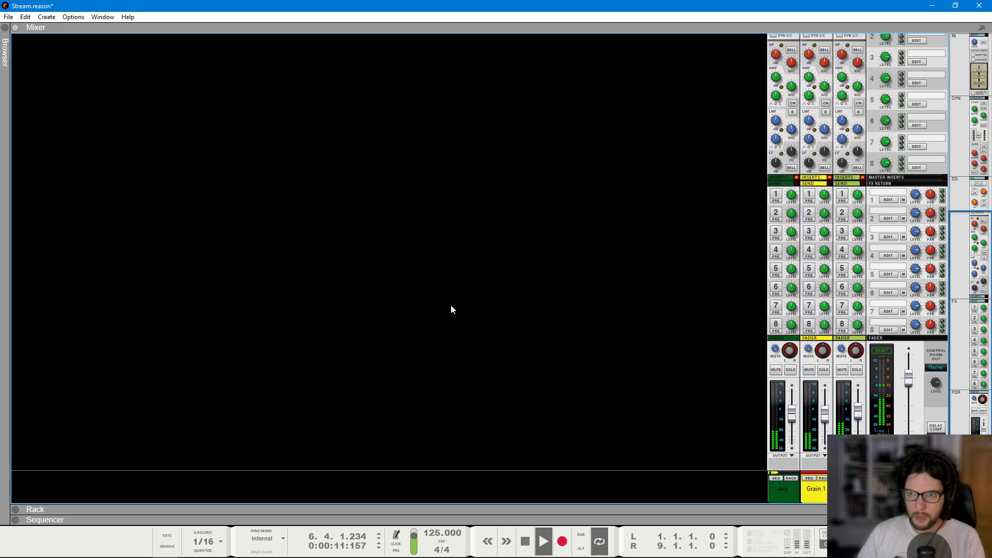
- Stop playback and add The Echo delay after the DR-1 Deep Reverb in the Grain 1 channel's insert effects
key(space)
key(F6)
scroll(384, 280, up, 1)
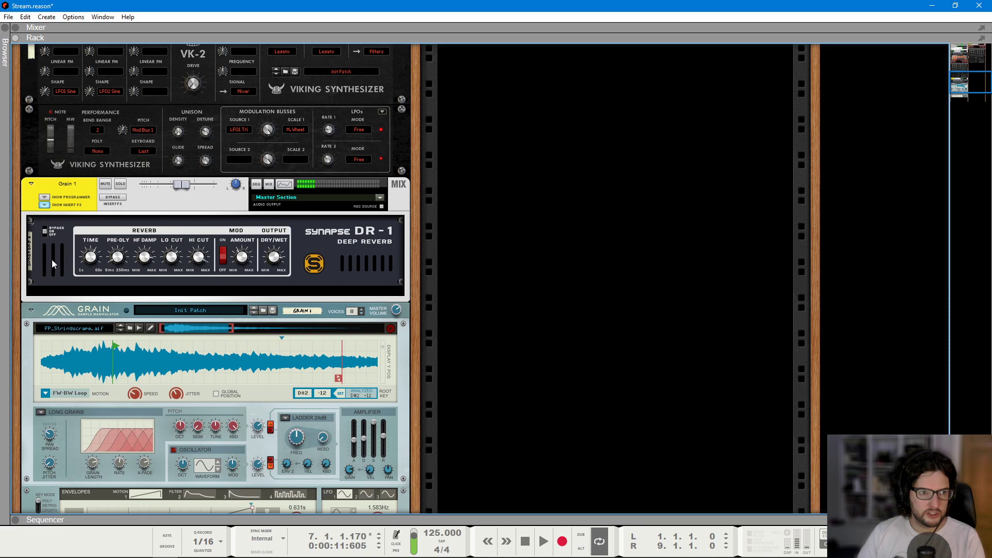
right_click(51, 259)
mouse_move(114, 384)
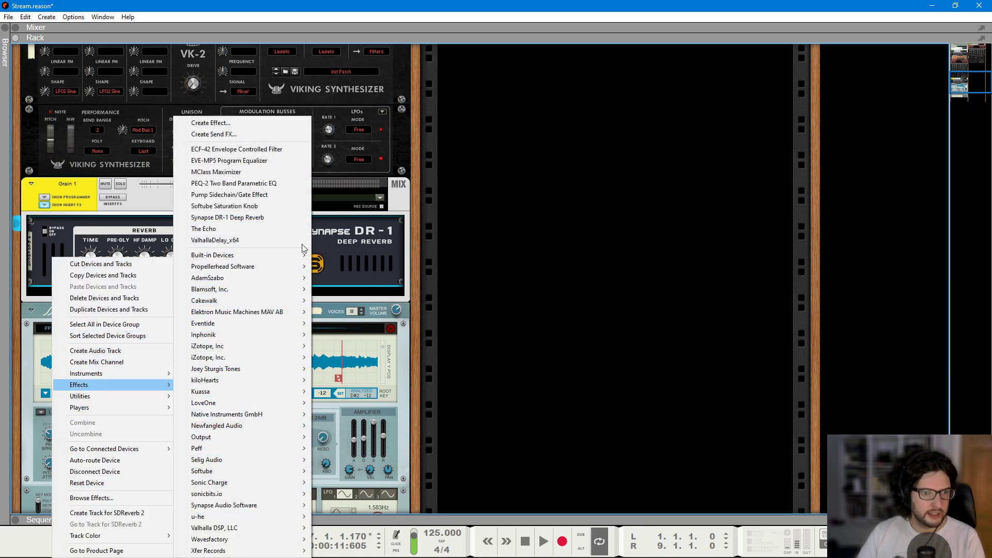
click(253, 229)
- Enable ping-pong and the filter on Grain 1's The Echo, set its Dry/Wet balance to 55%, and play the loop
click(125, 367)
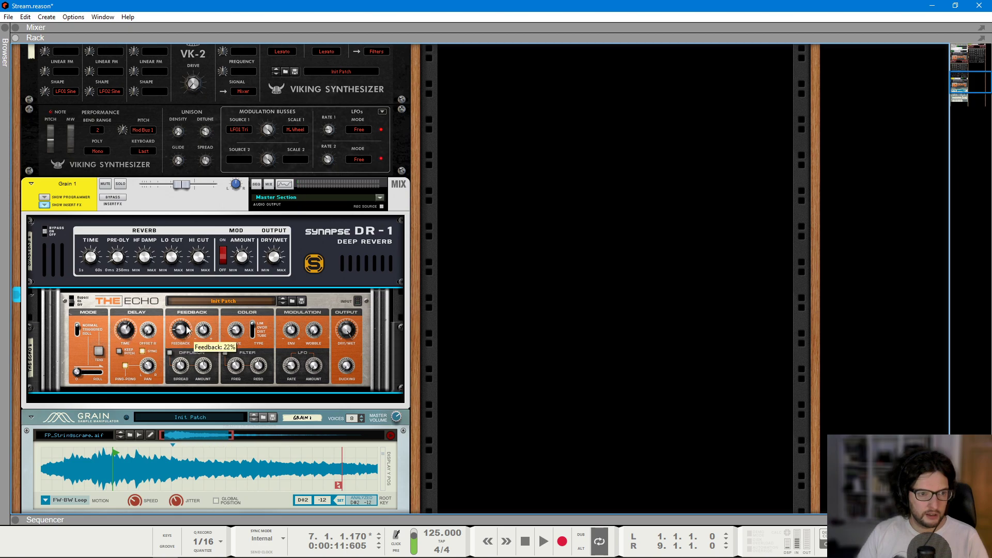
click(225, 353)
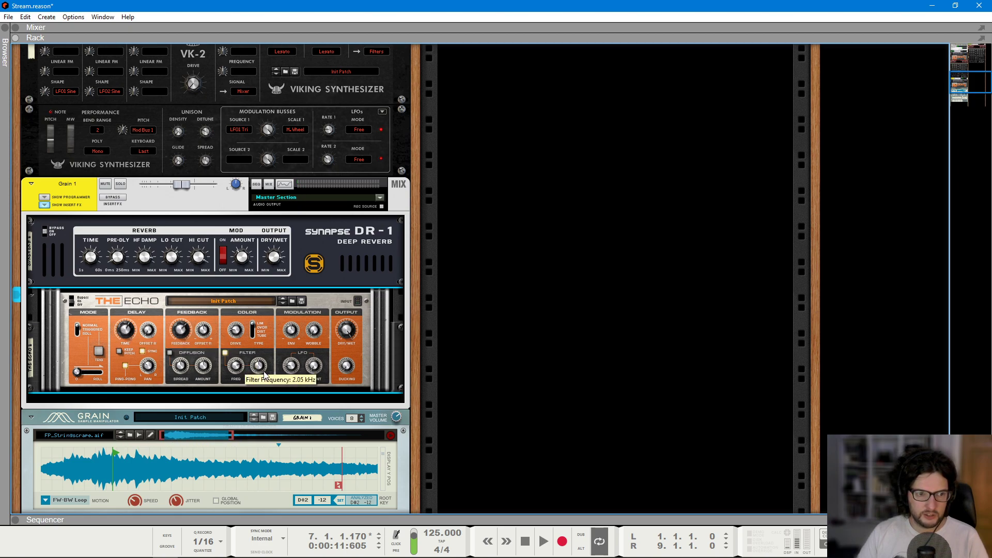
click(532, 323)
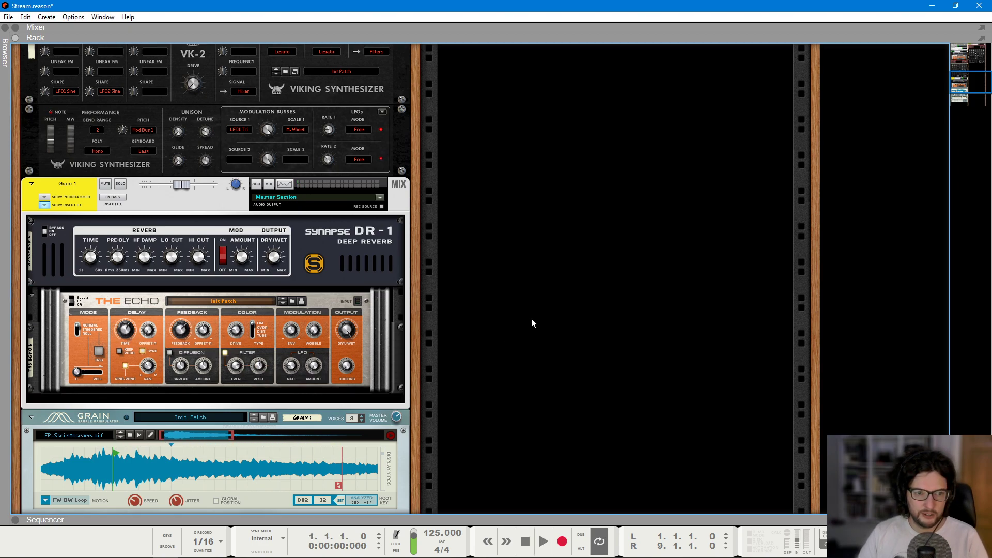
click(354, 344)
key(space)
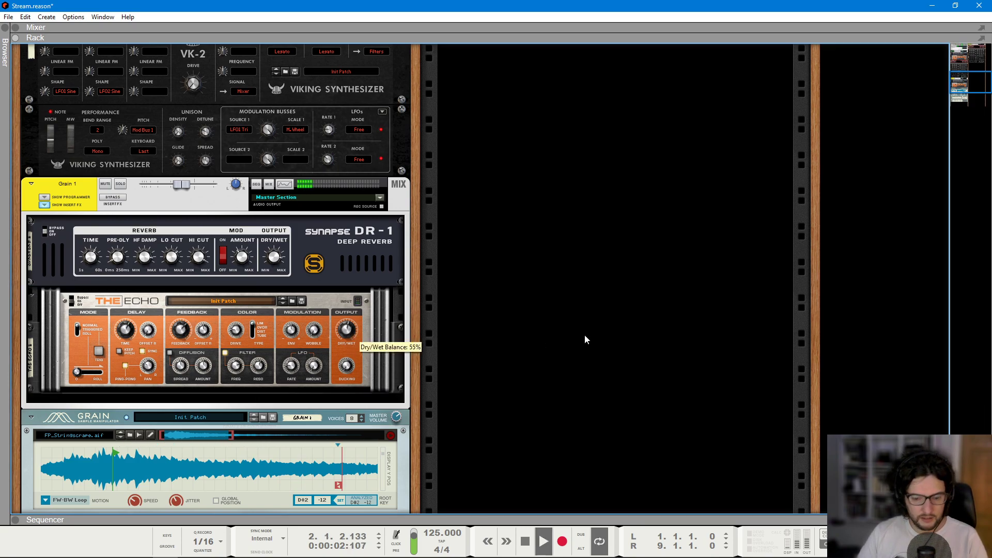
- Raise the Grain 1 channel level slightly and review its mixer strip while the loop plays
key(F5)
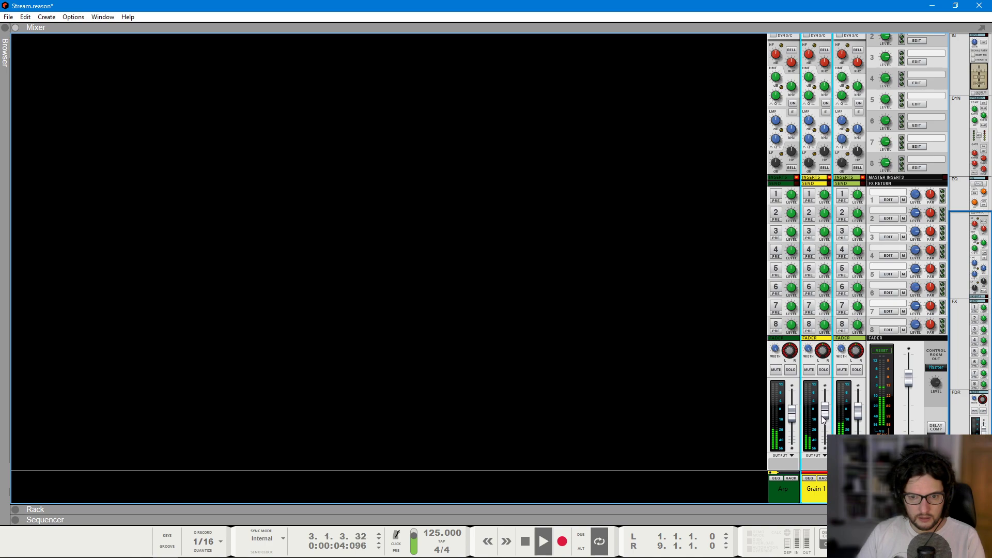
scroll(820, 83, up, 10)
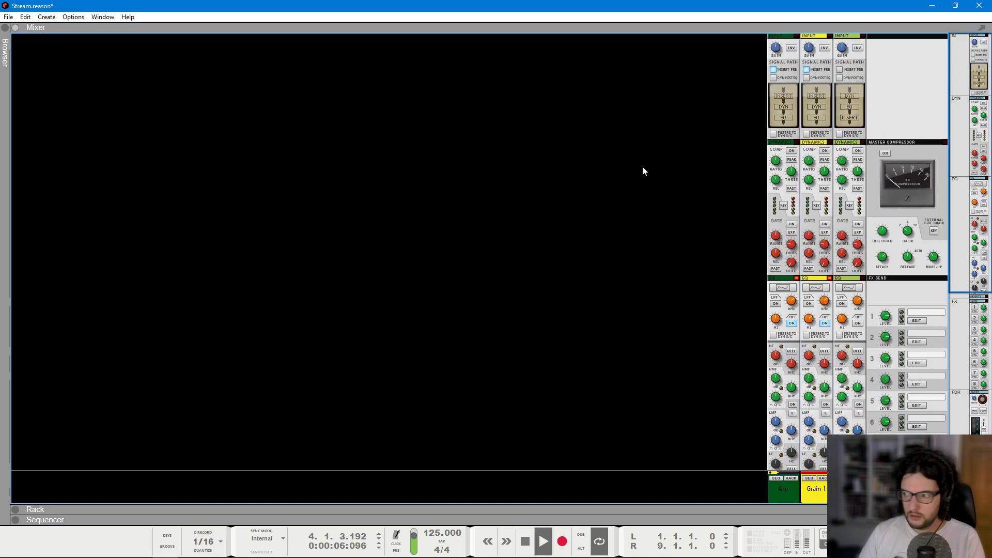
scroll(816, 268, down, 2)
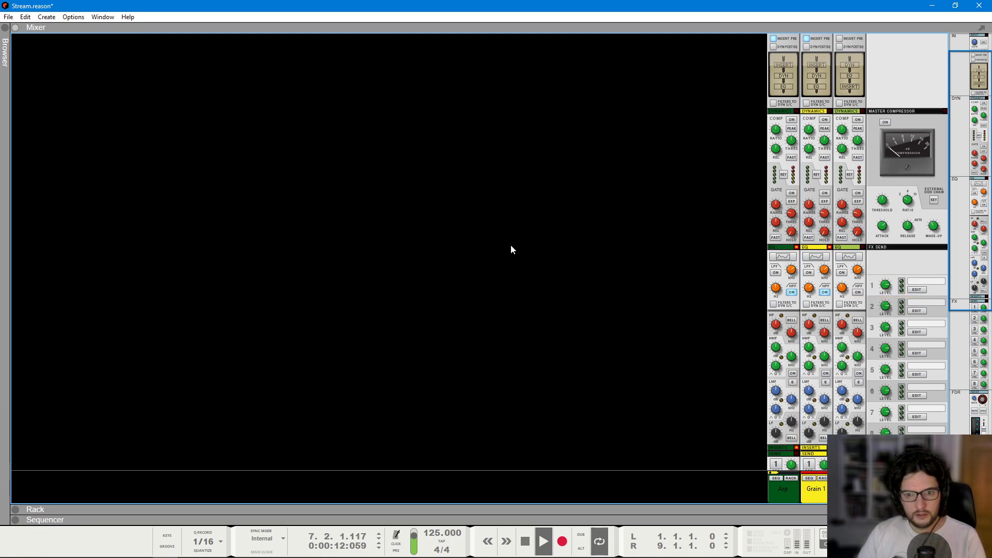
scroll(512, 250, down, 10)
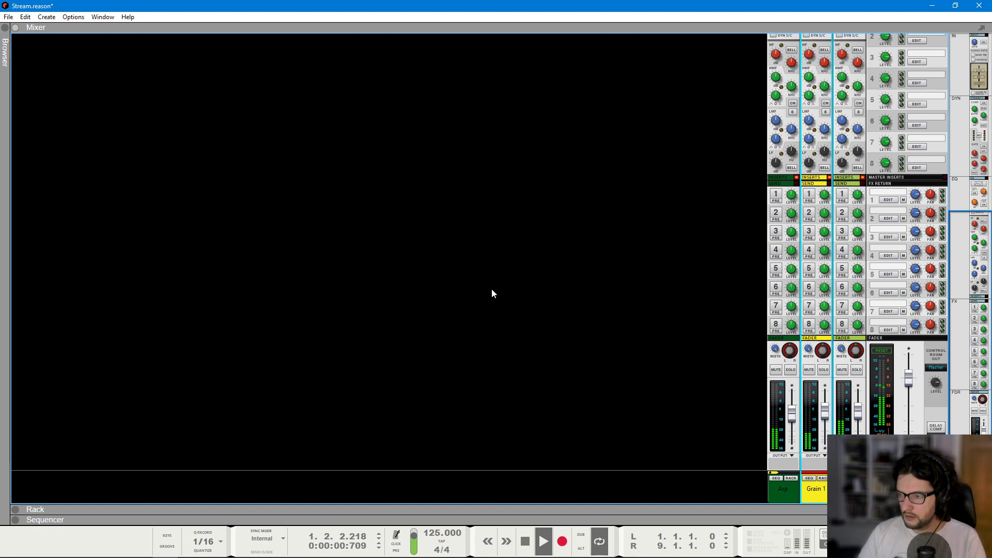
- Stop playback and rename the Grain 1 mix channel to Pad in the rack
key(F6)
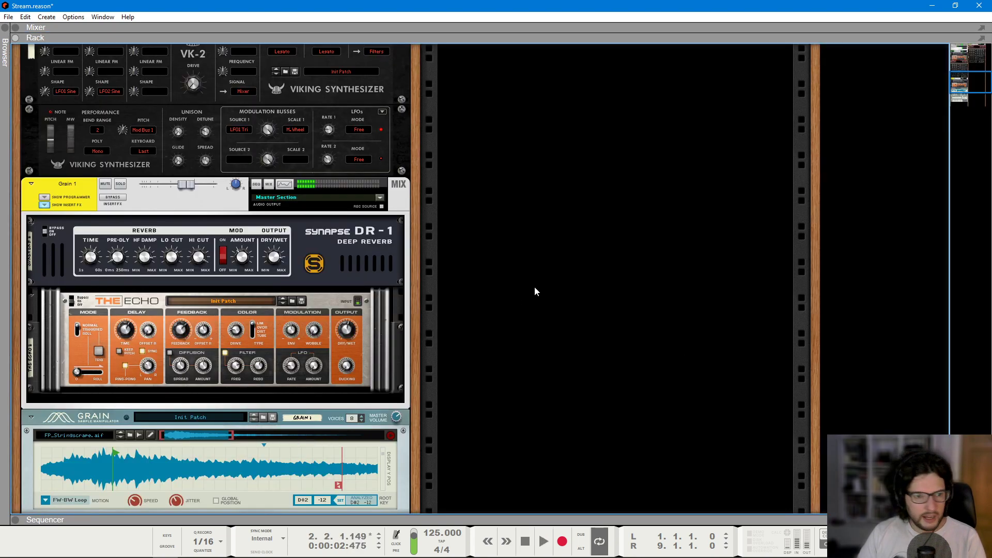
scroll(535, 290, down, 2)
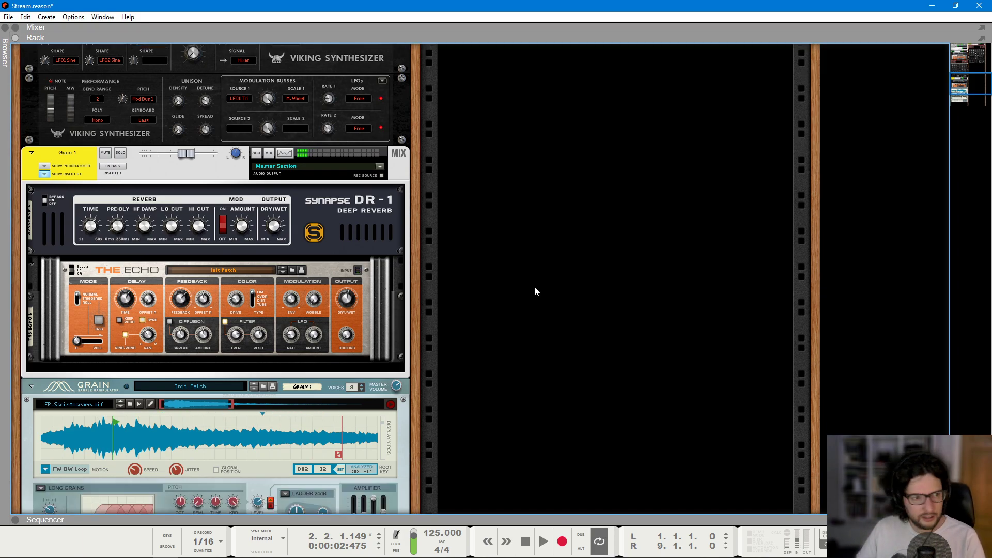
double_click(62, 156)
text(Pad)
key(Return)
scroll(102, 169, up, 10)
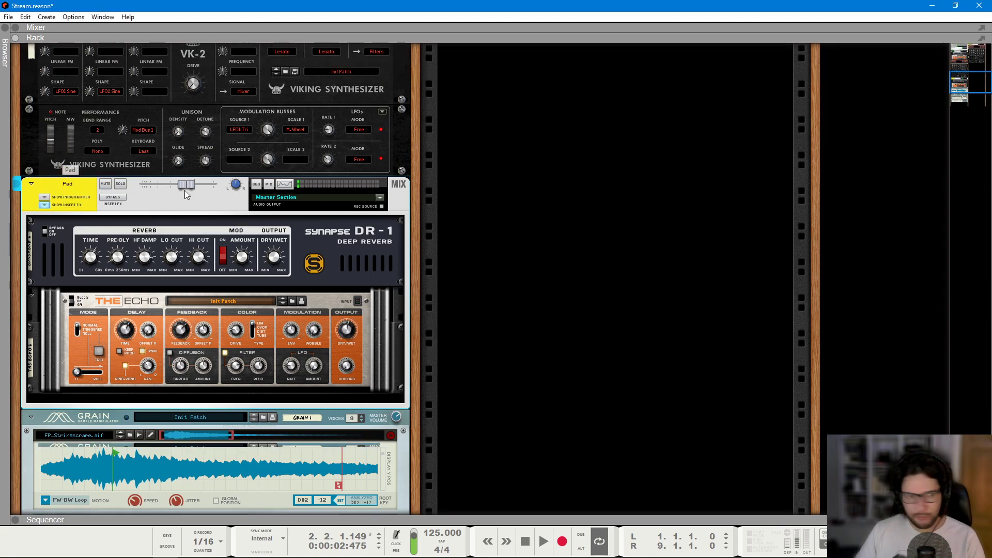
- Move the Pad mix channel with its insert effects into a new rack column beside the Bass devices
scroll(545, 341, up, 4)
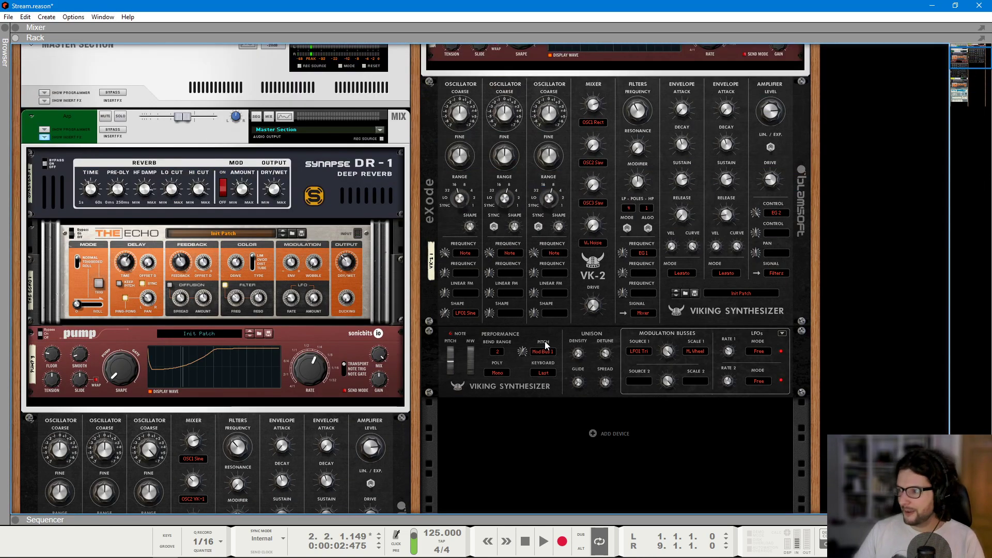
scroll(544, 340, down, 8)
key(space)
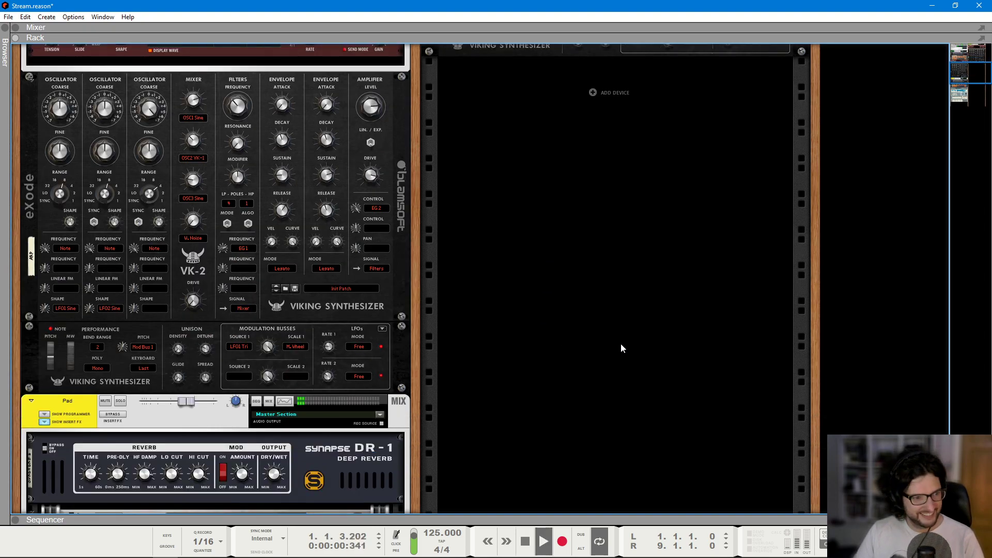
scroll(621, 343, down, 4)
click(70, 247)
drag(70, 247, 796, 191)
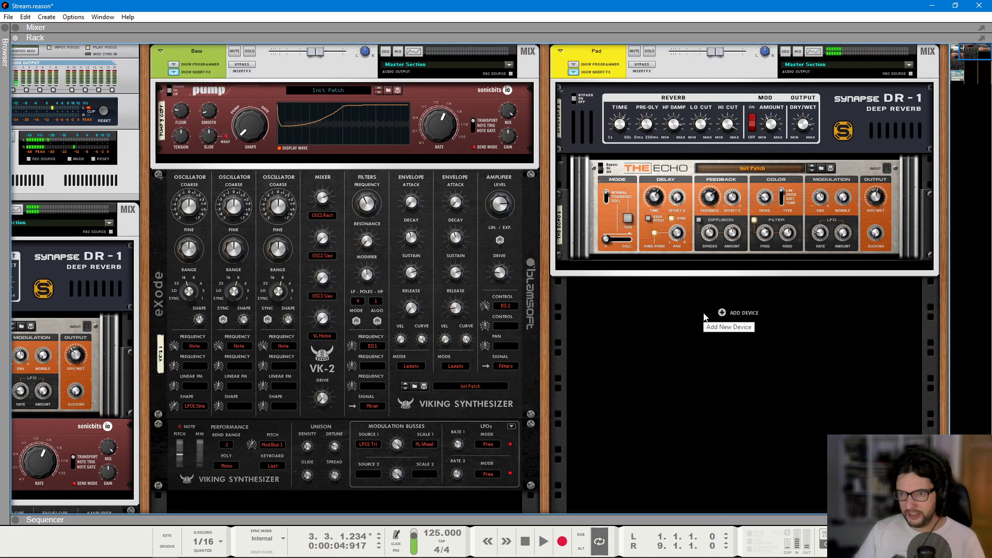
- Create a Redrum drum computer in the empty rack space below the Bass VK-2 synthesizer
scroll(641, 340, down, 2)
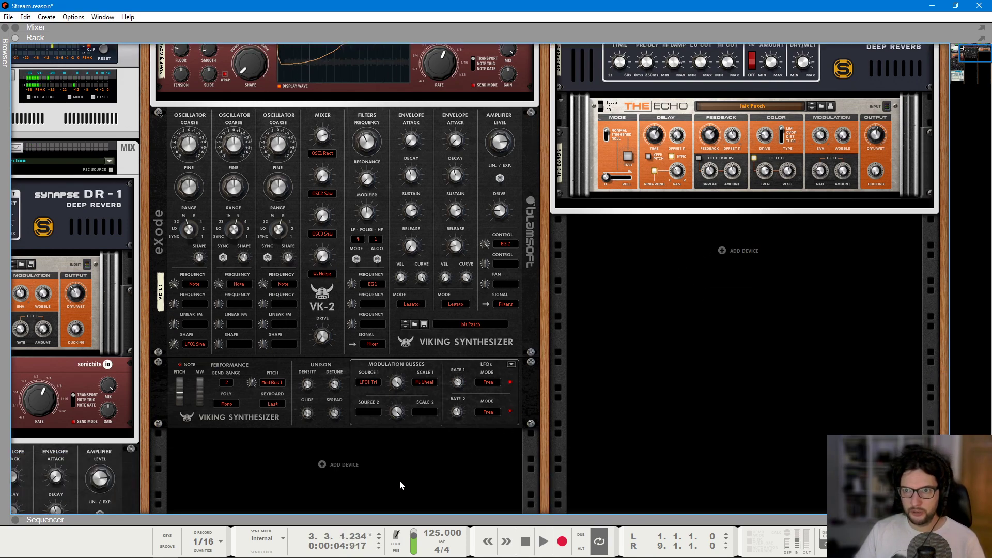
right_click(344, 466)
mouse_move(399, 428)
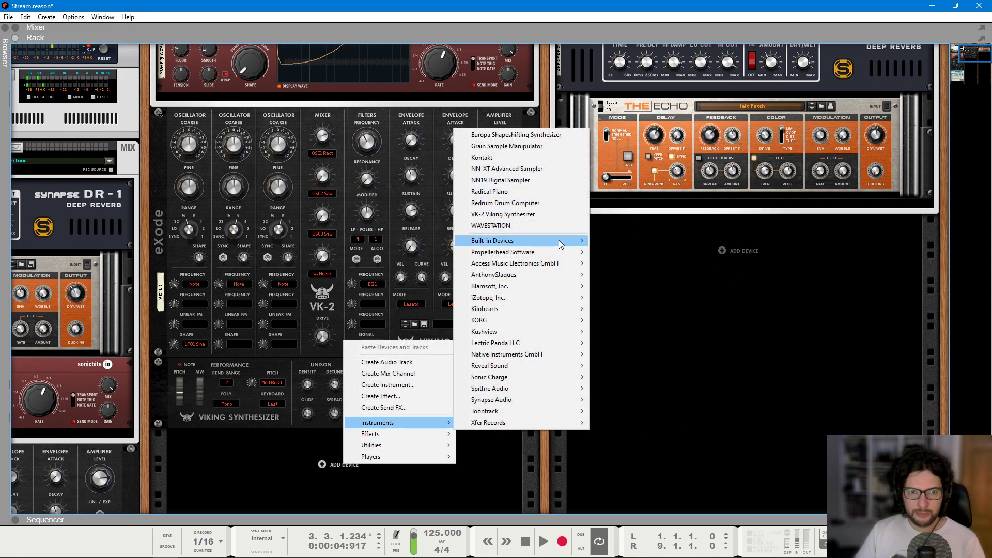
mouse_move(561, 243)
click(637, 253)
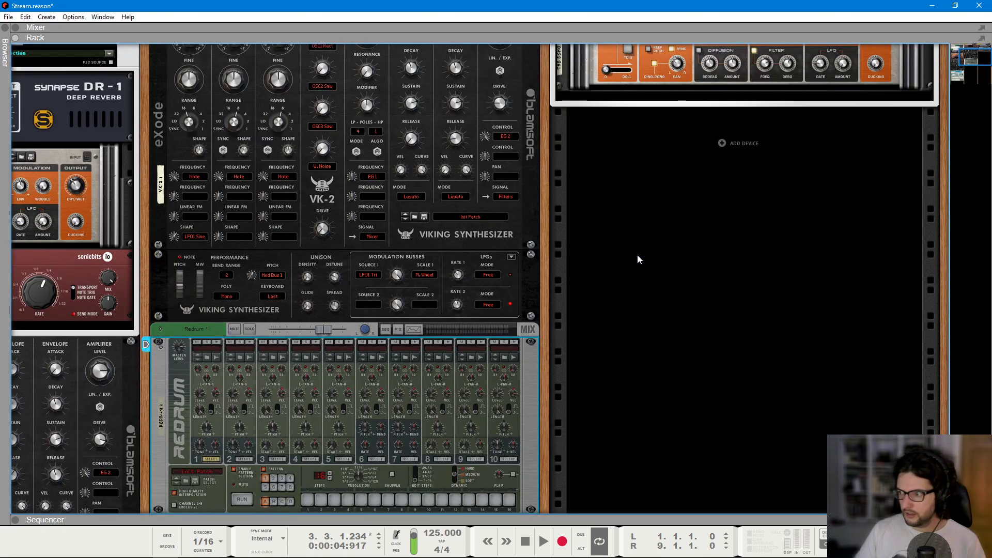
- Browse samples for Redrum's drum 1 in the kick drums folder of Wave Alchemy's Evolve Free library
click(205, 357)
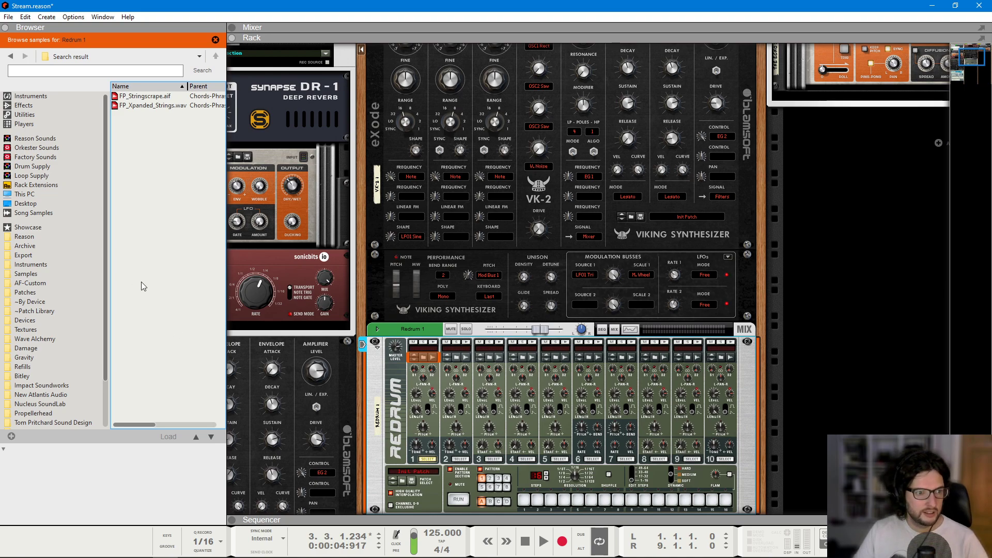
click(90, 339)
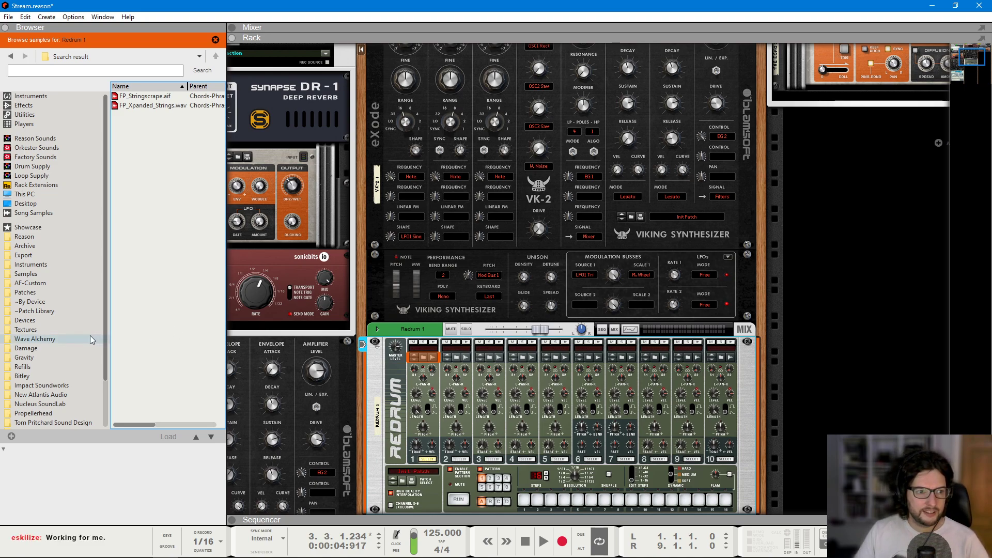
double_click(203, 234)
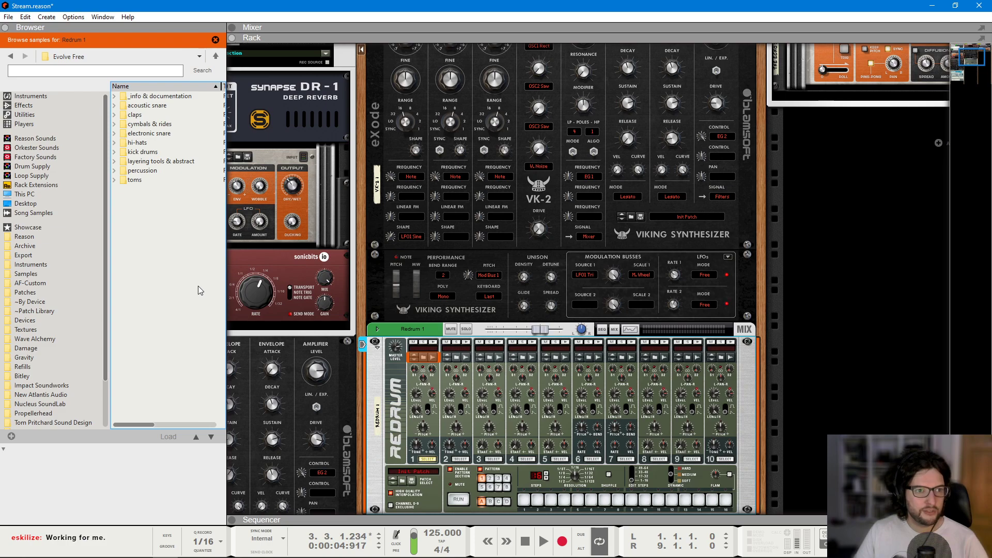
click(163, 155)
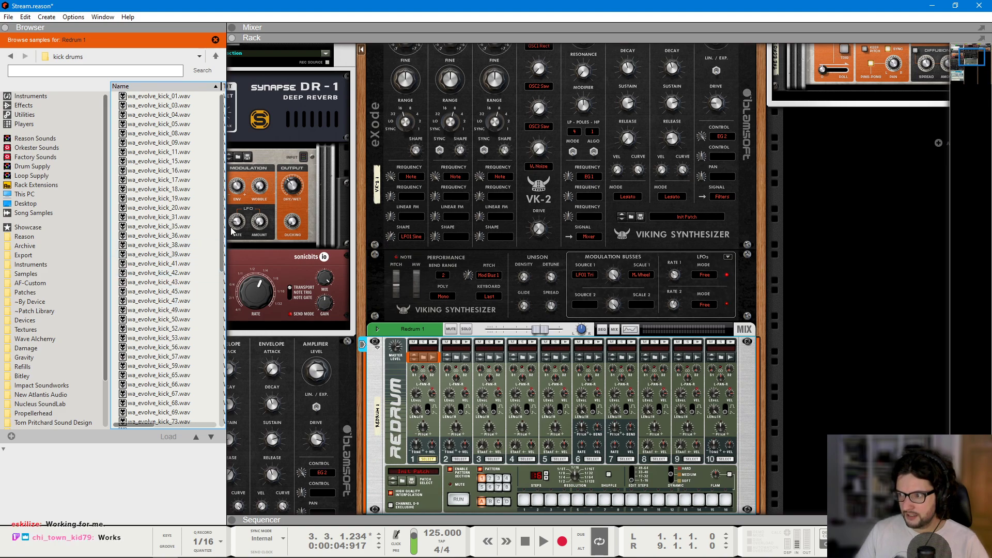
mouse_move(232, 231)
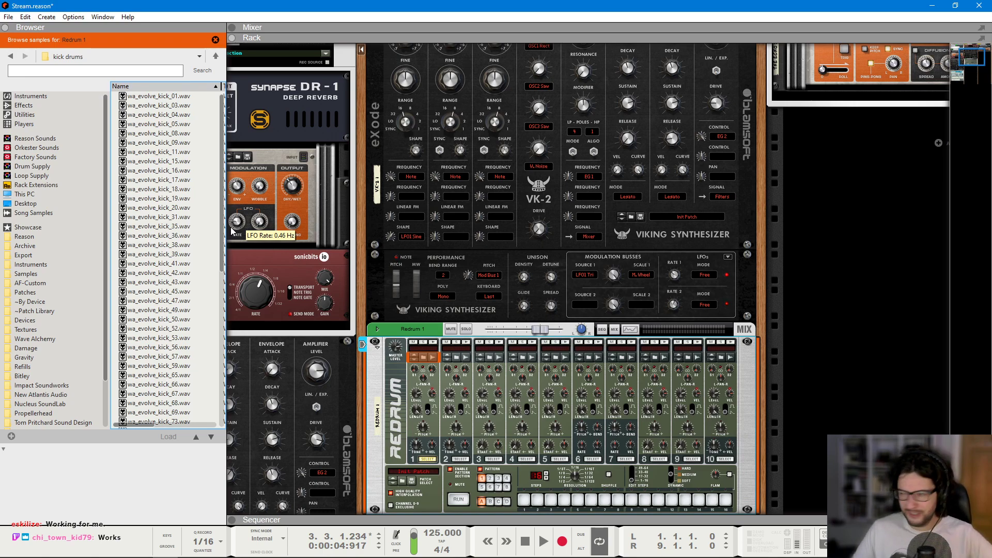
- Audition kick samples starting at wa_evolve_kick_36.wav, load wa_evolve_kick_41.wav into Redrum's drum 1, and trigger the drum
click(153, 236)
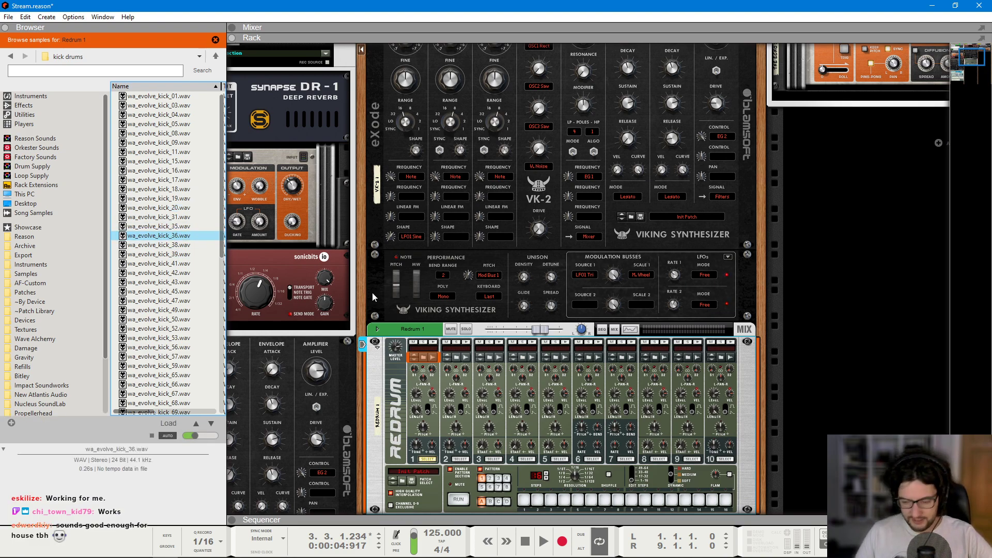
key(Down)
key(Down)
key(Down)
key(Down)
key(Up)
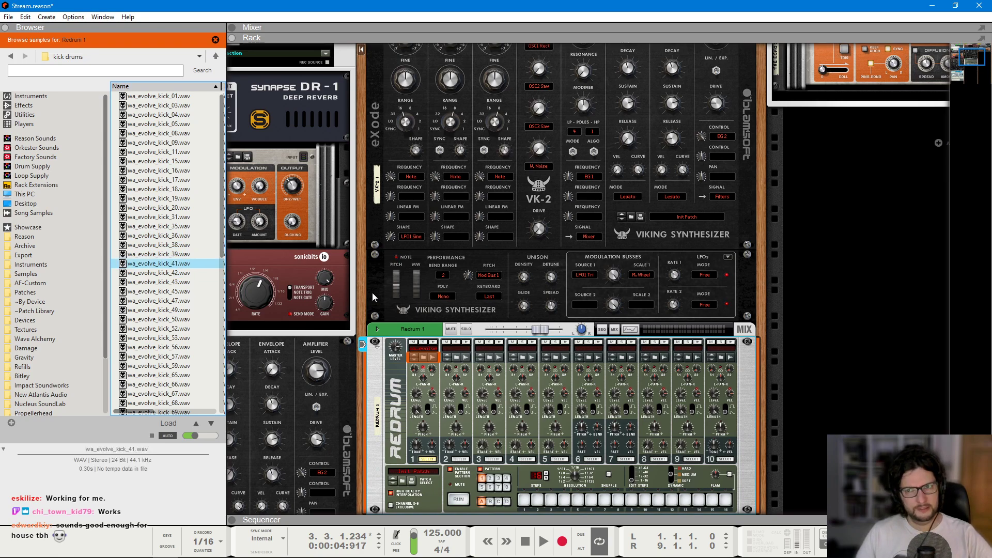
drag(148, 264, 424, 413)
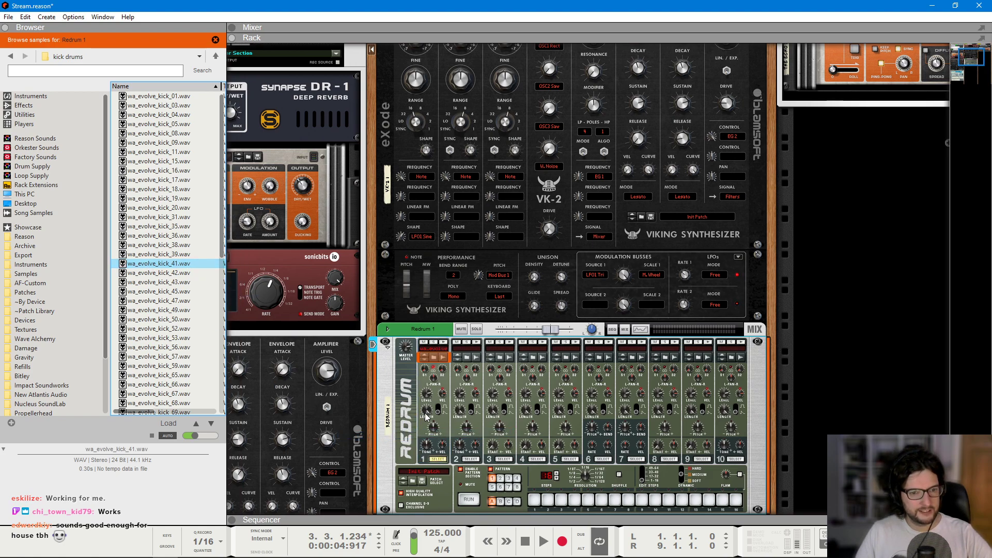
click(444, 344)
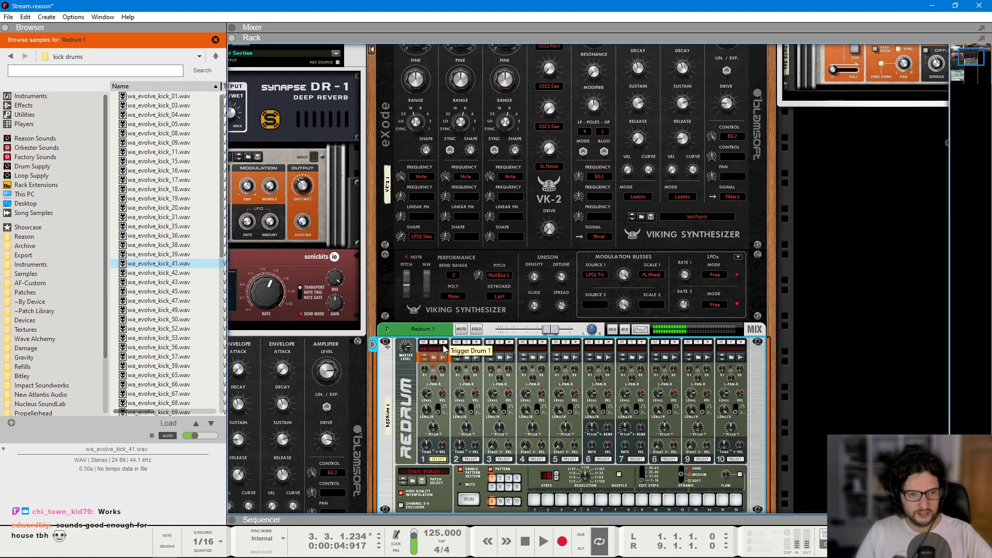
click(443, 343)
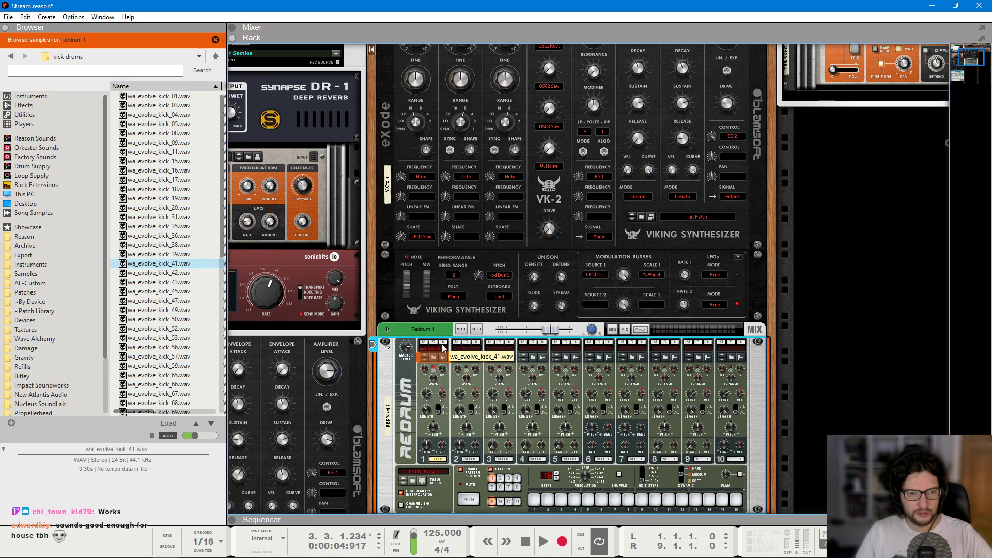
- Unfold the Redrum 1 mix channel and load the EVE Drums-NoSC.cmb insert patch from the FX patches folder
click(383, 330)
click(385, 329)
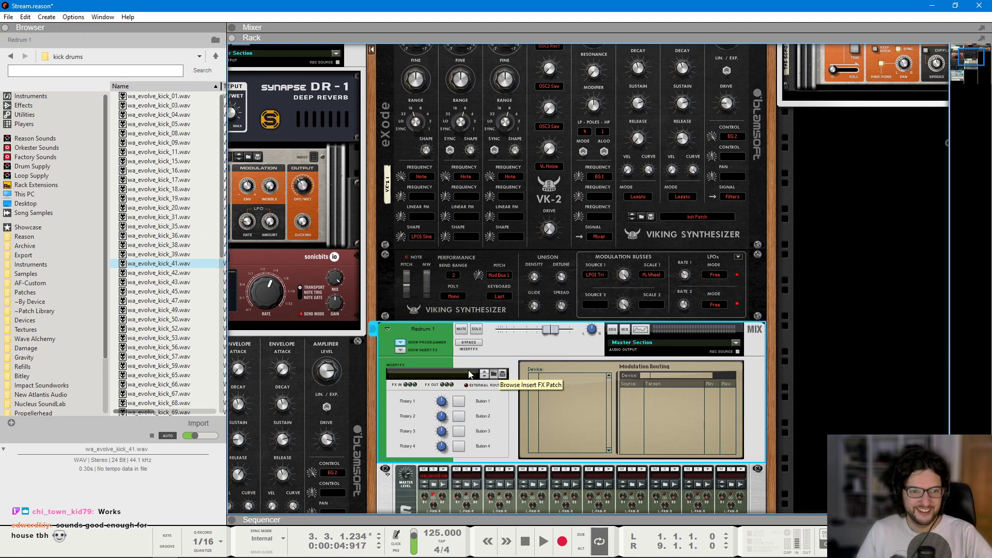
click(471, 374)
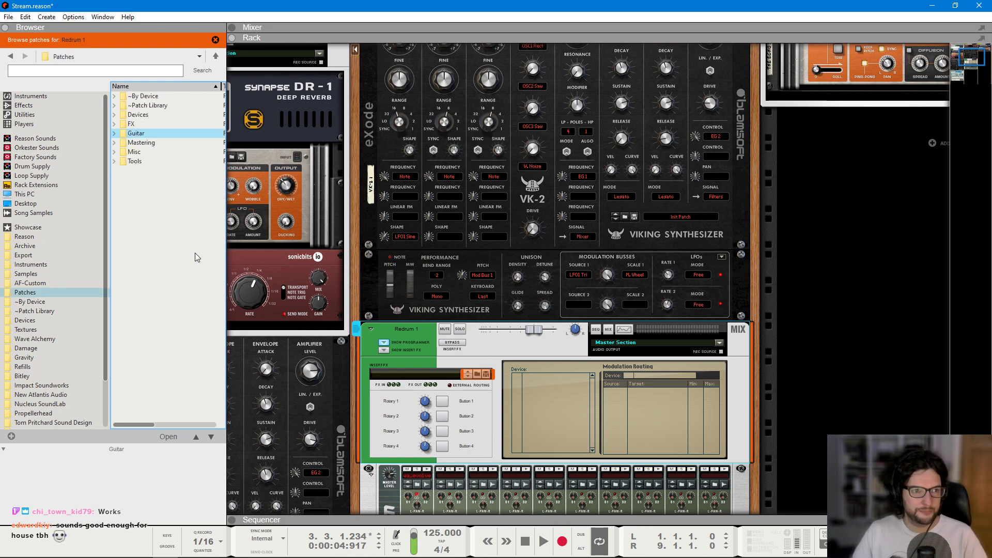
double_click(165, 124)
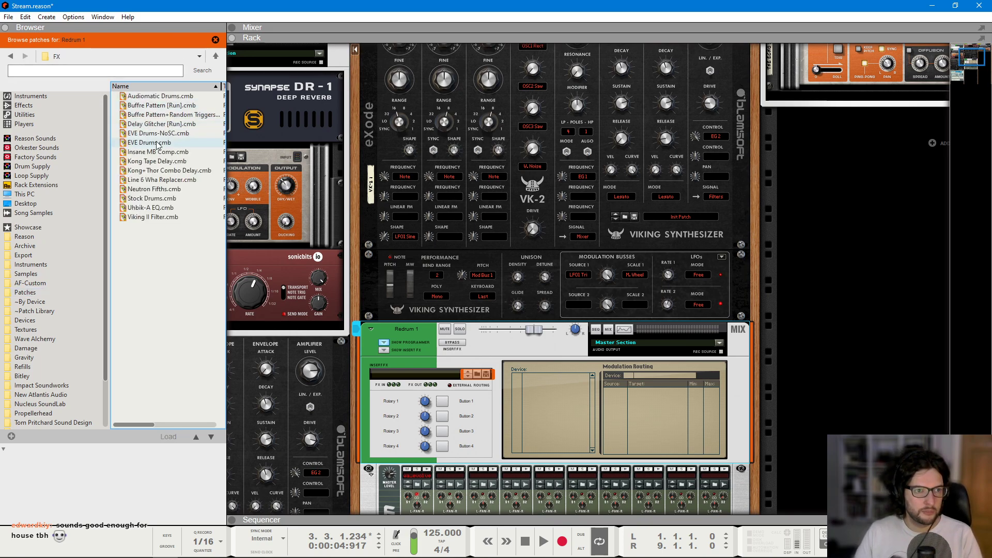
click(155, 133)
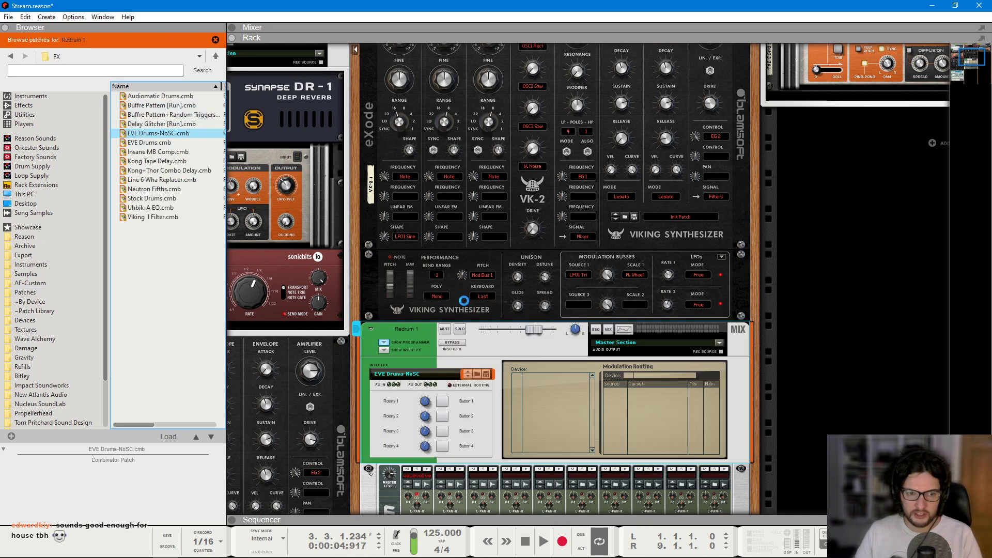
scroll(463, 301, down, 2)
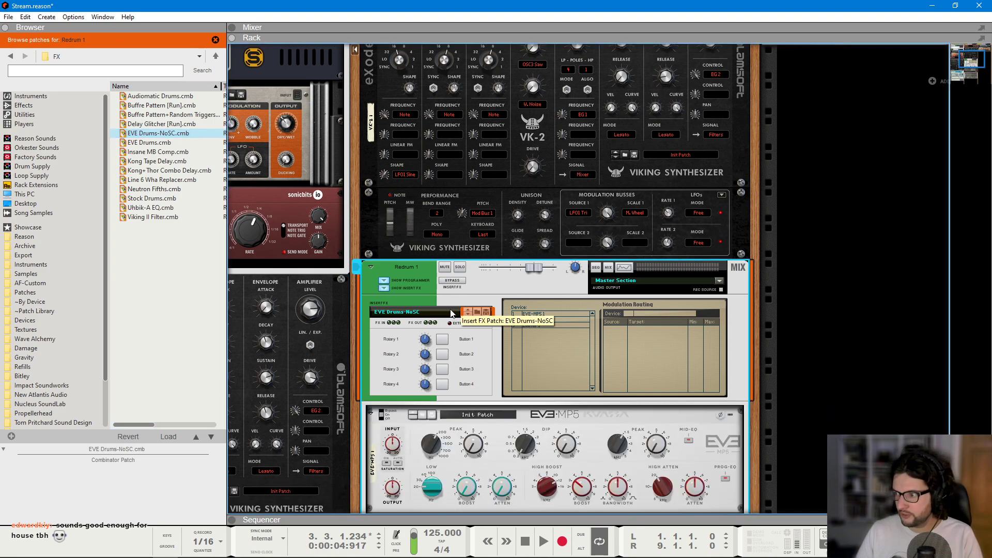
scroll(631, 339, down, 3)
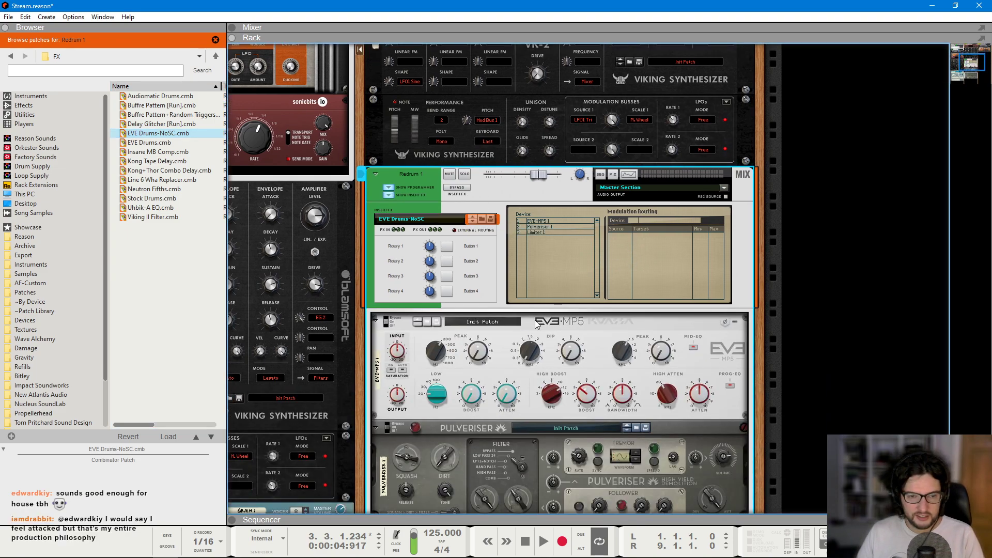
- Inspect the EVE-MP5, Pulveriser and Limiter settings in the Redrum 1 channel's insert chain
click(507, 350)
scroll(535, 336, down, 3)
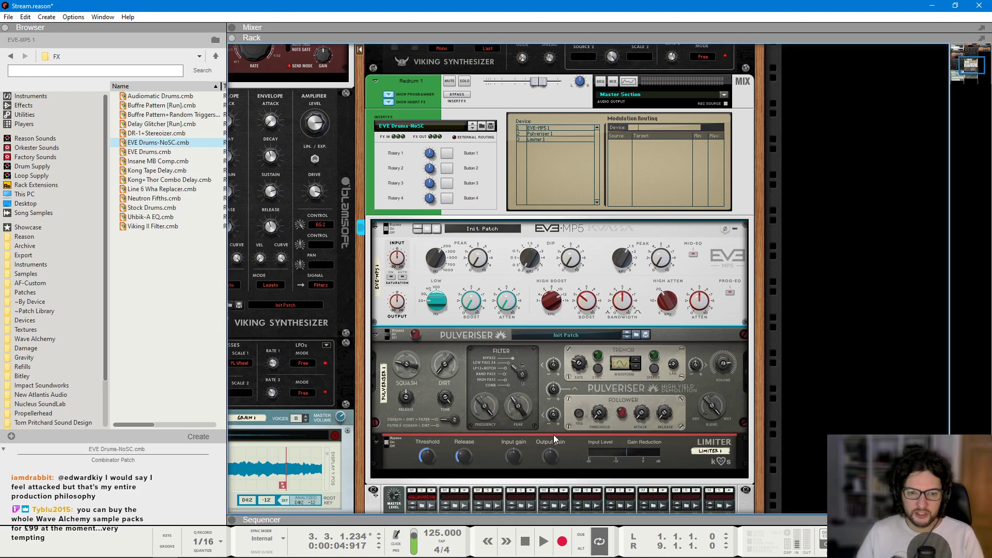
click(515, 444)
click(495, 281)
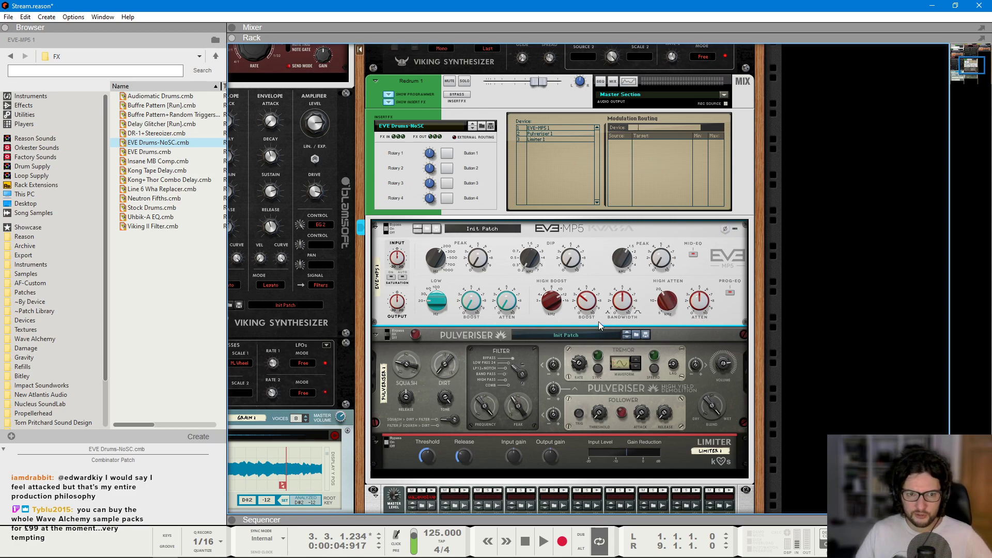
click(476, 341)
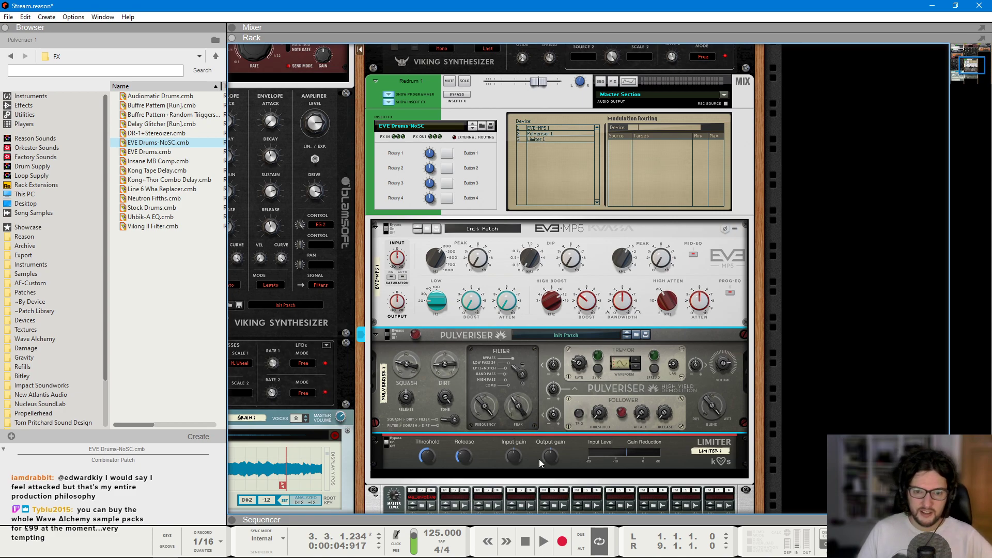
click(512, 448)
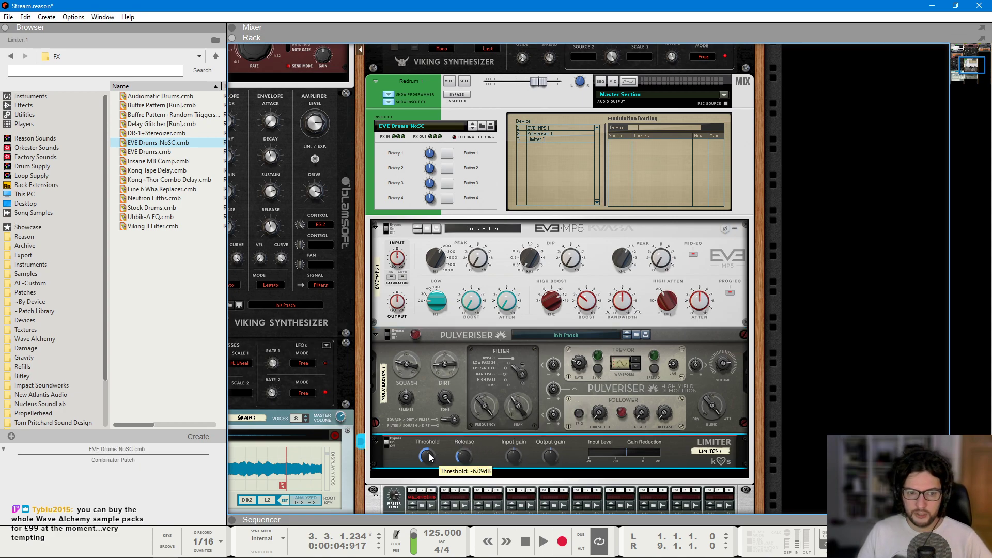
drag(429, 457, 443, 443)
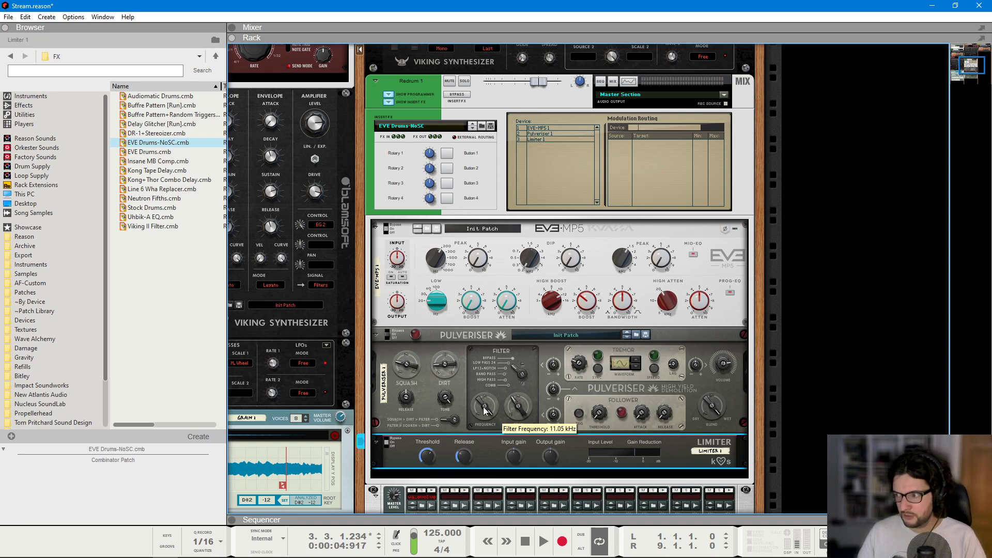
- Return the song position to the start and display the kick drums sample folder for Redrum's drum 1
key(KP_0)
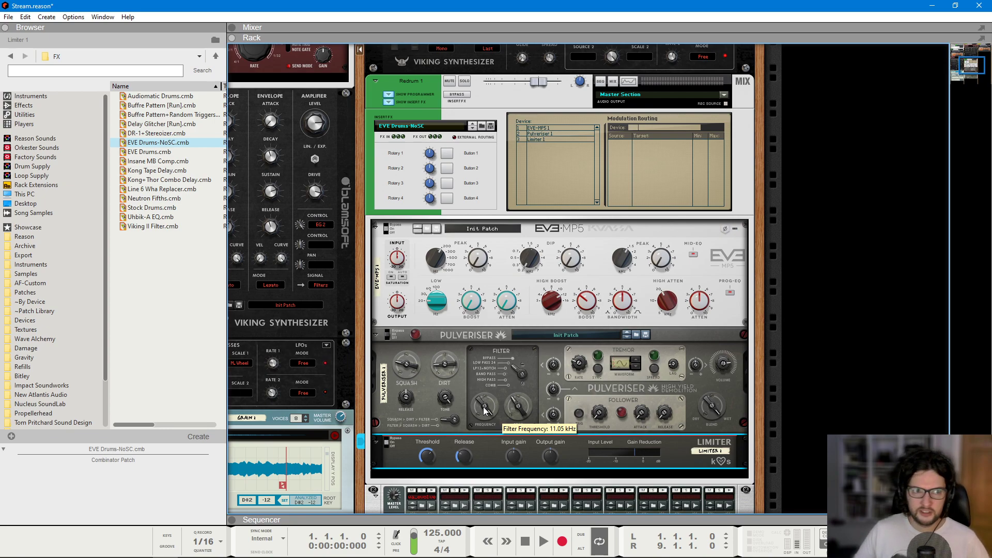
scroll(520, 397, down, 3)
click(398, 425)
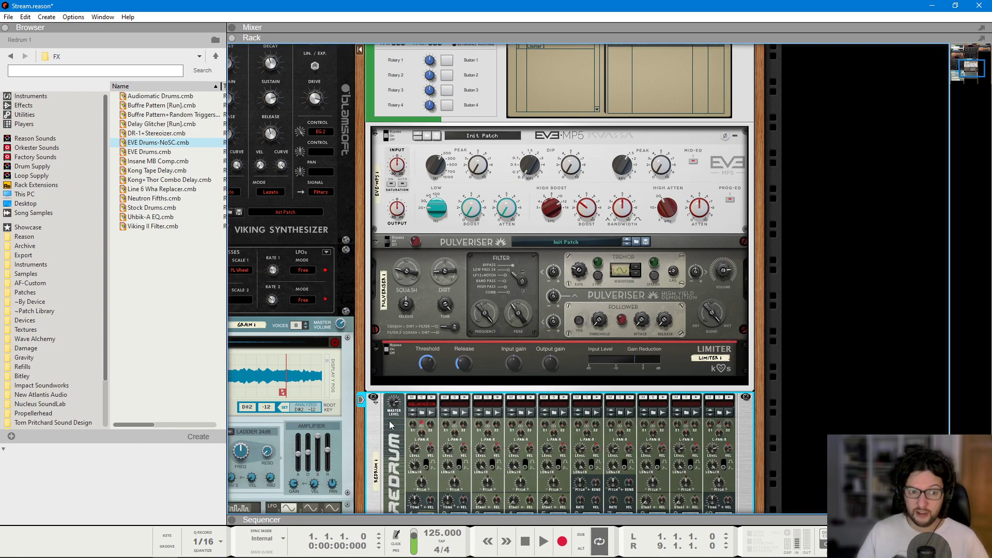
click(422, 412)
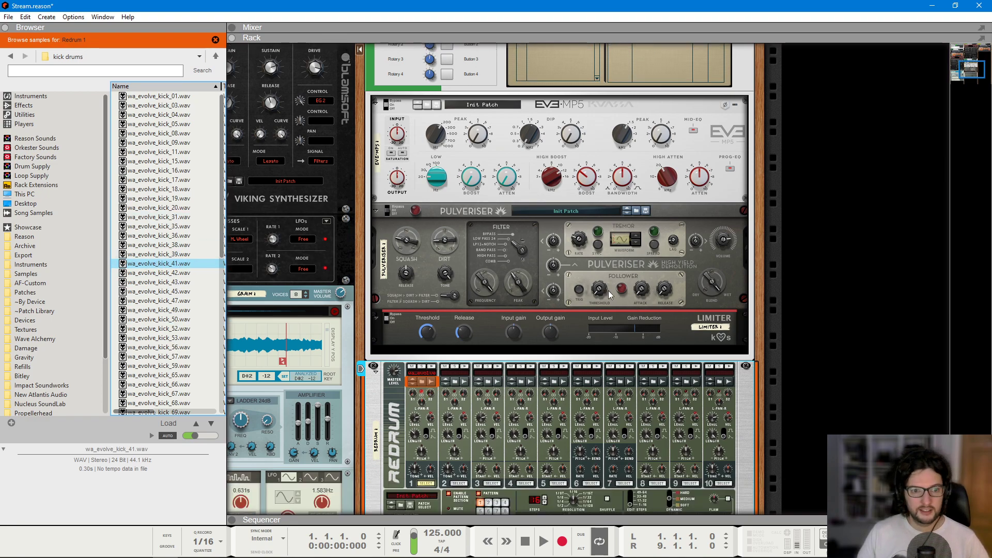
scroll(614, 294, down, 3)
click(373, 352)
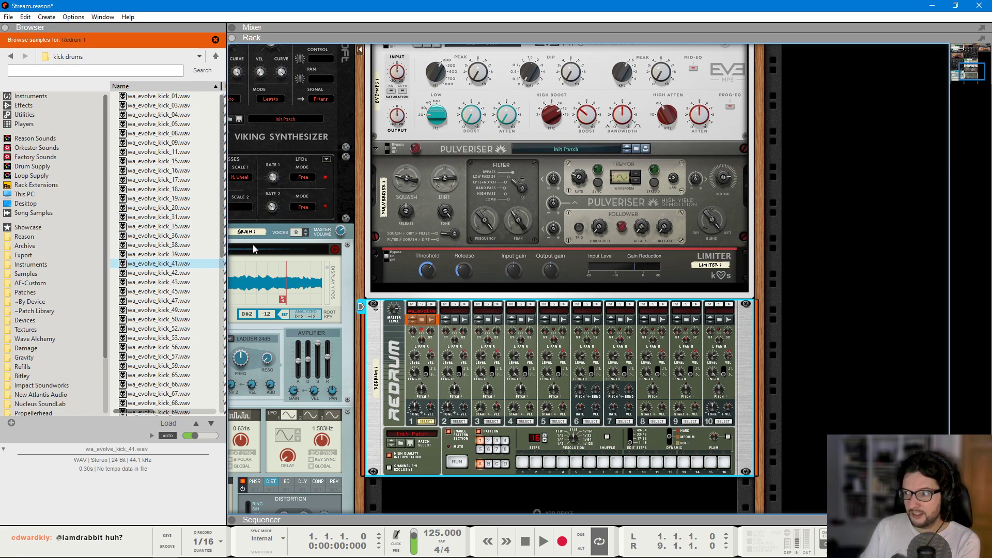
mouse_move(487, 234)
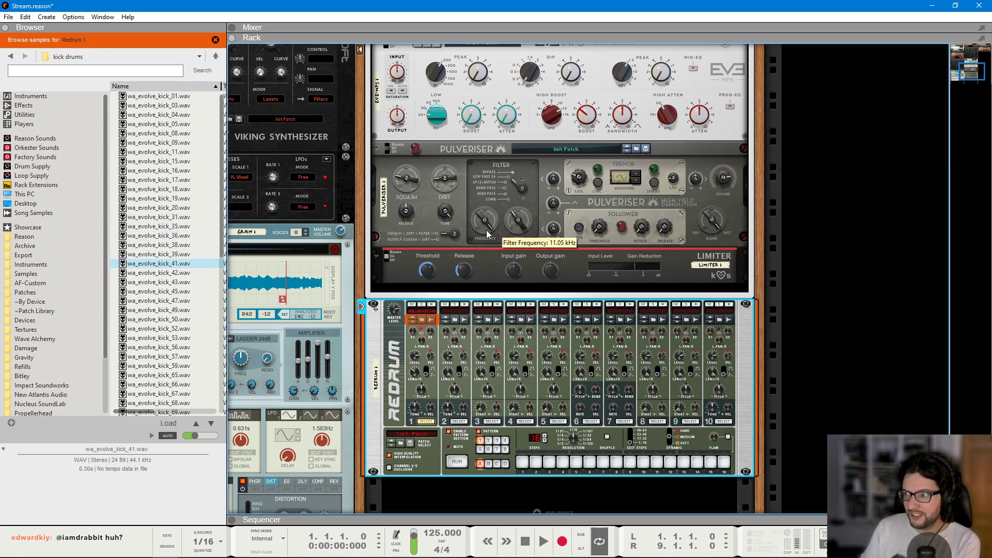
mouse_move(665, 227)
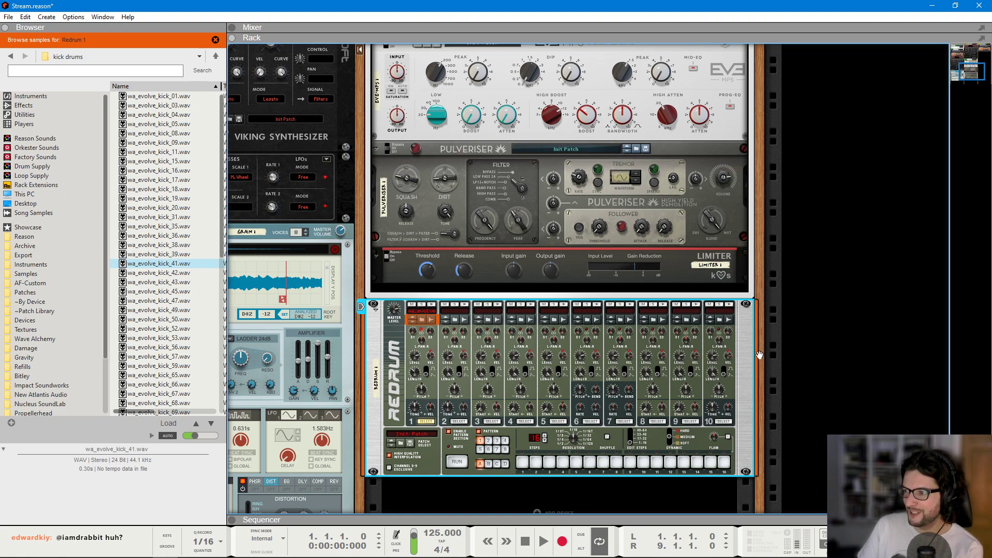
- Leave sample browsing and lower the Redrum channel's fader slightly in the mixer
click(868, 280)
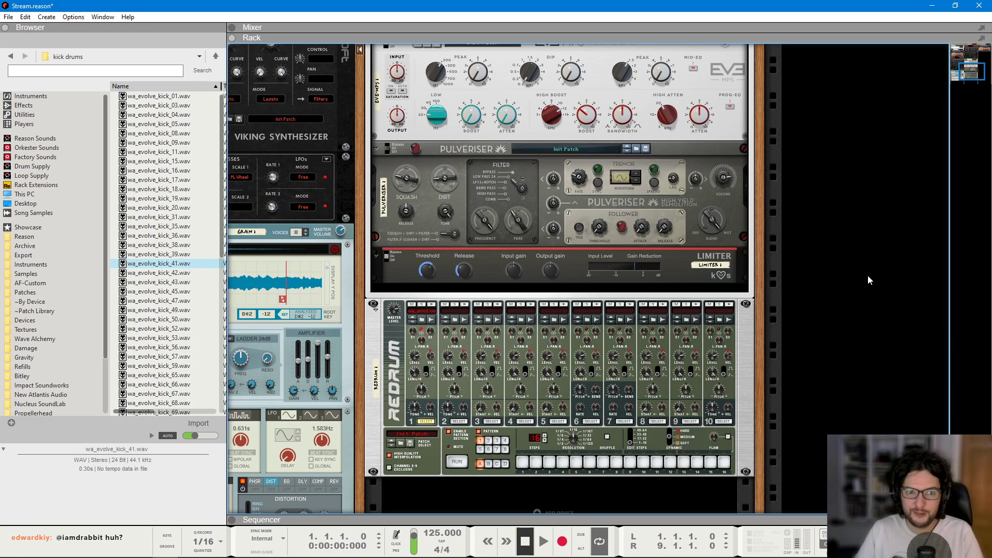
key(F5)
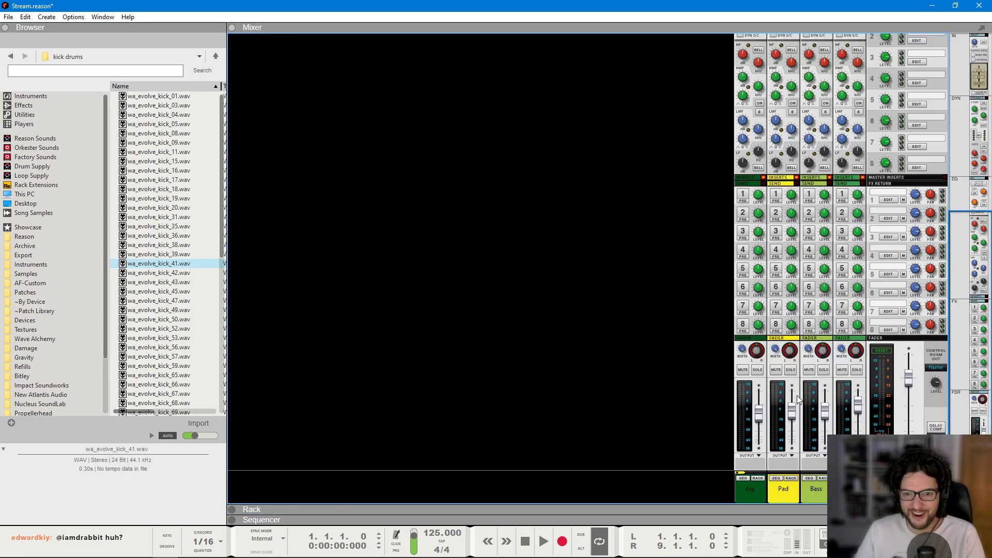
click(862, 408)
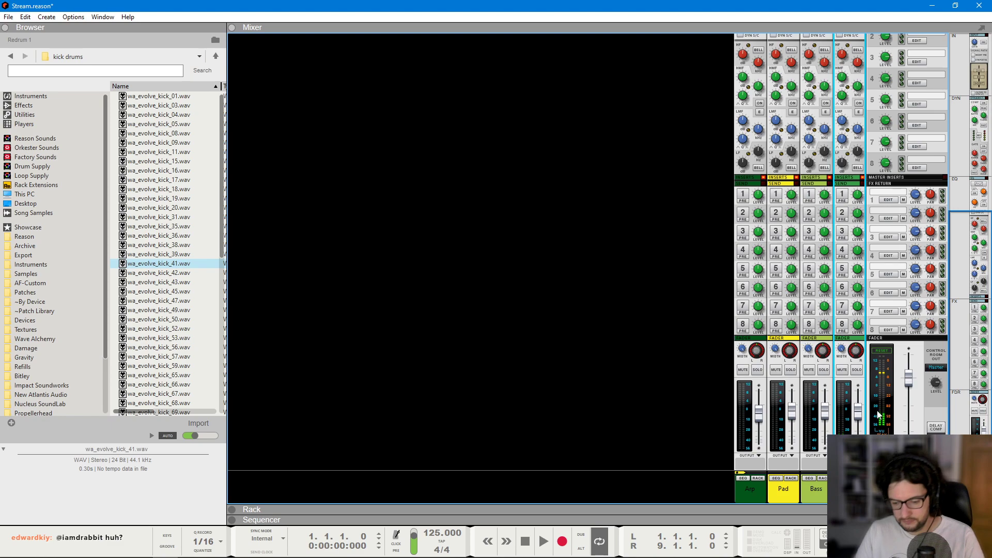
- Place a one-beat kick note at the start of the Redrum clip and paste copies onto every beat through bar 2
key(F7)
click(424, 211)
mouse_move(431, 208)
mouse_down()
mouse_move(453, 212)
mouse_move(441, 219)
mouse_up()
key(ctrl+c)
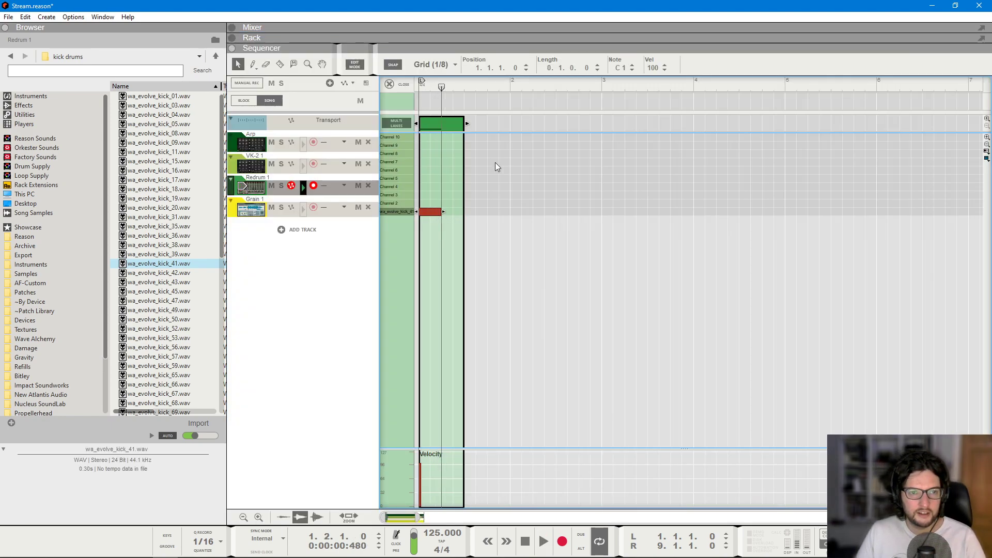
key(ctrl+v)
key(ctrl+v)
key(ctrl+v)
key(ctrl+v)
key(ctrl+v)
key(ctrl+v)
key(ctrl+v)
- Close the clip editor and paste three copies of the two-bar Redrum clip to fill the eight-bar loop
click(397, 84)
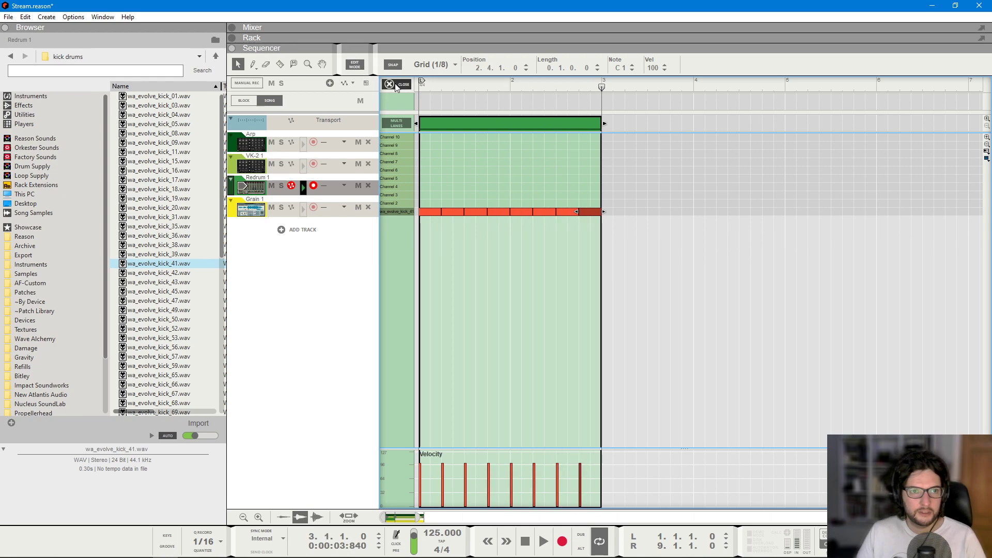
drag(475, 186, 430, 184)
key(ctrl+c)
key(ctrl+v)
key(ctrl+v)
key(ctrl+v)
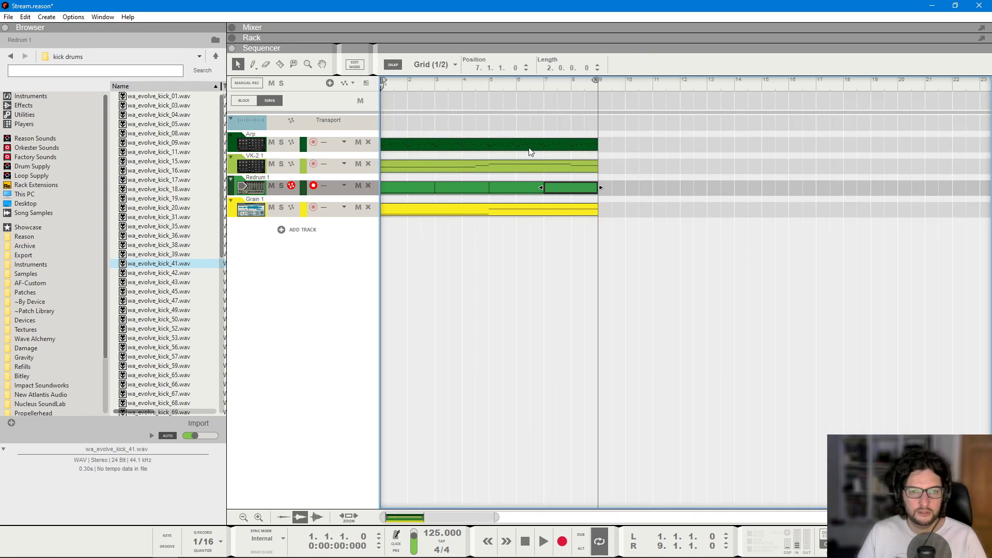
- Play the loop with the new kick and check the Redrum channel's level against the other channels
key(space)
key(F5)
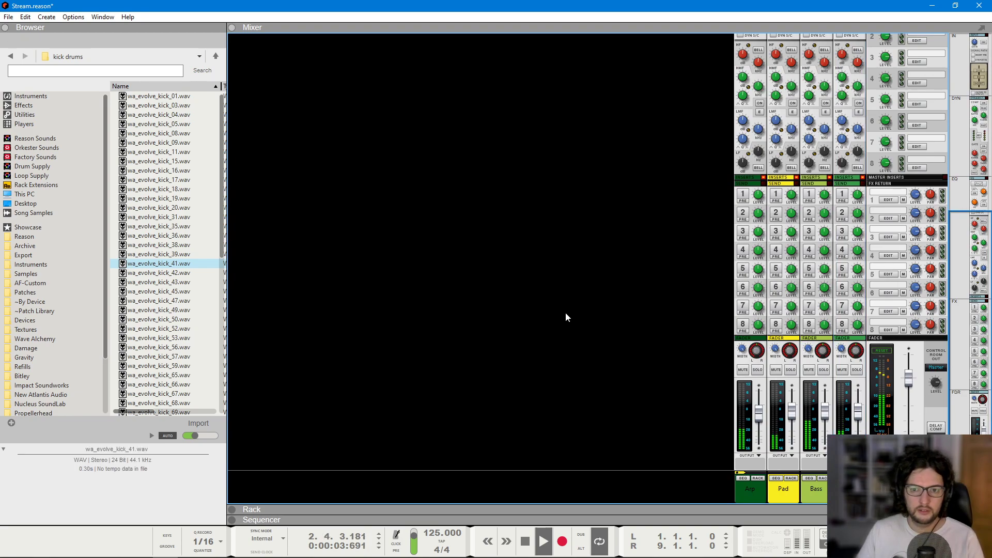
click(847, 418)
key(F6)
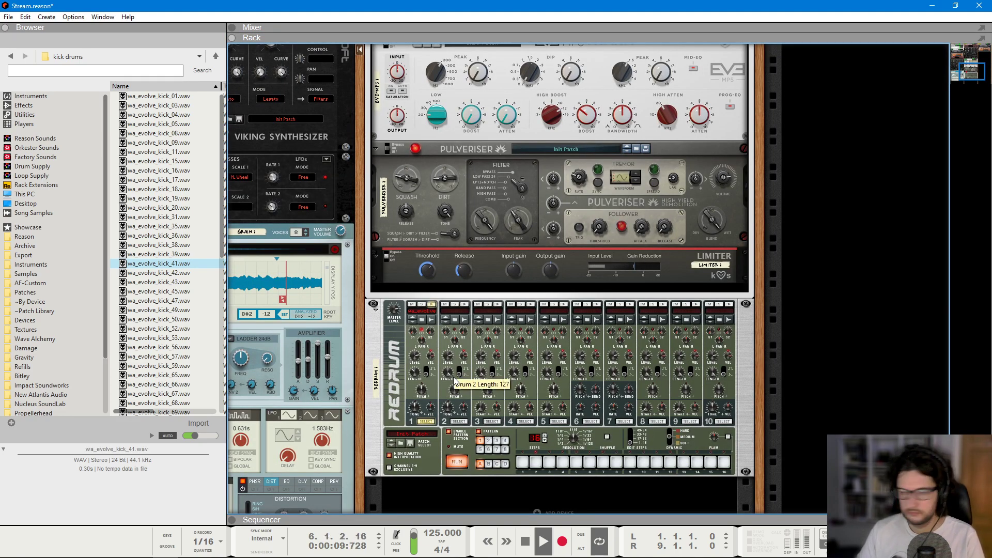
key(F5)
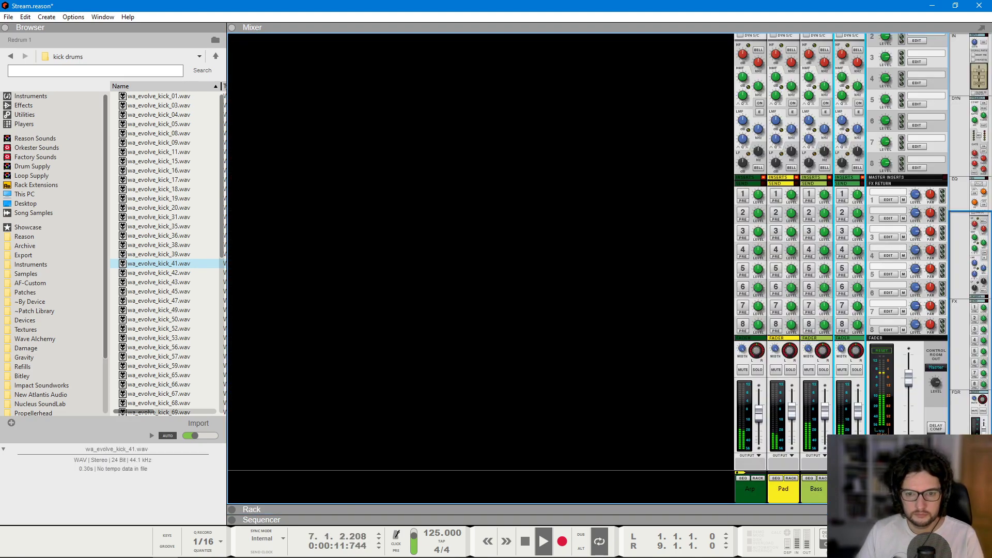
key(space)
- Enable the Pad channel's high pass filter at 412 Hz and play the loop to hear the mix
click(778, 237)
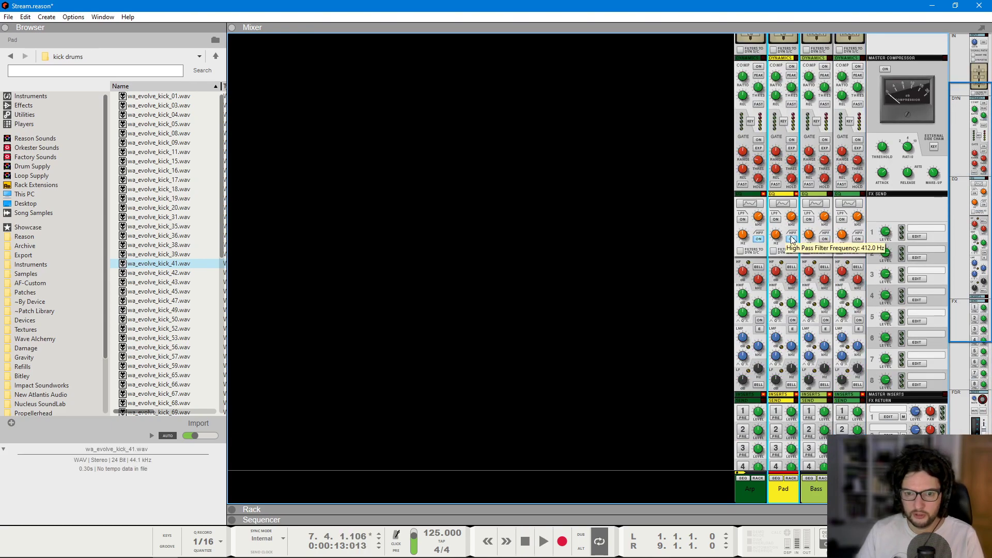
key(space)
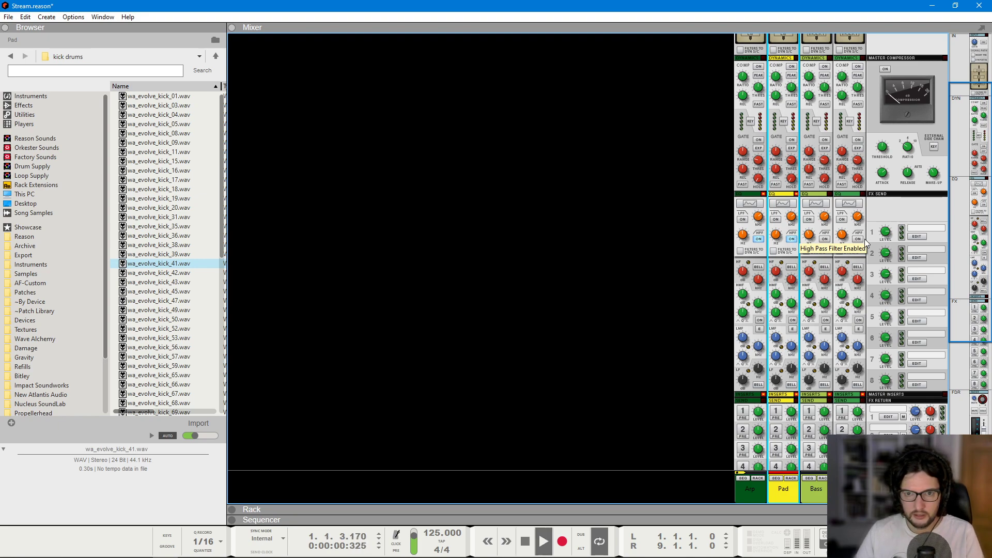
scroll(785, 243, down, 5)
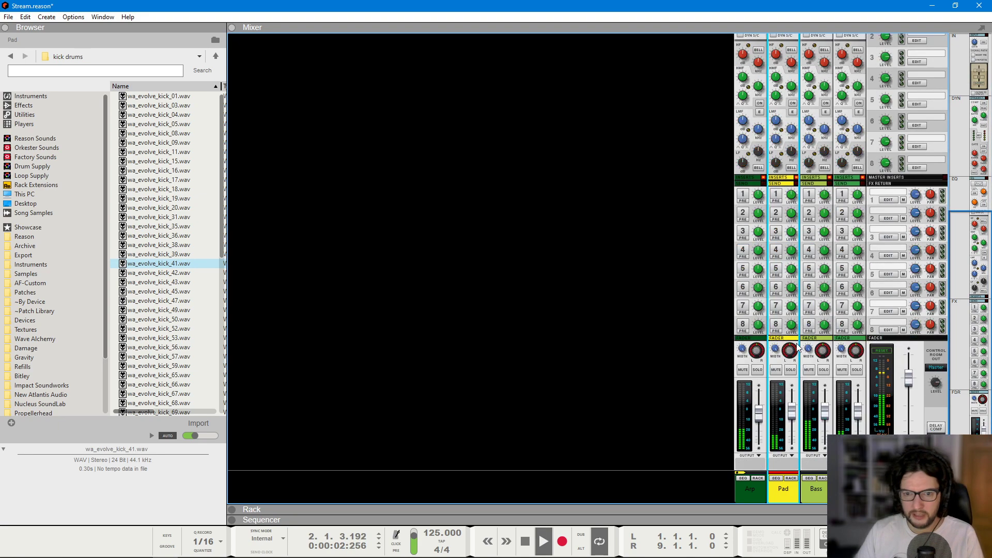
mouse_move(794, 414)
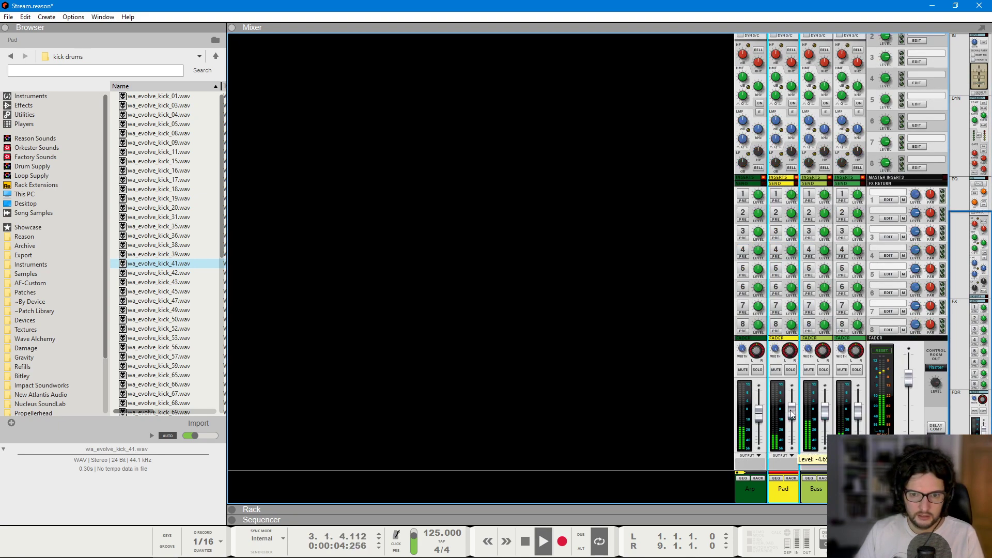
key(F7)
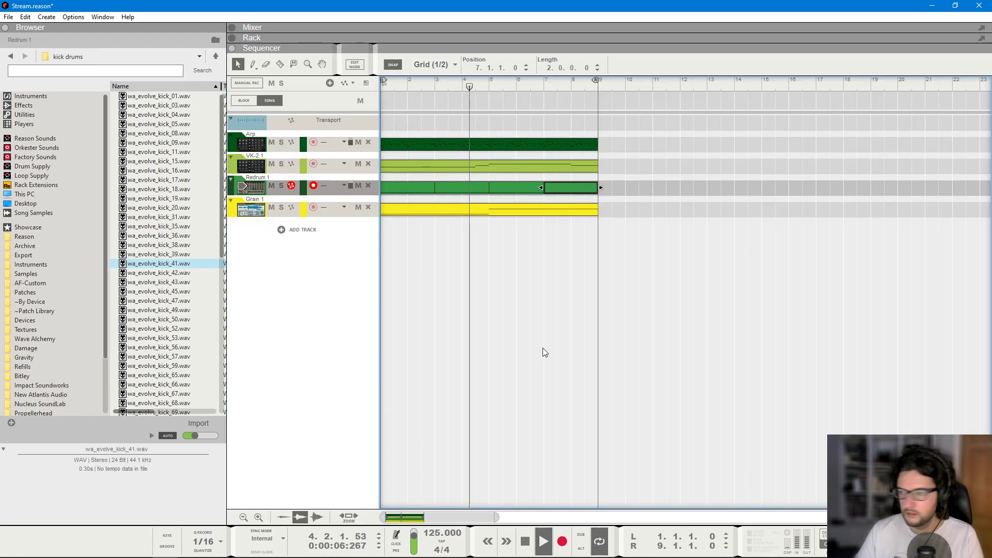
click(721, 341)
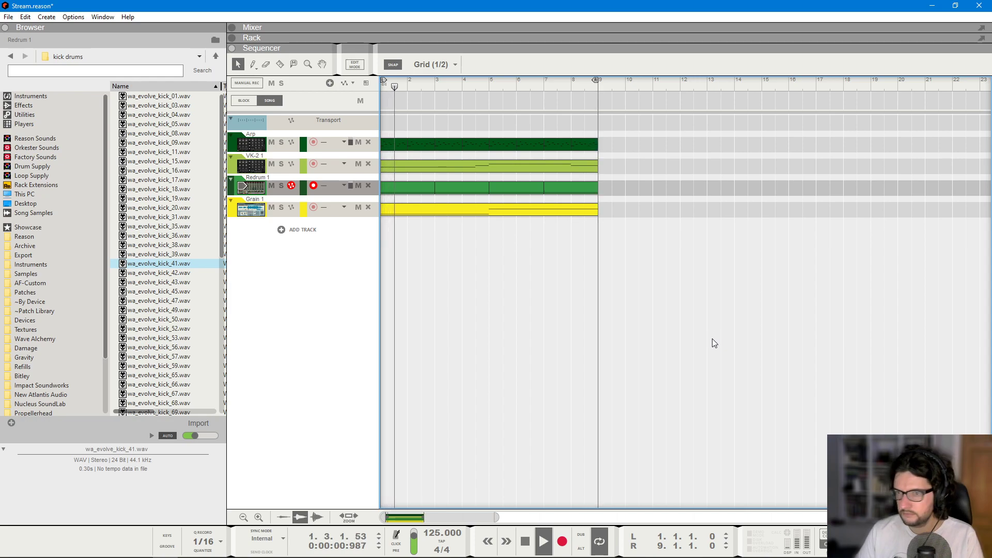
- Browse samples for Redrum's drum 2 in the electronic snare folder of Evolve Free
key(F6)
click(455, 320)
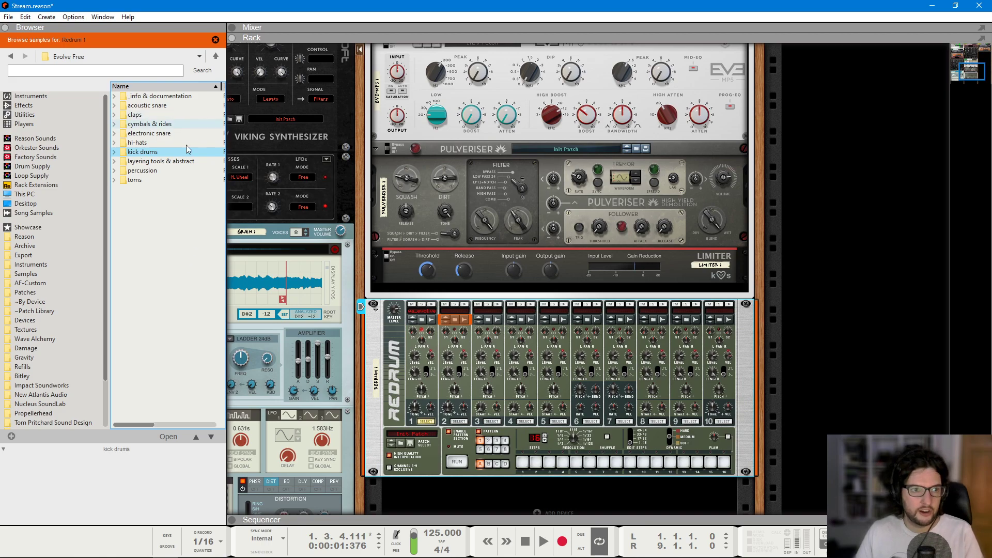
click(164, 135)
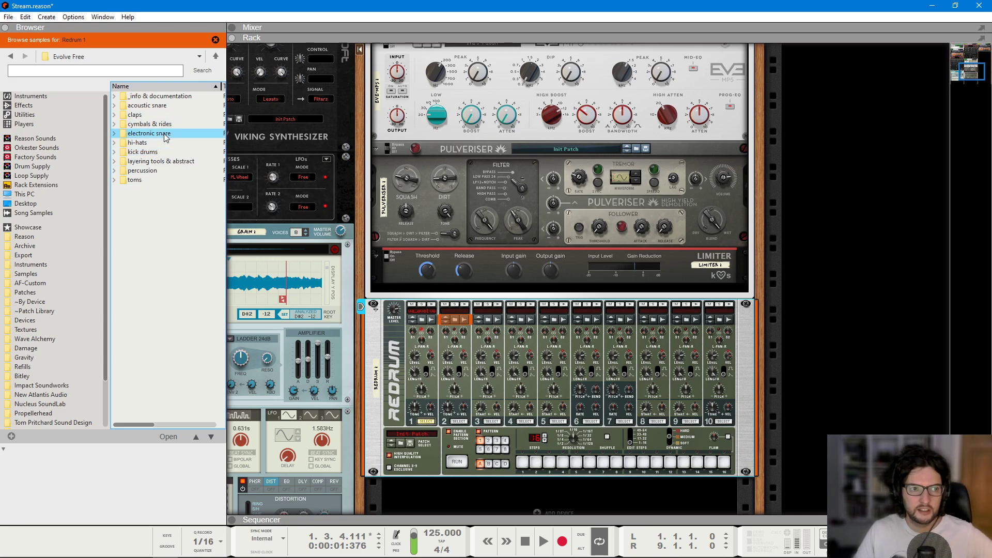
key(Return)
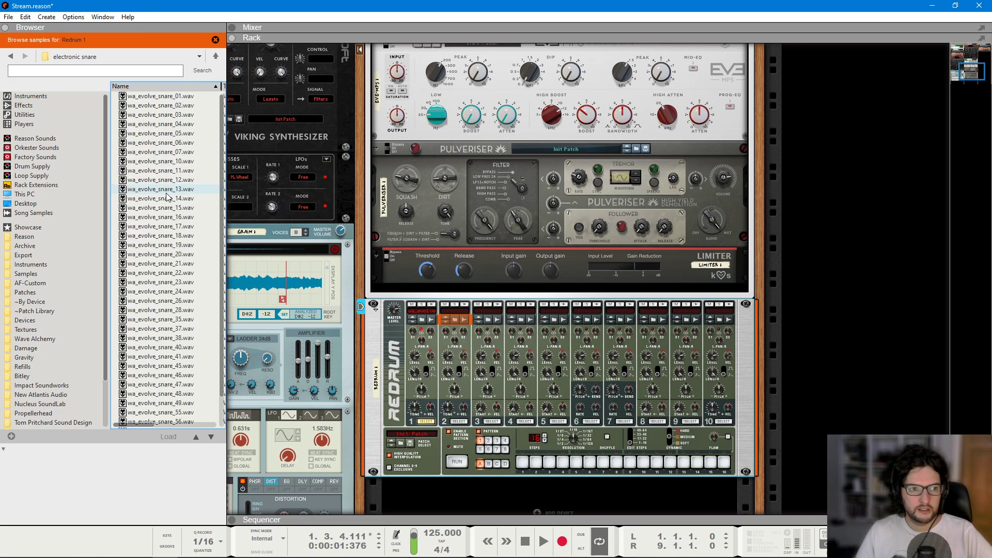
- Audition snare samples starting at wa_evolve_snare_19.wav, comparing wa_evolve_snare_24.wav with wa_evolve_snare_28.wav
click(168, 246)
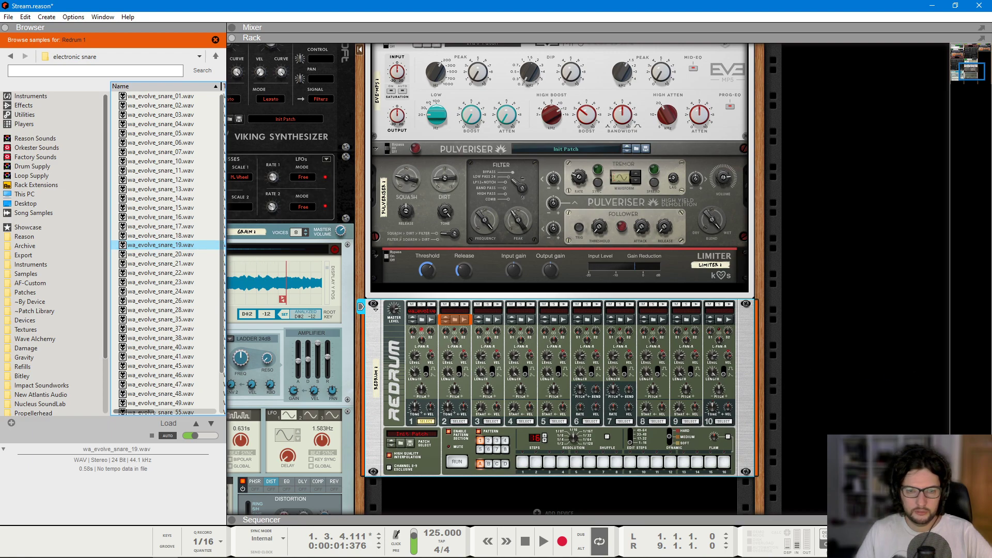
click(165, 275)
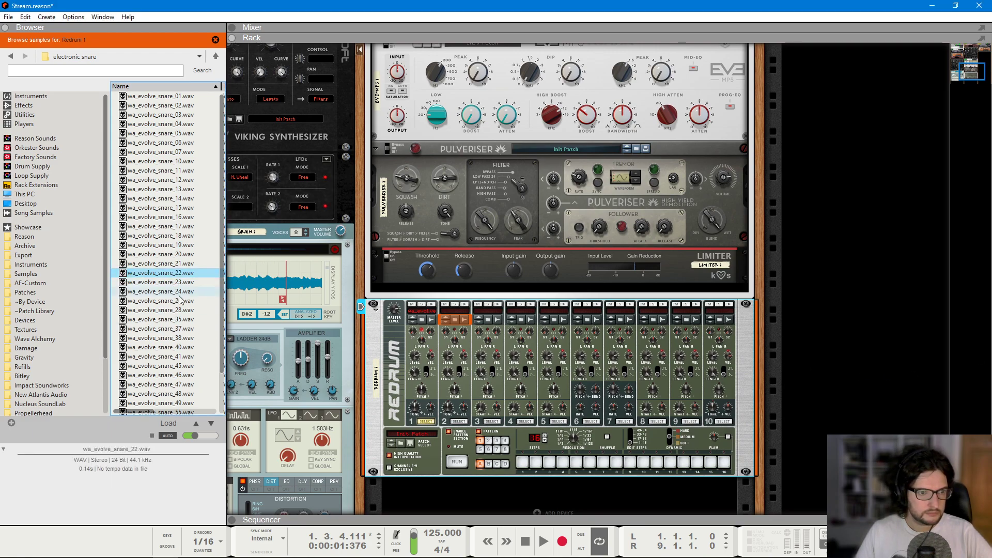
click(178, 293)
click(178, 301)
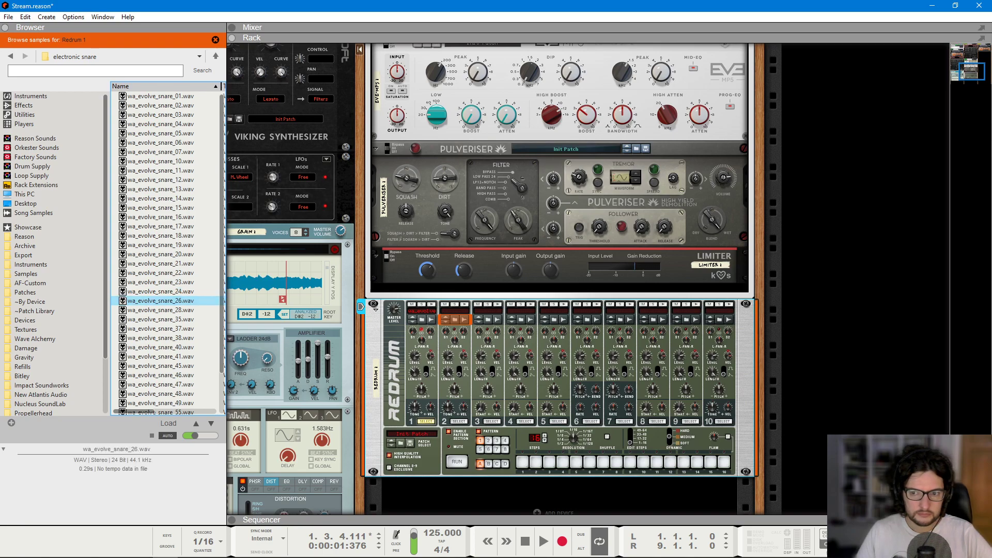
click(190, 292)
click(192, 310)
click(190, 291)
click(191, 310)
click(191, 291)
click(192, 310)
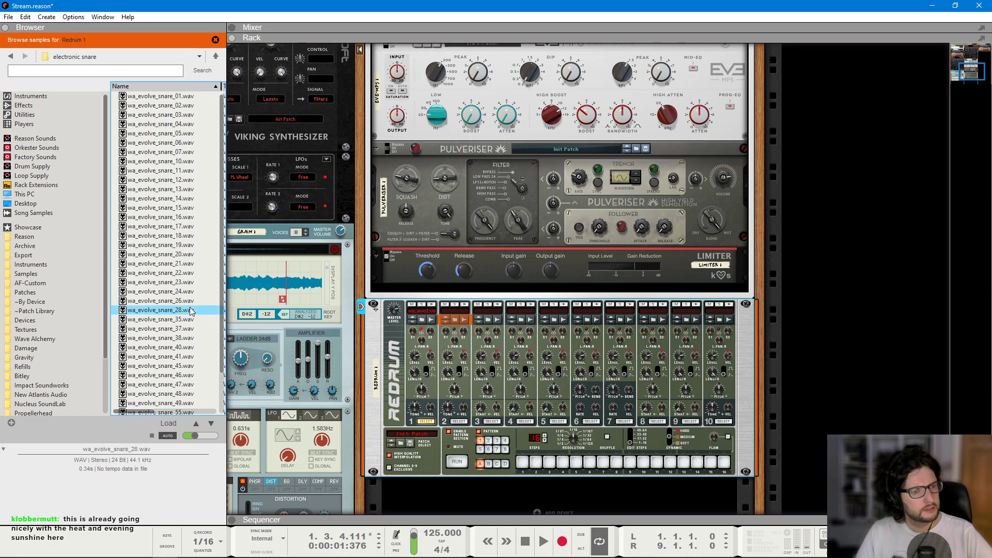
- Load wa_evolve_snare_28.wav into Redrum's drum 2 after comparing it with wa_evolve_snare_24.wav, and set the drum's level to 78
drag(168, 316, 455, 356)
click(182, 292)
click(186, 310)
click(186, 291)
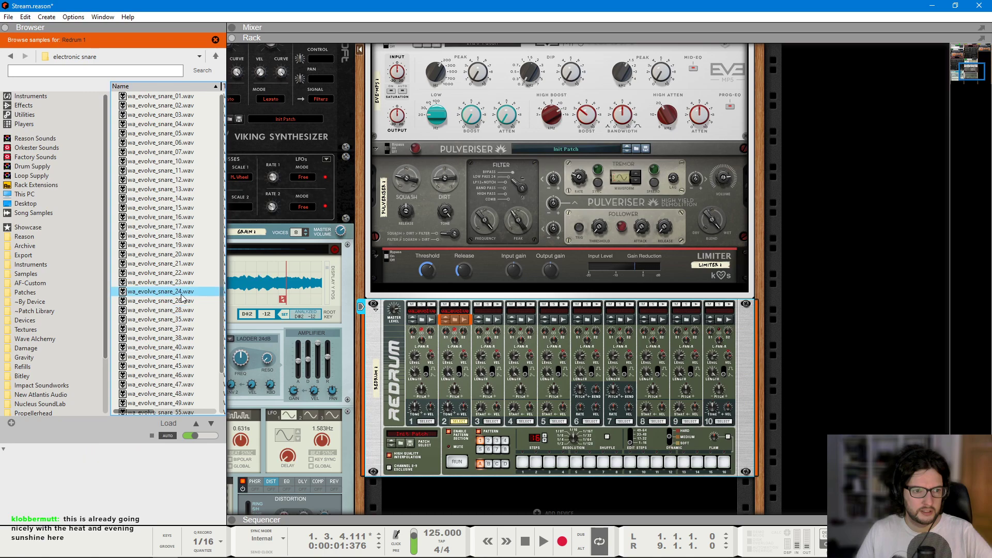
click(186, 310)
click(449, 360)
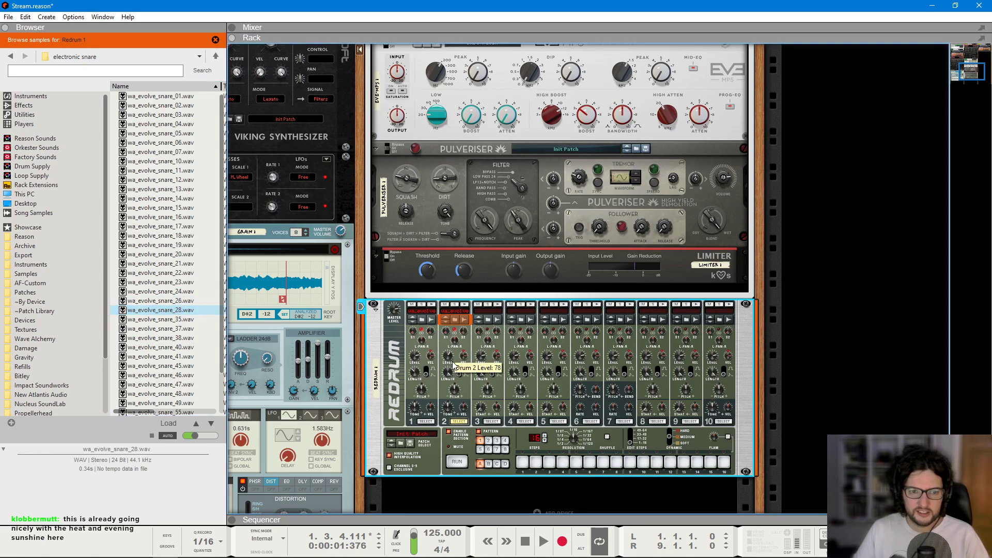
drag(446, 364, 448, 353)
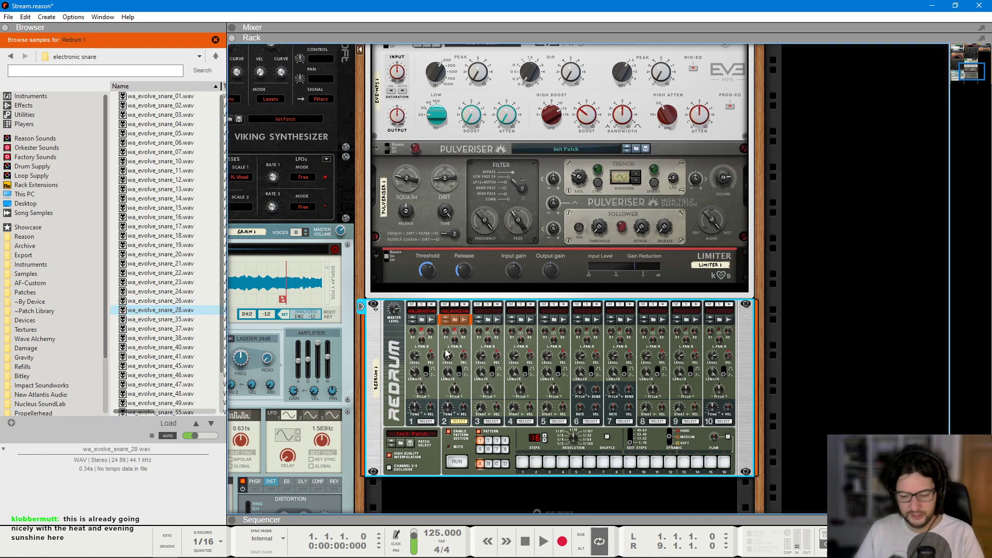
key(F7)
right_click(321, 202)
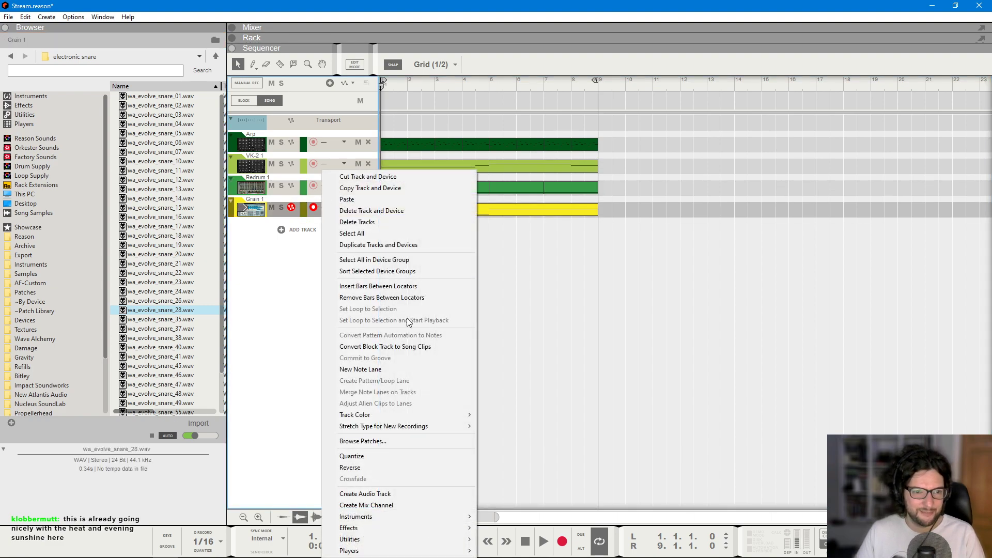
click(392, 369)
double_click(426, 212)
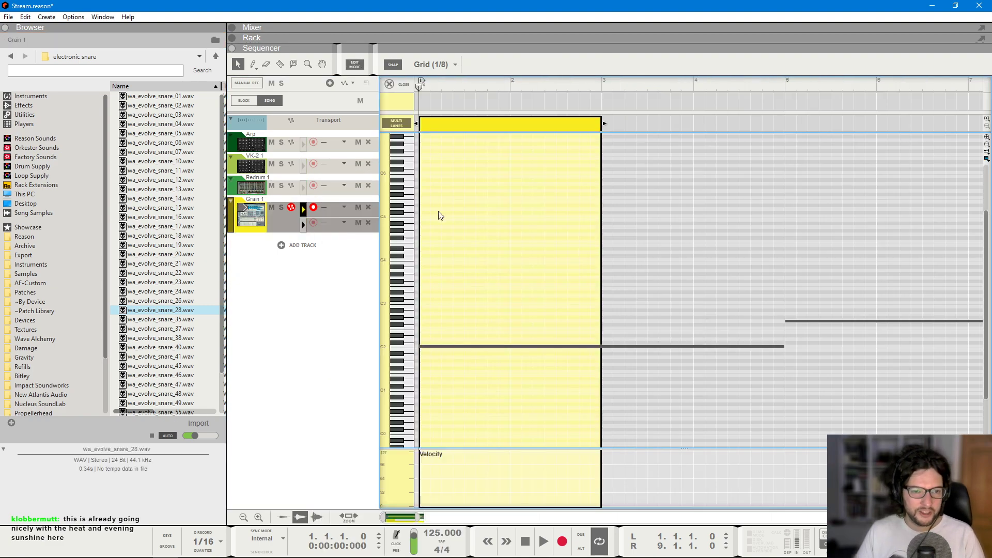
scroll(425, 214, up, 3)
click(449, 338)
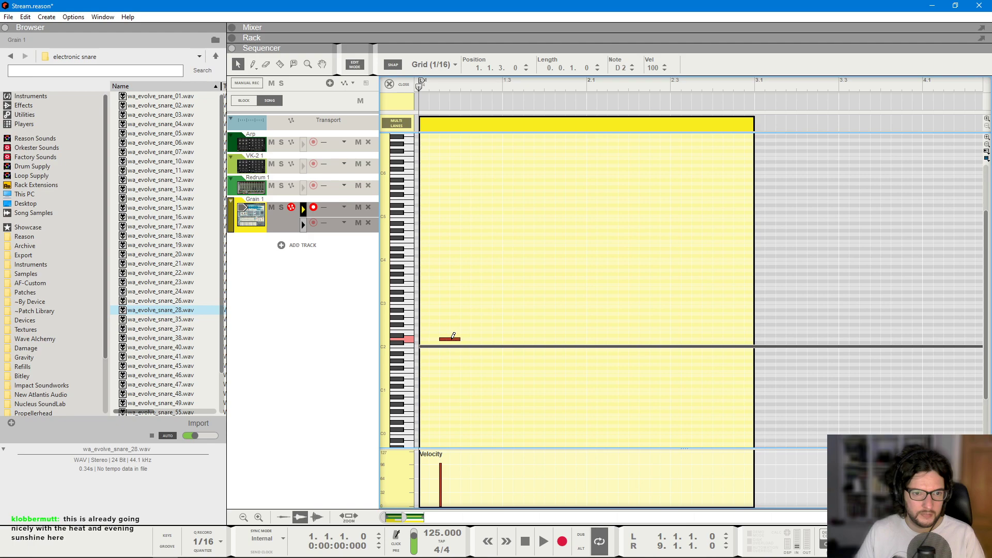
click(398, 84)
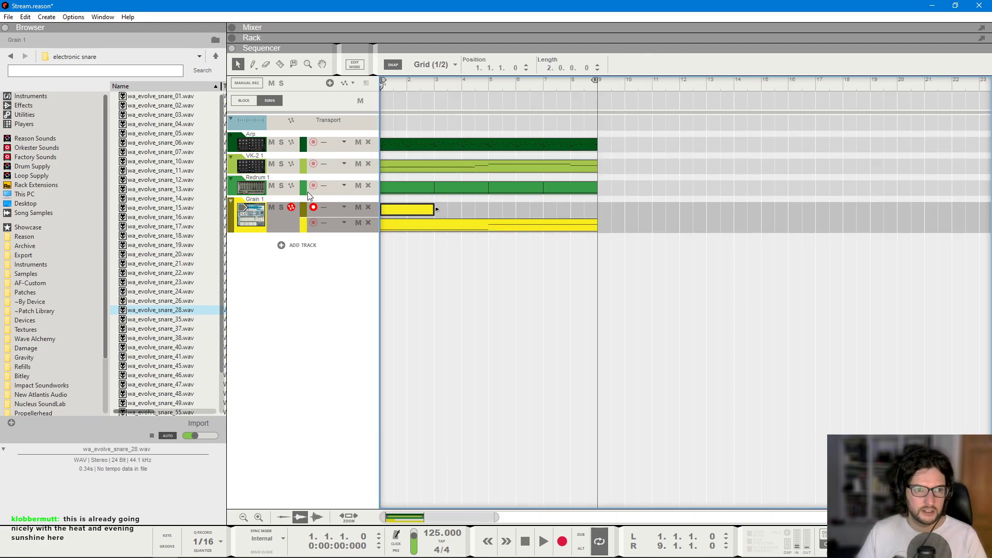
click(368, 207)
click(473, 305)
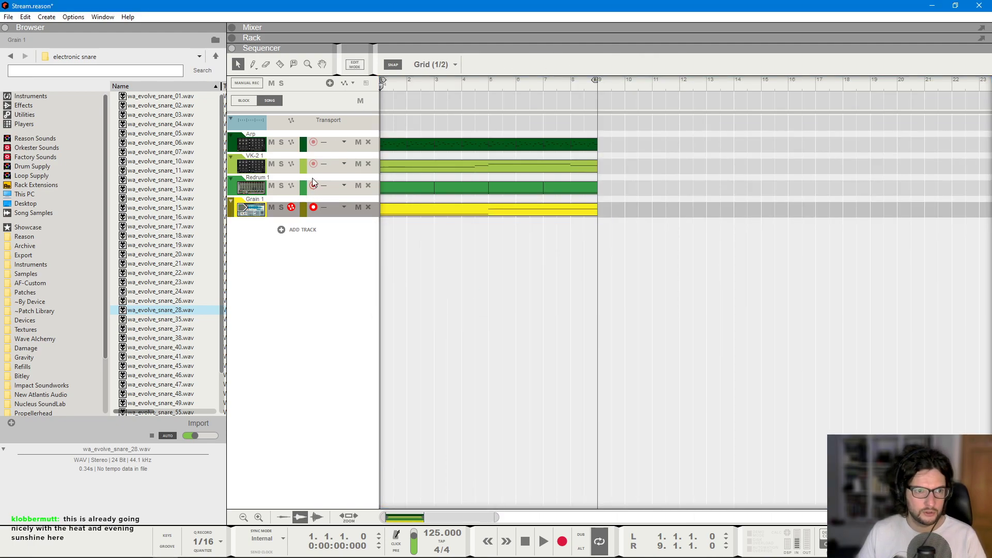
- Add a new note lane to the Redrum 1 track and move the track below Grain 1
right_click(308, 180)
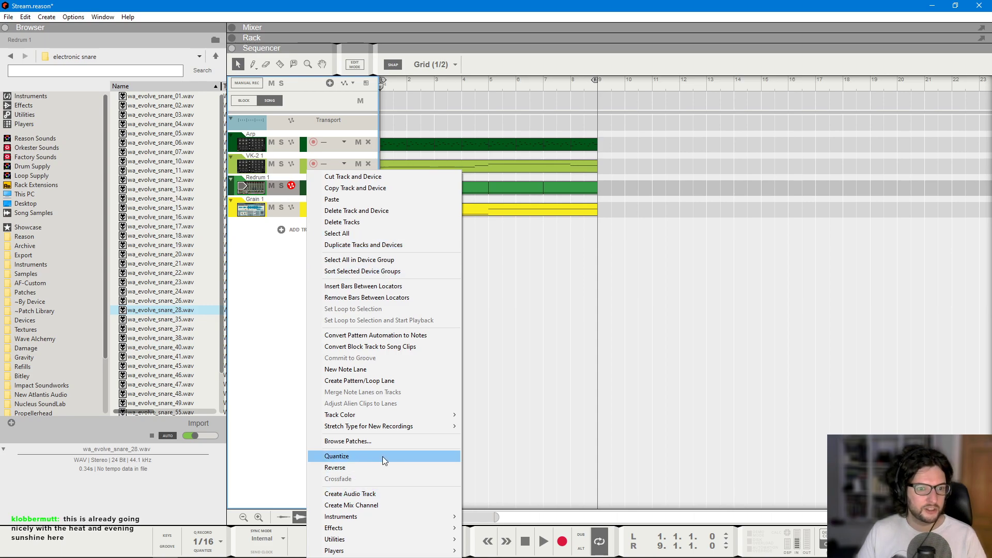
click(377, 370)
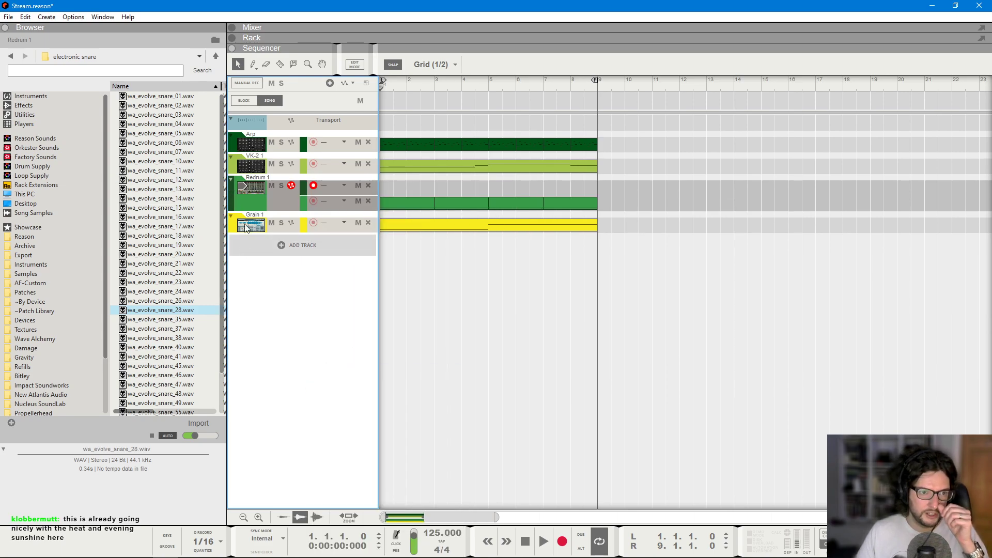
drag(233, 200, 238, 232)
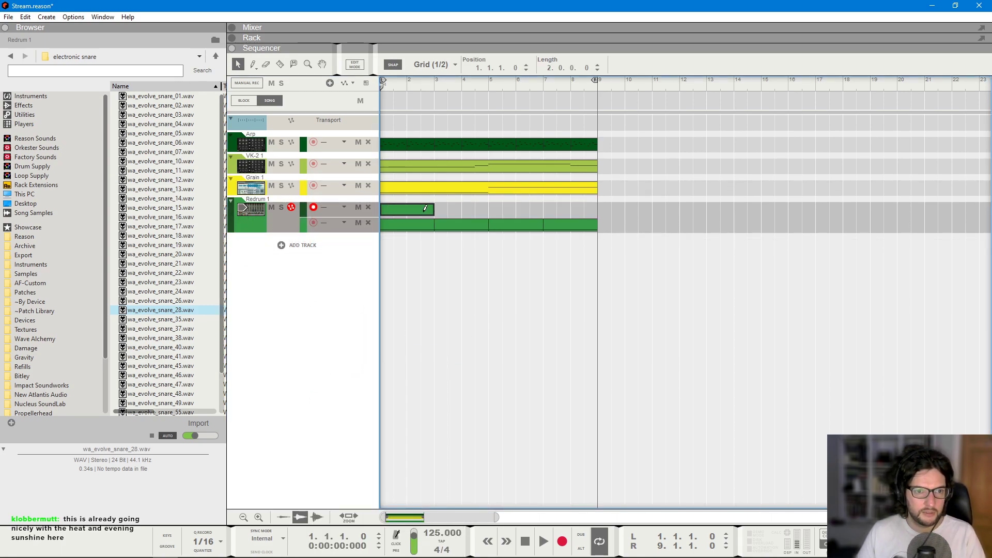
- Create a two-bar clip in Redrum's new lane and place quarter-note snare hits on beats 2 and 4 of both bars
double_click(417, 210)
drag(465, 203, 513, 203)
click(510, 84)
click(557, 80)
key(ctrl+v)
click(647, 85)
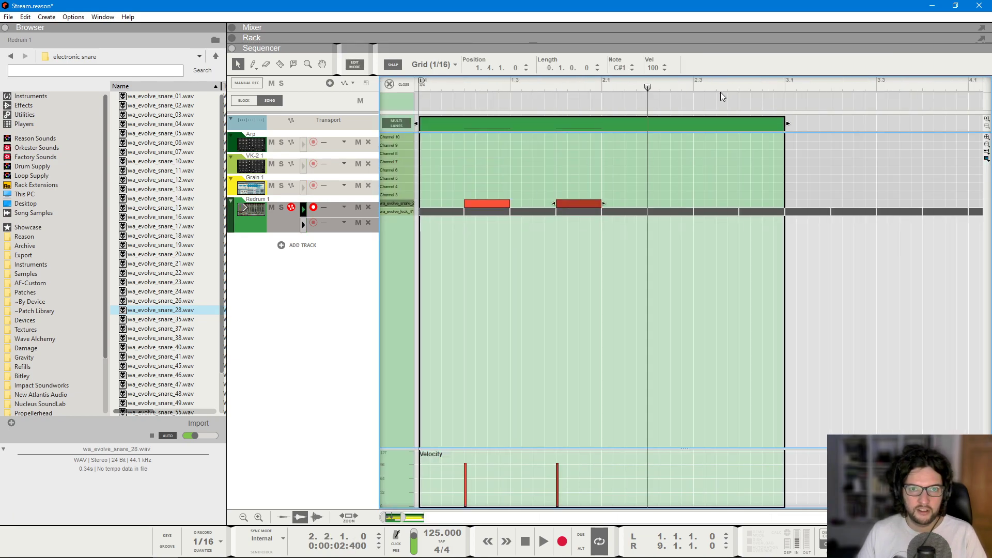
key(ctrl+v)
click(739, 88)
key(ctrl+v)
- Play the song from the start in the rack view to hear the new snare pattern
key(F6)
key(KP_0)
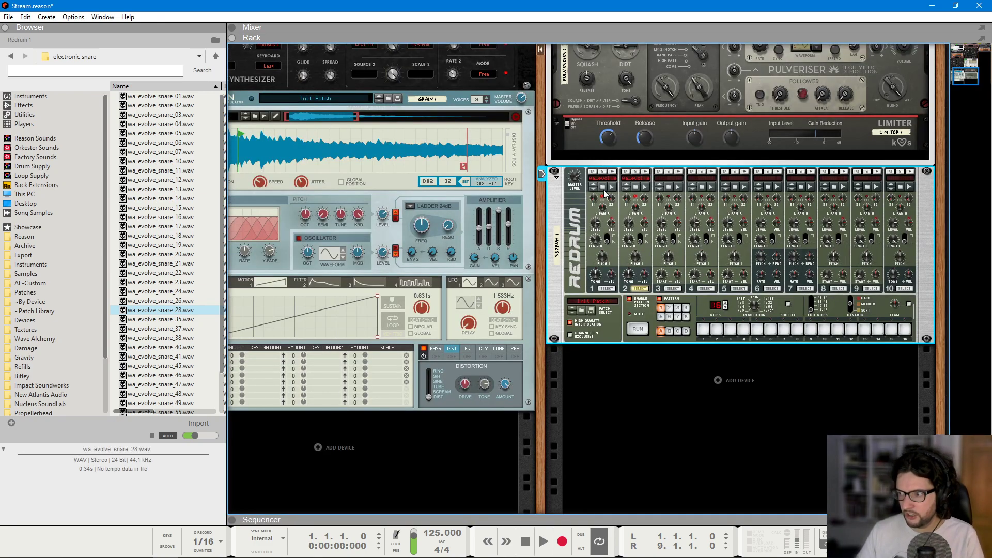
key(space)
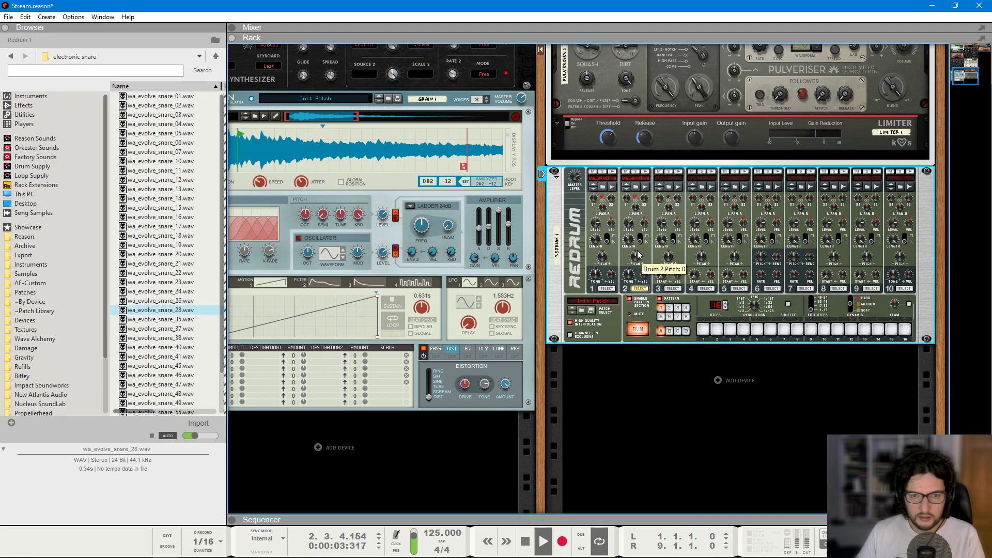
key(space)
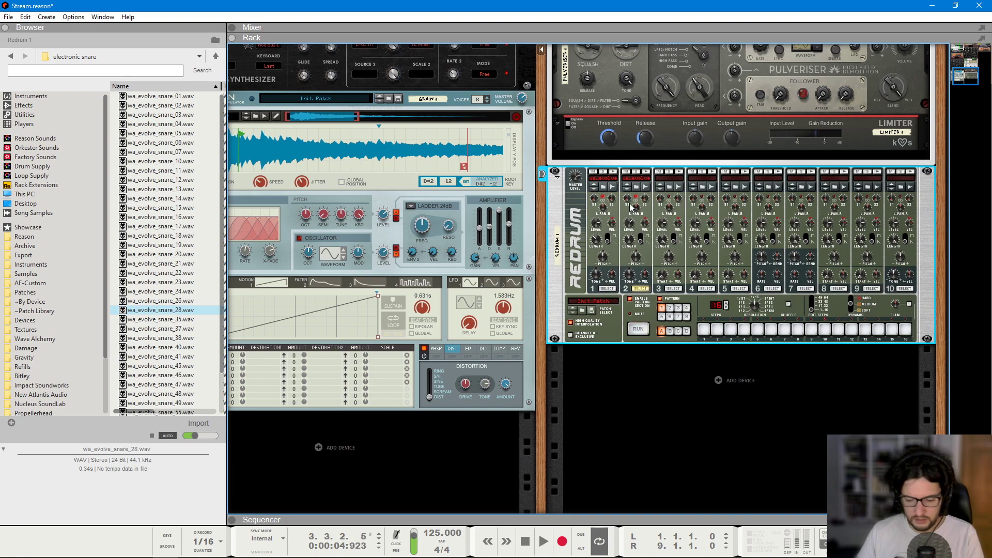
- Repeat the two-bar snare clip to fill the eight-bar loop and play it from the start with the Redrum in view
key(F7)
scroll(436, 89, down, 3)
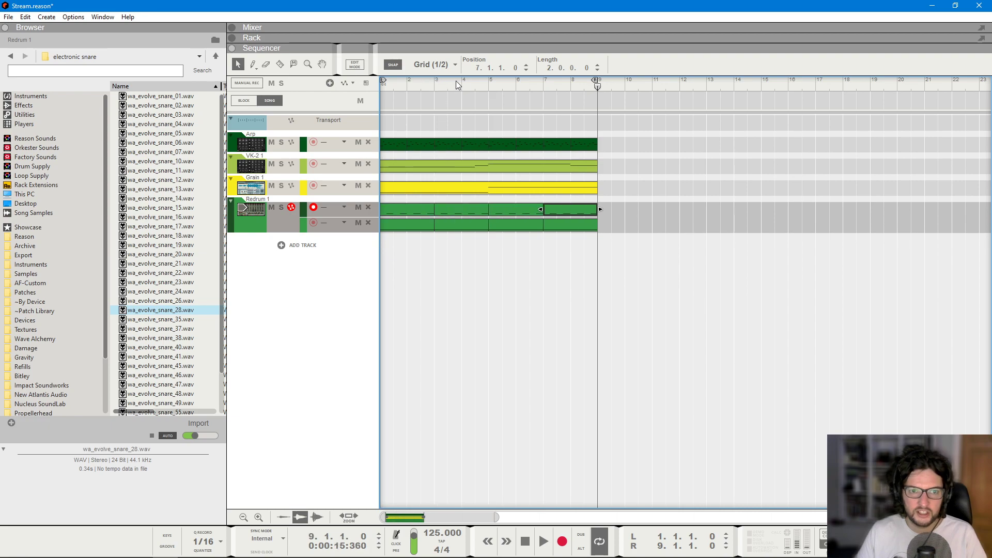
key(Home)
key(space)
key(F6)
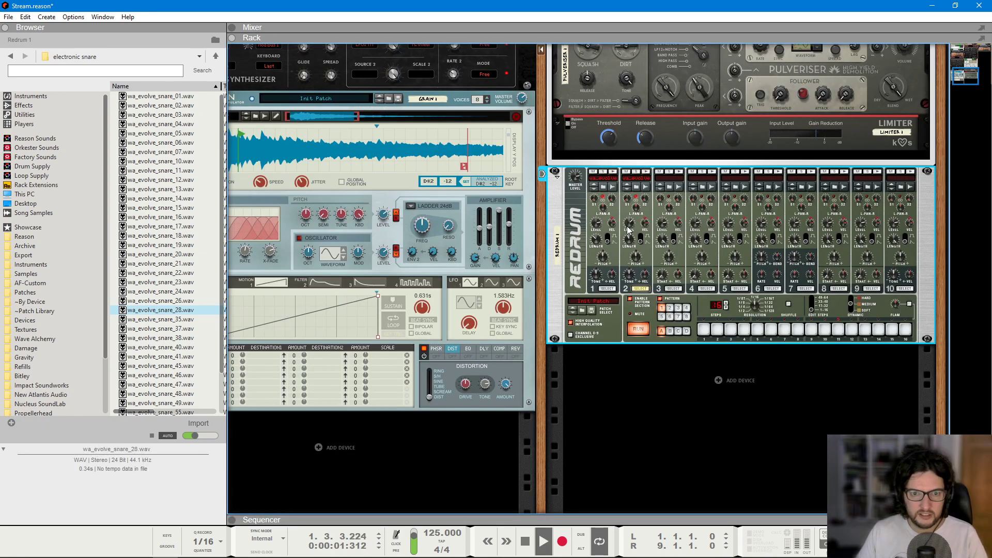
mouse_move(630, 231)
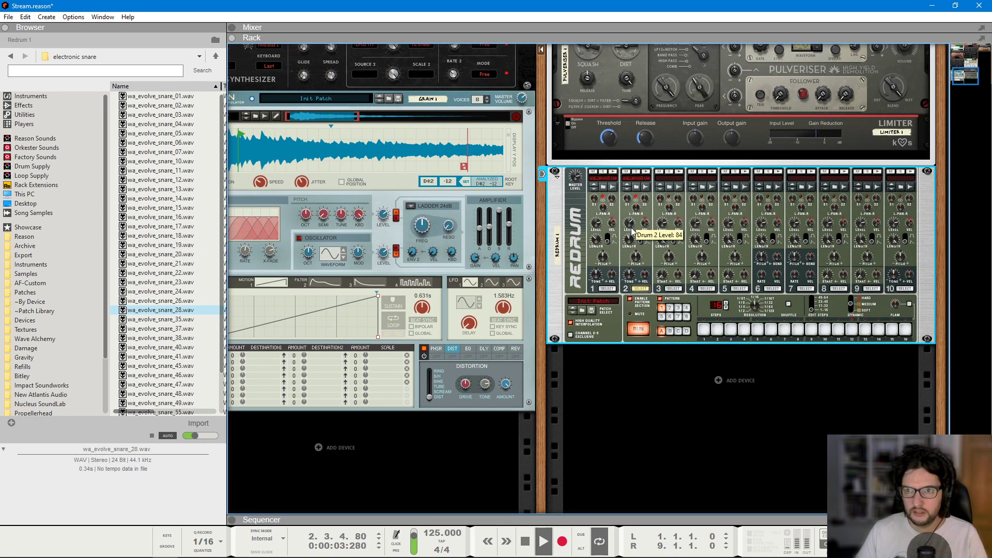
key(space)
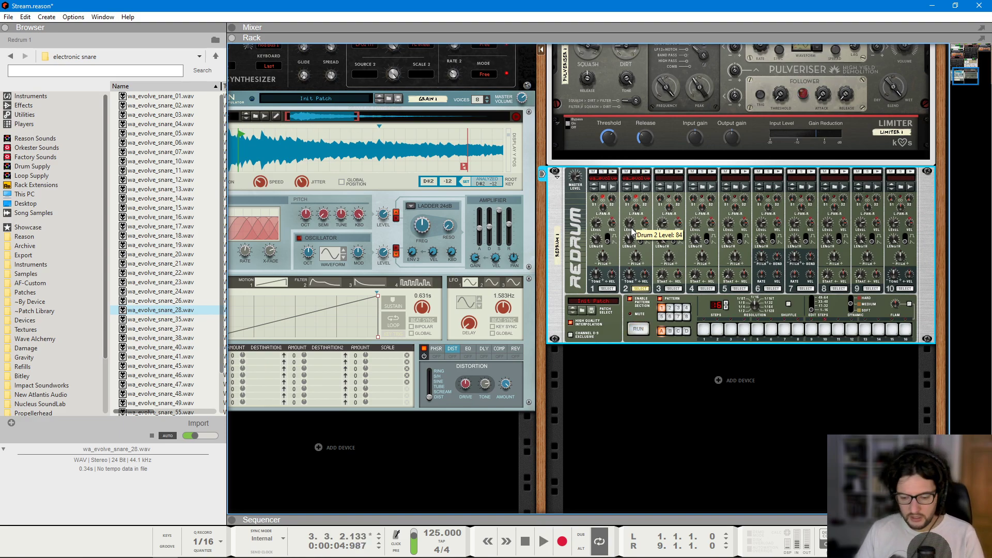
- Assign Redrum's snare lane to groove channel A1 and set that channel's slide to -2 ticks in the ReGroove Mixer
key(F7)
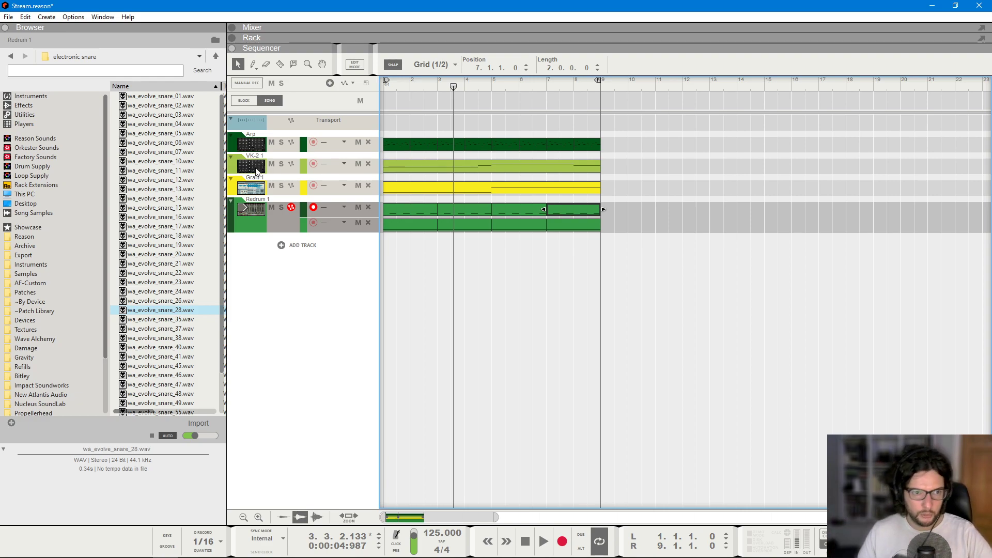
click(343, 208)
mouse_move(374, 255)
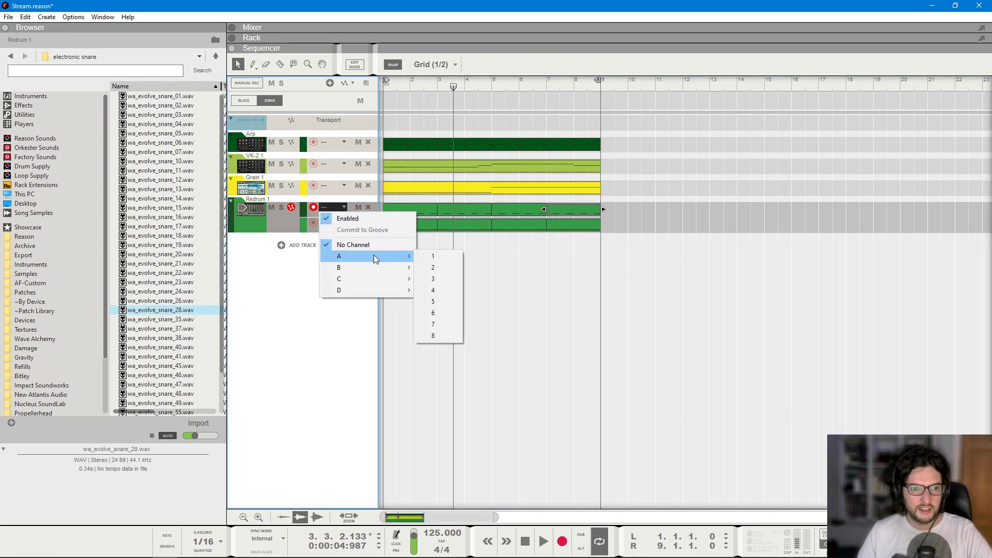
click(437, 257)
click(167, 546)
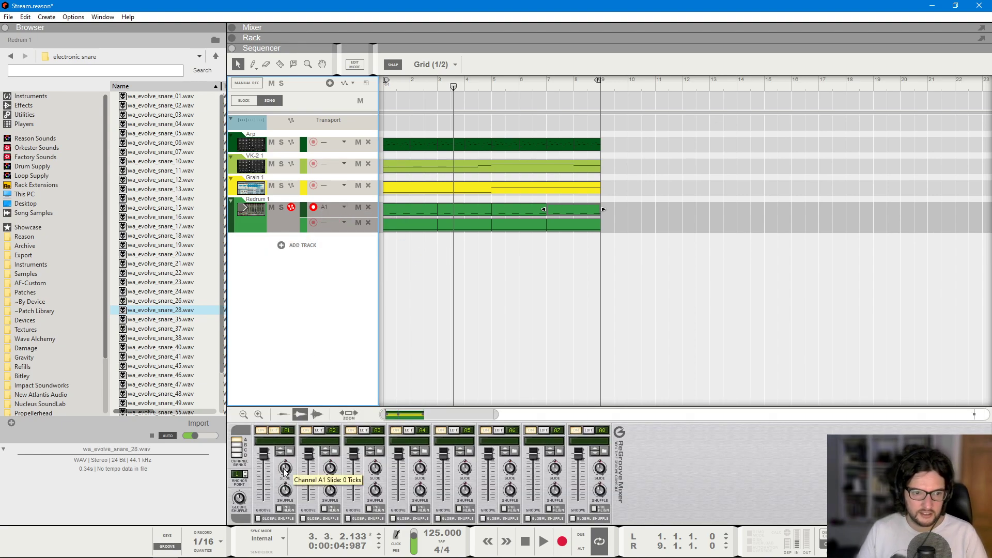
scroll(286, 468, up, 1)
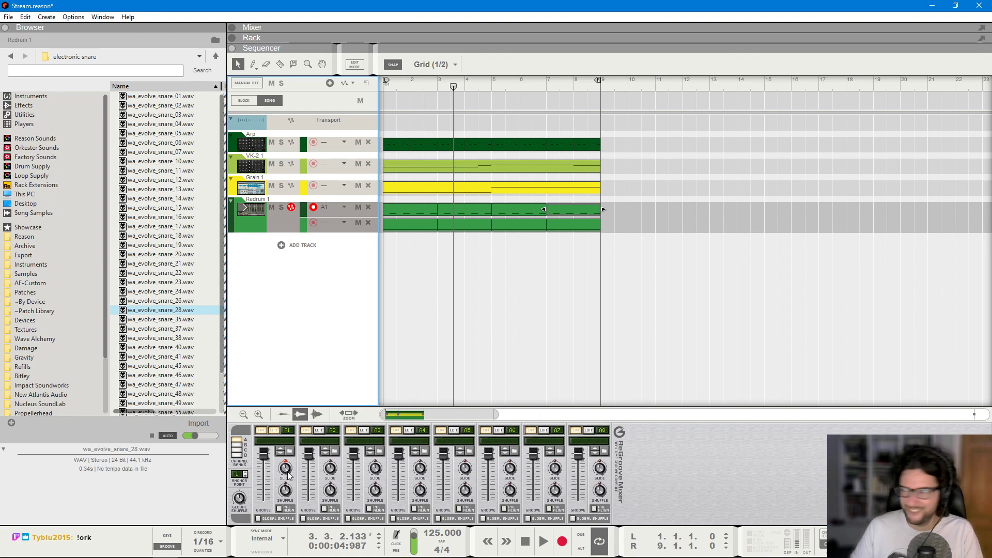
mouse_move(288, 475)
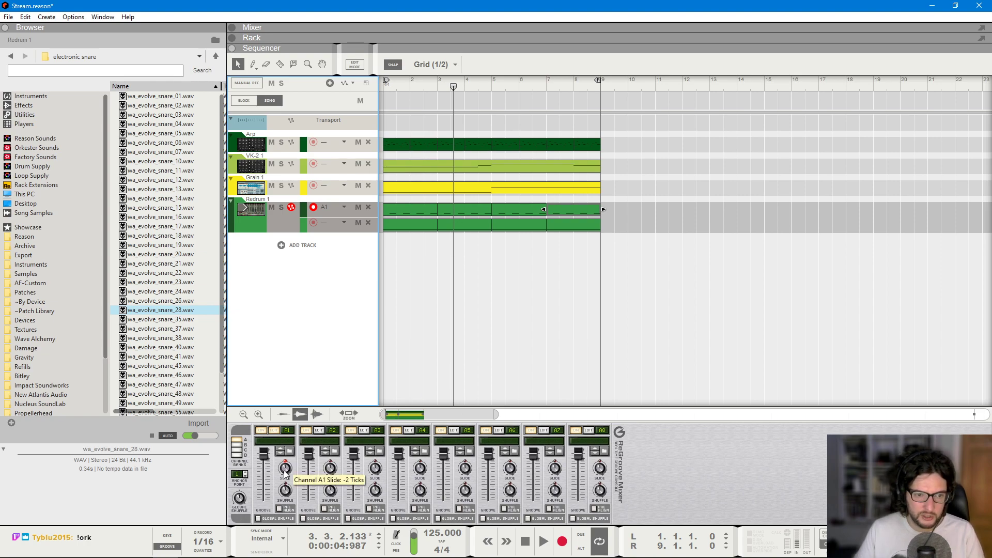
click(556, 305)
- Play the loop from the start and lower Redrum's drum 2 level to 78
key(KP_0)
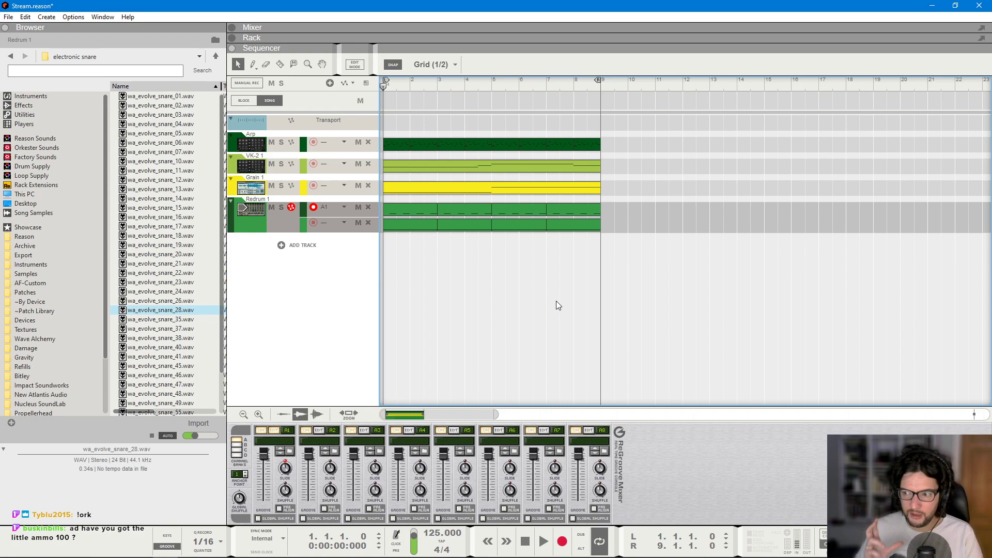
key(g)
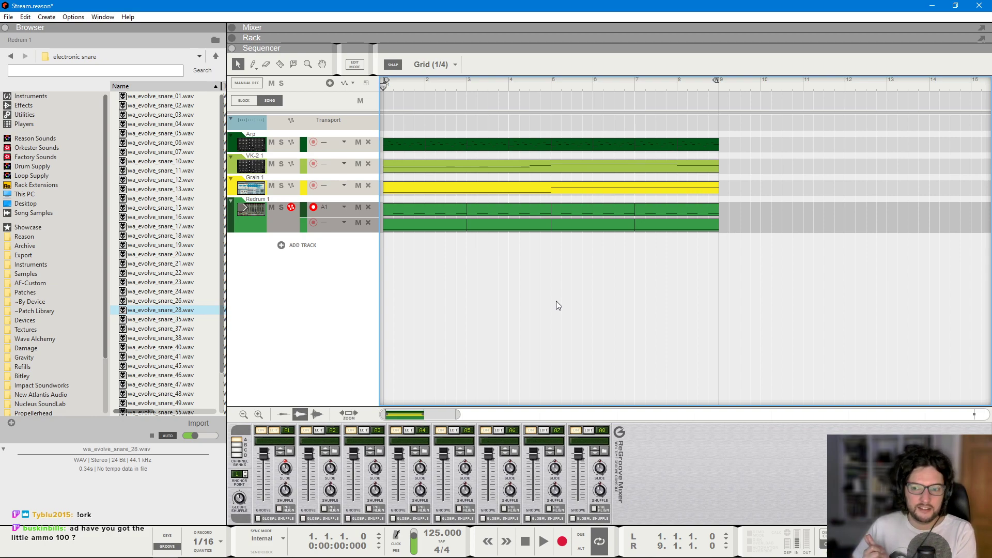
key(space)
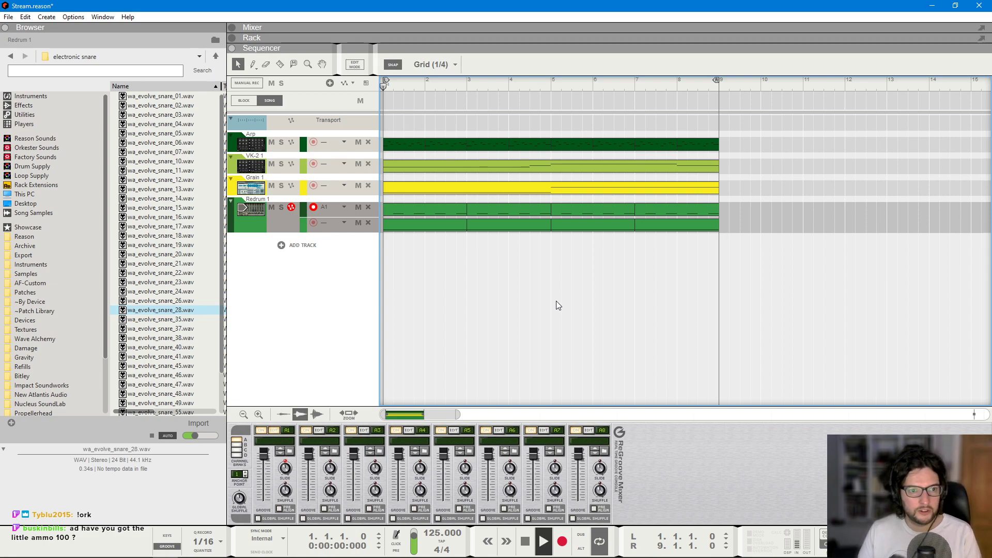
key(F6)
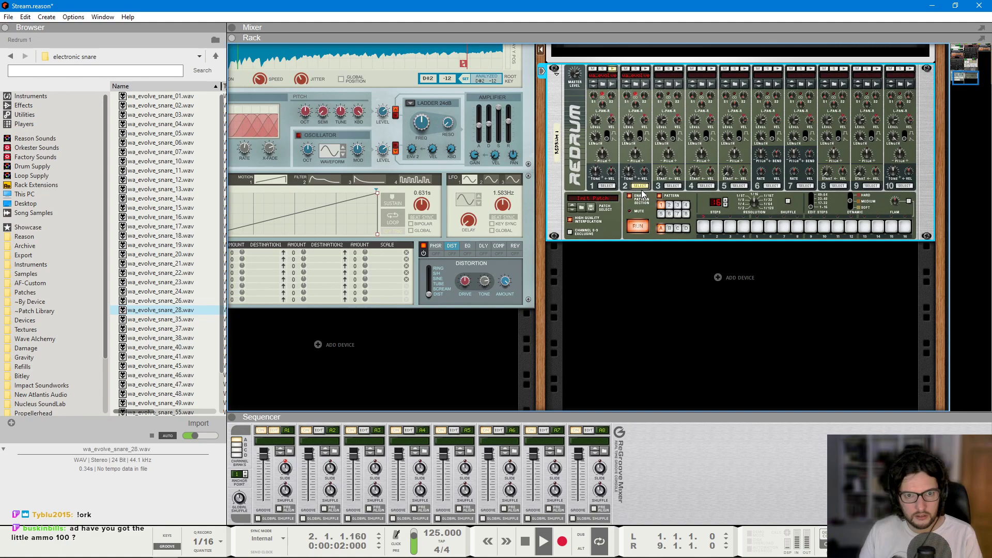
scroll(643, 194, up, 1)
scroll(631, 157, down, 3)
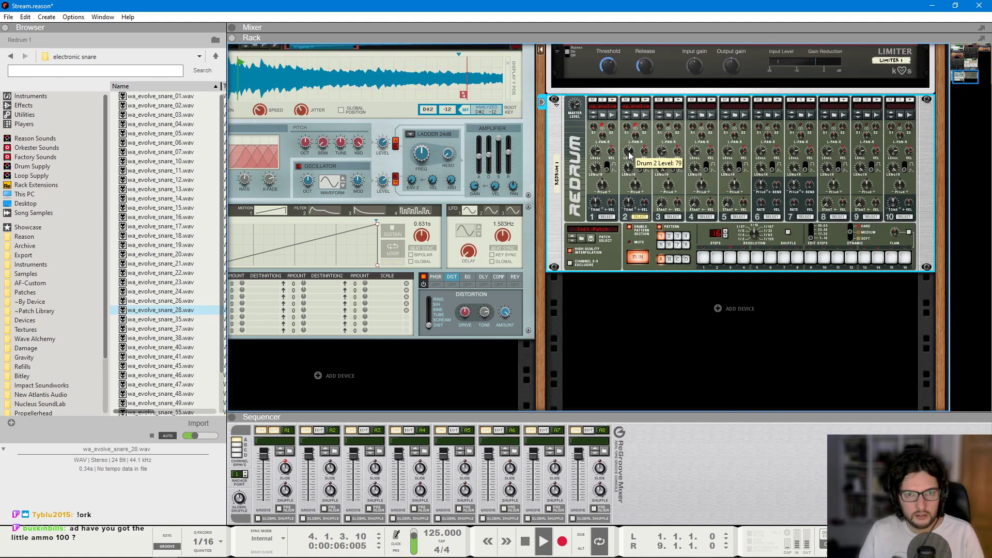
scroll(630, 156, down, 1)
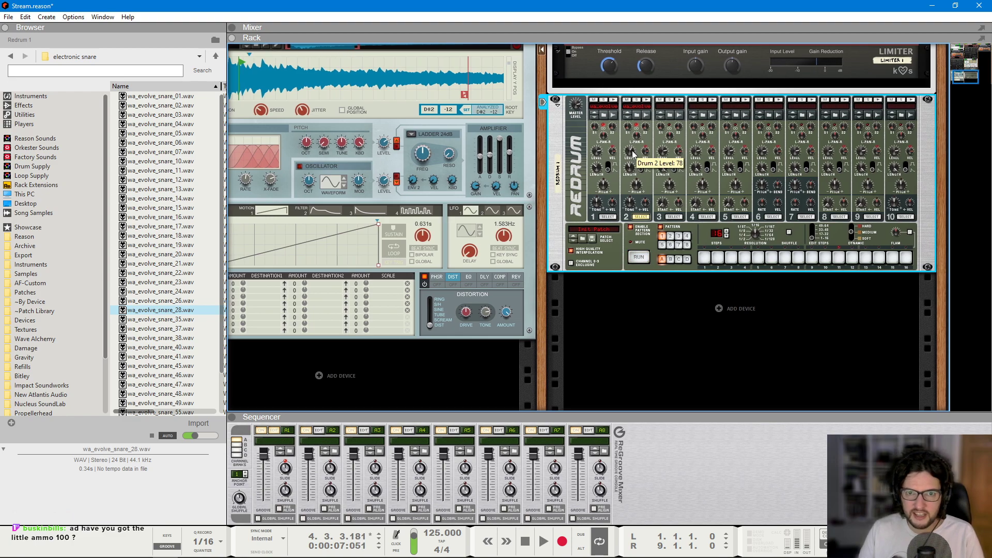
scroll(634, 153, down, 2)
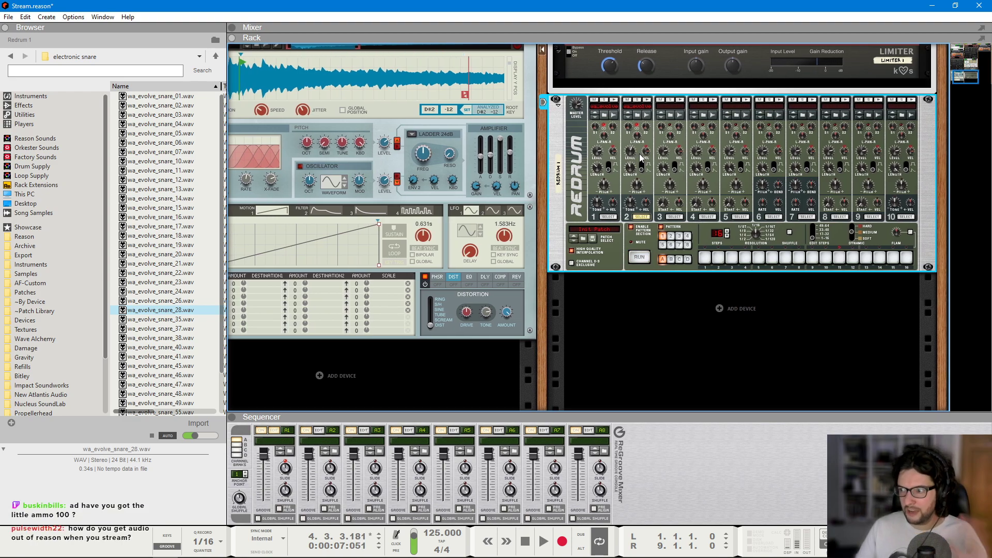
- Play the beat again to check the snare, and hide the ReGroove Mixer before returning to the song start
key(space)
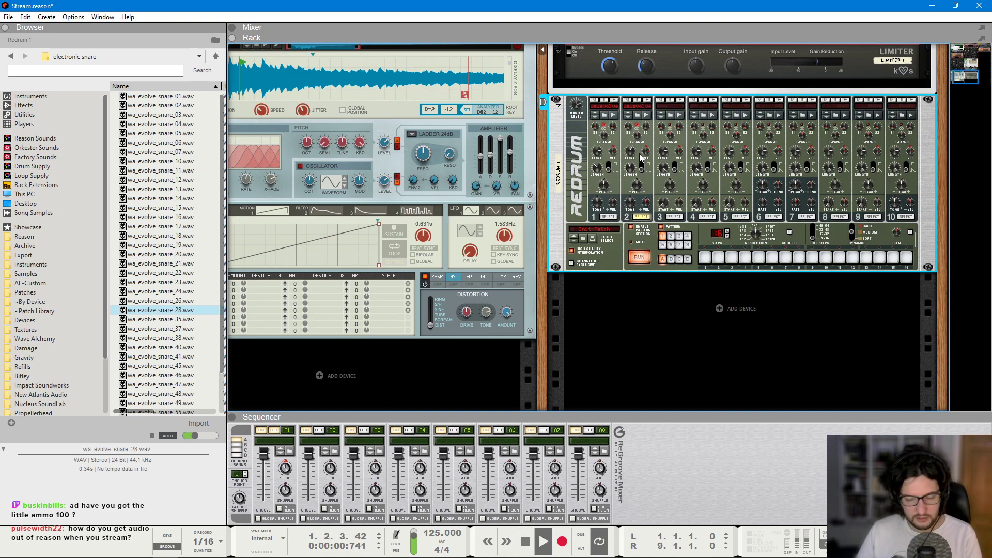
scroll(633, 175, up, 2)
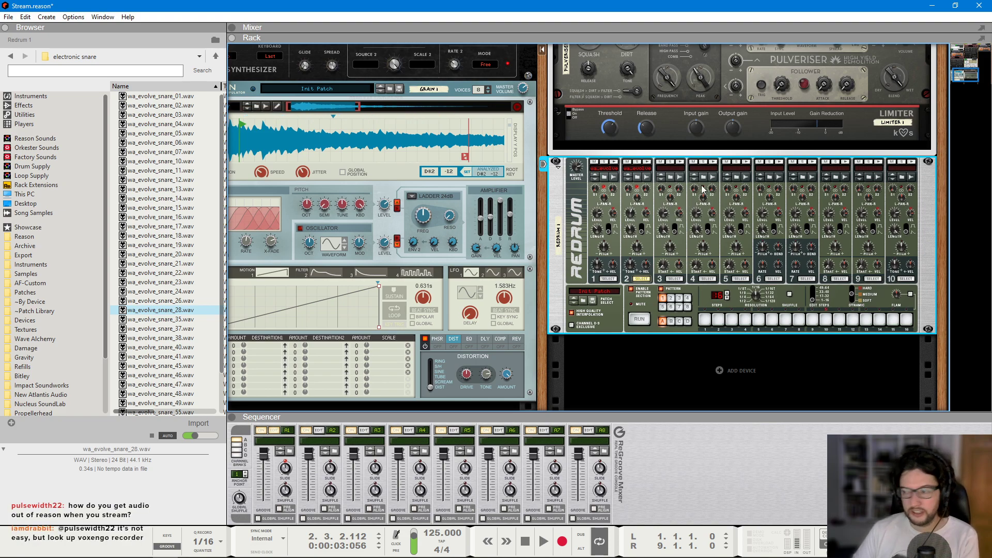
scroll(761, 231, down, 3)
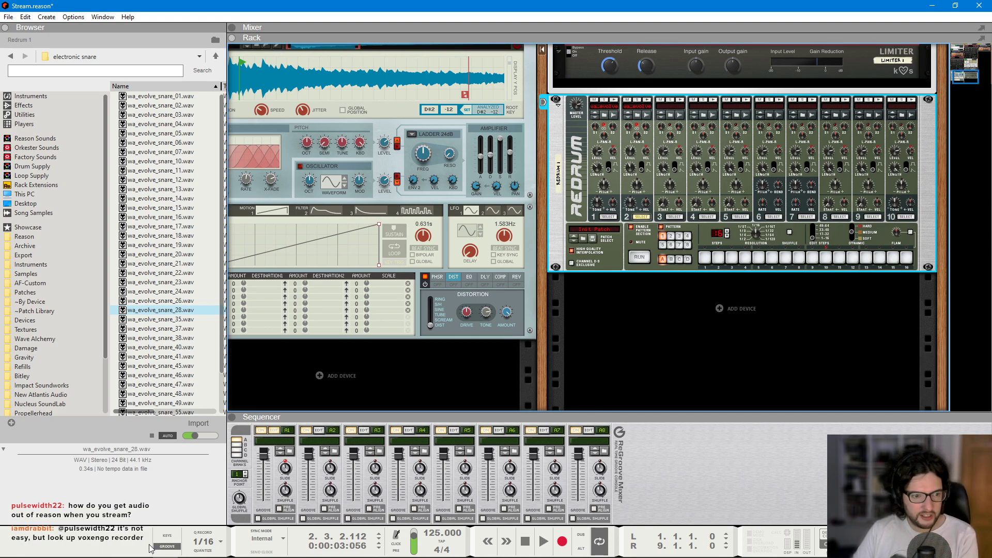
click(167, 546)
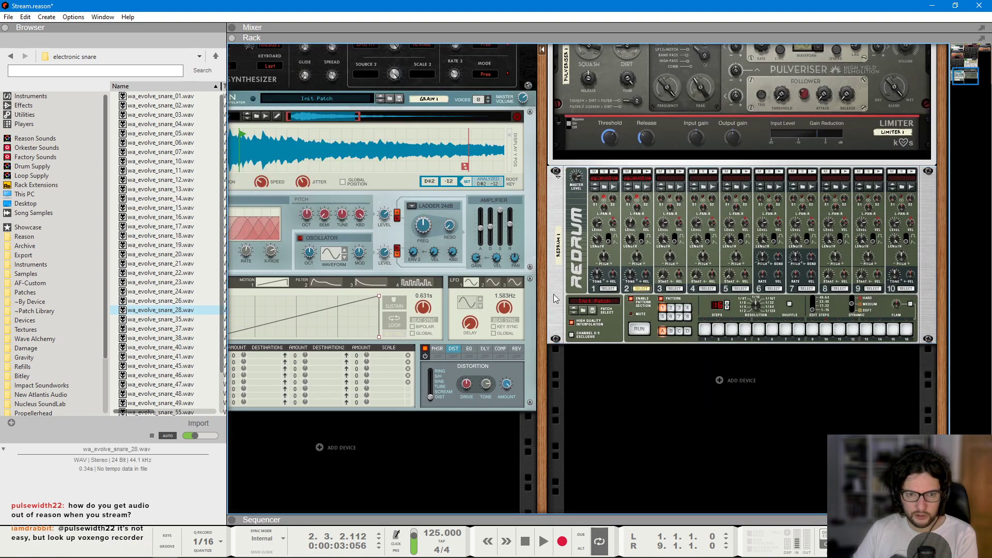
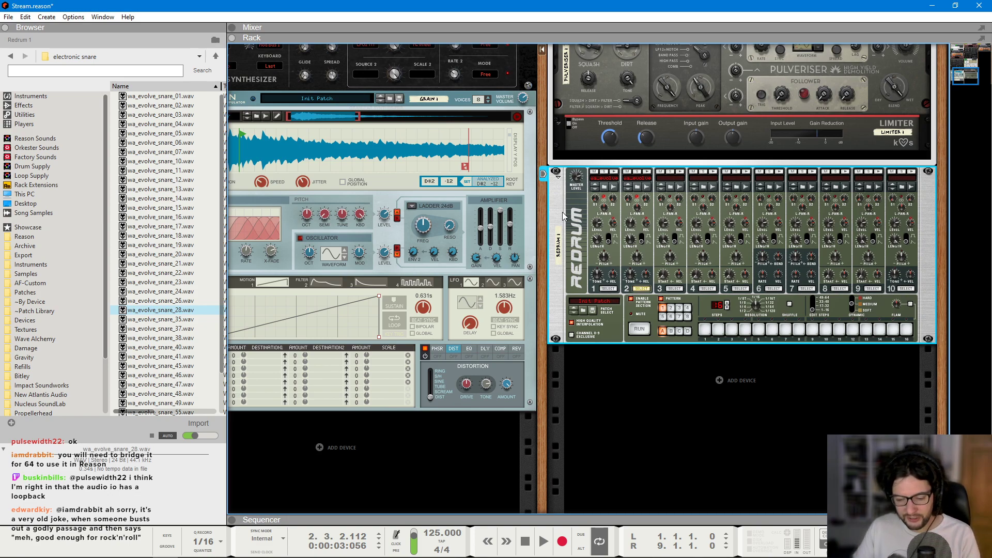
key(KP_0)
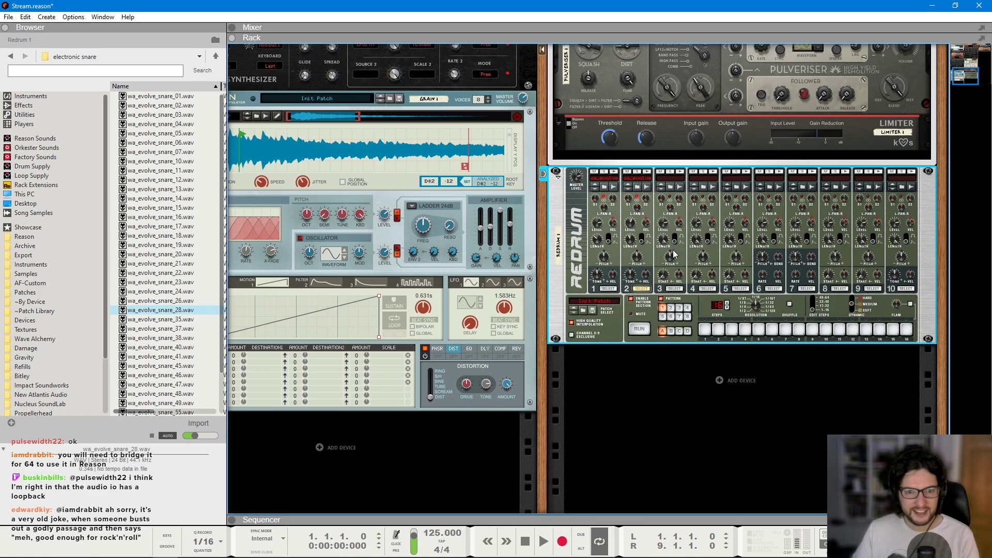
right_click(743, 386)
mouse_move(783, 468)
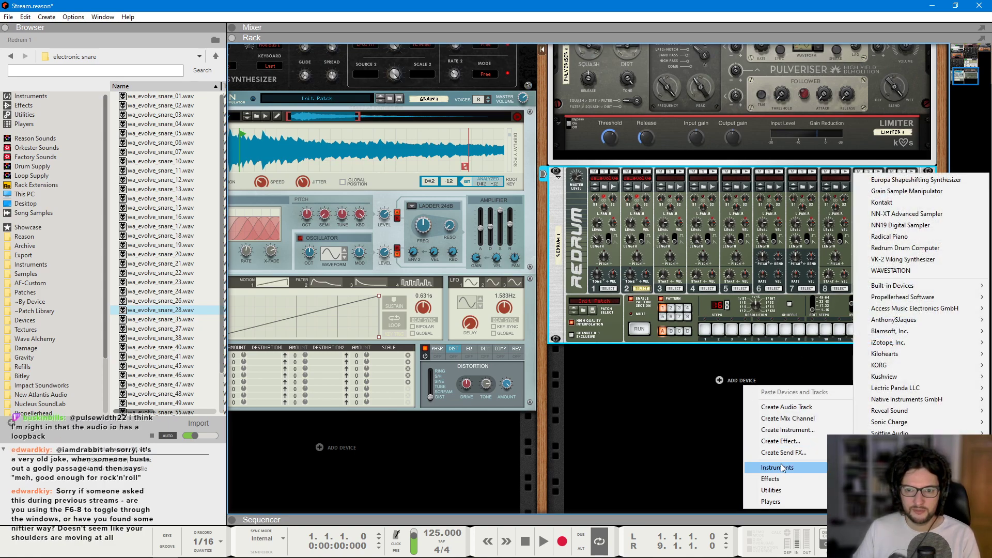
click(602, 417)
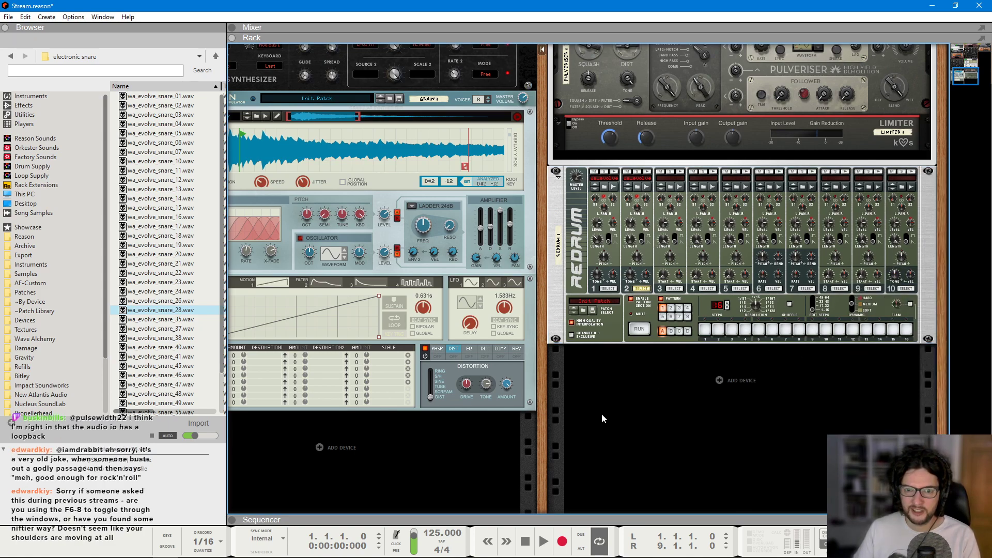
- Play the start of the song in the sequencer briefly, stop it, and return to the rack
key(F7)
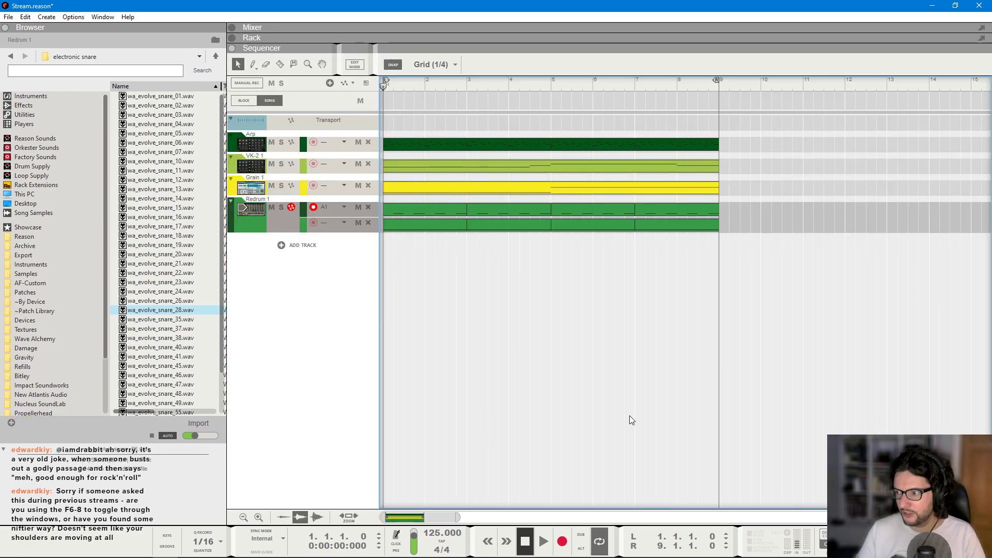
key(space)
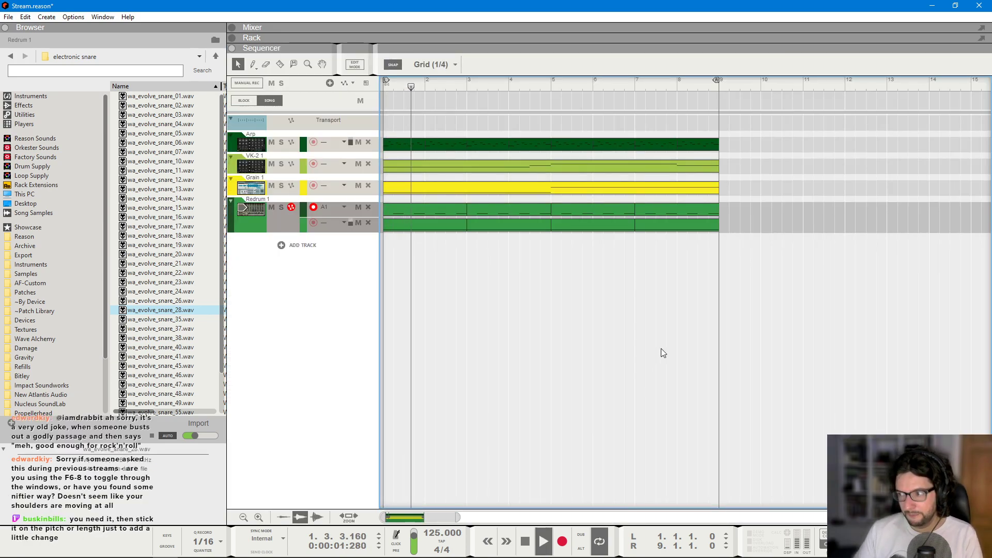
key(space)
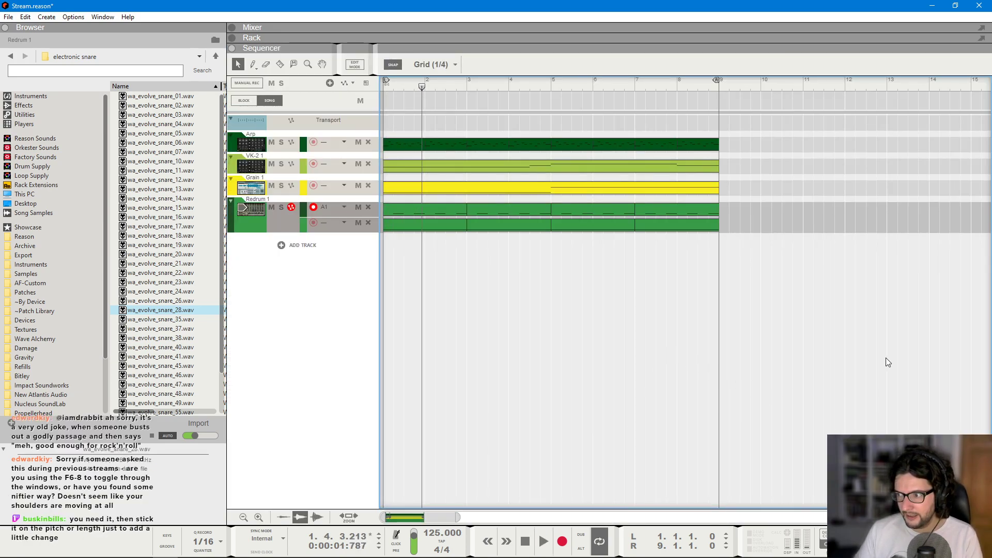
key(F6)
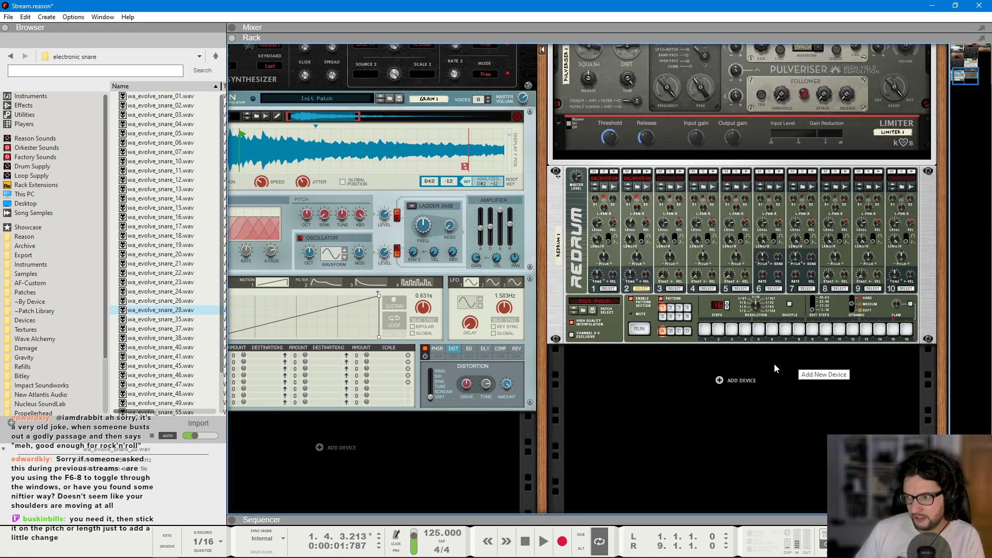
- Add a Pulsar Dual LFO below Redrum and cable its LFO 1 CV output to Redrum channel 2's pitch CV input
right_click(551, 300)
mouse_move(596, 177)
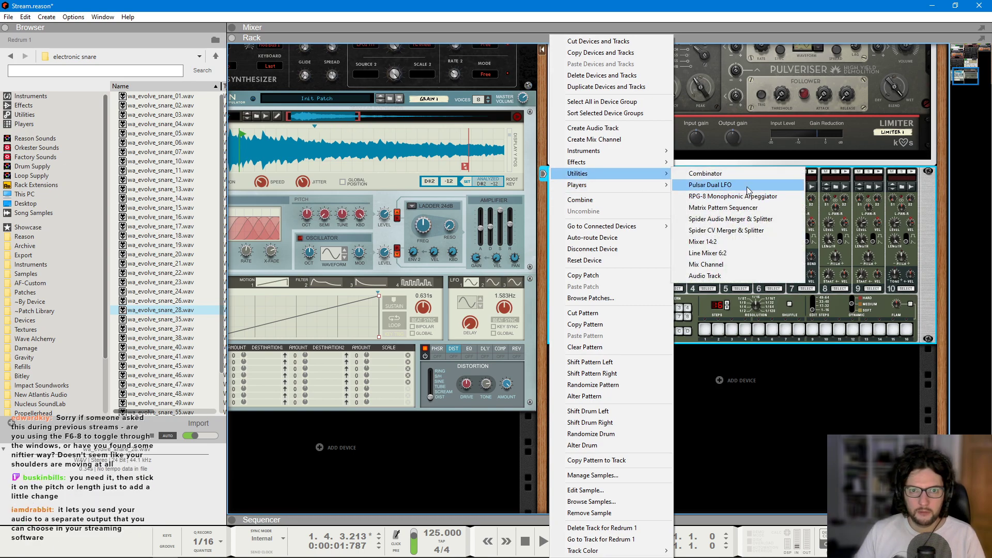
click(711, 184)
key(Tab)
drag(598, 384, 609, 244)
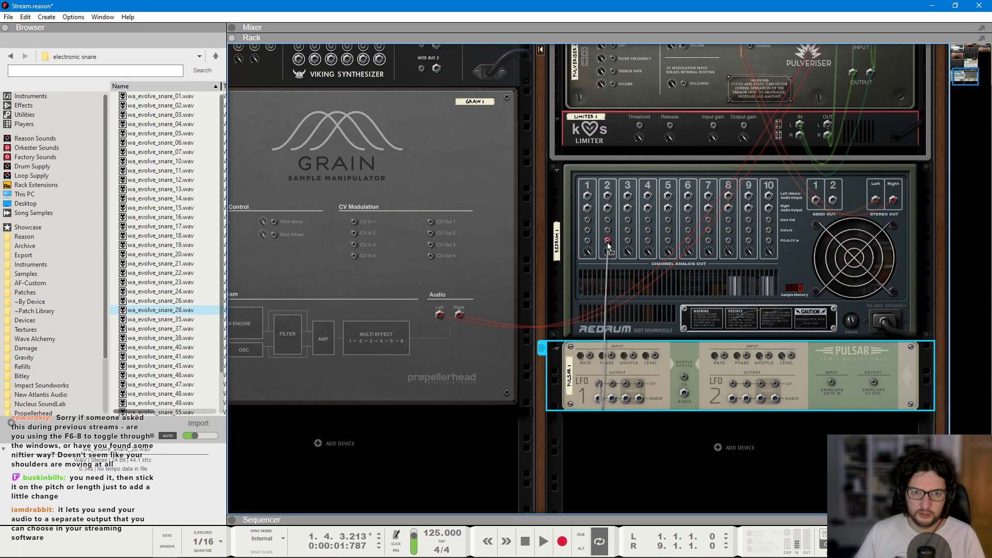
key(Tab)
- Adjust Pulsar's LFO 1 level and set its free rate to 0.62 Hz, auditioning Redrum's drum 2
click(646, 168)
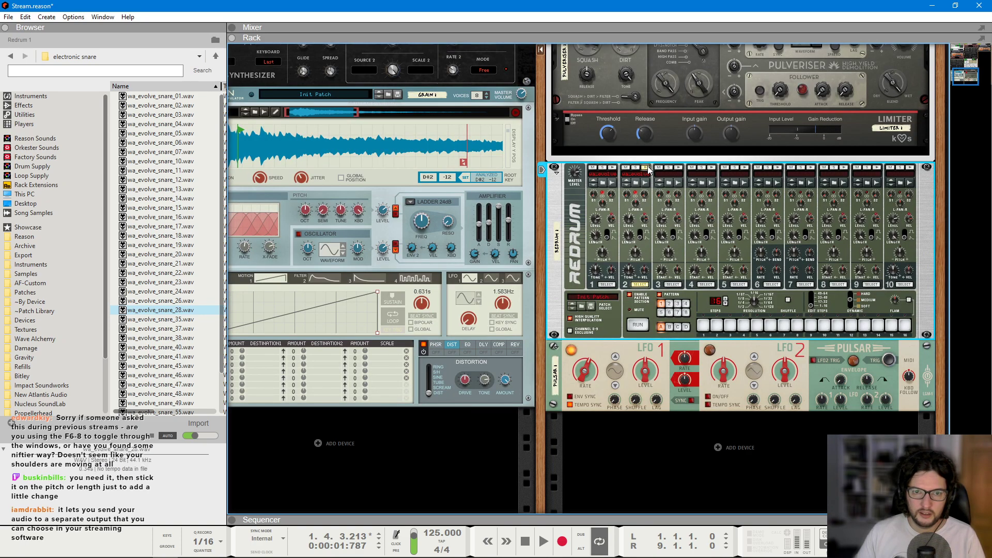
click(655, 391)
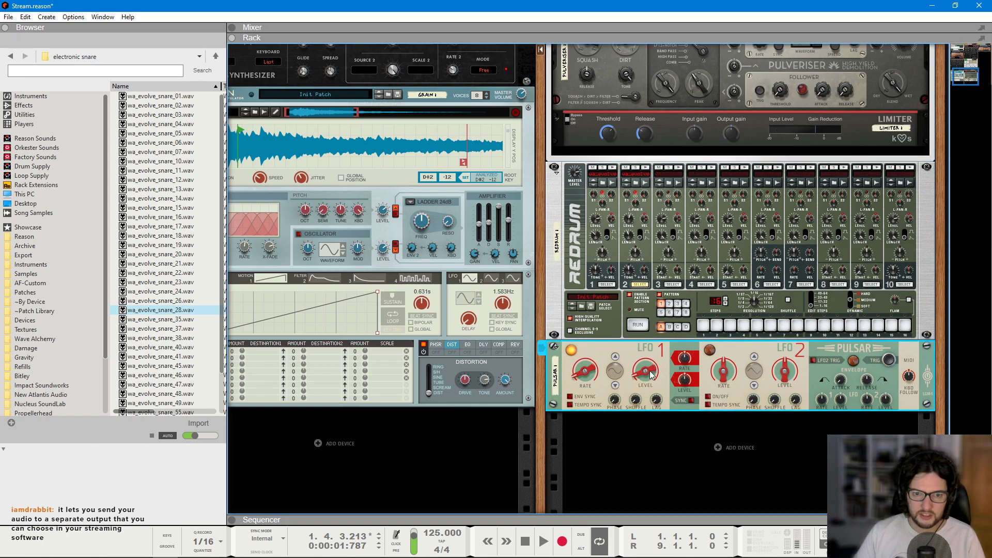
mouse_move(639, 373)
mouse_move(584, 371)
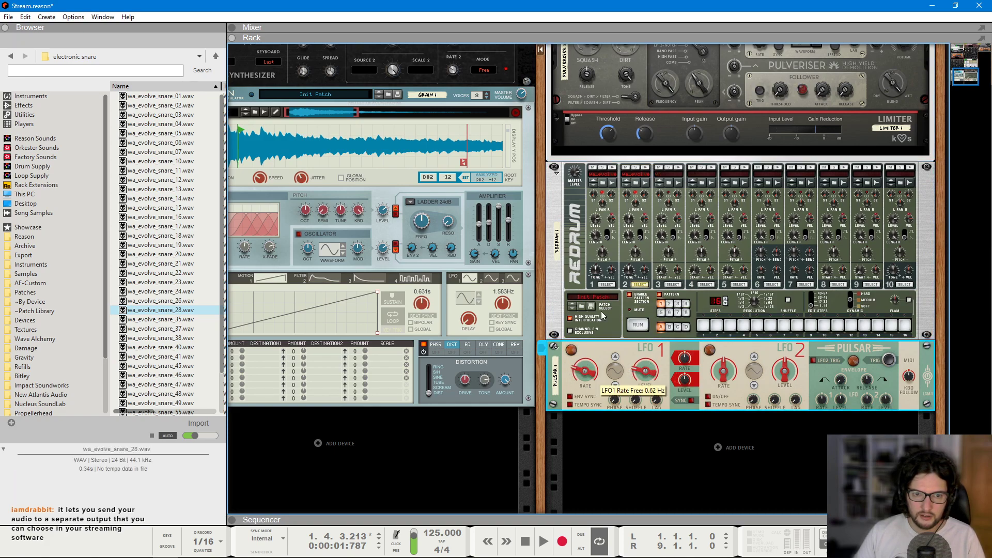
click(645, 168)
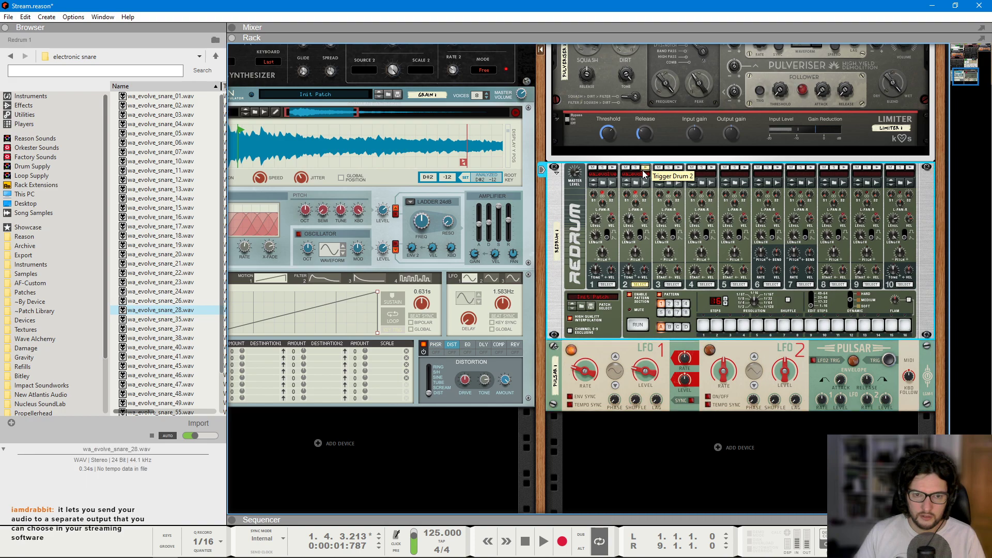
- Set Pulsar's LFO 1 waveform to Random and fine-tune its level while triggering drum 2
click(617, 361)
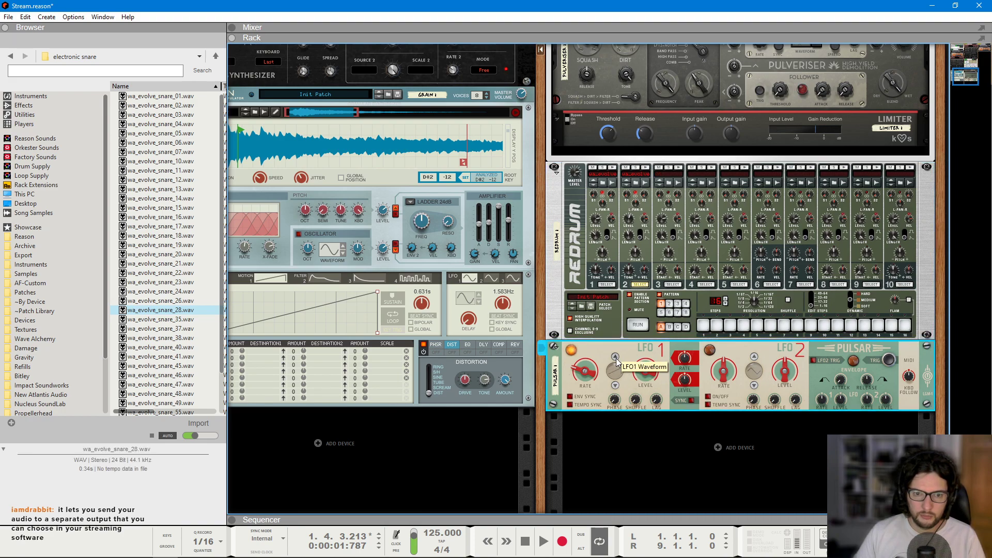
click(614, 385)
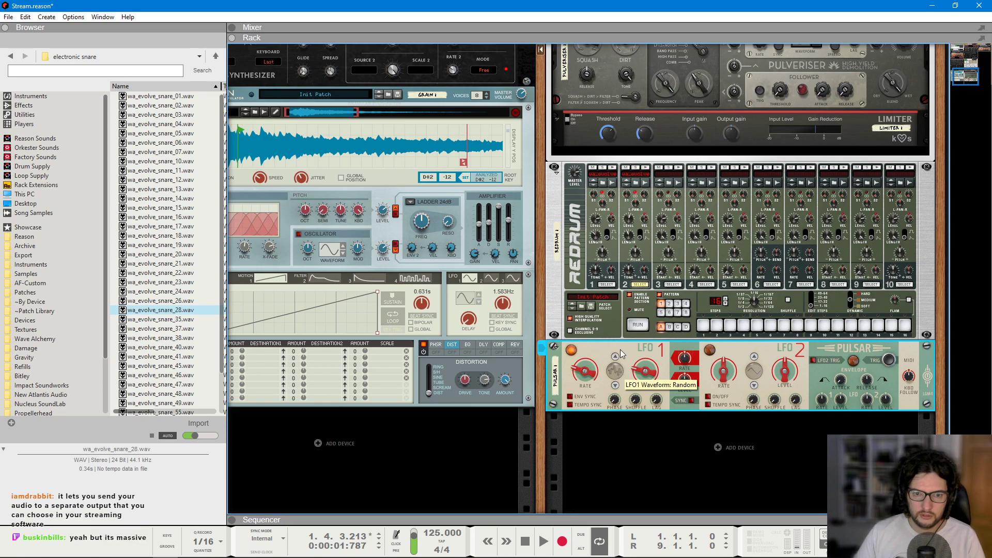
click(667, 181)
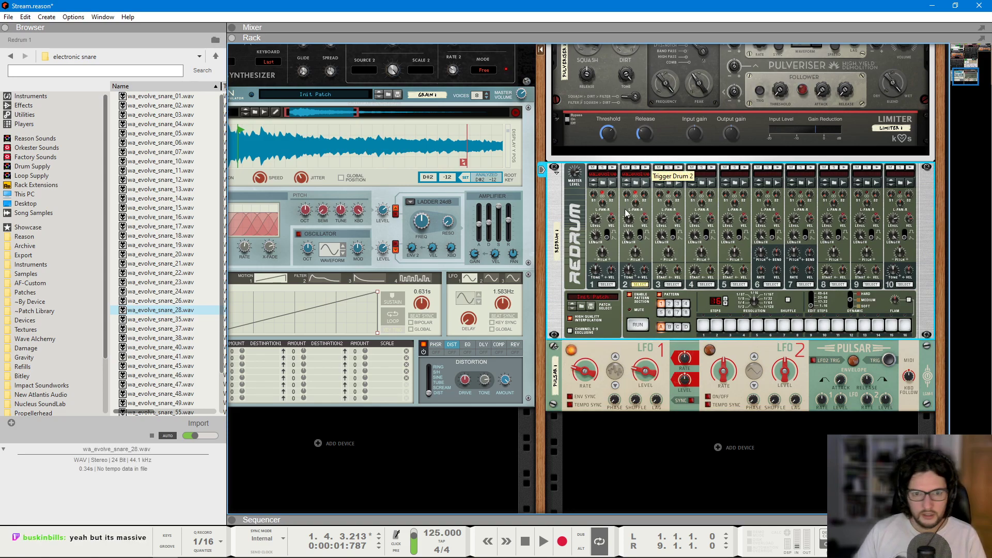
click(641, 372)
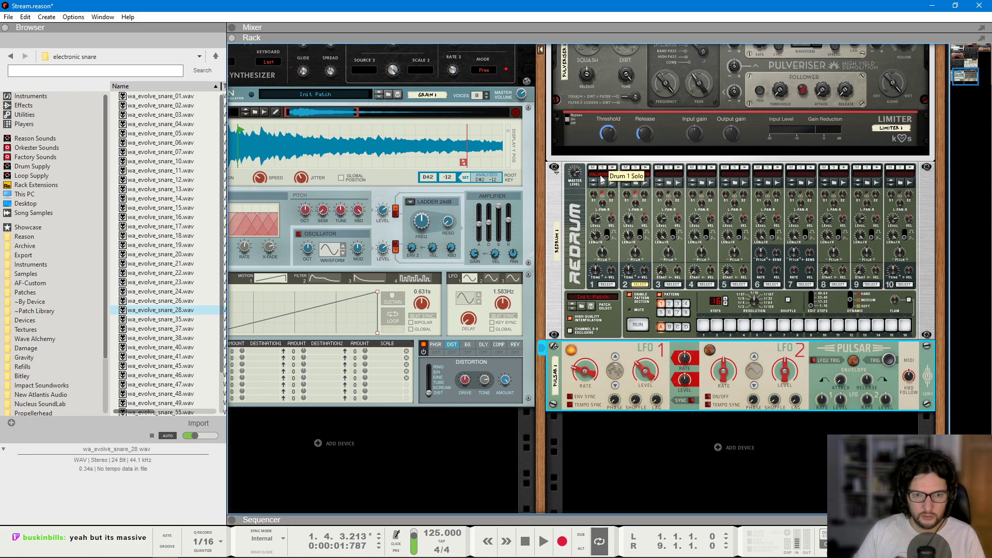
click(646, 172)
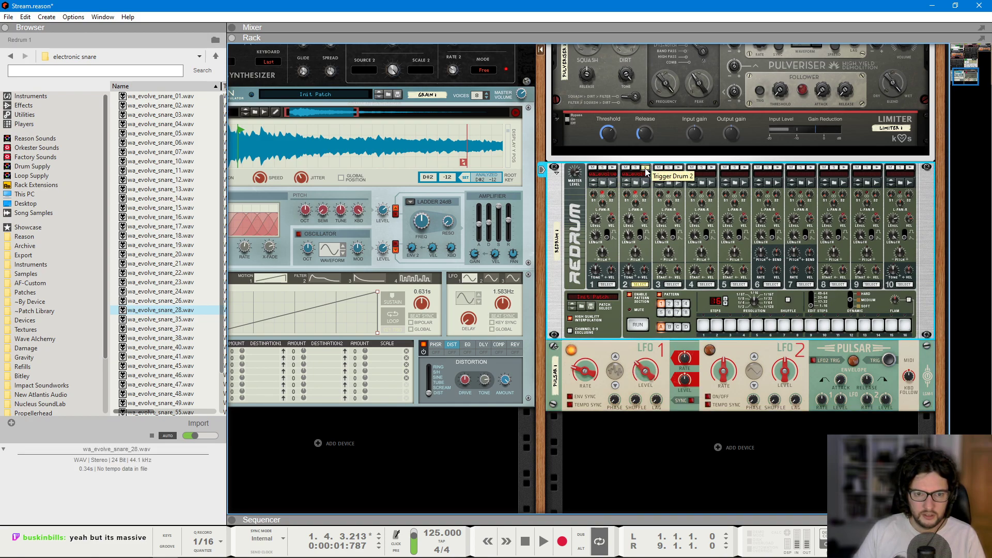
- Play the loop from the song start to hear the snare's pitch modulation, and stop playback
key(KP_0)
key(space)
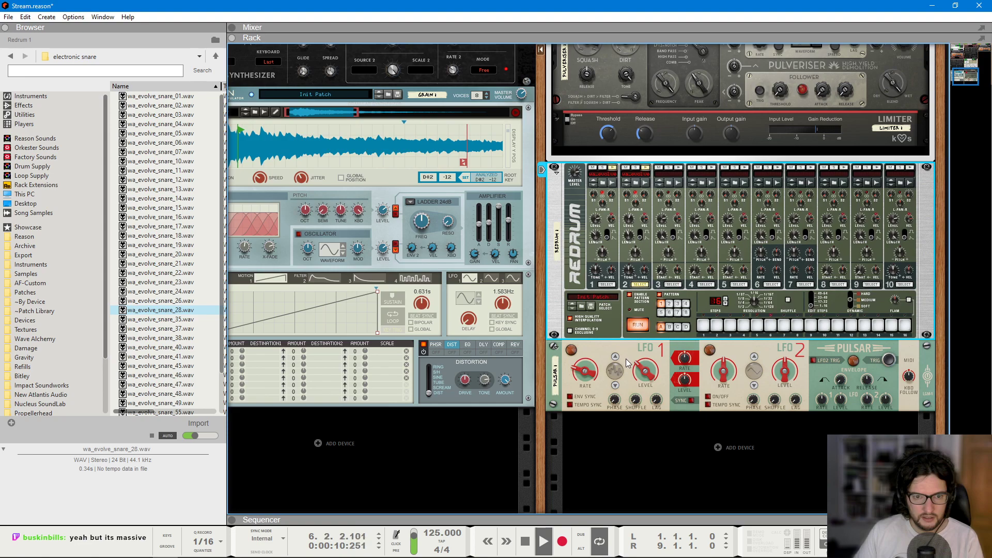
key(space)
- Cable Pulsar's LFO 2 CV output to LFO 2's own rate input and return to the rack front
key(Tab)
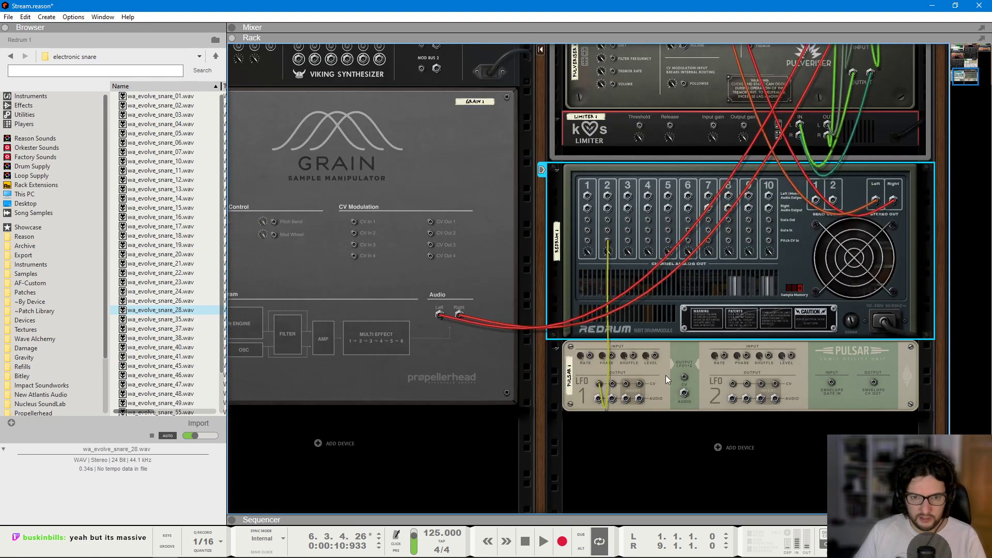
drag(733, 385, 725, 355)
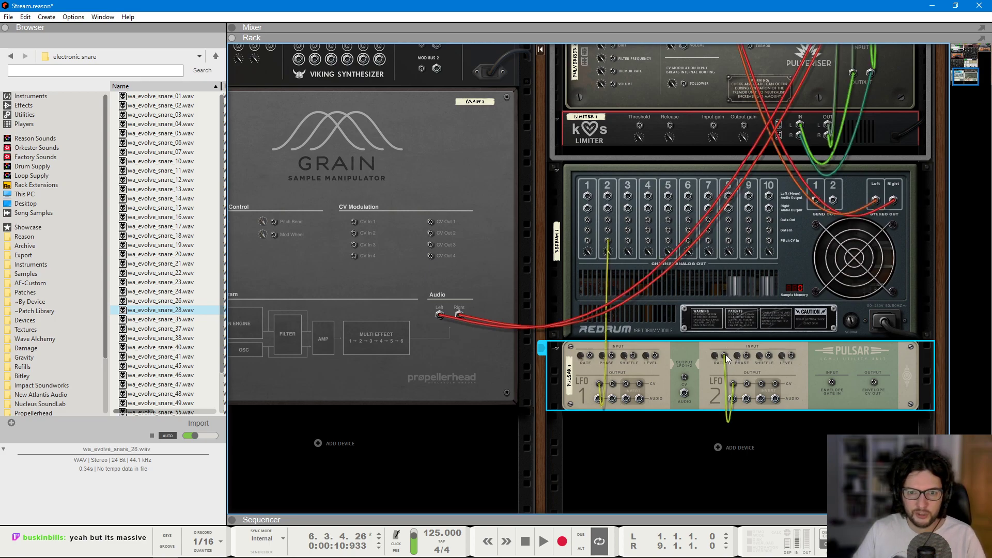
key(Tab)
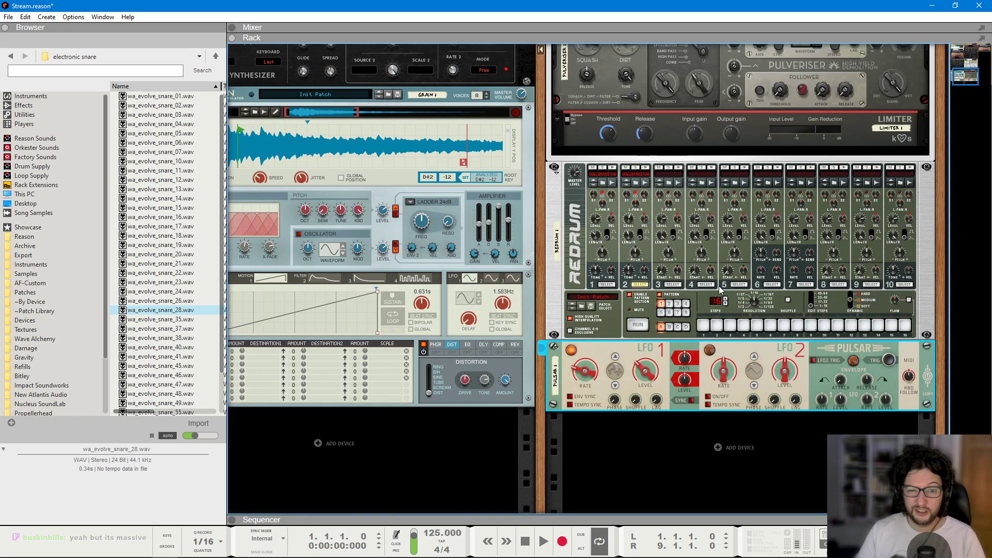
- Play the first bars of the song with the sequencer in view, and stop playback
key(space)
key(F7)
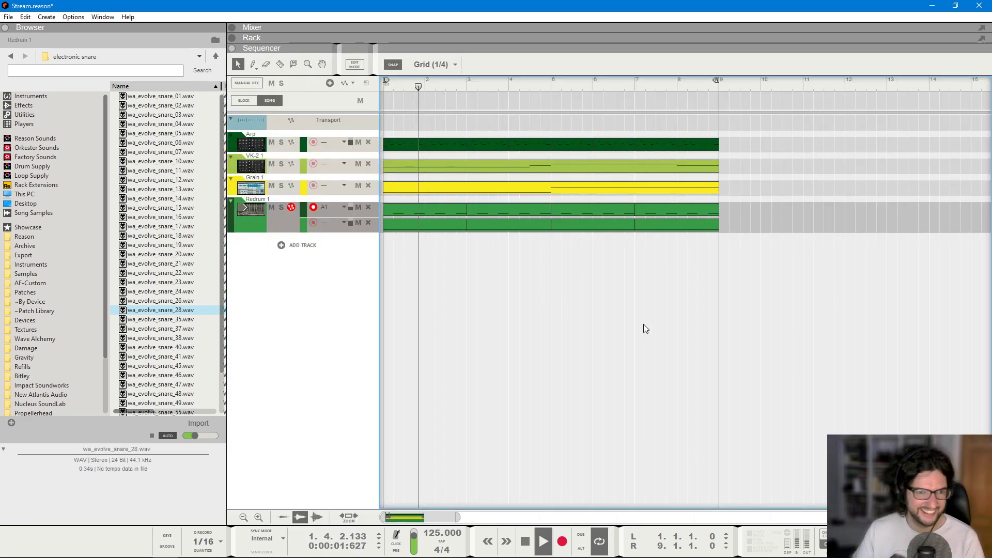
key(space)
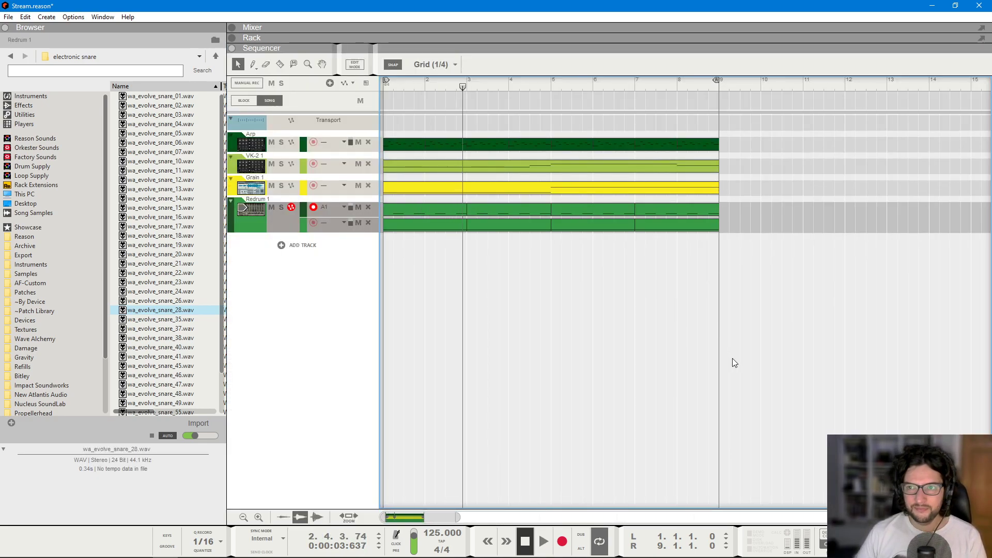
- Load wa_evolve_op-hat_15.wav from the hi-hats folder into Redrum's drum 3 and set its level to 80
key(F6)
click(669, 184)
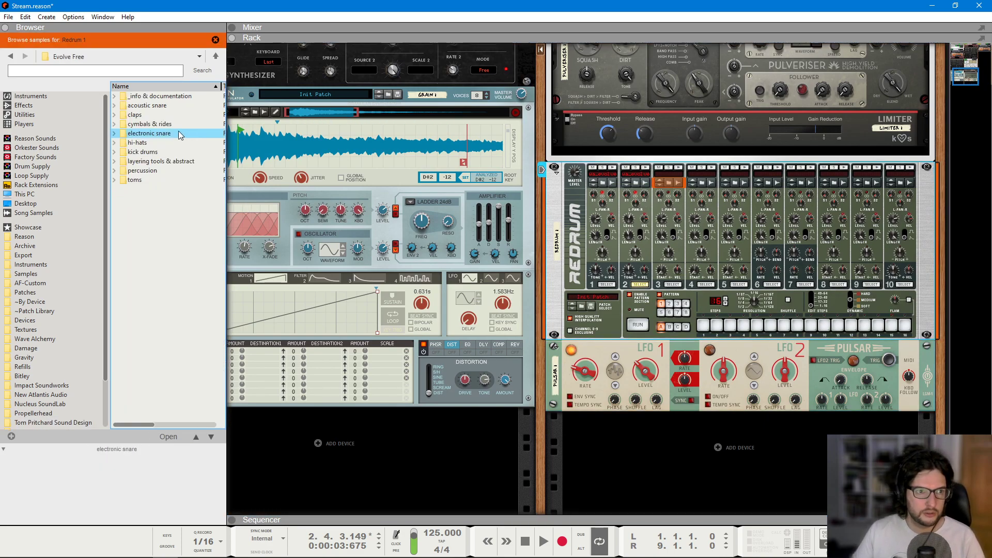
click(170, 145)
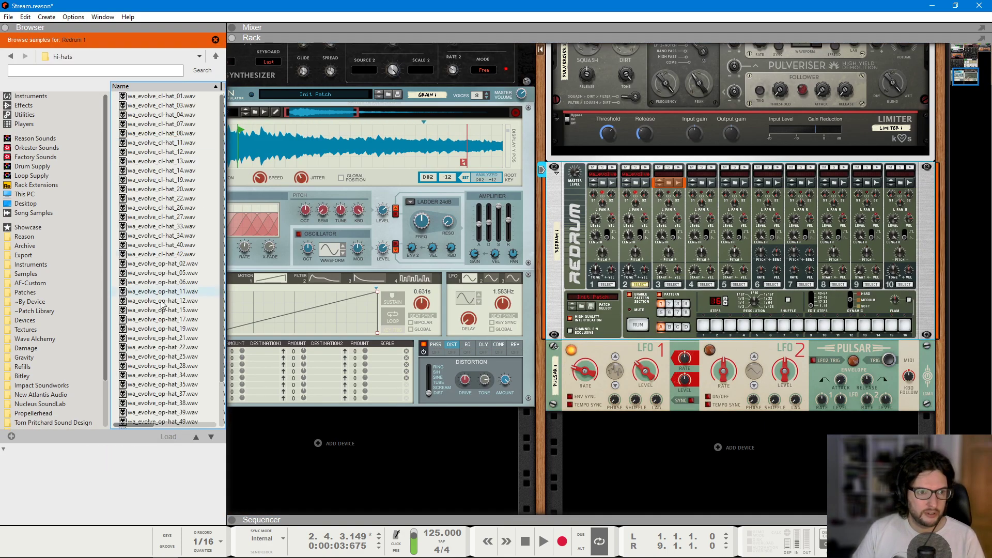
click(171, 301)
drag(173, 310, 665, 246)
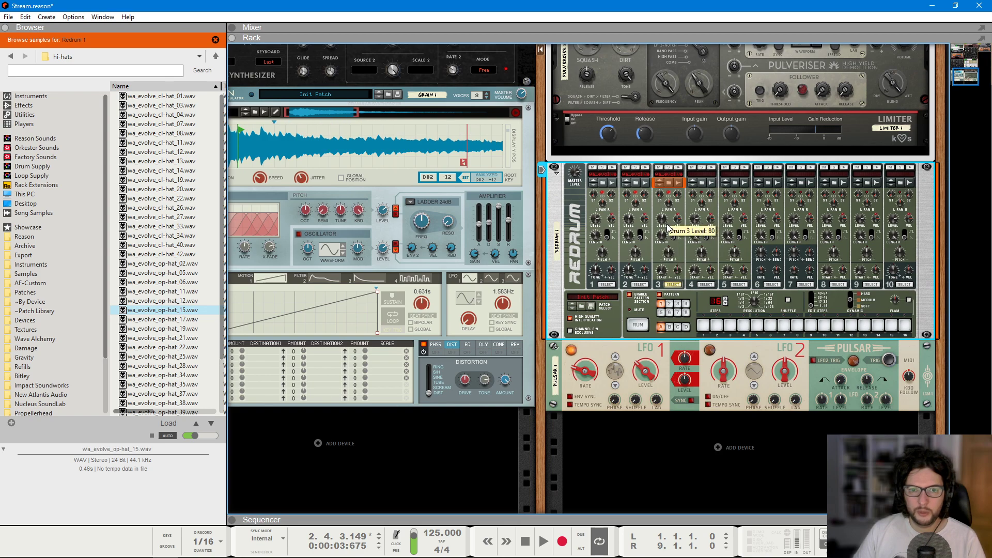
- Add a new note lane to the Redrum 1 track and draw a two-bar clip from bar 1 in it
key(F7)
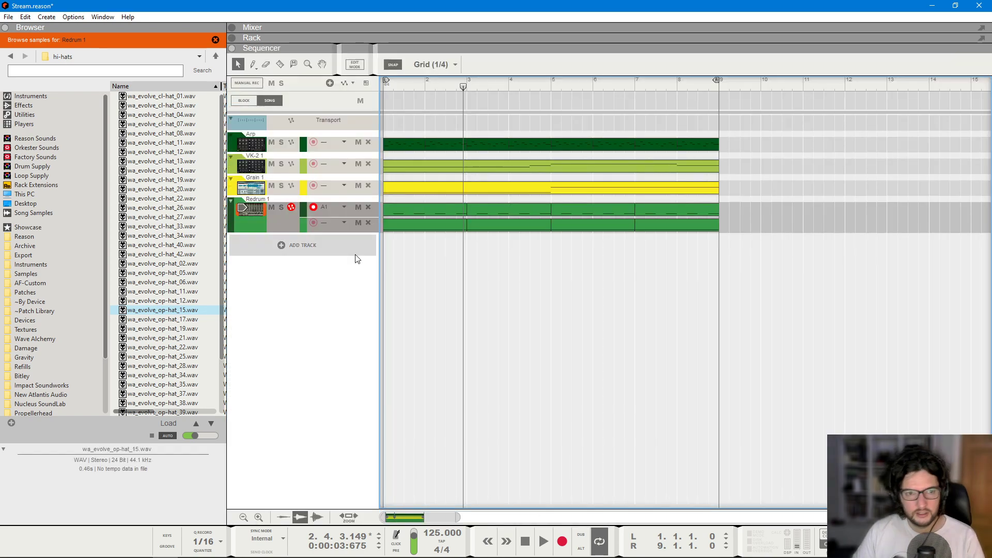
right_click(355, 258)
click(366, 368)
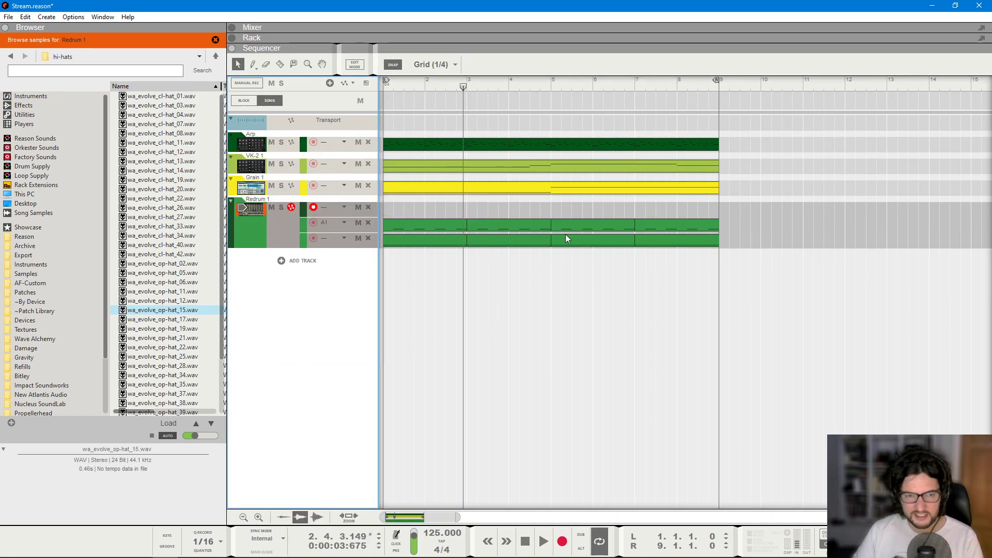
key(F6)
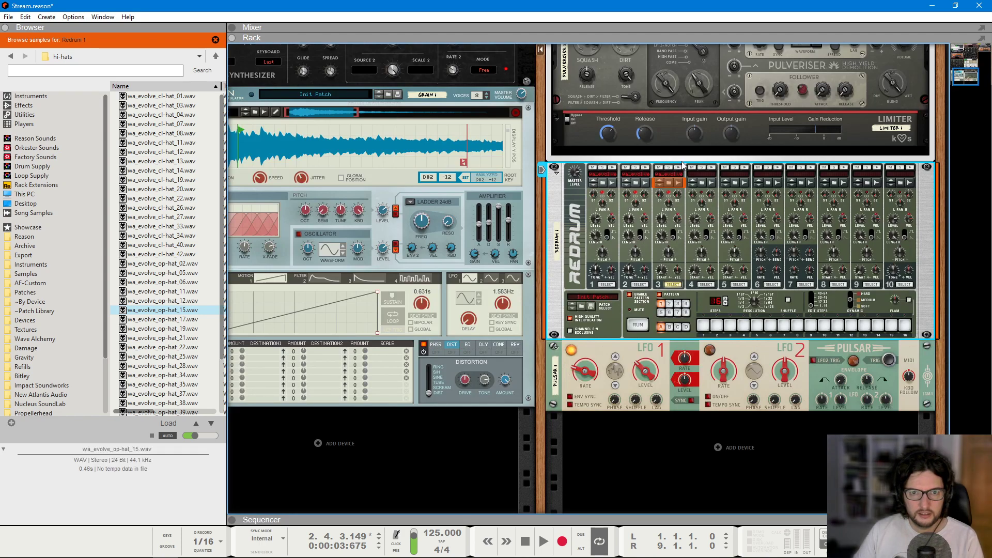
key(F7)
drag(393, 206, 464, 209)
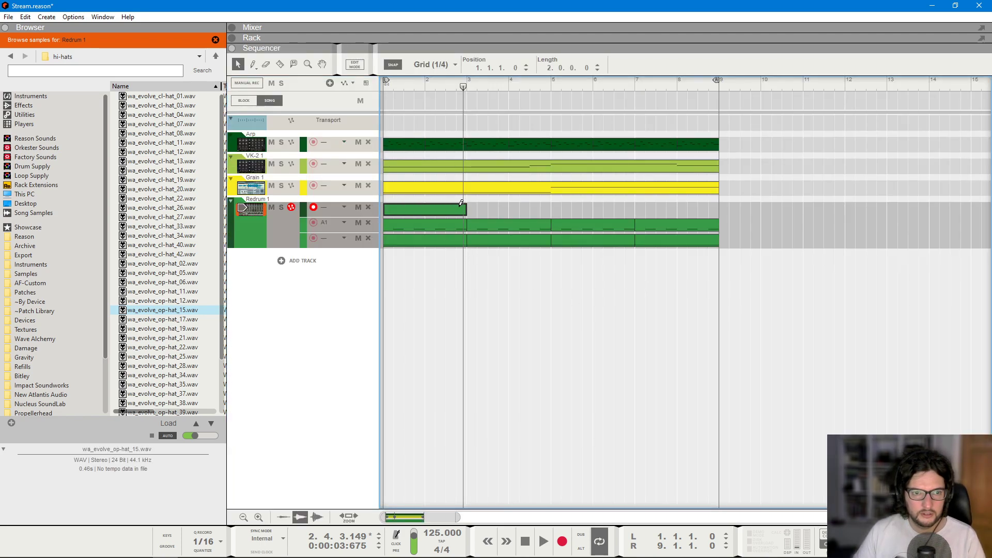
- Open the new clip and enter four off-beat open hi-hat notes across its first bar, each two sixteenths long
double_click(442, 210)
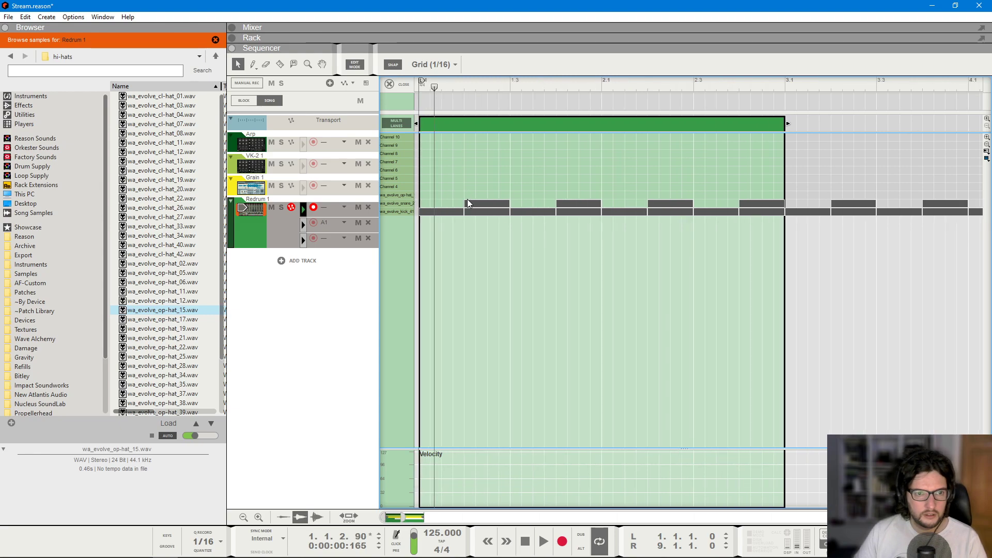
alt+click(445, 195)
key(space)
key(space)
key(ctrl+d)
key(ctrl+d)
click(579, 84)
alt+click(582, 195)
alt+click(594, 196)
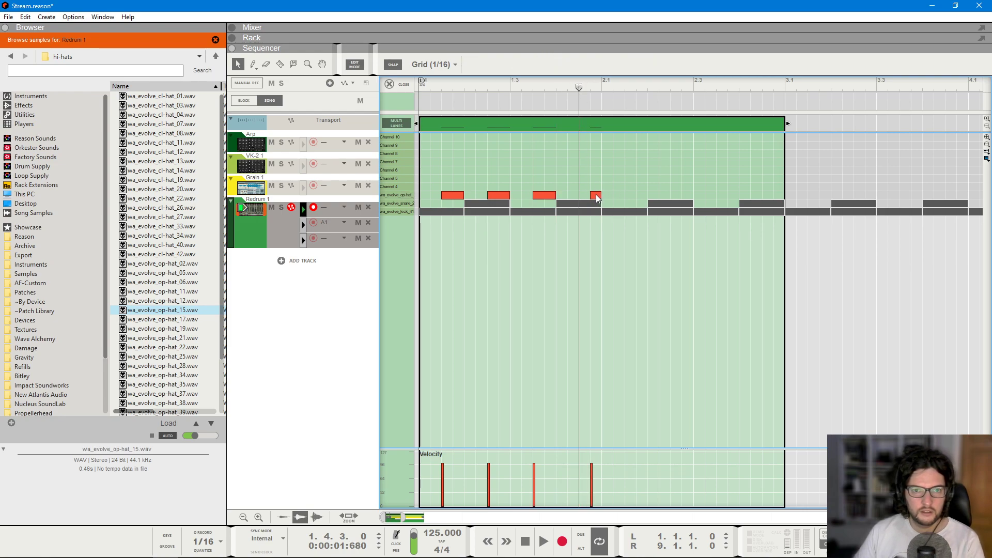
- Duplicate the first bar's four hi-hat notes into the second bar and start playback
drag(630, 176, 423, 199)
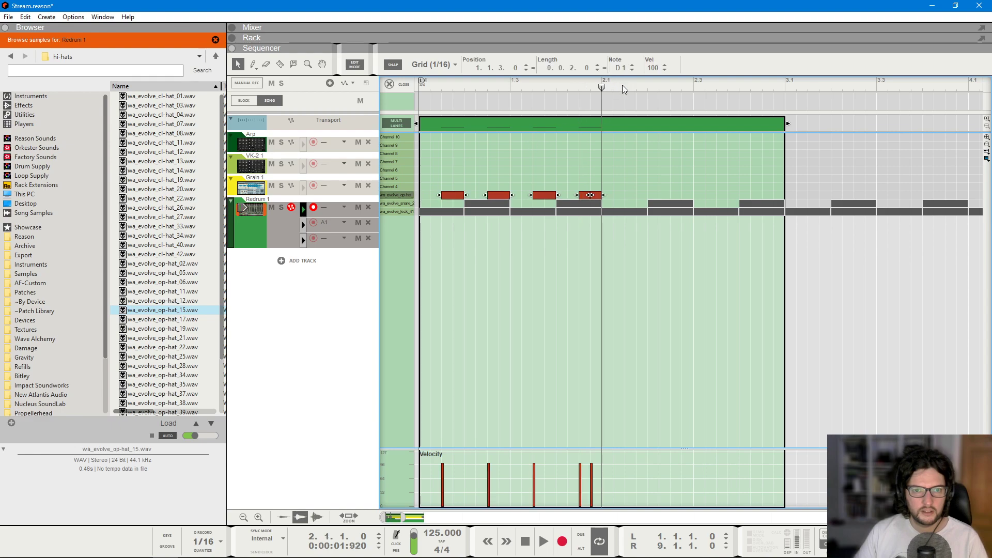
key(ctrl+d)
key(space)
- Leave the clip editor and repeat the two-bar hi-hat clip to fill the eight-bar loop
click(404, 85)
drag(429, 217, 591, 209)
click(597, 318)
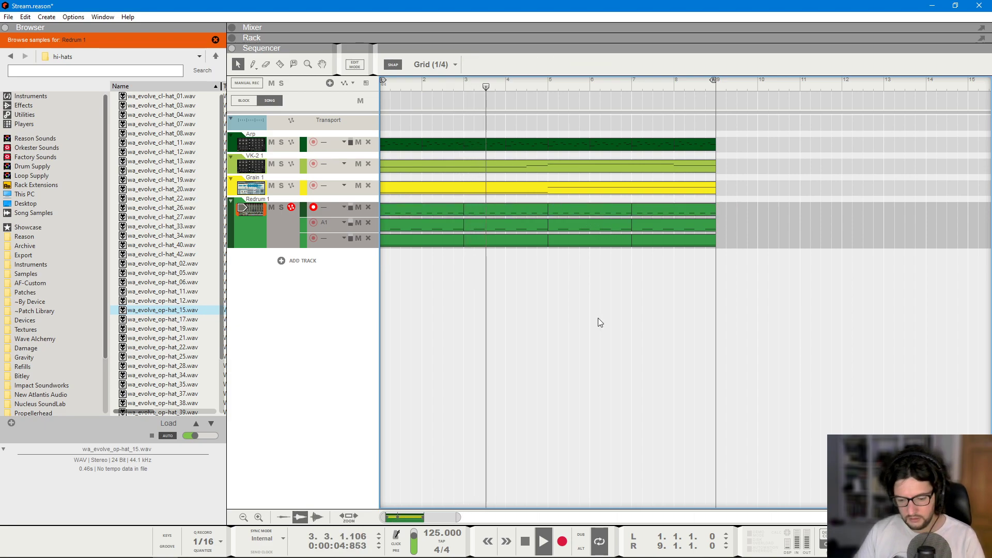
- Show the rack and lower the level of Redrum's open hi-hat channel 3 to 52 while the loop plays
key(F6)
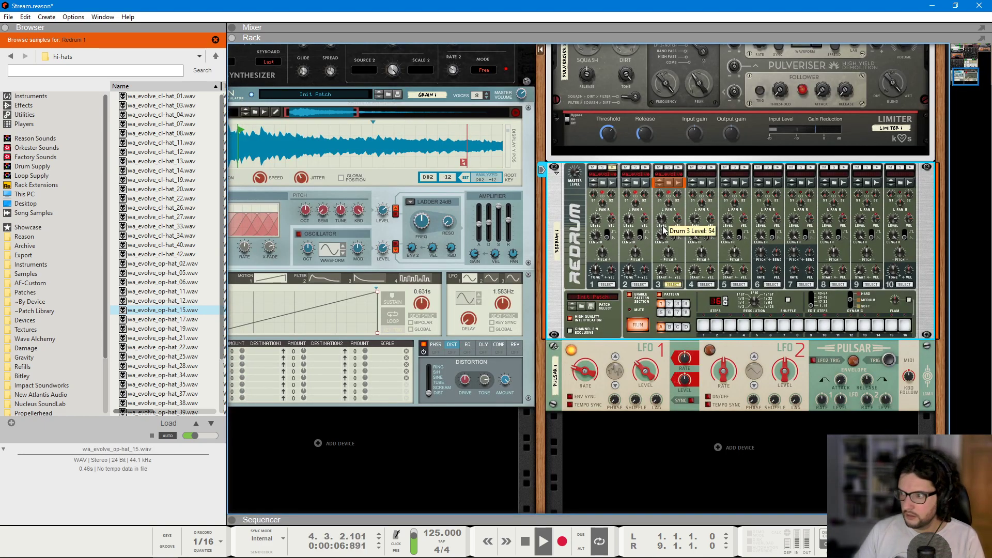
key(space)
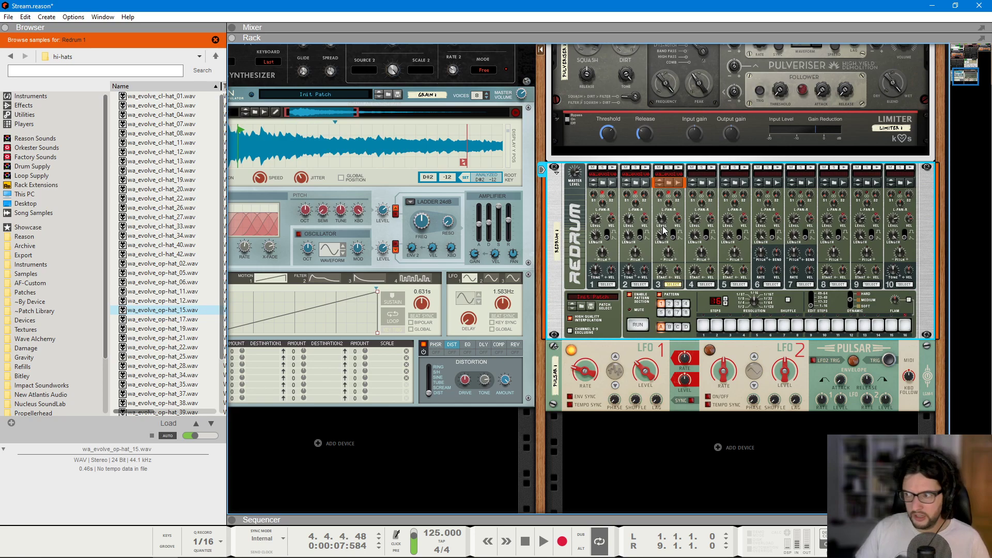
key(space)
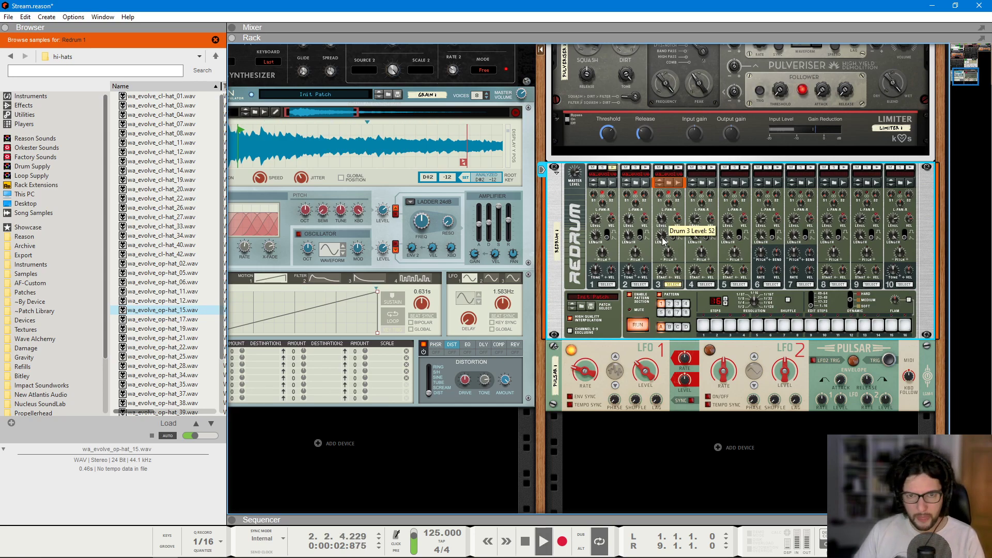
- Stop playback, start browsing samples for Redrum channel 5 and open the "layering tools & abstract" folder of Evolve Free
scroll(663, 234, up, 10)
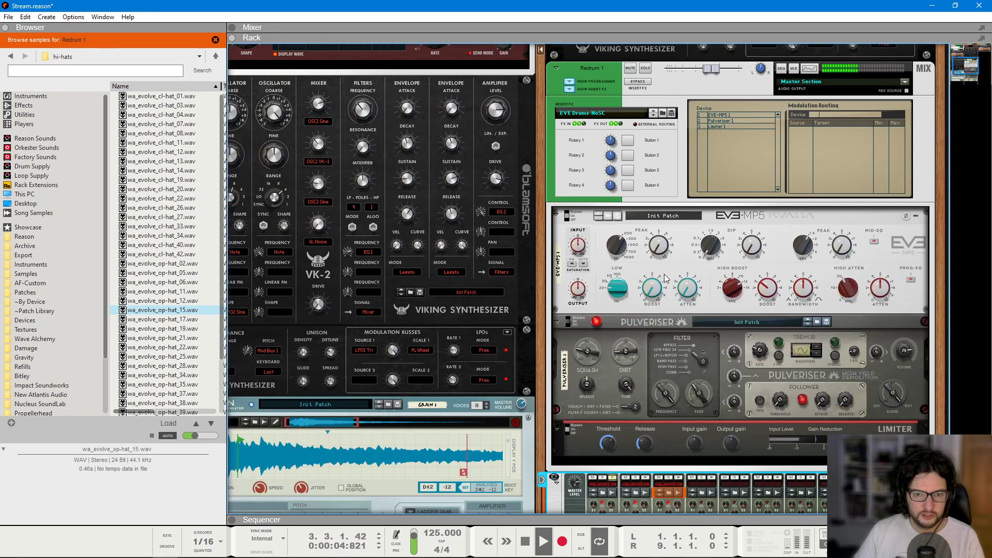
scroll(665, 279, down, 3)
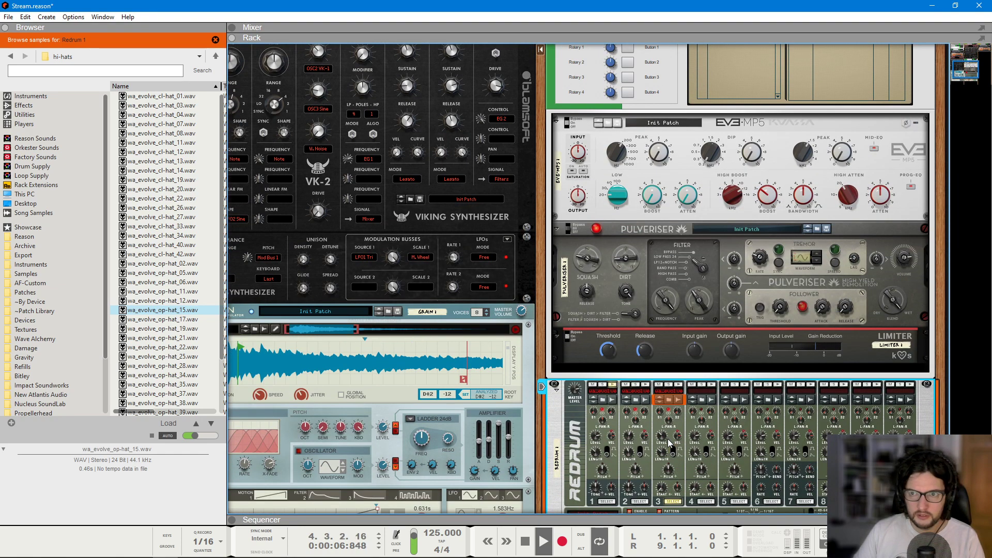
scroll(683, 361, left, 1)
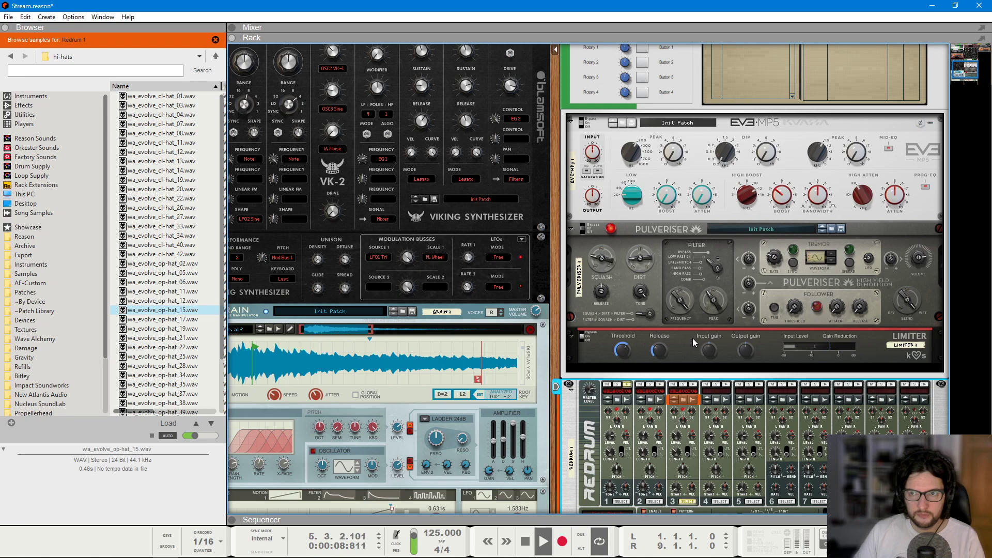
scroll(692, 338, down, 4)
scroll(754, 280, left, 1)
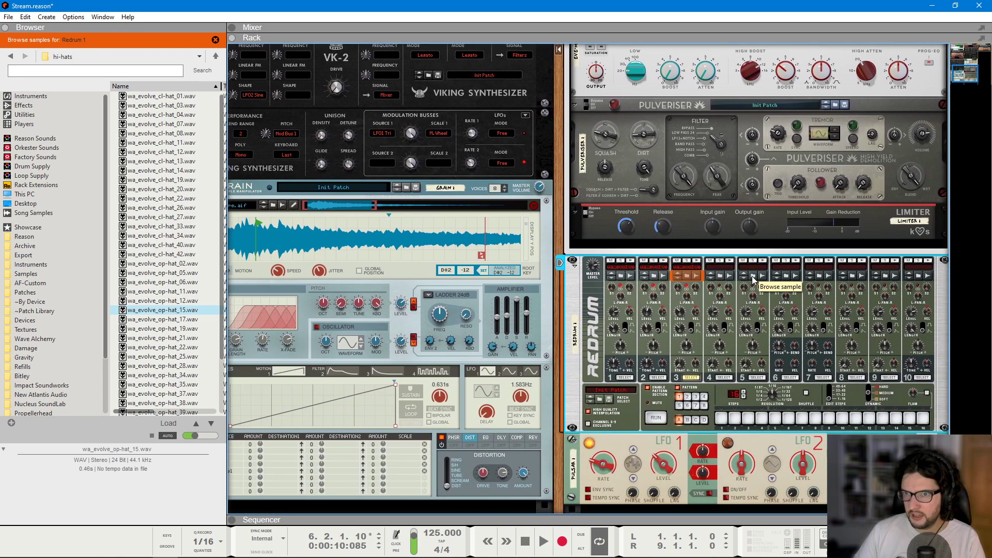
scroll(723, 279, left, 2)
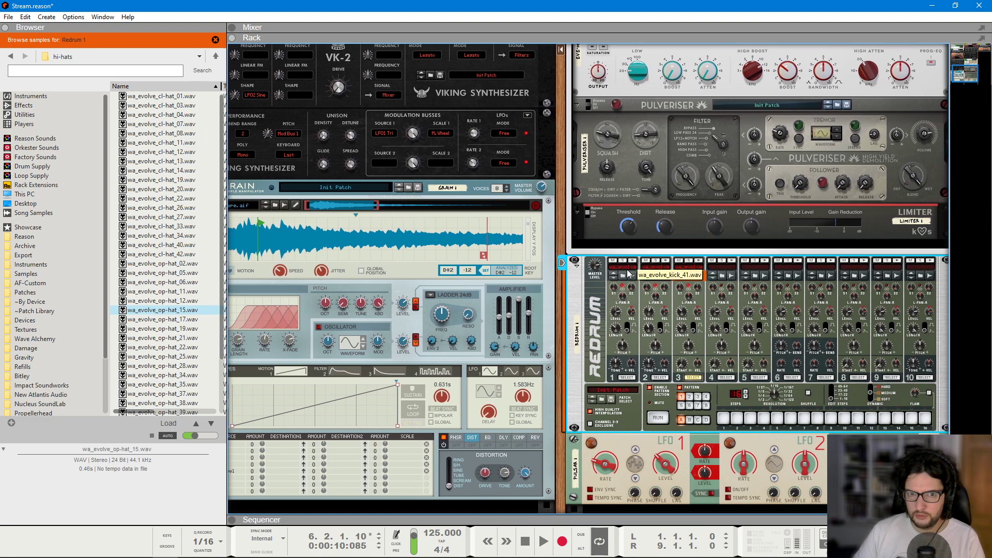
click(754, 275)
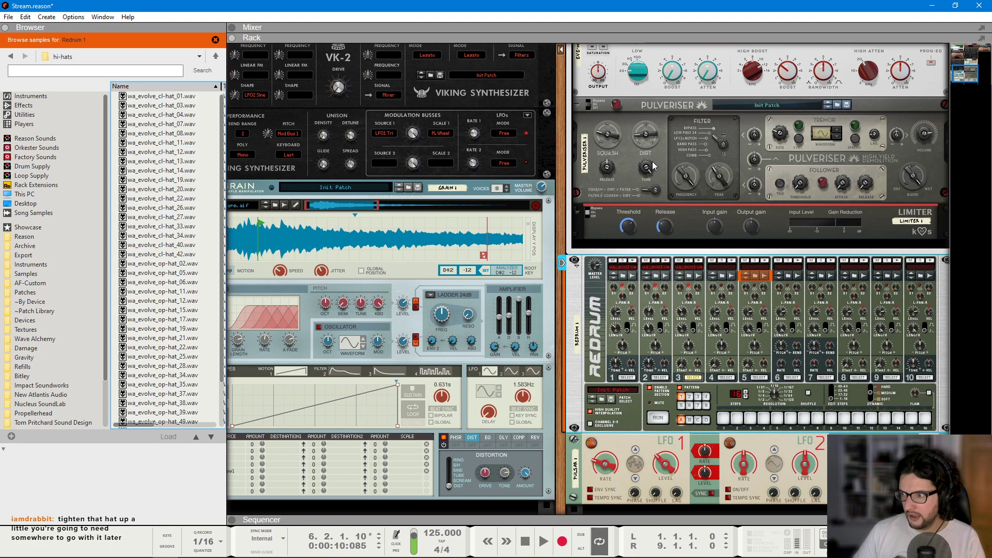
click(177, 189)
key(Left)
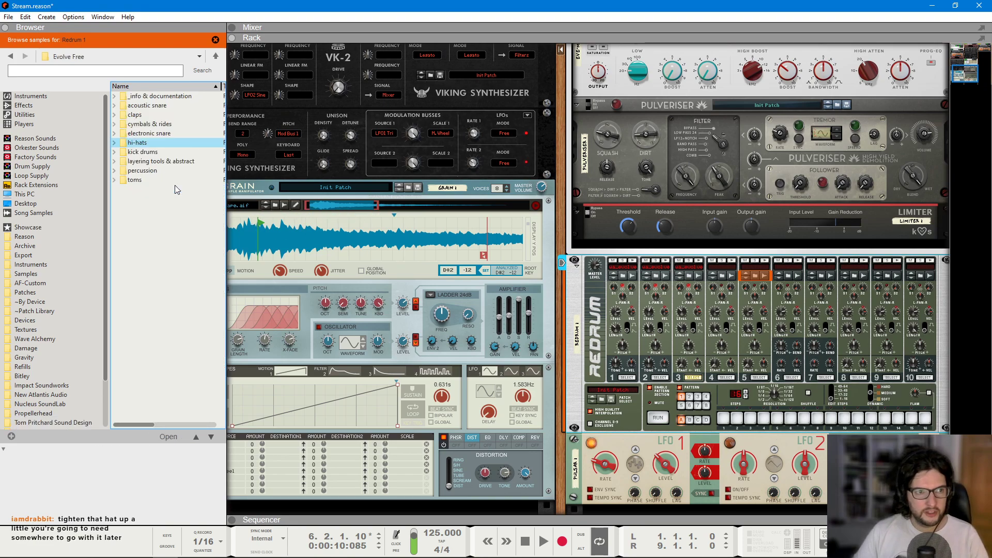
click(176, 219)
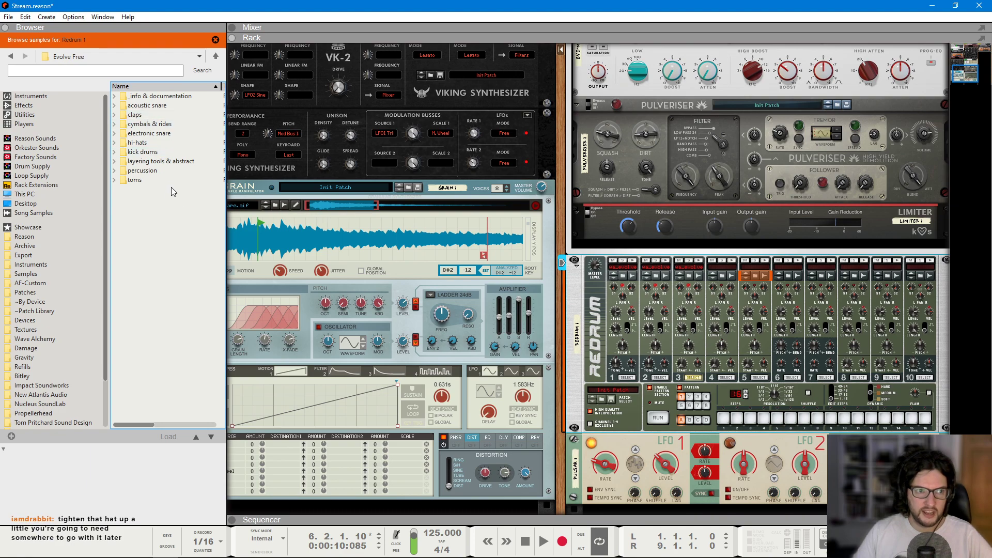
click(174, 162)
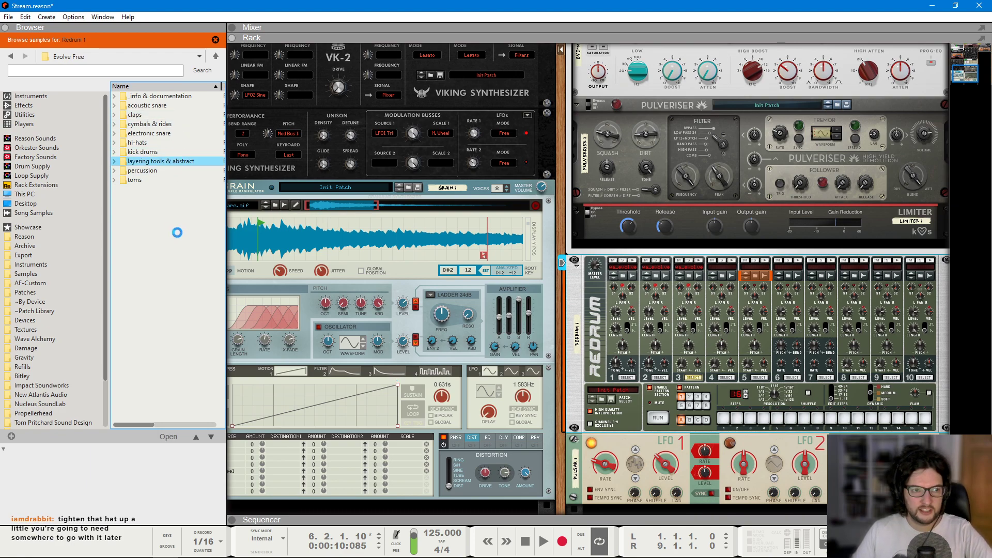
key(Return)
- Audition transient samples, load wa_evolve_transient_42.wav into Redrum channel 5 and trigger it once
scroll(166, 339, down, 3)
click(170, 292)
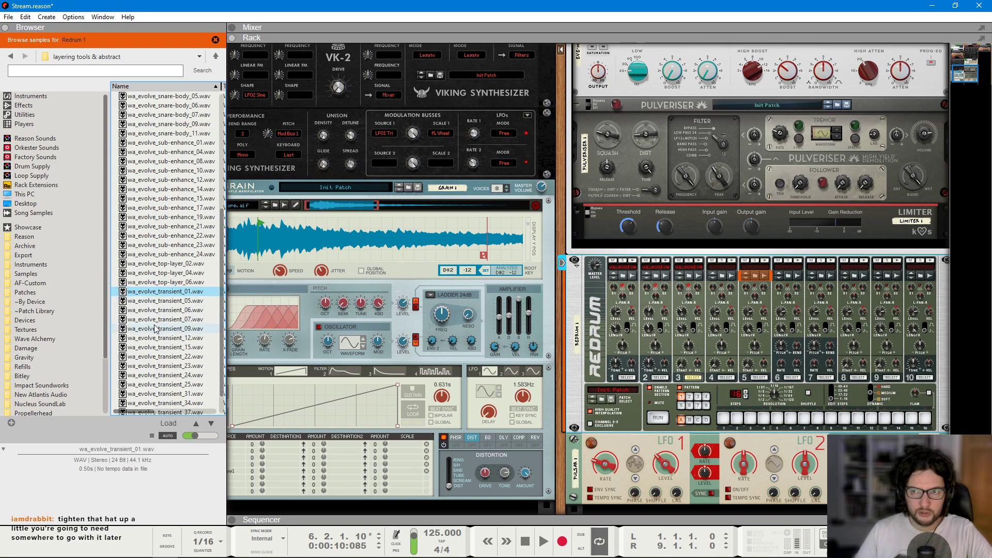
scroll(190, 385, down, 1)
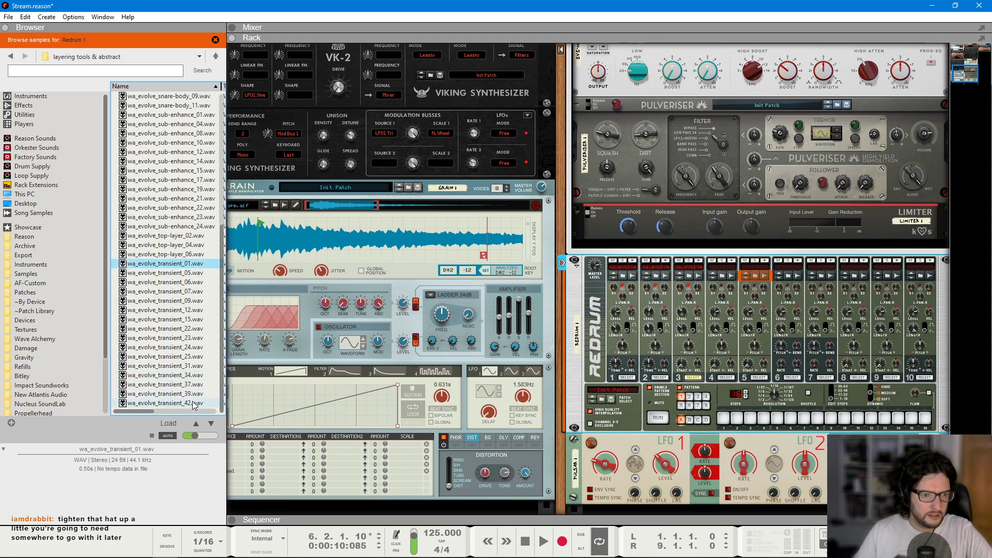
click(186, 404)
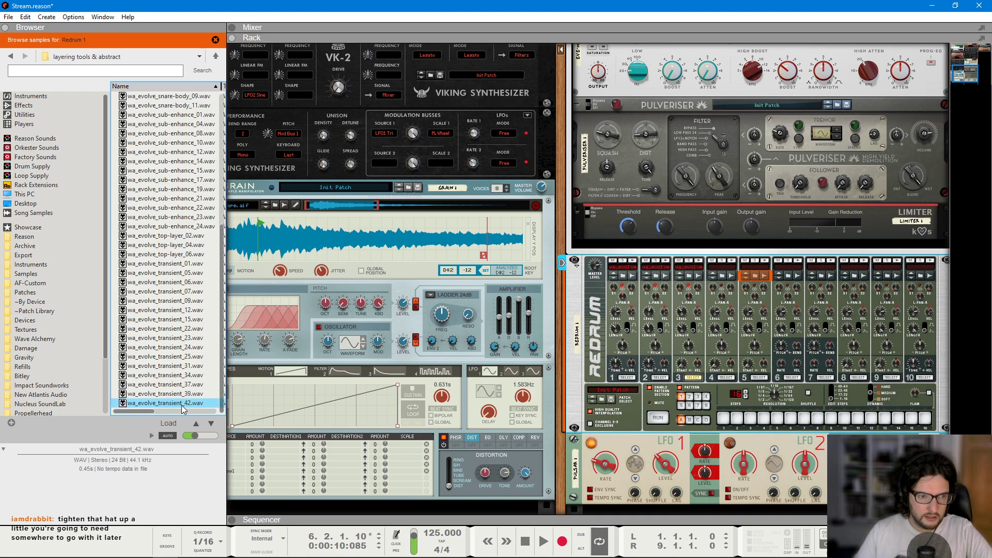
drag(179, 409, 760, 337)
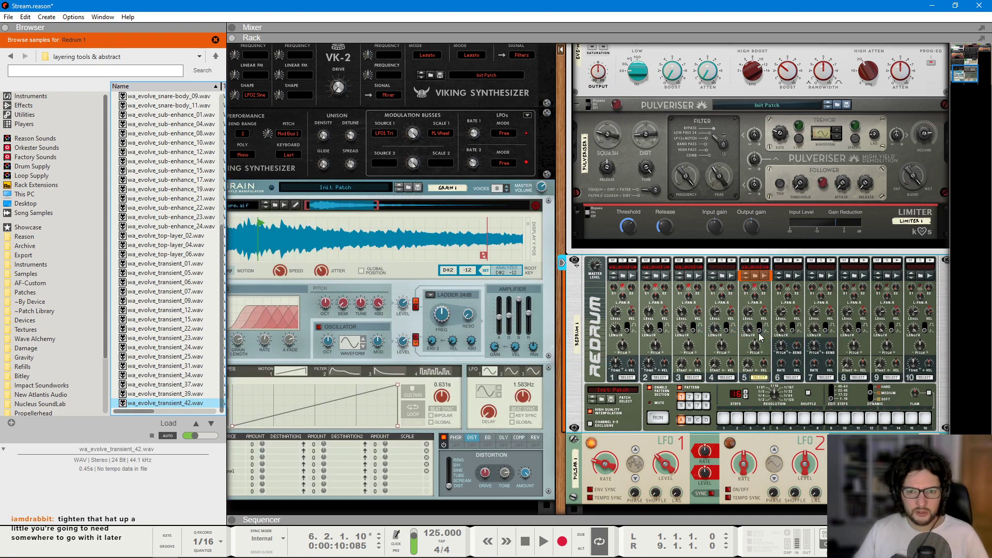
click(766, 262)
- On the back of Redrum, cable channel 1's gate output to channel 5's gate input and return to the front view
key(Tab)
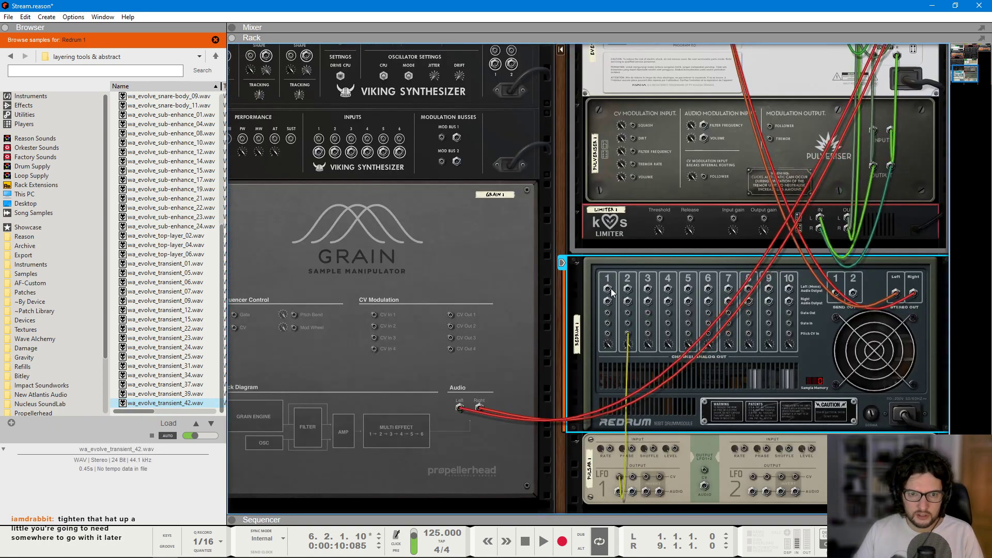
key(Tab)
key(Tab)
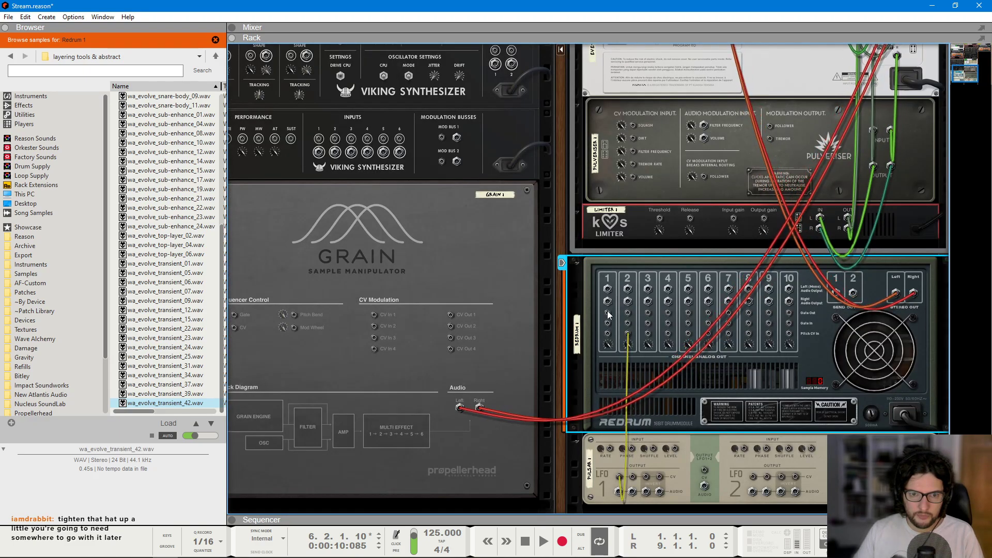
key(Tab)
key(Tab)
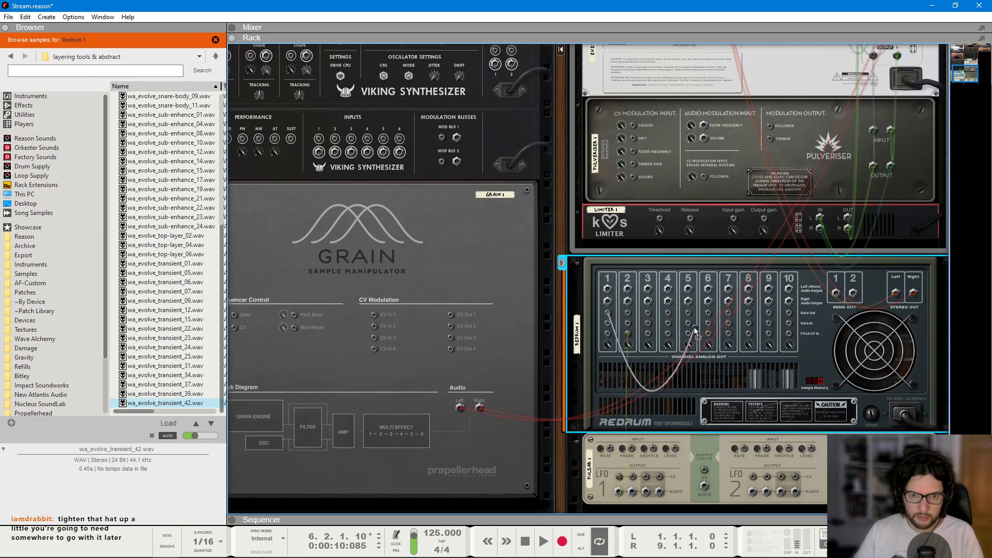
key(Tab)
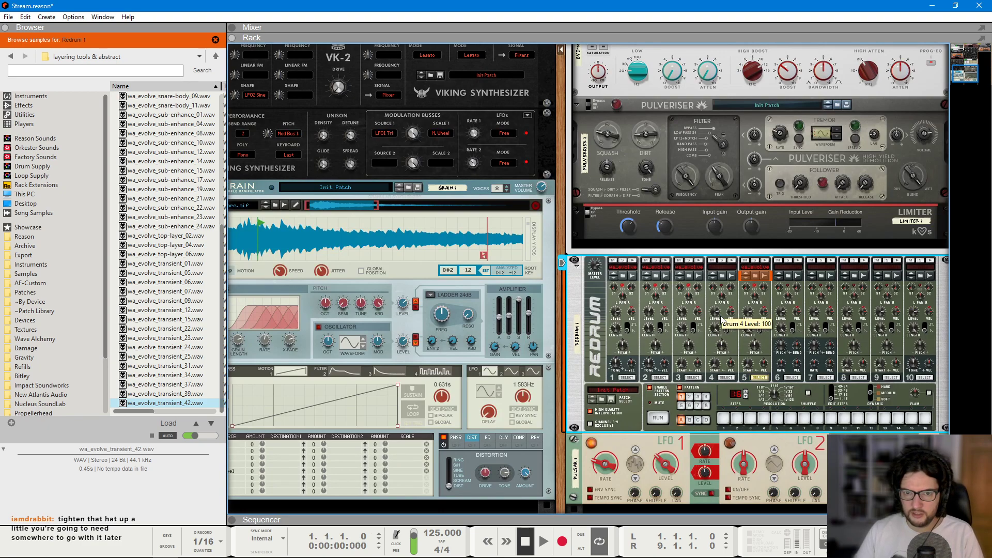
key(space)
key(Tab)
click(608, 313)
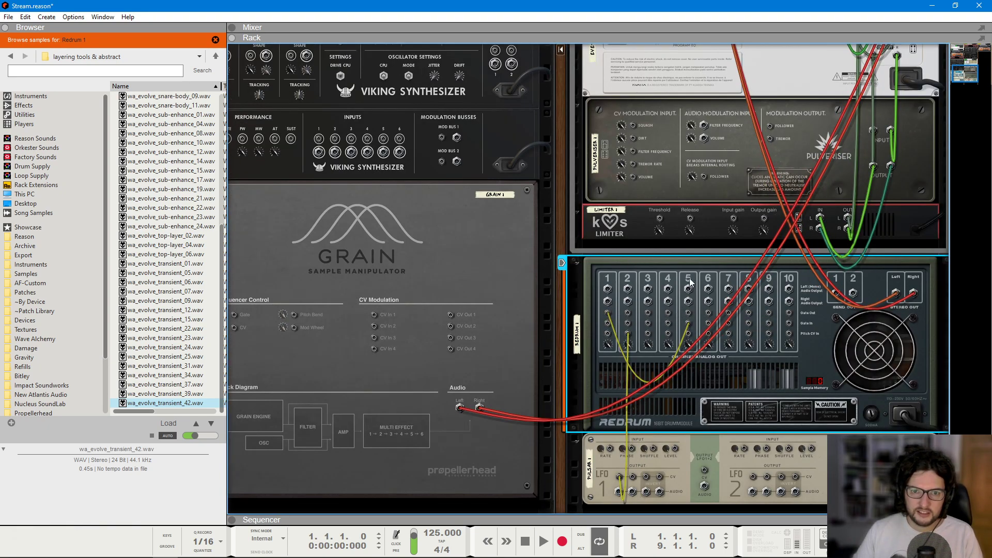
key(Tab)
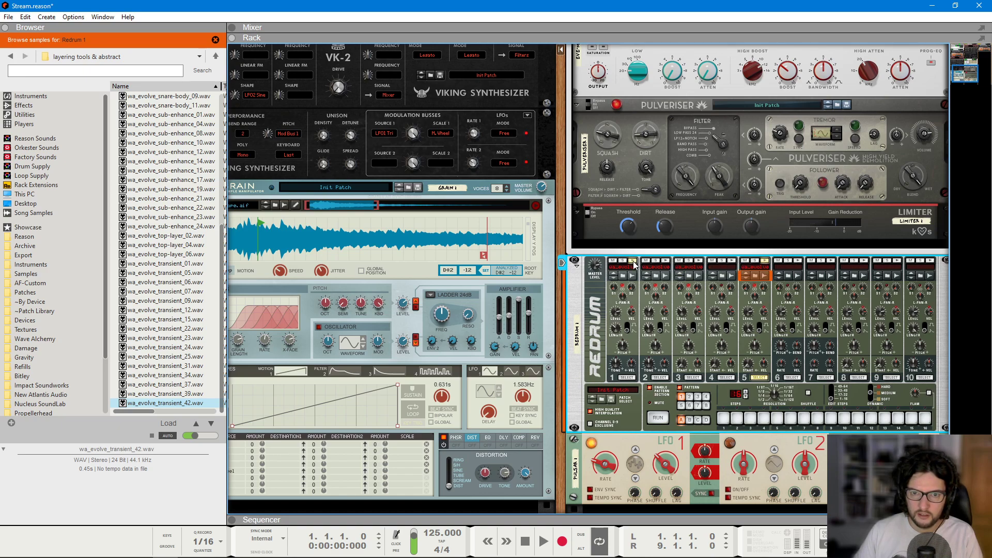
- Play the loop to hear the kick layered with the transient, and stop playback
key(space)
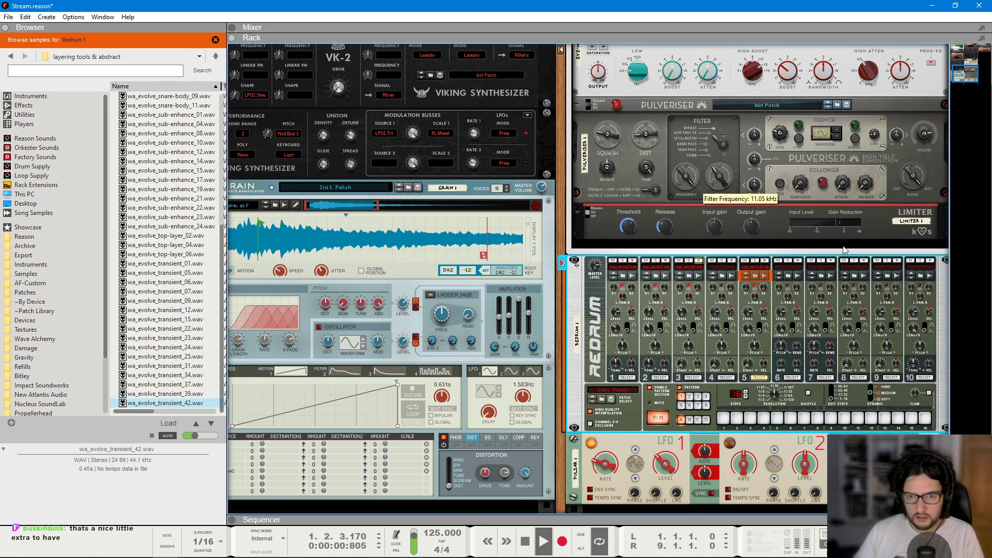
scroll(752, 313, down, 10)
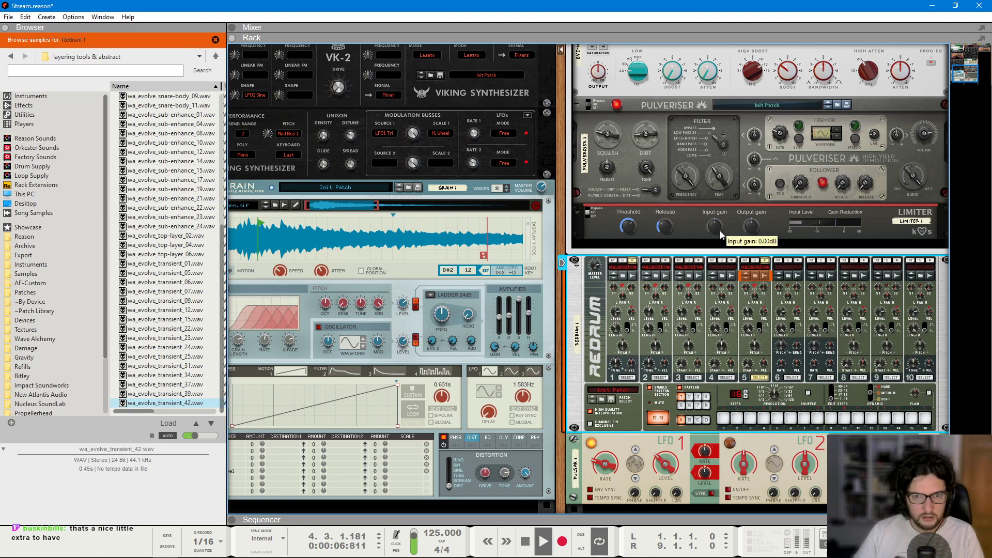
key(space)
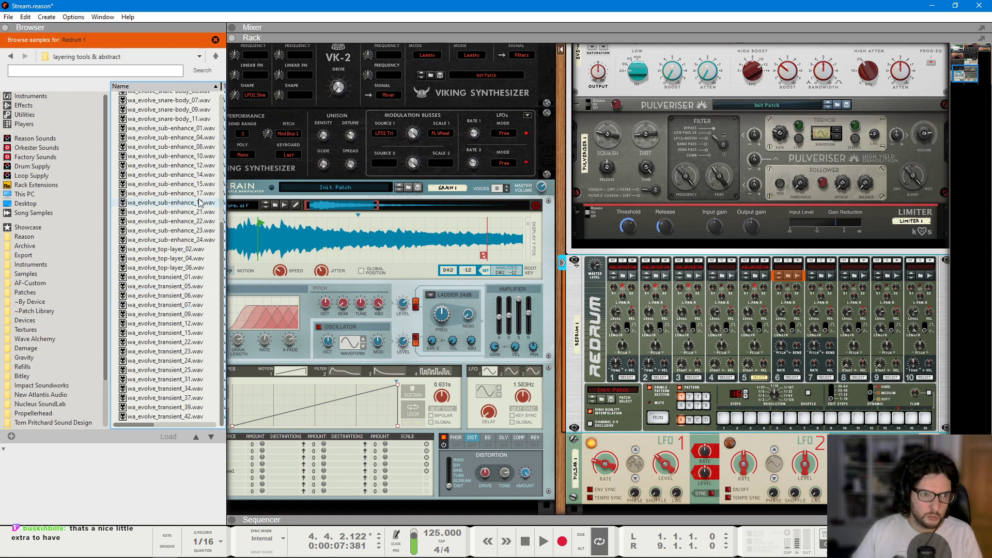
- Load wa_evolve_transient_05.wav into Redrum channel 6 and trigger it once
click(181, 287)
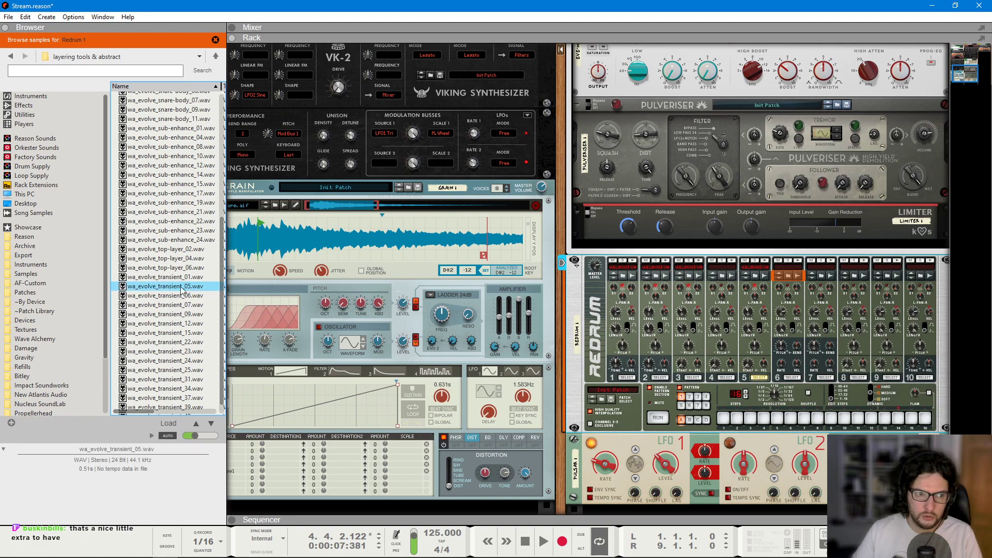
click(182, 287)
drag(182, 287, 794, 327)
click(797, 267)
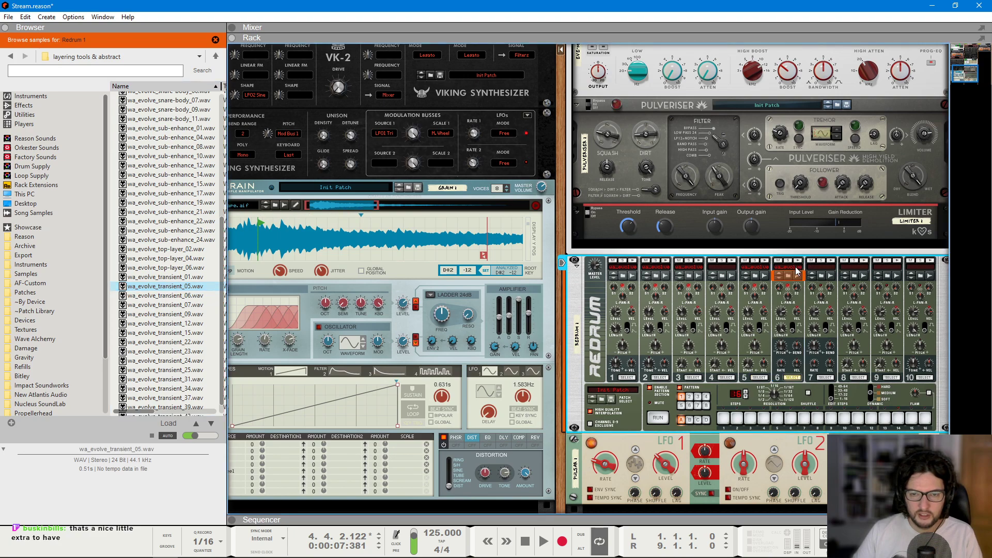
- Show the sequencer and add a new note lane to the Redrum 1 track
key(F7)
right_click(248, 247)
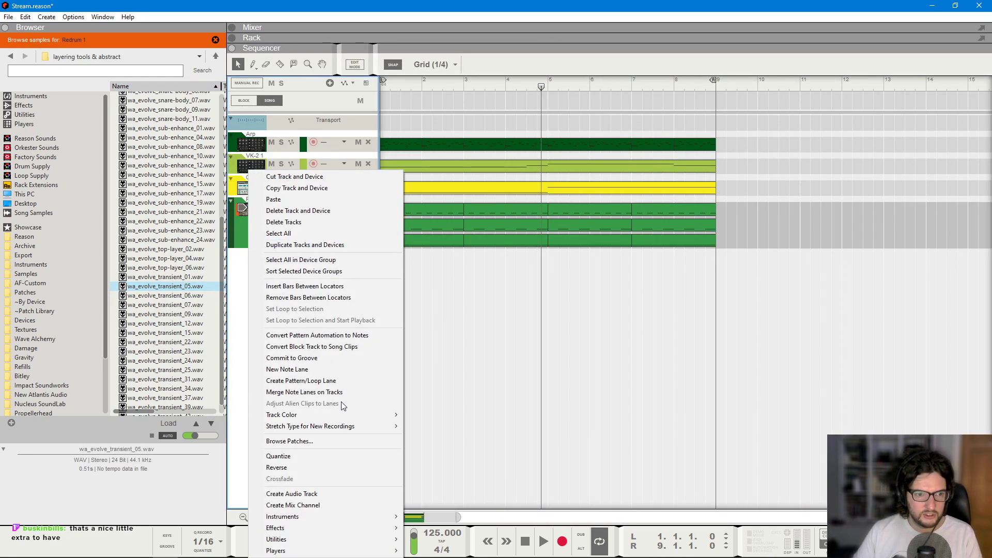
click(310, 372)
- Move the hi-hat clips up to the new lane and copy the A1 lane's snare clips into the emptied second lane
drag(483, 237, 412, 237)
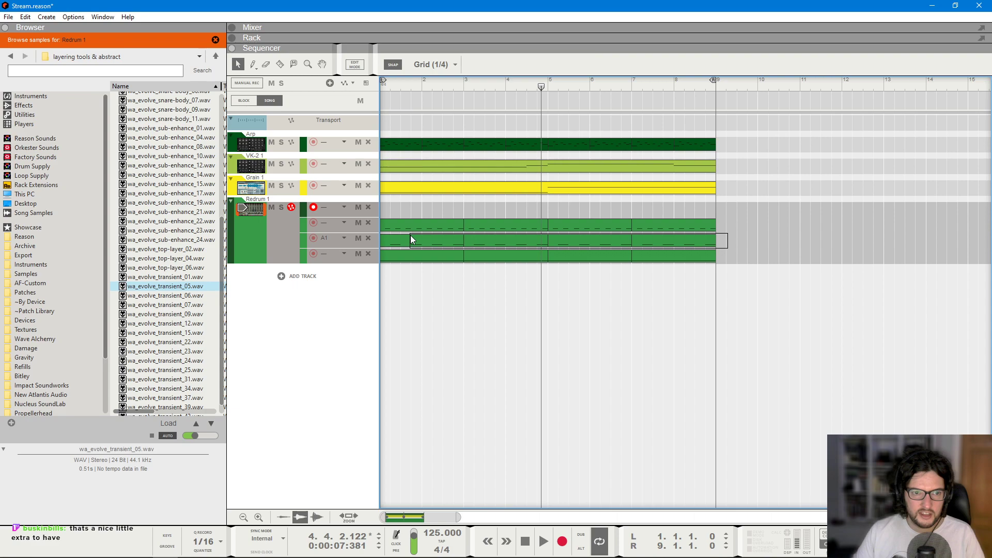
drag(823, 224, 403, 216)
drag(755, 245, 404, 226)
click(448, 320)
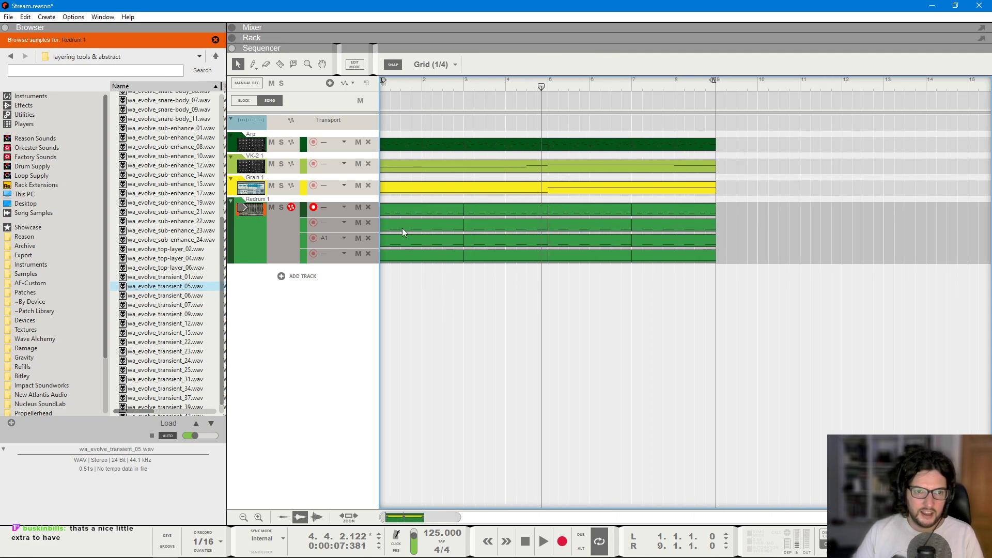
- Join the copied snare clips in the second Redrum lane into one eight-bar clip
drag(769, 234, 437, 223)
right_click(438, 223)
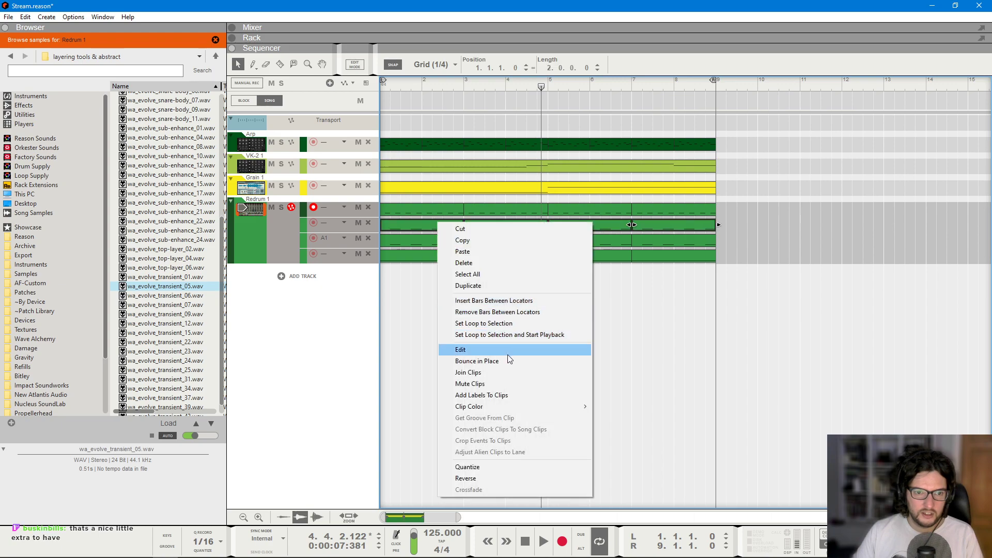
click(468, 372)
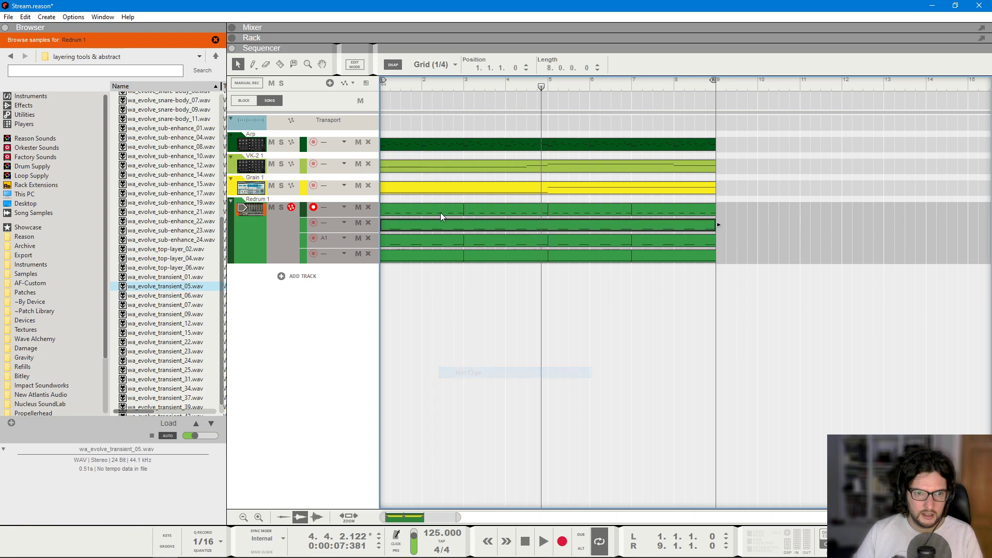
- Open the joined clip, move all its snare notes up to F1 on channel 6, and return the song position to bar 1
double_click(440, 212)
key(Up)
key(Up)
key(Up)
key(Up)
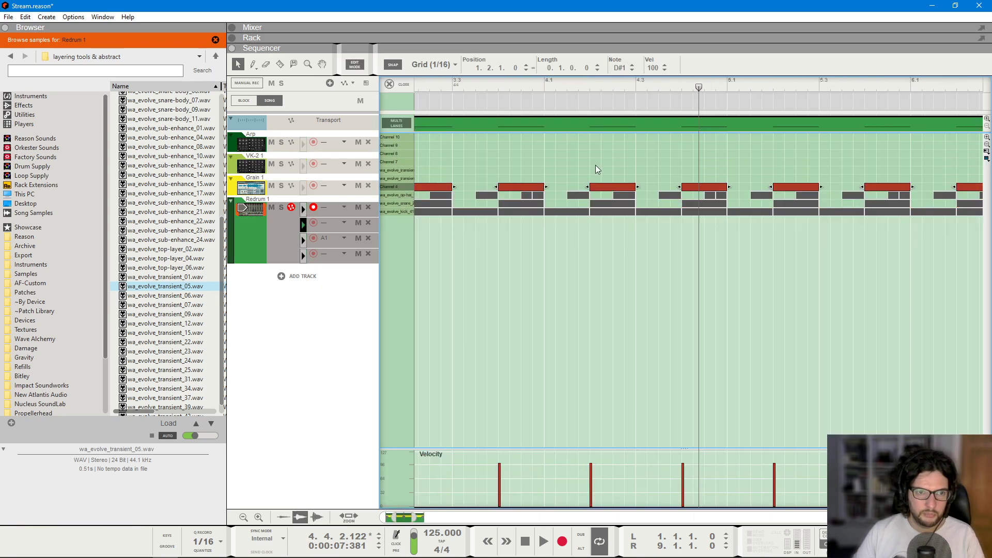
key(KP_0)
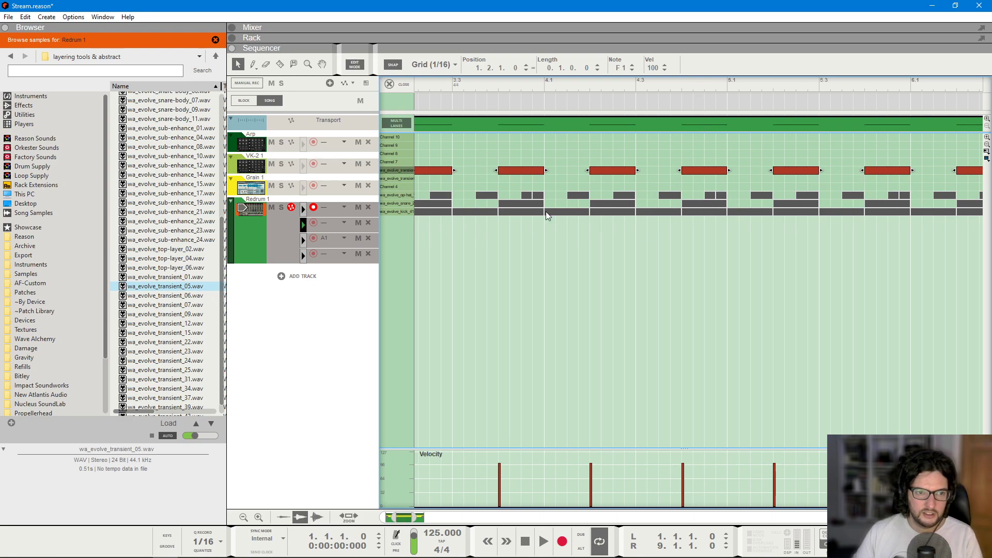
- Assign Redrum 1's second note lane to ReGroove channel A2, show the ReGroove Mixer and set that channel's slide to 3 ticks
click(315, 223)
mouse_move(356, 278)
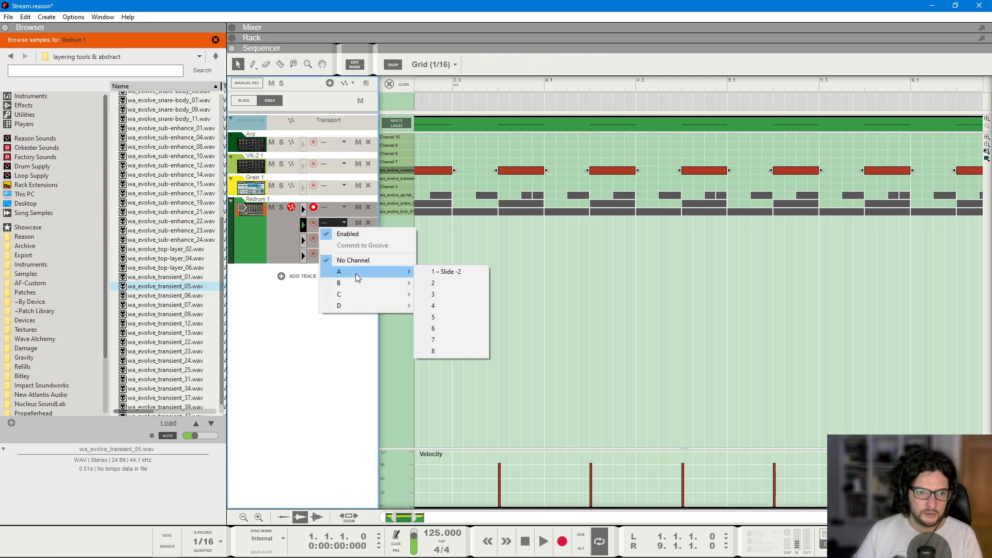
click(434, 287)
click(167, 546)
mouse_move(285, 474)
mouse_move(329, 470)
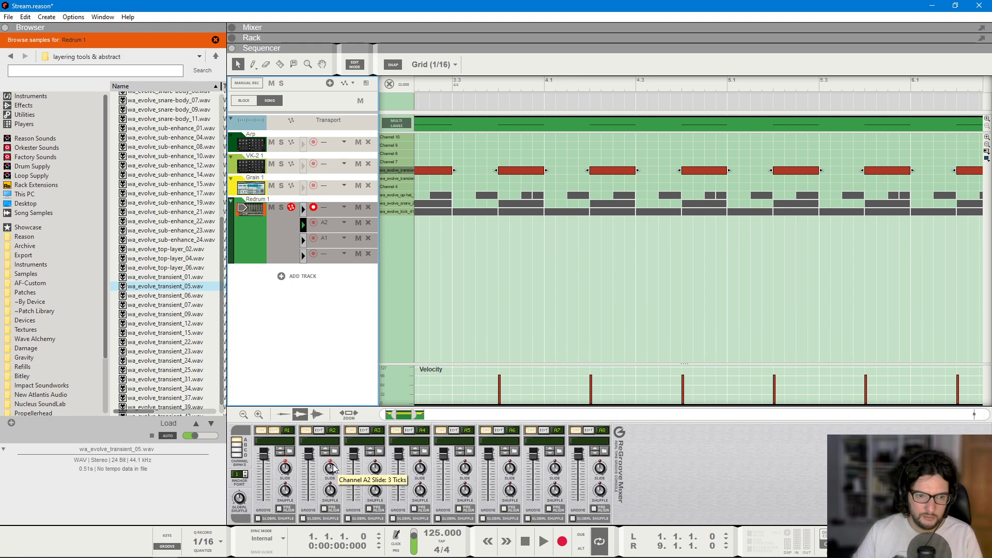
click(554, 176)
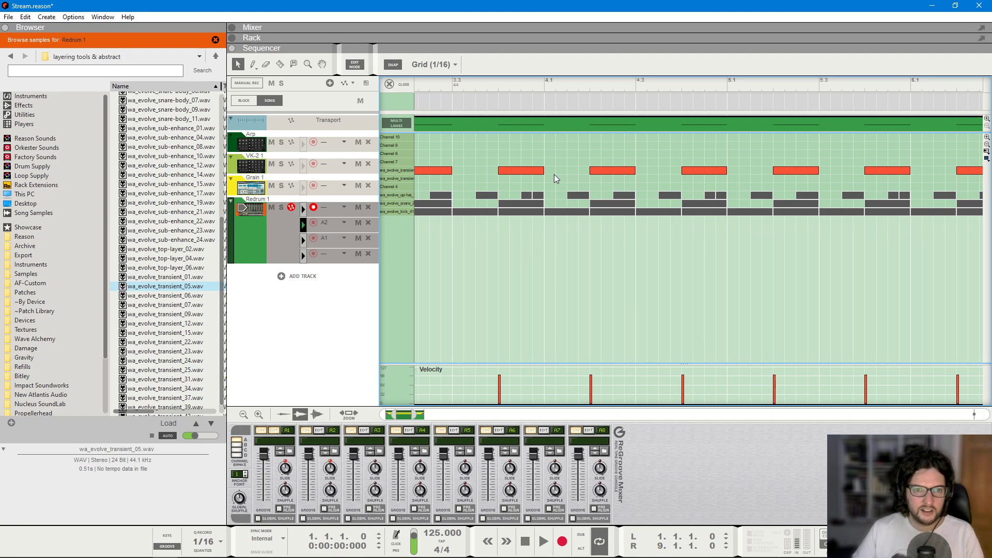
- Play the song while setting Redrum channel 6's length to 64 in the rack, and return the song position to the start
key(space)
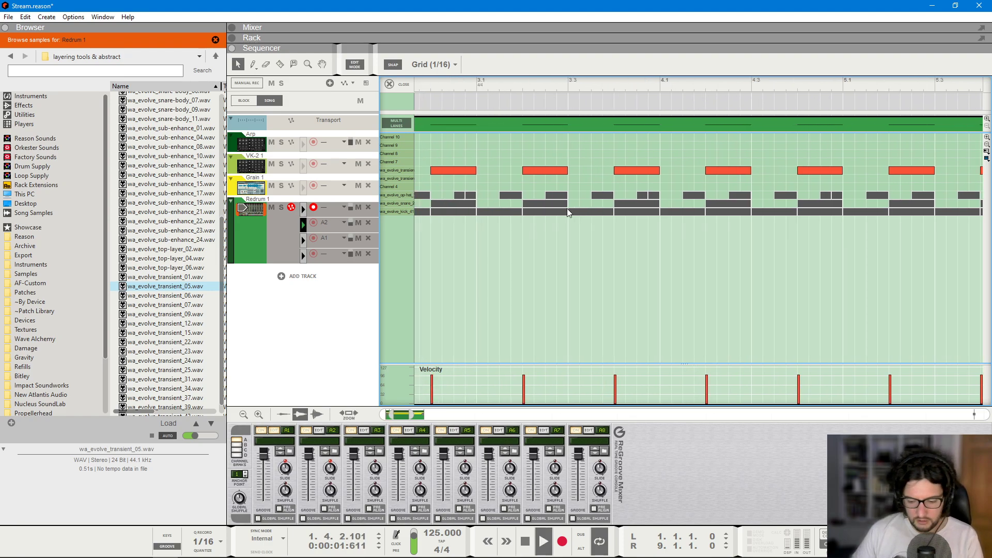
key(F6)
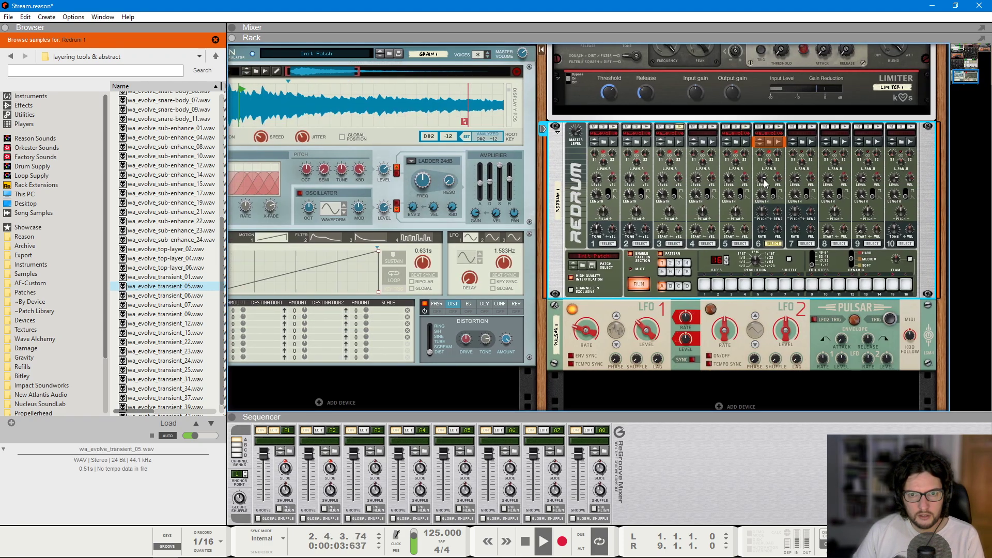
mouse_move(770, 209)
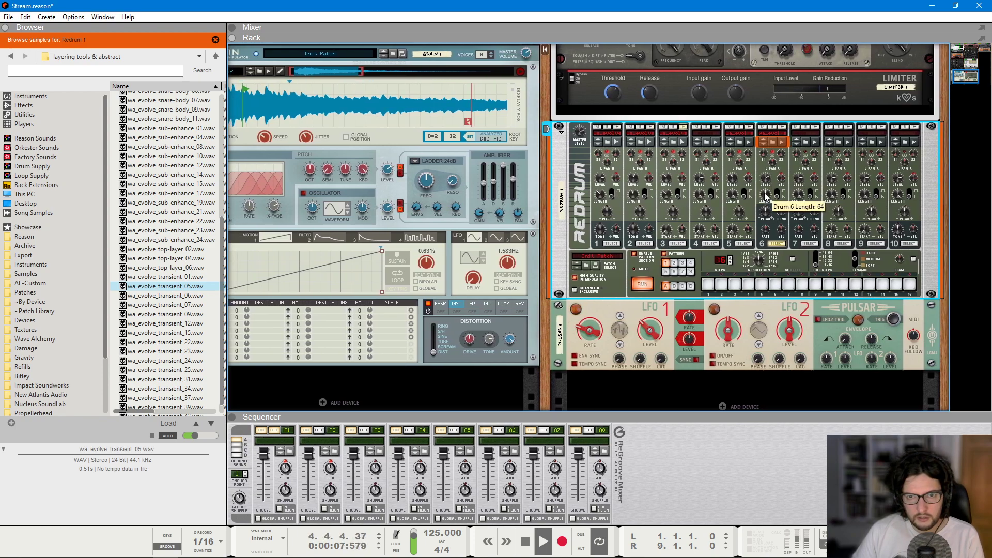
scroll(764, 201, up, 2)
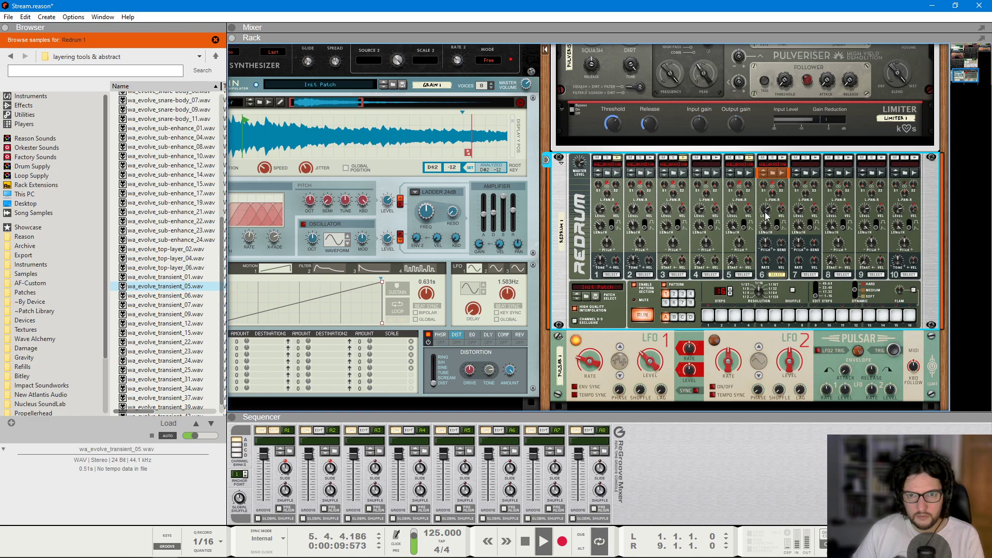
key(space)
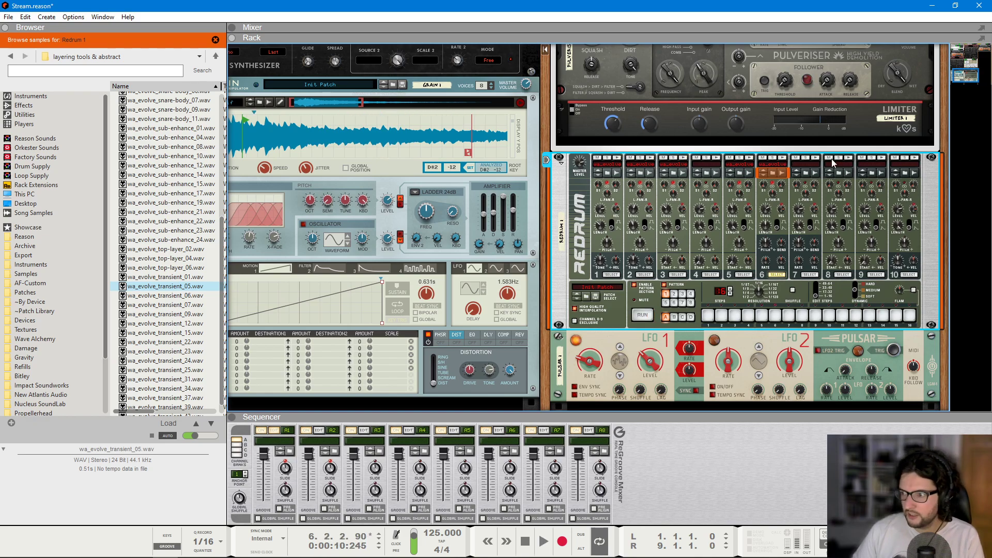
key(KP_0)
- Close the open Redrum clip and play the arrangement from the start, toggling the A2 lane's mute to compare the snare layer
key(F7)
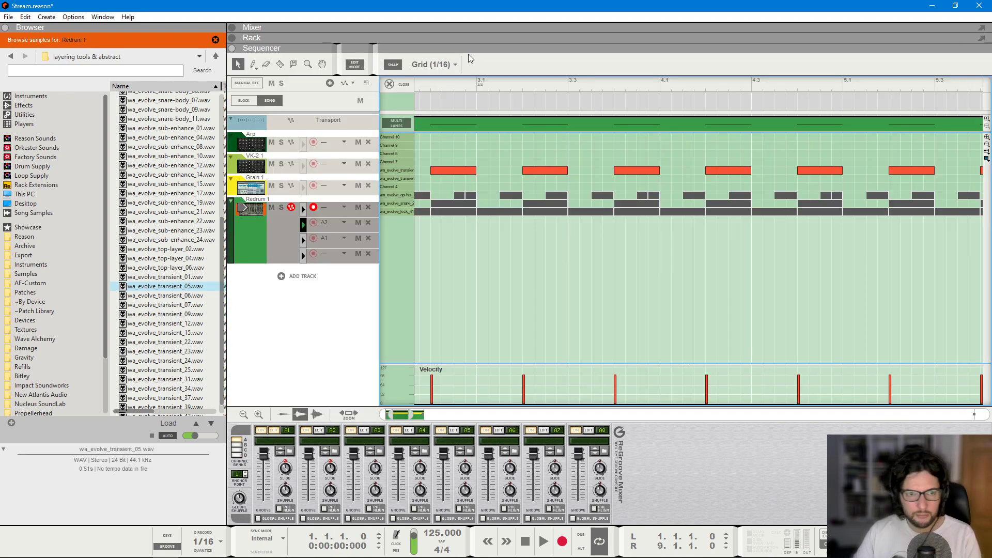
click(403, 85)
key(space)
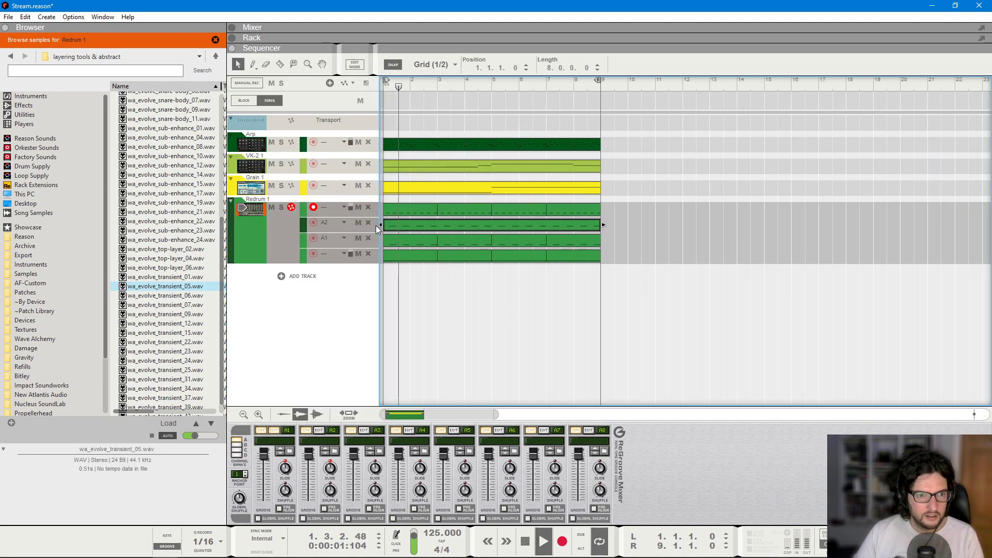
key(F5)
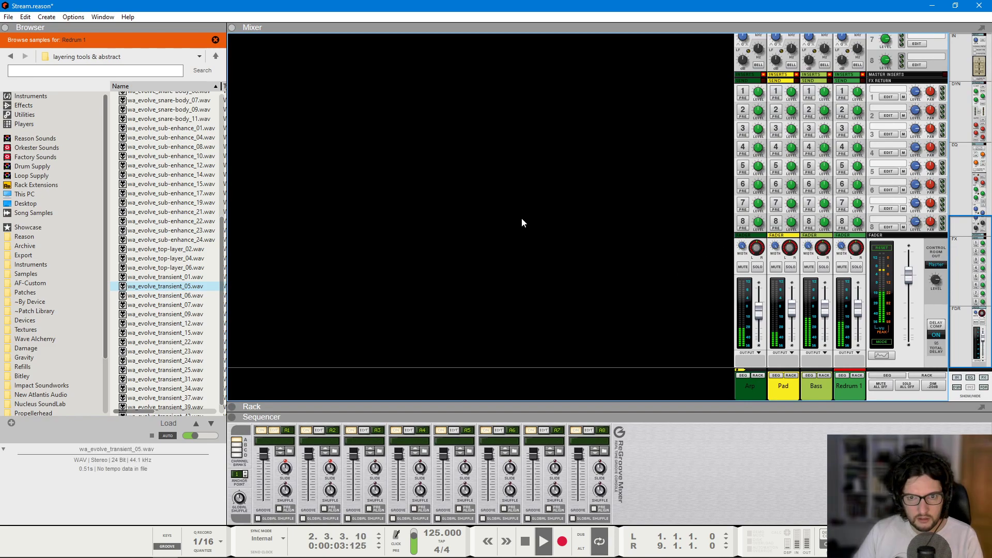
key(F6)
key(F7)
key(F6)
key(F7)
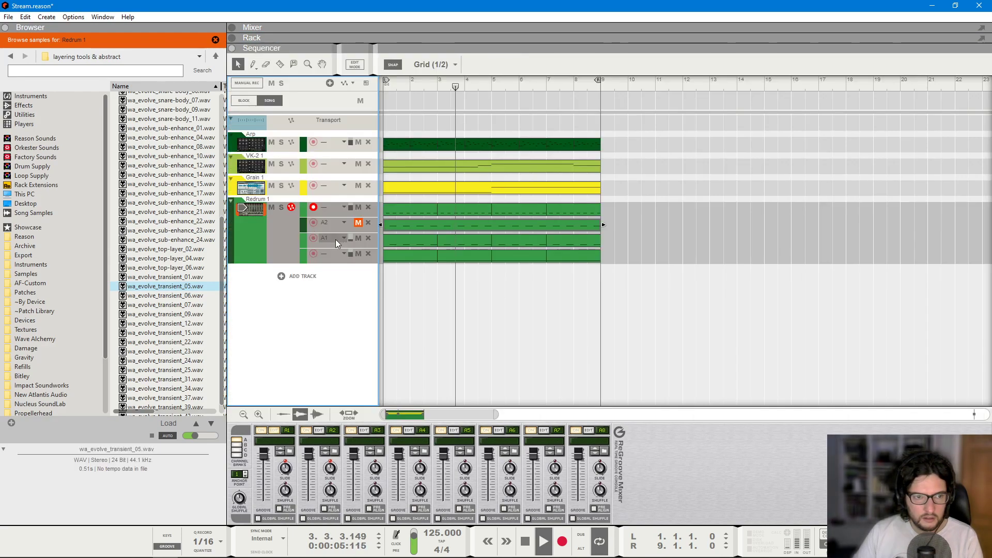
- Set Redrum channel 6's length to 62, hide the ReGroove Mixer, and stop playback with the song position back at the start
key(F6)
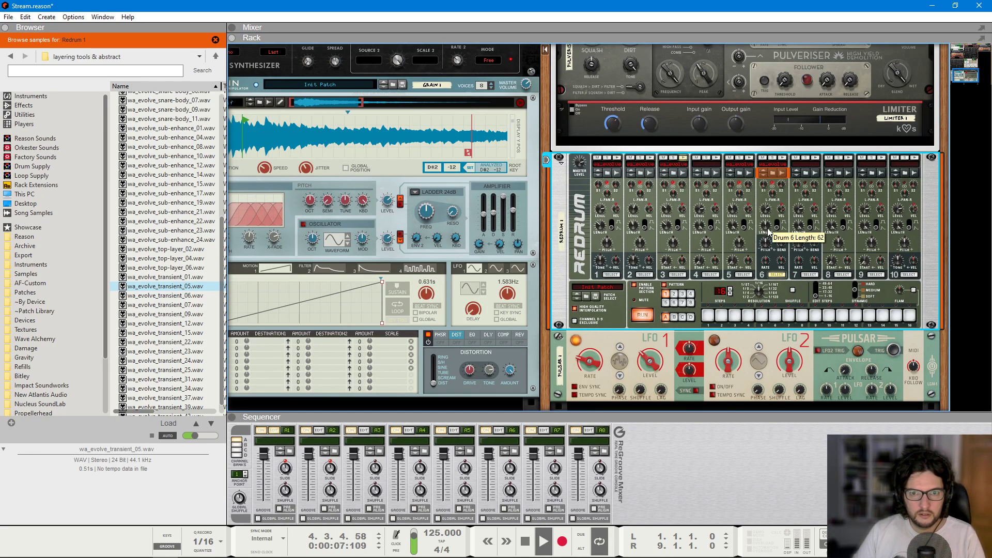
key(F6)
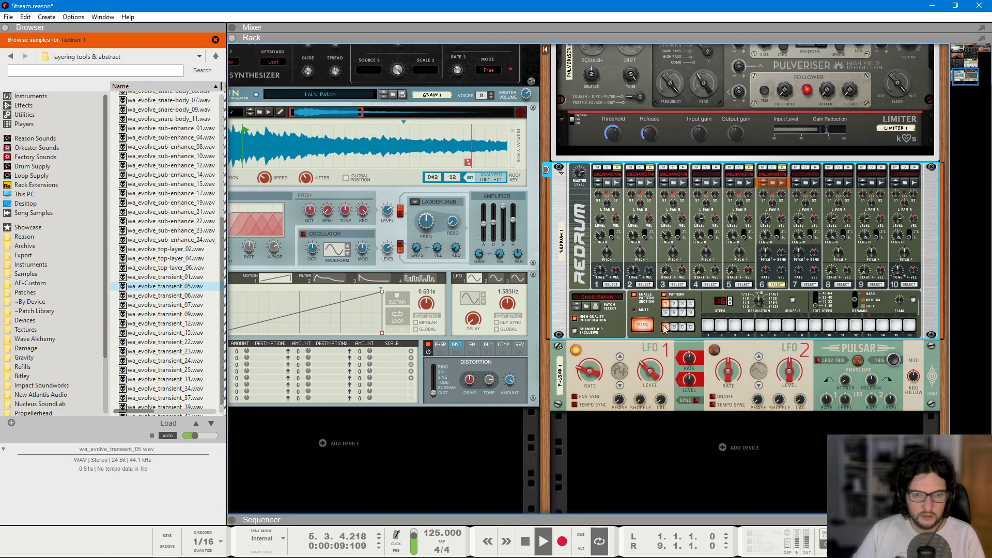
click(491, 482)
key(space)
key(KP_0)
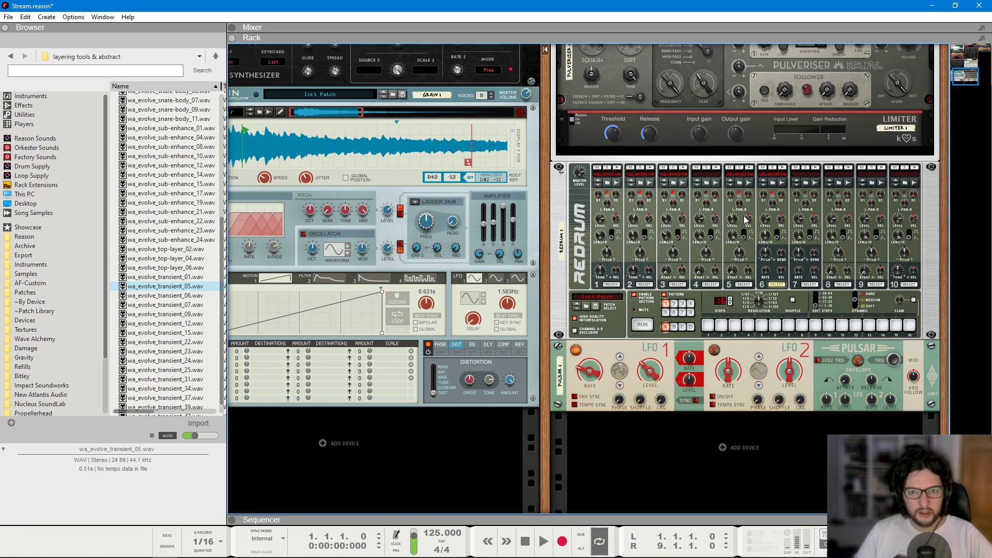
- Start browsing samples for Redrum channel 4 and open the hi-hats folder of Evolve Free
click(725, 172)
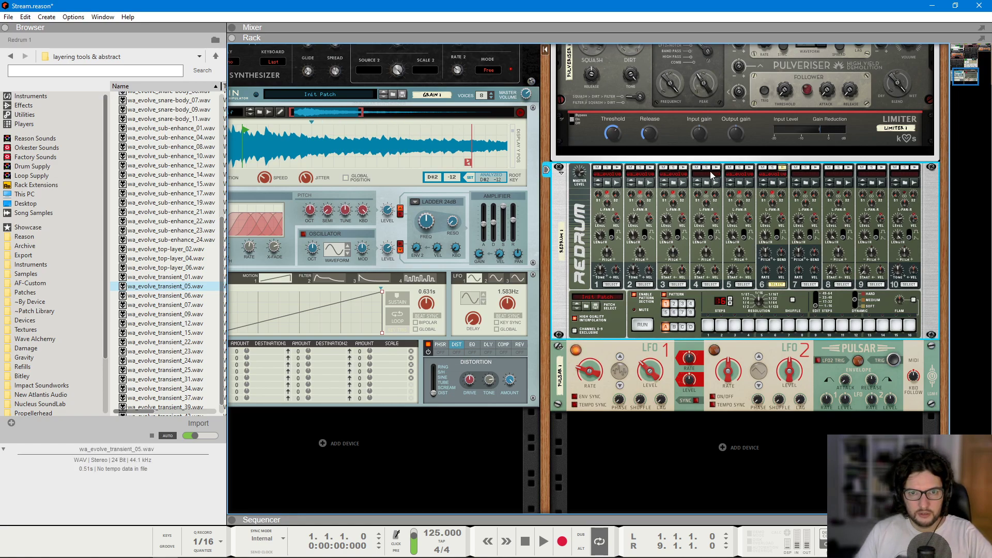
click(706, 183)
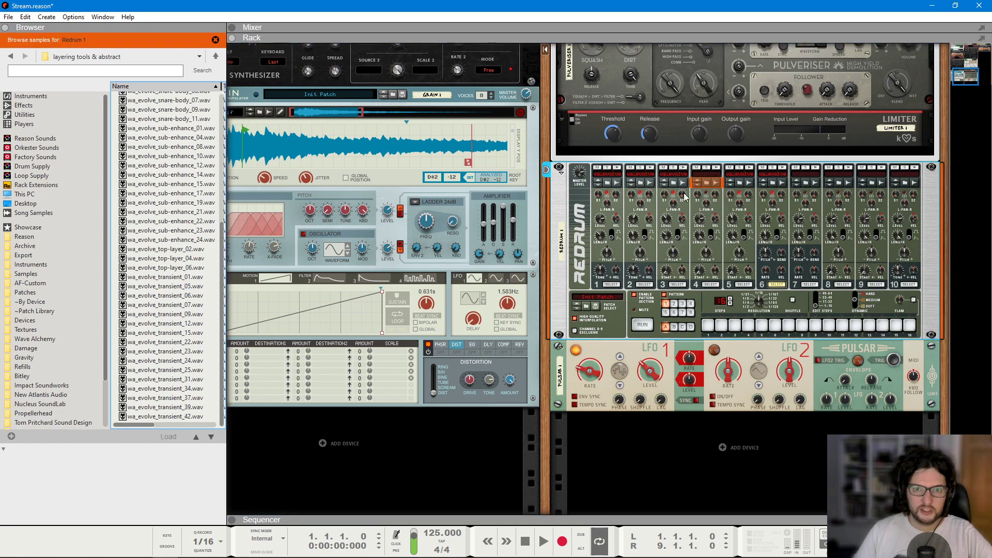
scroll(698, 179, left, 1)
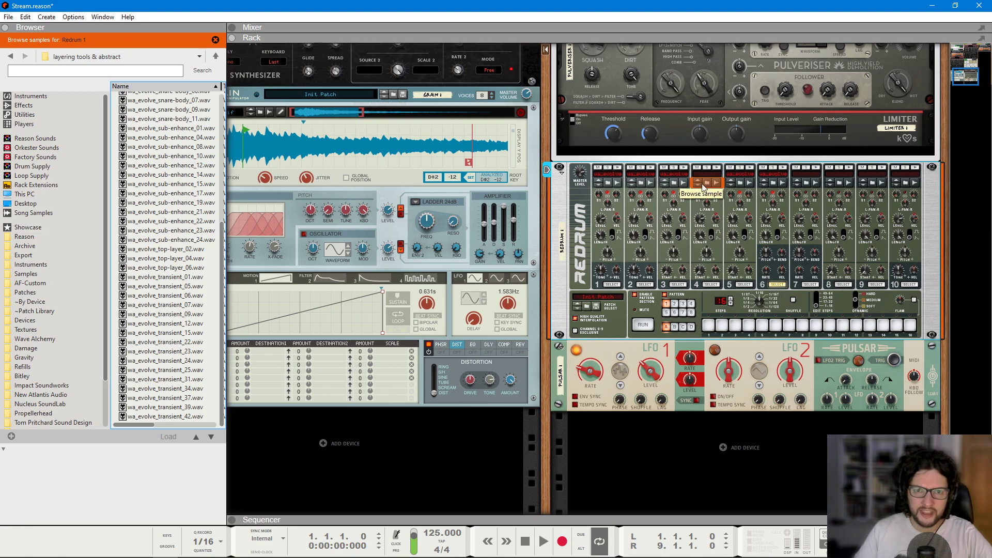
key(BackSpace)
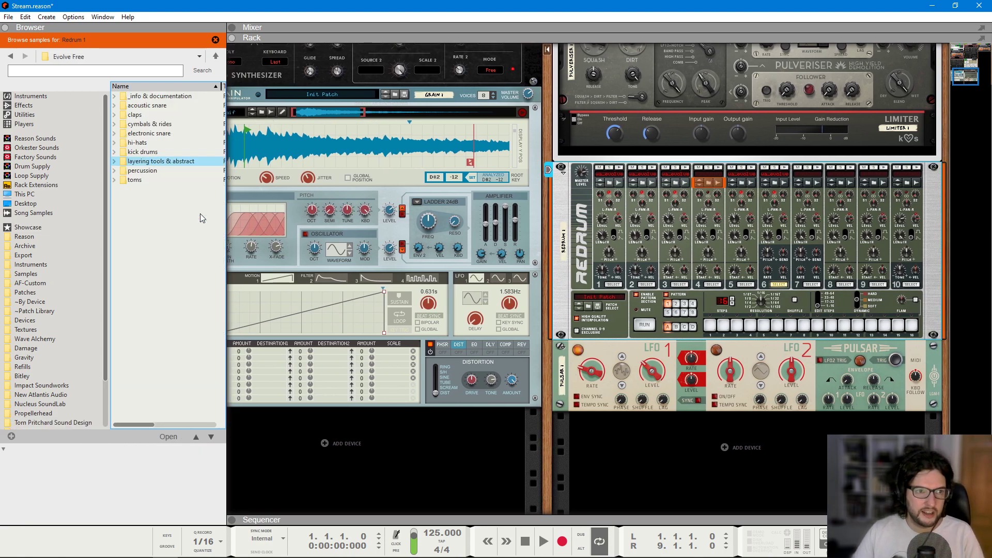
double_click(176, 144)
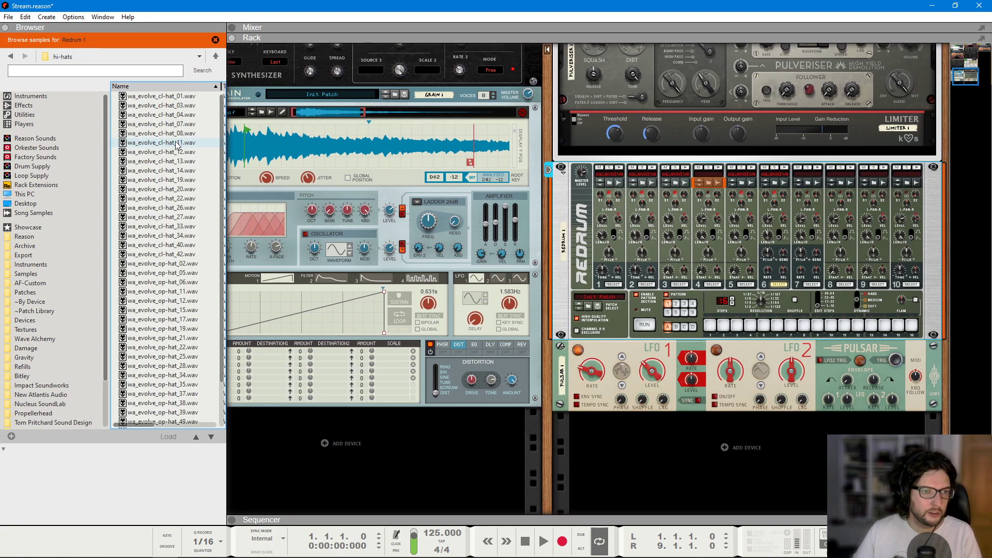
- Audition several hi-hat samples and load wa_evolve_cl-hat_42.wav into Redrum channel 4
click(182, 199)
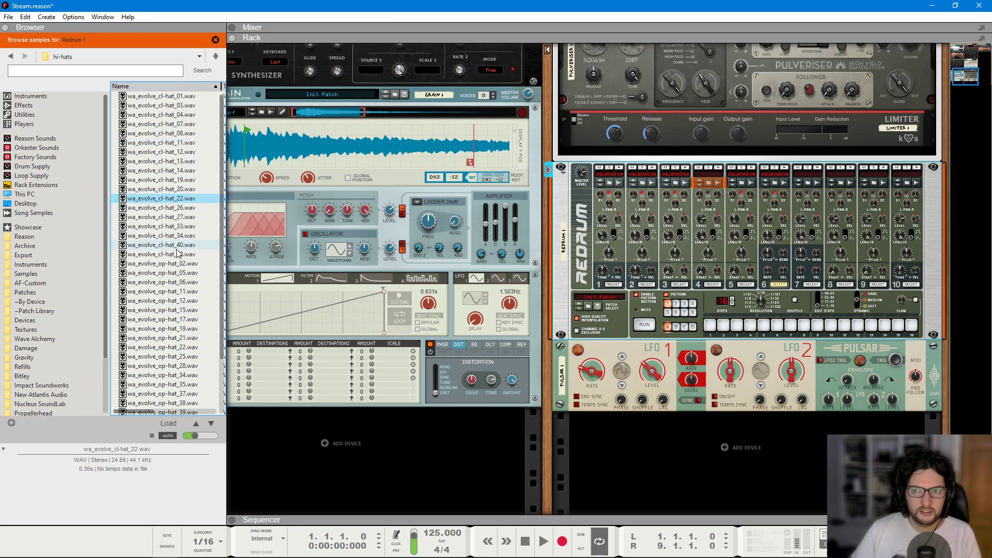
click(178, 254)
click(192, 217)
click(190, 254)
click(188, 264)
click(186, 254)
drag(177, 259, 711, 262)
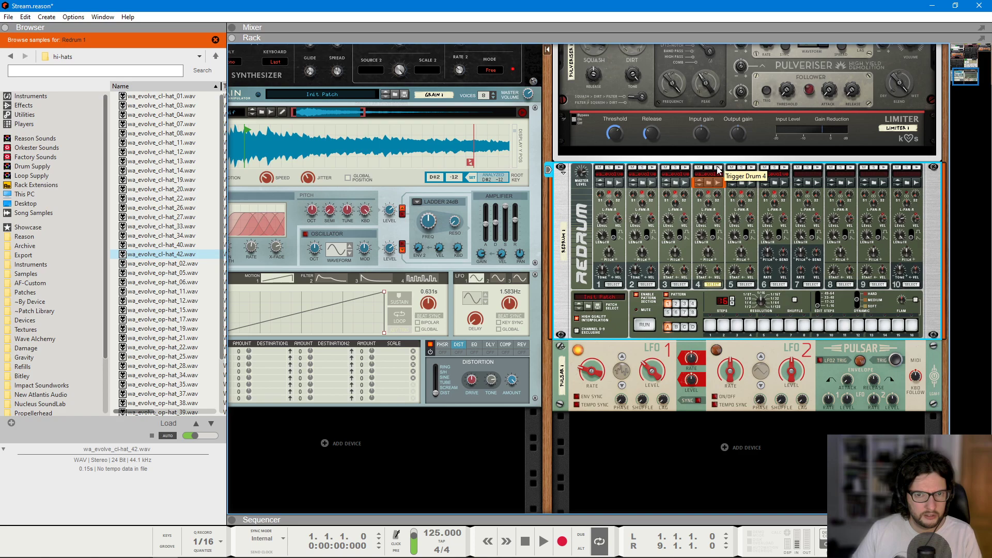
- Add another note lane to the Redrum 1 track, draw a clip in it starting at bar 1 and open that clip
key(F7)
key(space)
key(space)
right_click(271, 234)
click(310, 369)
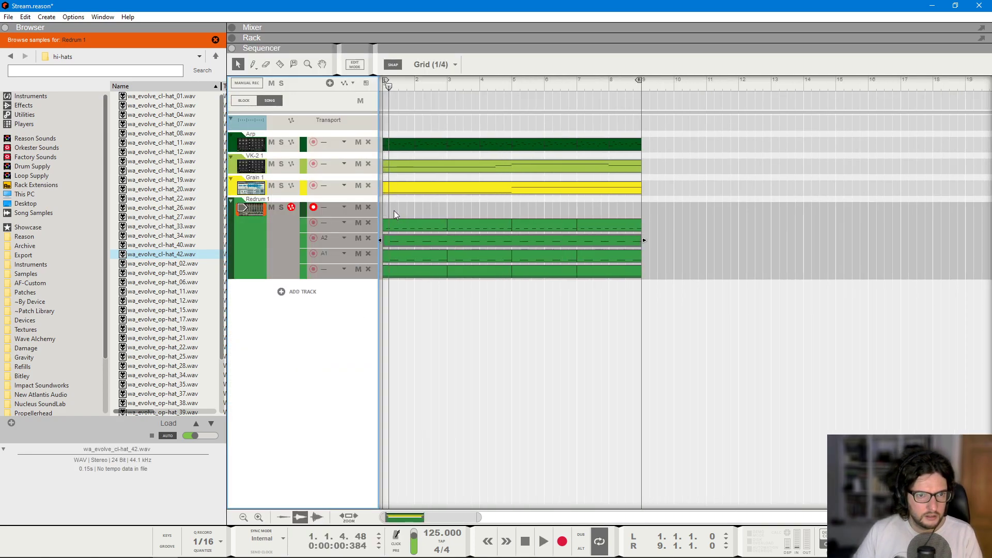
drag(398, 209, 443, 209)
double_click(419, 208)
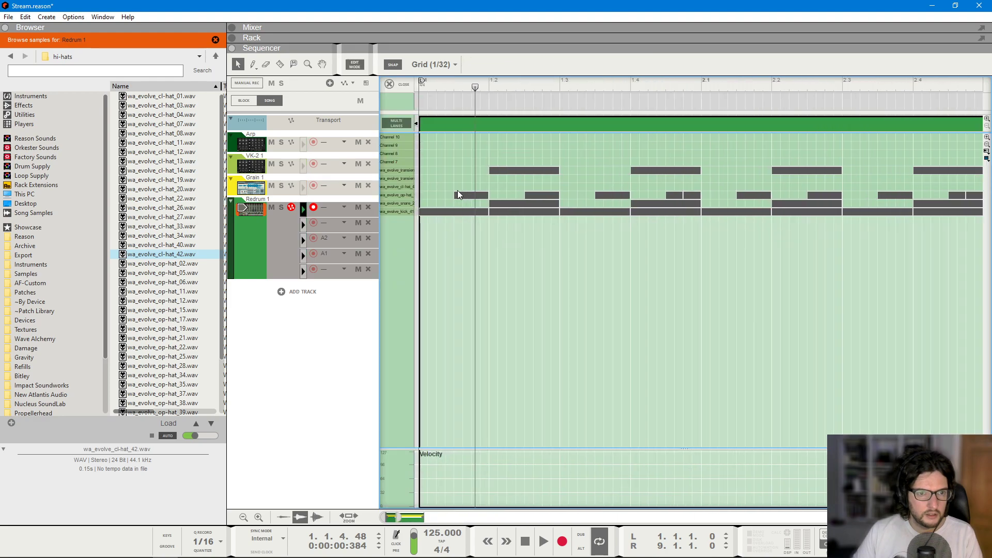
- Place three consecutive sixteenth notes on channel 4's closed hat row (D#1), starting at 1.1.2, playing the pattern back to check it
scroll(454, 188, up, 1)
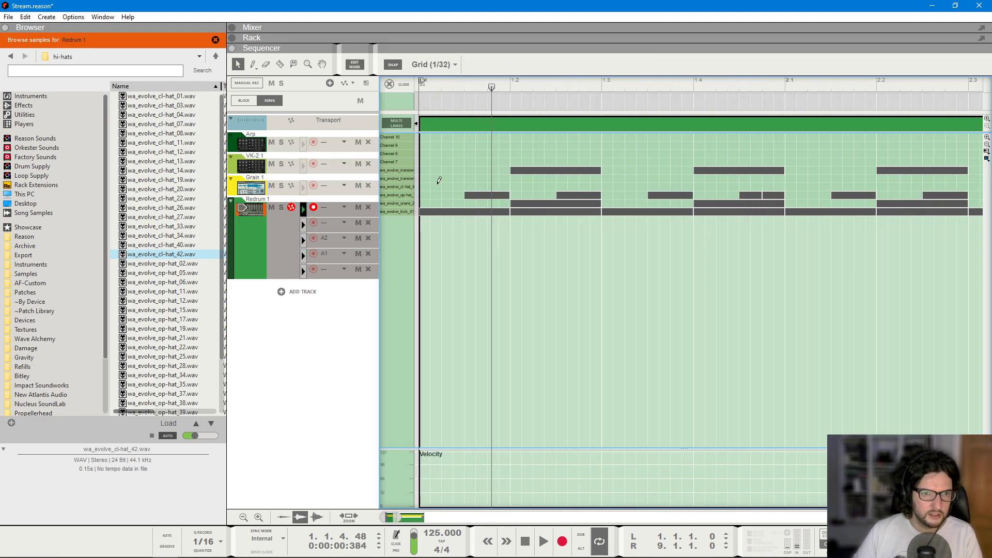
mouse_move(437, 185)
mouse_down()
mouse_move(464, 187)
mouse_move(431, 193)
mouse_move(499, 186)
mouse_up()
key(Delete)
click(435, 186)
key(space)
key(space)
key(Delete)
mouse_move(442, 187)
mouse_down()
mouse_move(510, 187)
mouse_move(415, 180)
mouse_up()
key(space)
key(space)
- Copy the three closed hat notes to the second beat, starting at 1.2.2, and play the result
key(ctrl+c)
click(534, 87)
key(ctrl+v)
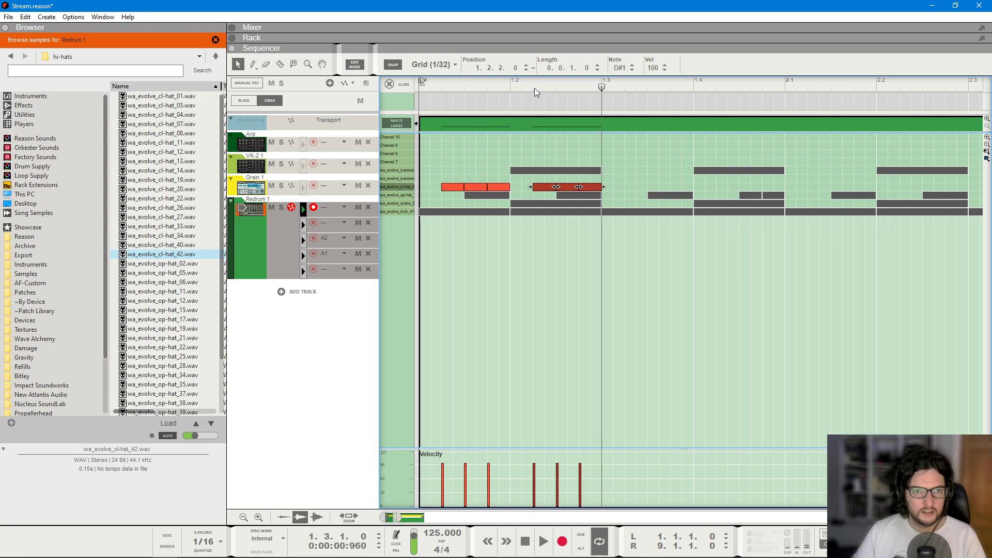
key(space)
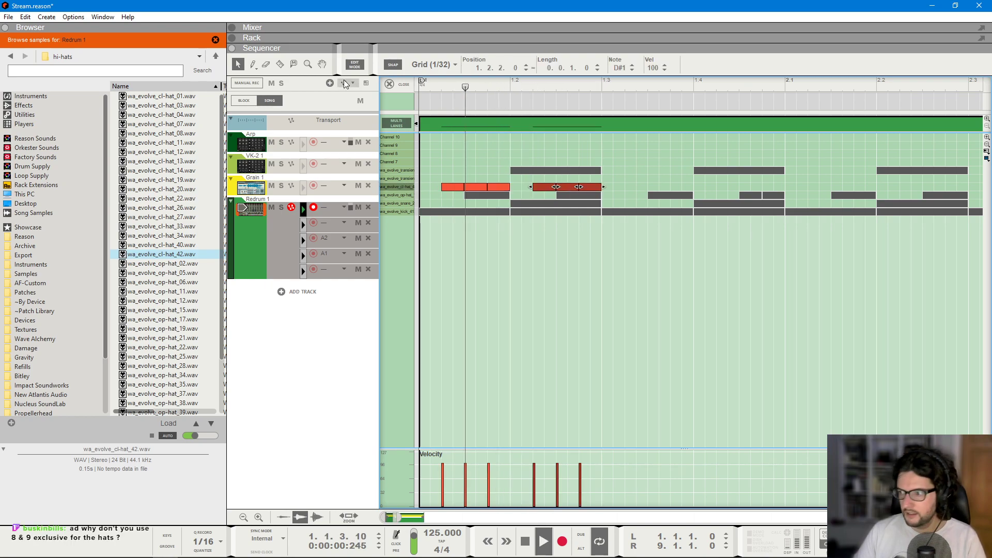
key(space)
- Audition Redrum channel 4 in the rack, return the song position to the start and select the first closed hat note
key(F6)
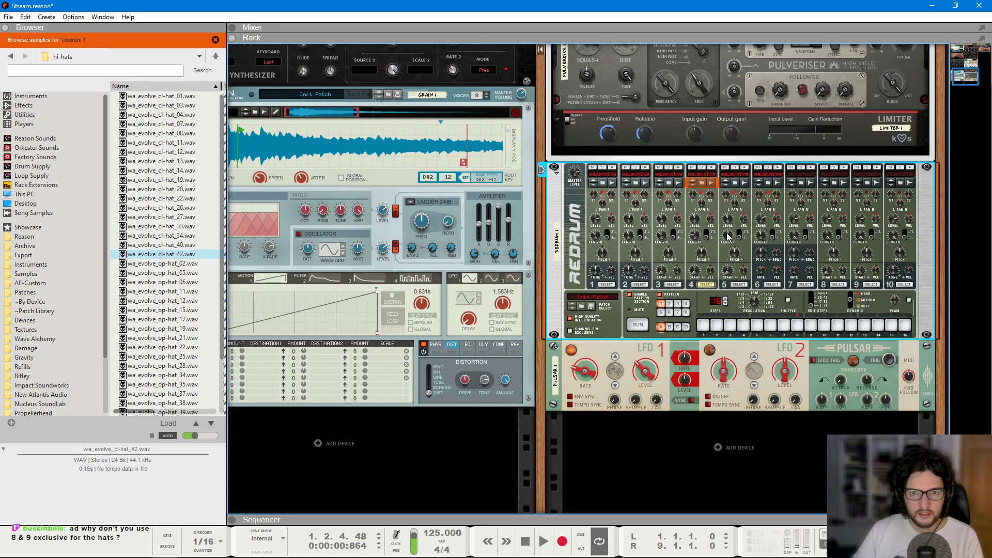
click(715, 168)
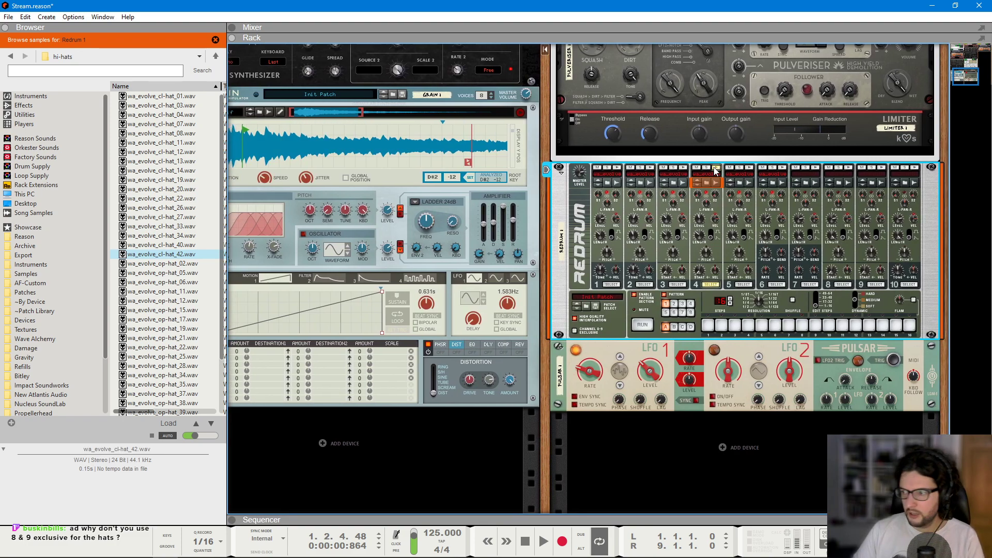
key(KP_0)
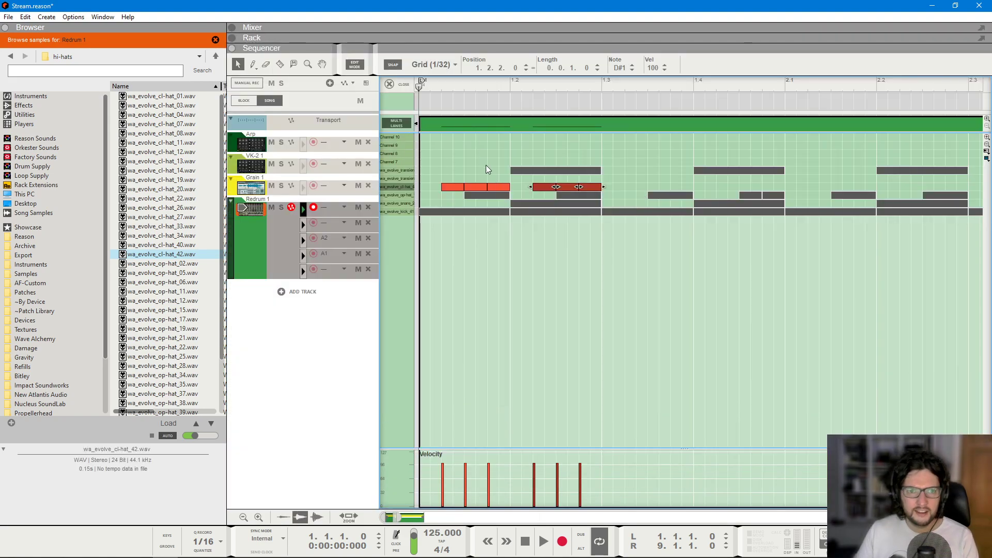
click(453, 188)
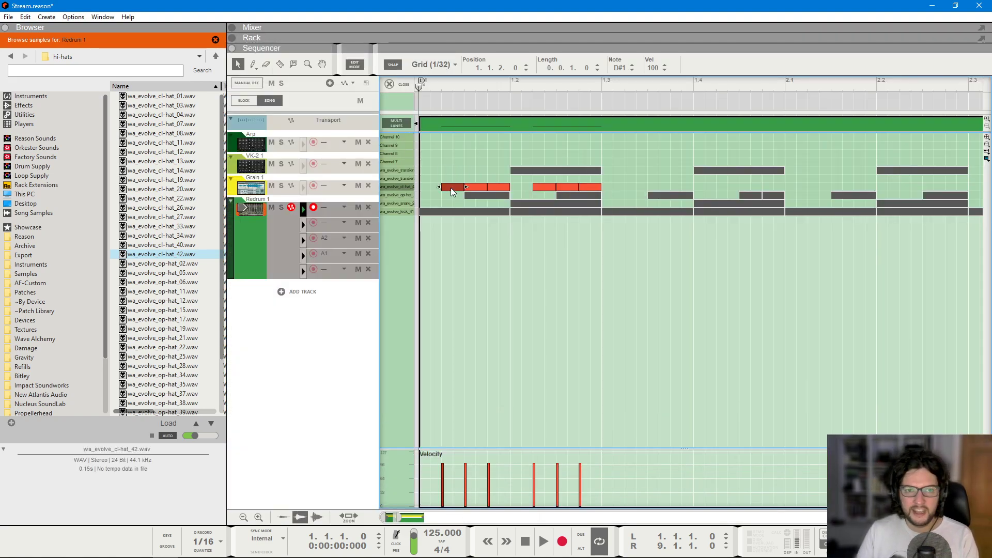
- Try the closed hi-hat pattern without its first note, audition it, and restore that note at 1.1.2
key(Delete)
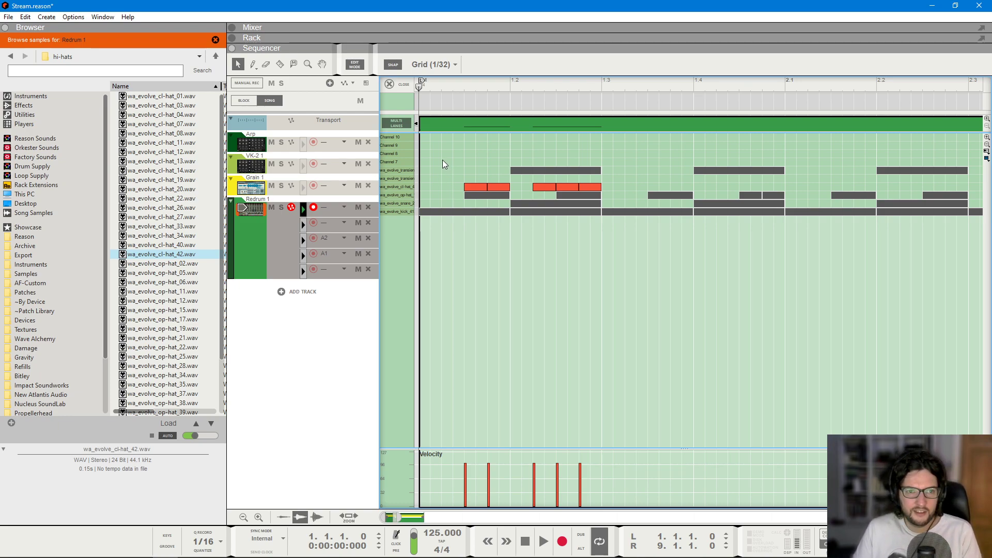
key(space)
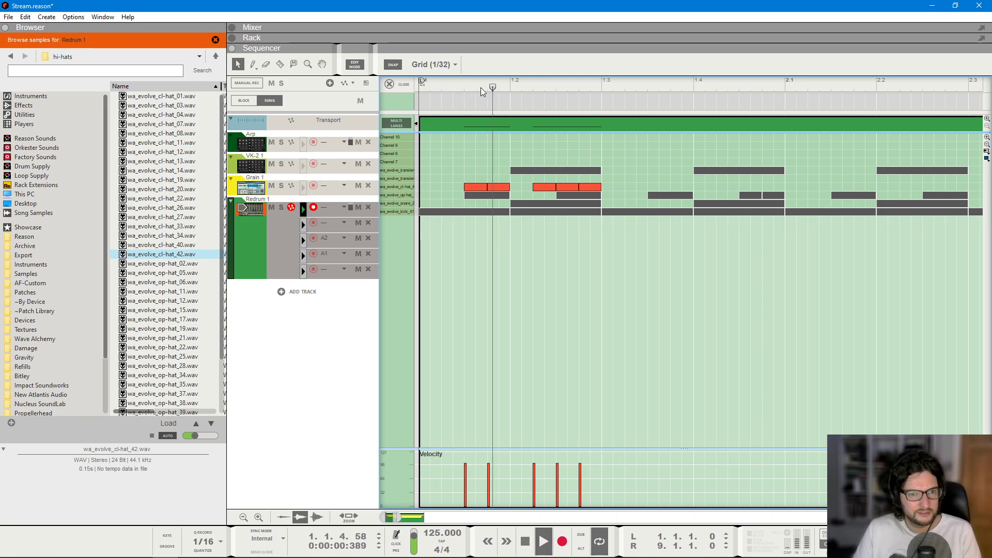
key(space)
key(space)
key(space)
click(449, 187)
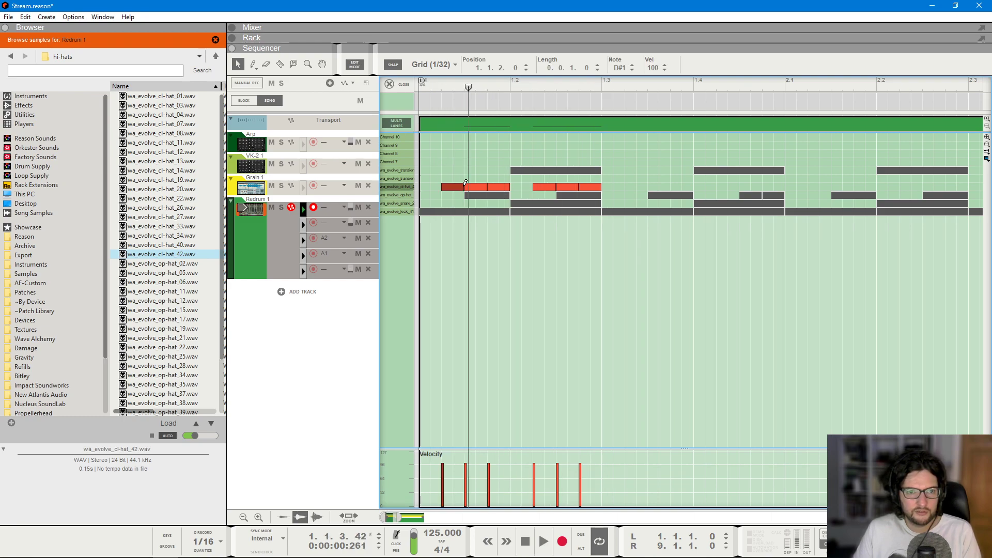
- Delete the closed hi-hat note at 1.2.2 and audition the pattern
click(544, 187)
key(Delete)
key(KP_0)
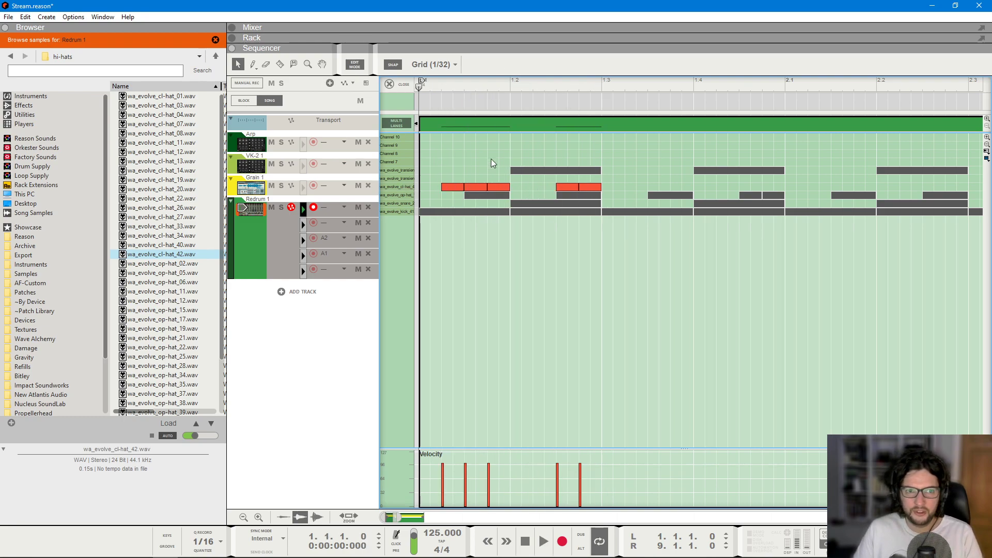
key(space)
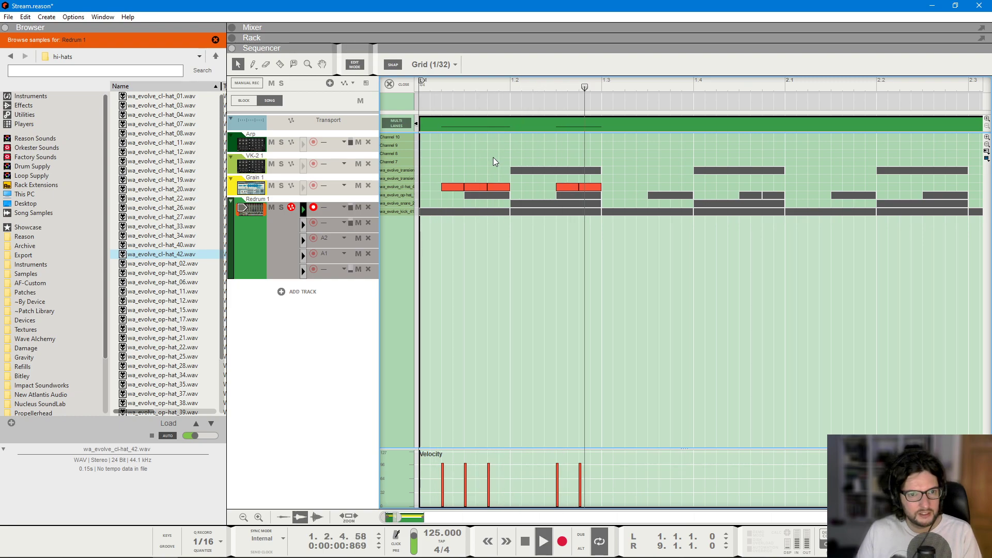
key(space)
- Duplicate the five closed hi-hat notes to start in beat 1.3, and delete the copy's last note
drag(626, 188, 528, 148)
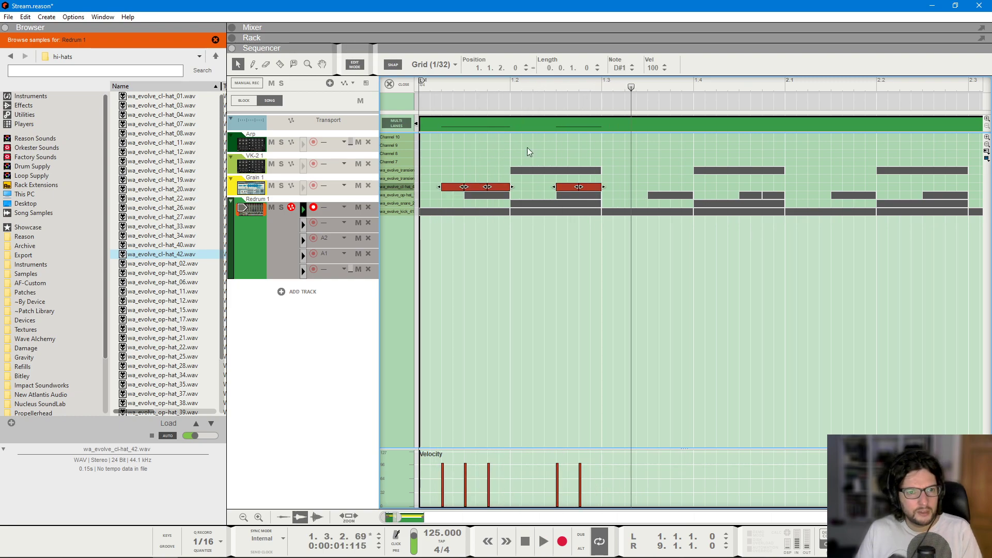
click(626, 82)
key(ctrl+v)
key(space)
scroll(525, 132, down, 2)
click(581, 186)
key(Delete)
key(ctrl+a)
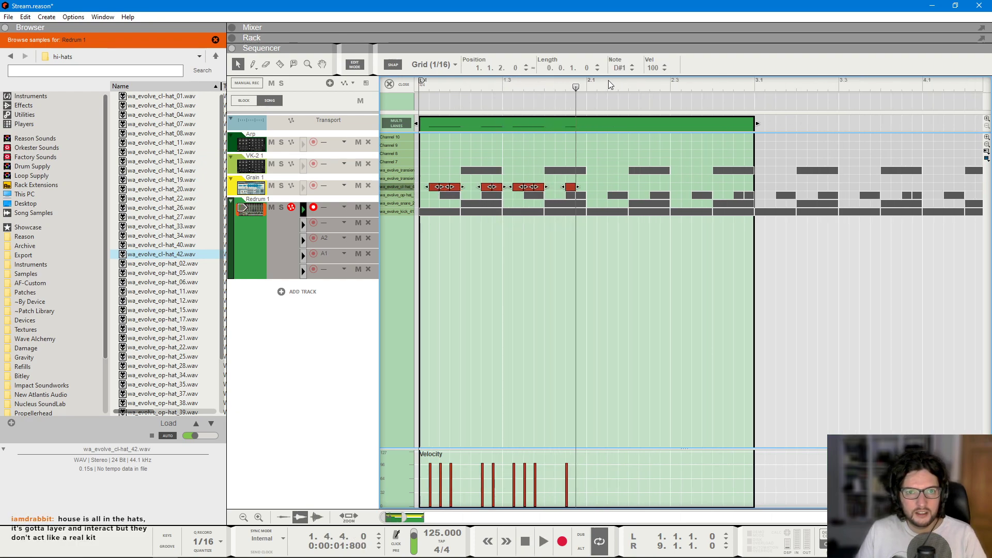
- Duplicate the one-bar closed hi-hat pattern into bar 2 and audition the result
click(608, 82)
key(ctrl+d)
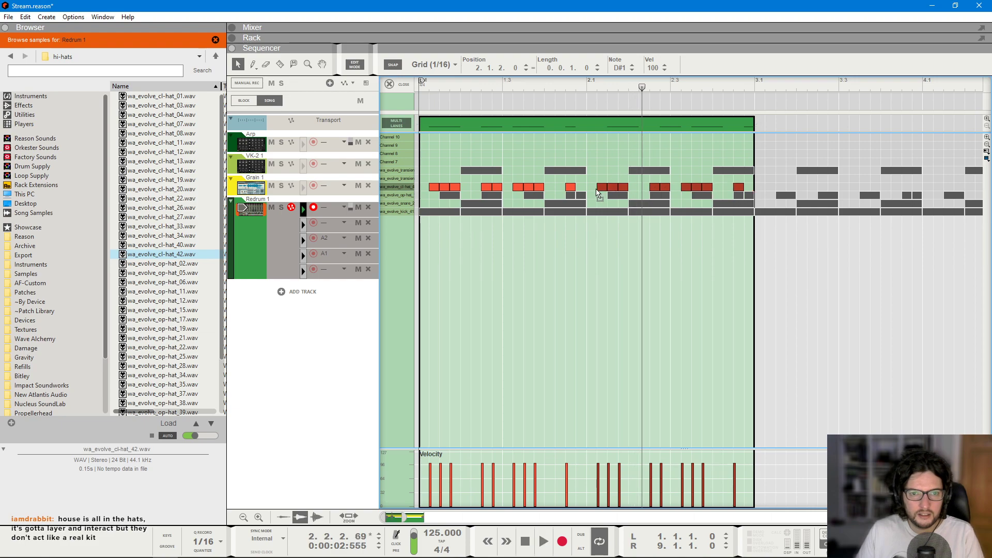
key(space)
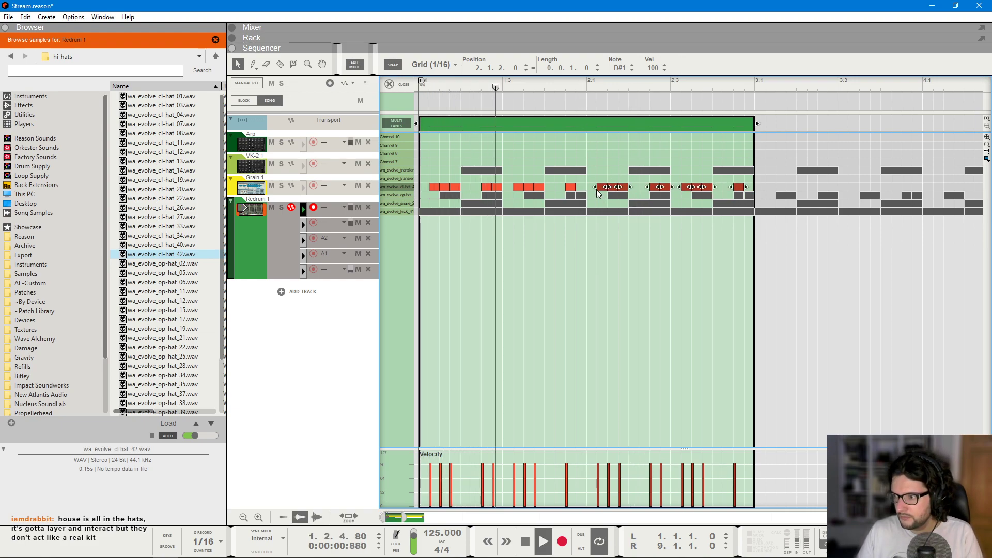
click(635, 154)
key(space)
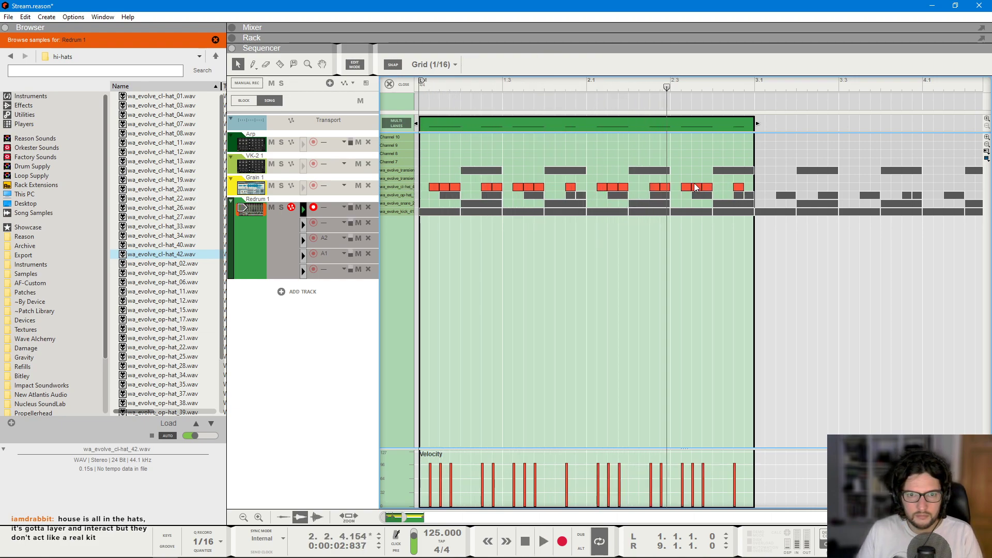
- Add a closed hi-hat note at 2.3.1 and lower the velocities of the notes at 2.3.2 and 2.3.4, auditioning the change
click(678, 187)
drag(688, 188, 745, 188)
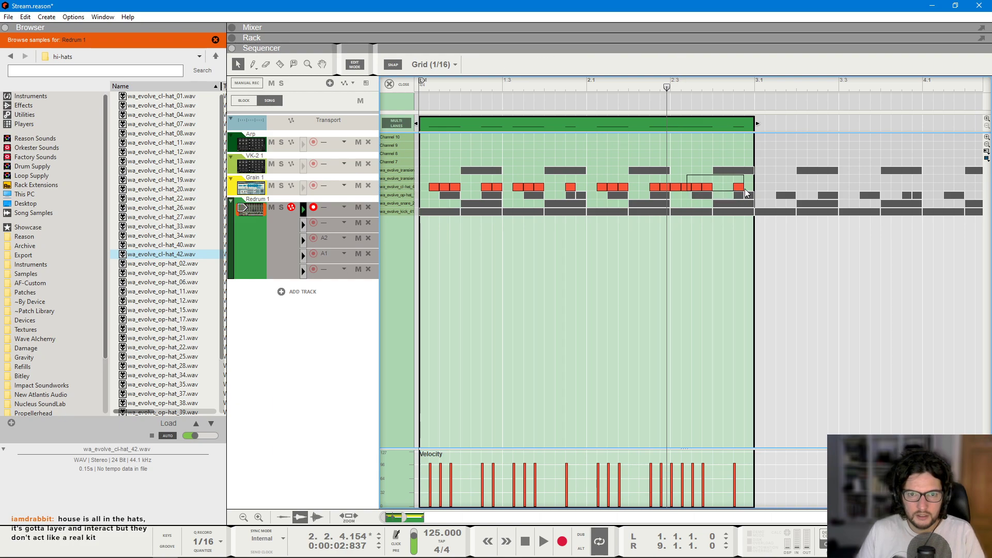
drag(682, 464, 702, 481)
key(space)
key(space)
key(Home)
- Try redrawing the velocities of all closed hi-hat notes in the two-bar clip, and undo the change
scroll(514, 134, up, 3)
click(513, 135)
scroll(513, 134, down, 1)
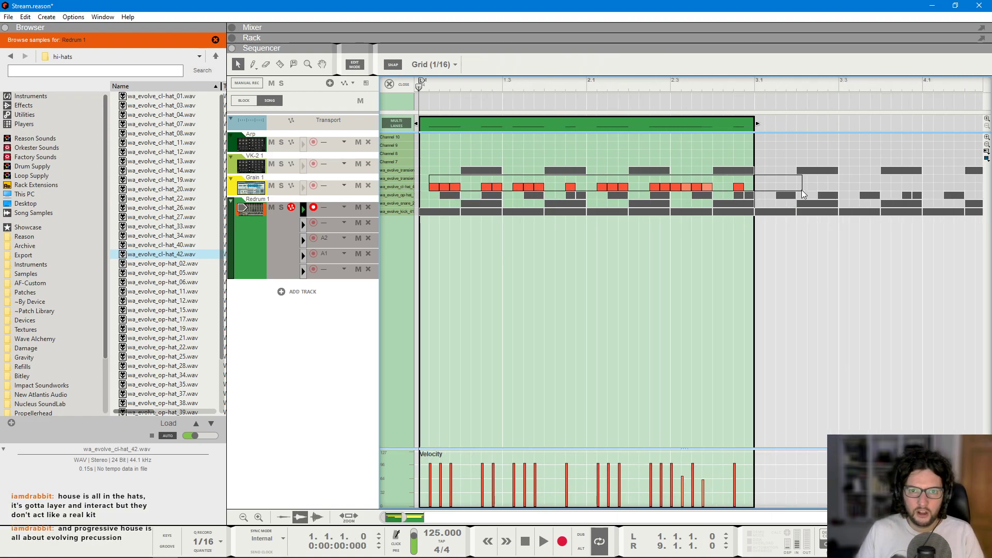
key(ctrl+a)
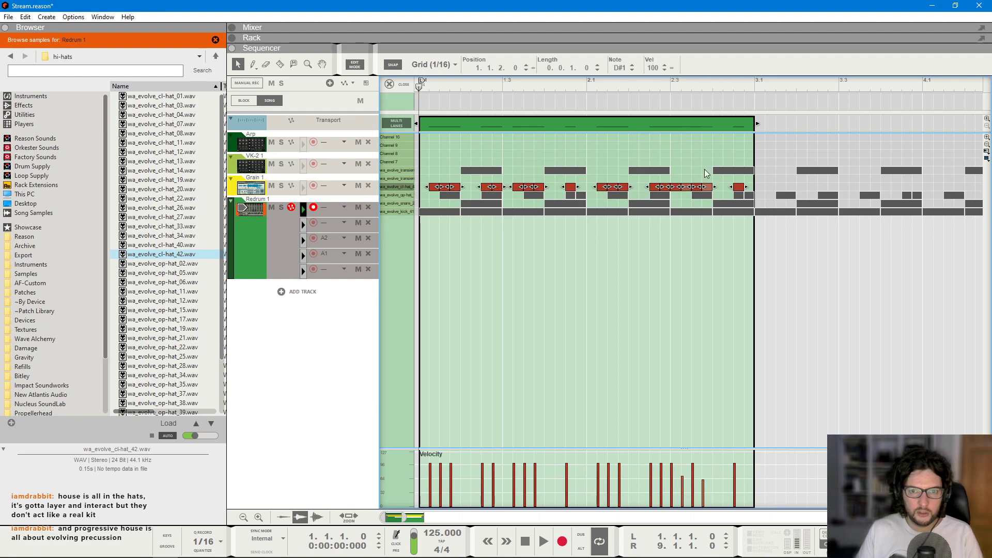
click(563, 332)
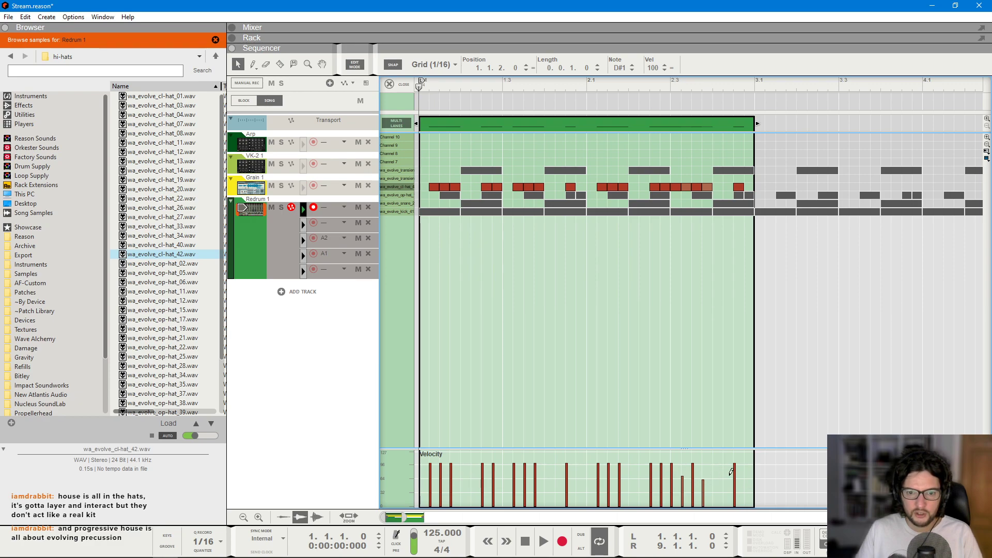
key(ctrl+a)
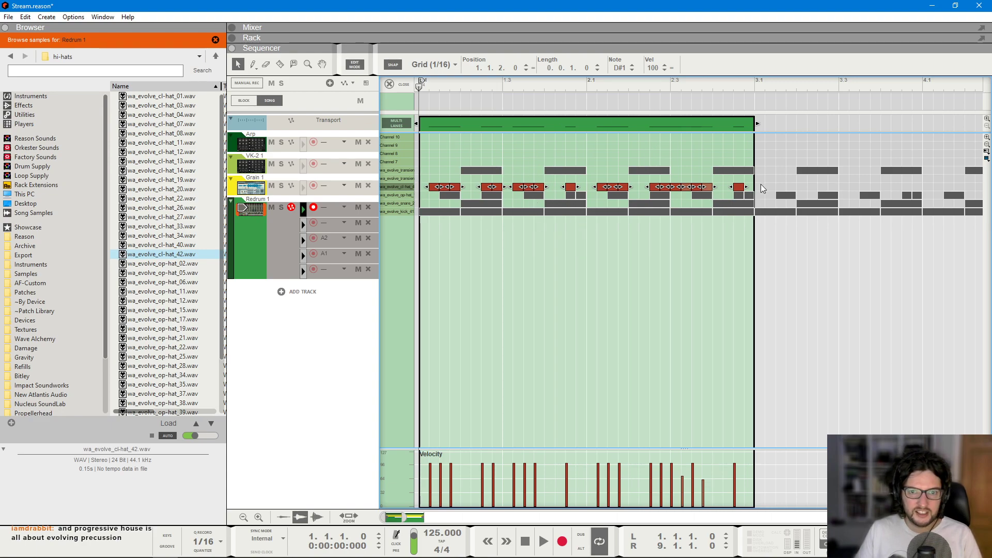
click(428, 201)
drag(421, 465, 747, 464)
key(ctrl+z)
key(ctrl+z)
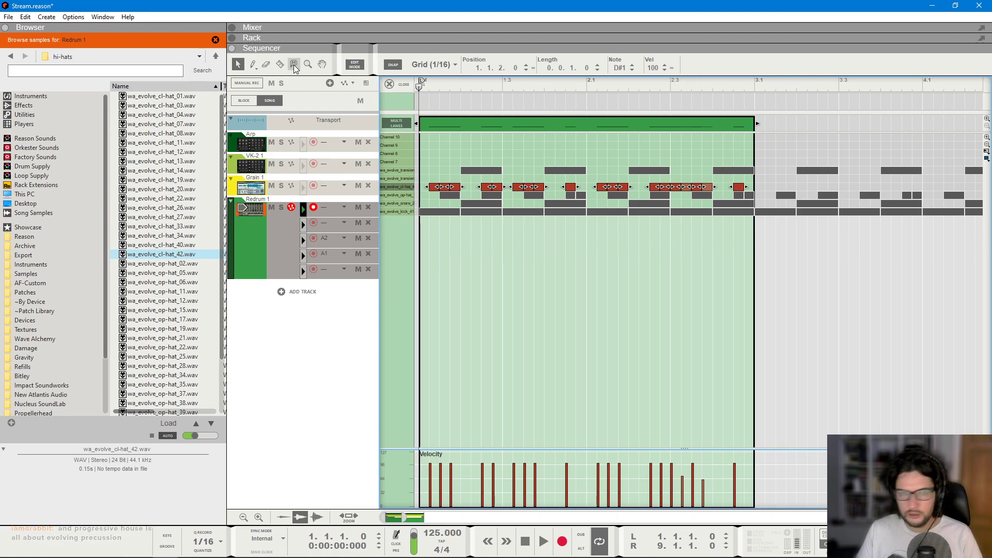
- Close the clip editor and duplicate the closed hi-hat clips across bars 5 to 8, returning the playhead to the start
click(398, 85)
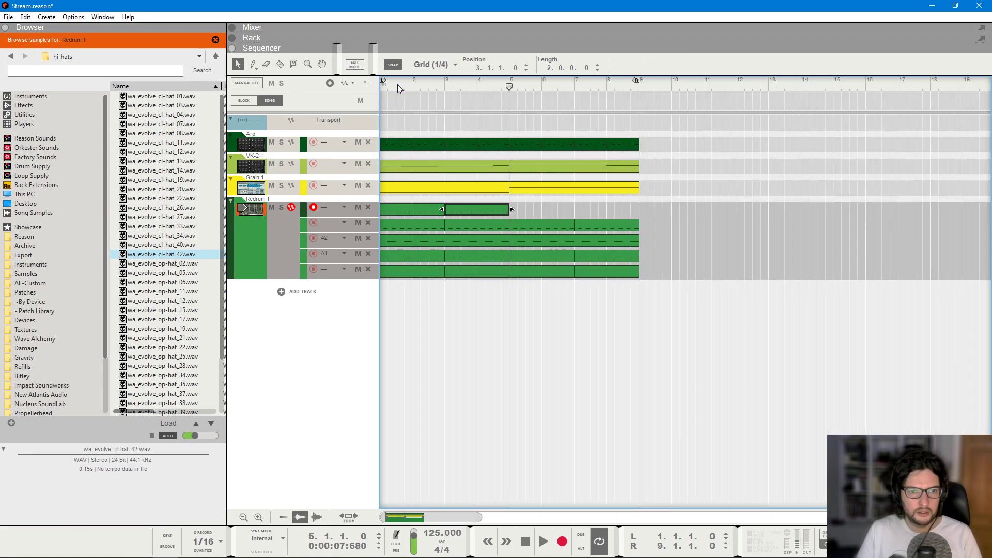
key(KP_7)
drag(566, 216, 378, 205)
key(KP_0)
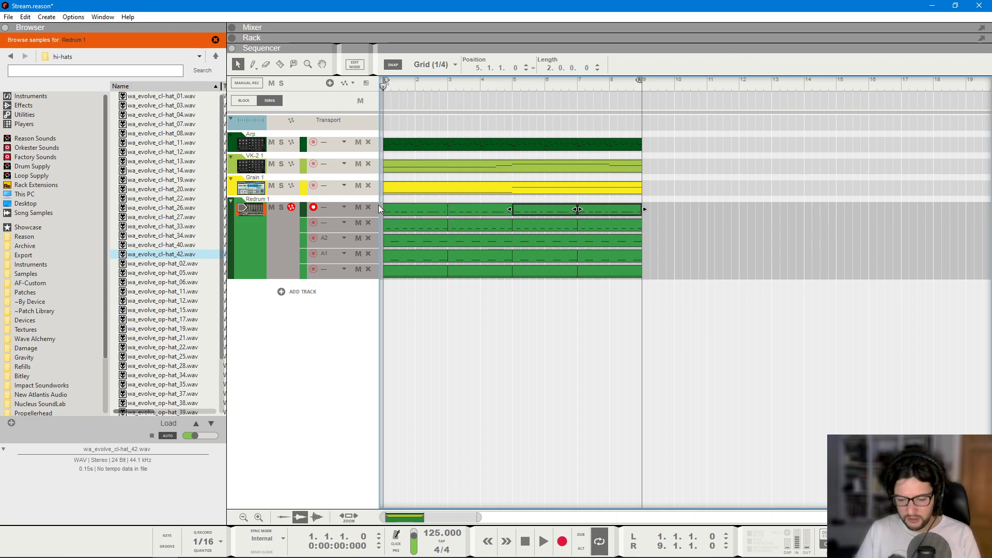
- Show the rack and examine Redrum and the EVE-MP5, Pulveriser and Limiter insert effects on its channel
key(F6)
scroll(605, 160, up, 3)
click(586, 258)
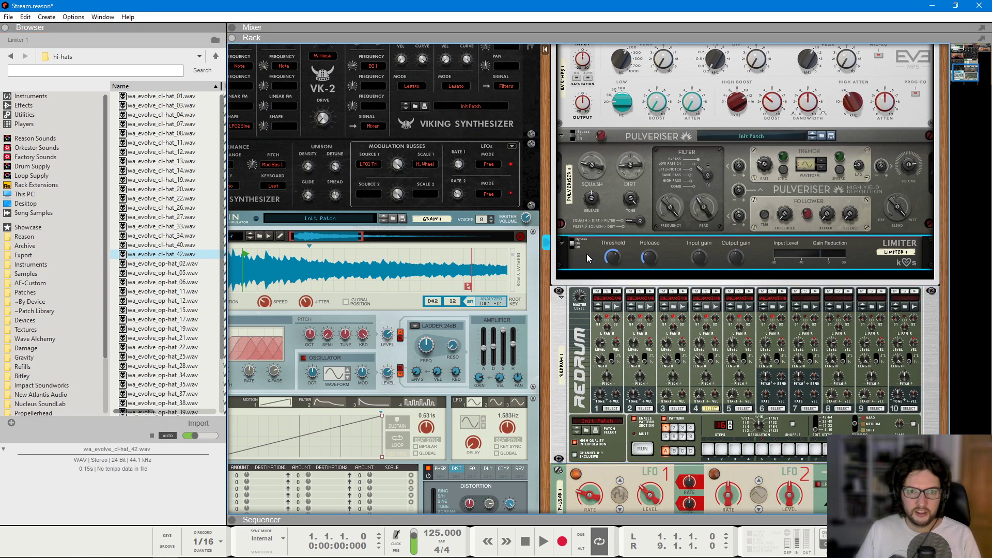
scroll(589, 274, up, 2)
scroll(805, 406, down, 1)
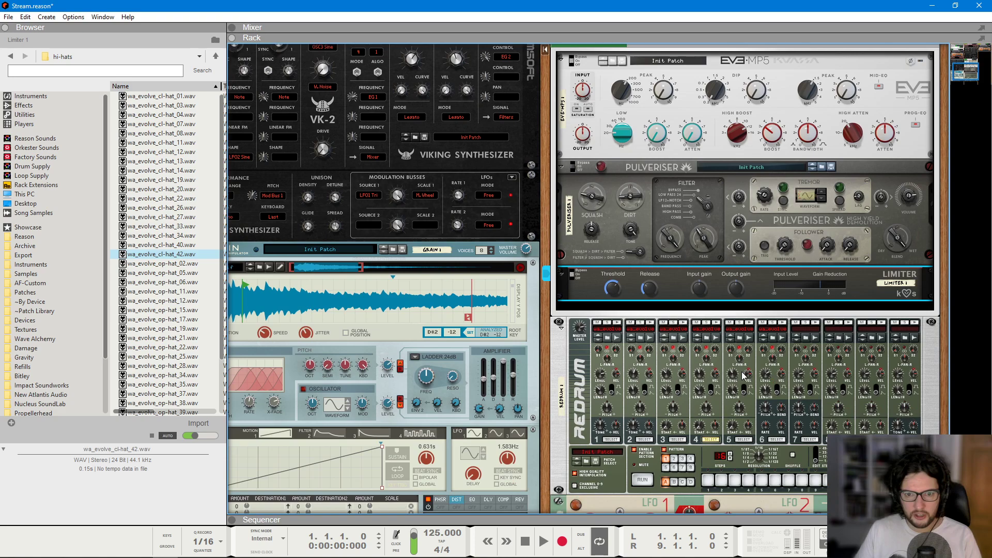
click(744, 326)
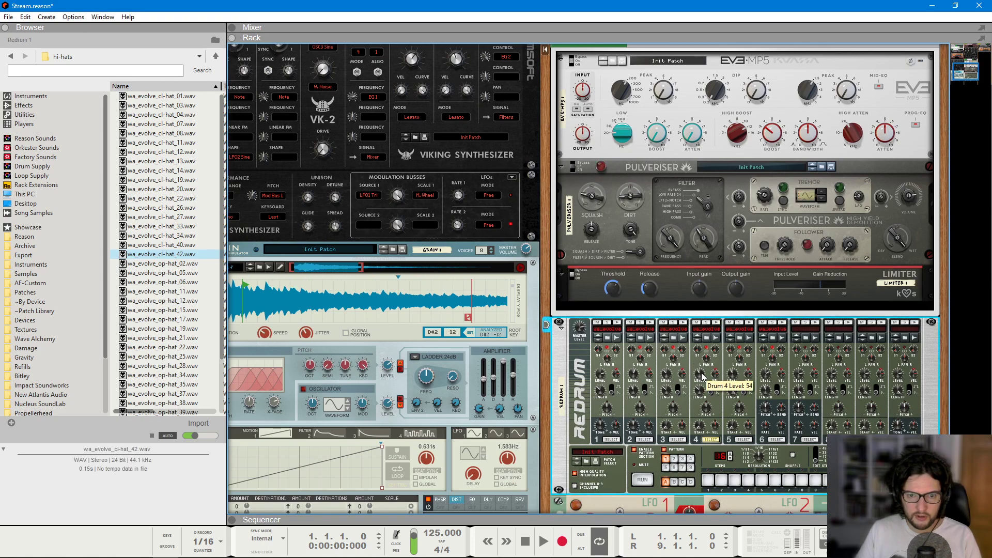
scroll(667, 302, up, 2)
click(611, 309)
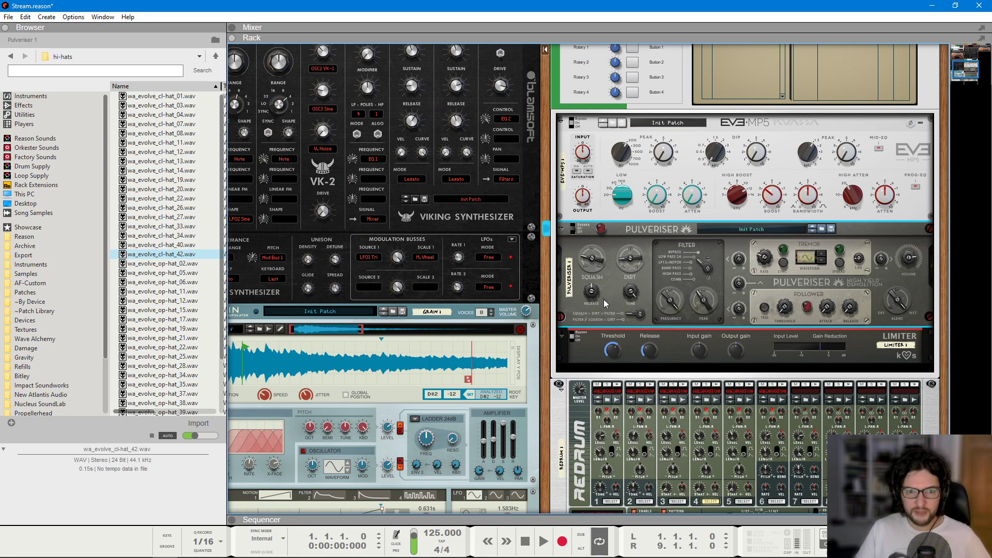
- Try swapping the Pulveriser and EVE-MP5 in the drum insert chain from either device, undoing each reorder
scroll(617, 299, up, 2)
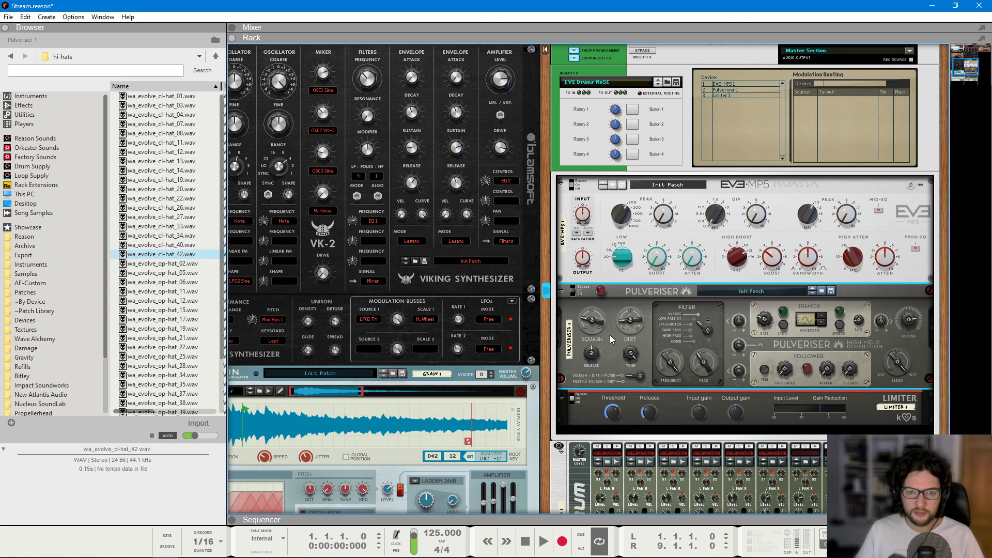
drag(600, 345, 633, 206)
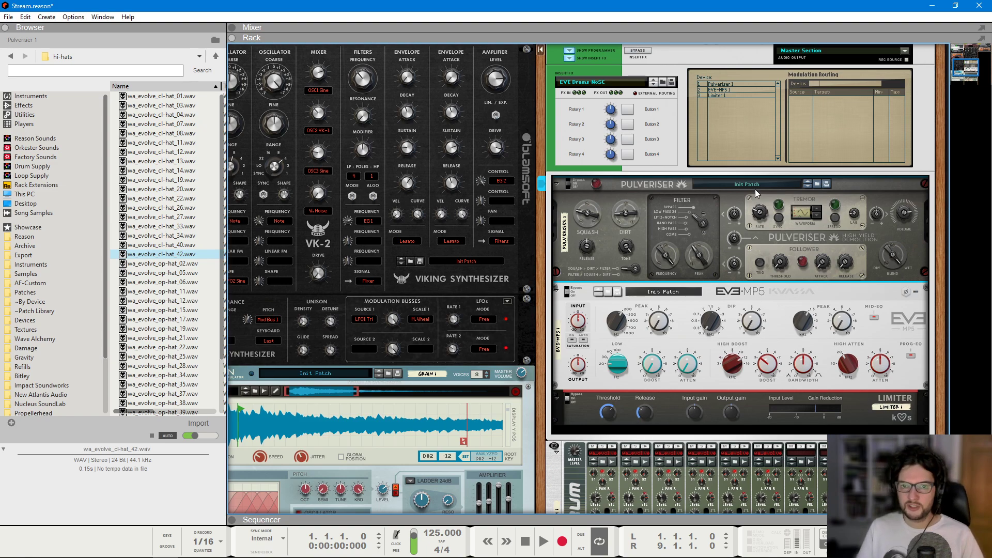
key(ctrl+z)
click(596, 246)
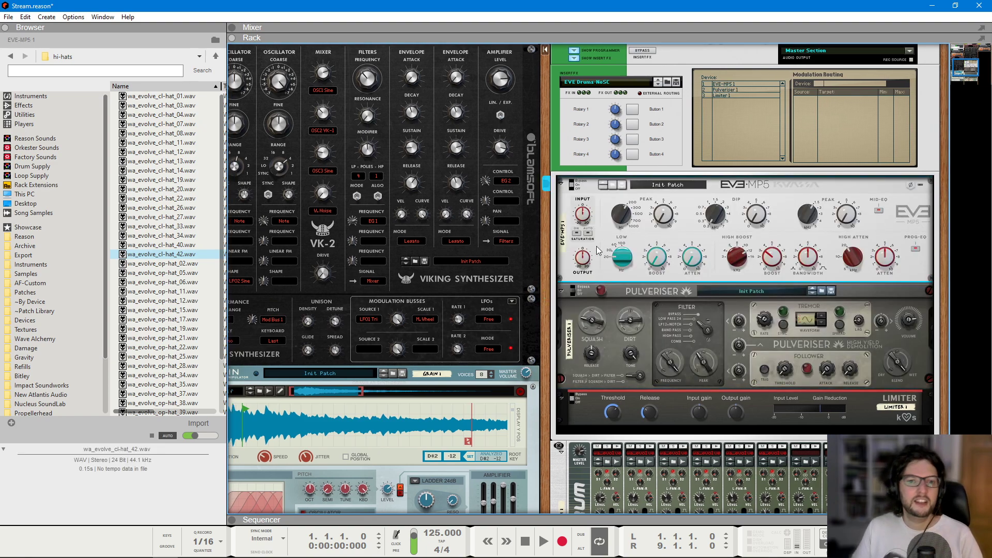
drag(597, 247, 636, 379)
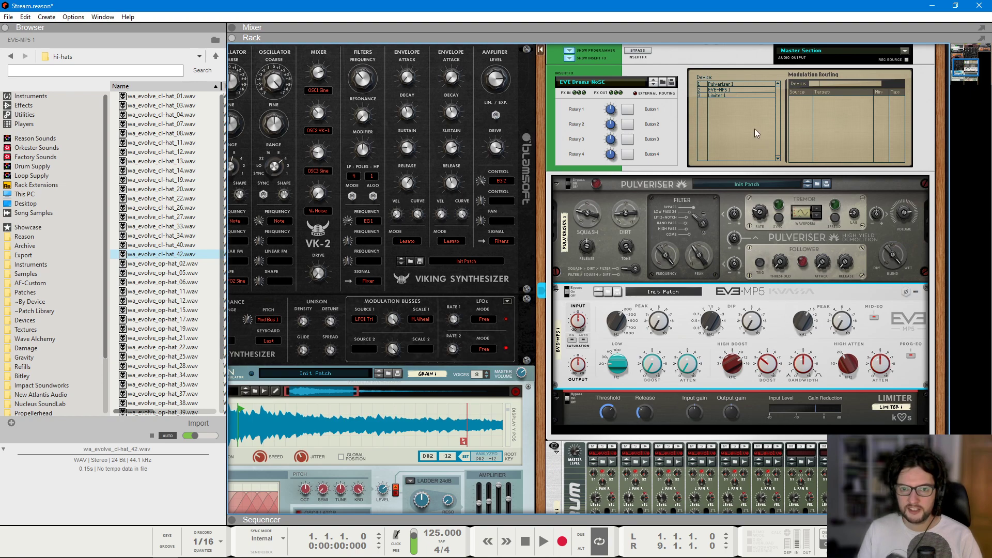
key(ctrl+z)
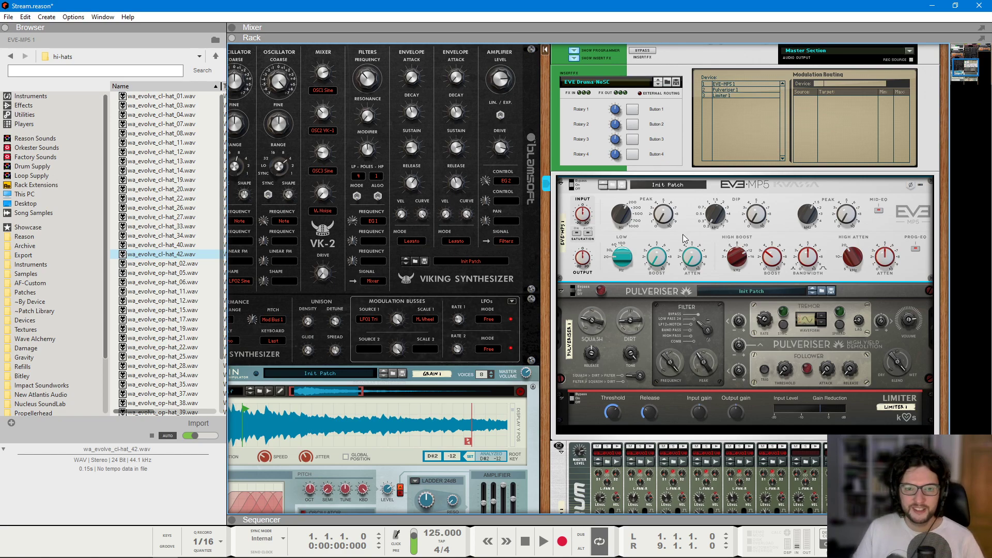
- Try moving the Limiter ahead of the EVE-MP5, check the cabling behind the rack, and undo the reorder
click(669, 420)
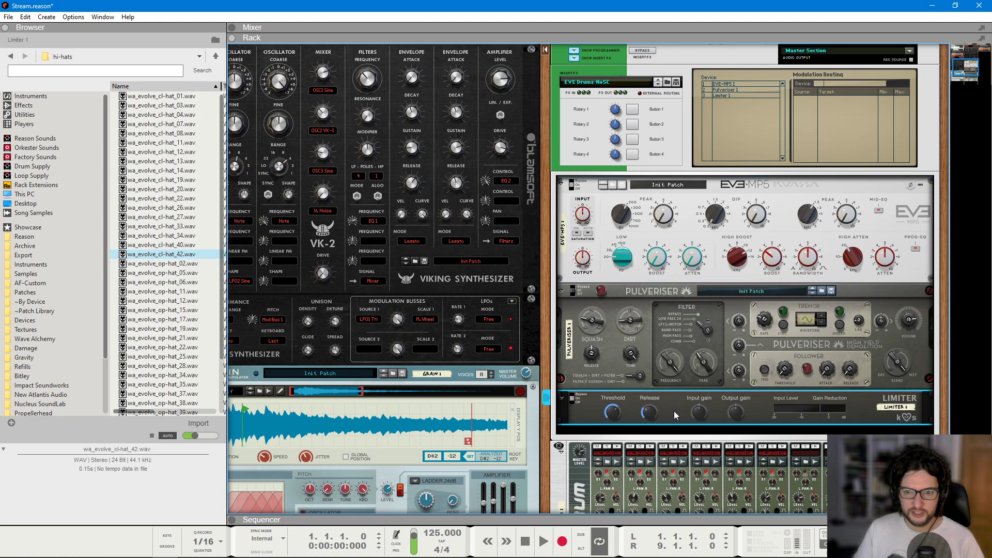
drag(674, 410, 723, 186)
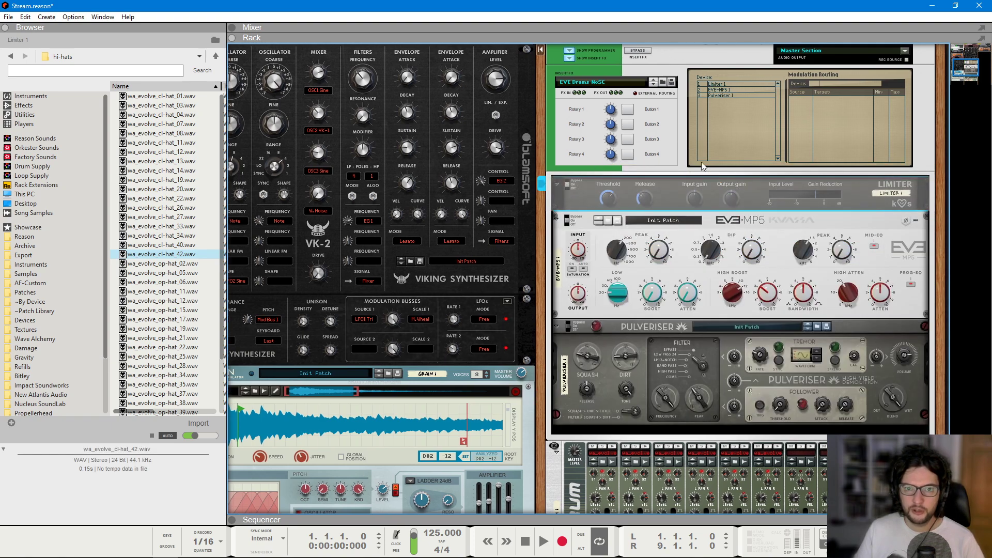
key(ctrl+z)
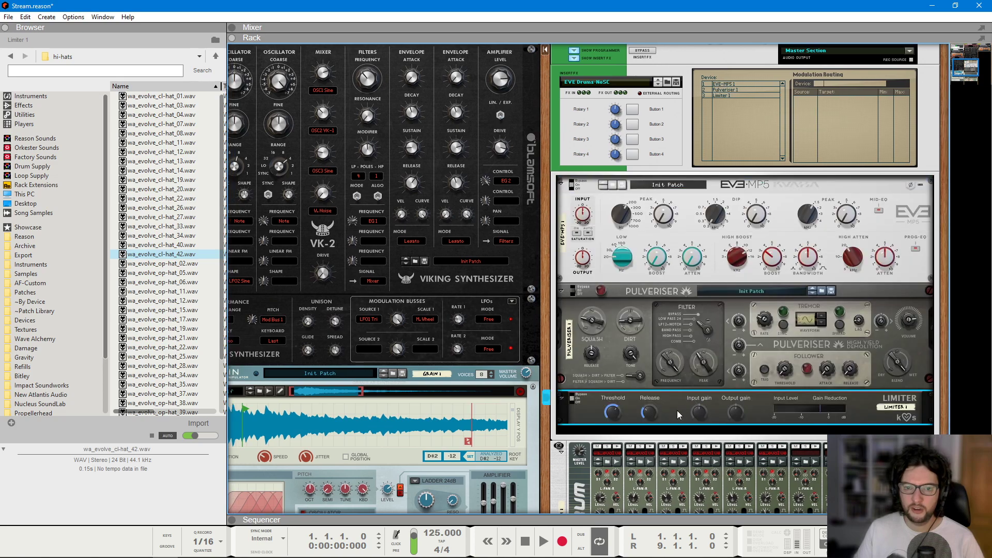
drag(670, 415, 775, 231)
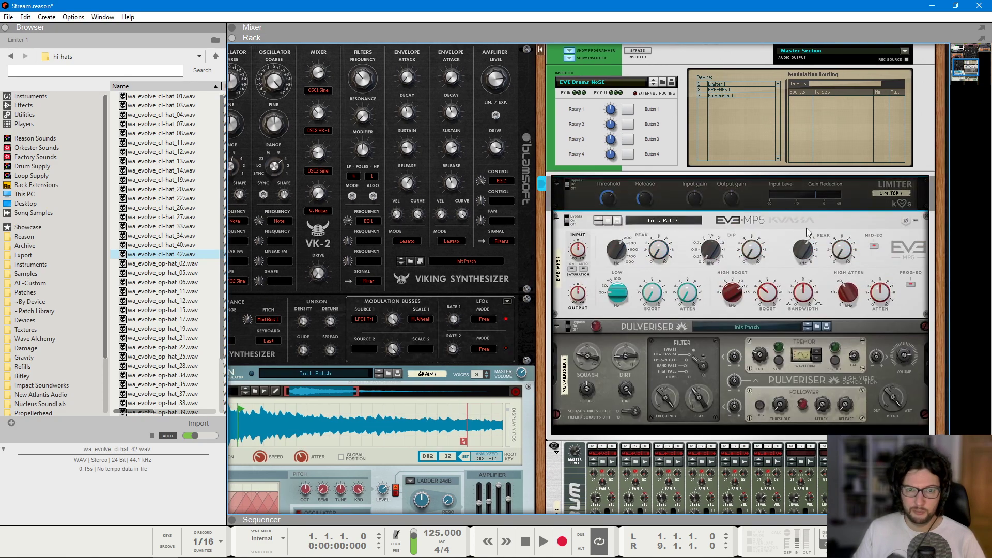
key(Tab)
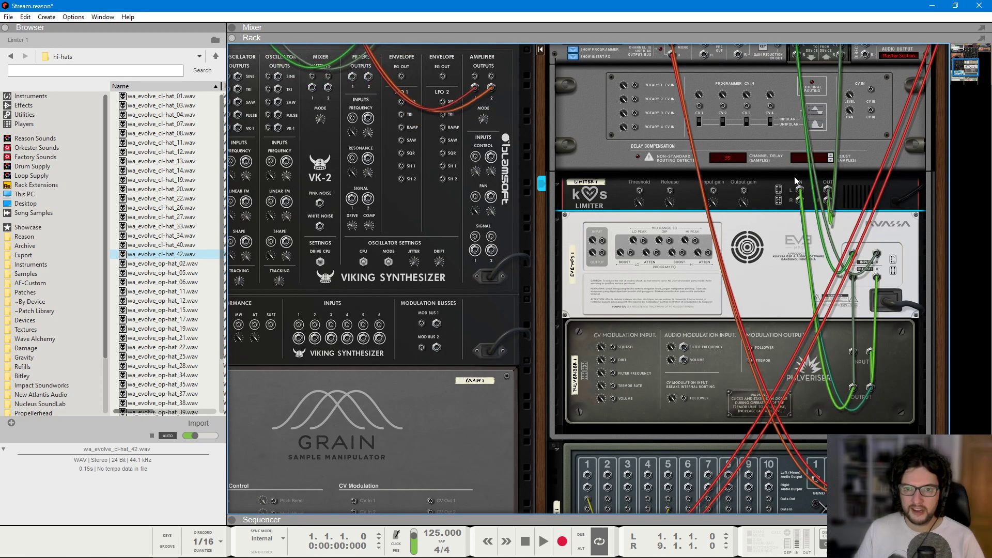
key(Tab)
key(ctrl+z)
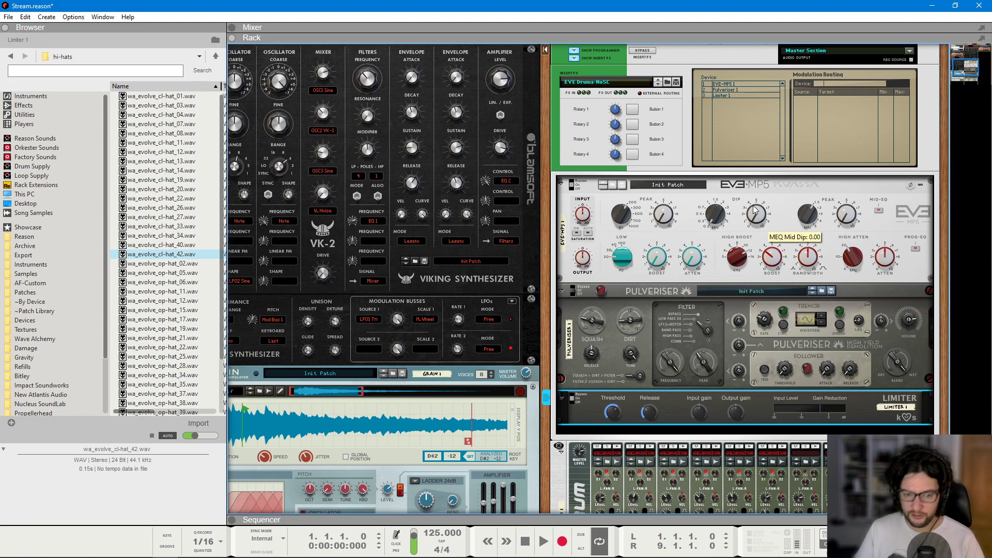
- Return to the sequencer, briefly audition the arrangement, and open the Tool Window
key(F7)
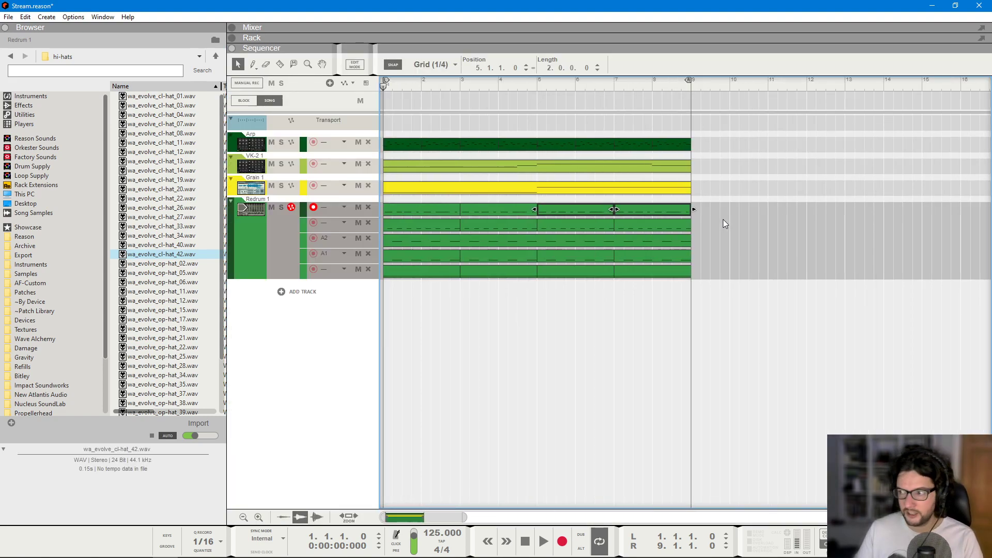
key(space)
key(space)
key(F6)
key(F6)
key(F8)
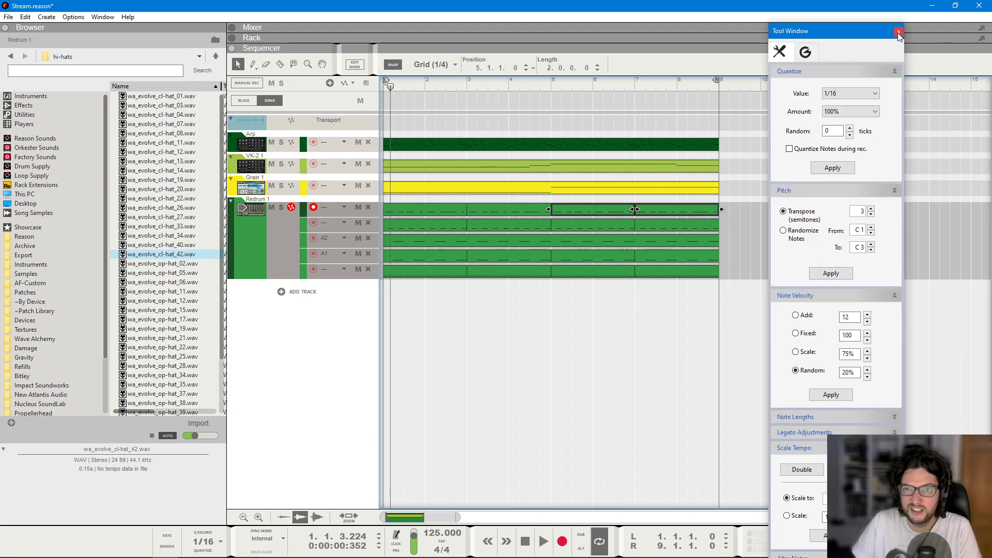
- Close the Tool Window, start playback, and bring Redrum and its insert effects into view in the rack
click(897, 32)
click(864, 264)
key(F6)
key(space)
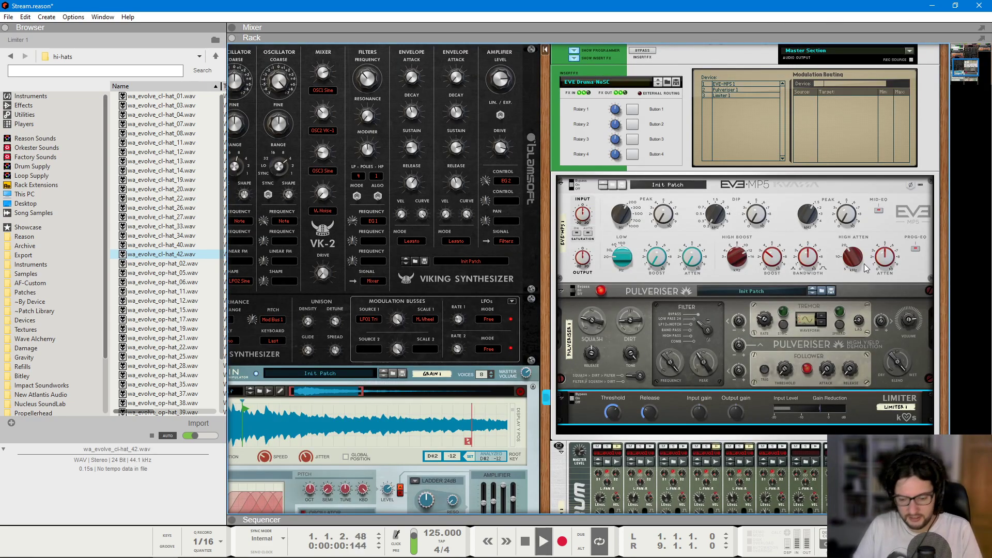
key(F6)
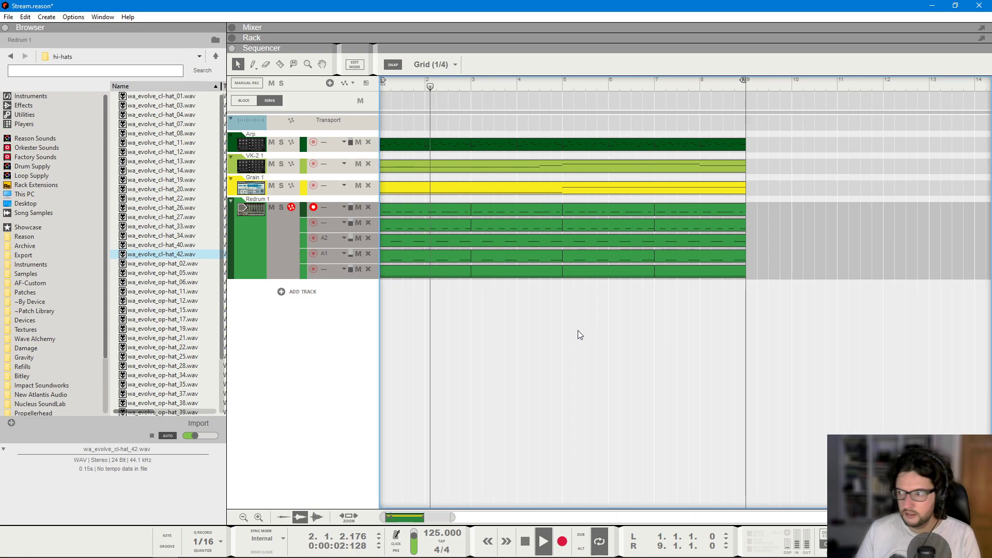
key(F6)
scroll(679, 286, down, 3)
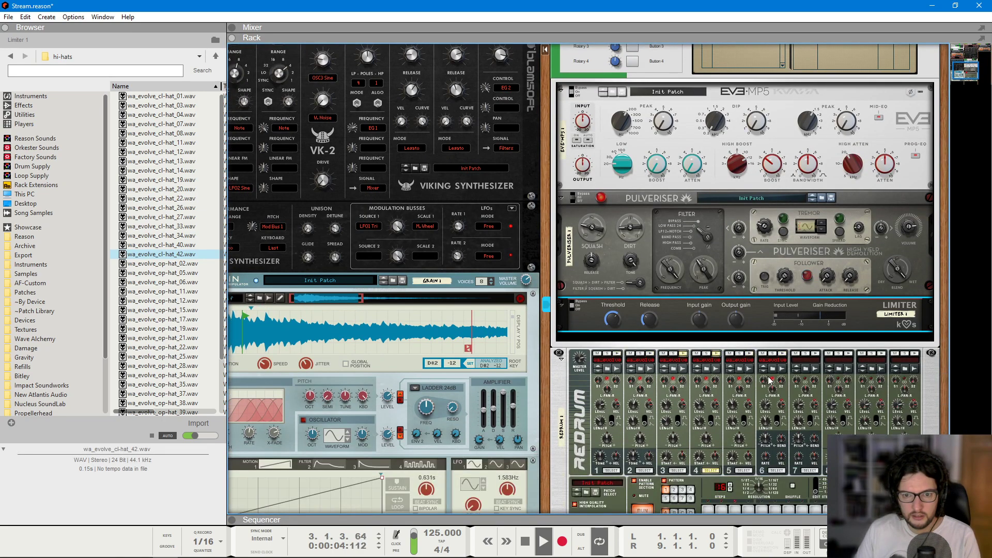
- Set Redrum's drum 6 level to 87 while listening, and stop playback
click(733, 404)
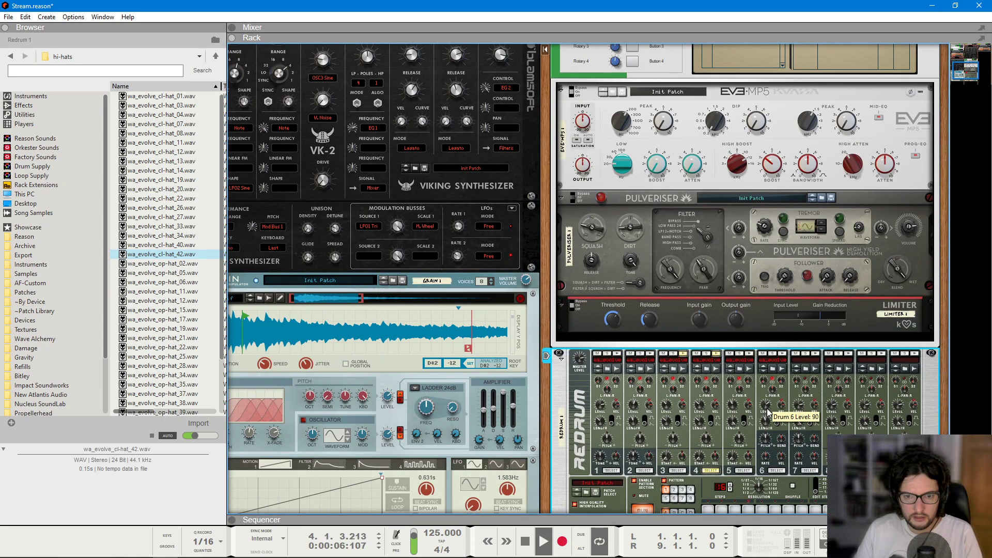
scroll(735, 404, down, 4)
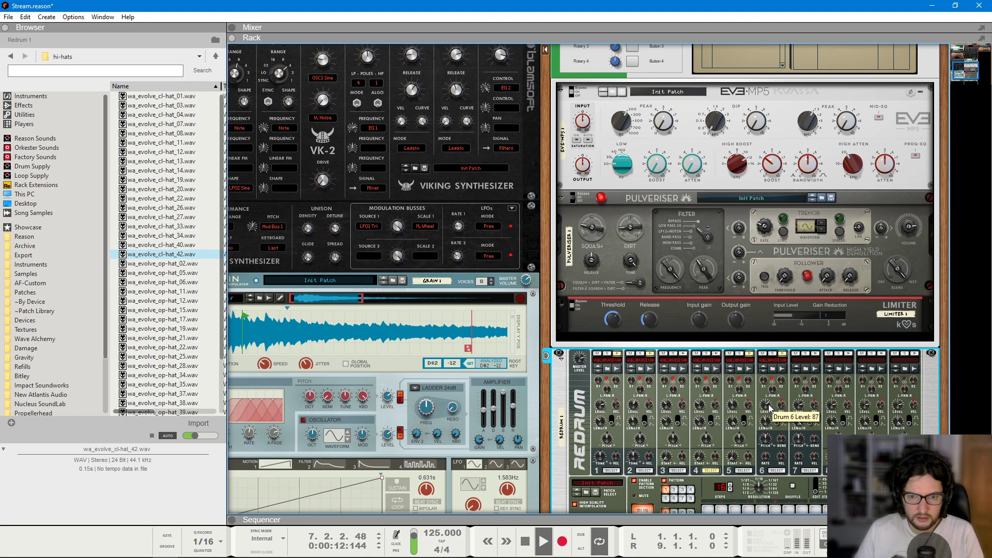
key(space)
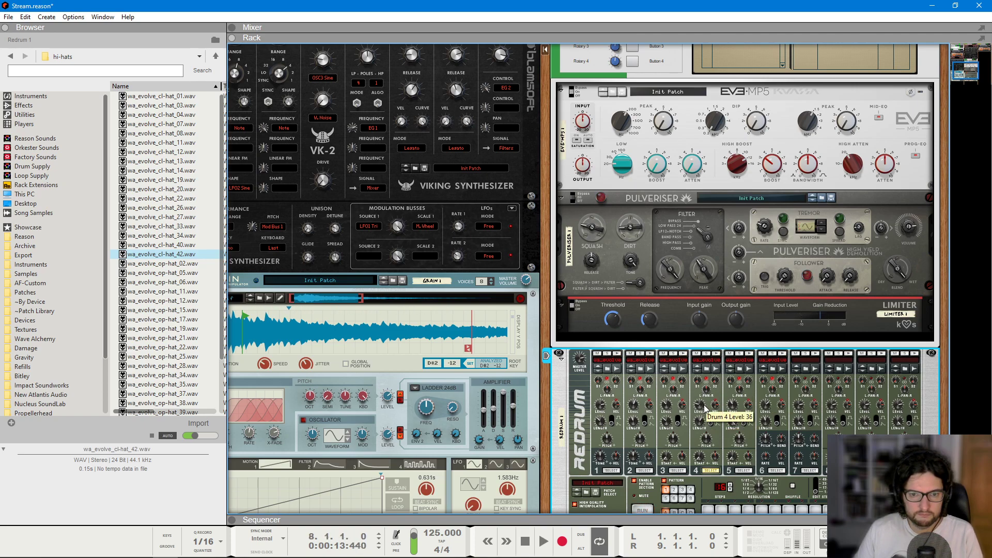
- Audition the beat again while viewing Redrum and its effects, stop playback, and return to the sequencer with all eight bars shown
key(space)
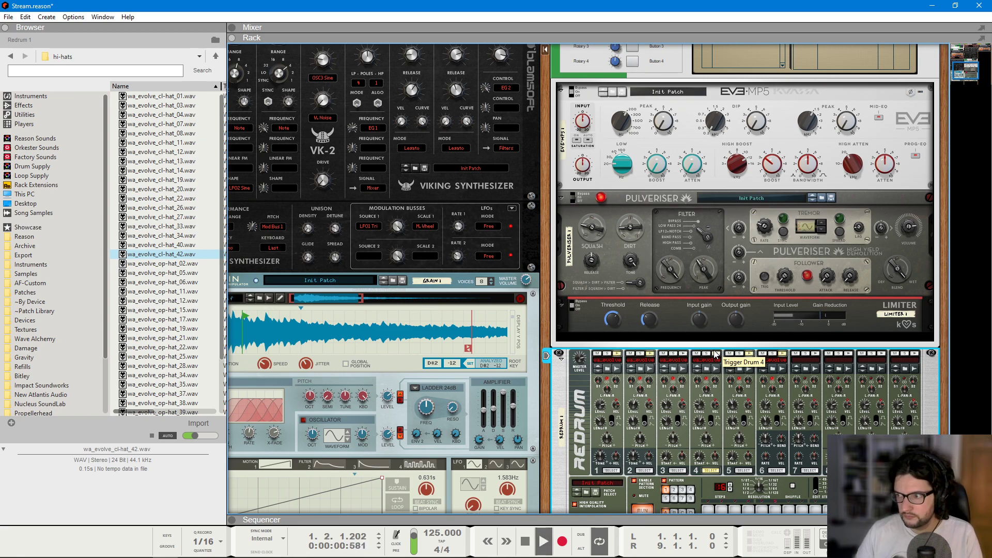
scroll(696, 339, down, 3)
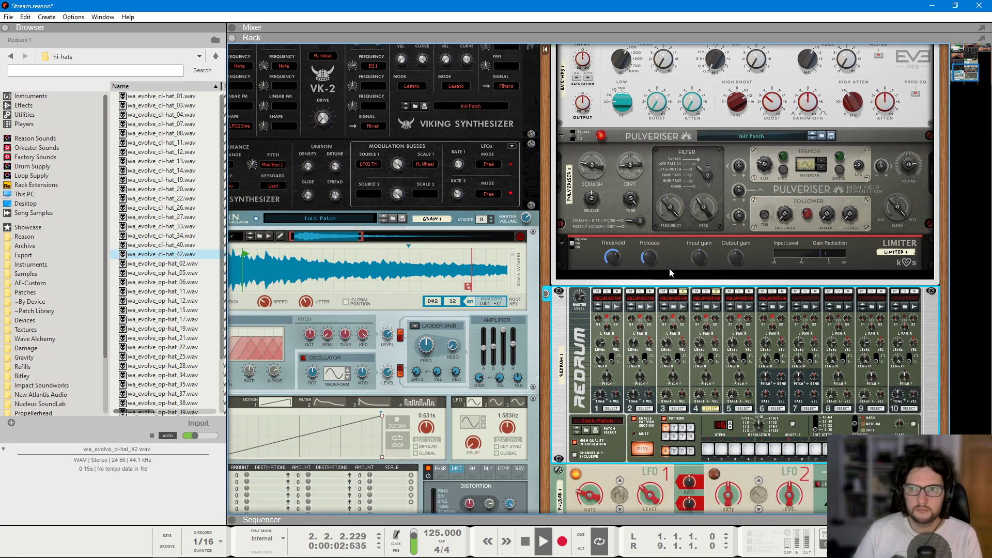
scroll(691, 212, down, 2)
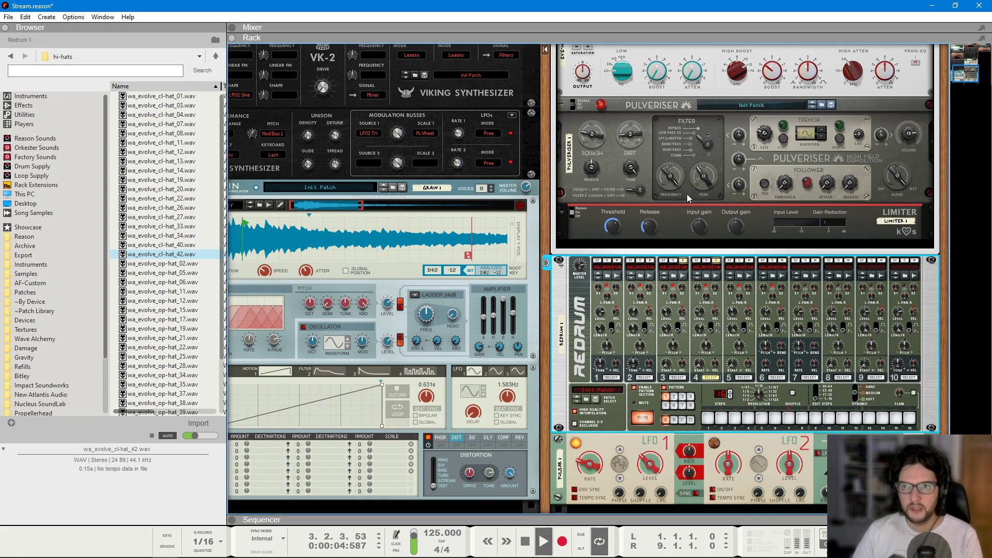
key(space)
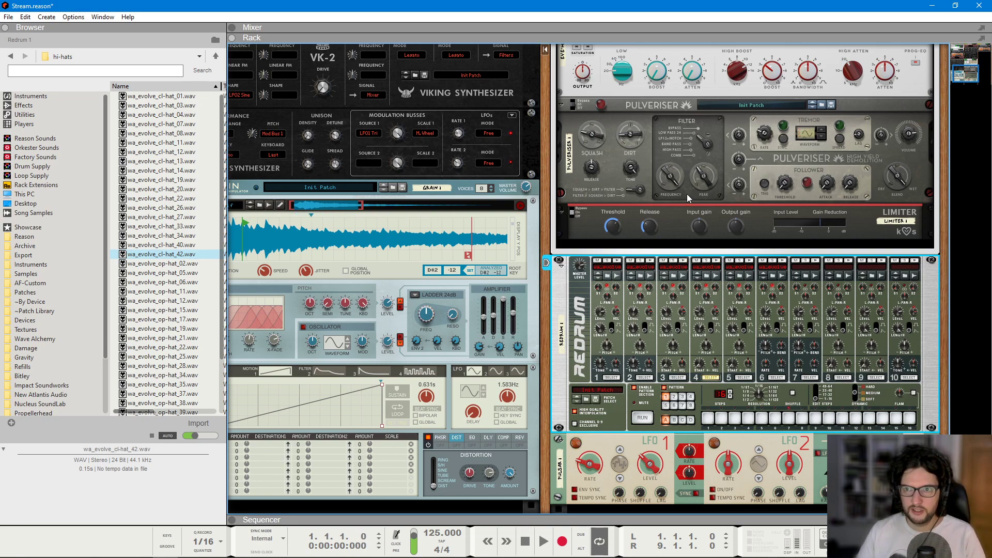
mouse_move(829, 184)
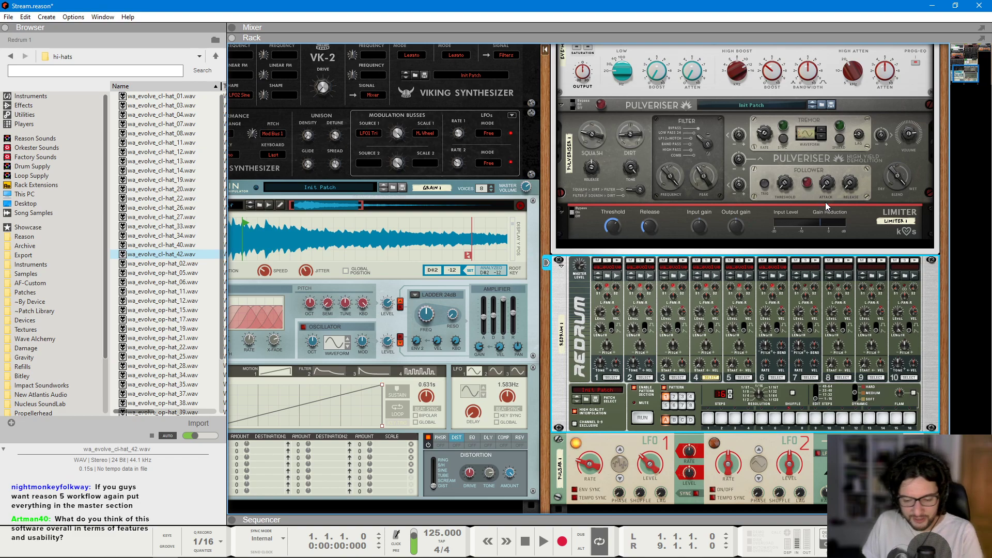
key(F7)
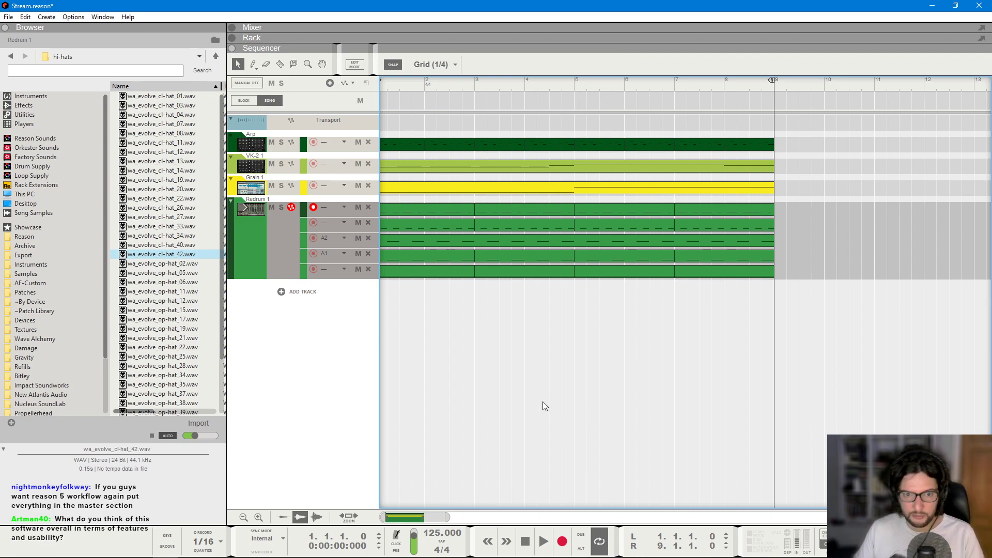
scroll(593, 302, down, 4)
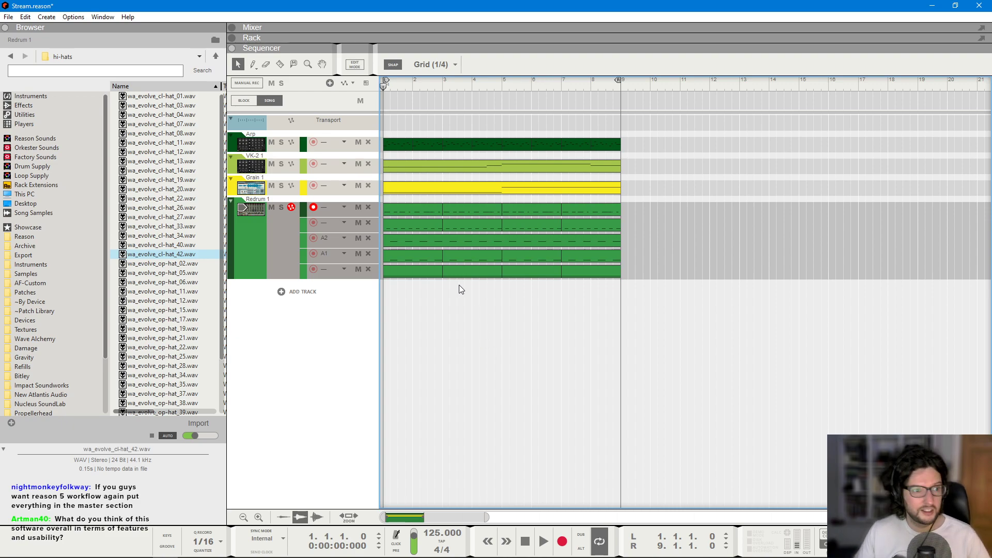
- Browse the House loops in Loop Supply, auditioning ts_drm124_kids_top.rx2, and open the Deep House folder
click(66, 176)
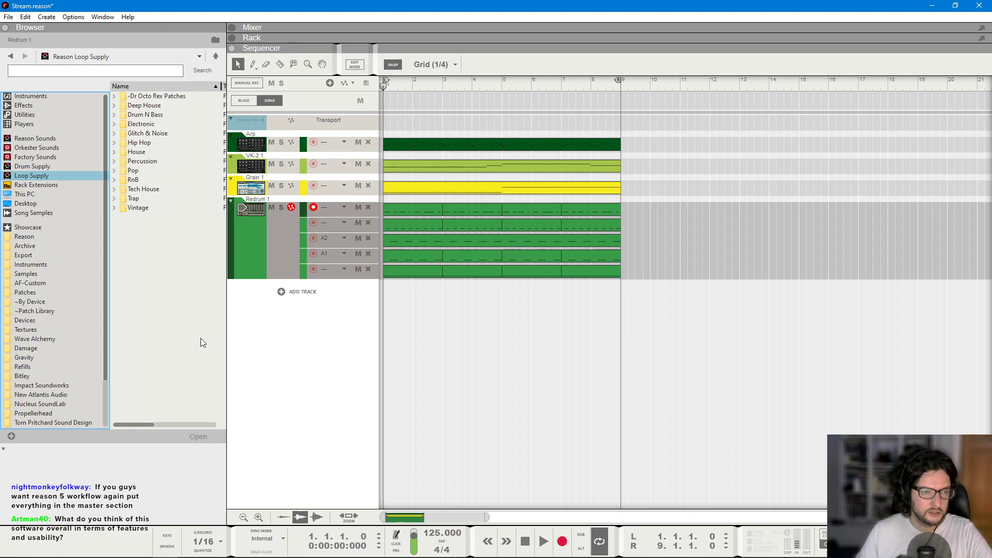
double_click(143, 152)
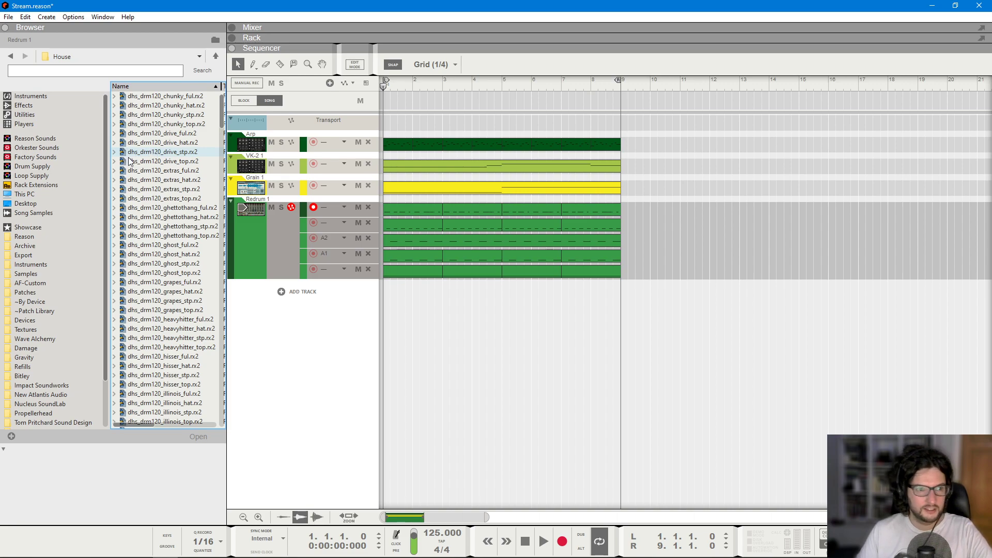
scroll(134, 196, down, 15)
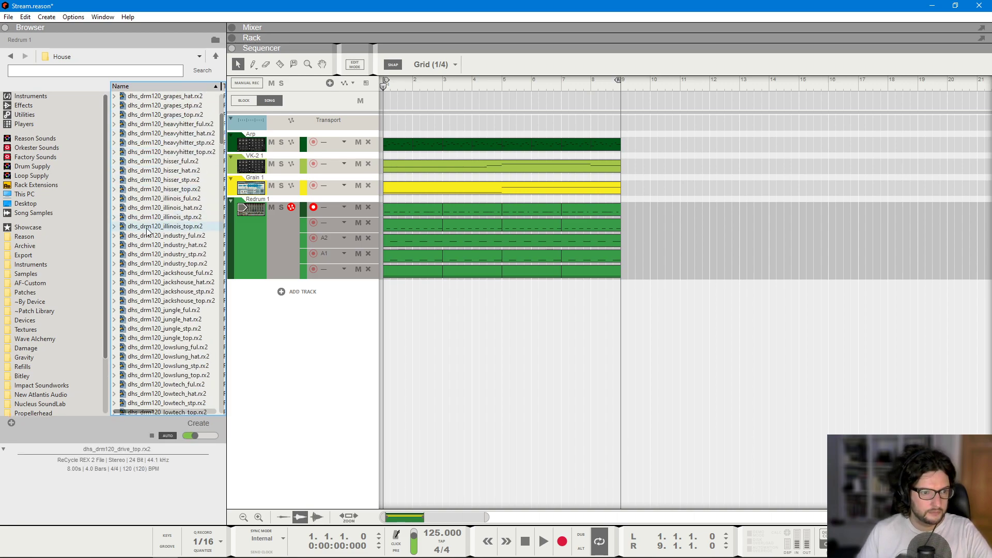
scroll(147, 230, down, 15)
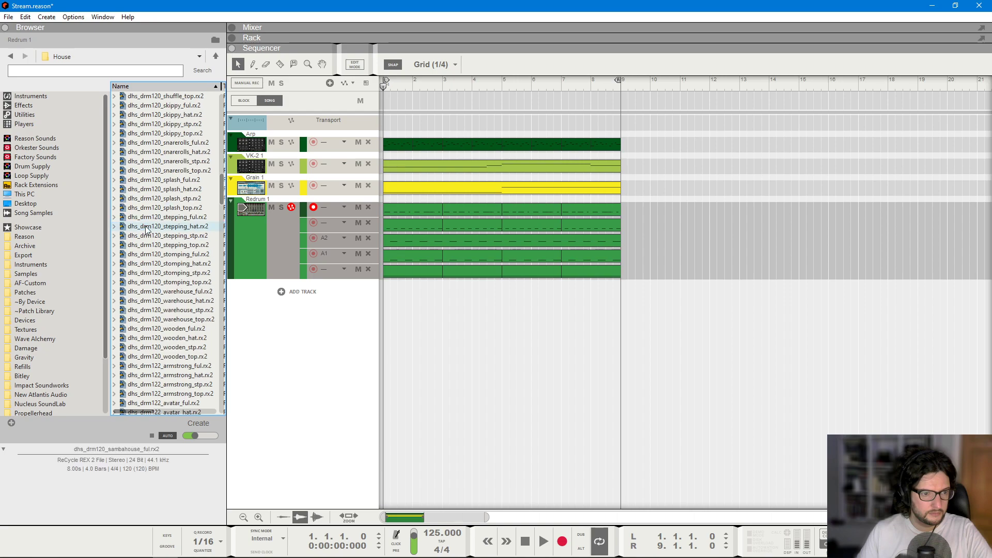
scroll(146, 226, down, 15)
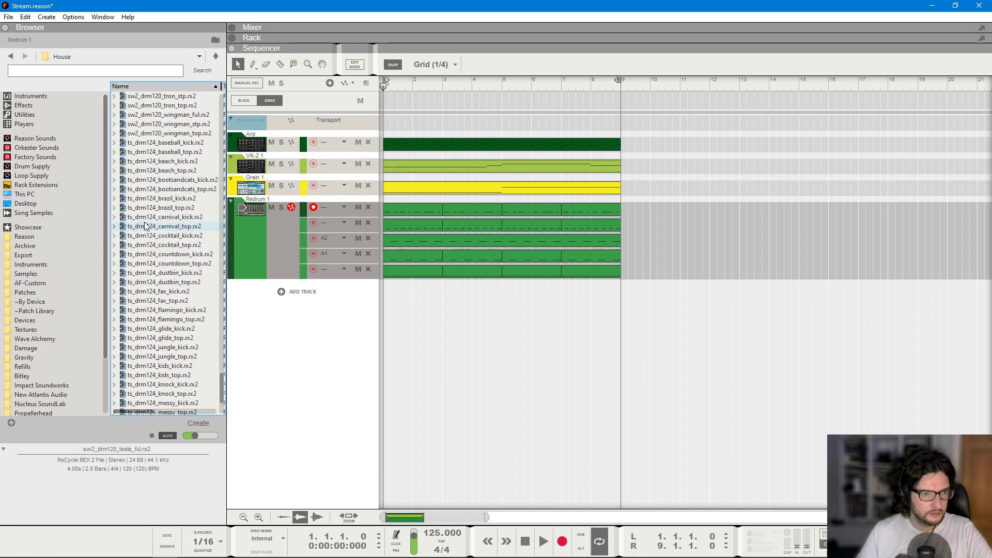
click(159, 282)
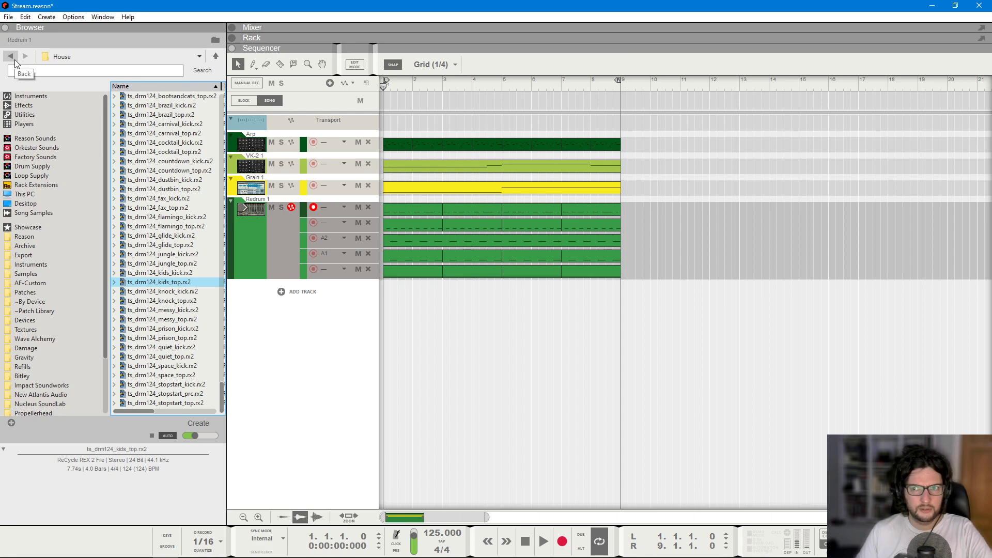
click(15, 62)
double_click(155, 106)
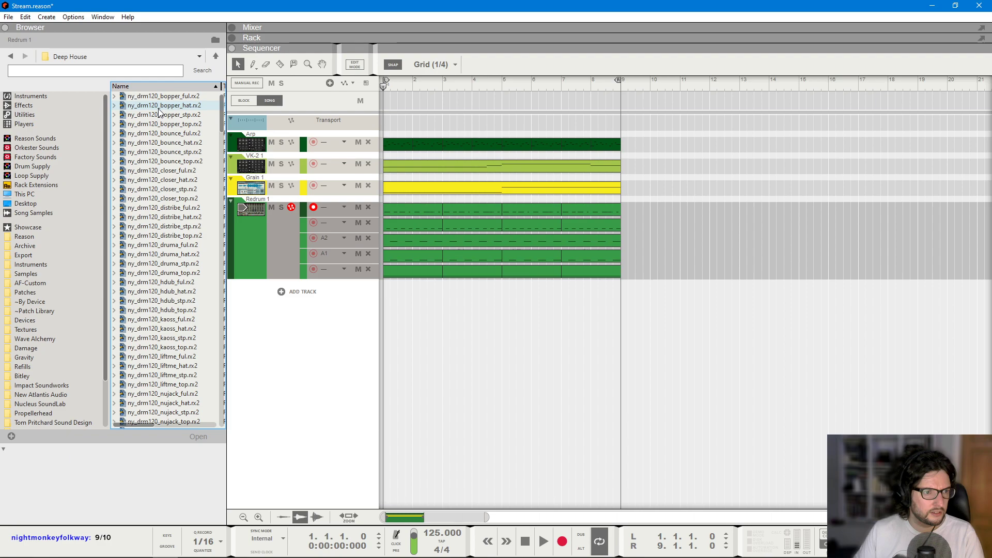
- Browse the Dr Rex percussion and drum loops in Factory Sounds, auditioning Hse37_SpeedHatz_135_eLAB.rx2 from the House folder
click(48, 157)
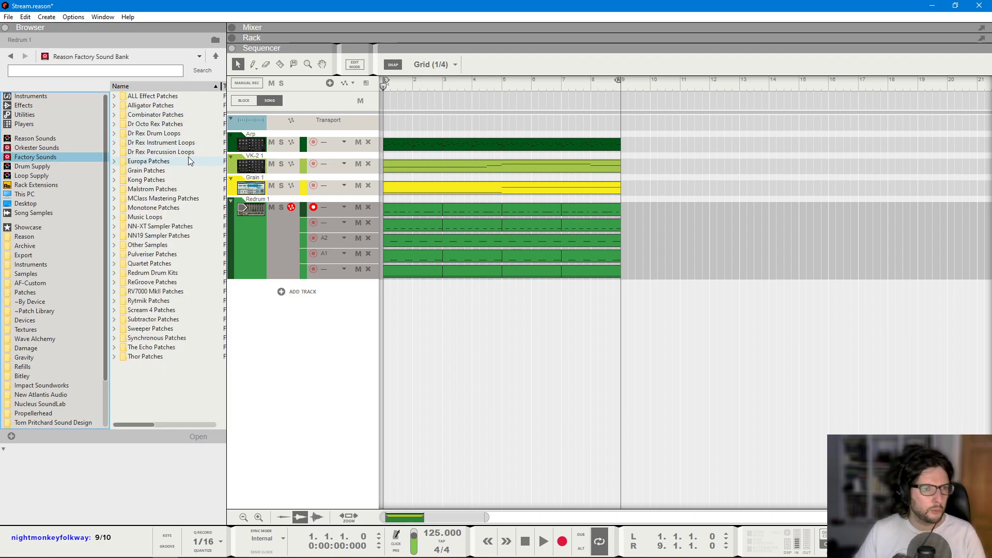
double_click(187, 153)
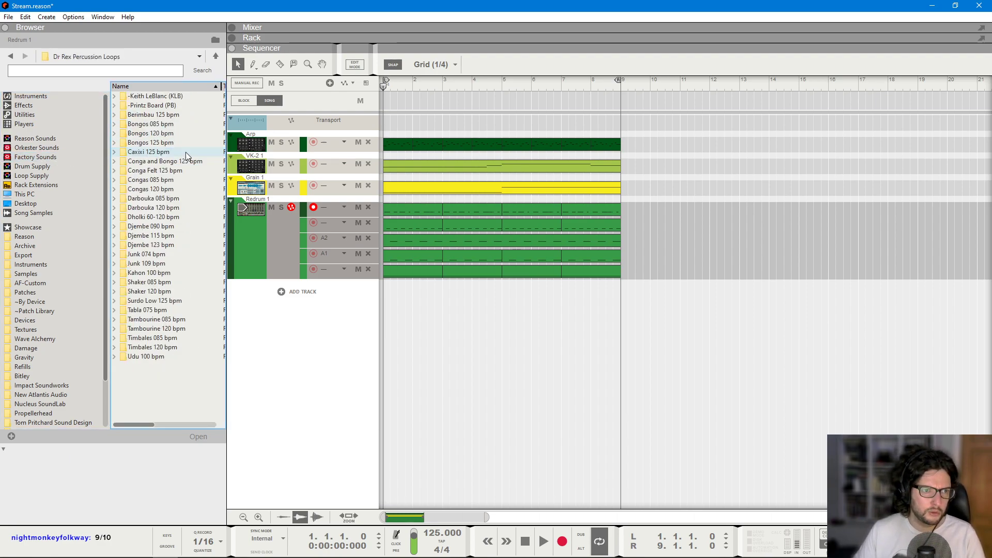
click(10, 56)
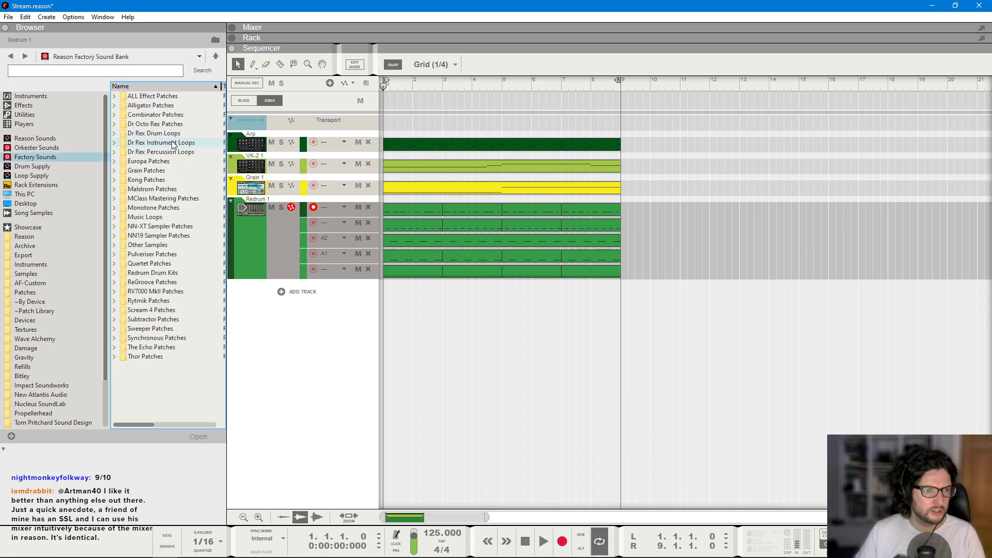
double_click(171, 133)
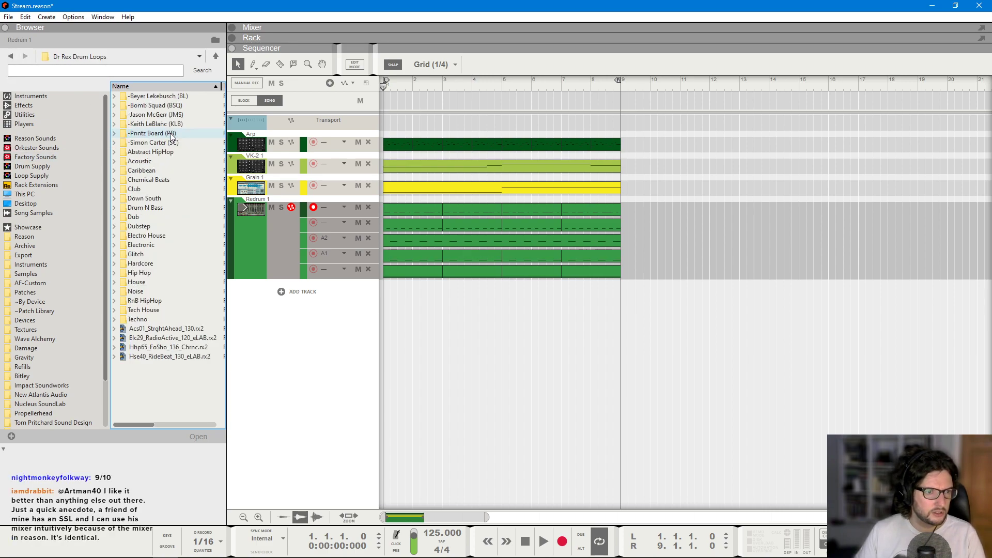
double_click(161, 281)
scroll(165, 330, down, 3)
click(166, 349)
scroll(167, 349, down, 3)
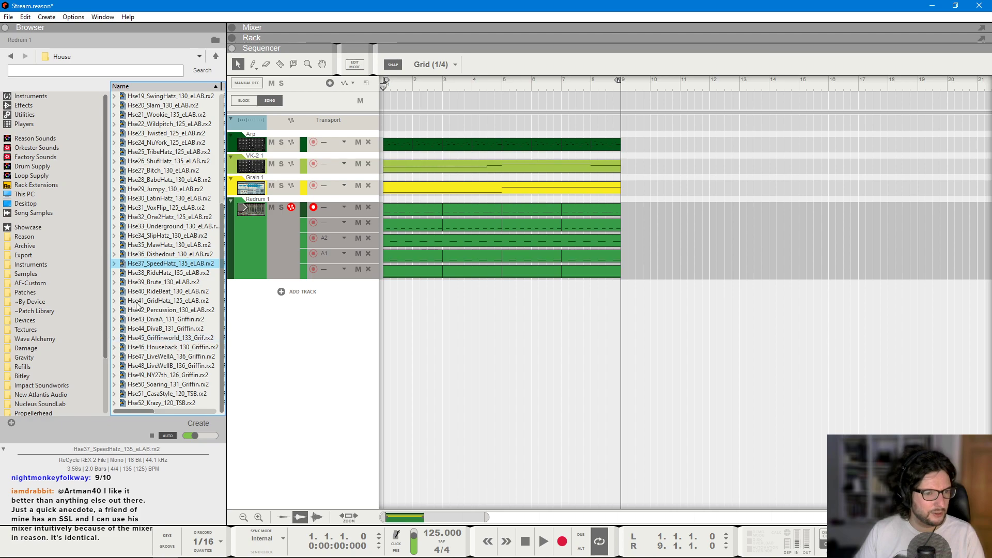
- Open the Tech House folder in Loop Supply and audition loops down the list to ny_top124_ruffasfff.rx2
click(53, 176)
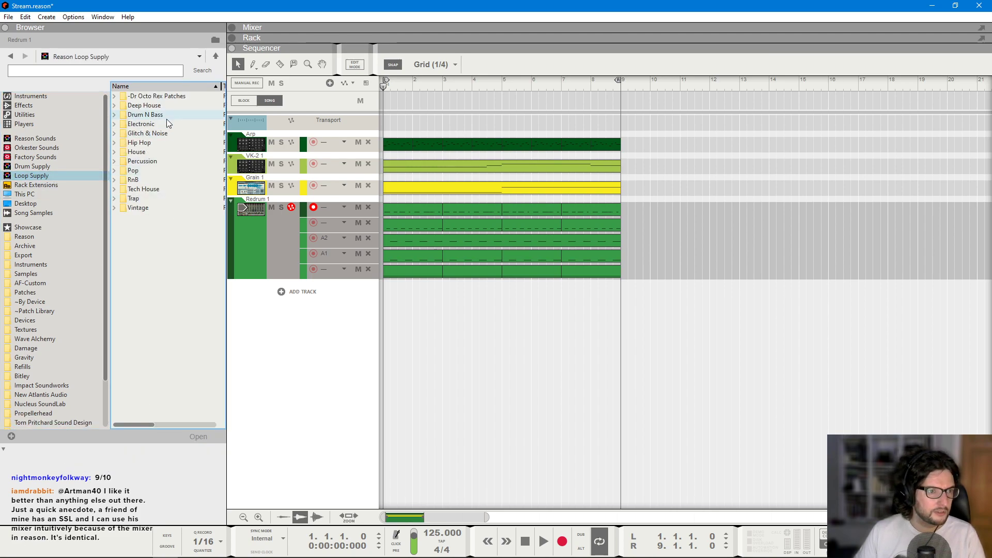
double_click(170, 190)
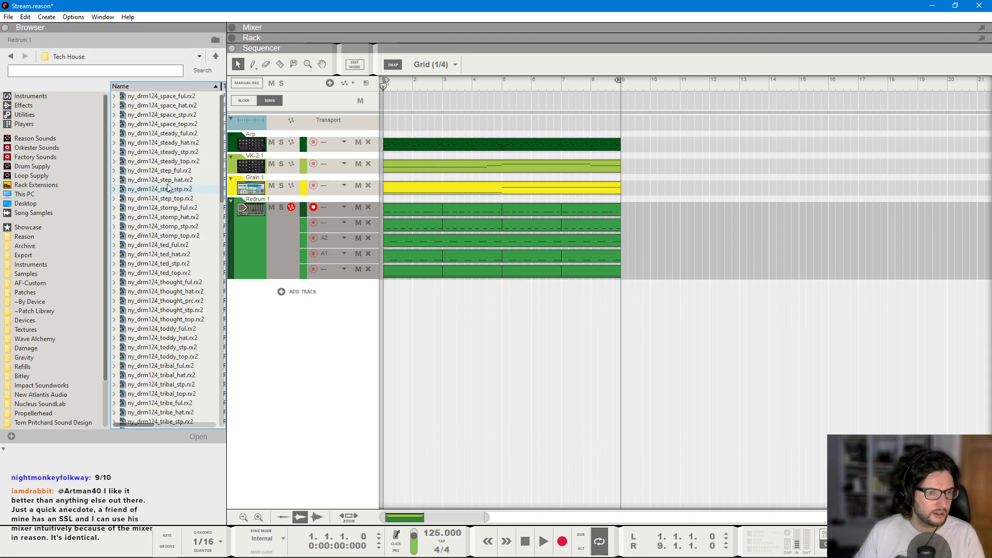
key(BackSpace)
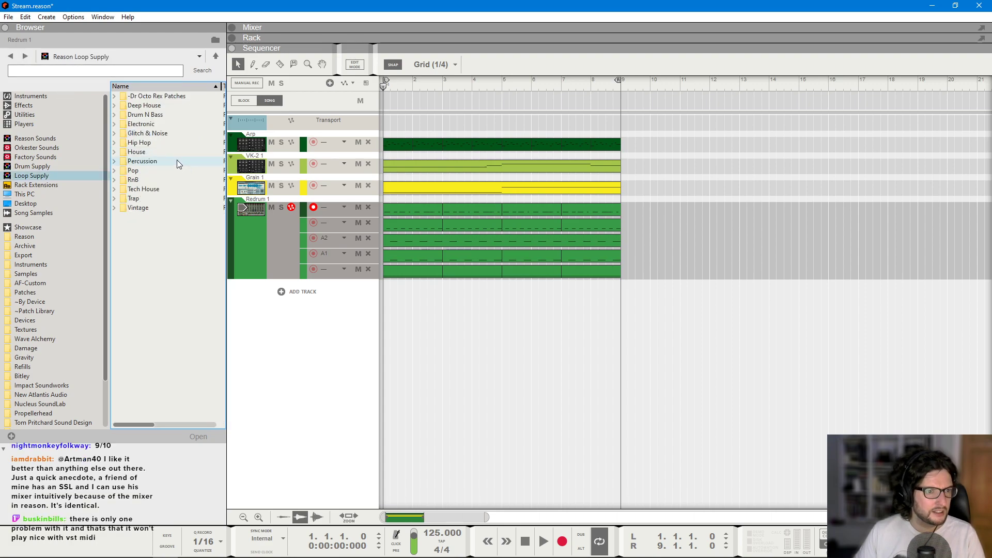
double_click(169, 189)
scroll(184, 284, down, 1)
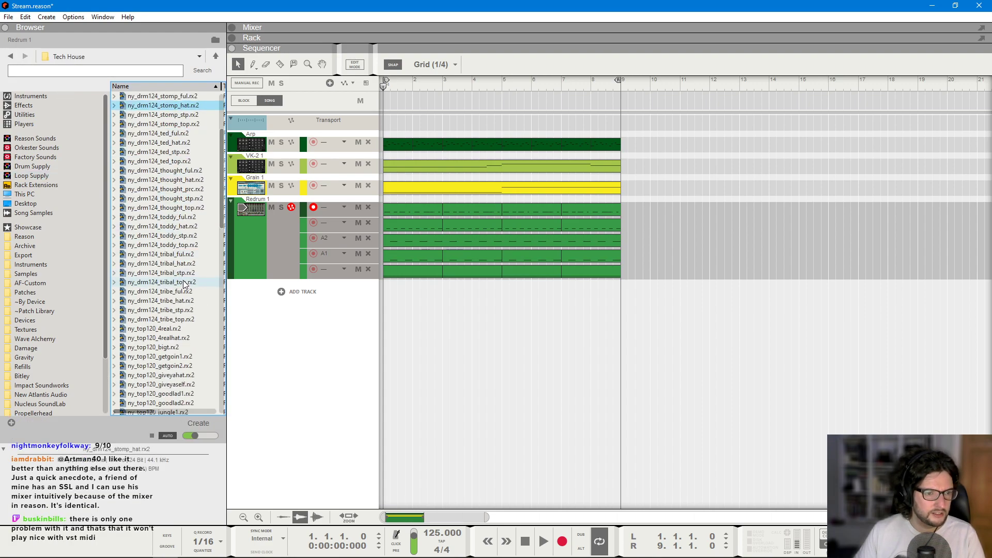
click(185, 283)
scroll(185, 284, down, 13)
click(185, 283)
scroll(184, 284, down, 3)
scroll(185, 284, down, 5)
click(178, 304)
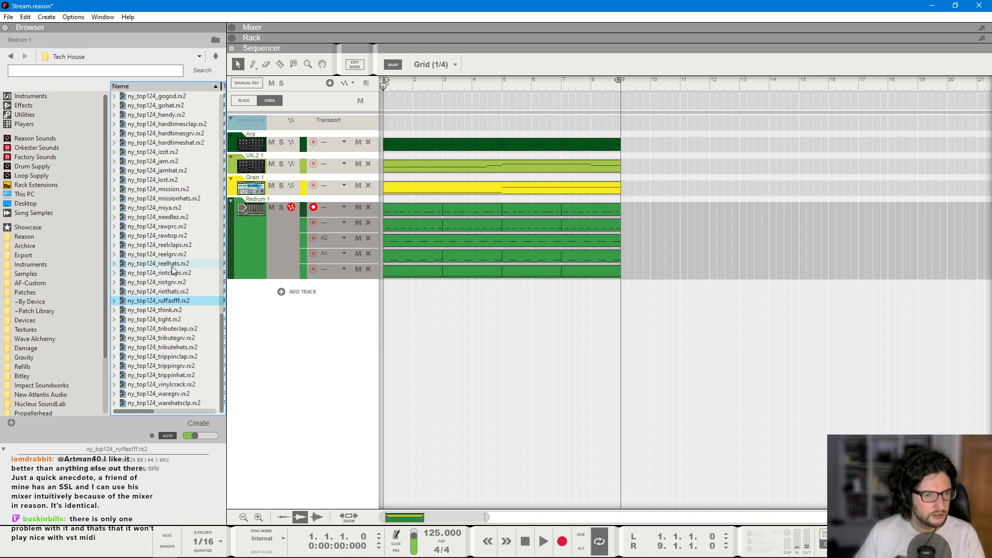
- Audition more Tech House top loops, including ny_top124_riotclaps.rx2 and ny_top124_rawprc.rx2
click(172, 264)
key(Up)
key(Up)
click(172, 272)
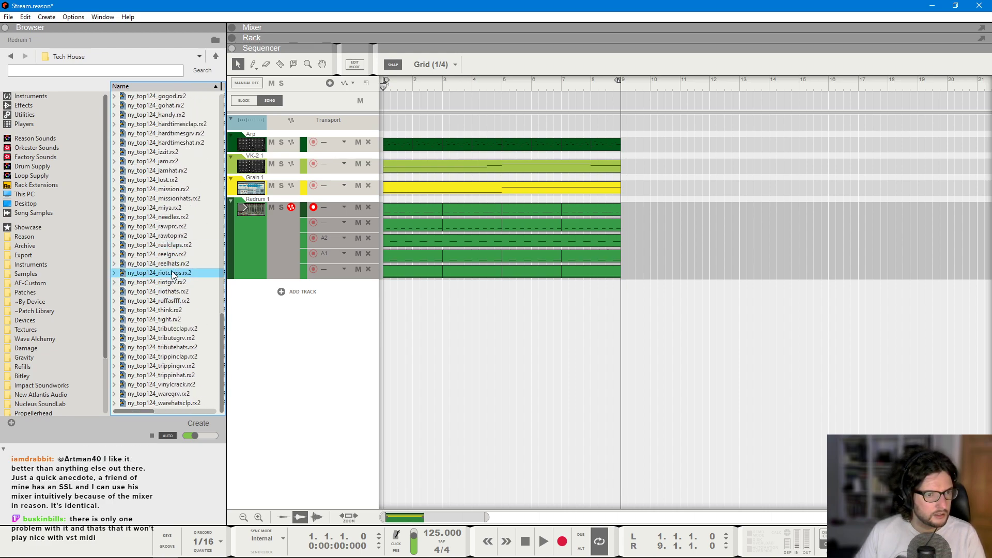
click(171, 236)
click(171, 226)
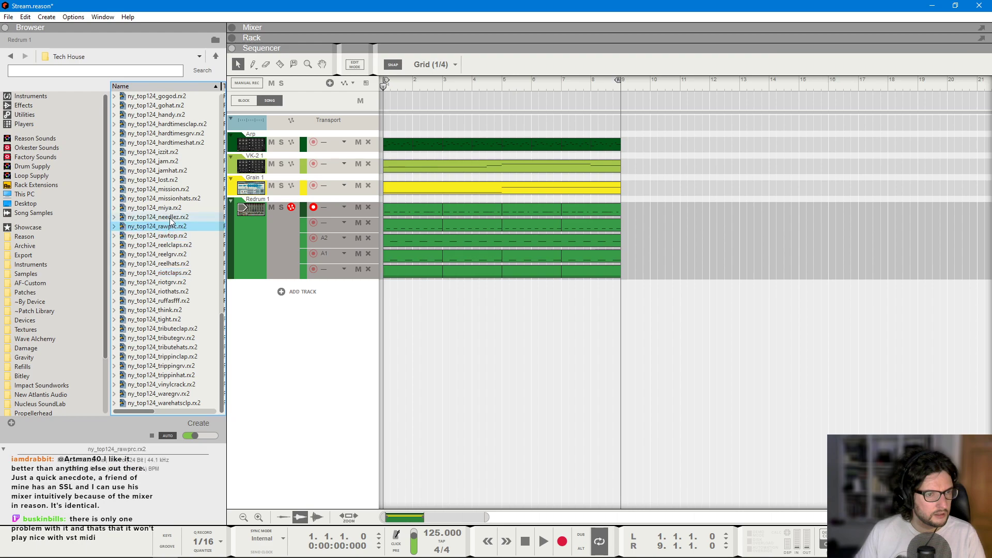
key(Up)
key(Up)
- Add the ny_top124_mission.rx2 loop to the arrangement on a new audio track starting at bar 1
click(171, 192)
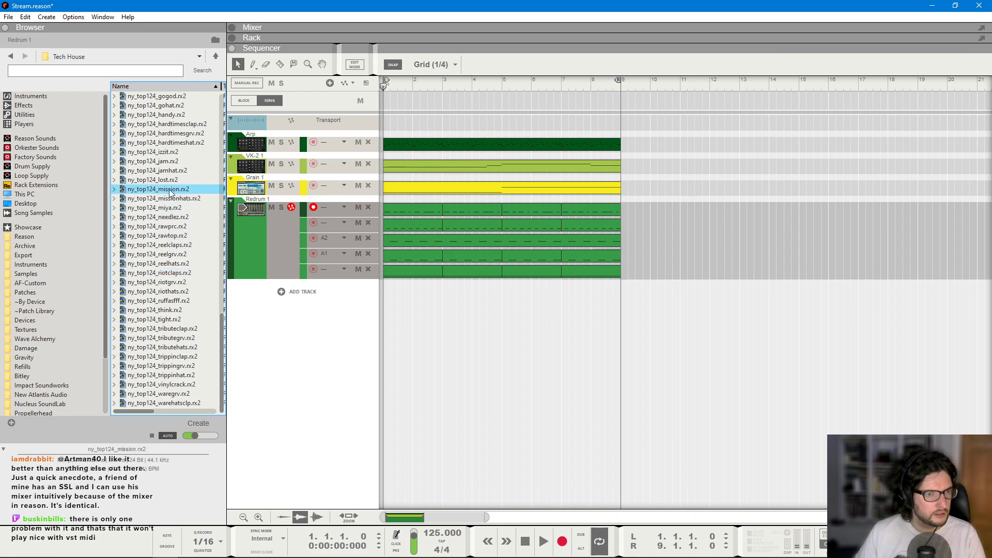
drag(177, 198, 388, 331)
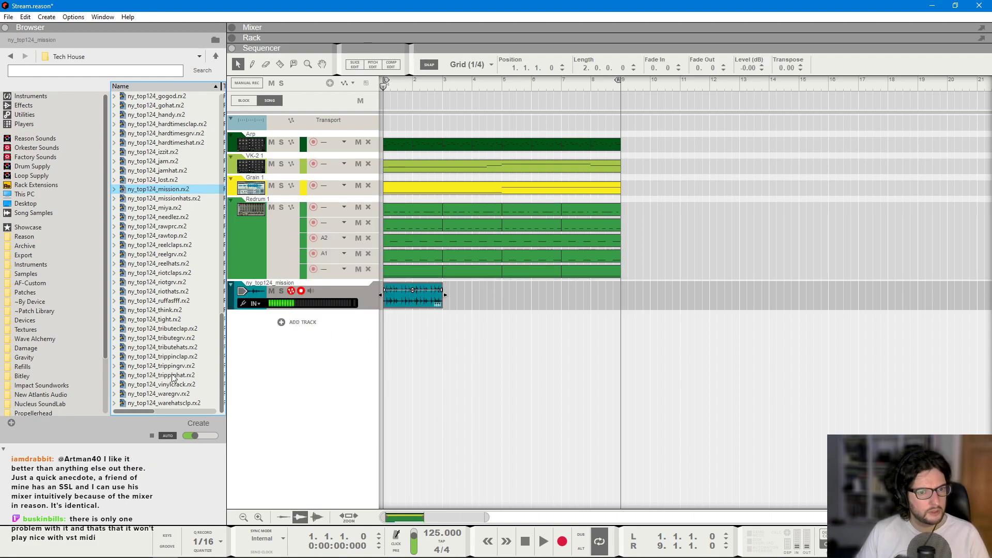
click(594, 442)
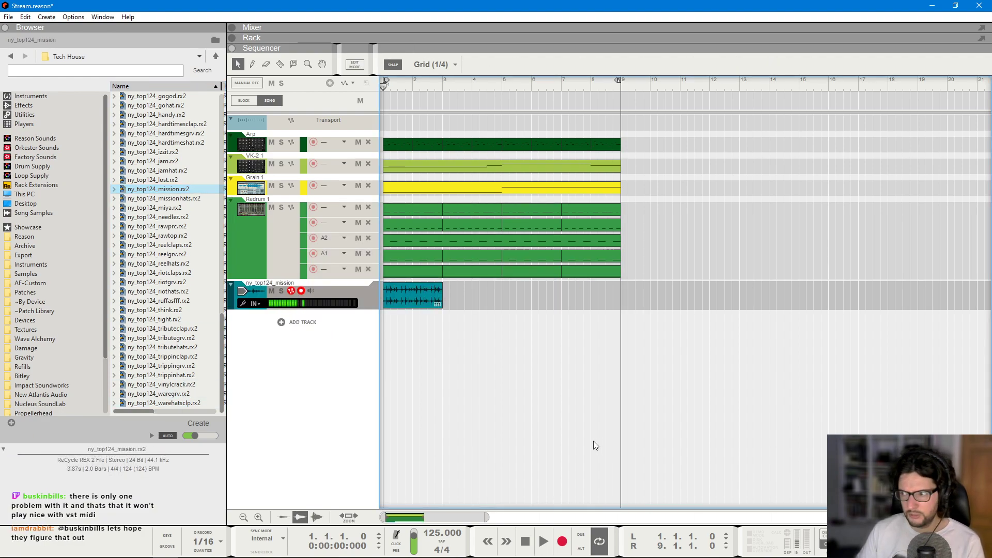
- Play the beat with the new loop, lower the ny_top124_mission channel's level in the mixer, and mute its clip
key(space)
key(space)
key(F5)
key(space)
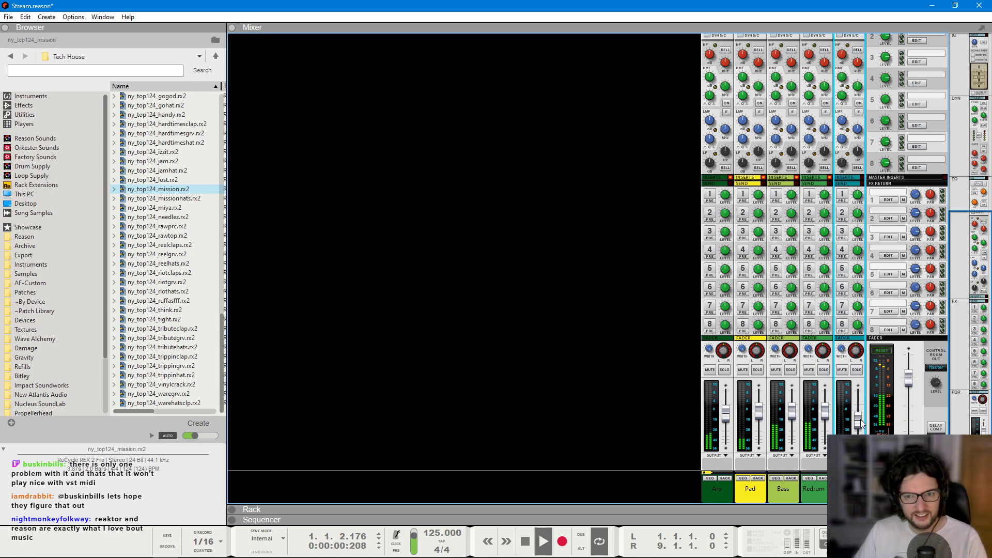
key(F6)
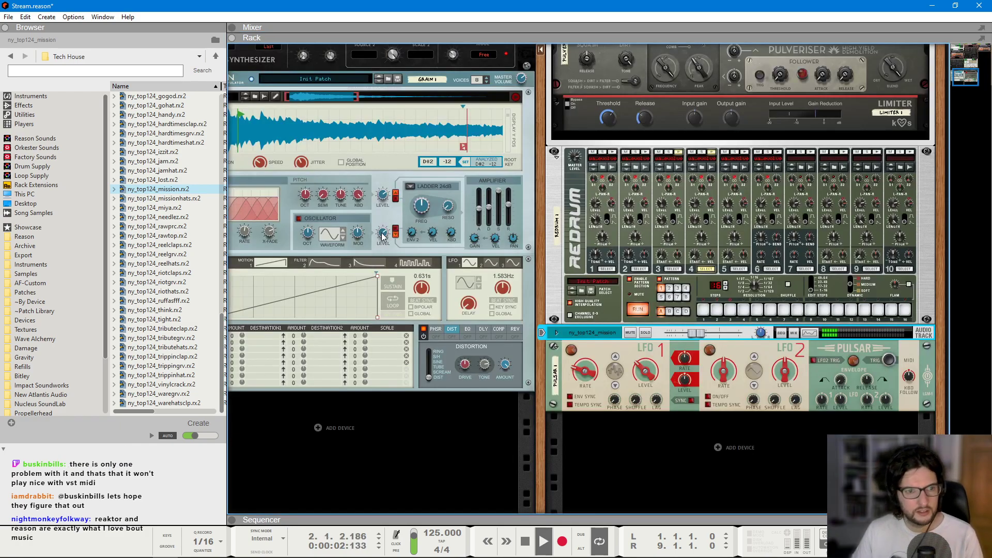
key(F7)
click(406, 309)
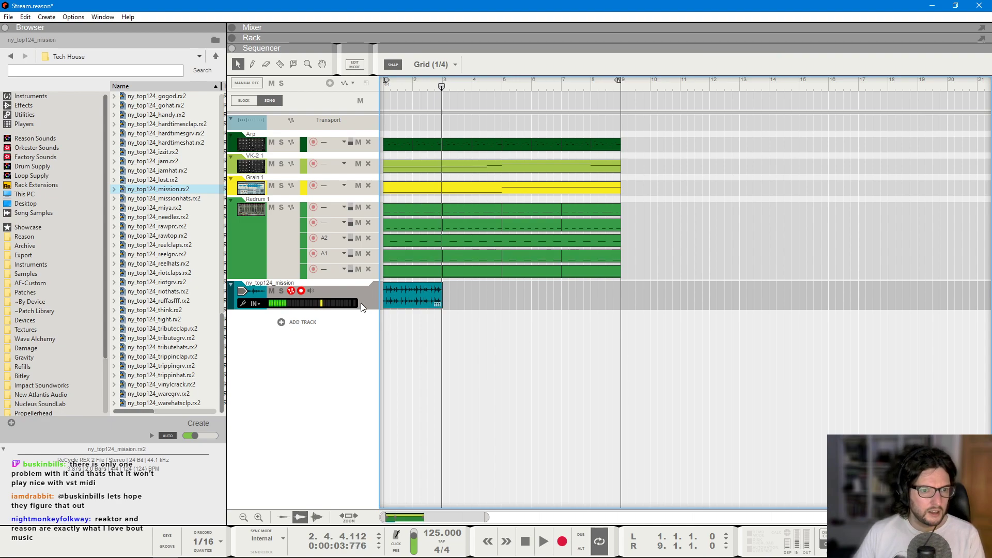
click(439, 312)
- Browse the Deep House folder in Loop Supply, auditioning loops such as ny_drm124_loose_full.rx2
scroll(197, 194, up, 10)
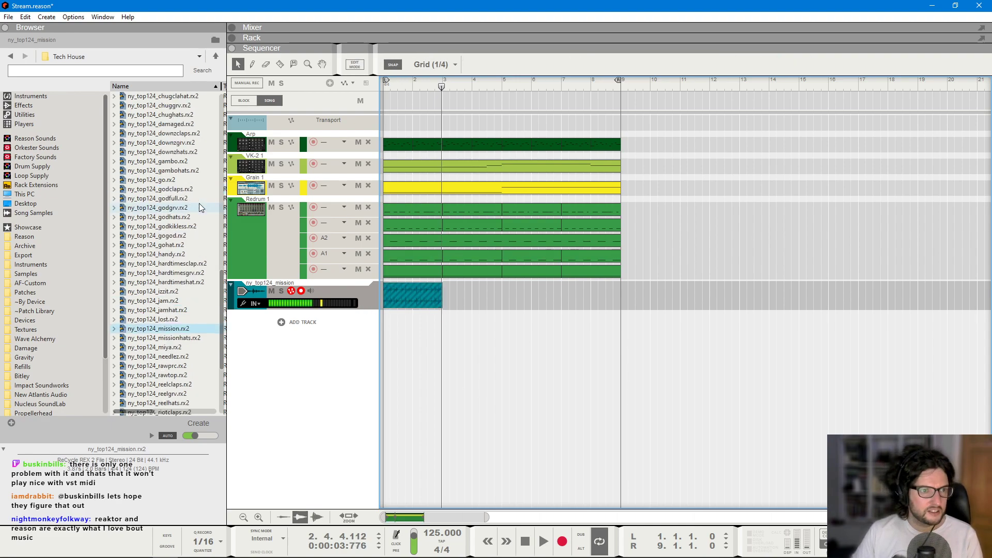
click(31, 176)
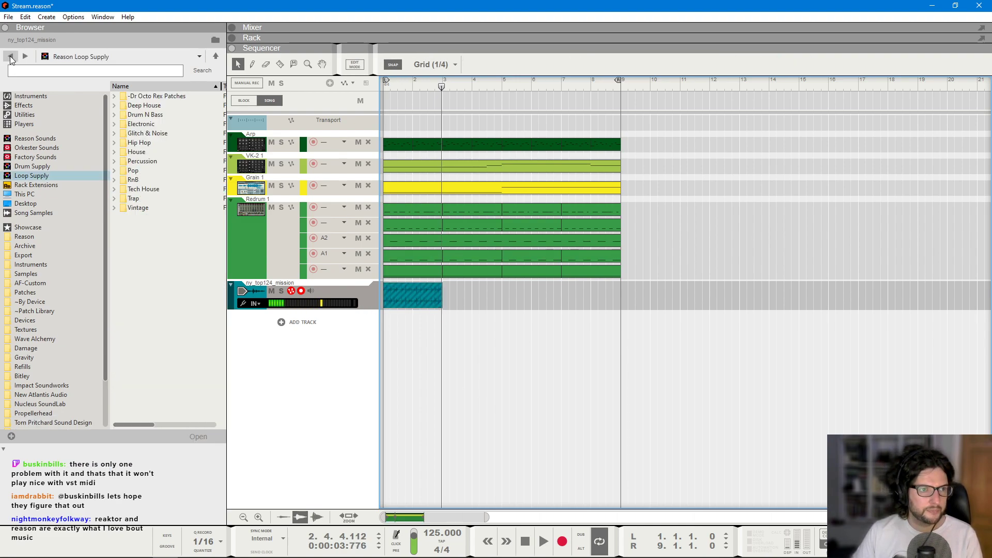
double_click(150, 106)
scroll(163, 222, down, 15)
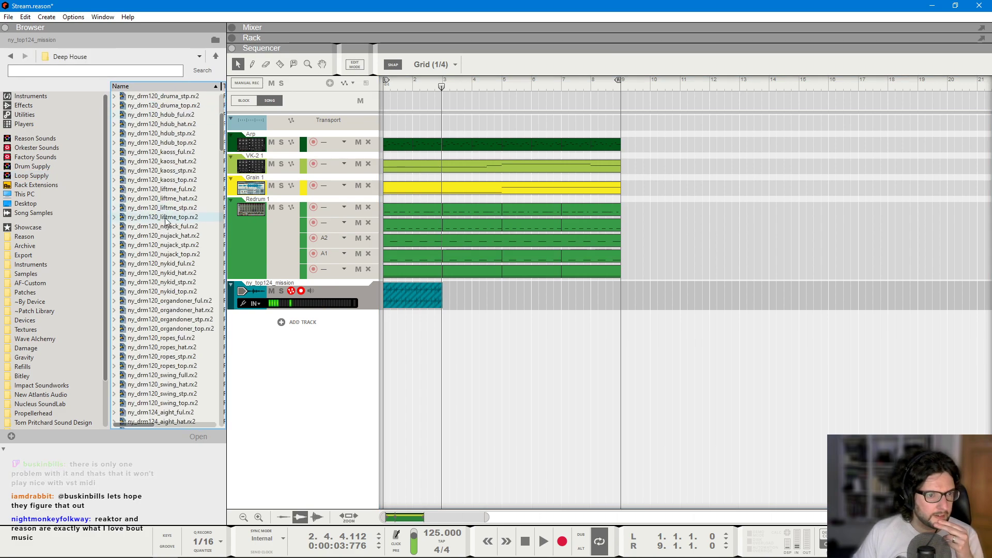
click(163, 217)
scroll(162, 222, down, 15)
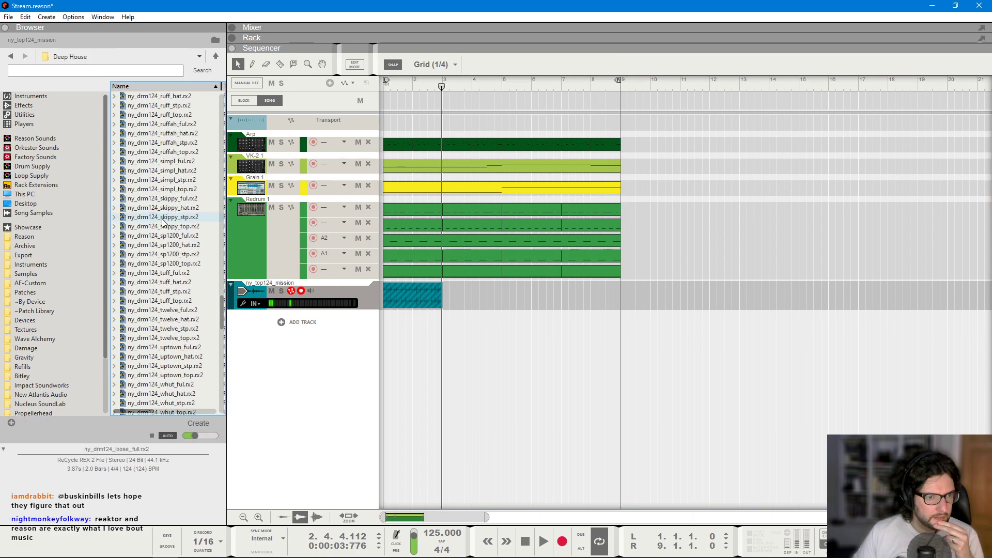
click(161, 217)
- Browse the Electronic and Hip Hop folders of Loop Supply, auditioning loops such as ge_brk80_discover_kcksnr.rx2
click(10, 56)
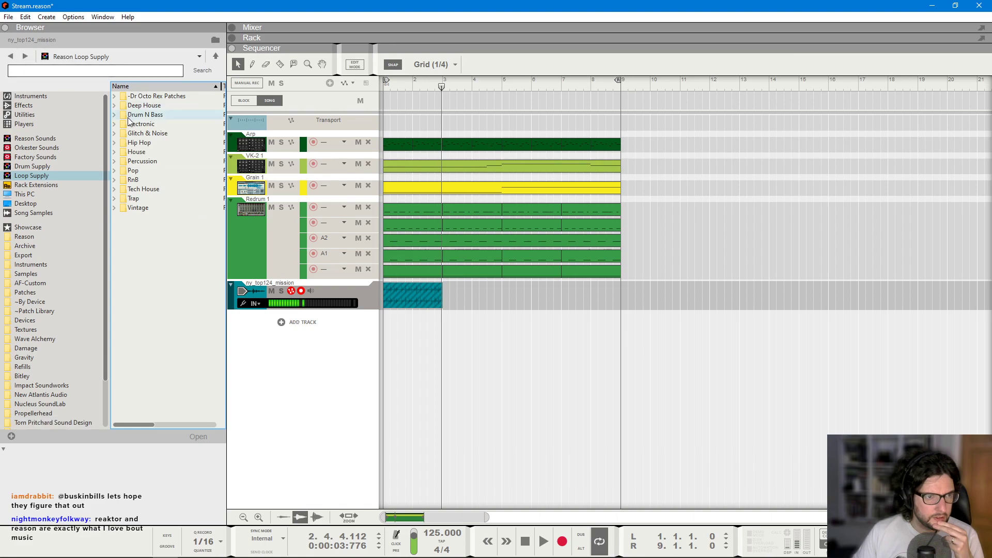
click(139, 125)
double_click(139, 127)
scroll(155, 175, down, 5)
click(155, 171)
scroll(155, 177, down, 20)
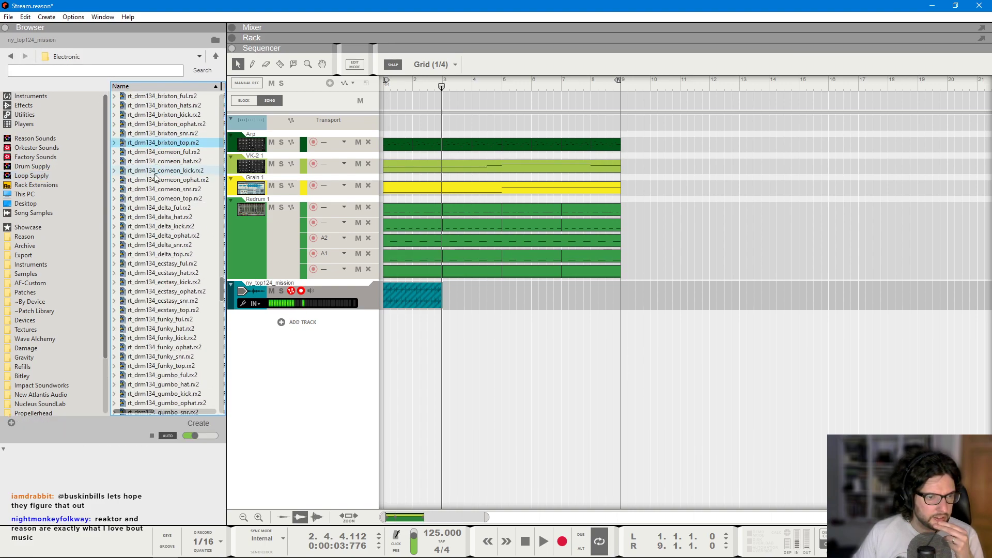
click(10, 56)
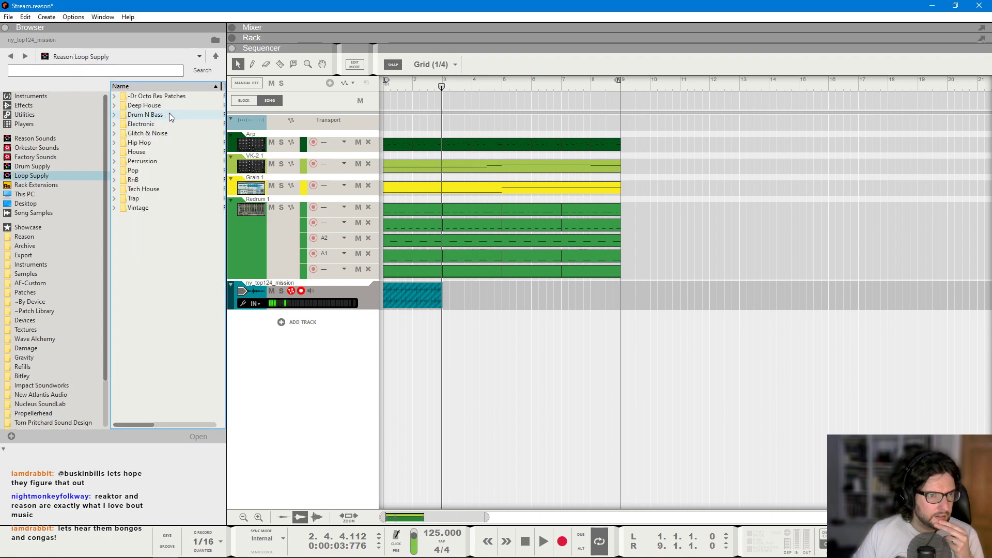
double_click(154, 144)
click(154, 144)
scroll(155, 145, down, 10)
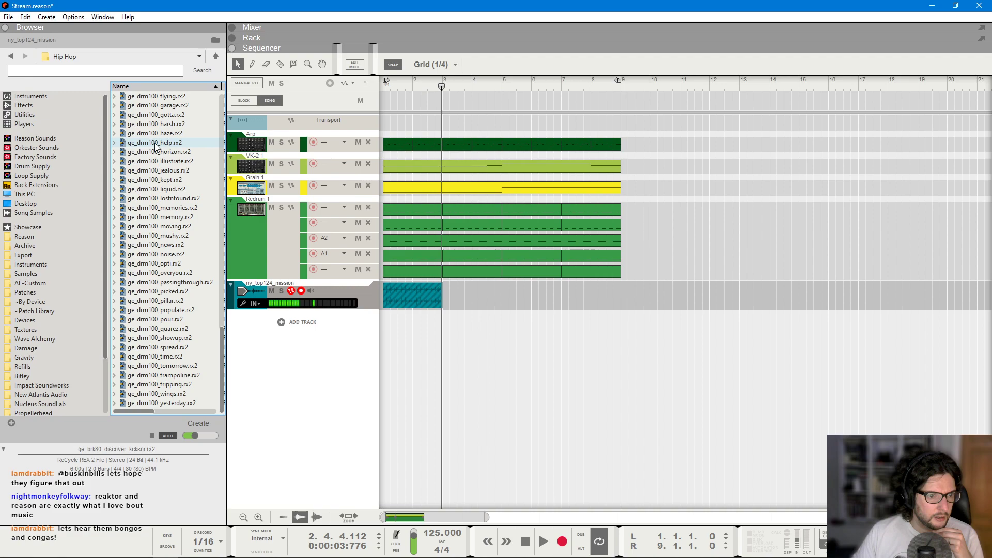
- Open the Percussion folder in Loop Supply and audition ap_ens125 loops, including ap_ens125_breakdown_1.rx2 and ap_ens125_float_1.rx2
click(10, 56)
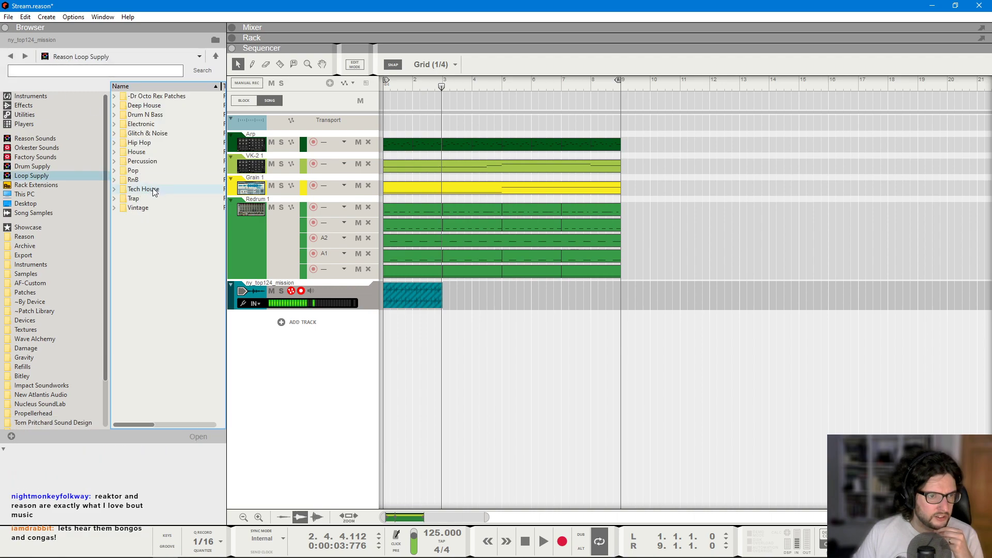
double_click(147, 163)
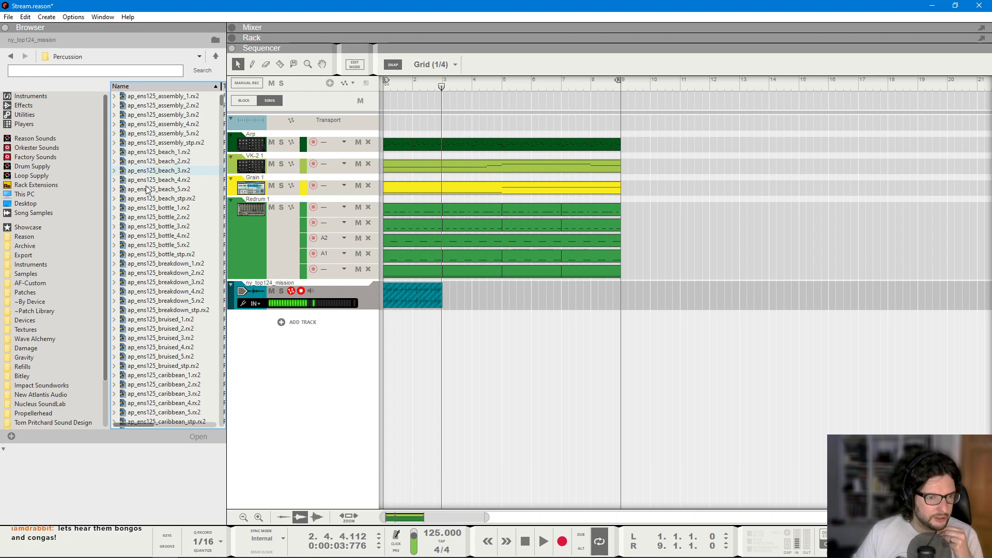
click(146, 263)
scroll(146, 267, down, 1)
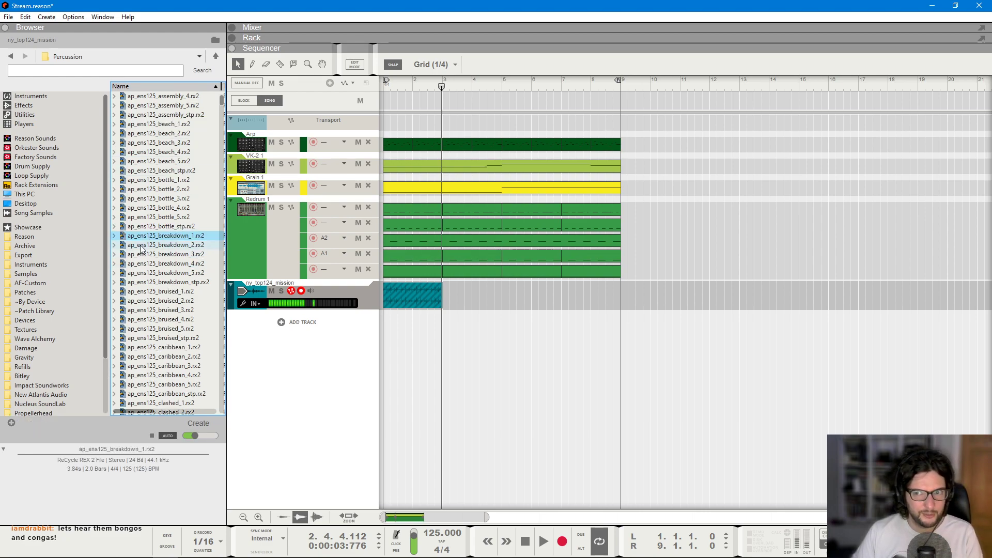
scroll(143, 253, down, 10)
click(144, 264)
scroll(144, 263, down, 3)
click(144, 263)
scroll(143, 264, down, 10)
scroll(145, 269, down, 2)
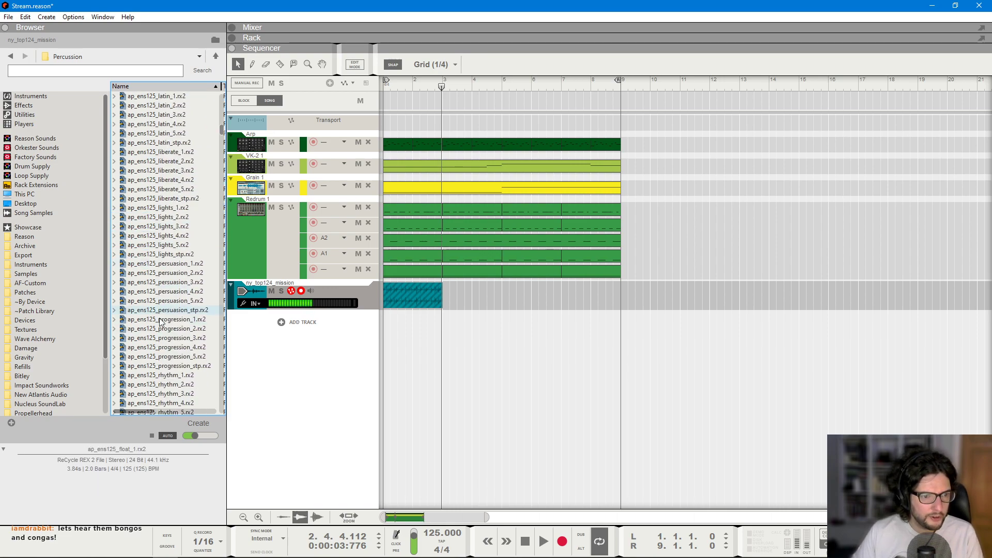
- Audition the ap_ens125_progression loops and add ap_ens125_progression_stp.rx2 on a new audio track starting at bar 1
click(171, 331)
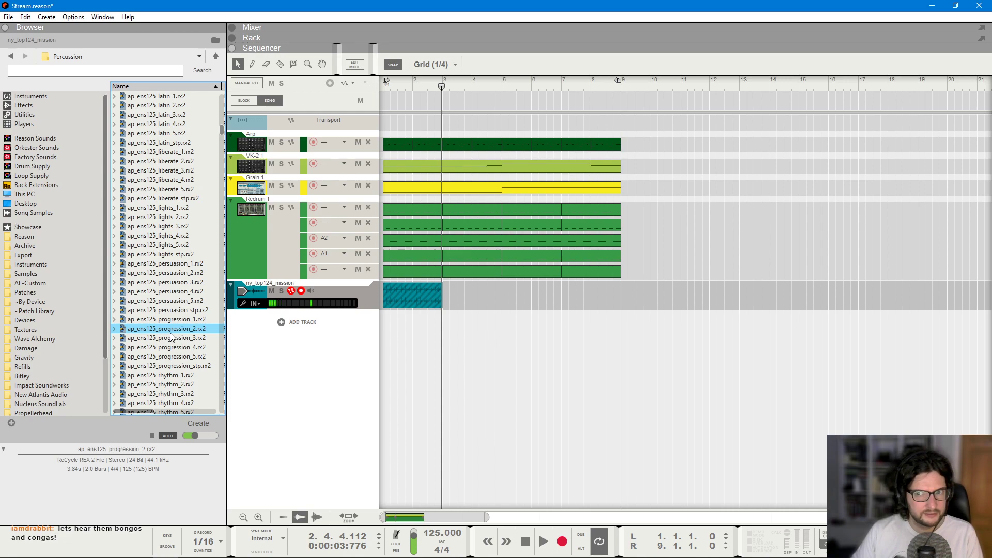
click(139, 321)
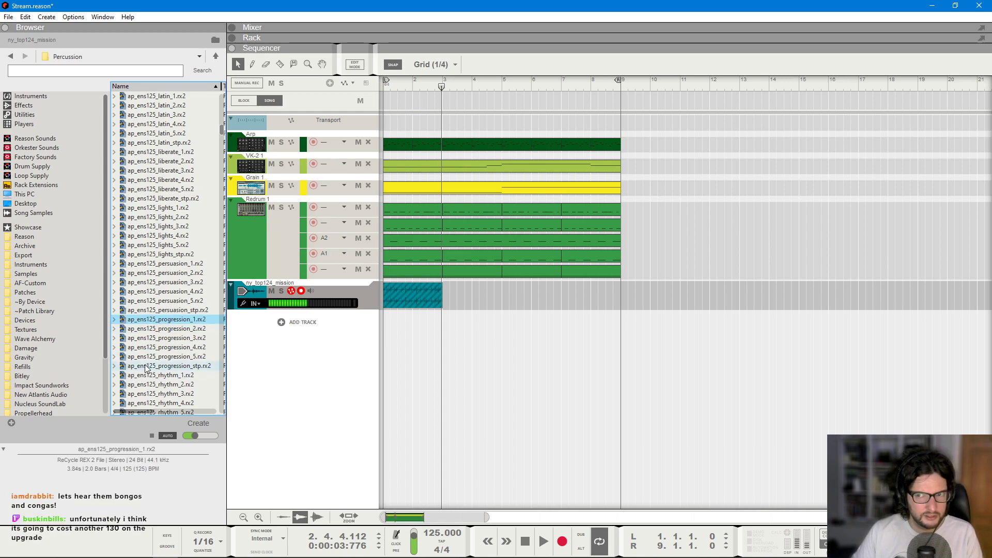
click(146, 367)
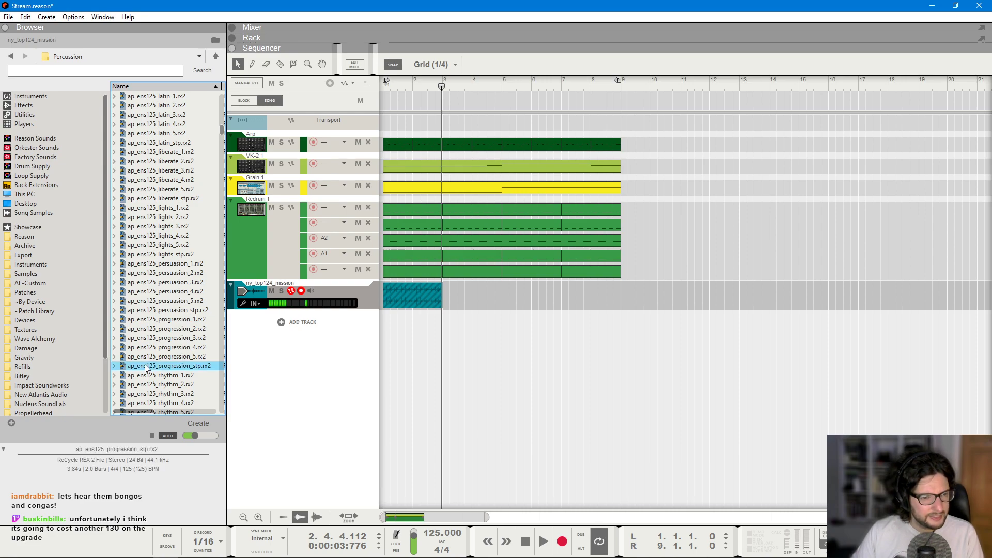
drag(146, 368, 388, 360)
key(KP_0)
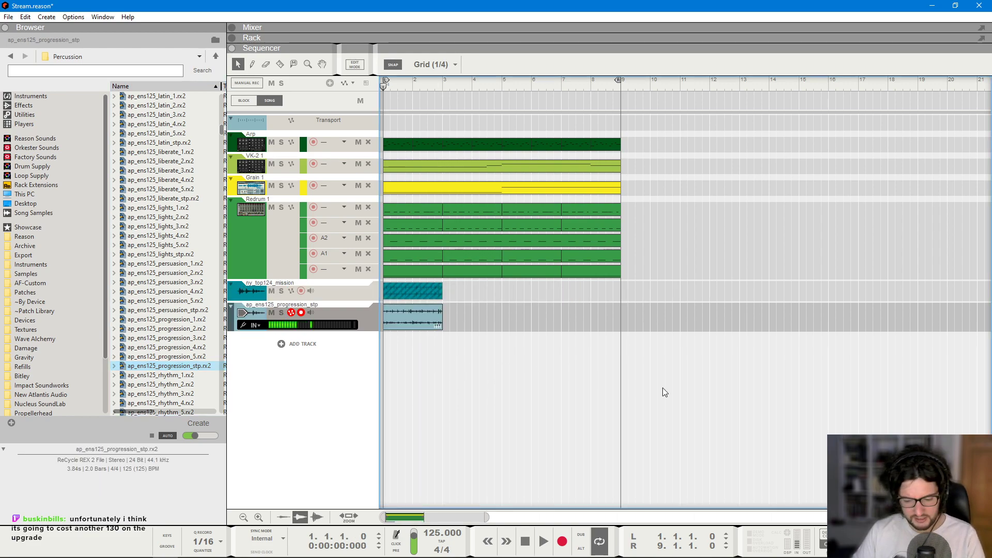
- Play the beat with the percussion loop and lower the level of its mixer channel
key(F5)
key(space)
scroll(852, 248, up, 5)
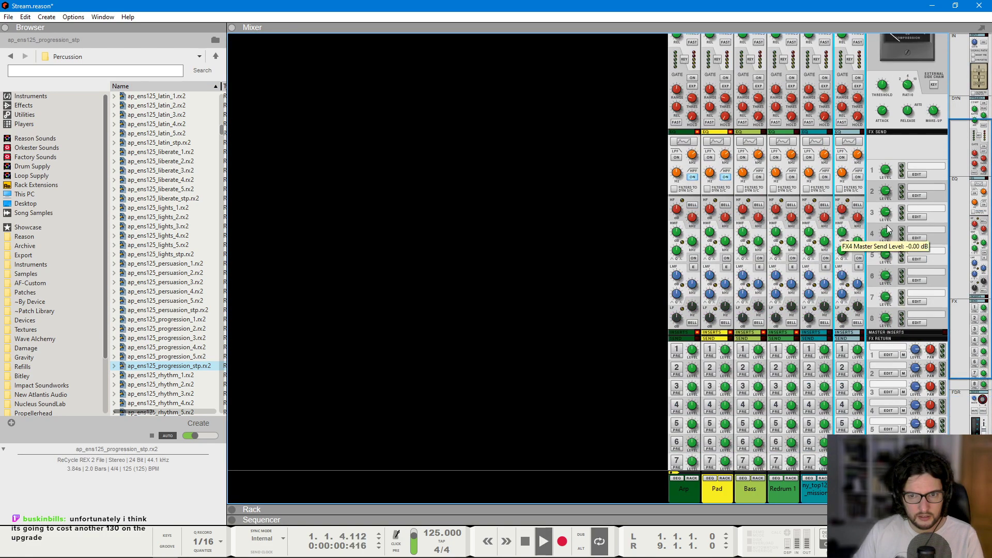
scroll(852, 319, down, 5)
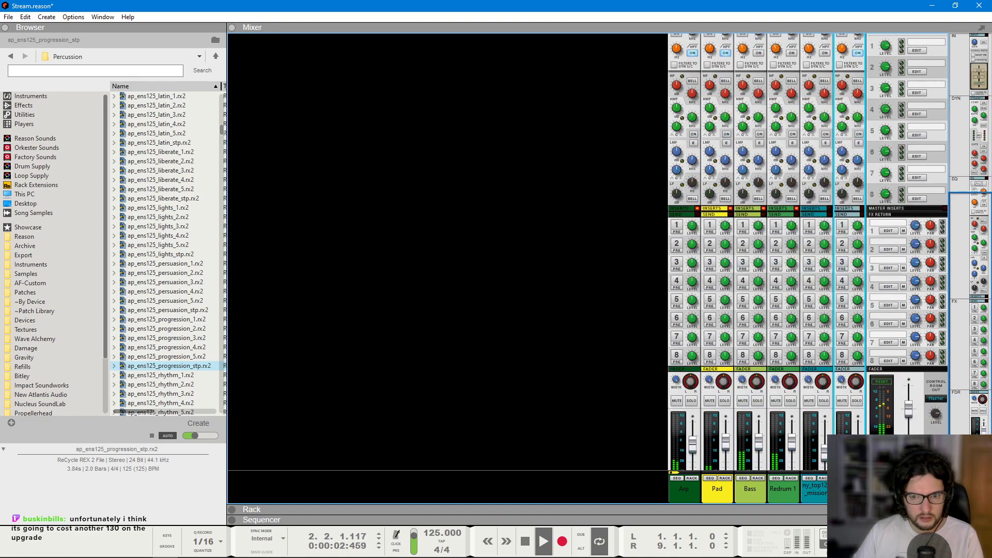
key(F7)
key(space)
- Quantize the ap_ens125_progression_stp clip and play the arrangement from the start
right_click(427, 324)
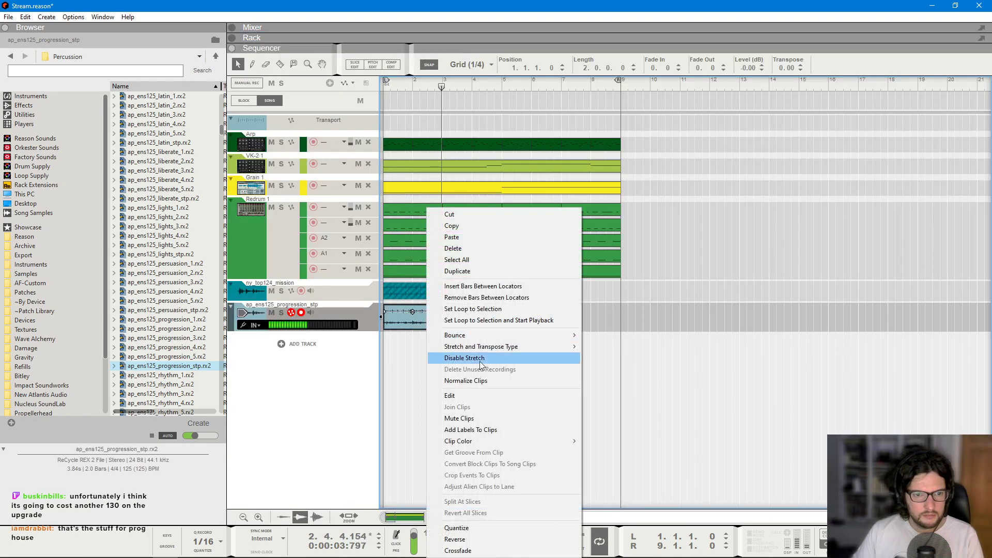
click(507, 531)
key(Home)
key(space)
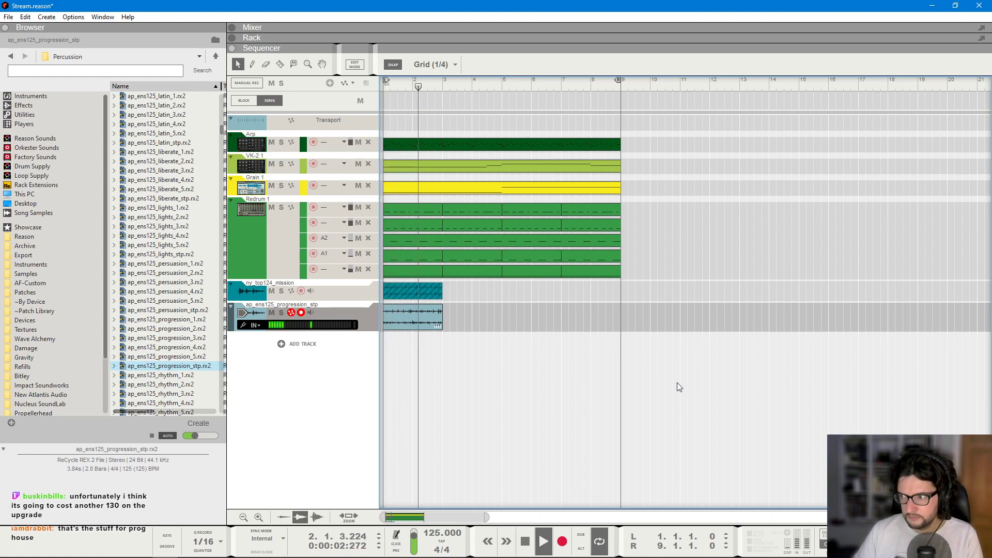
- Duplicate the percussion clip three times to fill bars 1 to 8 and play it back while checking its mixer channel
key(F5)
key(F7)
key(space)
key(Home)
key(space)
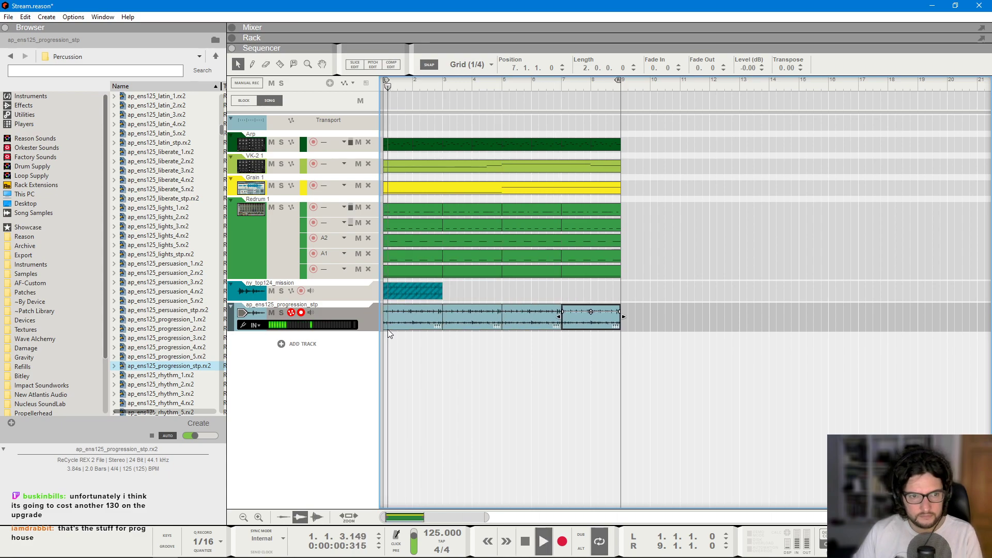
key(F5)
scroll(873, 238, up, 3)
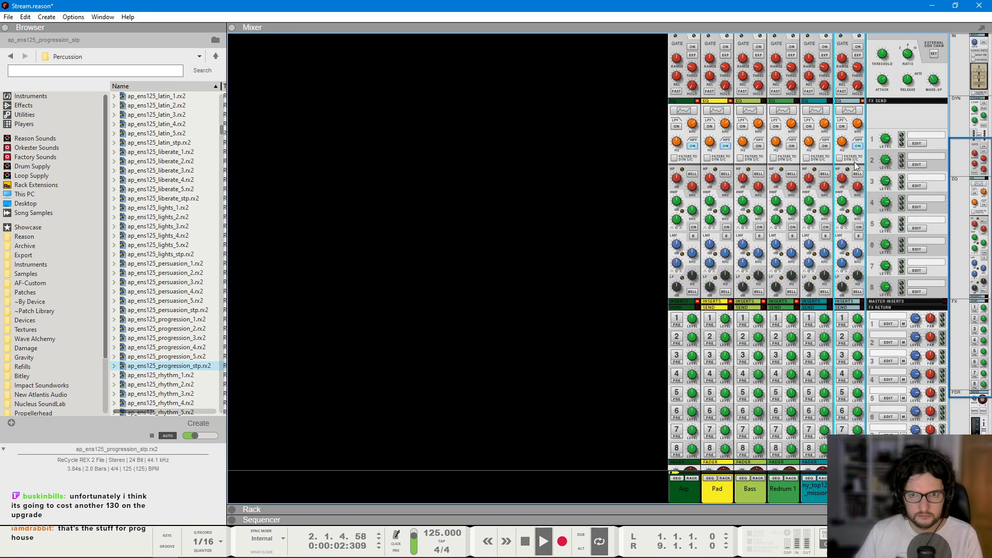
- Shorten the first percussion clip to one bar, repeat it in bar 2, and replace bars 5 to 8 with a copy of bars 1 to 4
key(F7)
key(space)
click(423, 323)
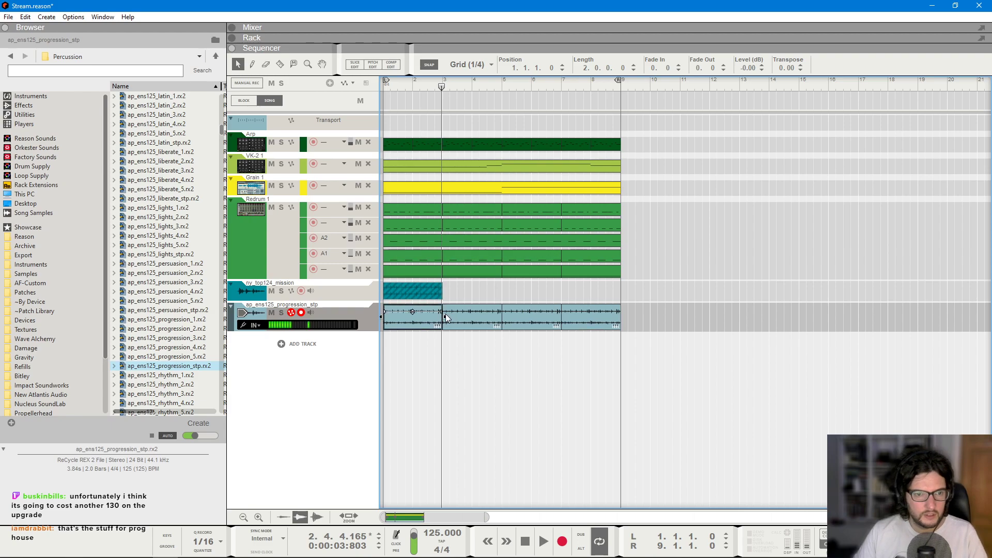
click(454, 325)
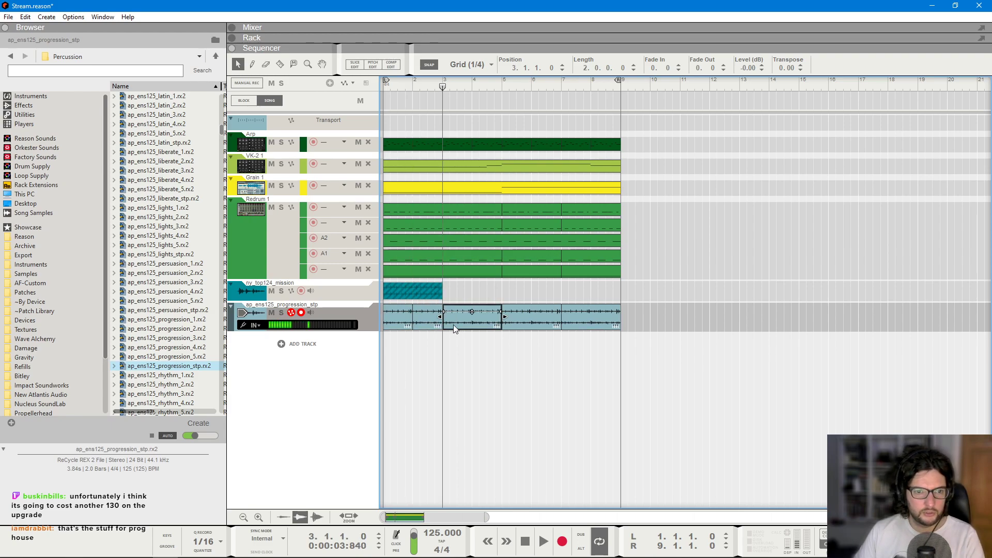
drag(656, 356, 522, 336)
key(Delete)
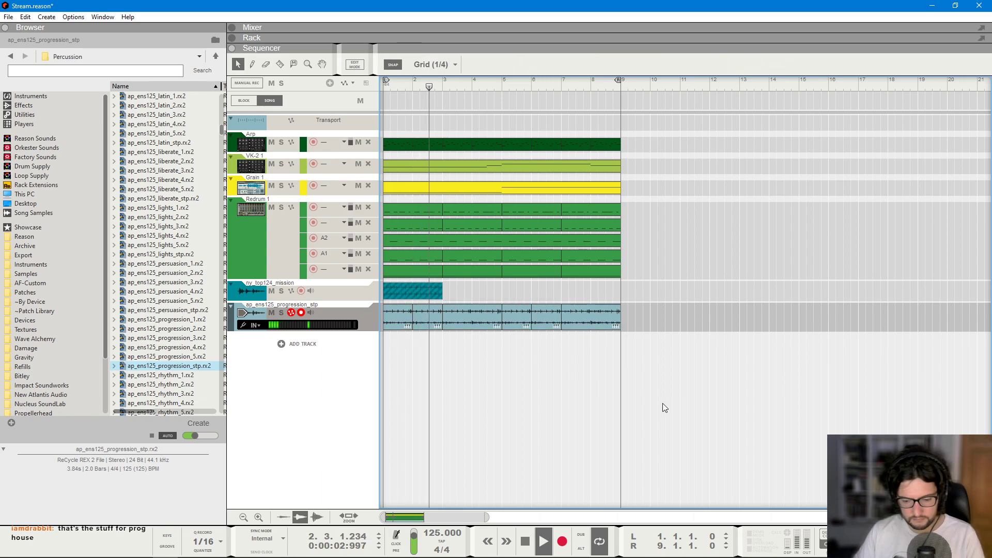
- Play the reworked percussion pattern and balance its channel fader against the other mixer channels
key(F6)
key(F5)
scroll(870, 262, up, 5)
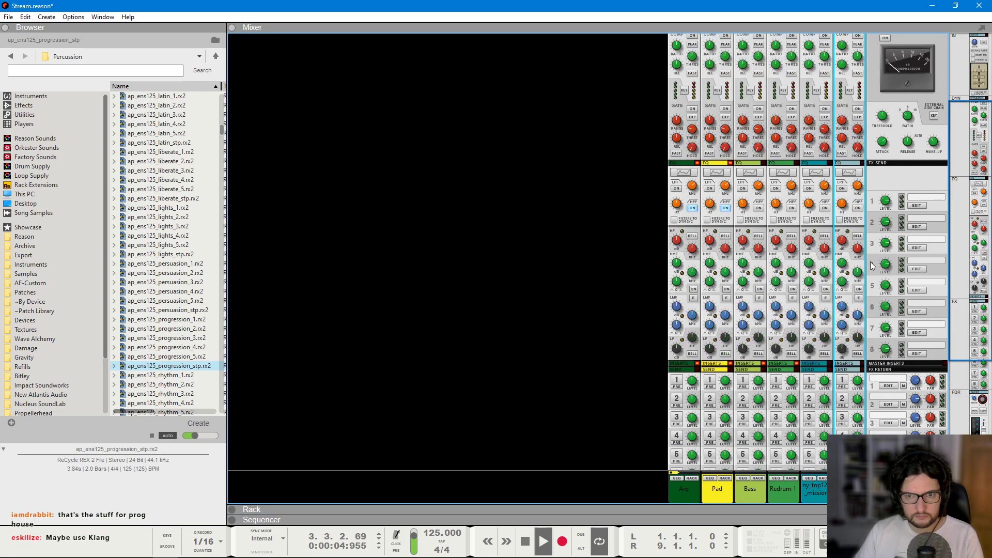
scroll(852, 243, down, 5)
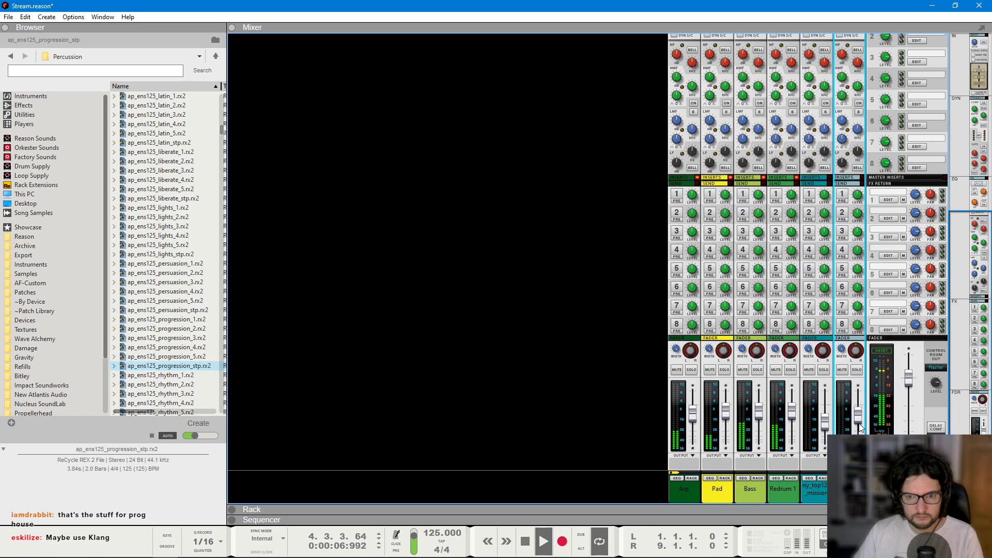
- Unmute the ny_top124_mission clip and lower its channel fader while the arrangement plays
key(F7)
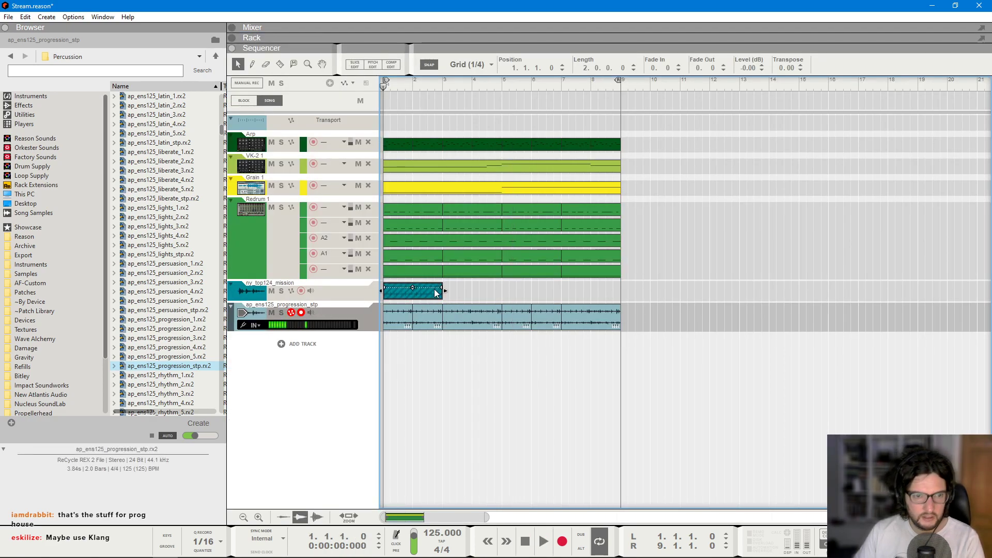
key(F5)
click(826, 426)
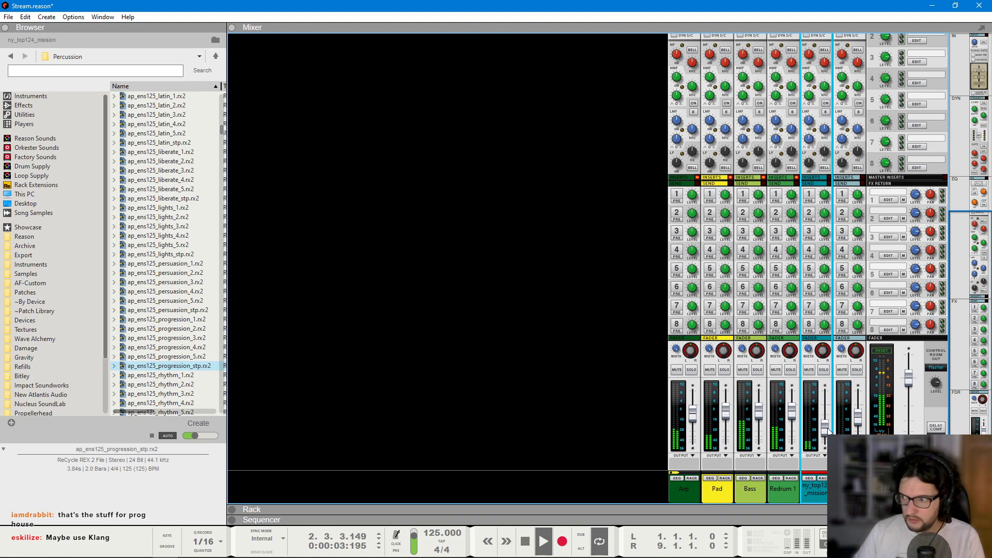
- Duplicate the ny_top124_mission clip three times to fill bars 1 to 8 and select all four clips
key(F7)
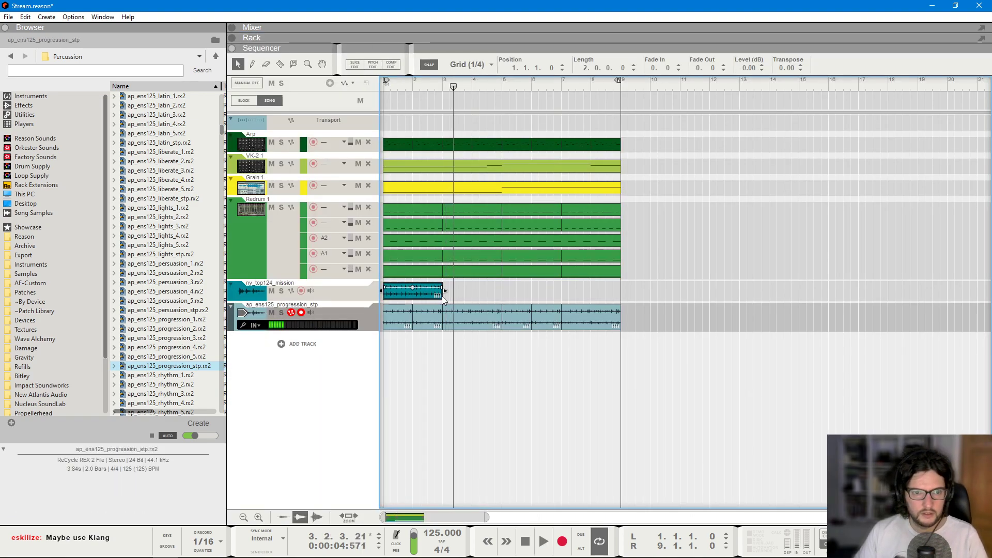
key(ctrl+d)
key(ctrl+d)
key(ctrl+d)
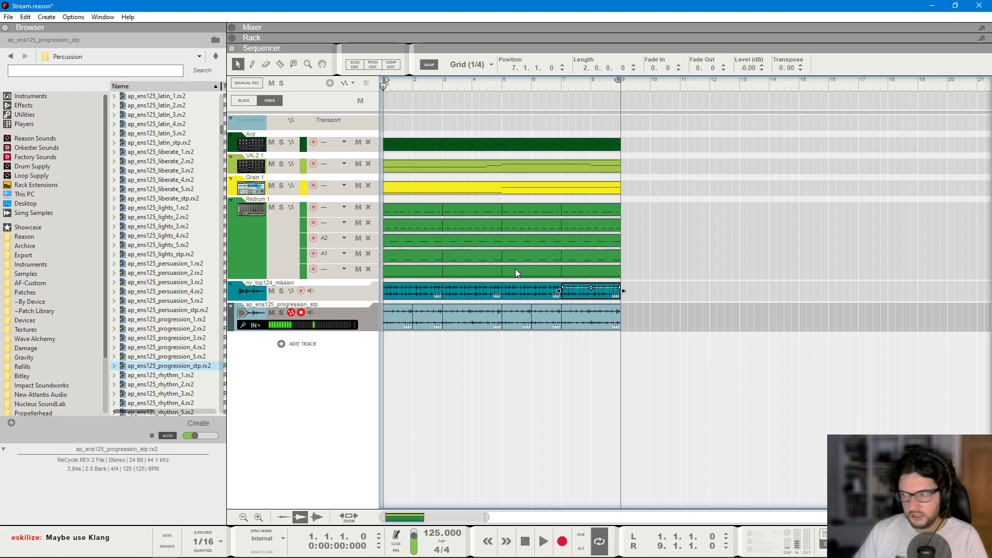
drag(644, 293, 359, 298)
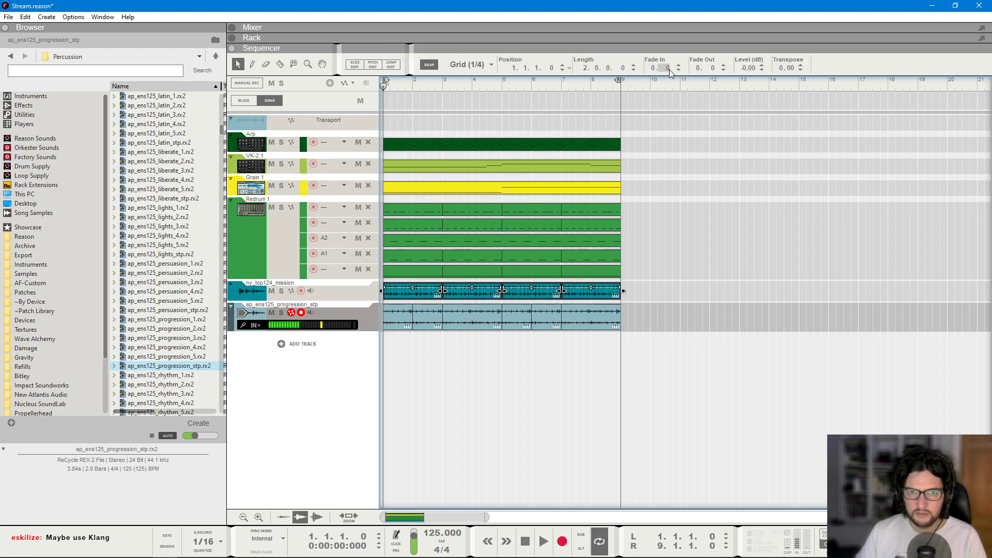
- Give all the ap_ens125_progression_stp clips a fade-in of 1 tick and a short fade-out
click(660, 316)
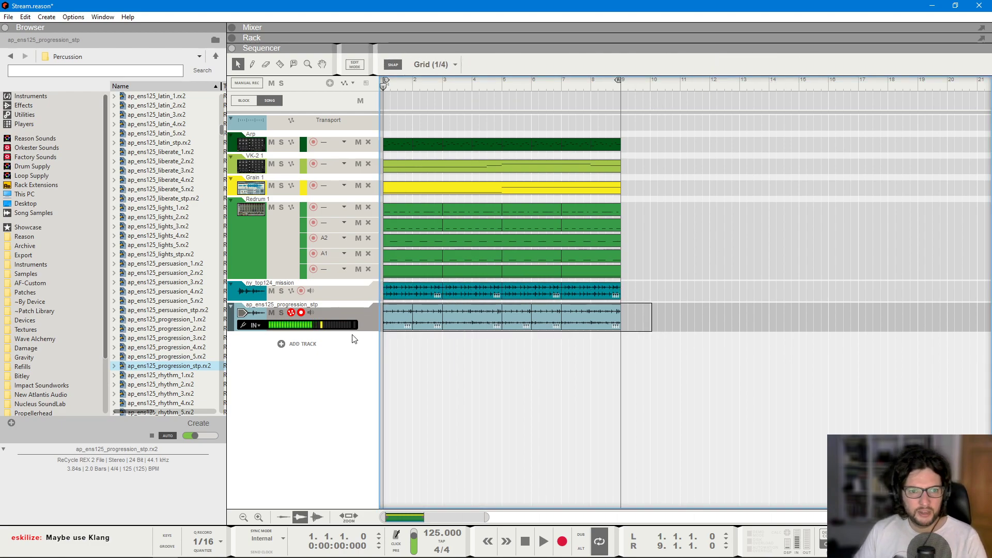
drag(364, 339, 365, 339)
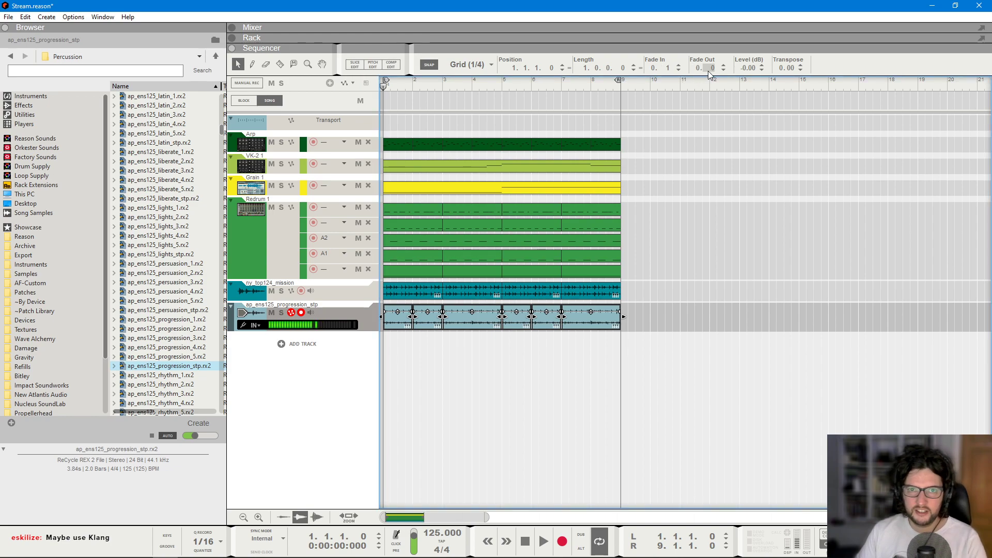
click(766, 235)
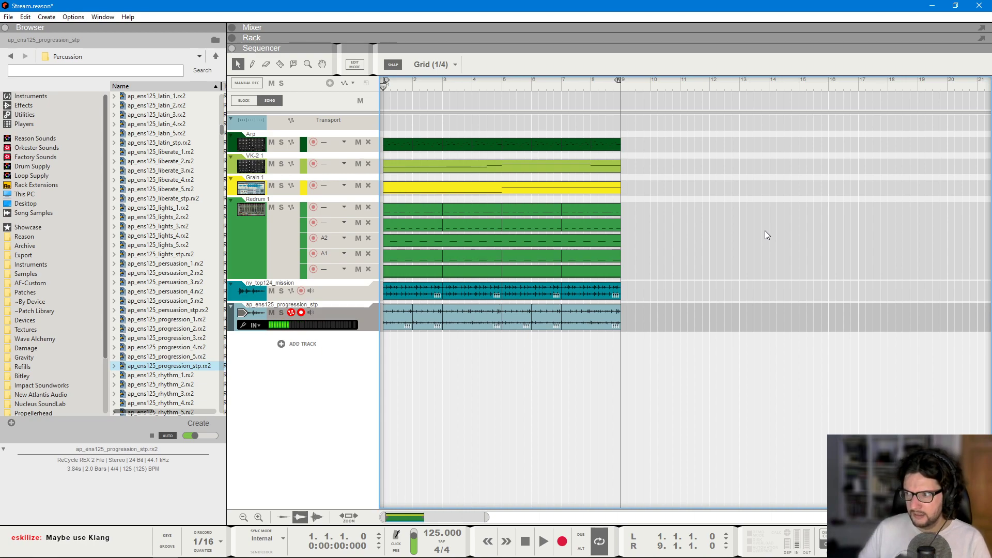
- Play the arrangement from bar 1 and check the top and percussion loop levels in the mixer
key(space)
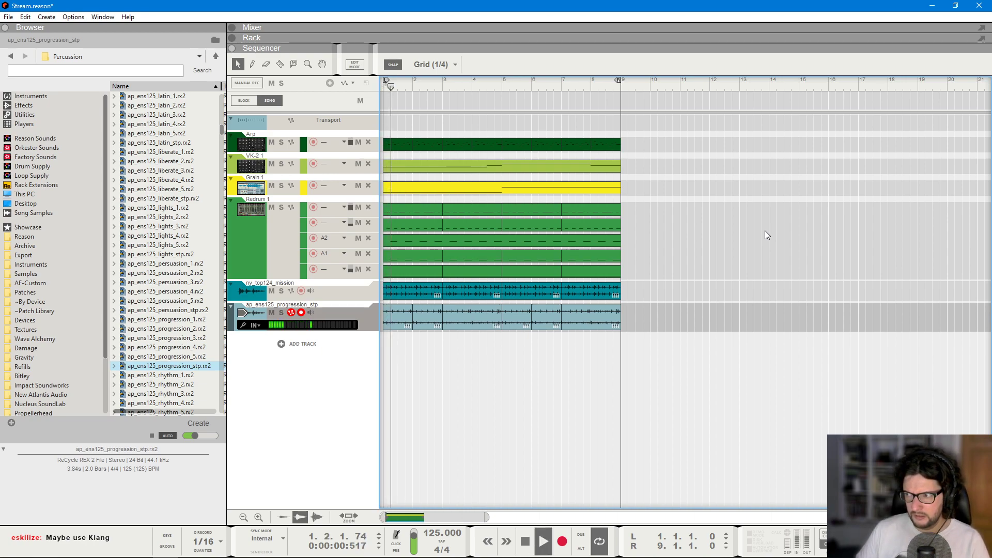
key(space)
key(space)
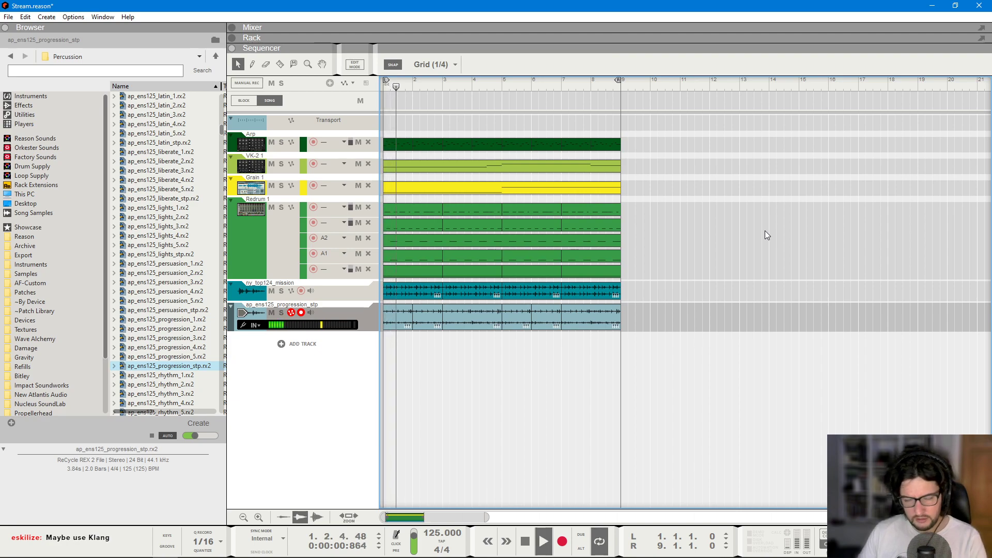
key(F5)
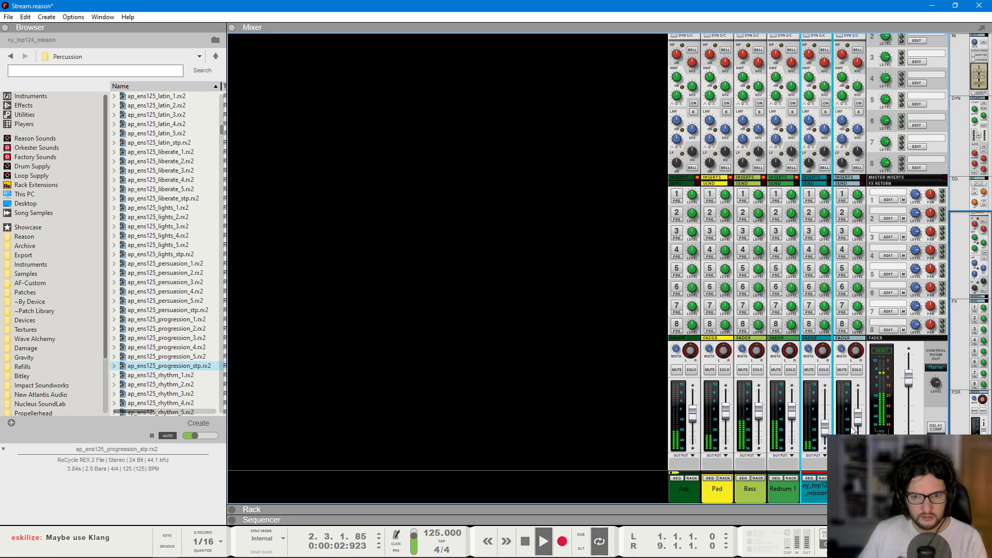
key(space)
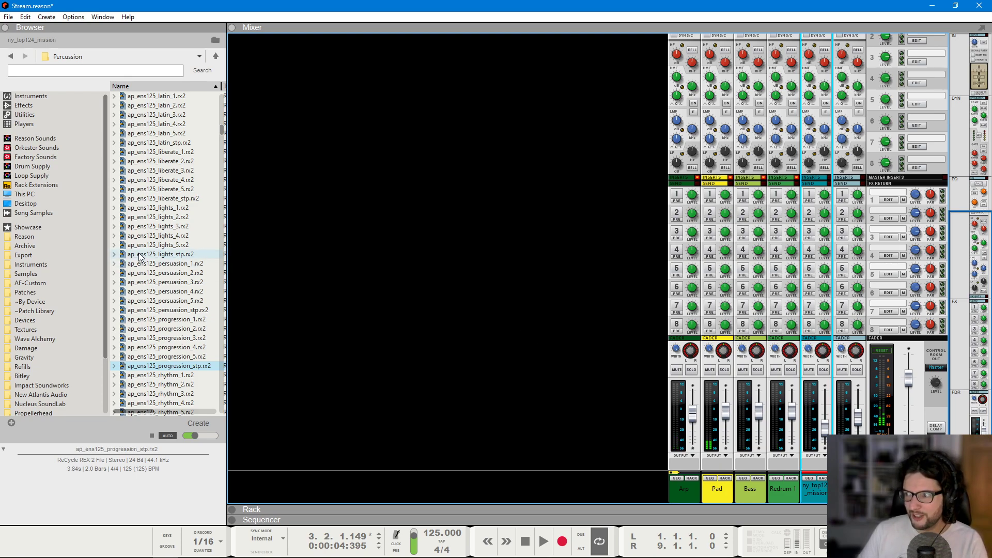
- Audition more percussion loops from the start of the Percussion folder, including ap_ens125_bottle_3, ap_ens125_bruised_stp and ap_ens125_clashed_3
click(149, 212)
scroll(148, 212, up, 6)
click(170, 164)
scroll(170, 165, up, 15)
click(170, 164)
click(184, 226)
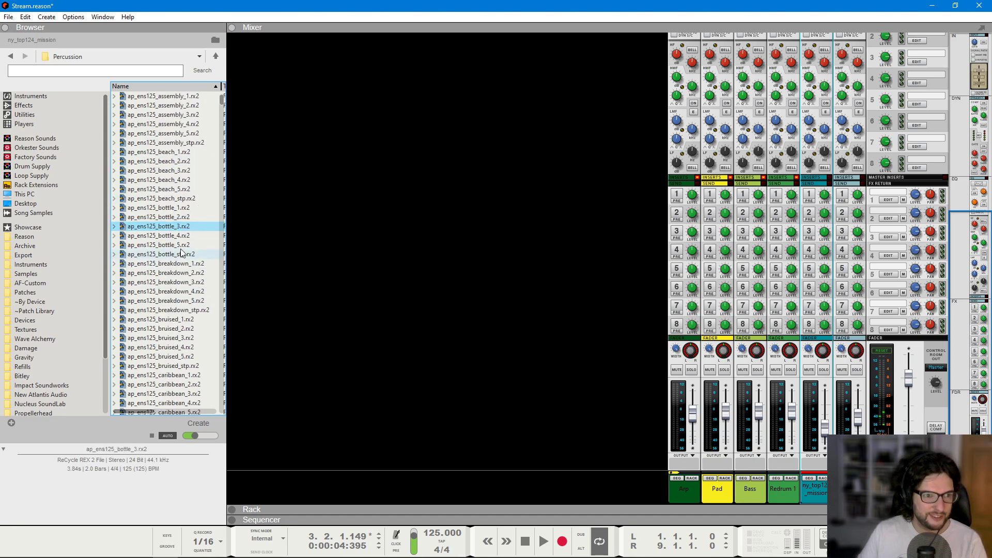
click(180, 282)
scroll(180, 282, down, 3)
click(181, 282)
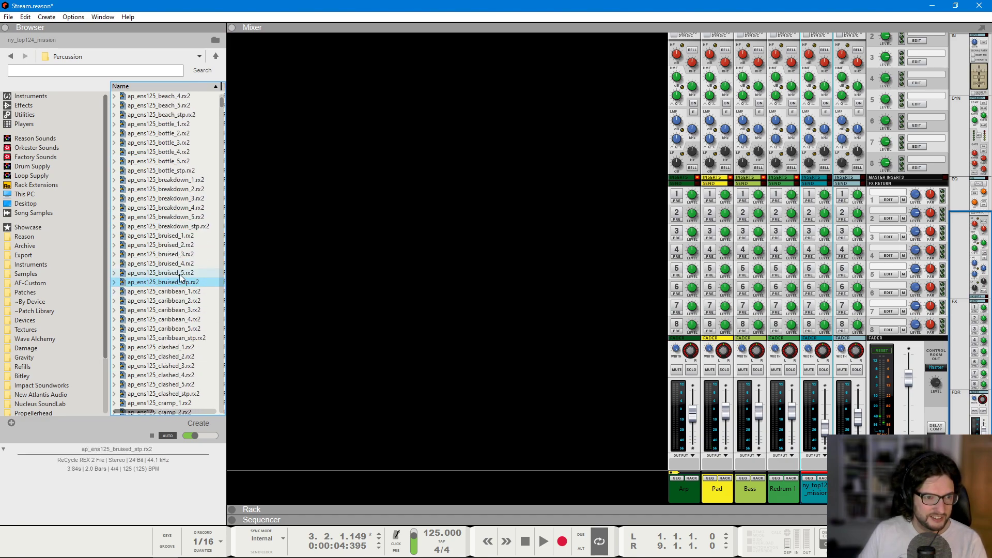
click(181, 273)
click(176, 282)
click(174, 310)
scroll(175, 310, down, 2)
click(174, 310)
click(257, 268)
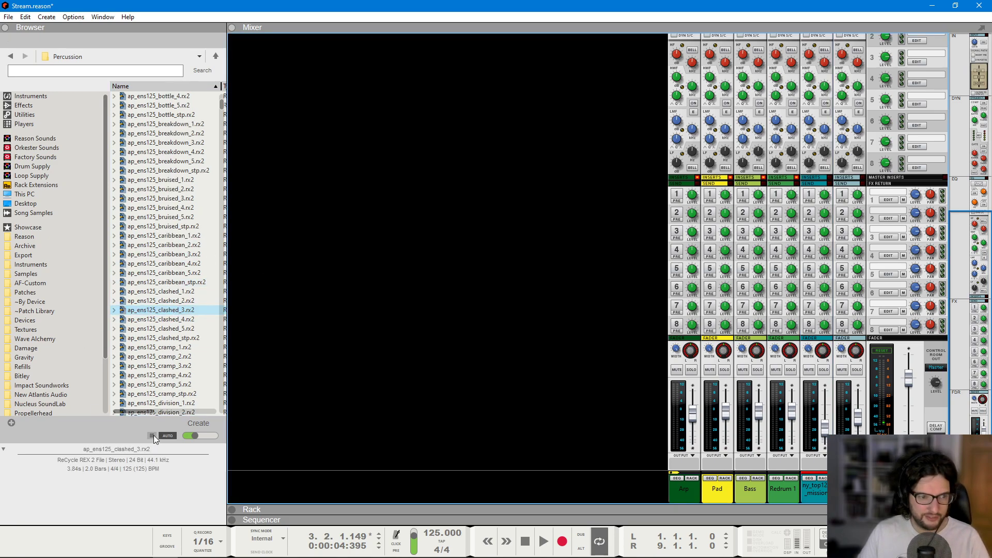
- Play the arrangement, review the mixer balance and set the Pad channel fader to -4.23 dB
key(space)
key(F6)
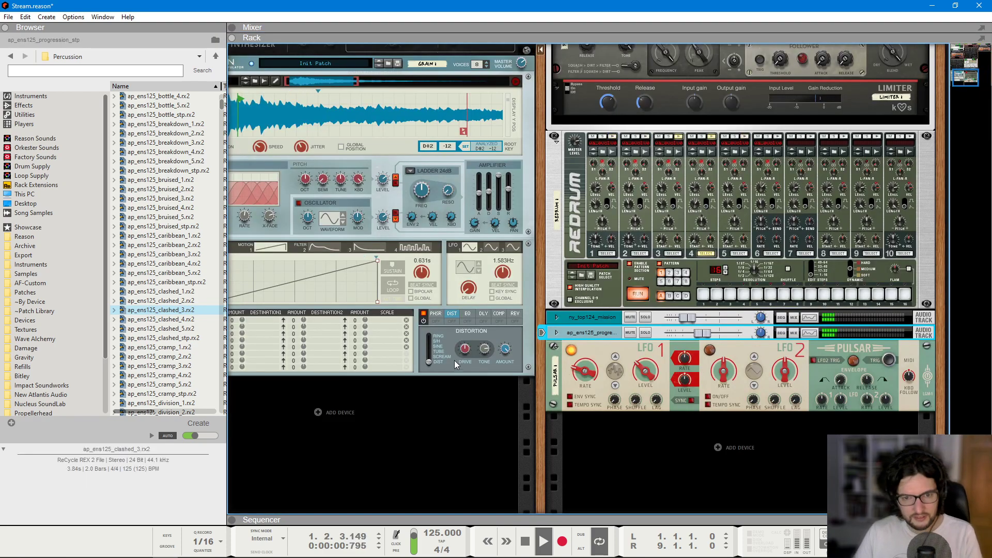
key(F5)
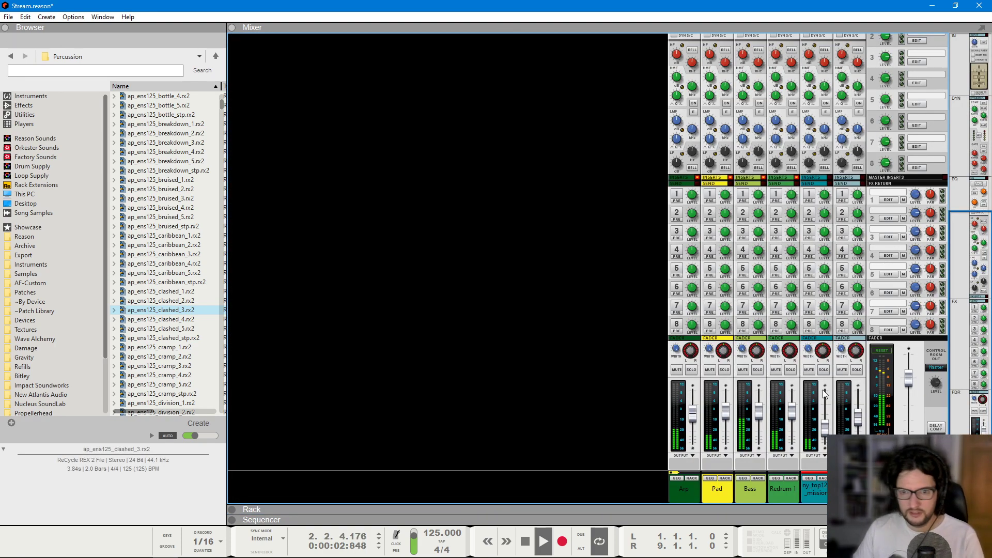
click(842, 350)
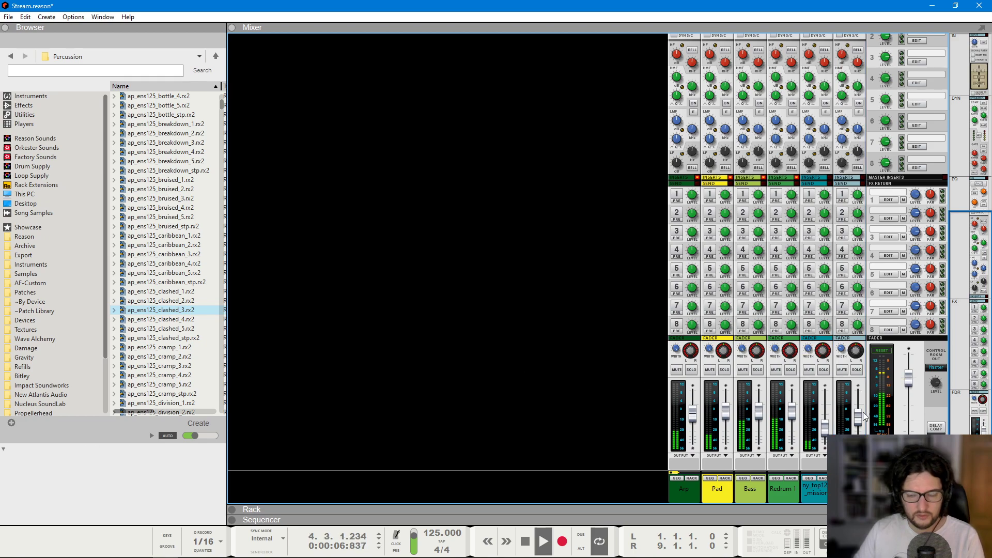
key(F7)
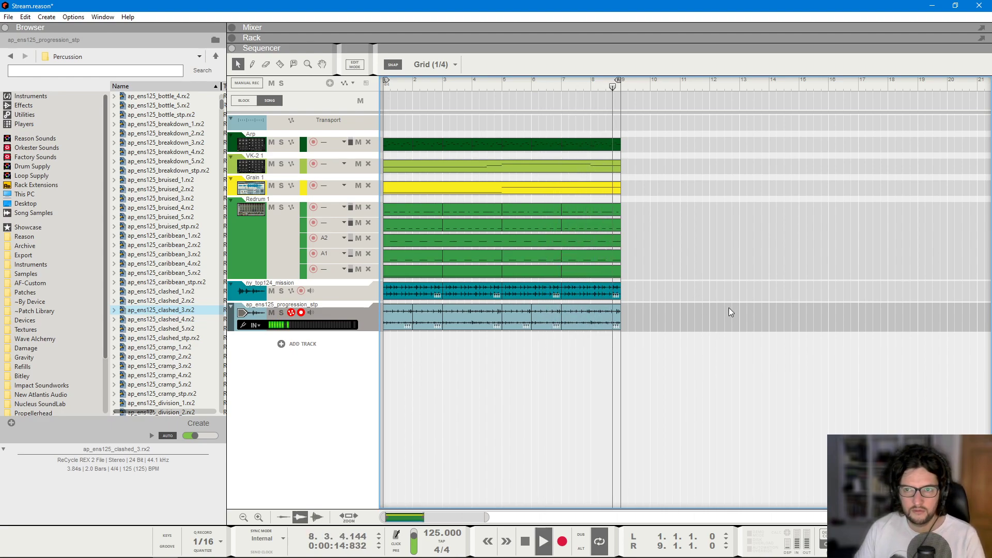
key(F5)
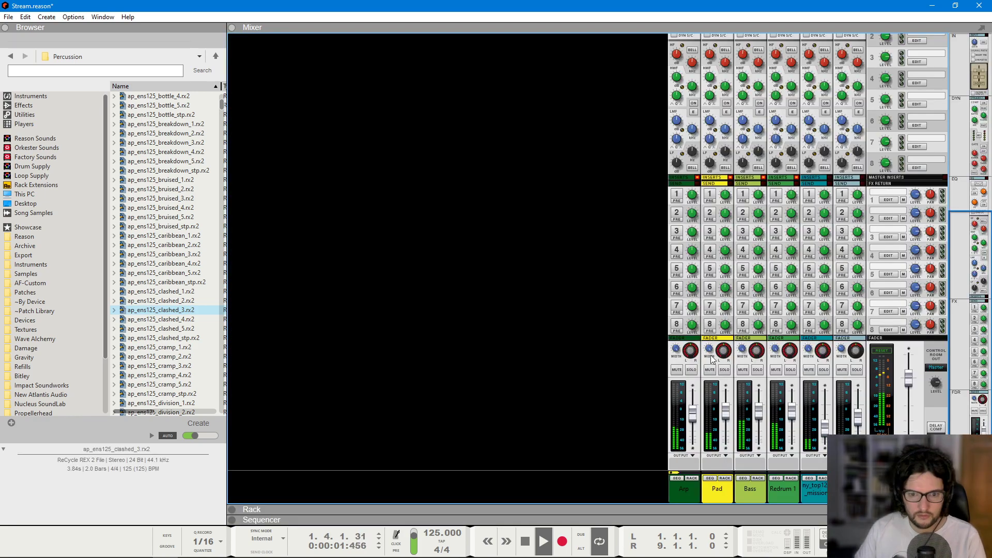
click(723, 413)
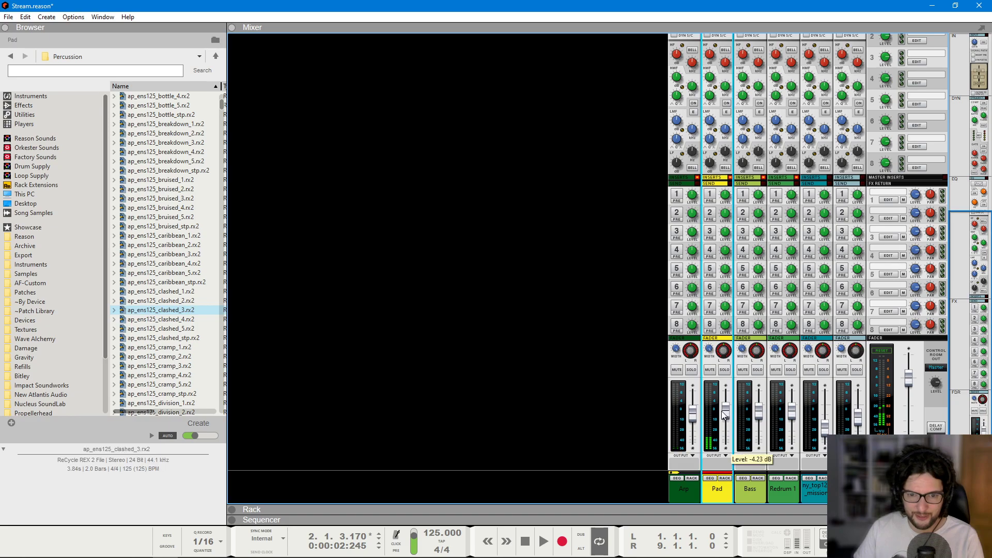
- Audition further percussion loops deeper in the Percussion folder, from the ap_ens125_persuasion loops through to the ap_ind125 bongo loops
key(F6)
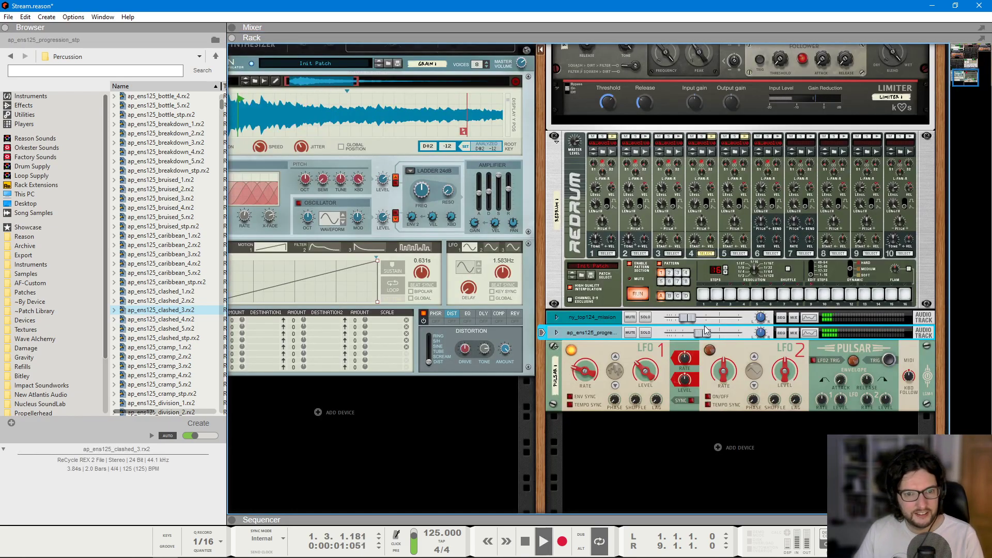
scroll(195, 255, down, 8)
scroll(191, 258, down, 10)
click(172, 283)
scroll(172, 285, down, 7)
scroll(172, 285, down, 2)
click(187, 217)
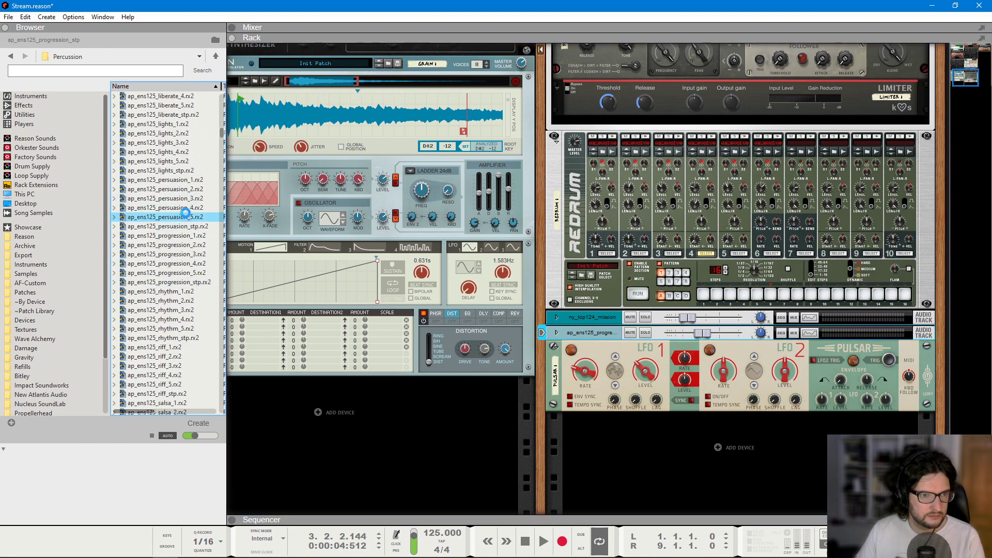
click(189, 228)
click(195, 322)
scroll(191, 321, down, 3)
click(181, 311)
key(Down)
key(Down)
key(Down)
key(Down)
key(Down)
key(Down)
key(Down)
key(Down)
key(Down)
key(Down)
key(Down)
key(Down)
key(Down)
key(Down)
key(Down)
key(Down)
key(Down)
key(Down)
key(Down)
key(Down)
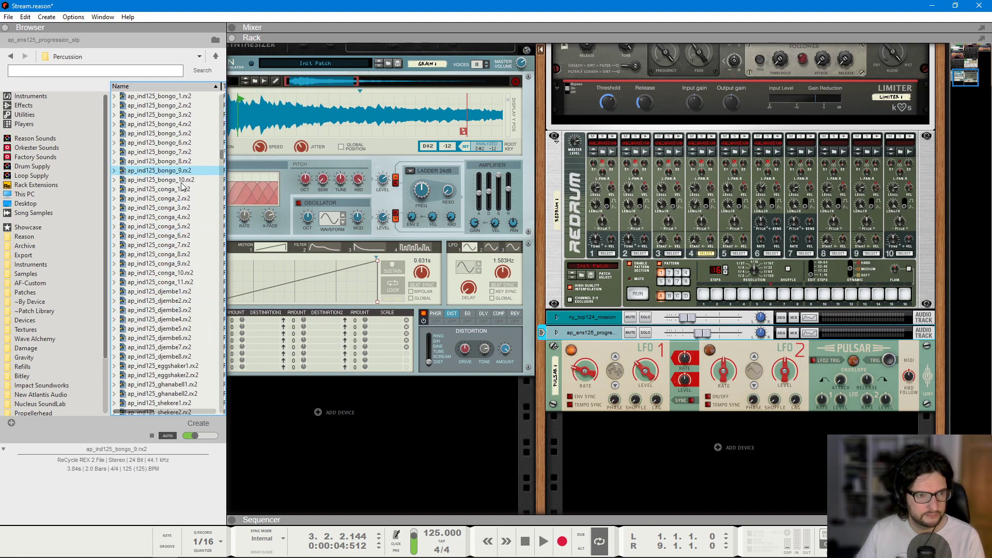
click(182, 207)
- Add the ap_ind125_bongo_9.rx2 loop to the song as a new audio track starting at bar 1
click(172, 172)
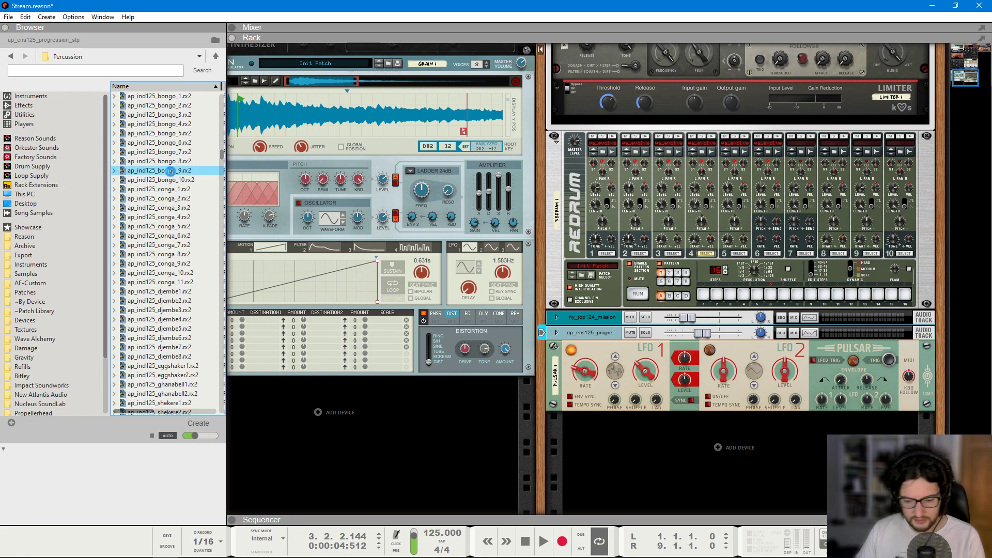
drag(163, 175, 261, 399)
click(152, 436)
- Play the song, lower the bongo channel fader slightly and set the ap_ens125_progression_stp channel fader to -4.65 dB
key(space)
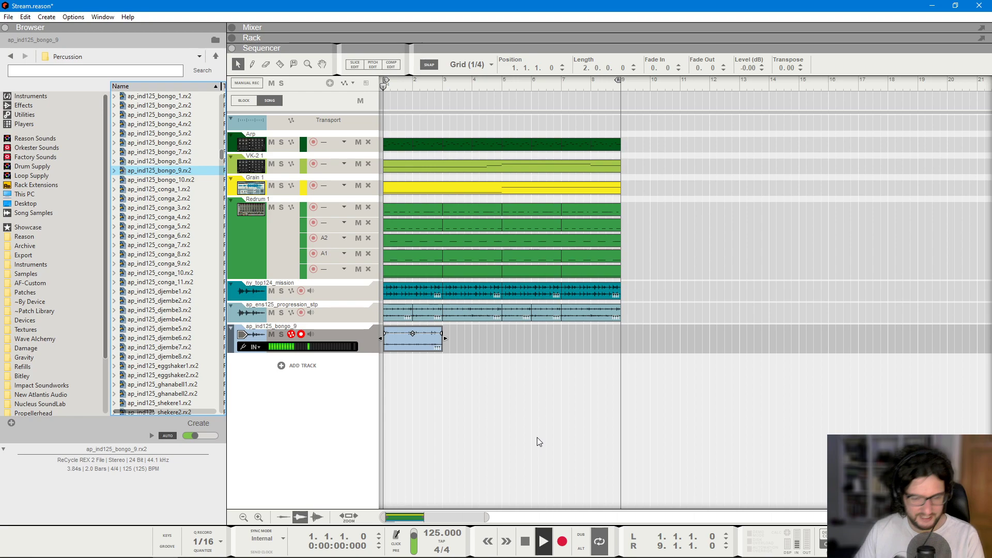
key(F5)
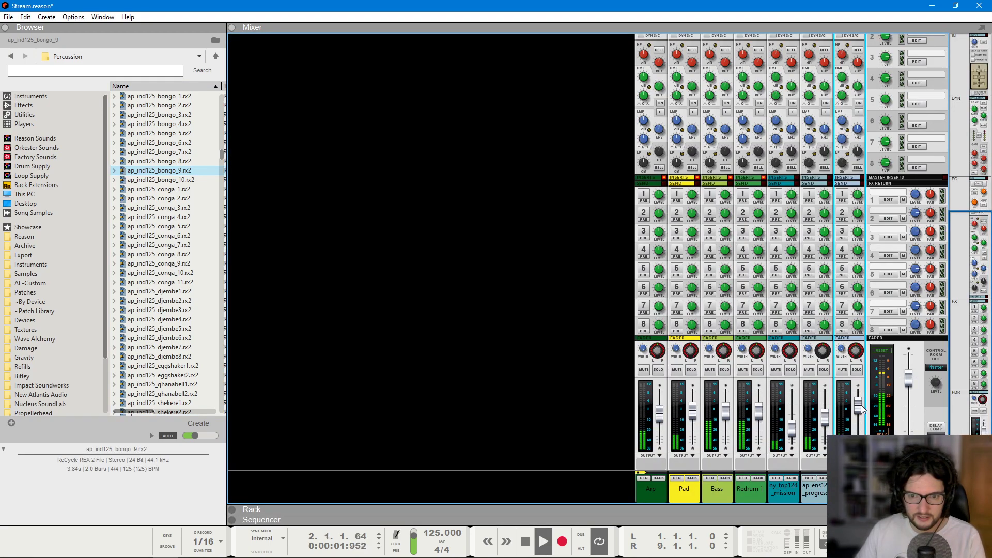
click(827, 420)
key(space)
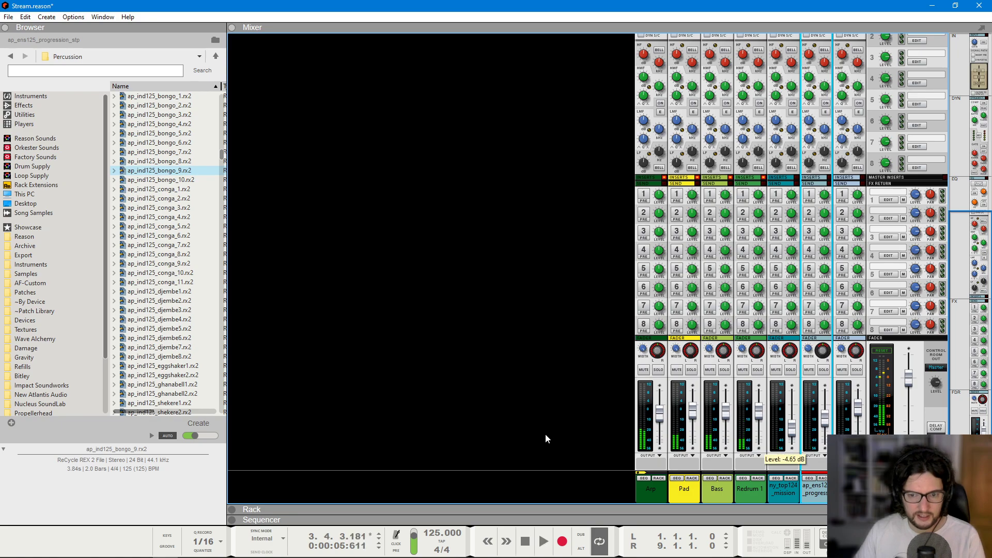
- Duplicate the two-bar bongo clip three times to fill bars 1 to 8
key(F7)
key(ctrl+d)
key(ctrl+d)
key(ctrl+d)
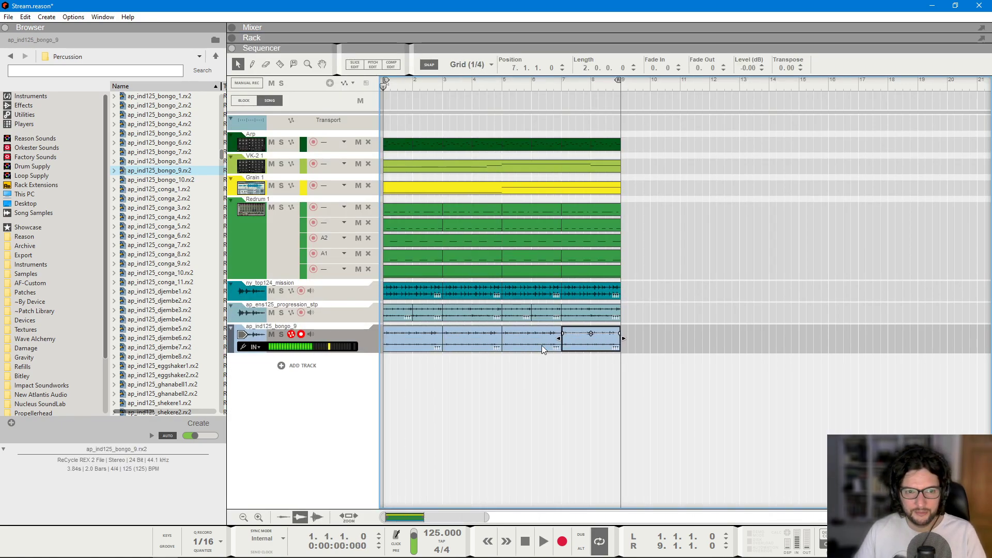
scroll(575, 341, right, 1)
- Rename the ap_ind125_bongo_9 mixer channel "Bongos" and the ap_ens125_progression_stp channel "Percussion"
key(F5)
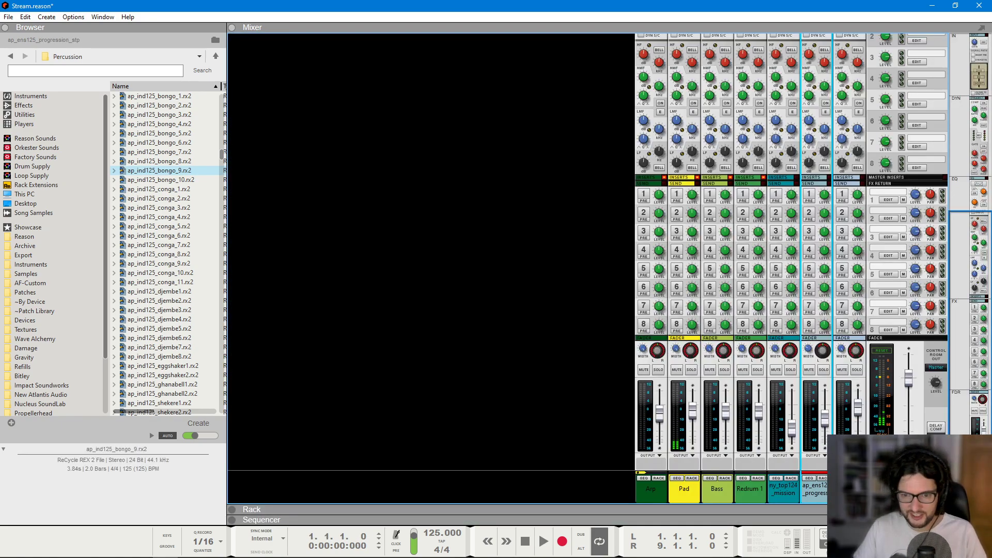
key(Return)
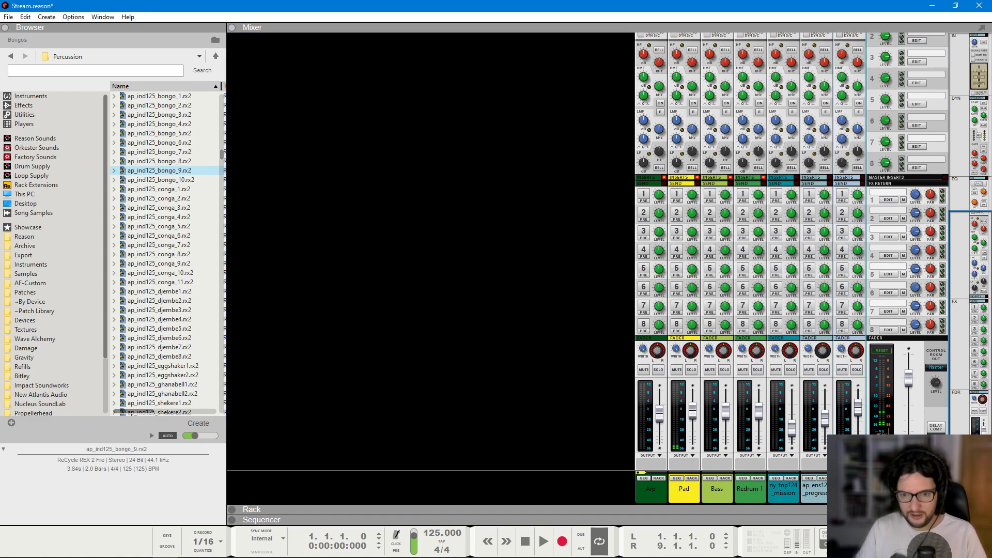
double_click(820, 491)
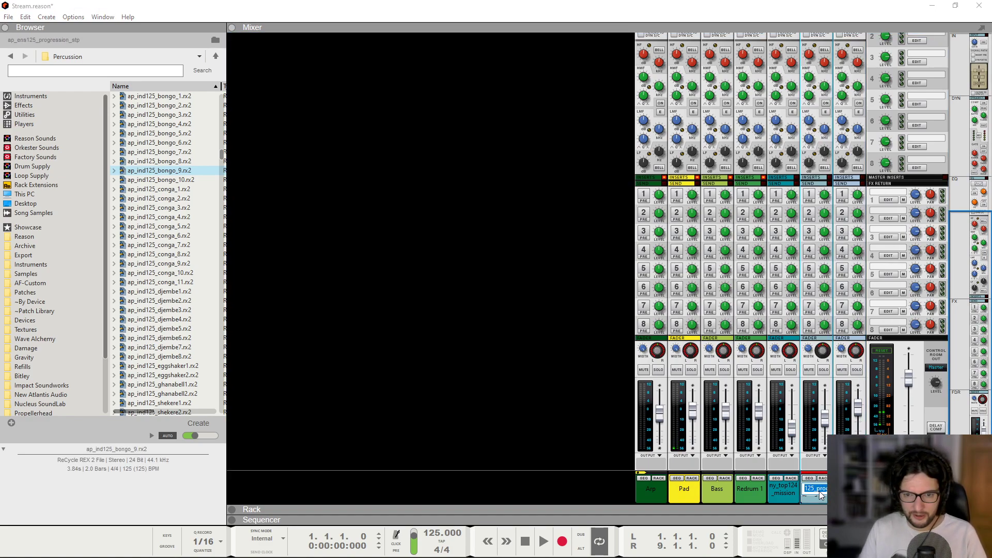
text(Percussion)
key(Return)
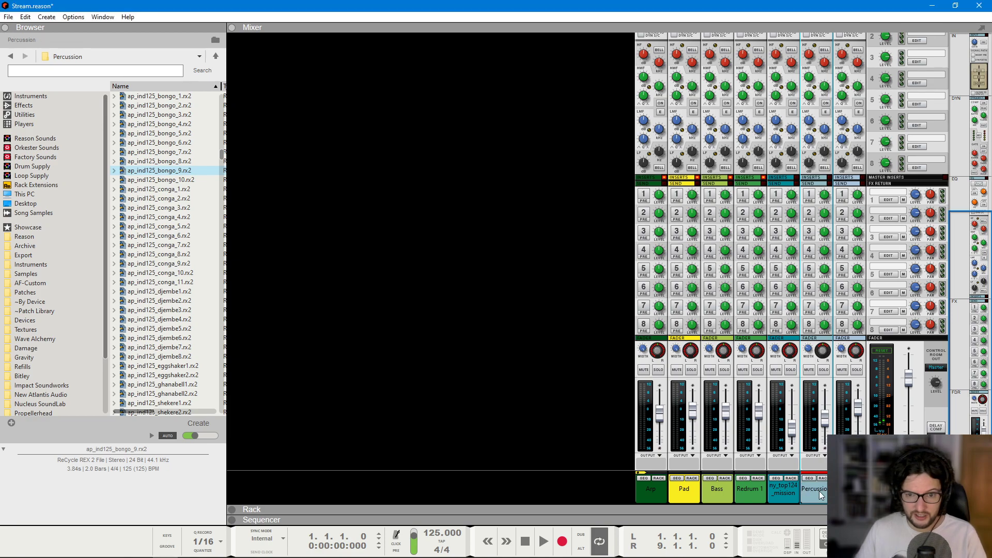
- Rename the ny_top124_mission mixer channel "Top" and the Redrum 1 channel "Drums"
double_click(779, 490)
text(Top)
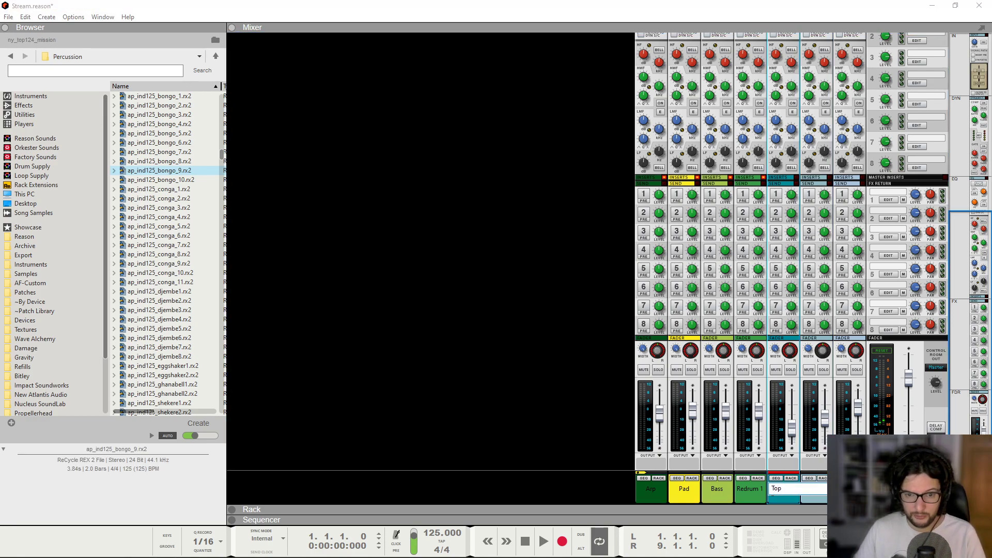
key(Return)
double_click(752, 491)
text(Drum)
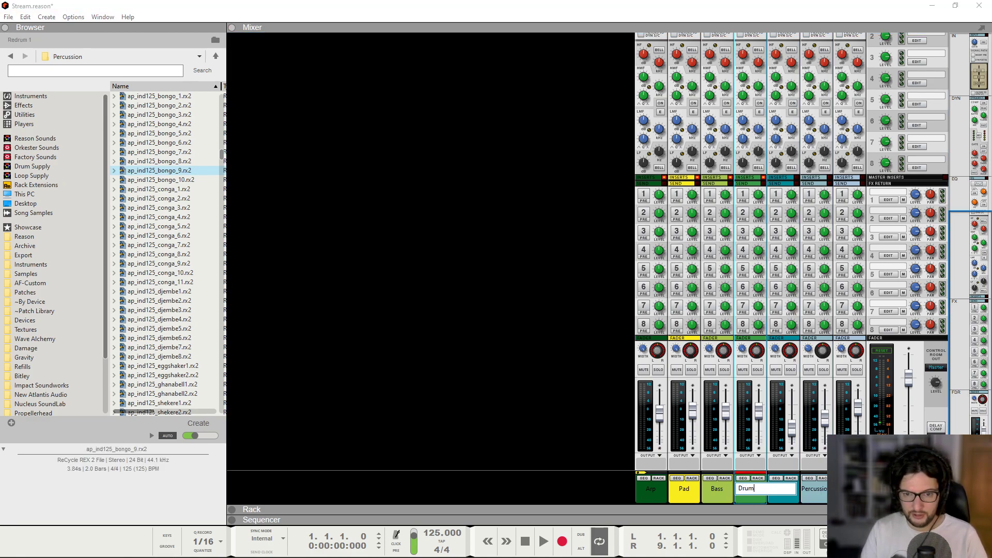
text(s)
key(Return)
- Play the full arrangement with the bongos and review the channel strips, levels and sequencer tracks
key(space)
scroll(825, 258, up, 2)
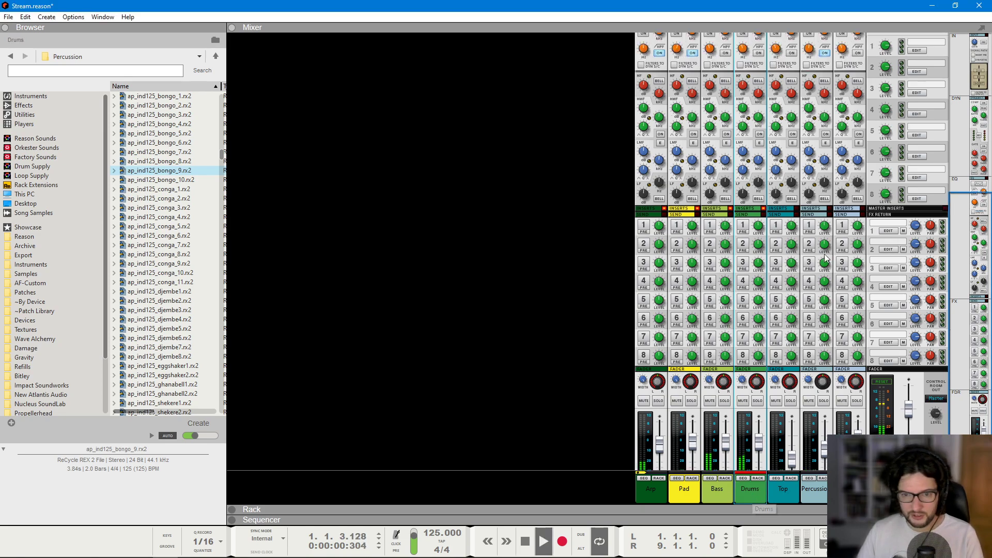
scroll(825, 259, up, 1)
scroll(848, 362, down, 3)
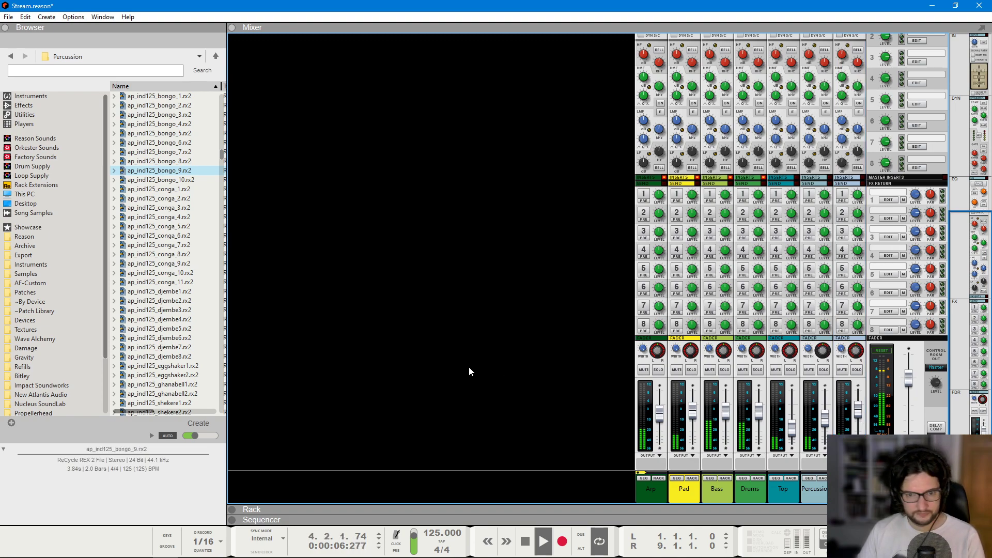
key(space)
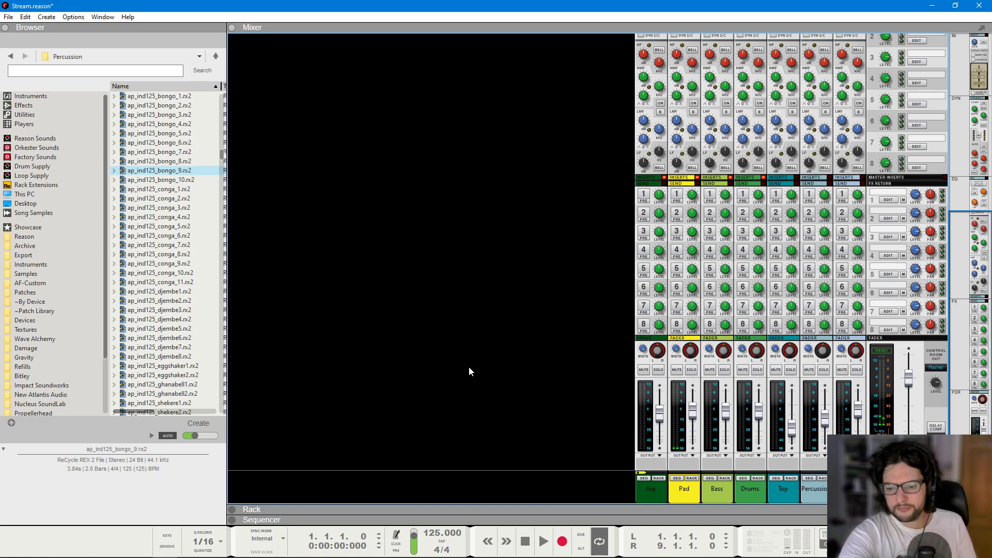
key(space)
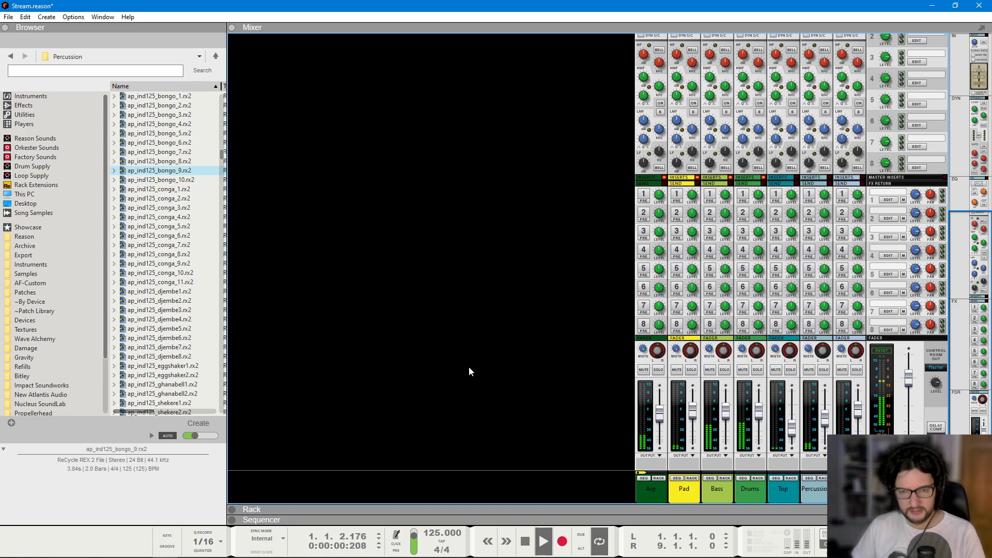
key(F7)
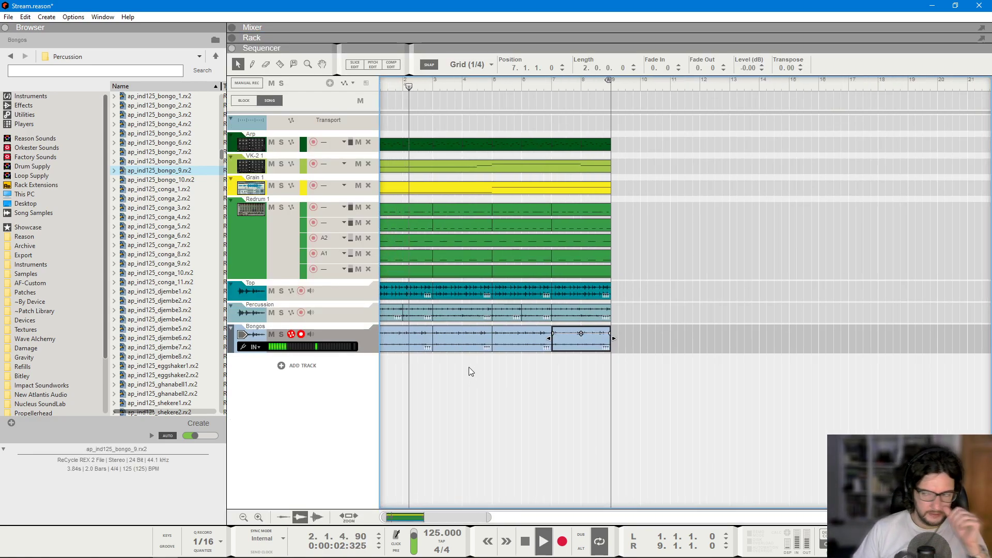
- Compare the mix with the Percussion channel muted and unmuted, and return the stopped song to its start
click(578, 381)
key(F5)
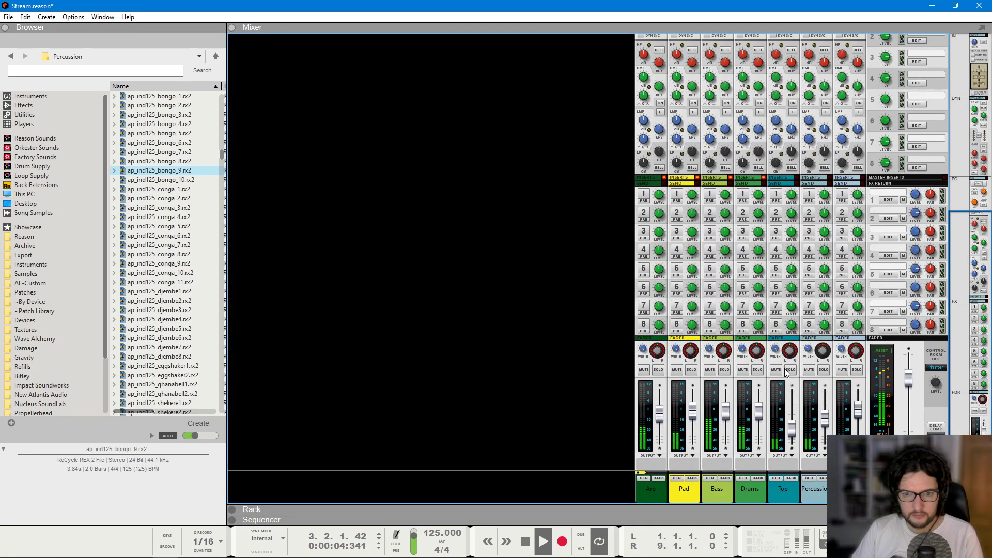
click(810, 371)
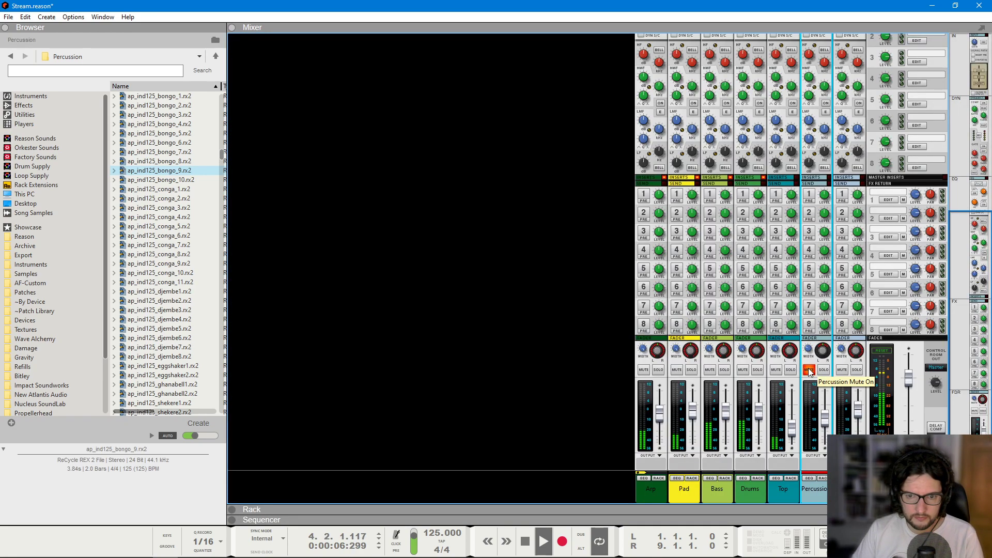
click(809, 371)
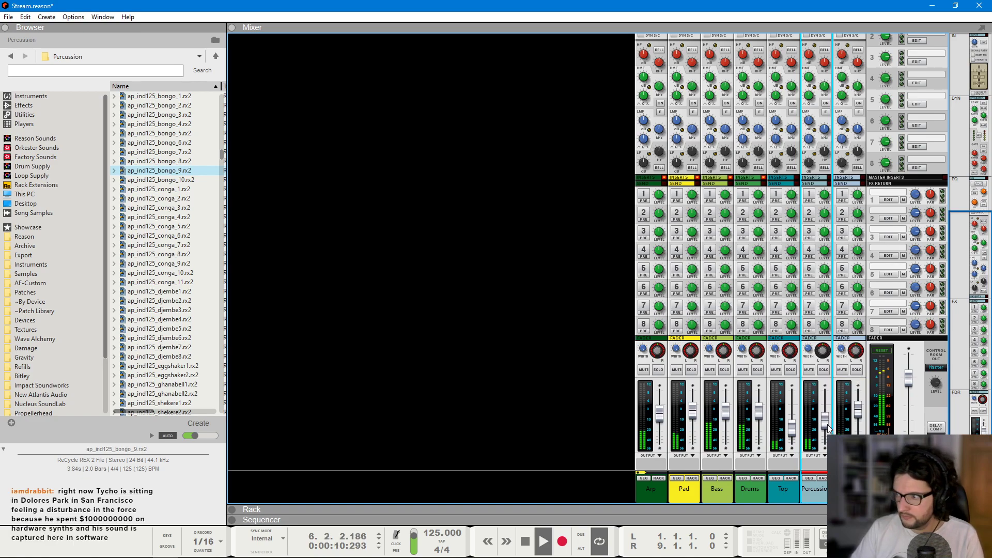
click(490, 384)
key(F7)
key(space)
key(KP_0)
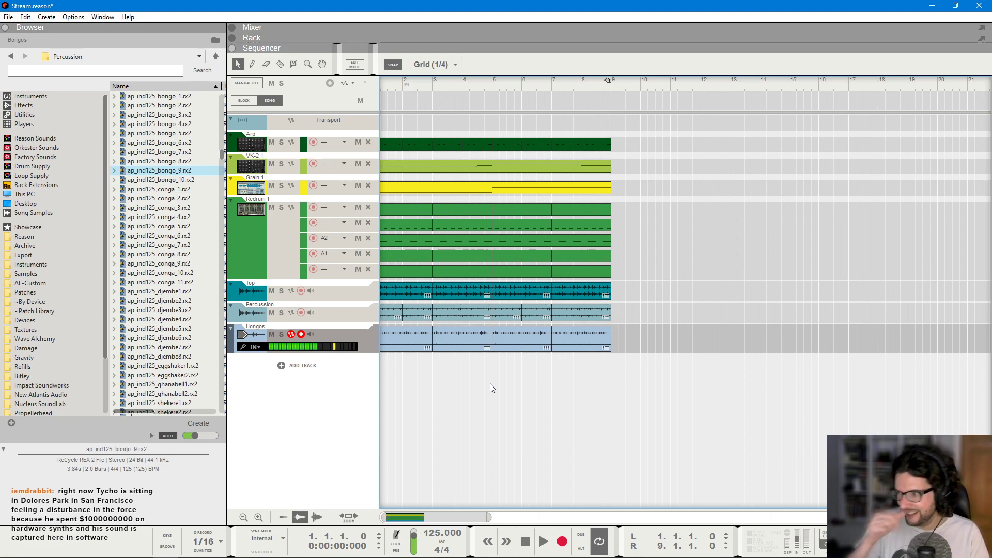
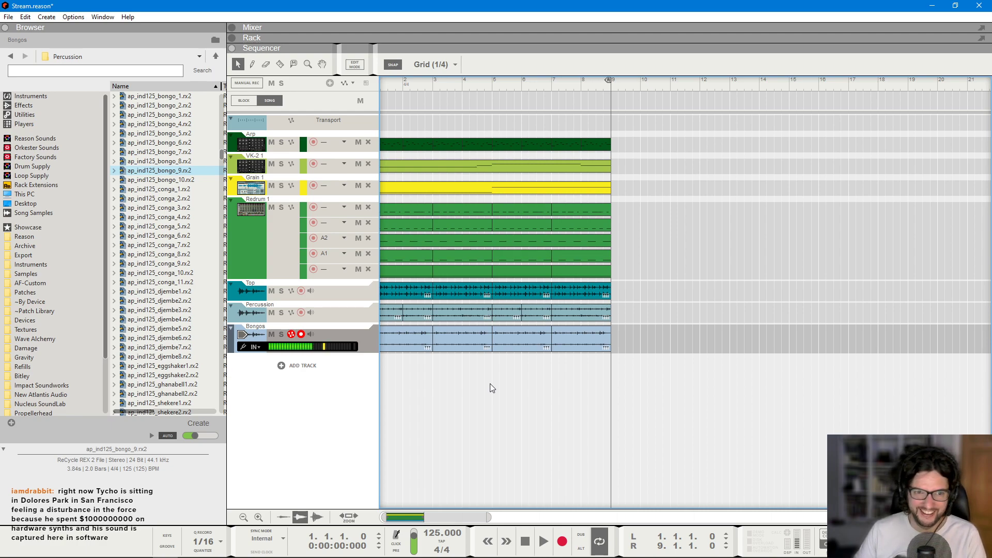
- Add a Europa Shapeshifting Synthesizer in the empty rack space below the Grain sampler
key(space)
key(F6)
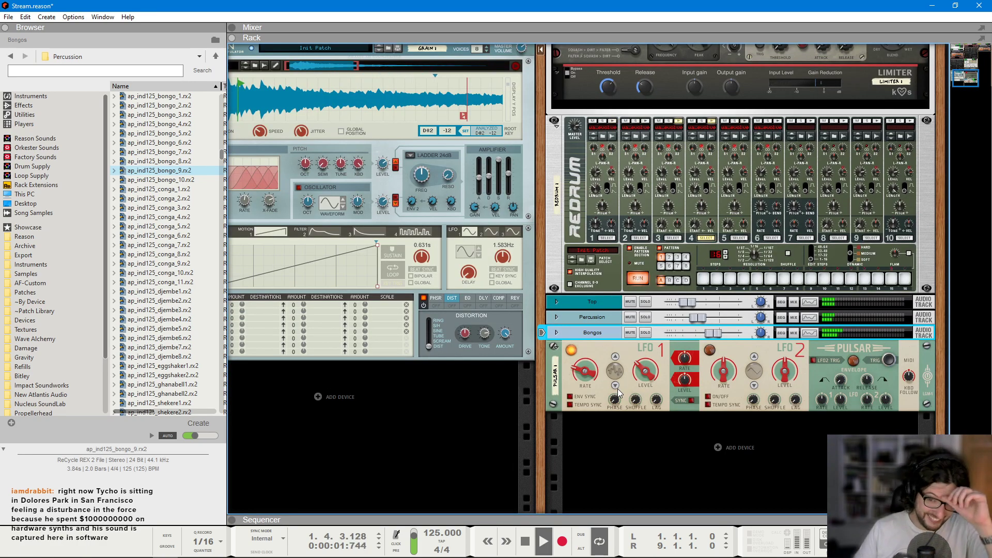
key(space)
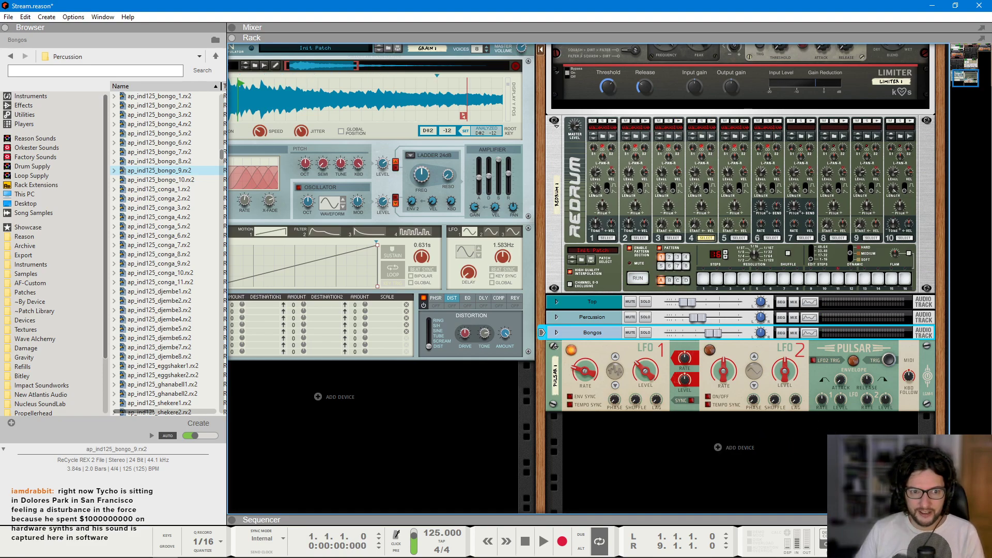
scroll(438, 368, left, 2)
scroll(439, 368, up, 3)
scroll(438, 368, down, 3)
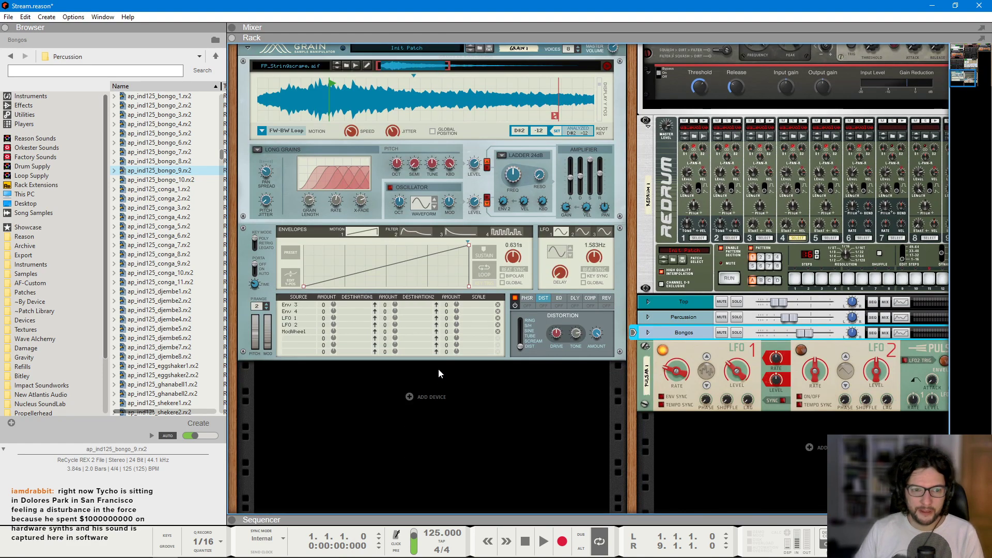
right_click(423, 410)
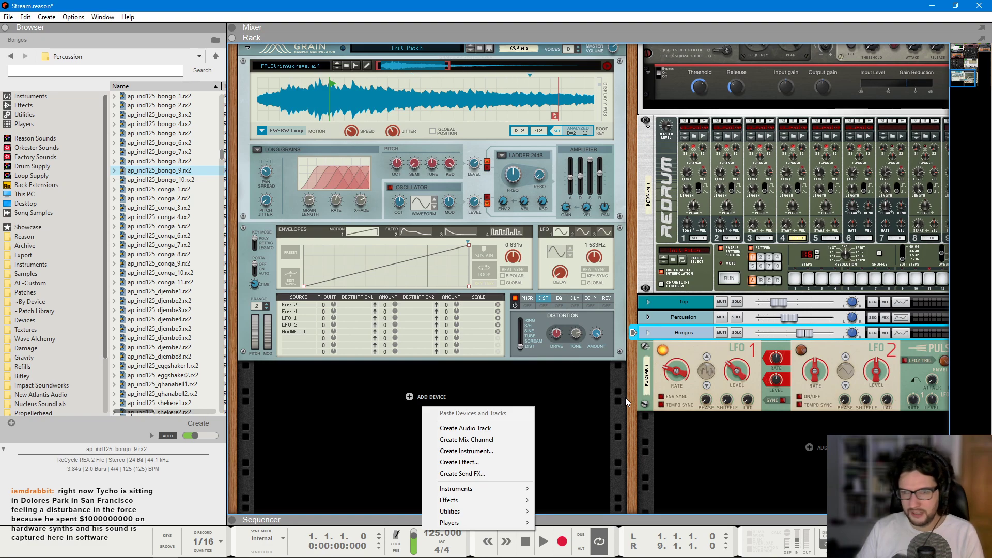
mouse_move(455, 488)
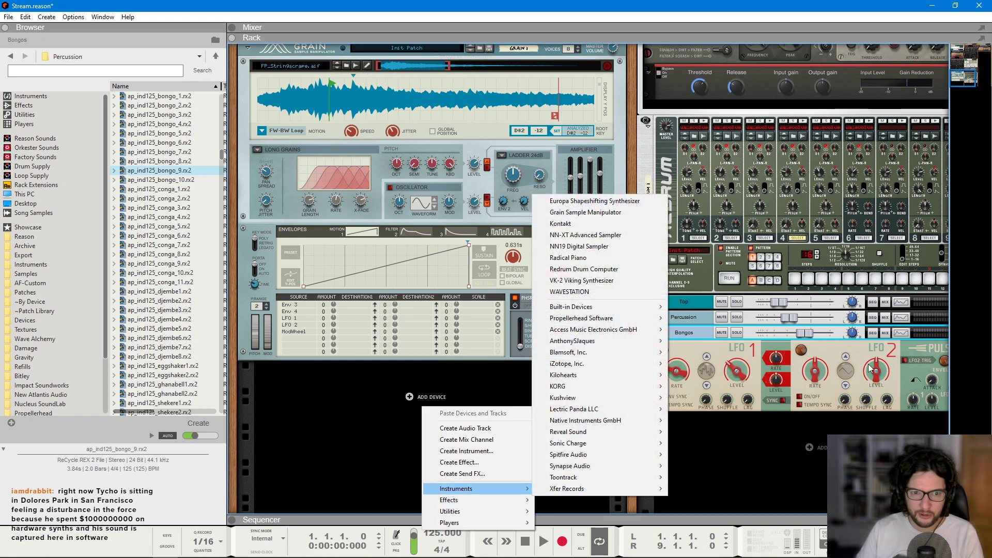
click(616, 202)
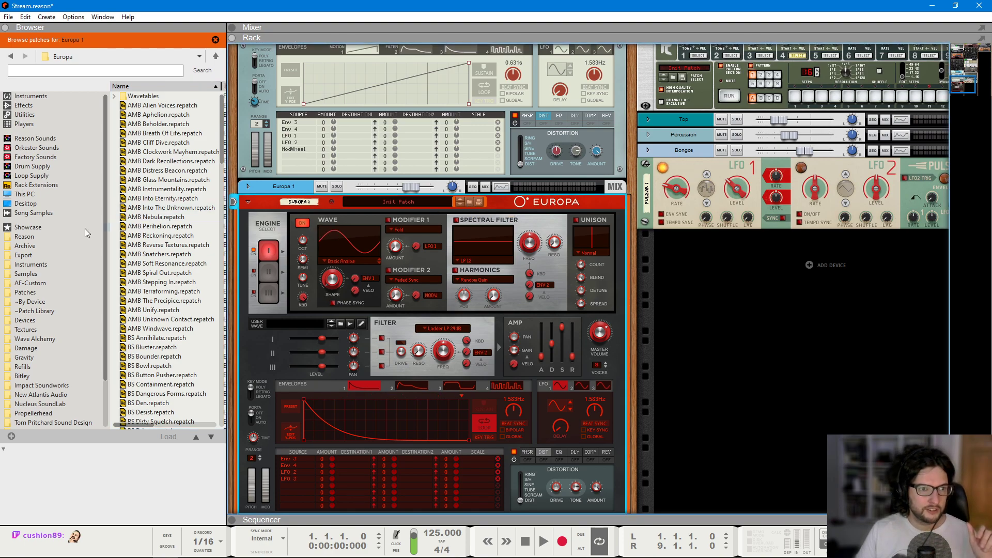
- Load the Destructor Drone bass patch from the factory Europa sounds into the new Europa
click(27, 158)
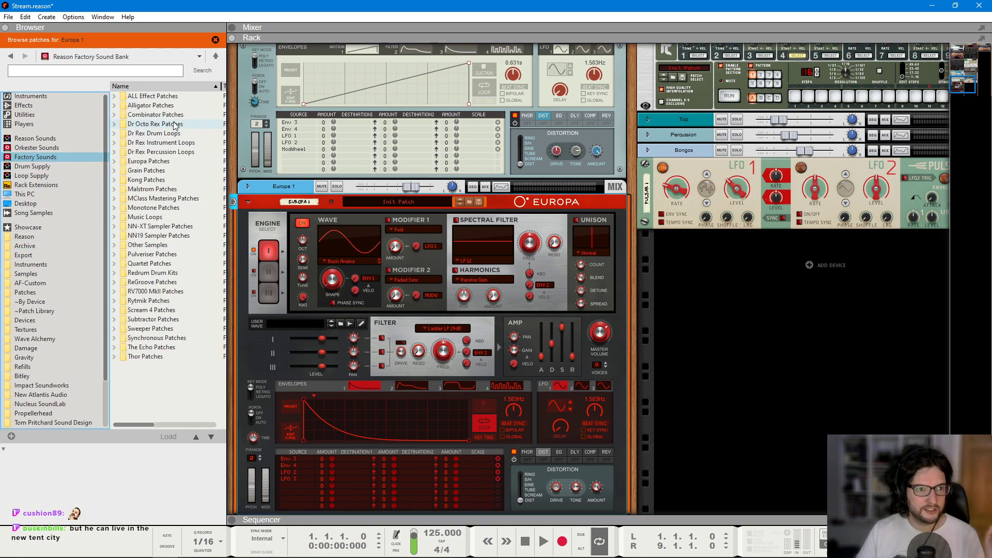
double_click(169, 162)
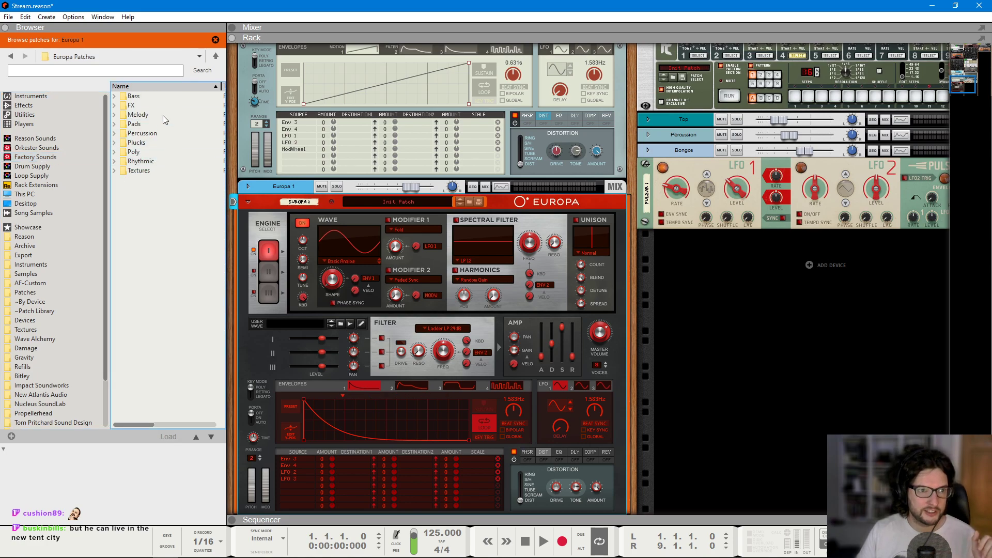
double_click(155, 97)
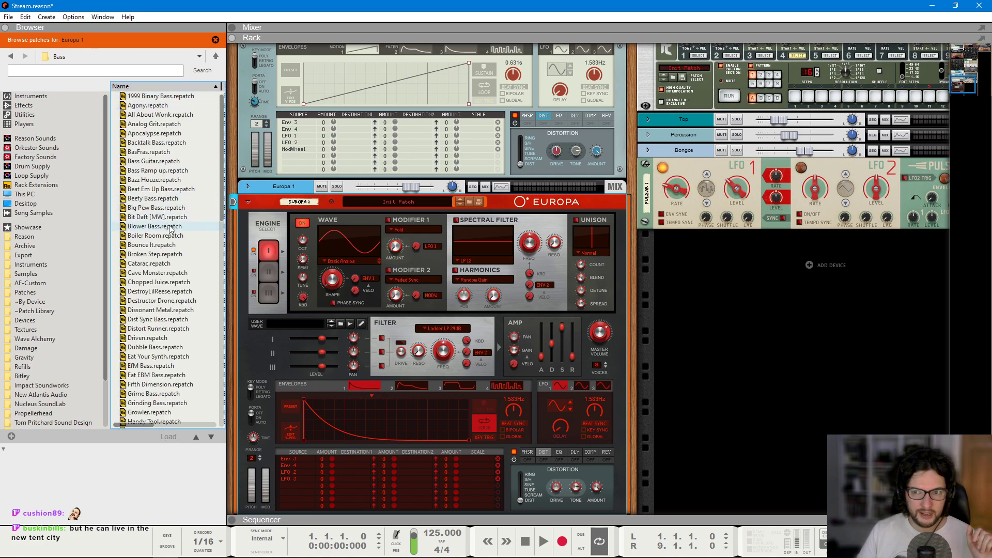
scroll(171, 229, down, 2)
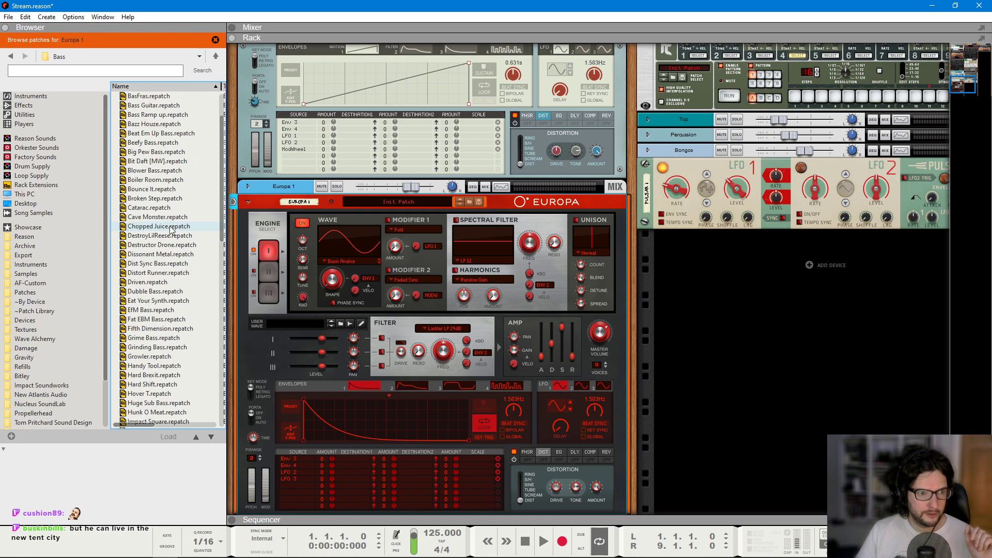
click(165, 245)
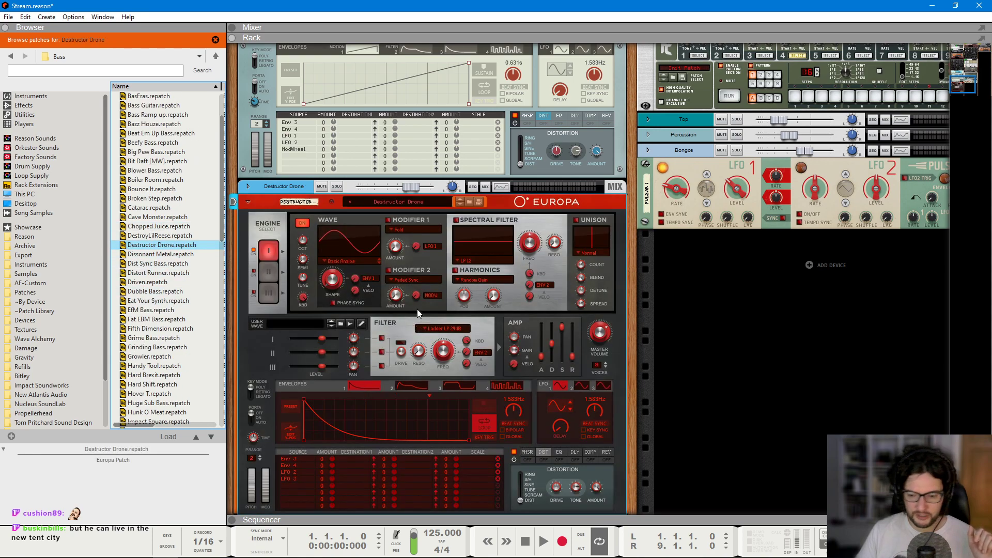
- Lower the Destructor Drone channel's level slightly and set its high-pass filter to 89.1 Hz
key(F5)
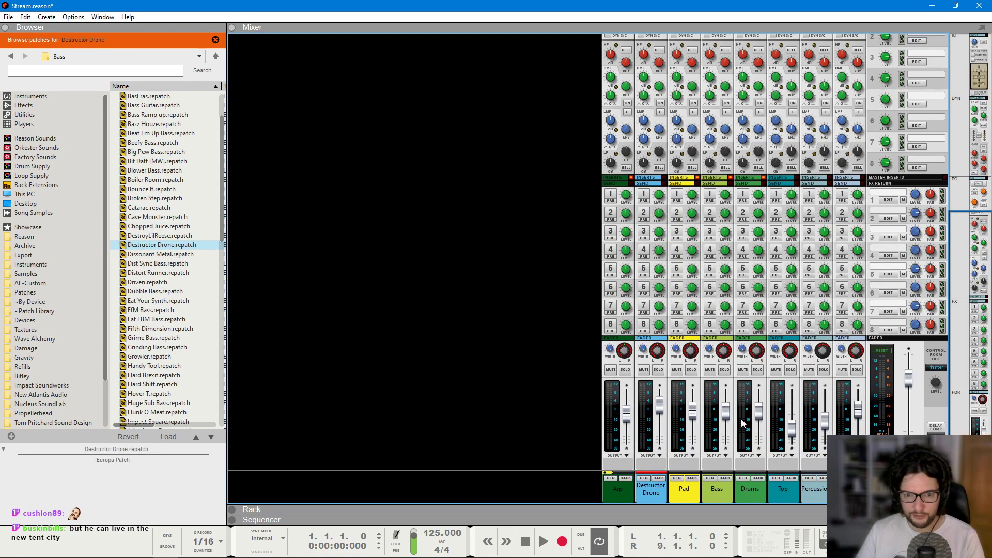
drag(661, 411, 663, 418)
scroll(675, 245, up, 3)
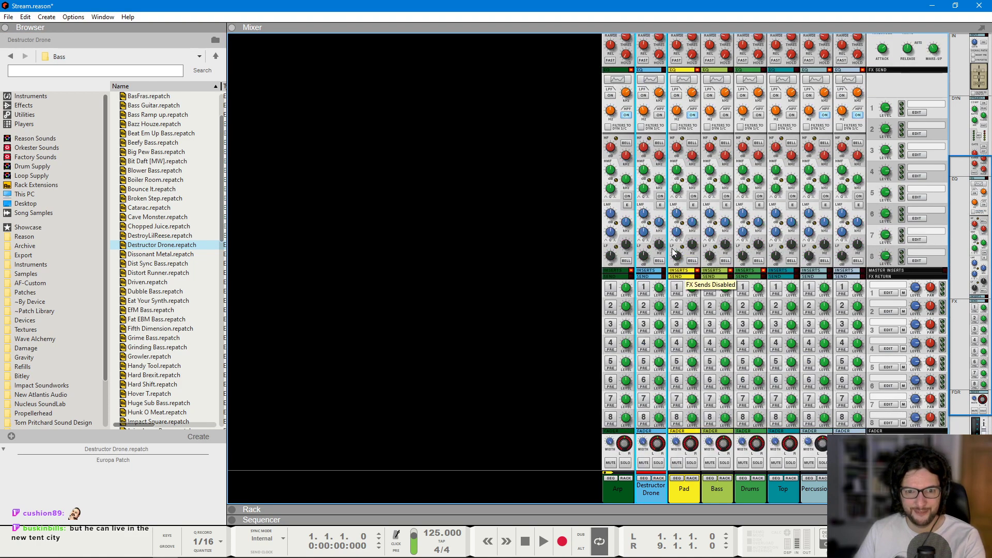
scroll(674, 245, up, 1)
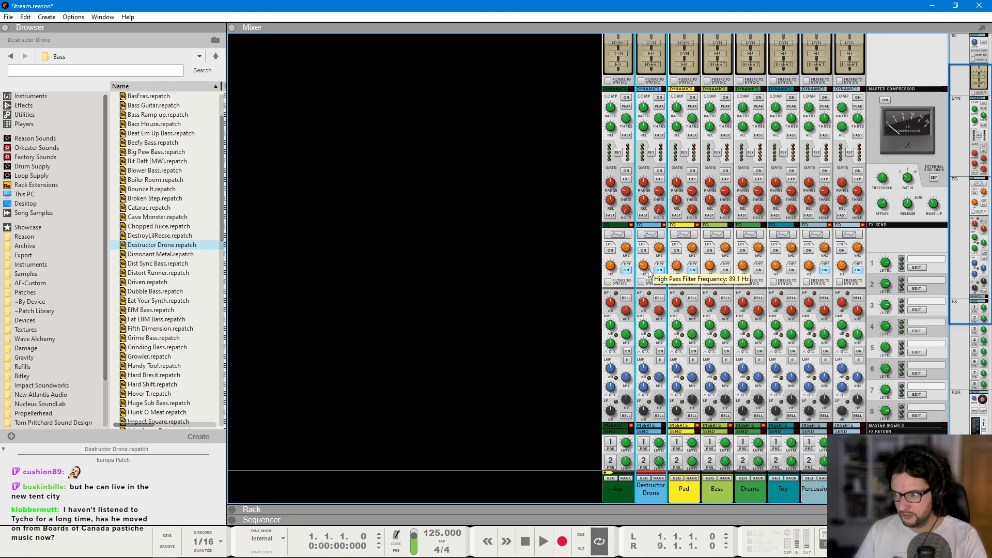
- Play the start of the song briefly and examine envelopes 2 and 1 of the Destructor Drone Europa
key(space)
key(F7)
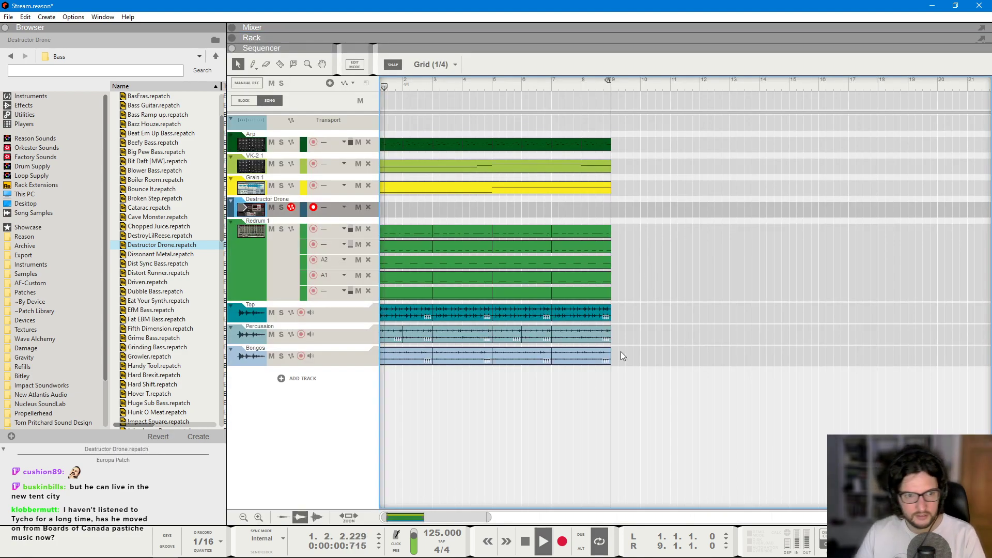
key(space)
scroll(414, 210, left, 1)
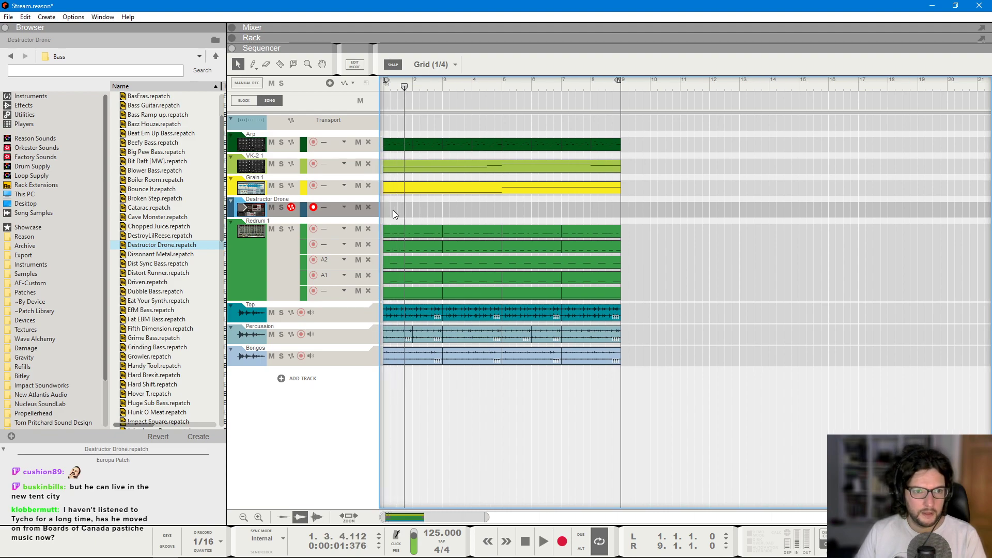
key(F6)
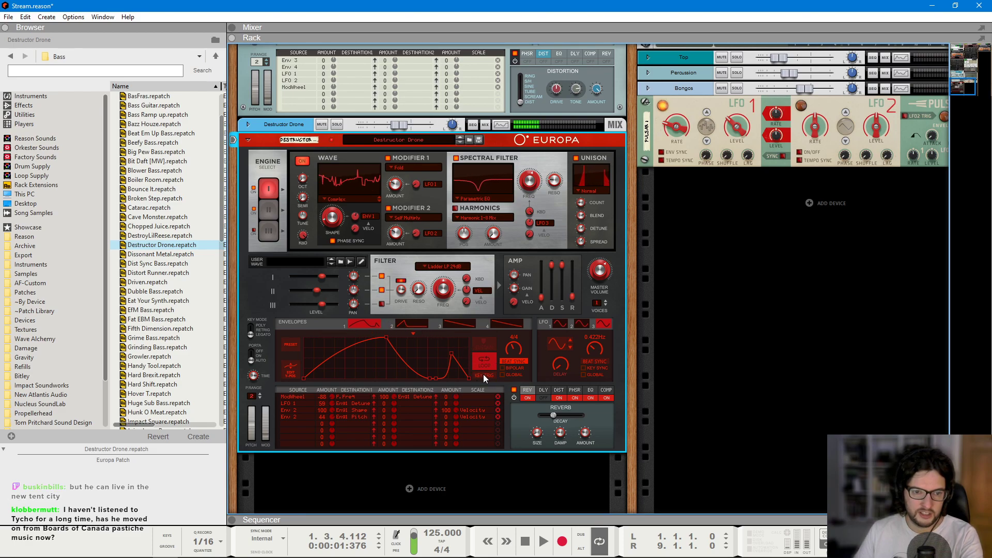
click(411, 323)
click(369, 324)
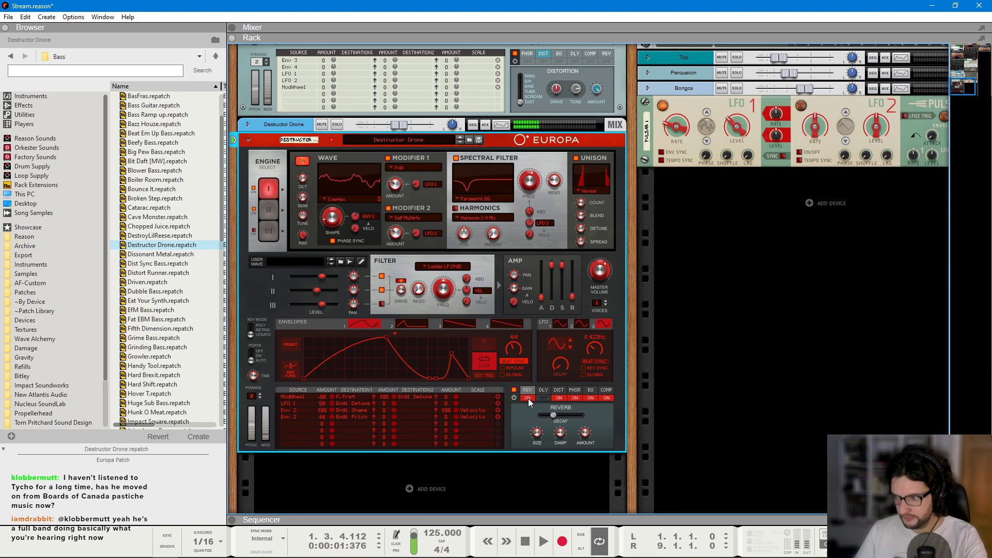
- Draw a two-bar clip at bar 1 on the Destructor Drone track with one sustained F2 note, pulling the note's start earlier
key(F7)
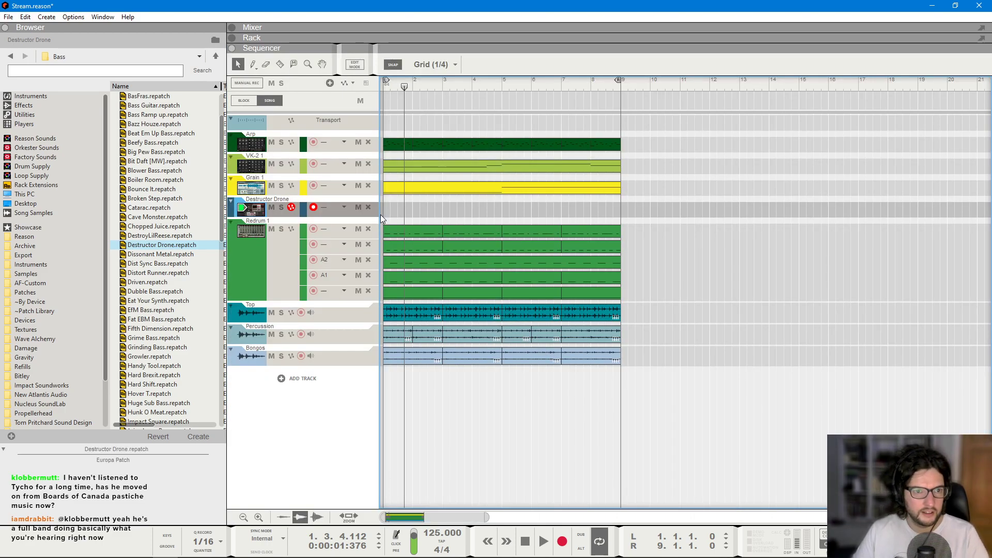
drag(385, 215, 443, 210)
double_click(430, 209)
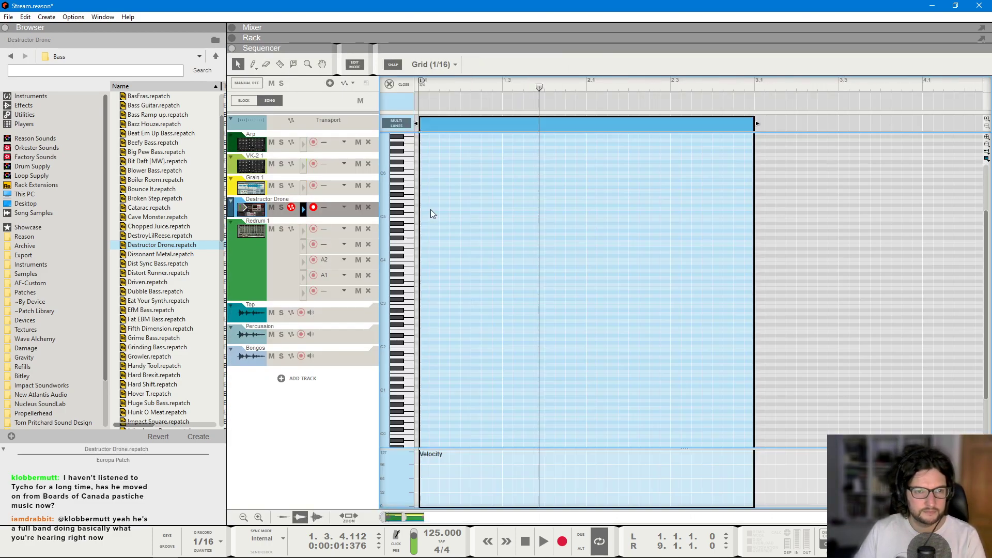
key(space)
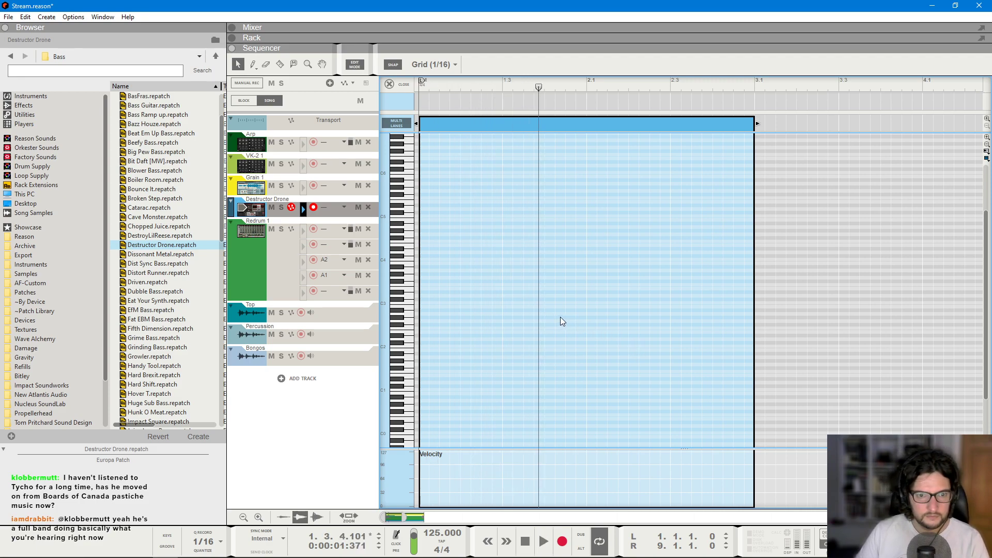
drag(548, 328, 672, 329)
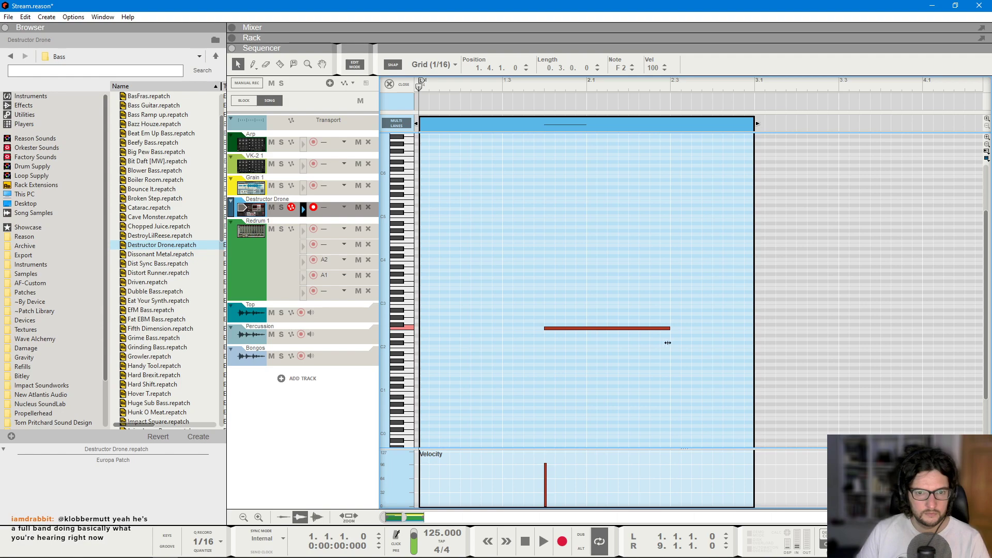
drag(543, 328, 518, 334)
- Add an Inphonik RX950 Classic AD/DA Converter as an insert effect on the Destructor Drone mix channel
key(F6)
key(F5)
key(F6)
scroll(388, 269, up, 2)
click(248, 186)
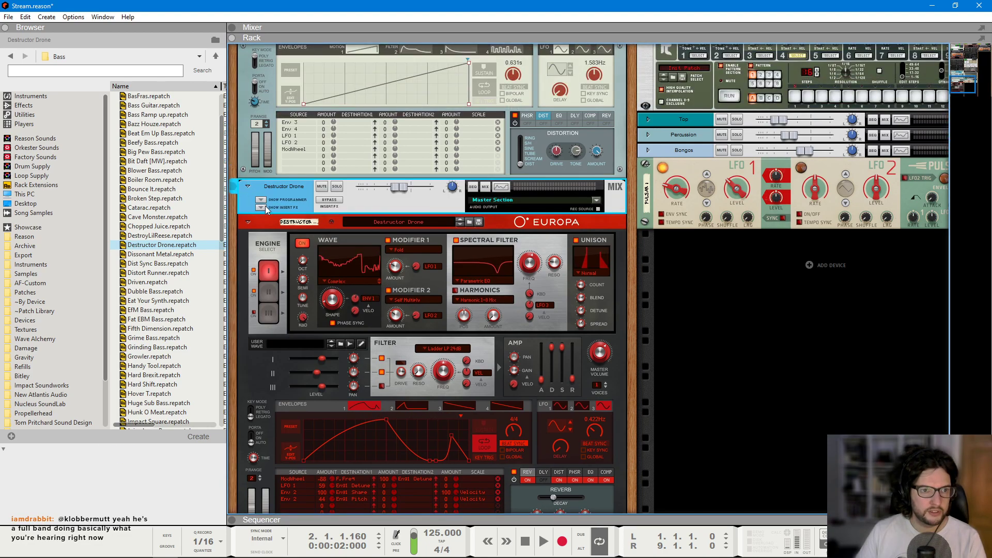
right_click(276, 226)
right_click(265, 227)
mouse_move(373, 327)
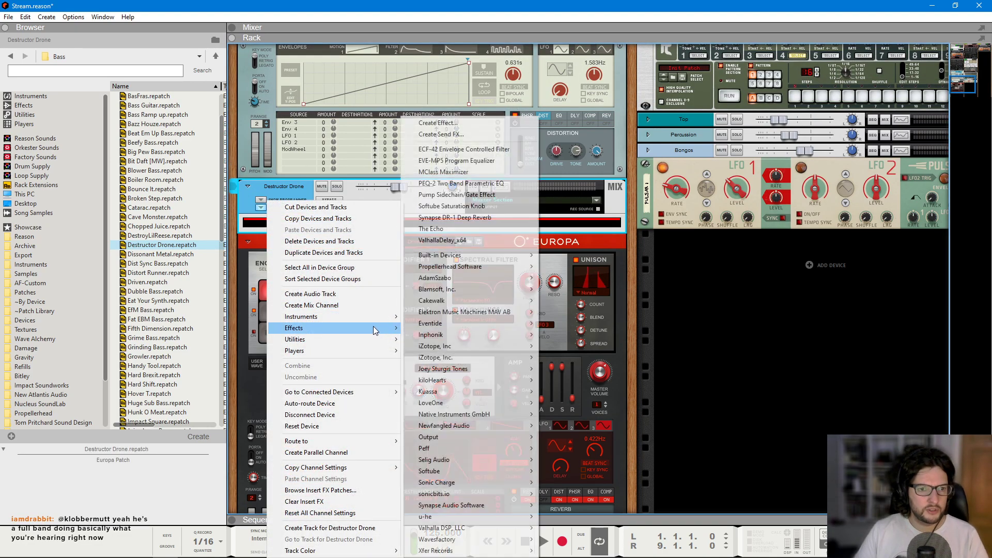
mouse_move(497, 259)
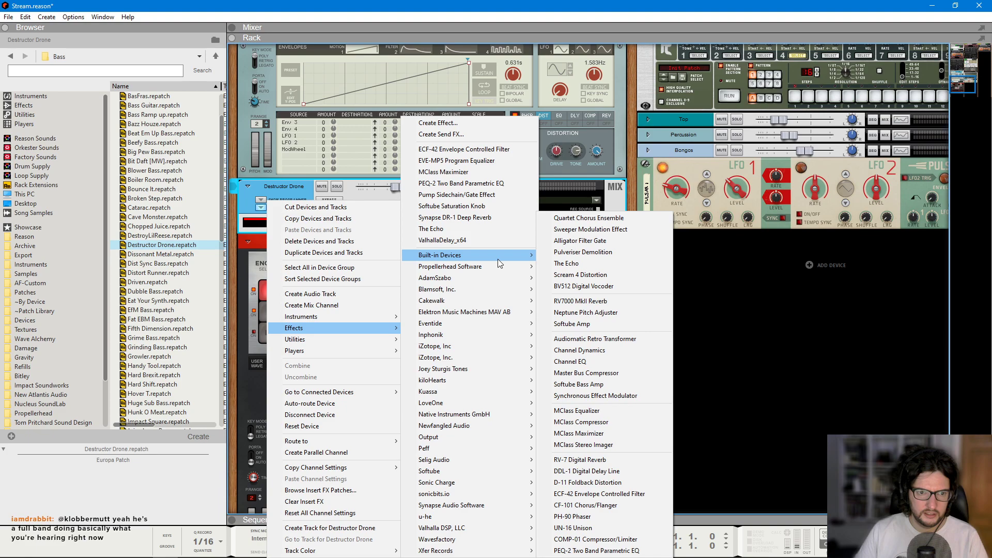
mouse_move(467, 334)
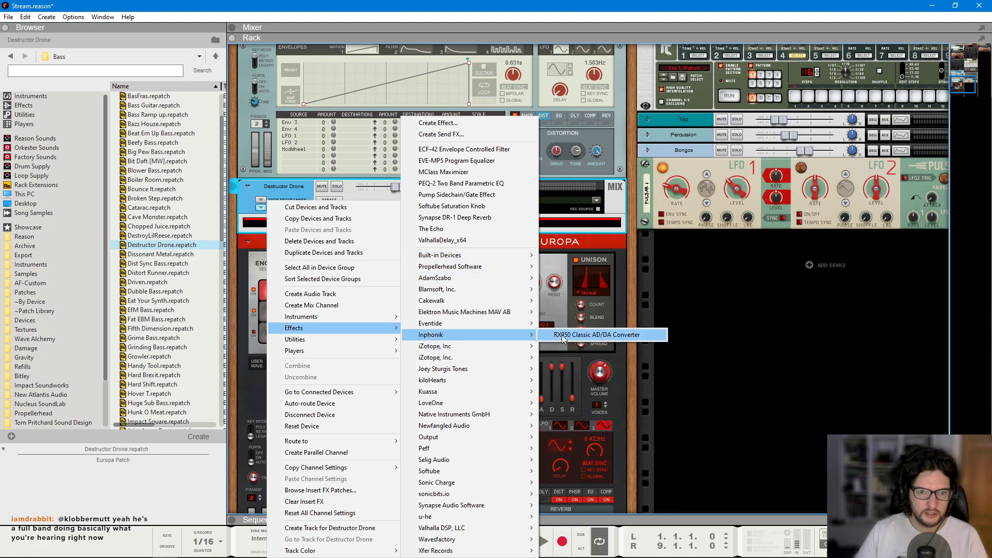
click(562, 335)
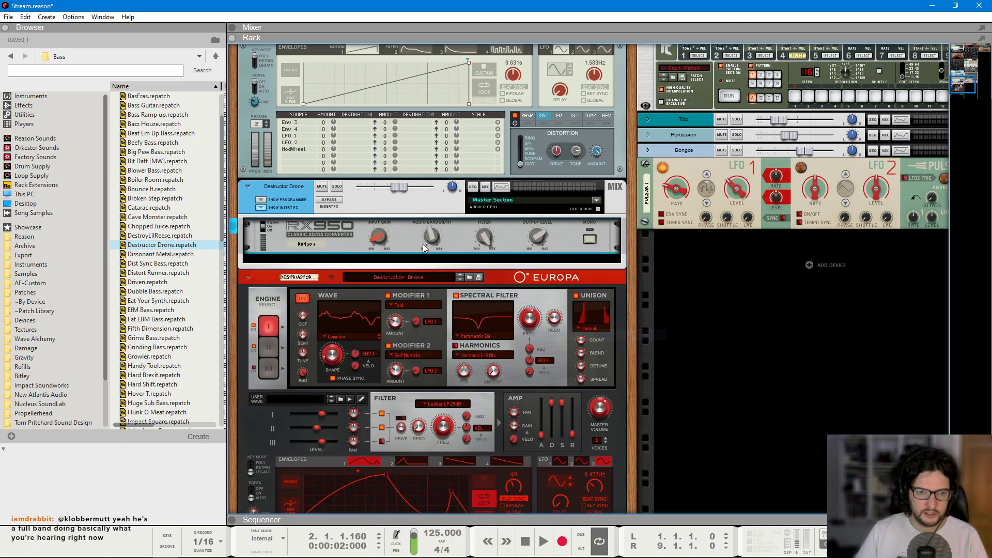
- Automate the RX950 filter frequency in a clip from bar 1, rising from 0 at 1.3.1 to 99 at 2.1.1, and play it
right_click(485, 239)
click(509, 243)
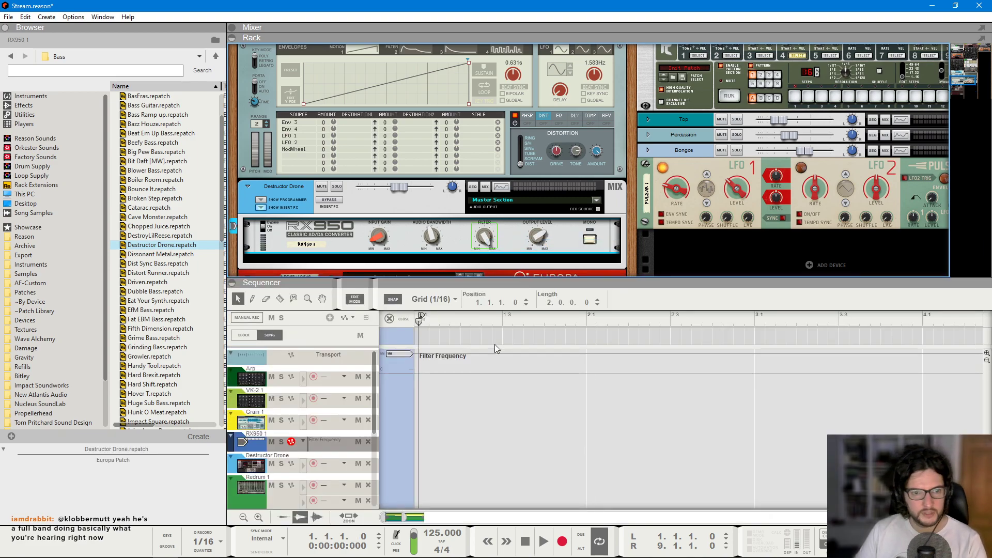
click(391, 318)
scroll(423, 437, down, 1)
drag(382, 414, 429, 413)
click(407, 414)
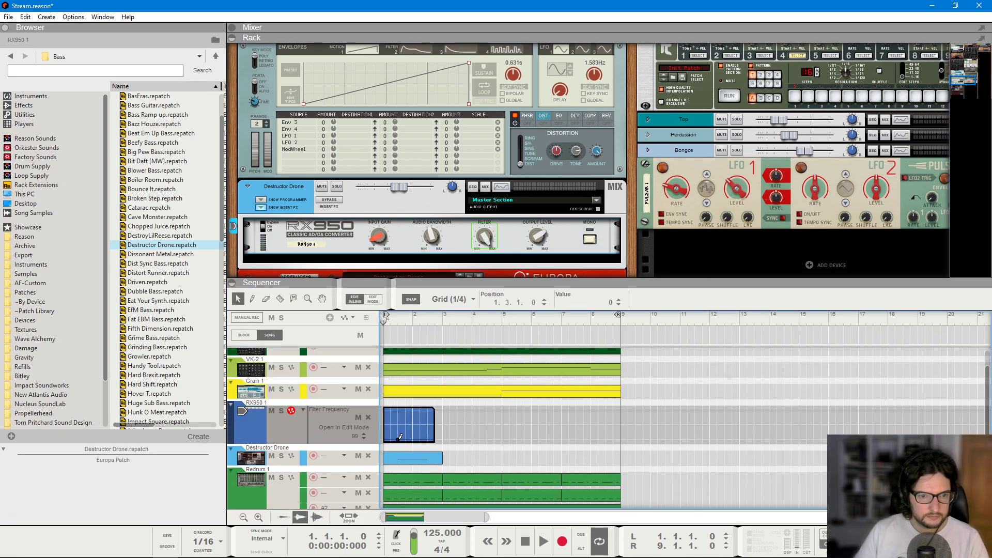
click(415, 408)
key(space)
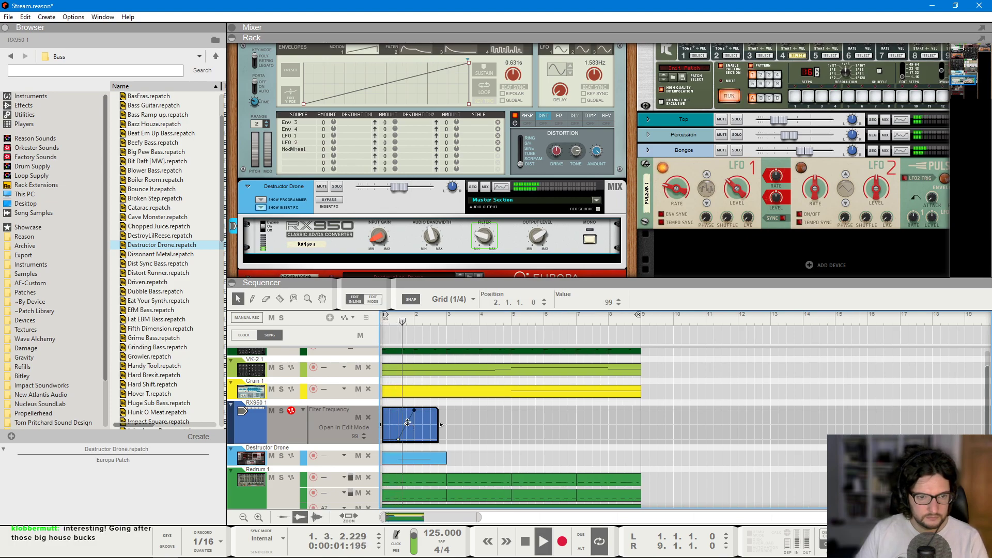
- Bend the RX950 filter automation ramp into a curve and solo the Destructor Drone channel for playback
scroll(408, 421, up, 2)
key(space)
drag(408, 422, 417, 427)
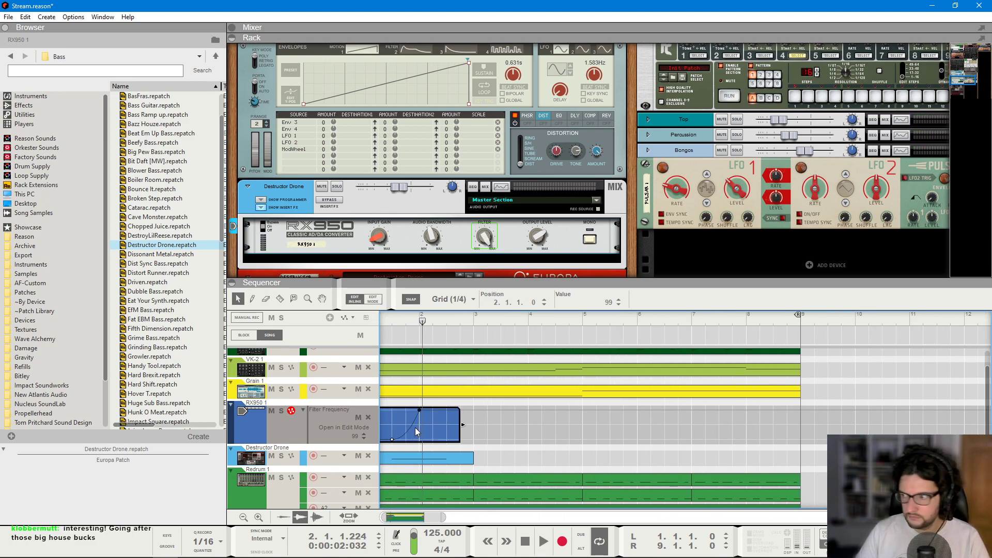
key(space)
key(F5)
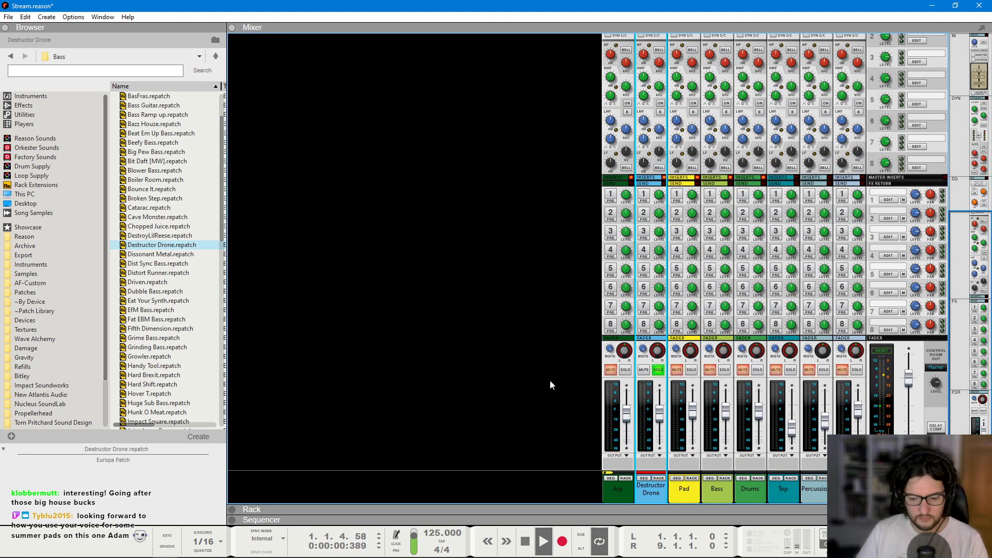
key(F6)
key(F7)
key(space)
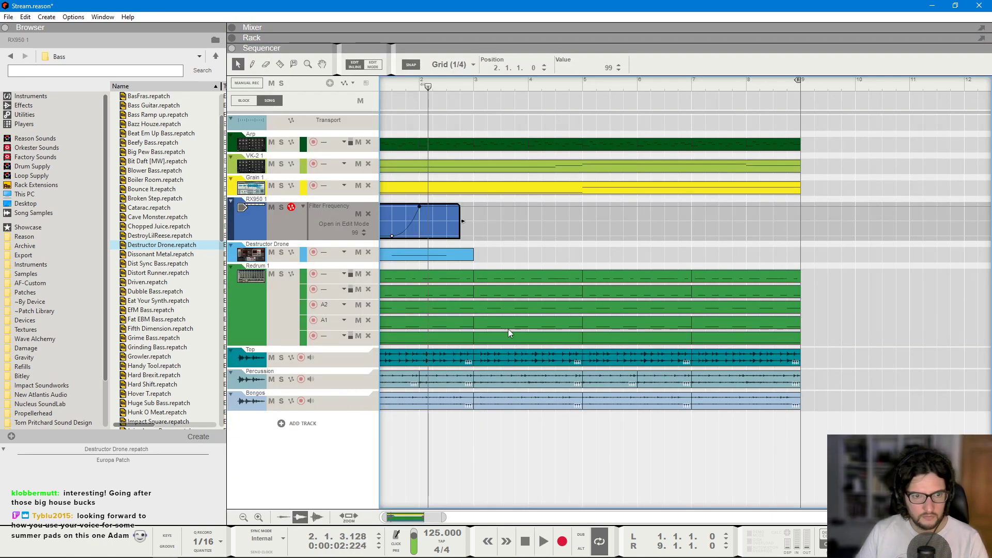
- Play the soloed drone and shorten the F2 note in its clip to half a bar, ending at 2.1.1
scroll(487, 268, up, 2)
click(489, 252)
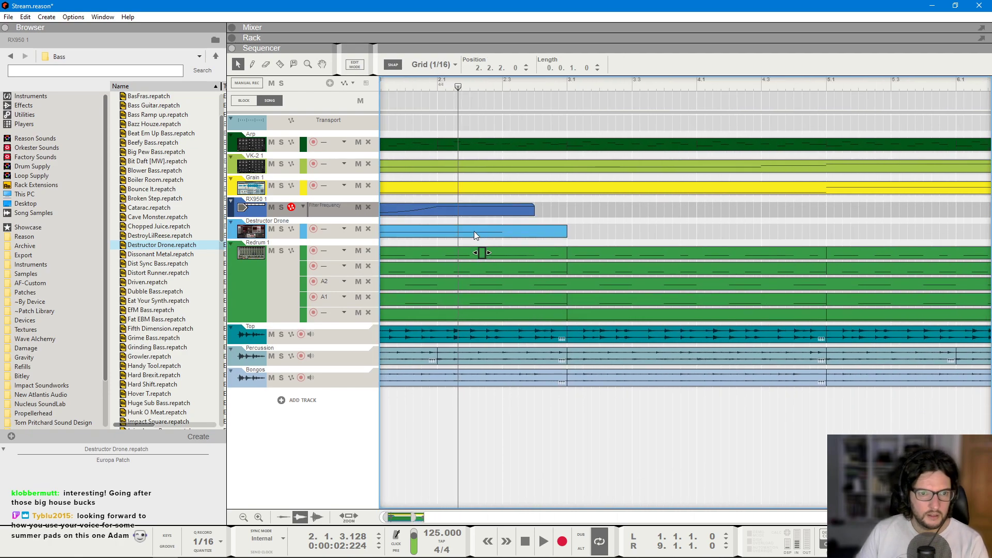
key(KP_Decimal)
key(space)
click(478, 235)
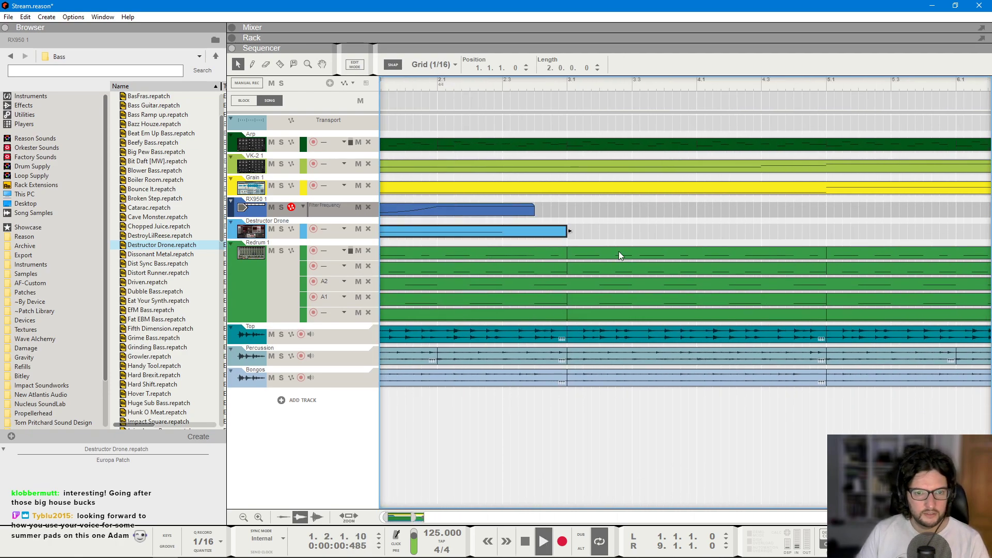
double_click(462, 231)
click(667, 329)
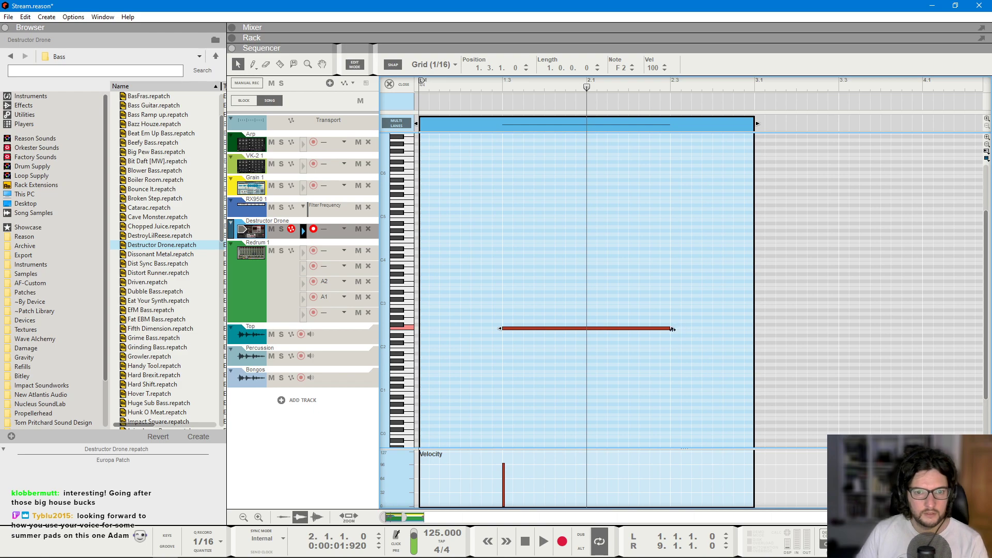
key(space)
click(389, 83)
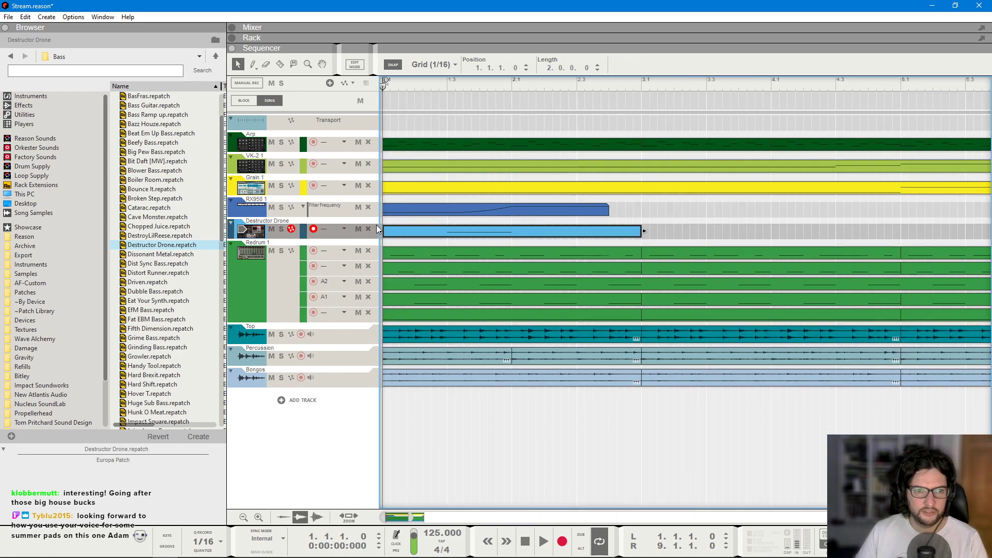
- Delete the RX950 with its track and unsolo the Destructor Drone channel
key(F6)
right_click(320, 222)
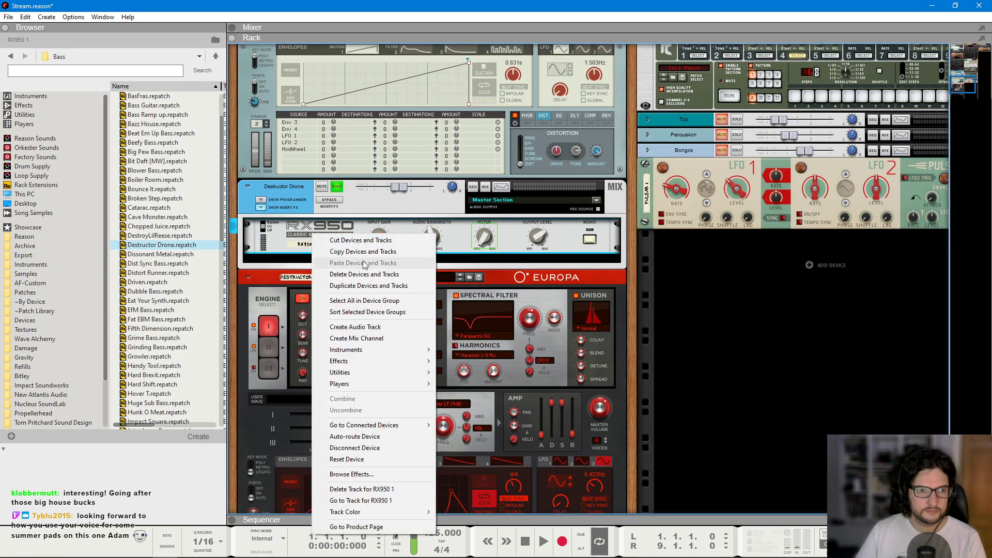
click(365, 274)
click(475, 303)
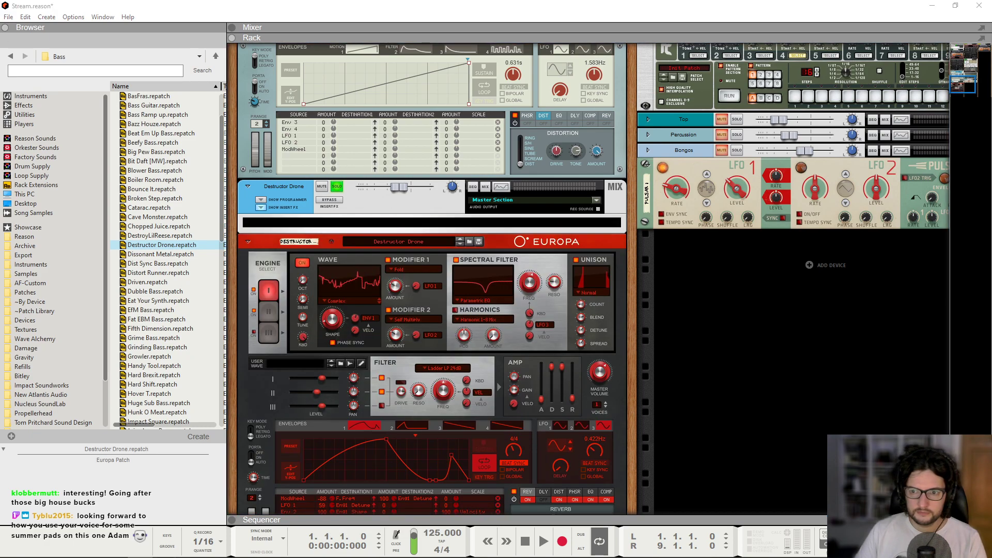
click(336, 186)
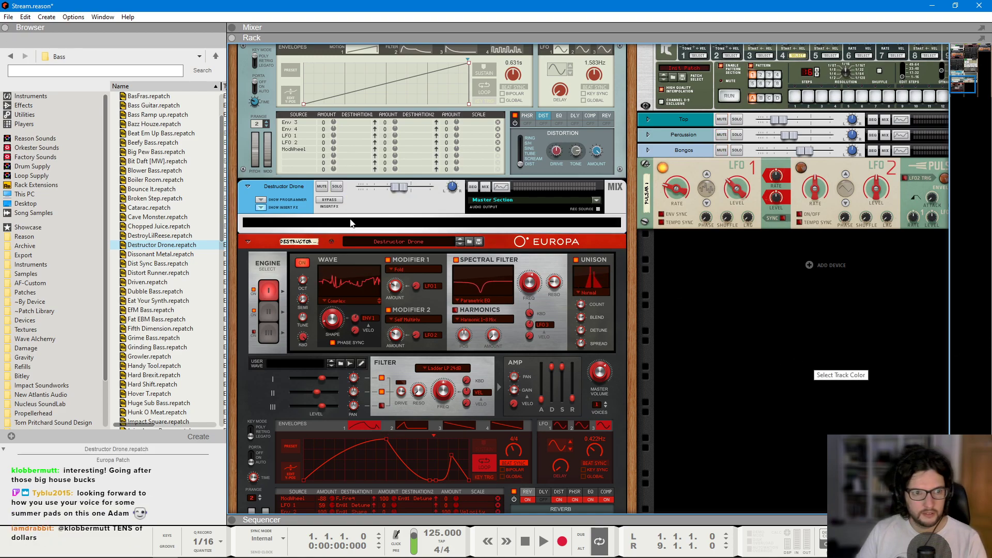
- Add an ECF-42 Envelope Controlled Filter as an insert effect on the Destructor Drone mix channel
right_click(422, 202)
mouse_move(491, 330)
mouse_move(682, 260)
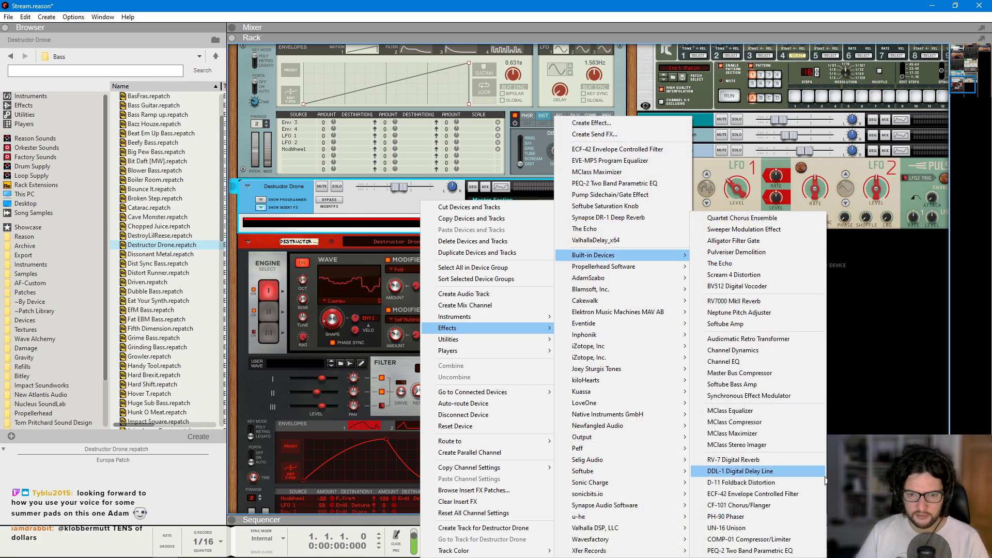
click(749, 494)
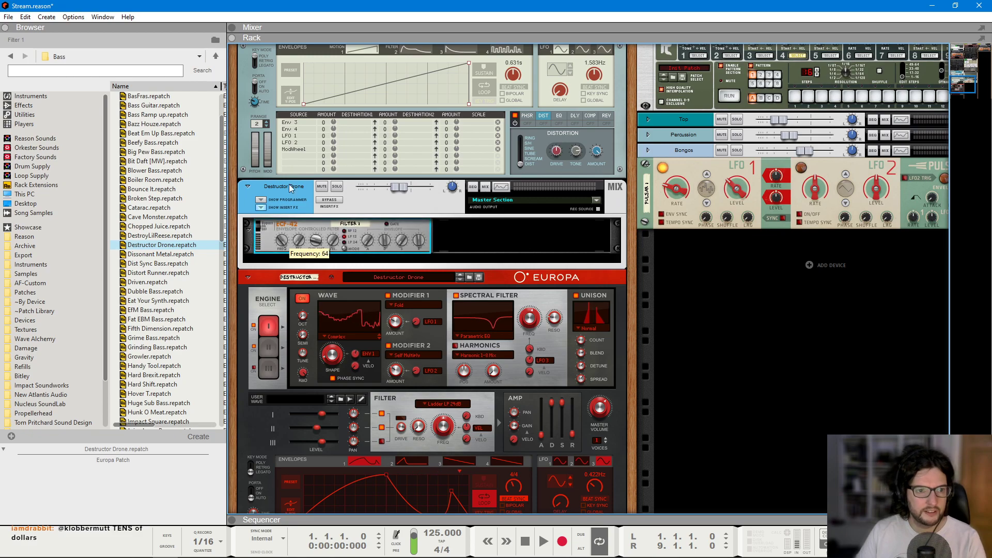
- Draw an ECF-42 frequency automation clip from 1.2.4 to bar 2, ramping from 1.3.1 to 127 at 1.4.4, and play it
key(F7)
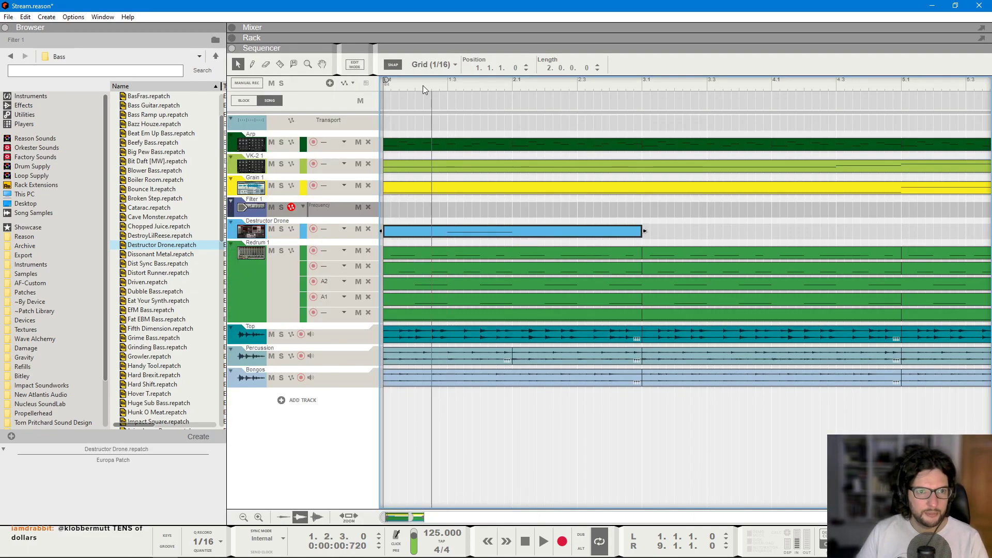
drag(441, 211, 509, 216)
double_click(494, 210)
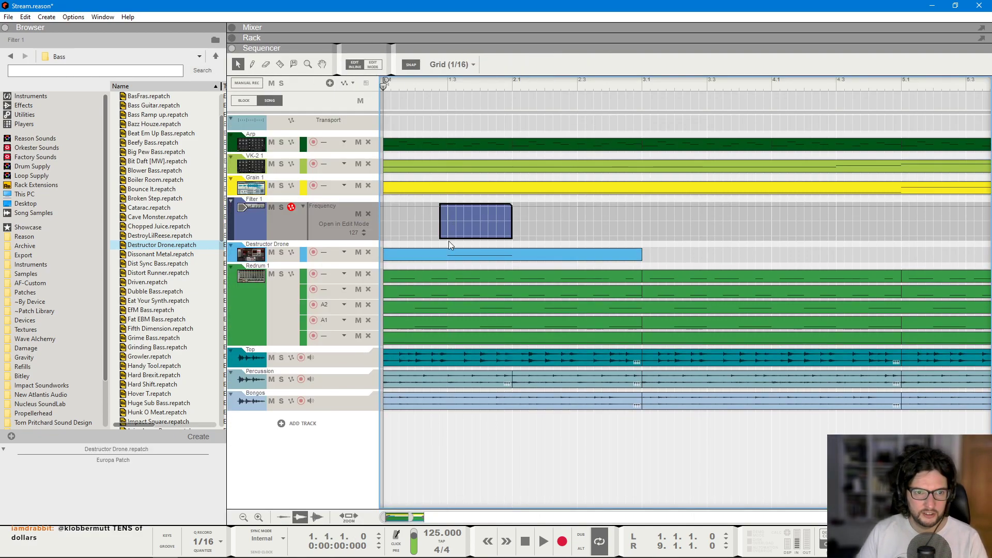
click(505, 206)
key(space)
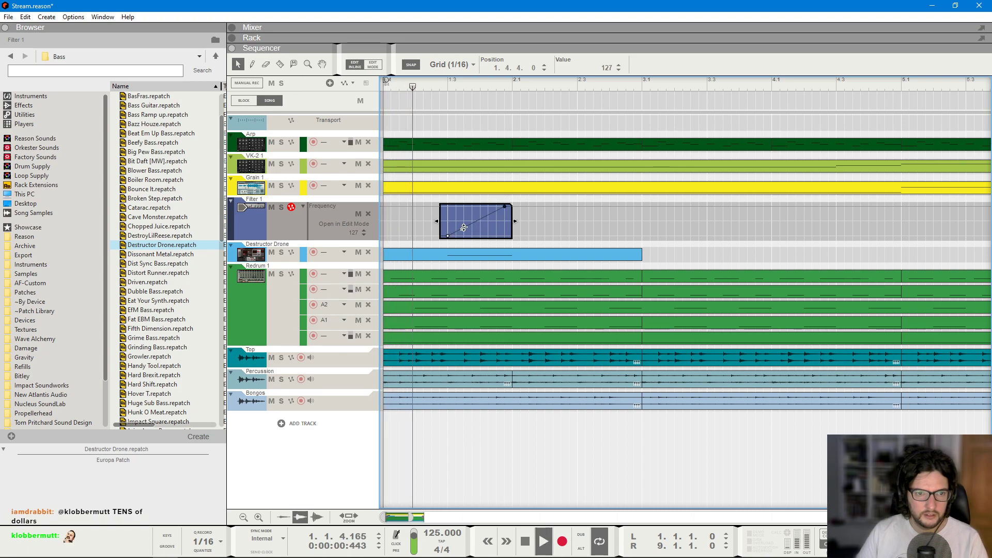
key(space)
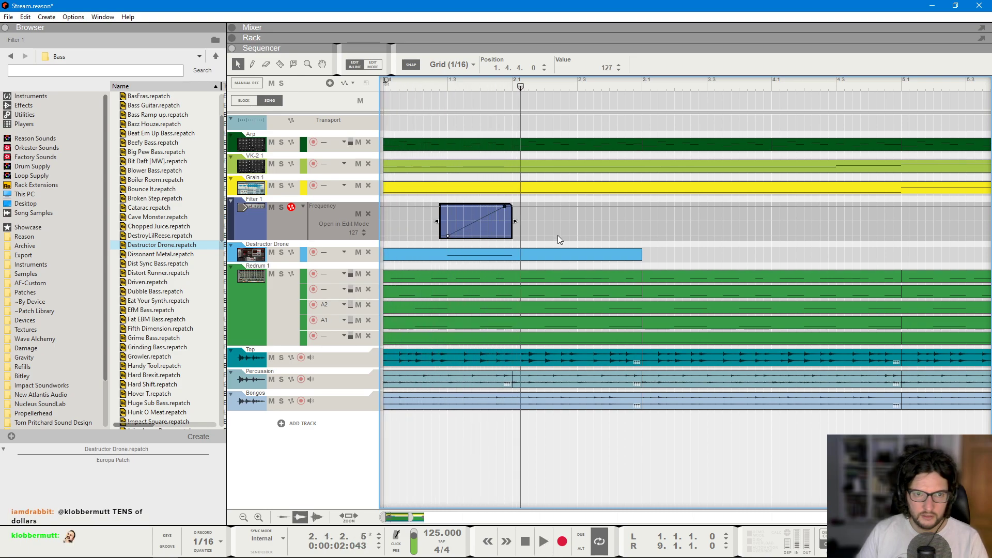
- Extend the filter frequency clip back to bar 1, bend its ramp into a curve and play it
scroll(620, 239, down, 3)
click(764, 258)
scroll(620, 250, down, 3)
scroll(537, 250, down, 1)
click(425, 209)
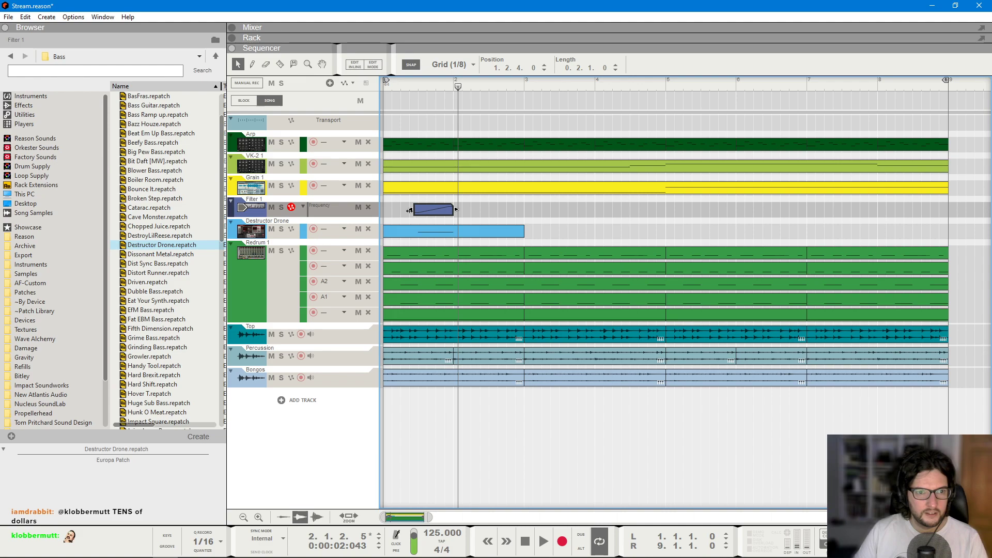
double_click(409, 216)
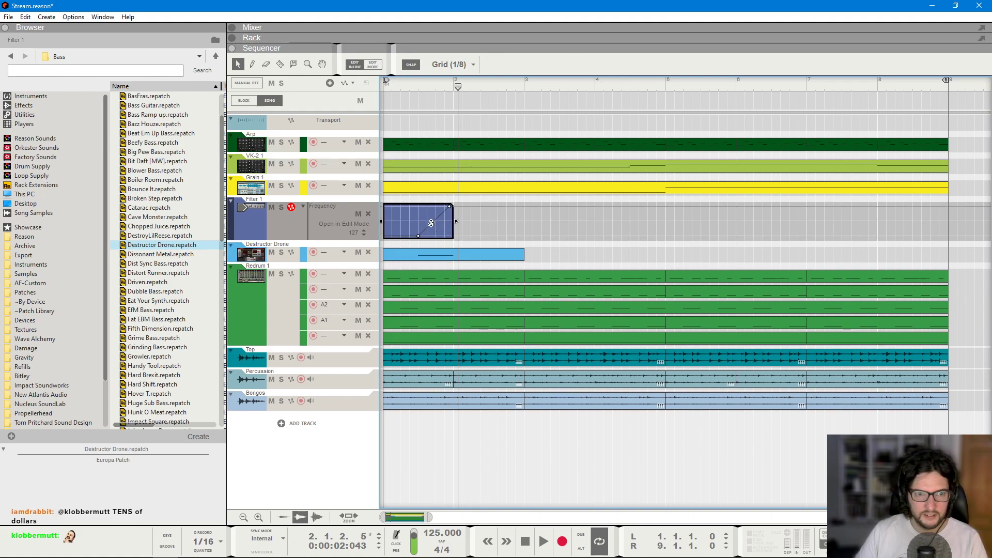
key(space)
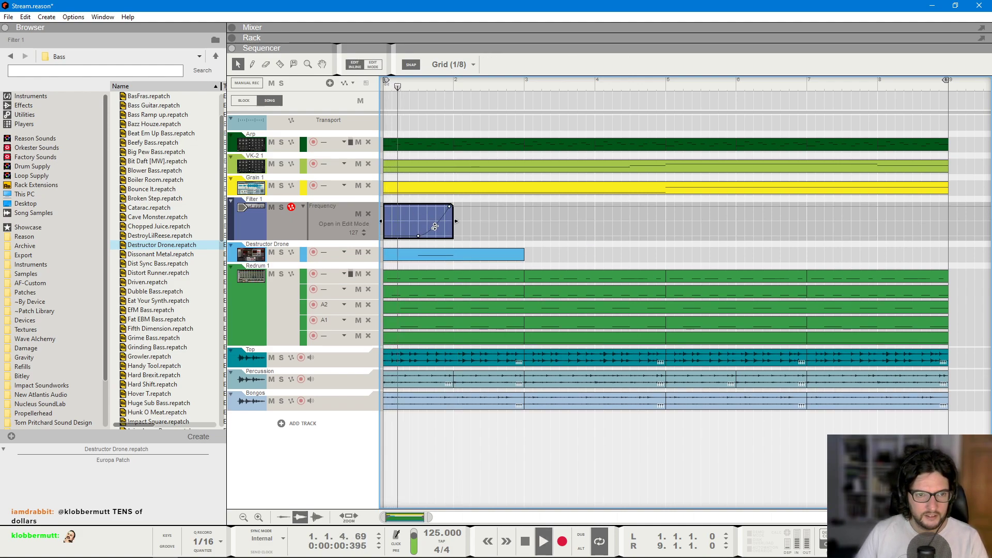
click(569, 235)
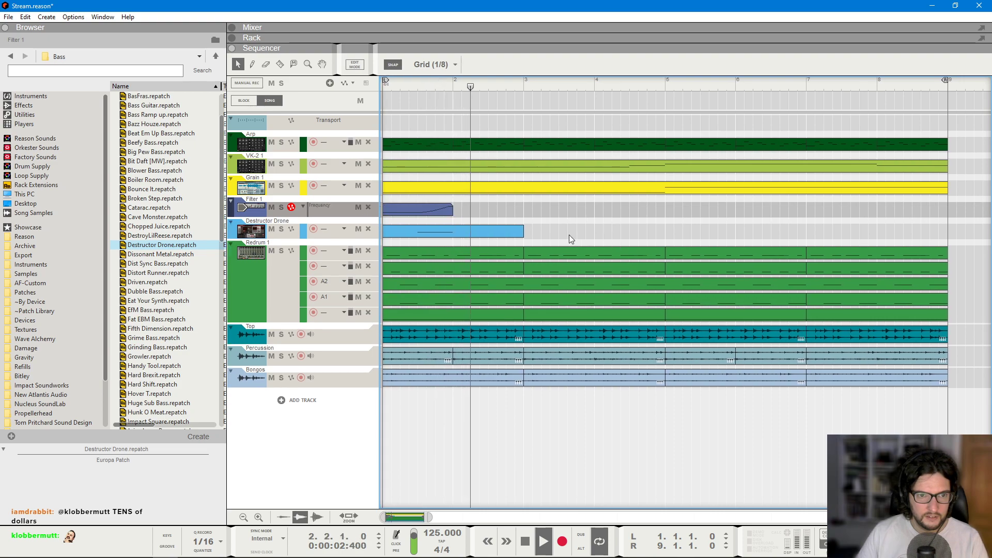
- Trim the Destructor Drone clip to one bar, duplicate the drone and filter clips through bar 8, and play the loop
click(510, 230)
drag(524, 230, 441, 243)
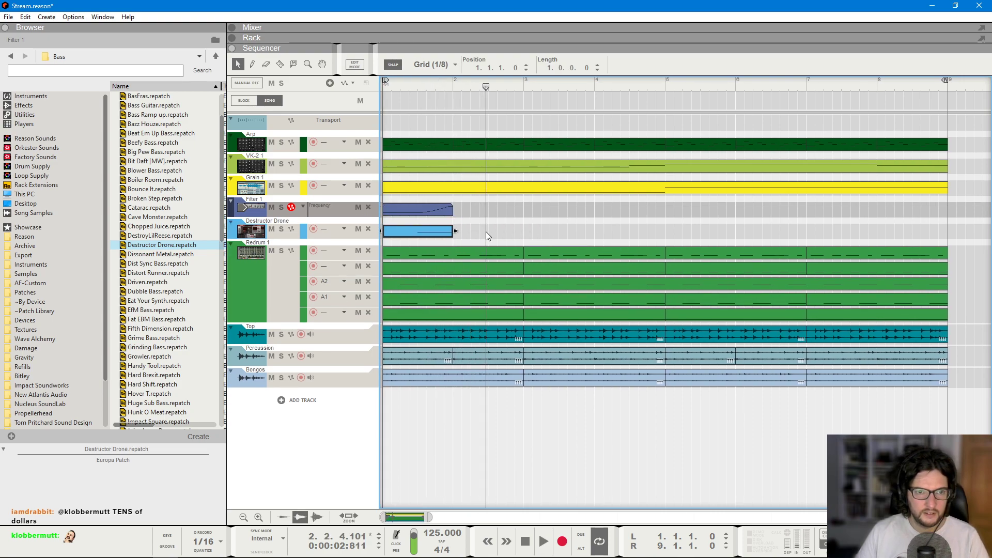
key(ctrl+d)
key(ctrl+d)
key(ctrl+d)
key(ctrl+d)
key(ctrl+d)
key(ctrl+d)
key(ctrl+d)
key(KP_0)
key(space)
scroll(726, 235, down, 5)
click(820, 437)
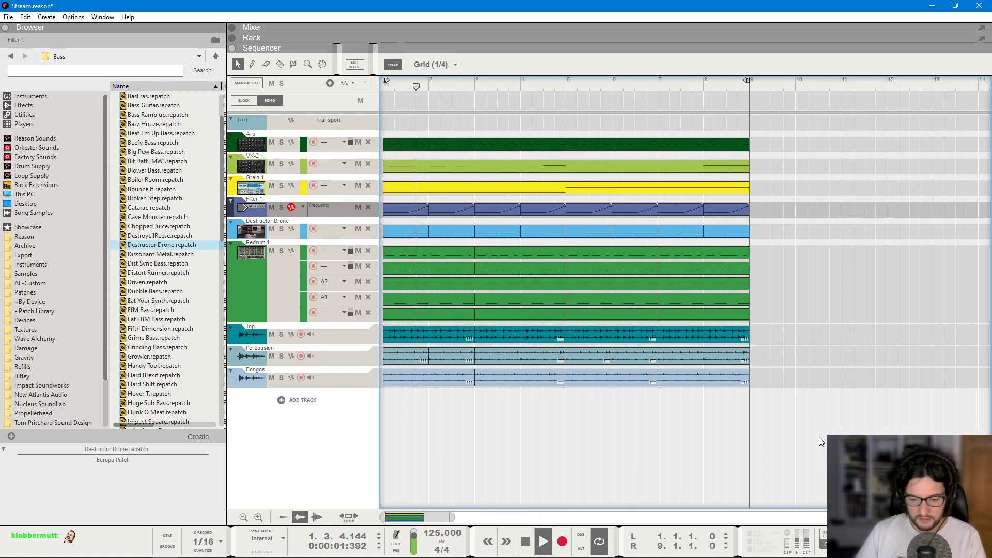
key(F5)
key(F7)
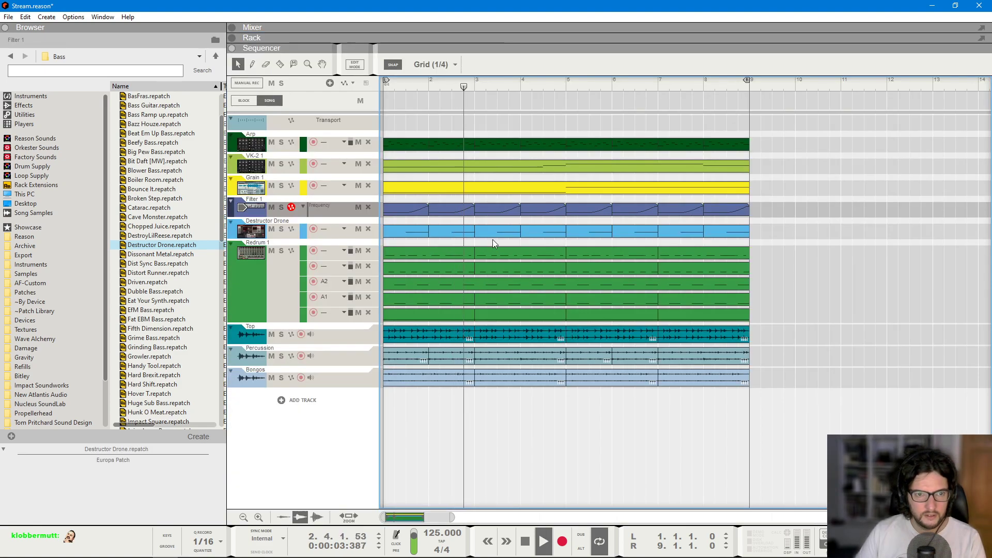
- Raise the half-bar note in the bar 4 Destructor Drone clip to G2 and play it
double_click(490, 230)
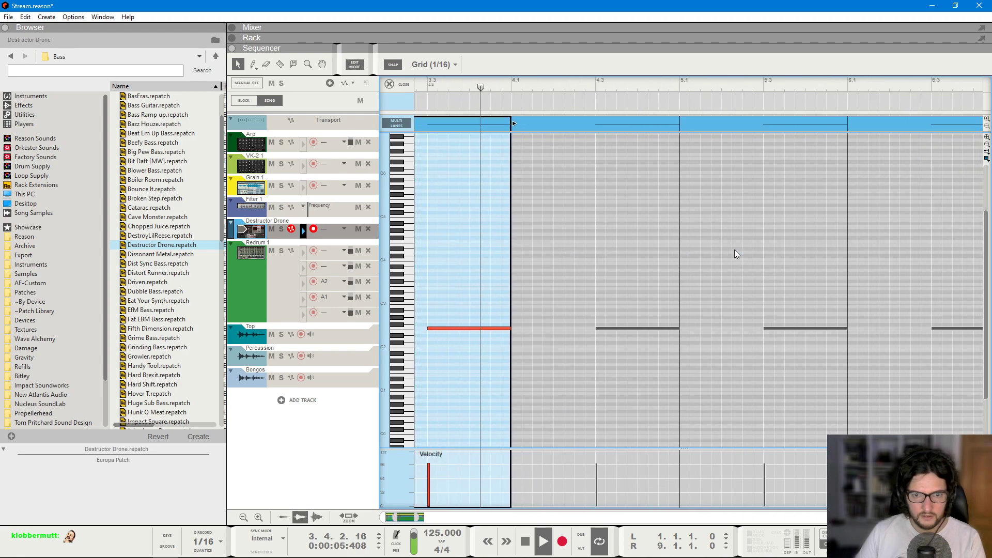
double_click(649, 259)
key(space)
drag(807, 302, 838, 347)
key(ctrl+Up)
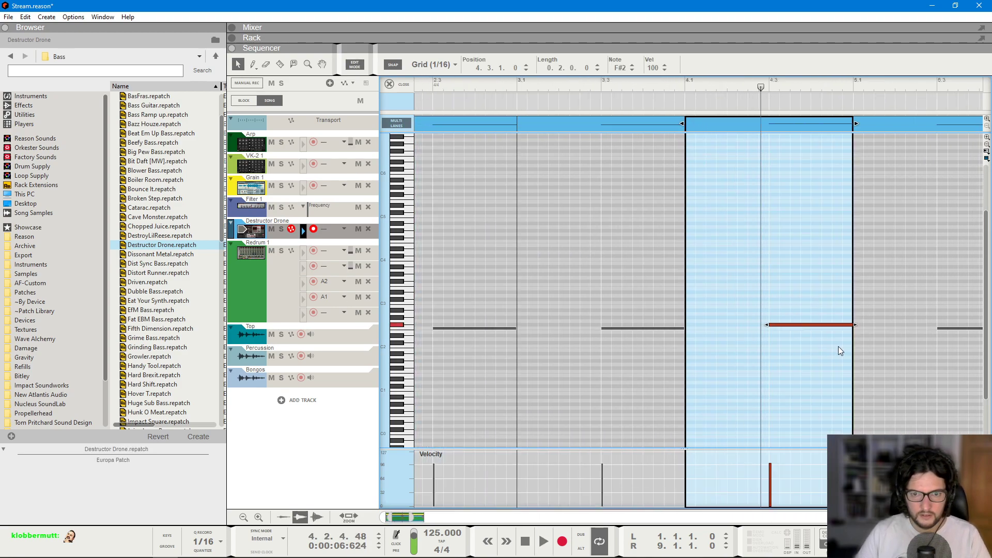
key(ctrl+z)
key(space)
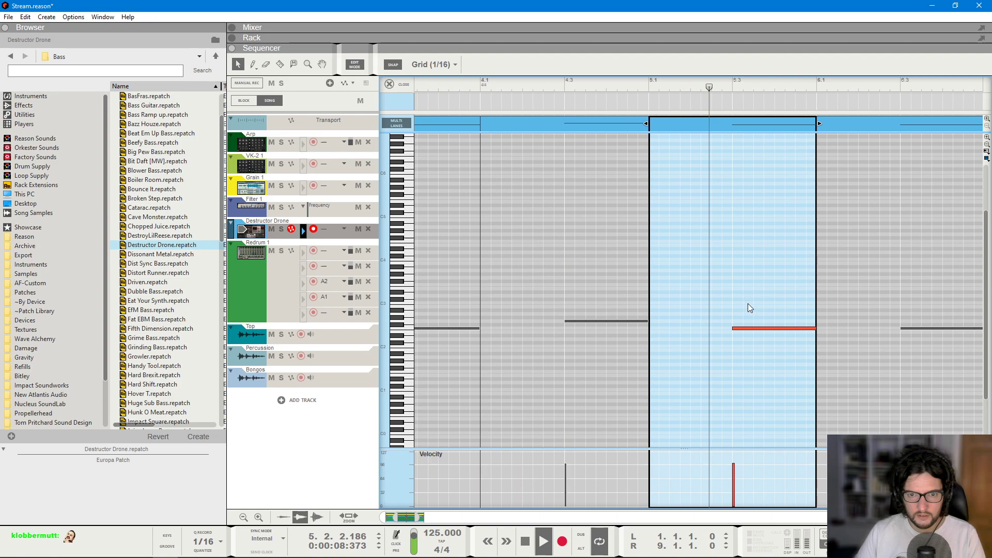
- Raise the note in the bar 5 Destructor Drone clip to A2 and close the clip editor
key(ctrl+y)
key(ctrl+Up)
key(ctrl+Up)
key(ctrl+Up)
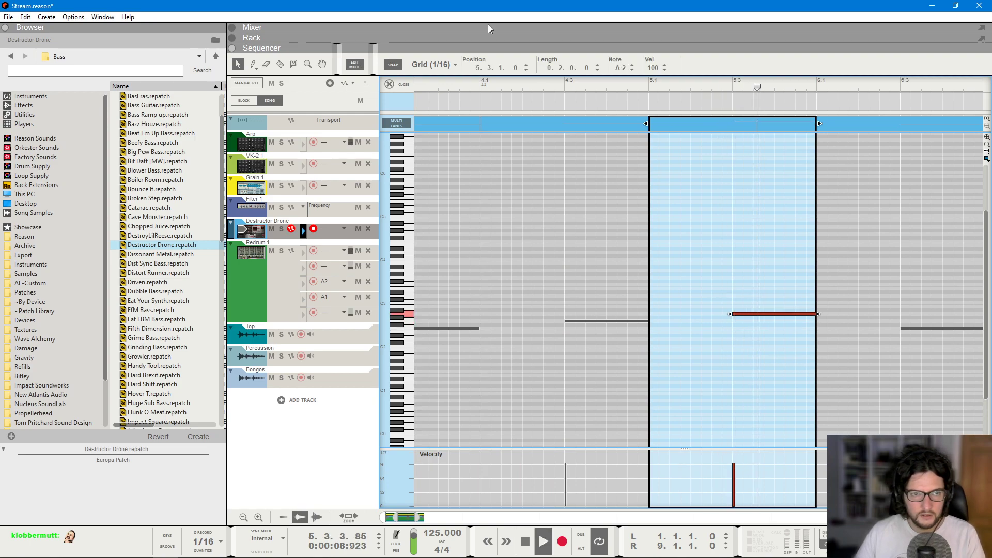
click(394, 83)
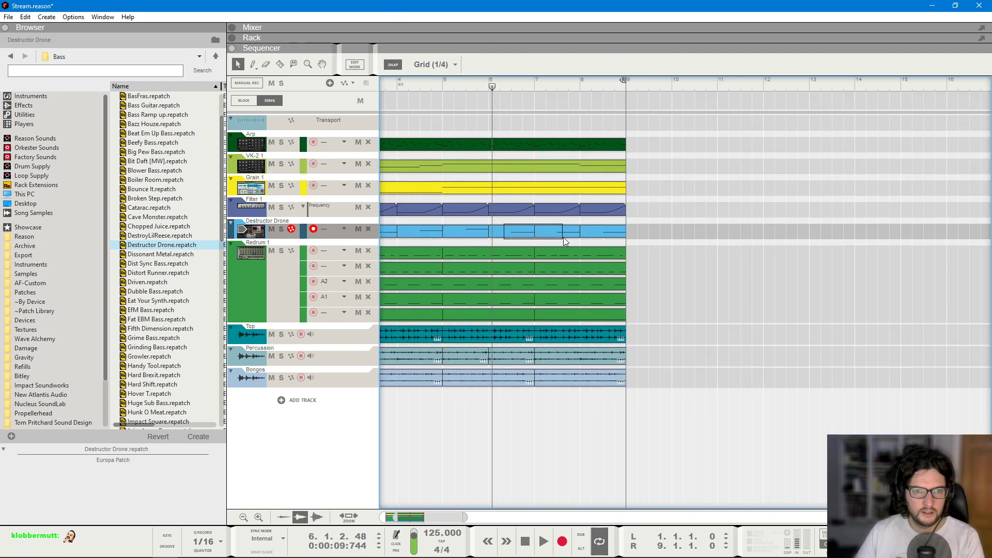
- Replace the drone clips in bars 6 and 7 with copies of bar 5, and bar 8 with a copy of bar 4
drag(564, 238, 564, 239)
key(Delete)
click(468, 231)
key(ctrl+c)
key(ctrl+v)
key(ctrl+v)
click(602, 231)
key(Delete)
drag(424, 231, 609, 237)
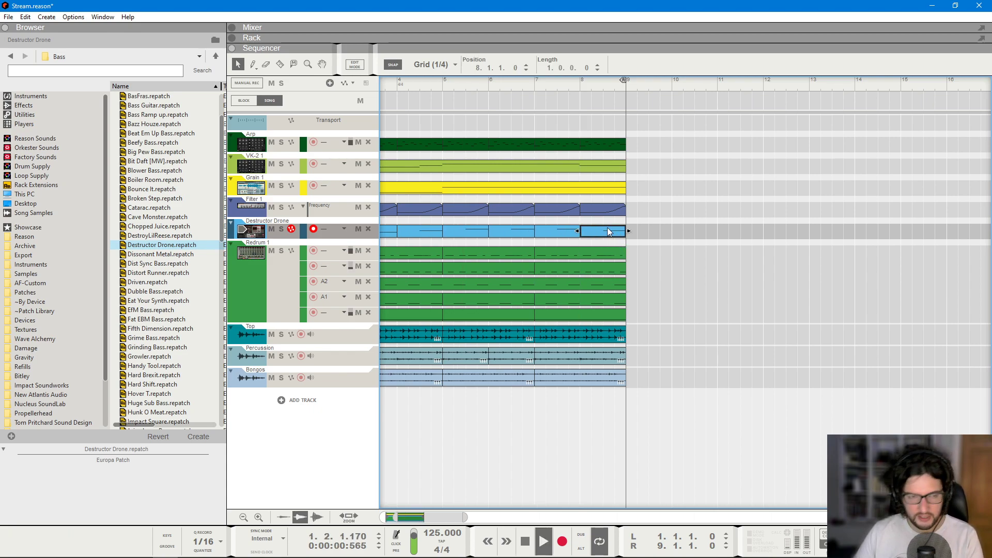
- Add The Echo as an insert effect after the ECF-42 on the Destructor Drone channel and enable its filter section
click(584, 211)
key(F6)
right_click(370, 229)
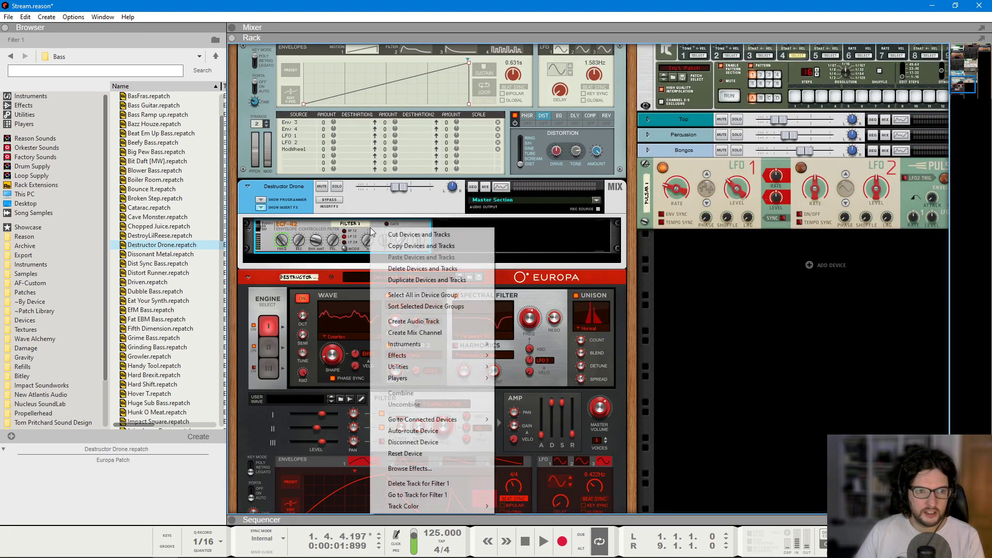
mouse_move(445, 355)
click(569, 232)
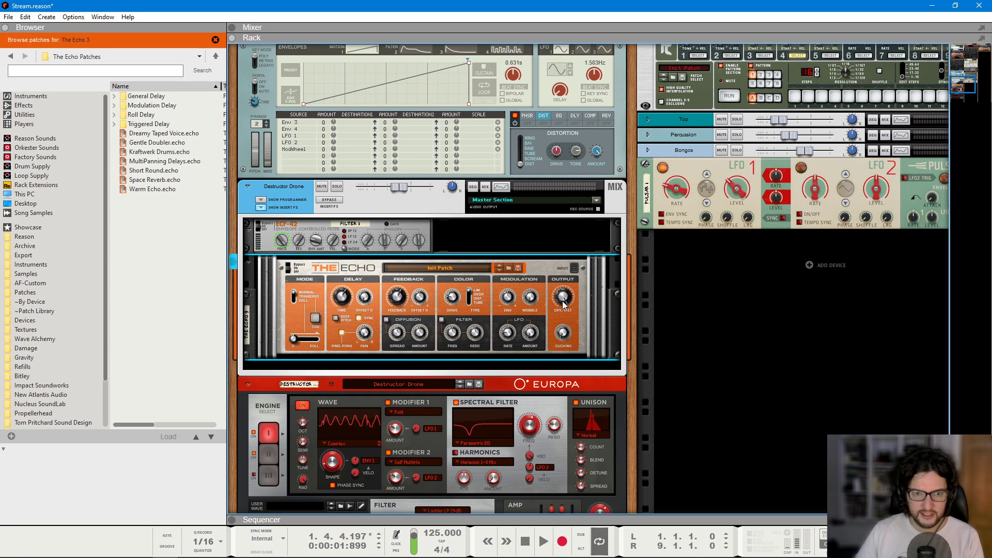
click(440, 320)
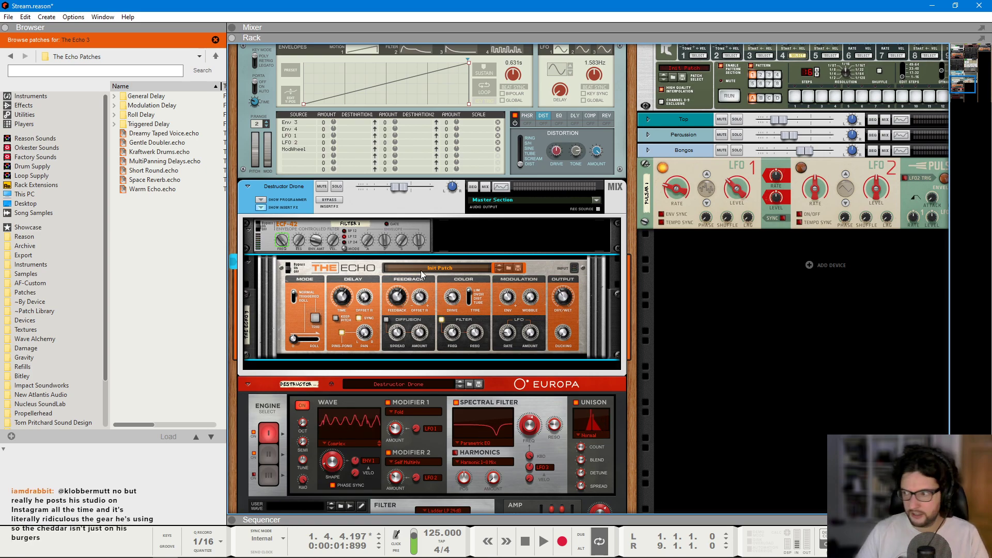
- Play the loop and set the Destructor Drone channel level to about -10.85 dB
key(space)
key(F5)
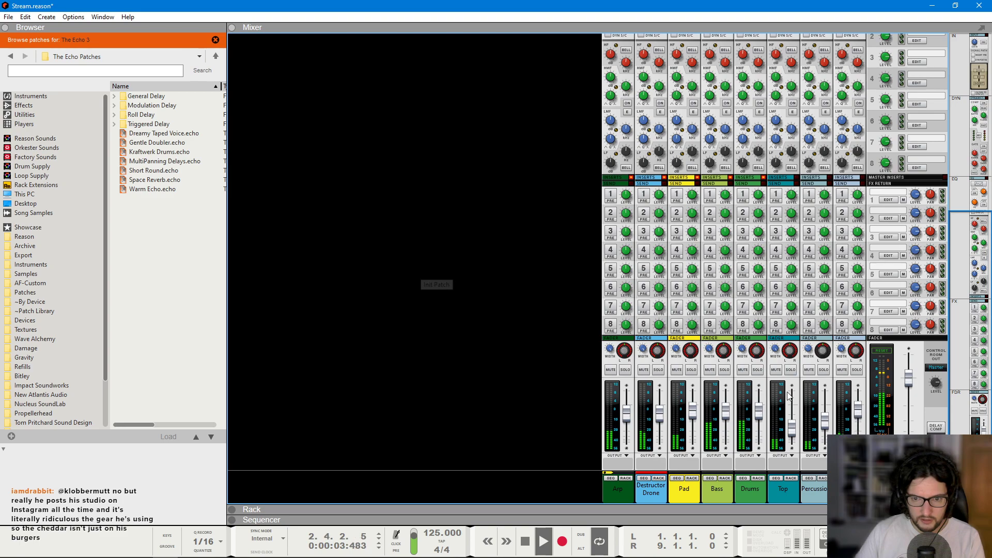
key(F6)
scroll(572, 321, down, 3)
click(608, 369)
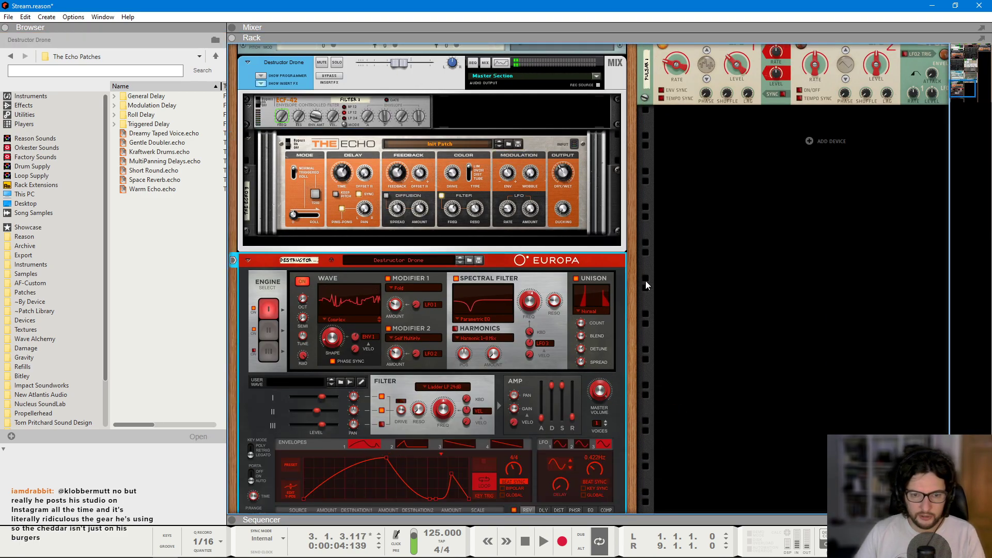
key(F5)
click(659, 416)
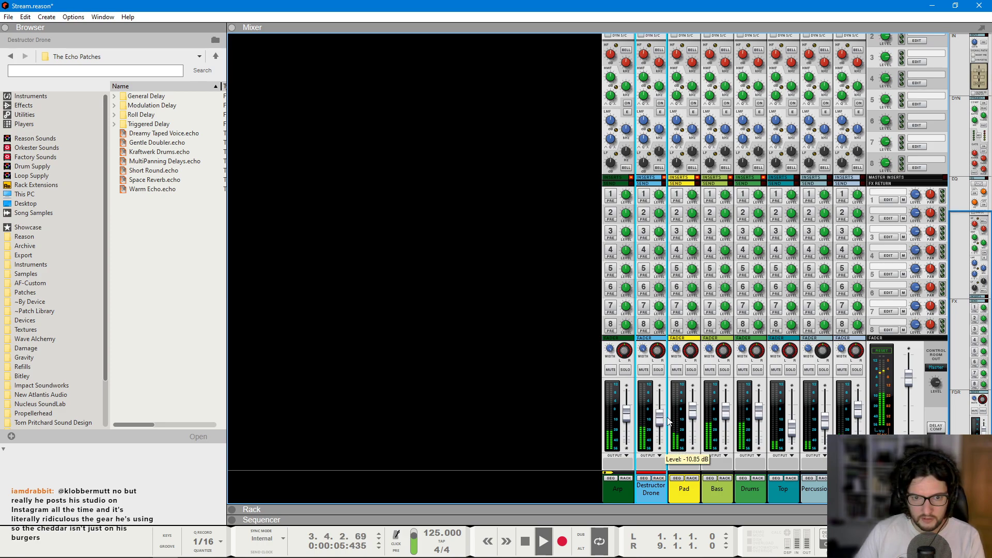
- Review The Echo and Europa settings on the drone channel while the loop plays, and solo the Destructor Drone channel
key(F6)
scroll(376, 253, up, 2)
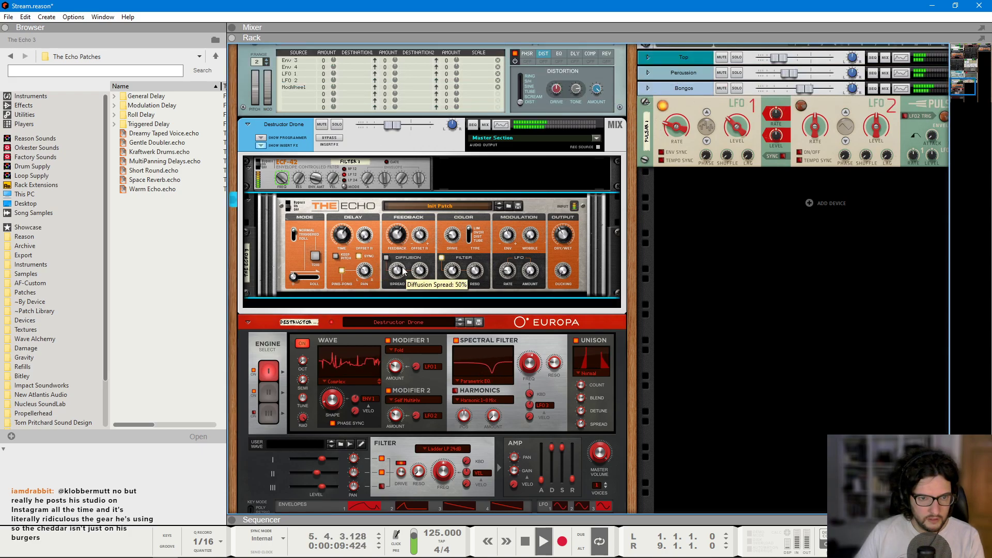
scroll(590, 340, down, 4)
key(F5)
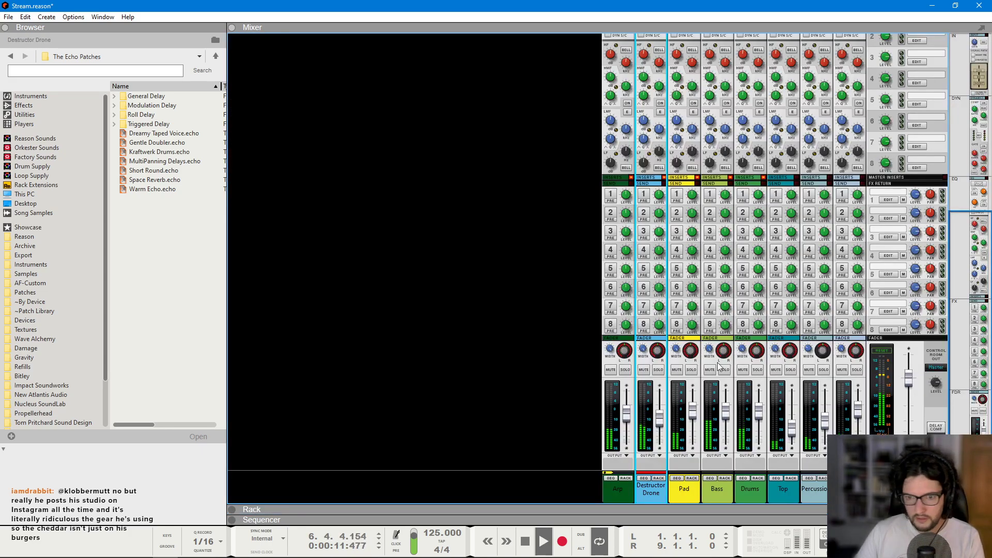
key(F6)
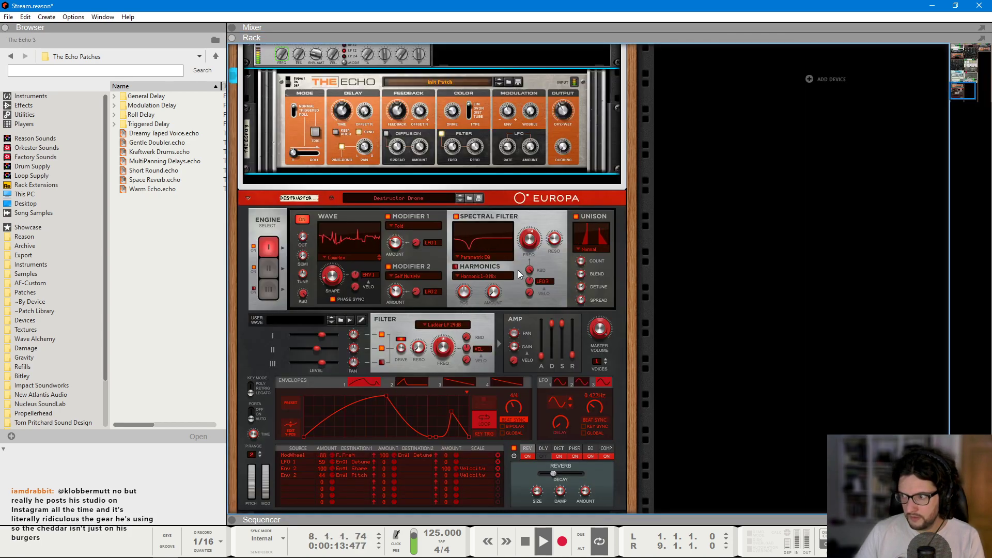
scroll(517, 268, up, 3)
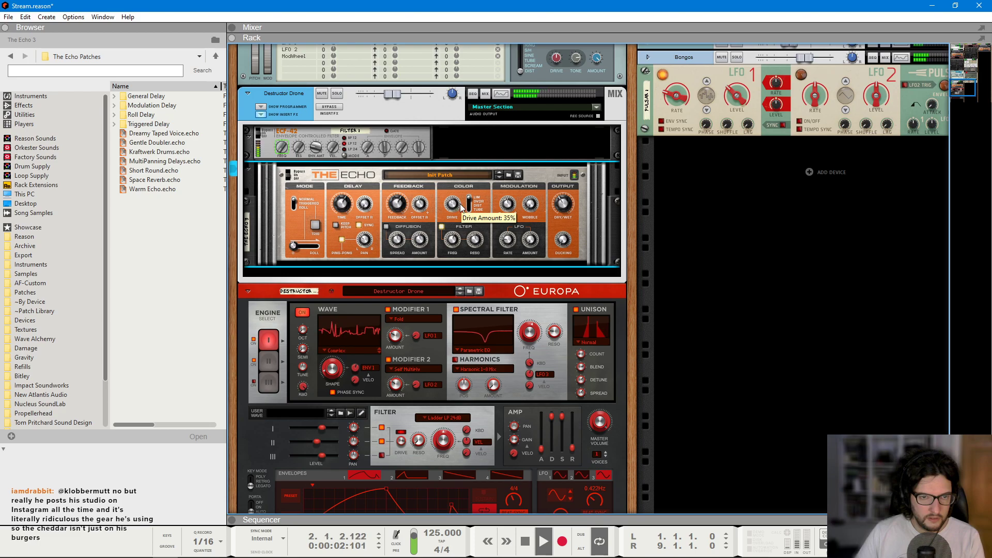
key(F5)
click(659, 369)
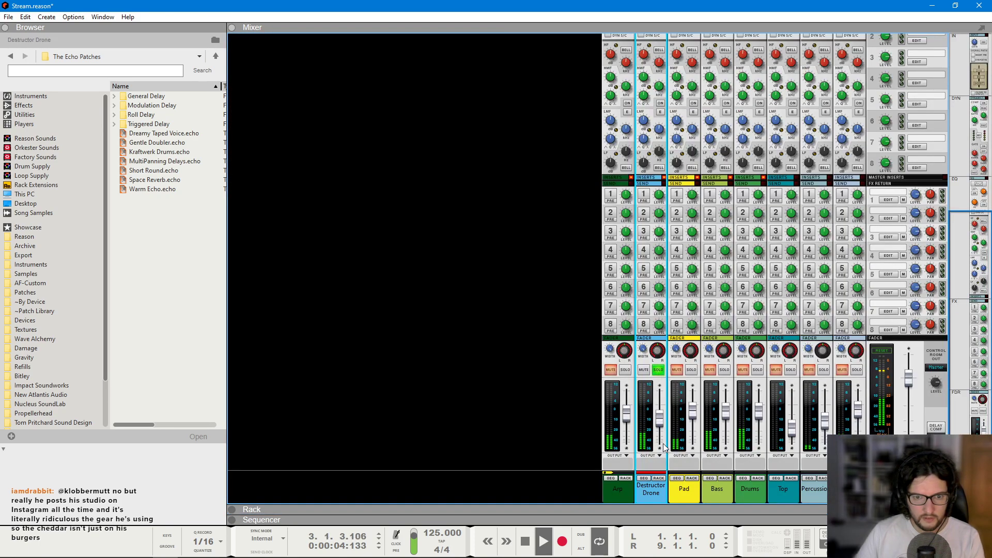
- Rename the Destructor Drone mixer channel to Ramp
double_click(647, 488)
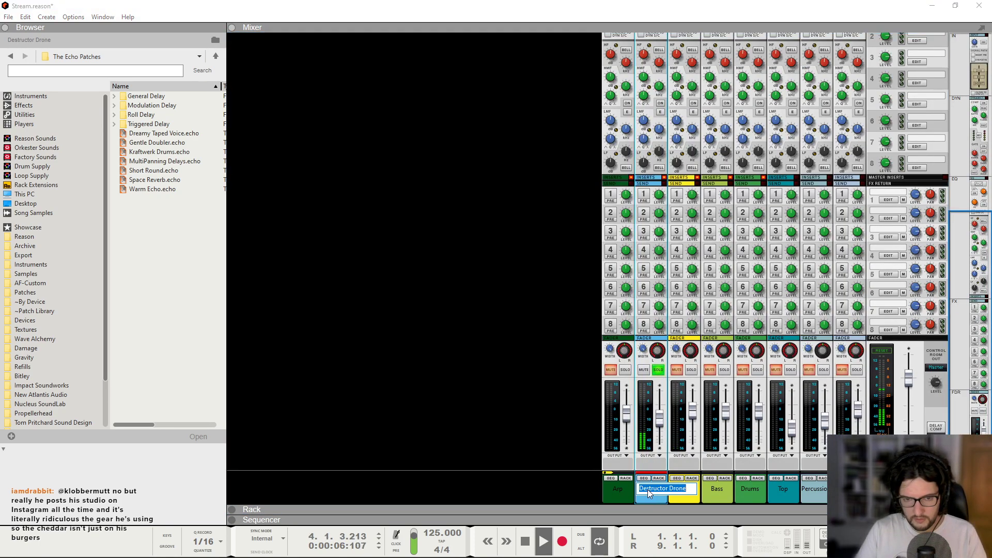
text(Ramp)
key(Return)
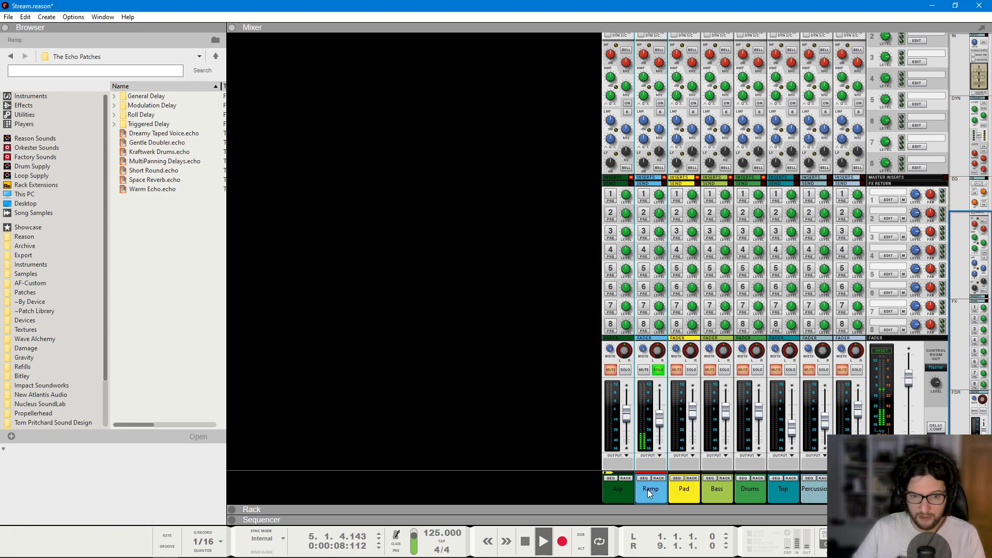
- Raise the distortion drive in the Destructor Drone Europa's effects section to about 79.7%
key(F6)
click(762, 370)
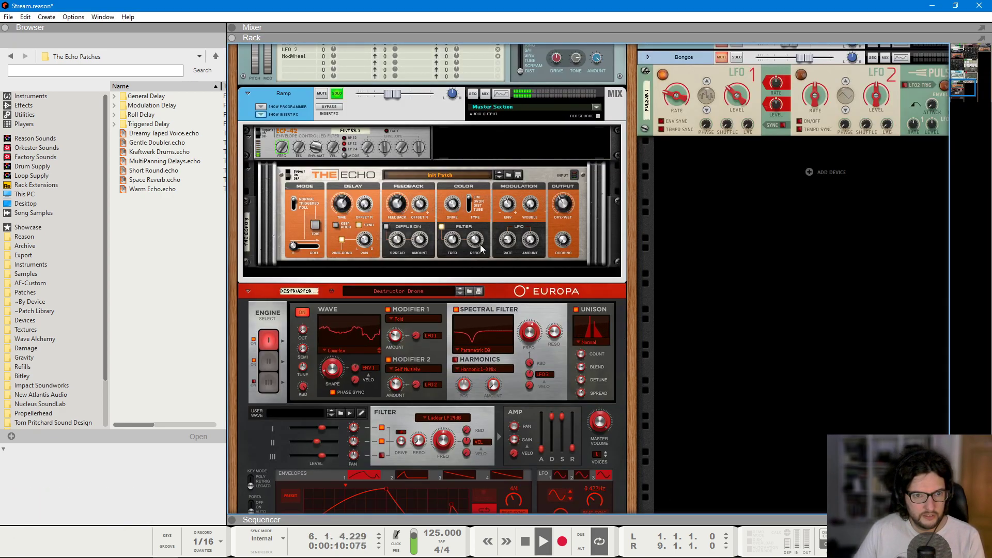
click(405, 215)
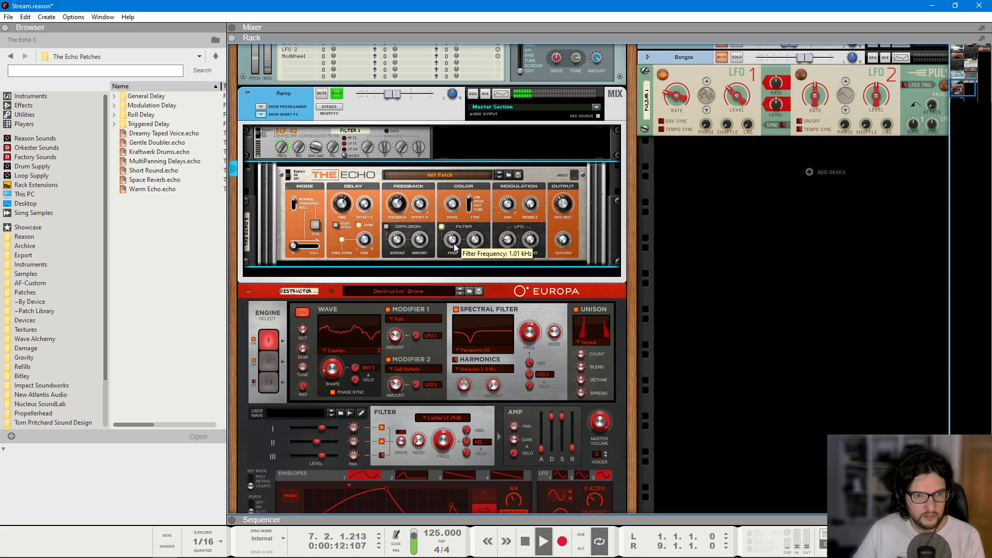
scroll(592, 311, down, 5)
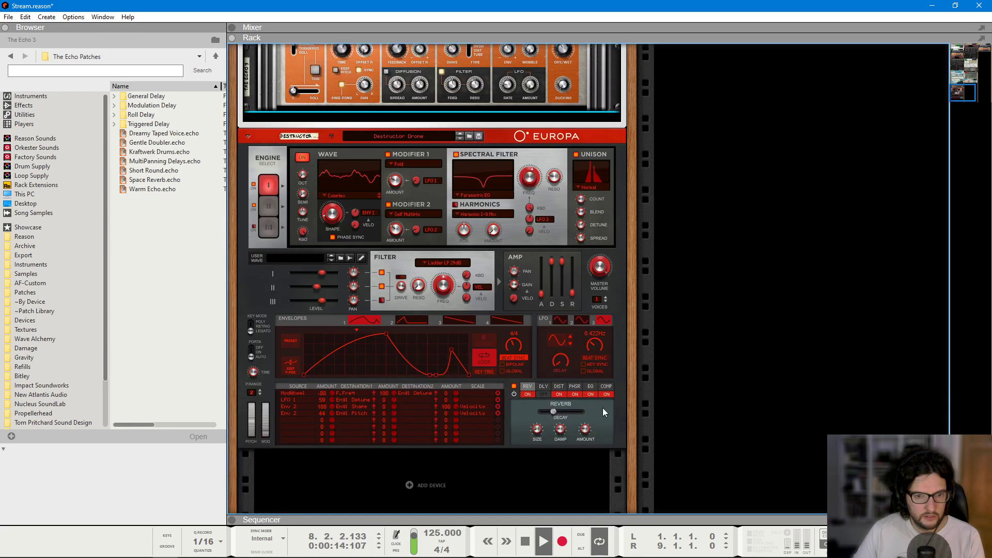
click(561, 394)
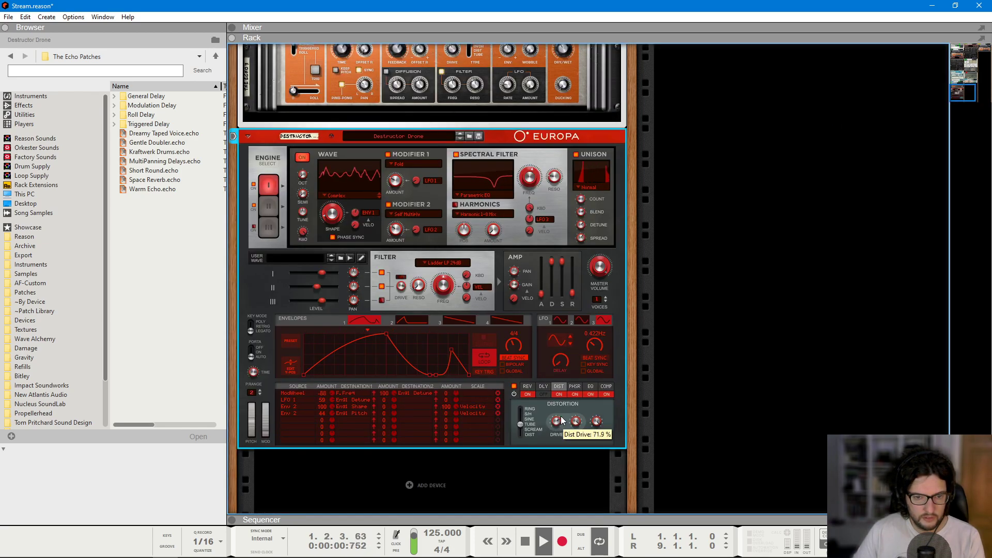
scroll(567, 416, up, 2)
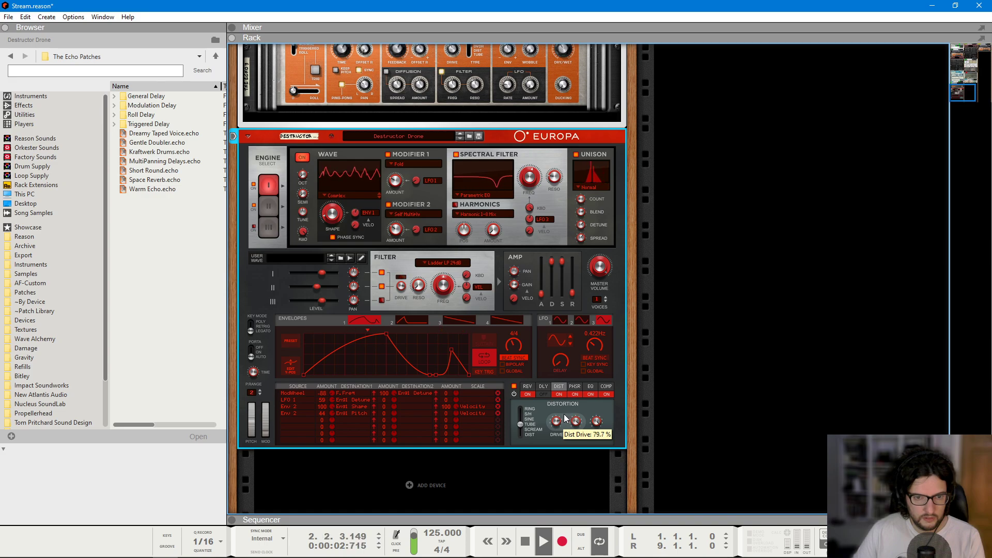
- Toggle the Ramp channel's solo off and back on to compare it with the full mix
key(F5)
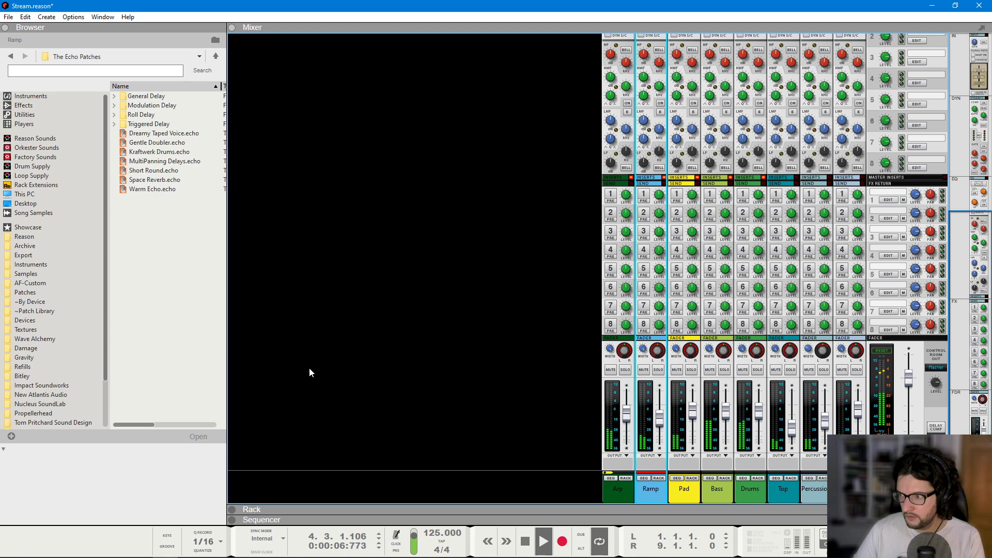
key(F6)
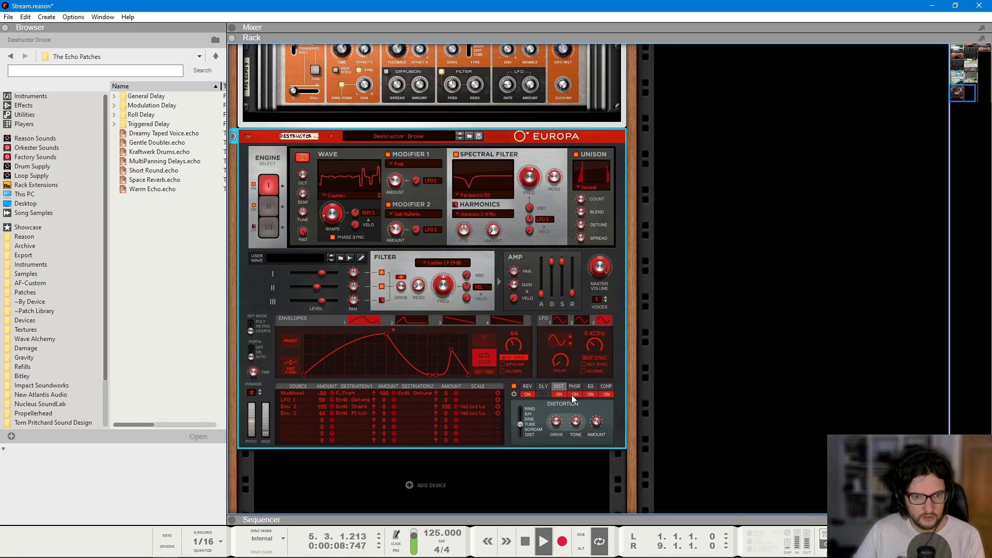
key(F5)
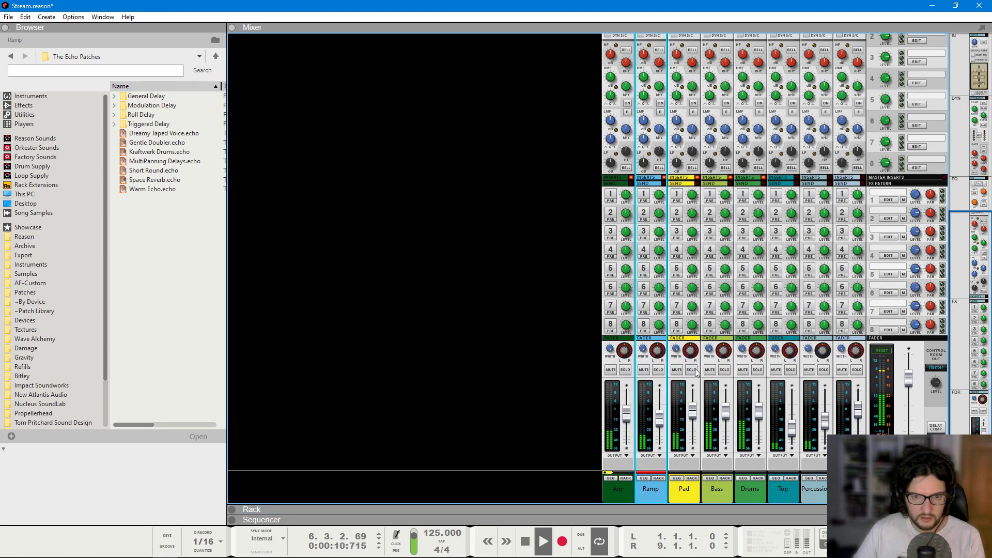
key(F6)
key(F5)
click(658, 369)
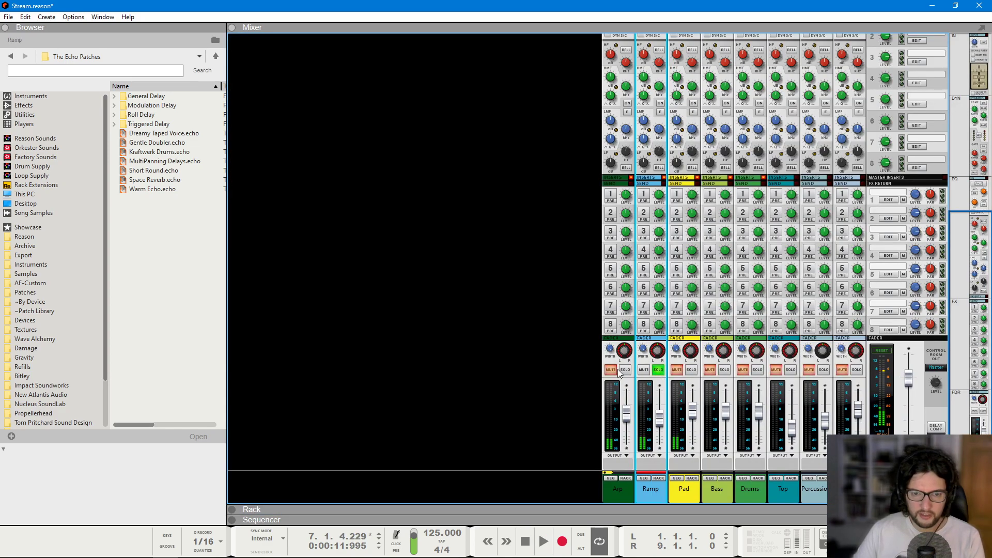
- Set Europa's modulation effect amount to 44.4% and spread to 60%, and play the loop from the start
key(F6)
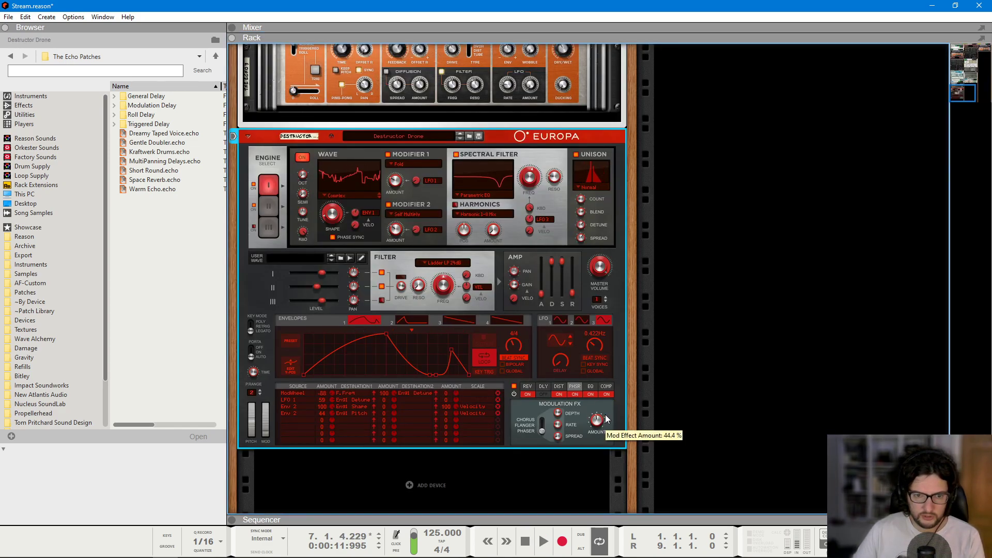
key(KP_0)
key(space)
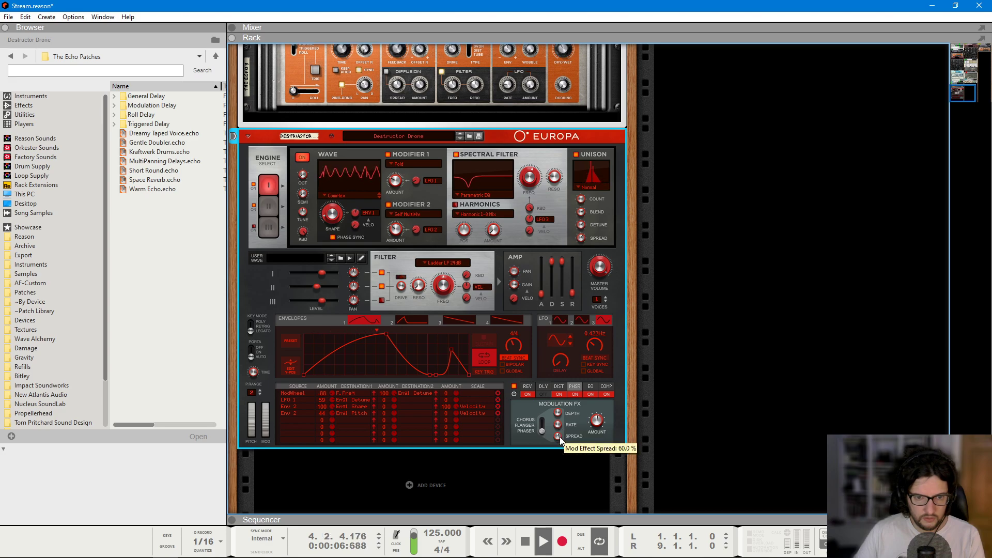
- Lower the filter frequency of The Echo on the Ramp channel to about 954.8 Hz
key(F5)
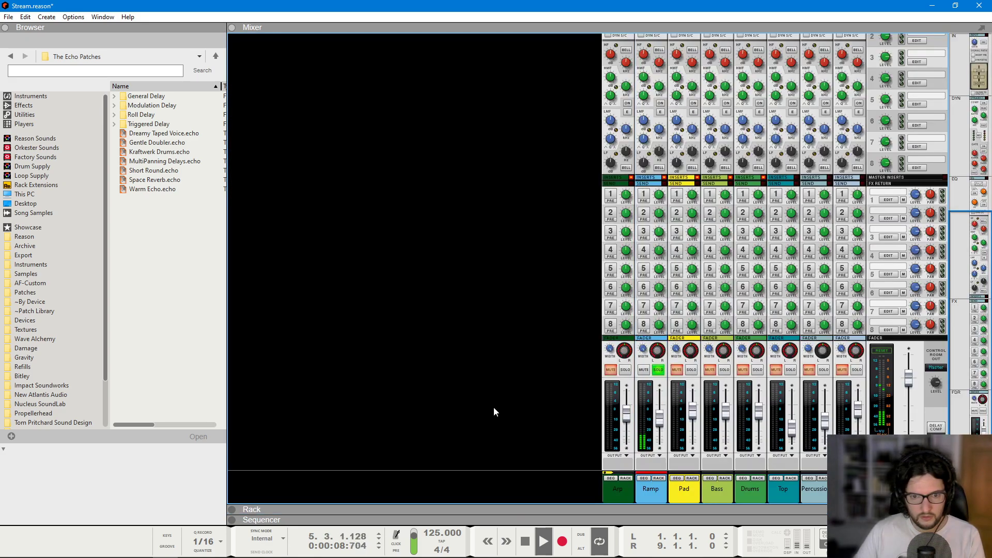
key(F6)
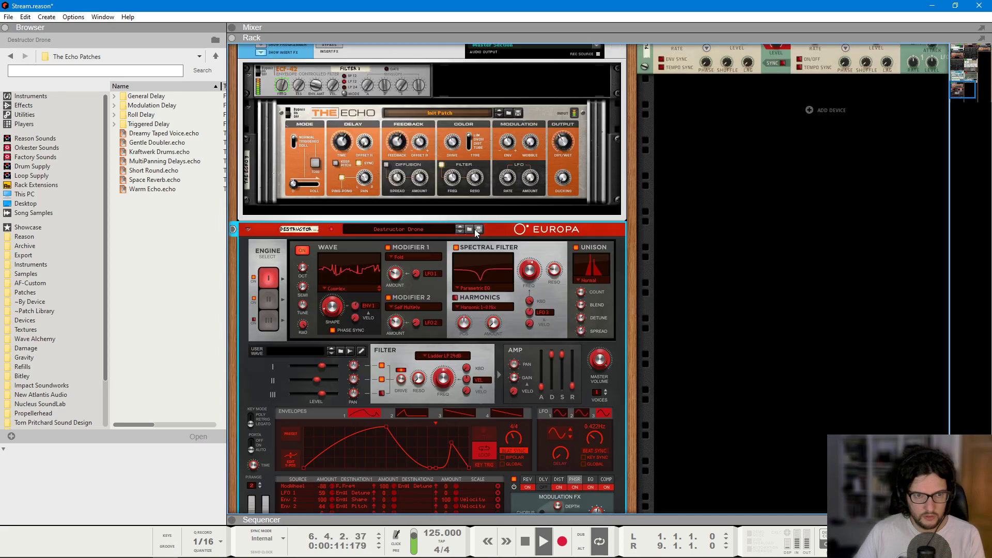
scroll(474, 228, up, 3)
click(454, 247)
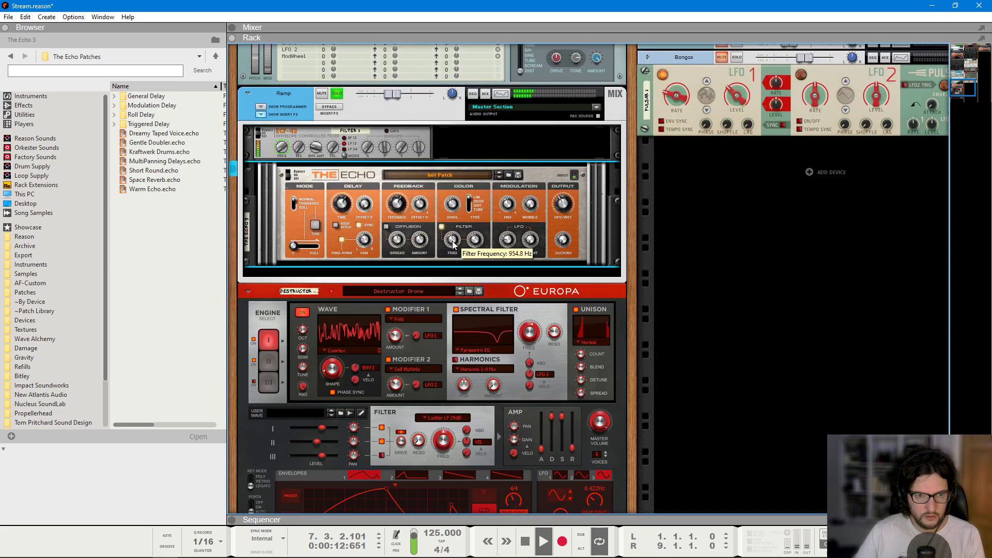
- Turn off solo on the Ramp channel and play the loop with the full mix
key(F5)
scroll(671, 336, down, 3)
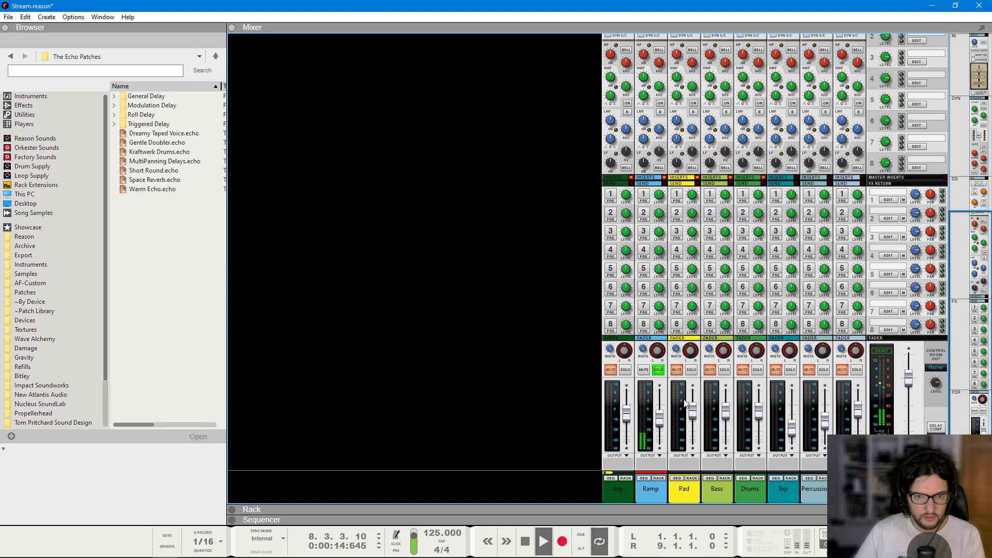
key(F6)
key(F5)
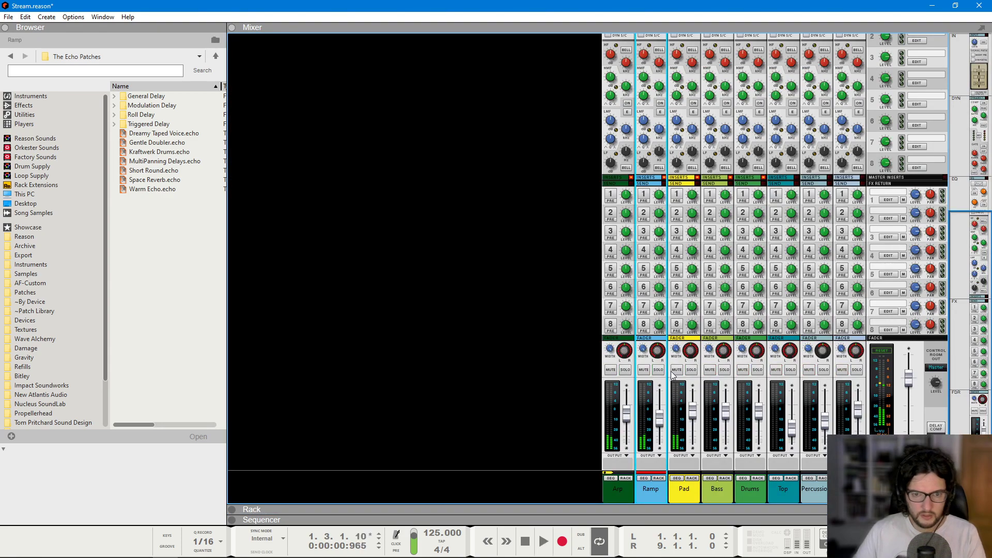
key(space)
- View the sequencer arrangement, lower the Ramp channel level to about -16.21 dB, and stop playback
key(F6)
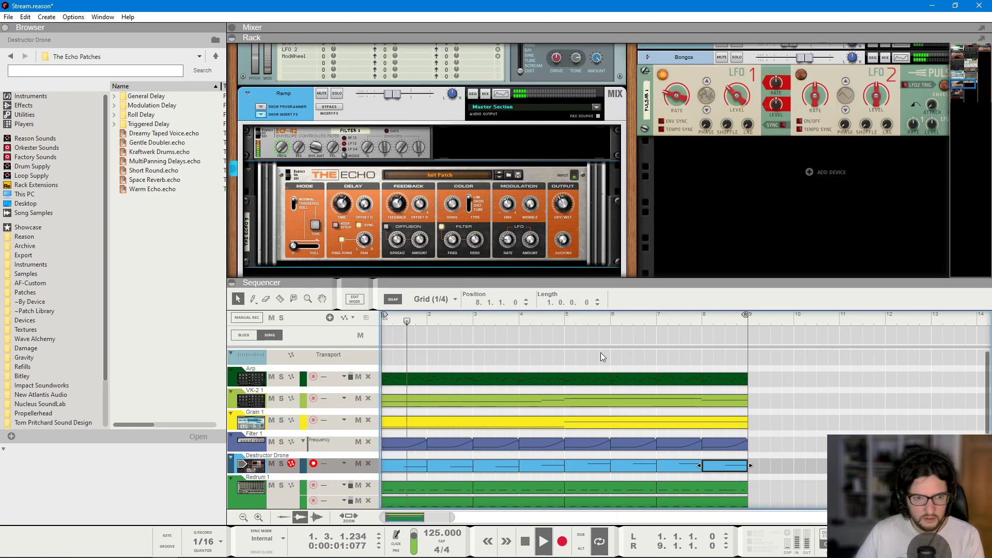
click(727, 424)
key(F7)
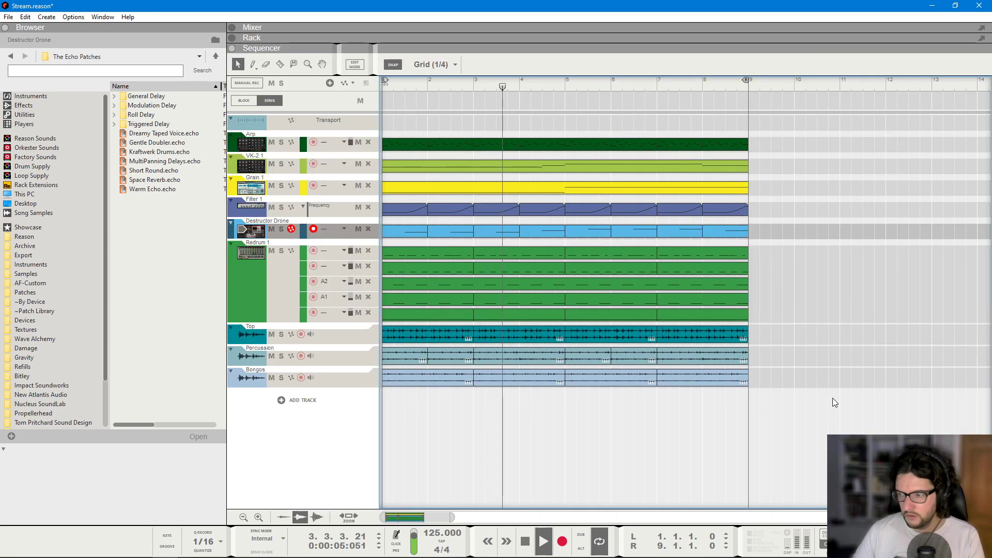
key(F5)
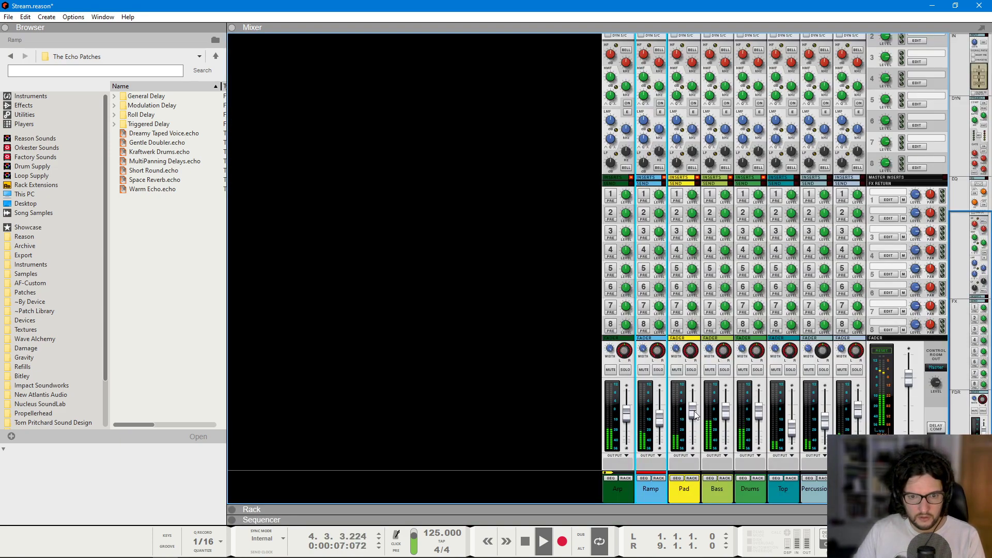
mouse_move(662, 421)
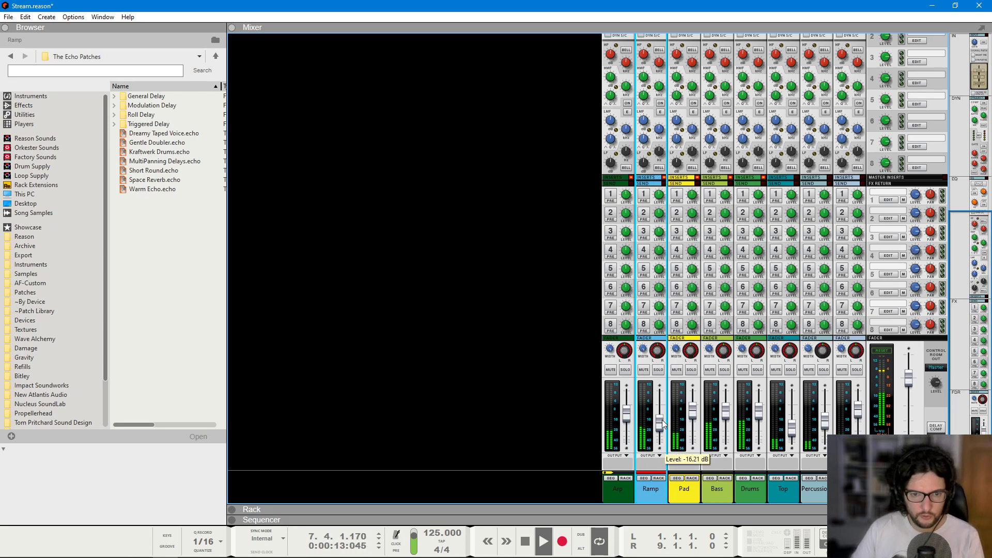
key(space)
- Add a Synapse DR-1 Deep Reverb at 36% dry/wet to the Ramp inserts, between the ECF-42 and The Echo
key(F6)
right_click(274, 230)
mouse_move(355, 353)
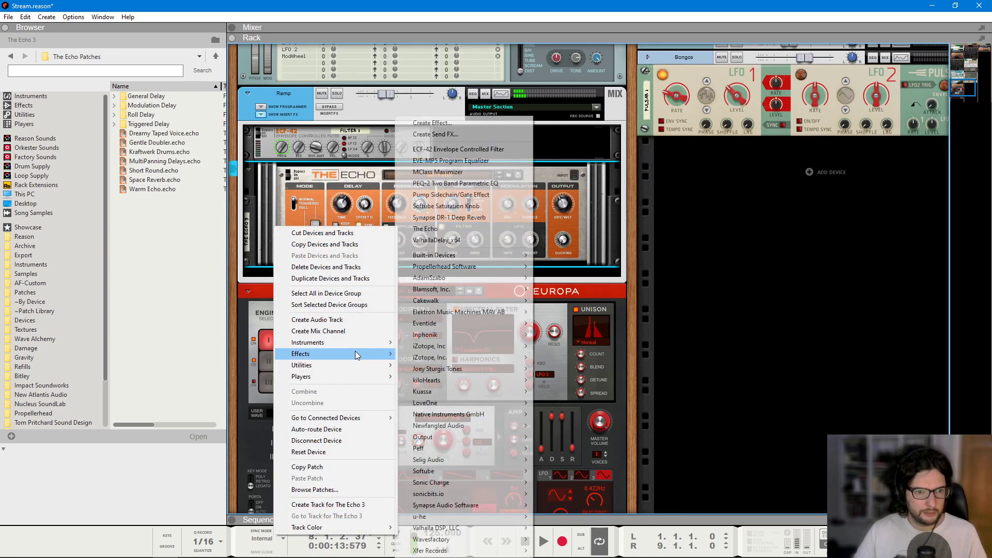
mouse_move(512, 505)
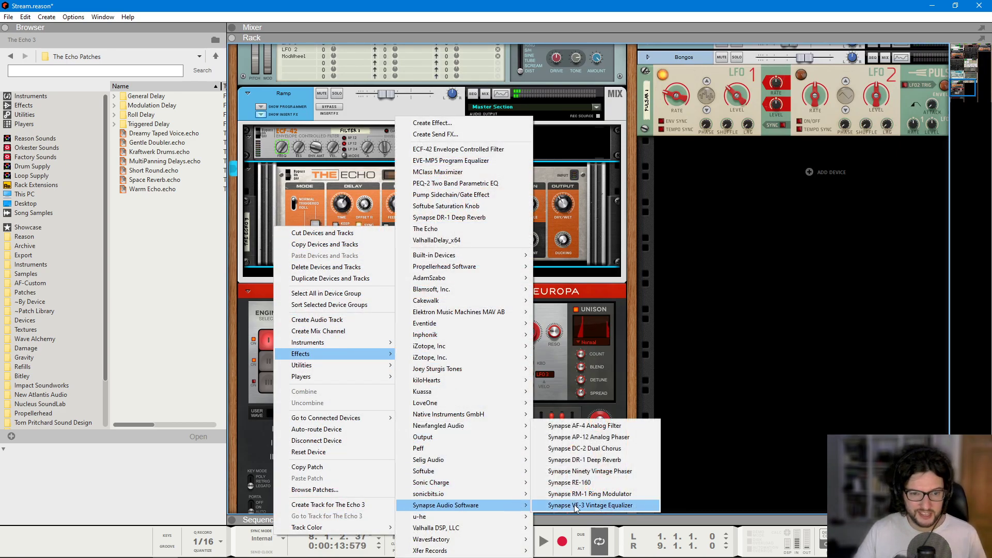
click(594, 460)
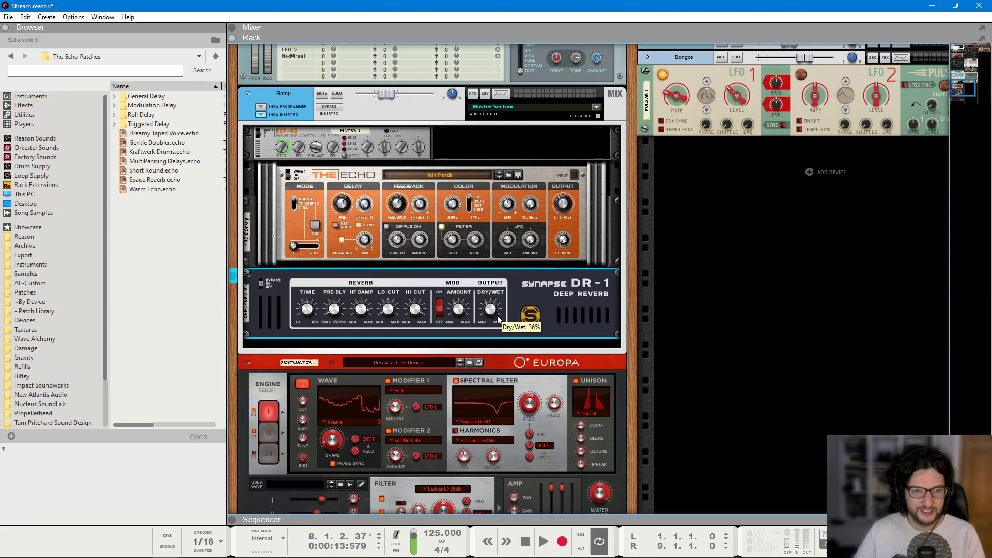
drag(299, 305, 320, 169)
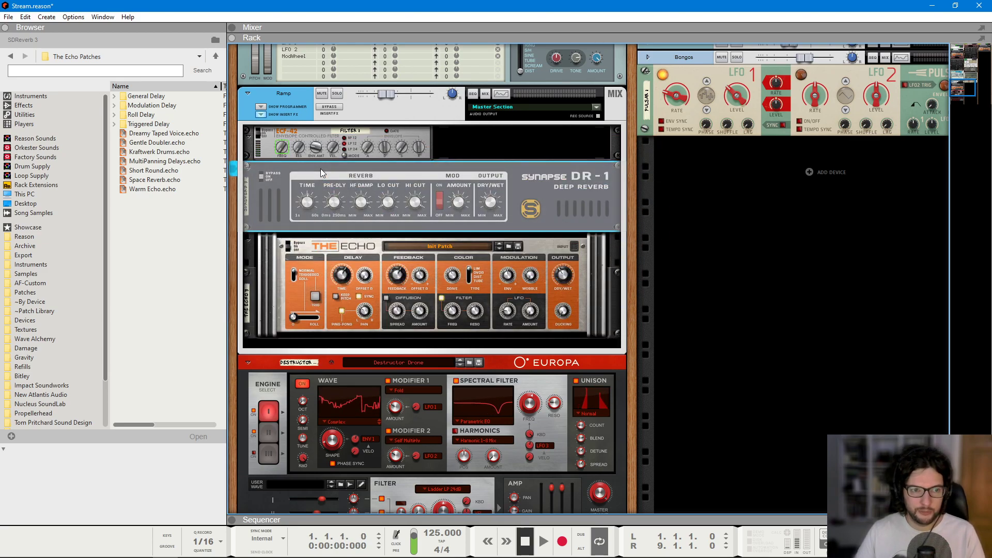
mouse_move(314, 212)
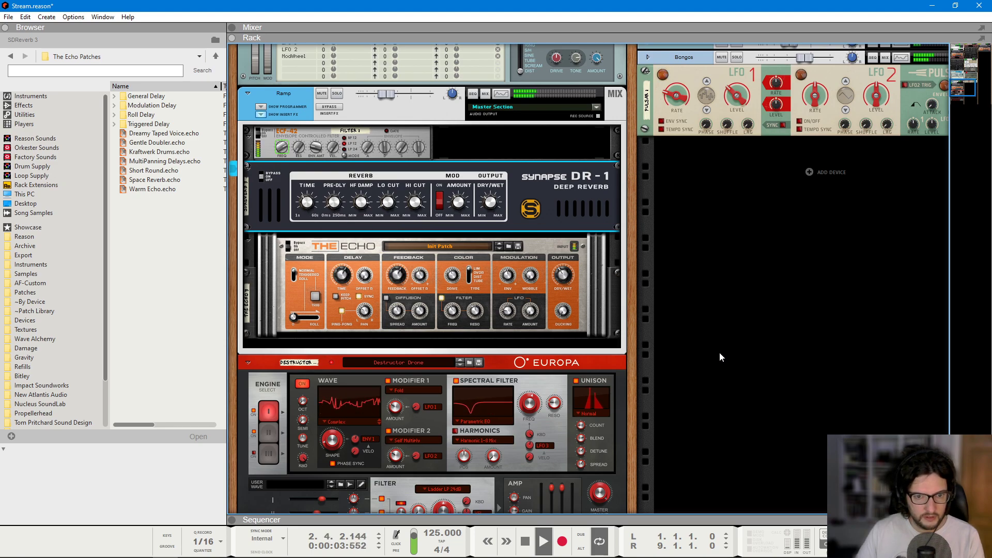
- Play the loop, raise the Ramp channel level to about -10.32 dB, and return to its insert effects in the rack
scroll(610, 434, down, 1)
key(F5)
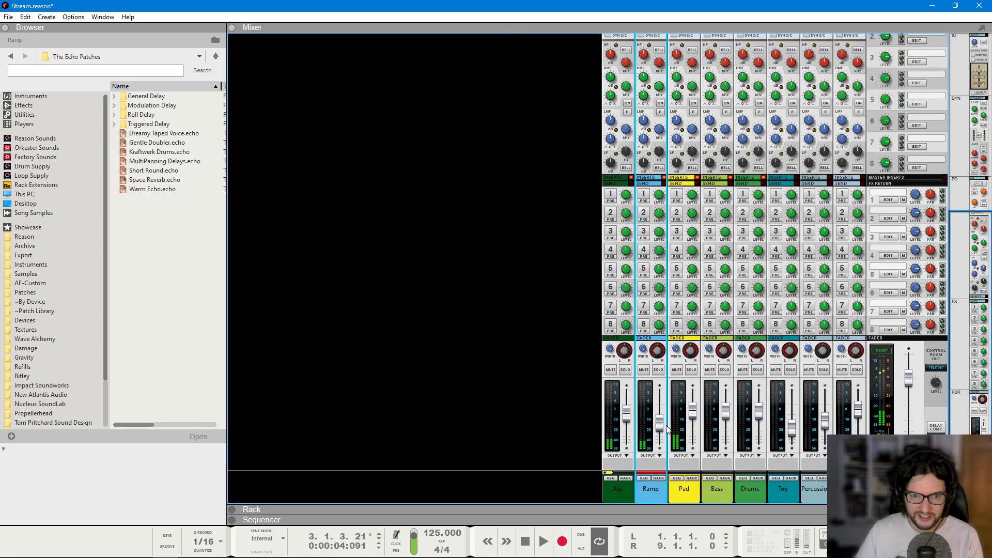
key(space)
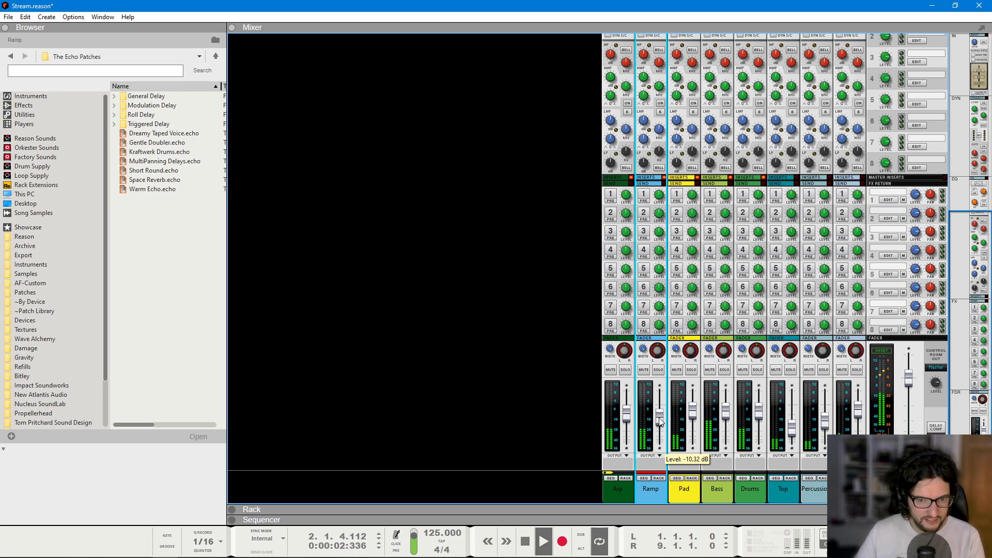
key(F6)
mouse_move(497, 176)
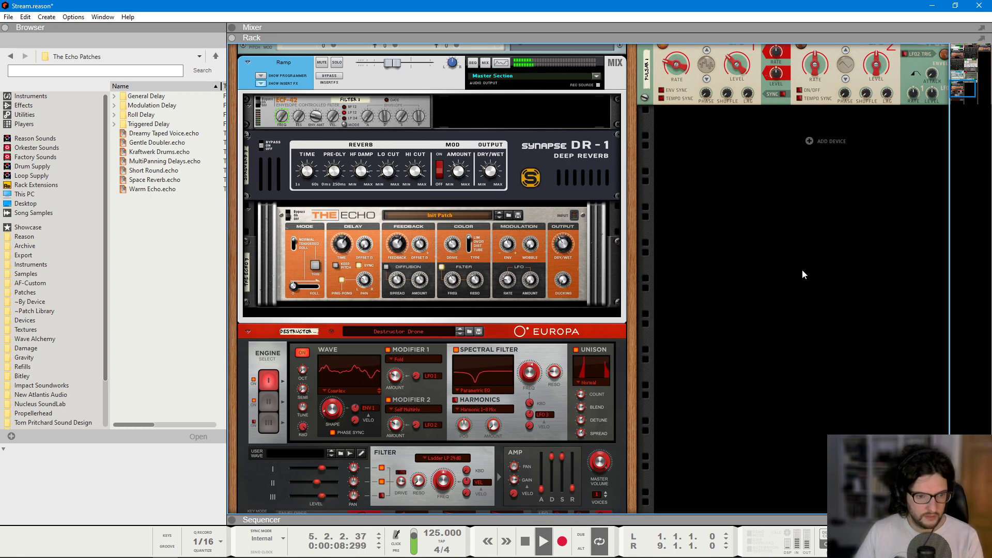
- Play the loop while checking the Ramp channel against the full mix, and stop playback back in the sequencer
key(F7)
key(F5)
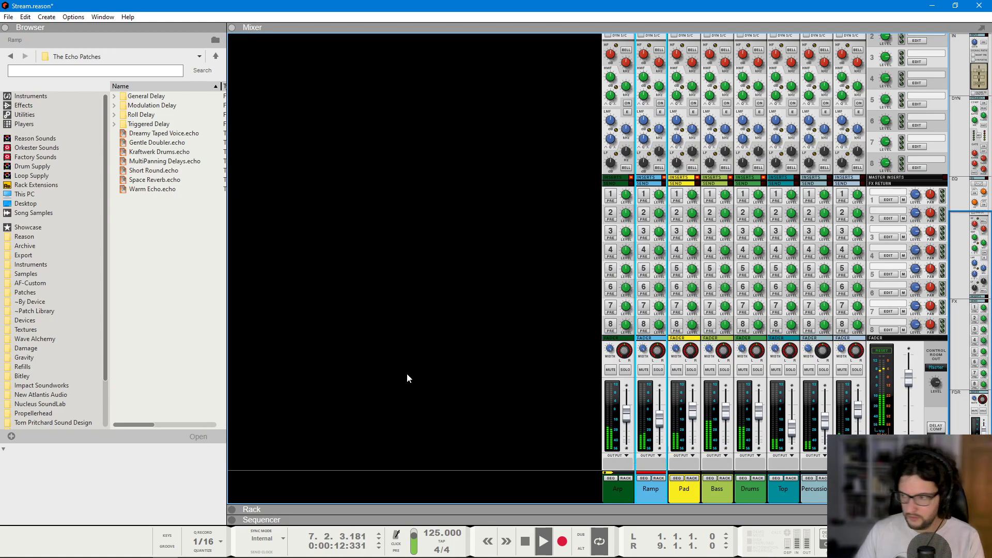
scroll(647, 274, up, 6)
mouse_move(649, 272)
scroll(569, 327, down, 6)
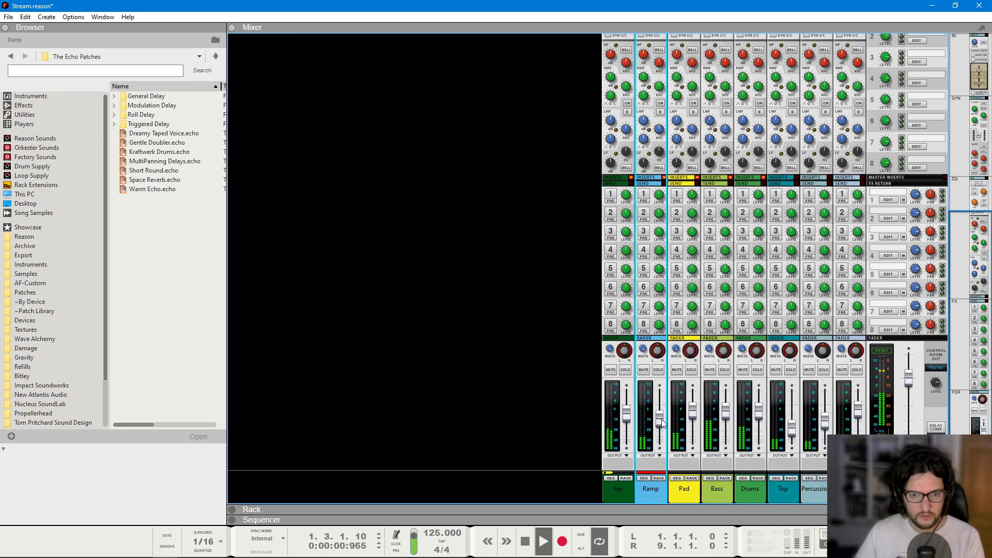
key(F7)
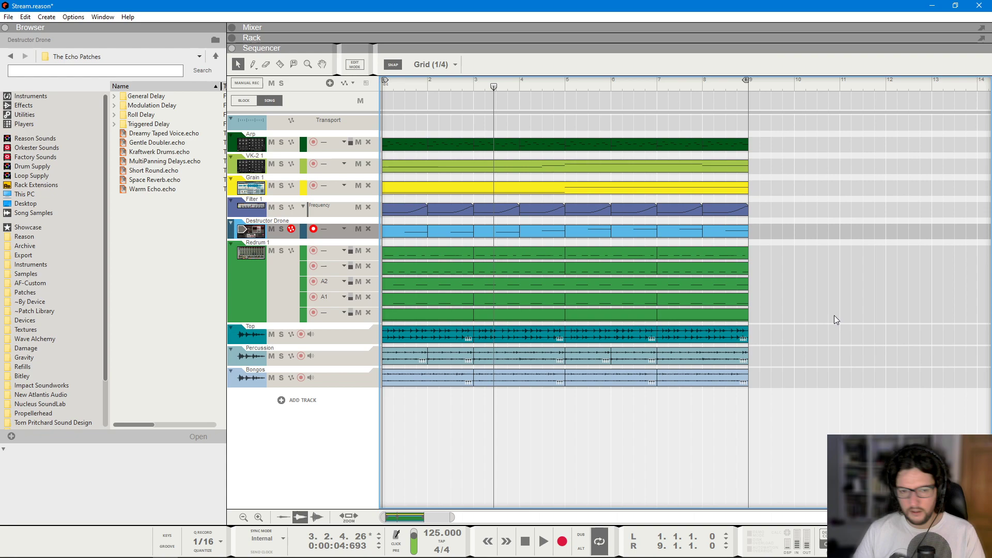
key(space)
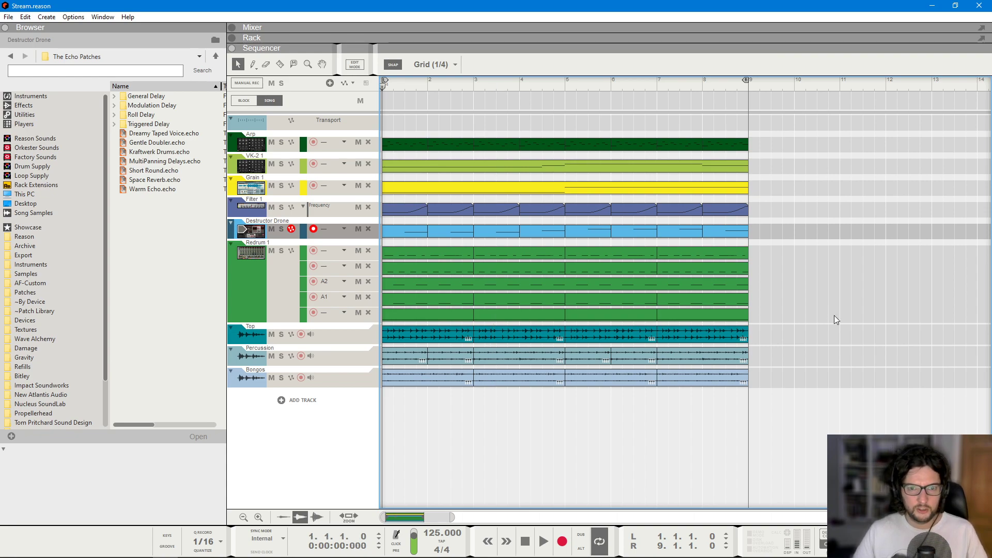
- Move all clips from the song arrangement into Block 1, covering bars 1 to 9
drag(805, 138, 310, 408)
click(244, 100)
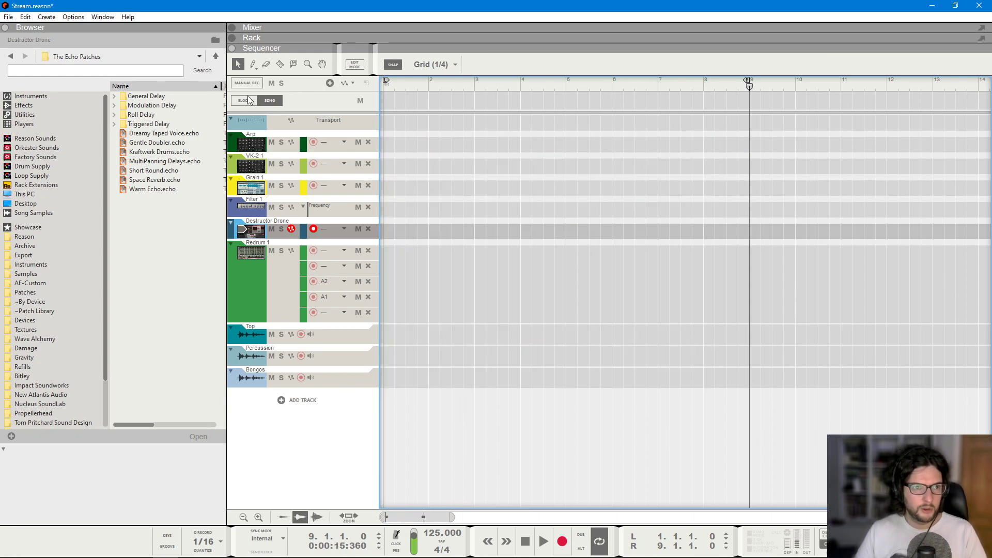
key(ctrl+v)
alt+click(667, 85)
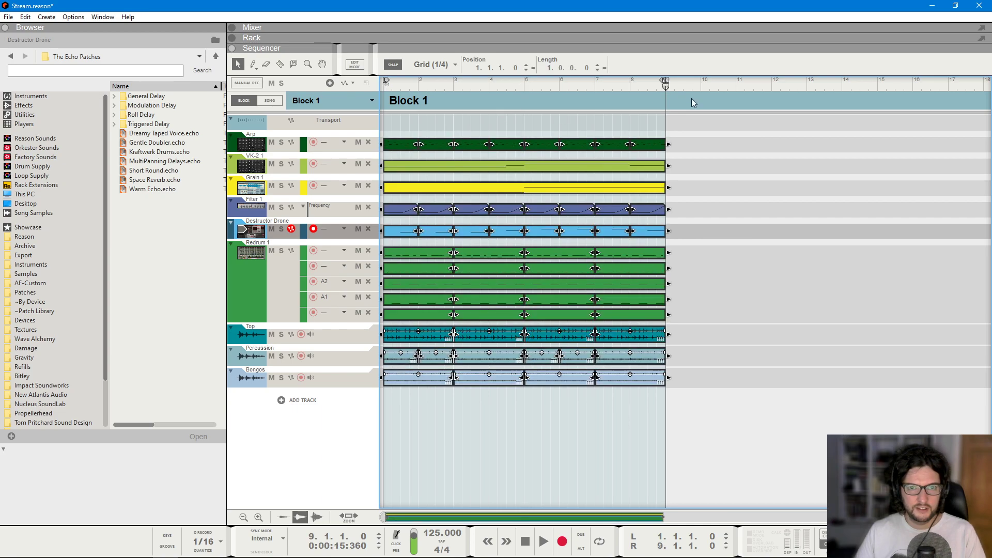
- Paste a second copy of all clips at bar 9 and extend the end of Block 1 to bar 17
key(ctrl+v)
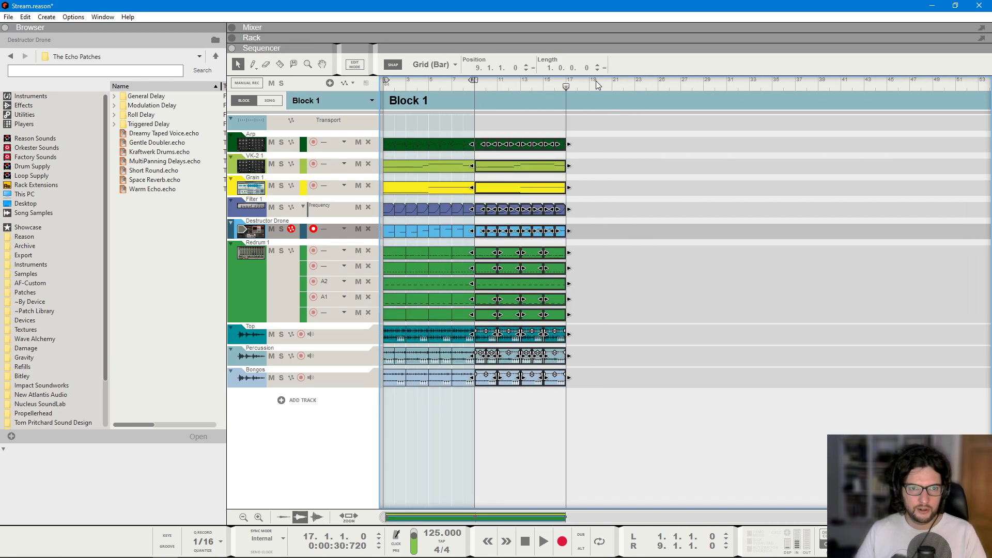
click(387, 84)
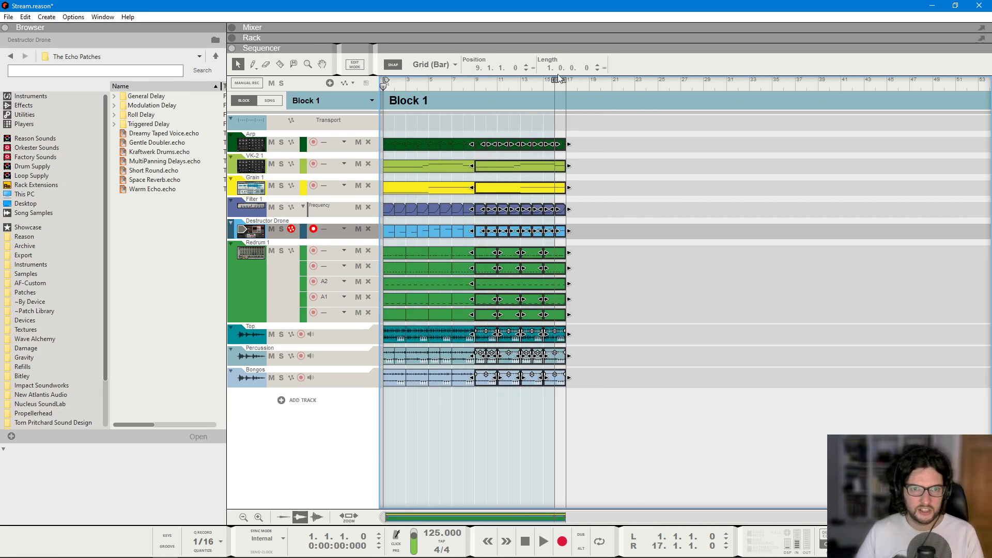
click(638, 232)
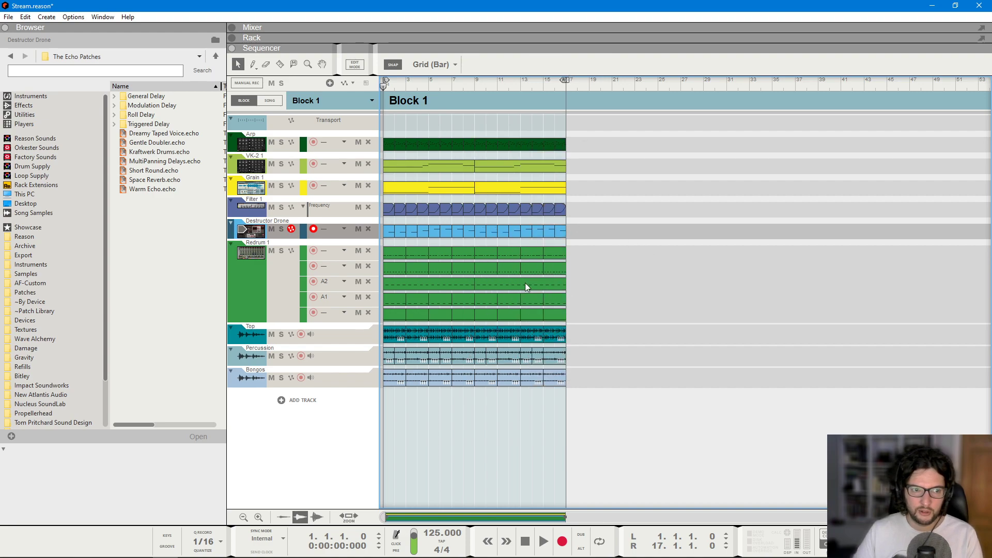
- Play the opening bars of Block 1, stop, and return to the start
key(space)
scroll(692, 283, up, 5)
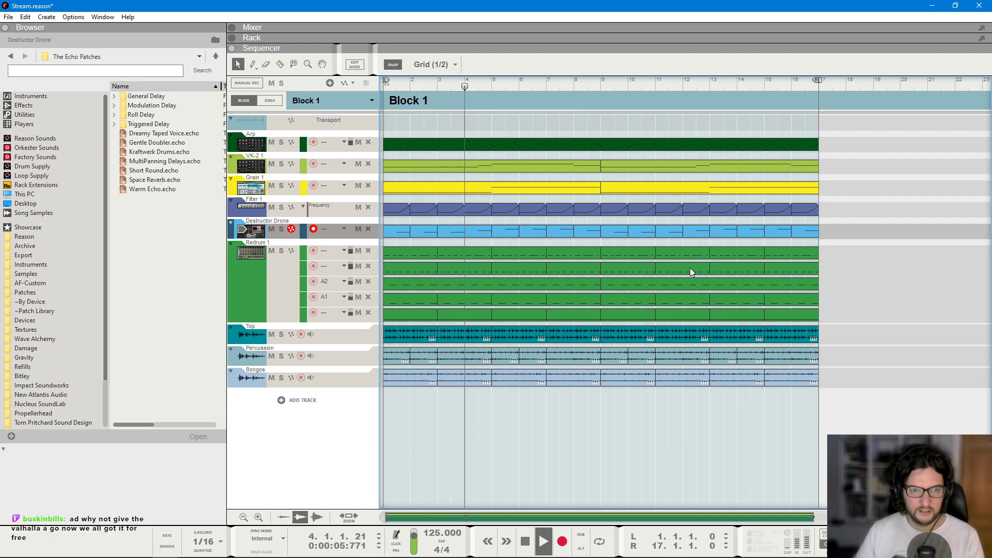
key(space)
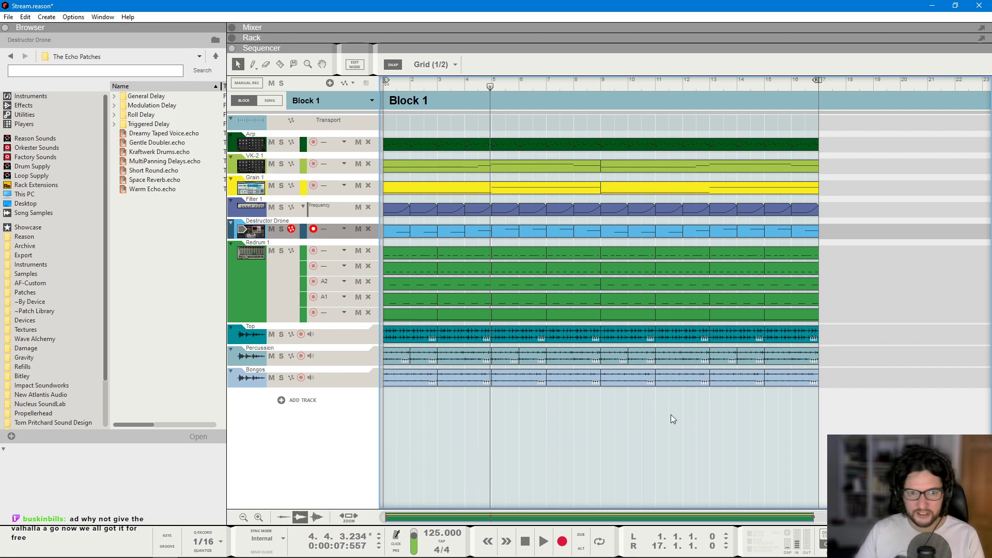
key(KP_0)
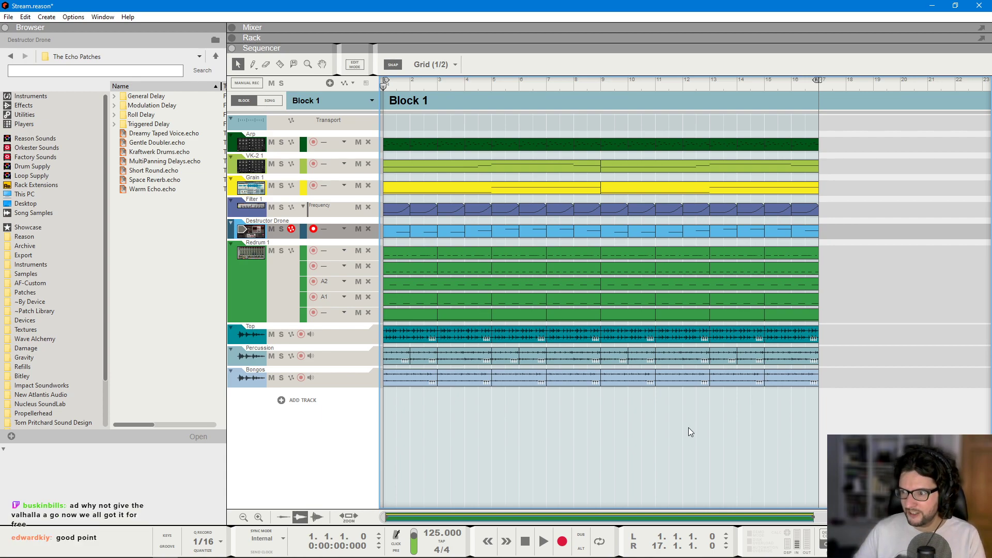
- Play Block 1 while inspecting Europa's Modulation FX settings in the rack and the channel levels in the mixer
key(space)
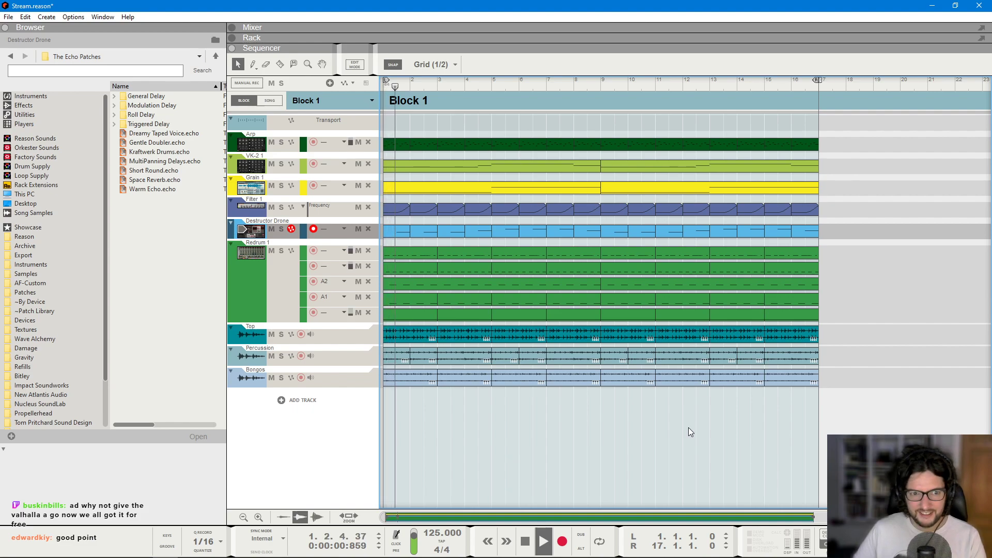
scroll(705, 417, down, 1)
scroll(704, 417, down, 3)
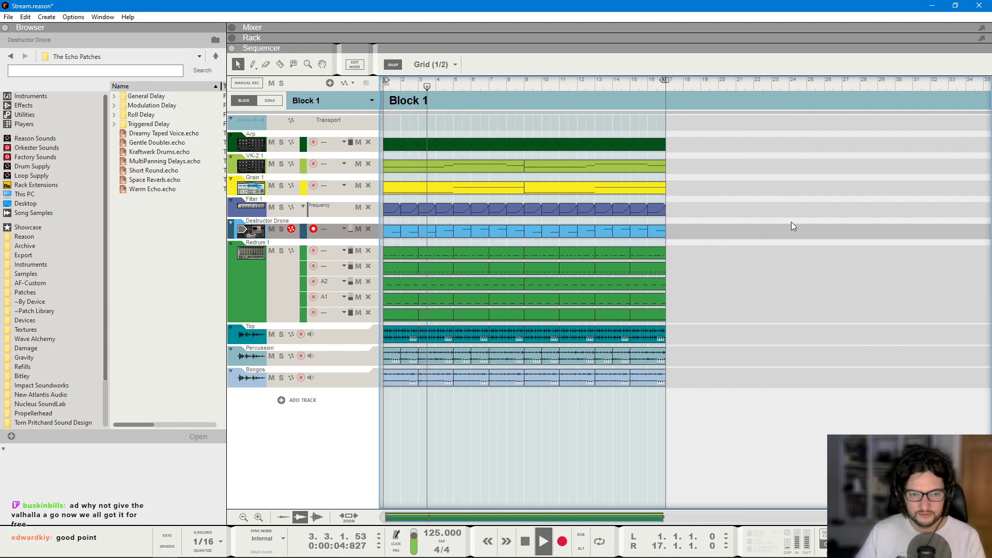
key(F6)
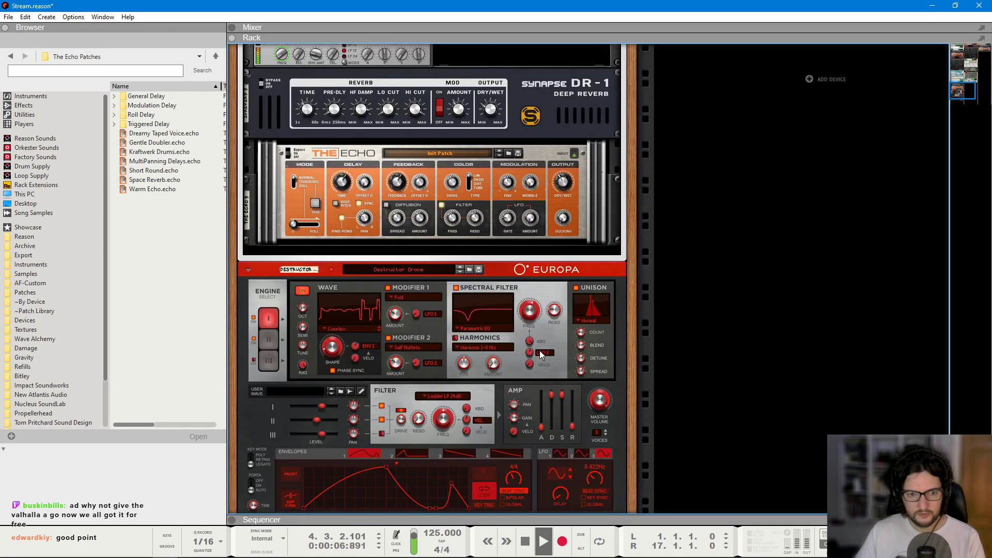
click(597, 397)
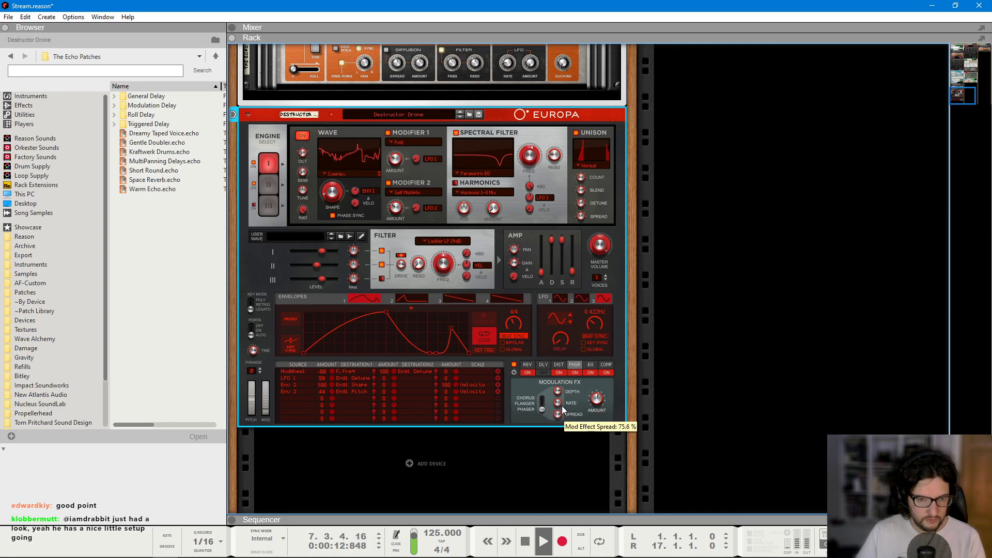
key(F7)
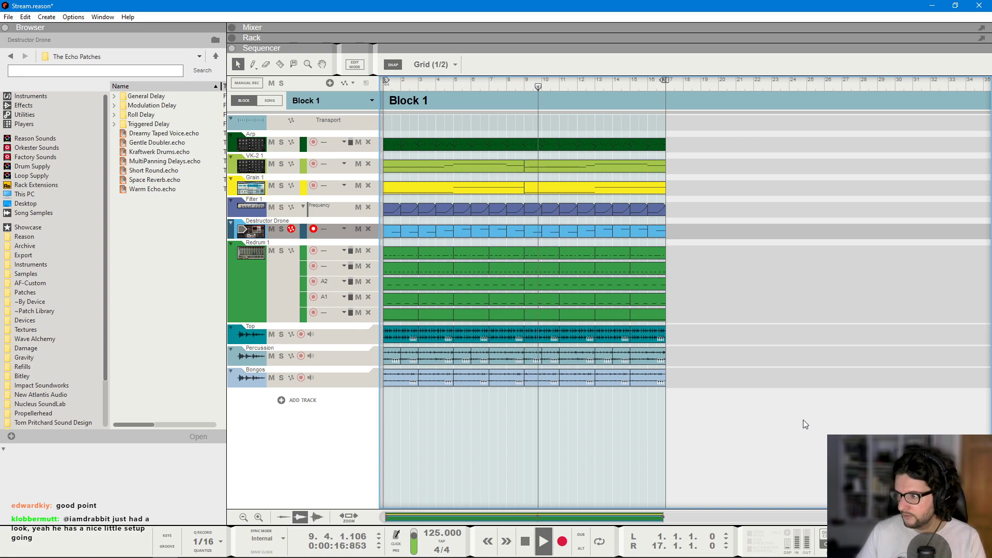
key(F5)
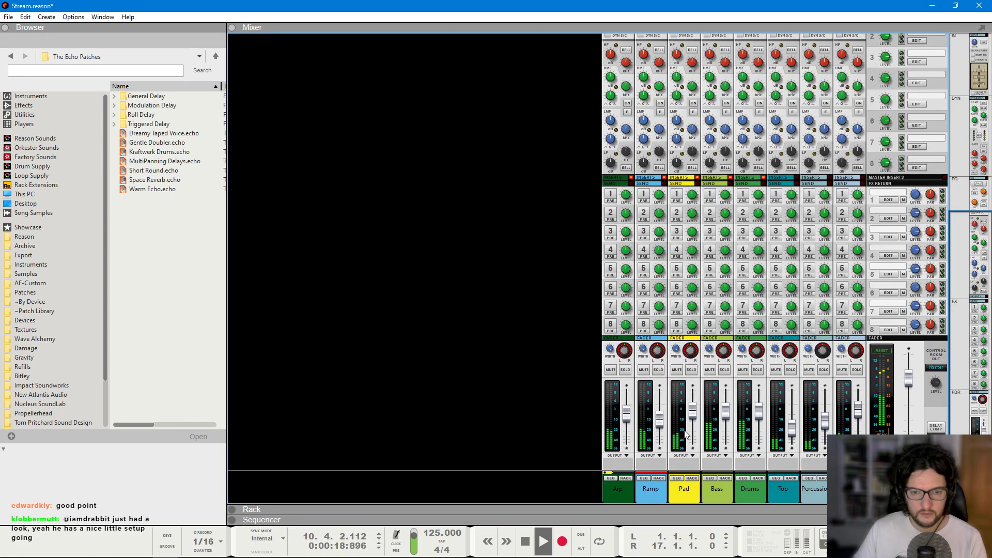
click(758, 479)
key(F7)
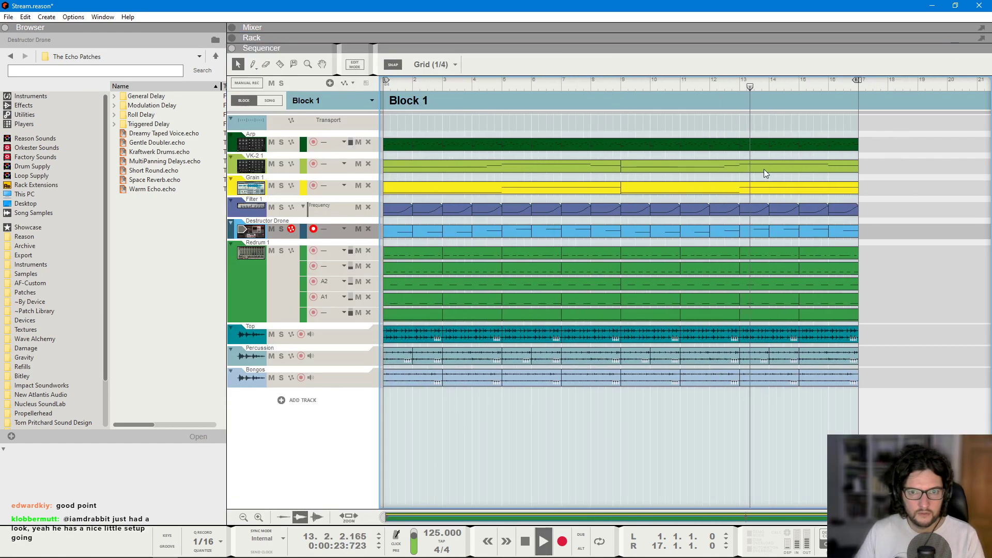
- Raise the final note at bar 16 of the second VK-2 1 bass clip by four semitones
double_click(764, 168)
scroll(947, 348, down, 1)
scroll(888, 323, right, 1)
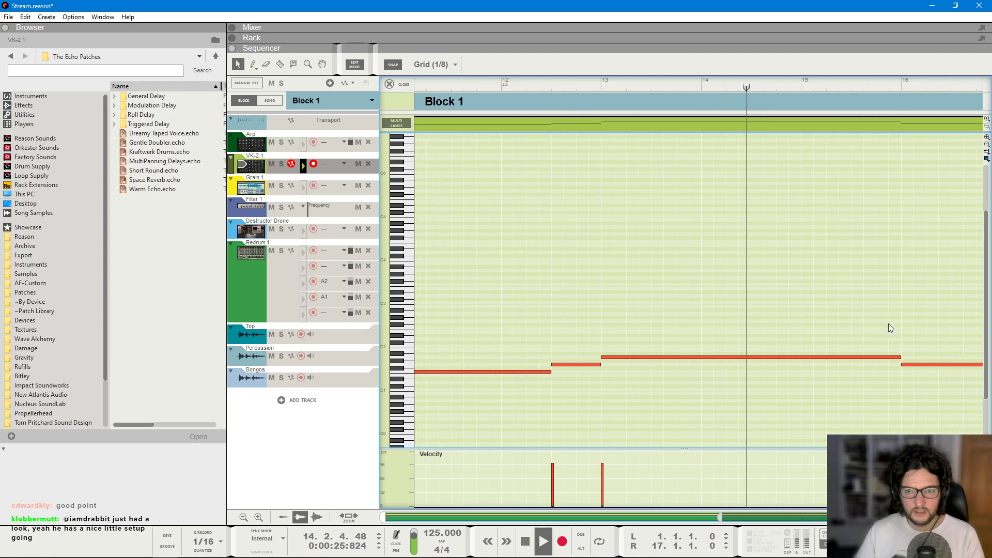
key(space)
drag(888, 323, 954, 416)
key(ctrl+Up)
key(ctrl+Up)
key(ctrl+Up)
key(ctrl+Up)
key(space)
click(846, 175)
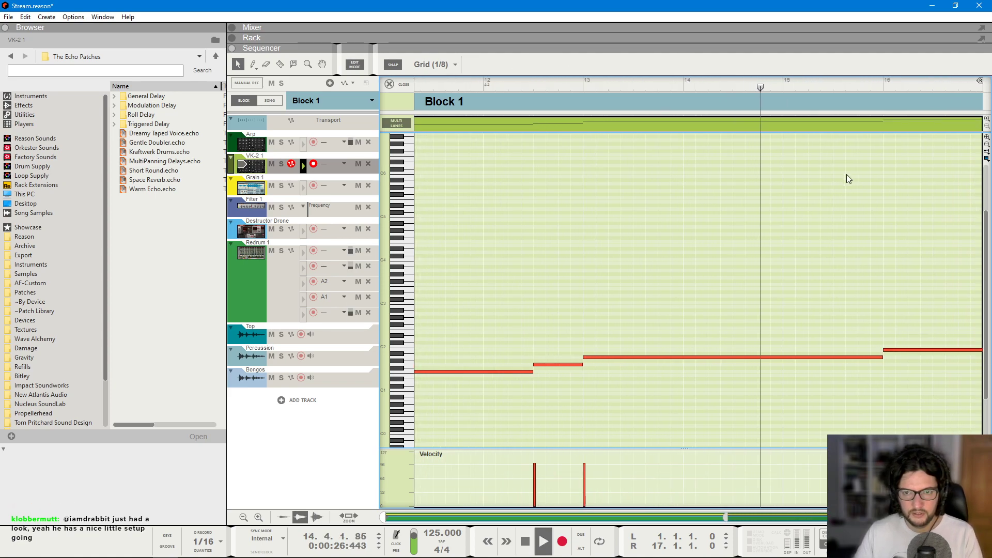
click(396, 85)
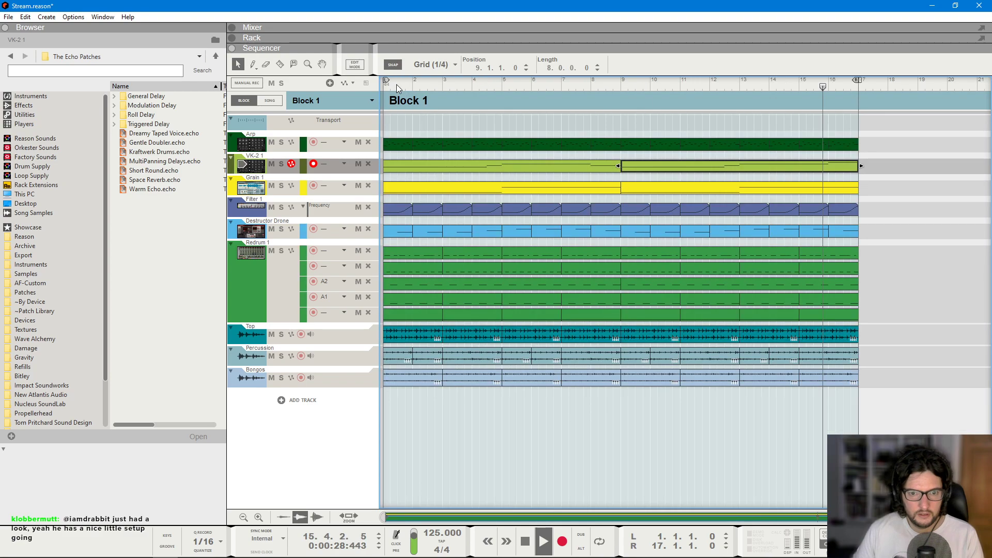
- Raise the VK-2 1 bass note at bar 16 to C2, play it back, and place the playhead at bar 16
key(space)
double_click(821, 167)
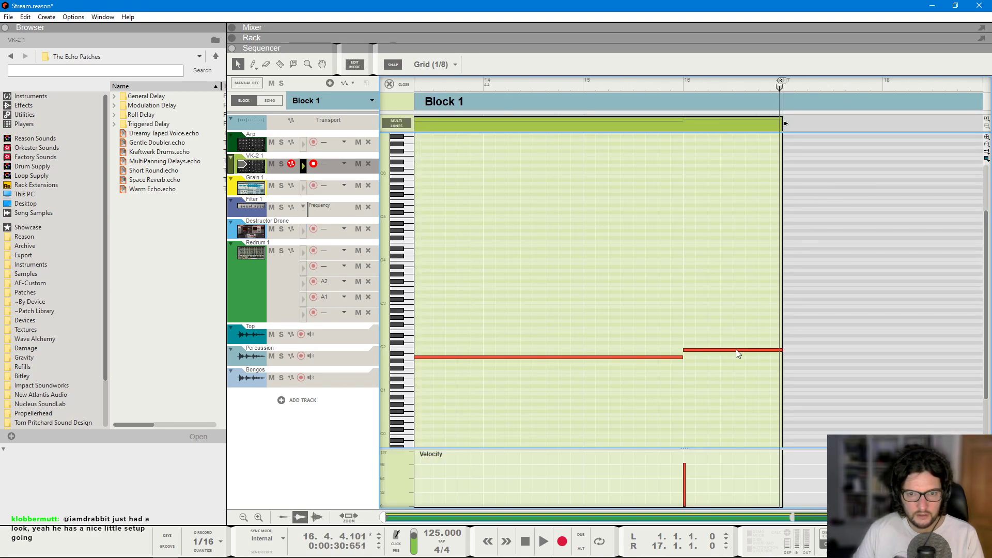
click(736, 349)
key(space)
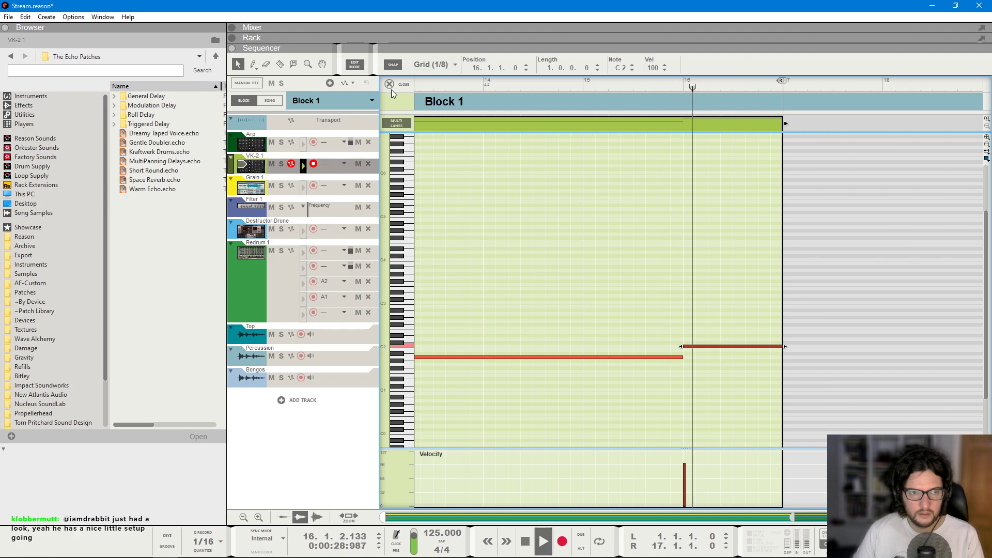
click(692, 82)
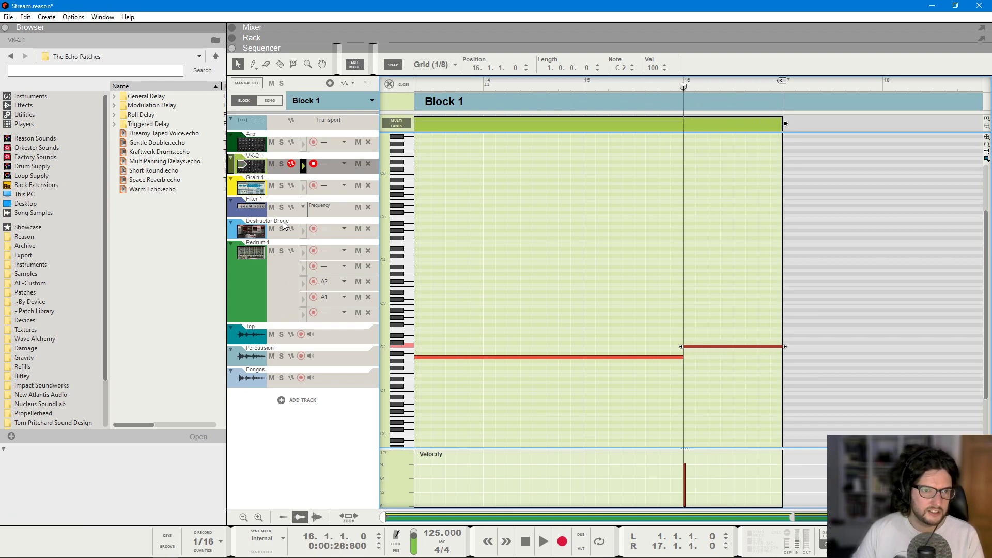
- Raise the Destructor Drone note in bar 16 by three semitones, check it in playback, and close the clip editor
click(284, 225)
key(Up)
key(Up)
key(Up)
key(space)
click(774, 210)
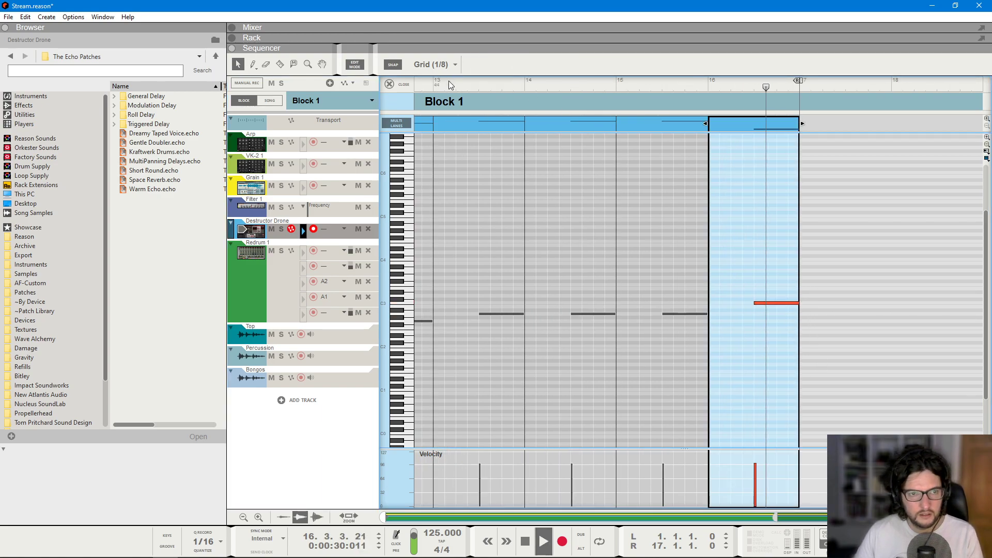
key(h)
key(h)
key(h)
key(h)
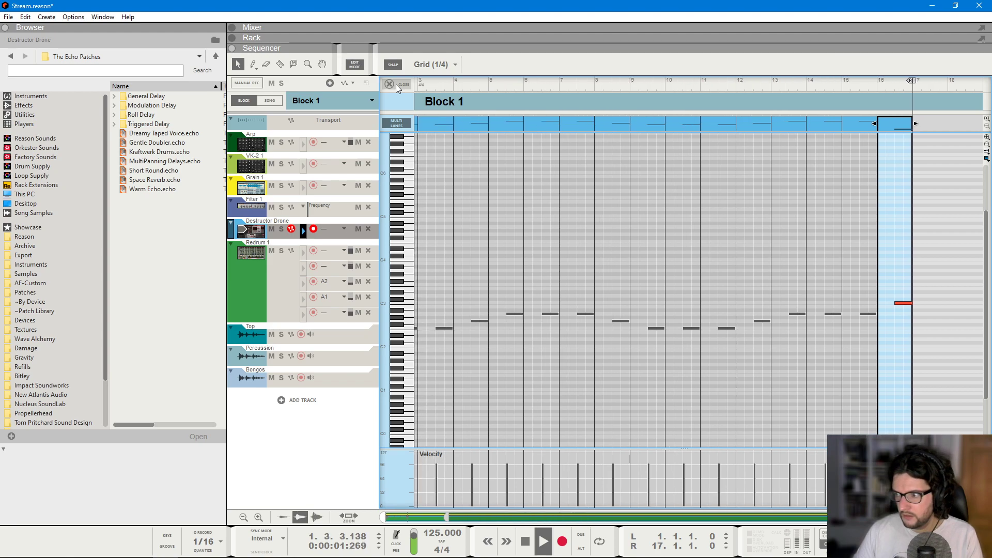
click(396, 85)
- Play Block 1 from the beginning to review the edited bass and drone notes, and return to the start
key(space)
key(space)
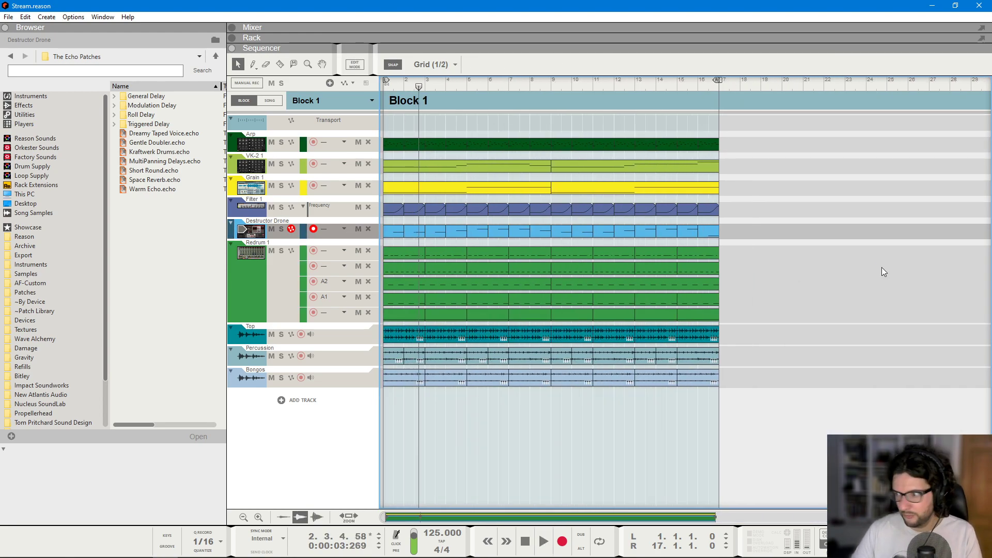
key(KP_0)
key(space)
key(h)
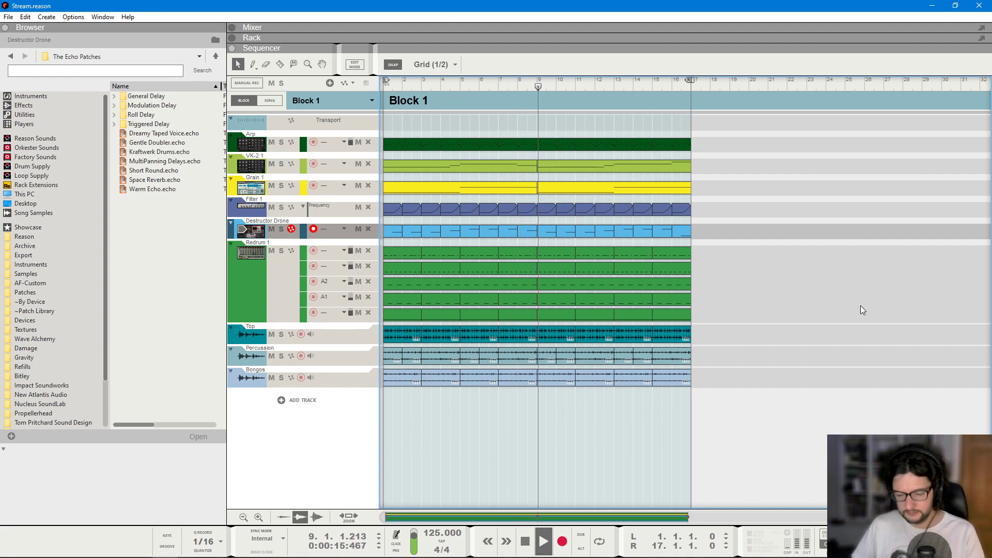
scroll(860, 305, down, 3)
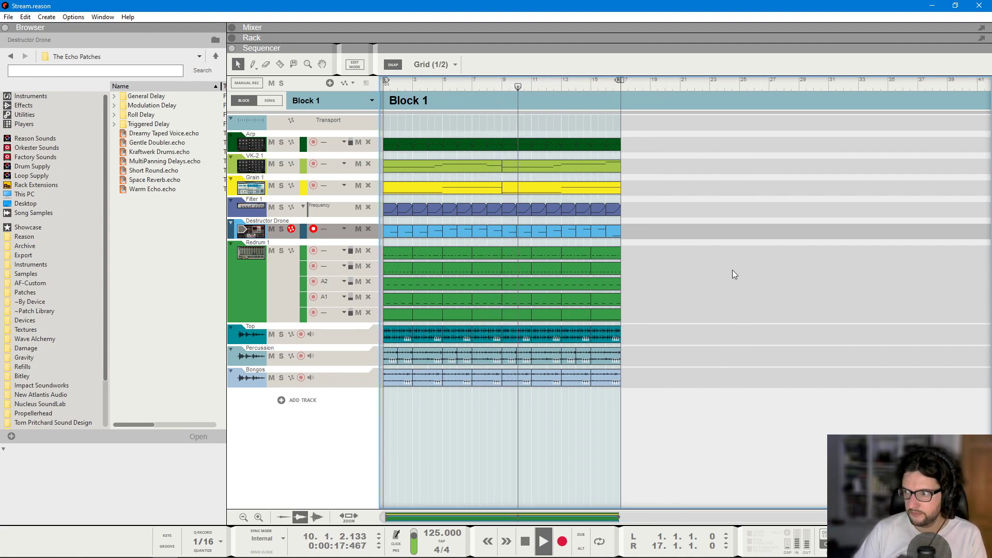
key(space)
key(KP_0)
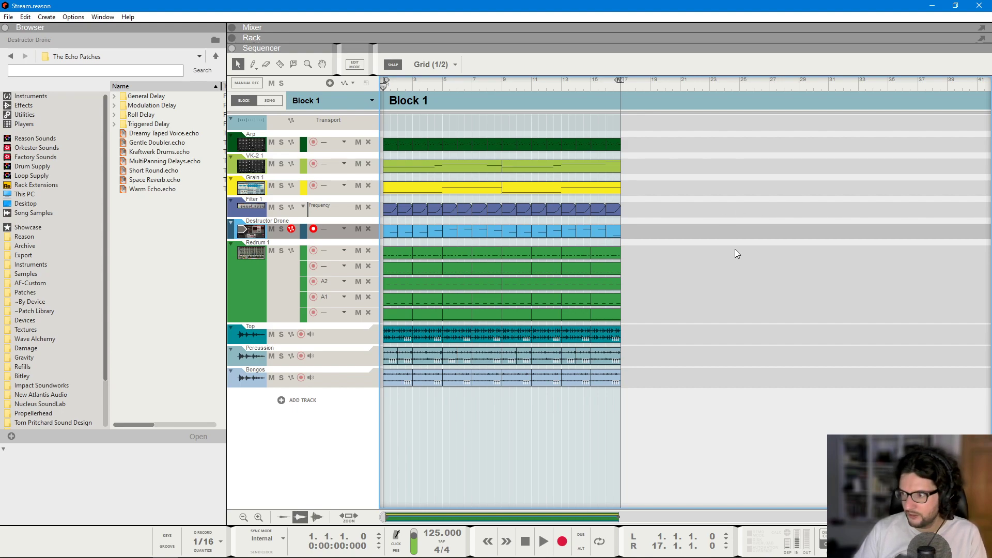
key(ctrl+a)
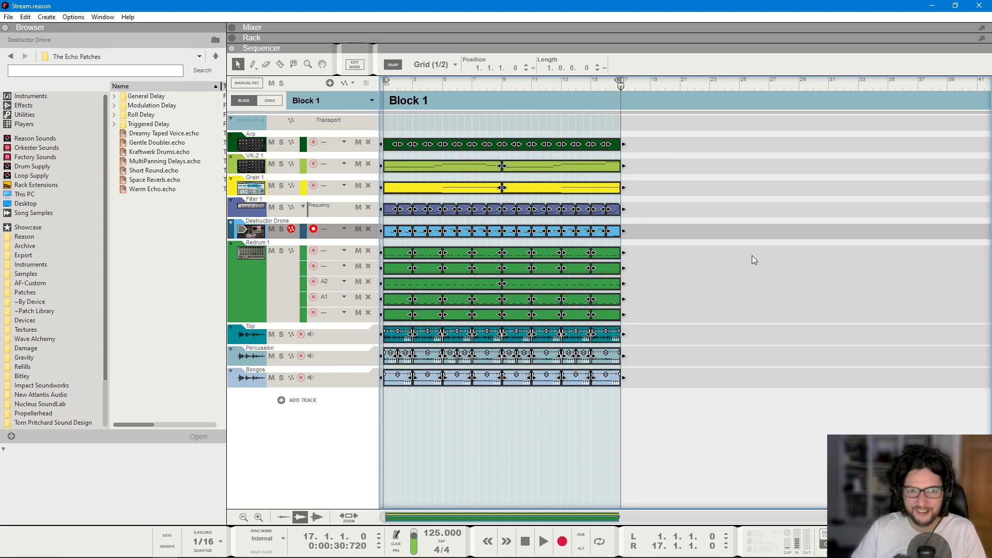
click(703, 217)
key(Home)
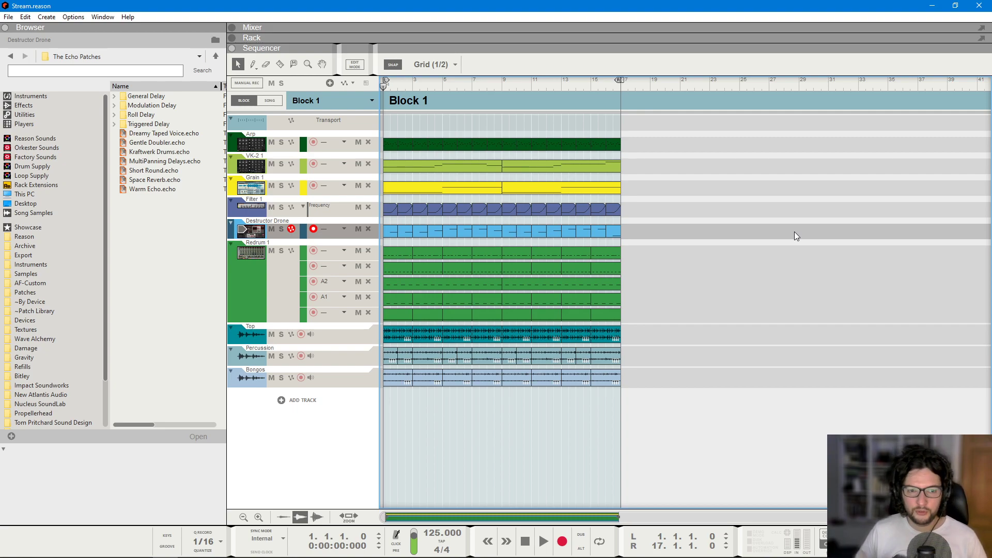
- Place Block 1 over bars 1 to 9 in the song arrangement and mute all of its lanes except Arp
click(271, 101)
drag(387, 100, 749, 100)
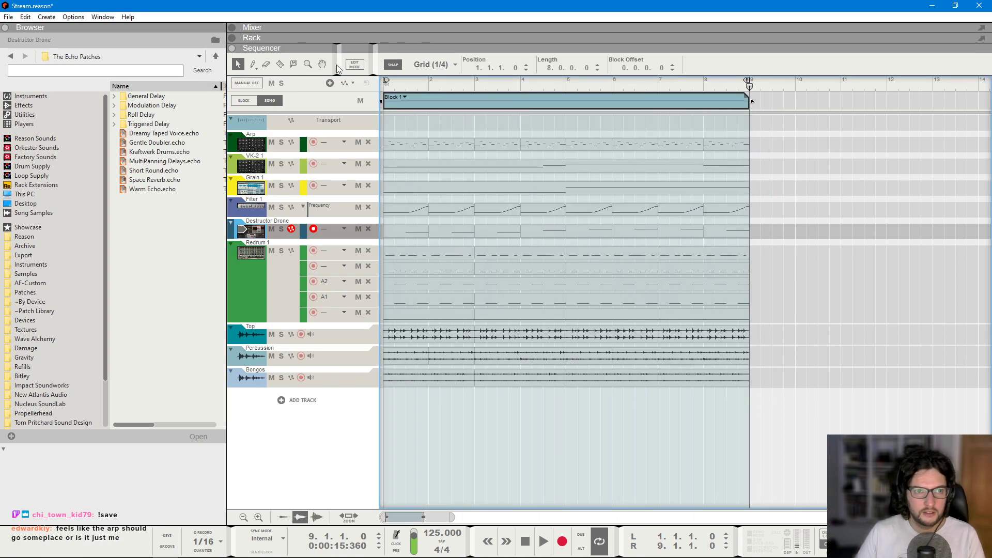
click(294, 64)
drag(443, 160, 490, 380)
scroll(491, 380, down, 2)
click(239, 64)
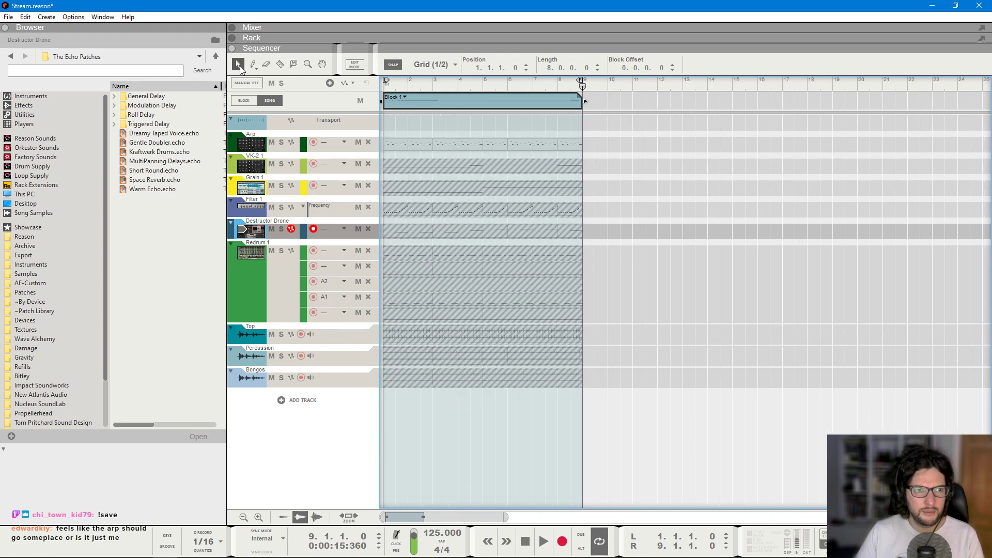
- Shorten the Block 1 clip in the song arrangement to end at bar 5 and return the playhead to the start
drag(584, 101, 483, 101)
click(646, 213)
key(KP_0)
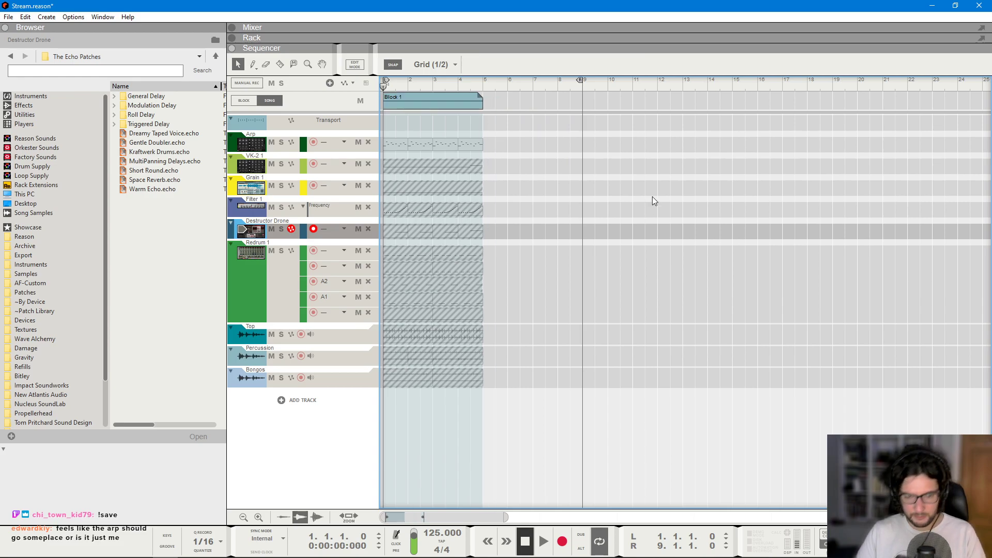
- Automate the Mix control of the arp's Pump, draw an automation clip over bars 1 to 5, and delete the track's empty note lane
key(F6)
scroll(500, 258, up, 10)
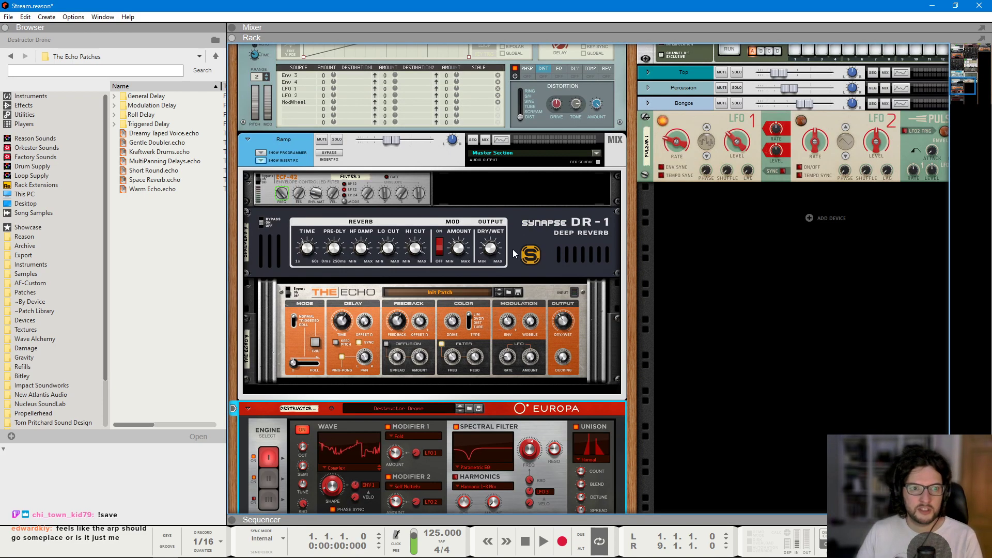
scroll(500, 235, up, 4)
scroll(500, 236, up, 11)
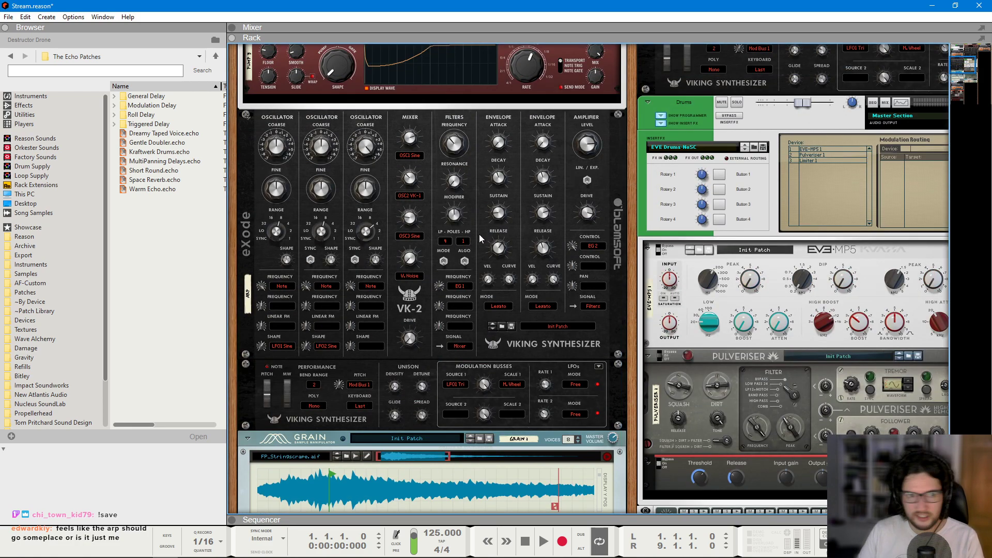
scroll(480, 235, up, 1)
scroll(482, 237, up, 6)
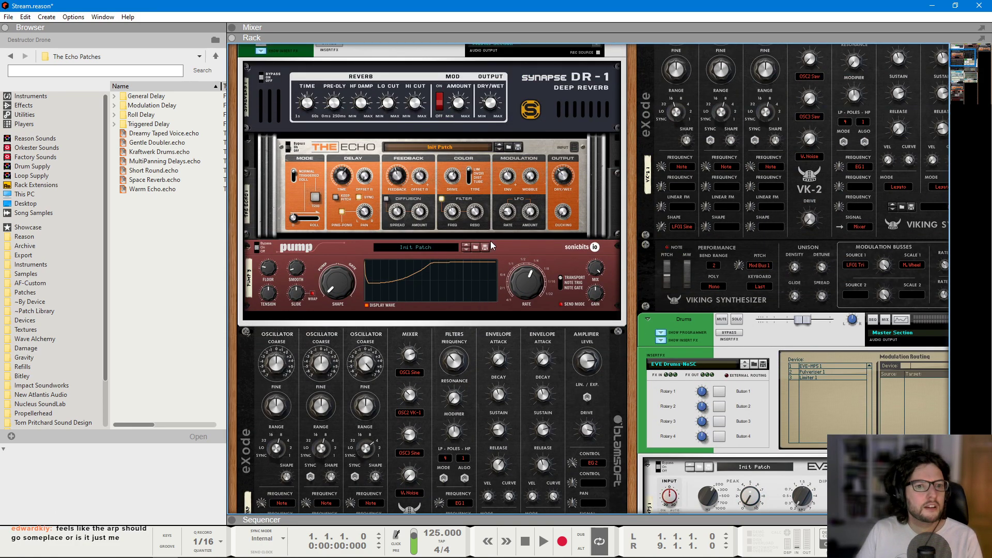
scroll(491, 241, up, 3)
right_click(597, 364)
click(610, 368)
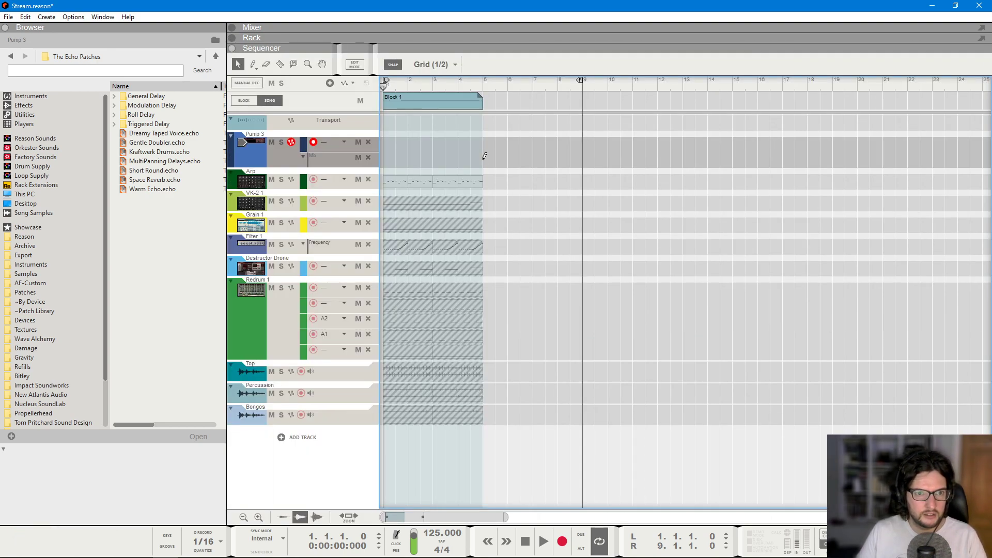
drag(484, 156, 381, 159)
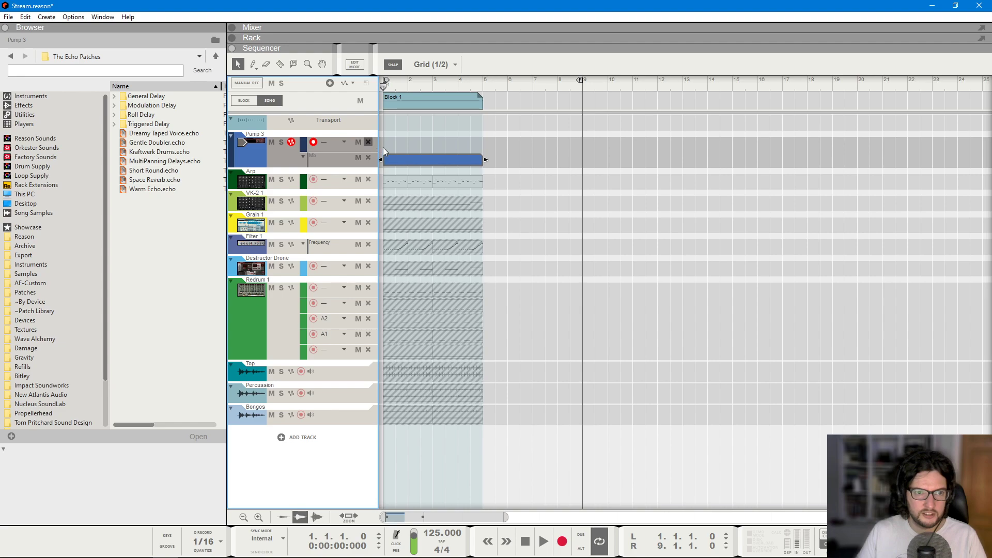
click(400, 171)
click(750, 299)
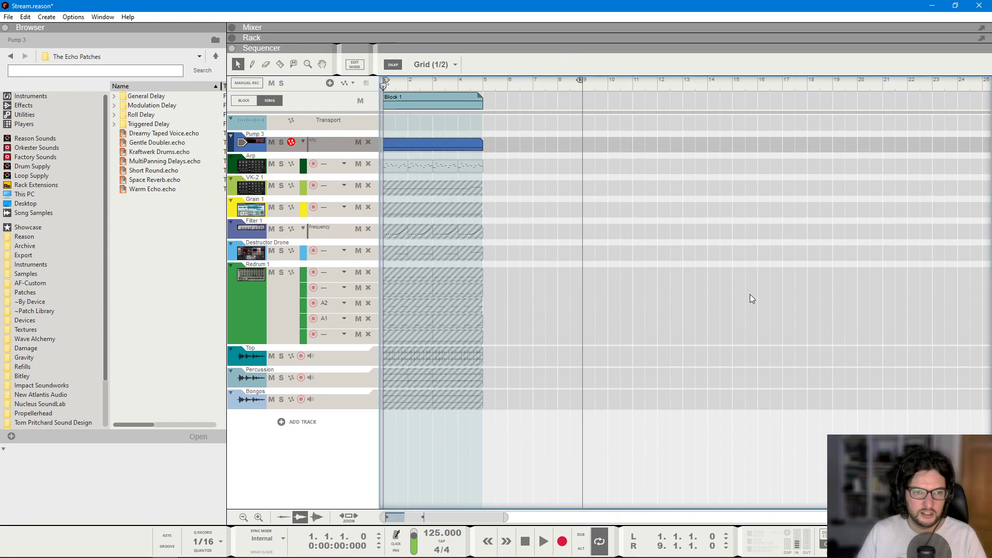
- Automate the Arp synth's Mix 2 Amount with a clip over bars 1 to 5 set to 0.0%, and play it back
key(space)
key(F6)
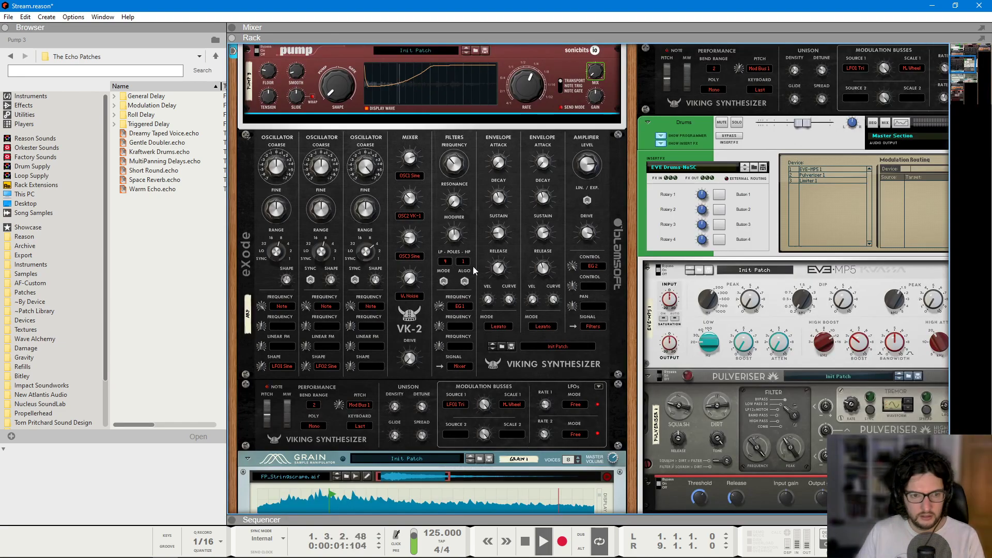
right_click(410, 204)
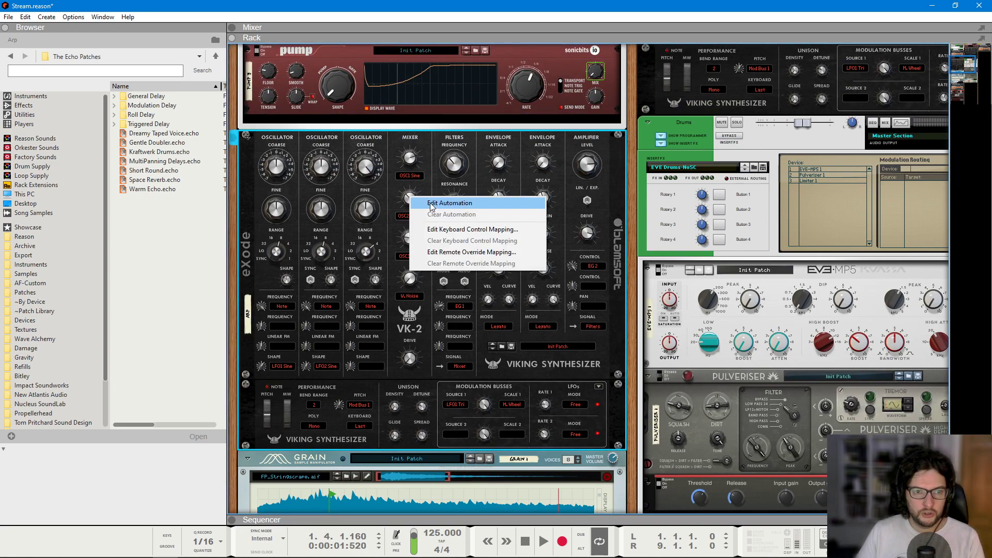
click(425, 205)
drag(480, 182, 388, 184)
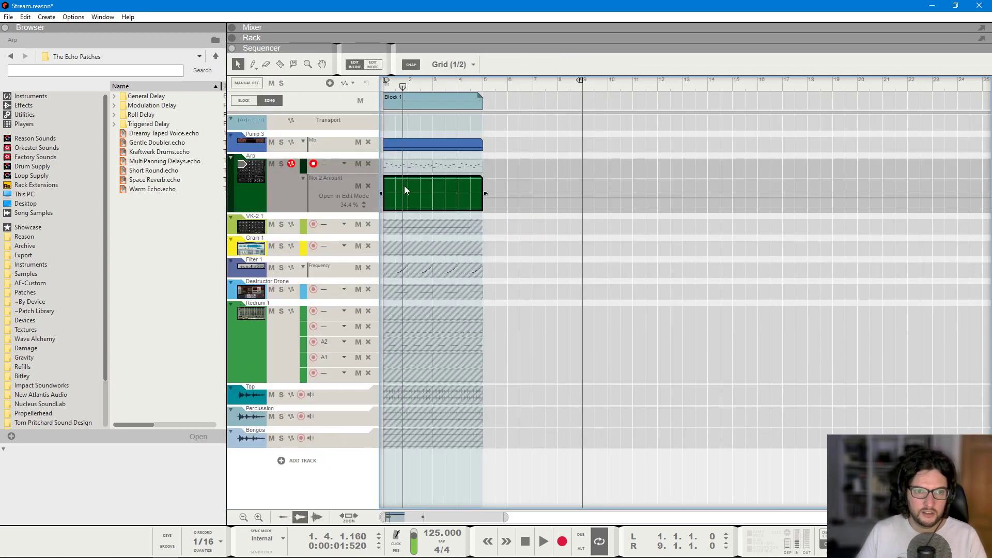
key(space)
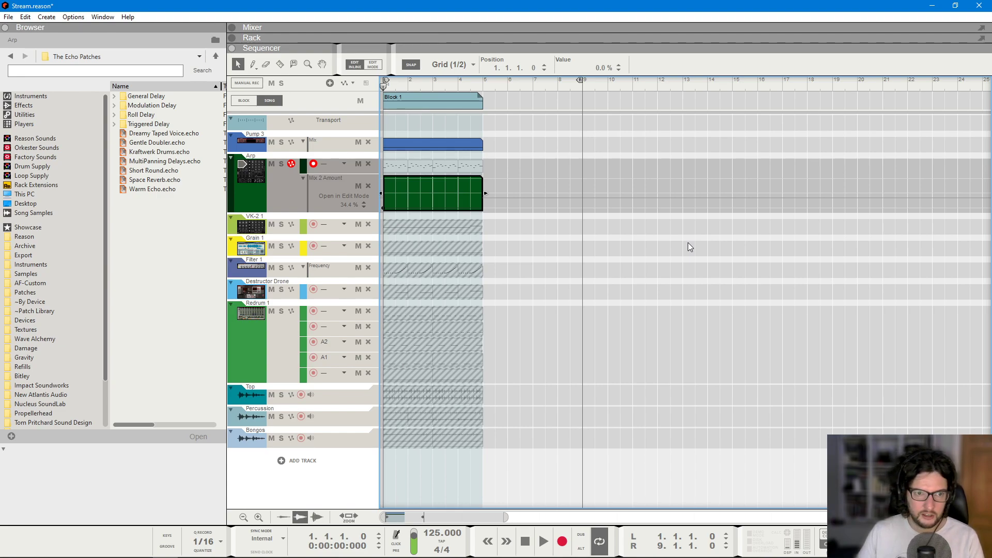
key(space)
click(647, 309)
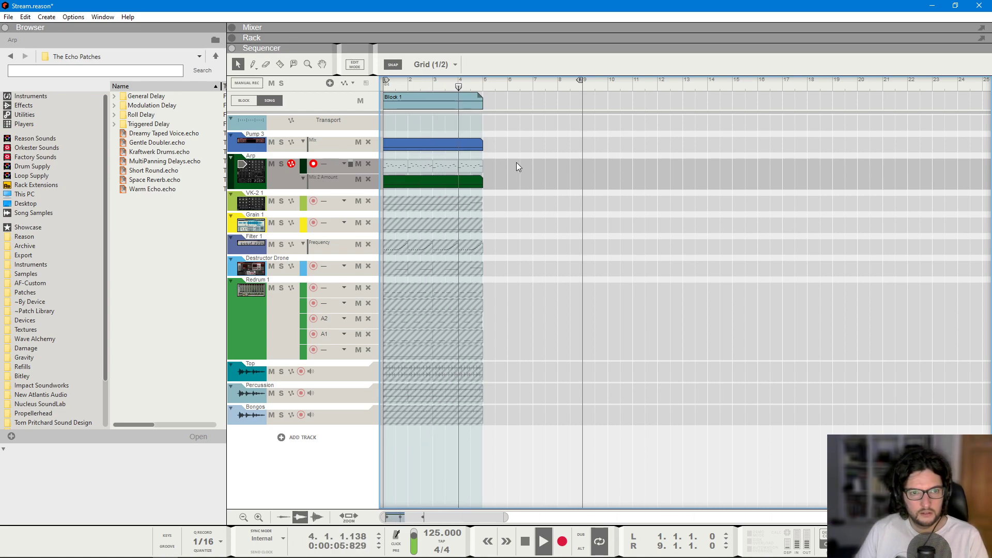
- Stop playback and open Block 1 for editing from the song arrangement
key(space)
key(F6)
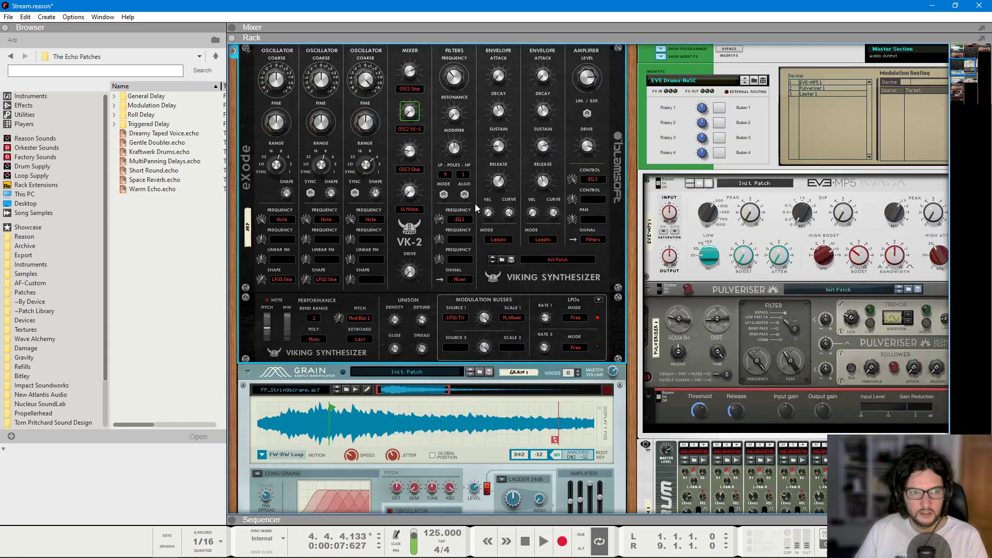
key(F7)
double_click(403, 106)
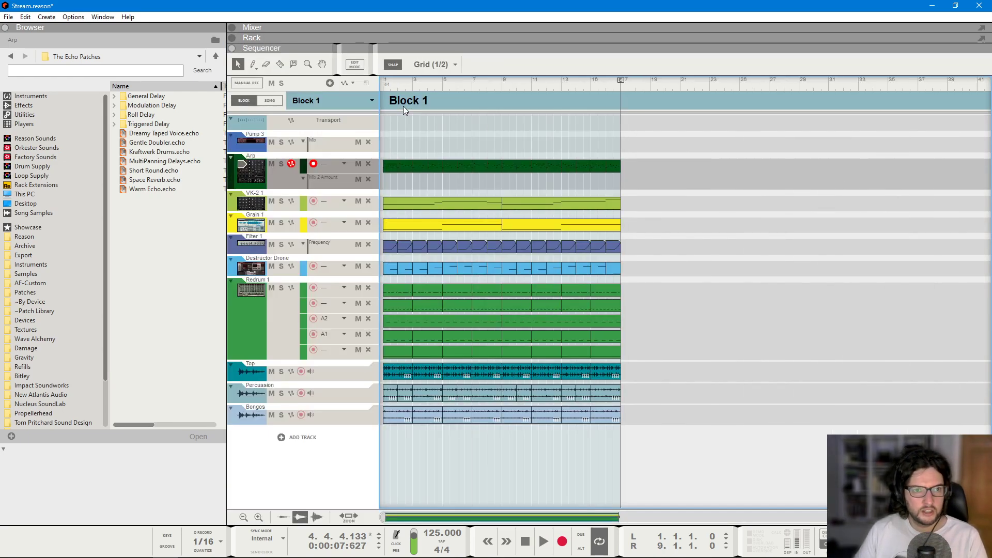
- Insert a Buffre effect after The Echo in the arp's insert chain and create a sequencer track for it
key(F6)
scroll(380, 258, up, 10)
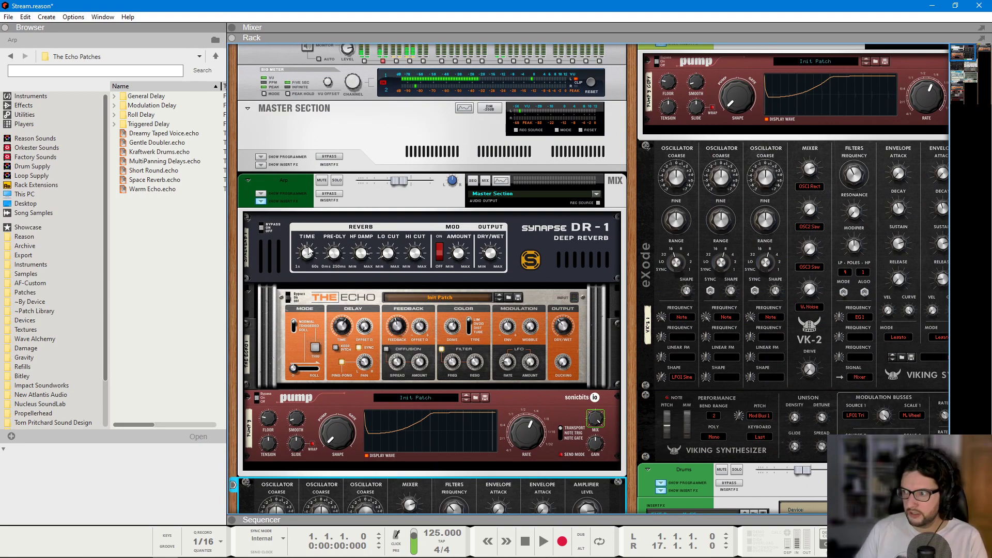
right_click(293, 354)
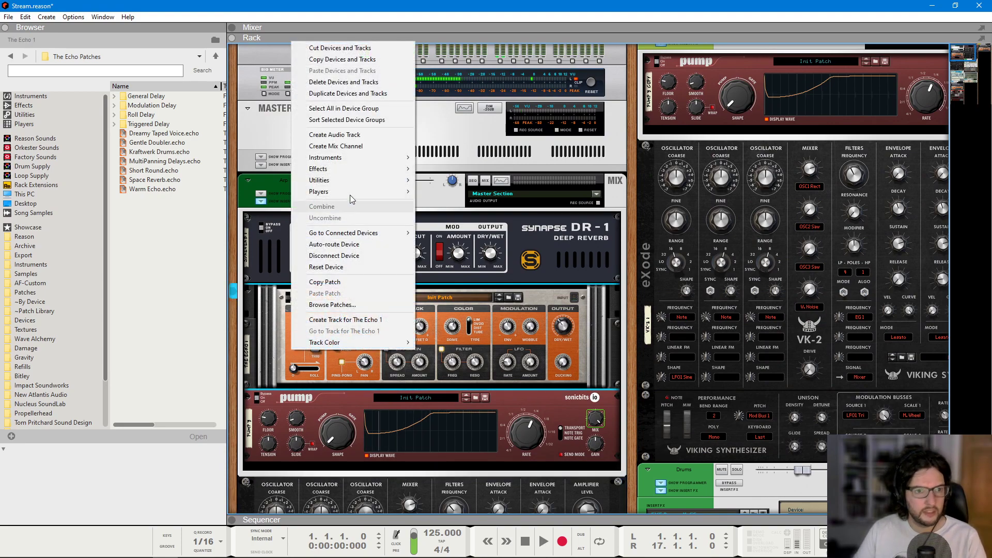
mouse_move(371, 157)
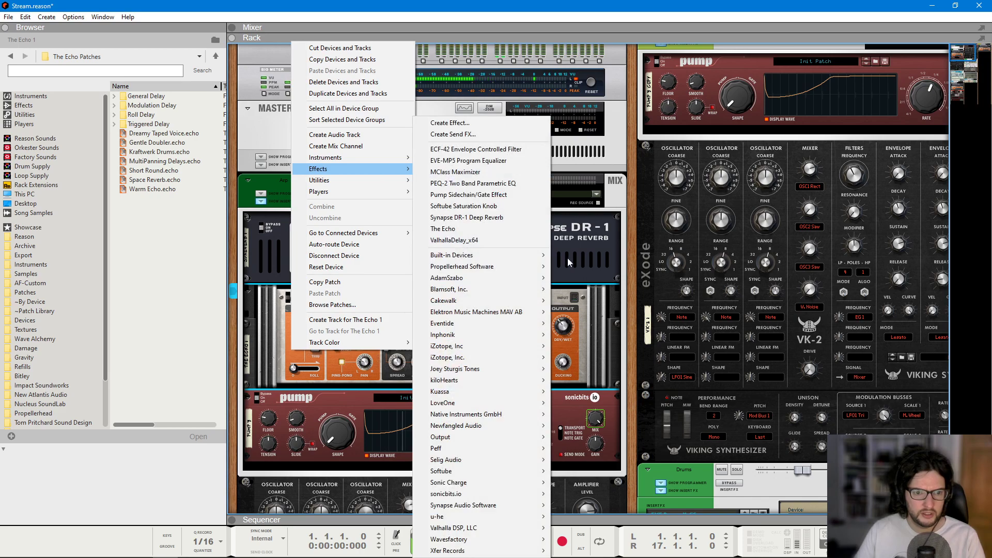
click(569, 448)
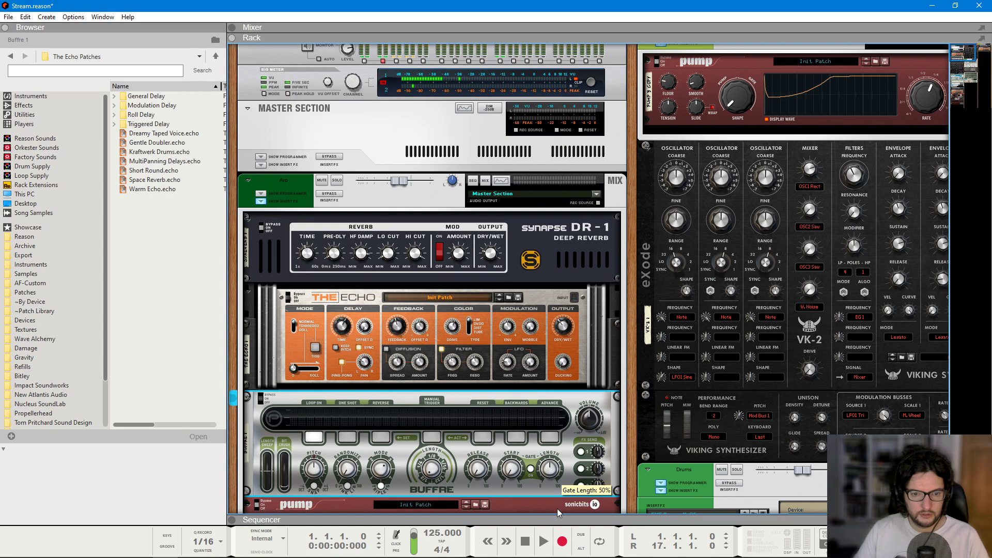
right_click(530, 489)
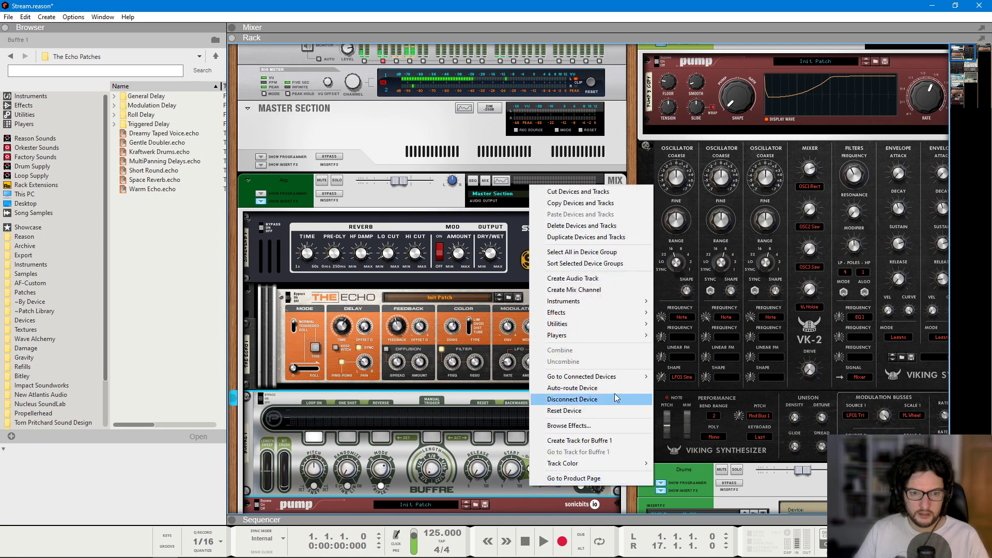
click(618, 442)
scroll(526, 341, down, 2)
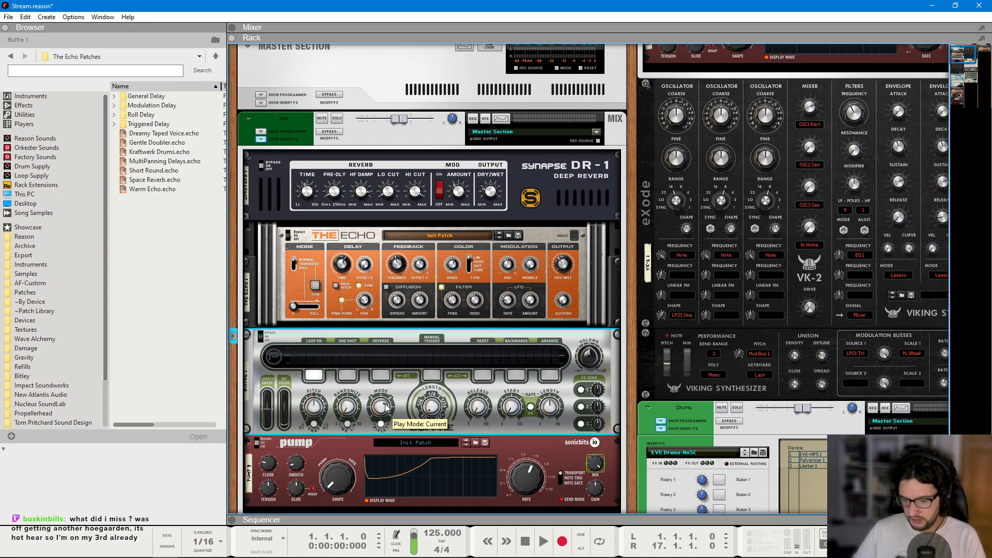
- Draw a two-beat clip on the Buffre 1 track from bar 2 beat 3 and enter one-beat notes D2 and B1
key(F7)
key(space)
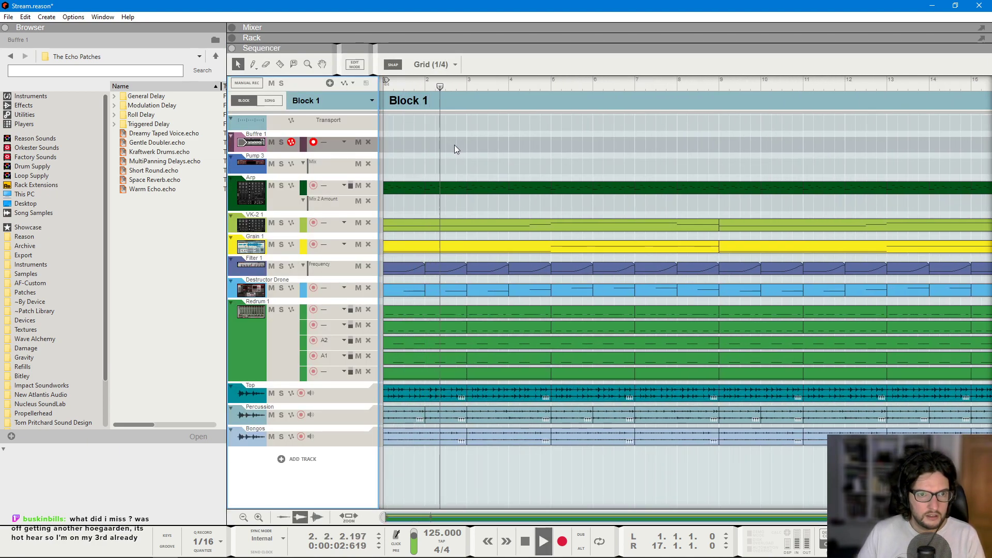
key(space)
drag(454, 144, 465, 143)
double_click(457, 145)
scroll(624, 192, up, 5)
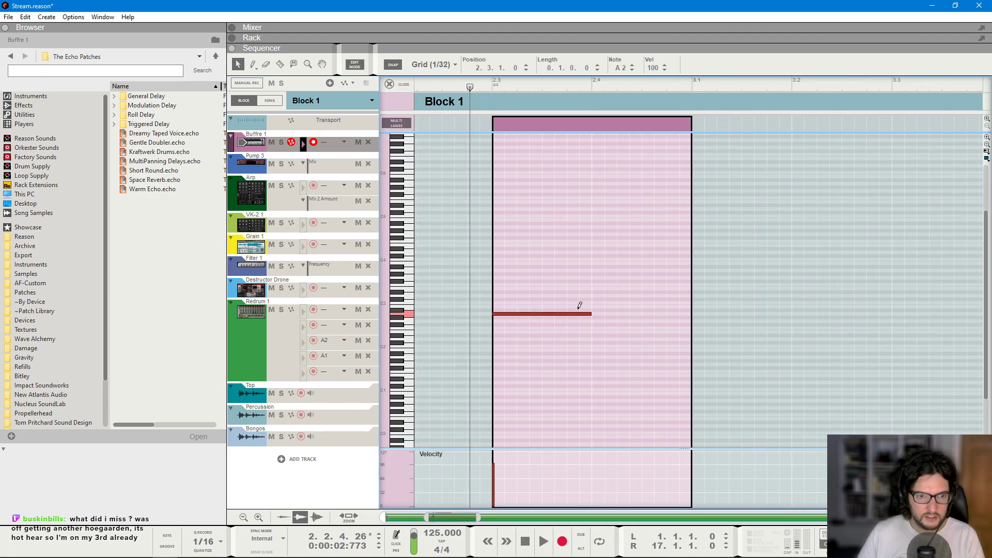
mouse_move(532, 314)
mouse_down()
mouse_move(531, 342)
mouse_move(673, 330)
mouse_move(666, 349)
mouse_up()
- Solo the Buffre 1, Pump 3 and Arp tracks and play the stutter clip from just before bar 2 beat 3
key(space)
key(space)
click(483, 85)
key(space)
drag(286, 141, 287, 185)
key(space)
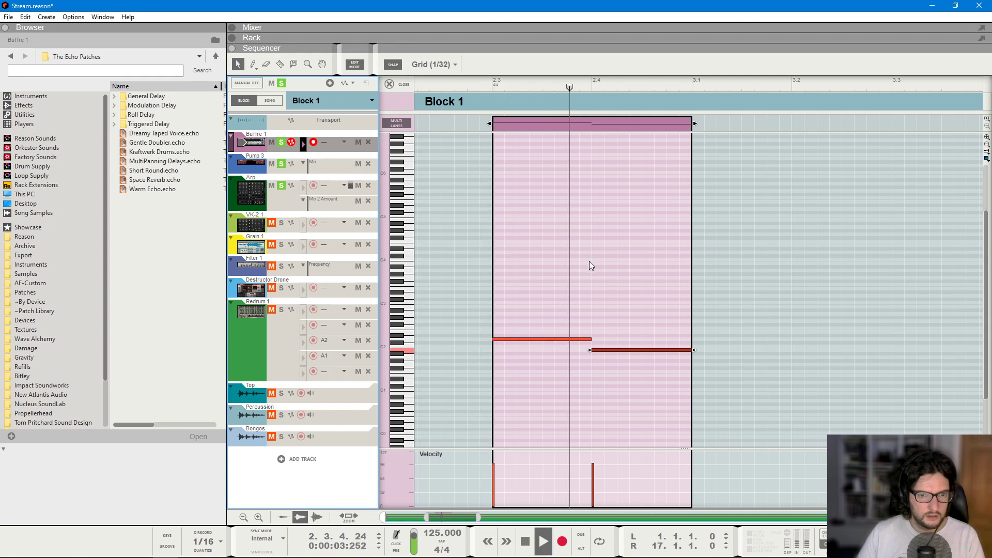
- Reorder the Buffre notes in bar 2 so B1 falls on beat 3 and D2 on beat 4, and play them back
key(space)
drag(618, 350, 609, 350)
click(538, 338)
key(Delete)
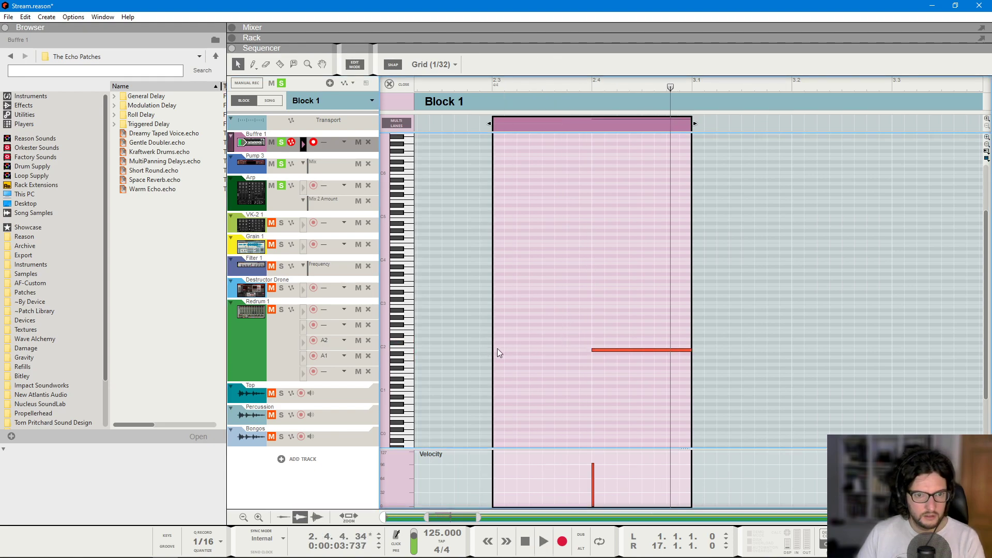
drag(494, 350, 607, 344)
click(497, 85)
key(space)
key(space)
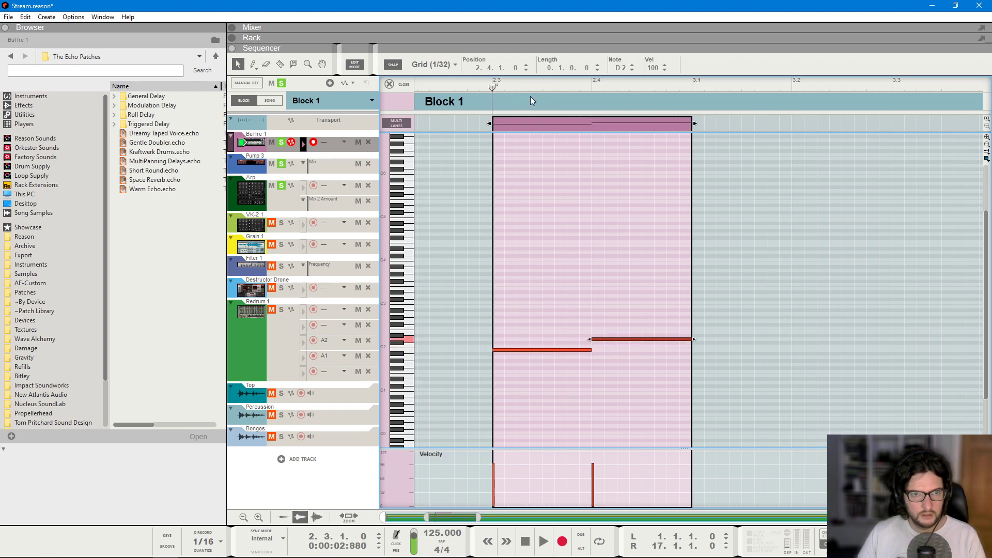
key(space)
key(space)
- Shorten the D2 note on beat 4 to half a beat, add a half-beat D#2 note after it, and audition the clip
drag(652, 254, 650, 335)
key(ctrl+d)
click(488, 86)
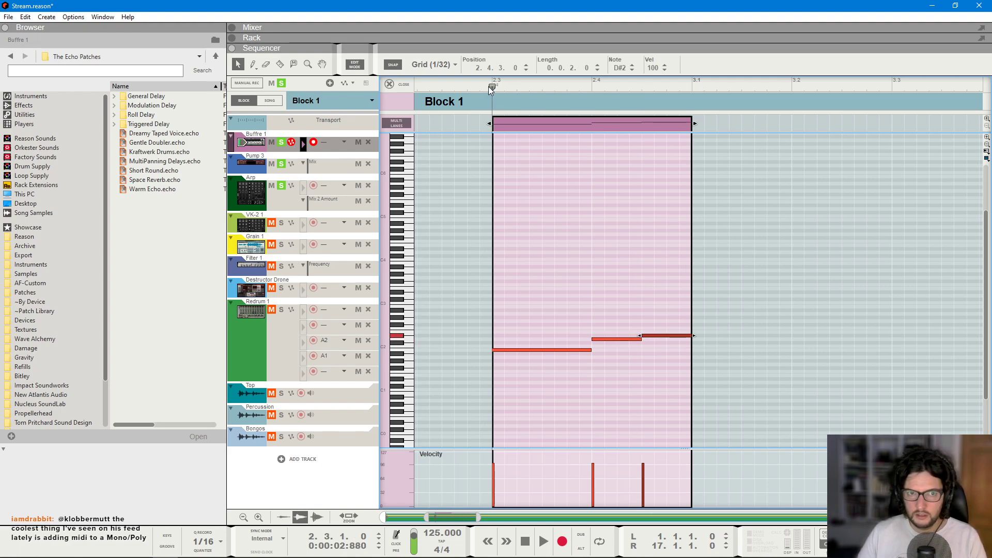
key(space)
key(space)
key(space)
- Close the clip editor, clear all solos, and play Block 1 from the start with every track
click(406, 83)
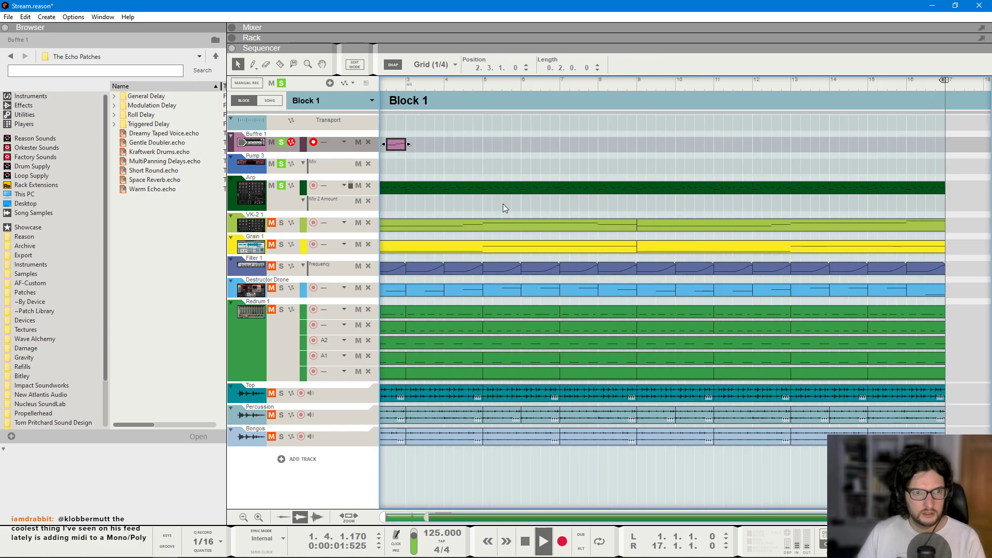
scroll(479, 243, down, 5)
click(476, 161)
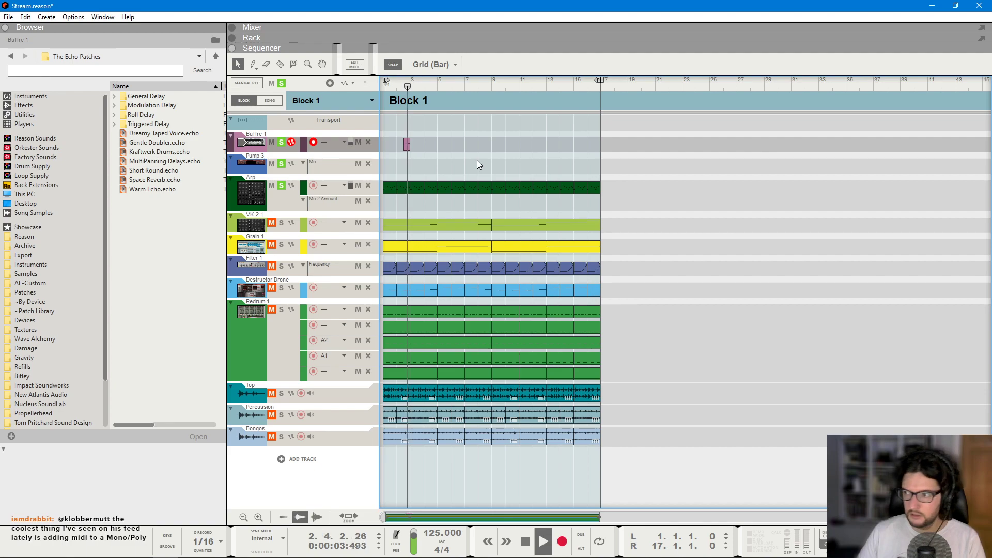
key(space)
key(F5)
key(KP_0)
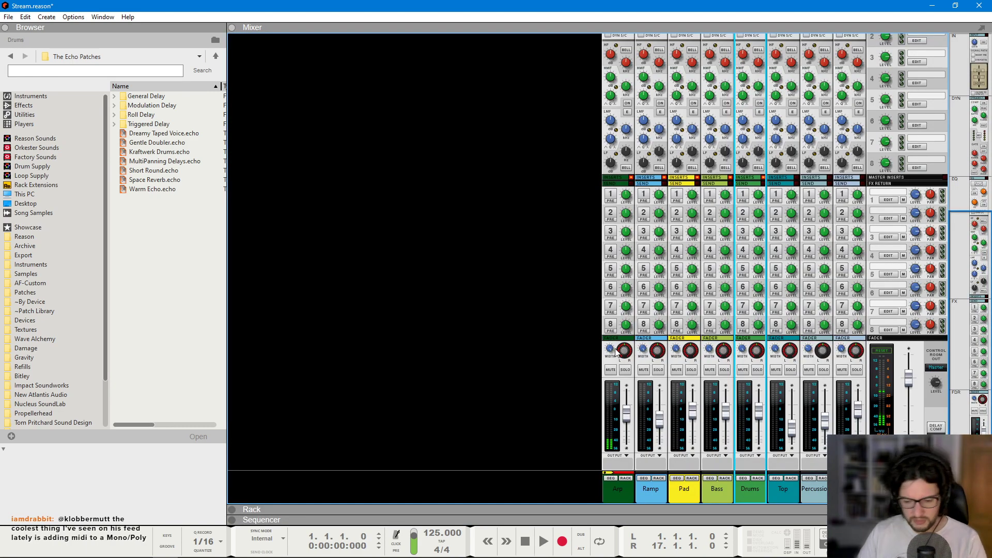
key(F7)
click(281, 83)
key(space)
scroll(543, 161, up, 1)
scroll(543, 159, up, 1)
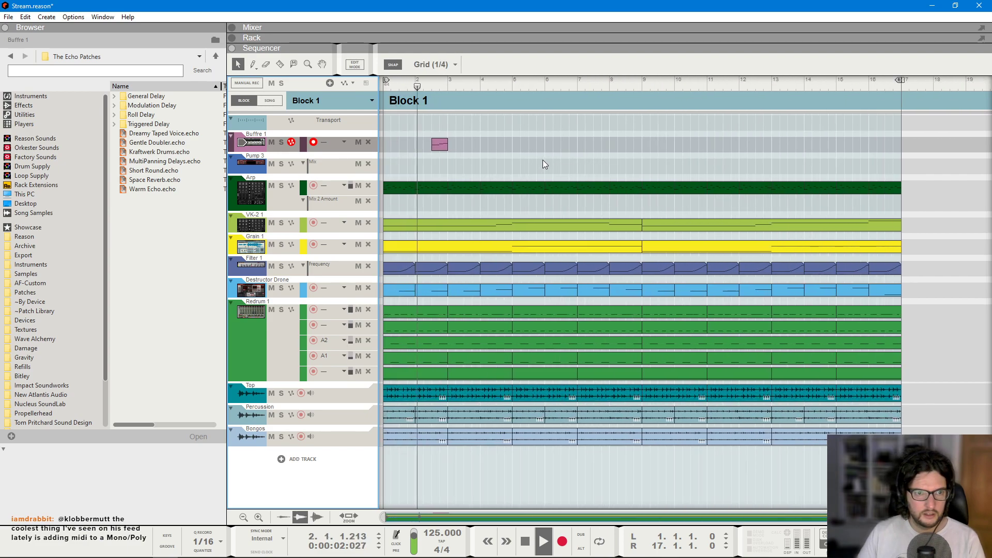
- Copy the Buffre clip to bar 4, extend it to start on beat 1, and add a one-beat D2 note there
drag(438, 144, 484, 146)
key(space)
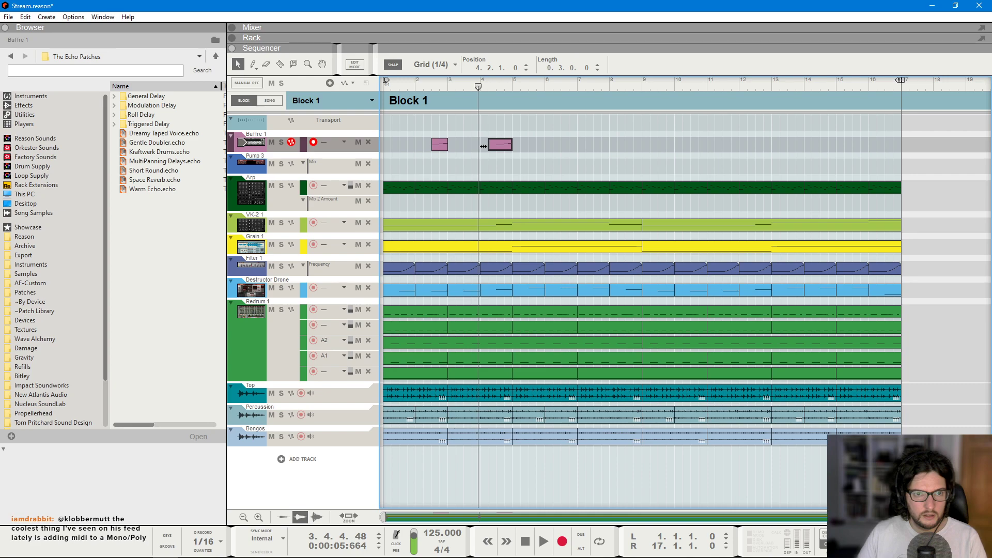
double_click(491, 147)
drag(587, 338, 682, 338)
key(space)
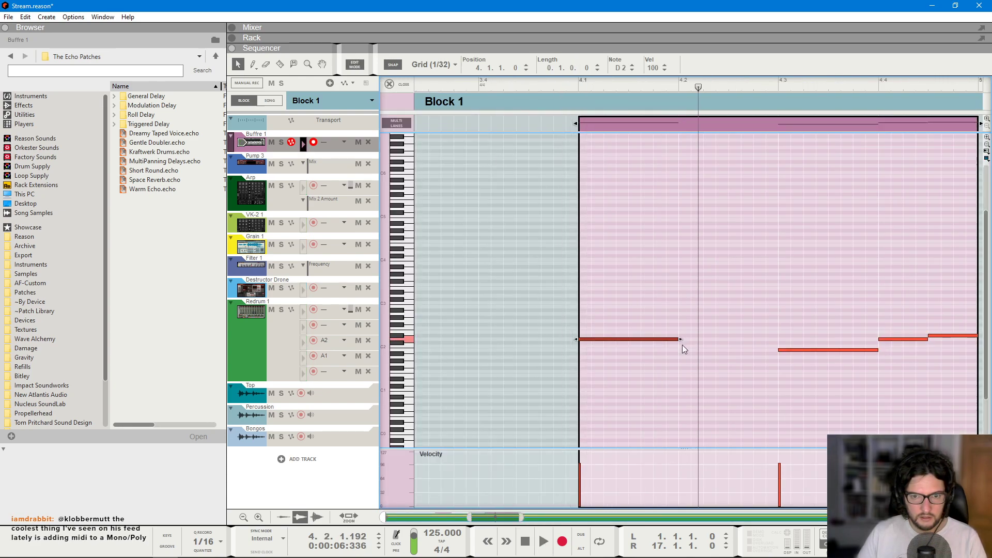
- Change the final half-beat note of the bar 4 Buffre clip to B1, play it back, and return to the start
click(578, 82)
drag(699, 303, 764, 361)
key(Delete)
drag(688, 339, 776, 344)
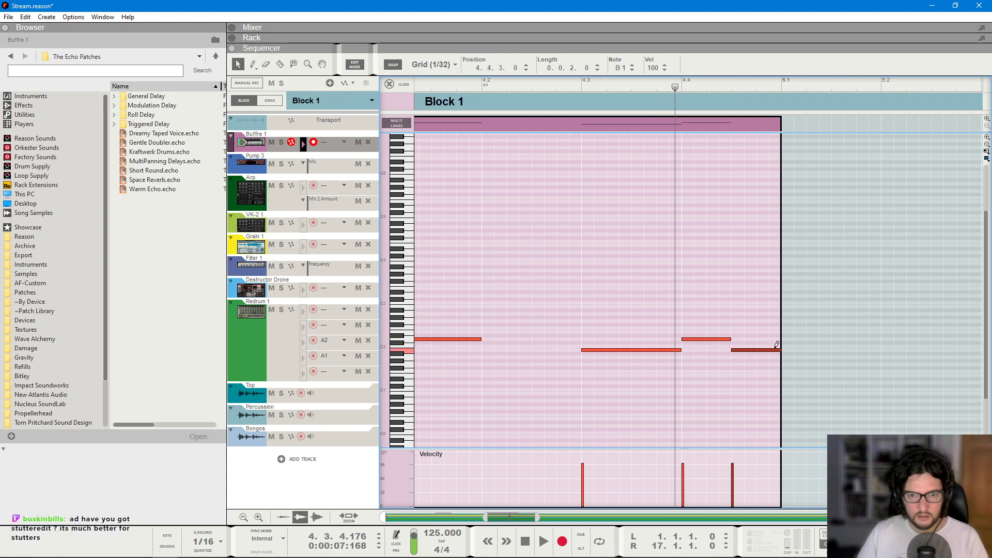
click(587, 82)
key(space)
key(KP_0)
scroll(586, 82, down, 2)
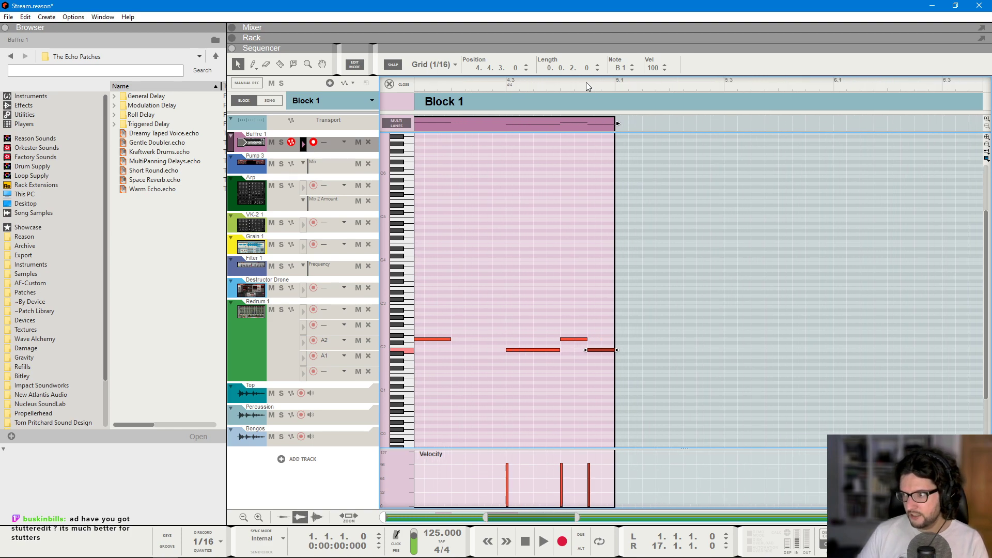
scroll(586, 82, down, 2)
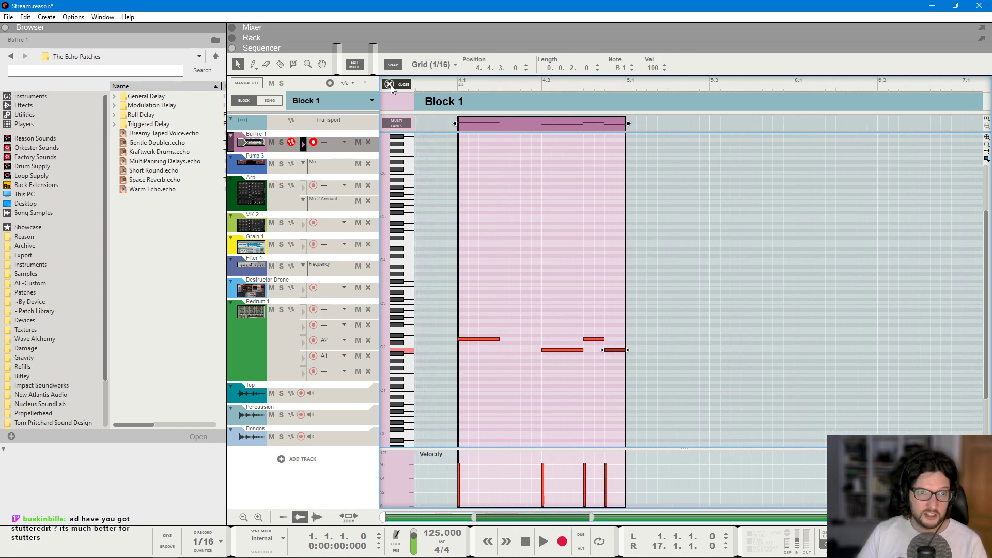
- Close the clip editor, duplicate the two Buffre clips into bars 6 and 8, and play Block 1 from the start while checking the rack
click(390, 84)
click(491, 98)
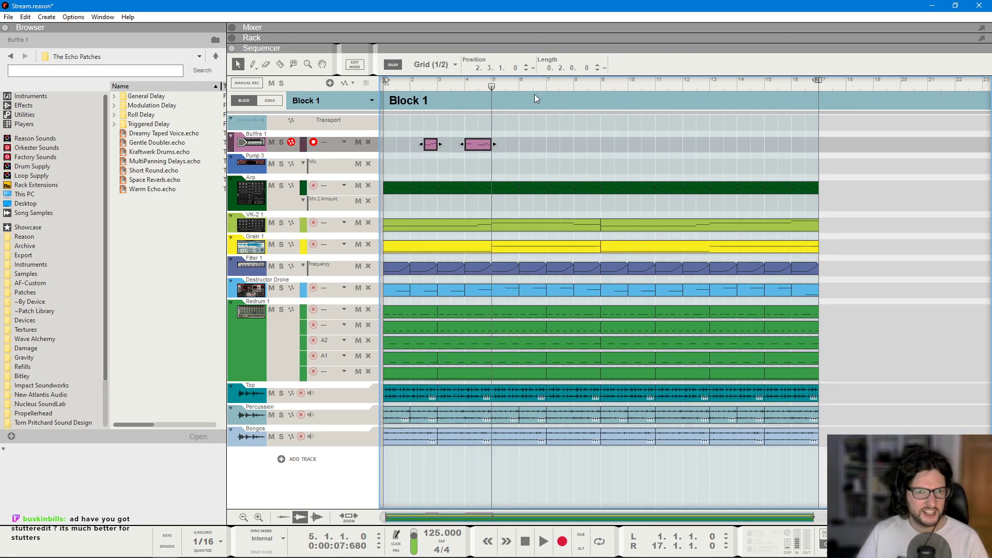
key(ctrl+v)
key(KP_0)
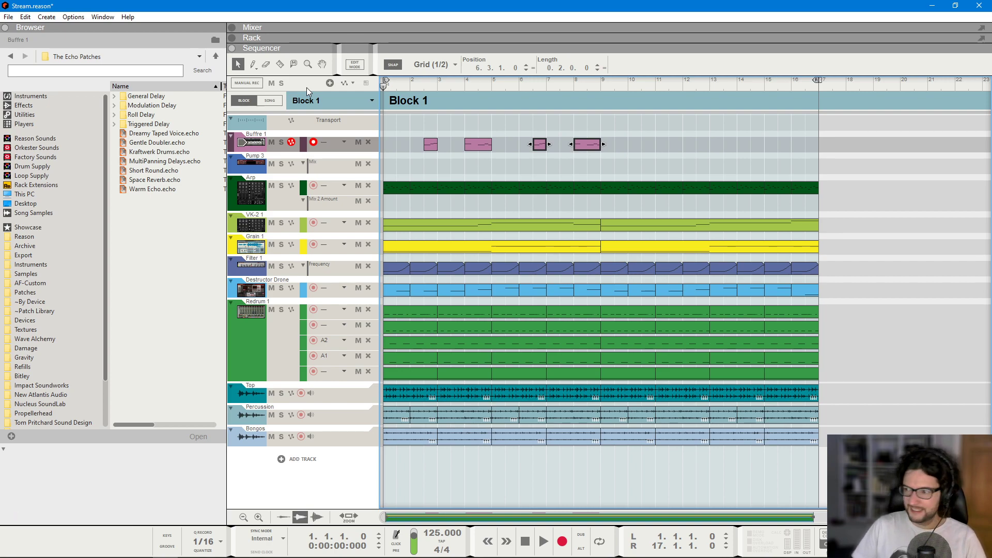
key(space)
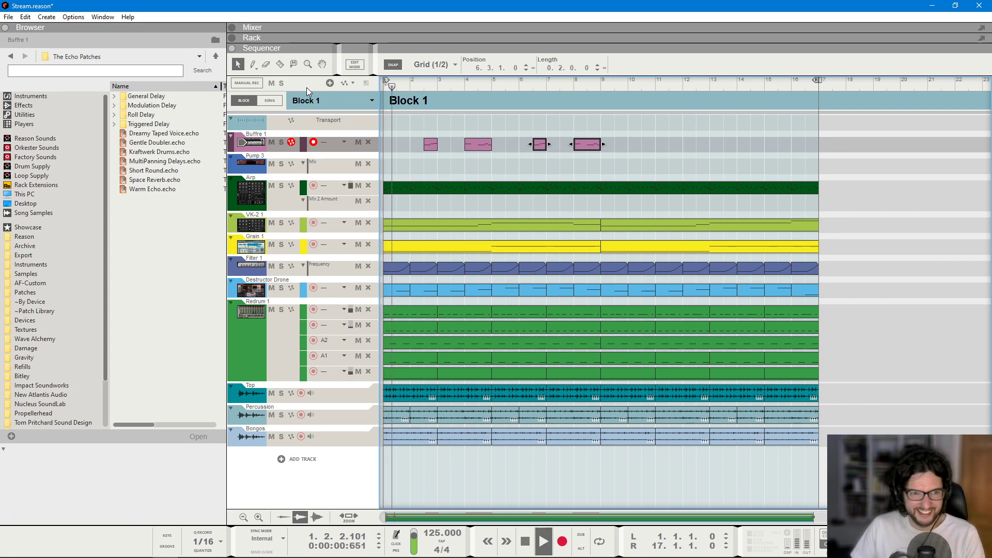
click(527, 172)
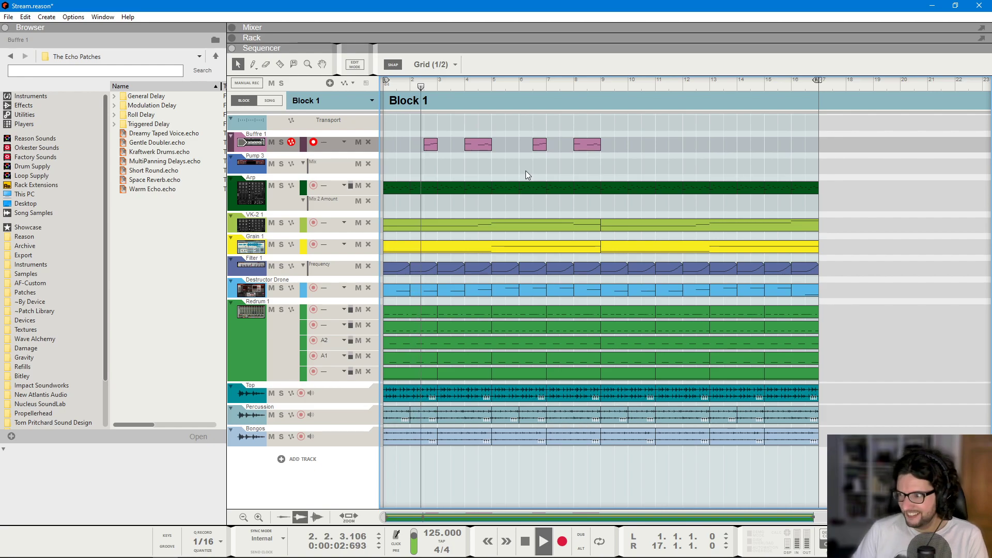
key(F6)
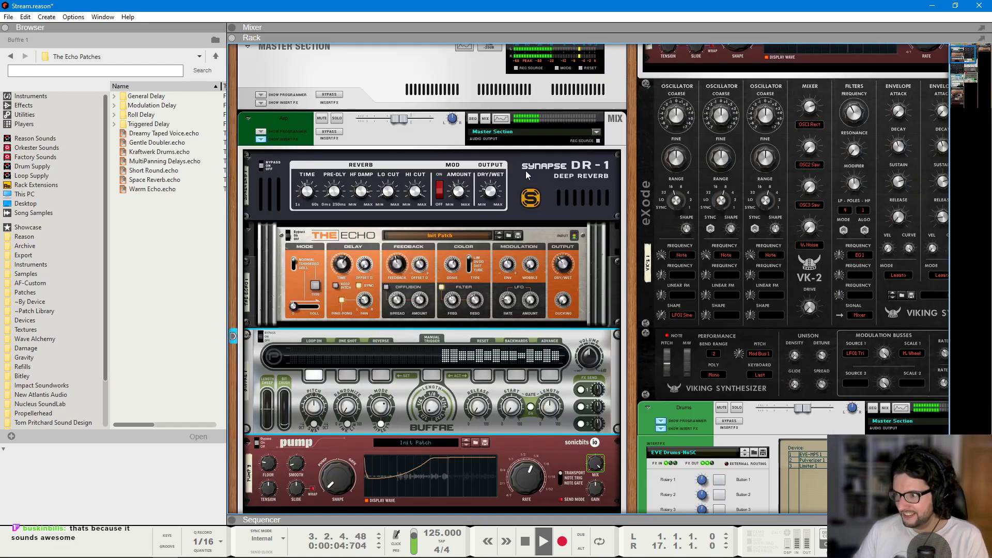
key(F5)
key(F6)
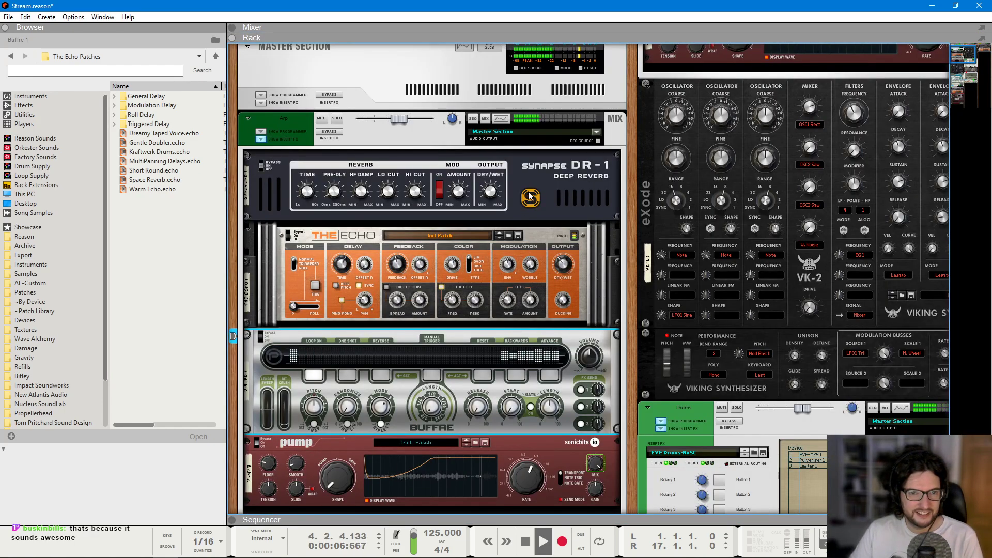
key(F7)
- In the bar 6 Buffre clip, change the first note to A1 and the last two notes to B1, and audition them
click(539, 149)
click(560, 165)
double_click(540, 146)
key(space)
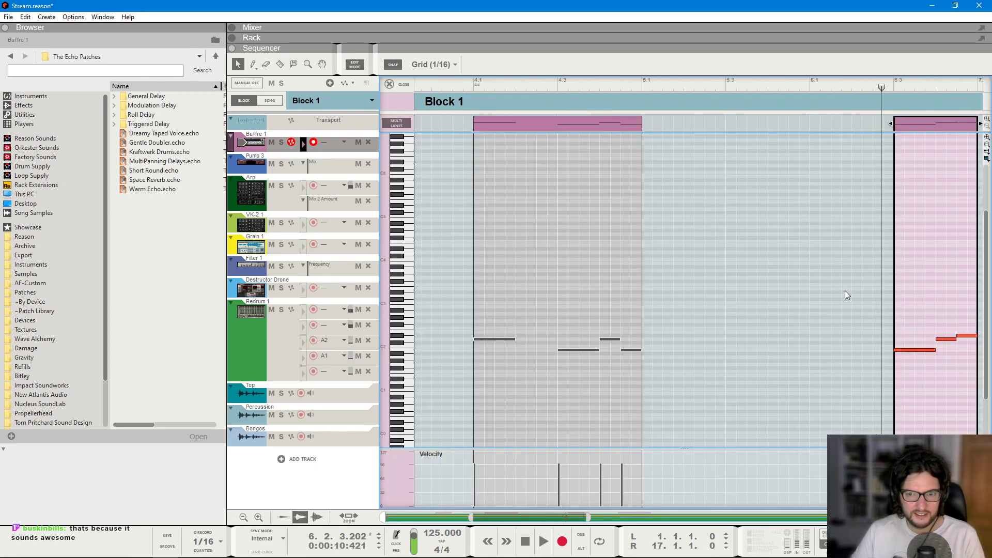
click(798, 349)
key(space)
key(space)
mouse_move(798, 303)
mouse_down()
mouse_move(863, 336)
mouse_move(813, 348)
mouse_move(831, 347)
mouse_up()
key(Delete)
click(758, 87)
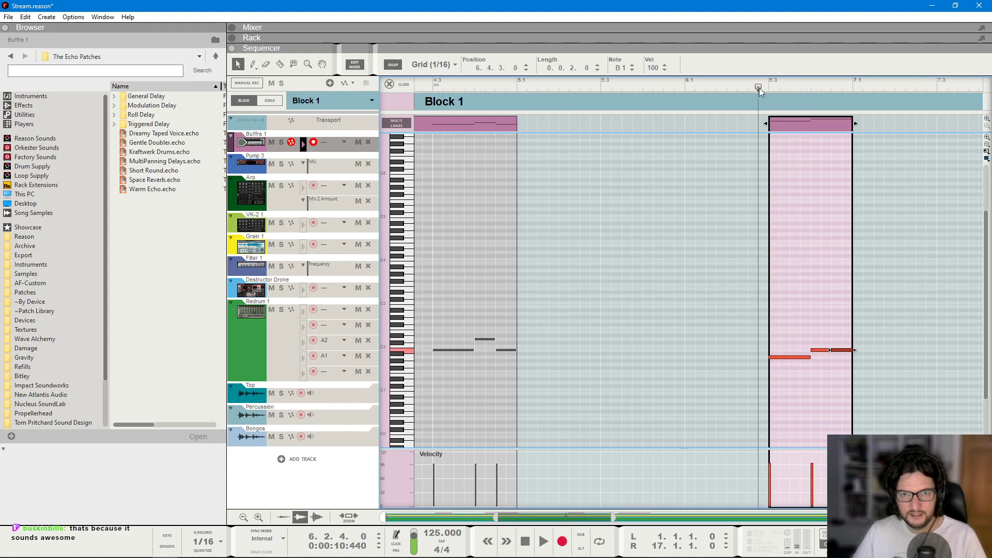
key(space)
key(space)
key(h)
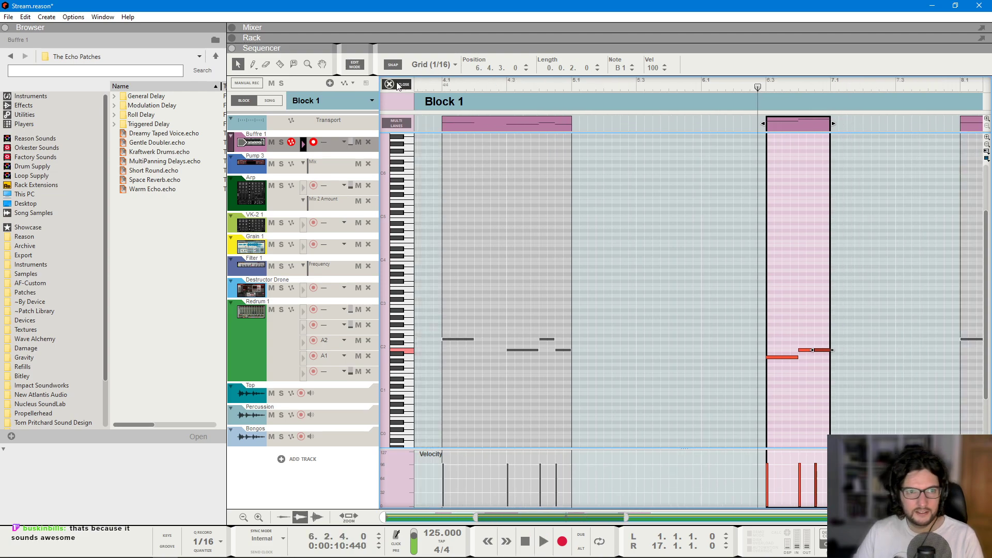
- Close the clip editor, play the block, and select all four Buffre clips
click(398, 85)
click(392, 82)
key(space)
key(h)
drag(432, 151, 366, 155)
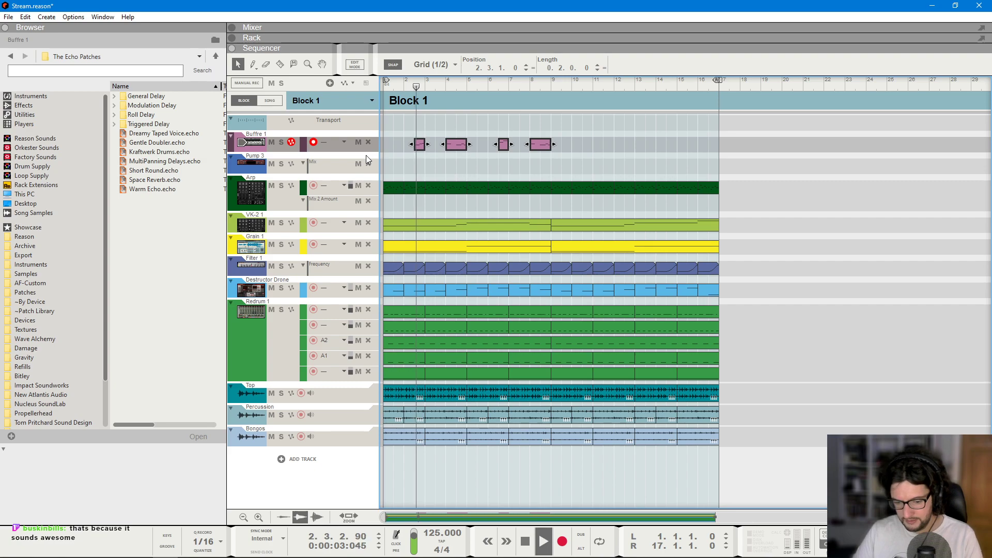
- Add an iZotope Stutter Edit effect directly below the Buffre device in the rack
key(F6)
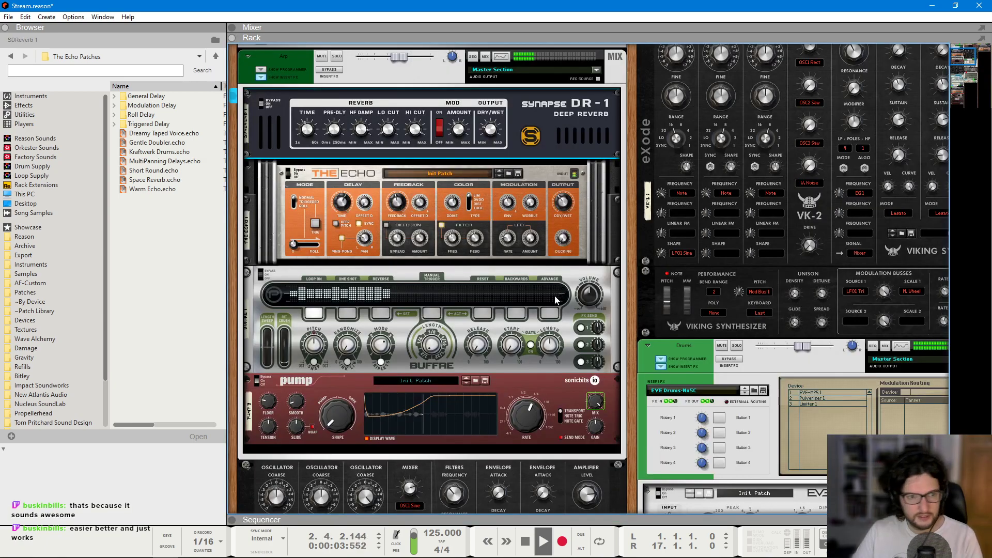
right_click(482, 365)
mouse_move(562, 192)
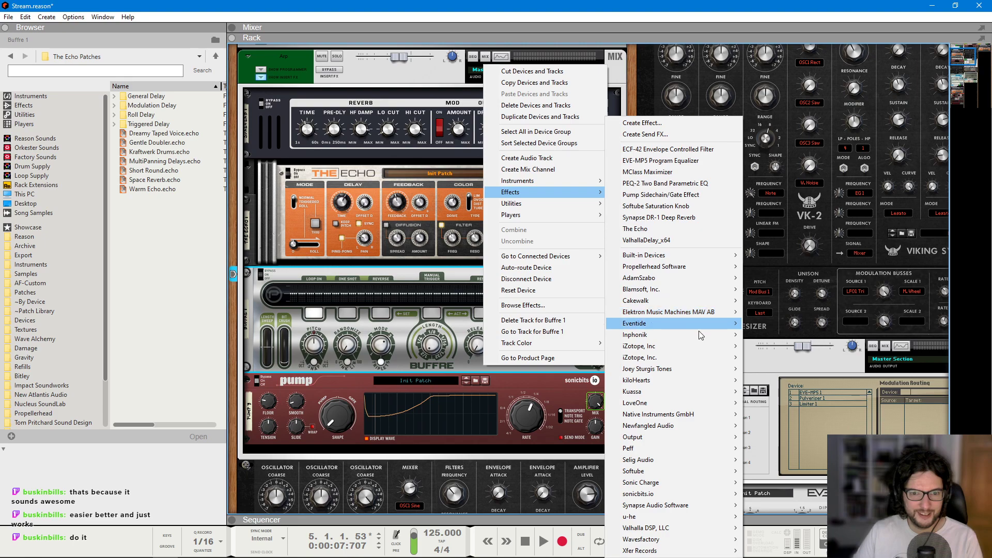
mouse_move(680, 357)
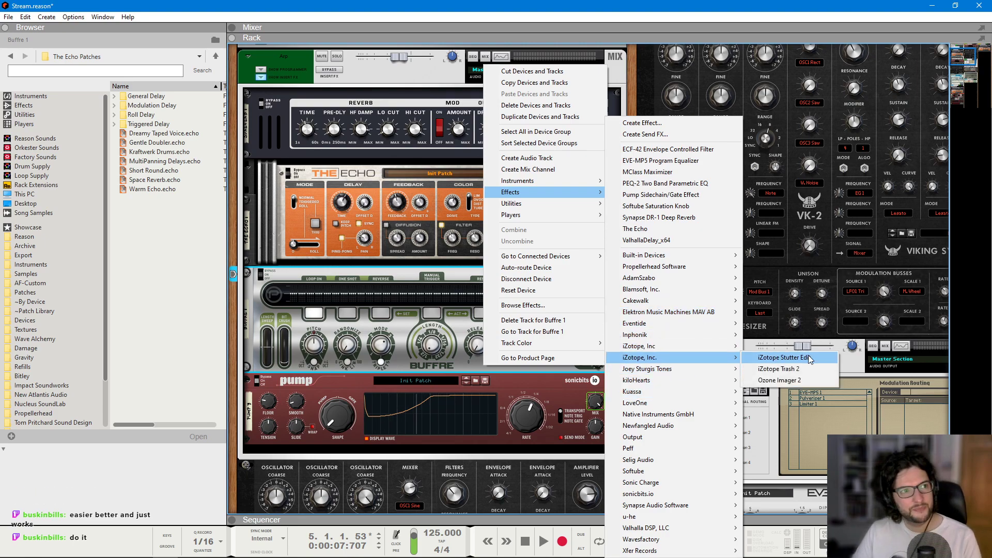
click(809, 359)
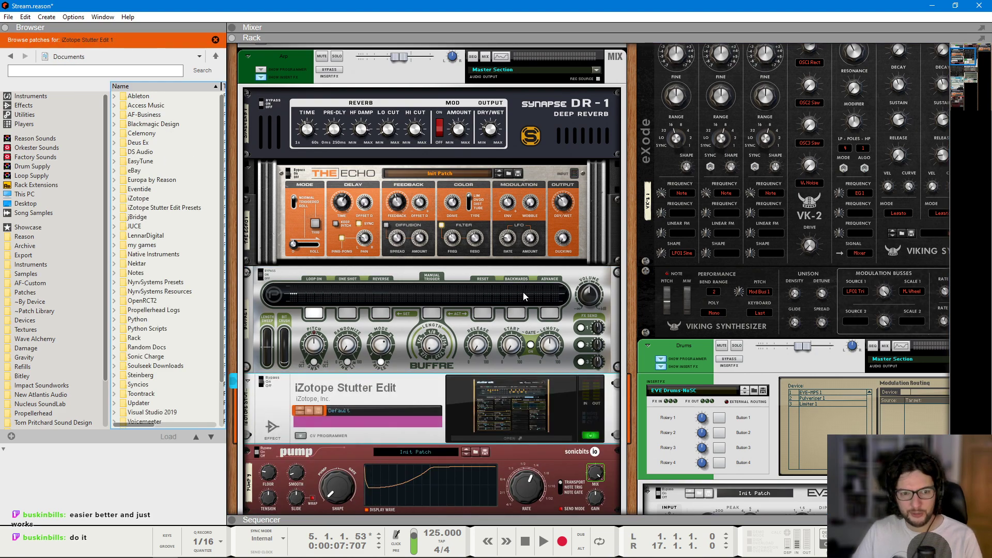
right_click(409, 357)
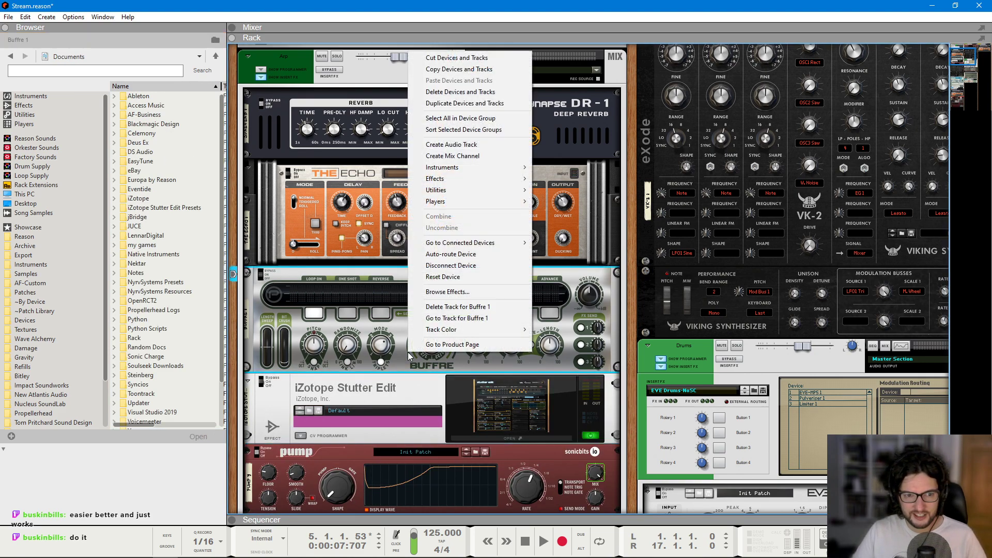
click(242, 273)
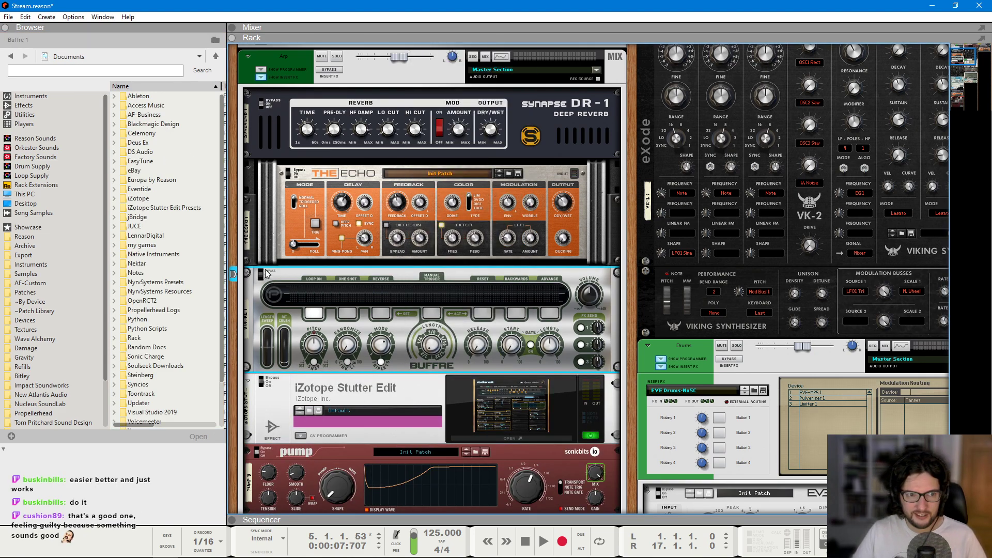
- Open the Stutter Edit interface, load the Live Remix [BT] bank from the BT Signature Banks, and close the plug-in window
click(383, 389)
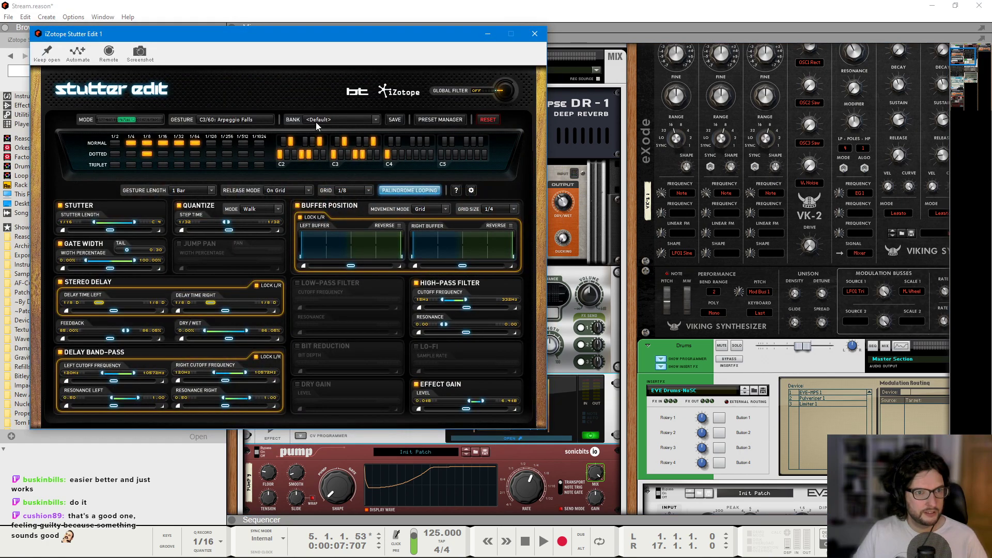
click(316, 122)
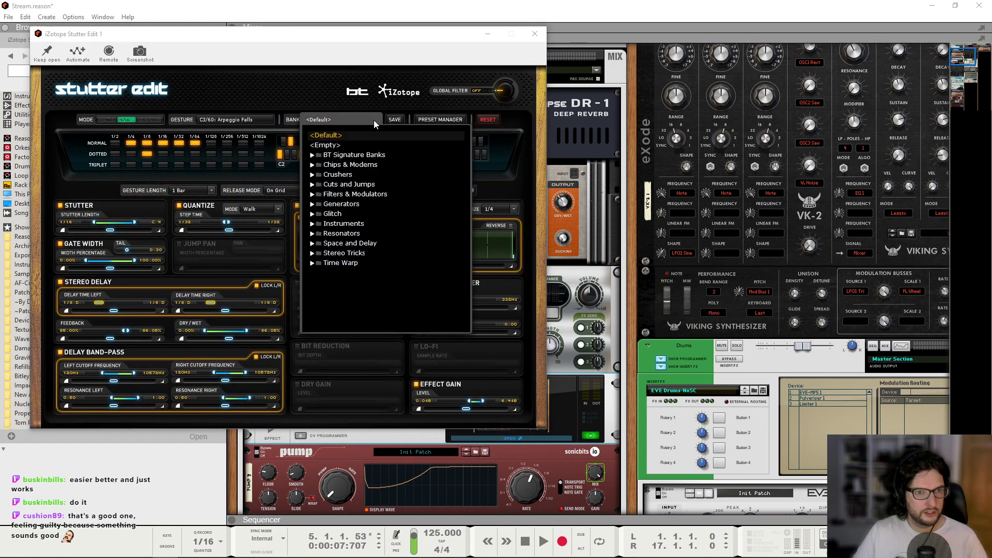
click(313, 155)
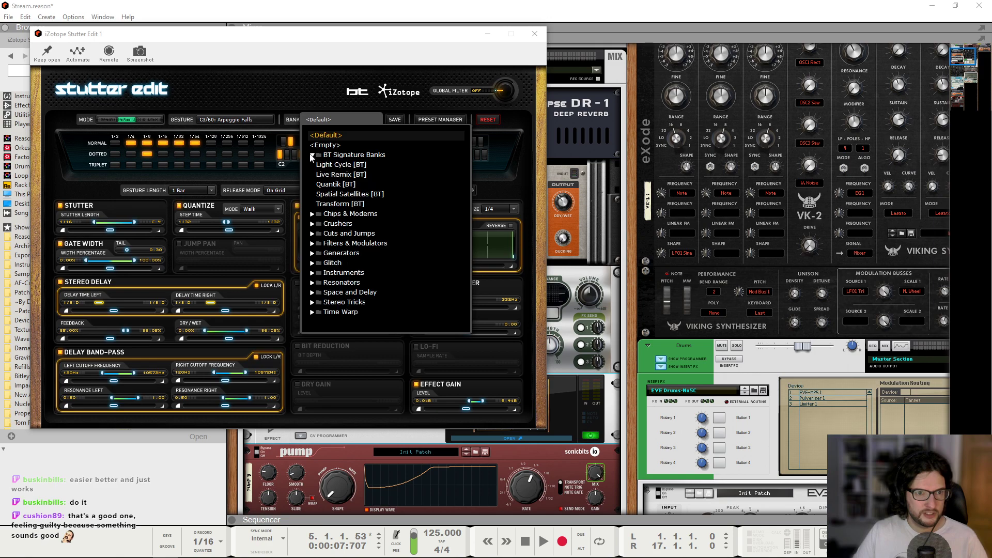
double_click(356, 175)
click(407, 177)
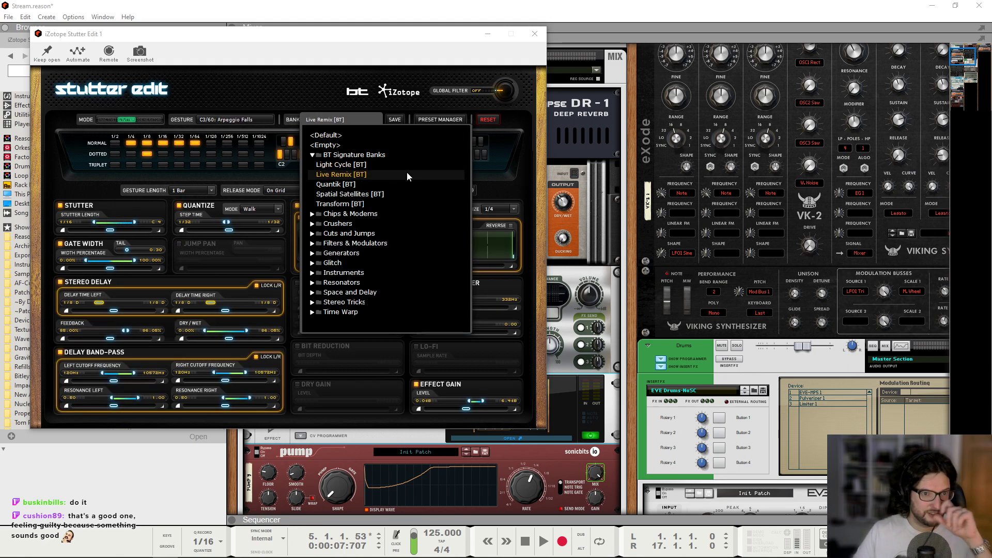
click(424, 94)
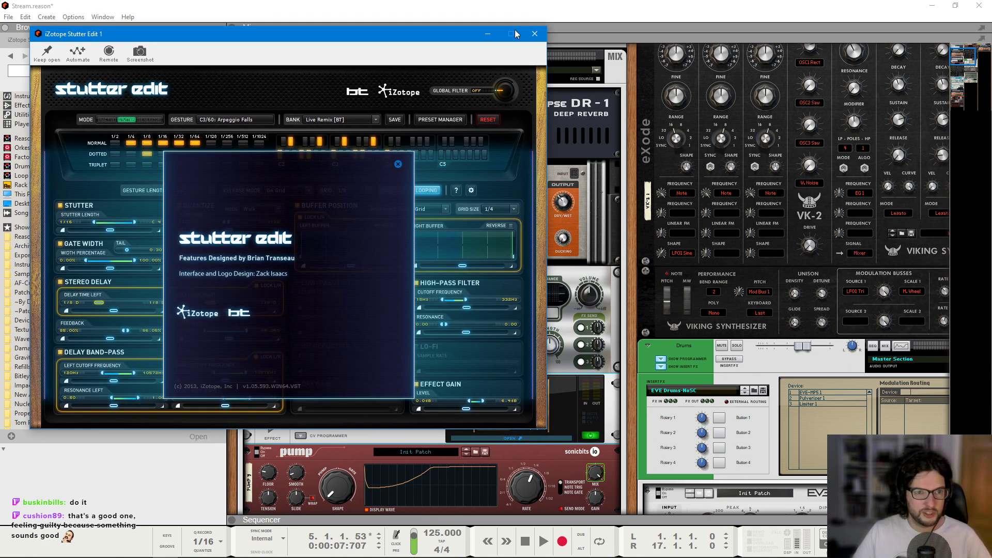
click(398, 164)
click(534, 33)
- Create a sequencer track for Stutter Edit, select the Buffre clips, and add a note lane to the new track
right_click(373, 382)
click(427, 368)
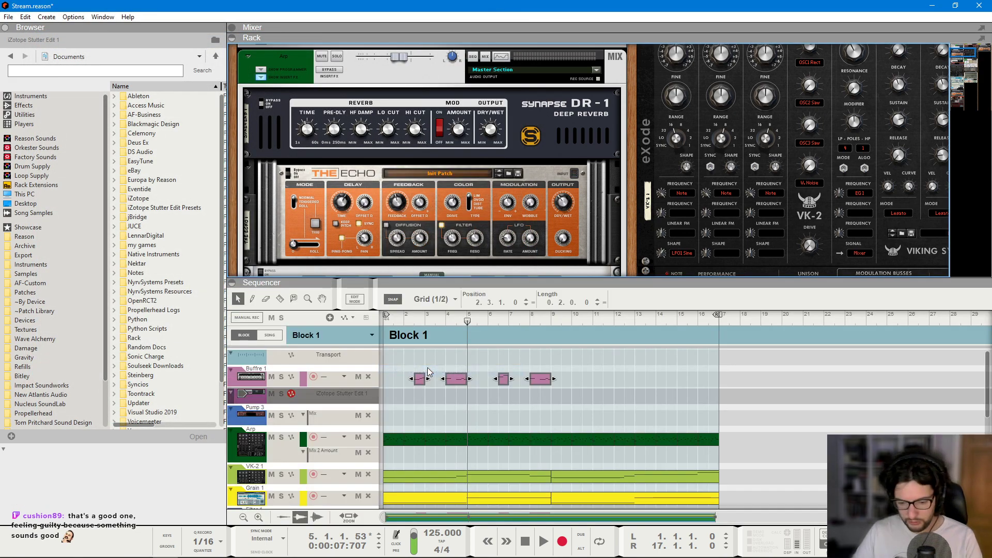
key(F6)
click(414, 84)
key(ctrl+a)
right_click(344, 166)
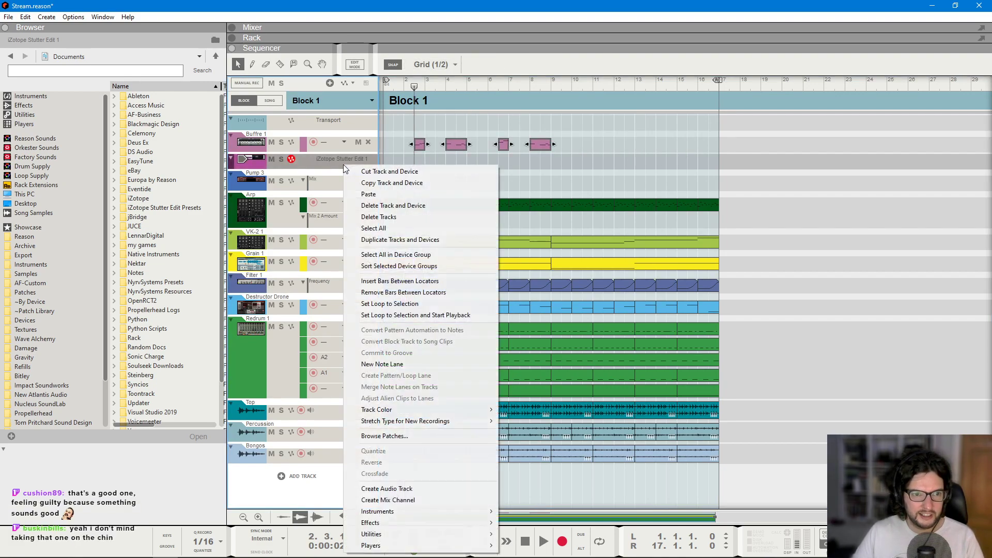
click(383, 364)
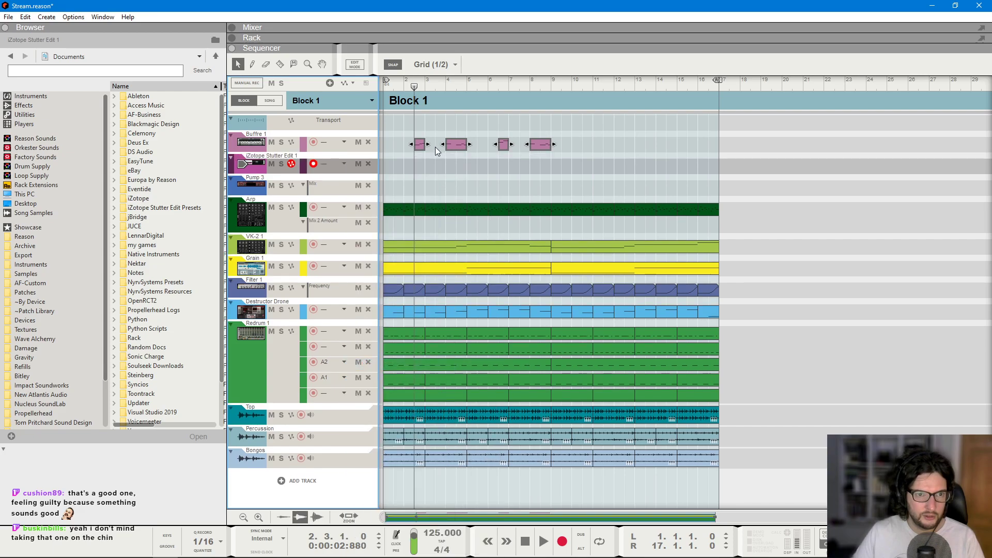
- Move the four Buffre clips onto the Stutter Edit note lane and play them back while checking the rack
drag(452, 145, 452, 167)
key(F6)
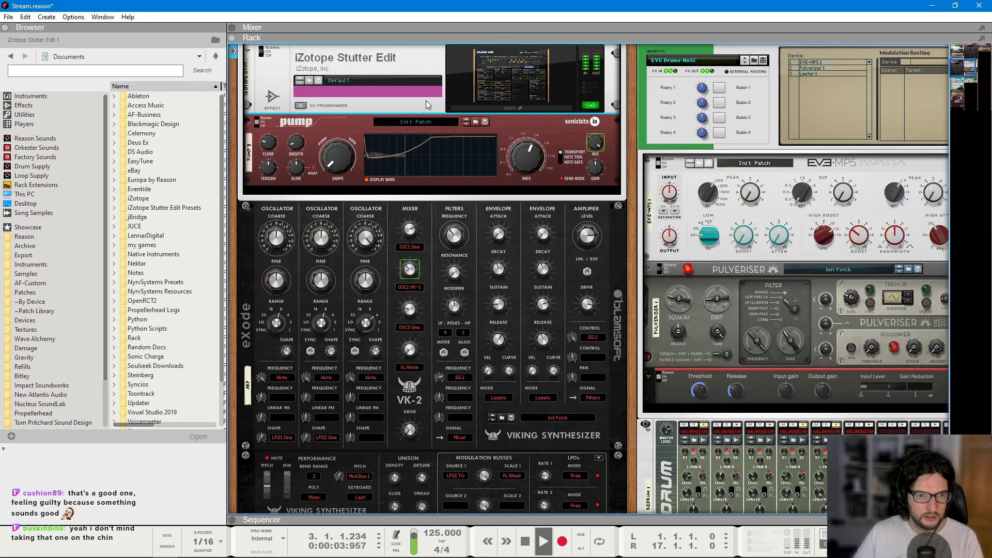
key(space)
key(F7)
key(space)
- Solo the Stutter Edit and Arp tracks
click(281, 164)
click(281, 207)
scroll(438, 190, up, 3)
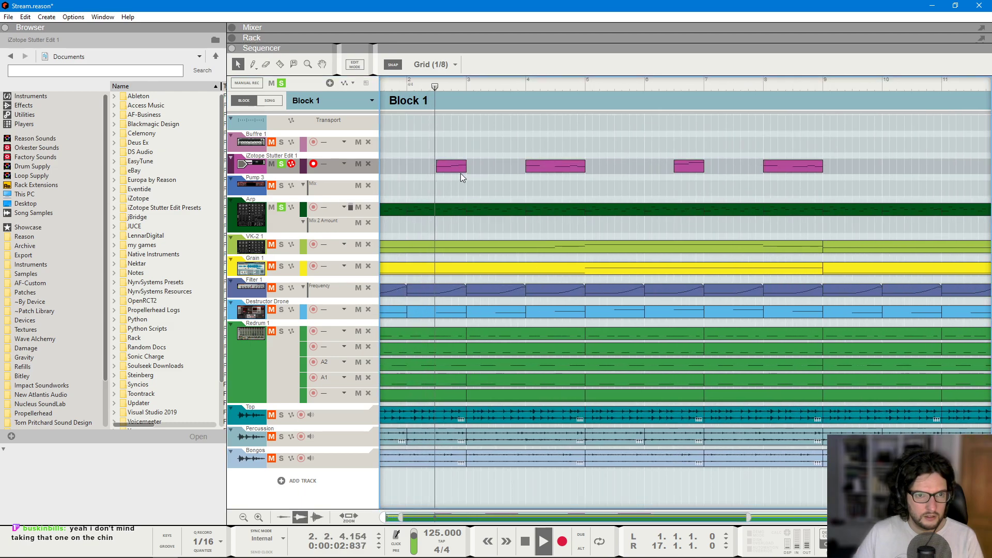
- Open the bar 2 Stutter Edit clip and audition it, turning off the Stutter Edit track's solo during playback
double_click(454, 165)
key(space)
click(517, 84)
key(space)
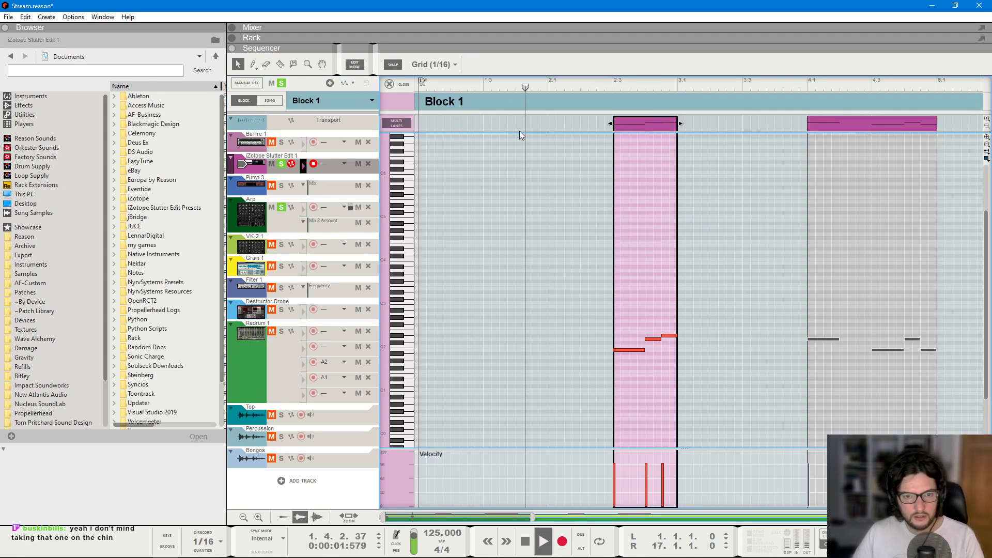
click(281, 164)
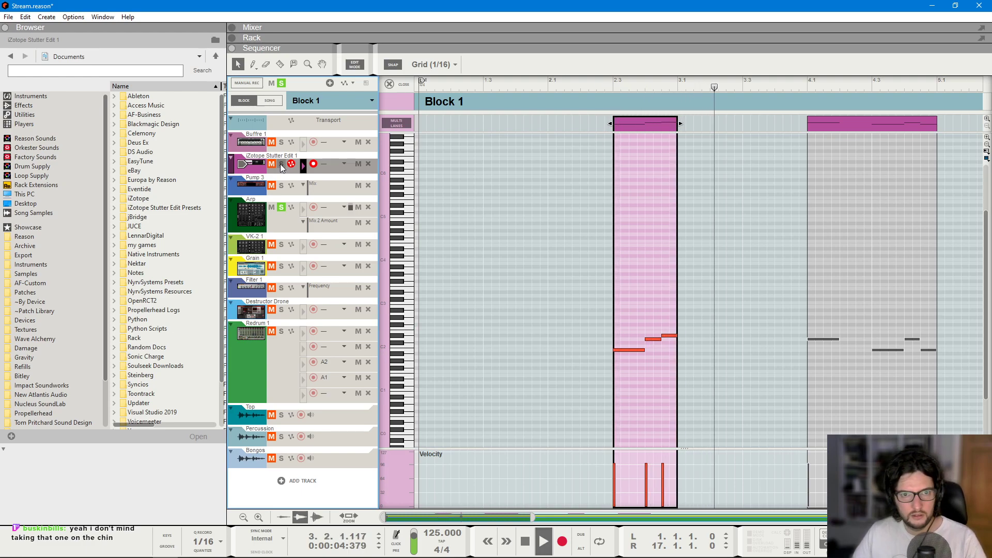
click(491, 82)
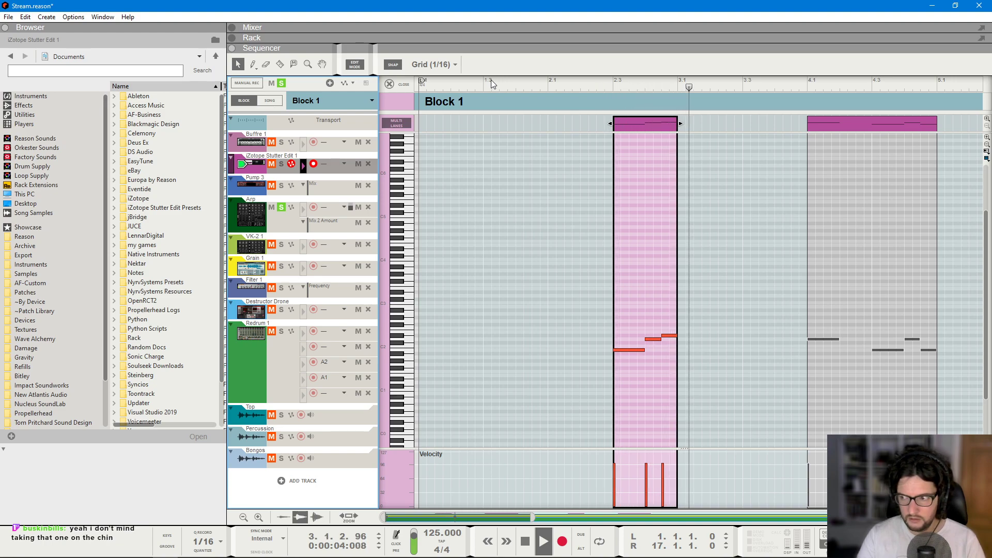
- Delete all notes in the bar 2 Stutter Edit clip, draw a one-beat A#2 note at its start, and play it
key(Delete)
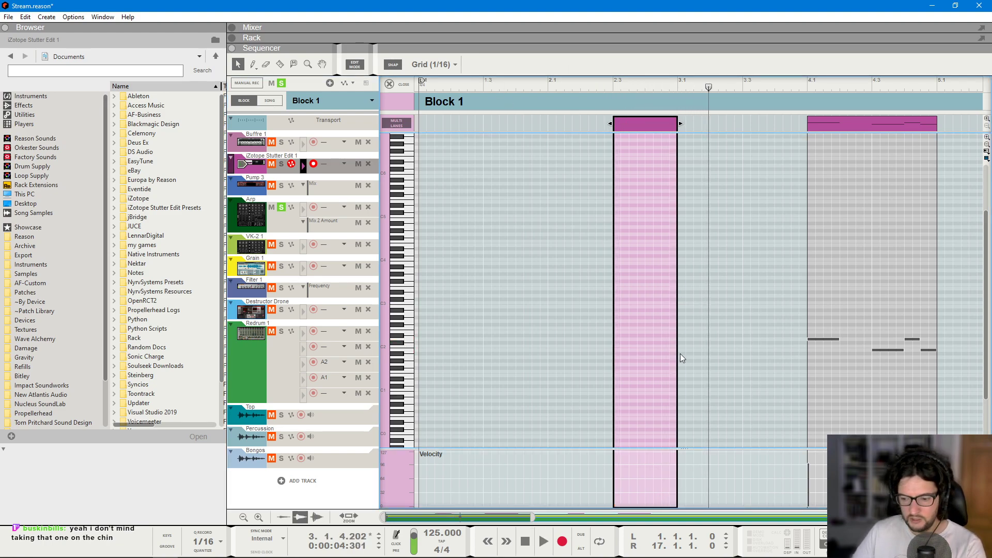
drag(618, 311, 646, 311)
click(589, 86)
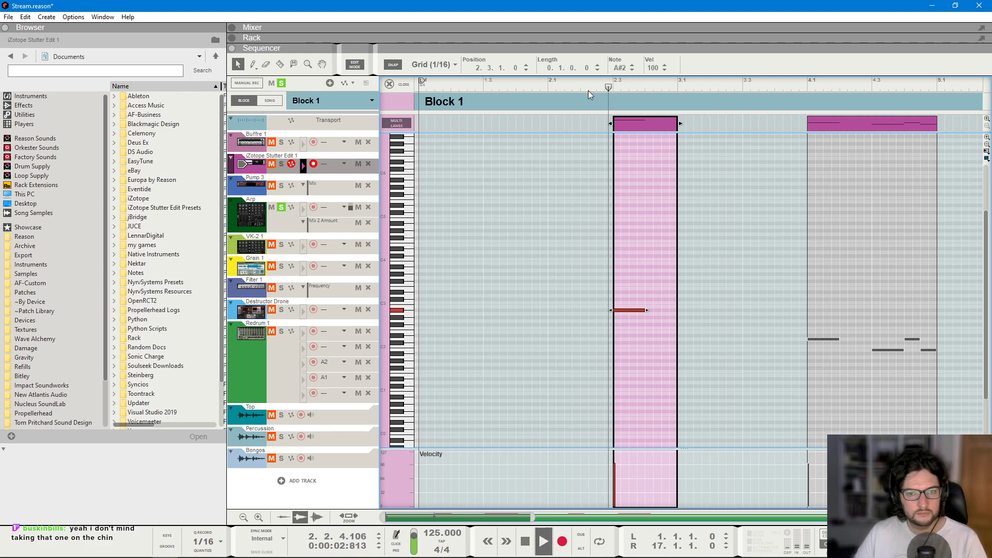
- Solo the Stutter Edit track again, audition the new note repeatedly, and play Block 1 from the start
click(596, 88)
click(357, 174)
key(space)
click(283, 164)
click(581, 84)
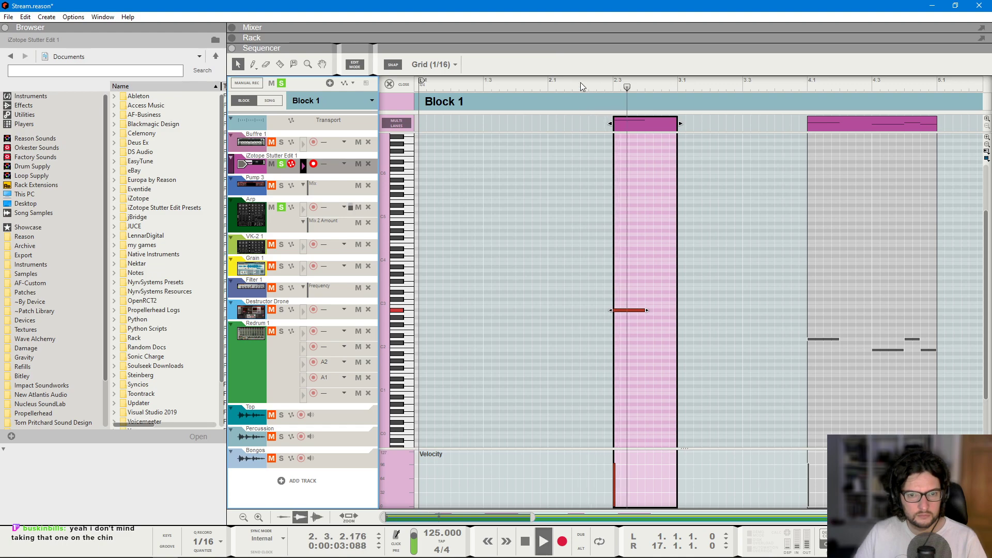
key(space)
key(space)
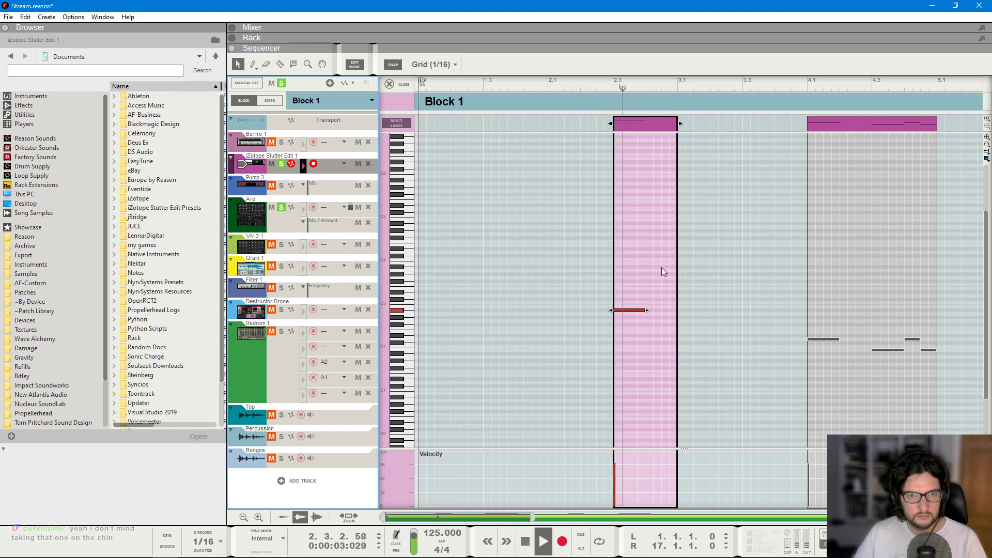
key(space)
key(KP_0)
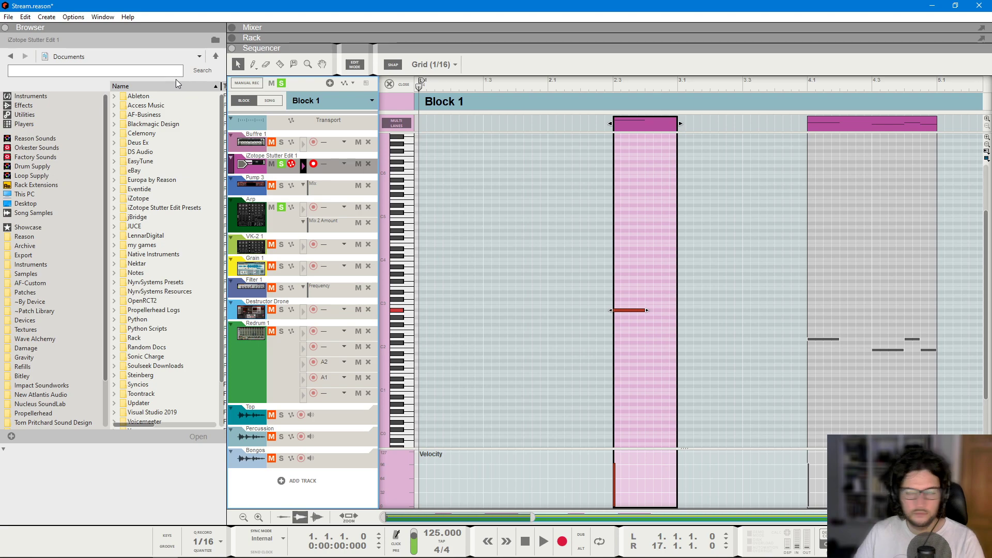
key(space)
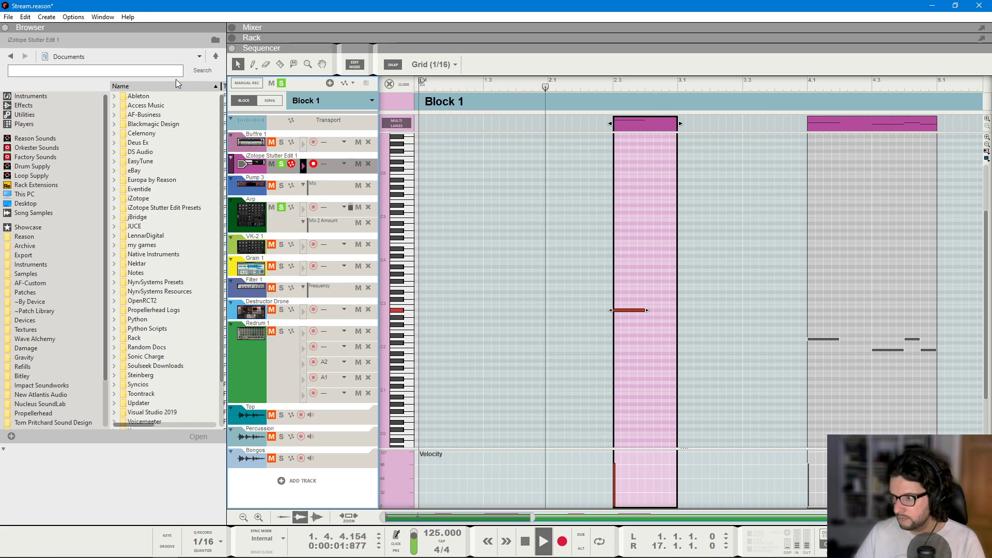
- Copy the A#2 note to beat 4 of bar 2 as a one-beat G2 note and audition it
key(space)
mouse_move(647, 317)
mouse_down()
mouse_move(674, 317)
mouse_move(665, 321)
mouse_up()
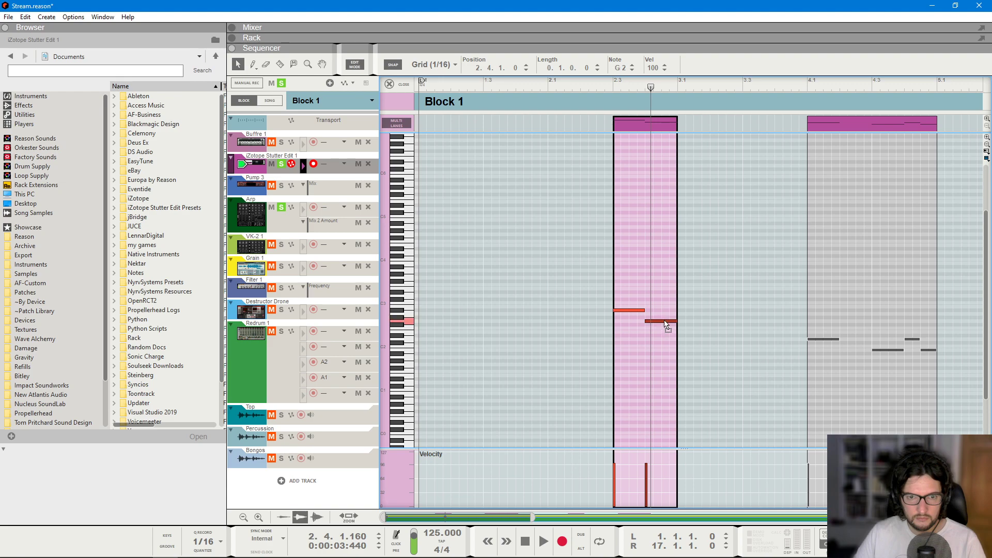
click(588, 88)
key(space)
key(space)
click(597, 89)
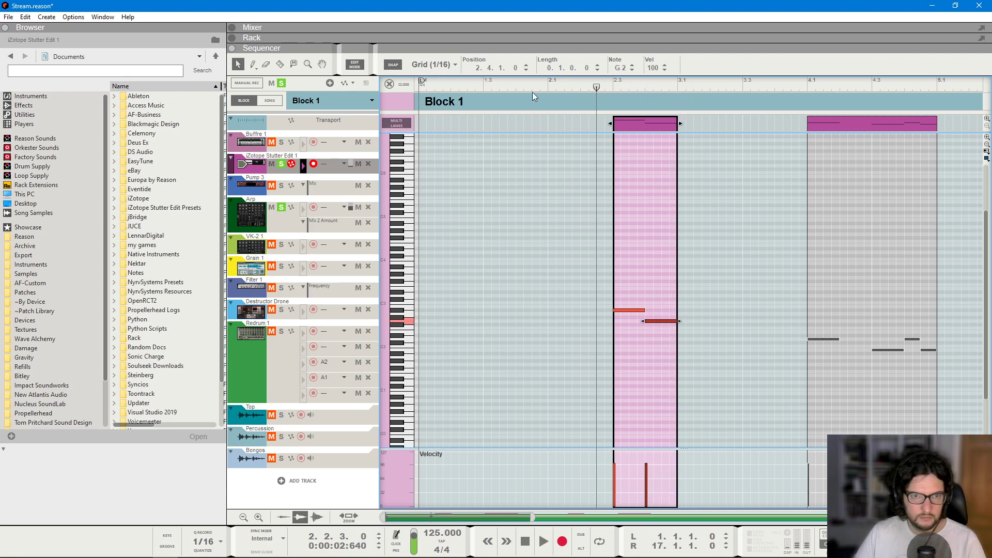
- Close the clip editor, delete the old bar 4 Stutter Edit clip, and copy the bar 2 clip to the start of bar 4
click(391, 85)
drag(545, 138, 920, 192)
key(Delete)
drag(504, 164, 586, 176)
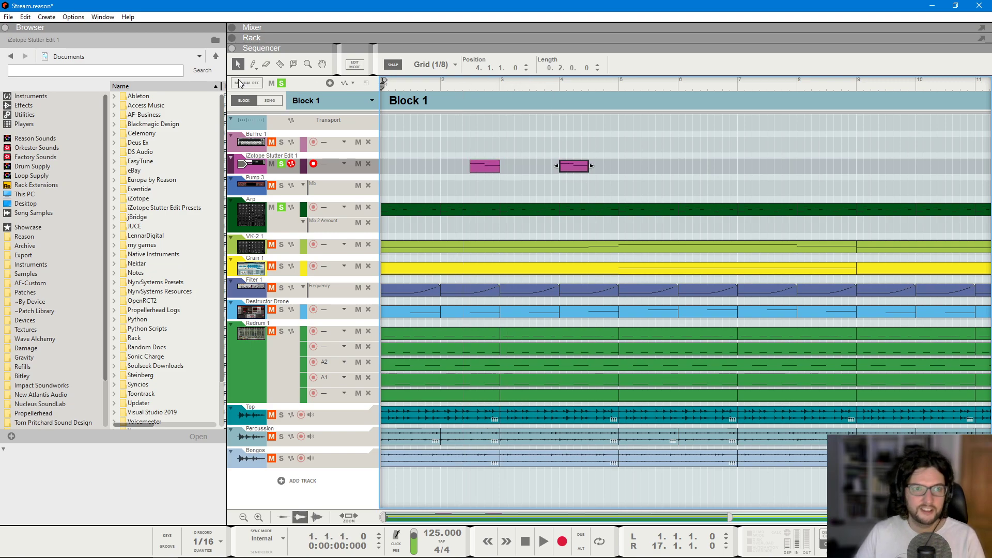
- Play Block 1, delete the Buffre device and its track in the rack, and return to the sequencer
key(space)
key(g)
key(g)
key(g)
key(F6)
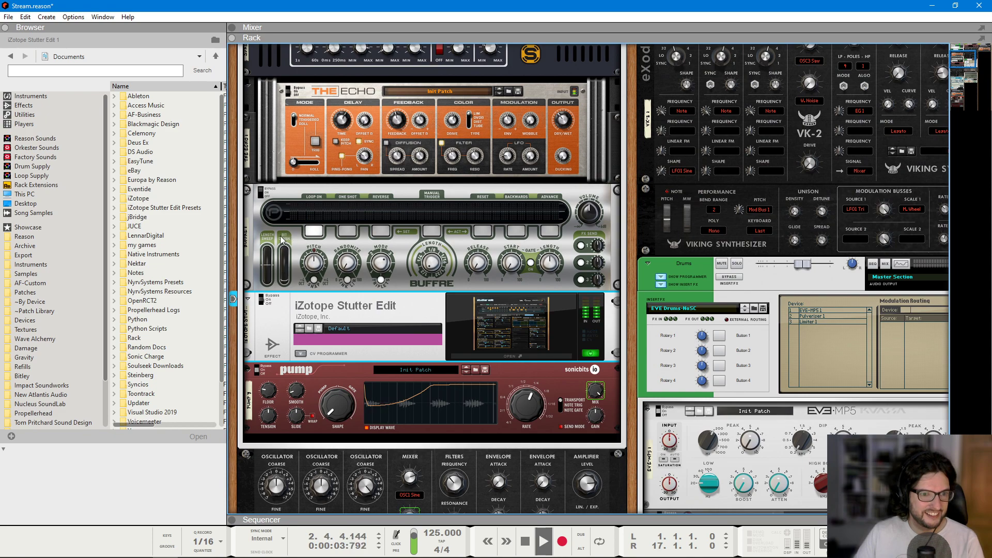
right_click(284, 274)
click(320, 275)
click(474, 304)
key(F7)
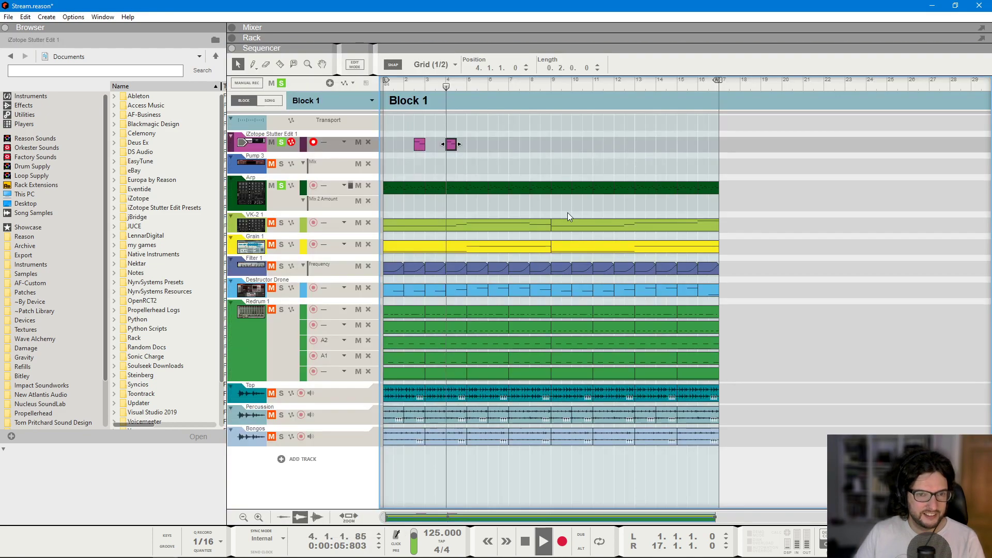
- Rework the bar 4 Stutter Edit clip into four one-beat notes, A#2, B2, C3 and D3, and audition it
key(space)
double_click(452, 144)
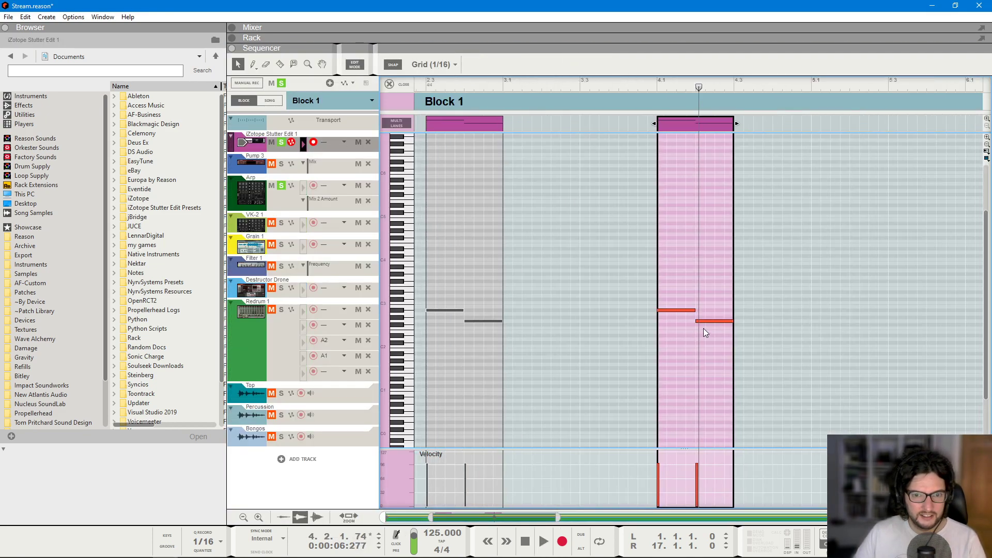
drag(711, 322, 785, 295)
key(ctrl+d)
key(ctrl+d)
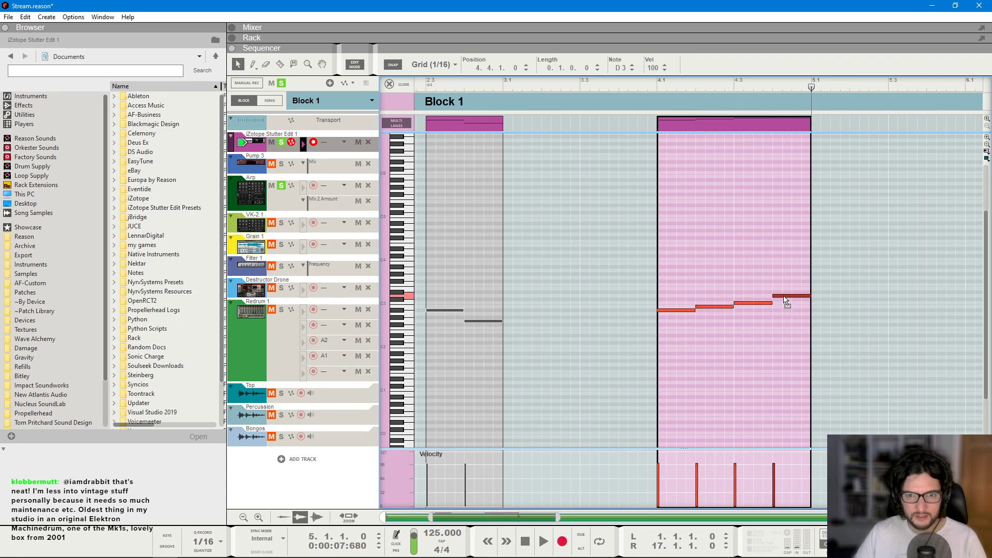
click(650, 89)
key(space)
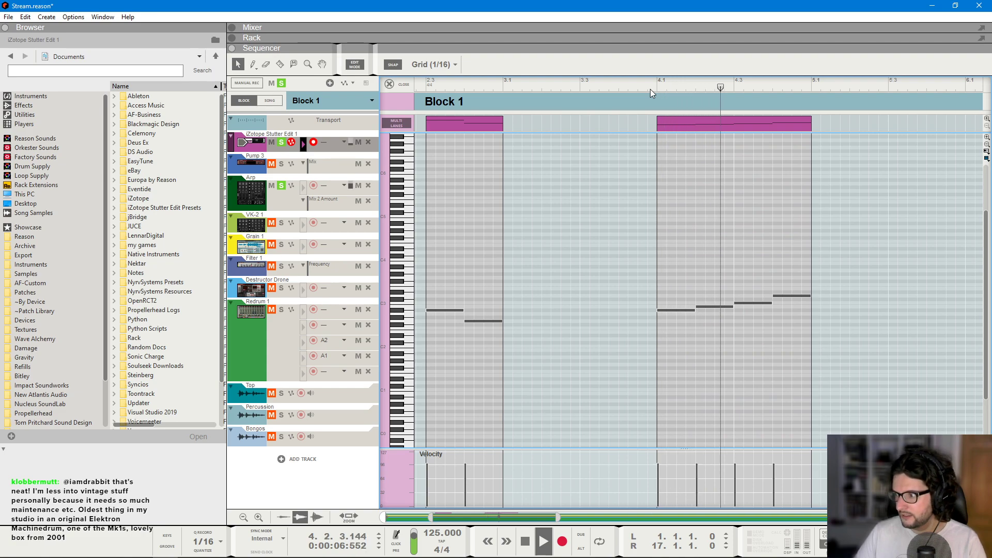
click(650, 86)
double_click(789, 259)
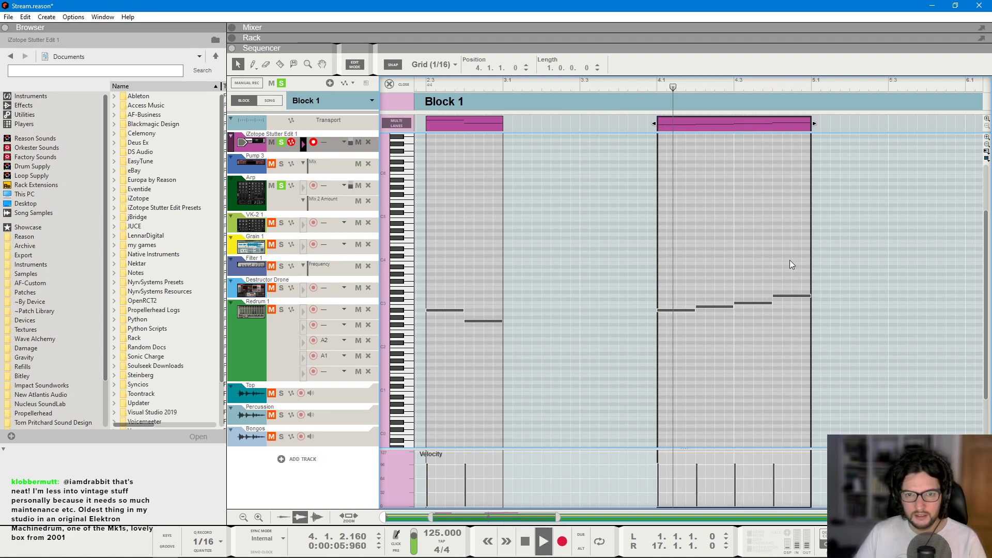
- Delete the C3 note in the bar 4 clip, extend the B2 note to two beats, and audition it
key(space)
click(765, 303)
key(Delete)
click(757, 307)
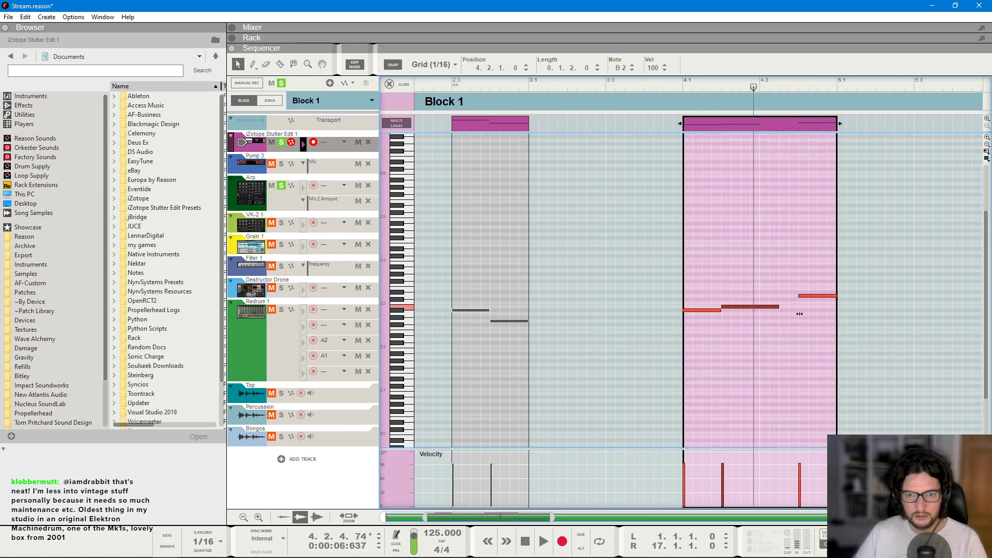
click(666, 83)
key(space)
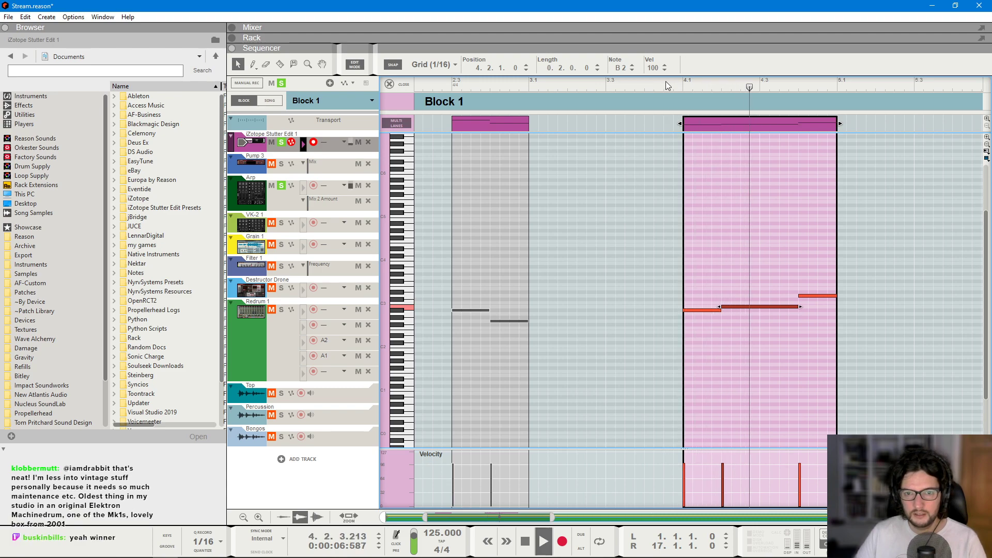
key(space)
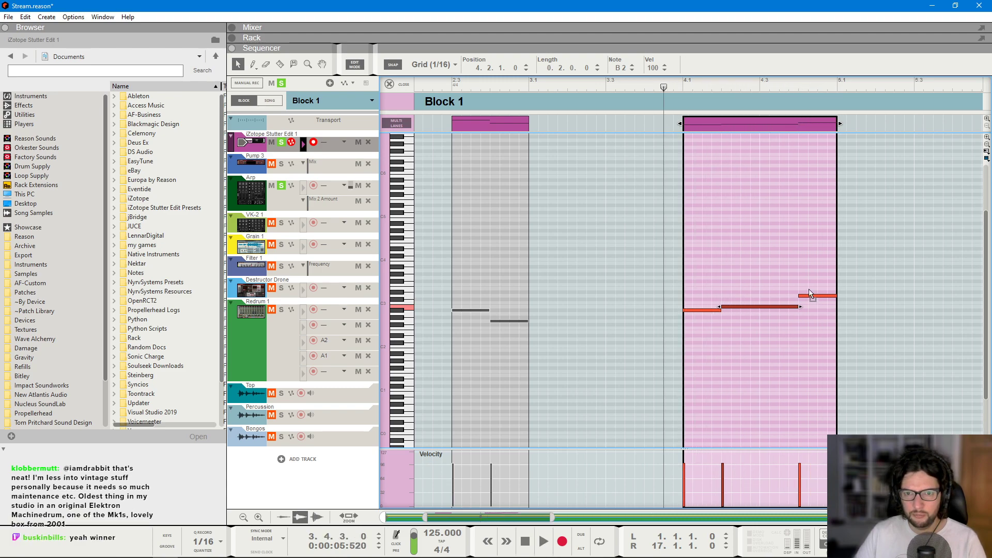
- Move the last note of the bar 4 clip up to E3 and audition it
drag(809, 293, 808, 289)
key(space)
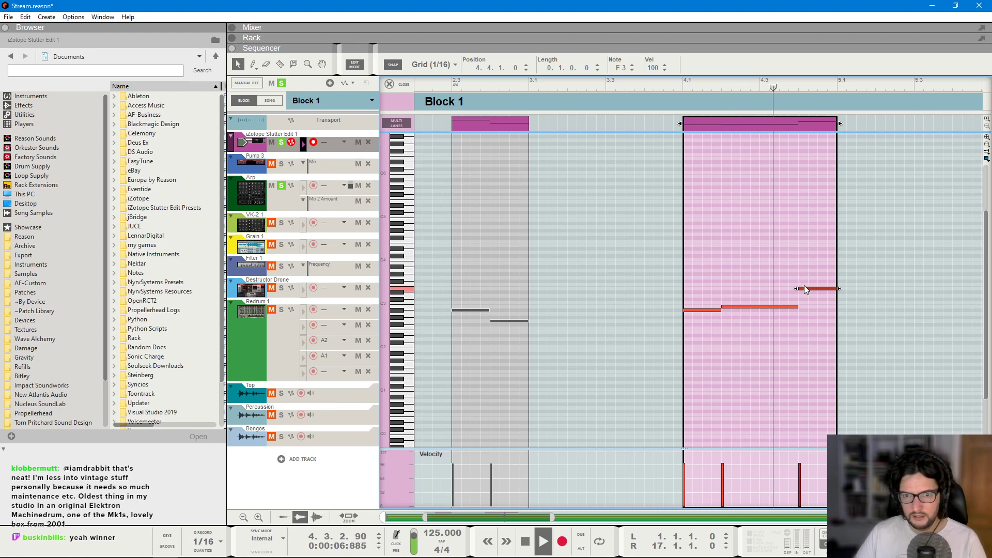
click(800, 270)
key(space)
- Clear the Stutter Edit and Arp solos, select the Stutter Edit device in the rack, and play Block 1 from the start
key(shift+Return)
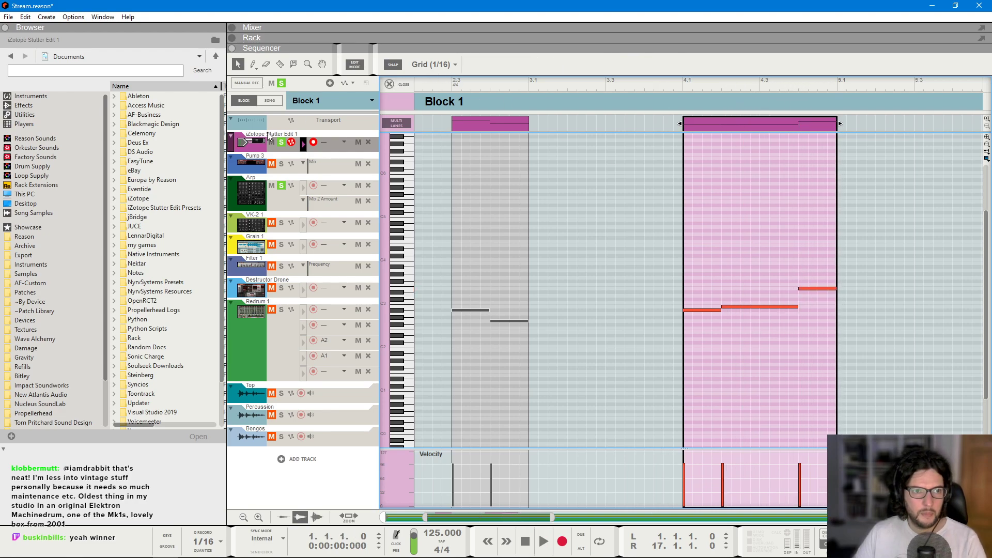
key(F6)
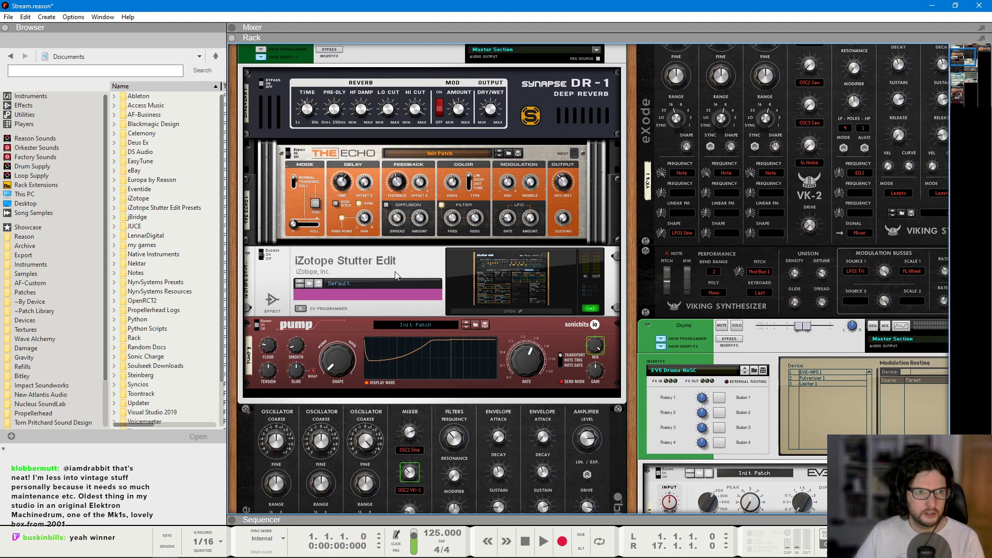
click(394, 275)
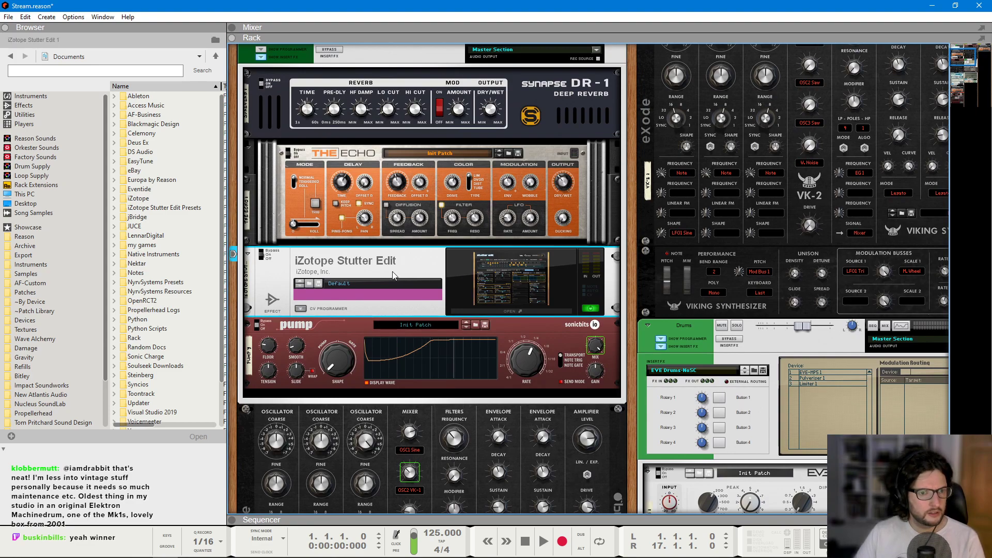
key(F7)
key(space)
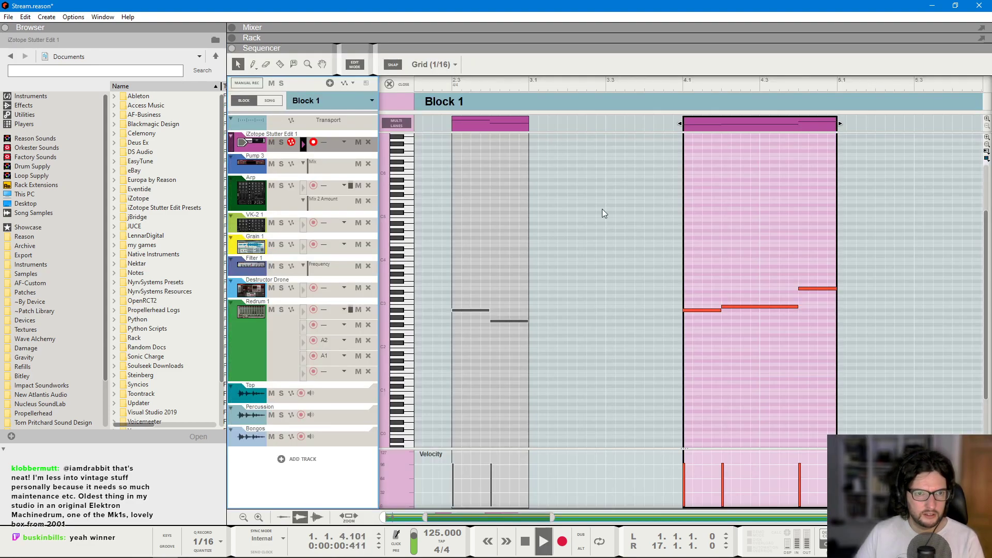
- Close the clip editor and copy the bar 4 Stutter Edit clip to bar 8 and the bar 2 clip to beat 3 of bar 6
click(389, 84)
key(F5)
key(F7)
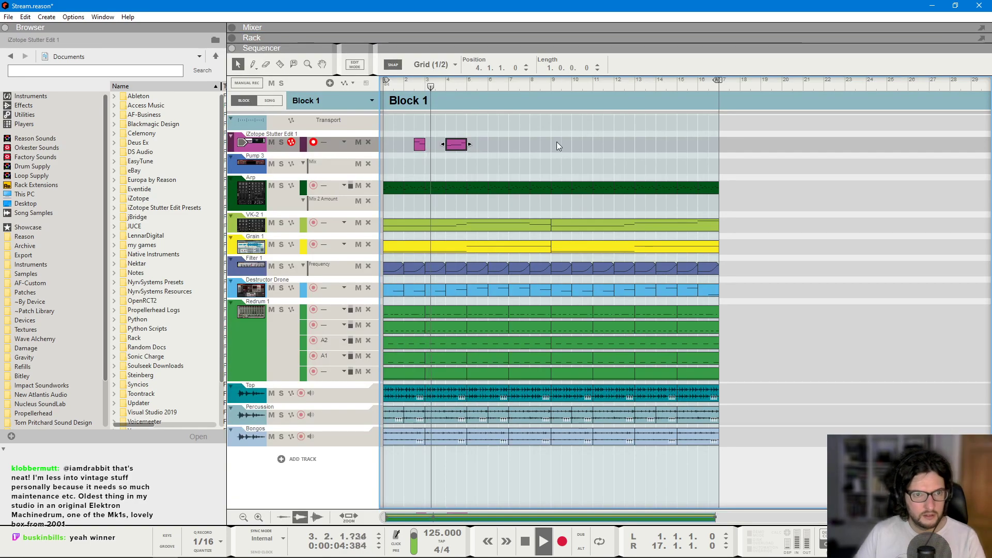
drag(457, 145, 540, 144)
drag(419, 144, 506, 149)
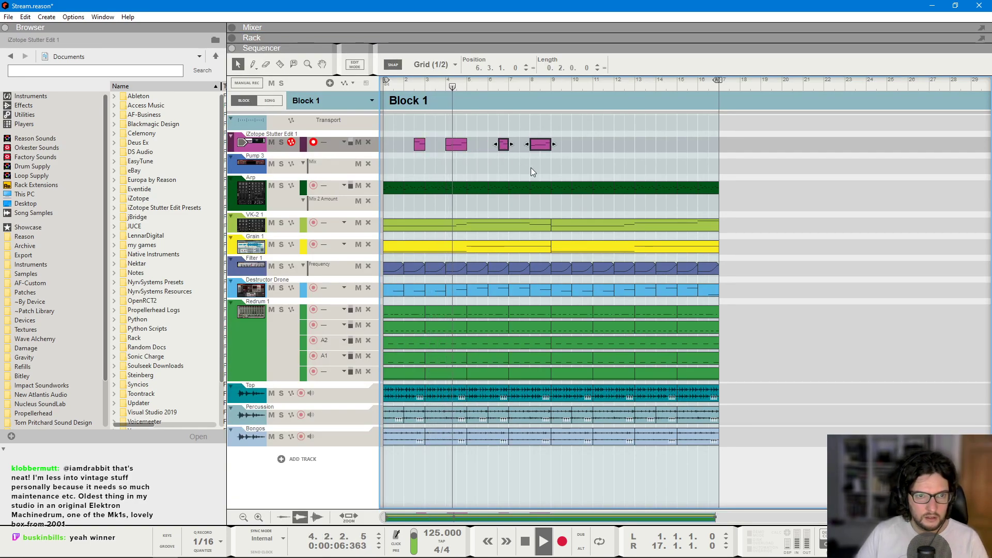
click(531, 171)
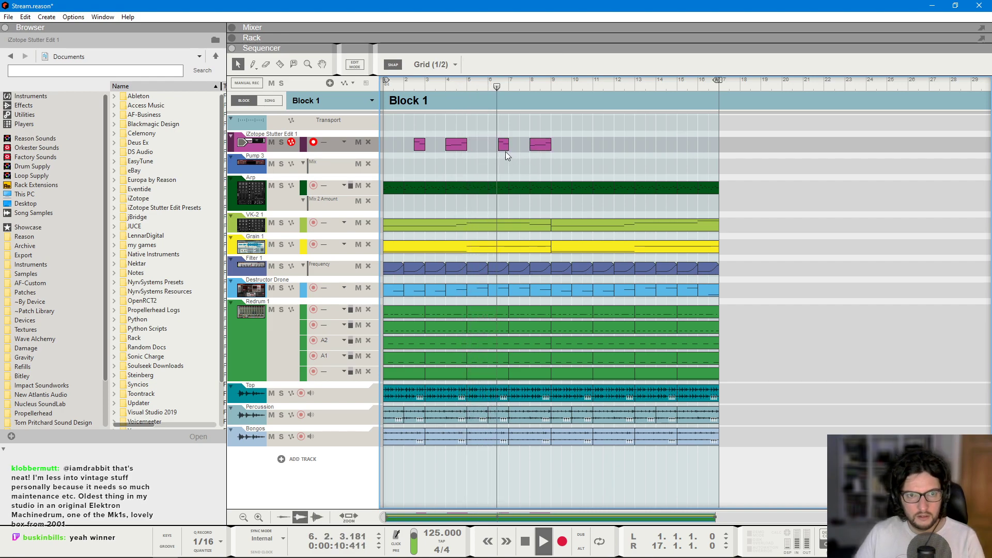
- In the bar 8 clip, shorten B2 to one beat, add a one-beat E3 at beat 3, move the last note to F3, and audition
double_click(547, 145)
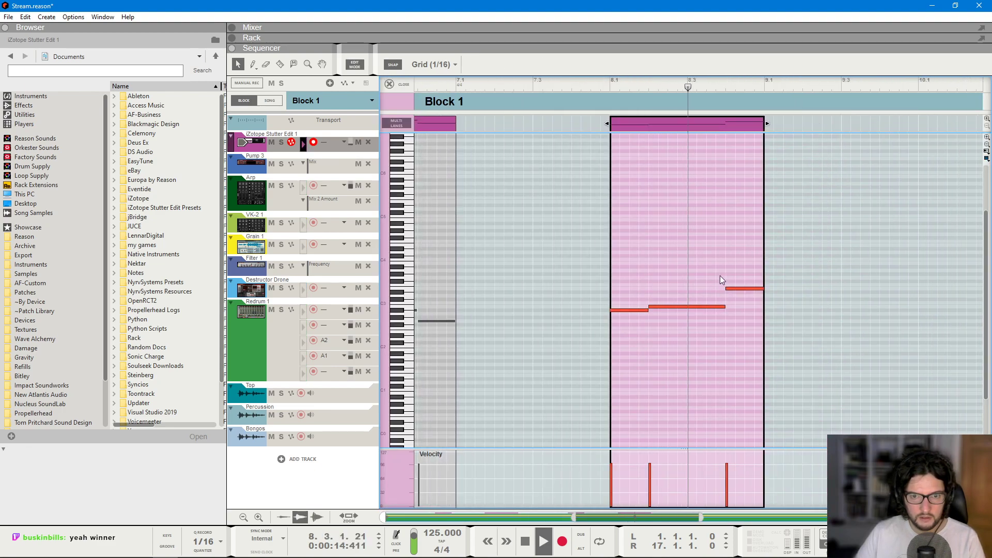
click(722, 307)
click(693, 287)
drag(738, 288, 738, 285)
click(681, 79)
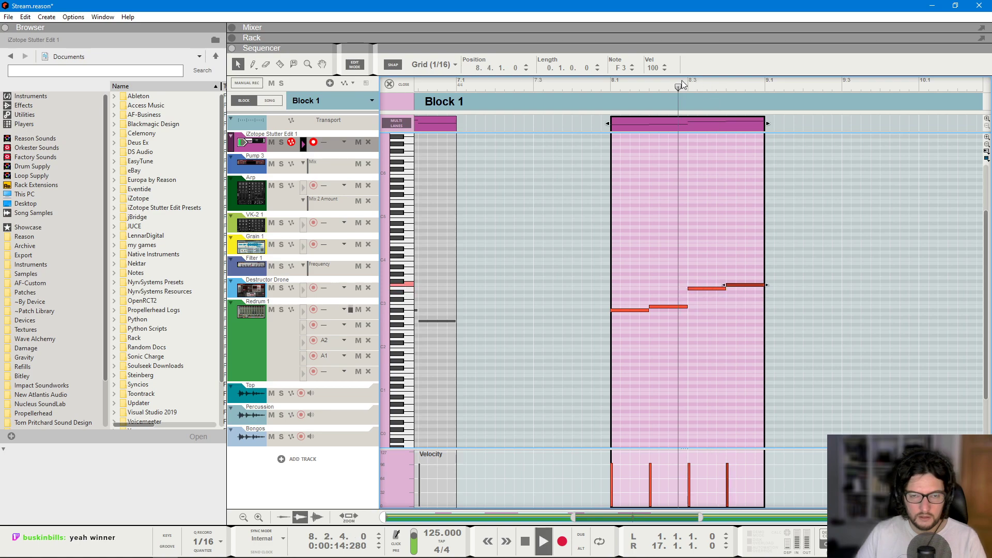
key(space)
key(KP_0)
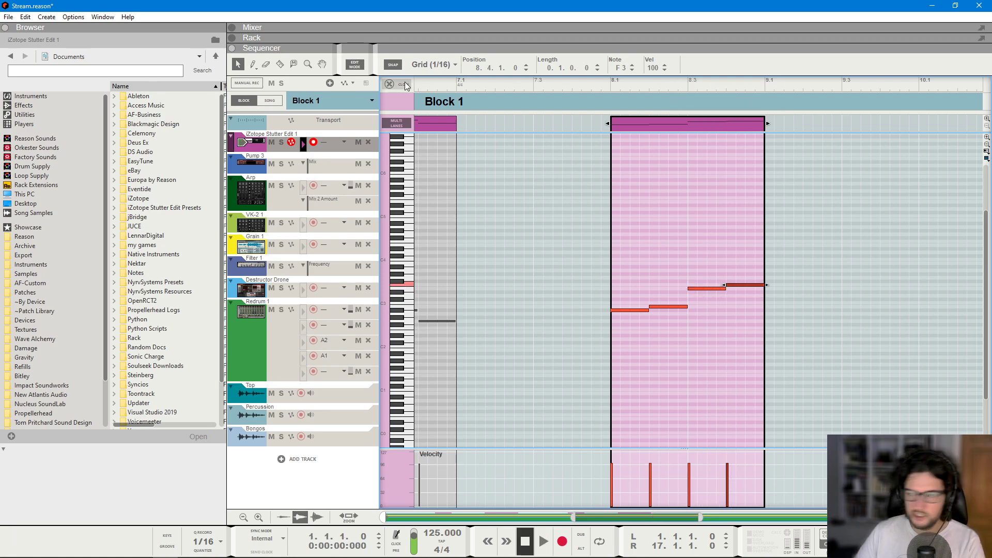
- Play Block 1, solo the Arp channel in the mixer, raise its level slightly, and turn the solo off
key(F6)
scroll(387, 284, up, 1)
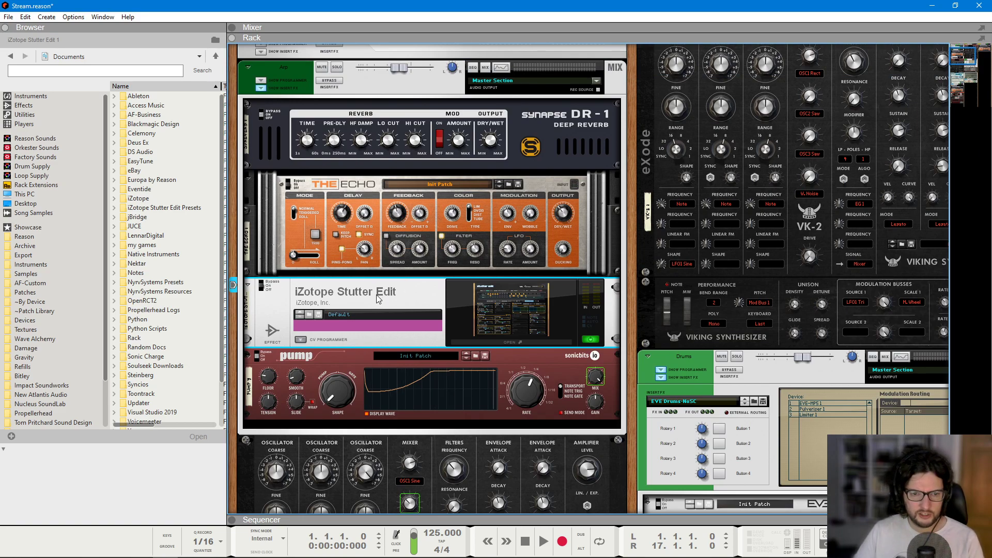
key(space)
key(F5)
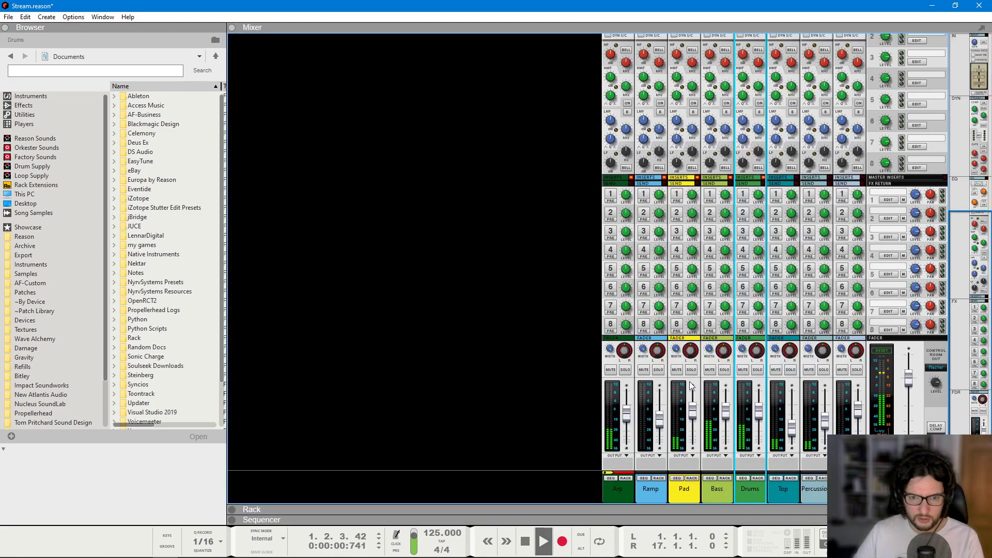
click(625, 370)
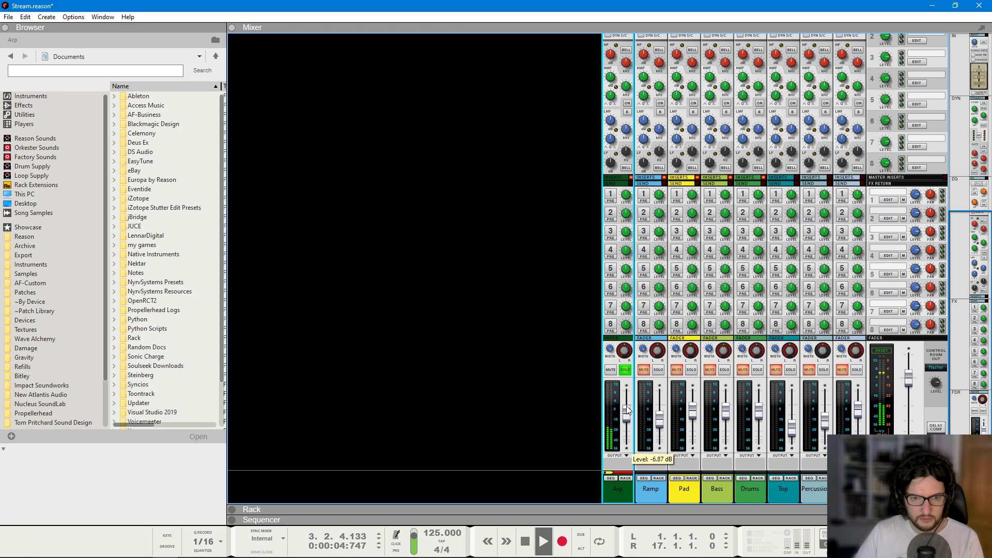
click(625, 370)
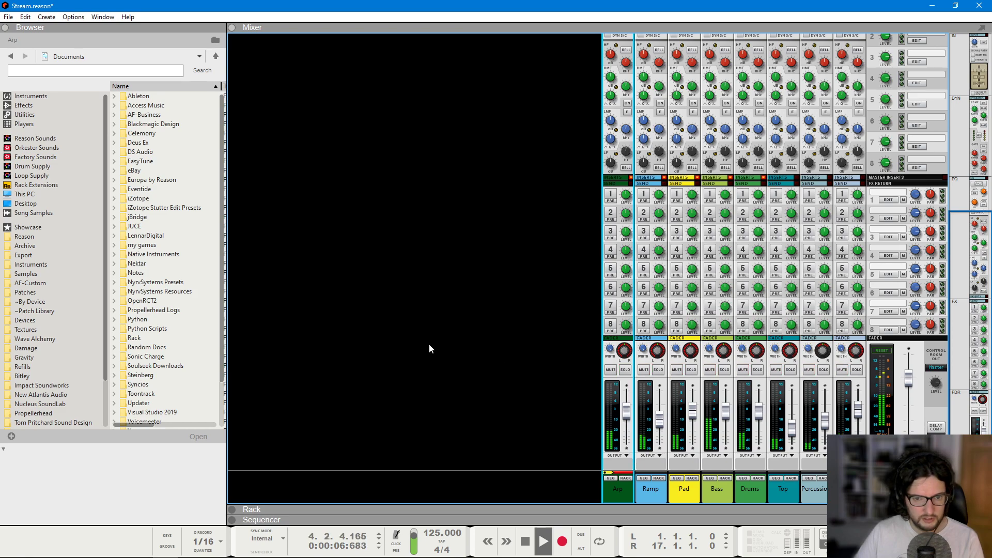
key(F6)
right_click(371, 305)
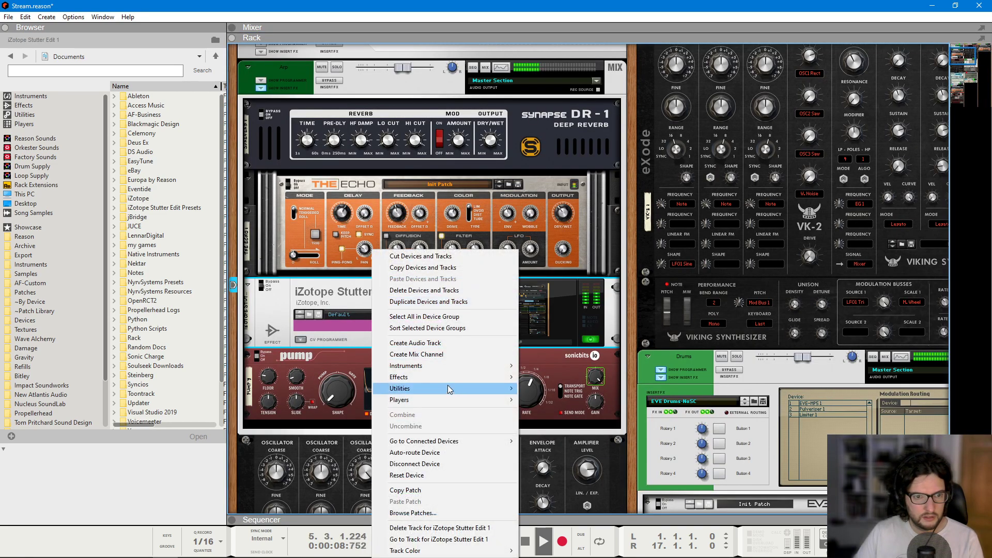
mouse_move(446, 378)
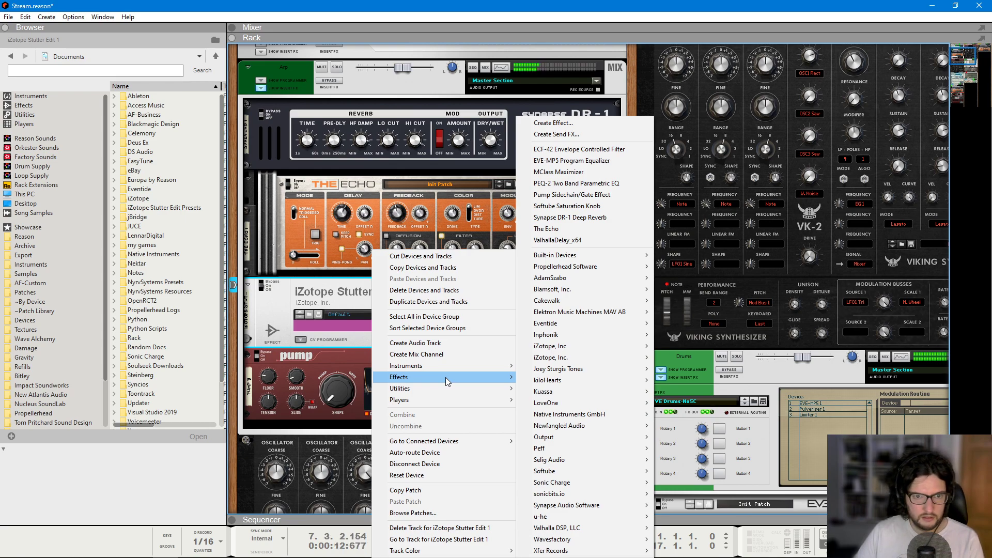
click(277, 301)
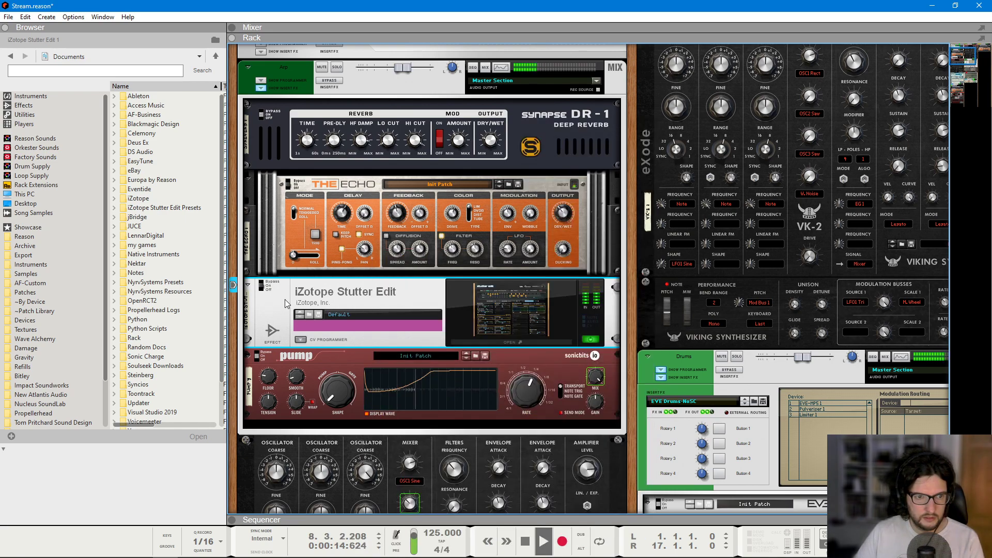
- Copy the four clips on the iZotope Stutter Edit 1 track and paste them into the block's second half, starting at 10.3
key(F7)
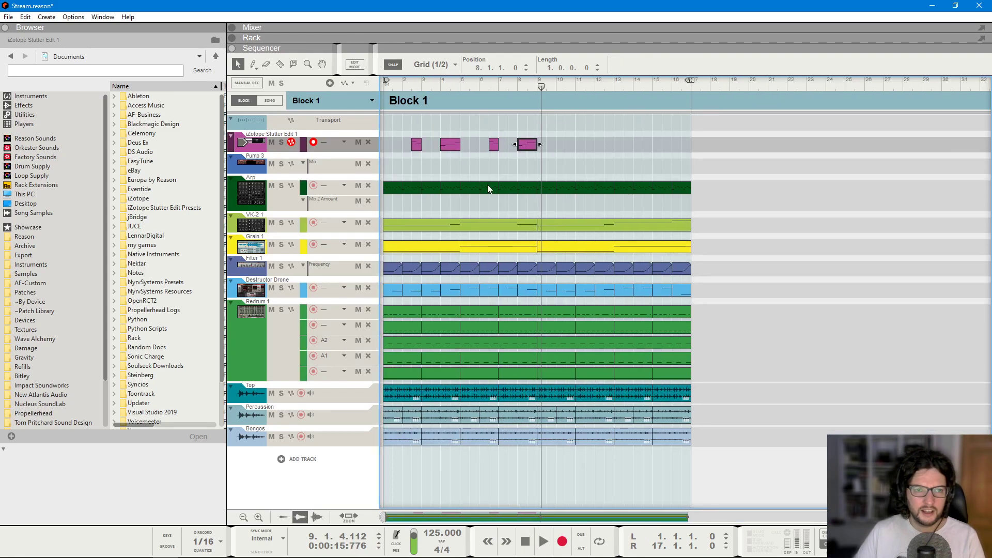
scroll(559, 156, down, 4)
drag(554, 174, 349, 129)
key(ctrl+c)
click(516, 87)
click(505, 86)
key(ctrl+v)
- Play the block from bar 9 to hear the pasted Stutter Edit clips
key(F8)
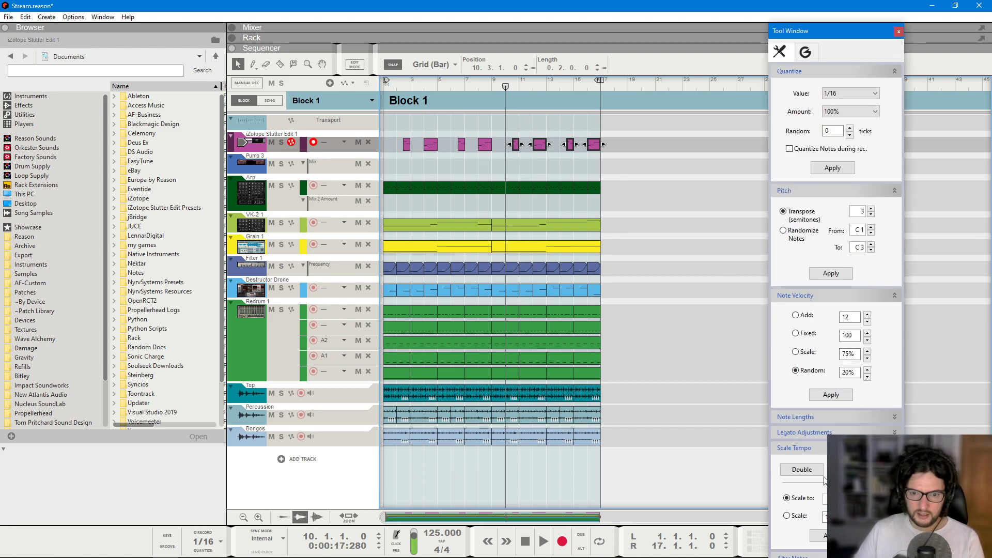
click(894, 448)
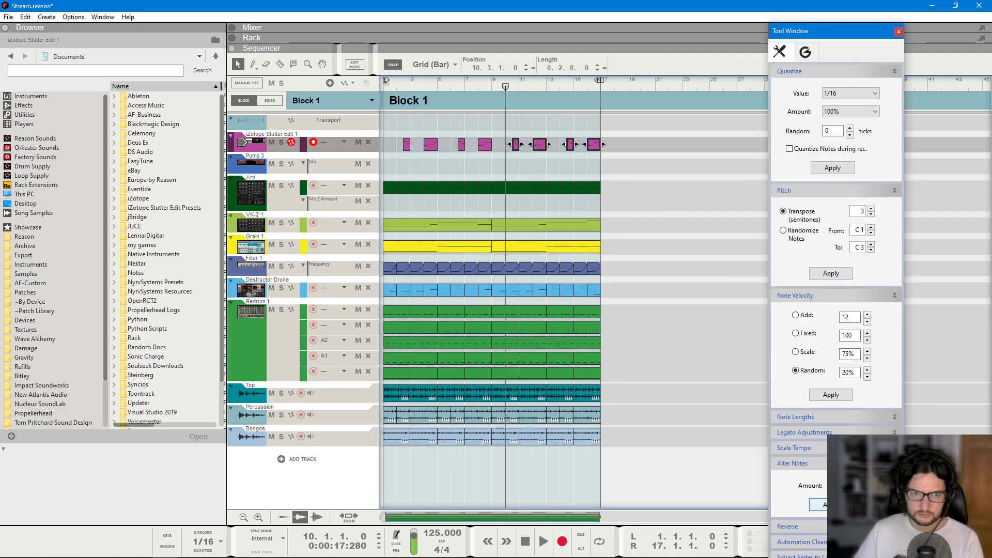
click(490, 85)
key(space)
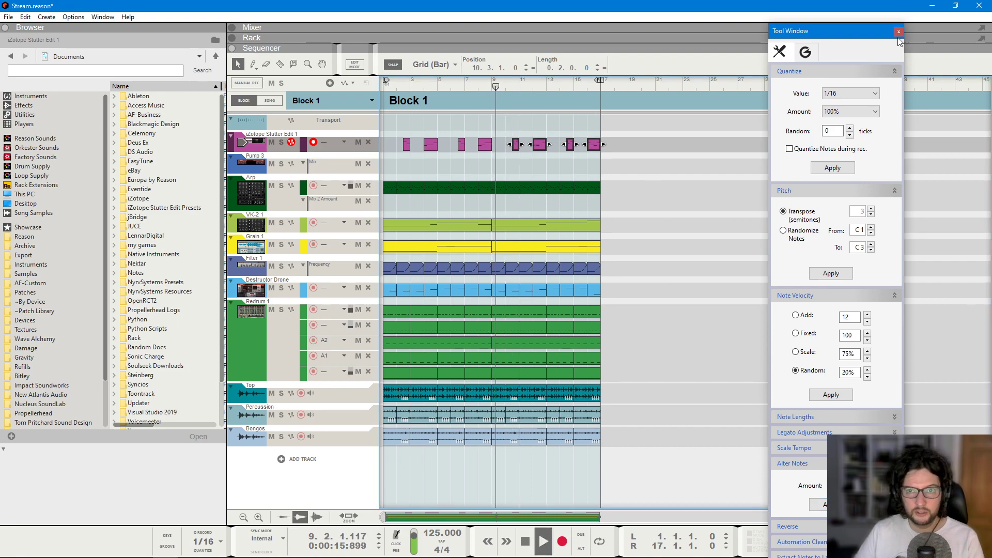
key(F8)
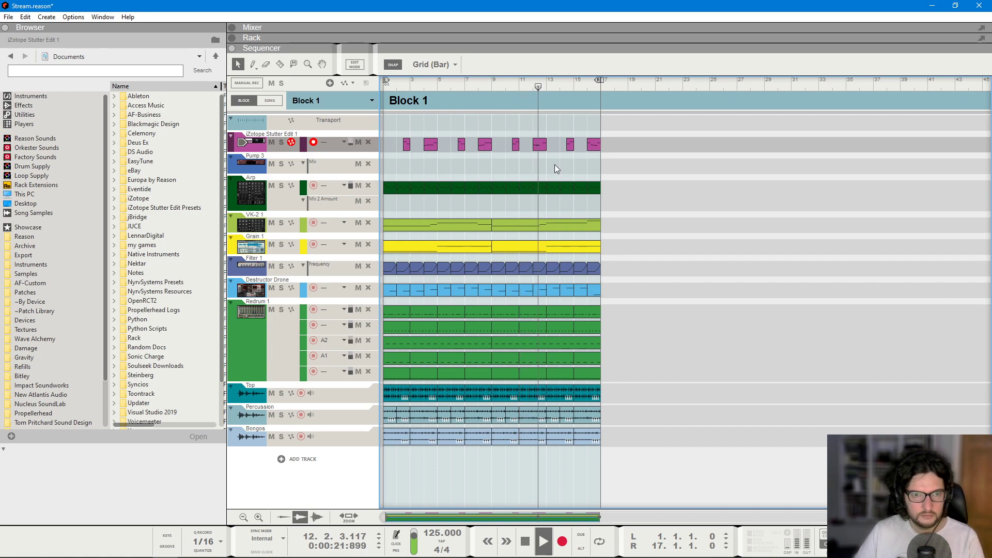
- Extend the last two Stutter Edit clips backwards so they start at 14.1 and 15.3
scroll(568, 156, up, 3)
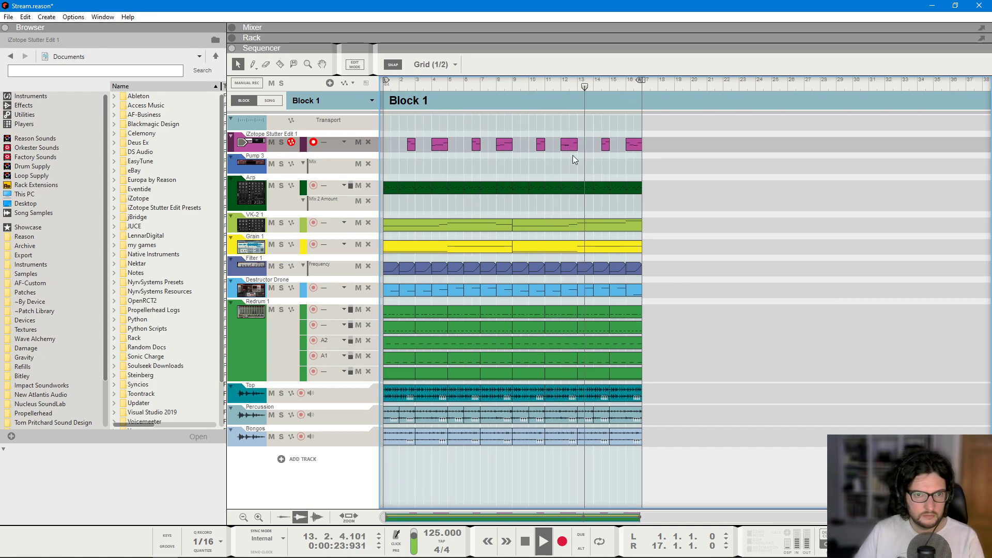
key(space)
click(670, 147)
click(659, 82)
key(space)
click(704, 144)
drag(698, 144, 688, 144)
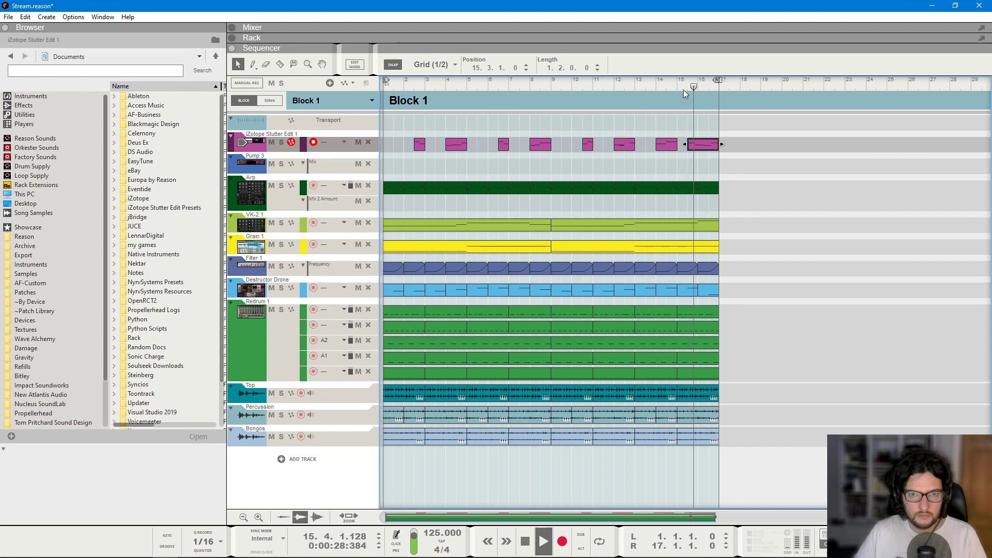
- Examine the notes of the last Stutter Edit clip during playback and return to the block overview
double_click(701, 145)
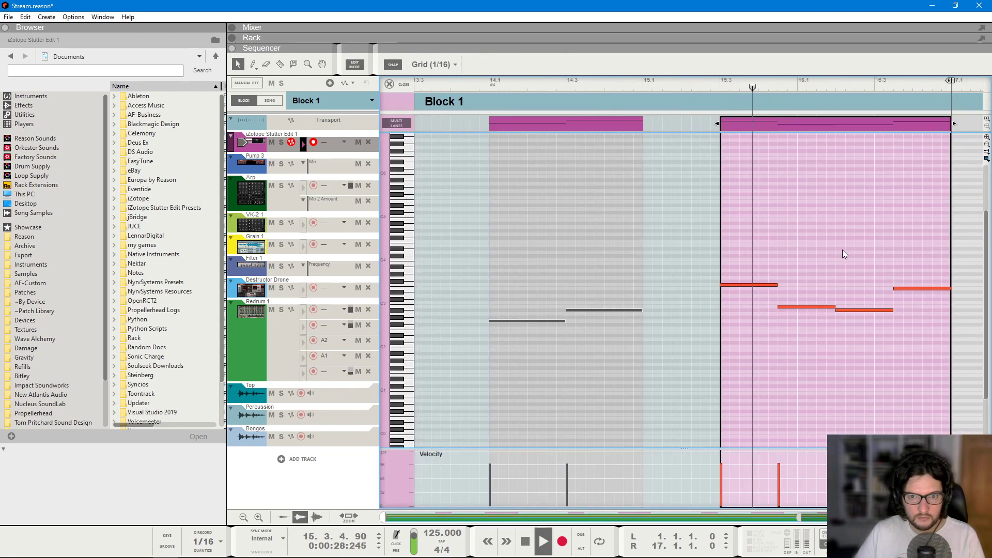
scroll(826, 256, right, 3)
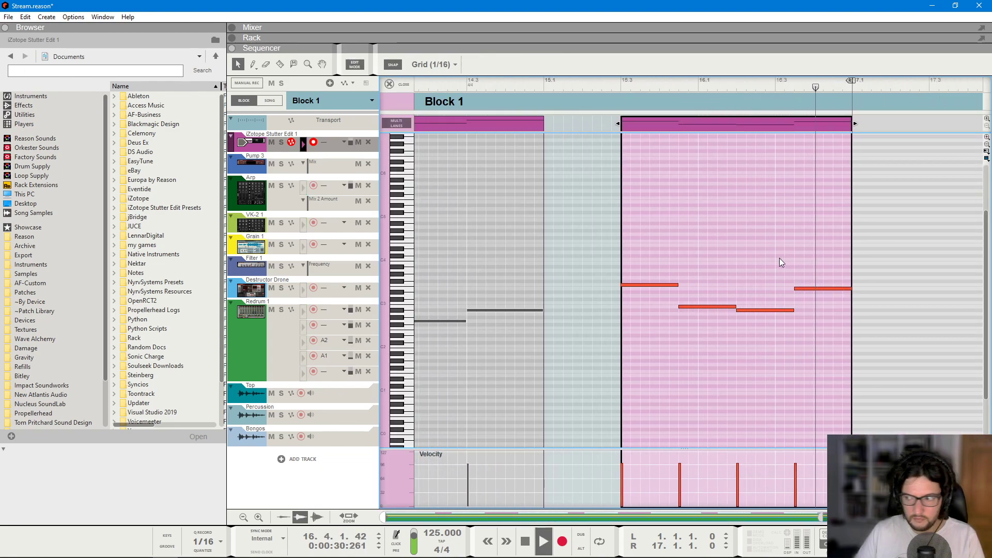
key(space)
click(390, 83)
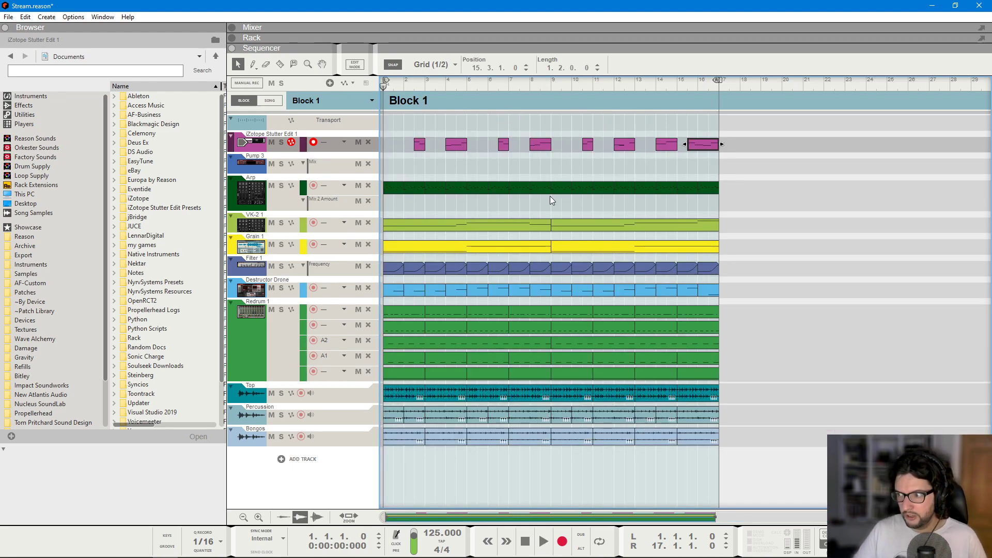
click(538, 172)
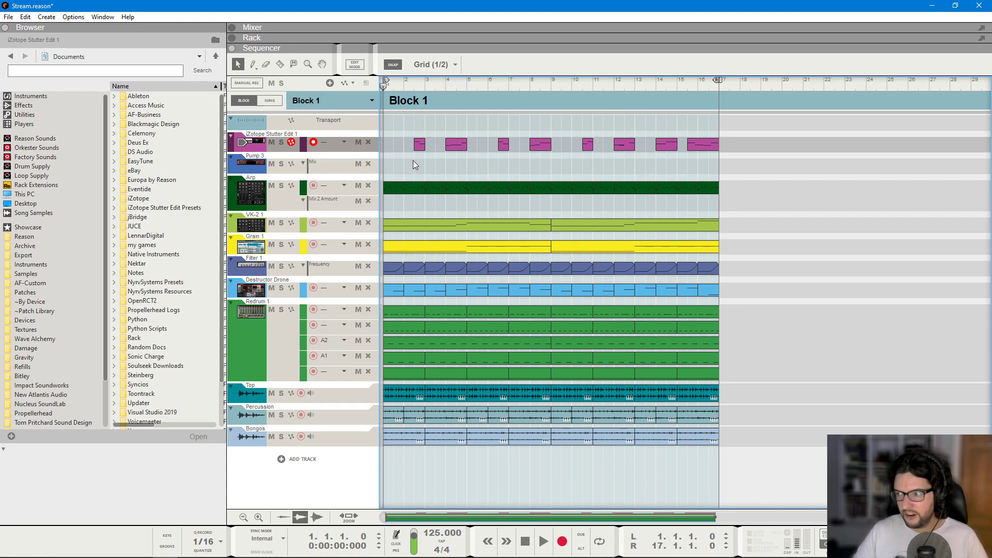
- Play the block from the start while looking over the rack devices and the mixer channels
key(space)
key(F6)
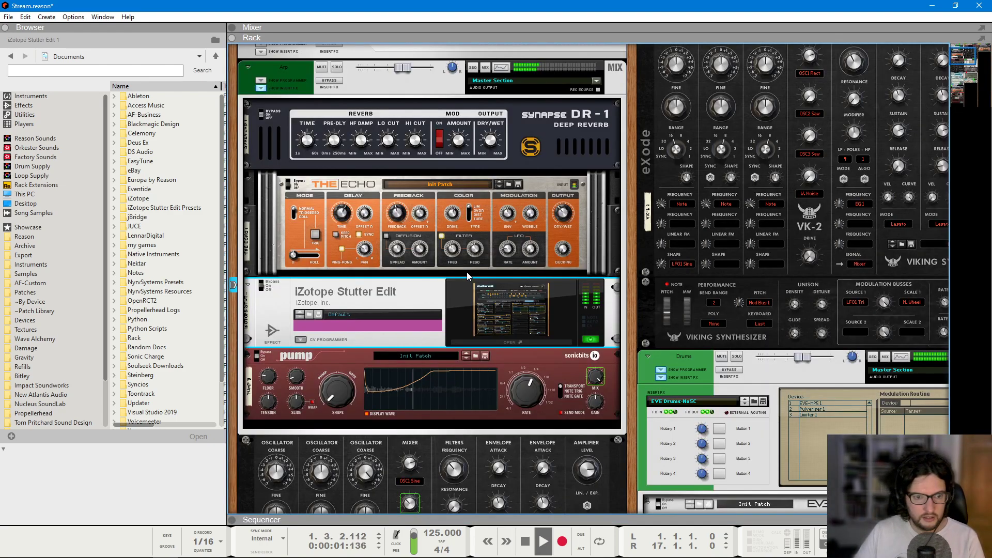
scroll(466, 272, down, 3)
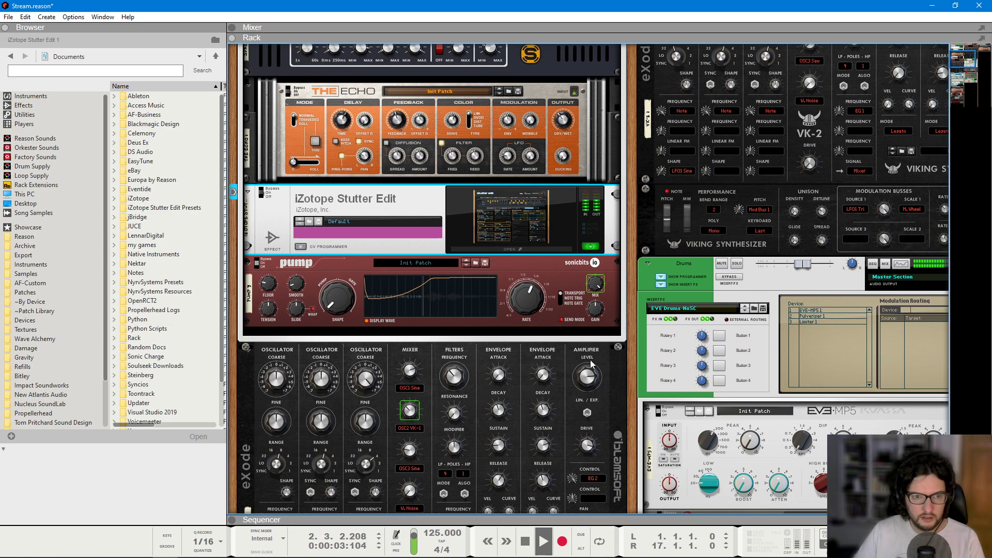
key(F5)
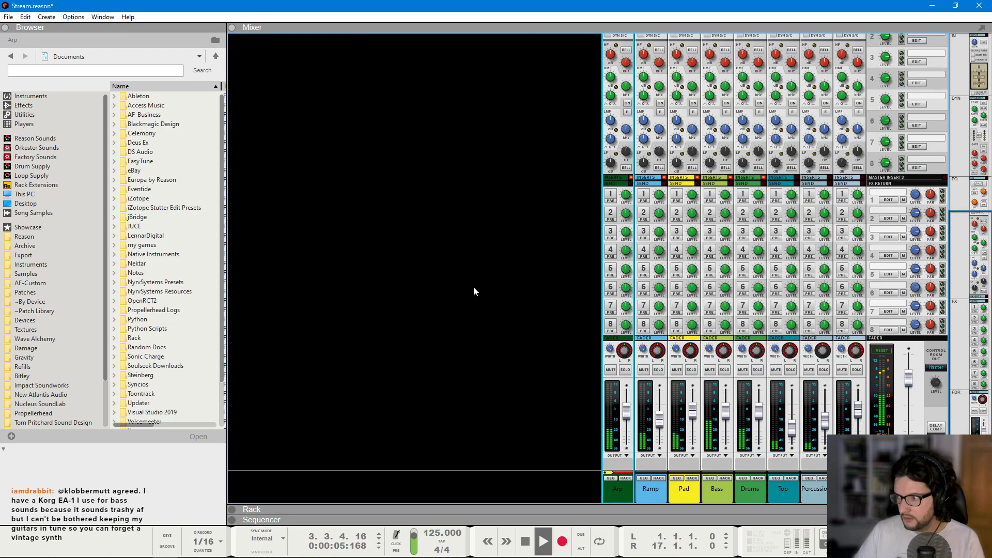
key(F7)
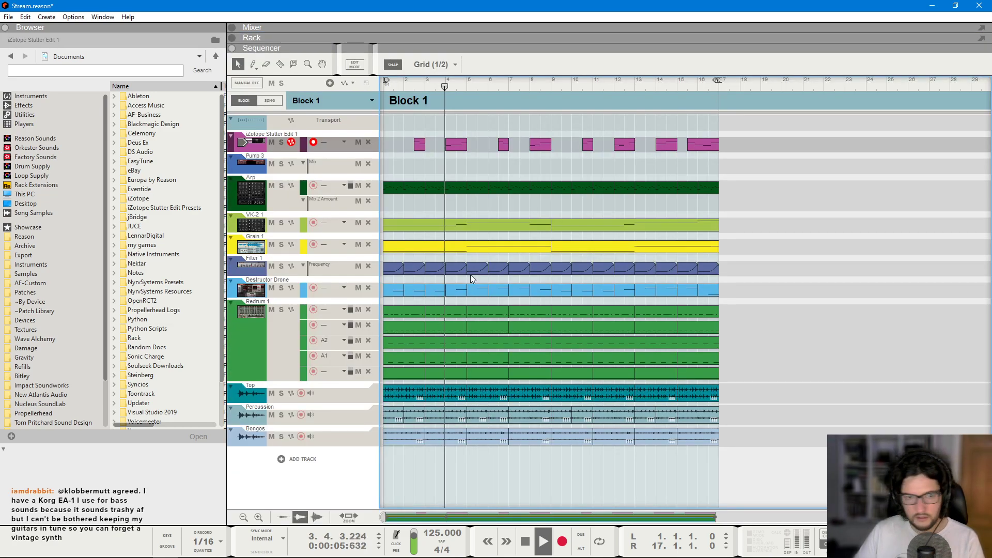
- Switch to the song arrangement and mute the iZotope Stutter Edit 1 lane within the Block 1 clip
click(270, 101)
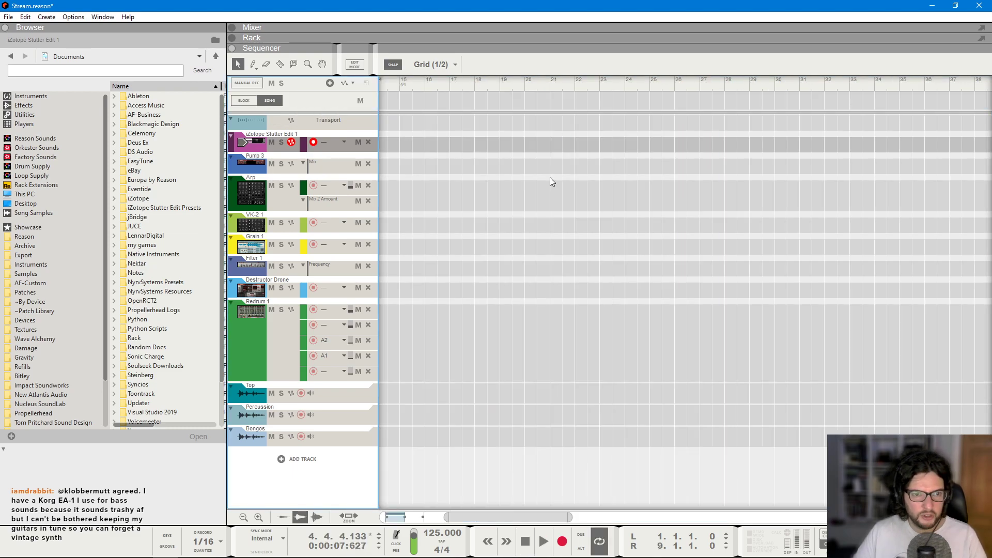
key(KP_0)
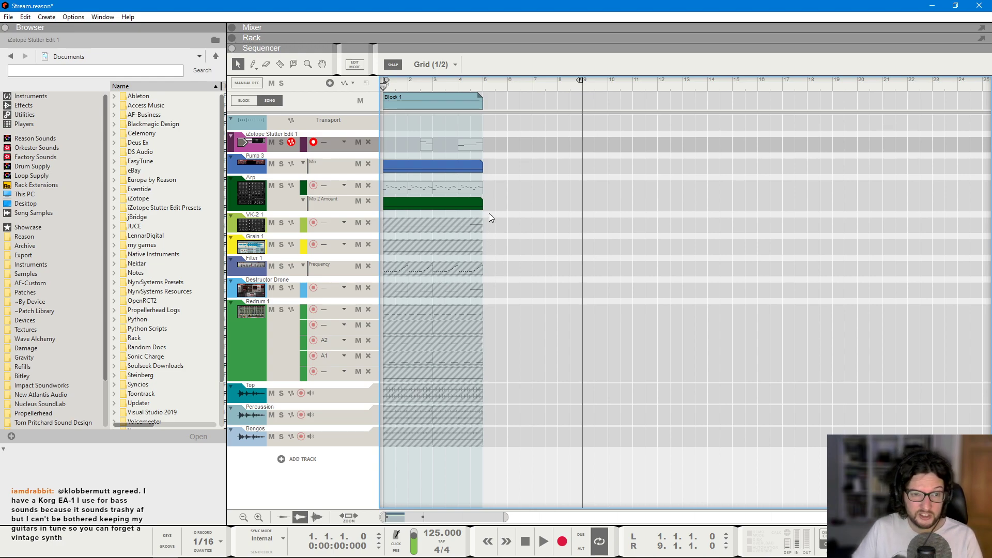
click(420, 142)
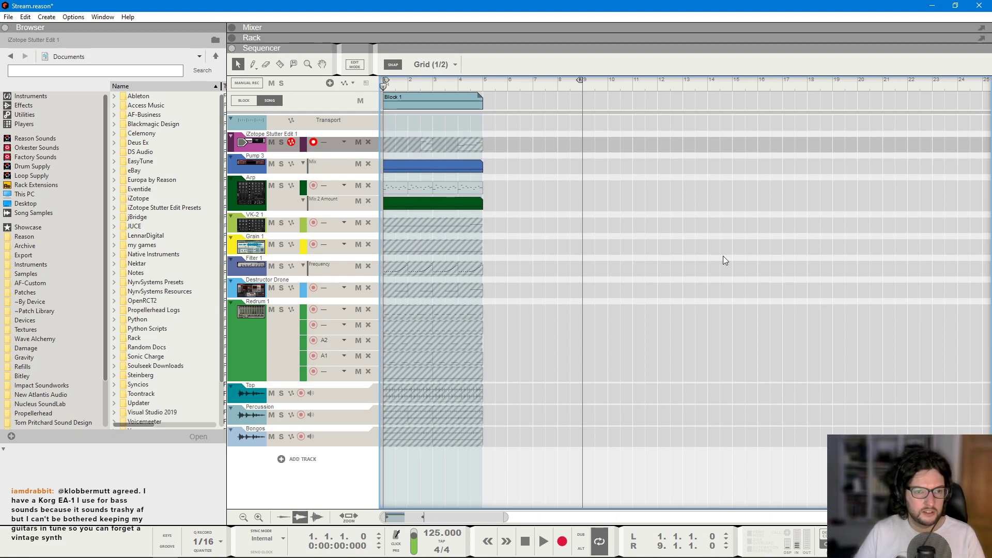
- Repeat Block 1 from bar 5 to bar 9 and lengthen the Arp's Mix 2 Amount and Pump 3 Mix automation clips to bar 9
key(space)
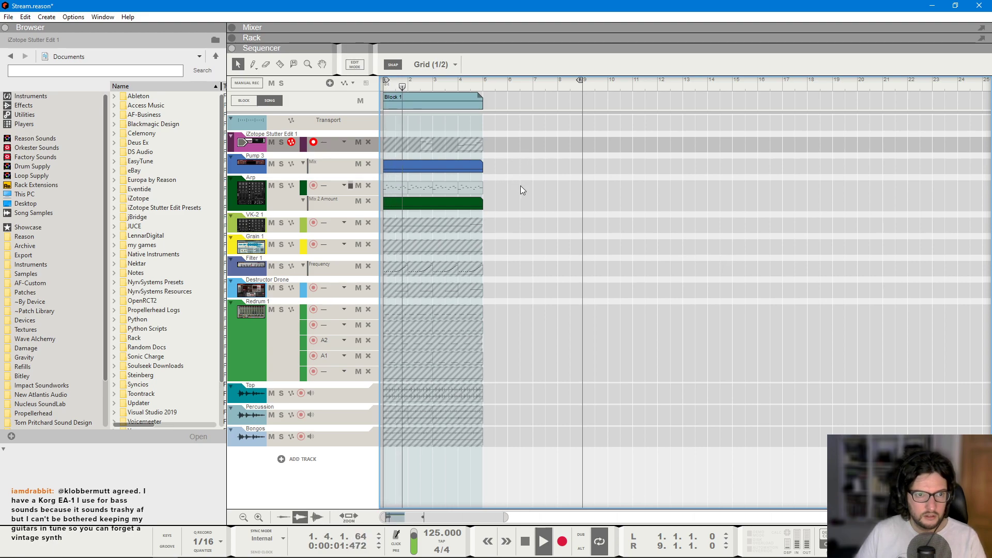
drag(407, 101, 499, 104)
click(480, 205)
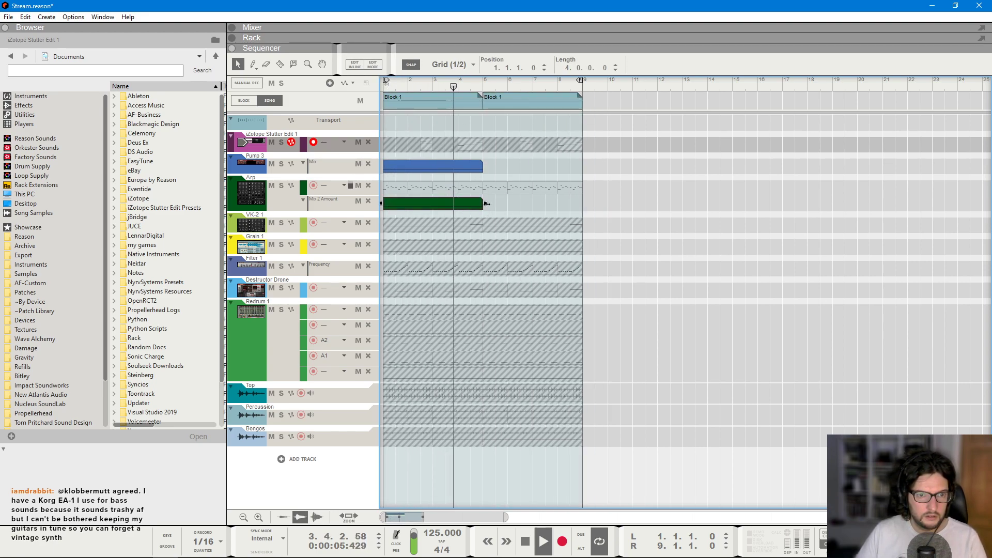
drag(486, 204, 582, 204)
click(486, 166)
drag(485, 166, 582, 166)
- Extend the Arp's Mix 2 Amount automation clip slightly past bar 9 and add a 33.3 % point at bar 9
click(531, 204)
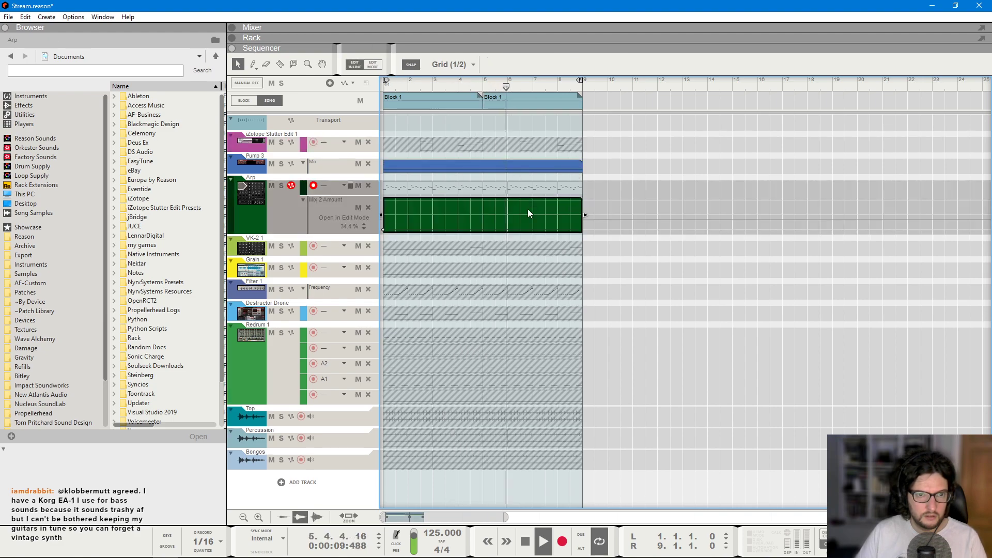
click(581, 222)
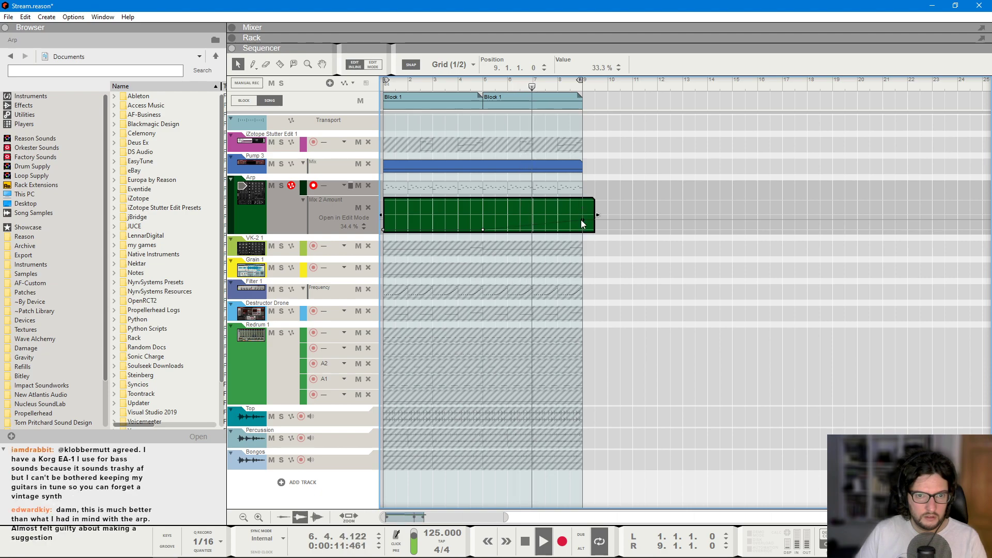
click(641, 165)
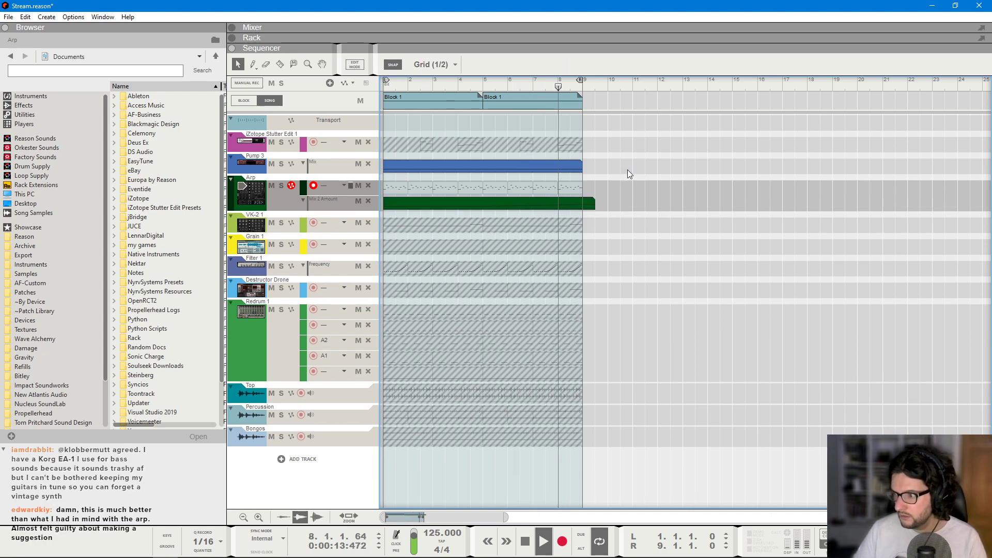
key(space)
click(492, 205)
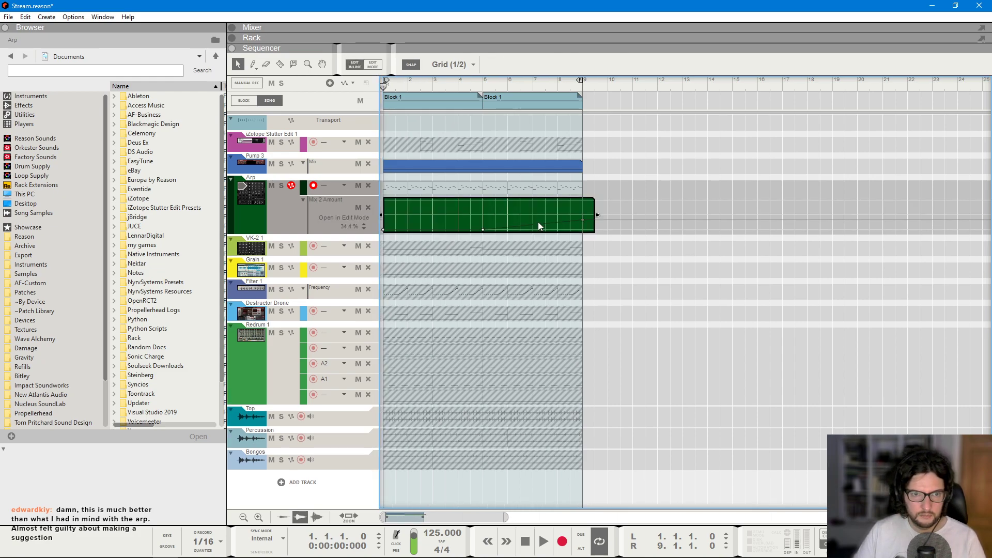
click(711, 331)
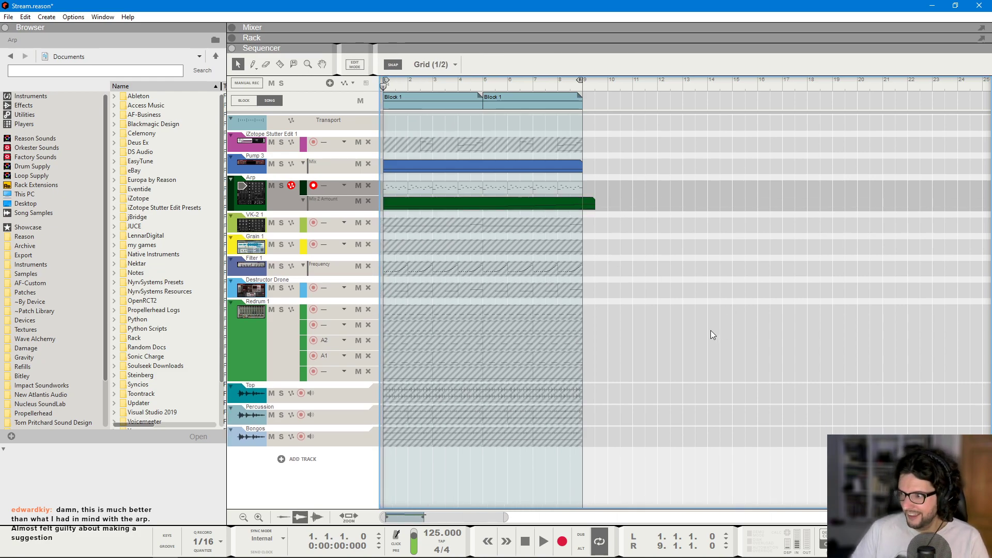
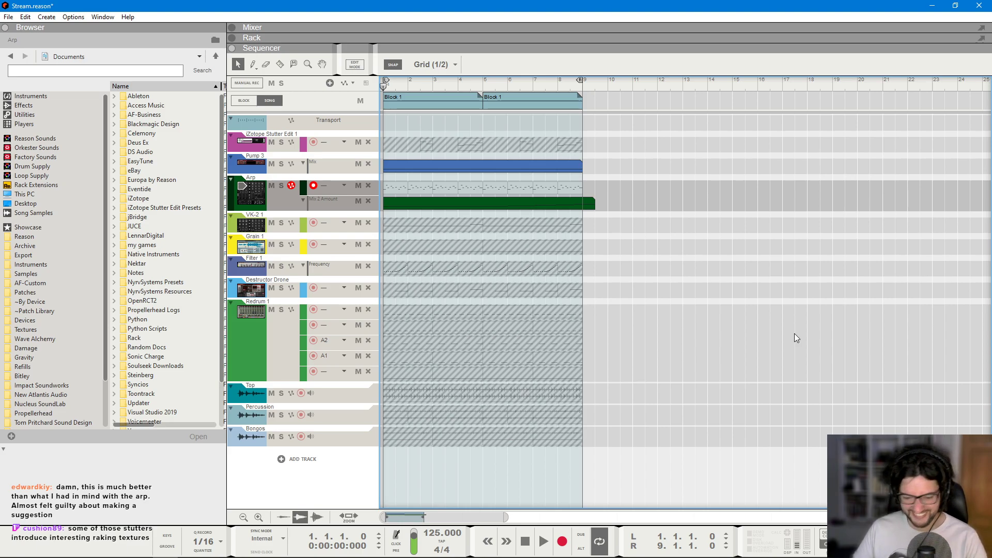
- Add a Lectric Panda Nostromo synthesizer below the Europa in the rack and set its mixer channel level to -6.87 dB
key(space)
key(F6)
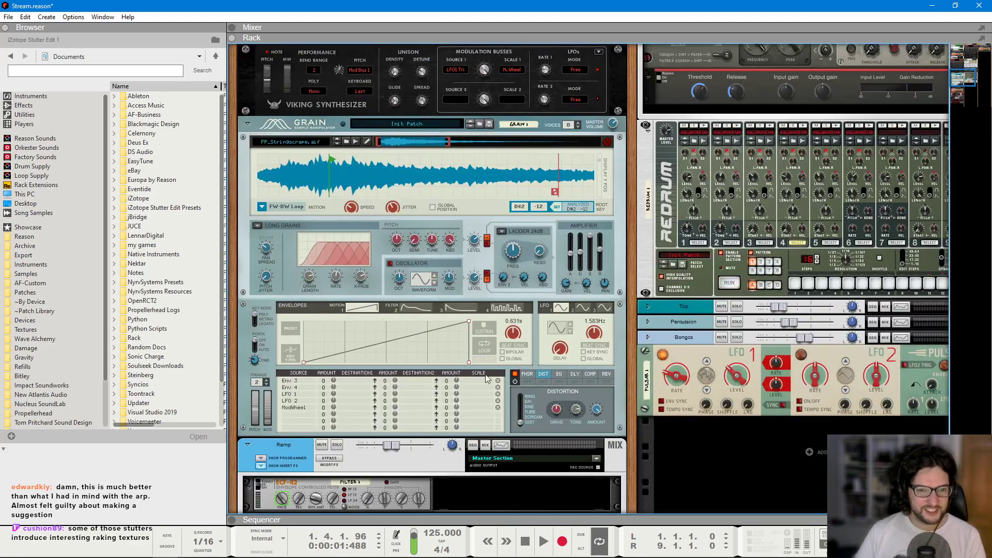
scroll(490, 364, down, 10)
right_click(435, 476)
mouse_move(480, 427)
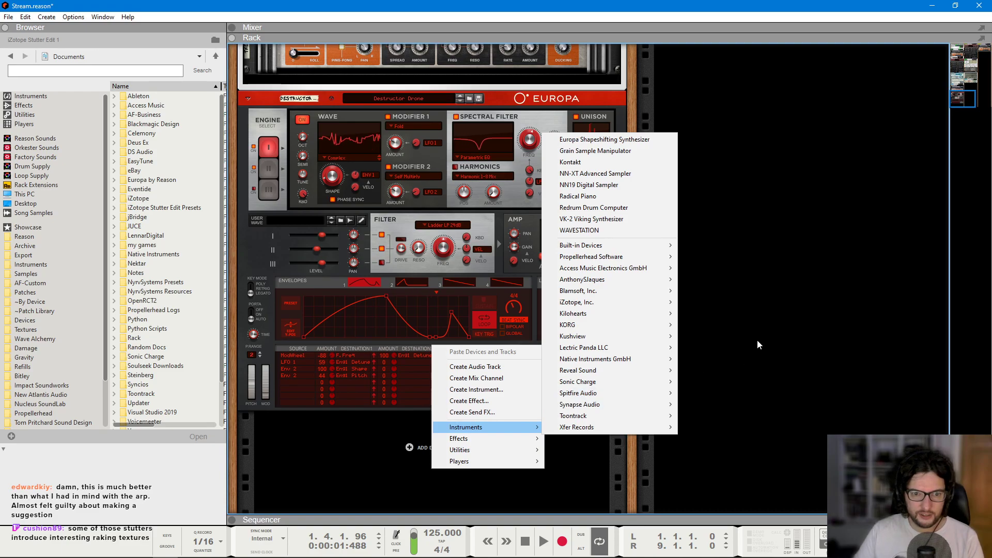
mouse_move(652, 347)
click(722, 359)
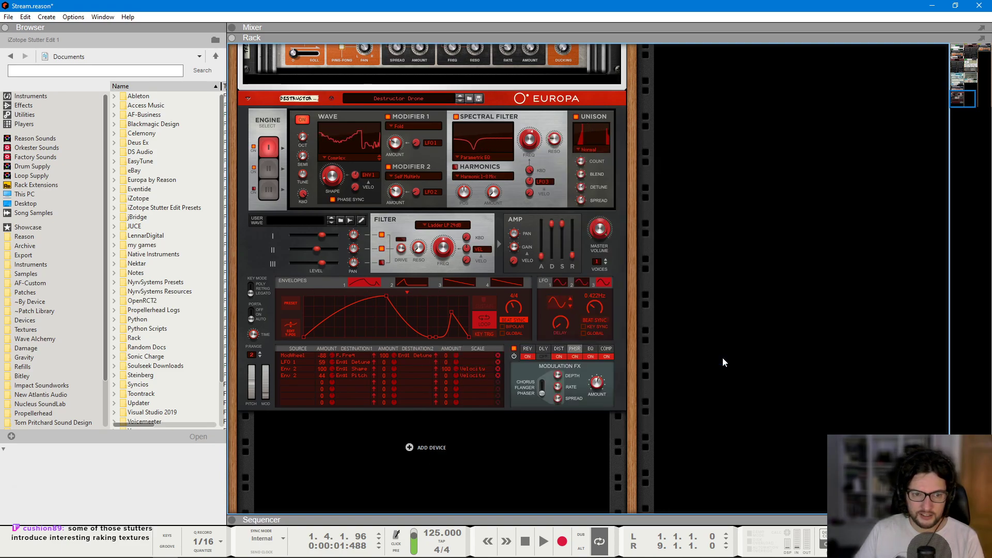
key(F5)
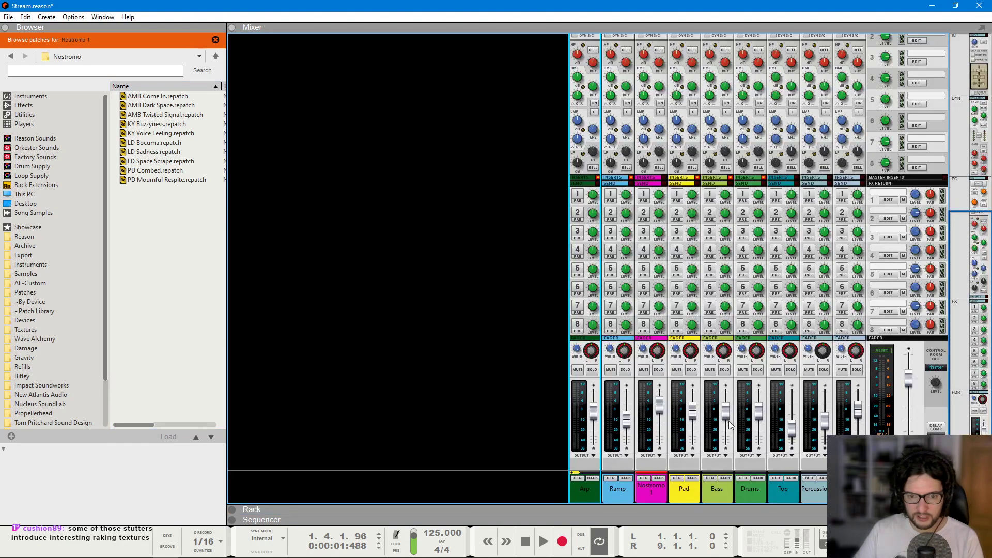
drag(656, 416, 665, 425)
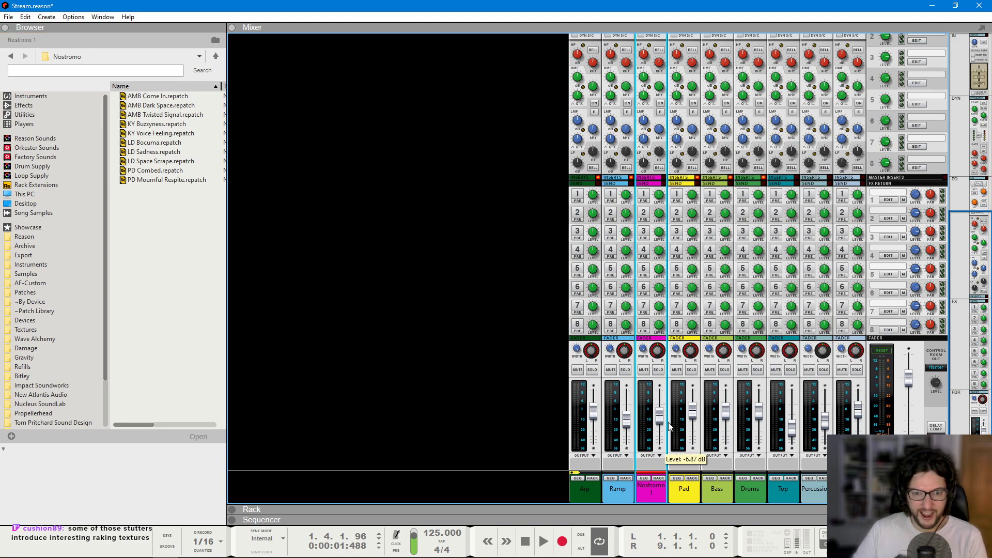
- Randomize the Nostromo's patch
key(F6)
scroll(504, 263, down, 2)
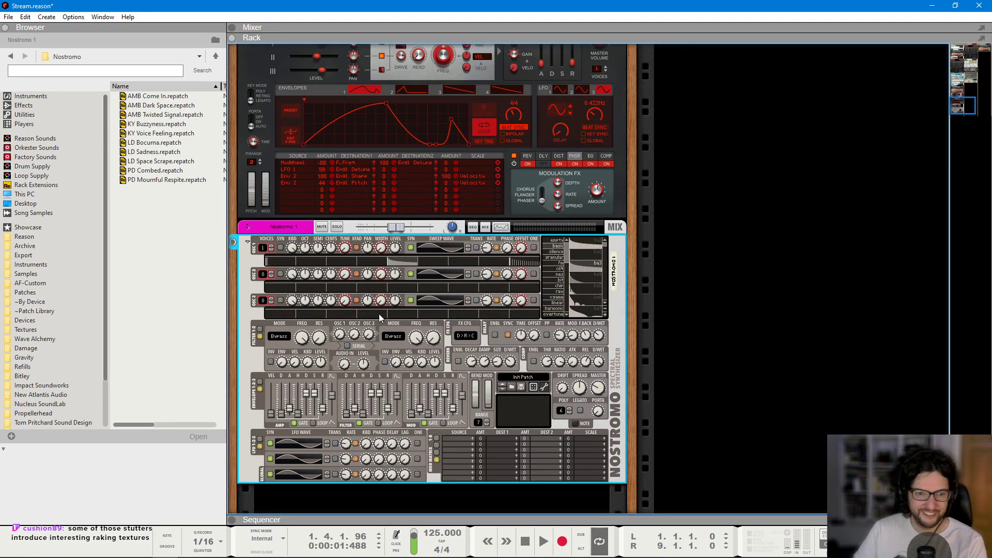
click(533, 388)
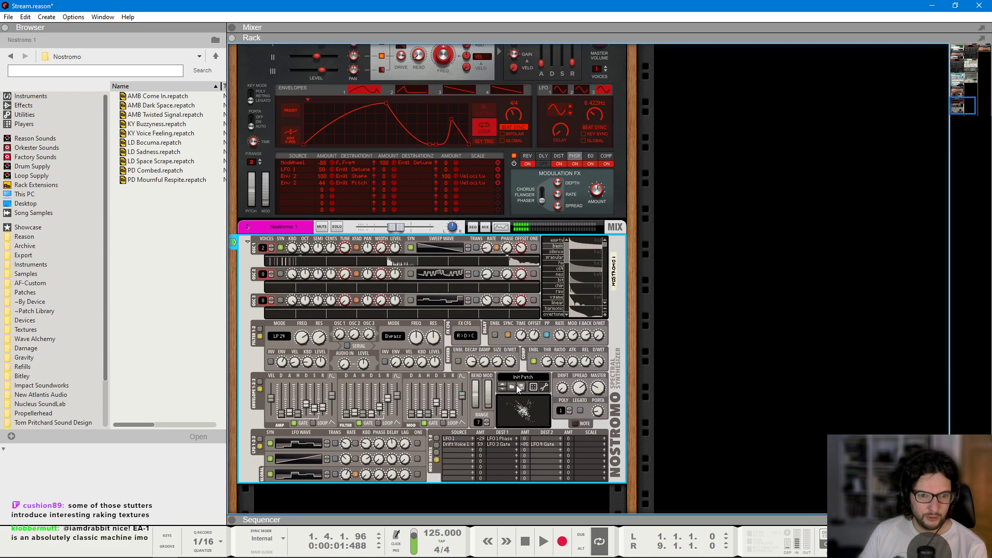
- Browse the Nostromo's patches and load AMB Twisted Signal
click(516, 387)
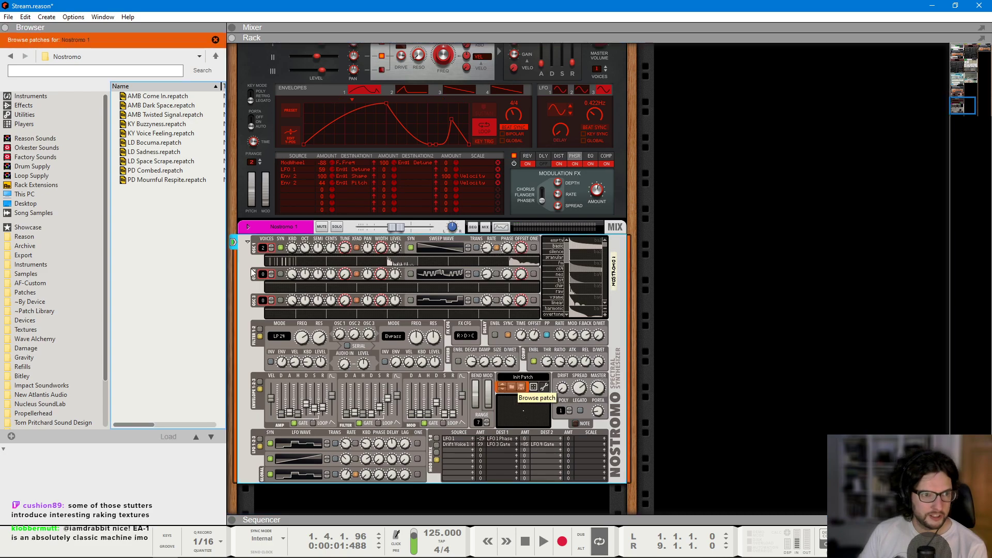
click(146, 116)
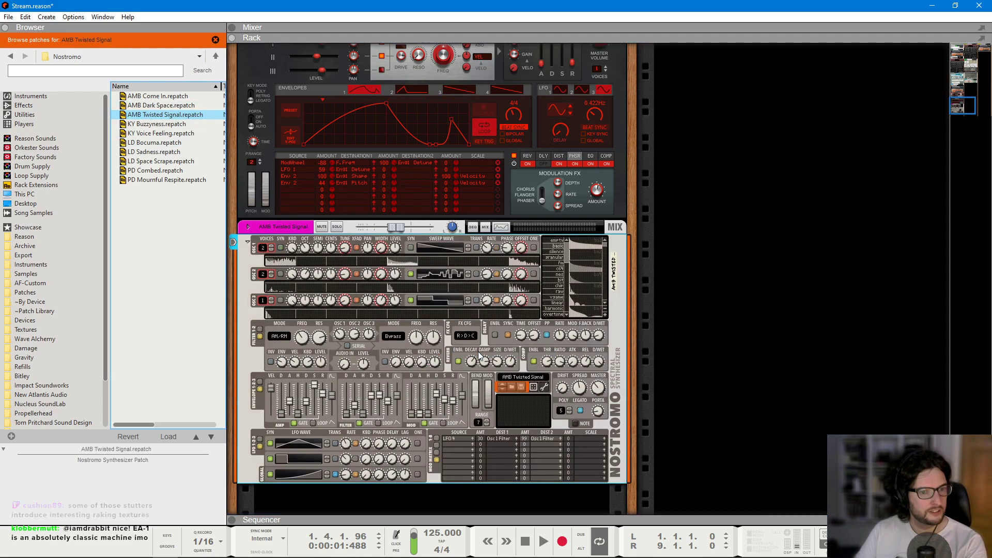
- Load the AMB Dark Space and AMB Come In patches in the Nostromo, and randomize the latter repeatedly for a new sound
click(182, 106)
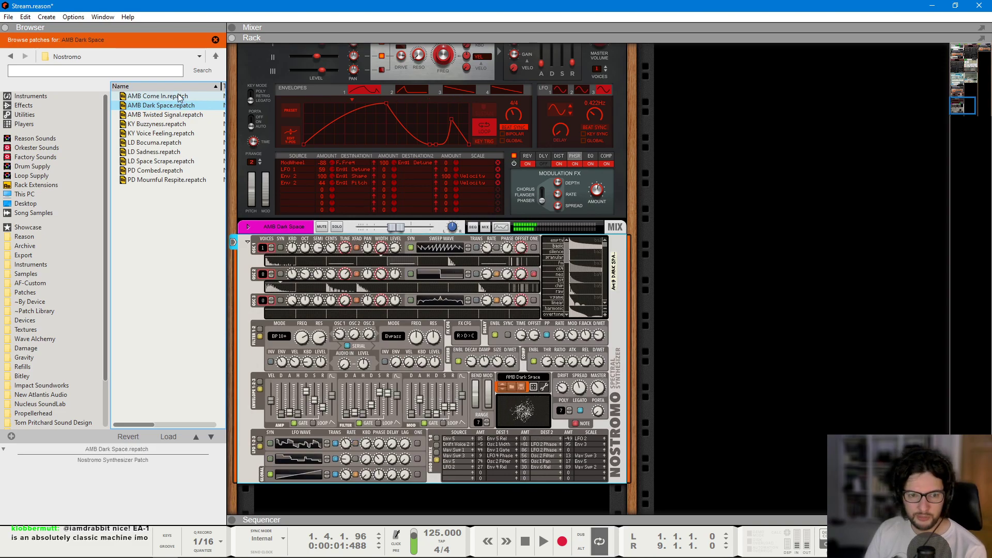
click(180, 96)
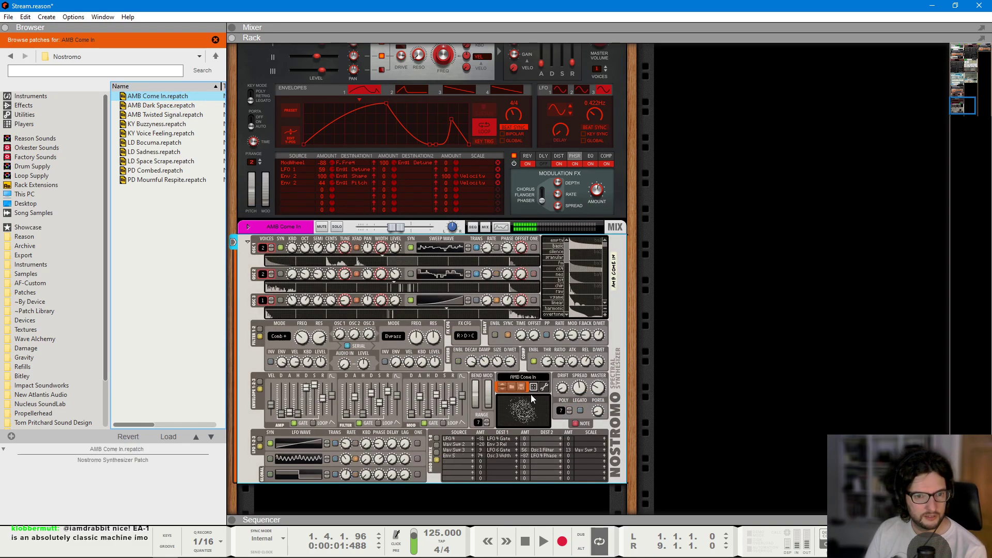
click(532, 387)
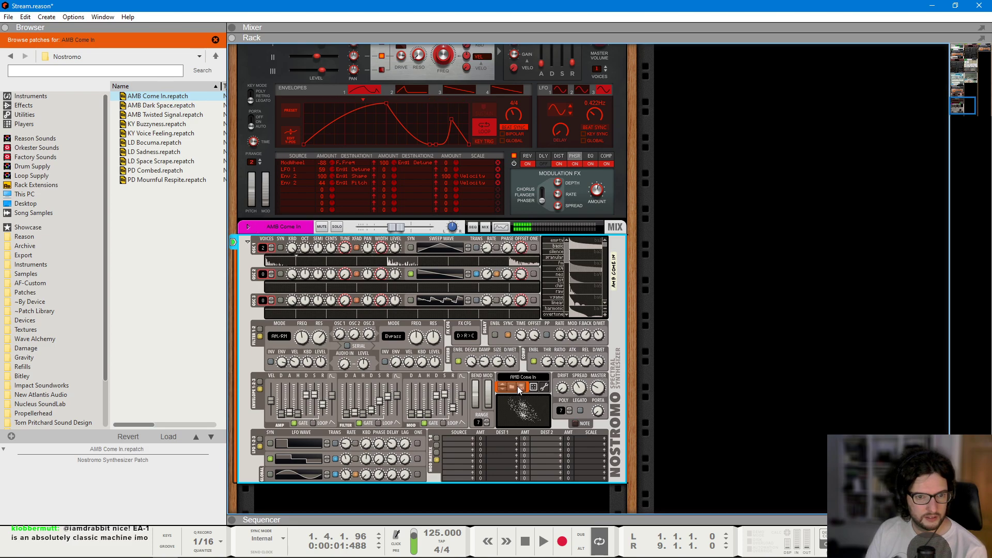
click(533, 387)
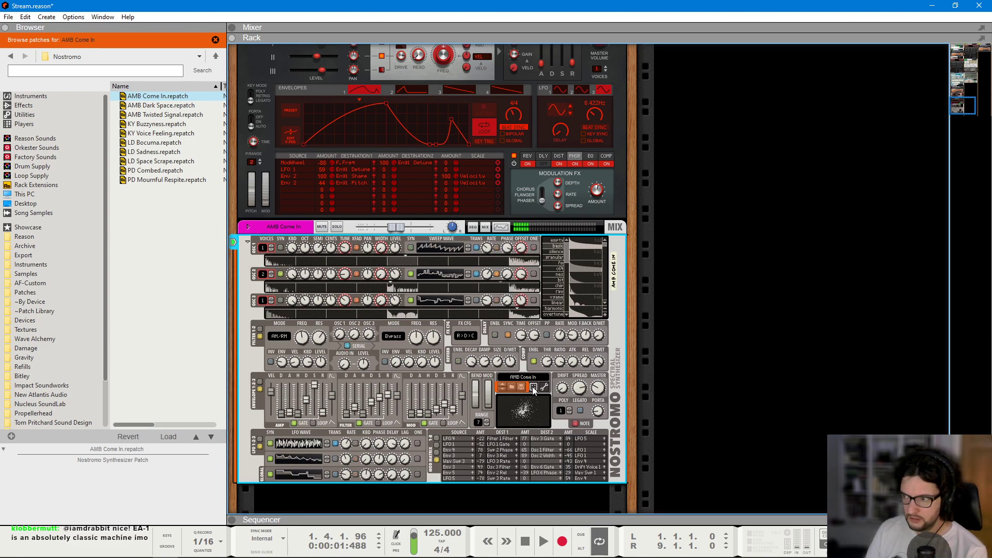
click(532, 387)
click(533, 387)
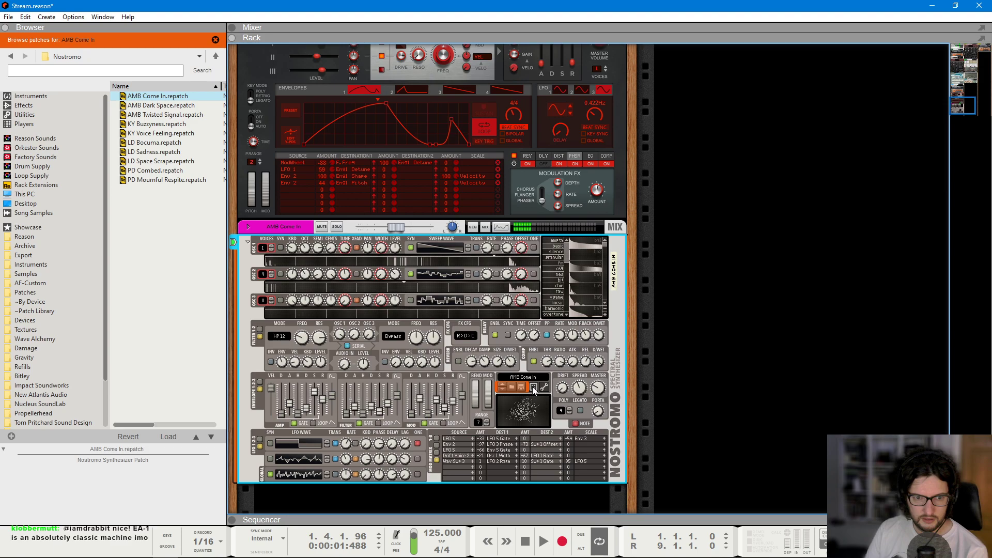
click(532, 387)
click(532, 387)
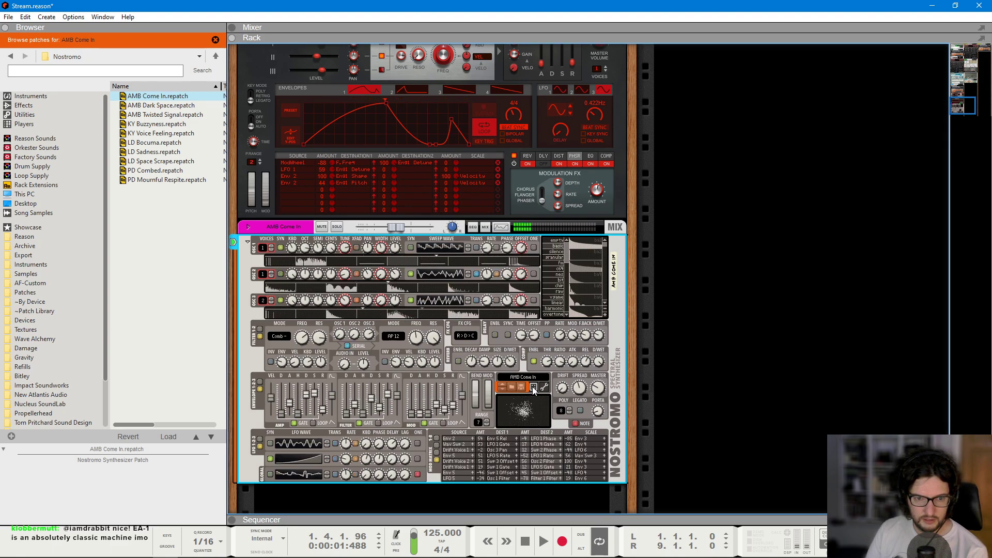
click(532, 386)
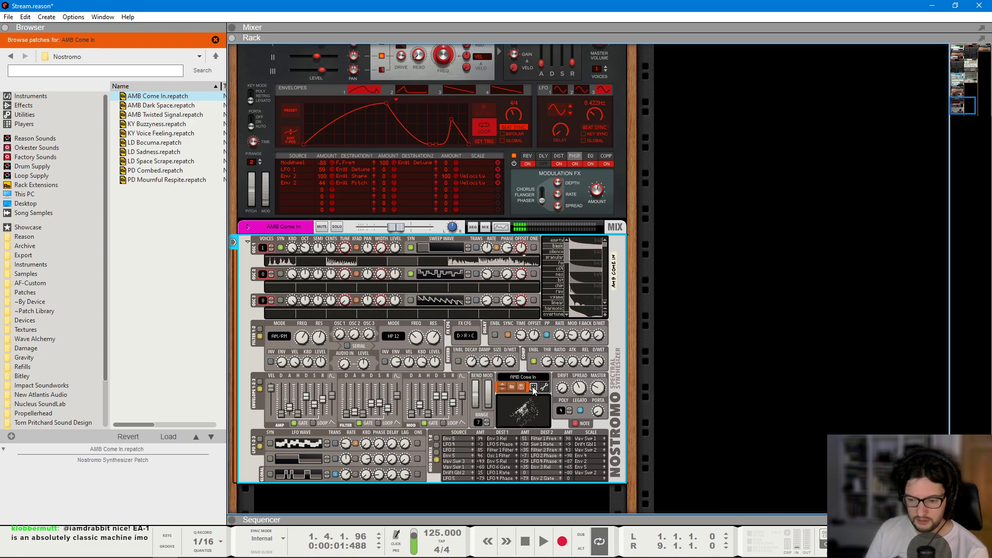
- Draw a clip on the AMB Come In note track from bar 1 to bar 9 and open it for editing
key(F7)
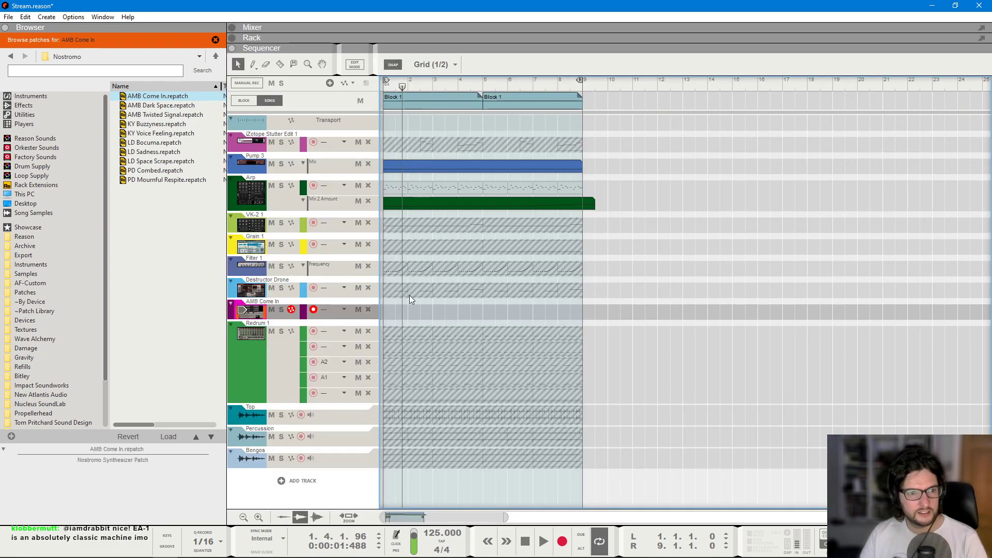
drag(387, 312, 580, 316)
double_click(553, 317)
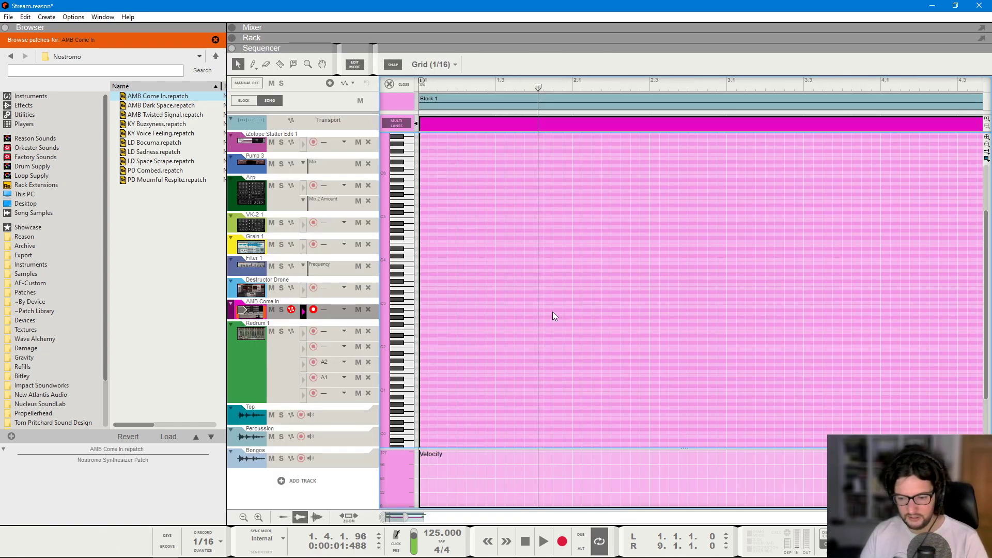
- Audition the song from the start, and draw an A2 note at bar 1 extended to a length of 8 bars
key(space)
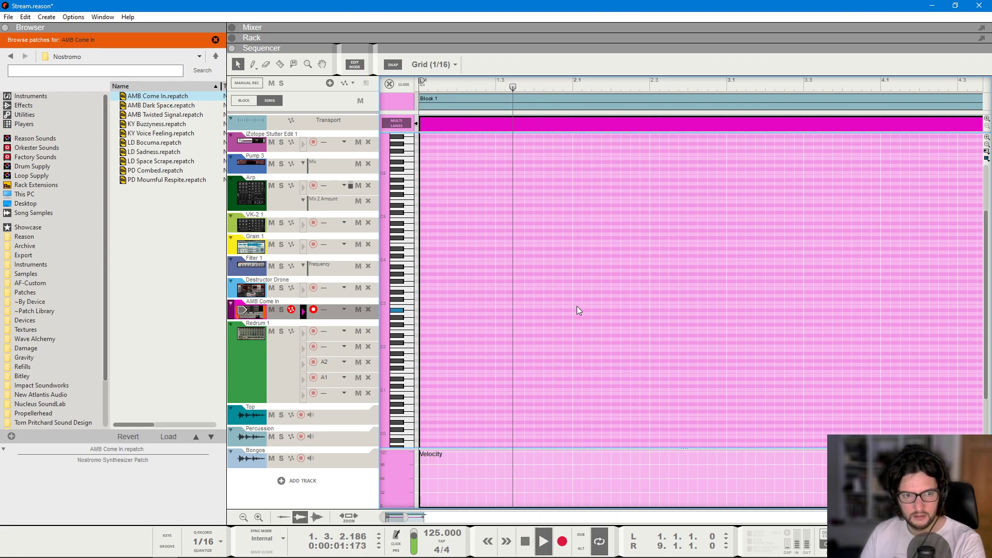
click(524, 540)
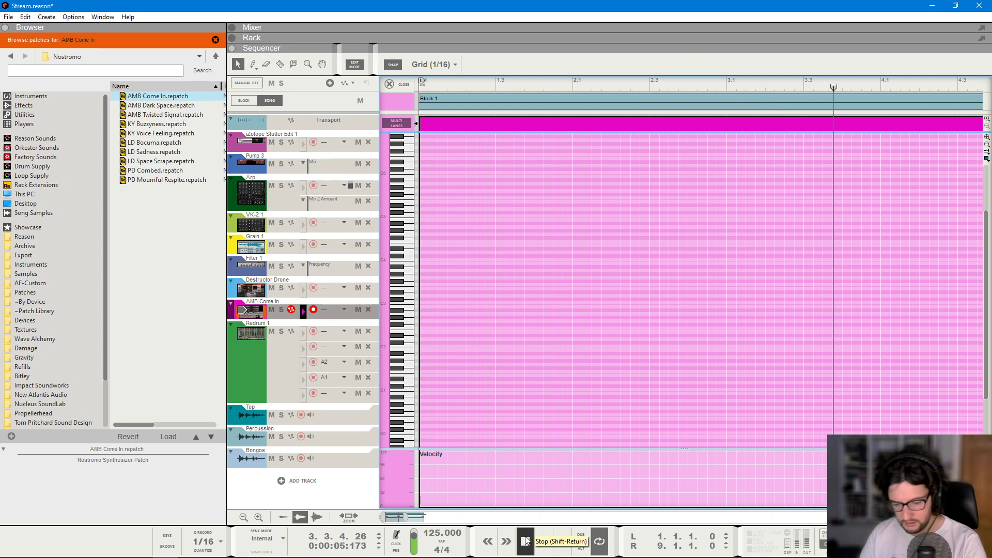
click(525, 541)
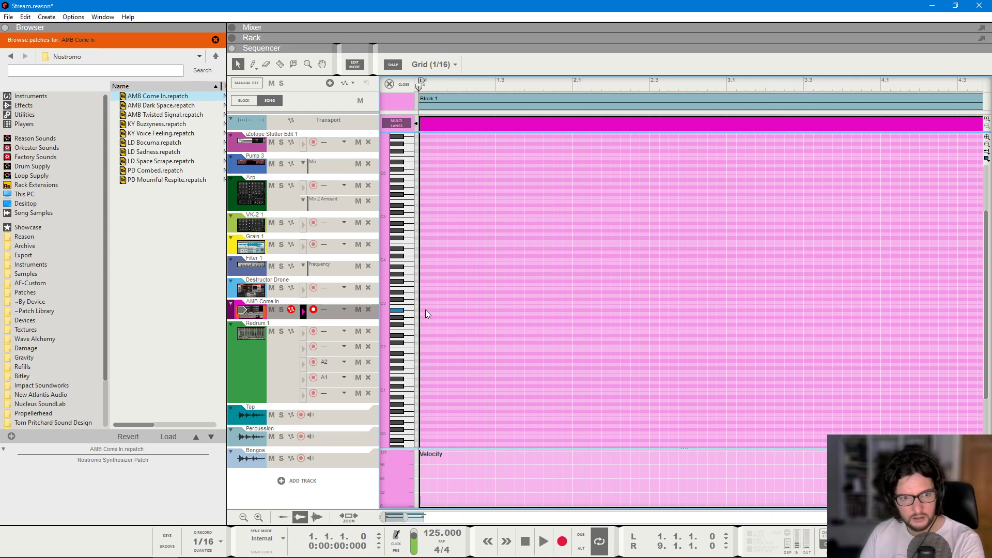
mouse_move(424, 314)
mouse_down()
mouse_move(836, 356)
mouse_move(810, 289)
mouse_up()
scroll(775, 248, down, 5)
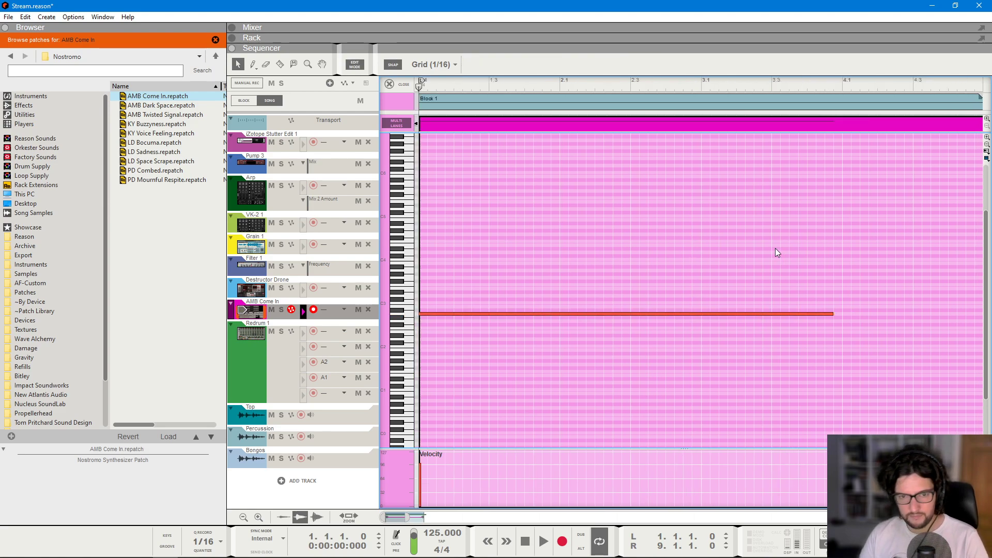
scroll(580, 324, down, 3)
drag(438, 232, 616, 341)
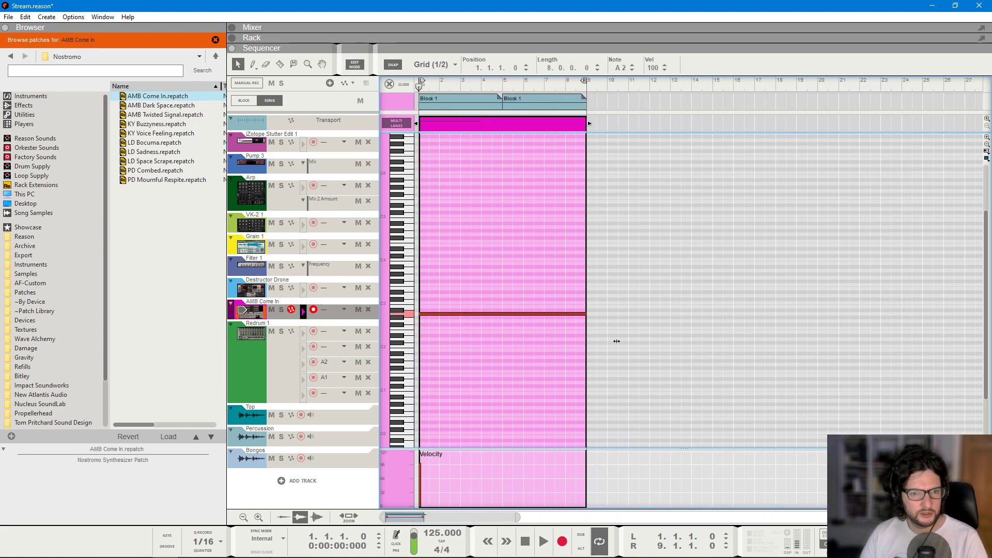
click(521, 226)
- Play the song and raise the sustain of the Nostromo's Envelope 1 to maximum
key(F5)
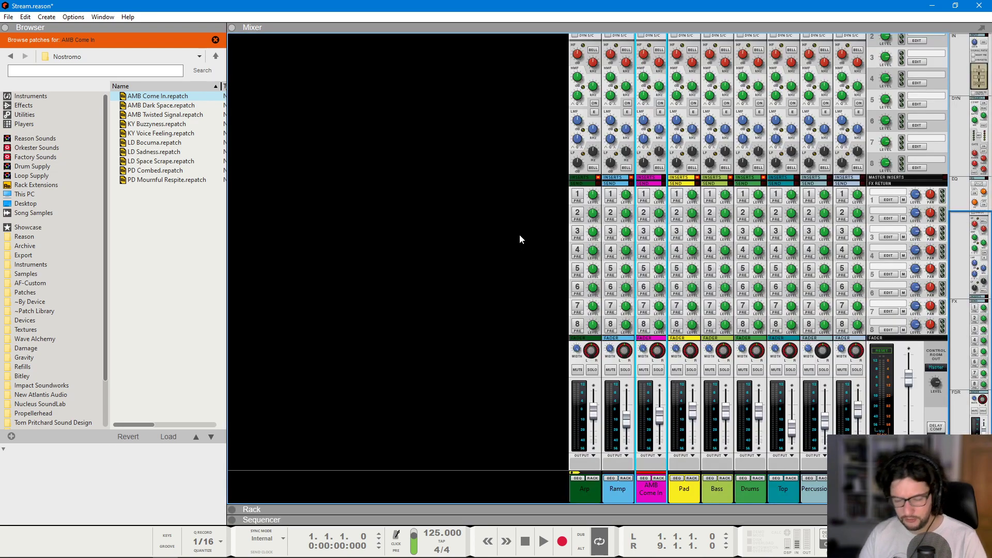
key(space)
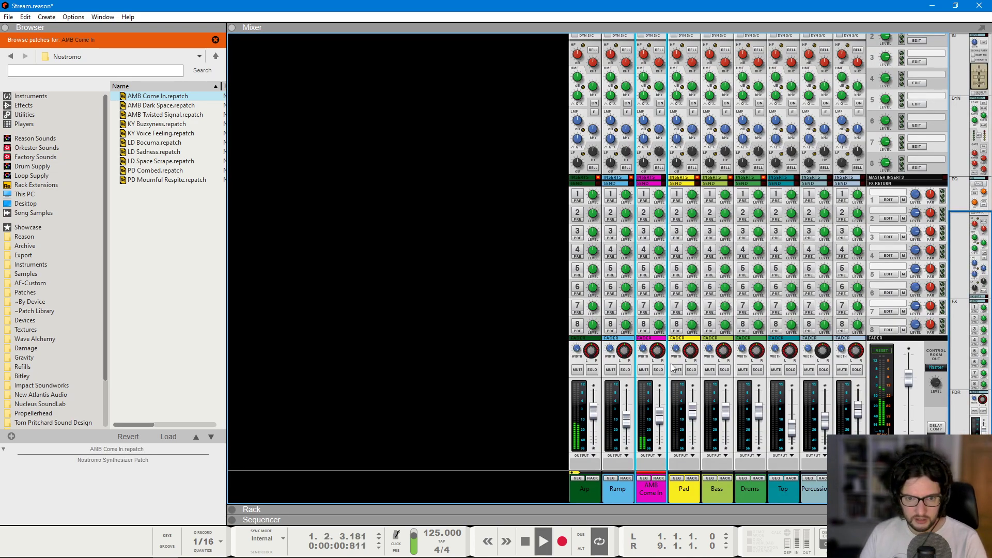
key(F7)
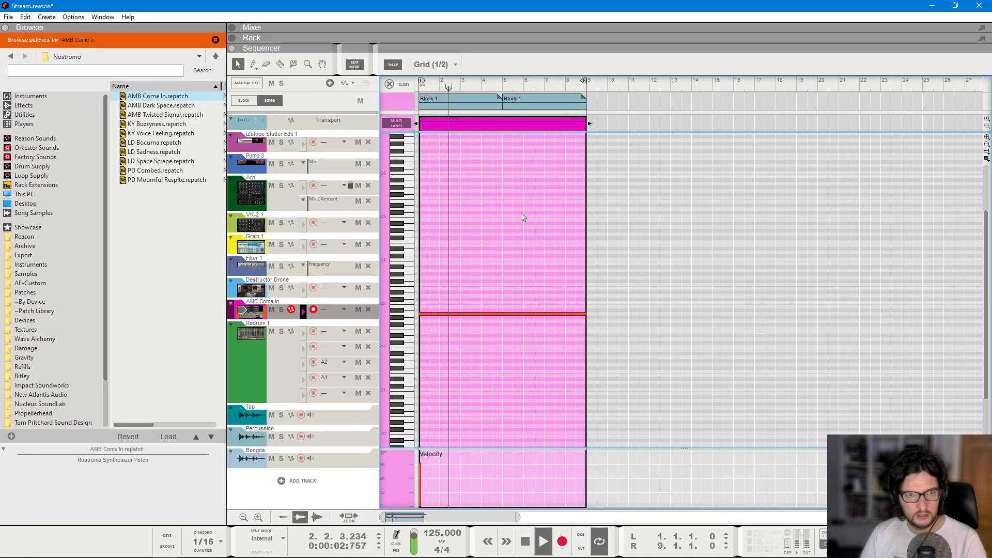
key(F6)
scroll(582, 279, up, 1)
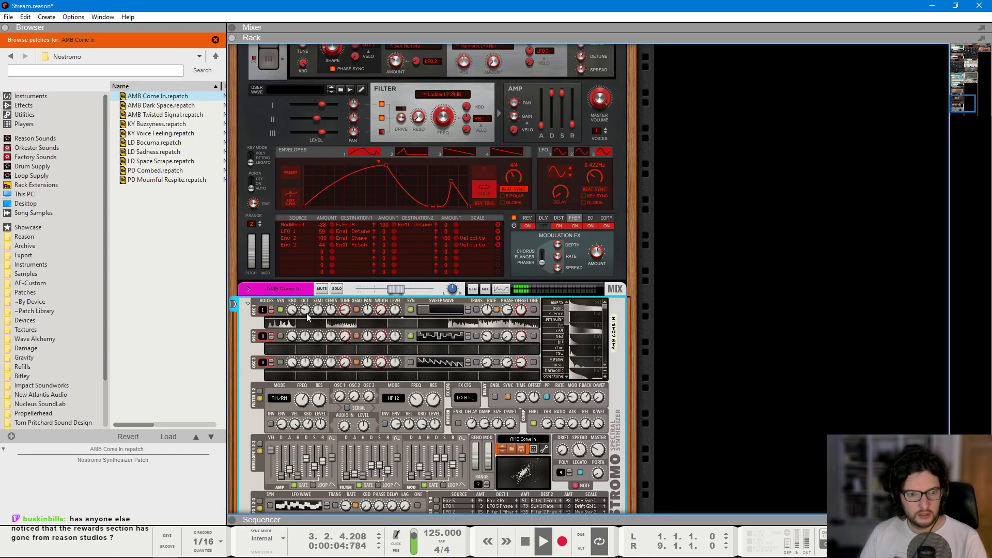
scroll(436, 358, down, 2)
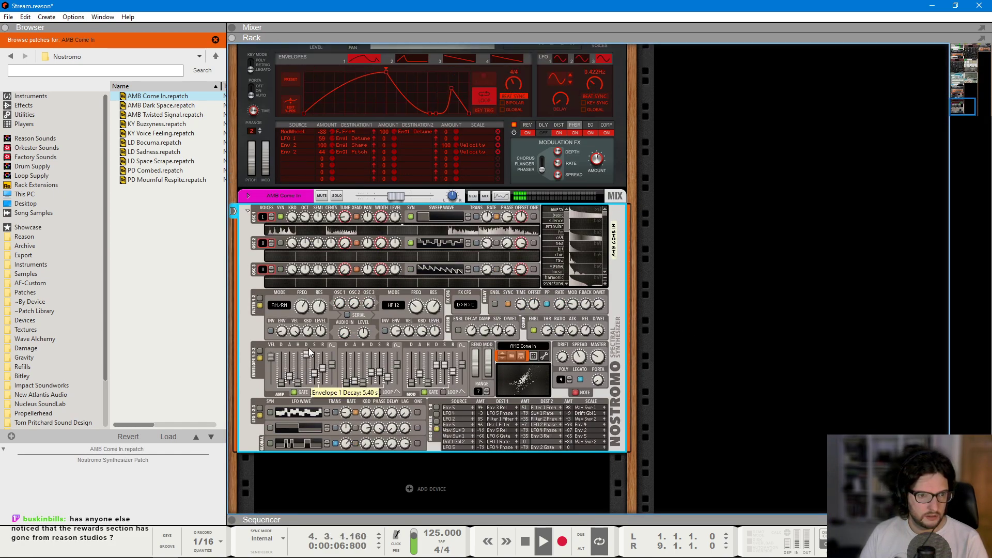
drag(317, 376, 323, 338)
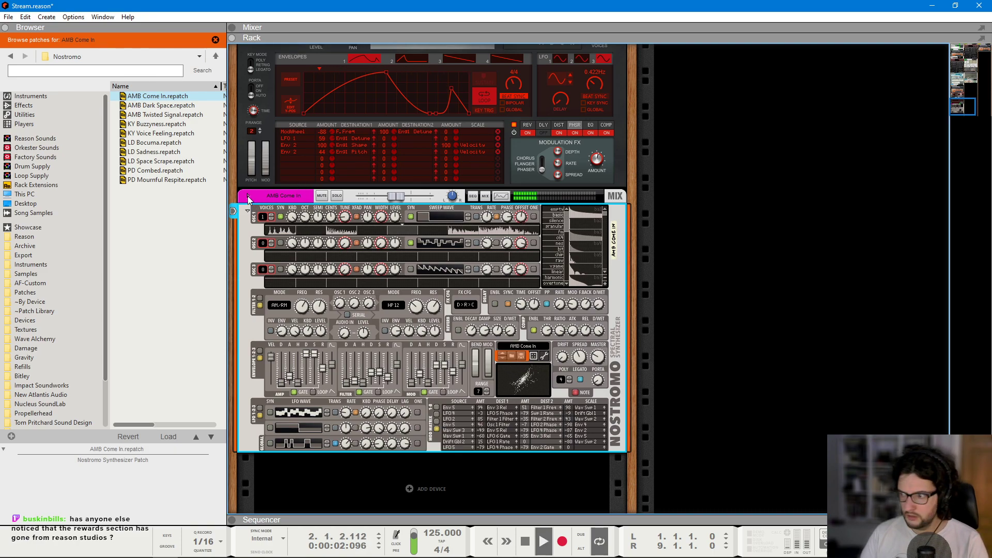
- Automate the AMB Come In mix channel's LPF Frequency with a clip from bar 1 to slightly past bar 9, adding a high point at bar 9
key(F5)
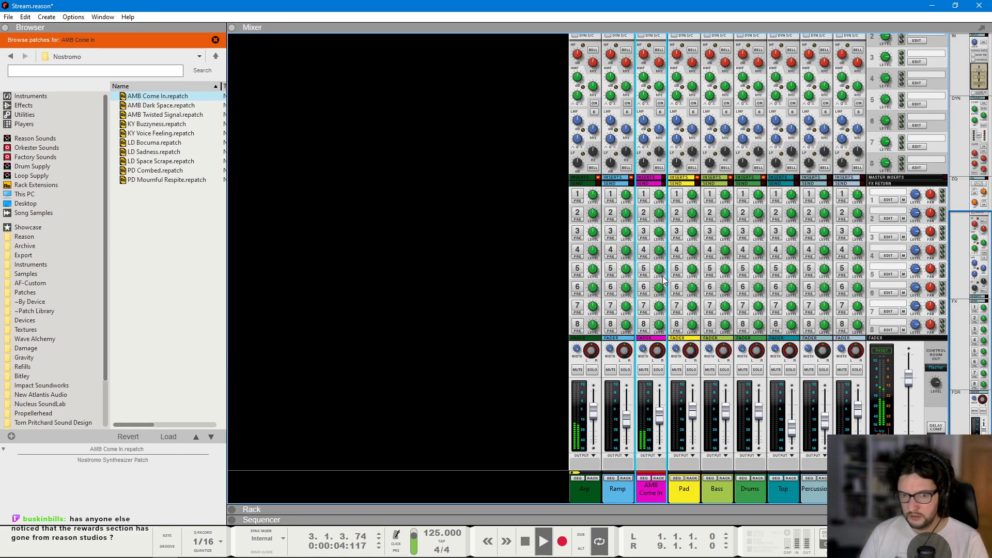
right_click(662, 93)
click(682, 98)
click(389, 84)
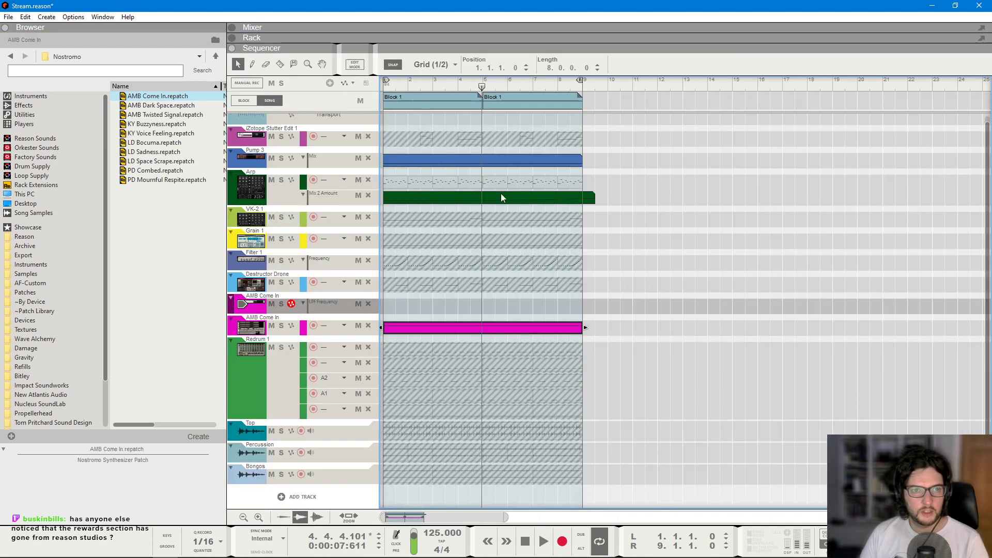
mouse_move(582, 307)
mouse_down()
mouse_move(357, 296)
mouse_move(414, 301)
mouse_up()
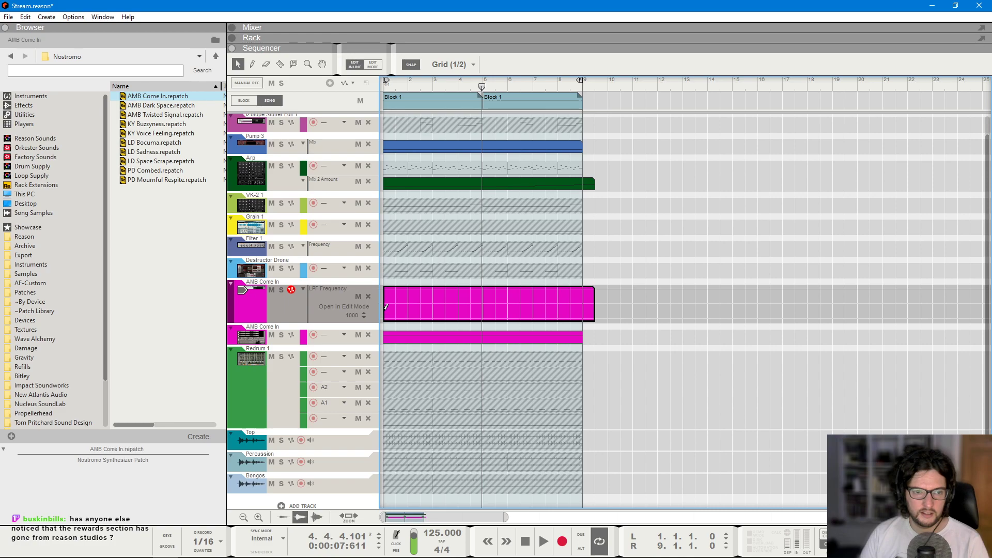
click(583, 288)
key(KP_0)
- Unfold the AMB Come In mix channel in the rack and add a Synapse DR-1 Deep Reverb as its insert effect
key(F6)
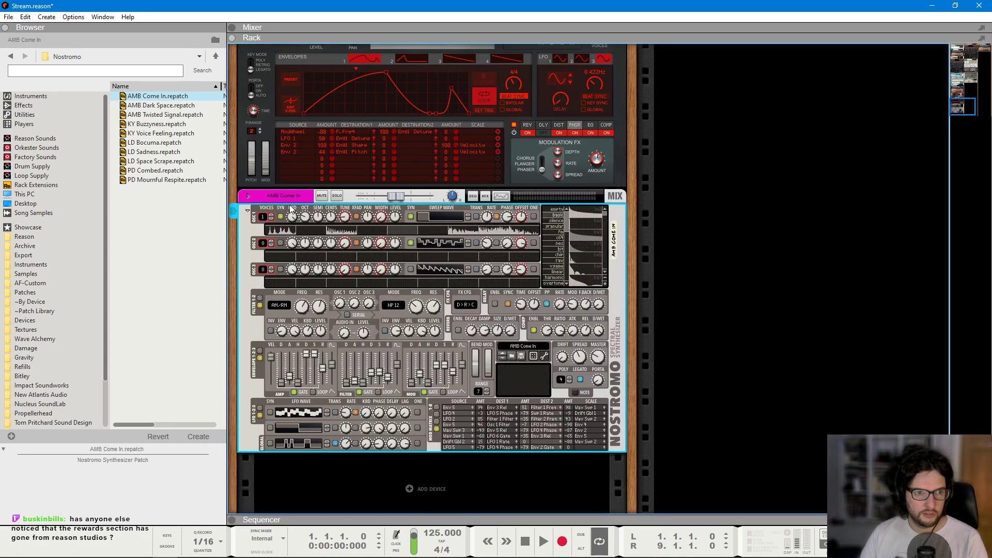
click(250, 198)
click(262, 217)
right_click(277, 201)
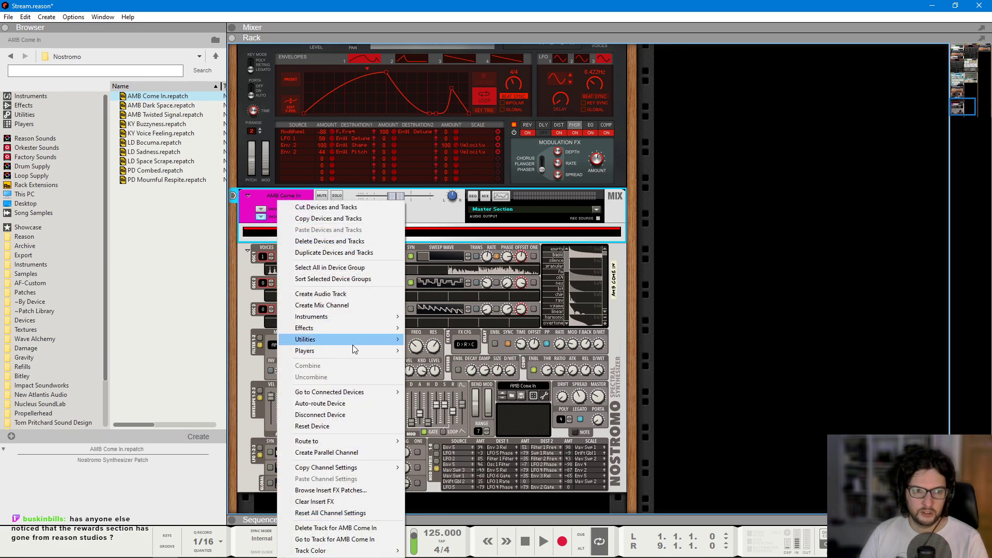
mouse_move(342, 330)
mouse_move(467, 506)
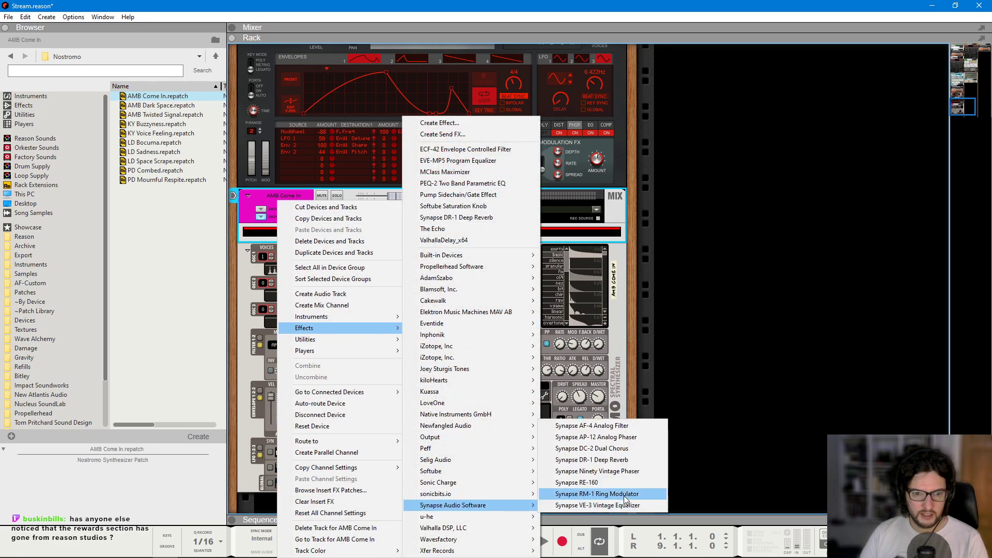
click(609, 462)
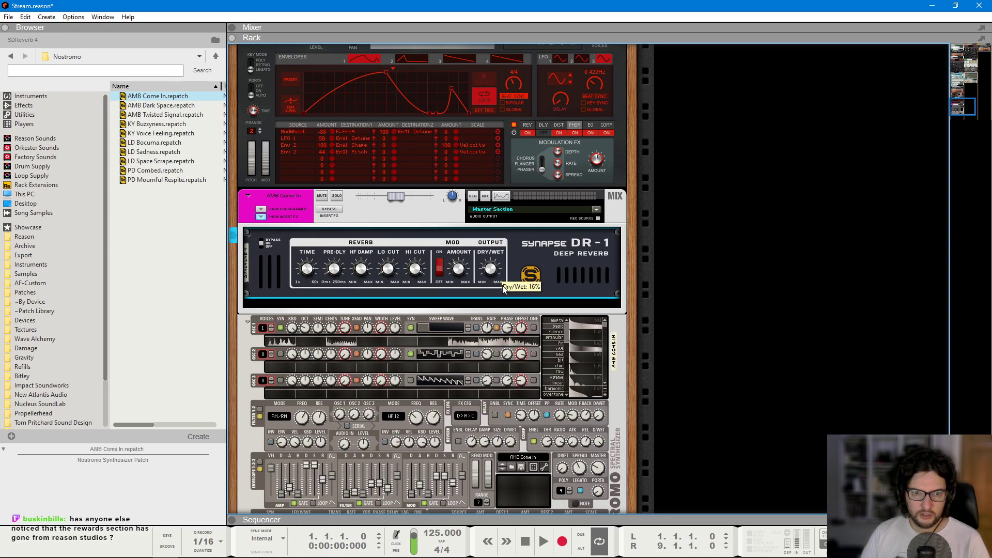
- Rename the AMB Come In mixer channel as Intro Texture and lower its fader during playback
key(space)
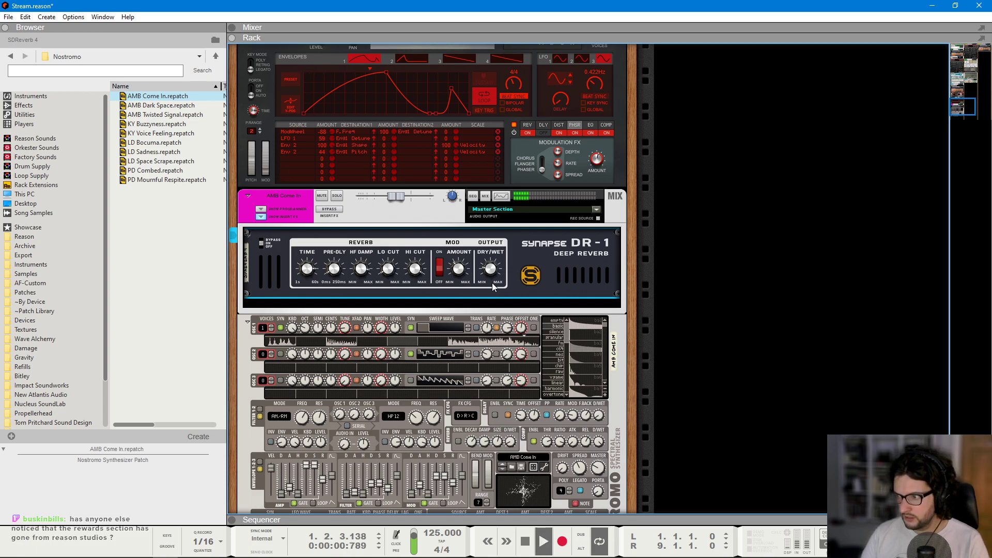
key(F5)
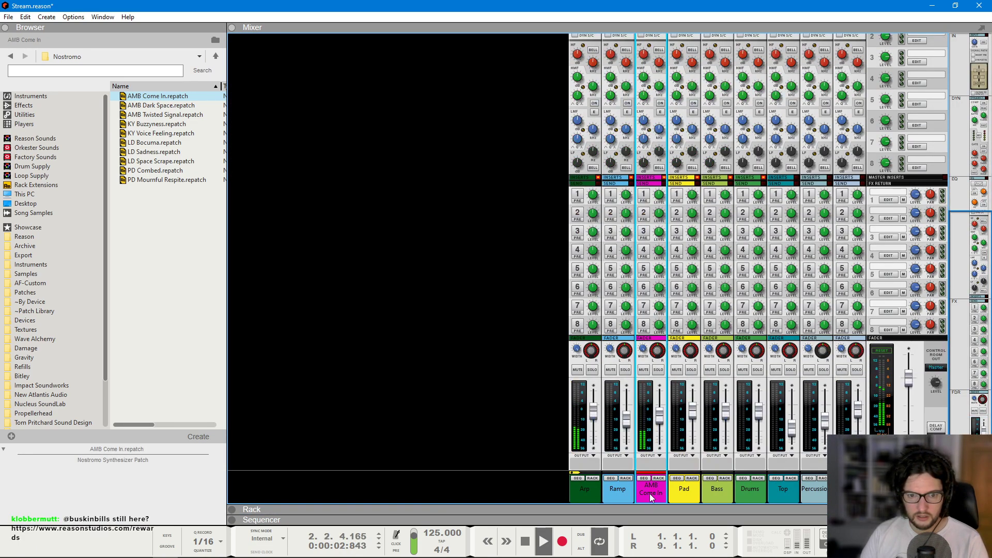
double_click(649, 494)
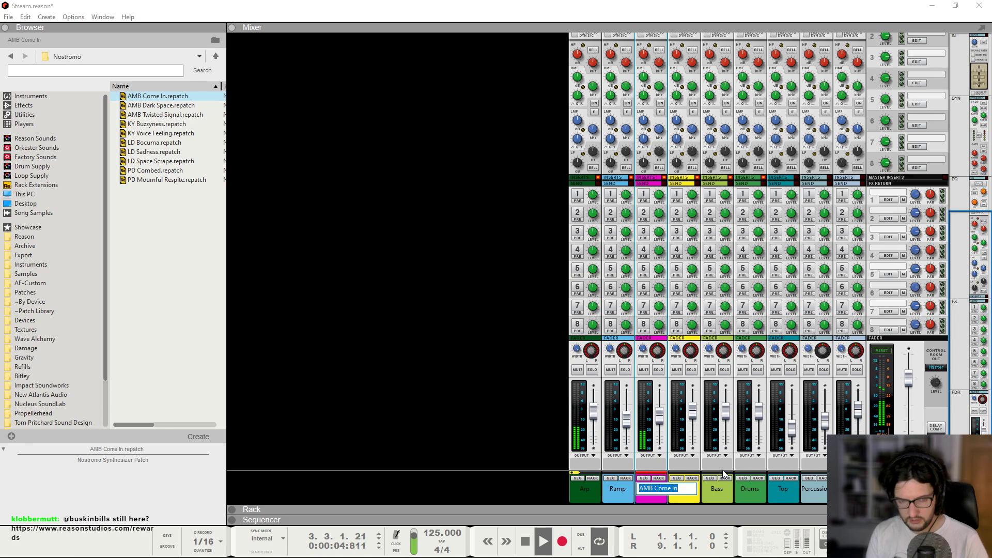
text(Intro Texture)
key(Return)
drag(659, 412, 665, 427)
- Add a ValhallaSupermassive_x64 effect after the DR-1 Deep Reverb in the Intro Texture channel's inserts
click(659, 478)
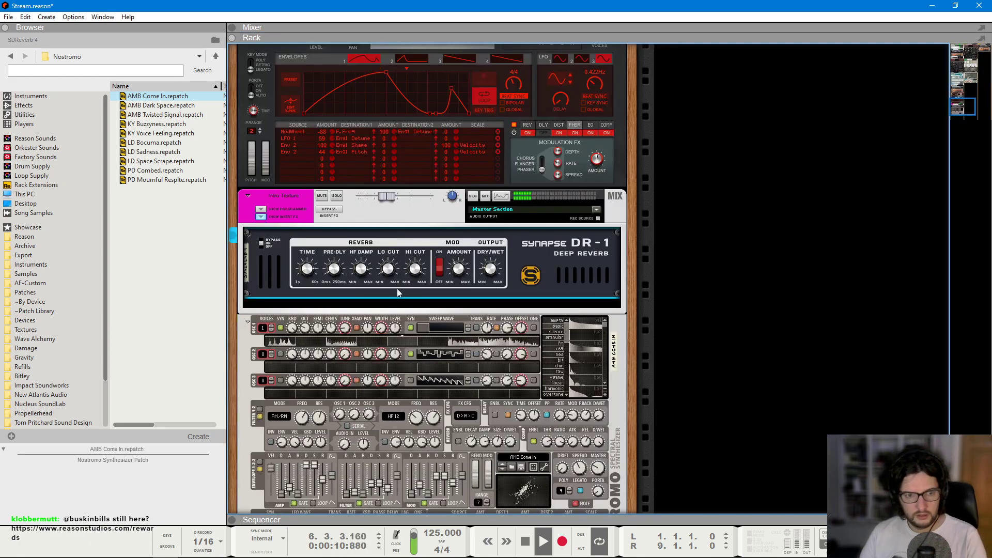
right_click(404, 257)
mouse_move(478, 383)
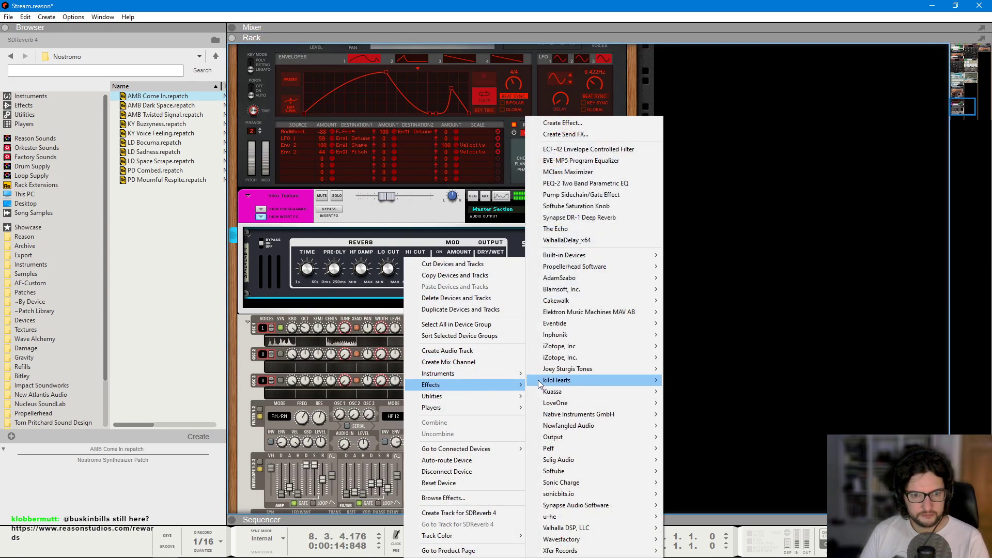
mouse_move(589, 544)
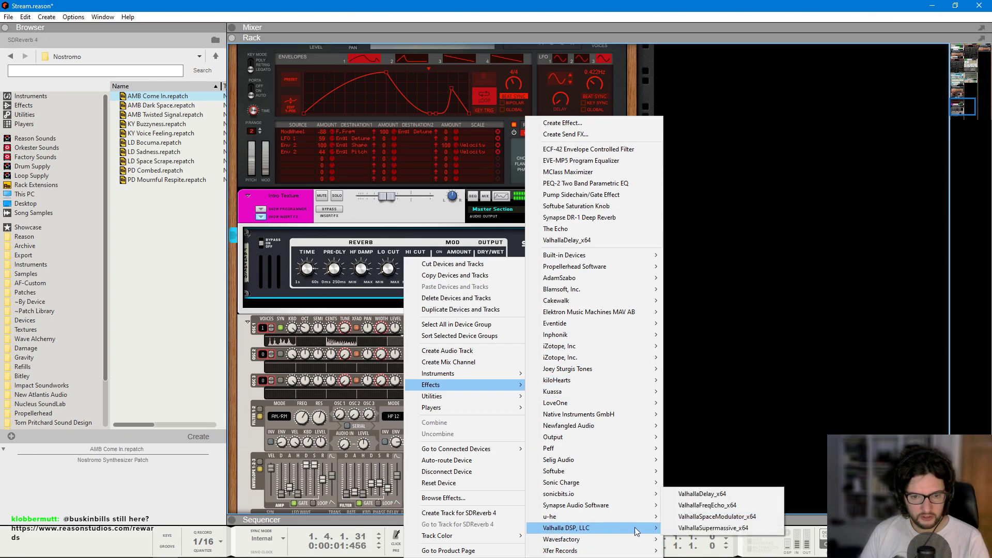
click(740, 529)
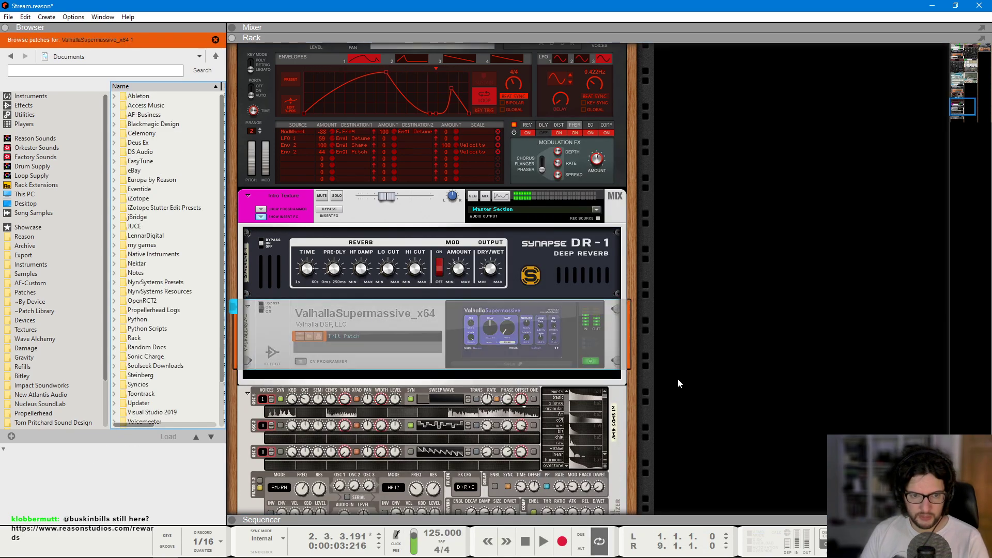
- Copy the patch of the AMB Come In Nostromo synthesizer and randomize its settings
right_click(470, 338)
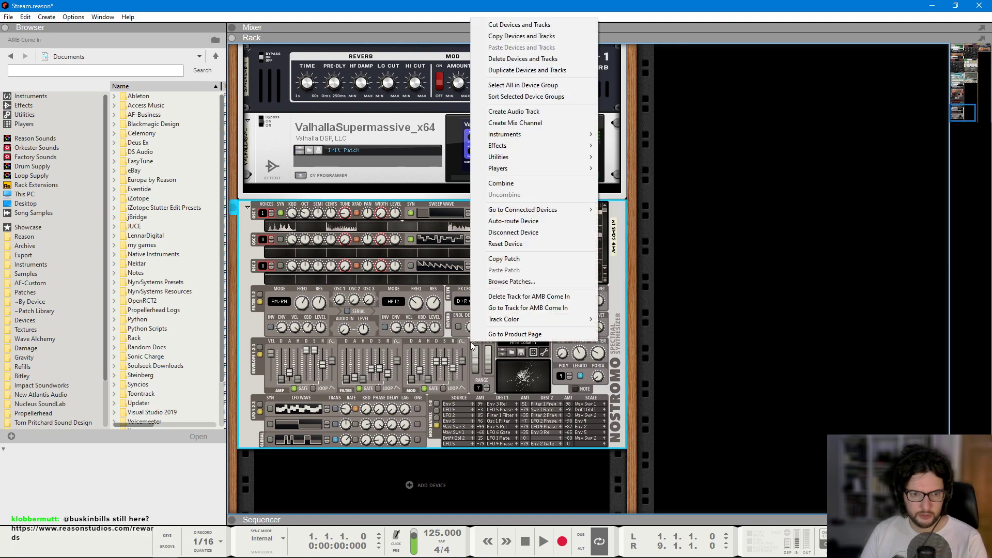
click(537, 259)
click(533, 352)
- Start playback and solo the Intro Texture channel in the mixer
key(space)
key(F7)
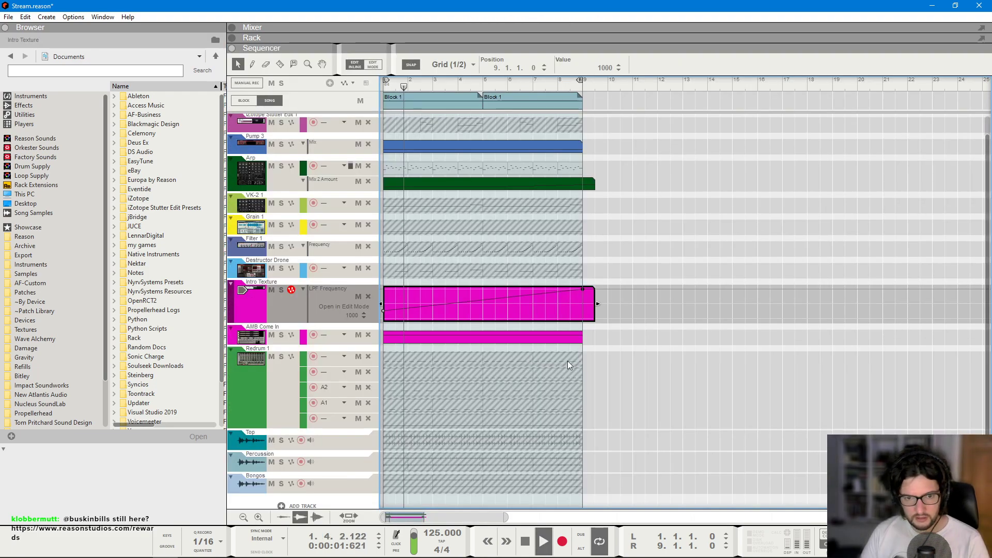
key(F5)
click(658, 370)
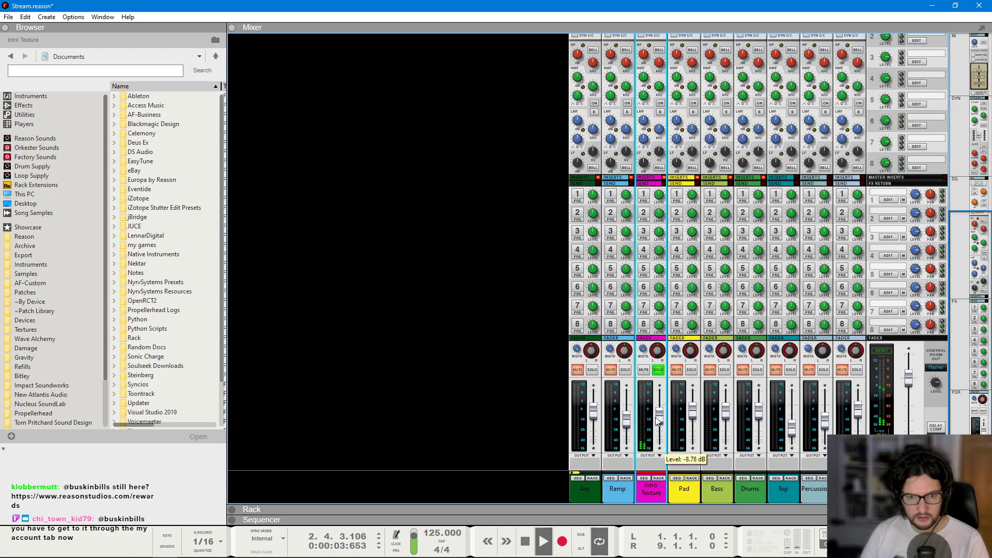
- Randomize the AMB Come In Nostromo patch several times, stopping song playback along the way
key(F7)
key(F6)
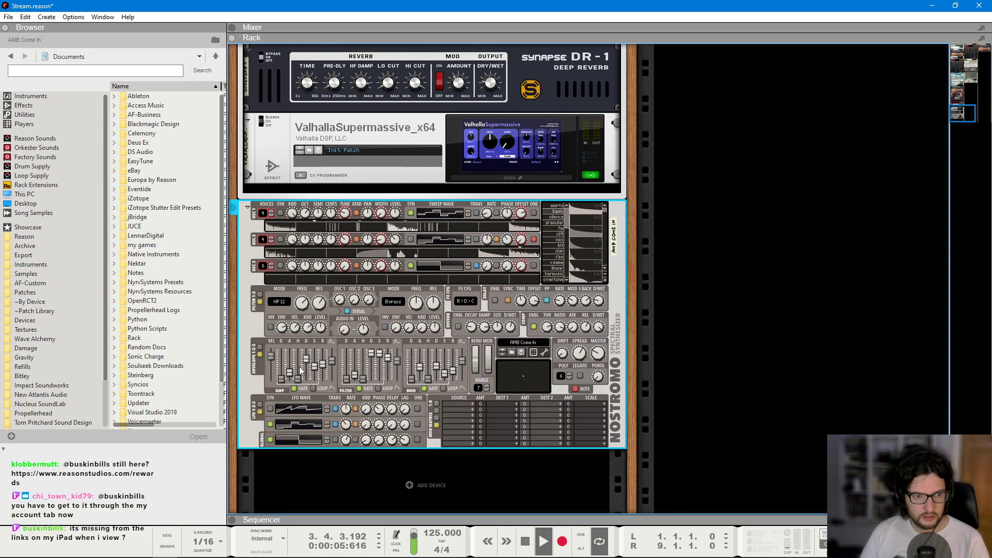
click(533, 352)
key(space)
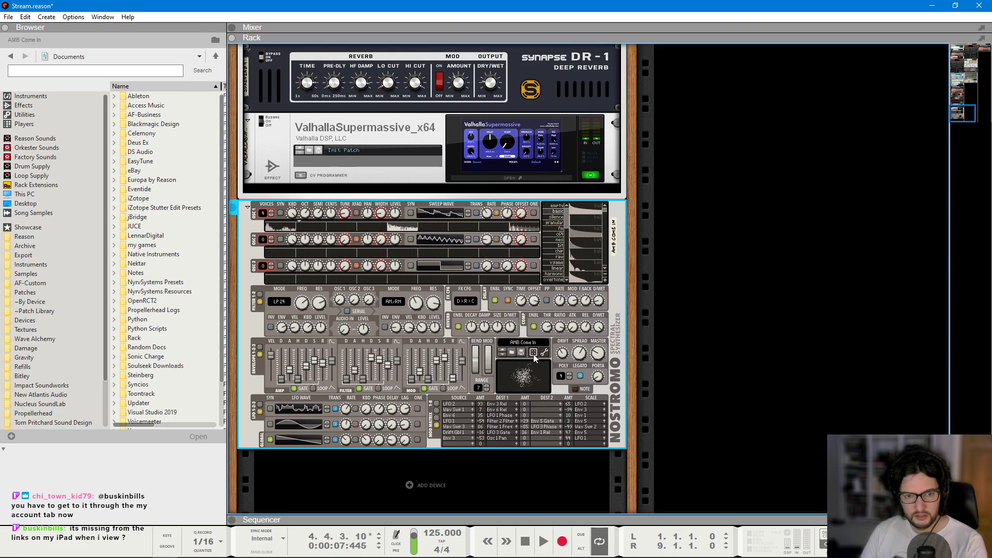
click(533, 355)
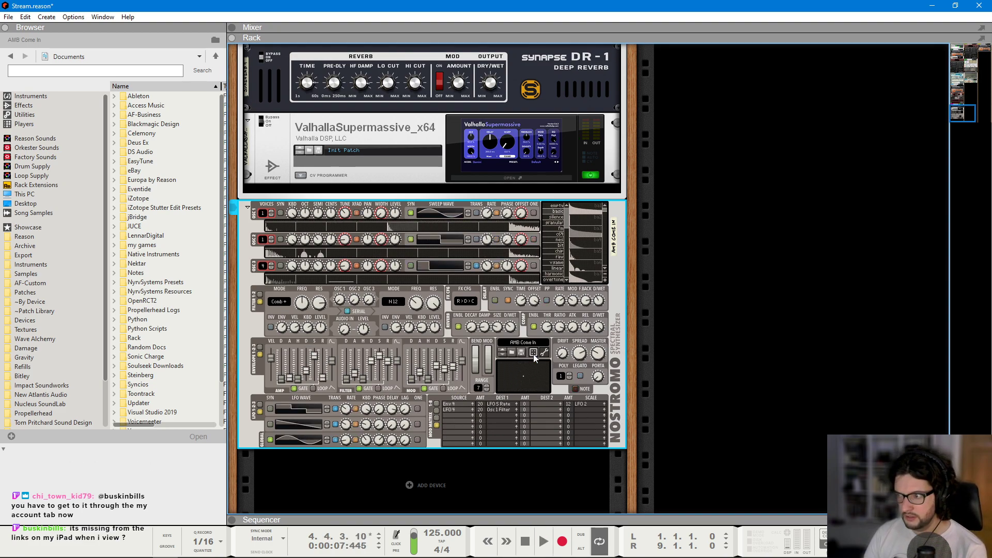
click(533, 354)
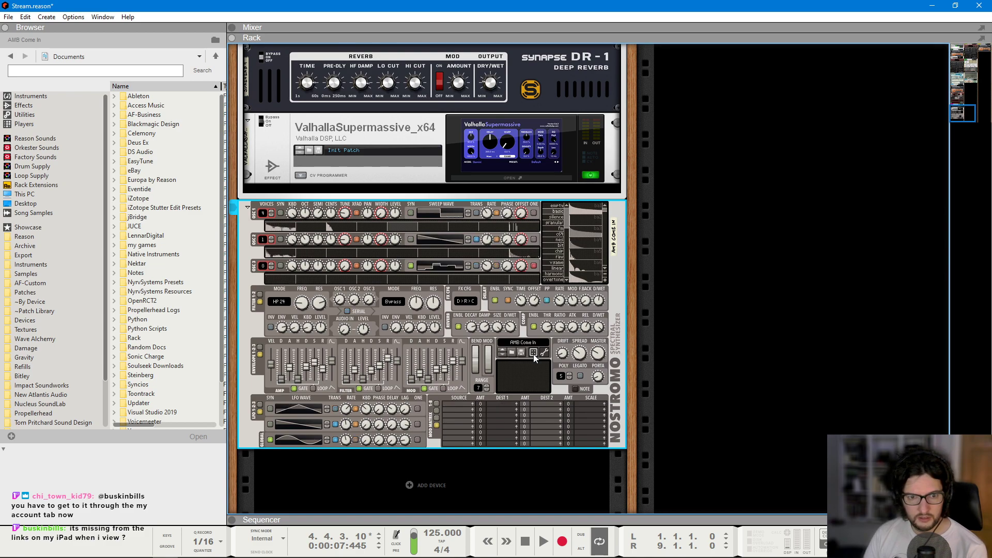
- Select the AMB Come In track and keep randomizing its Nostromo patch to find a new intro sound
key(F7)
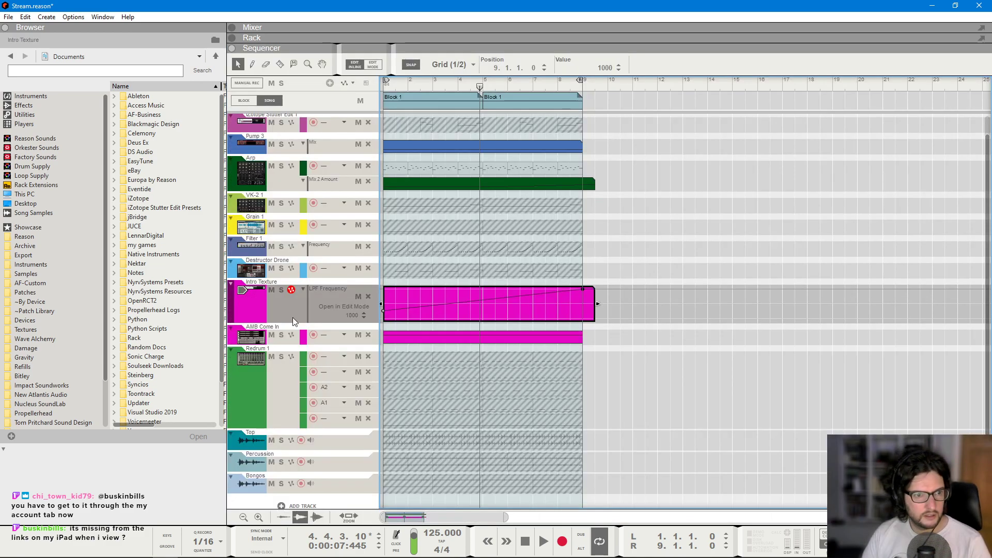
click(284, 327)
key(F6)
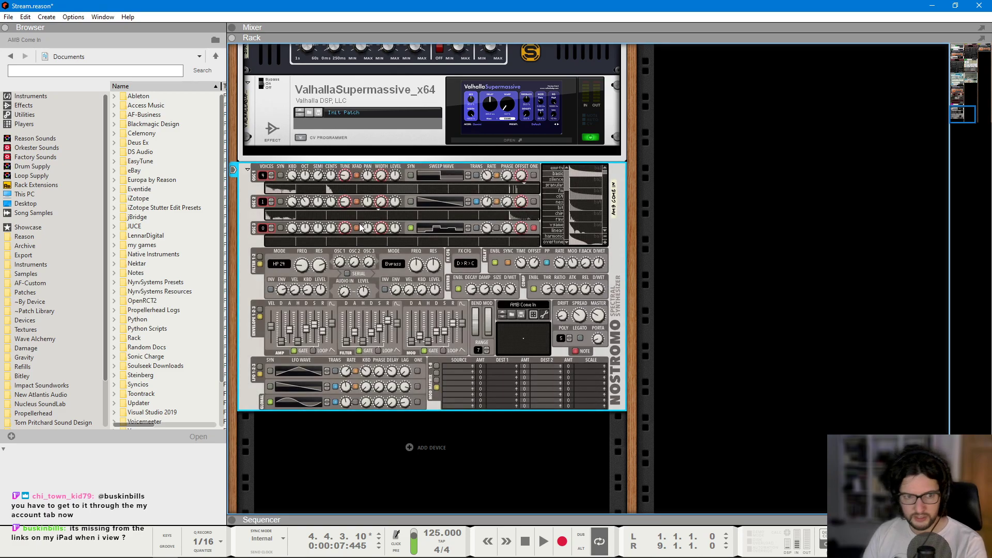
click(533, 314)
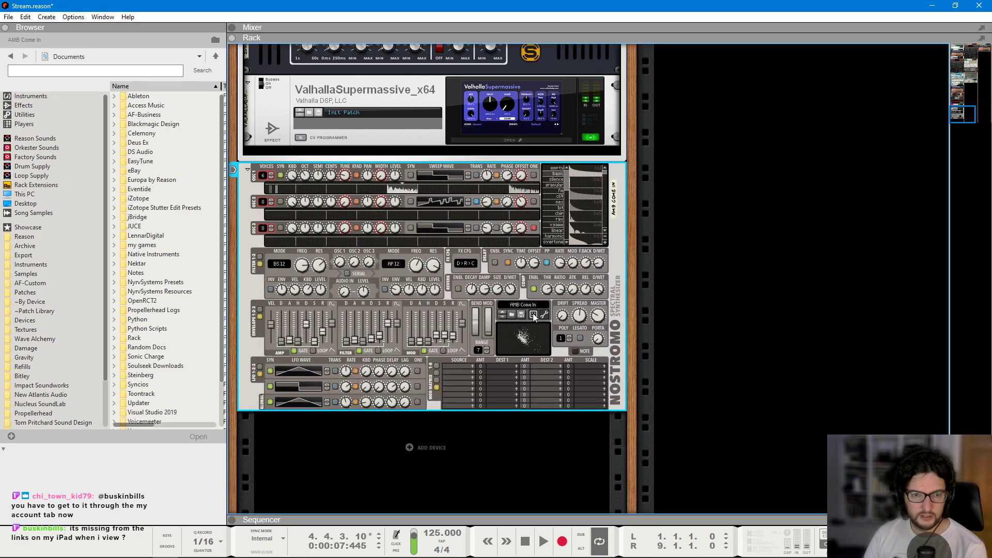
click(533, 315)
click(533, 315)
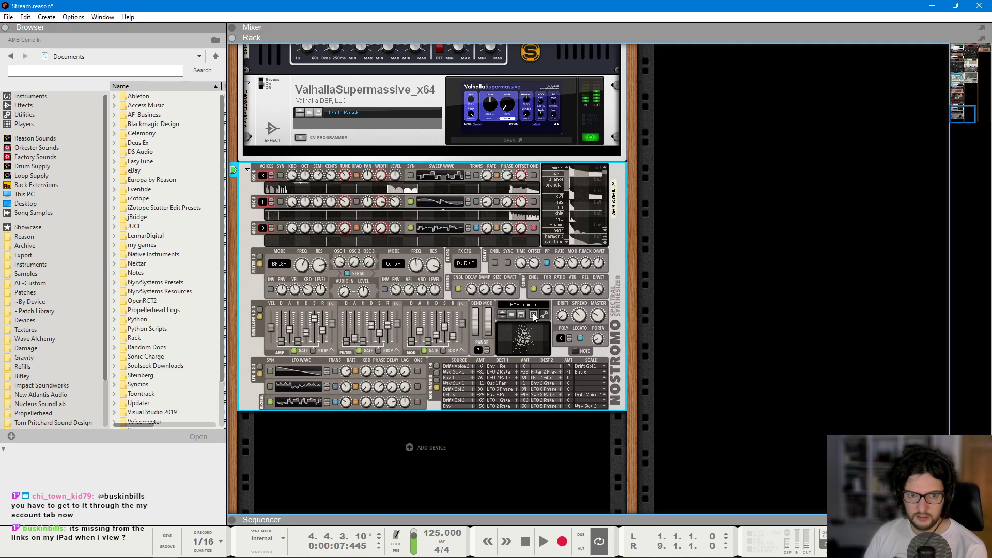
click(533, 314)
click(533, 315)
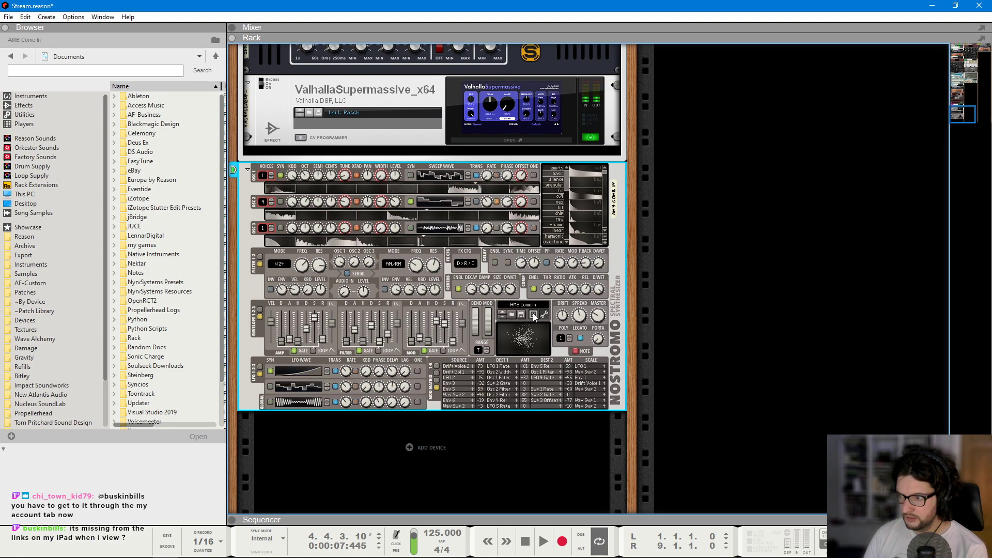
click(533, 315)
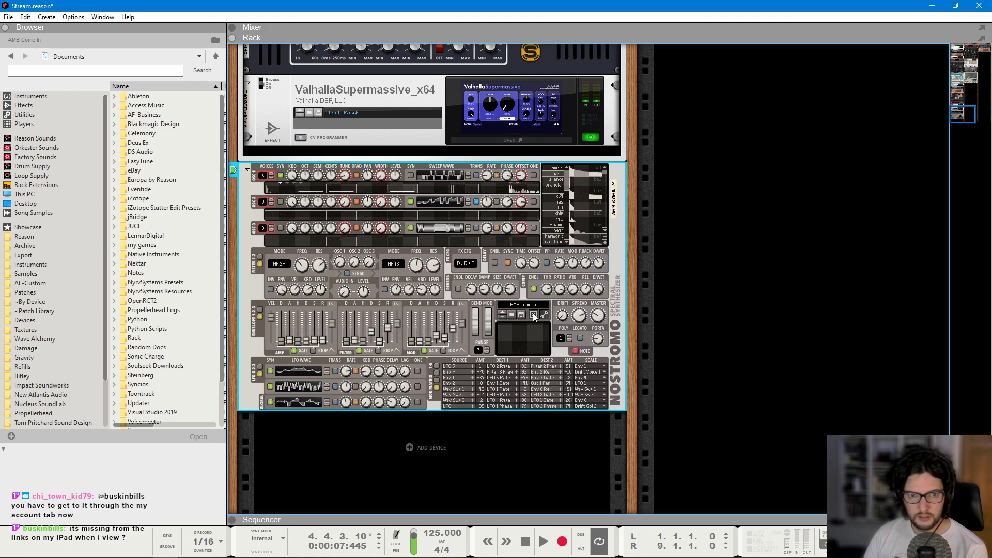
click(534, 314)
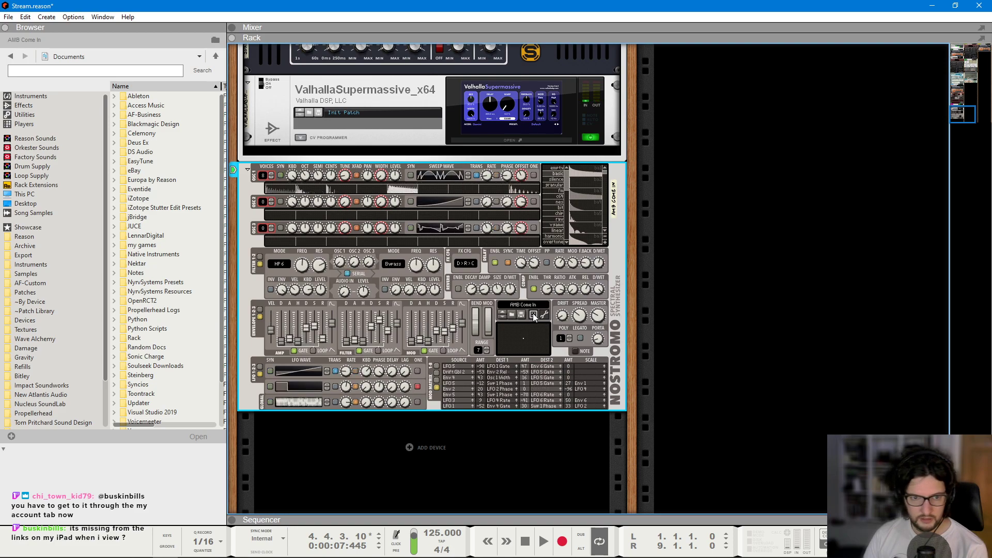
click(533, 315)
click(533, 314)
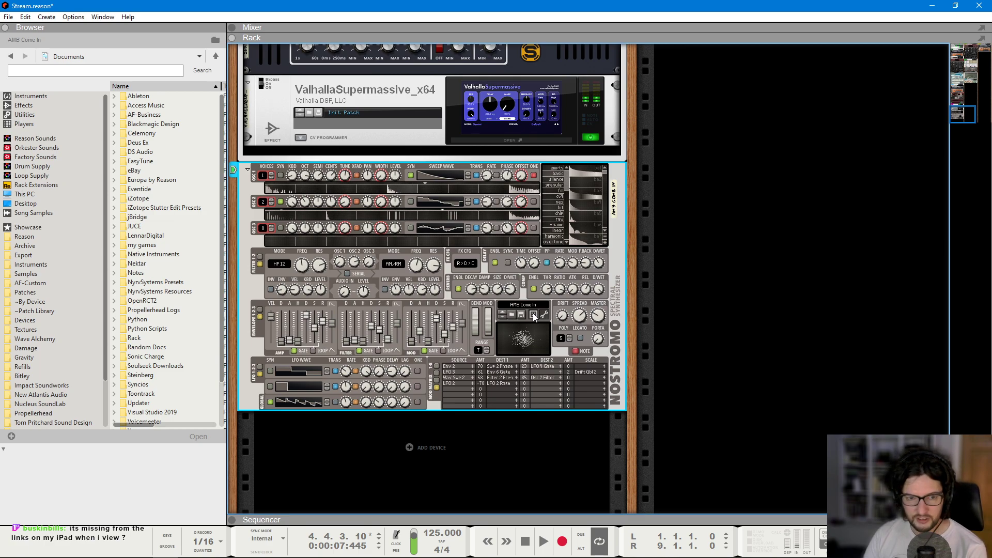
- Open the AMB Come In note clip for editing and transpose its long note down an octave to A1
key(F7)
click(423, 332)
double_click(423, 333)
key(shift+Down)
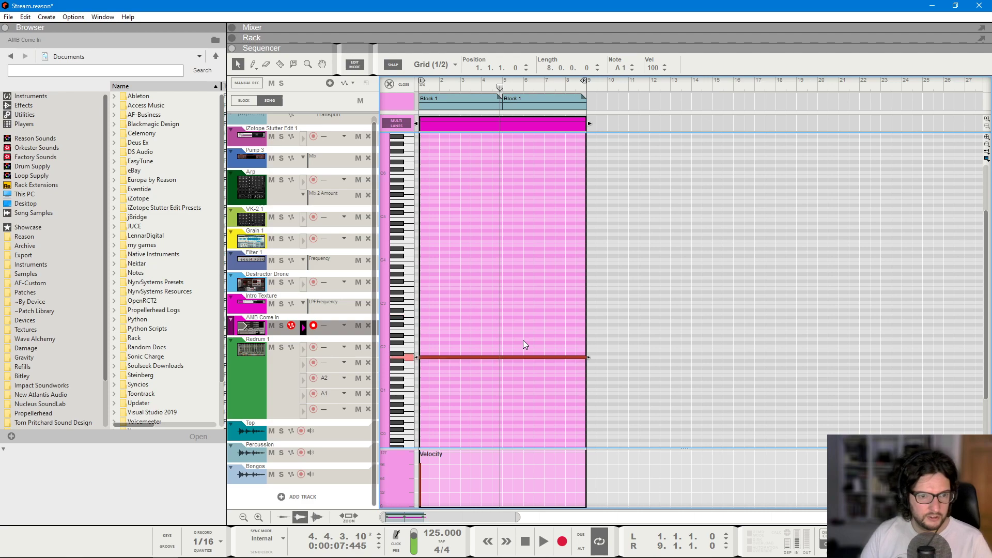
- Play the song and turn off solo on the Intro Texture channel to hear the texture with the full mix
key(space)
key(F5)
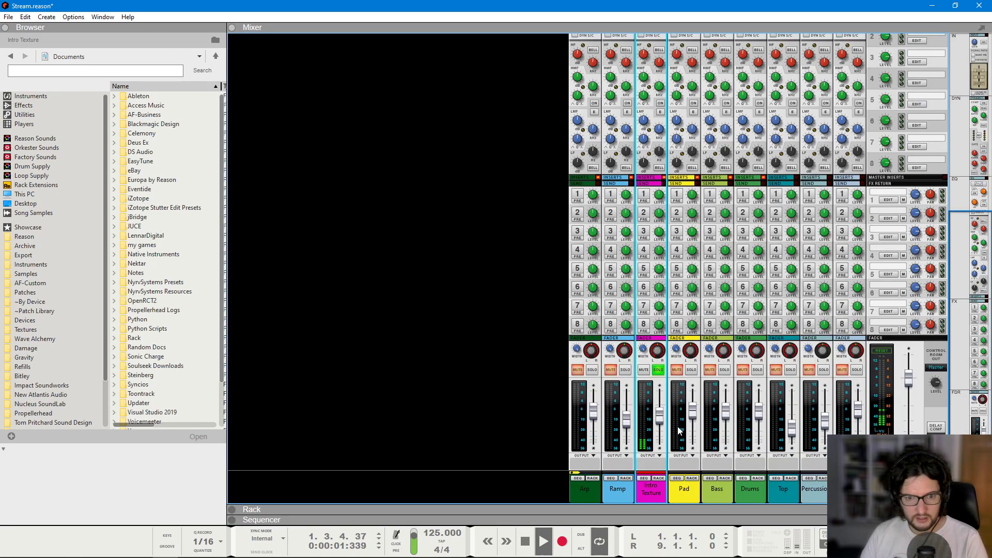
key(F7)
key(F5)
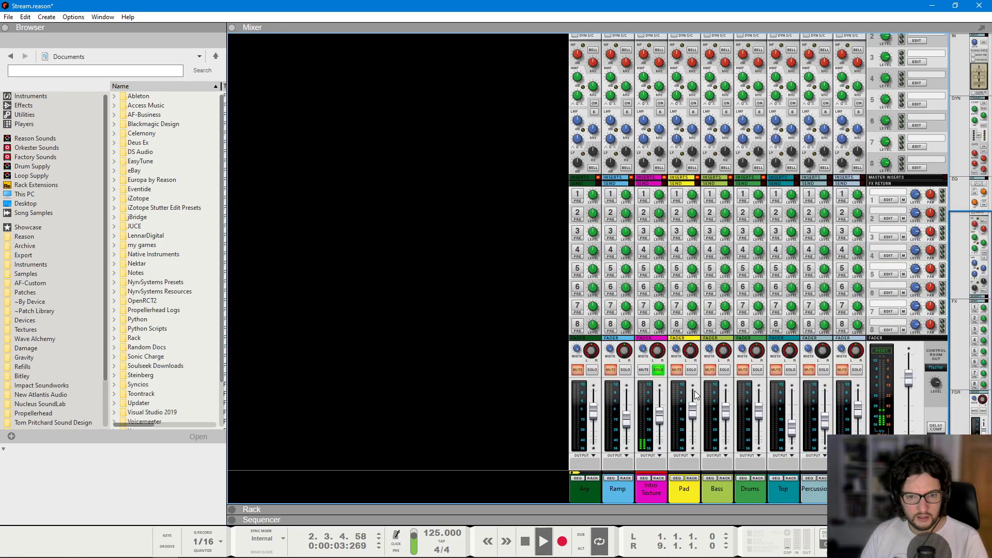
click(659, 370)
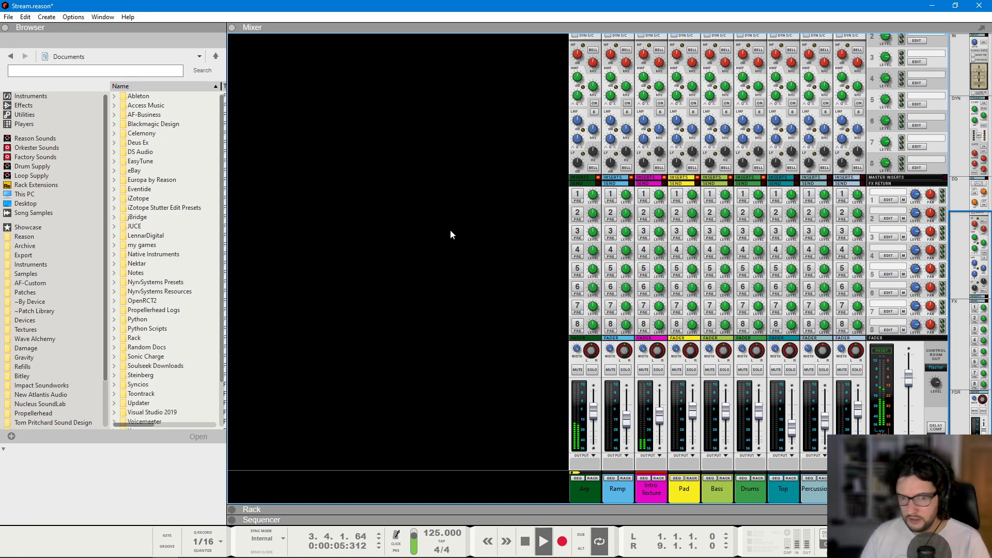
- Lower the Intro Texture channel's fader during playback and stop the song
key(F6)
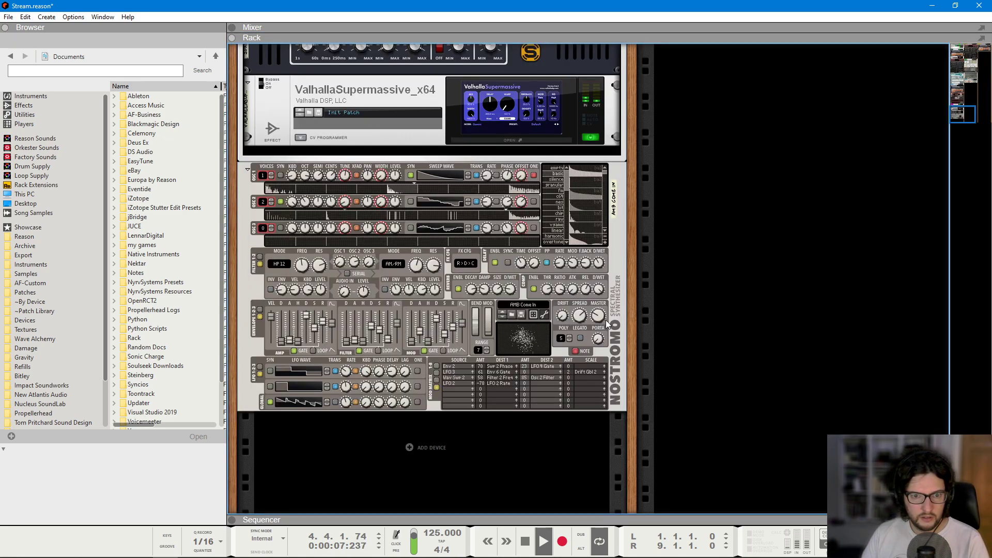
key(F5)
drag(660, 418, 660, 429)
key(F6)
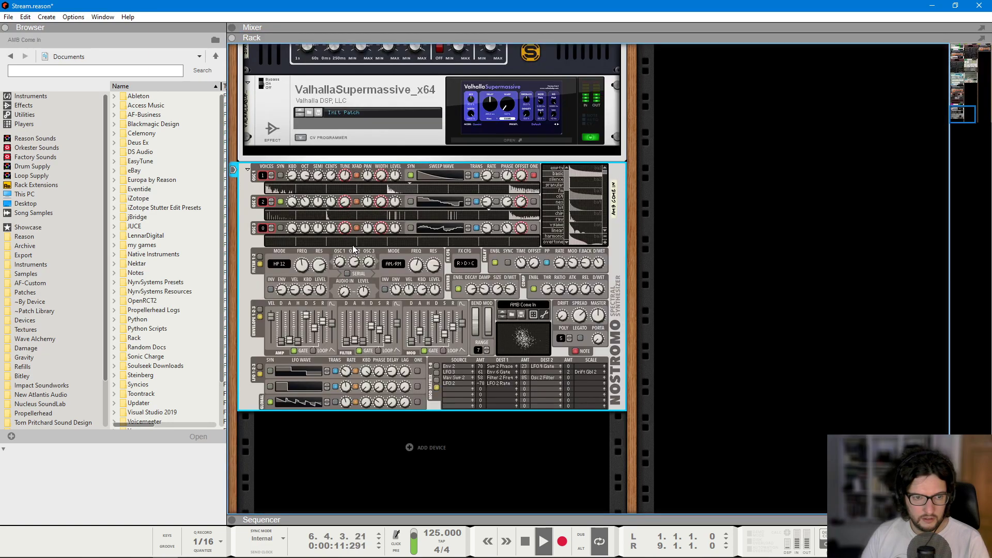
key(space)
- Open the ValhallaSupermassive effect and set its delay to a dotted 1/8 note
click(513, 233)
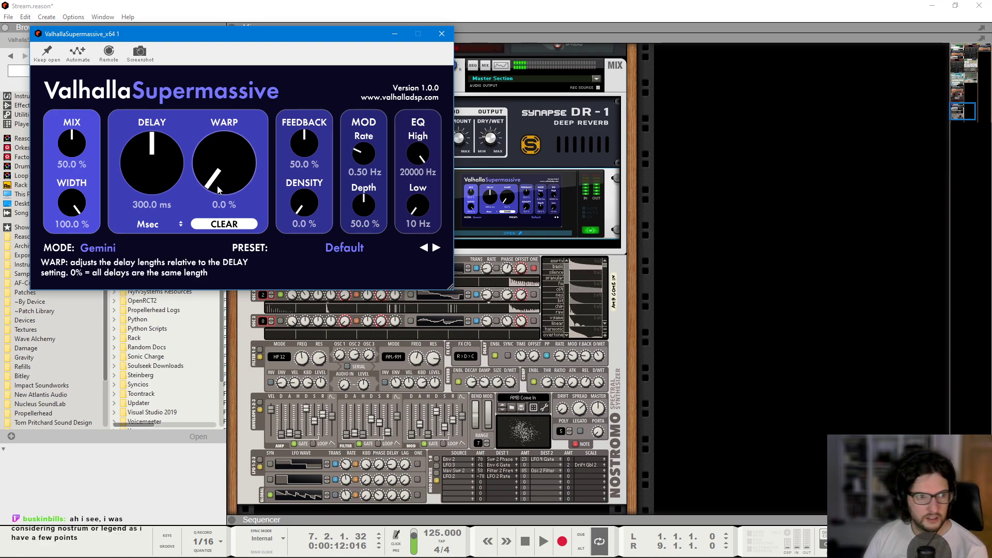
click(150, 227)
click(160, 253)
drag(153, 164, 150, 142)
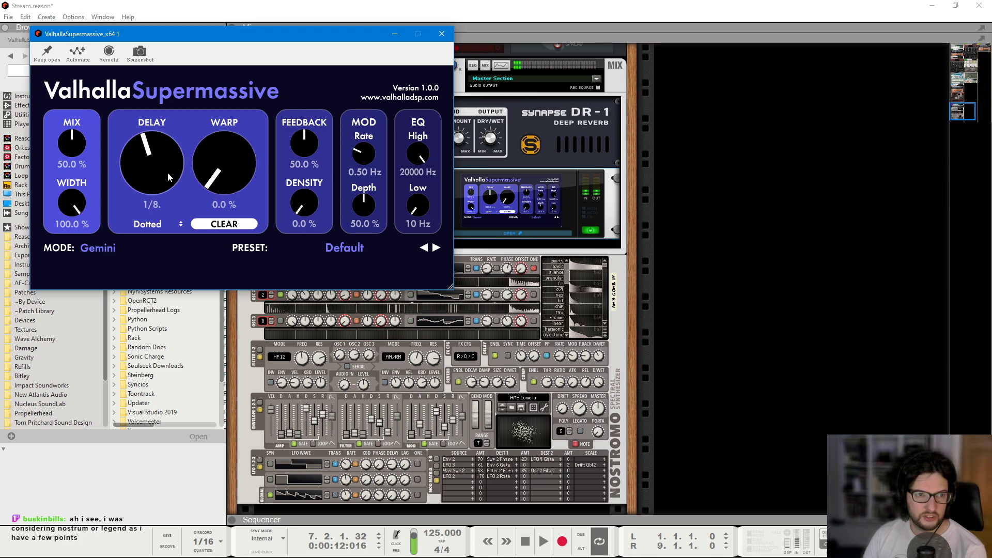
- Set the Supermassive's Warp to 40.4 %, Density to 78.0 %, Feedback to 63.6 % and Mix to 57.6 %
drag(222, 171, 227, 135)
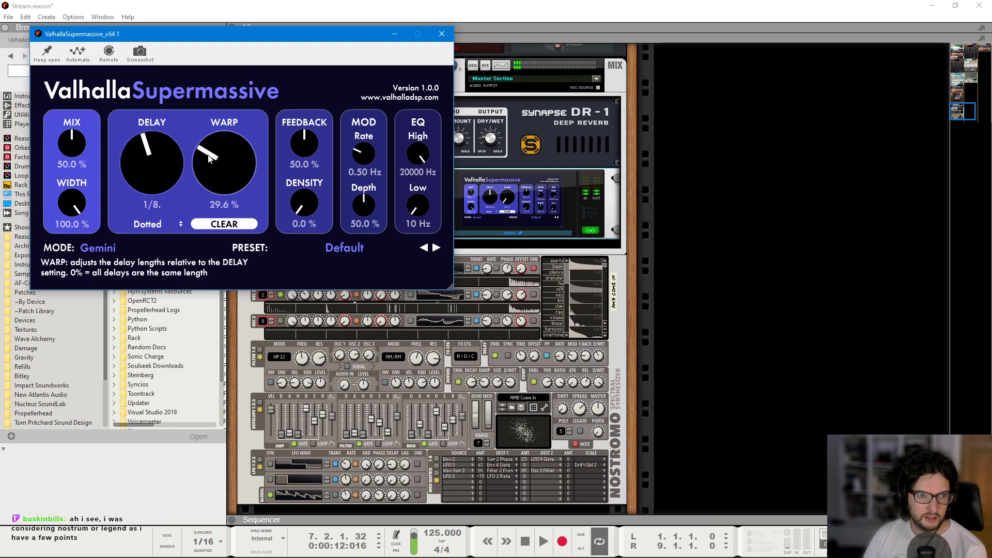
mouse_move(309, 207)
mouse_down()
mouse_move(323, 151)
mouse_move(314, 205)
mouse_up()
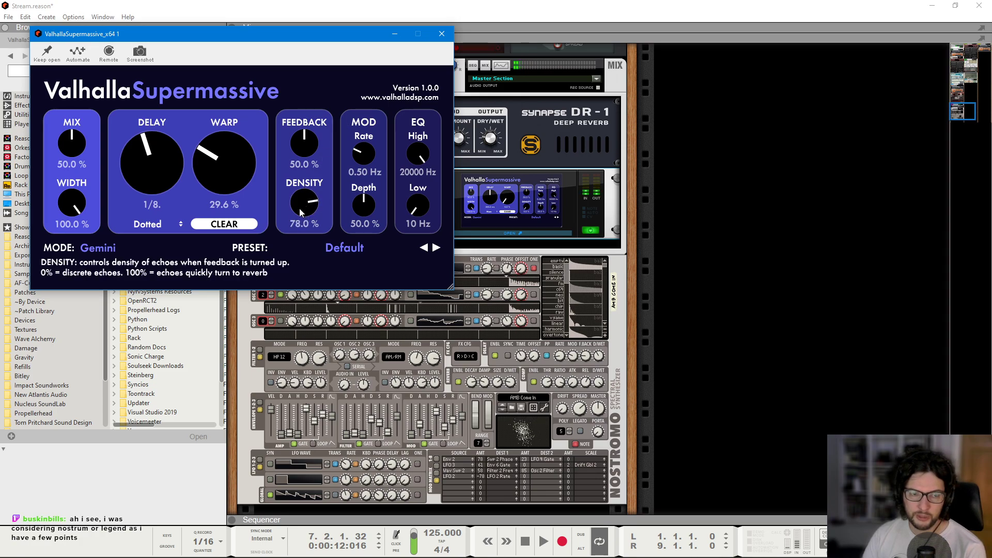
drag(304, 145, 306, 130)
drag(72, 144, 72, 148)
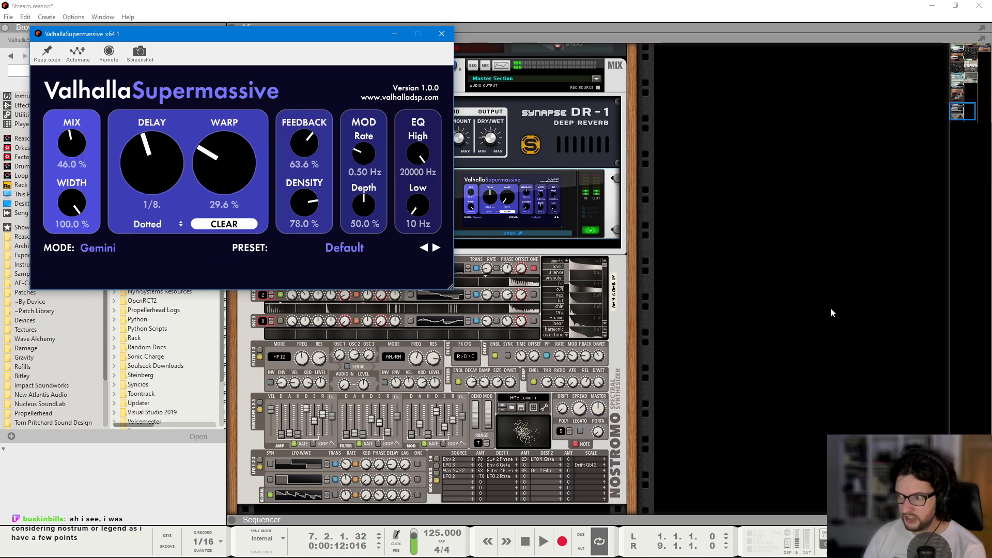
drag(72, 144, 71, 130)
click(507, 233)
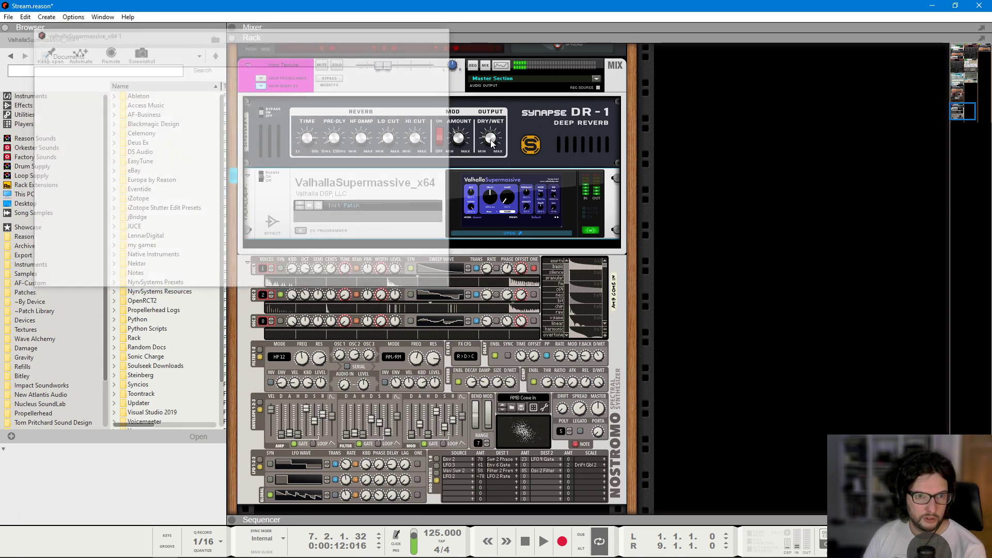
click(506, 233)
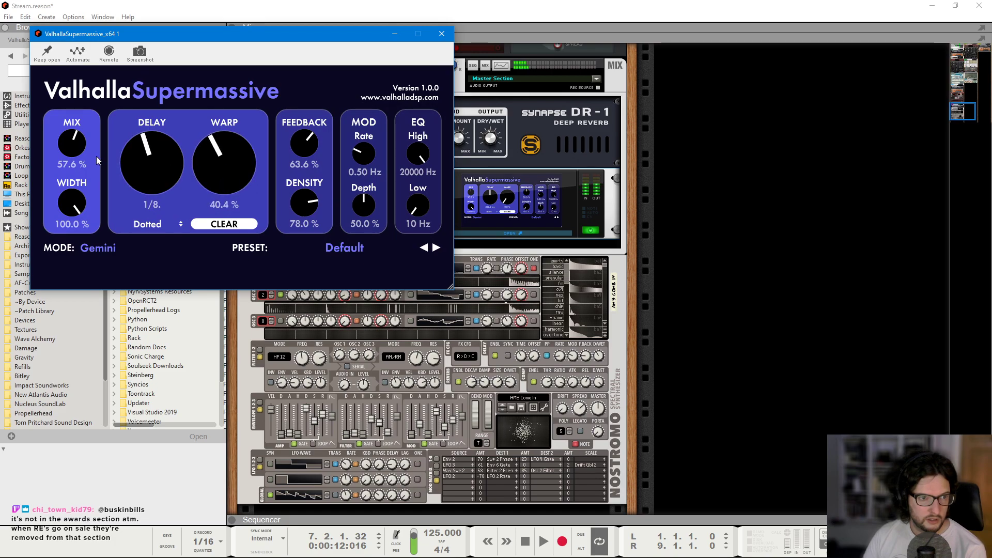
- Switch the Supermassive to Great Annihilator mode, set its EQ Low to 490 Hz and close its window
click(97, 249)
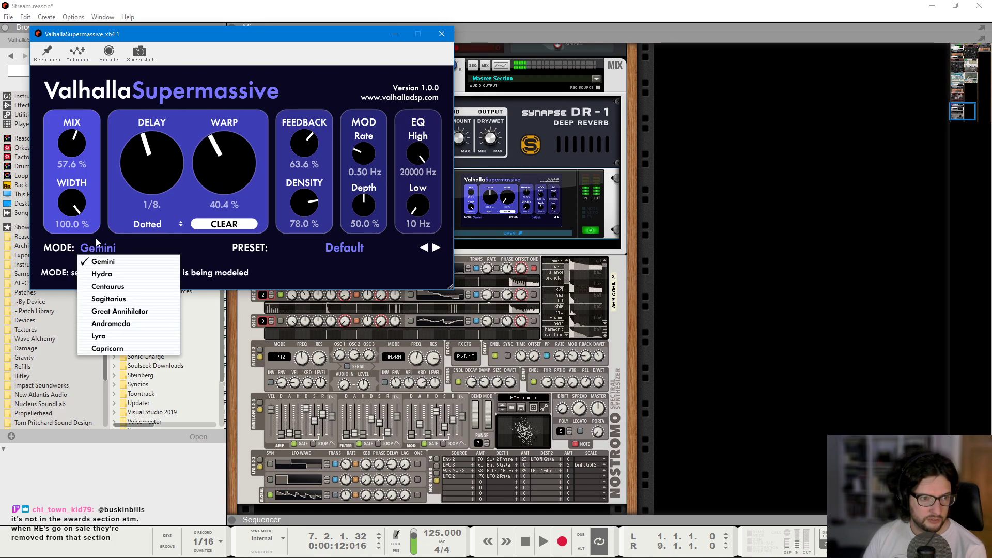
click(119, 313)
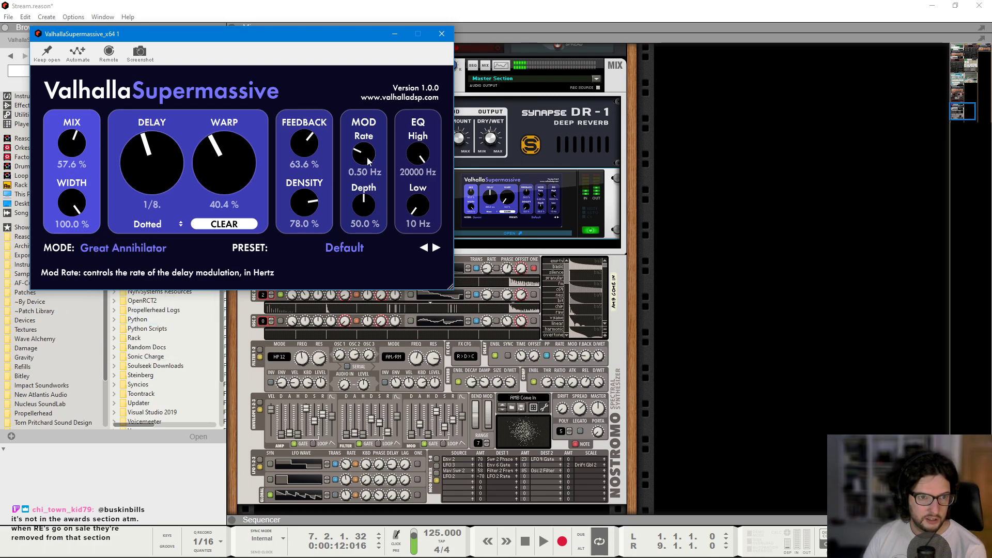
drag(418, 205, 428, 172)
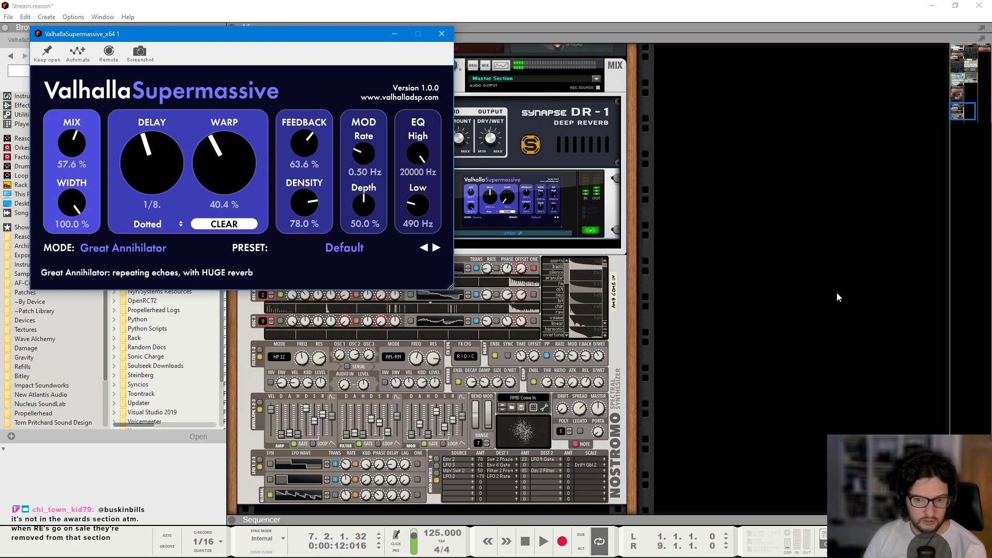
click(837, 293)
- Raise the Intro Texture fader slightly and play the song from the start, showing the sequencer with the browser hidden
key(F5)
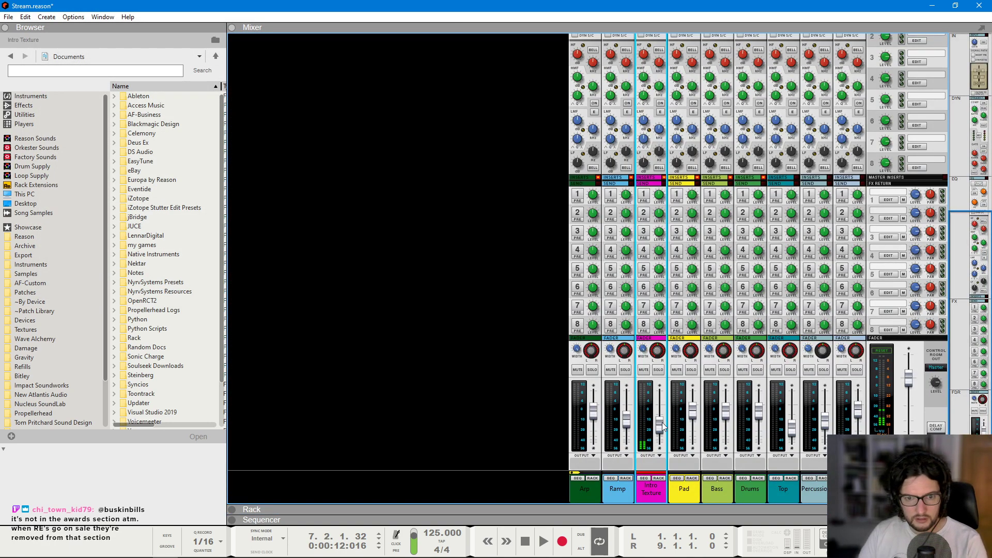
key(KP_0)
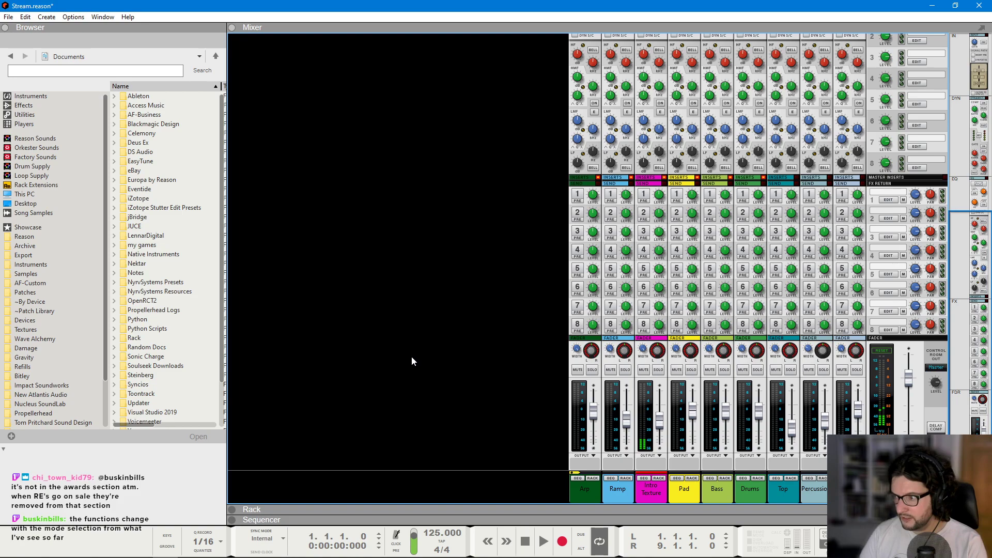
key(space)
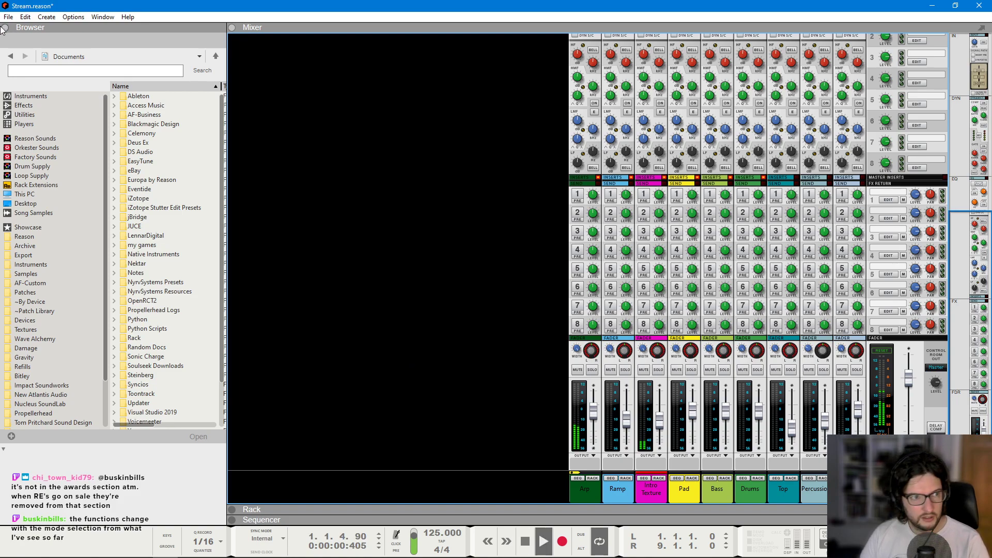
key(F3)
key(F7)
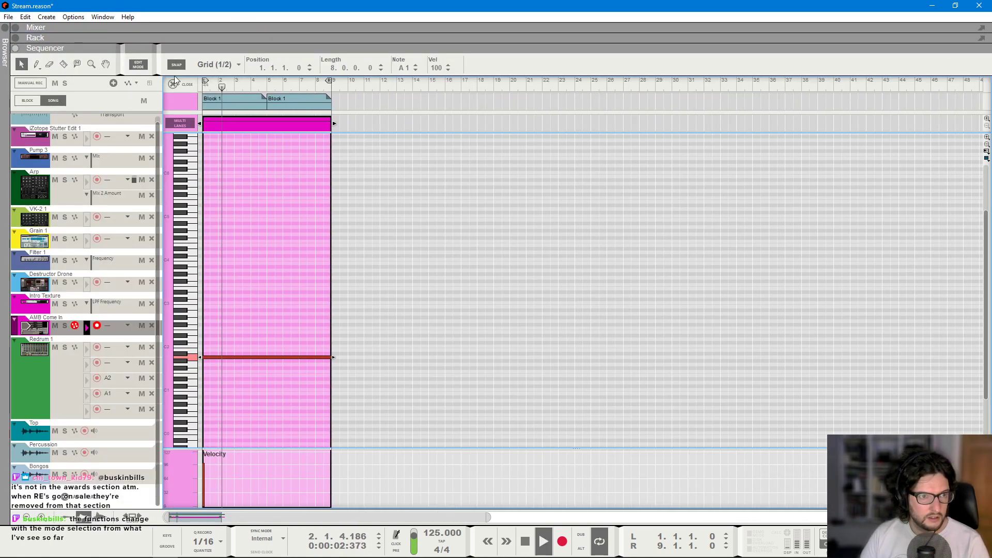
- Extend the AMB Come In clip to bar 26 and copy the two Block 1 clips to start at bar 9
click(174, 82)
drag(366, 333, 790, 330)
key(ctrl+a)
drag(215, 100, 425, 118)
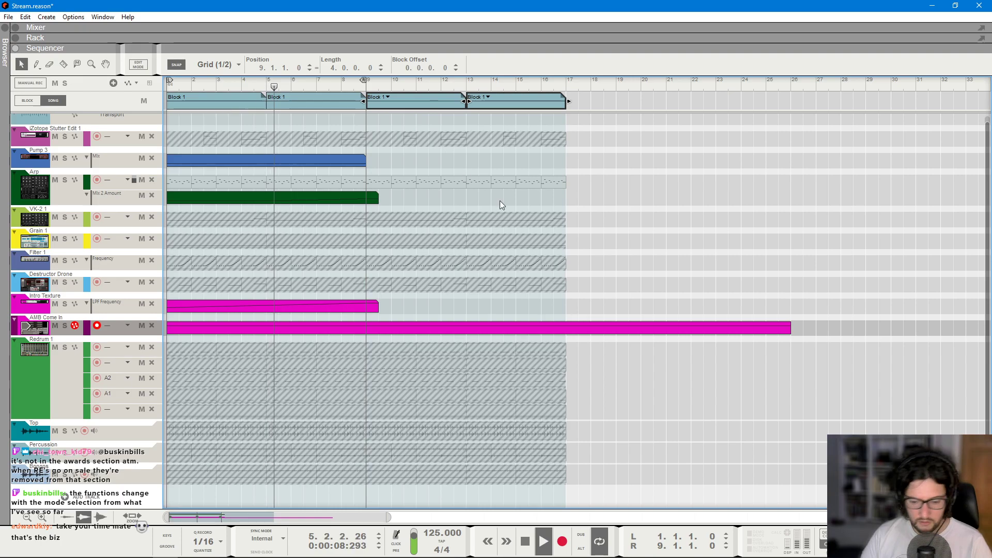
- Fine-tune the Intro Texture channel's fader level in the mixer and return to the sequencer
key(F5)
click(661, 427)
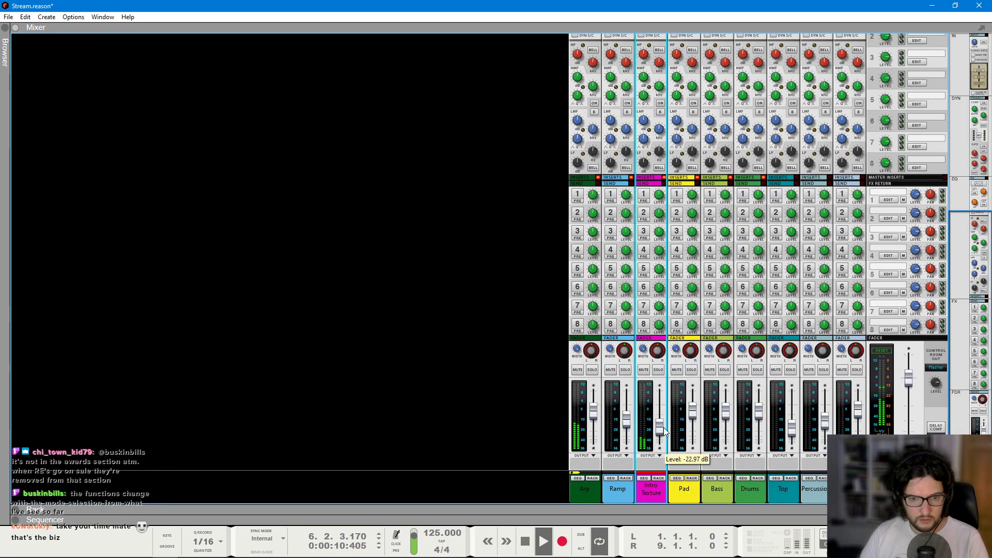
key(F5)
key(F5)
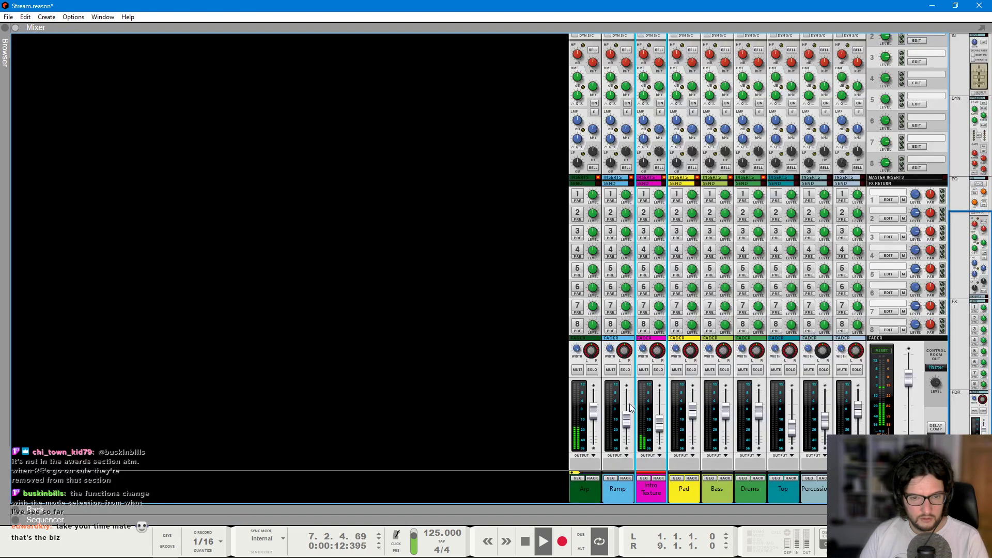
key(F5)
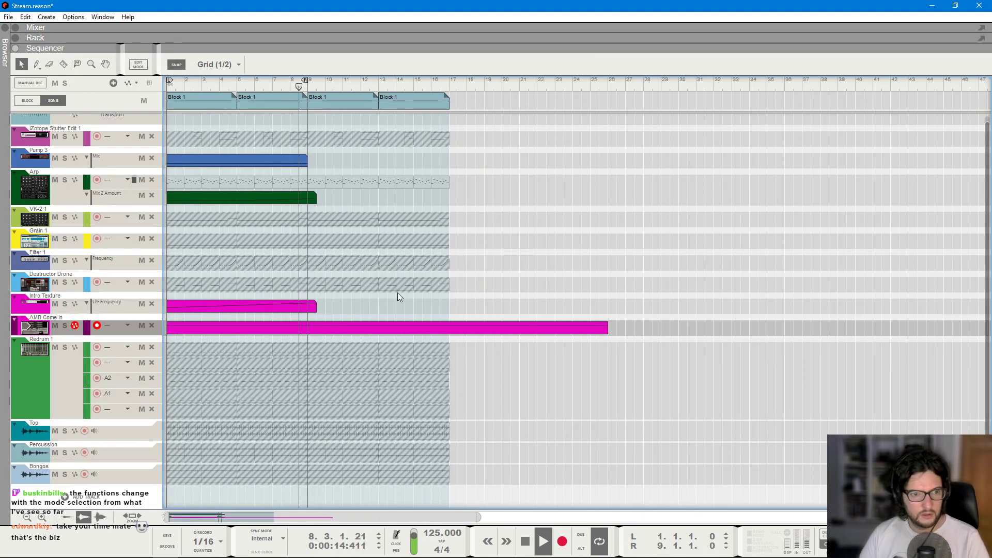
- Set the loop end to bar 17, mute the lowest Redrum 1 lane from bar 9 to 17, and play the song
ctrl+click(427, 84)
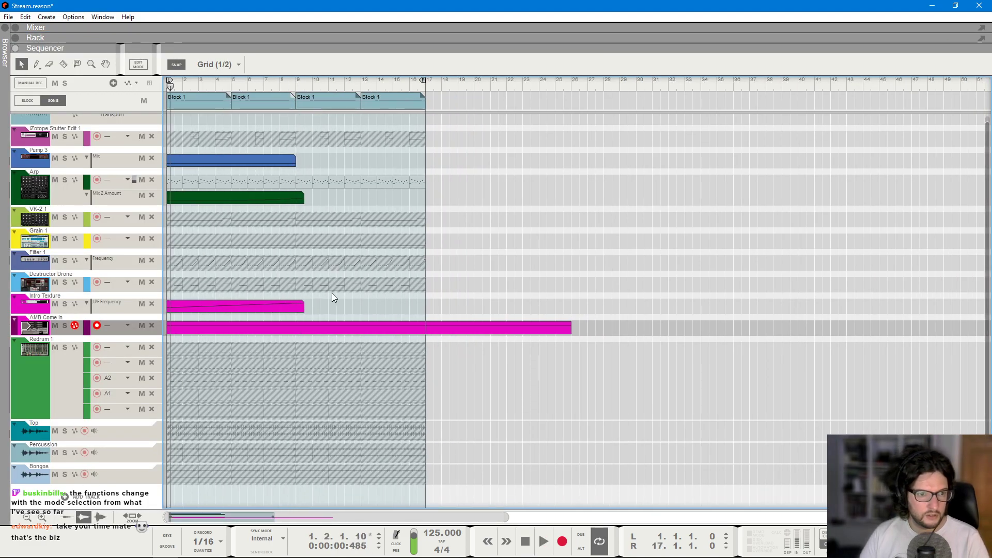
key(t)
click(326, 411)
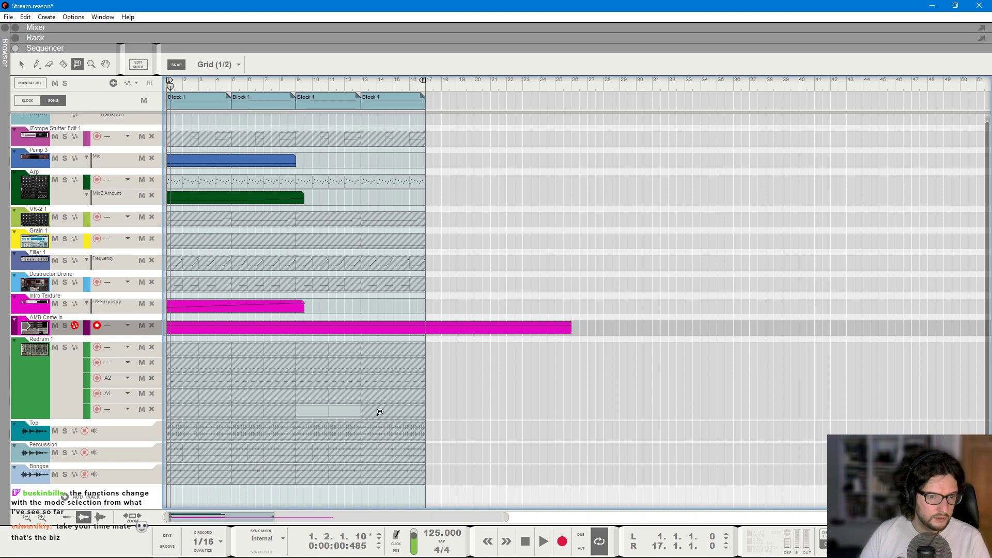
key(q)
key(space)
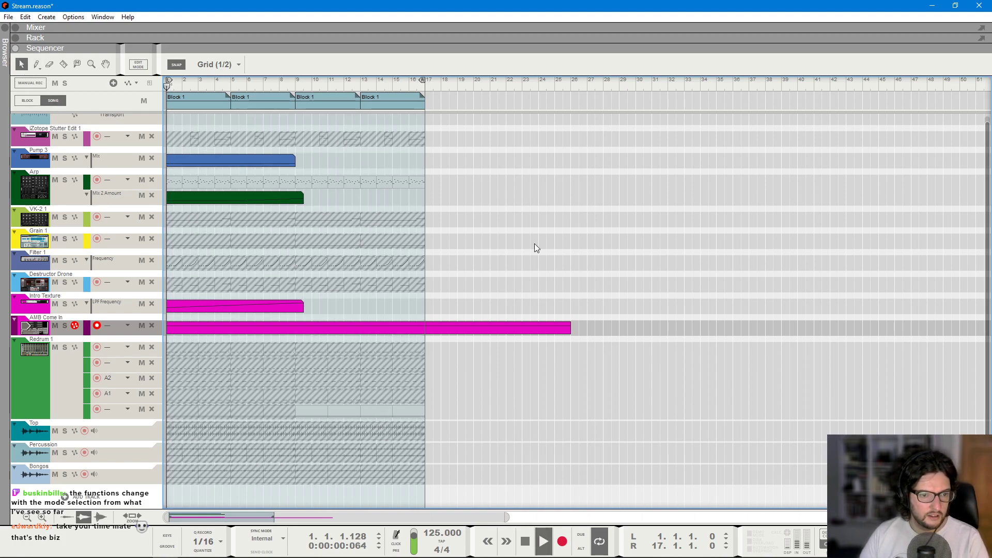
- Automate the Drums channel's high-pass filter frequency with a ramp falling from bar 9 to a value of 18 at bar 17, and play it
key(F6)
key(F5)
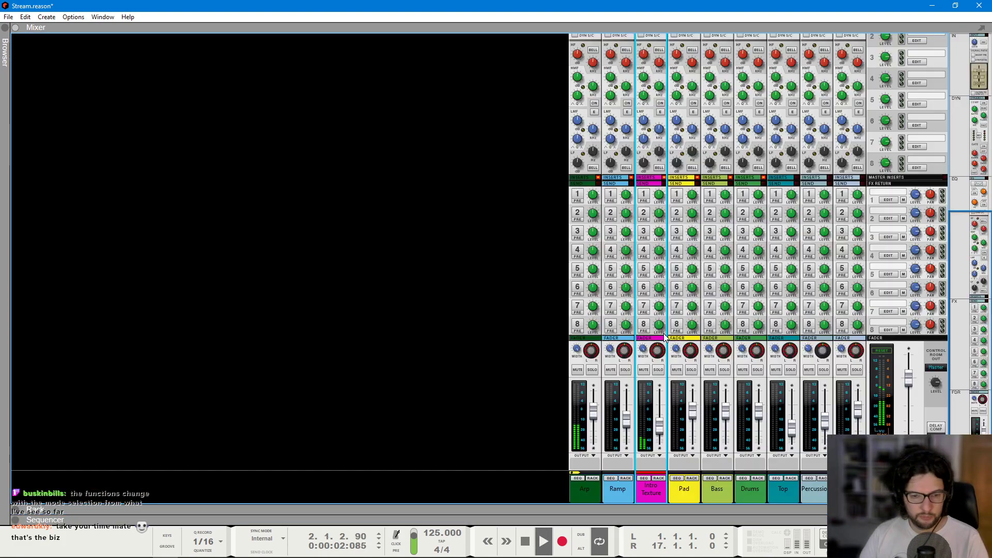
scroll(768, 360, up, 5)
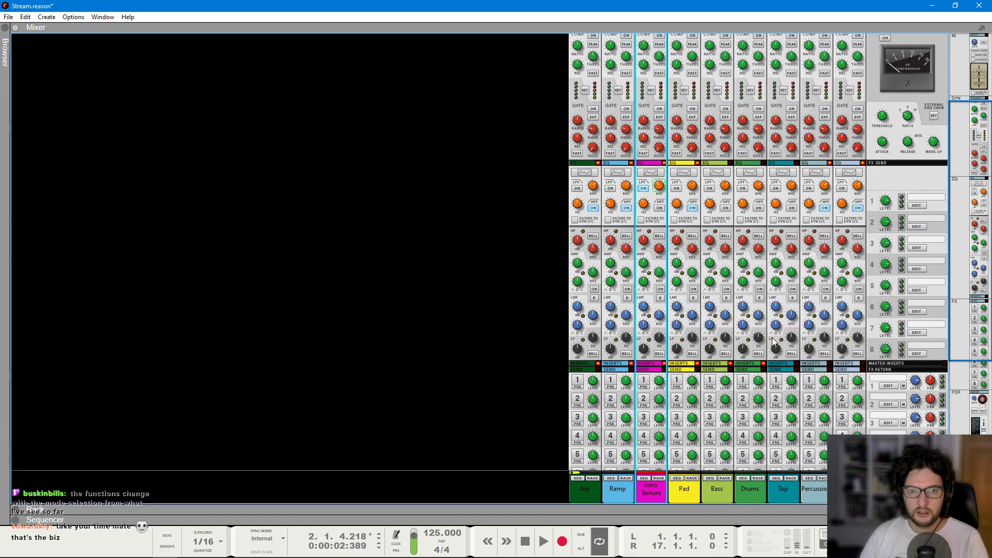
scroll(806, 307, up, 1)
click(761, 245)
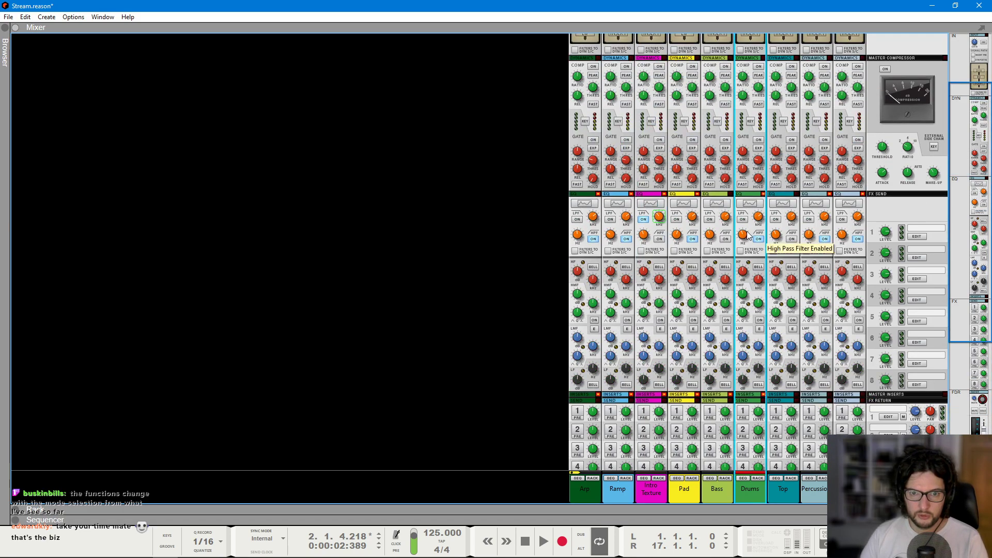
right_click(743, 257)
click(762, 241)
click(294, 80)
drag(291, 238, 403, 239)
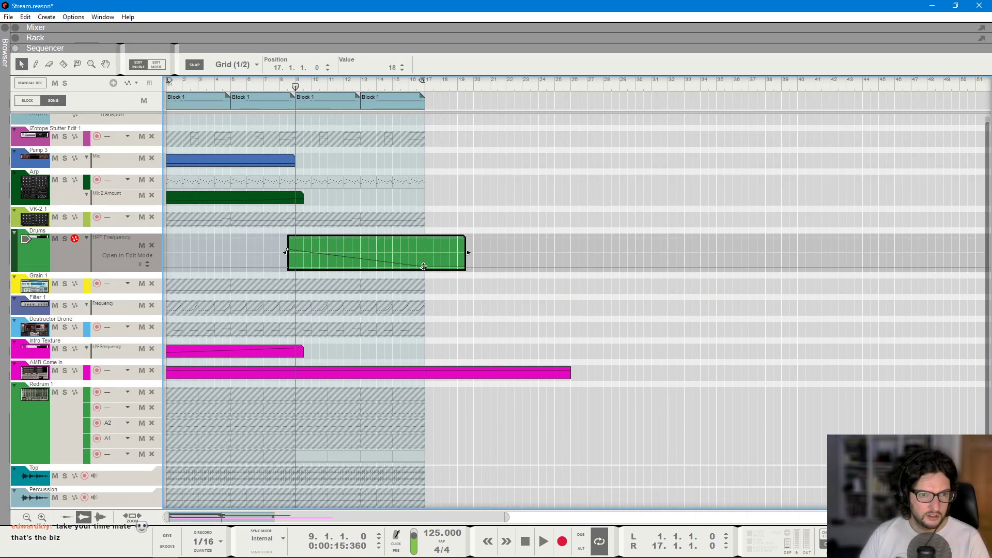
key(space)
- Locate the Drums mix channel in the rack and move it with its inserts into the empty neighbouring rack column
key(F6)
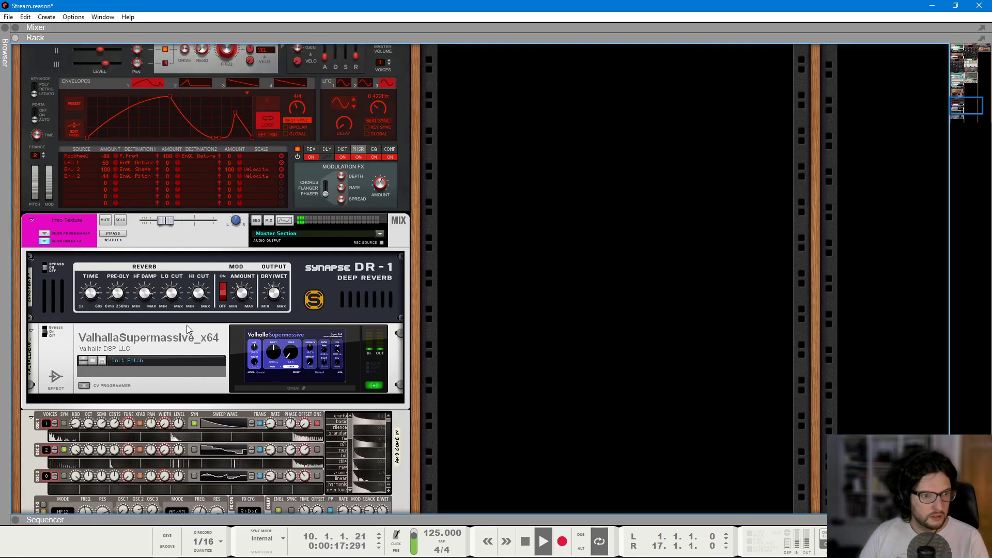
scroll(197, 318, up, 10)
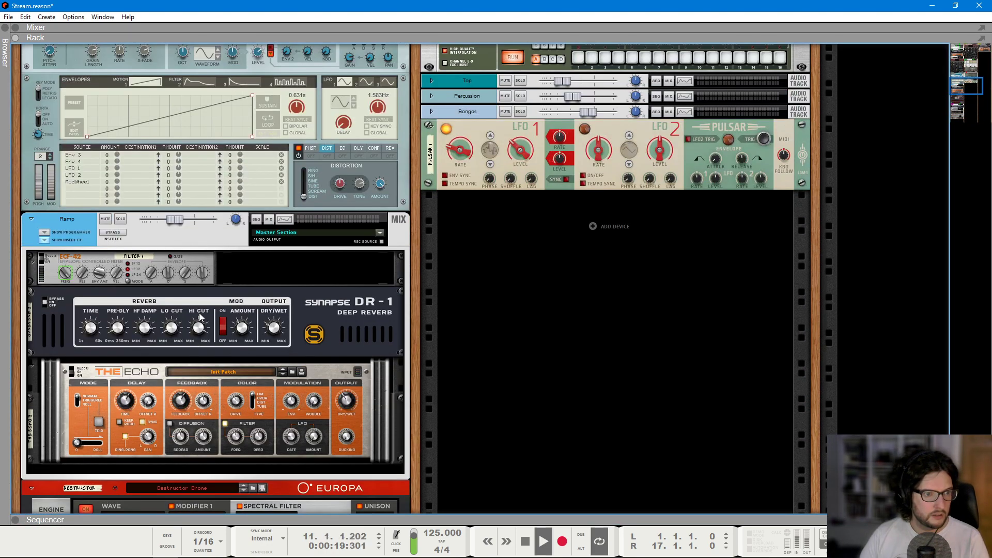
scroll(199, 312, up, 15)
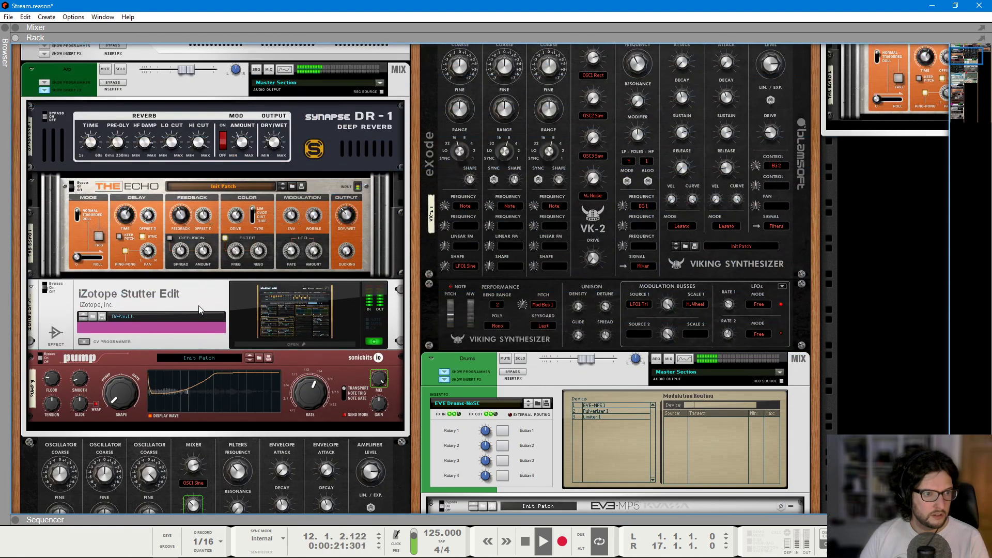
scroll(200, 309, up, 4)
scroll(526, 354, down, 11)
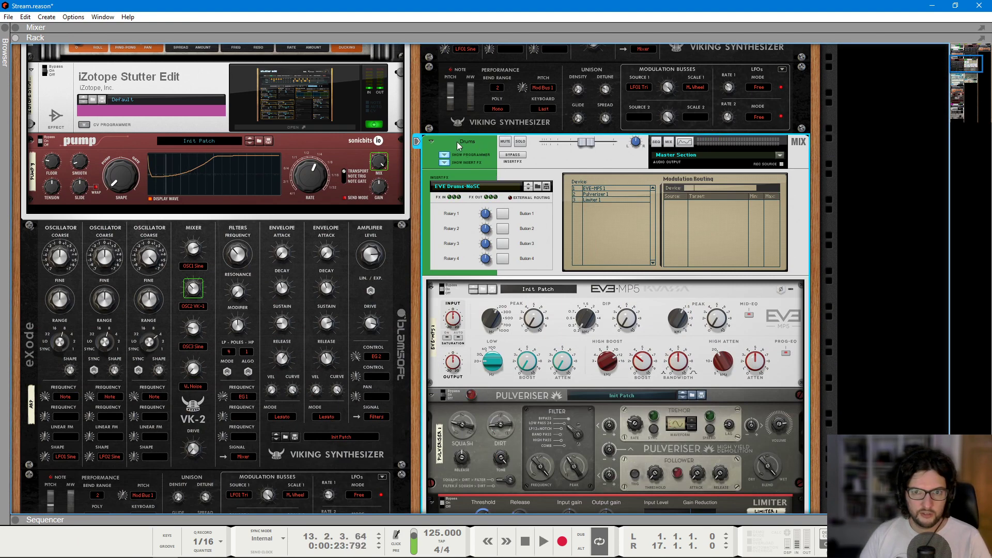
scroll(457, 141, right, 5)
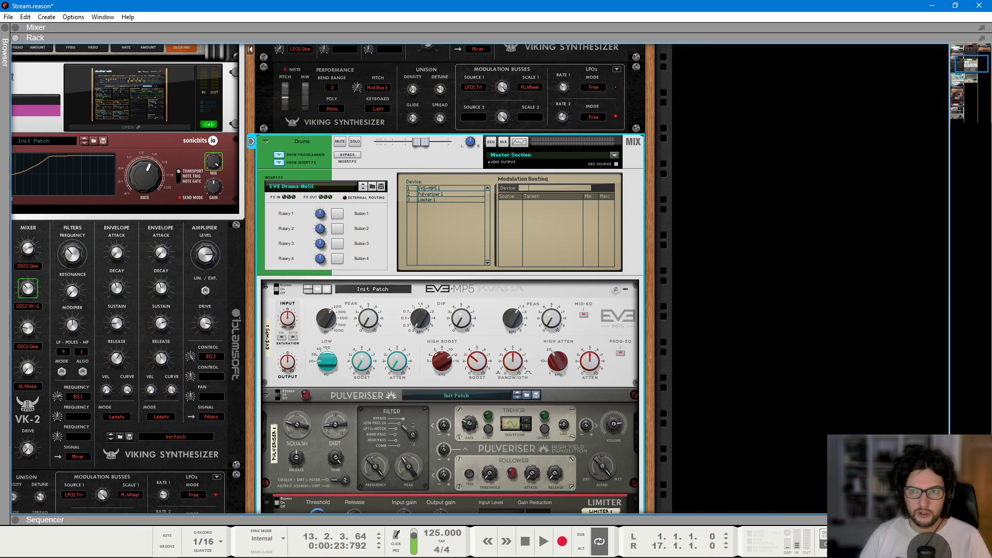
drag(990, 155, 852, 165)
drag(681, 69, 351, 290)
scroll(720, 306, right, 5)
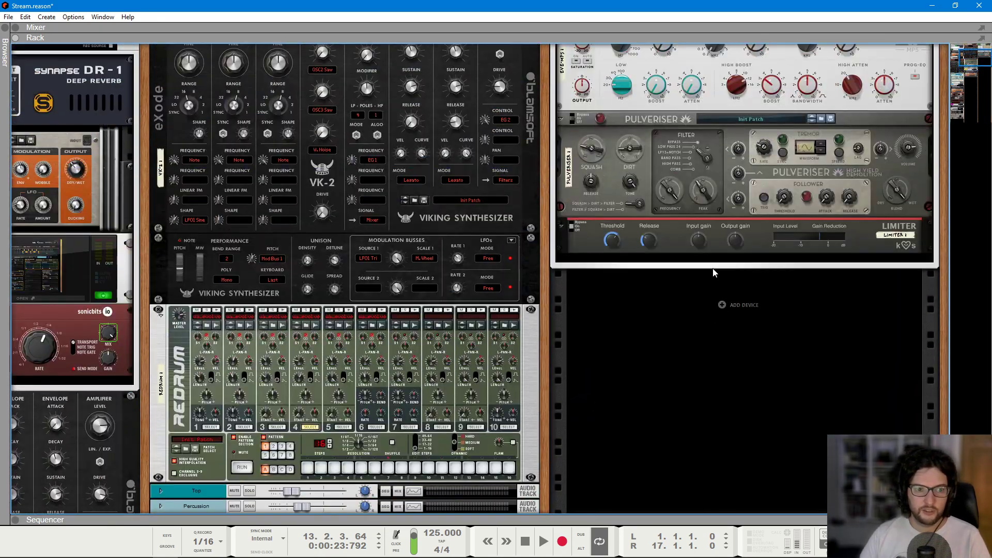
- Add a Synapse DR-1 Deep Reverb after the Pulveriser in the Drums channel's insert effects
scroll(719, 289, up, 3)
click(640, 397)
right_click(590, 383)
mouse_move(635, 199)
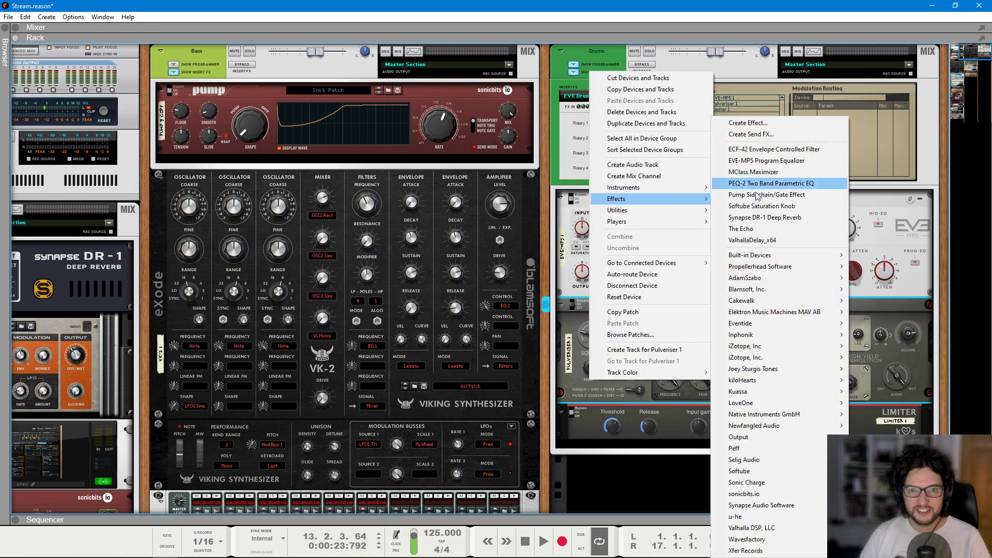
click(764, 218)
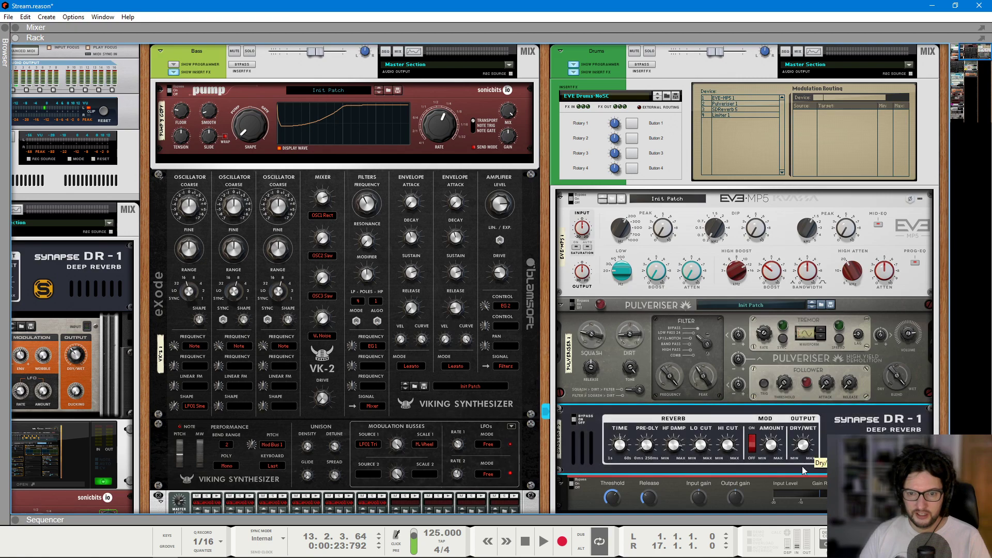
- Automate the drum reverb's Dry/Wet with a ramp falling from 51% at bar 9 to 0% at bar 17
right_click(701, 449)
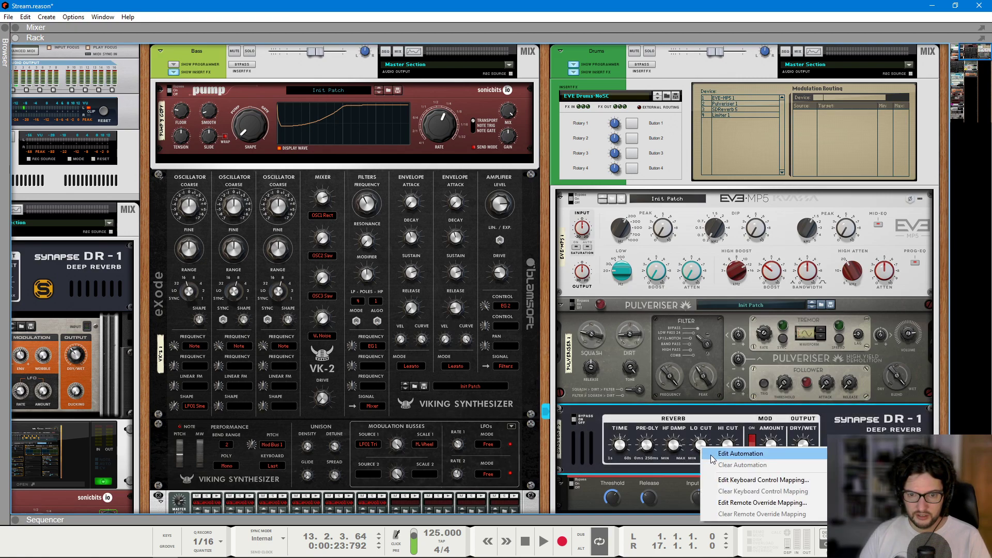
click(713, 456)
alt+click(804, 450)
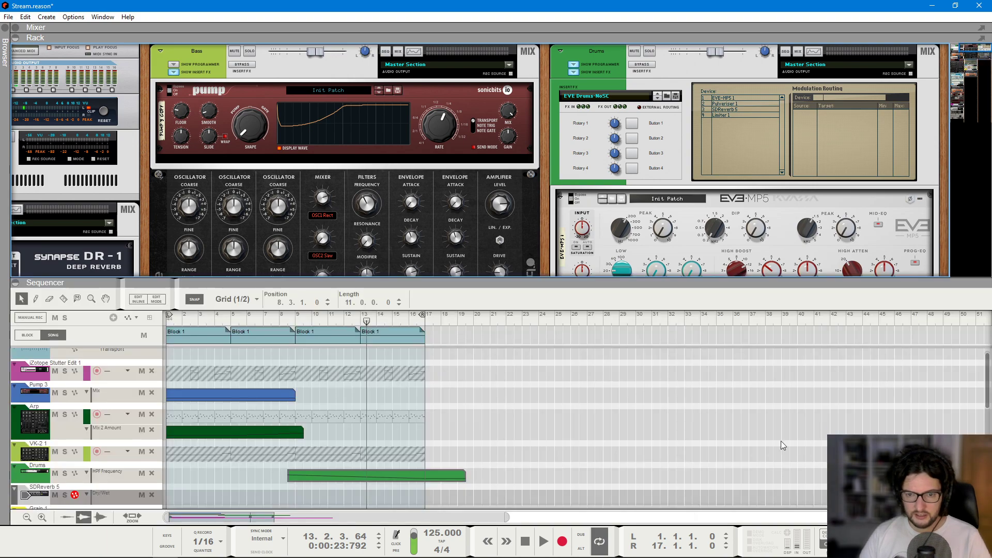
drag(549, 275, 549, 49)
mouse_move(295, 258)
mouse_down()
mouse_move(505, 268)
mouse_move(490, 269)
mouse_up()
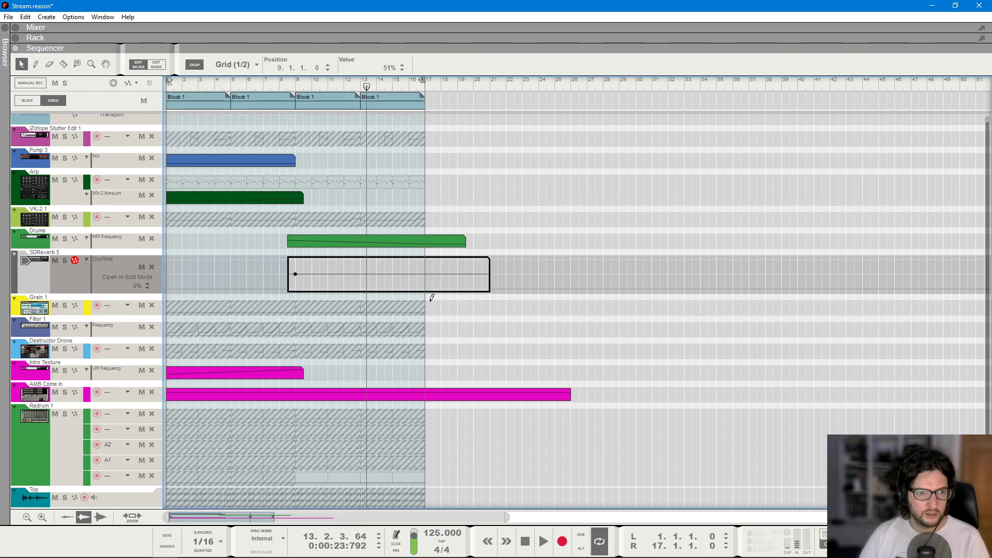
- Audition the drum reverb fade from bar 9 and set its Dry/Wet starting point to 25%
click(303, 81)
key(space)
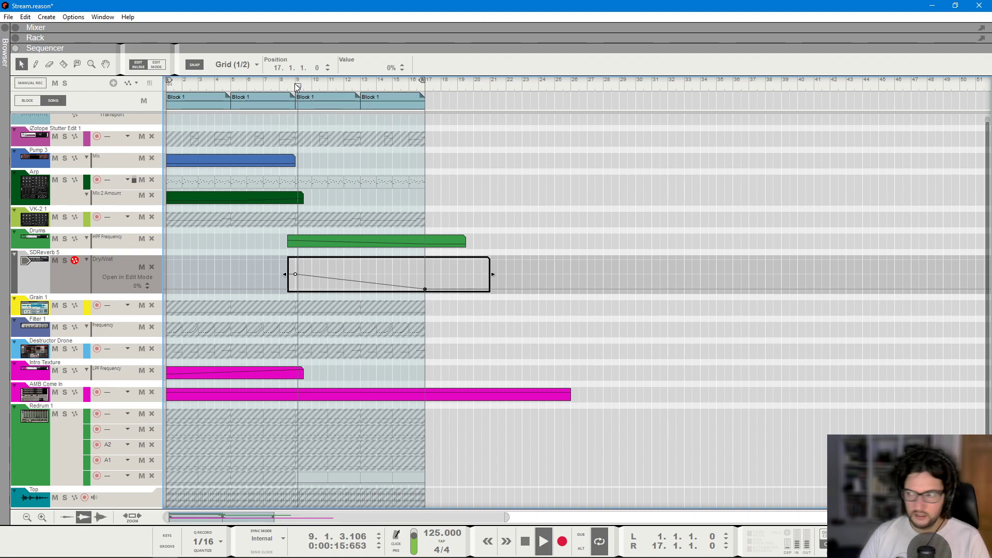
key(F6)
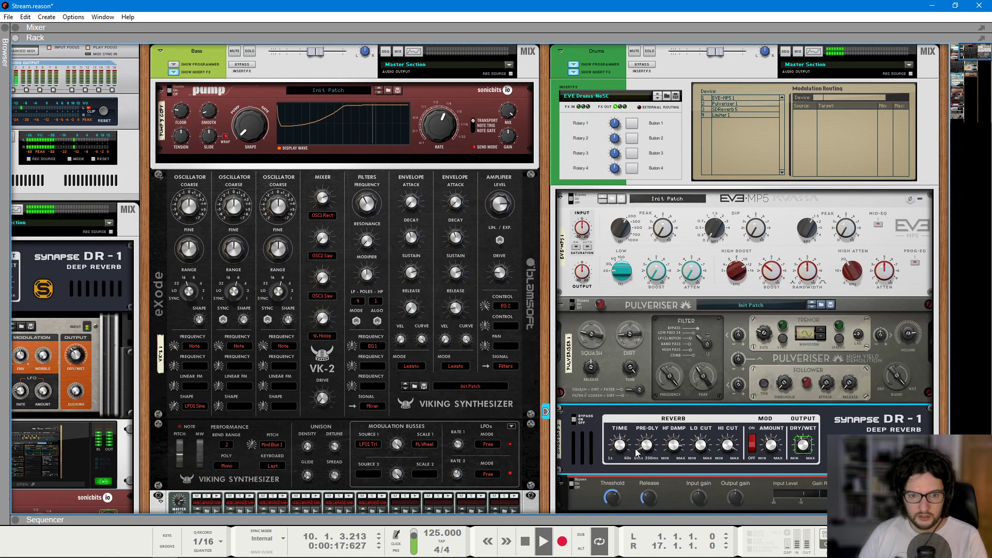
key(F7)
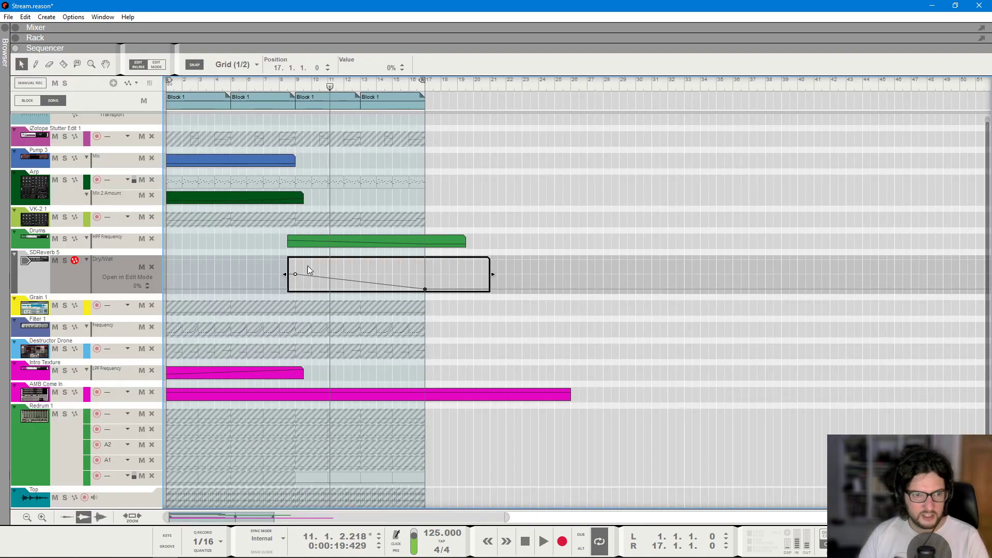
click(285, 91)
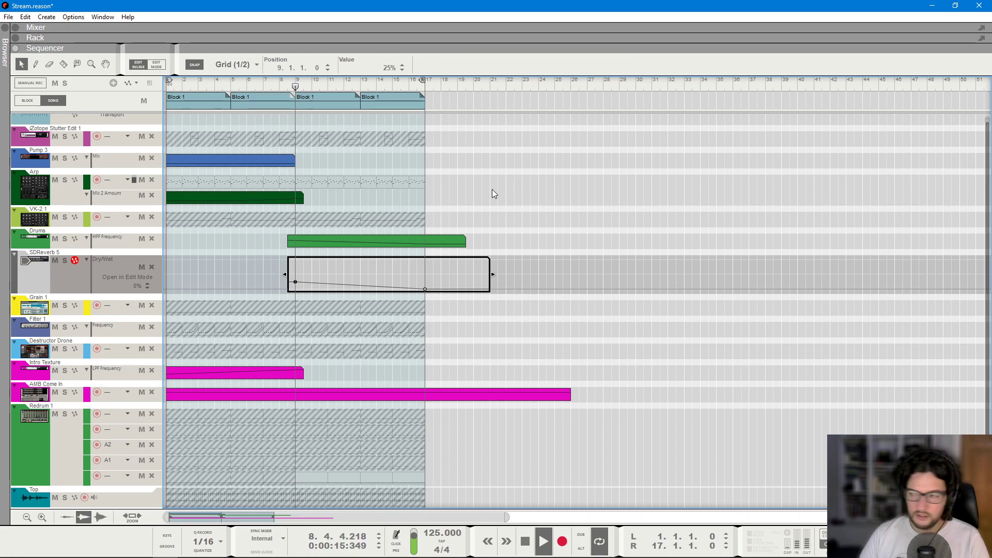
scroll(569, 179, down, 3)
scroll(569, 180, down, 2)
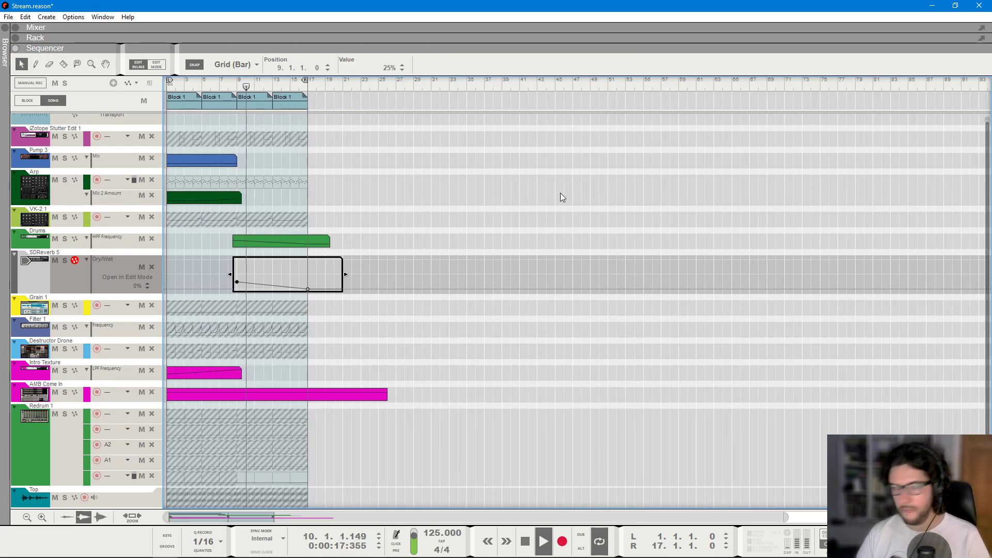
click(431, 199)
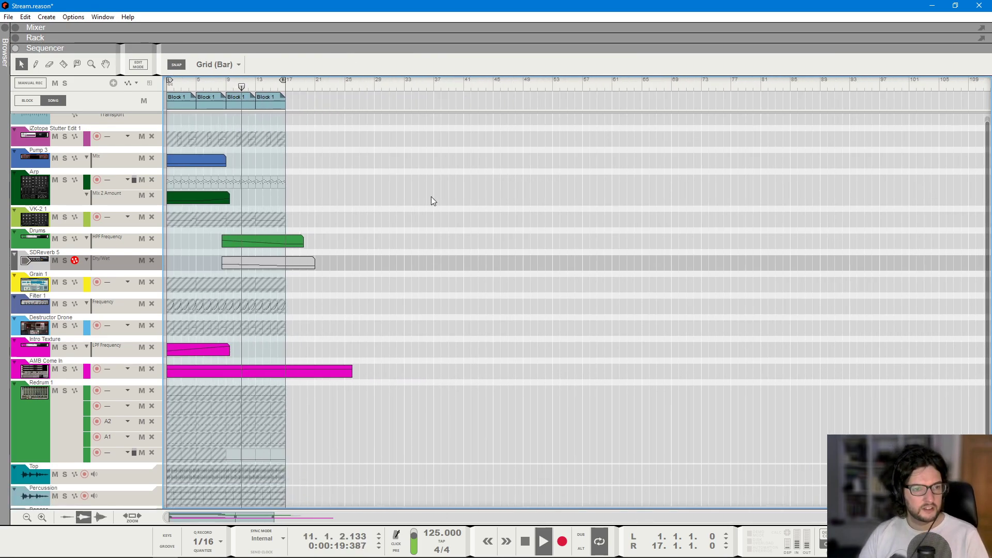
scroll(318, 198, up, 1)
scroll(252, 197, down, 1)
scroll(252, 197, up, 1)
scroll(294, 183, down, 1)
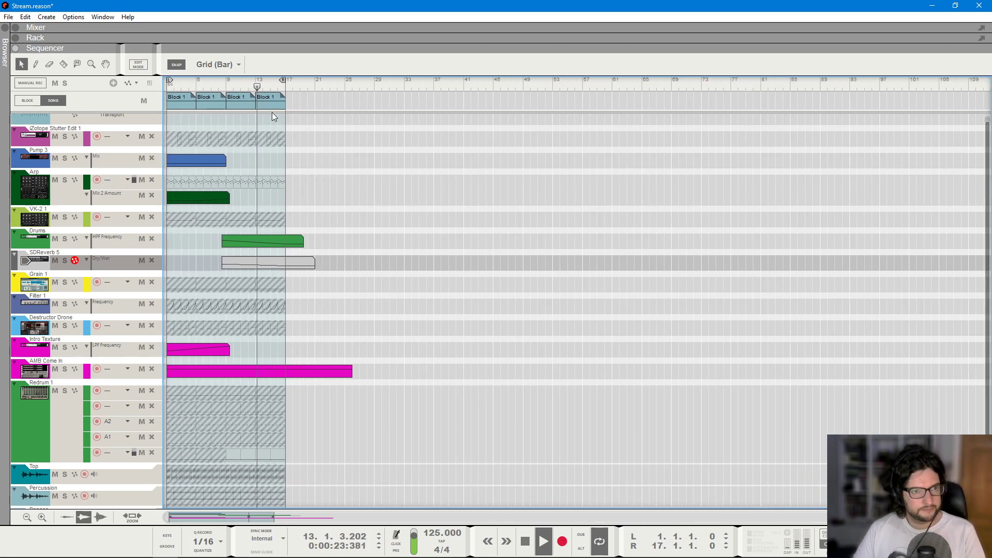
- Create an 8-bar Mix automation clip for Pump 3 from bar 9 to bar 17 with a rising ramp
scroll(165, 175, up, 1)
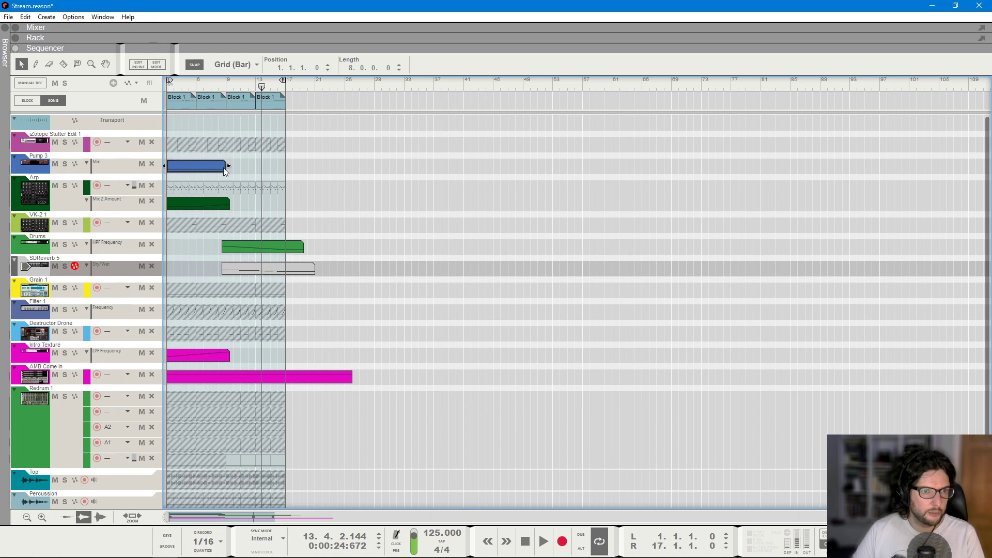
drag(232, 166, 282, 164)
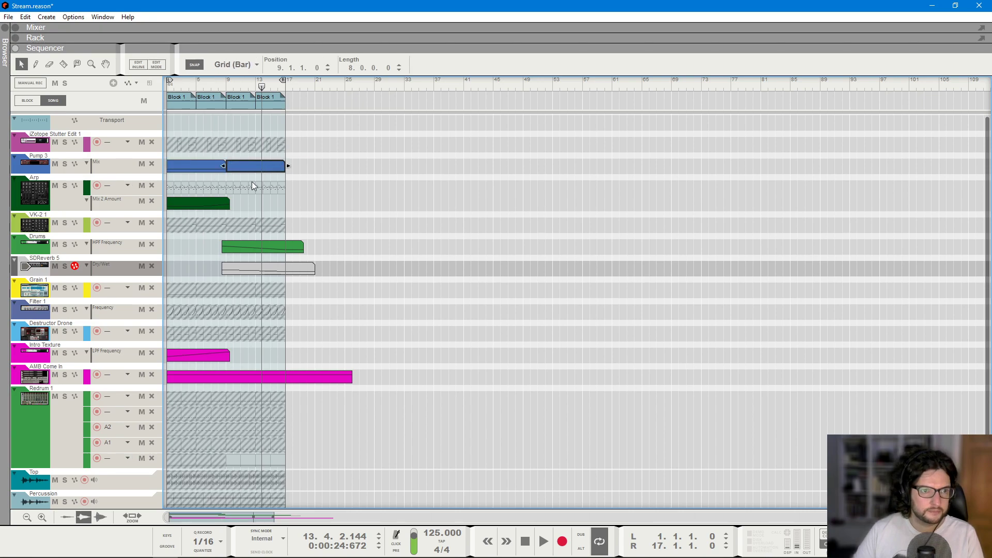
click(285, 156)
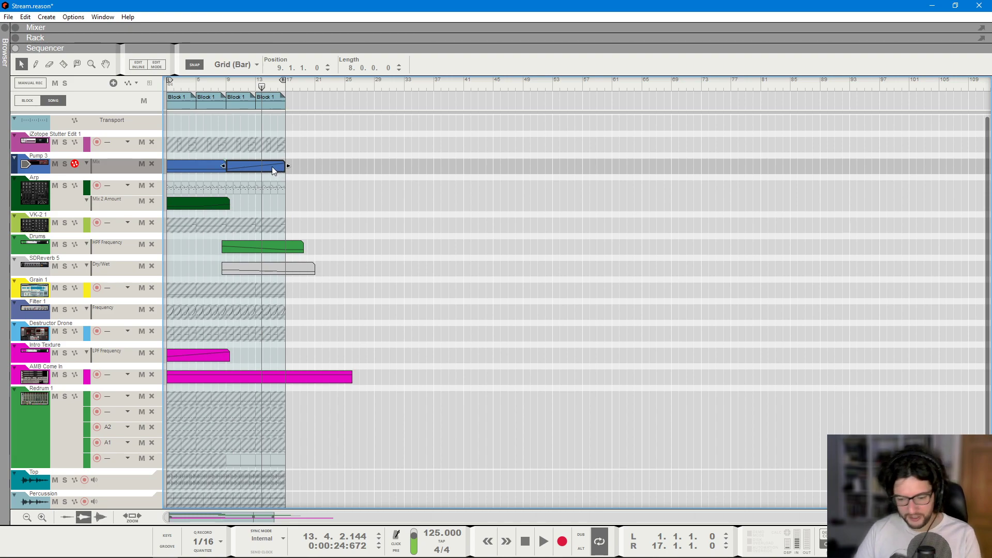
- Stretch Pump 3's rising Mix automation clip to half tempo with Scale Tempo, so it spans bar 9 to bar 25
key(F8)
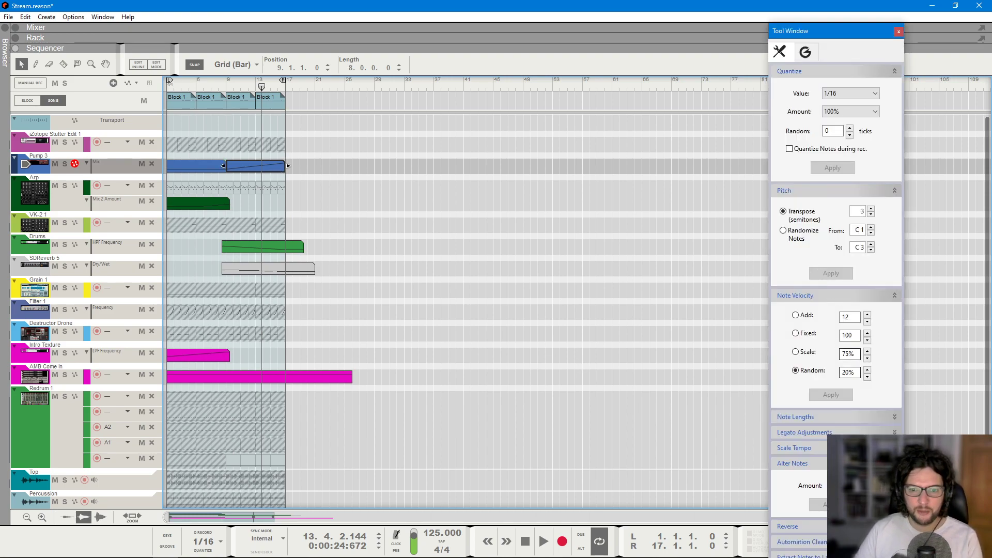
click(895, 463)
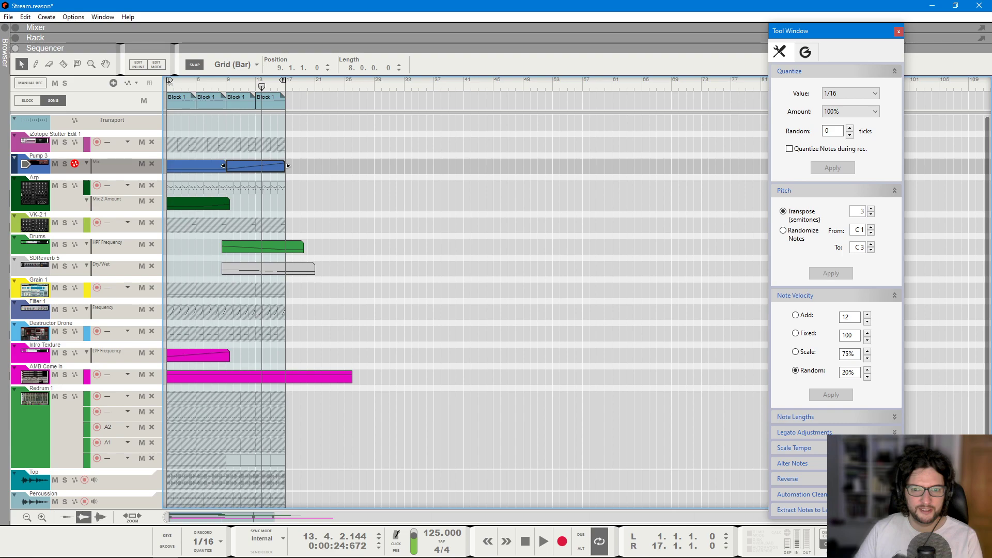
click(894, 448)
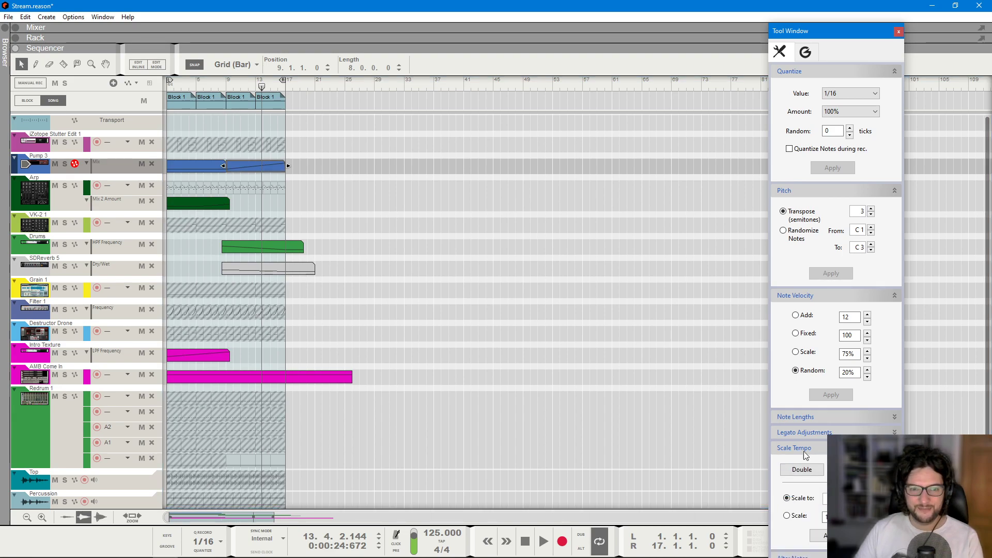
click(869, 470)
click(455, 300)
- Play the song from bar 1 and review the Pump 3 settings in the rack and the arrangement around bar 9
key(KP_0)
key(space)
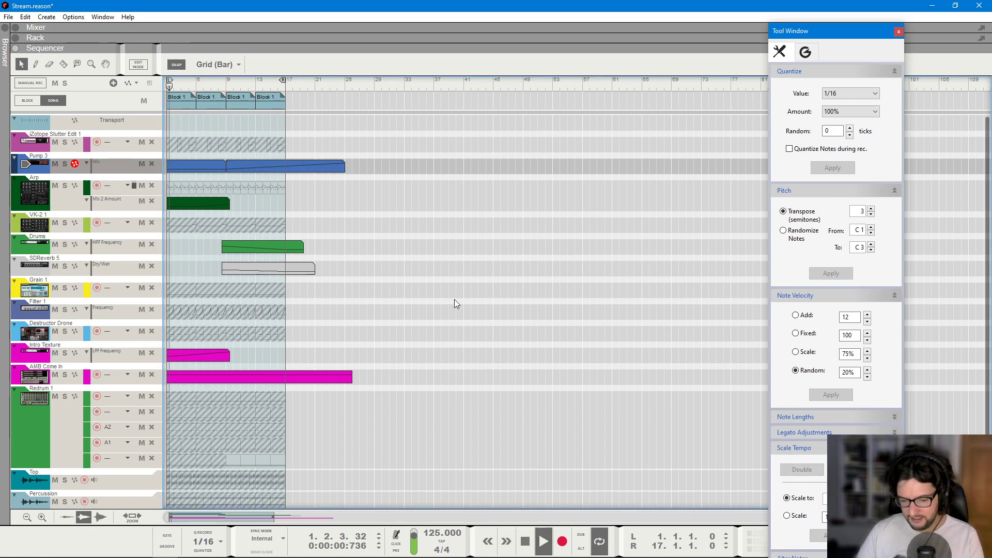
click(898, 32)
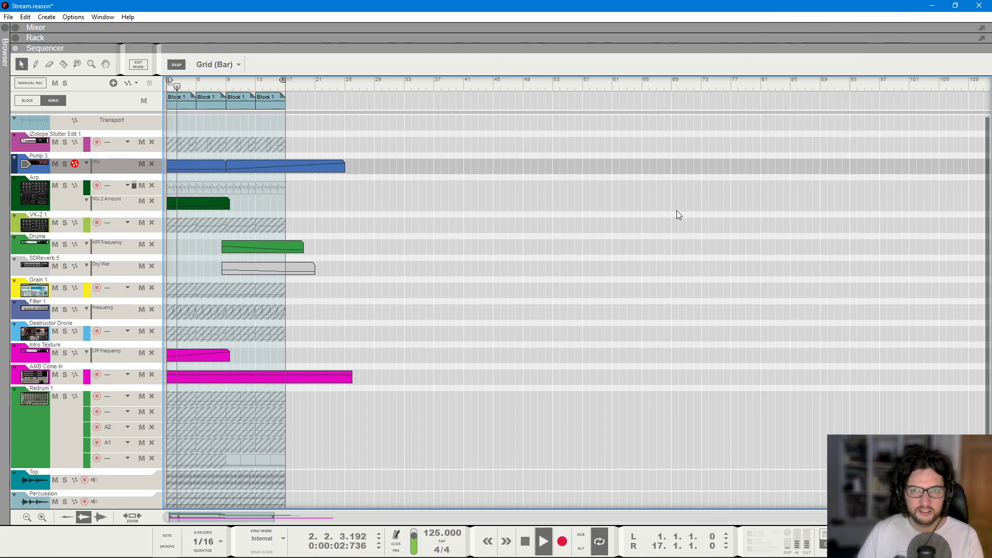
key(F6)
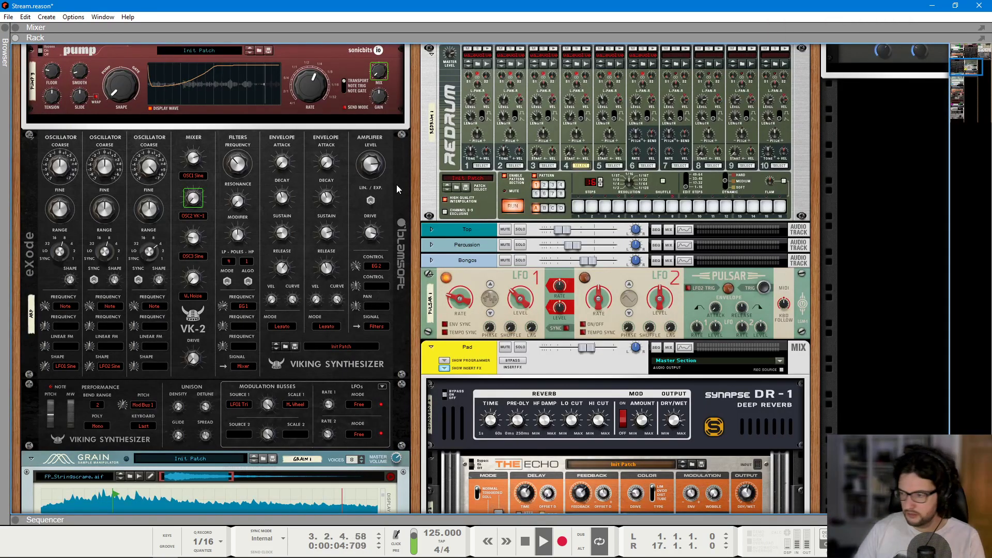
key(F7)
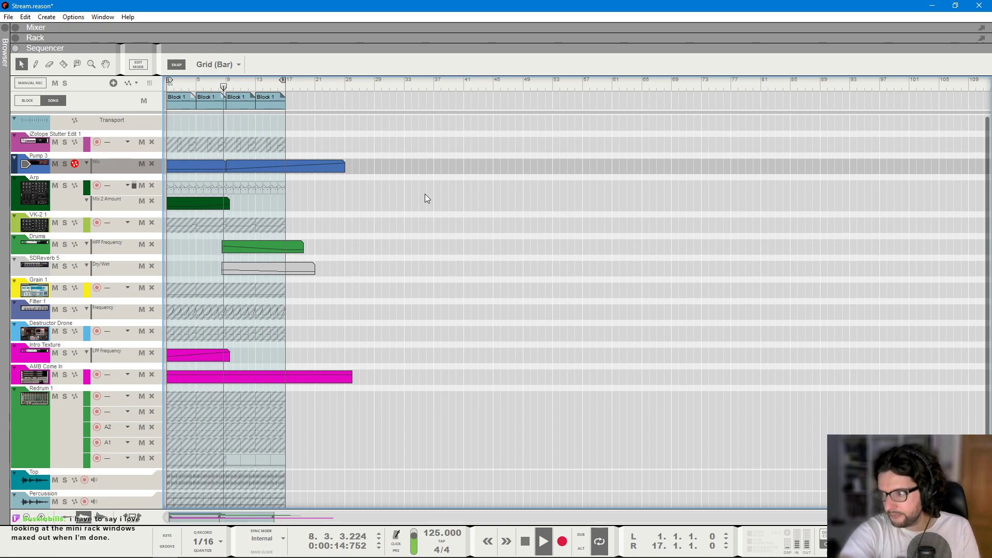
scroll(380, 125, up, 1)
scroll(284, 128, up, 2)
scroll(273, 139, down, 1)
scroll(273, 138, down, 1)
scroll(272, 139, up, 2)
- Unmute the iZotope Stutter Edit 1 lane in the fourth Block 1 and override bars 13 to 15 with an empty clip
key(t)
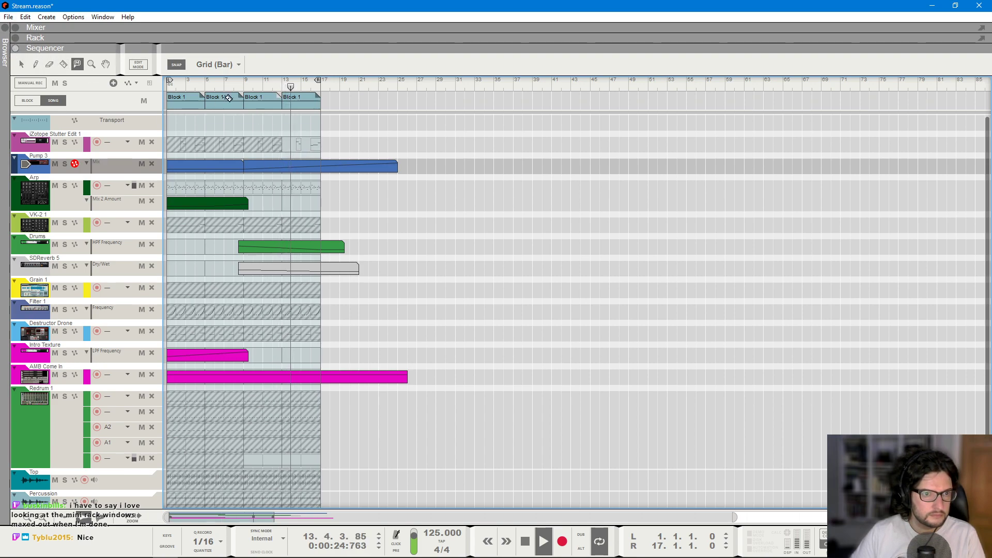
click(21, 64)
drag(289, 141, 301, 144)
click(396, 147)
key(h)
key(h)
key(h)
key(h)
key(h)
key(h)
key(h)
key(h)
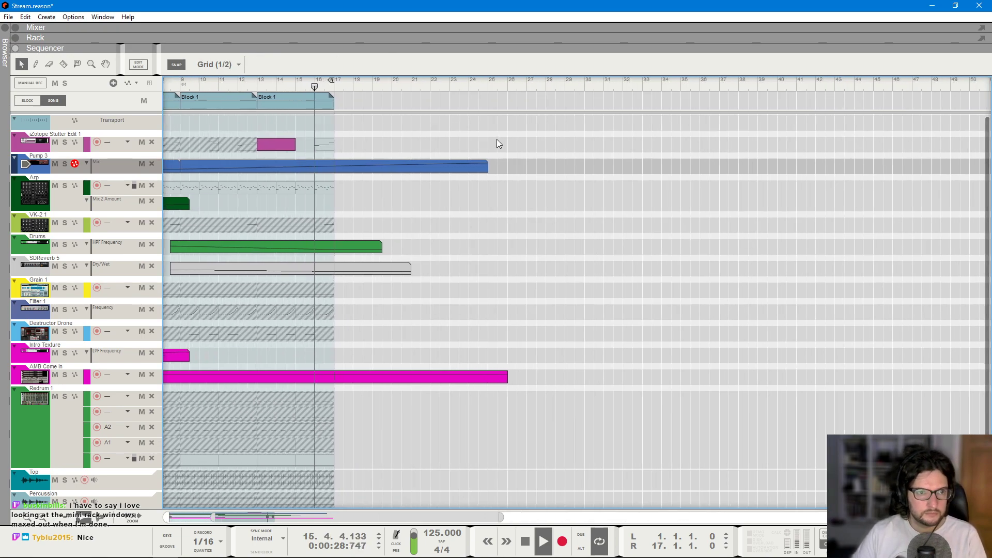
key(h)
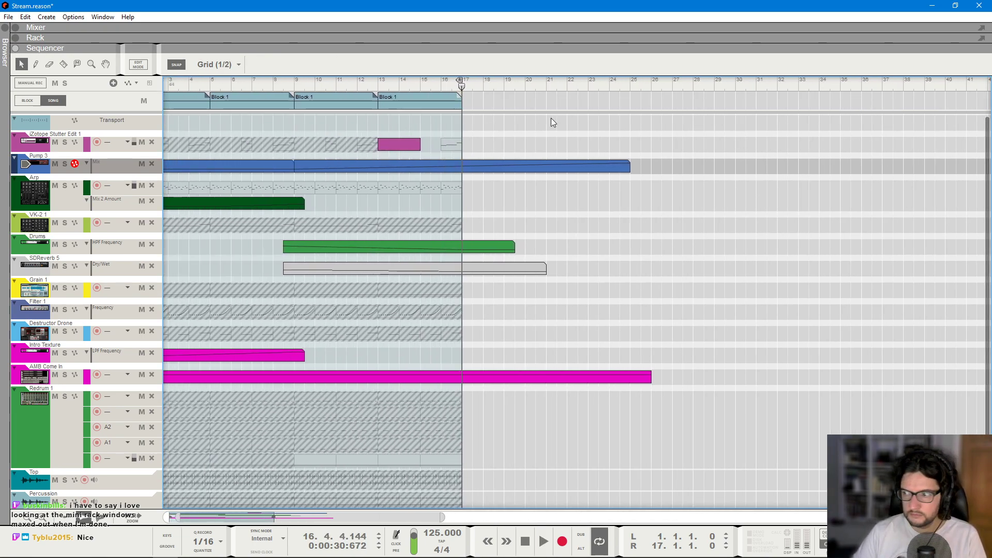
- Set the loop from bar 17 to bar 30 and duplicate the fourth Block 1 to bar 17
key(g)
mouse_move(432, 86)
mouse_down()
mouse_move(641, 84)
mouse_move(482, 97)
mouse_up()
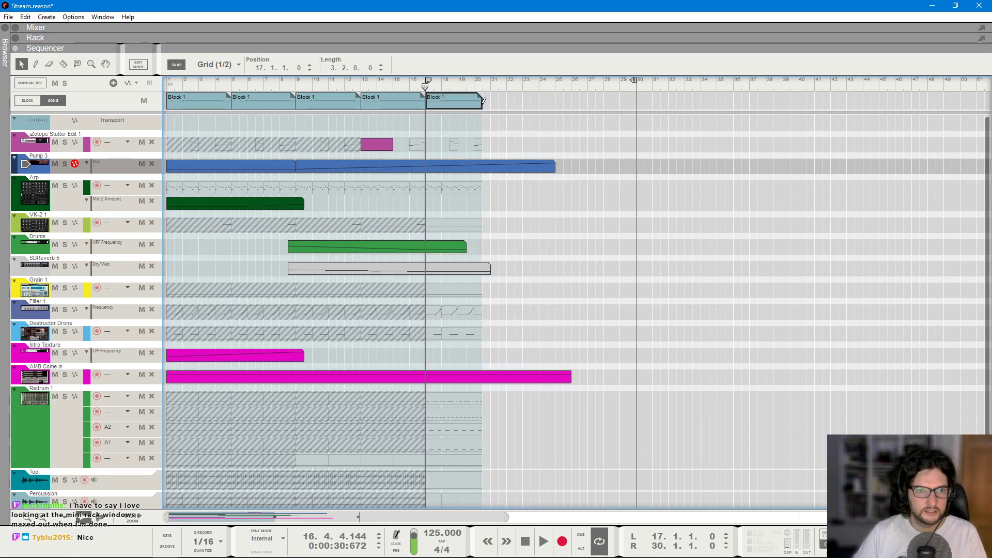
key(Delete)
click(408, 98)
key(ctrl+d)
click(525, 260)
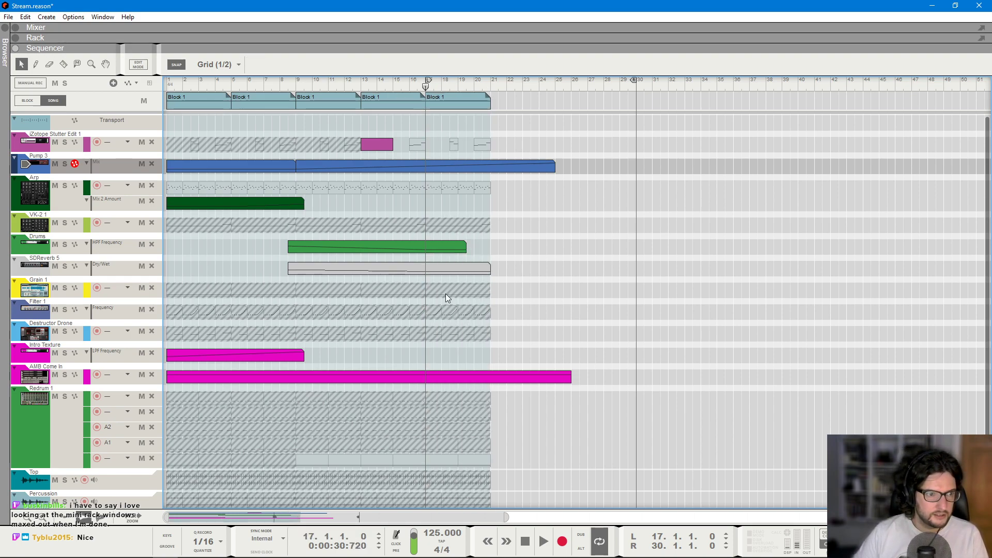
- Unmute the VK-2 1 and Grain 1 lanes in the block at bar 17 and play from bar 13
key(t)
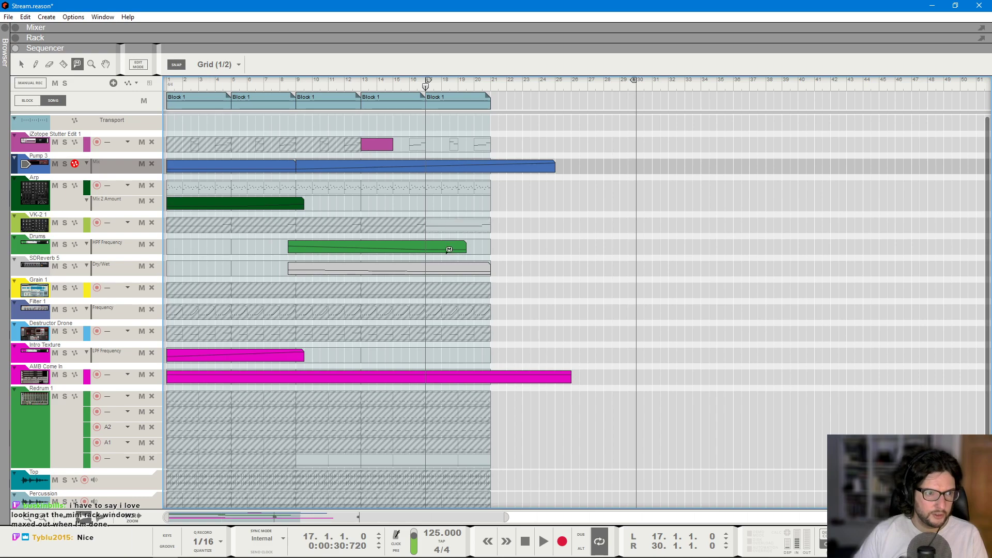
click(361, 83)
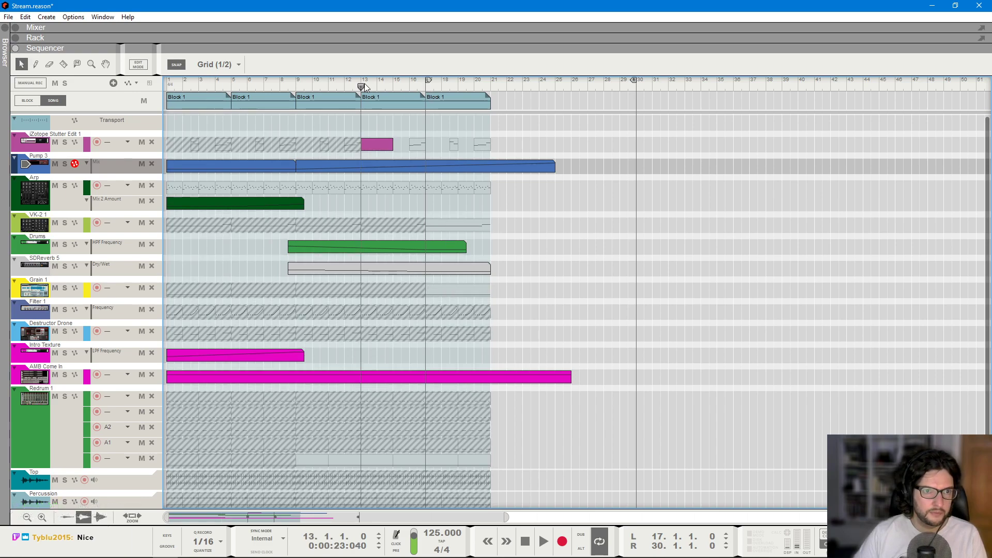
key(space)
- Add a copy of the Pump 3 effect to the Bass channel and open its Mix control for automation
key(F5)
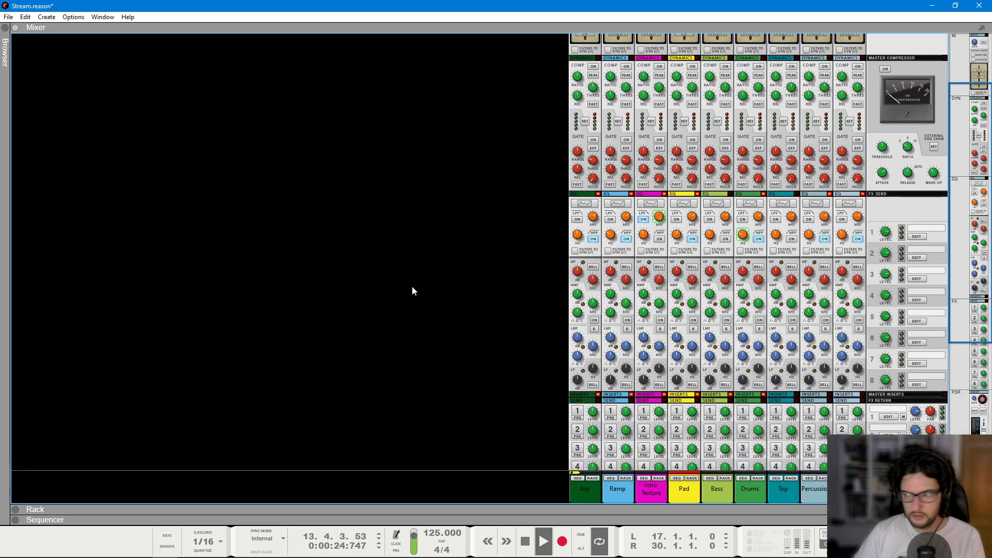
key(F6)
key(F5)
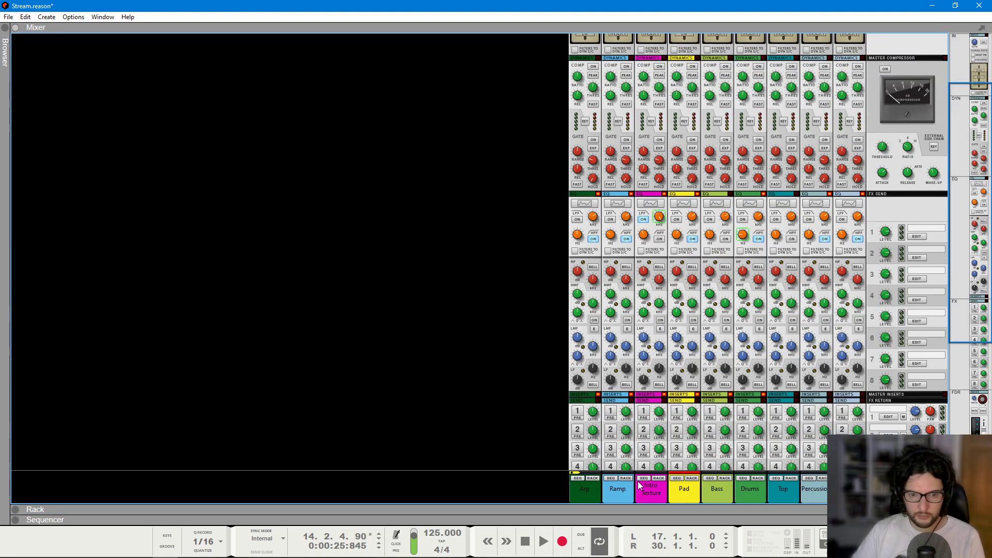
key(F6)
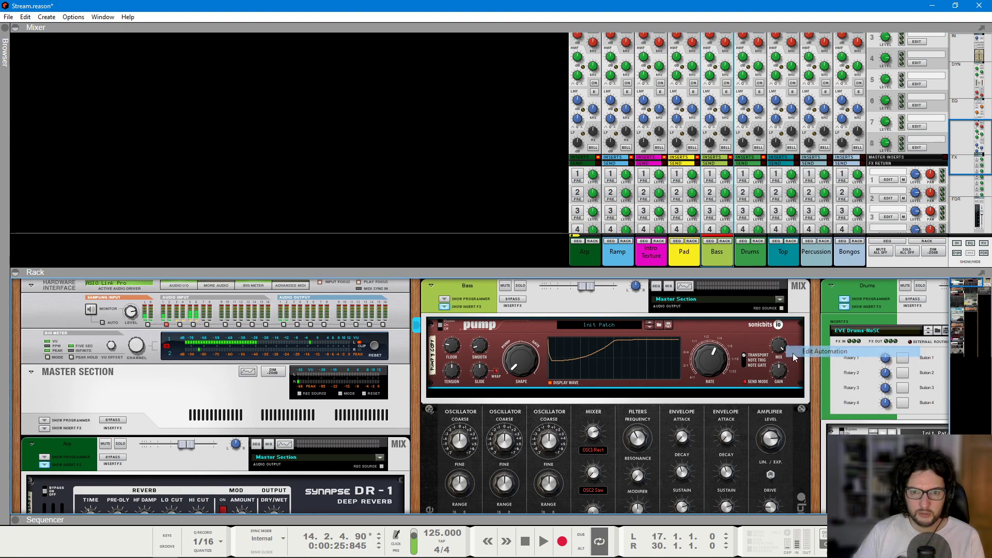
- Draw a rising Mix automation ramp for the Pump 3 copy from bar 16 to bar 26 and delete the track's note lane
key(F7)
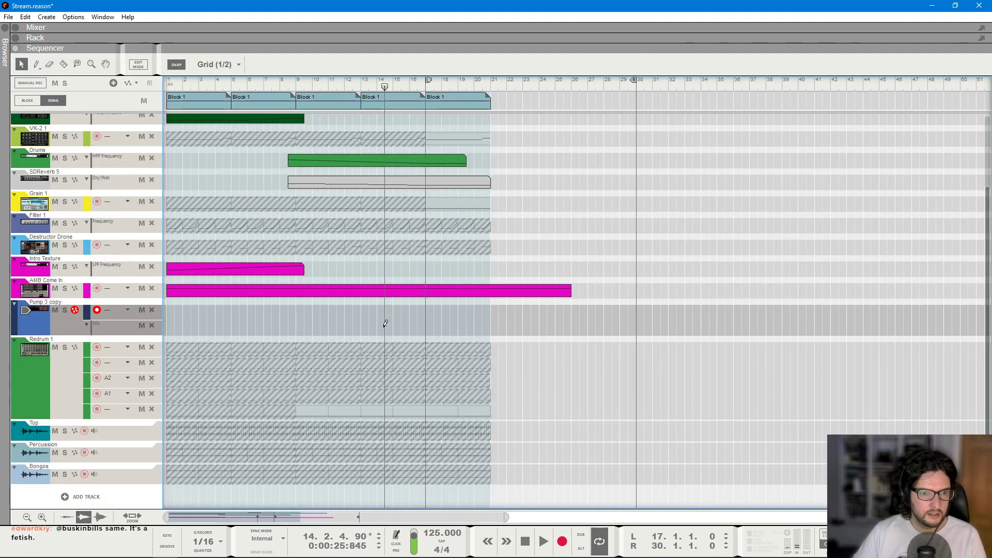
mouse_move(431, 323)
mouse_down()
mouse_move(554, 328)
mouse_move(571, 310)
mouse_up()
click(565, 202)
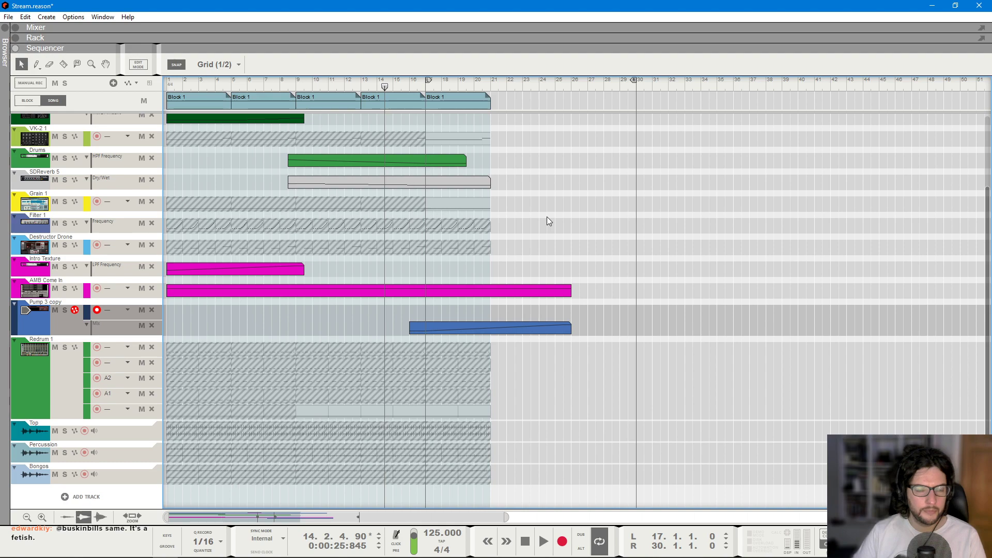
click(151, 310)
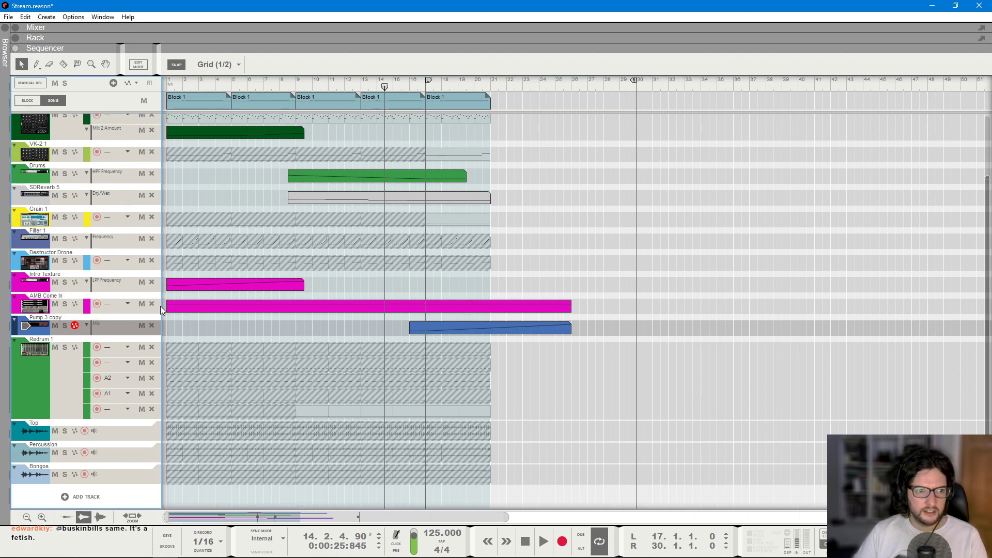
- Audition the bass pump transition from bar 16 and duplicate the fifth Block 1 to bar 21
click(408, 85)
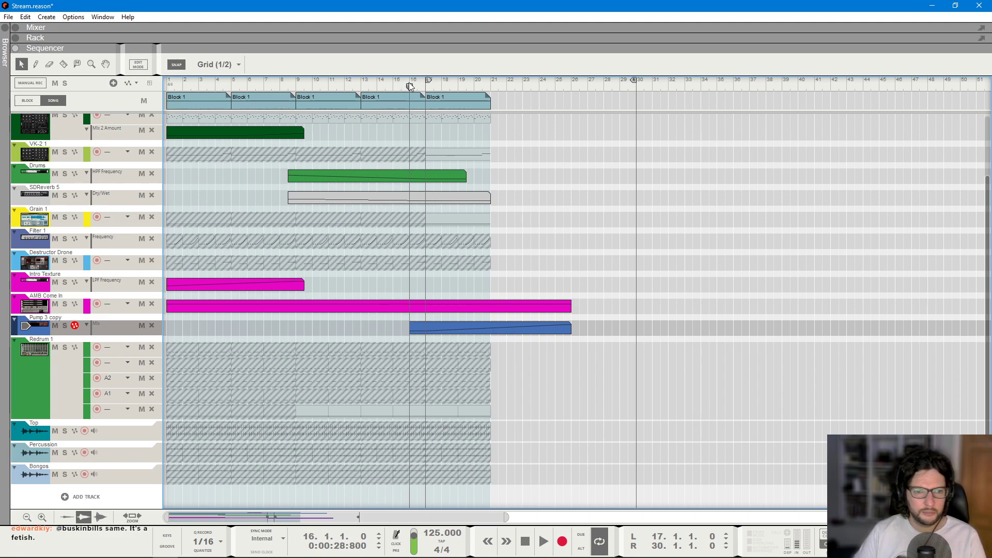
key(space)
scroll(559, 176, up, 3)
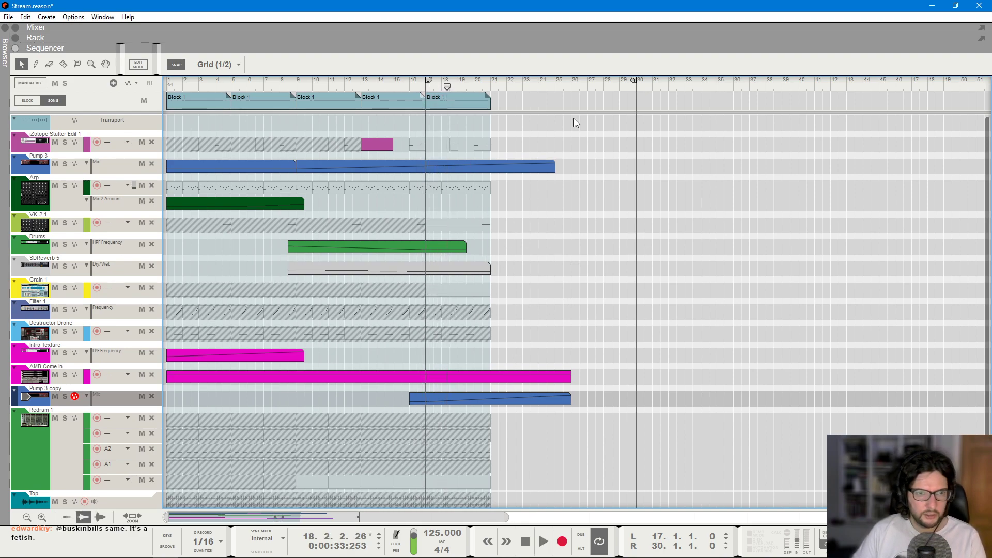
click(472, 104)
key(space)
key(ctrl+d)
key(F4)
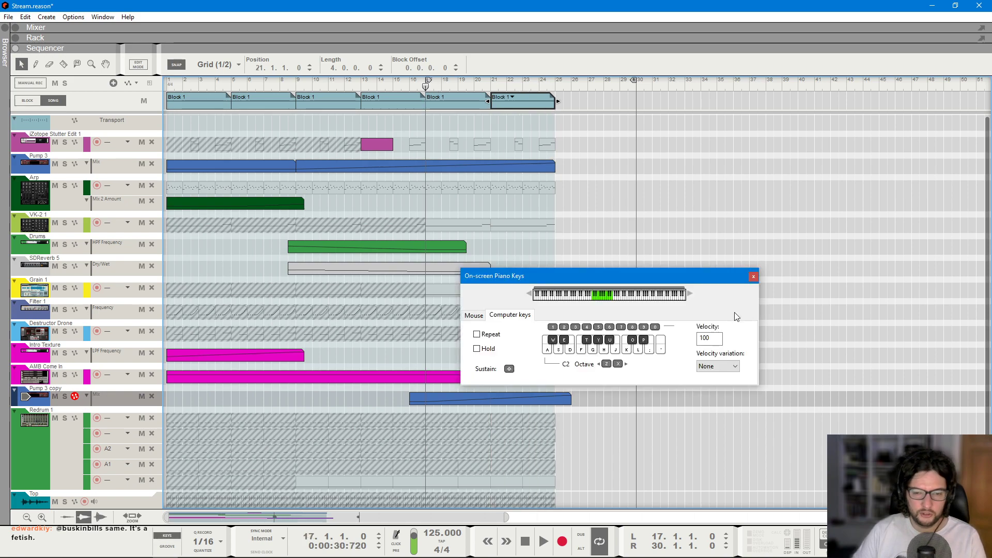
click(753, 277)
- Turn on the Pad channel's low-pass filter and open its LPF Frequency automation in the sequencer
key(F5)
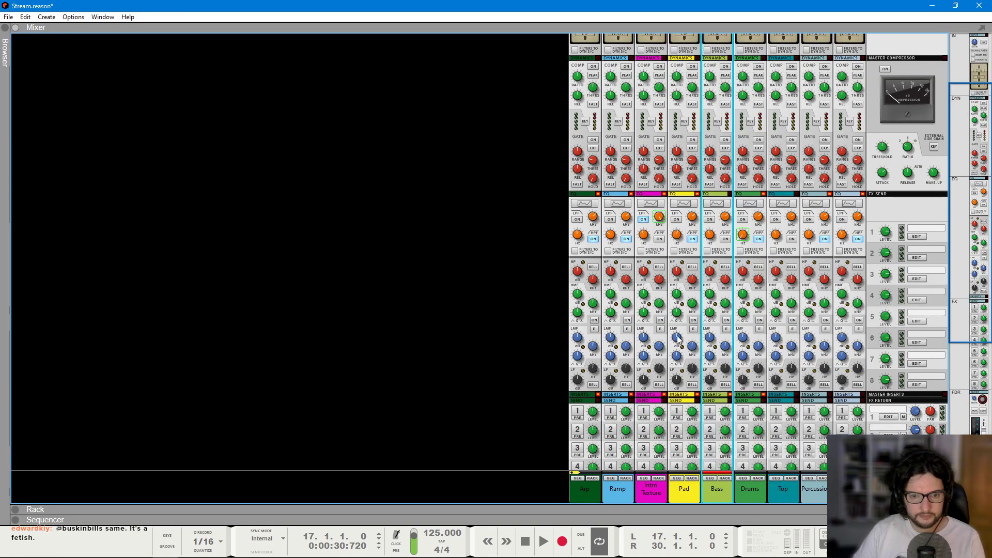
click(676, 219)
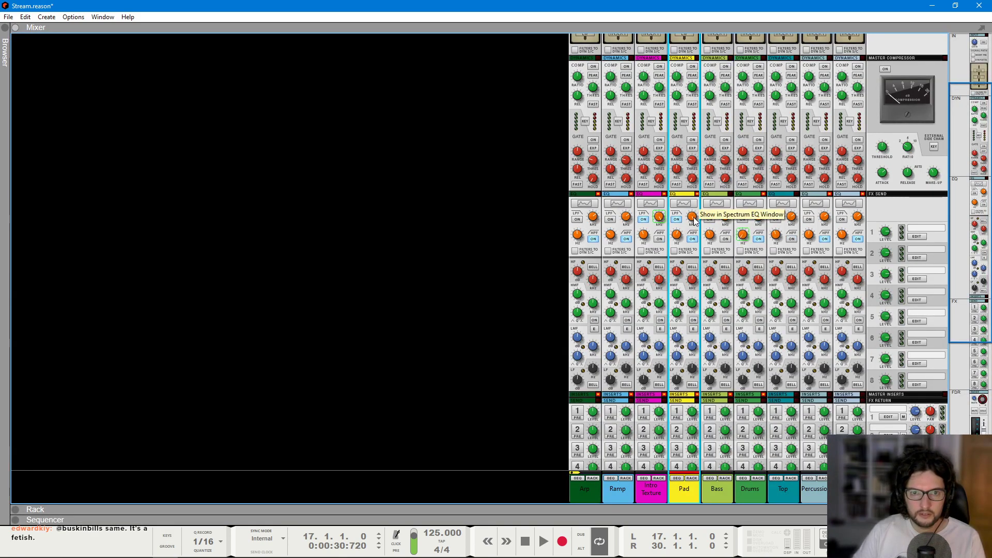
key(F7)
- Automate the Pad's LPF Frequency with a ramp rising from 228 at bar 17 to bar 30, then play it back
drag(422, 469, 594, 473)
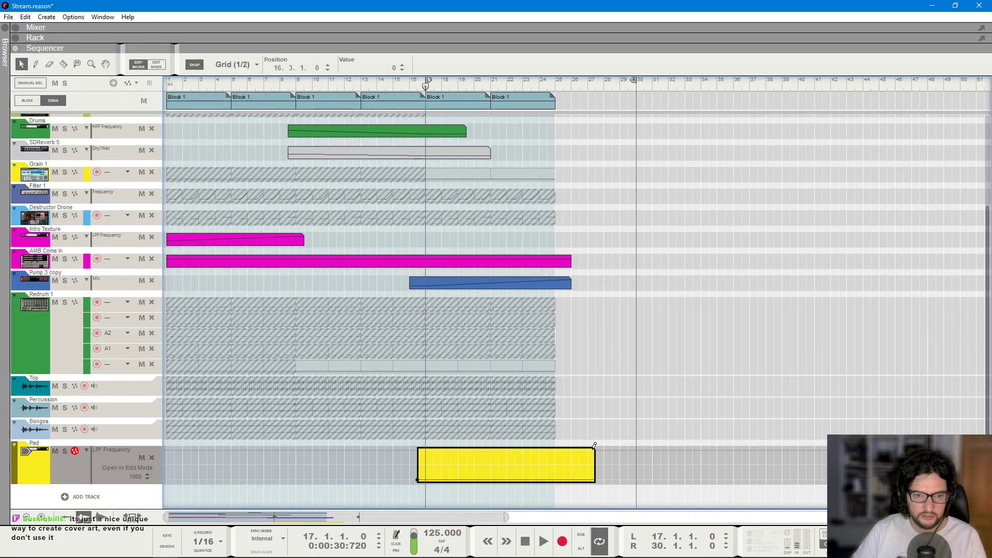
drag(647, 443, 631, 437)
key(space)
scroll(421, 488, up, 1)
scroll(438, 487, down, 1)
key(space)
drag(417, 480, 426, 473)
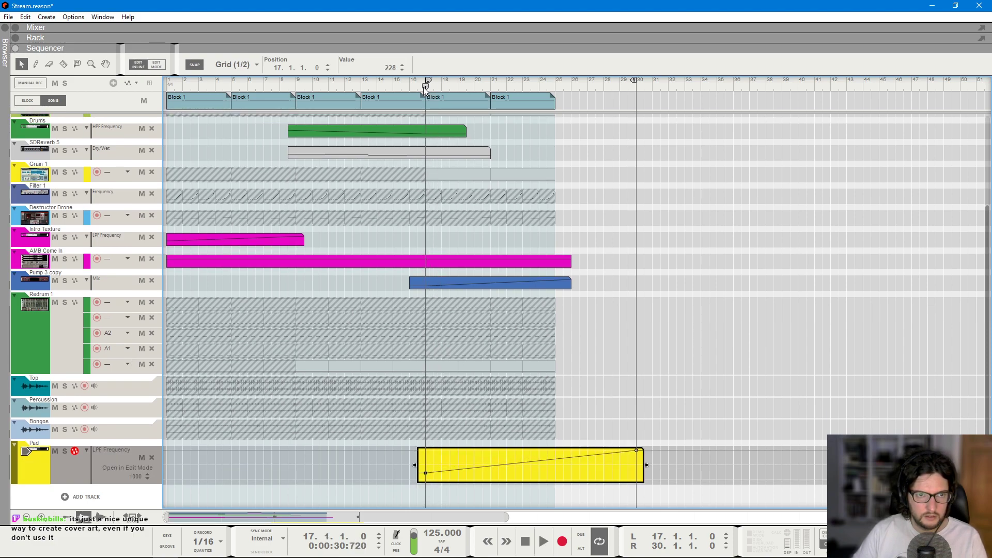
key(space)
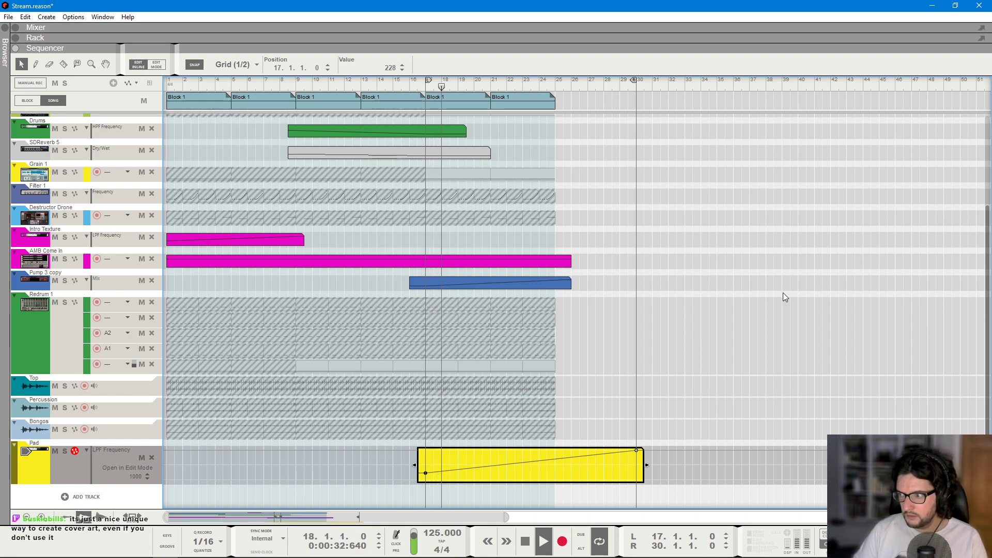
- Override iZotope Stutter Edit 1 with empty clips at bar 18, one and a half bars long, and bar 22, one bar long
scroll(586, 254, up, 5)
click(460, 145)
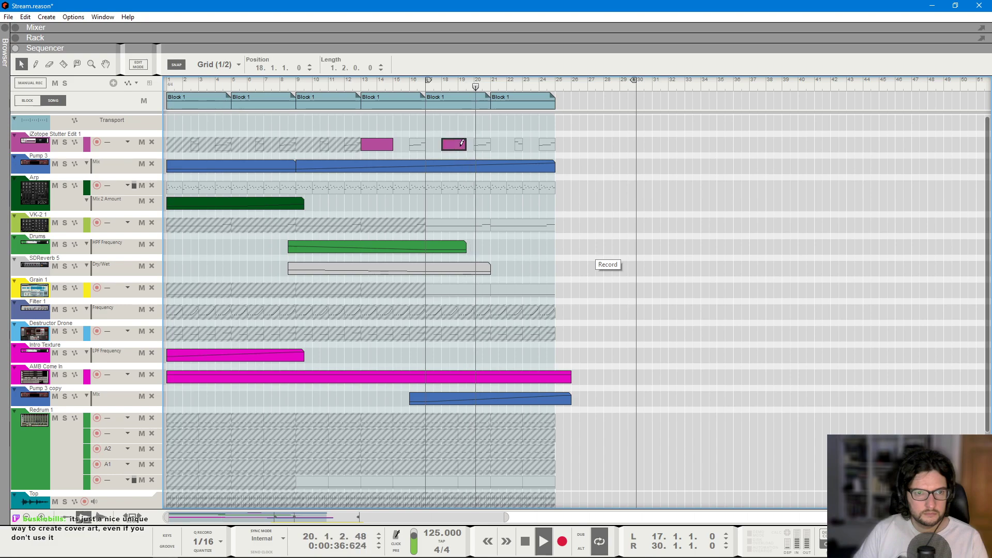
drag(507, 145, 522, 144)
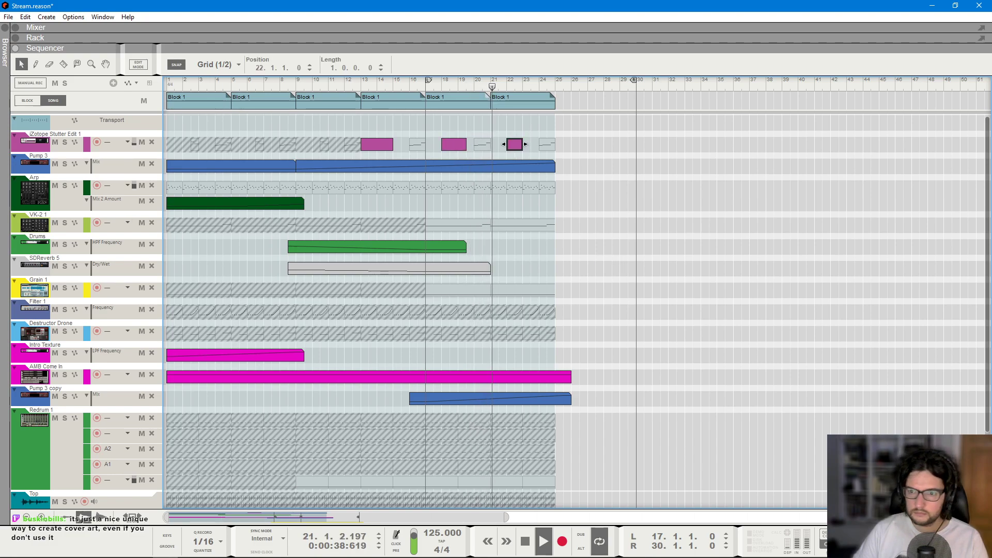
click(680, 244)
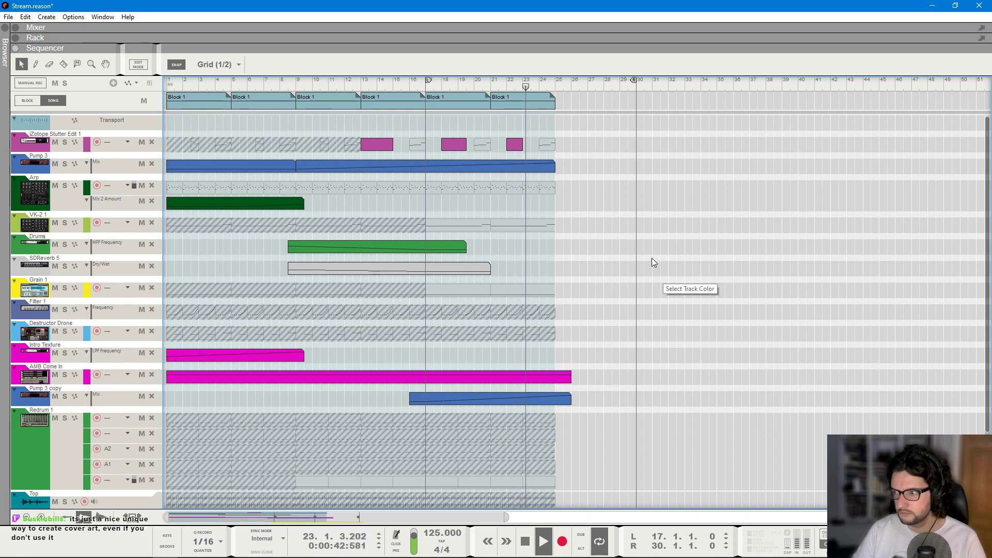
- Create a VK-2 1 clip from bar 17 to bar 21 containing a single four-bar F1 note
key(space)
drag(427, 226, 490, 225)
click(451, 209)
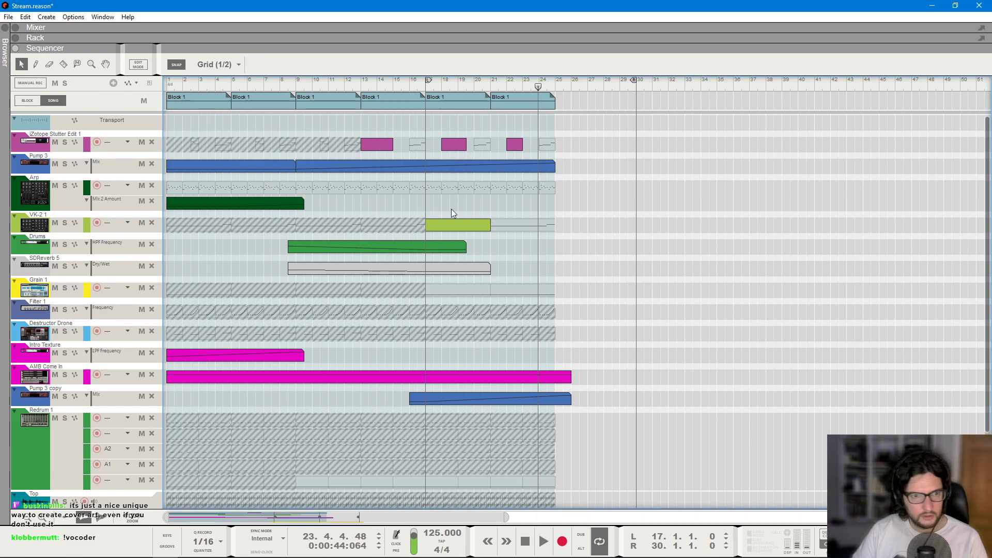
double_click(478, 226)
drag(391, 367, 431, 367)
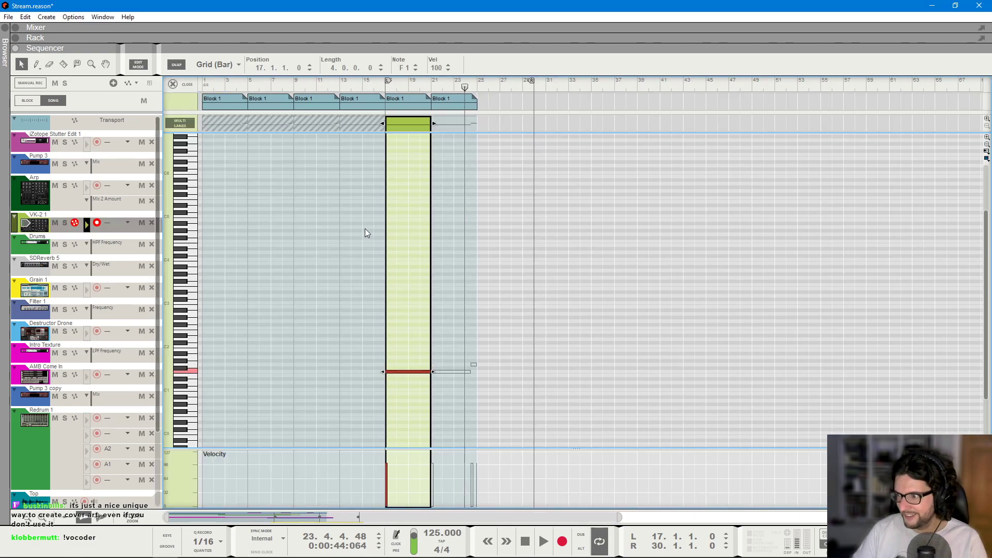
click(174, 84)
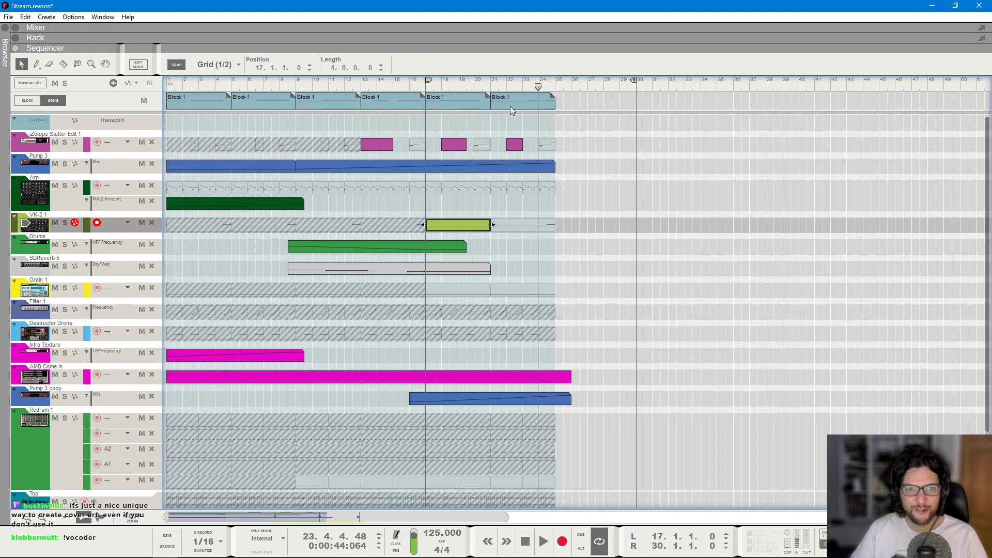
- Duplicate the VK-2 1 clip to bar 21 and play from just before bar 17
key(ctrl+d)
click(417, 85)
key(space)
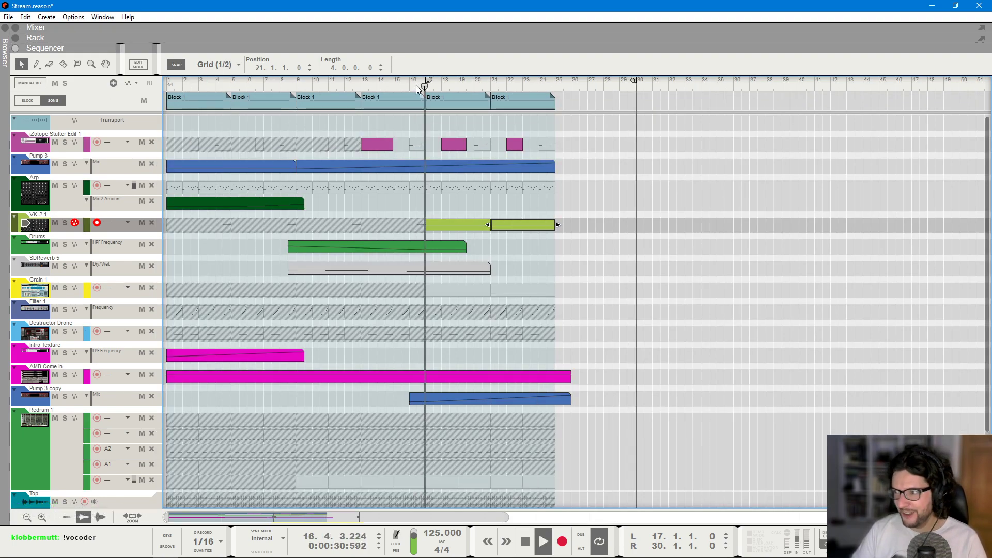
- Select the Grain 1 track, play the song from the start and move the loop end to bar 43
key(space)
click(407, 82)
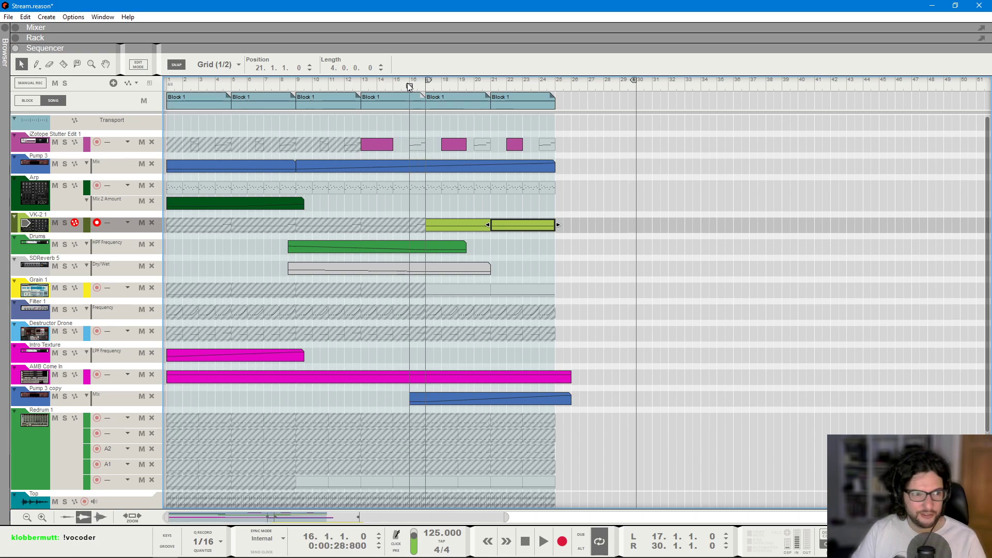
click(106, 283)
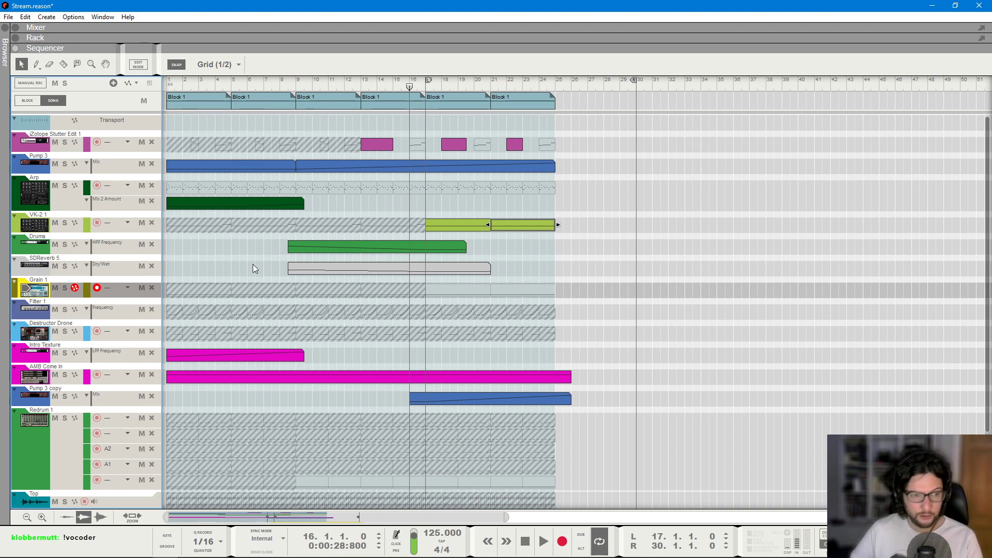
key(F6)
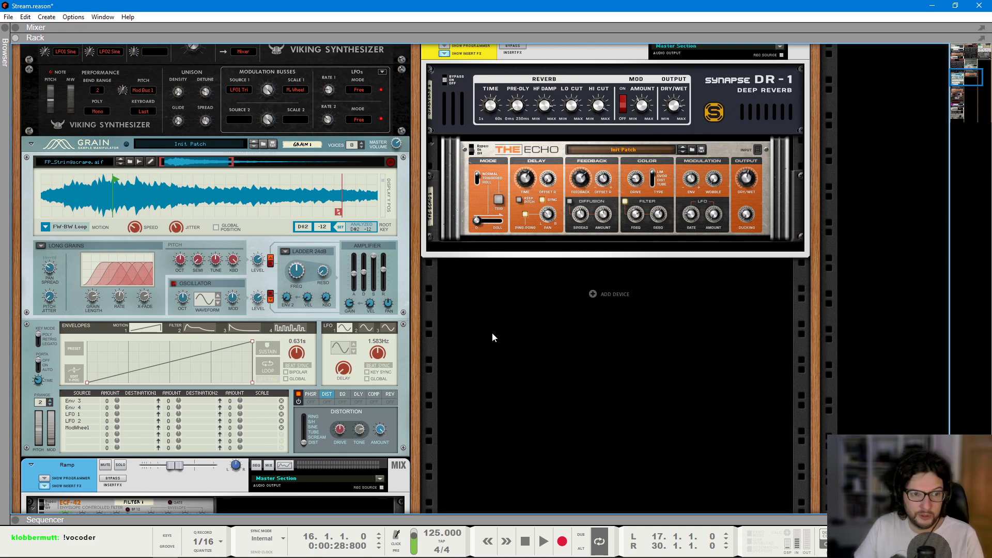
key(F7)
key(Home)
key(space)
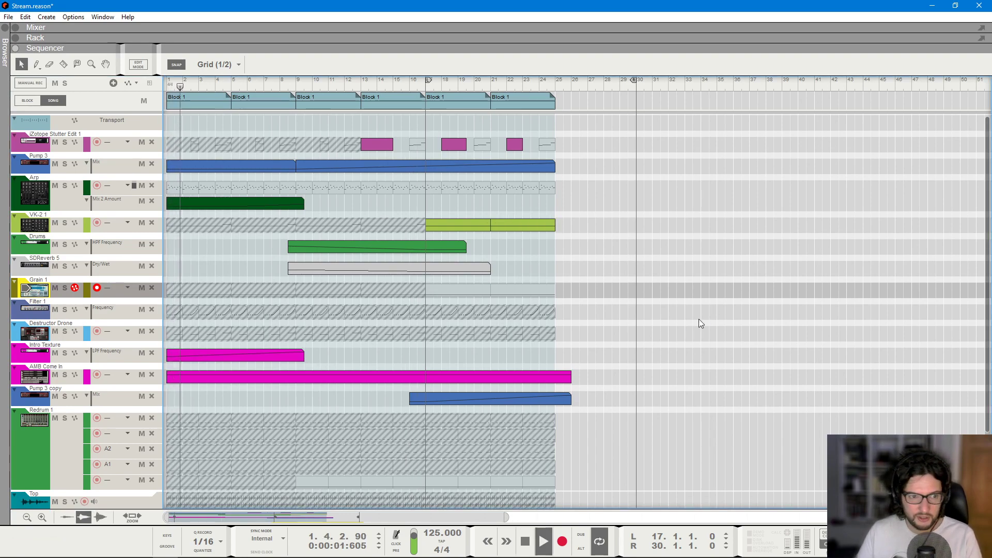
scroll(699, 319, down, 5)
alt+click(573, 87)
- Lengthen the Arp's Mix 2 Amount automation clip to 25 bars, dipping at bar 17 and rising to 33.3% at bar 25
drag(231, 210, 389, 206)
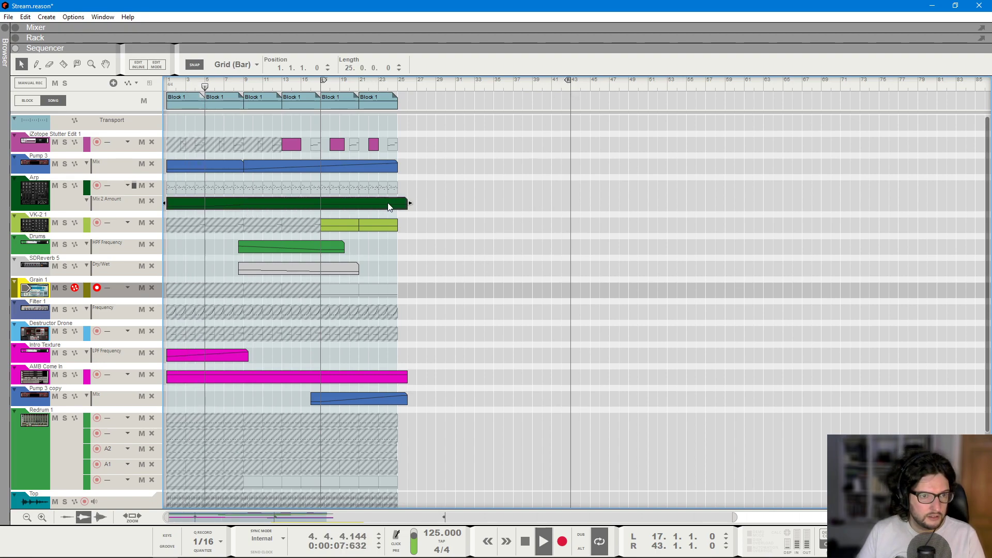
double_click(374, 206)
click(320, 227)
click(398, 222)
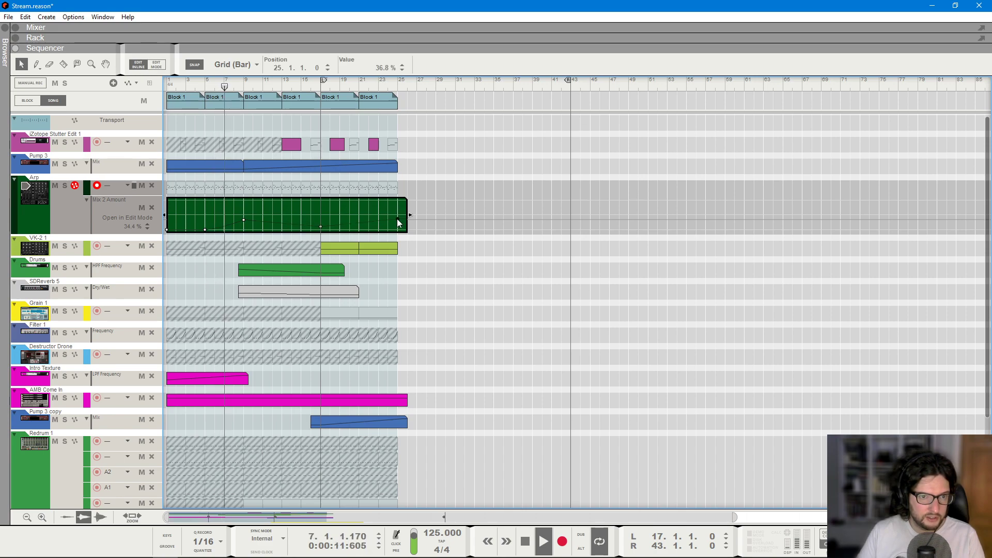
drag(399, 222, 399, 223)
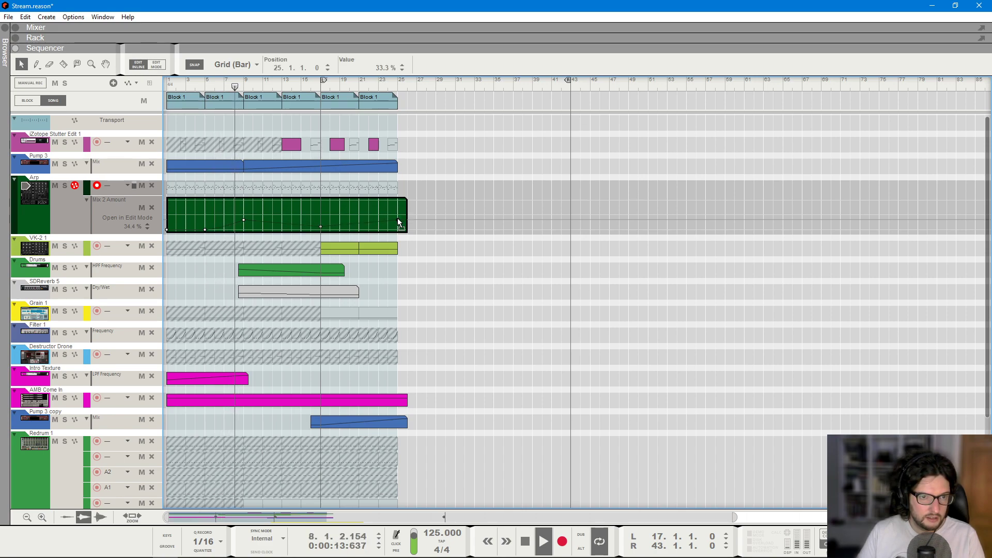
key(Escape)
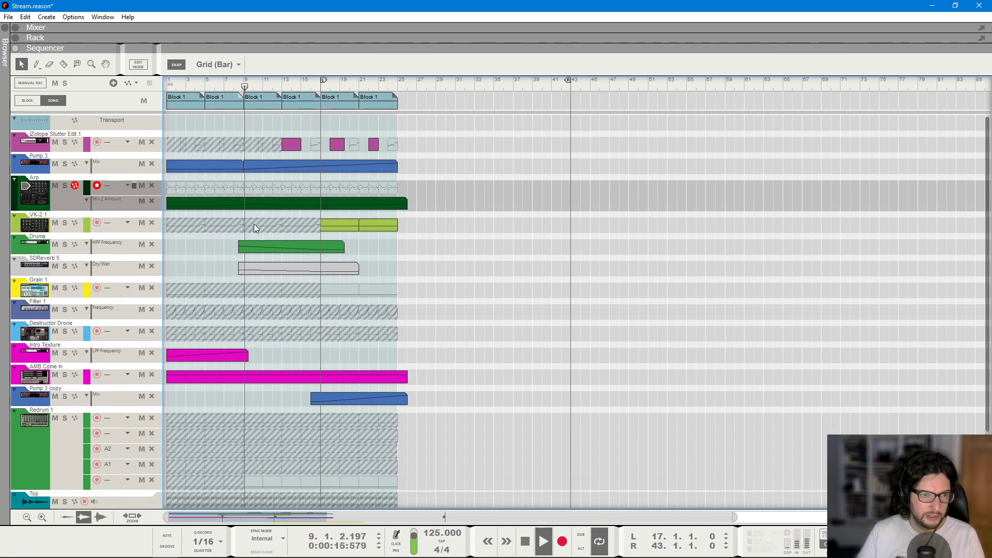
- Look over the lower sequencer tracks and the Ramp channel's effects in the rack during playback
ctrl+scroll(295, 212, down, 1)
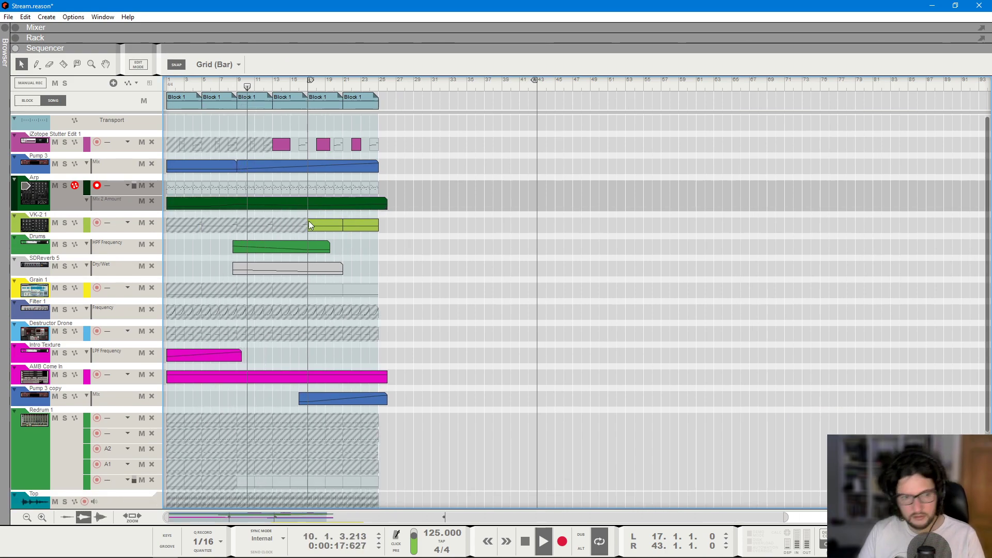
ctrl+scroll(295, 216, up, 2)
ctrl+scroll(295, 231, down, 1)
scroll(296, 232, down, 3)
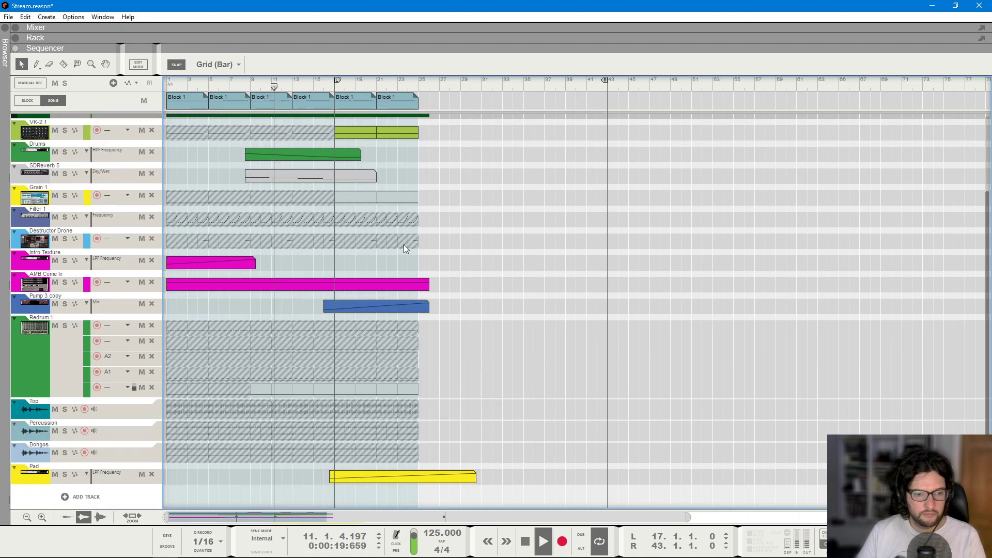
ctrl+scroll(496, 327, down, 1)
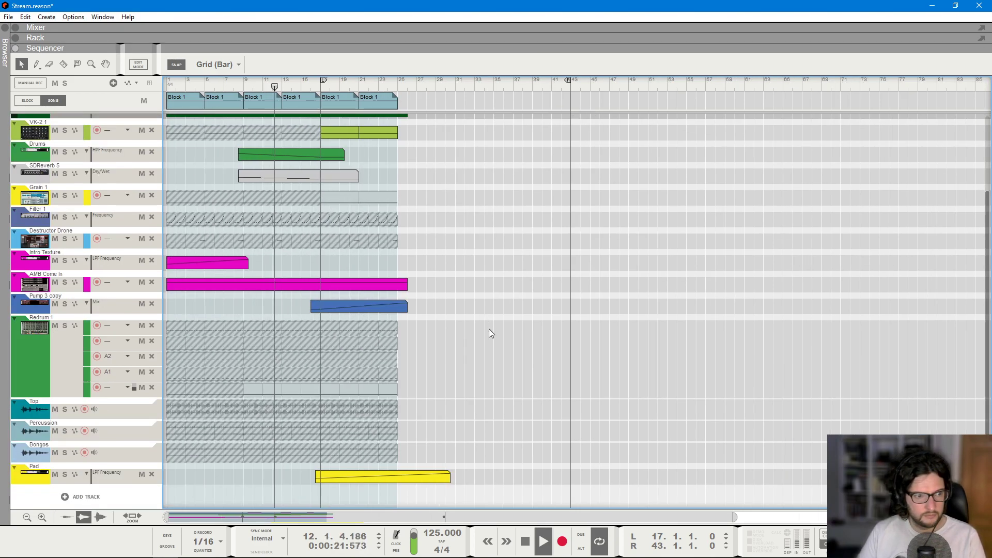
key(F6)
scroll(376, 333, up, 10)
scroll(376, 334, up, 10)
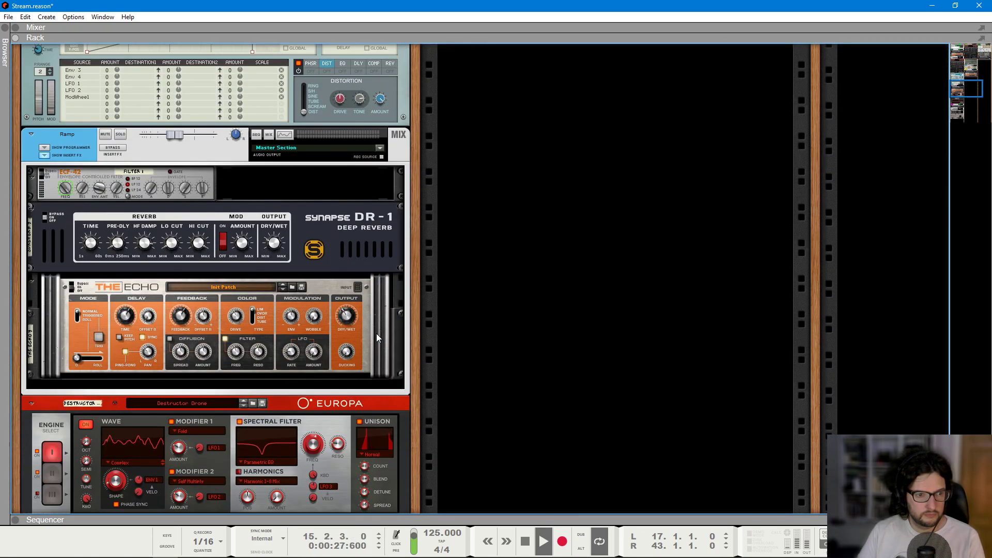
key(F7)
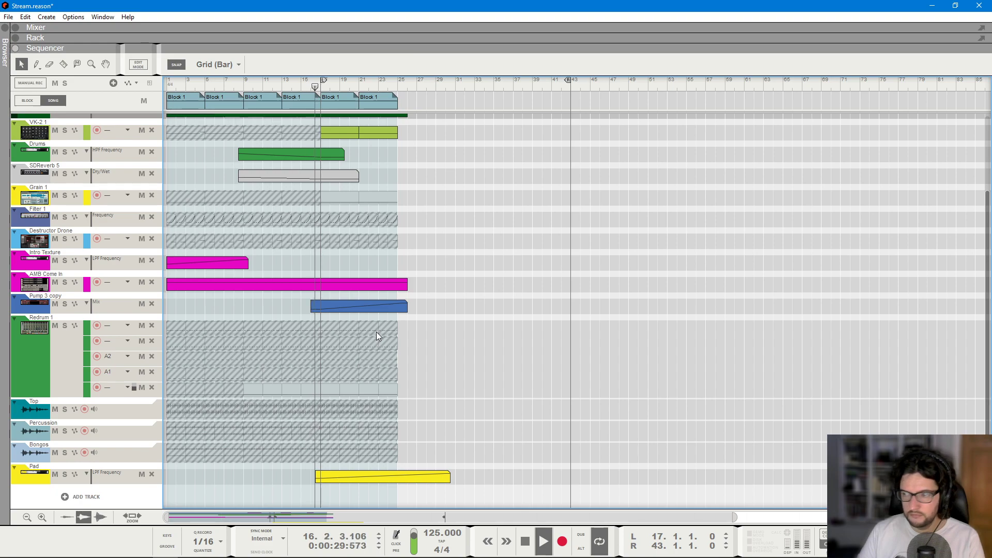
- Shorten the AMB Come In clip to 24 bars so it ends at bar 25
scroll(376, 331, up, 3)
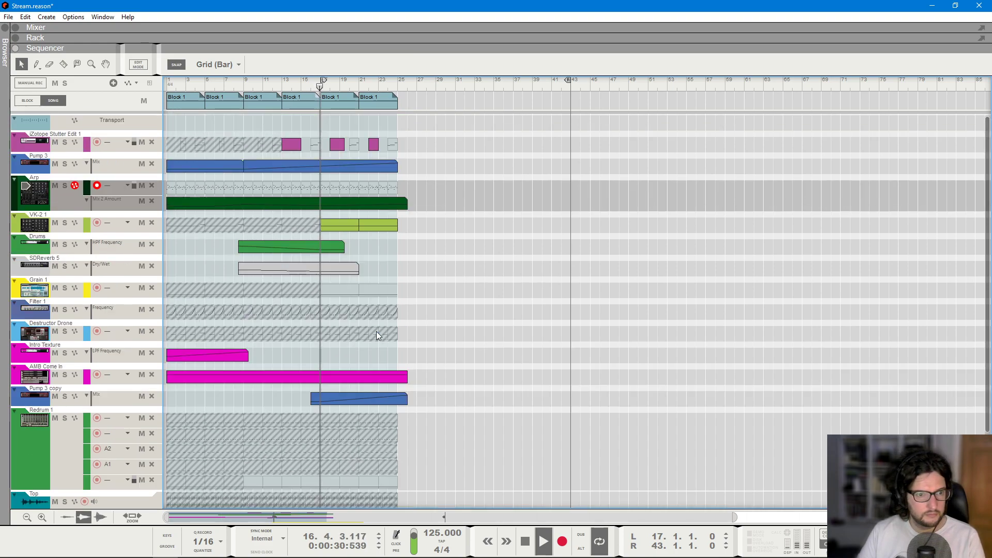
click(389, 376)
drag(408, 376, 401, 377)
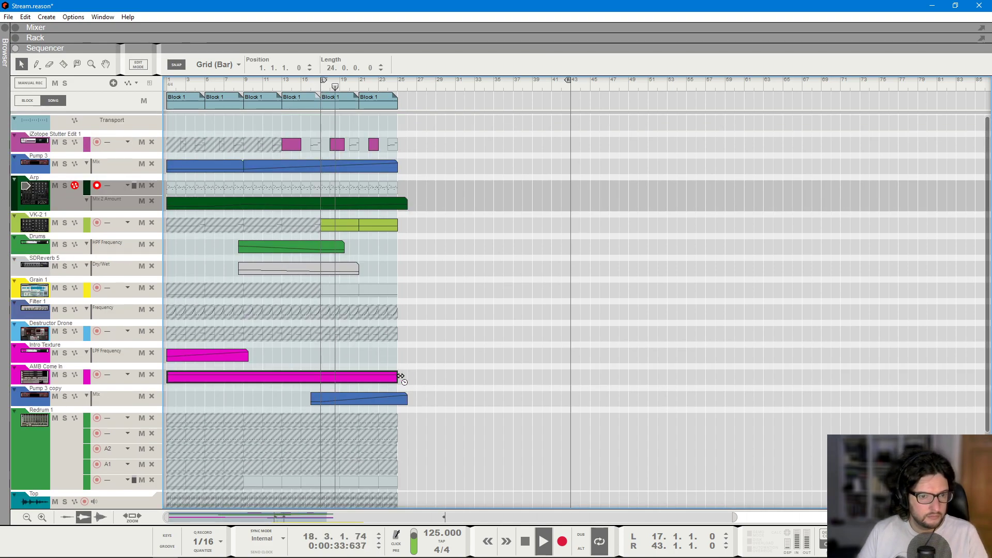
- Automate the Intro Texture's LPF Frequency from bar 16 falling to 123 at bar 25, and stretch the clip to bar 34
drag(312, 354, 426, 355)
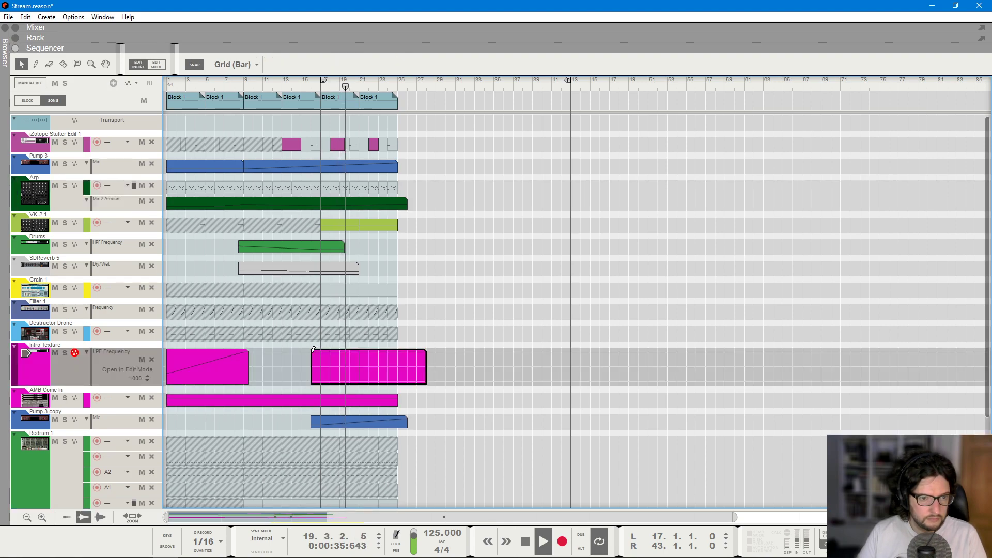
click(398, 380)
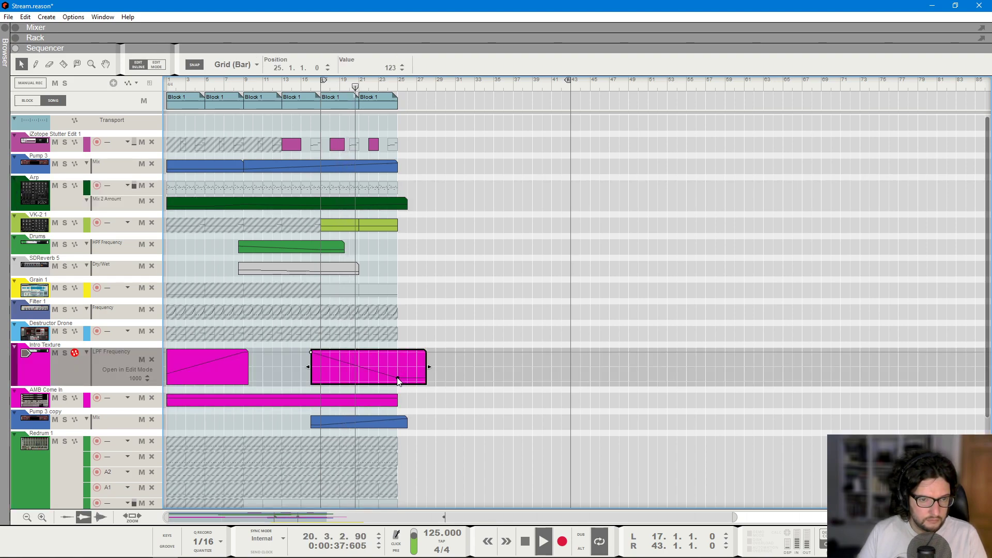
click(432, 294)
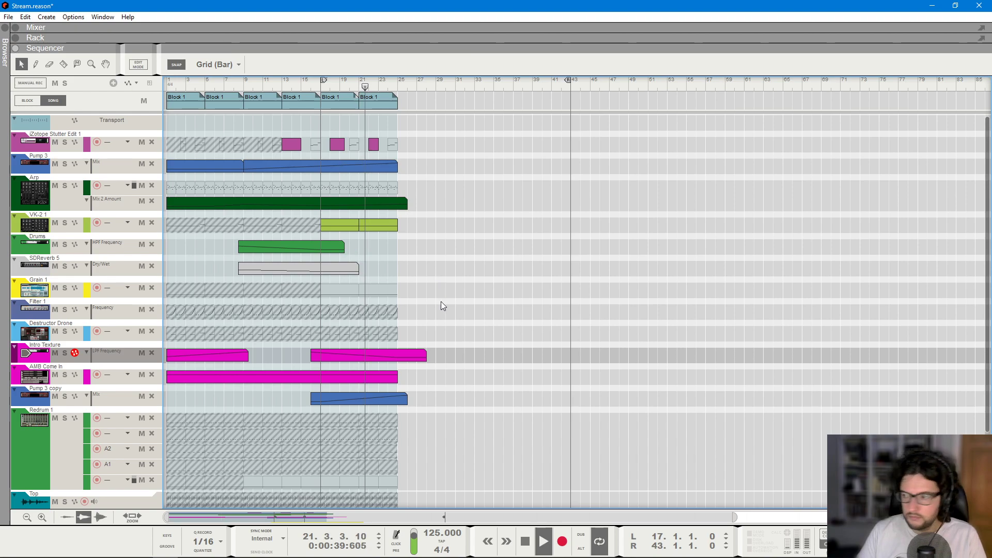
click(425, 355)
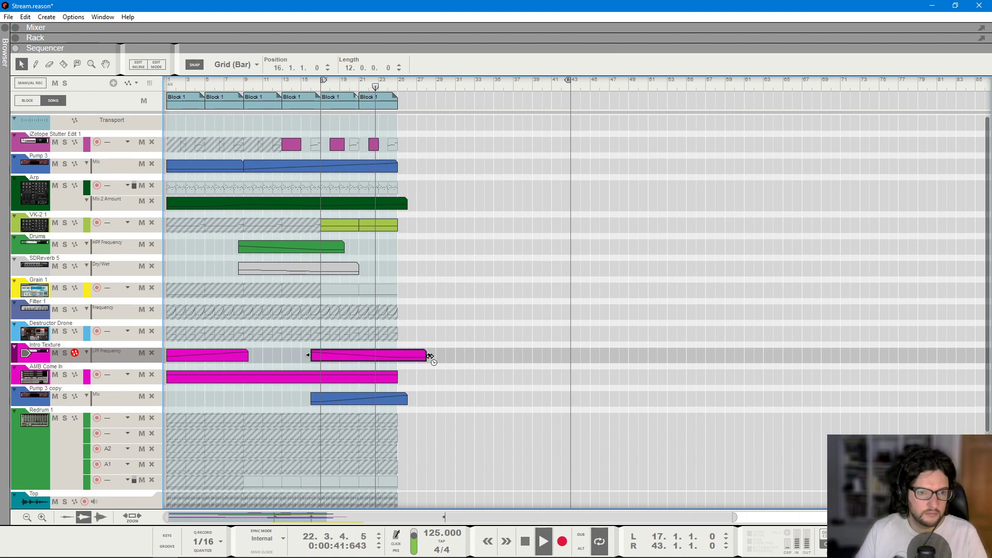
drag(430, 356, 484, 355)
click(485, 304)
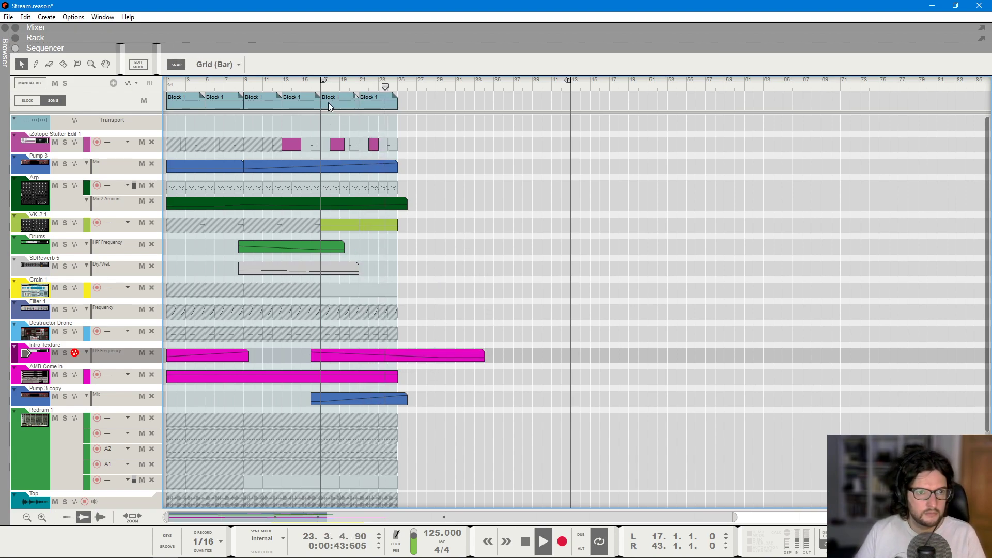
- Copy Block 1 to bar 25 and override iZotope Stutter Edit 1 there with an empty four-bar clip
drag(329, 106, 407, 106)
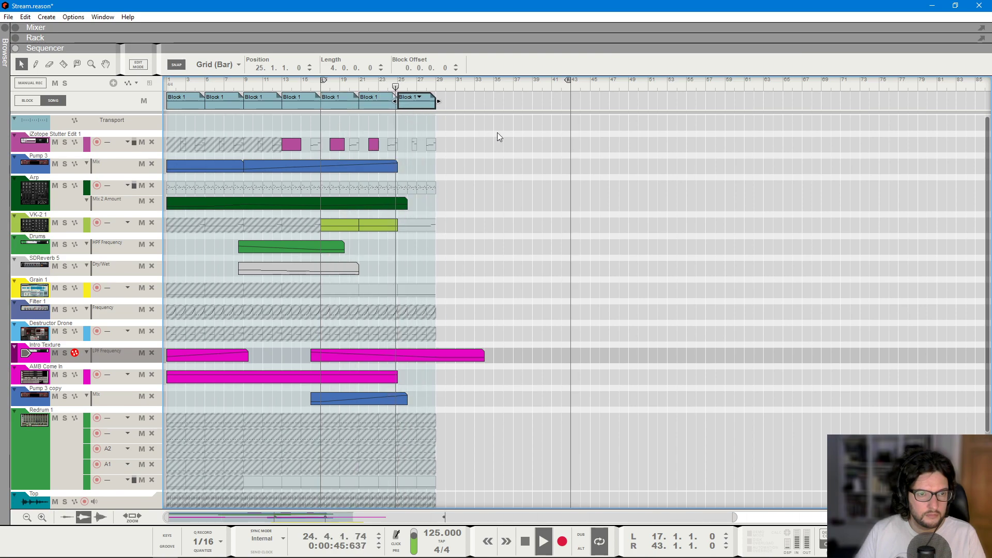
drag(402, 146, 435, 146)
click(529, 207)
key(h)
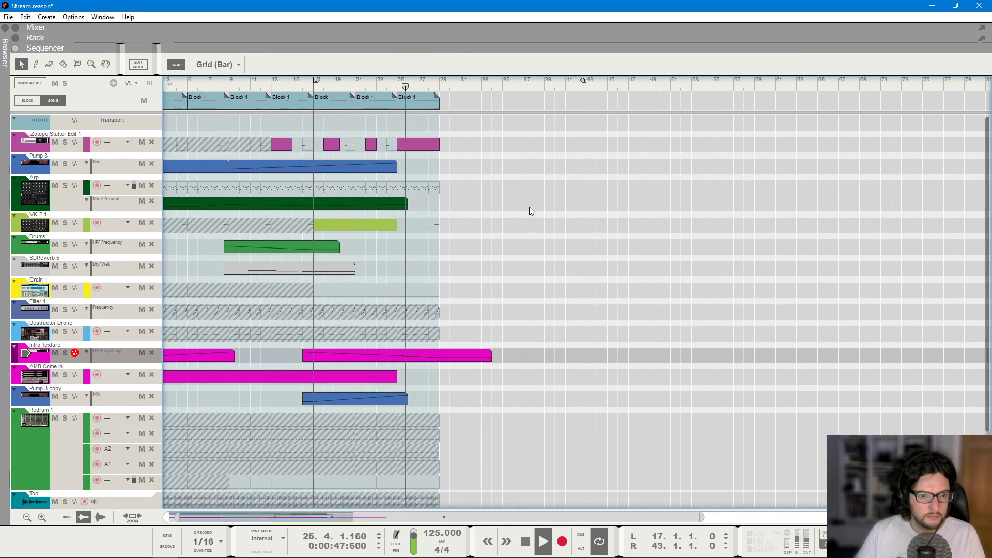
key(h)
key(h)
- Extend the last Block 1 to 8 bars and mute its iZotope Stutter Edit 1 lane in place of the empty clip
drag(454, 102, 523, 104)
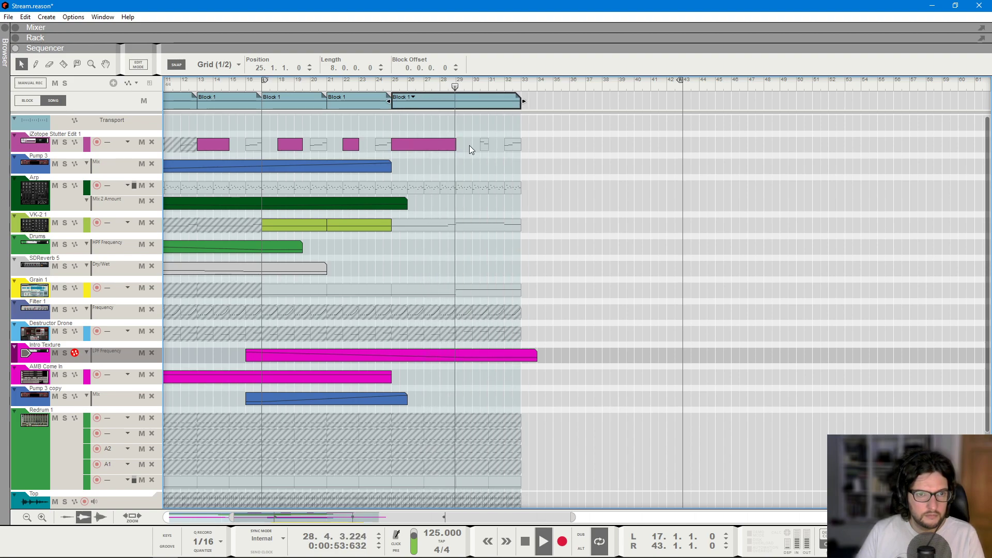
click(451, 143)
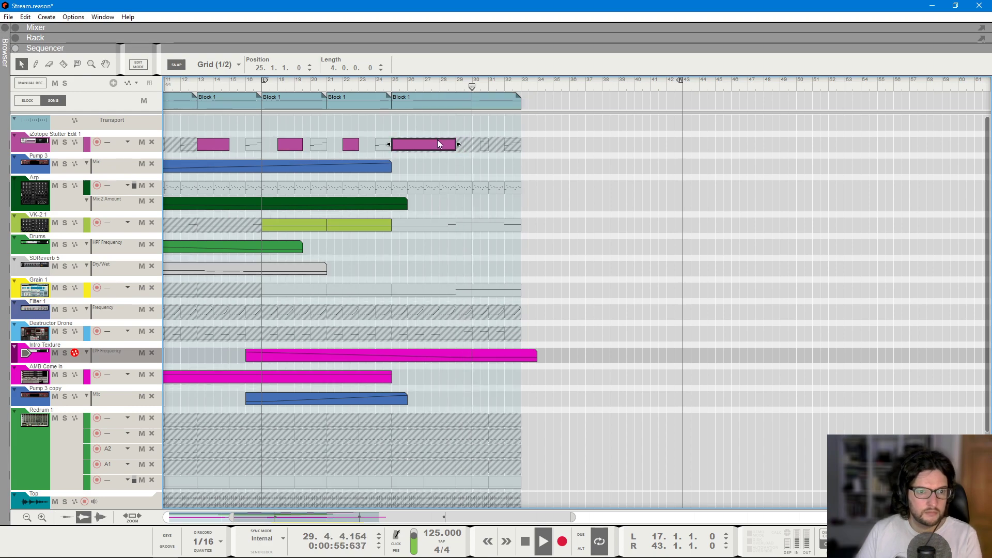
click(553, 265)
scroll(554, 267, down, 3)
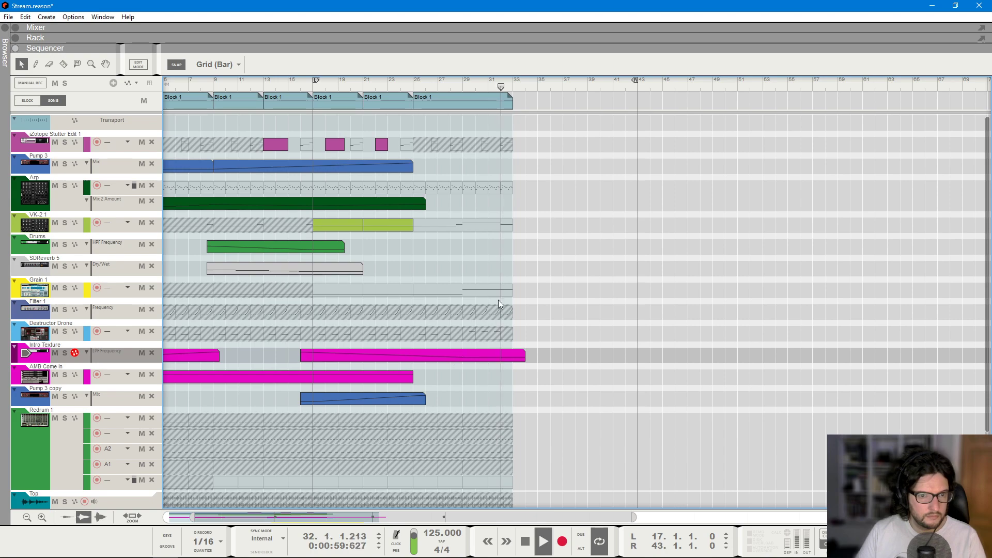
- Extend the Arp's Mix 2 Amount automation to bar 41, adding 15.8% at bar 29, a higher point at bar 33 and 36.8% at bar 40
scroll(439, 190, down, 2)
key(space)
click(415, 86)
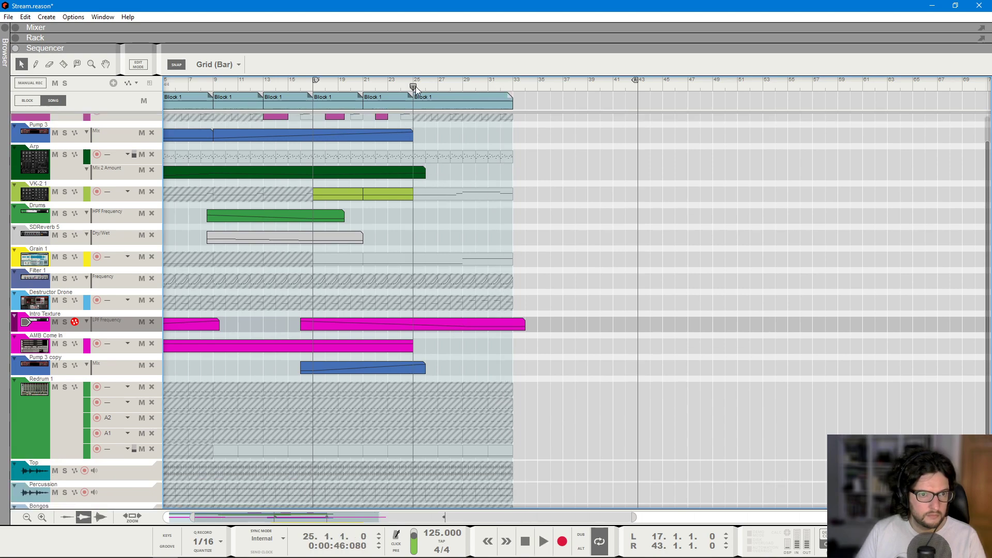
click(406, 176)
drag(429, 172, 521, 184)
click(516, 194)
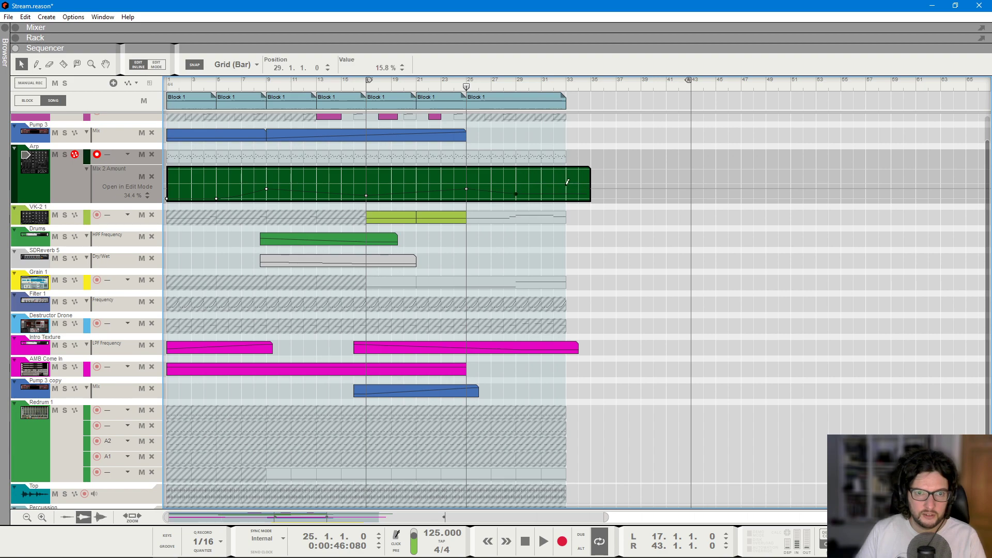
click(654, 188)
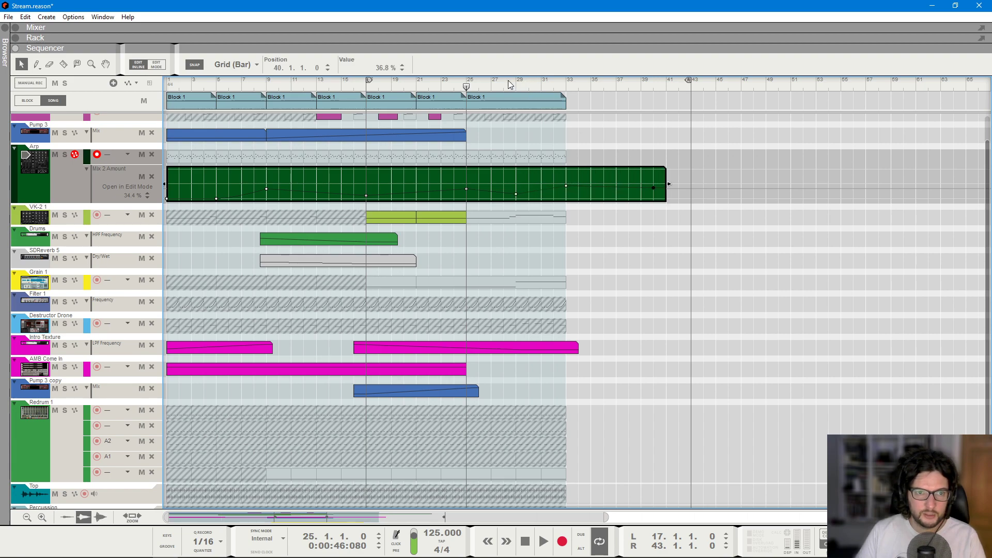
- Play the song from bar 17 and move the loop start to bar 25
key(KP_1)
key(space)
scroll(593, 284, up, 1)
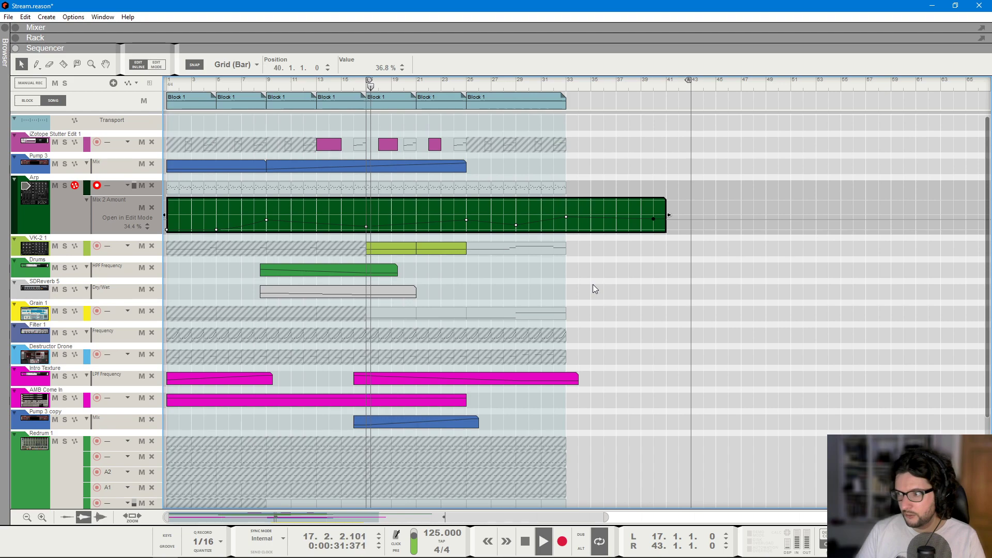
click(606, 327)
scroll(607, 328, down, 2)
scroll(605, 331, up, 1)
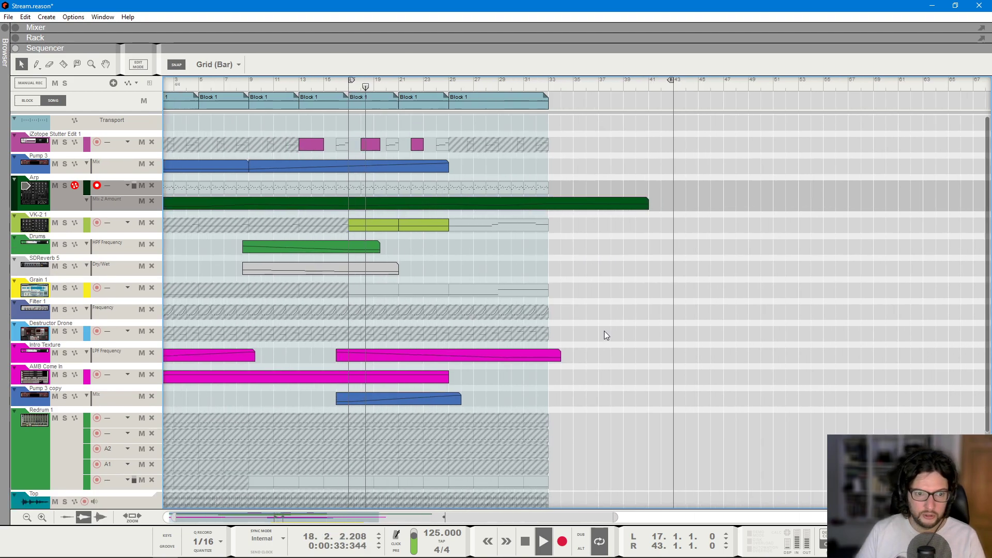
scroll(568, 328, down, 2)
ctrl+click(422, 80)
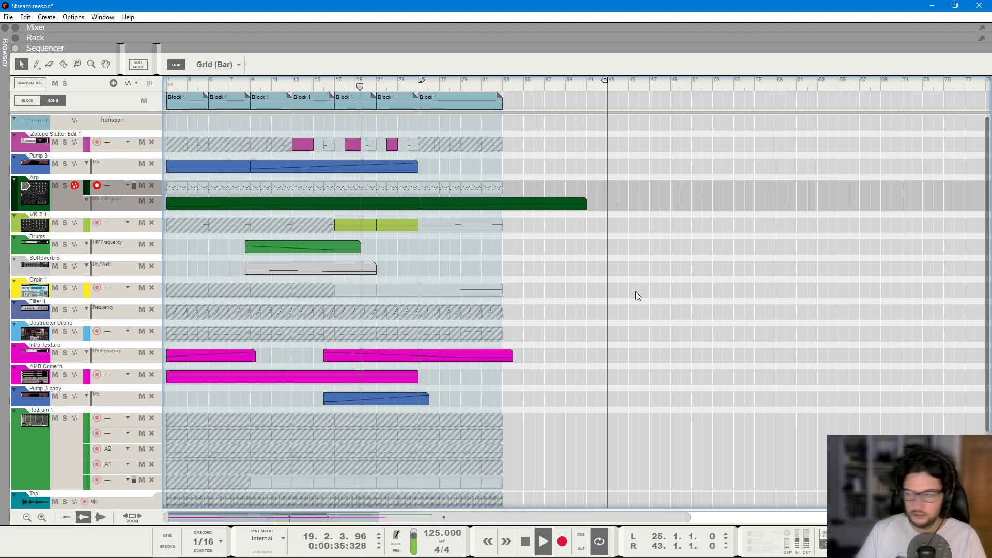
- Review the tracks during playback, stop it and return the song position to bar 9
scroll(646, 310, down, 3)
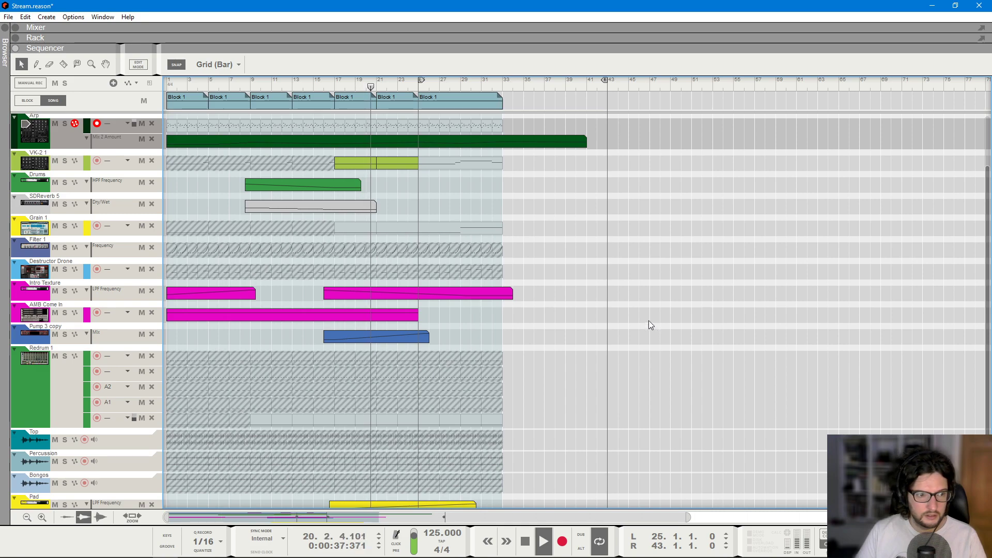
scroll(597, 316, up, 1)
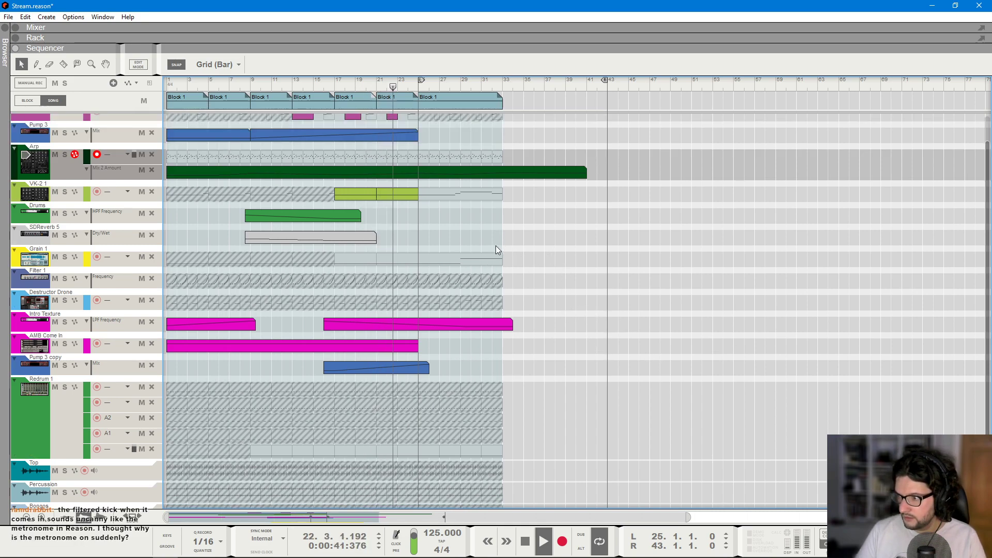
scroll(526, 218, up, 1)
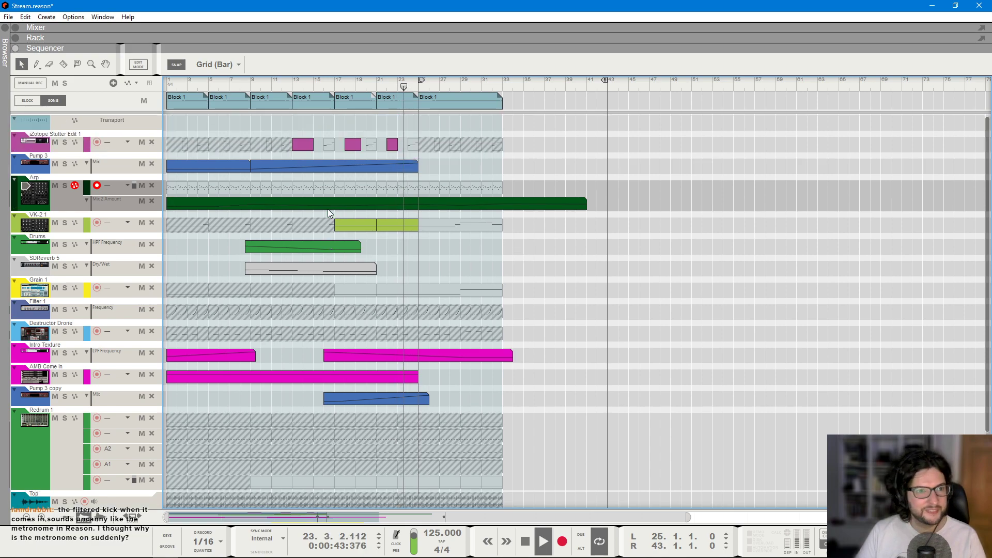
key(space)
click(250, 85)
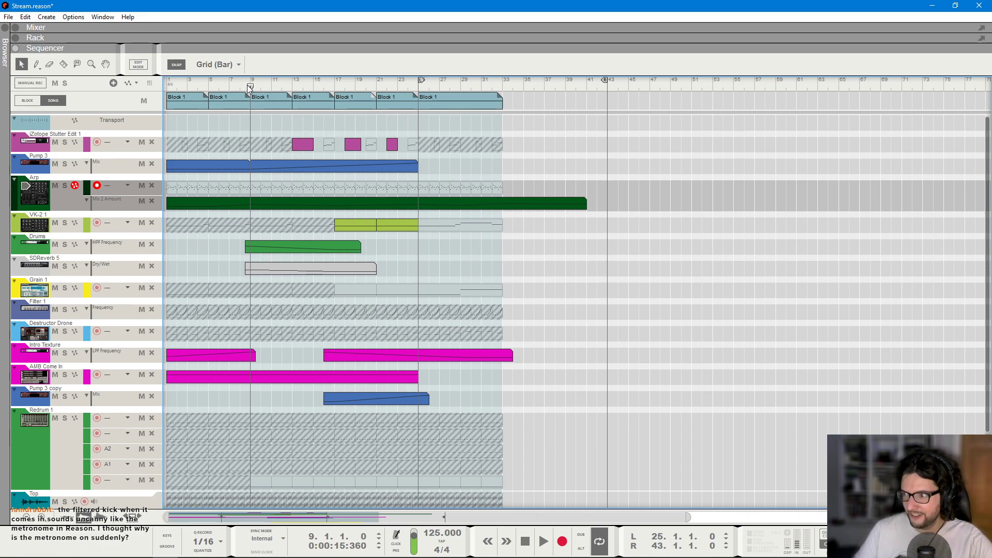
- Play the song from bar 9 and follow the arrangement as it approaches the last Block 1
key(space)
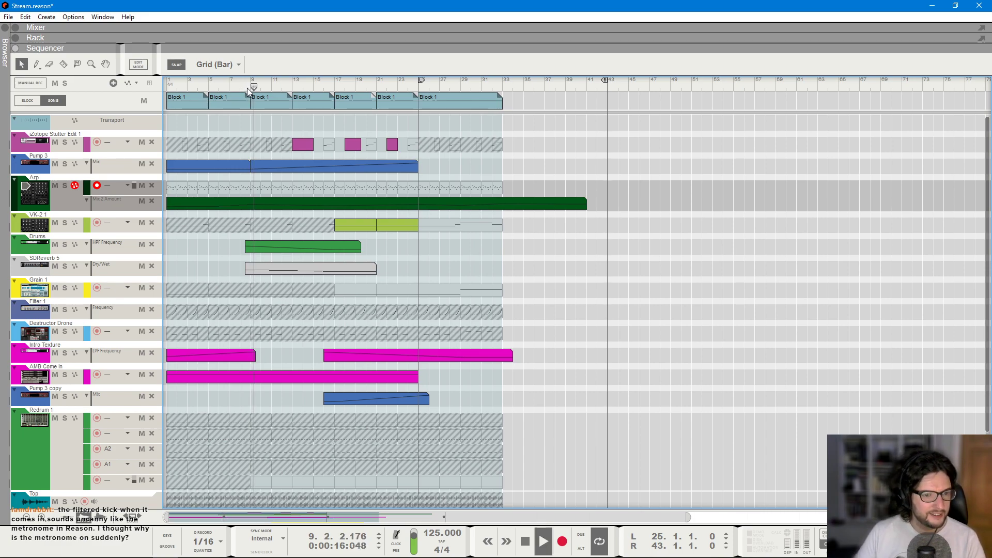
click(394, 547)
key(space)
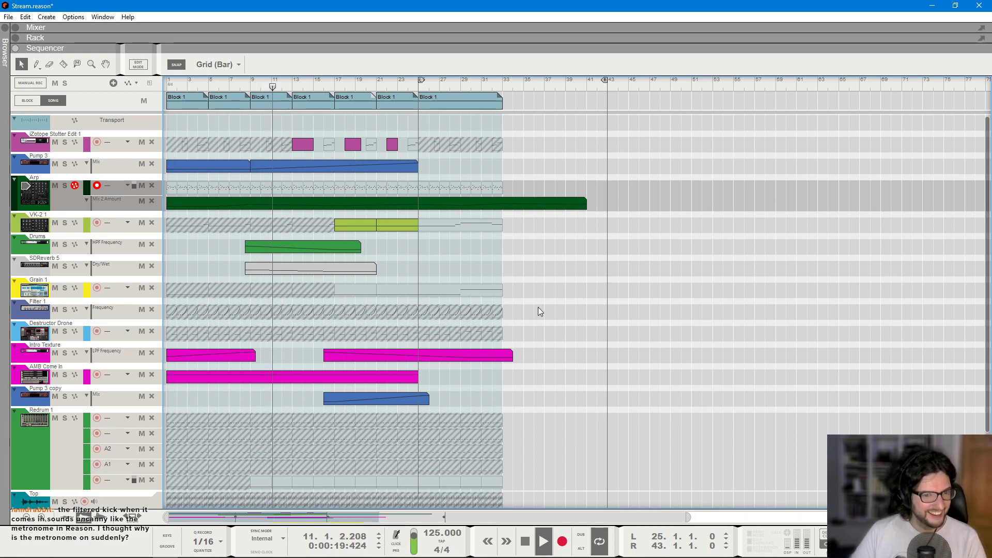
scroll(538, 306, down, 1)
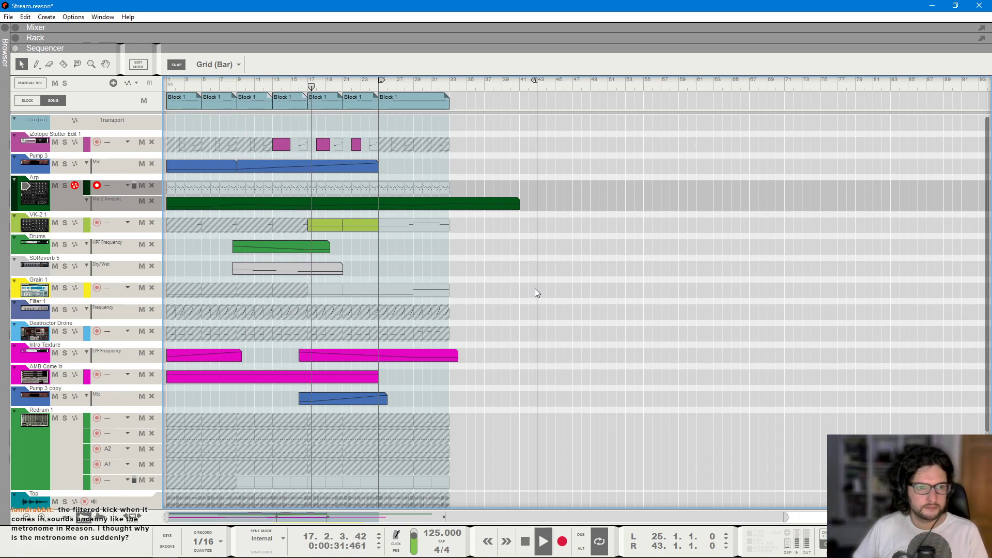
scroll(534, 288, up, 2)
scroll(426, 253, up, 1)
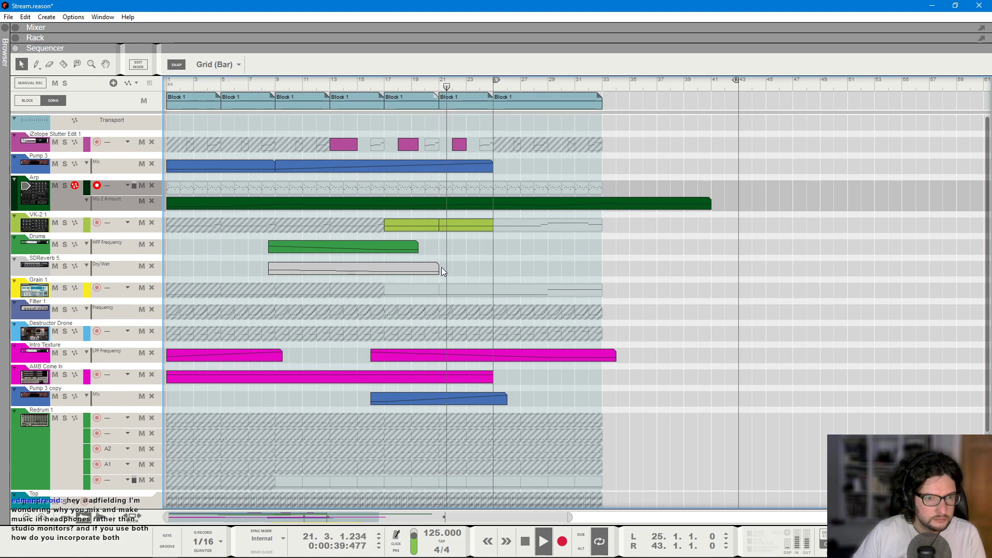
- Stretch the Pump 3 copy's Mix automation clip to end at bar 35, check its curve and stop playback
click(486, 399)
drag(507, 399, 602, 399)
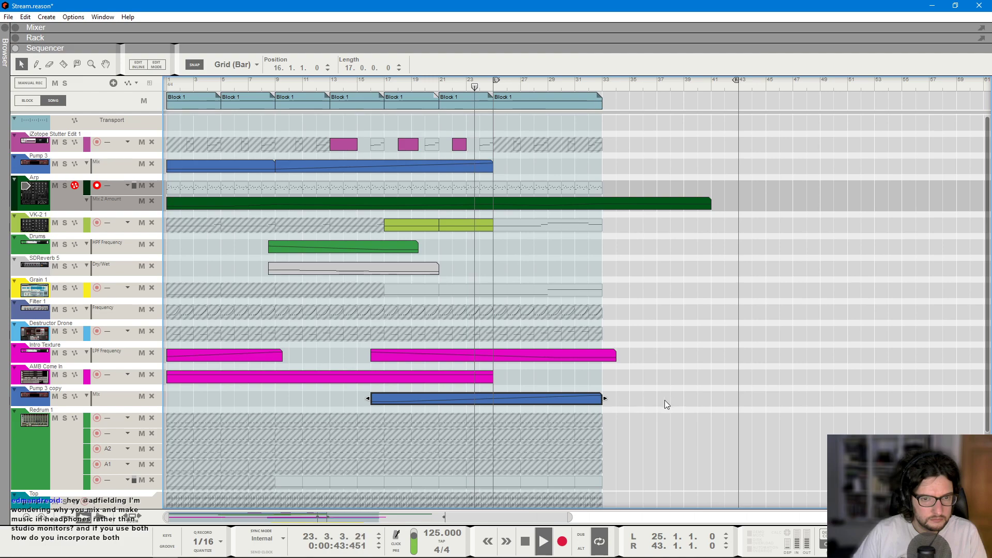
drag(609, 399, 634, 399)
double_click(599, 398)
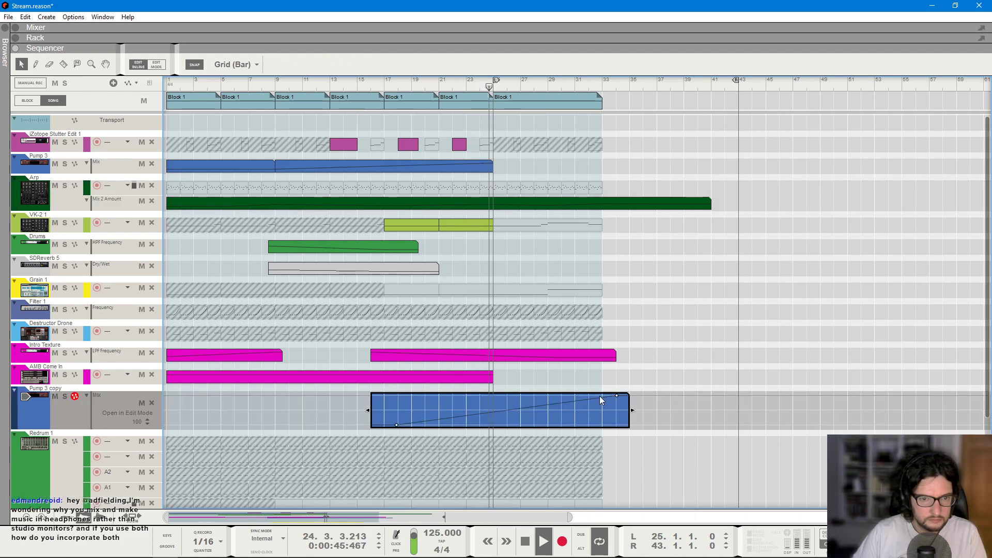
double_click(733, 351)
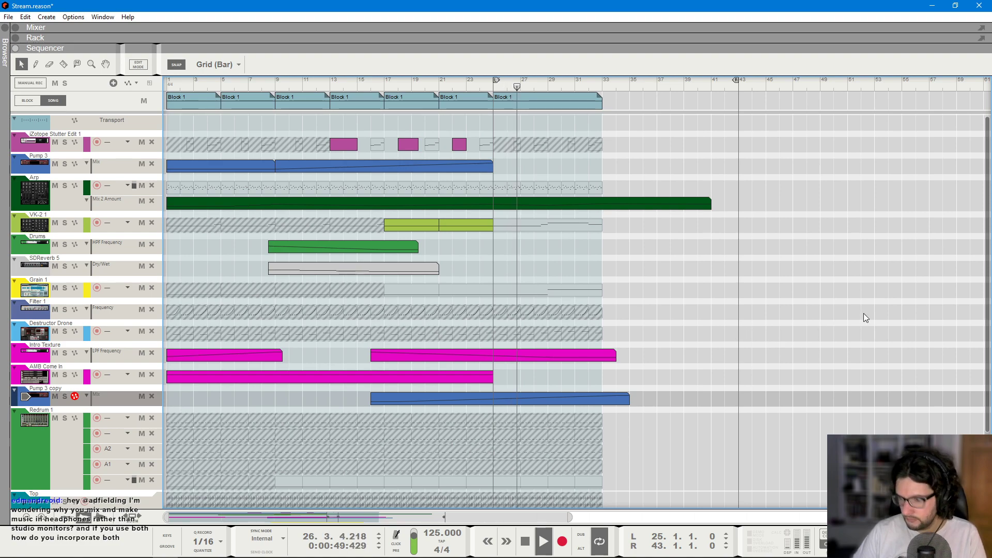
key(space)
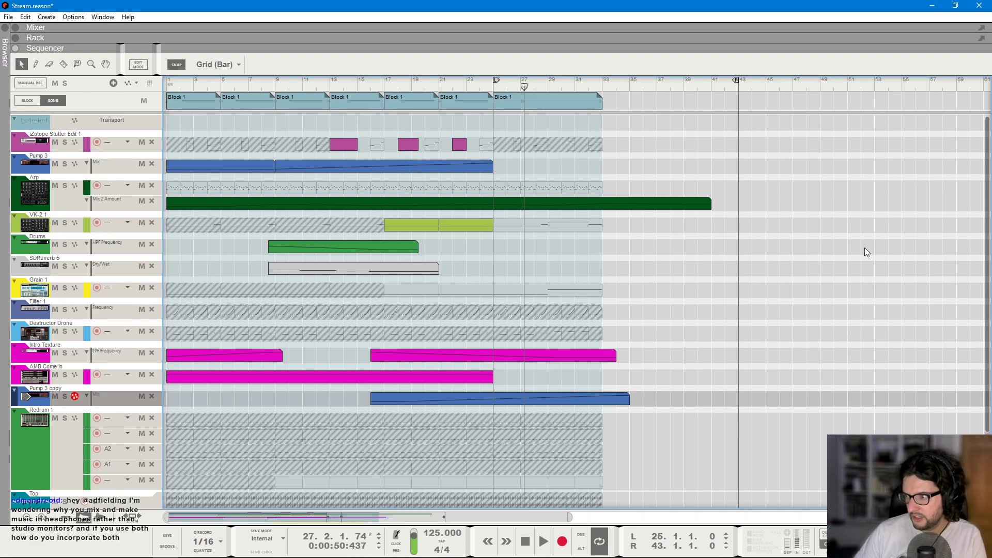
- Play the song from bar 25 and review the tracks down to the Pad
scroll(864, 247, down, 5)
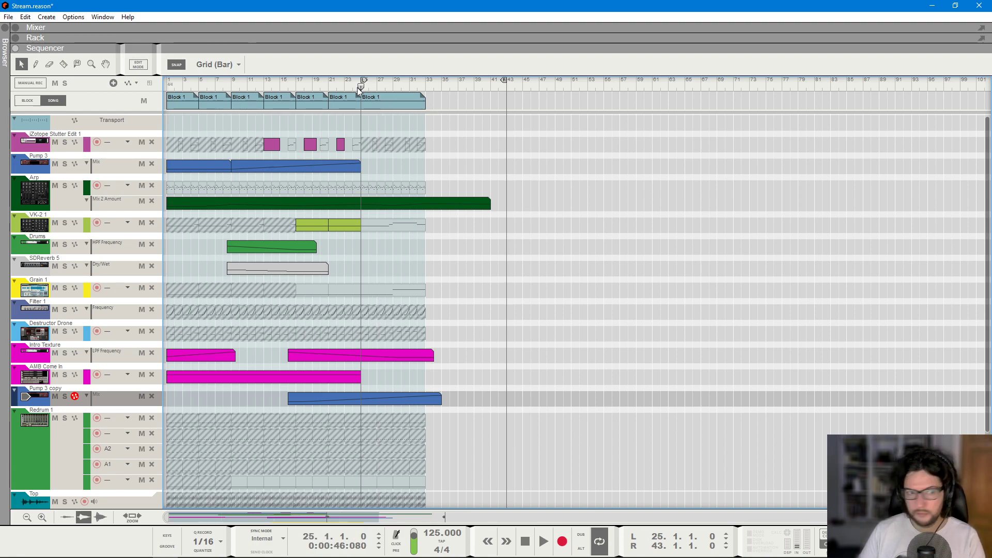
key(space)
scroll(634, 318, up, 5)
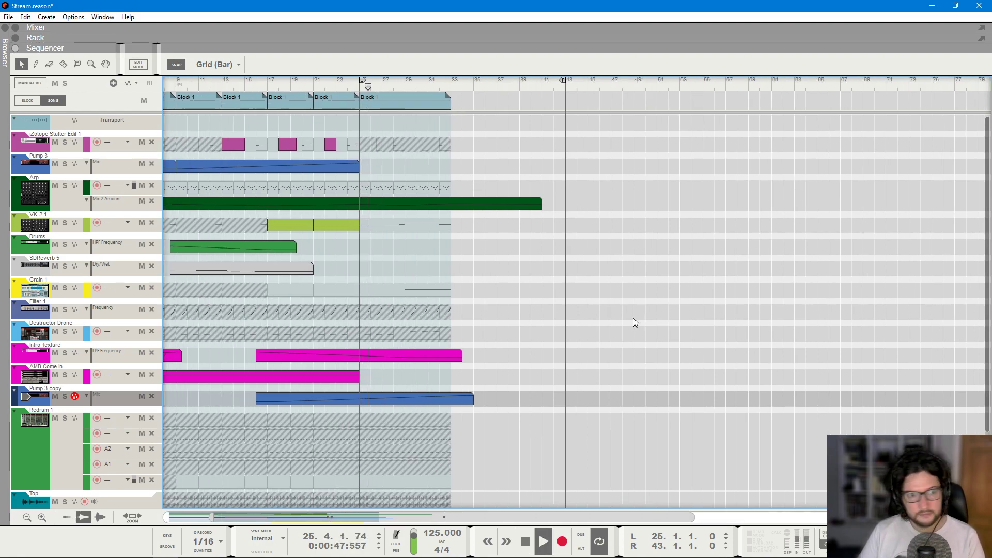
scroll(365, 198, left, 4)
scroll(529, 307, down, 2)
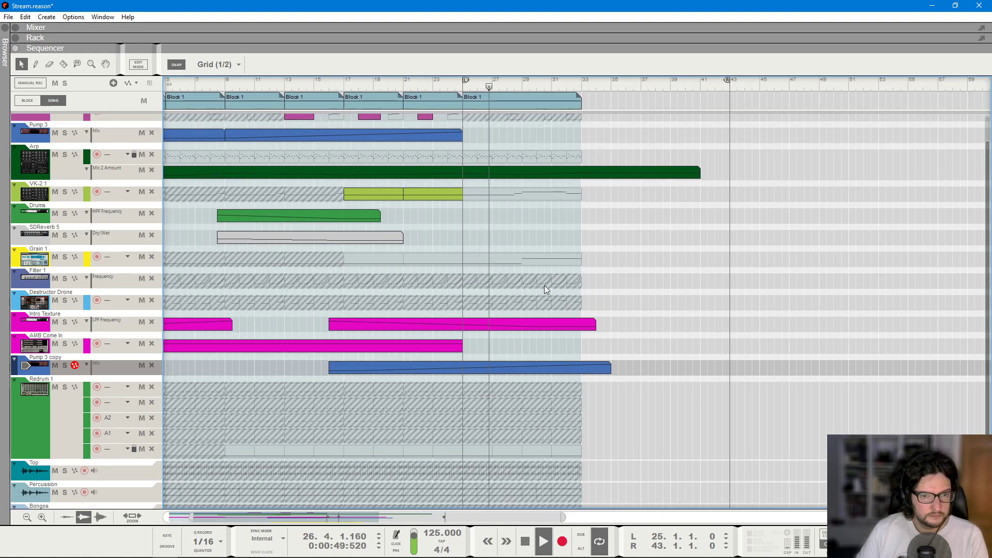
scroll(542, 287, down, 2)
scroll(540, 293, down, 2)
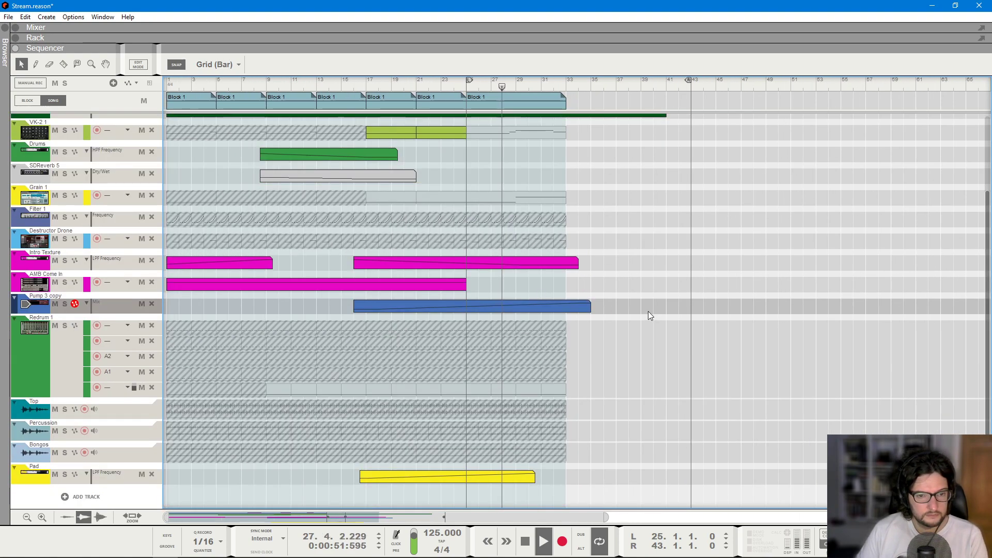
scroll(647, 306, up, 5)
scroll(503, 129, right, 3)
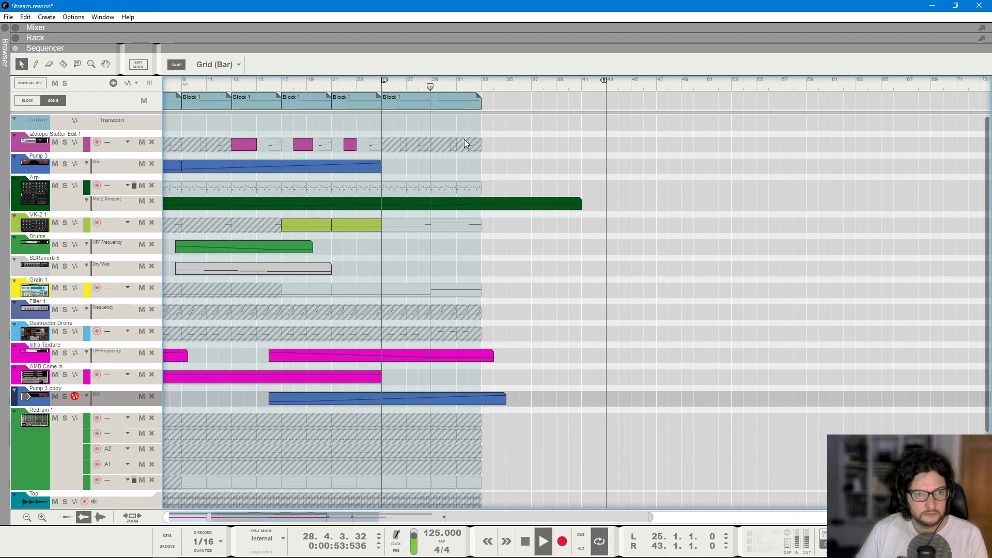
- Duplicate the 8-bar Block 1 to bar 33, stop playback and move the song position and loop start to bar 33
drag(445, 102, 544, 104)
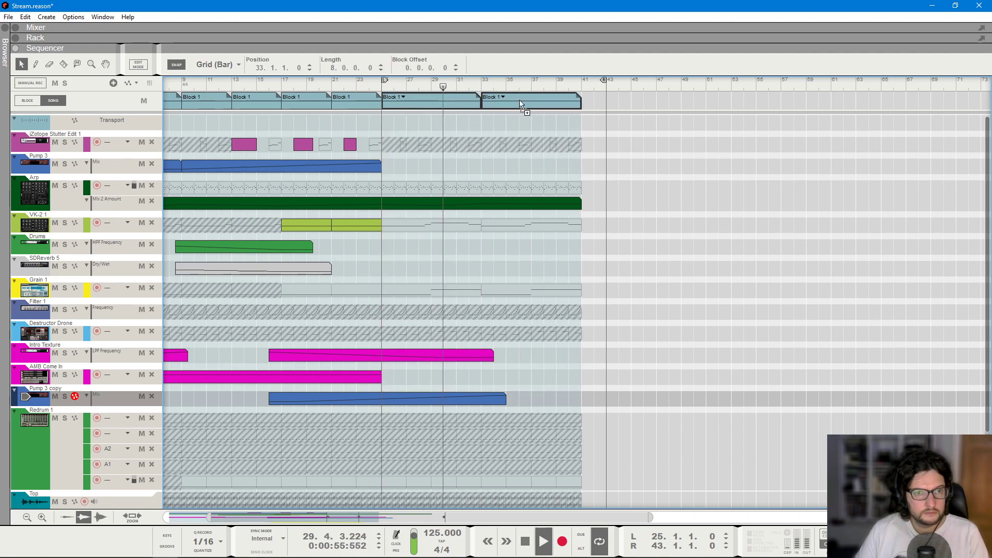
click(481, 145)
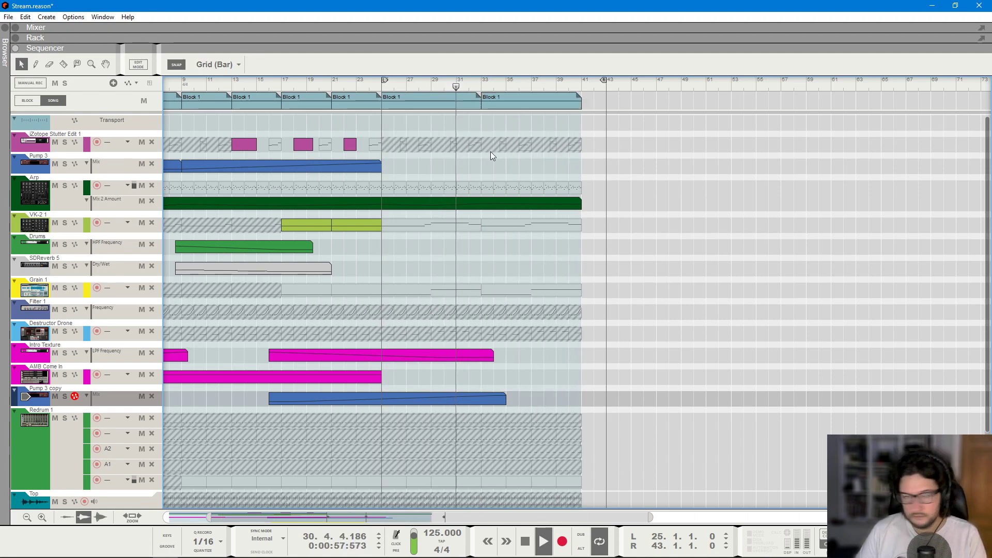
scroll(534, 178, down, 1)
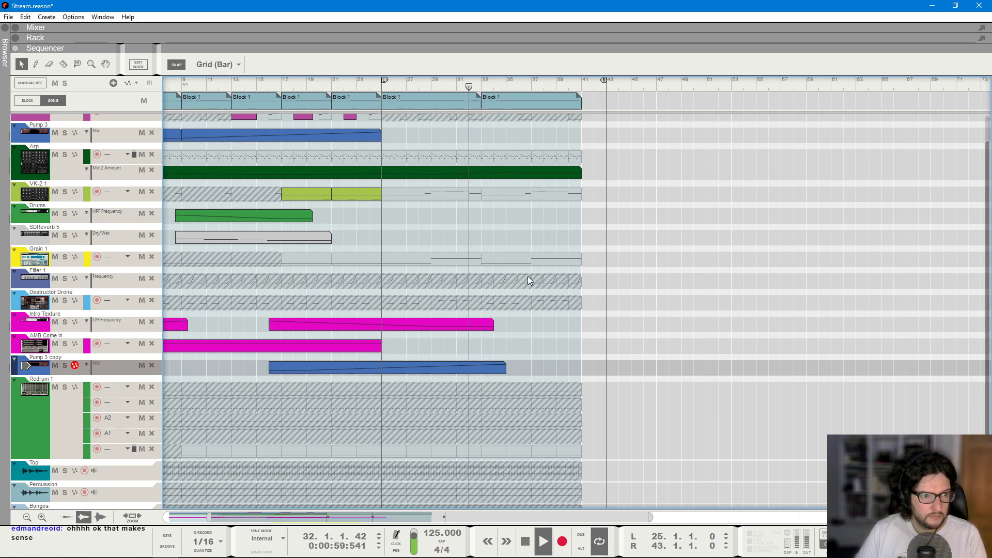
scroll(532, 259, up, 1)
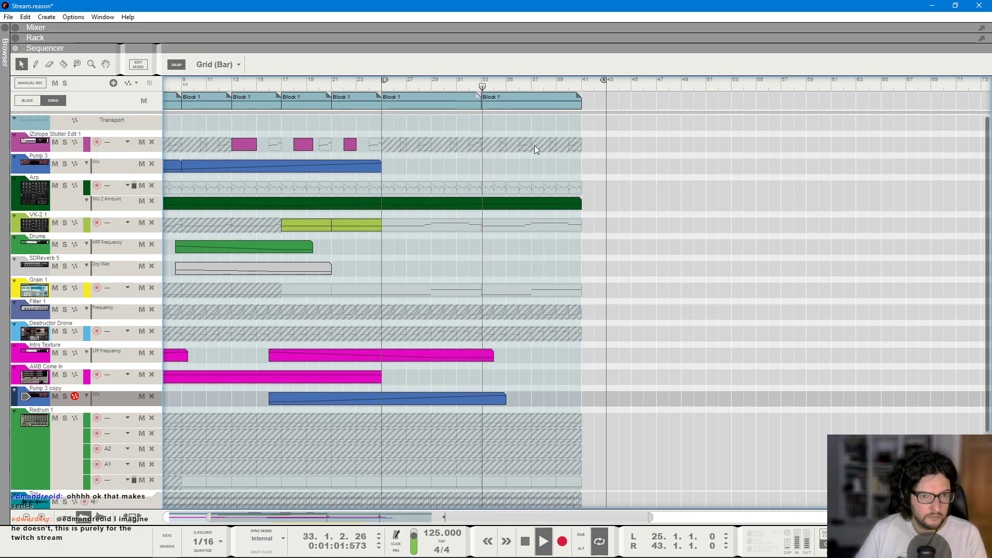
key(space)
click(482, 84)
ctrl+click(482, 85)
- Unmute the second Redrum 1 lane in the Block 1 that starts at bar 33
scroll(585, 236, down, 3)
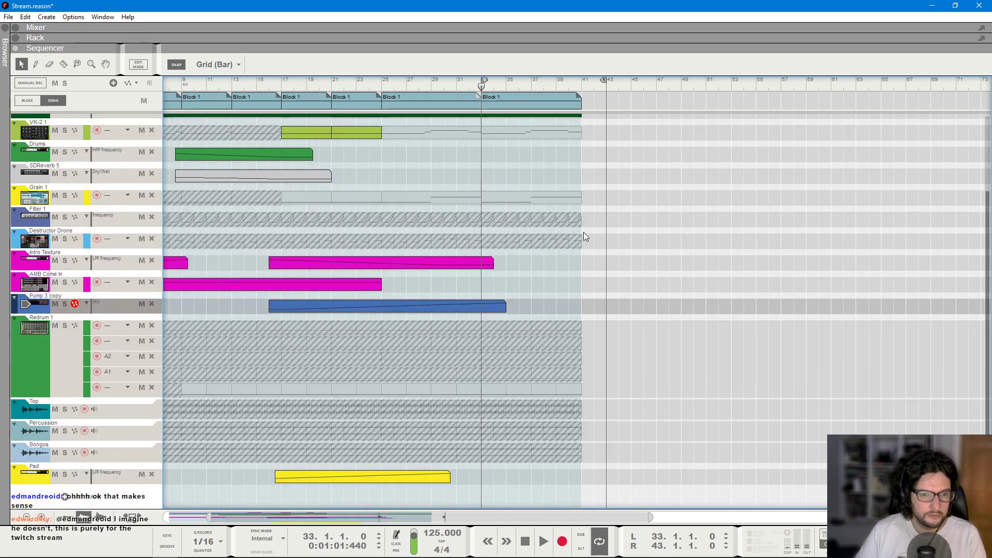
key(t)
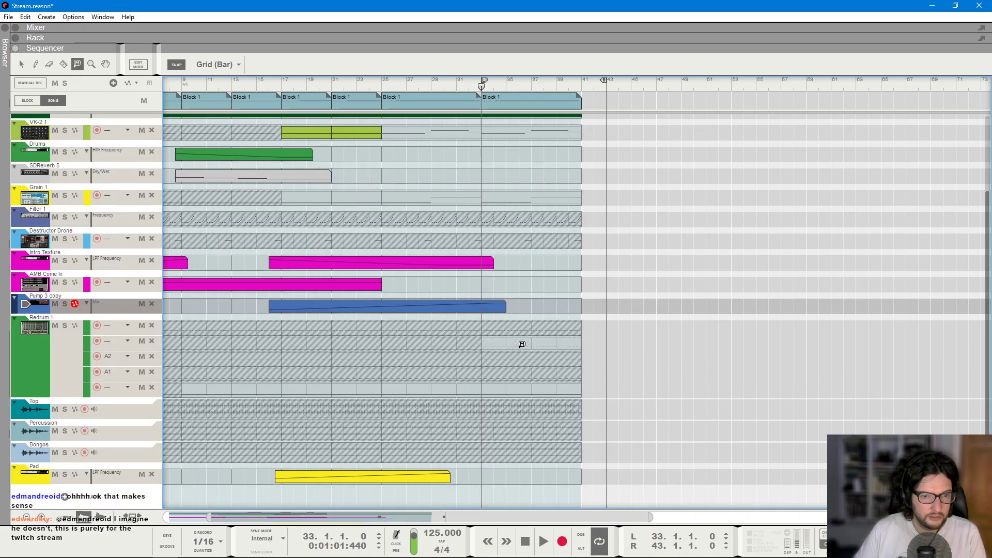
key(q)
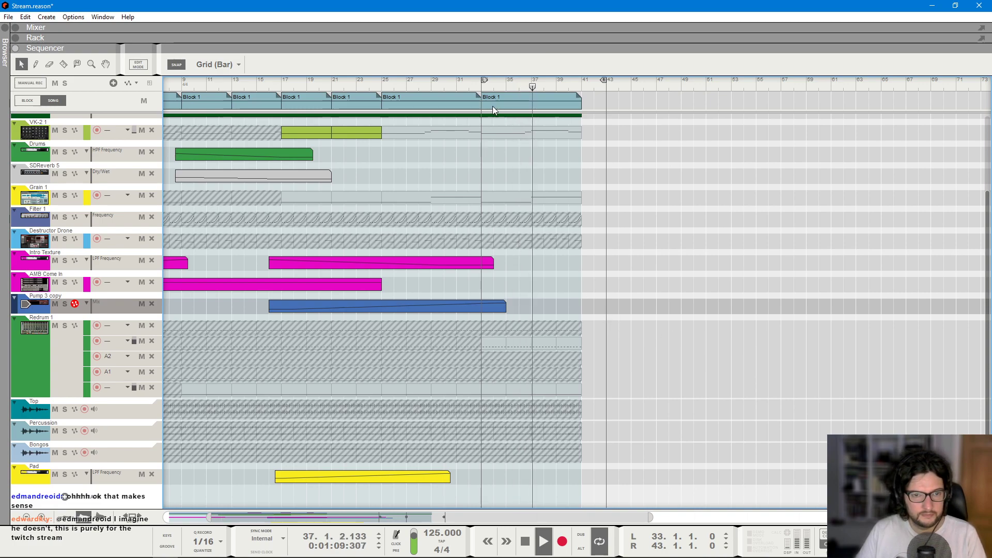
- Duplicate the last Block 1 to bar 41 and move the loop end to bar 49
drag(492, 106, 595, 107)
ctrl+click(680, 84)
scroll(649, 150, up, 3)
click(607, 215)
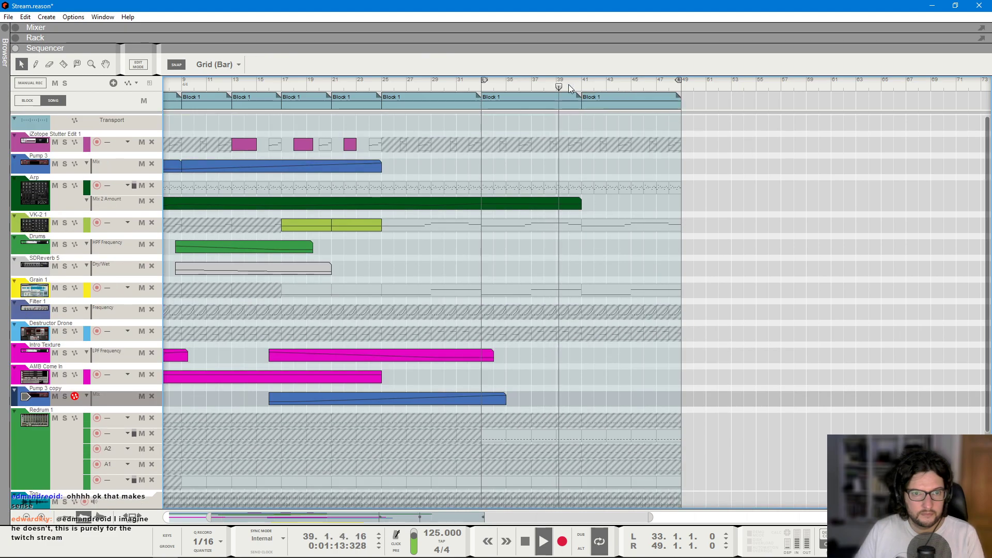
- Add a Pitch Wheel automation lane for VK-2 1 and set the synth's bend range to 12
click(124, 219)
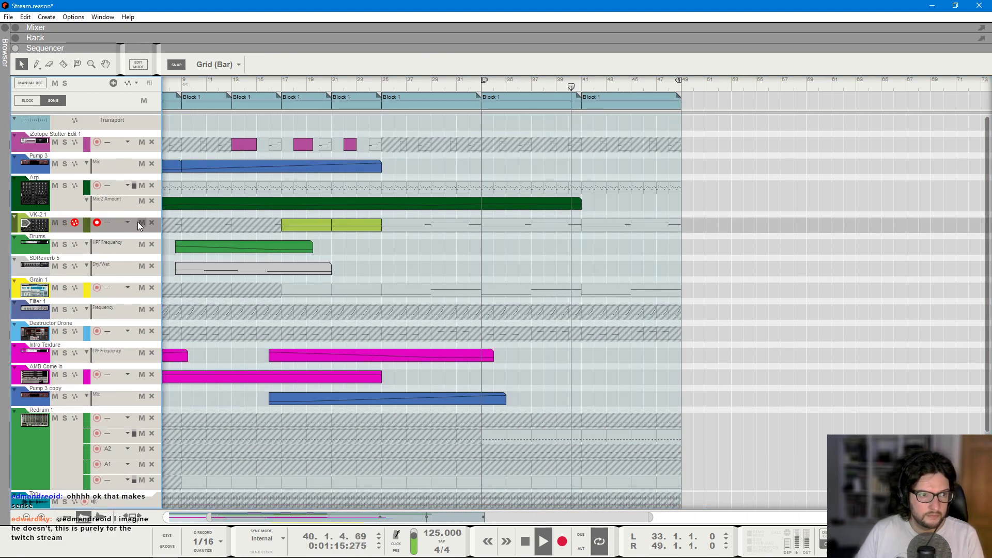
key(F6)
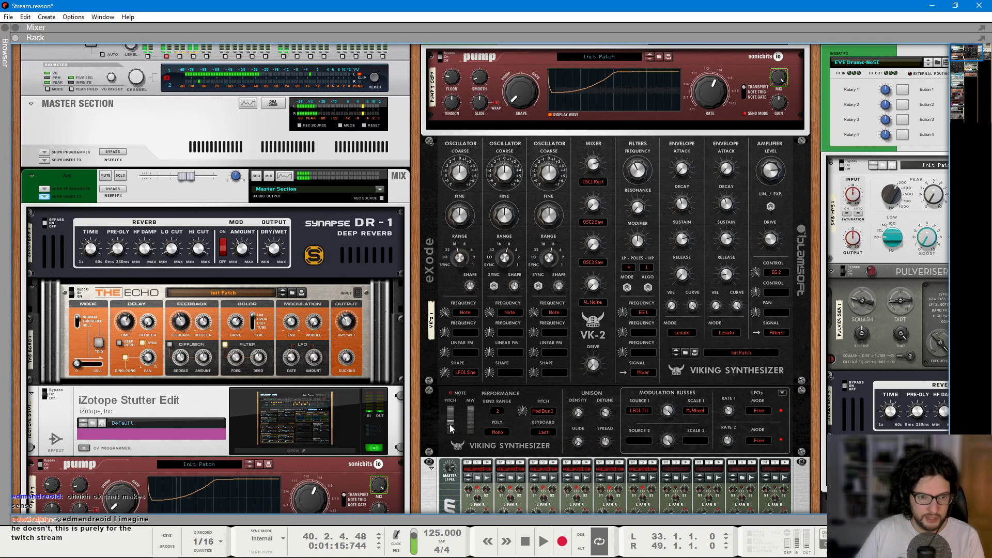
right_click(451, 427)
click(514, 424)
click(497, 411)
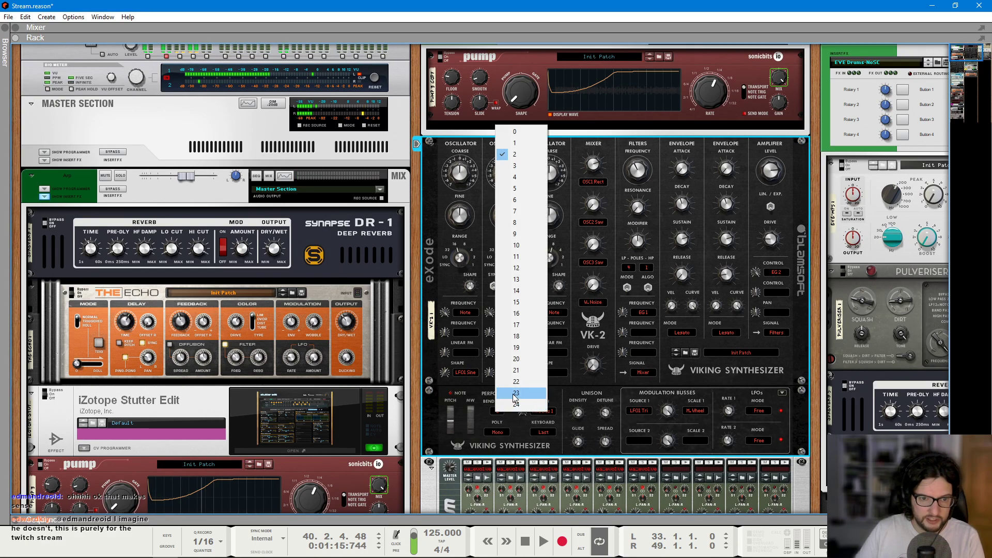
click(515, 268)
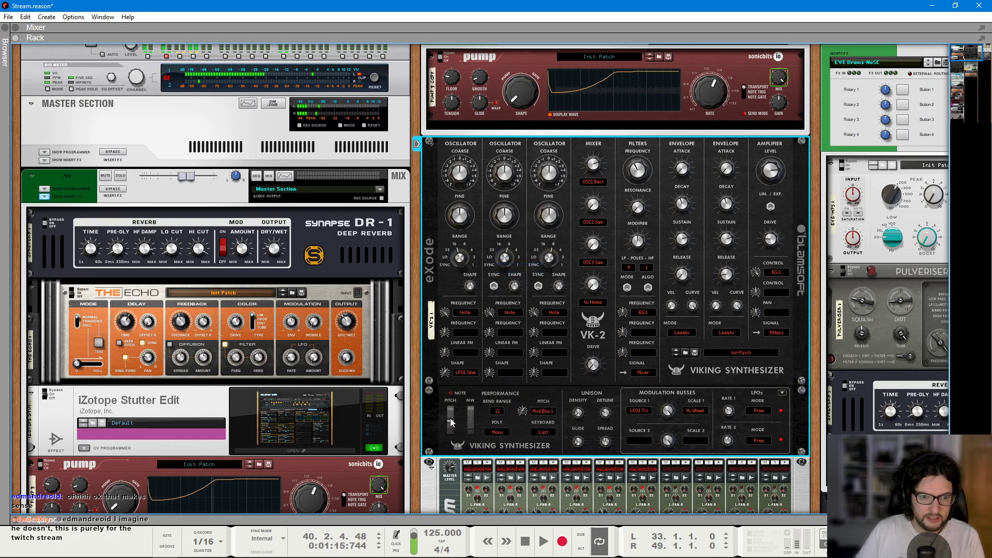
- Create a half-bar Pitch Wheel clip at 40.3 on VK-2 1 with automation rising from 0% to 100% near its start
key(F7)
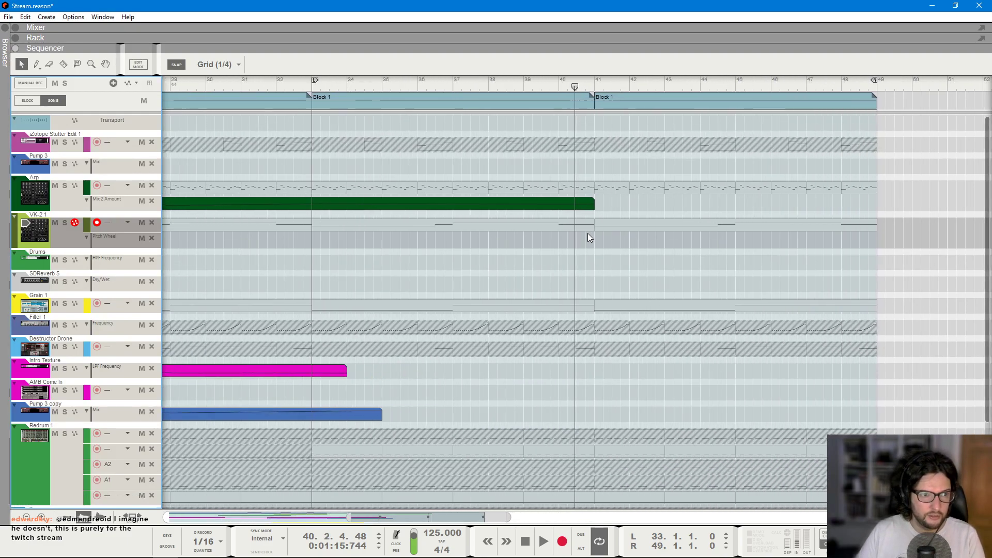
double_click(577, 236)
key(space)
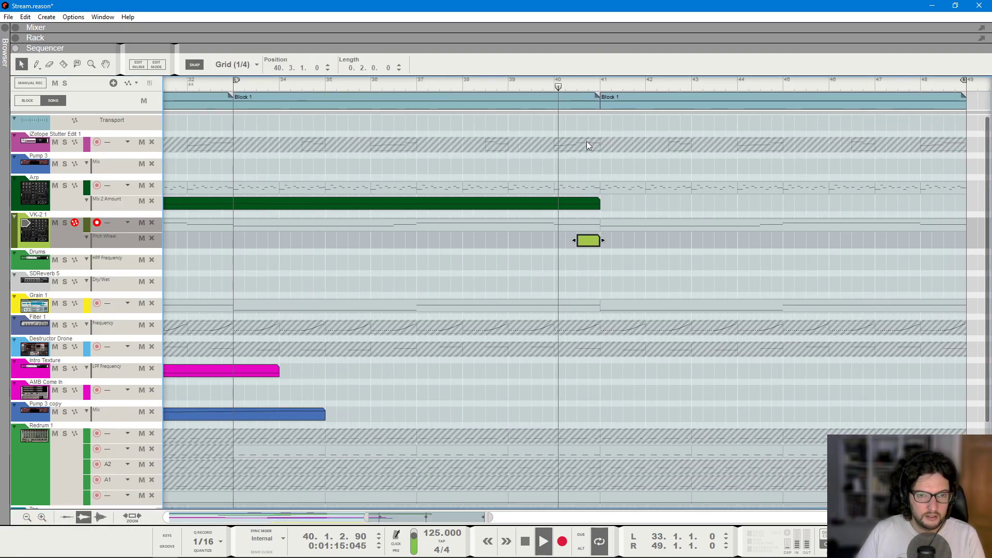
key(space)
double_click(581, 241)
drag(585, 237, 584, 233)
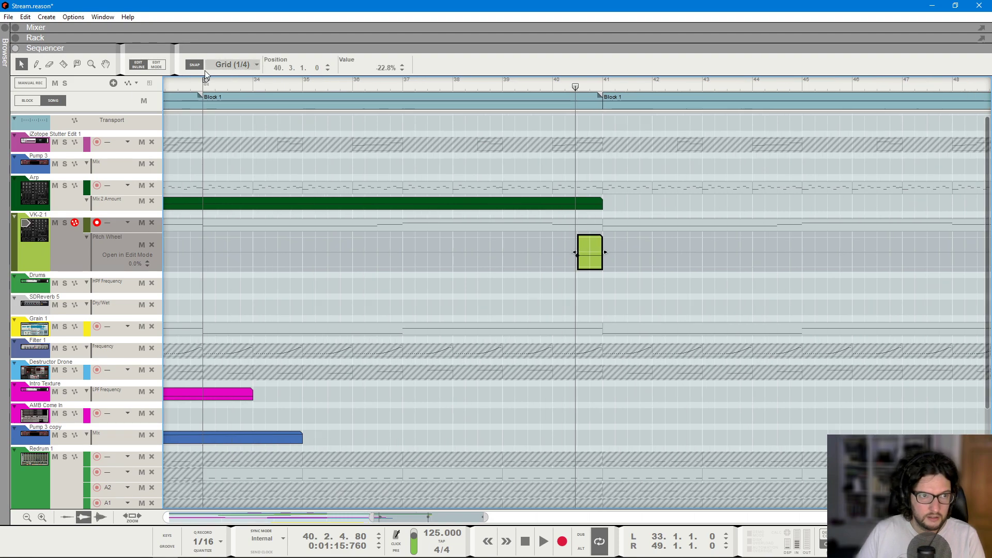
scroll(580, 244, up, 5)
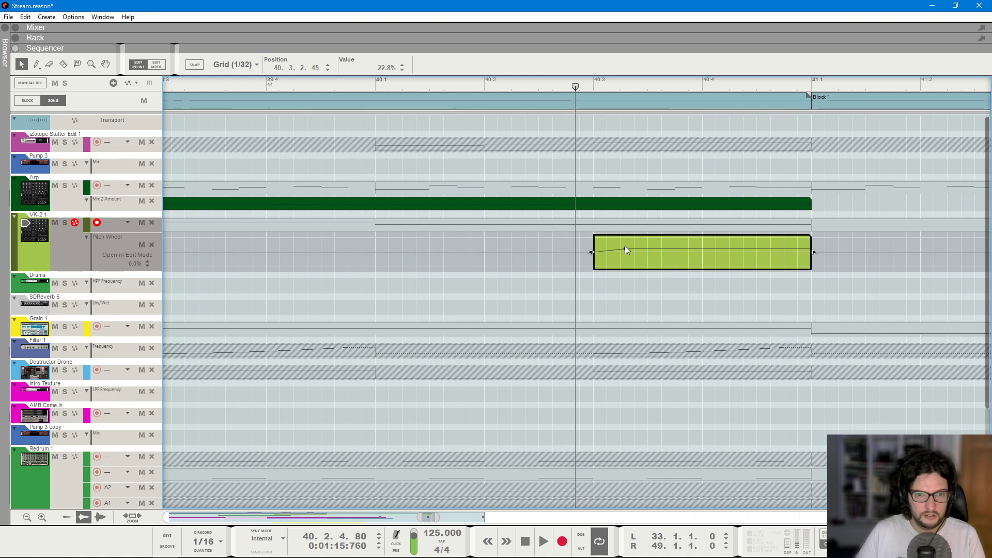
drag(625, 251, 607, 224)
- Play the bend from about bar 40, then hold the pitch at 100% until 40.3.4 and ramp it to 0% at bar 41
click(367, 85)
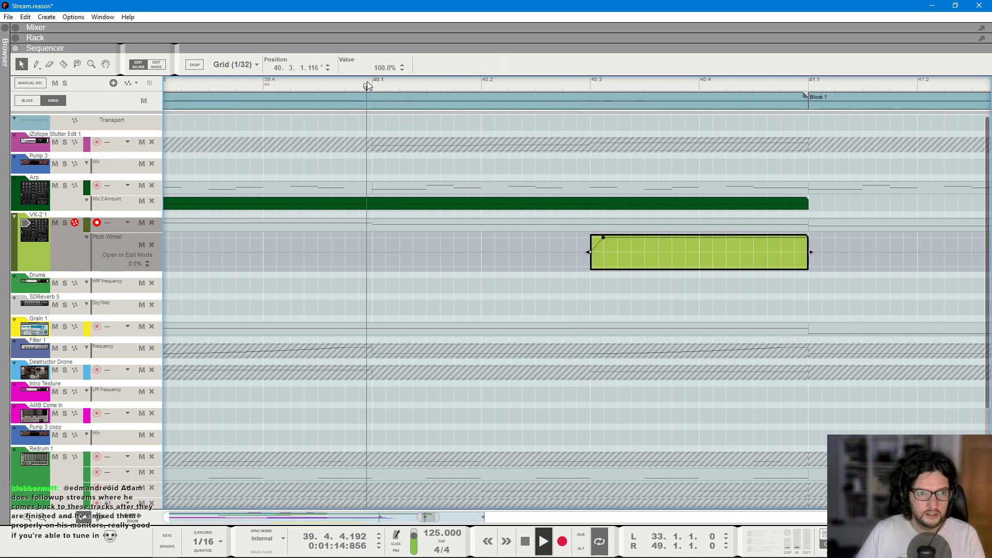
scroll(367, 84, down, 5)
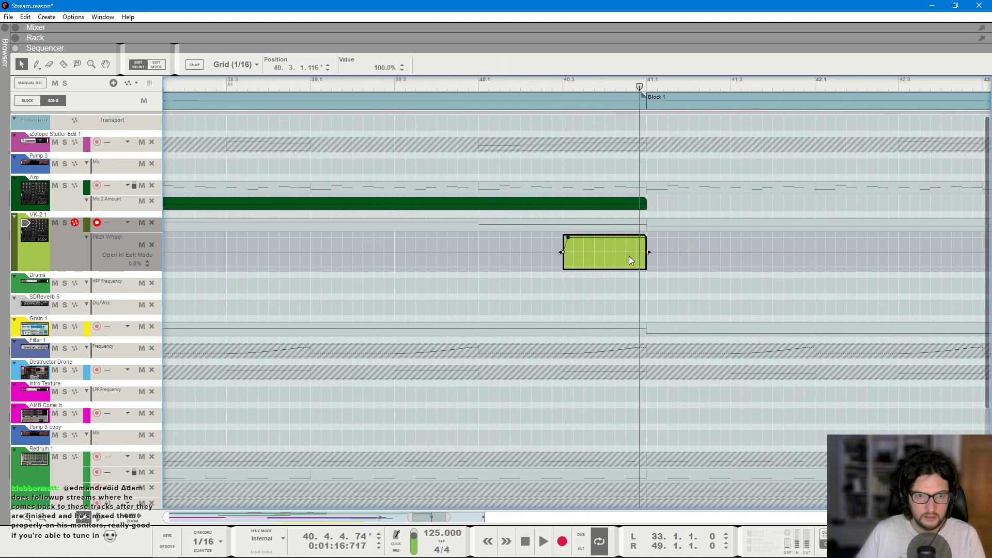
click(604, 237)
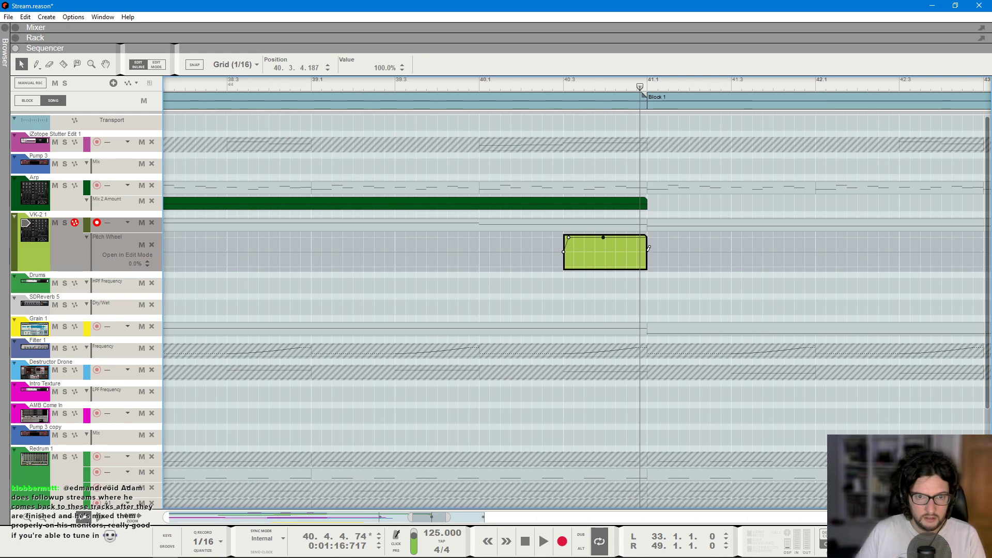
click(648, 251)
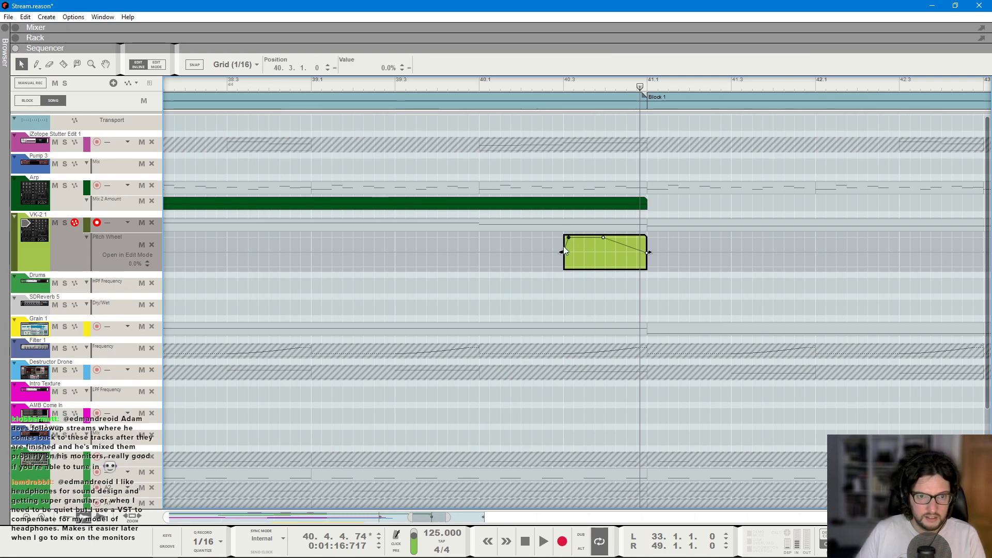
- Move the pitch bend's starting 0% point to 40.2.3 and its first 100% point to 40.2.4 while listening
mouse_move(562, 251)
mouse_down()
mouse_move(526, 251)
mouse_move(553, 253)
mouse_up()
click(437, 85)
key(space)
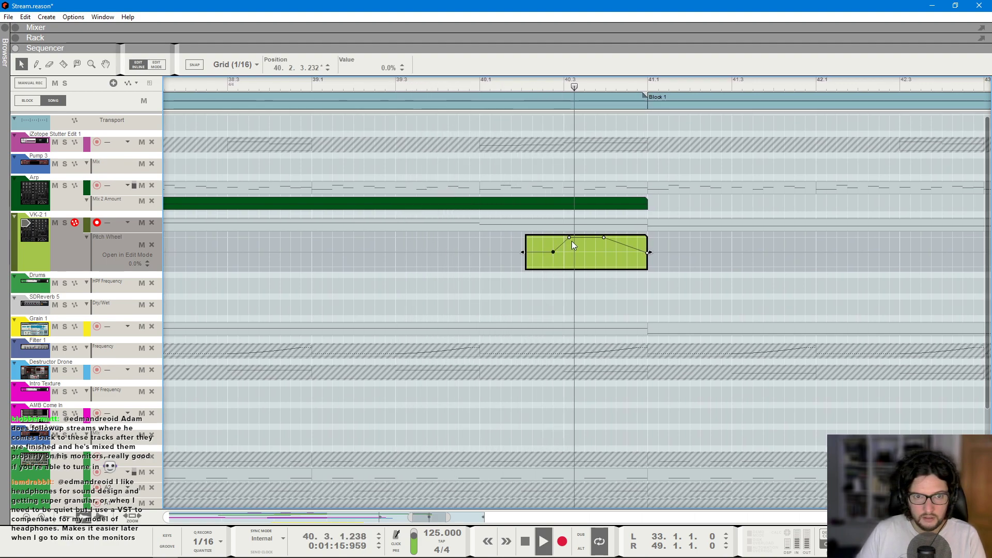
drag(570, 237, 565, 237)
scroll(498, 134, down, 2)
- Replay the song from just before bar 40 to check the adjusted VK-2 1 pitch bend
key(space)
click(477, 87)
scroll(471, 89, down, 1)
key(space)
scroll(471, 89, down, 1)
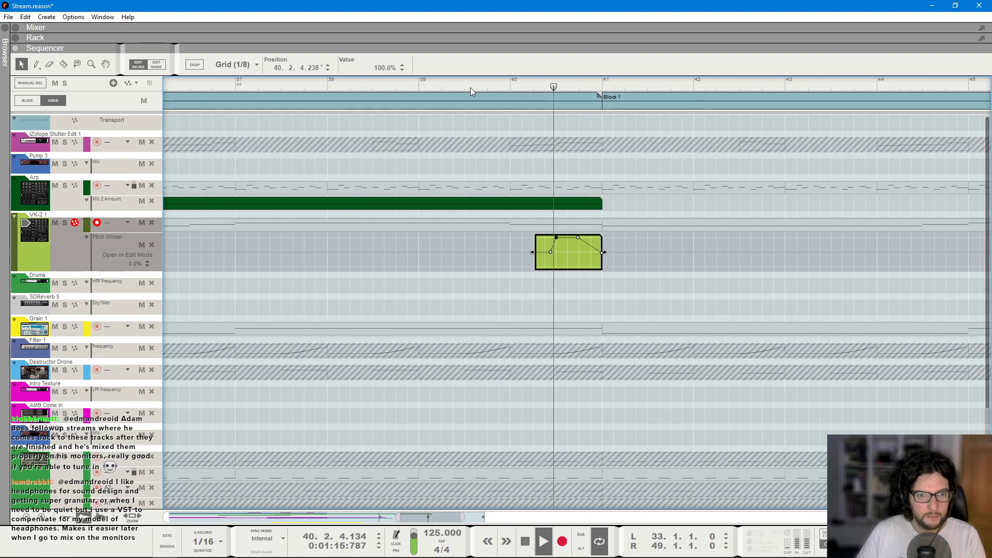
- Replay the song from about bar 33 and look over the arrangement's tracks and clips while listening
key(space)
scroll(487, 188, down, 3)
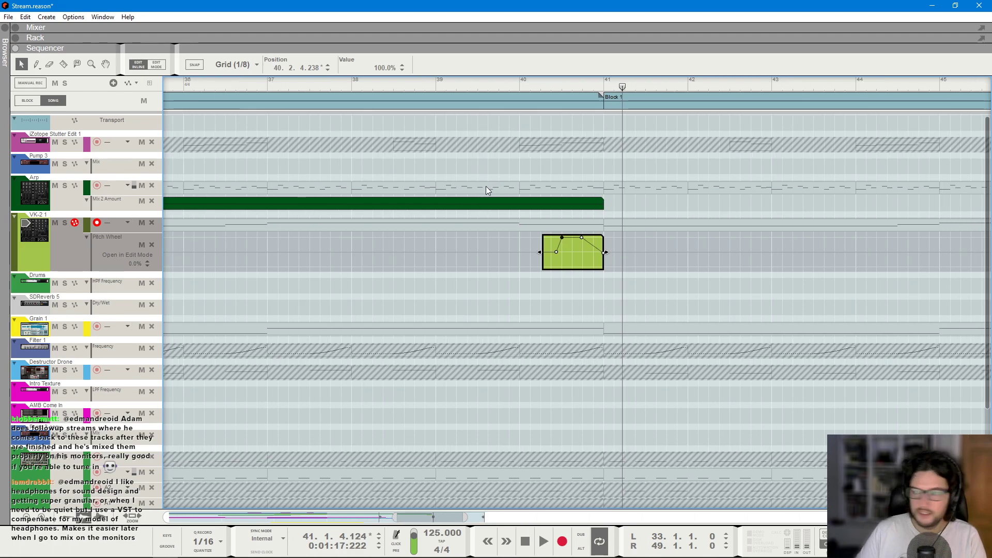
scroll(486, 186, down, 4)
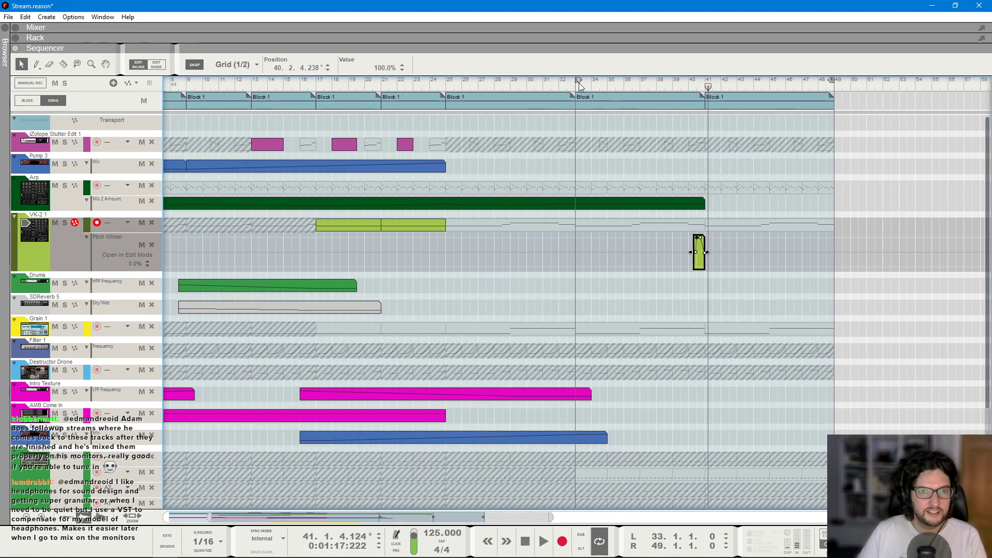
click(568, 86)
key(space)
scroll(569, 85, down, 1)
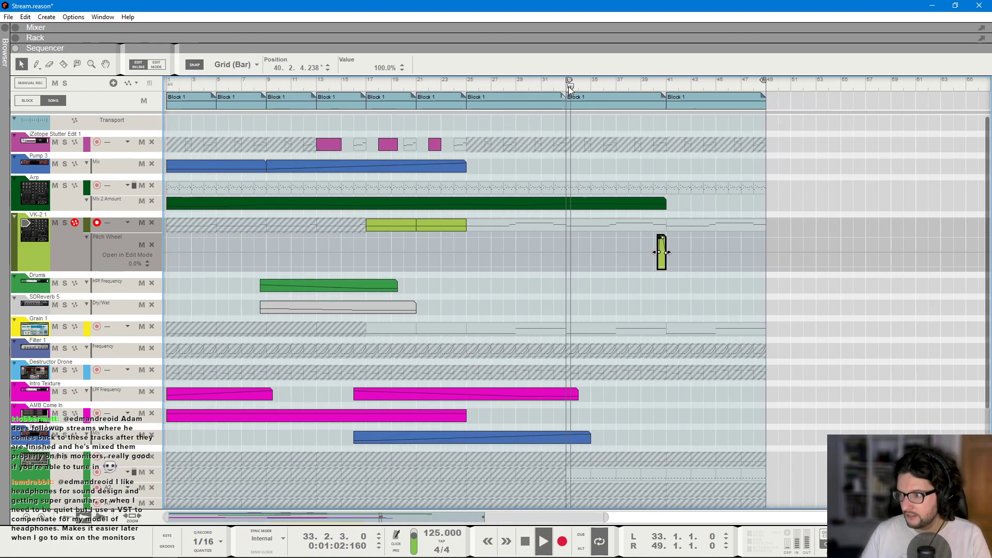
scroll(668, 257, down, 2)
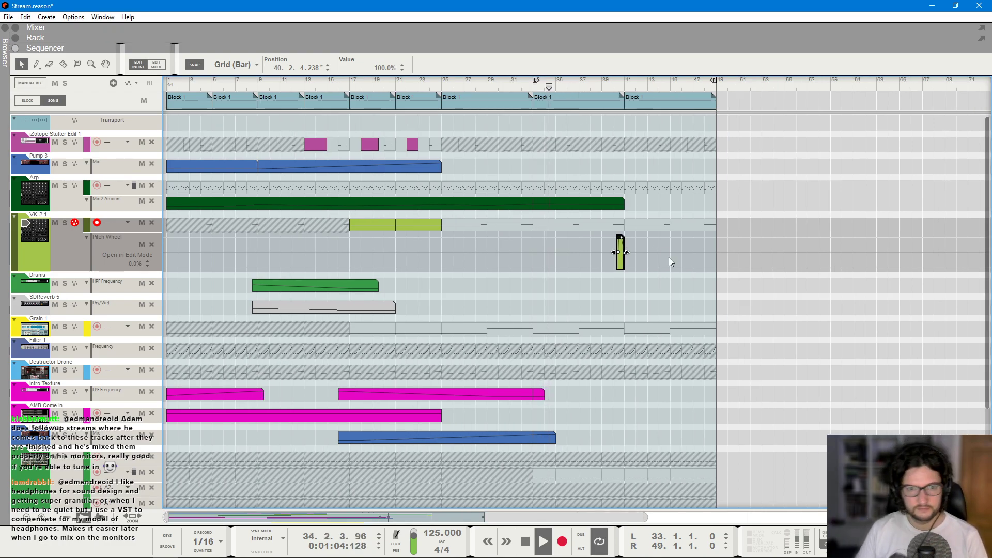
click(638, 305)
scroll(638, 304, down, 3)
scroll(609, 272, up, 3)
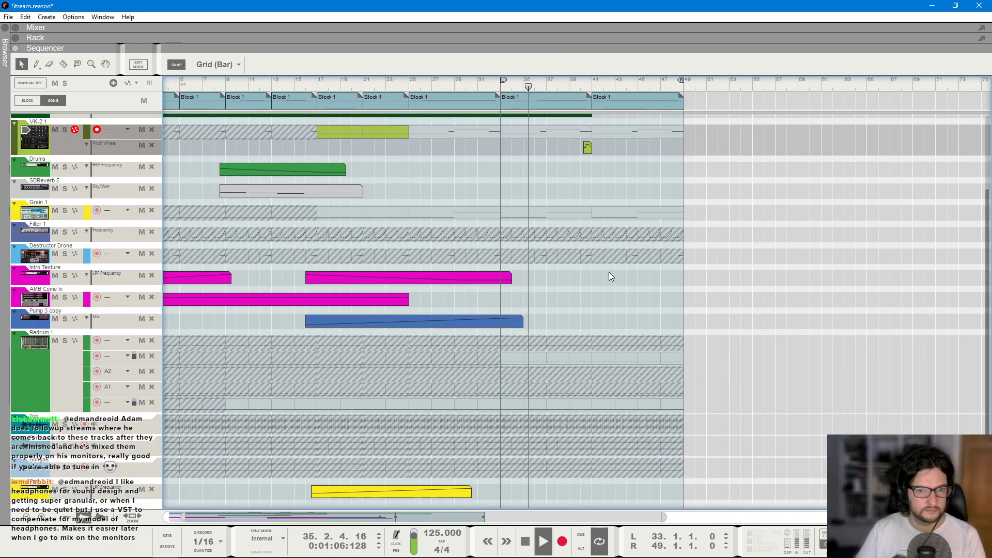
scroll(597, 301, down, 1)
scroll(589, 293, down, 1)
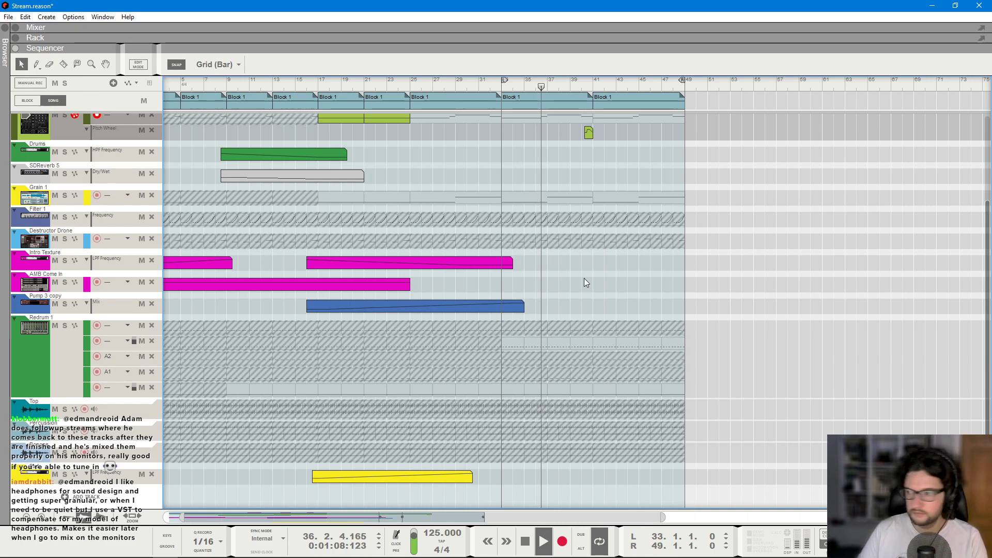
scroll(594, 279, down, 1)
scroll(612, 283, up, 3)
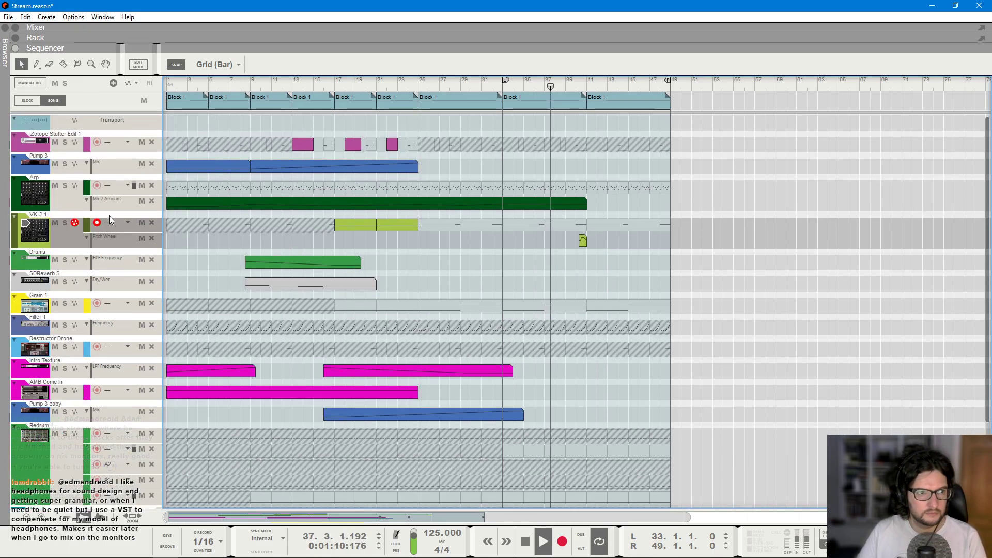
- Add Filters Frequency automation to VK-2 1 from 223 Hz at bar 33 through a peak at bar 41 to 255 Hz at bar 49
key(F6)
right_click(652, 177)
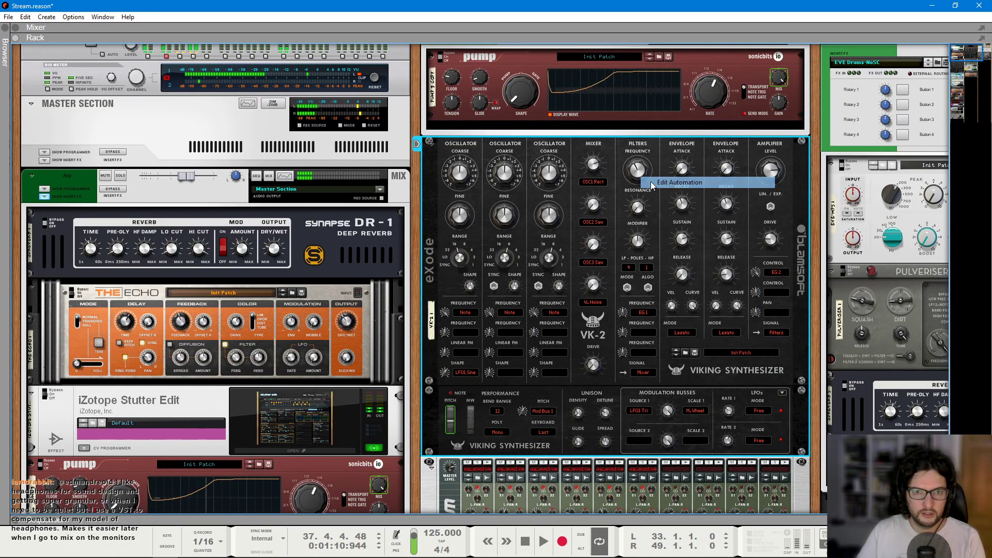
click(682, 183)
drag(503, 238, 671, 239)
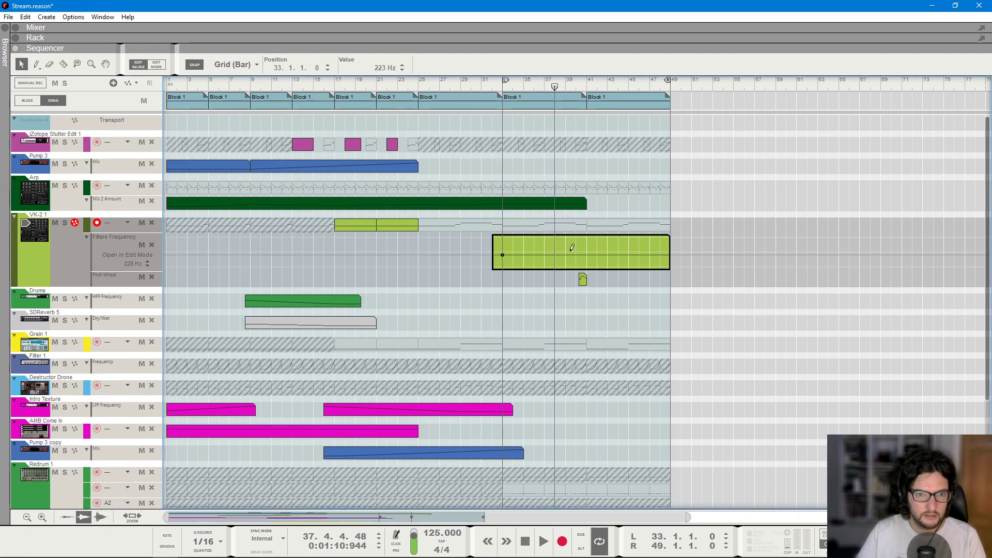
click(670, 255)
- Play from about bar 37 and lower the VK-2 1 filter points to 574 Hz at bar 41 and 195 Hz at bar 49
key(space)
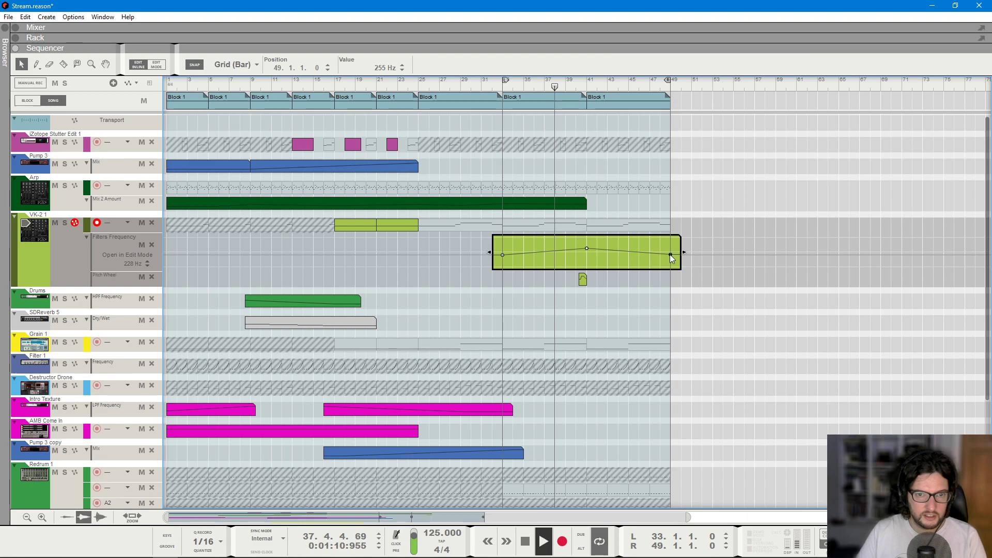
click(544, 89)
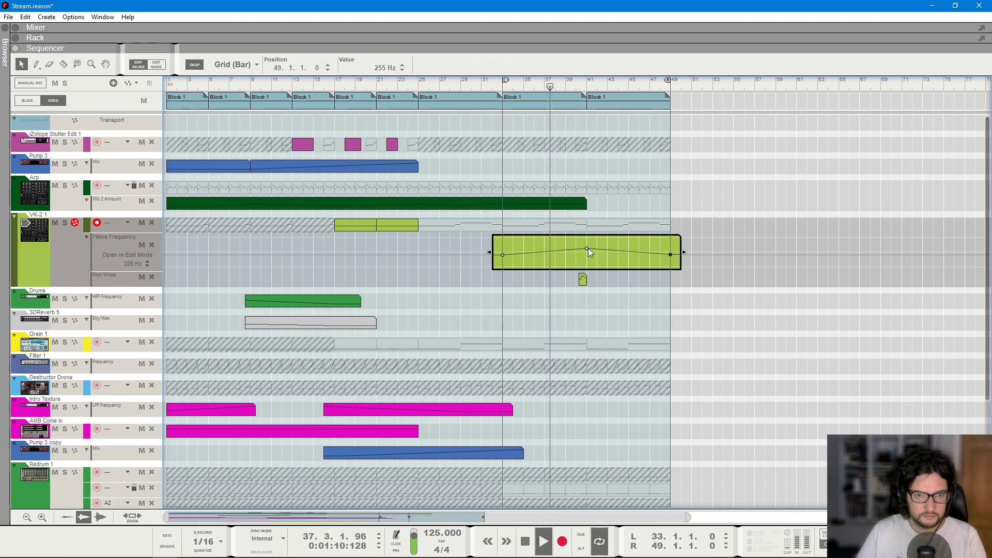
drag(588, 249, 589, 252)
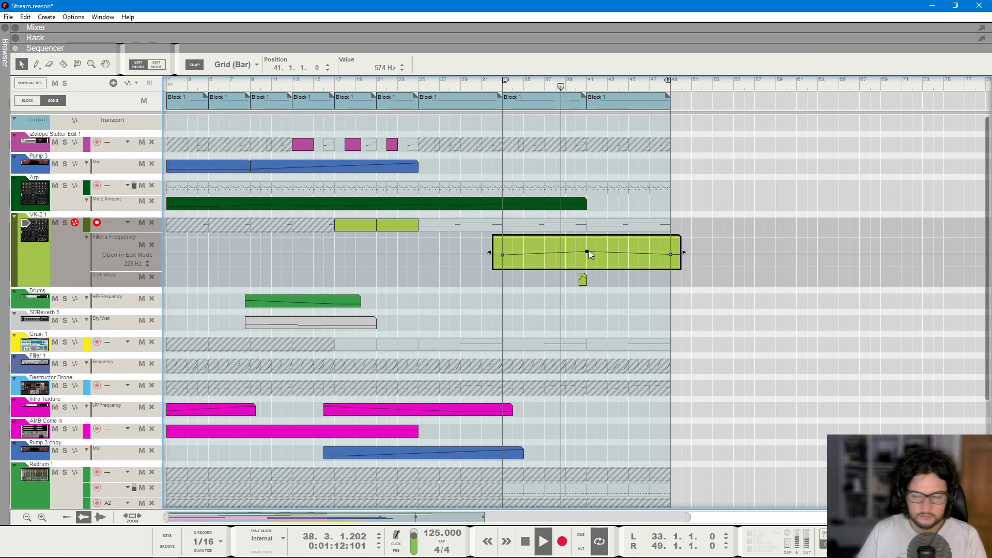
click(671, 255)
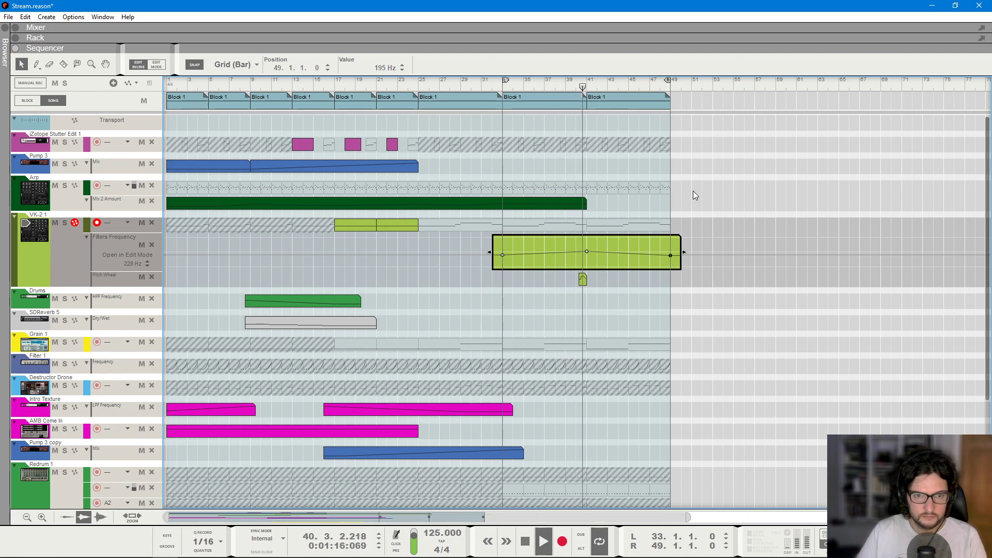
key(space)
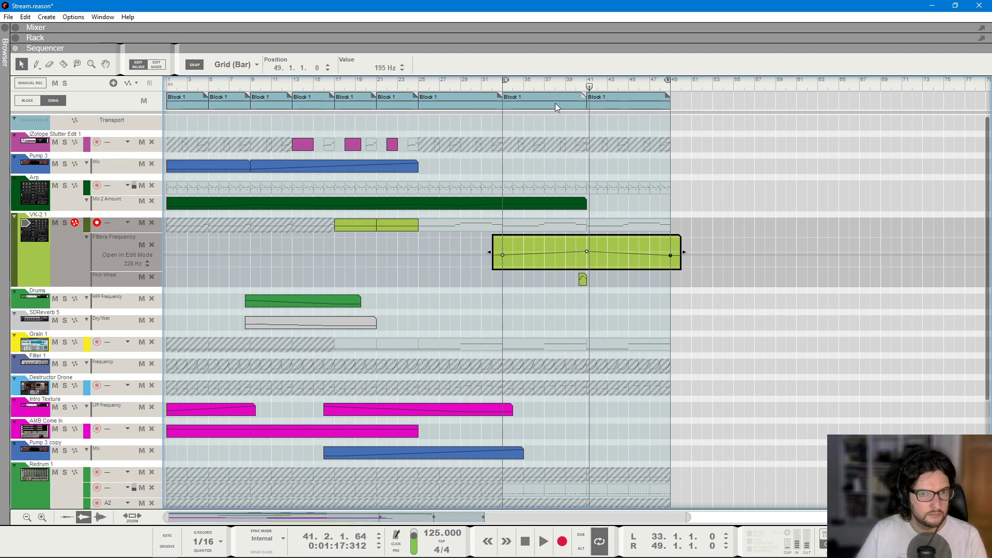
- Loop bars 41 to 49 and audition Top, Percussion and Bongos in turn, leaving only Percussion unmuted in that section
alt+click(588, 88)
scroll(639, 351, down, 5)
click(615, 411)
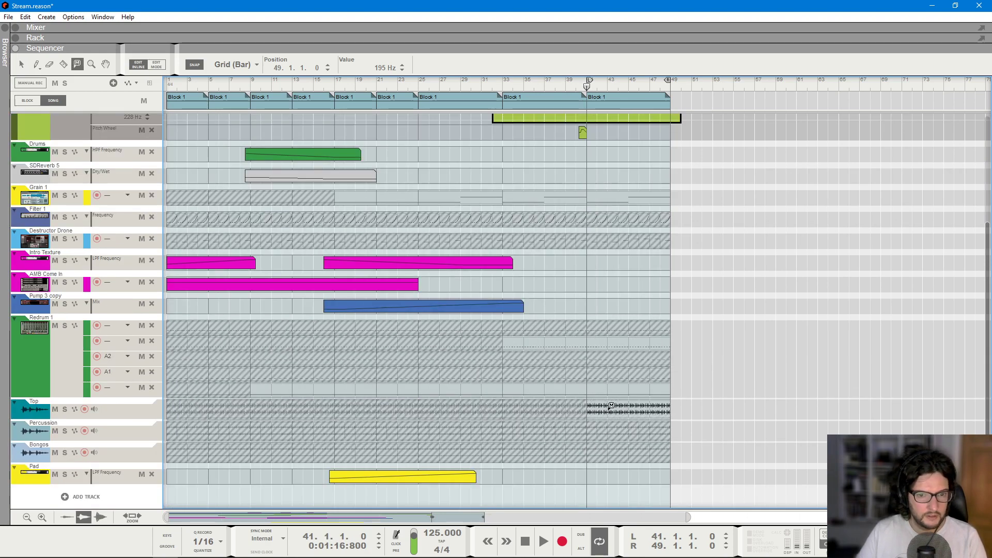
key(space)
key(t)
click(610, 428)
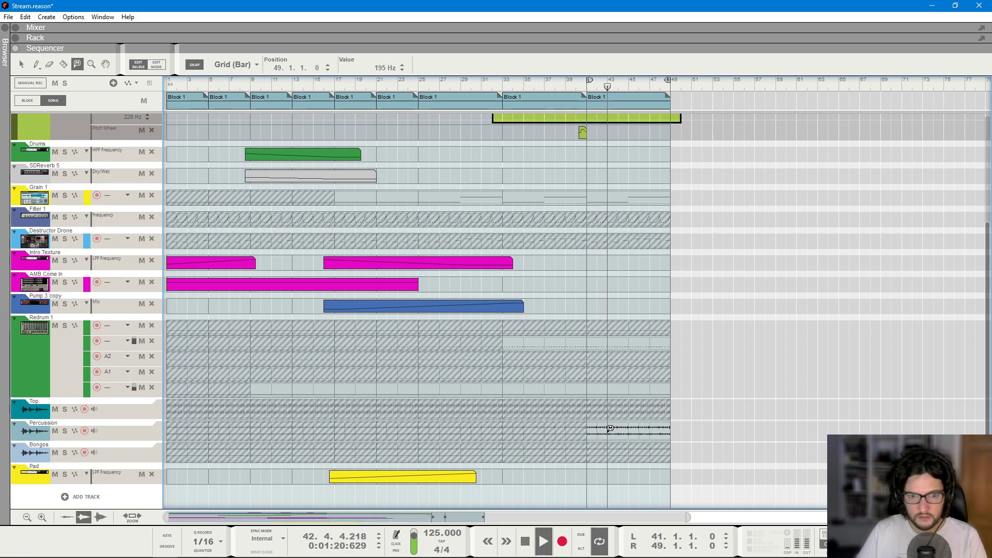
click(609, 447)
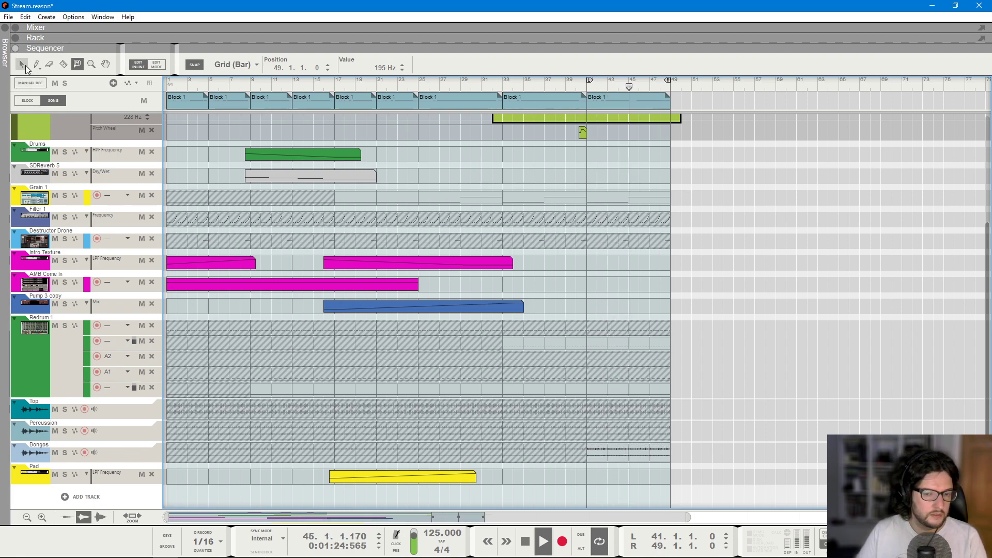
click(631, 432)
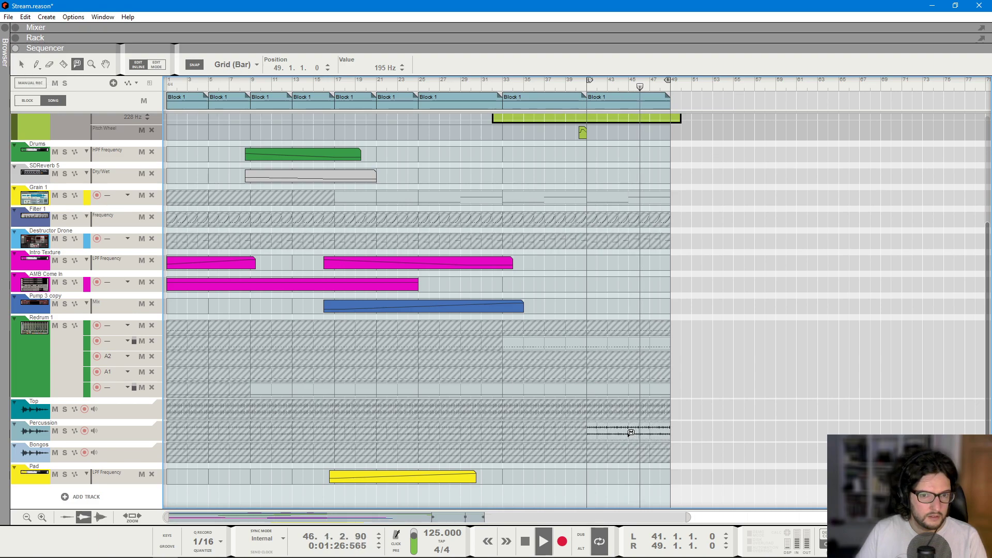
- Stop playback, move the loop start to bar 33 and unmute Percussion in the Block 1 section from bar 33 as well
key(q)
scroll(653, 245, up, 3)
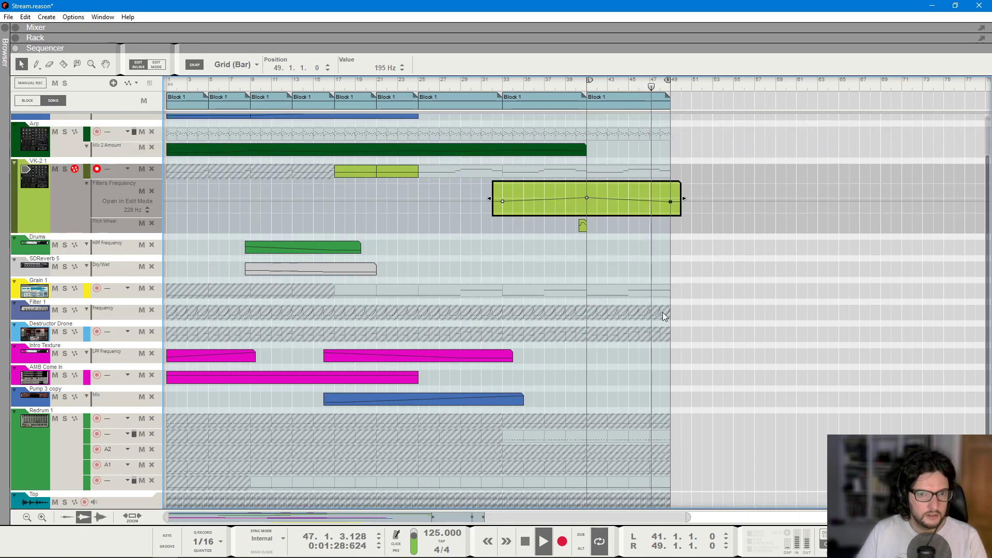
click(664, 316)
scroll(647, 232, up, 2)
key(space)
click(500, 85)
ctrl+click(500, 86)
scroll(598, 330, down, 4)
key(t)
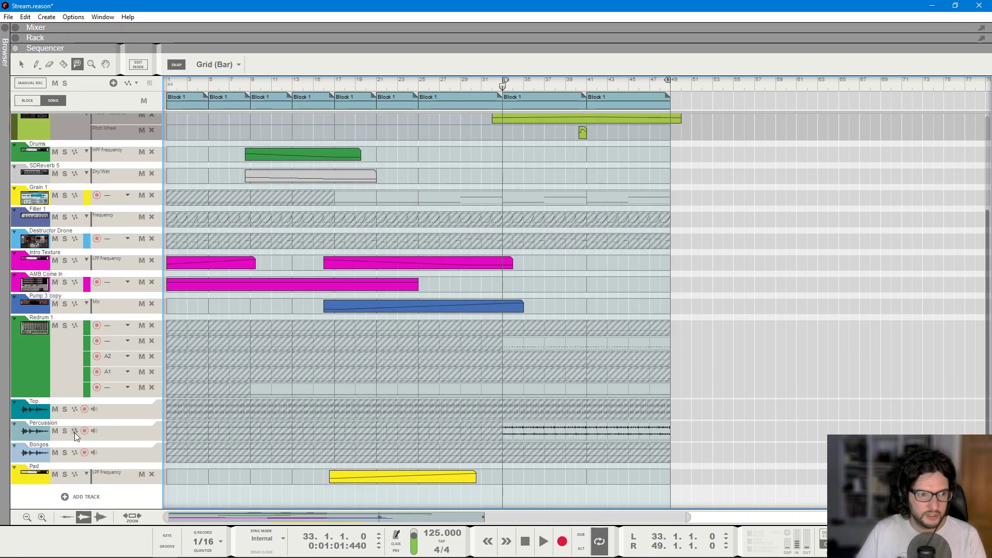
- Insert an RX950 effect on the Percussion channel and create an automation lane for its Filter Frequency
key(F6)
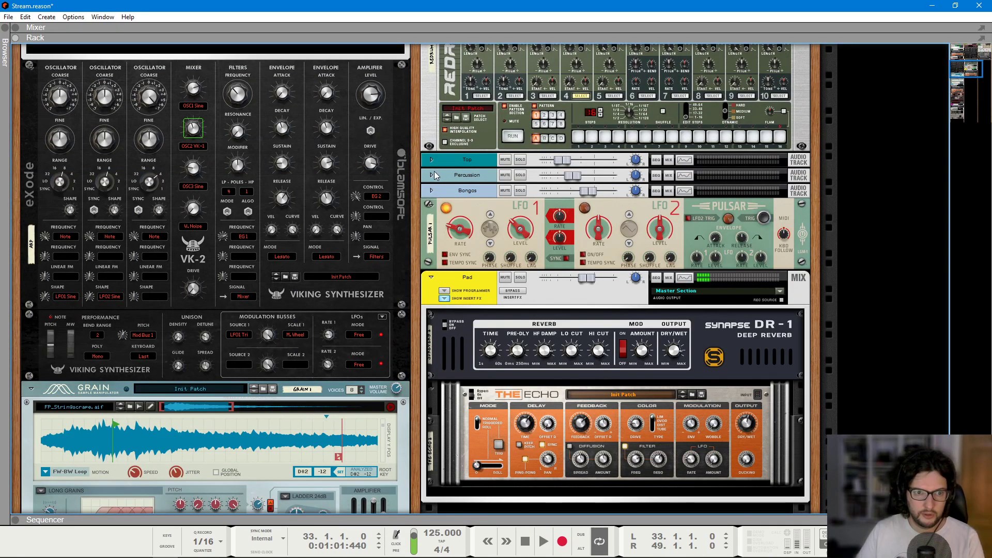
key(F7)
key(F6)
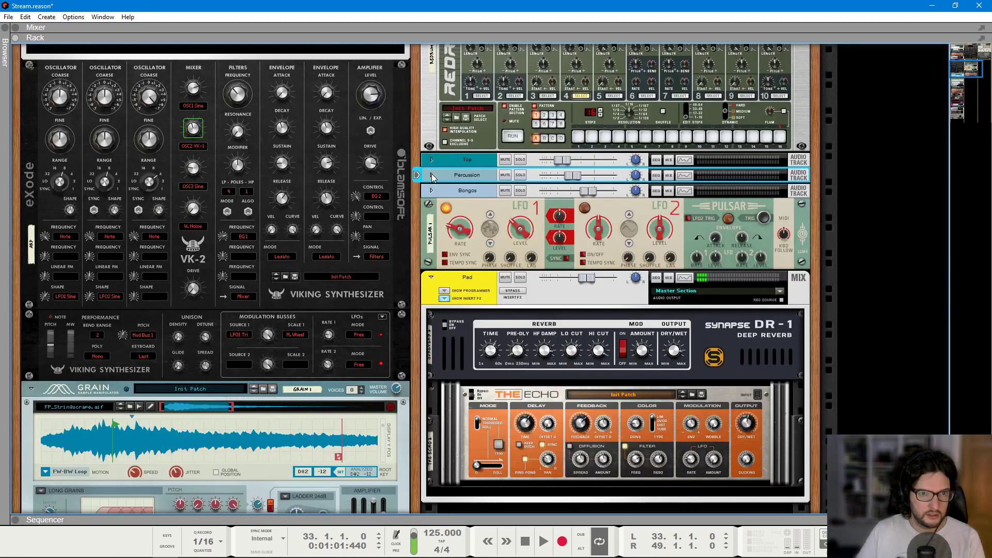
right_click(467, 203)
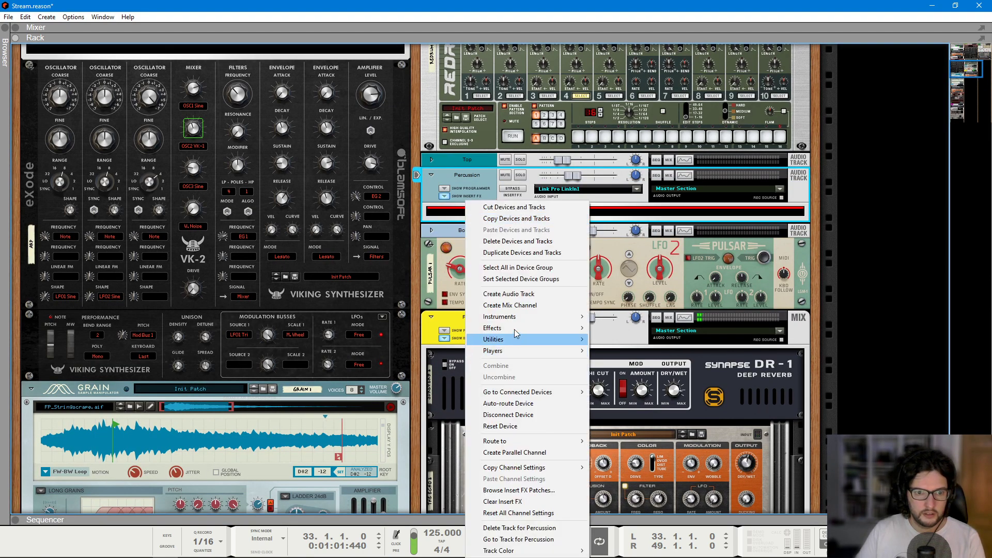
mouse_move(517, 328)
mouse_move(689, 322)
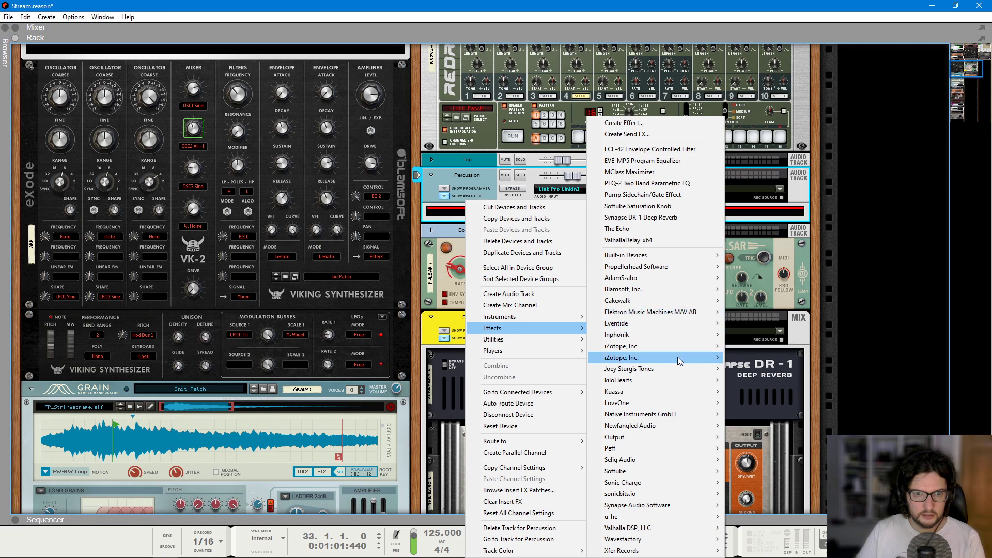
click(744, 335)
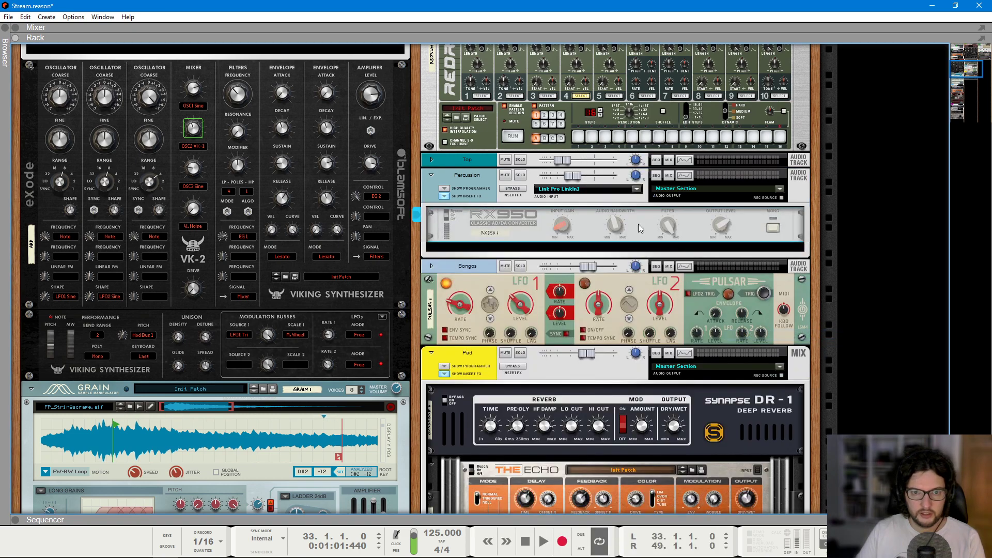
right_click(668, 226)
click(692, 231)
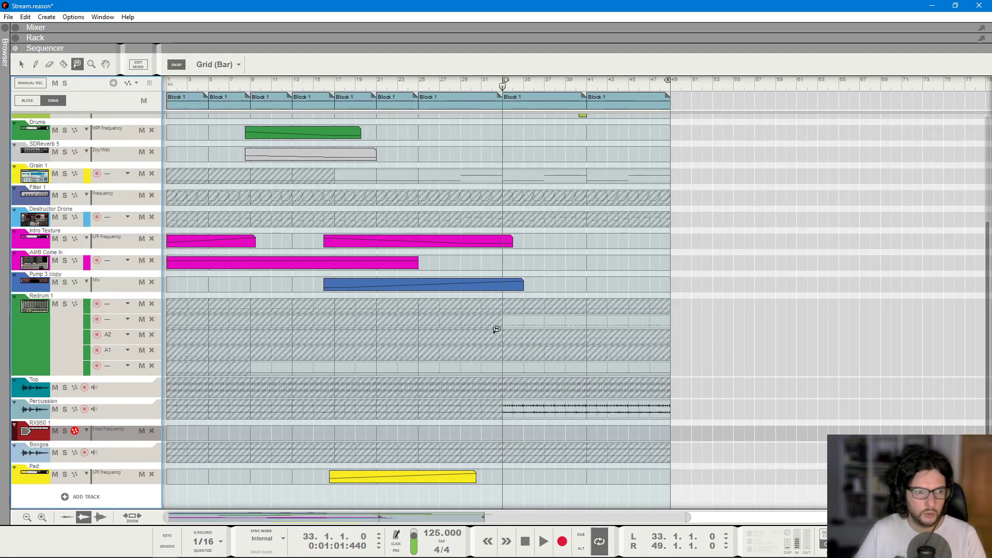
- Draw an 18-bar Filter Frequency clip from bar 31 on RX950 1, rising from 0 at bar 33 to 99 at bar 49
click(22, 63)
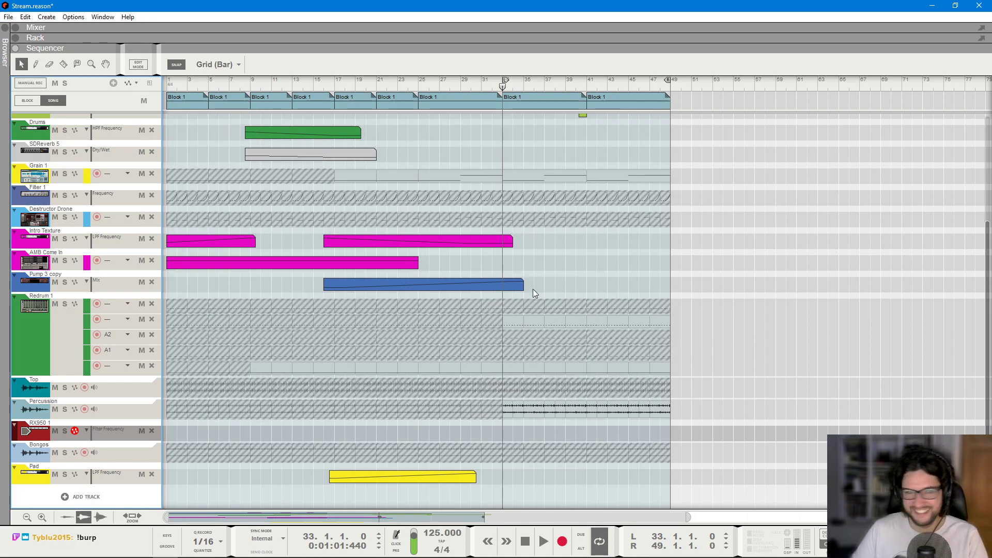
drag(491, 430, 695, 428)
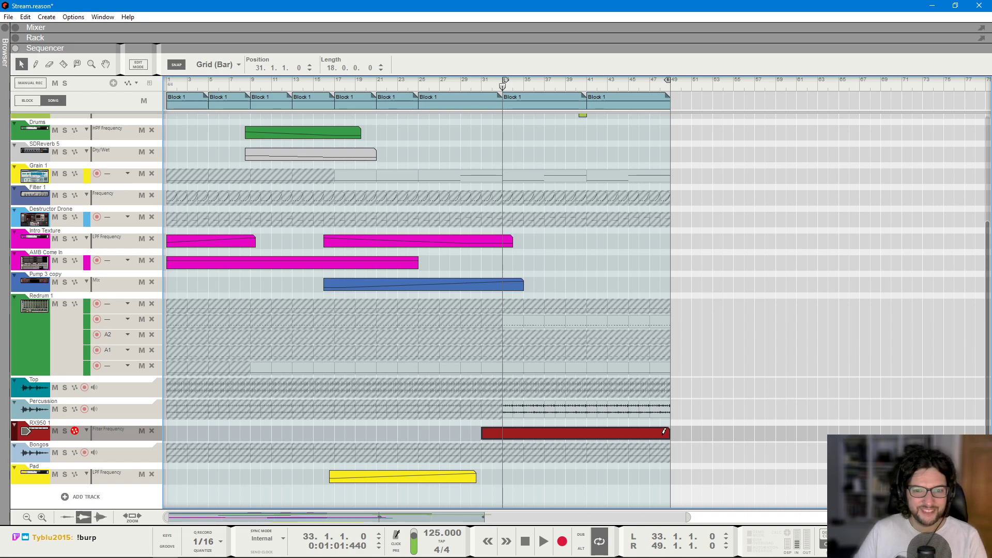
double_click(530, 433)
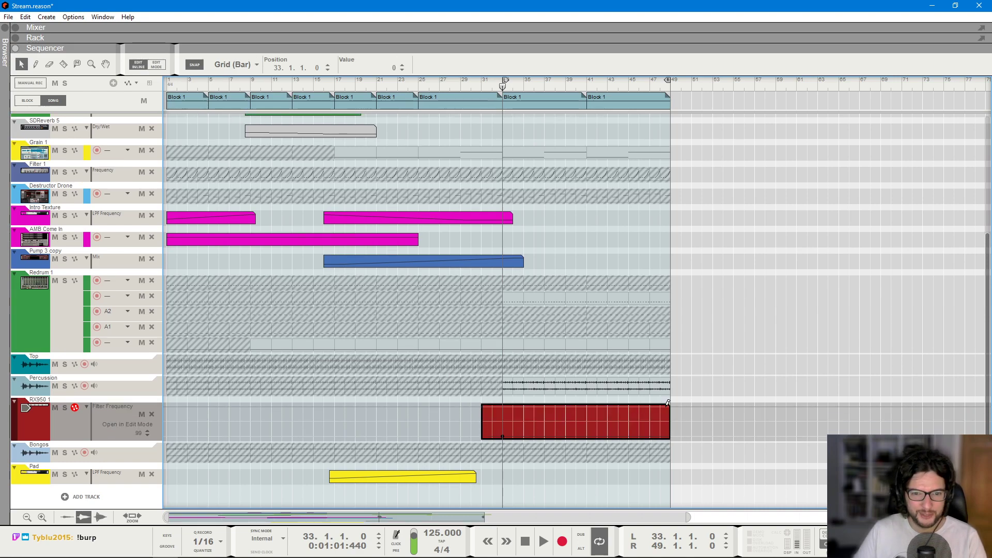
drag(528, 431, 504, 438)
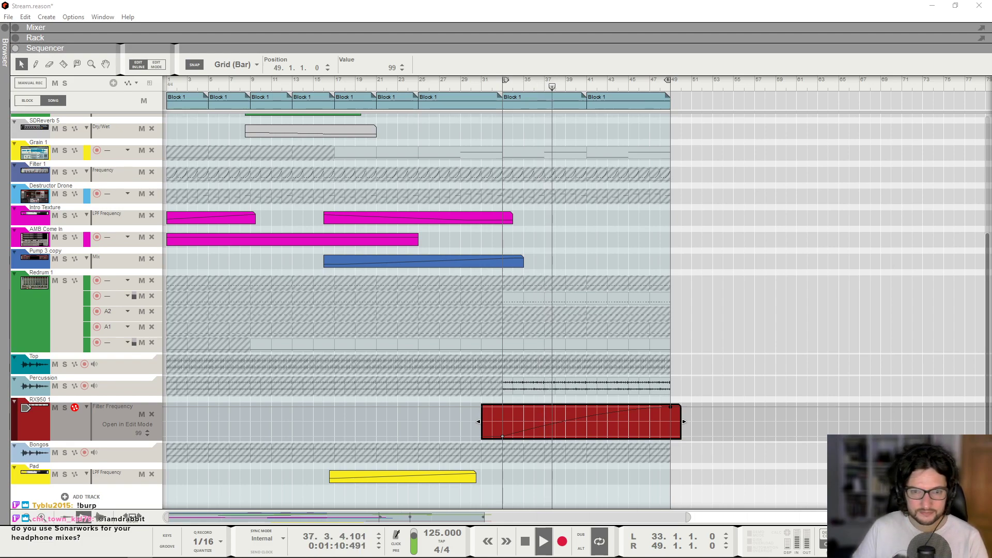
- Listen to the Percussion filter sweep past bar 41 while inspecting the RX950 1 automation clip and the surrounding arrangement
click(728, 346)
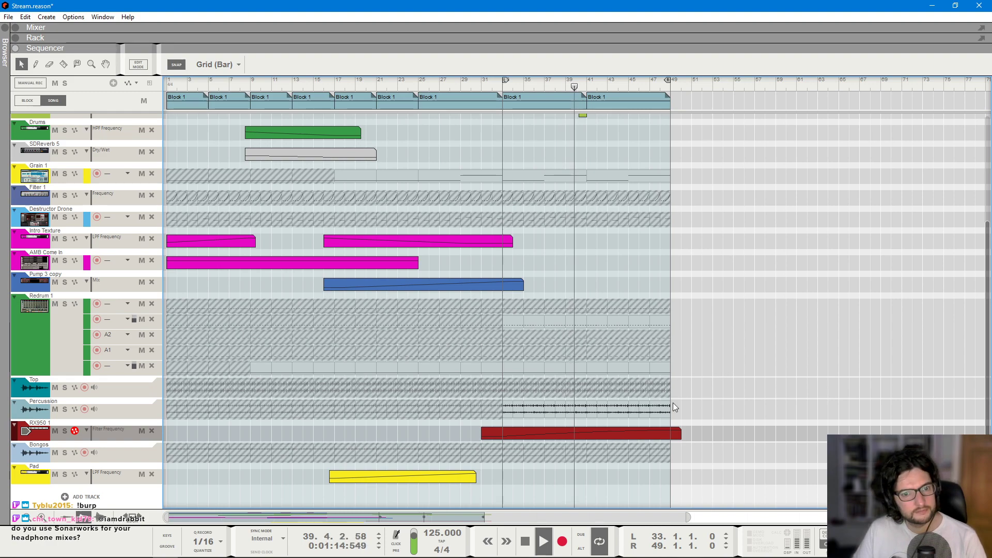
scroll(597, 430, down, 1)
scroll(597, 430, up, 2)
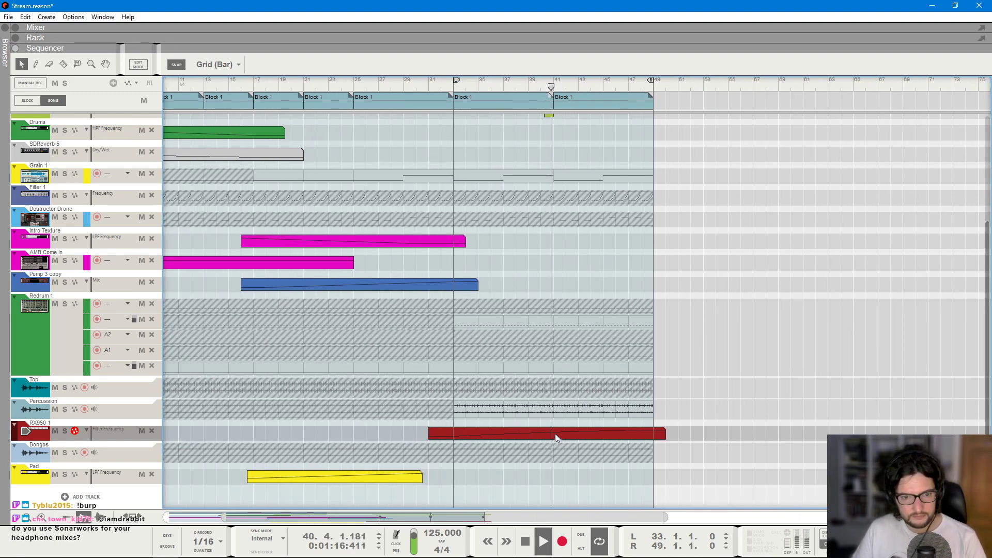
click(556, 433)
click(562, 418)
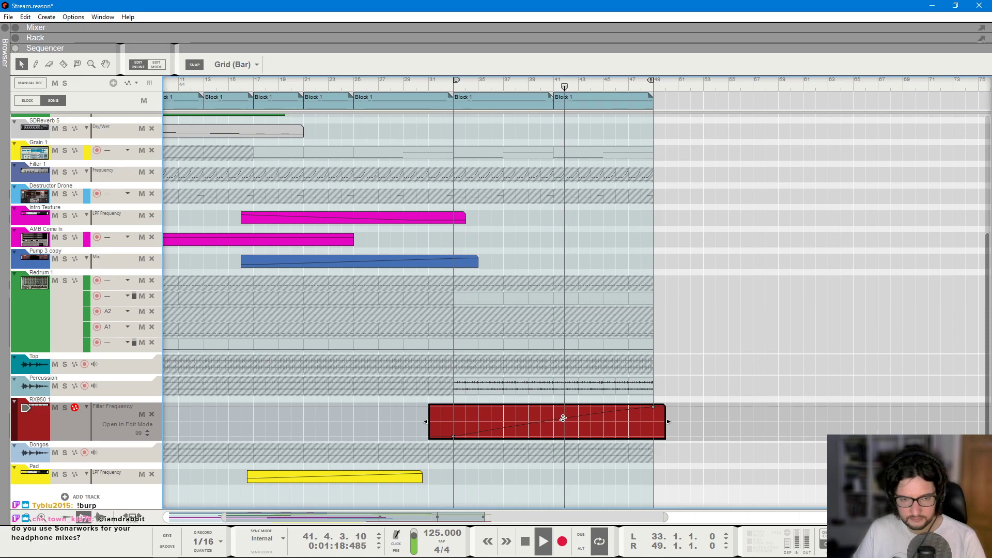
scroll(569, 408, up, 1)
scroll(682, 379, down, 1)
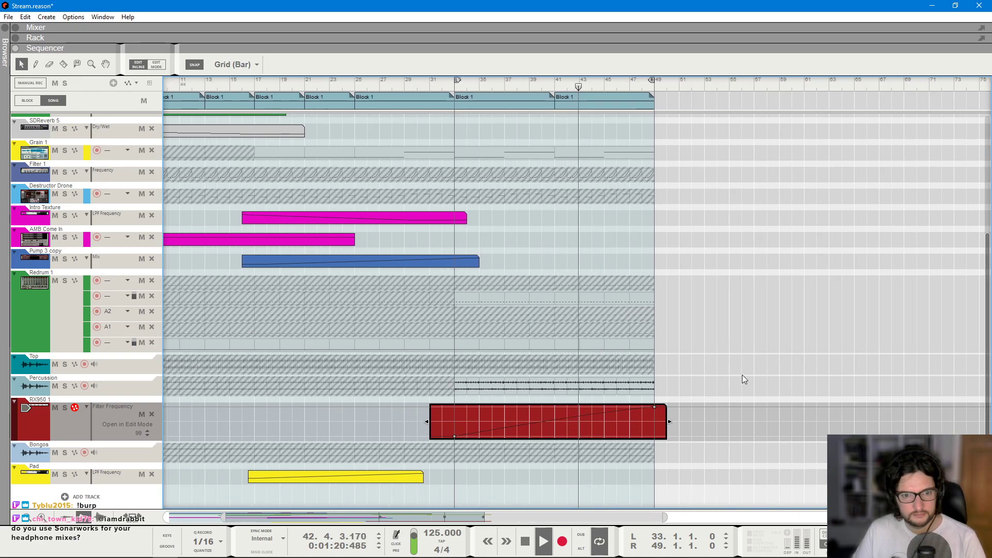
scroll(741, 375, up, 3)
scroll(742, 375, down, 4)
scroll(703, 384, up, 1)
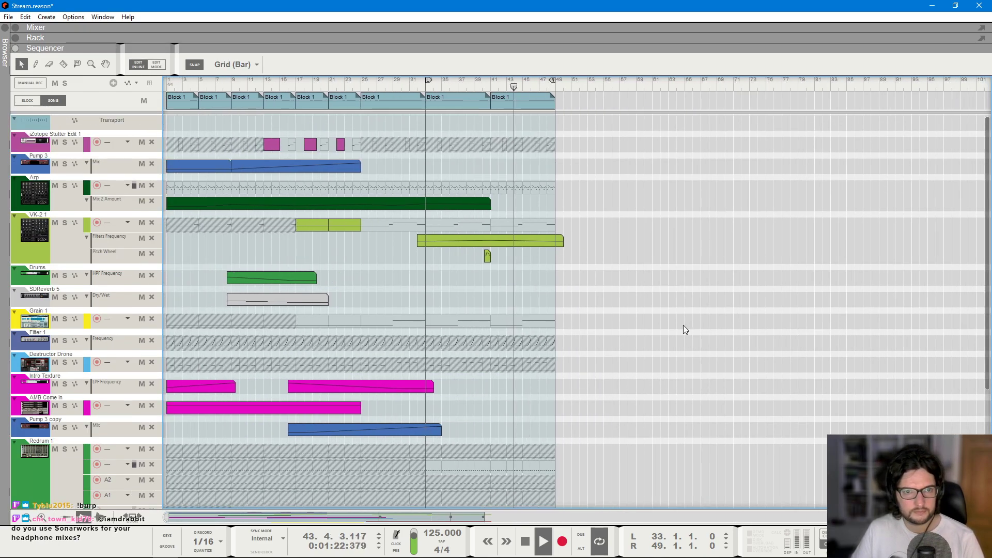
- Create a VK-2 1 clip over bars 45 to 49 and fill it with one 4-bar D1 note
scroll(523, 256, up, 1)
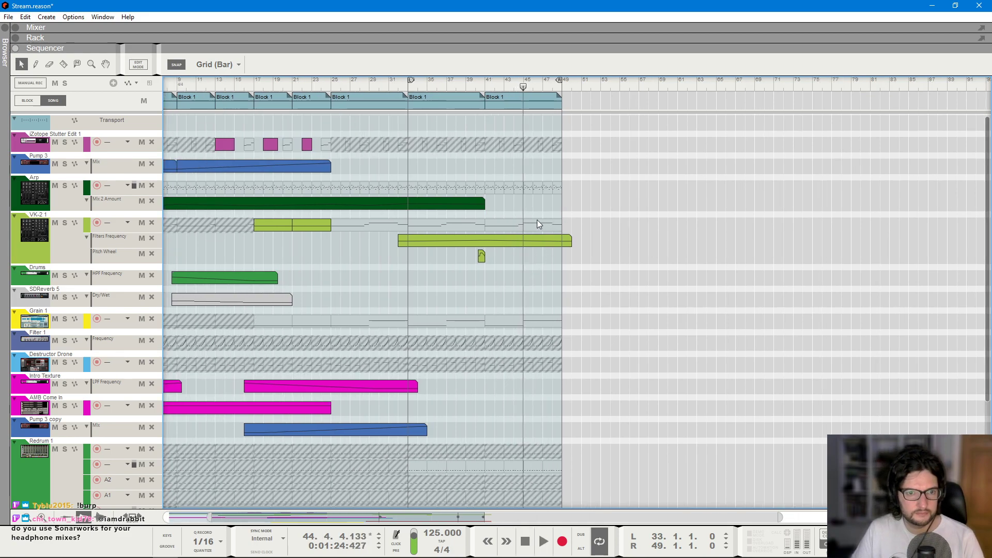
double_click(556, 228)
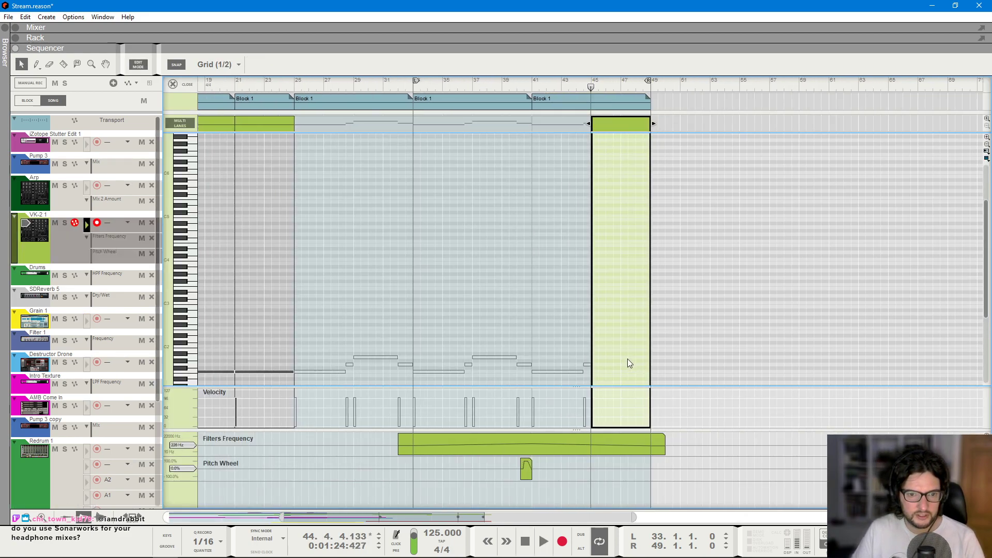
scroll(603, 298, up, 3)
click(595, 289)
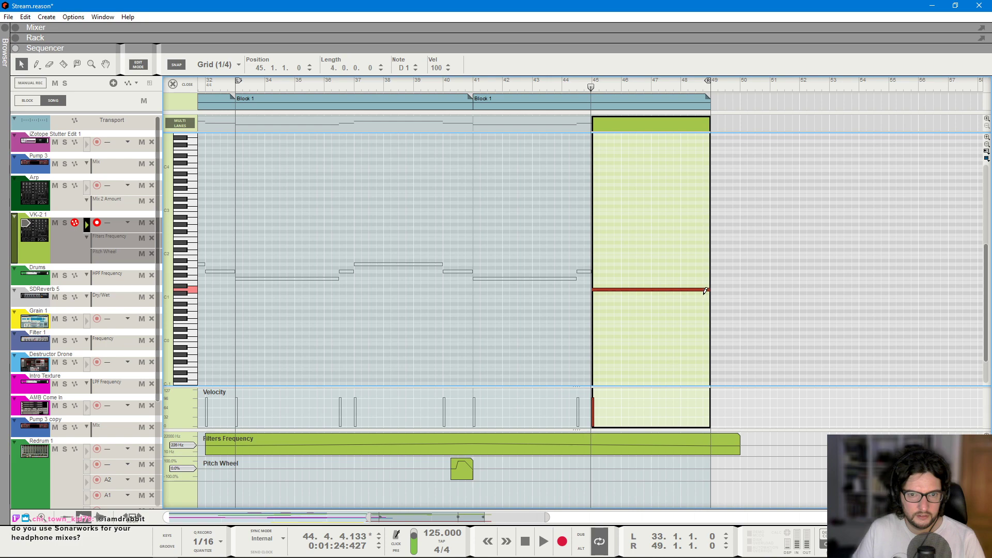
key(Tab)
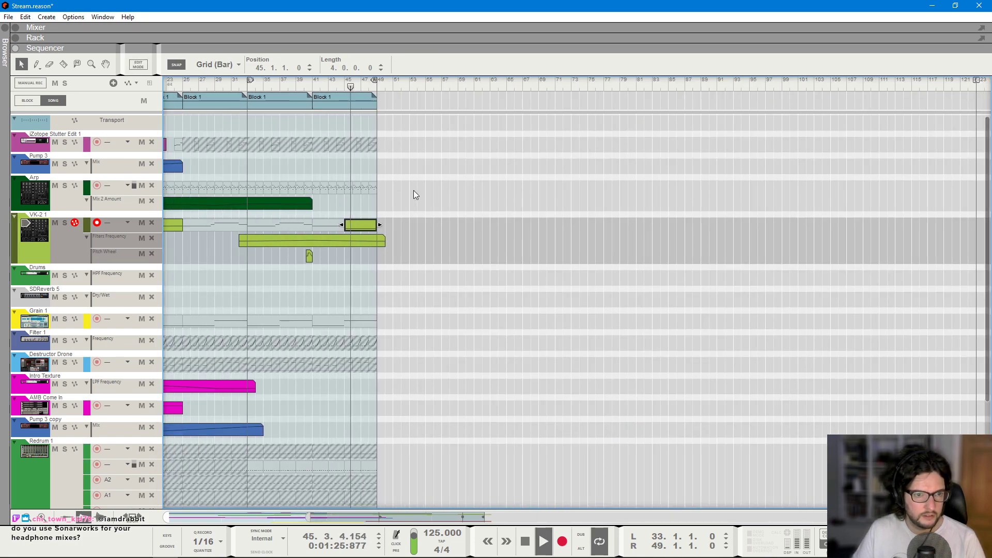
- Play the arrangement from bar 41 to hear the VK-2 1 note coming in at bar 45
click(415, 83)
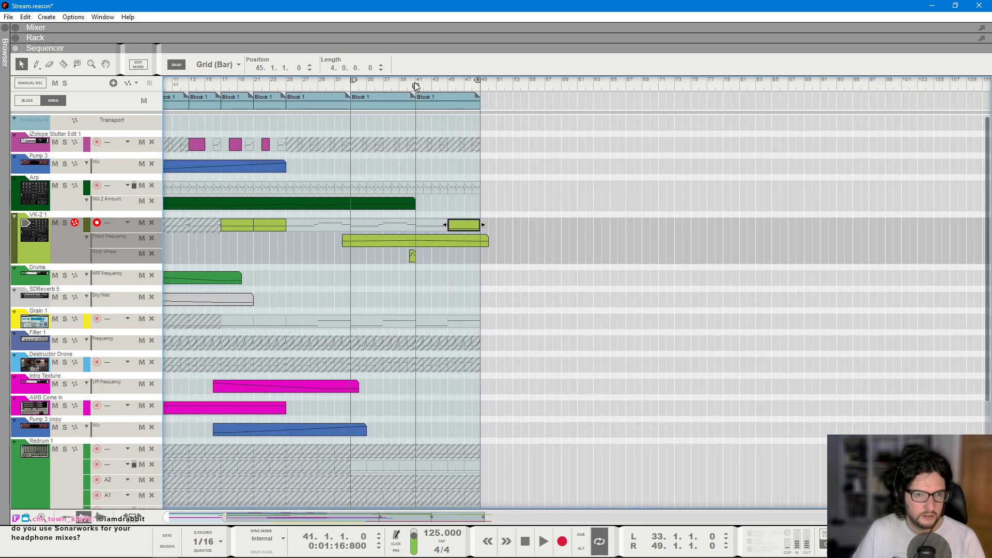
click(451, 321)
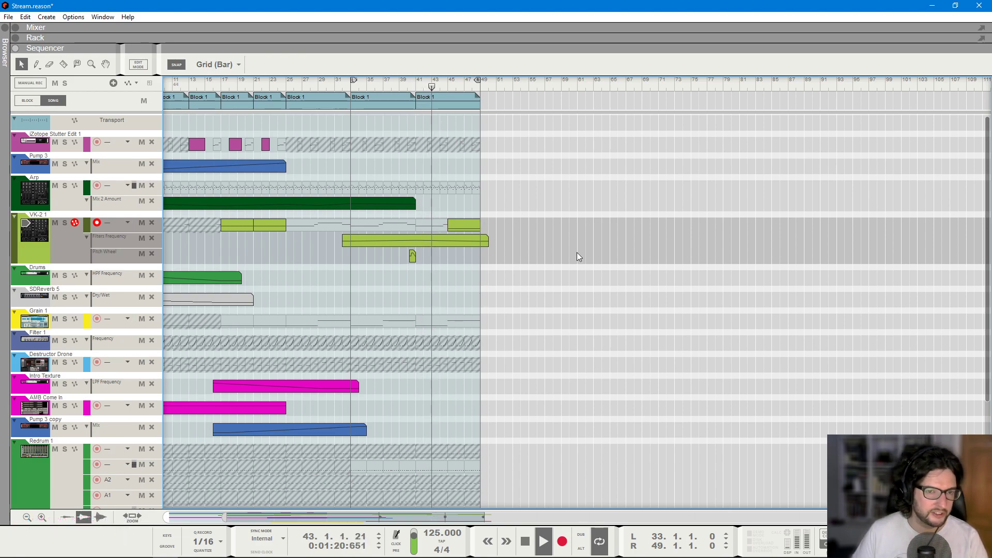
scroll(628, 249, up, 2)
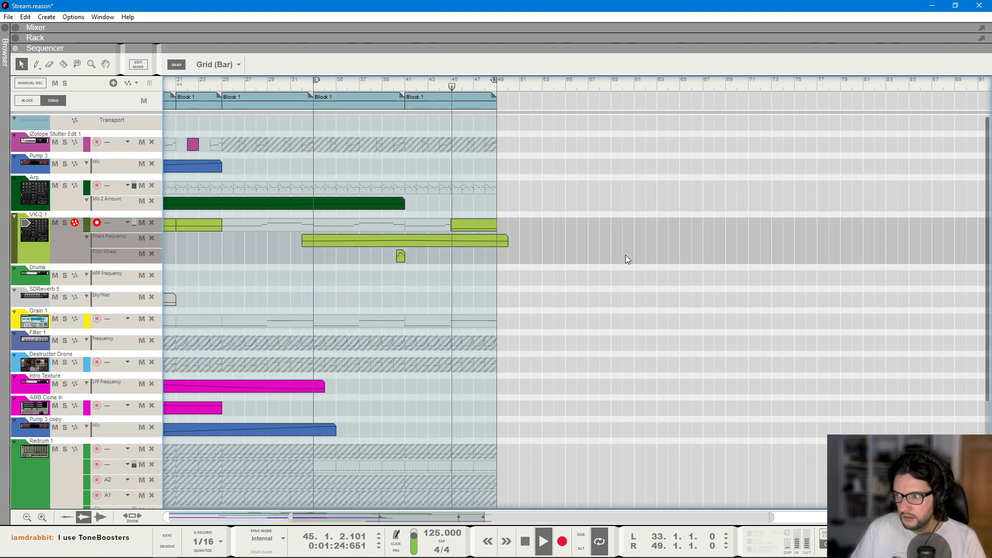
scroll(594, 257, down, 1)
scroll(594, 262, down, 2)
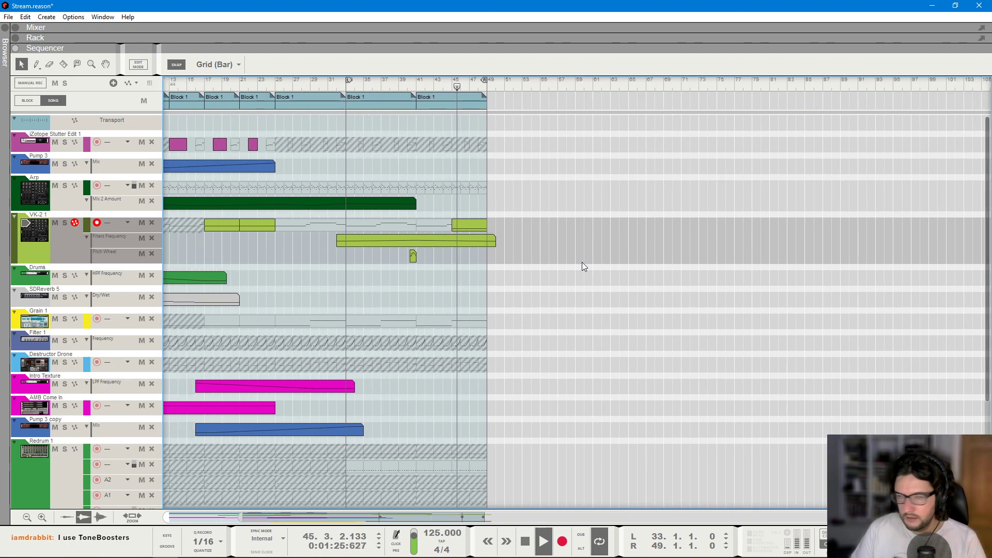
- Try a 4-bar G1 note in a Grain 1 clip from bar 45 and audition it
double_click(469, 323)
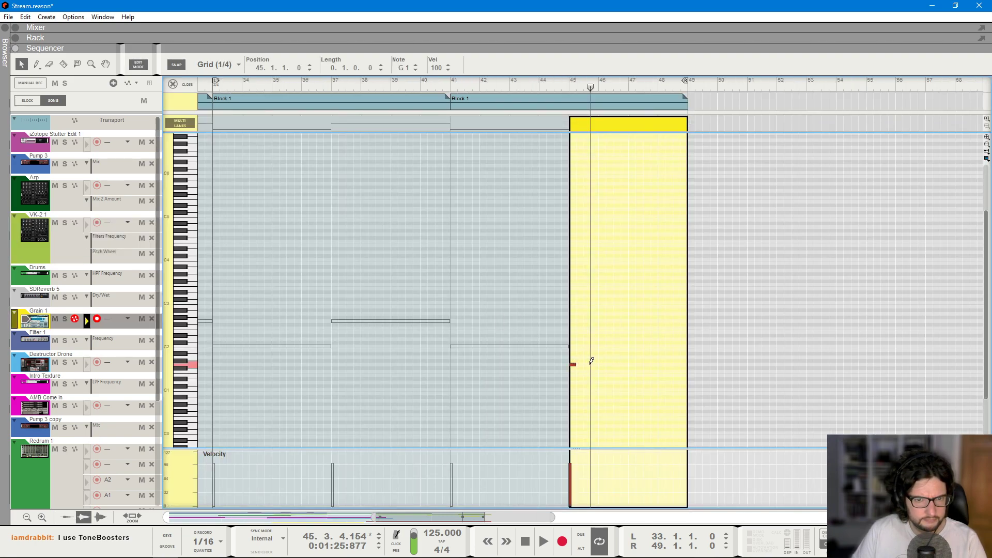
click(562, 85)
key(space)
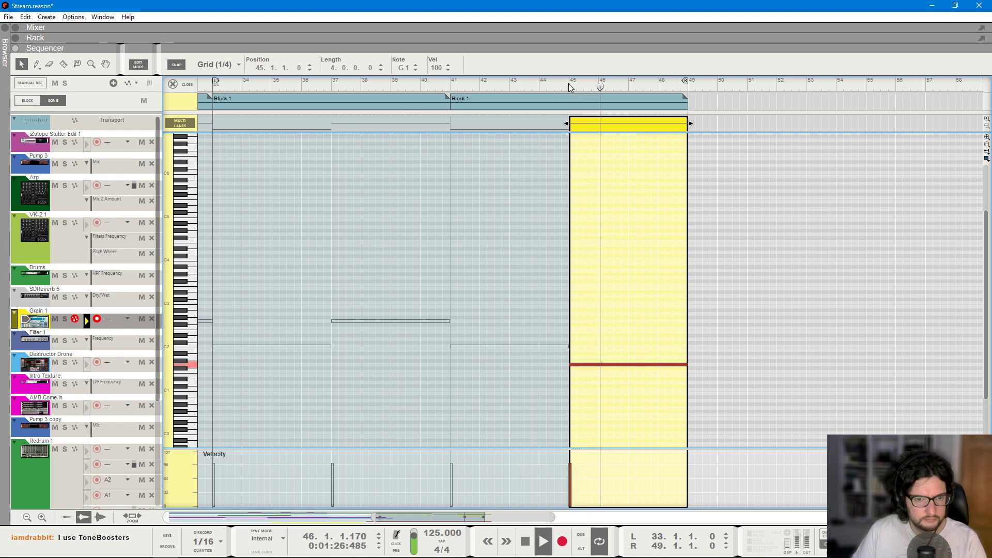
key(space)
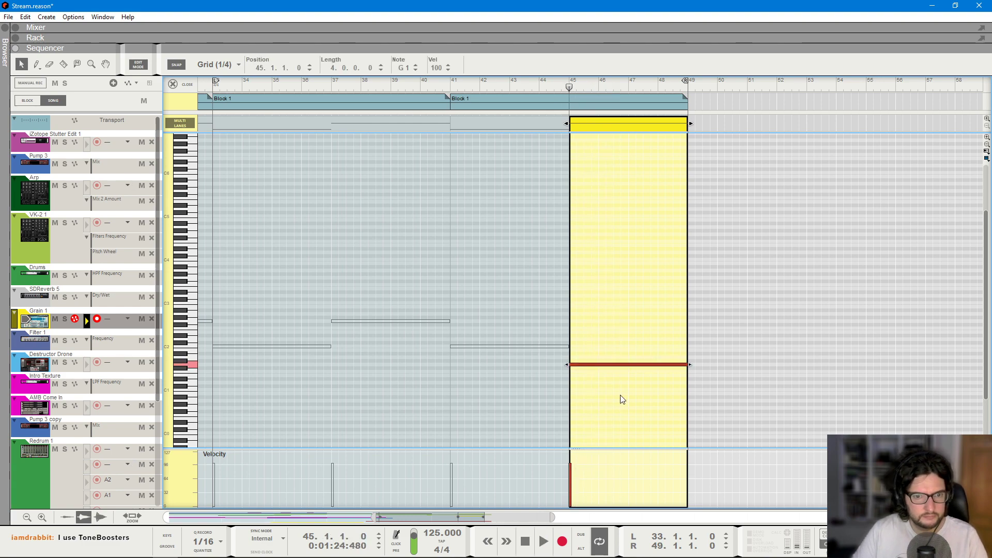
- Transpose the Grain 1 note up two semitones to A1 and audition it
key(ctrl+Up)
key(ctrl+Up)
key(space)
scroll(610, 253, down, 1)
click(472, 87)
click(622, 367)
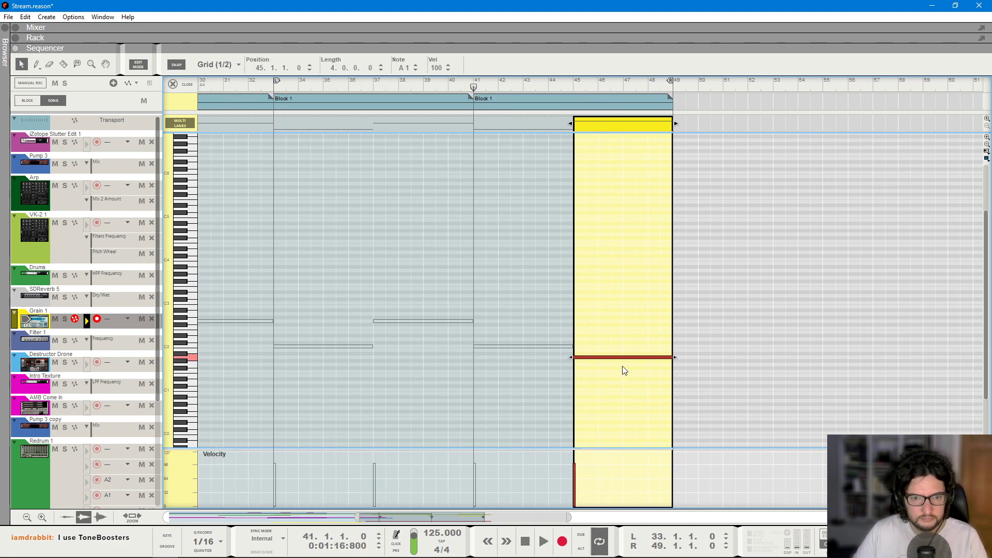
- Lower the Grain 1 note to G#1, audition it from bar 45 and delete it
key(ctrl+Down)
click(574, 83)
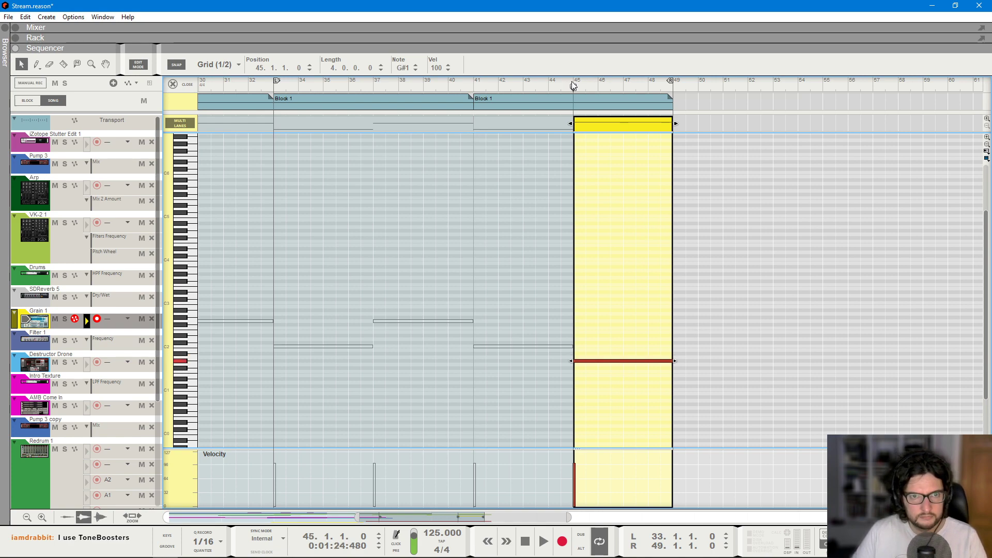
key(space)
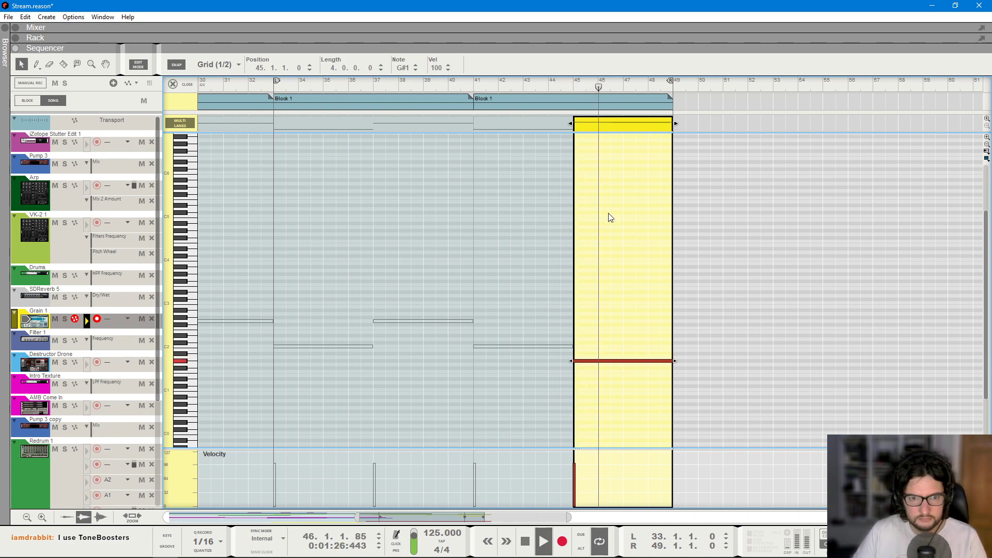
key(space)
key(Delete)
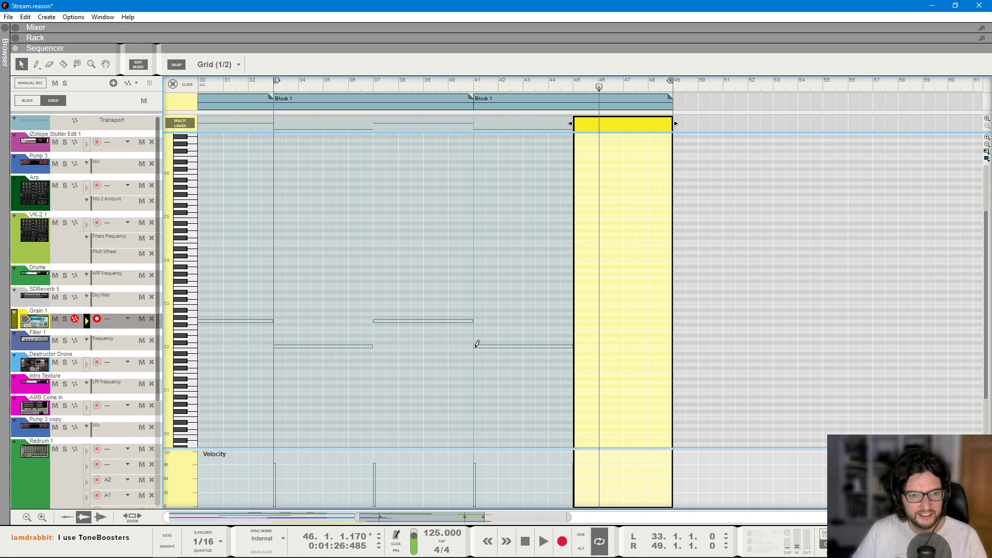
- Try an 8-bar C2 note on Grain 1 from bar 41, play it and close the clip editor
drag(477, 345, 673, 346)
key(space)
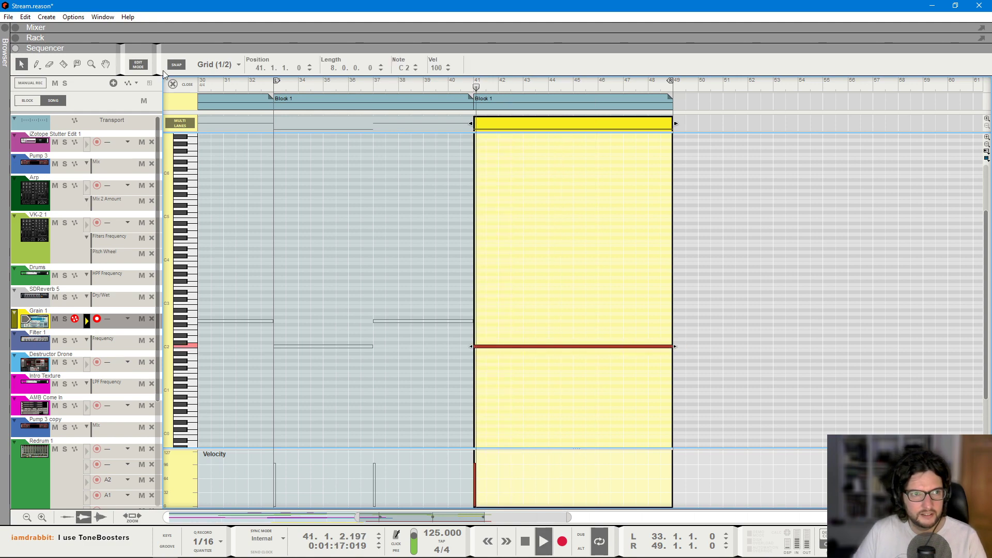
click(173, 83)
- Replace the 8-bar Grain 1 clip with an empty 4-bar clip from bar 45 to bar 49
scroll(398, 324, up, 3)
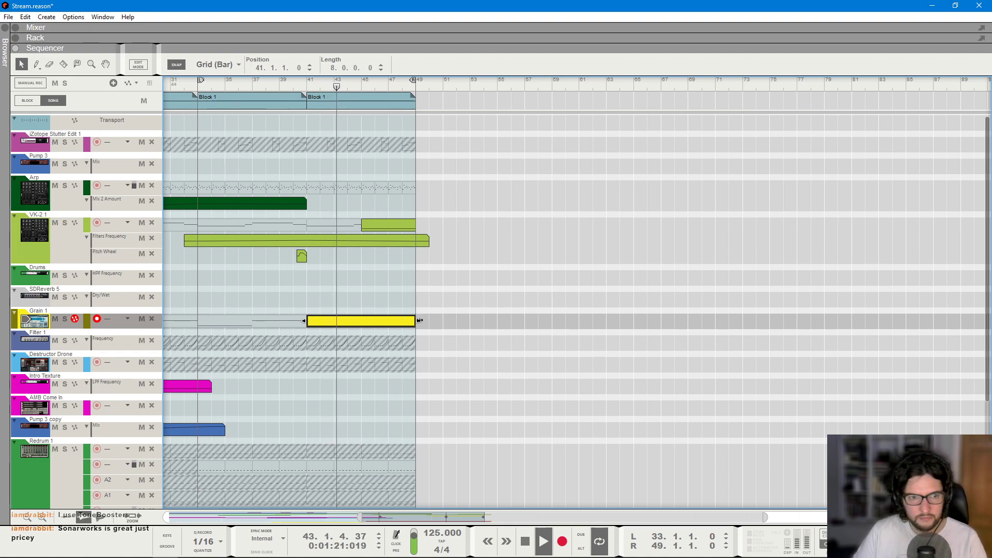
drag(419, 321, 366, 321)
key(t)
key(q)
key(Delete)
key(t)
click(365, 322)
key(q)
drag(370, 319, 416, 323)
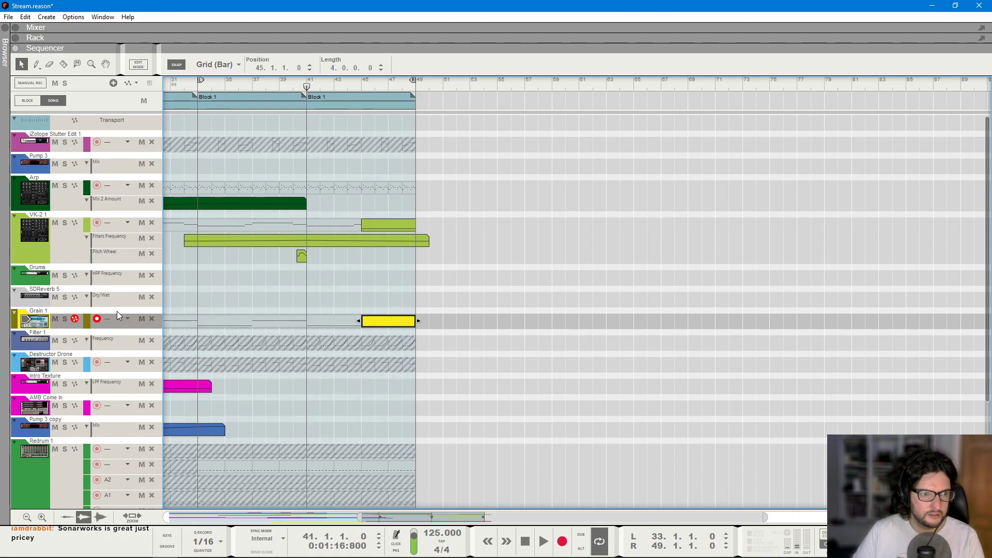
- Move the Grain device in the rack to directly below the Pad channel's reverb and echo
key(F6)
scroll(302, 235, up, 5)
scroll(302, 235, down, 7)
scroll(304, 242, up, 2)
scroll(304, 242, down, 3)
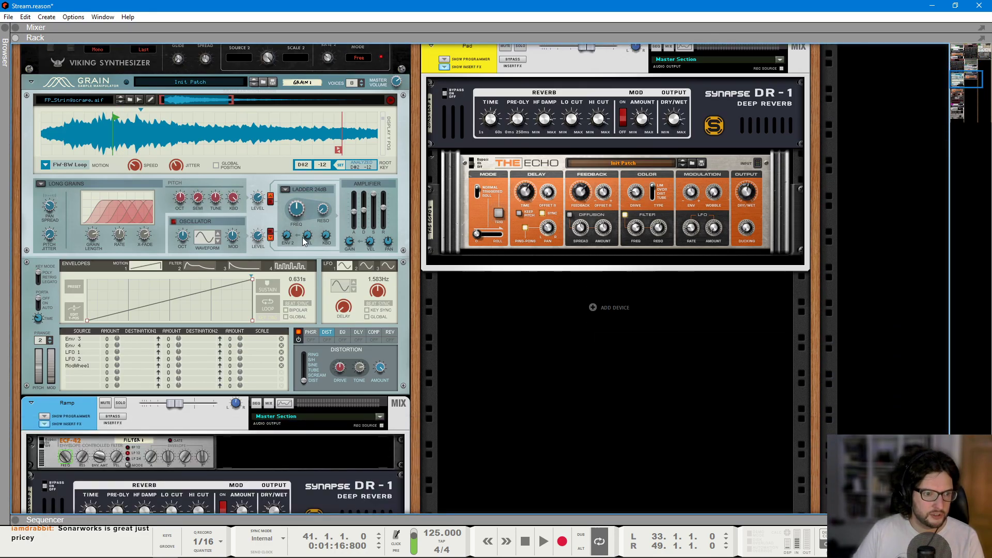
scroll(252, 249, up, 10)
scroll(156, 227, down, 3)
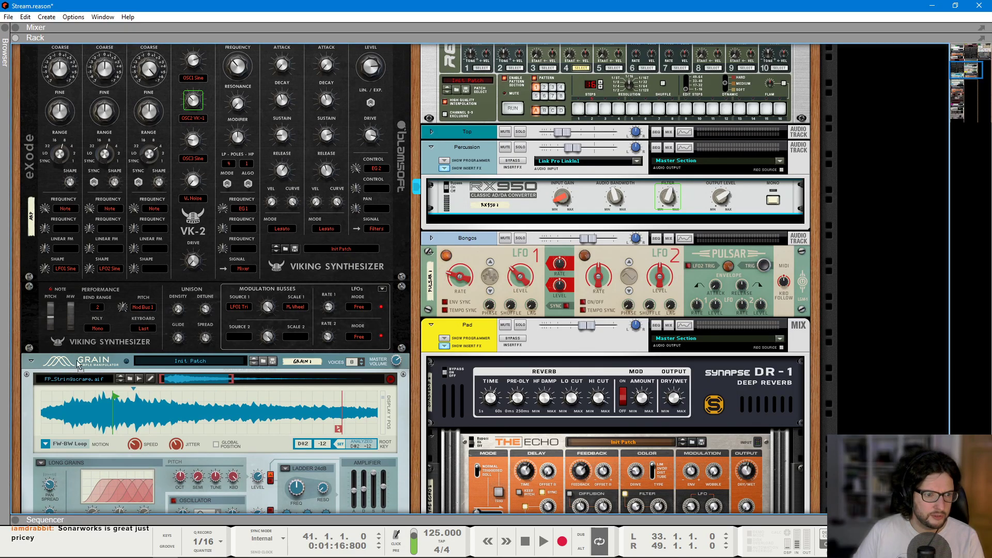
drag(69, 364, 582, 389)
scroll(634, 299, up, 2)
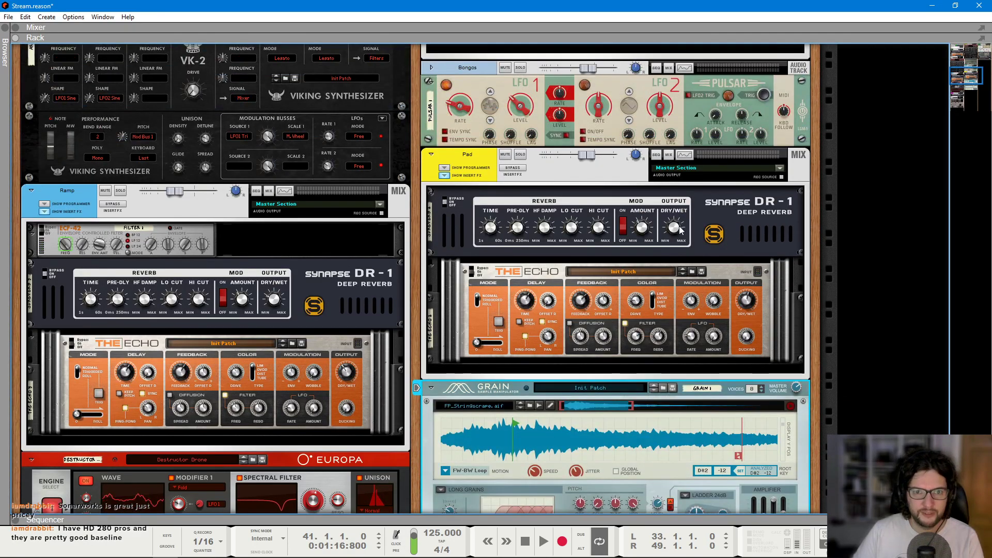
- Create a Reverb Time automation lane for the Pad's DR-1 reverb and draw a clip from bar 40 to bar 49
right_click(490, 227)
click(500, 231)
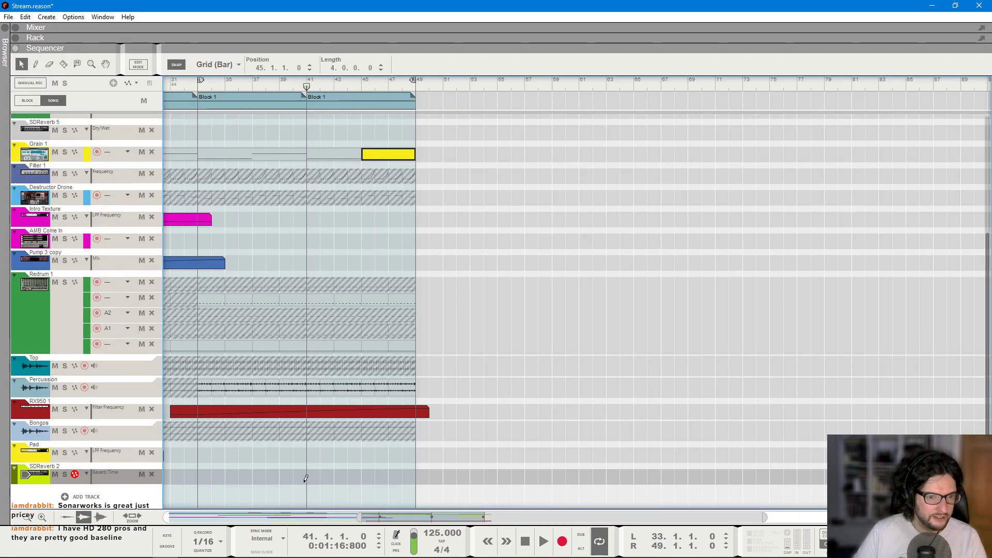
drag(300, 476, 408, 477)
- Shape the Reverb Time curve to rise from bar 41 to 26.52 s at bar 45, then fall through 14.39 s at bar 48 to bar 49
click(312, 462)
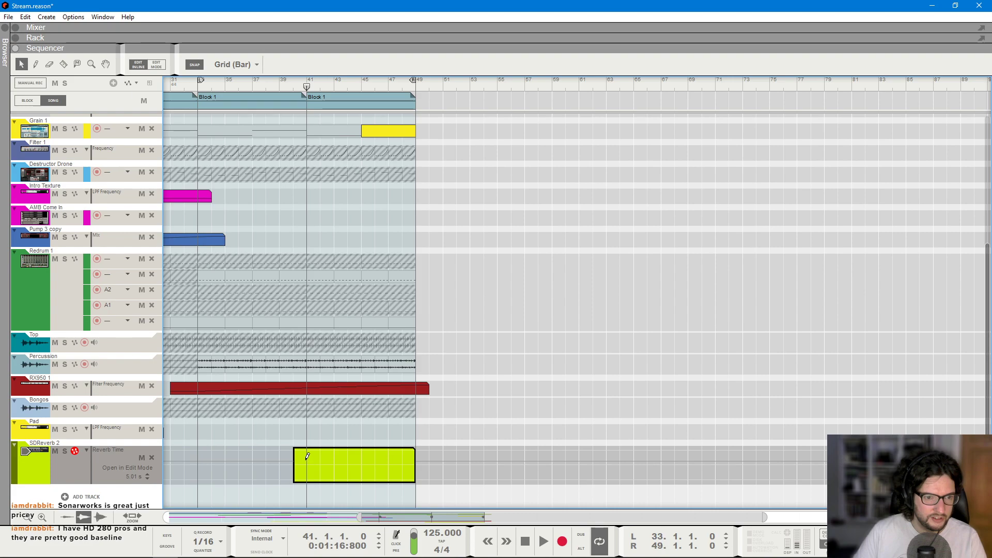
click(361, 453)
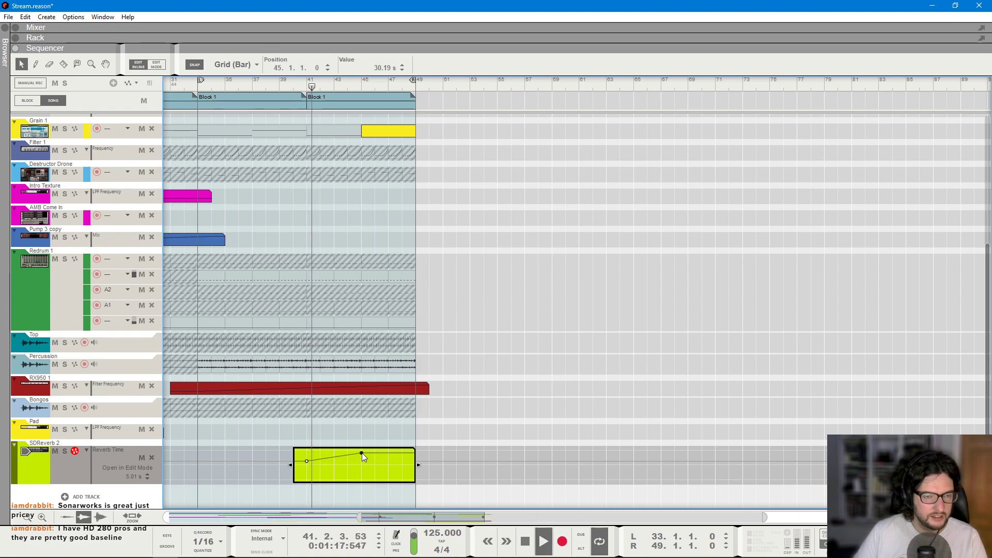
drag(361, 453, 362, 451)
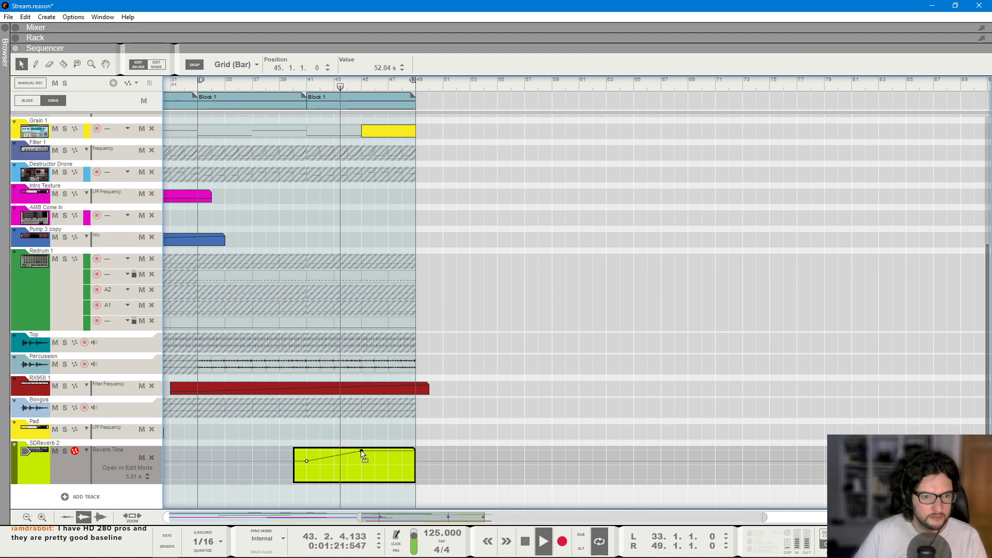
drag(362, 451, 362, 455)
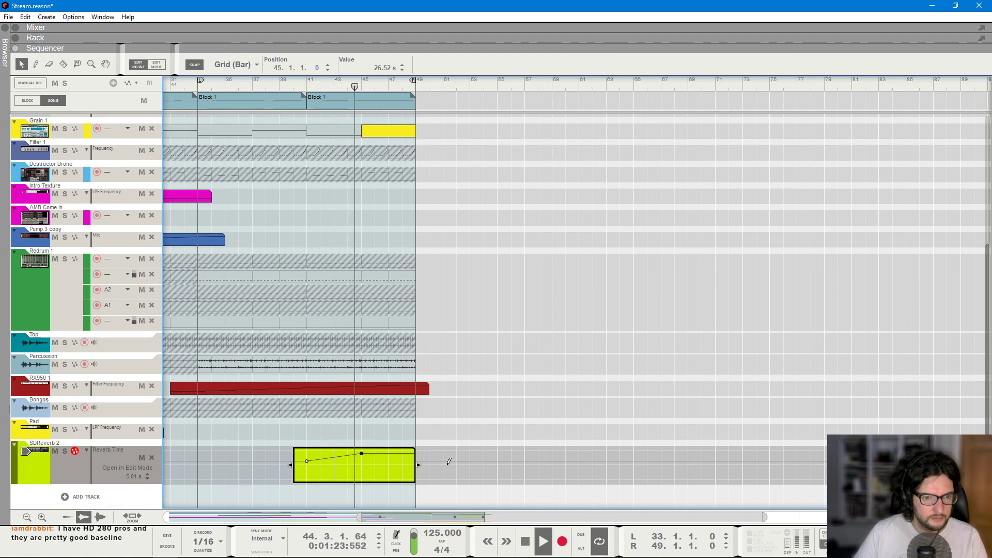
click(552, 342)
double_click(371, 476)
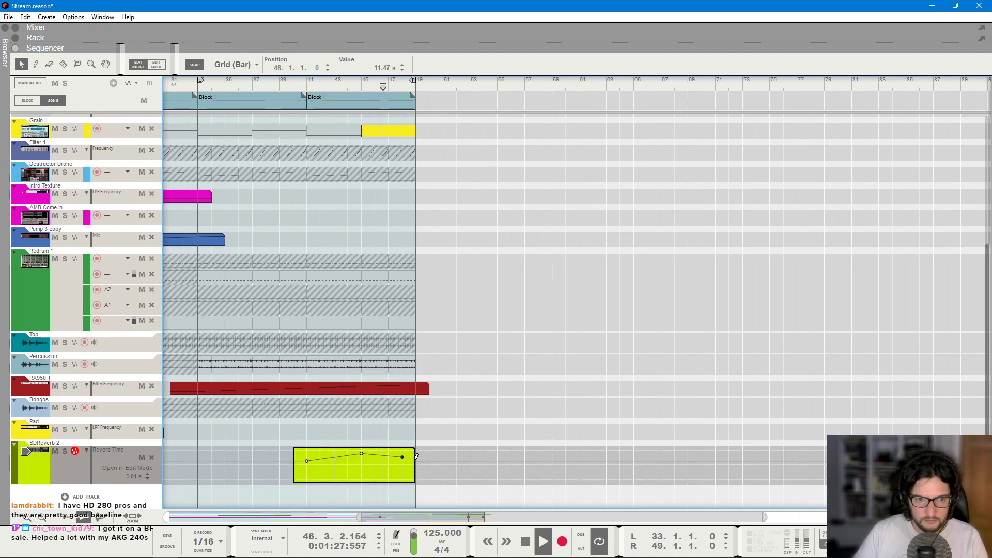
drag(398, 454, 404, 457)
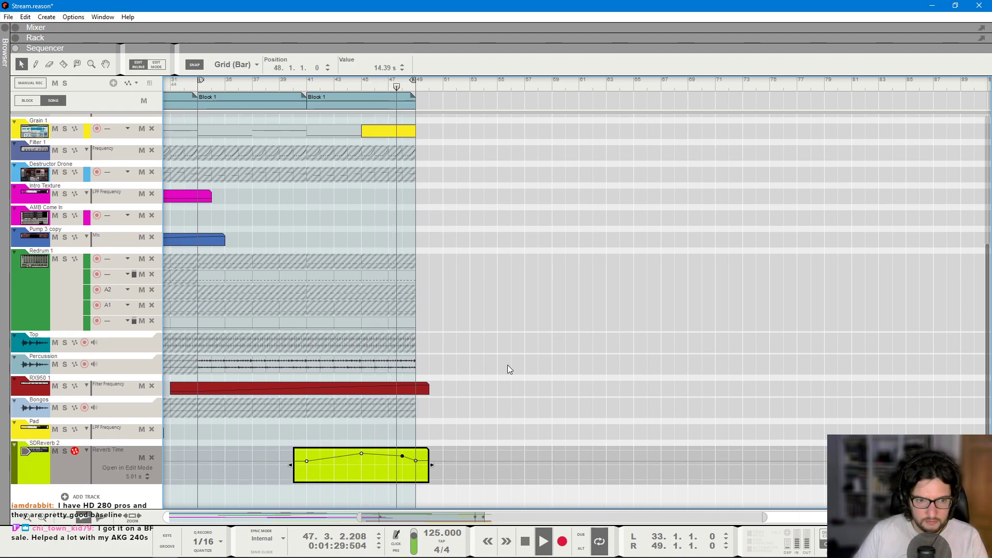
- Copy the one-bar Stutter Edit clip at bar 12 of Block 1 into the song at bar 48 and start playback
scroll(508, 365, up, 5)
click(367, 98)
double_click(367, 97)
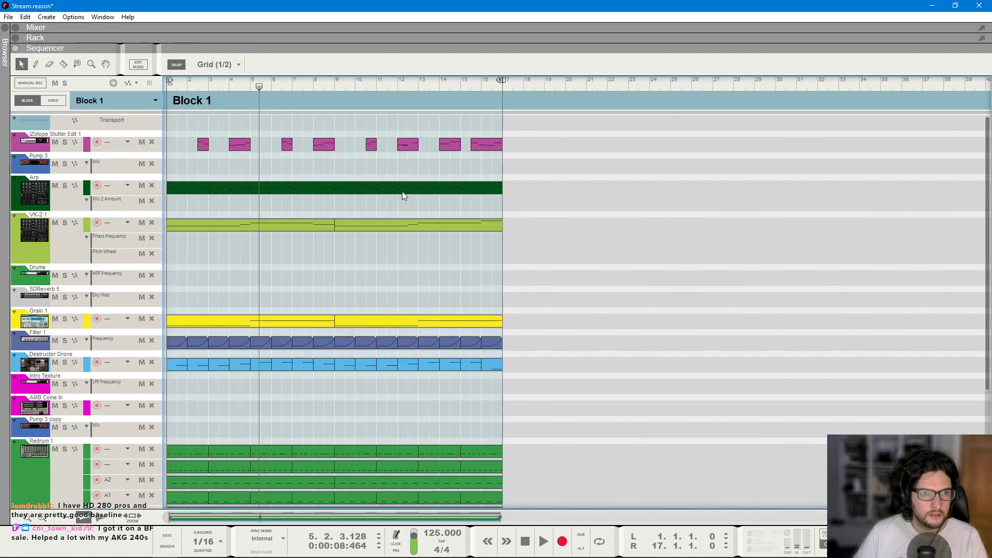
click(410, 146)
click(55, 100)
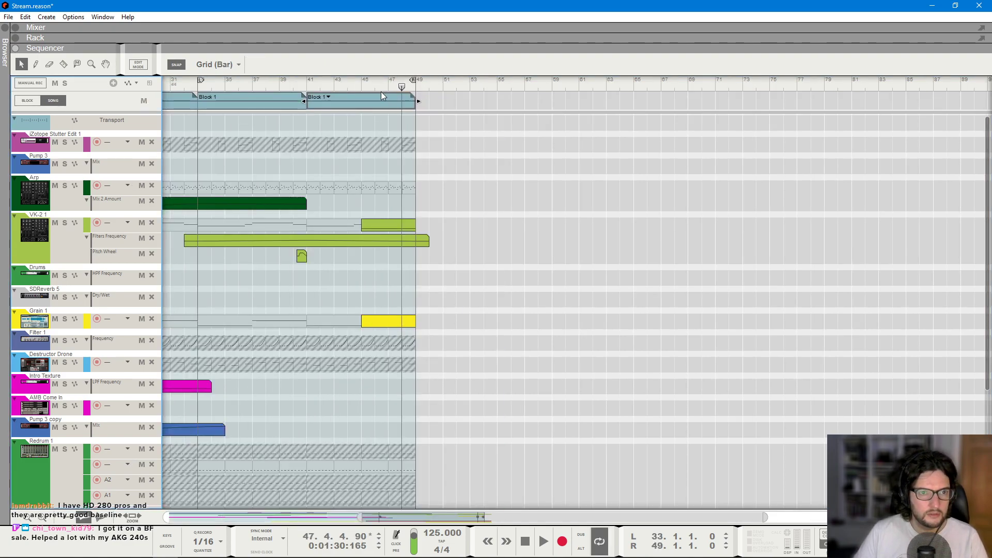
click(402, 83)
key(ctrl+v)
key(space)
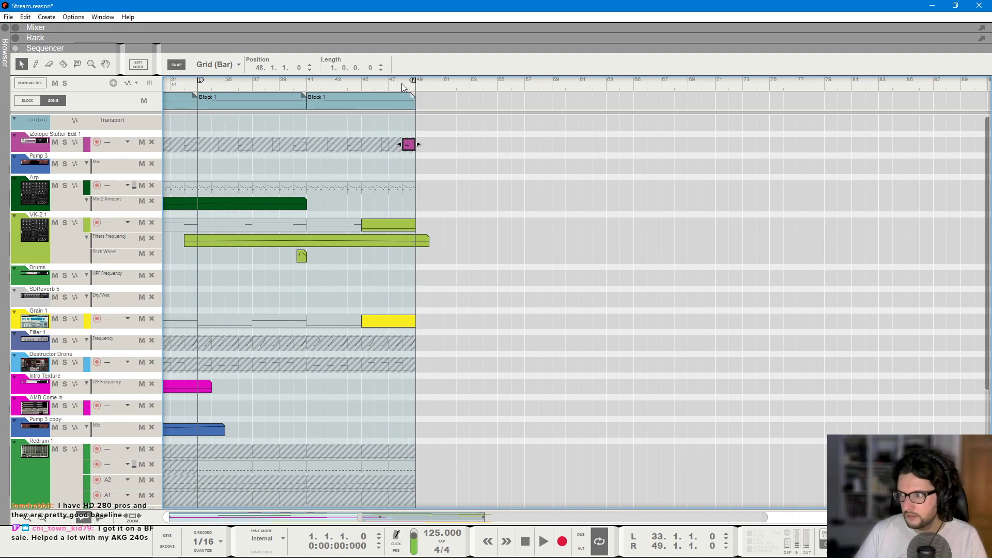
scroll(402, 83, down, 5)
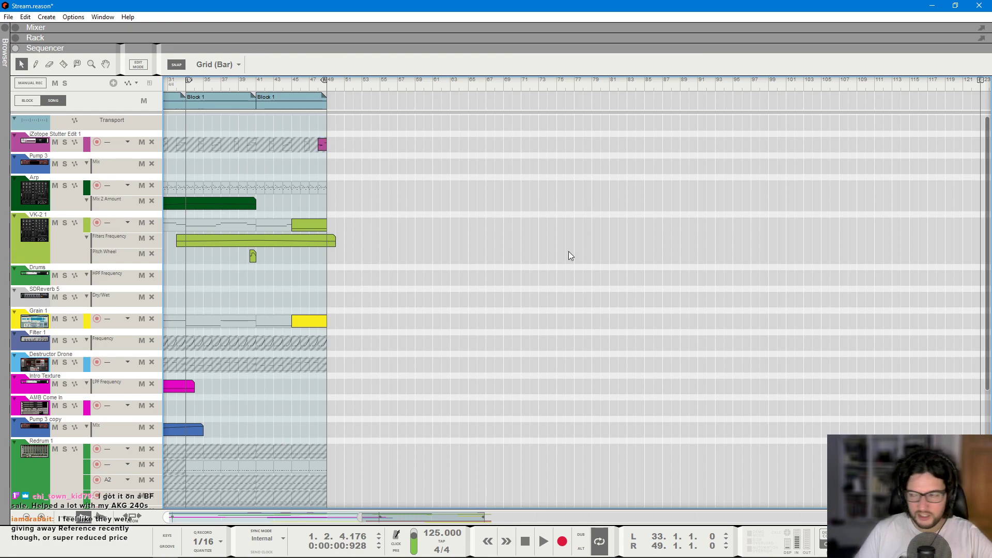
scroll(569, 251, left, 10)
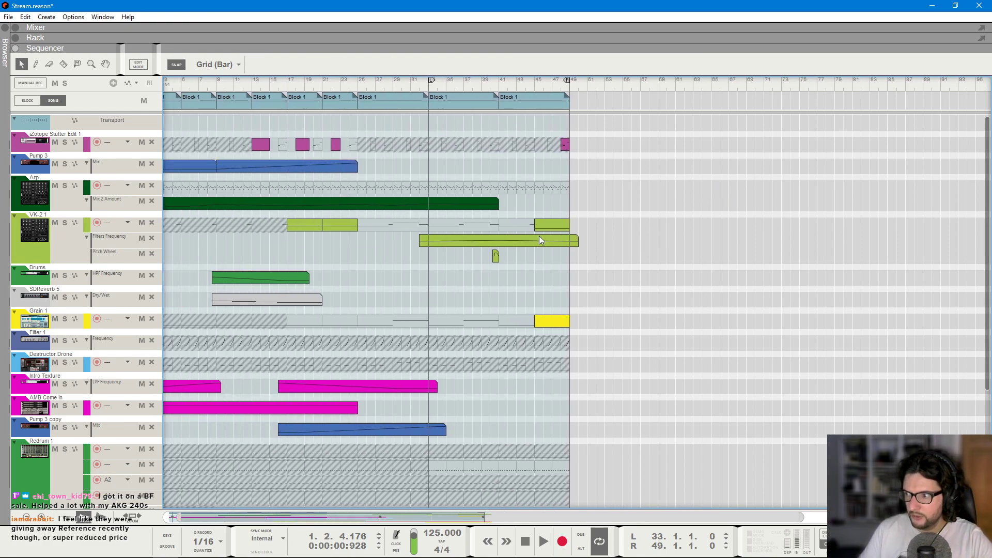
scroll(538, 236, left, 2)
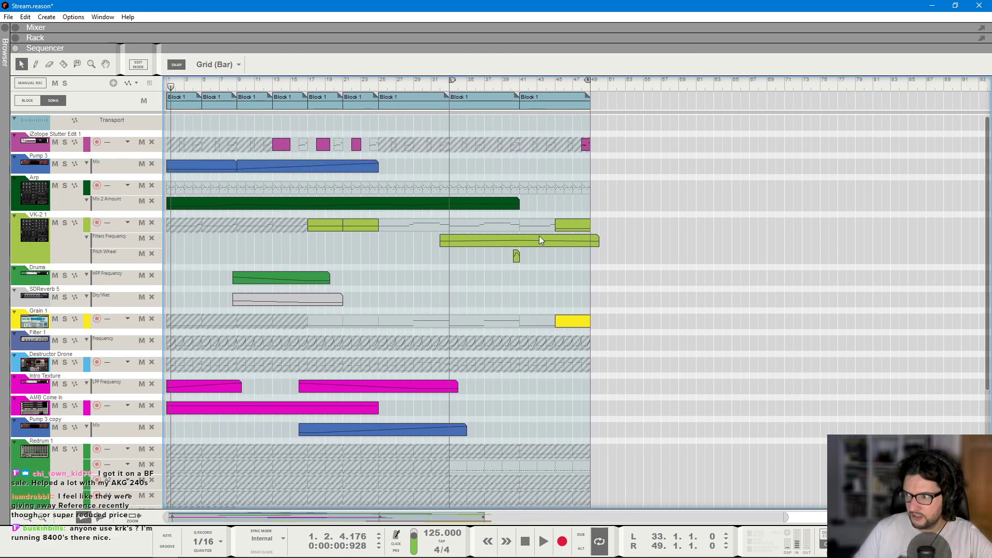
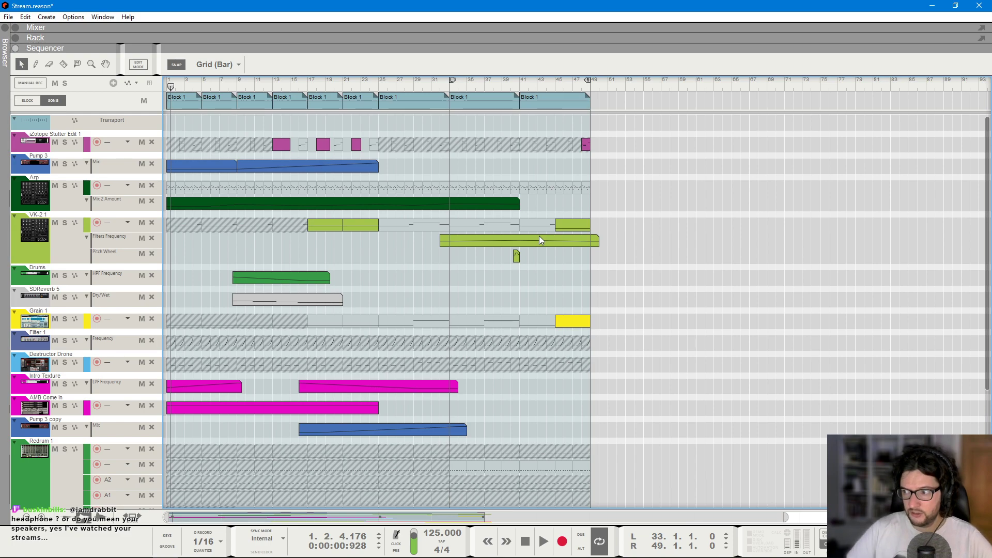
- Play the song from the beginning, from bar 33 and from bar 41 to review the arrangement
key(space)
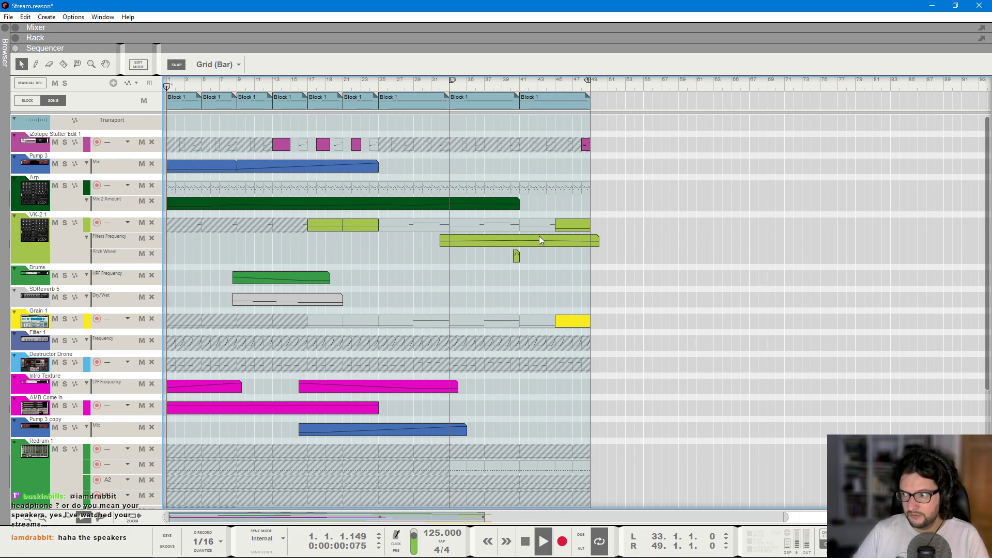
key(g)
key(g)
key(h)
key(h)
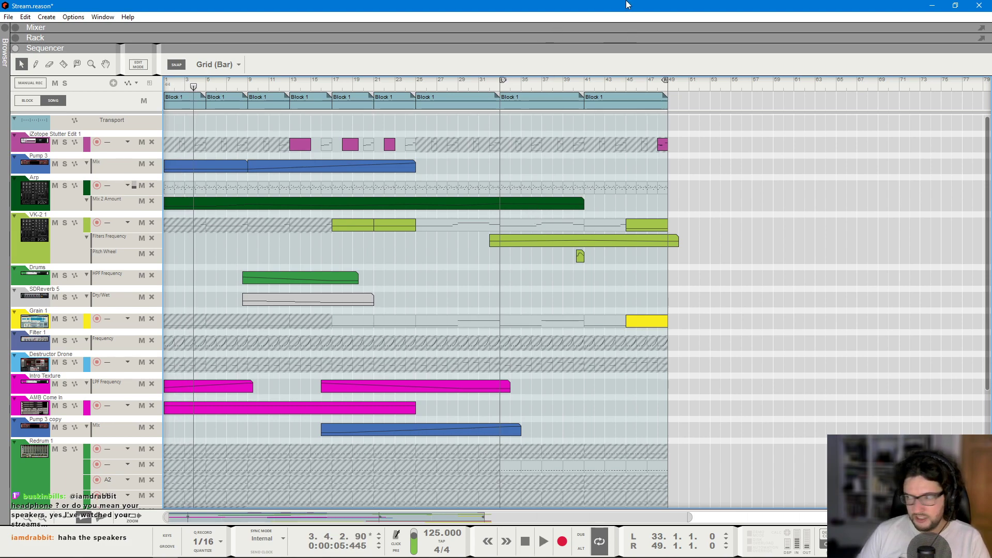
click(500, 88)
scroll(726, 282, down, 5)
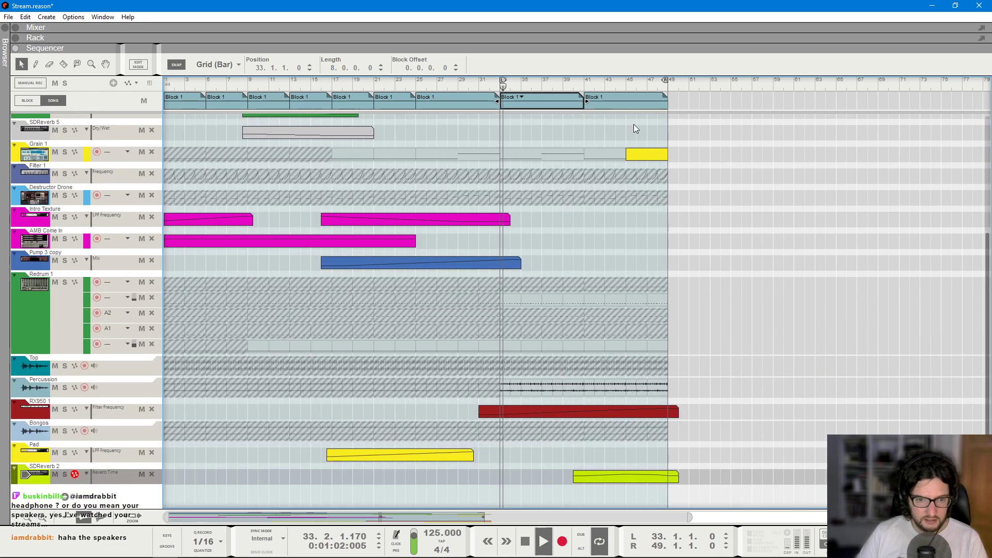
click(591, 81)
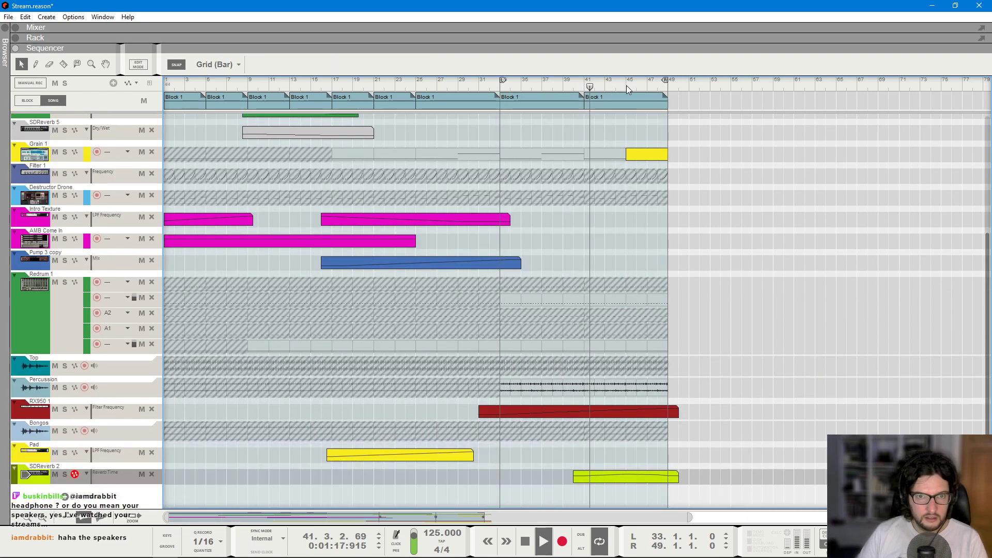
- Open Block 1 and replace the Percussion track's opening clip with a pasted one-bar clip at bar 1
double_click(622, 101)
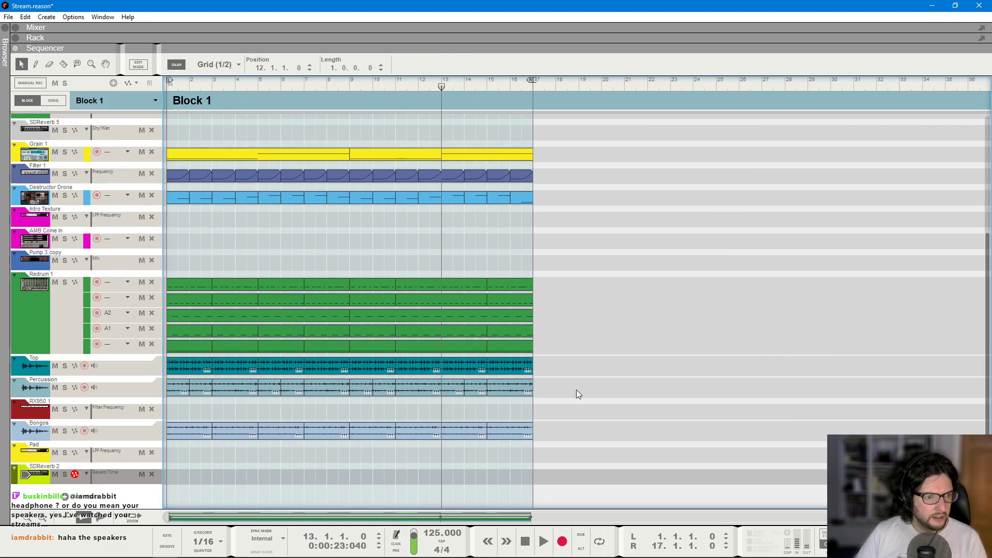
drag(199, 390, 178, 392)
click(179, 392)
key(Delete)
right_click(219, 391)
click(262, 358)
key(ctrl+c)
key(Home)
key(ctrl+v)
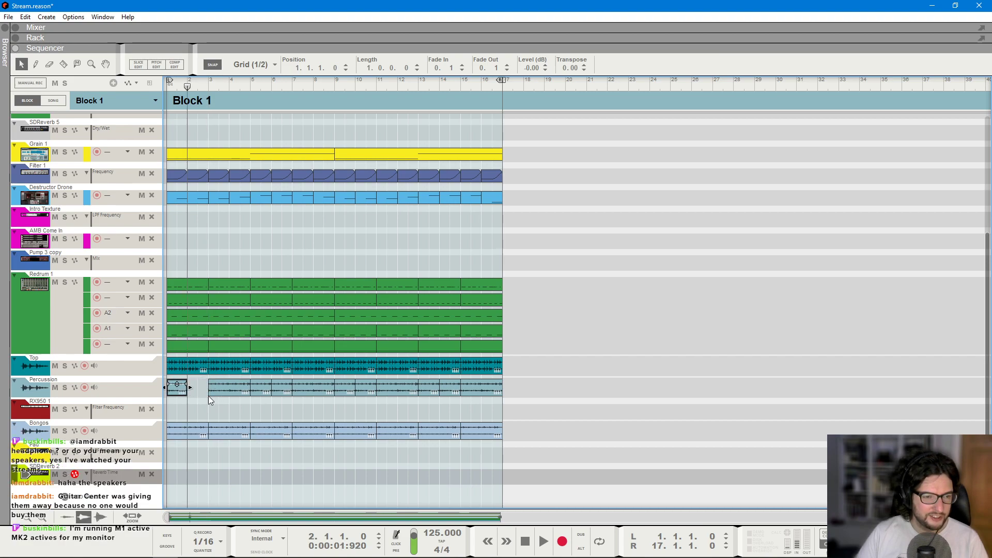
- Delete the Block 1 Percussion clips from bar 5 onward, fill to bar 17 with copies of the first four bars, and start playback
click(400, 403)
drag(546, 378, 253, 398)
key(Delete)
drag(243, 401, 115, 392)
key(ctrl+c)
key(ctrl+v)
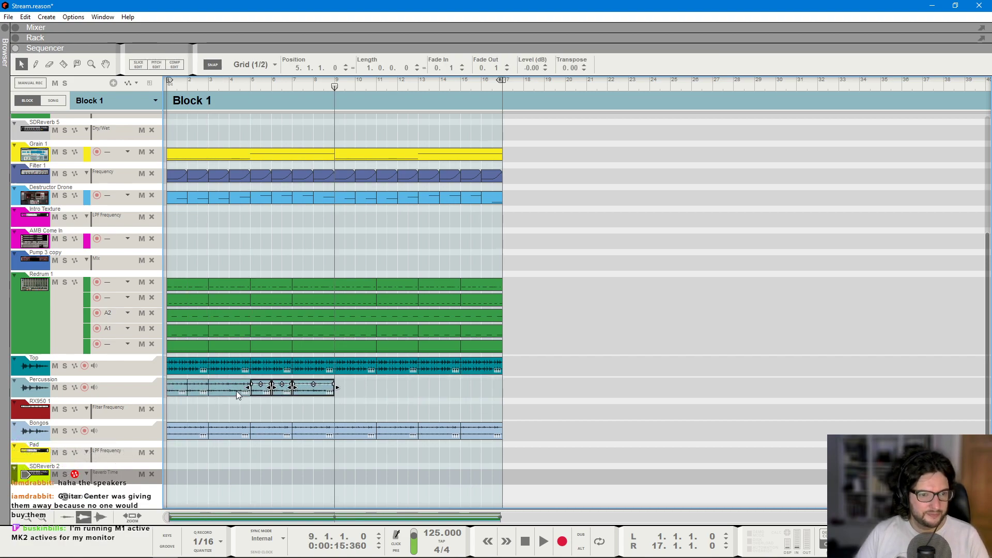
key(ctrl+v)
key(ctrl+v)
key(Home)
key(space)
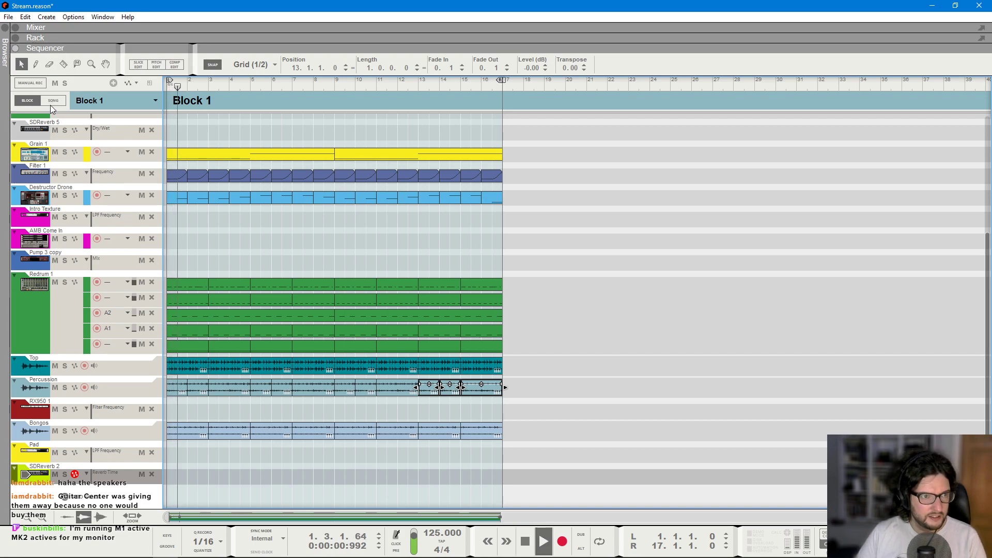
- Return to the song arrangement and play it from bar 41 to check the percussion
click(53, 100)
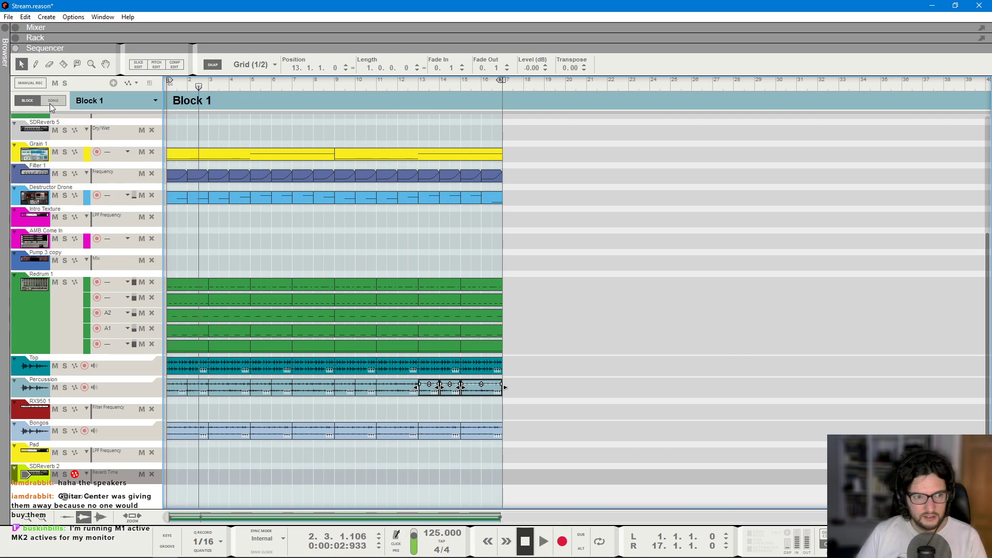
click(589, 84)
key(space)
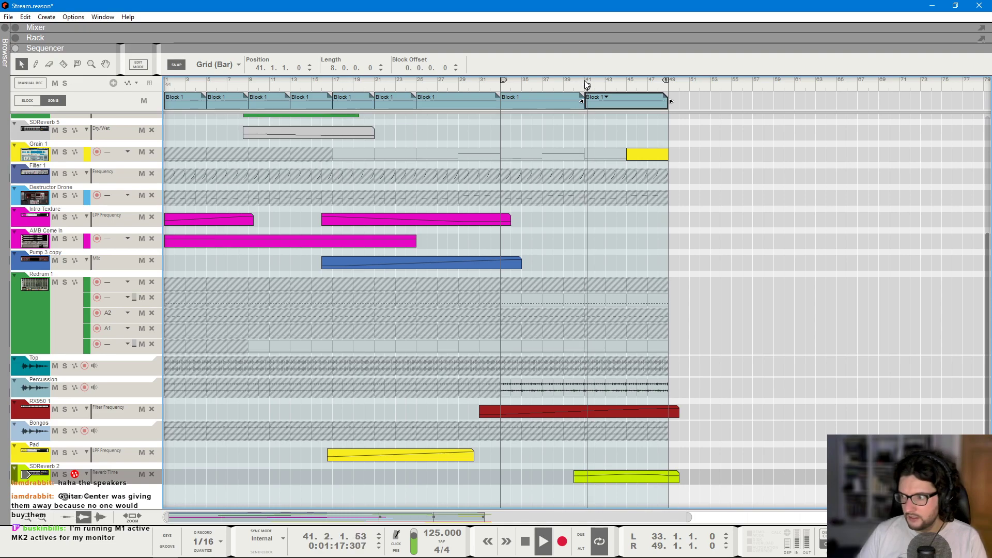
scroll(789, 250, up, 2)
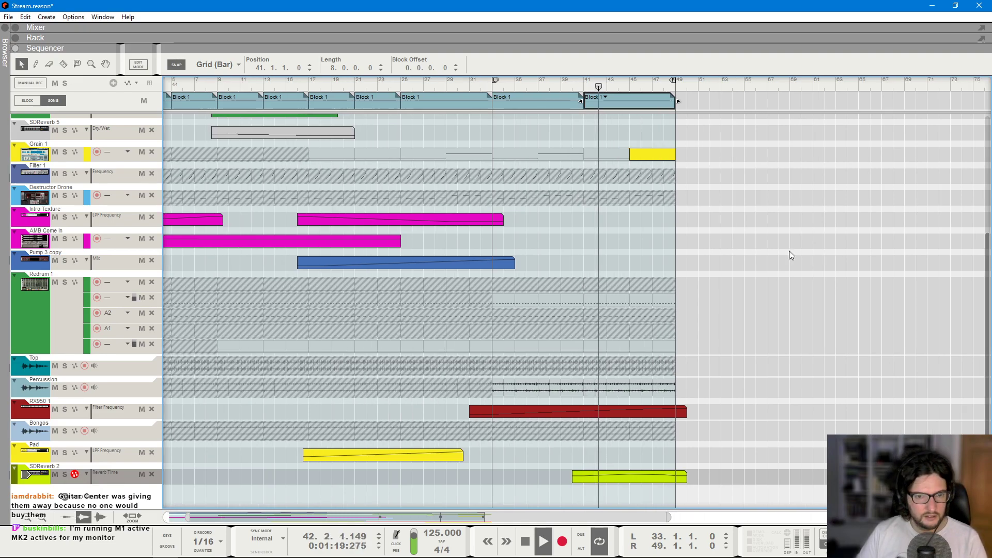
scroll(789, 250, down, 3)
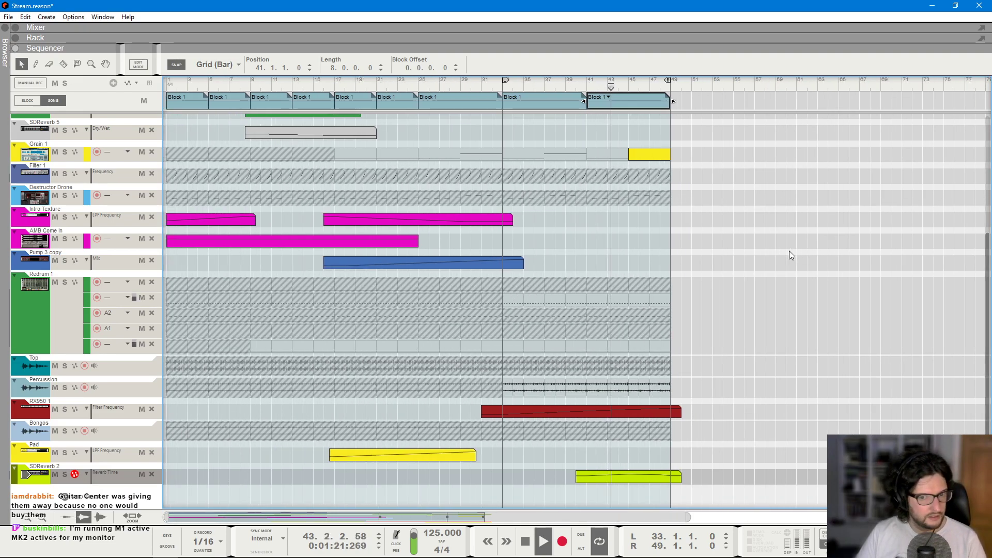
scroll(789, 250, up, 4)
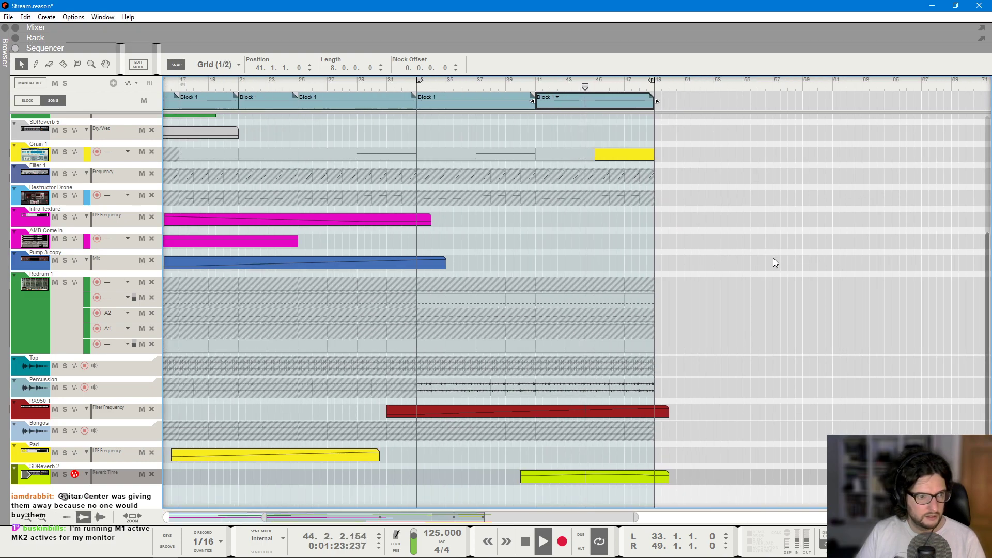
scroll(698, 256, down, 2)
scroll(698, 256, up, 3)
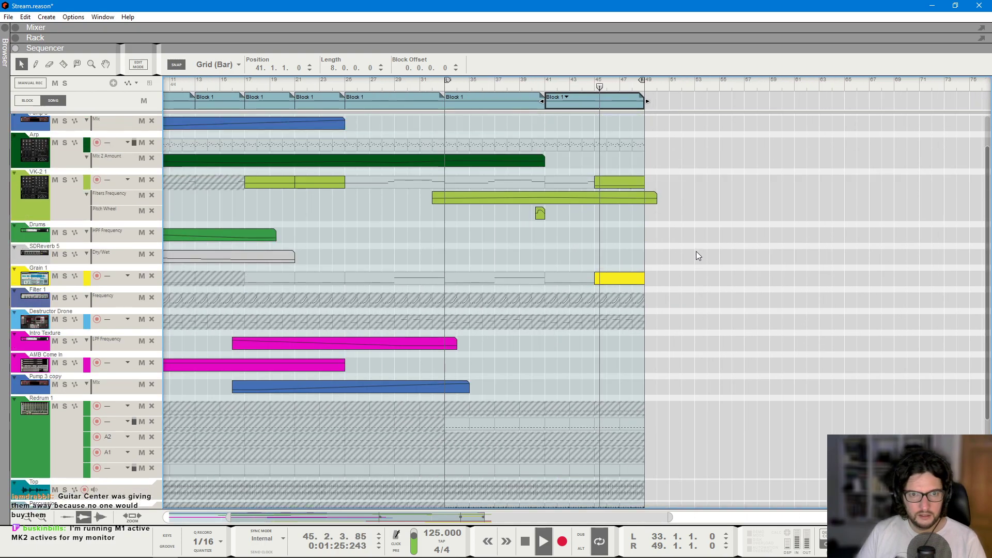
- Stop playback, move the left loop locator to bar 1 and play the song from the beginning
key(space)
click(696, 251)
click(447, 87)
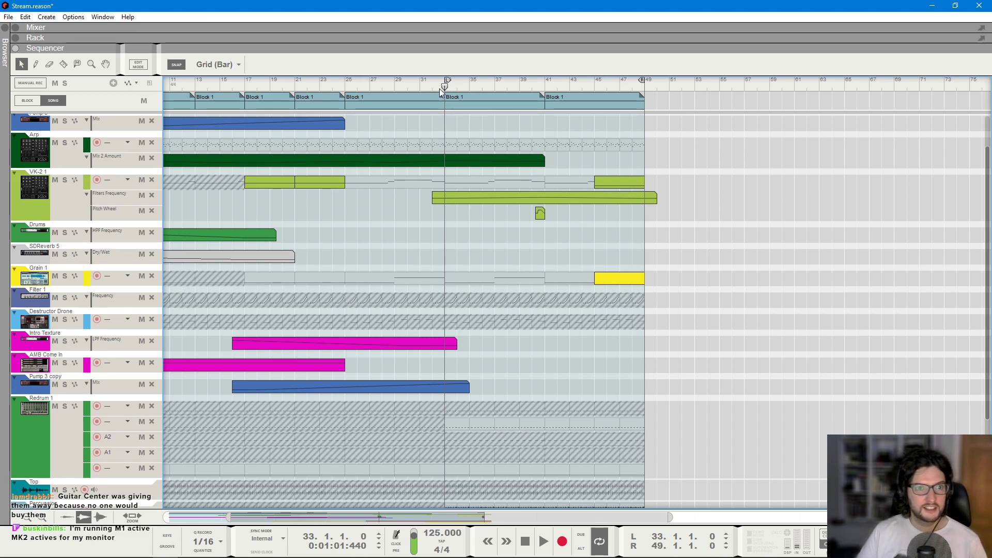
click(417, 86)
drag(111, 84, 71, 82)
key(KP_0)
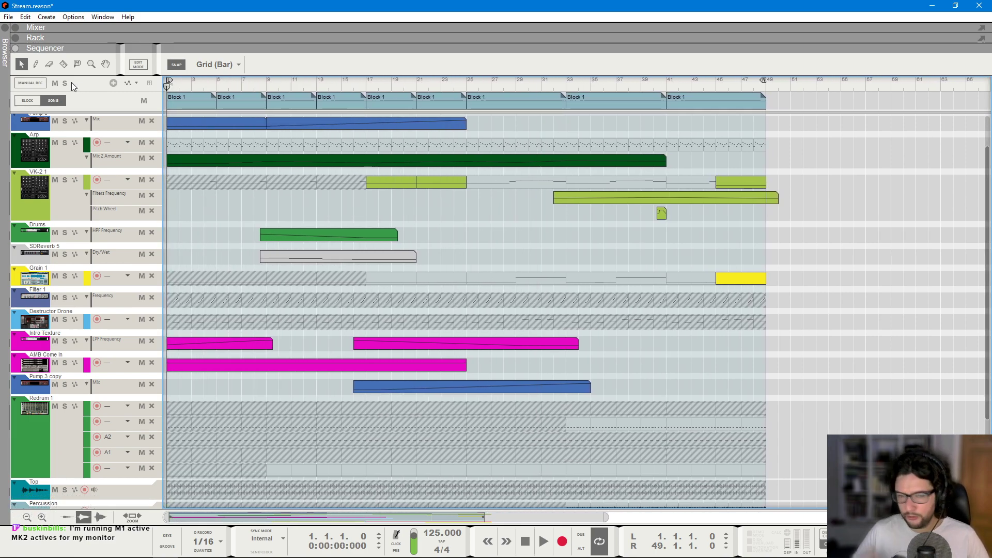
key(space)
key(h)
key(h)
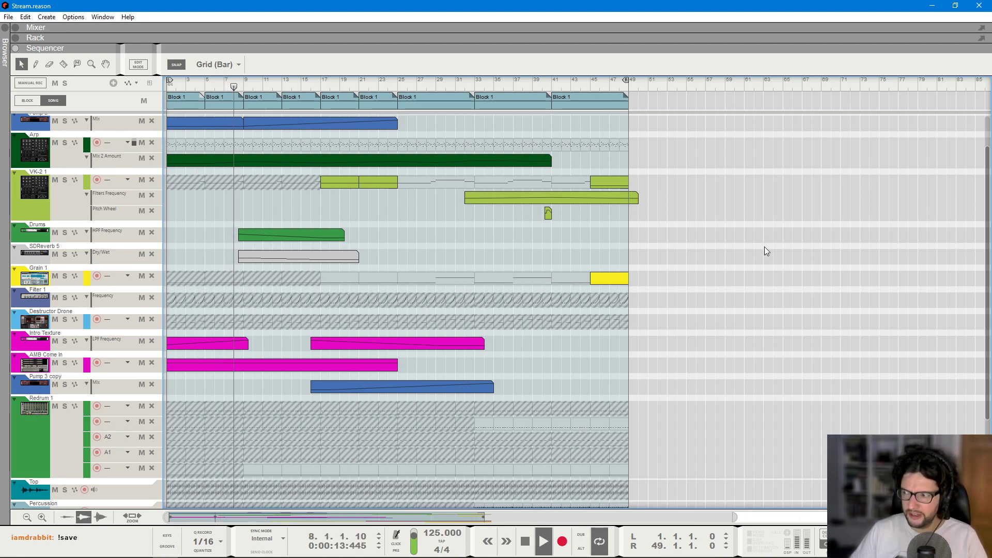
- Examine the rack devices and the Intro Texture channel's mixer level while the song plays
scroll(441, 321, up, 2)
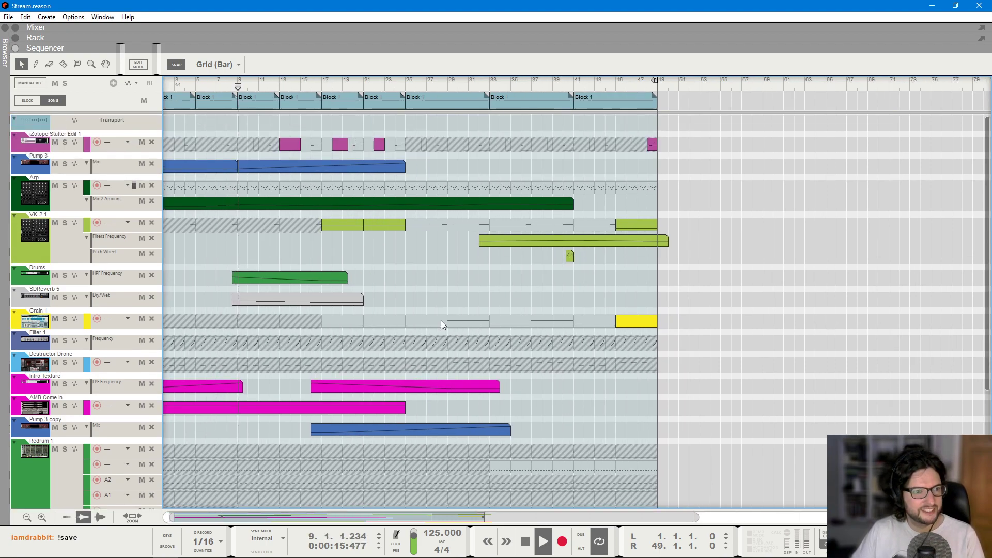
scroll(436, 306, down, 3)
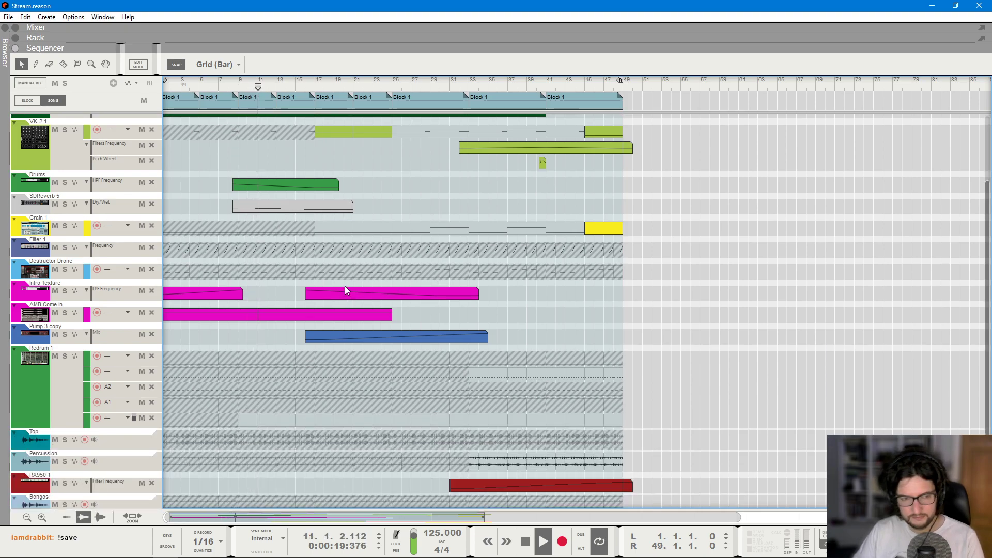
key(F6)
scroll(345, 290, up, 20)
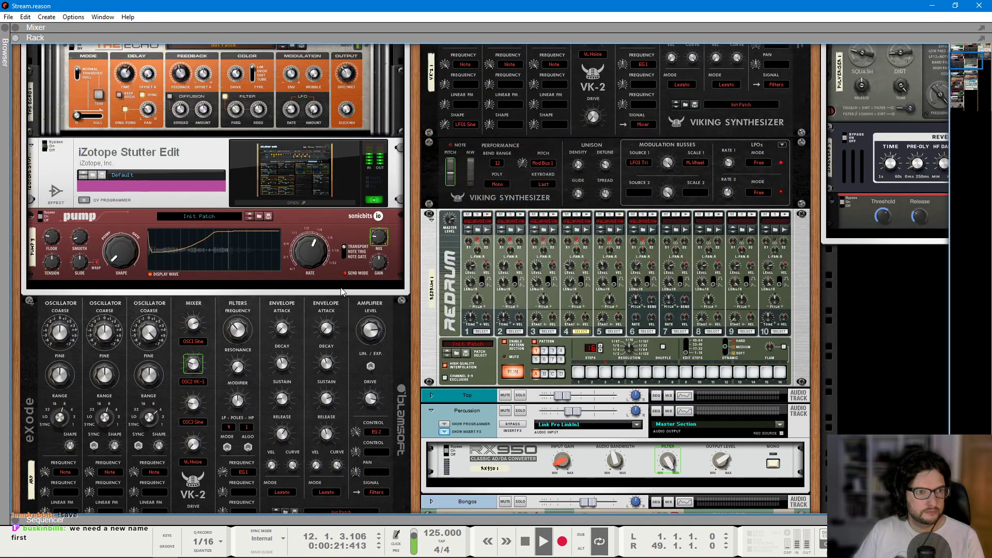
scroll(340, 287, down, 10)
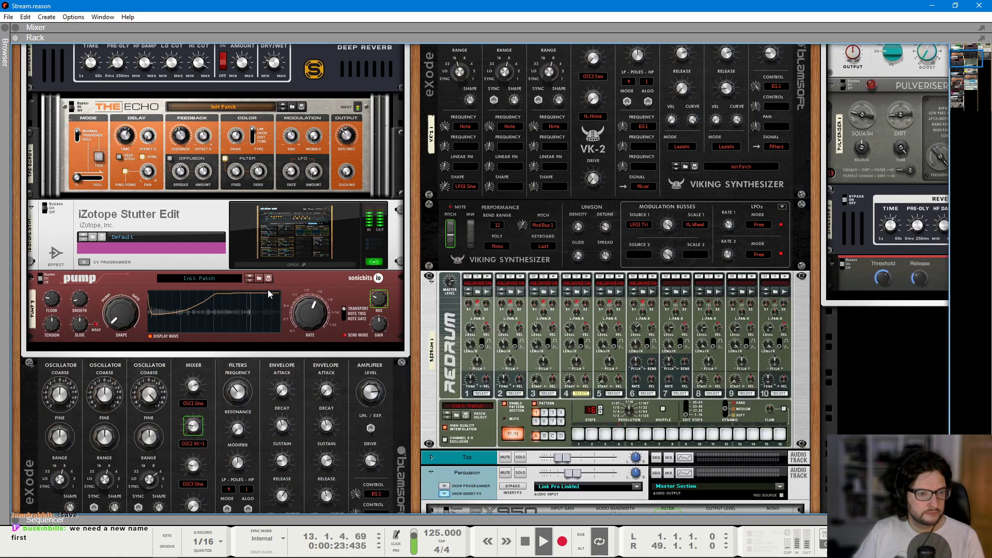
scroll(206, 304, down, 2)
key(F5)
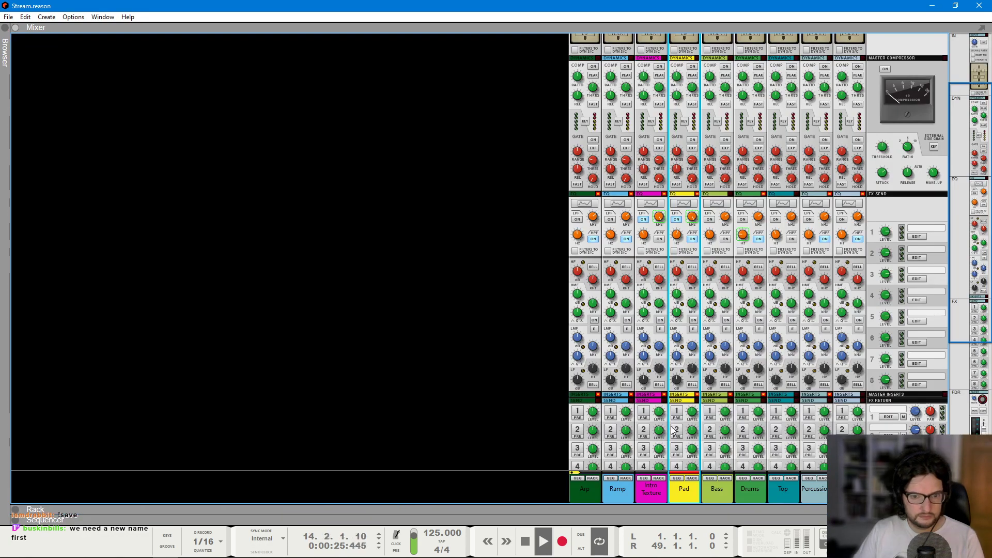
drag(661, 428, 662, 430)
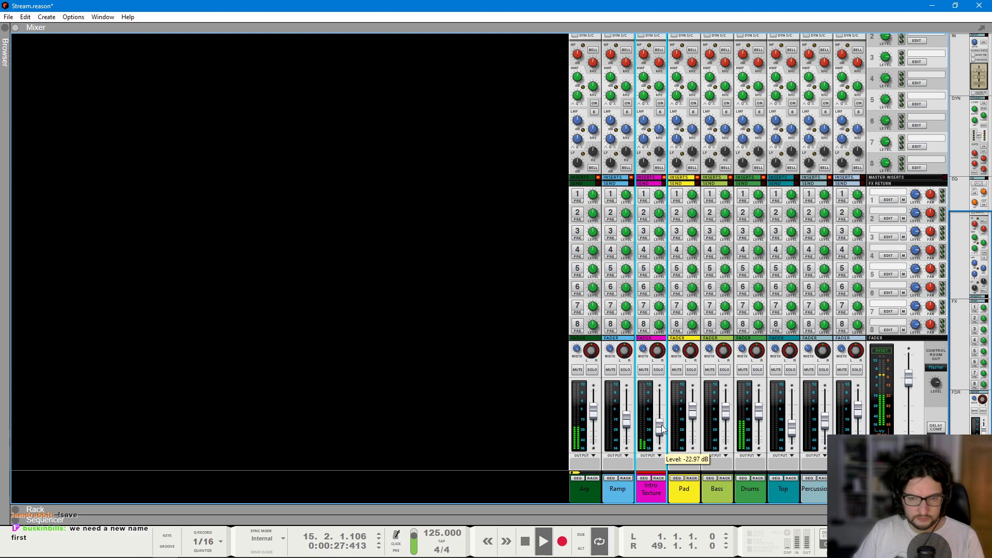
key(F6)
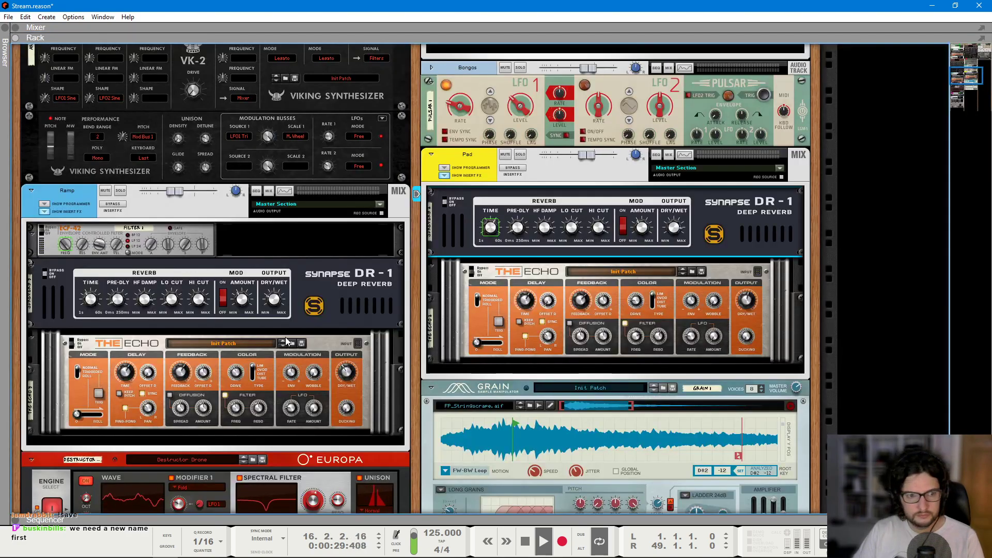
key(F7)
scroll(398, 247, down, 3)
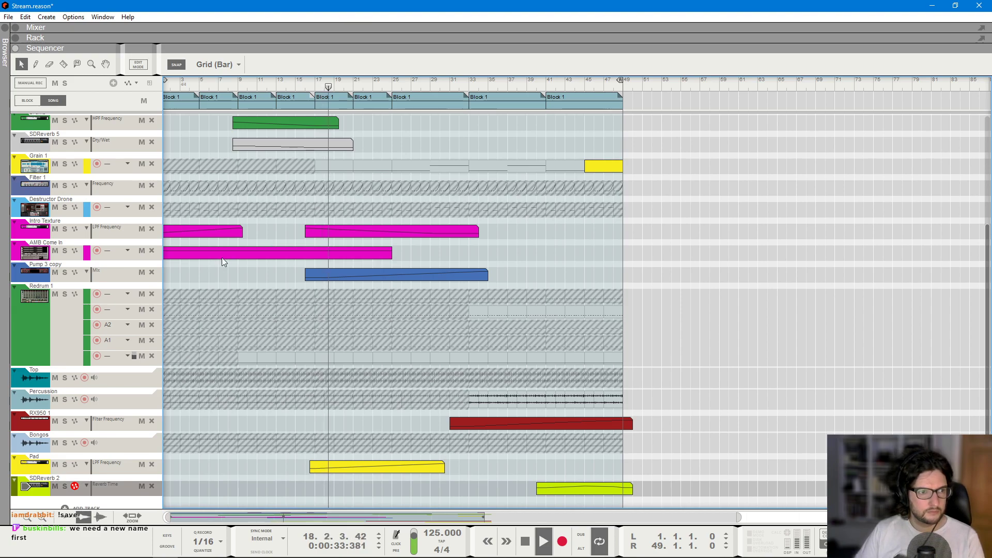
- Open ValhallaSupermassive on the Intro Texture channel and create automation lanes for its DelayWarp and Density
key(F6)
key(F5)
click(659, 482)
scroll(389, 309, up, 2)
key(F6)
scroll(238, 309, up, 3)
click(274, 261)
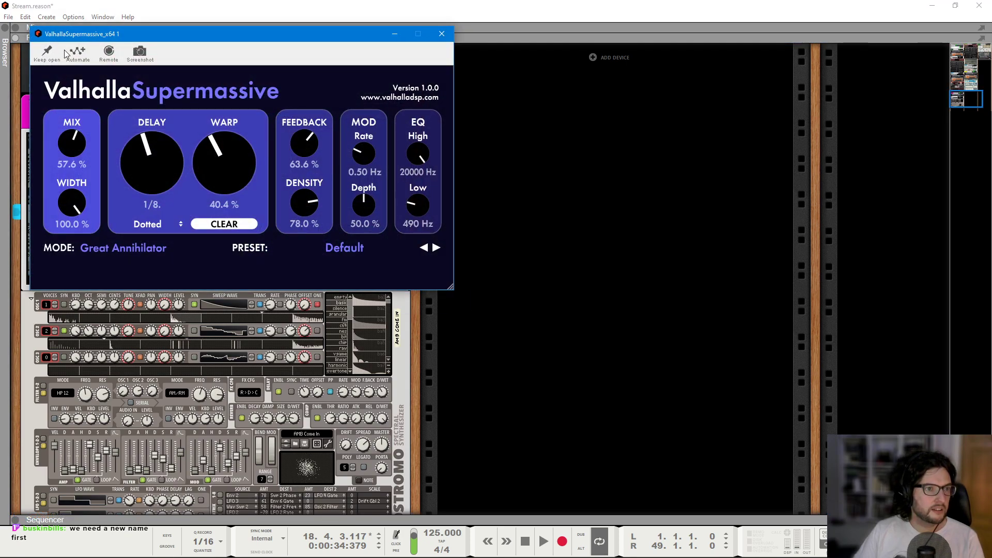
click(249, 166)
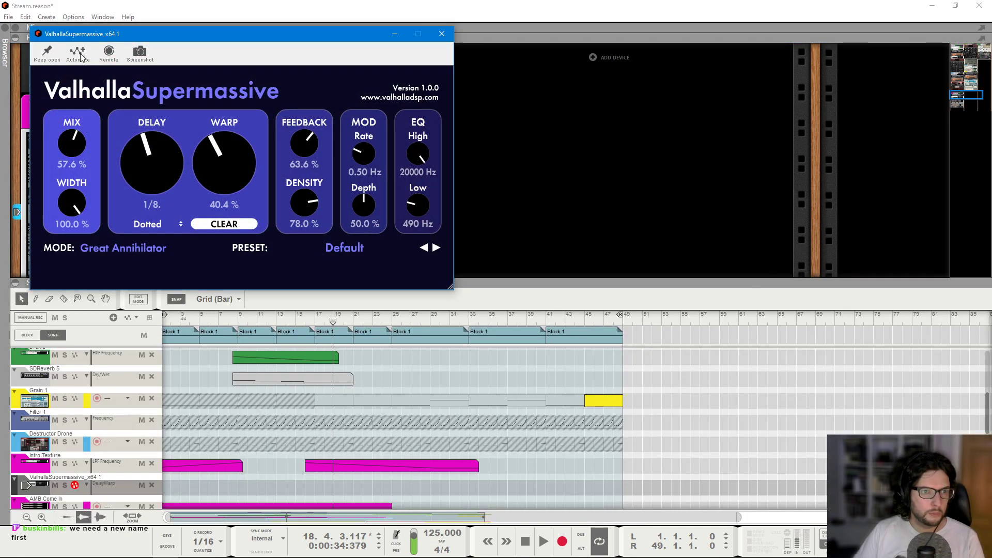
click(303, 187)
click(441, 34)
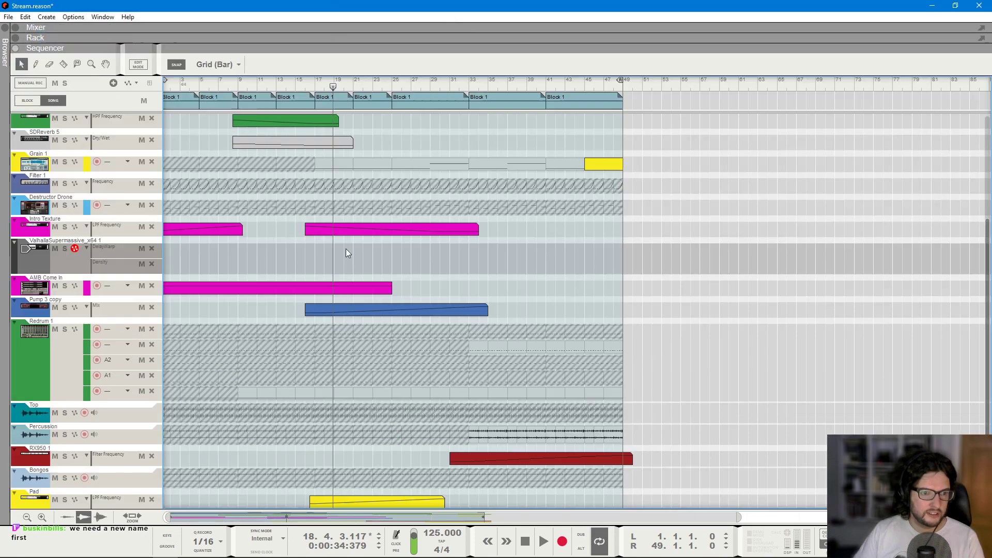
- Draw a DelayWarp automation clip from bar 8 to bar 21 and shape a dip at bar 11, a peak at bar 13 and 45.6% at bar 20
scroll(299, 212, up, 3)
click(251, 86)
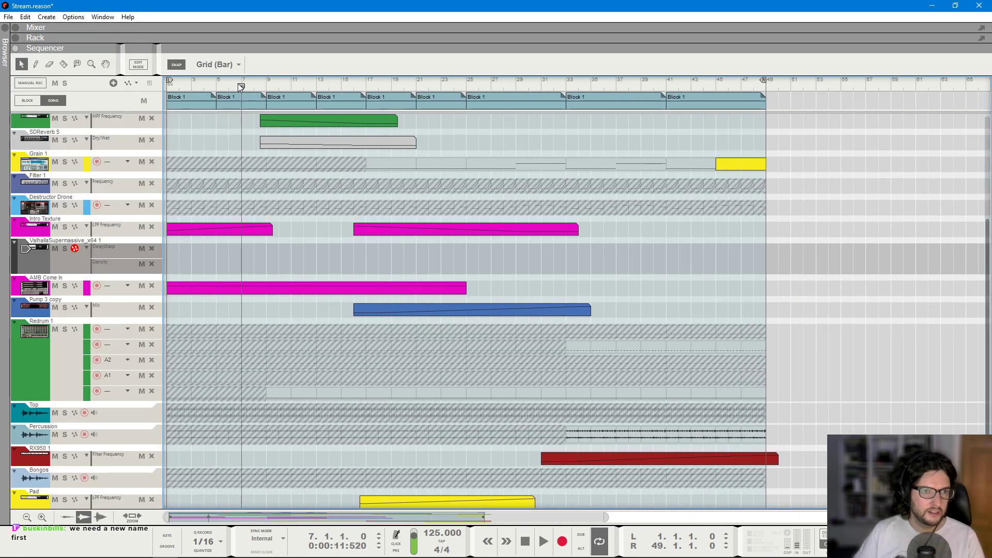
drag(255, 250, 416, 250)
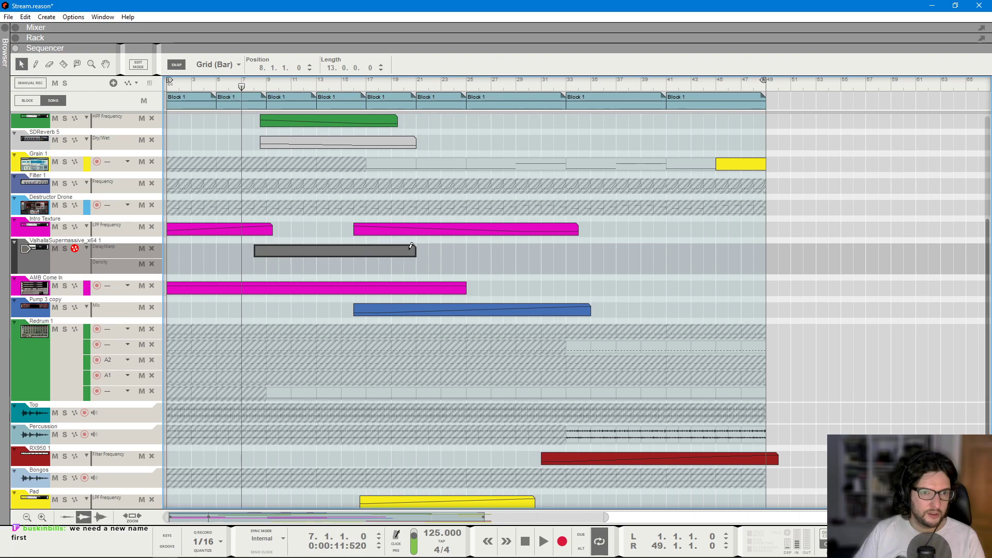
double_click(361, 254)
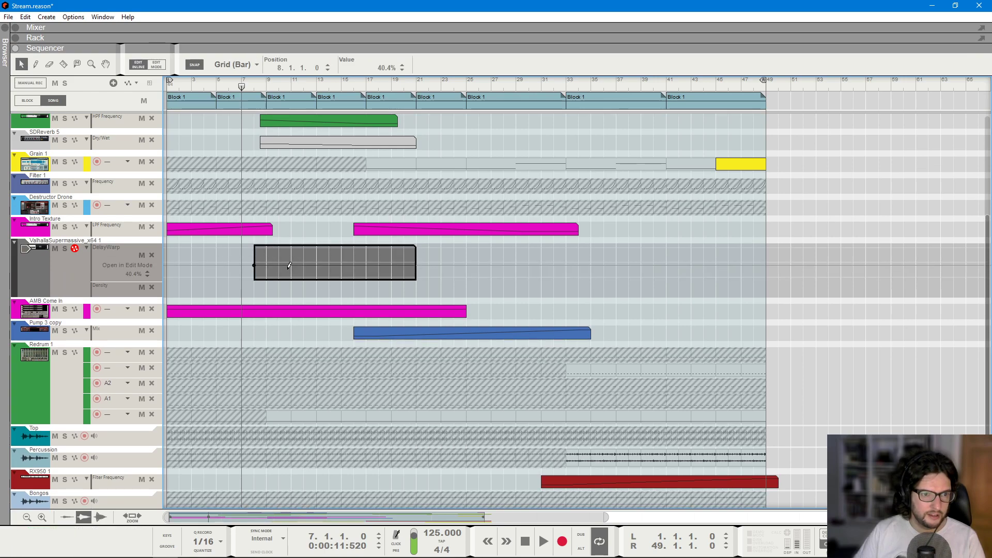
drag(317, 255, 404, 264)
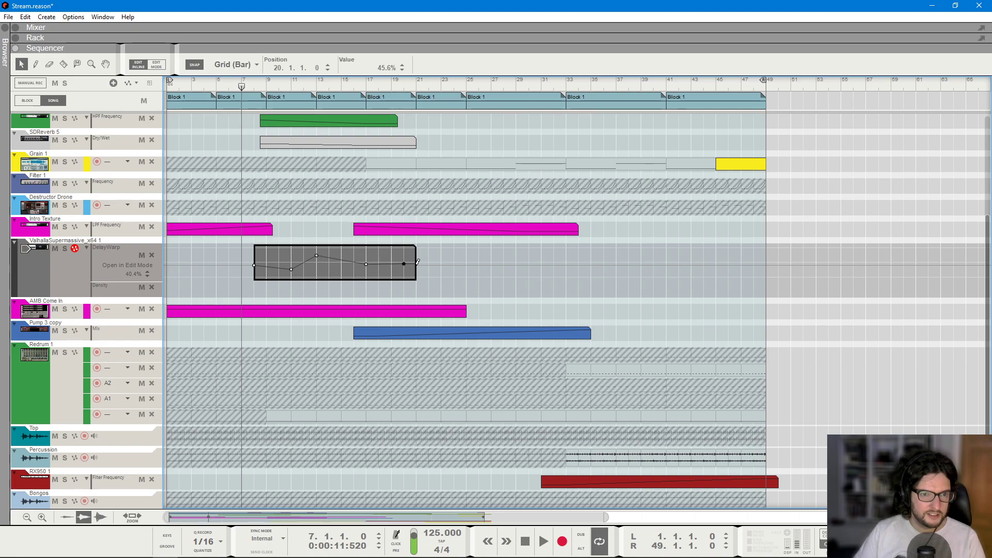
key(Escape)
- Draw a Density automation clip from bar 8 to bar 22 and shape a wavy curve with 33.3% at bar 11 and 84.2% at bar 22
drag(261, 263, 428, 266)
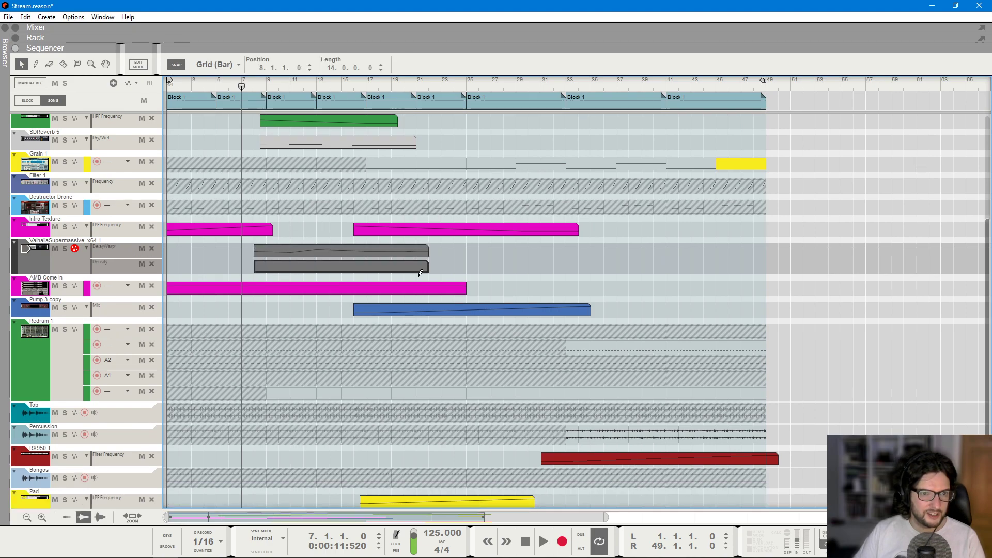
double_click(402, 268)
drag(256, 267, 292, 281)
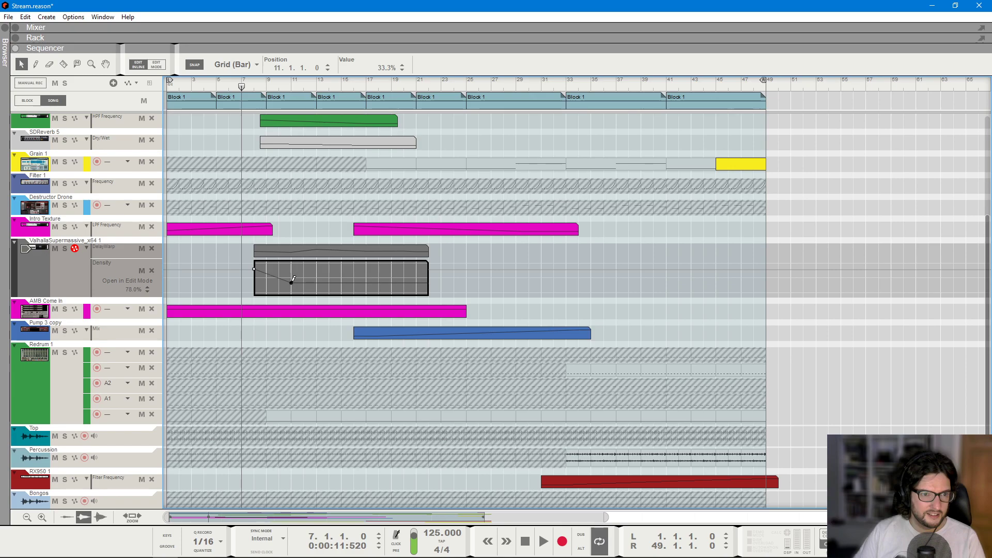
drag(355, 280, 413, 271)
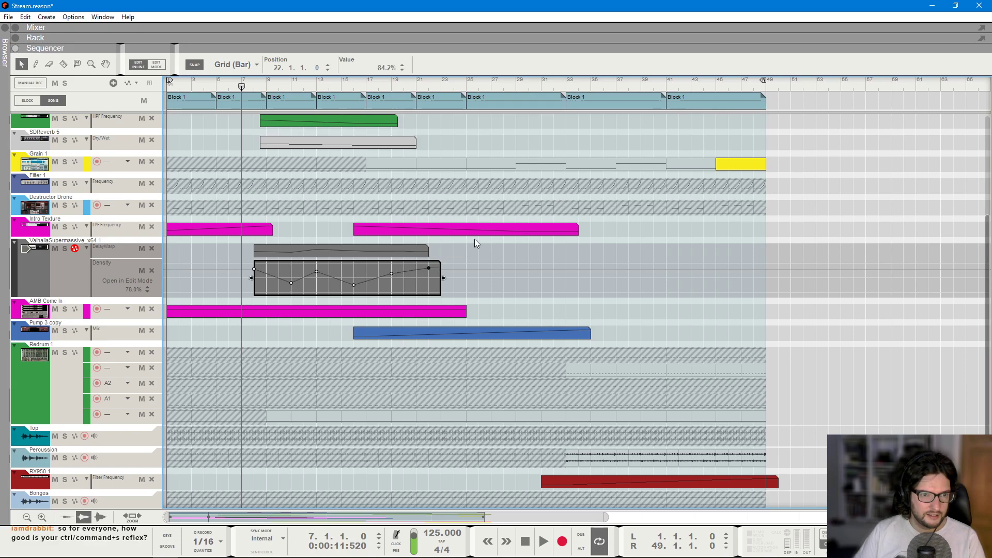
- Play the arrangement from the start and save the song
key(space)
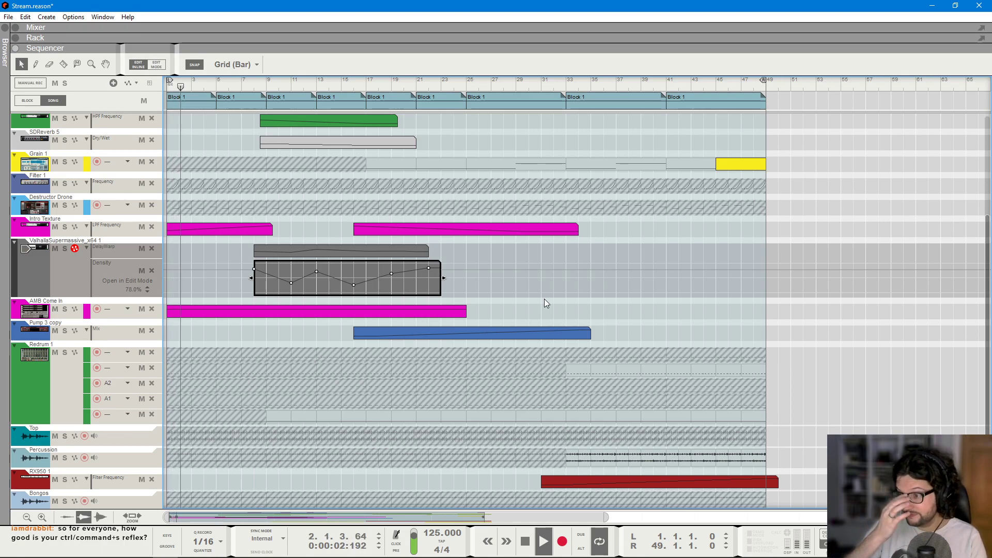
key(ctrl+s)
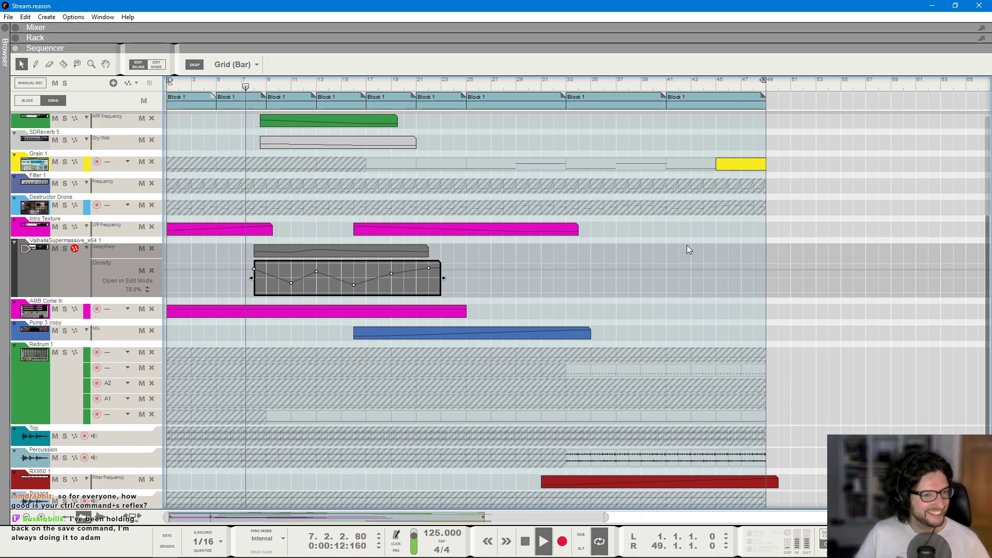
scroll(585, 215, up, 5)
click(341, 316)
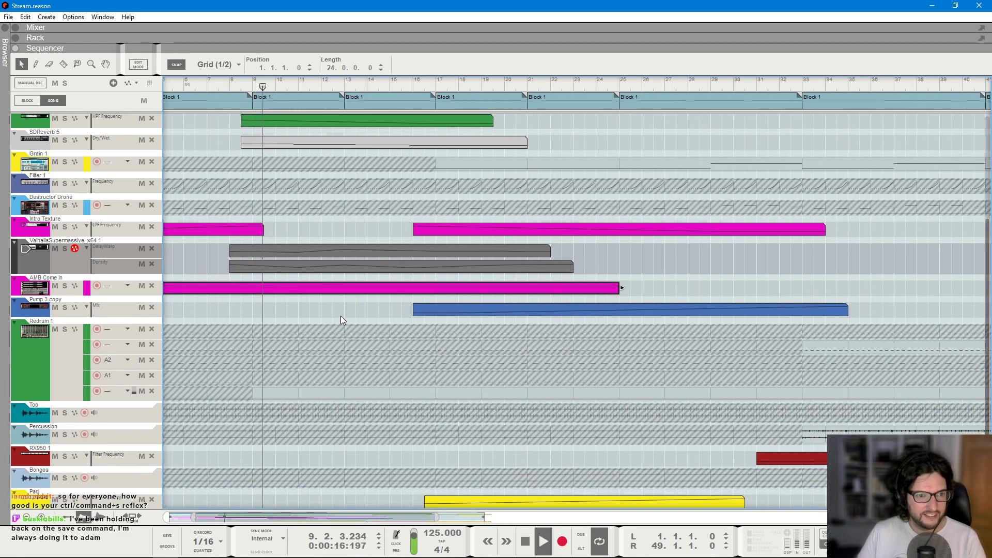
scroll(346, 309, down, 5)
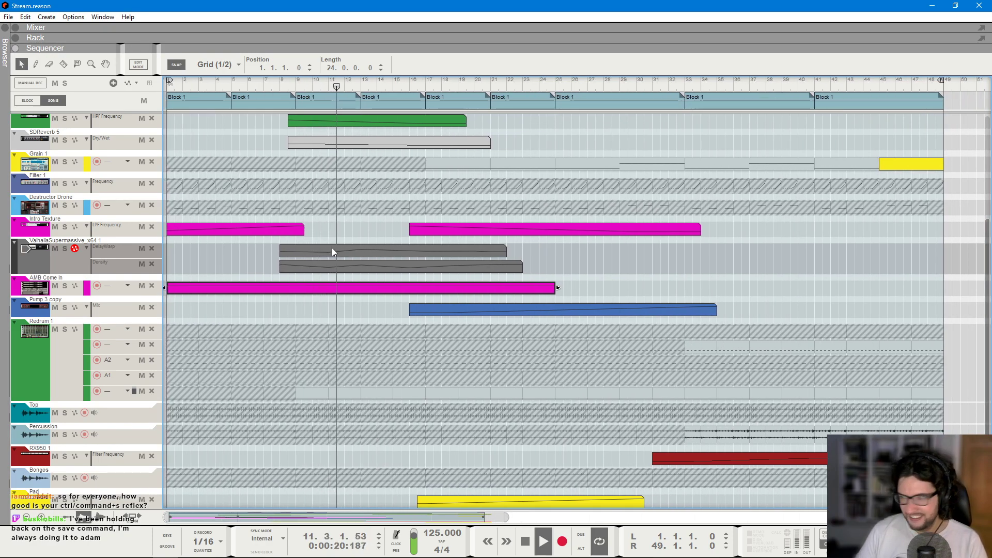
- Delete the Density clip's point at bar 13 and resume playback from just before bar 8
click(347, 267)
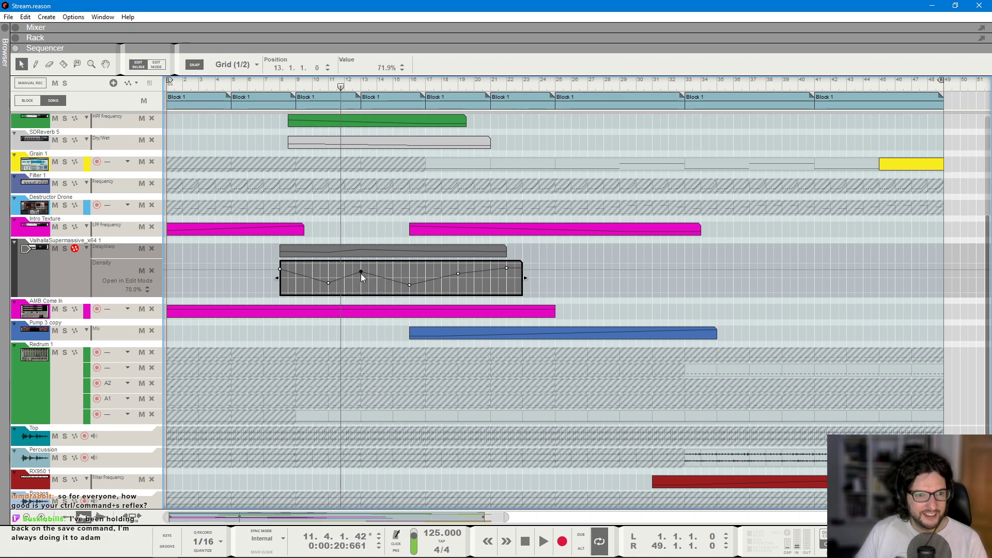
click(279, 84)
click(271, 84)
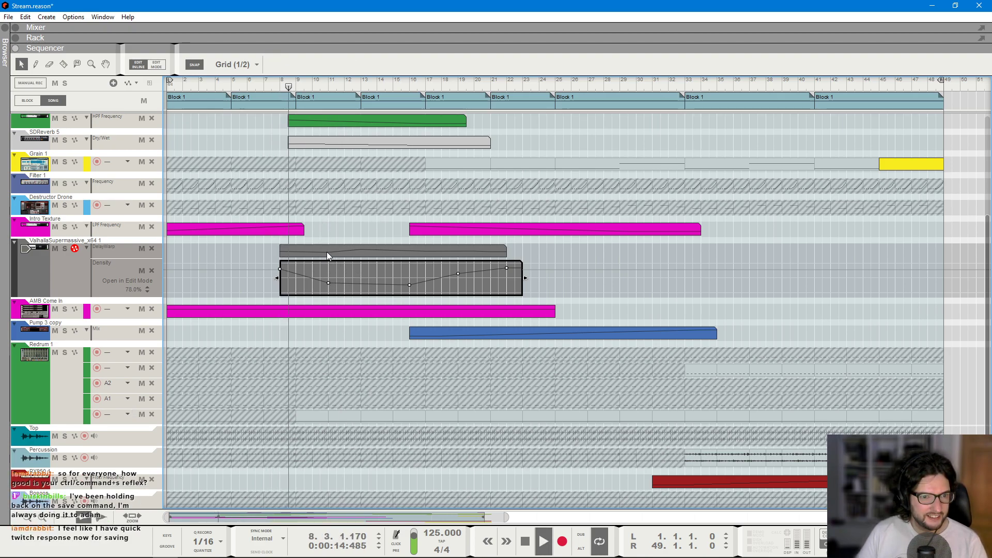
click(337, 228)
- Return to the start of the song and replay the arrangement
key(space)
key(shift+Return)
key(shift+Return)
key(space)
scroll(404, 231, down, 2)
scroll(404, 231, up, 3)
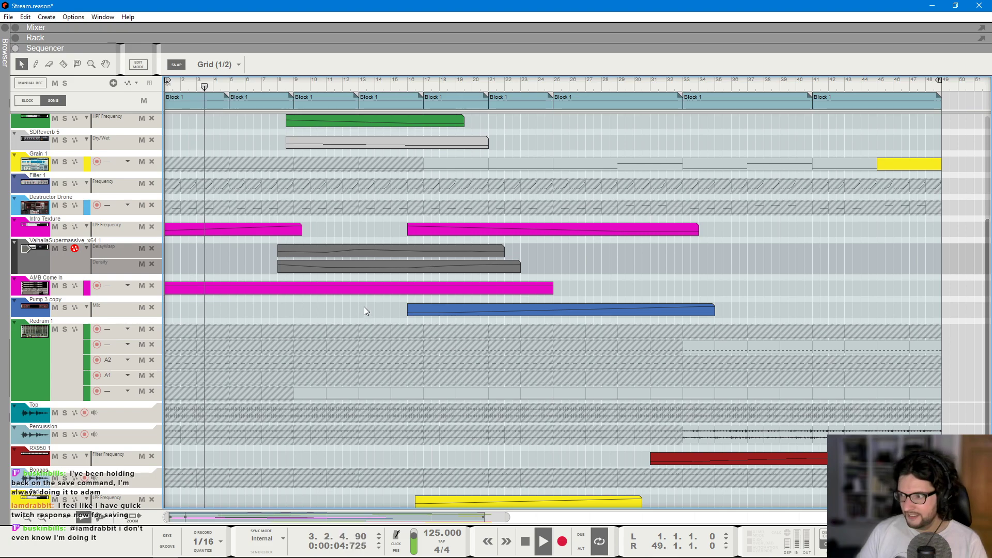
- Move the DelayWarp clip's bar 13 peak to bar 17 and extend the clip by half a bar to 22.3
double_click(366, 251)
drag(358, 256, 406, 272)
click(472, 265)
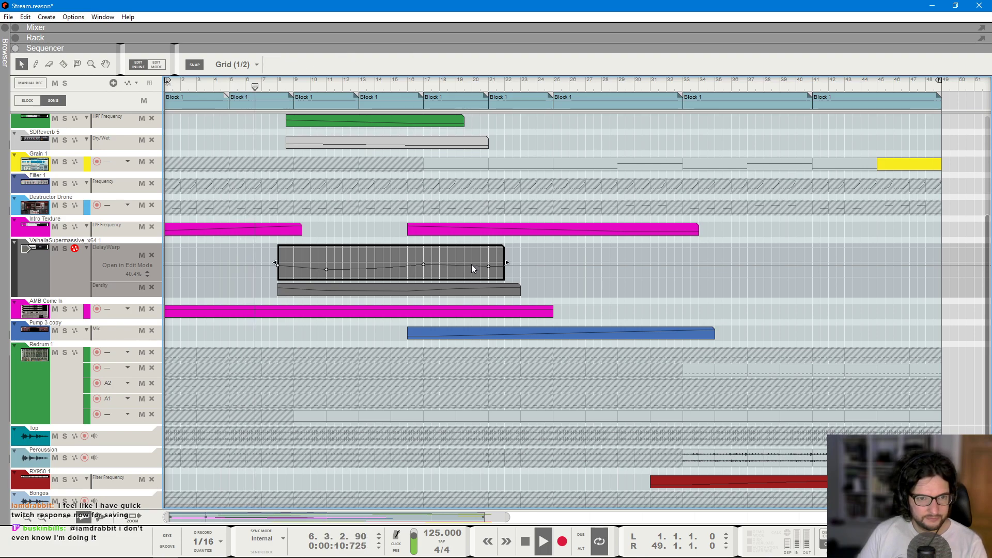
drag(505, 261, 512, 261)
double_click(311, 377)
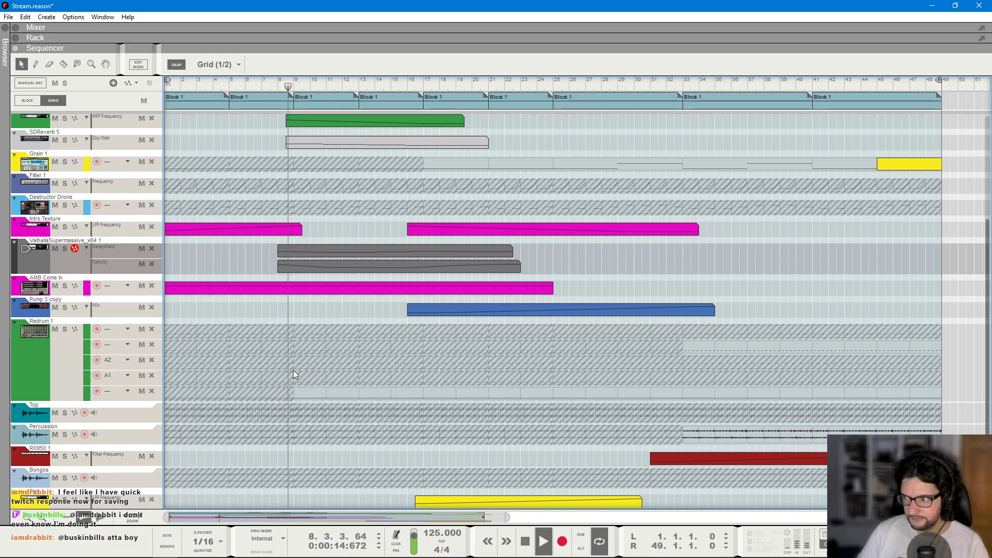
- Examine the Density curve and the Intro Texture channel's level and rack devices during playback
double_click(362, 264)
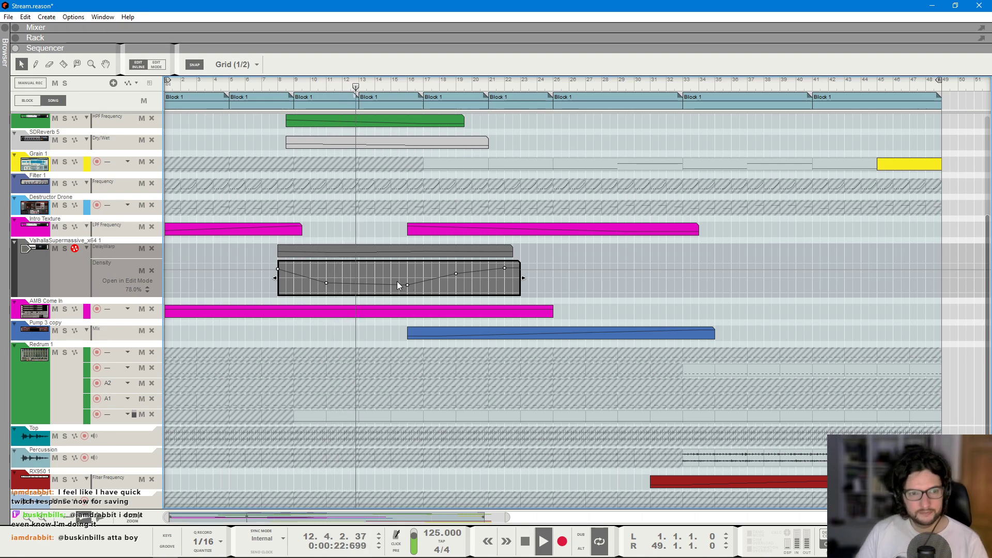
key(F5)
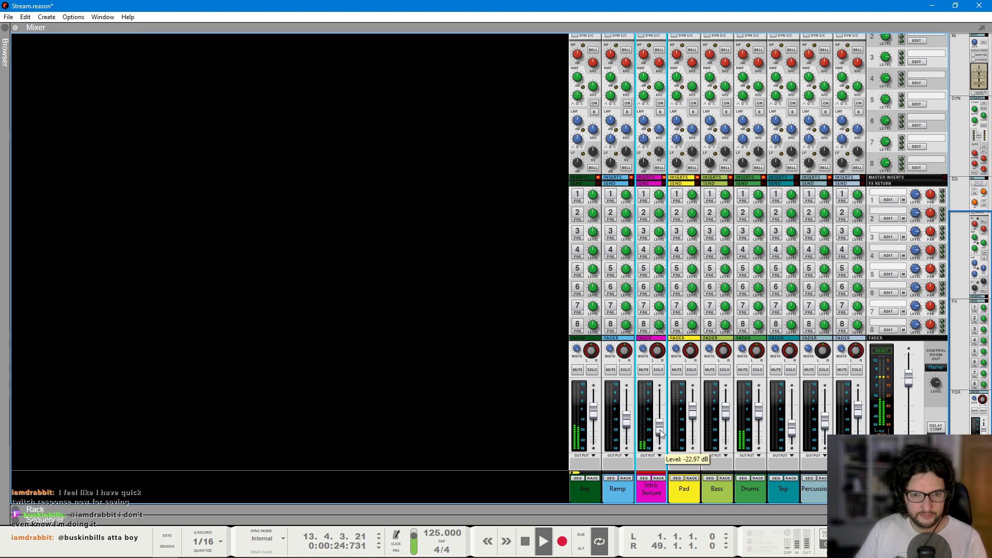
key(F6)
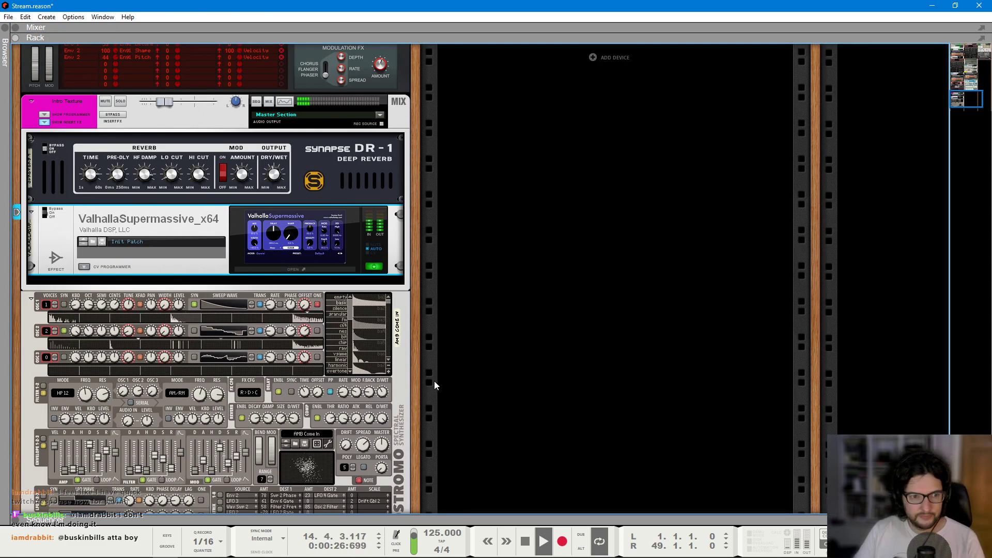
key(F7)
click(370, 367)
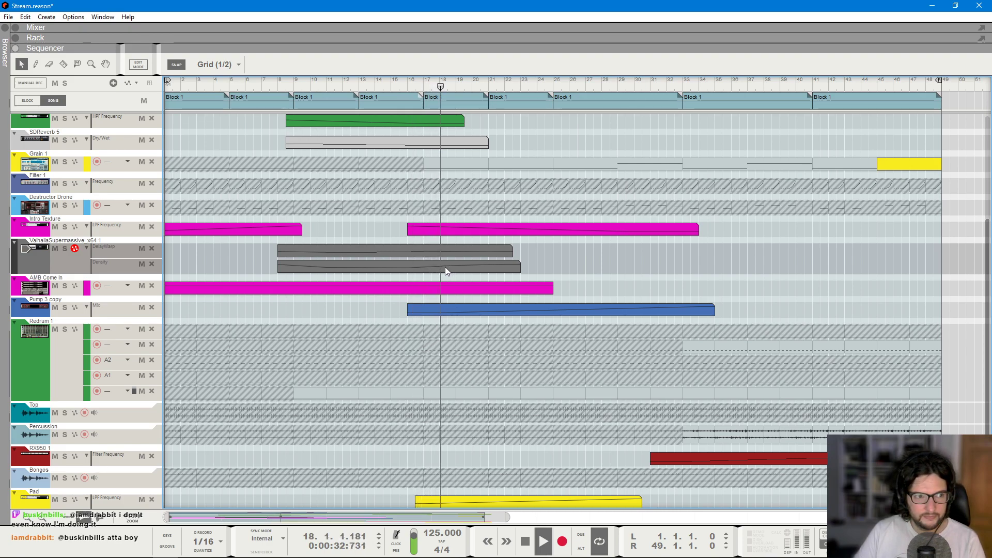
- Raise the DelayWarp clip's point at bar 21 and move its last point to position 22.3 at 38.6%
double_click(461, 252)
click(488, 266)
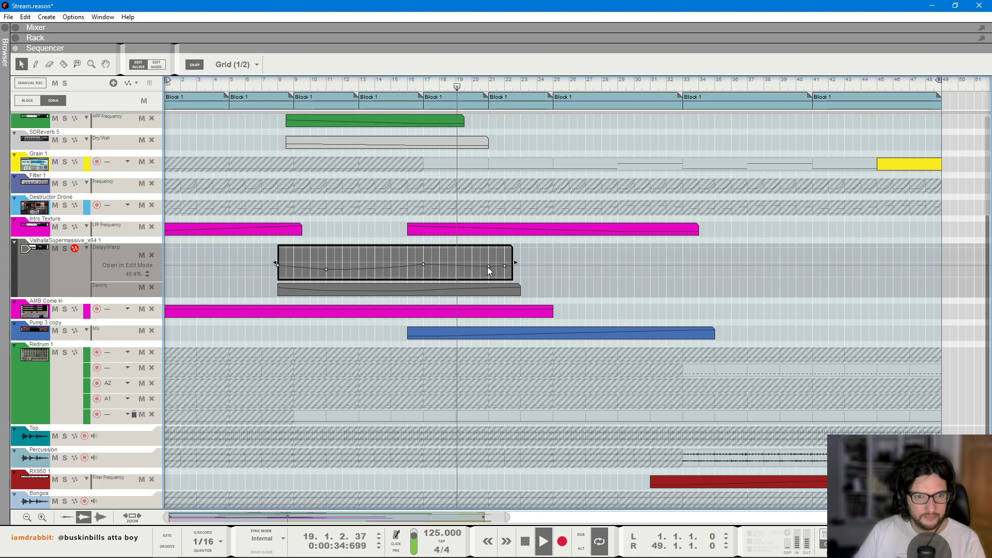
drag(489, 264, 485, 262)
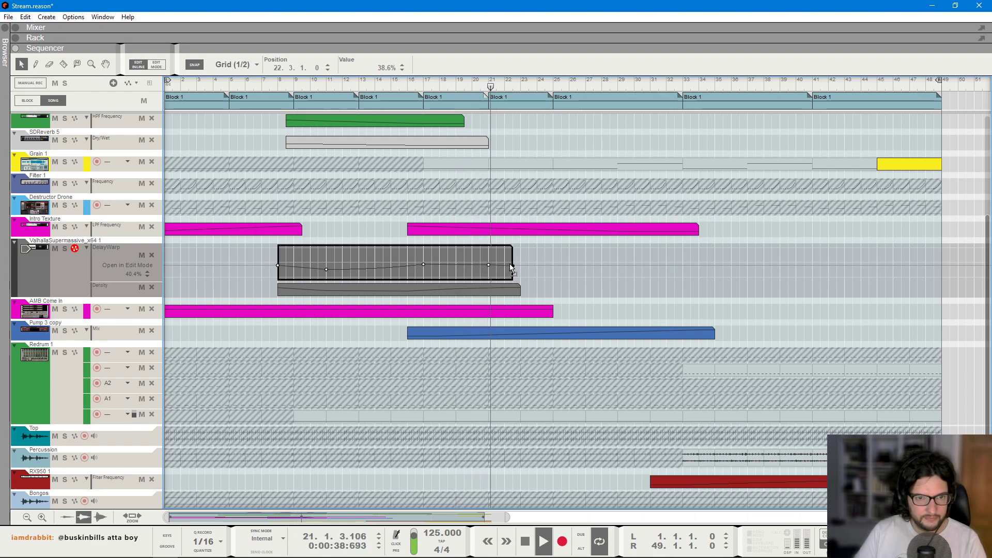
- Extend the DelayWarp clip to bar 25 and place its end point there at 42.1%
click(582, 285)
drag(505, 252, 552, 267)
double_click(540, 249)
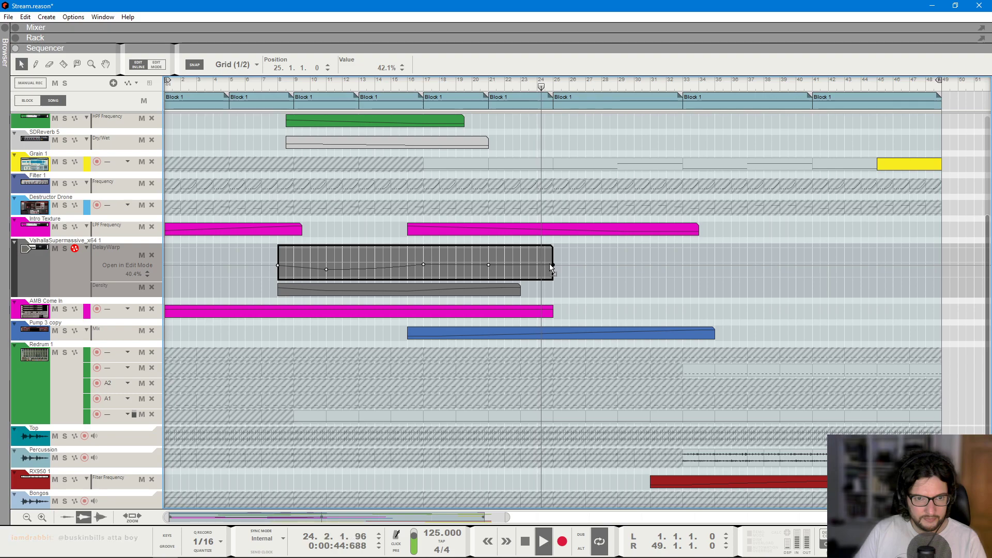
click(569, 297)
- Examine the arrangement up to bar 49 and the Redrum and Pump 3 devices in the rack during playback
scroll(588, 324, down, 4)
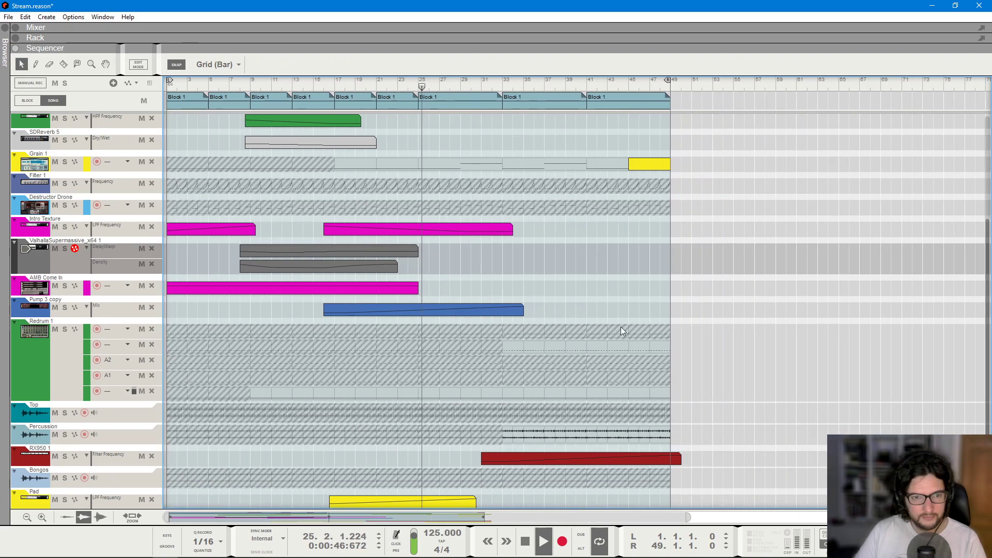
scroll(621, 331, down, 3)
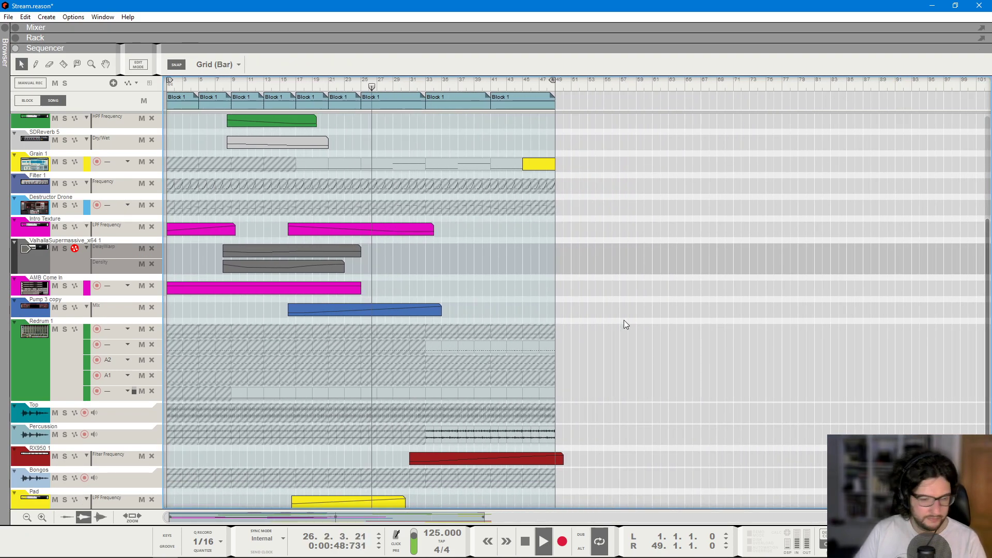
scroll(624, 325, down, 1)
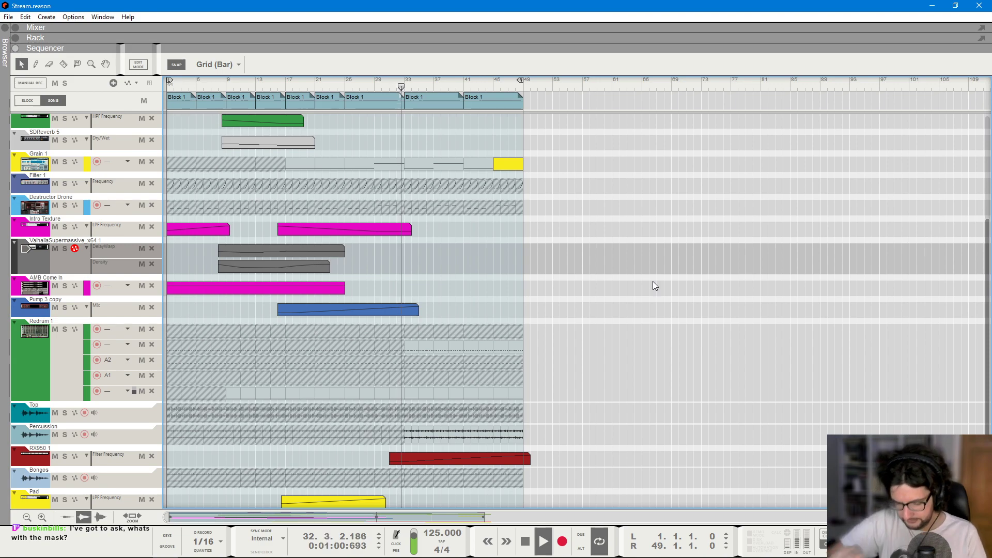
scroll(473, 311, up, 5)
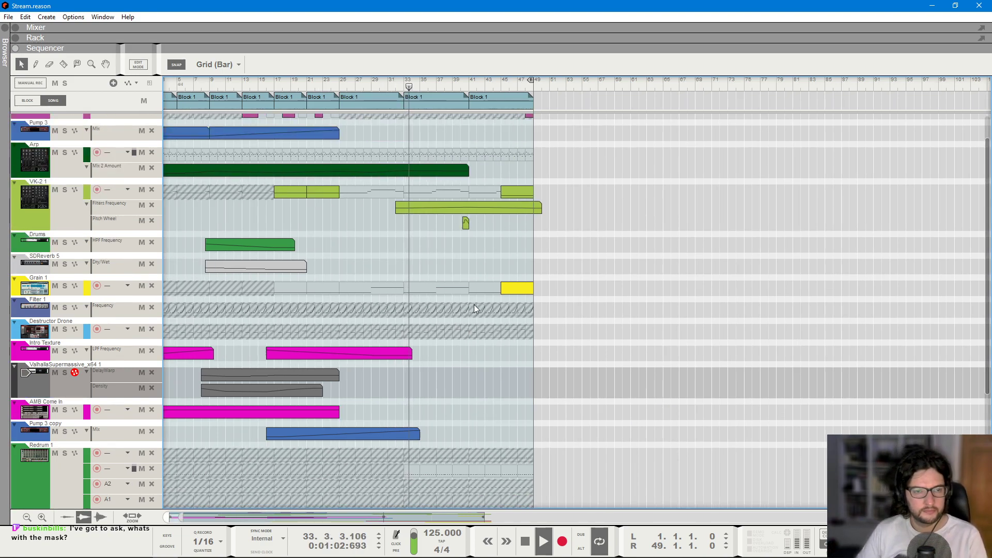
scroll(473, 304, up, 2)
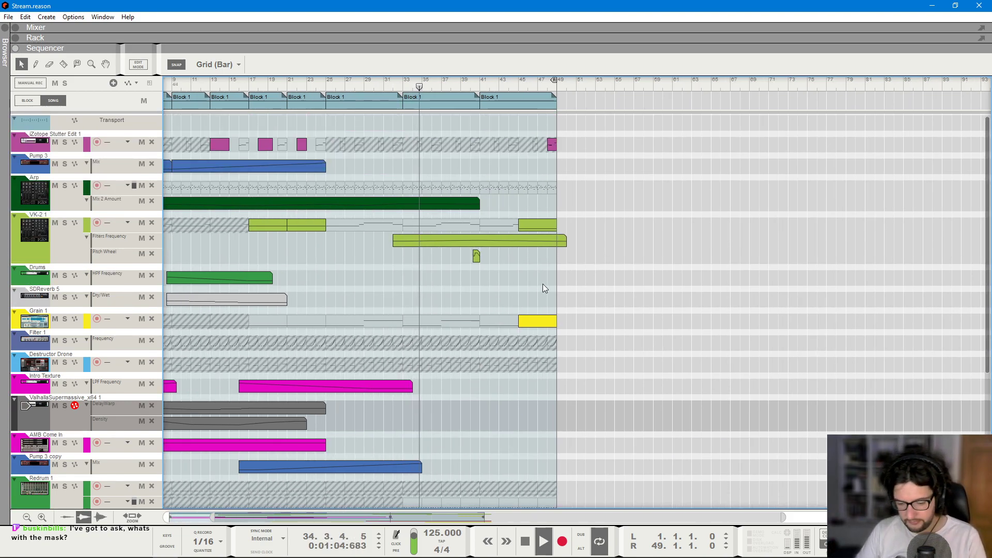
key(F6)
scroll(517, 336, up, 10)
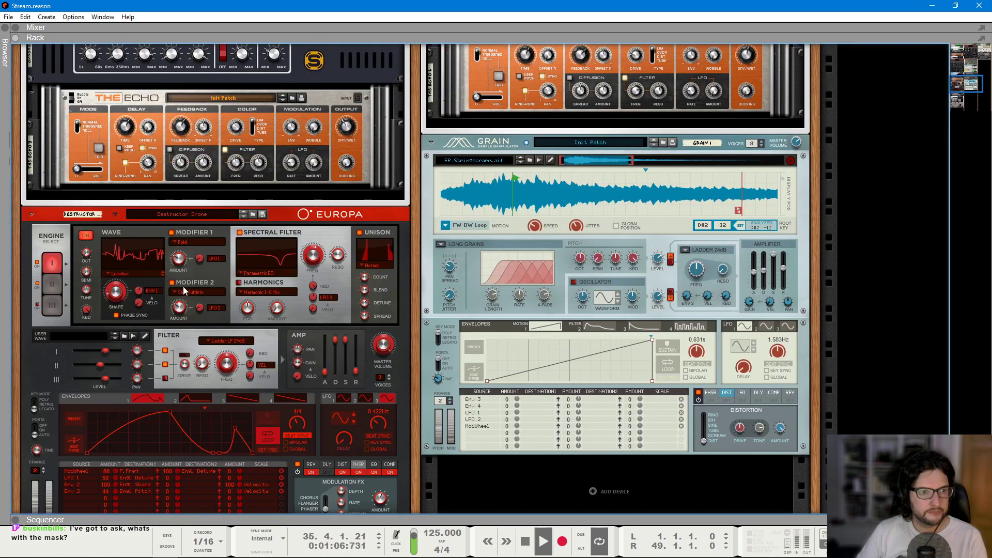
scroll(183, 286, up, 15)
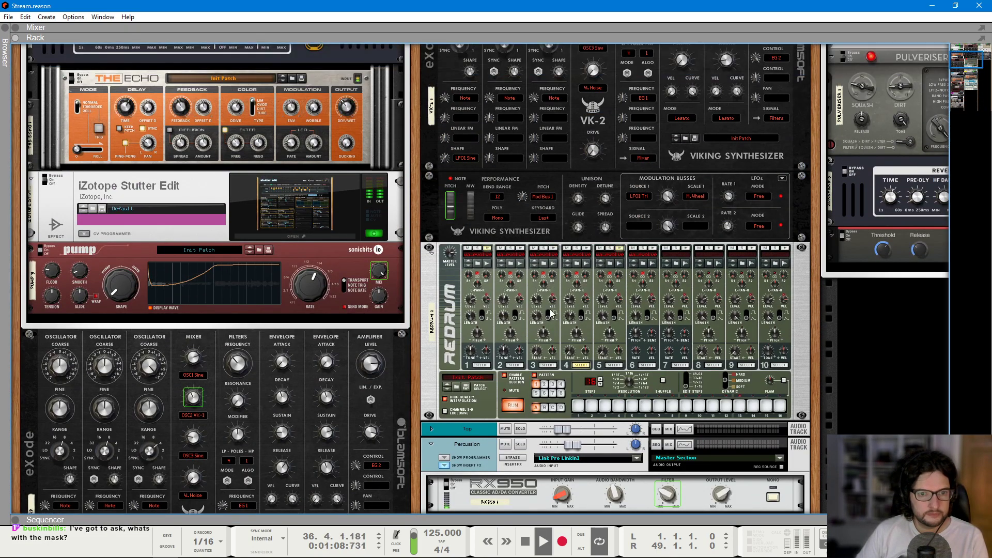
click(537, 303)
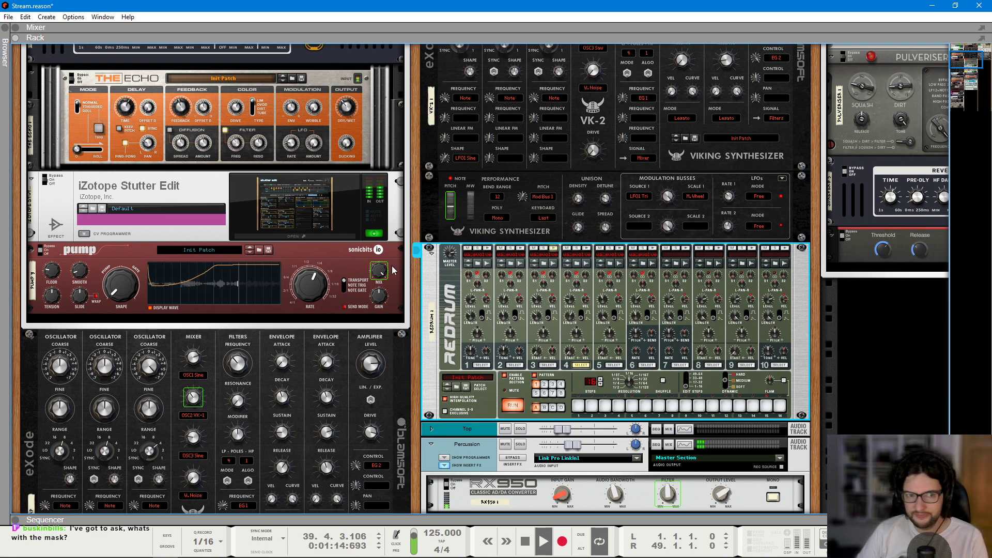
click(340, 265)
key(F7)
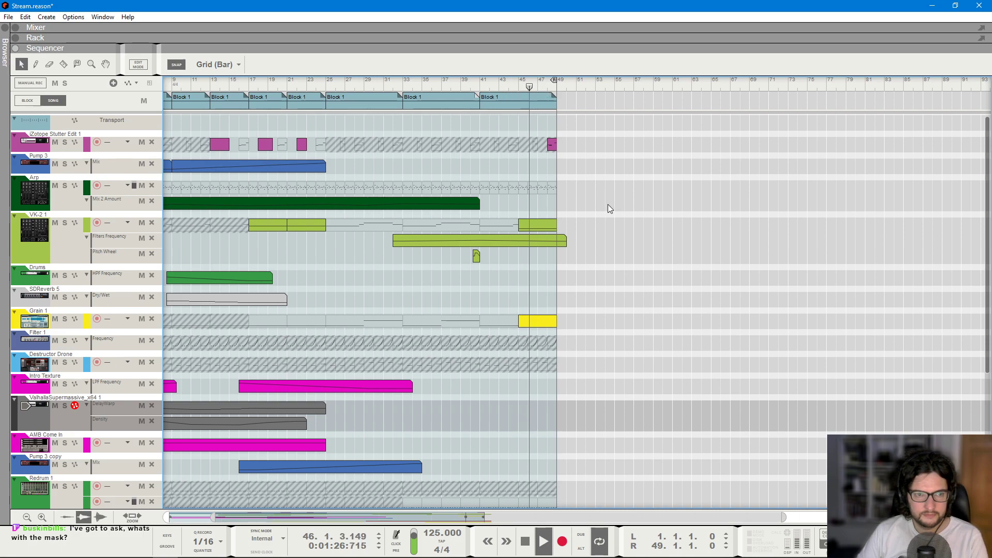
- Draw an empty overriding clip from bar 48 to bar 49 on Redrum's last lane and set the song position to bar 47
scroll(593, 374, up, 4)
scroll(609, 365, down, 3)
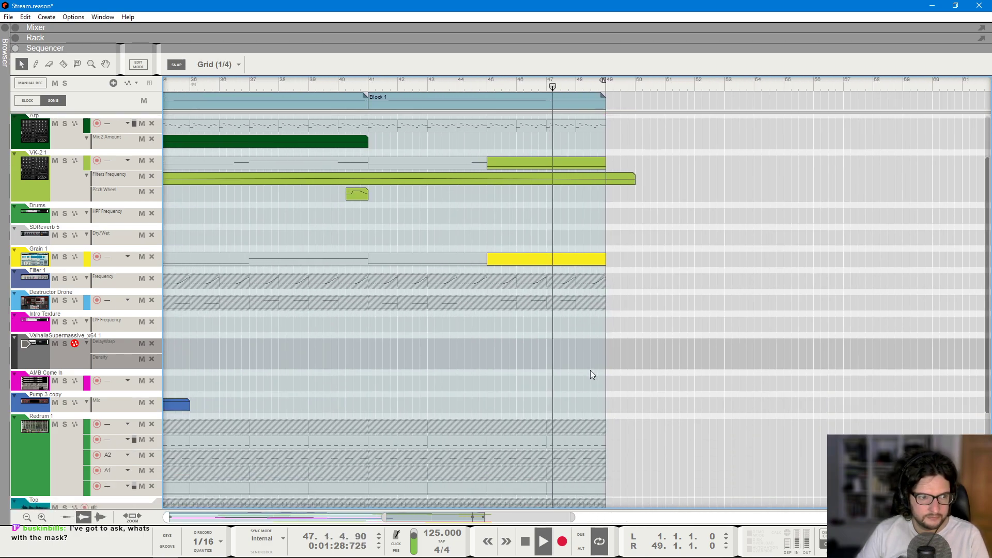
scroll(591, 370, down, 2)
drag(578, 425, 605, 426)
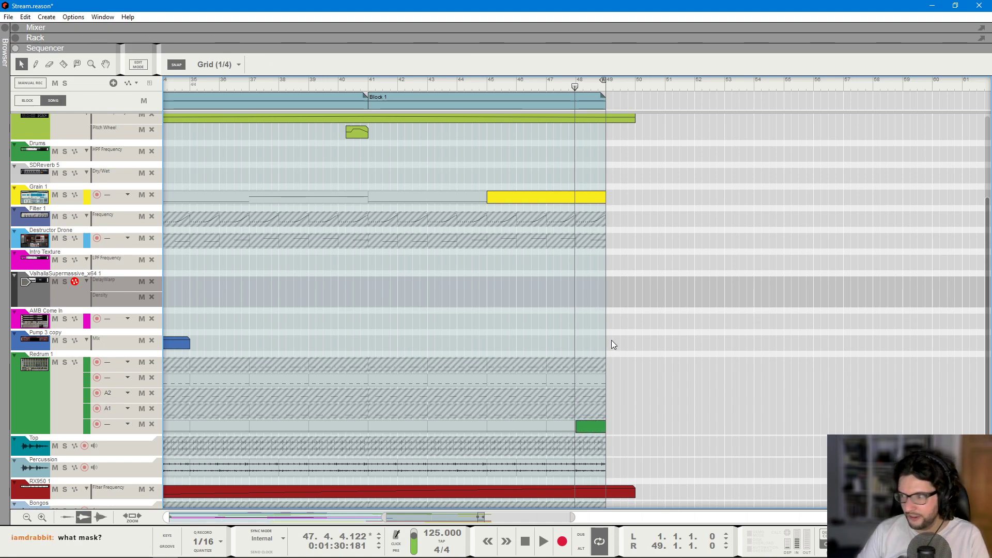
click(546, 89)
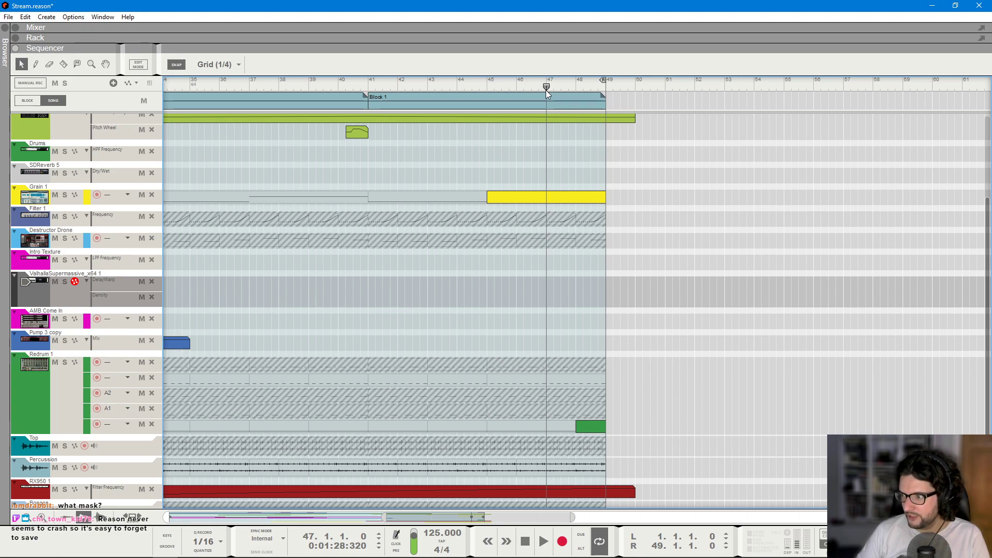
scroll(546, 90, down, 5)
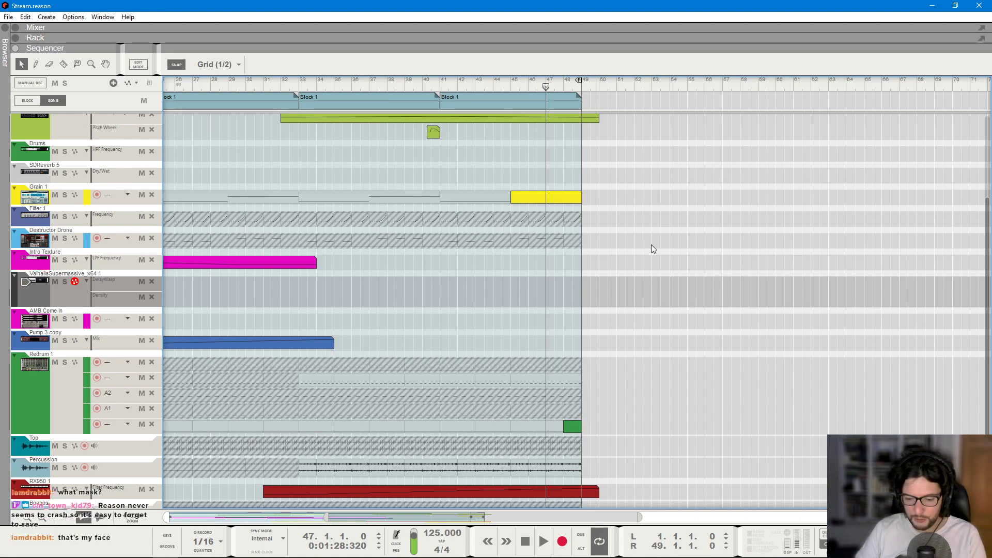
key(F6)
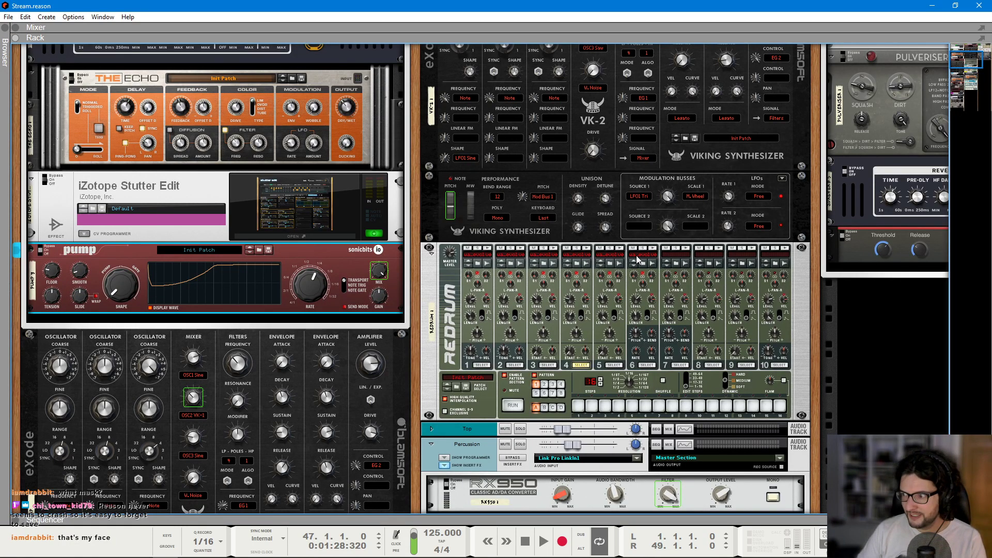
key(F7)
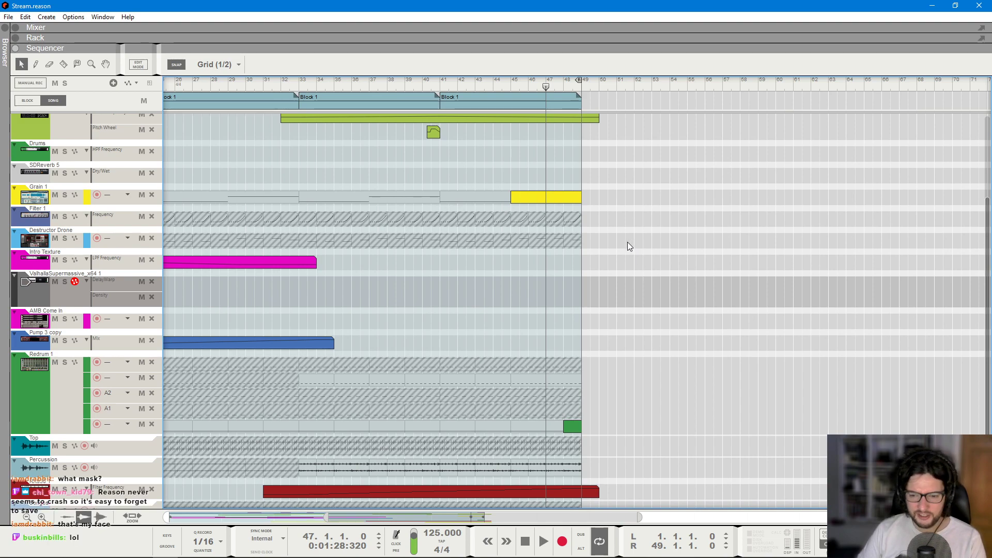
key(g)
key(g)
key(g)
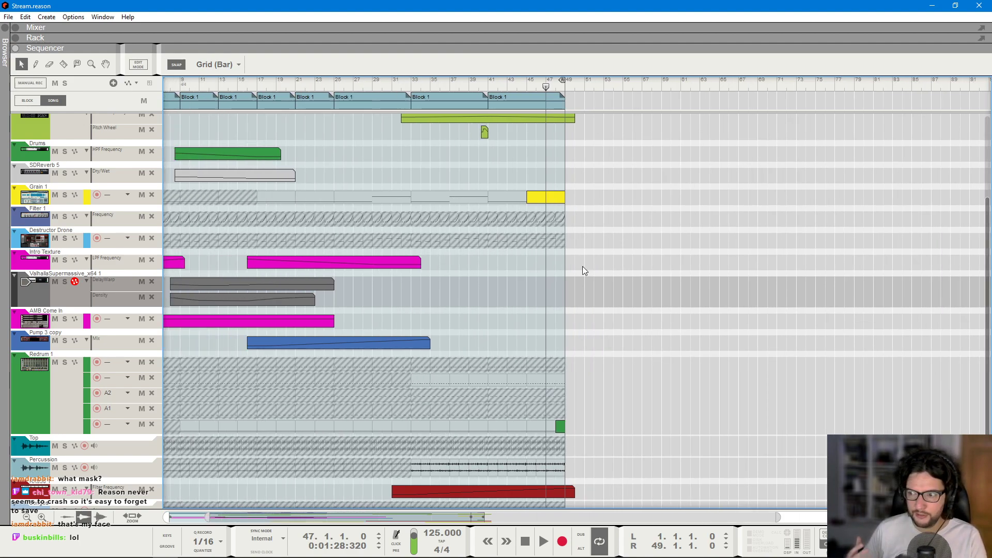
key(h)
key(h)
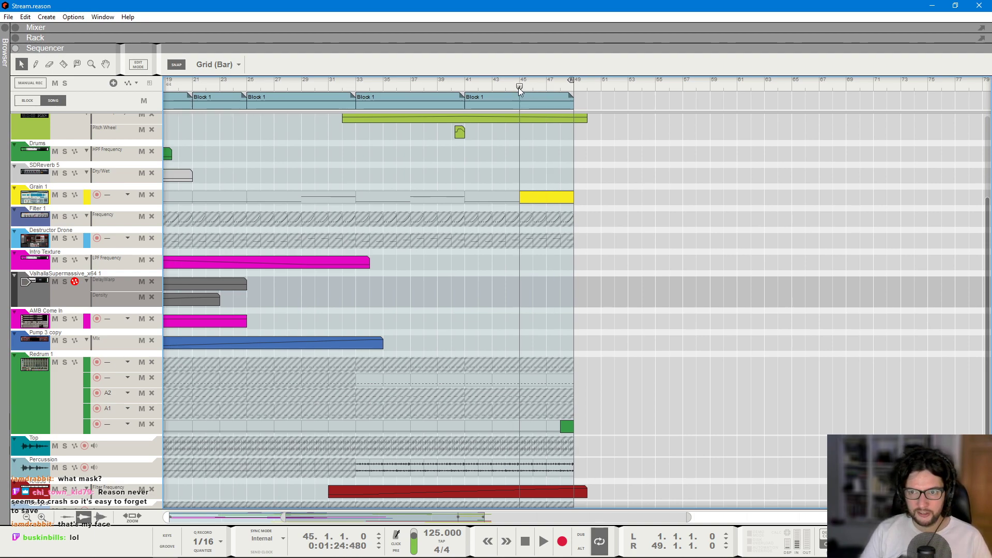
- Play the song from bar 45 and add a new audio track at the end of the track list
key(space)
scroll(628, 240, down, 2)
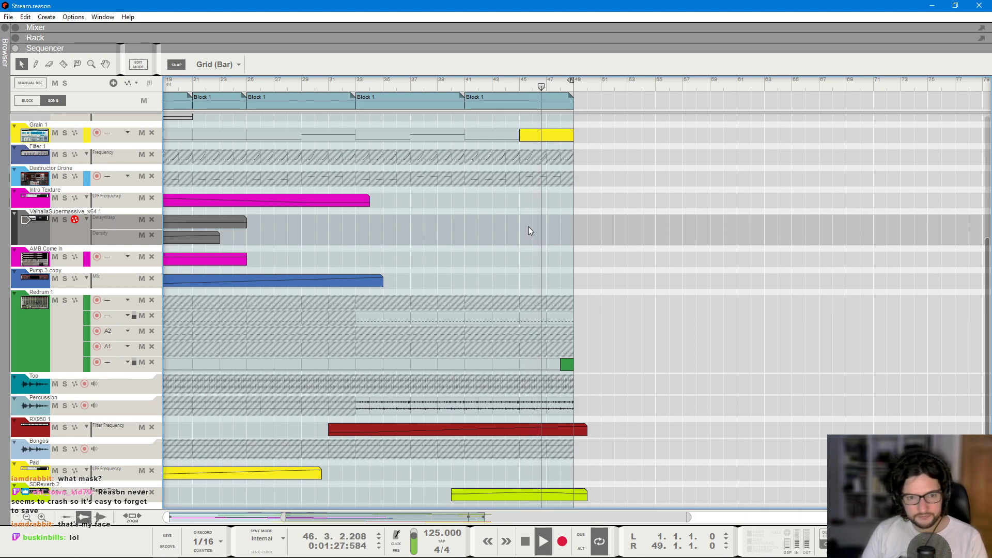
scroll(602, 255, down, 1)
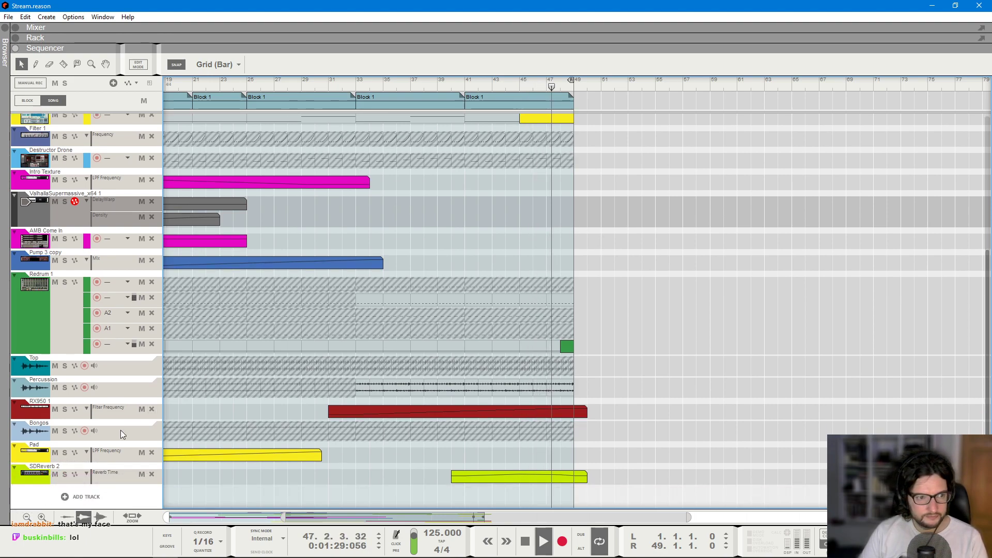
right_click(84, 495)
click(142, 500)
scroll(630, 310, down, 1)
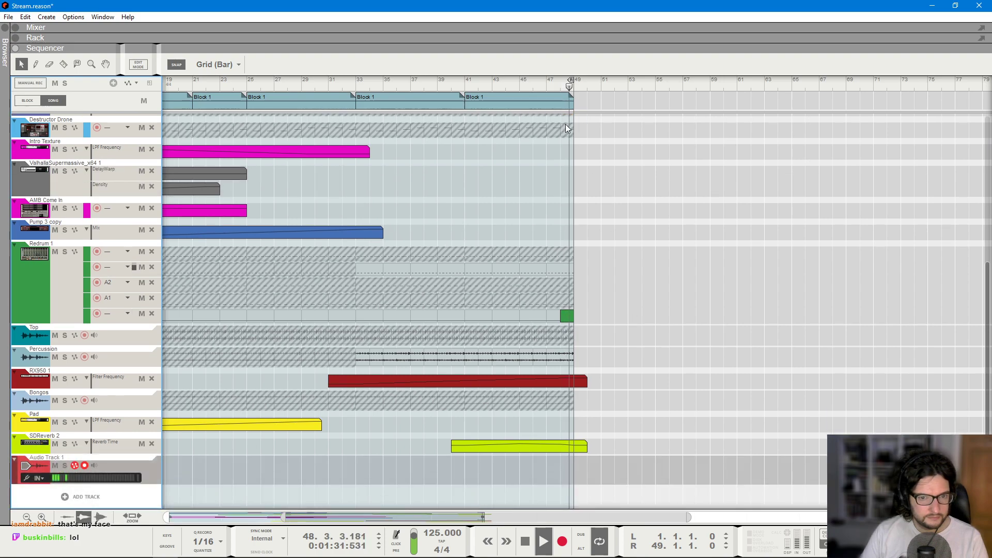
- Draw empty one-bar clips at bar 48 on the second Redrum lane and the Percussion track, and play from bar 47
key(space)
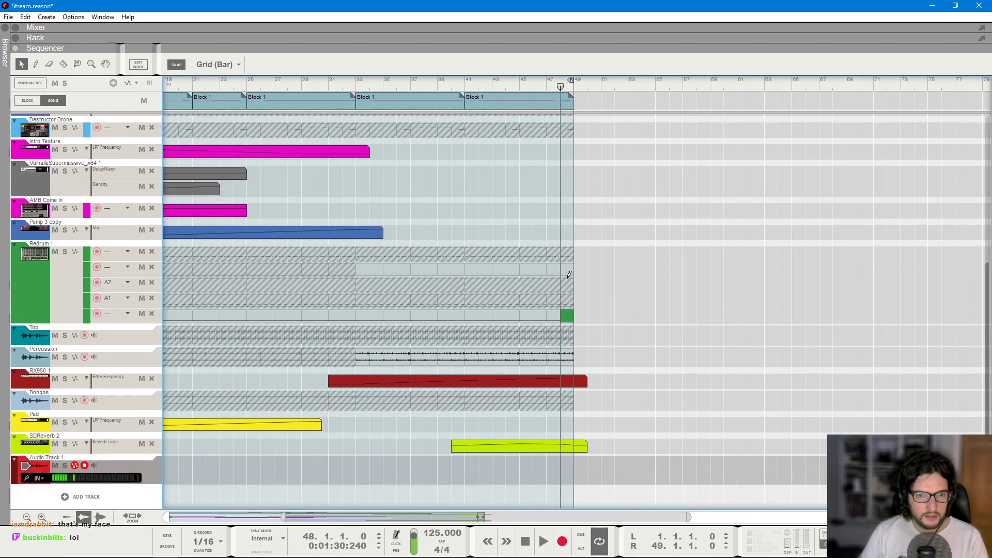
click(571, 351)
key(space)
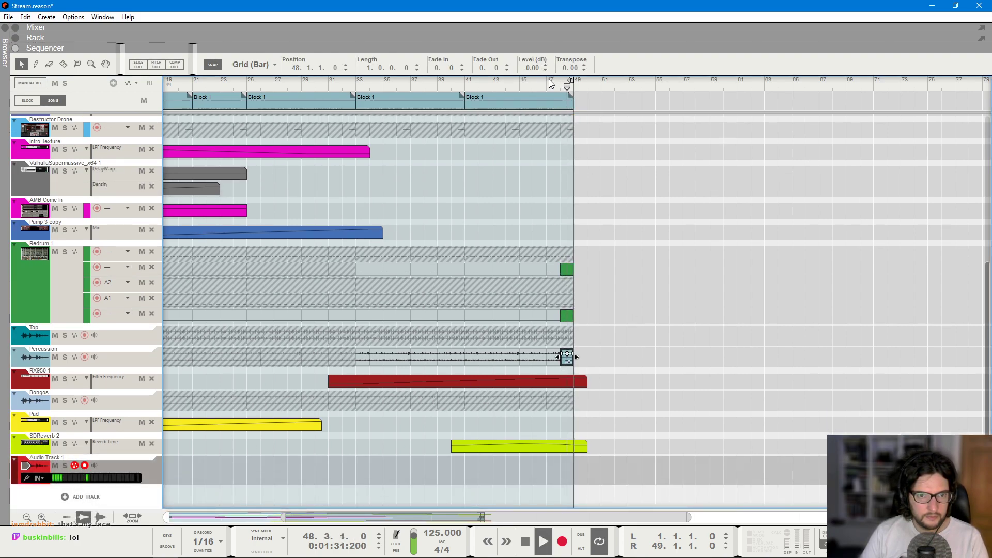
click(548, 86)
key(space)
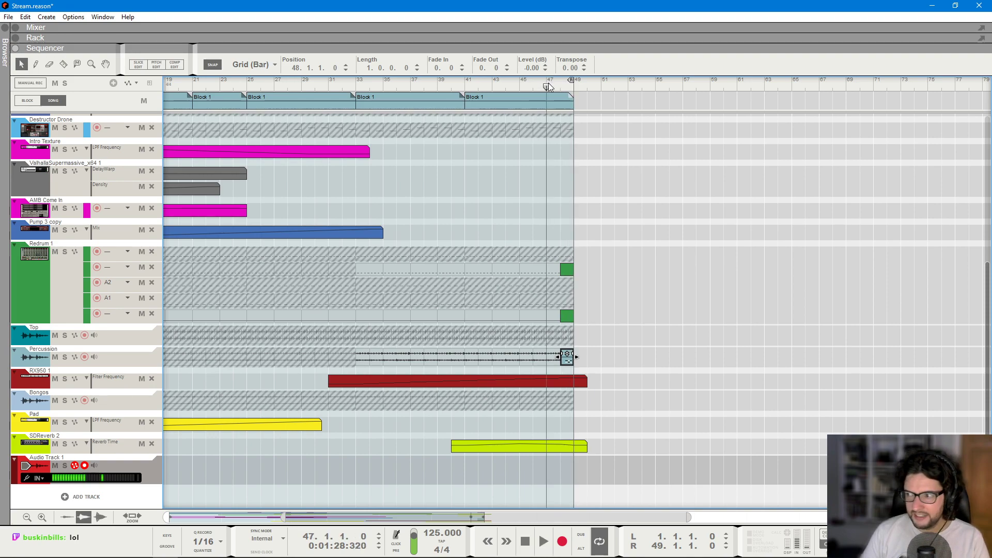
- Play the arrangement from bar 41 and examine the clips on all tracks leading up to bar 49
scroll(653, 165, up, 5)
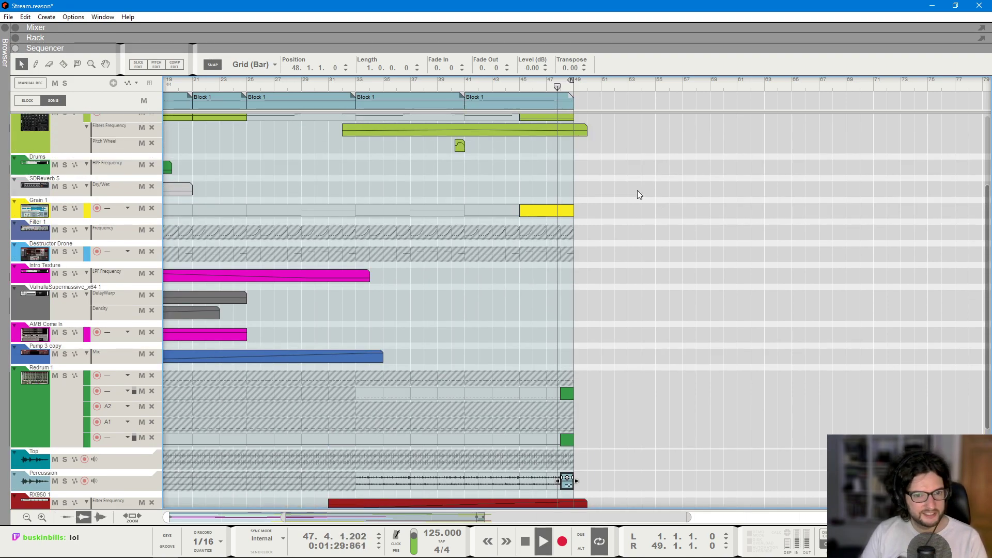
click(471, 86)
key(space)
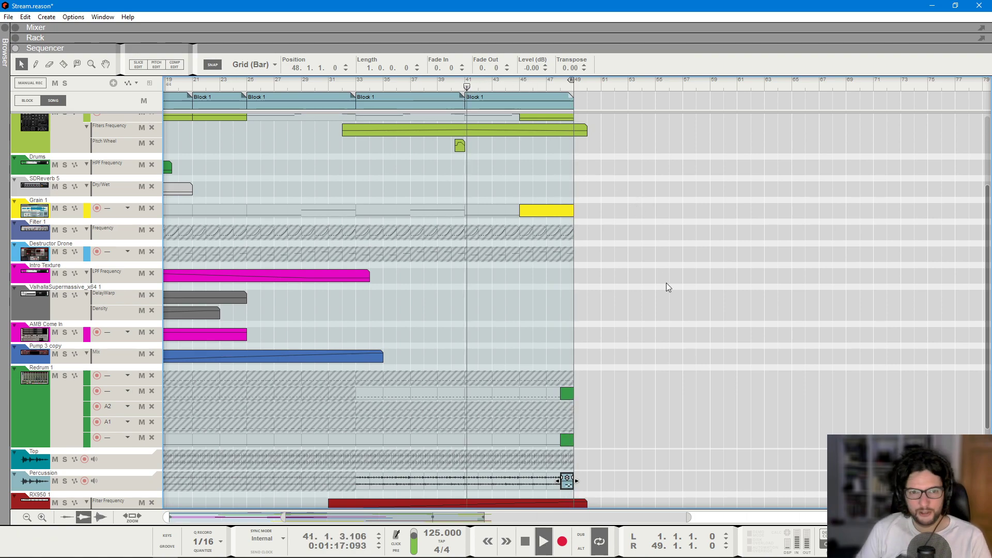
scroll(665, 282, up, 4)
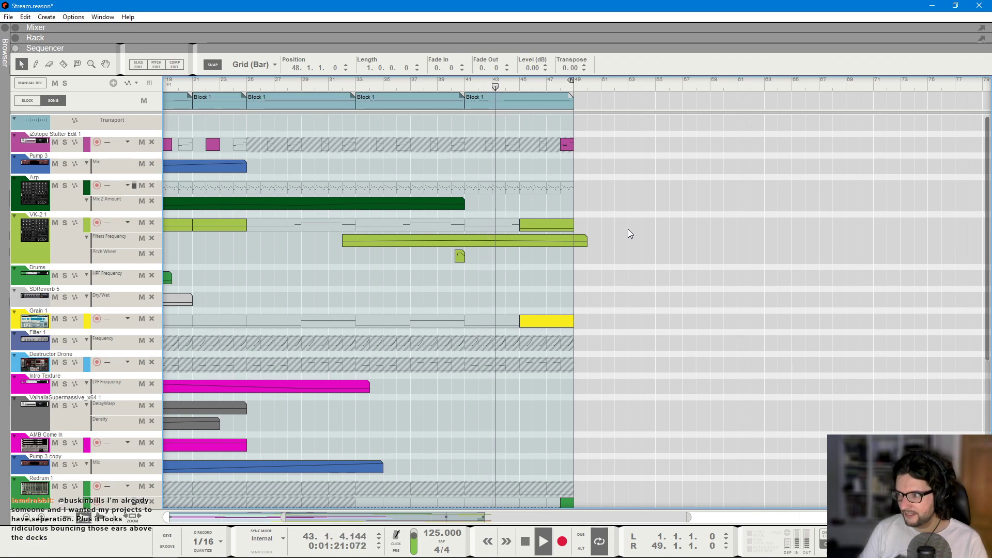
scroll(629, 230, down, 1)
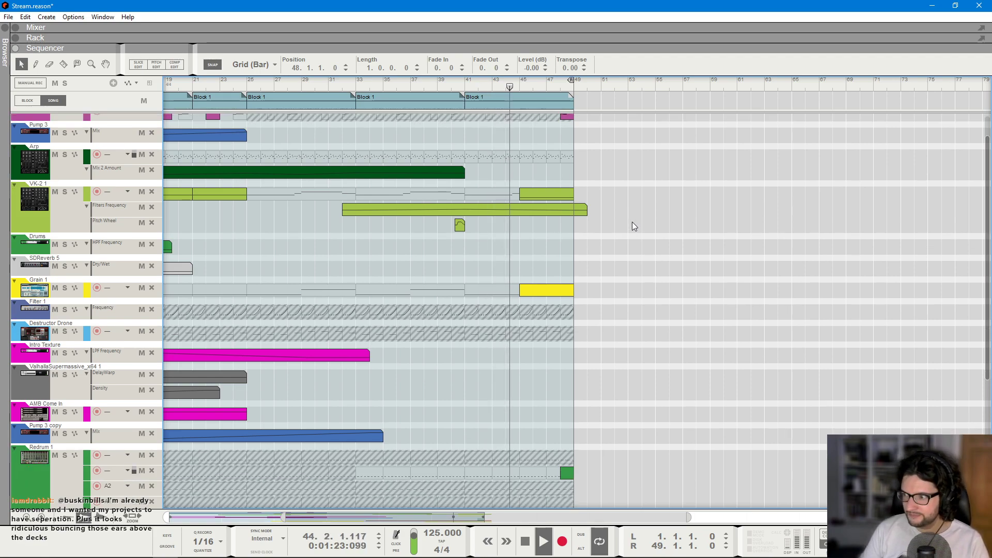
click(696, 228)
scroll(616, 231, down, 5)
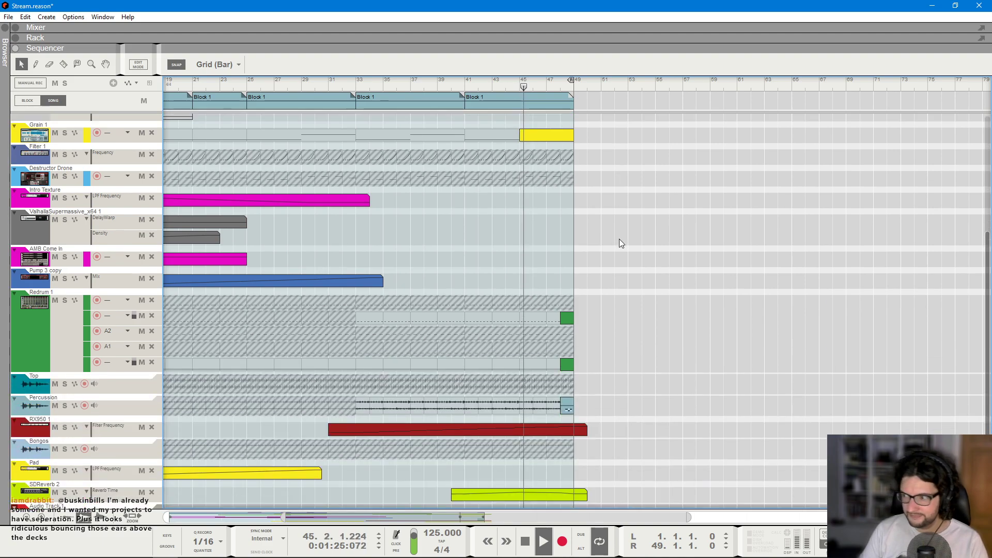
scroll(619, 239, down, 2)
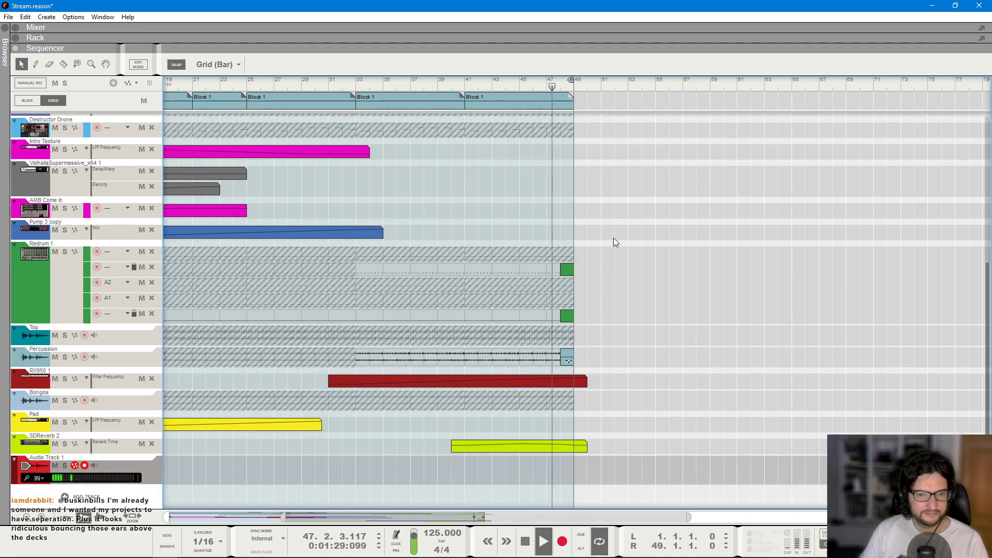
scroll(599, 228, up, 4)
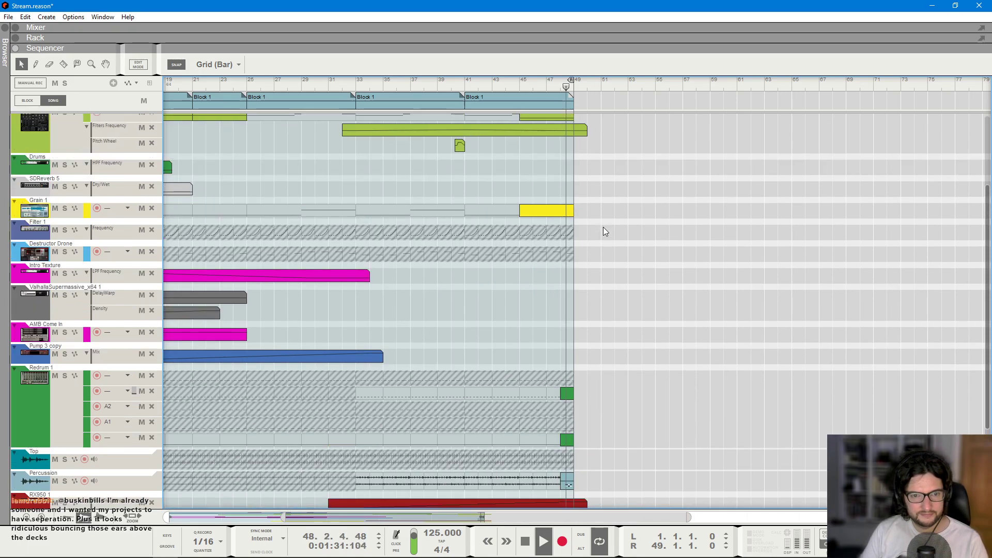
scroll(662, 187, up, 4)
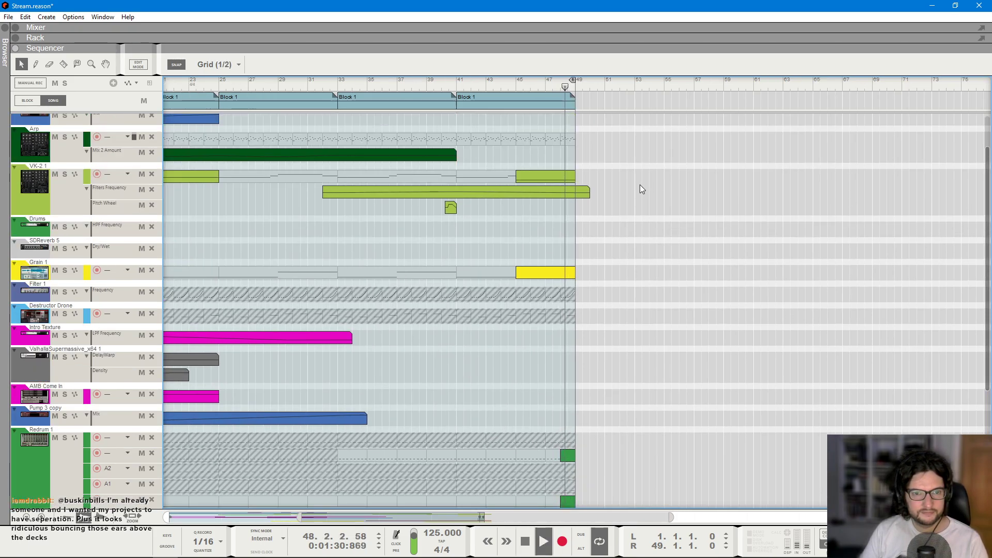
ctrl+scroll(643, 181, up, 2)
scroll(612, 196, down, 6)
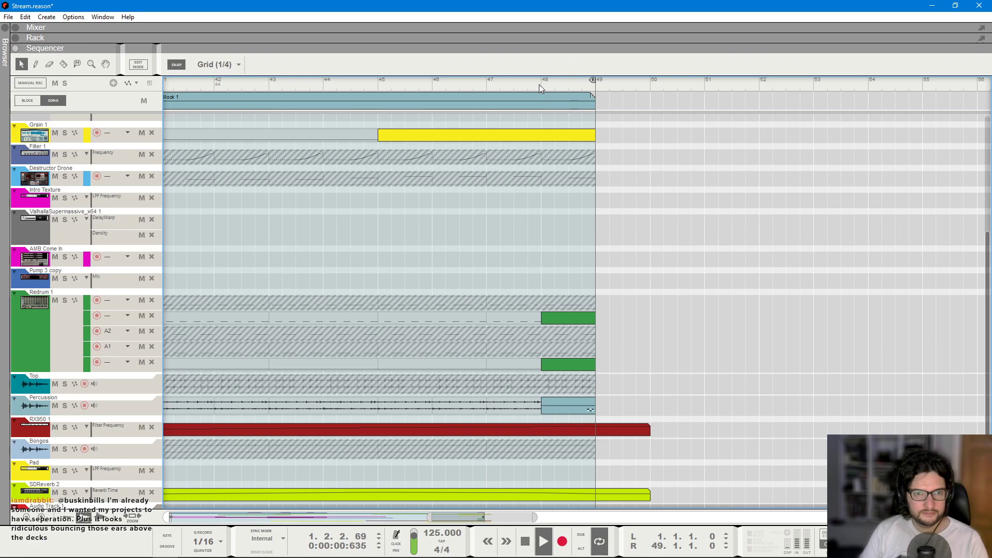
key(space)
scroll(624, 231, up, 6)
scroll(623, 230, up, 1)
scroll(623, 231, down, 7)
ctrl+scroll(611, 315, up, 2)
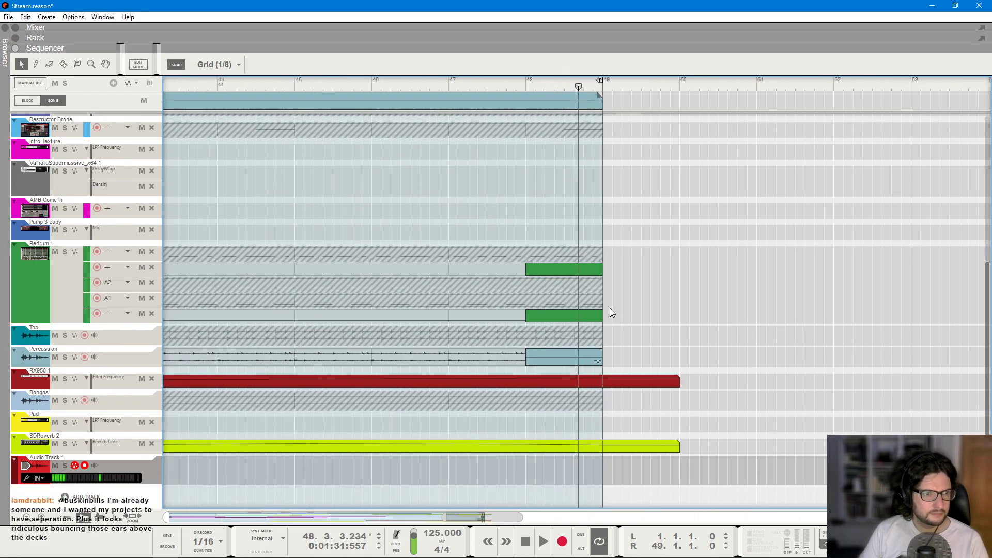
- Draw a one-beat clip at 48.4 on Redrum's A1 lane and add a one-beat C#1 snare note inside it
click(599, 270)
key(t)
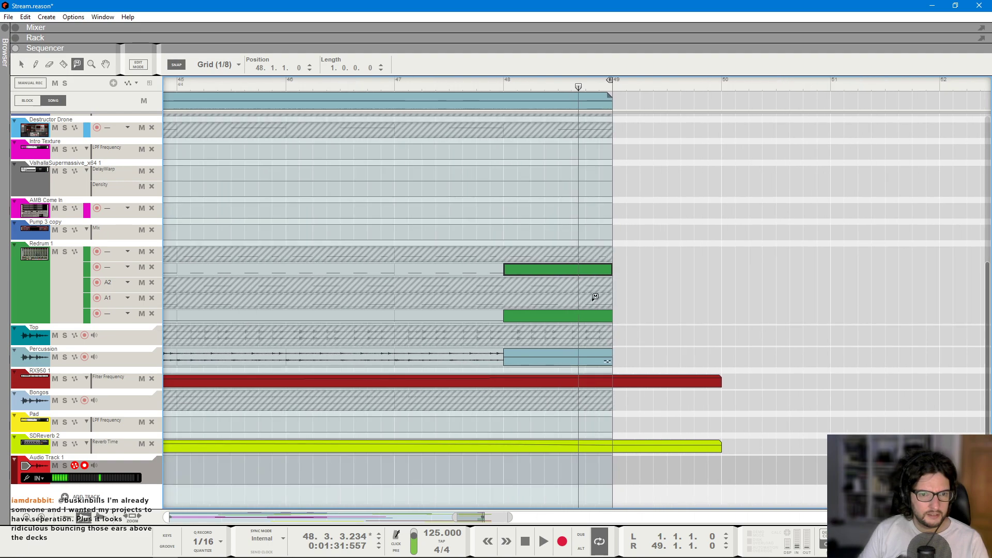
ctrl+scroll(348, 167, up, 1)
ctrl+scroll(348, 166, down, 3)
click(21, 64)
ctrl+scroll(584, 306, up, 3)
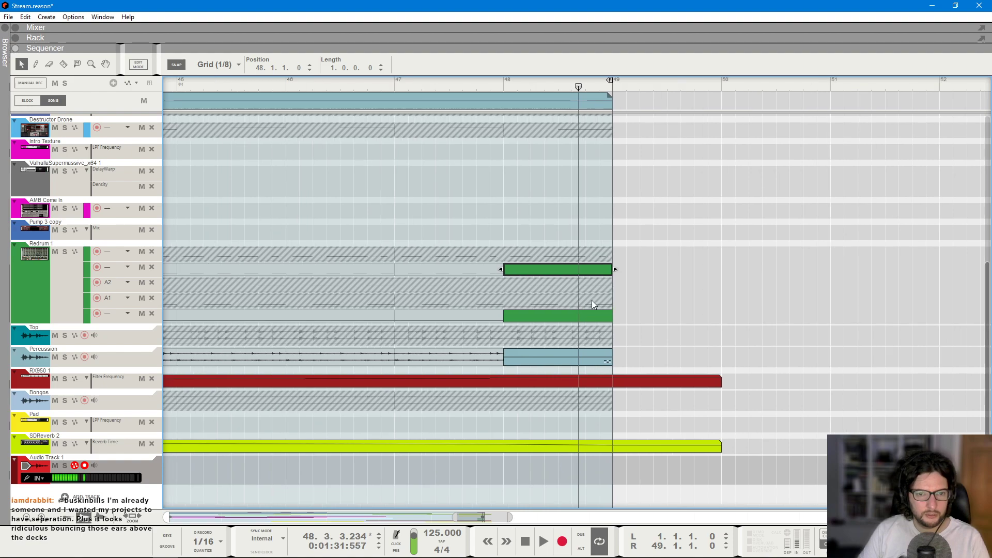
key(ctrl+e)
scroll(641, 199, up, 2)
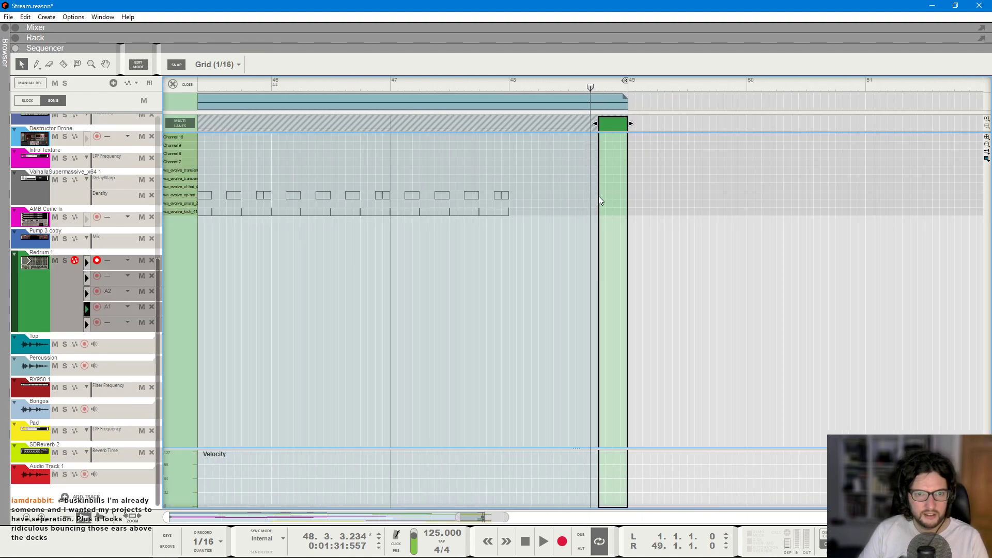
click(640, 202)
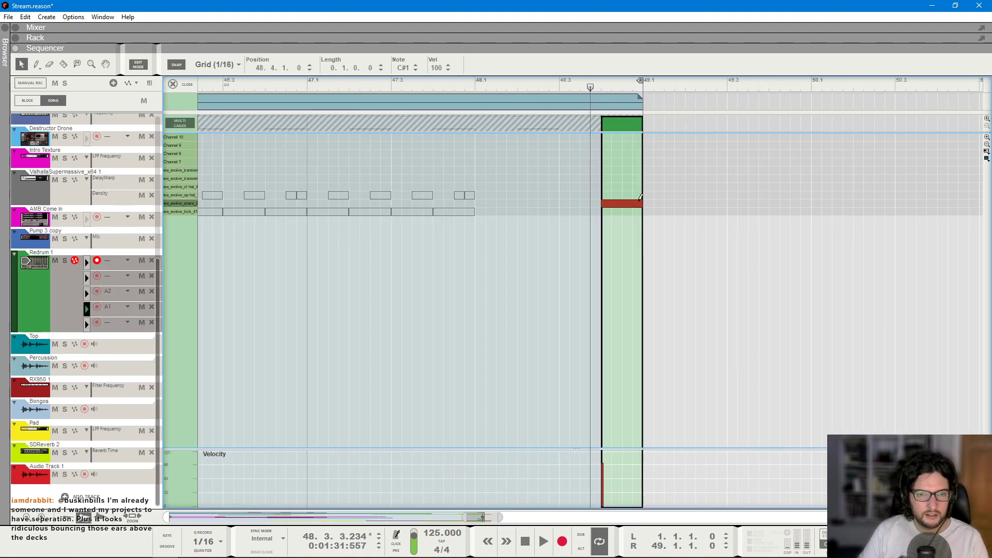
click(184, 85)
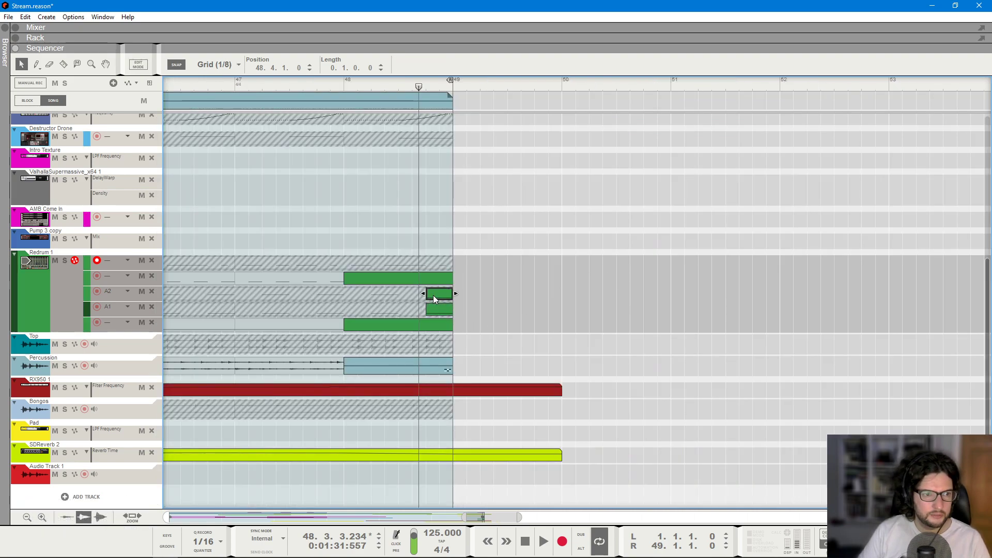
- Try raising the note in the A2 lane's clip at 48.4 to F1 and audition it
double_click(434, 308)
key(Up)
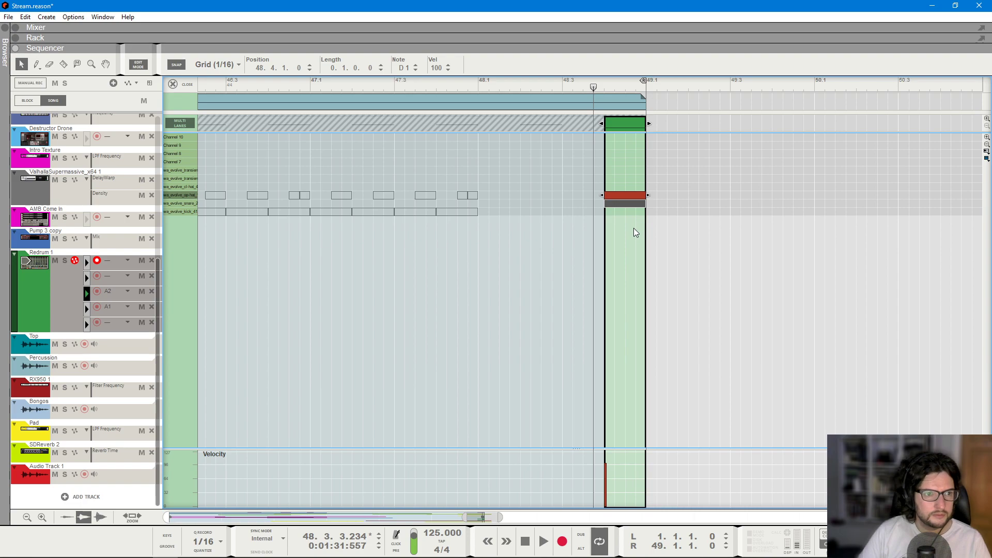
key(Up)
key(Up)
key(Up)
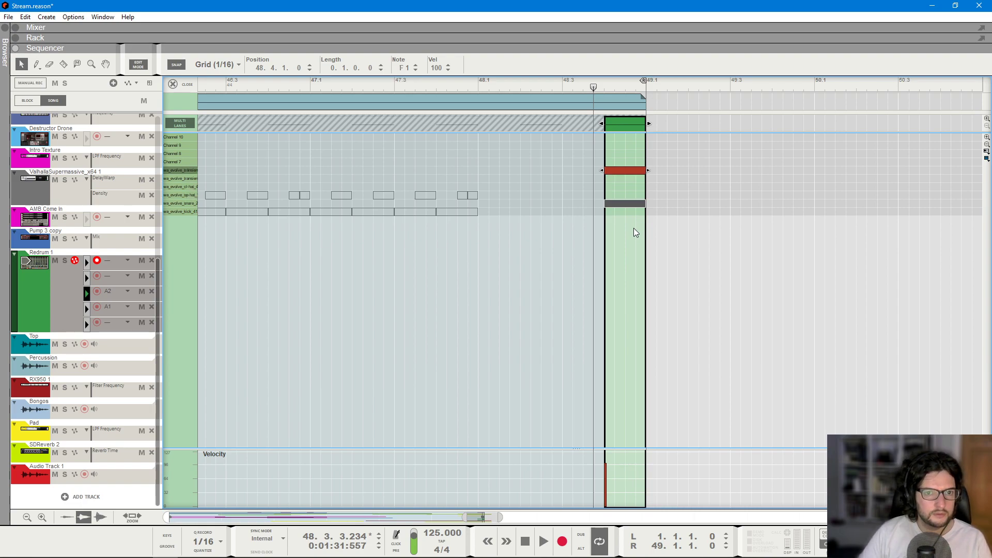
key(space)
key(space)
click(172, 84)
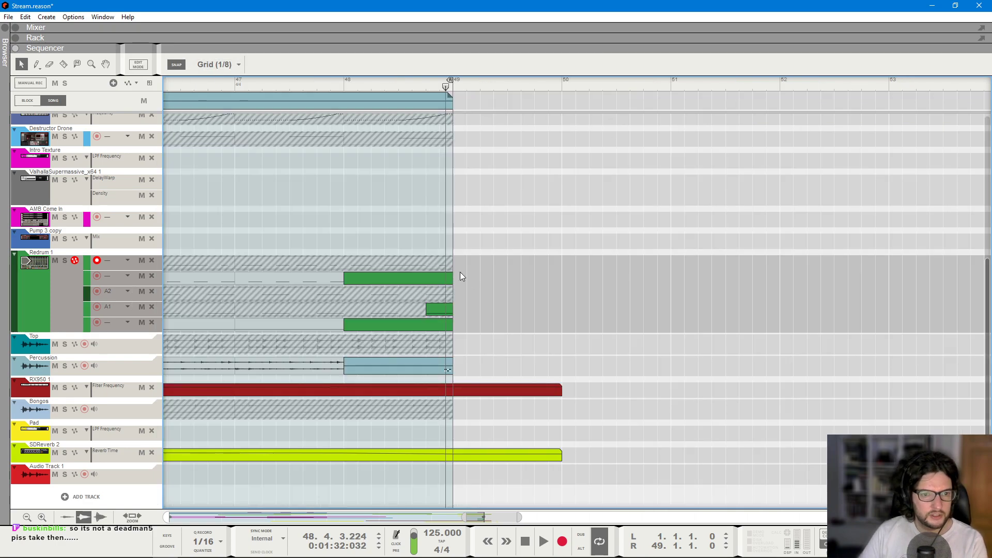
- Play from bar 48, and draw a one-beat C1 kick note at 48.4 in the lowest Redrum lane's clip
click(340, 87)
key(space)
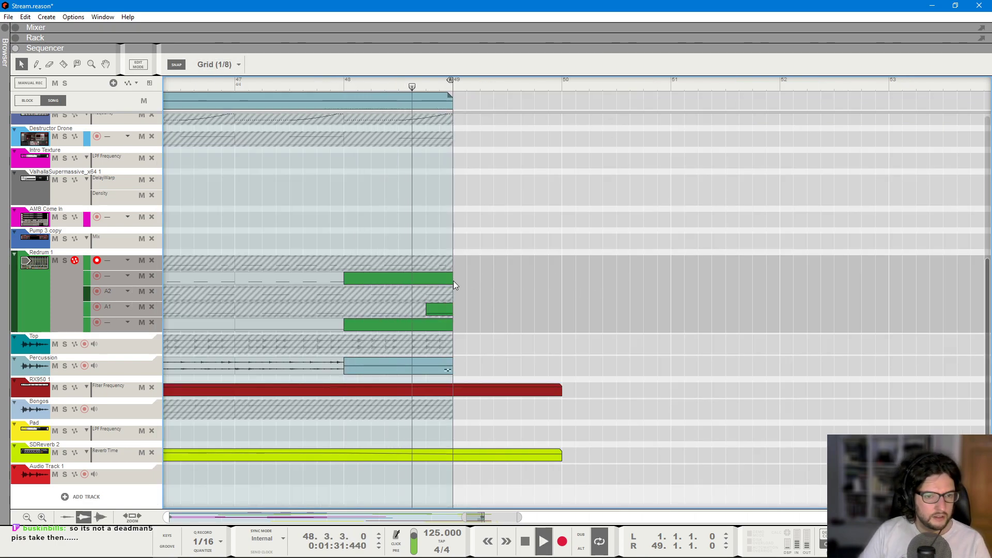
key(space)
double_click(437, 324)
drag(564, 209, 605, 208)
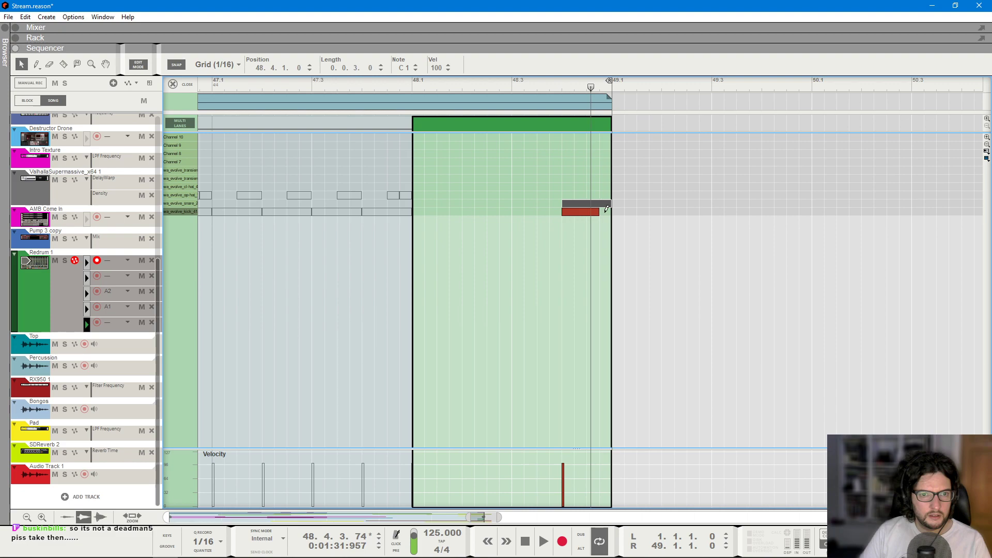
- Play back the drum break from just before bar 48, close the clip editor, and review the arrangement up to bar 49
click(404, 88)
key(space)
scroll(404, 88, down, 3)
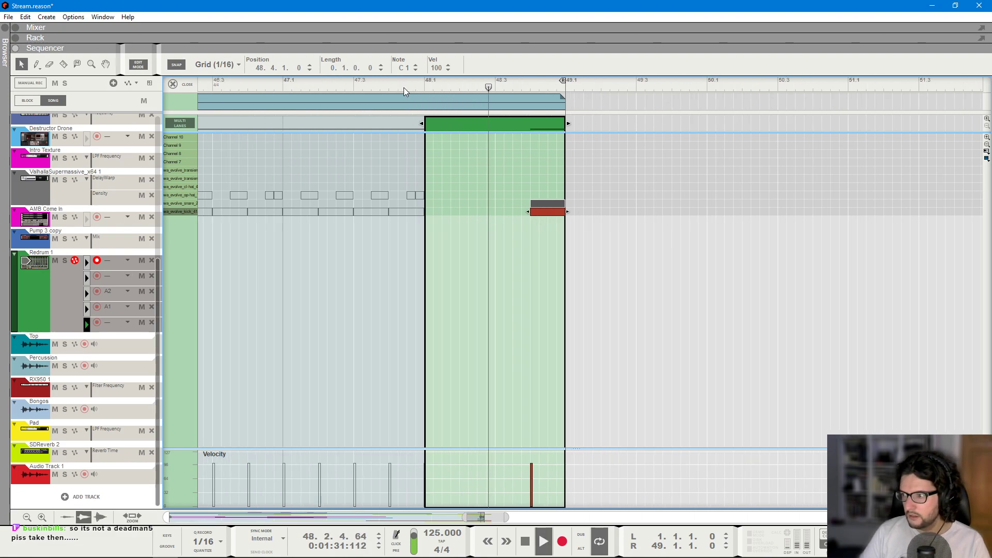
scroll(404, 88, down, 5)
key(space)
click(404, 86)
click(181, 84)
scroll(510, 271, down, 4)
scroll(487, 230, down, 2)
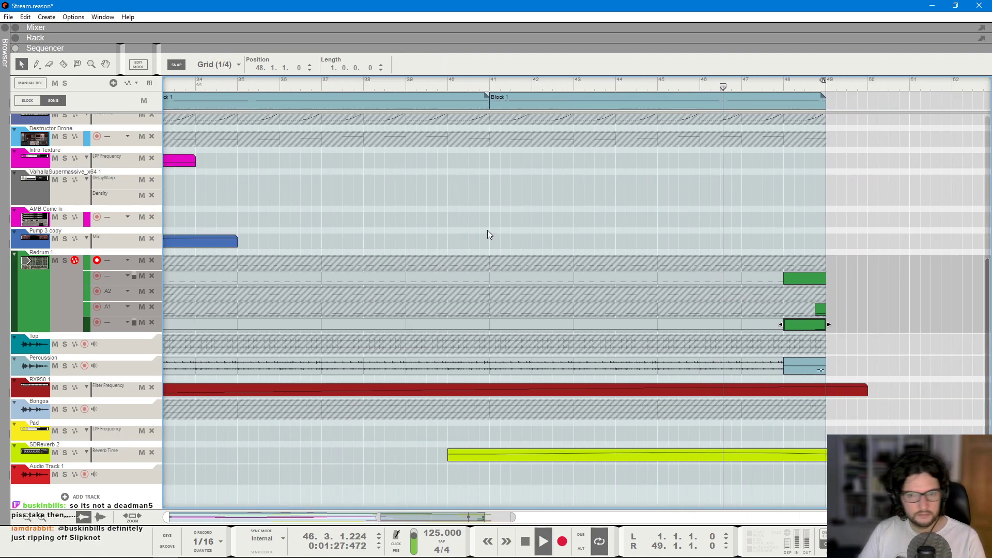
scroll(488, 230, down, 1)
scroll(488, 234, right, 2)
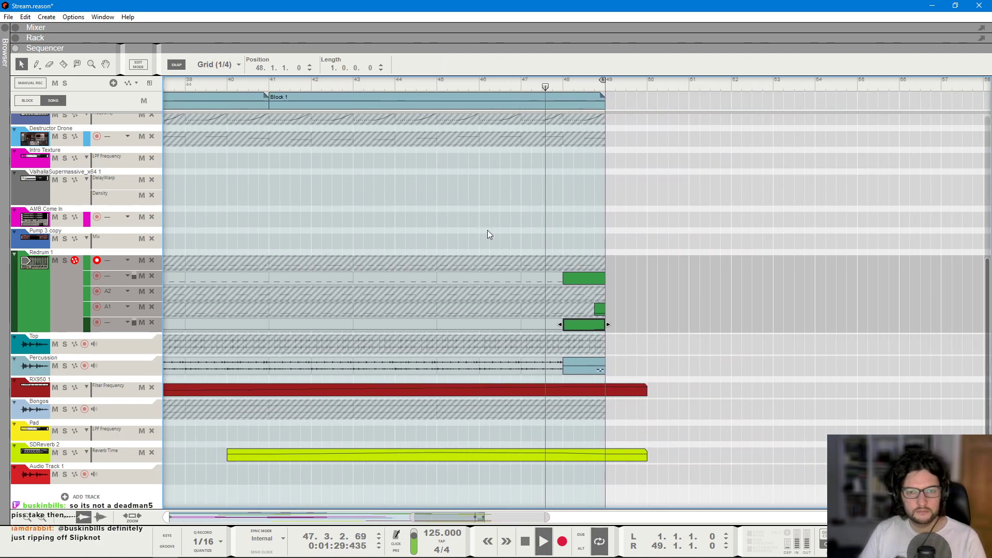
scroll(488, 230, down, 2)
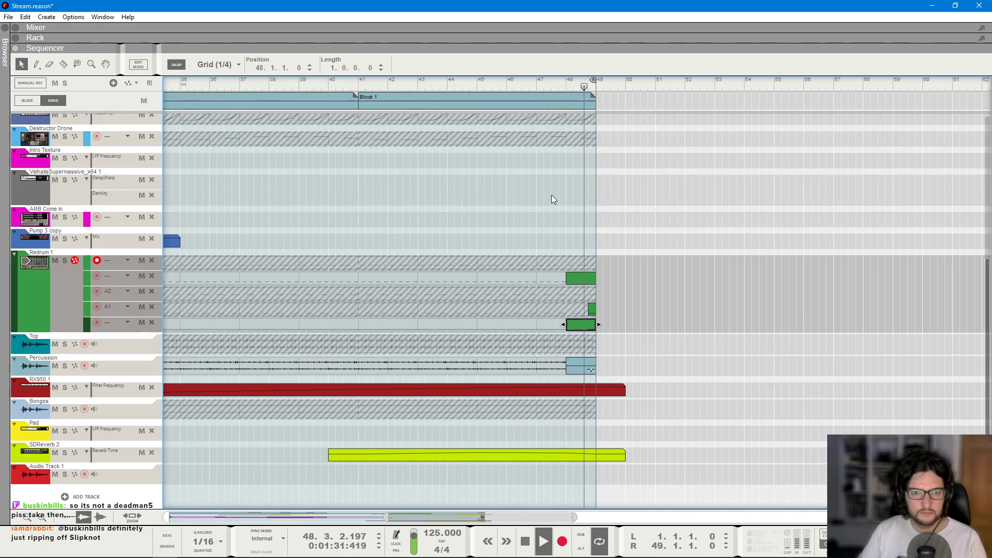
- Move the playhead to bar 48, open the rack, and look through its instruments and effects
click(568, 85)
key(F6)
scroll(393, 187, up, 10)
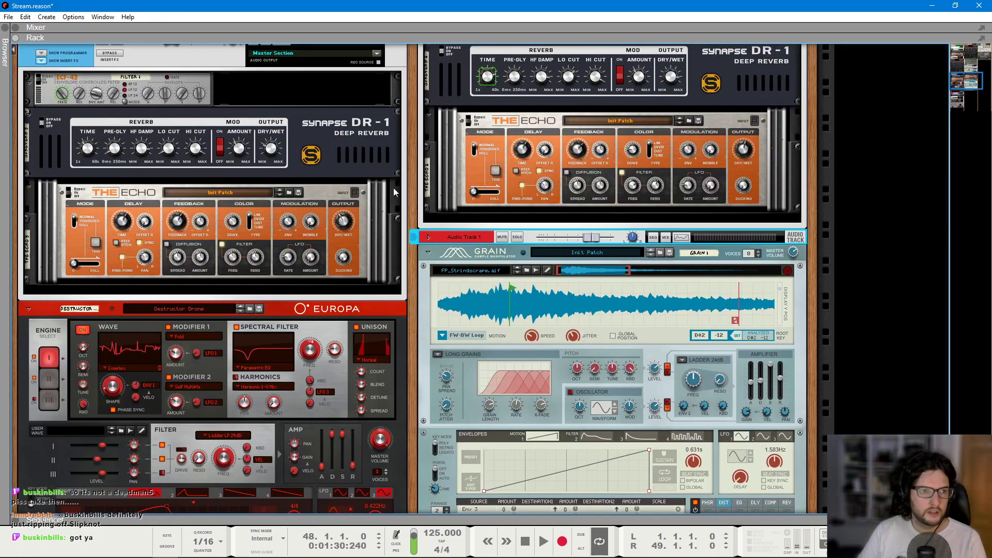
scroll(248, 231, down, 10)
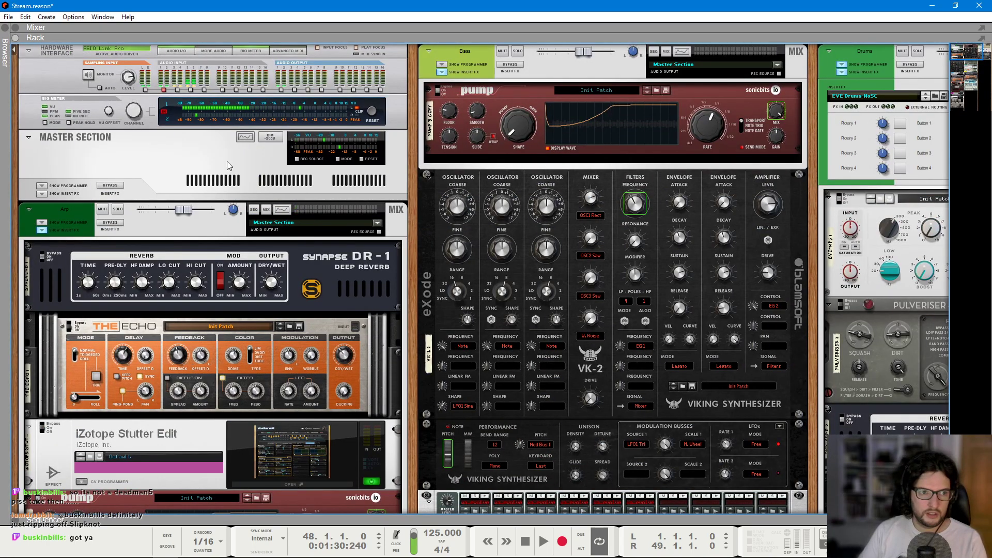
scroll(223, 194, down, 8)
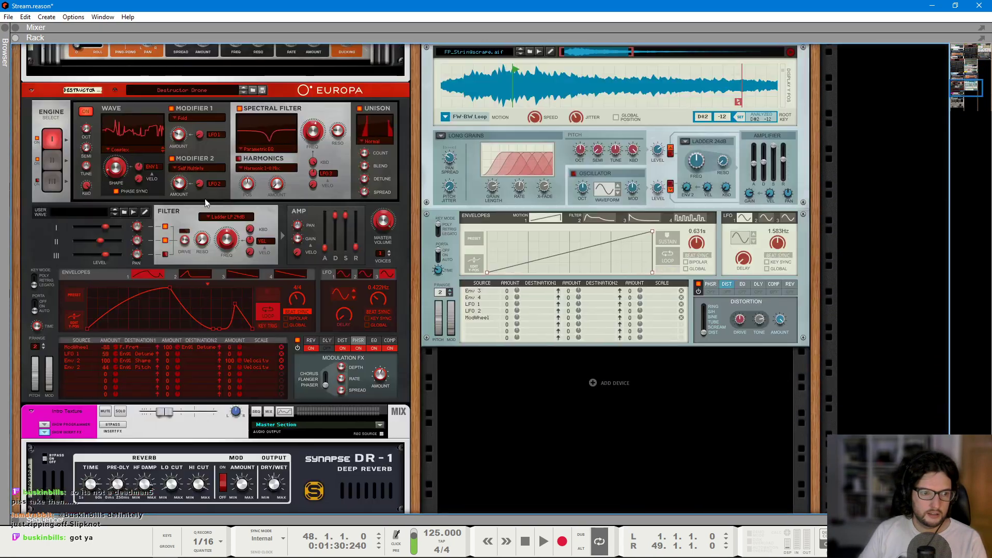
scroll(486, 282, up, 15)
scroll(568, 202, right, 3)
scroll(568, 206, right, 2)
scroll(568, 205, down, 6)
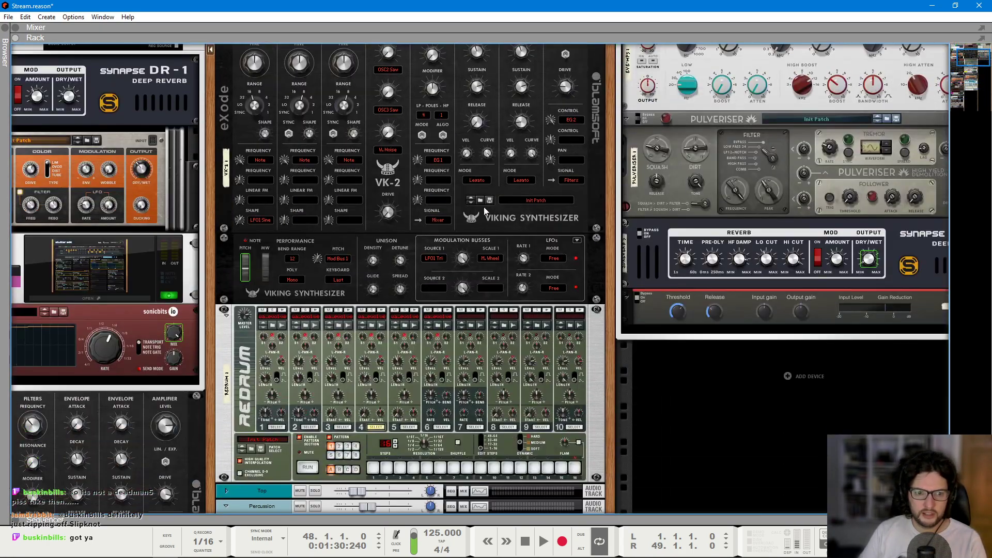
scroll(264, 273, up, 1)
scroll(237, 273, up, 6)
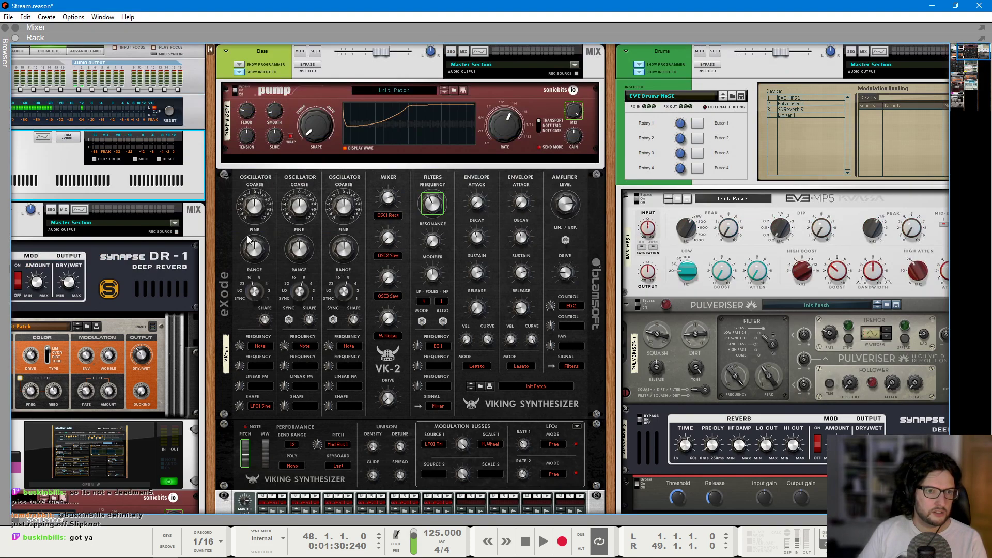
- Look through the rack's instruments and effects from the Bass and Drums channels to the Synapse and Valhalla effects, and return to the Drums channel
scroll(255, 160, down, 5)
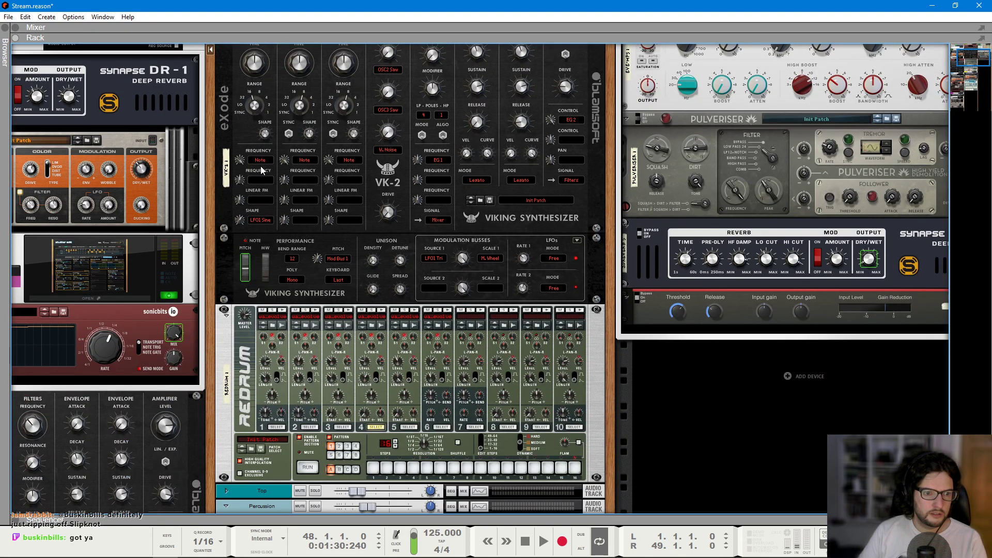
scroll(261, 171, down, 6)
scroll(233, 191, left, 6)
scroll(173, 228, down, 3)
scroll(113, 284, down, 18)
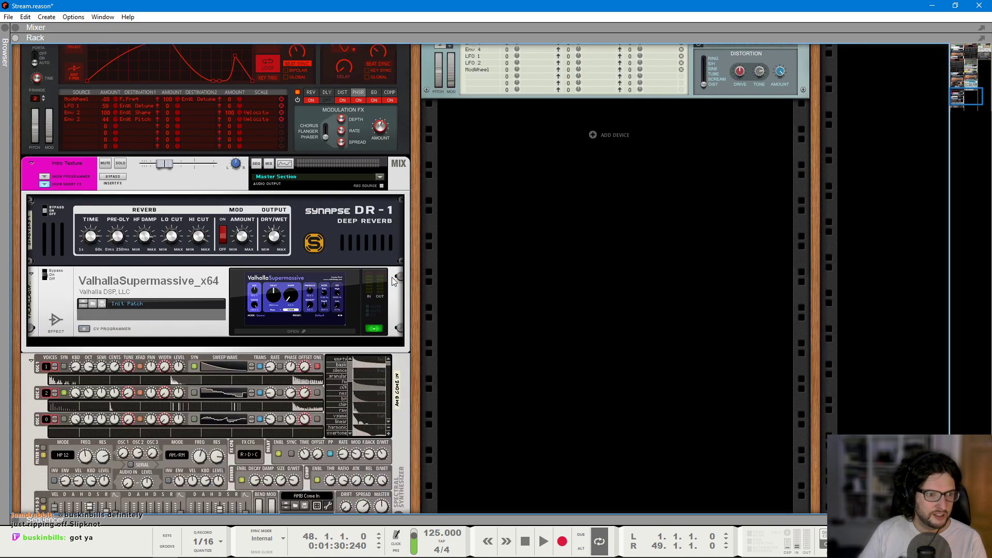
scroll(391, 277, down, 3)
scroll(401, 279, right, 3)
scroll(642, 262, right, 3)
scroll(643, 261, up, 5)
scroll(641, 259, up, 15)
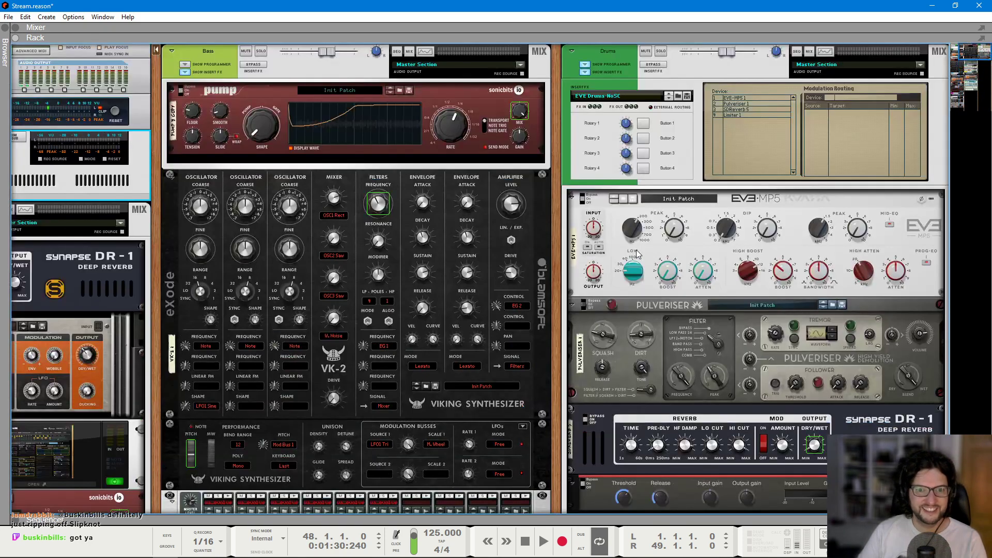
- Move the Drums mix channel directly above the Redrum, and add a microMIX line mixer below its limiter
drag(620, 56, 292, 260)
scroll(551, 258, up, 2)
click(479, 401)
scroll(479, 401, down, 5)
right_click(462, 377)
mouse_move(526, 213)
click(672, 291)
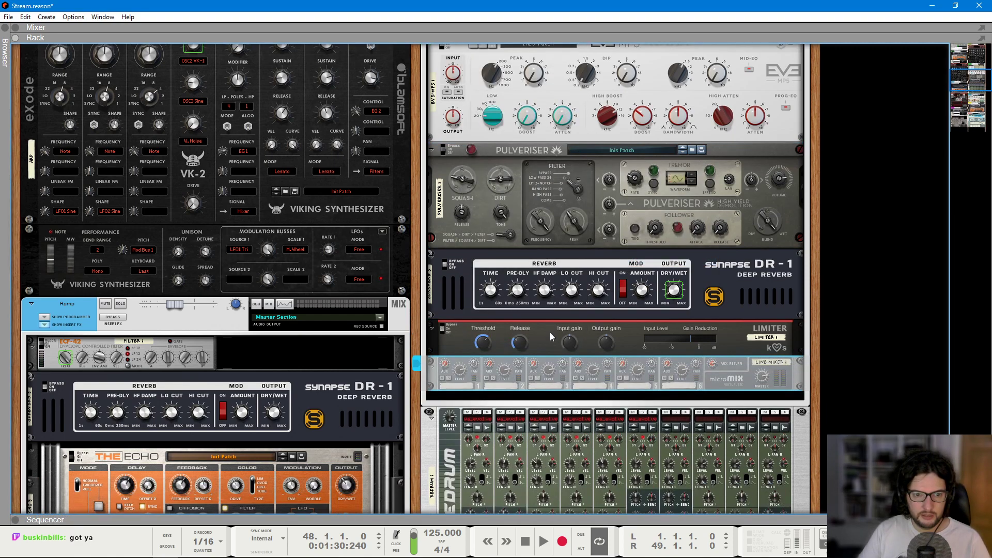
- Rewire Redrum channel 2 into line mixer input 1, Redrum's stereo output into input 2, and the mixer's master output into the Drums channel
key(Tab)
drag(484, 411, 450, 339)
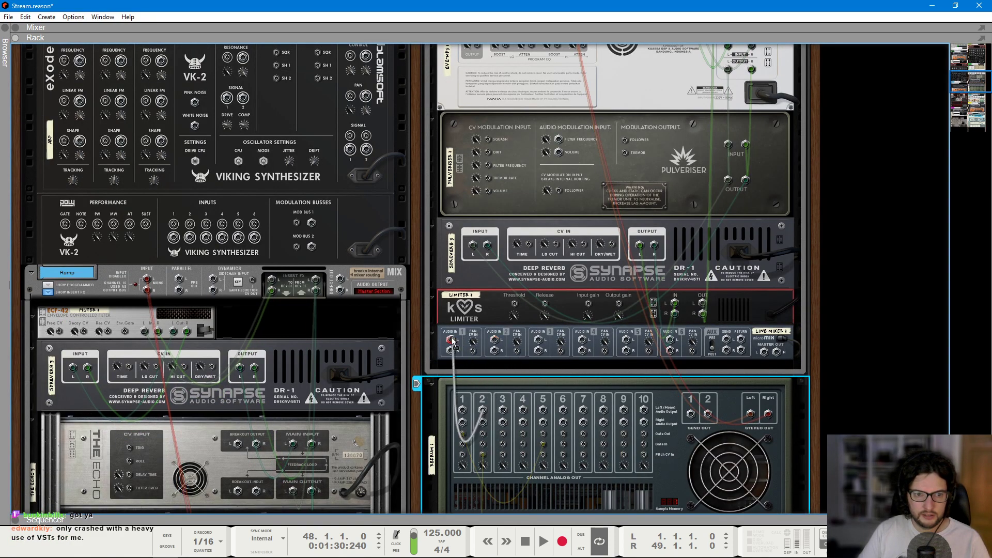
drag(754, 418, 764, 353)
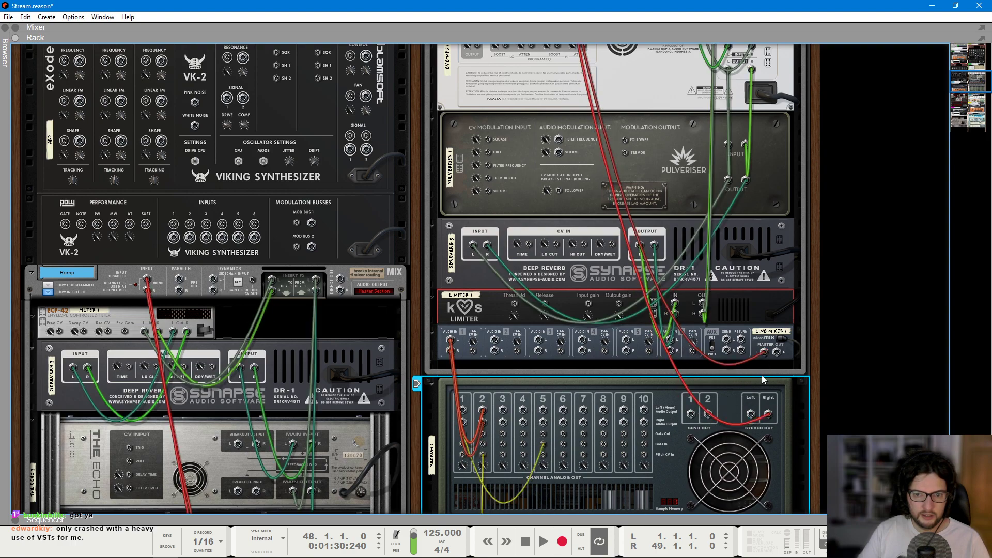
drag(750, 413, 494, 344)
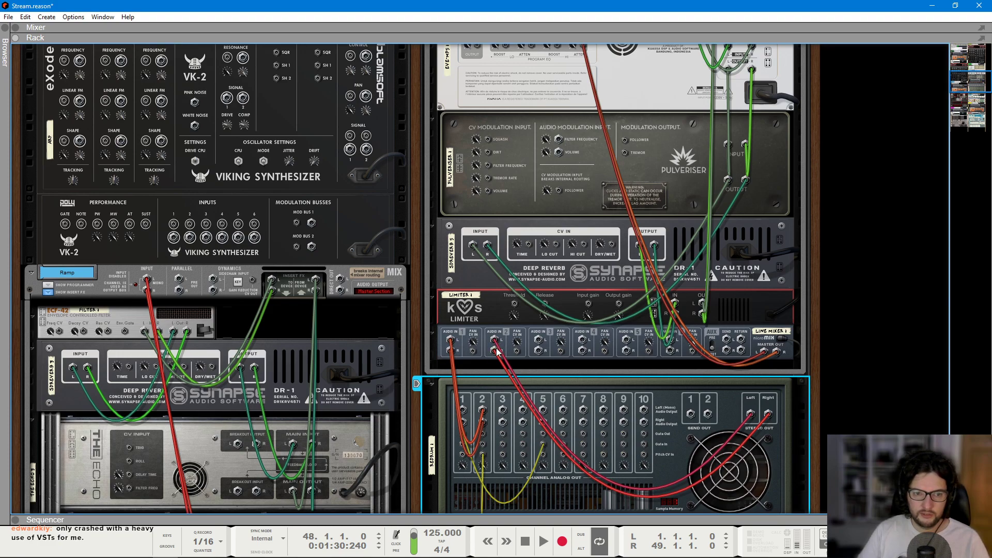
key(Tab)
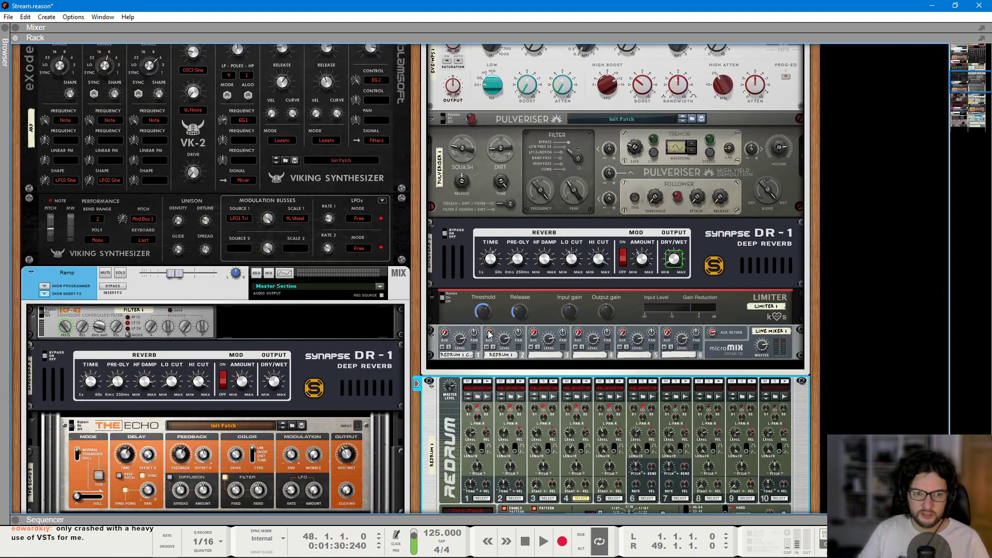
- Add a Synapse DR-1 Deep Reverb below the line mixer, and audition Redrum channel 2 with the mixer's channel 1 aux send at 50
right_click(462, 356)
mouse_move(517, 207)
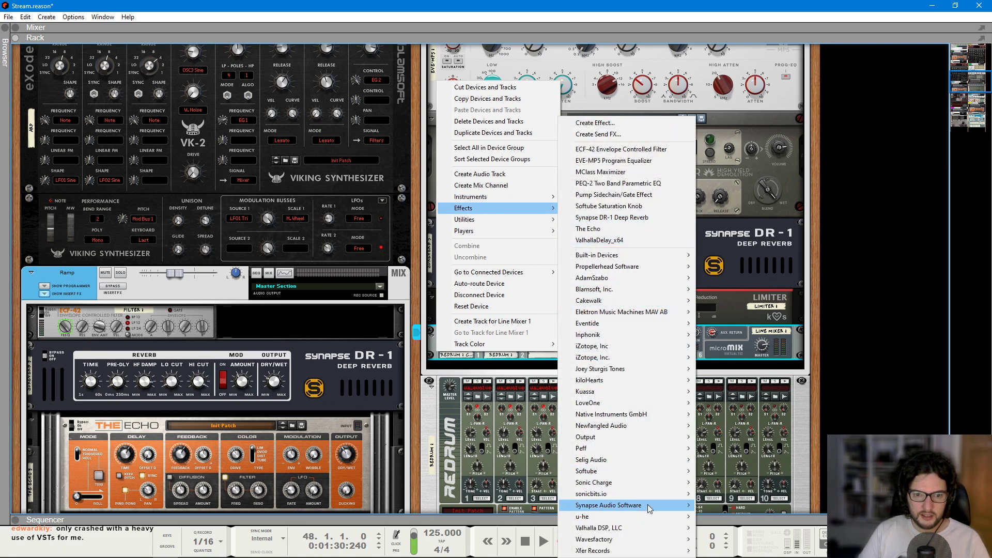
mouse_move(650, 509)
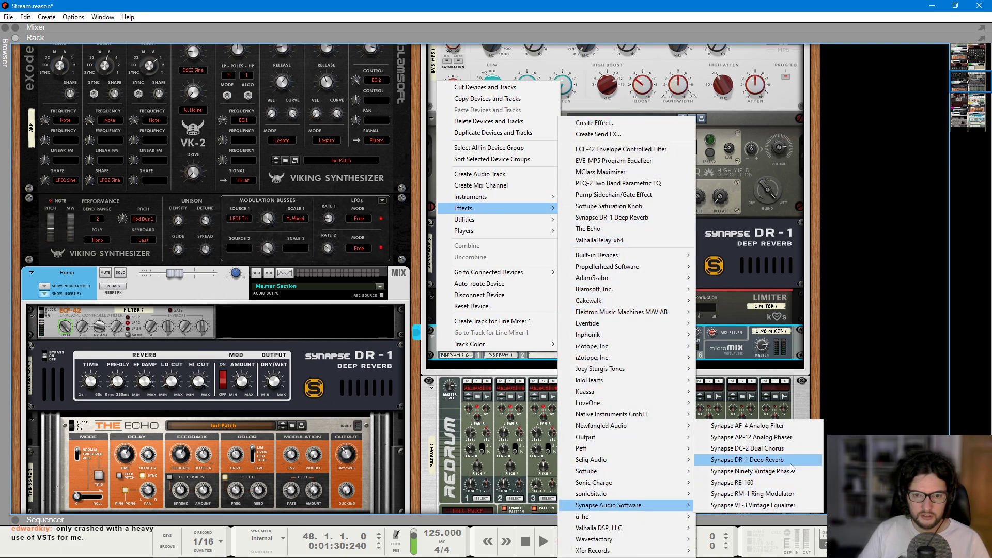
click(770, 460)
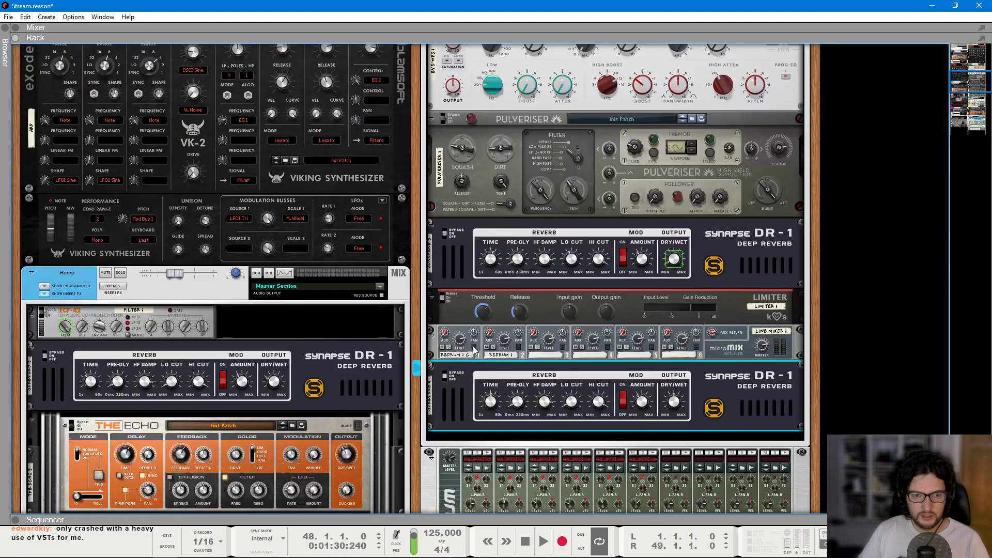
click(523, 454)
click(451, 339)
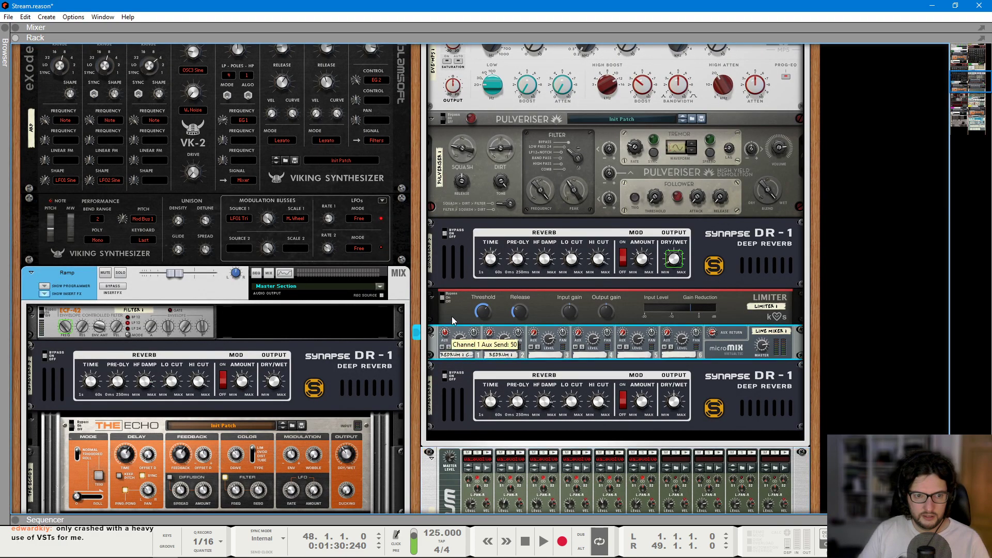
click(523, 452)
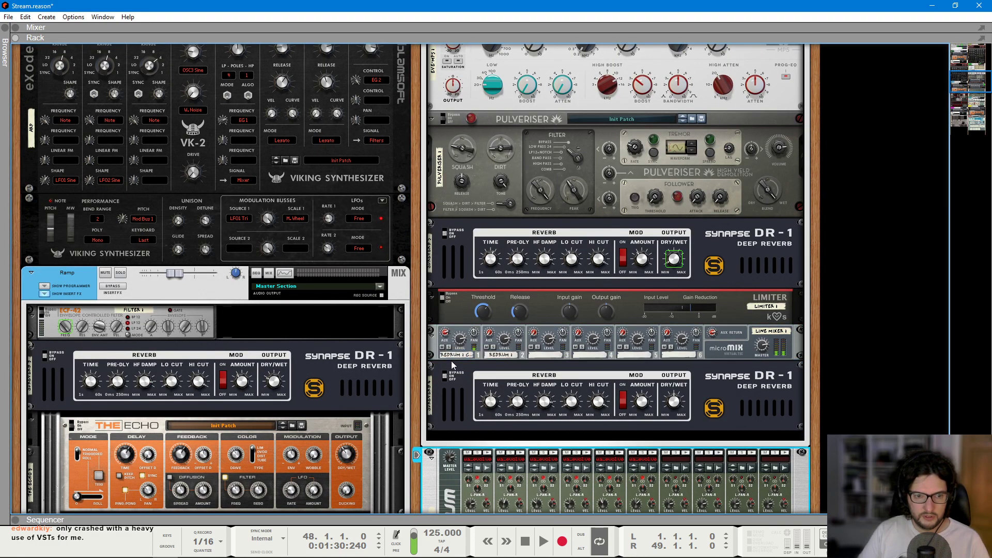
- Create an automation lane for the line mixer's channel 1 aux send, and add a one-bar clip at bar 48 with a value of 78
click(445, 335)
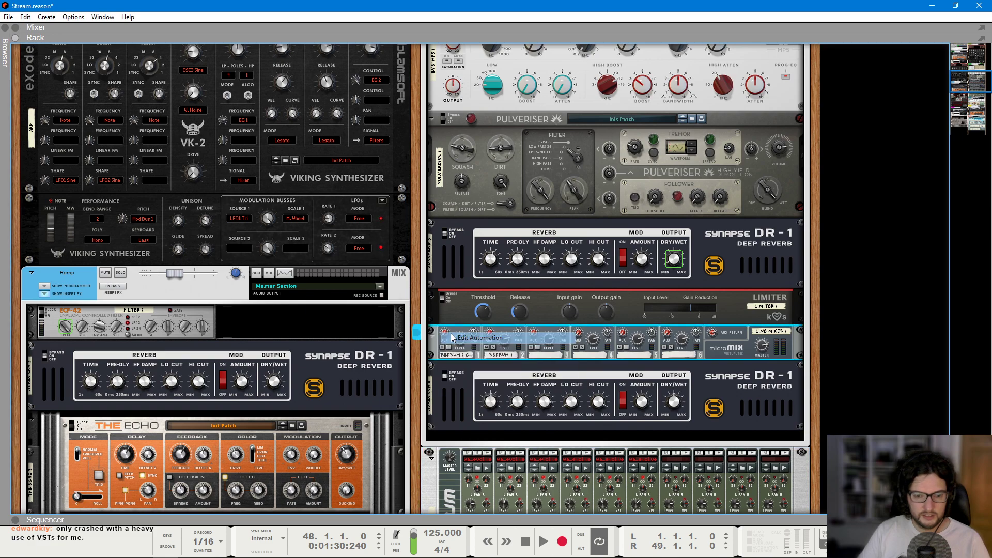
key(F7)
key(F7)
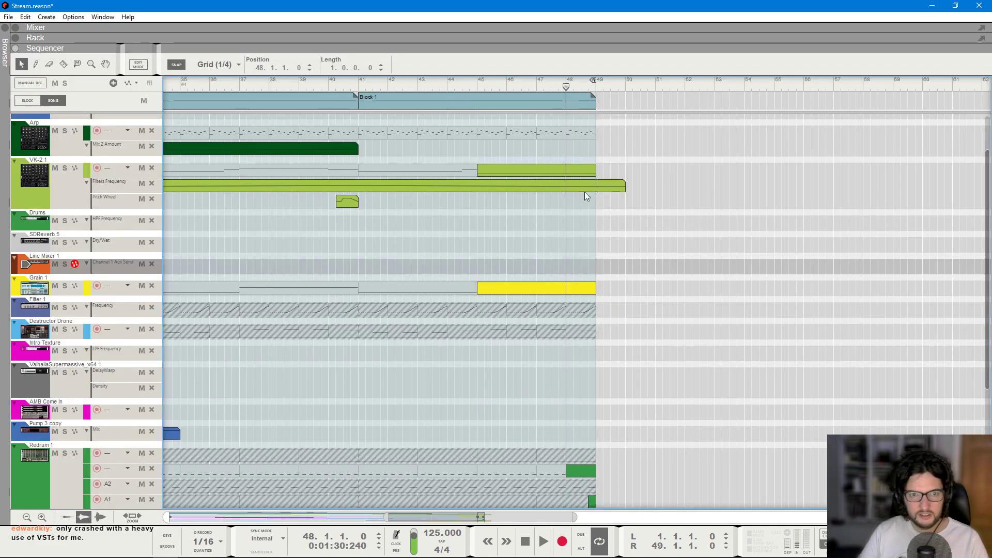
double_click(581, 267)
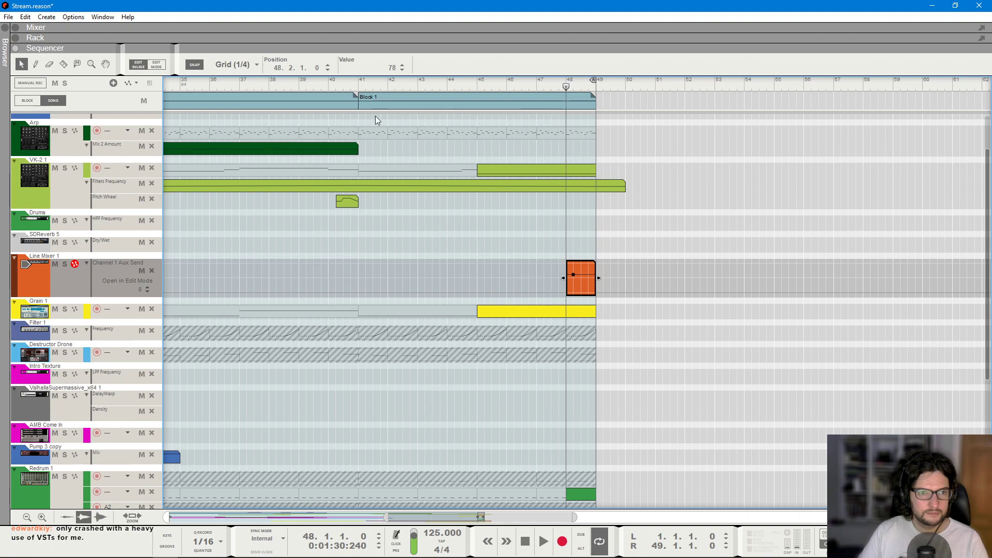
- Play back from bar 45, and set the reverb time of the DR-1 below the line mixer to 18.75 s
key(space)
click(609, 200)
drag(552, 83, 477, 83)
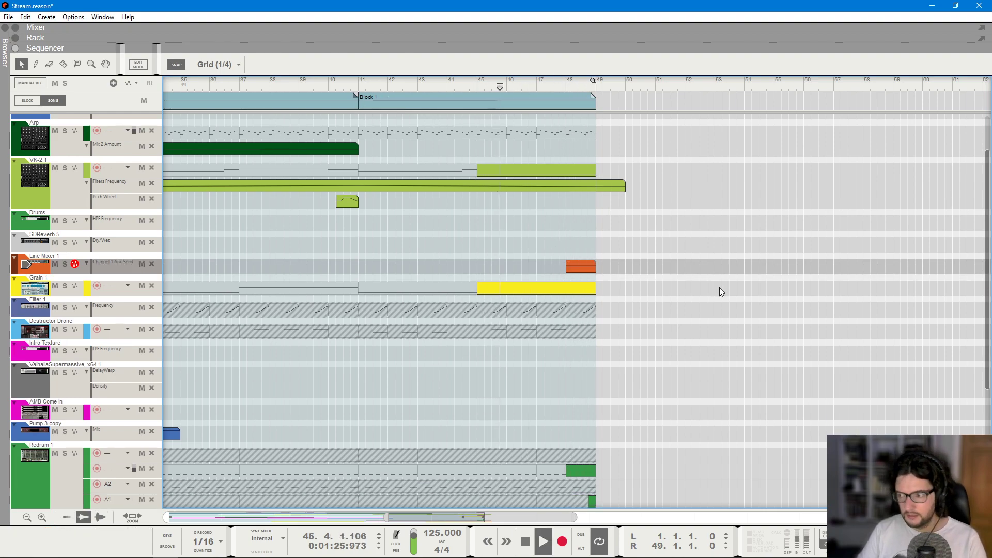
key(F6)
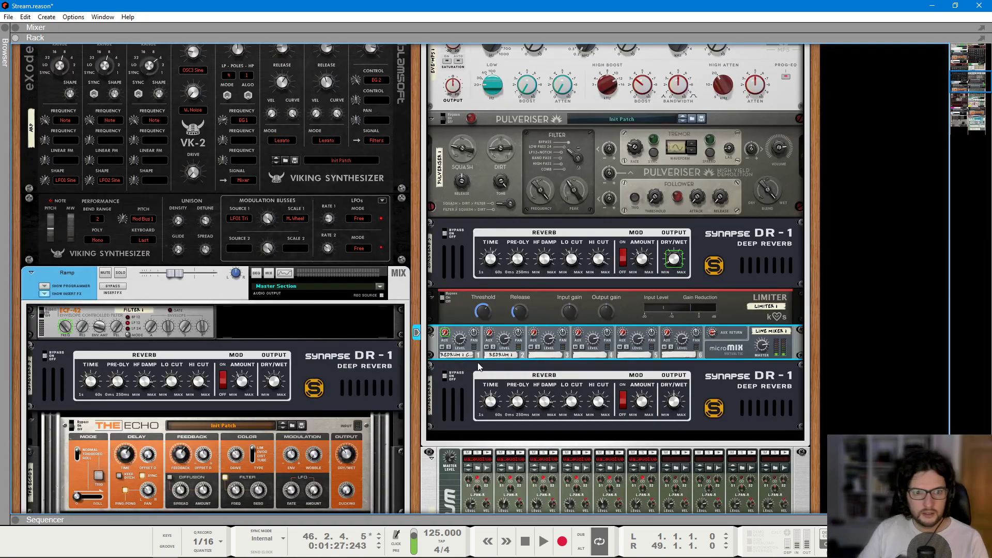
click(493, 396)
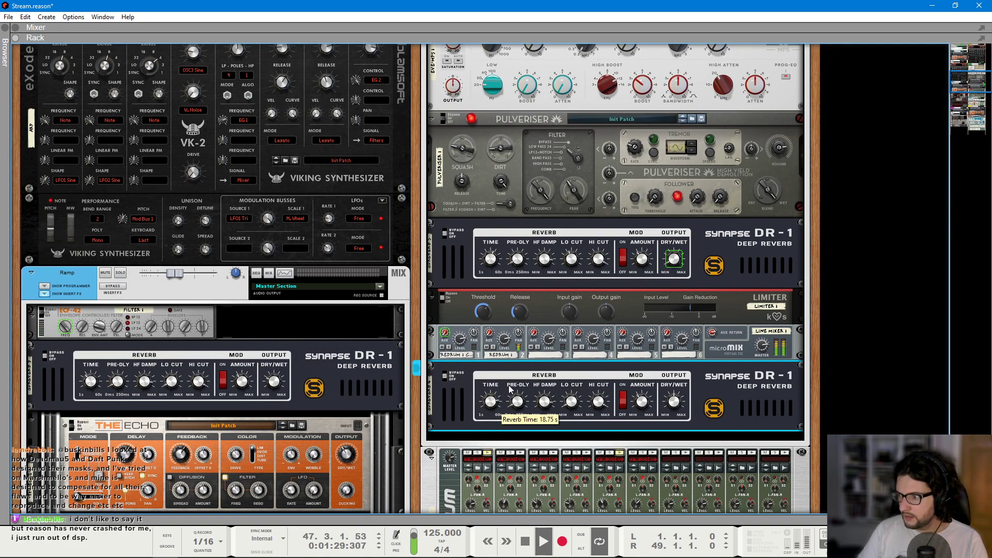
key(F7)
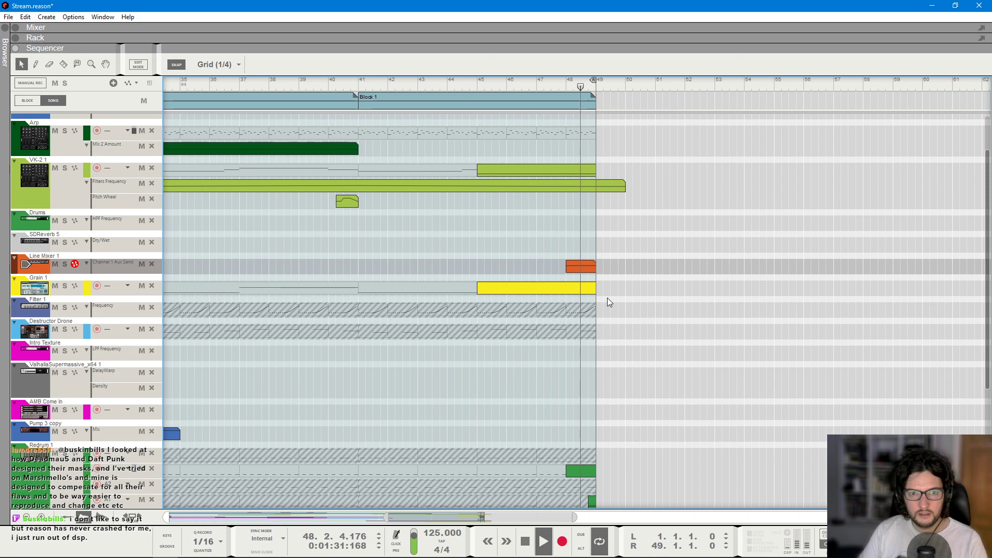
- Play the arrangement from bar 41, and look through its tracks around the drum break
key(space)
key(g)
click(330, 77)
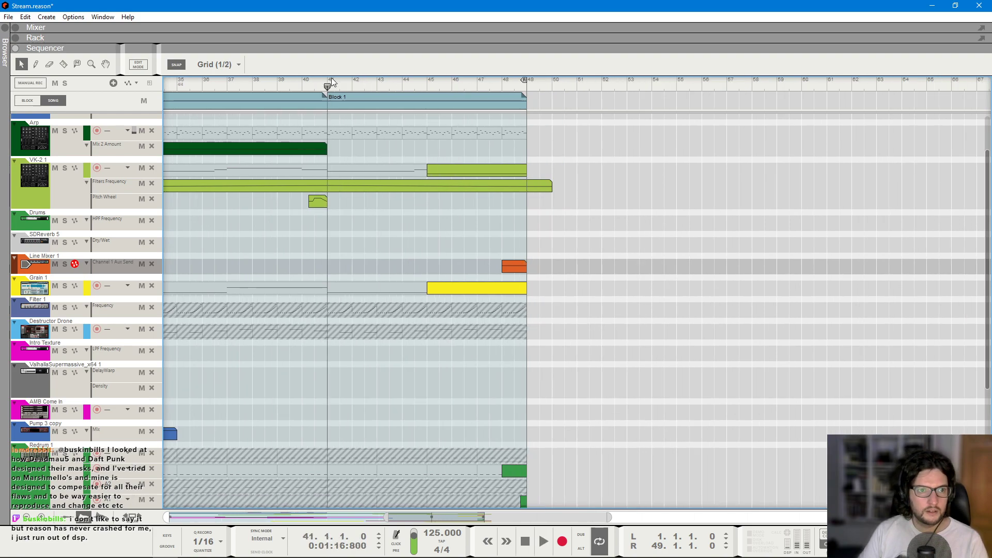
key(space)
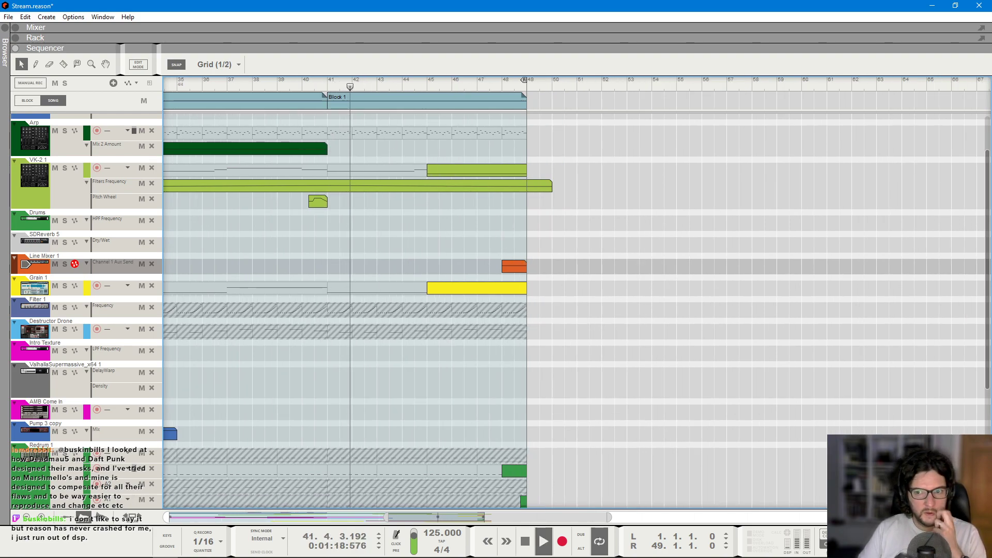
scroll(650, 333, down, 3)
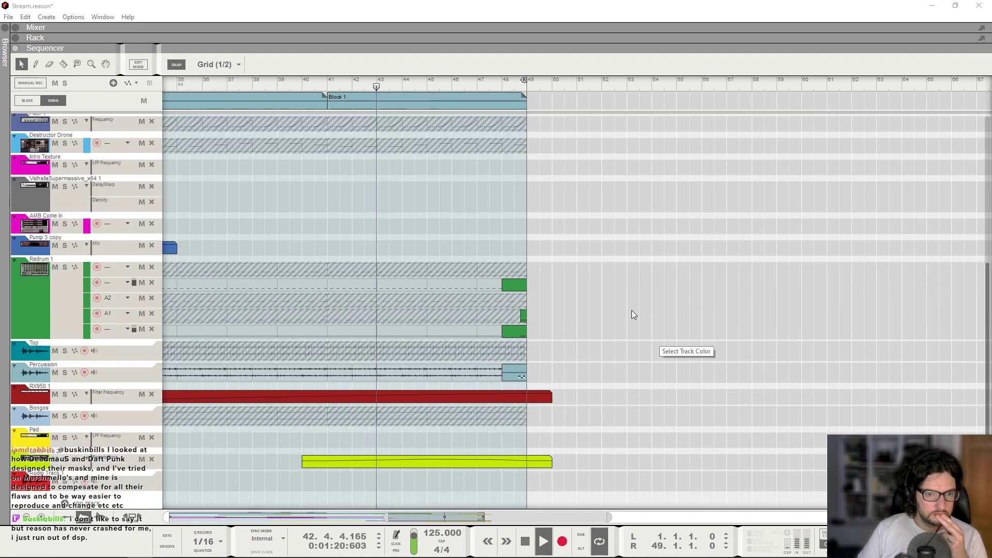
scroll(631, 313, down, 1)
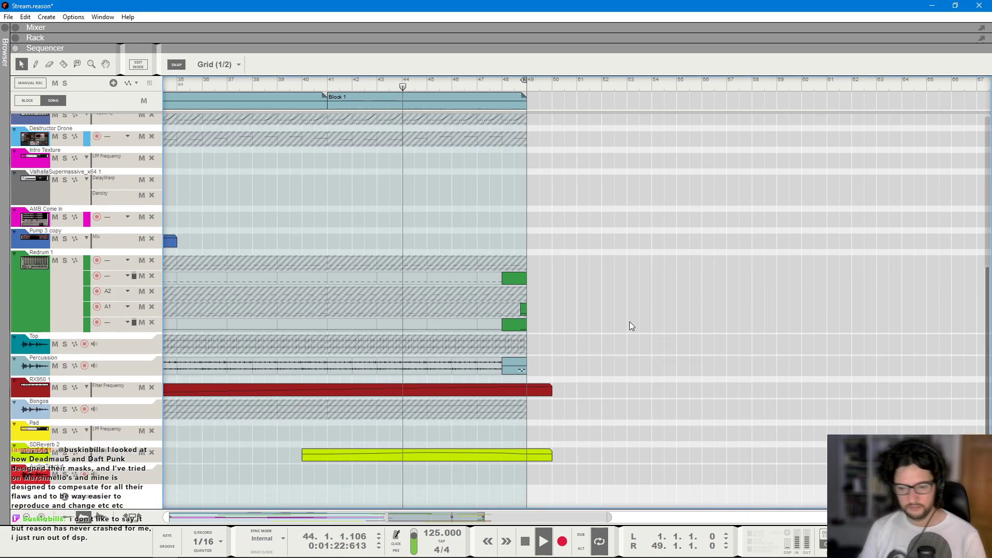
scroll(556, 289, down, 4)
scroll(417, 215, up, 3)
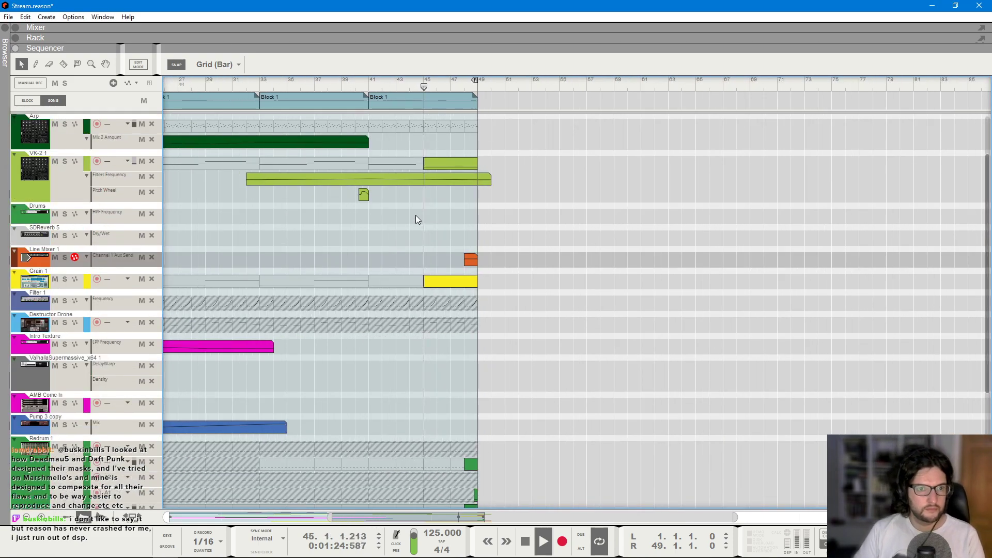
- Add an eight-bar Block 1 at bar 49 after the last block, and set the loop locators to bars 49 and 71
key(g)
scroll(414, 215, up, 2)
key(g)
drag(390, 103, 480, 104)
alt+click(720, 81)
ctrl+click(470, 80)
- Unmute the Redrum A1 lane and the Top track within the new block at bar 49
scroll(619, 253, down, 4)
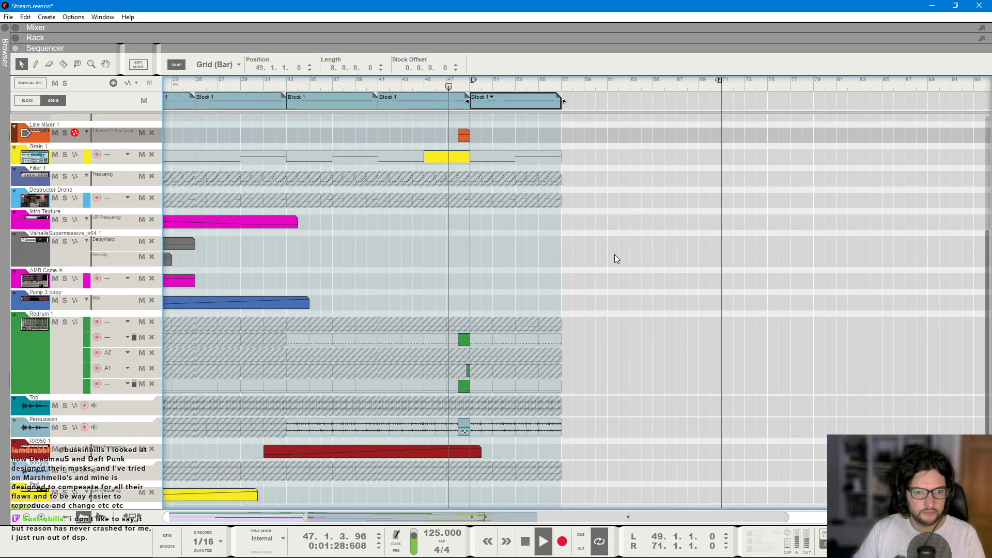
scroll(619, 252, down, 2)
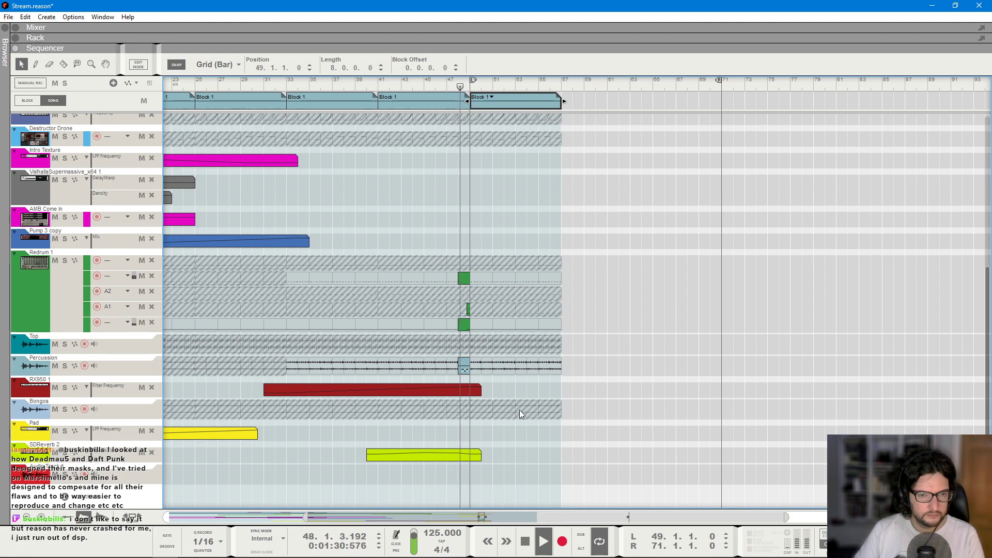
click(34, 65)
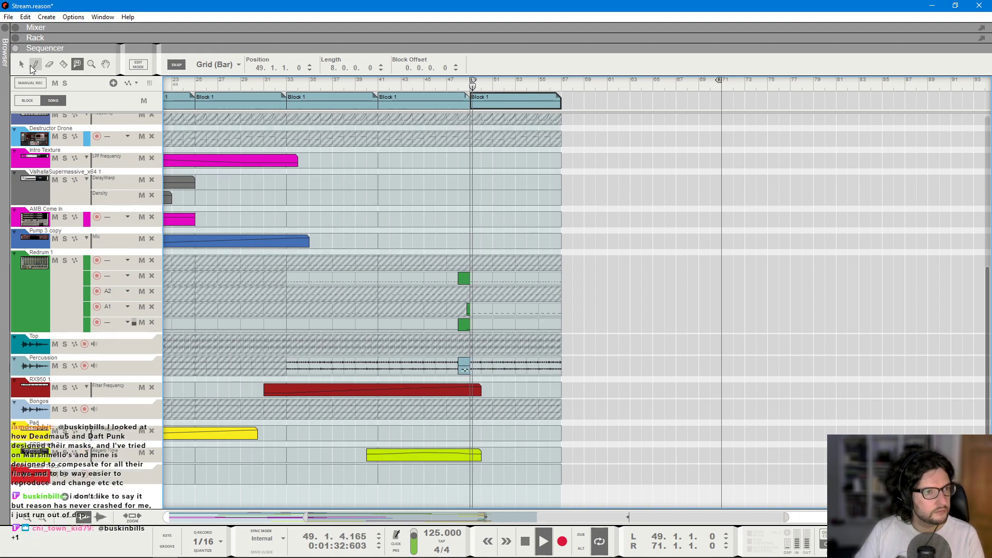
scroll(523, 297, up, 5)
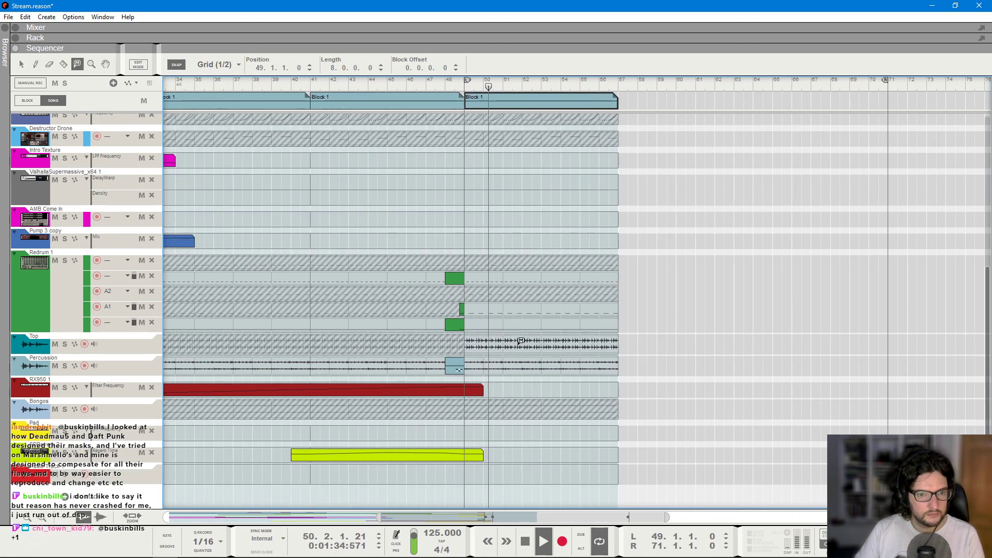
key(q)
- Listen through the new block to bar 57, and set the playhead to bar 49 and the right loop locator to 56.3
scroll(527, 228, down, 1)
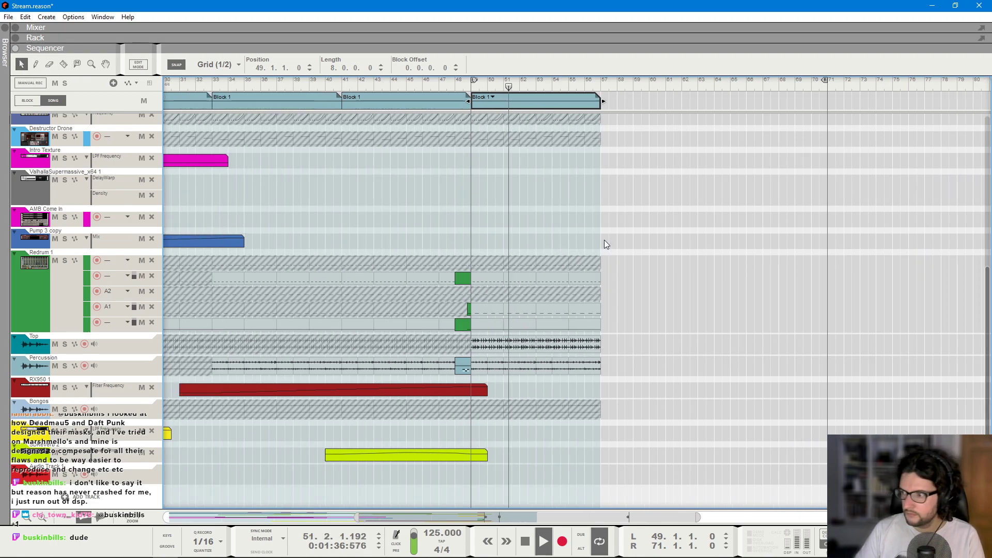
scroll(604, 239, down, 1)
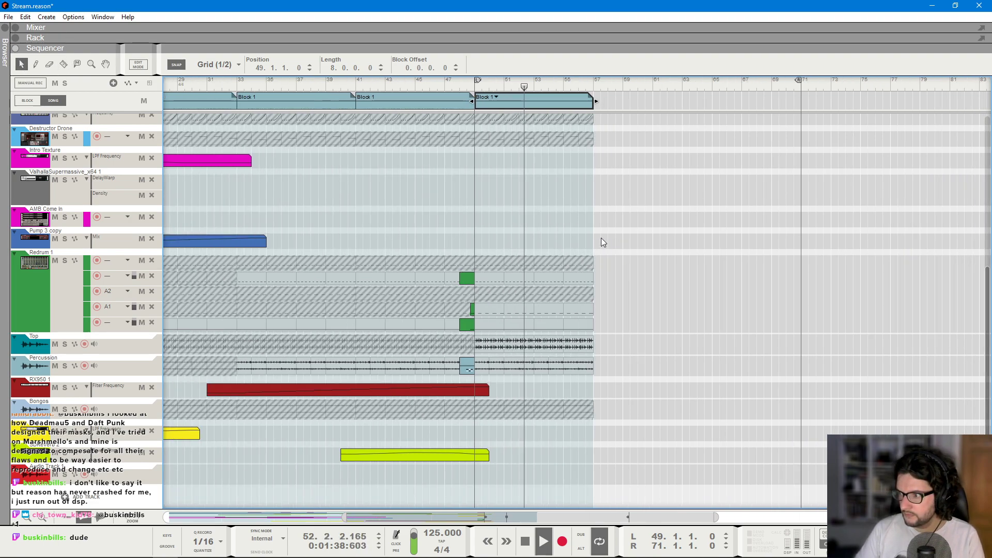
scroll(604, 252, left, 1)
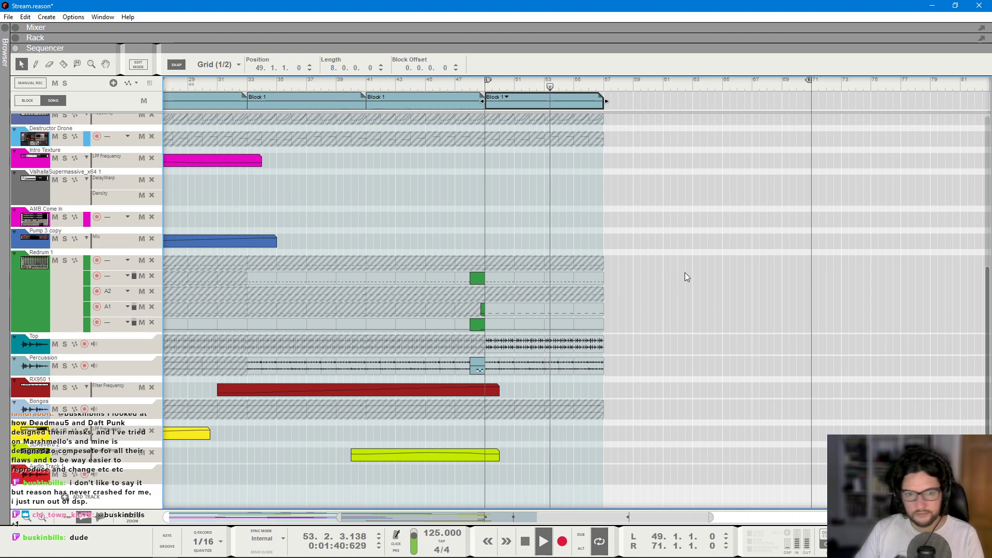
scroll(579, 374, up, 2)
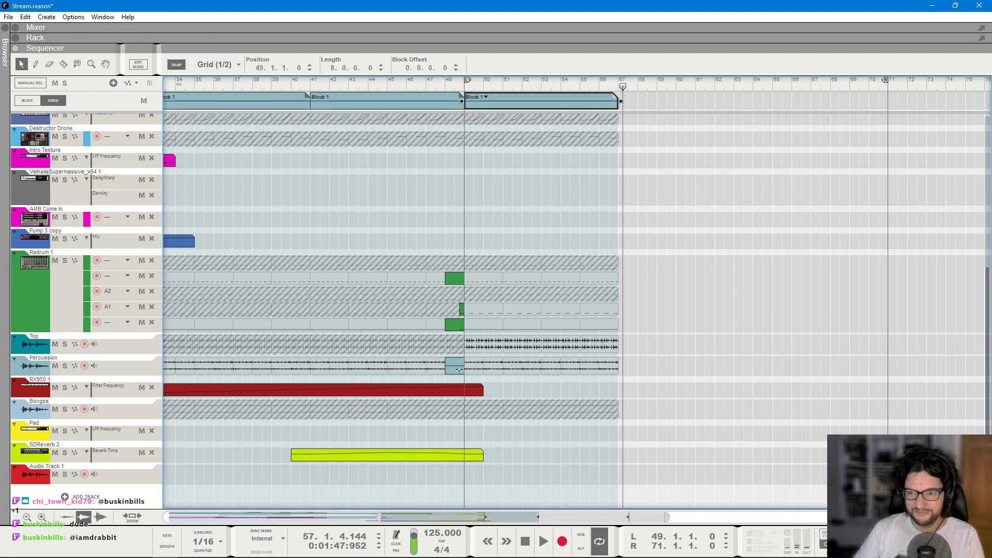
click(467, 87)
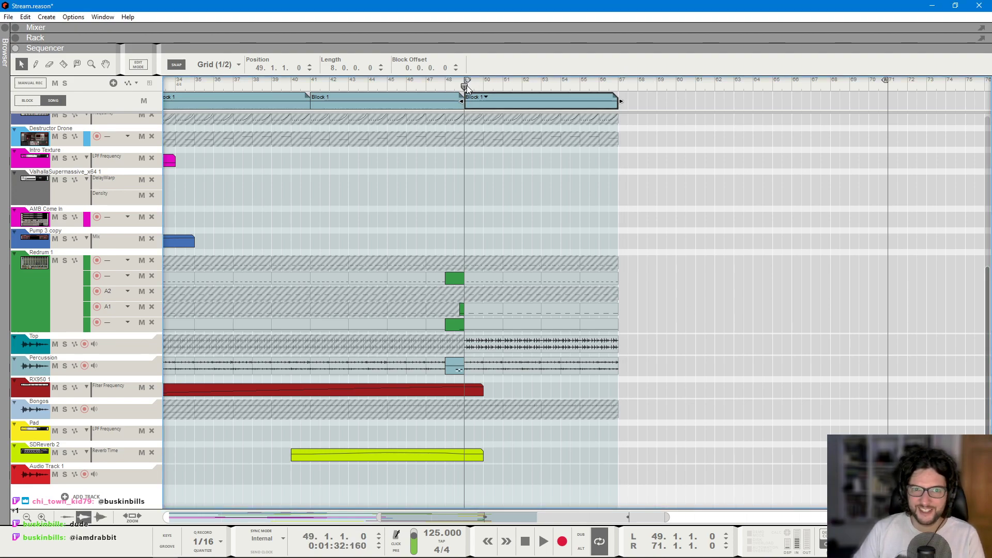
alt+click(620, 82)
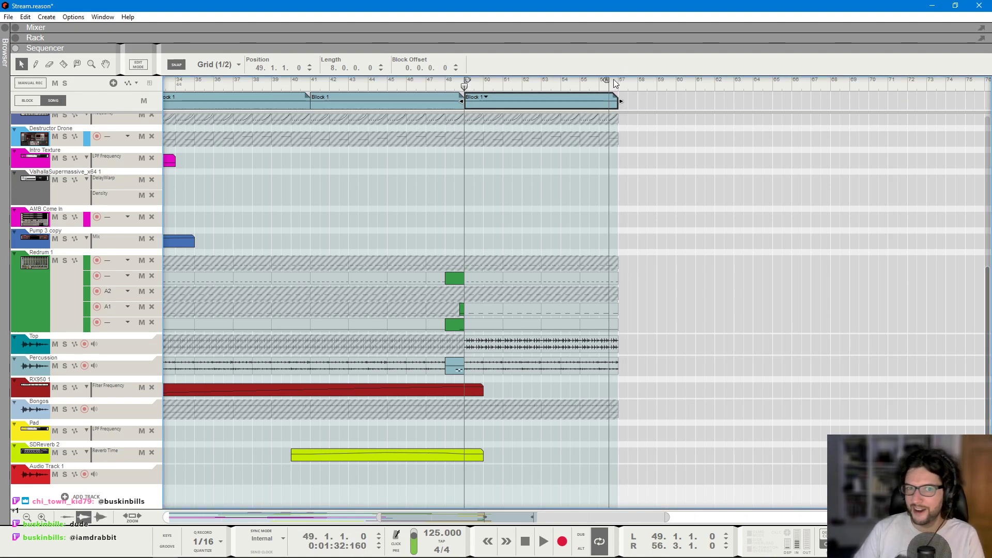
- Set the right loop locator to bar 57, and play the new block from bar 49 while looking through its tracks
click(640, 234)
key(space)
scroll(664, 215, up, 5)
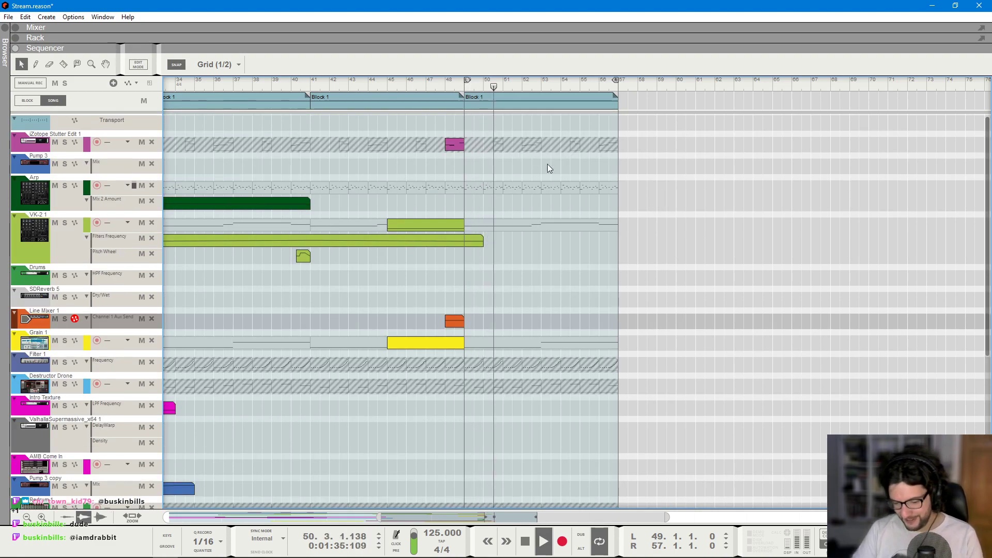
scroll(610, 250, down, 3)
scroll(611, 244, down, 1)
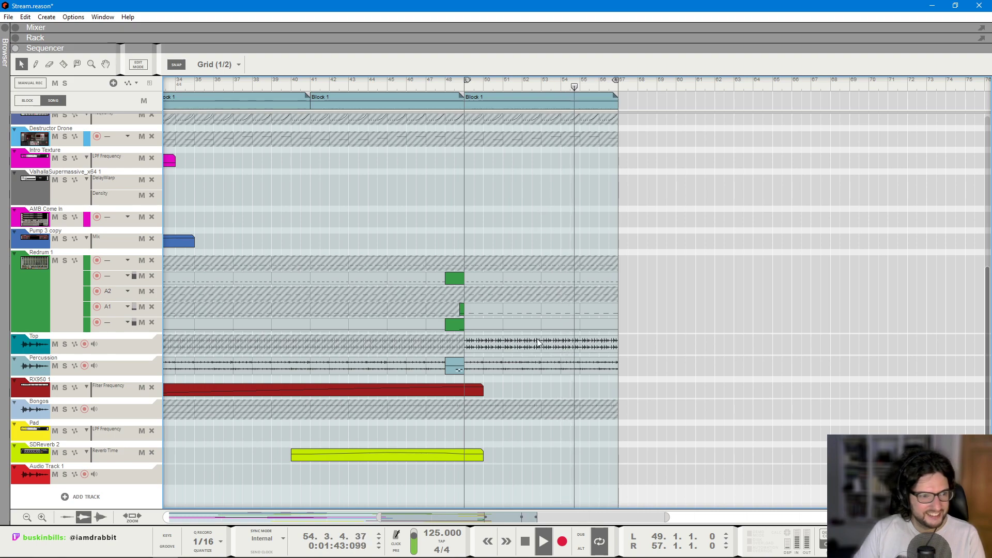
- Try toggling the mute of the Bongos track within the block at bar 49
key(t)
click(546, 403)
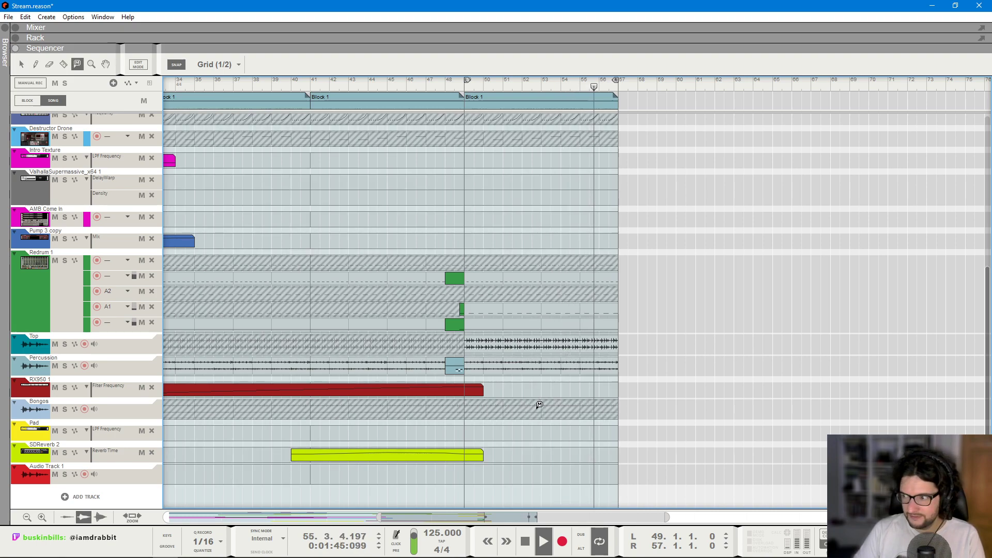
click(20, 63)
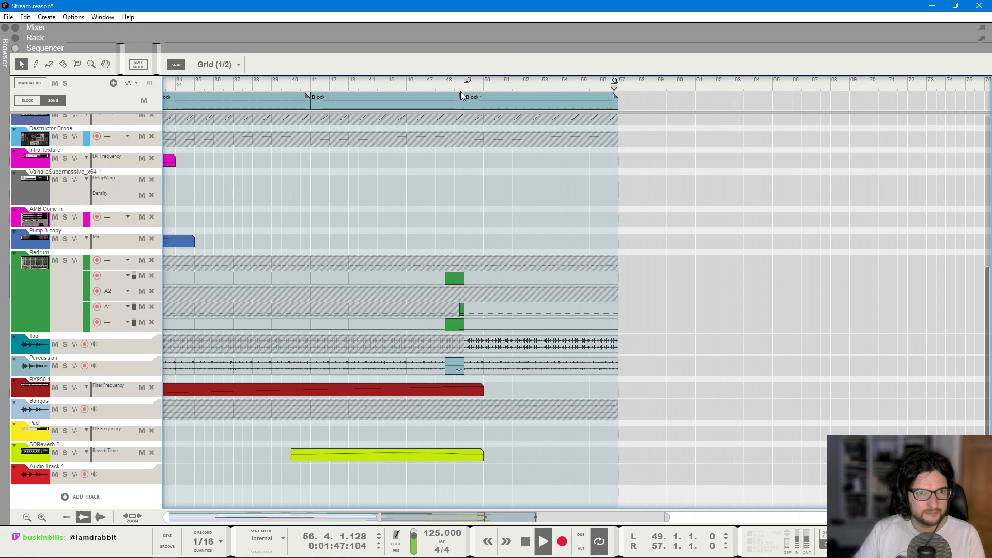
scroll(541, 208, up, 3)
scroll(541, 209, up, 3)
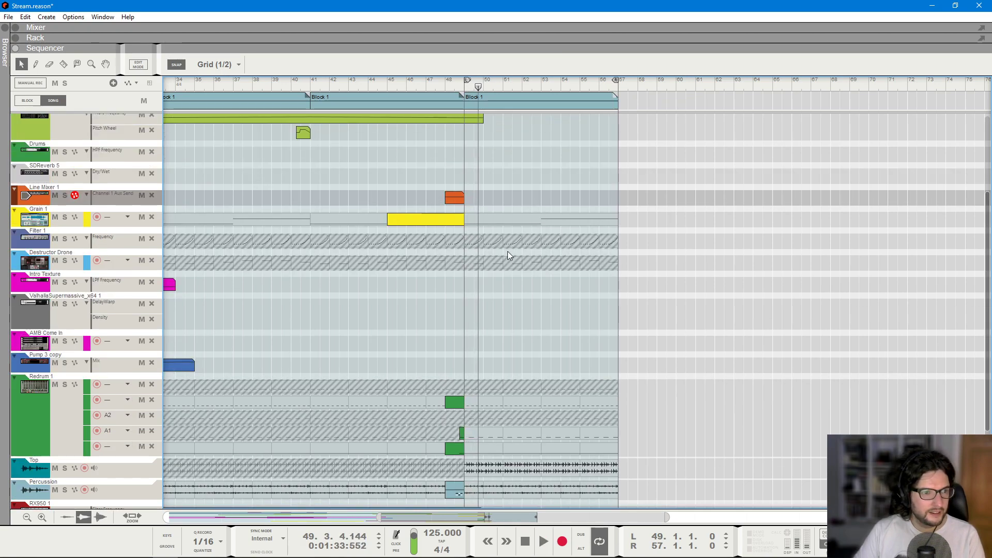
- Lengthen the block at bar 49 to 16 bars, and set the right loop locator to bar 65
click(534, 108)
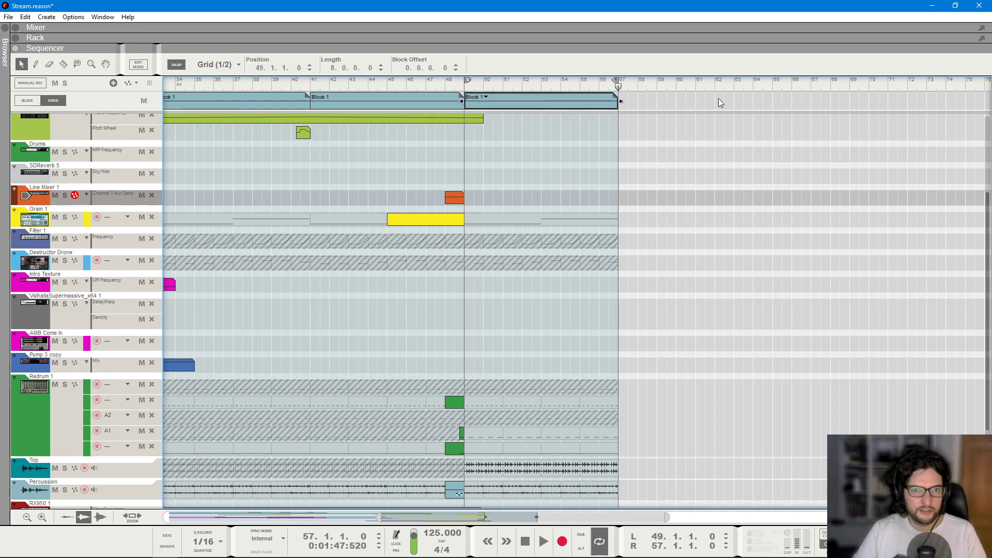
key(ctrl+d)
key(Delete)
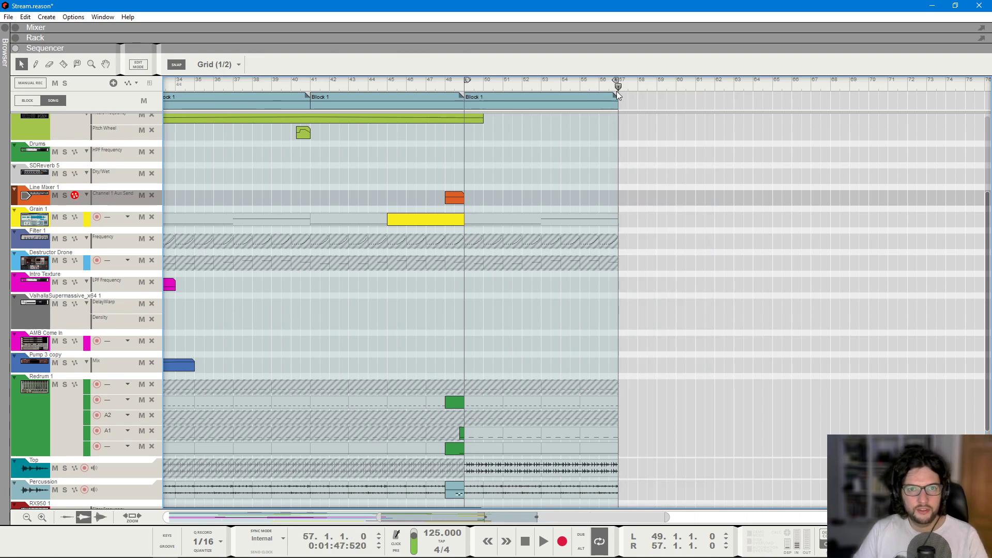
ctrl+click(796, 89)
drag(616, 103, 773, 159)
key(ctrl+l)
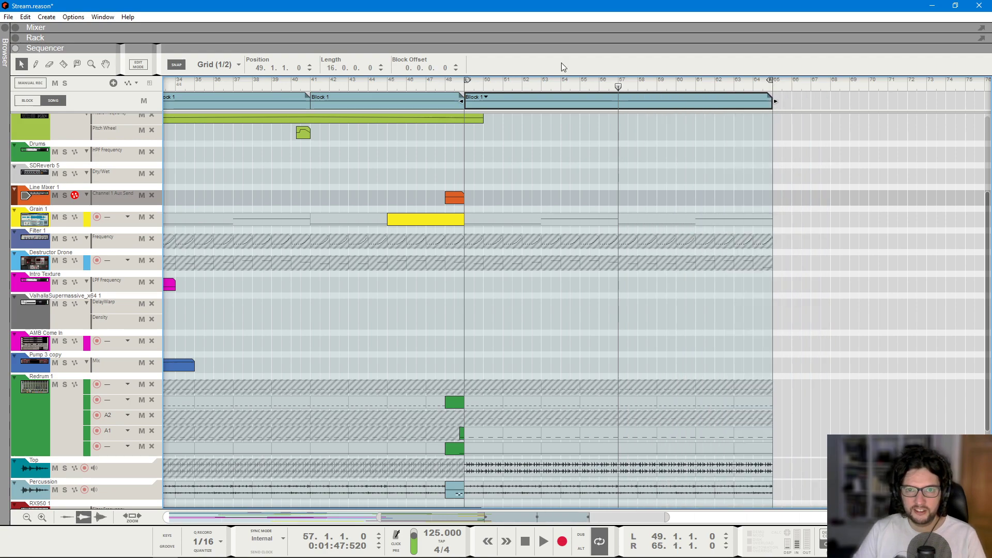
- Play the lengthened block from bar 49, and look through its tracks for elements to bring in
click(471, 89)
key(space)
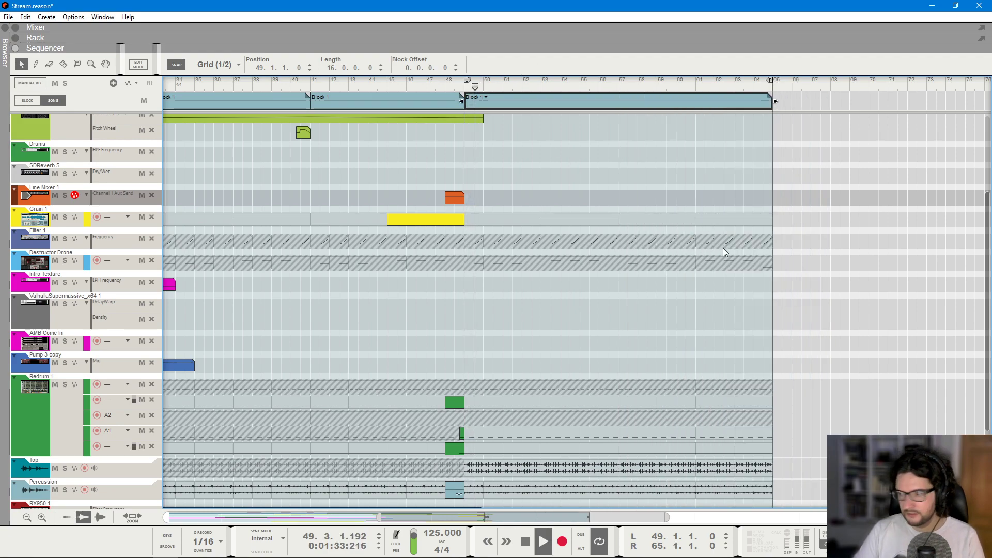
scroll(723, 247, down, 1)
scroll(723, 243, down, 2)
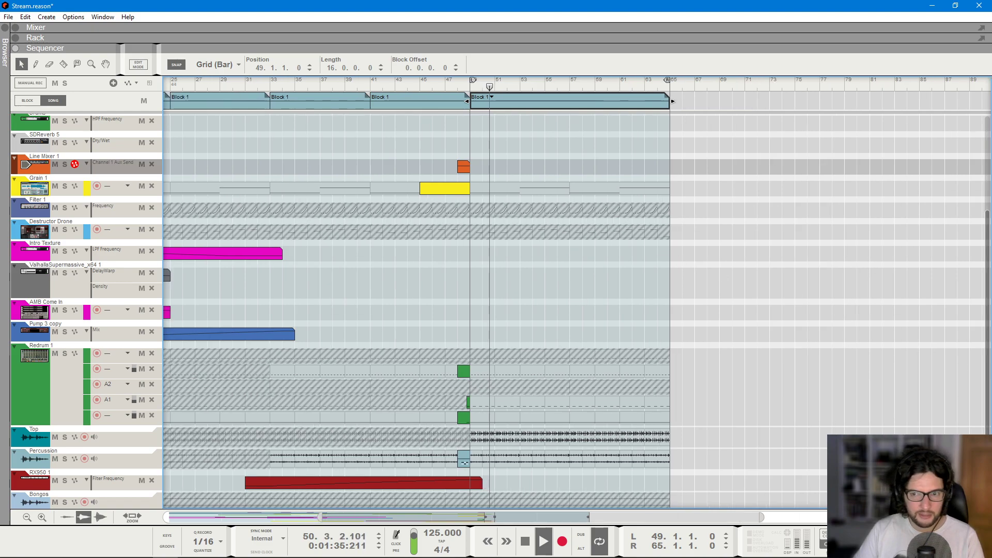
scroll(660, 253, down, 1)
scroll(581, 299, down, 2)
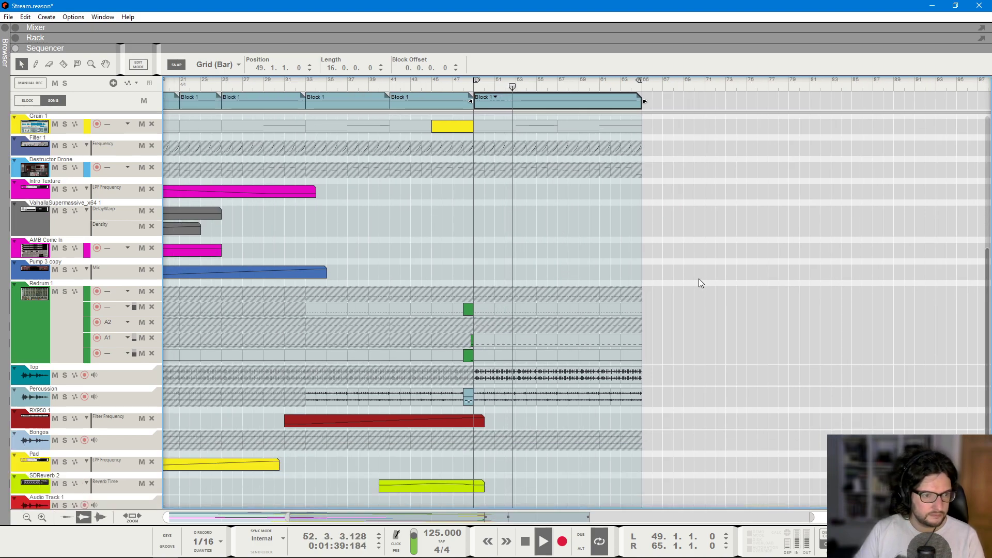
scroll(673, 287, down, 1)
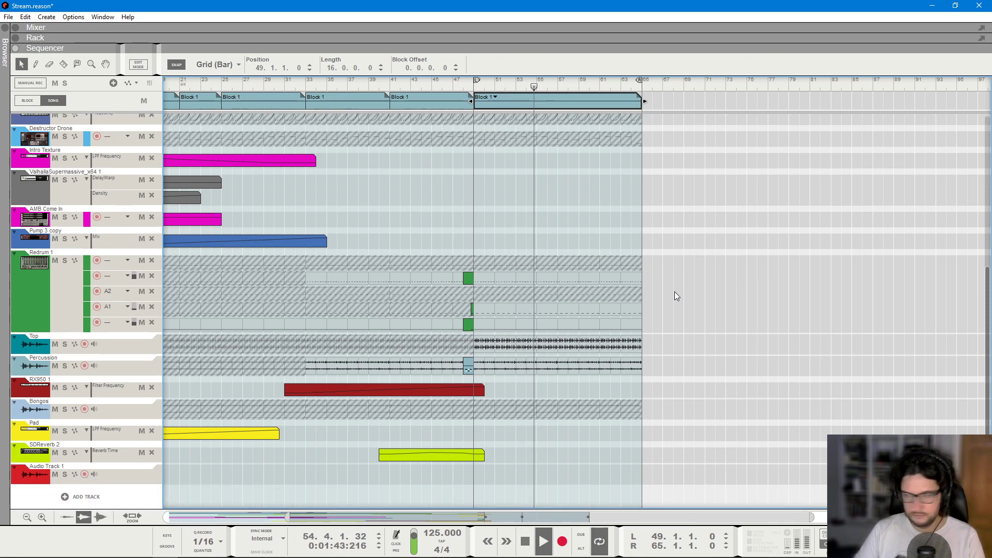
scroll(675, 292, up, 8)
scroll(675, 292, down, 3)
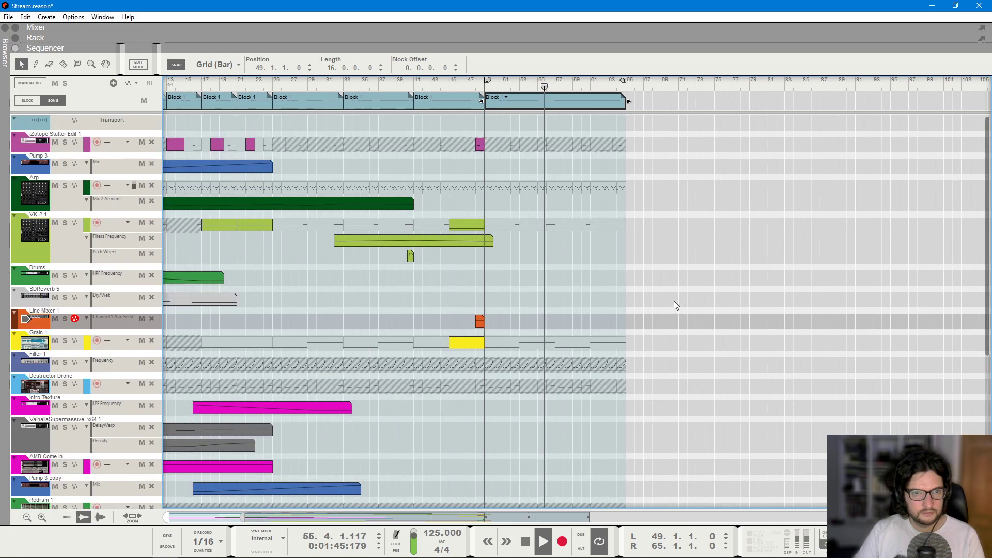
scroll(673, 301, up, 4)
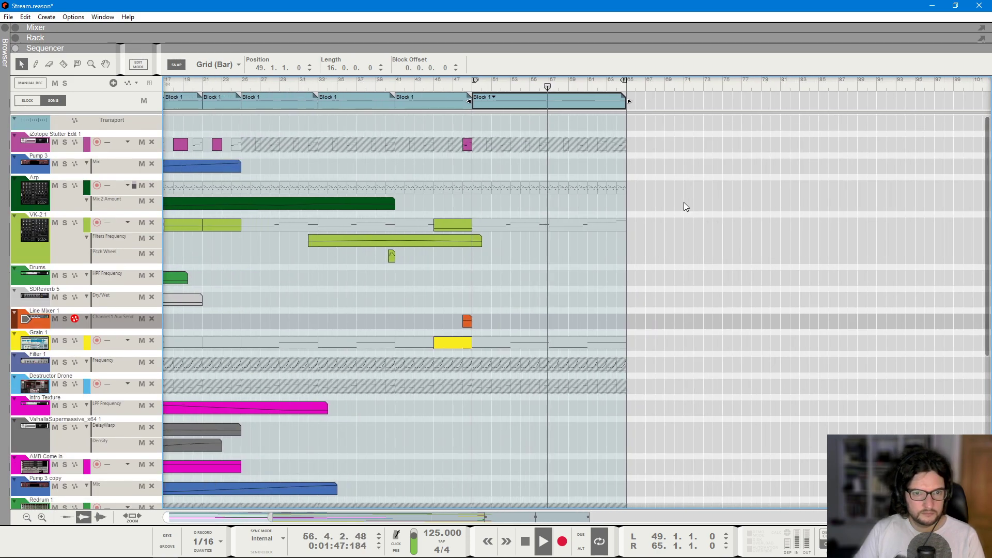
scroll(684, 203, right, 2)
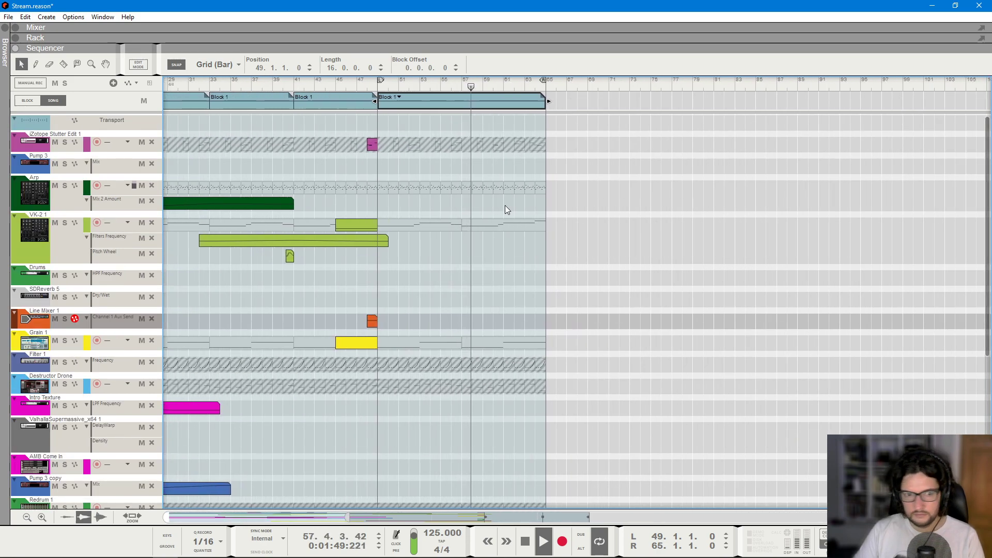
scroll(504, 206, down, 3)
click(529, 310)
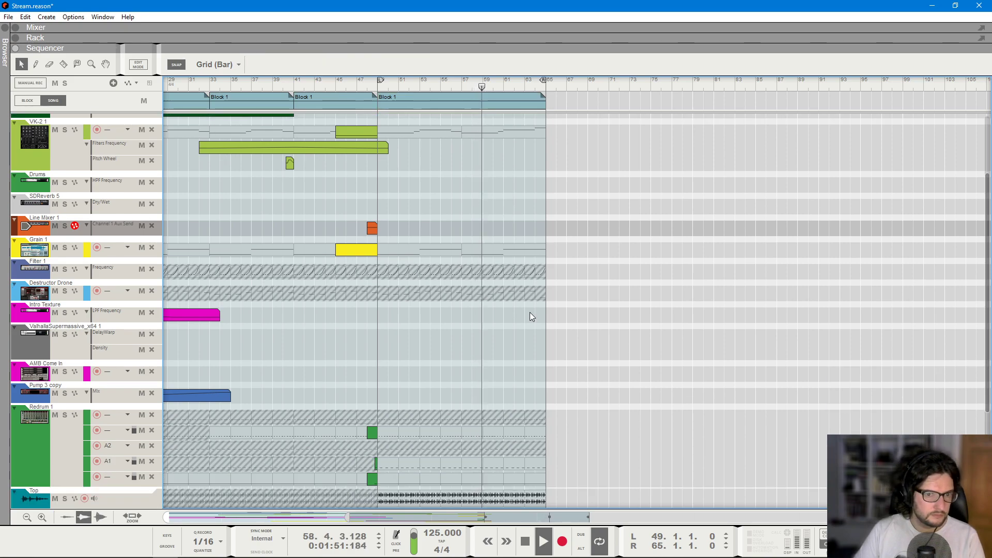
- Copy the 16-bar block to bar 65, and set the right loop locator to bar 81
scroll(529, 300, up, 3)
drag(393, 109, 560, 115)
drag(543, 81, 711, 80)
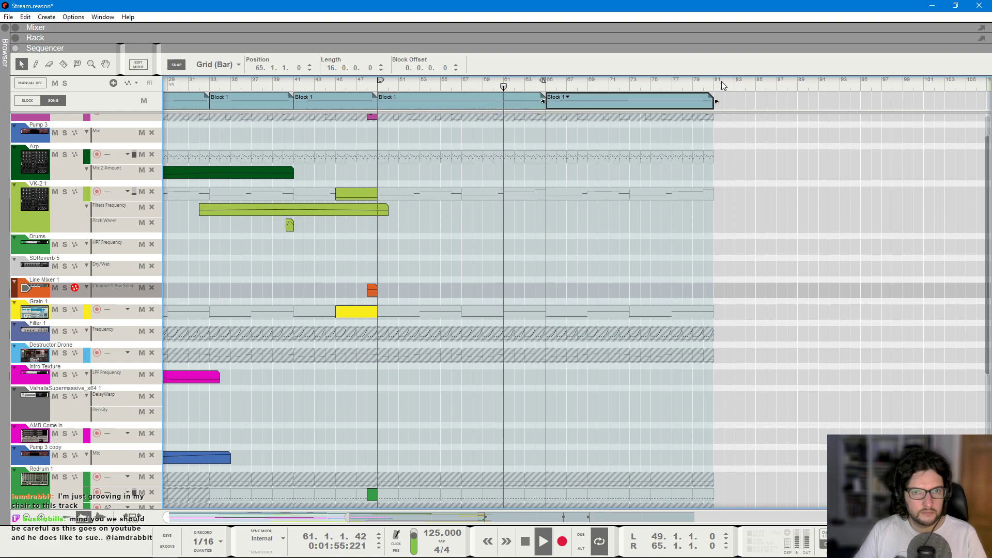
scroll(622, 170, up, 2)
click(370, 85)
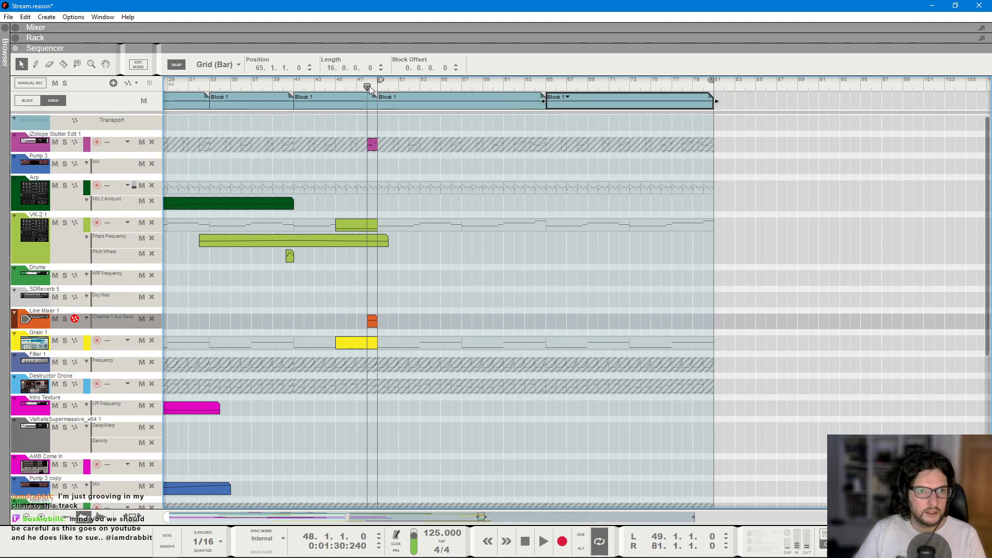
- Draw a Mix 2 Amount automation clip on the Arp track from bar 48 to 81, and open it for editing
scroll(398, 196, down, 4)
scroll(420, 323, down, 2)
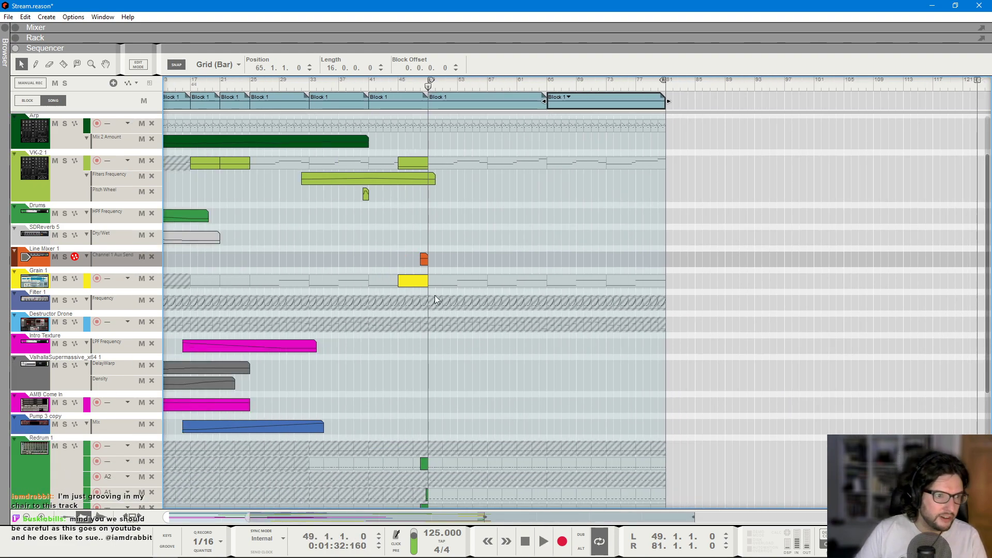
scroll(448, 227, up, 4)
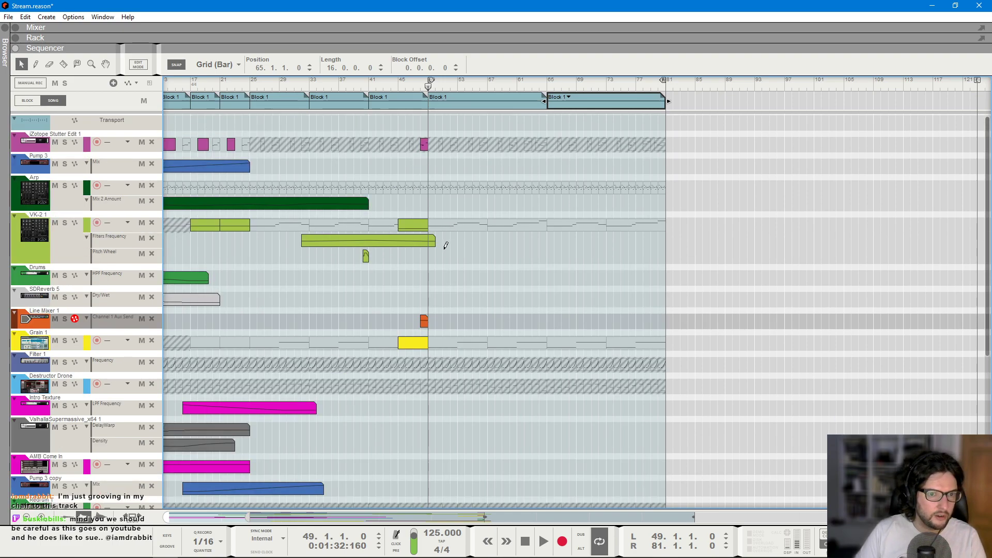
drag(428, 205, 668, 202)
click(439, 203)
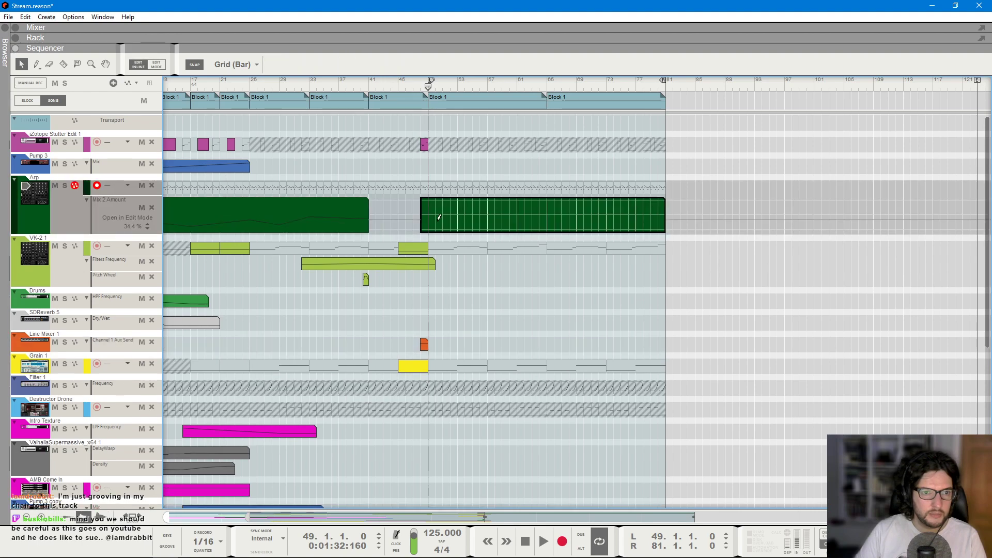
- Add Mix 2 Amount points of 36.8 % at bar 48, 49.1 % at bar 73, and others at bars 65 and 81, and listen
click(422, 213)
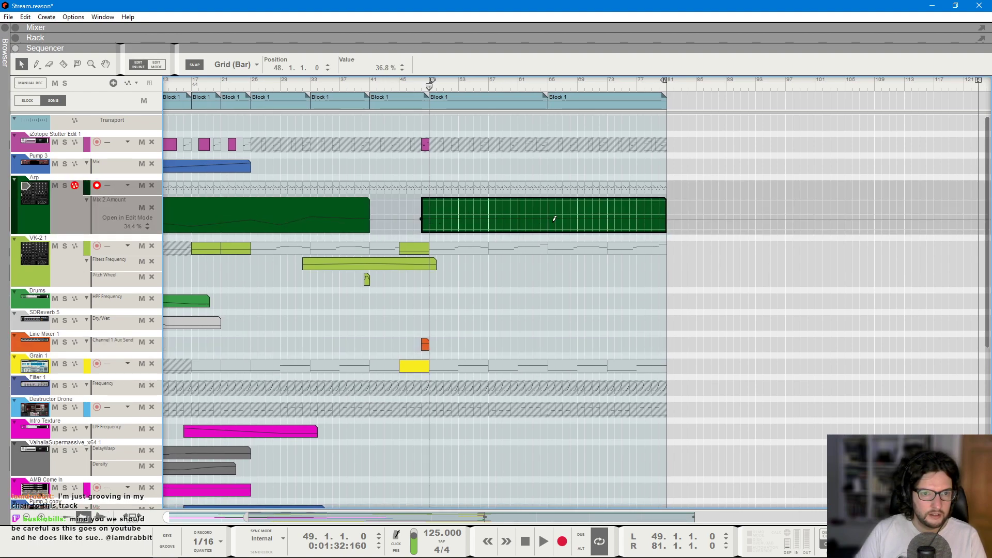
click(550, 221)
click(610, 212)
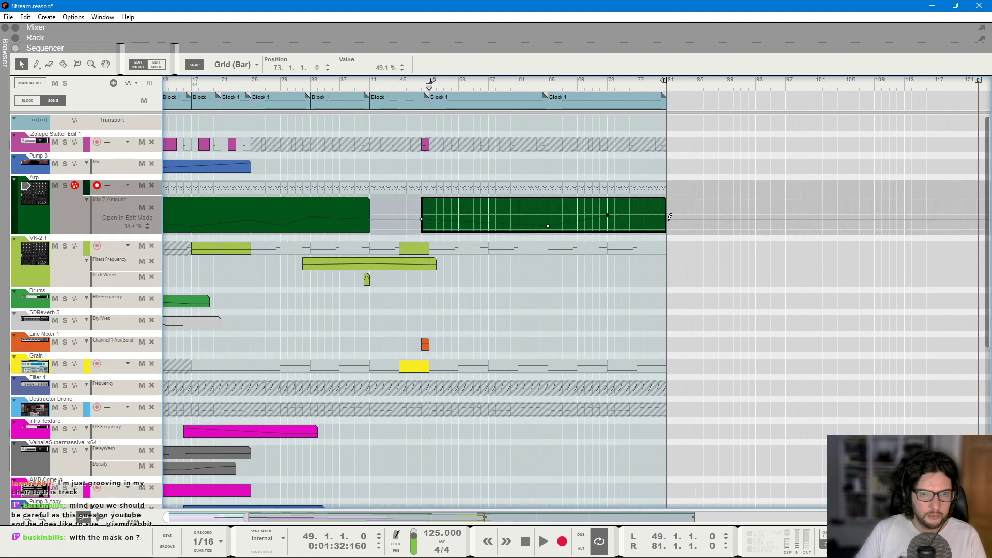
key(space)
click(742, 343)
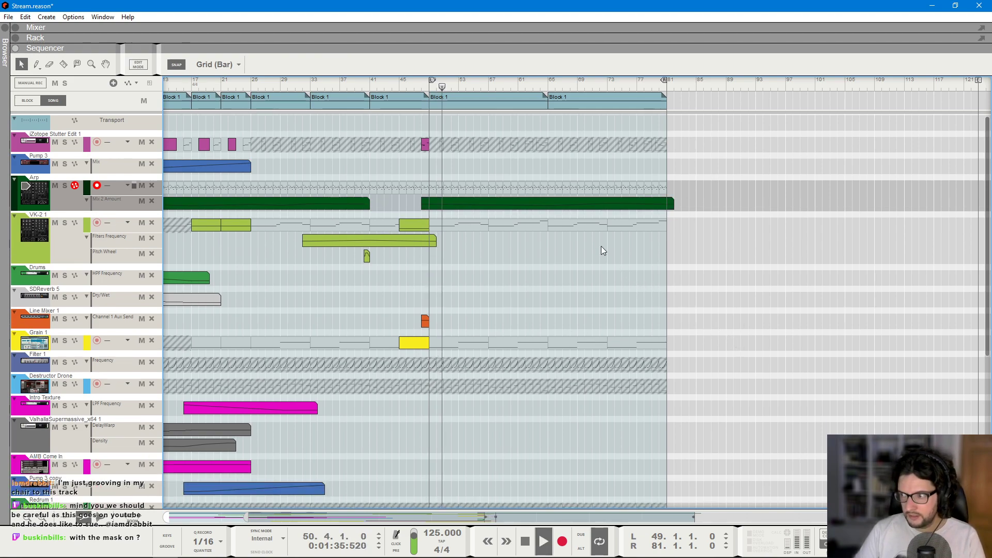
click(499, 205)
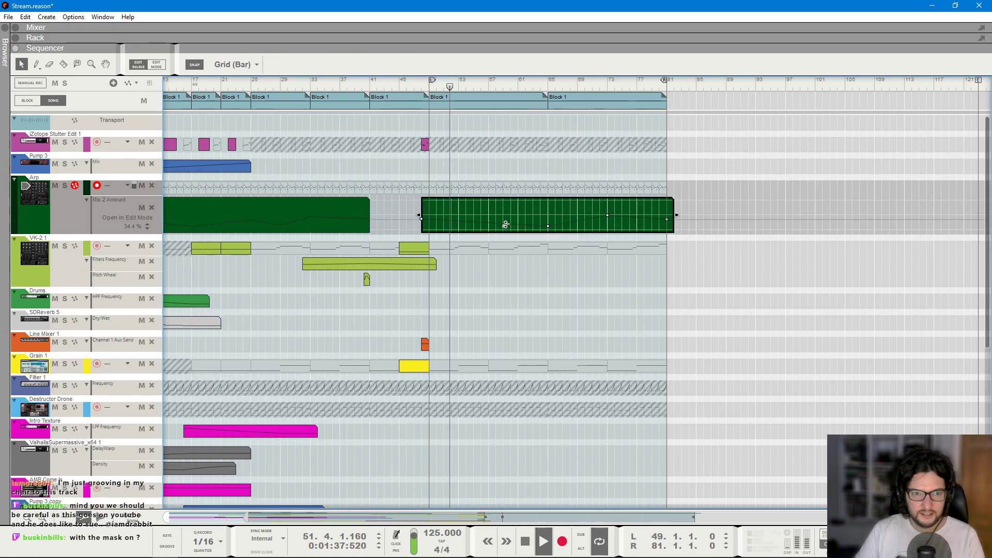
click(543, 311)
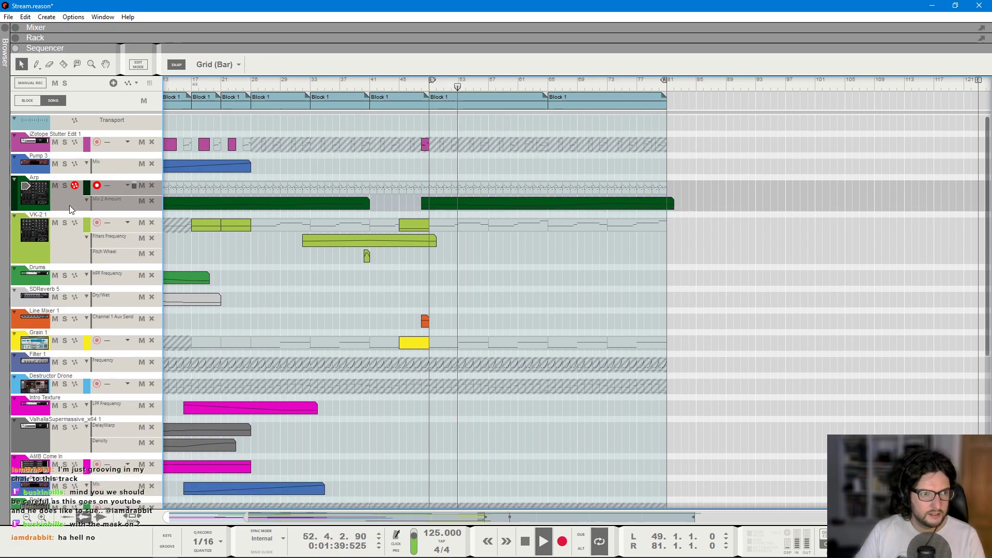
- Add an automation lane for the Arp's Mix 3 Amount
key(F6)
scroll(197, 103, up, 2)
right_click(190, 177)
click(225, 182)
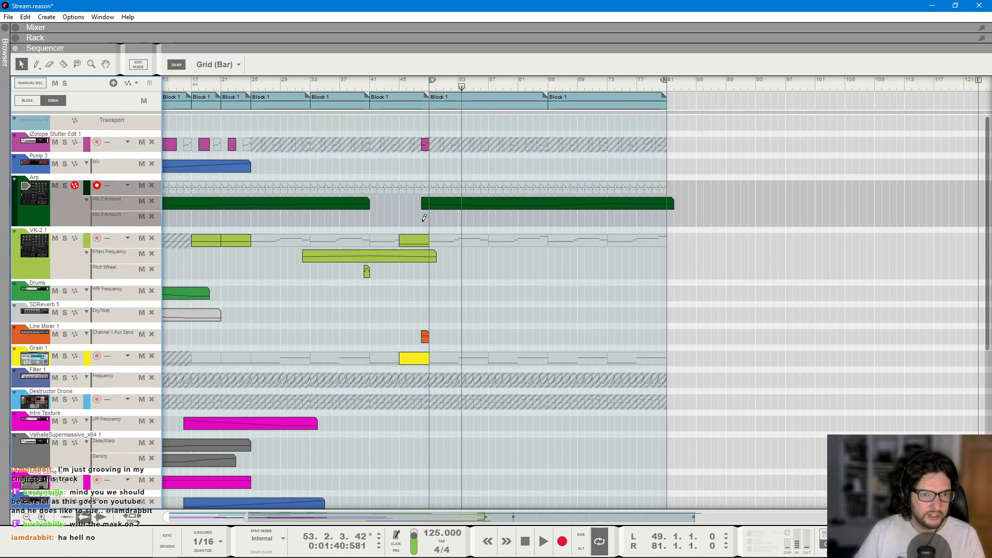
- Draw a Mix 3 Amount clip from bar 48 to 83, with points at bar 48 and 57.9 % at bar 65, and listen
drag(425, 218, 681, 218)
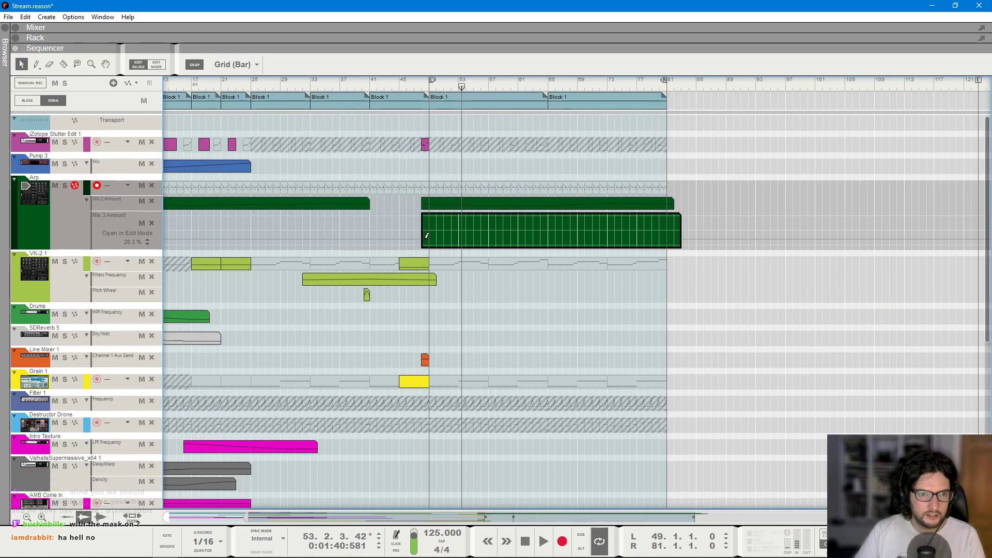
click(546, 228)
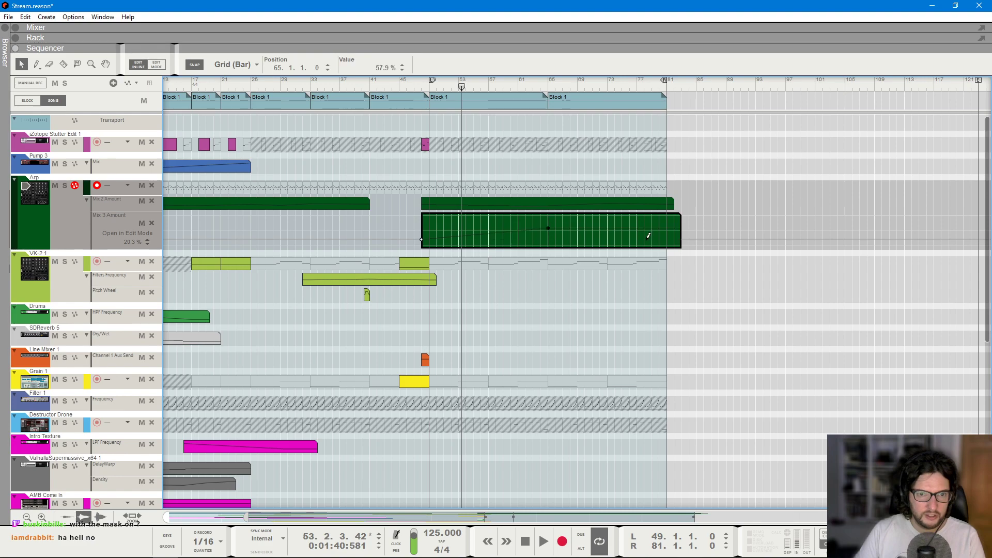
key(space)
click(510, 160)
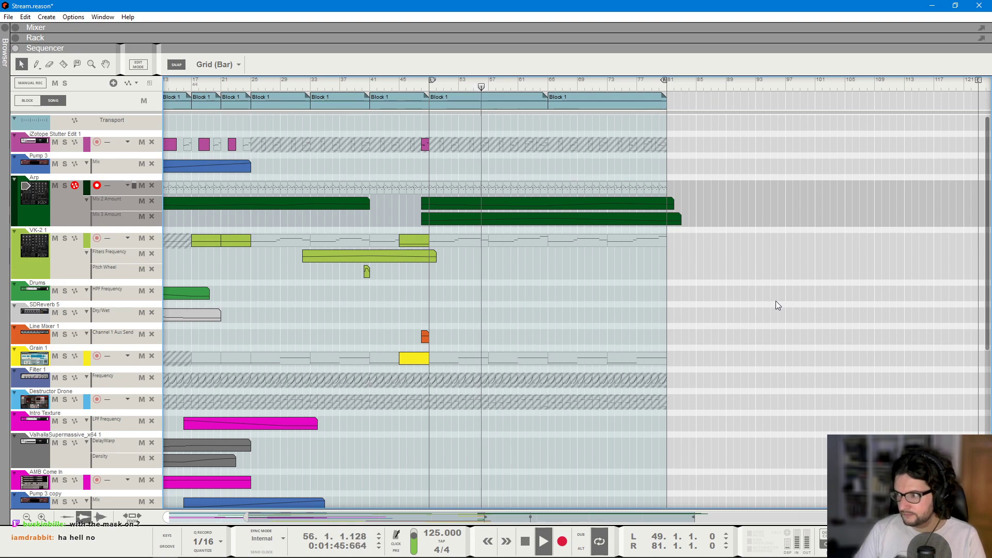
- Set the left loop locator to bar 65, and unmute the Filter 1 and Destructor Drone lanes within the block at bar 65
scroll(772, 298, down, 1)
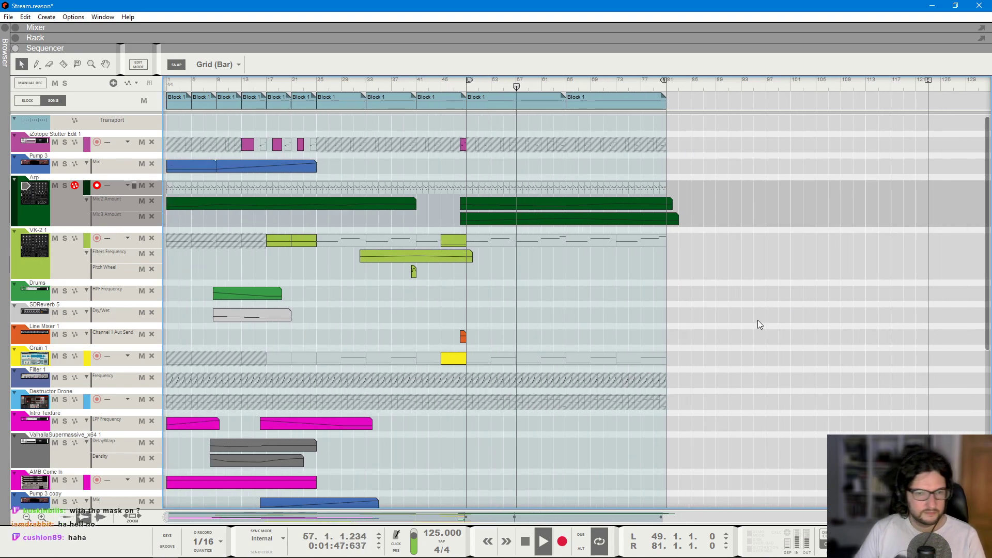
scroll(749, 326, down, 3)
scroll(734, 334, down, 3)
scroll(720, 320, up, 2)
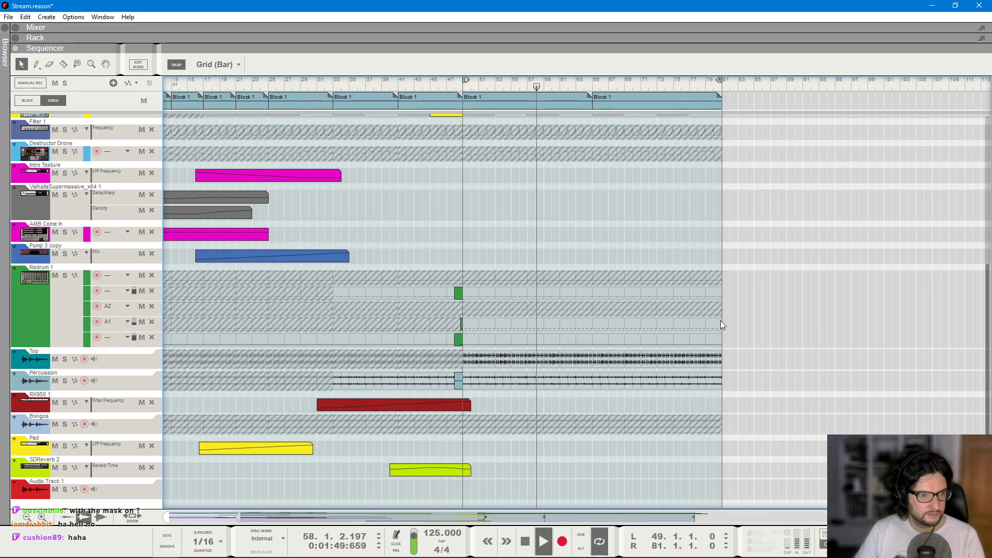
scroll(712, 386, up, 3)
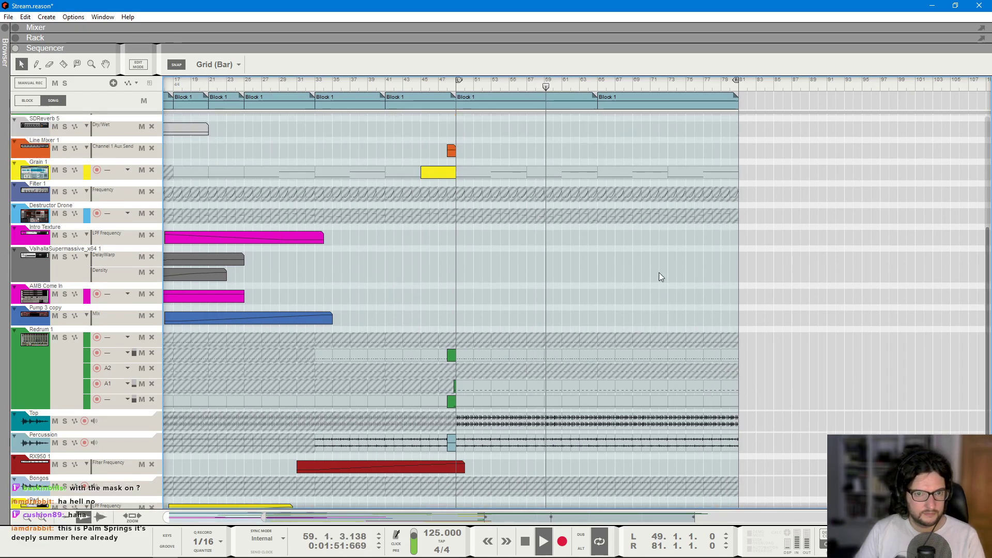
ctrl+click(597, 86)
scroll(680, 252, up, 3)
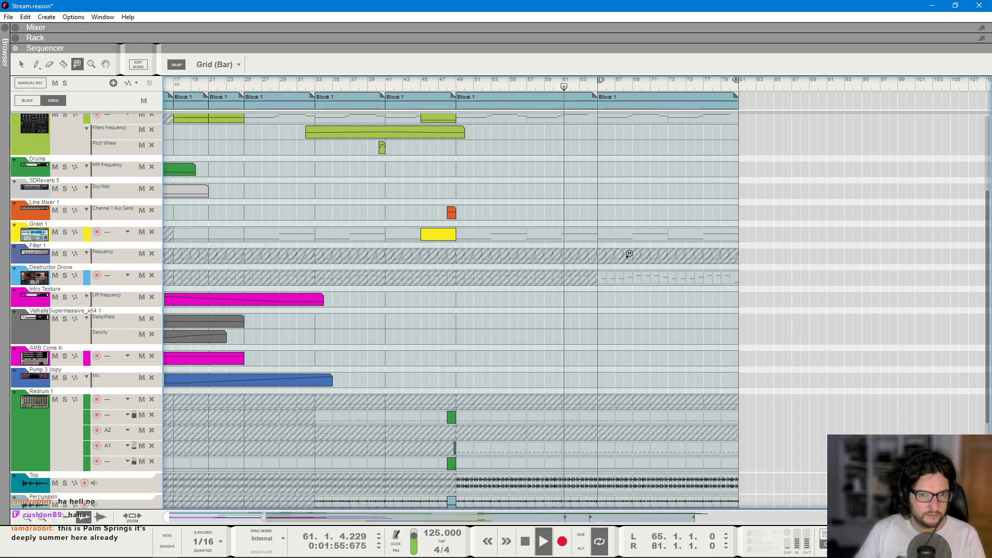
click(78, 66)
click(21, 64)
scroll(420, 201, up, 7)
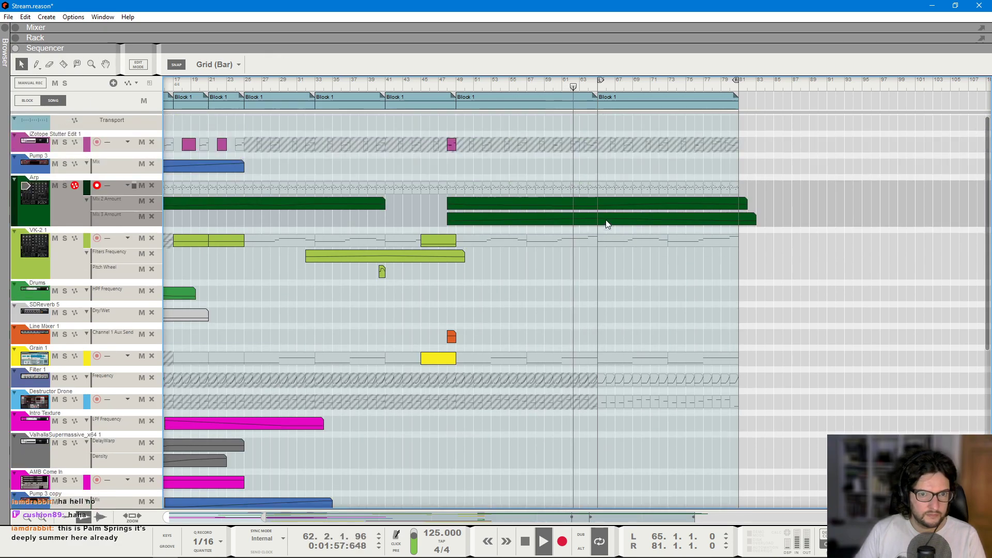
- Raise the Arp's Mix 3 Amount point at bar 65 to 68.4 %, then stop playback and return to bar 65
click(604, 235)
drag(597, 227, 597, 220)
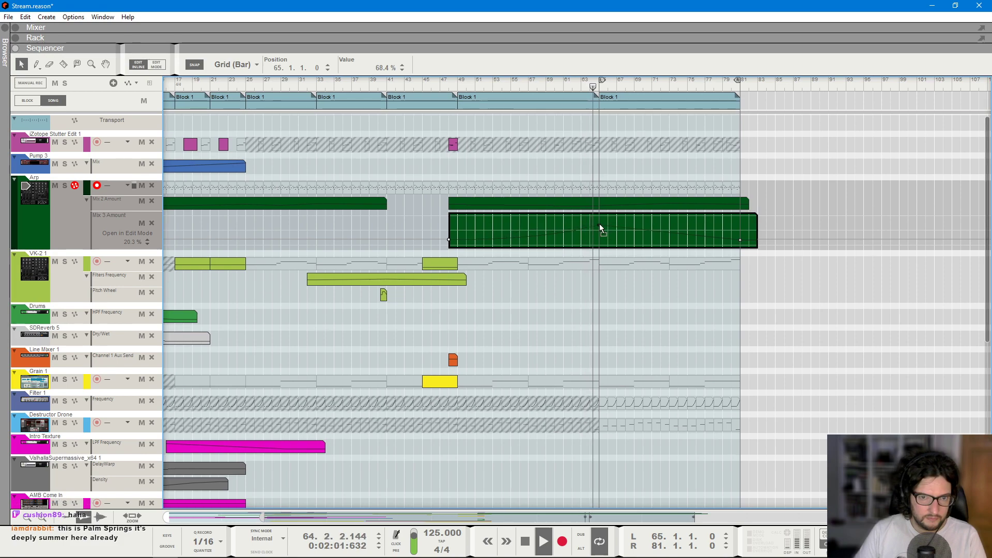
click(666, 326)
scroll(666, 317, down, 6)
scroll(666, 311, up, 3)
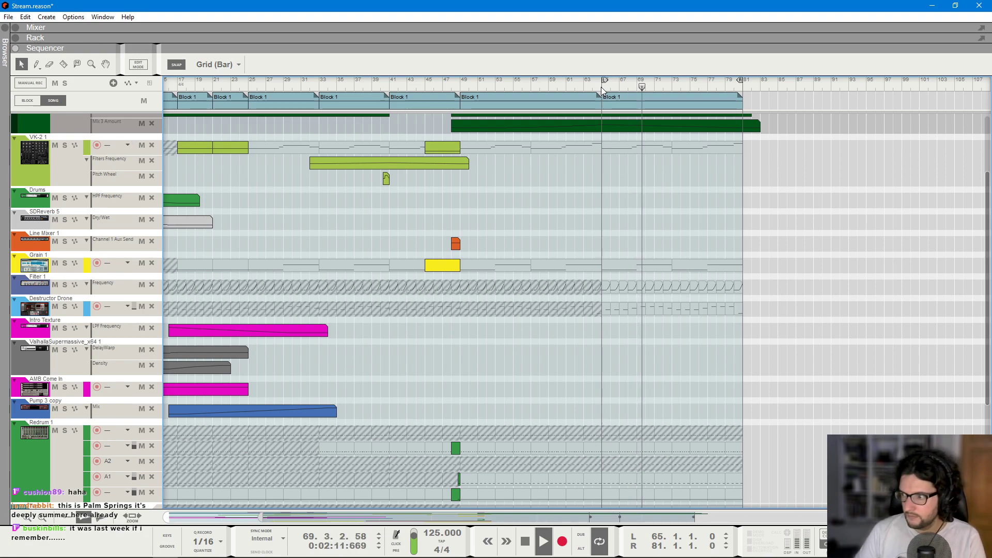
key(space)
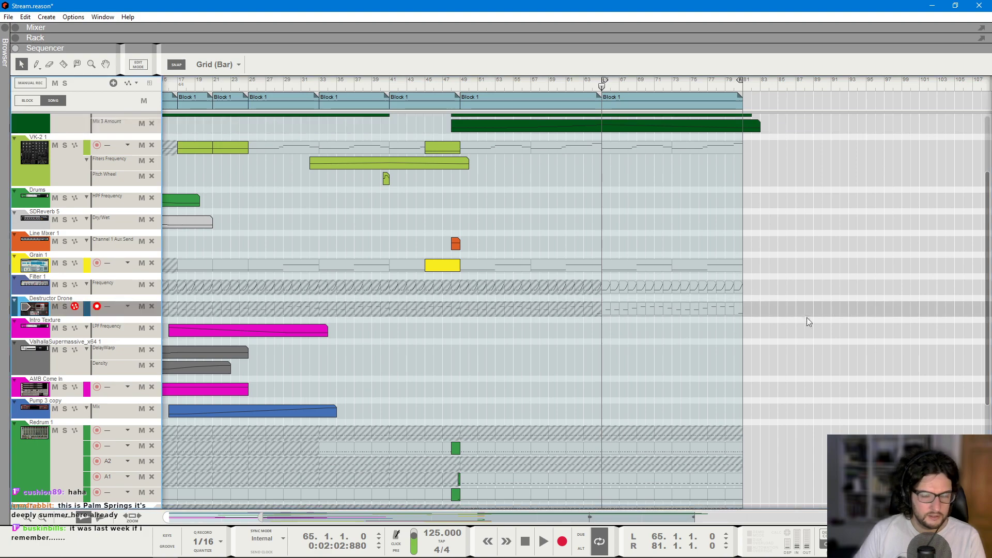
- Move the Audio Track 1 channel ahead of Arp in the mixer, and enable Insert Pre and the low-pass filter on the Ramp channel
key(F5)
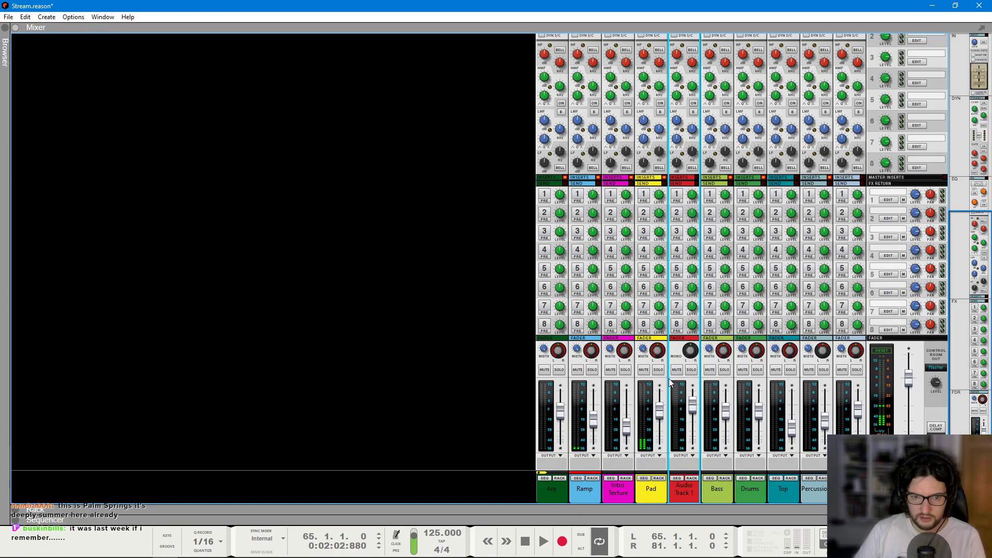
drag(684, 489, 492, 481)
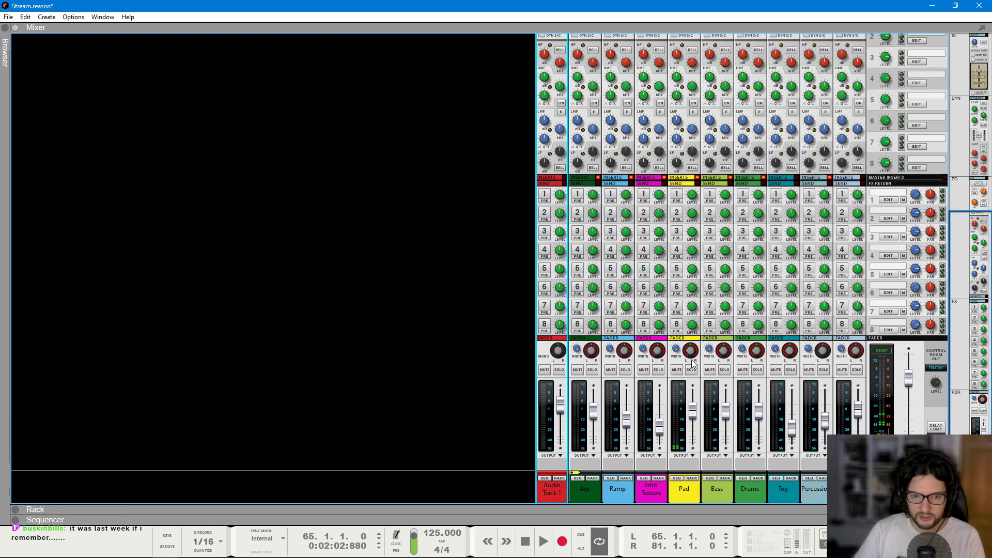
scroll(631, 325, up, 10)
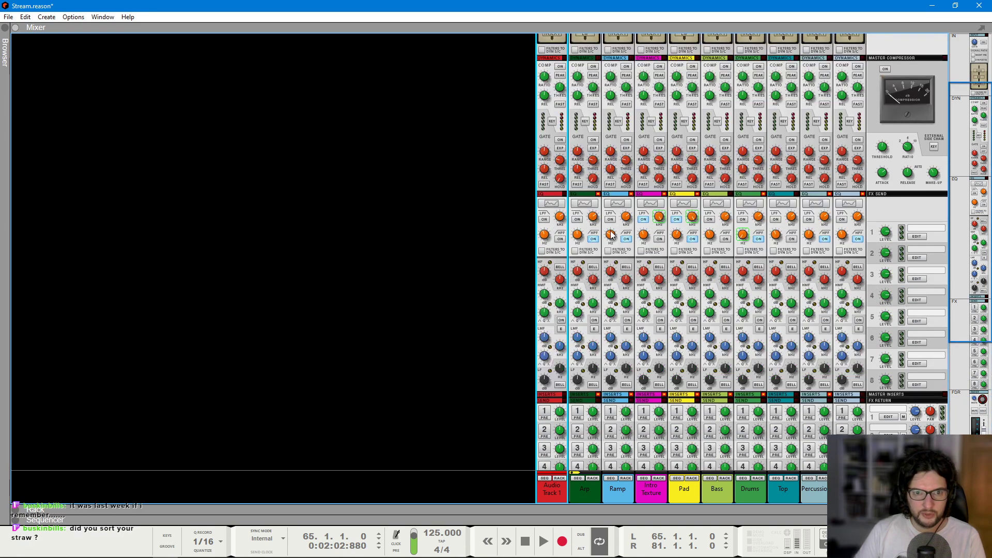
click(609, 70)
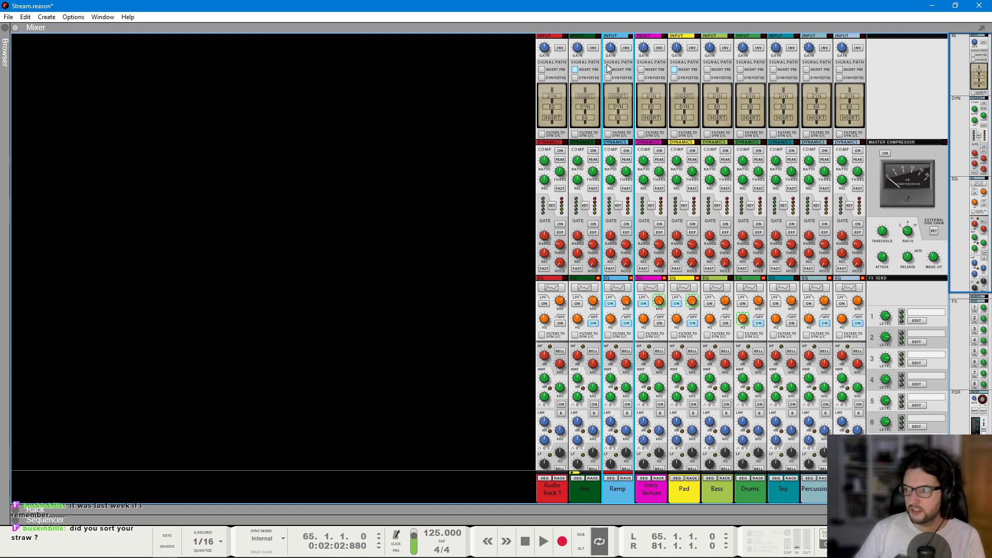
- Add Ramp LPF Frequency automation with a clip from bar 64 to 82, curving upward from 228 at bar 65 to a high point at bar 81
right_click(626, 302)
click(664, 310)
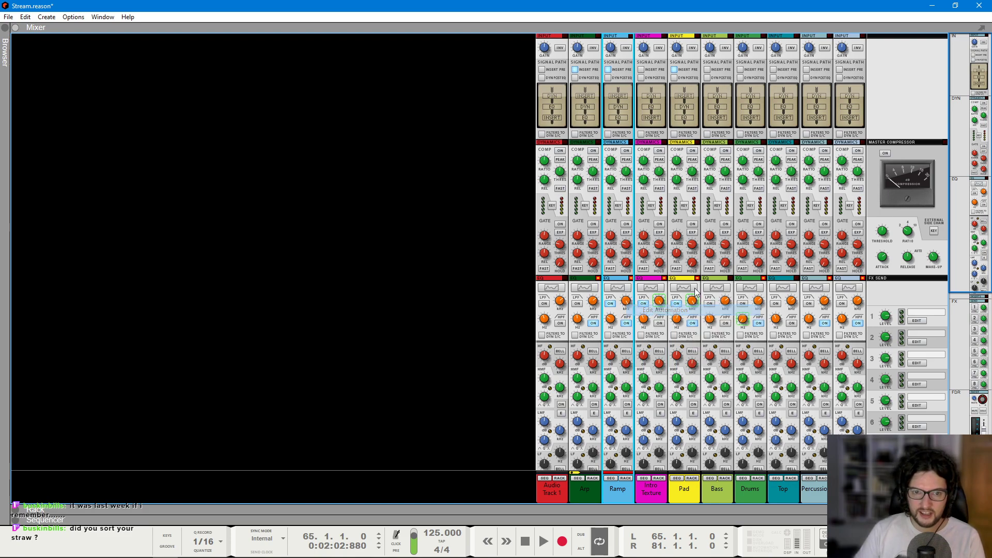
drag(594, 147, 726, 153)
double_click(724, 148)
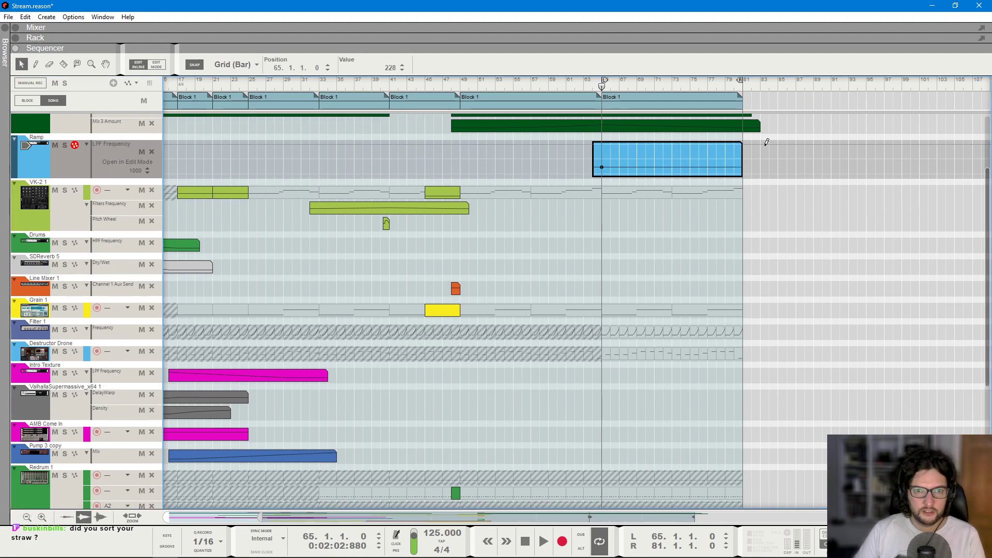
click(742, 143)
key(space)
drag(639, 157, 641, 158)
- Stop playback and look through the rack's instruments and effects, from Grain and Nostromo up to Redrum and the Ramp effects
key(F6)
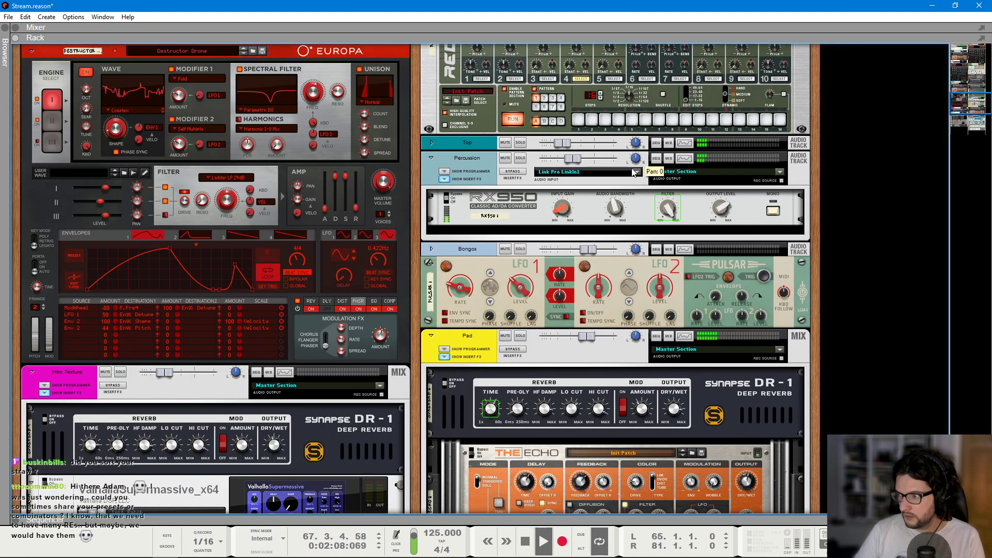
key(space)
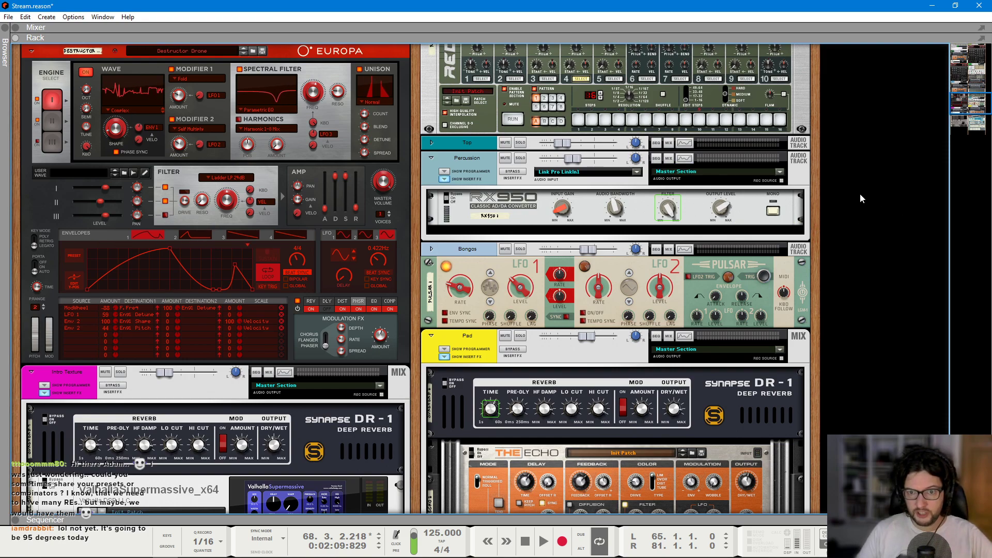
scroll(864, 185, down, 10)
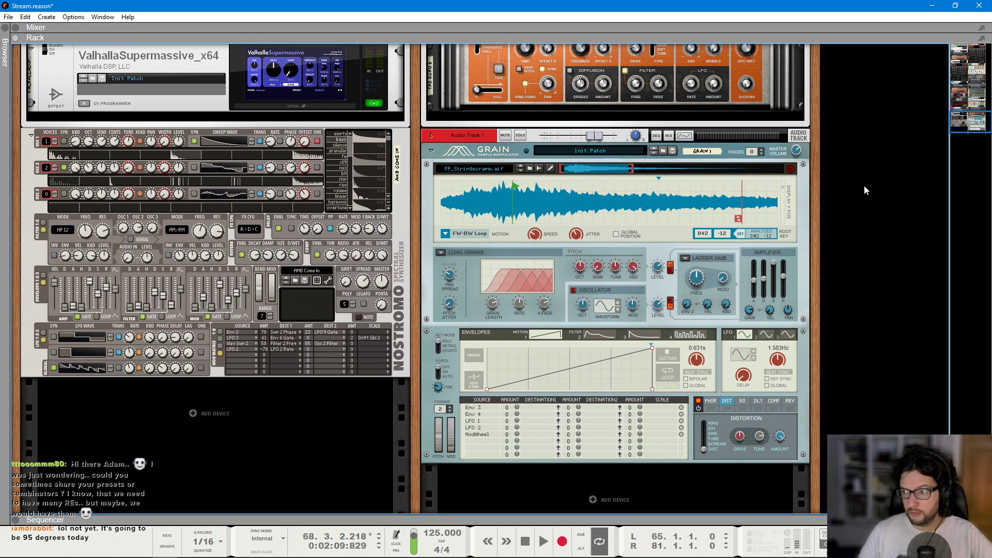
scroll(863, 191, down, 1)
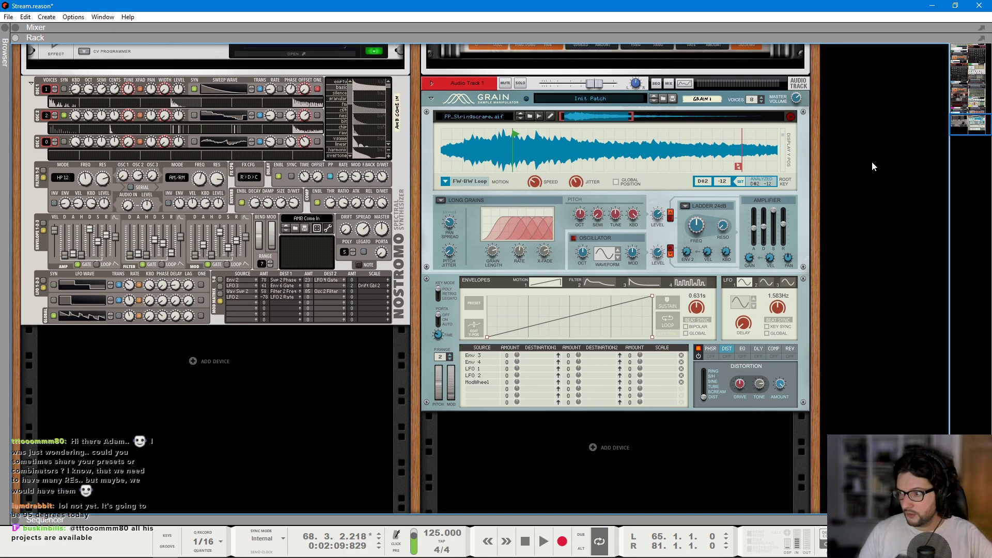
scroll(872, 163, up, 8)
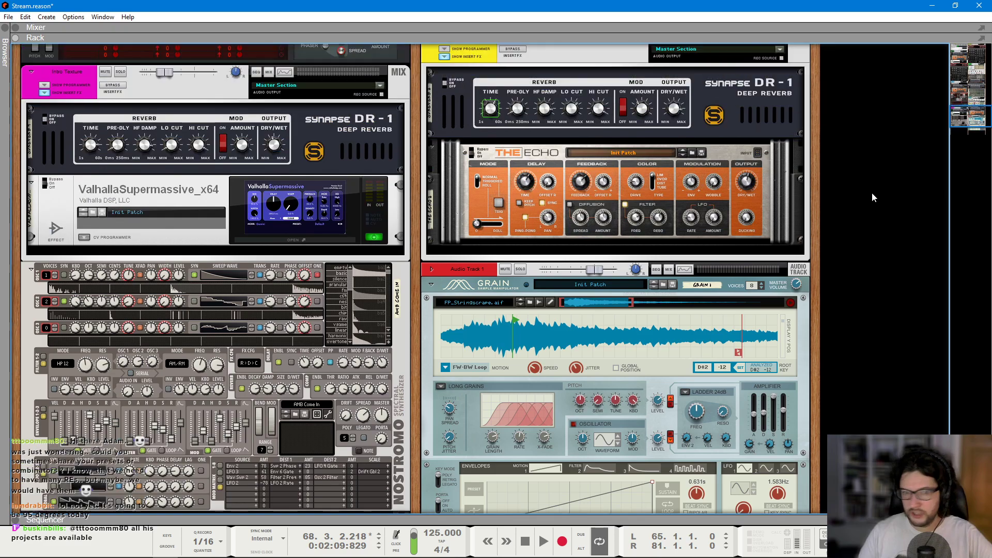
scroll(873, 194, up, 7)
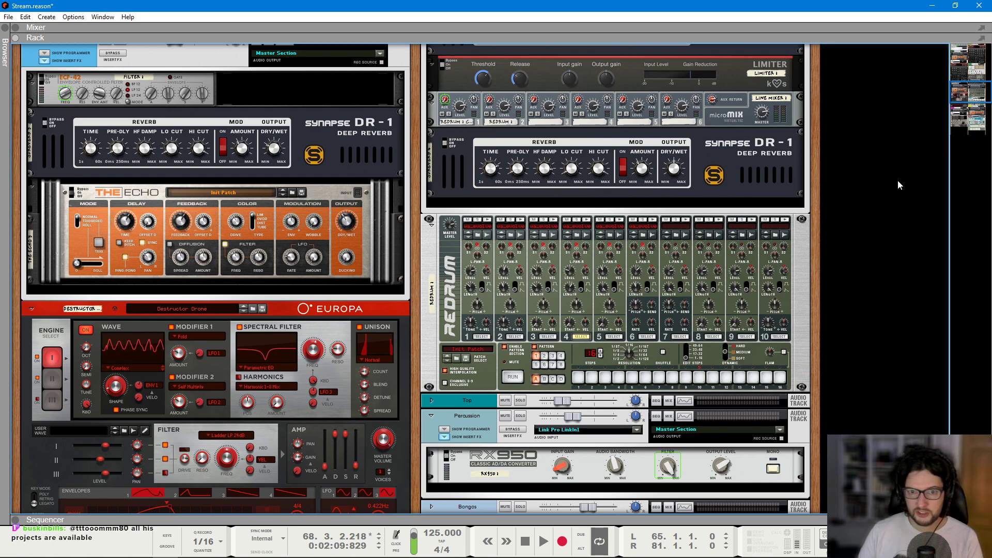
key(F7)
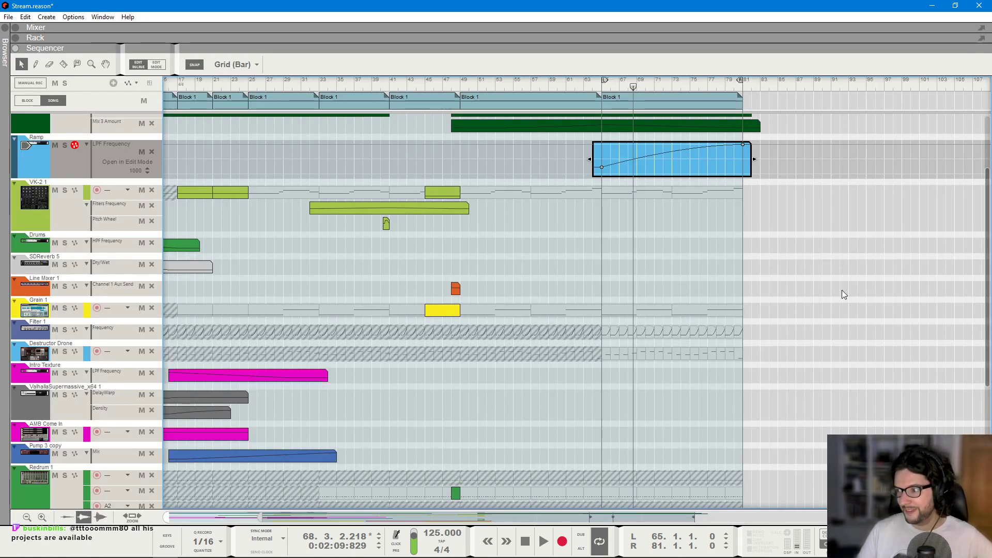
click(826, 293)
scroll(786, 294, up, 3)
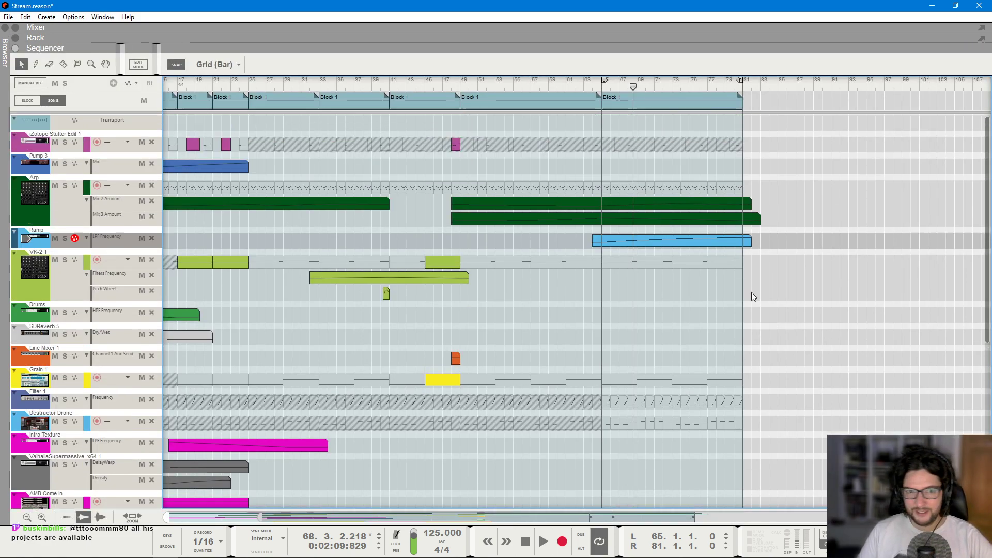
- Play the loop from bar 65 and look over the tracks in the last block down to Audio Track 1
click(601, 86)
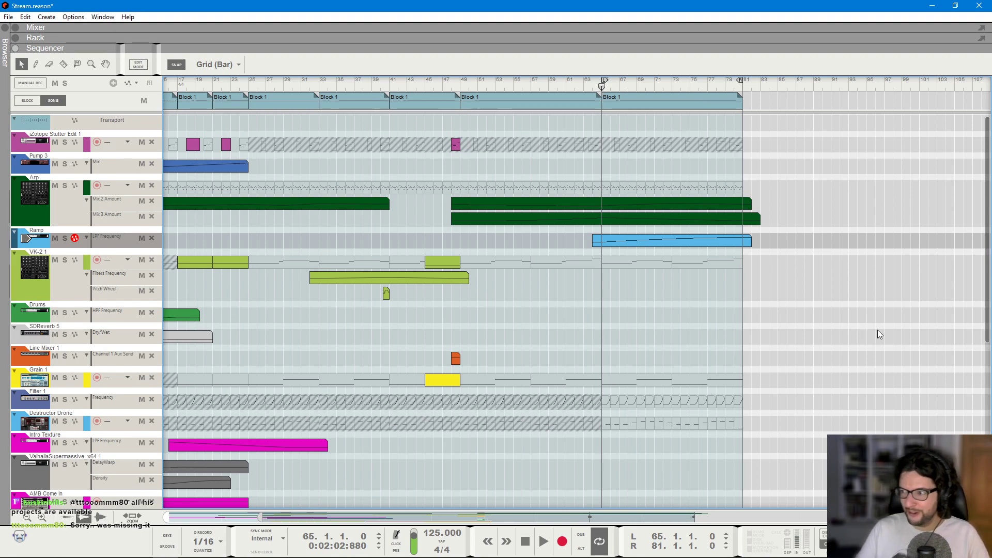
key(space)
scroll(724, 343, down, 5)
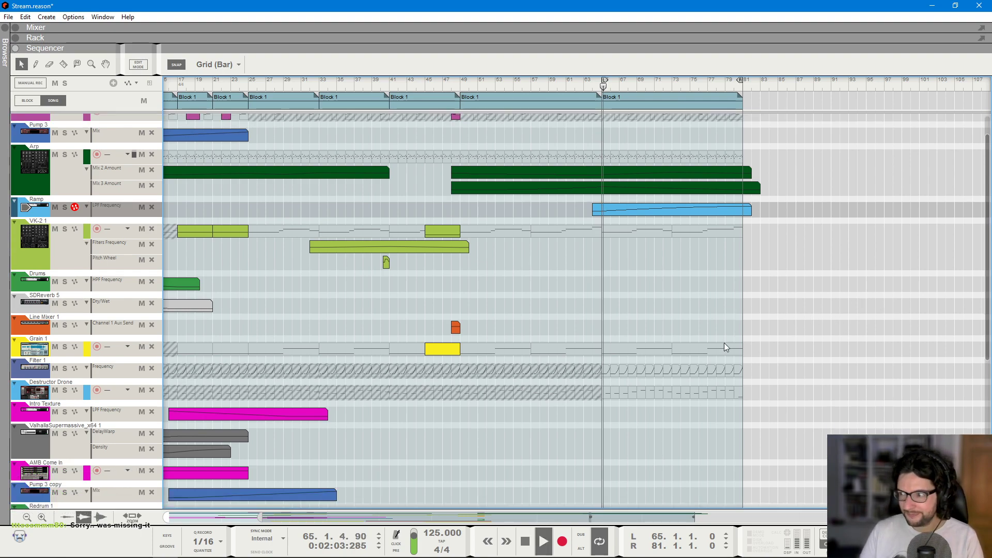
scroll(684, 362, down, 6)
ctrl+scroll(683, 359, up, 3)
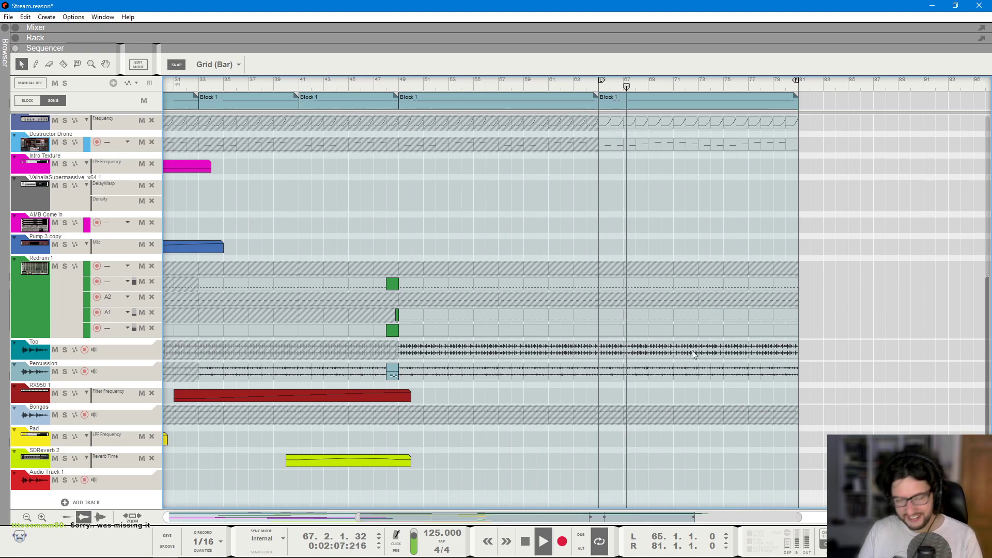
- Examine the rack devices up to the Master Section and Bass while the loop plays
key(F6)
scroll(718, 321, up, 6)
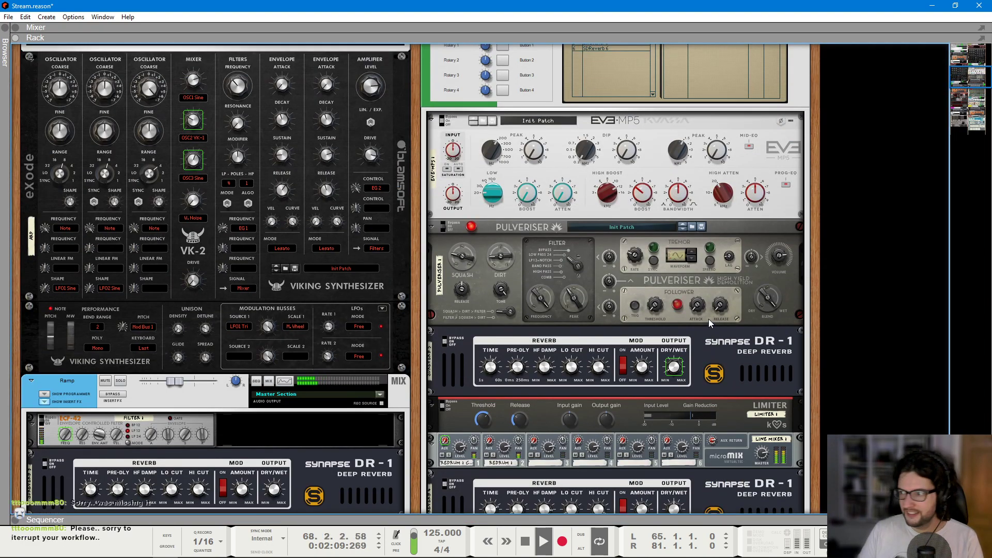
scroll(710, 323, down, 3)
scroll(710, 323, down, 15)
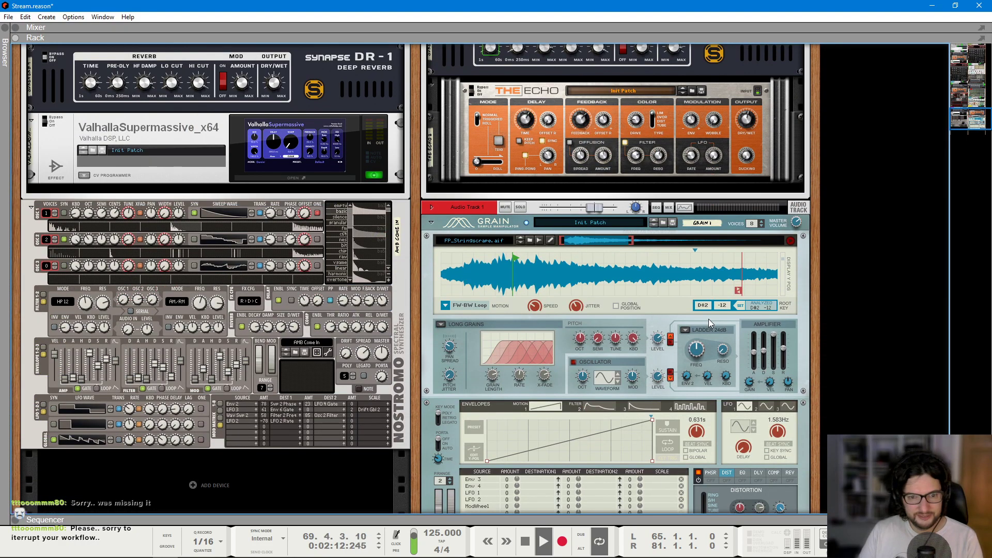
scroll(709, 318, down, 3)
scroll(708, 319, up, 5)
click(975, 96)
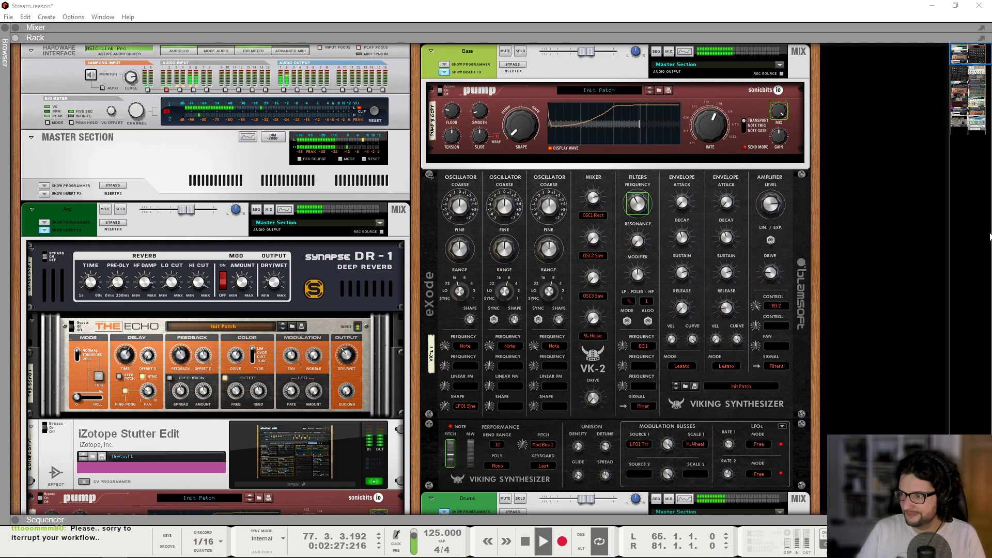
click(305, 5)
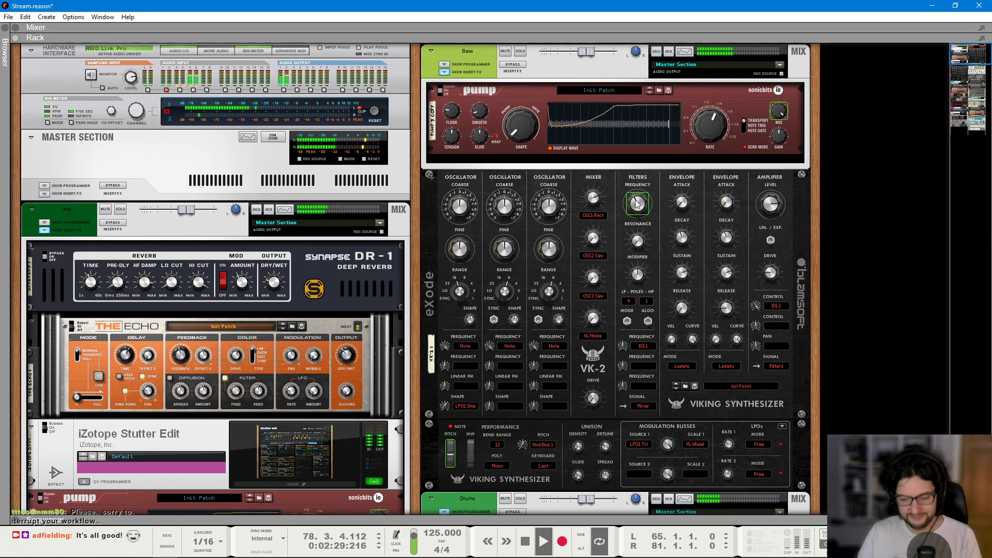
- Stop playback at bar 65 and unmute the iZotope Stutter Edit 1 lane within the block at bar 65
key(F7)
scroll(687, 303, up, 10)
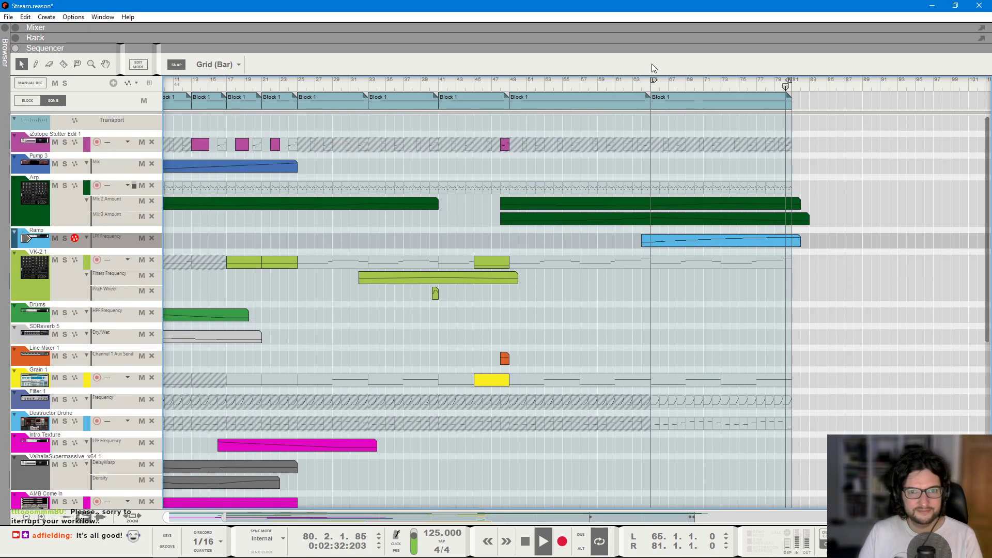
click(652, 87)
key(space)
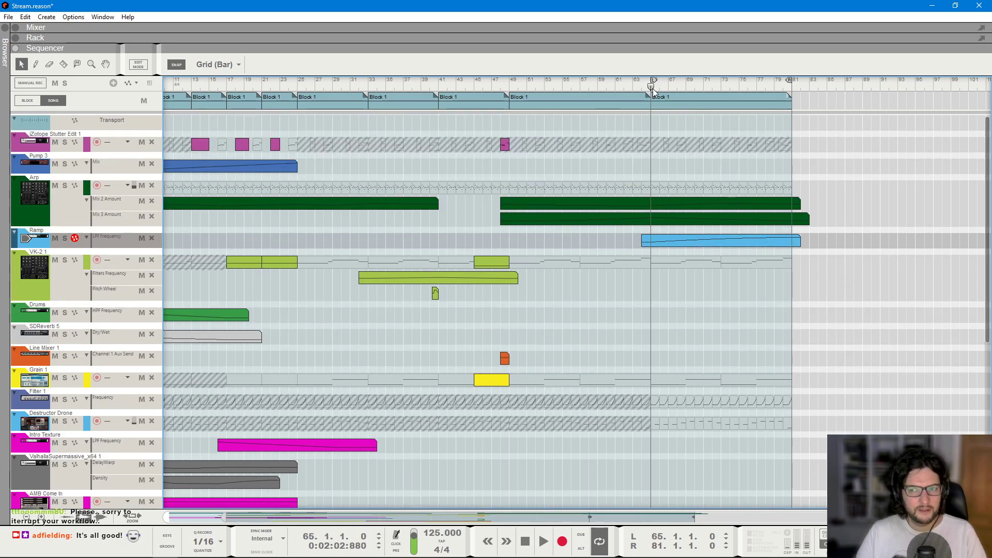
scroll(810, 287, down, 8)
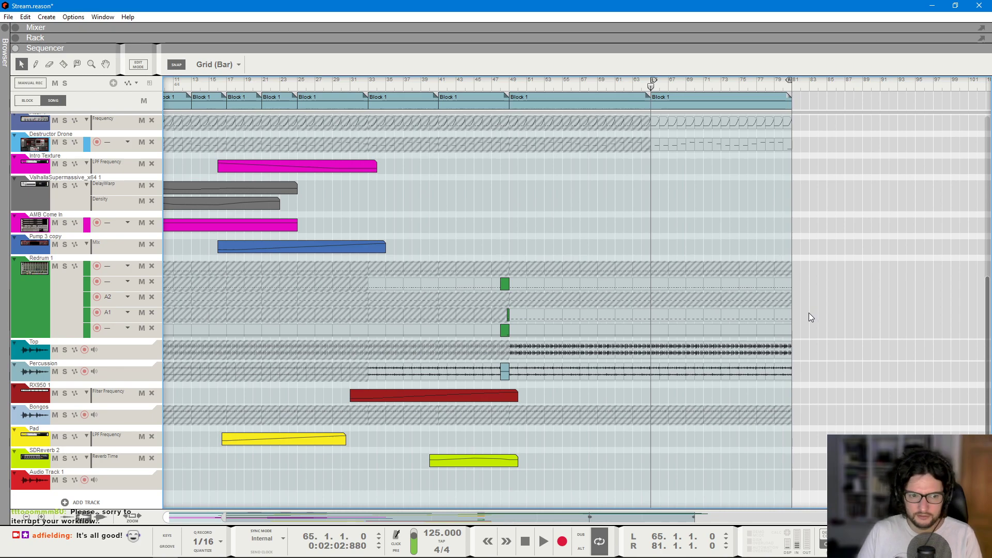
scroll(808, 312, down, 2)
scroll(675, 217, up, 8)
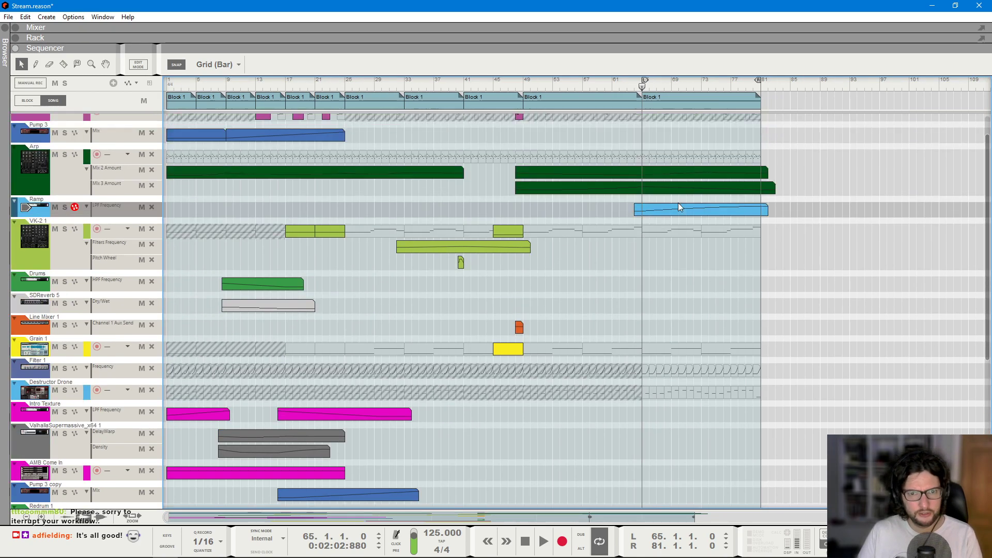
scroll(700, 163, up, 3)
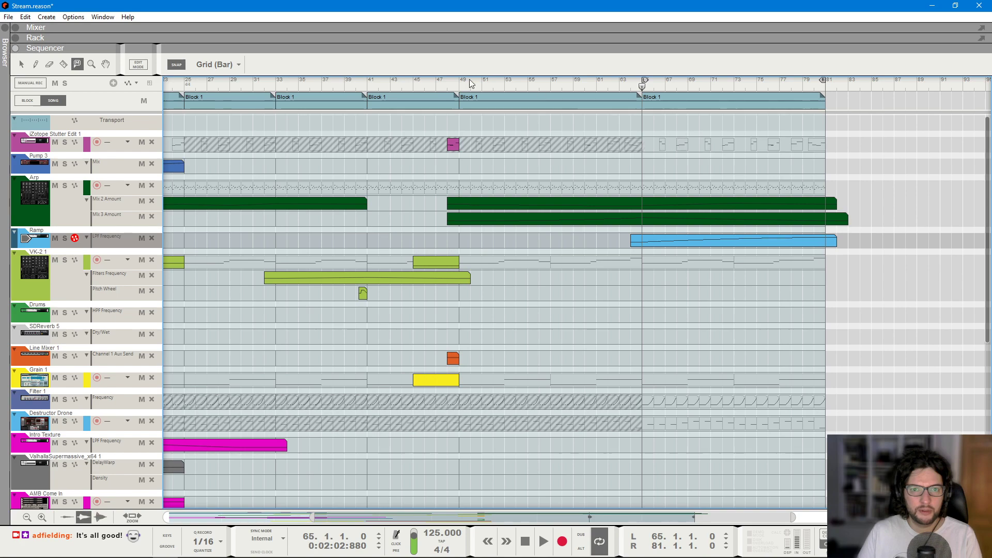
scroll(672, 146, up, 3)
- Play from bar 65 and place an empty one-bar clip at bar 70 on the iZotope Stutter Edit 1 lane
key(space)
double_click(685, 146)
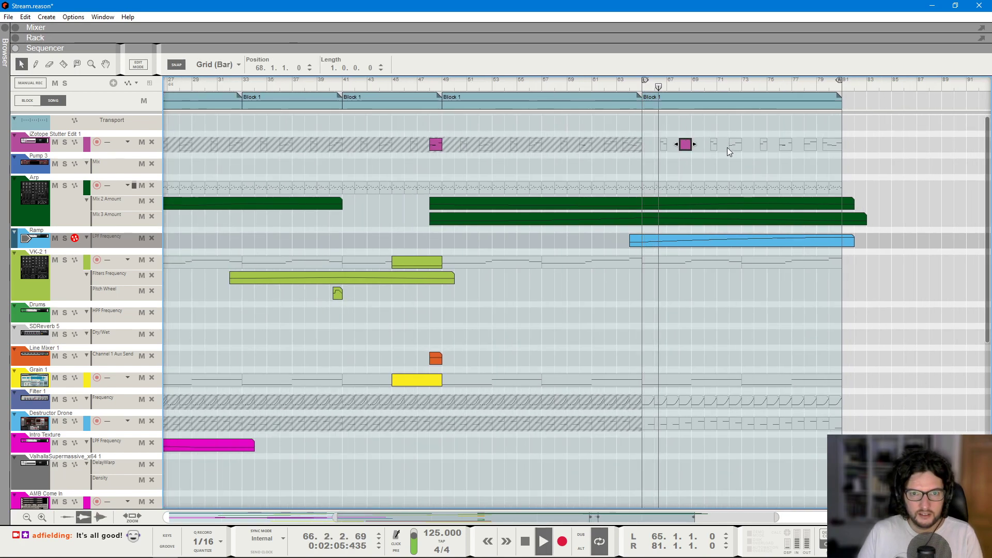
click(682, 154)
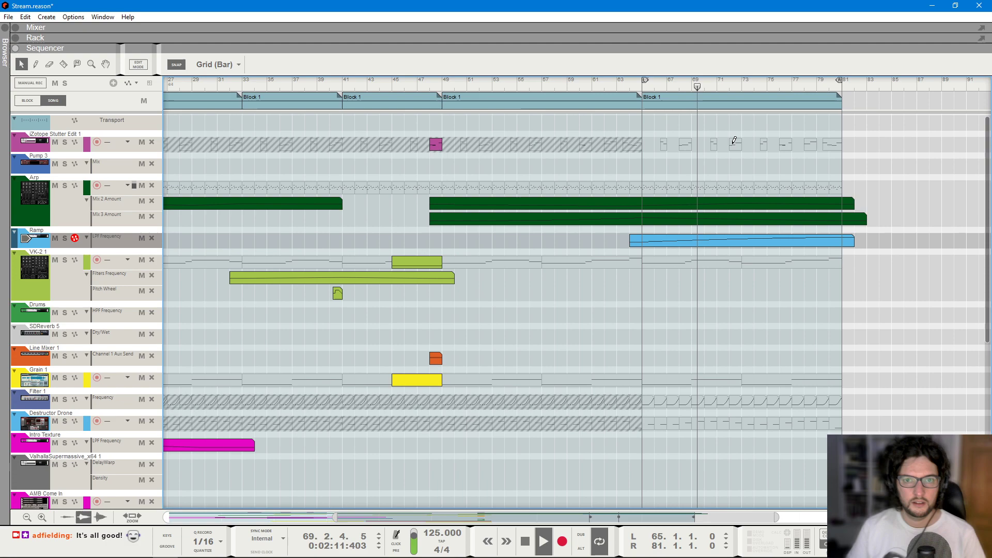
key(ctrl+v)
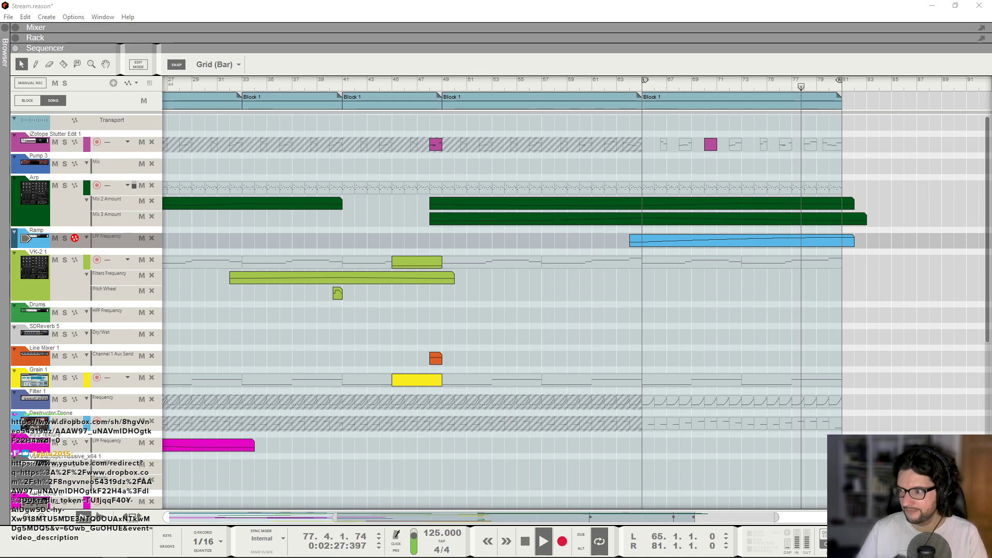
click(848, 160)
- Stop playback and duplicate the 16-bar Block 1 from bar 65 to bar 81, extending the loop end to bar 97
scroll(843, 163, up, 2)
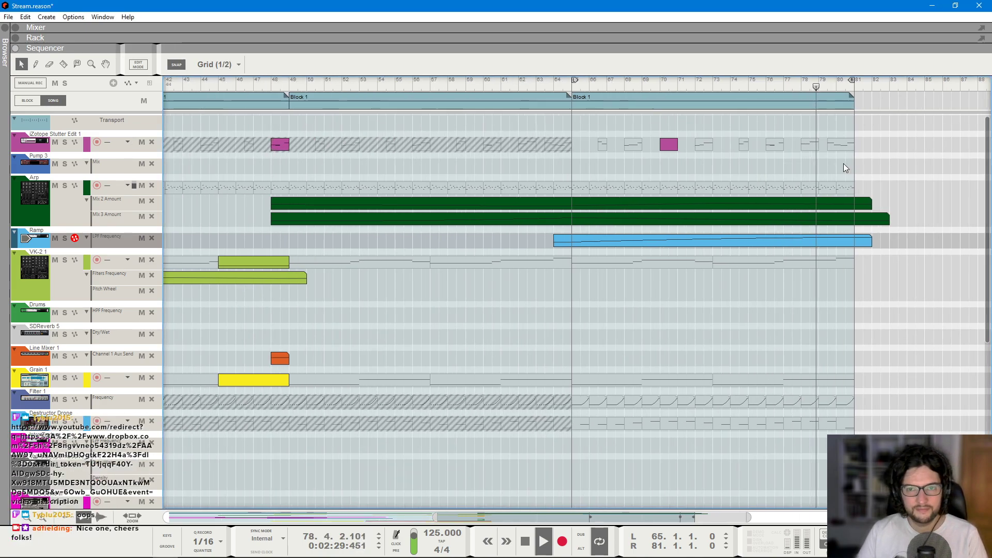
scroll(843, 164, down, 2)
scroll(824, 294, down, 1)
scroll(824, 293, down, 2)
scroll(824, 293, up, 2)
scroll(781, 207, right, 2)
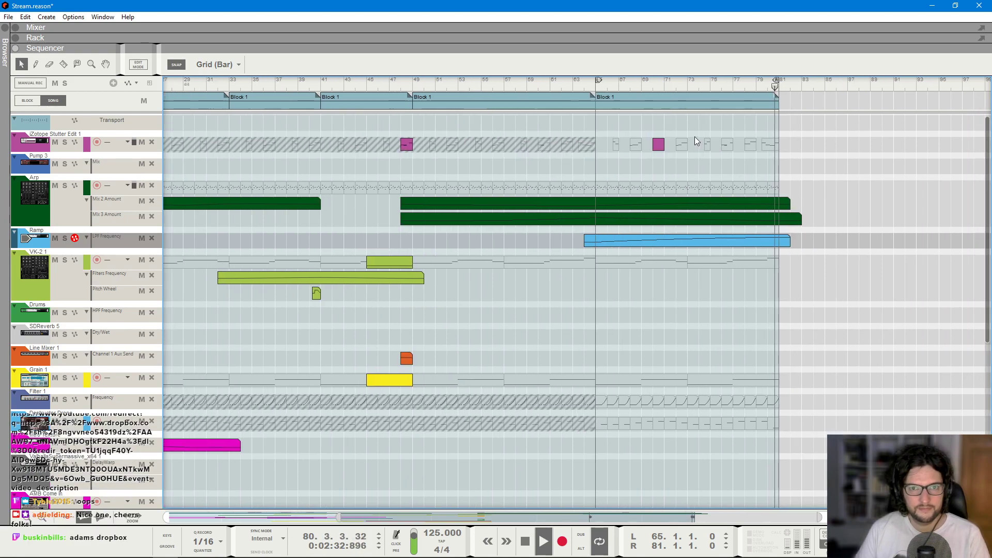
key(space)
click(668, 107)
scroll(636, 86, down, 1)
click(646, 97)
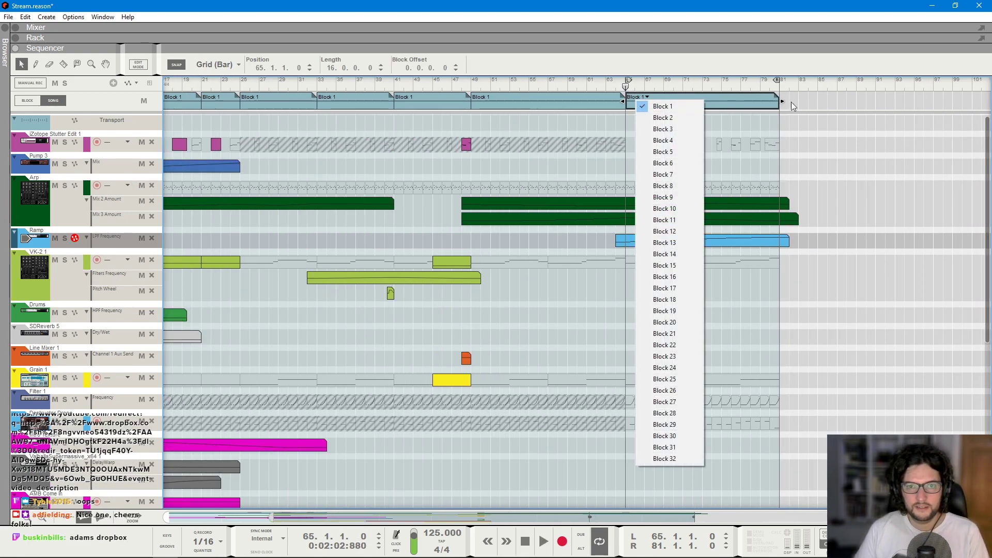
click(718, 107)
drag(717, 106, 874, 97)
- Play from bar 81 and unmute the Redrum 1 A2 pattern lane within the block starting at bar 81
click(780, 87)
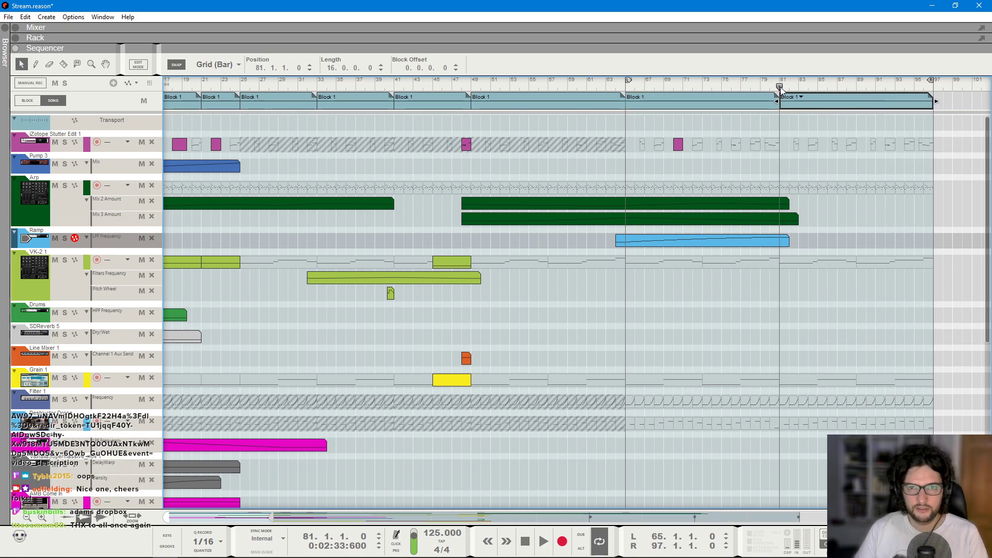
scroll(779, 156, down, 2)
key(space)
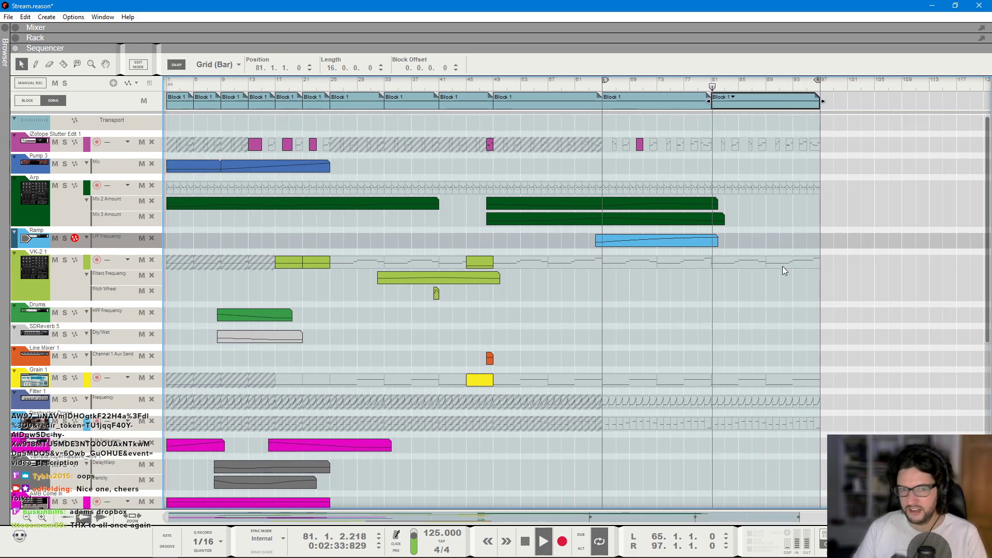
scroll(782, 266, right, 1)
scroll(782, 266, down, 8)
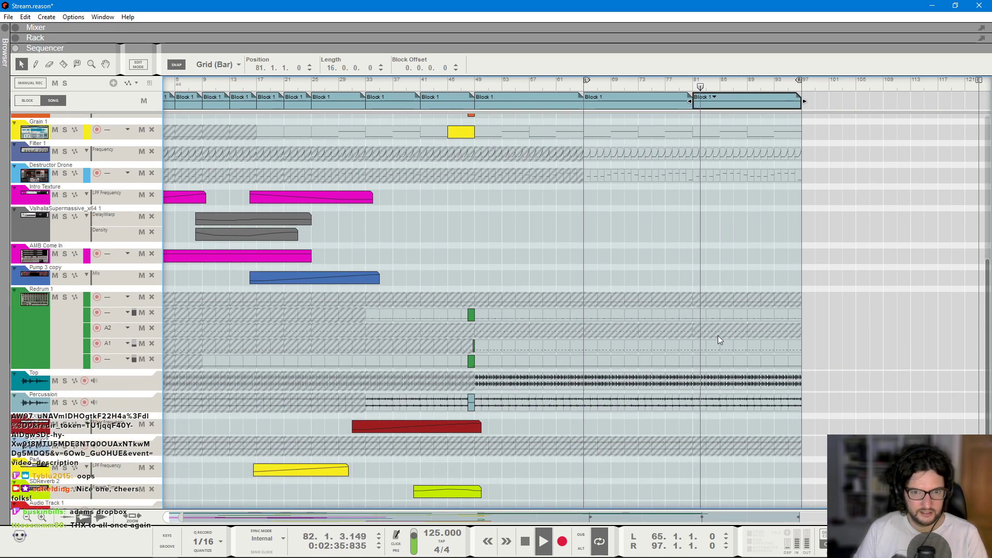
key(t)
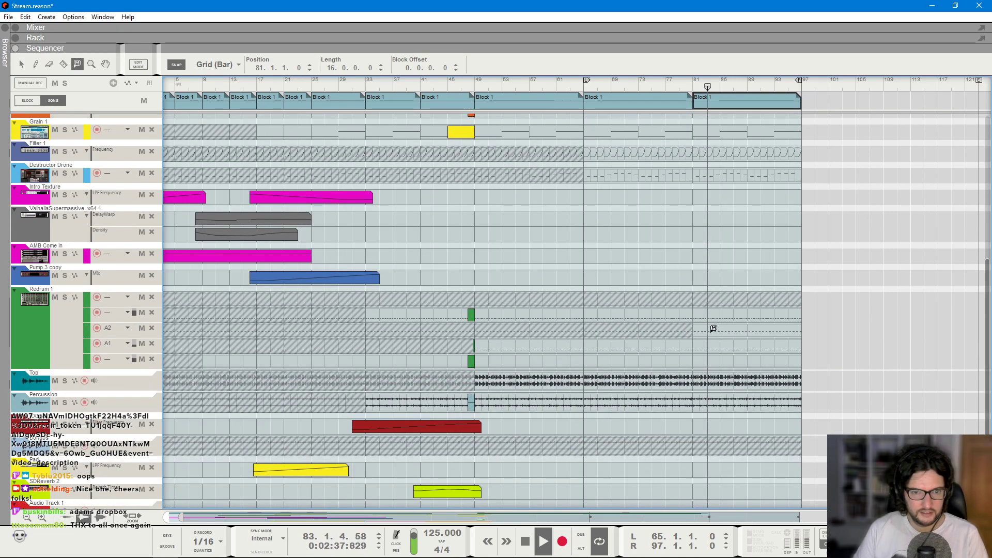
scroll(713, 328, up, 2)
key(q)
click(624, 257)
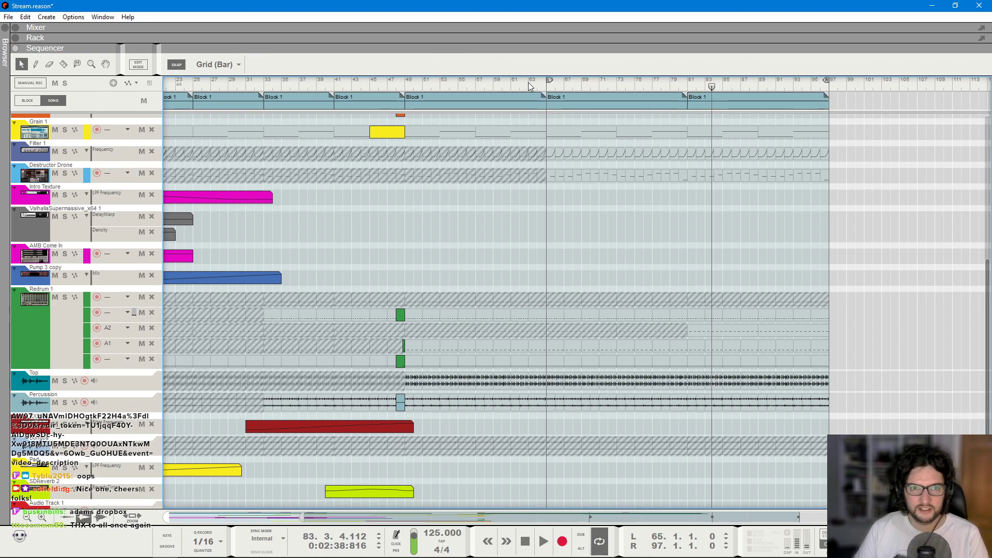
- Play from bar 65 and extend the Arp's Mix 3 Amount and Mix 2 Amount automation clips to cover the block ending at bar 97
click(549, 88)
key(space)
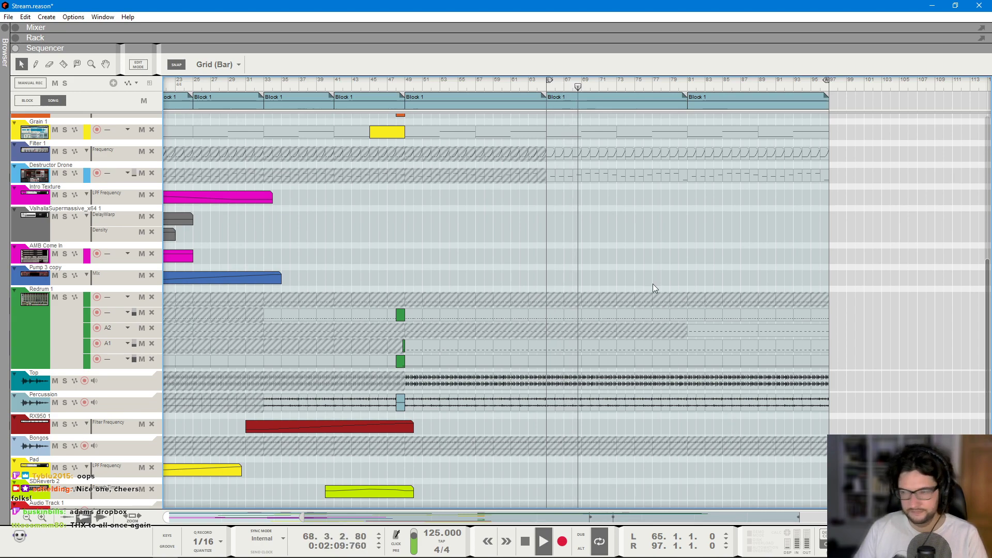
scroll(674, 331, up, 3)
scroll(676, 287, up, 1)
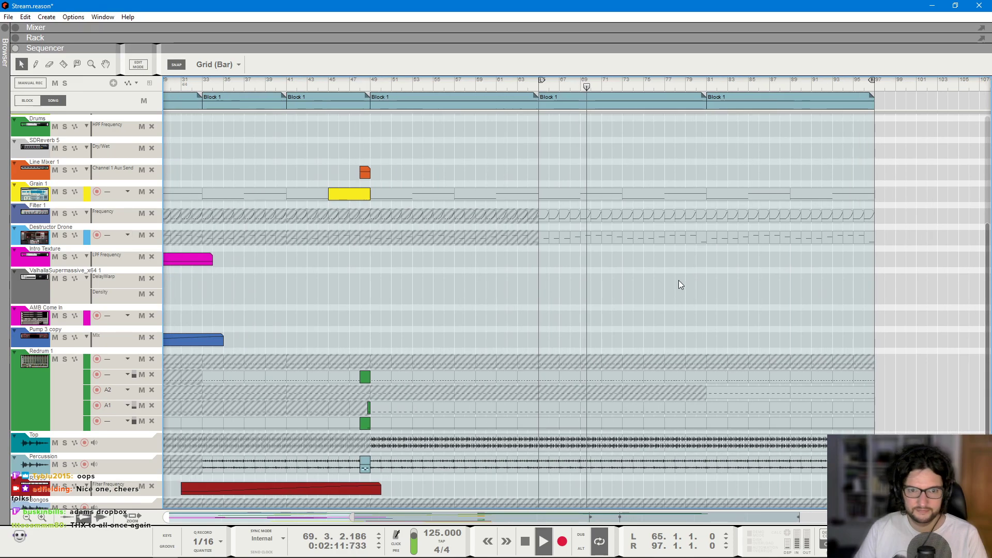
scroll(723, 263, up, 6)
scroll(720, 255, down, 1)
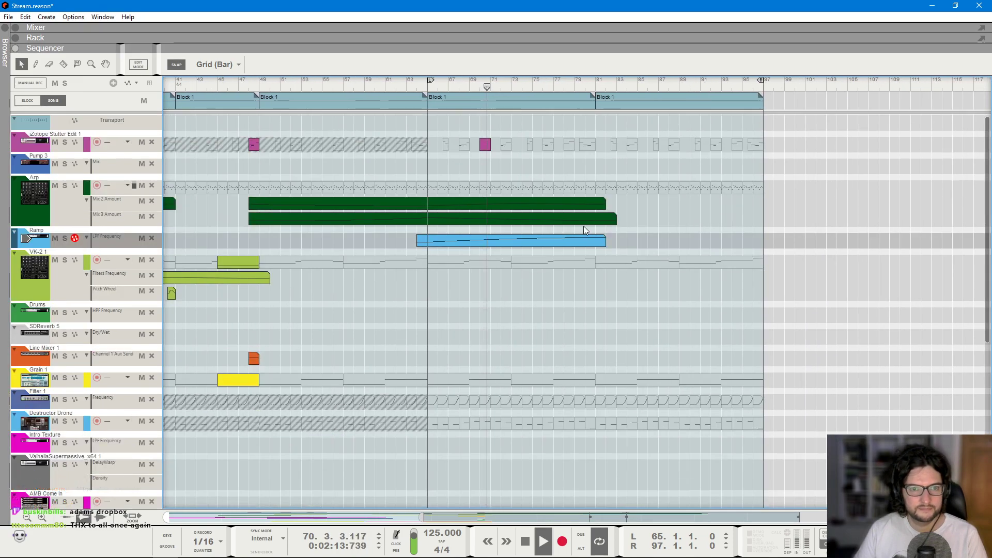
drag(607, 221, 765, 230)
click(593, 204)
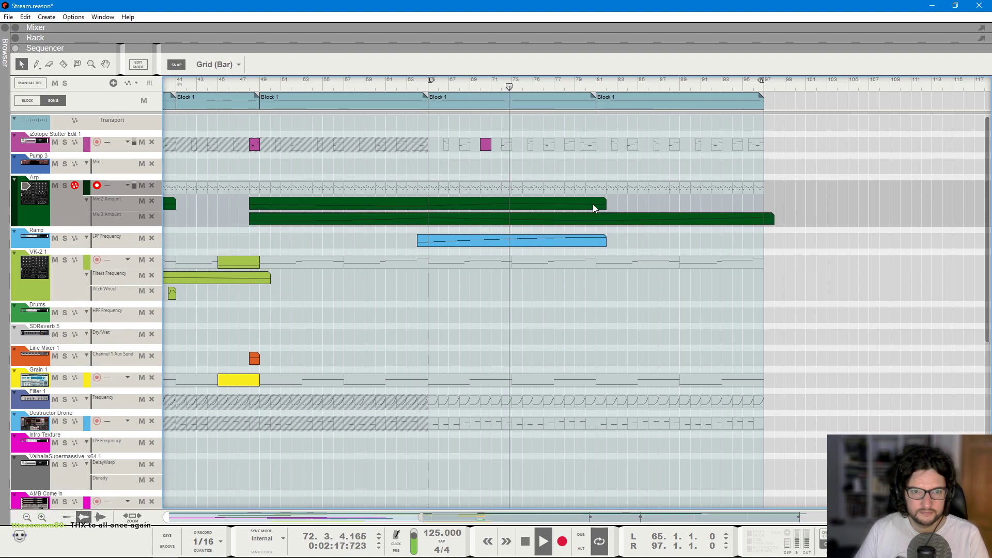
drag(610, 204, 765, 204)
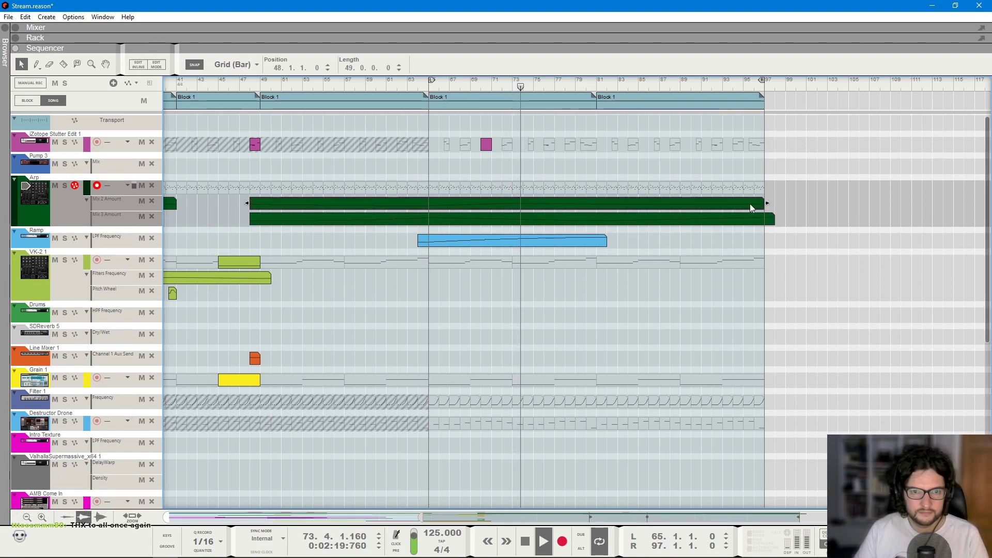
- Add Arp Mix 2 Amount automation points at bar 90 with a value of 54.4% and at bar 97
click(691, 212)
click(764, 219)
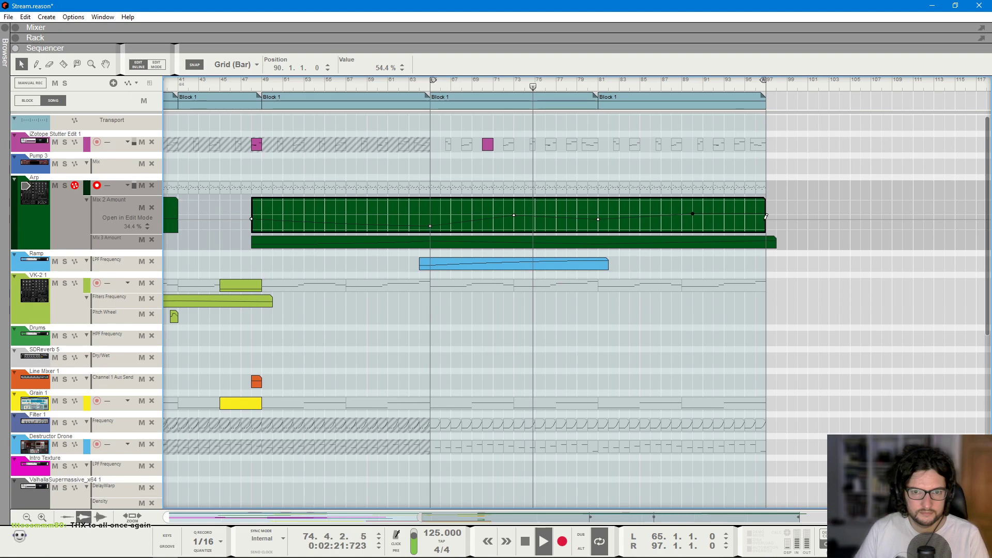
click(797, 190)
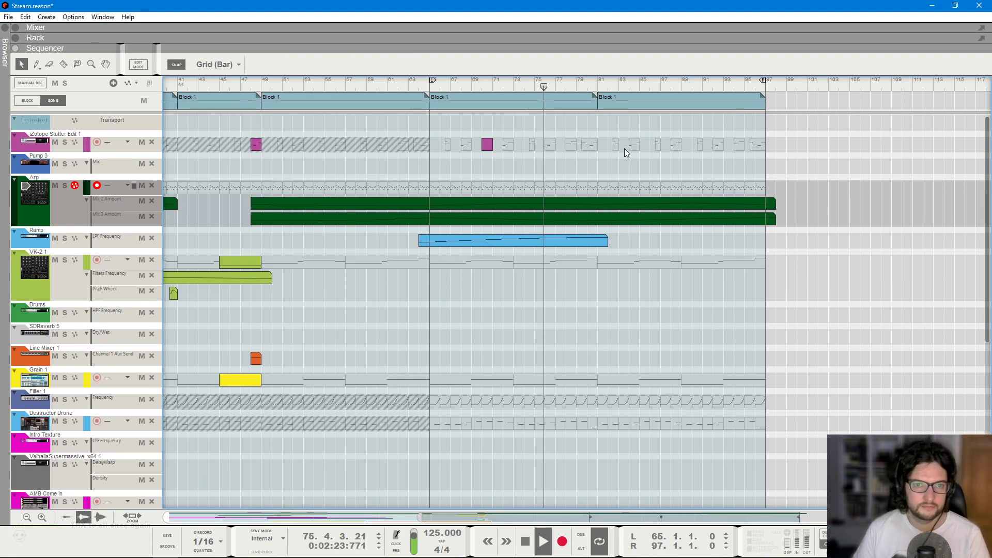
- Draw empty iZotope Stutter Edit 1 clips of three bars at bar 82, one bar at bar 88 and two bars at bar 92
drag(611, 147, 634, 145)
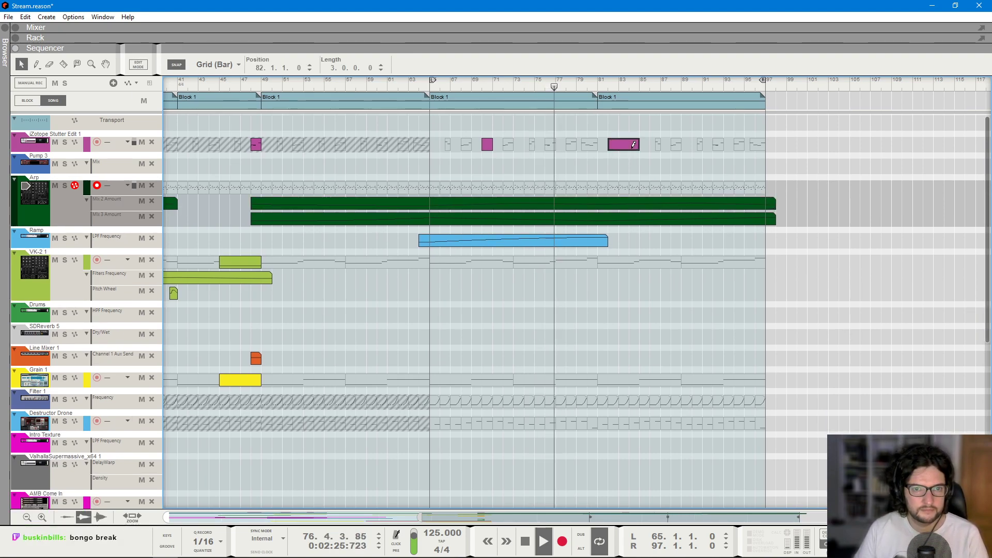
click(674, 145)
drag(715, 145, 734, 144)
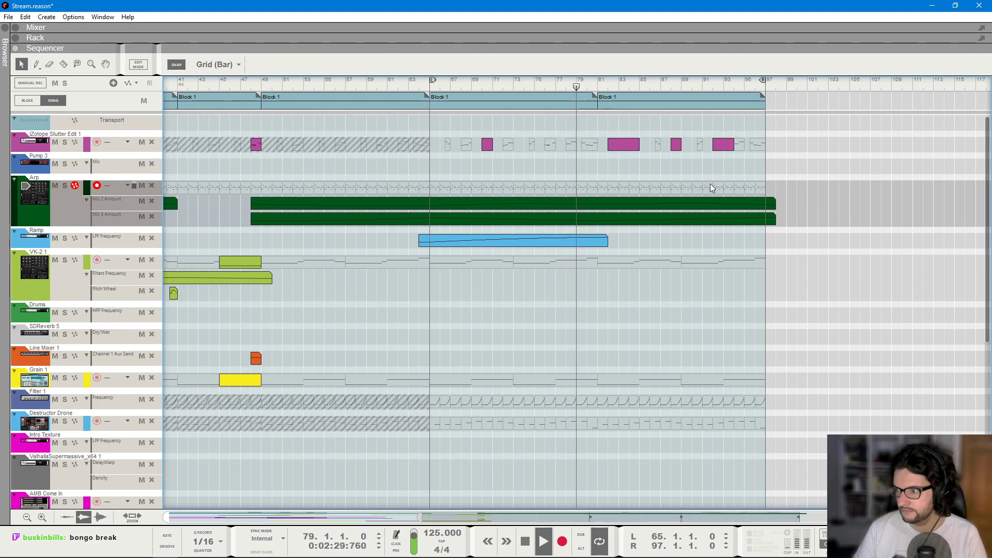
click(714, 178)
- Unmute the Bongos track within the block at bar 81 and check the surrounding tracks
scroll(699, 252, down, 6)
scroll(699, 257, down, 3)
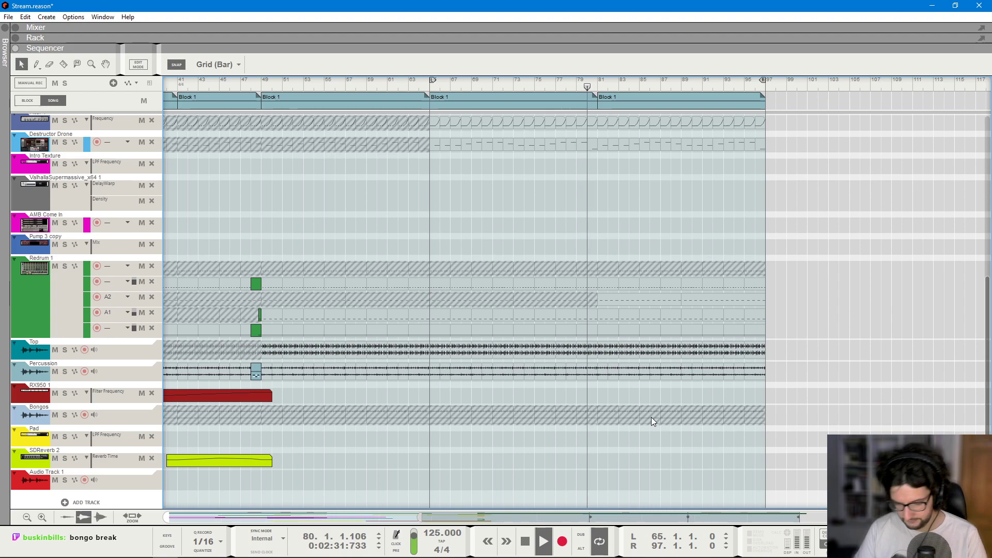
key(t)
click(653, 415)
click(22, 66)
scroll(722, 285, up, 2)
scroll(722, 285, up, 5)
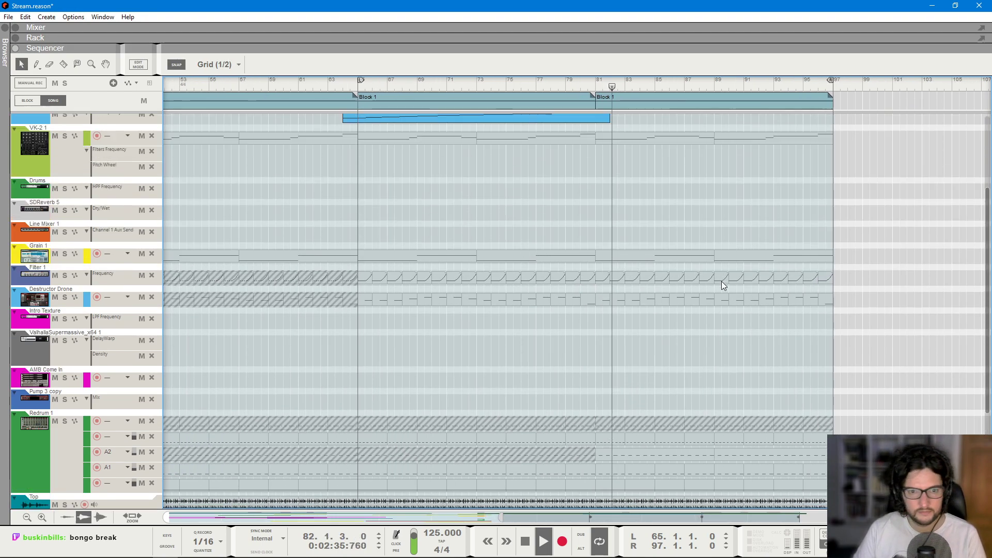
scroll(721, 281, down, 2)
scroll(716, 279, down, 4)
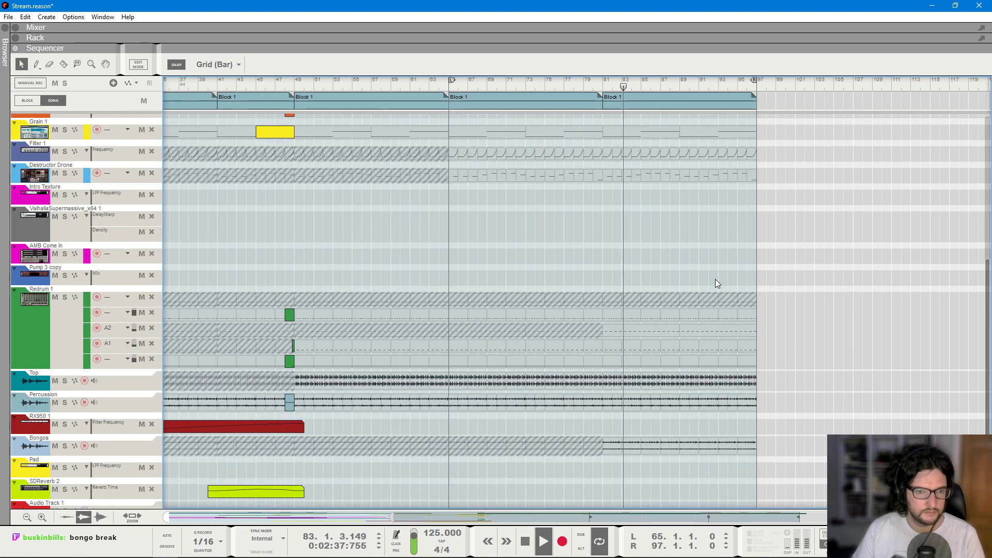
- Set the loop start to bar 81 and restart playback from there
scroll(715, 279, up, 6)
ctrl+click(596, 85)
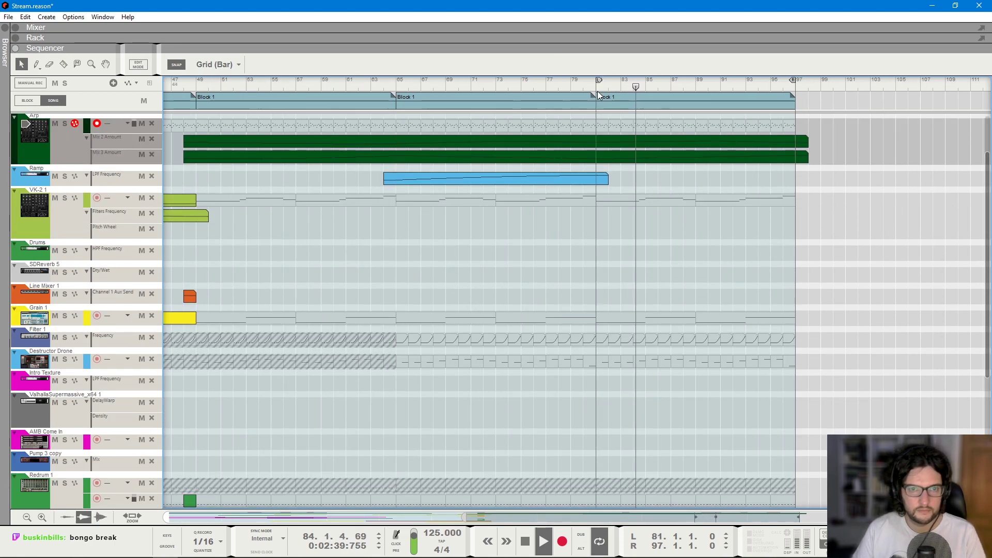
key(space)
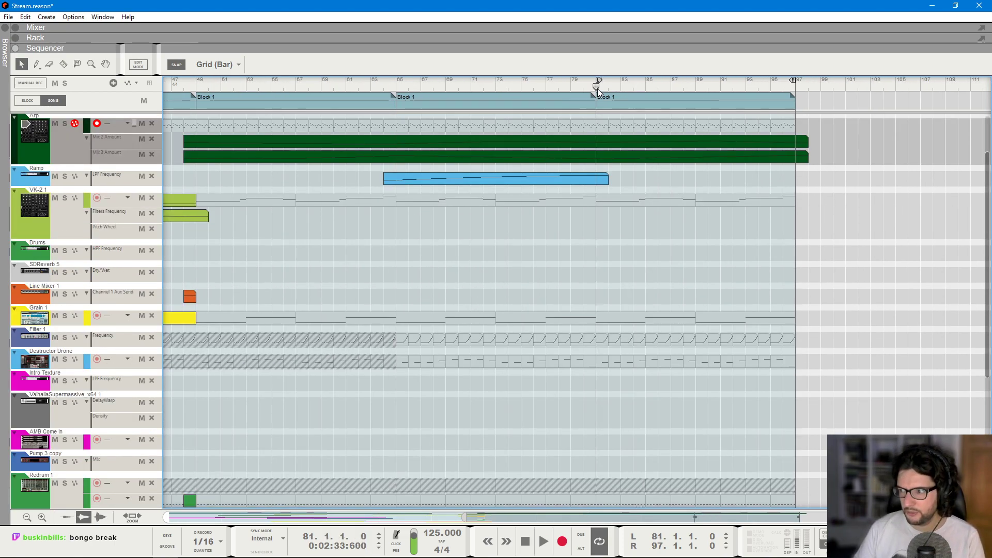
scroll(651, 278, down, 5)
key(space)
scroll(645, 276, down, 4)
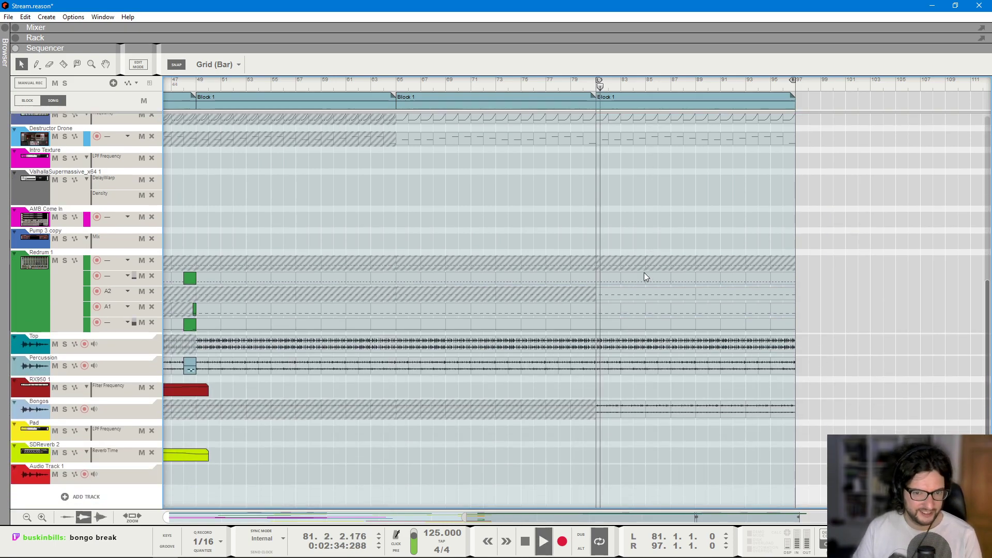
- Show the rack, create a Radical Piano instrument and move it beneath the Nostromo synthesizer
key(F6)
scroll(644, 265, up, 5)
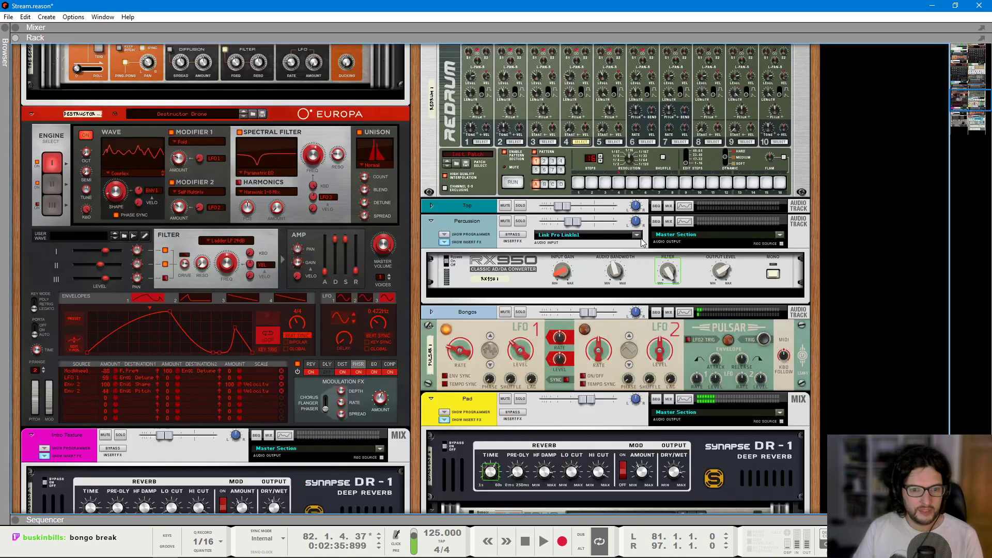
scroll(642, 243, down, 10)
right_click(621, 433)
mouse_move(689, 400)
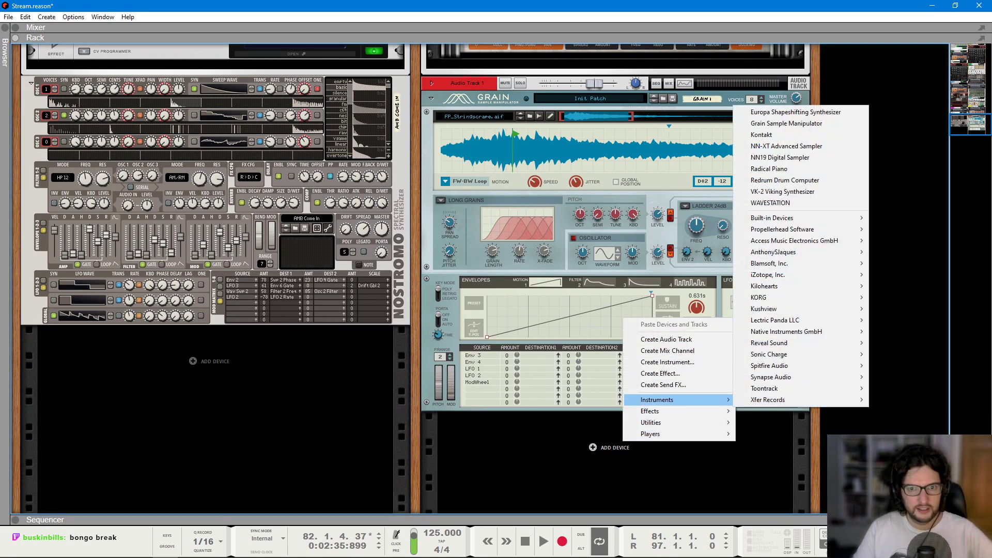
mouse_move(835, 221)
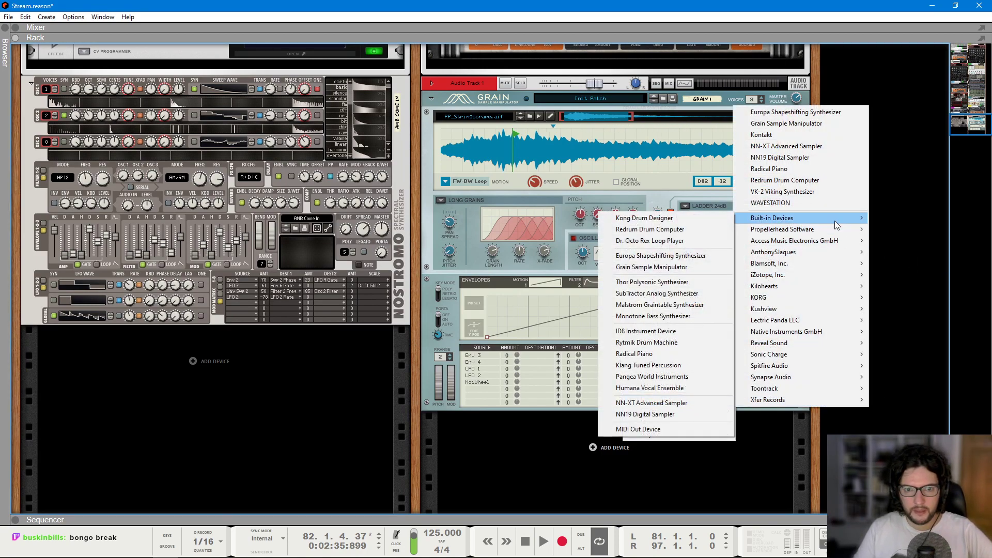
click(634, 355)
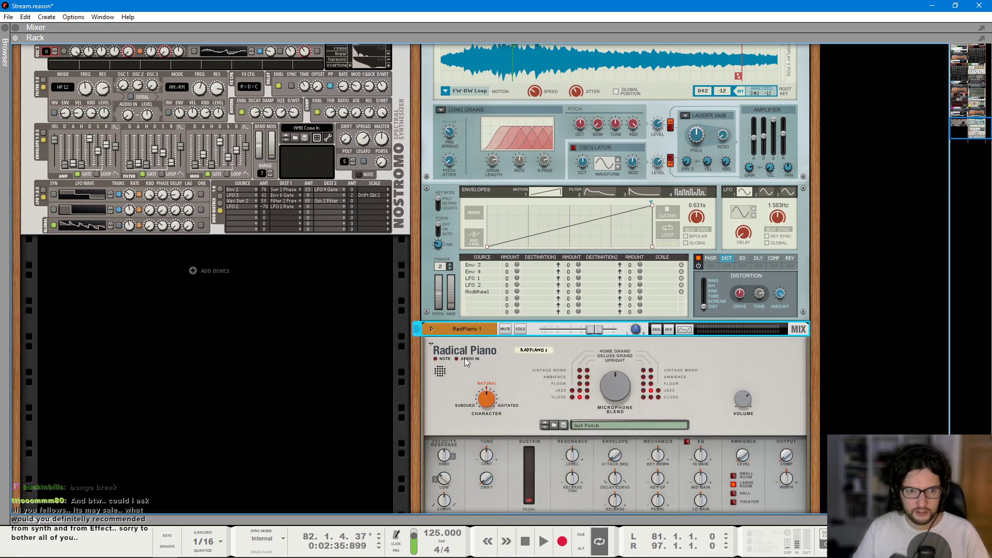
drag(465, 333, 182, 309)
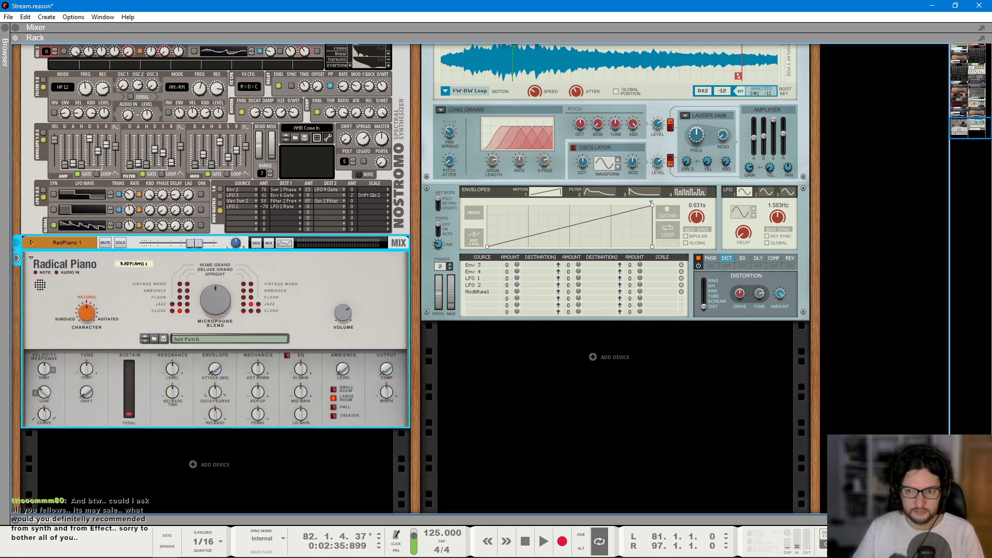
click(83, 321)
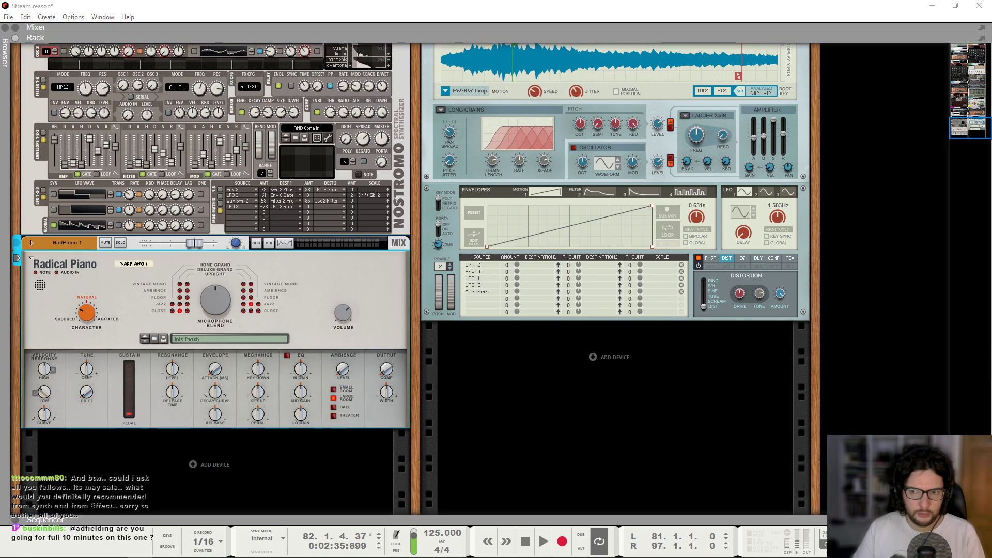
click(392, 378)
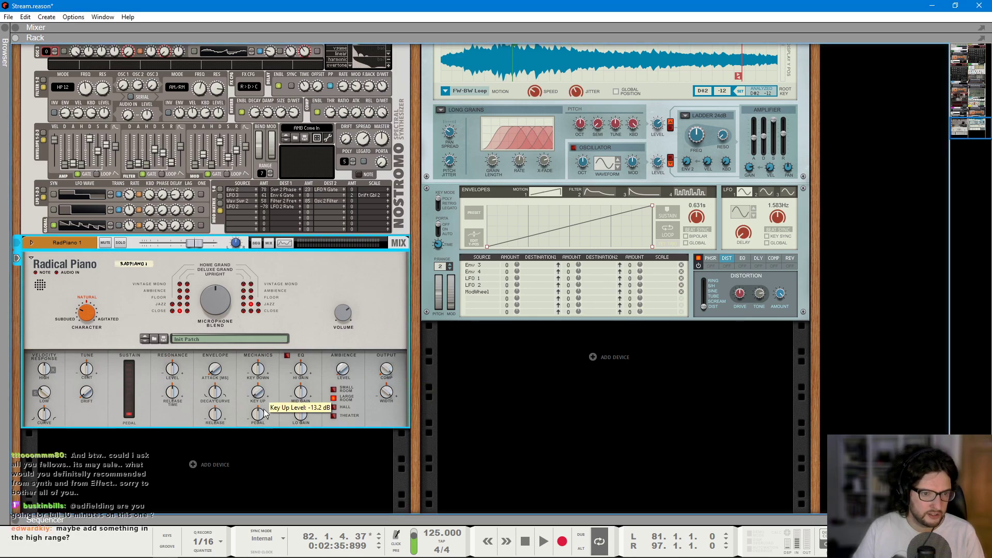
right_click(268, 447)
click(125, 314)
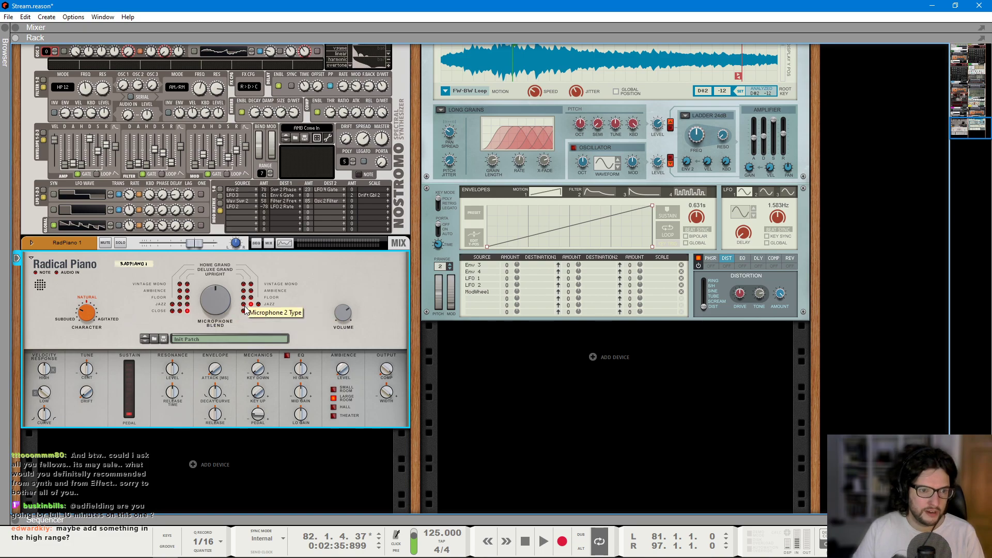
- Return to the sequencer, draw a four-bar clip at bar 81 on the RadPiano 1 track and open it for note editing
key(F7)
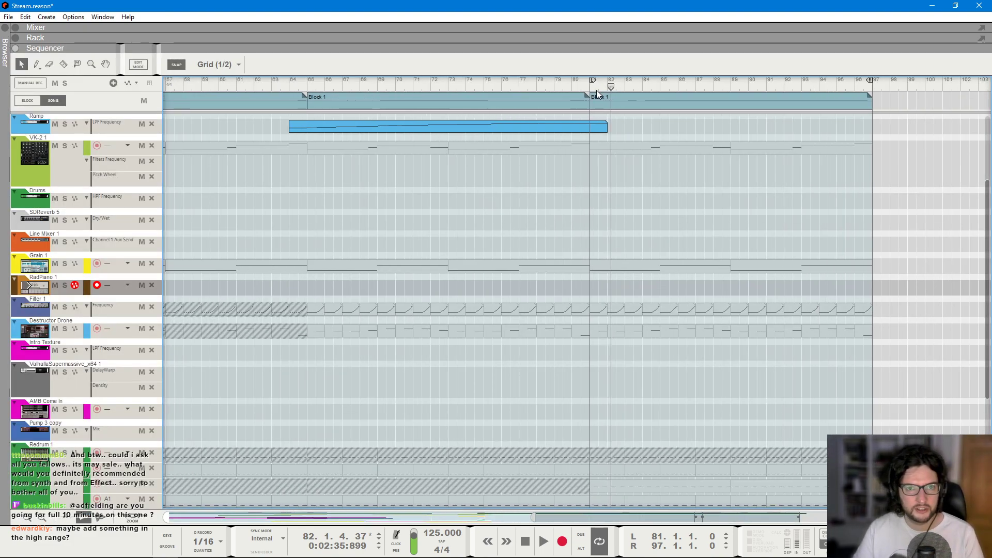
drag(610, 283, 664, 291)
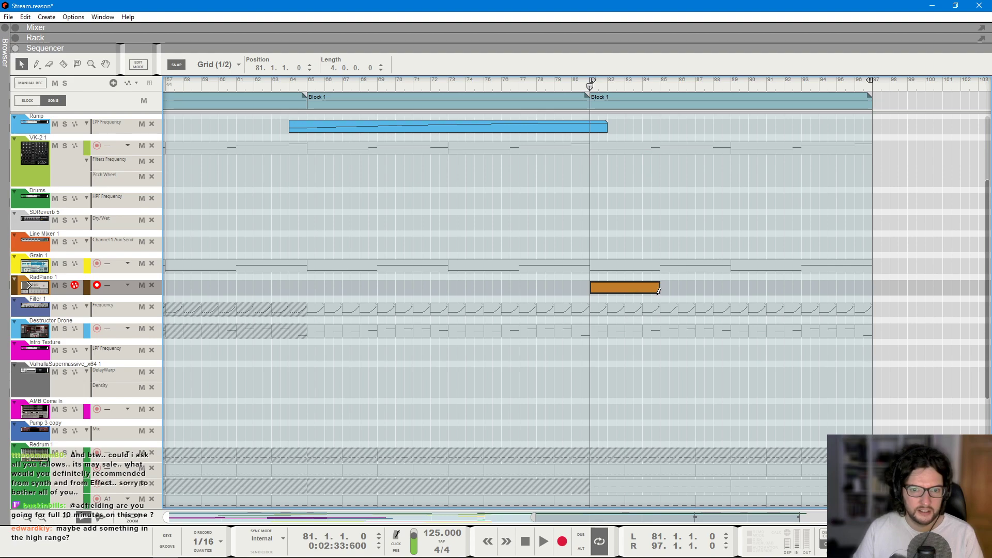
double_click(644, 289)
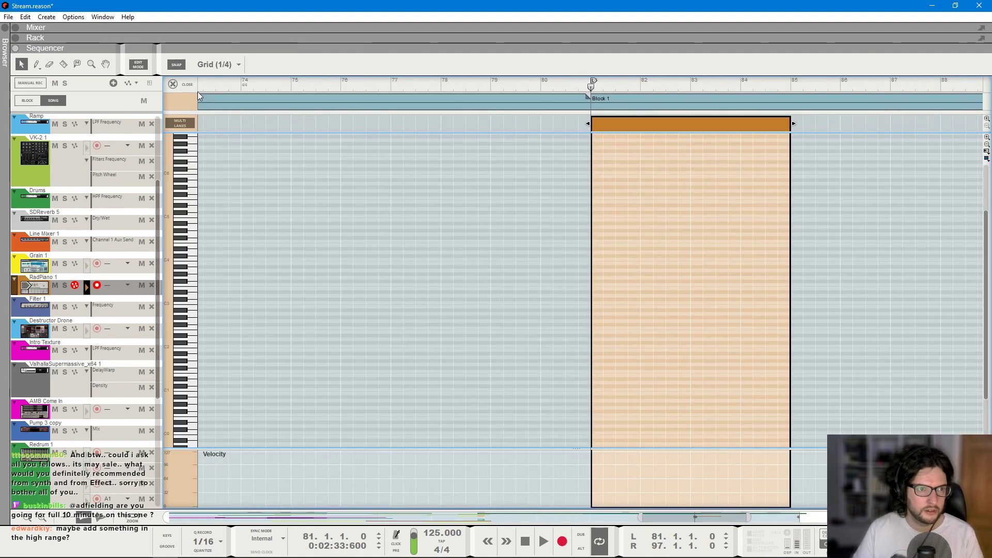
scroll(636, 258, up, 2)
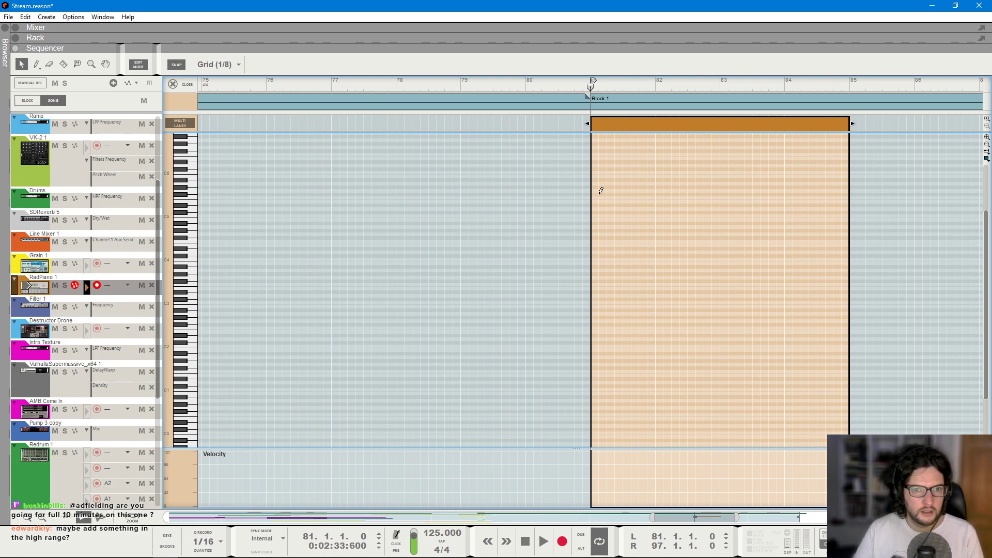
- Draw an F5 note 1 bar 2 beats long at bar 81 in the RadPiano 1 clip and copy it one octave higher
drag(659, 213, 659, 215)
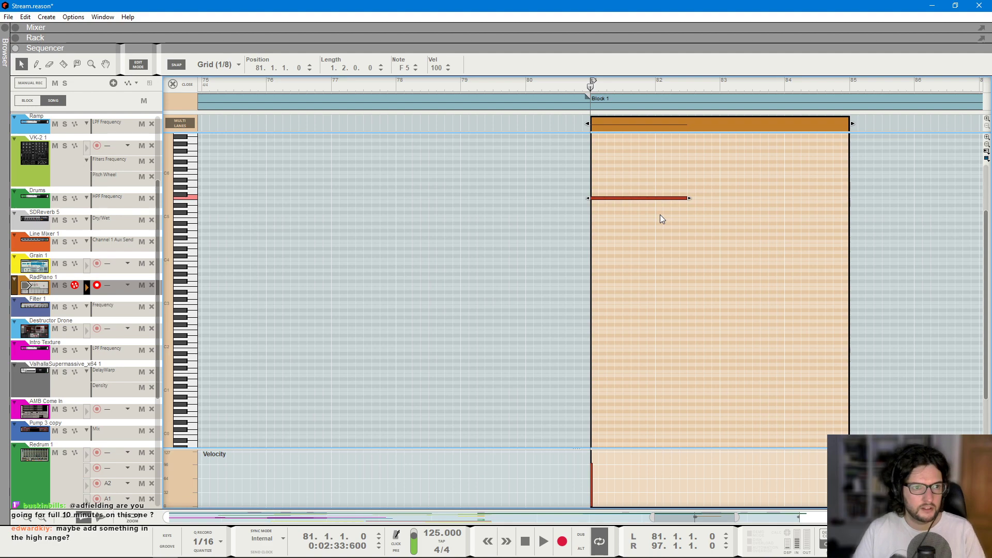
key(ctrl+c)
key(ctrl+v)
key(shift+Up)
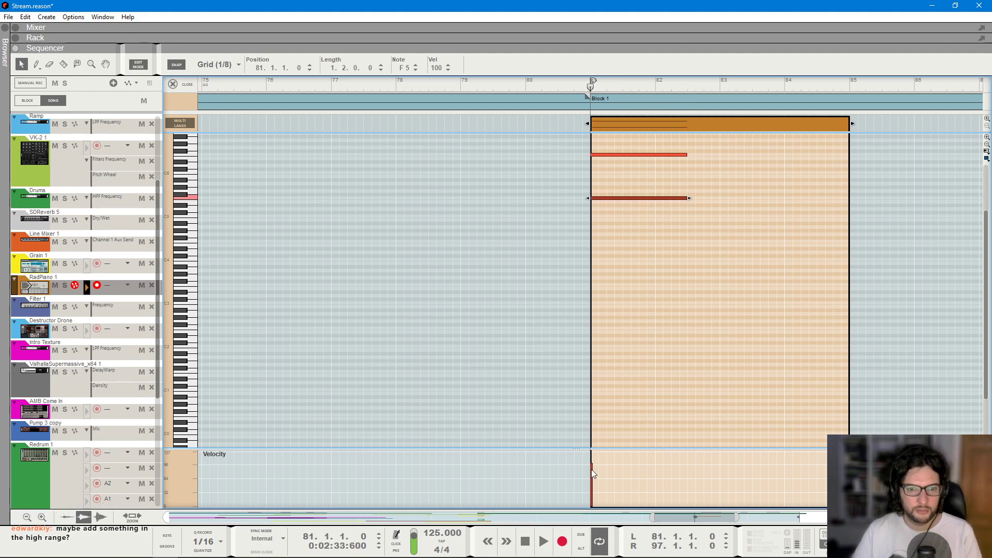
- Set the RadPiano 1 channel level to about -9.8 dB and insert a Synapse DR-1 Deep Reverb on that channel
key(F5)
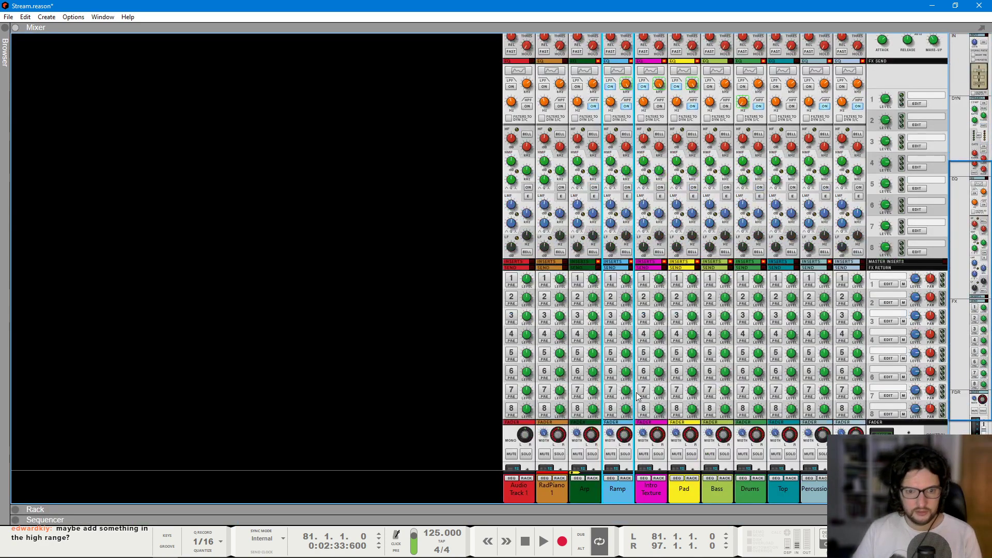
click(565, 413)
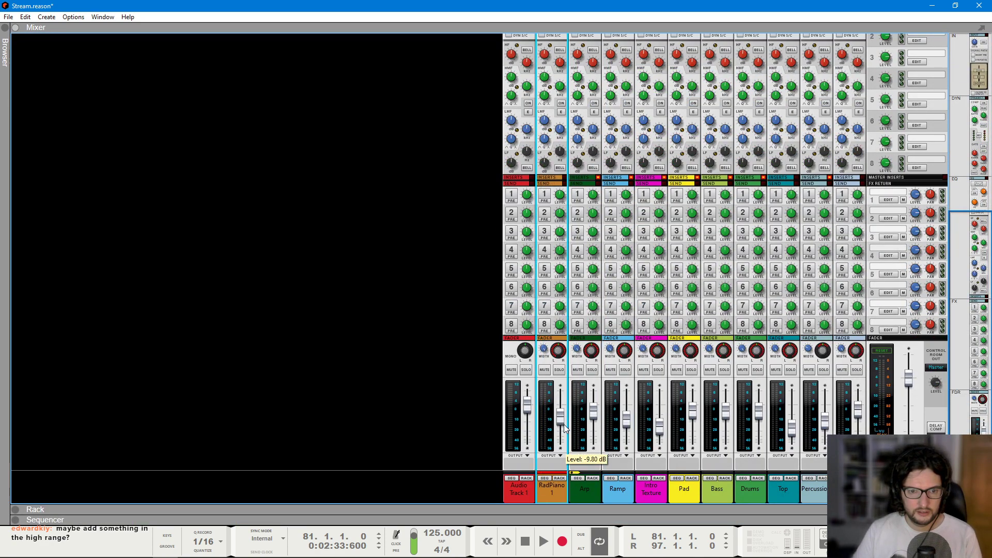
key(F6)
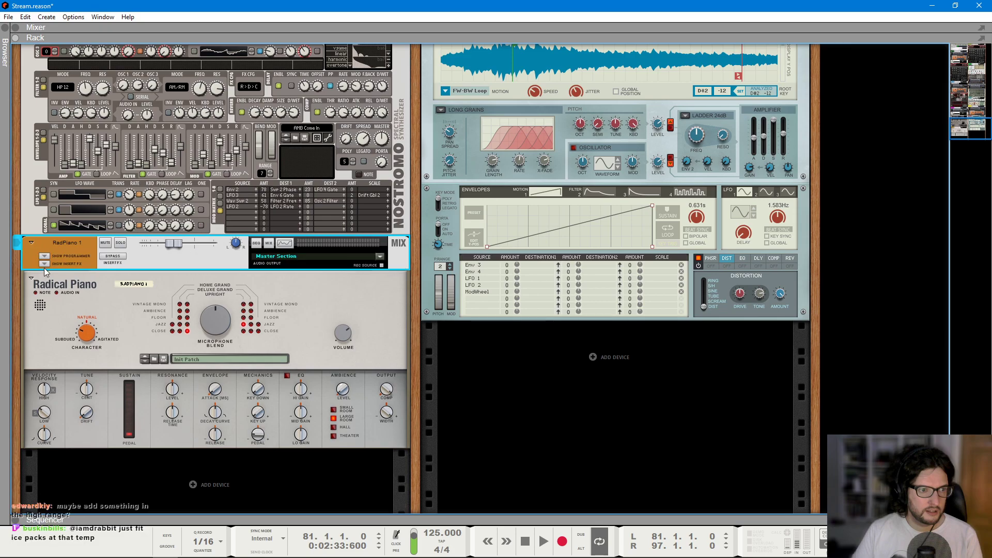
right_click(57, 310)
mouse_move(108, 328)
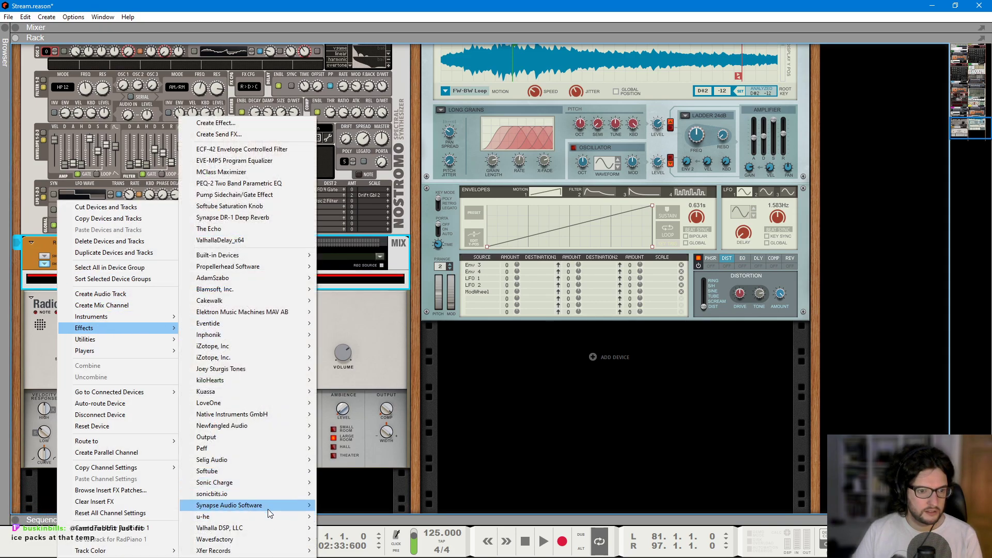
mouse_move(266, 504)
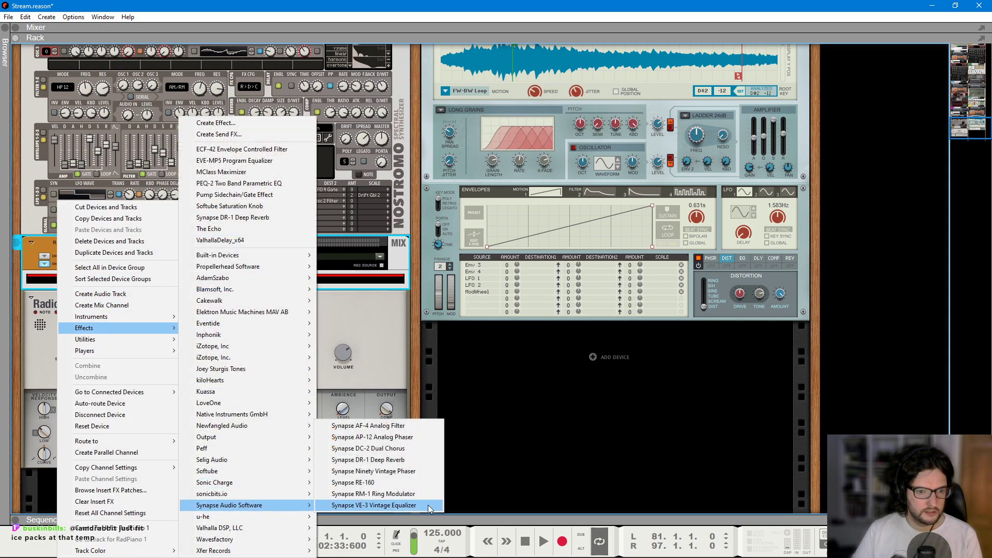
click(379, 459)
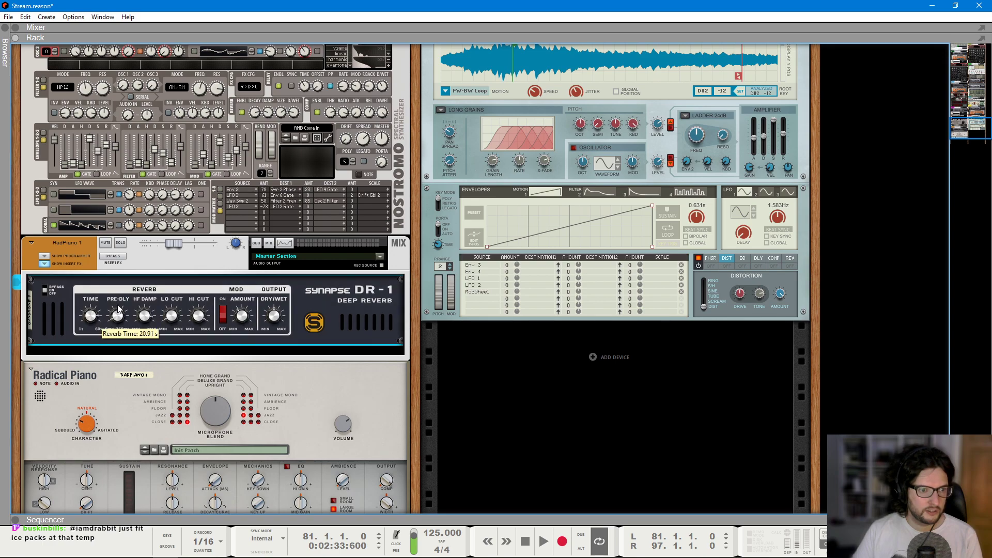
- Play the loop to audition the piano with reverb, check its mixer channel, and return to the arrangement
key(space)
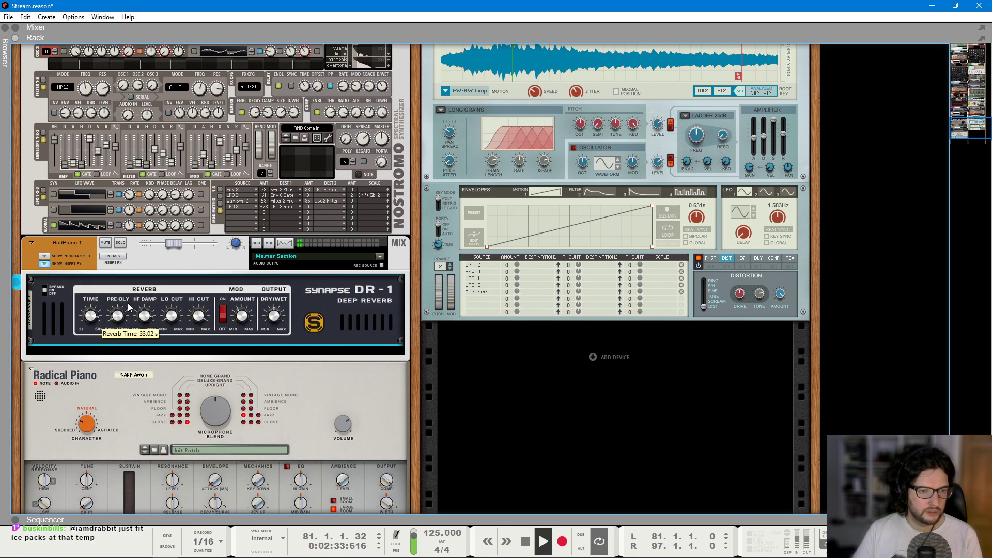
key(F5)
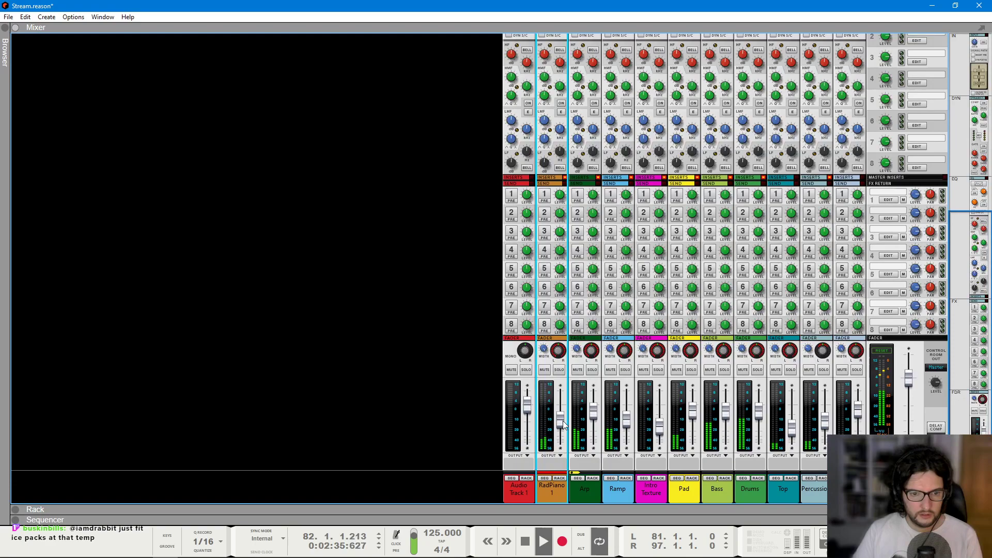
key(F7)
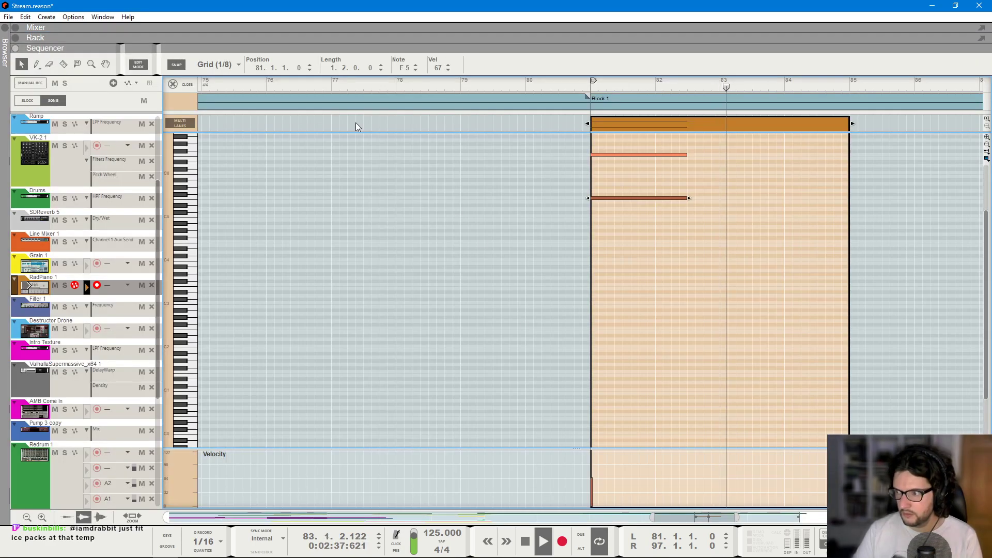
scroll(538, 200, up, 2)
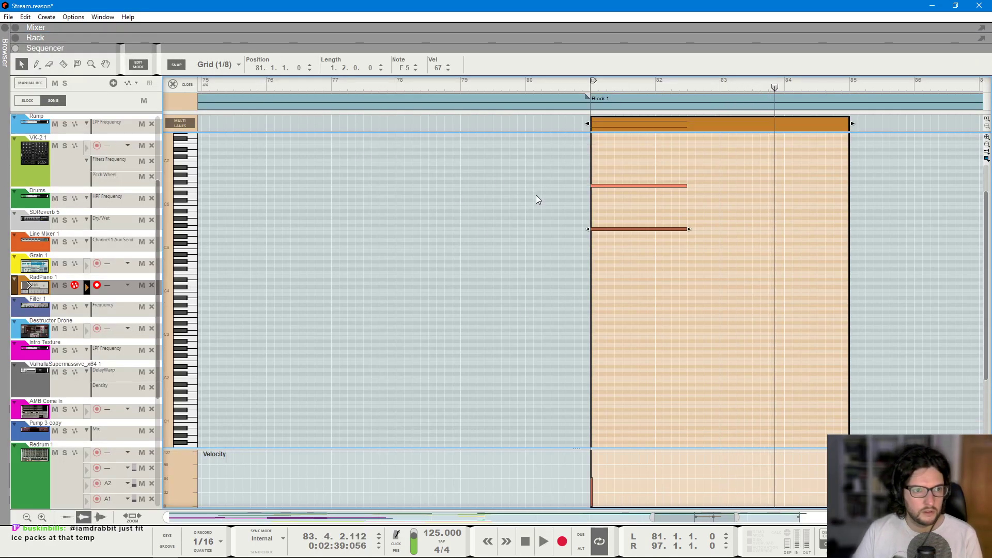
click(183, 84)
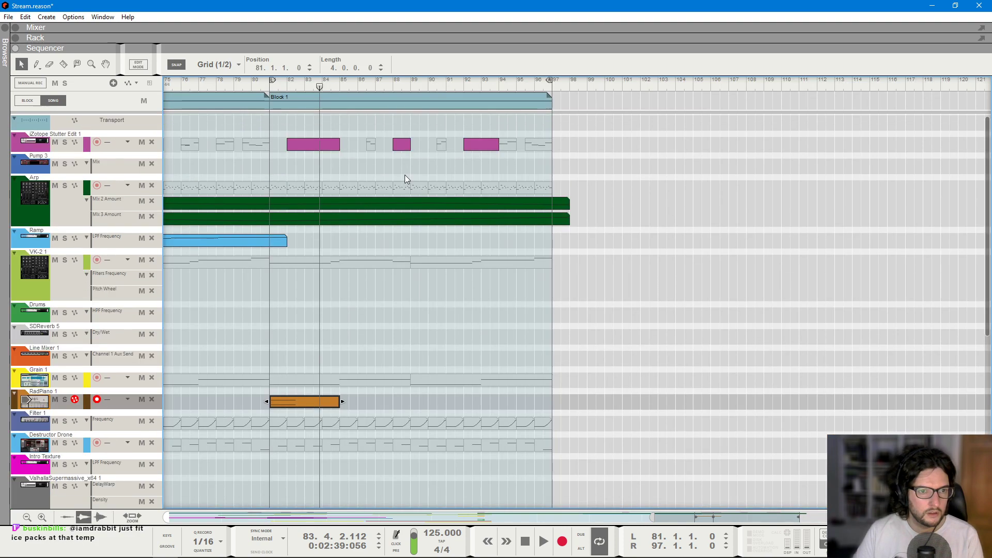
- Examine the VK-2 1 notes around bar 81 and resume playback in the arrangement
double_click(277, 266)
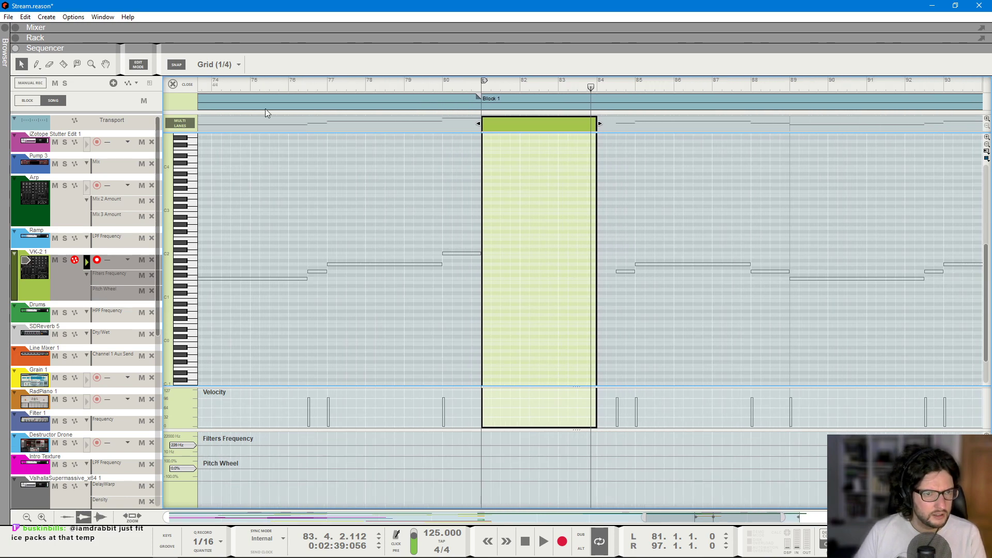
click(172, 83)
key(space)
- Duplicate the RadPiano 1 clip to bar 85 and transpose the copy's notes down one semitone to E5
double_click(340, 401)
drag(598, 159, 659, 263)
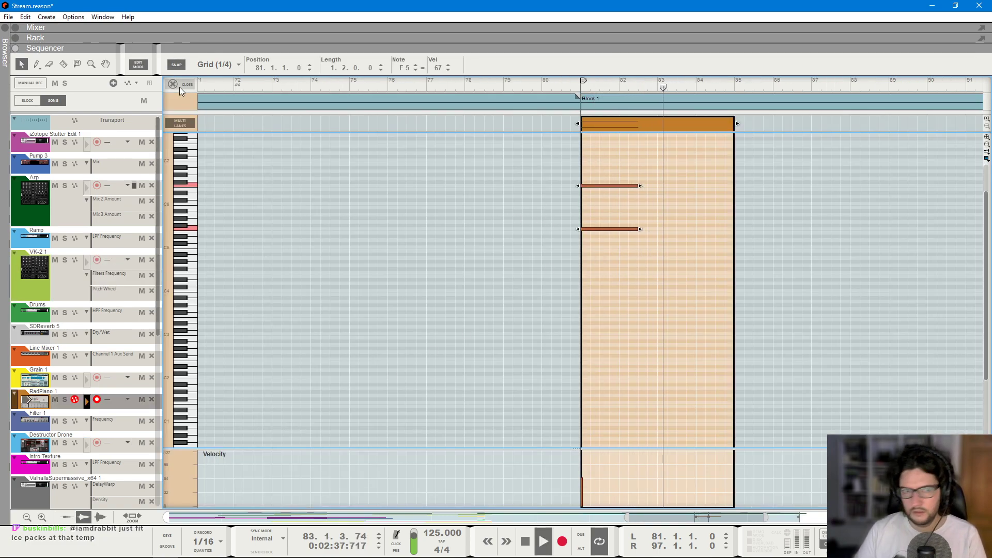
click(179, 87)
key(ctrl+d)
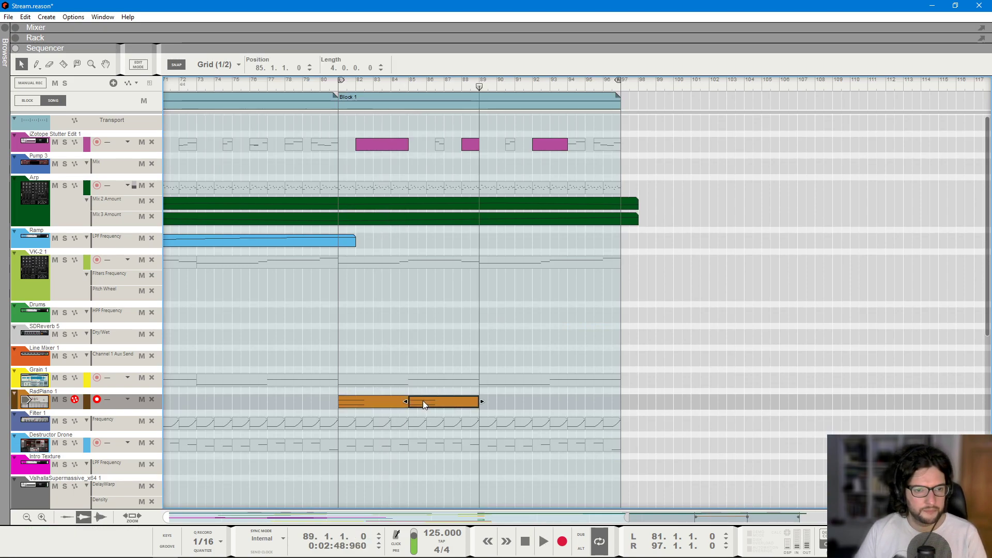
double_click(423, 401)
key(Down)
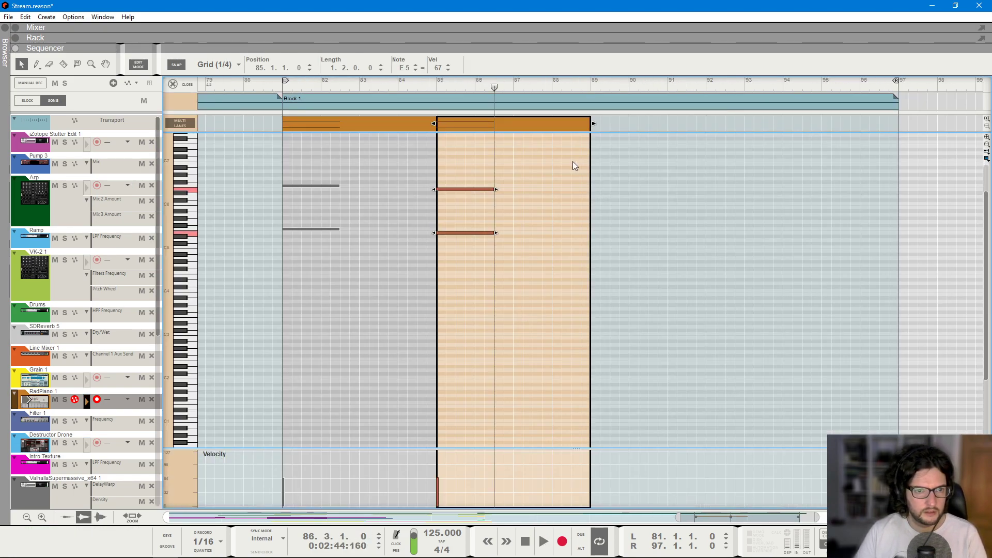
- Play the piano part from bar 85 and again from bar 81 to compare the two clips
click(428, 87)
key(space)
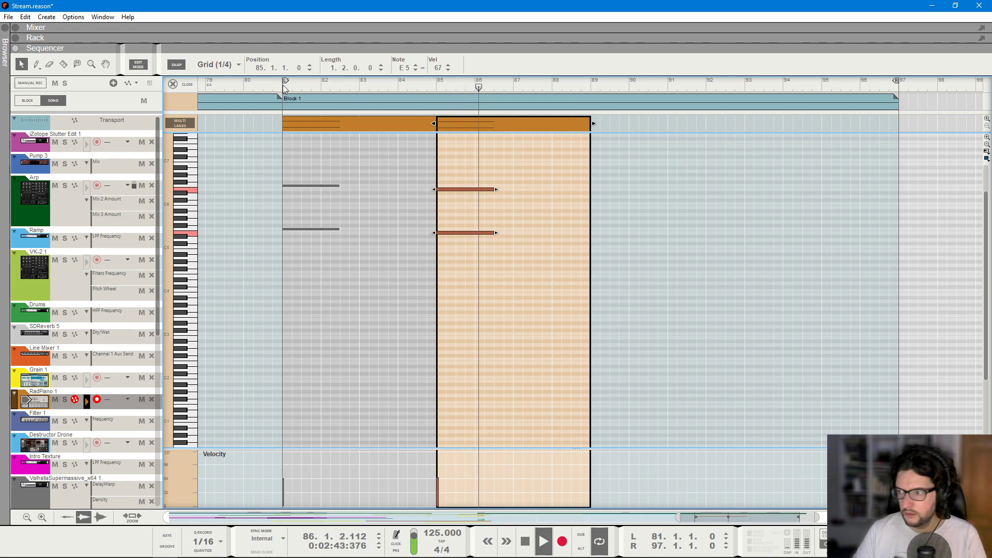
key(space)
click(263, 97)
key(space)
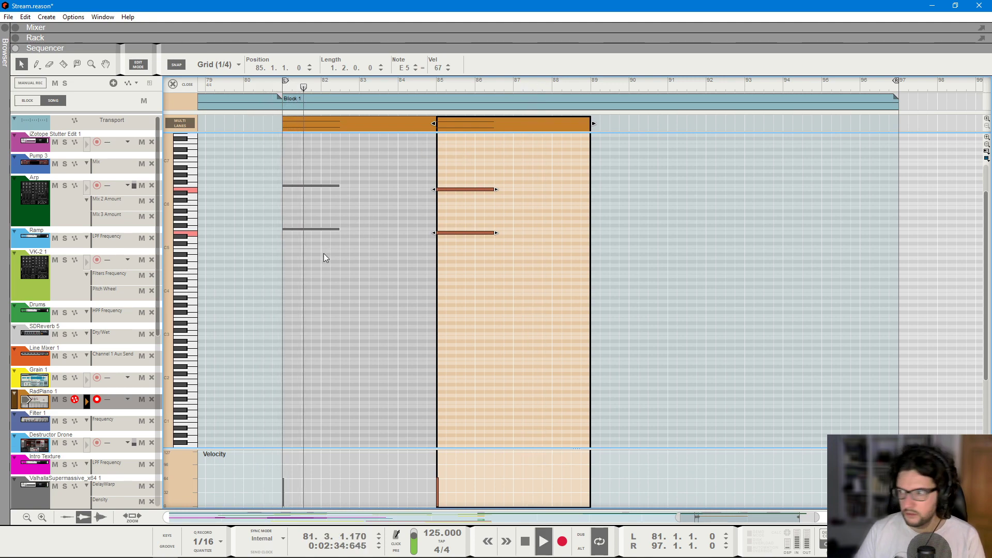
- Open the RadPiano 1 clip at bar 81 and transpose both notes up four semitones, the lower one to A5
click(339, 260)
click(339, 260)
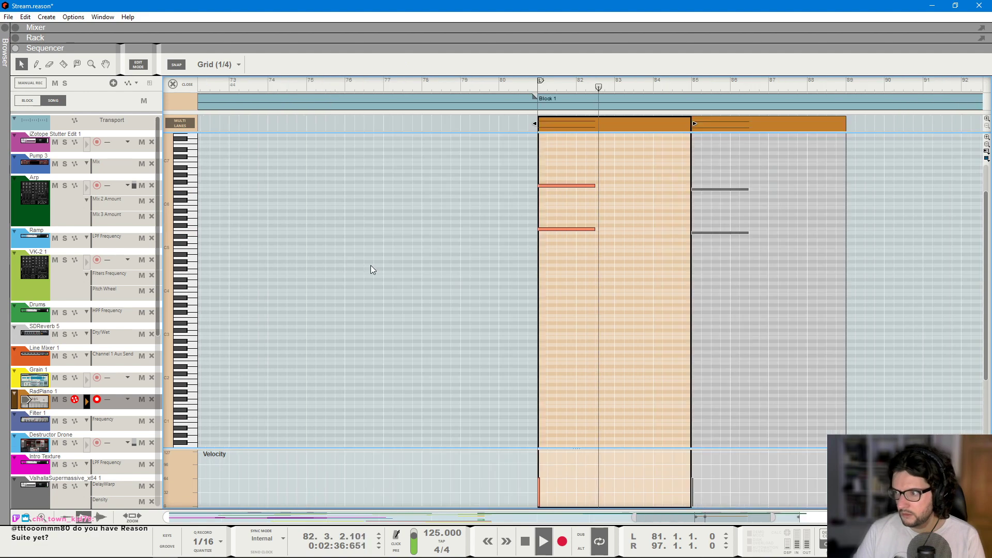
key(space)
drag(371, 269, 610, 163)
key(Up)
key(Up)
key(Up)
key(Up)
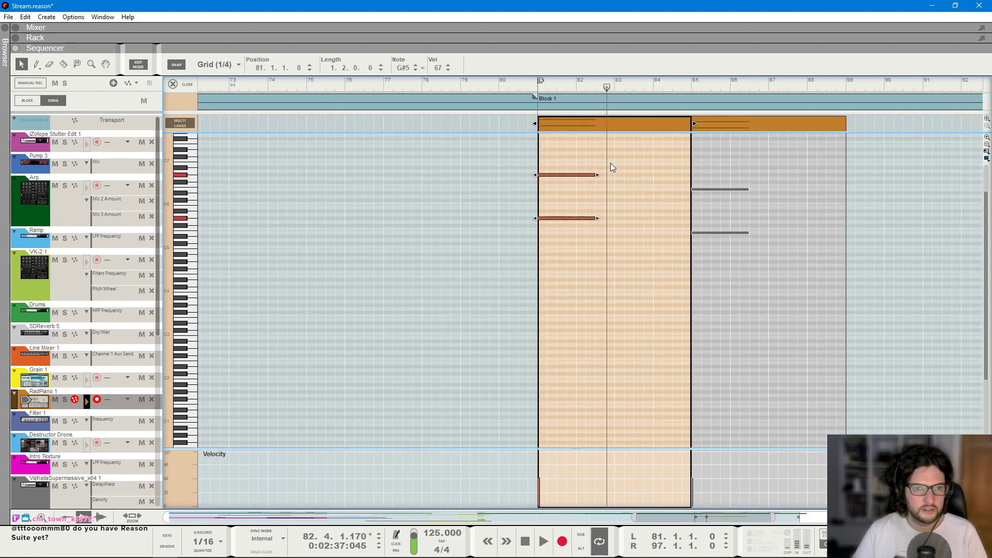
- Play from bar 81 and raise the RadPiano 1 channel level to about -1.09 dB
click(520, 82)
key(space)
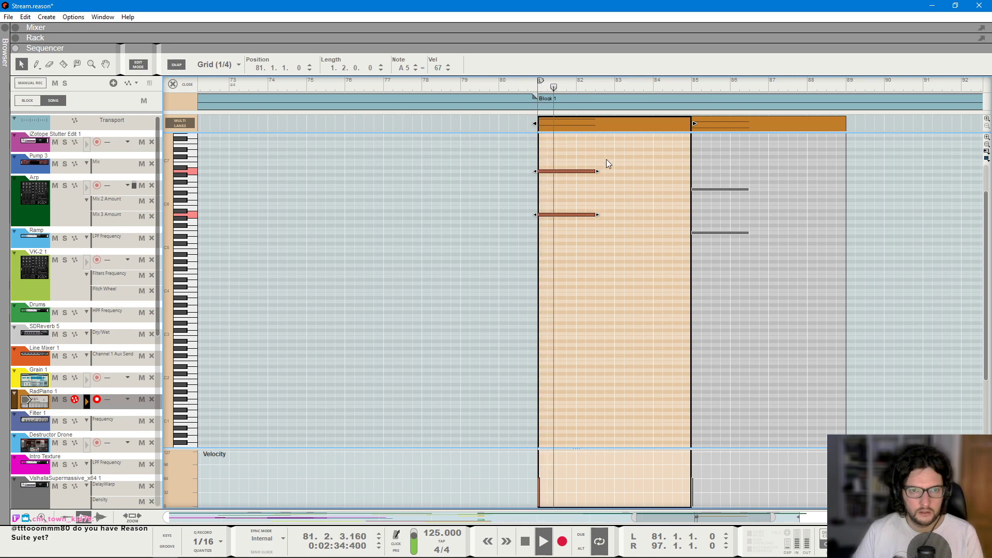
key(F5)
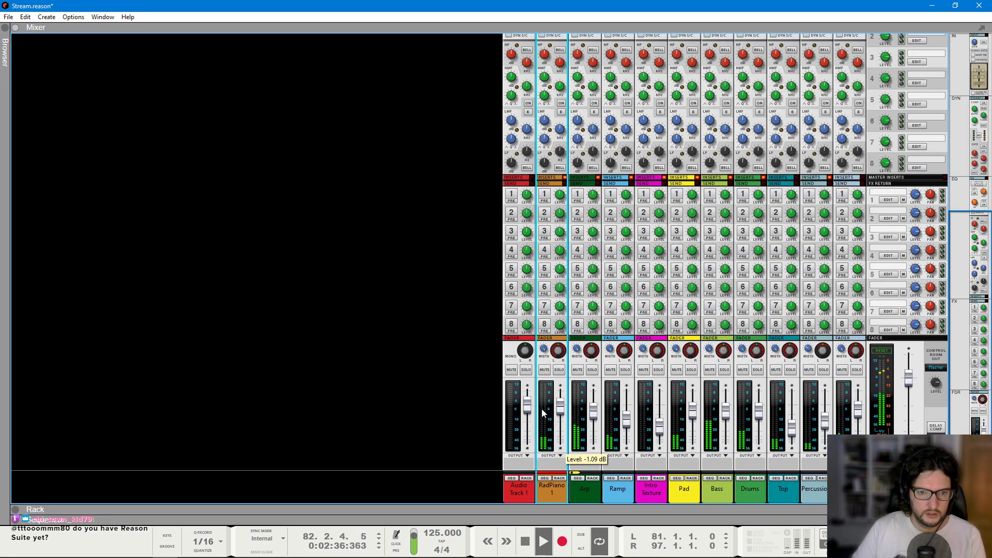
key(F7)
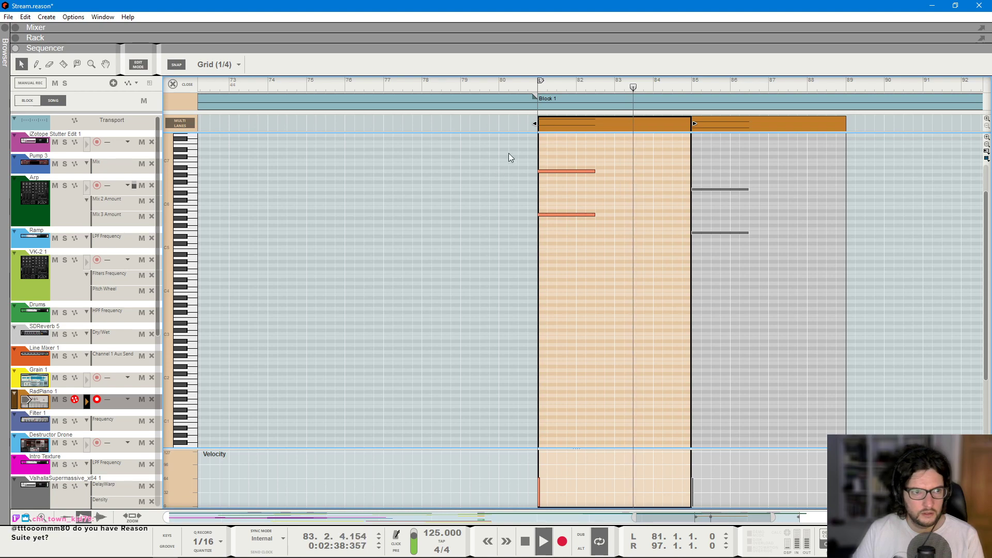
- Lower the bar 81 notes one octave to A4 and copy that clip over the one at bar 85
key(shift+Down)
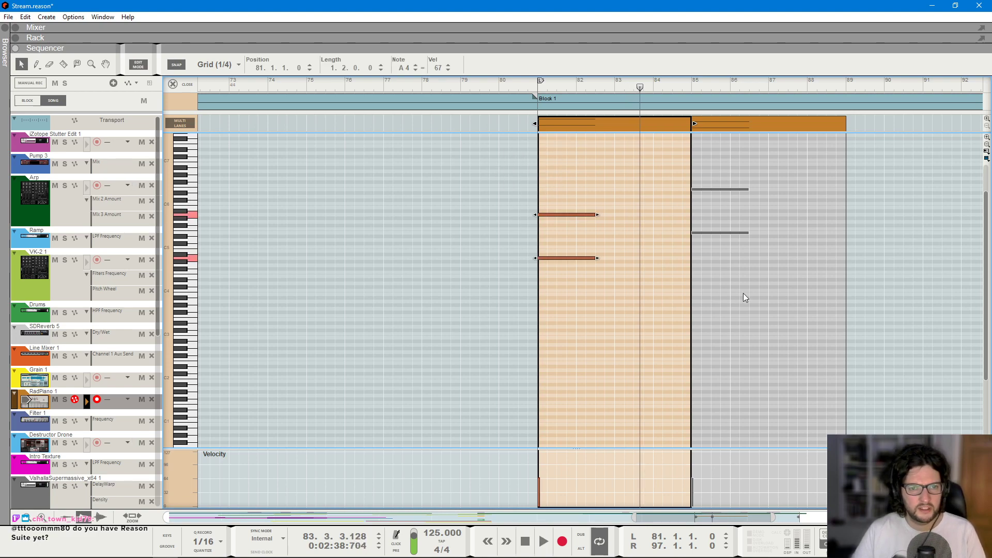
click(530, 87)
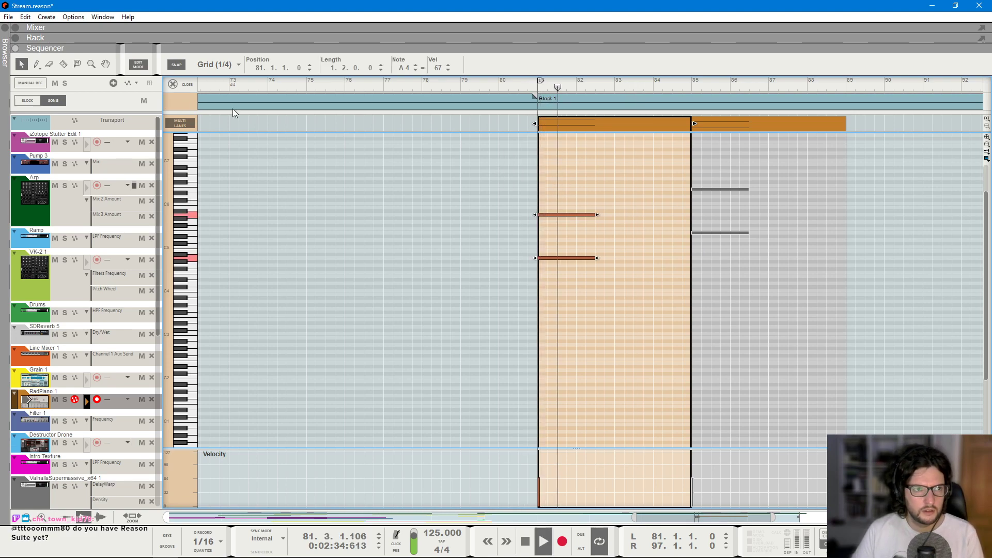
click(178, 92)
drag(351, 405, 421, 409)
- Transpose both notes in the bar 85 piano clip up three semitones, the lower one to C5
double_click(411, 404)
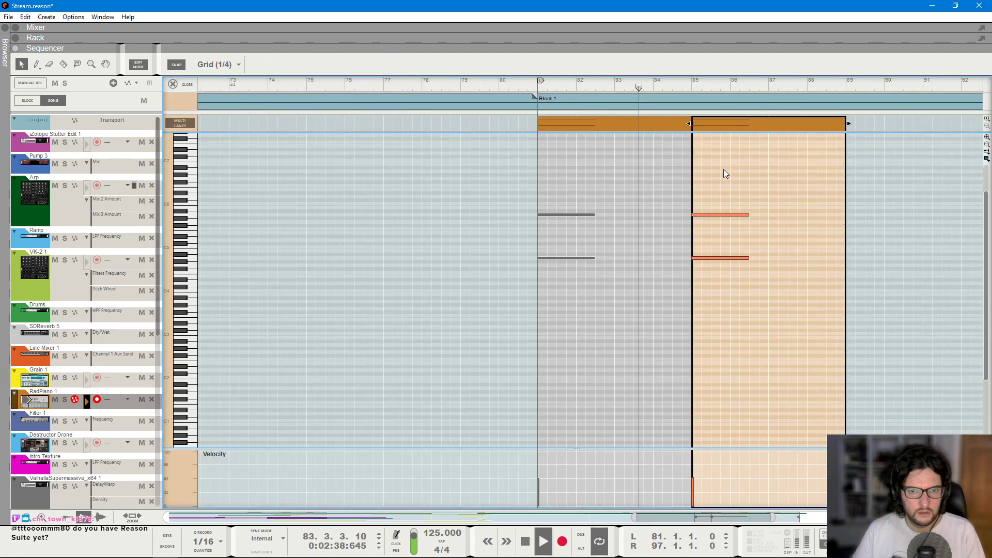
key(Up)
key(Up)
key(Up)
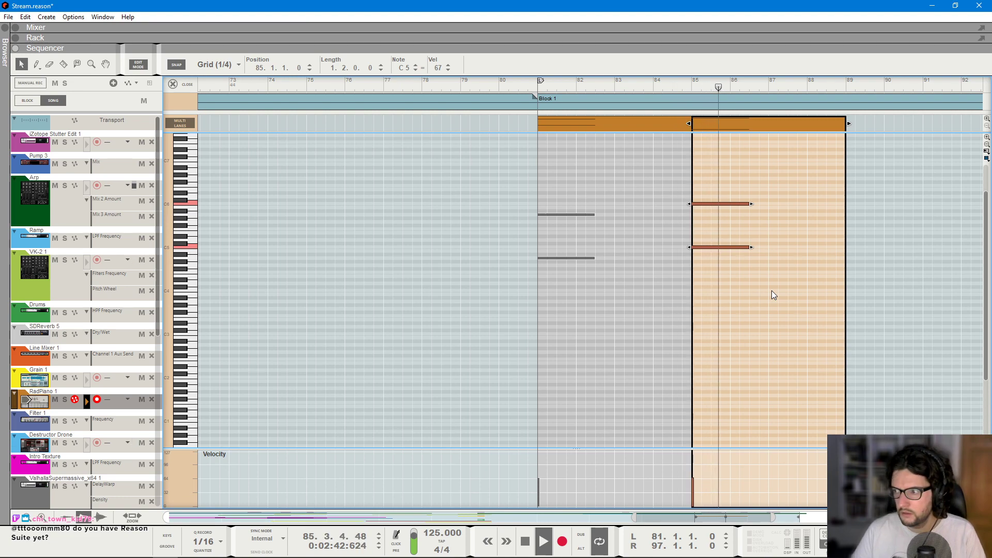
- Duplicate both RadPiano 1 clips so the copies fill bars 89 to 97
drag(617, 283, 521, 169)
key(Tab)
click(268, 396)
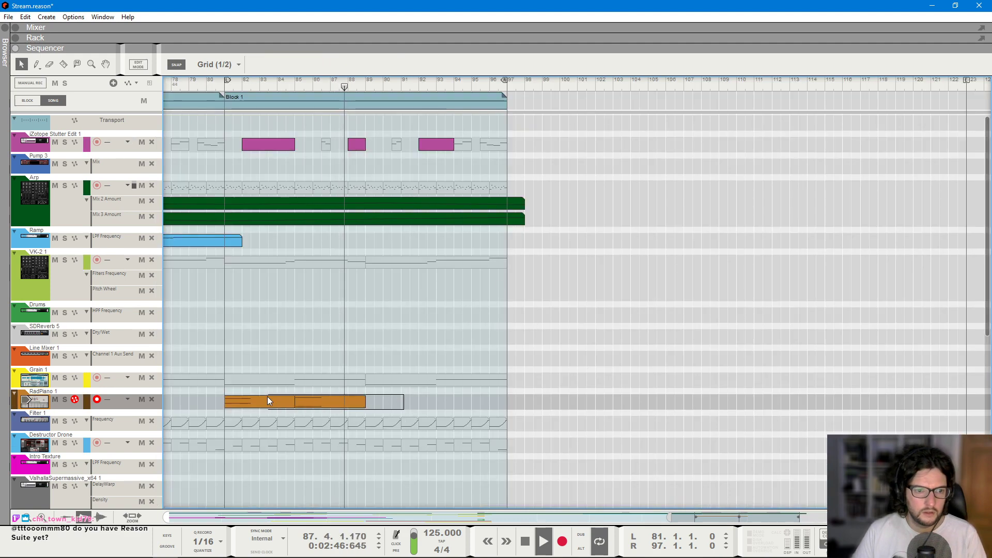
key(ctrl+d)
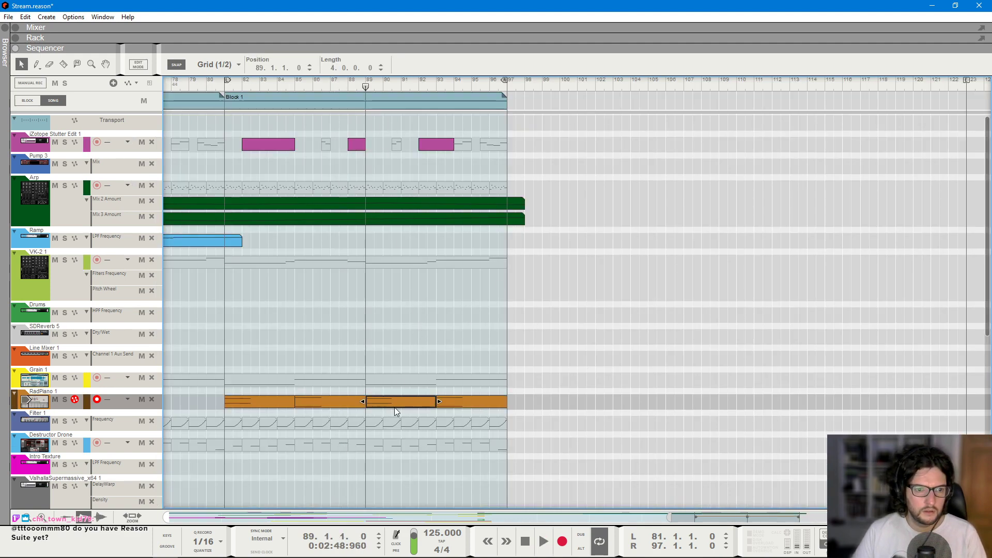
- Transpose the notes in the bar 89 piano clip up five semitones to D5 and play from there
key(Tab)
key(Up)
key(Up)
key(Up)
key(Up)
key(Up)
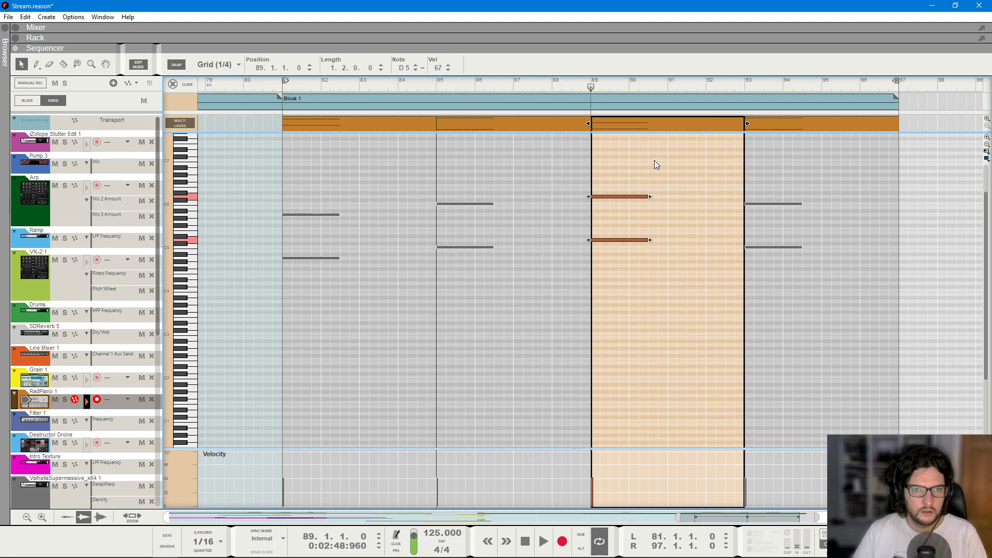
key(space)
- Transpose the notes in the bar 93 piano clip down three semitones to A4
click(790, 179)
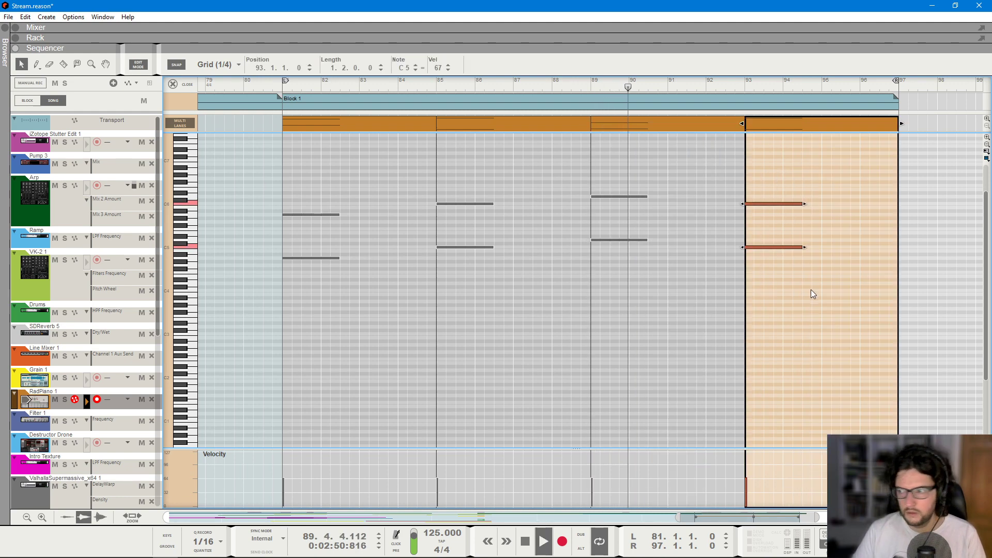
key(Down)
key(Down)
key(Down)
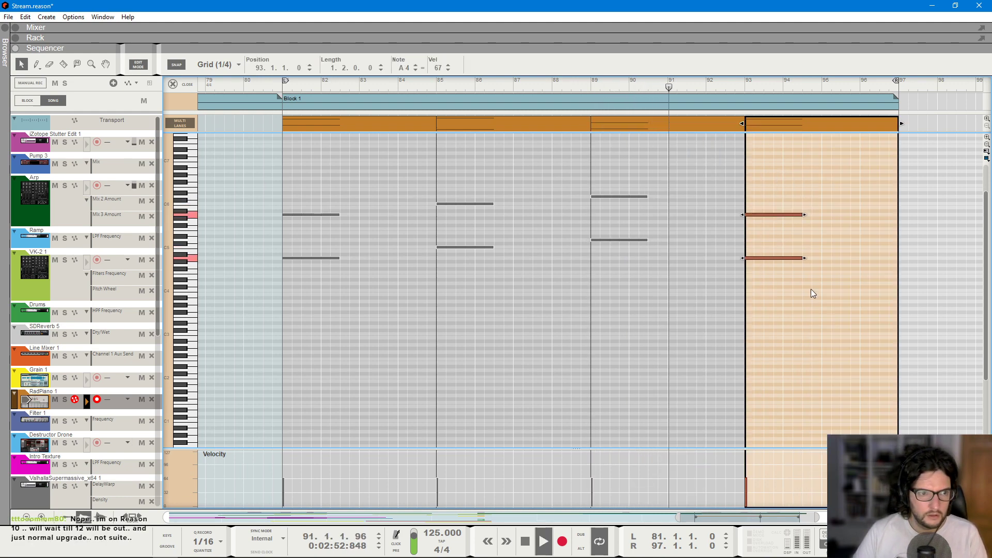
- Raise the bar 93 notes eight semitones to F5 and deselect them
key(Up)
key(Up)
key(Up)
key(Up)
key(Up)
key(Up)
key(Up)
key(Up)
click(811, 291)
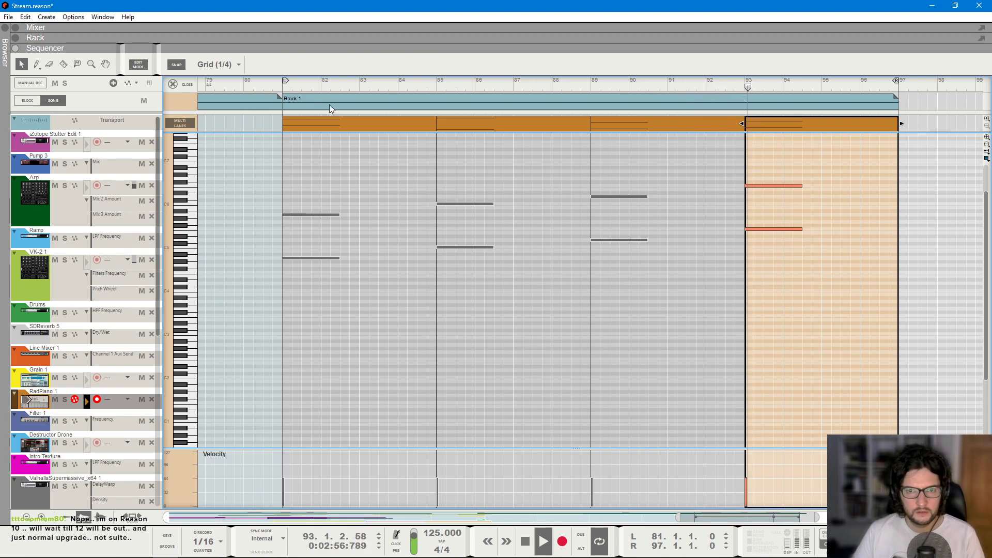
- Stop playback and lower both bar 93 notes one semitone to E5
key(space)
drag(746, 164, 821, 249)
key(Down)
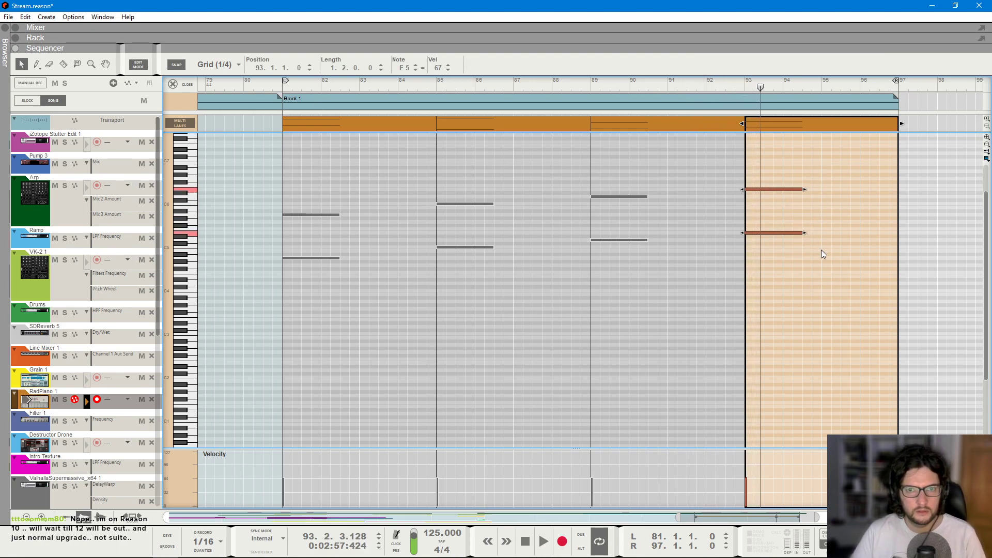
- Play the arrangement from bar 81 and close the bar 93 piano clip's note editor
key(space)
scroll(391, 84, down, 3)
click(382, 85)
key(g)
key(g)
key(g)
key(g)
key(g)
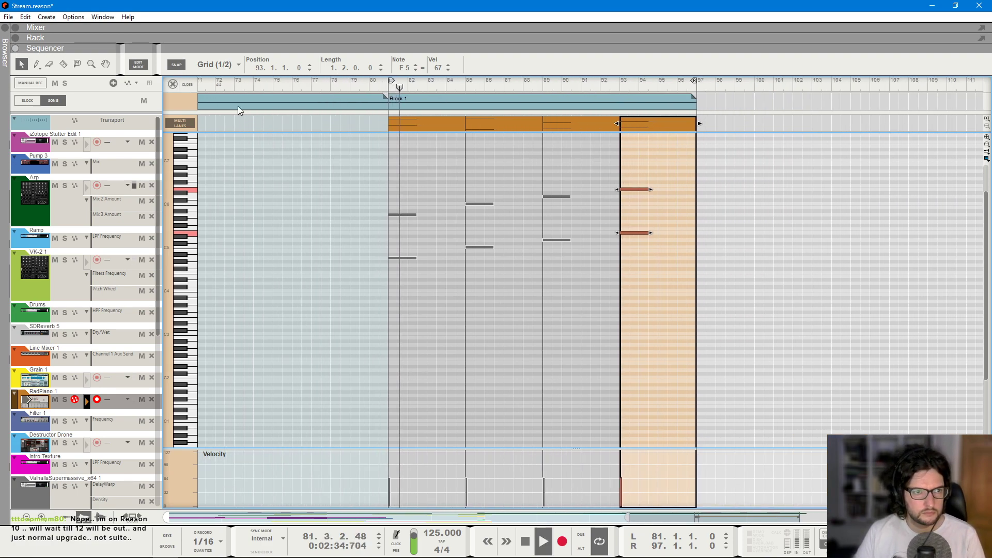
key(ctrl+e)
- Set the RadPiano 1 channel's high-pass filter to 187.1 Hz and the Pad channel's fader to -4.23 dB
key(F6)
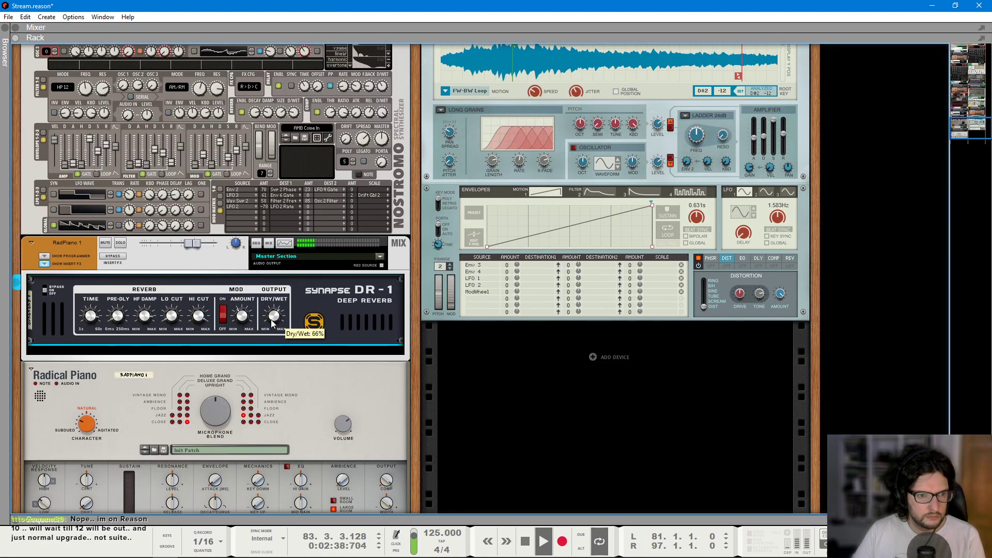
key(F5)
scroll(557, 140, up, 10)
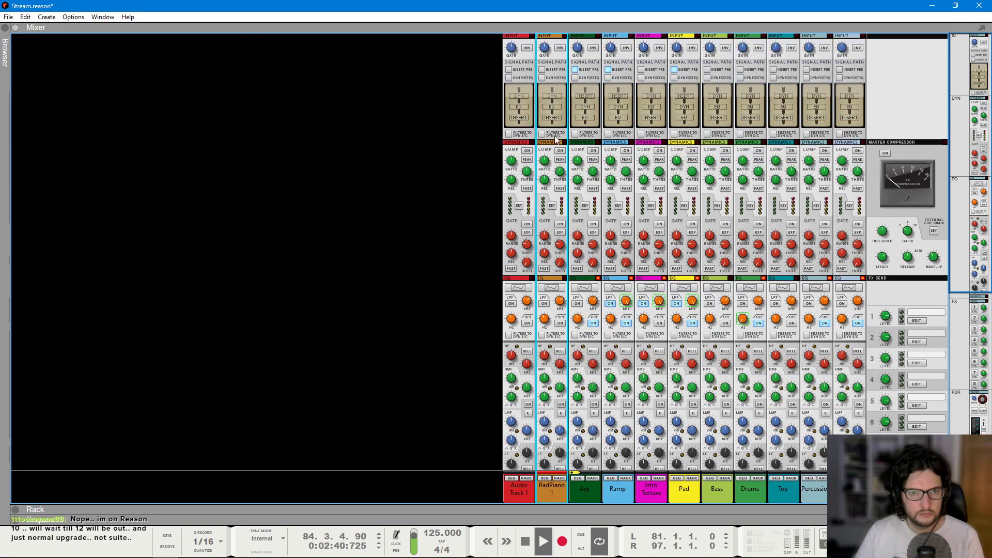
click(541, 69)
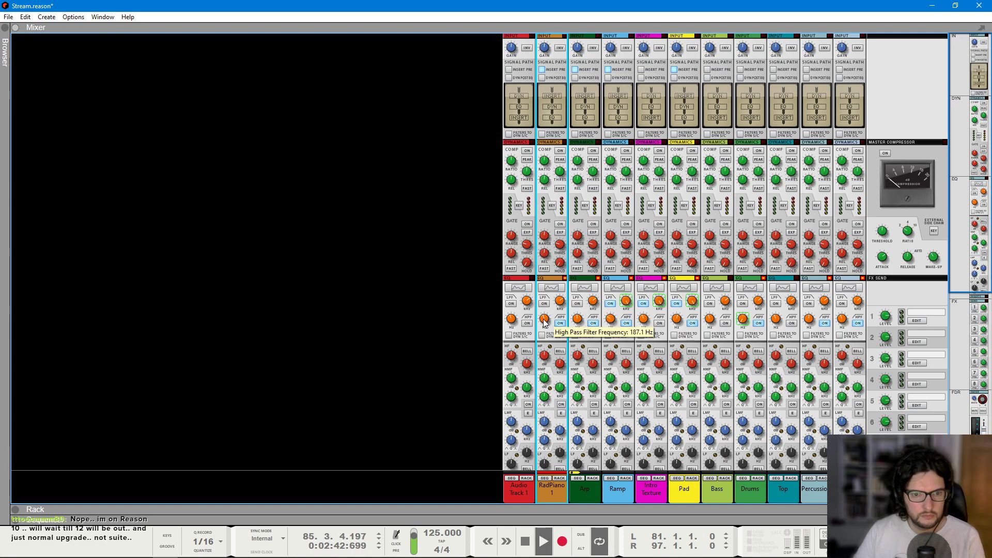
scroll(461, 298, down, 10)
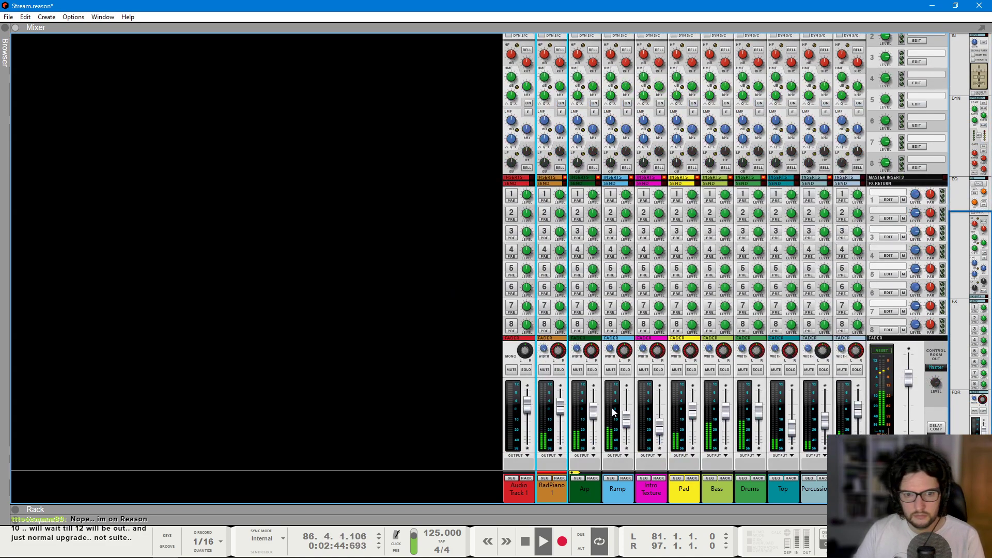
click(694, 417)
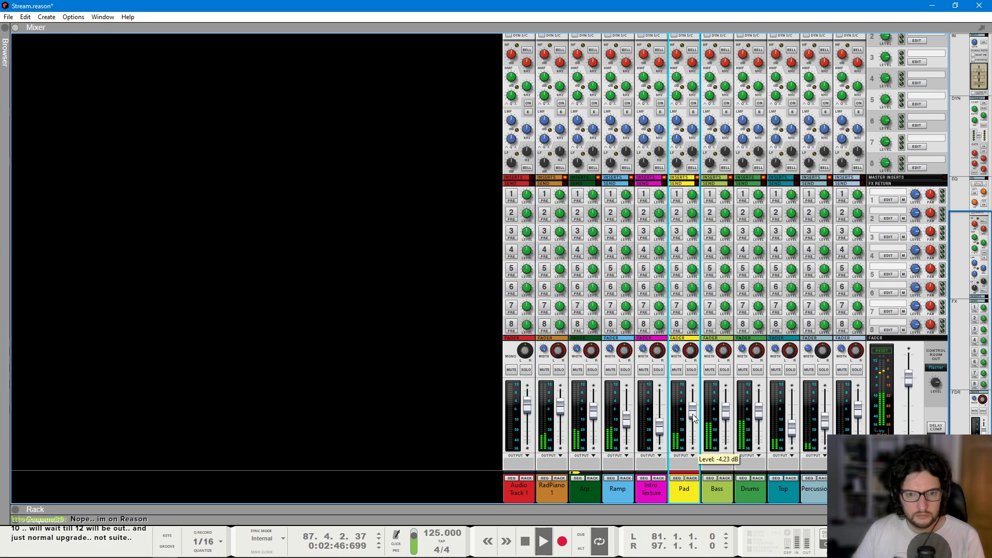
- Review the sequencer tracks across bars 81 to 97 while the block plays
key(F7)
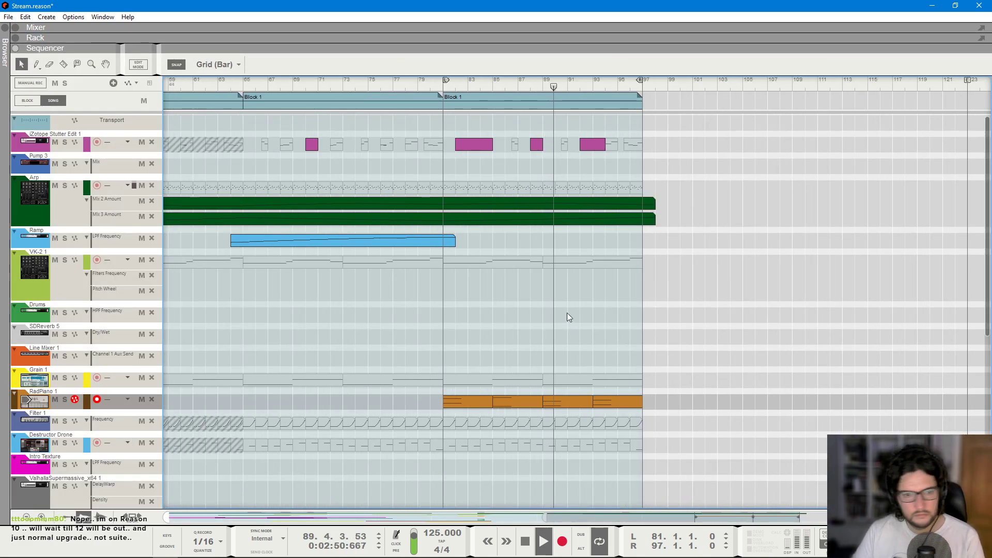
scroll(560, 307, down, 3)
key(g)
key(h)
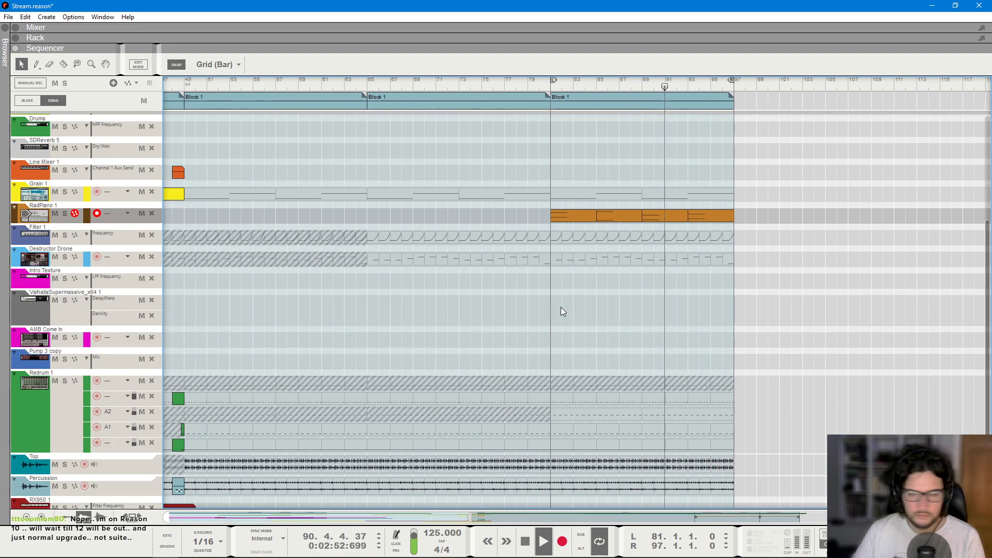
key(g)
scroll(763, 314, up, 3)
key(g)
key(h)
key(h)
key(h)
key(h)
key(h)
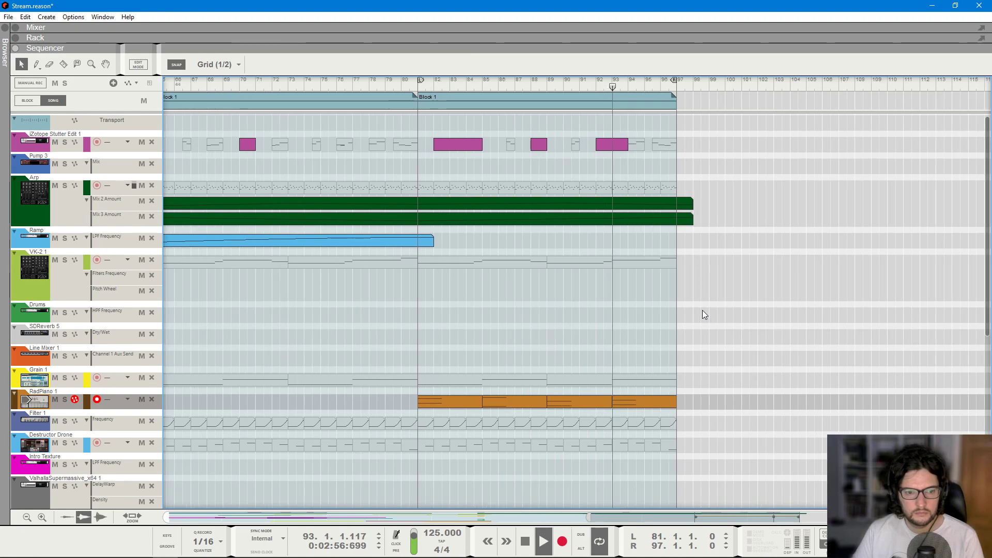
scroll(556, 315, down, 3)
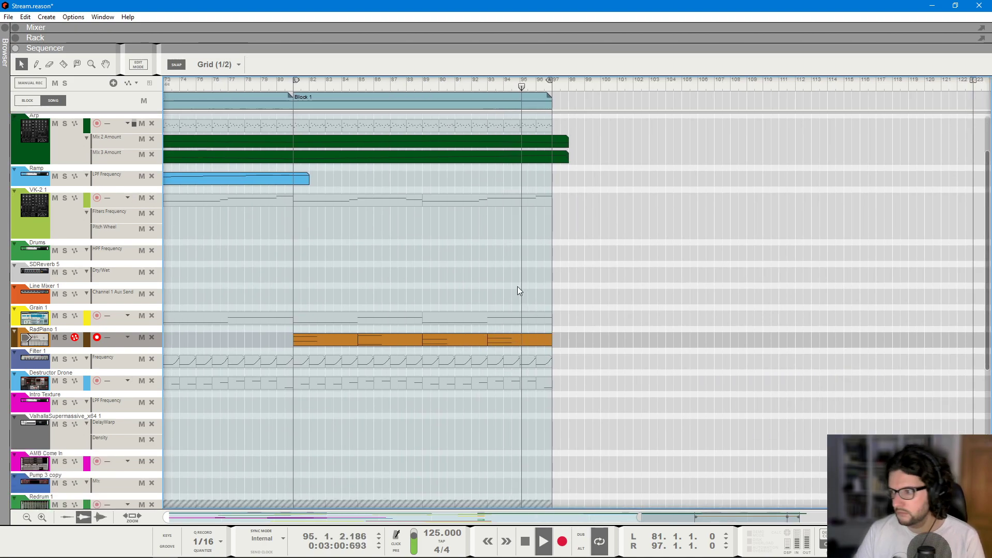
scroll(516, 286, left, 1)
- Save the song and stop playback with the playhead at bar 81
key(ctrl+s)
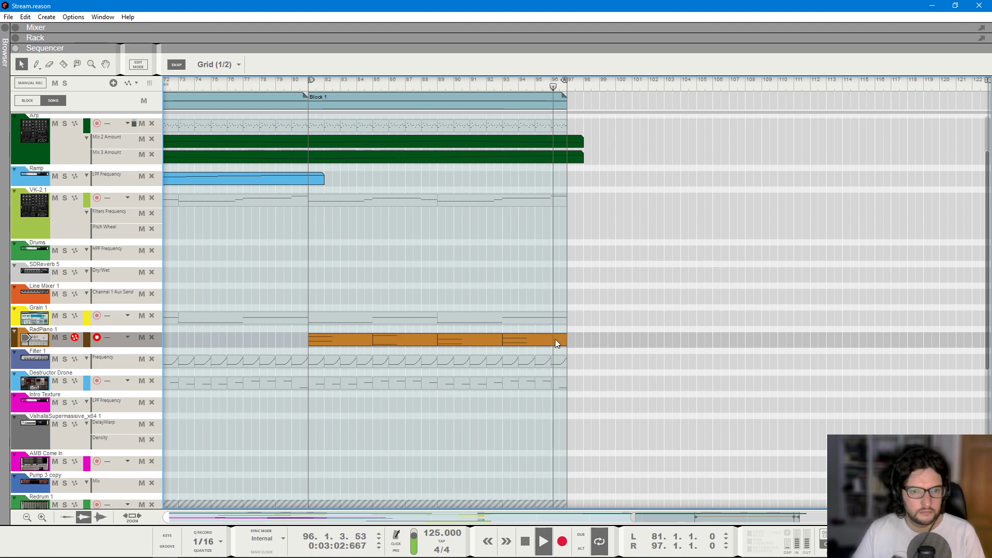
scroll(560, 310, up, 3)
key(space)
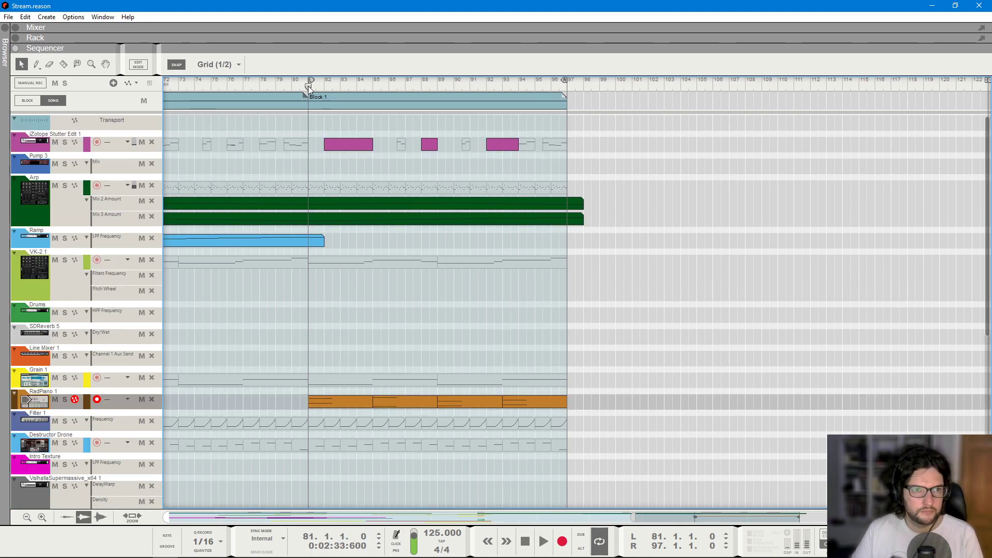
- Select Audio Track 1 for recording, place the playhead at bar 89 and enable the track's input monitoring
scroll(274, 148, down, 10)
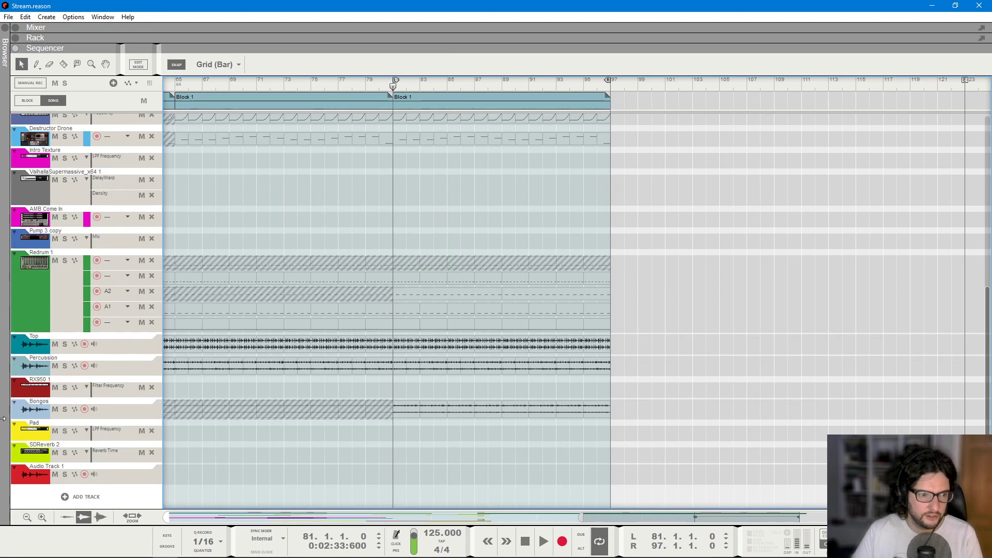
click(110, 478)
click(527, 87)
drag(527, 86, 502, 87)
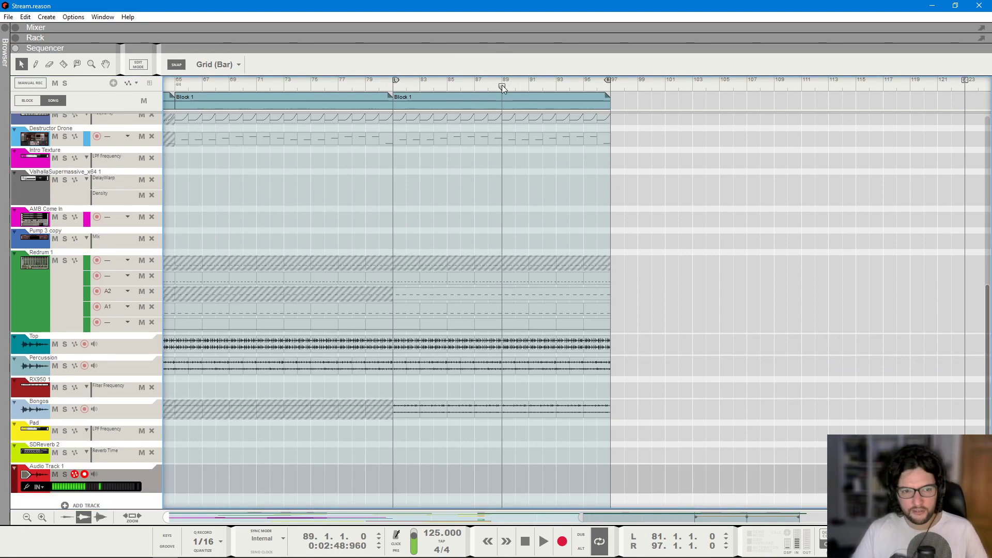
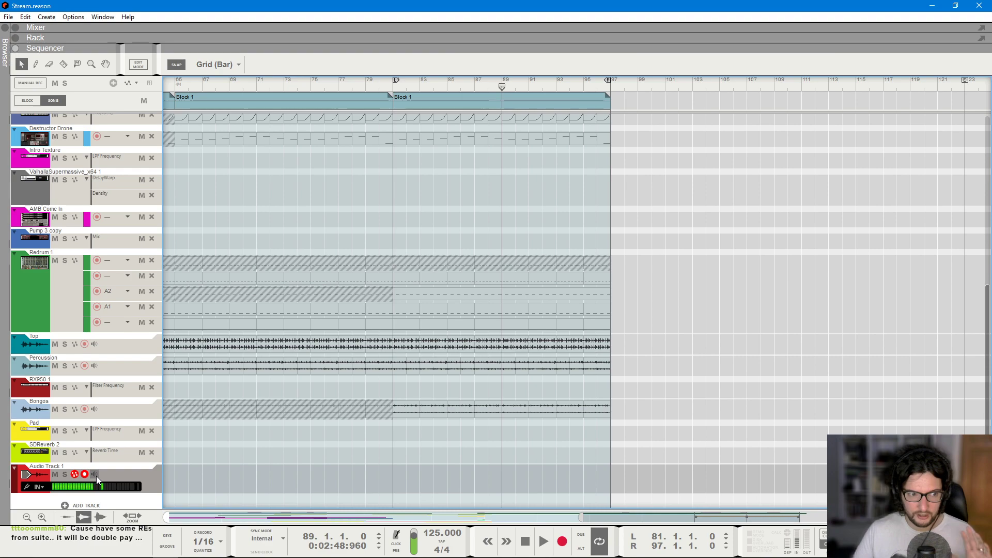
click(95, 475)
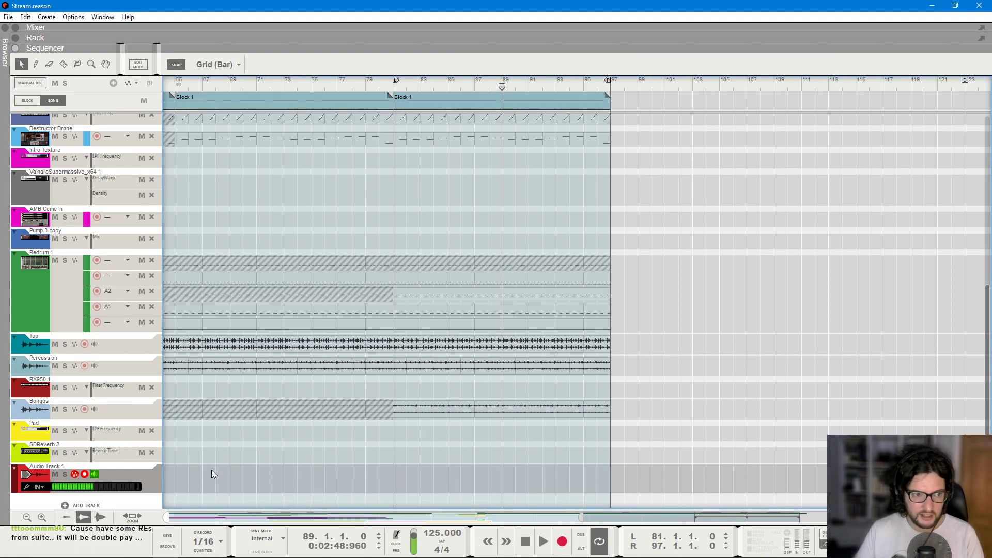
- Record audio on Audio Track 1 from bar 89 to 97 and delete the short stray clip recorded at bar 81
click(557, 547)
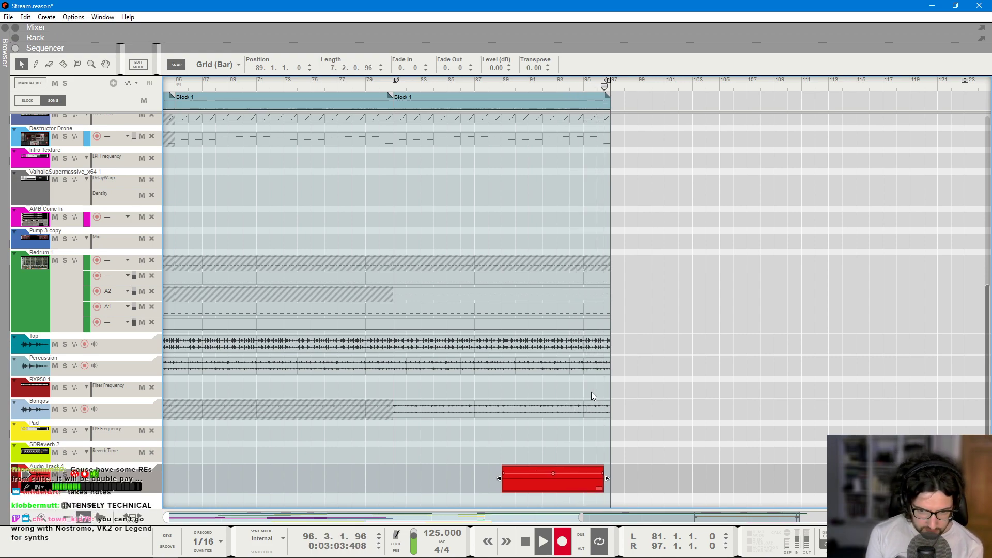
key(space)
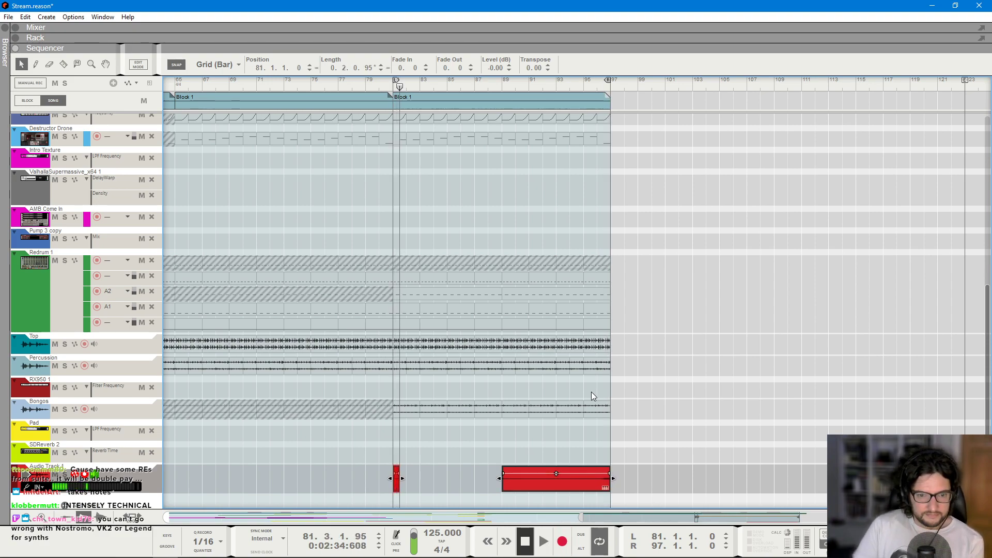
drag(351, 466, 436, 488)
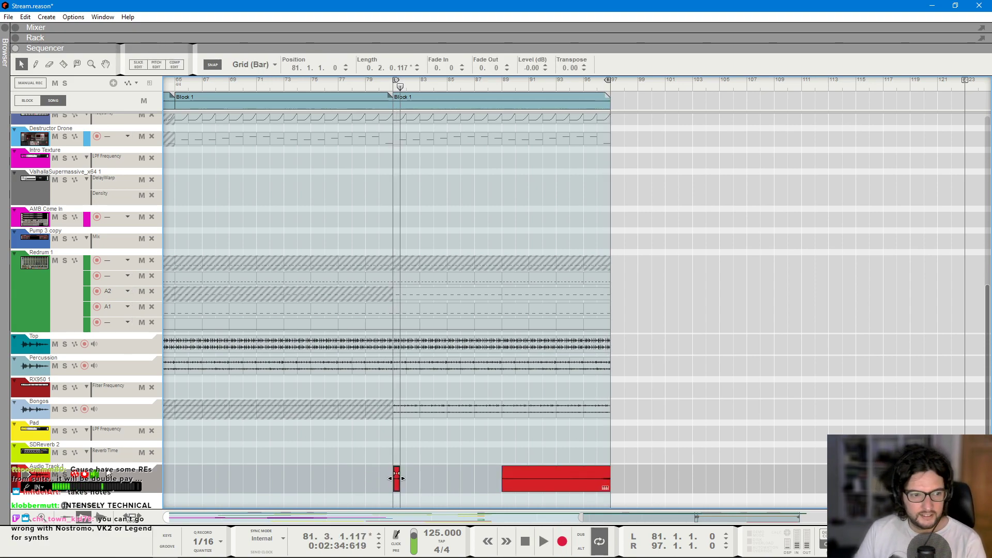
key(Delete)
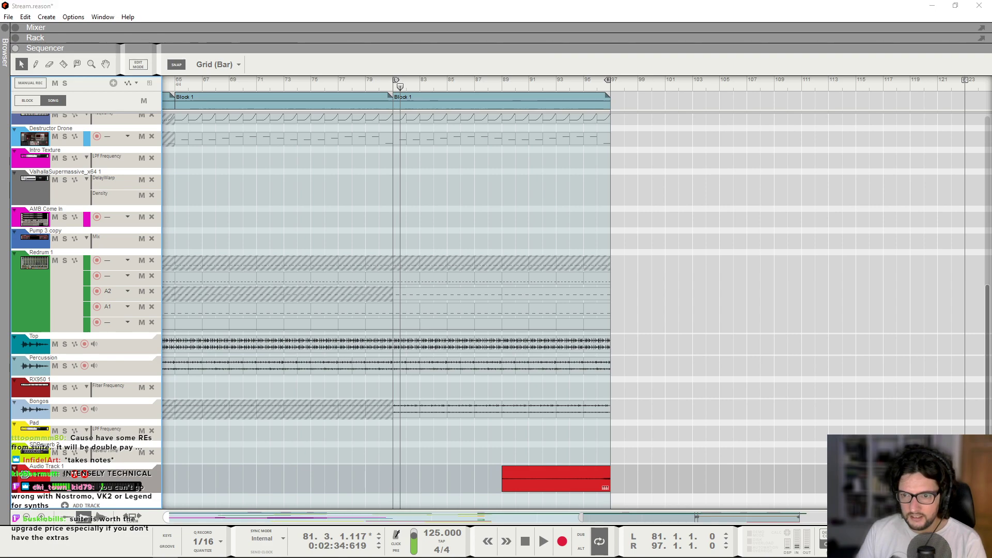
- Trim the start of the recorded Audio Track 1 clip to bar 95 and normalize the clip
click(570, 483)
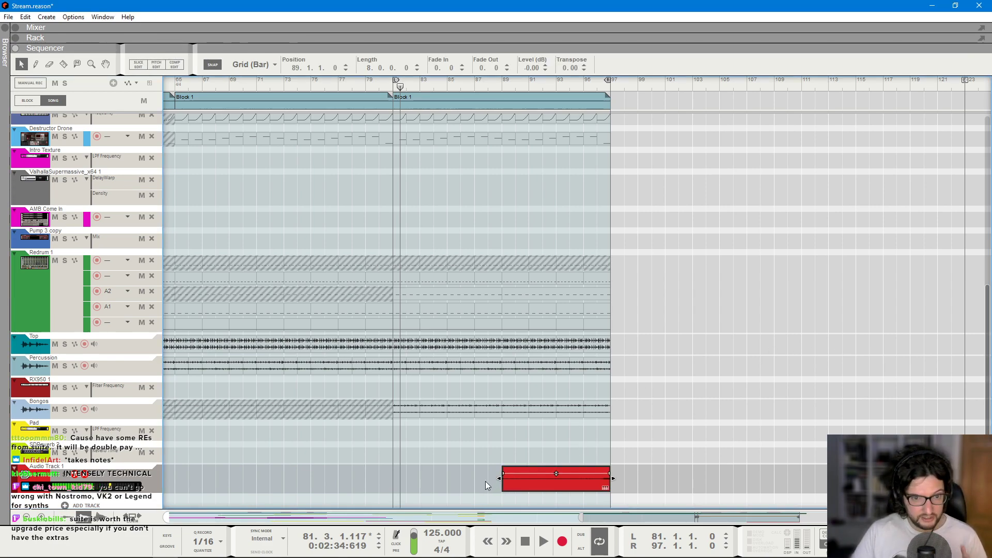
drag(502, 480, 584, 480)
right_click(596, 479)
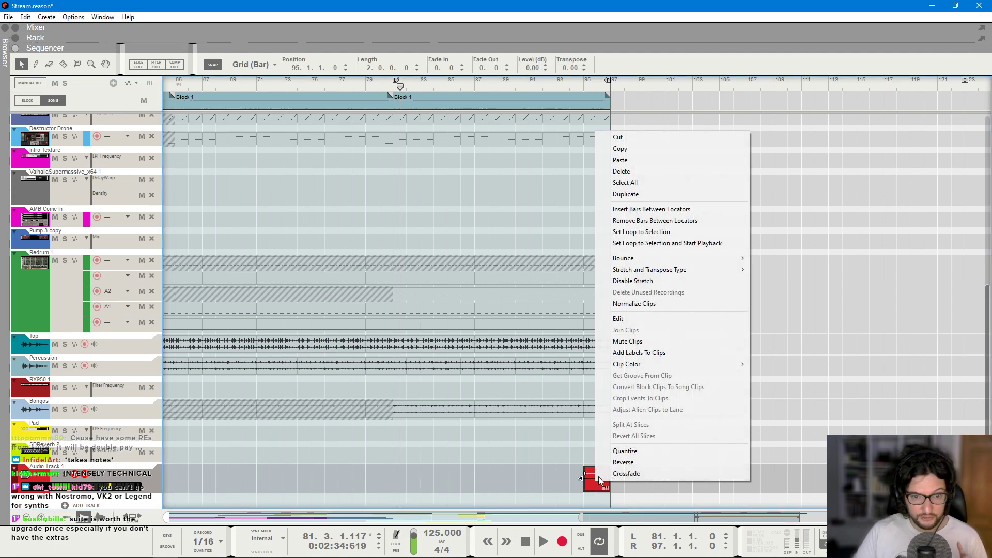
click(654, 307)
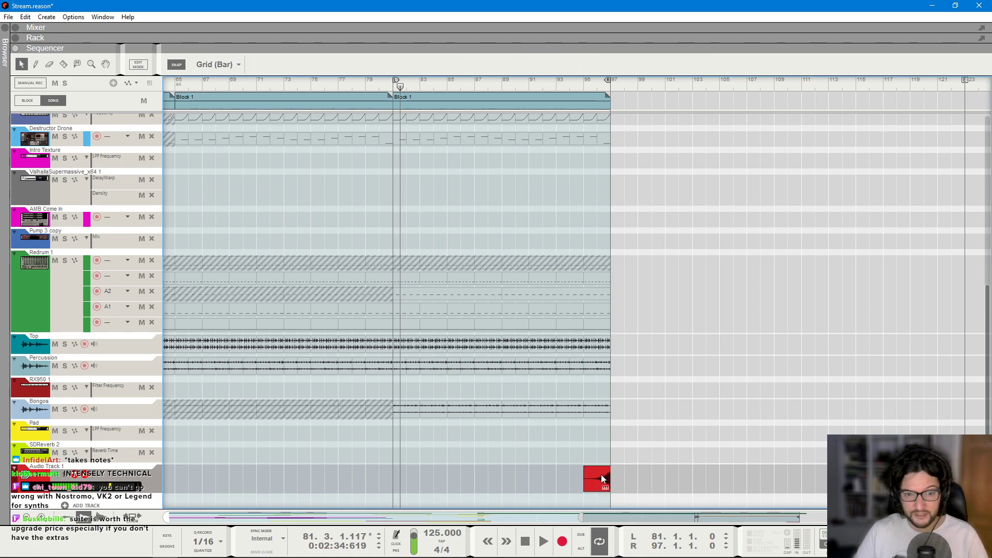
- Move the Audio Track 1 device into a new empty rack column beside the Bass column
key(F6)
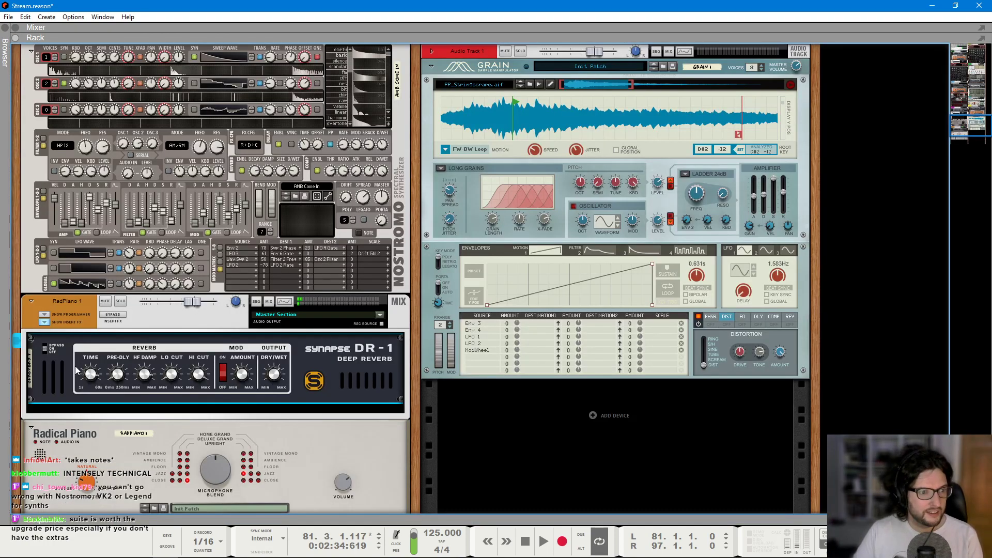
scroll(65, 367, down, 3)
scroll(388, 342, down, 6)
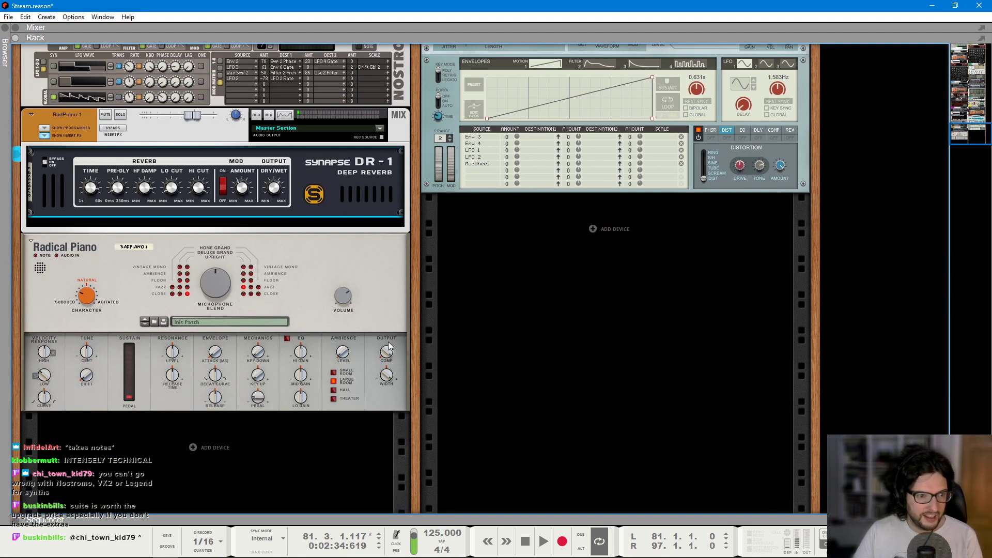
scroll(389, 342, up, 15)
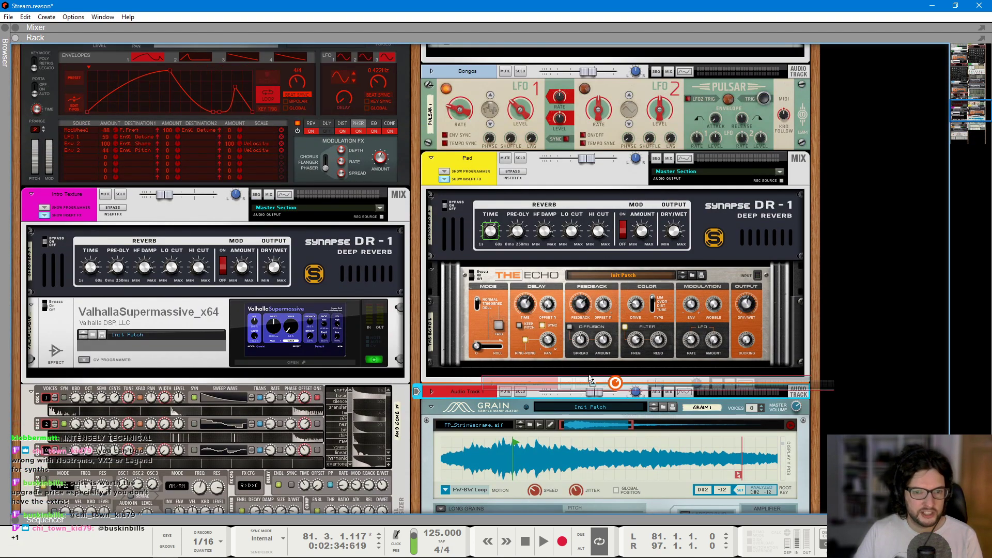
drag(591, 380, 868, 310)
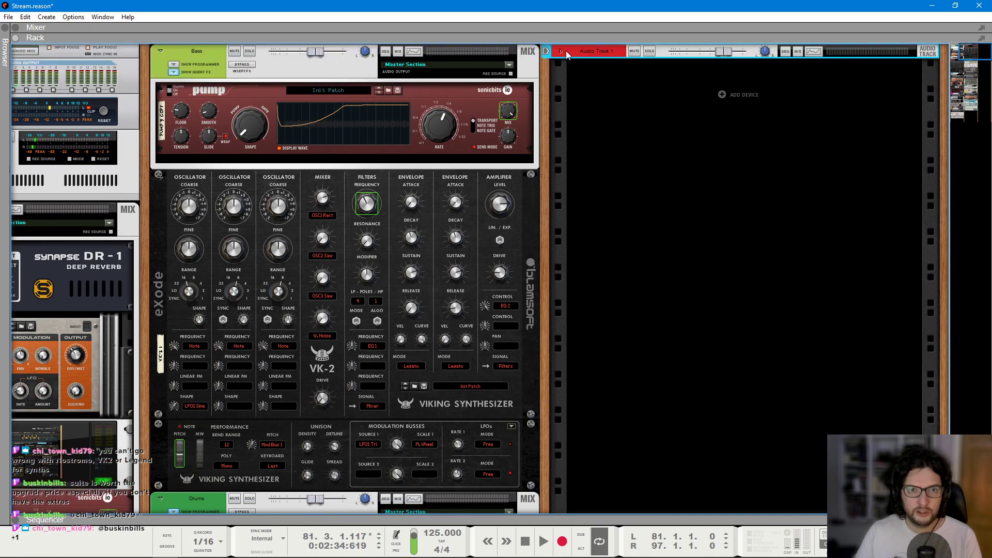
- Unfold the Audio Track 1 device, add a Synapse DR-1 Deep Reverb as its insert effect and set Low Cut to 103.61 Hz
click(561, 50)
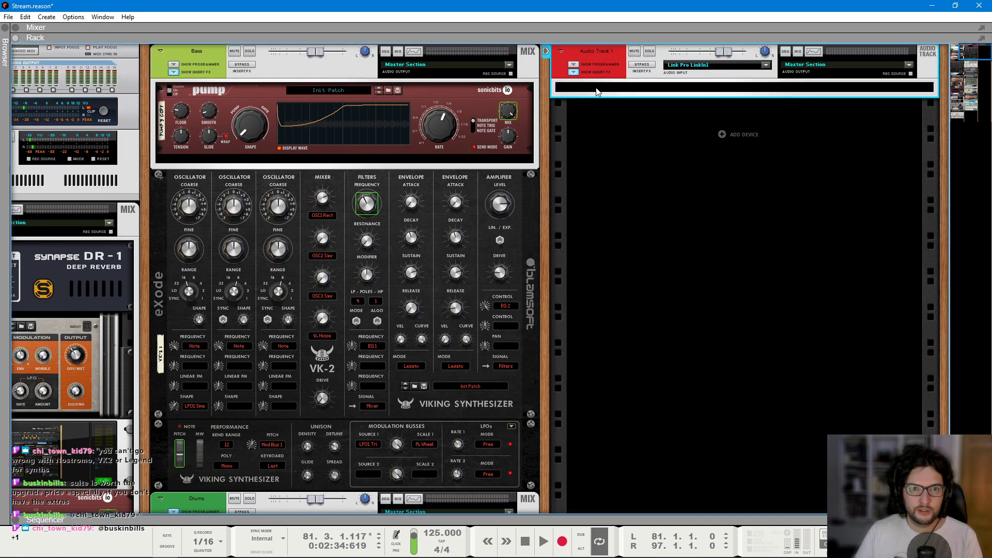
right_click(596, 91)
mouse_move(672, 215)
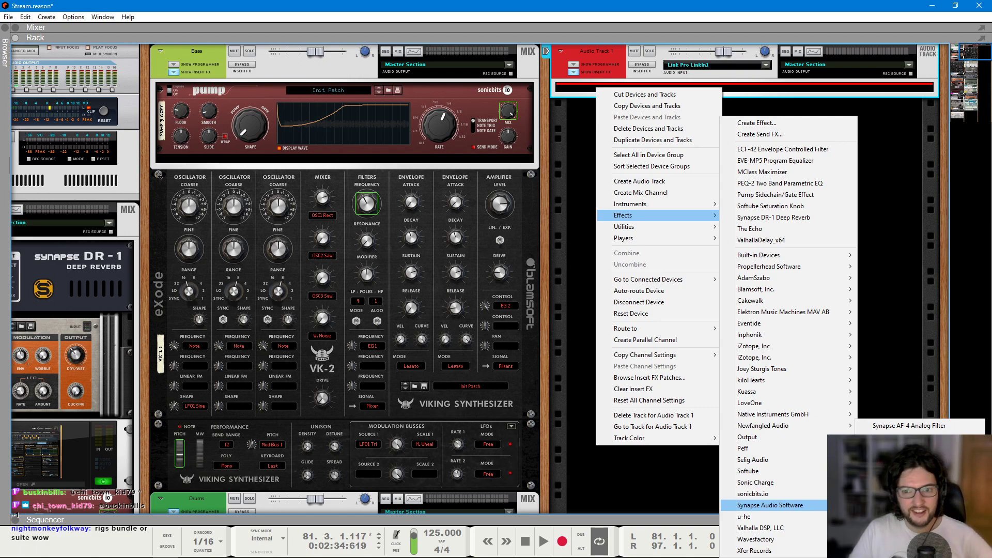
click(774, 217)
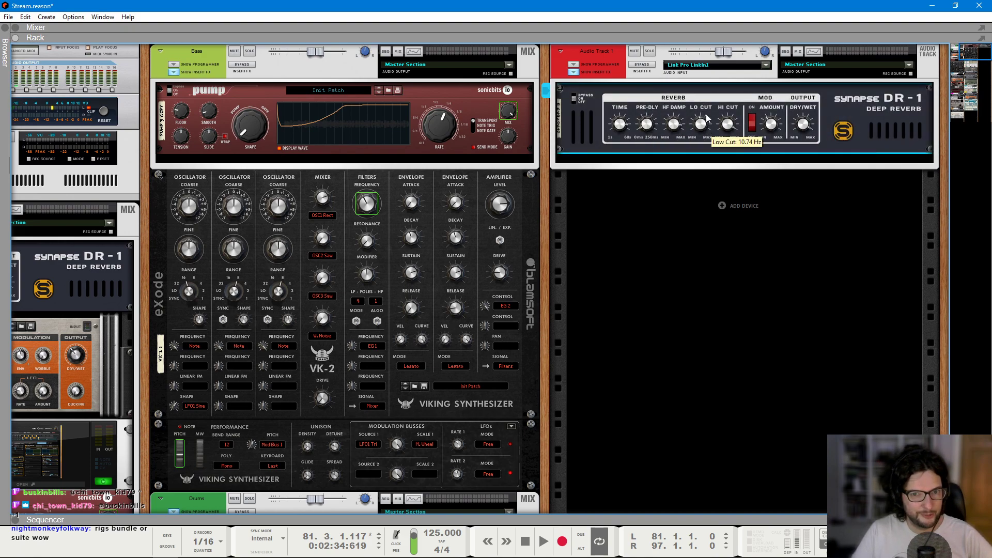
scroll(706, 119, up, 5)
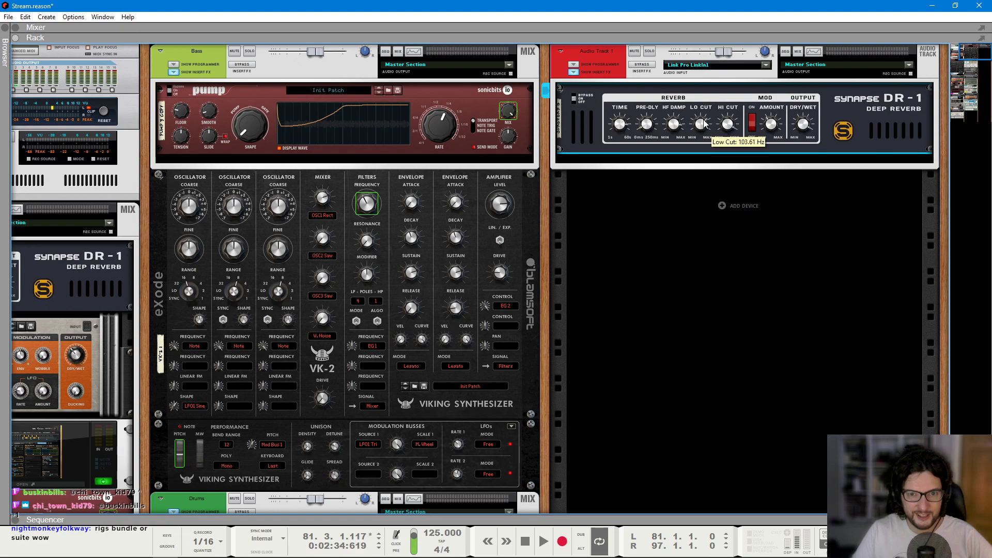
- Rename the RadPiano 1 mixer channel as "Piano Drops"
key(F5)
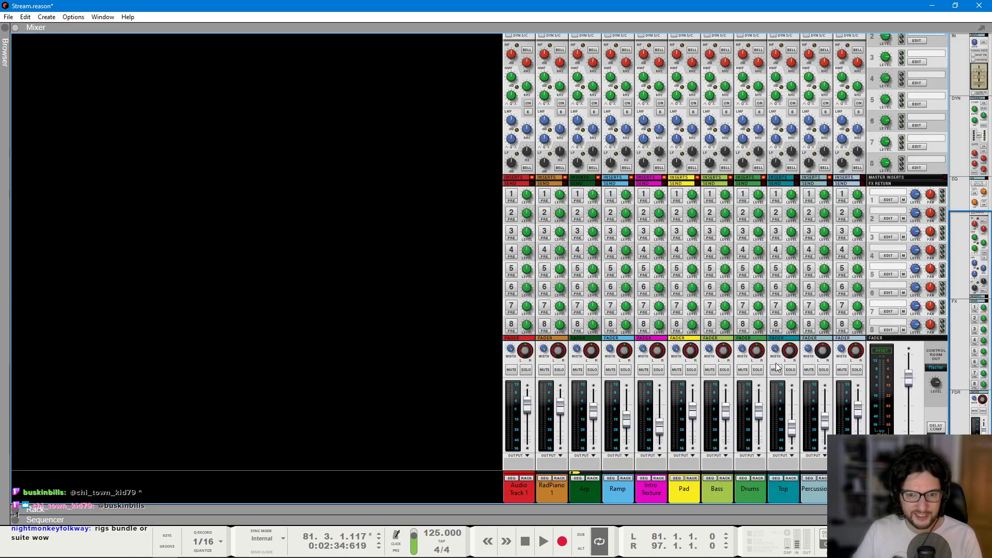
scroll(570, 411, up, 3)
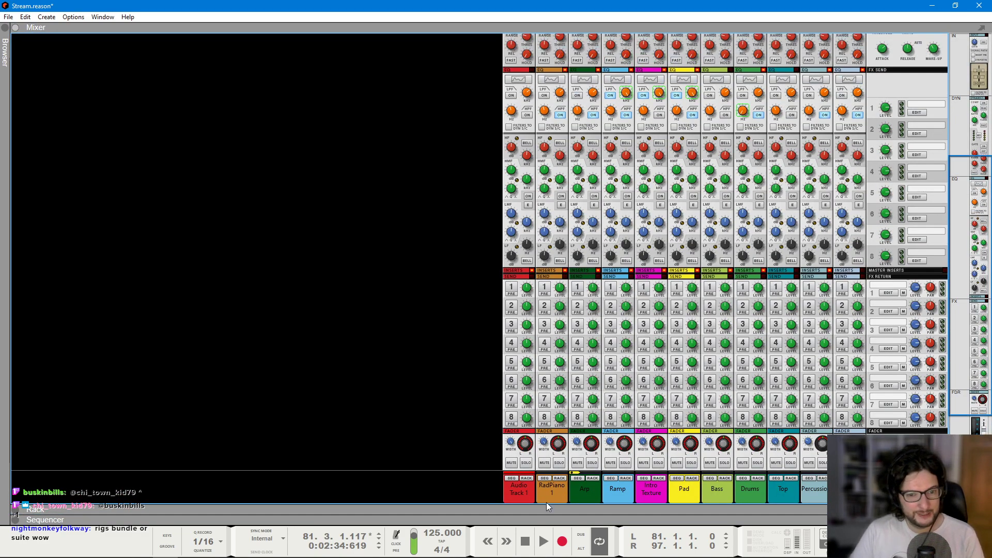
double_click(559, 491)
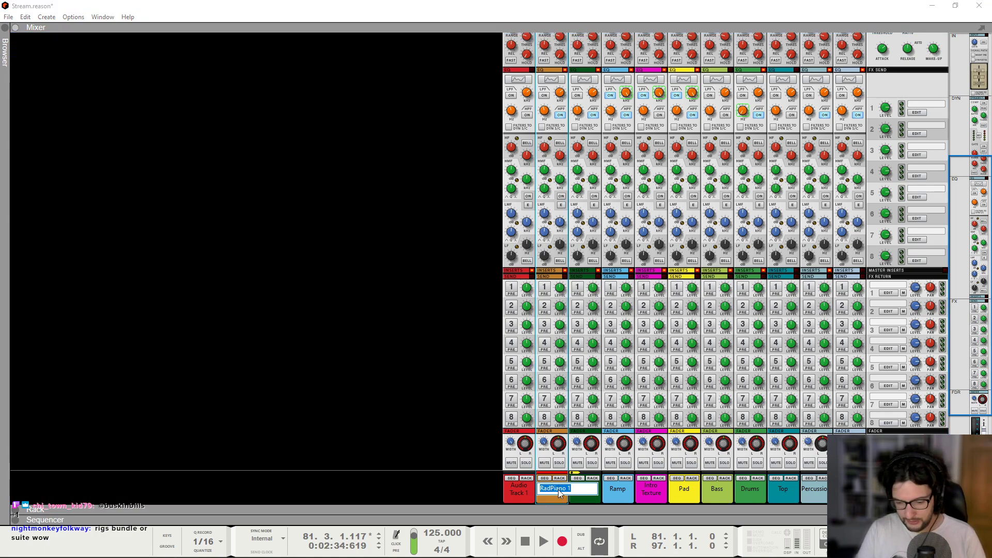
text(Piano Drone)
key(Return)
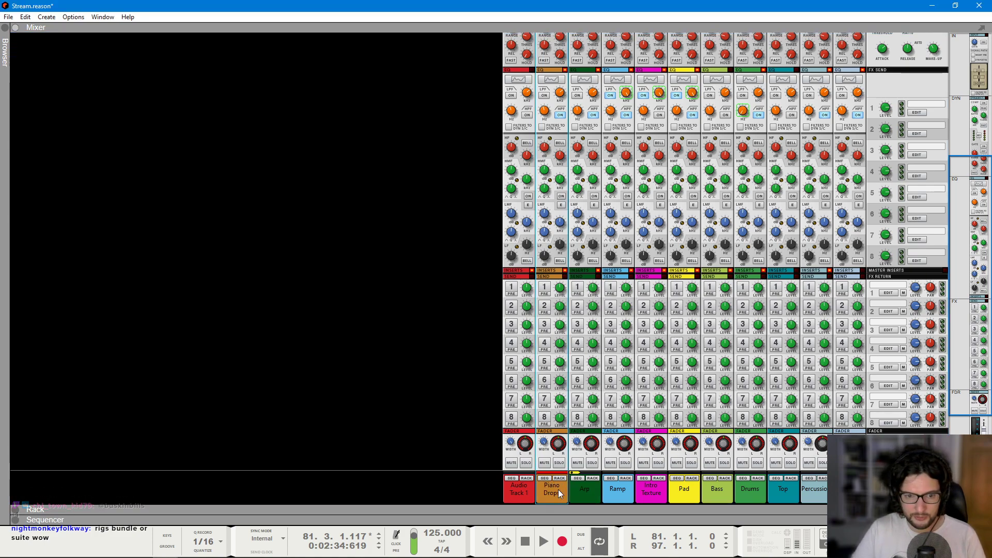
- Rename the Audio Track 1 mixer channel as "Nasal Riser"
double_click(524, 489)
text(Nasal Riser)
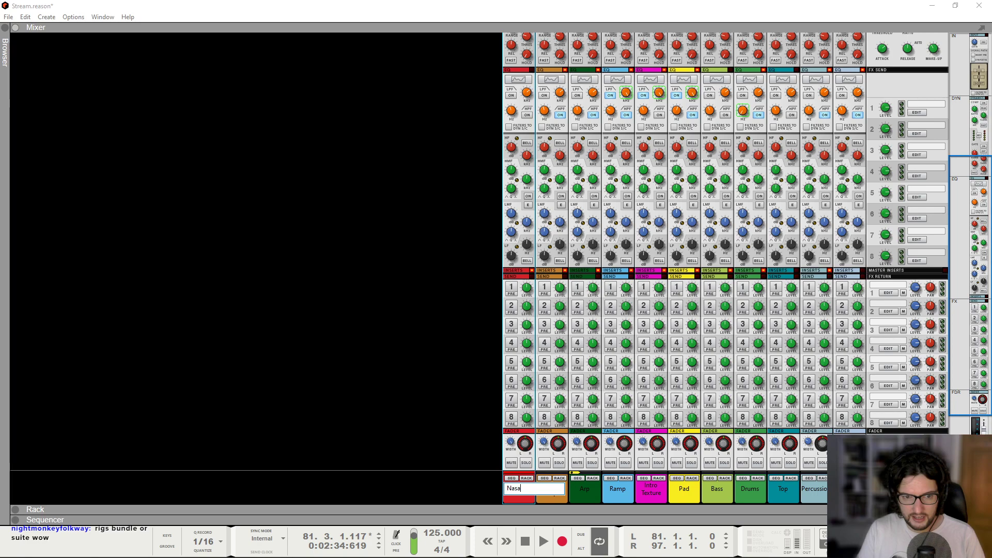
key(Return)
key(F7)
key(F6)
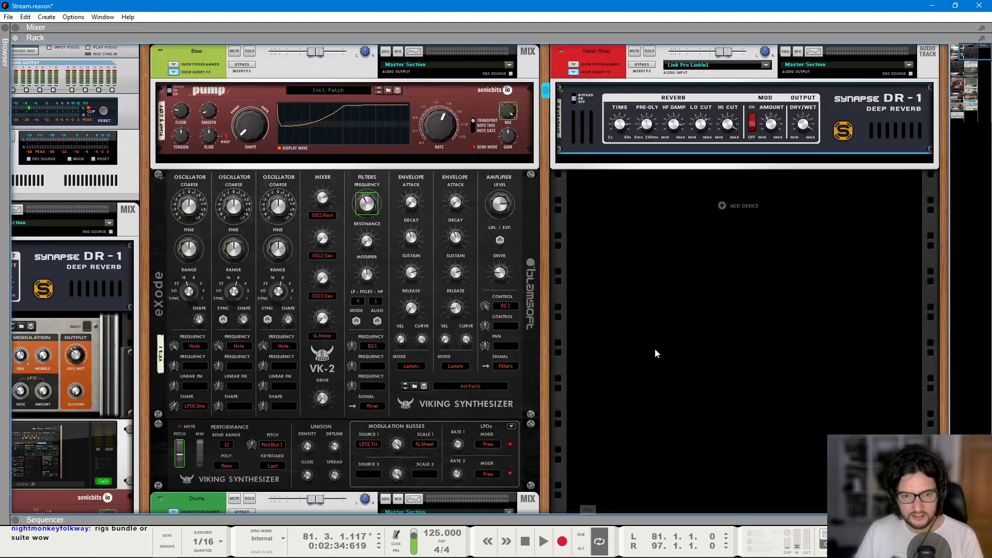
- Turn on Insert Pre for the Nasal Riser channel and set its high-pass filter frequency to 4.00 kHz
key(F5)
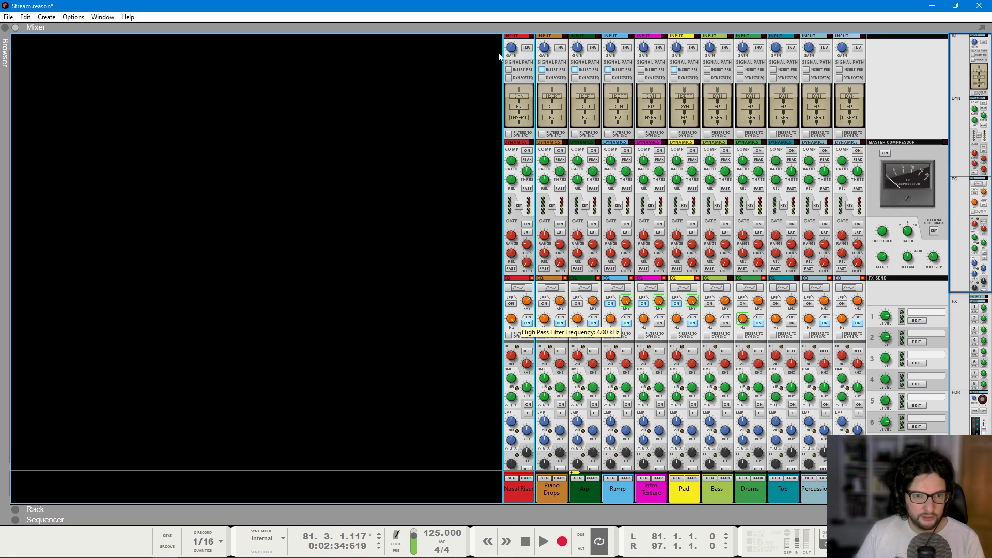
click(509, 70)
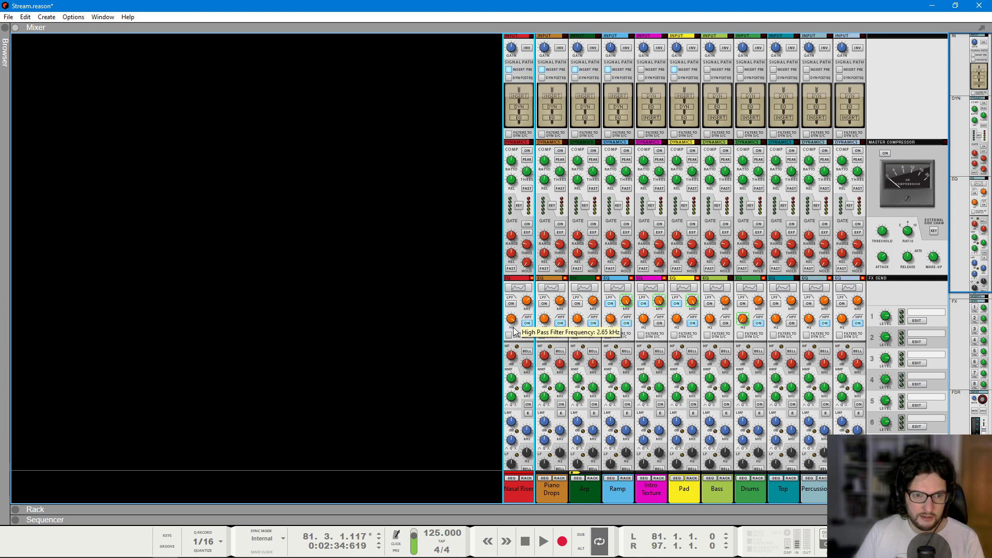
key(F7)
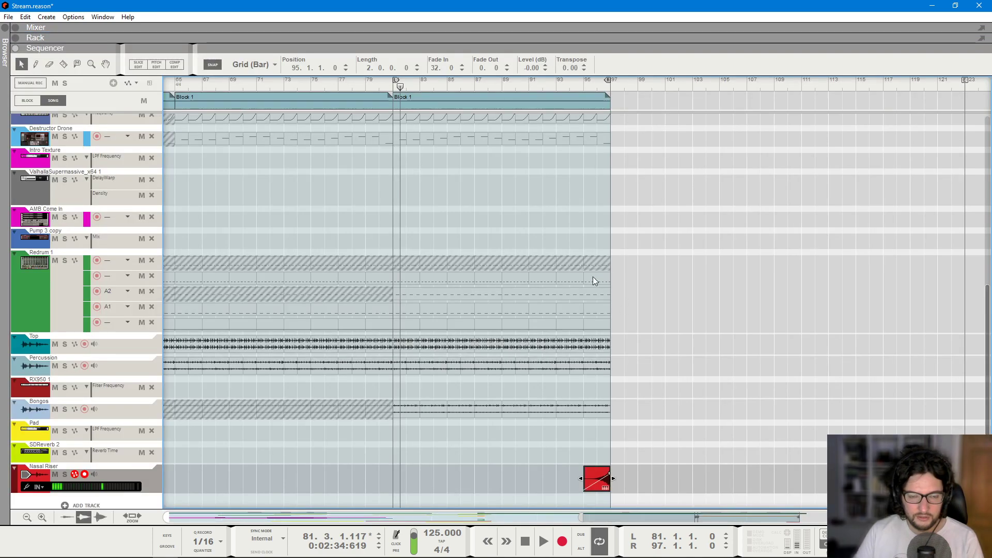
key(F5)
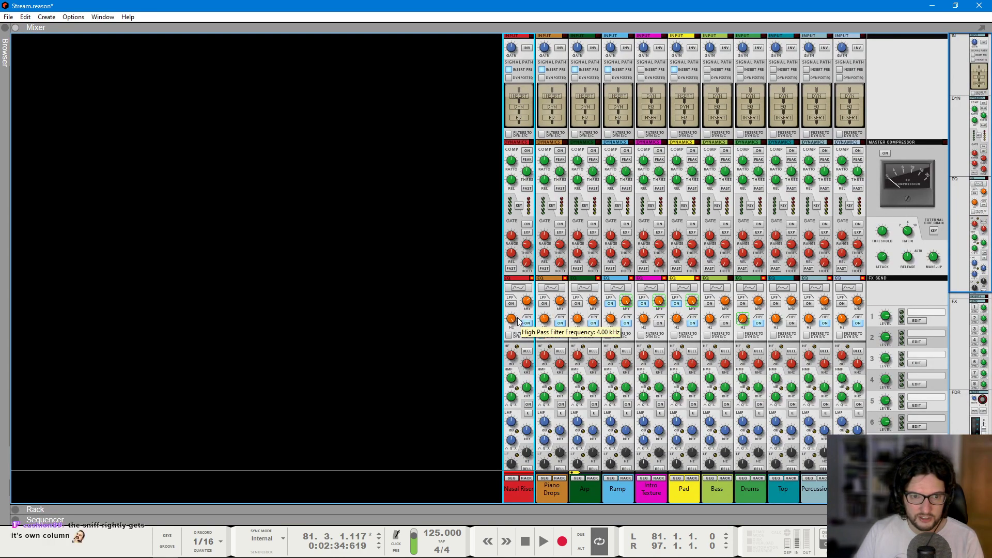
- Play the riser from bar 95 and lower the Nasal Riser channel level to -17.57 dB
key(F7)
click(581, 87)
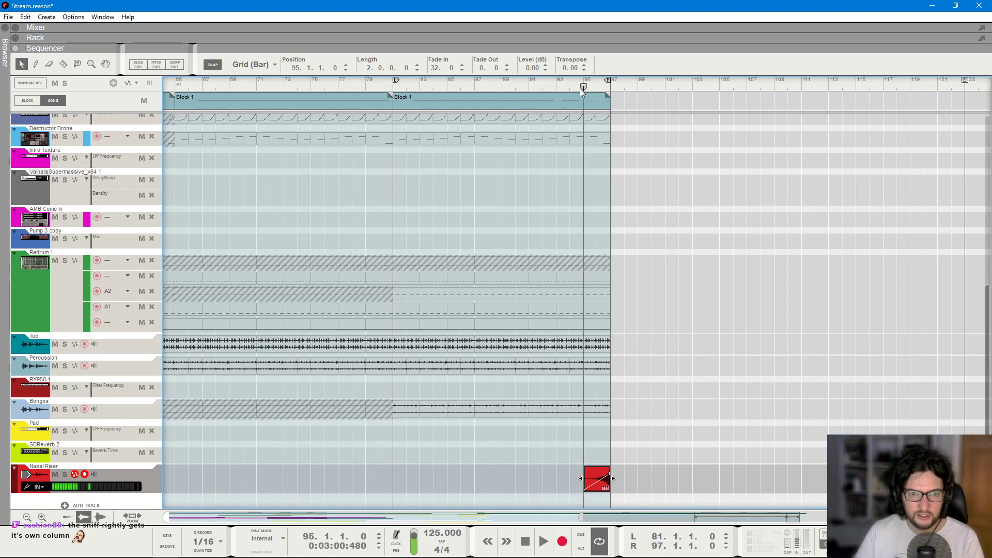
key(F5)
key(space)
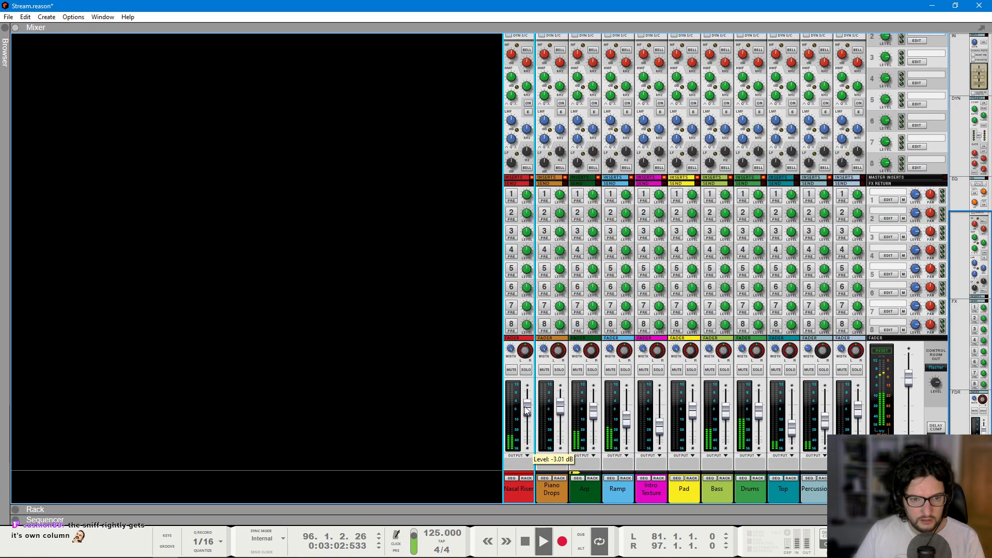
drag(526, 418, 534, 425)
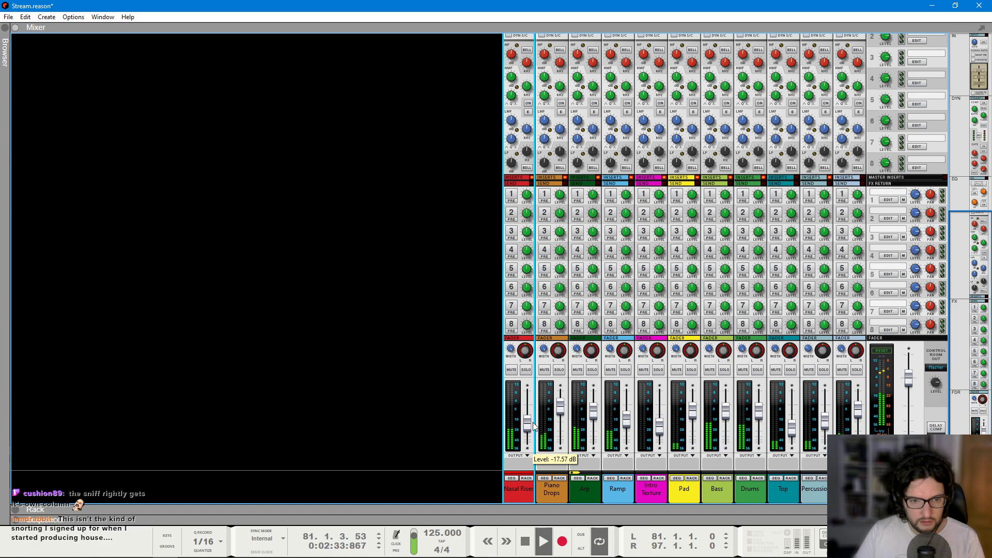
- Audition the last block from bar 81 and again from bar 89 towards the Nasal Riser clip
key(F7)
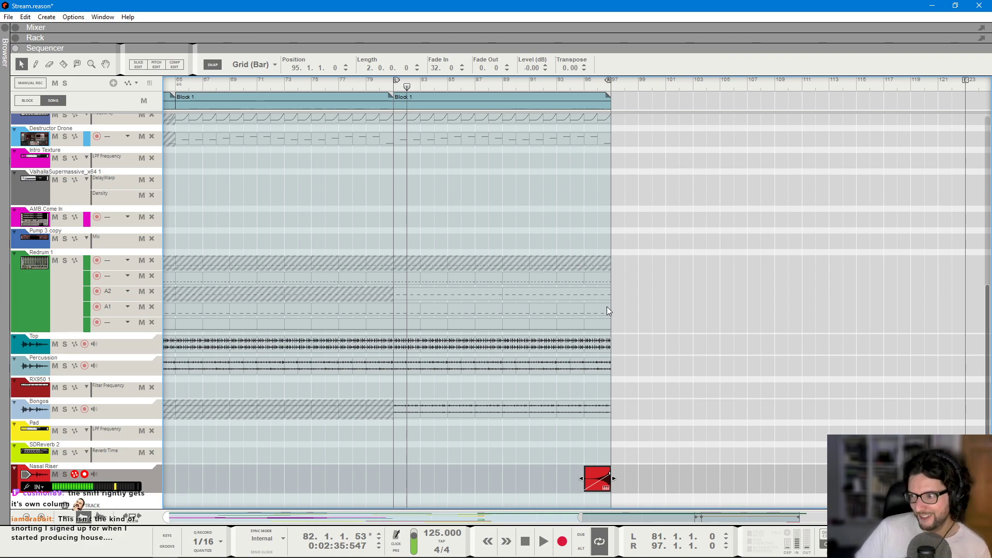
click(702, 285)
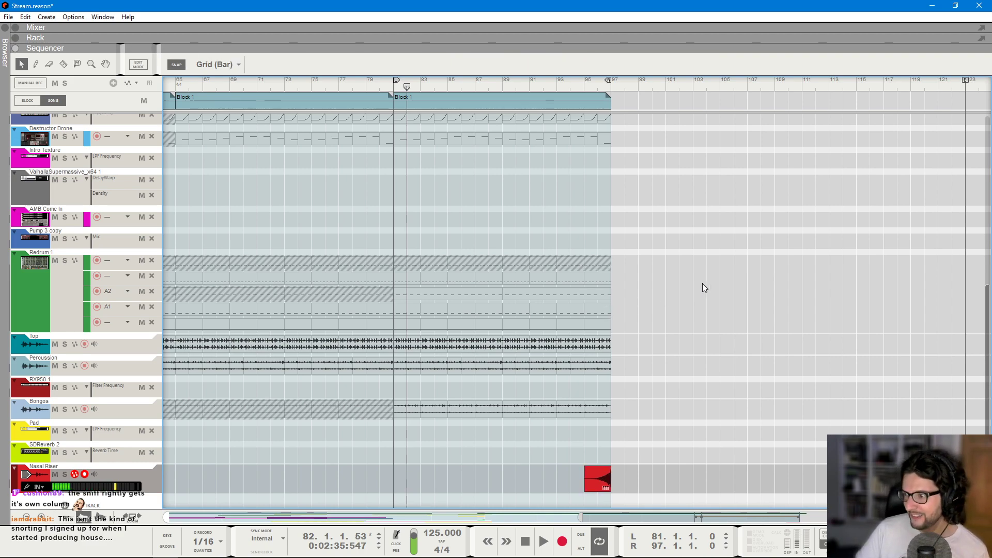
click(389, 89)
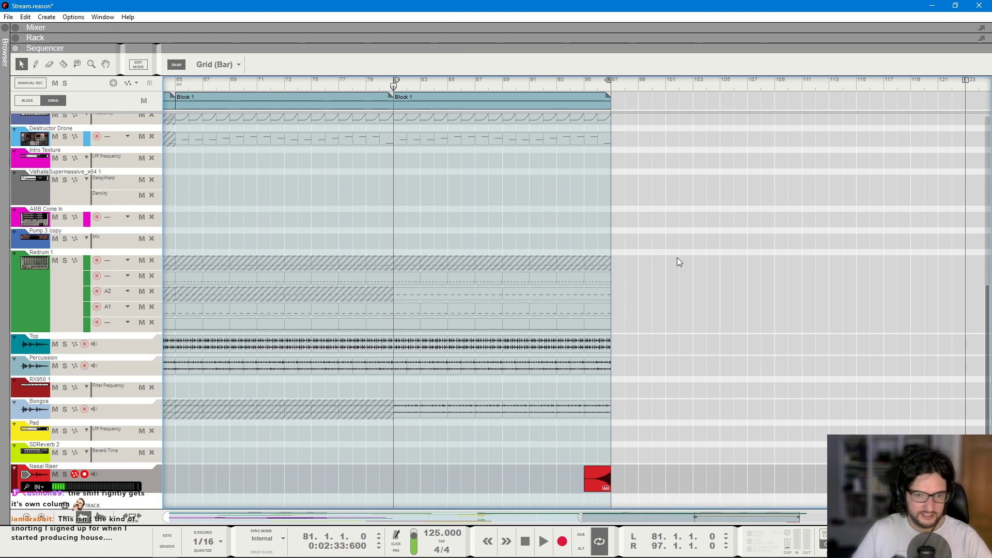
key(space)
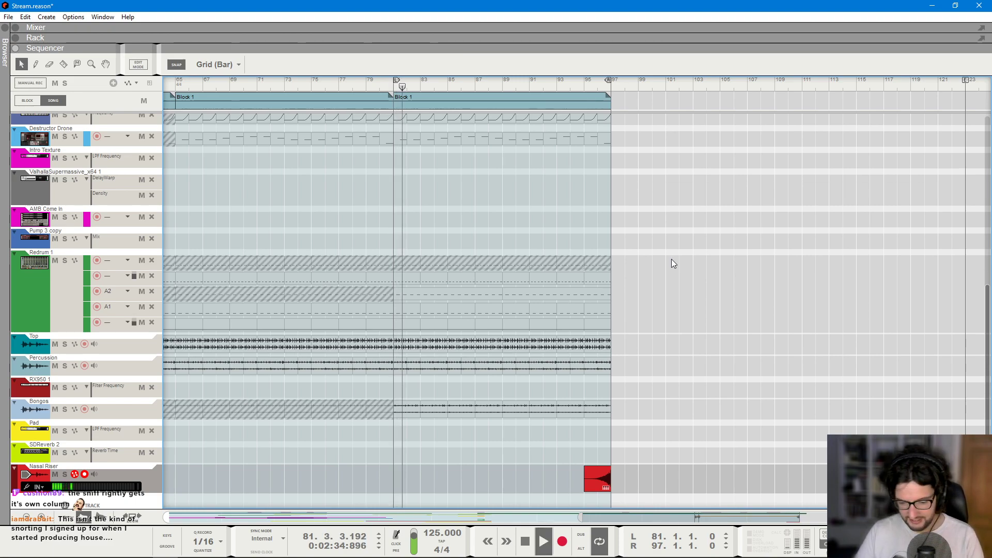
scroll(671, 258, down, 2)
key(space)
click(616, 85)
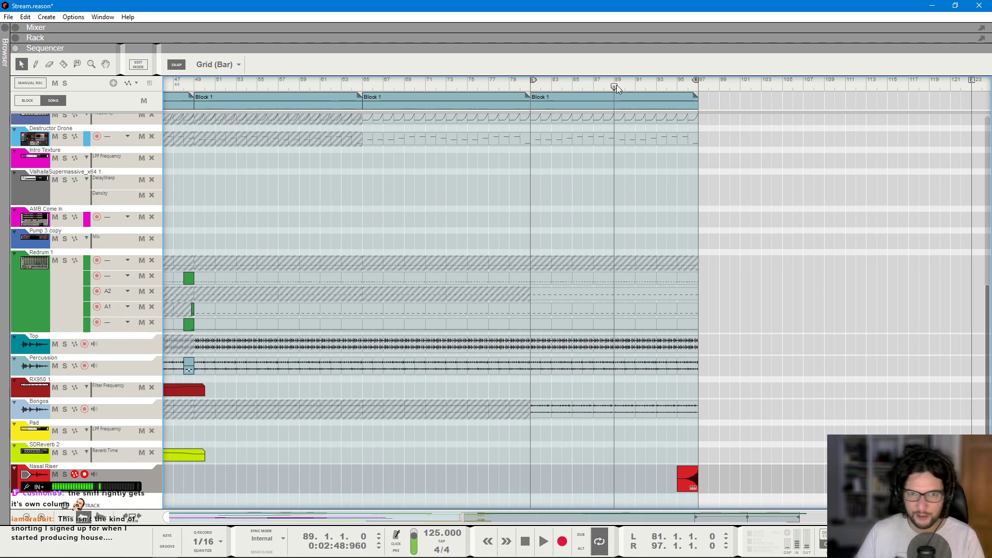
key(space)
scroll(625, 117, down, 1)
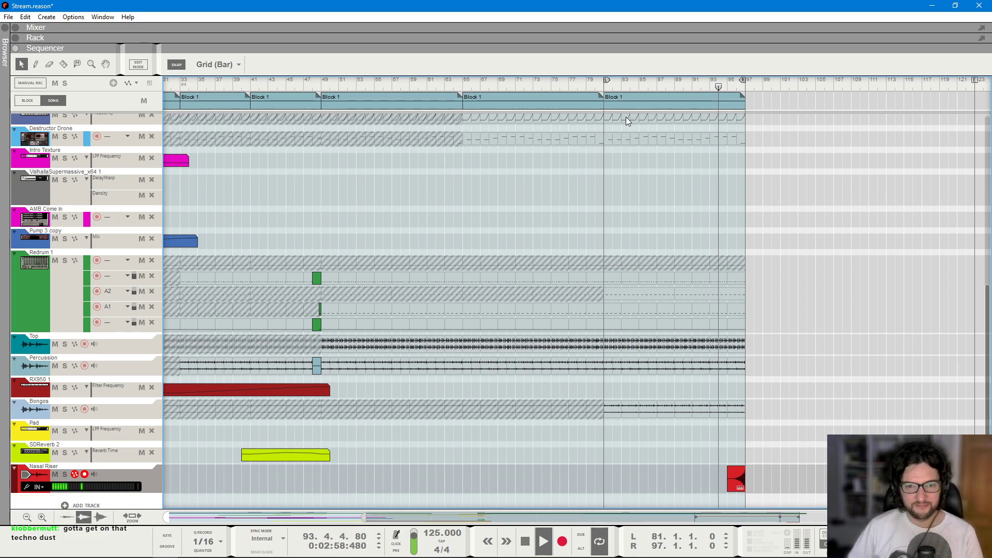
scroll(625, 117, down, 1)
scroll(625, 117, left, 1)
scroll(626, 117, up, 2)
scroll(610, 187, down, 1)
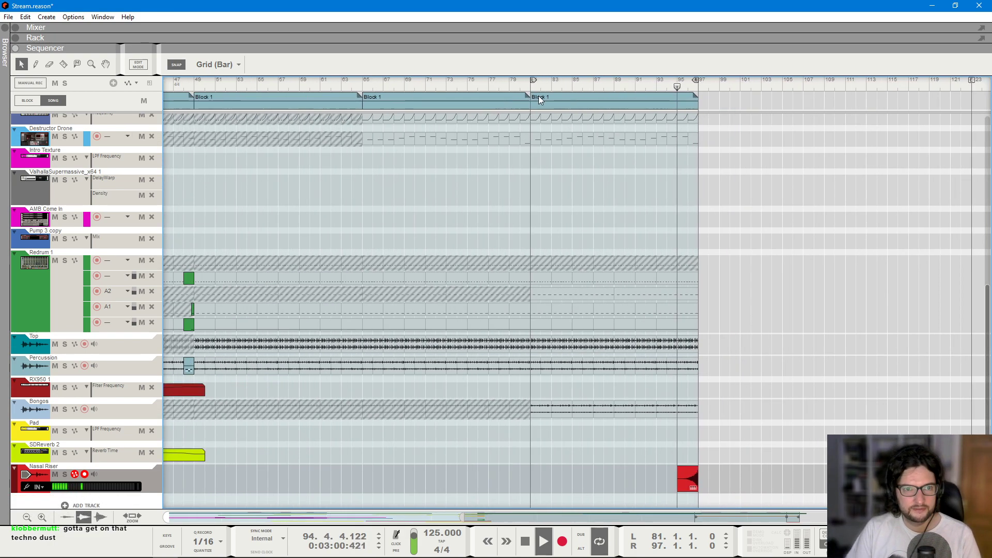
- Extend the start of the Nasal Riser clip back to bar 93
click(740, 481)
drag(728, 480, 708, 481)
click(738, 426)
- Play the transition through the extended Nasal Riser clip and lower its channel level to -19.00 dB
key(F5)
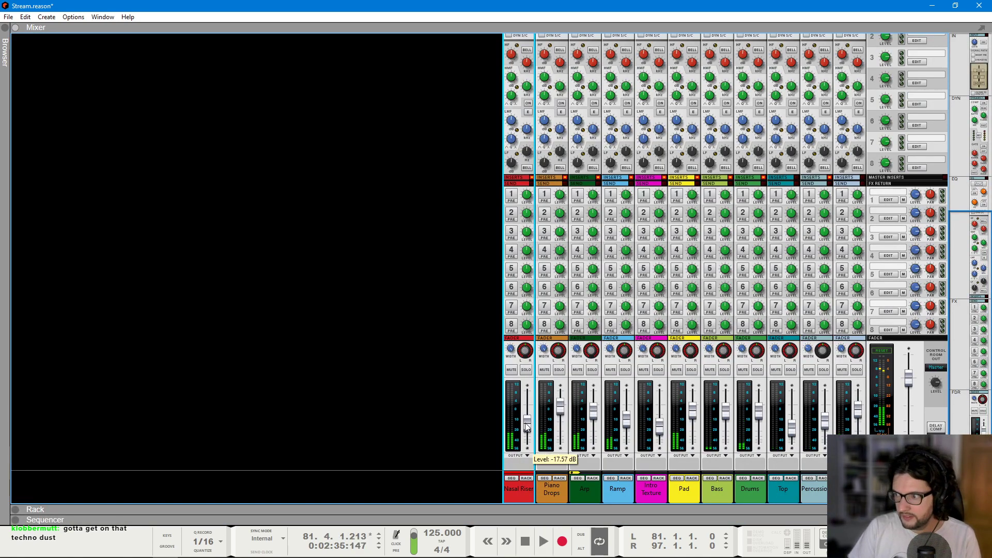
key(F7)
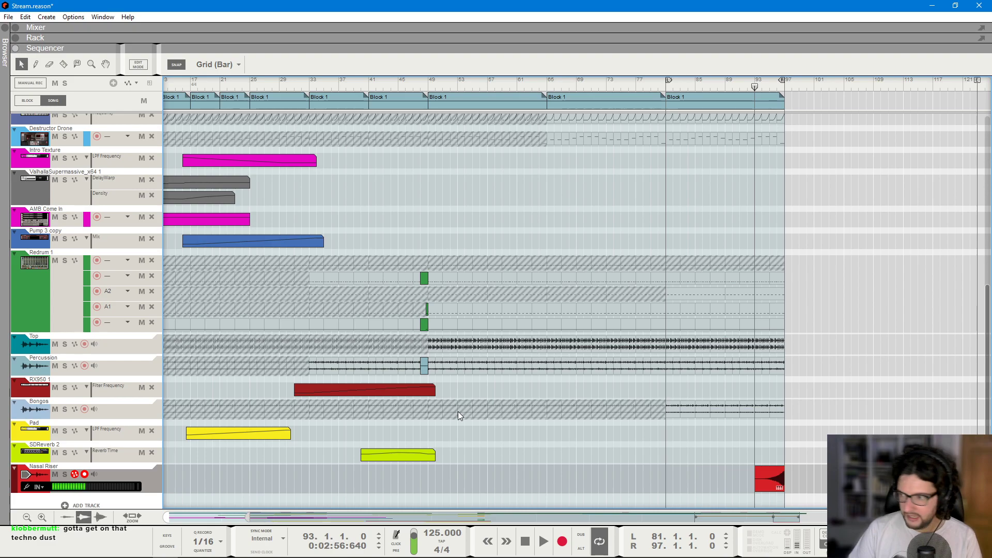
key(F6)
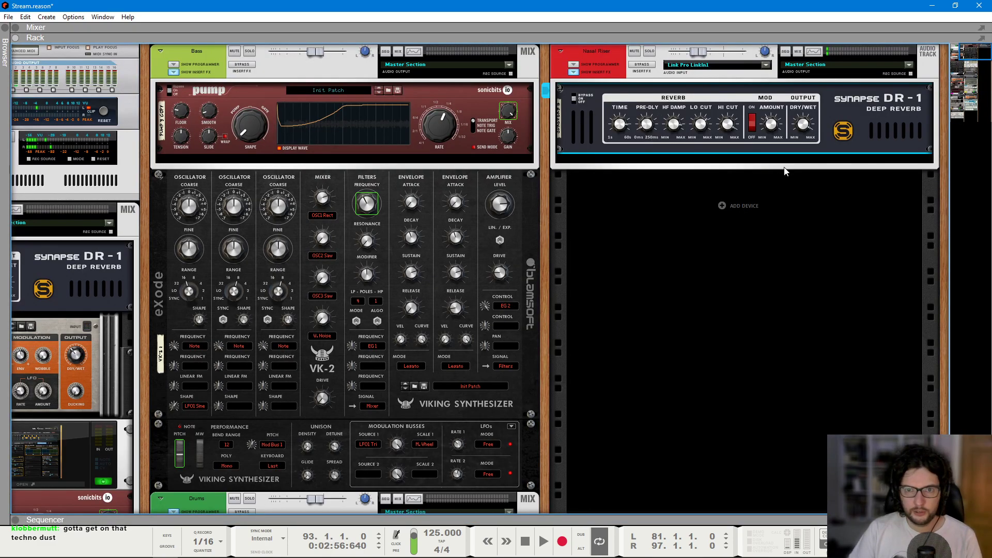
key(F5)
key(F7)
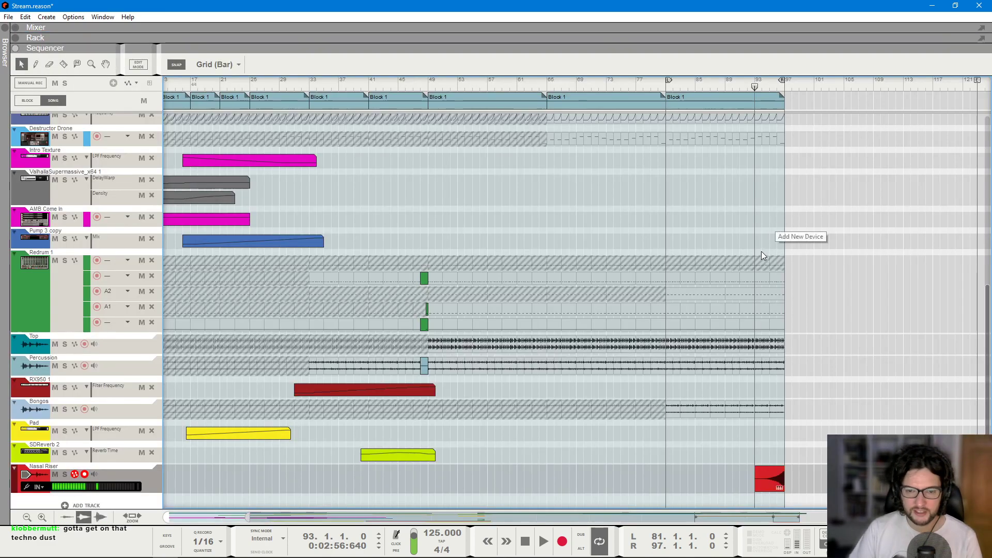
click(748, 85)
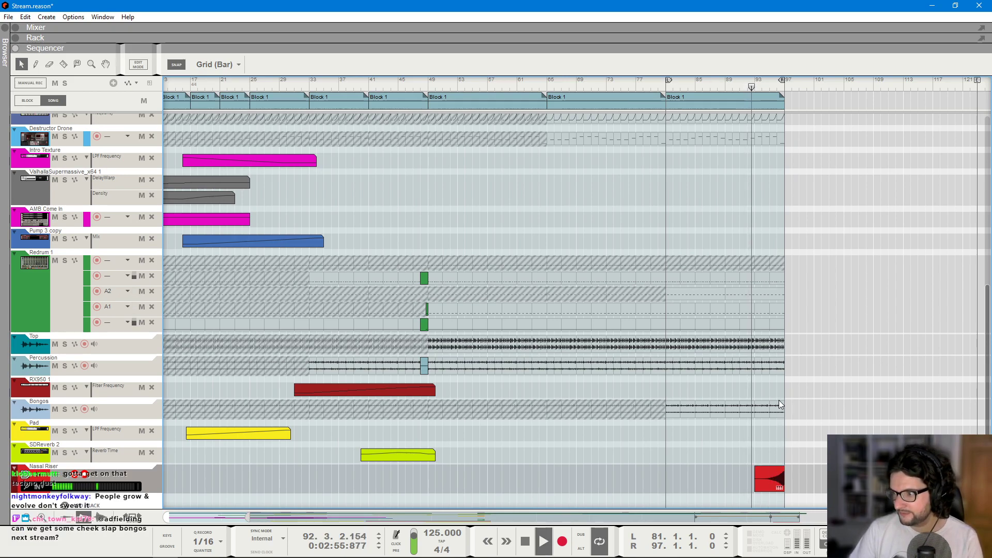
scroll(779, 400, down, 2)
scroll(807, 302, up, 2)
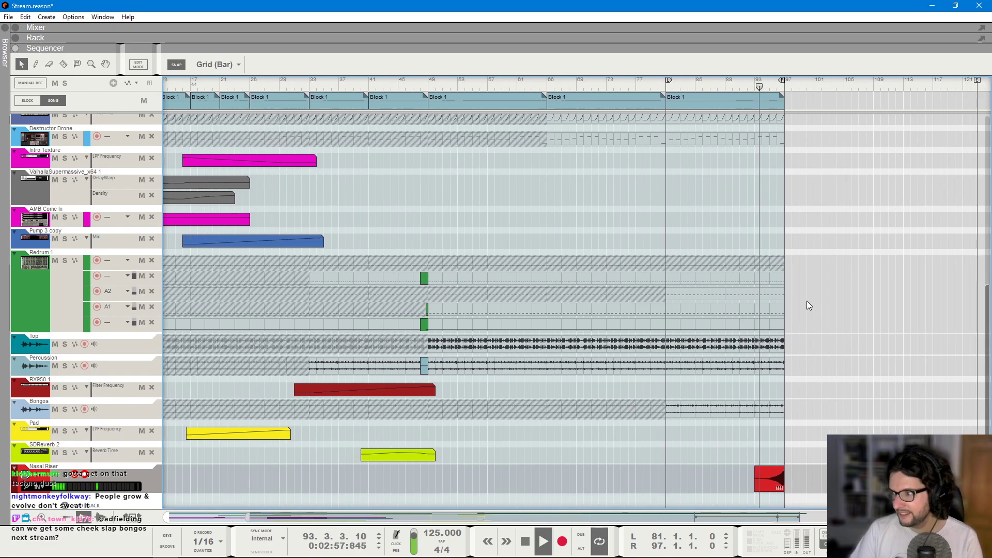
scroll(807, 301, up, 3)
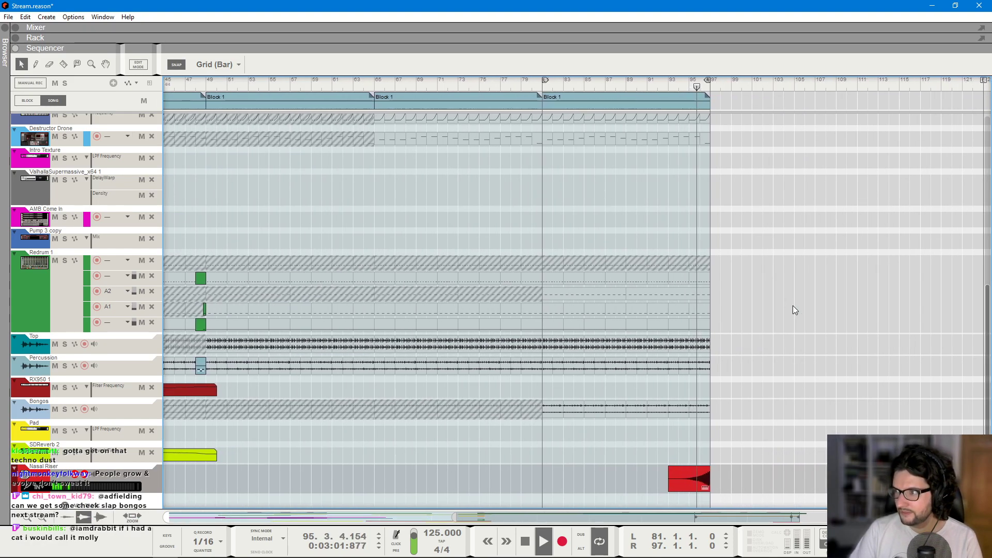
key(F5)
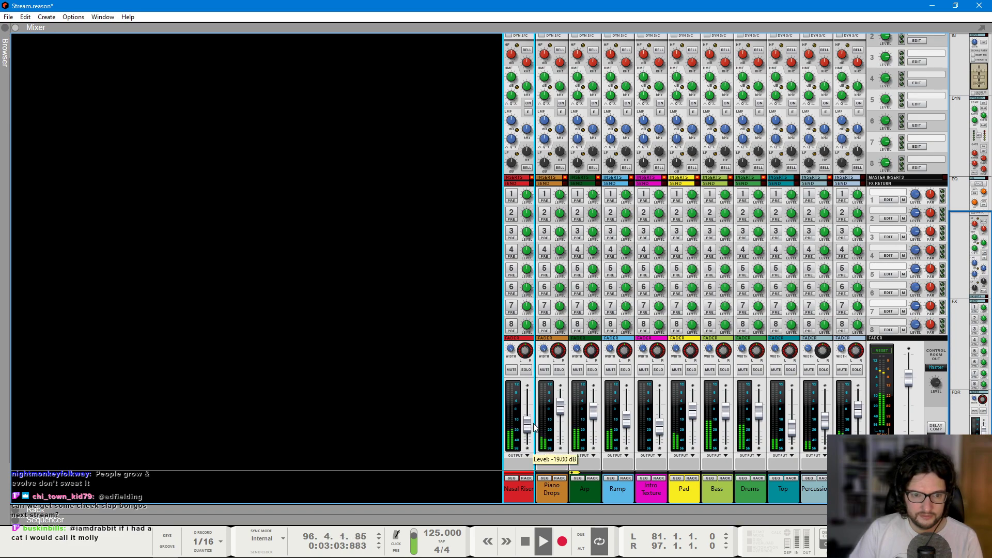
key(F5)
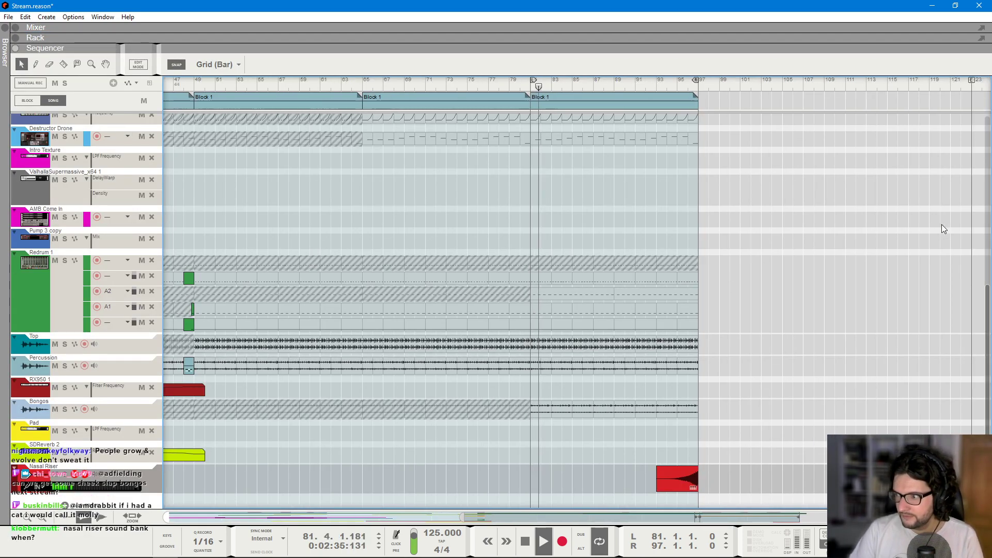
- Add a 16-bar Block 1 clip at bar 97 and set the loop from bar 97 to bar 113
scroll(574, 107, down, 2)
drag(573, 107, 867, 88)
alt+click(886, 83)
ctrl+click(743, 87)
scroll(838, 178, up, 6)
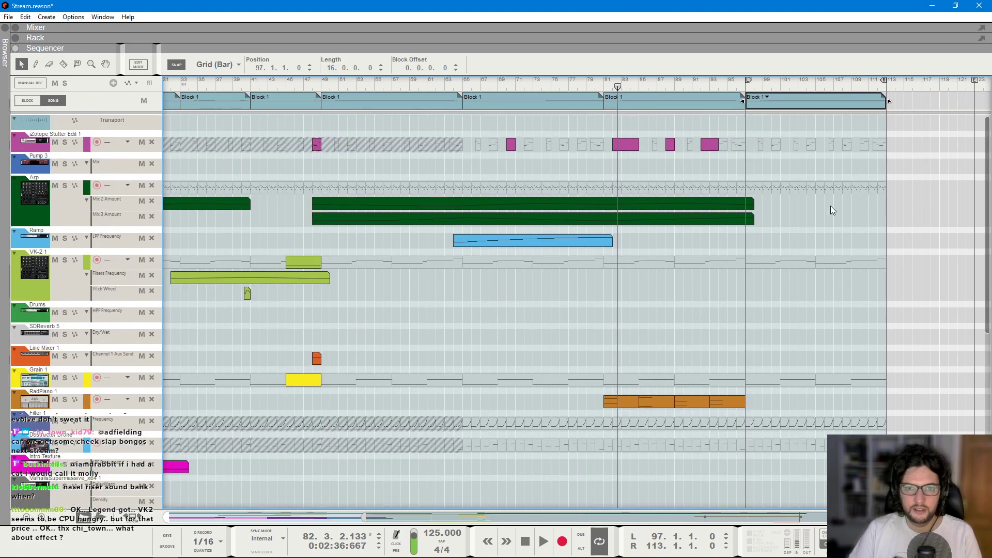
- Place the playhead at bar 97 and mute Redrum 1's A1 lane and the lane below it in the new block
click(776, 393)
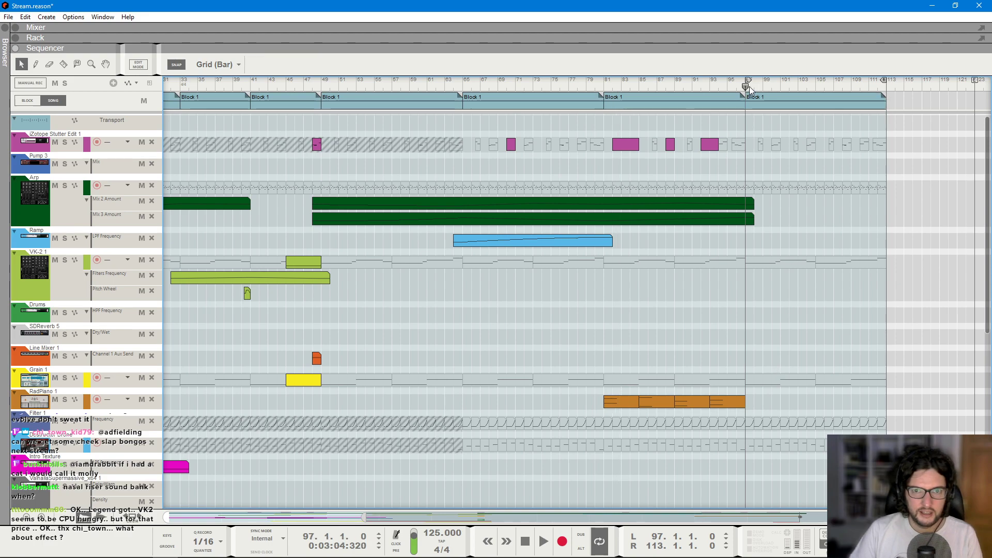
key(t)
scroll(801, 390, down, 6)
click(795, 413)
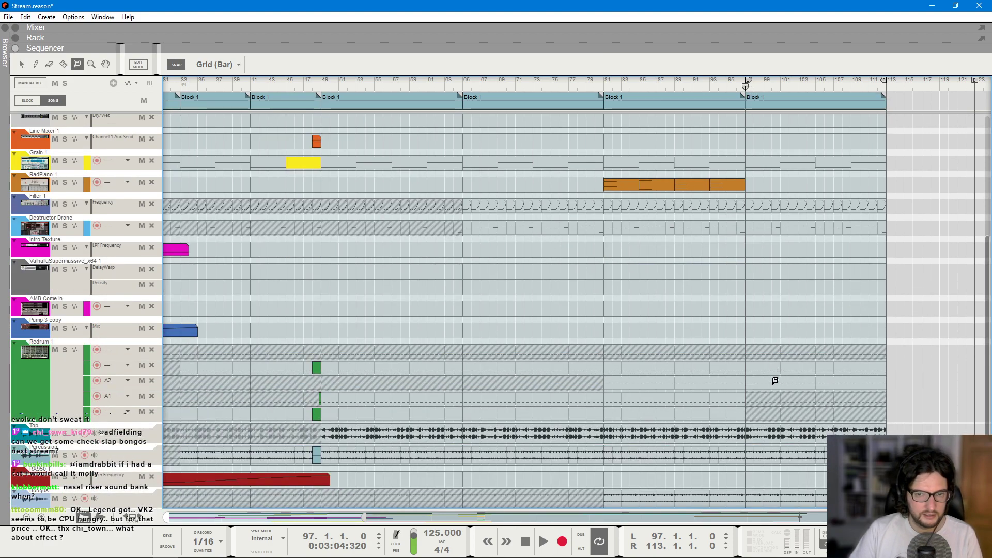
- Listen to the new section from bar 97 and look over the Bass channel's Pump device and the arrangement tracks
key(space)
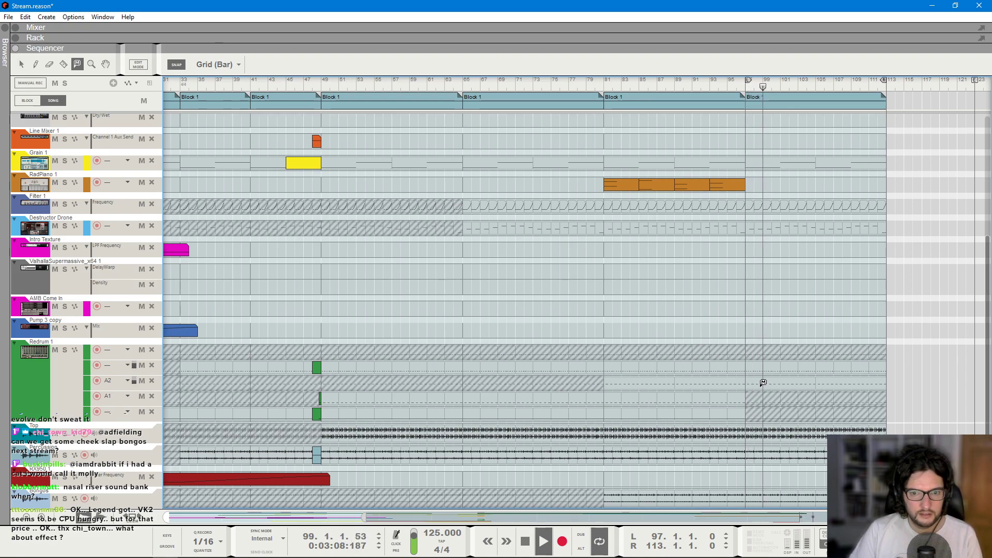
key(space)
click(34, 64)
click(745, 86)
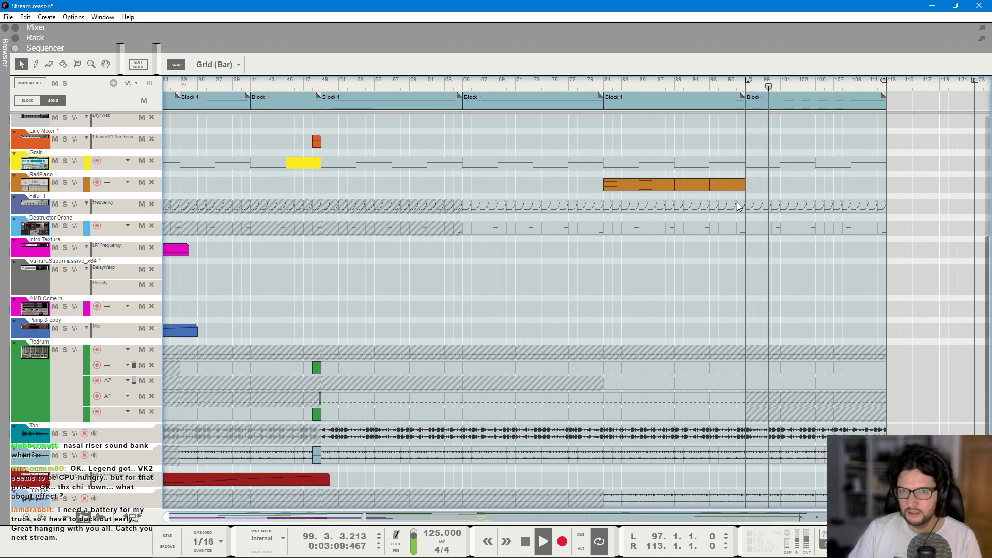
scroll(836, 277, up, 5)
key(F6)
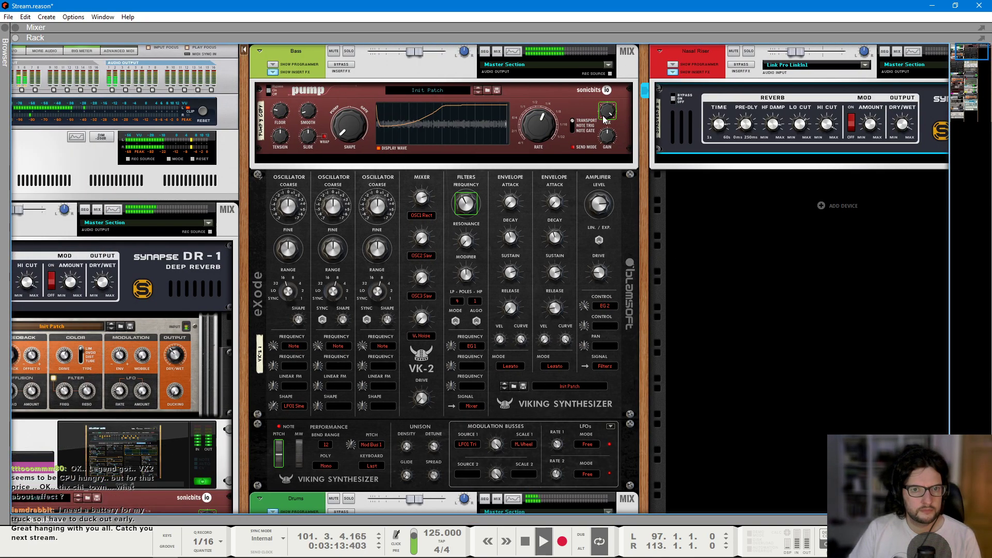
key(F7)
scroll(785, 333, down, 1)
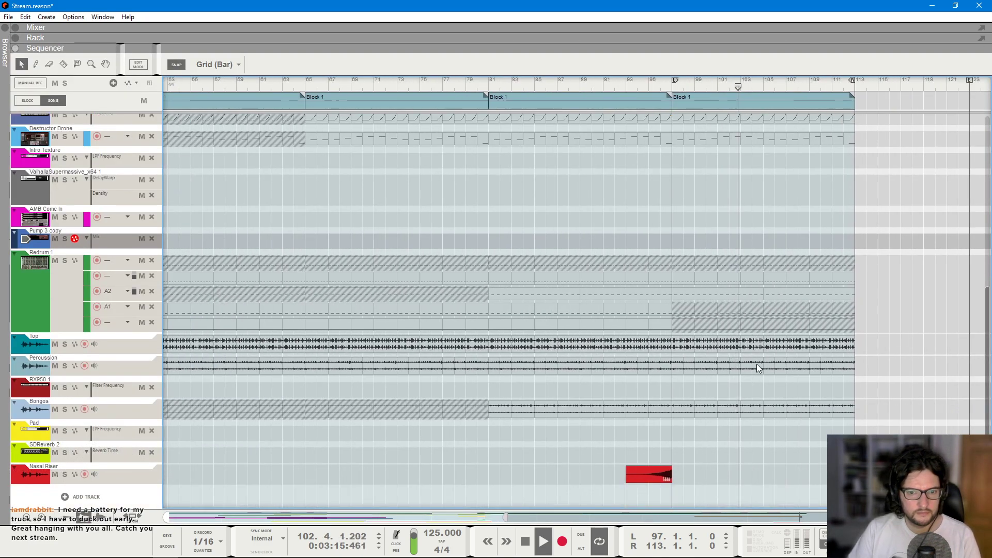
scroll(779, 336, up, 4)
scroll(780, 337, up, 4)
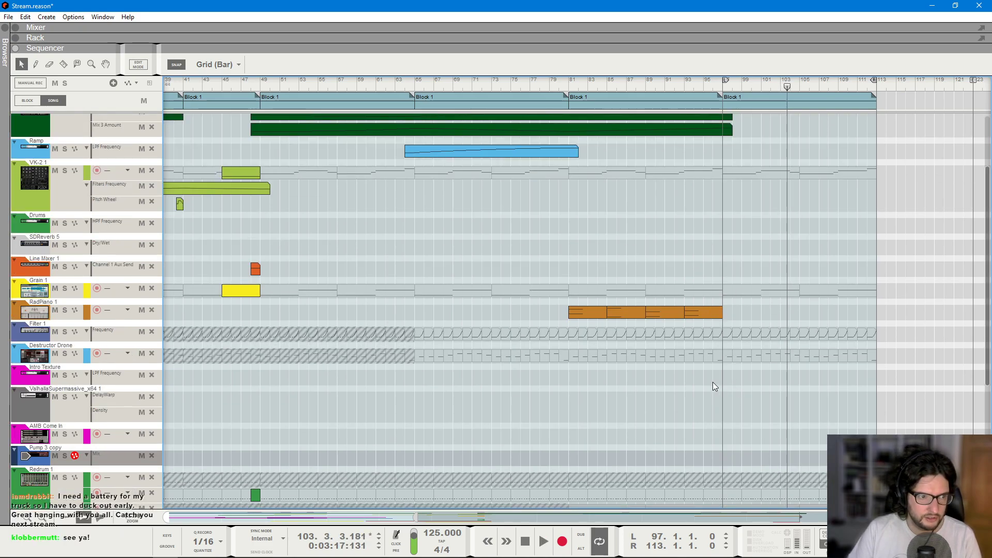
scroll(713, 369, down, 5)
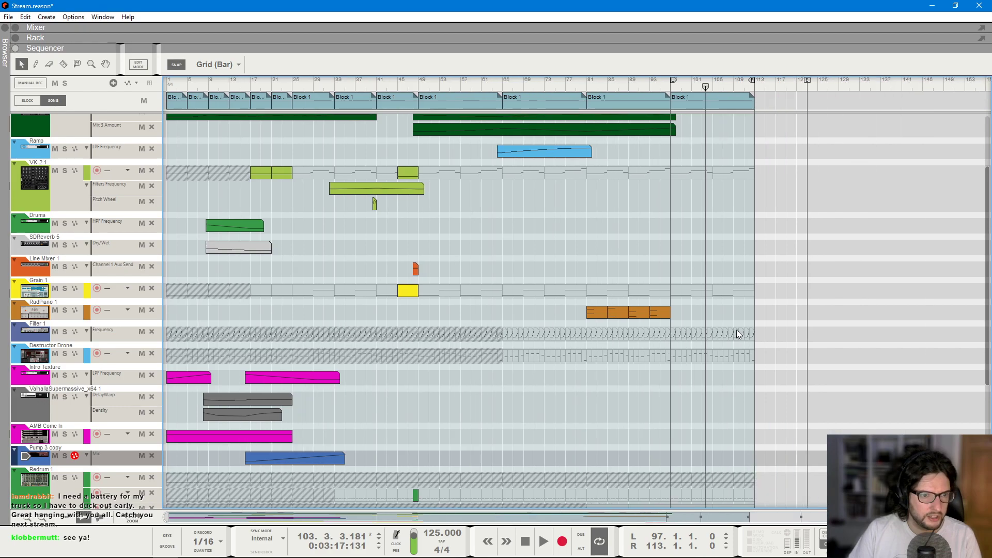
scroll(736, 334, down, 8)
scroll(736, 330, up, 12)
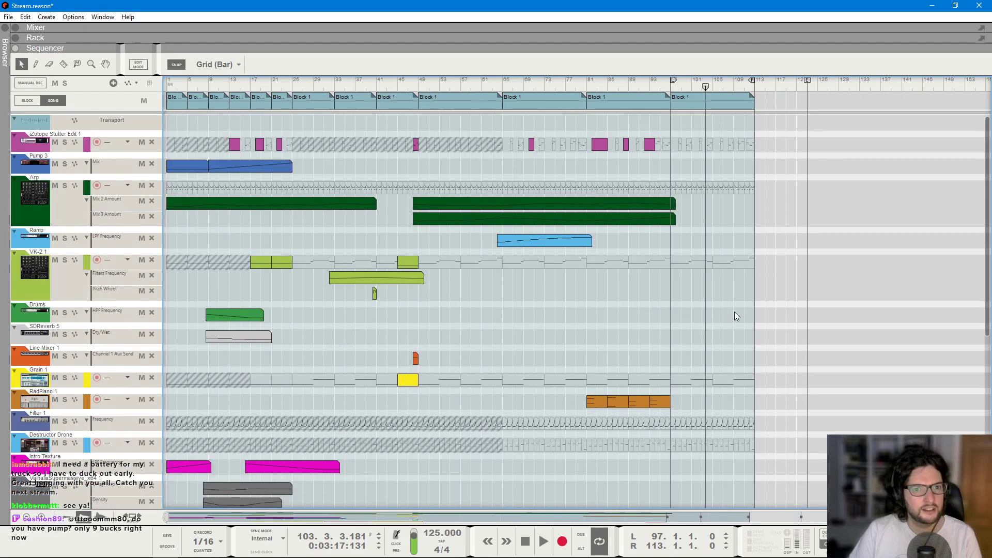
- Draw a Ramp LPF Frequency automation clip from about bar 94 to bar 122, falling to 0 at bar 121
scroll(733, 311, up, 2)
scroll(697, 261, up, 1)
drag(785, 238, 964, 238)
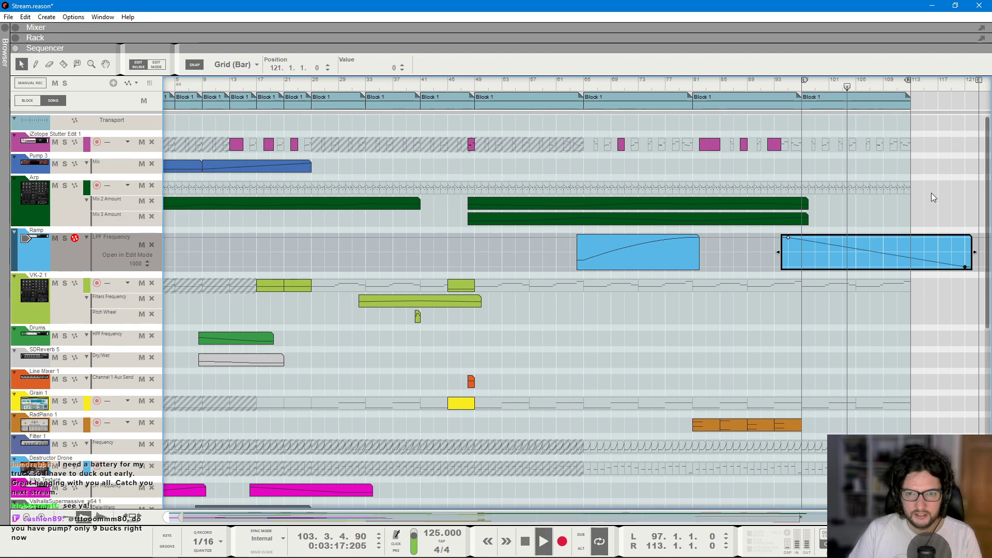
scroll(931, 194, down, 3)
scroll(903, 233, up, 2)
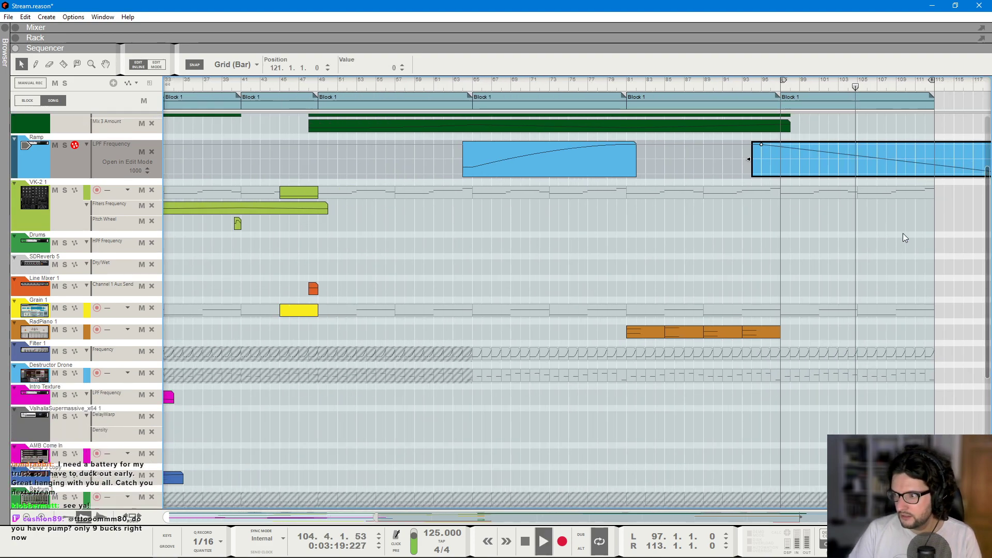
drag(874, 160, 888, 167)
click(859, 242)
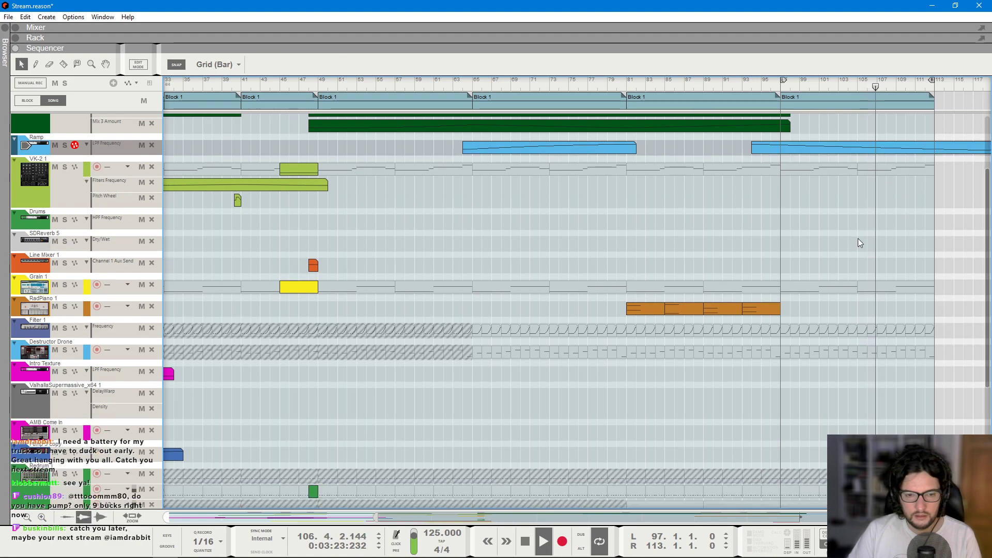
- Set the loop to run from bar 113 to bar 138
scroll(858, 237, right, 2)
scroll(885, 221, up, 3)
scroll(886, 221, down, 1)
drag(893, 80, 991, 85)
ctrl+click(912, 86)
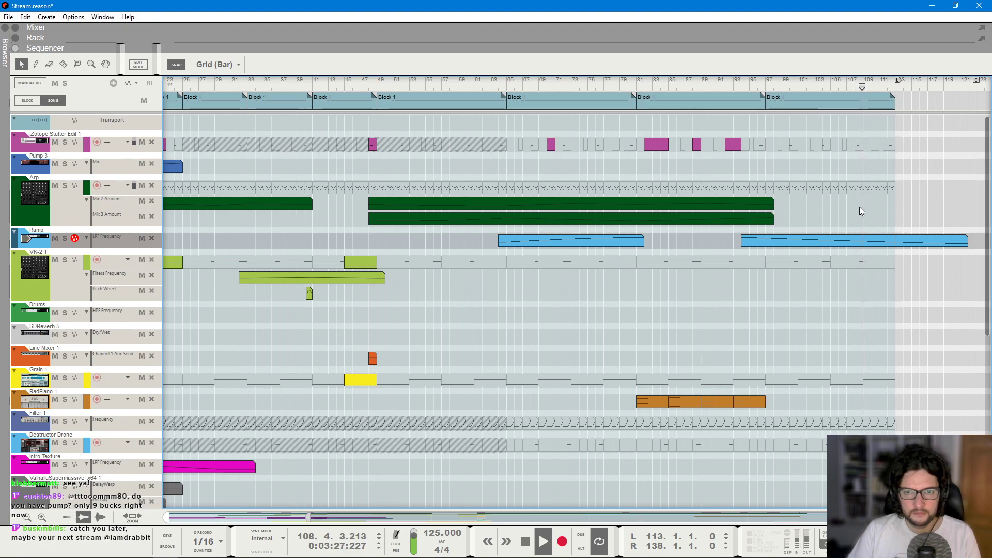
- Copy the four-bar VK-2 1 clip from bar 45 to bar 109 and play it in the arrangement
scroll(650, 314, down, 3)
scroll(650, 314, up, 3)
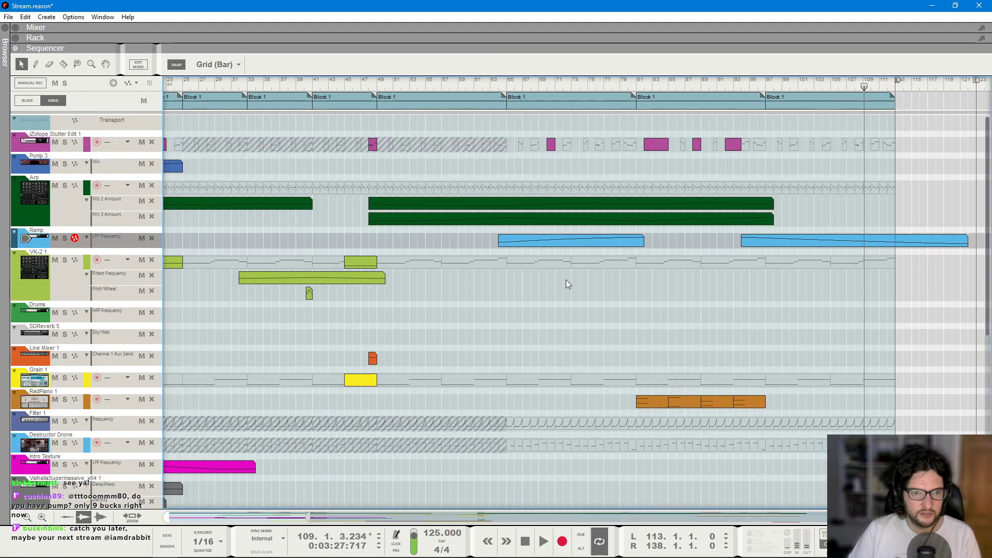
scroll(389, 262, left, 3)
drag(413, 260, 886, 264)
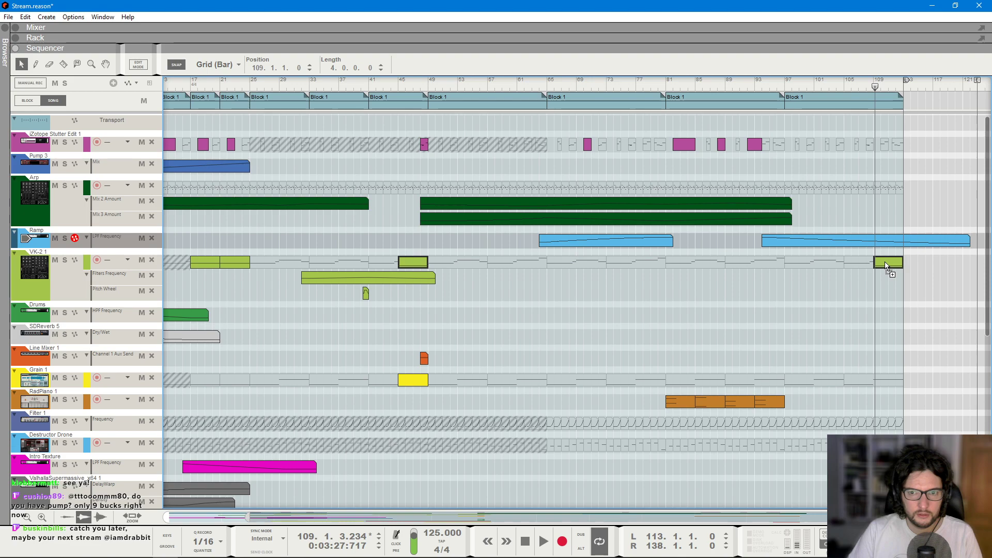
key(space)
scroll(724, 273, down, 3)
scroll(724, 273, up, 1)
scroll(725, 273, up, 3)
scroll(725, 272, down, 2)
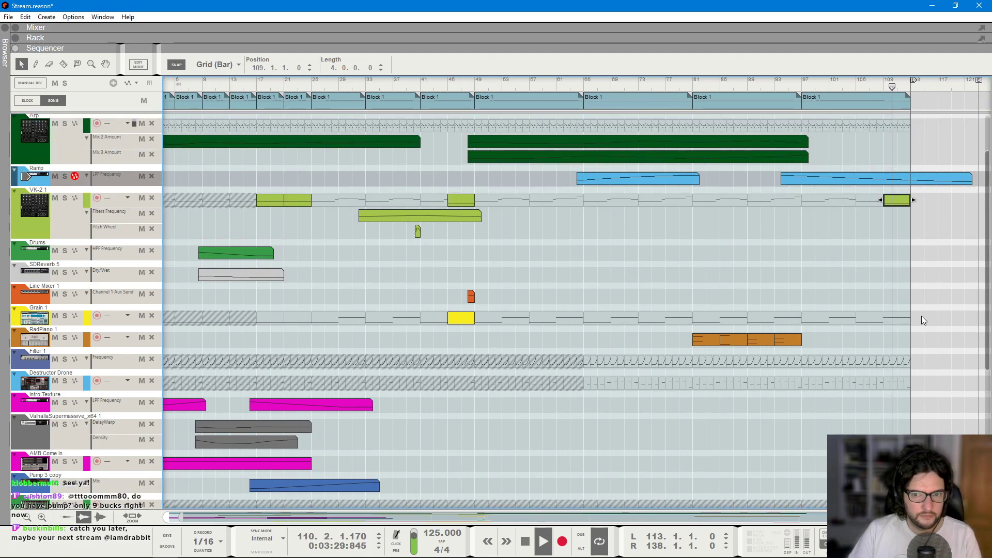
scroll(917, 320, down, 1)
key(space)
- Create a four-bar Destructor Drone clip at bar 109 and draw a D2 note at 109.3
click(884, 90)
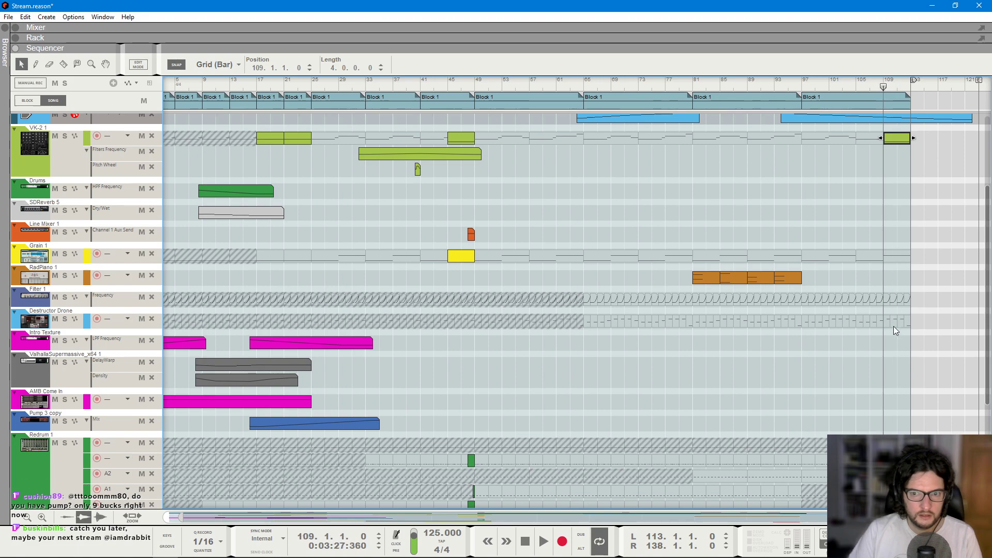
double_click(906, 321)
scroll(702, 342, up, 3)
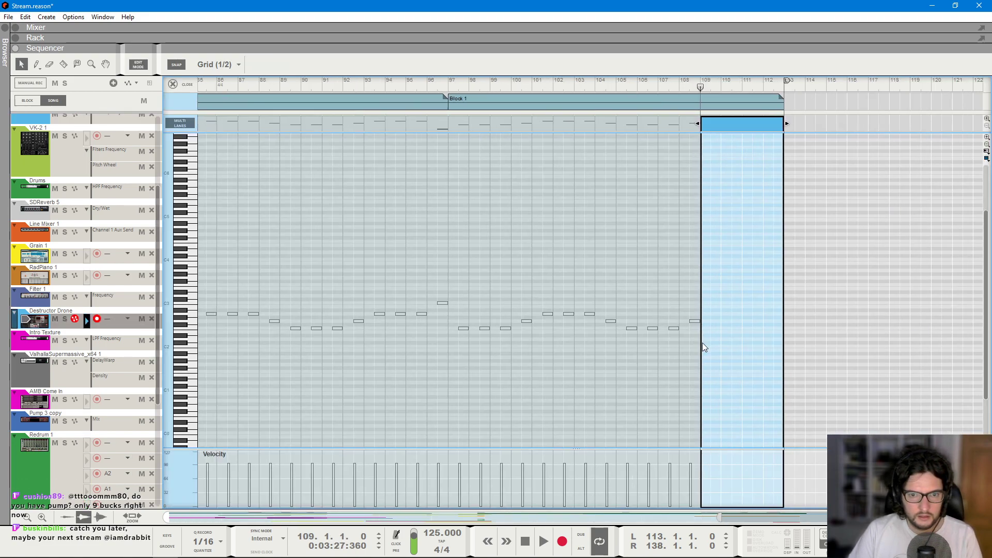
mouse_move(764, 338)
mouse_down()
mouse_move(787, 339)
mouse_move(772, 344)
mouse_up()
- Audition the D2 note, lengthen it to two beats and duplicate it into bars 110, 111 and 112
click(751, 87)
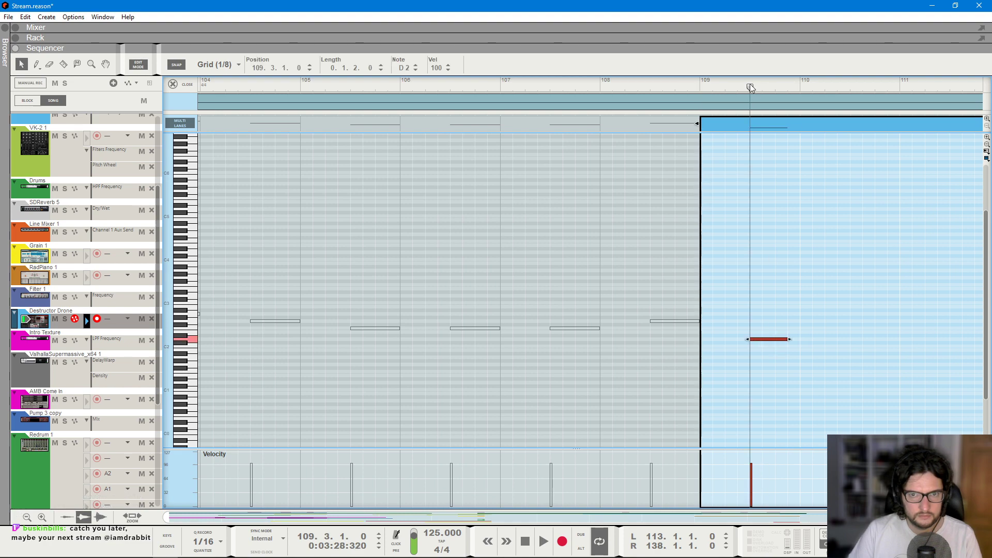
key(space)
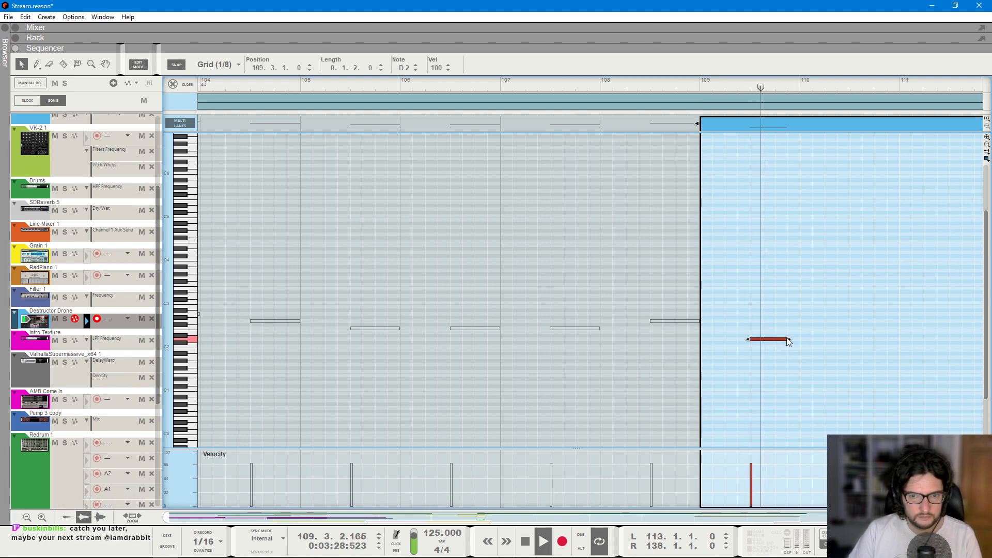
drag(789, 339, 800, 339)
key(space)
key(ctrl+d)
scroll(916, 203, down, 2)
key(ctrl+d)
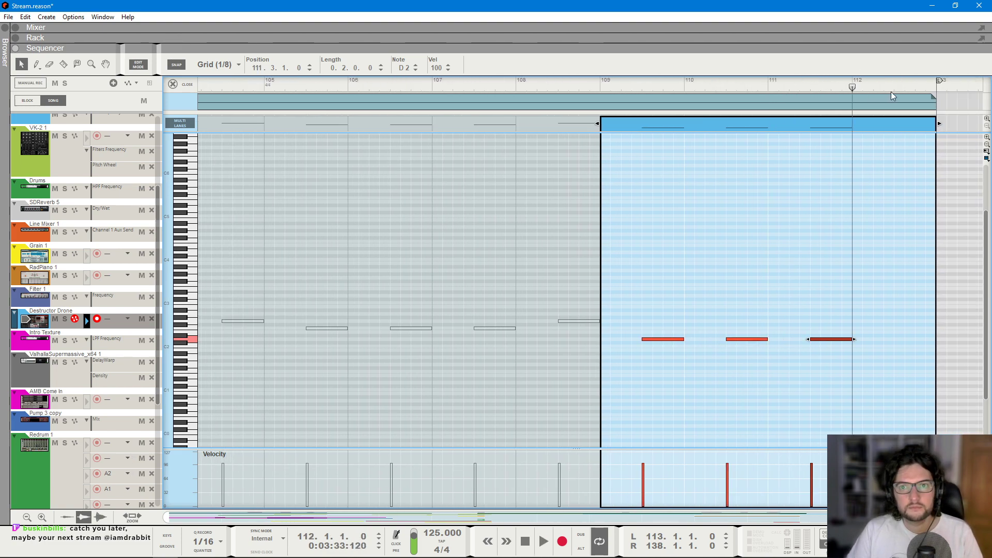
key(ctrl+d)
- Return to the arrangement and listen from bar 109, then place the playhead at bar 97
click(187, 81)
click(188, 80)
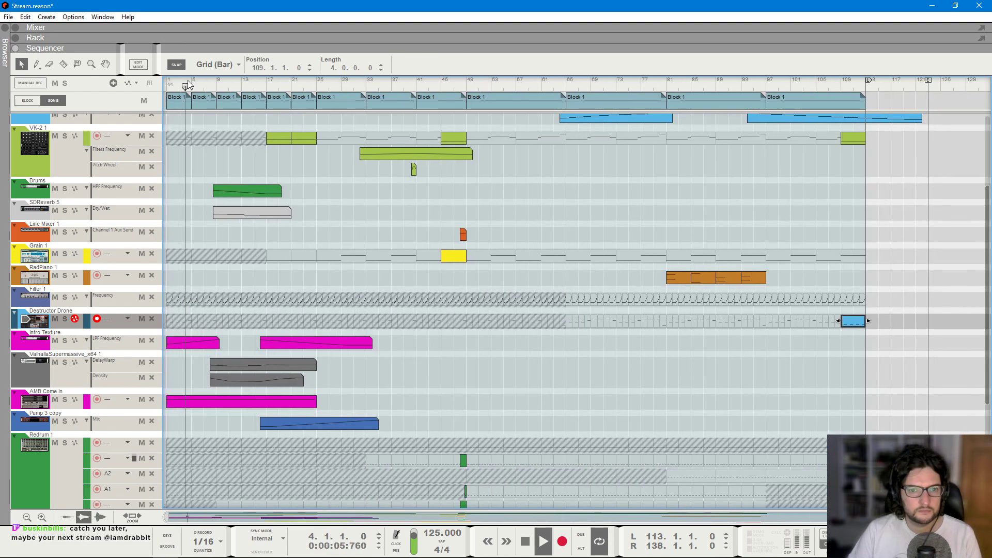
scroll(790, 265, down, 2)
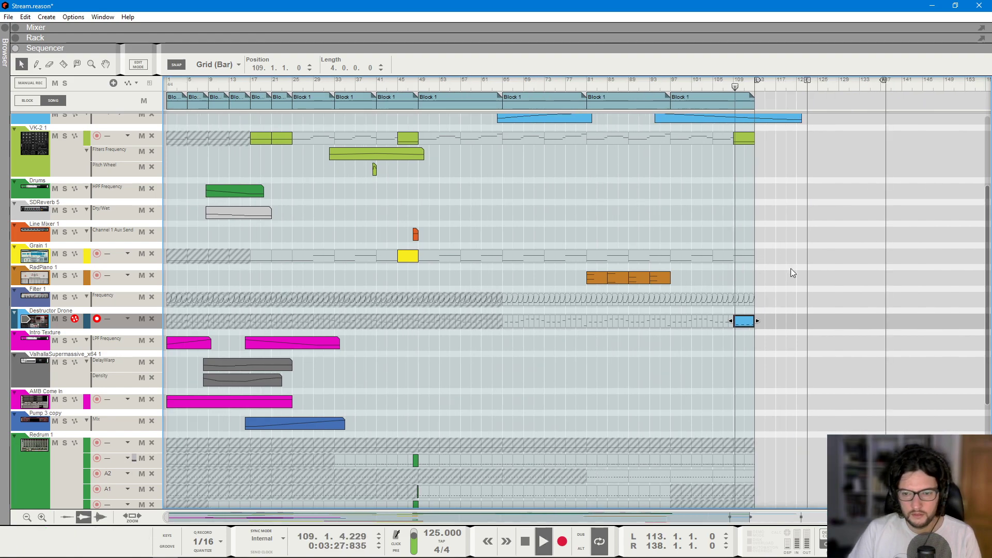
click(820, 275)
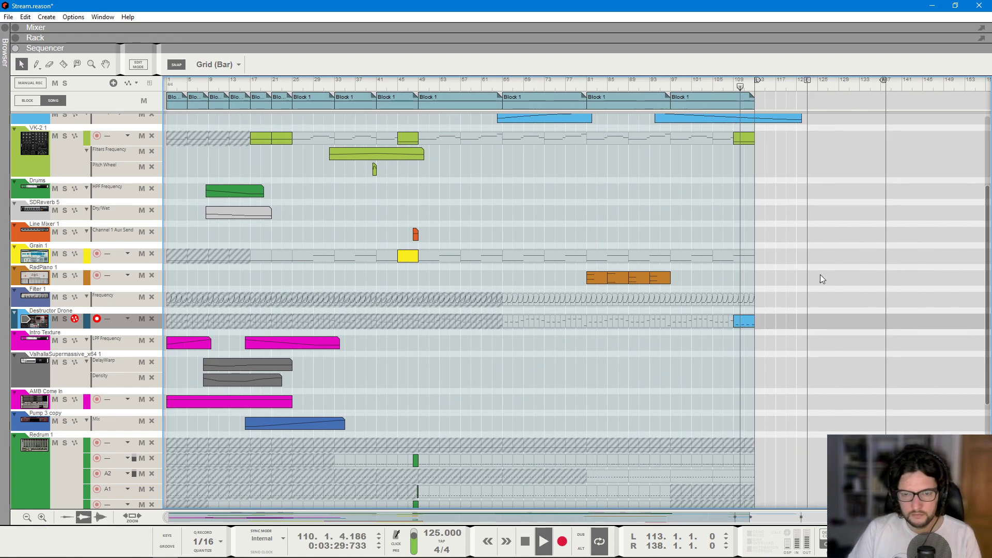
scroll(816, 244, up, 2)
key(space)
click(801, 84)
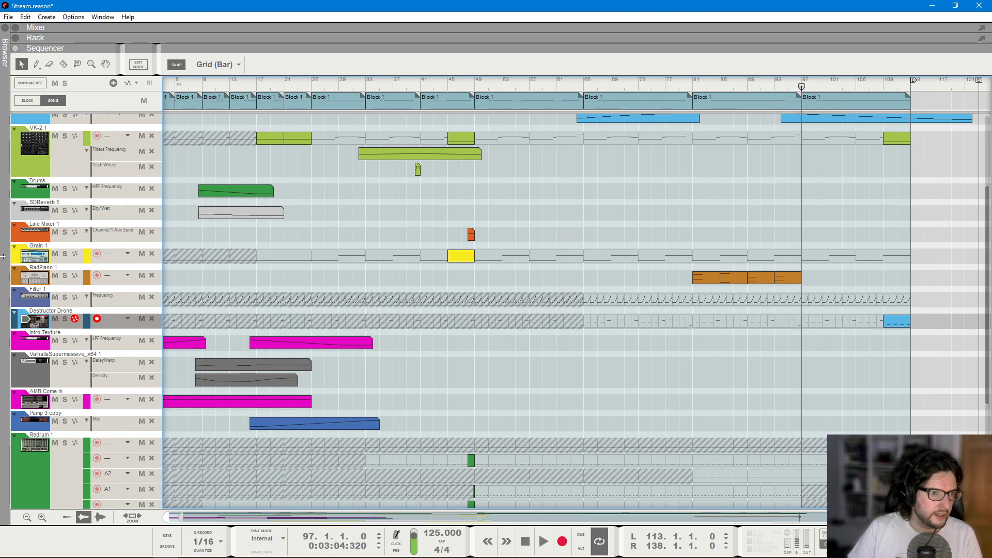
- Find the Pad channel's LPF frequency control in the mixer and show its automation lane in the sequencer
click(40, 251)
scroll(287, 267, down, 2)
scroll(585, 283, up, 2)
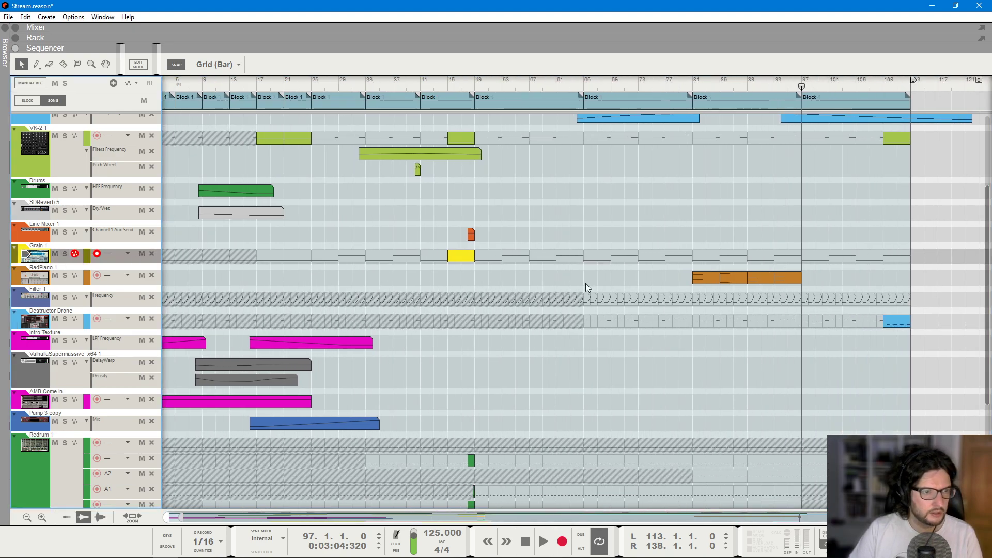
key(F5)
scroll(739, 300, up, 5)
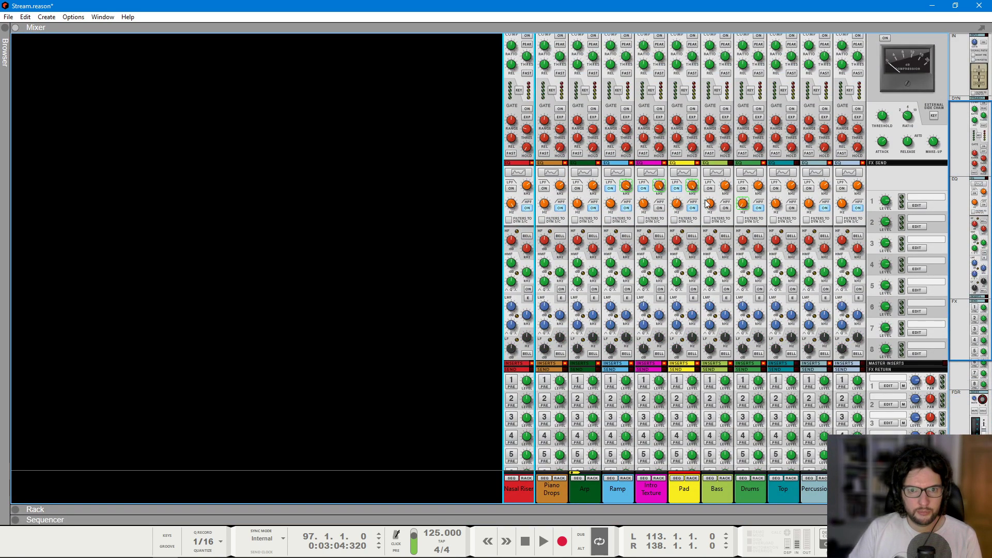
right_click(693, 196)
click(695, 189)
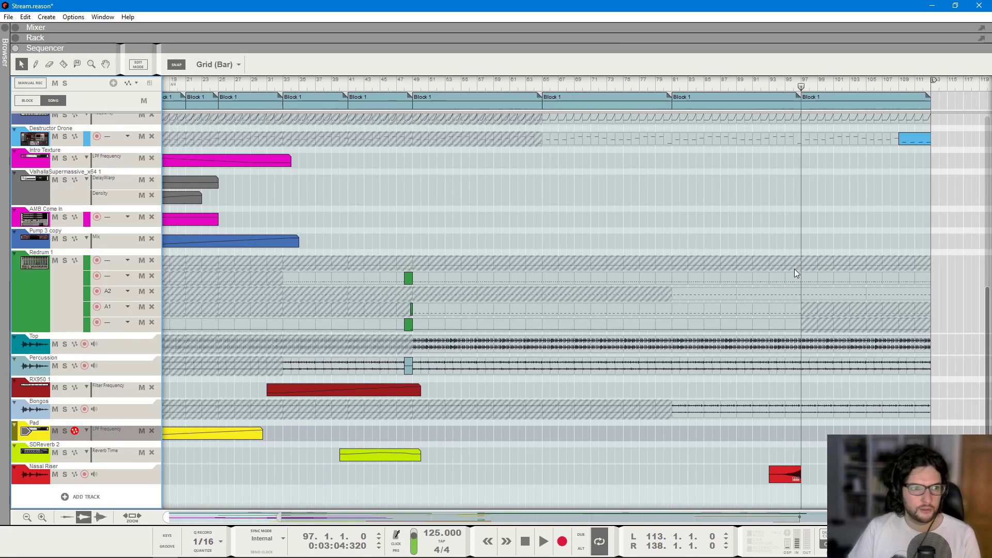
- Draw a Pad LPF Frequency automation clip that falls from bar 97 to a value of 88 at bar 113
scroll(795, 273, up, 2)
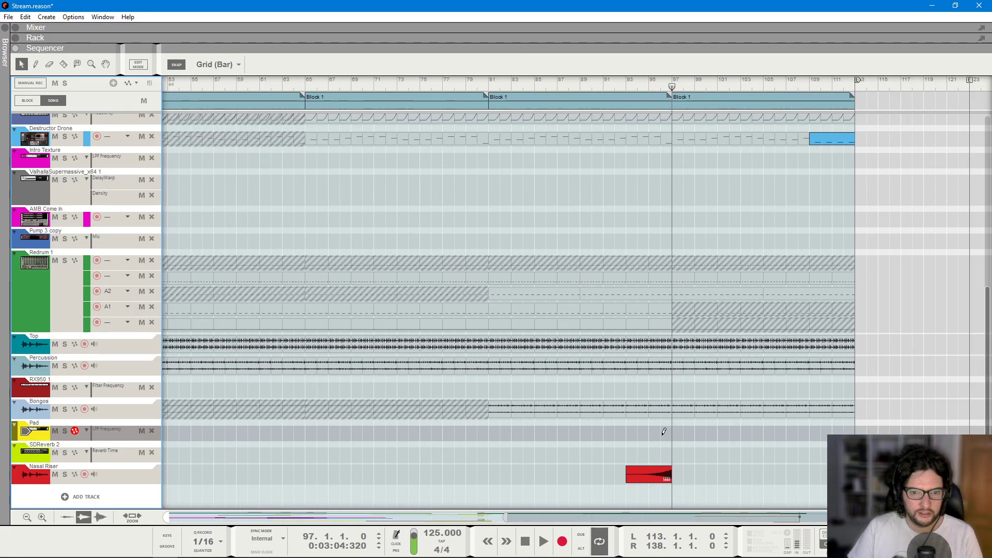
drag(664, 431, 932, 424)
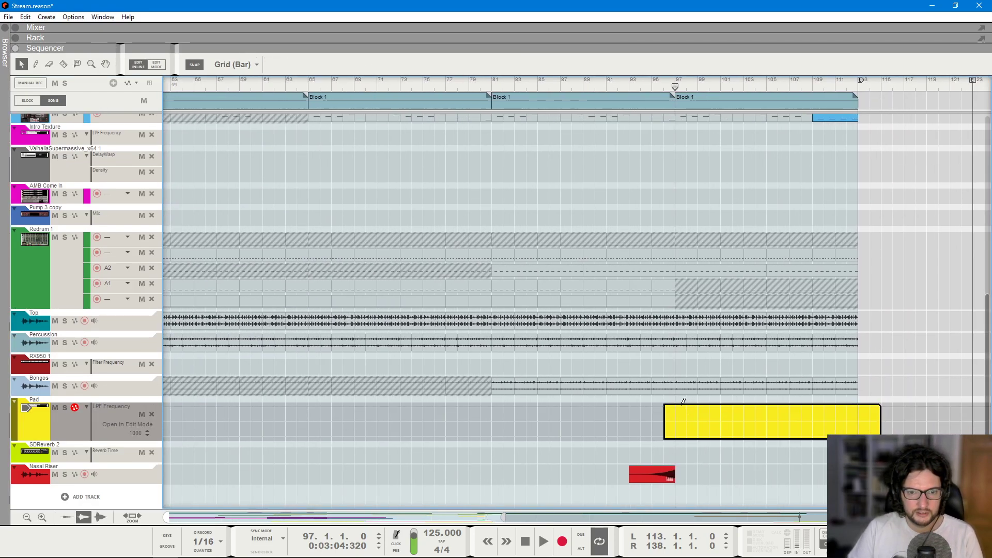
click(852, 426)
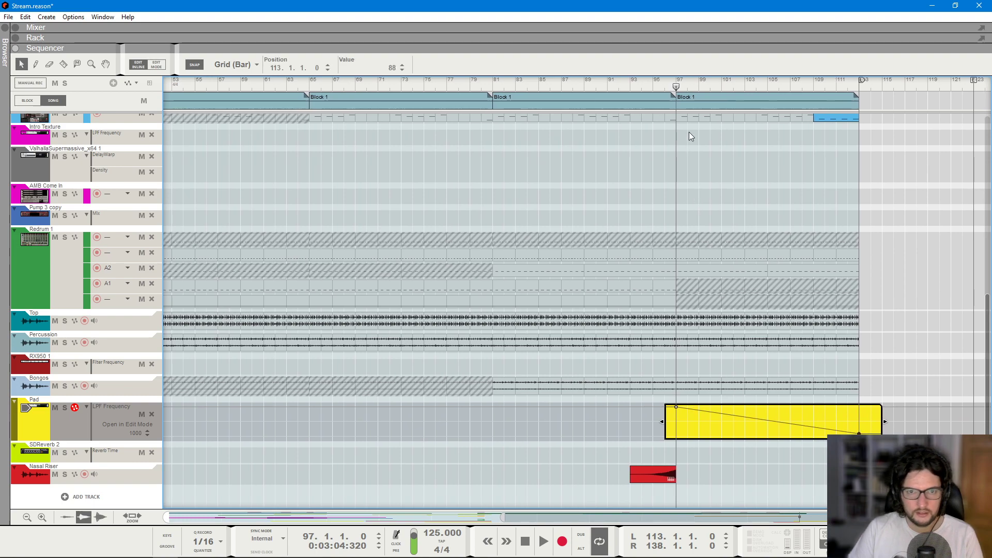
- Move the loop's left locator to bar 97 and play the section from there
ctrl+click(677, 88)
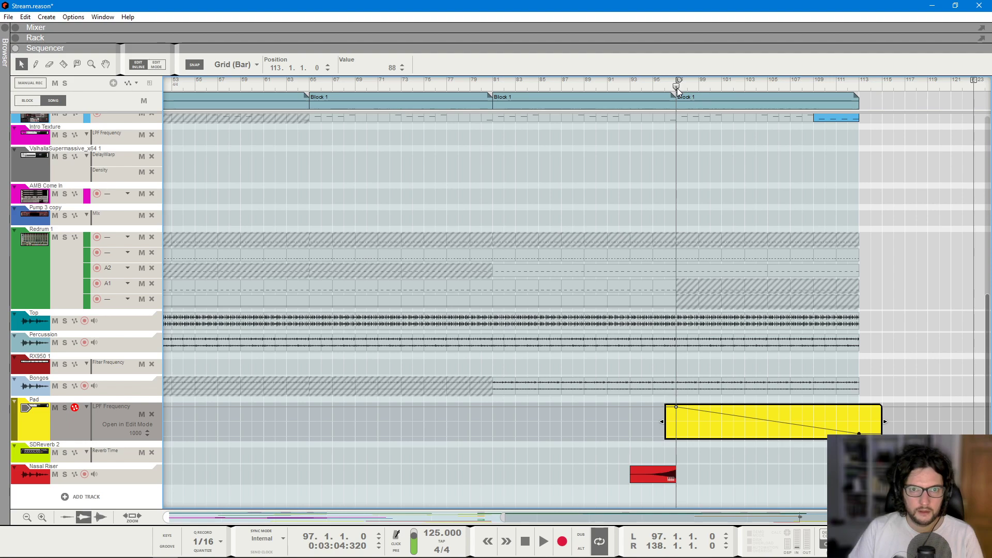
key(space)
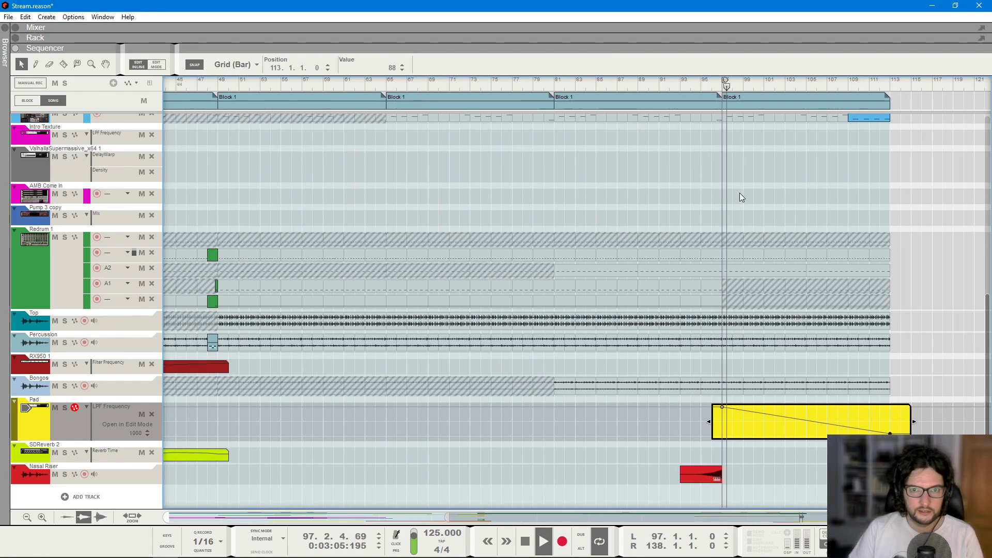
scroll(739, 193, down, 1)
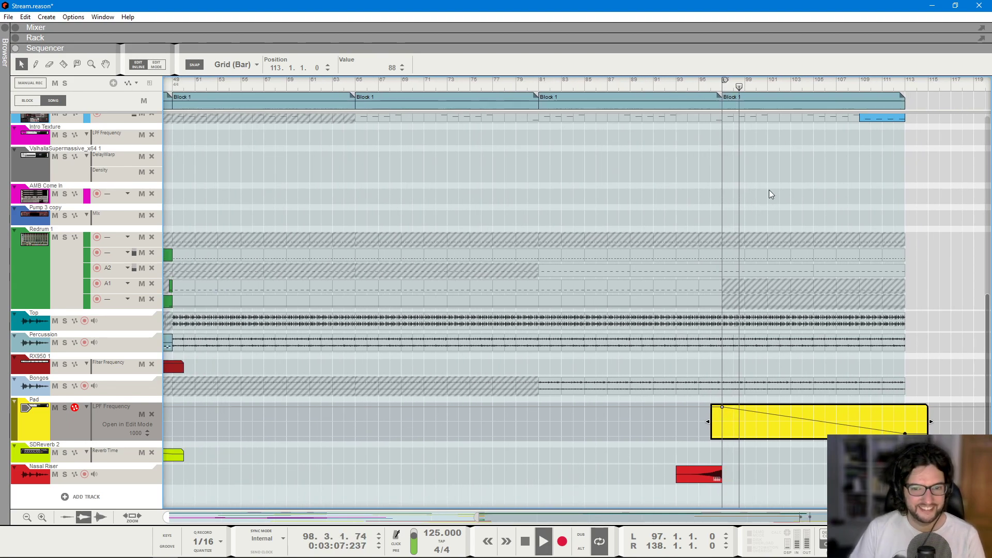
scroll(769, 187, down, 1)
scroll(767, 189, up, 5)
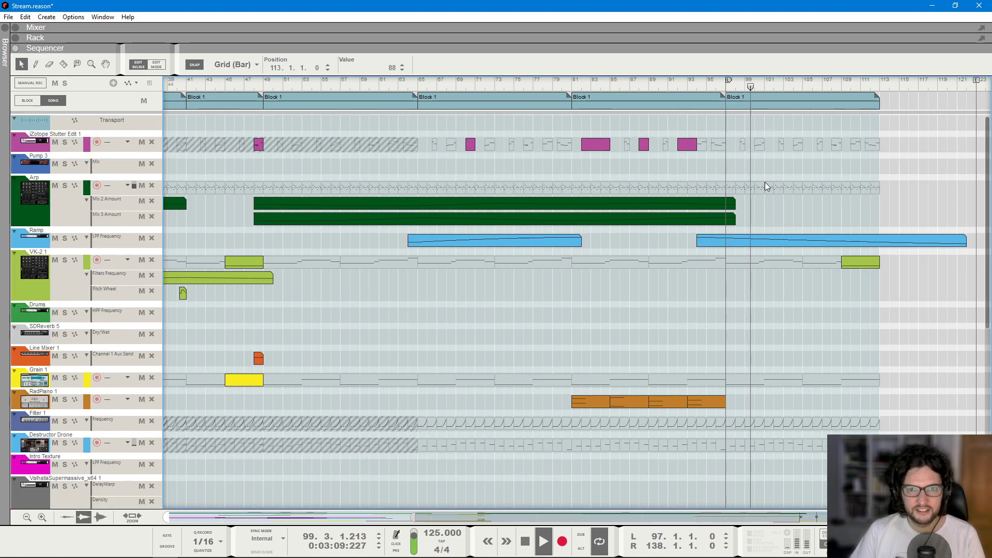
- Add a one-bar Stutter Edit clip at bar 100 and extend Arp's Mix 2 Amount clip to bar 117 with a 19.3% point at bar 110
click(760, 144)
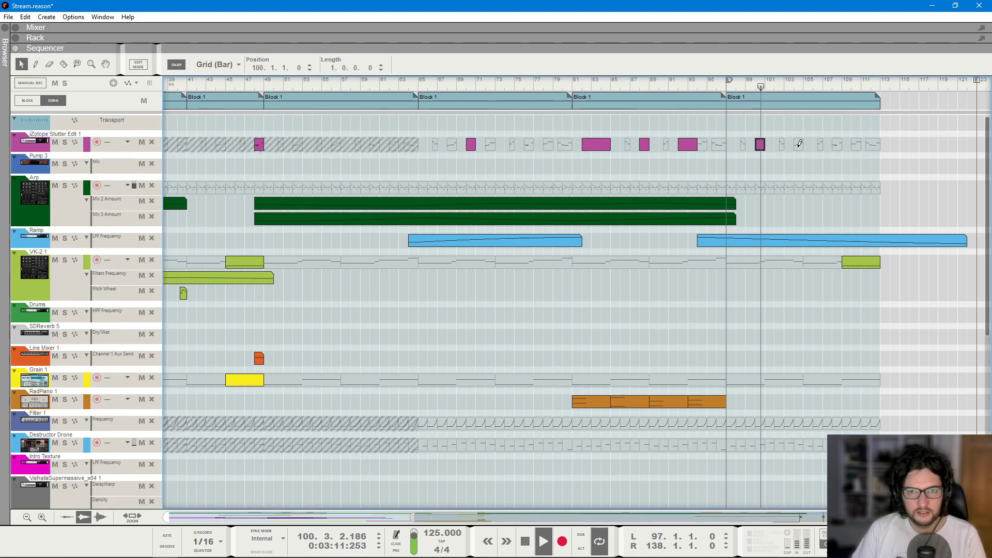
drag(734, 204, 872, 207)
double_click(872, 207)
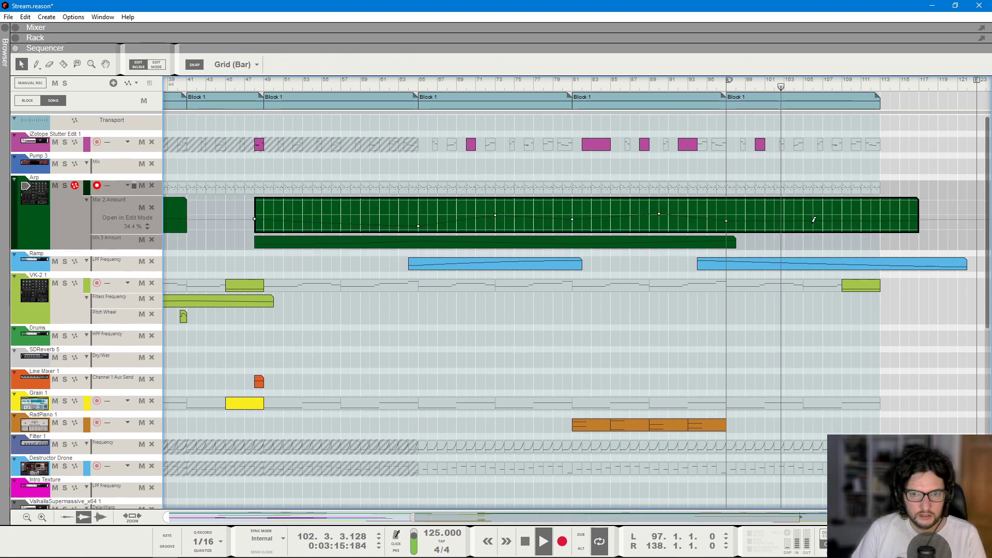
click(844, 229)
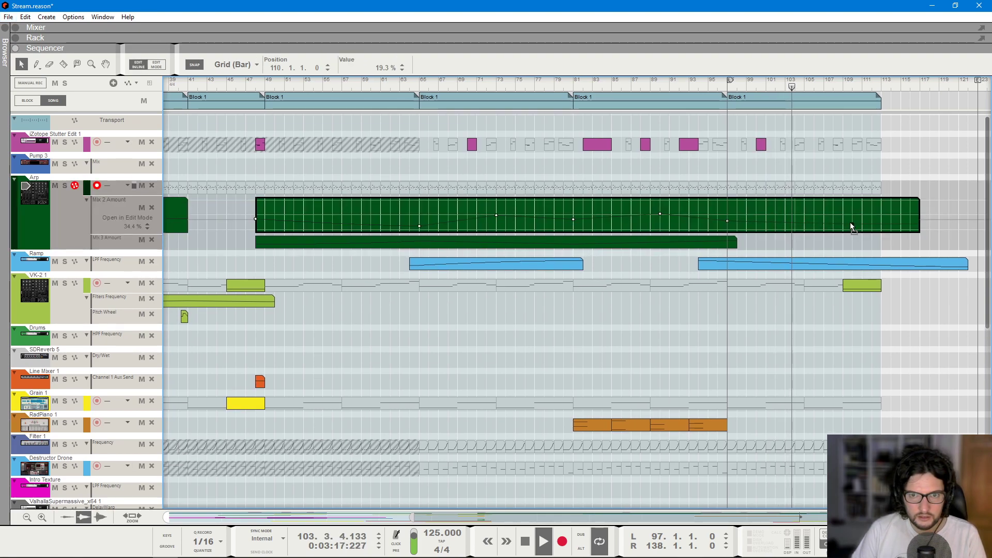
- Add a one-bar Stutter Edit clip at bar 104 and another Arp Mix 2 Amount automation point at bar 113
click(800, 144)
scroll(898, 160, up, 4)
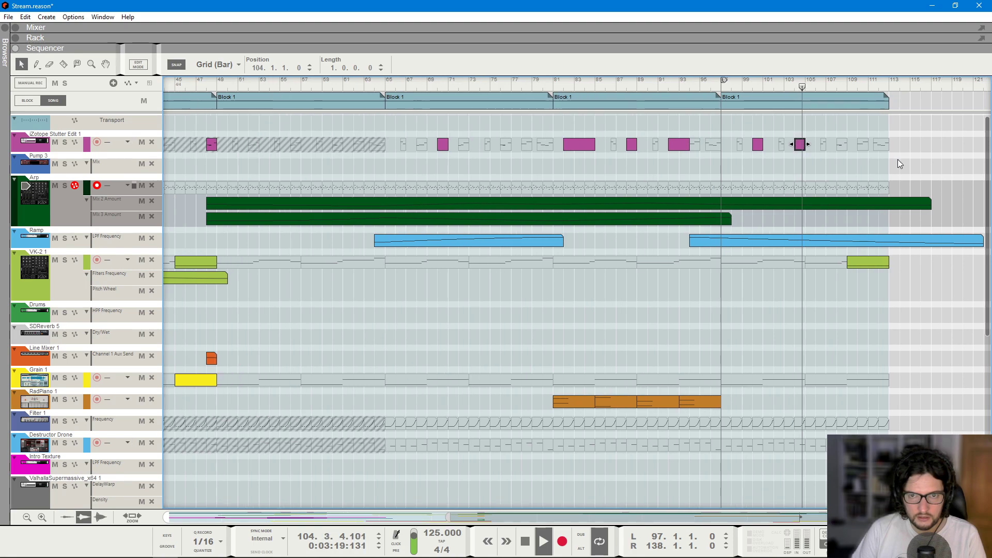
double_click(874, 202)
scroll(910, 211, right, 5)
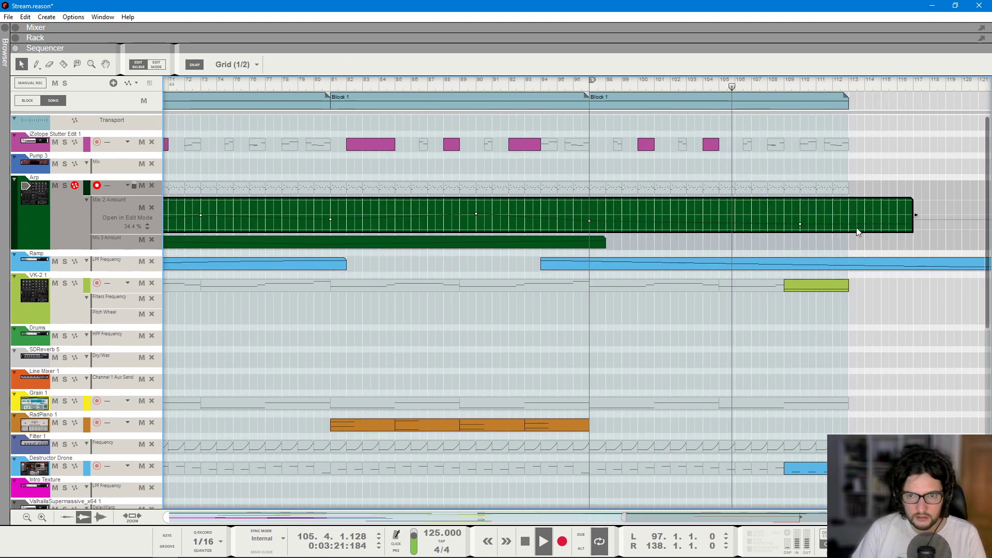
click(848, 226)
click(858, 181)
- Draw an RX950 1 Filter Frequency automation clip past the block's end, with the frequency falling from bar 97 to bar 113
scroll(857, 181, down, 3)
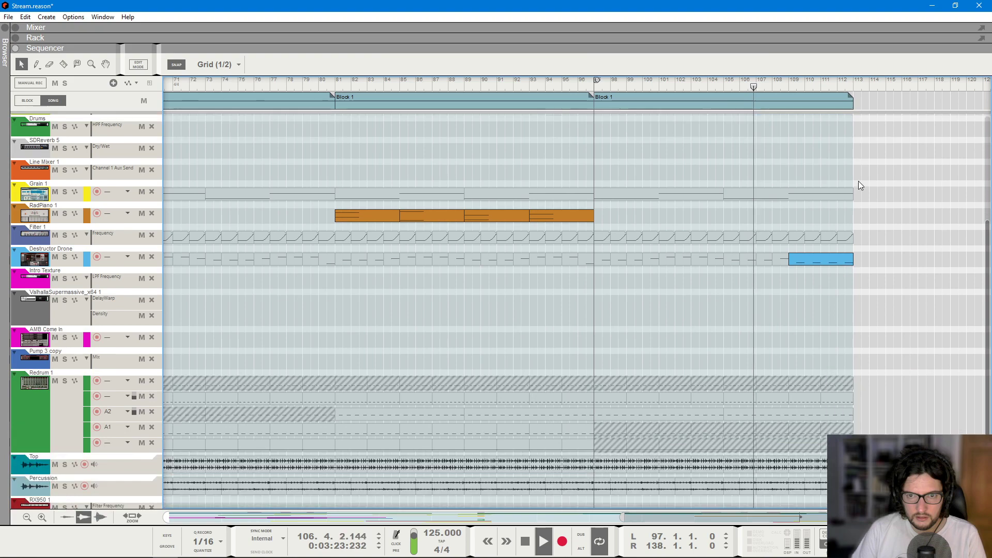
scroll(850, 209, down, 3)
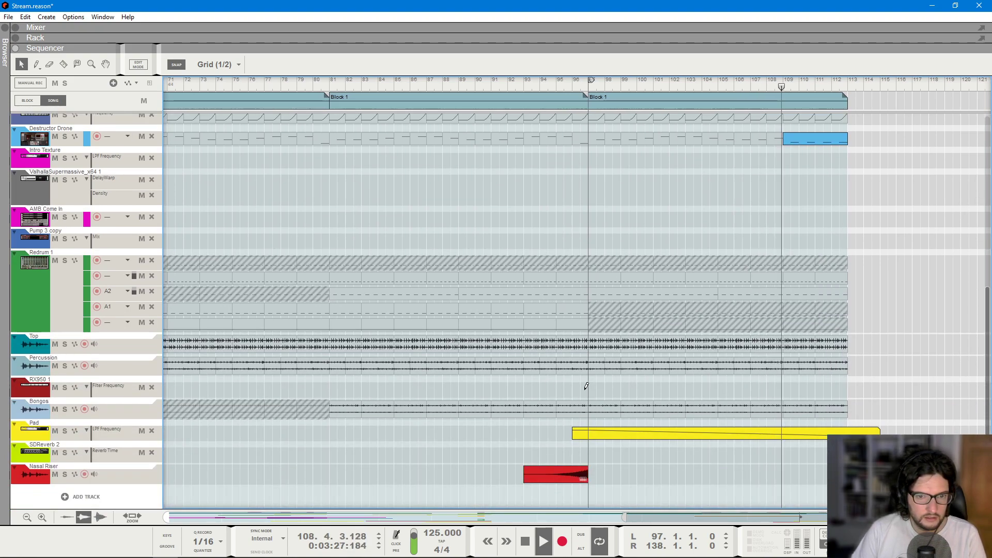
drag(584, 388, 945, 393)
mouse_move(588, 387)
mouse_down()
mouse_move(859, 399)
mouse_move(849, 413)
mouse_up()
click(867, 313)
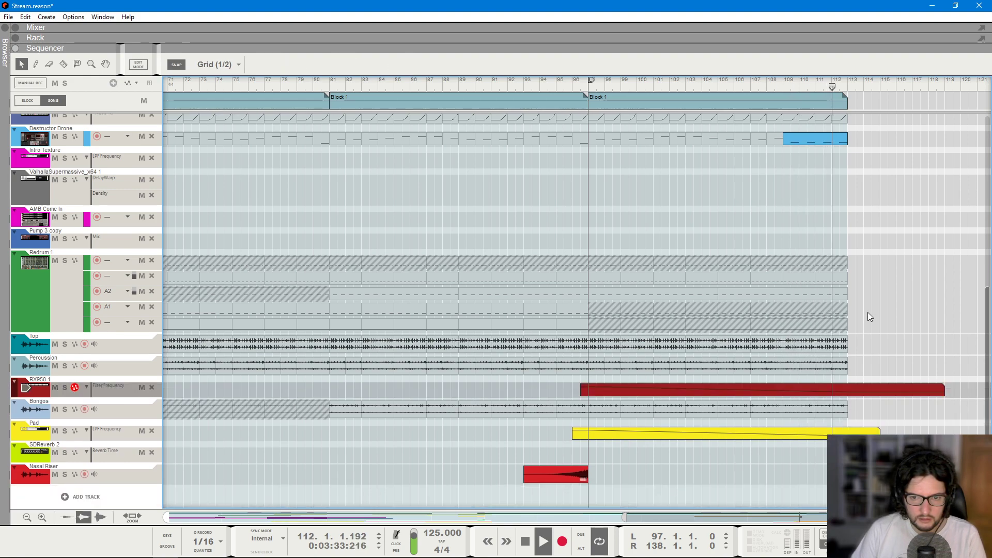
- Add a half-bar Stutter Edit clip at 112.3 and play the block's ending from 111.3
scroll(883, 214, down, 1)
scroll(878, 191, up, 6)
click(844, 143)
click(826, 84)
key(space)
key(g)
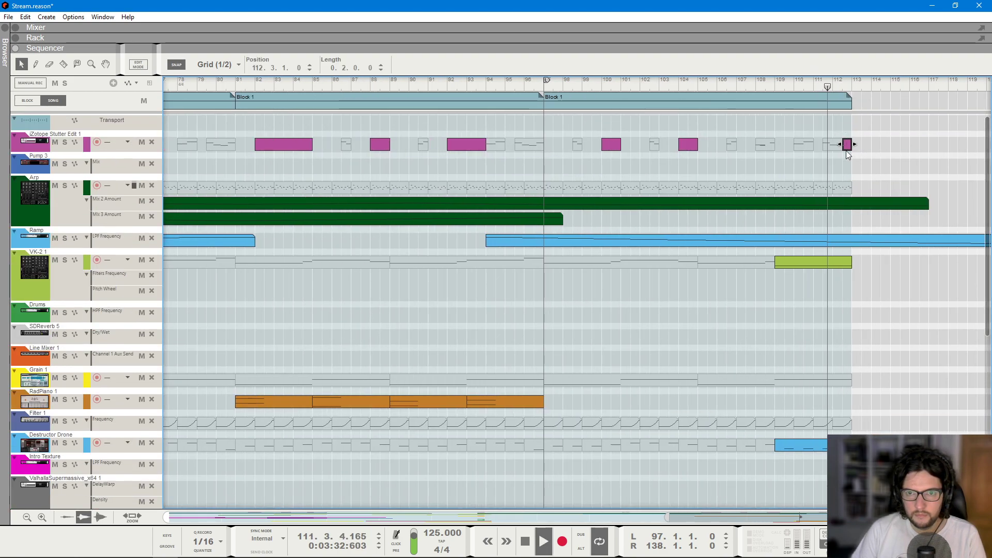
- Extend the last Stutter Edit clip's start back to 112.2 for a three-beat length, and return playback to the song's start
drag(836, 145, 832, 144)
key(g)
key(h)
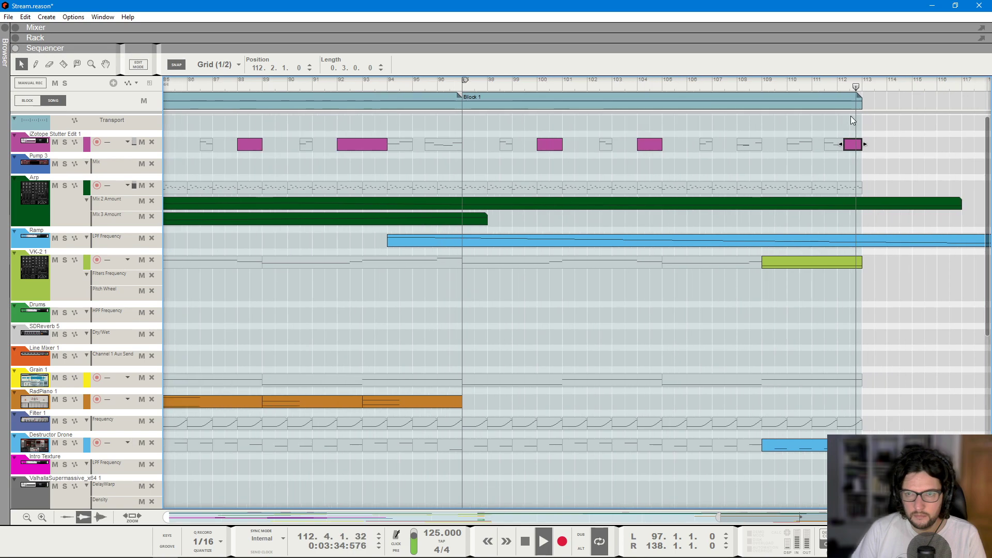
key(space)
key(h)
key(KP_0)
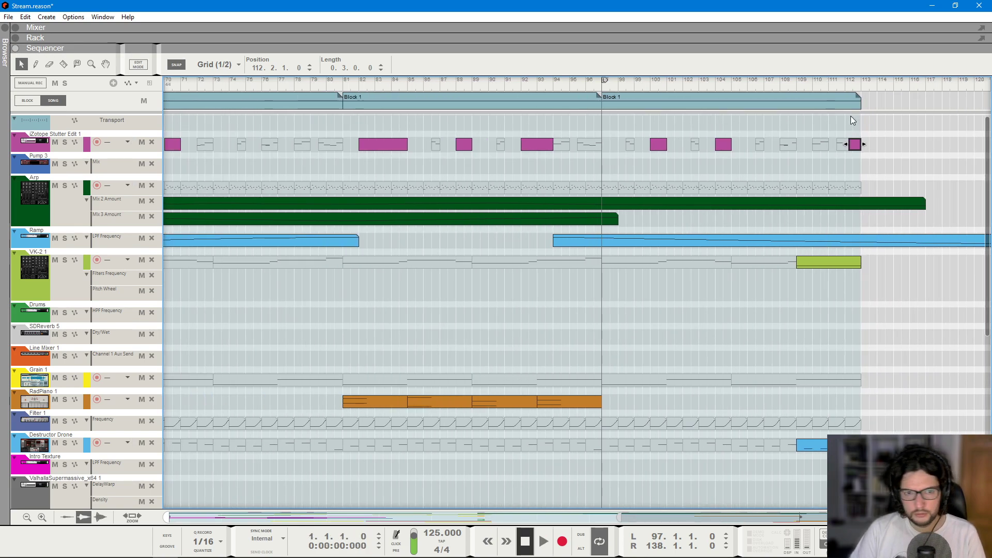
- Place the playhead at bar 113, the end of the last block, and save the song
key(space)
key(h)
key(h)
key(h)
click(903, 80)
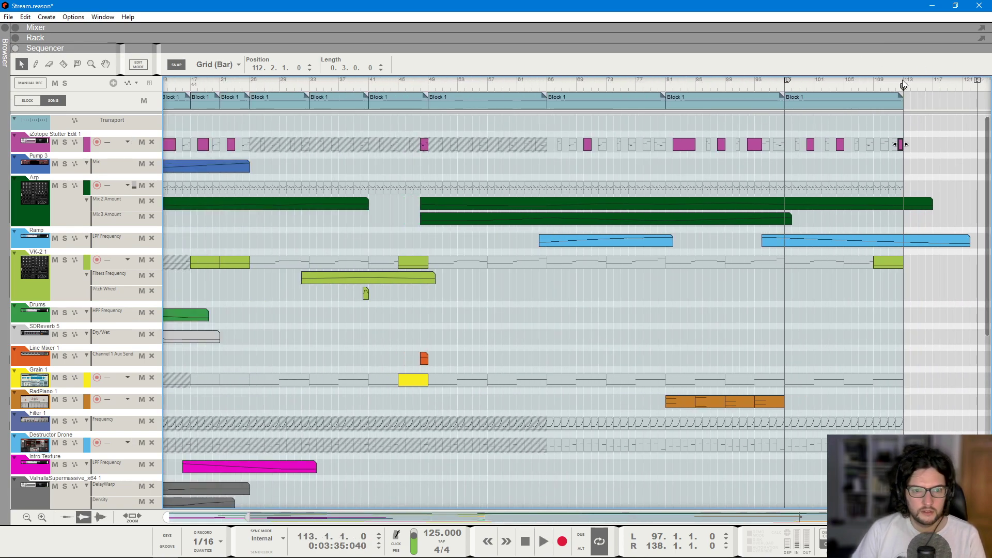
key(h)
key(h)
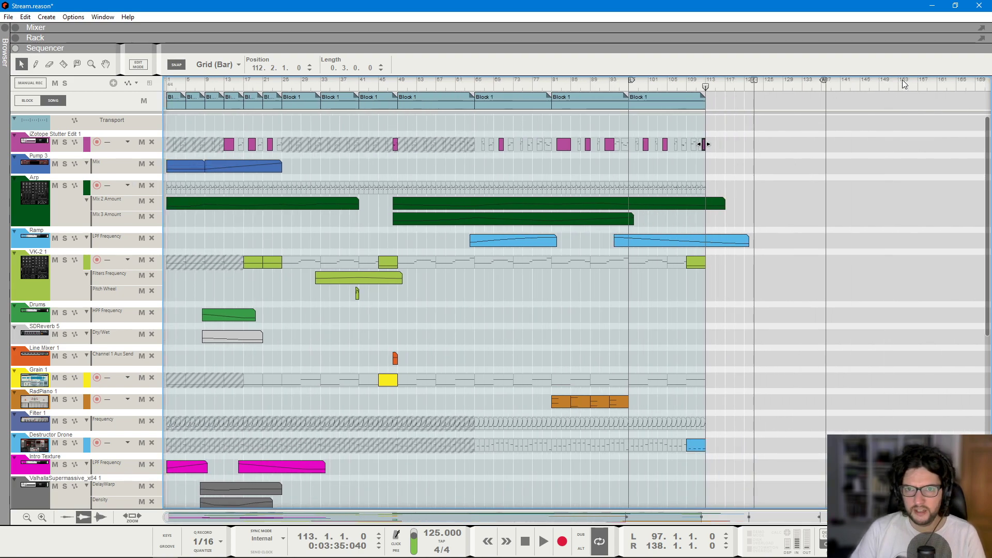
key(ctrl+s)
key(h)
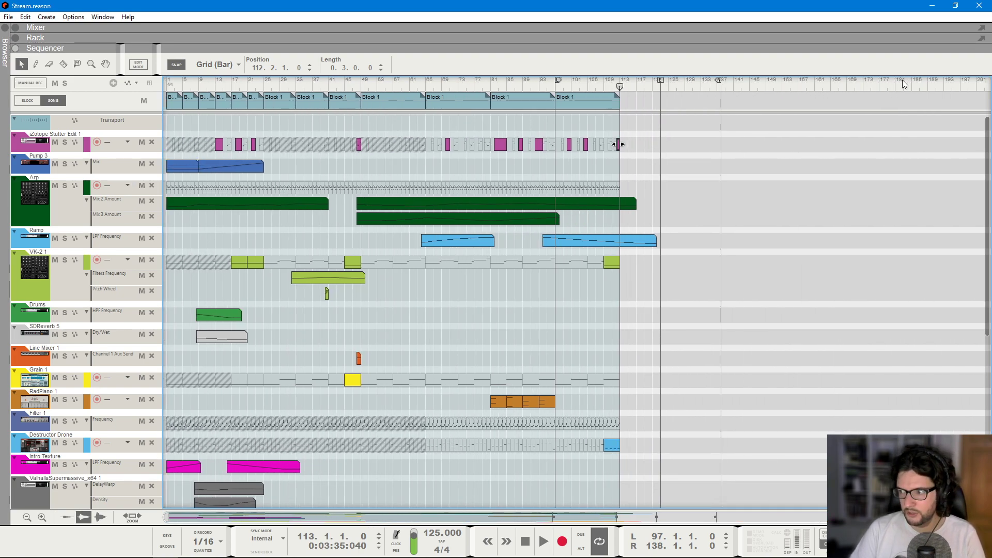
- Move the left loop locator to bar 1 and the song end marker just past the right locator at bar 138
key(KP_0)
drag(557, 80, 167, 124)
key(h)
key(h)
key(h)
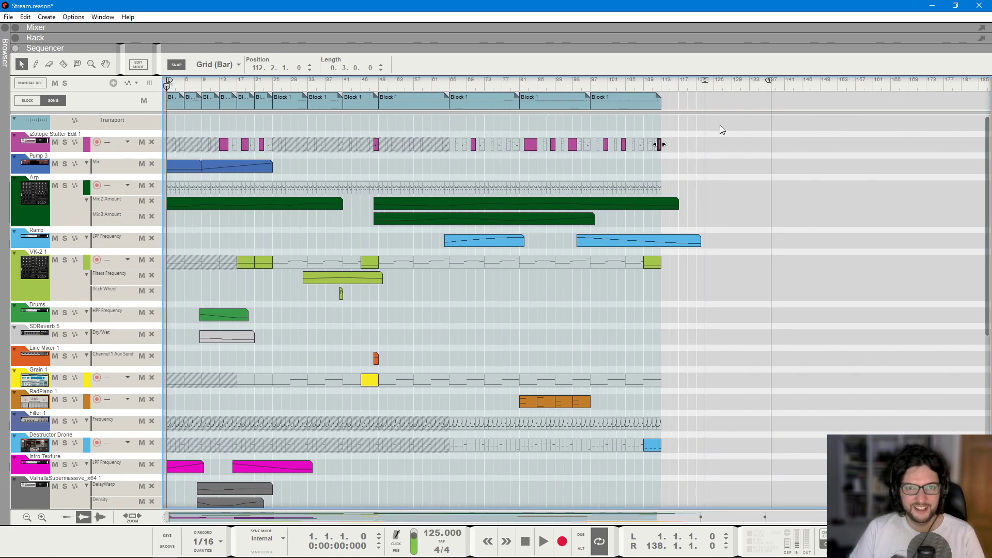
drag(705, 80, 775, 80)
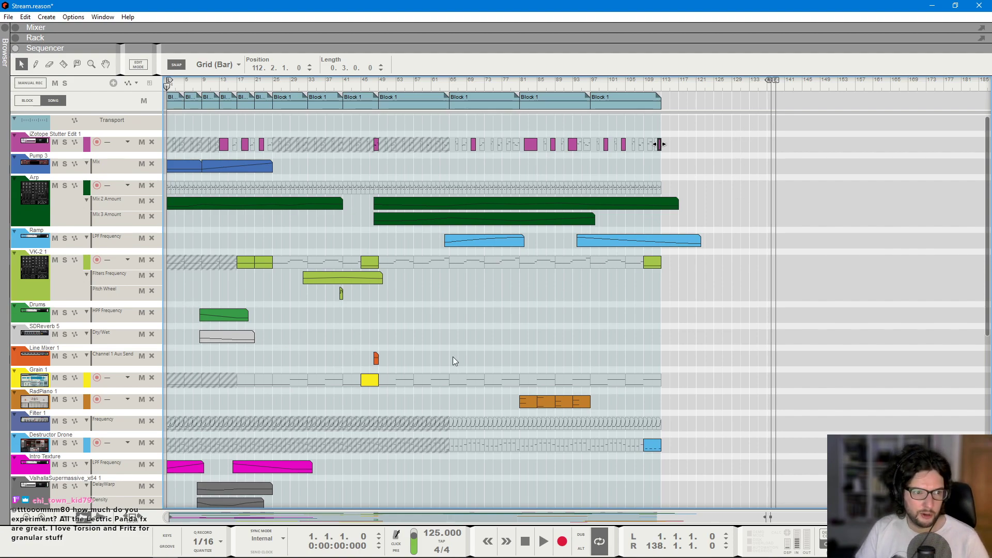
- Deselect the stutter clip and play the whole song from bar 1
click(472, 357)
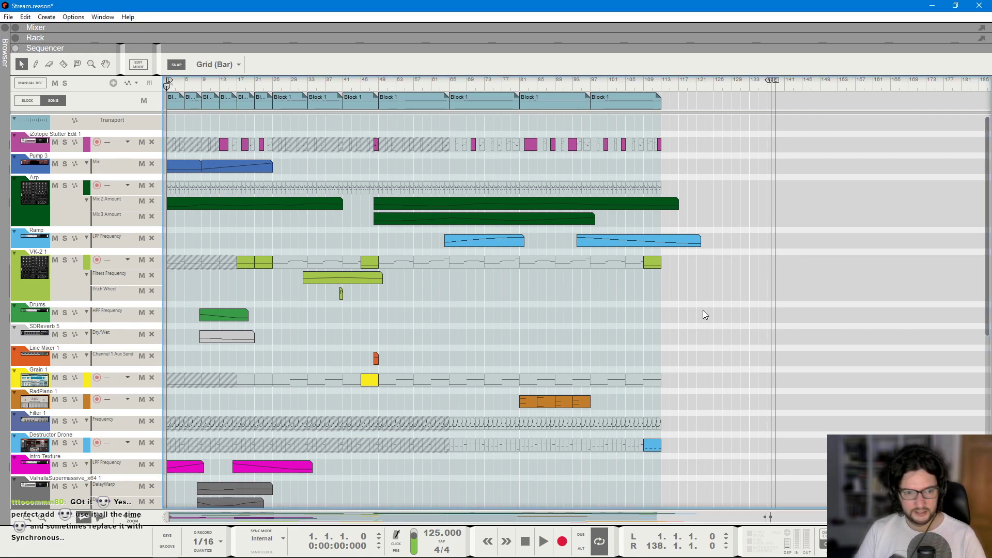
key(space)
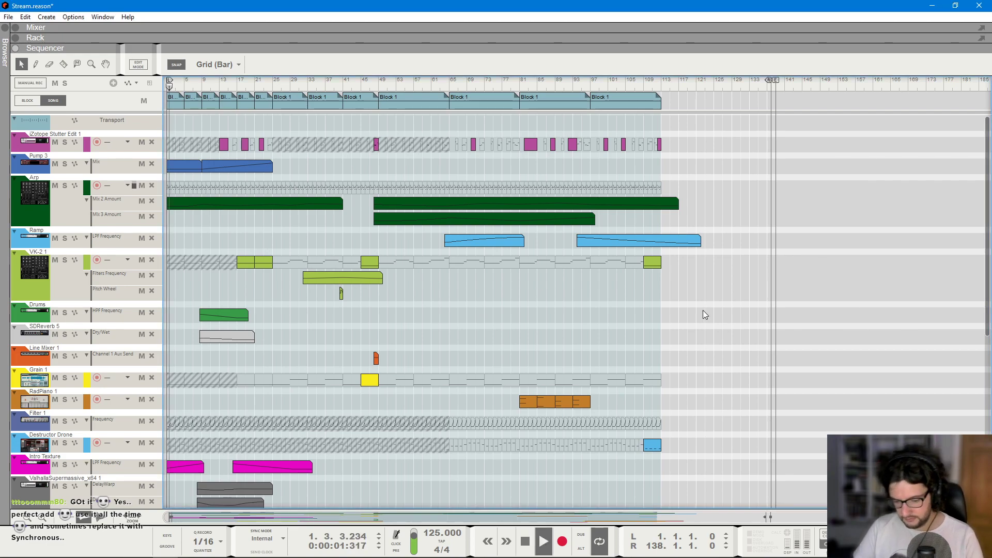
scroll(703, 310, up, 3)
scroll(699, 331, down, 3)
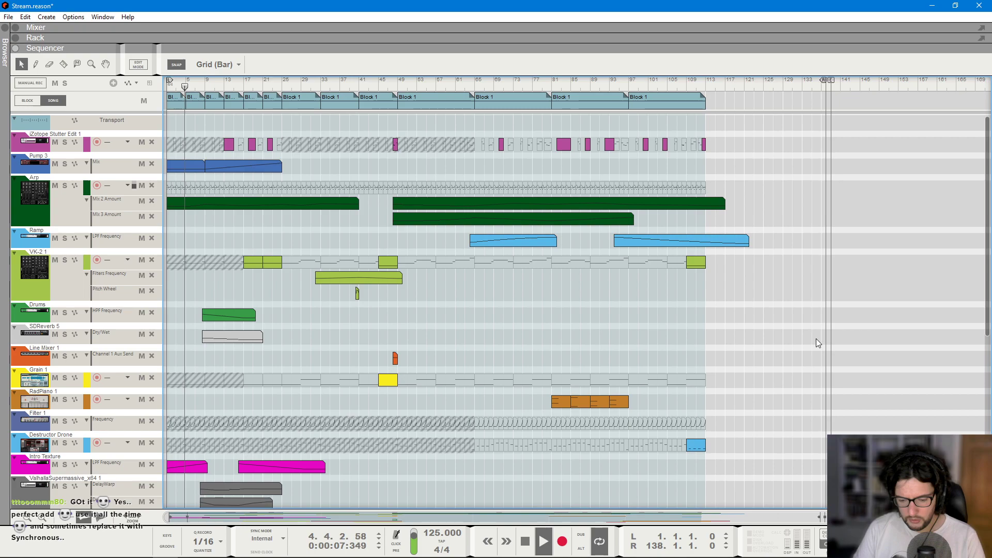
- Automate Dry/Wet on the Arp channel's DR-1 reverb with a rising clip from about bar 94 to bar 130
key(F5)
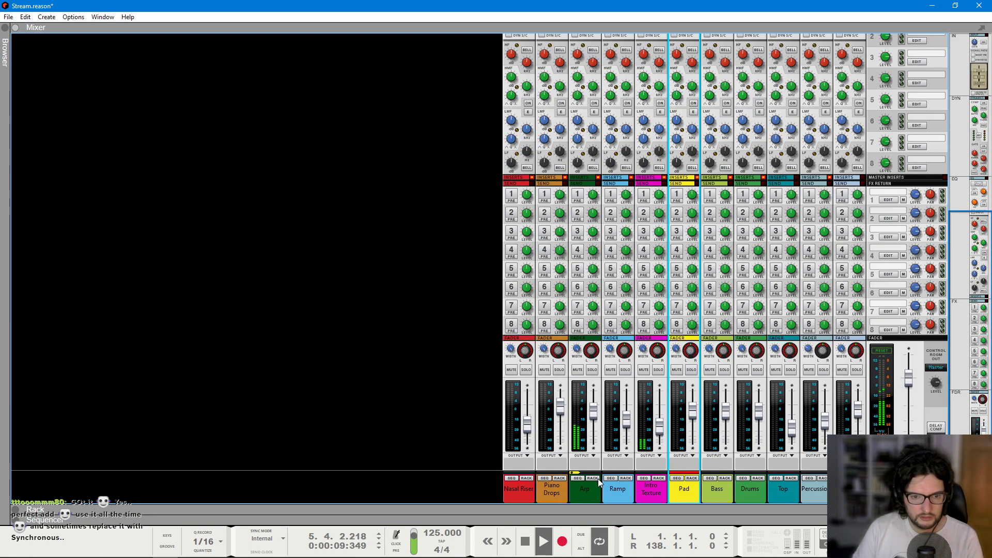
click(593, 479)
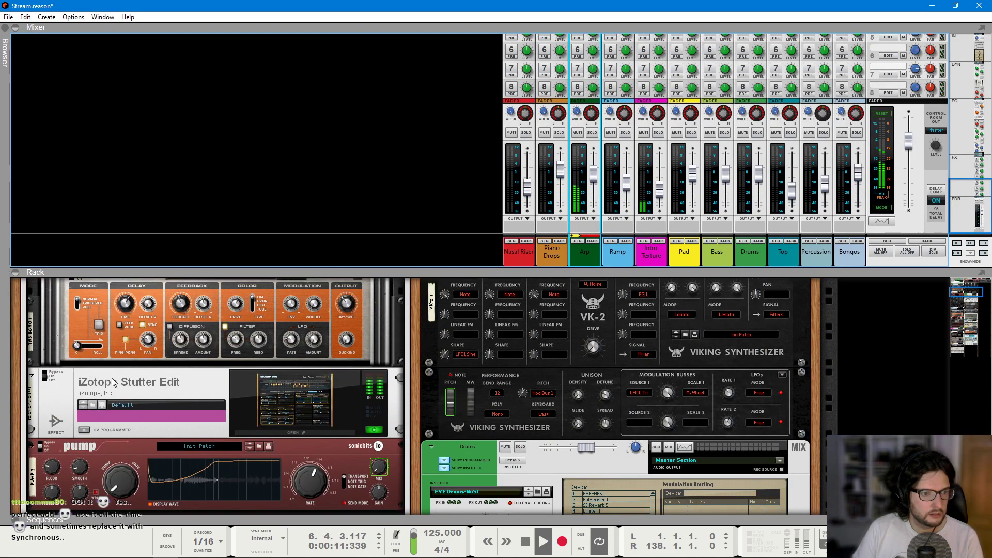
scroll(122, 391, up, 2)
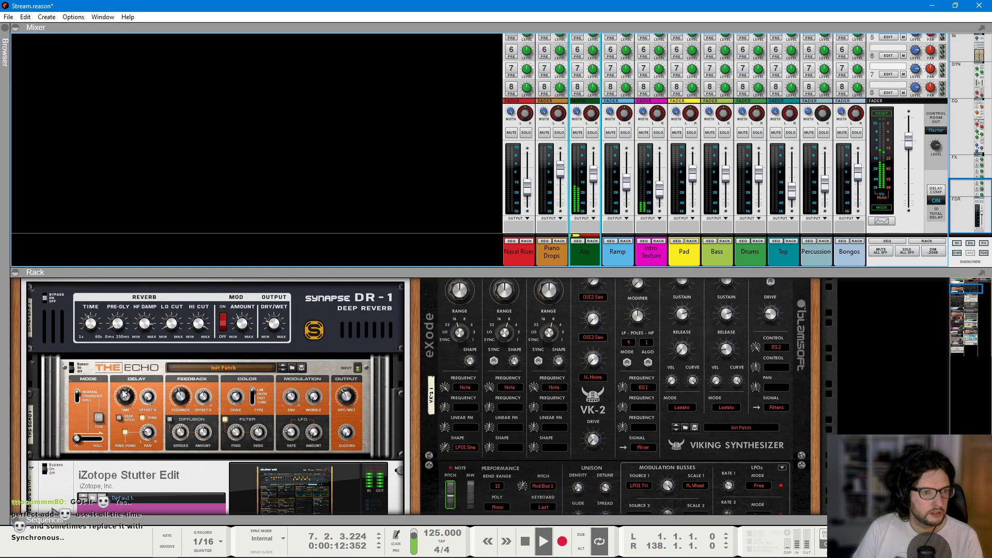
click(271, 324)
key(F7)
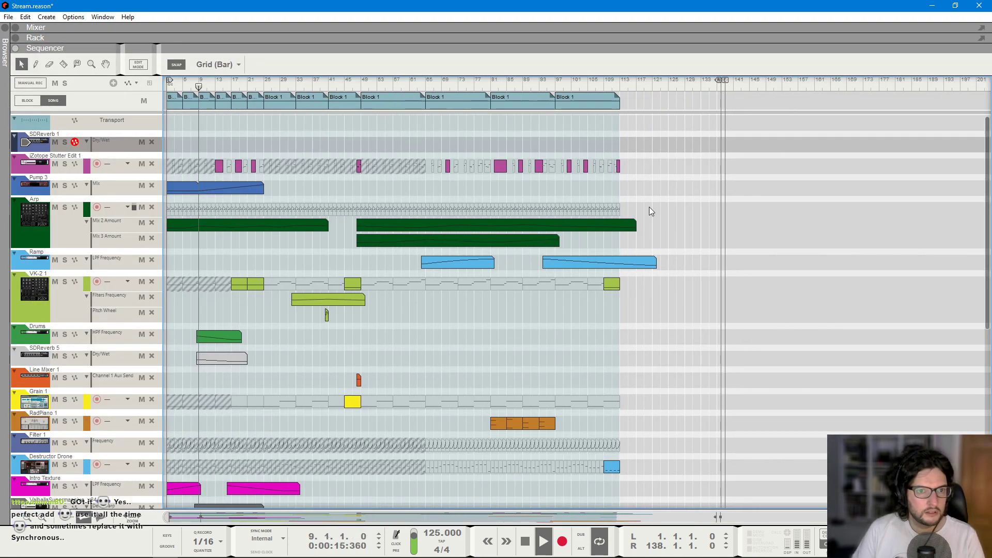
alt+click(545, 143)
drag(551, 140, 687, 144)
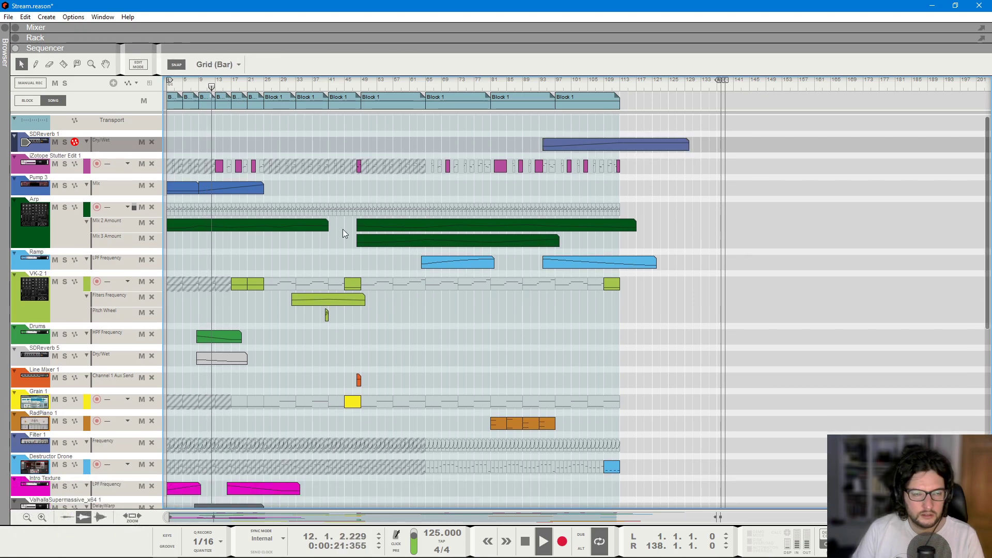
- Automate the Arp mixer channel's HPF Frequency with a clip from about bar 93 to bar 121
key(F6)
key(F5)
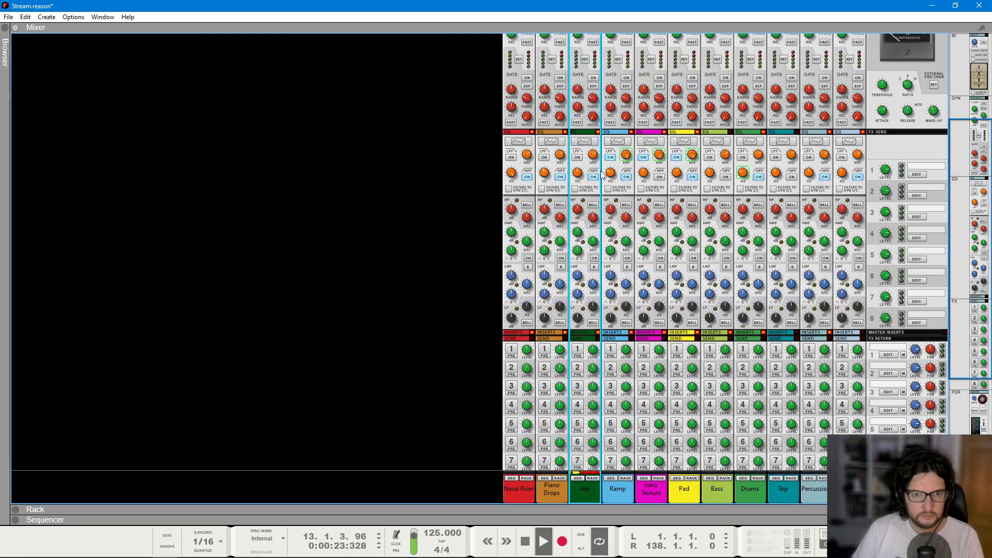
key(F7)
mouse_move(550, 146)
mouse_down()
mouse_move(642, 139)
mouse_move(638, 148)
mouse_up()
double_click(573, 150)
click(546, 153)
click(770, 264)
scroll(769, 264, down, 1)
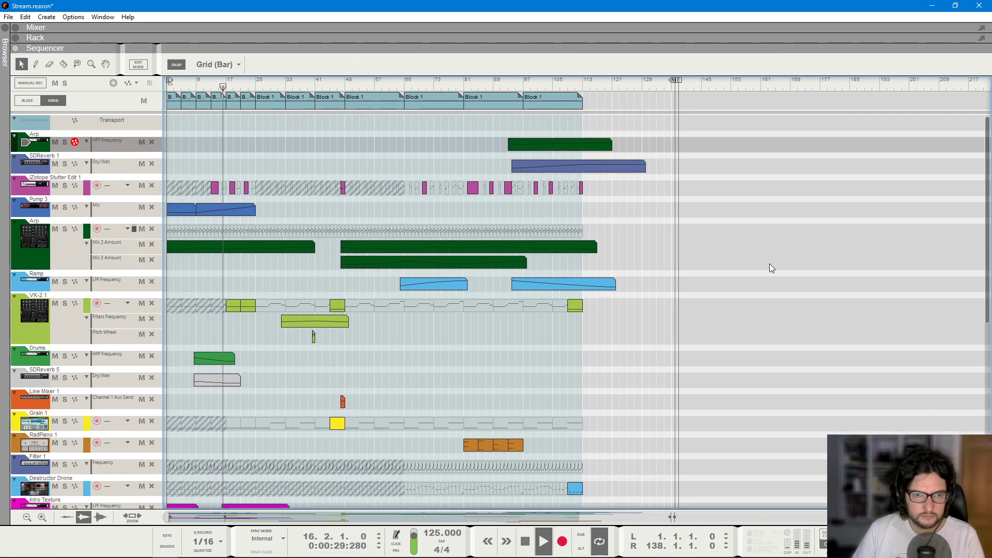
scroll(770, 264, up, 4)
scroll(770, 265, up, 1)
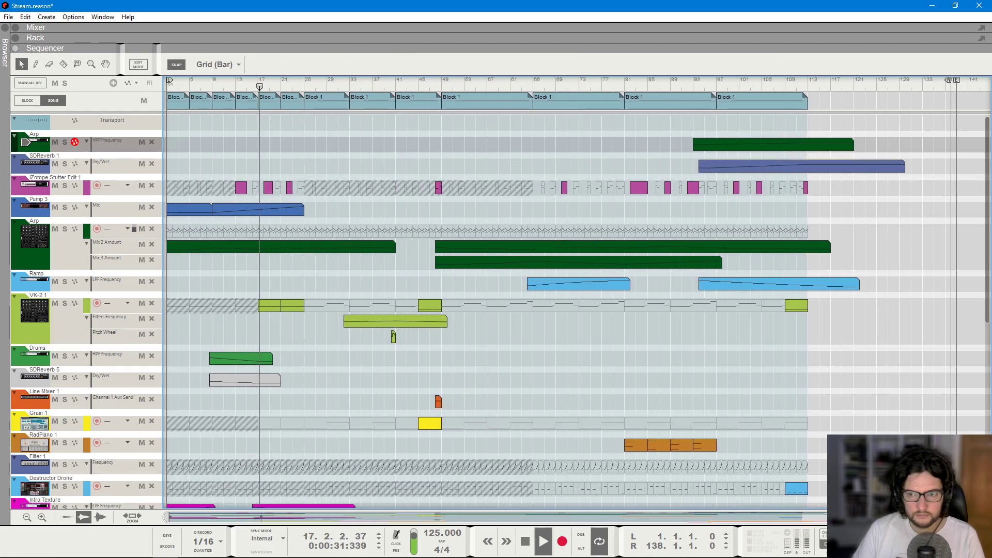
click(810, 359)
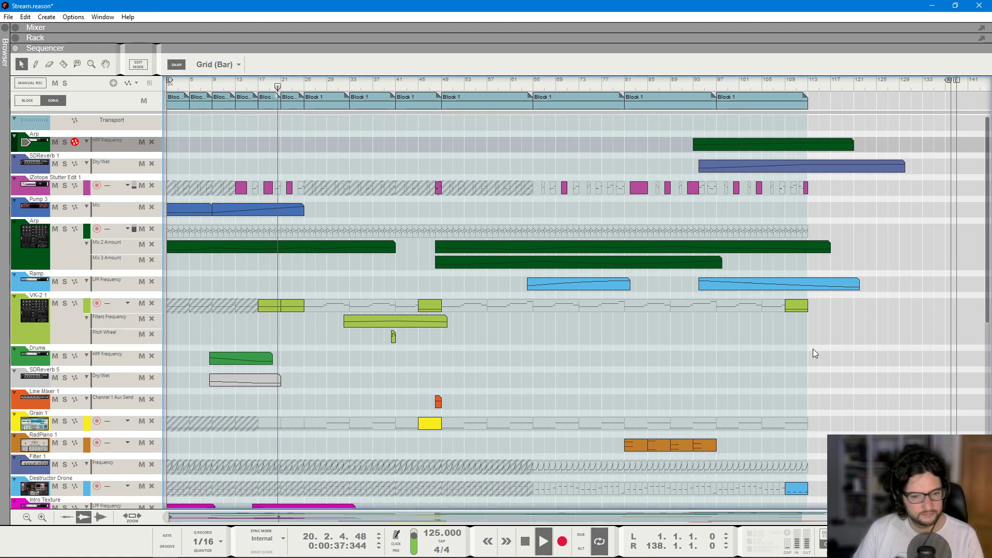
- Listen to the song from about bar 20 while examining the synth, drum and automation tracks up to the last block's end
scroll(814, 349, down, 1)
scroll(812, 358, down, 1)
scroll(813, 358, up, 3)
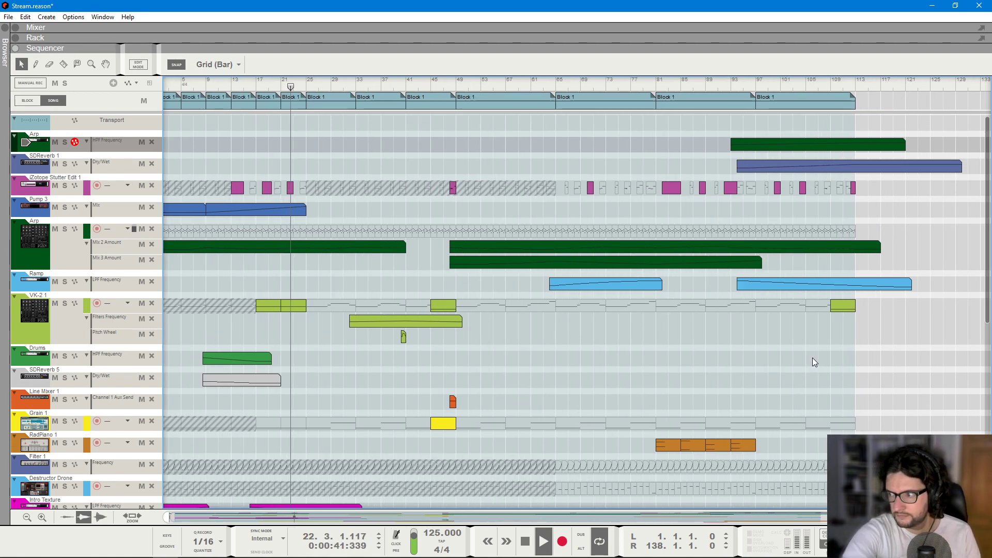
scroll(812, 358, down, 1)
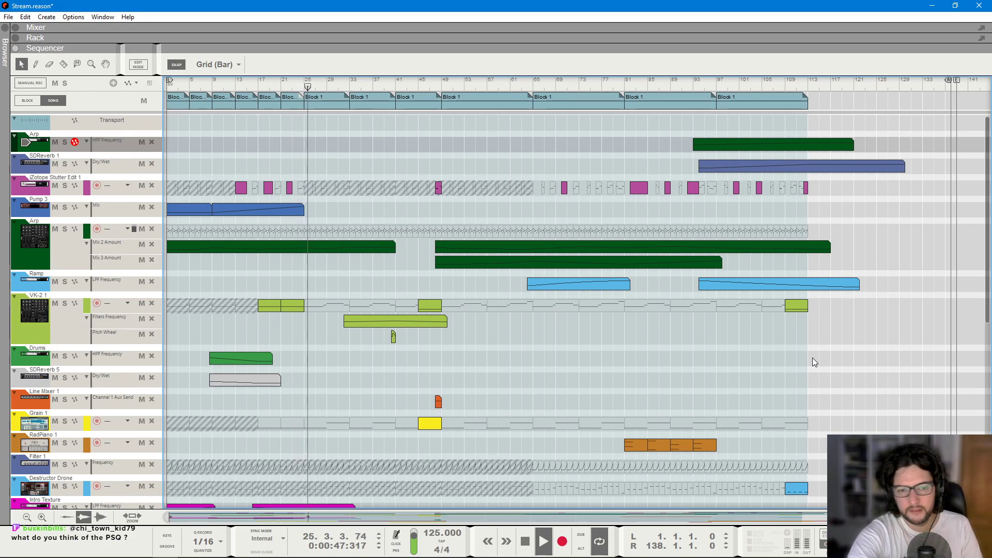
scroll(813, 358, down, 1)
scroll(812, 362, up, 1)
scroll(812, 361, down, 3)
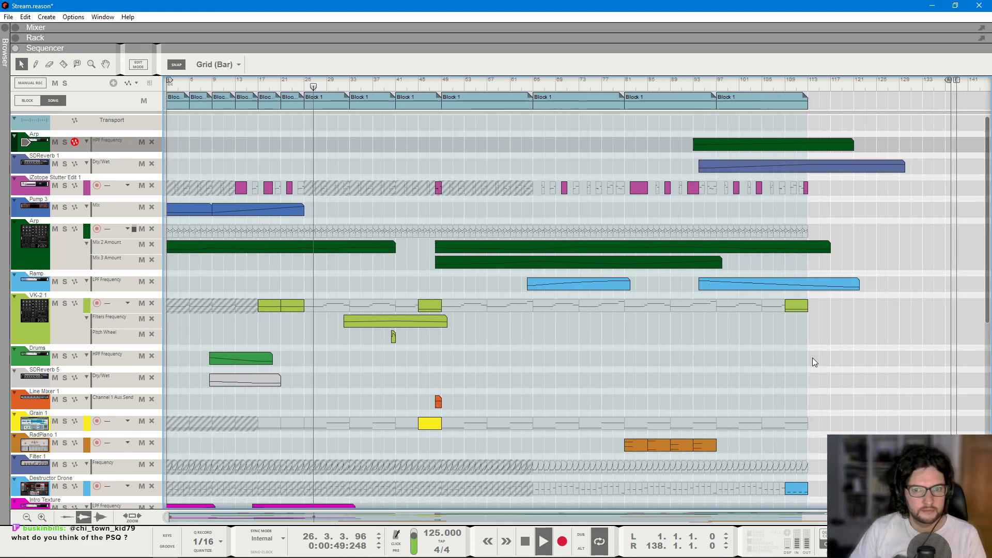
scroll(610, 293, down, 1)
scroll(609, 290, down, 1)
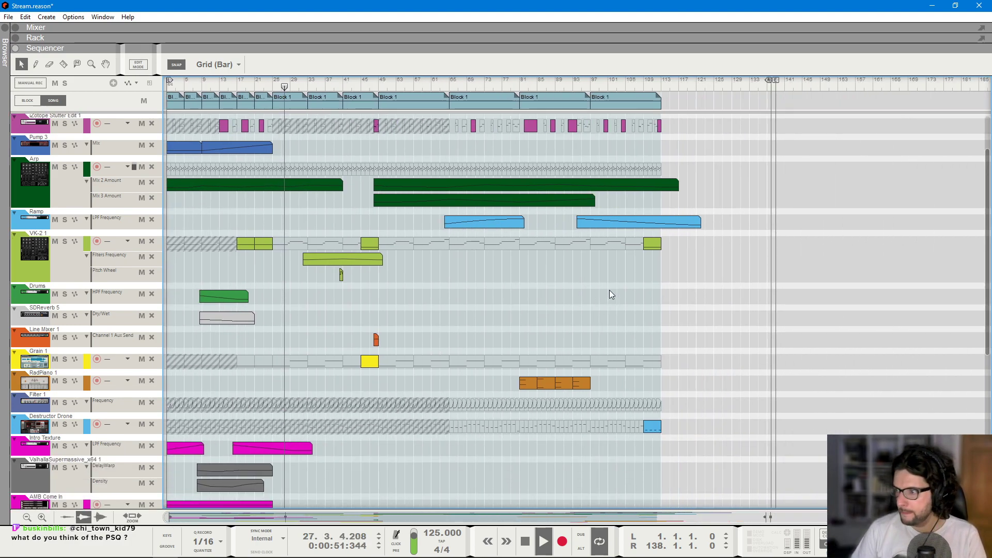
scroll(590, 268, up, 1)
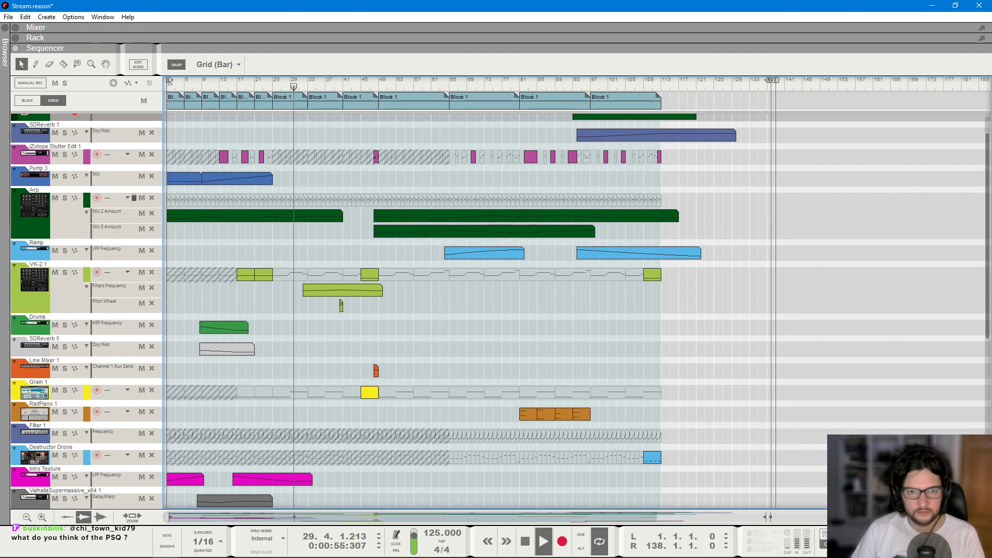
scroll(775, 215, up, 1)
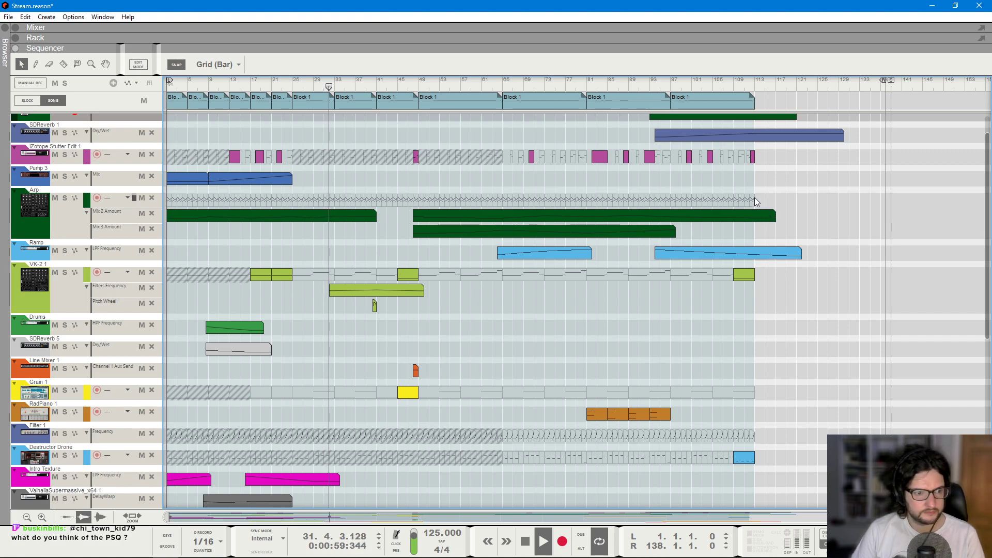
scroll(754, 188, up, 1)
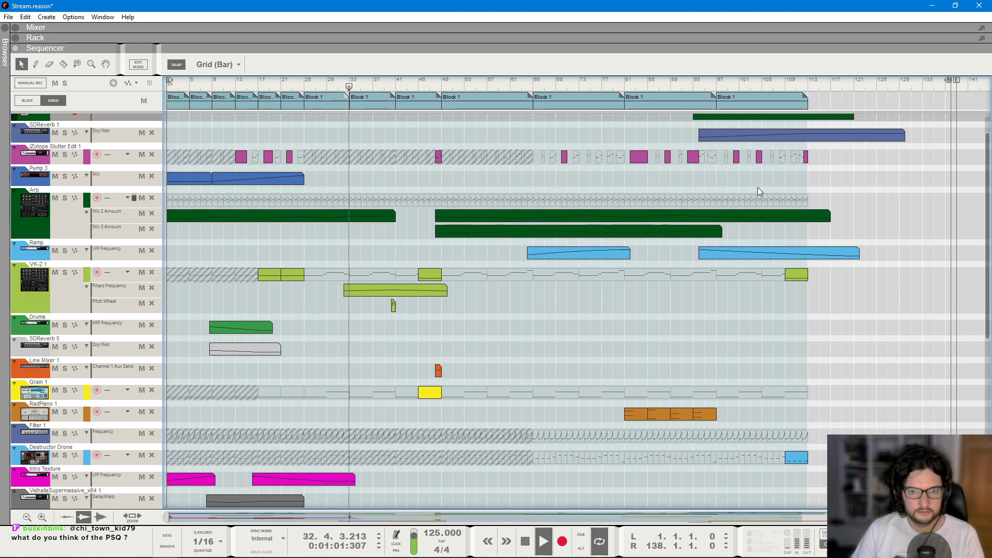
scroll(854, 202, up, 1)
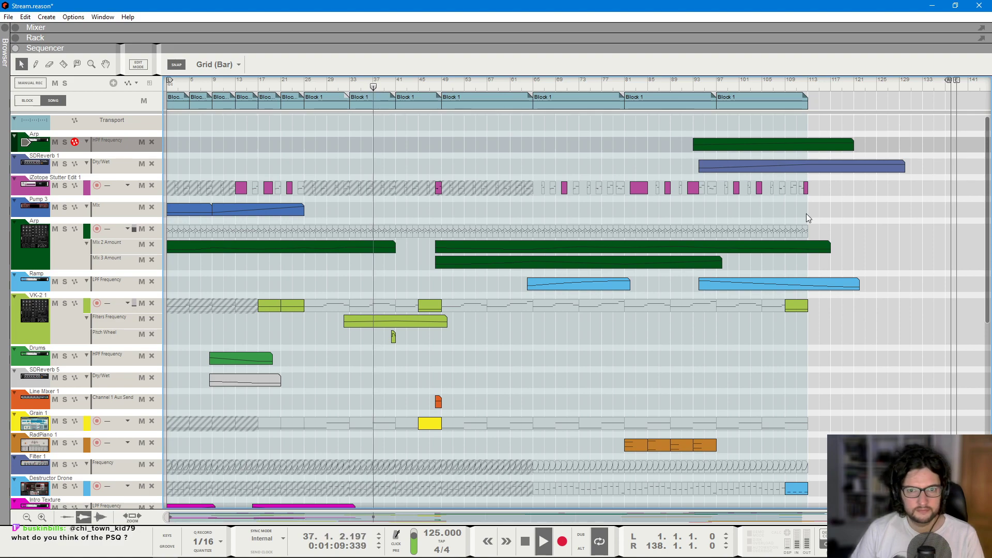
scroll(808, 218, up, 1)
scroll(808, 218, down, 6)
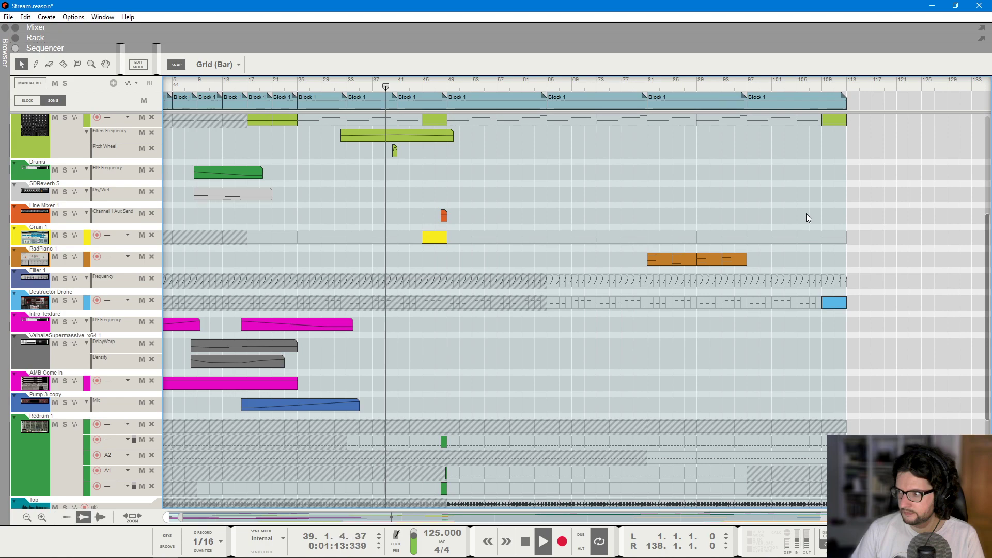
scroll(806, 214, up, 2)
scroll(806, 214, up, 1)
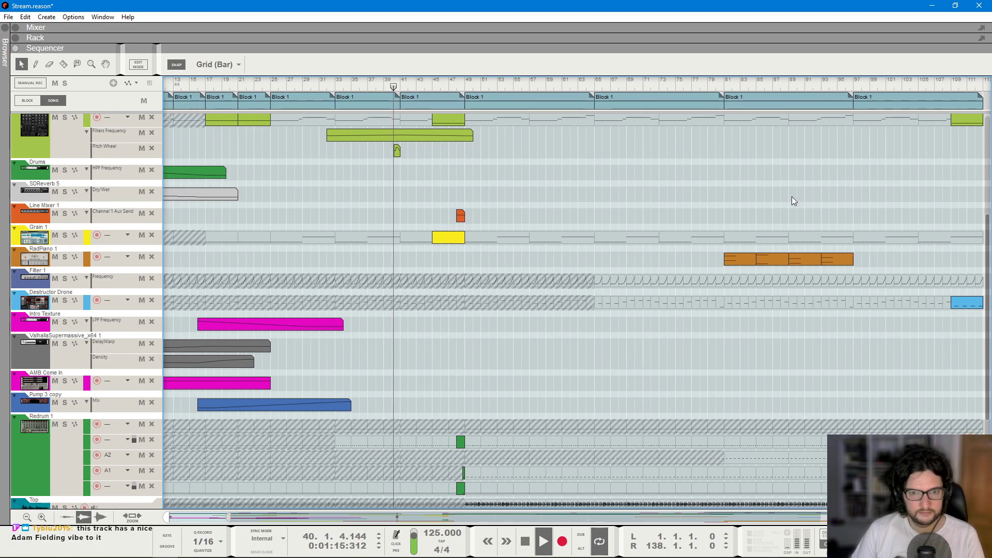
scroll(672, 191, right, 2)
scroll(687, 217, down, 4)
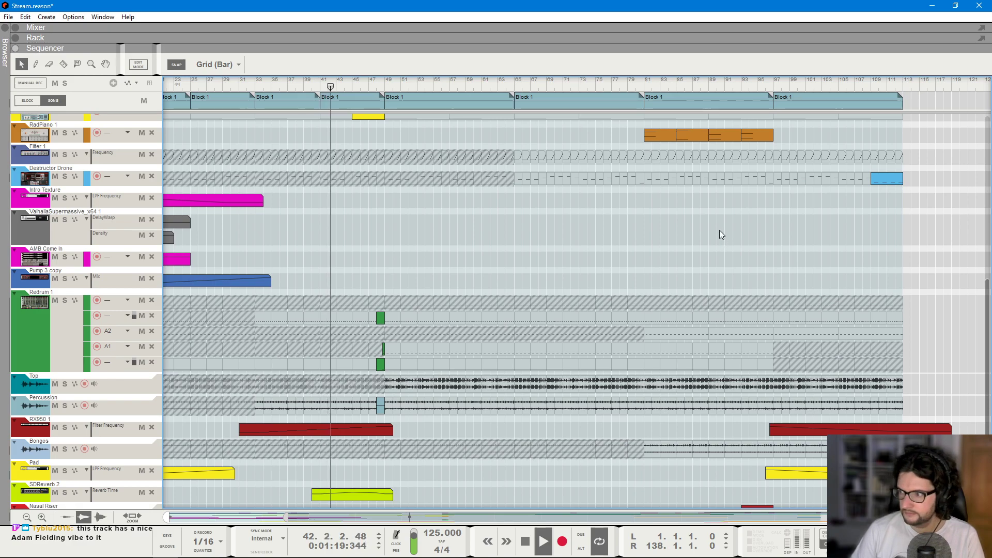
scroll(719, 230, down, 2)
scroll(719, 231, down, 2)
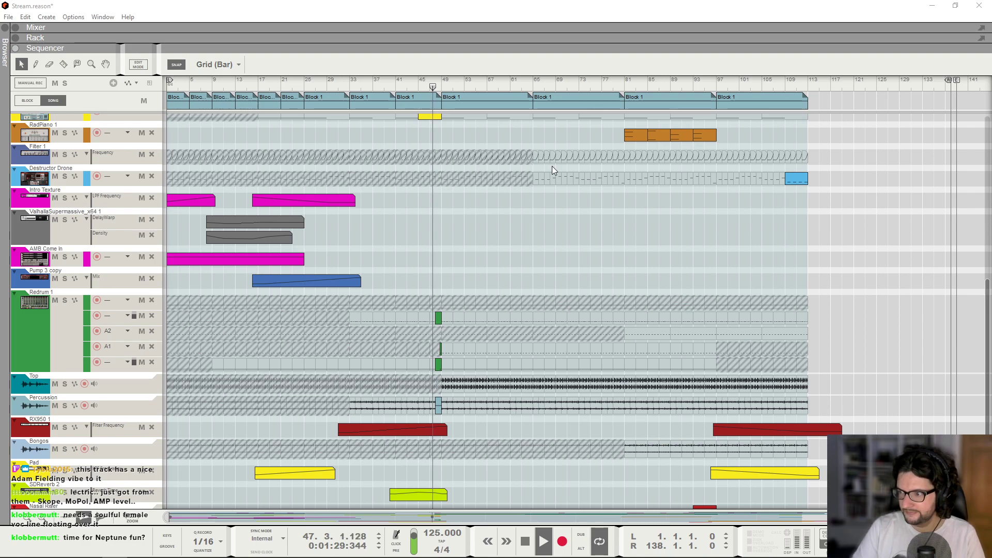
click(503, 254)
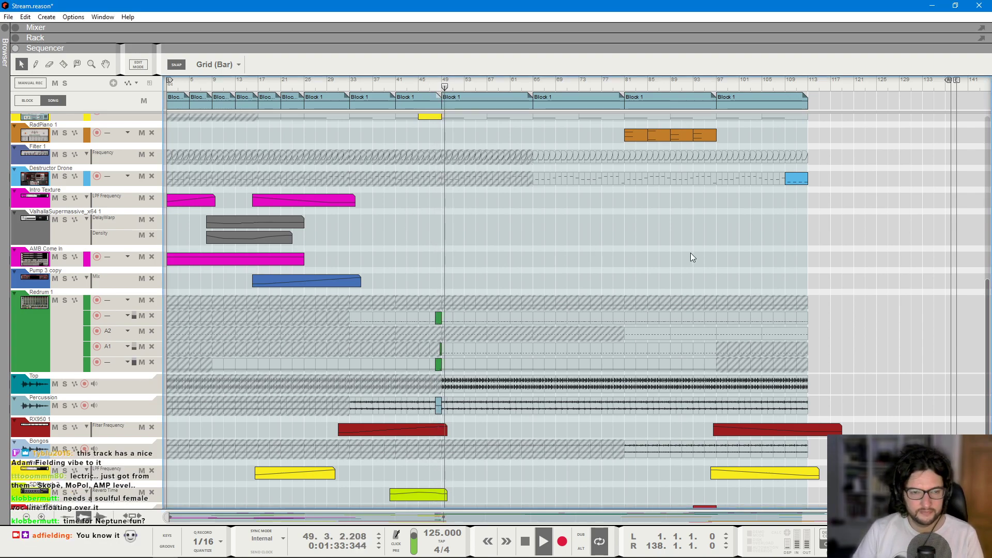
key(h)
key(h)
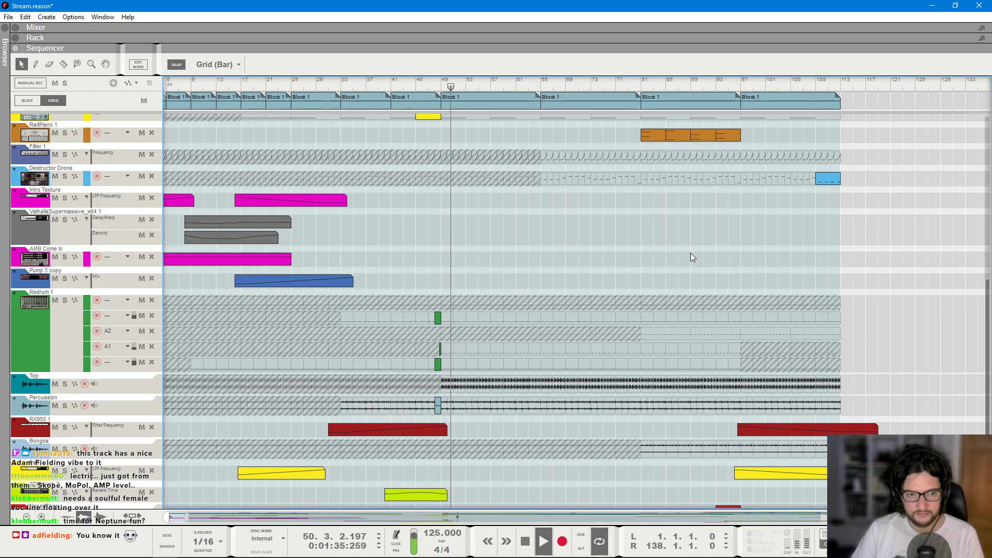
scroll(691, 253, right, 3)
scroll(681, 271, up, 2)
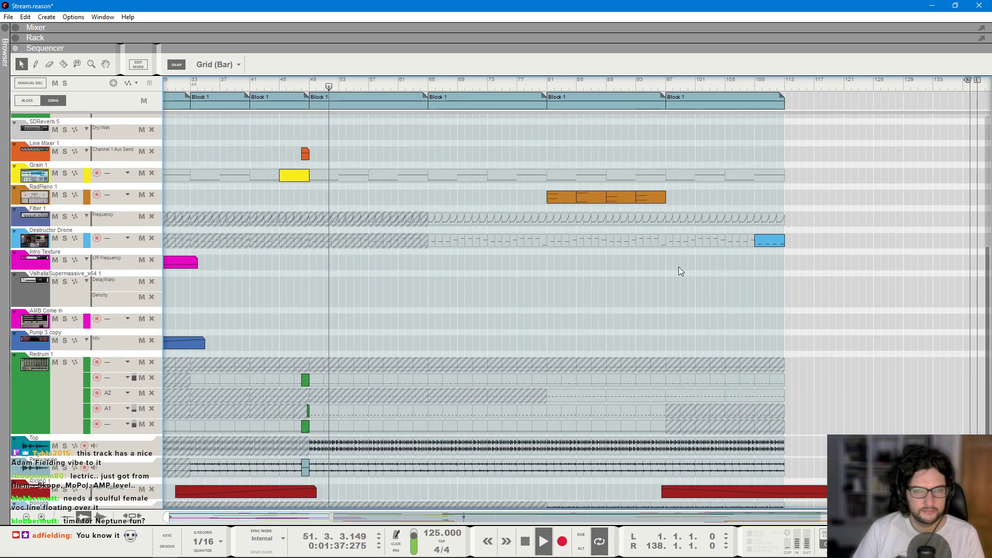
key(g)
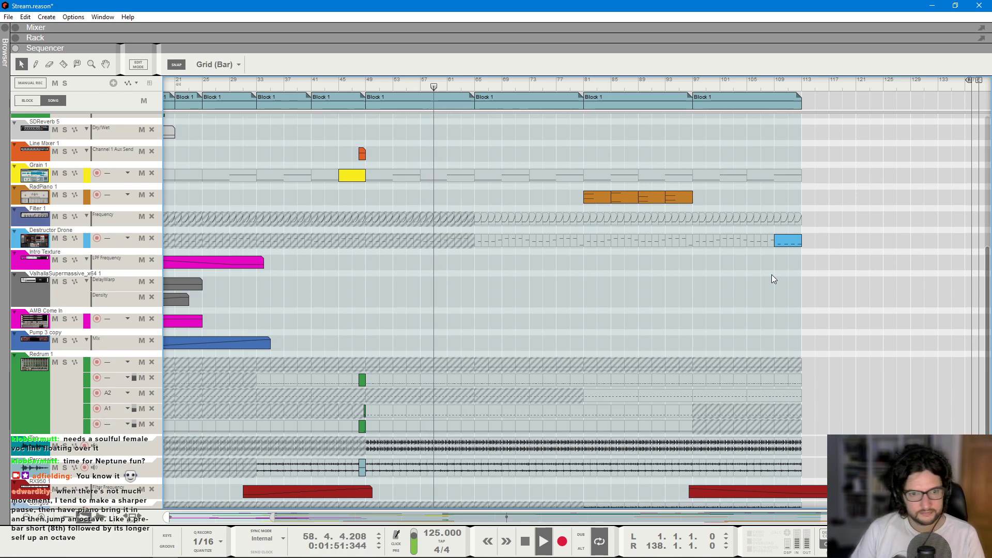
- Listen to the song from about bar 58 to bar 68 while examining all tracks through the last block
scroll(730, 278, down, 4)
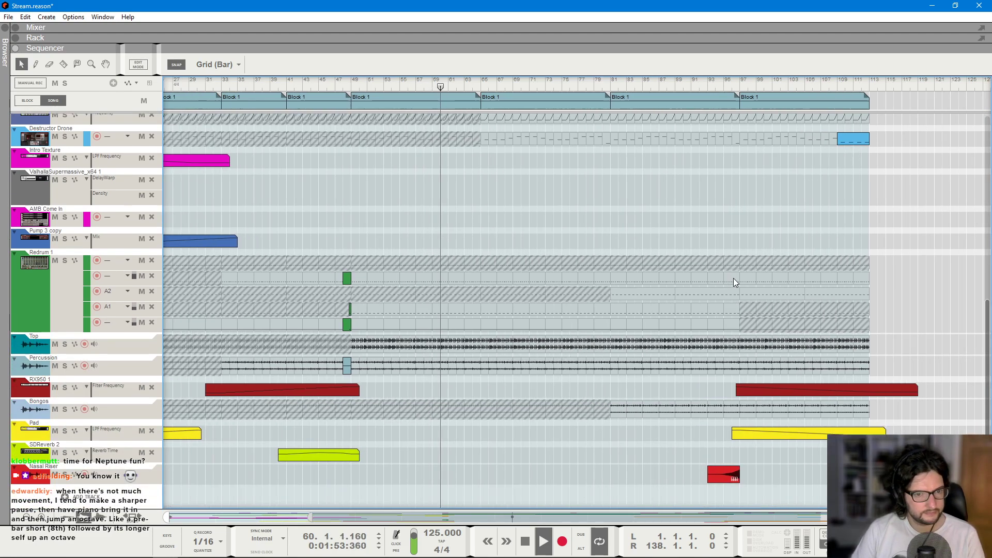
scroll(755, 231, up, 1)
scroll(751, 233, up, 4)
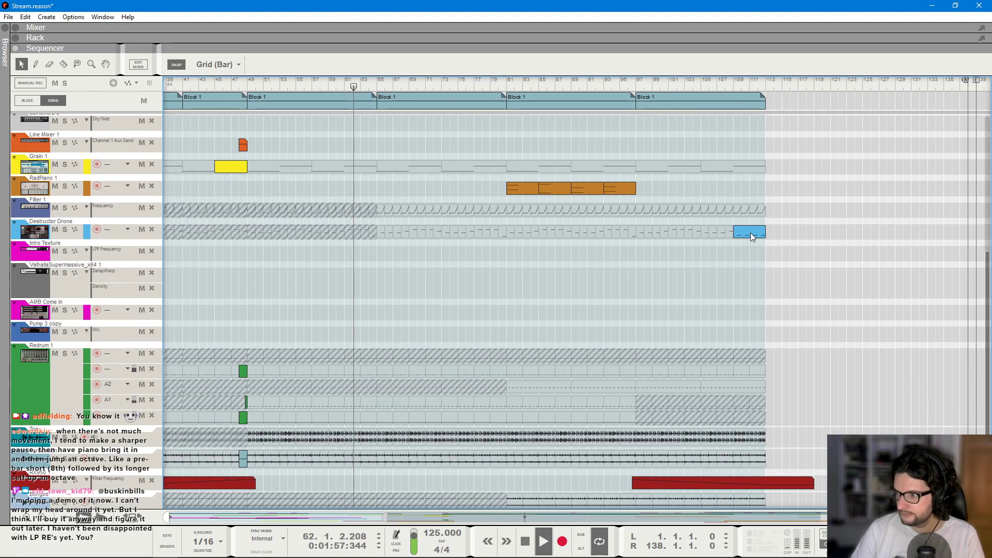
scroll(750, 249, up, 10)
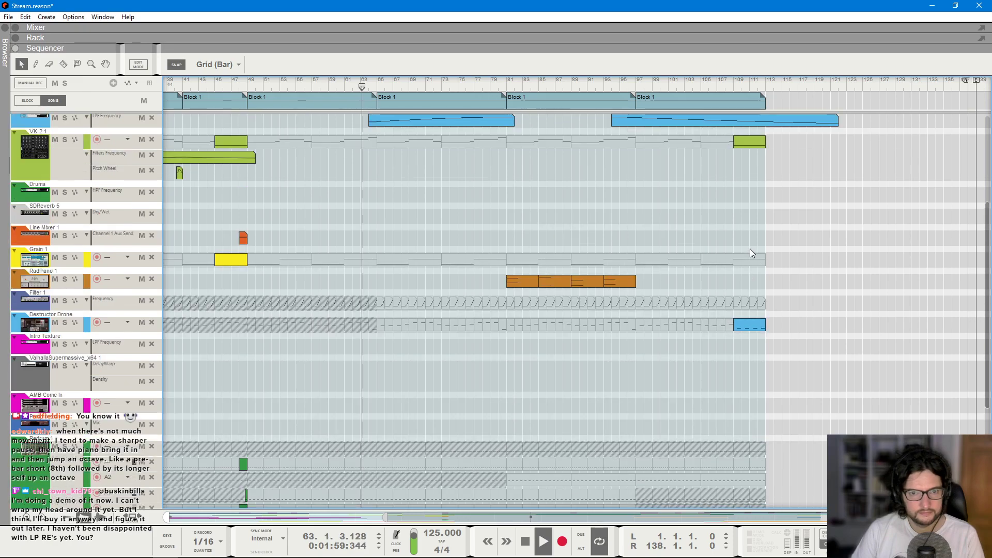
scroll(748, 250, down, 1)
scroll(448, 219, down, 1)
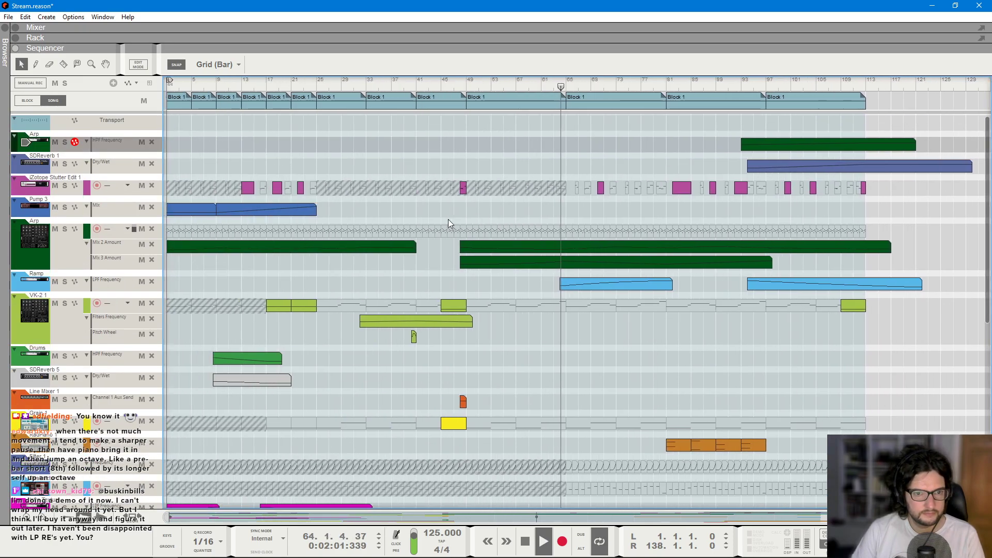
scroll(659, 225, up, 2)
scroll(656, 231, down, 8)
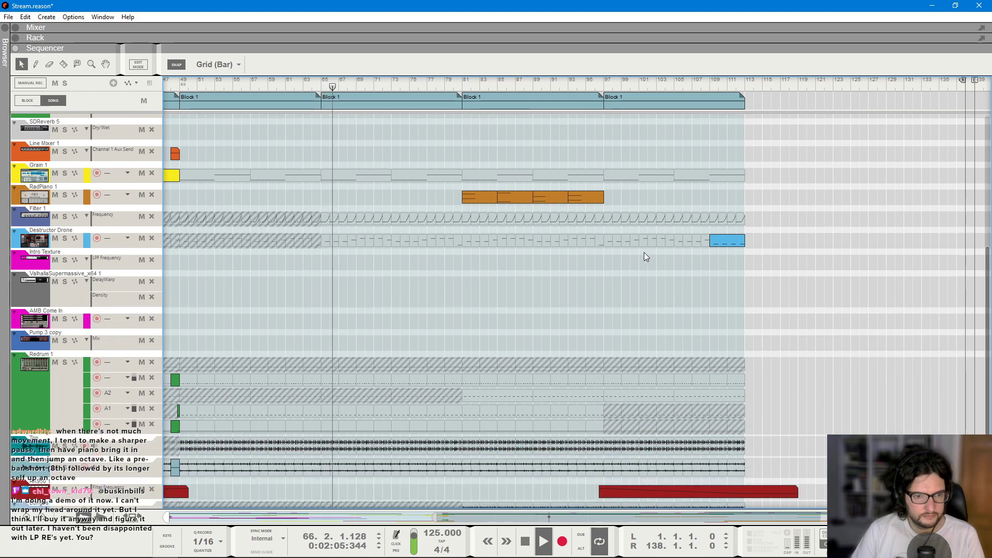
scroll(644, 252, down, 2)
scroll(615, 268, down, 1)
scroll(496, 315, up, 1)
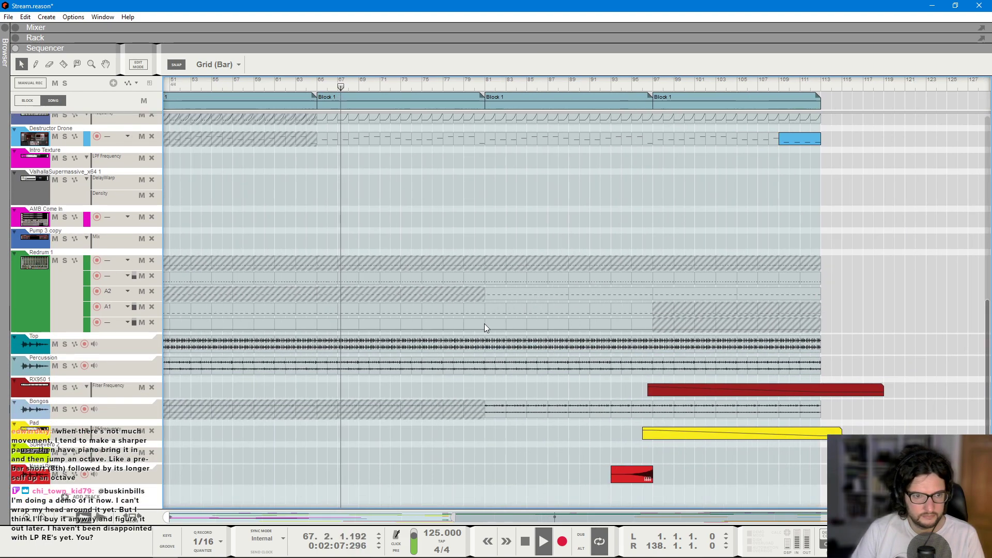
scroll(450, 323, up, 4)
scroll(472, 254, up, 4)
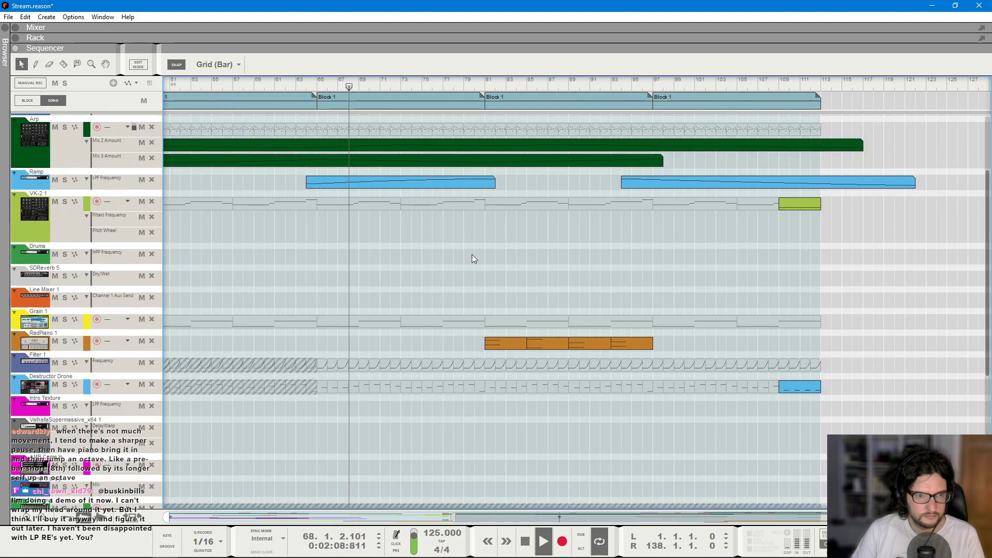
- Inspect the Ramp channel's rising LPF Frequency automation clip that starts around bar 64, and deselect it
click(355, 180)
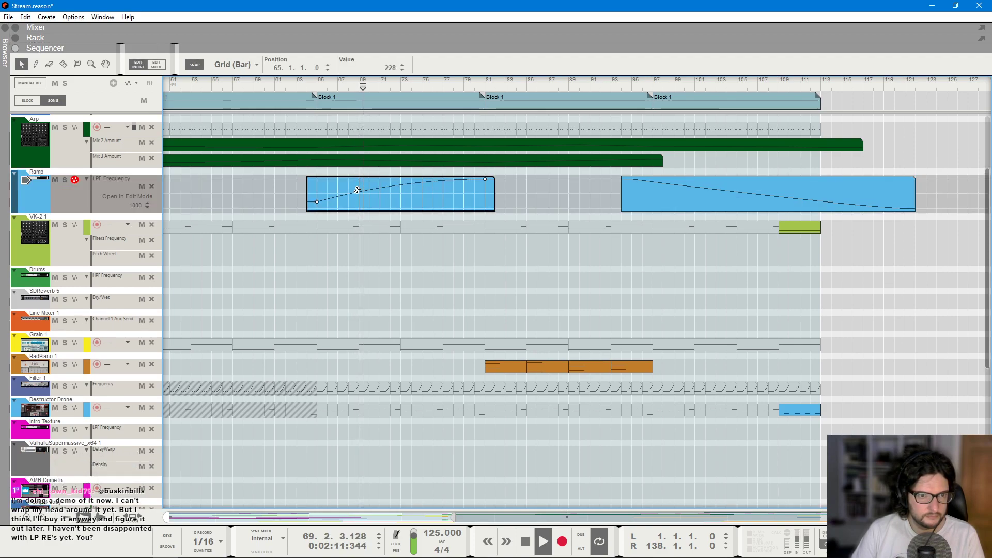
click(350, 187)
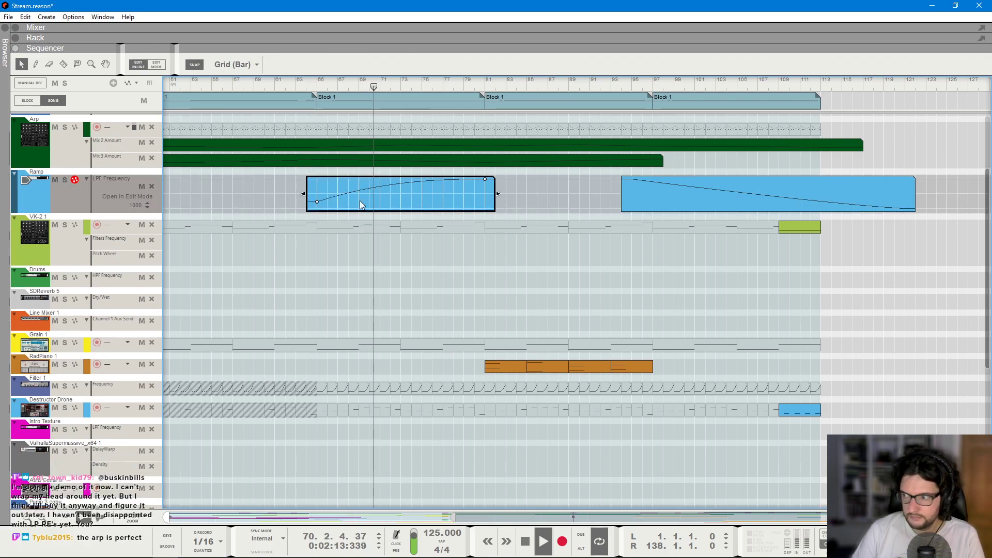
click(424, 290)
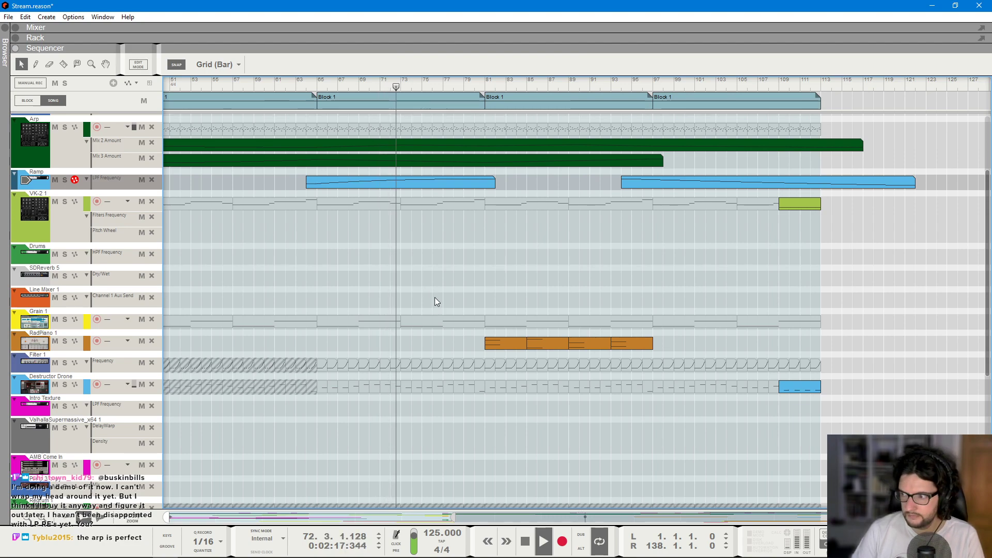
- Keep listening from about bar 73 to bar 82 while examining the synth, drum and riser tracks around the bar 81 transition
scroll(437, 299, up, 3)
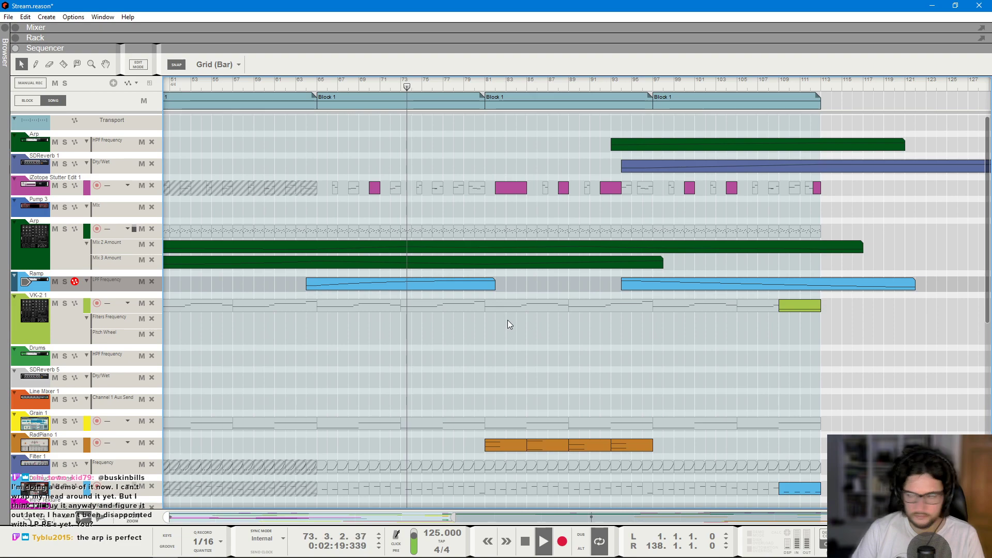
scroll(499, 319, down, 1)
scroll(499, 319, down, 3)
scroll(498, 317, up, 1)
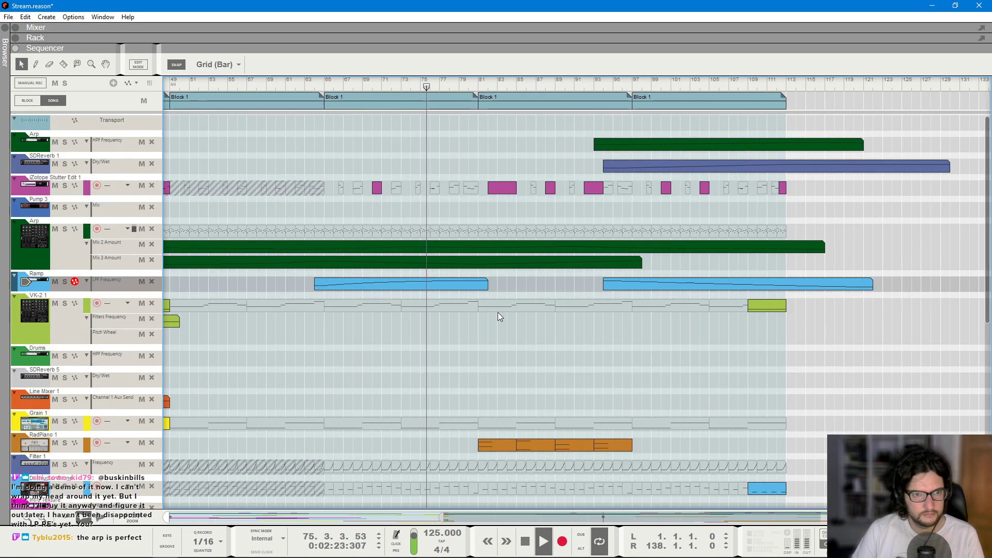
scroll(498, 312, up, 2)
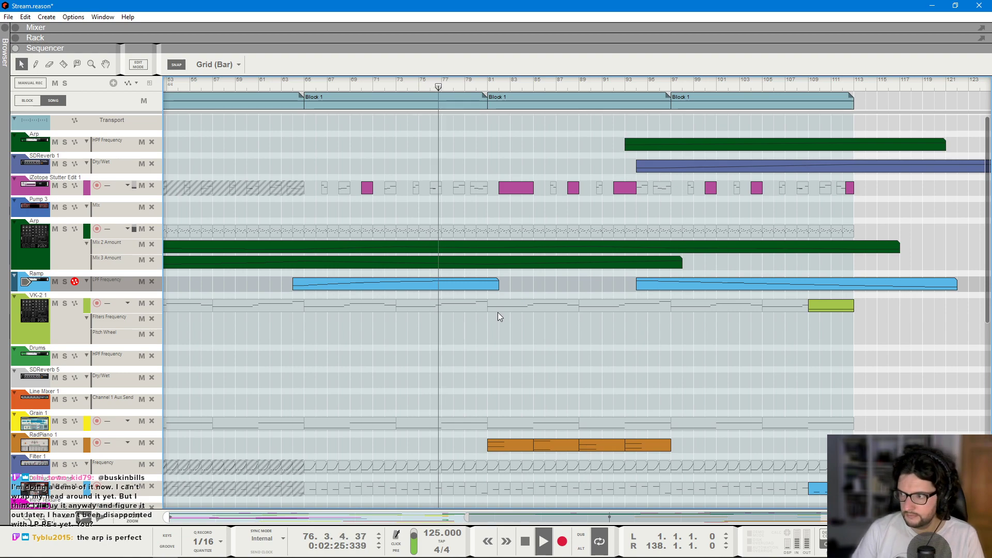
scroll(498, 312, down, 1)
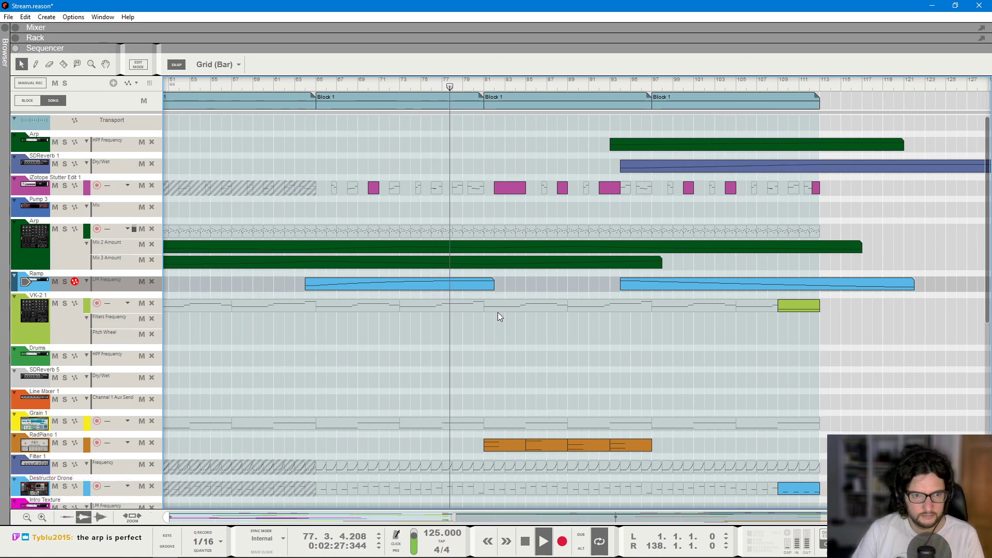
scroll(498, 312, down, 1)
scroll(497, 313, up, 1)
scroll(498, 312, down, 4)
scroll(497, 312, down, 3)
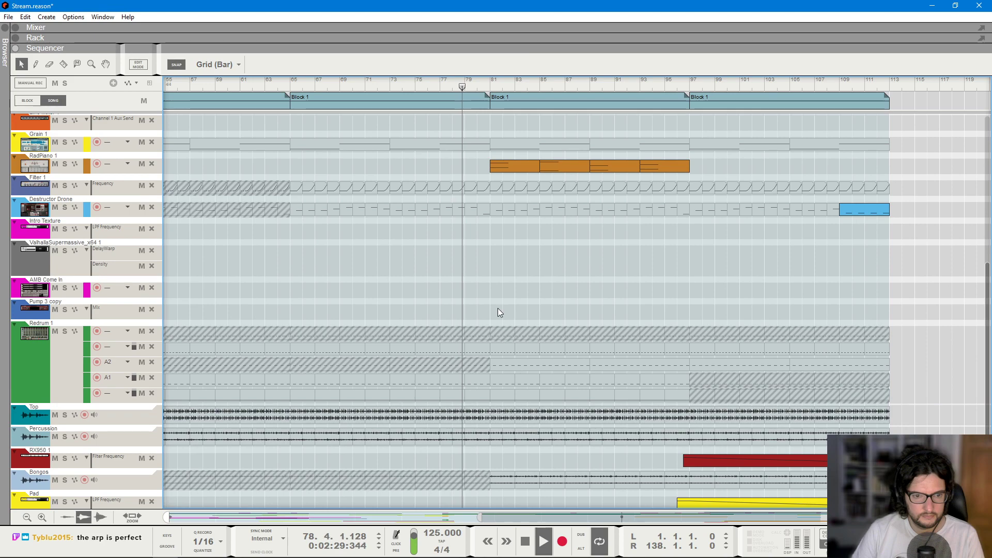
scroll(498, 308, down, 1)
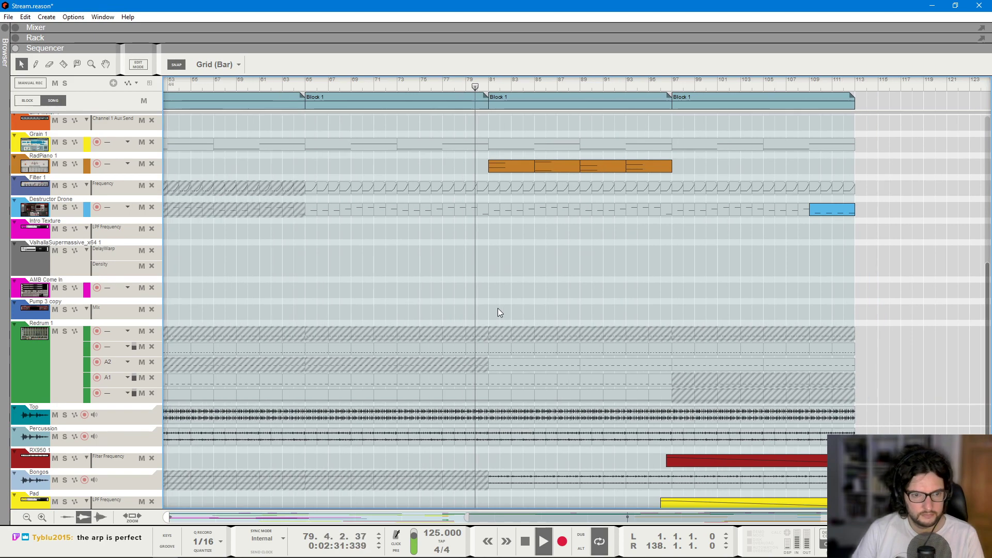
scroll(498, 308, down, 2)
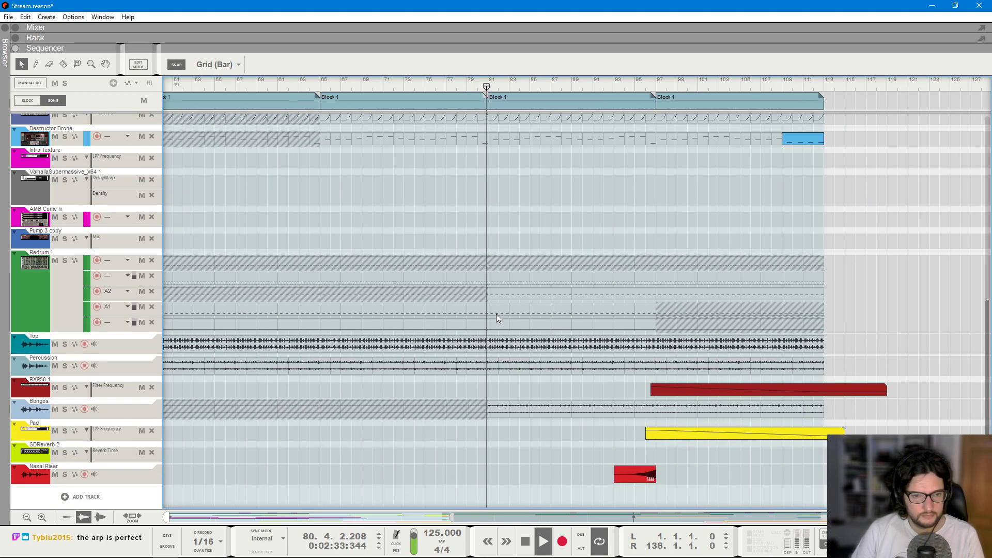
scroll(496, 314, up, 1)
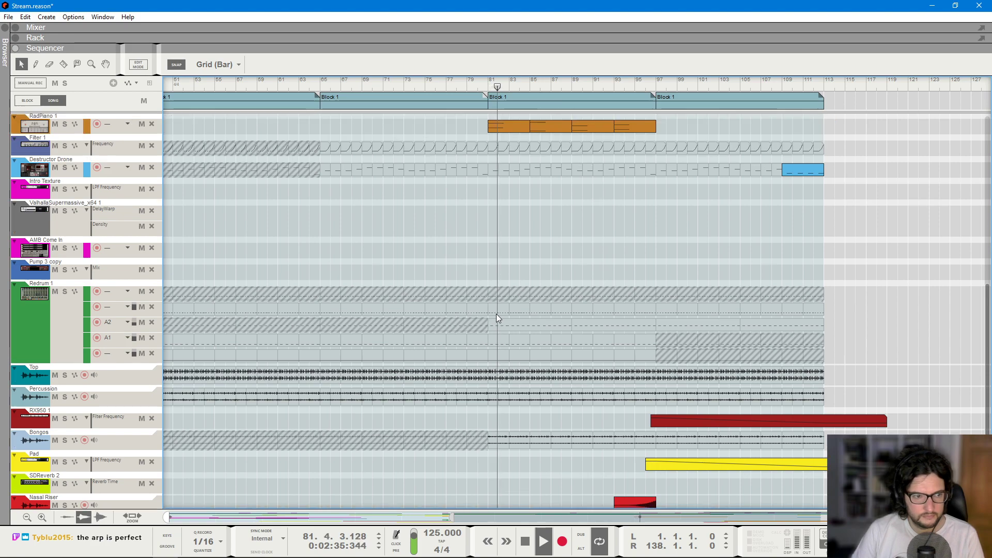
scroll(496, 314, down, 1)
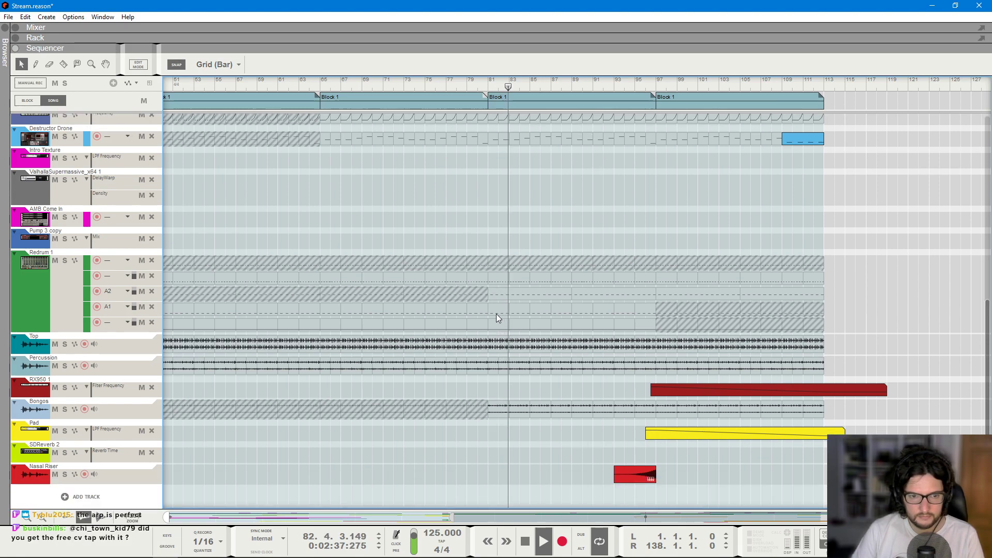
- Create an LPF Frequency automation lane for the Bongos channel from its filter in the mixer
click(150, 410)
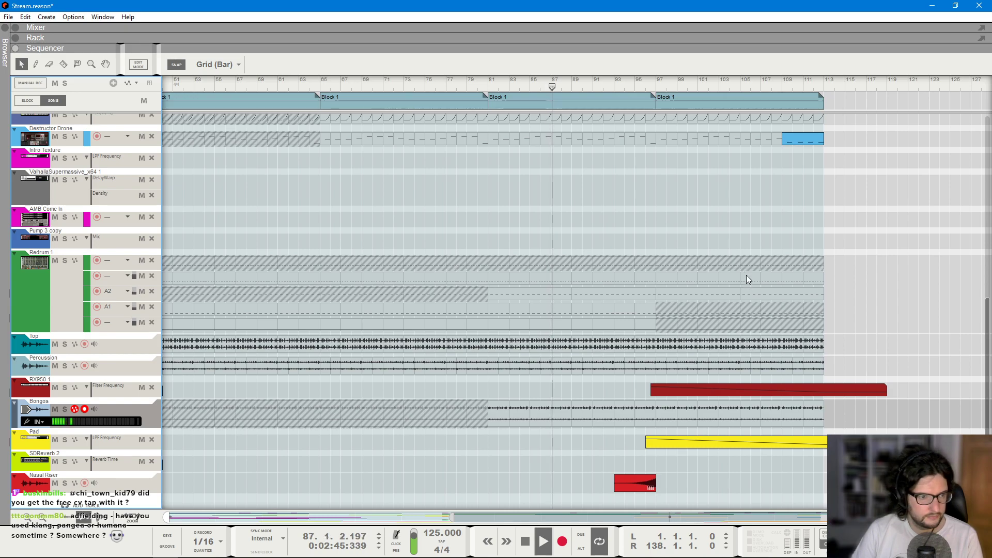
key(F5)
scroll(760, 274, down, 5)
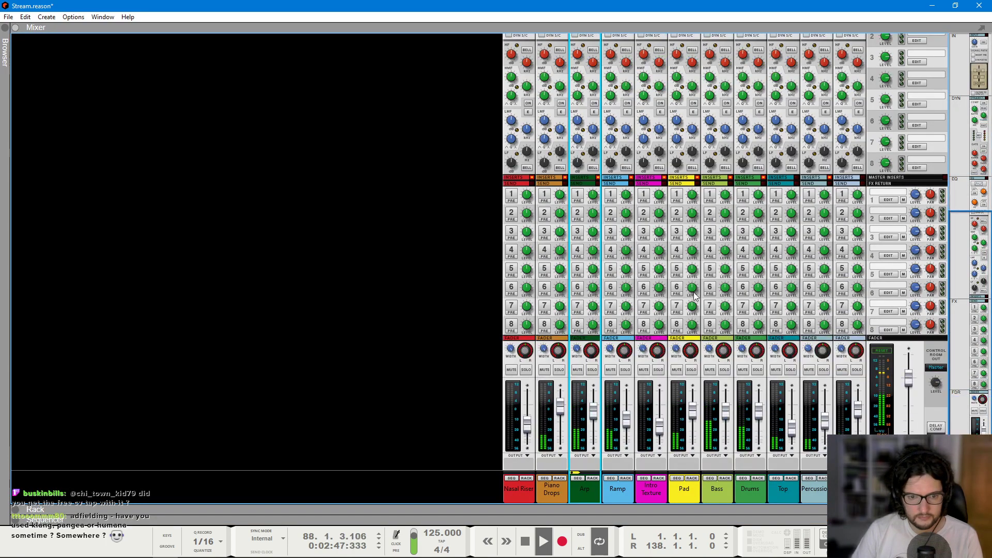
scroll(812, 290, up, 5)
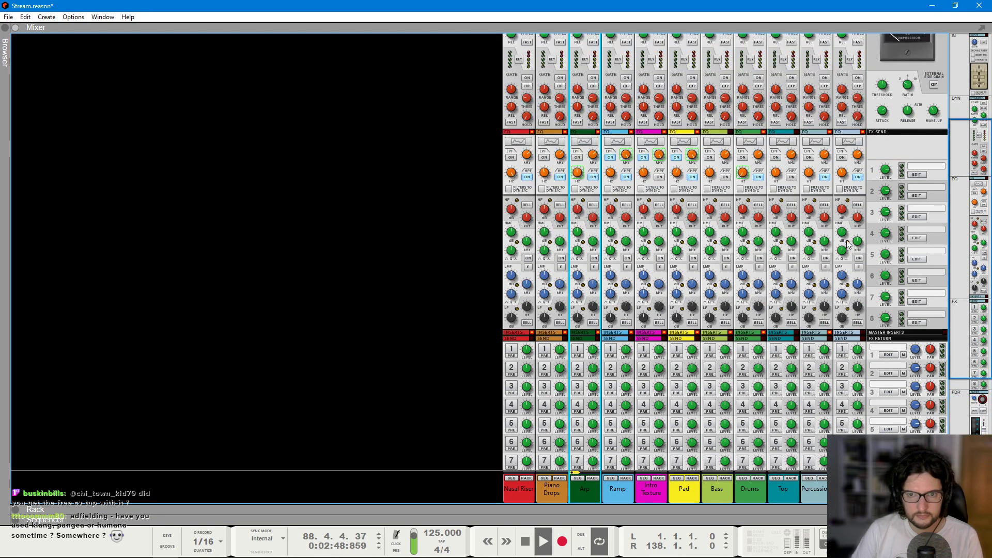
right_click(843, 158)
click(873, 161)
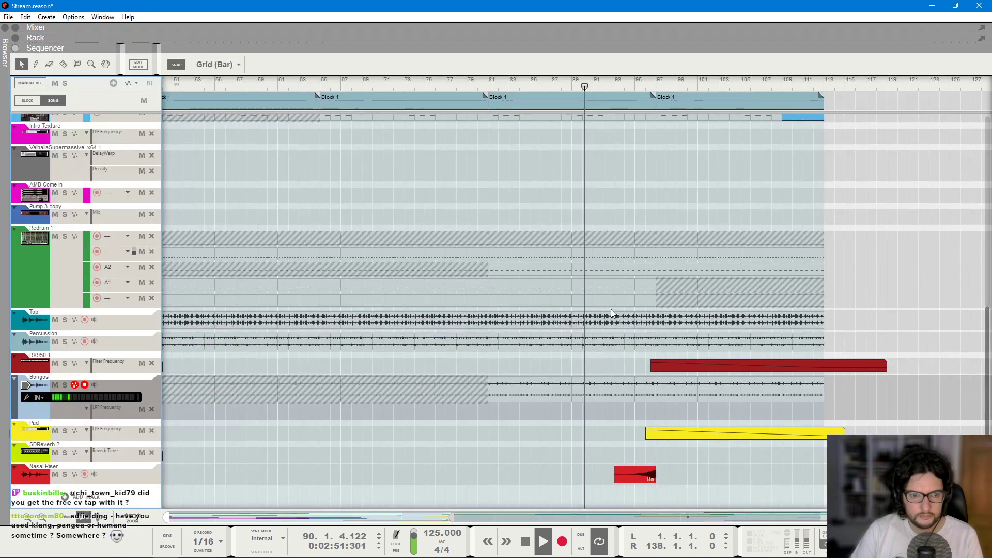
- Draw a Bongos LPF Frequency clip from bar 79 to bar 98, rising from bar 81 to a value of 1000 at bar 97
drag(476, 408, 653, 411)
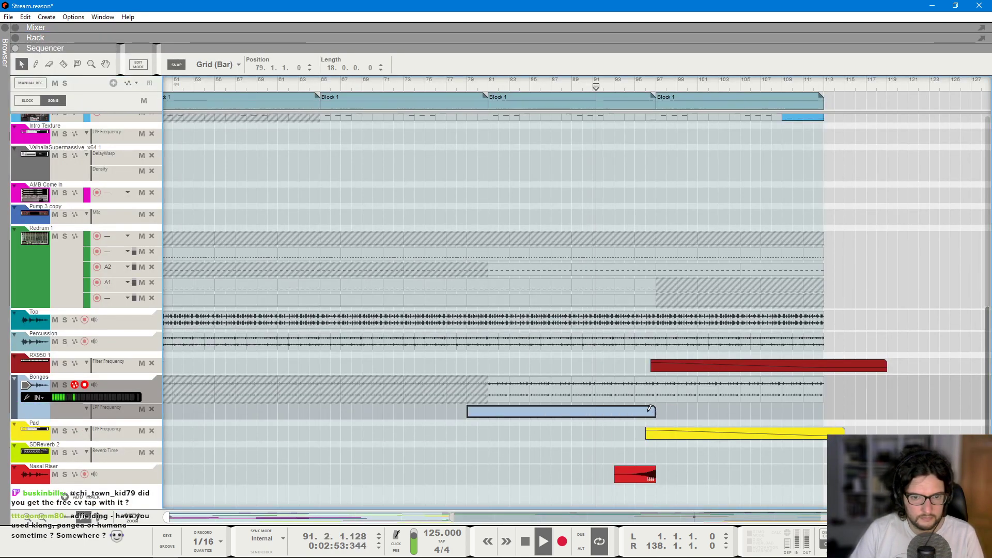
double_click(650, 408)
click(654, 379)
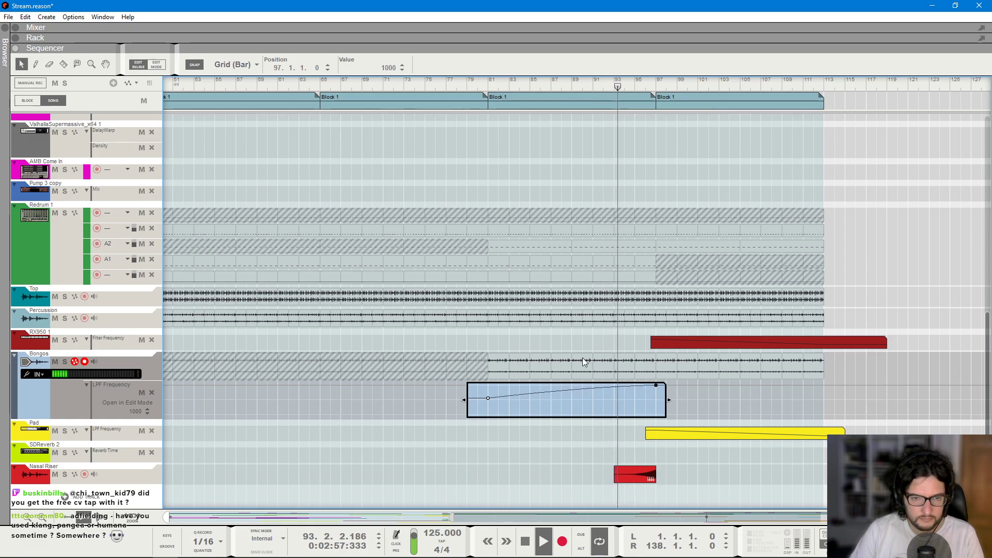
click(694, 331)
- Copy the first four-bar RadPiano clip from bar 81 to bar 97
scroll(656, 338, up, 5)
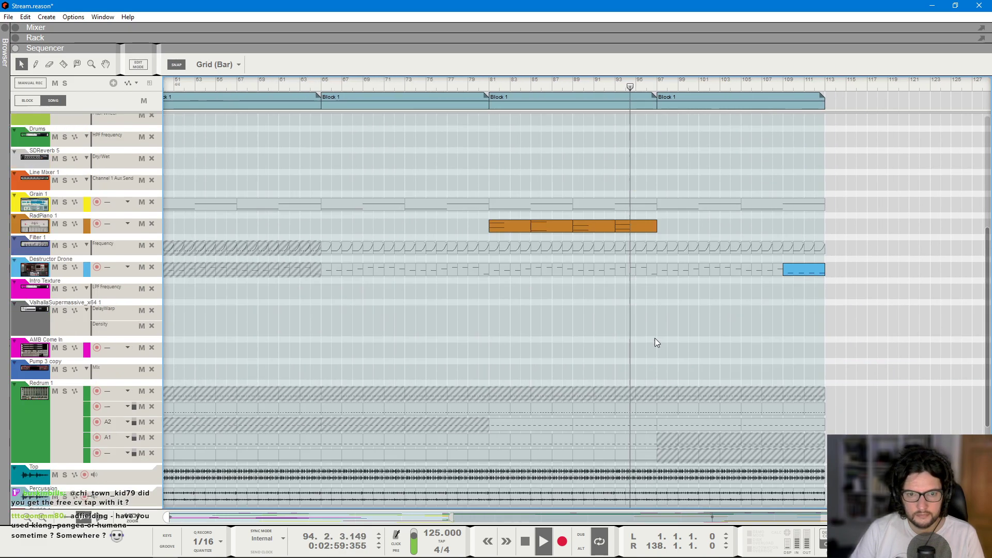
scroll(655, 339, up, 3)
drag(517, 322, 683, 327)
key(F8)
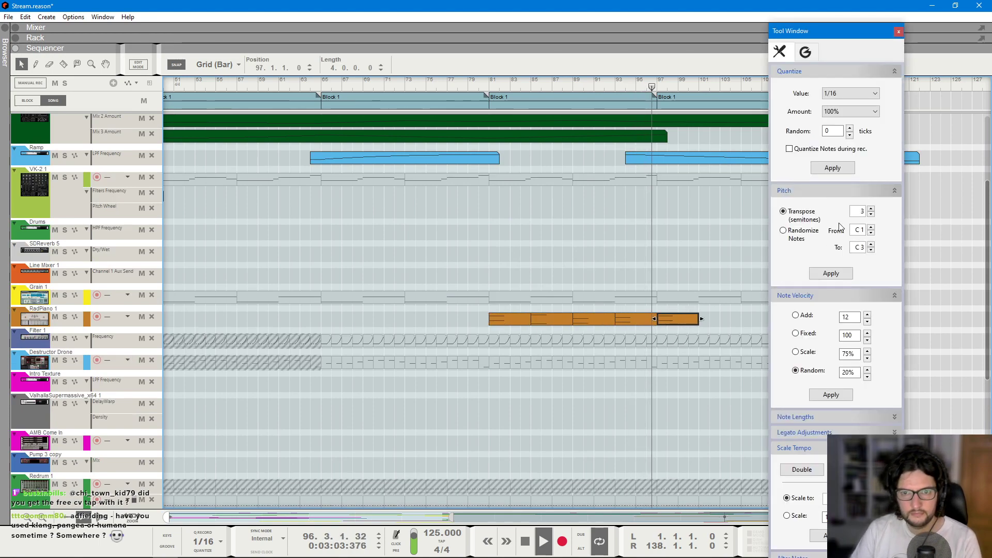
click(857, 211)
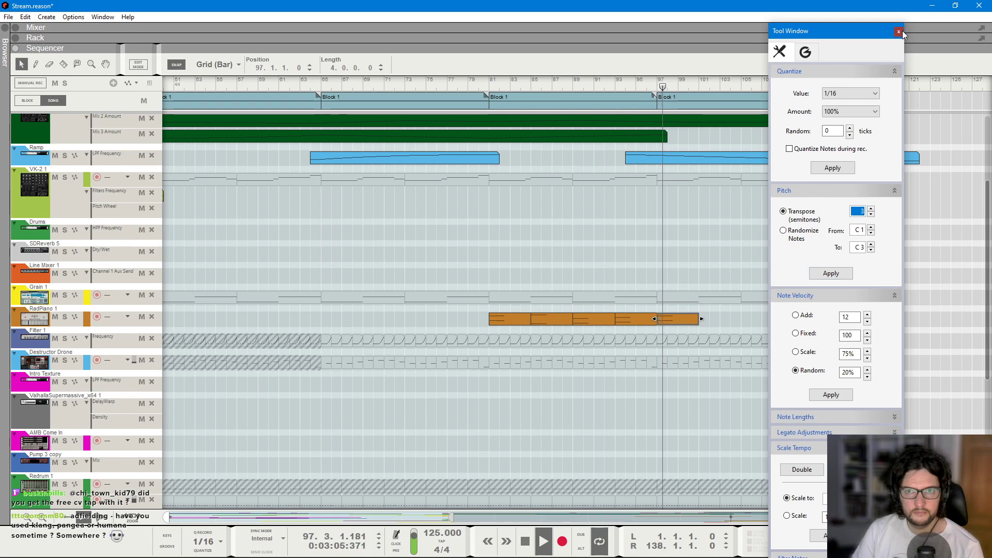
click(899, 31)
- Transpose both notes in the copied RadPiano clip at bar 97 up one octave and return to the arrangement
double_click(661, 318)
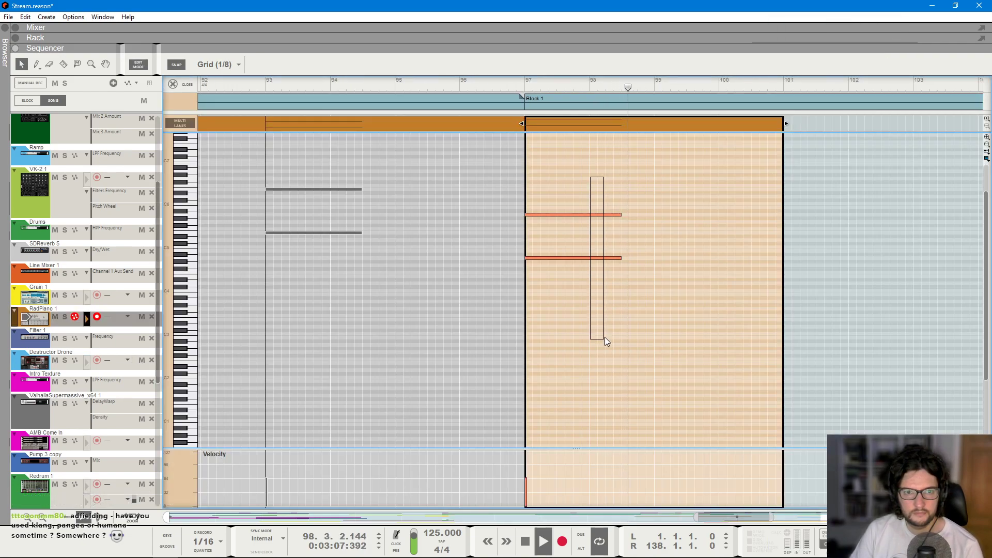
key(ctrl+a)
key(ctrl+shift+Up)
scroll(629, 307, down, 2)
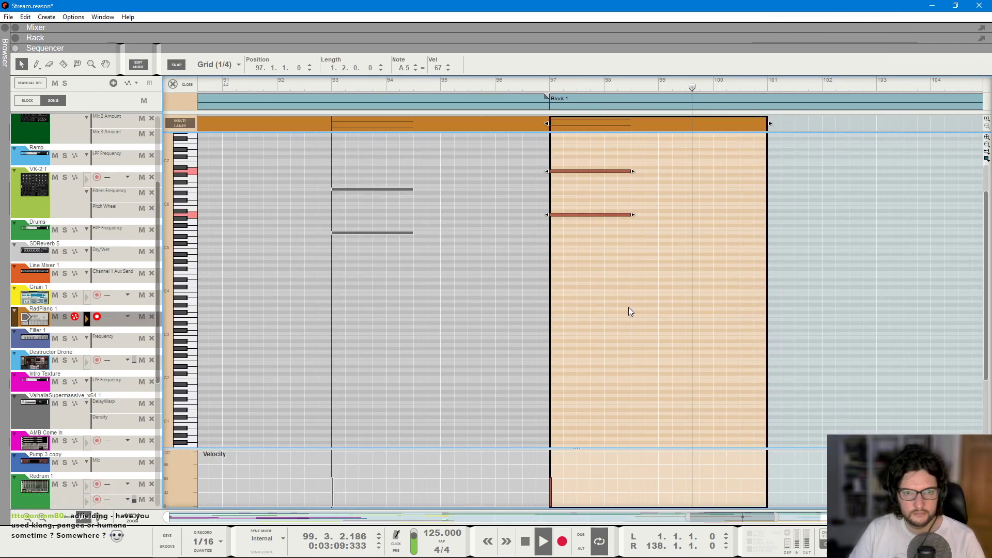
scroll(628, 307, down, 4)
click(628, 307)
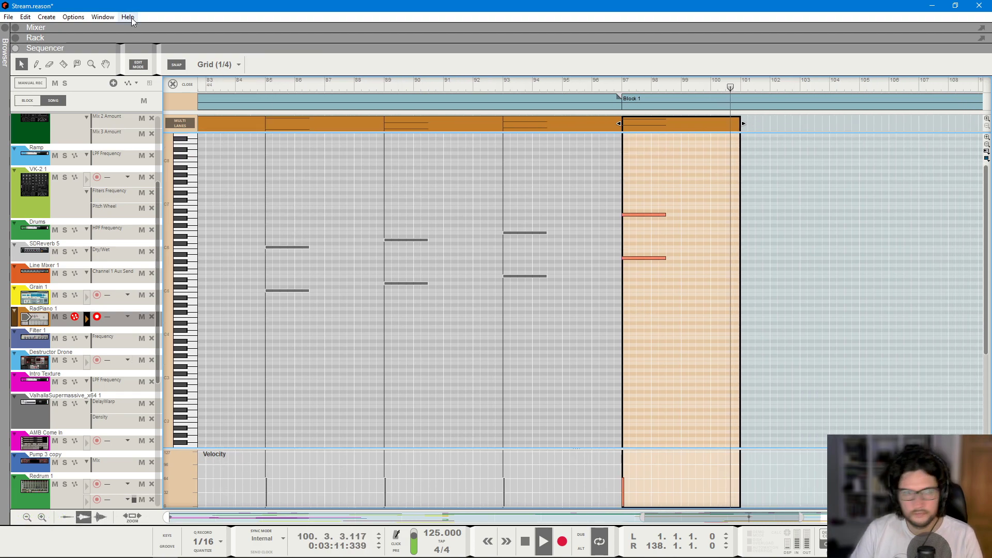
key(ctrl+e)
scroll(674, 217, up, 3)
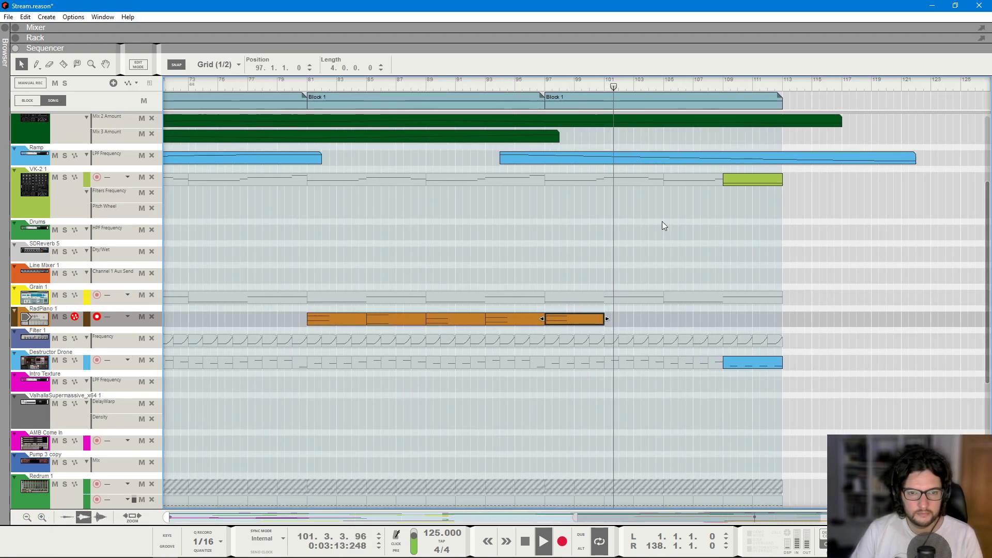
- Deselect the RadPiano clip, stop playback and place the playhead at bar 97
click(662, 222)
scroll(659, 223, up, 5)
key(space)
click(487, 86)
click(648, 346)
click(533, 83)
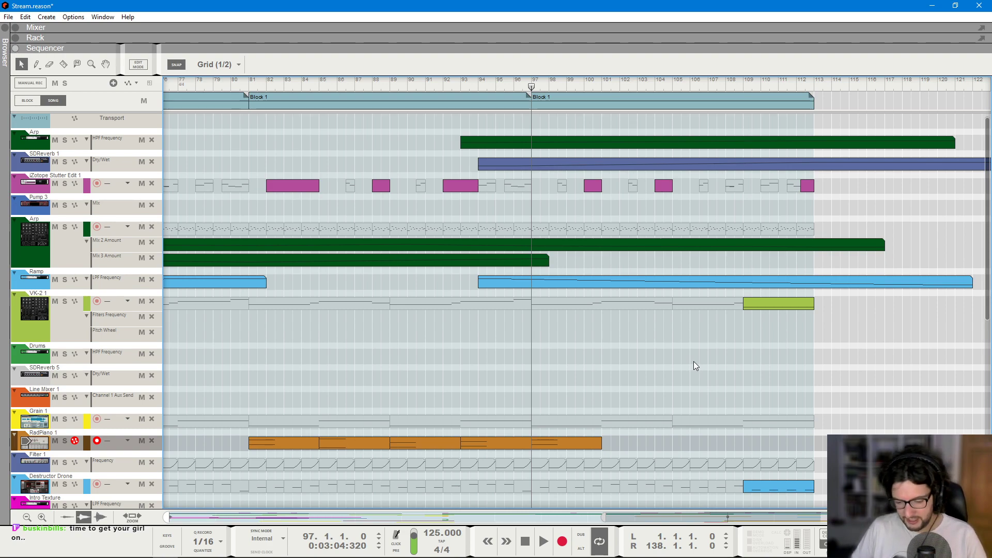
- Set the left loop locator to bar 97, where the last Block 1 section starts
key(g)
key(g)
key(g)
key(g)
key(g)
key(g)
key(g)
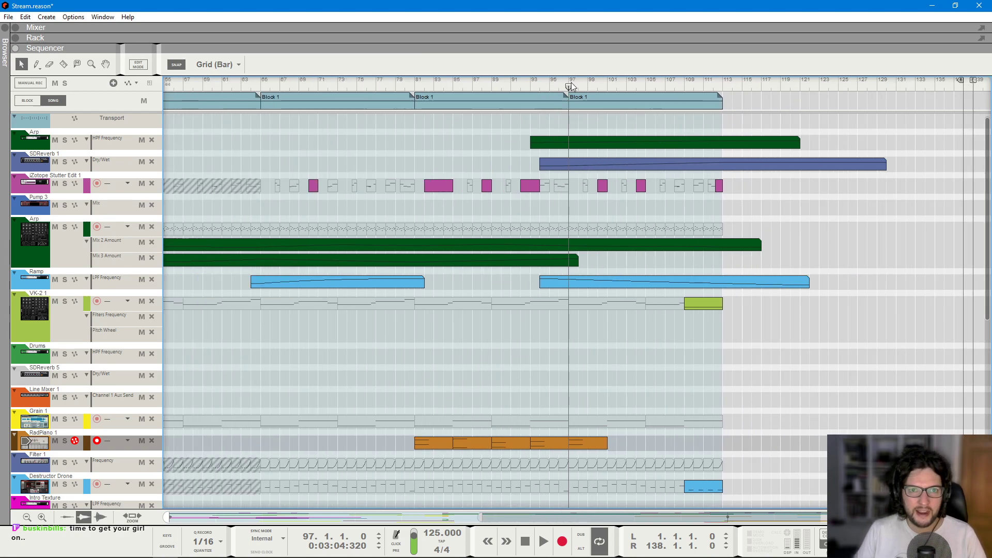
ctrl+click(570, 82)
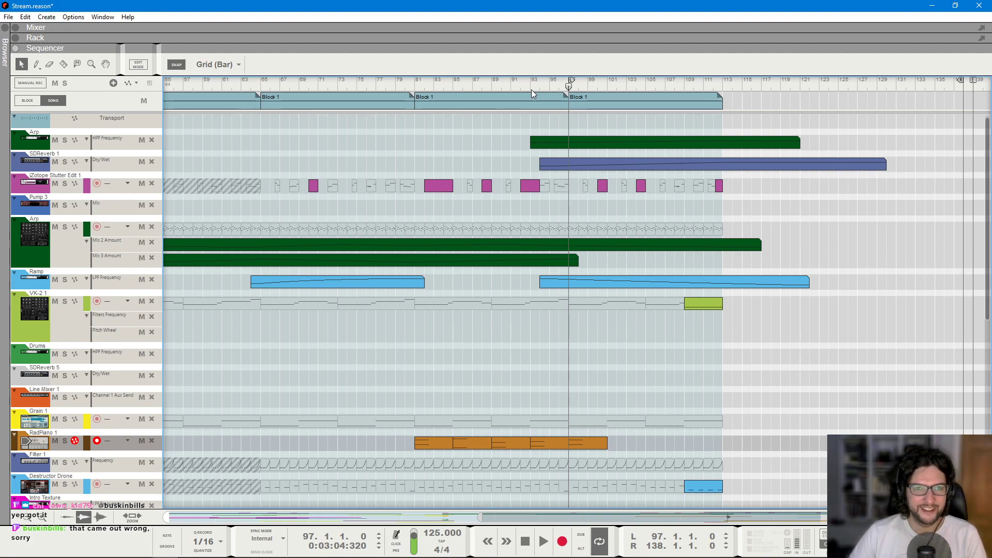
- Play the song from bar 89 to hear the lead-in to the last Block 1 section
drag(472, 87, 492, 88)
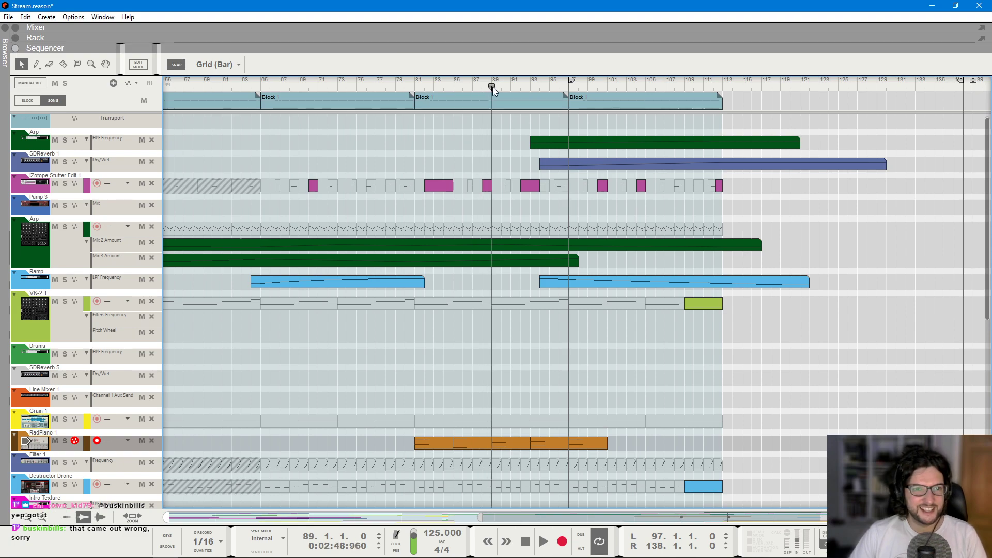
scroll(547, 315, down, 3)
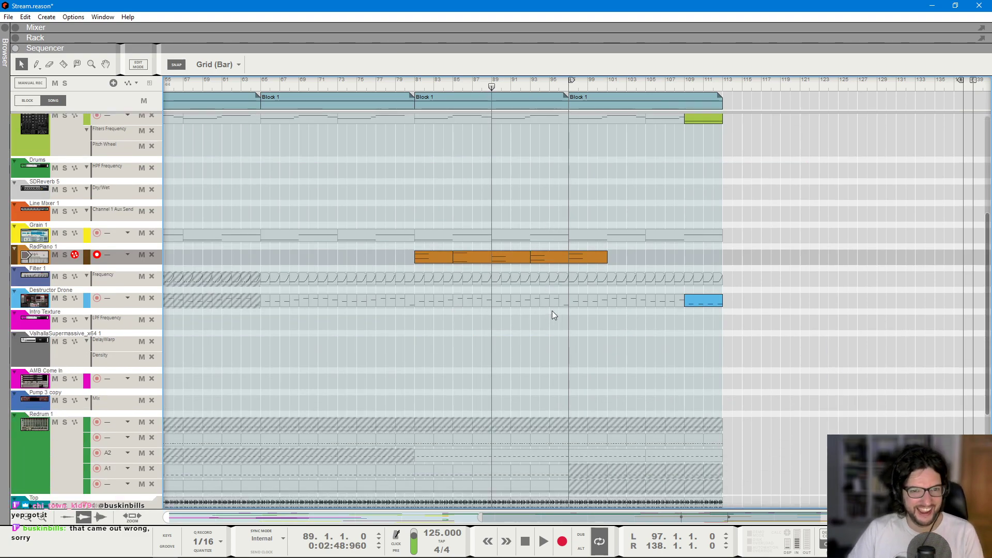
scroll(551, 310, down, 1)
key(space)
scroll(572, 324, up, 3)
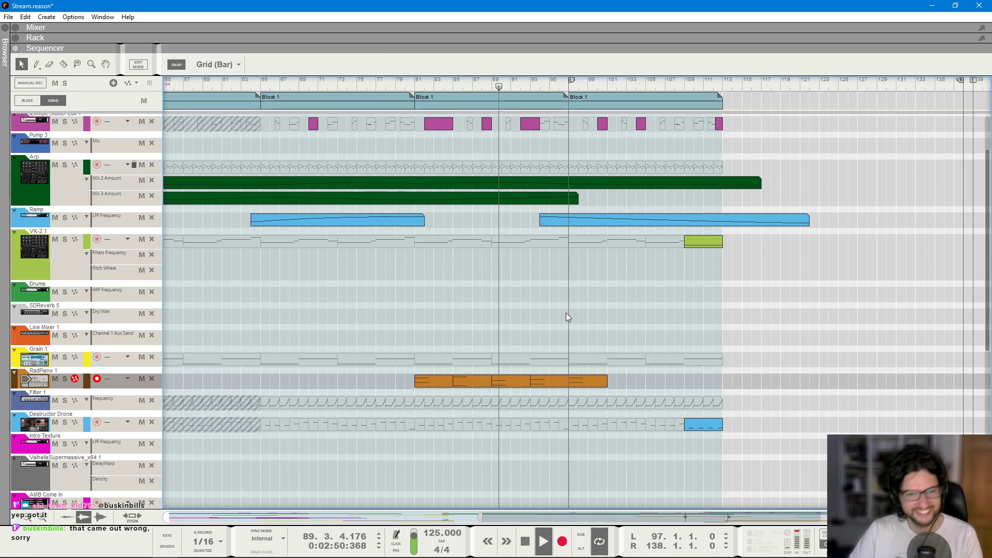
- Stop playback and create a Feedback automation lane for The Echo on the arp channel
key(F6)
scroll(566, 315, up, 2)
scroll(563, 322, down, 3)
key(space)
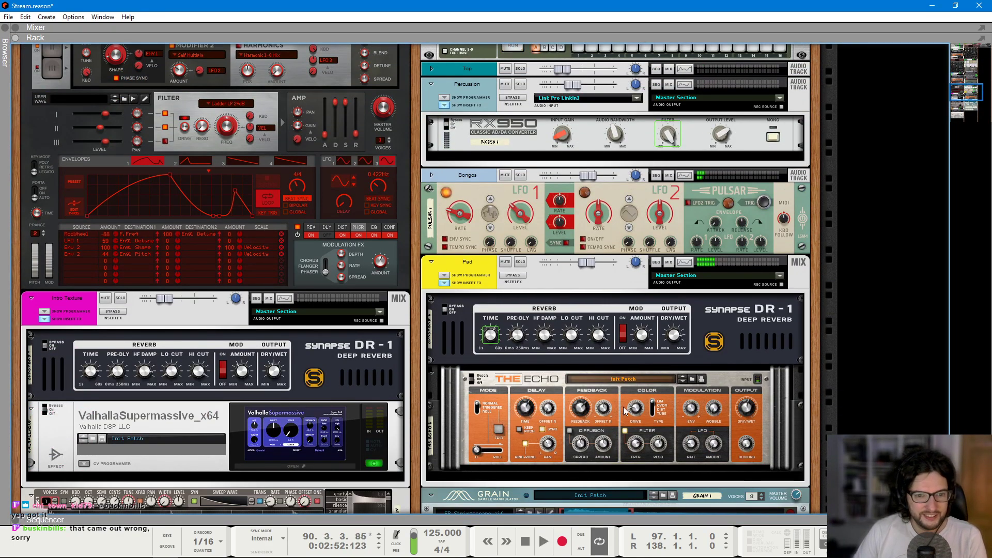
scroll(563, 321, down, 3)
scroll(268, 281, up, 4)
scroll(268, 281, up, 20)
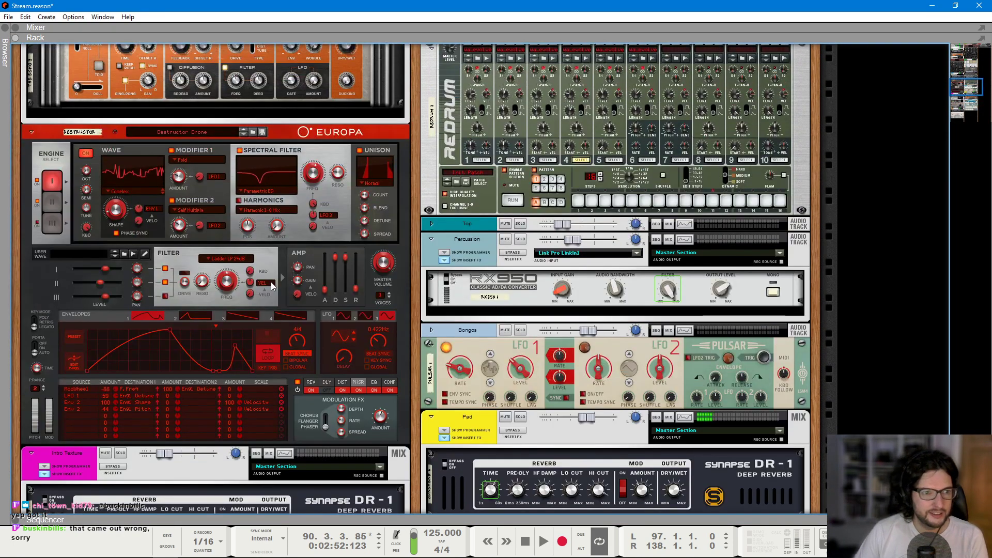
scroll(246, 264, up, 10)
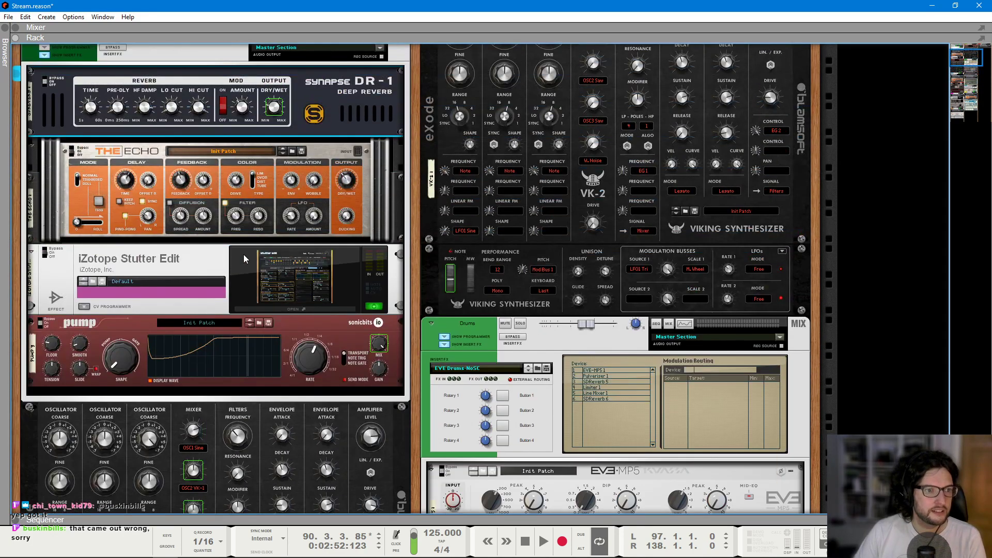
click(185, 337)
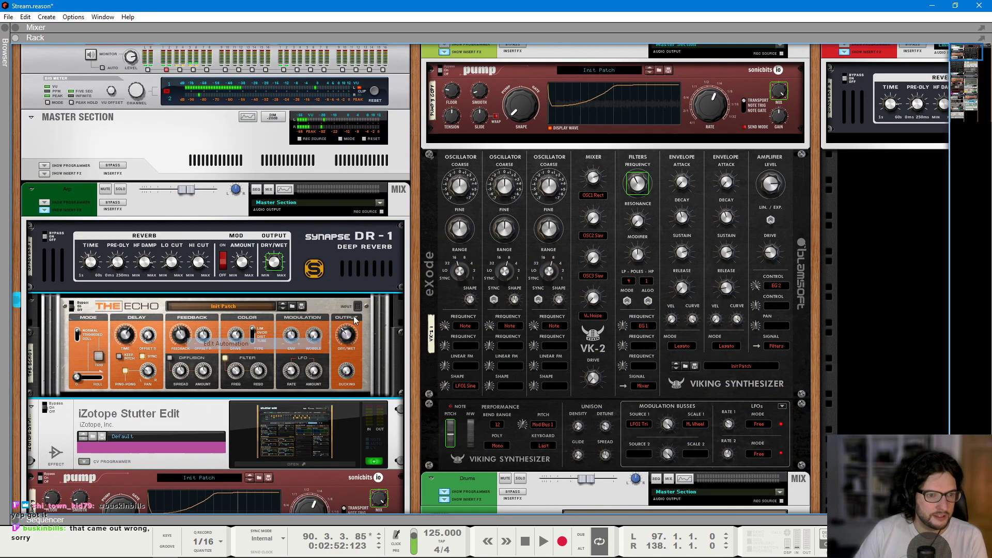
key(F7)
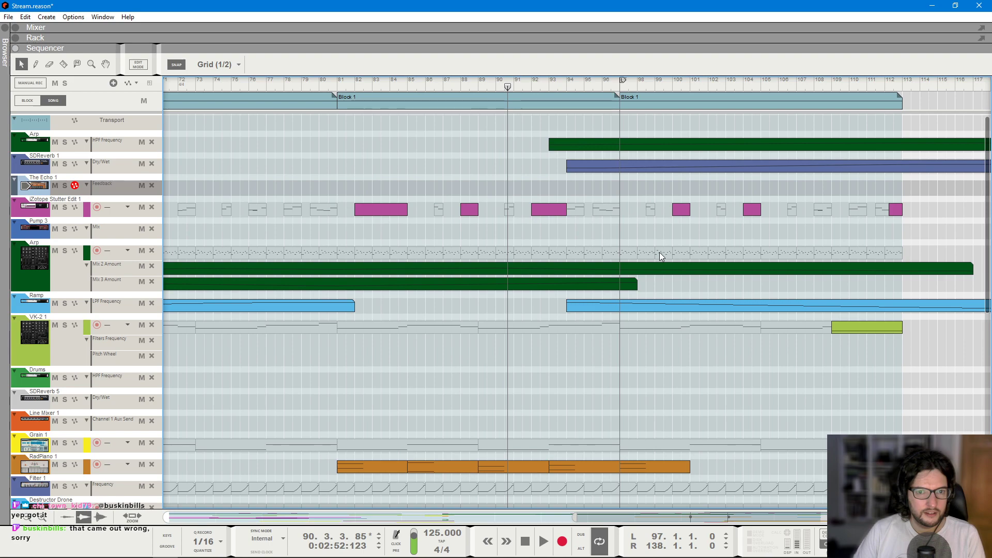
- Mute the Arp note lane within the last Block 1 section, starting at bar 97
scroll(641, 252, right, 2)
key(t)
click(726, 250)
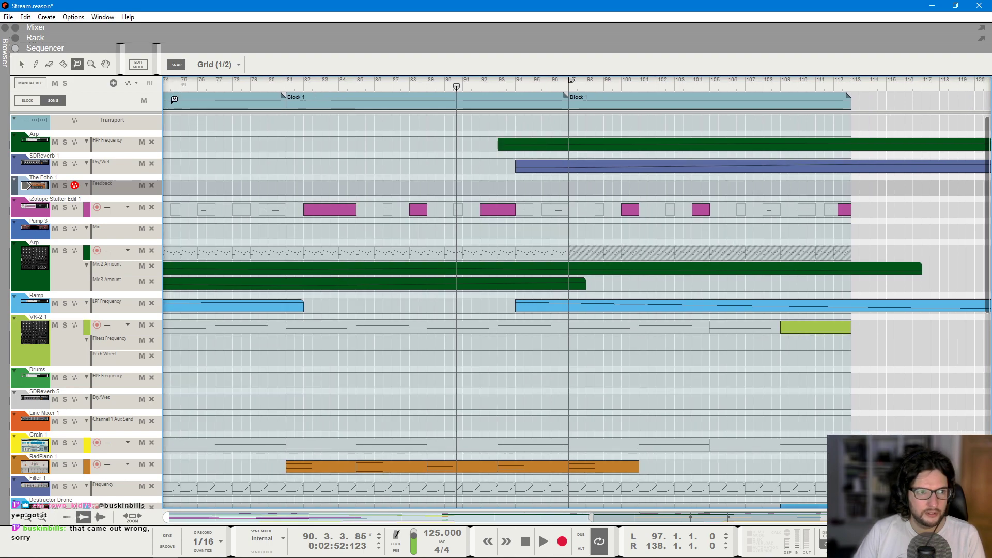
- Draw a Feedback automation clip for The Echo from bar 94 to bar 100, rising to 111% at bar 97
key(F6)
right_click(189, 339)
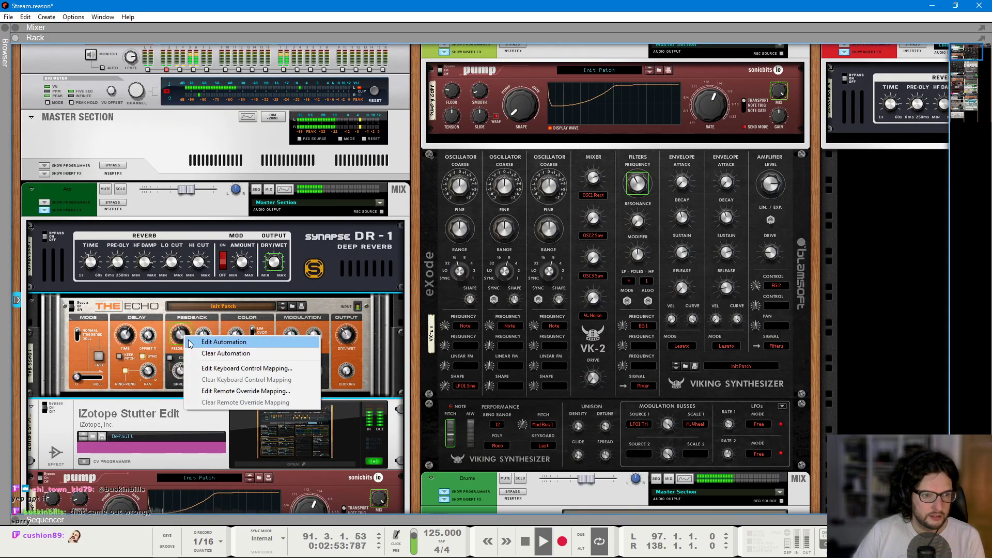
click(190, 344)
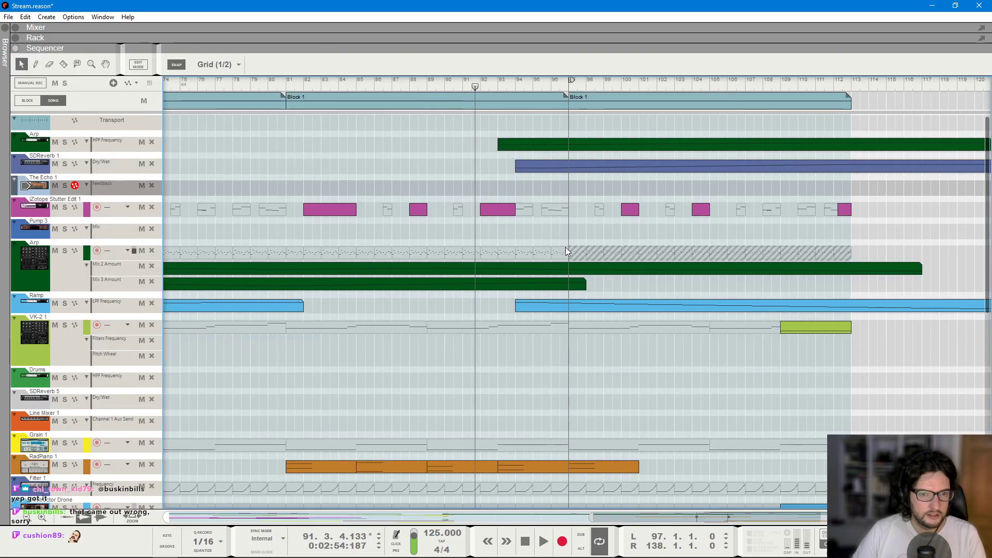
click(520, 188)
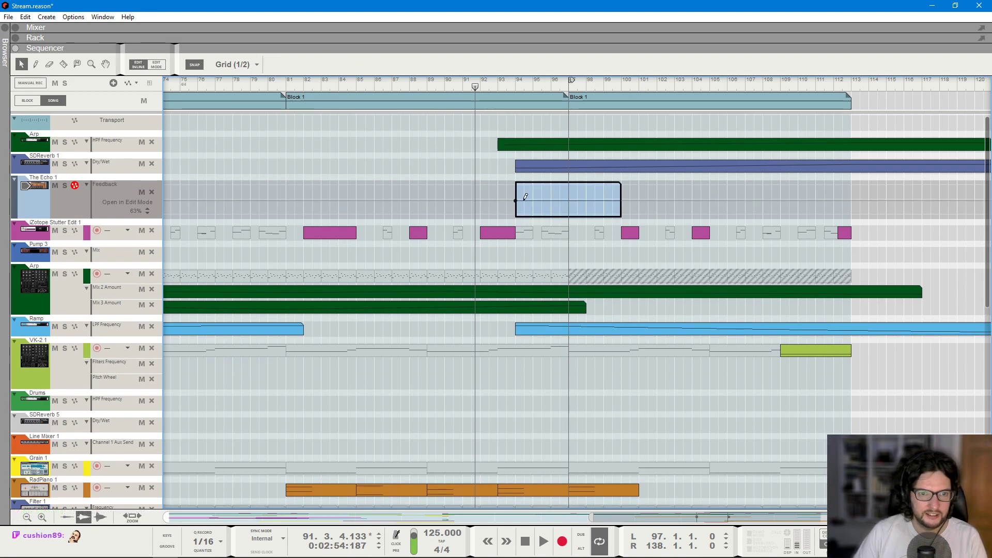
double_click(387, 68)
text(111)
key(Return)
key(space)
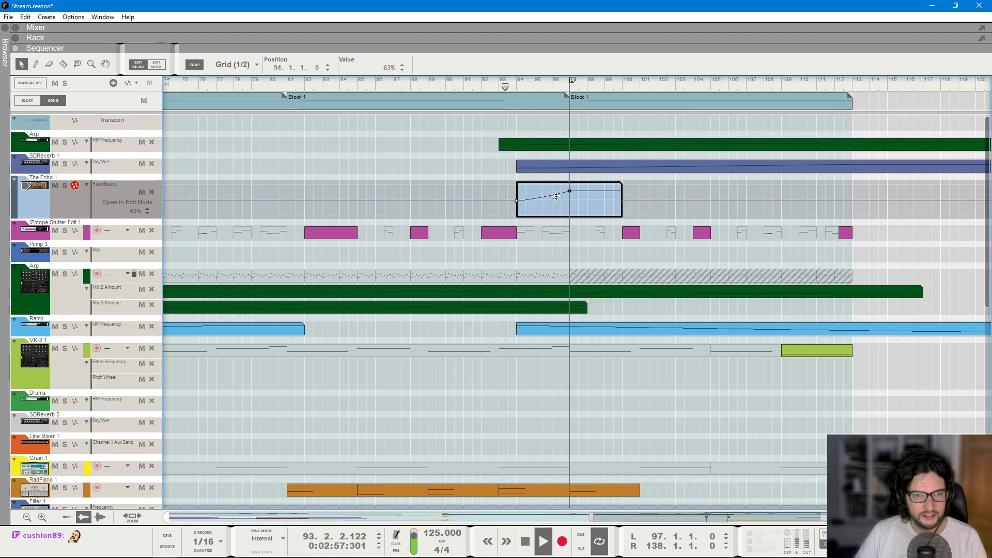
- Extend the Feedback clip to just past bar 113 and curve its automation down to 63% at bar 113
click(649, 253)
click(600, 189)
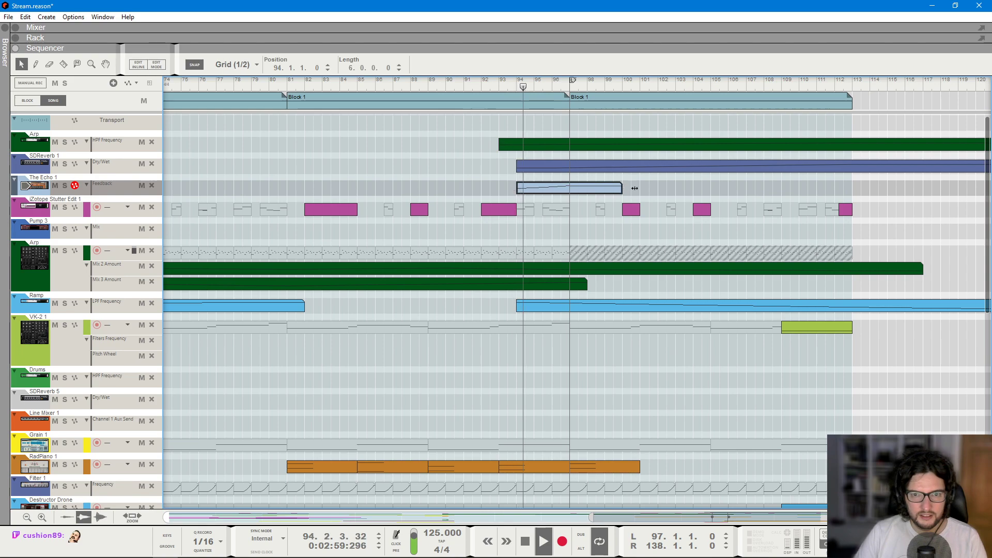
drag(622, 188, 860, 190)
click(853, 200)
drag(746, 196, 744, 202)
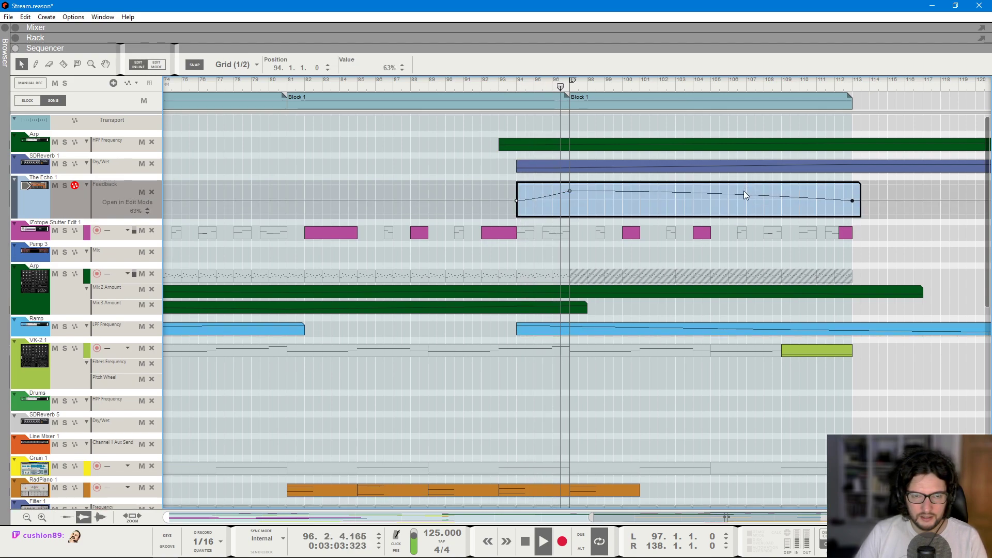
key(F6)
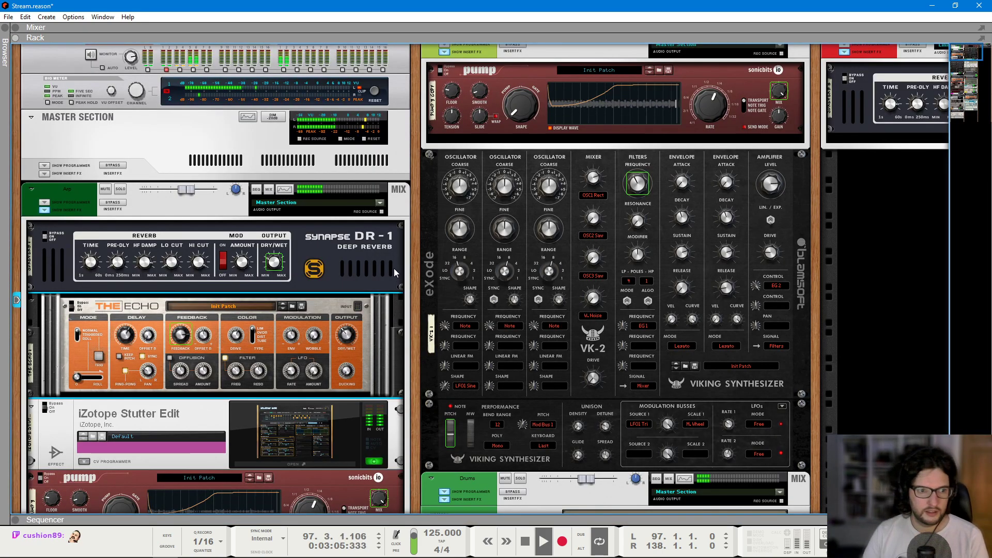
right_click(235, 372)
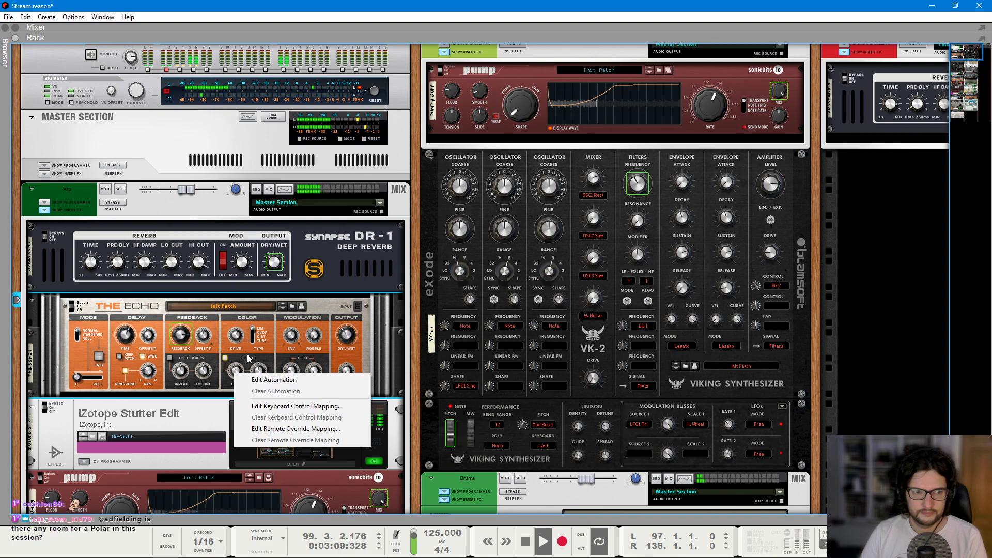
click(256, 366)
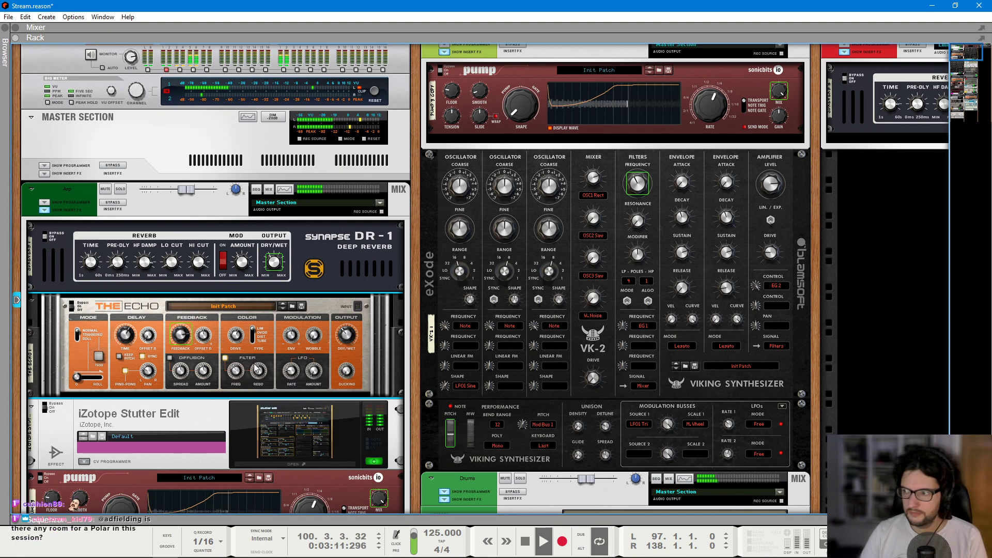
key(F7)
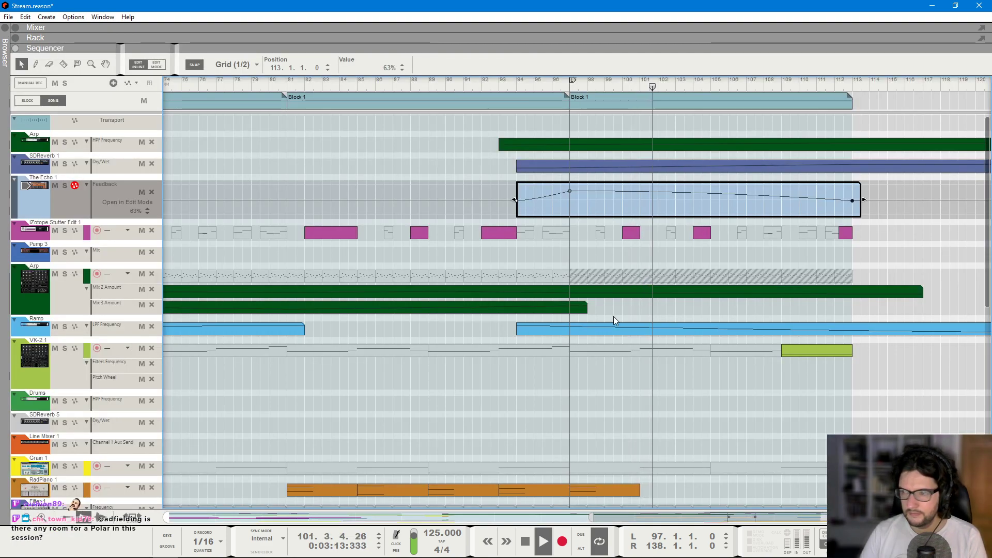
key(F6)
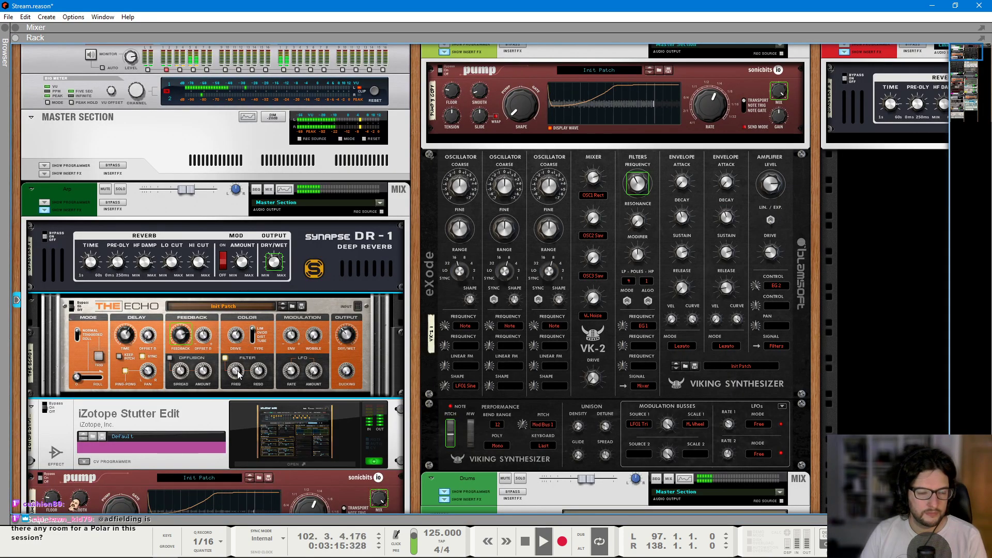
key(F7)
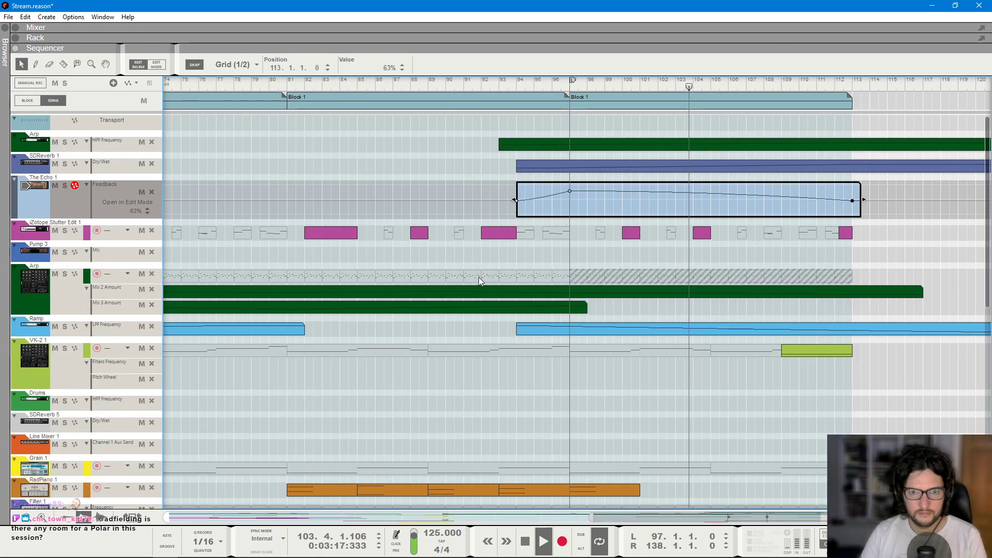
key(F6)
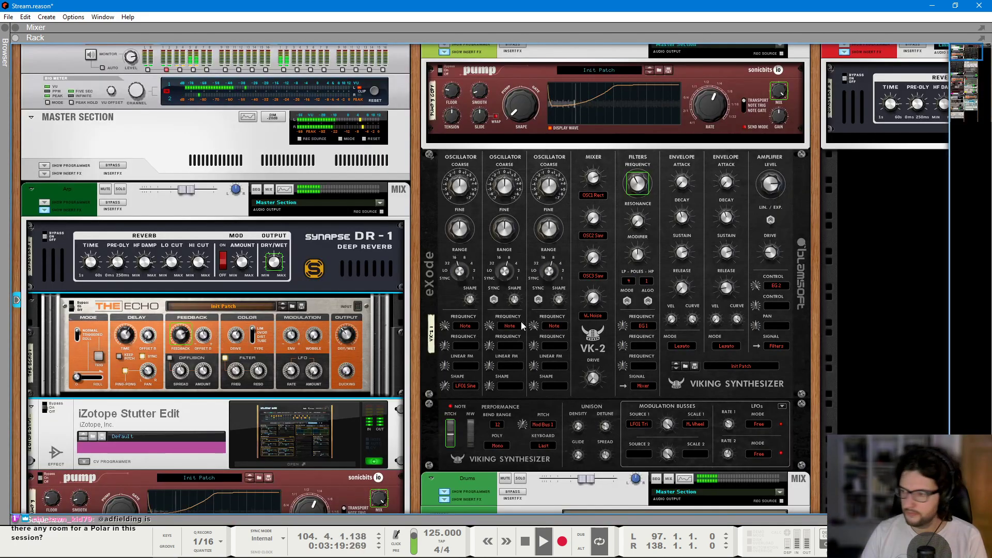
key(F7)
- Examine which tracks play around the last Block 1 section, replaying it from bar 97
ctrl+scroll(686, 325, down, 2)
scroll(686, 324, down, 3)
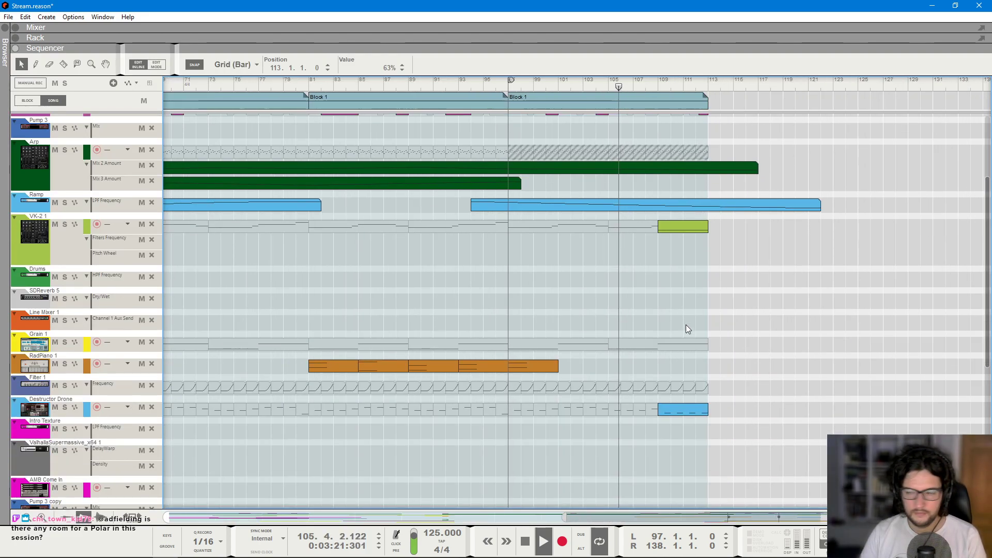
scroll(716, 326, down, 3)
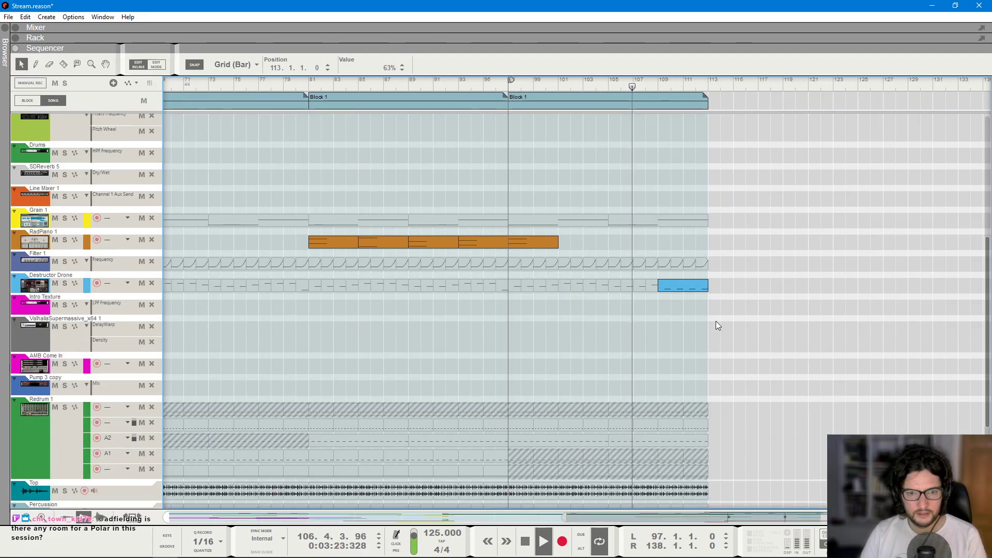
ctrl+scroll(722, 319, up, 1)
scroll(723, 317, up, 4)
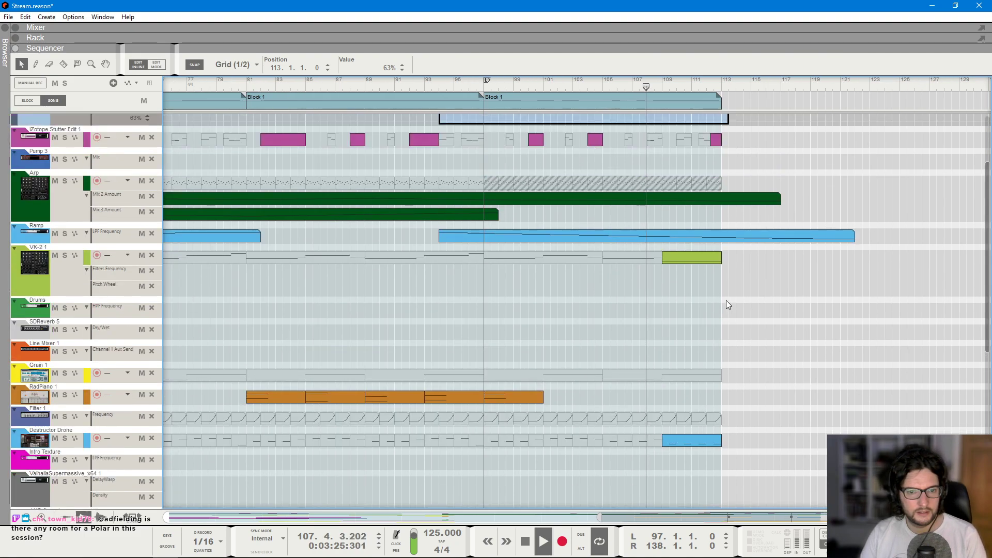
scroll(726, 302, down, 2)
scroll(609, 216, up, 4)
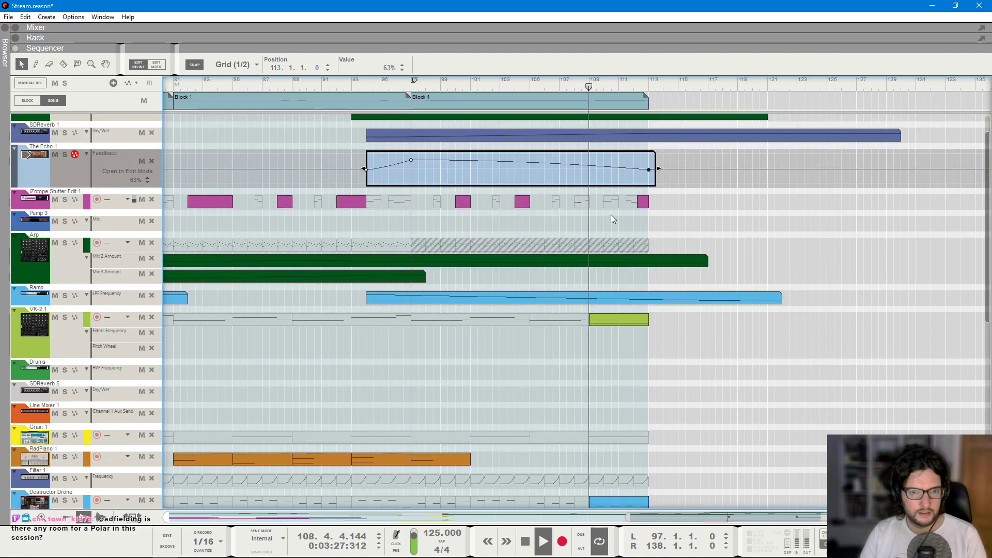
click(841, 299)
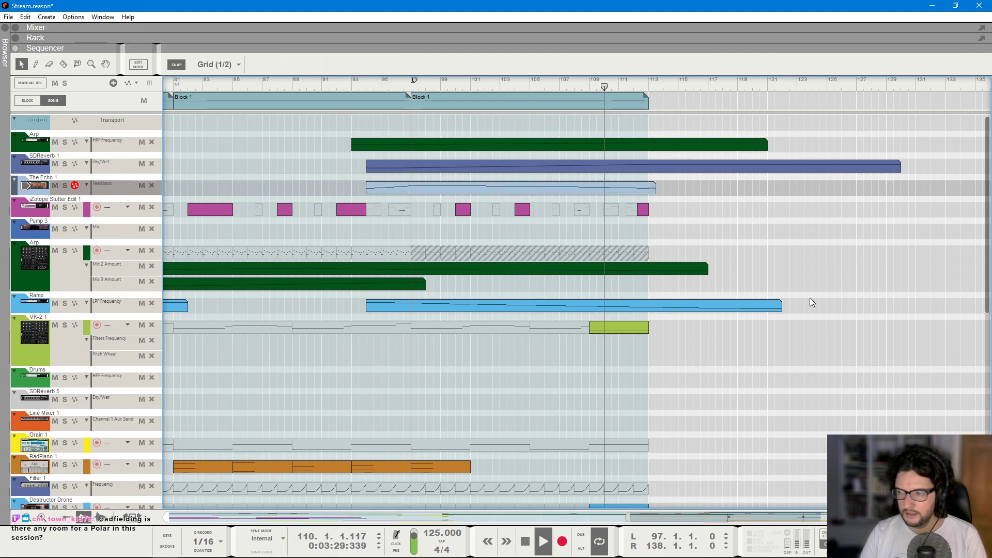
click(410, 82)
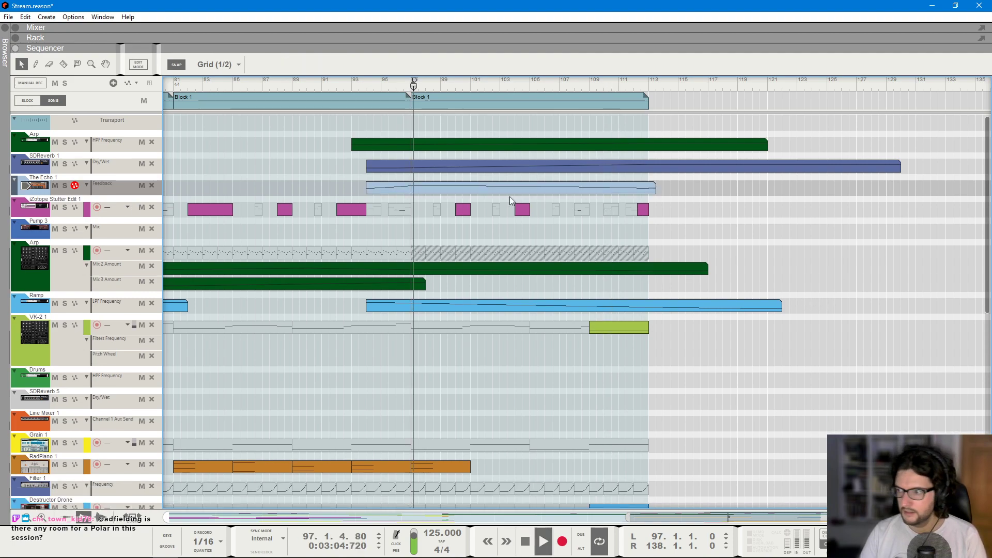
ctrl+scroll(510, 196, down, 1)
scroll(599, 294, down, 4)
ctrl+scroll(598, 289, down, 1)
scroll(598, 269, down, 5)
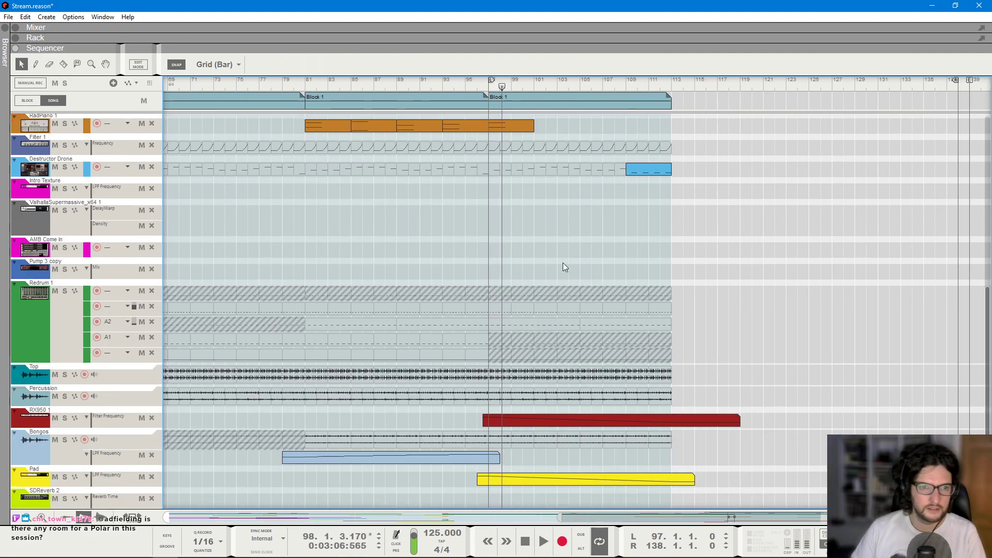
scroll(543, 233, up, 7)
- Move the playhead to bar 93 and create an automation lane for The Echo's Diffusion Amount
click(444, 84)
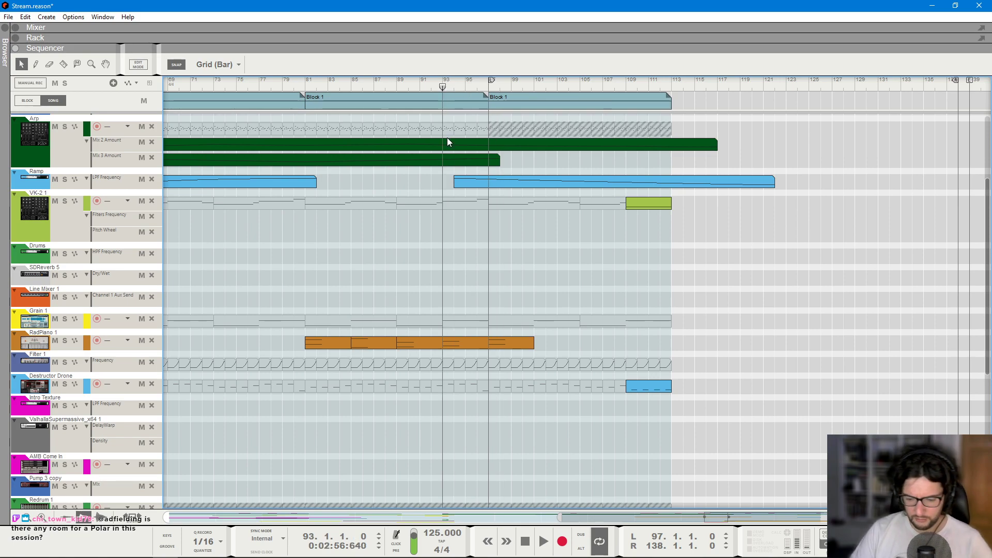
key(F6)
key(F7)
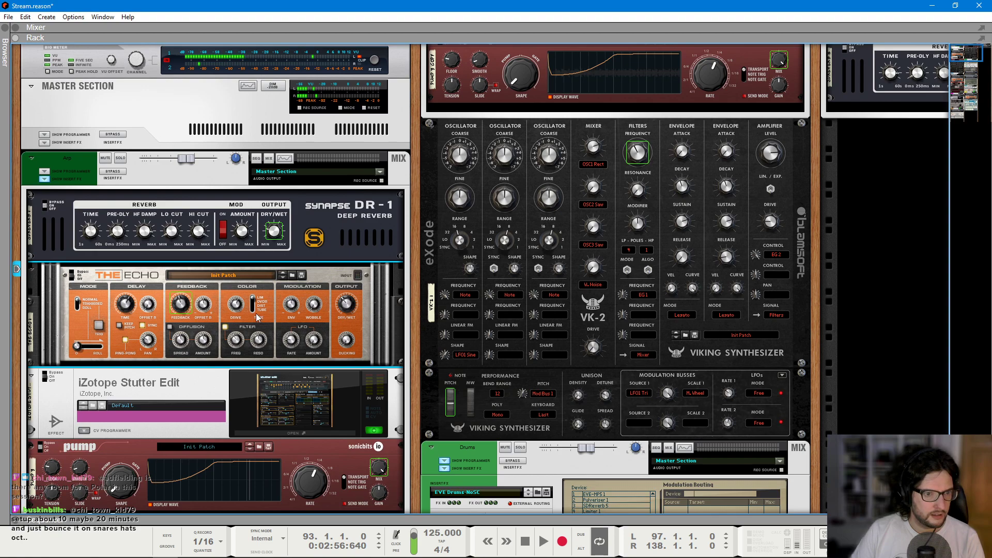
right_click(205, 342)
click(227, 345)
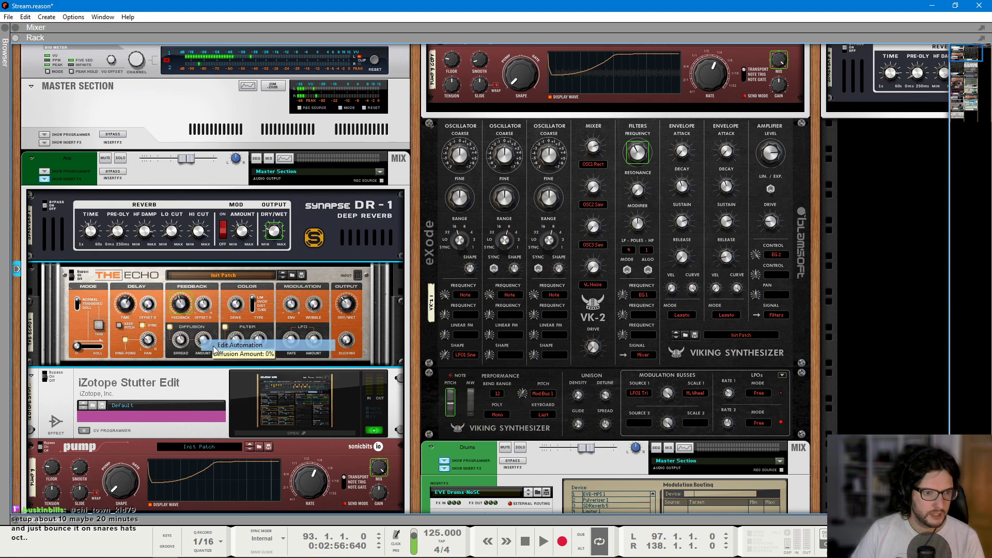
- Draw an 18-bar Diffusion Amount clip for The Echo from bar 96, rising to 43% at bar 110 and returning to 0% at bar 113
scroll(465, 178, up, 4)
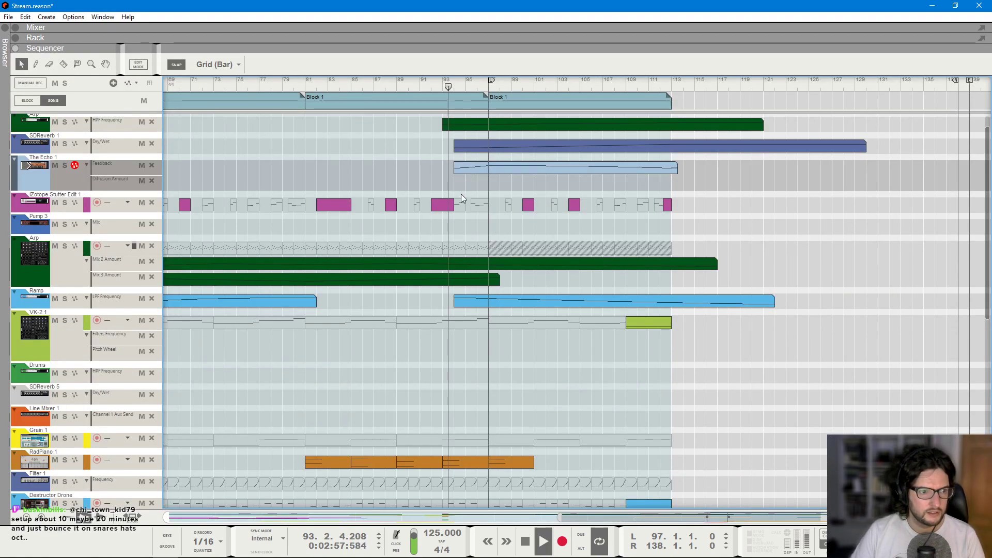
drag(481, 195, 631, 207)
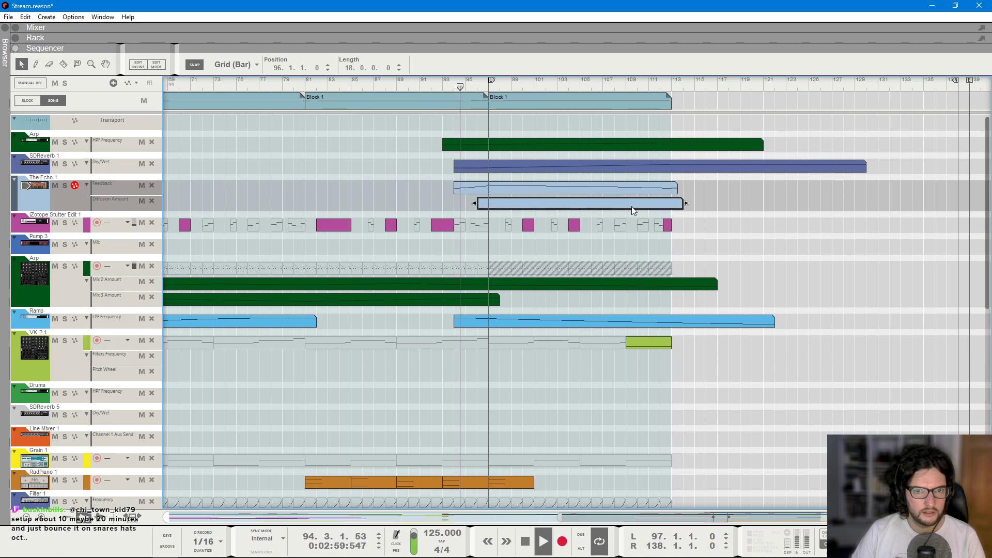
click(580, 217)
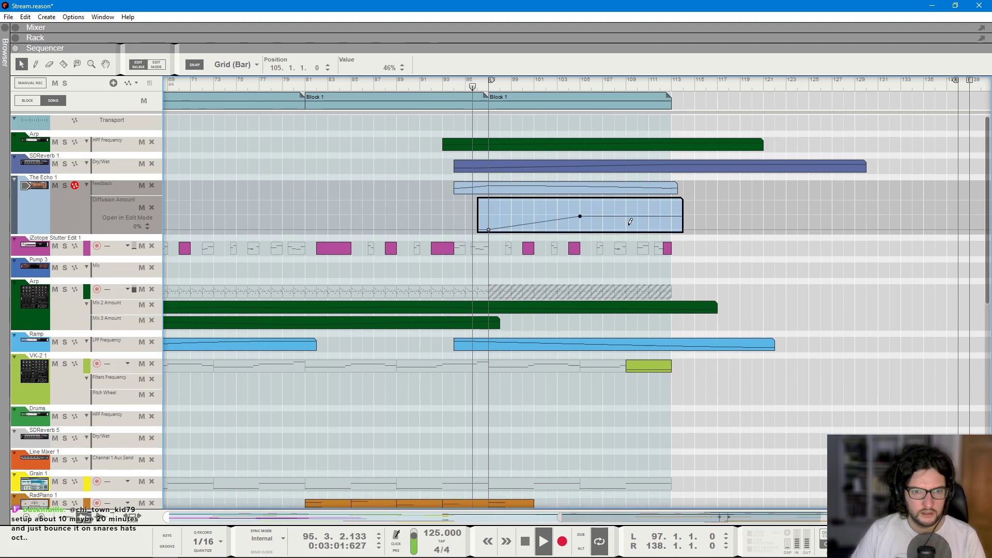
drag(581, 217, 637, 217)
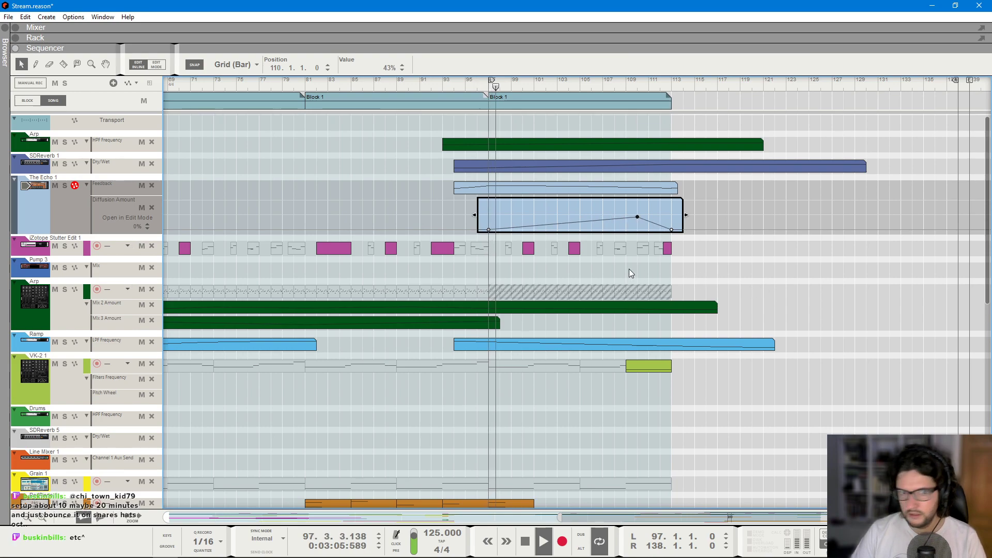
click(547, 227)
drag(546, 228, 550, 234)
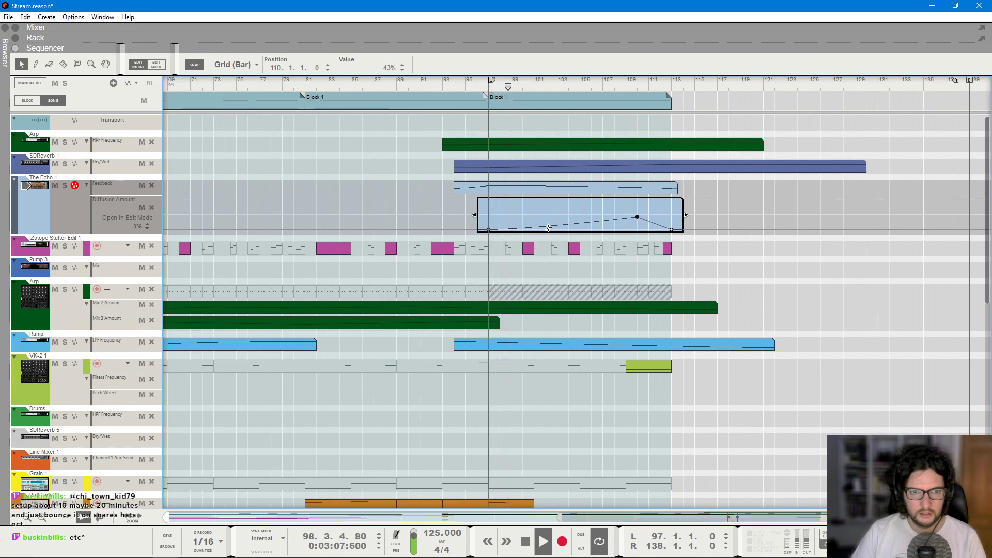
- Review the transition in the rack and sequencer during playback, replaying it from bar 93
key(F6)
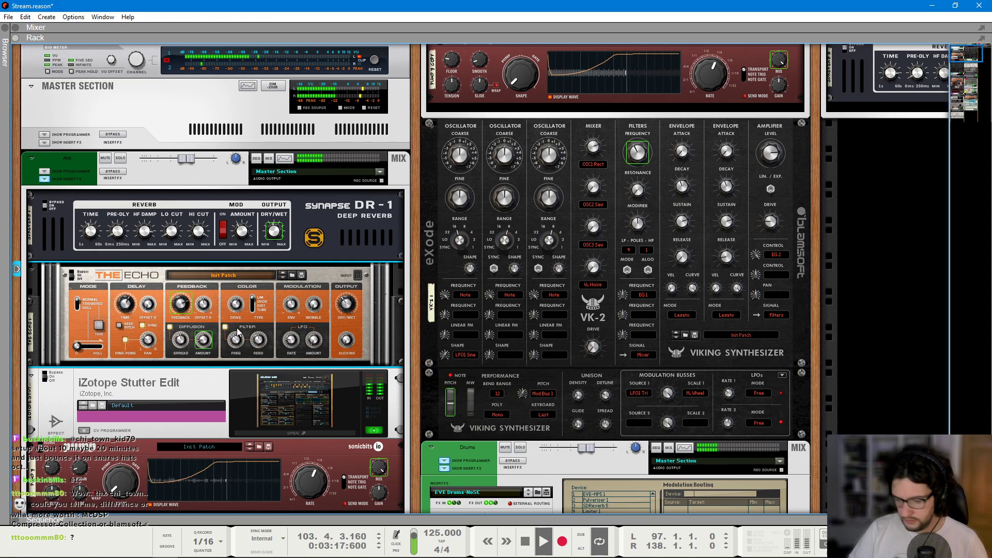
key(F7)
click(634, 344)
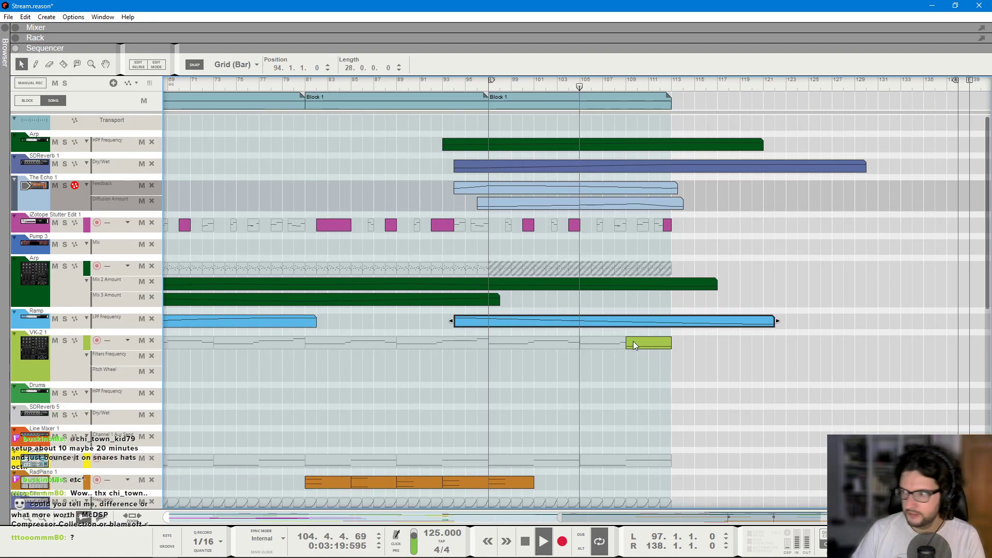
key(h)
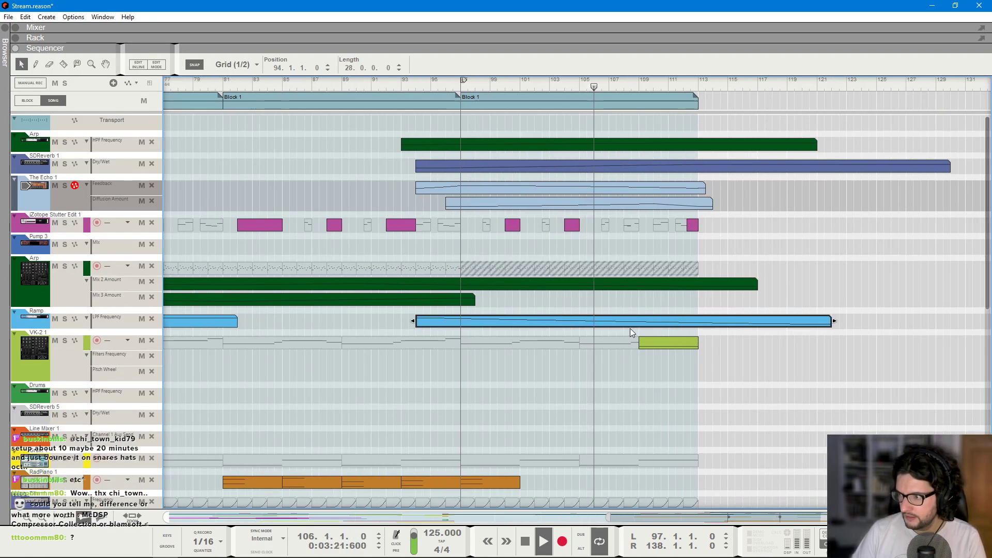
click(627, 305)
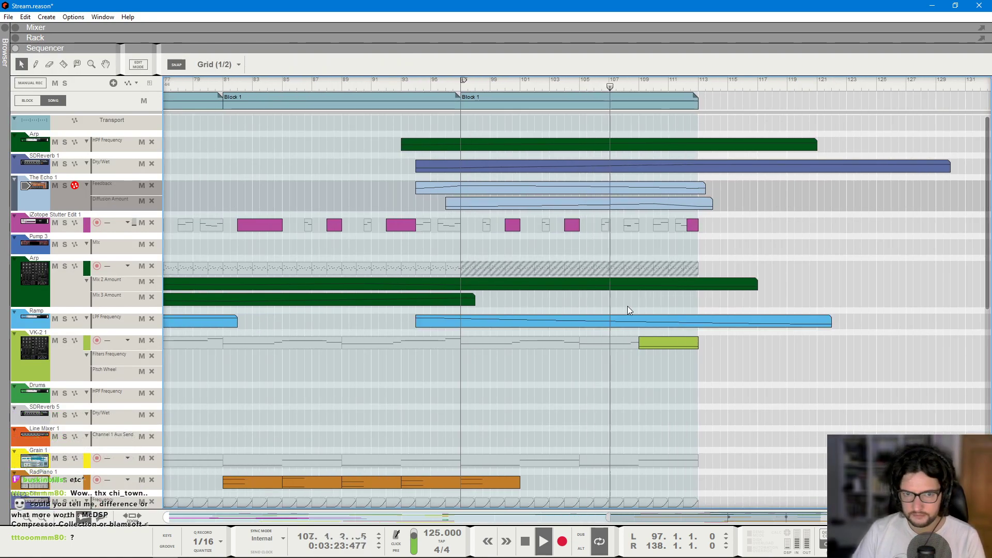
key(space)
click(424, 83)
click(400, 84)
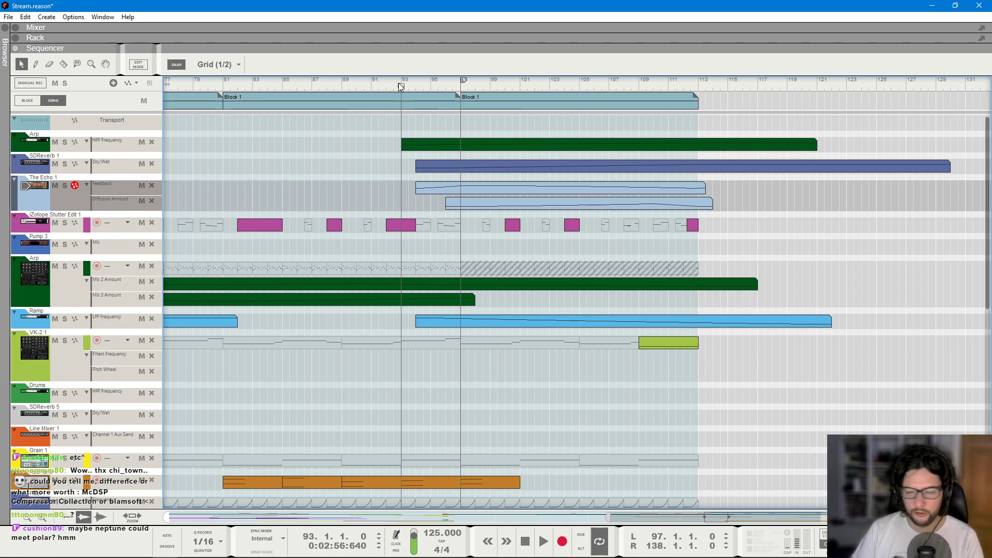
scroll(401, 86, down, 1)
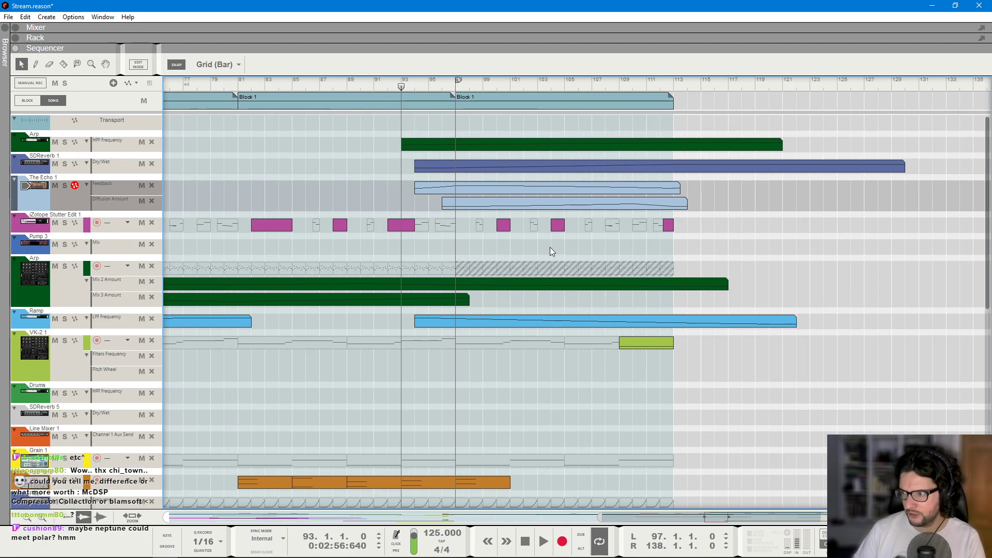
key(space)
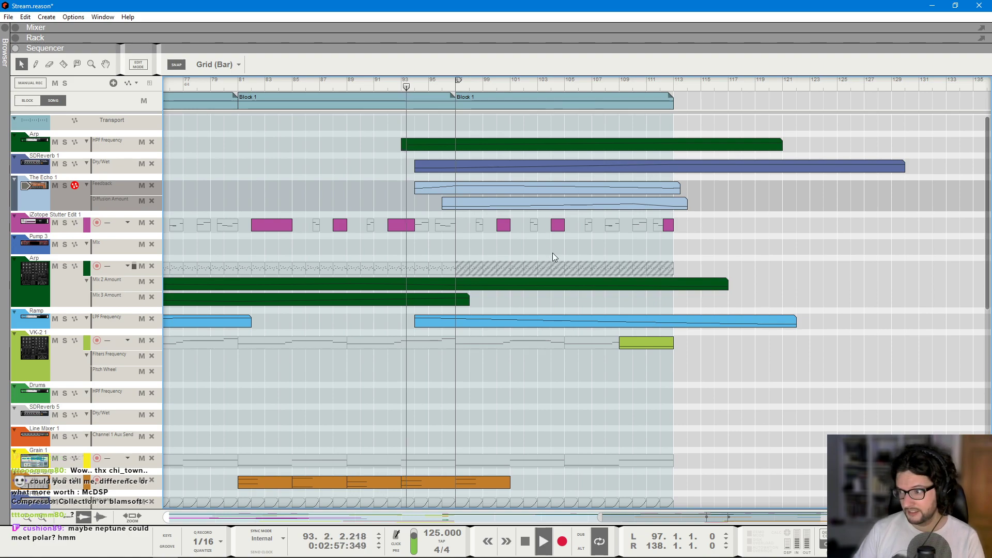
scroll(552, 252, down, 4)
key(space)
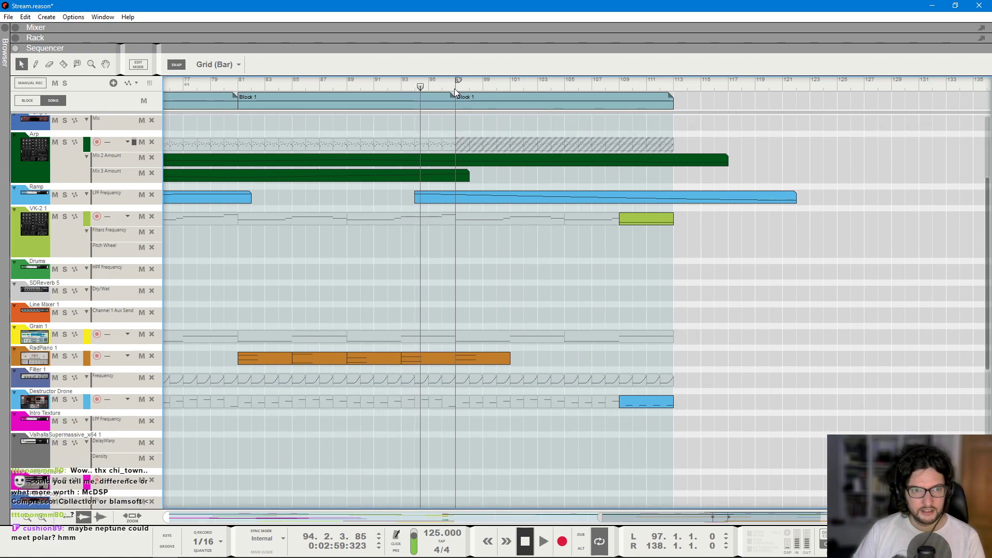
- Append a 16-bar Block 1 section at bar 113 and set the loop to bars 113 to 129
key(space)
scroll(517, 155, up, 4)
drag(495, 114, 677, 86)
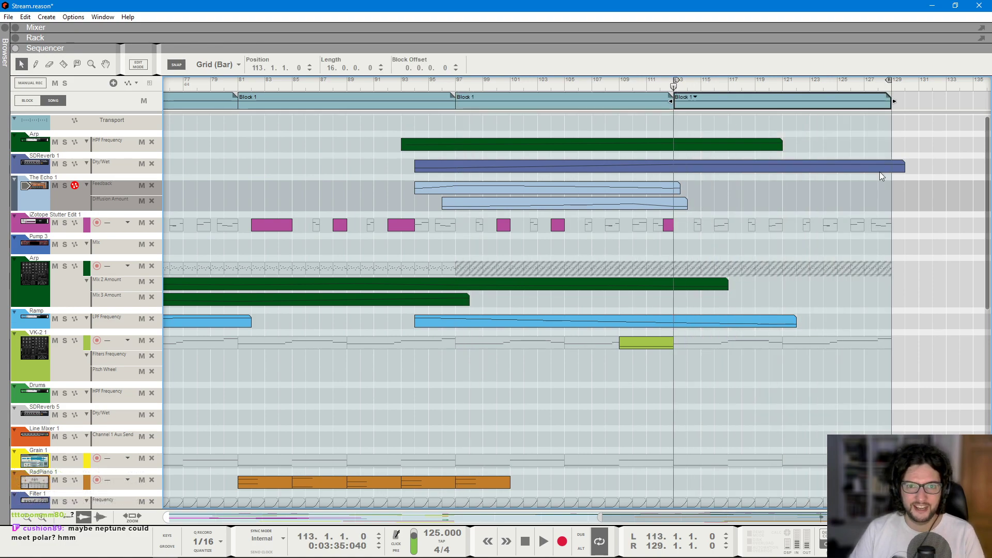
- Copy the two four-bar VK-2 clips from bar 17 and paste them twice in a row from bar 113
scroll(639, 235, down, 6)
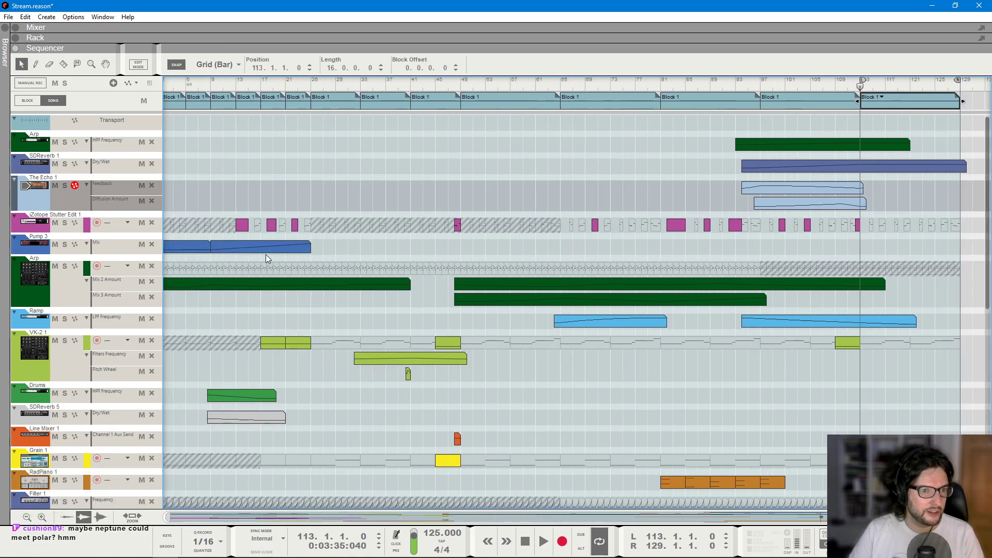
click(252, 342)
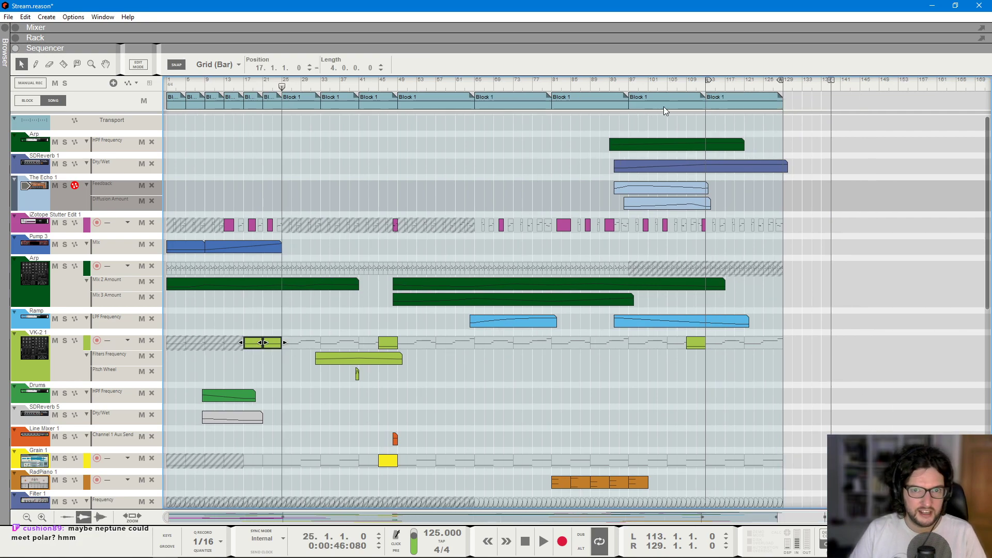
ctrl+click(707, 87)
click(707, 88)
key(ctrl+v)
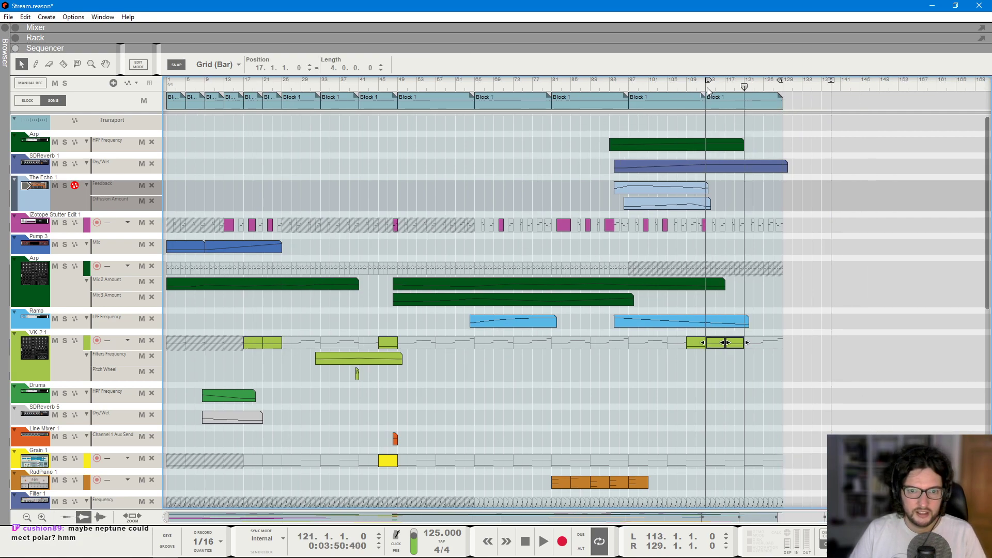
key(ctrl+v)
click(707, 88)
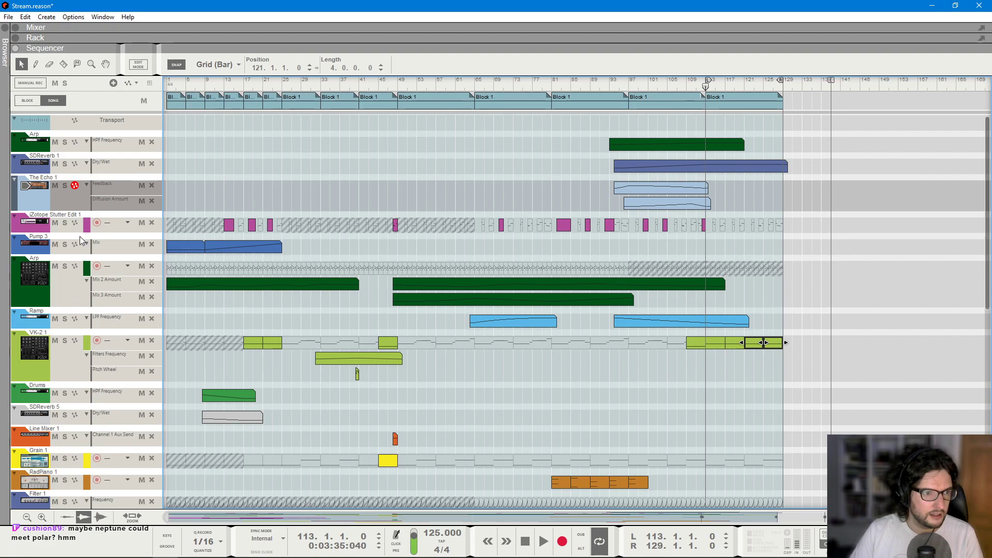
click(641, 249)
- Draw a Mix automation clip for the Pump 3 copy from bar 95 to bar 133, falling from bar 97 to 0 at bar 113
key(F6)
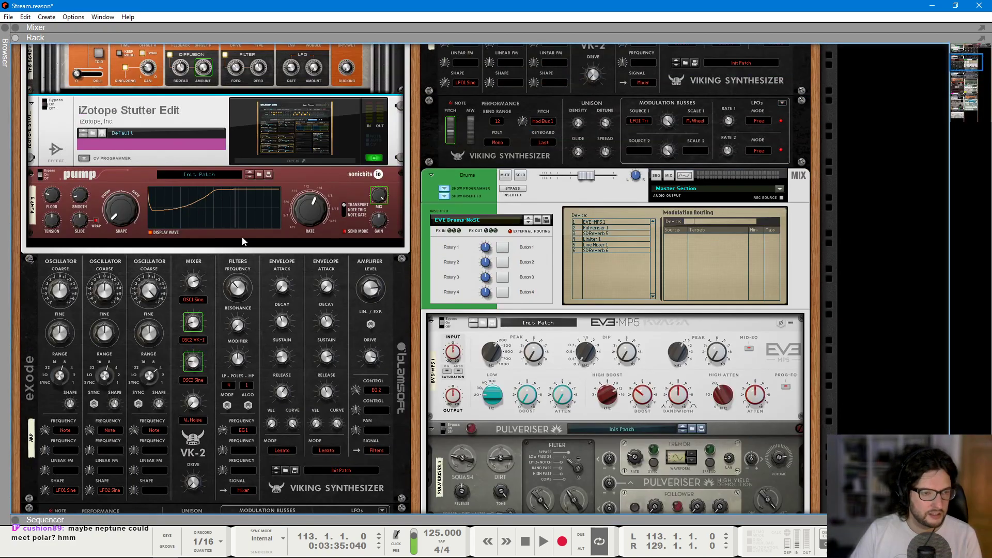
scroll(283, 250, down, 15)
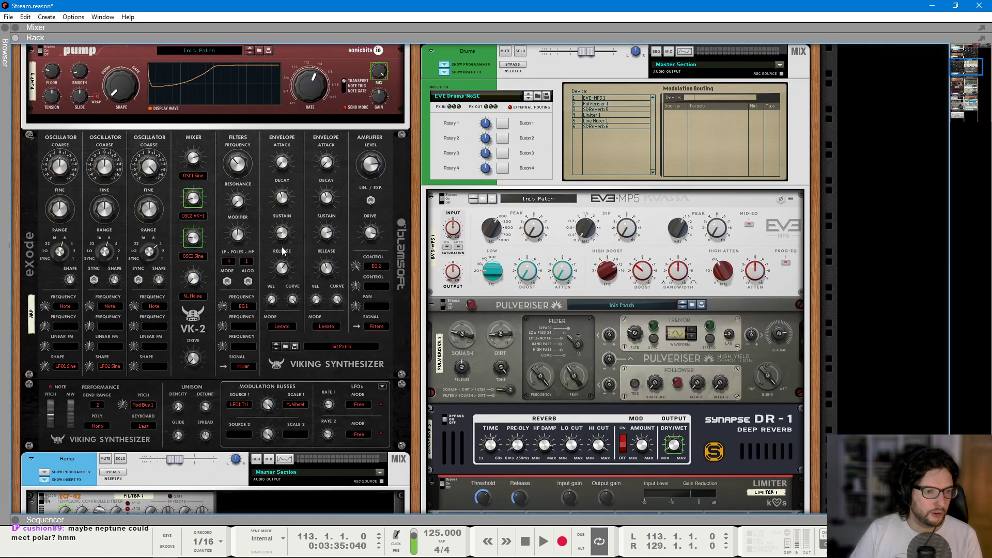
scroll(283, 251, down, 1)
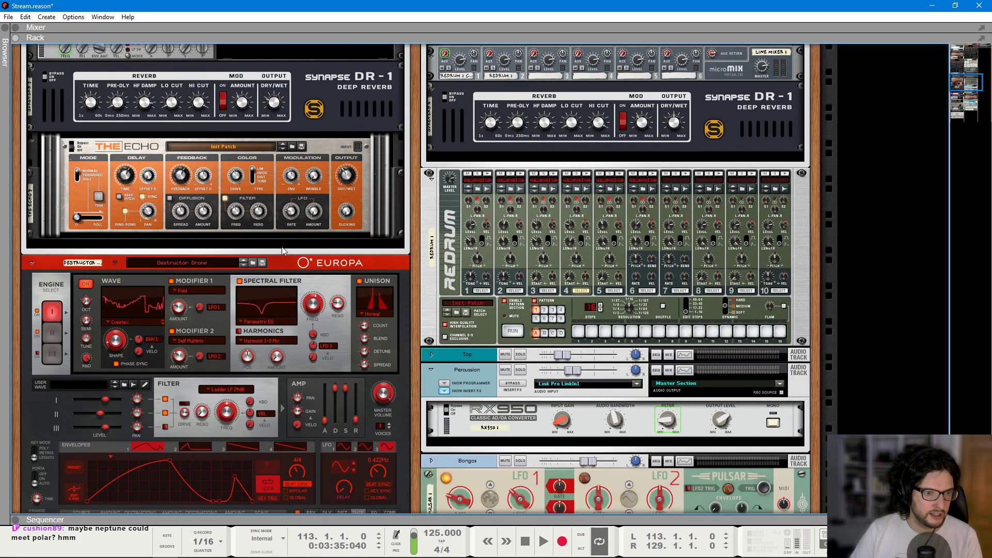
scroll(426, 228, up, 10)
right_click(789, 115)
click(821, 116)
click(630, 85)
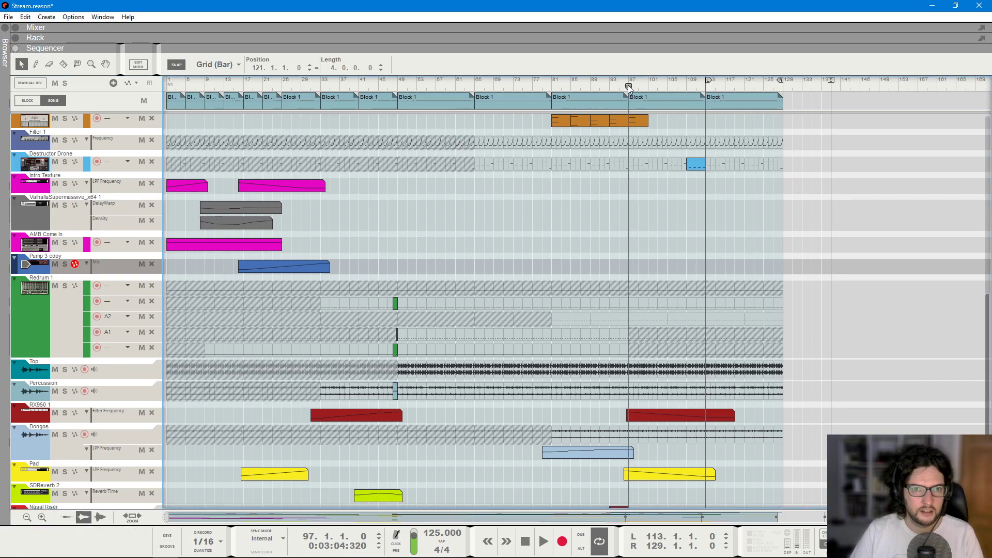
key(space)
drag(624, 265, 774, 267)
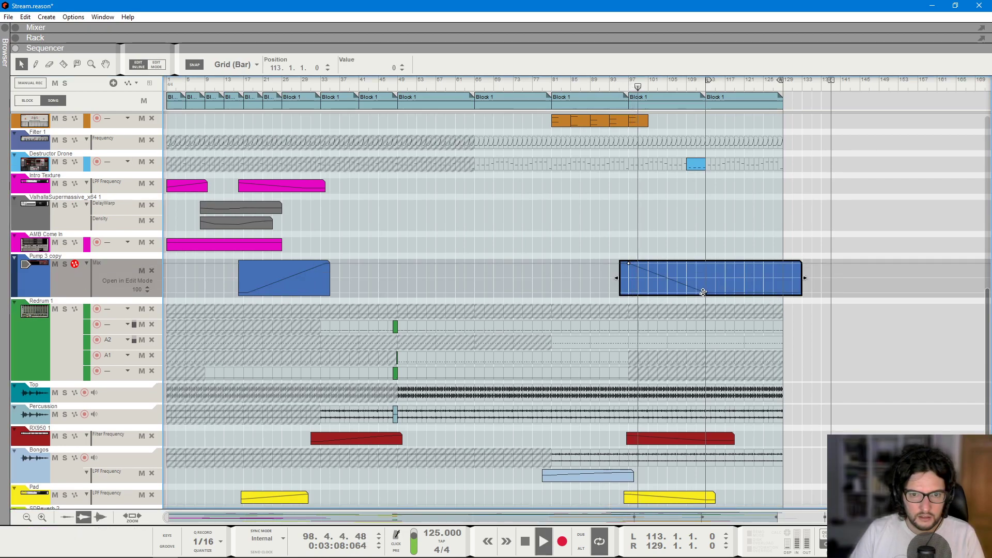
click(751, 190)
- Duplicate the VK-2 Filters Frequency automation clip and place the 18-bar copy at bar 96
scroll(752, 195, up, 2)
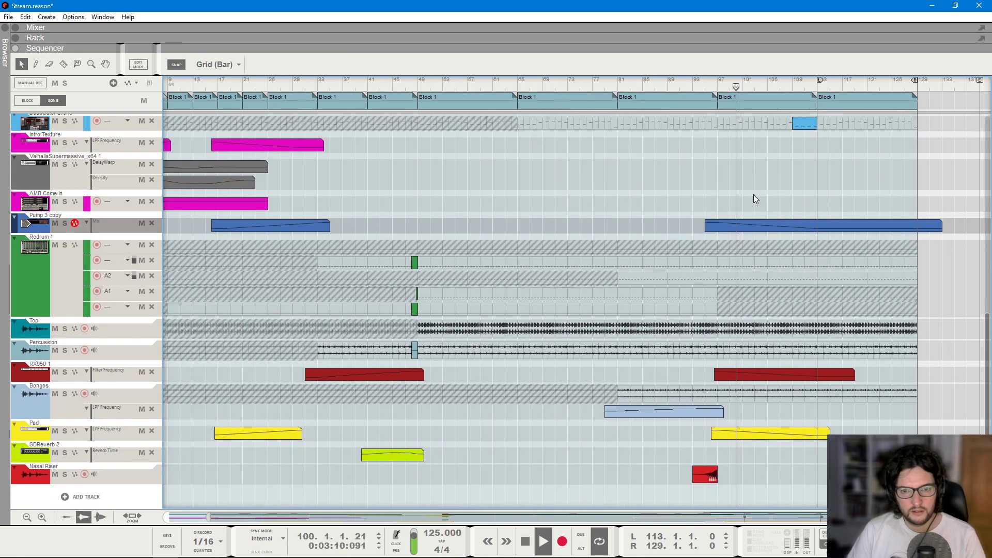
scroll(775, 207, up, 5)
scroll(754, 235, up, 2)
scroll(678, 250, down, 5)
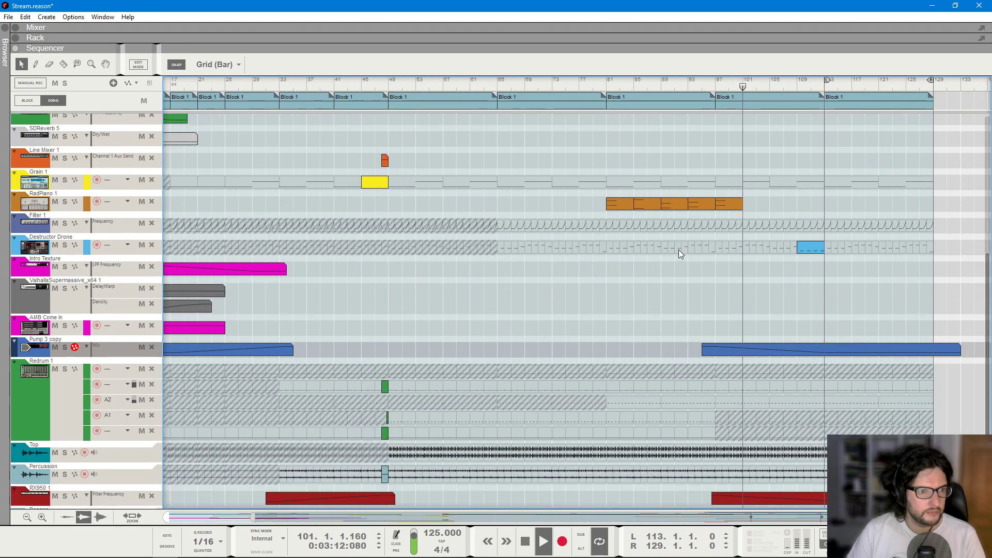
scroll(676, 250, up, 10)
scroll(575, 250, down, 2)
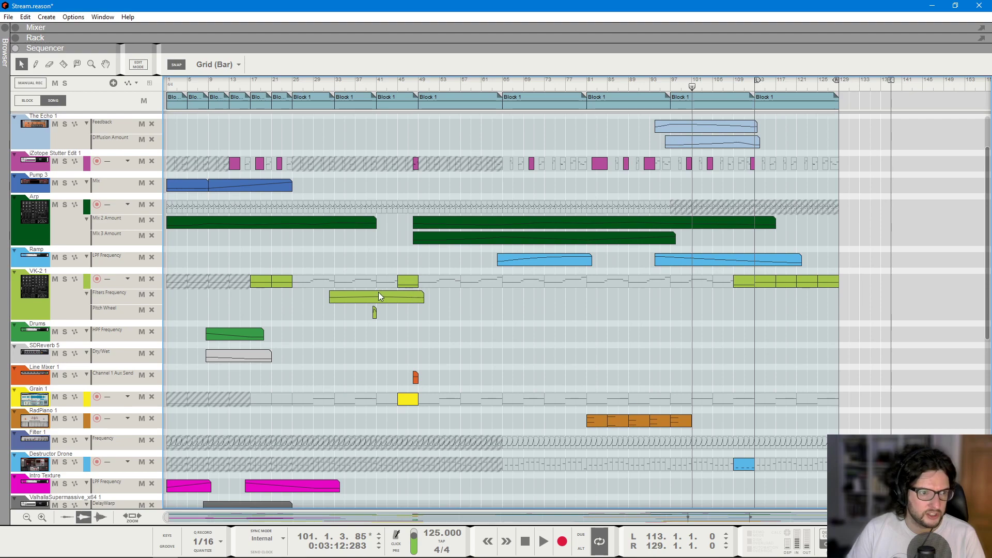
drag(379, 297, 711, 307)
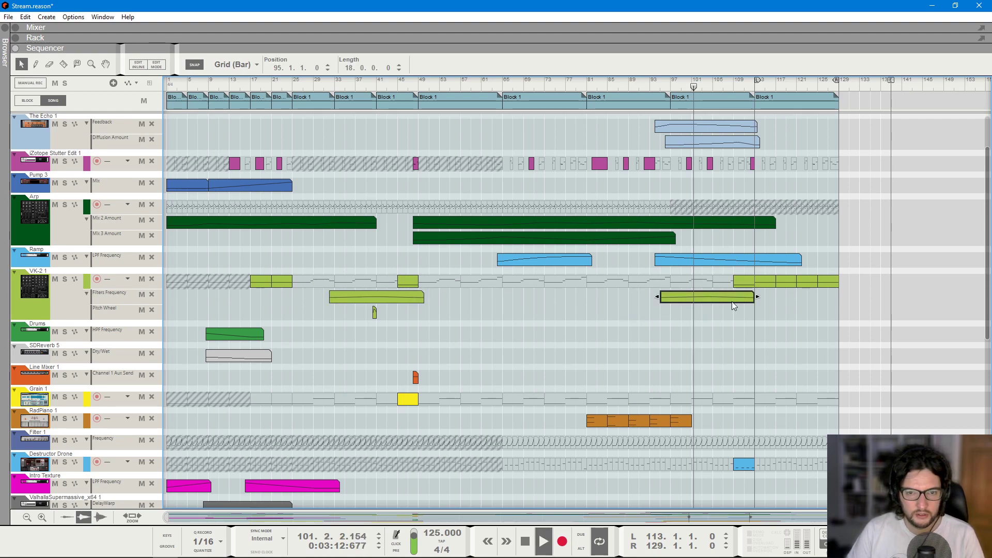
click(679, 82)
drag(736, 301, 741, 302)
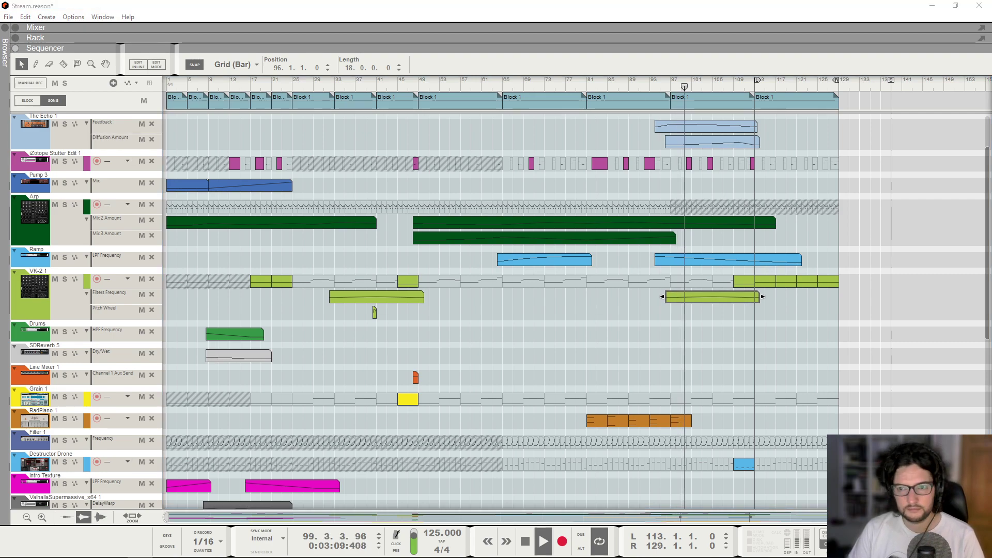
click(763, 378)
scroll(764, 377, up, 4)
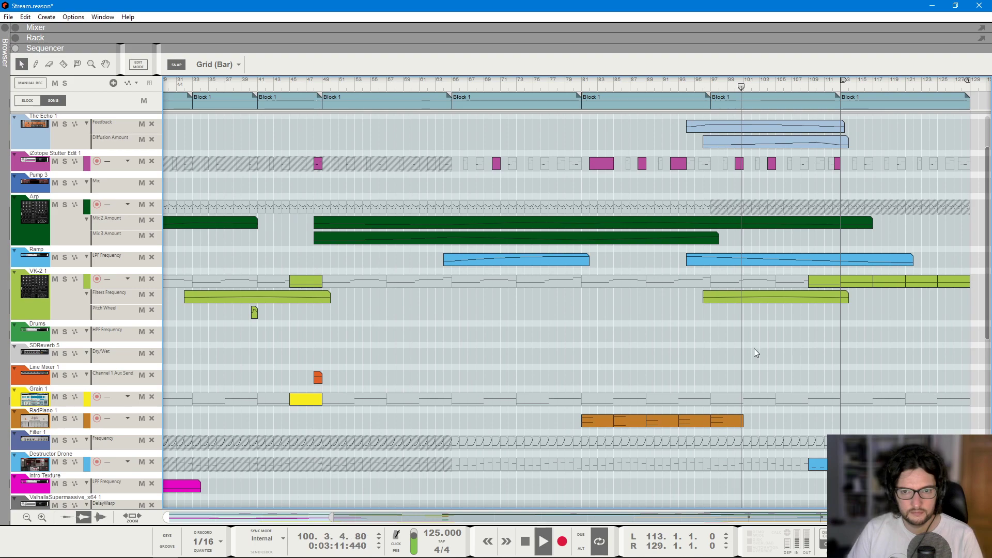
click(730, 298)
mouse_move(774, 297)
mouse_down()
mouse_move(901, 299)
mouse_move(775, 298)
mouse_up()
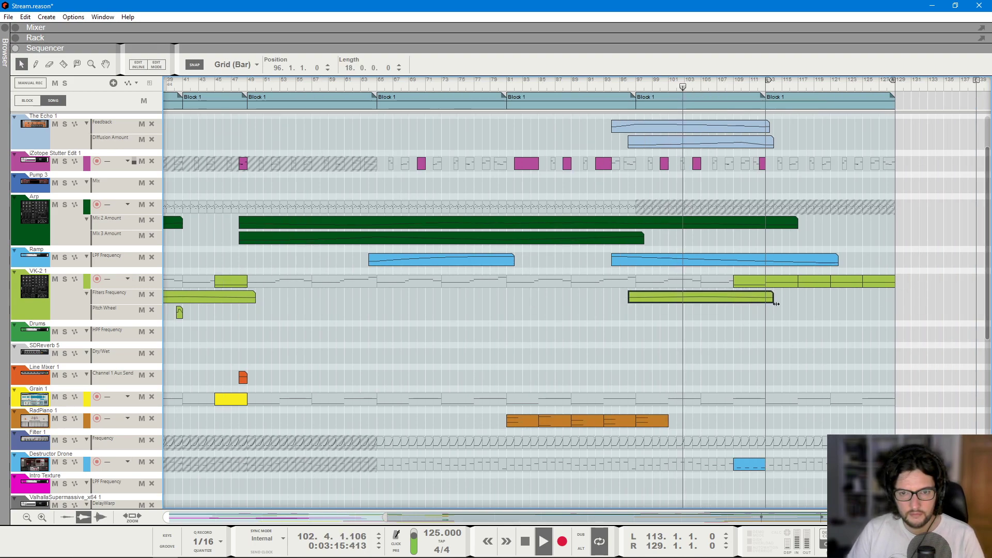
click(804, 341)
- Replay the transition from about bar 91 and set the loop start to bar 97
scroll(748, 265, up, 3)
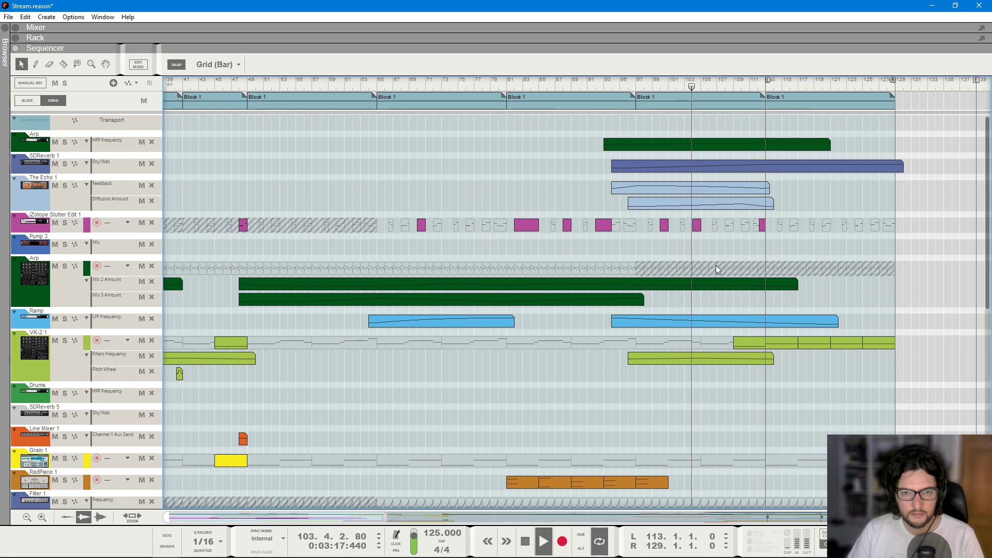
ctrl+click(706, 85)
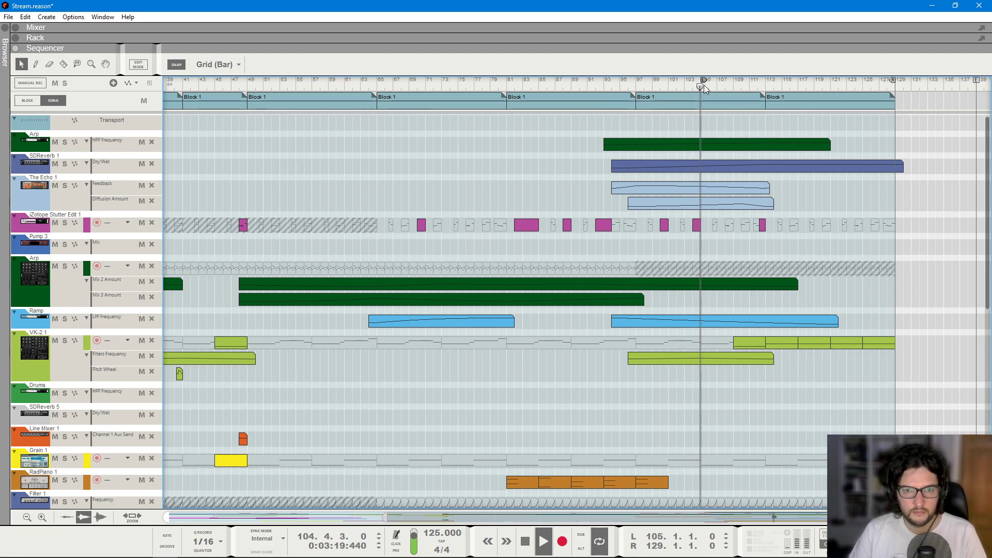
key(space)
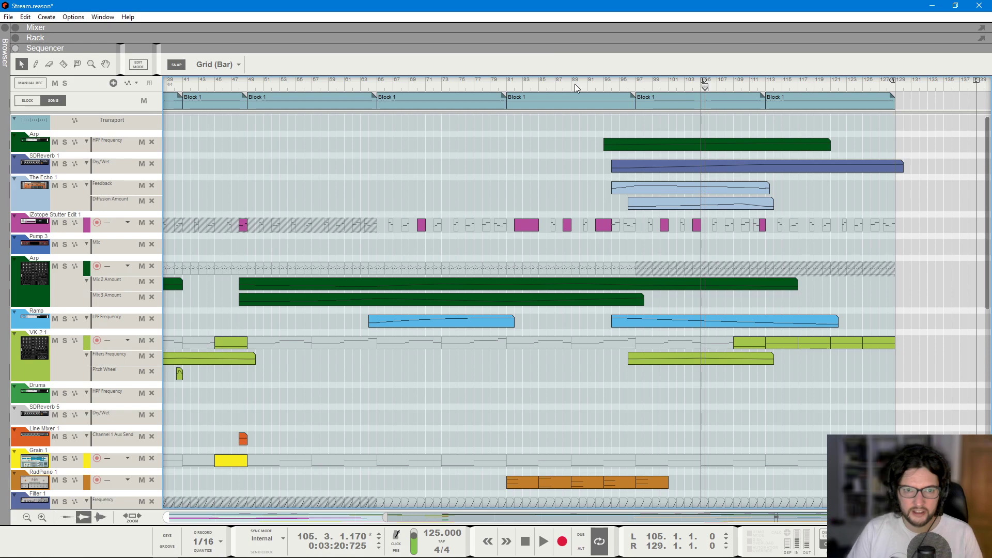
click(587, 85)
key(space)
ctrl+click(638, 85)
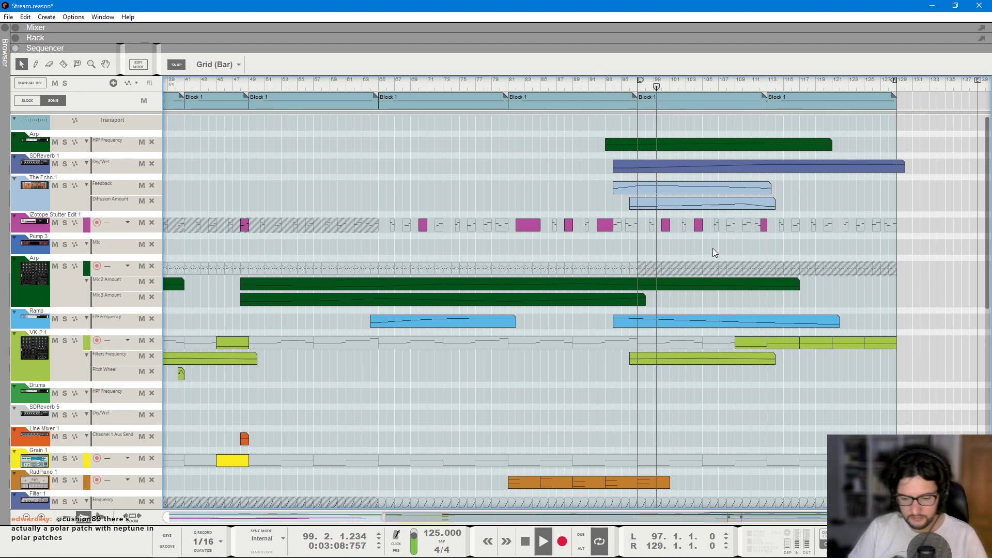
- Draw a Mix automation clip for Pump 3 from bar 96 to bar 131, falling from 100 at bar 97 to 0 at bar 115
key(F6)
scroll(349, 342, down, 8)
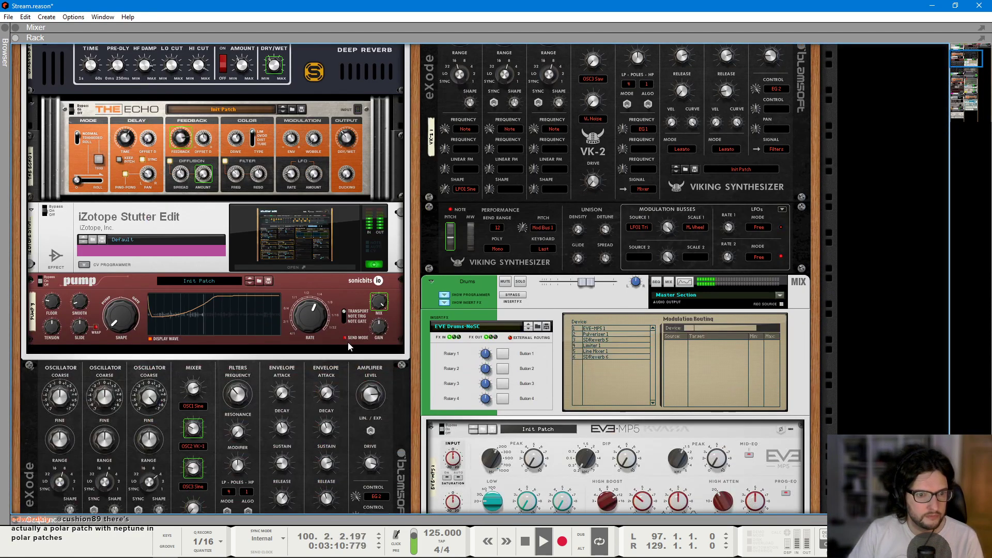
right_click(378, 305)
click(408, 309)
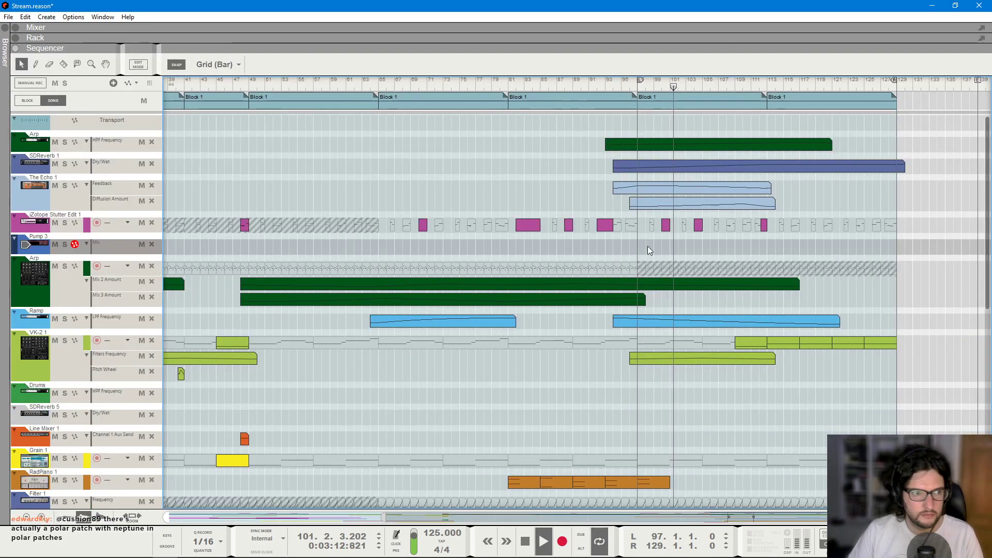
drag(641, 246, 884, 247)
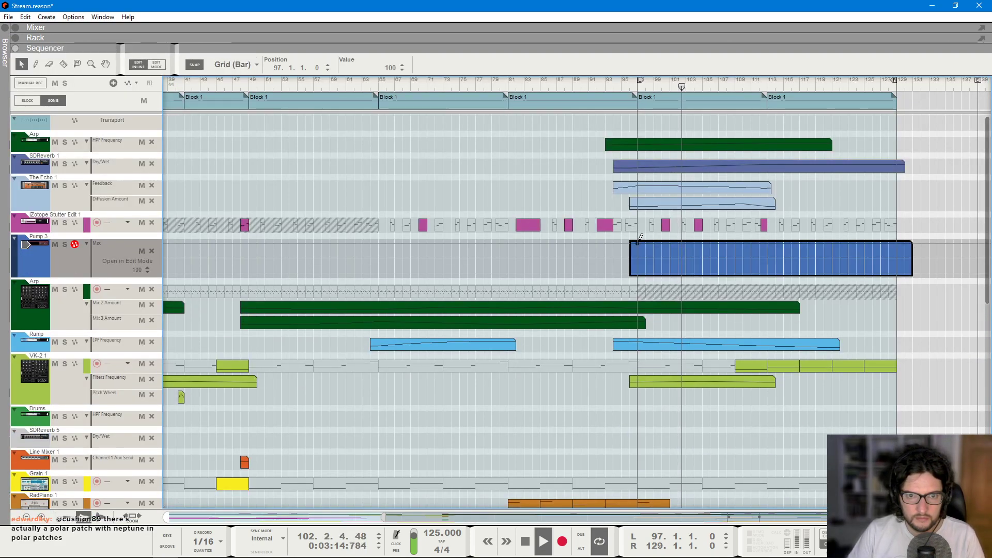
drag(782, 266, 784, 272)
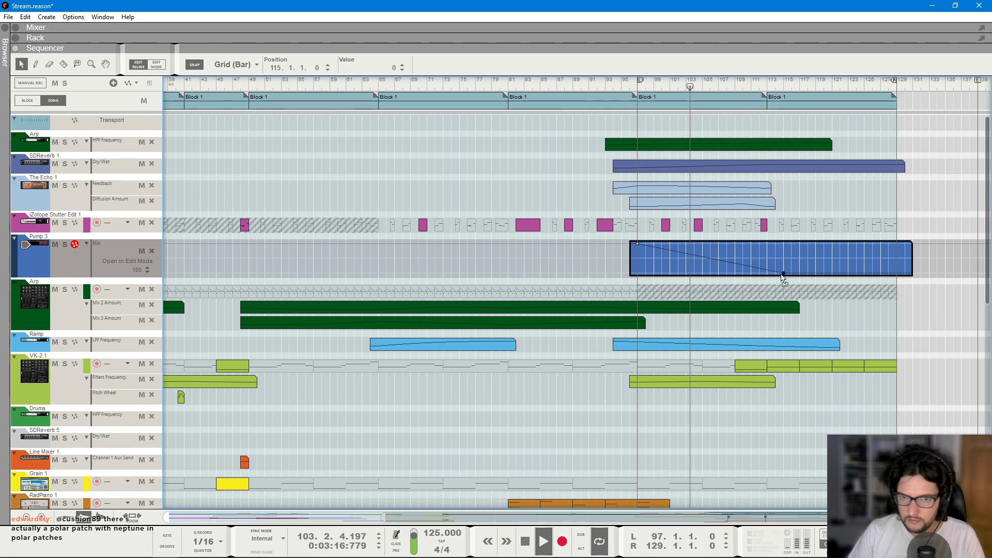
click(762, 267)
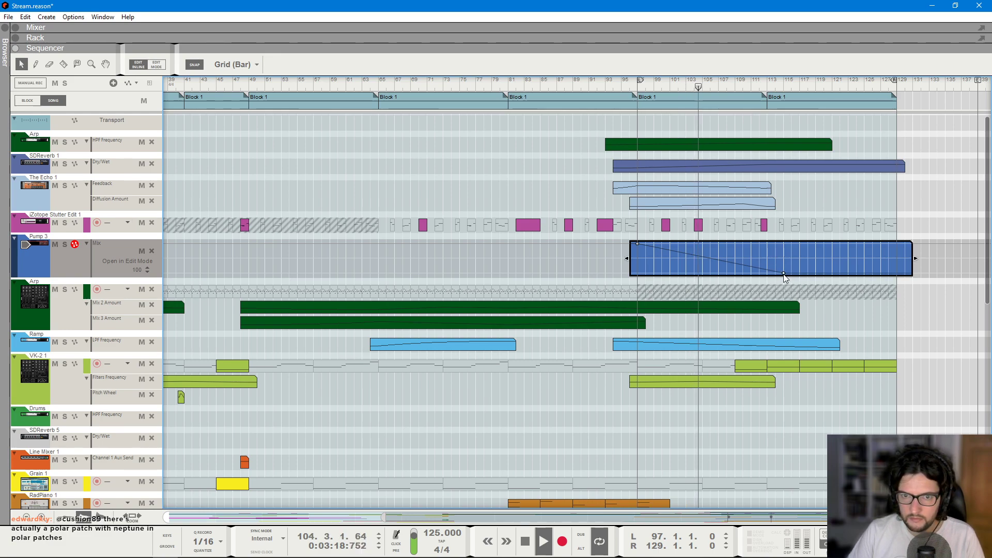
click(864, 359)
- Place a two-bar copy of the Nasal Riser clip at bar 111 and transpose it by 12
scroll(863, 359, down, 2)
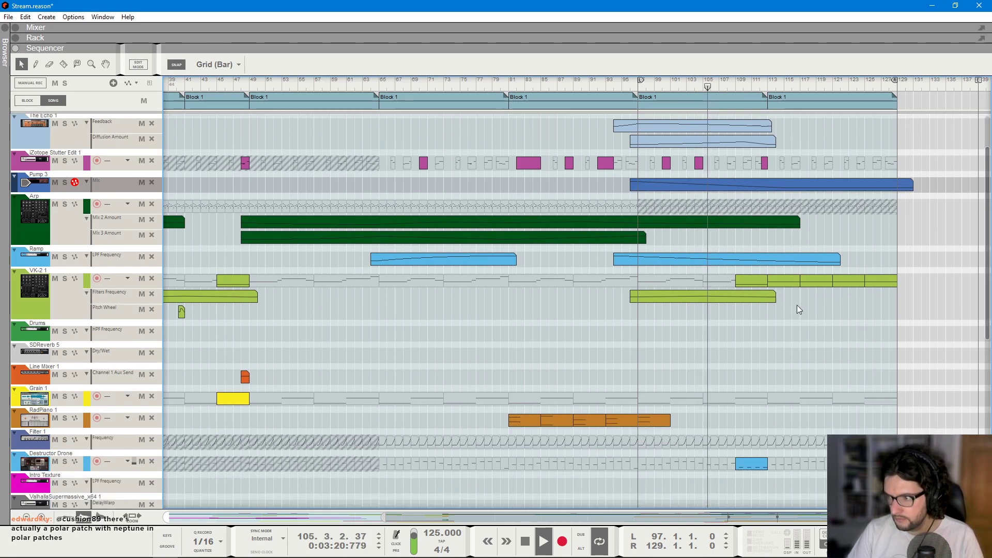
scroll(721, 244, up, 4)
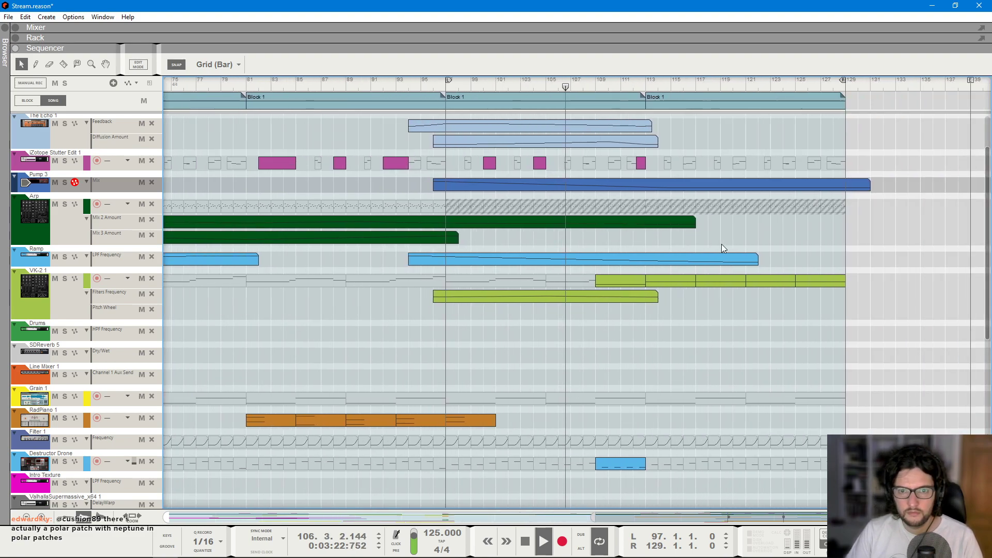
scroll(718, 253, down, 6)
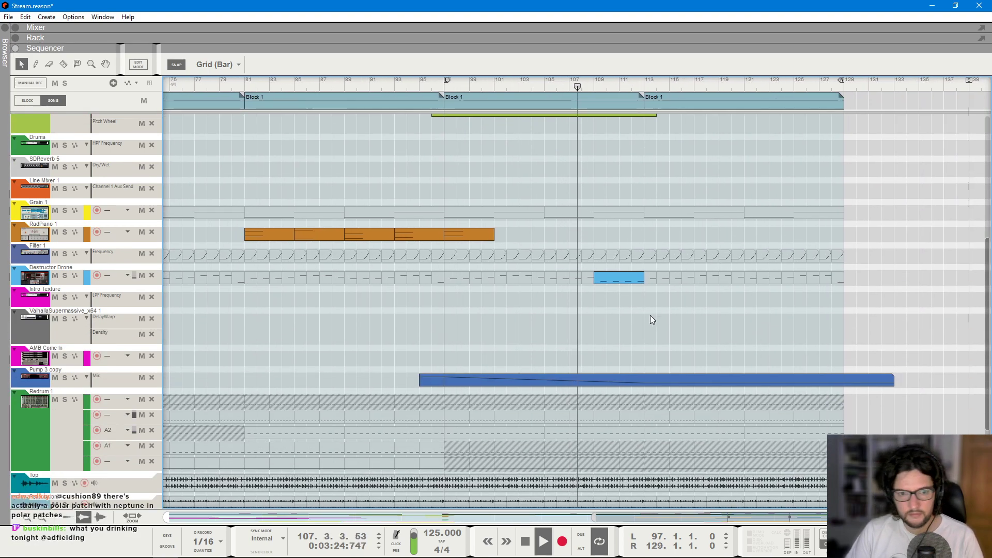
scroll(588, 333, down, 5)
scroll(588, 333, down, 1)
drag(490, 475, 675, 474)
click(568, 68)
text(12)
key(Return)
key(space)
- Set the level of the Nasal Riser copy to -6 dB and play it back
click(532, 68)
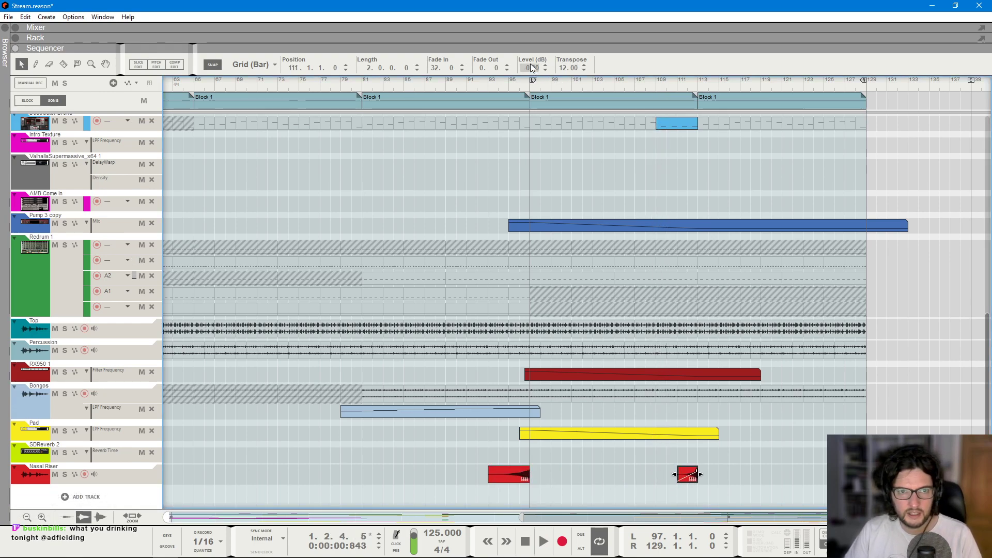
text(-6)
key(Return)
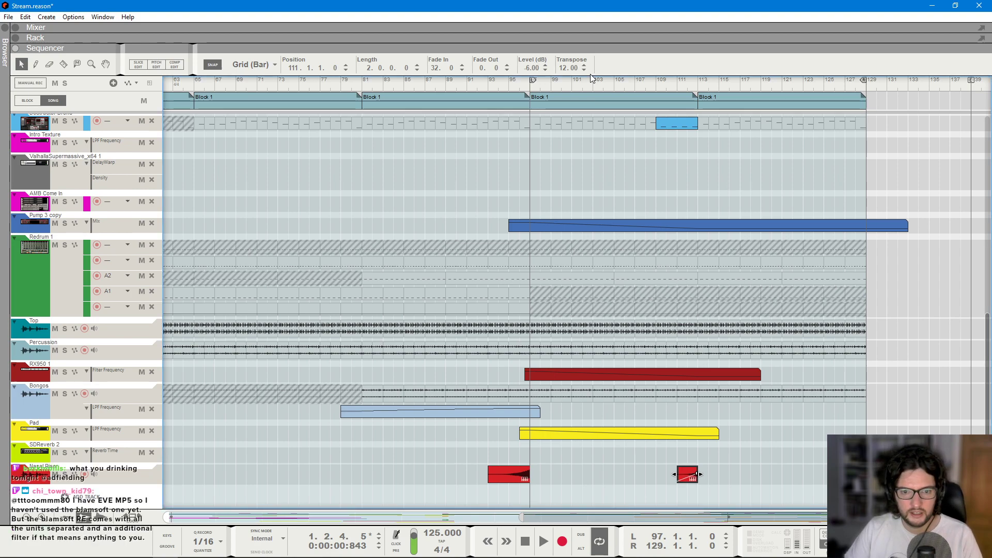
key(space)
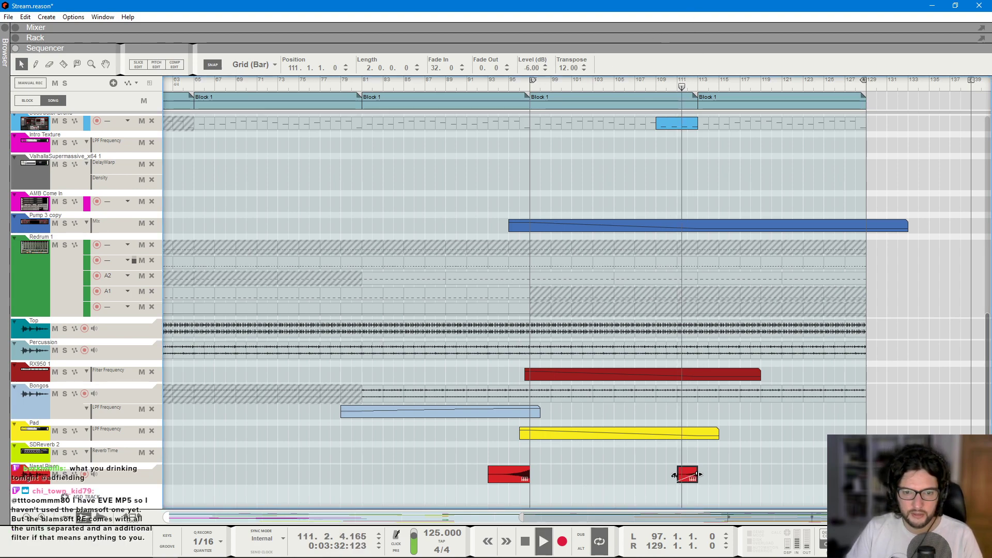
click(770, 431)
- Mute the Redrum 1, Top, Percussion and Bongos lanes in the Block 1 section starting at bar 113
scroll(806, 406, up, 5)
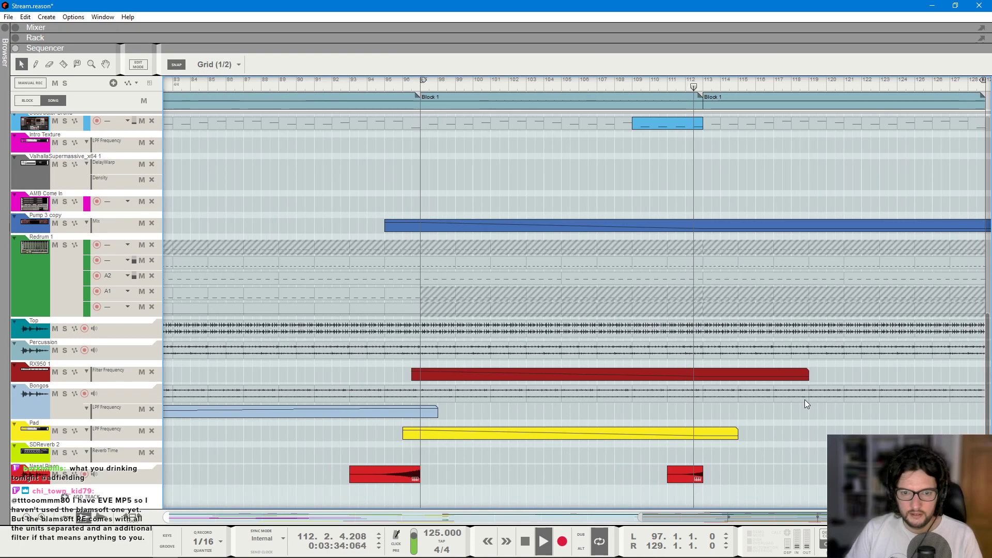
scroll(672, 305, up, 8)
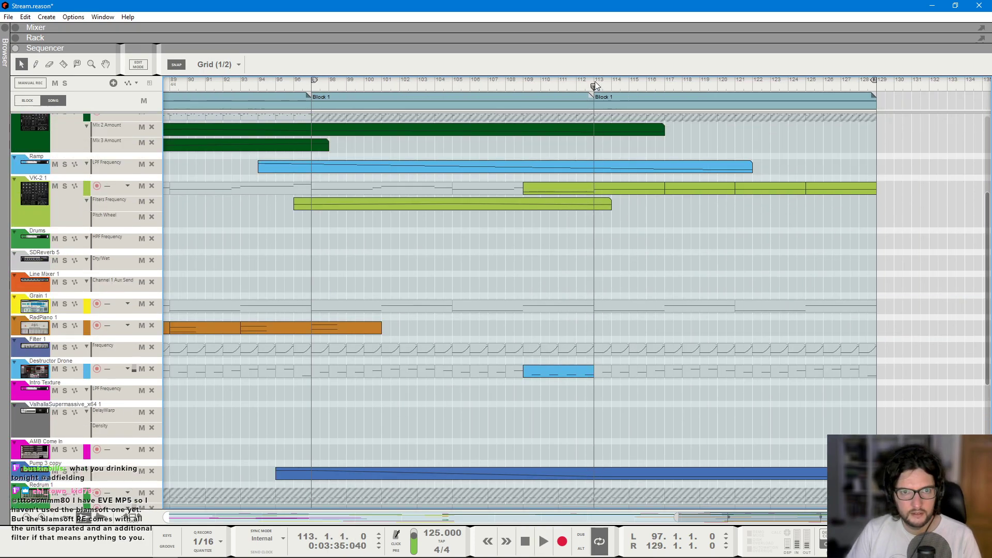
scroll(676, 359, down, 6)
key(t)
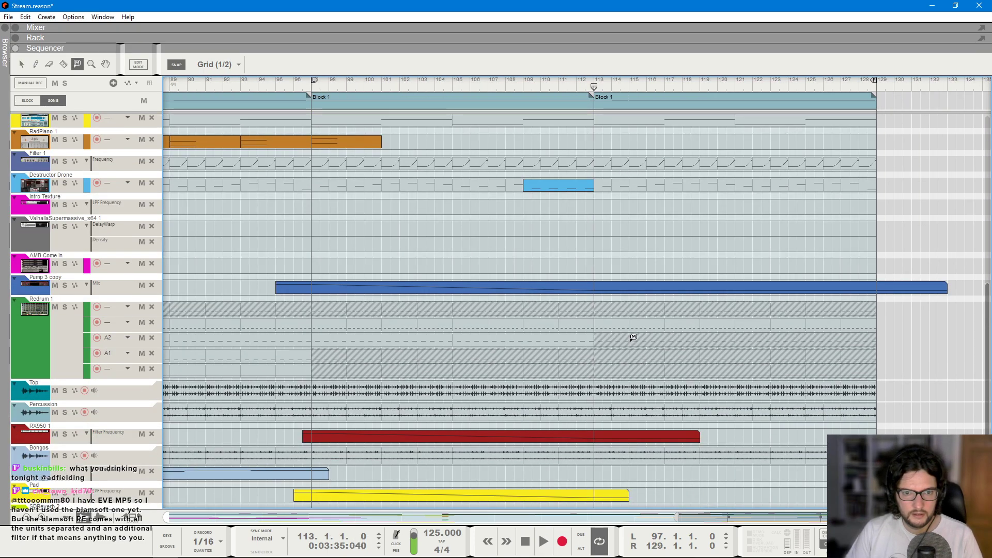
scroll(627, 318, down, 2)
drag(640, 323, 642, 388)
scroll(550, 248, up, 8)
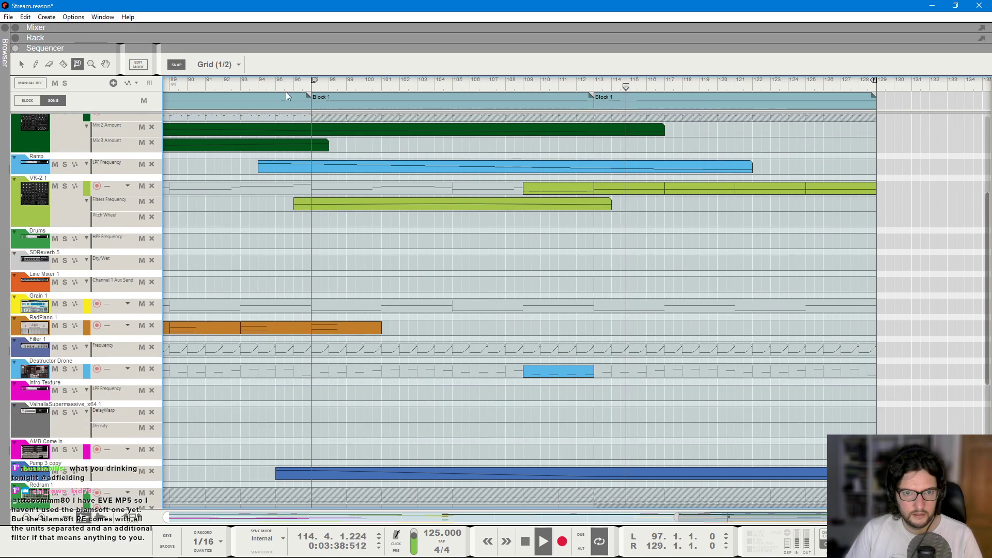
- Play the transition from bar 109 and review the automation lanes around bar 113
click(21, 64)
key(space)
click(522, 85)
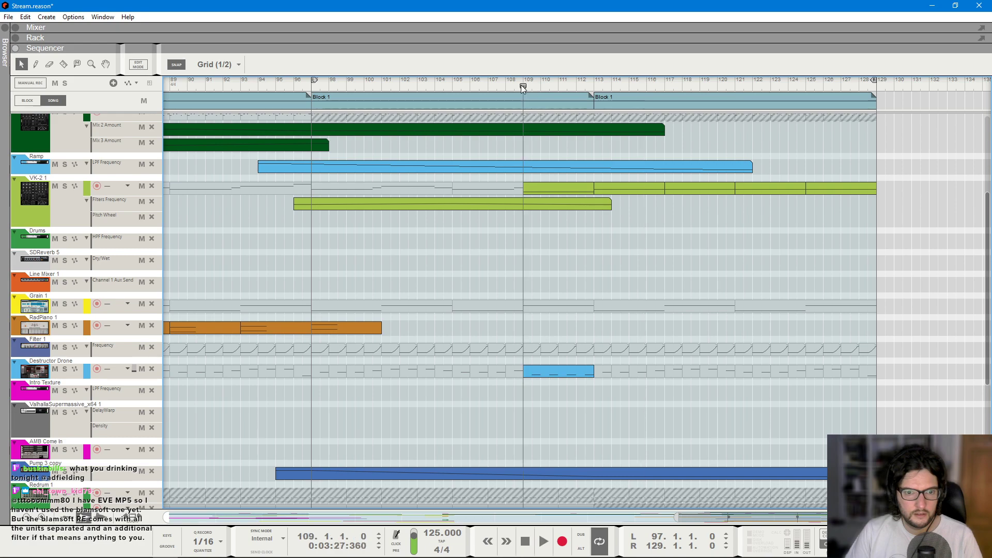
key(space)
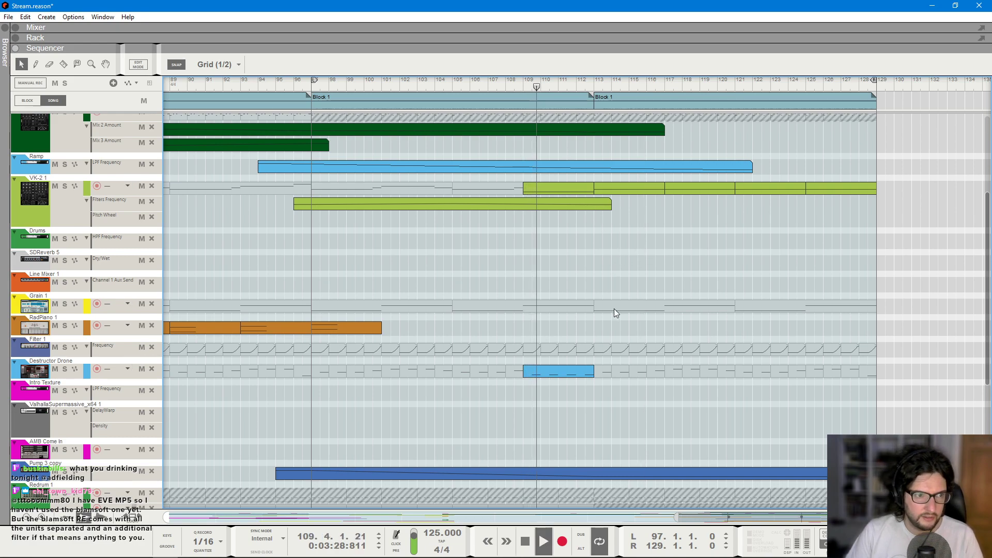
scroll(611, 371, up, 5)
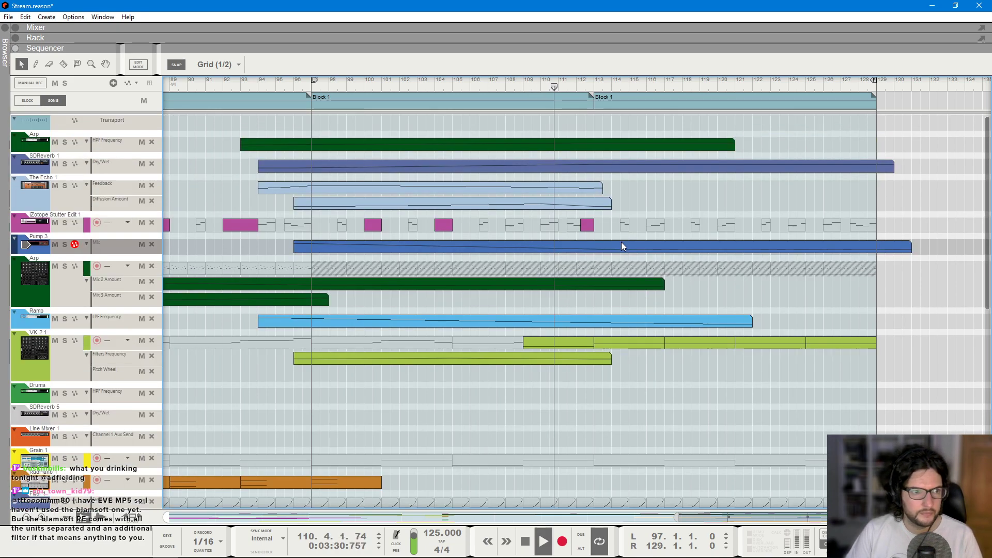
scroll(622, 245, down, 4)
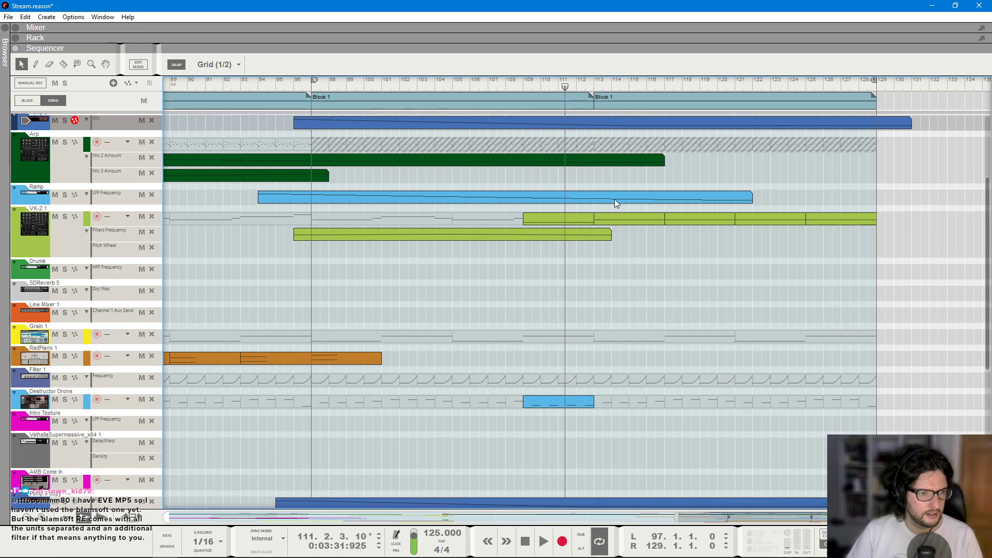
scroll(565, 255, down, 1)
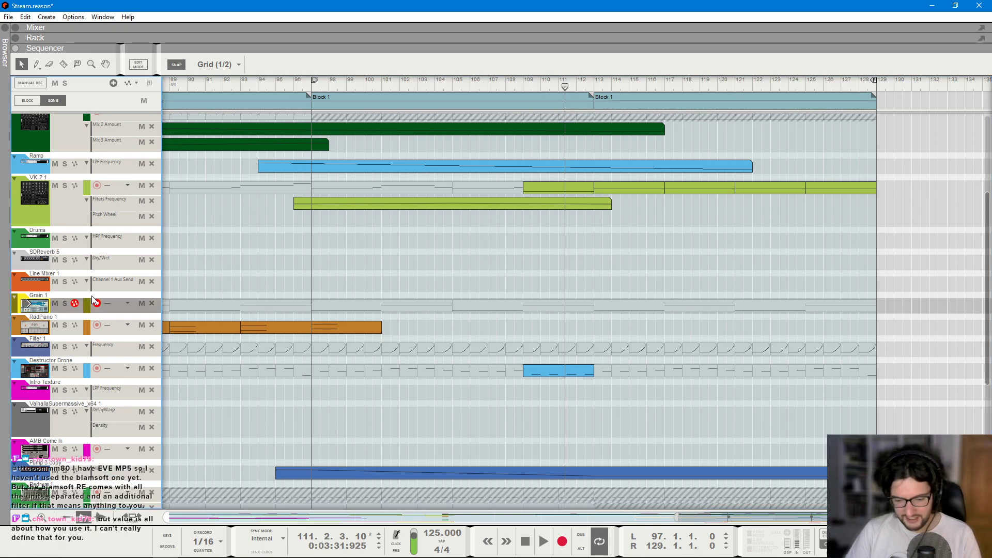
- Locate the Pad channel's LPF Frequency automation and move the Pad track directly above Grain 1
key(F6)
key(F5)
key(F6)
key(F5)
scroll(852, 283, up, 4)
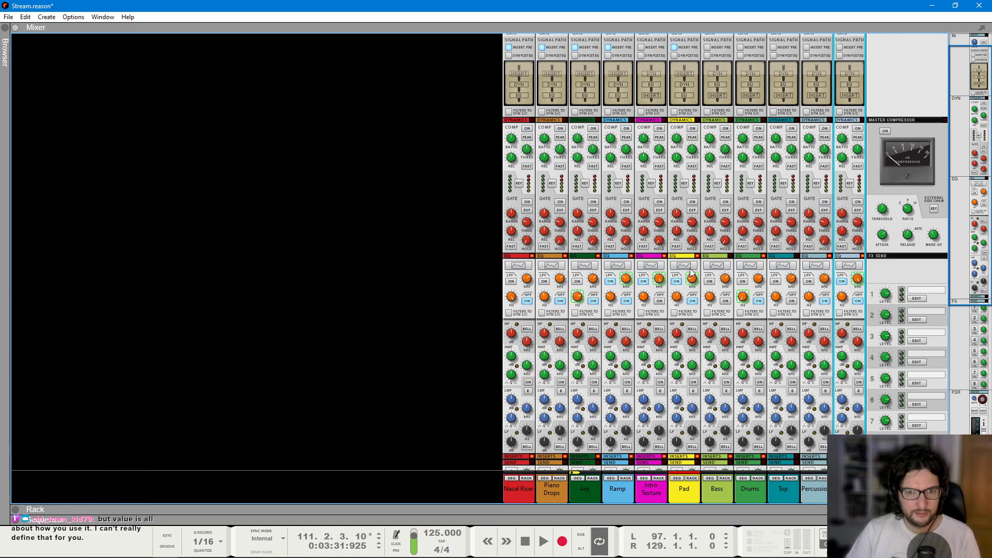
key(F7)
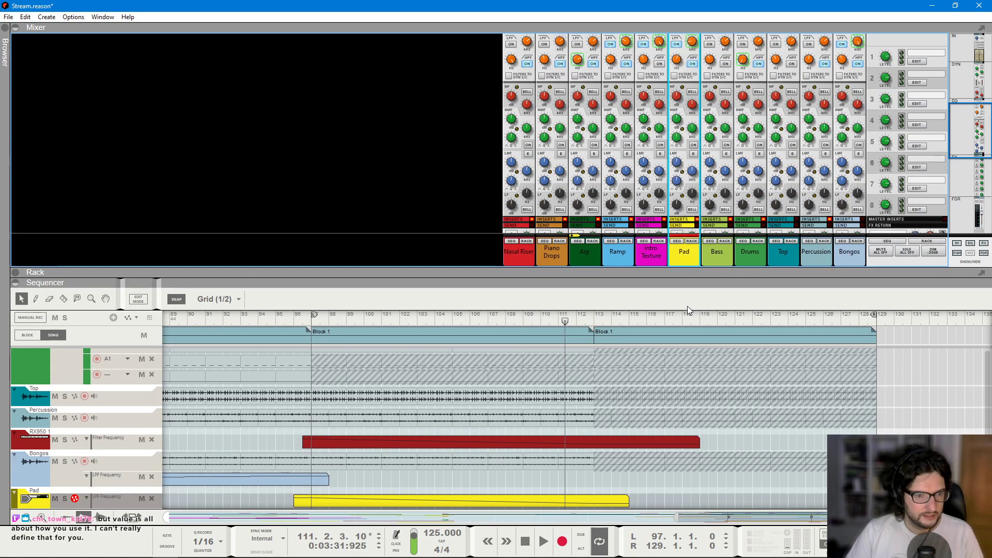
scroll(649, 432, down, 3)
click(623, 439)
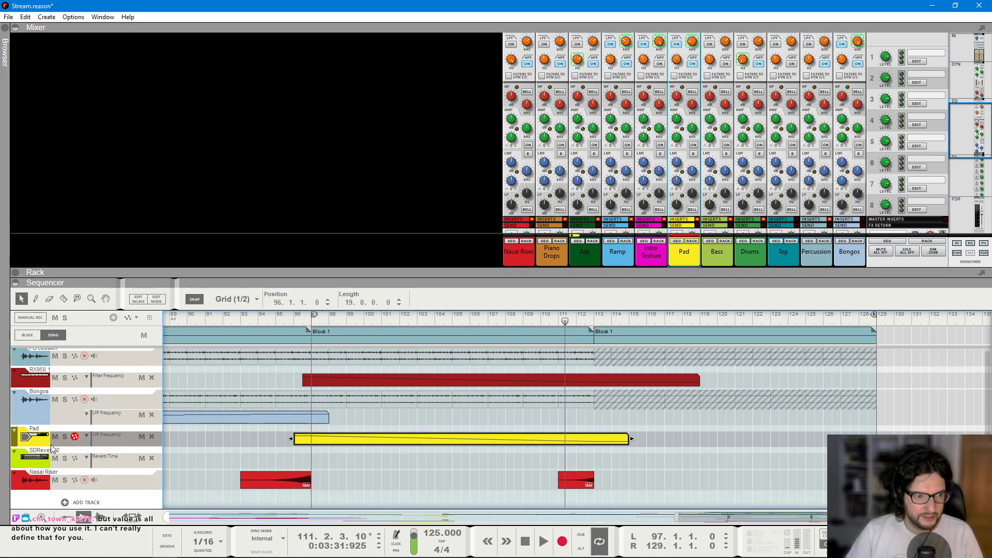
drag(18, 445, 119, 360)
- Extend the Pad LPF Frequency automation clip past bar 129 and add a point raising it to 1000 at bar 129
drag(620, 367, 893, 365)
double_click(866, 370)
click(866, 364)
click(692, 242)
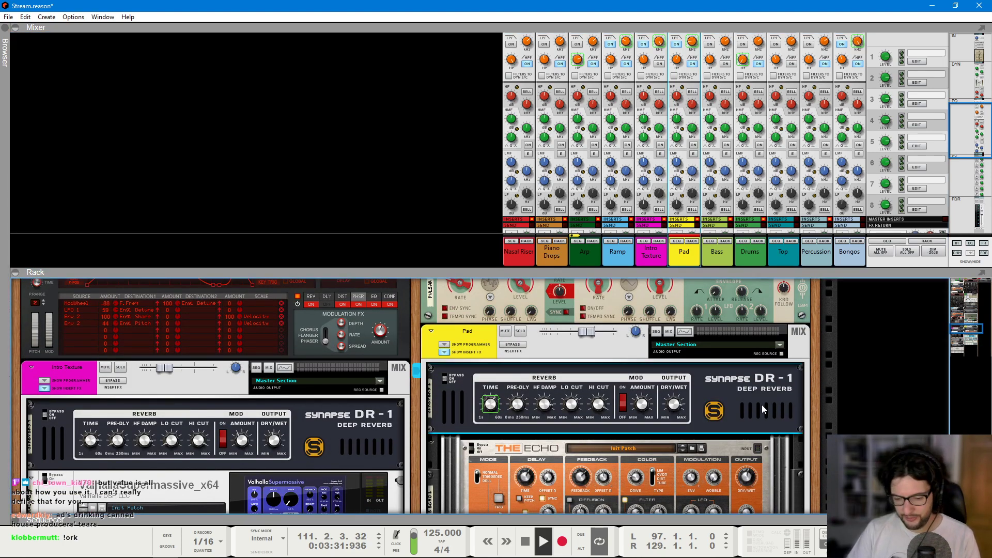
key(F7)
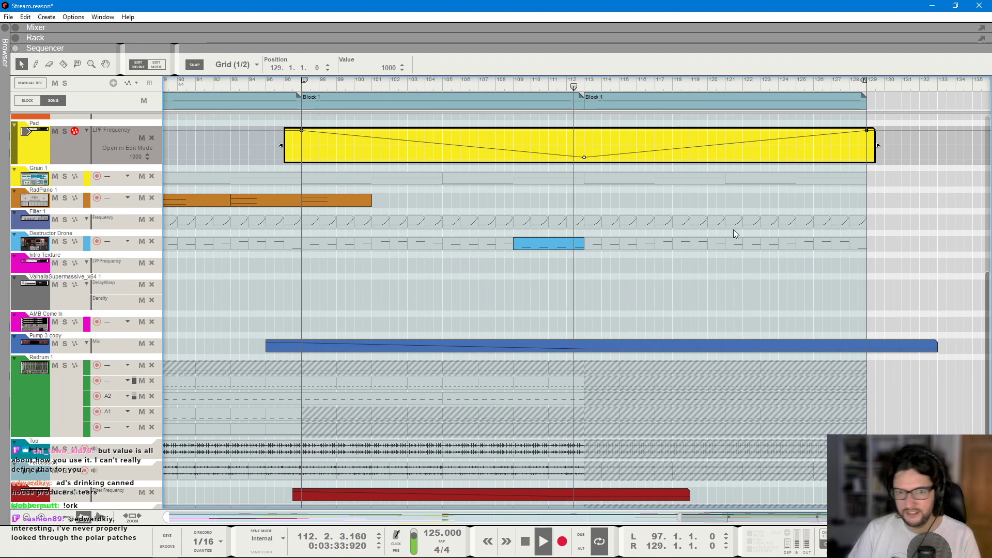
- Set the loop start to bar 113 and replay the transition from bar 109
scroll(740, 234, up, 1)
scroll(741, 234, down, 2)
scroll(740, 234, down, 1)
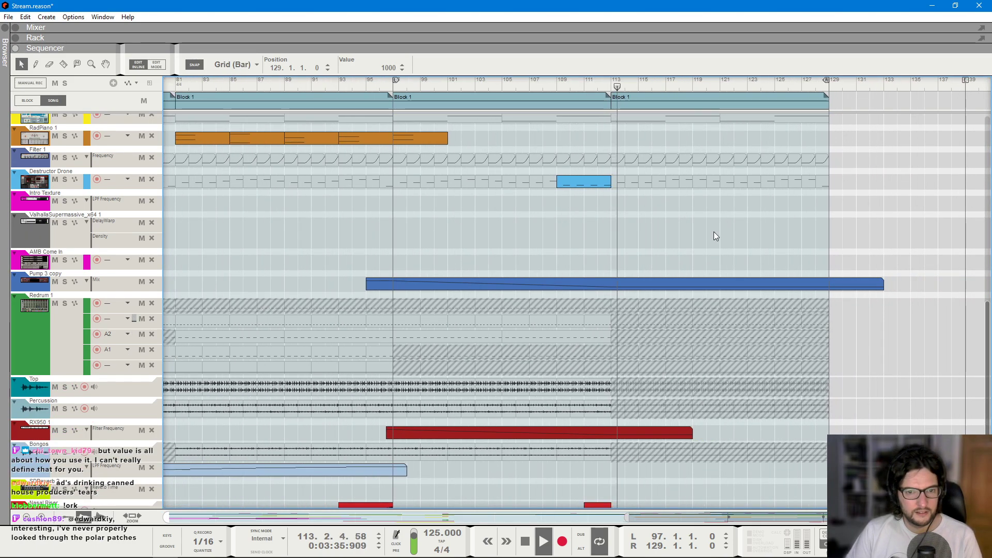
scroll(714, 232, up, 4)
scroll(679, 201, up, 3)
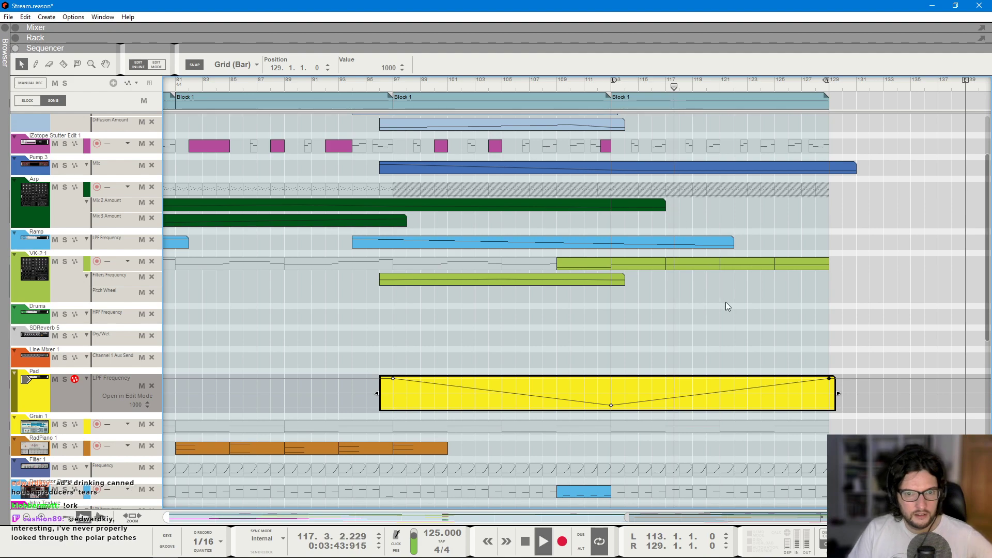
click(718, 283)
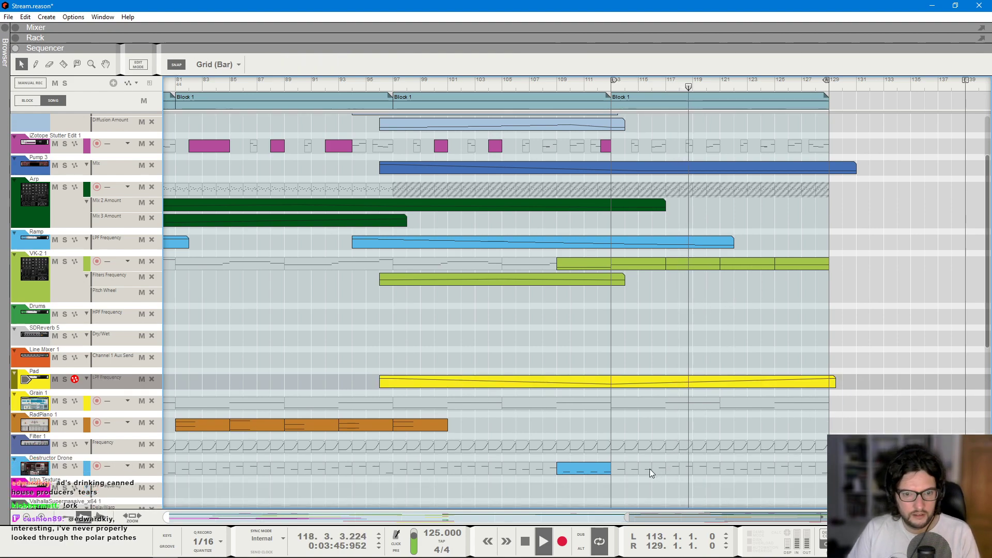
scroll(631, 280, down, 1)
key(space)
click(554, 83)
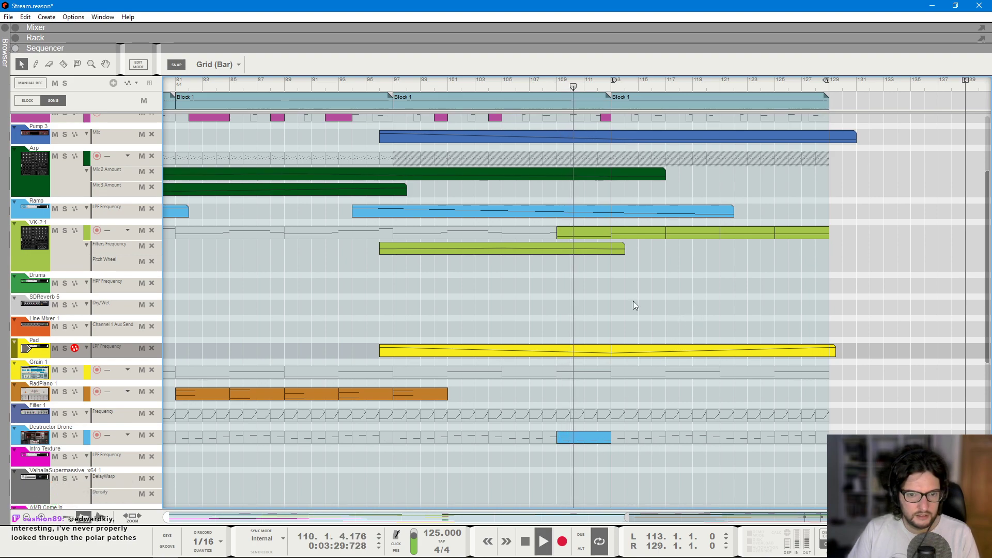
- Copy the first three one-bar Destructor Drone clips inside Block 1 and paste them repeatedly into the song from bar 113
key(space)
double_click(633, 101)
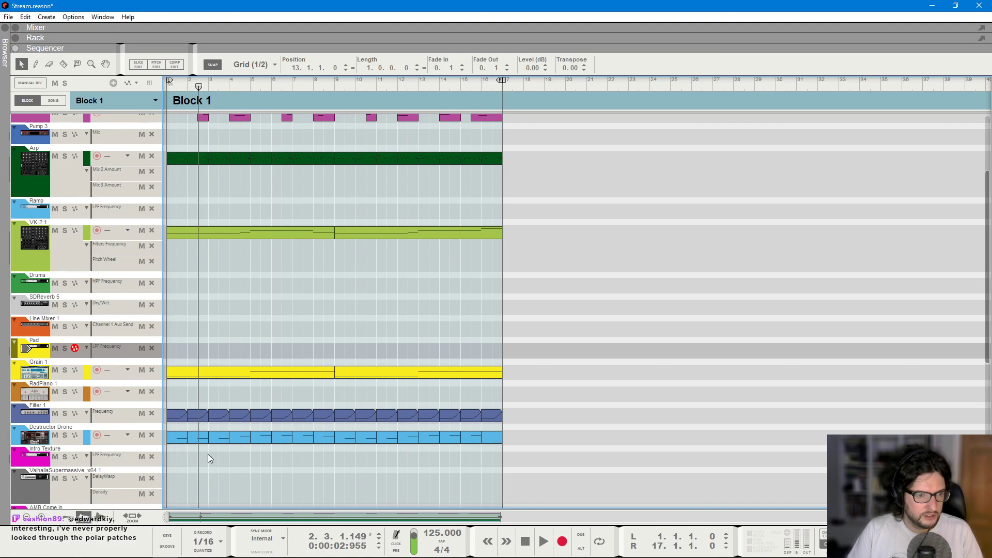
click(227, 457)
drag(221, 453, 170, 435)
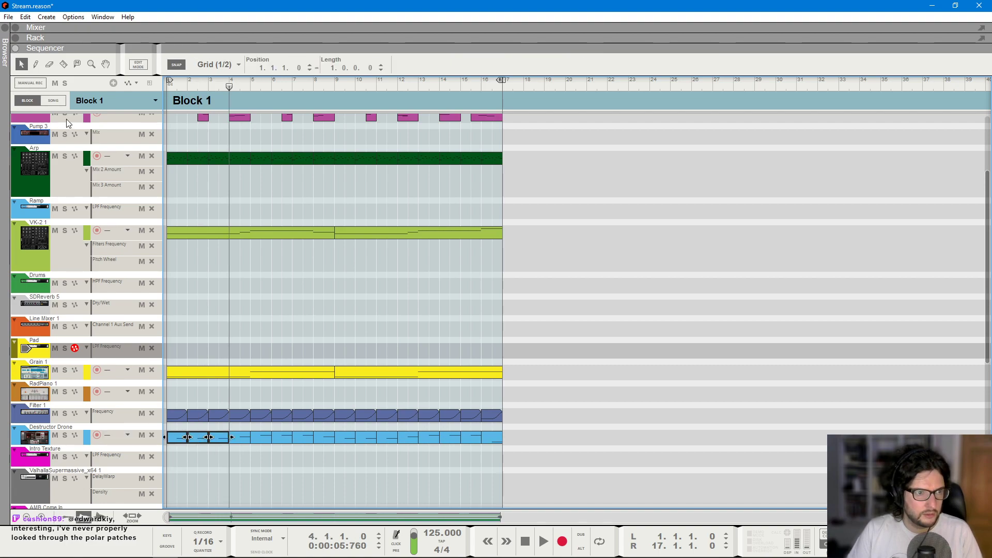
click(54, 101)
key(ctrl+v)
key(ctrl+v)
key(ctrl+v)
key(ctrl+v)
- Play from bar 113 and fill the remaining bars of the Destructor Drone lane up to bar 129
click(609, 85)
key(space)
click(799, 453)
drag(802, 438, 828, 438)
click(859, 336)
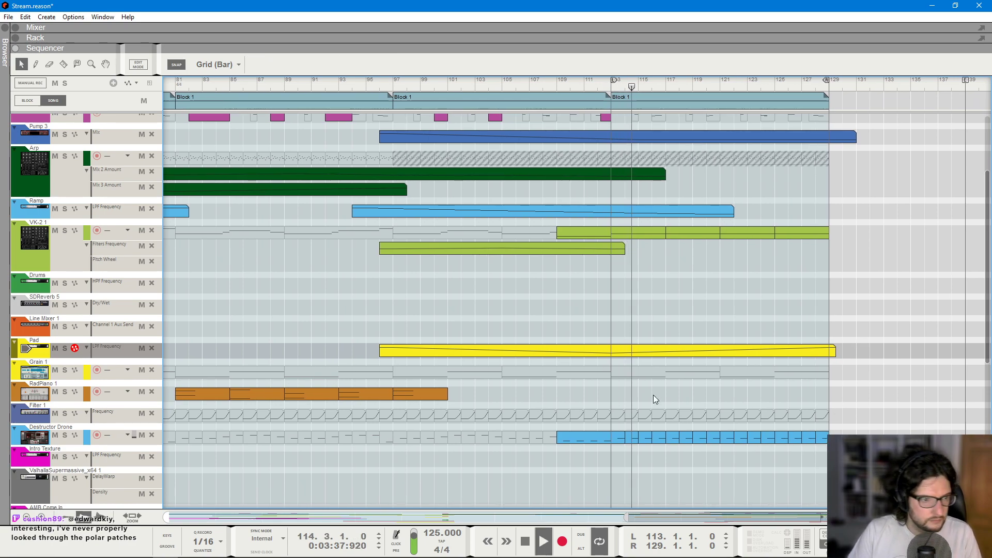
- Draw an empty eight-bar clip on the Grain 1 lane from bar 113
scroll(653, 395, down, 3)
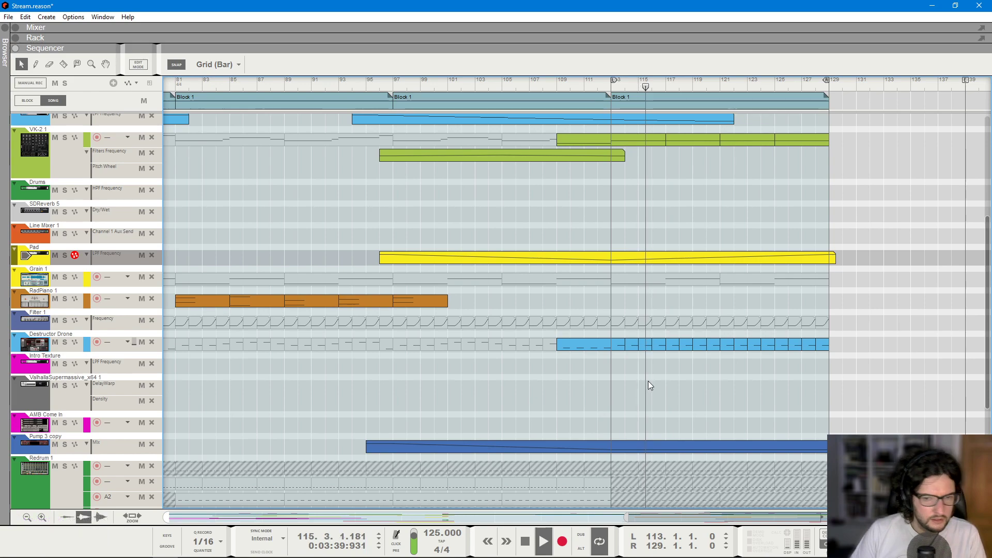
scroll(654, 376, up, 3)
scroll(652, 355, up, 4)
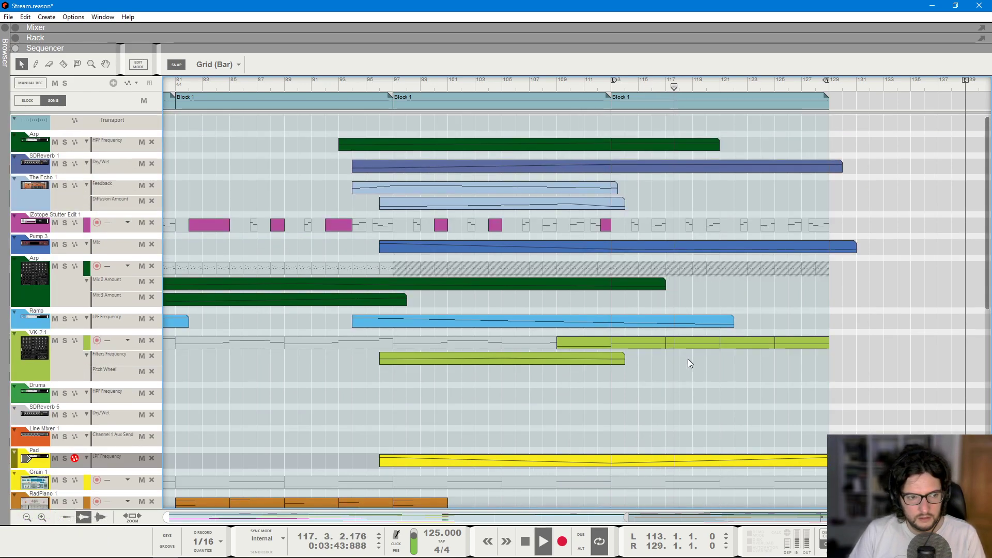
scroll(687, 359, down, 2)
key(space)
drag(615, 422, 713, 423)
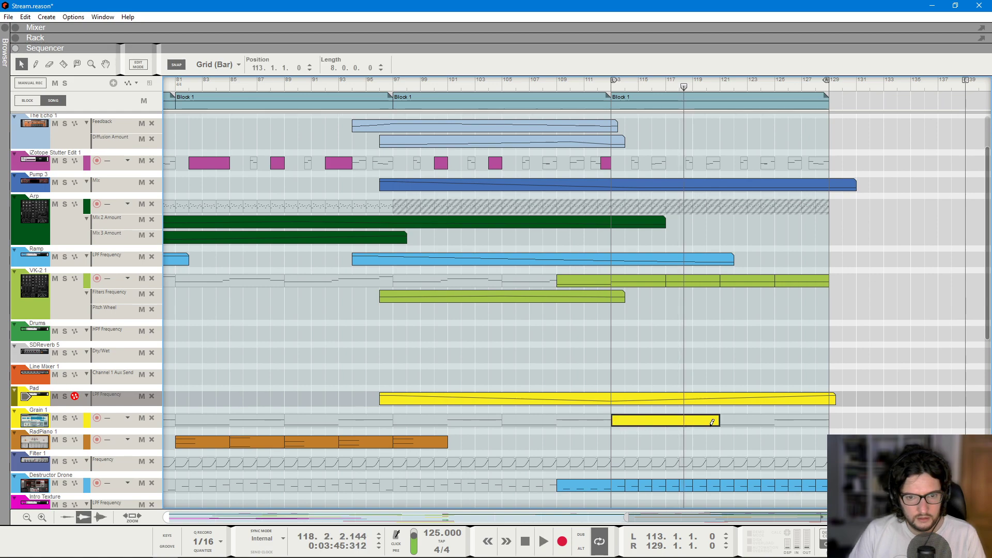
- Add an eight-bar C2 note to the Grain 1 clip at bar 113, listen to it and leave the clip
double_click(691, 423)
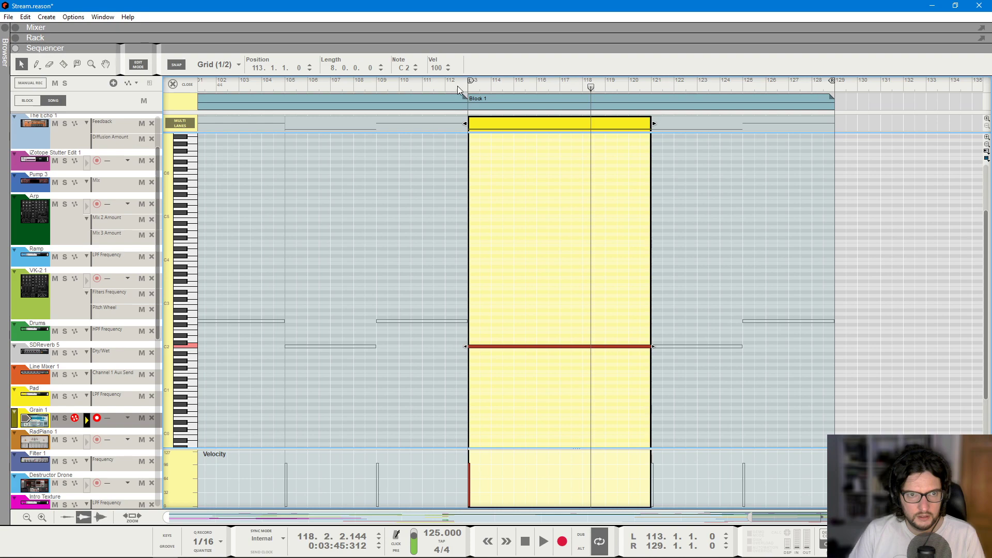
key(space)
click(173, 84)
- Try filling the Grain 1 lane to bar 129 with a copied clip and a stretched one, and shorten the clip back to eight bars
drag(641, 421, 751, 426)
click(749, 343)
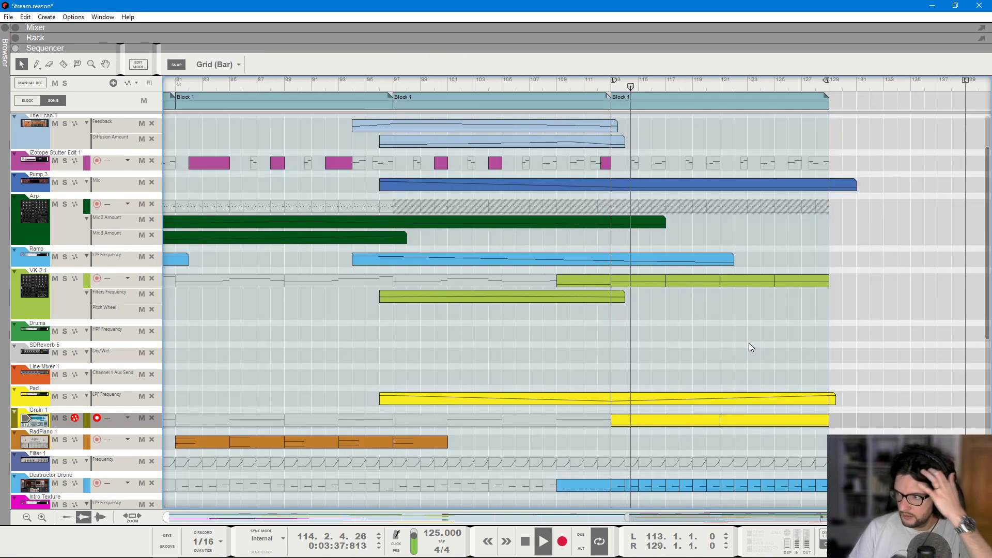
click(749, 423)
key(Delete)
click(674, 423)
drag(719, 423, 829, 421)
click(795, 347)
key(F6)
key(F7)
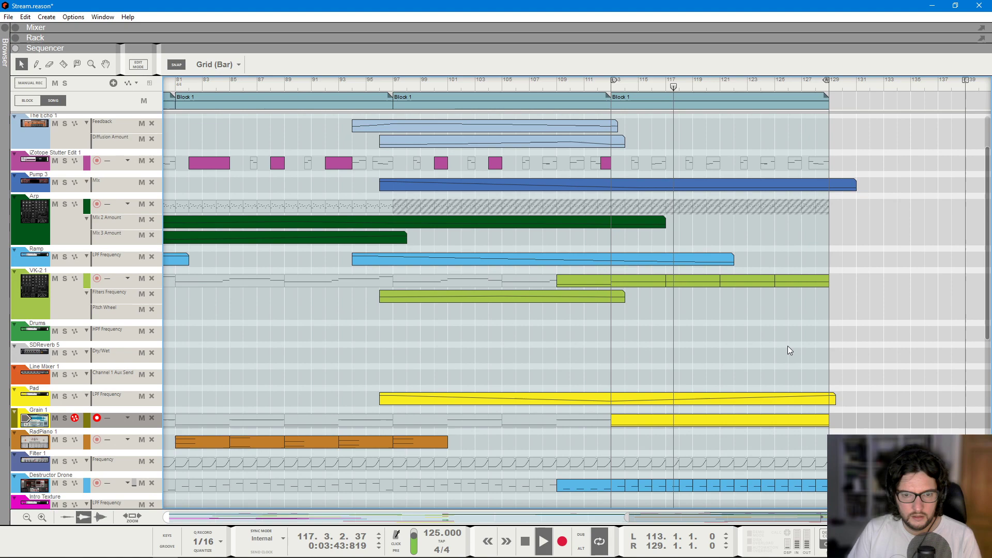
click(733, 421)
drag(829, 421, 723, 387)
click(728, 357)
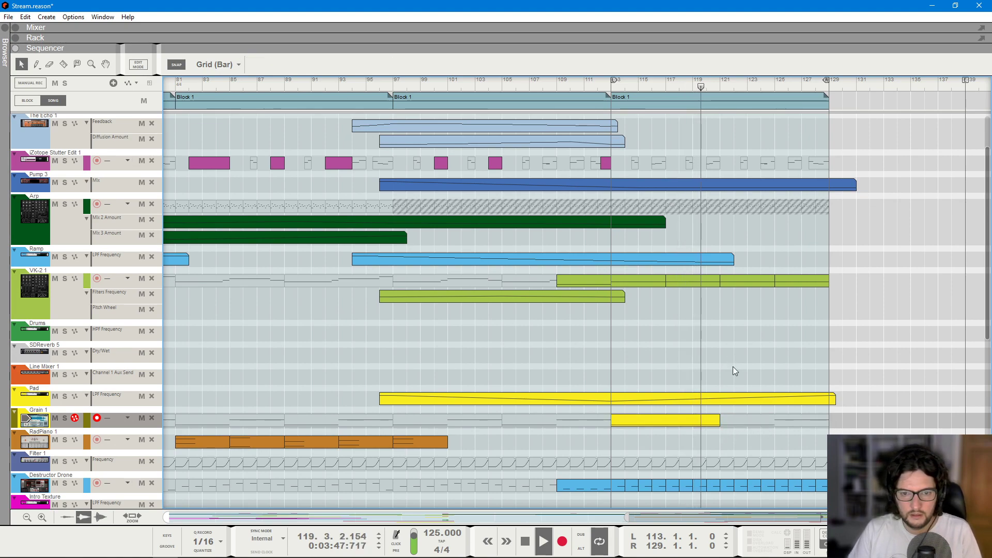
- Stop playback and duplicate the eight-bar Grain 1 clip so the copy starts at bar 121
click(706, 423)
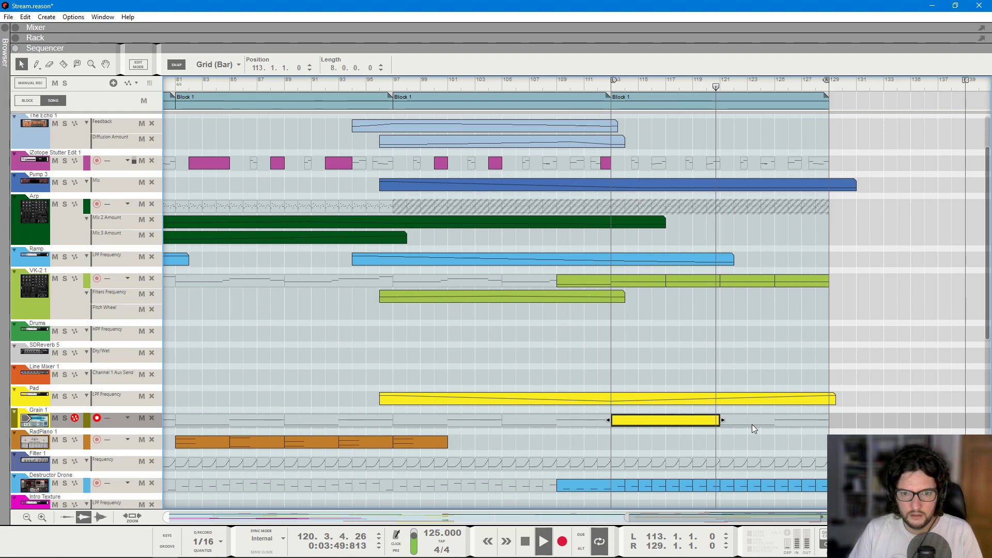
key(space)
key(ctrl+d)
- Raise the note in the second Grain 1 clip to G2, restart playback and leave the clip
double_click(742, 423)
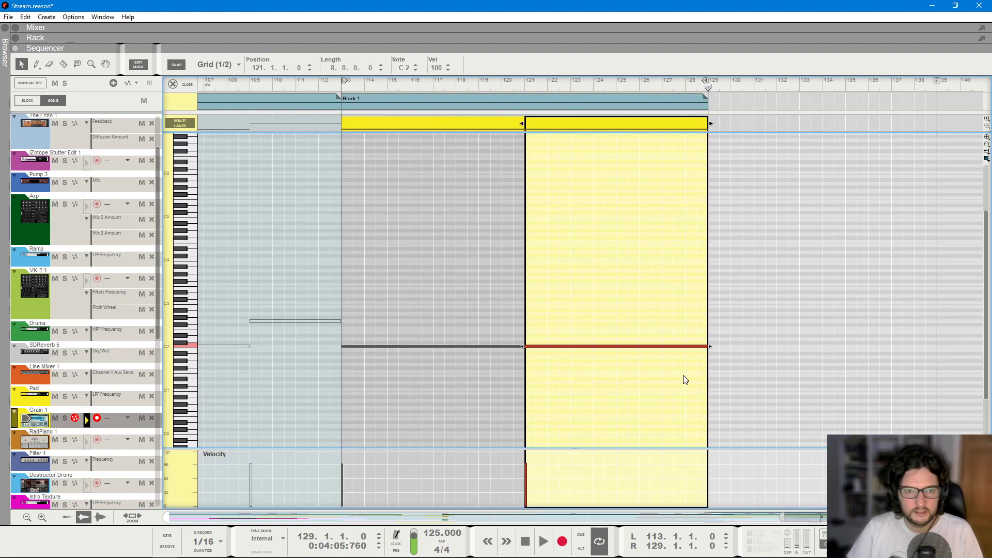
key(Up)
key(Up)
key(Up)
key(Up)
key(Up)
key(Up)
key(Up)
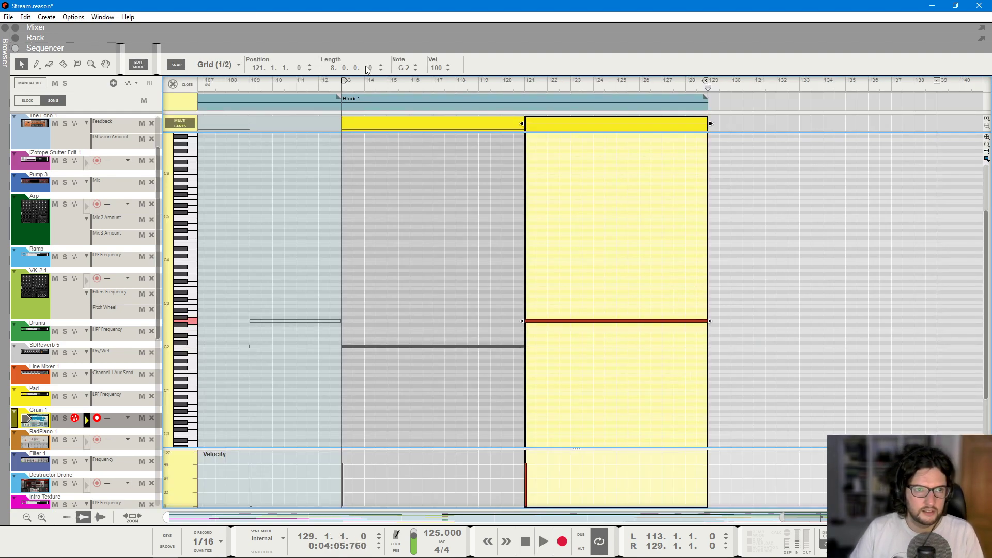
key(space)
click(179, 85)
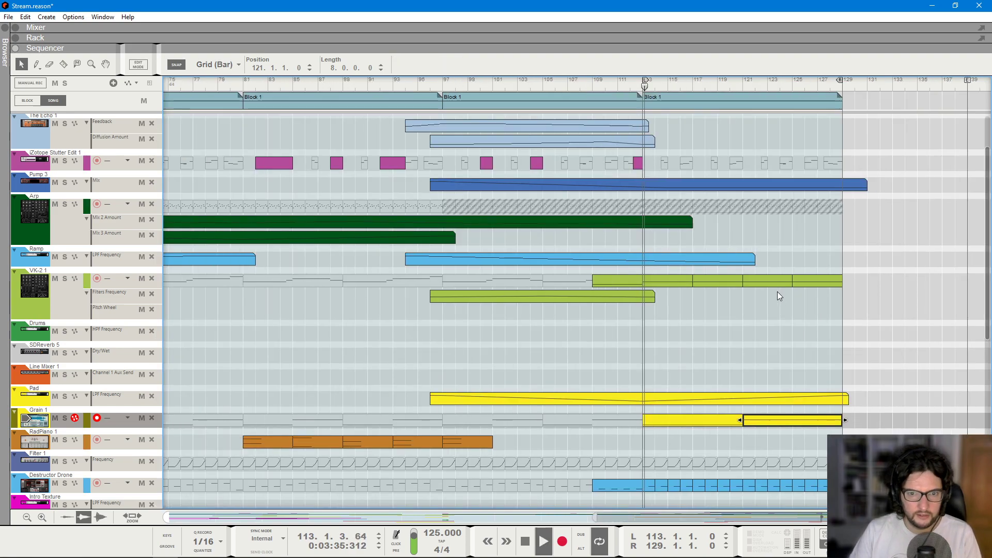
- Raise the note in the VK-2 1 clip at bar 121 to A1 and play it from that bar
double_click(767, 280)
key(space)
drag(891, 267, 930, 288)
key(Up)
key(Up)
key(Up)
key(Up)
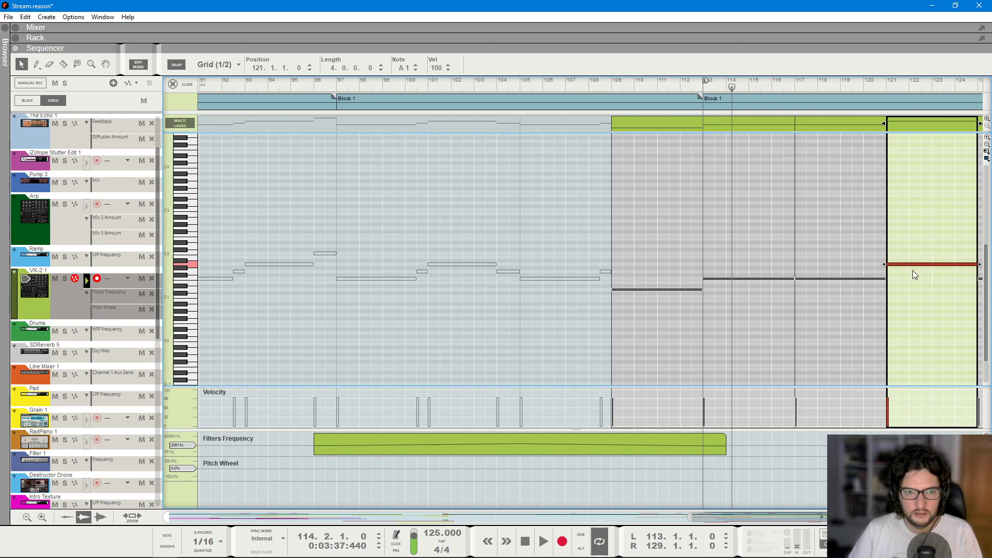
click(889, 85)
key(space)
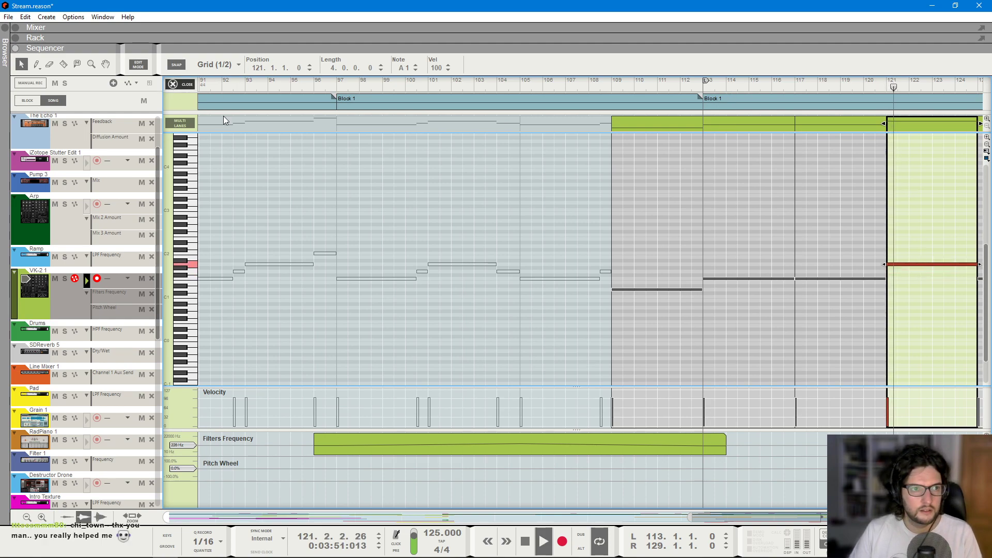
click(179, 84)
- Replace the last VK-2 1 clip at bar 125 with a copy of the clip from bar 121
click(798, 282)
key(Delete)
drag(767, 280, 818, 283)
- Join the eight one-bar Destructor Drone clips from bar 121 to bar 129 into a single clip
scroll(852, 355, down, 3)
click(759, 392)
key(space)
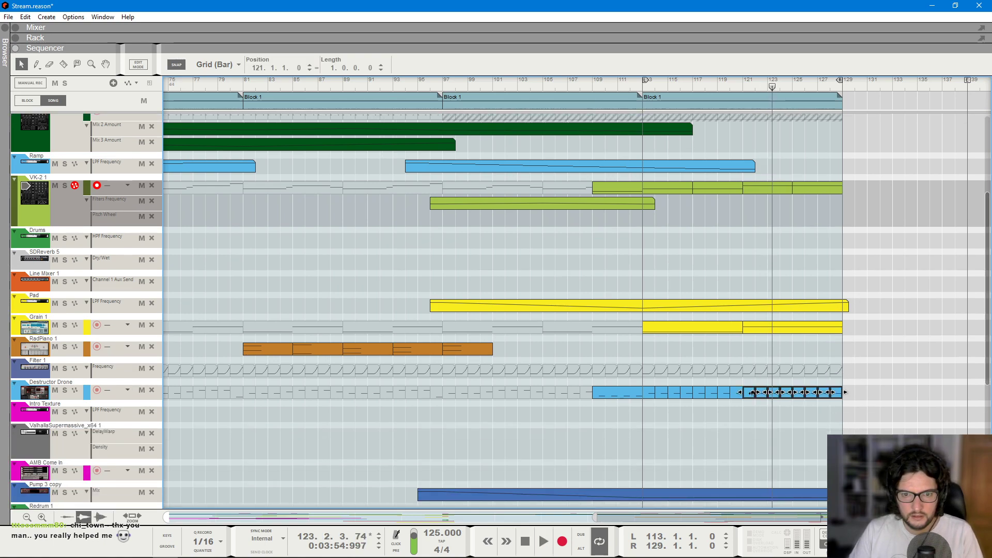
right_click(755, 392)
click(801, 278)
- Raise all notes in the joined Destructor Drone clip to A2 and play from bar 121
double_click(767, 393)
key(Up)
key(Up)
key(Up)
key(Up)
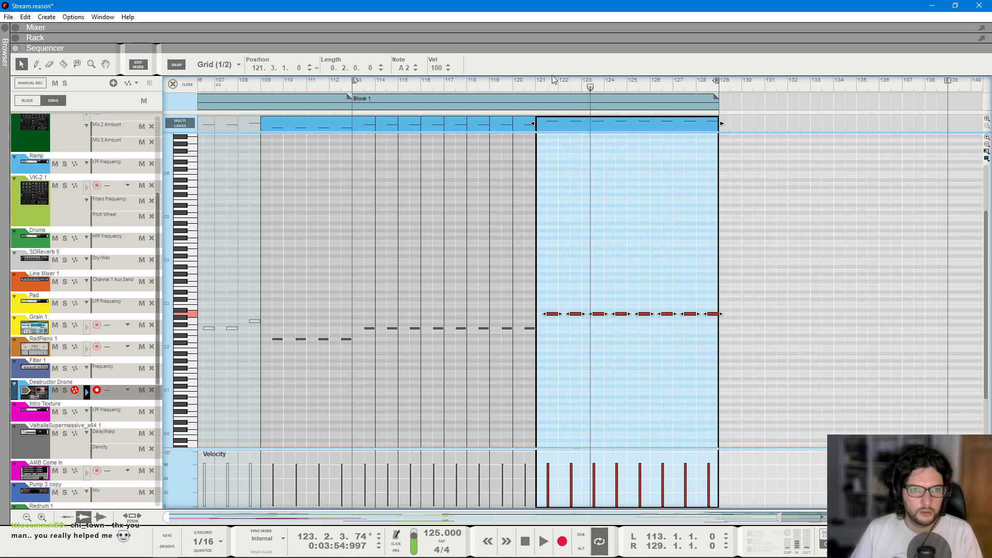
click(535, 80)
key(space)
click(175, 81)
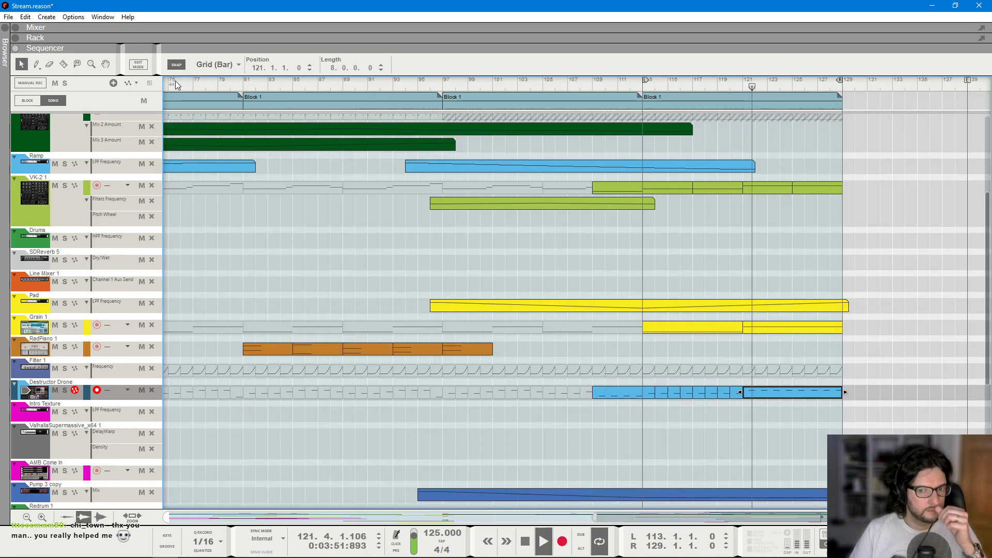
- Extend the last Ramp LPF Frequency clip to about bar 136 and add an automation point of 1000 at bar 129
scroll(768, 325, down, 5)
scroll(791, 258, up, 10)
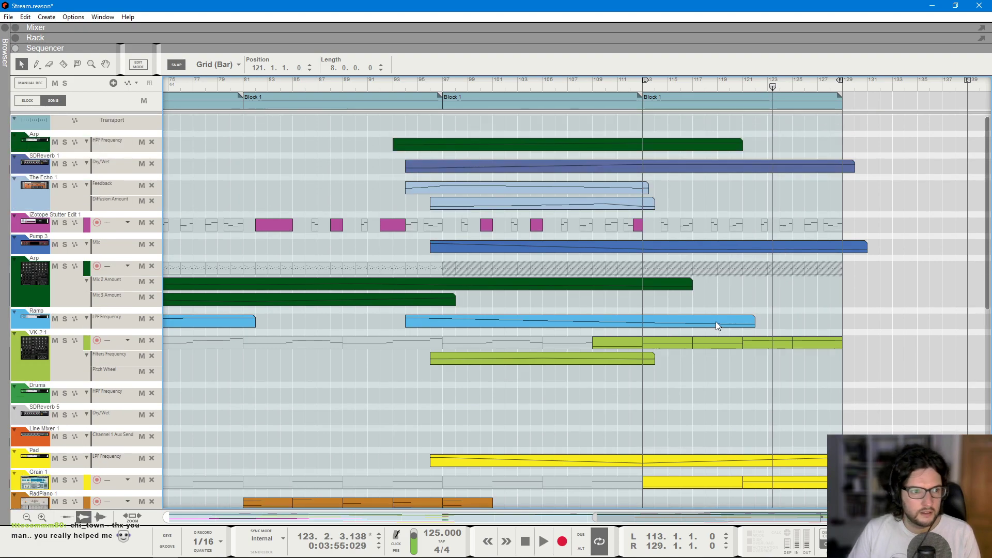
click(717, 326)
drag(755, 322, 930, 321)
double_click(795, 321)
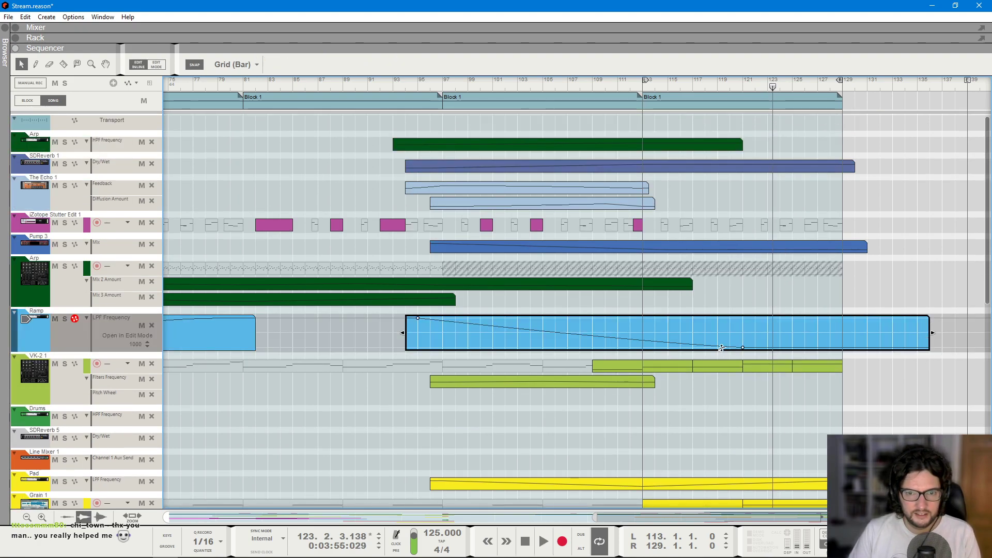
click(842, 317)
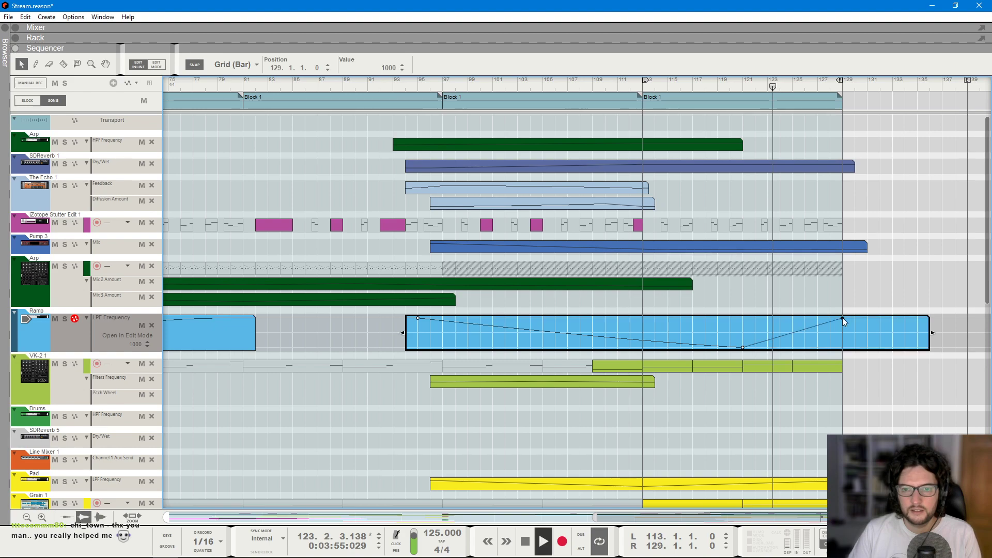
click(894, 258)
- Review the arrangement's lanes during playback and replay briefly from about bar 97
ctrl+scroll(898, 247, down, 3)
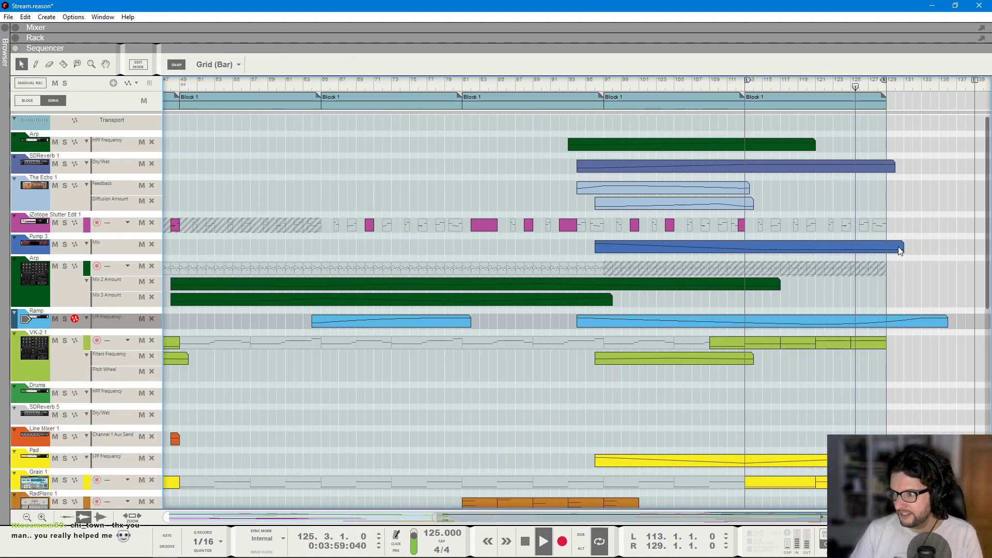
scroll(900, 265, down, 3)
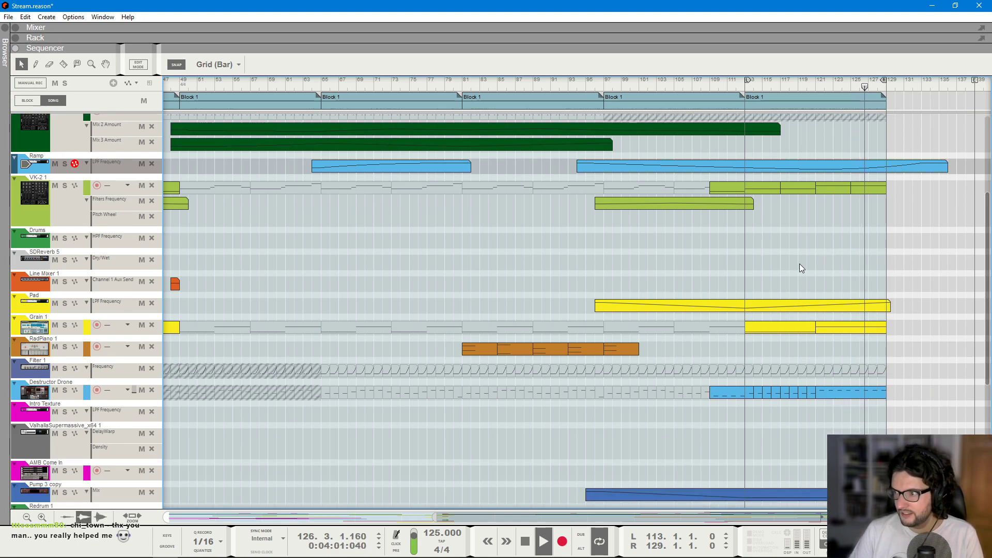
scroll(806, 262, down, 1)
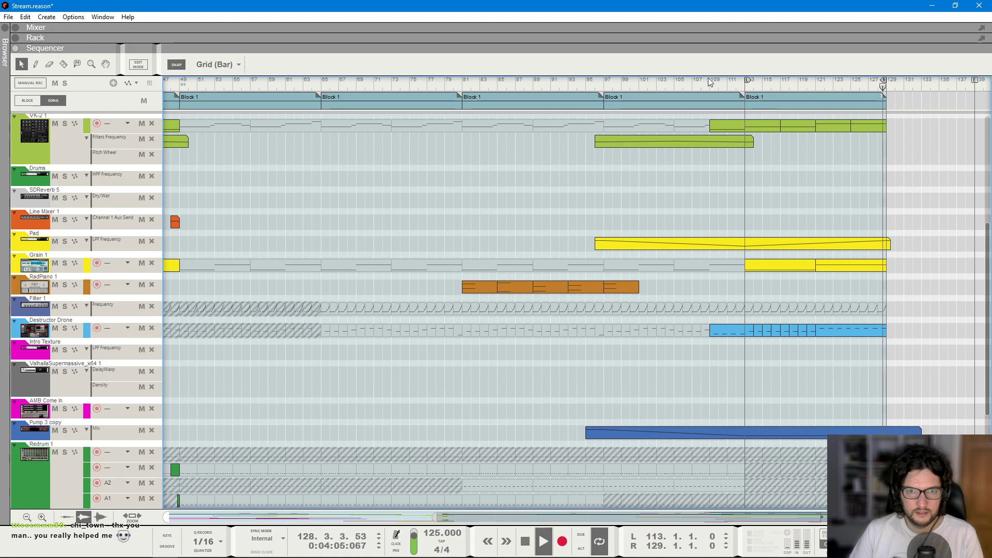
click(608, 86)
scroll(764, 166, up, 3)
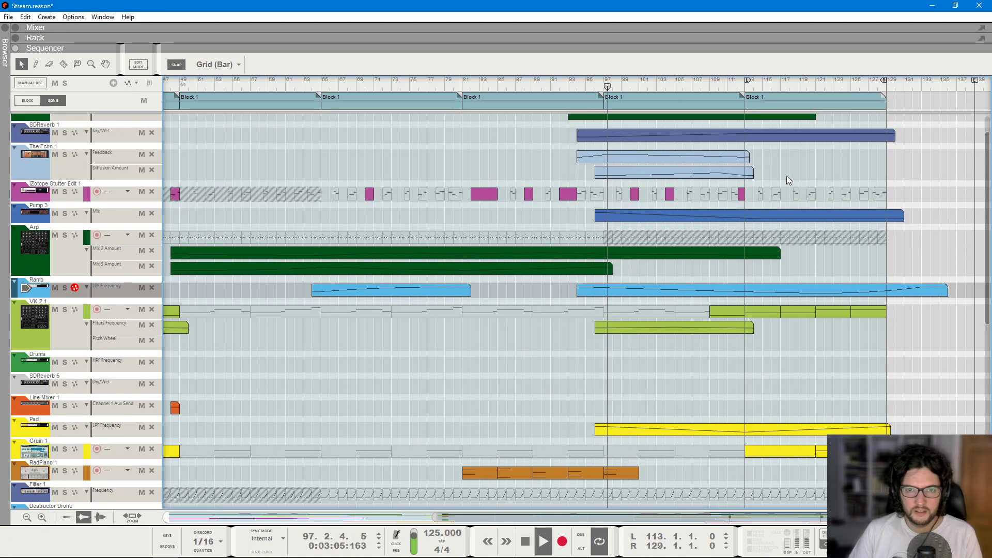
key(space)
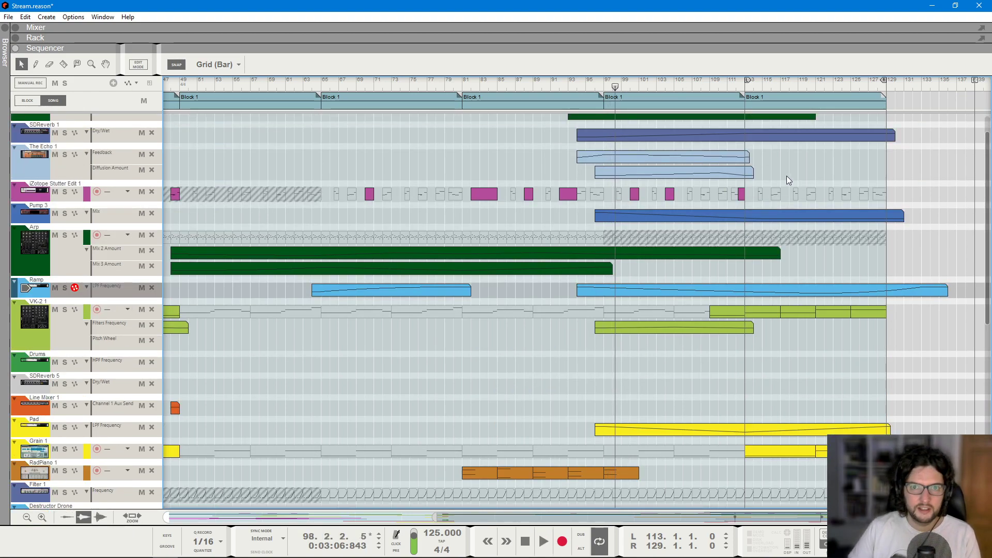
- Check the Block 1 section boundaries at bars 81, 97, 113 and 129, listening briefly from bar 81
click(745, 87)
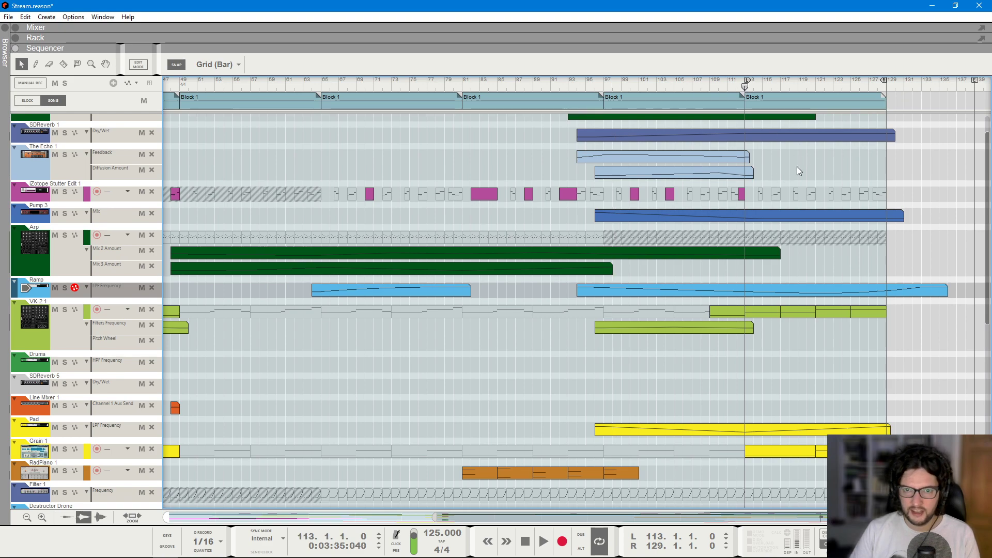
scroll(656, 95, down, 1)
click(666, 87)
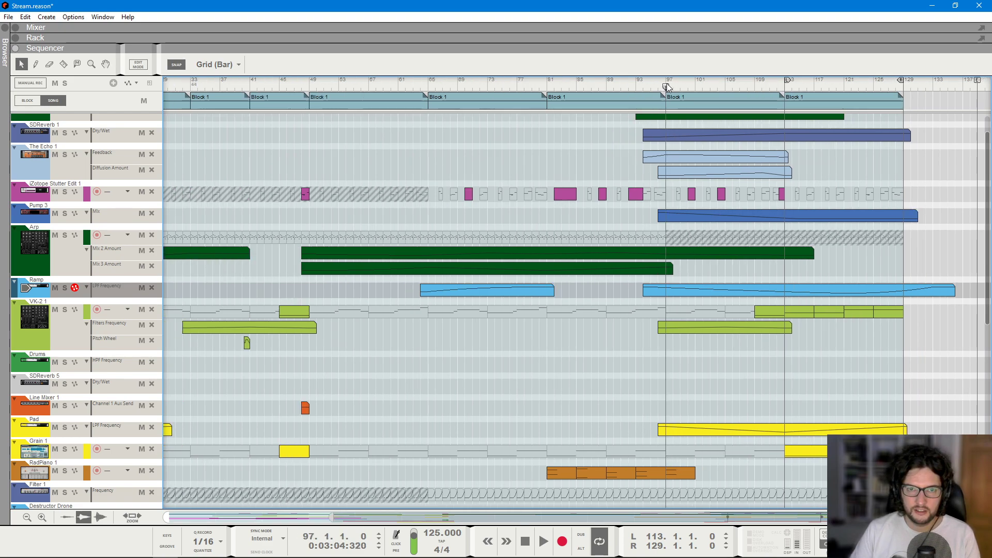
click(544, 84)
scroll(723, 129, up, 1)
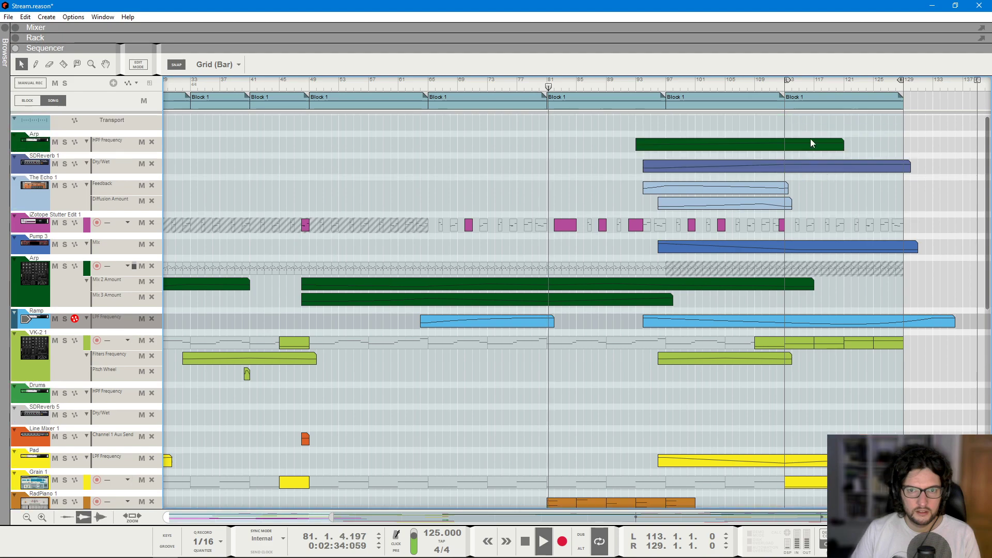
key(space)
click(787, 88)
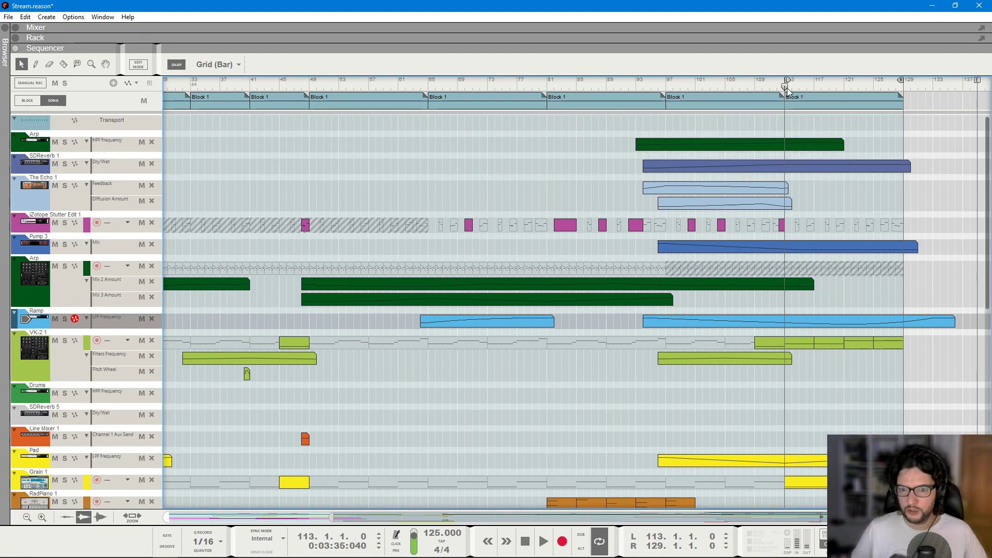
click(901, 92)
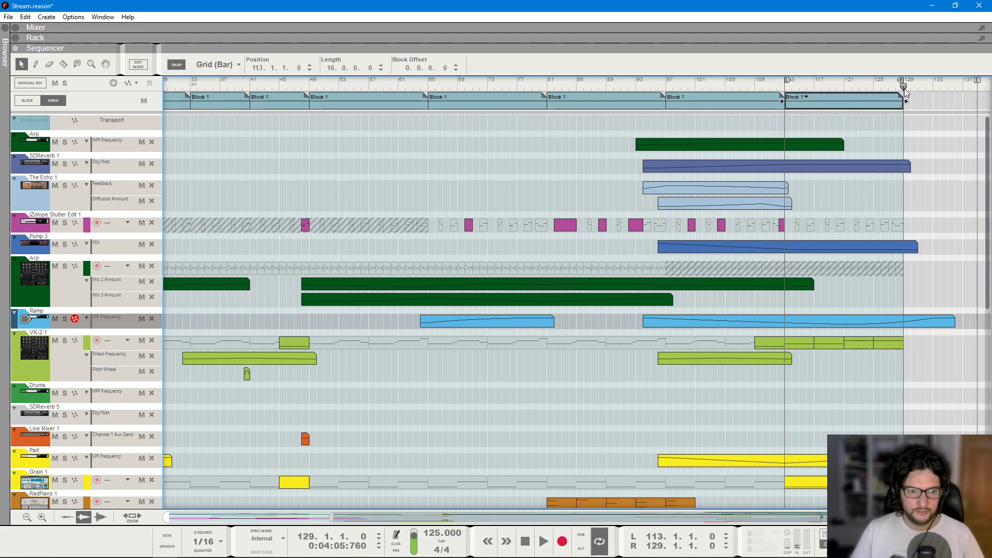
- Save the song and play the section from bar 97
click(655, 84)
click(672, 85)
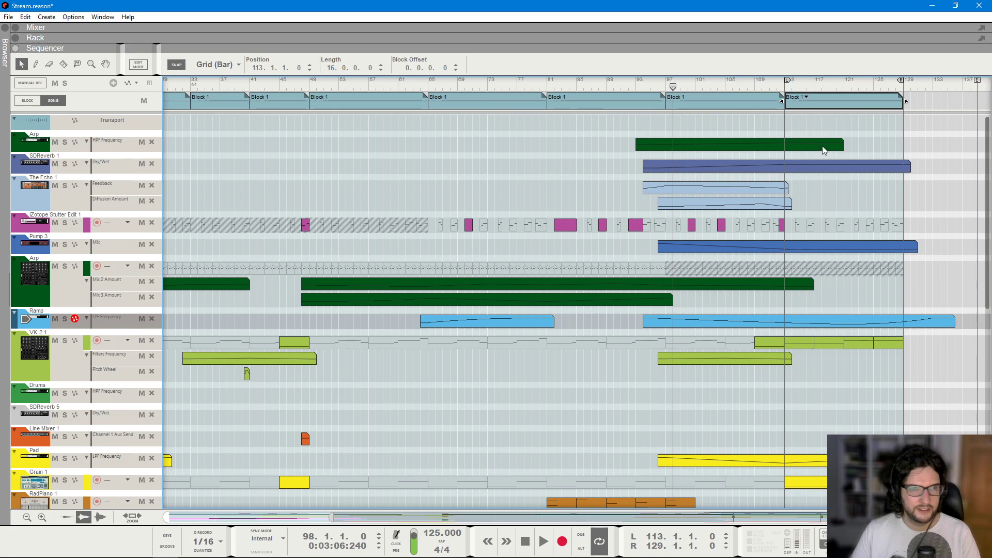
click(662, 88)
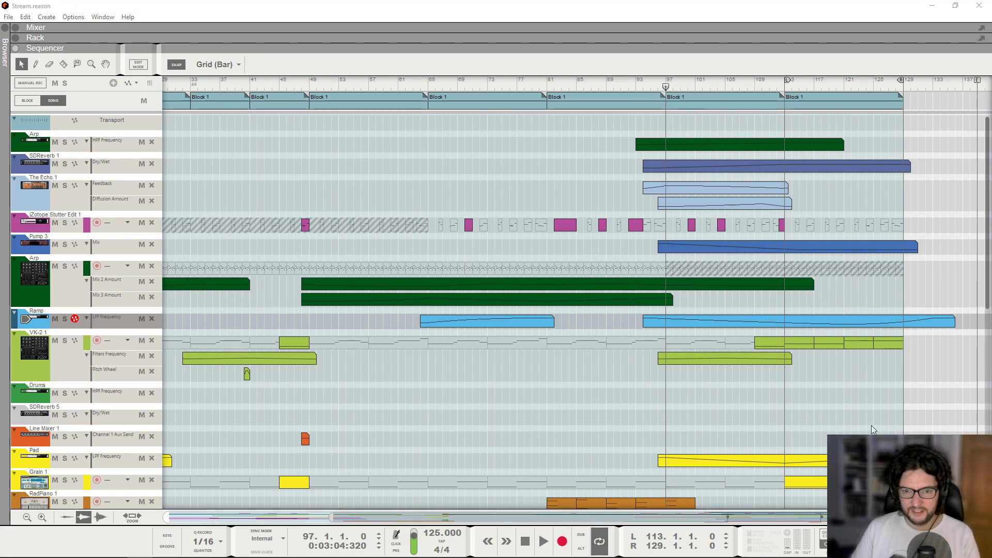
key(space)
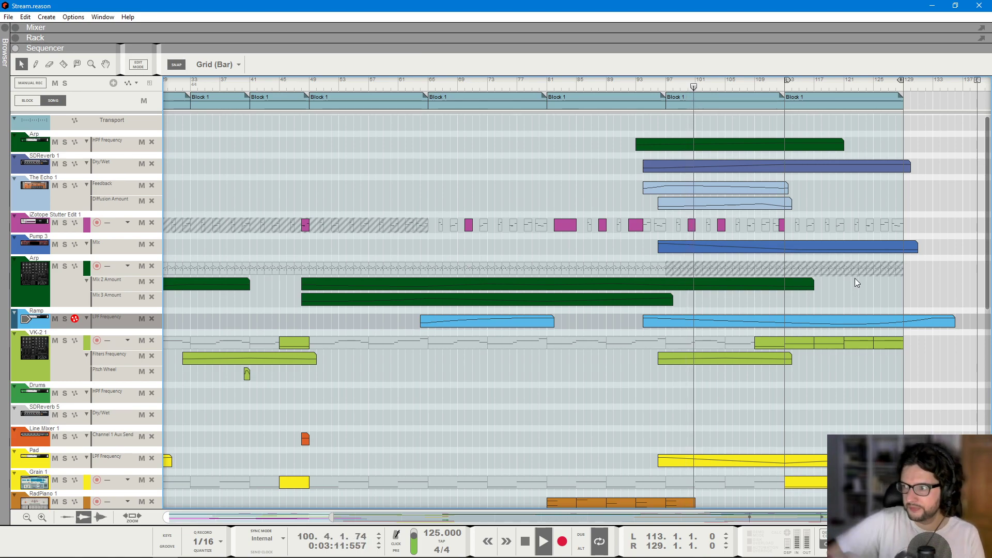
key(space)
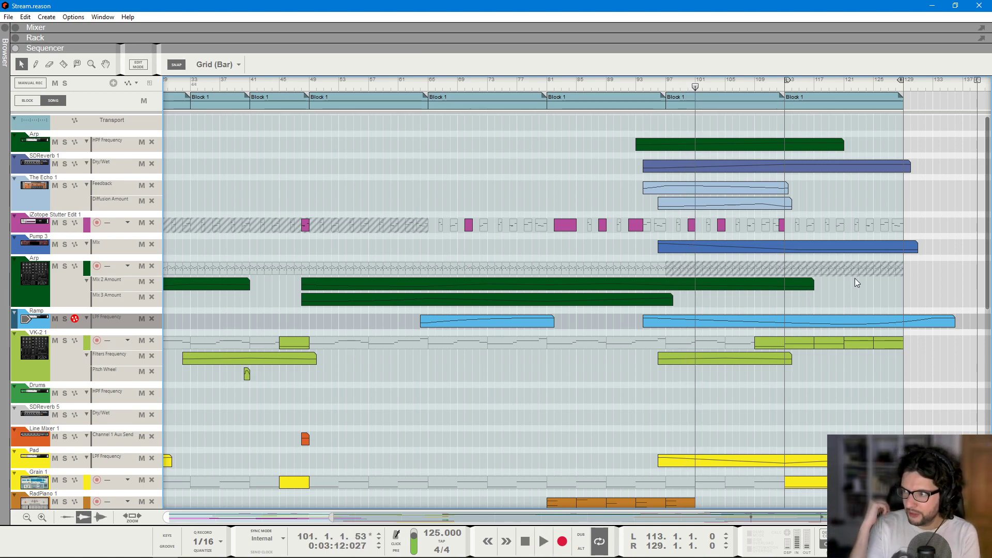
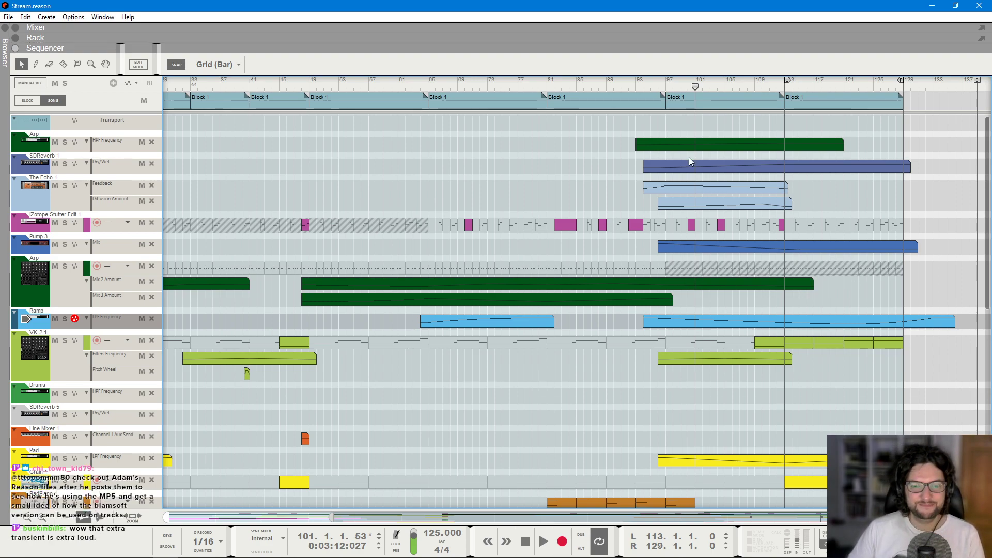
click(666, 82)
key(space)
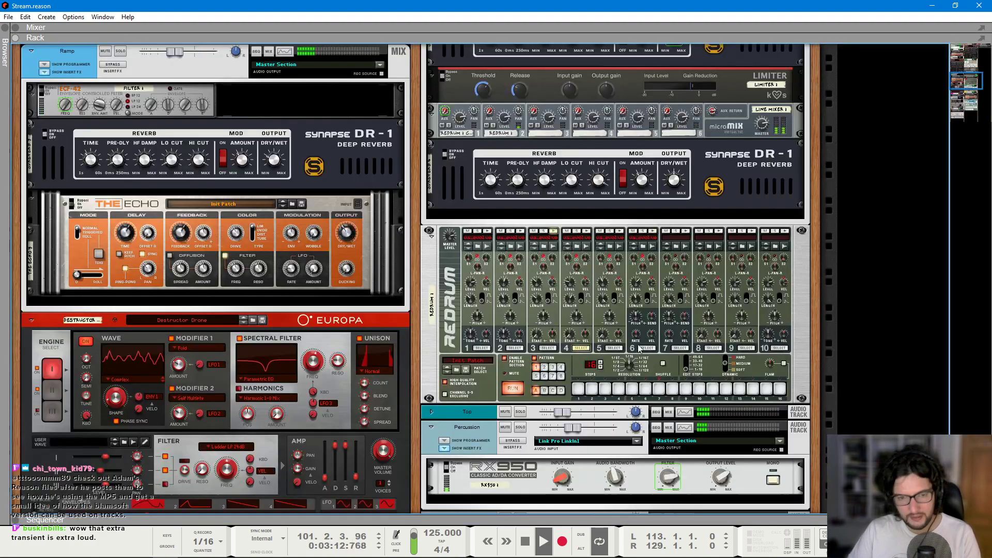
- Set the level of drum 6 in Redrum 1 to 82 and return to the sequencer
key(F6)
click(640, 289)
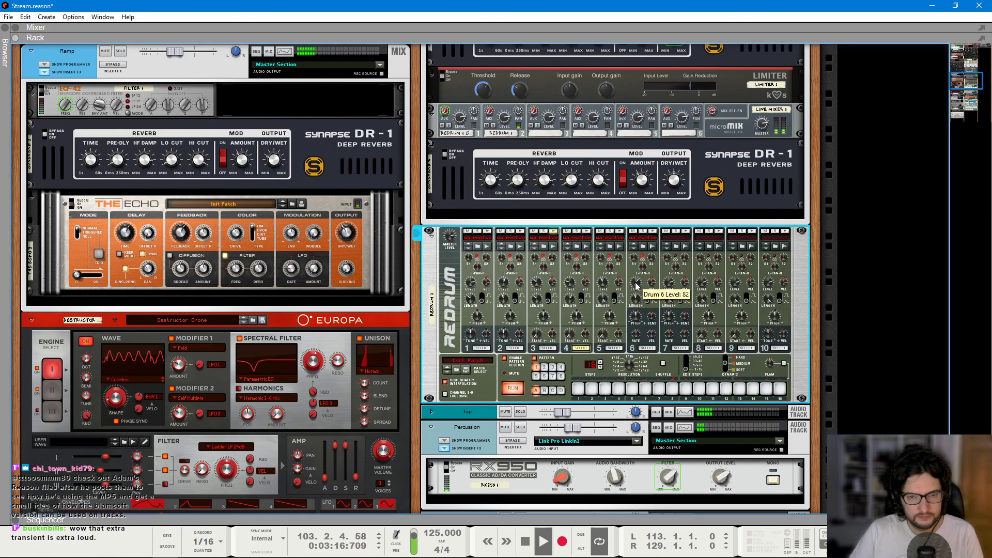
key(F7)
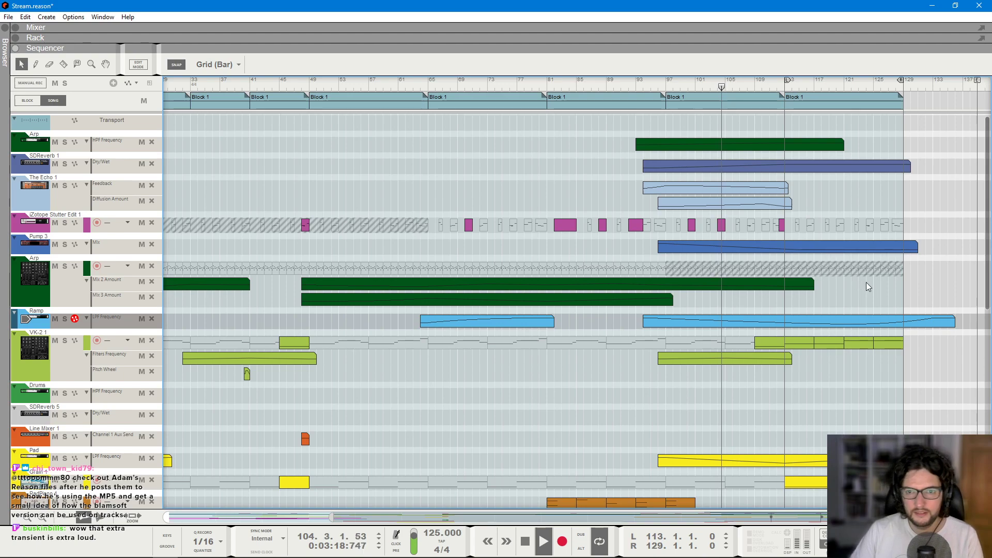
scroll(868, 287, up, 3)
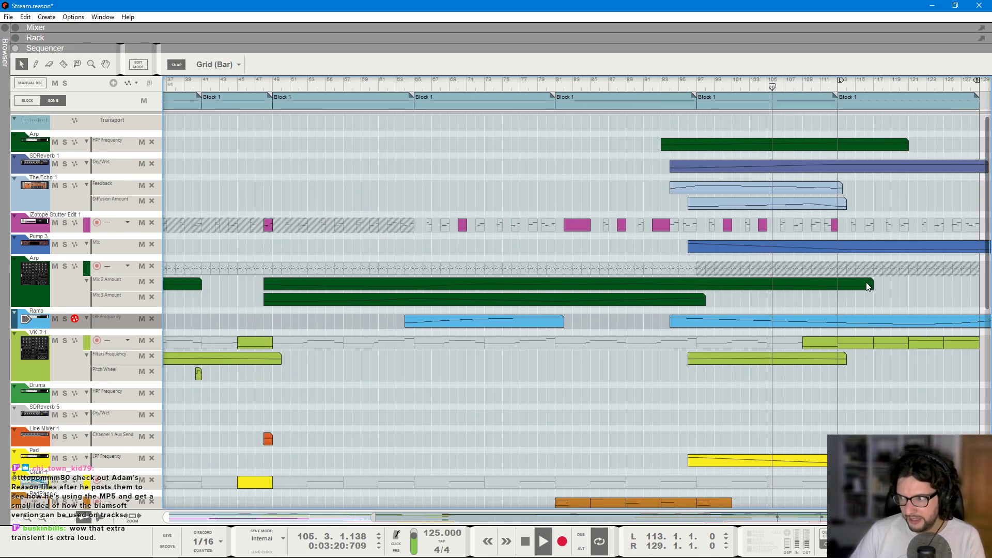
- Review the synth, drum and automation lanes while playback runs through the transition at bar 113, and stop playback
scroll(861, 292, down, 3)
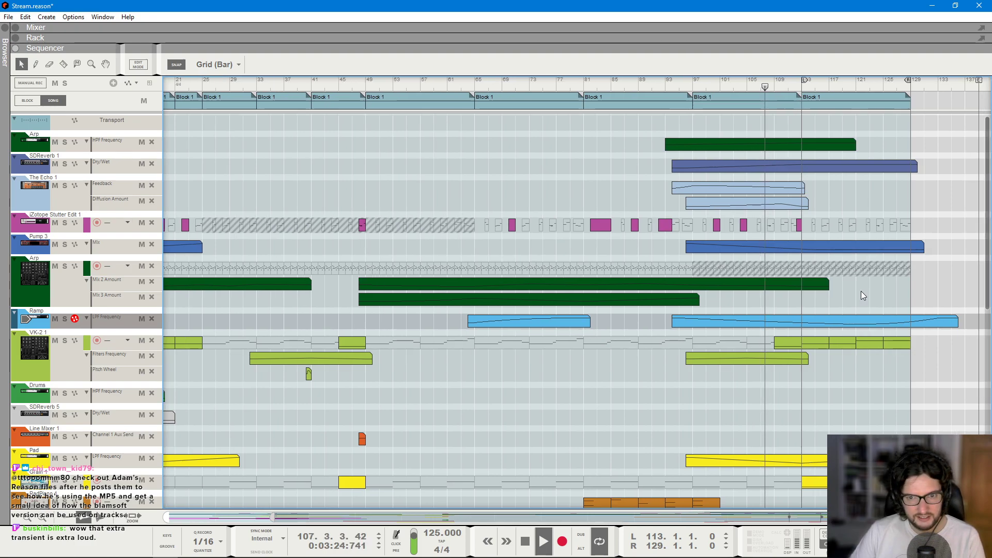
scroll(861, 291, down, 3)
scroll(861, 290, up, 1)
scroll(861, 290, up, 1)
scroll(853, 305, down, 5)
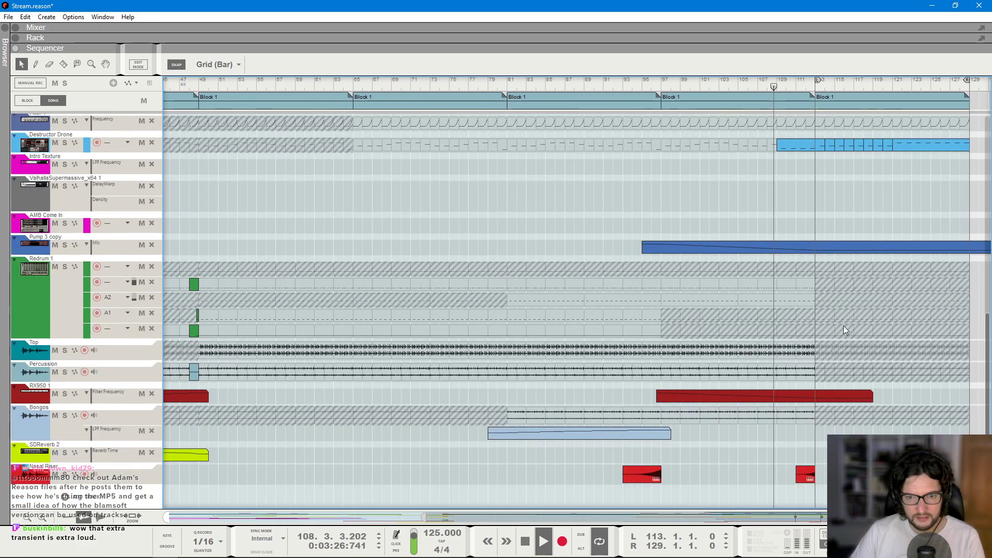
key(F6)
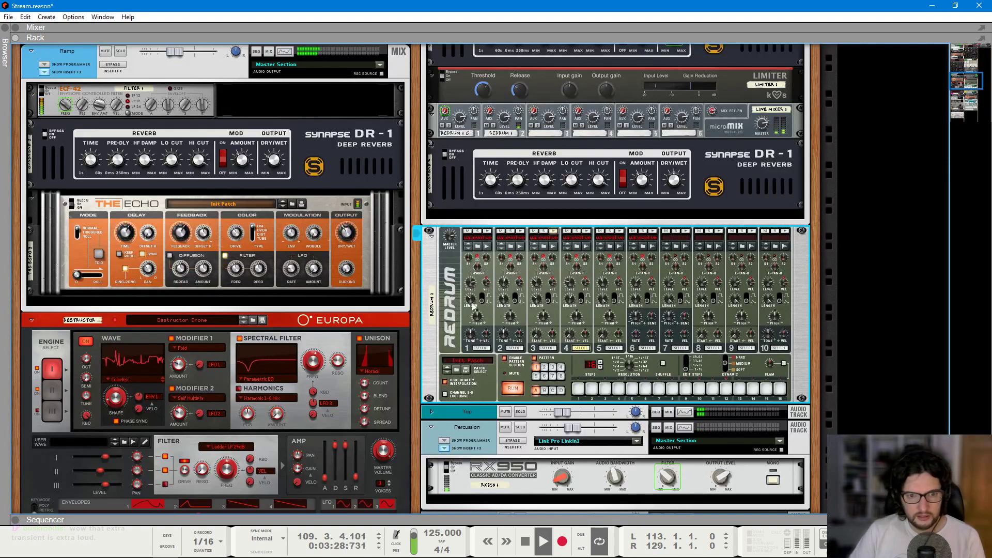
scroll(472, 302, down, 10)
key(F7)
scroll(750, 286, up, 2)
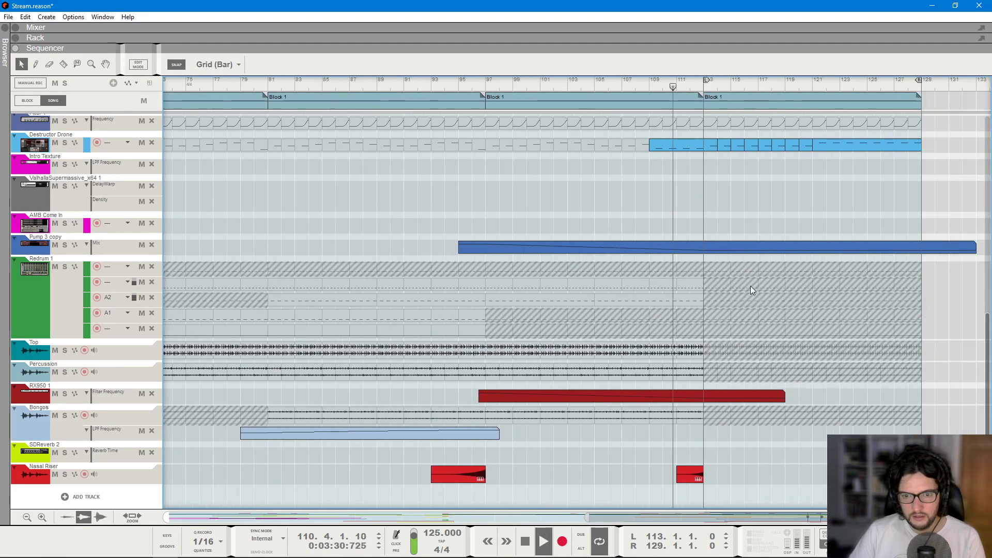
scroll(752, 289, up, 3)
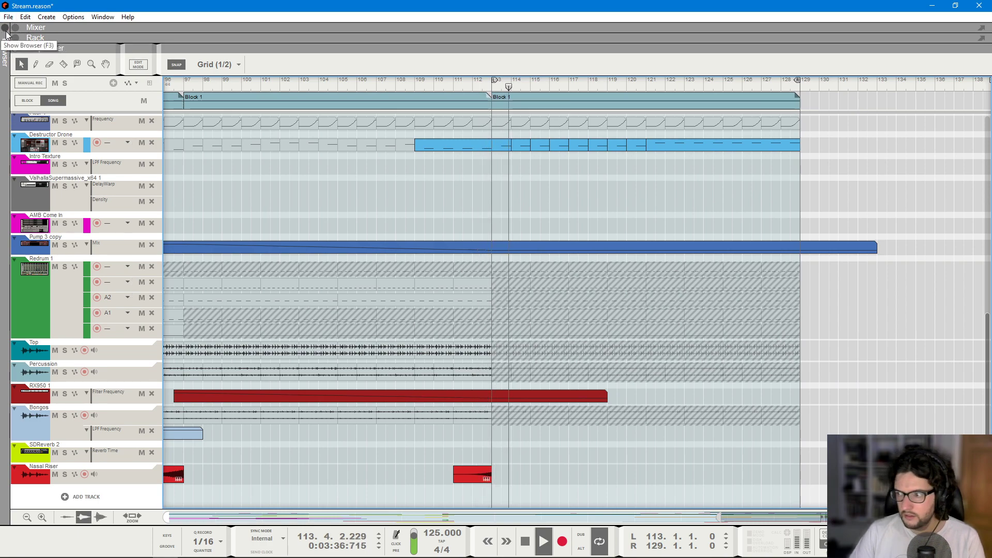
scroll(554, 178, up, 3)
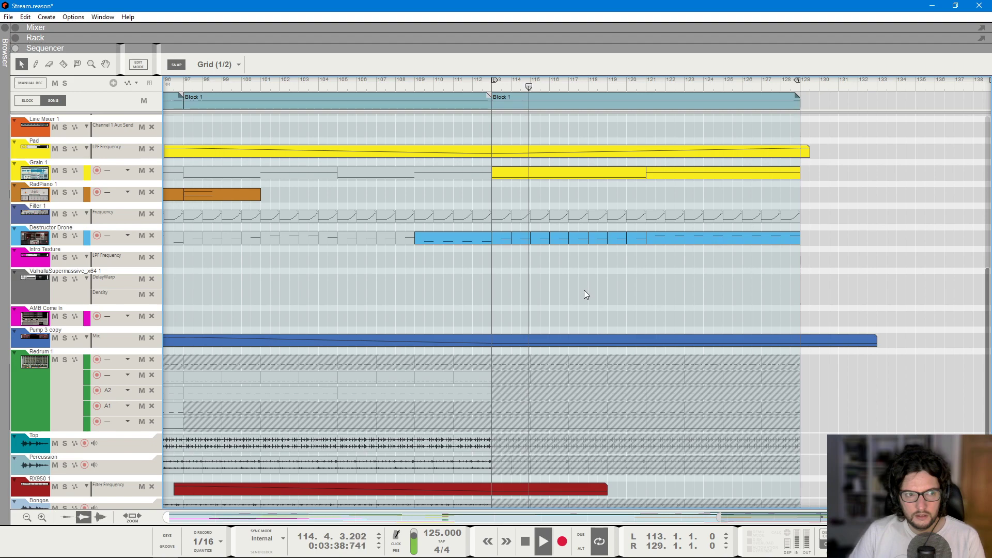
scroll(584, 290, up, 5)
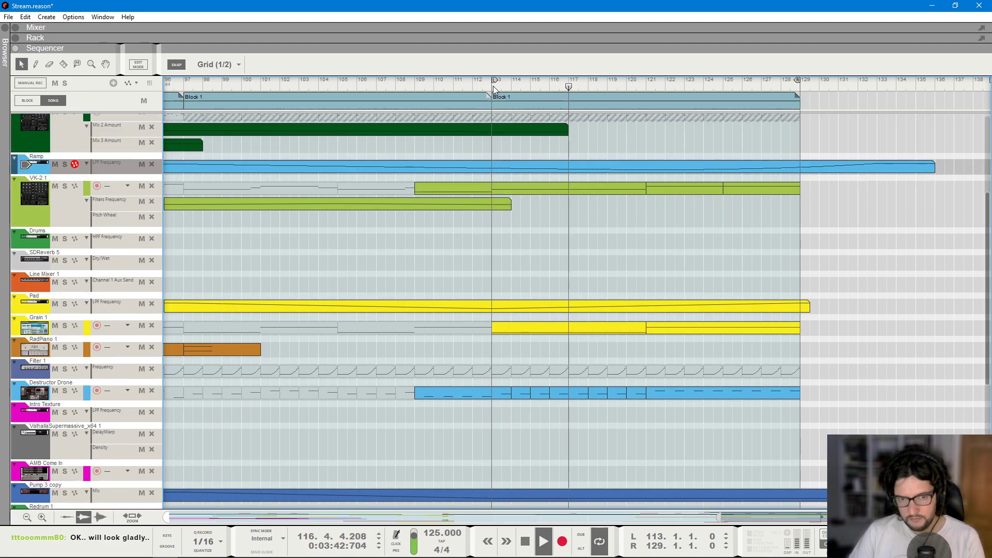
key(space)
- Create an audio track at the end of the rack's second column and turn on its input monitoring
scroll(435, 327, down, 8)
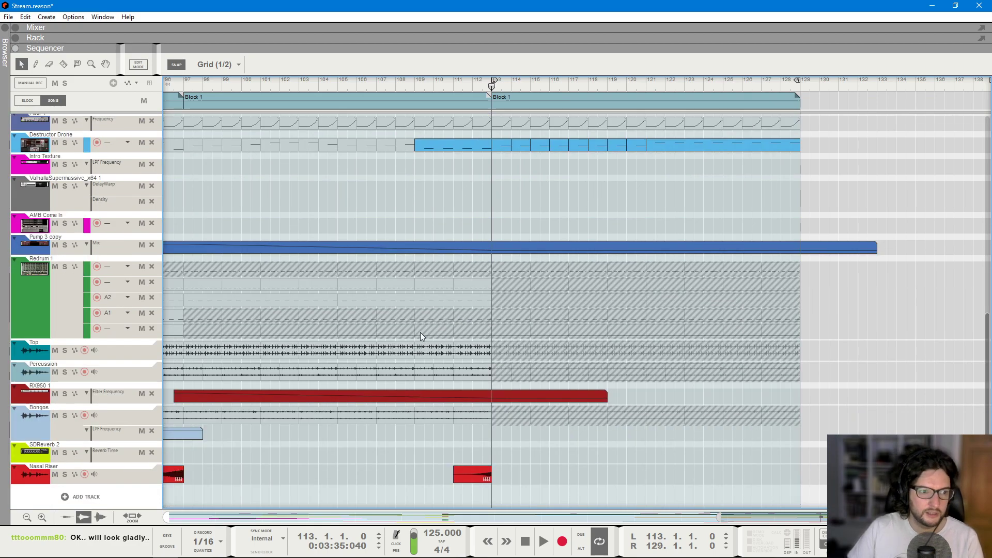
key(F6)
scroll(516, 367, down, 5)
right_click(611, 236)
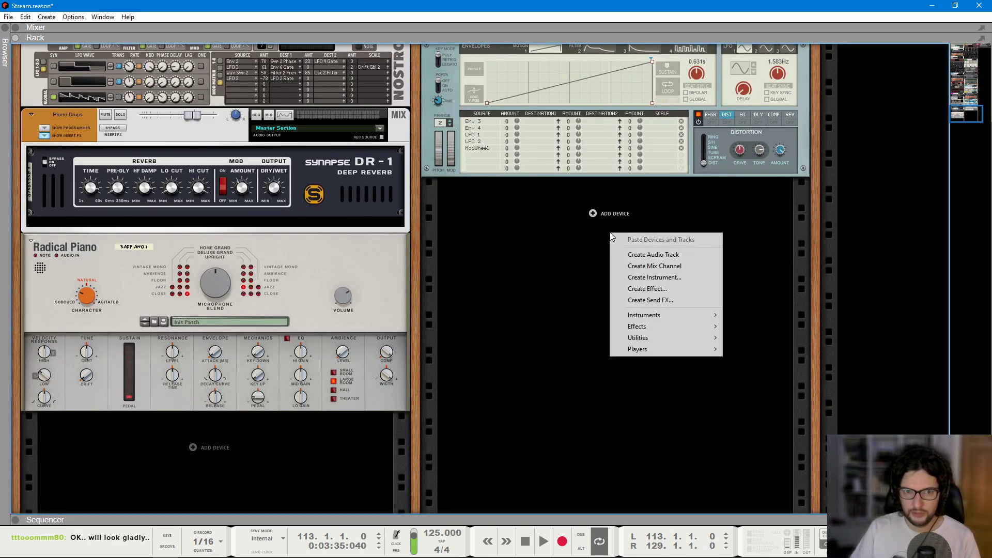
click(641, 254)
click(430, 186)
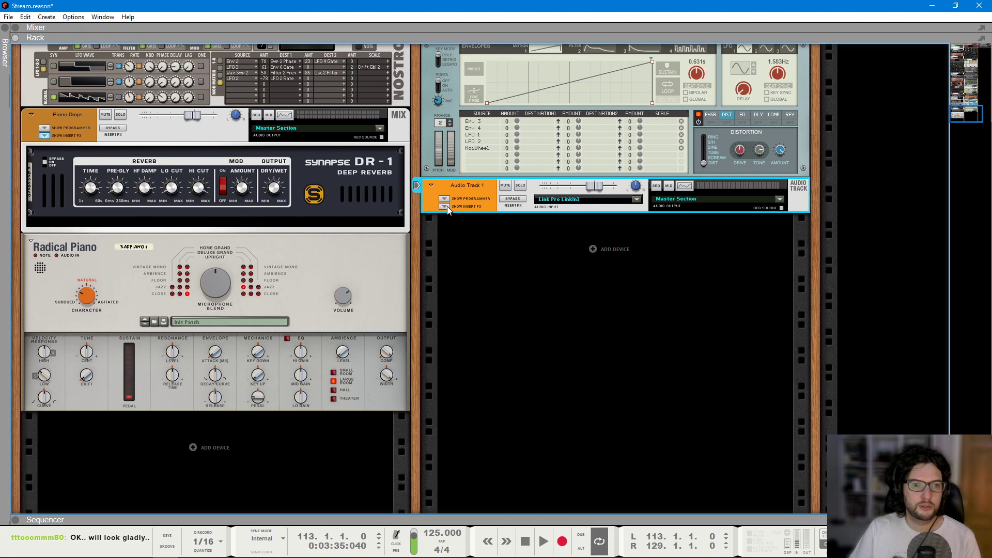
click(447, 205)
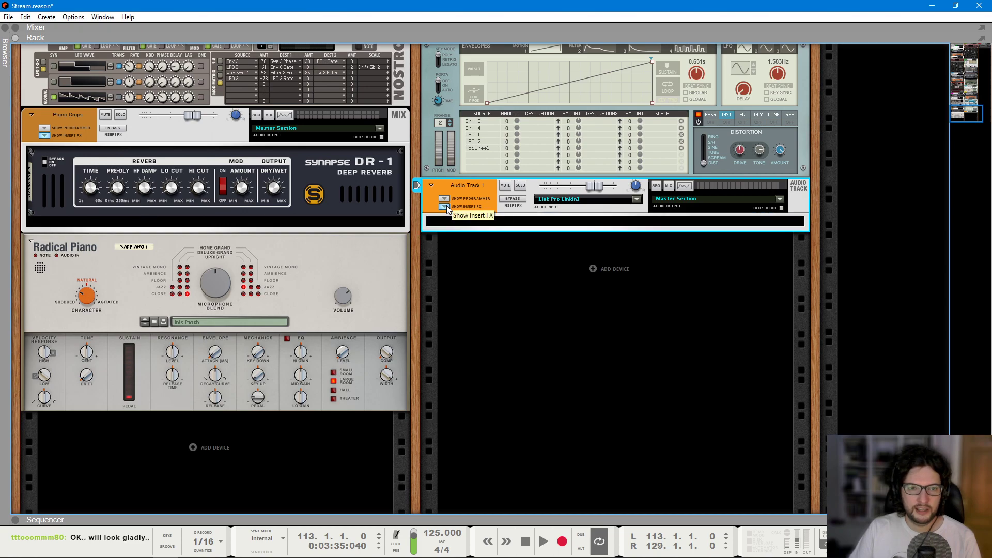
click(447, 206)
key(F7)
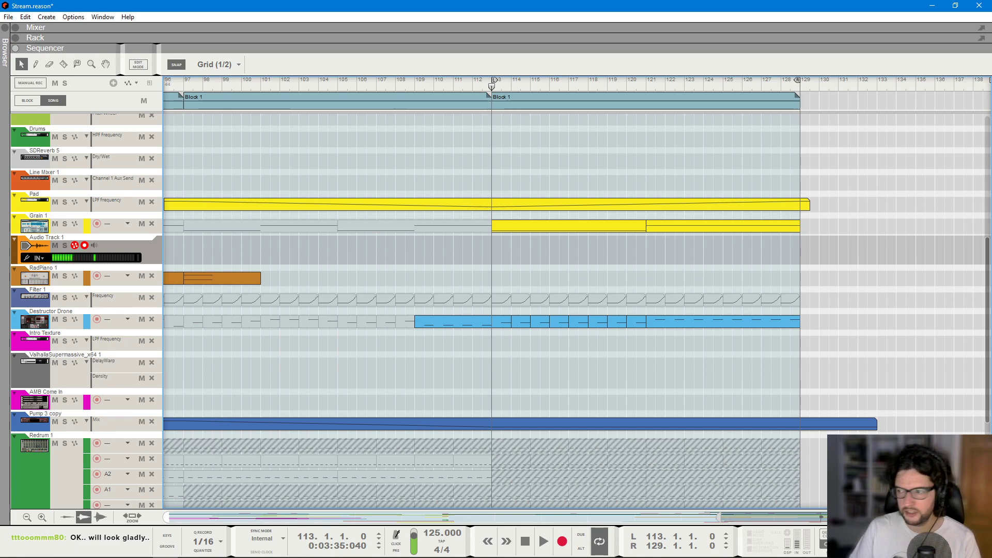
click(112, 241)
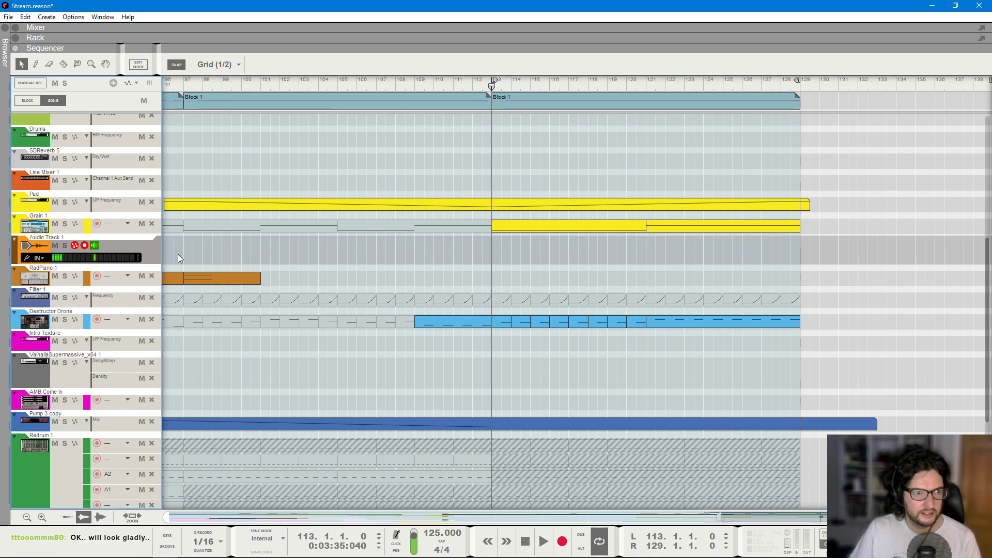
- Add a Synapse DR-1 Deep Reverb to Audio Track 1's insert effects and adjust its dry/wet mix
key(F6)
click(444, 206)
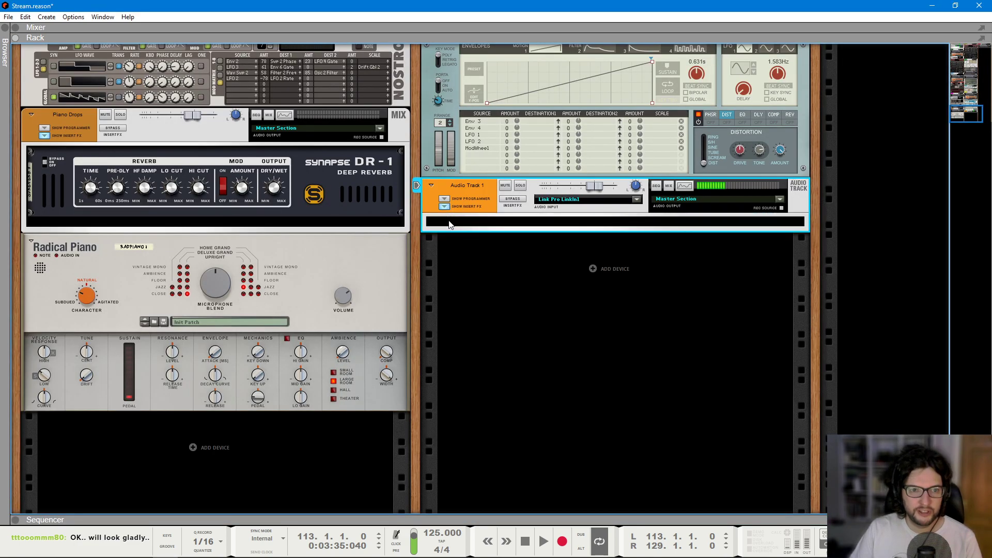
right_click(450, 224)
mouse_move(524, 330)
mouse_move(693, 510)
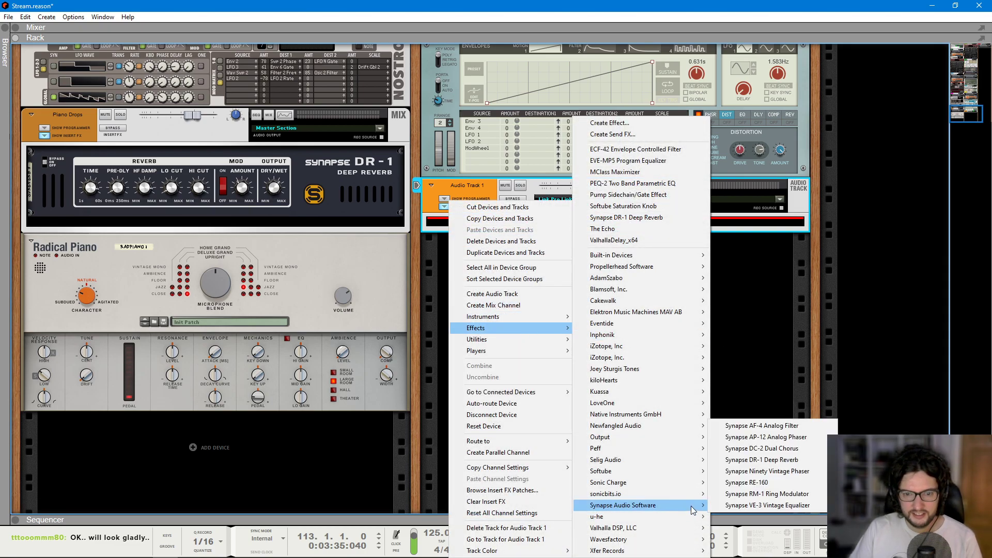
click(762, 459)
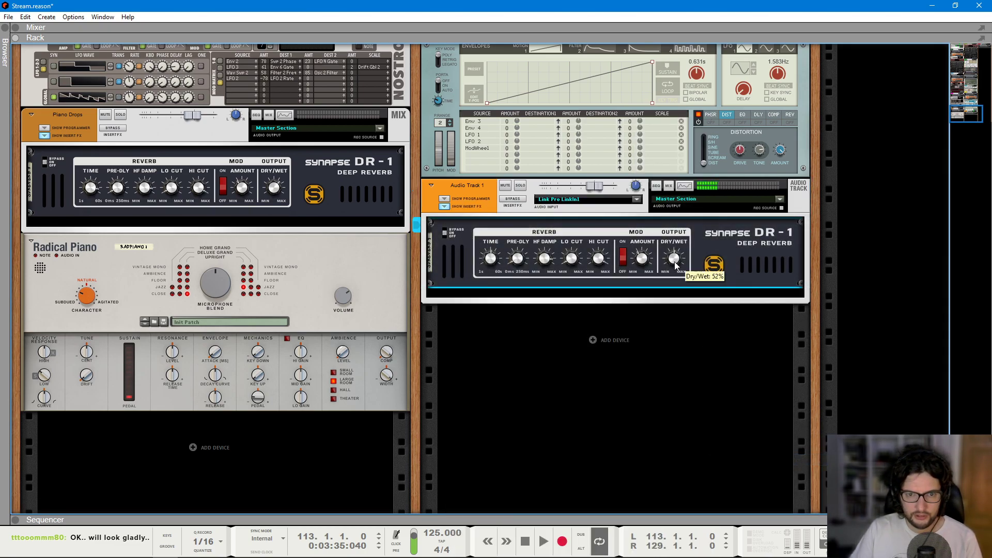
mouse_move(677, 263)
mouse_down()
mouse_move(668, 277)
mouse_move(678, 261)
mouse_up()
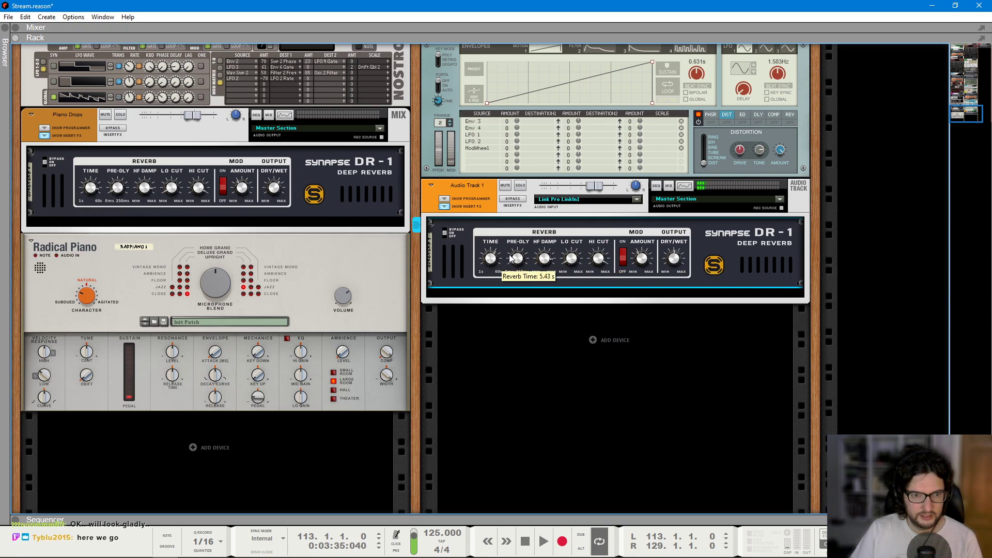
- Try recording a take on Audio Track 1 from about bar 111.3 to bar 129 and undo it
key(Tab)
click(471, 85)
key(space)
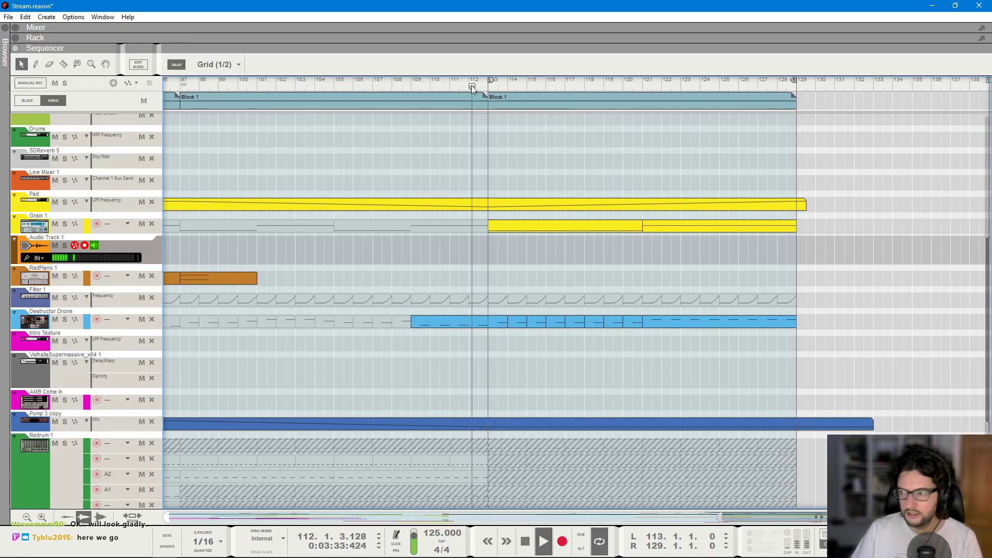
key(space)
click(459, 86)
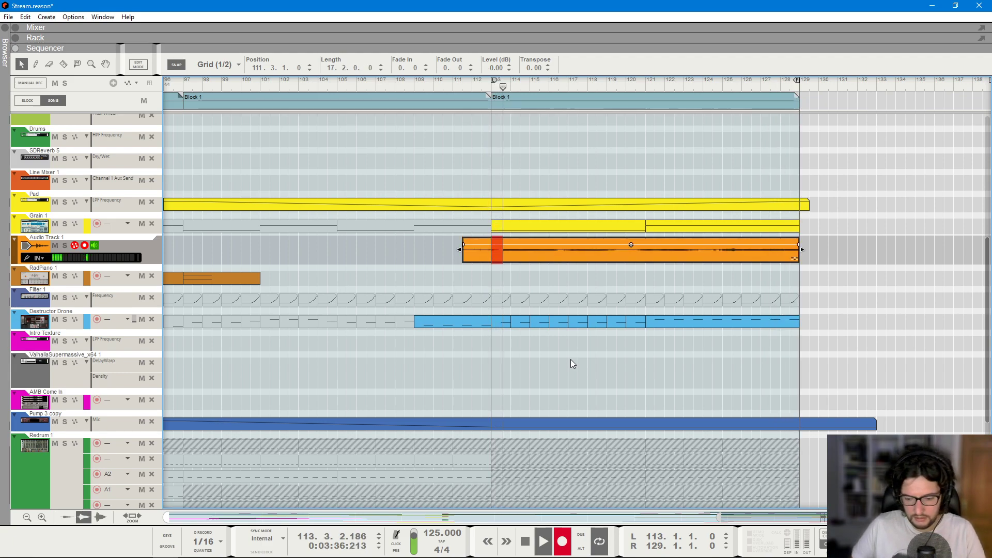
key(space)
key(ctrl+z)
click(479, 84)
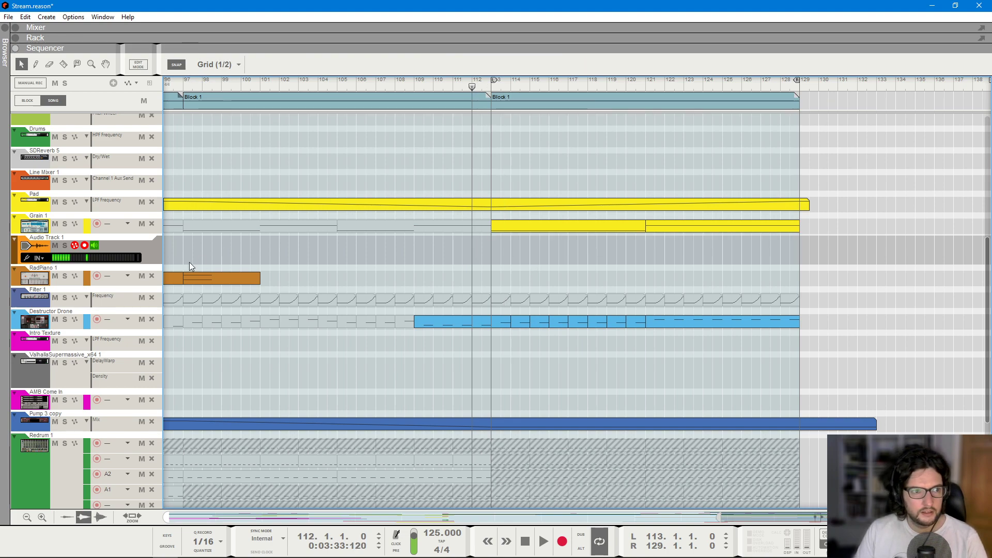
- Try near-dry mixes on Audio Track 1's DR-1 reverb and readjust its dry/wet amount
key(F6)
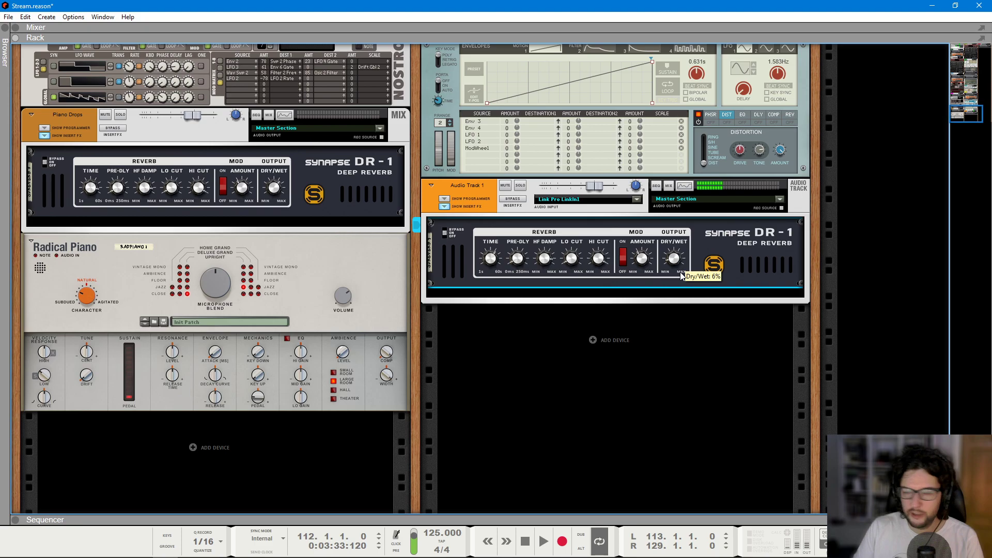
drag(680, 272, 681, 275)
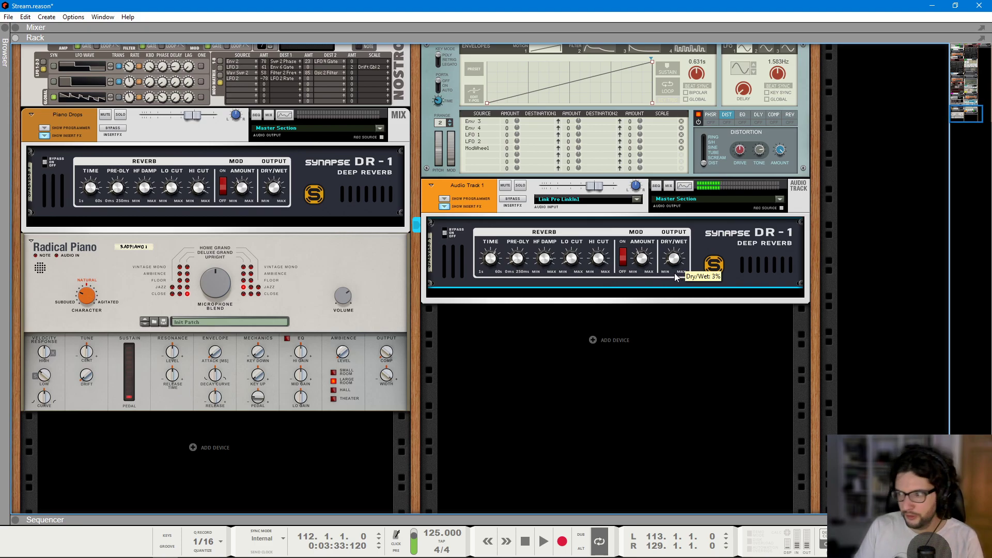
drag(674, 273, 666, 257)
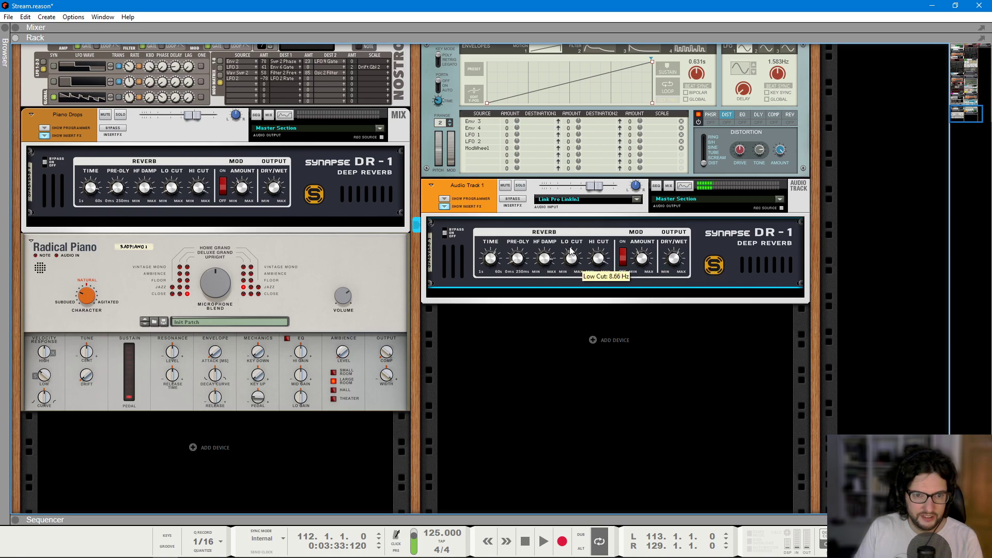
key(F7)
- Record a take on Audio Track 1 from bar 111 to bar 129 and turn off the track's input monitoring
click(454, 86)
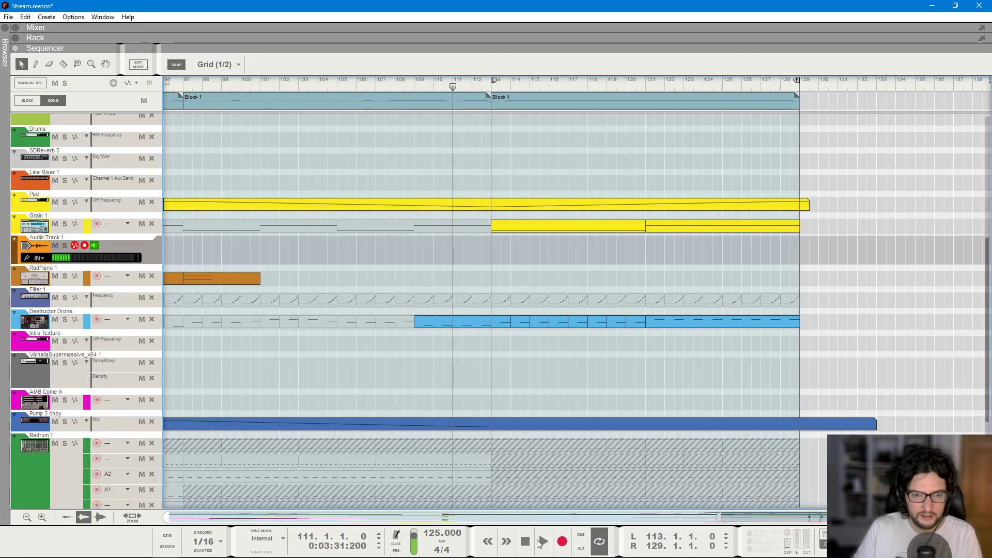
click(561, 545)
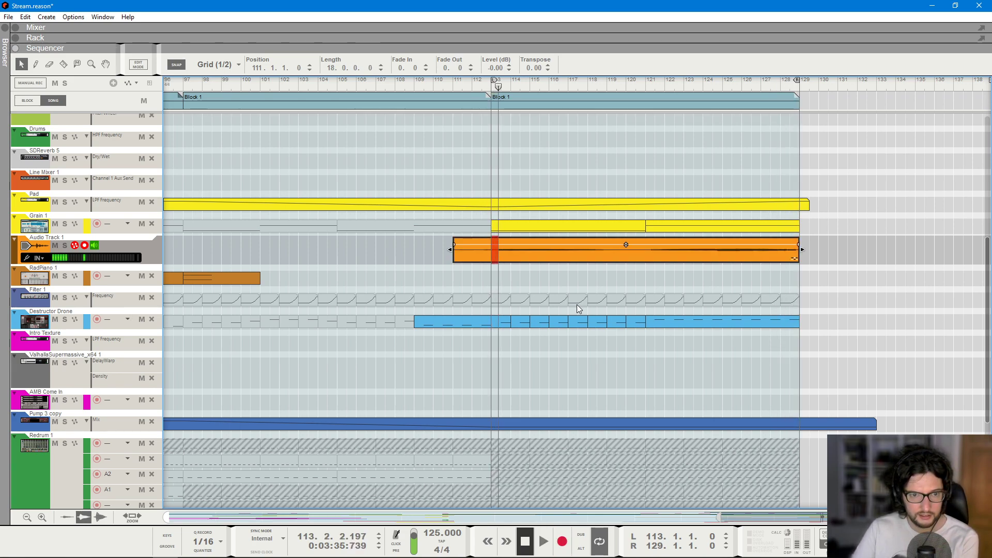
click(495, 84)
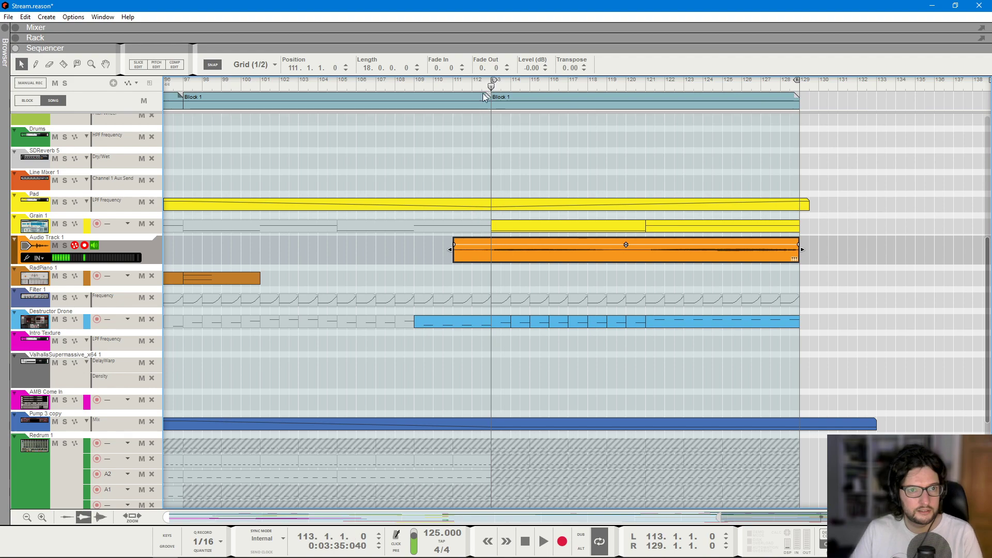
click(104, 249)
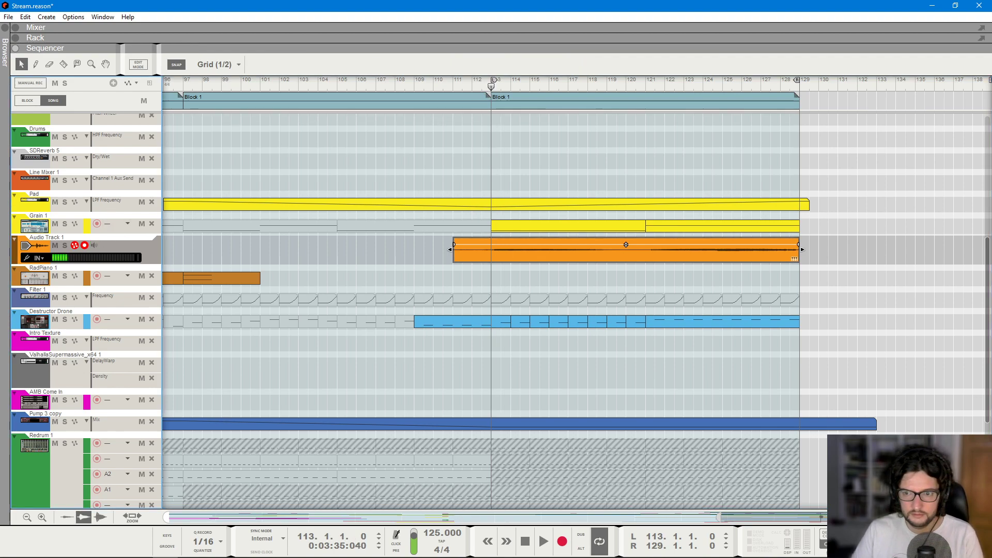
- Open the recorded clip for pitch editing and split its first long note at bar 116
double_click(600, 258)
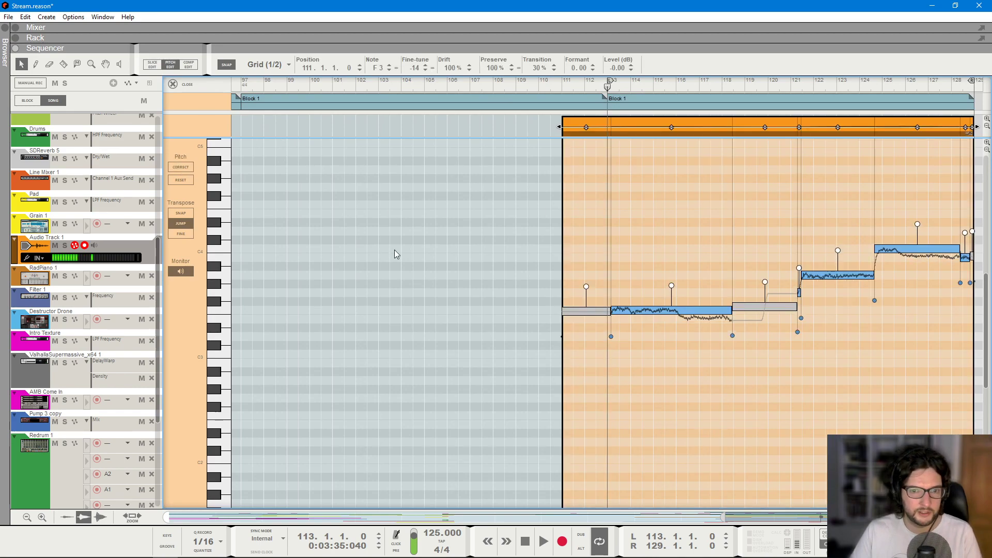
click(673, 94)
click(671, 86)
scroll(671, 86, up, 2)
scroll(647, 297, up, 2)
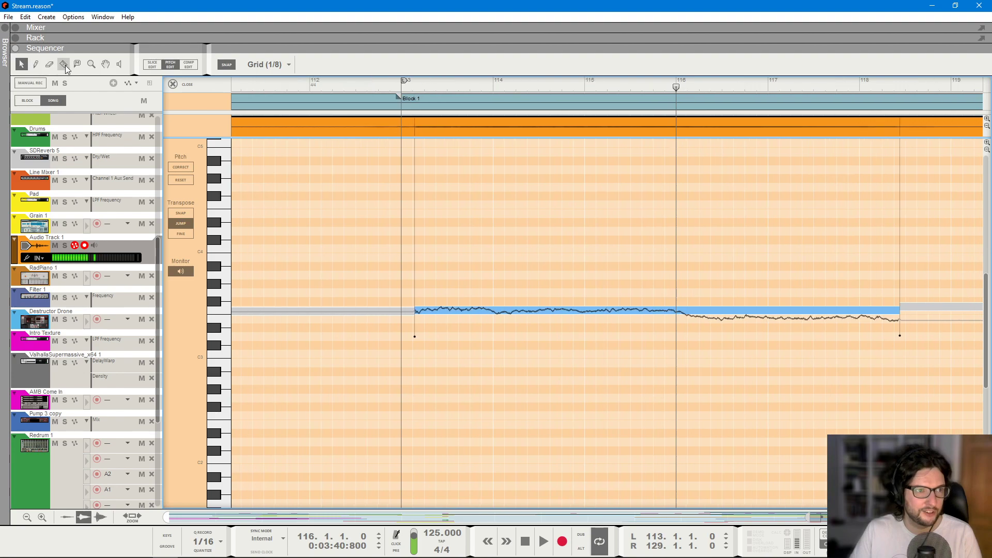
key(r)
click(681, 309)
key(q)
- Listen from about bar 124 and split the highest note near bar 126 where the pitch drops
scroll(620, 263, down, 3)
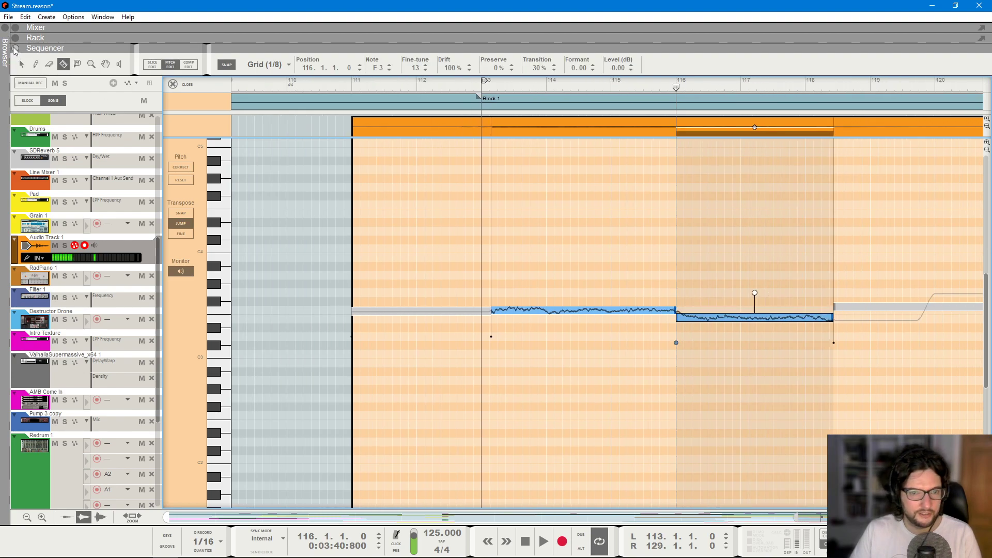
scroll(596, 245, down, 3)
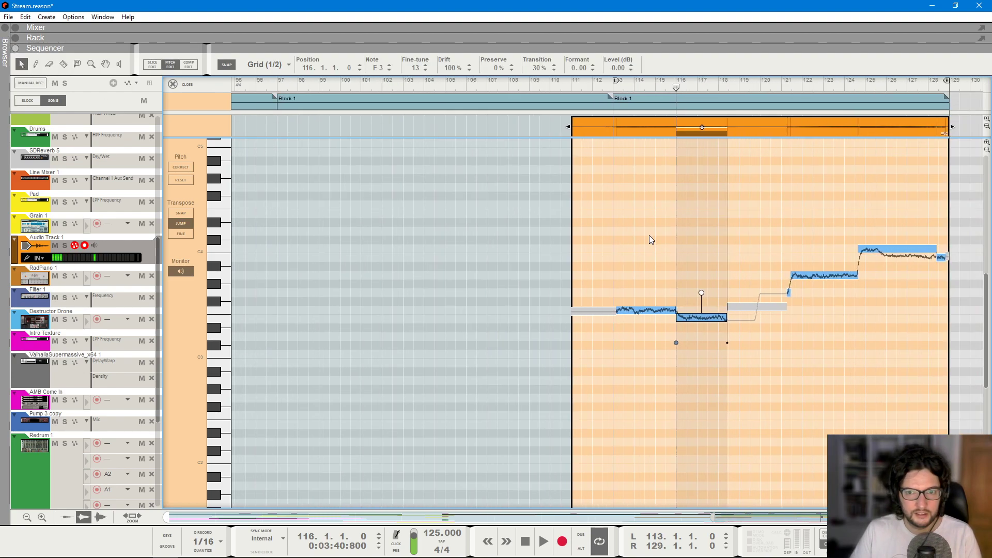
click(864, 83)
key(space)
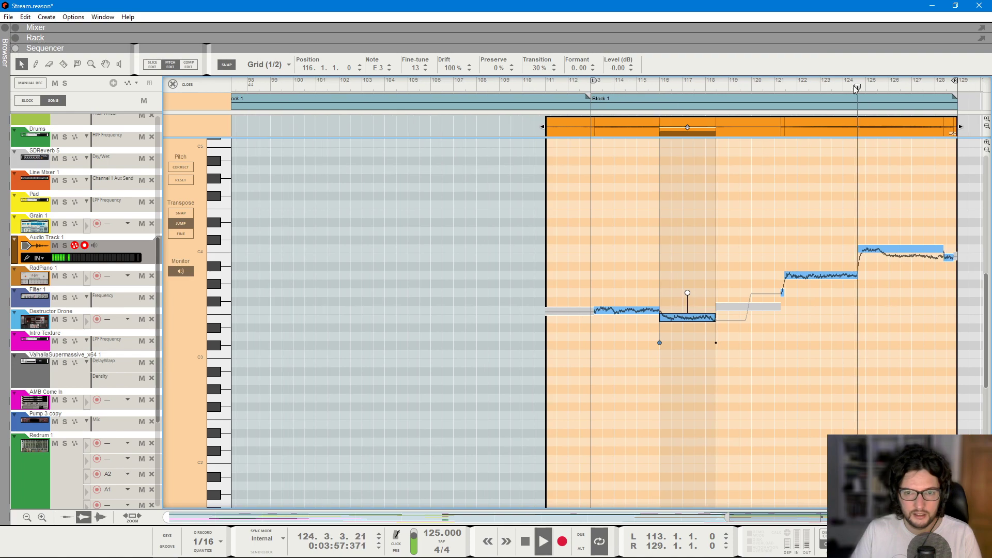
scroll(860, 85, up, 3)
key(r)
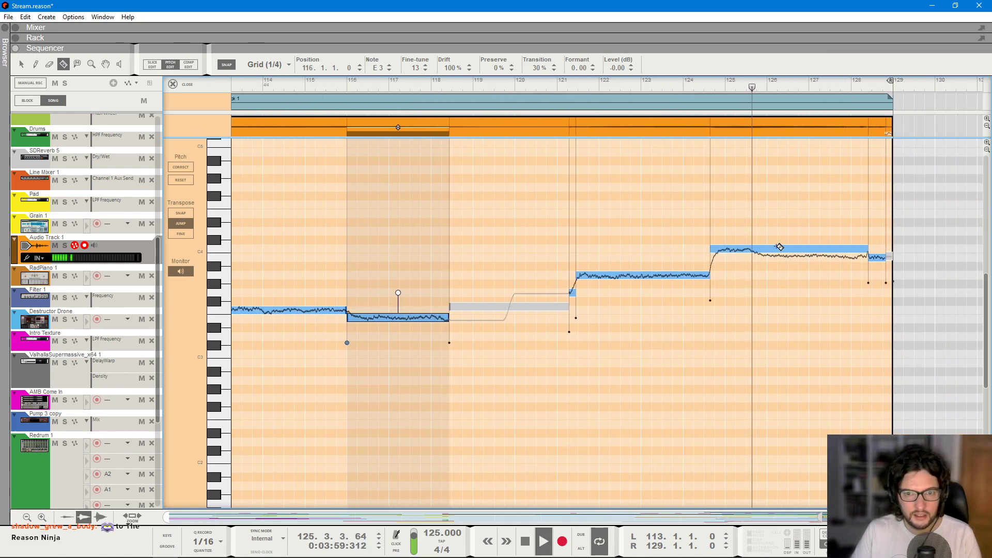
scroll(672, 310, down, 2)
key(q)
key(space)
- Select the clip's notes from bar 113 to about bar 128 and apply pitch correction to them
drag(405, 227, 820, 405)
click(189, 171)
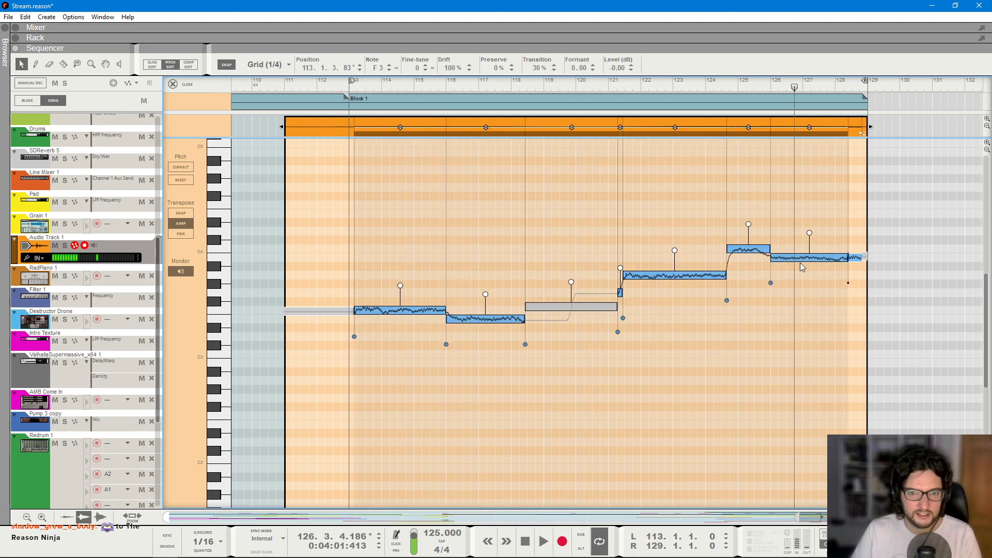
click(510, 192)
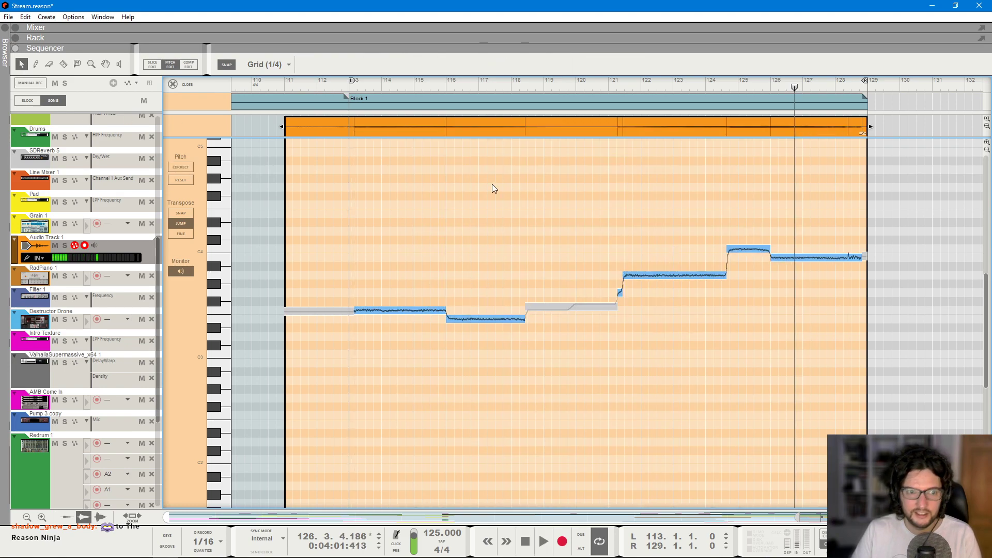
- Play from just before bar 113 and extend the start of the first corrected note back to 112.4.1
click(341, 87)
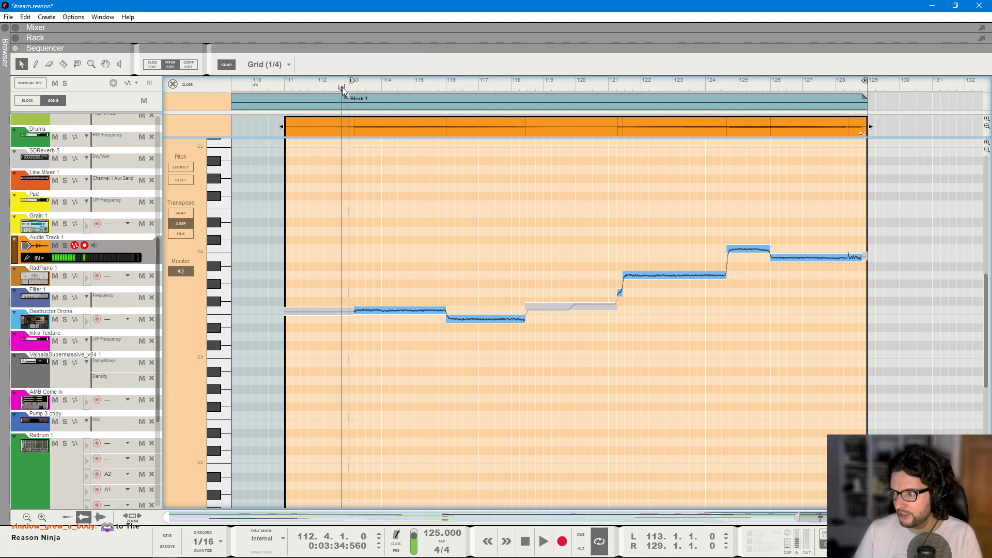
key(space)
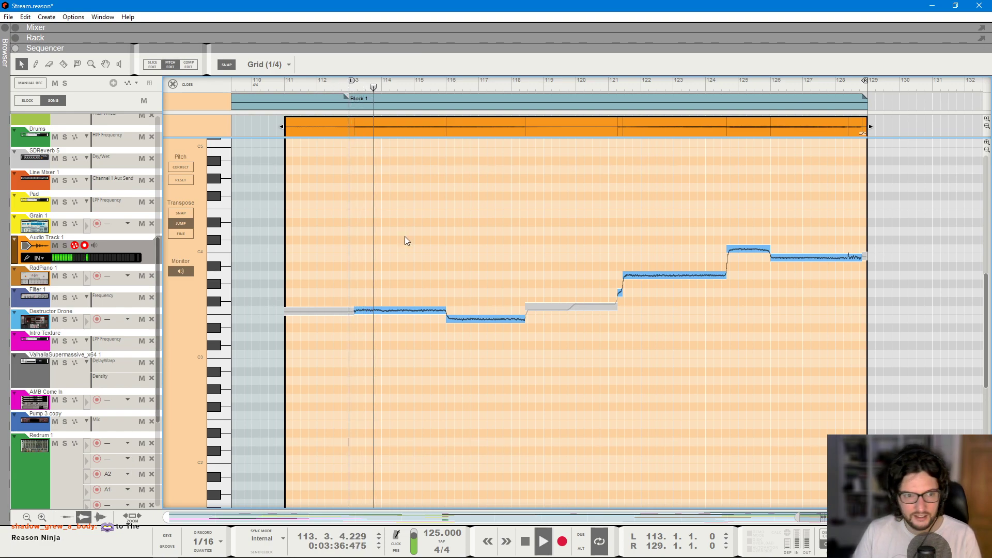
click(358, 310)
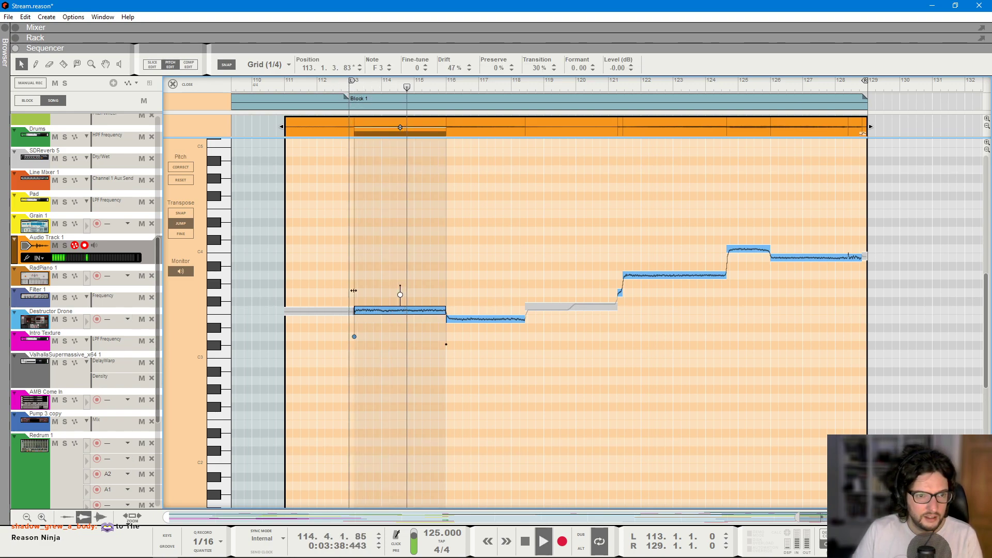
drag(353, 290, 344, 289)
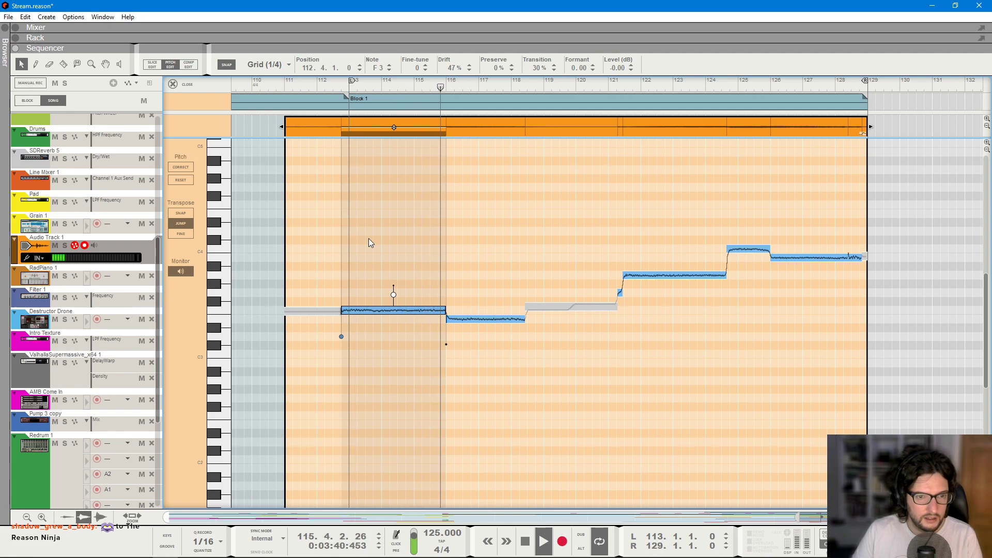
key(F6)
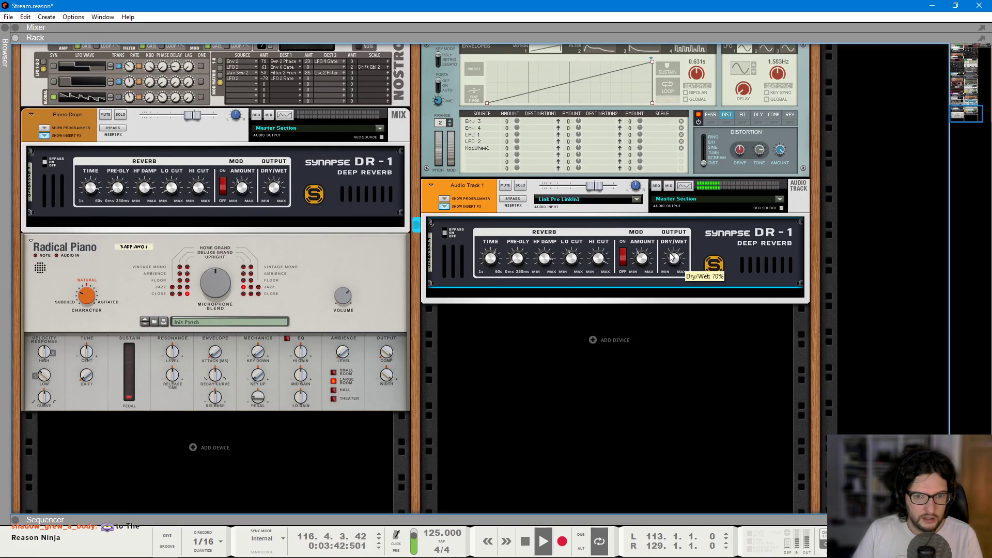
key(F7)
- Try extending the first corrected note's start back to bar 112, play it, and undo the change
scroll(489, 252, down, 4)
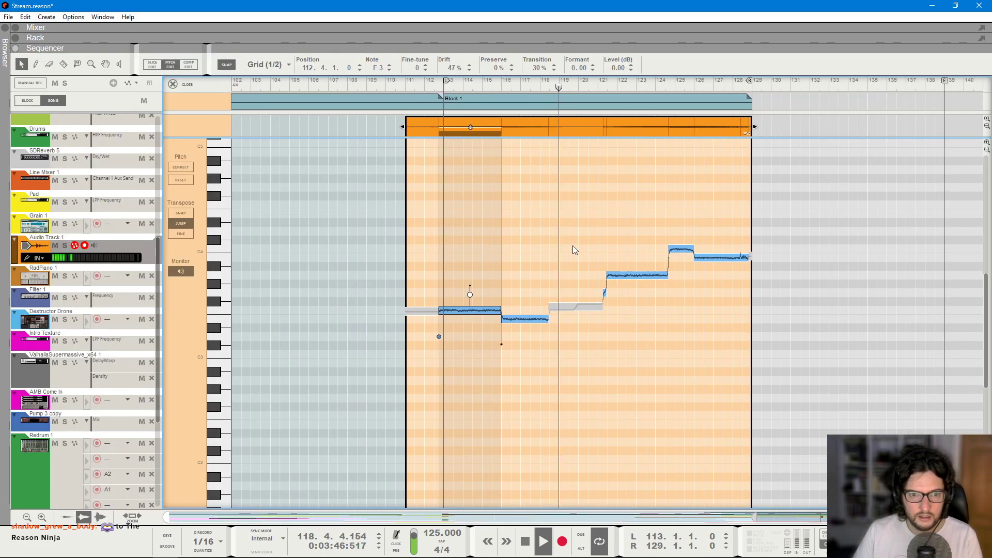
click(572, 250)
key(space)
scroll(407, 97, up, 2)
click(460, 311)
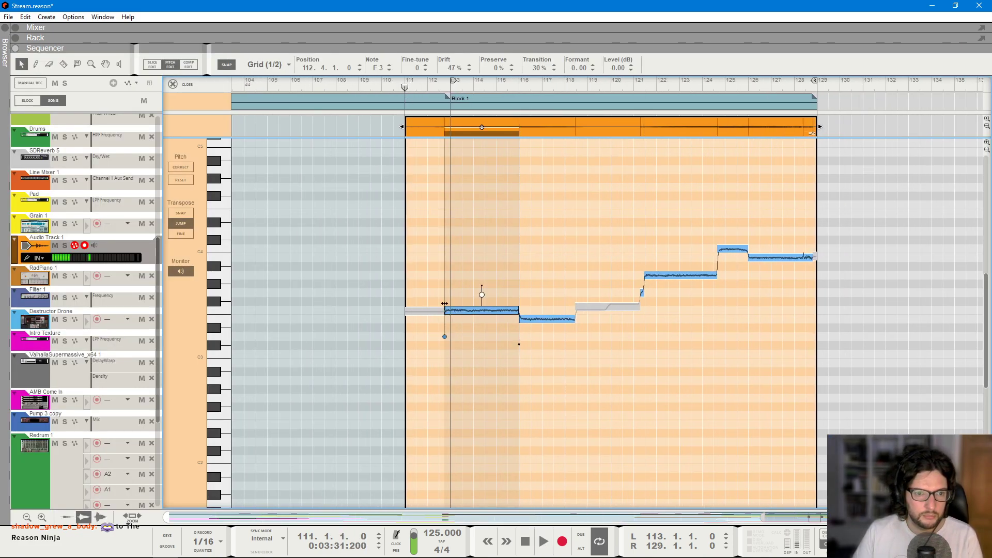
drag(445, 336, 428, 336)
key(space)
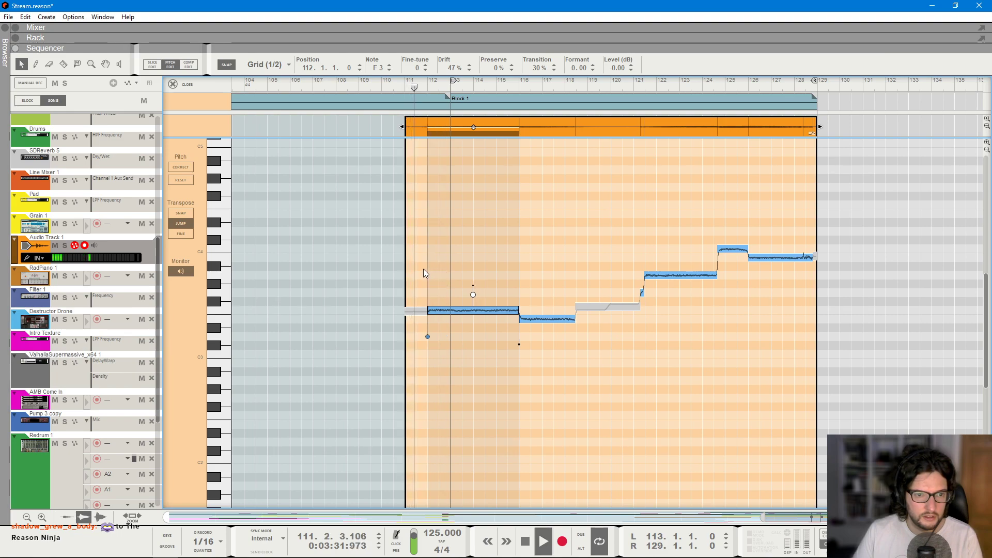
key(ctrl+z)
- Set the deep reverb's dry/wet on Audio Track 1 to 81% and lower the track's fader slightly
key(F6)
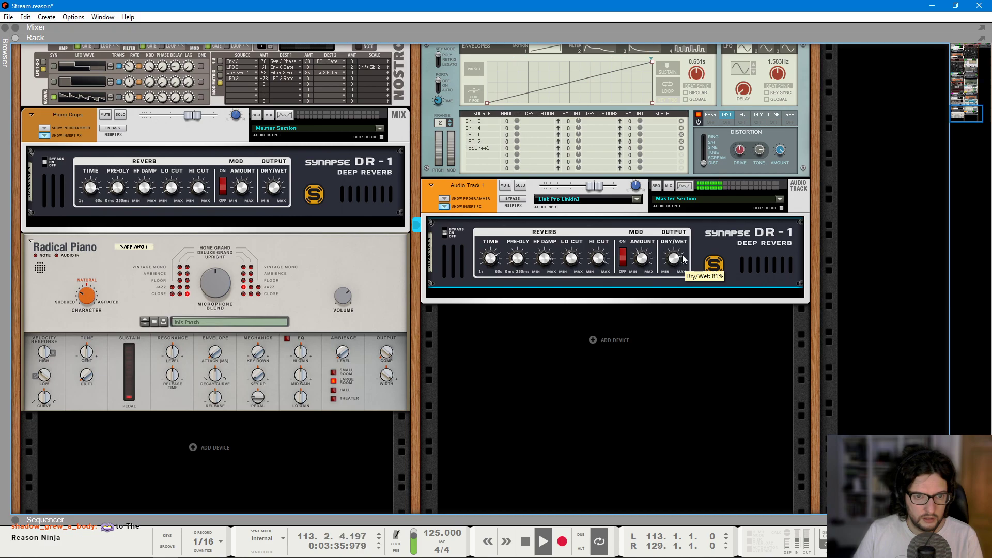
key(F5)
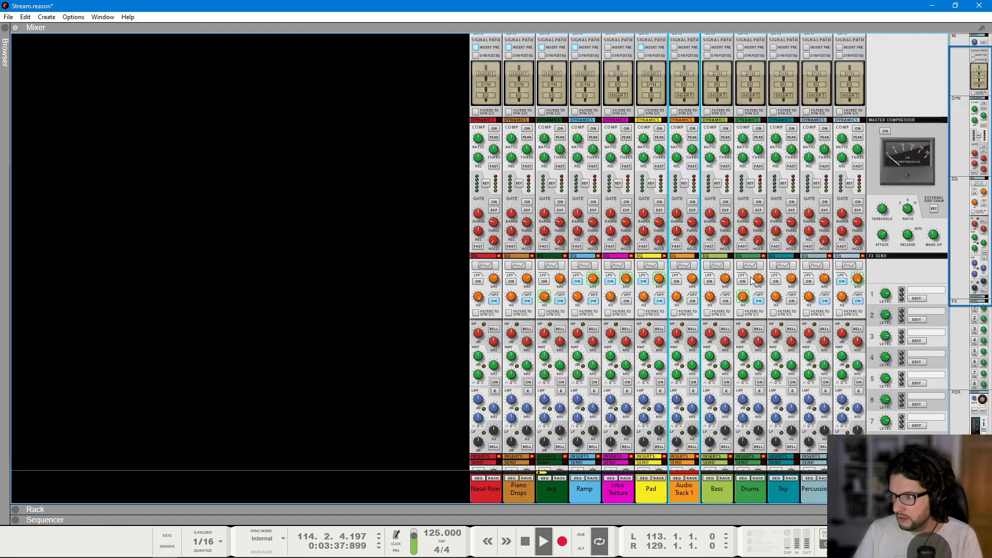
scroll(788, 318, down, 10)
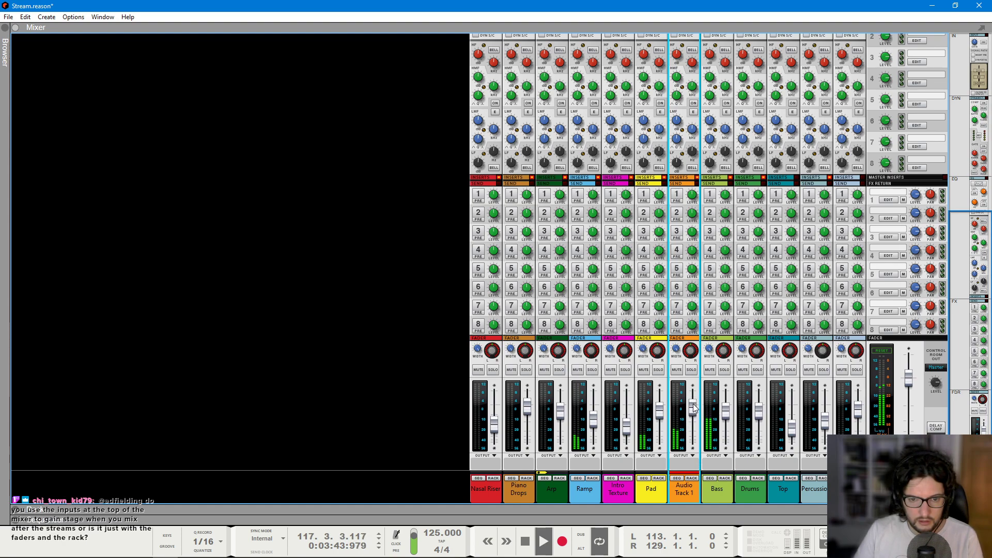
key(F6)
- Add The Echo effect after the deep reverb on Audio Track 1 and set its ping-pong pan to -44
right_click(684, 362)
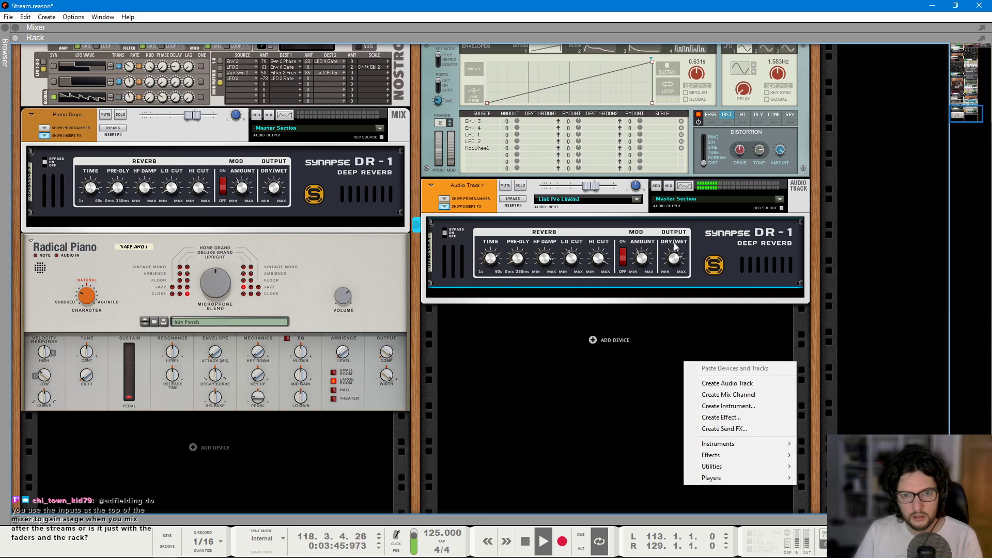
click(493, 262)
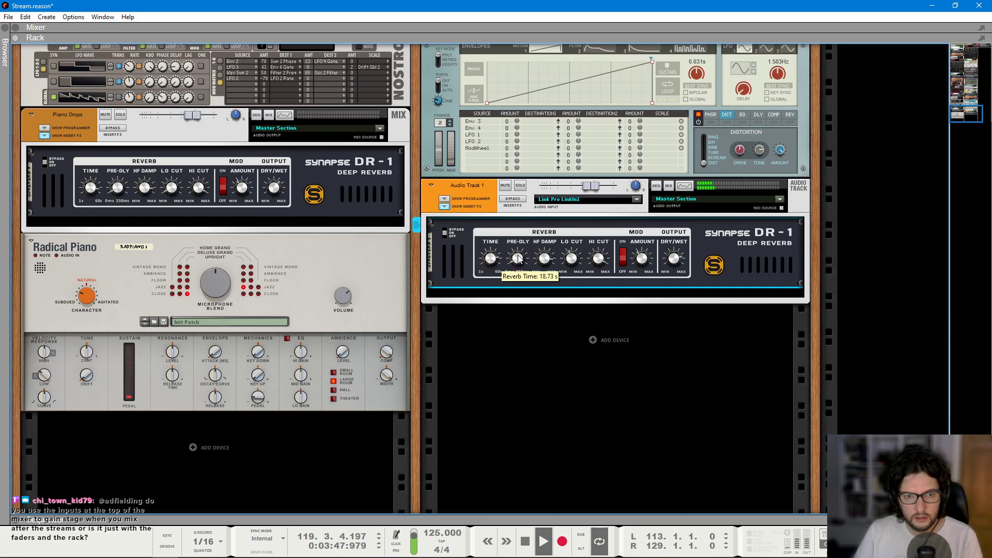
right_click(730, 271)
mouse_move(795, 385)
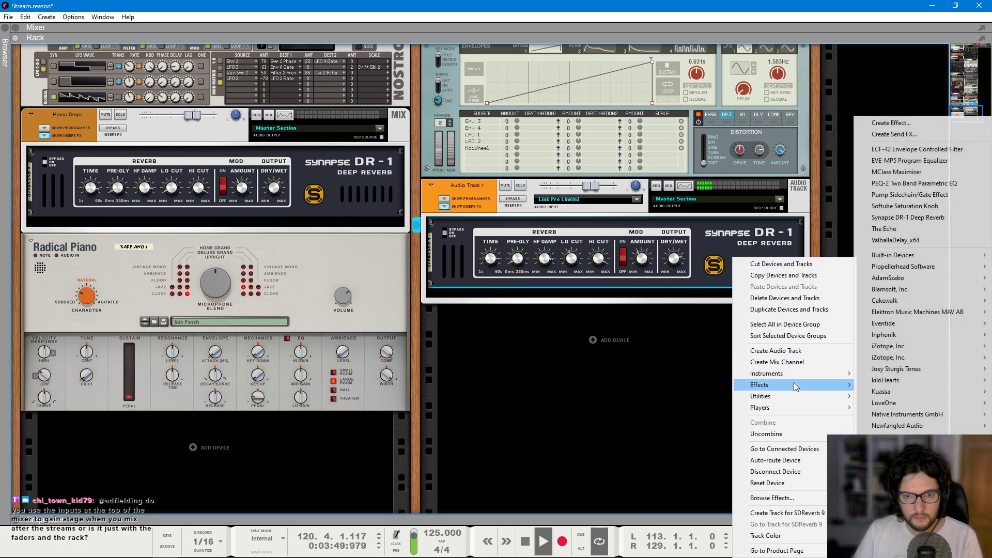
click(912, 231)
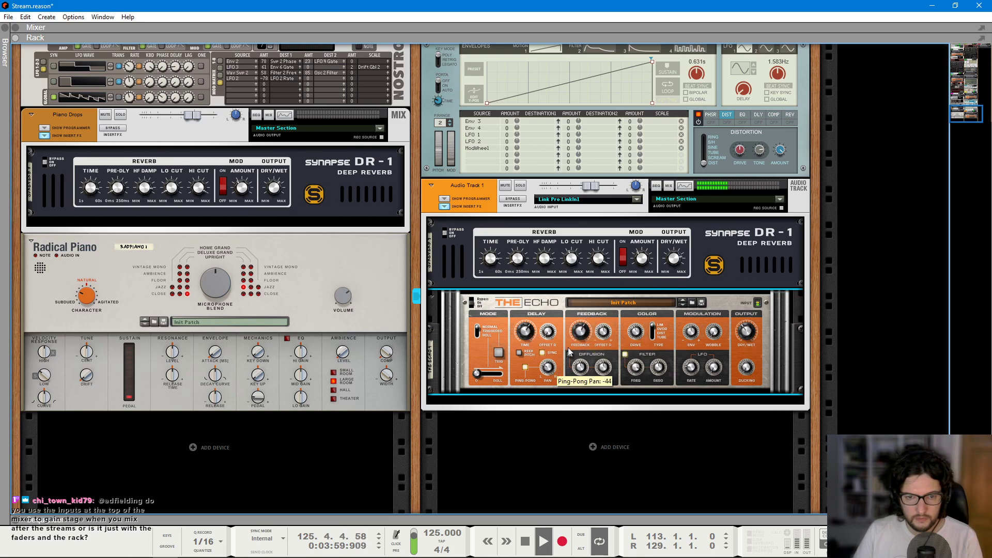
key(F7)
key(F5)
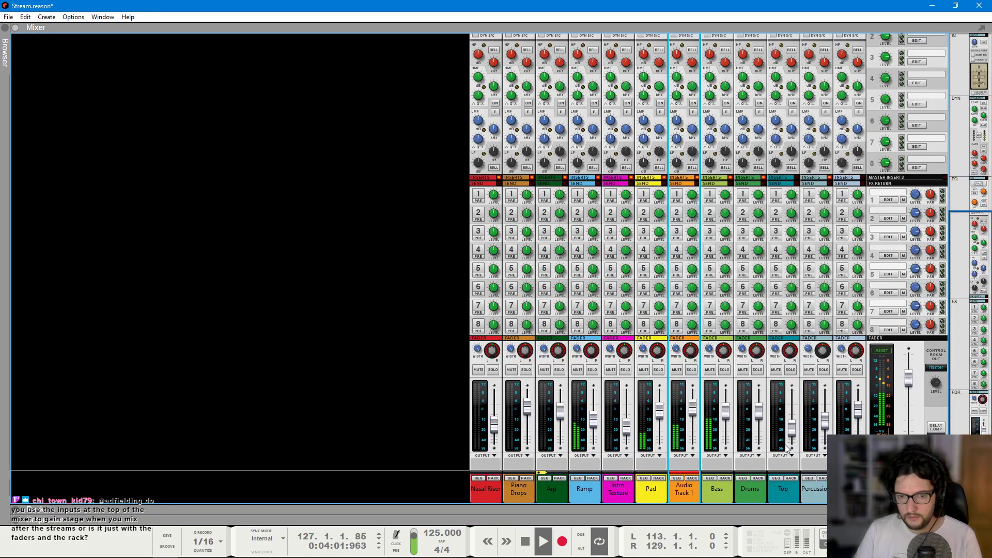
- Play from bar 111, leave pitch editing, and give the Audio Track 1 clip a fade-in of 8.0
key(F7)
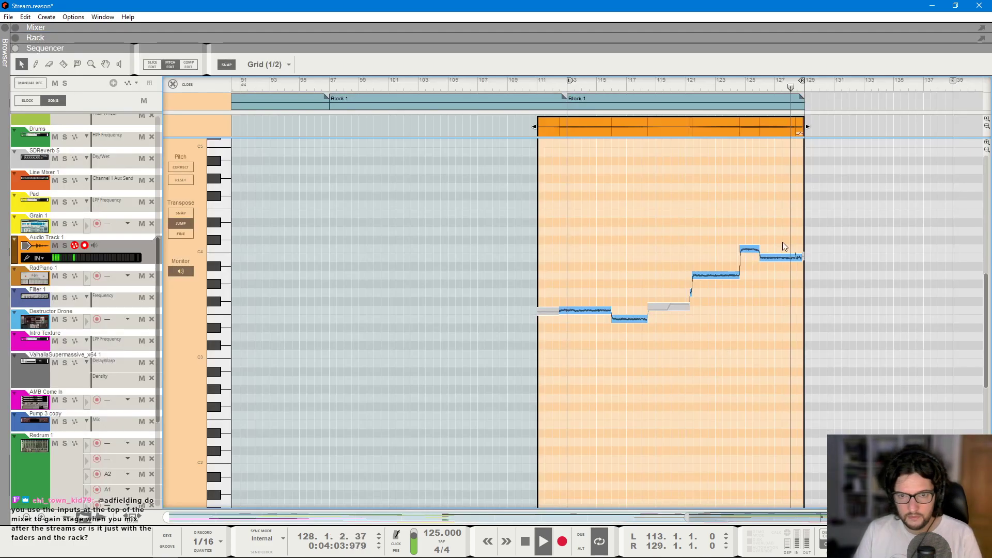
click(543, 83)
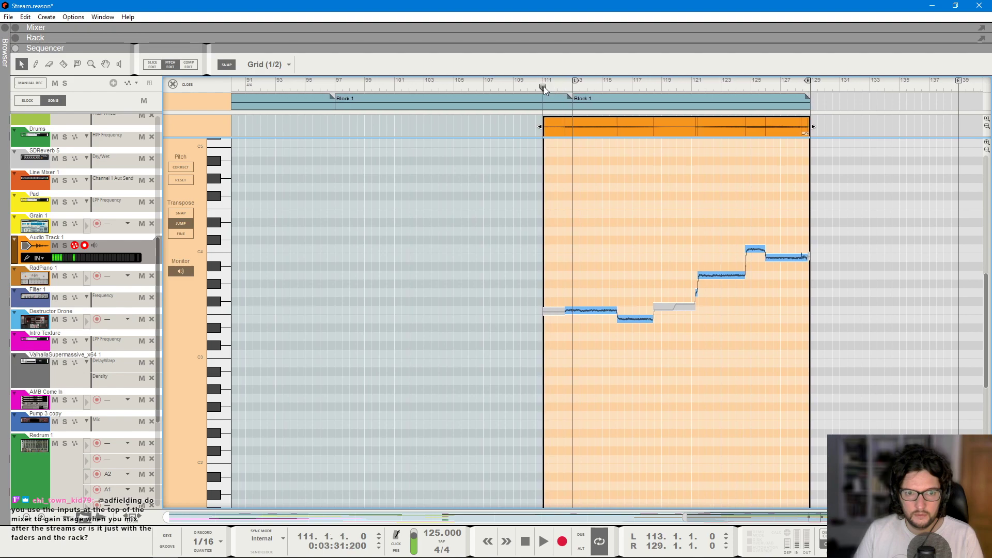
key(ctrl+e)
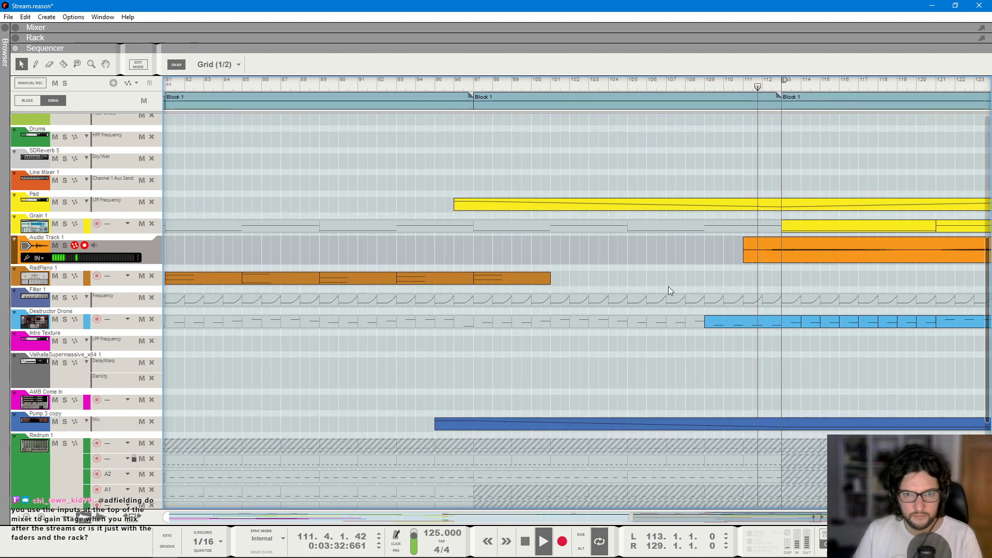
click(575, 255)
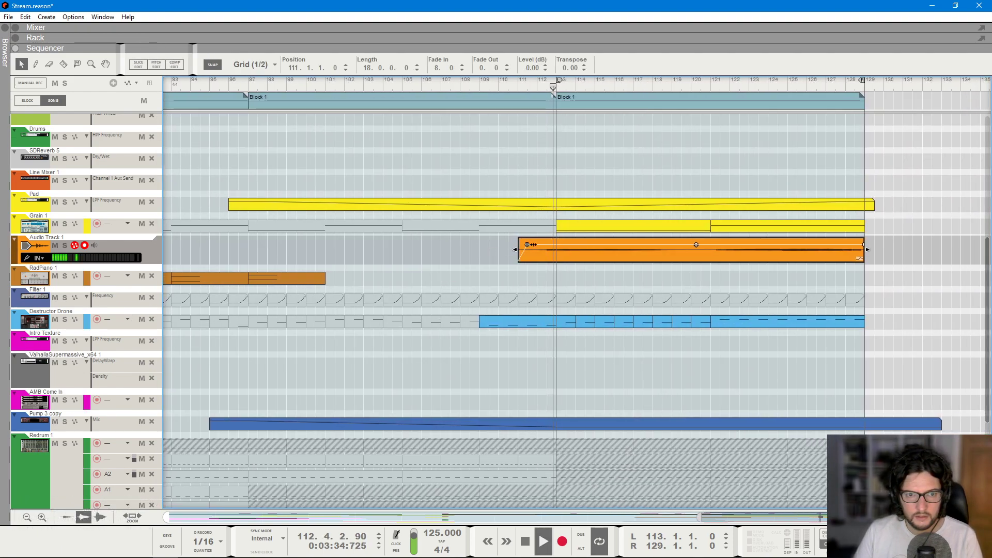
click(633, 293)
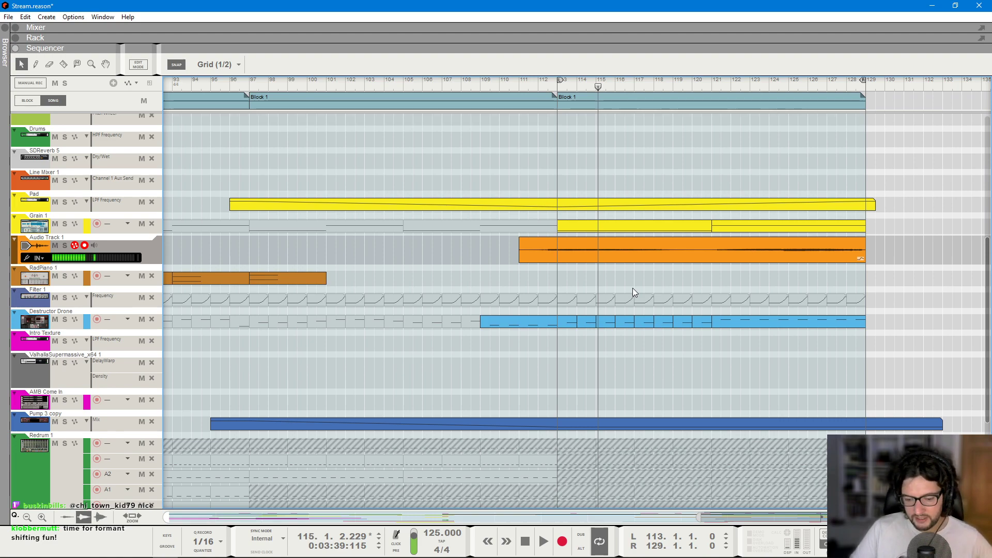
- Examine the mixer's input gain and signal path controls against the channel faders, trying the last channel's fader
key(F5)
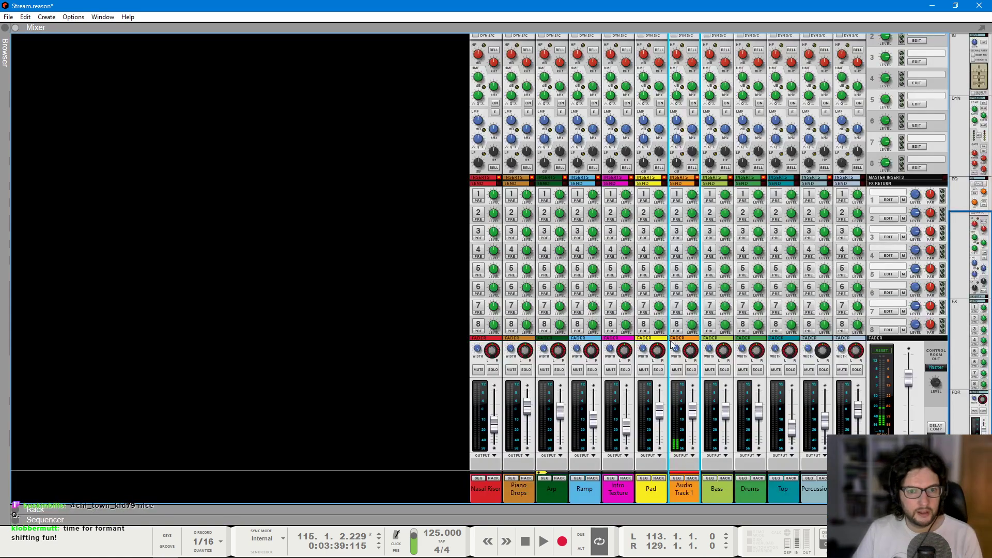
scroll(619, 149, up, 5)
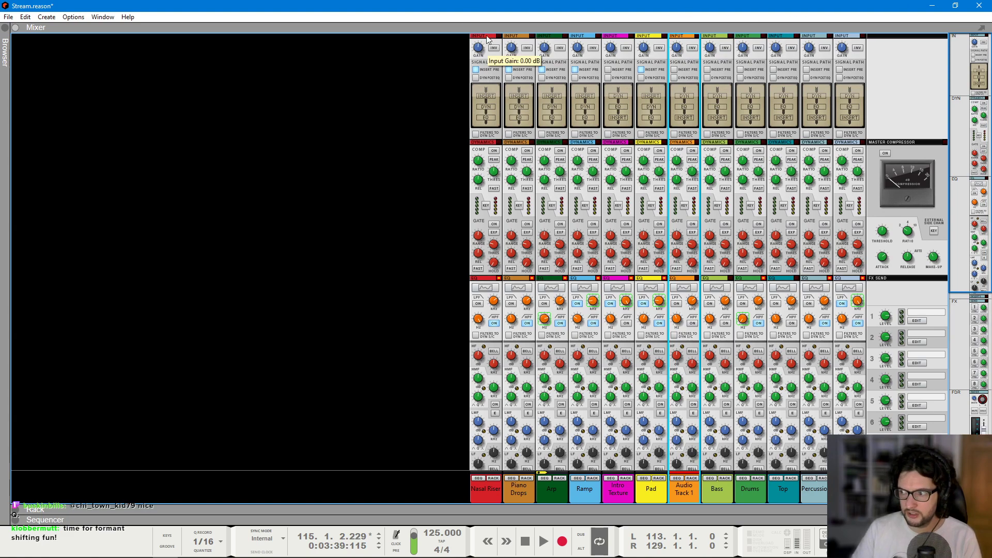
click(370, 150)
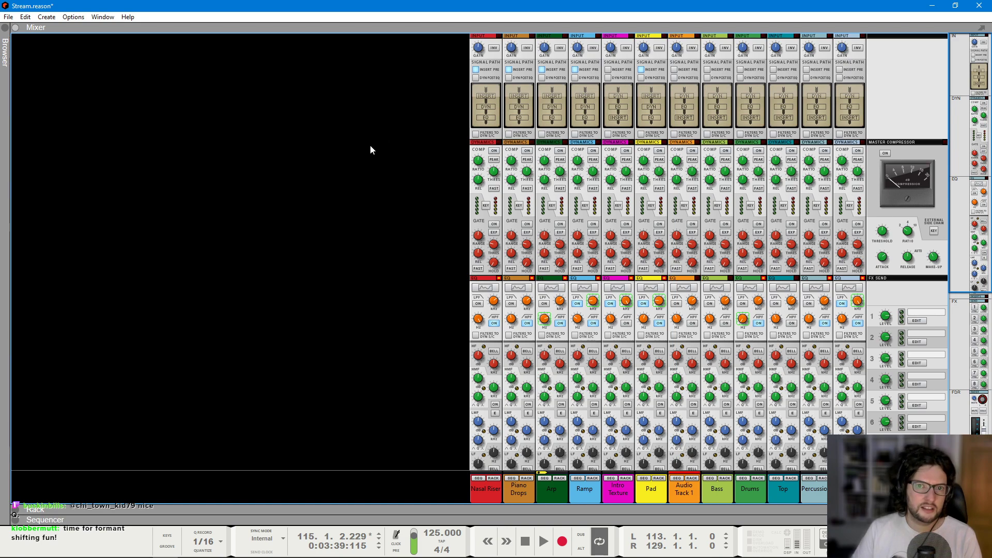
scroll(371, 150, down, 10)
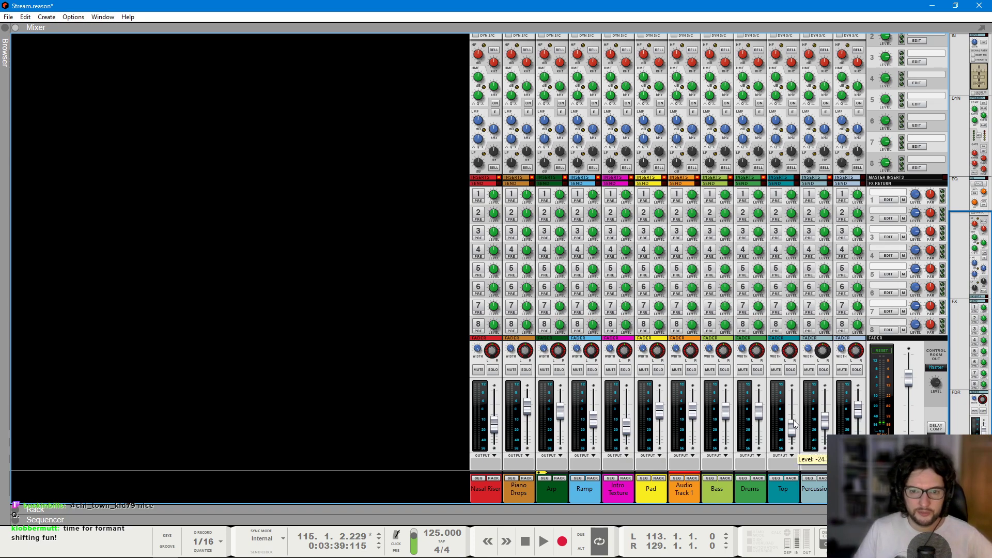
drag(860, 424, 860, 420)
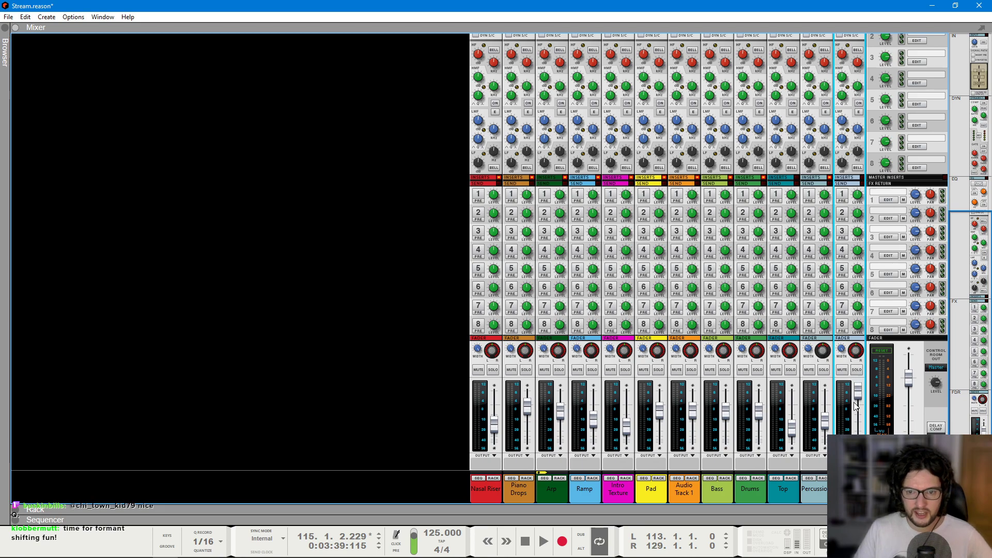
scroll(859, 103, up, 3)
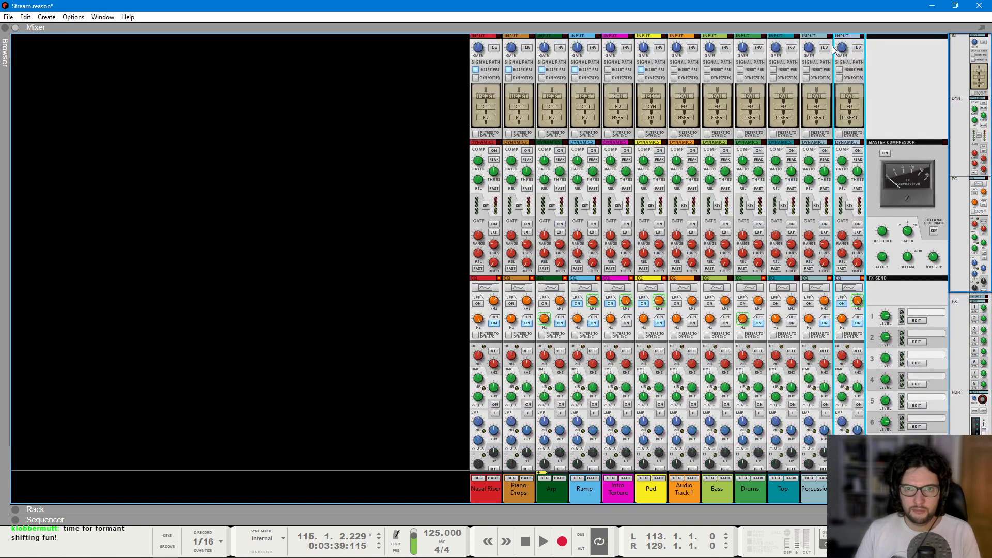
scroll(845, 155, down, 8)
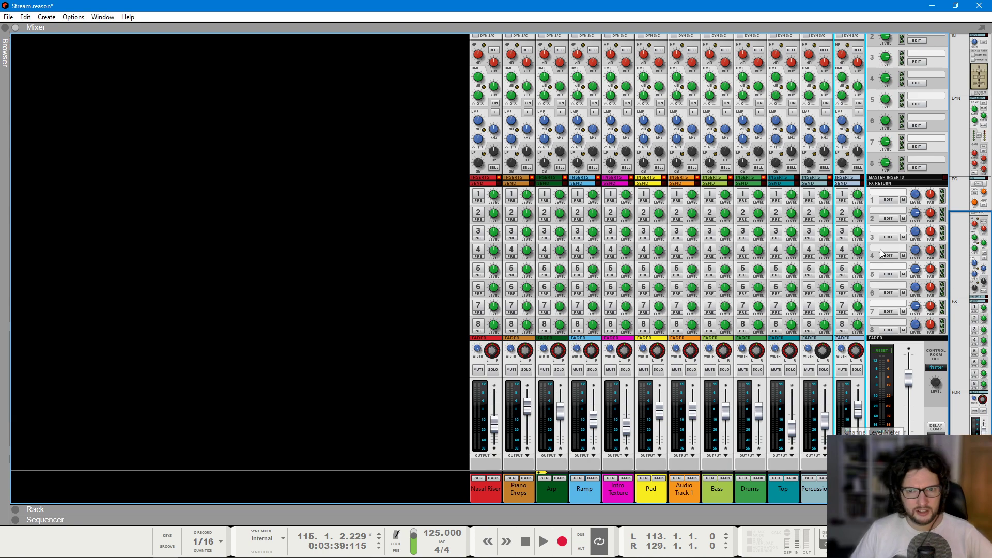
scroll(839, 155, up, 8)
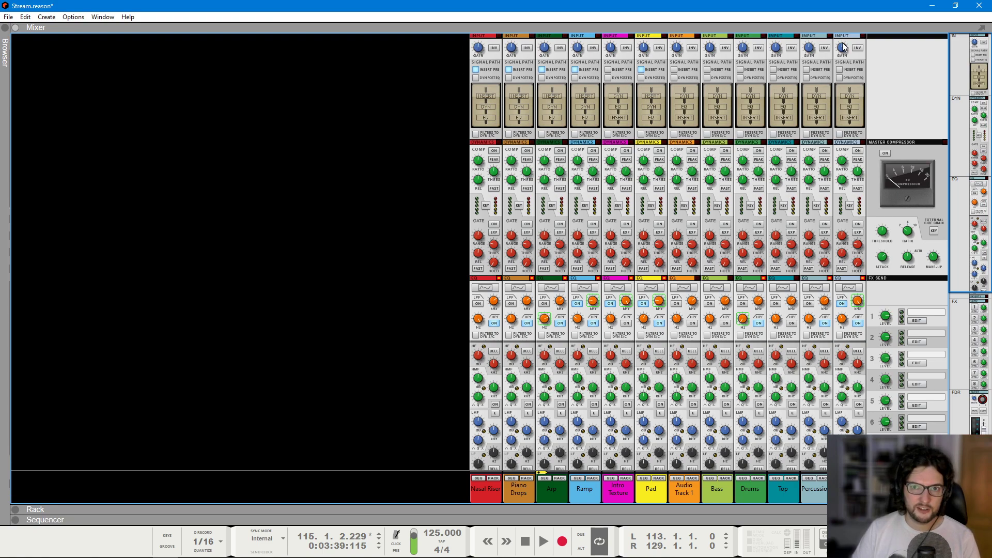
scroll(844, 49, down, 6)
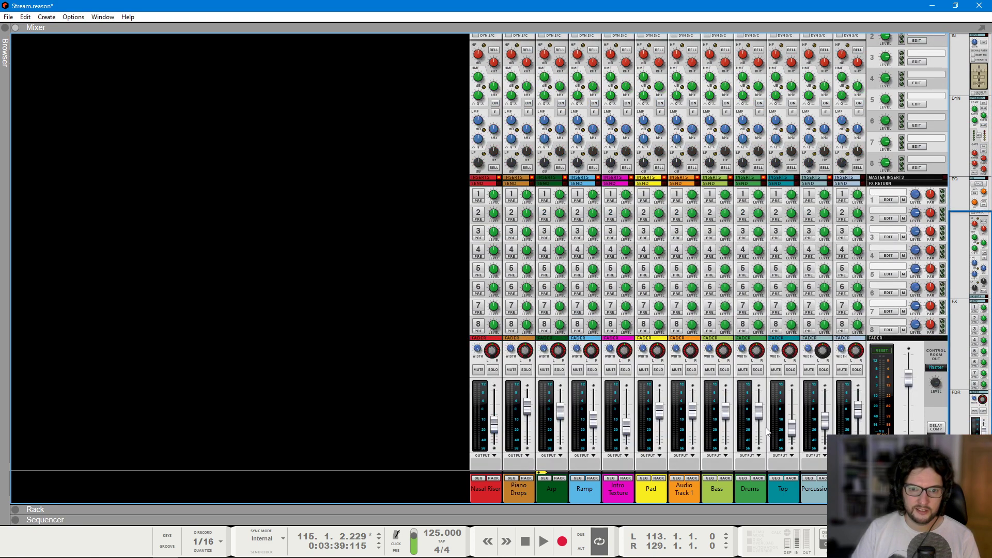
right_click(631, 448)
click(432, 421)
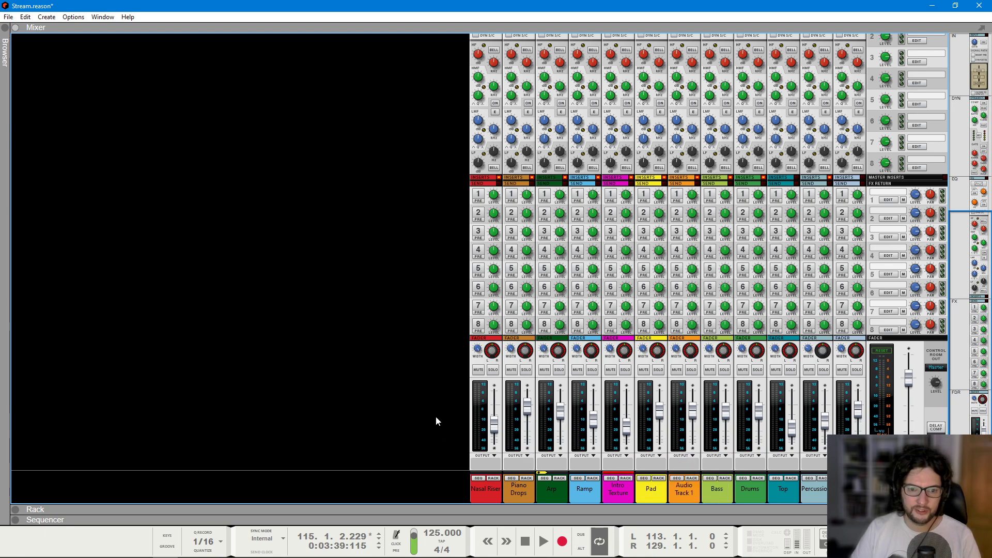
- Reopen the Audio Track 1 clip for pitch editing and place the playback position at bar 120
key(F7)
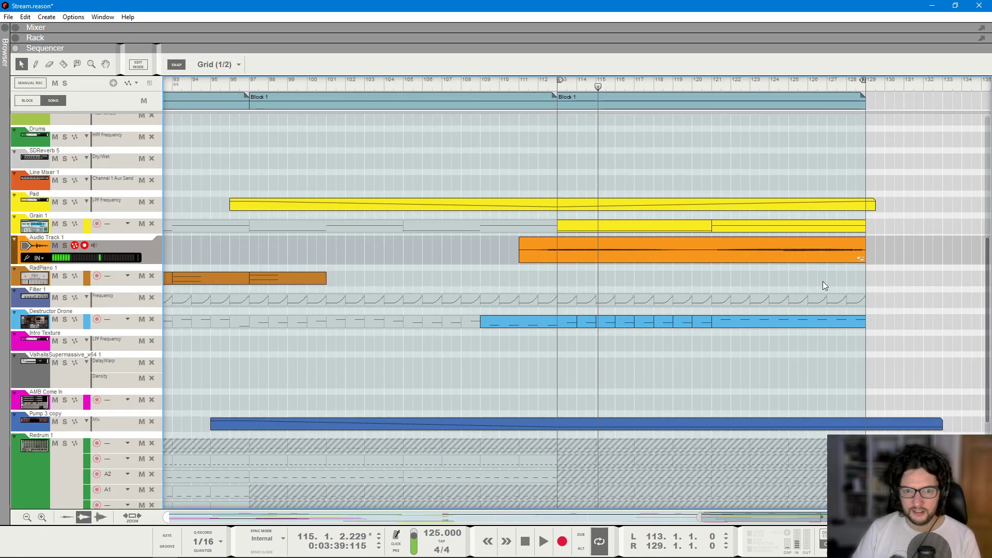
click(541, 85)
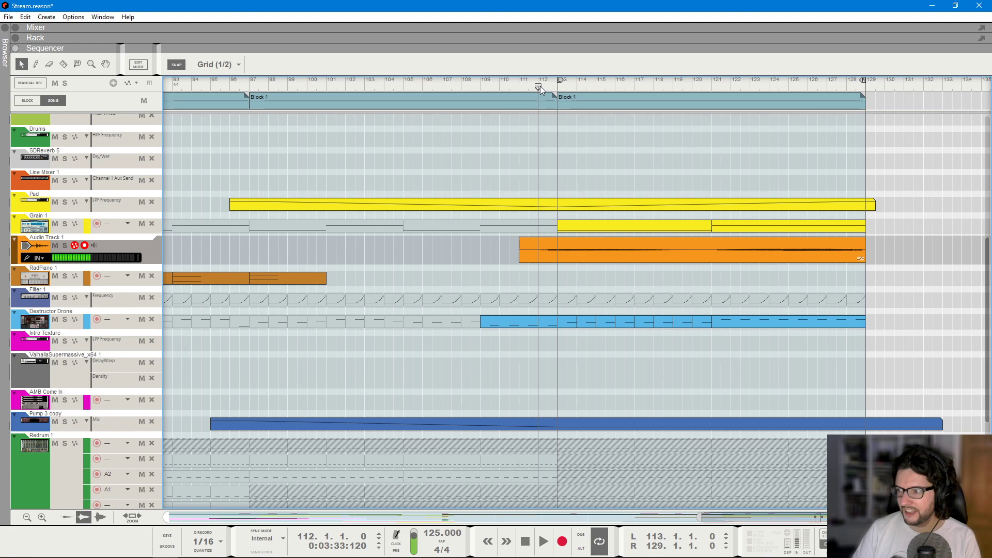
double_click(713, 250)
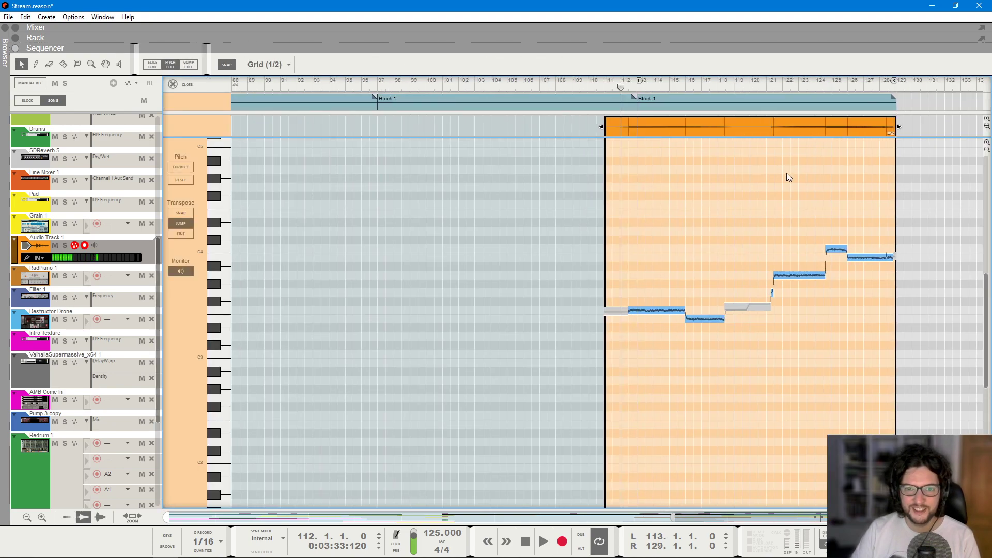
click(836, 91)
scroll(935, 240, up, 5)
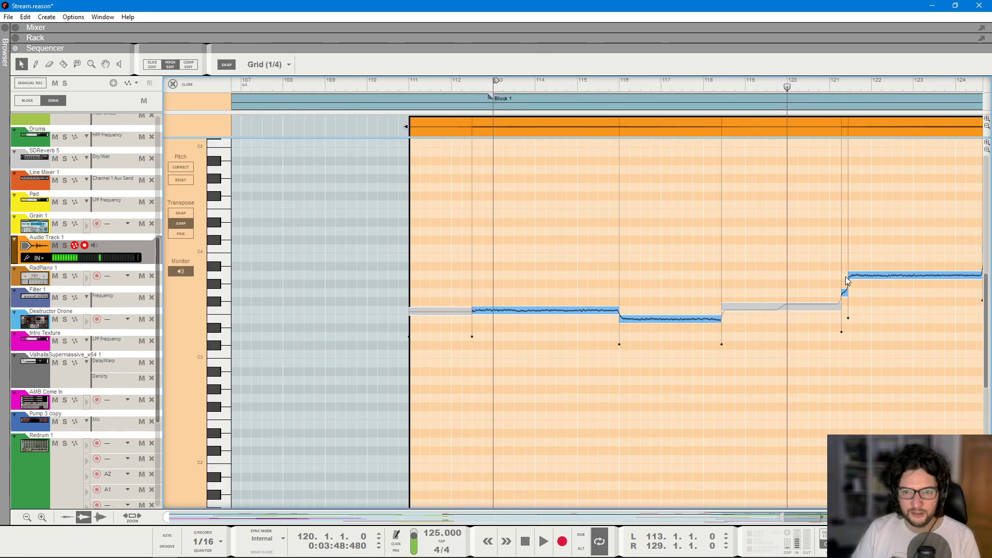
- Move the short rising pitch segment in the Audio Track 1 clip to 120.3.1.0 and play it back
drag(841, 290, 825, 273)
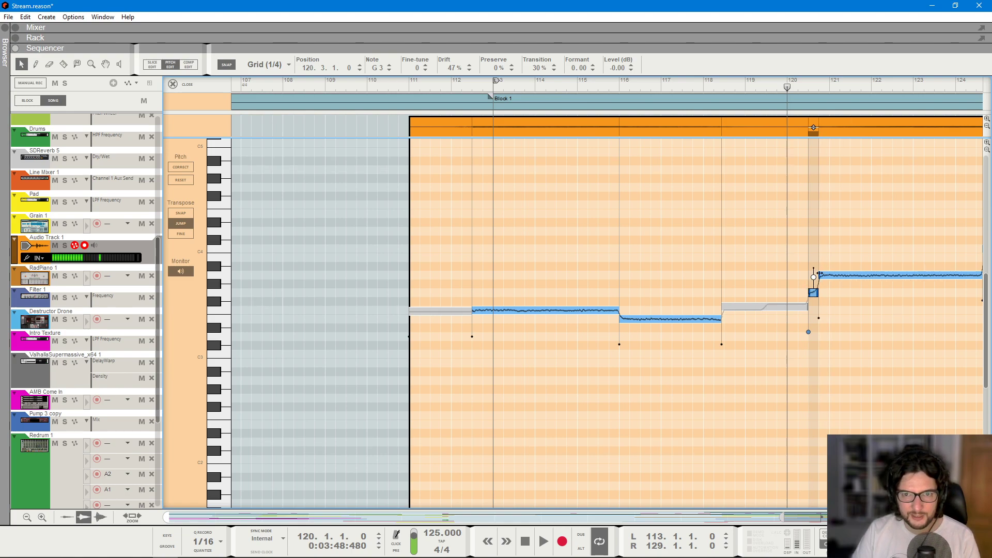
key(space)
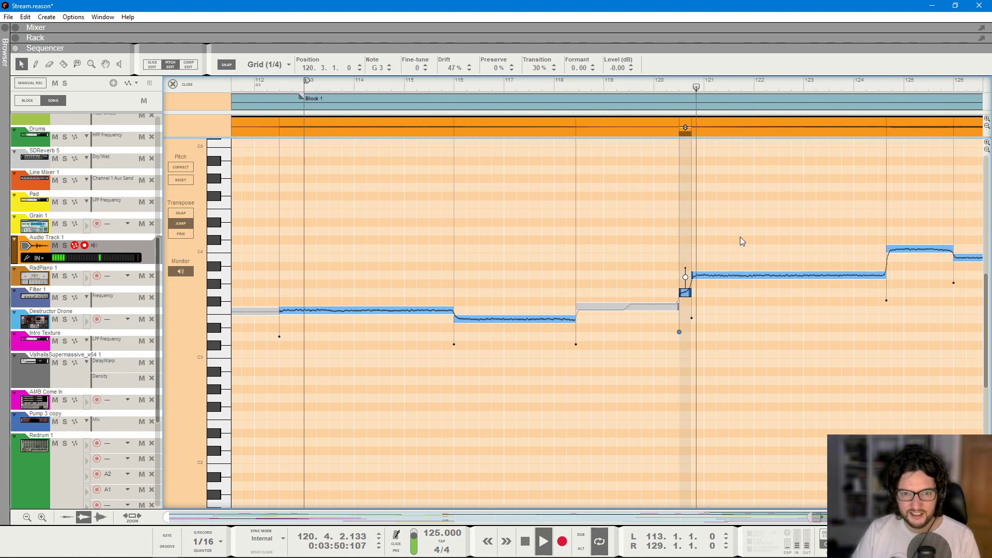
scroll(740, 236, down, 3)
key(space)
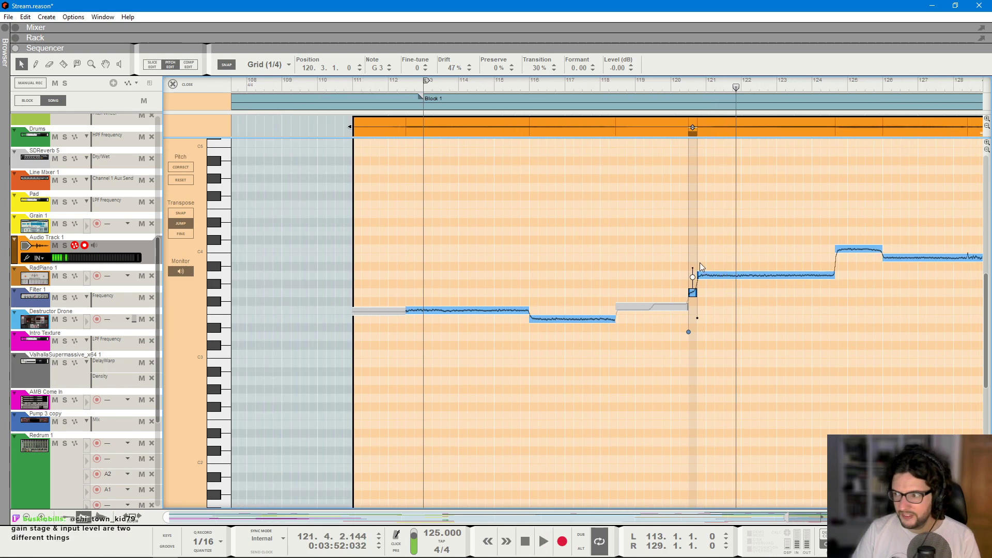
- Listen to the Audio Track 1 clip from 112.2 while reviewing its pitch curve and The Echo's settings, and return the playback position to 112.3
click(464, 129)
click(397, 88)
key(space)
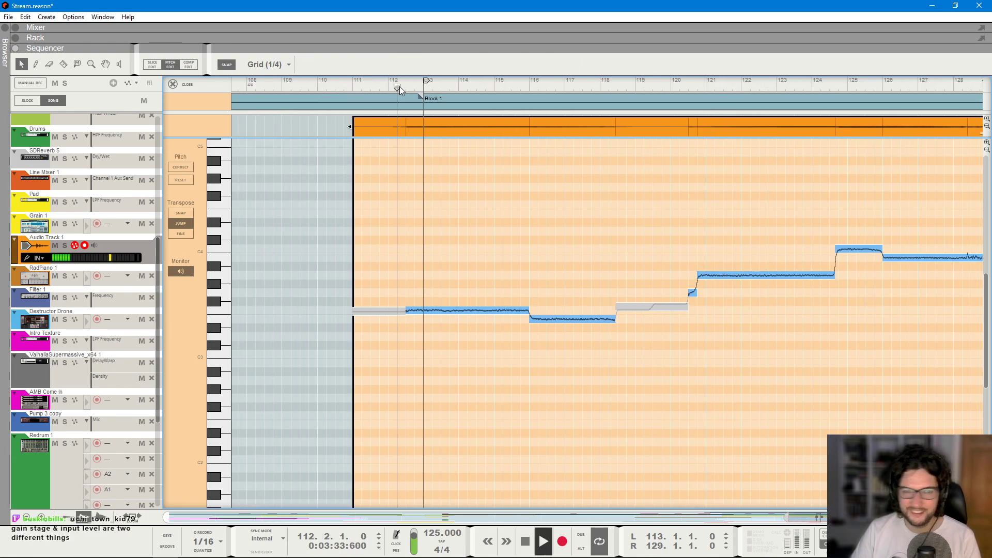
scroll(599, 155, down, 1)
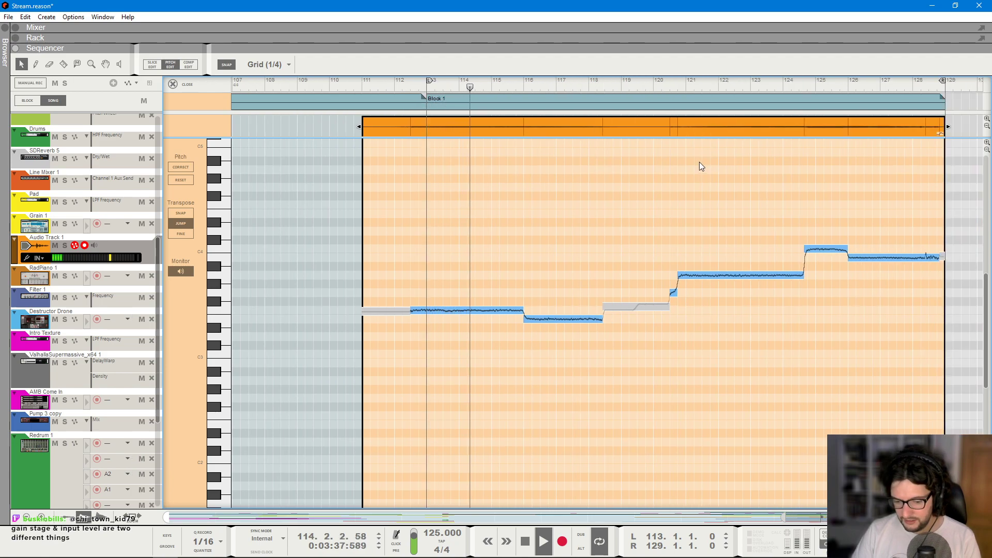
key(F6)
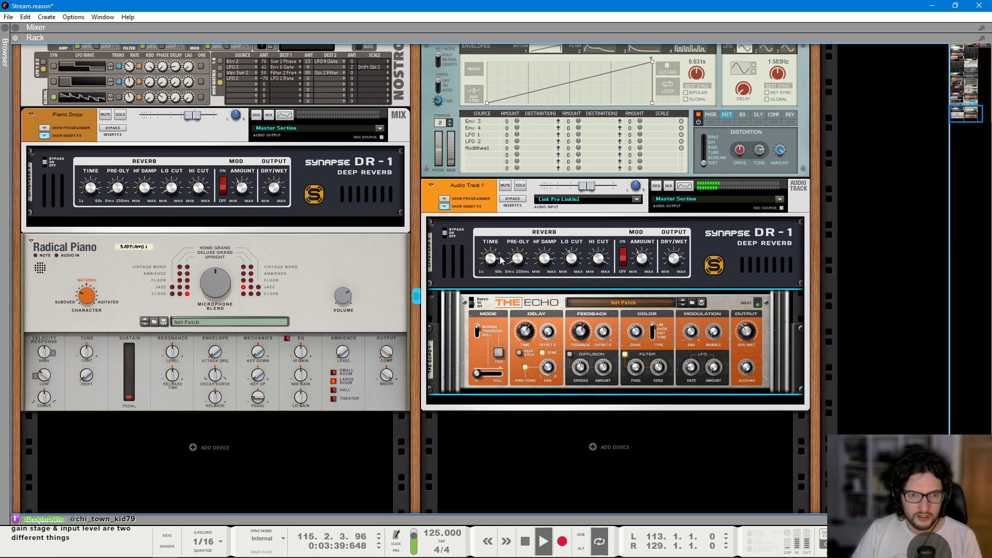
mouse_move(583, 336)
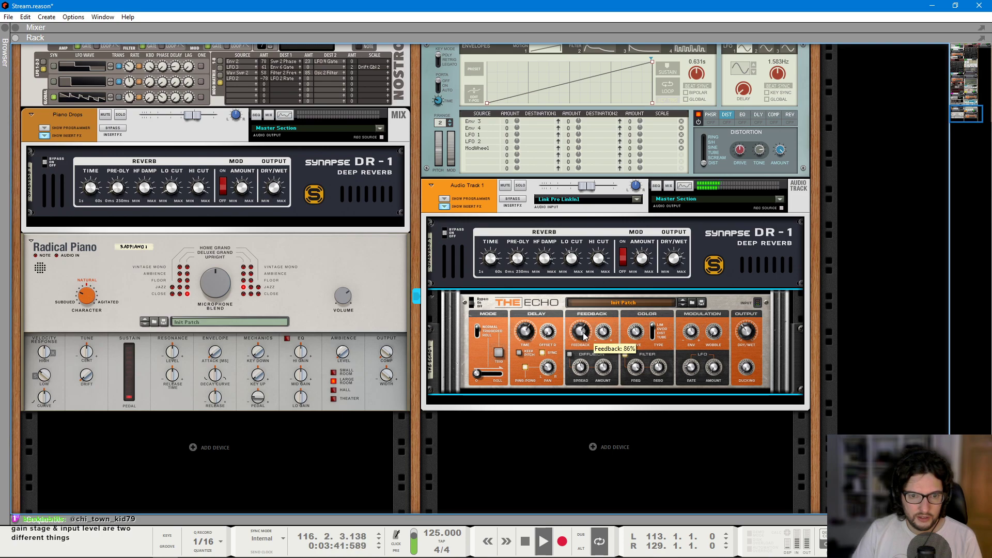
mouse_move(645, 335)
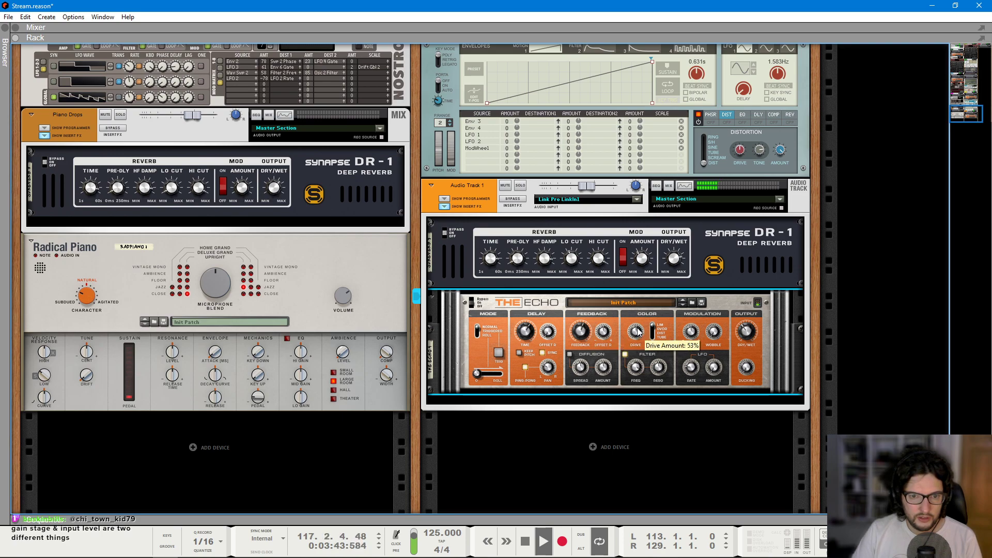
key(F7)
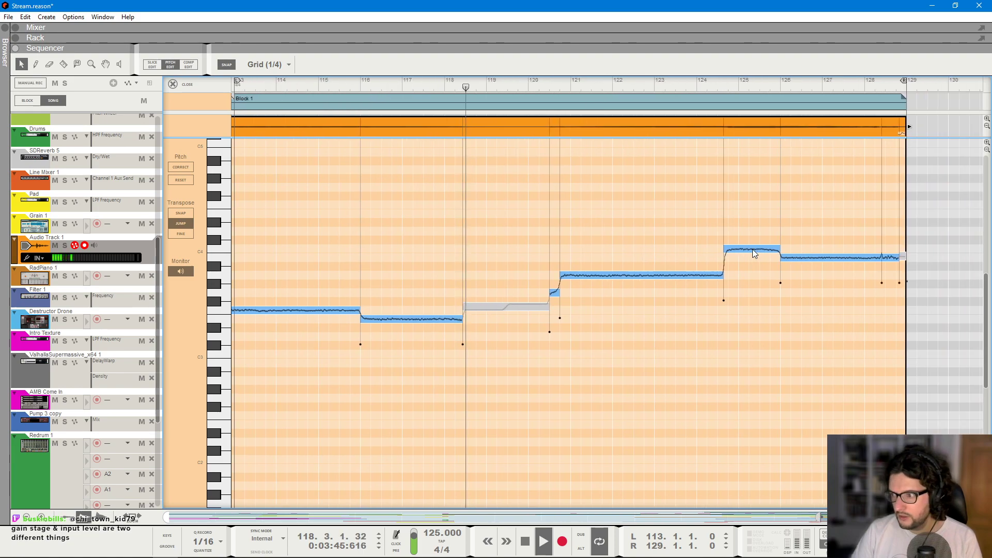
scroll(752, 249, right, 3)
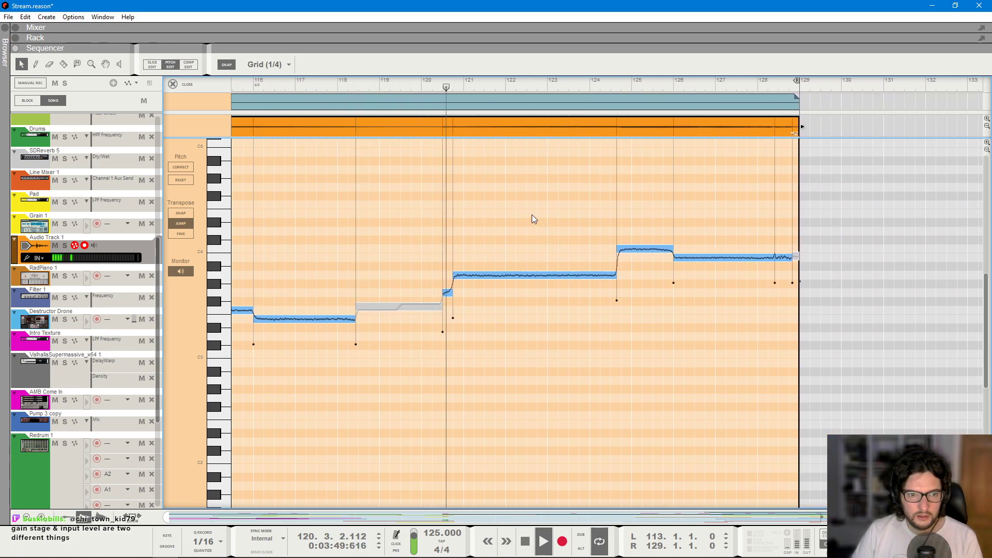
scroll(531, 215, down, 2)
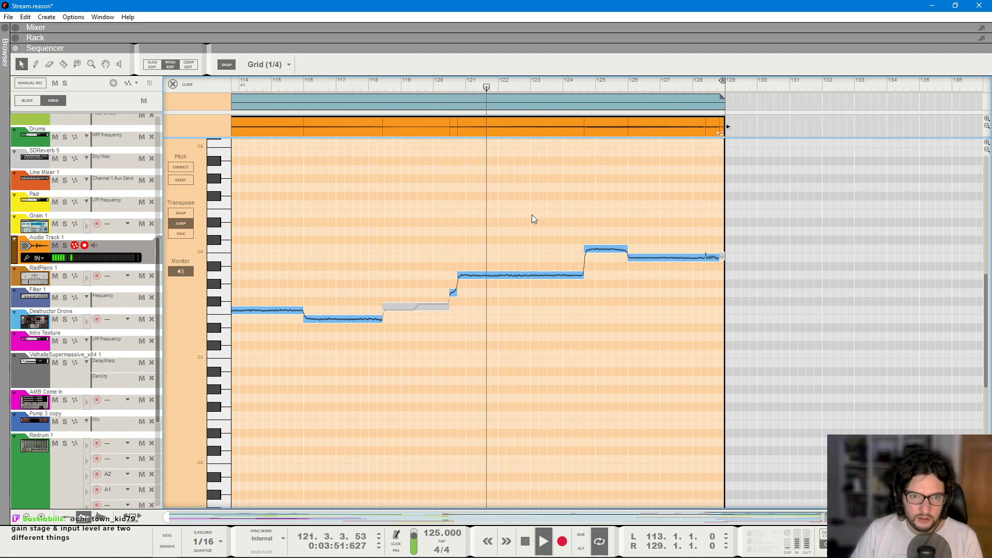
key(F6)
key(F7)
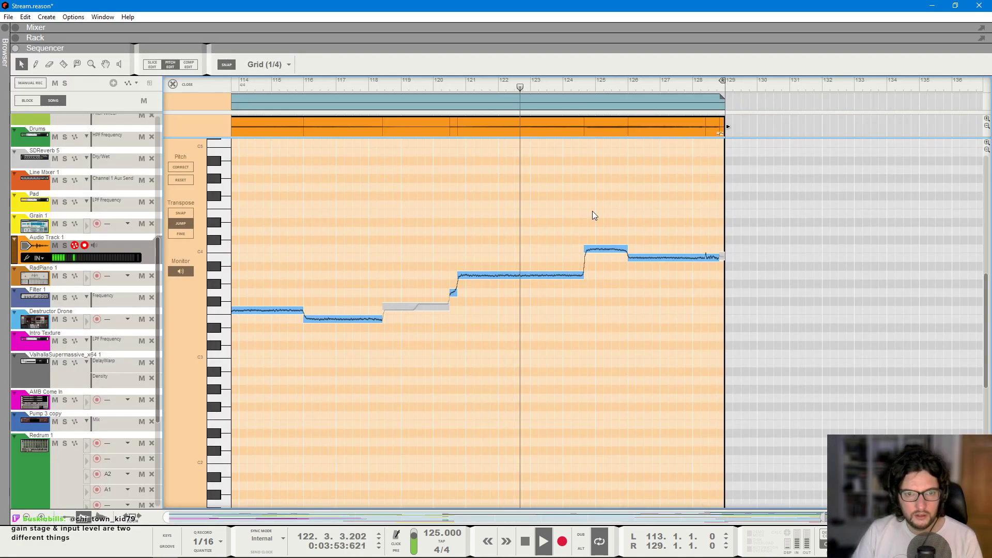
scroll(593, 212, up, 2)
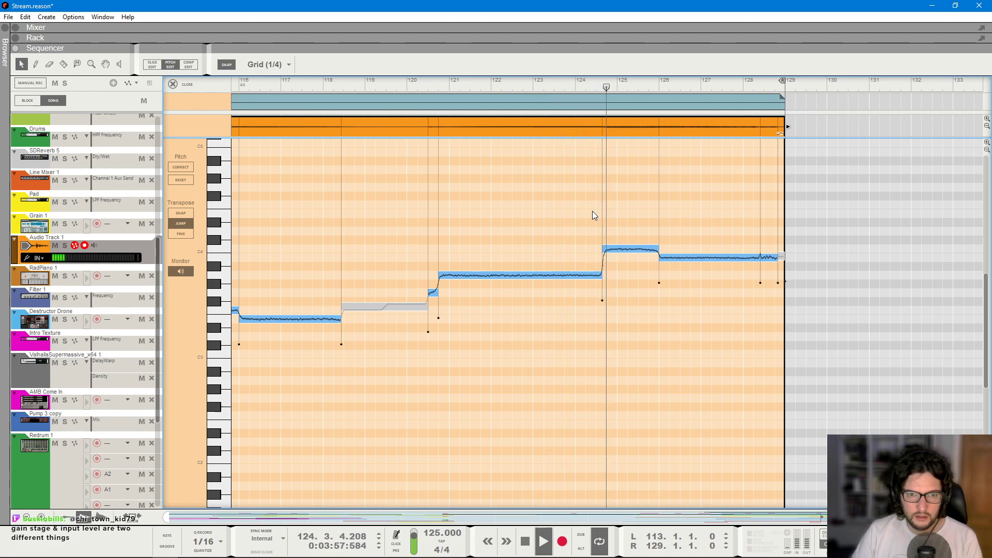
key(F6)
key(F7)
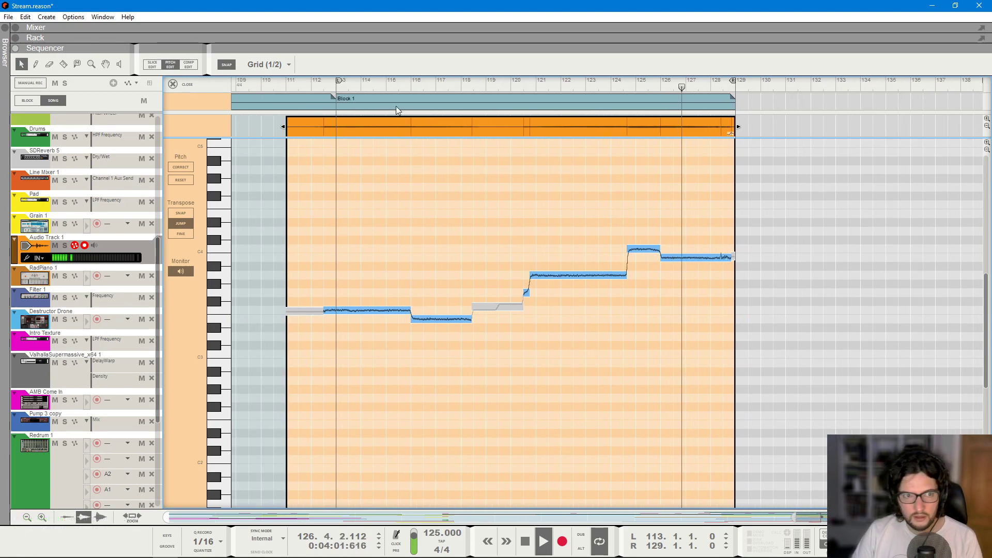
key(space)
click(353, 86)
key(F6)
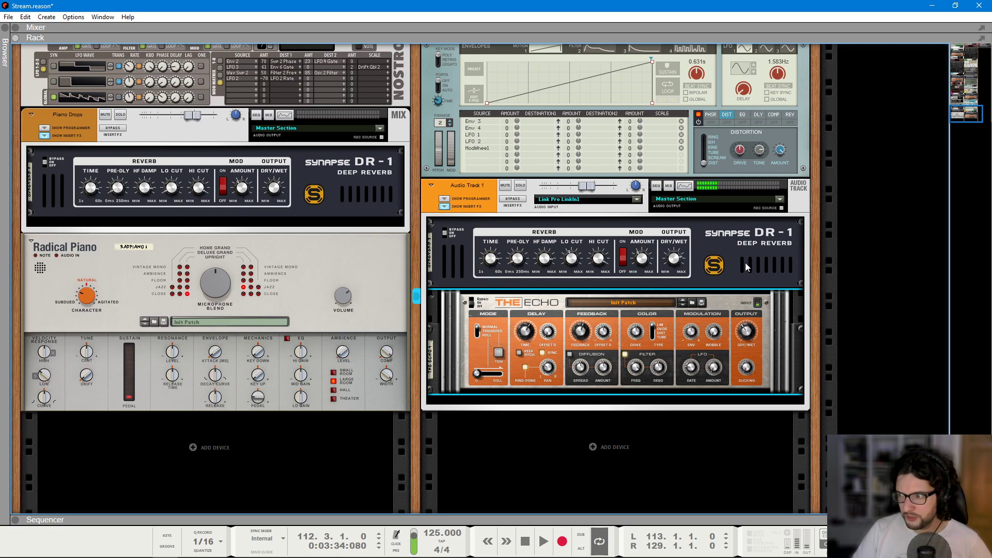
click(729, 241)
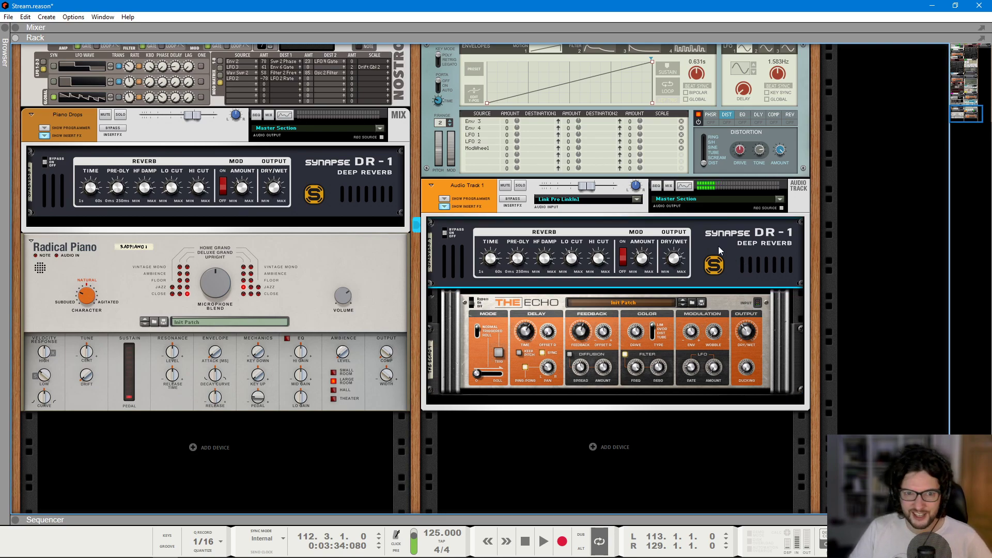
right_click(728, 239)
mouse_move(775, 373)
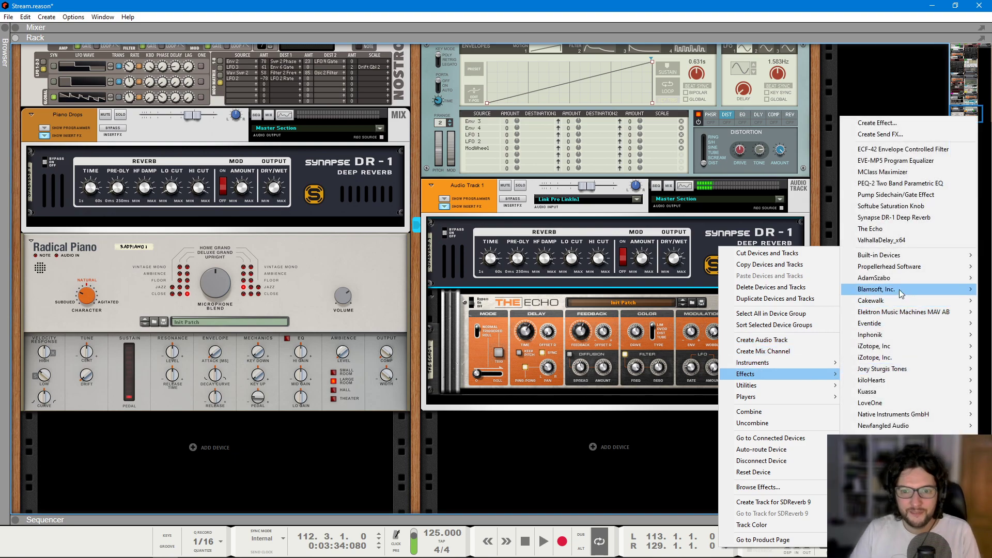
mouse_move(899, 305)
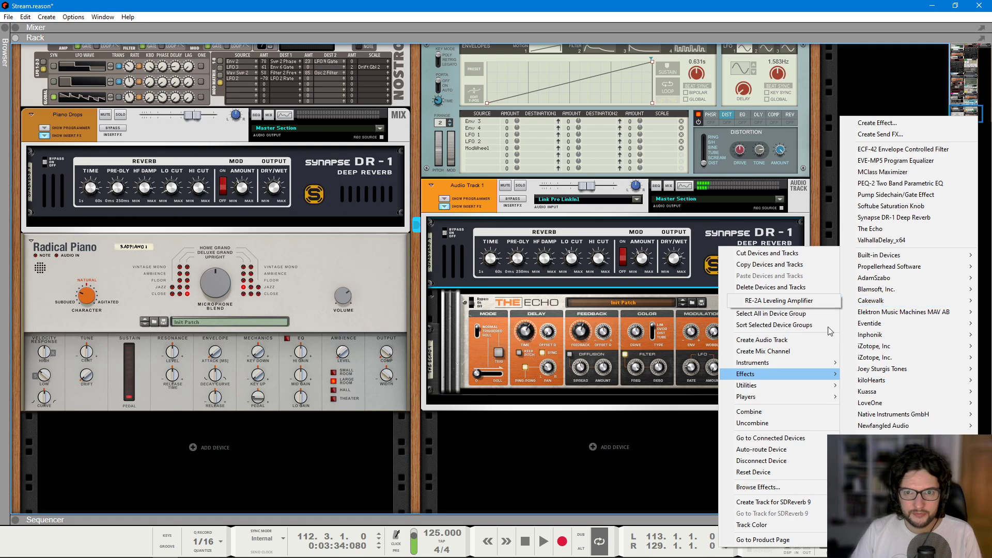
click(519, 451)
- Duplicate Audio Track 1 with its devices and insert a Neptune Pitch Adjuster ahead of the copy's deep reverb
right_click(447, 191)
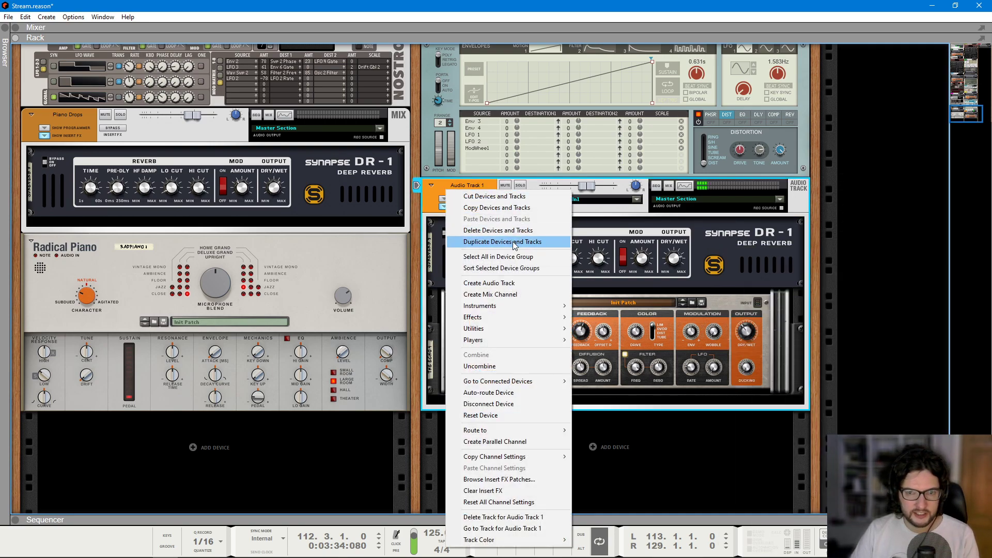
click(481, 238)
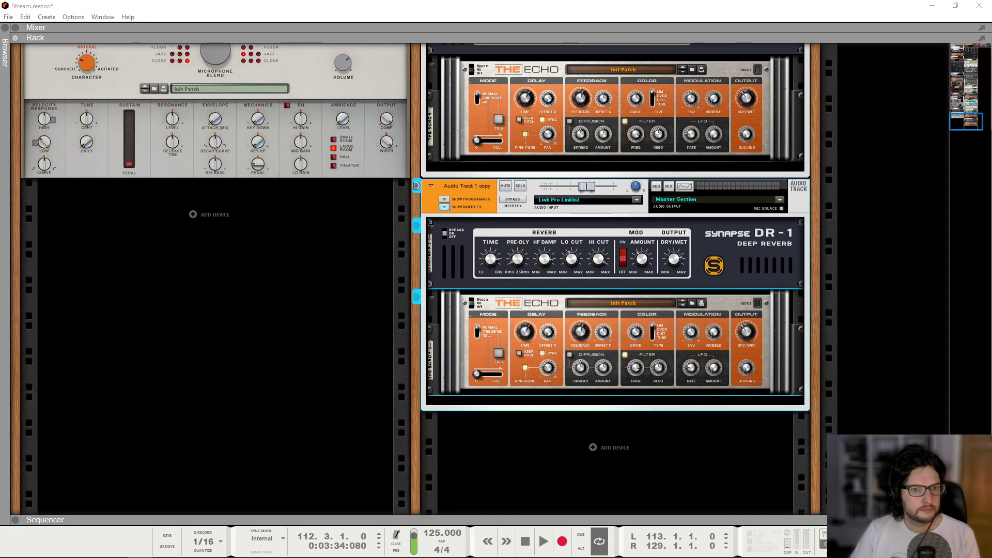
right_click(737, 281)
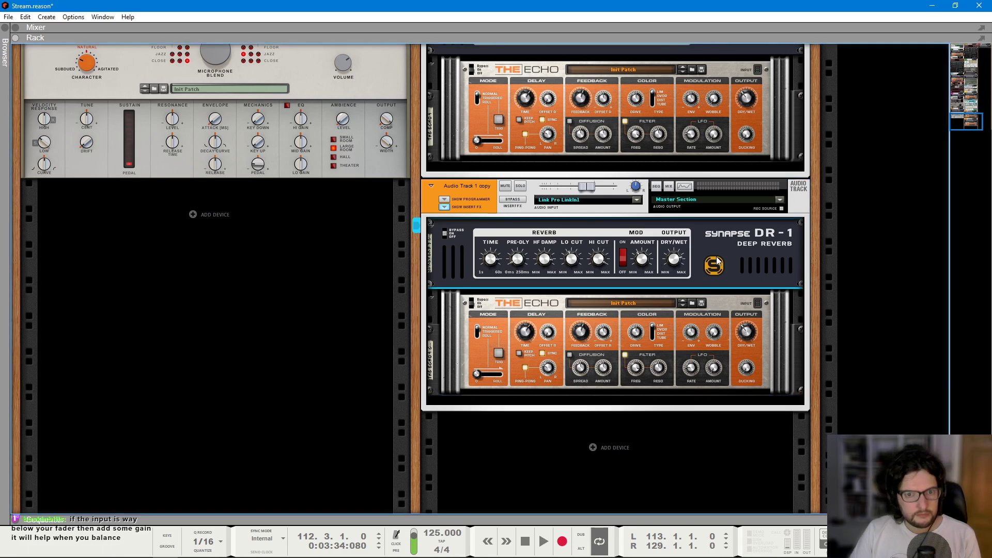
mouse_move(744, 384)
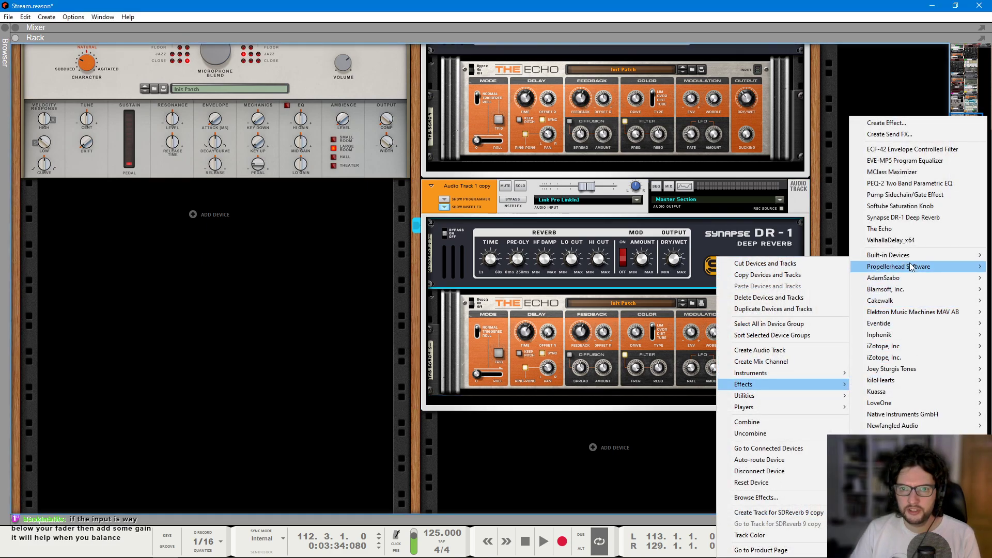
mouse_move(907, 259)
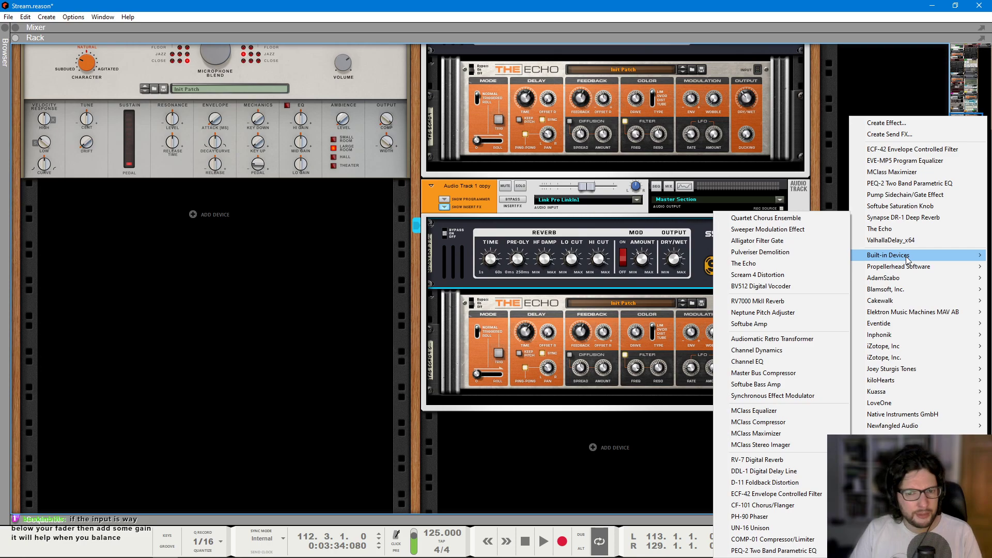
click(761, 313)
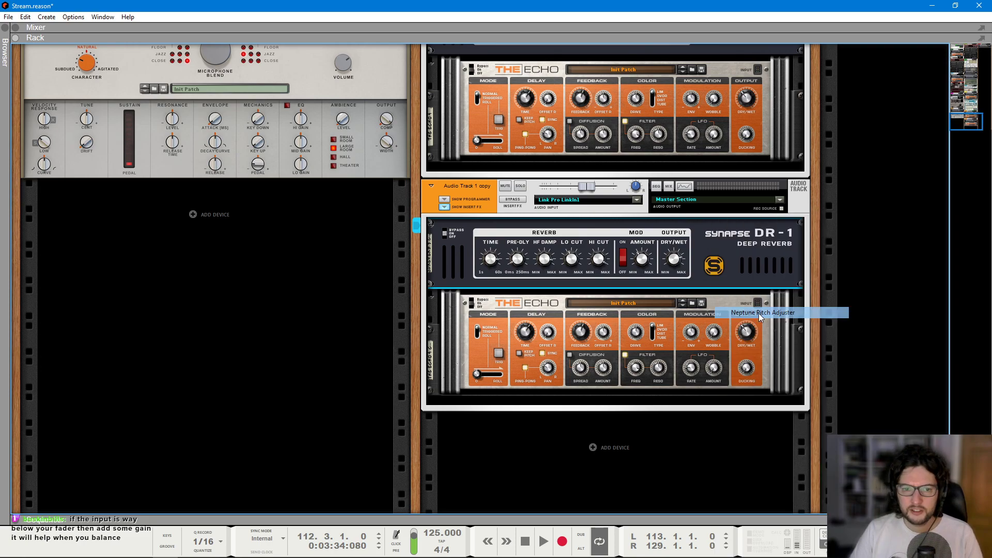
drag(474, 234, 474, 339)
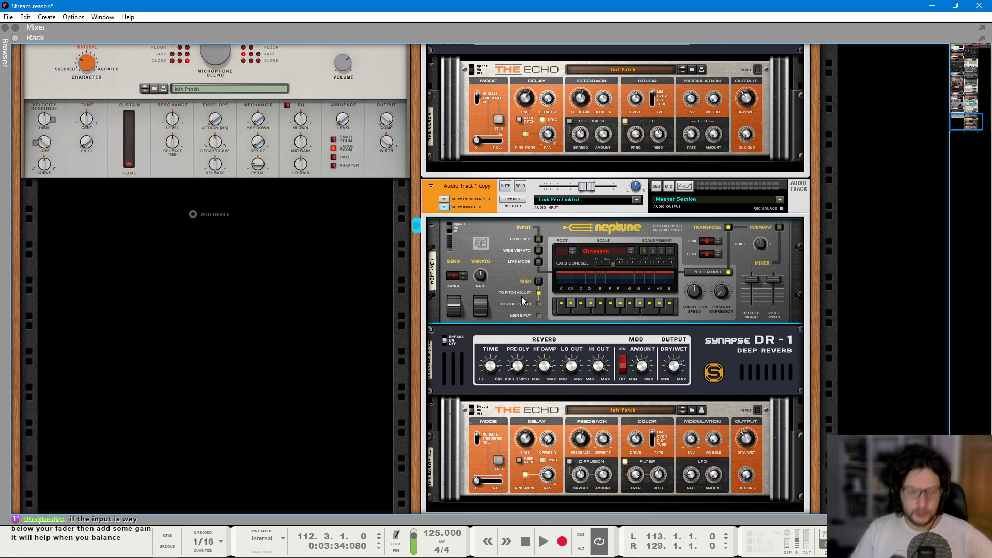
- Inspect the copied clip and the original Audio Track 1 clip, selecting the original's pitch segments to check their note and formant settings
key(F7)
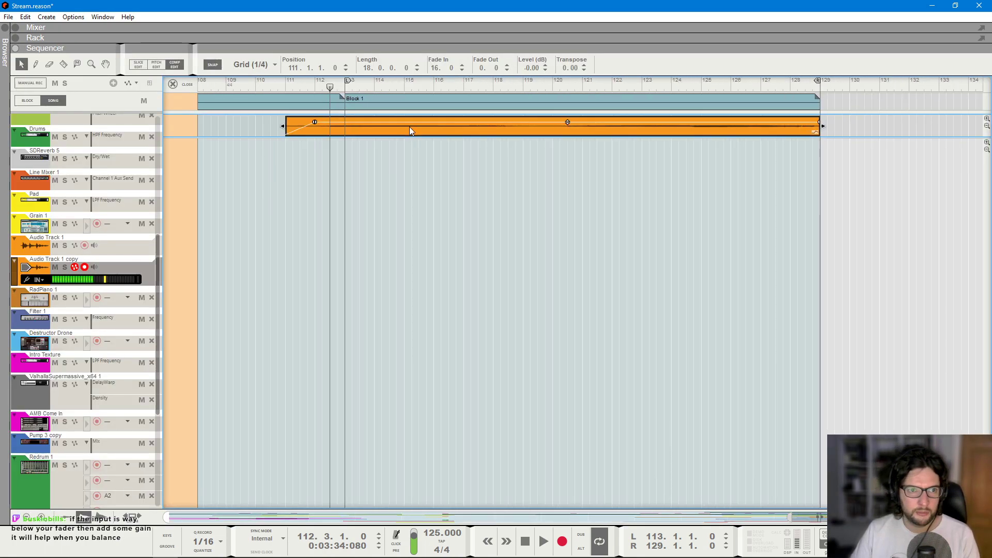
double_click(409, 128)
click(186, 84)
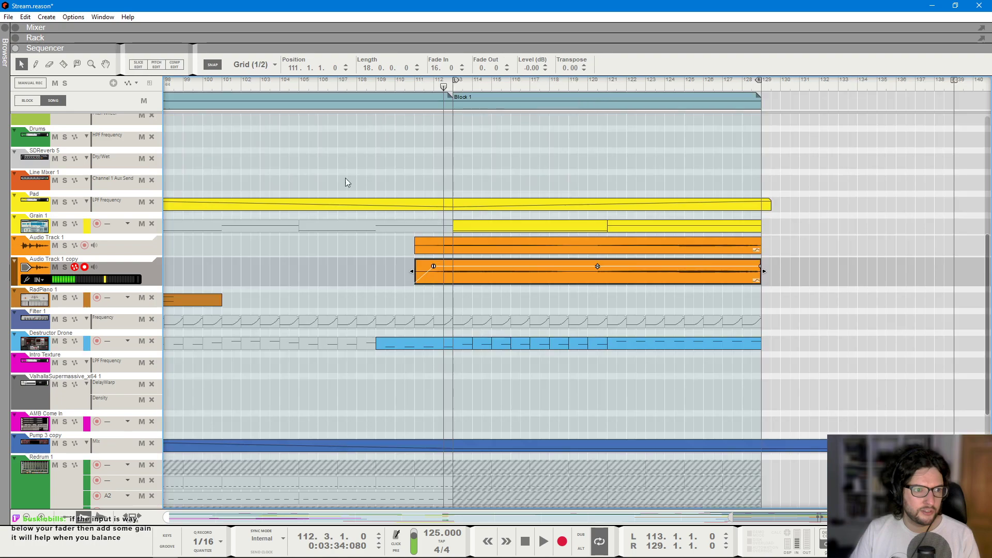
double_click(547, 249)
scroll(718, 251, right, 4)
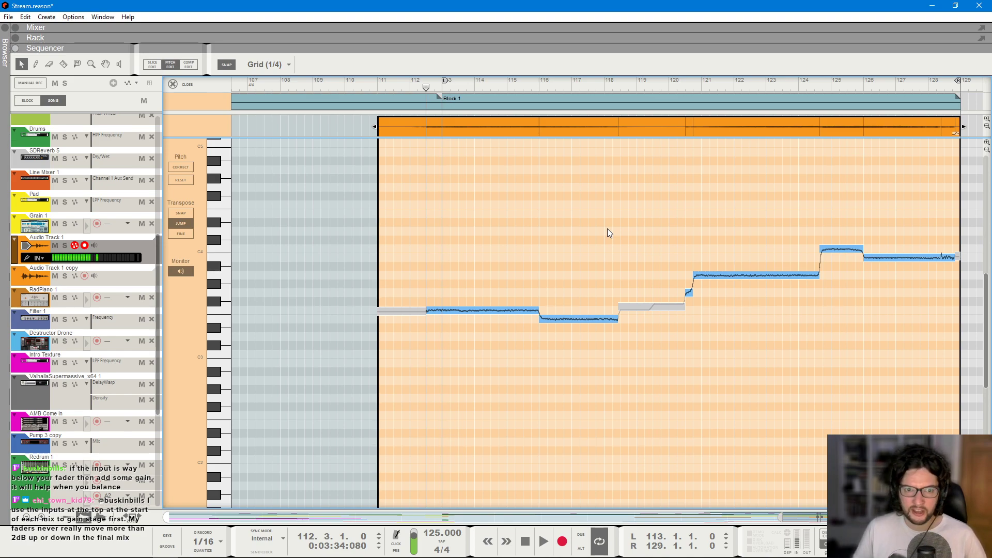
drag(498, 166, 894, 351)
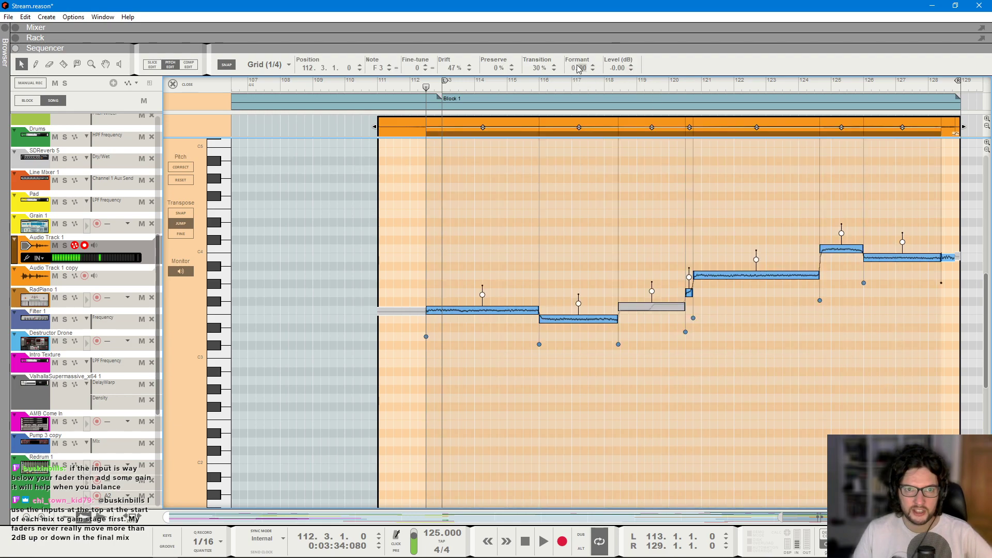
click(523, 199)
drag(459, 239, 873, 338)
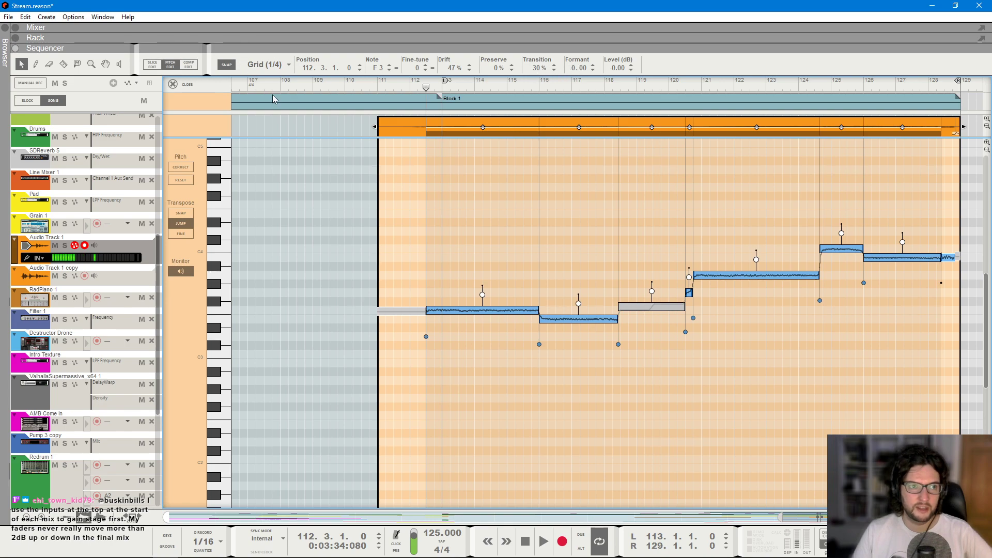
click(184, 85)
- On Audio Track 1 copy's Neptune, enable Formant with a shift of -9 and turn off Transpose and Pitch Adjust
click(105, 269)
key(F6)
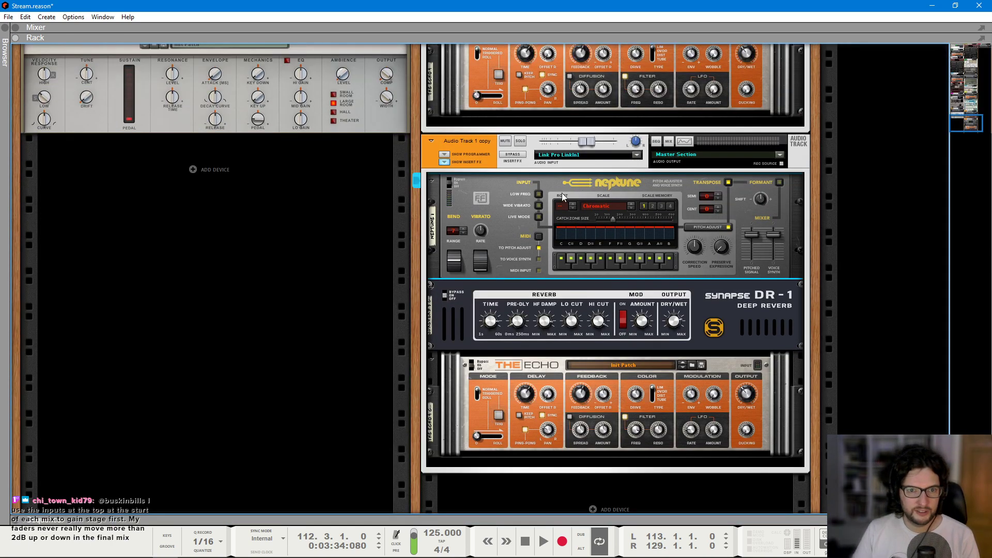
click(779, 184)
click(728, 227)
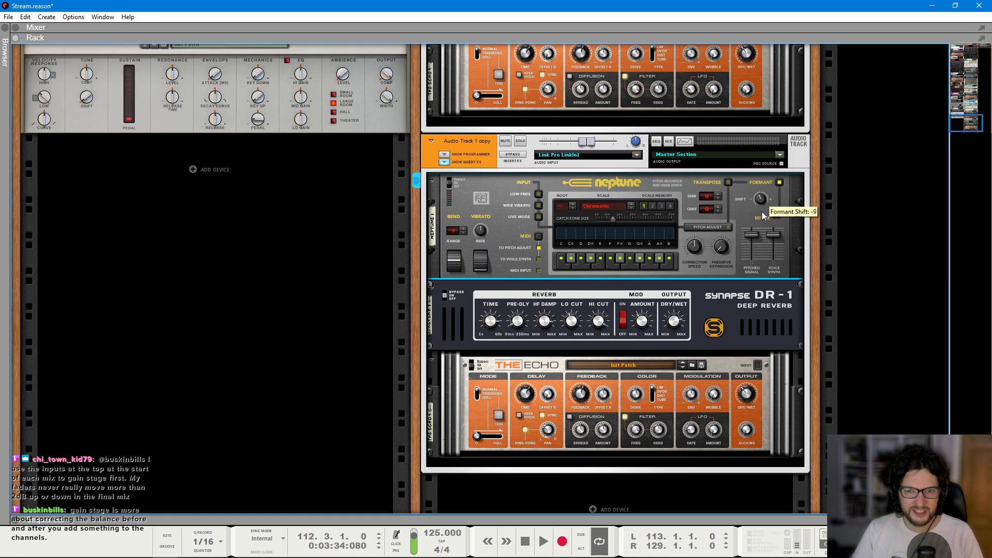
- Play the arrangement from 112.3 to hear the doubled audio tracks, checking the mixer and rack during playback
key(F7)
key(space)
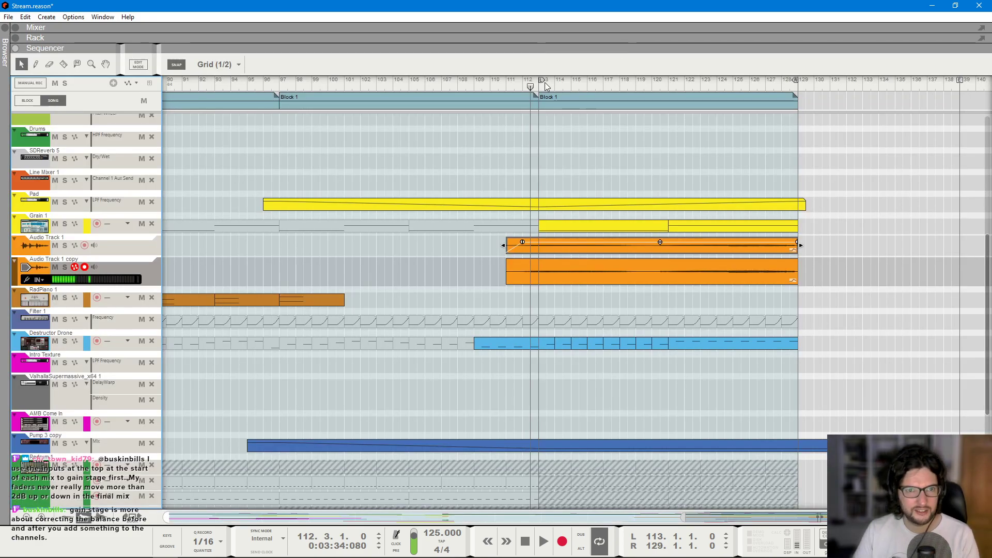
key(F5)
click(691, 370)
key(F7)
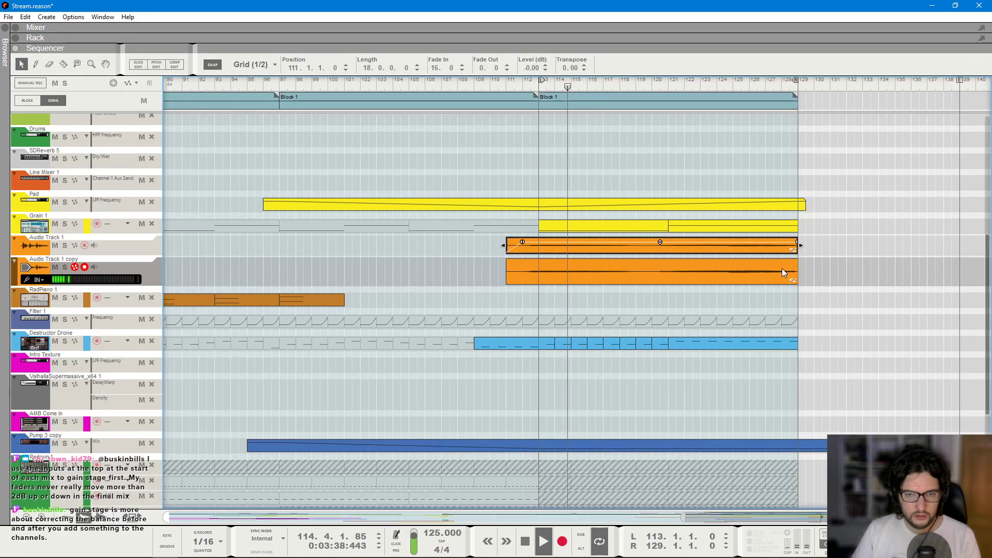
key(F6)
key(F7)
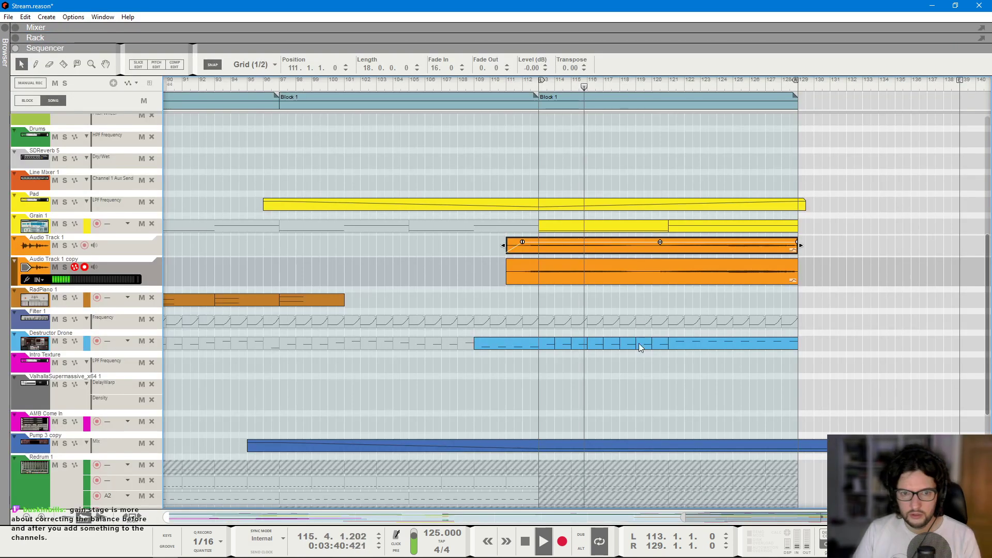
- Lower the transpose on Audio Track 1 copy's Neptune to -12 semitones and restart playback from bar 113
click(512, 272)
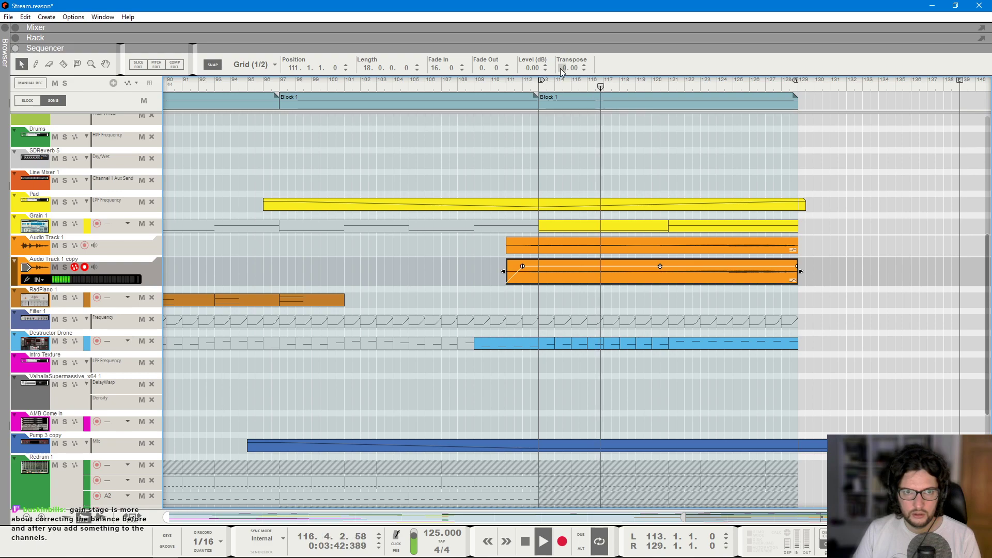
key(space)
key(F6)
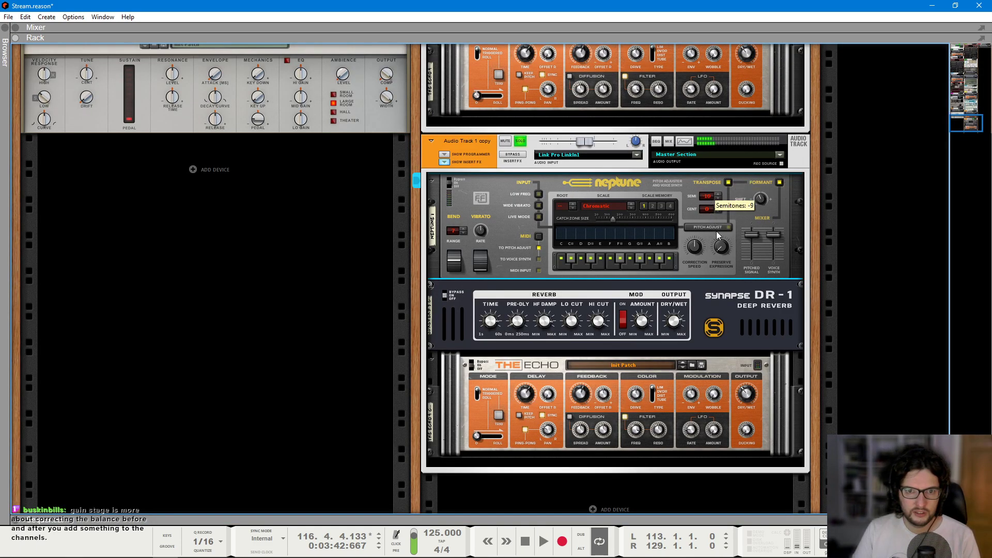
key(F7)
click(539, 89)
key(space)
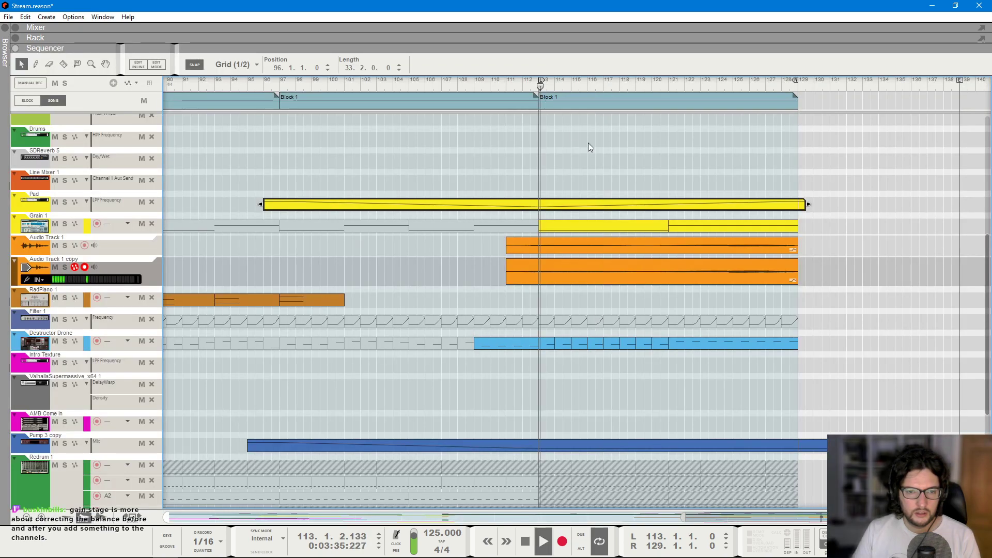
- Raise Audio Track 1 copy's mixer level to about -3.41 dB during playback
key(F5)
mouse_move(693, 416)
key(F7)
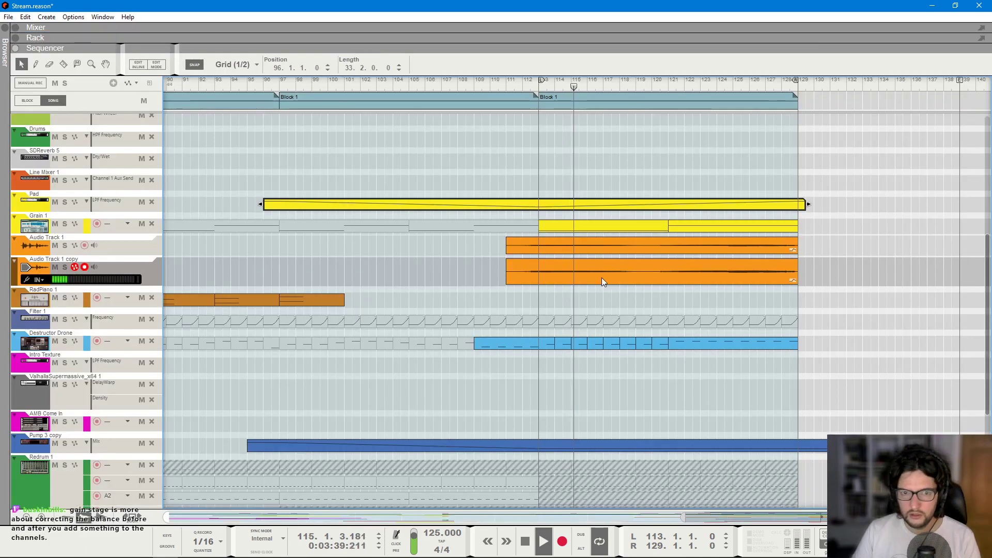
- Open Audio Track 1 copy's clip for pitch editing and raise the segment starting at bar 116 to G3
double_click(602, 268)
drag(649, 317, 647, 292)
click(656, 198)
scroll(655, 212, up, 4)
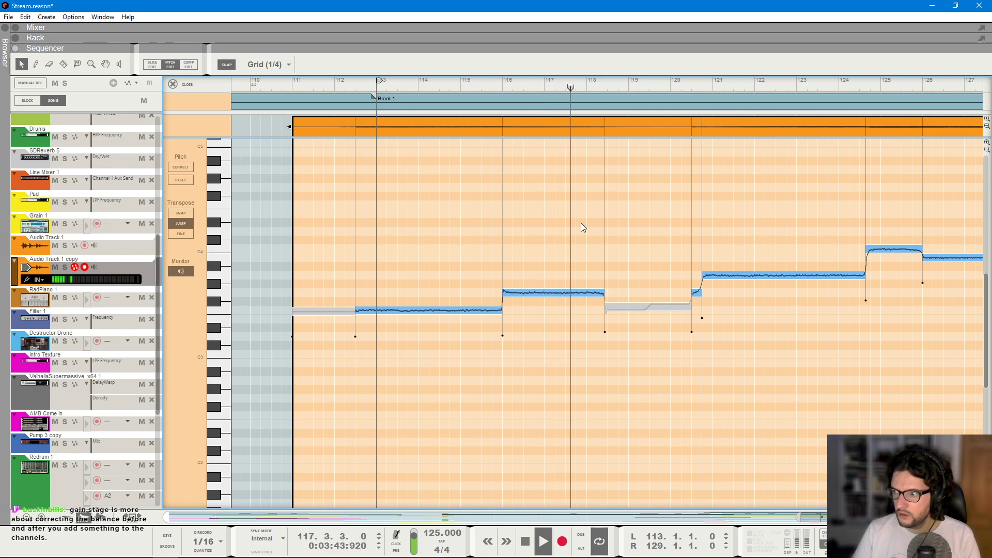
- Lower the copied clip's pitch segment at 124.3 to G3 and the segment at bar 126 to F3
scroll(581, 222, right, 4)
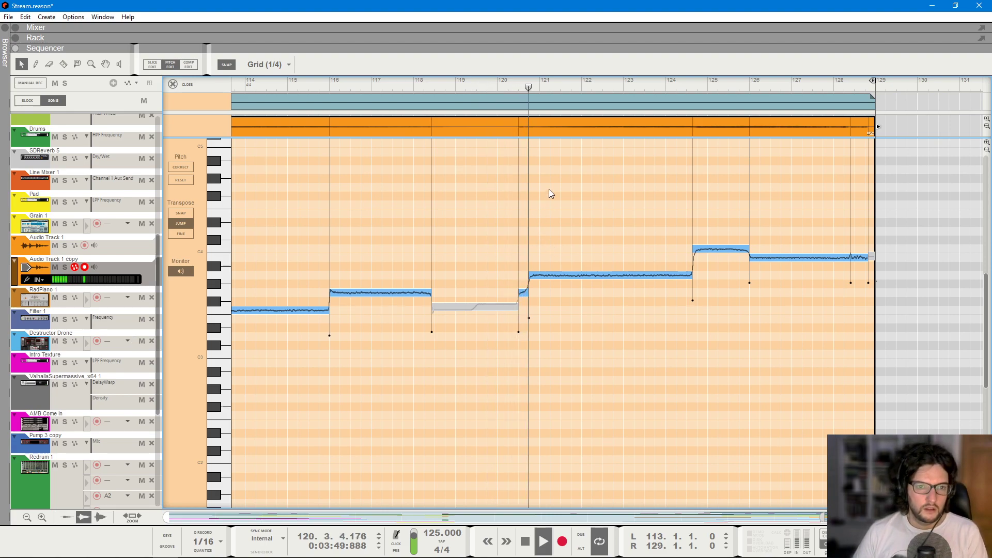
scroll(548, 189, right, 3)
scroll(549, 189, right, 2)
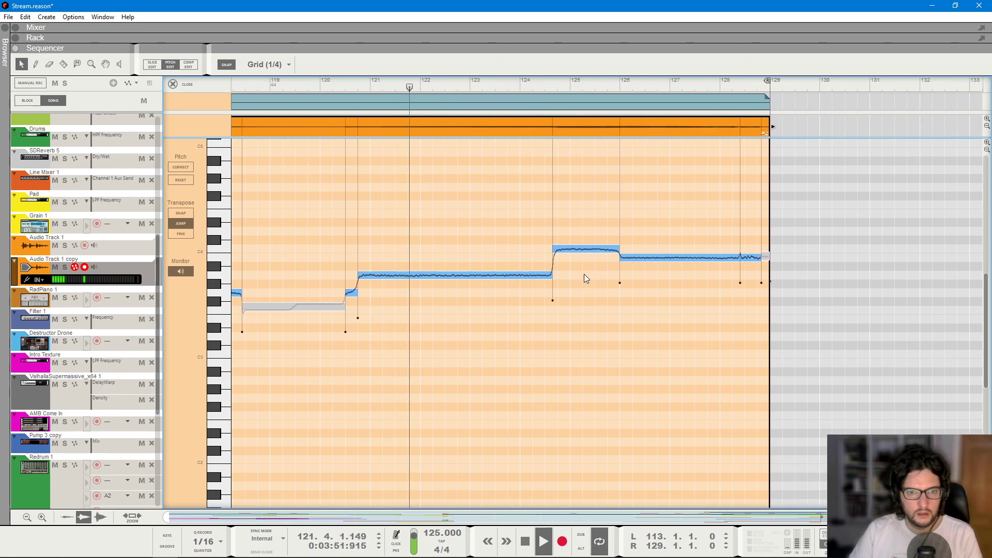
drag(583, 252, 580, 296)
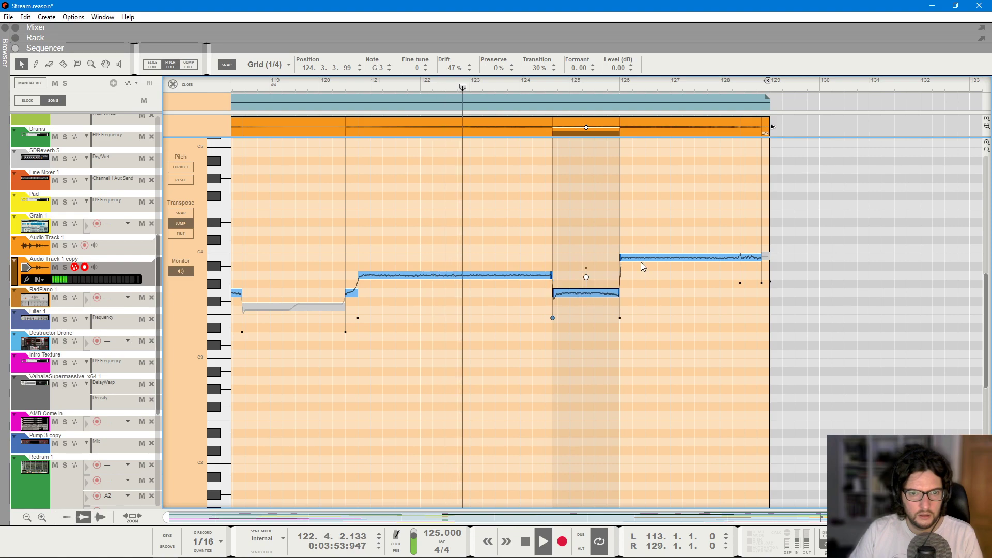
drag(640, 262, 636, 318)
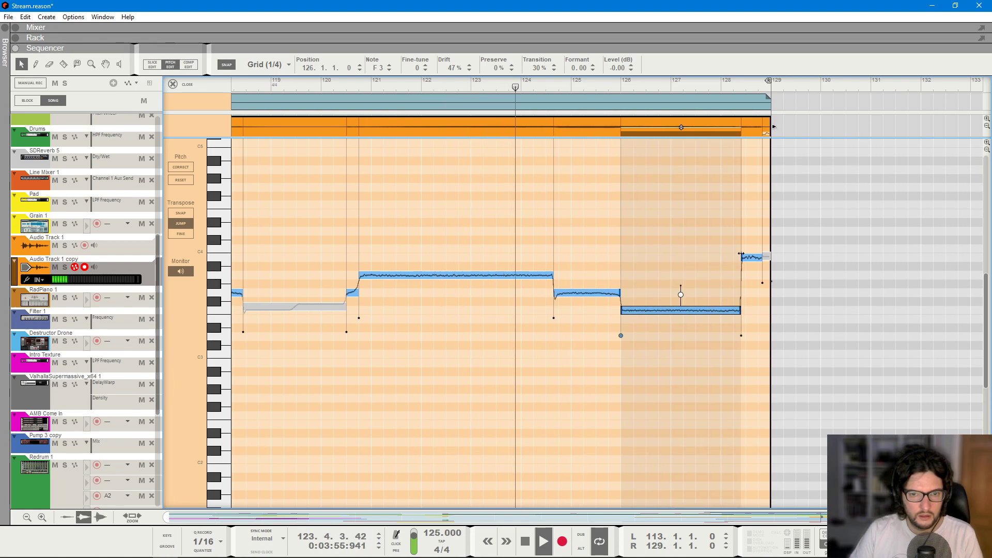
click(667, 216)
- Compare Audio Track 1 copy and Audio Track 1 during playback by briefly soloing each channel
key(F5)
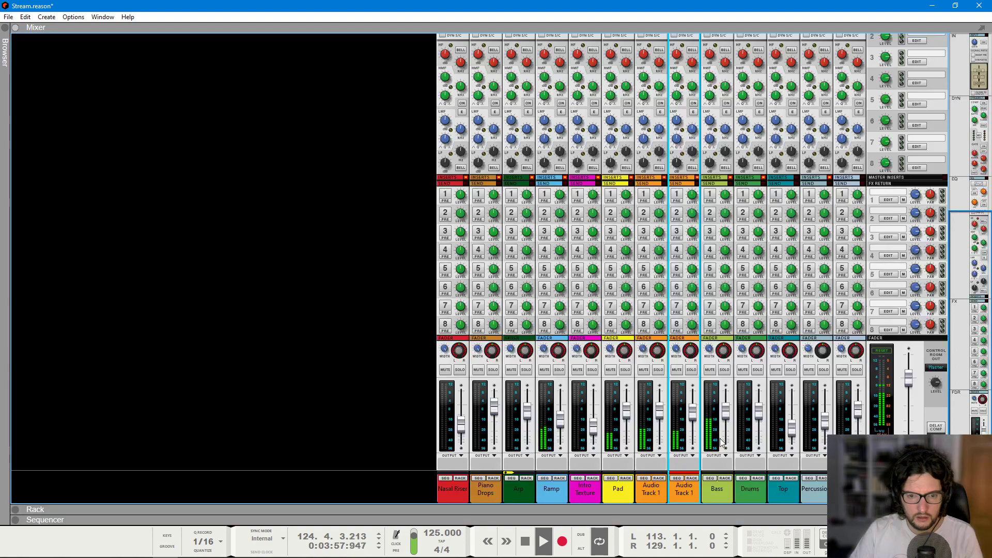
key(F7)
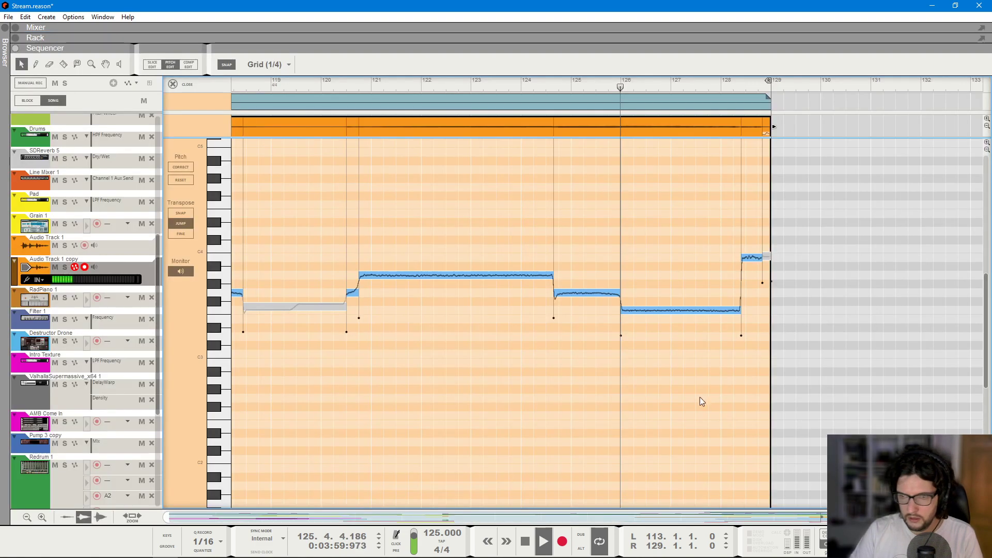
key(F6)
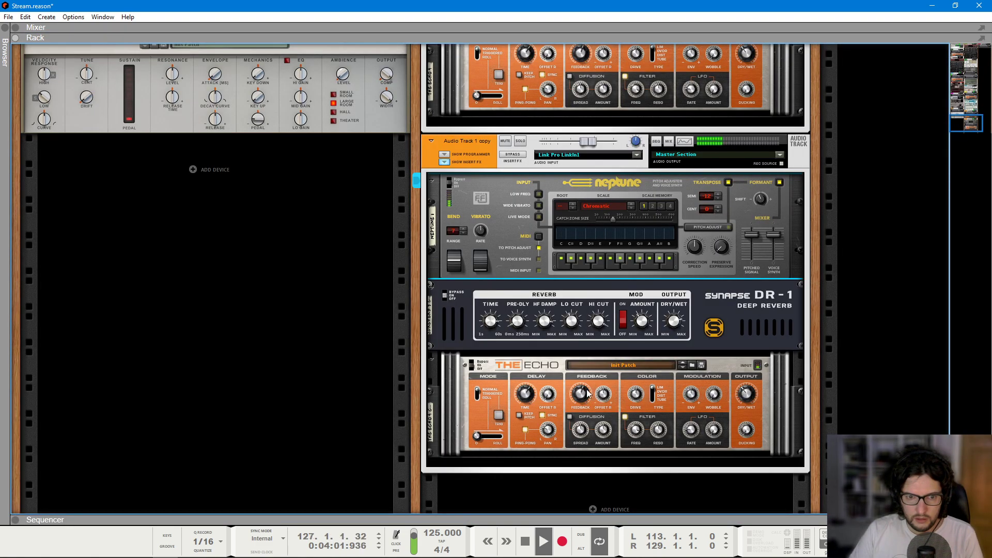
key(F5)
click(691, 373)
click(691, 372)
click(656, 372)
click(655, 372)
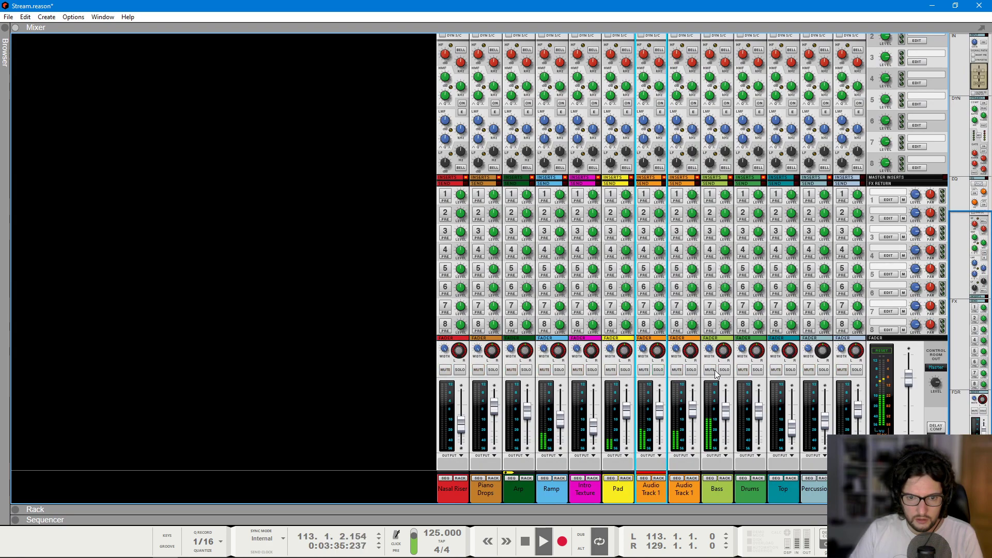
- Leave the copied clip's pitch editing and look over the arrangement's tracks around the last Block 1 during playback
key(F7)
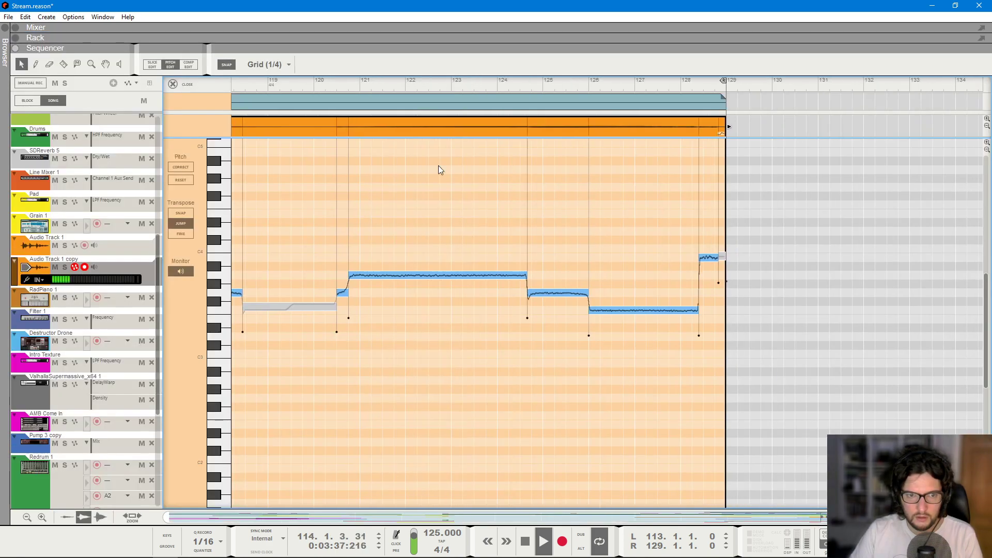
key(shift+Tab)
scroll(659, 213, up, 6)
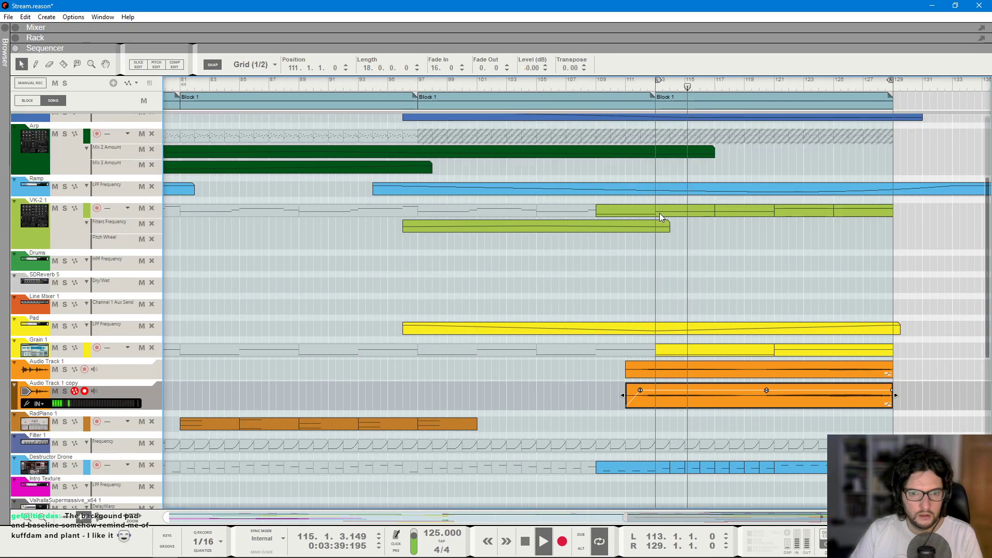
scroll(718, 238, down, 2)
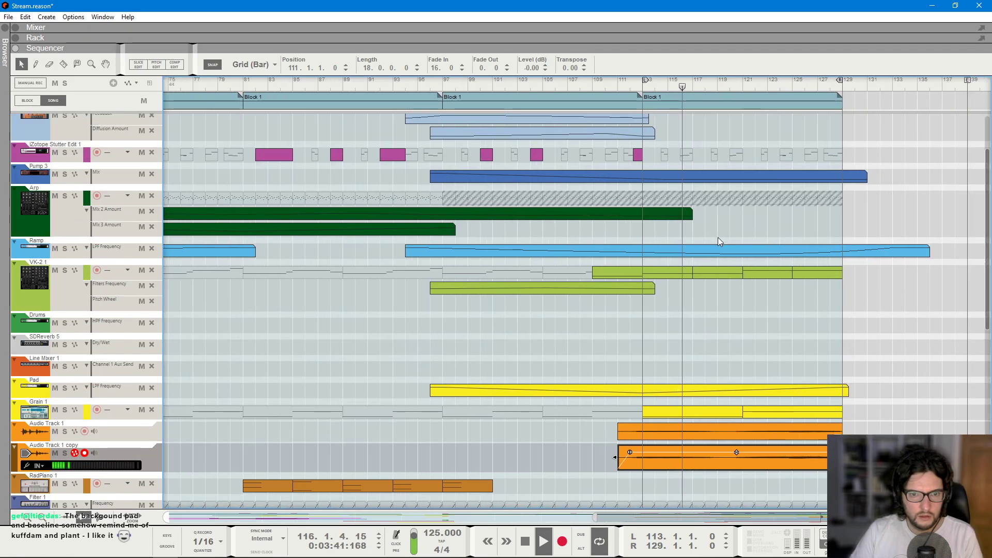
scroll(717, 237, down, 1)
click(821, 317)
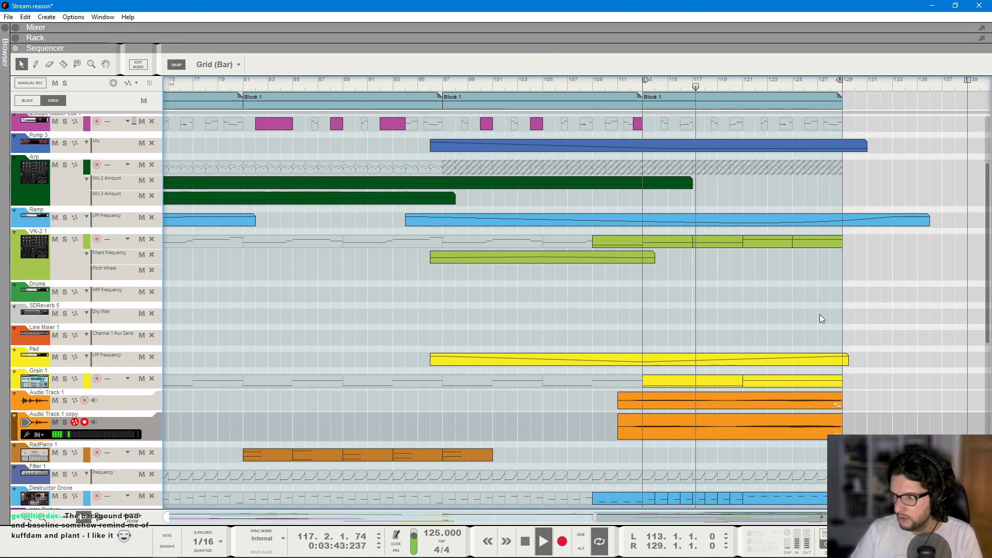
scroll(812, 316, up, 3)
scroll(811, 314, down, 2)
scroll(811, 315, up, 2)
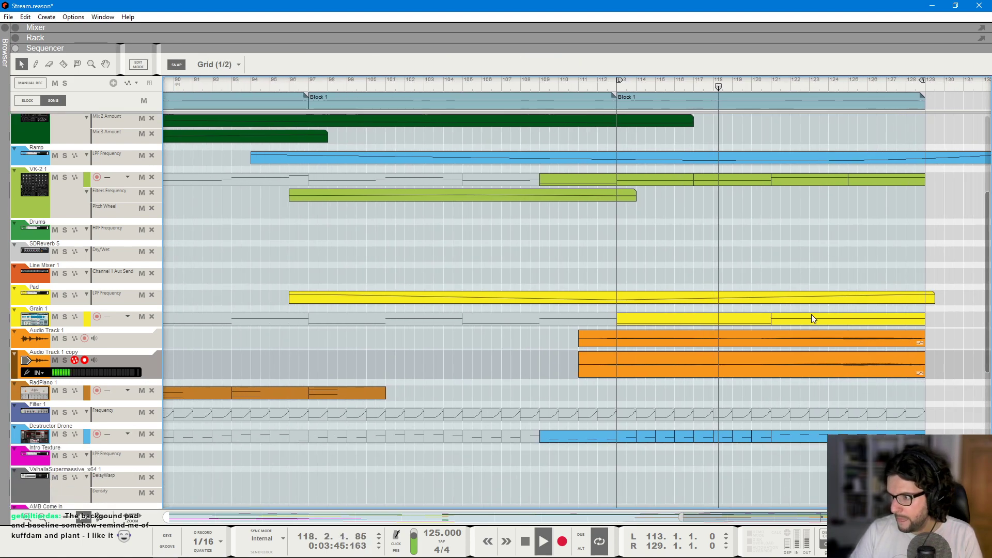
scroll(811, 314, right, 3)
- Reopen the copied clip's pitch segments and listen to both audio tracks in solo
click(663, 371)
double_click(664, 371)
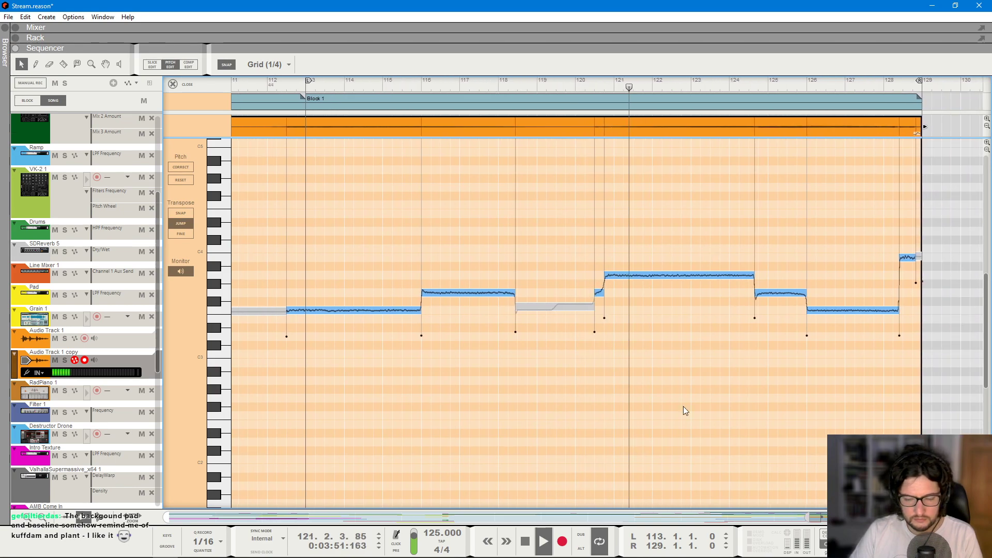
key(F5)
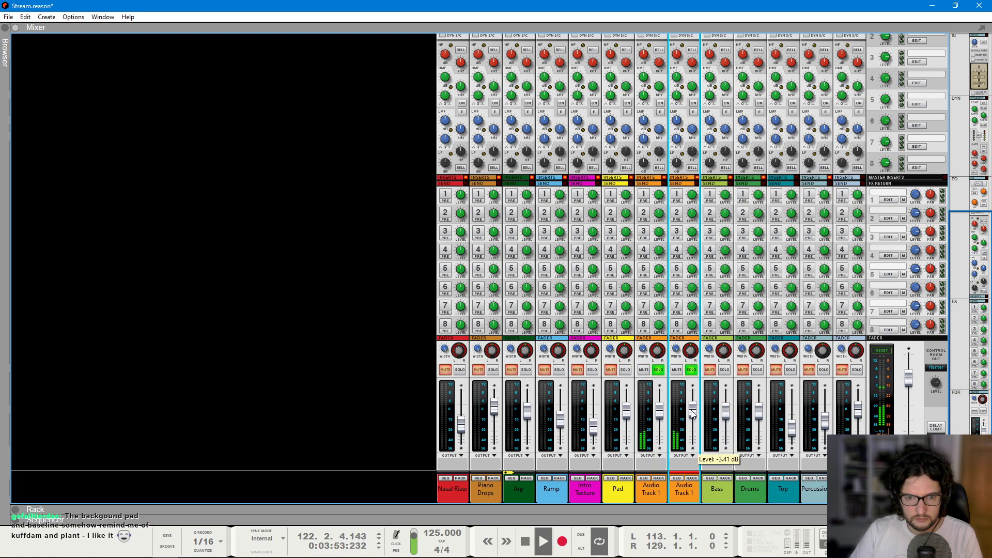
key(F6)
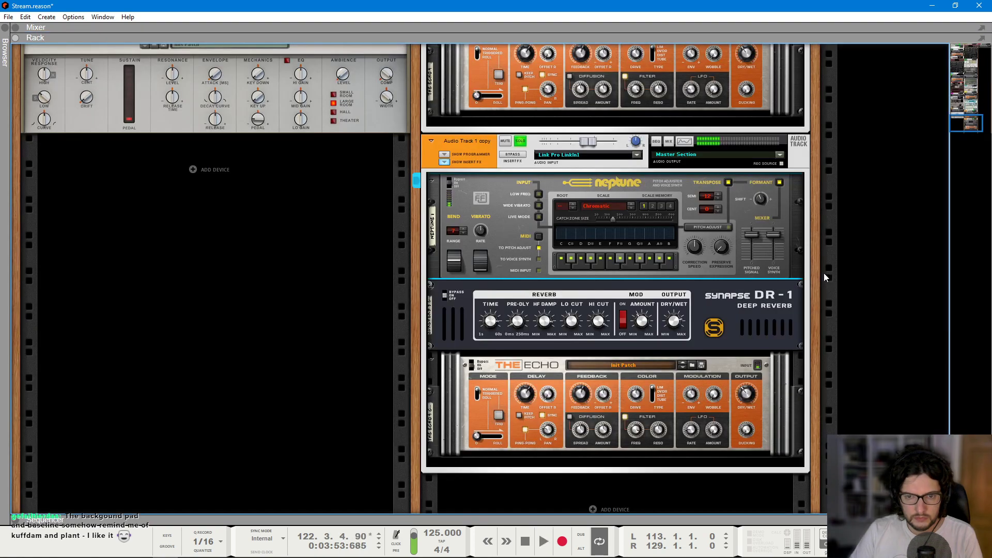
- Check the copy's deep reverb settings, then play with only Audio Track 1 copy soloed
click(677, 334)
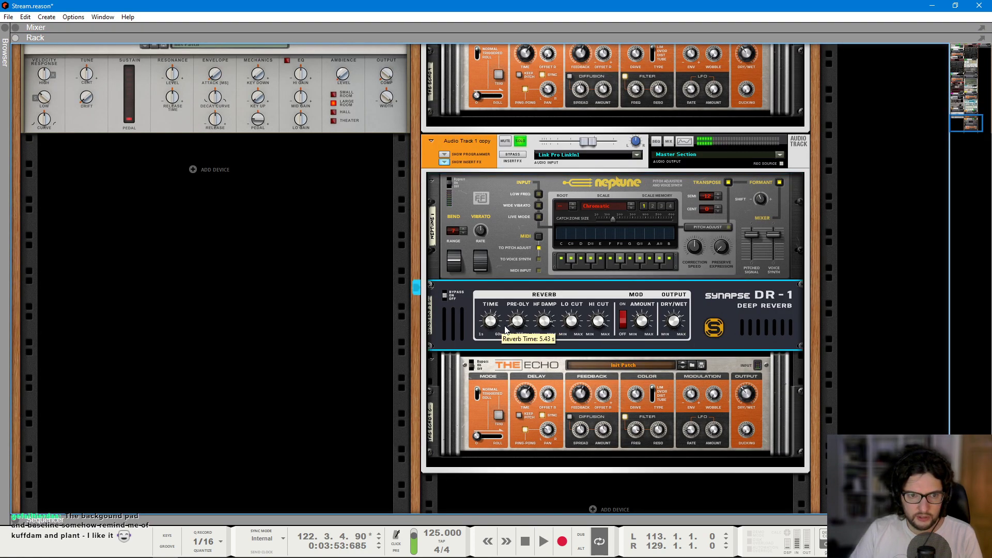
key(F5)
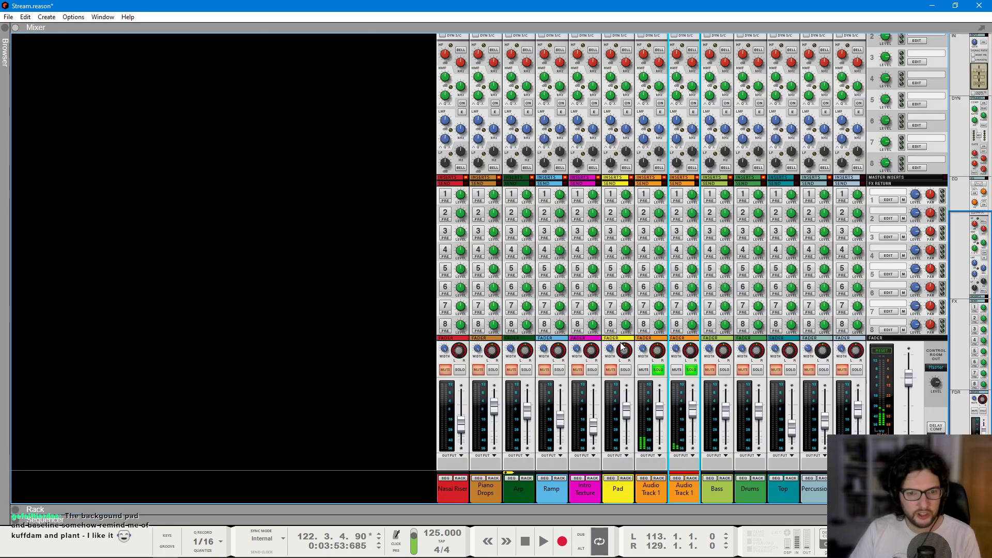
click(658, 369)
key(space)
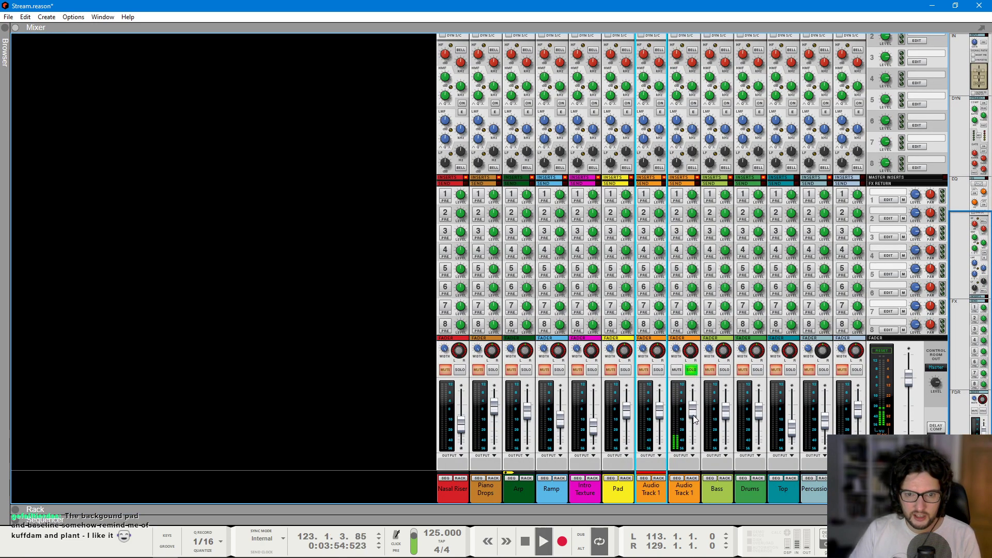
- Set the high-pass filter frequency on Audio Track 1 copy's mixer channel to 105 Hz
scroll(711, 295, up, 3)
click(697, 208)
scroll(698, 208, up, 2)
click(646, 86)
scroll(646, 85, down, 3)
drag(683, 229, 679, 232)
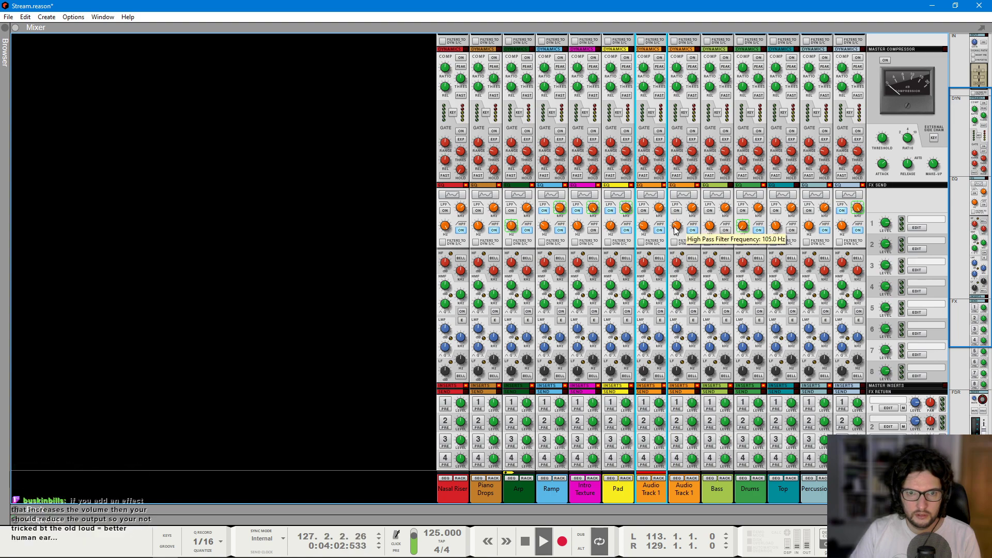
- Set the Formant Shift on Audio Track 1 copy's Neptune to -24
key(F6)
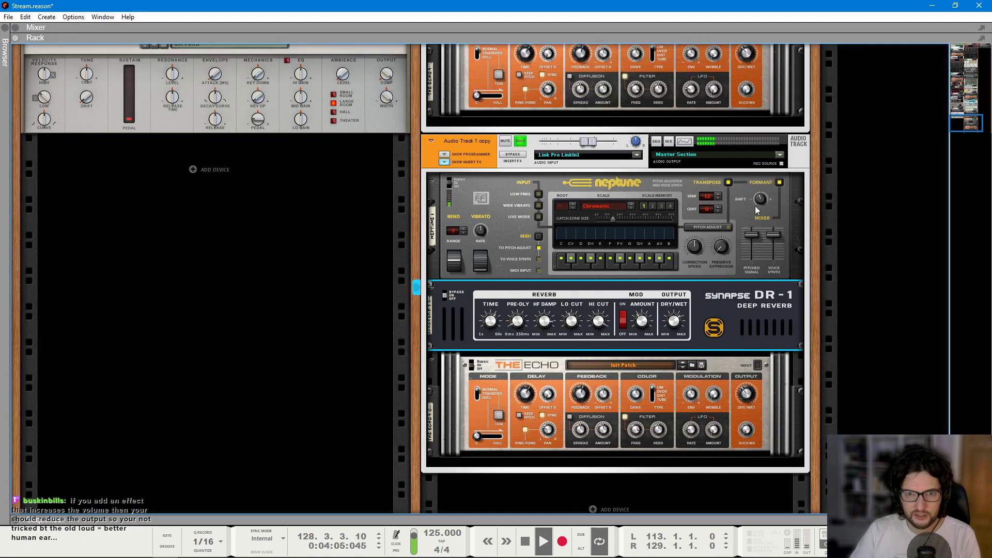
click(760, 201)
drag(762, 200, 764, 202)
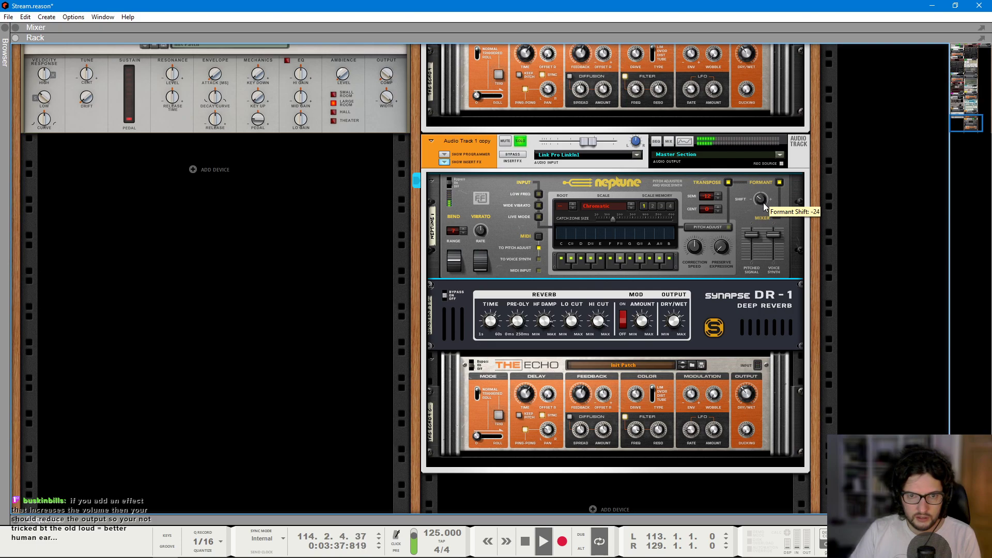
- Restart playback near bar 113 with the solo cleared to hear the copy in the full mix
key(F7)
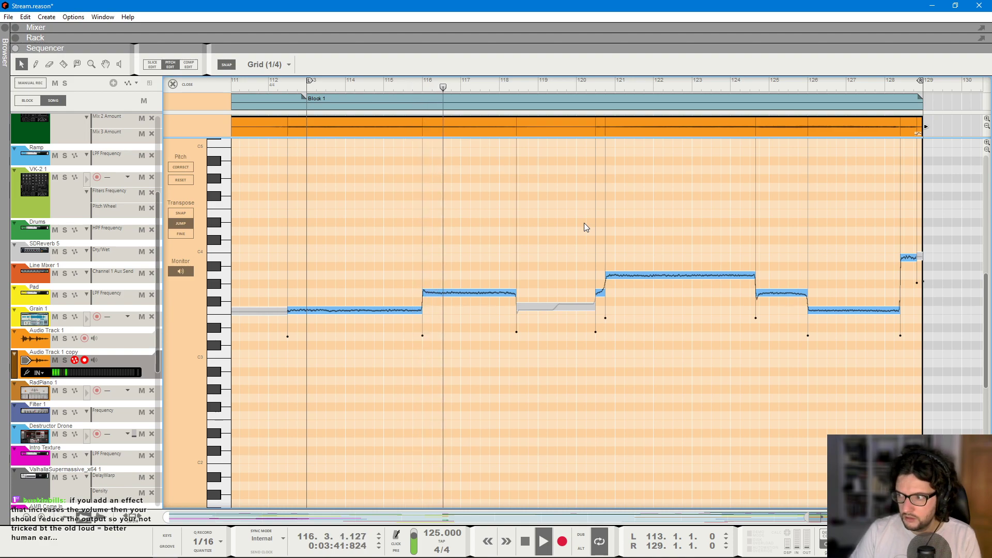
scroll(554, 237, down, 3)
key(space)
click(411, 86)
key(F5)
scroll(672, 421, down, 5)
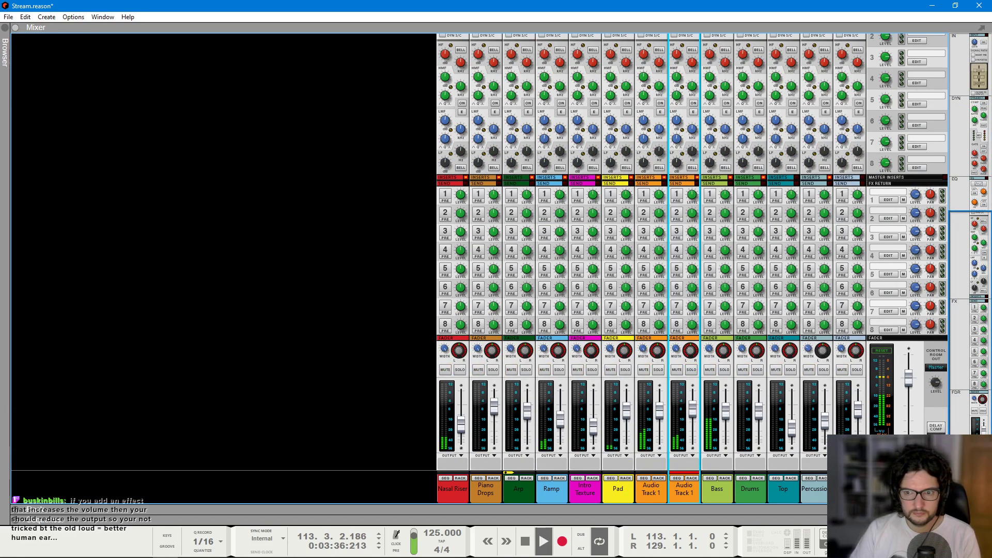
- Raise Audio Track 1 copy's mixer level to about 0.70 dB and set its Echo's dry/wet balance to 38%
key(alt+Tab)
click(693, 414)
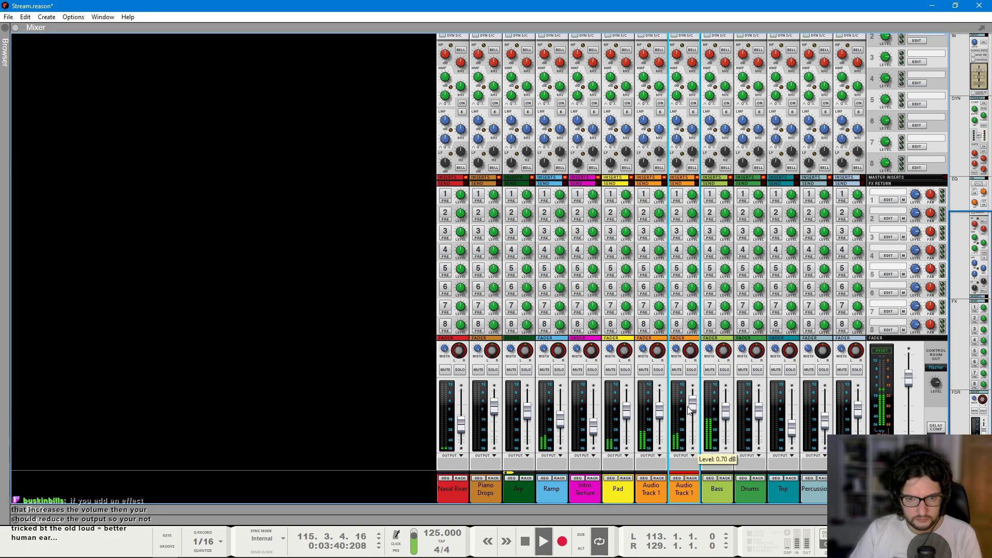
key(F6)
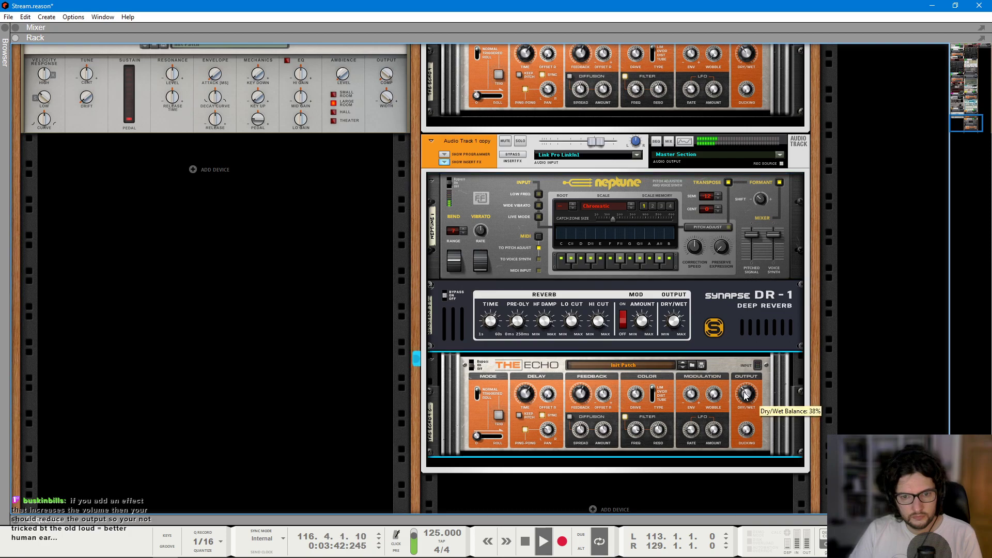
key(F7)
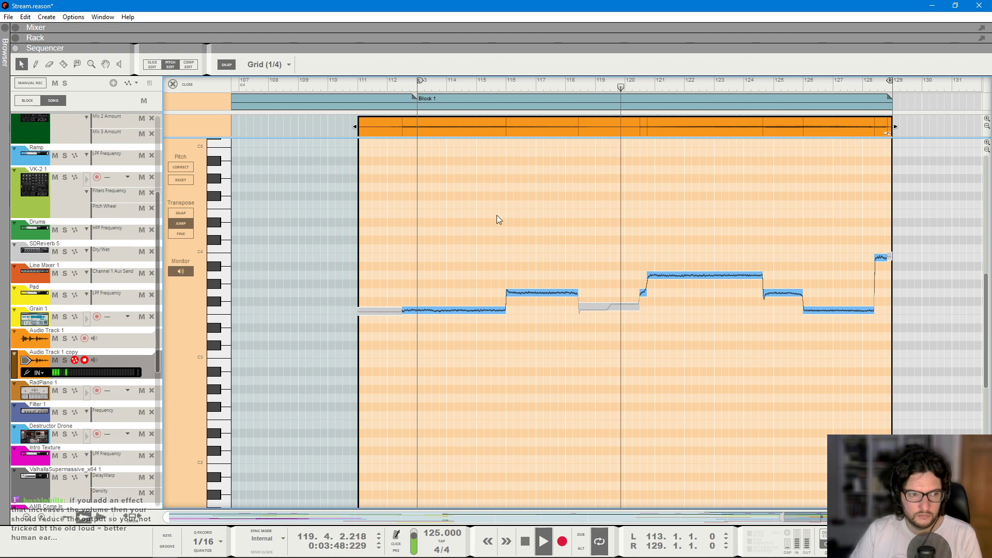
- Close the pitch editor, restart playback near the start of the last Block 1 and show Audio Track 1's rack devices
click(187, 84)
click(187, 85)
click(443, 83)
click(523, 256)
key(F6)
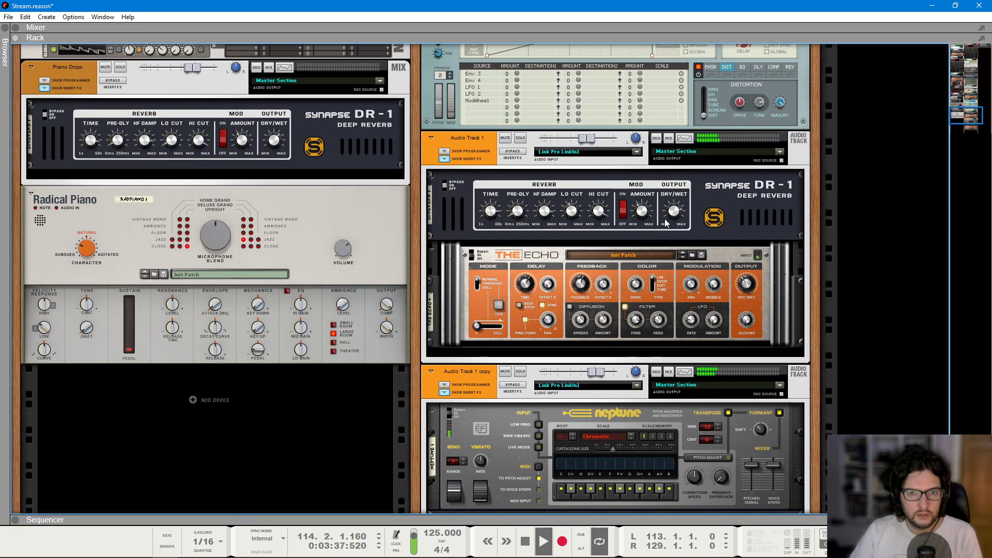
- Compare the deep reverb settings of Audio Track 1 and its copy in the rack
click(679, 217)
scroll(601, 217, down, 3)
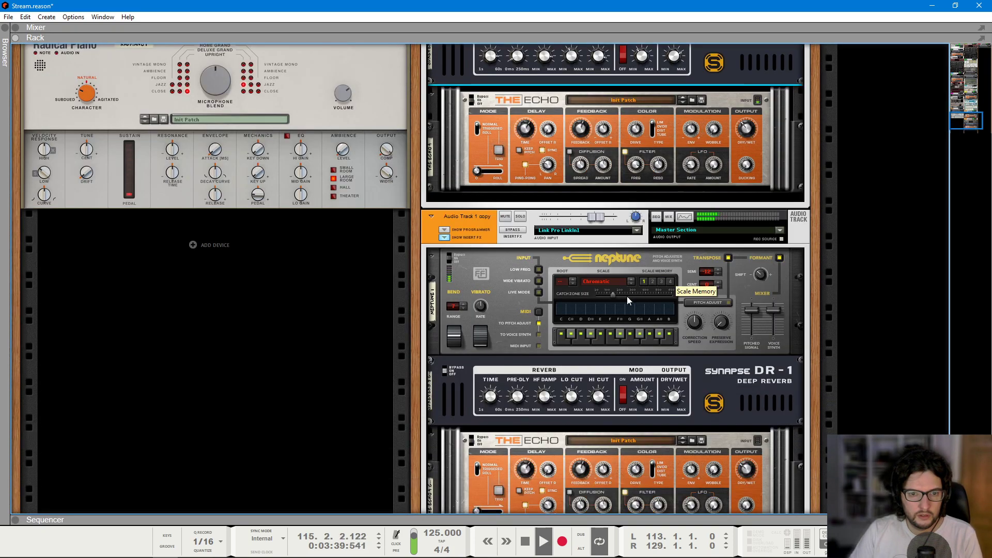
click(605, 373)
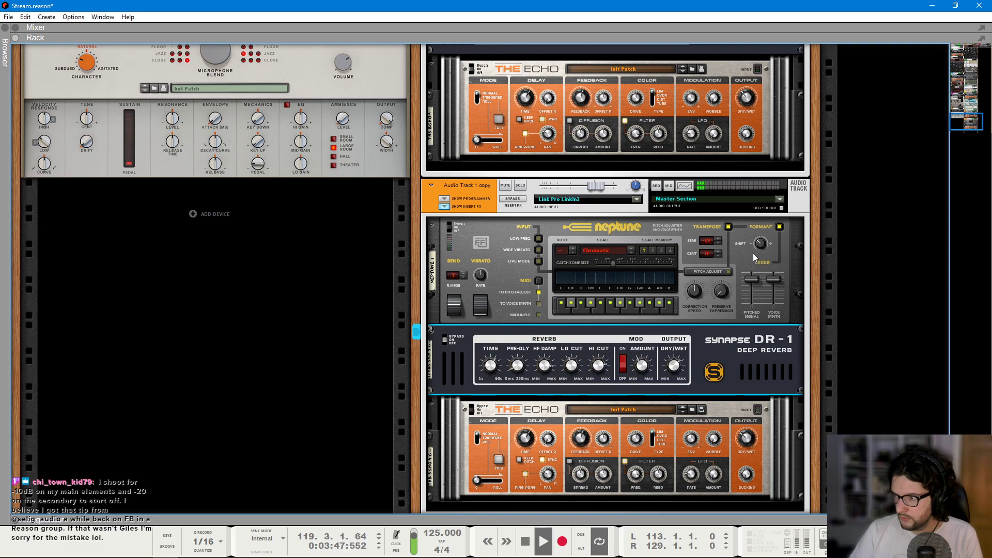
- Open Audio Track 1 copy's clip for pitch editing, raise the note starting at bar 126 to G3 and replay from about bar 124
key(F7)
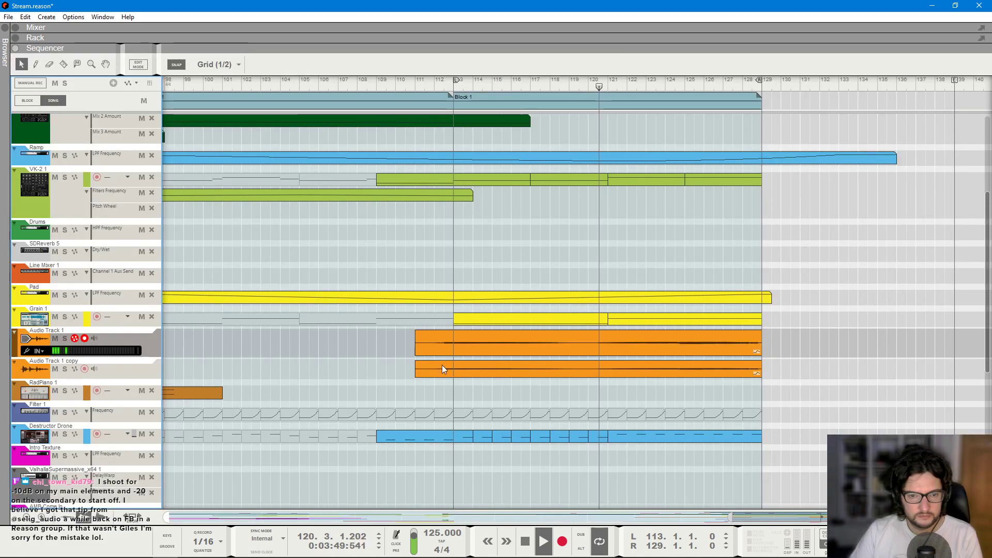
key(F5)
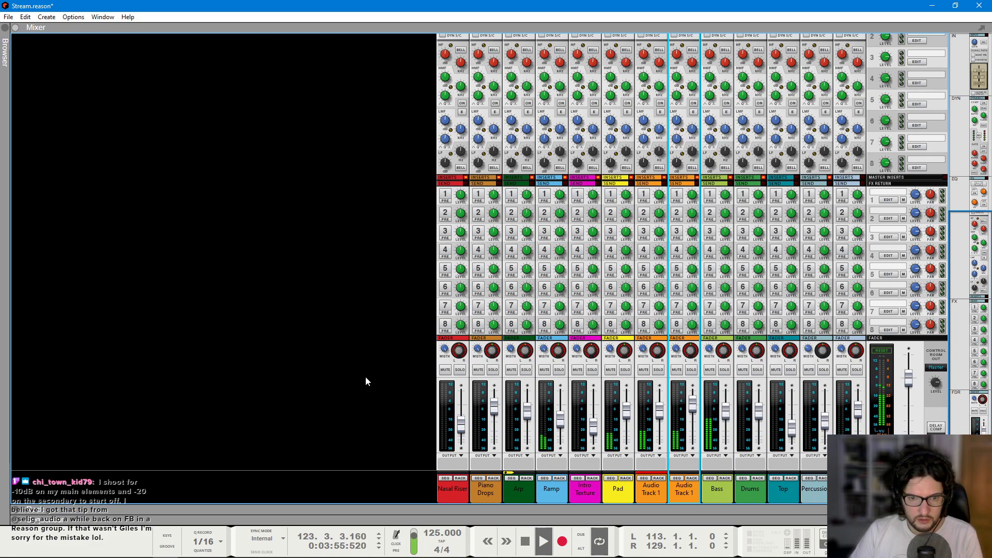
key(F7)
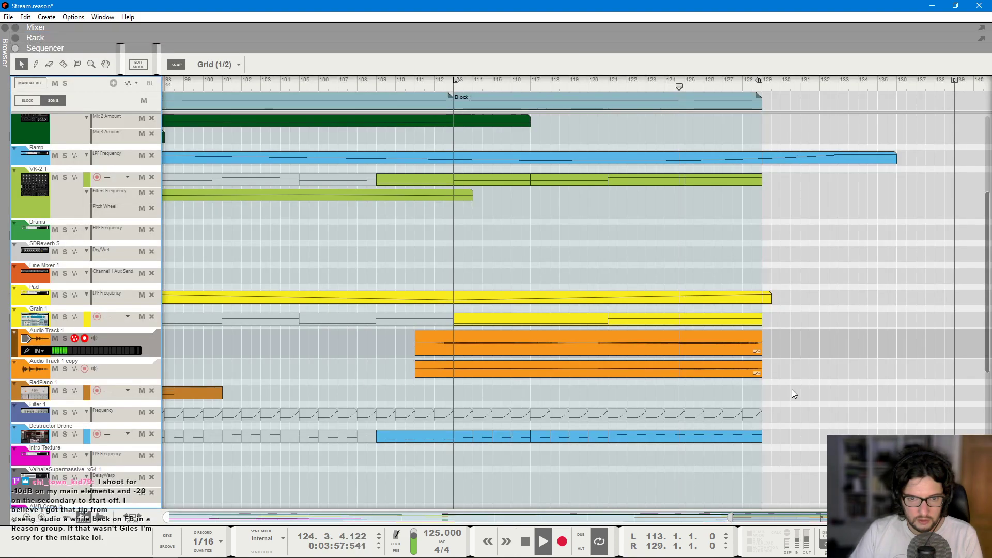
scroll(843, 390, up, 8)
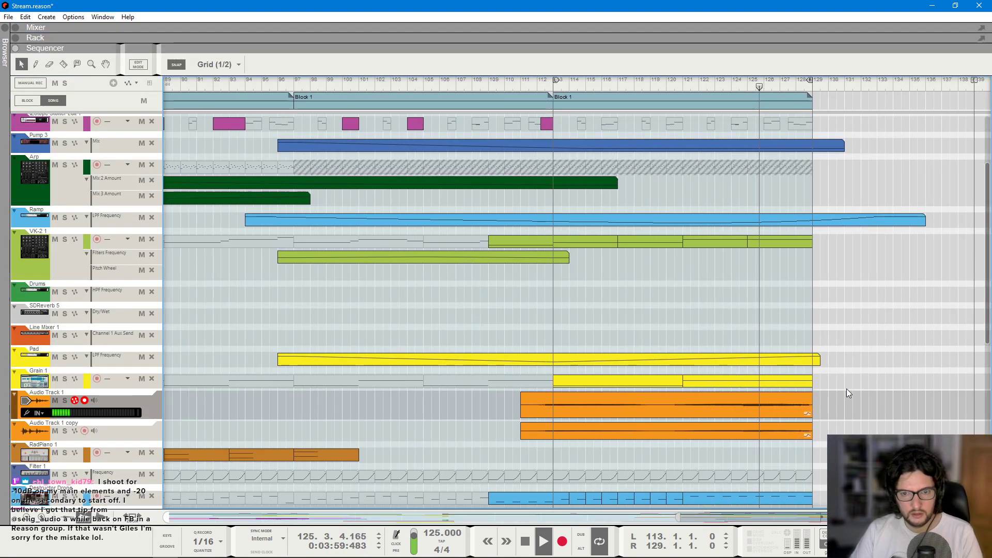
double_click(756, 432)
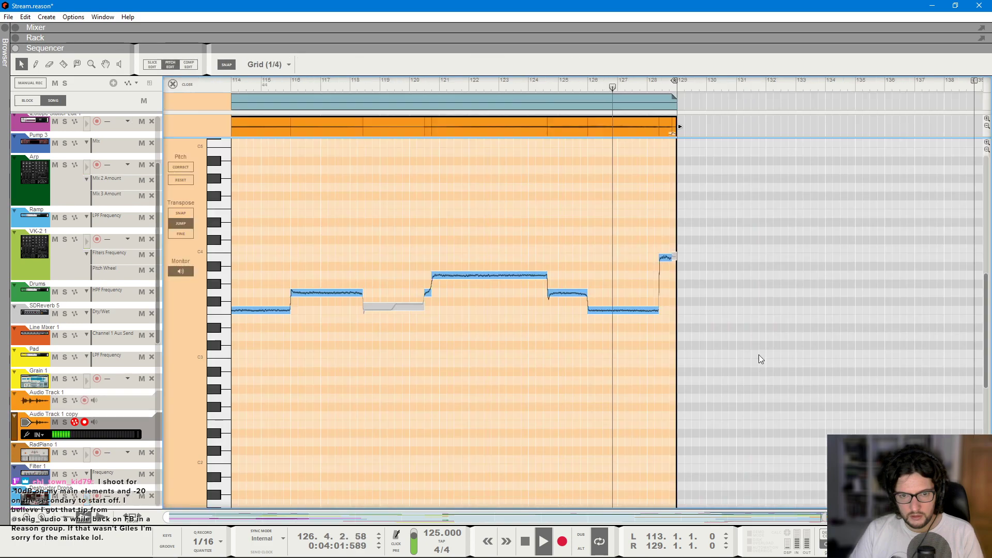
click(543, 85)
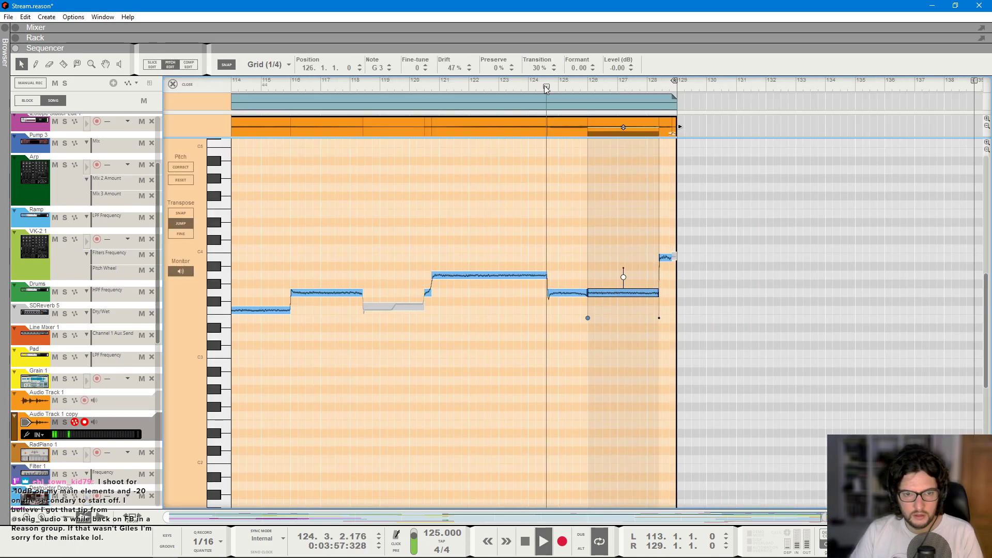
- Set the drift of the G3 note starting at bar 126 to 27%
click(581, 192)
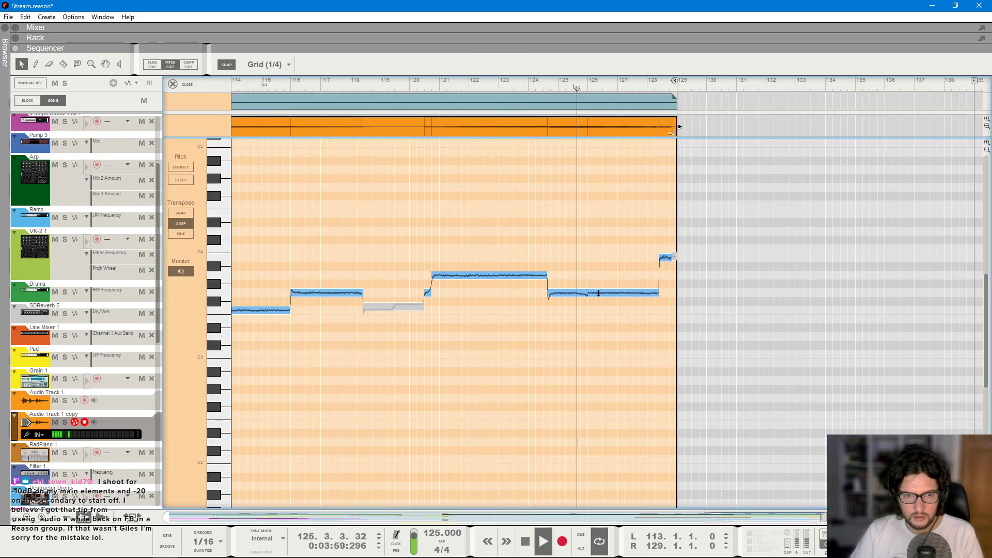
click(604, 292)
scroll(590, 297, up, 4)
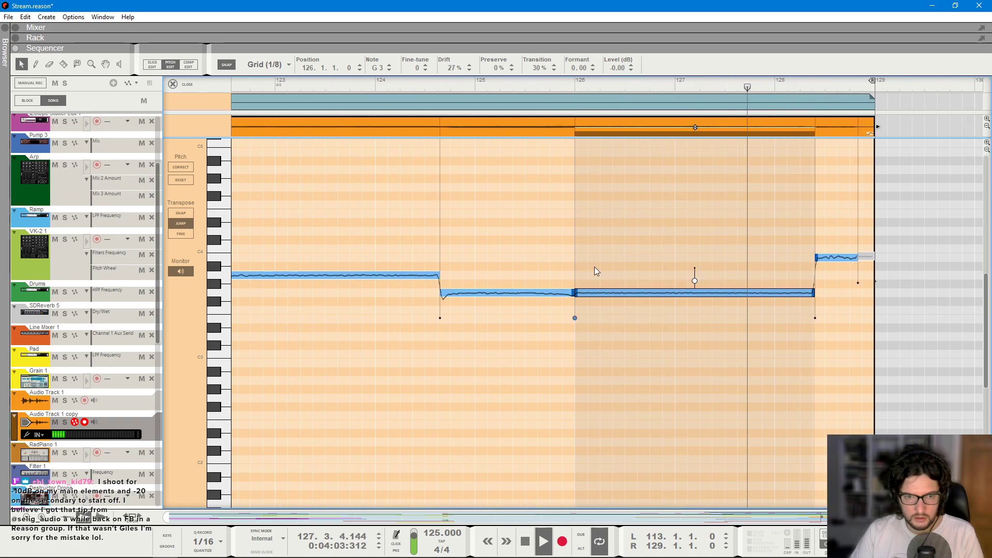
click(580, 229)
scroll(578, 229, down, 2)
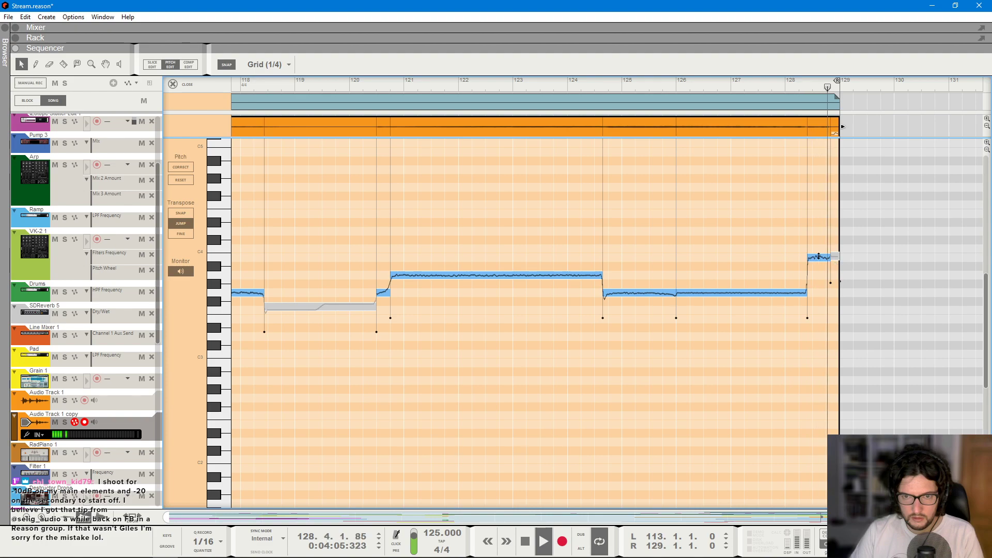
- Stop playback, place the song position at bar 112.3 and close the pitch editor
scroll(484, 207, down, 1)
scroll(481, 201, down, 2)
key(space)
click(478, 88)
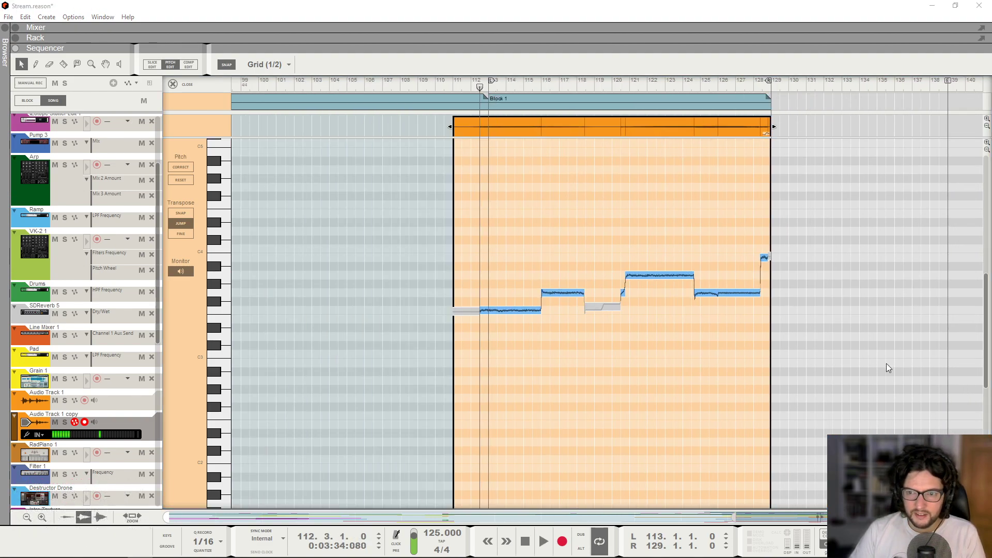
scroll(570, 289, up, 2)
click(172, 84)
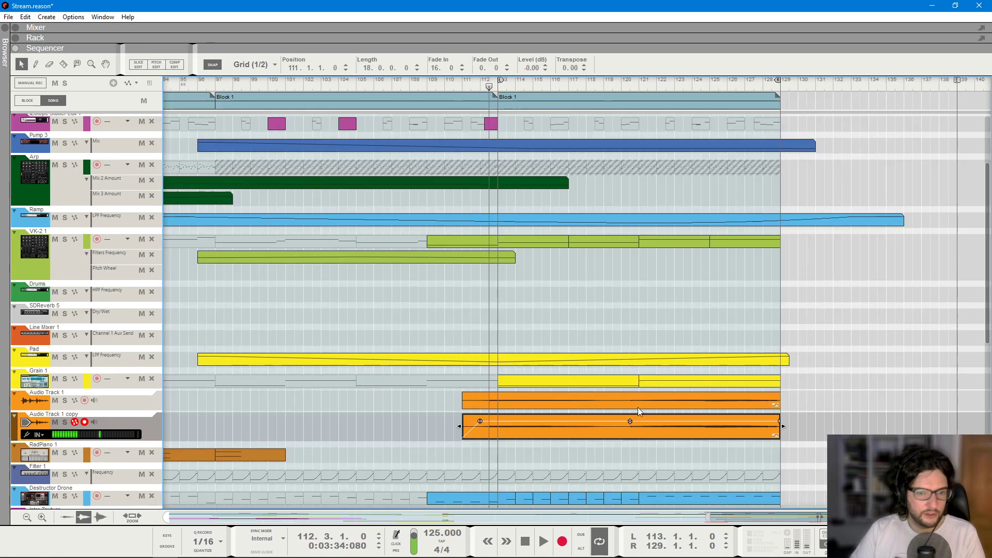
- Solo Audio Track 1 and its copy and play them together
key(F5)
click(690, 370)
click(350, 392)
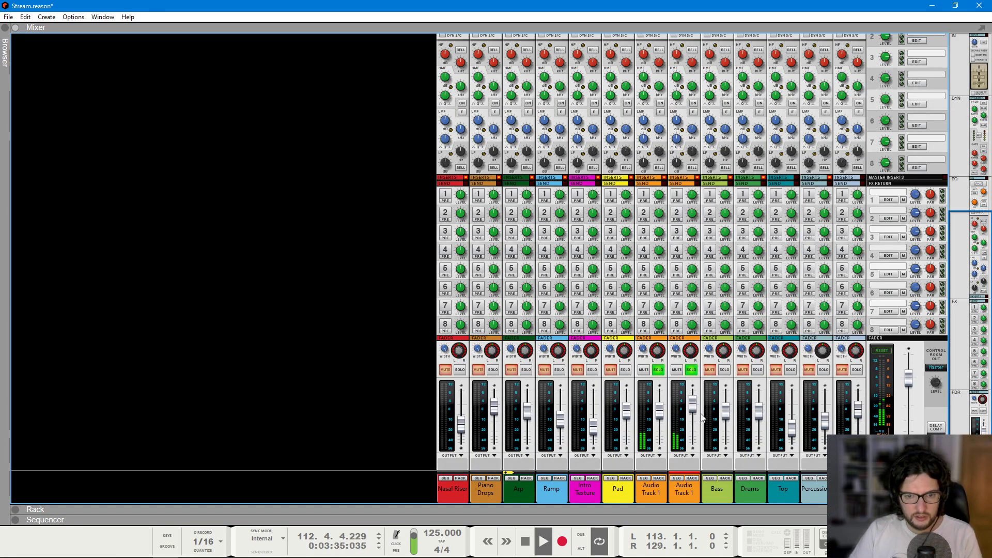
- Add a Faturator effect after The Echo in Audio Track 1's insert rack
click(659, 479)
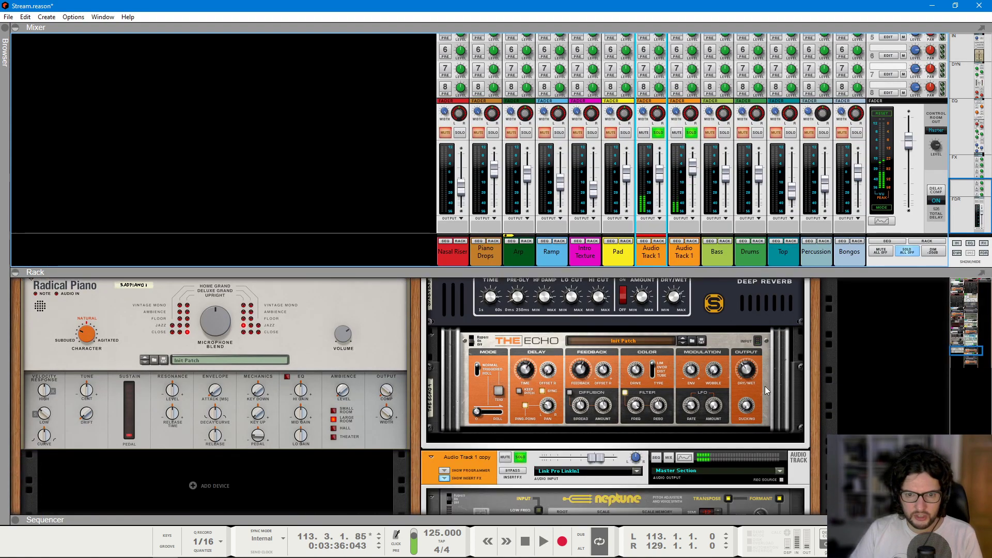
right_click(770, 376)
mouse_move(843, 200)
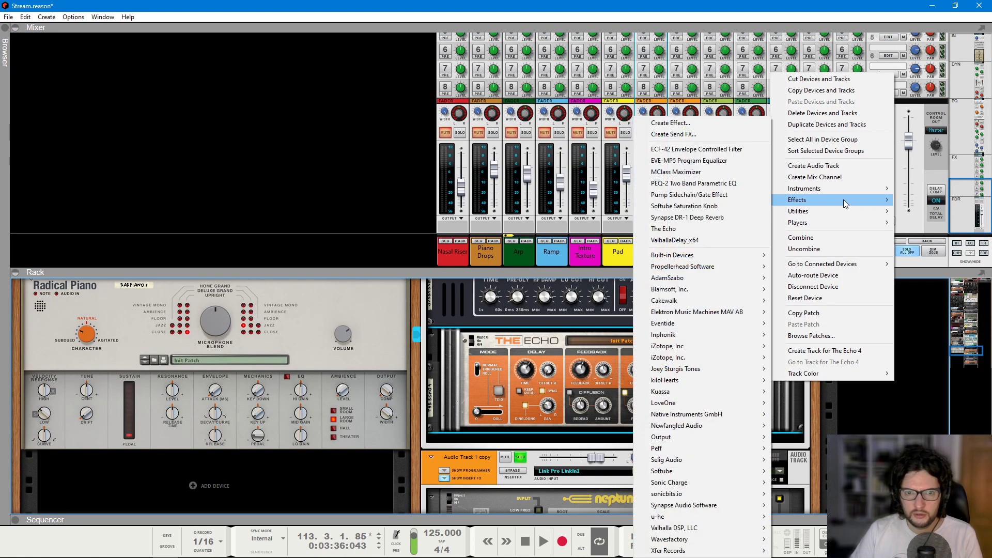
mouse_move(706, 380)
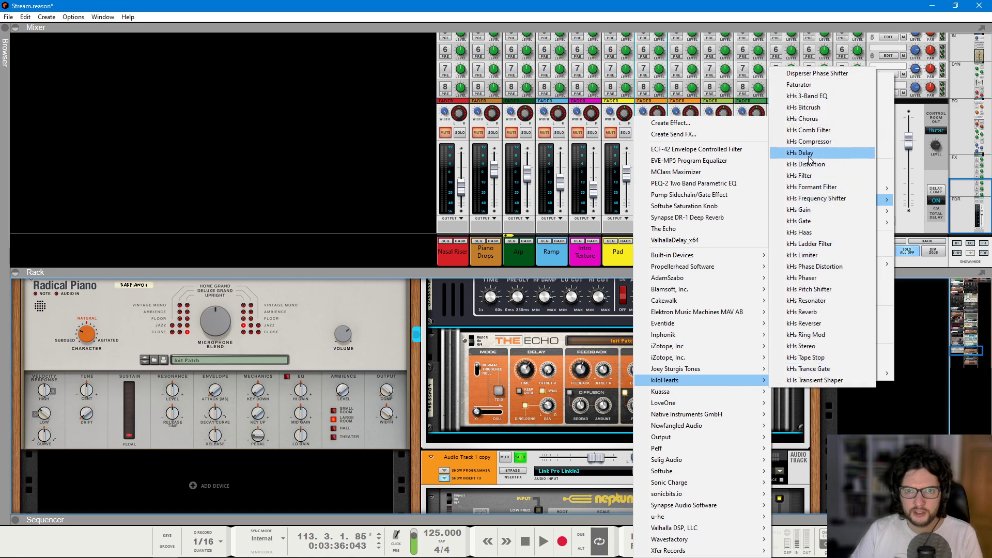
click(799, 84)
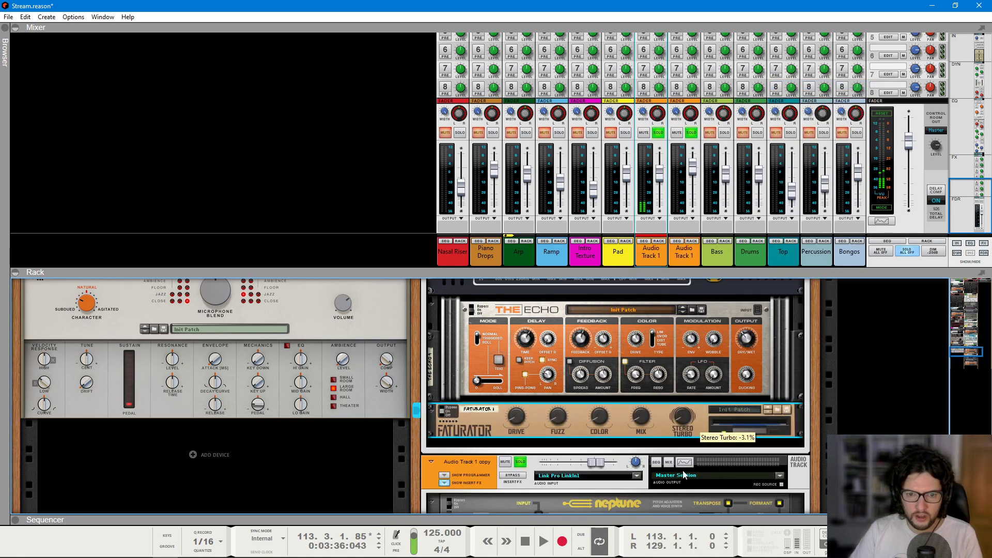
- Set the Faturator's Stereo Turbo to -100% and paste a copy of the device after The Echo on Audio Track 1 copy
right_click(683, 474)
click(693, 118)
scroll(678, 353, down, 2)
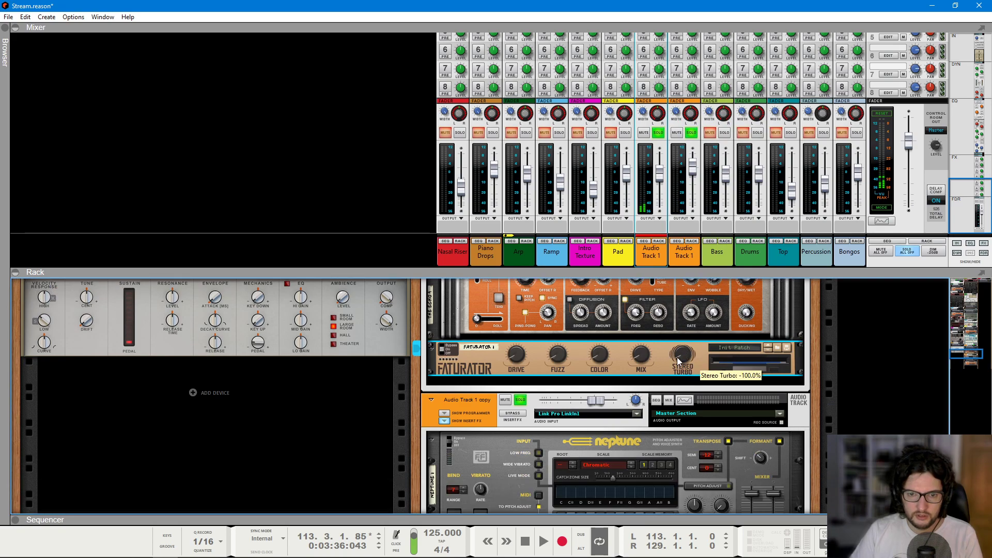
scroll(665, 356, down, 5)
right_click(461, 381)
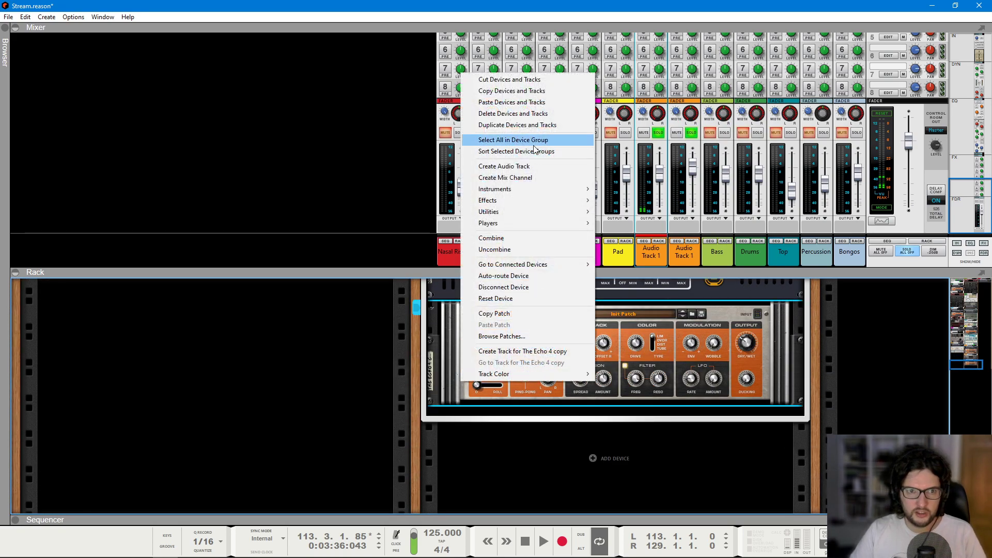
click(526, 113)
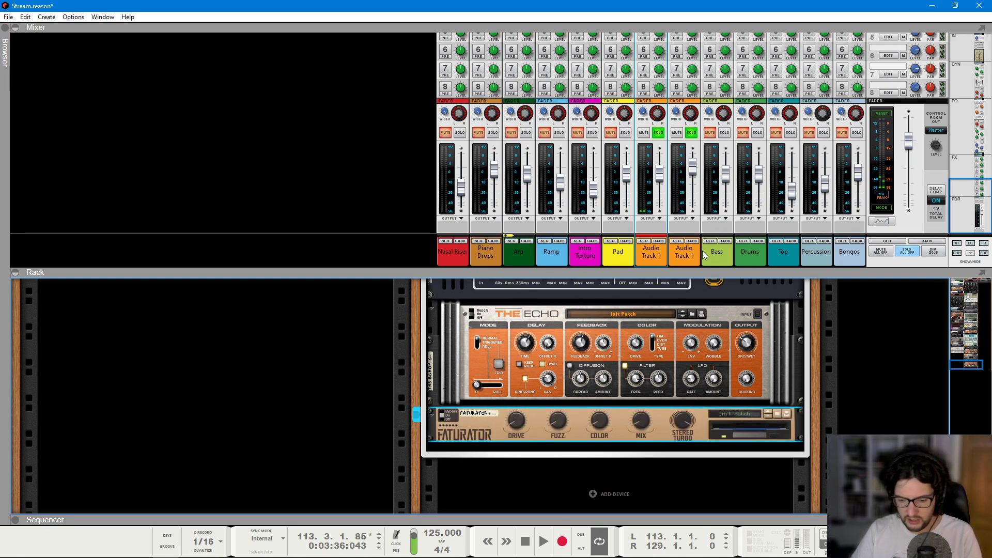
- Restart playback from just before the last Block 1 and clear Audio Track 1 copy's solo in the mixer
key(F7)
click(489, 97)
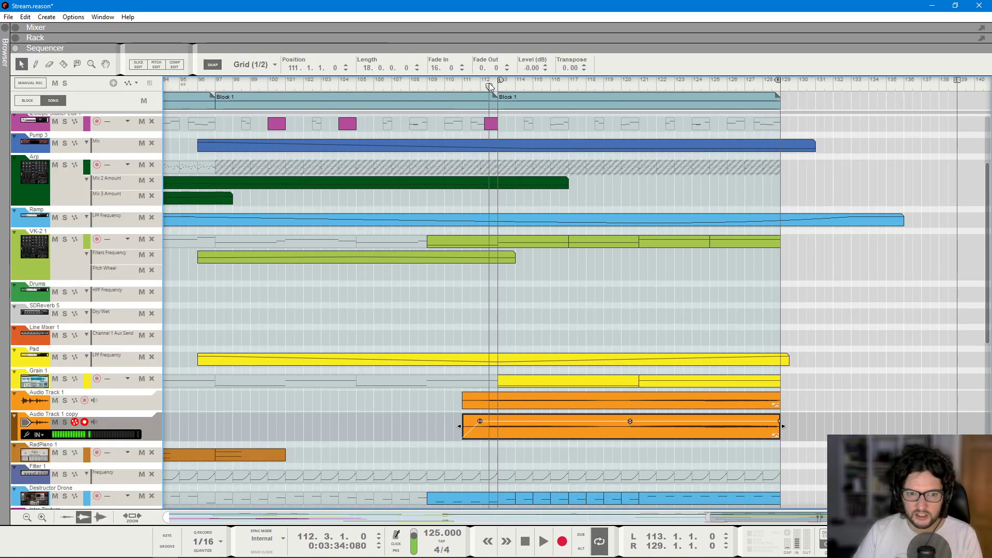
key(space)
key(F5)
click(690, 369)
click(694, 411)
- Listen through the last Block 1 while examining its clips and automation lanes, and stop playback
key(F7)
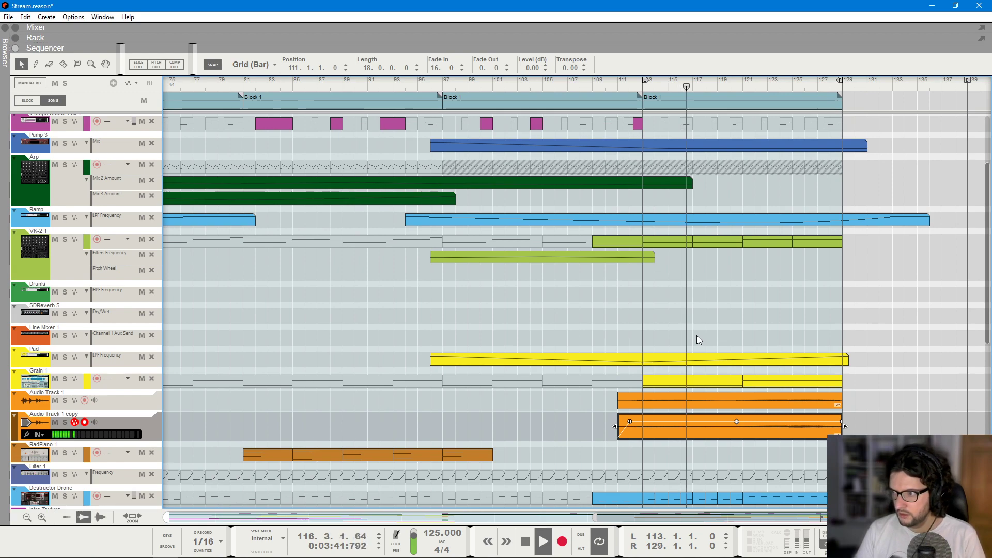
scroll(696, 345, down, 2)
scroll(697, 346, up, 4)
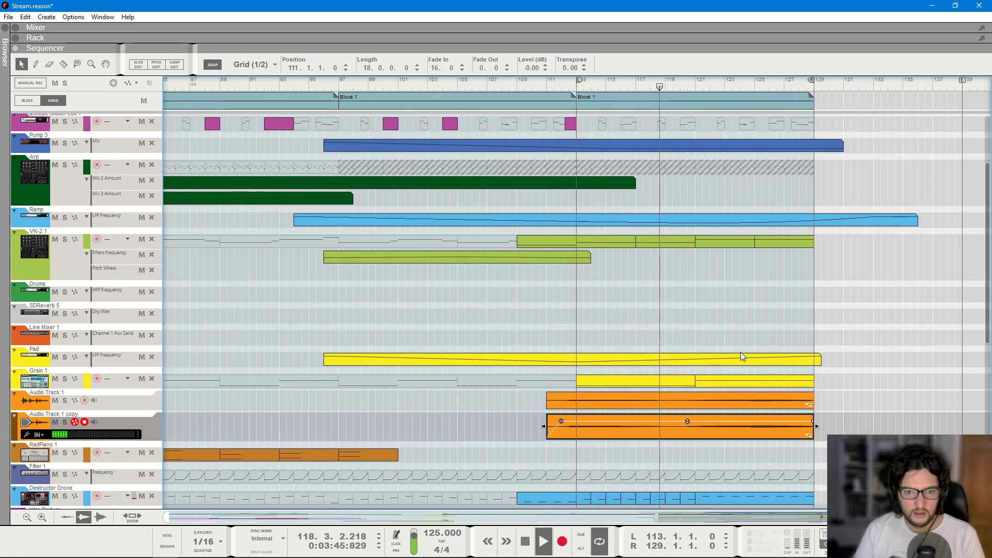
scroll(740, 352, down, 3)
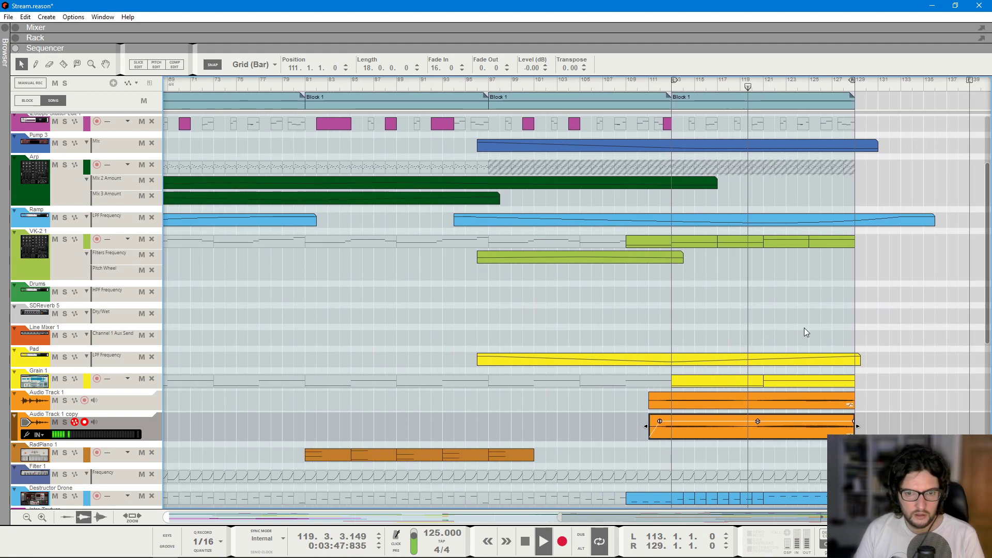
click(782, 312)
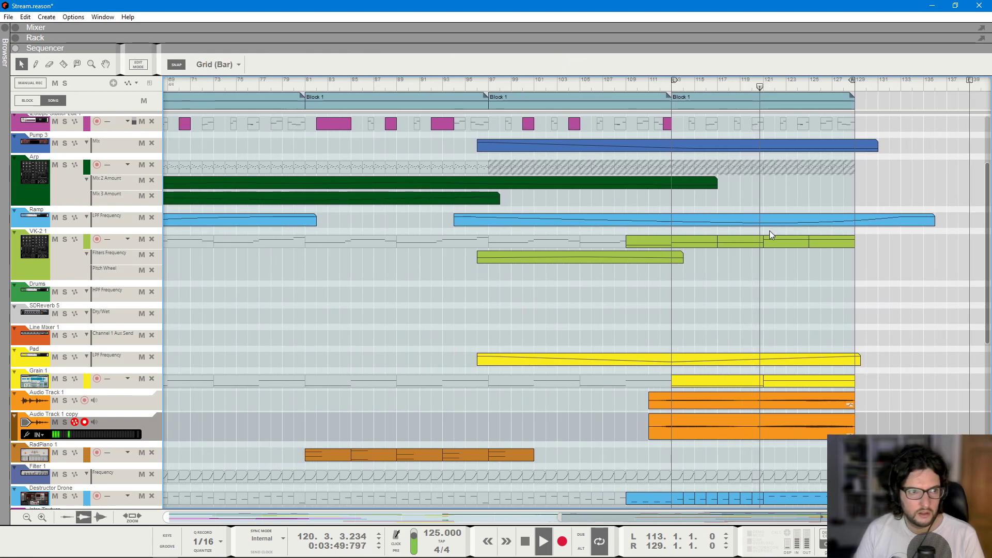
scroll(770, 230, up, 2)
scroll(784, 282, right, 2)
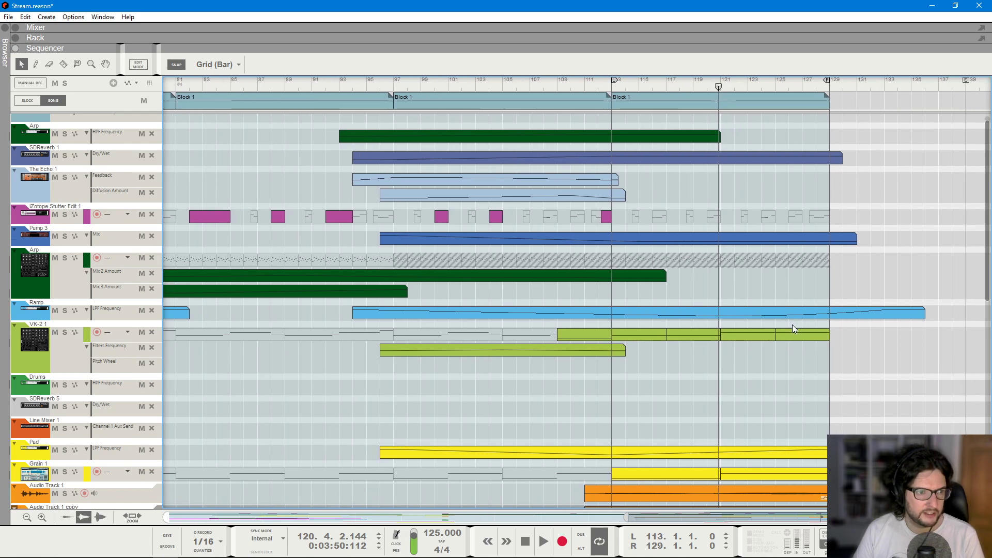
scroll(793, 326, up, 1)
scroll(784, 325, down, 4)
scroll(781, 324, down, 3)
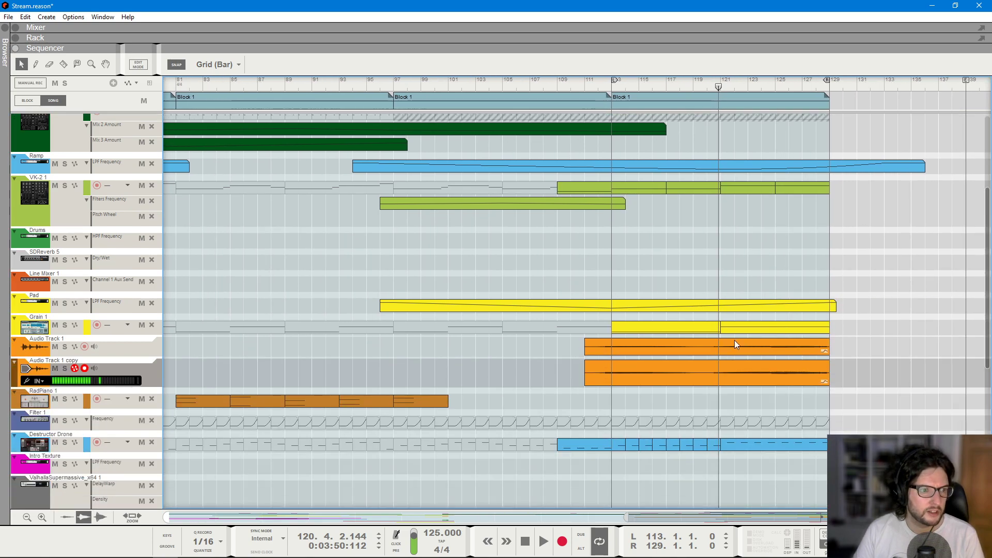
- Extend the Pad's LPF Frequency automation clip to about bar 140, move its last point to about bar 139 and curve the rise
click(695, 308)
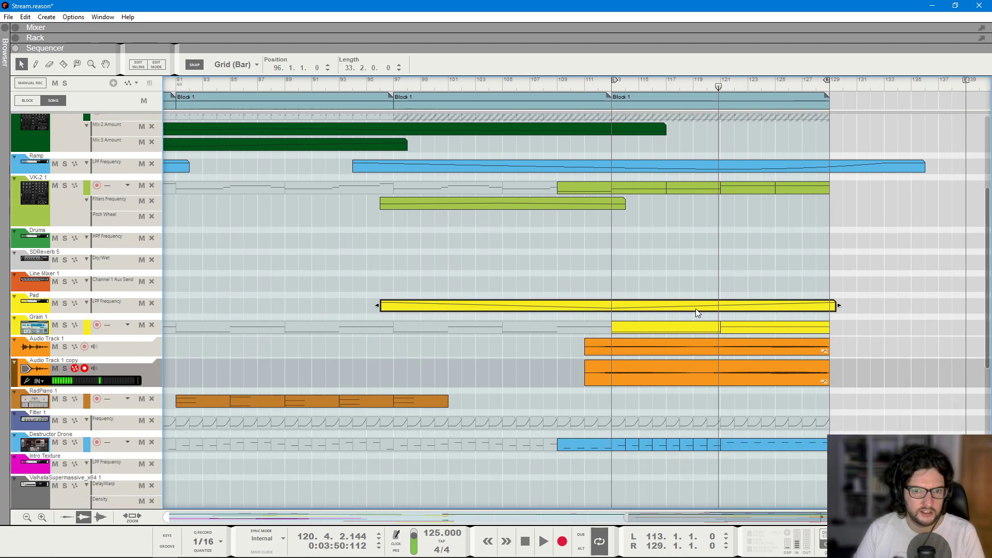
drag(839, 305, 981, 305)
double_click(838, 305)
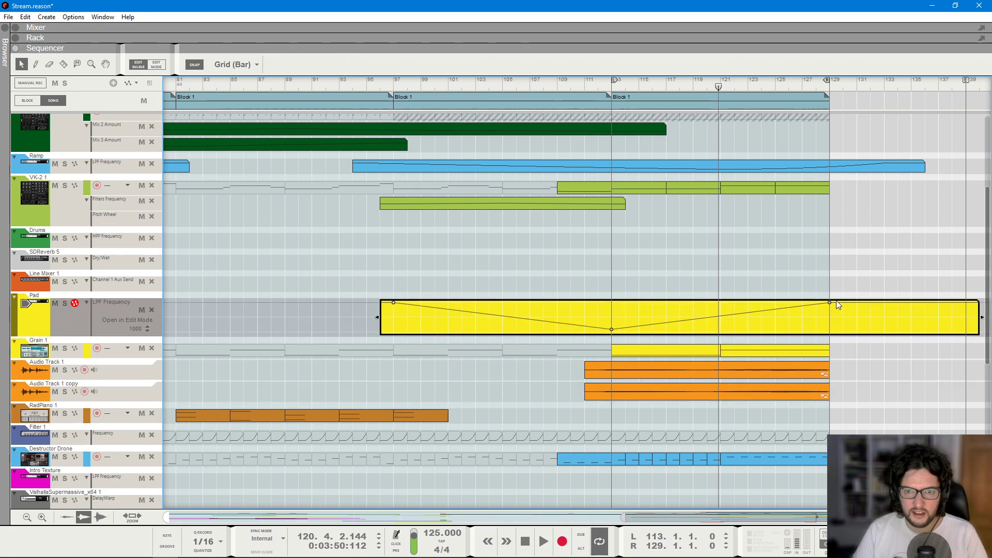
drag(830, 302, 969, 302)
drag(817, 312, 831, 321)
click(824, 271)
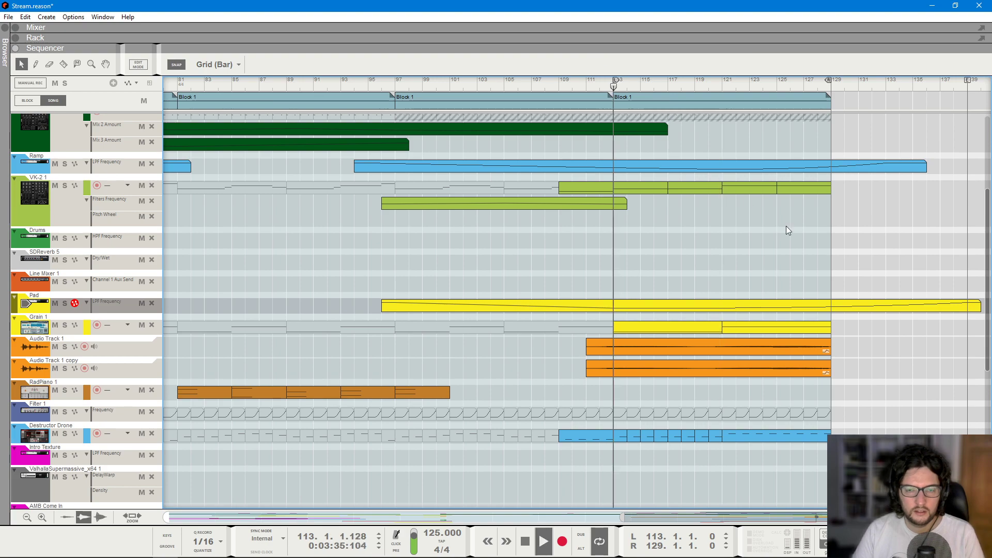
- Review the arrangement around the last Block 1 while listening to the Pad's lengthened filter rise
scroll(860, 279, down, 1)
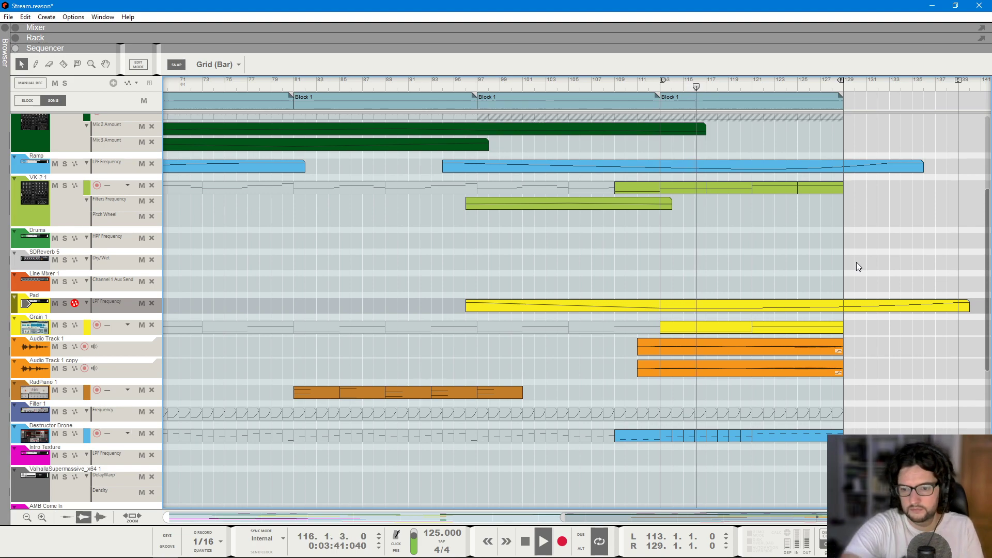
scroll(857, 263, down, 1)
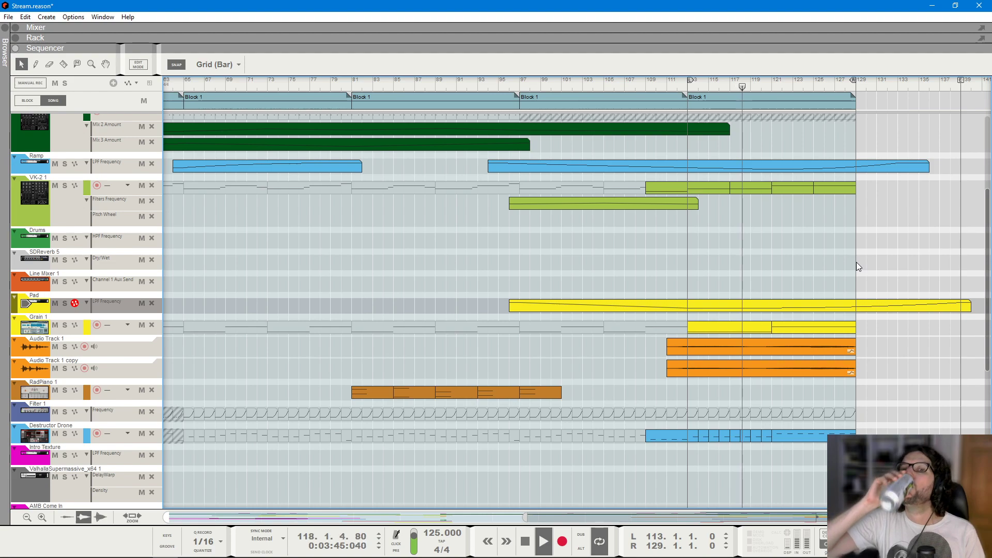
scroll(857, 263, down, 2)
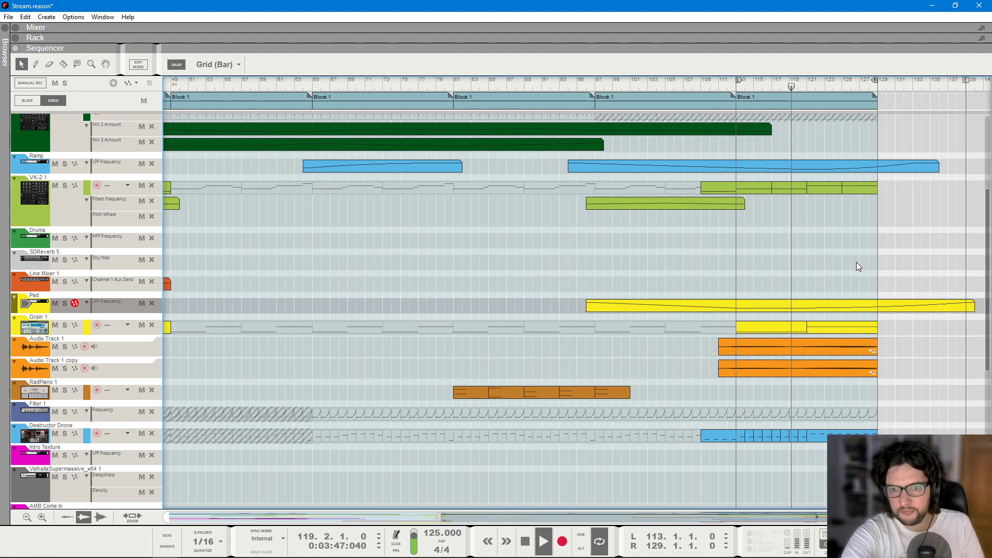
scroll(856, 264, up, 2)
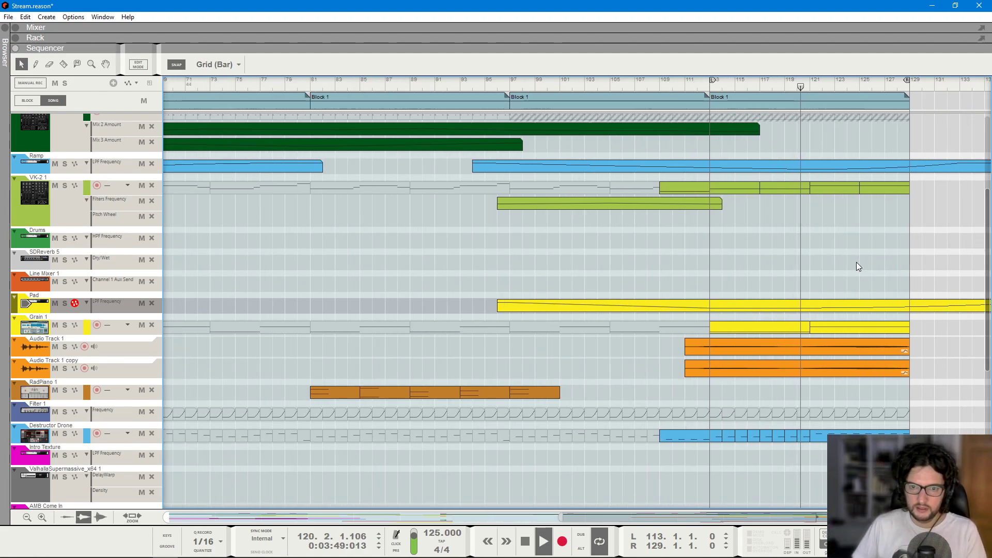
scroll(857, 262, up, 1)
scroll(863, 296, up, 2)
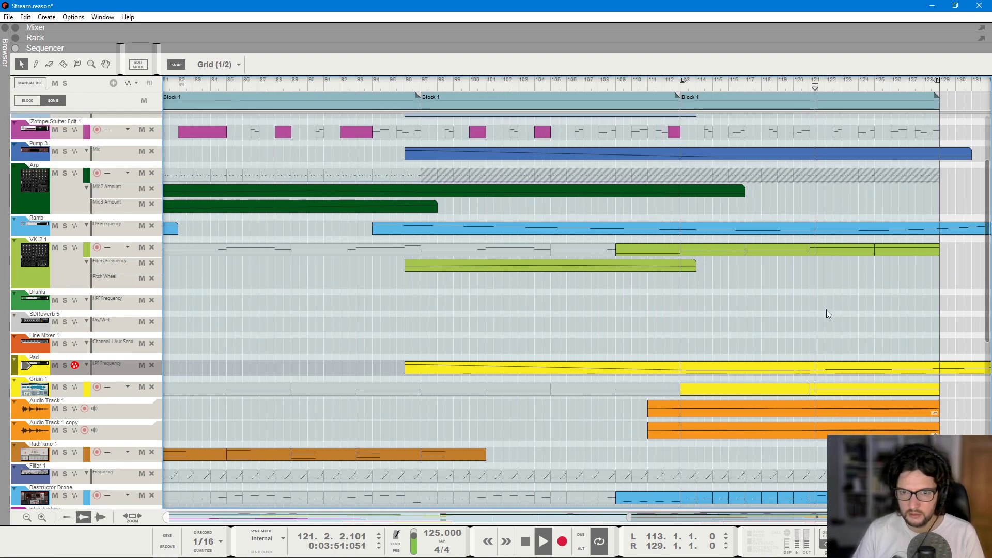
scroll(827, 310, down, 3)
scroll(827, 310, up, 2)
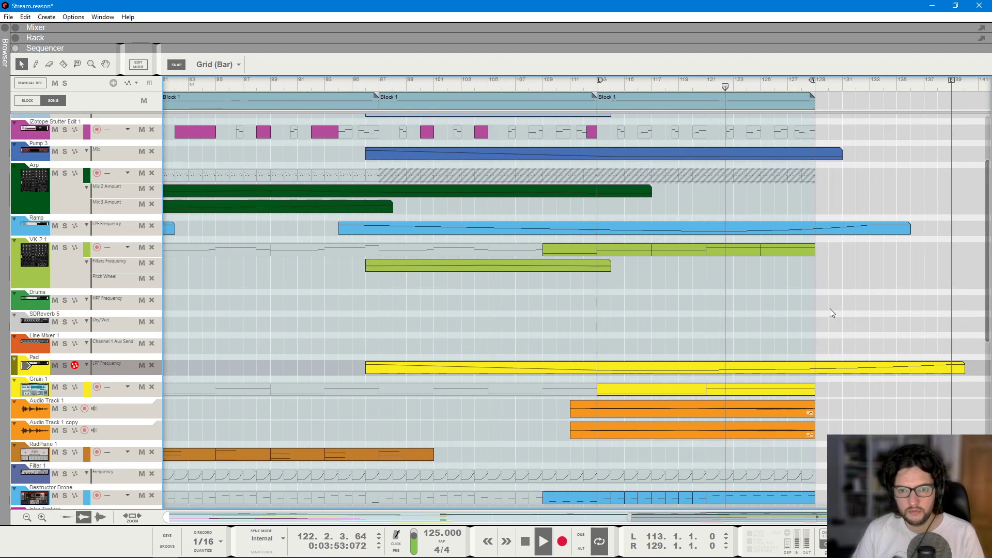
- Listen to the end of the last Block 1 while examining its audio and automation clips, and stop playback
scroll(830, 308, down, 1)
scroll(830, 308, up, 2)
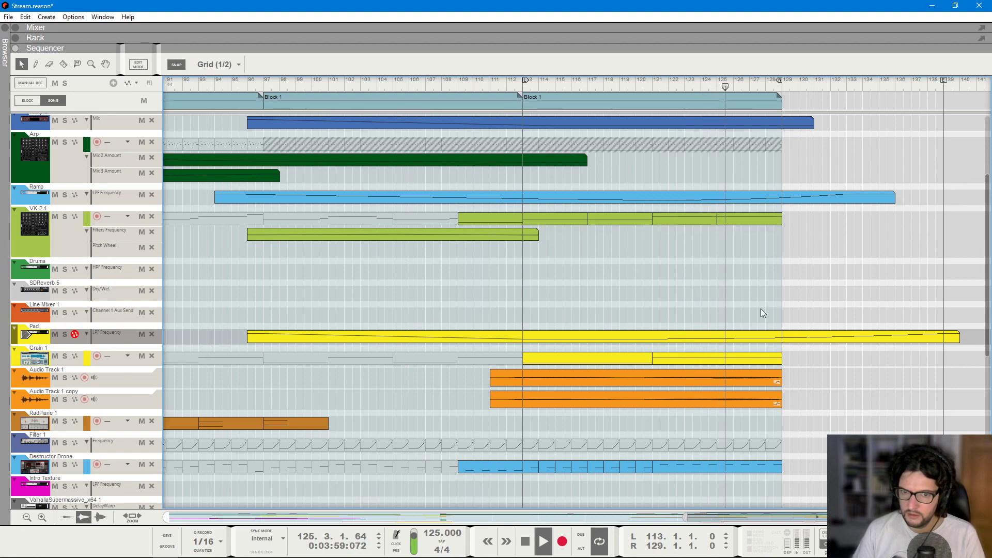
click(764, 401)
scroll(839, 398, down, 2)
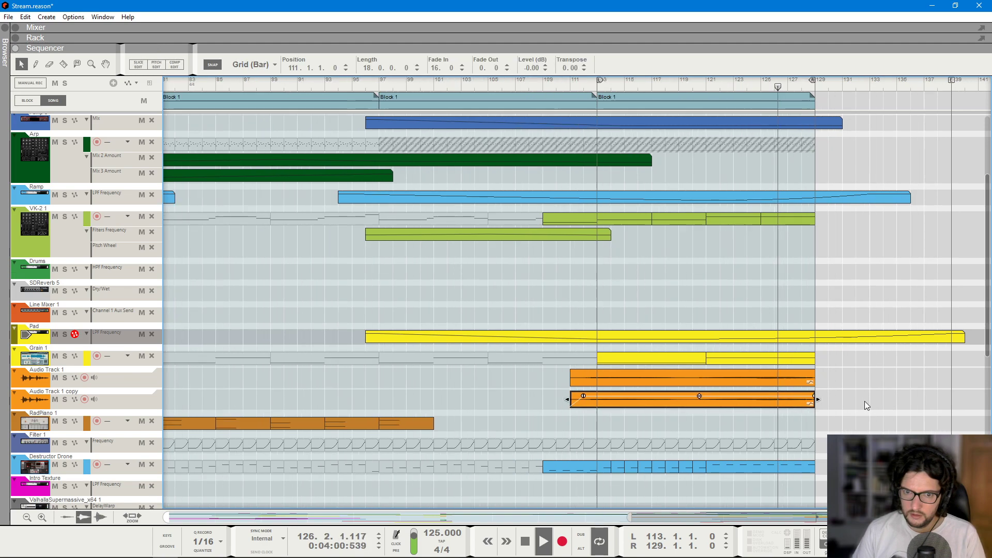
click(837, 399)
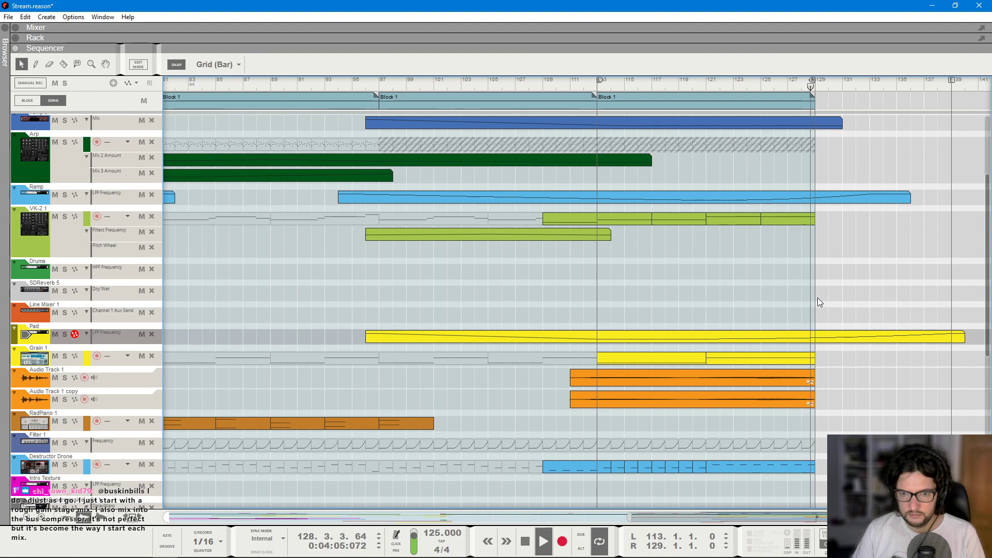
key(space)
- Move the loop's left locator to bar 1 and start playback from the beginning of the song
scroll(818, 298, down, 3)
scroll(818, 299, down, 3)
click(685, 83)
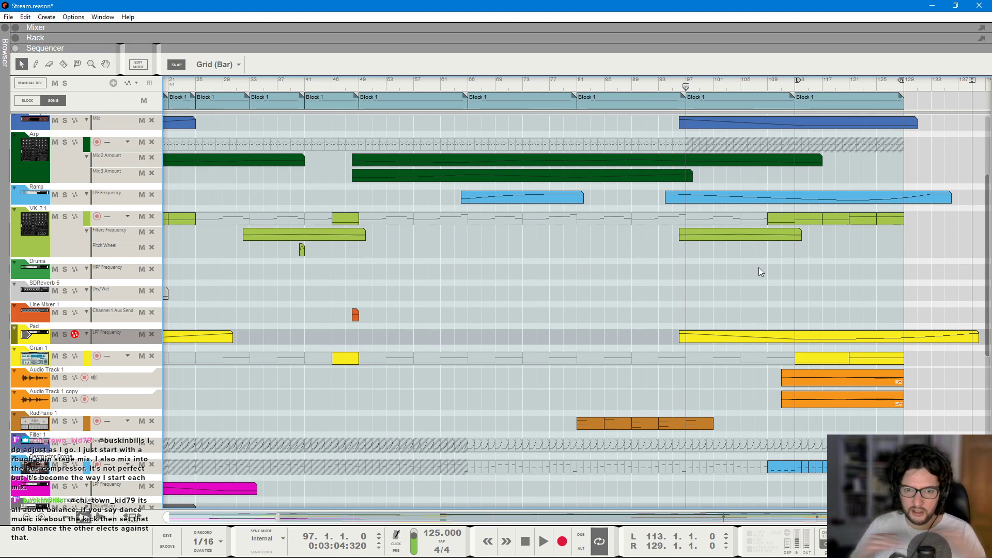
key(KP_0)
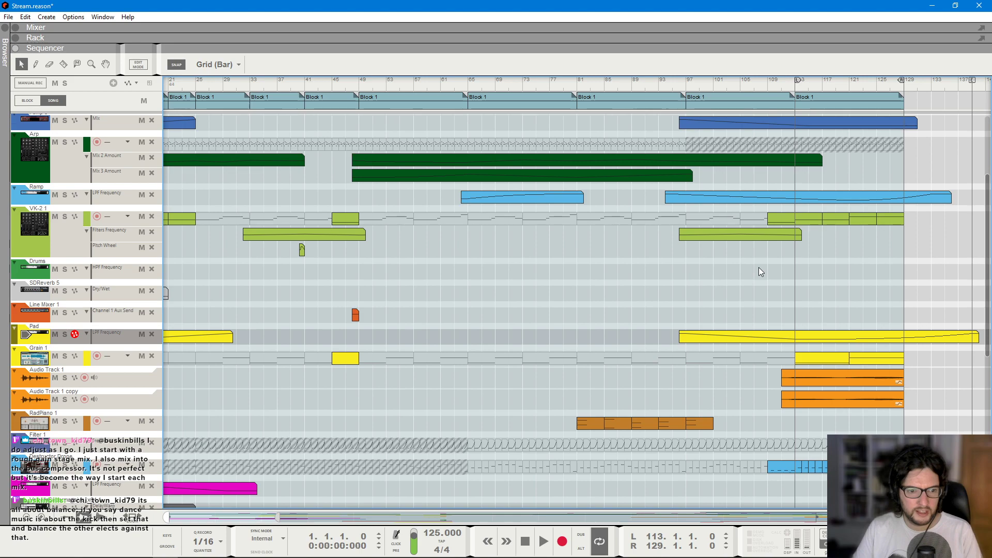
scroll(759, 268, down, 2)
drag(470, 83, 168, 81)
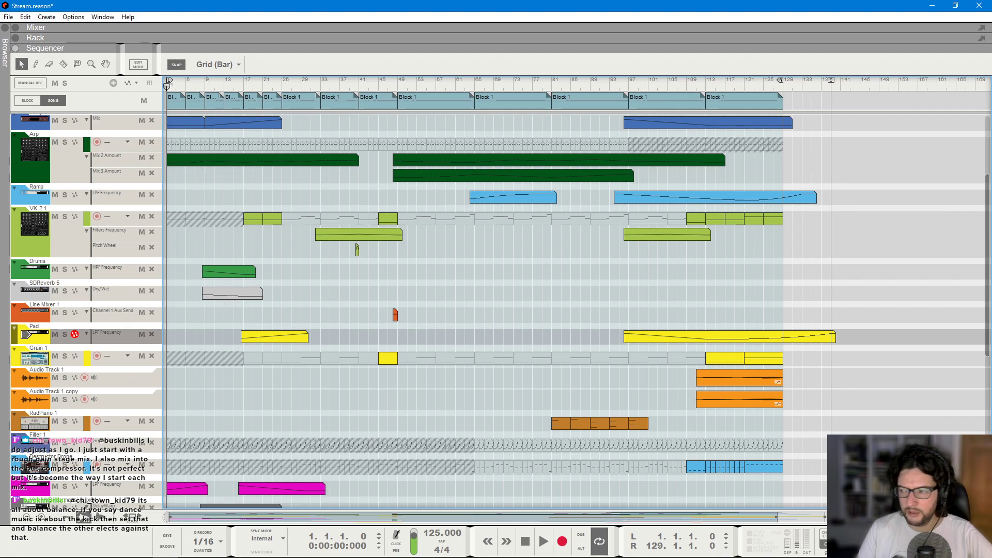
key(space)
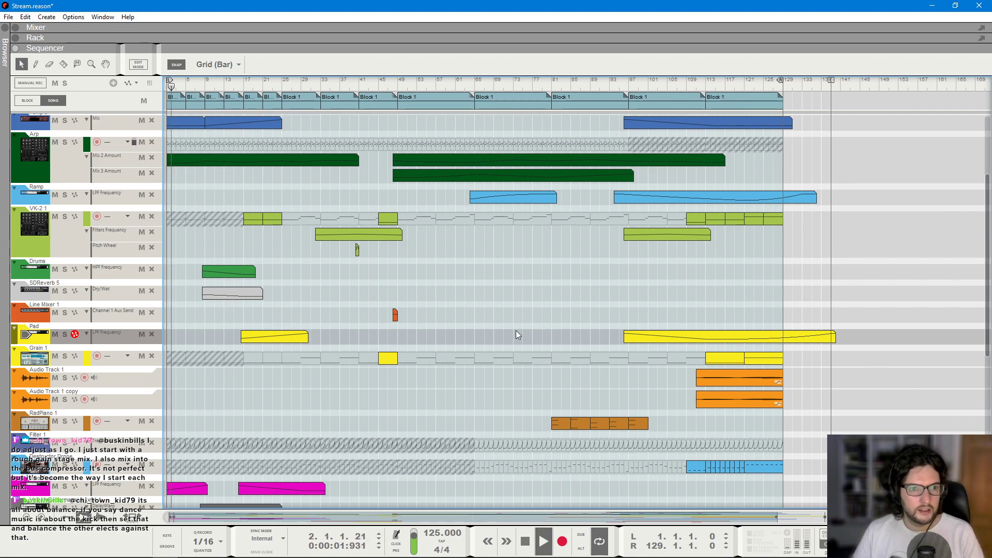
- Stop playback, select the iZotope Stutter Edit 1 track and show its device in the full-size rack
key(space)
scroll(517, 326, up, 4)
click(115, 222)
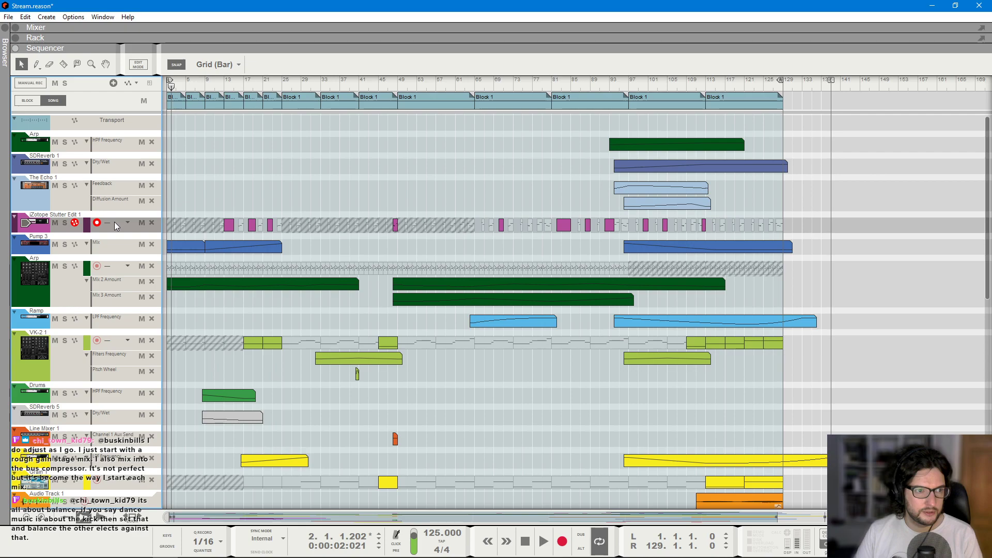
key(F6)
key(F7)
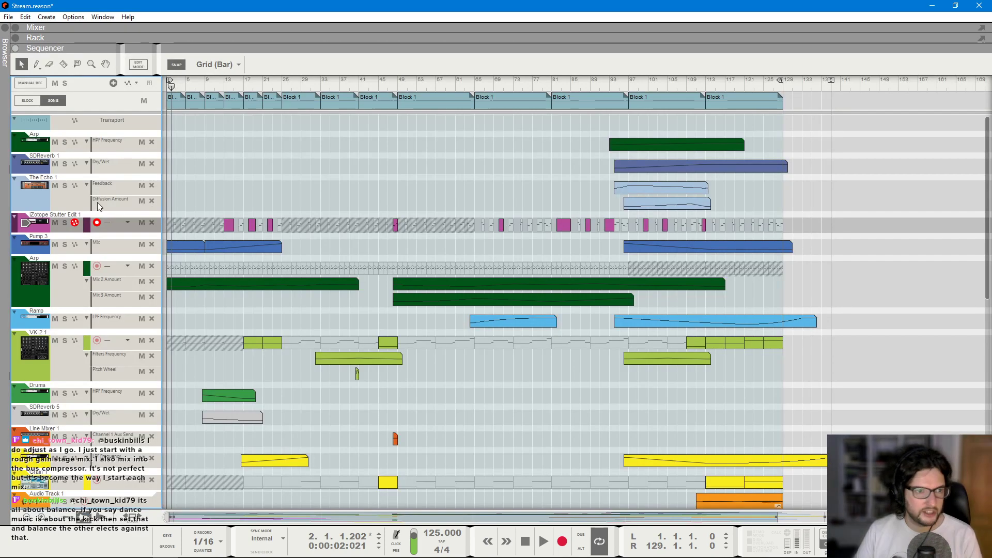
key(F6)
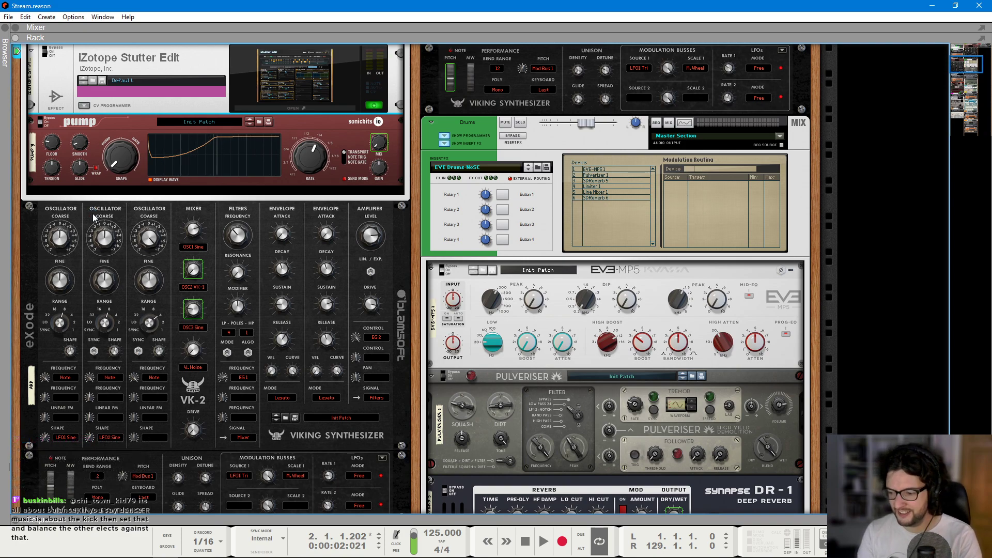
- Bring the mixer into full view and play the whole song from bar 1
key(KP_0)
key(space)
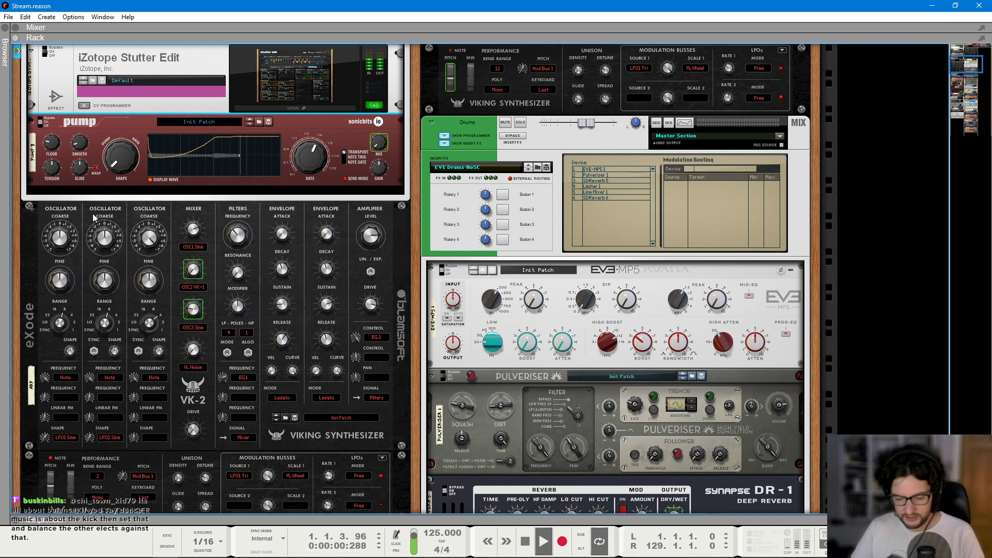
key(F7)
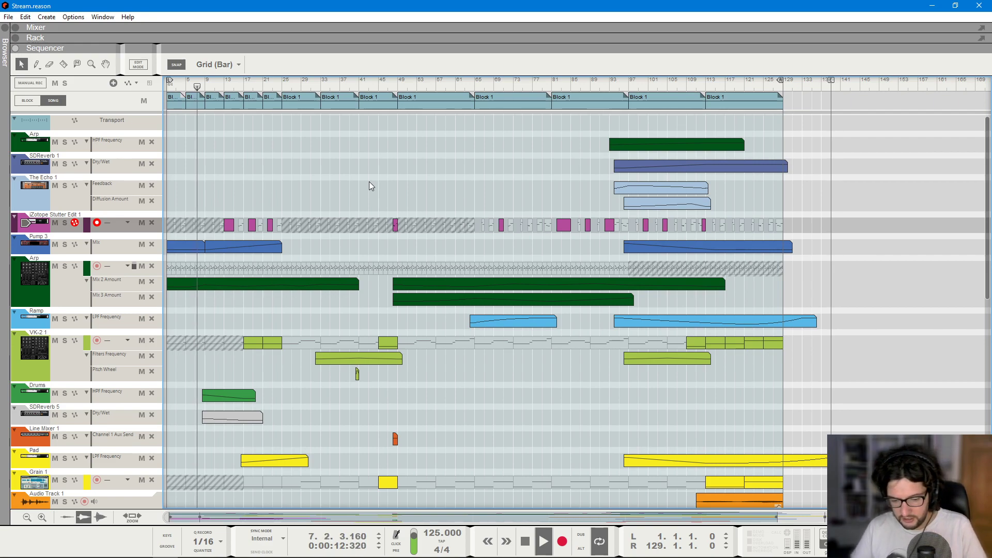
key(F5)
click(432, 341)
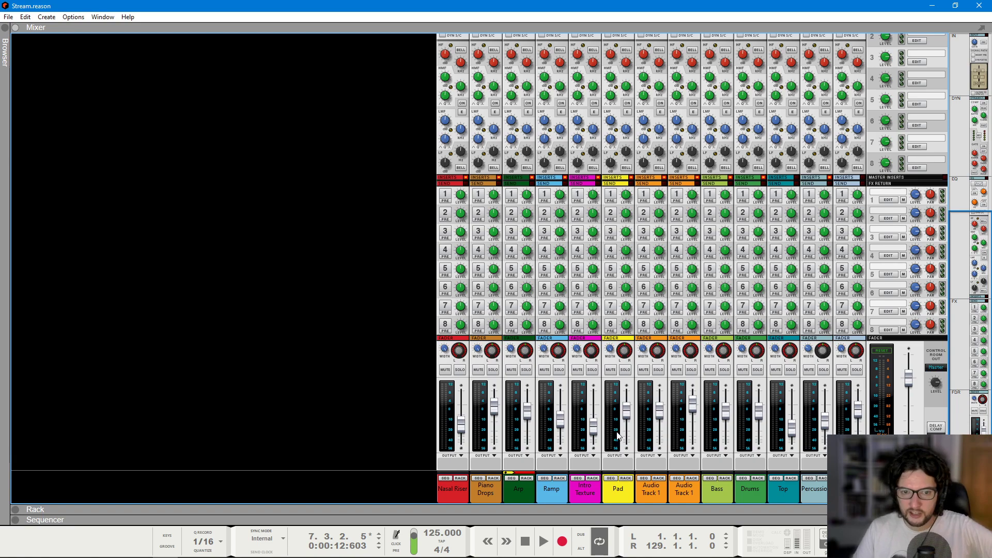
key(KP_0)
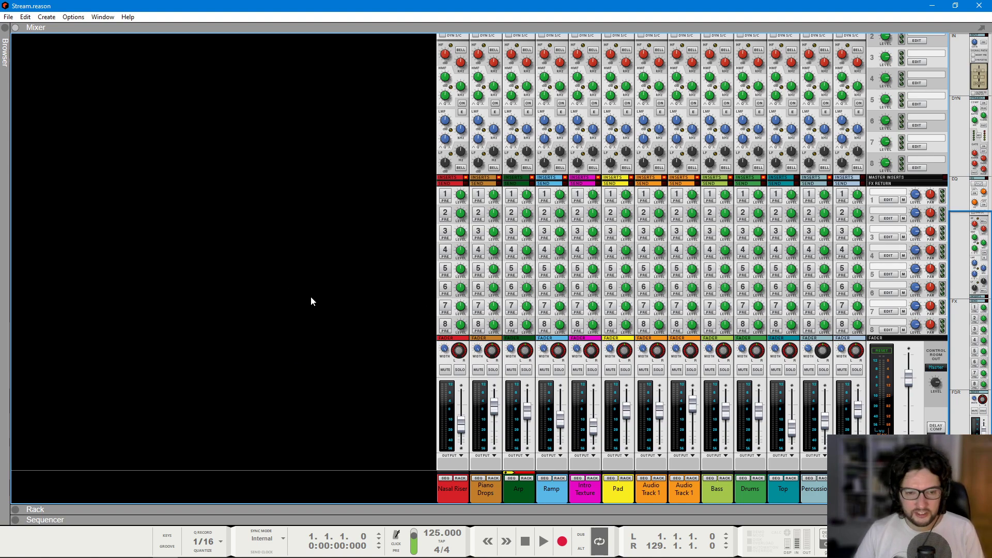
key(space)
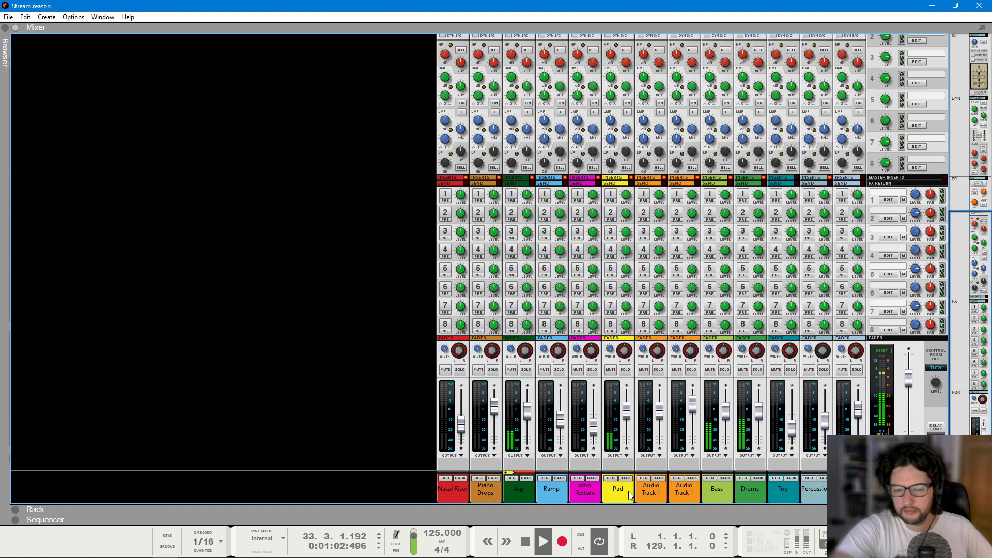
- Rename the first Audio Track 1 channel as Vox High and the neighbouring Audio Track 1 channel as Vox Low
click(656, 479)
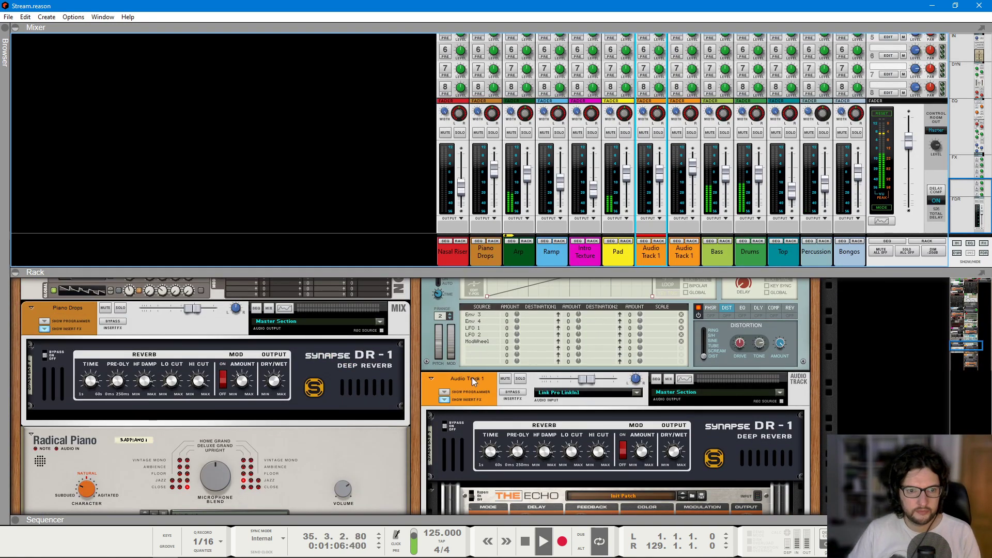
double_click(472, 378)
text(Vox High)
key(Return)
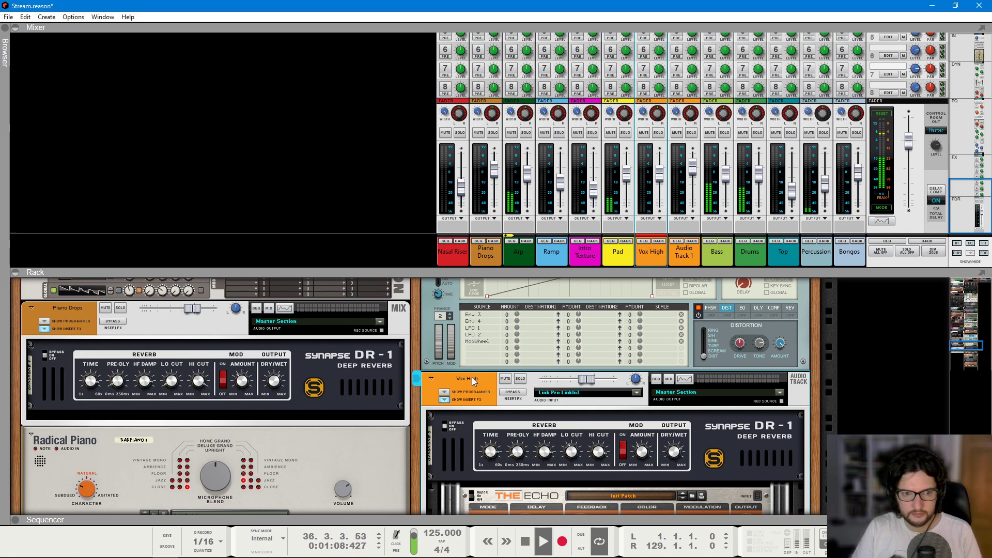
double_click(681, 255)
text(Vox Low)
key(Return)
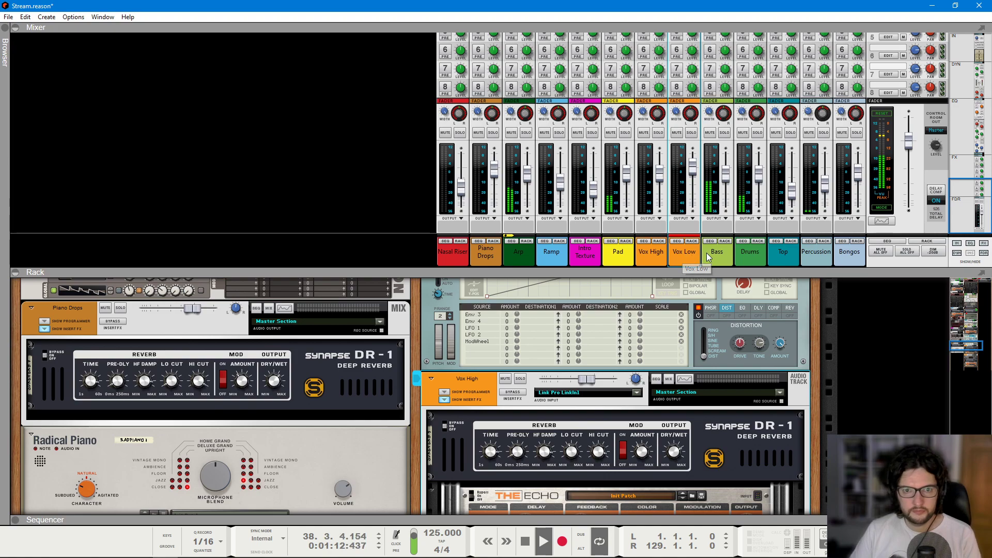
- Show the sequencer below the mixer without the rack and examine the Stutter Edit, Arp, Ramp and VK-2 1 lanes during playback
key(F6)
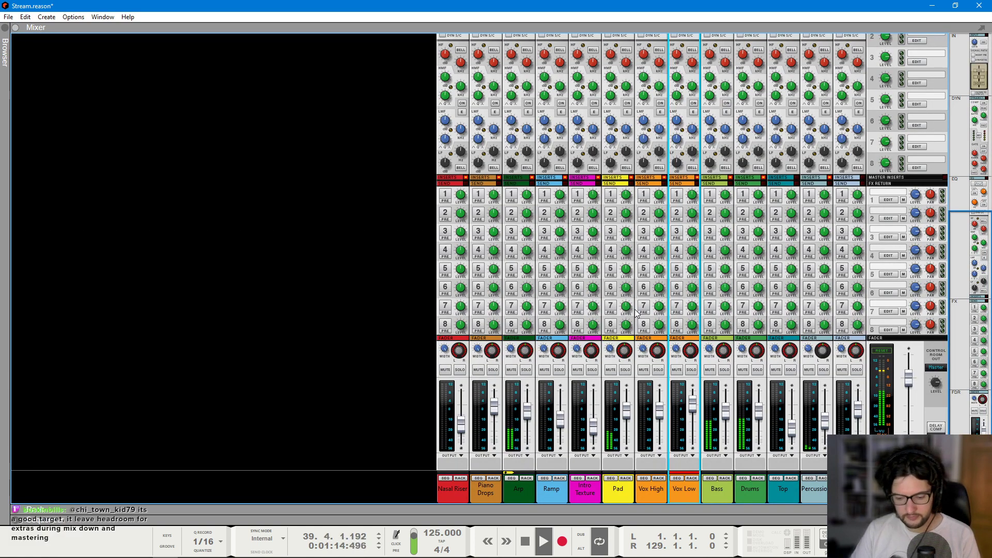
key(F7)
scroll(476, 407, down, 5)
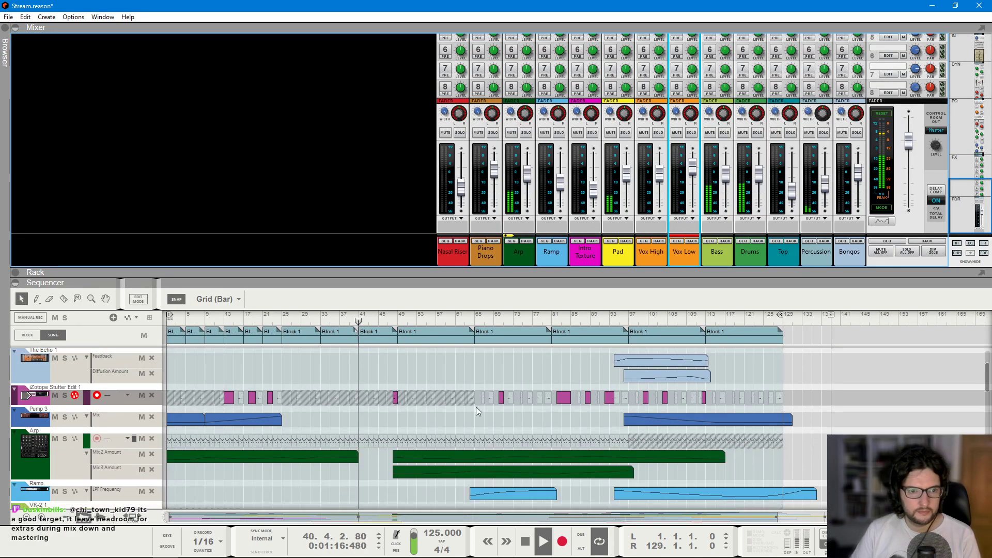
scroll(476, 408, down, 3)
scroll(477, 412, down, 3)
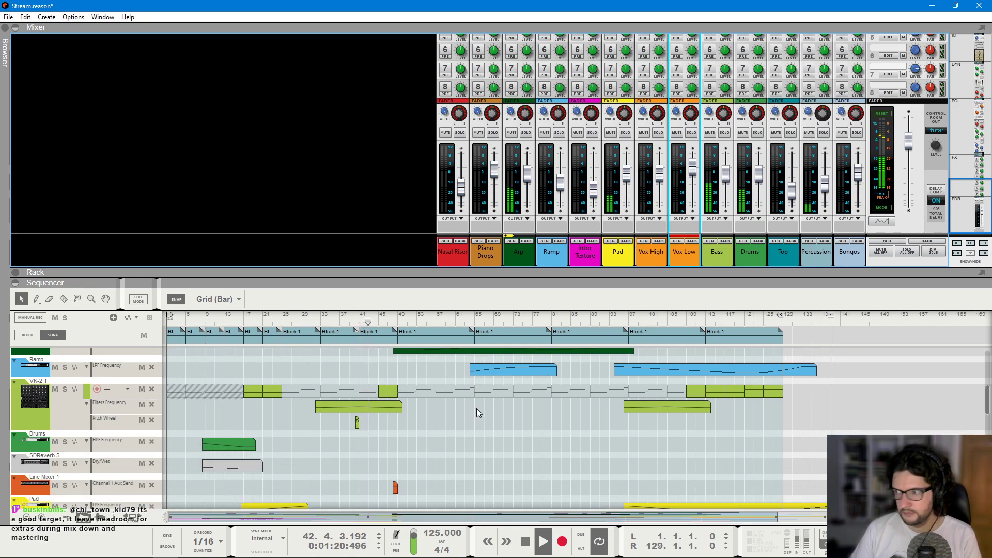
scroll(480, 413, up, 6)
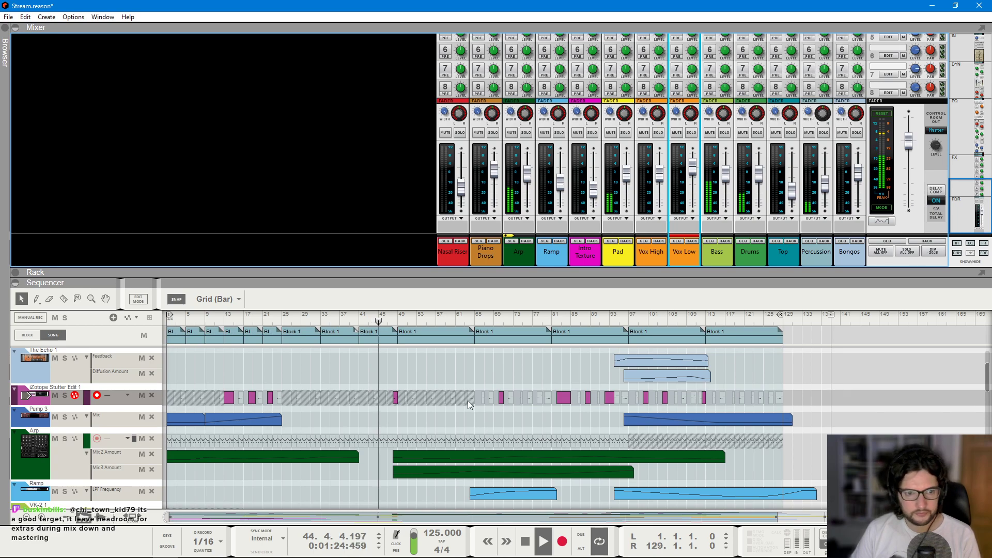
scroll(467, 401, up, 3)
scroll(488, 404, down, 8)
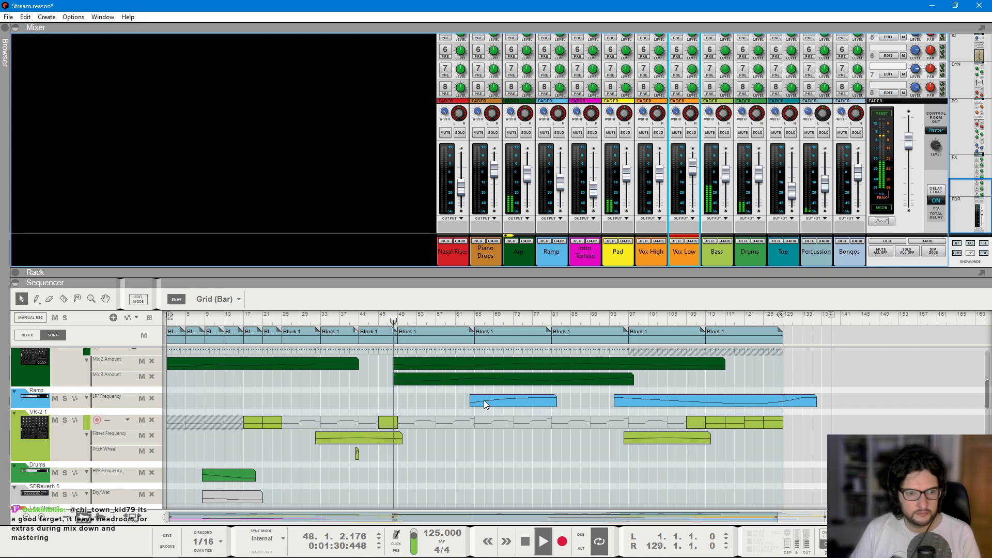
scroll(484, 400, up, 6)
scroll(484, 399, down, 10)
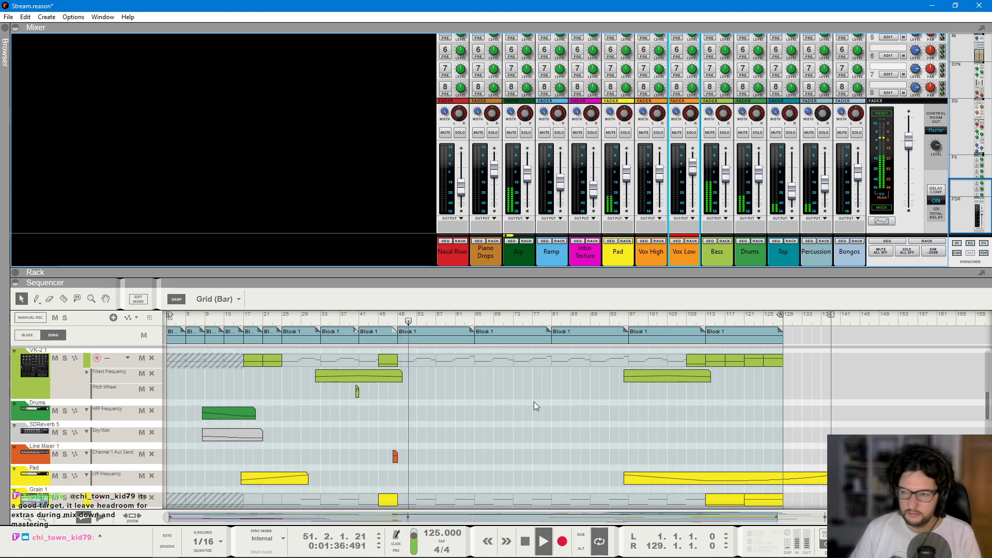
- Examine the Pad, Vox, RadPiano 1, Destructor Drone, SDReverb 1 and The Echo 1 lanes as the song keeps playing
scroll(538, 422, down, 2)
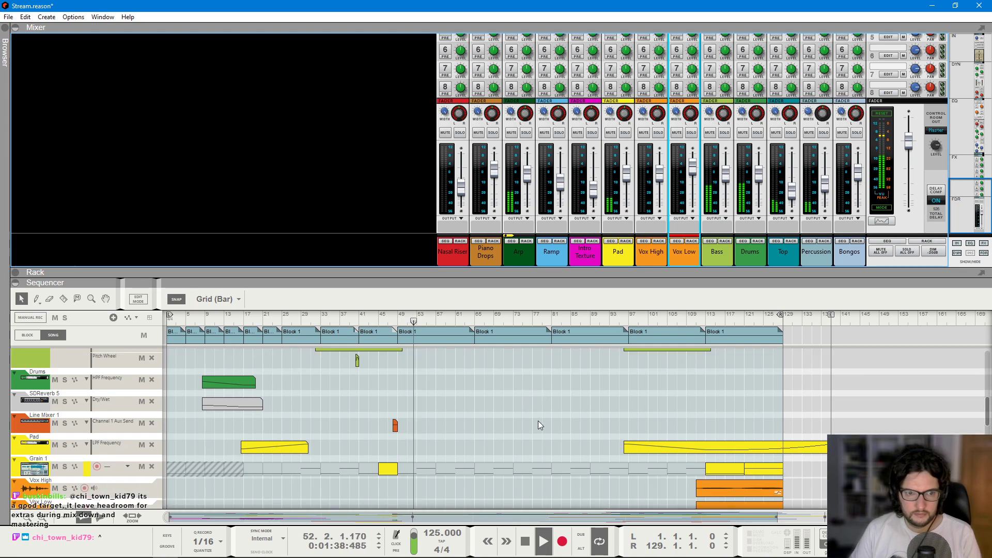
scroll(538, 426, down, 1)
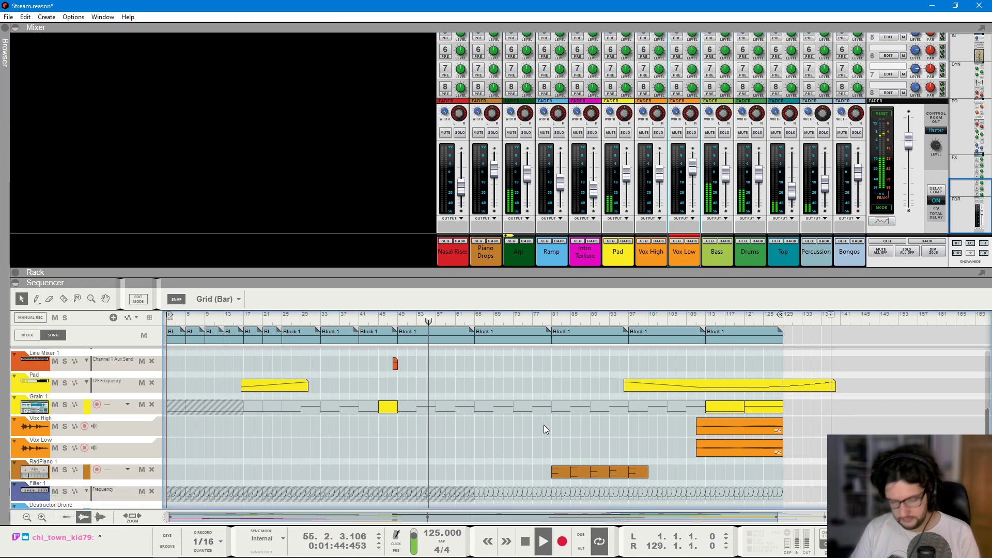
scroll(543, 424, down, 1)
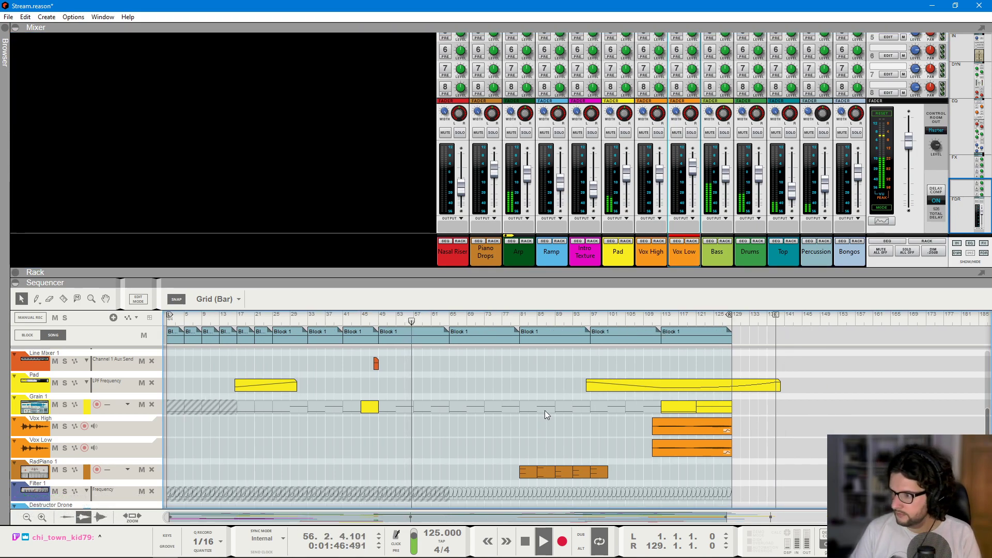
scroll(544, 410, up, 1)
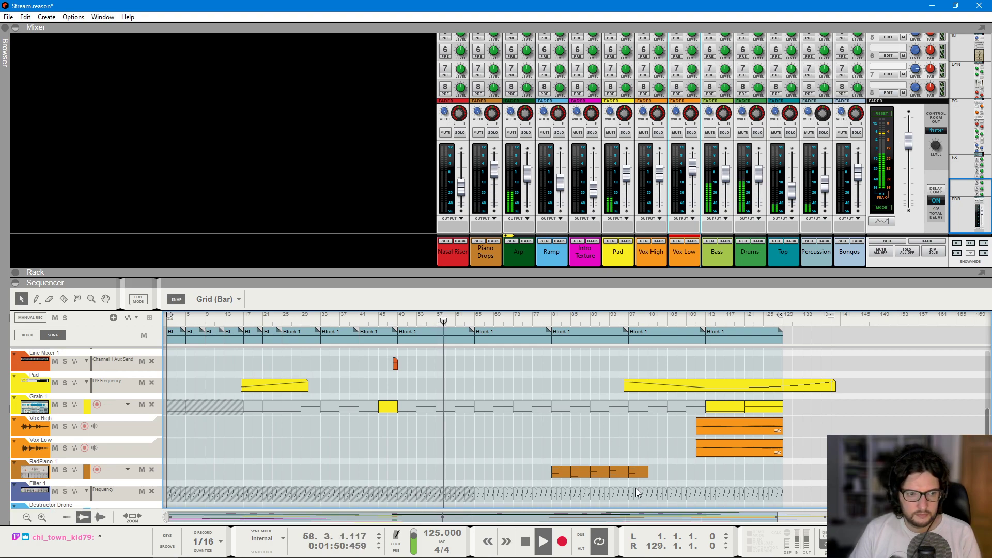
scroll(637, 472, up, 2)
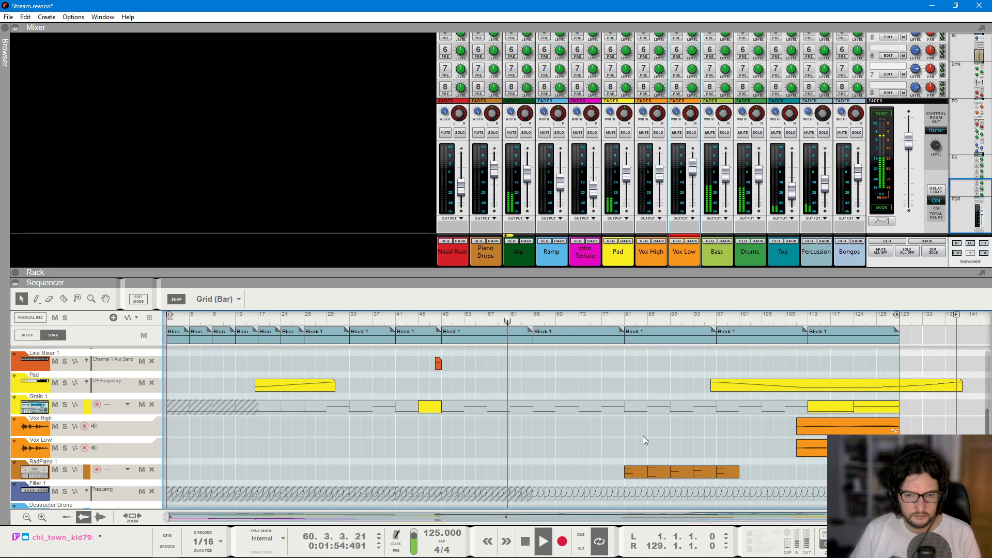
scroll(643, 438, down, 1)
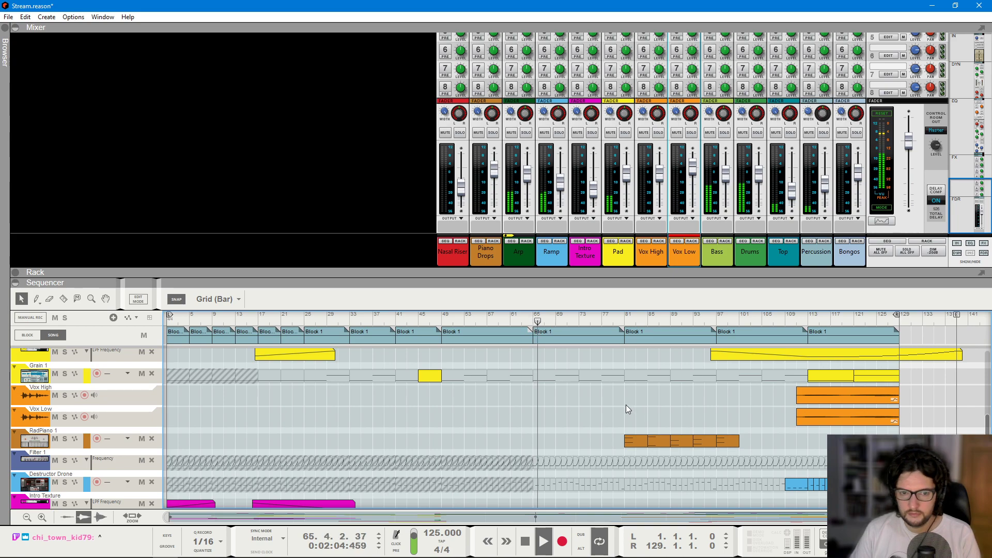
scroll(627, 403, down, 3)
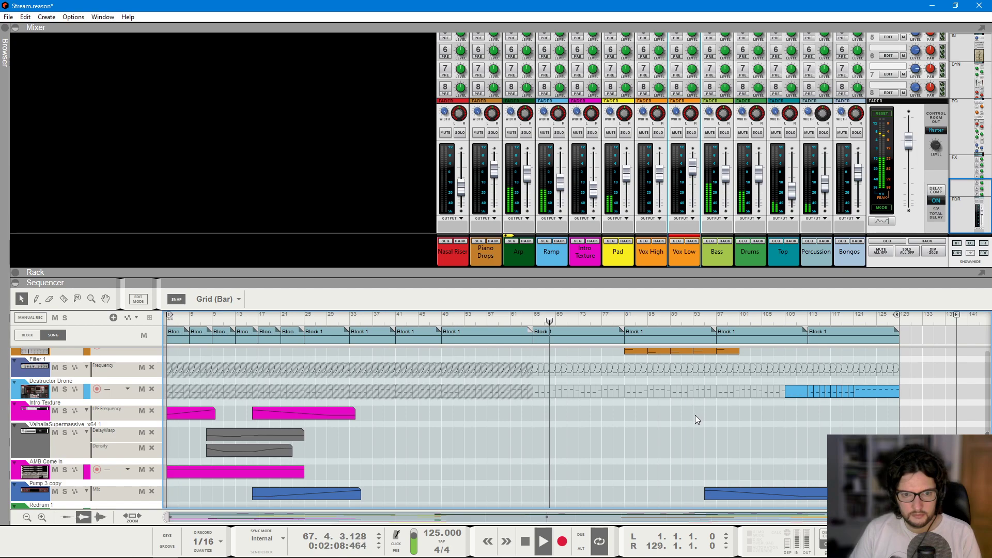
scroll(687, 410, down, 10)
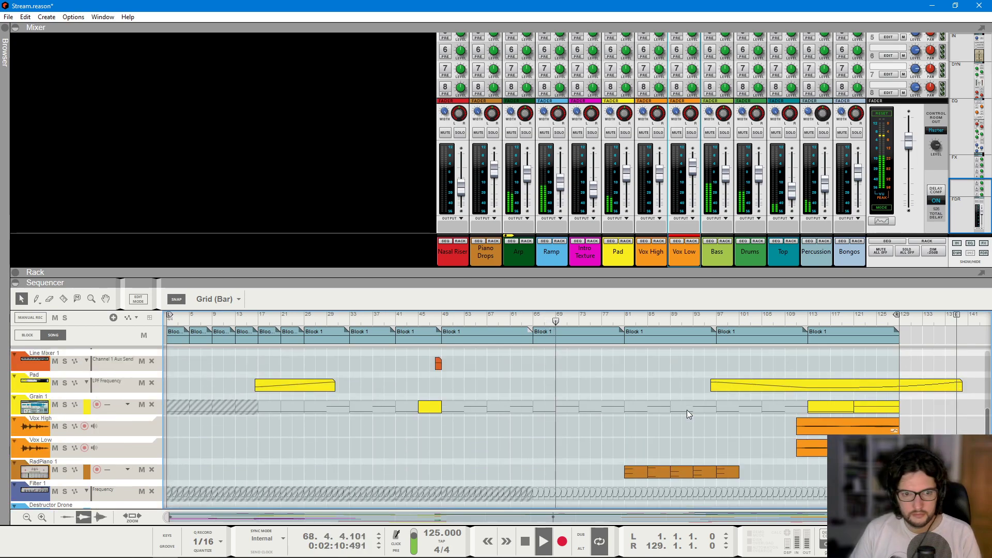
scroll(729, 381, up, 2)
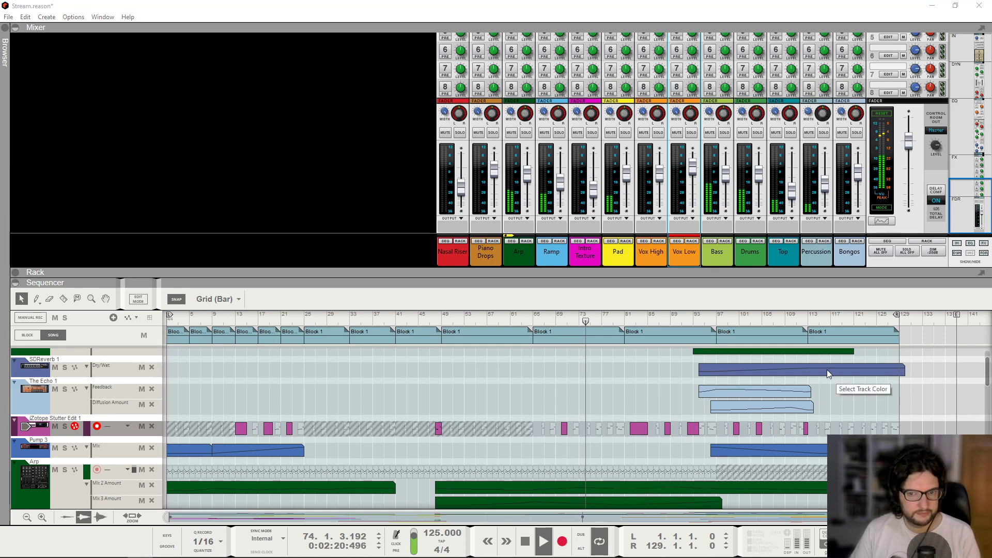
click(835, 389)
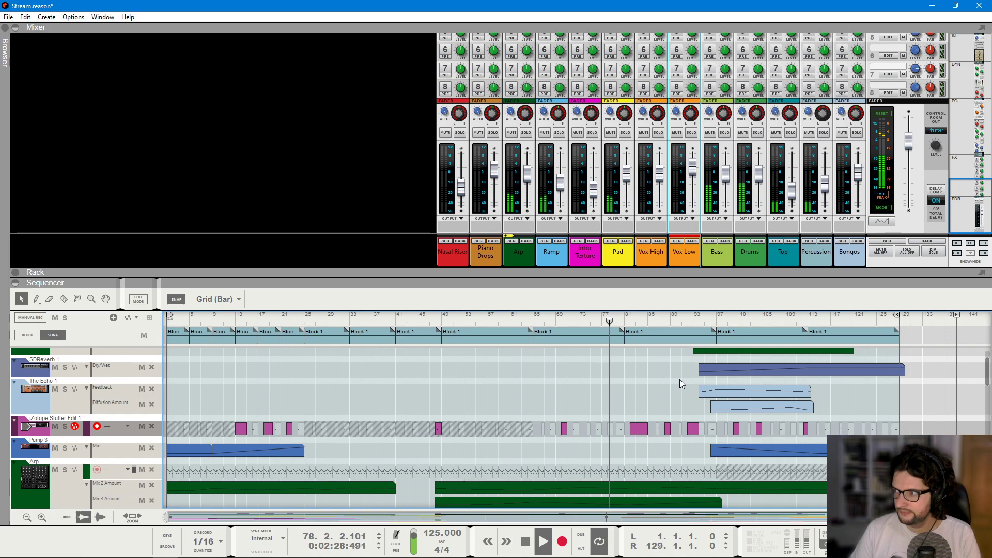
scroll(680, 381, up, 1)
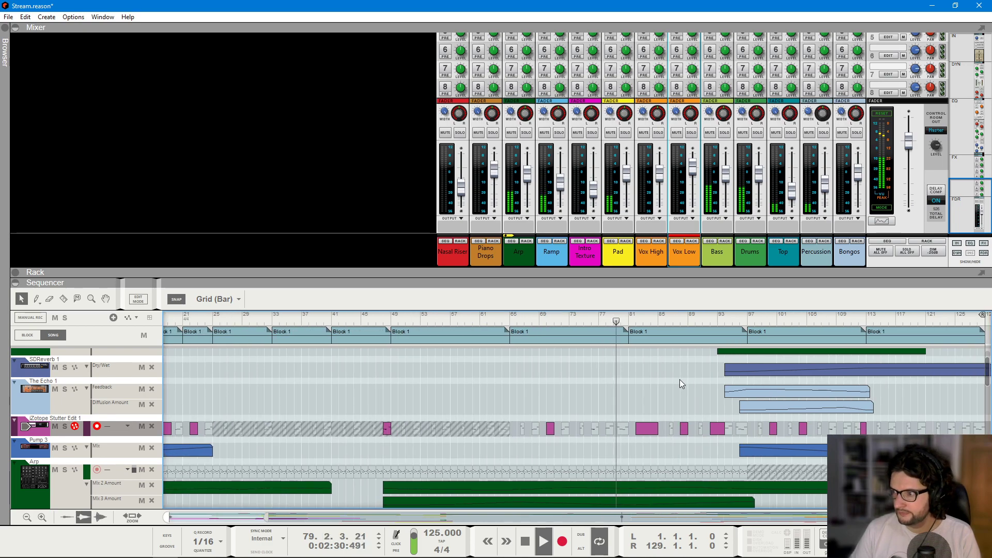
- Examine the Stutter Edit, Arp, Ramp, VK-2 1, Pad, Vox and RadPiano 1 lanes across bars 79 to 102 during playback
scroll(680, 380, up, 1)
scroll(680, 382, right, 1)
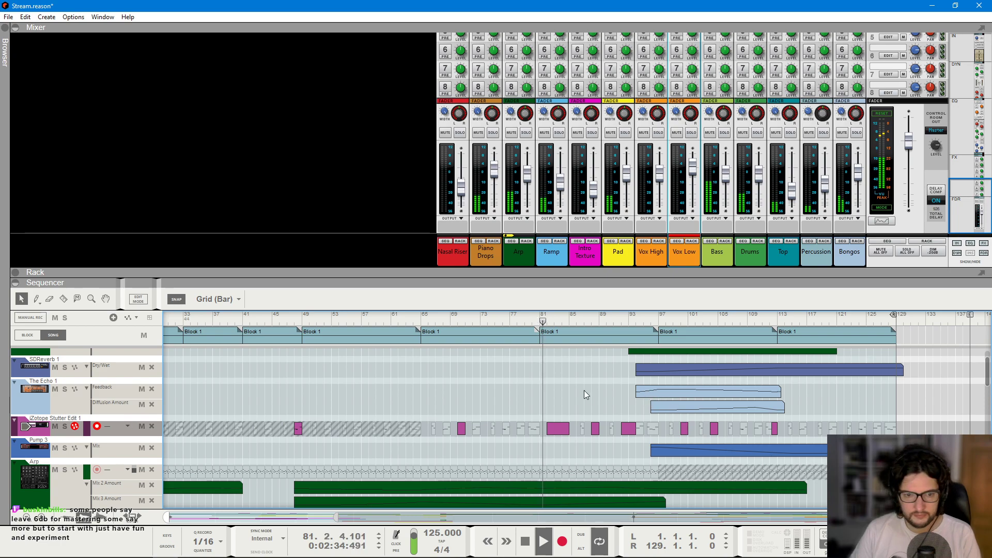
scroll(579, 382, down, 3)
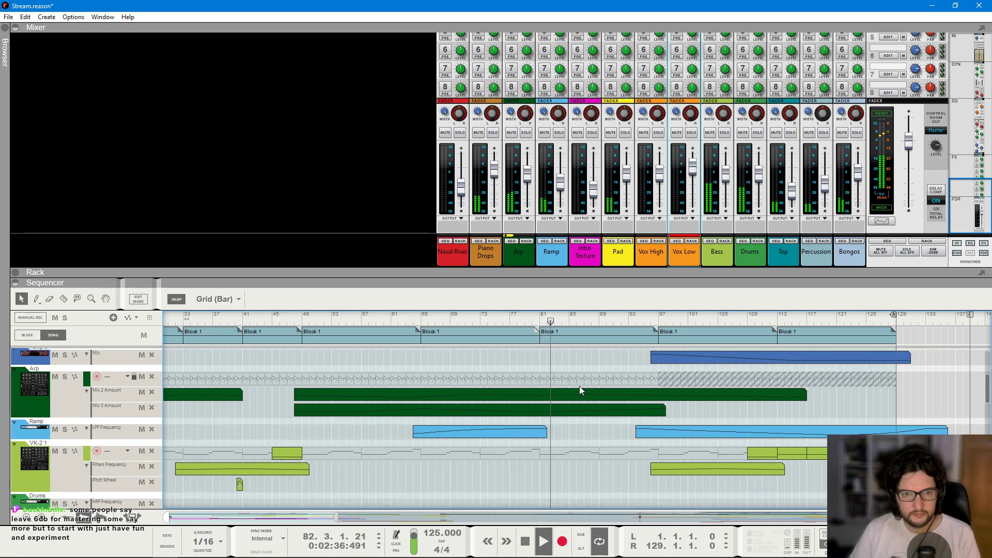
scroll(604, 390, down, 1)
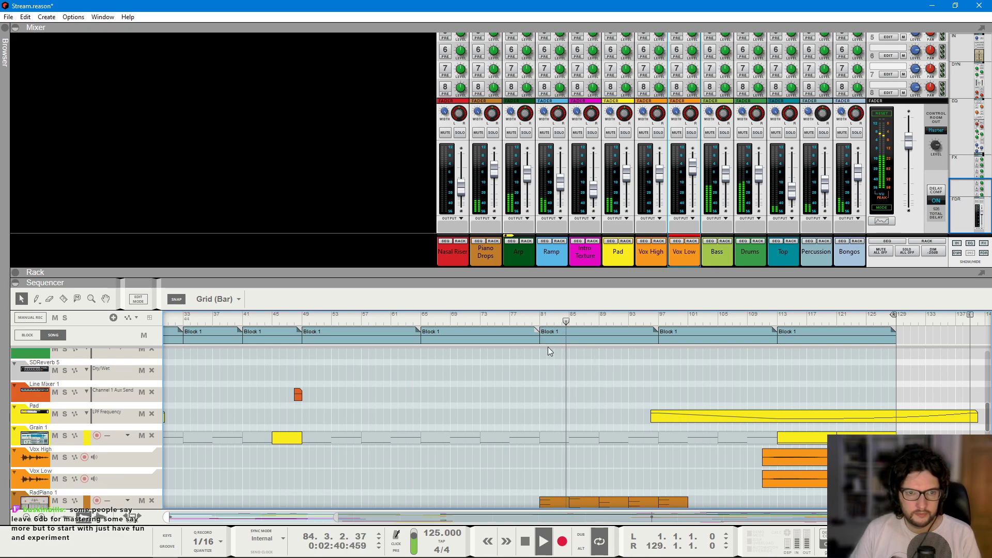
click(494, 172)
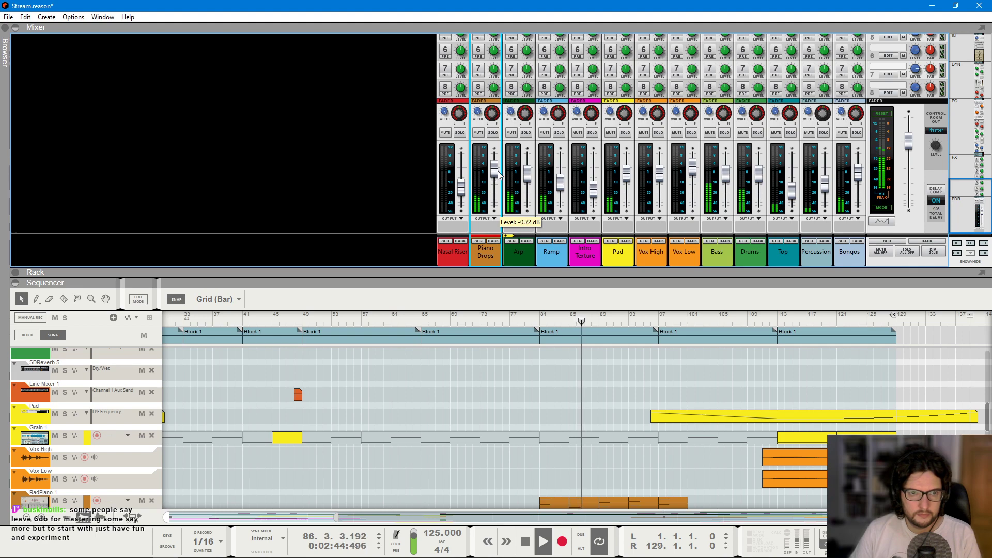
scroll(606, 412, down, 1)
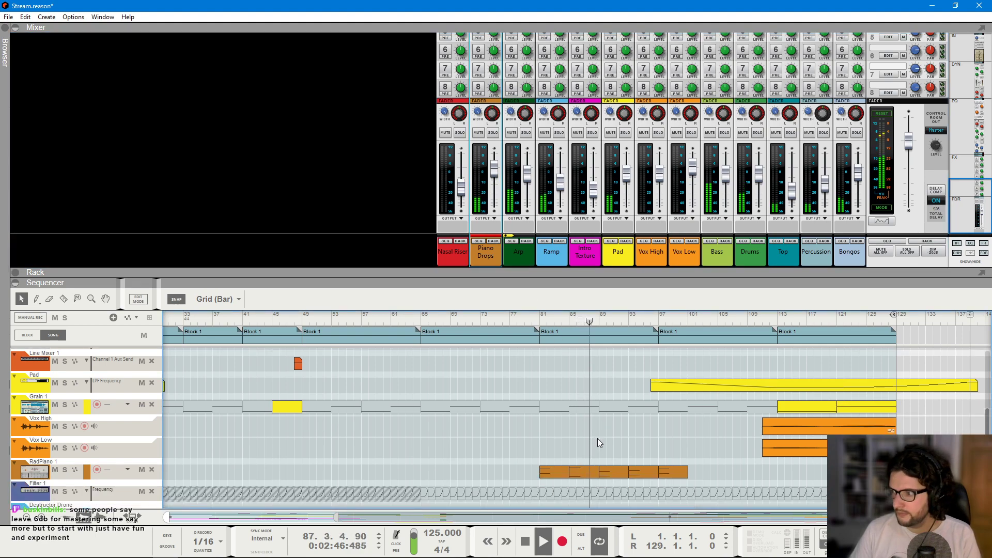
scroll(584, 397, down, 1)
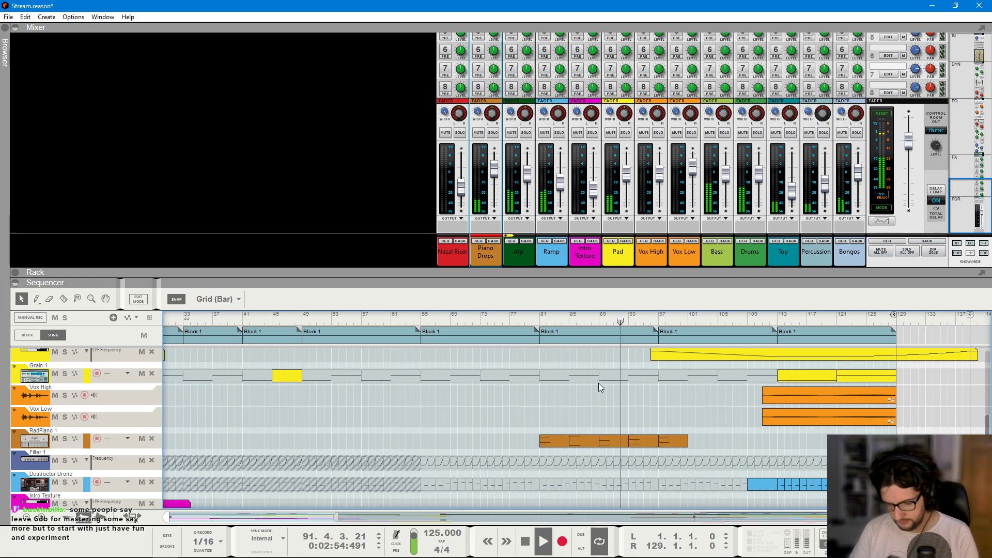
scroll(597, 383, up, 3)
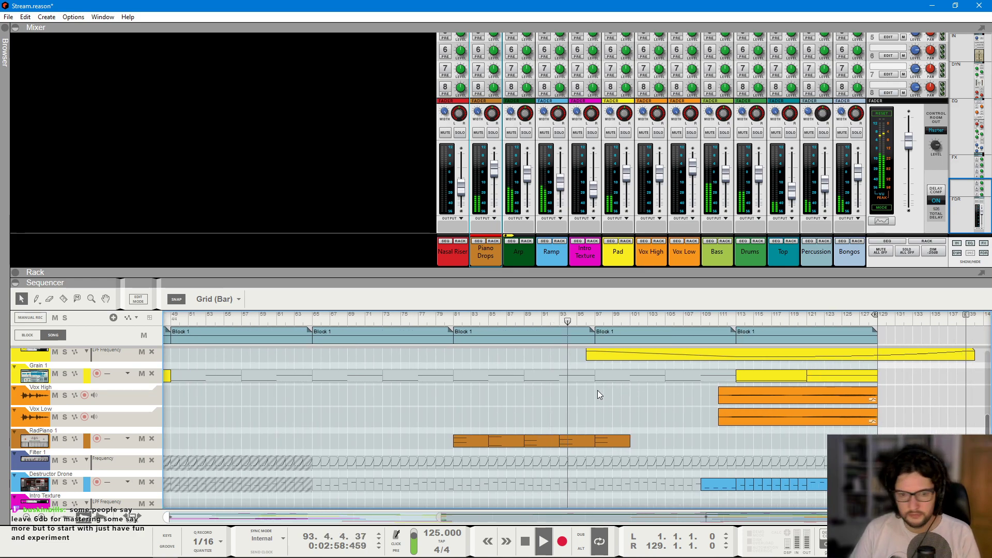
scroll(599, 394, down, 2)
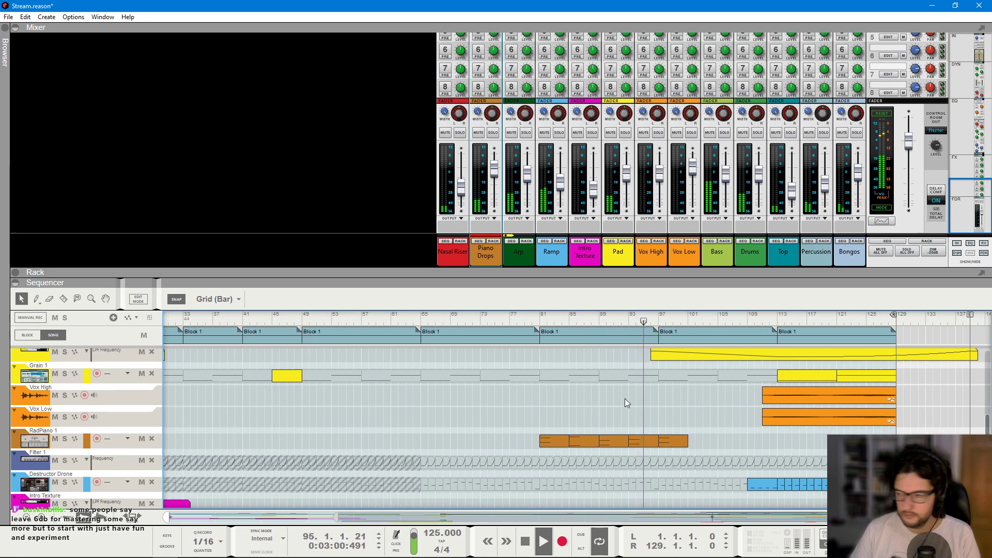
scroll(655, 376, up, 3)
scroll(654, 377, right, 2)
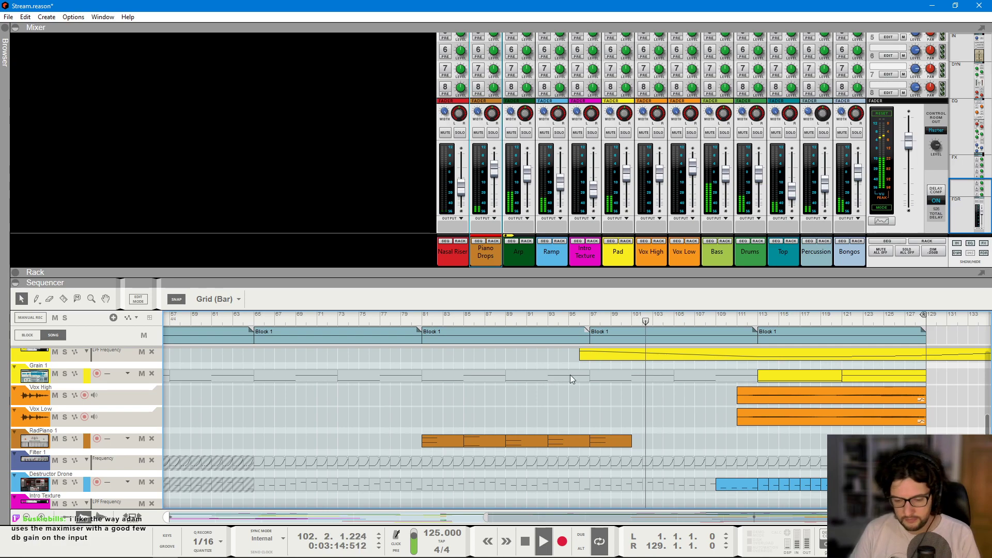
- Show only the sequencer and mute the iZotope Stutter Edit 1 lane's block content from bar 113 to bar 129
key(F6)
key(F7)
scroll(737, 386, up, 10)
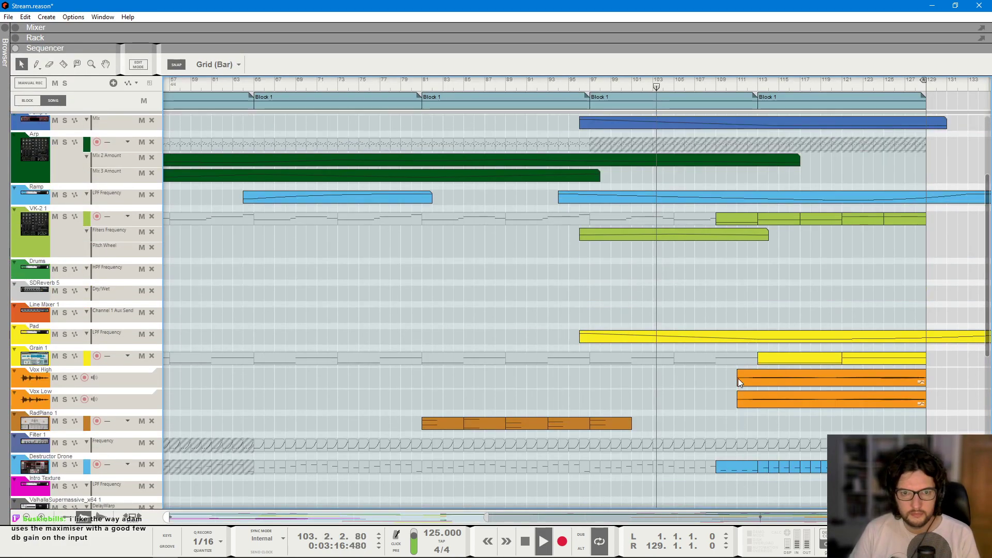
key(g)
key(g)
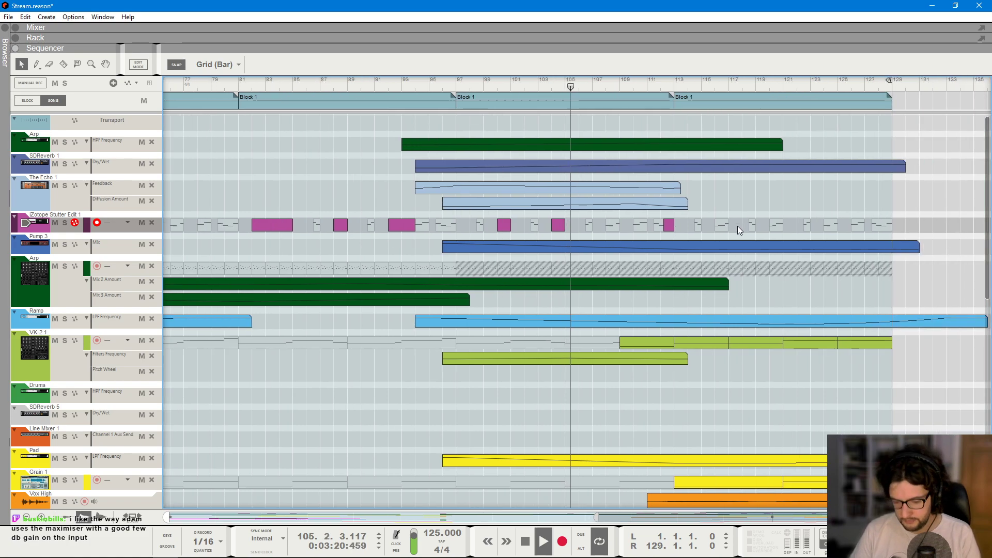
key(g)
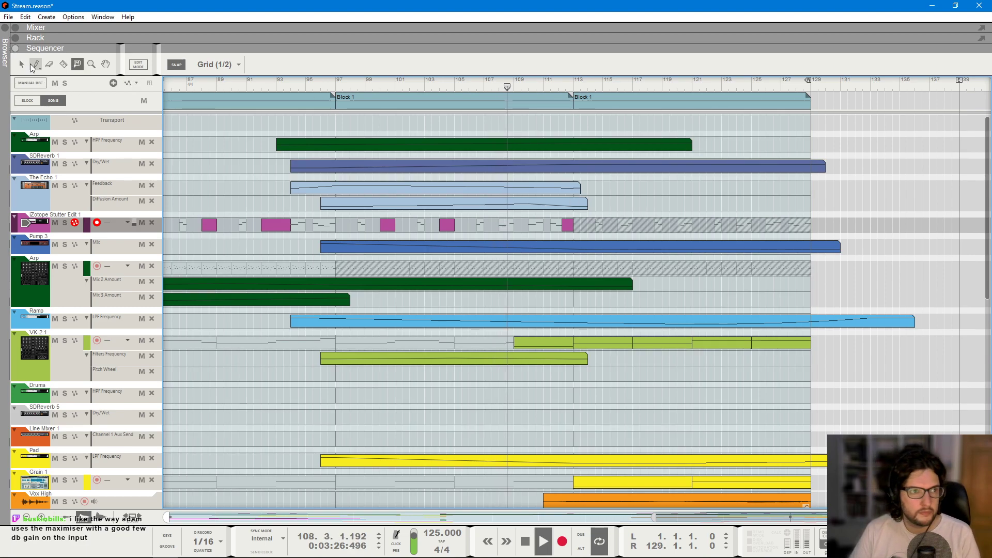
- Set the left locator to bar 113 and the right locator to bar 148
scroll(622, 288, down, 5)
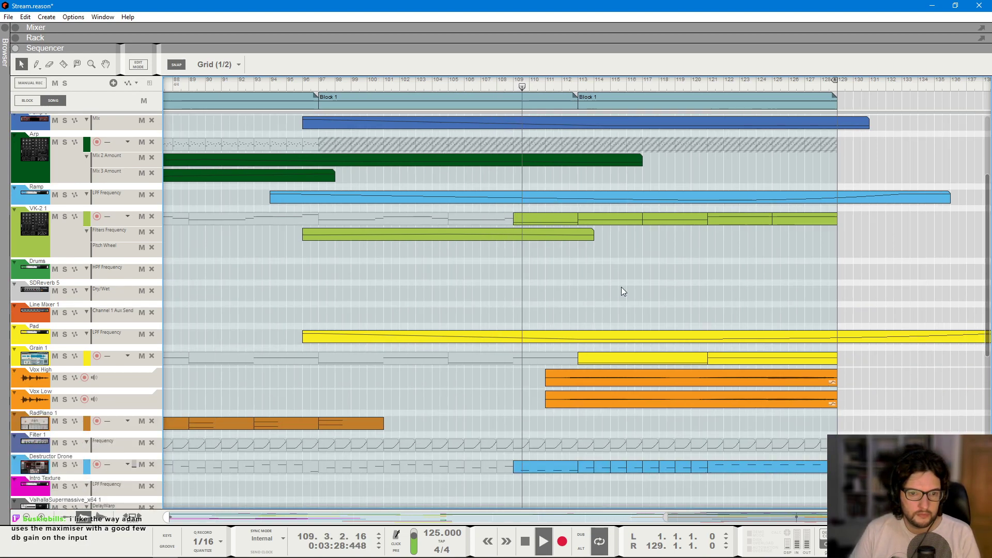
scroll(622, 290, down, 3)
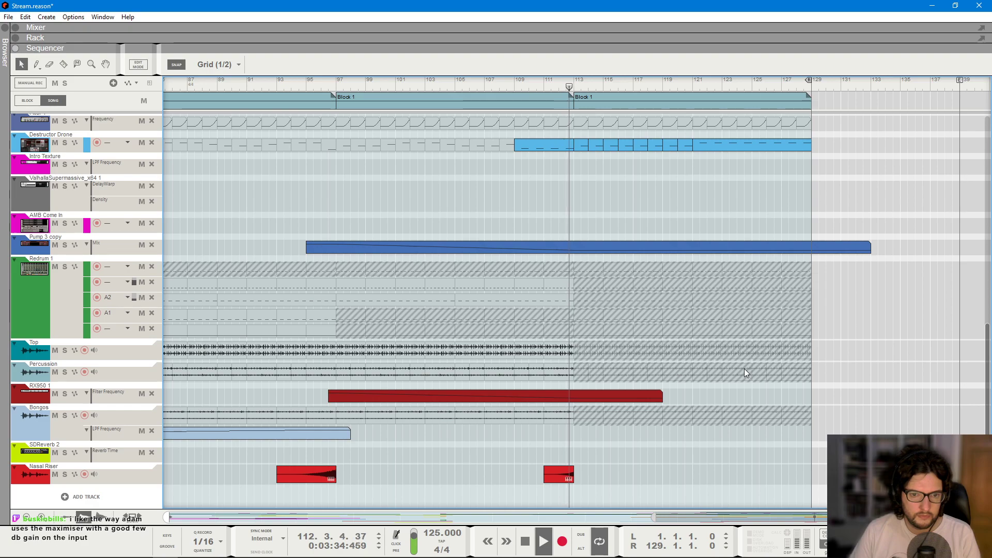
scroll(744, 368, up, 7)
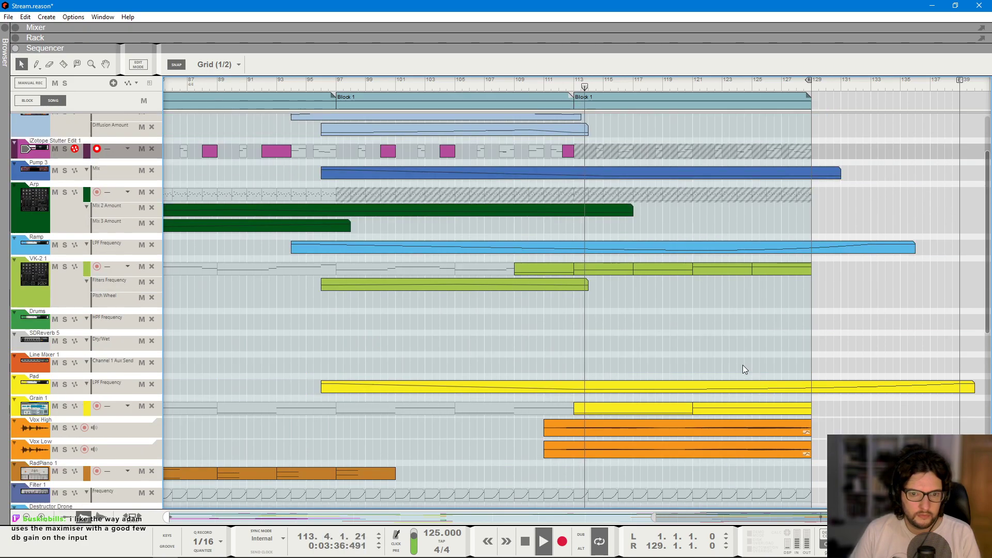
scroll(739, 361, down, 5)
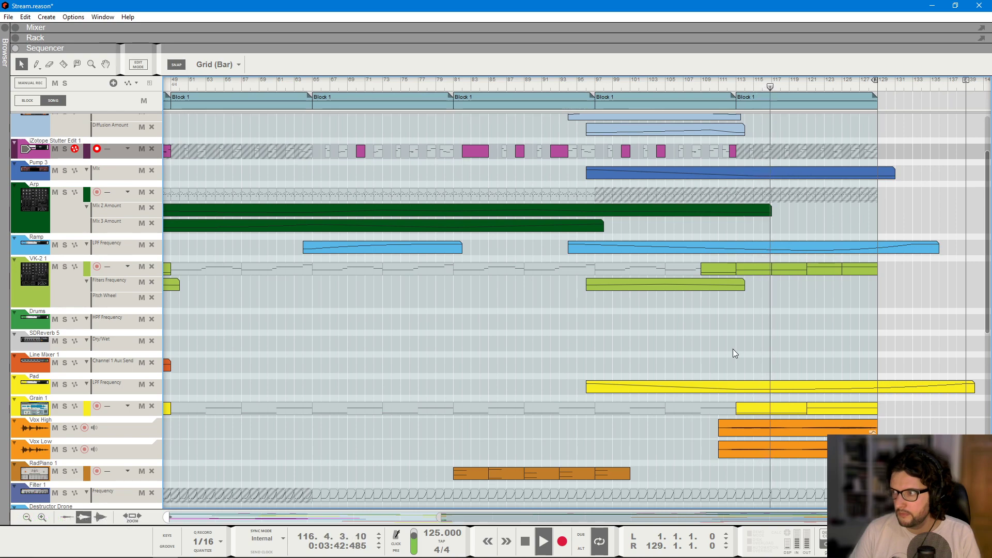
ctrl+click(741, 86)
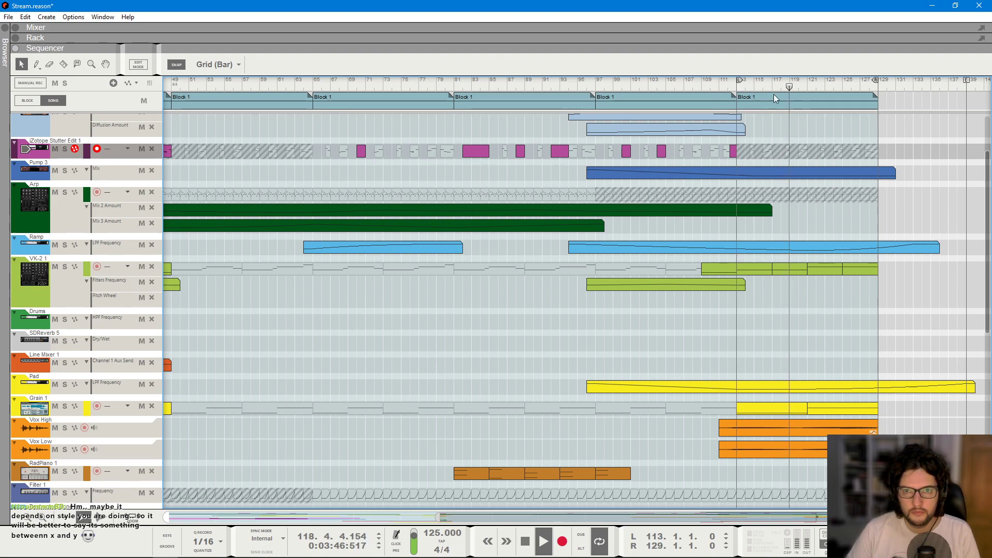
alt+click(967, 82)
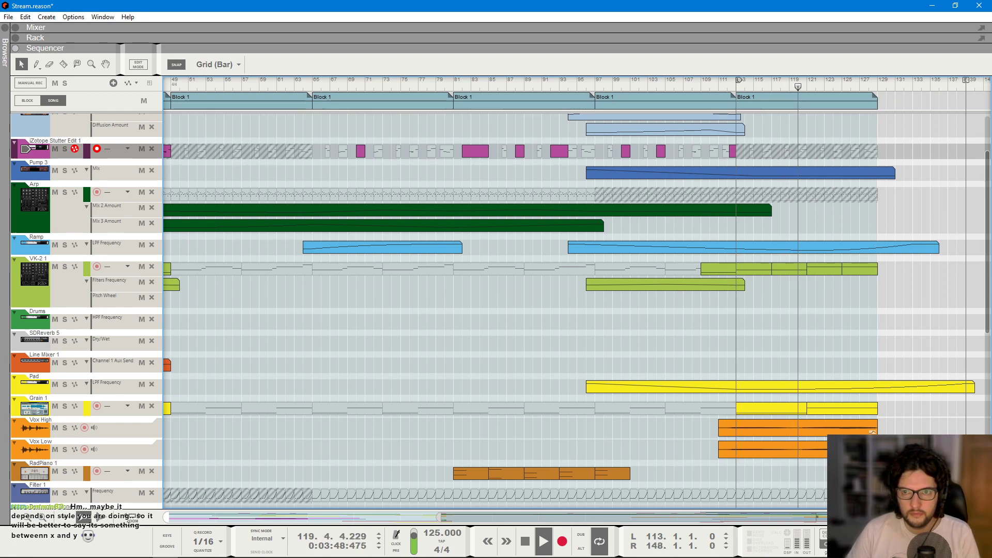
scroll(968, 88, right, 5)
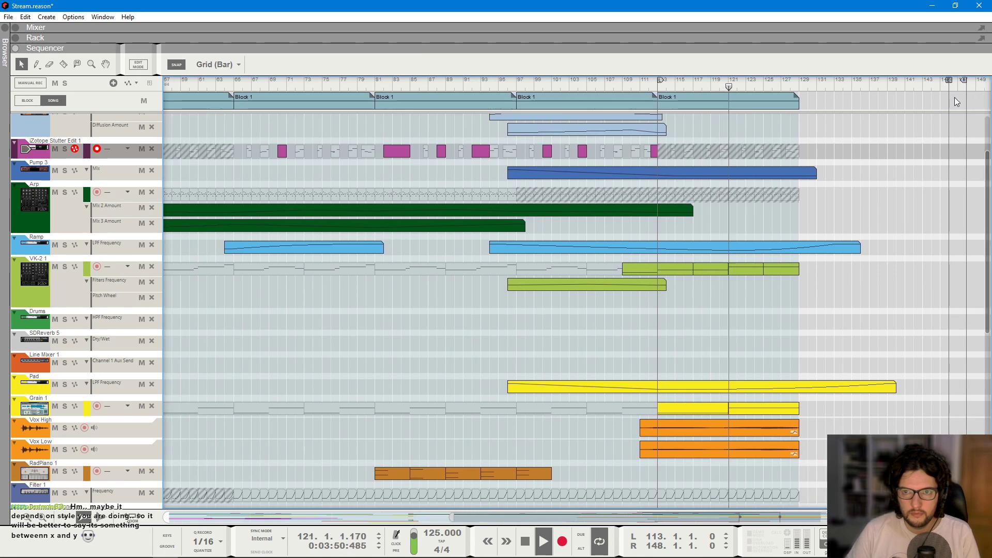
- Examine the lanes from Pump 3 down to Percussion through the last Block 1 section and stop playback at bar 127
scroll(938, 151, up, 4)
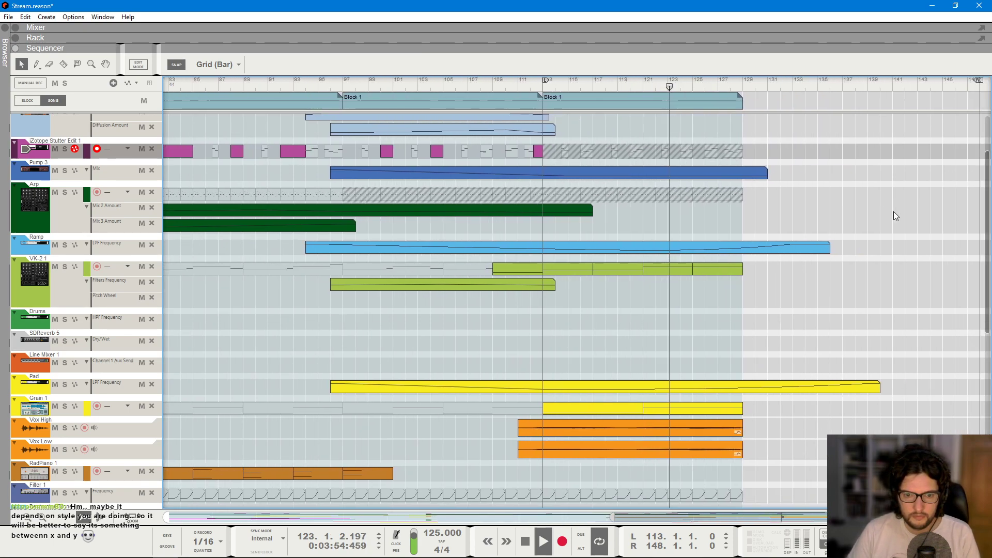
scroll(896, 216, down, 3)
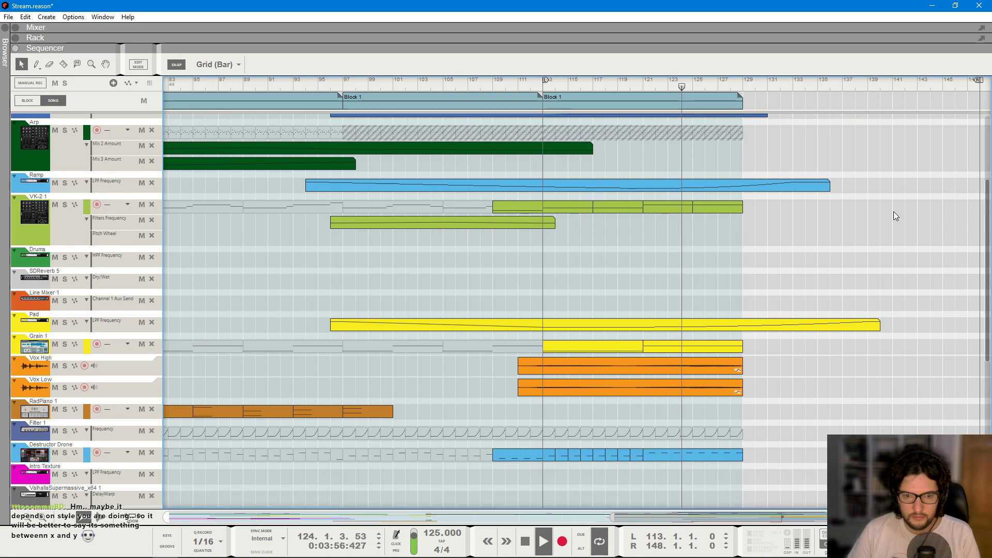
scroll(896, 216, down, 1)
scroll(896, 216, down, 5)
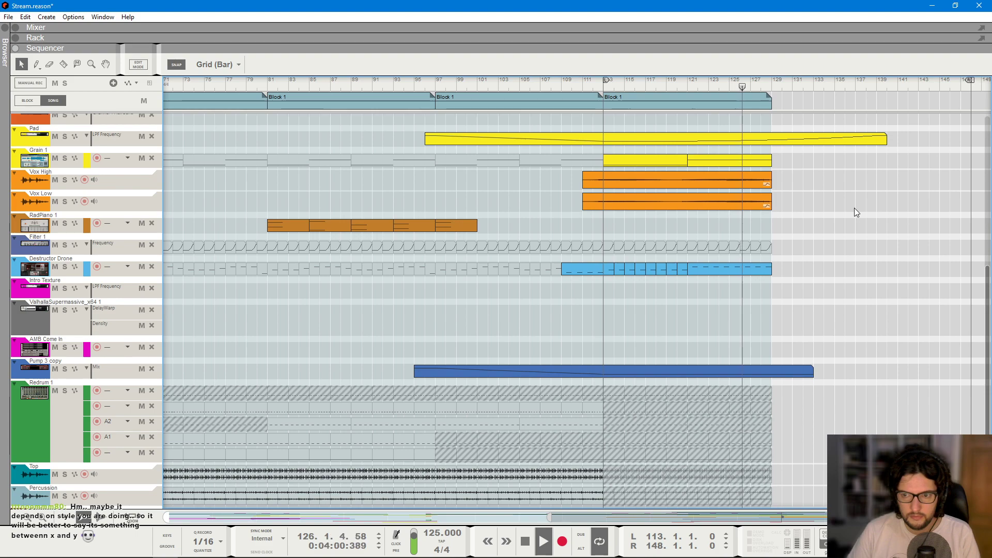
key(space)
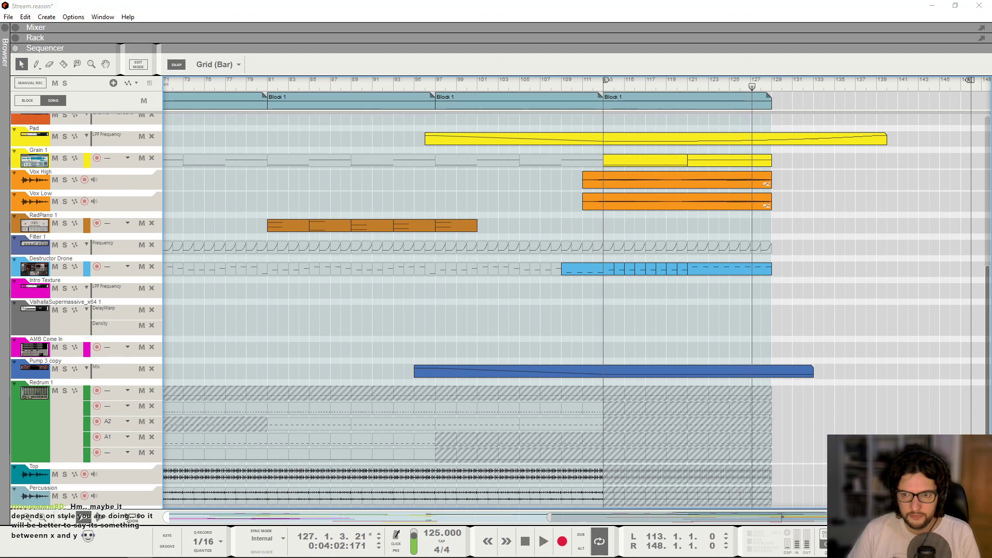
- Move the song position to bar 97 and copy the two Grain 1 clips at bar 113 to start there
click(833, 345)
scroll(594, 207, up, 6)
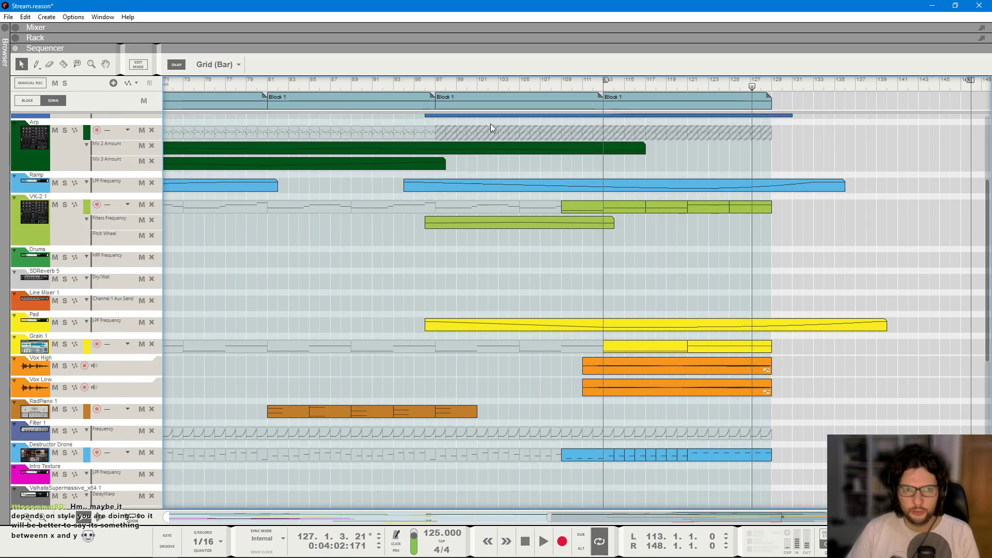
click(433, 86)
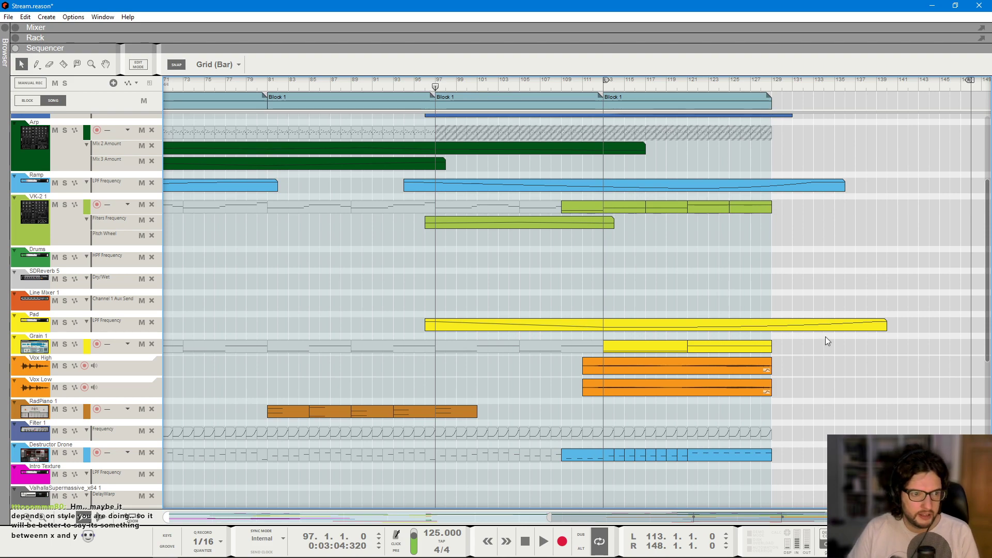
drag(832, 344, 471, 354)
click(531, 266)
- Copy the VK-2 1 clips from bars 113 to 129 so they start at bar 97, and play from there
scroll(721, 266, up, 3)
drag(645, 278, 515, 274)
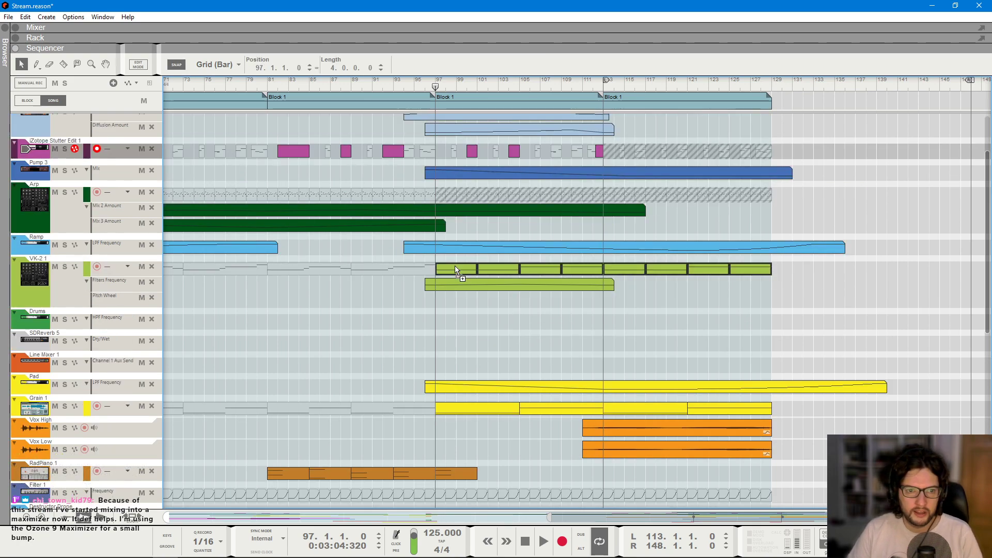
click(493, 355)
scroll(517, 275, up, 3)
key(space)
- Delete the Destructor Drone clip covering bars 109 to 113
scroll(516, 260, down, 2)
scroll(516, 260, down, 10)
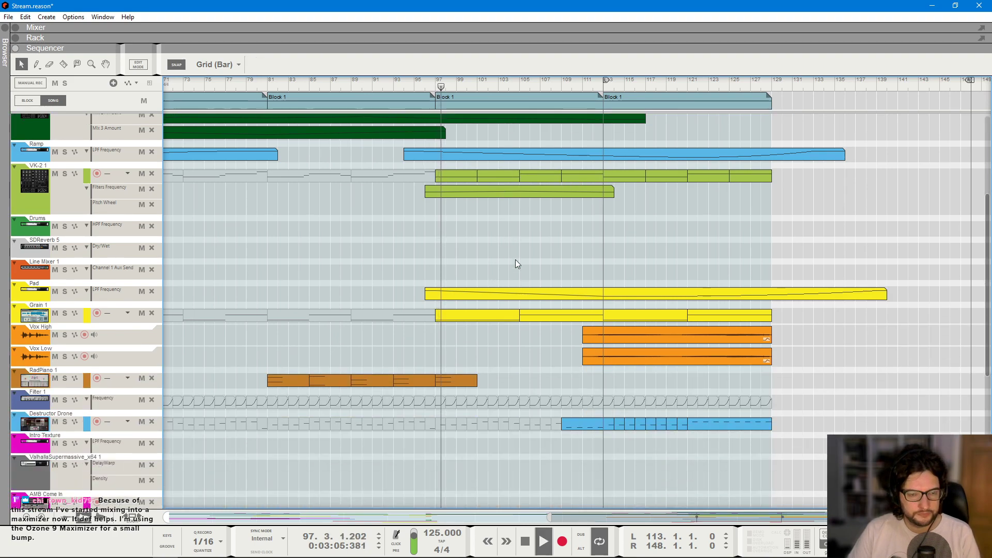
scroll(672, 329, up, 5)
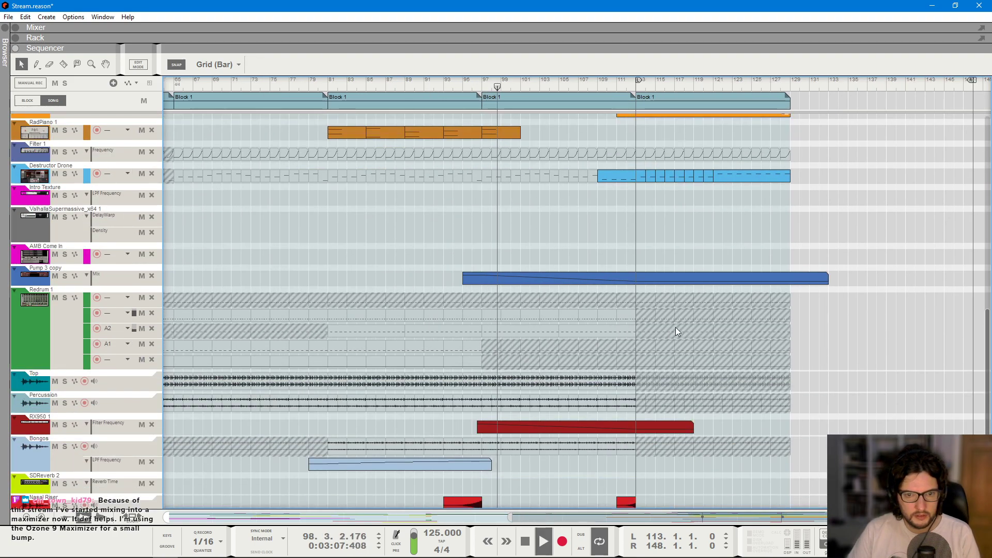
click(630, 275)
key(Delete)
- Copy all Destructor Drone clips between bars 113 and 129 to start at bar 97
click(755, 274)
drag(755, 274, 643, 281)
key(ctrl+z)
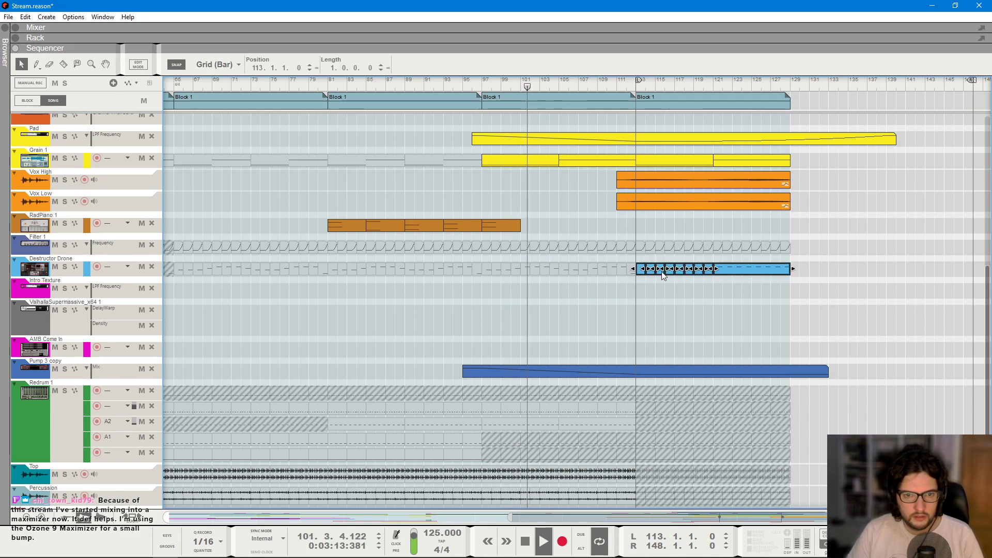
drag(646, 270, 494, 312)
click(494, 308)
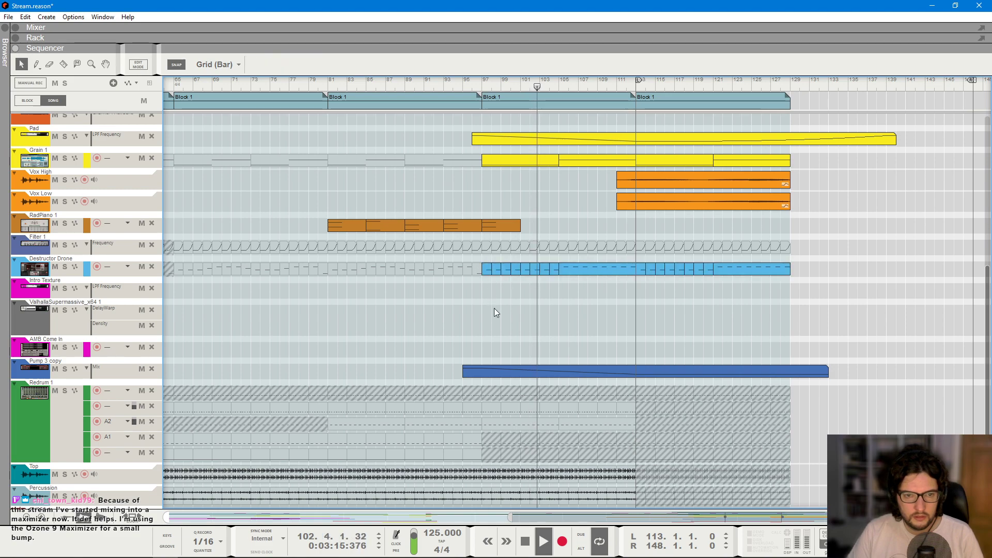
- Stretch the second Nasal Riser clip so it starts at bar 107 and lasts 6 bars
scroll(516, 305, up, 2)
scroll(622, 289, up, 1)
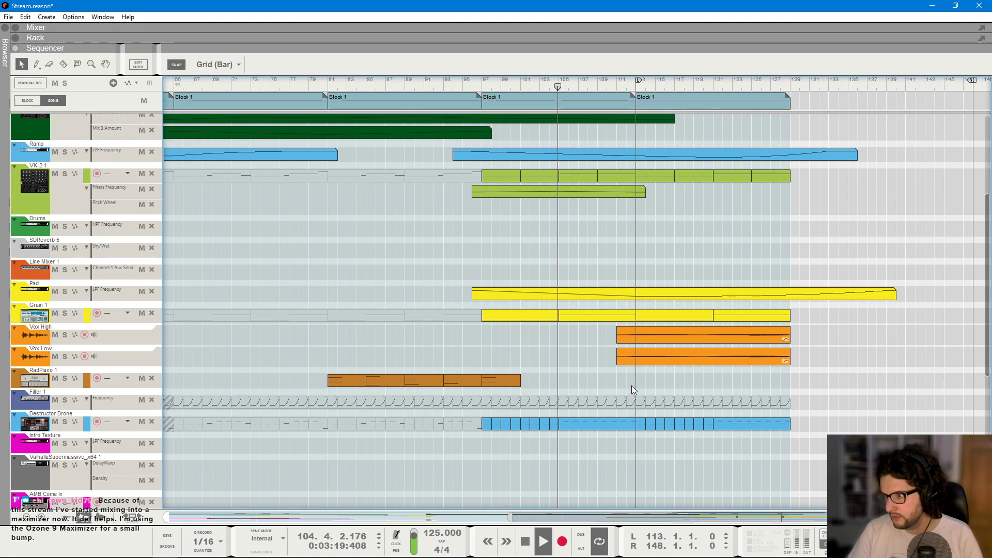
scroll(631, 386, down, 1)
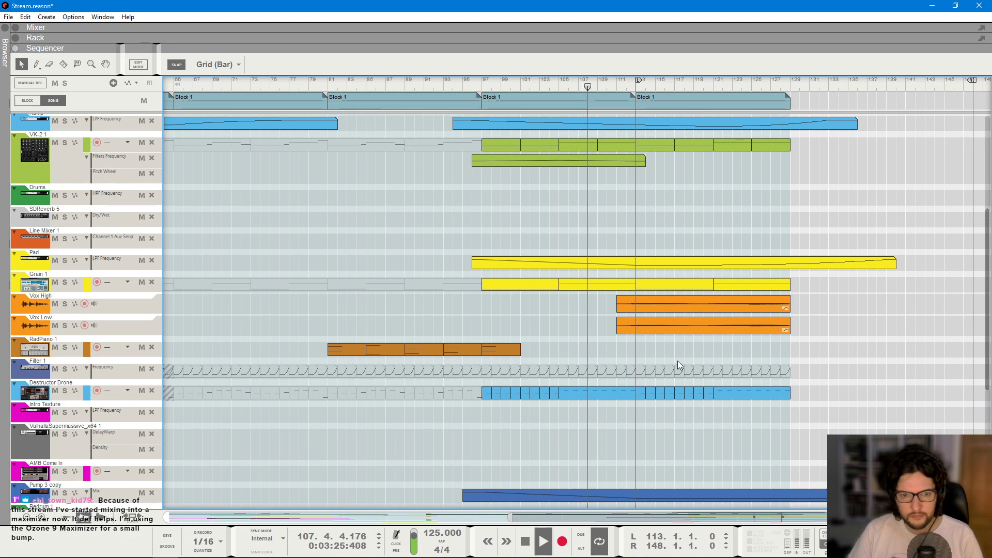
scroll(677, 362, up, 1)
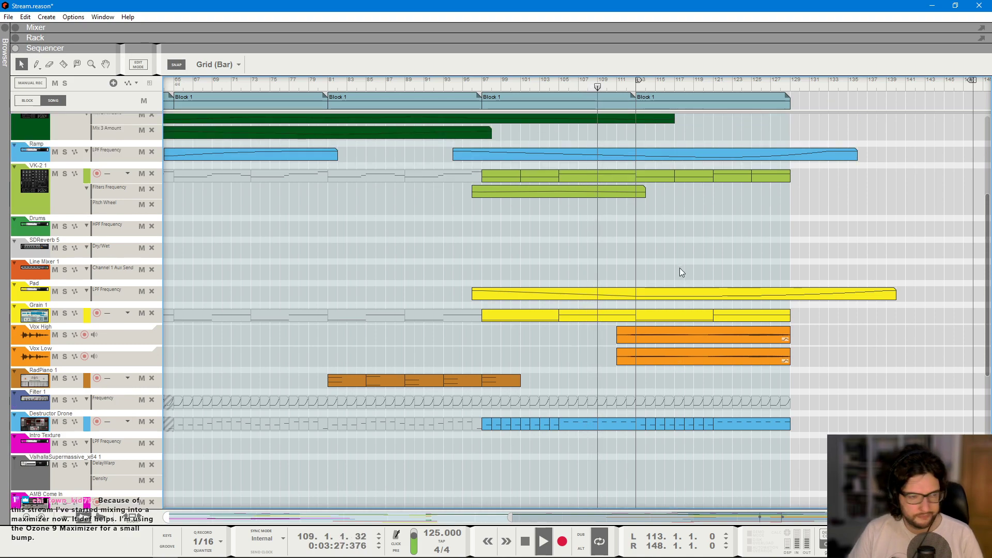
scroll(686, 274, down, 1)
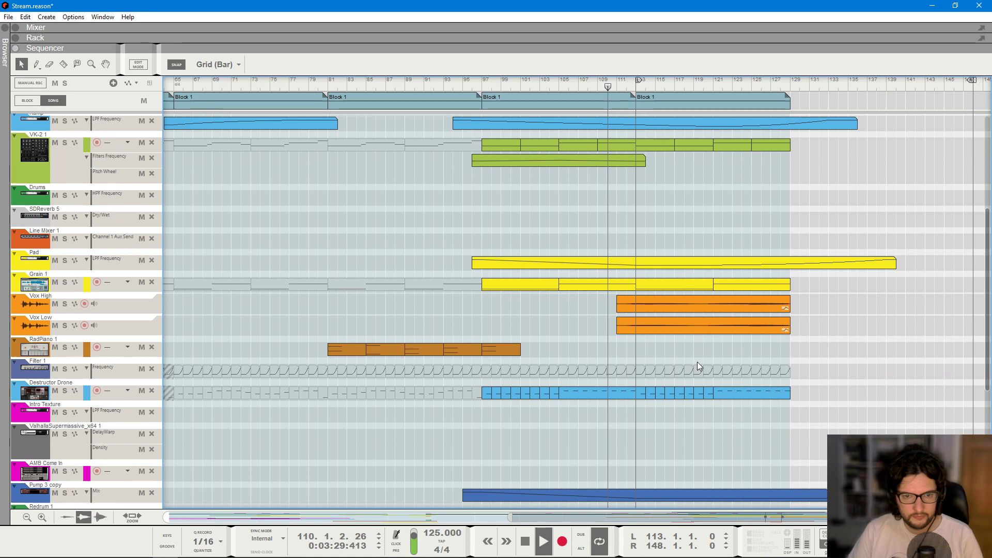
scroll(692, 360, down, 8)
drag(618, 476, 578, 476)
- Stop playback and save the song
key(space)
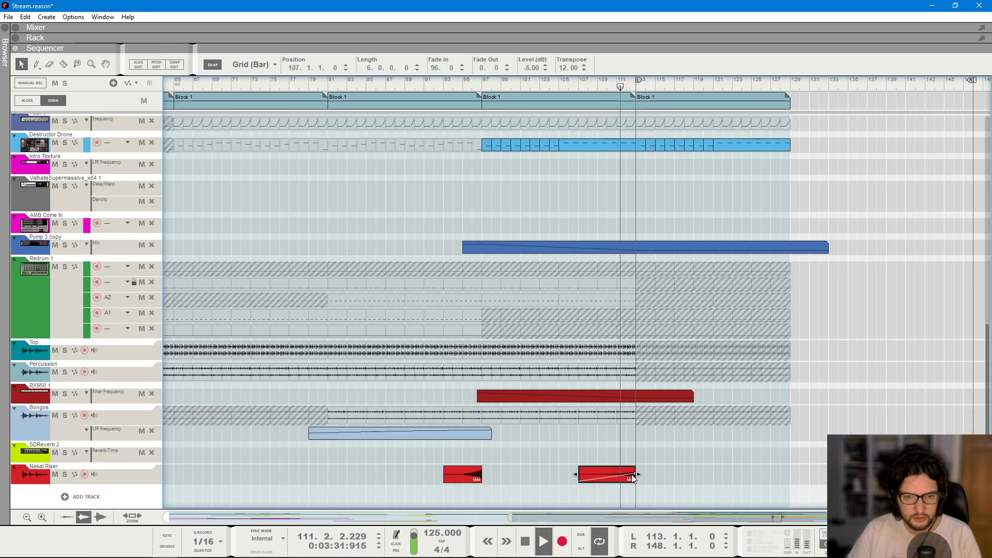
scroll(705, 362, up, 7)
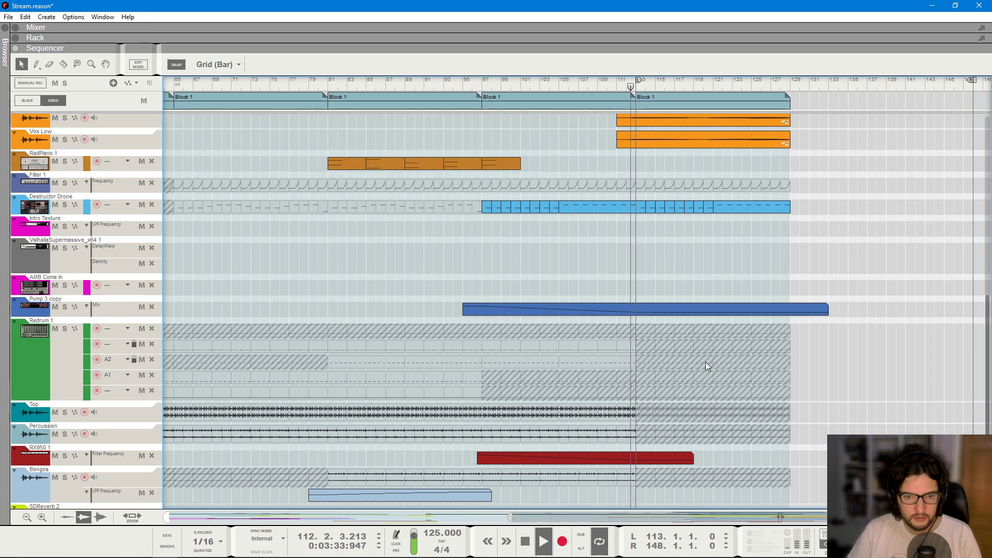
scroll(713, 377, up, 7)
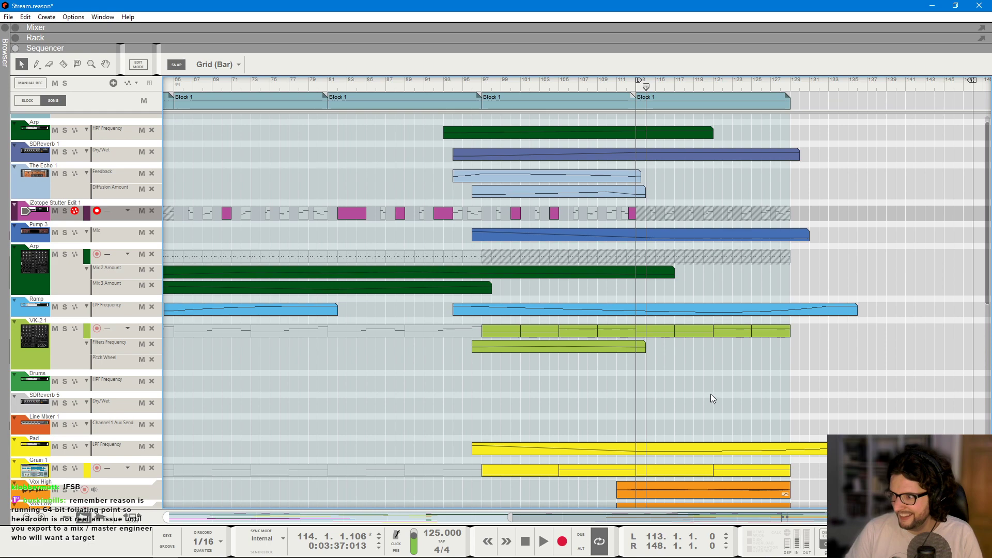
scroll(738, 373, left, 4)
scroll(732, 364, up, 1)
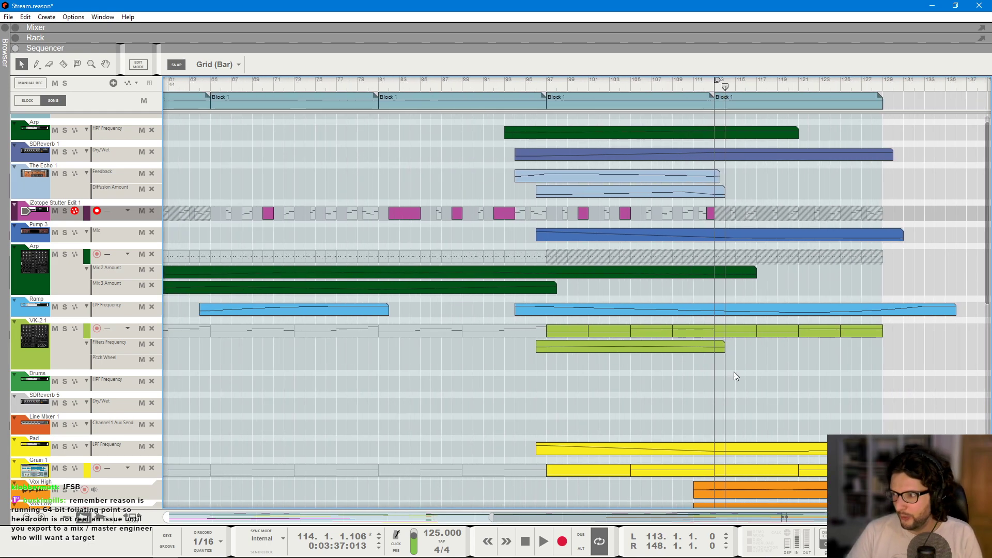
key(ctrl+s)
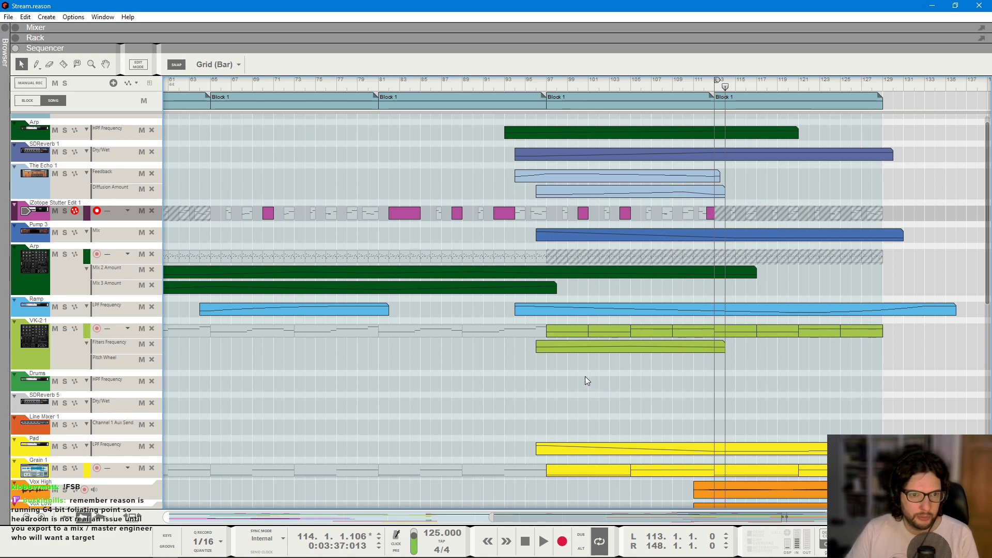
- Show the Master Section's insert effects in the rack and check the MClass Maximizer's input gain
key(F6)
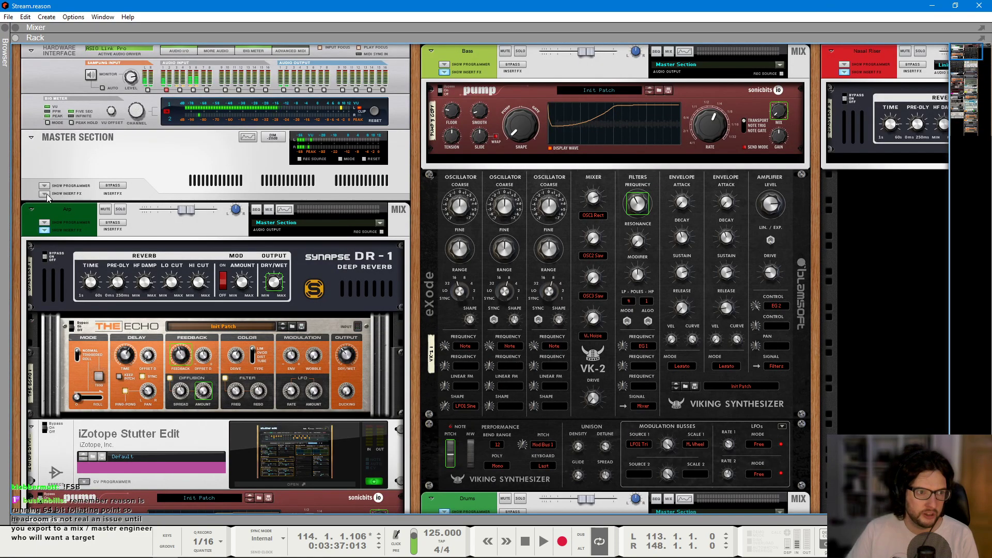
click(44, 194)
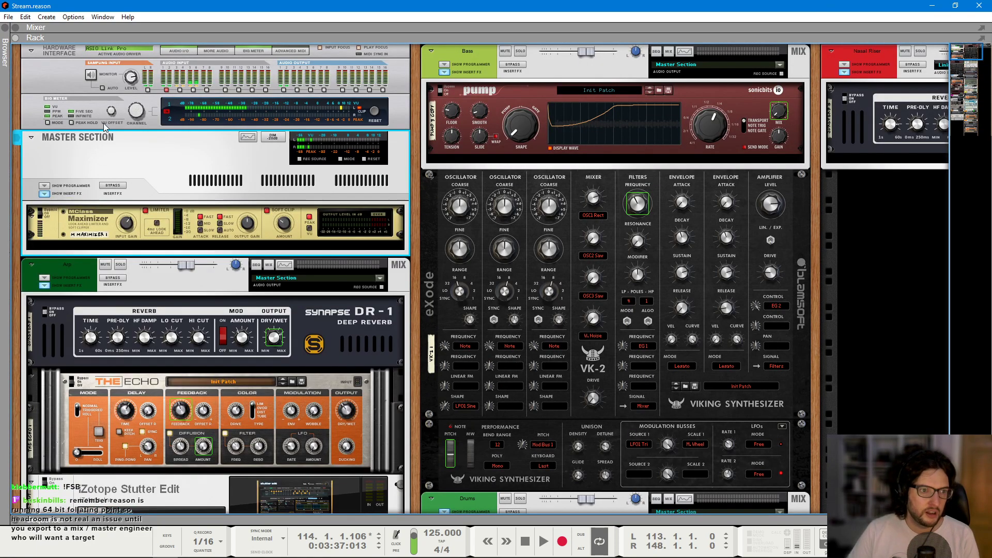
click(95, 224)
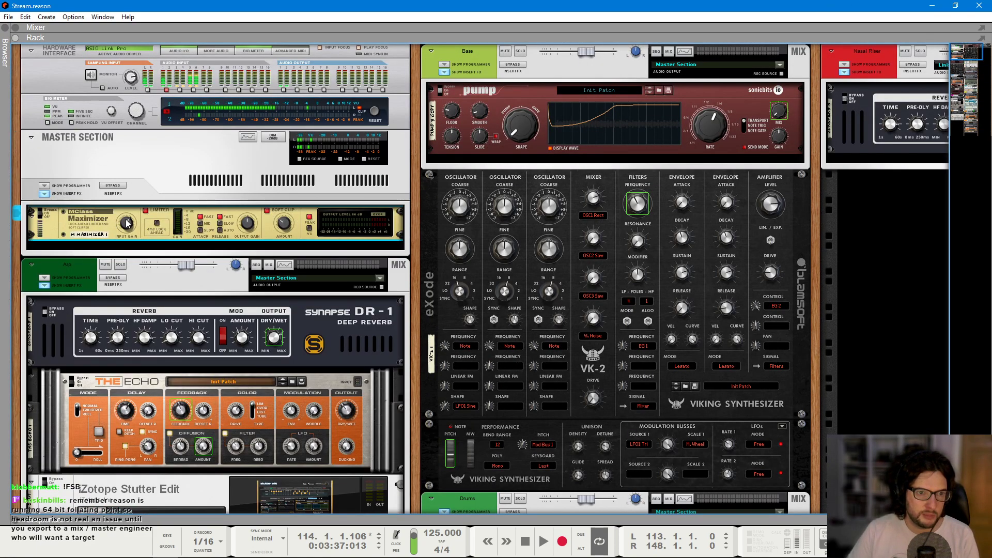
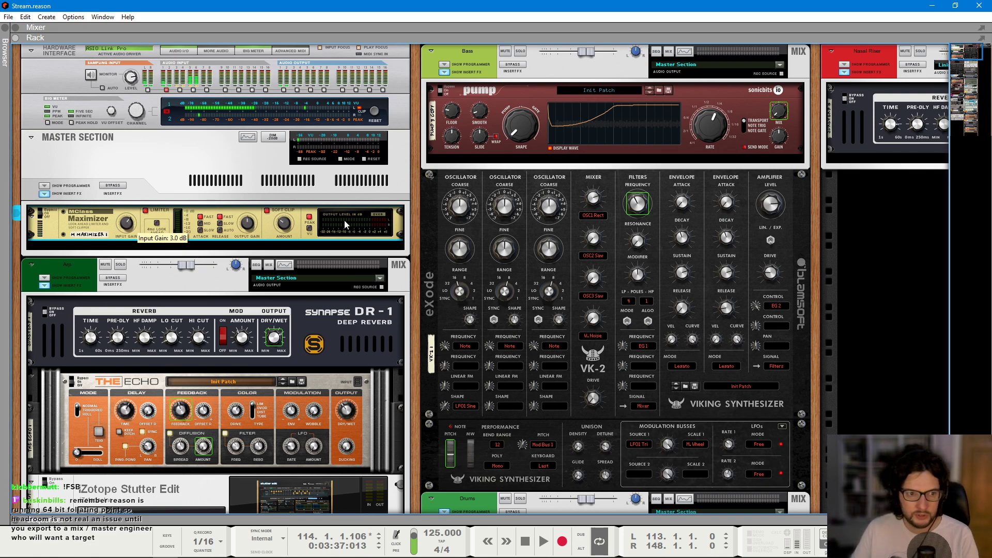
key(F5)
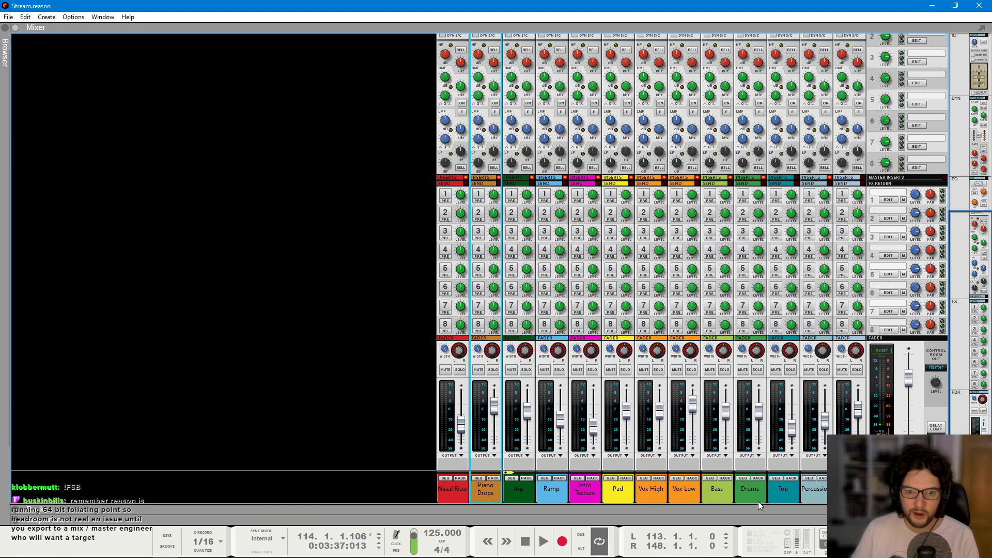
key(F7)
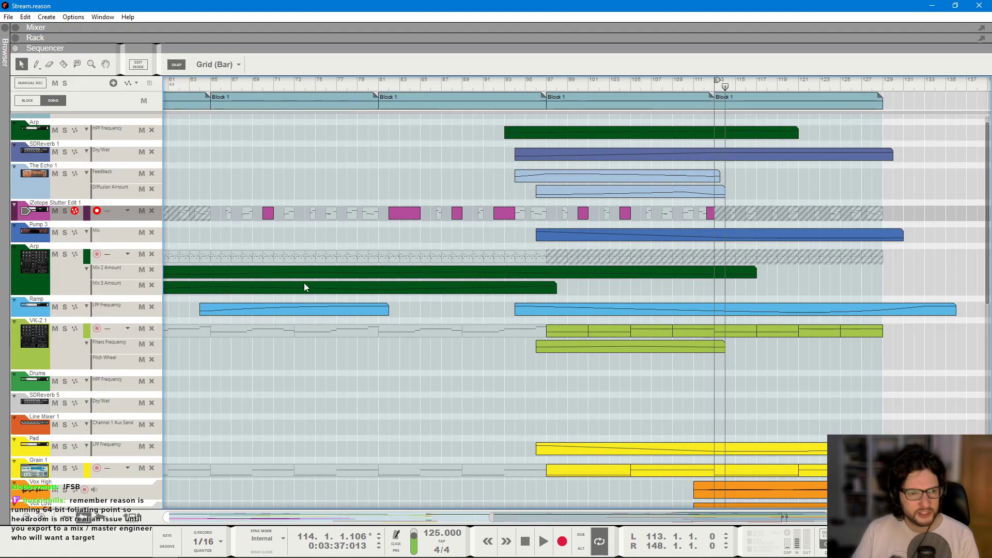
- Look through the rack's channels and their insert effects, ending at the MClass Maximizer in the Master Section
key(F6)
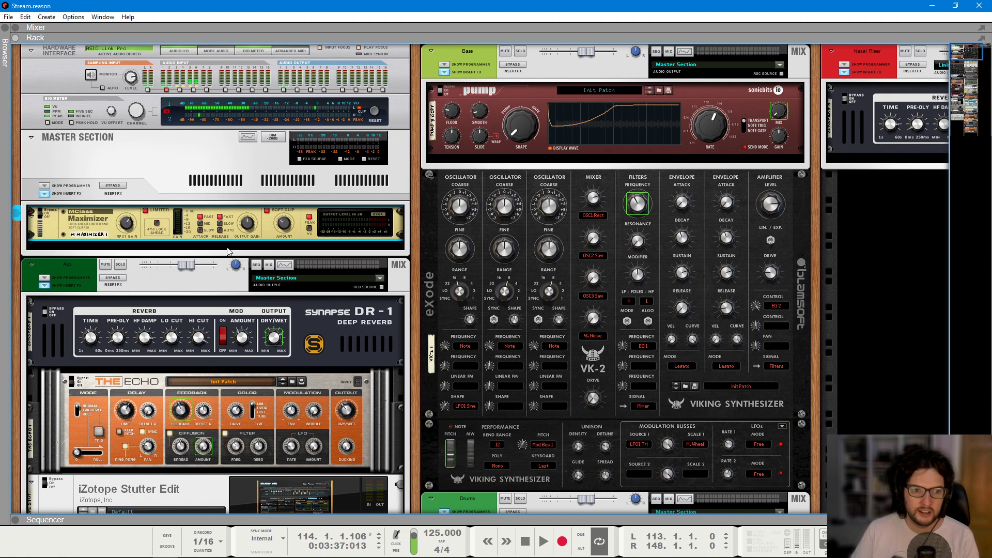
scroll(225, 249, down, 3)
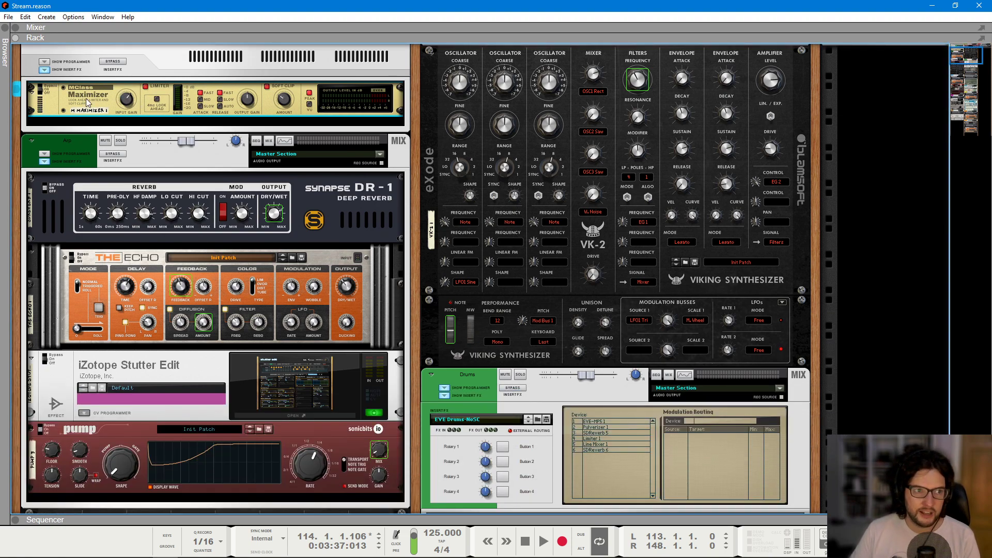
scroll(299, 173, down, 8)
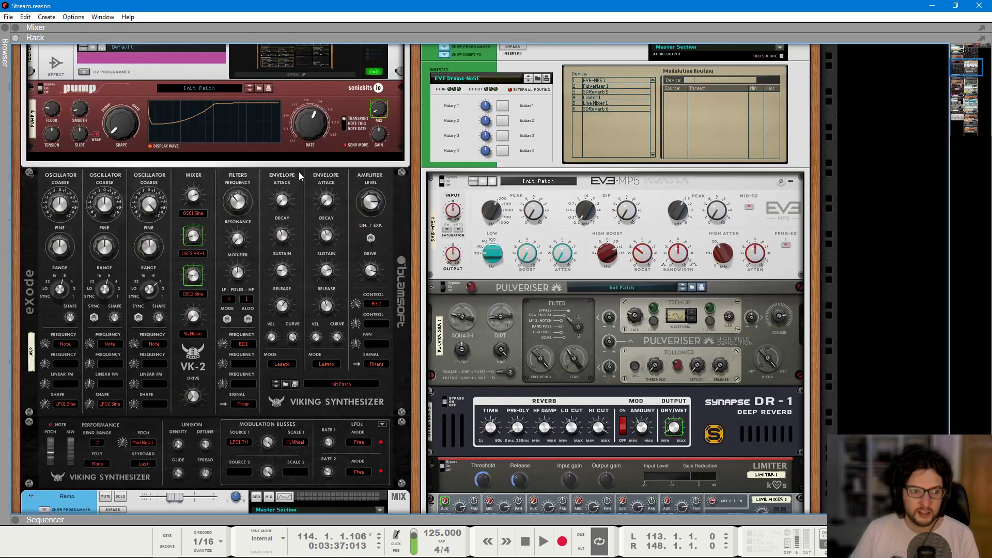
scroll(298, 173, down, 20)
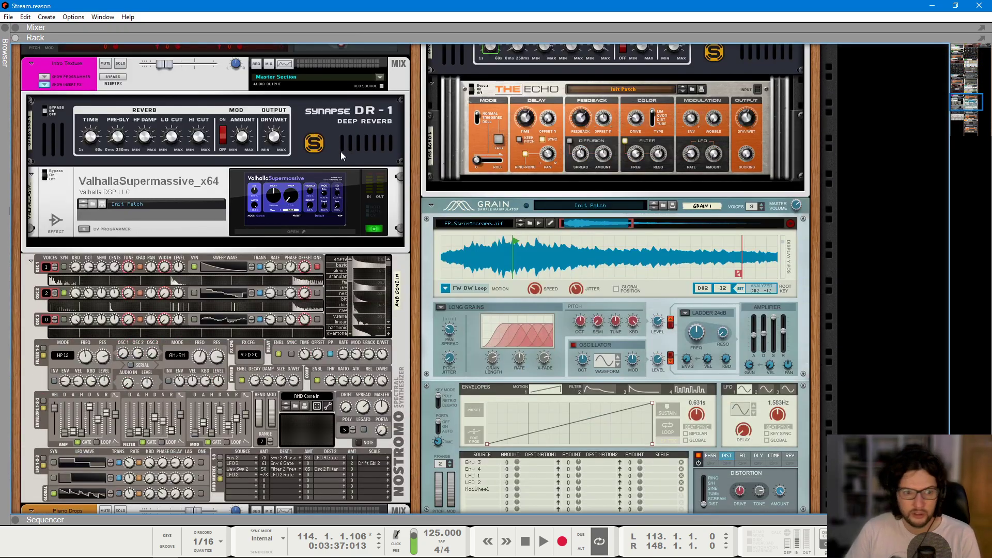
scroll(341, 155, down, 8)
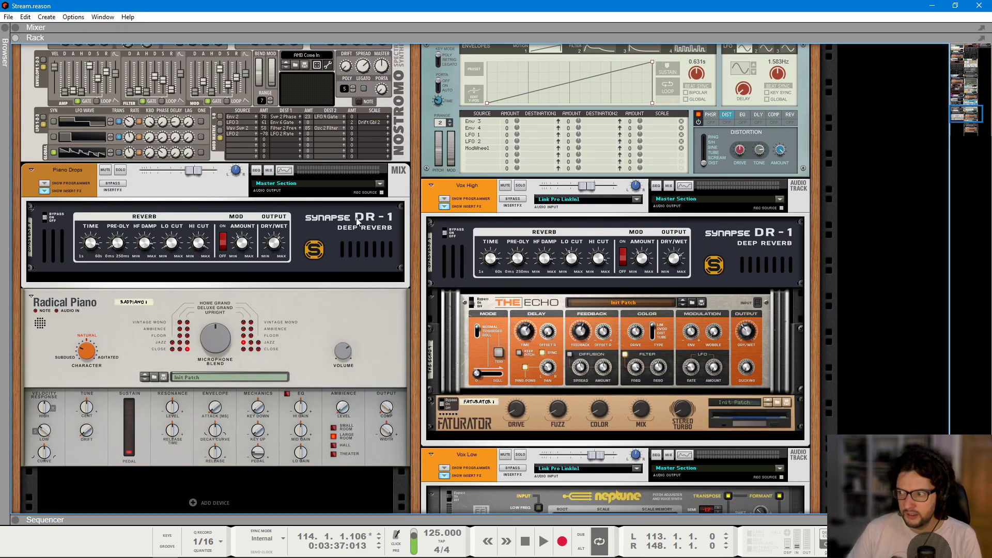
click(195, 199)
scroll(284, 235, up, 10)
click(160, 190)
click(89, 222)
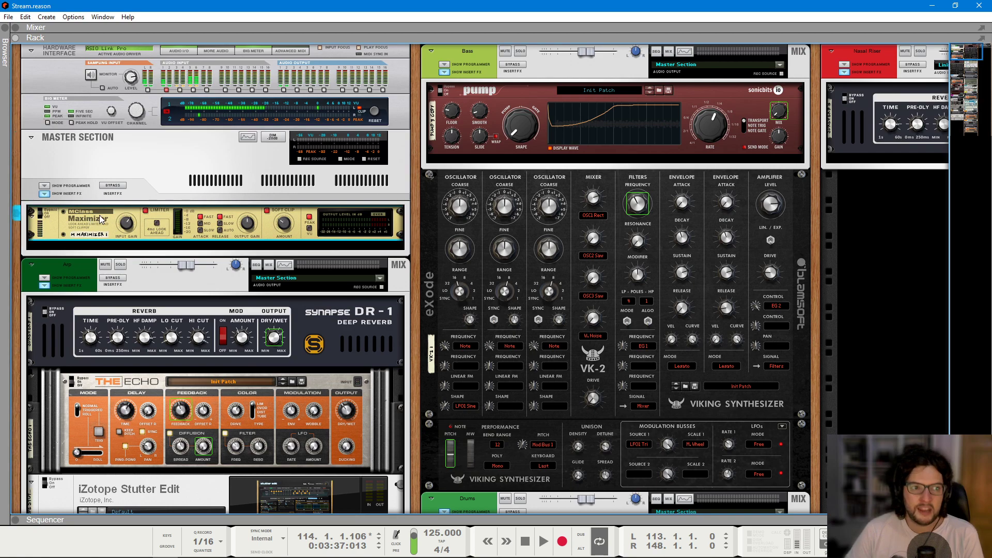
- Play the sequence from bar 113, stop, and set the song position to bar 97
key(F7)
scroll(753, 277, down, 3)
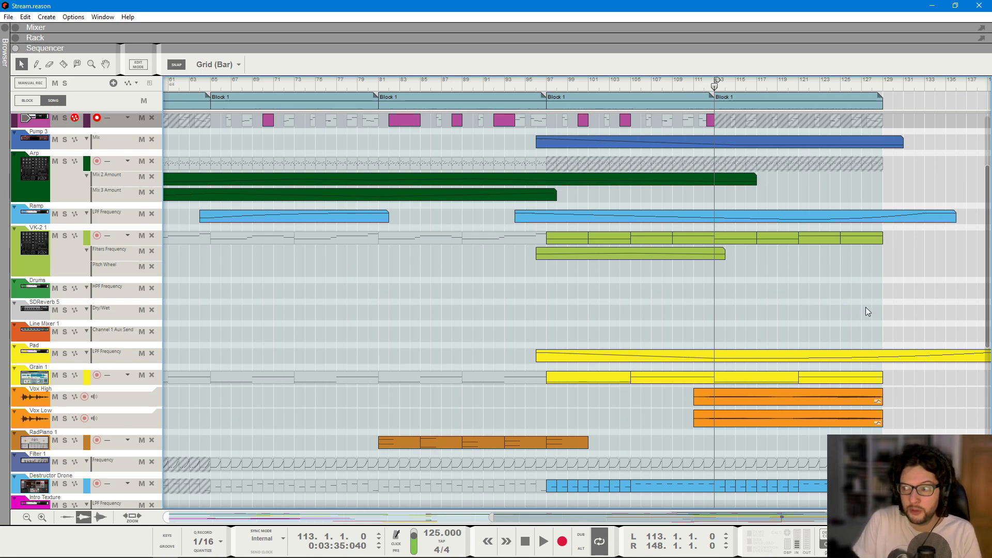
scroll(814, 320, right, 5)
scroll(815, 315, down, 10)
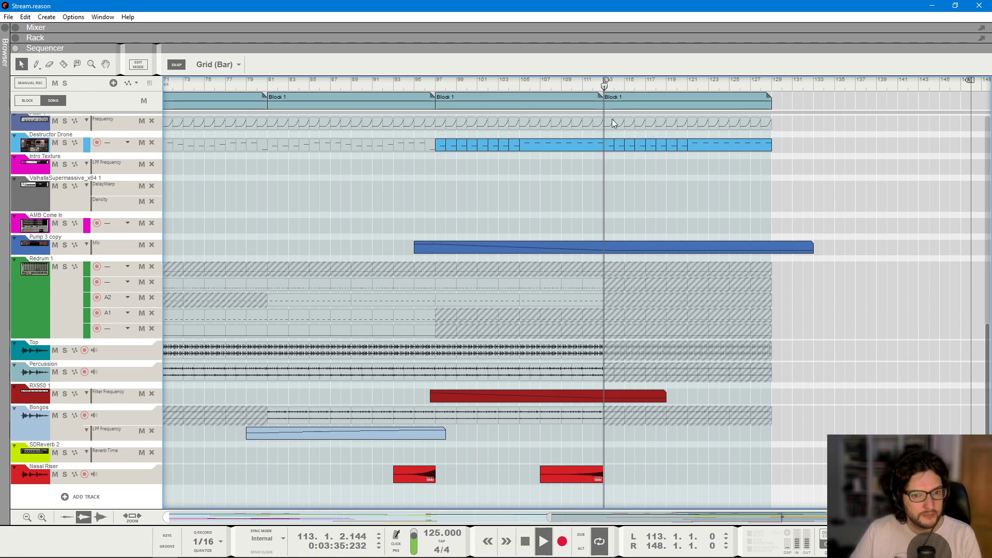
key(space)
click(434, 87)
- Add low-pass filter frequency automation to the Top track from bar 96 to 117, sweeping down to bar 113, and start playback
click(138, 345)
key(F5)
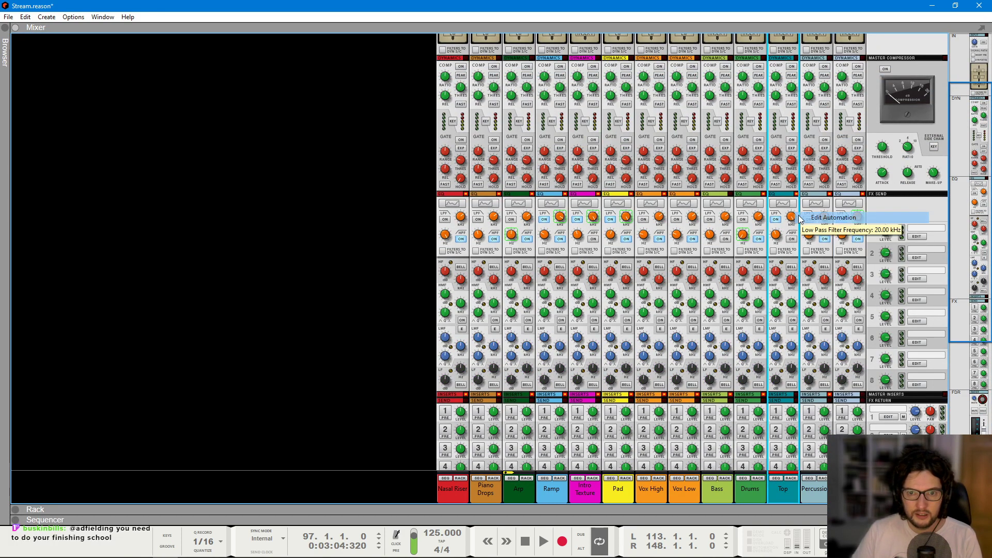
key(F7)
drag(425, 350, 646, 349)
click(599, 355)
key(space)
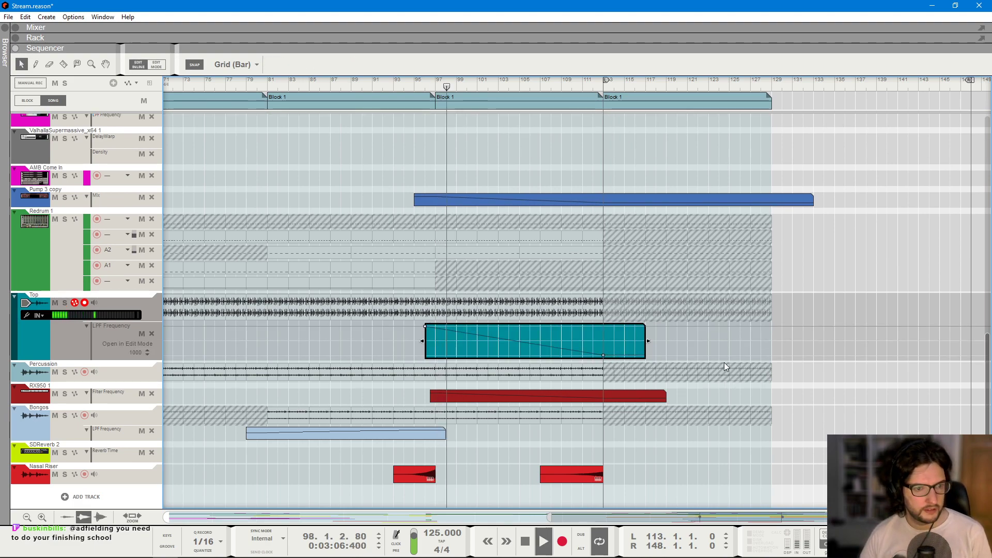
- Extend the Bongos LPF Frequency automation clip to bar 122 and lower its curve at bar 113
click(448, 433)
drag(445, 433, 697, 434)
click(603, 459)
click(745, 481)
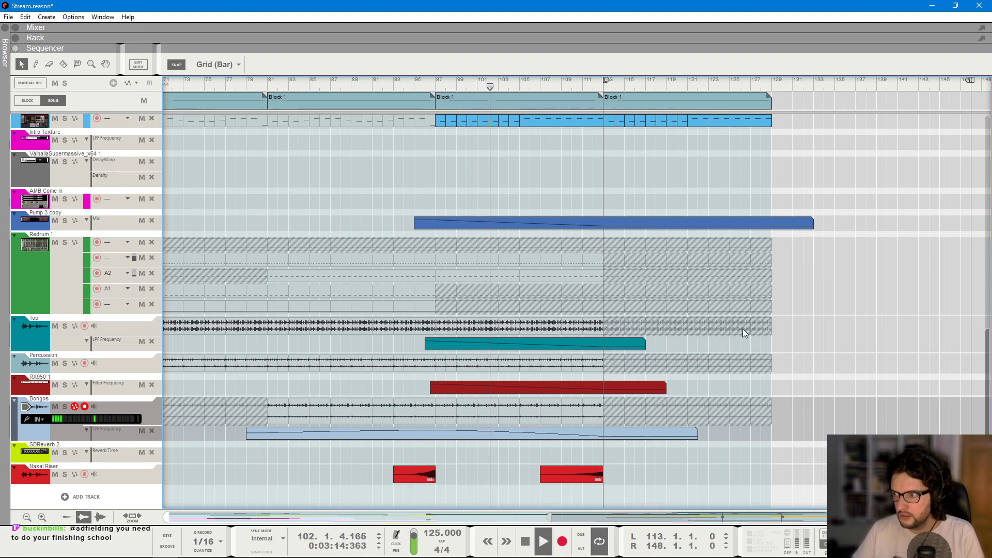
- Examine all tracks' clips and automation around bars 97 to 129 while the build-up towards bar 113 plays
scroll(743, 329, down, 2)
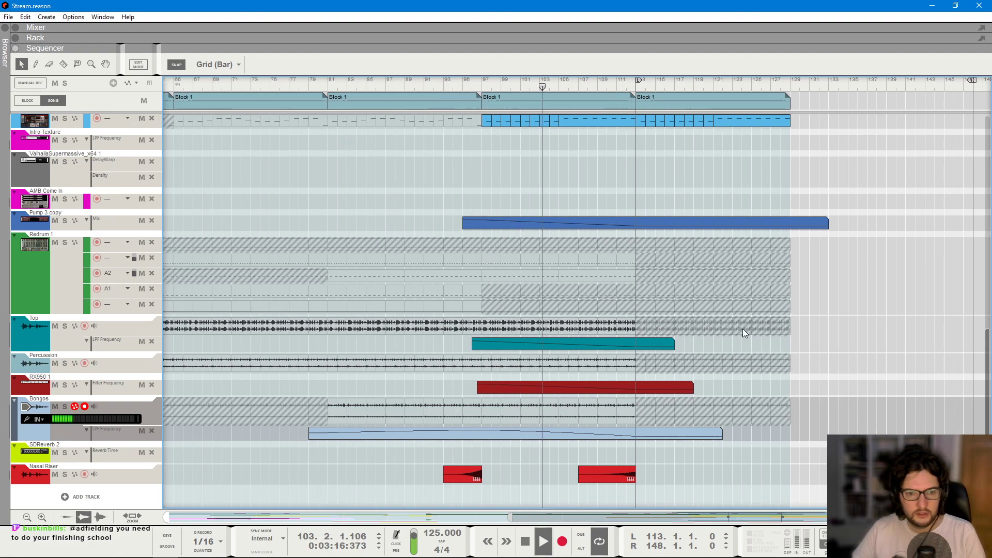
scroll(742, 328, up, 10)
scroll(764, 269, up, 1)
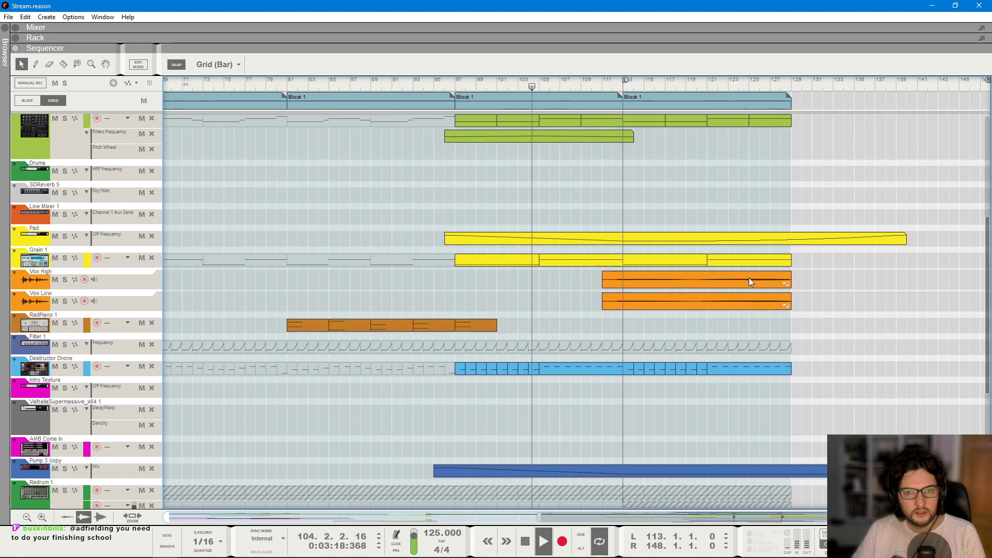
scroll(749, 278, right, 1)
scroll(768, 349, up, 5)
scroll(769, 344, up, 1)
scroll(621, 360, right, 2)
scroll(621, 360, down, 10)
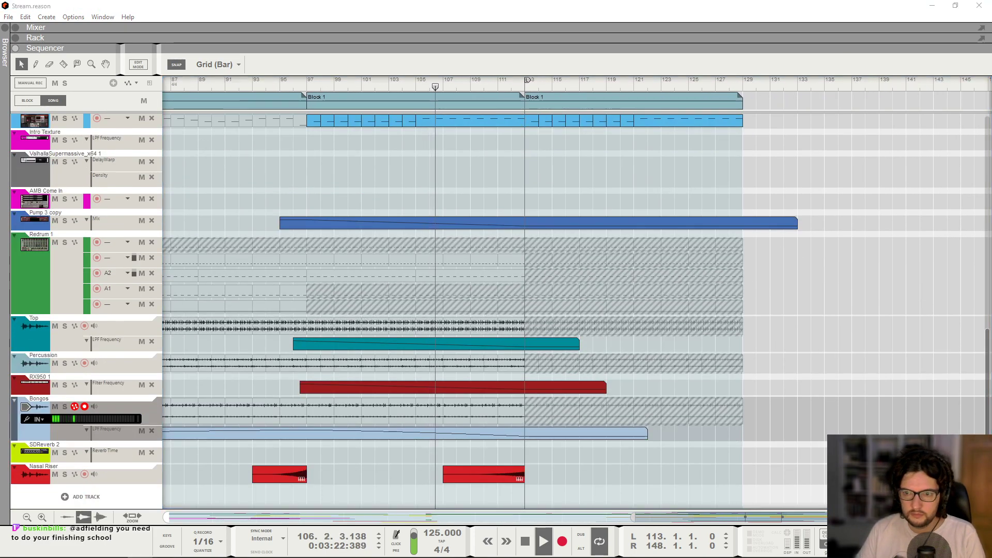
scroll(764, 382, left, 2)
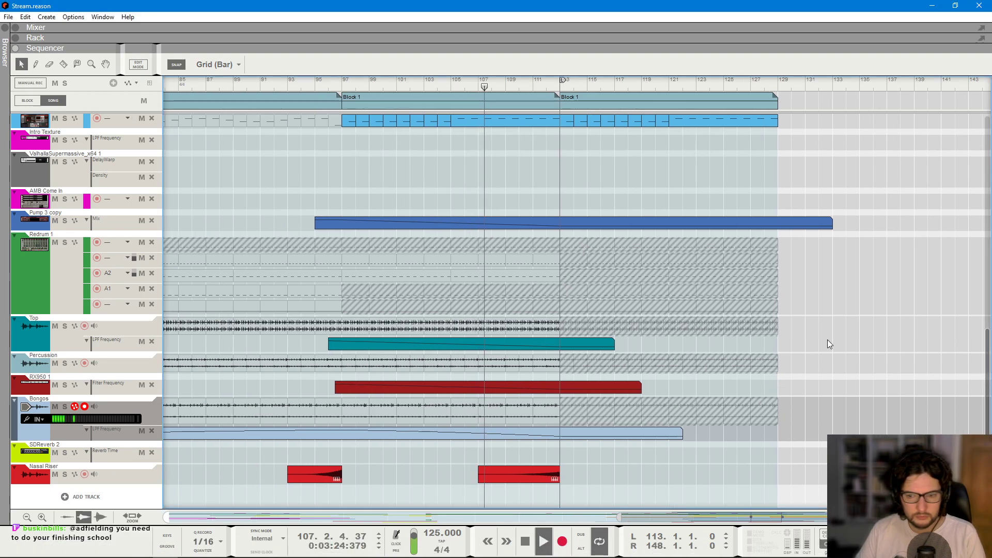
scroll(826, 340, up, 1)
scroll(636, 396, down, 1)
scroll(724, 353, up, 1)
scroll(550, 188, up, 4)
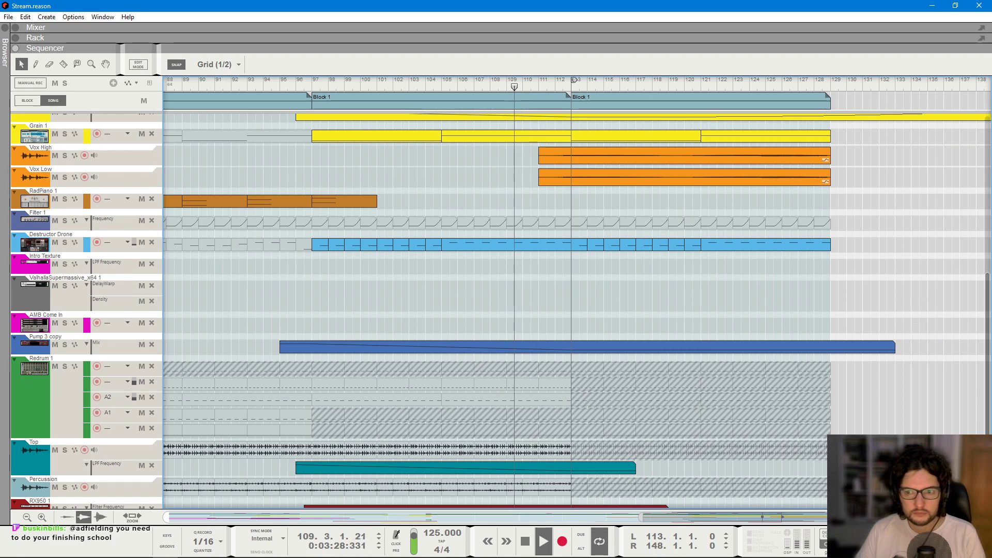
scroll(674, 293, up, 4)
scroll(674, 292, up, 2)
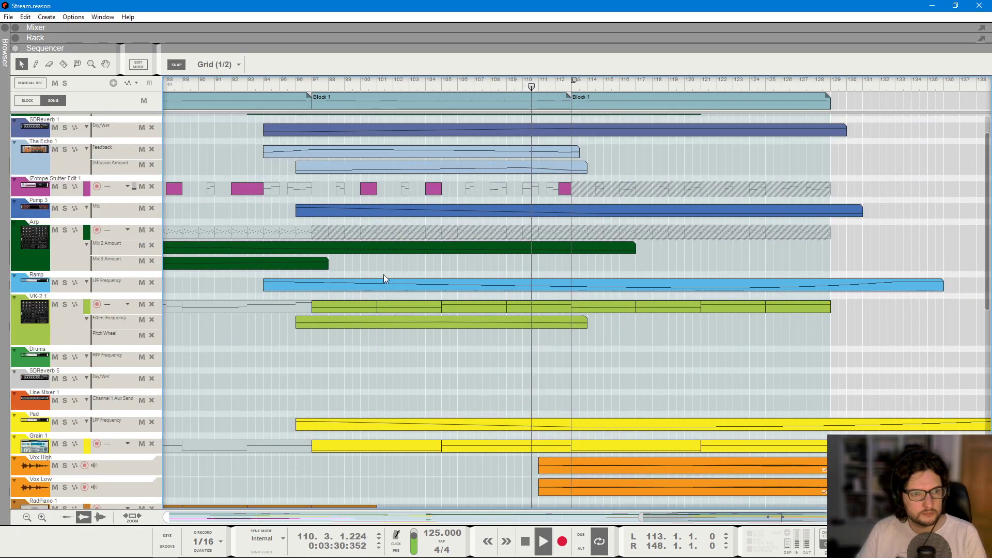
scroll(593, 252, down, 1)
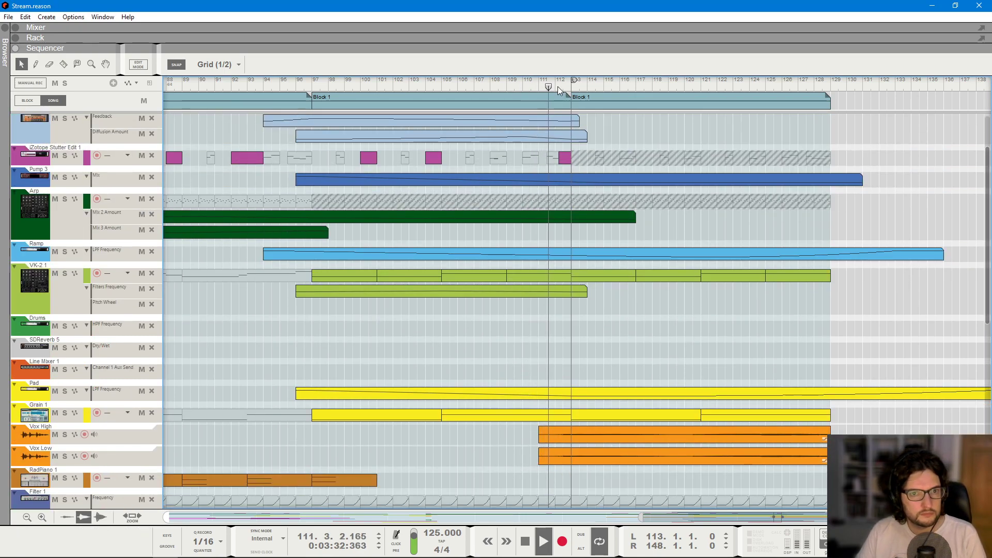
- Stop playback, set the song position to bar 112, and create a one-bar Pitch Wheel automation clip there on VK-2 1
key(space)
click(555, 86)
scroll(588, 289, up, 1)
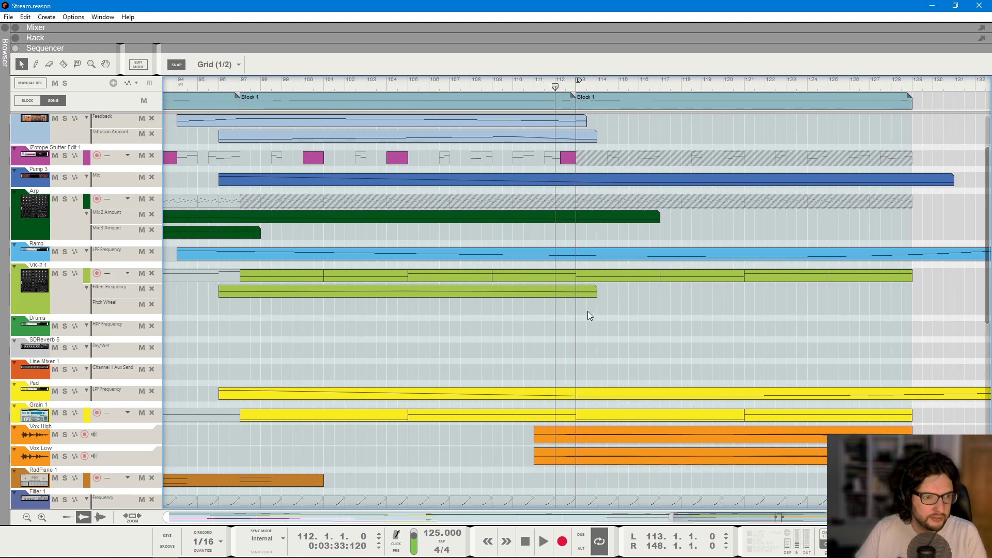
drag(570, 307, 551, 310)
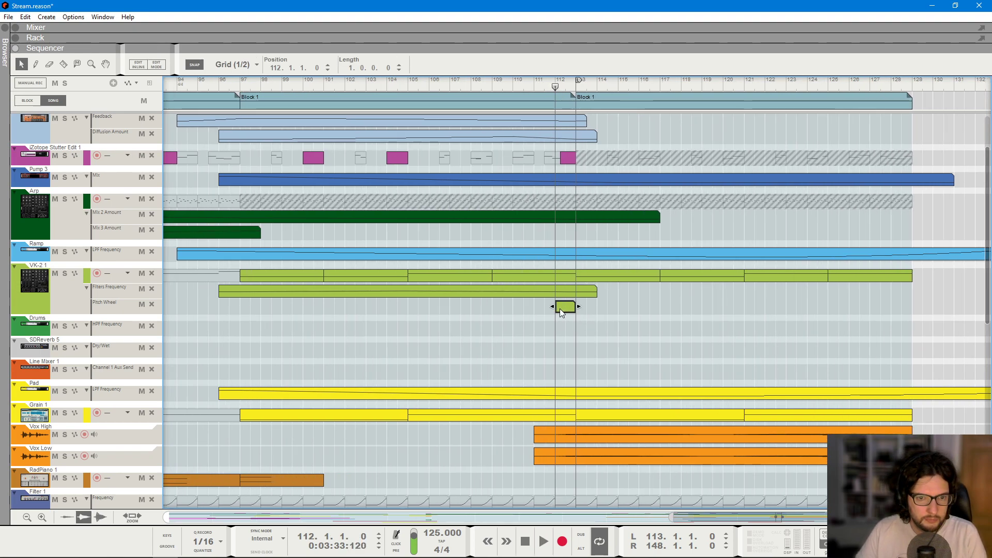
- Draw a downward bend from 0 at bar 112 in VK-2 1's Pitch Wheel clip and trim the clip to end at bar 113
click(559, 309)
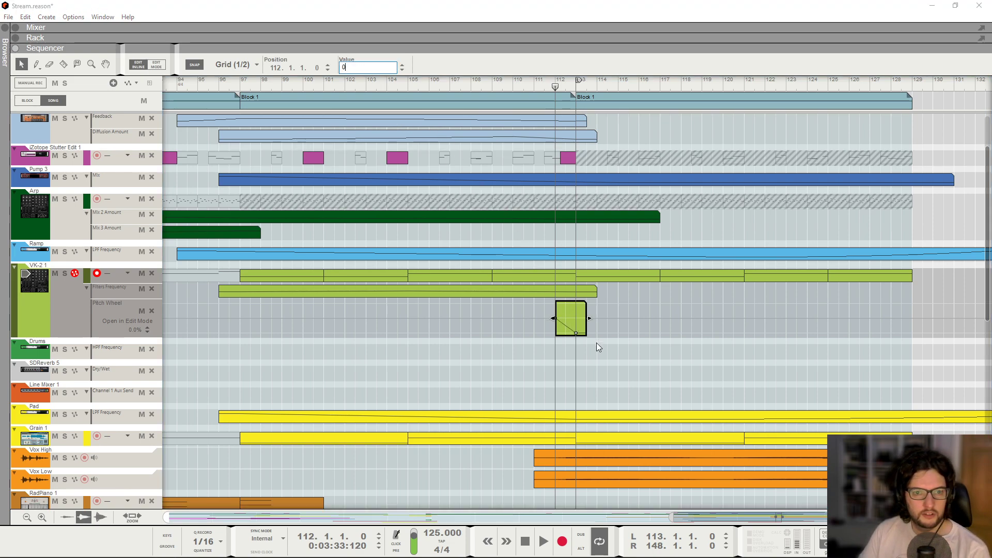
click(576, 308)
key(space)
drag(589, 308, 575, 308)
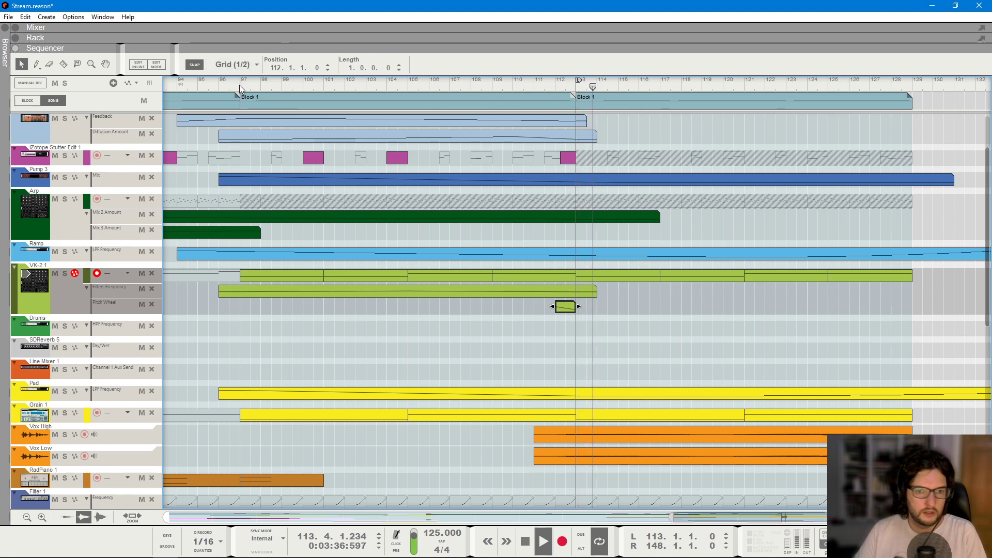
- Play the arrangement from bar 97 to check the build-up towards bar 113
scroll(240, 84, down, 3)
scroll(264, 97, down, 2)
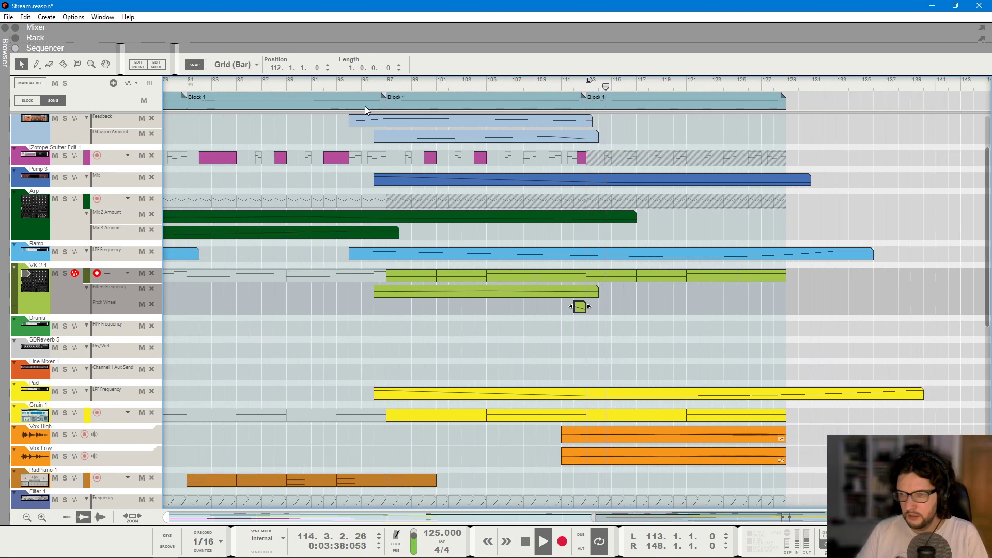
click(386, 84)
click(476, 310)
scroll(478, 308, up, 2)
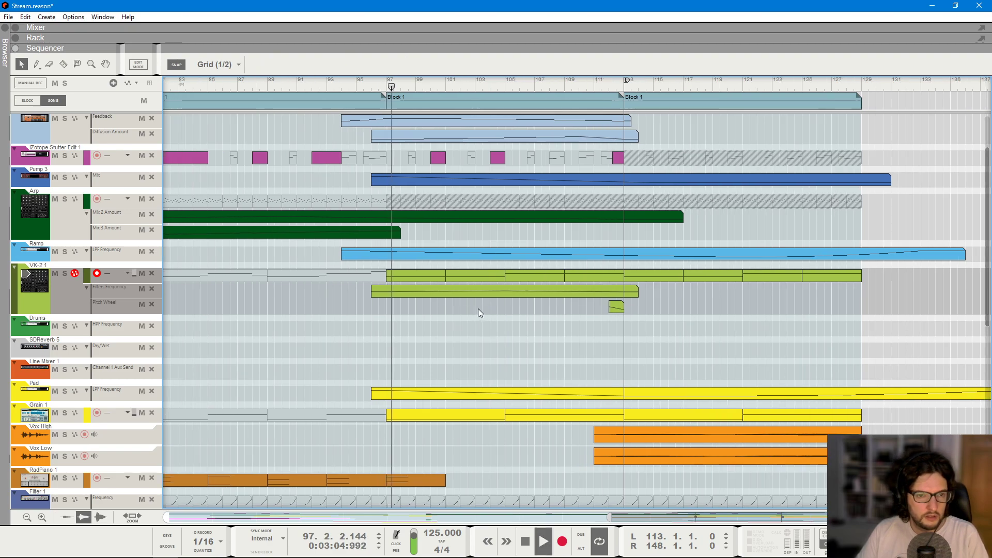
scroll(479, 306, up, 3)
- Select the DR-1 reverb above the limiter in the rack and go to its SDReverb 5 track in the sequencer
key(F6)
scroll(300, 271, down, 5)
scroll(225, 296, down, 5)
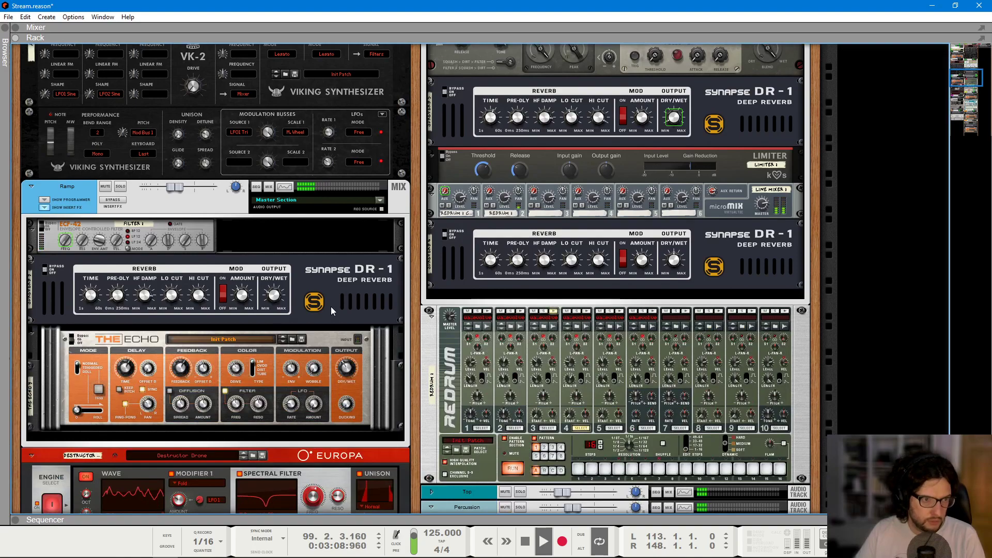
scroll(559, 333, up, 1)
scroll(618, 269, up, 1)
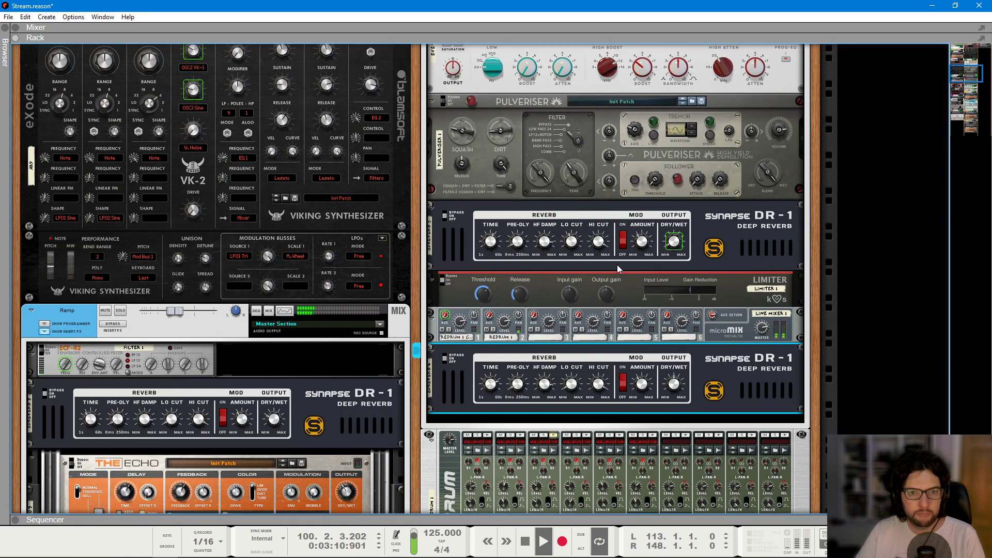
click(749, 249)
key(F7)
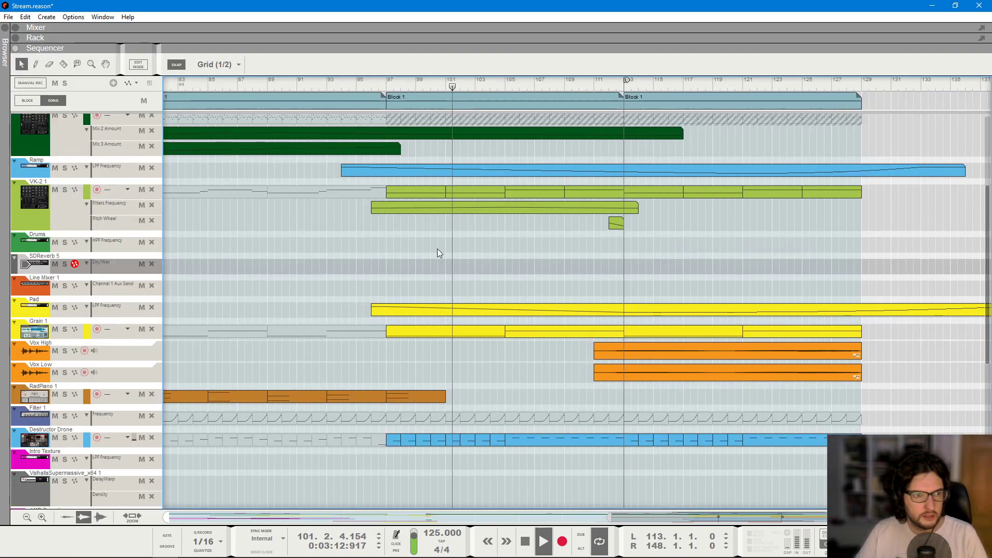
- Draw SDReverb 5 Dry/Wet automation rising from 4% at bar 97 to 74% at bar 113 and falling to 0% at bar 129
drag(402, 265, 629, 269)
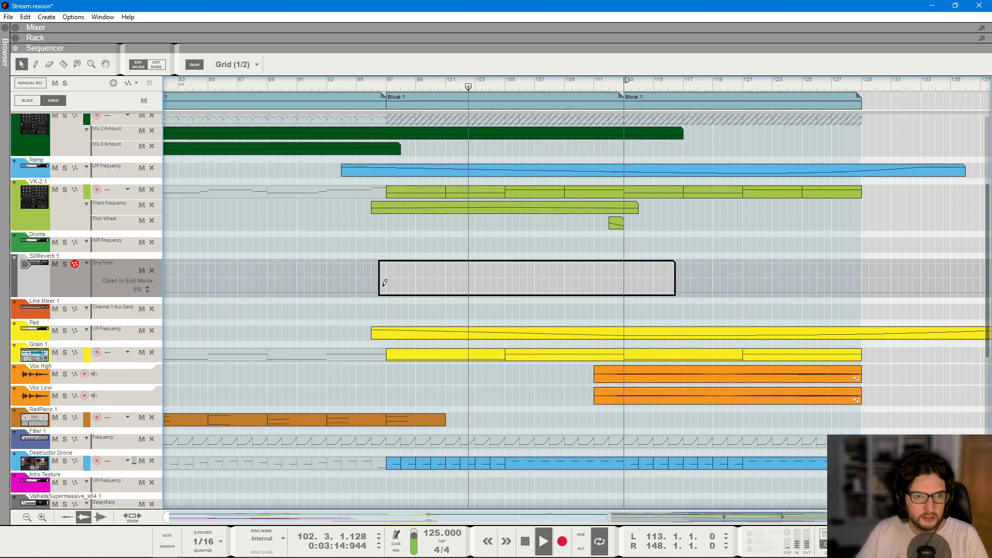
click(387, 291)
click(624, 271)
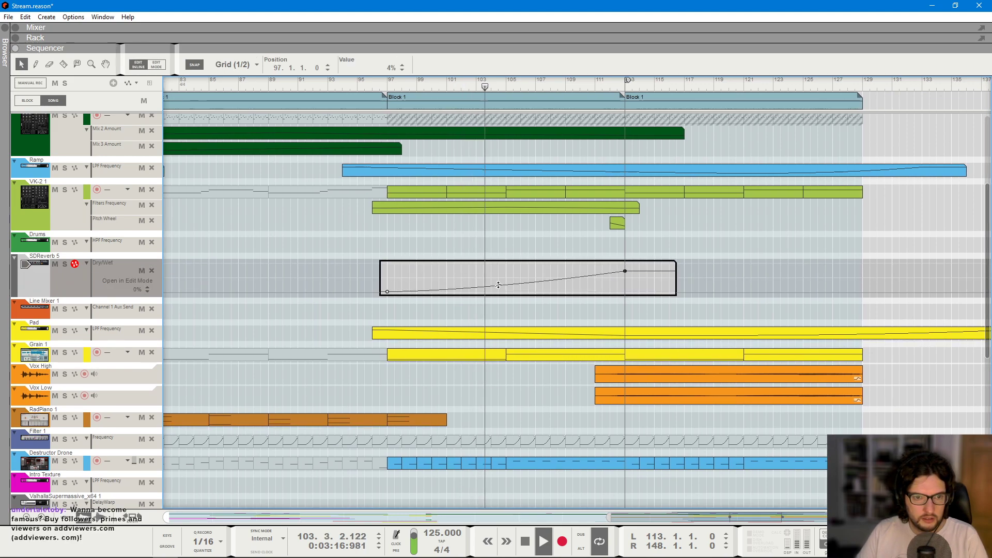
key(F6)
key(F5)
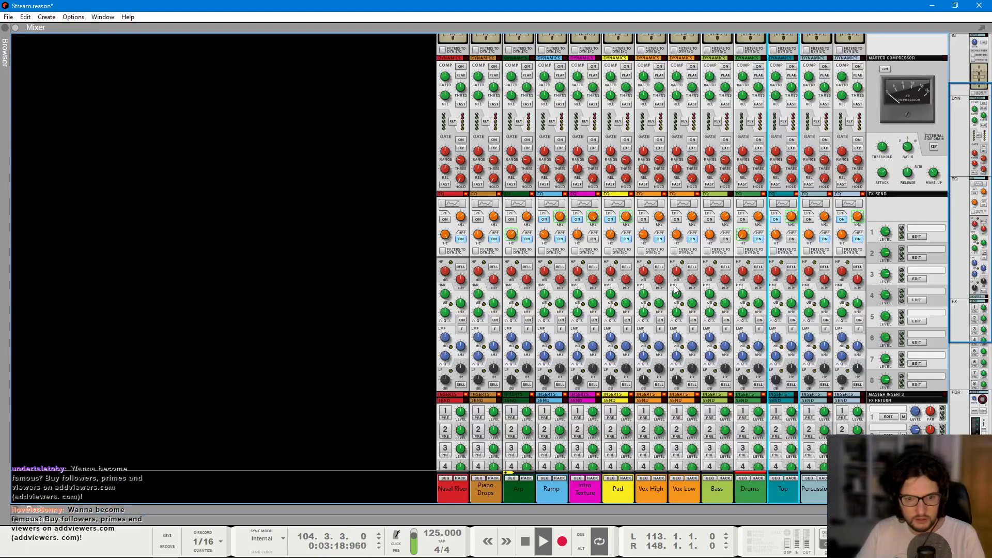
key(F7)
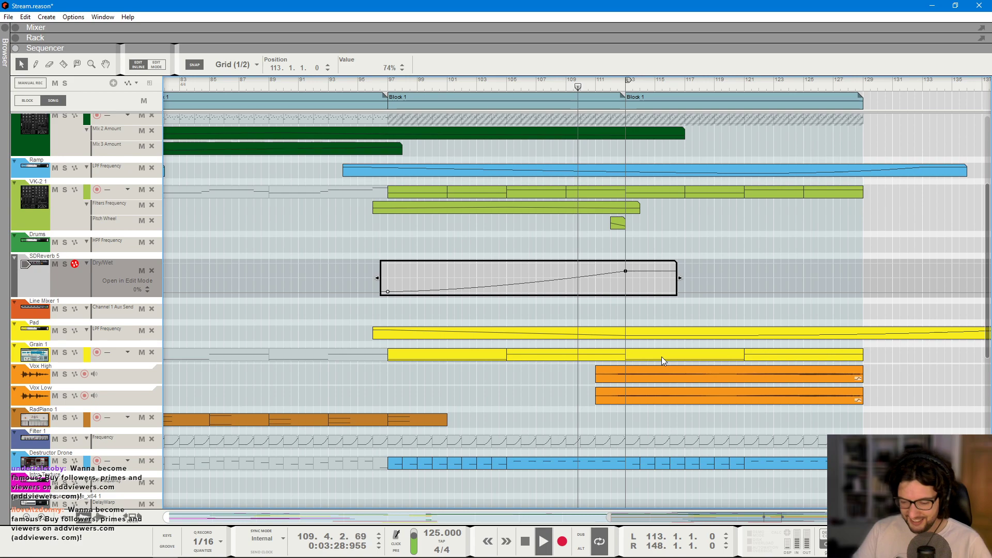
click(734, 284)
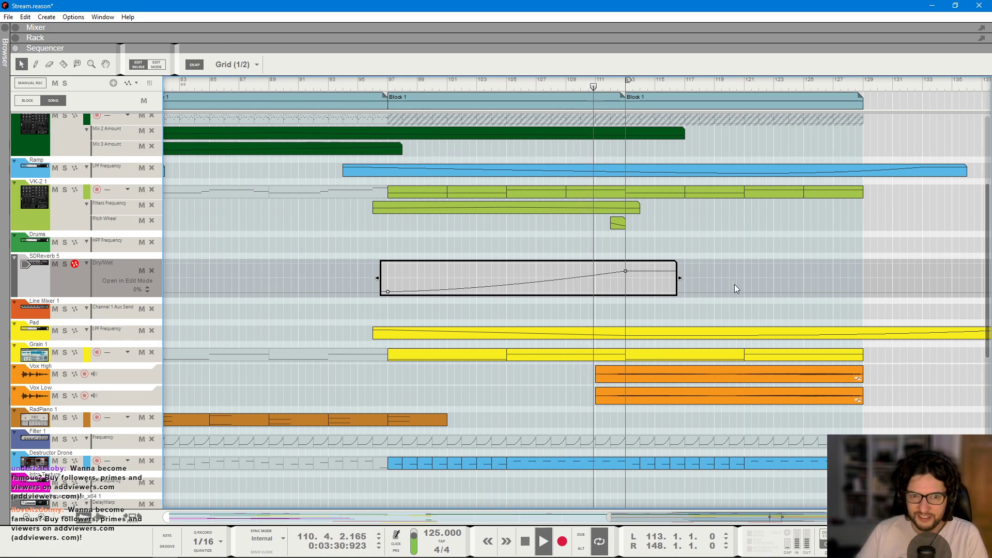
click(862, 293)
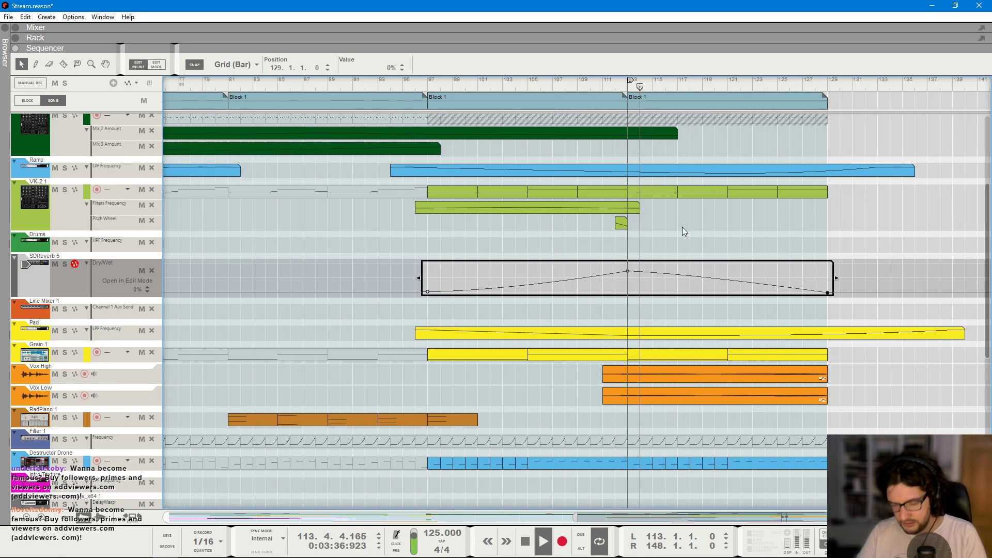
click(720, 234)
- Examine the clips and automation of all tracks before and after bar 113 while the breakdown plays
scroll(719, 231, down, 5)
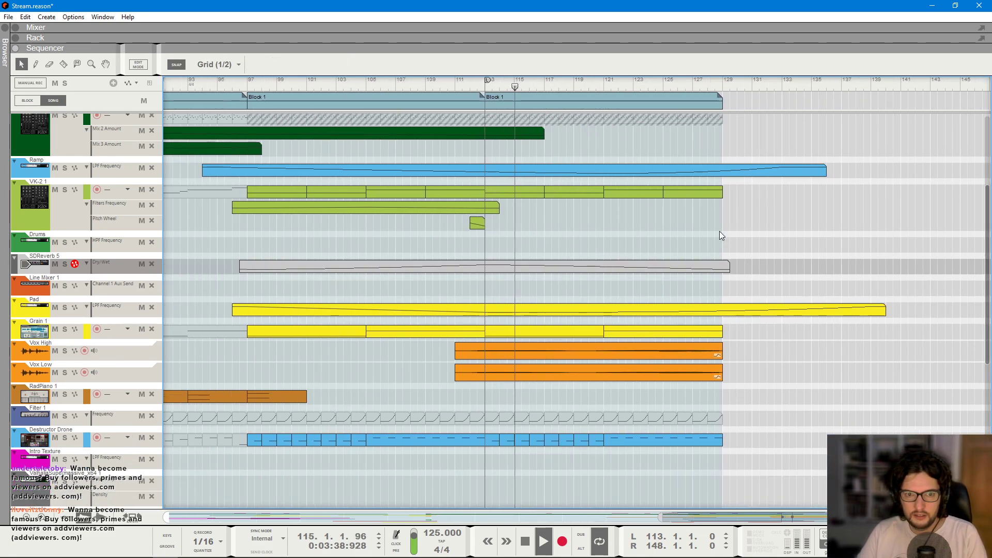
scroll(783, 266, up, 3)
scroll(786, 270, up, 3)
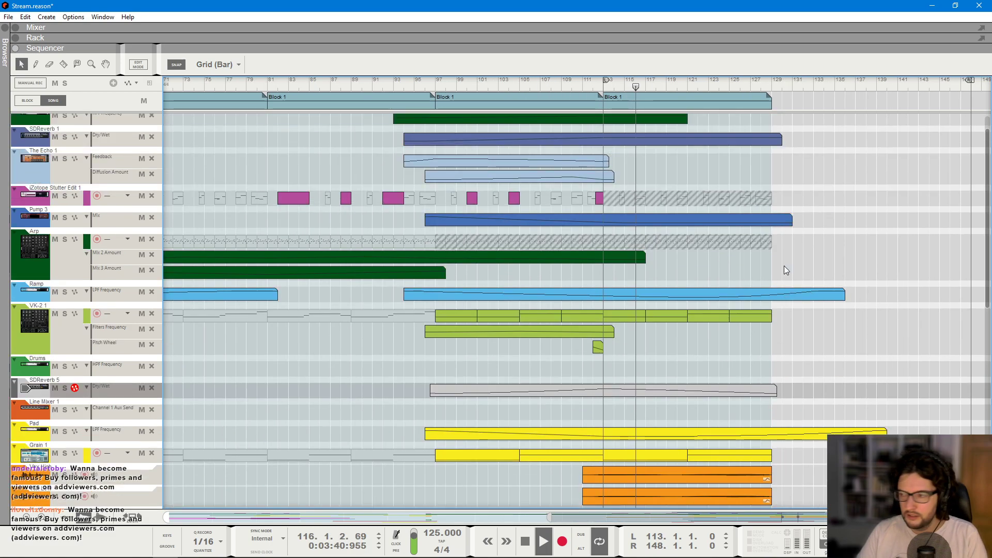
scroll(786, 270, down, 2)
scroll(784, 267, down, 2)
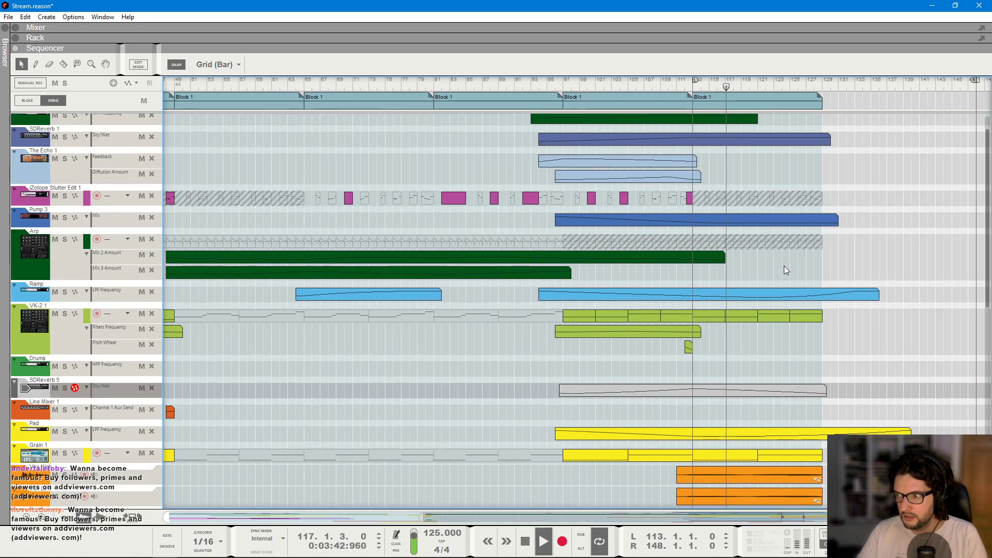
scroll(814, 174, down, 3)
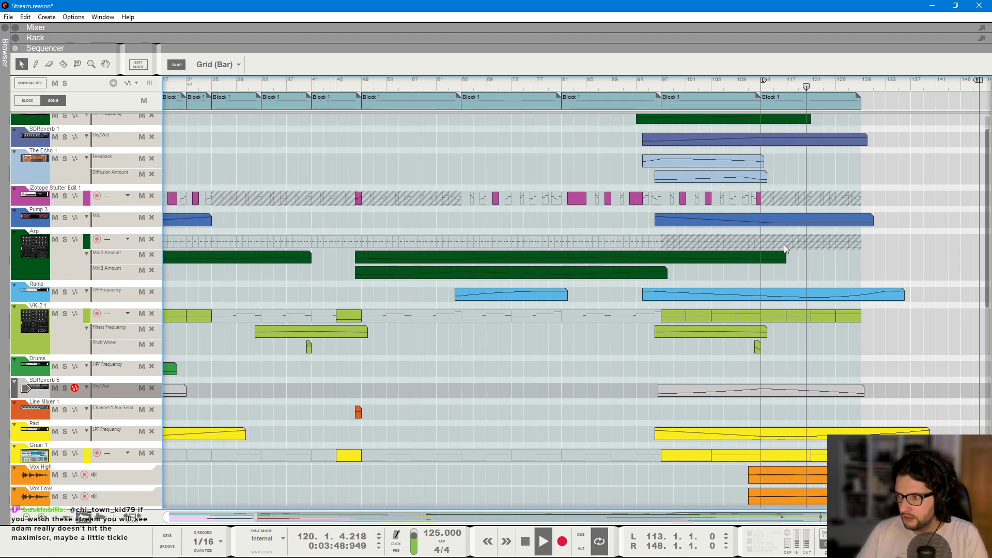
scroll(783, 244, up, 3)
scroll(577, 292, right, 3)
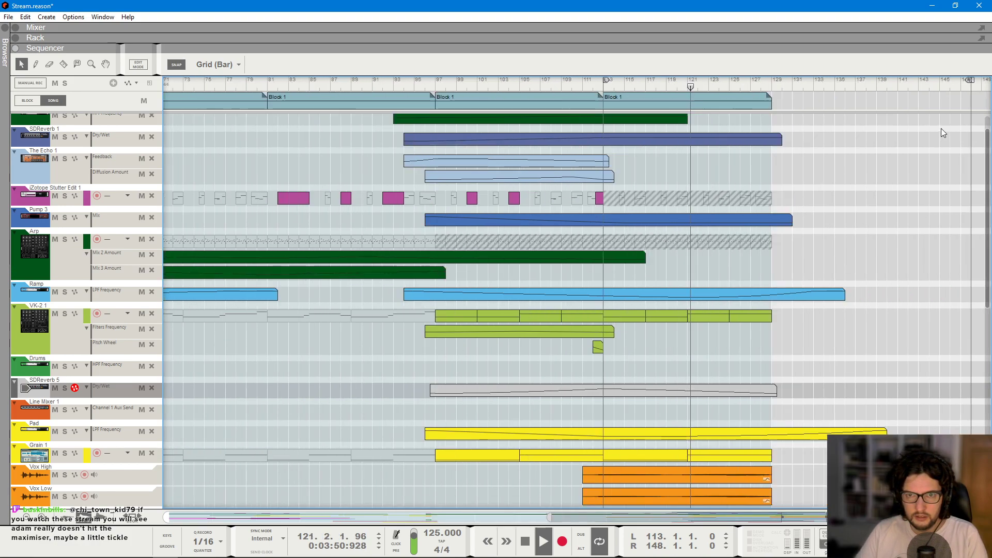
scroll(968, 82, left, 1)
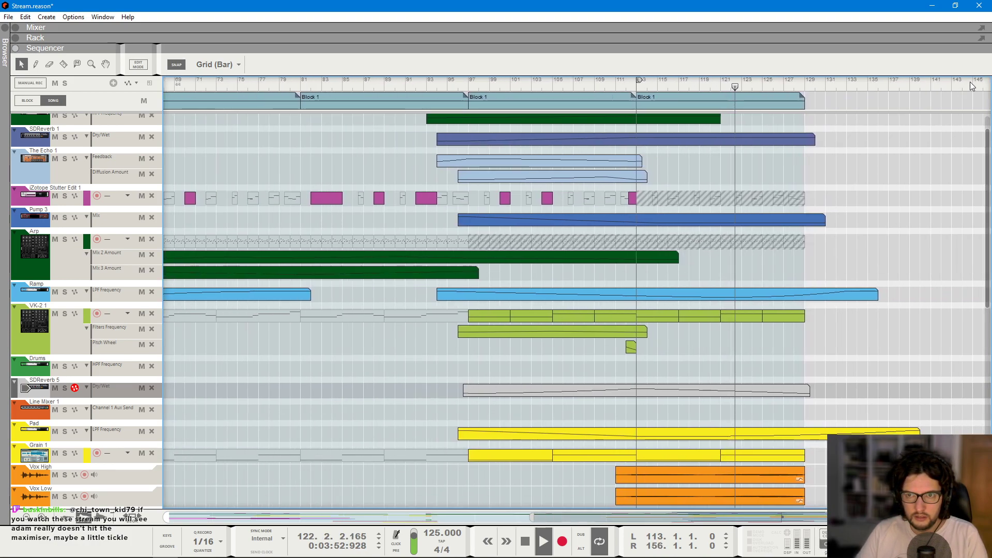
- Copy the Block 1 clip at bar 113 to bar 129 and add copies of VK-2 1's note clips from bar 129 to 145
scroll(770, 121, right, 1)
click(659, 104)
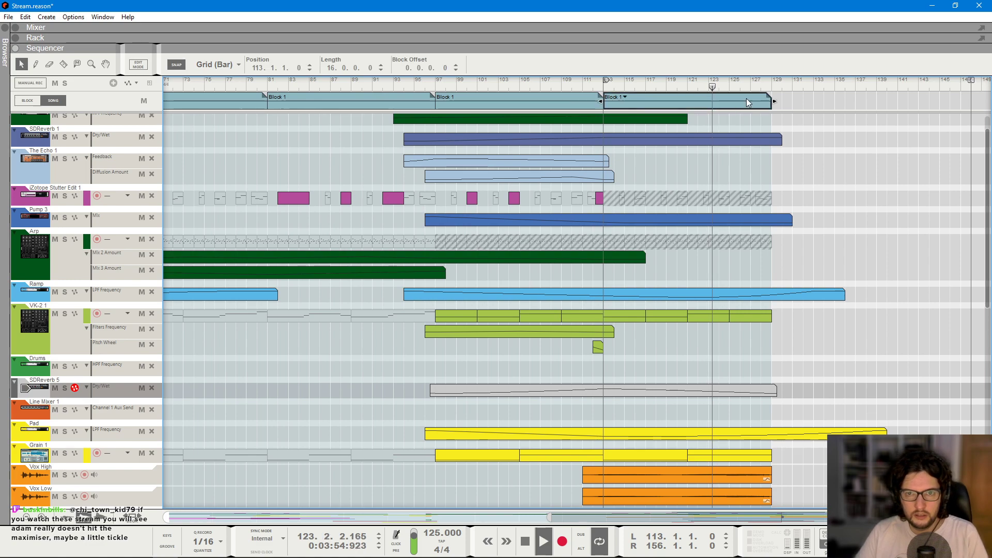
mouse_move(770, 101)
mouse_down()
mouse_move(902, 116)
mouse_move(772, 110)
mouse_up()
drag(672, 98, 839, 108)
mouse_move(814, 312)
mouse_down()
mouse_move(631, 312)
mouse_move(799, 313)
mouse_up()
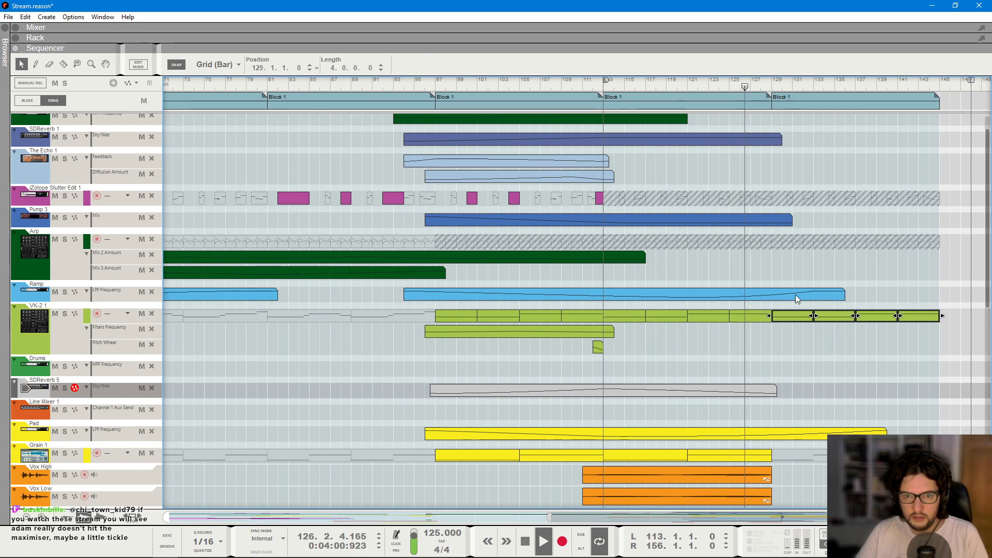
- Stop playback and split the Vox High and Vox Low clips at bar 113
scroll(796, 297, up, 1)
scroll(779, 232, down, 7)
drag(788, 306, 613, 346)
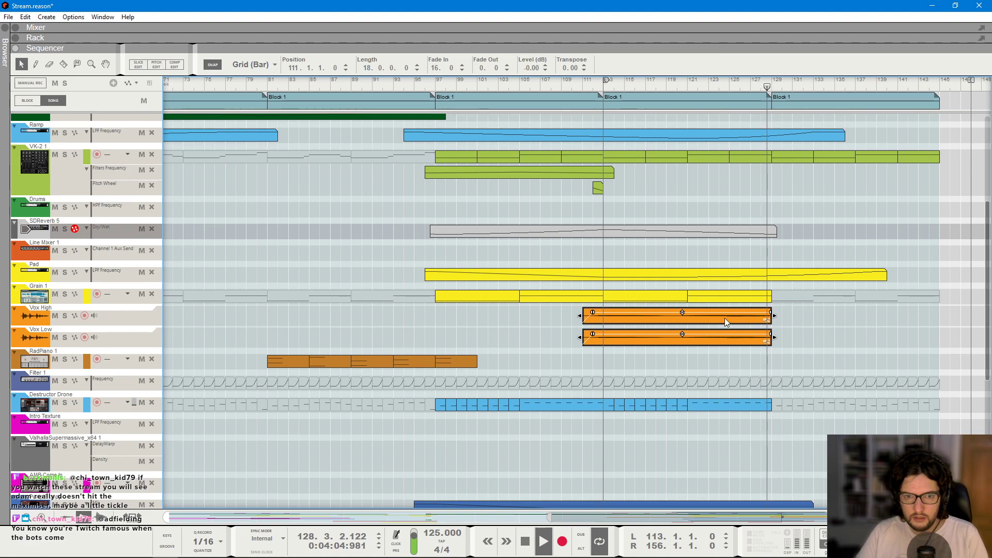
key(space)
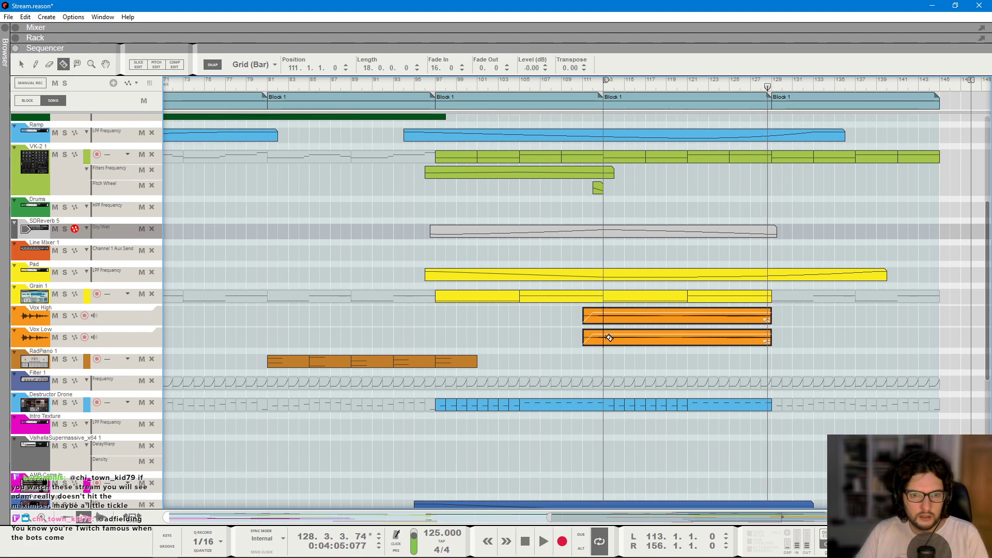
key(Escape)
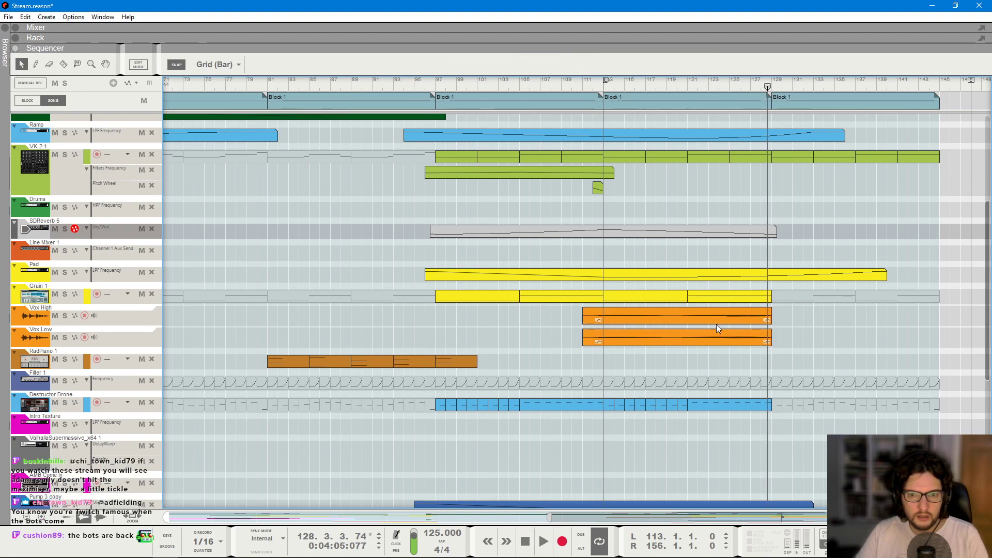
- Duplicate the Vox High and Vox Low clips that start at bar 113 to bar 129 and play from there
drag(778, 324, 760, 339)
key(ctrl+d)
click(770, 82)
drag(794, 289, 650, 302)
key(space)
click(823, 320)
- Join the Vox High and Vox Low clips between bars 113 and 145 into one clip per track
scroll(818, 324, up, 3)
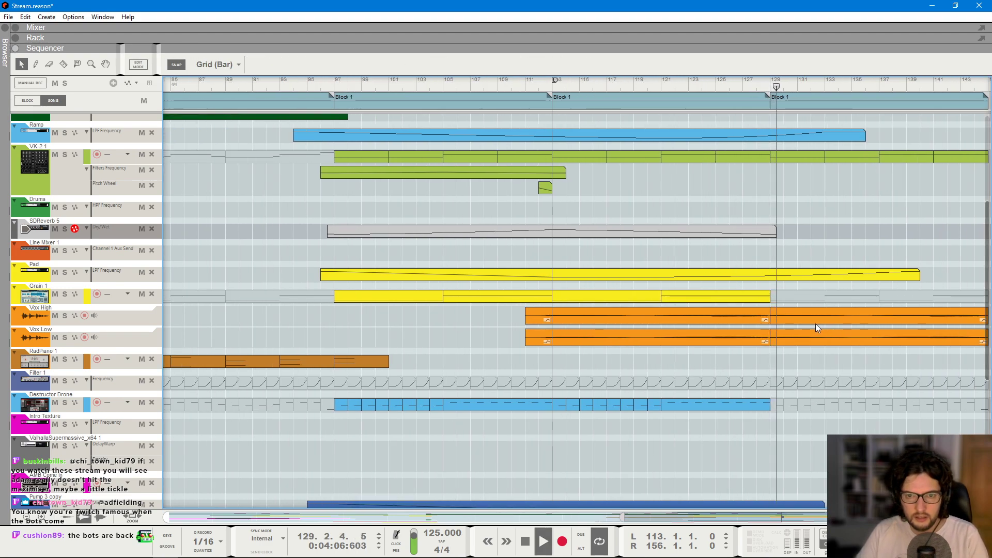
scroll(802, 352, up, 1)
drag(764, 370, 642, 319)
right_click(643, 319)
click(686, 407)
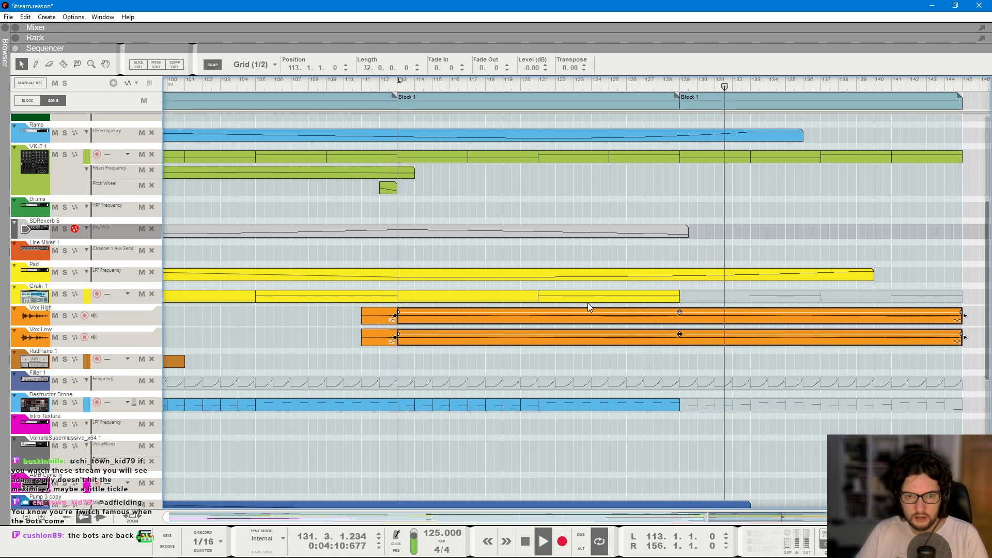
- Add a crossfade at the bar 129 cut inside the joined Vox High clip, stop playback and close the comp editor
double_click(653, 317)
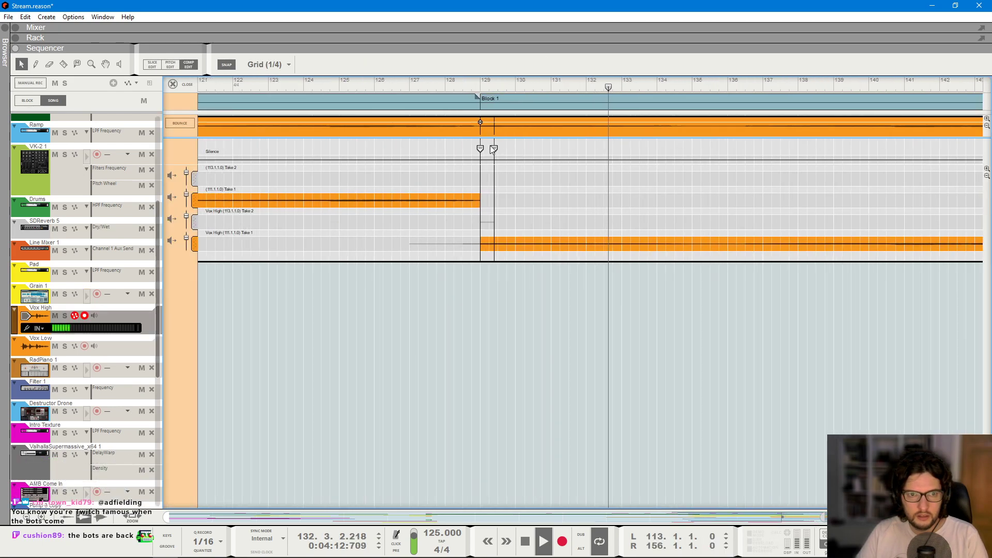
key(space)
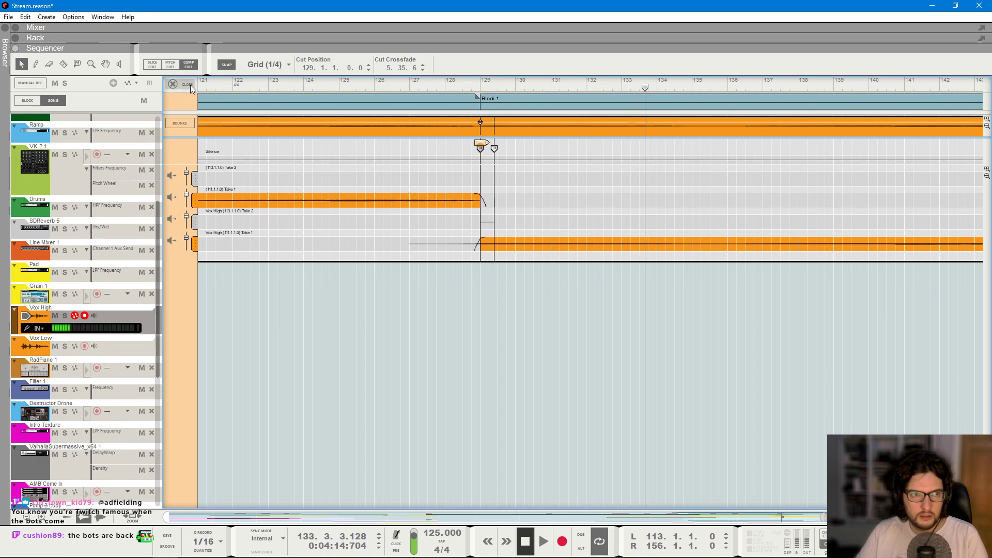
double_click(724, 273)
scroll(723, 272, up, 3)
click(697, 355)
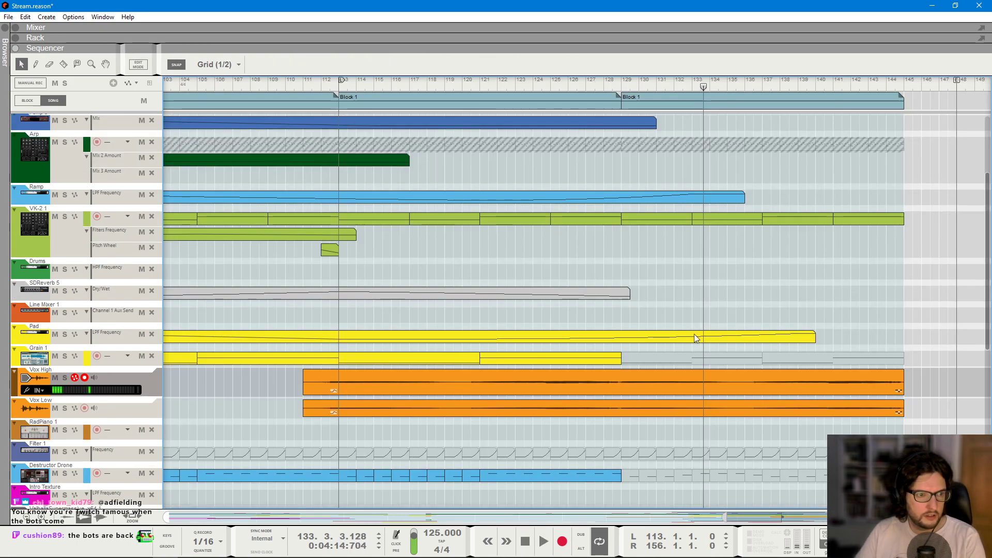
- Delete the VK-2 1 clips between bars 129 and 145, play from bar 129 and move the loop start there
drag(656, 215, 896, 253)
key(Delete)
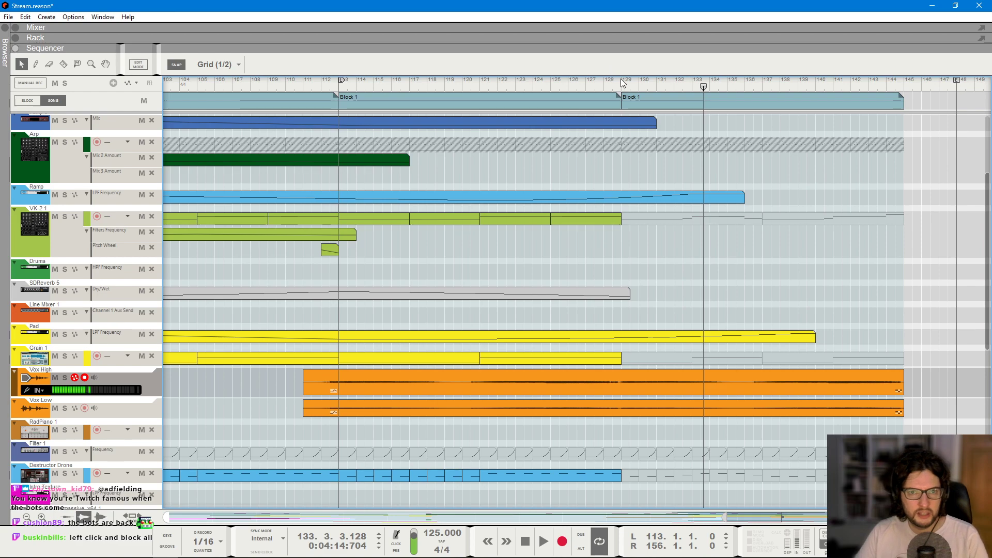
scroll(762, 249, down, 3)
scroll(774, 263, up, 2)
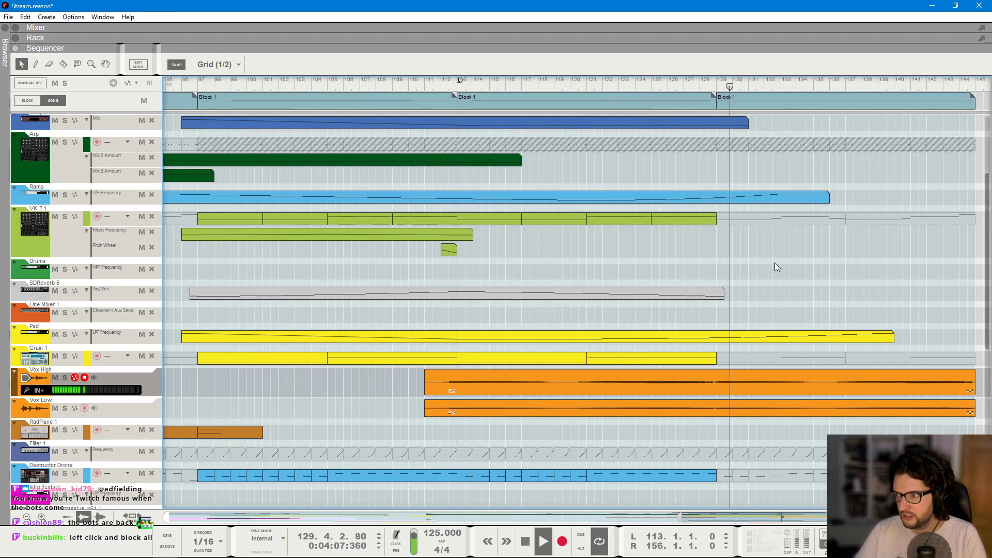
scroll(774, 263, down, 1)
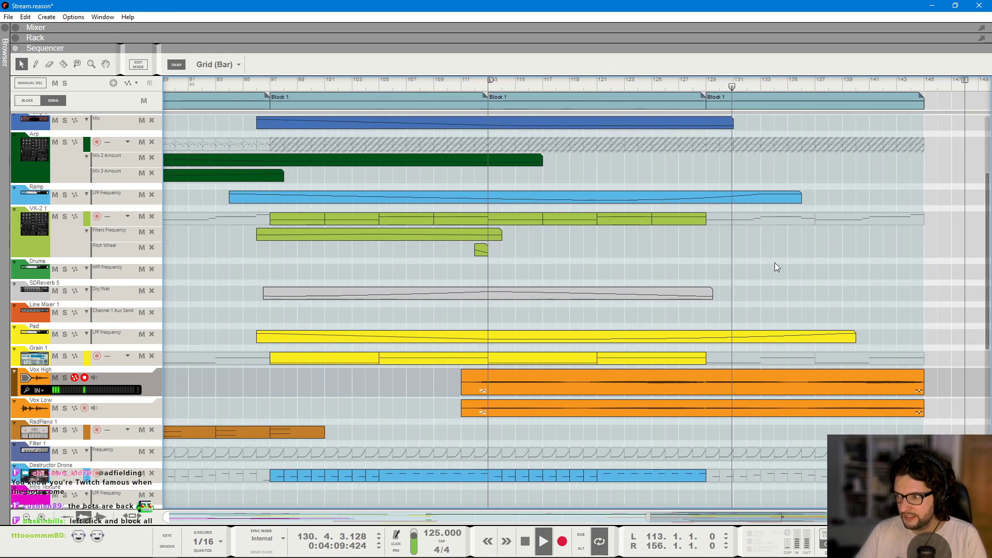
ctrl+click(704, 87)
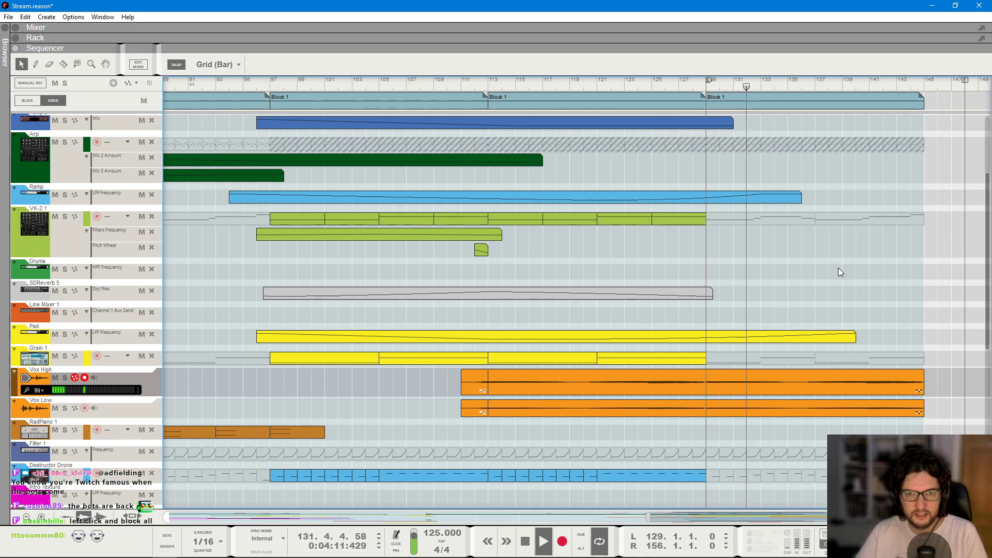
- Extend the Ramp track's LPF Frequency clip to about bar 150 and move its final automation point to about bar 143
scroll(813, 305, down, 3)
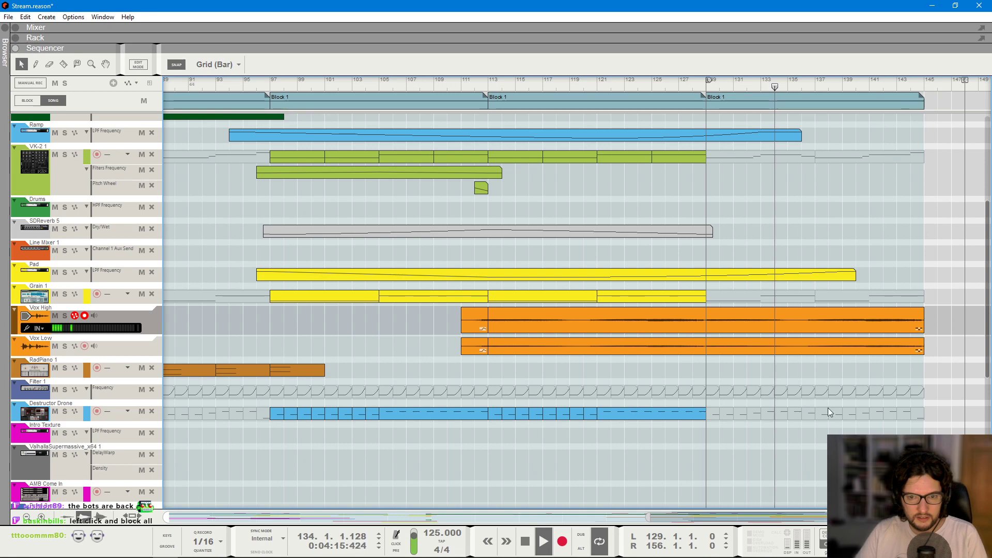
scroll(856, 406, up, 9)
click(759, 321)
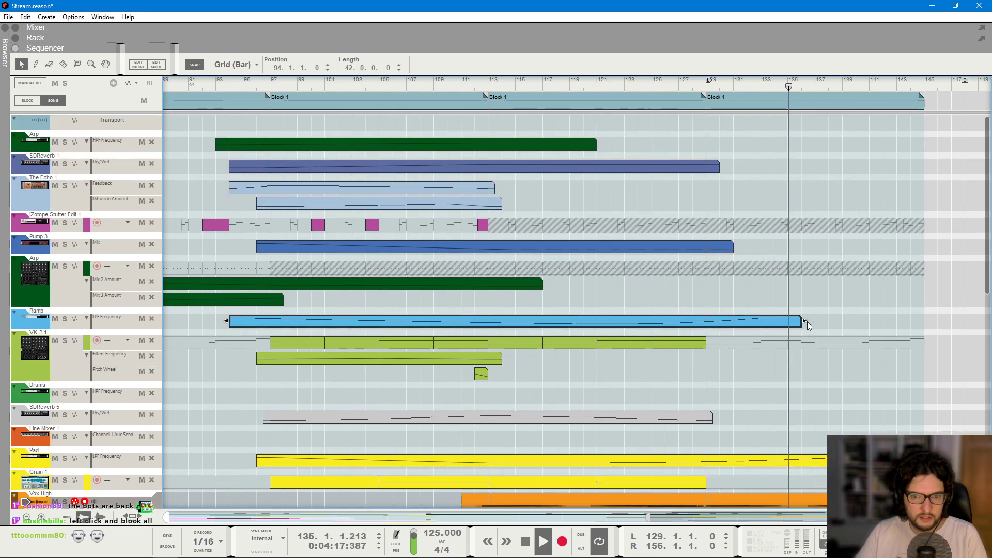
drag(804, 321, 903, 317)
double_click(804, 326)
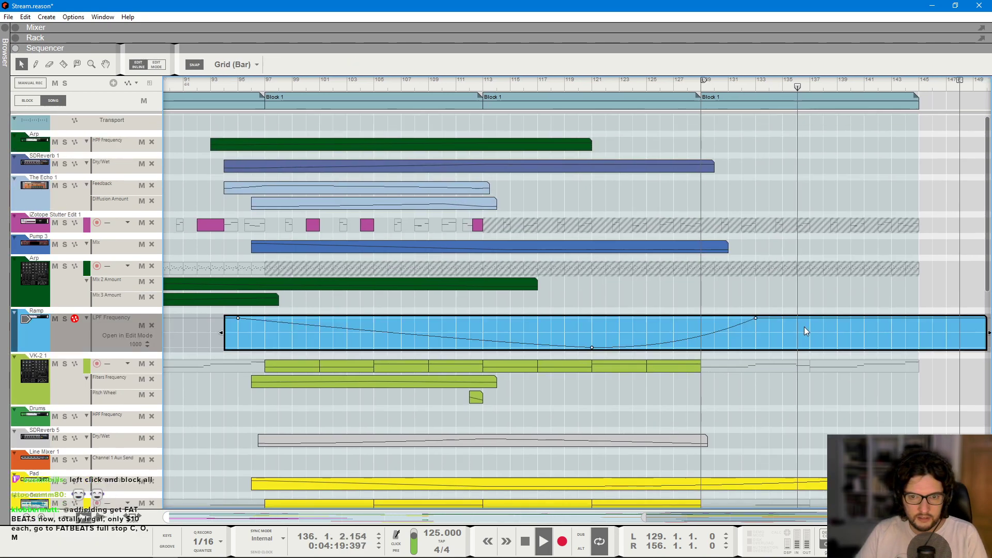
drag(755, 318, 892, 313)
double_click(857, 293)
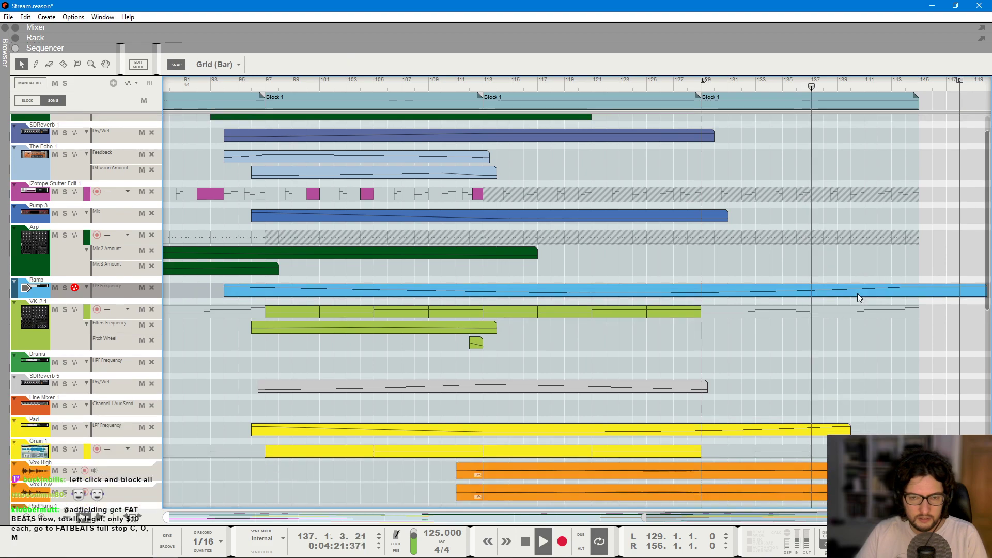
- Stop playback and listen to the new section again from bar 129
scroll(733, 258, up, 1)
key(space)
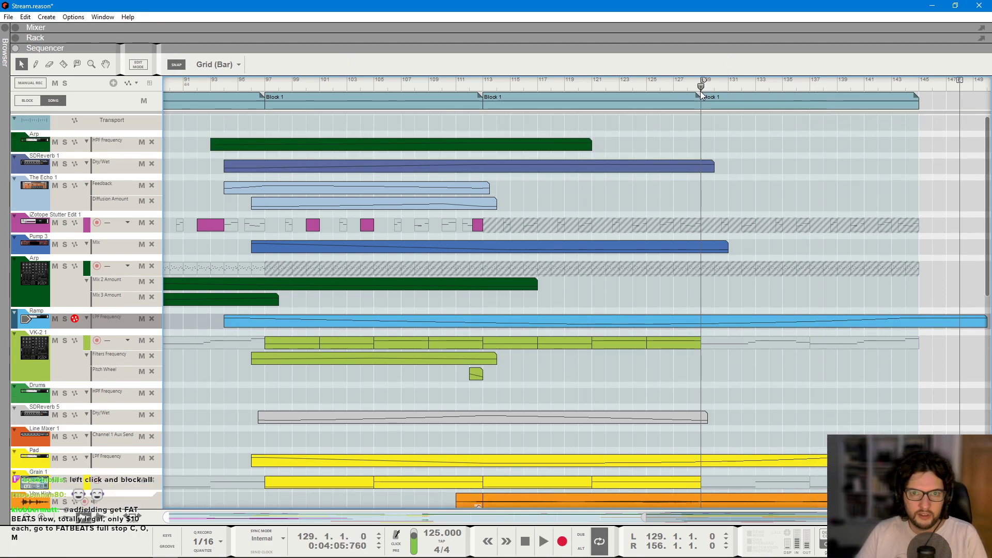
key(space)
ctrl+scroll(699, 91, down, 3)
scroll(818, 195, down, 4)
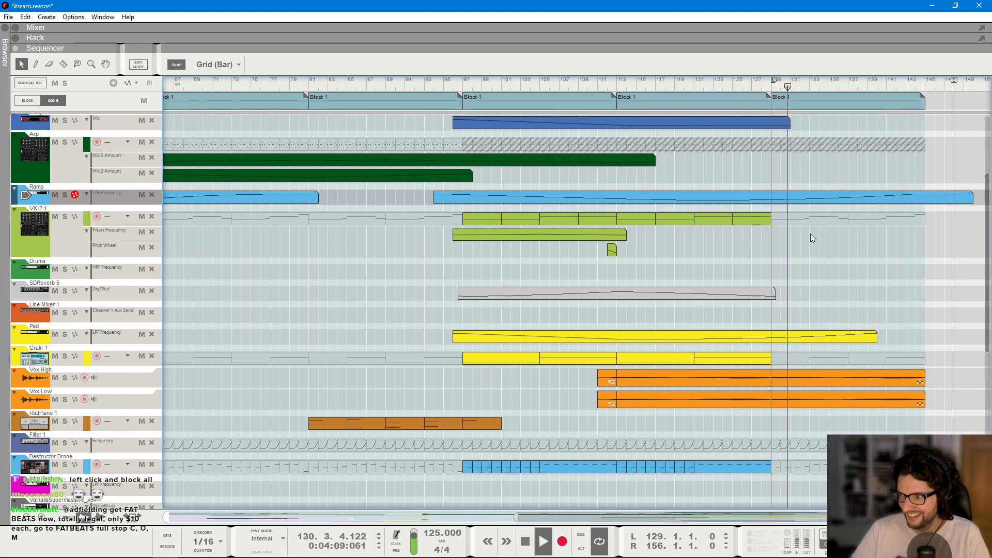
ctrl+scroll(810, 233, down, 2)
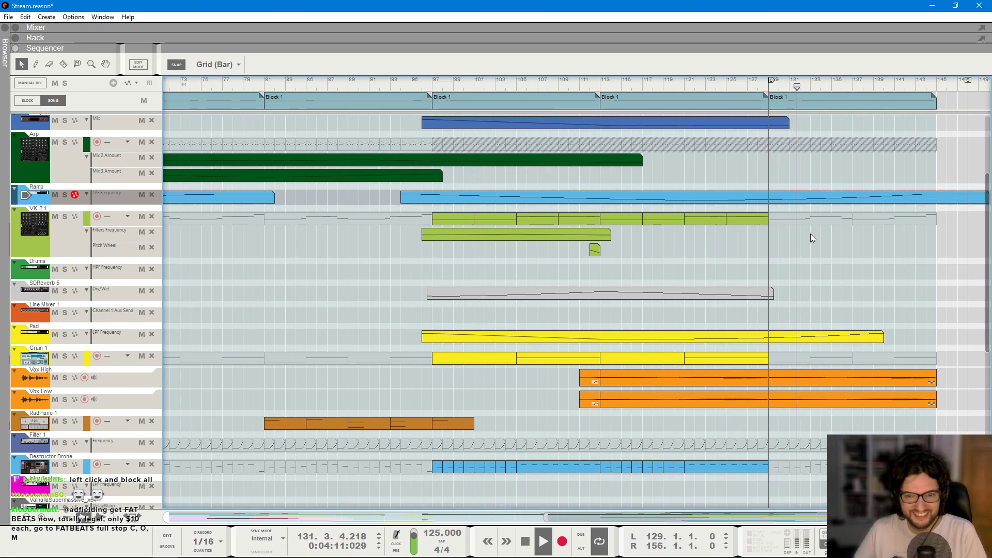
scroll(798, 249, down, 6)
ctrl+scroll(829, 219, up, 3)
- Add a crossfade at the bar 129 cut inside the Vox Low clip, check the Vox High comp and close the comp editor
double_click(812, 209)
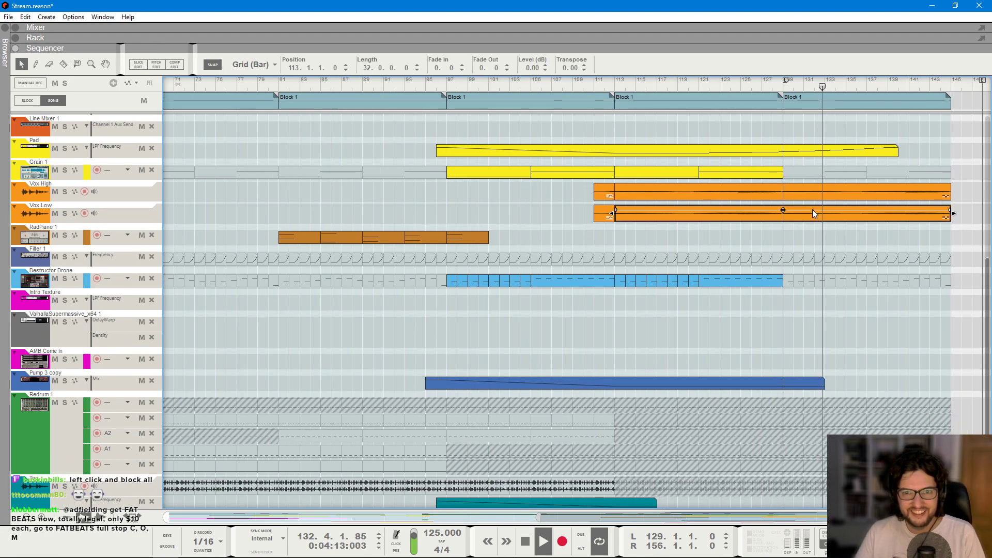
click(457, 148)
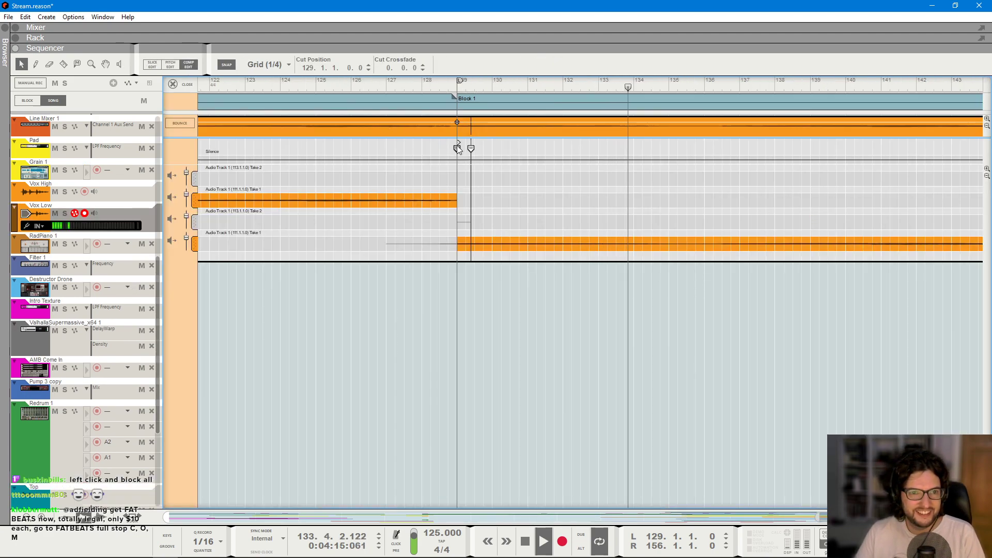
drag(464, 143, 467, 143)
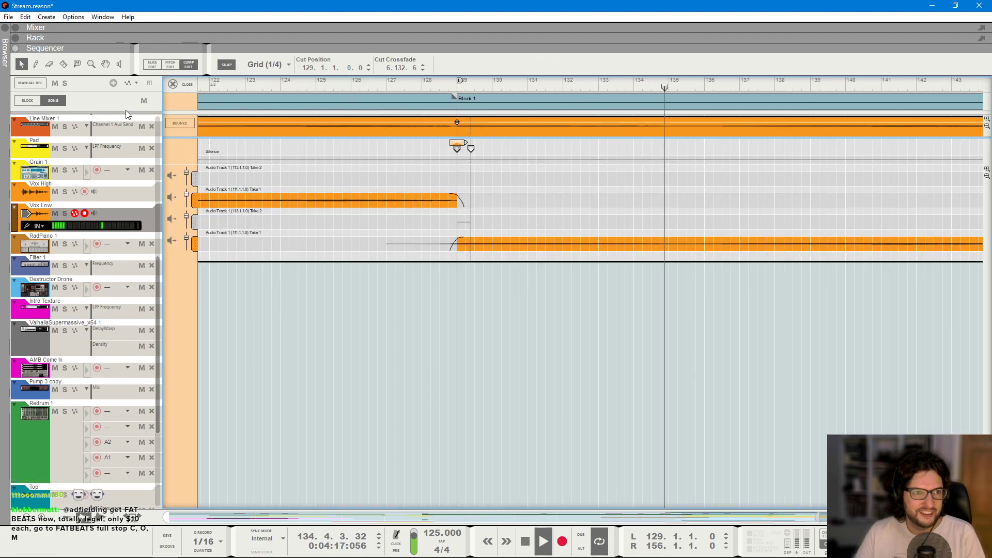
click(124, 193)
double_click(472, 132)
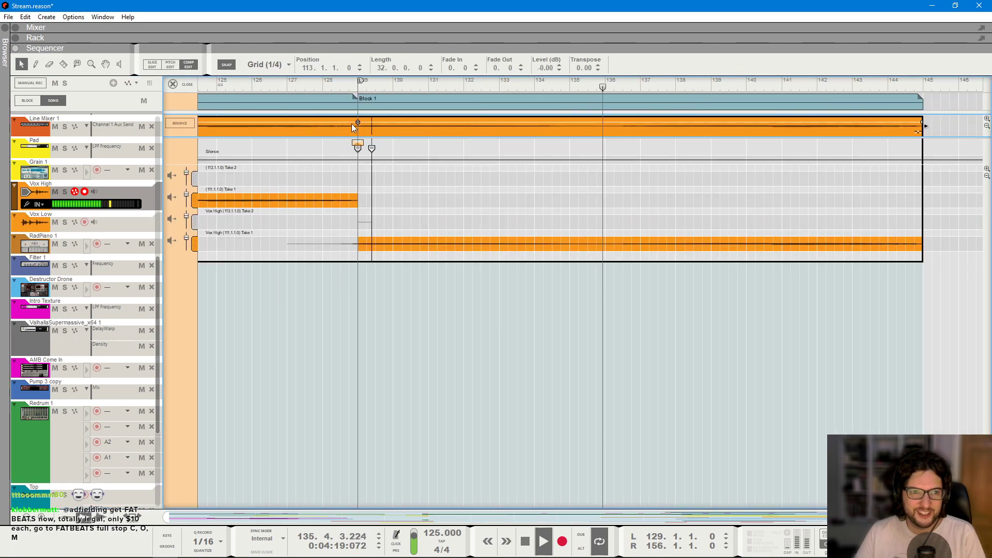
click(174, 84)
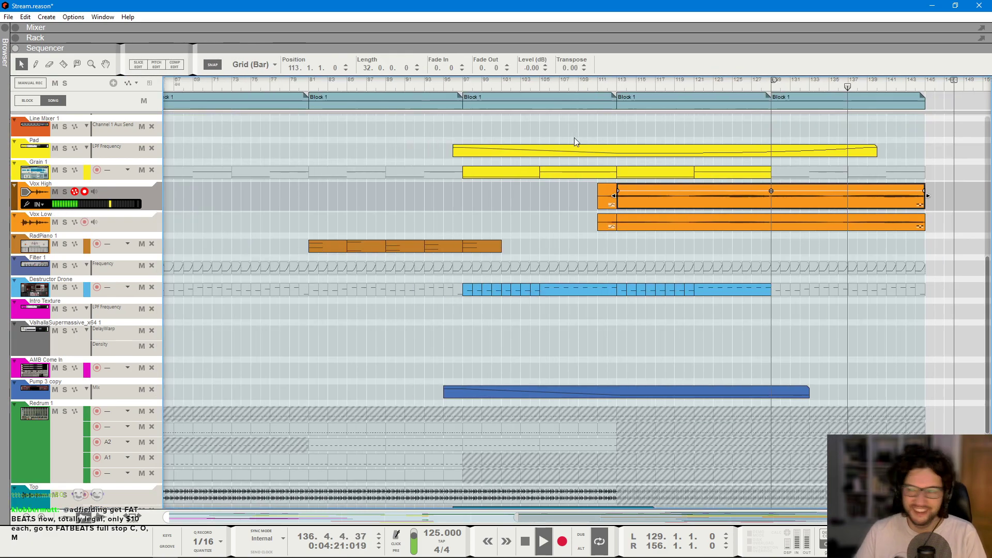
- Stop playback, clear the clip selection and play the song from bar 113
key(space)
key(g)
key(g)
click(783, 256)
key(h)
key(h)
key(h)
key(h)
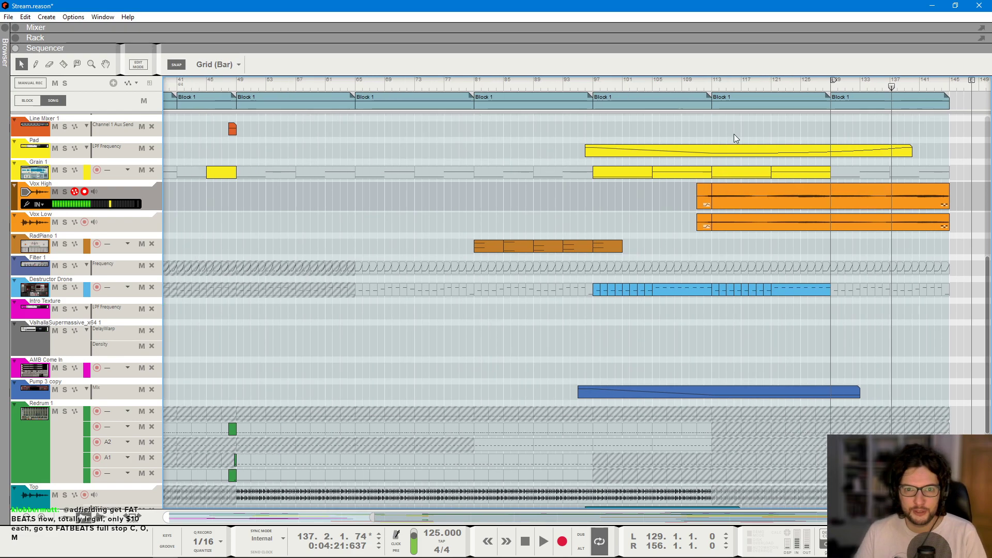
key(h)
click(640, 84)
key(space)
key(h)
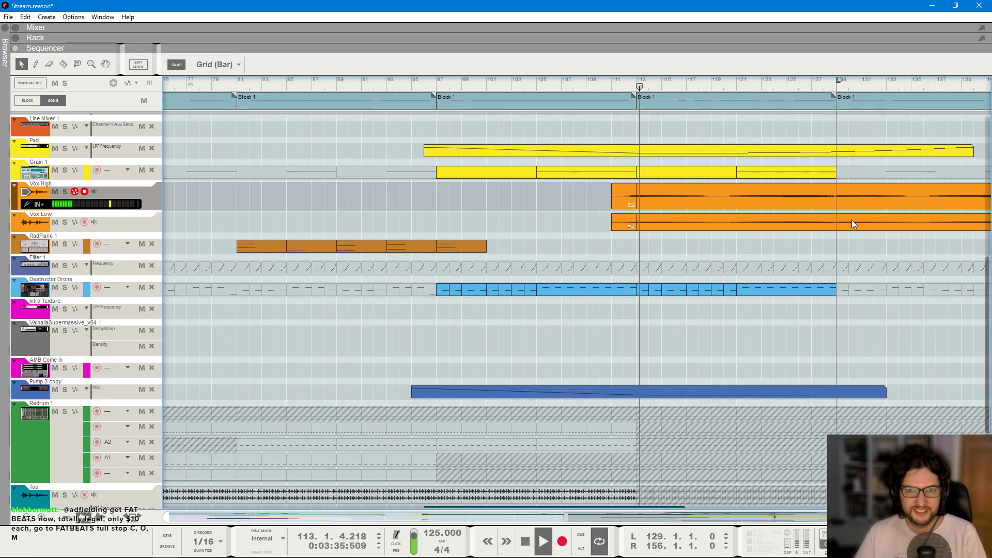
- Extend the Pad's LPF Frequency clip to a length of 50 bars and move its final automation point to bar 144
scroll(837, 269, down, 1)
scroll(829, 286, up, 5)
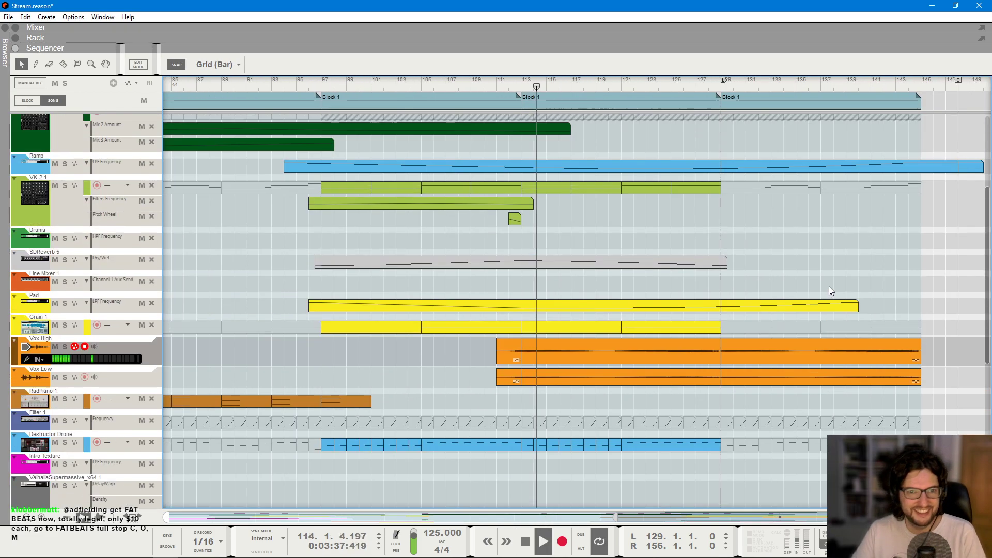
scroll(773, 303, up, 3)
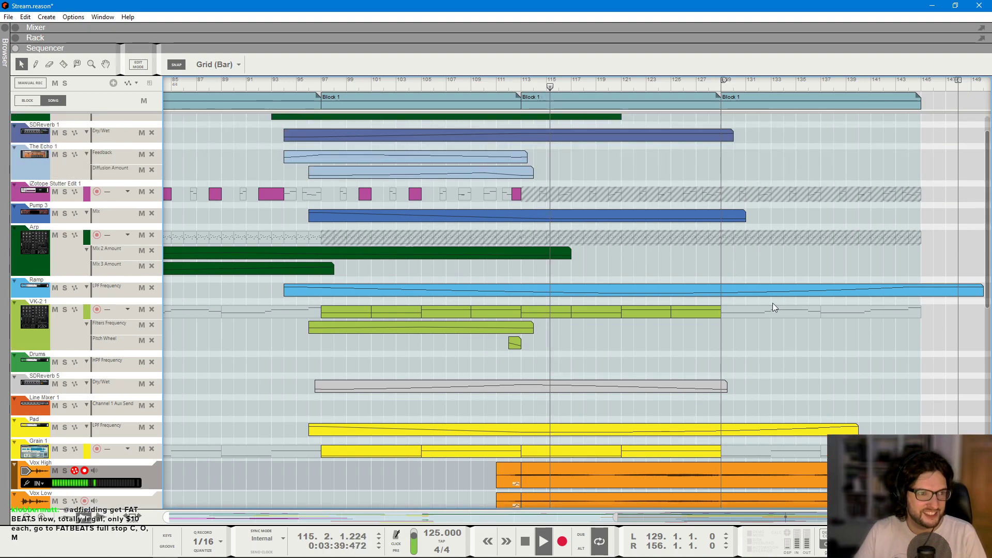
scroll(638, 301, down, 5)
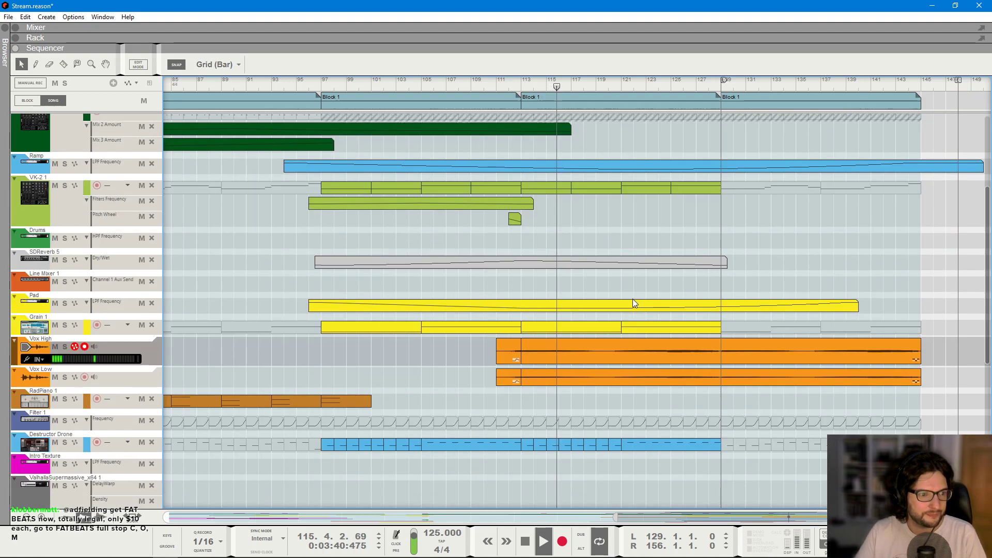
click(688, 306)
drag(858, 305, 933, 307)
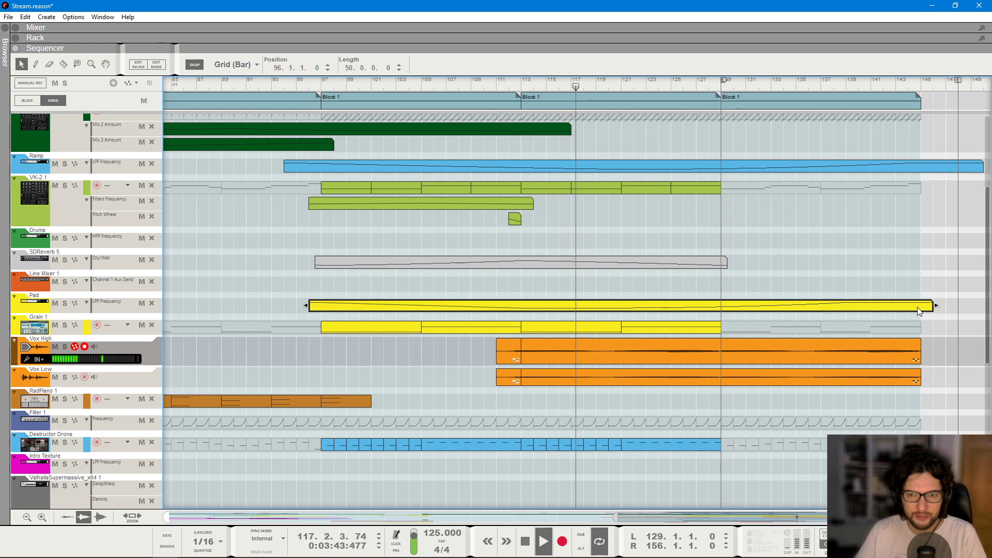
double_click(918, 309)
drag(847, 303, 910, 301)
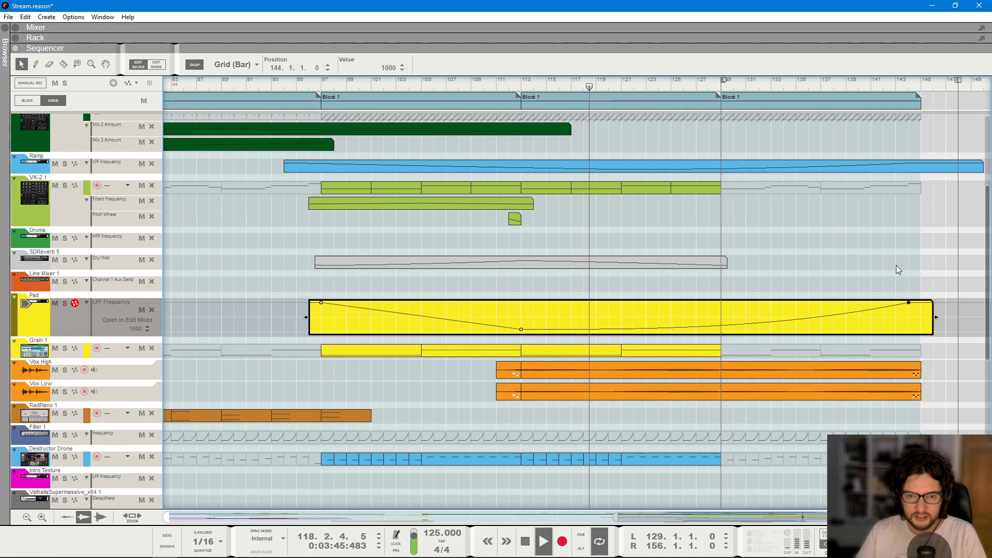
click(879, 271)
scroll(859, 276, down, 3)
scroll(859, 276, down, 1)
scroll(761, 310, up, 3)
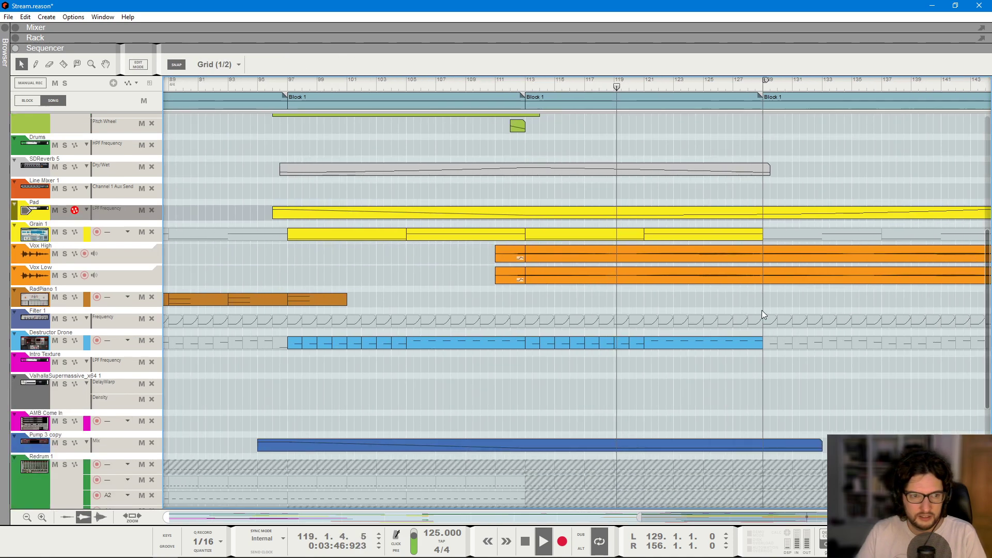
right_click(112, 274)
click(179, 223)
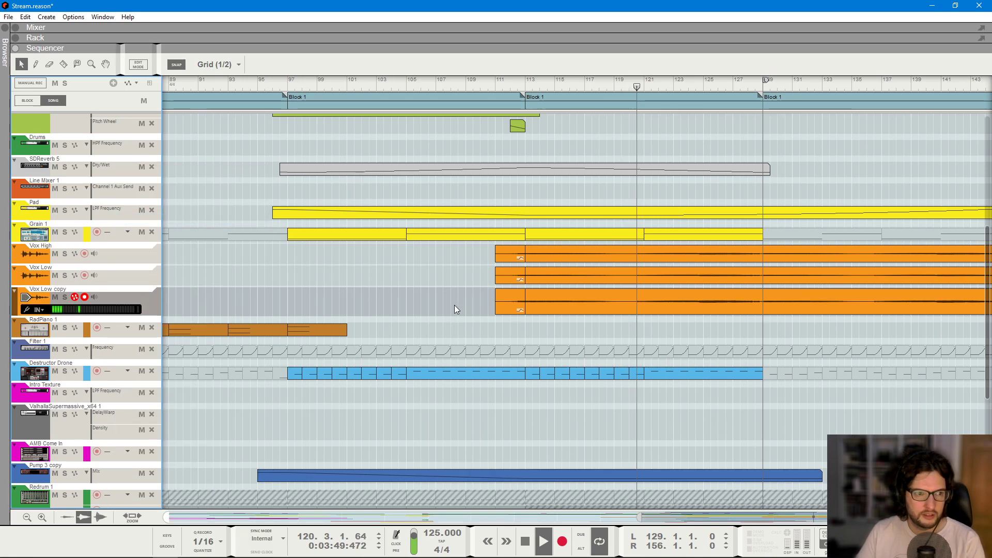
key(ctrl+z)
- Duplicate the Vox High track as an empty track named Vox 2 with input monitoring on
right_click(116, 257)
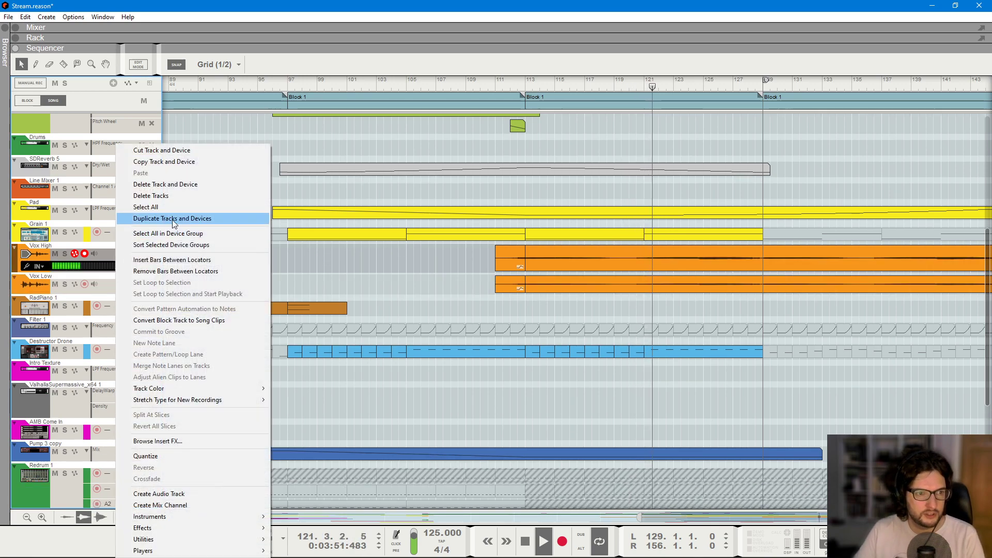
click(170, 219)
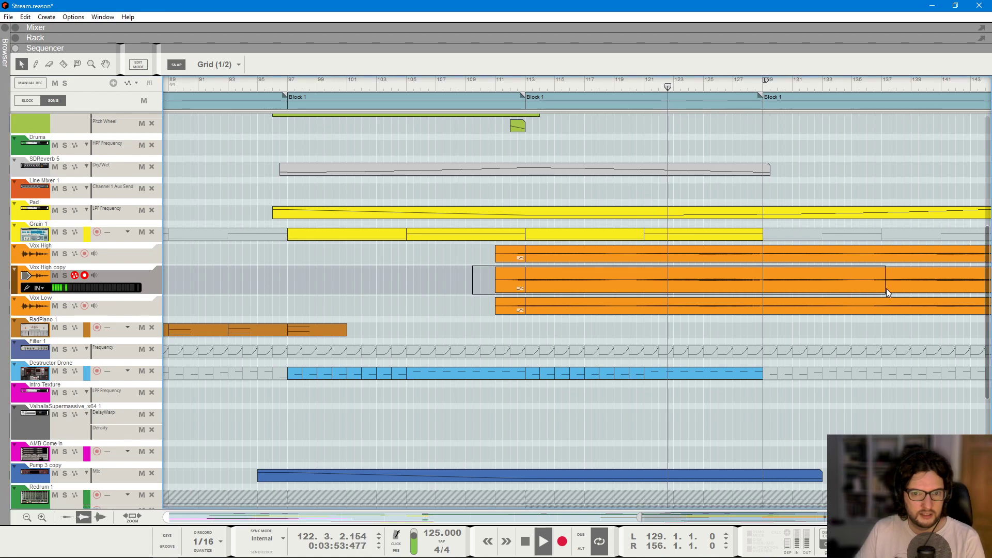
double_click(46, 268)
text(Vox 2)
key(Return)
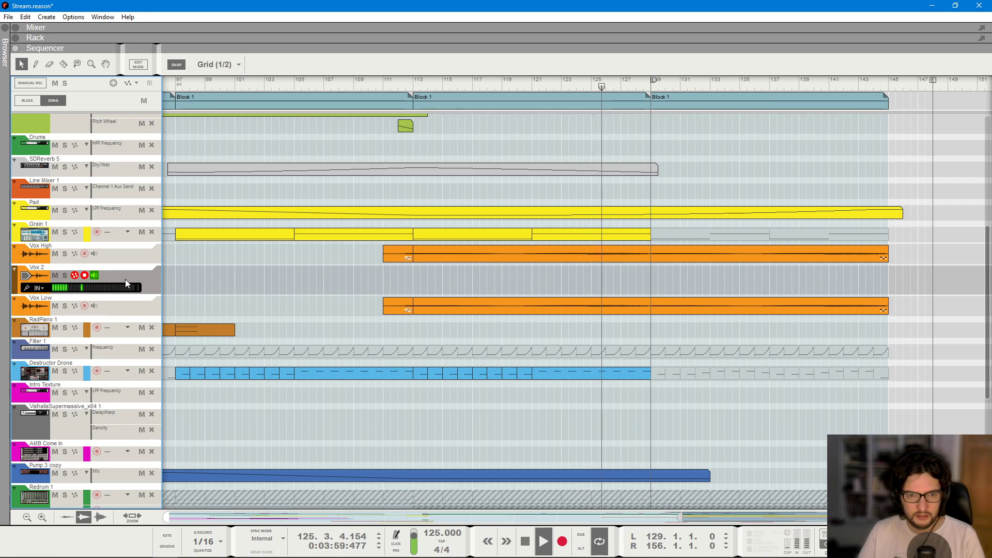
click(94, 275)
click(94, 276)
- Record a vocal take on Vox 2 from bar 127, stop it and delete the take
key(space)
click(622, 88)
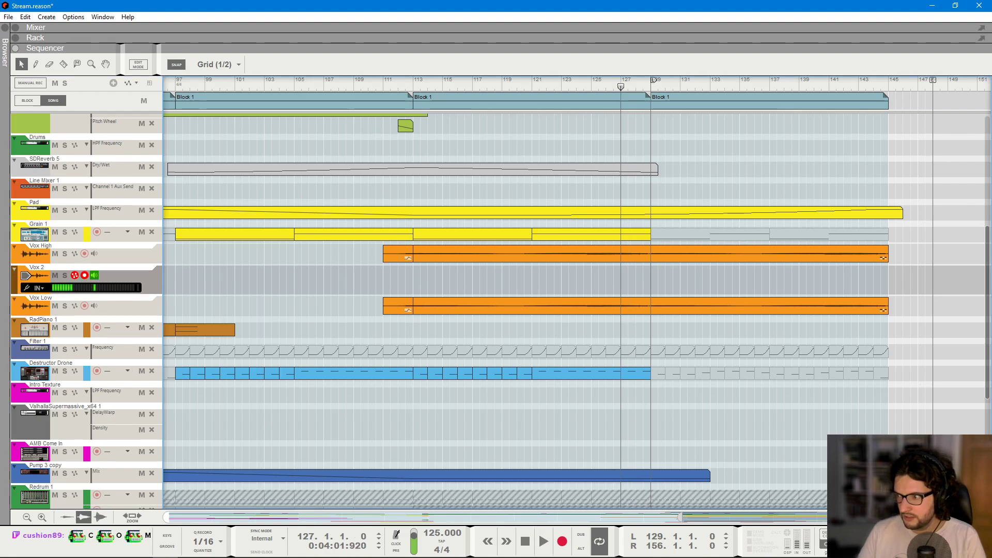
click(558, 538)
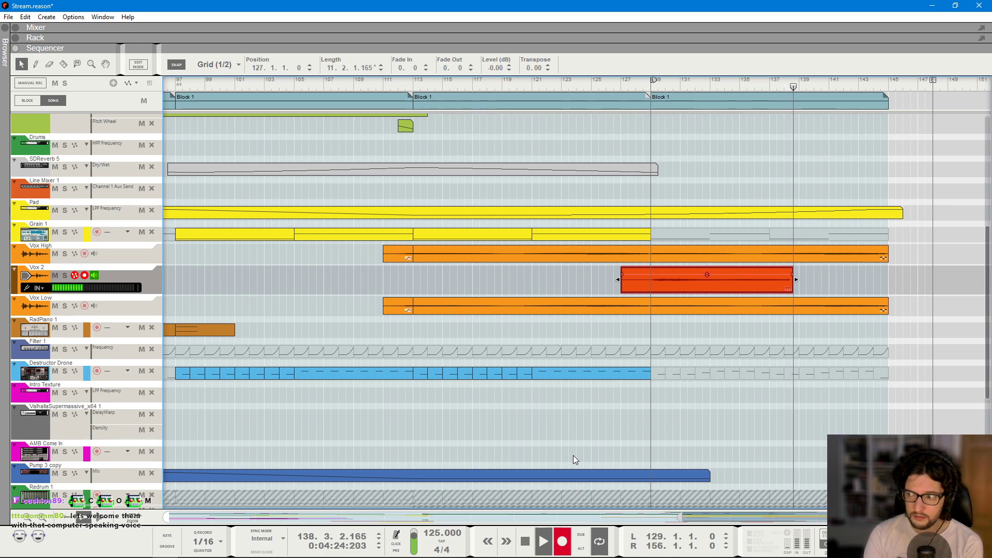
key(space)
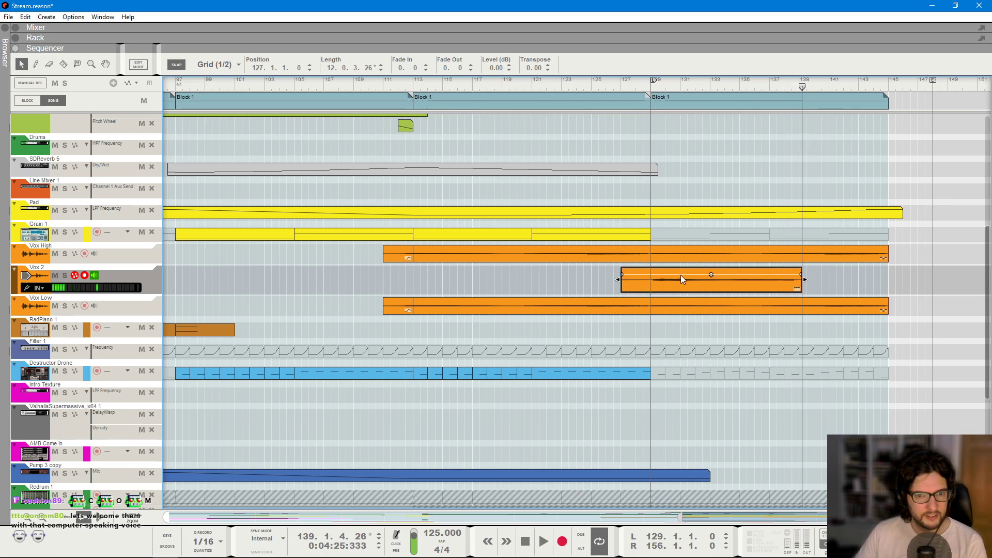
key(Delete)
- Record a vocal take on Vox 2 from bar 126, beat 3, through to bar 145
click(614, 82)
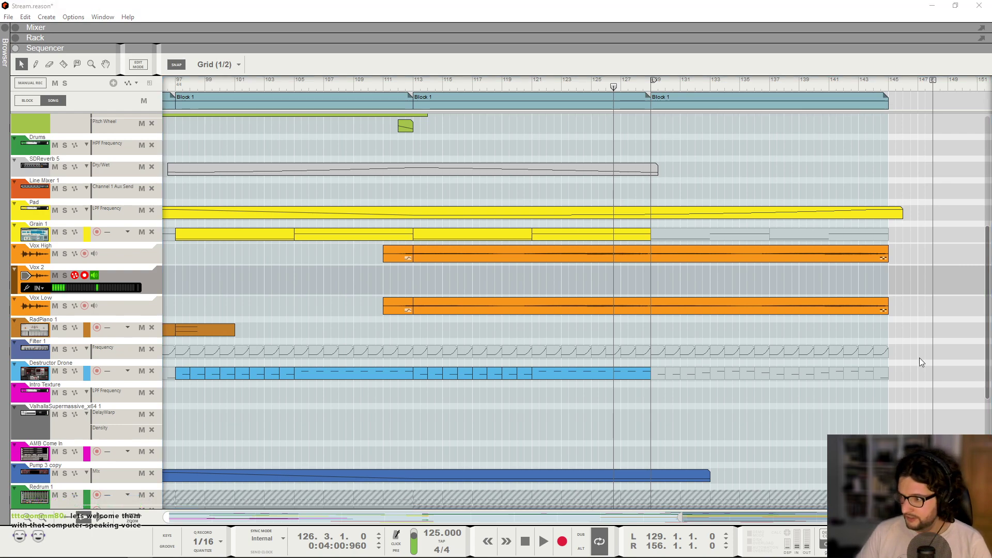
click(591, 373)
click(561, 543)
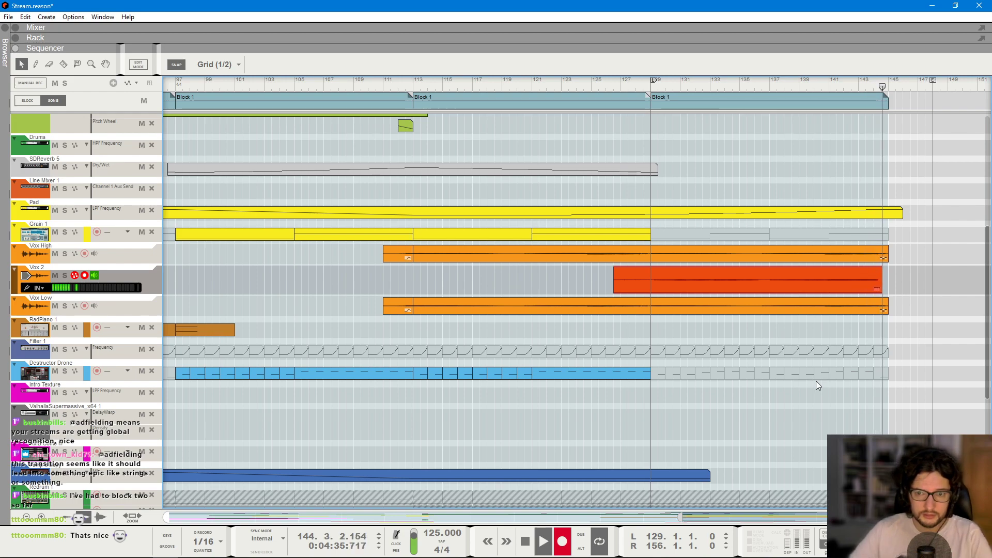
key(space)
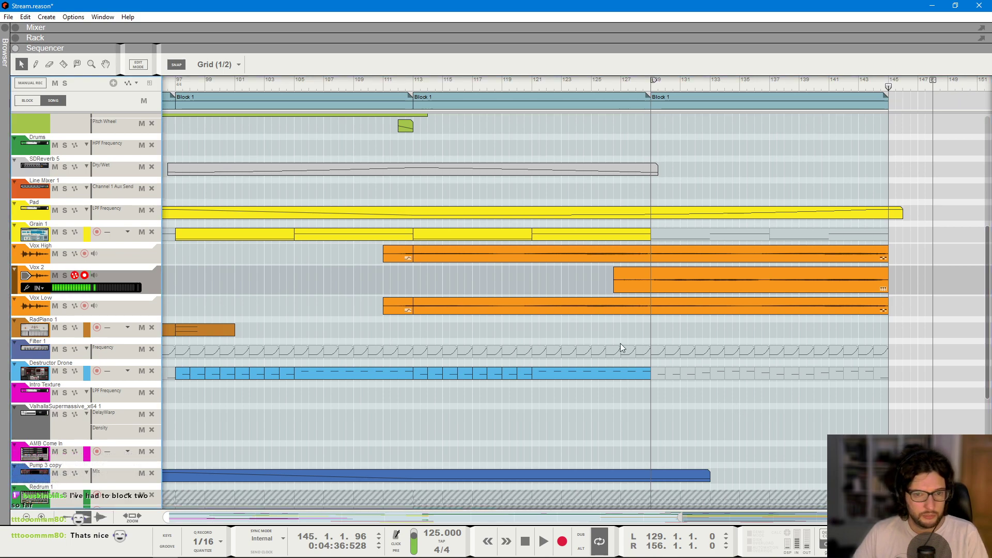
- Open the recorded Vox 2 take for pitch editing and play it from bar 129, beat 3
click(667, 281)
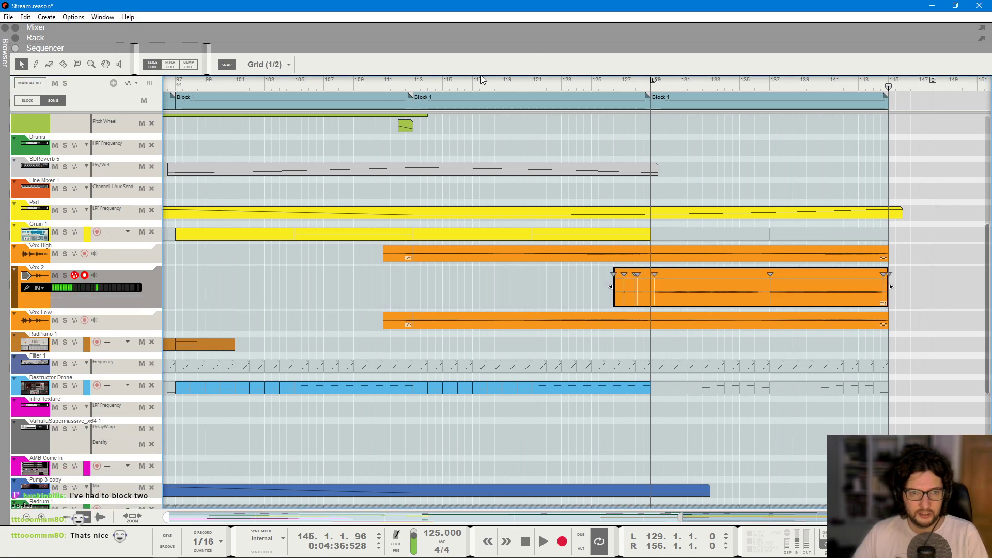
click(170, 65)
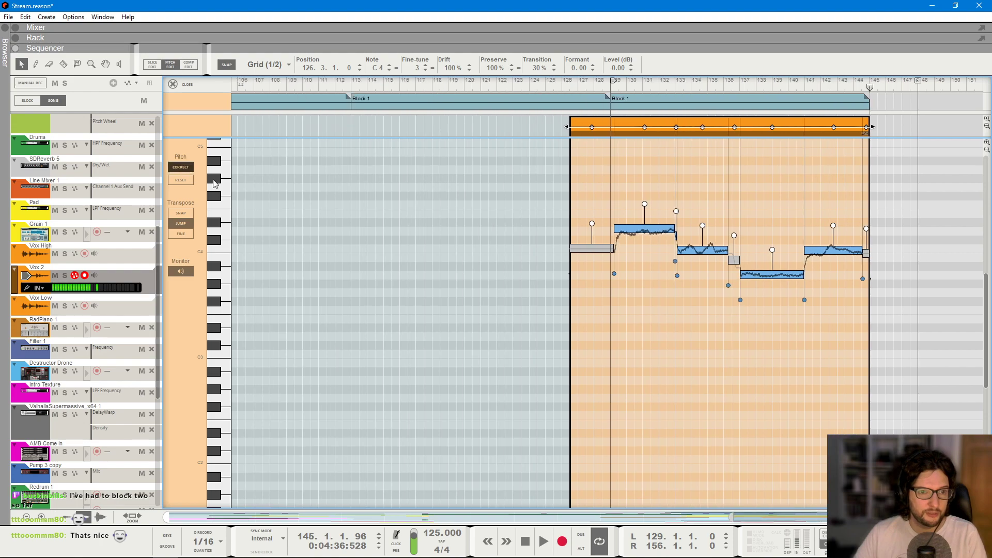
click(542, 87)
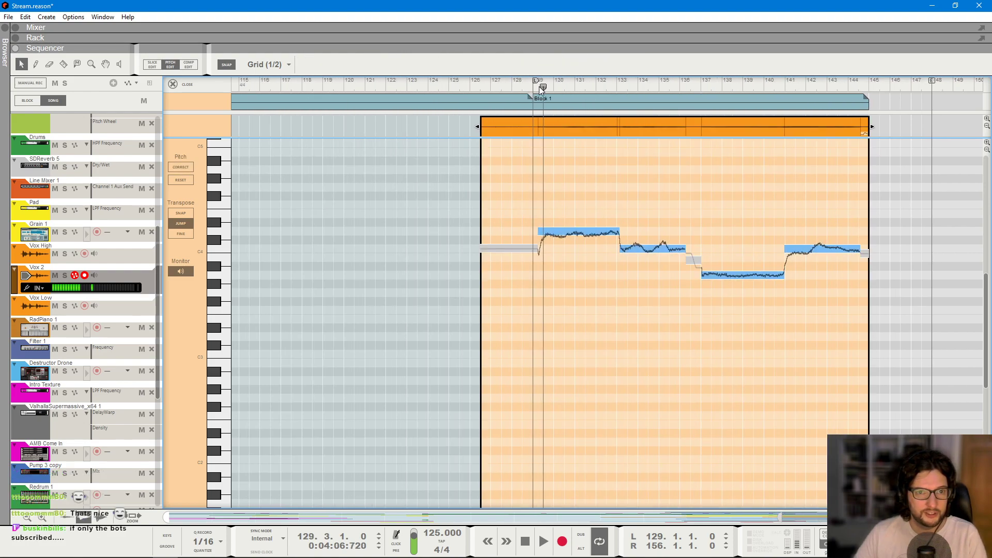
key(space)
ctrl+scroll(604, 238, up, 5)
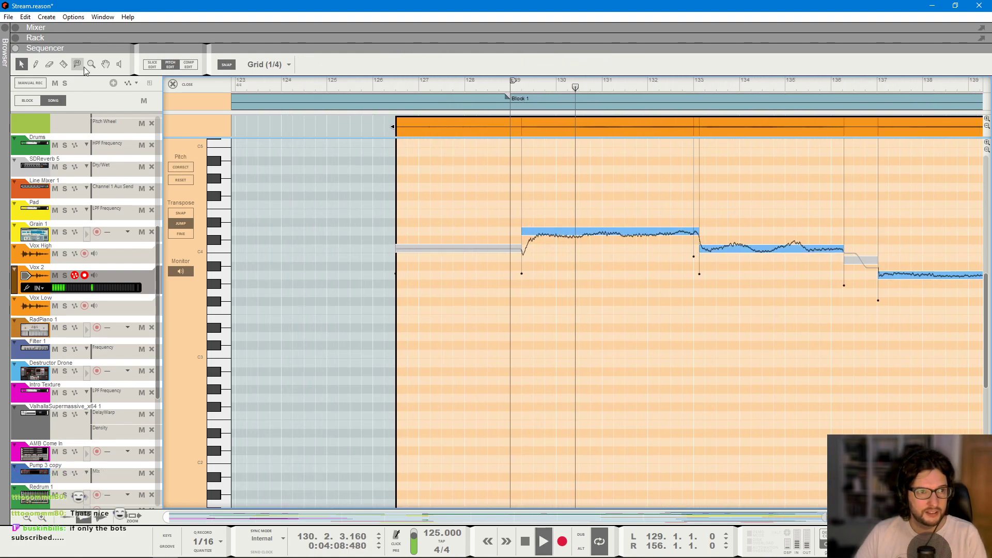
- Try splitting the first sung note at bar 131, beat 3, and lowering its second part to C 4, and undo the pitch change
click(63, 64)
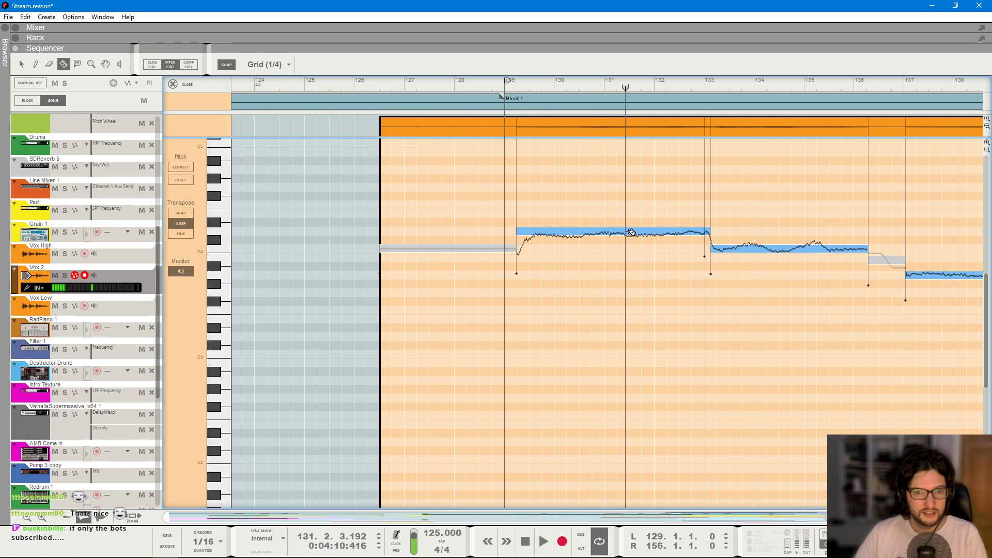
click(632, 233)
click(22, 66)
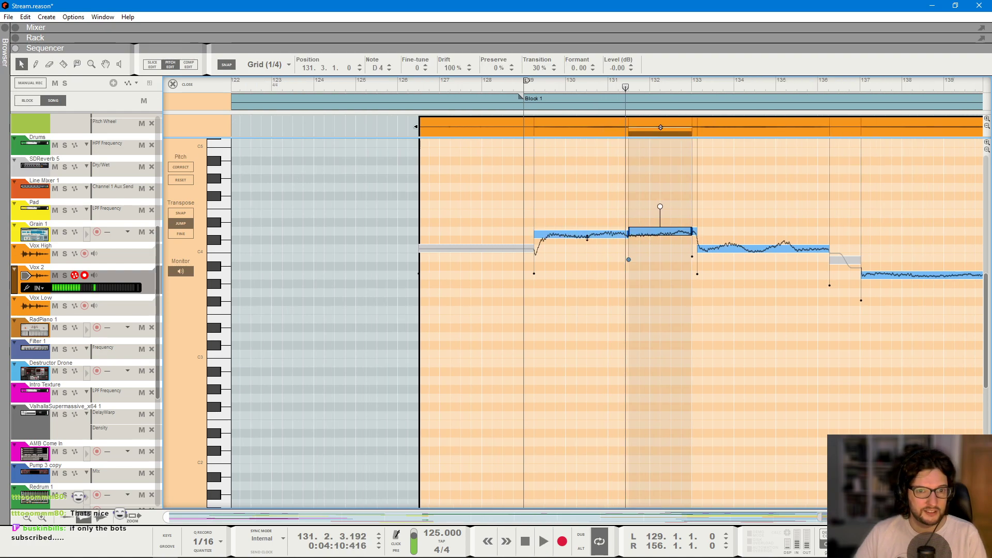
click(590, 235)
drag(661, 233, 662, 256)
click(752, 191)
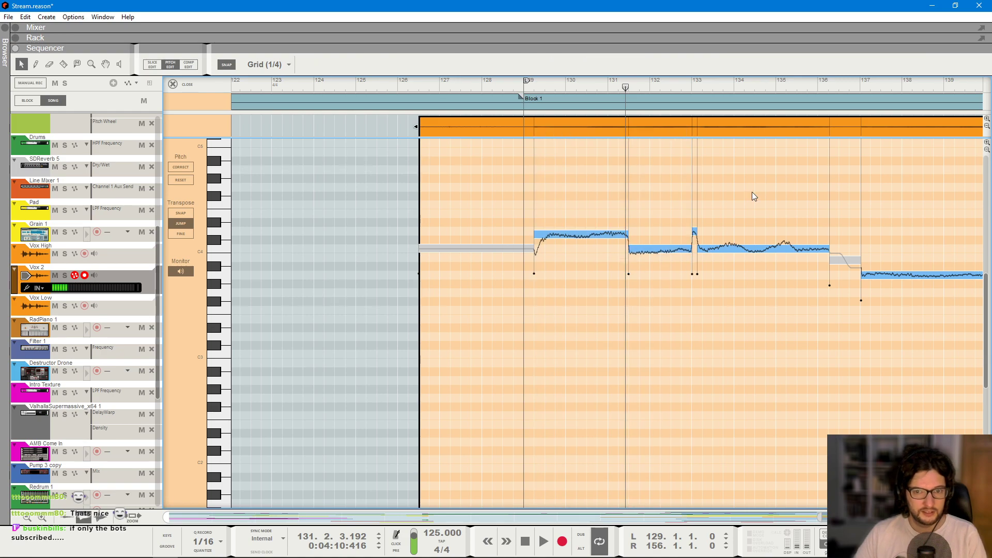
key(ctrl+z)
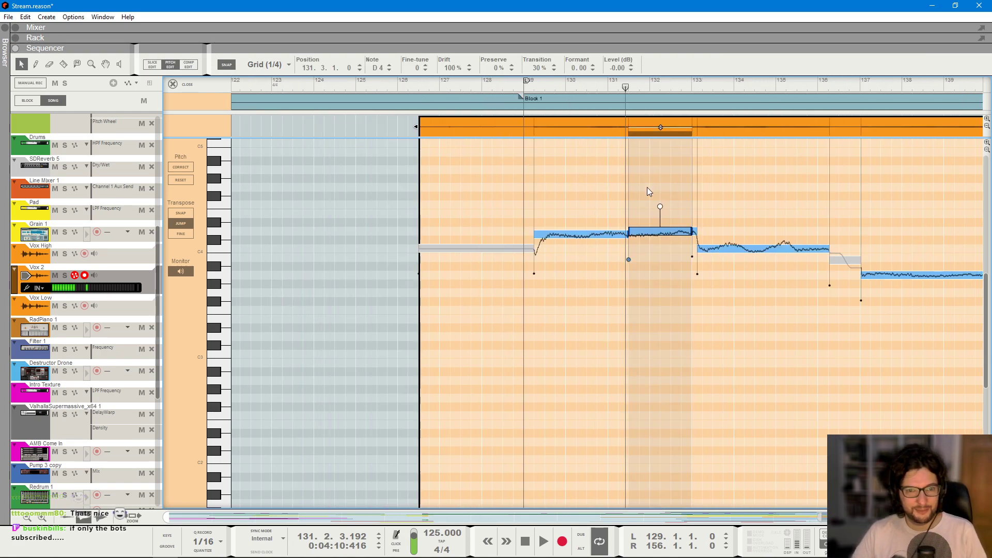
- Play the Vox 2 take from about bar 131 to check its unaltered pitch
click(618, 89)
key(space)
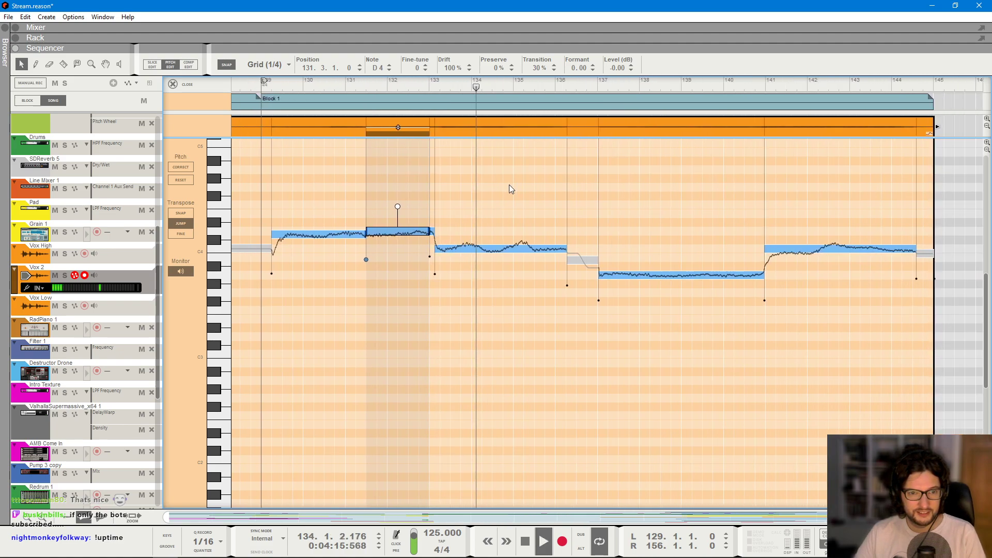
key(space)
- Merge the take's pitch segments, leave pitch editing and delete the take from Vox 2, with the song position at bar 127
drag(347, 171, 862, 324)
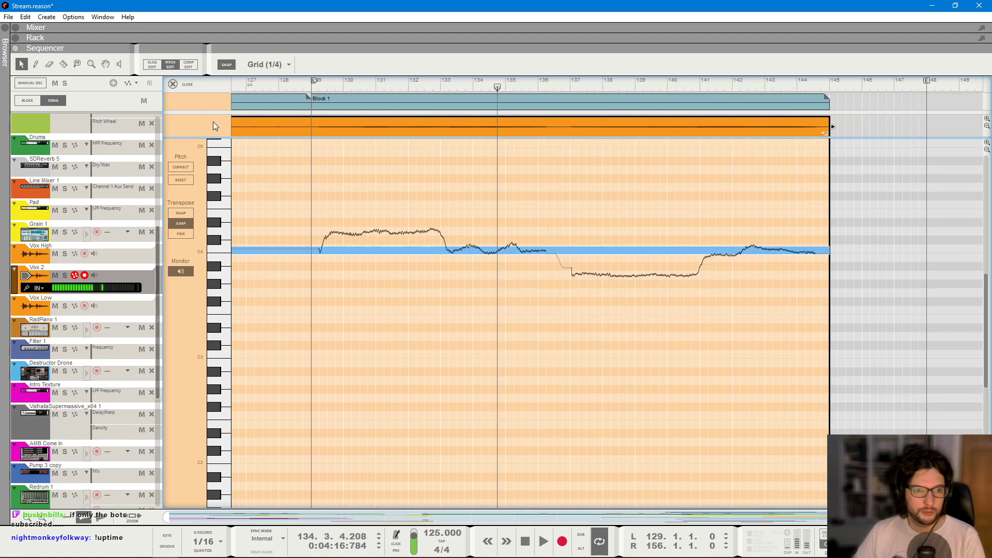
key(ctrl+e)
key(Delete)
click(626, 93)
- Delete the Faturator device from the Vox 2 track's insert effects in the rack
key(F6)
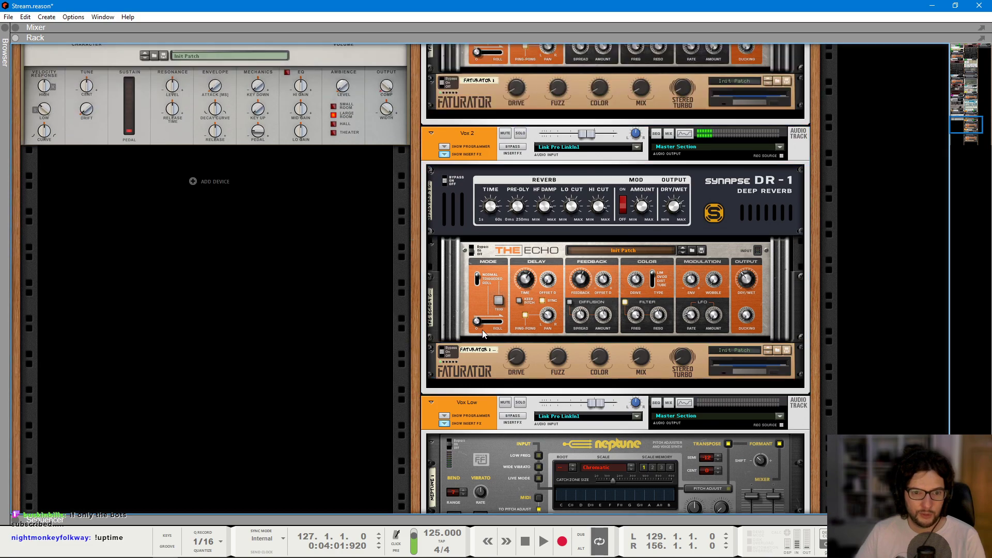
right_click(496, 364)
click(456, 362)
right_click(456, 362)
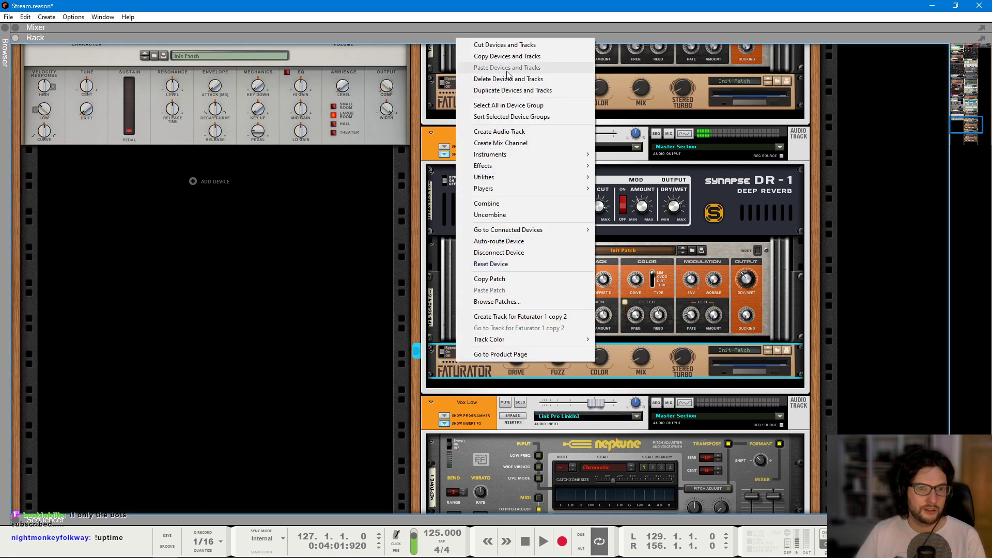
click(509, 78)
key(Return)
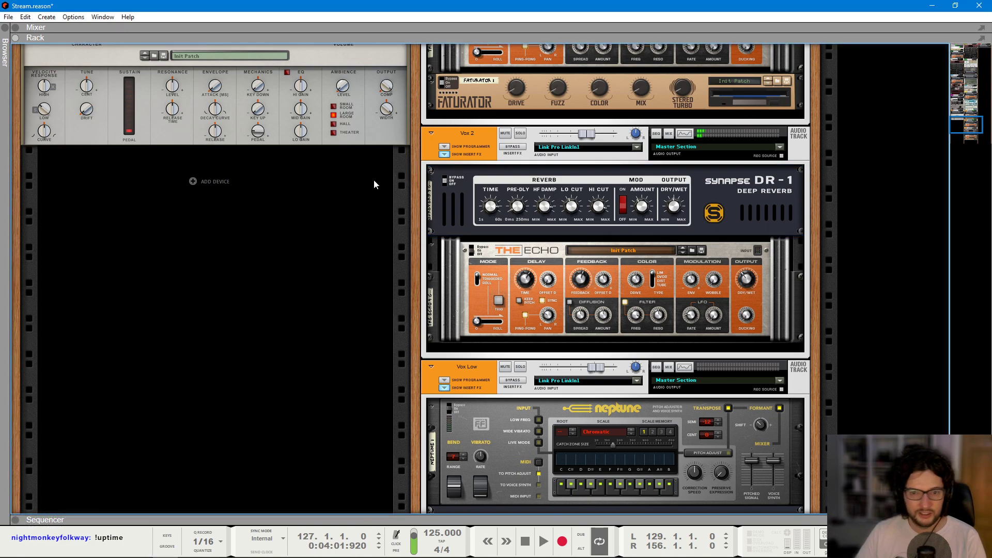
- Record a new vocal take on Vox 2 from bar 125, beat 3, through to bar 145
key(F7)
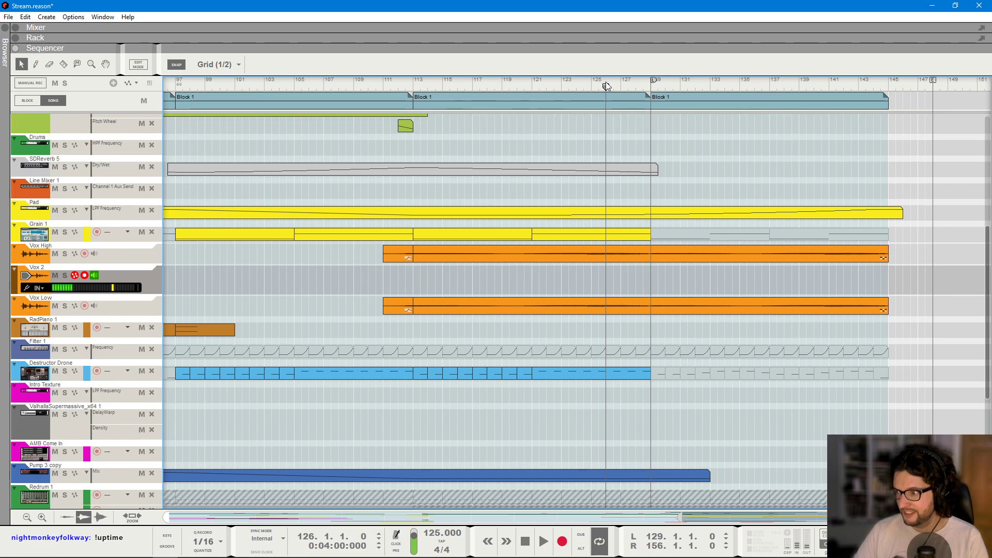
drag(606, 85, 598, 85)
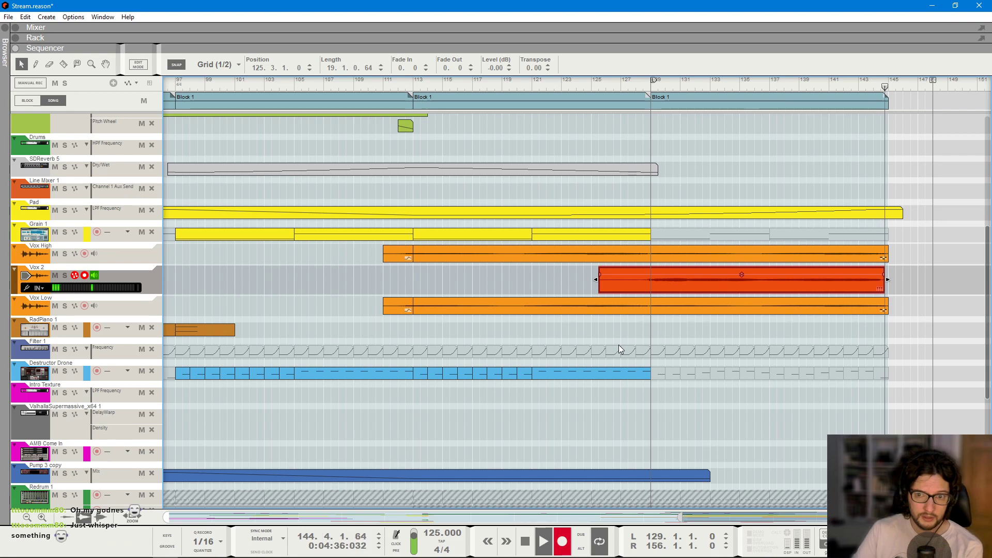
key(space)
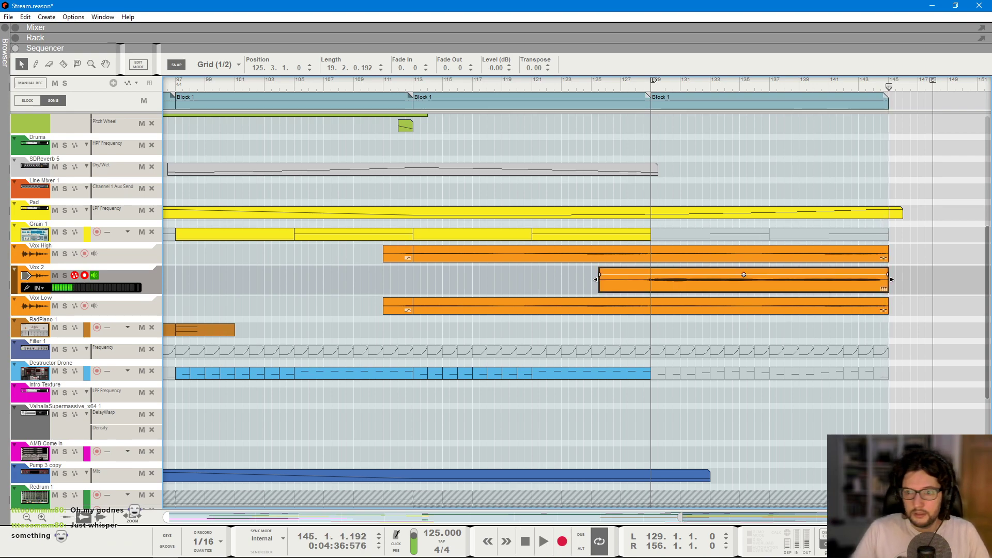
click(843, 360)
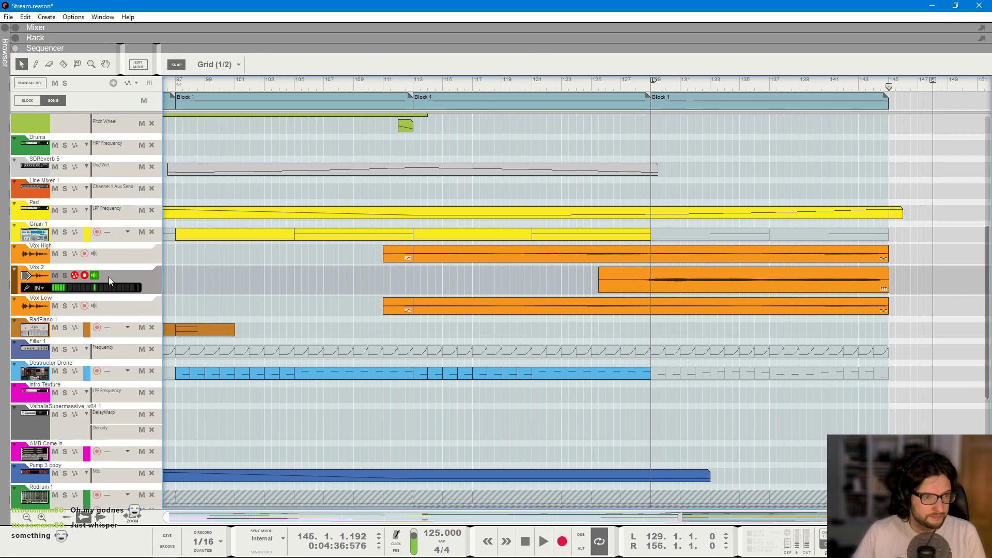
- Turn off input monitoring on Vox 2, open the new take for pitch editing and play it from just before bar 129
click(645, 279)
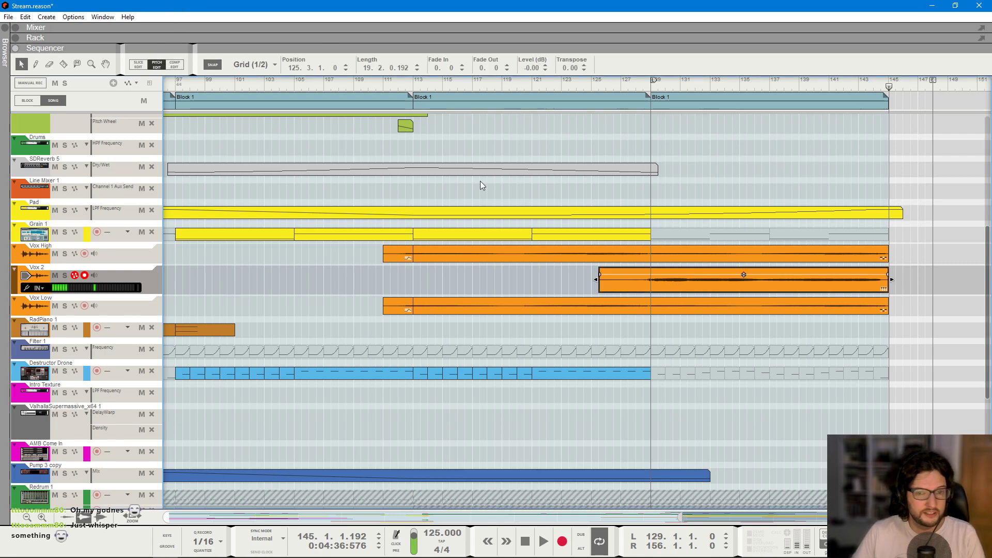
key(ctrl+e)
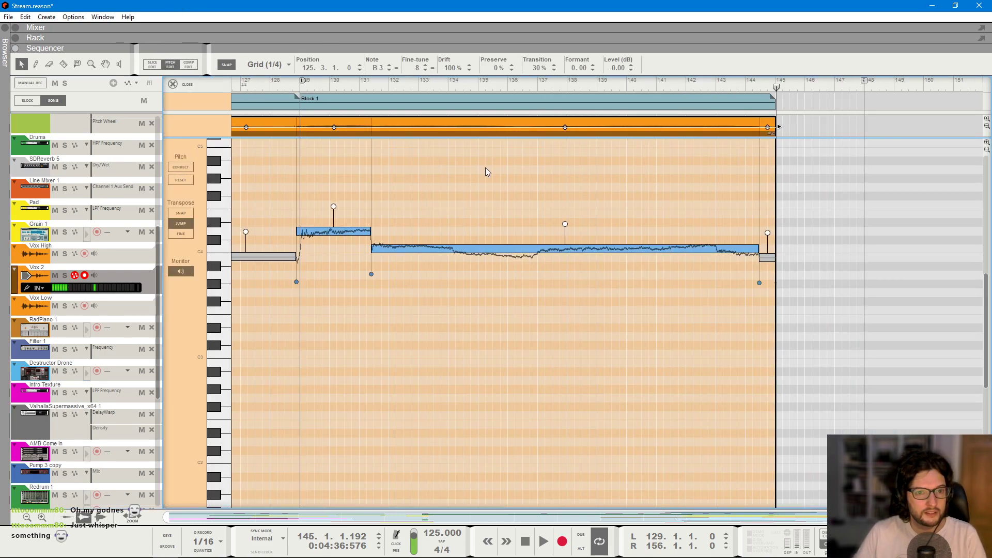
scroll(485, 168, down, 3)
key(space)
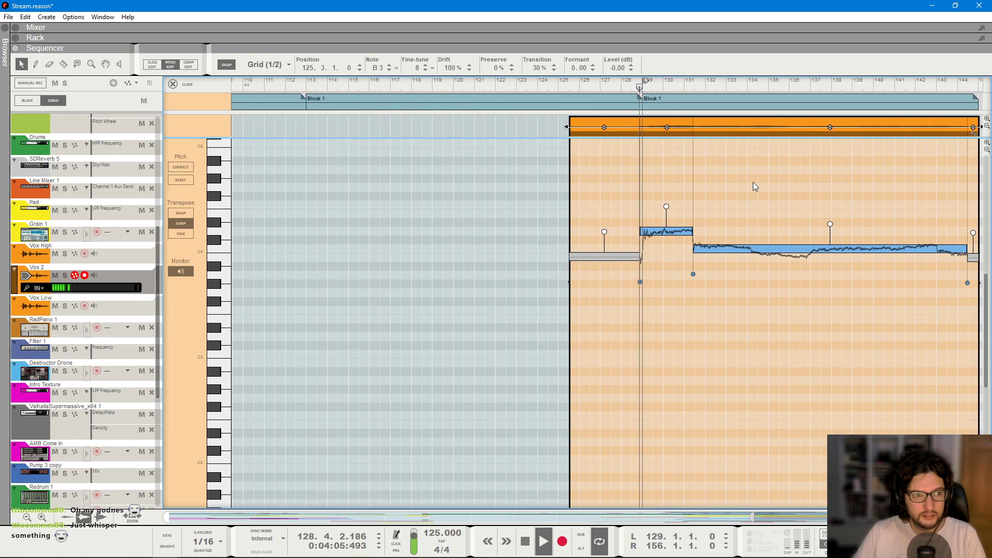
scroll(752, 182, up, 3)
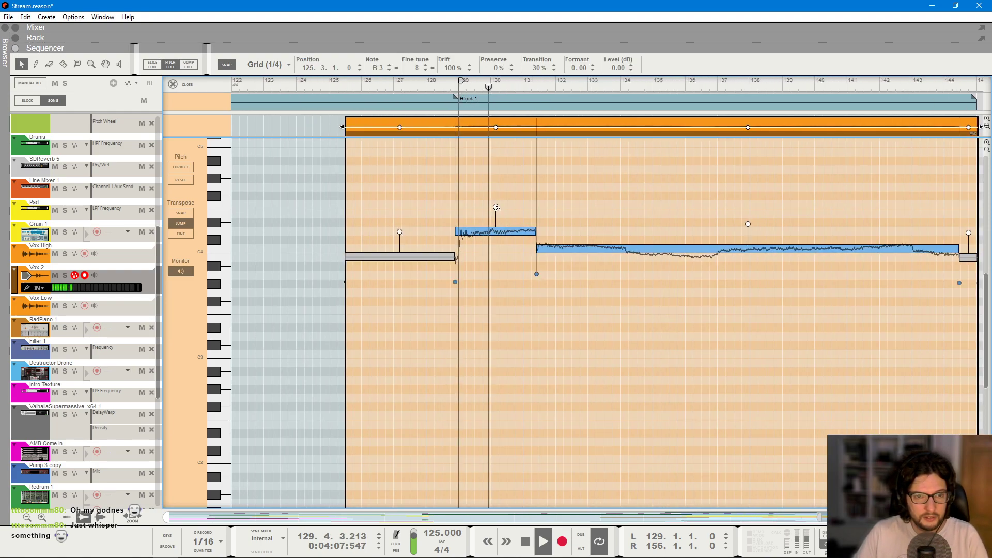
key(space)
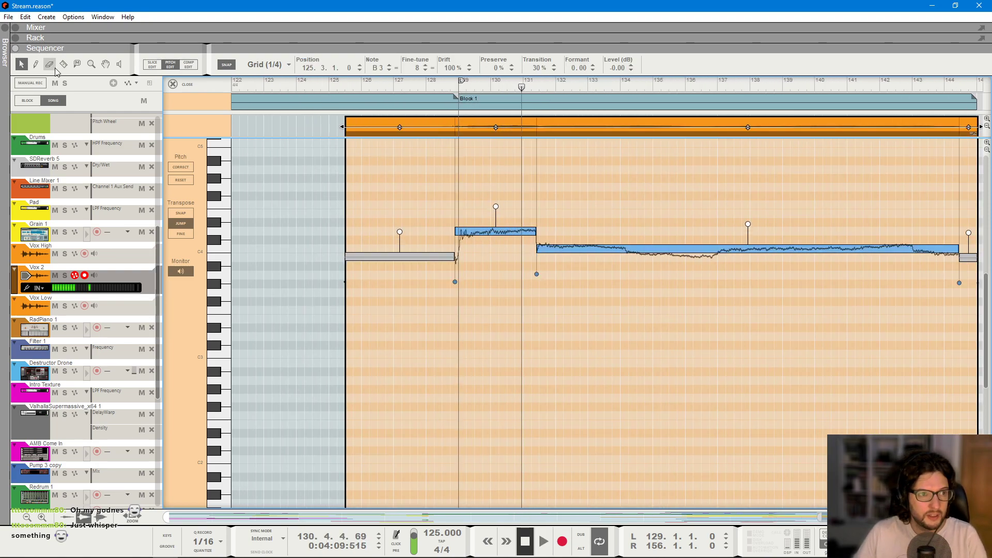
- Split the take's long pitch segment at bar 134 beat 2, bar 137 and bar 143, and lower the segment at bar 143 to B 3
click(63, 65)
click(643, 249)
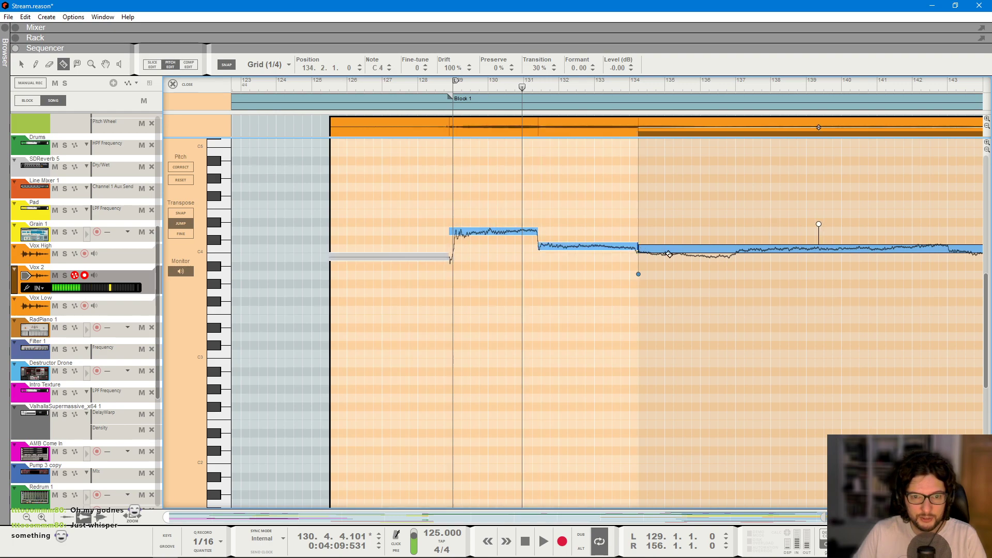
click(740, 249)
scroll(855, 241, right, 5)
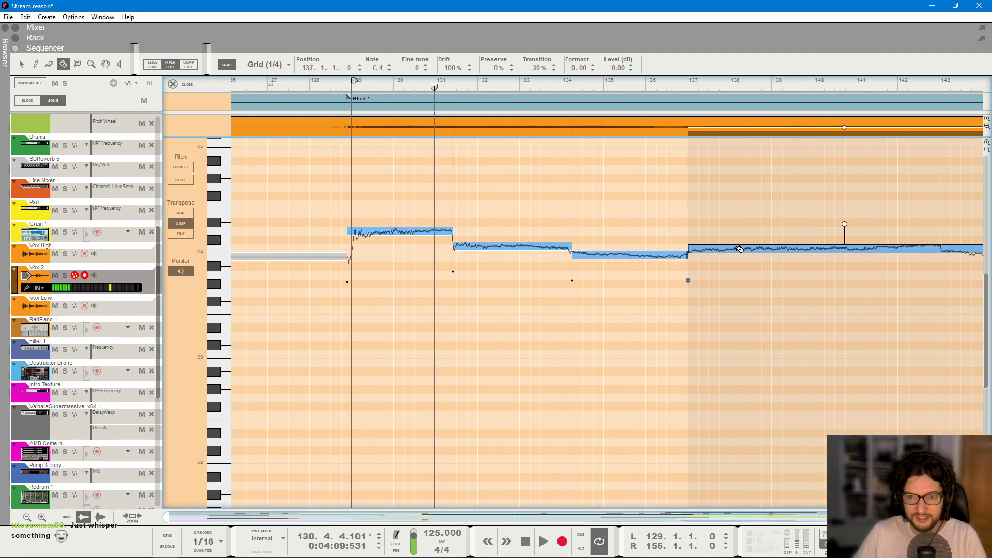
click(800, 247)
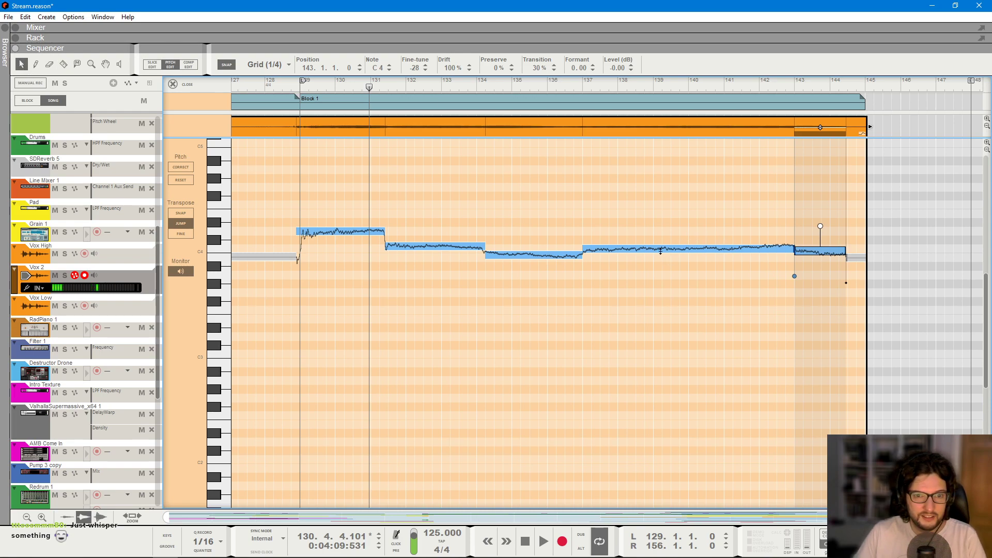
click(661, 251)
click(808, 252)
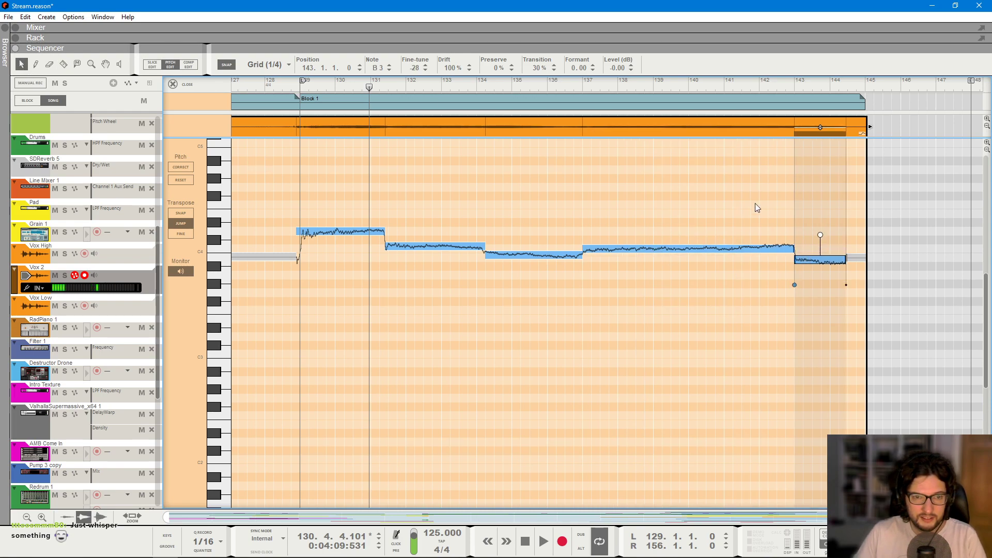
- Apply pitch correction to all segments of the Vox 2 take
key(ctrl+a)
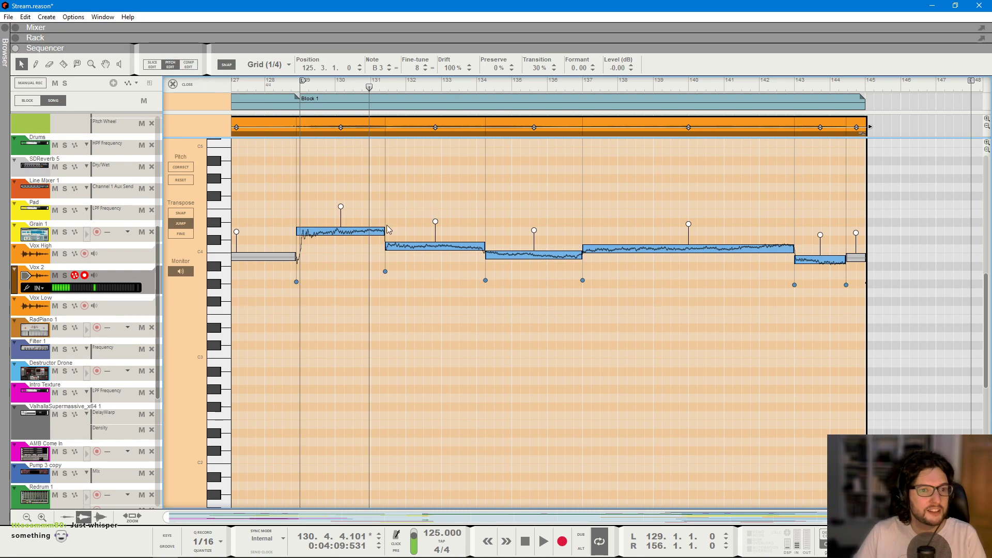
click(181, 166)
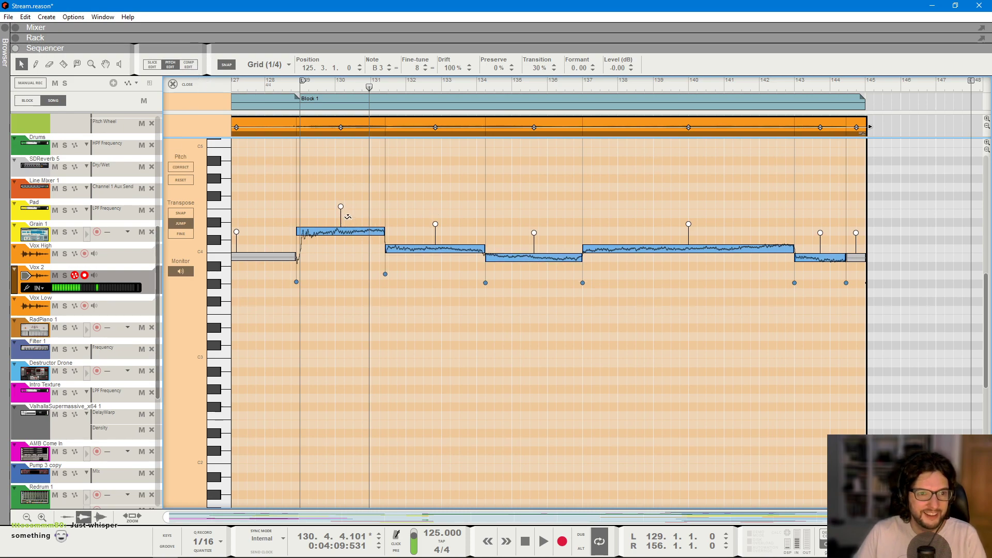
- Play the corrected take from about bar 129 and lower the Vox 2 channel's mixer level to about -5.51 dB
click(289, 75)
key(space)
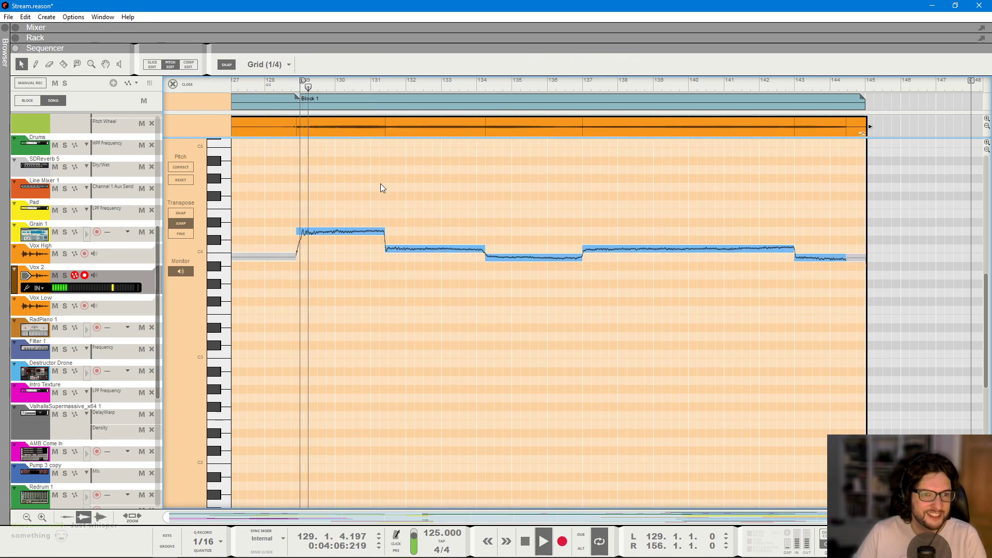
key(F5)
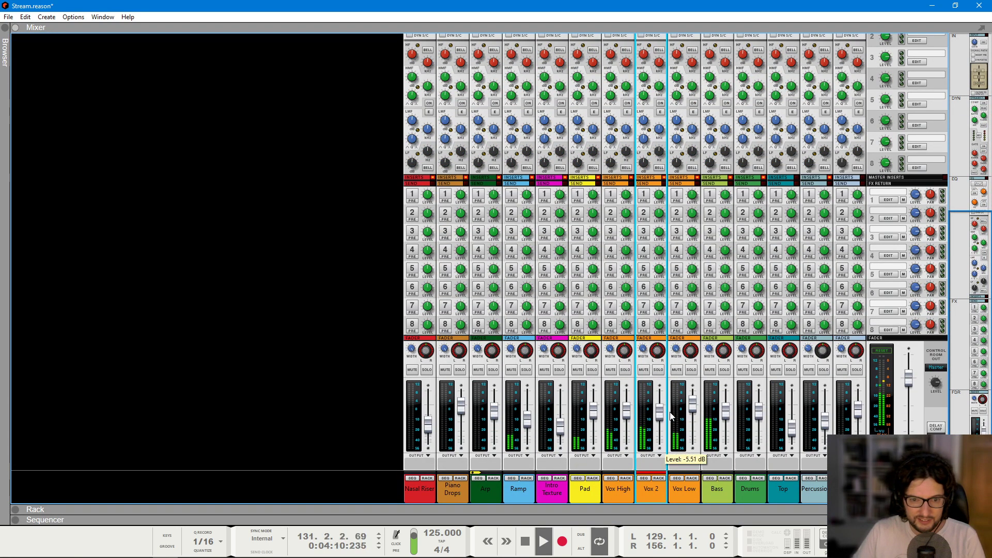
- Copy the Neptune device from Vox Low into the Vox 2 insert effects and place it before the DR-1 reverb
key(F6)
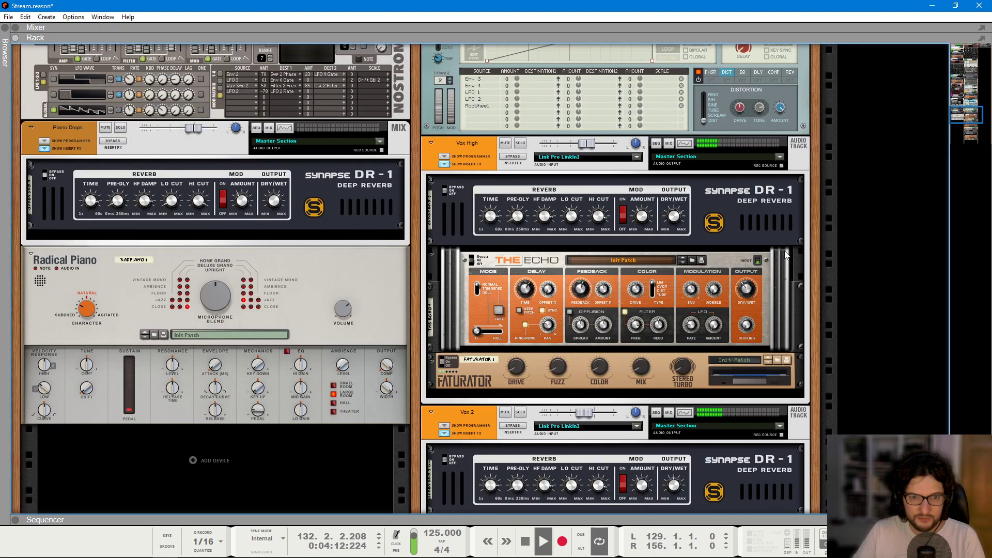
scroll(766, 245, down, 15)
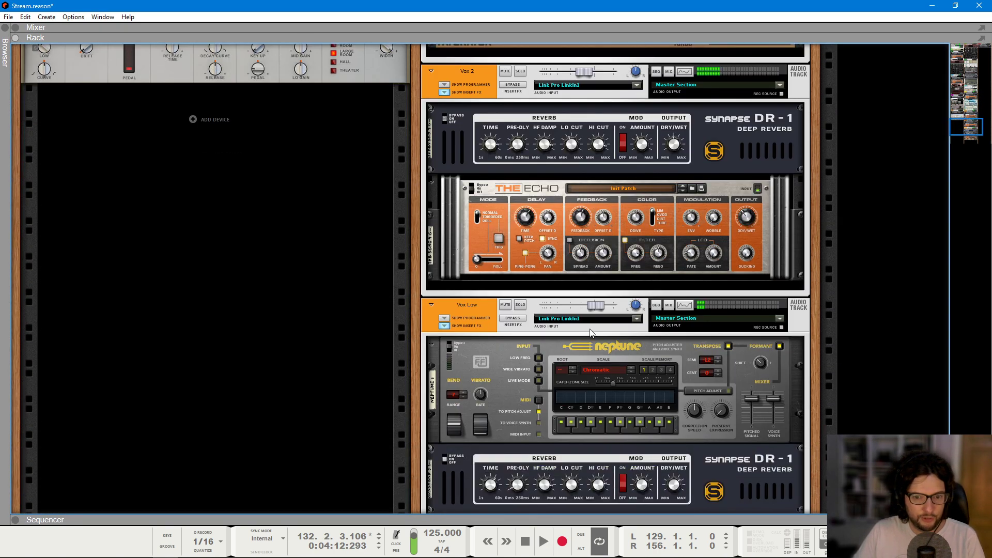
right_click(523, 356)
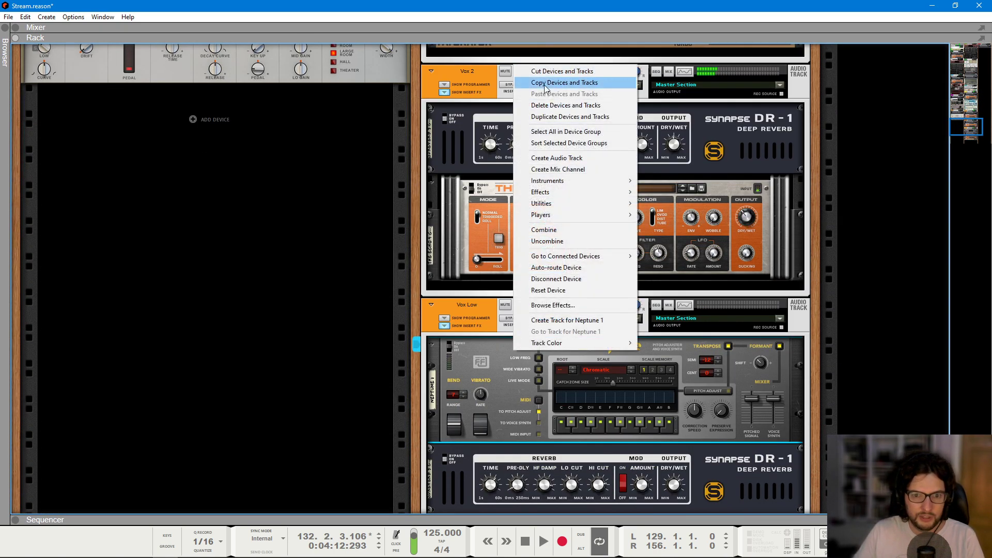
click(547, 85)
right_click(740, 153)
click(744, 159)
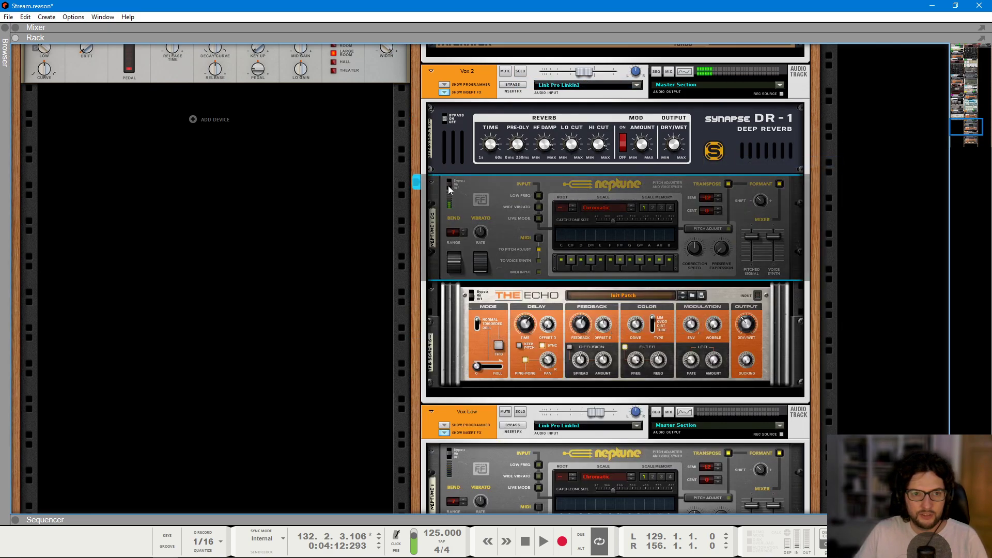
drag(462, 207, 709, 130)
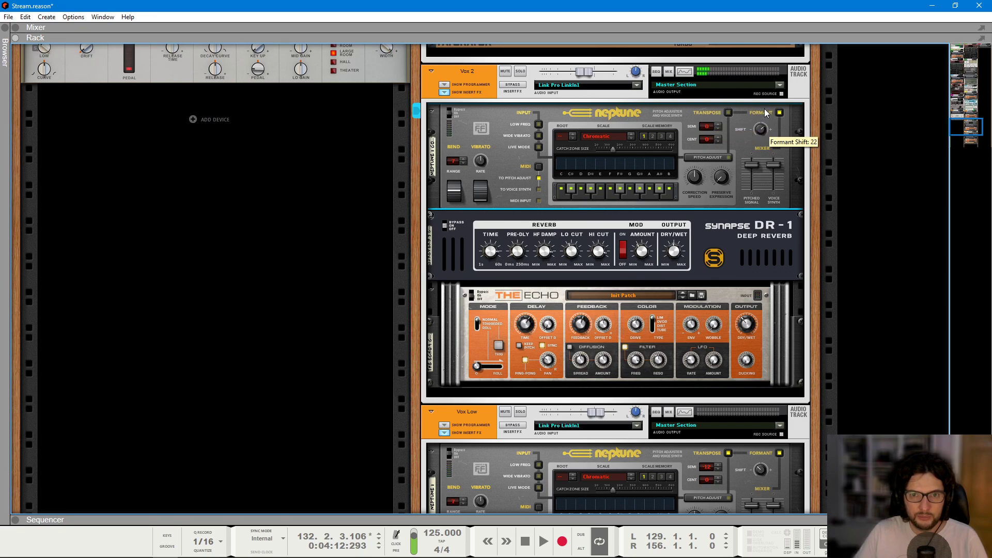
- During playback from bar 129, set Vox 2's Neptune formant shift to 20 and lower its mixer level to about -5.96 dB
key(F7)
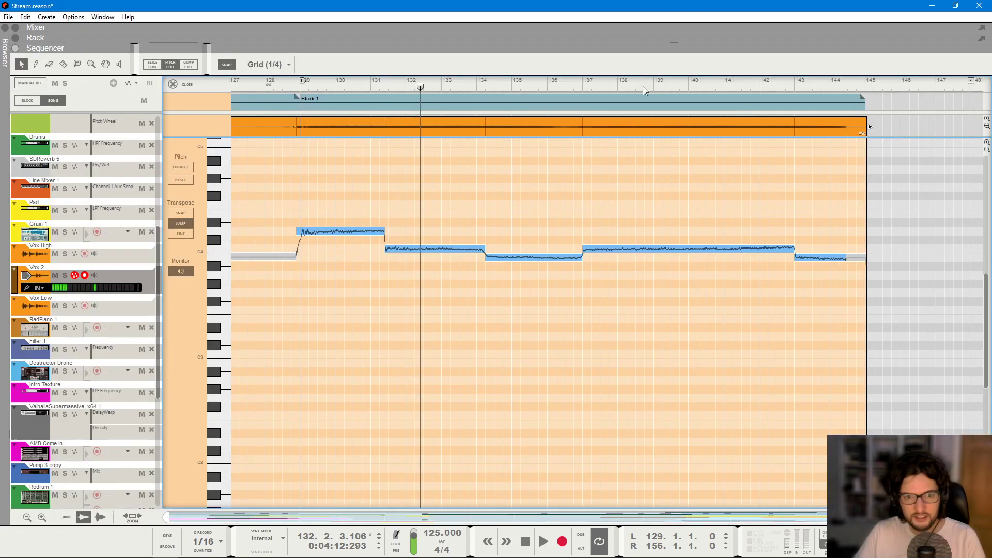
click(299, 88)
key(space)
key(F5)
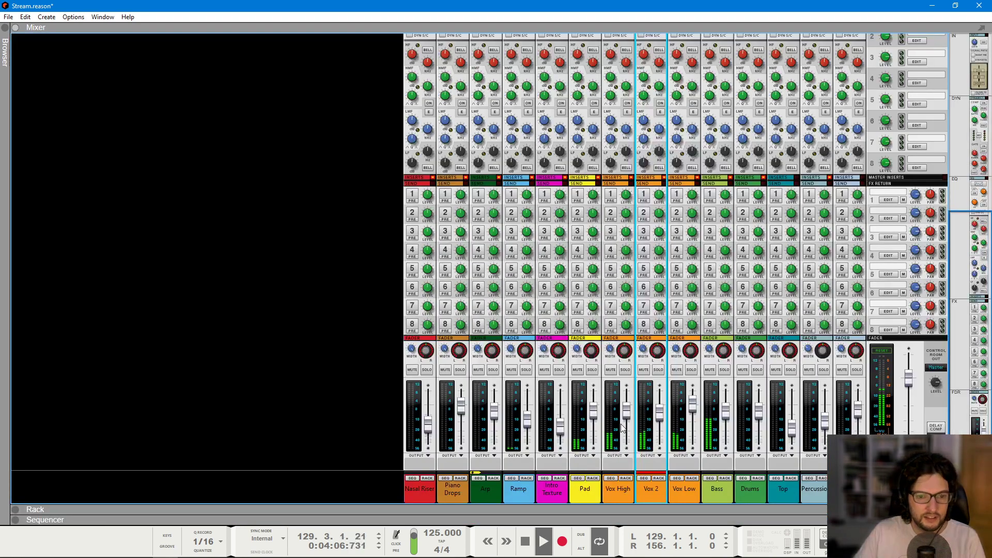
key(F6)
scroll(680, 266, up, 3)
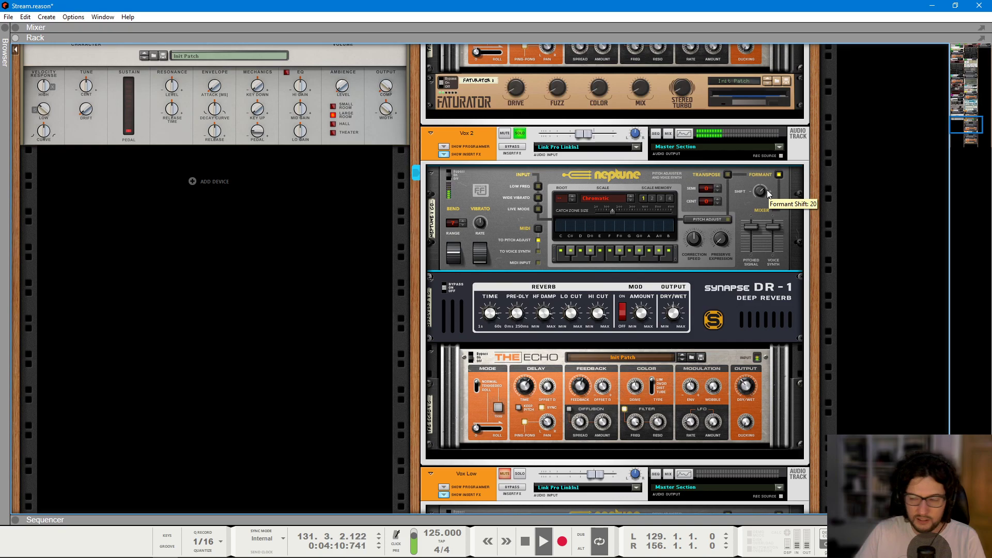
key(F5)
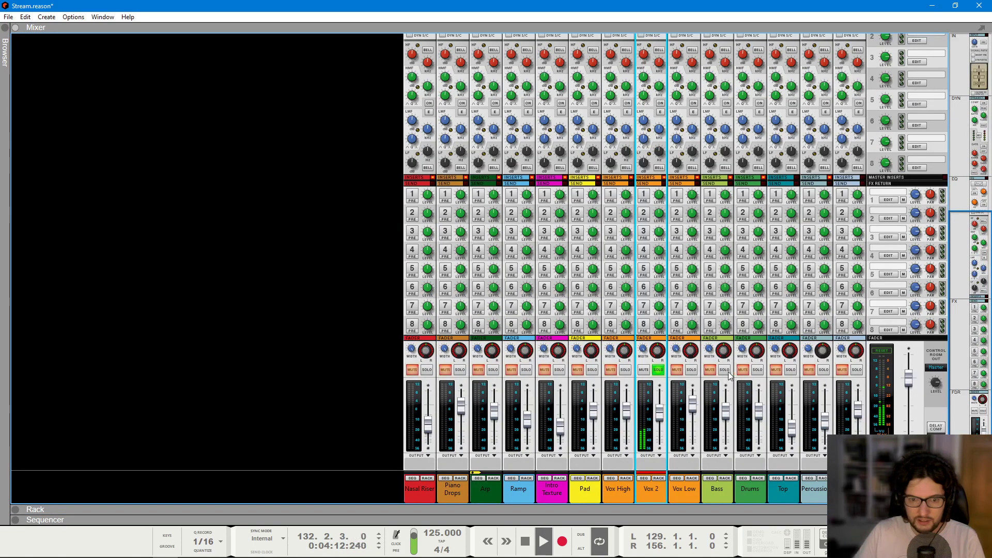
click(659, 370)
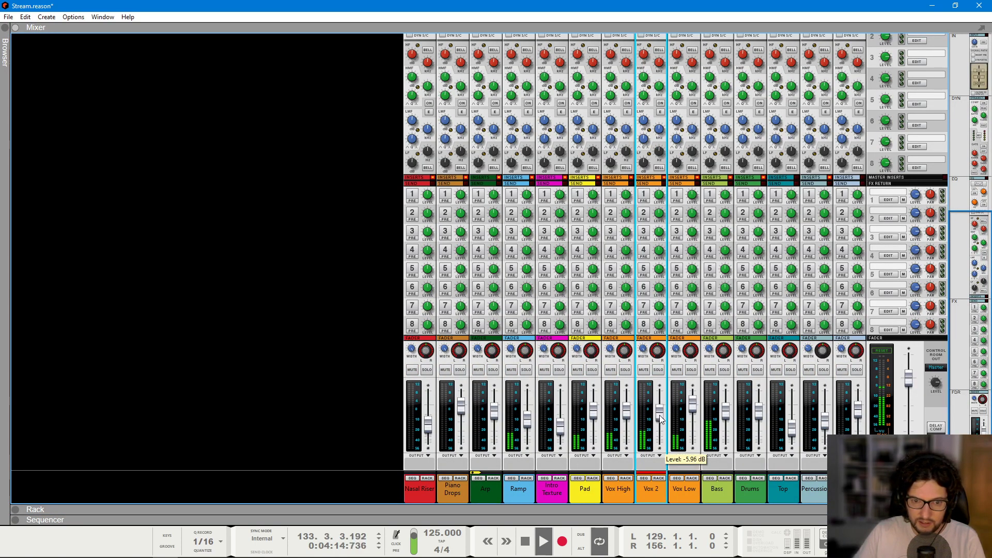
- Move the Vox 2 pitch segment boundary at bar 134 beat 2 to bar 135 and play from about bar 129
key(F7)
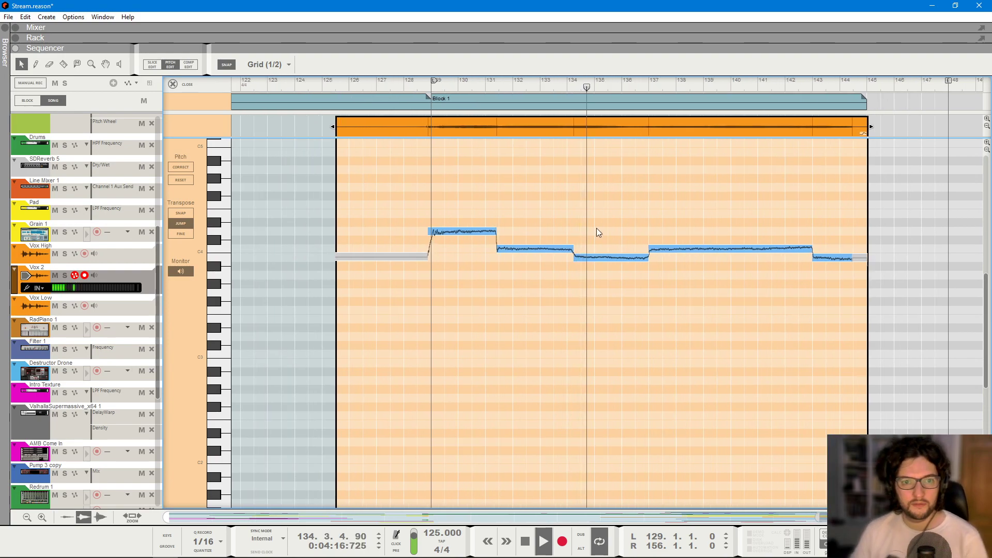
scroll(581, 90, up, 3)
key(space)
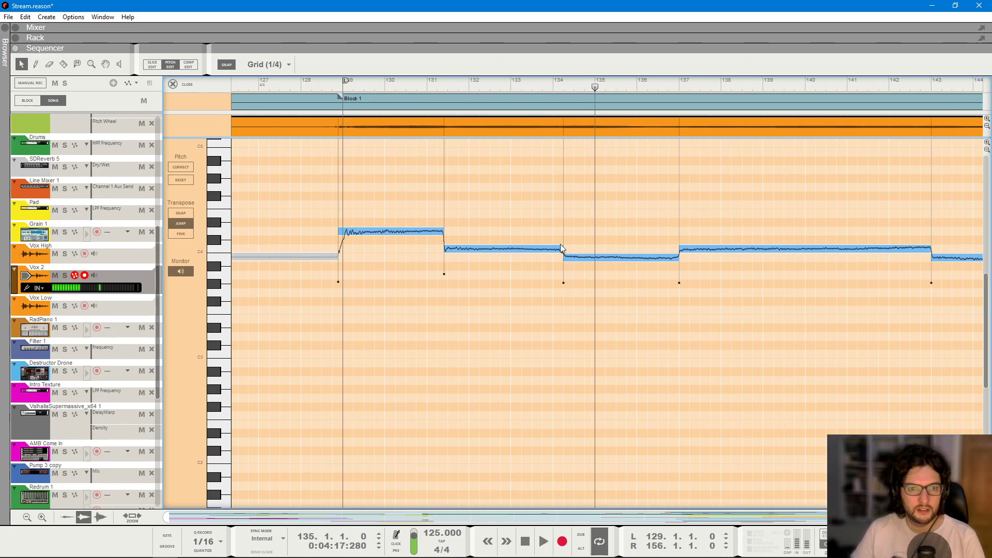
click(563, 243)
drag(563, 244, 595, 244)
click(331, 85)
key(space)
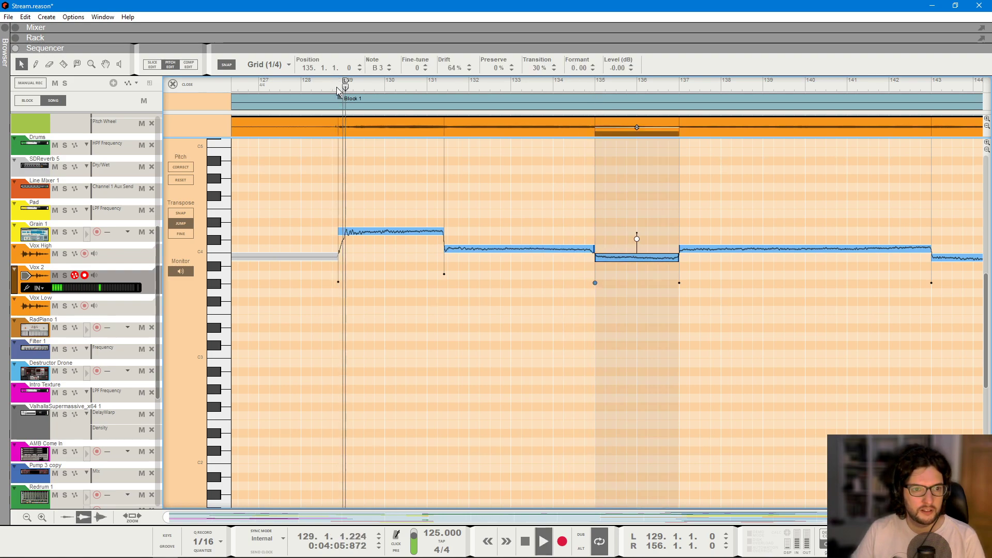
- Split the first sung pitch segment of the Vox 2 take at bar 129
scroll(346, 246, up, 2)
scroll(346, 246, up, 1)
key(r)
click(335, 234)
key(q)
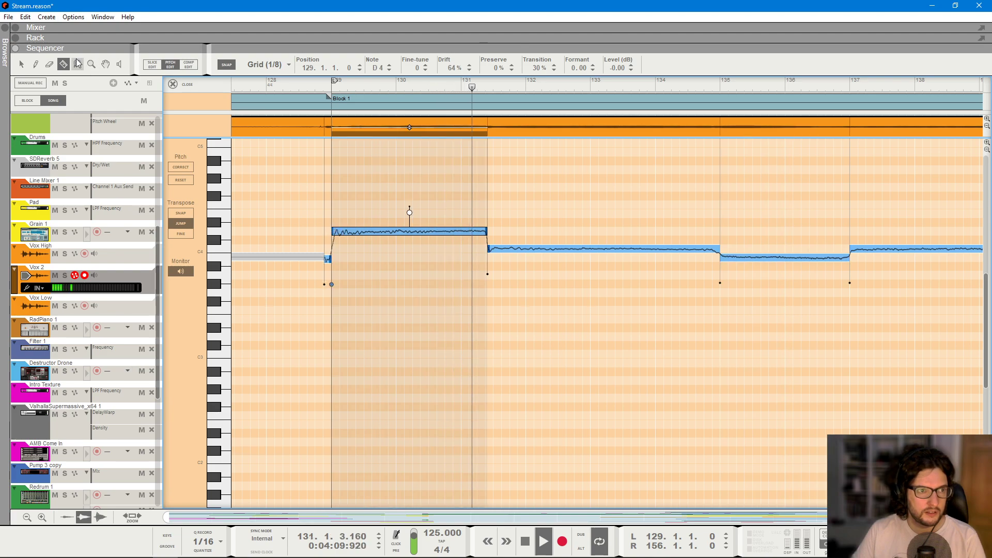
- Play across the split at bar 129 and check the Vox 2 take's pitch segments through to bar 145
click(307, 86)
drag(341, 207, 325, 261)
click(195, 69)
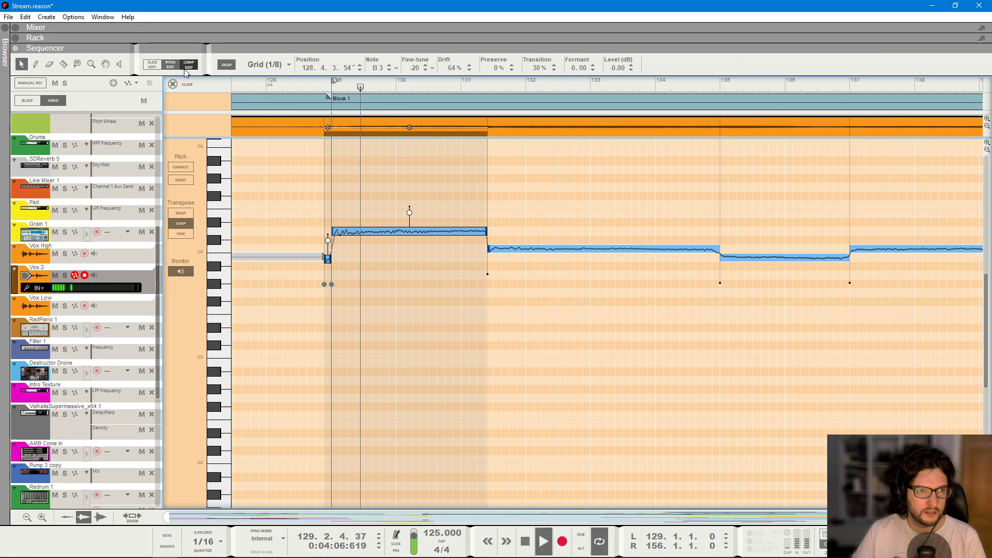
click(170, 64)
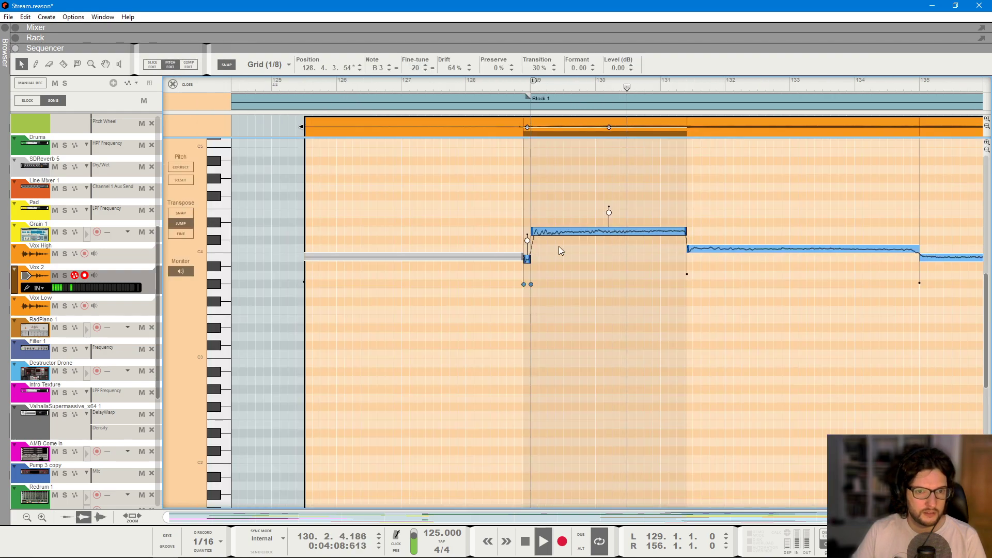
drag(589, 197, 636, 261)
click(692, 205)
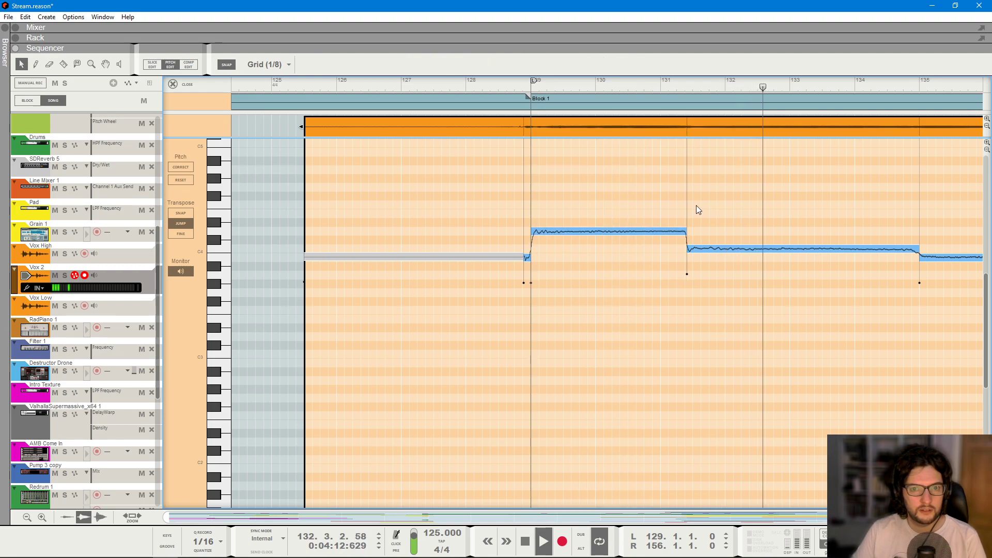
click(687, 204)
click(836, 214)
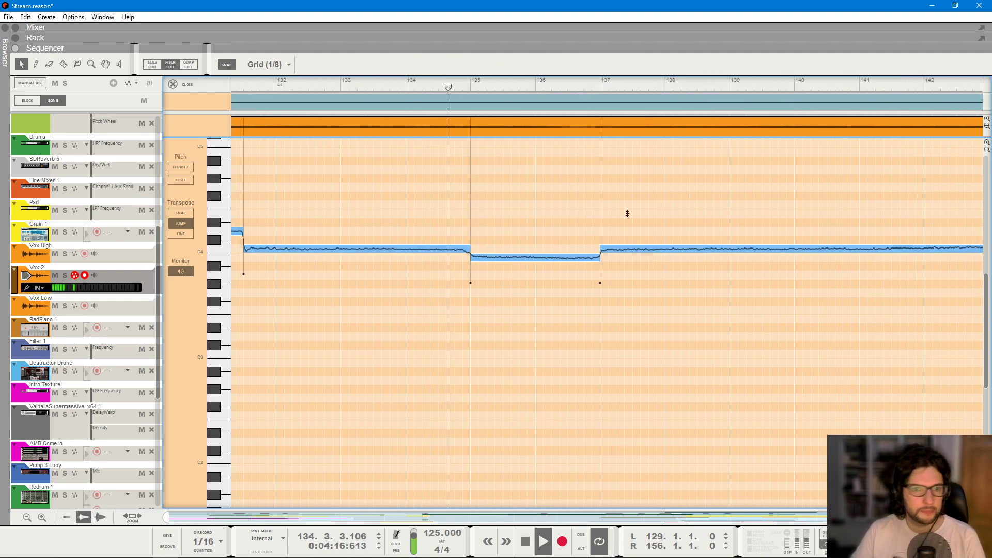
scroll(607, 191, down, 1)
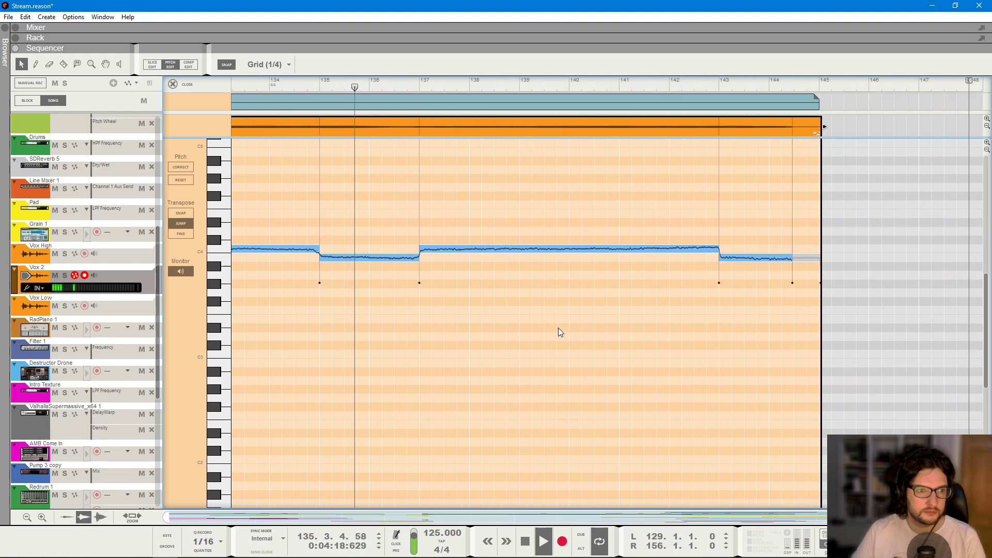
scroll(526, 291, left, 1)
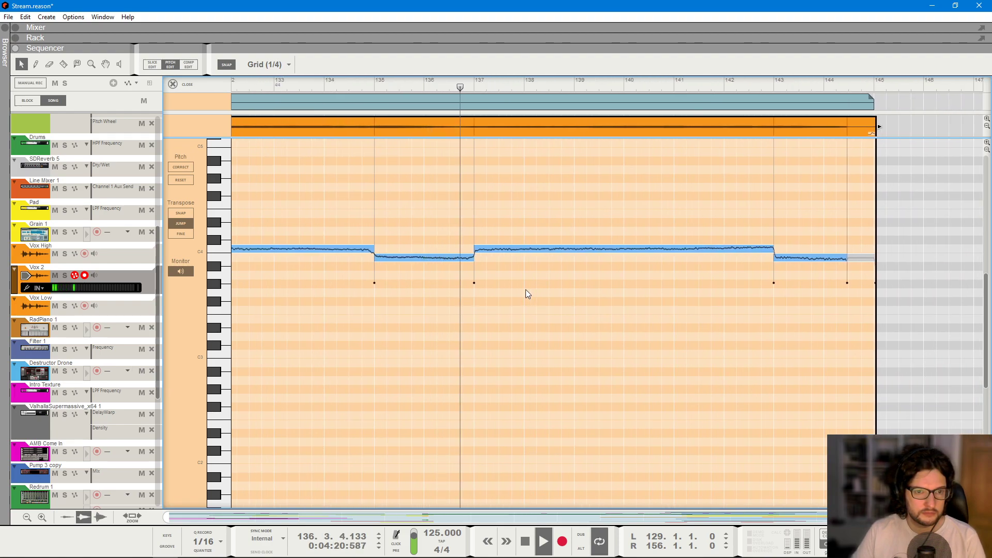
scroll(526, 290, right, 1)
scroll(526, 289, right, 1)
key(g)
key(g)
key(g)
key(g)
key(g)
key(g)
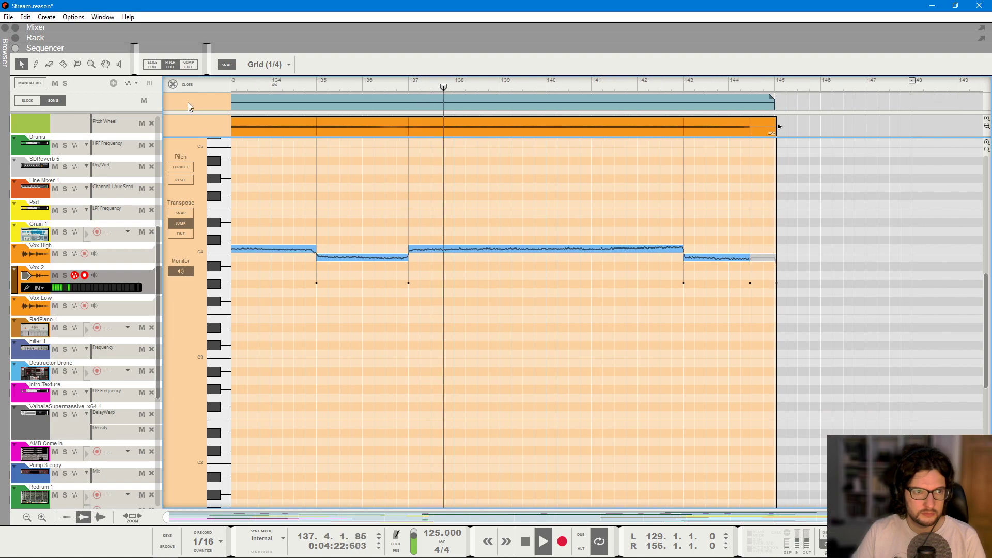
- Close the Vox 2 pitch editor and set the left loop locator and playback position to bar 97
click(187, 83)
key(g)
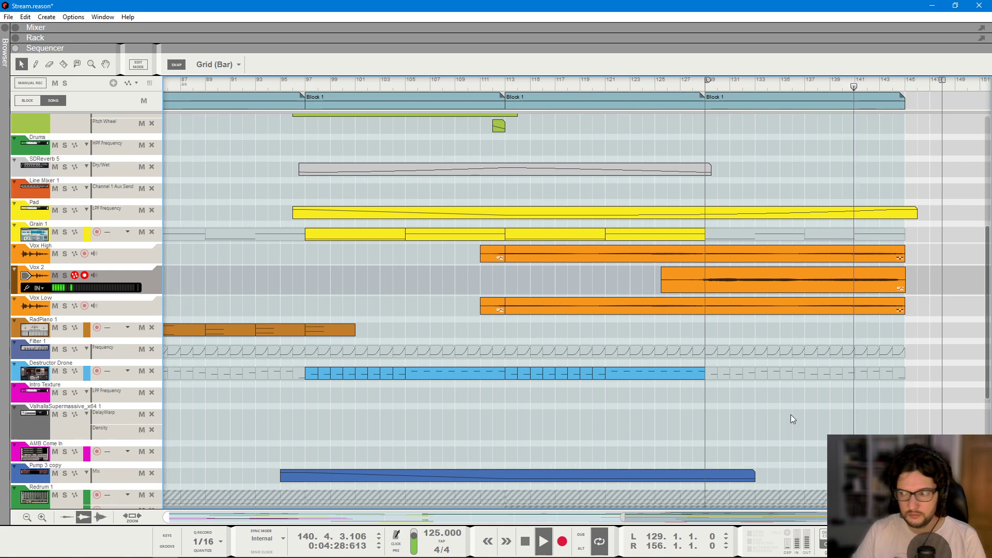
scroll(790, 414, down, 5)
scroll(791, 414, down, 4)
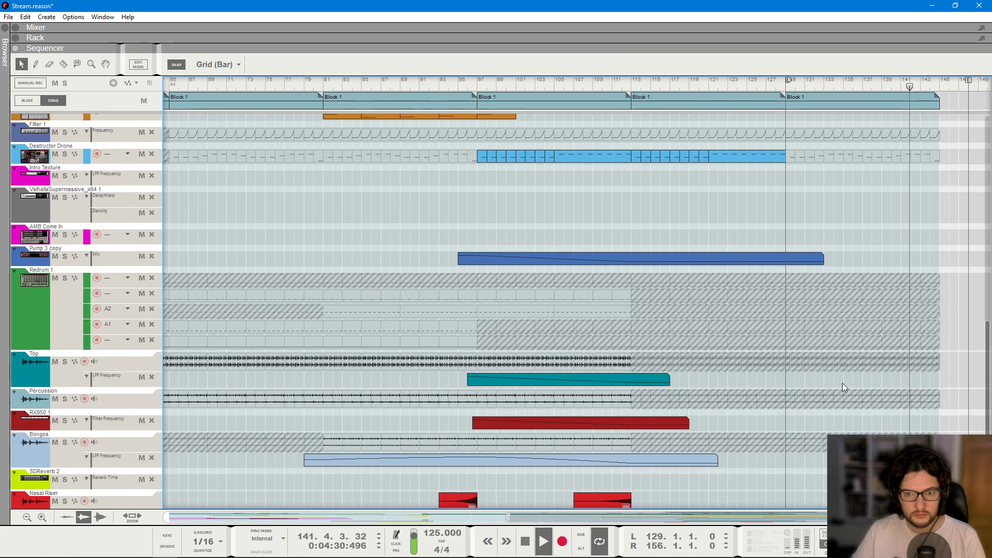
scroll(936, 160, down, 4)
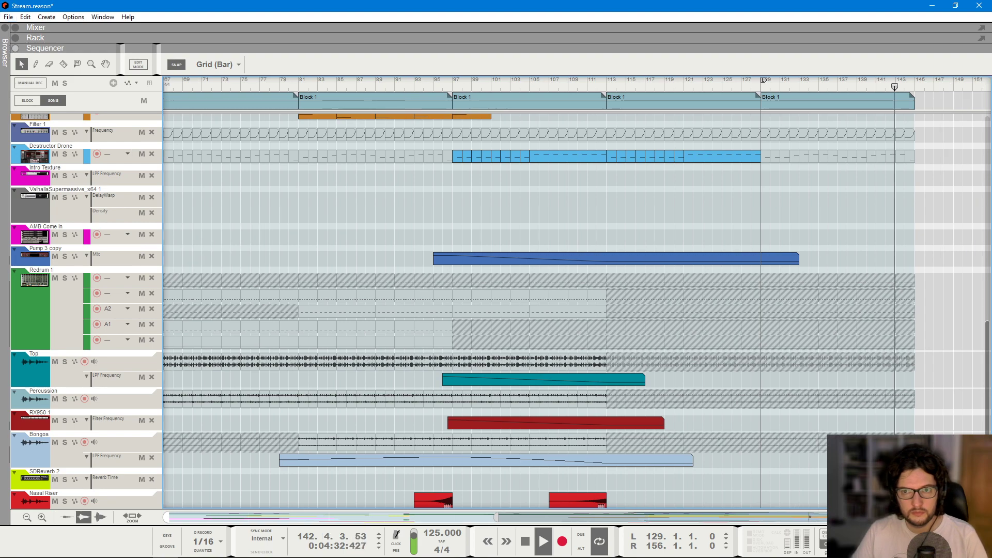
ctrl+click(478, 86)
key(space)
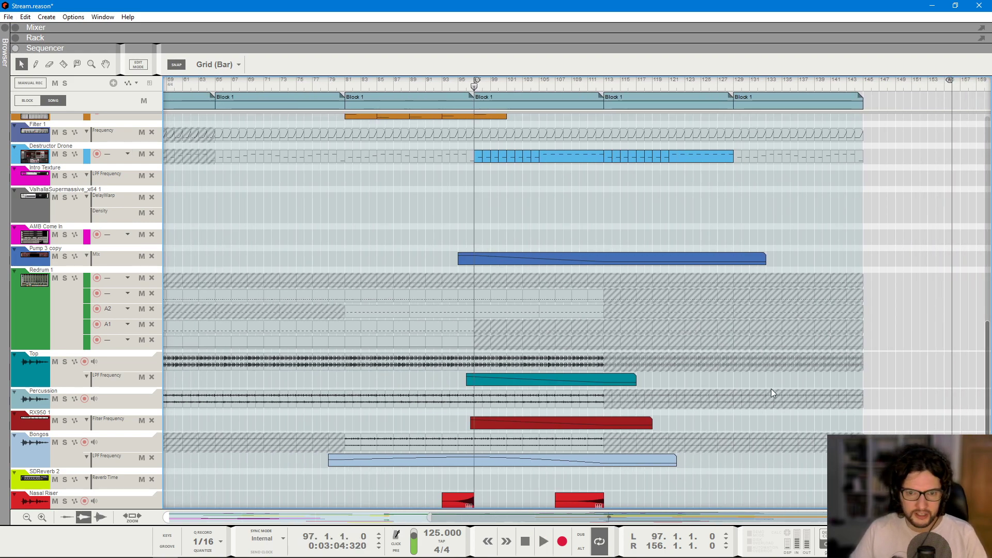
scroll(692, 203, up, 8)
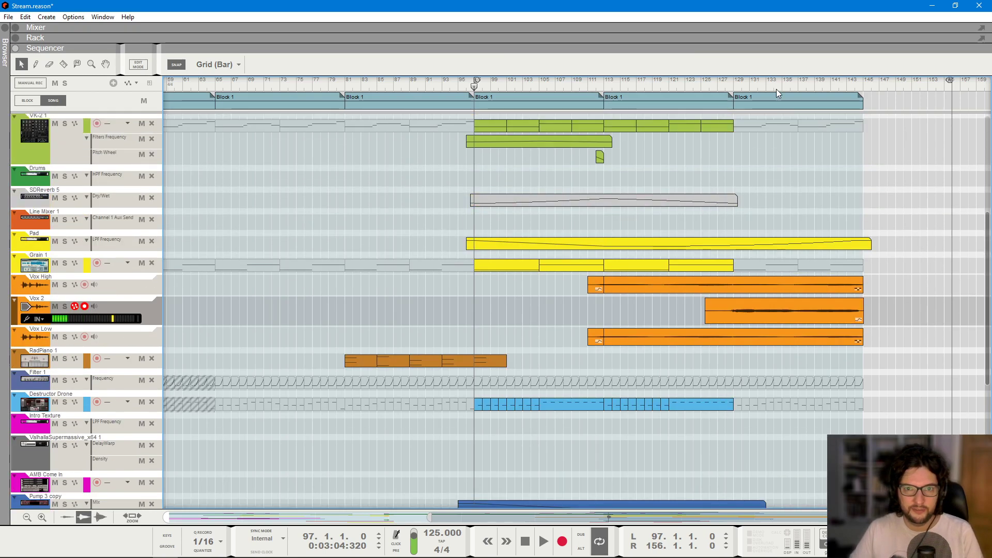
- Extend the arrangement with another Block 1 from bar 145 to bar 161 in the block lane
key(space)
scroll(773, 99, down, 2)
drag(731, 103, 841, 106)
click(848, 327)
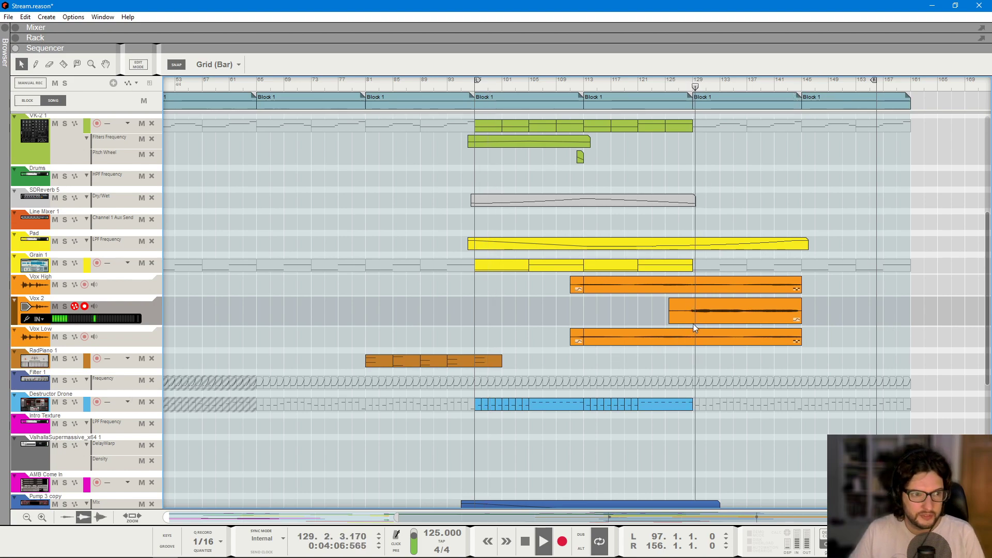
- Try to copy the Vox Low clip at bar 113 to bar 145
click(667, 340)
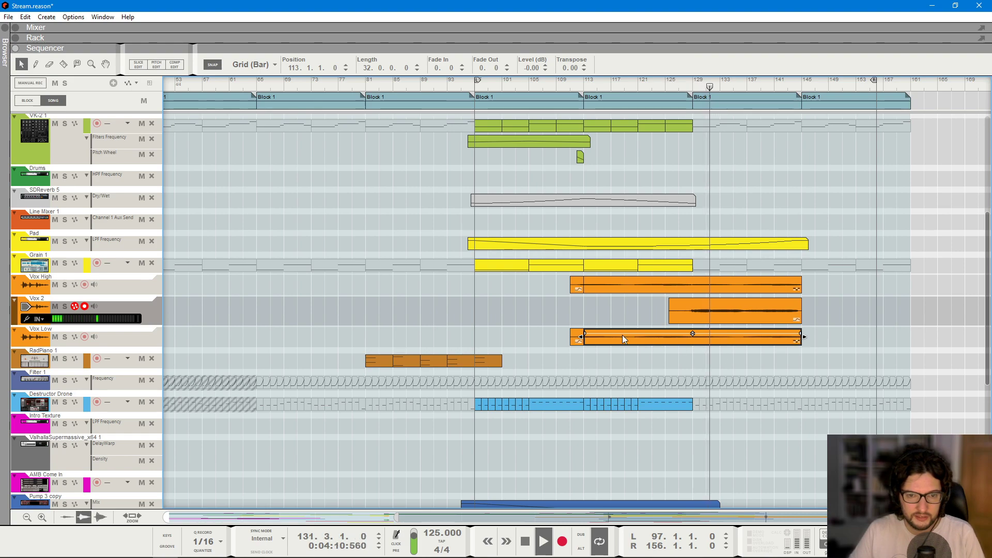
drag(582, 345, 814, 341)
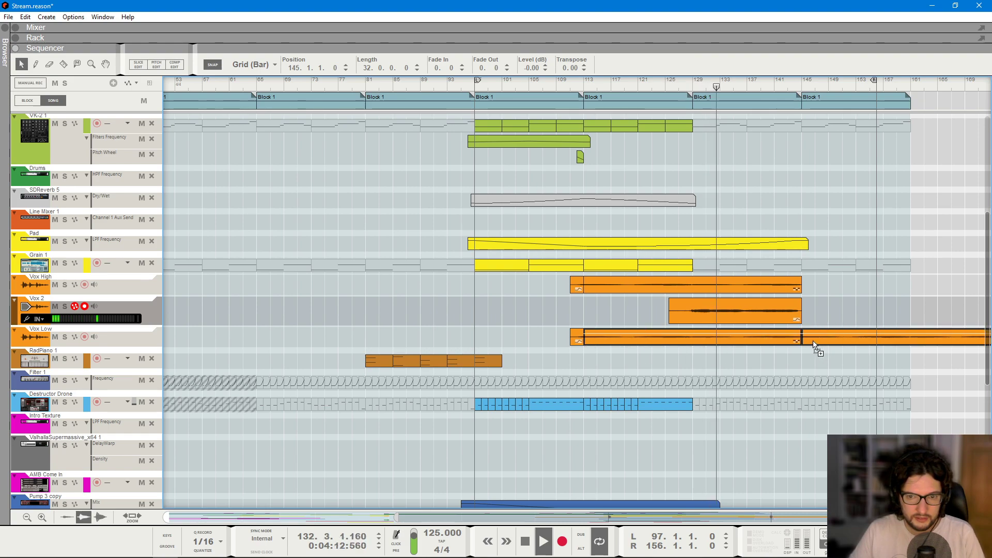
key(Delete)
key(r)
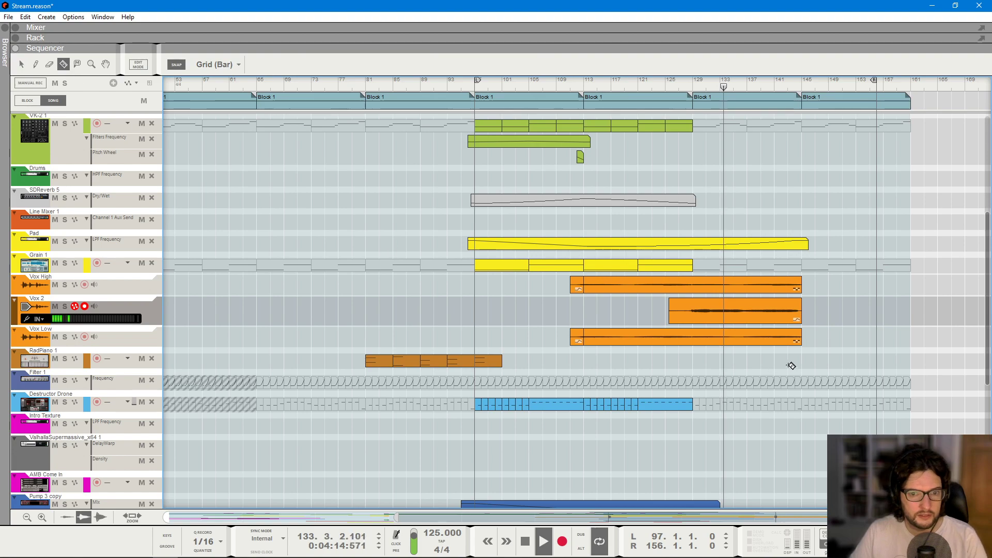
key(q)
- Unmute the Arp note lane in the blocks from bar 129 onwards
ctrl+scroll(692, 340, up, 3)
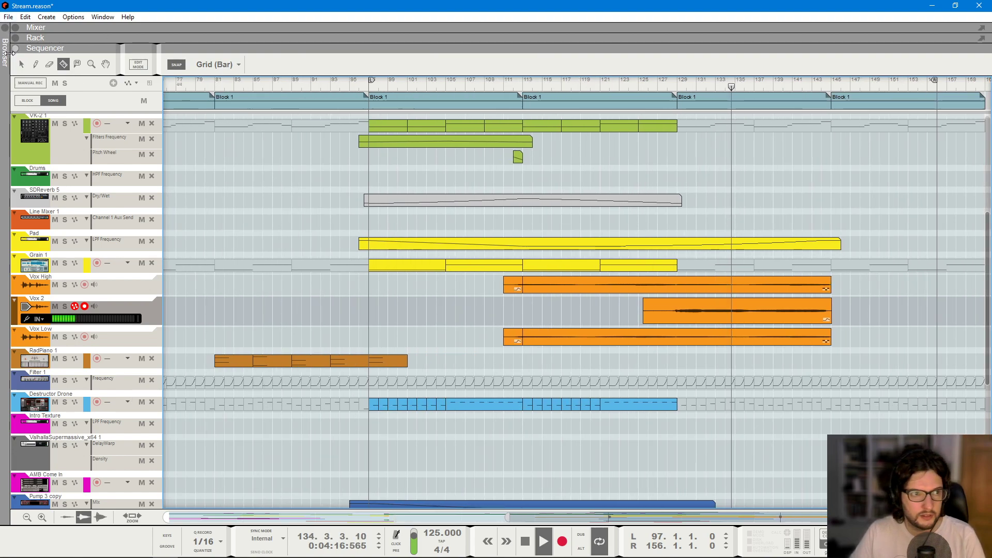
scroll(780, 219, up, 5)
scroll(779, 220, up, 2)
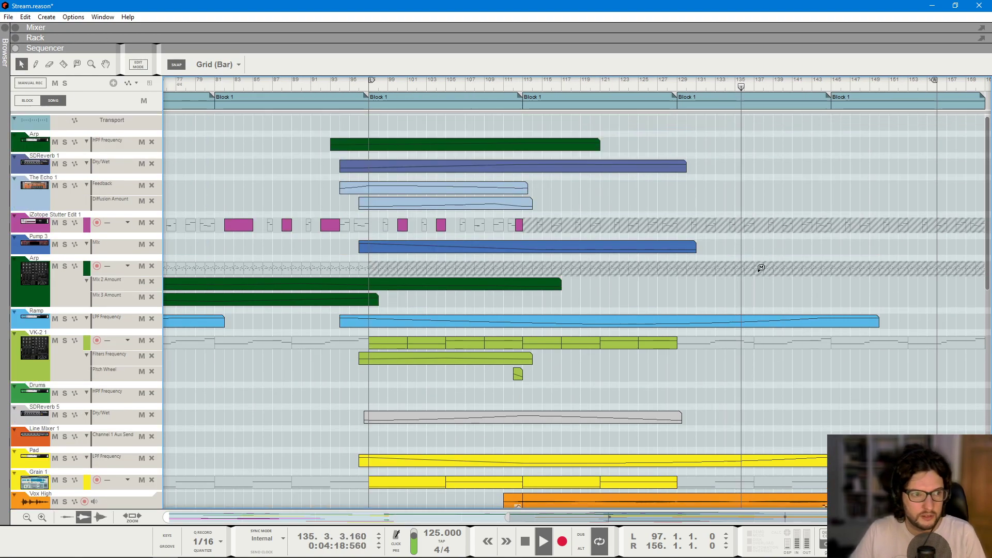
key(t)
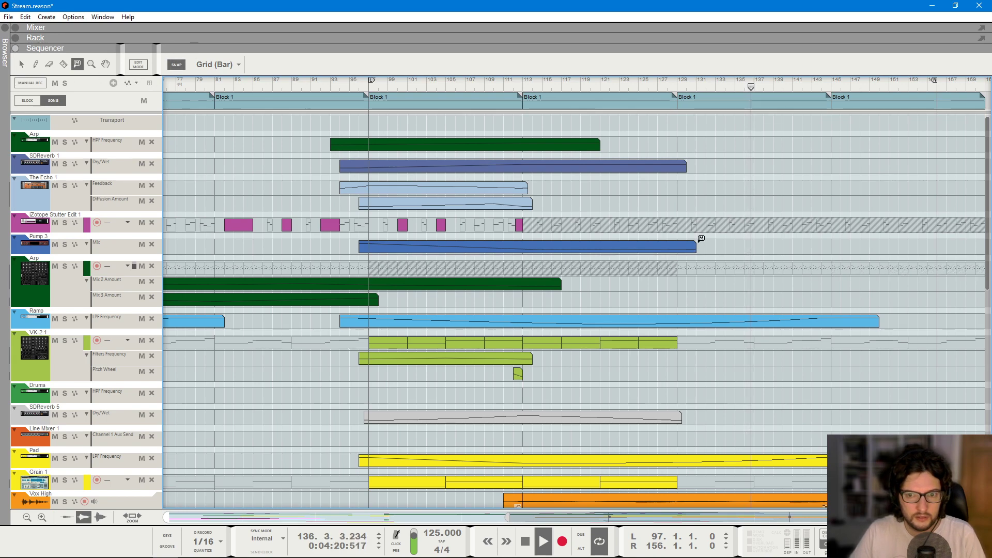
shift+scroll(698, 238, right, 3)
click(21, 68)
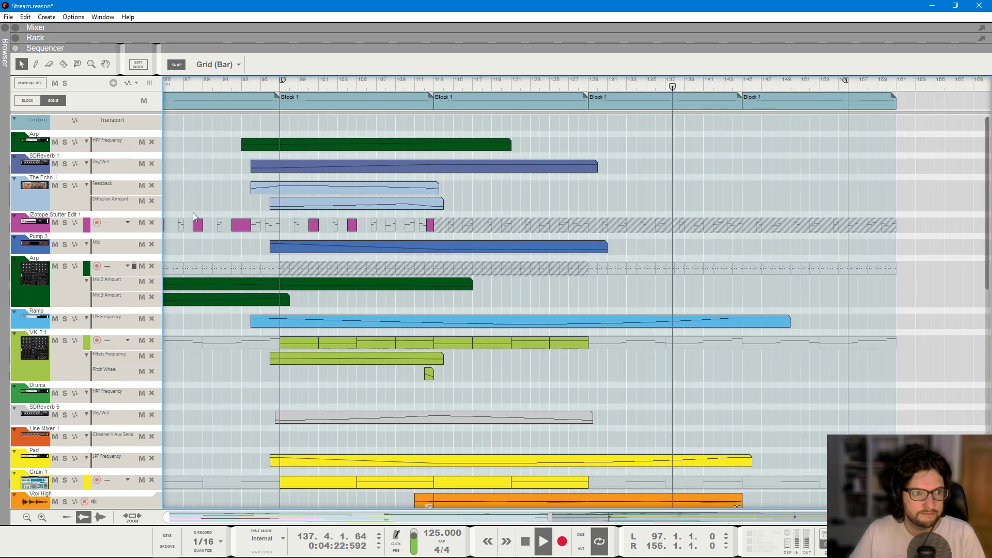
- Select the iZotope Stutter Edit 1 track and play the arrangement from bar 129
click(124, 214)
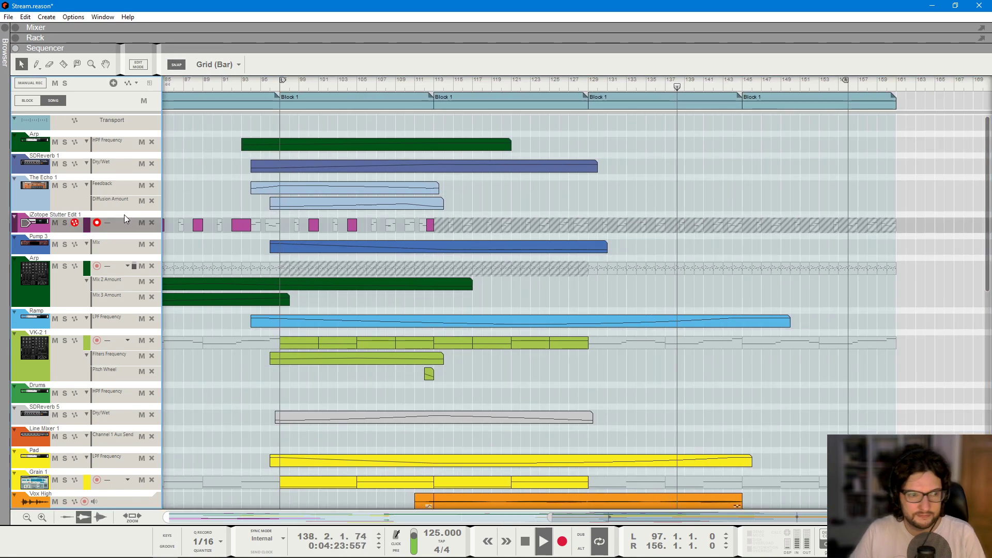
click(591, 87)
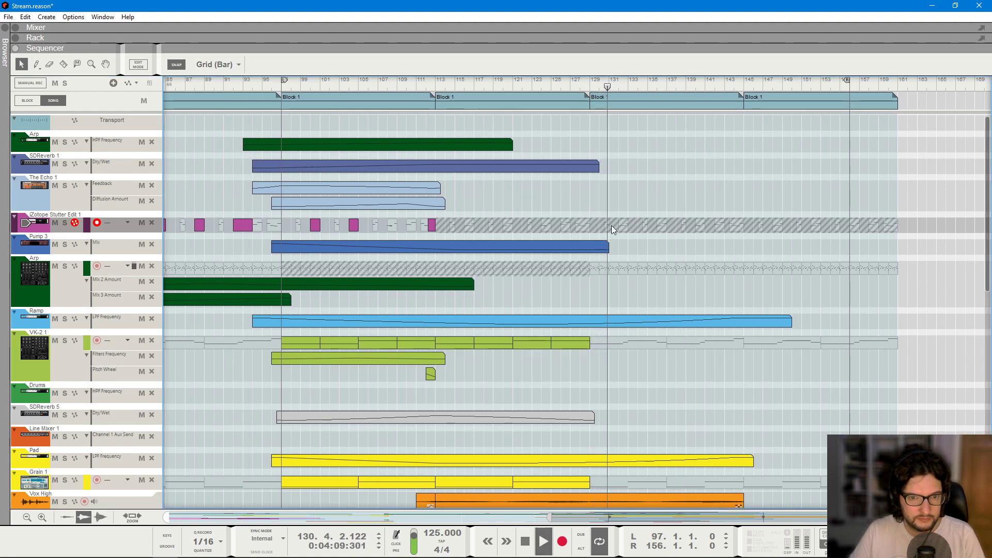
key(space)
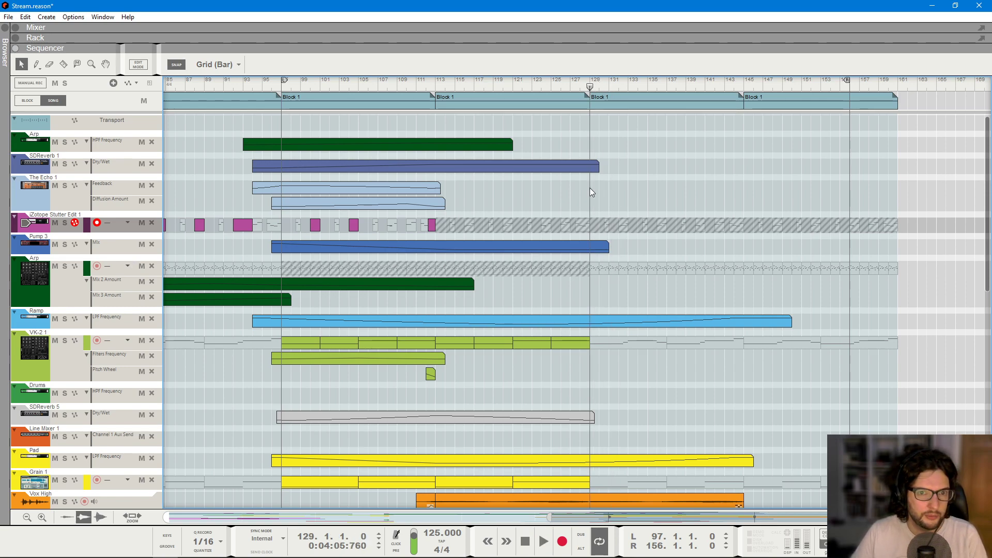
- Extend the SDReverb 1 Dry/Wet automation clip to a length of 57 bars and set a 4% point at bar 145
click(596, 166)
drag(601, 166, 799, 176)
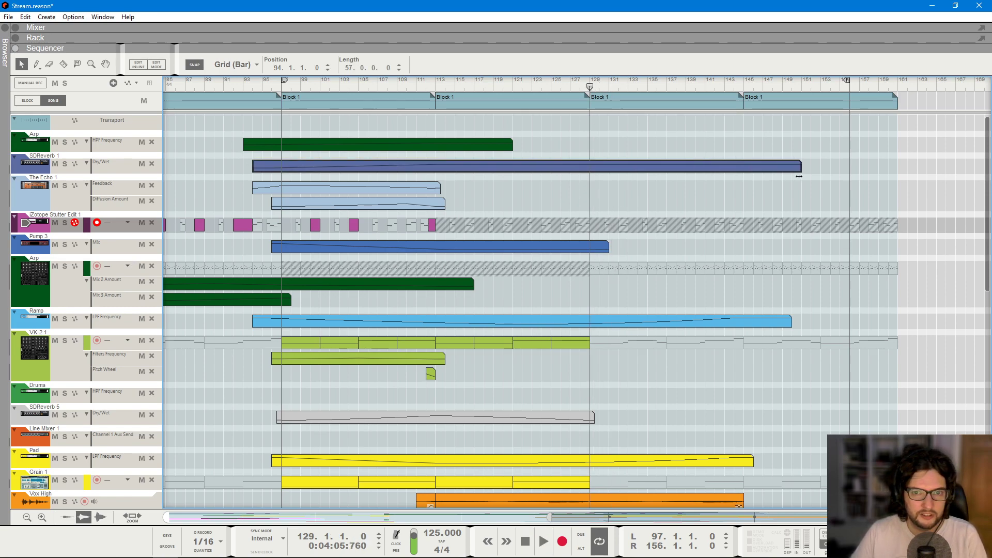
double_click(767, 167)
click(745, 192)
key(space)
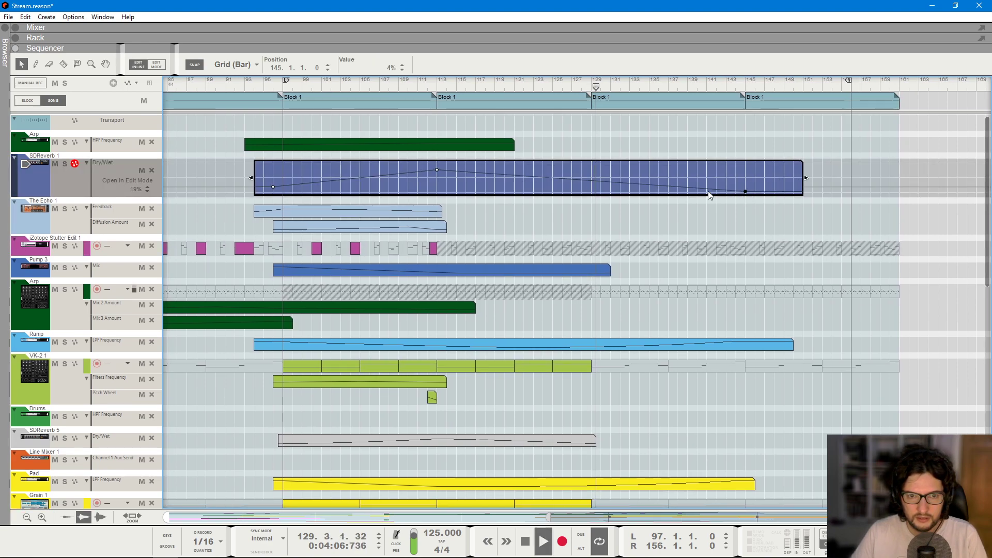
click(702, 267)
double_click(581, 165)
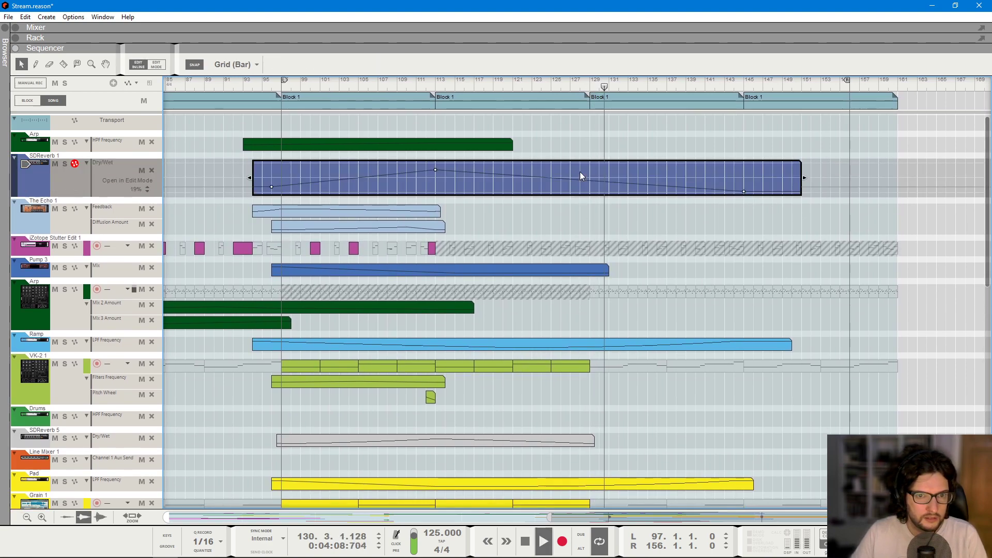
- Extend the Pump 3 Mix automation clip to end near bar 158 and add a higher point towards its end
click(602, 92)
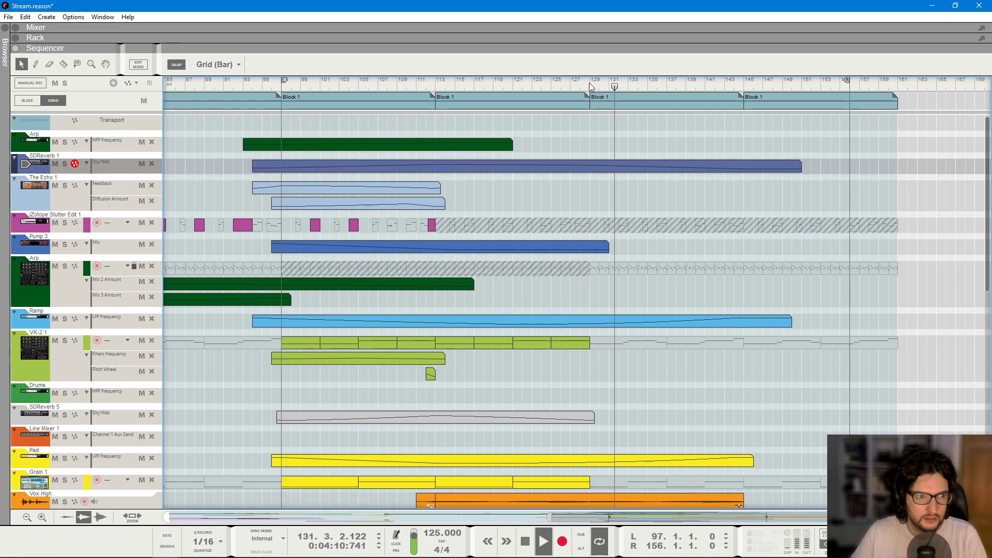
click(593, 248)
drag(612, 247, 858, 248)
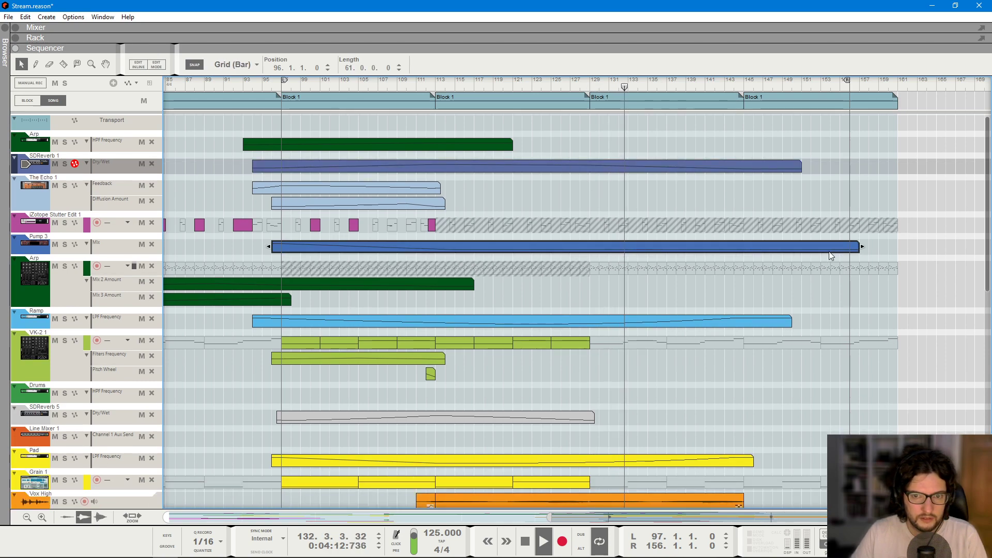
double_click(847, 250)
click(791, 203)
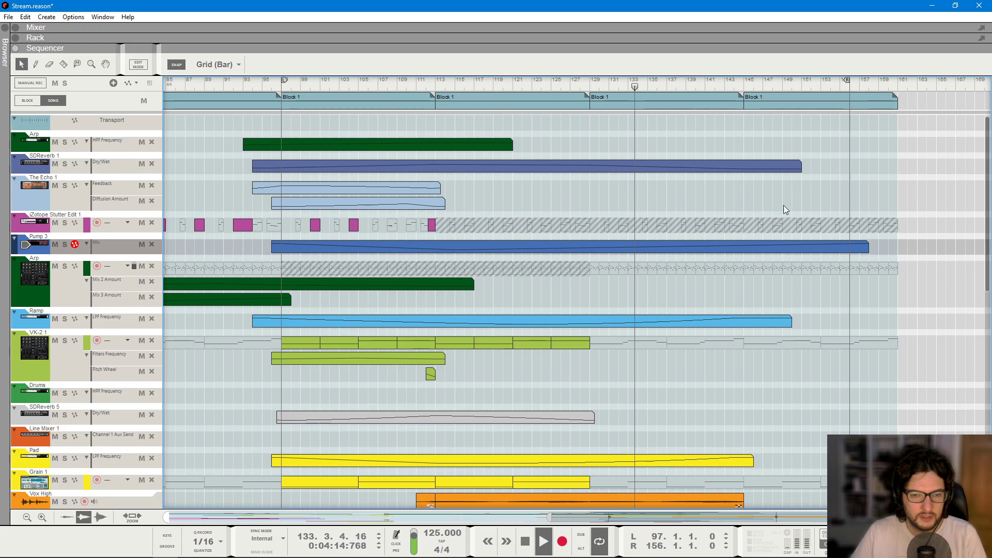
- Draw a 26-bar automation clip from bar 128 in the Arp HPF Frequency lane and give it a falling curve
key(F5)
scroll(611, 324, up, 5)
right_click(479, 258)
key(Escape)
key(F7)
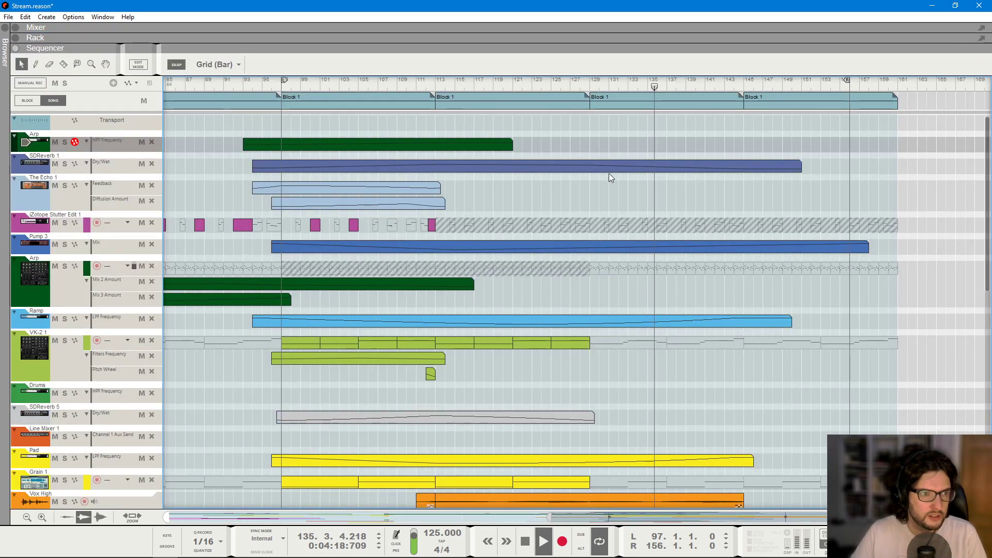
drag(580, 146, 829, 146)
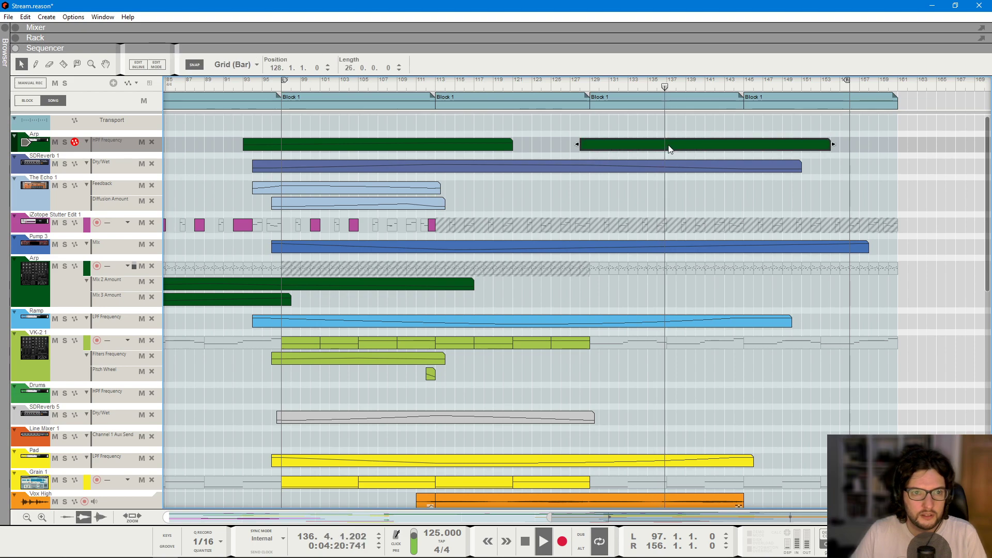
double_click(594, 150)
click(589, 143)
click(753, 156)
- Extend the earlier Arp HPF Frequency clip to 35 bars so it meets the second clip, and play from bar 129
click(508, 147)
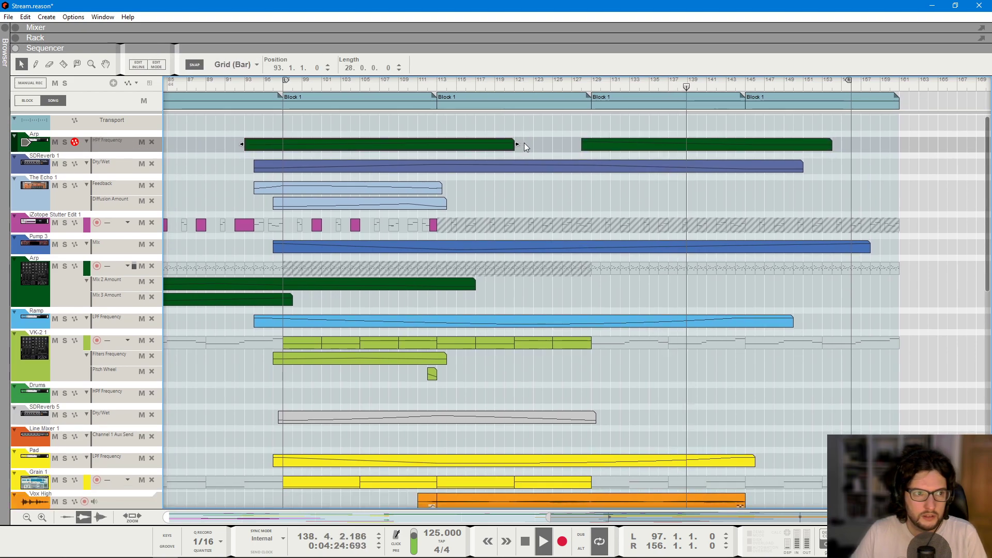
key(KP_7)
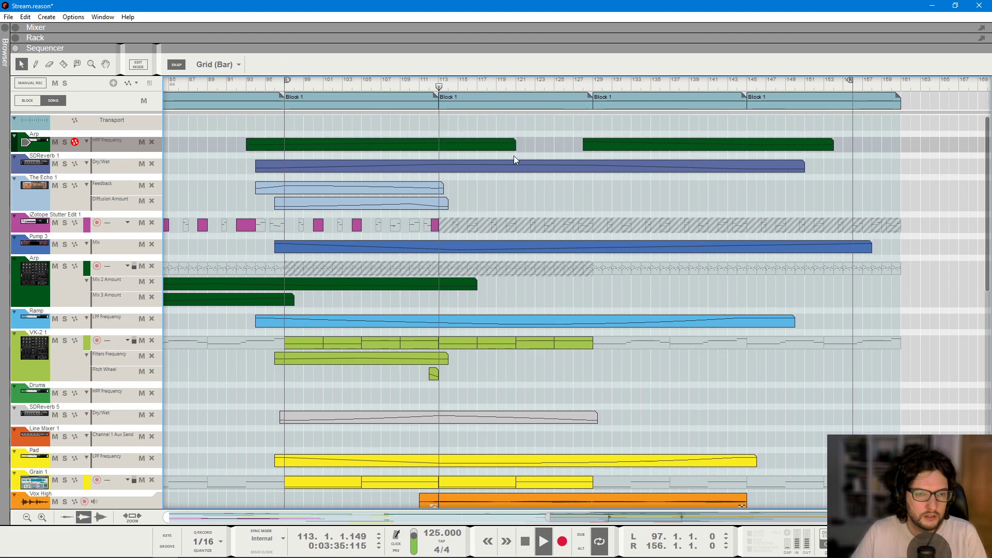
drag(518, 146, 583, 145)
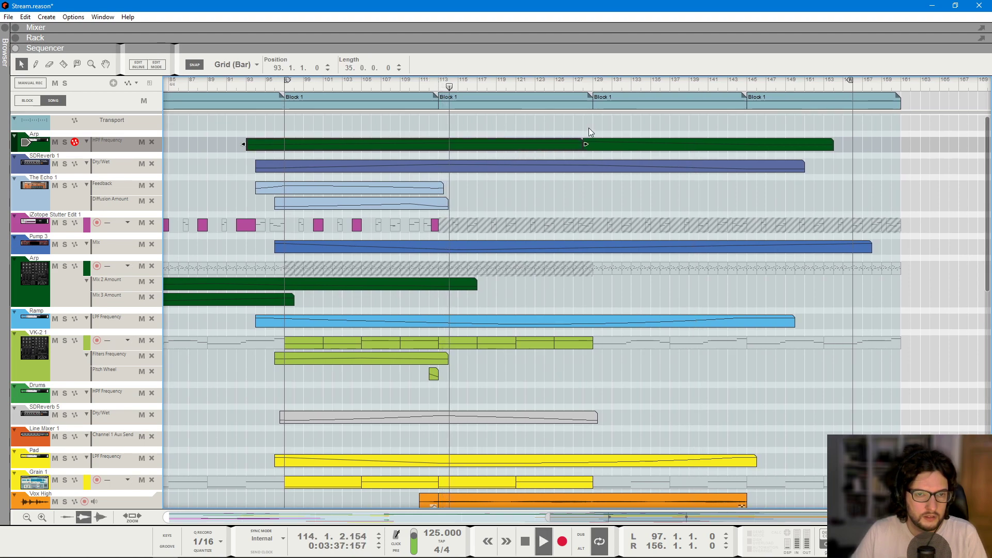
click(587, 129)
double_click(568, 147)
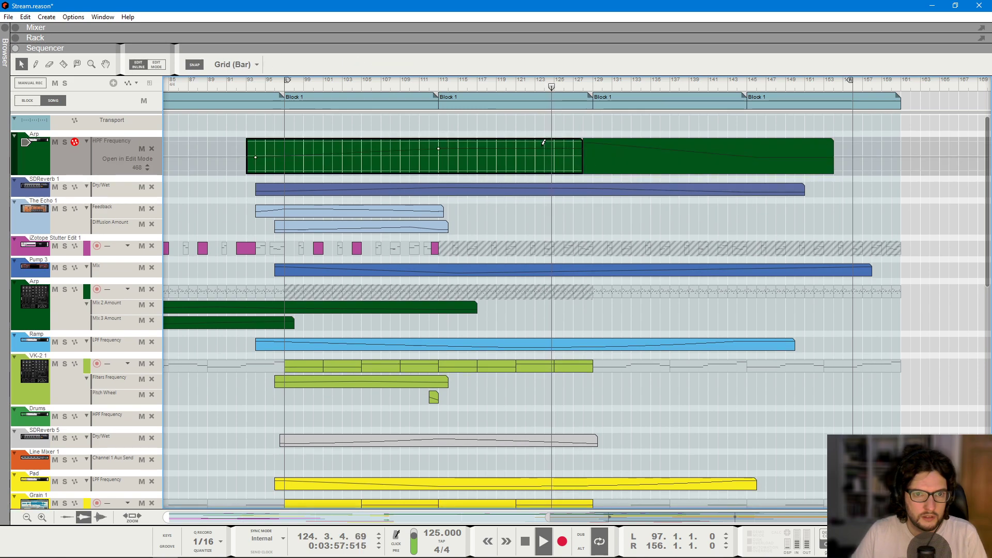
key(Escape)
click(596, 85)
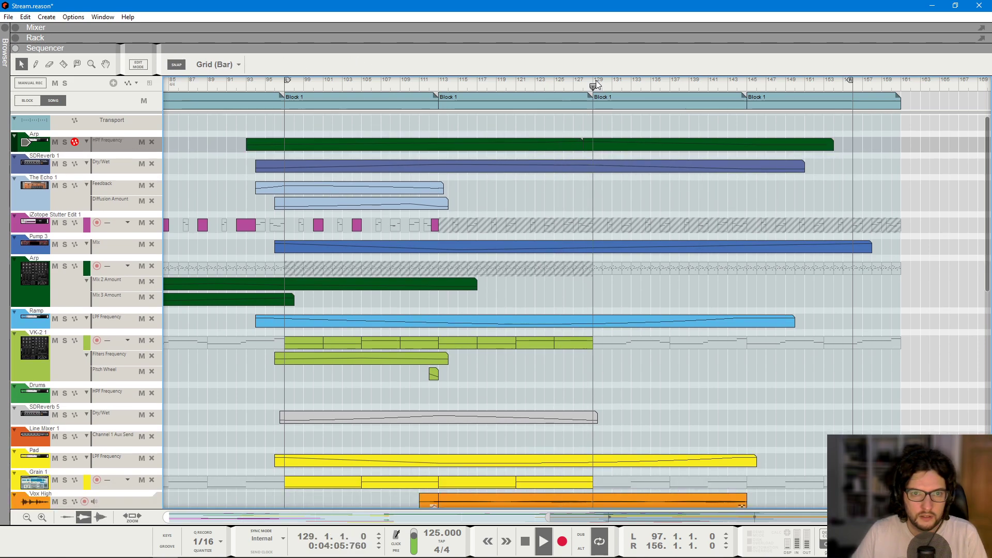
- Examine the tracks from bar 129 onwards during playback for clips and automation that still need extending
scroll(714, 172, up, 3)
scroll(714, 173, down, 3)
scroll(701, 200, down, 1)
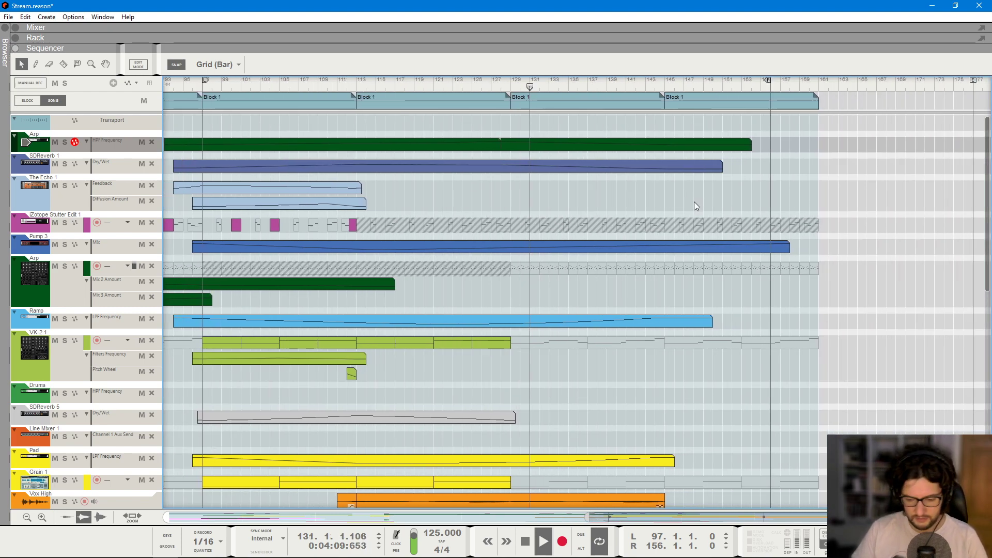
scroll(698, 206, down, 3)
scroll(697, 208, down, 1)
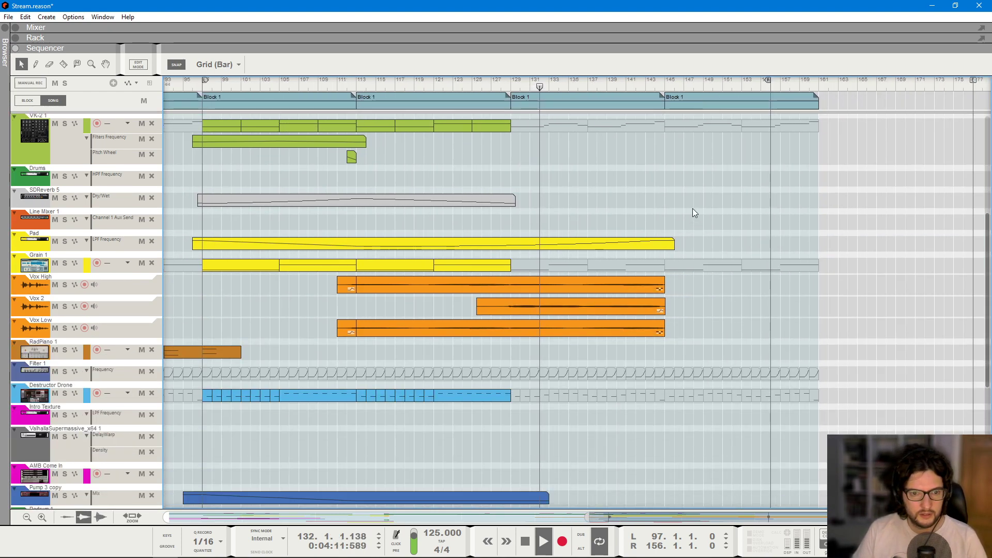
scroll(691, 214, down, 1)
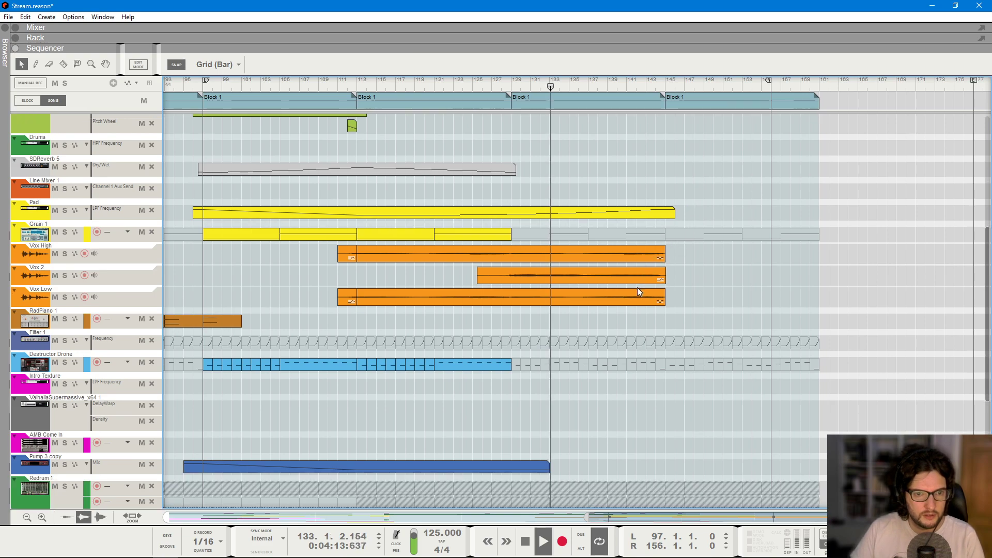
scroll(648, 286, up, 5)
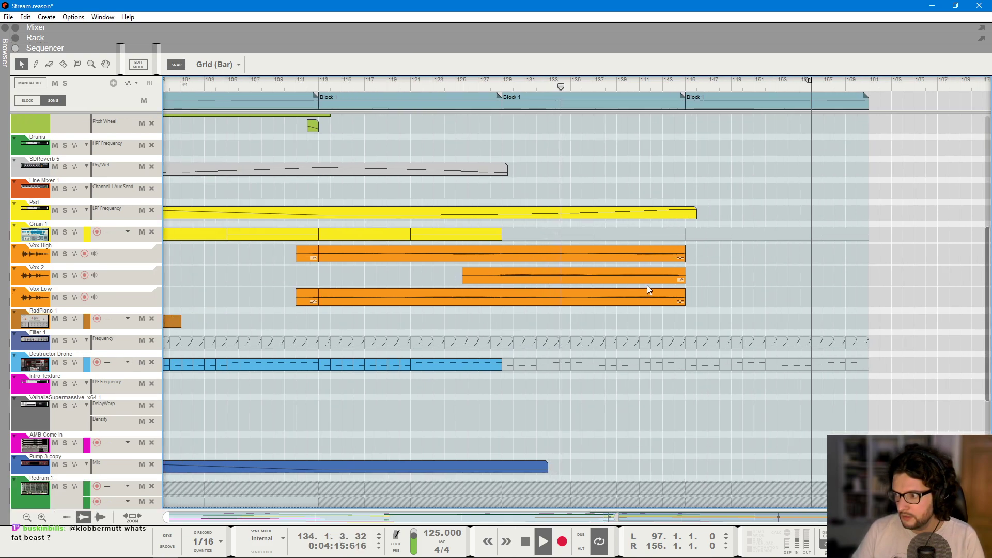
scroll(648, 287, down, 3)
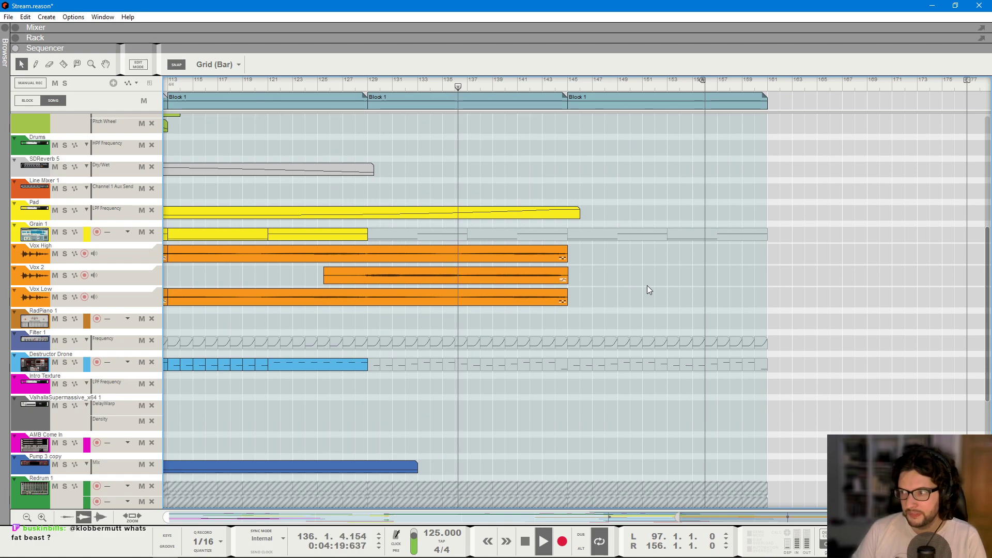
scroll(646, 285, down, 2)
scroll(661, 296, up, 5)
scroll(662, 297, down, 6)
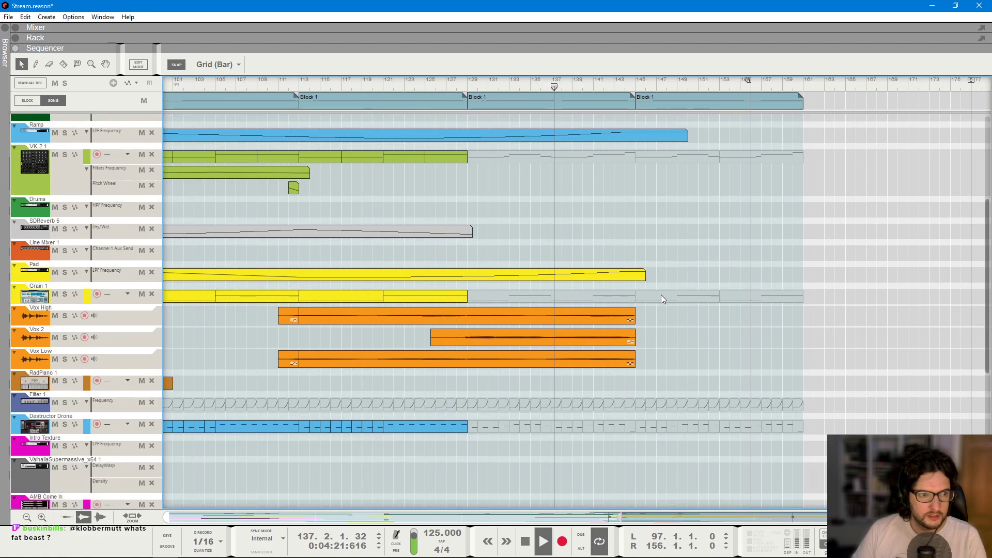
scroll(649, 321, down, 2)
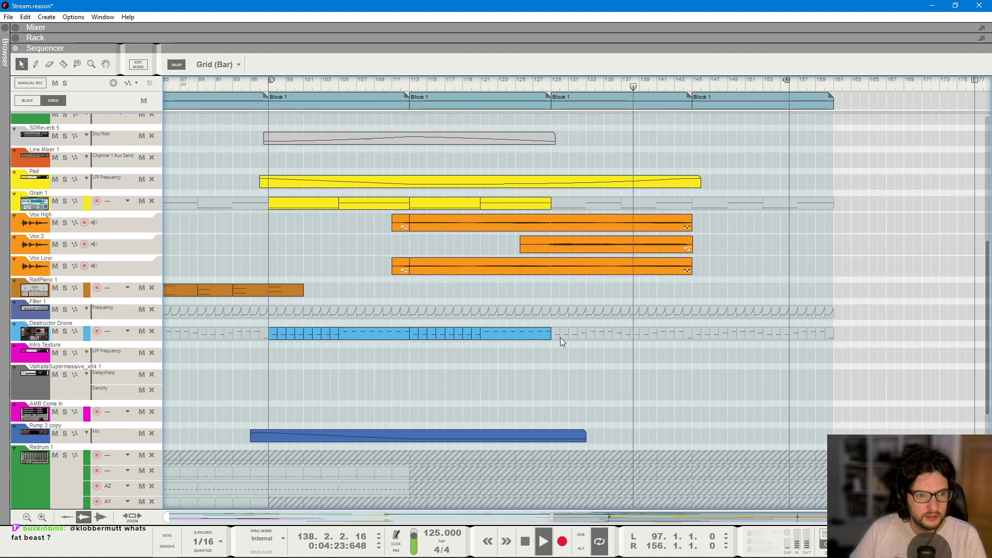
scroll(572, 353, down, 4)
scroll(751, 370, up, 12)
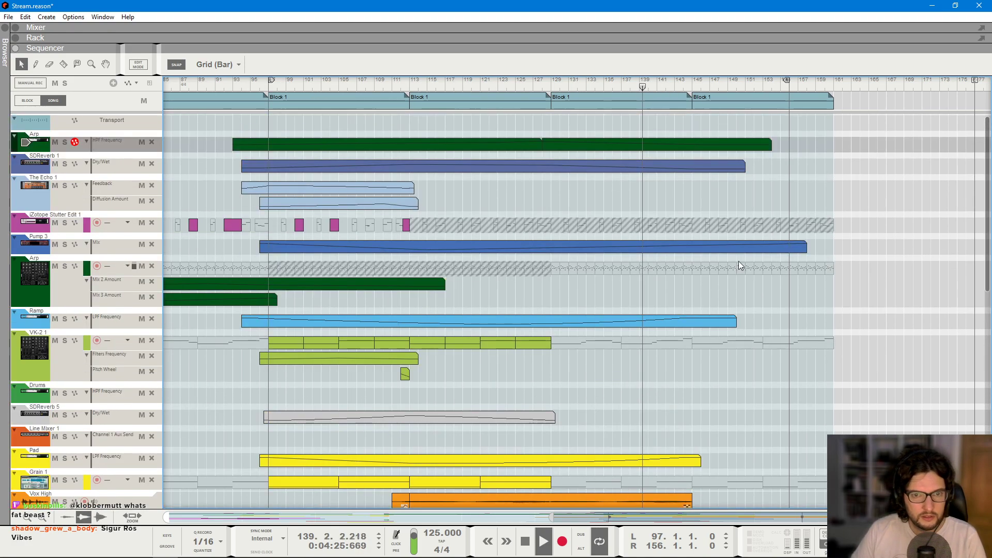
key(t)
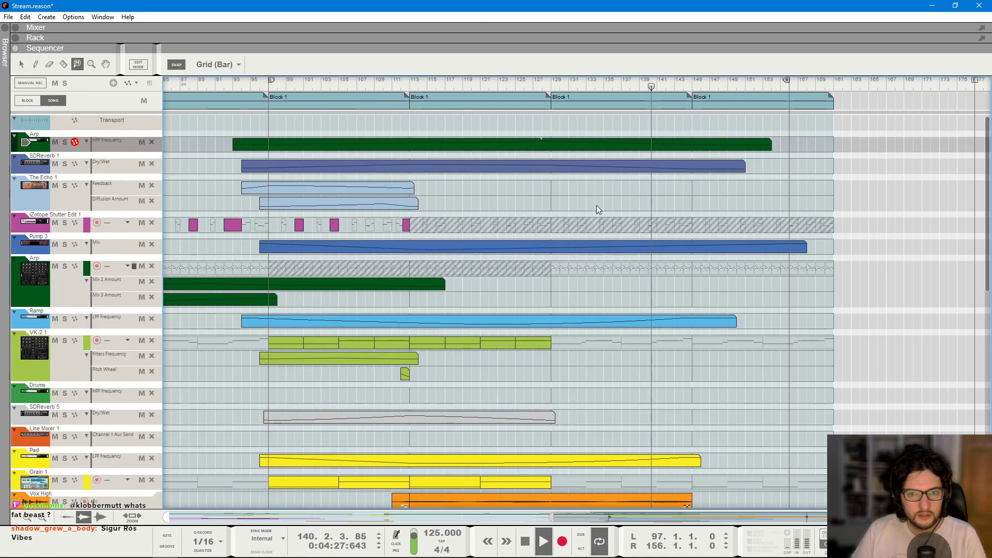
click(22, 64)
scroll(740, 289, down, 9)
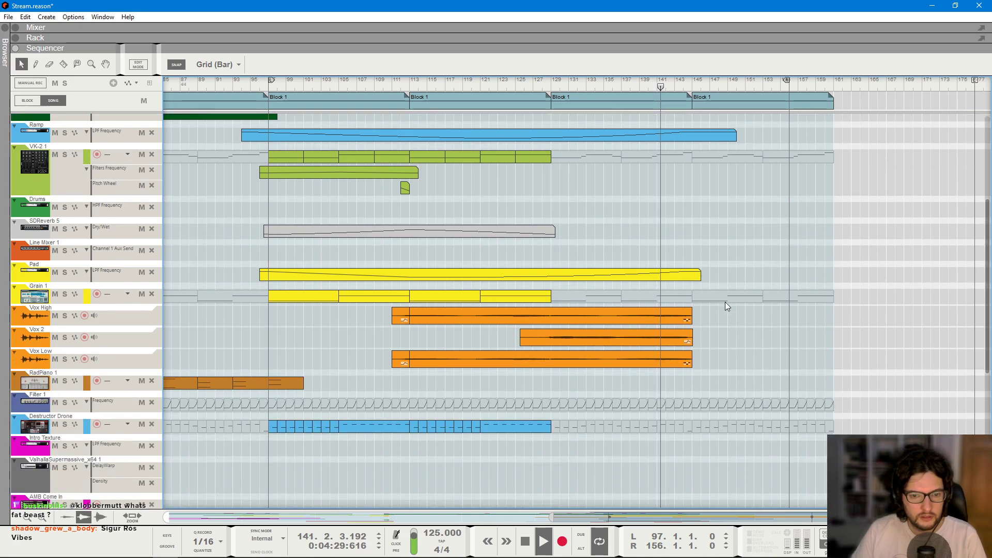
scroll(736, 346, down, 4)
key(t)
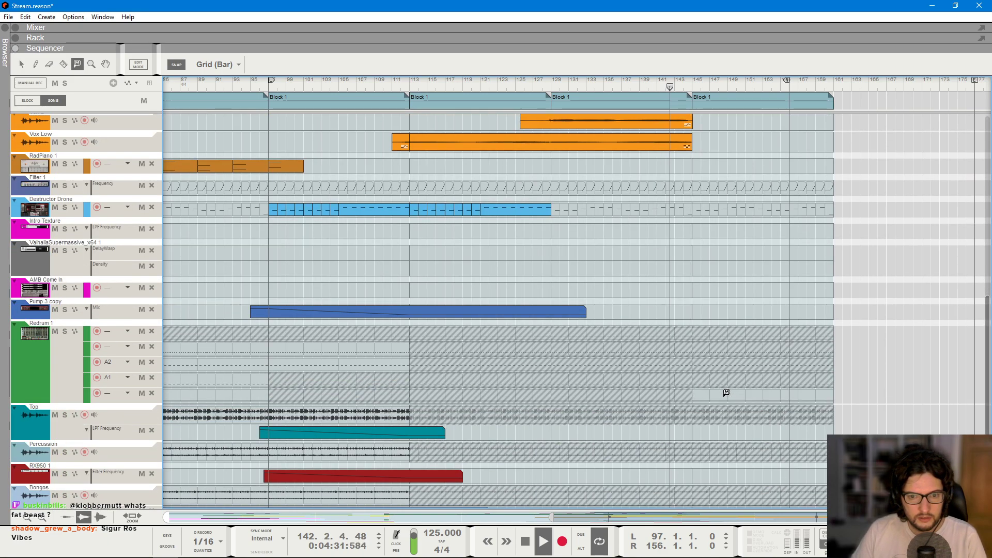
scroll(628, 279, up, 8)
- Copy the Vox Low clip to bar 145 and trim the copy to run from bar 145 to bar 169
key(q)
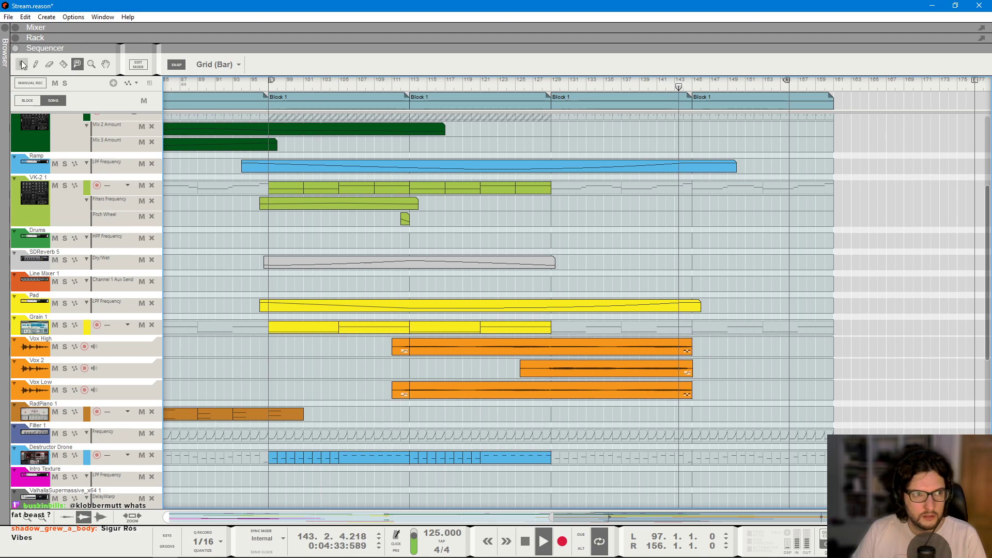
drag(589, 393, 806, 395)
scroll(821, 215, up, 3)
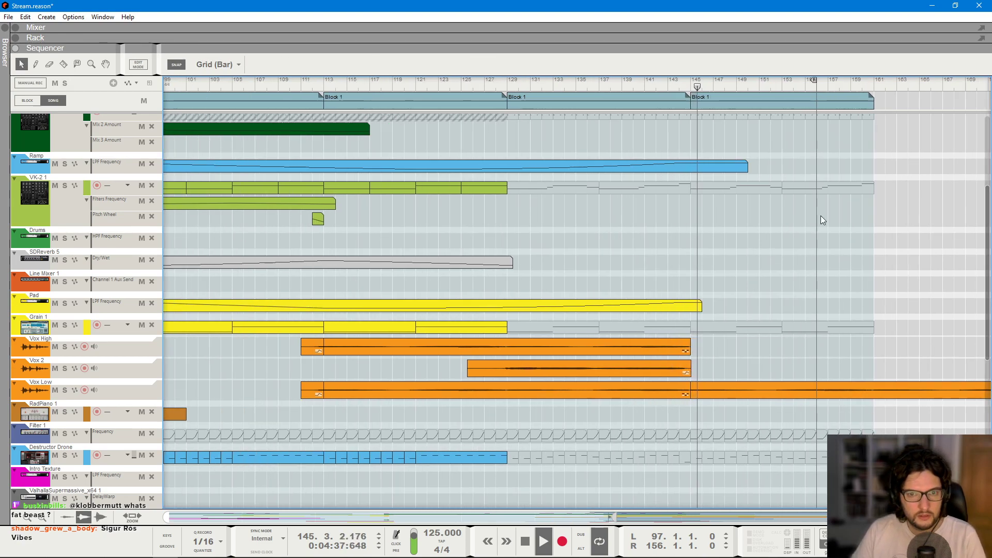
scroll(774, 255, down, 2)
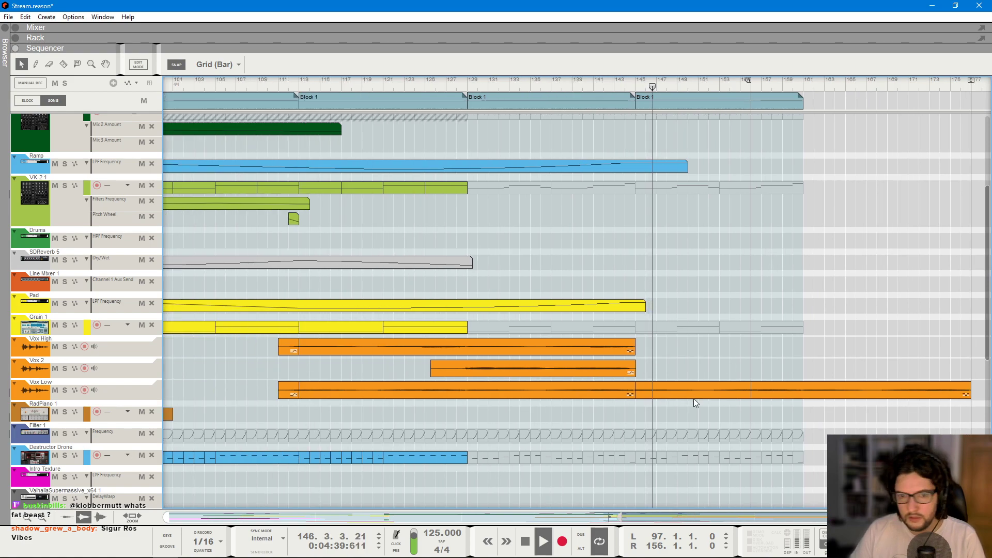
click(642, 392)
mouse_move(633, 391)
mouse_down()
mouse_move(720, 391)
mouse_move(636, 391)
mouse_up()
click(670, 265)
- Set the loop locators to bars 145 and 161, around the last block
alt+click(641, 85)
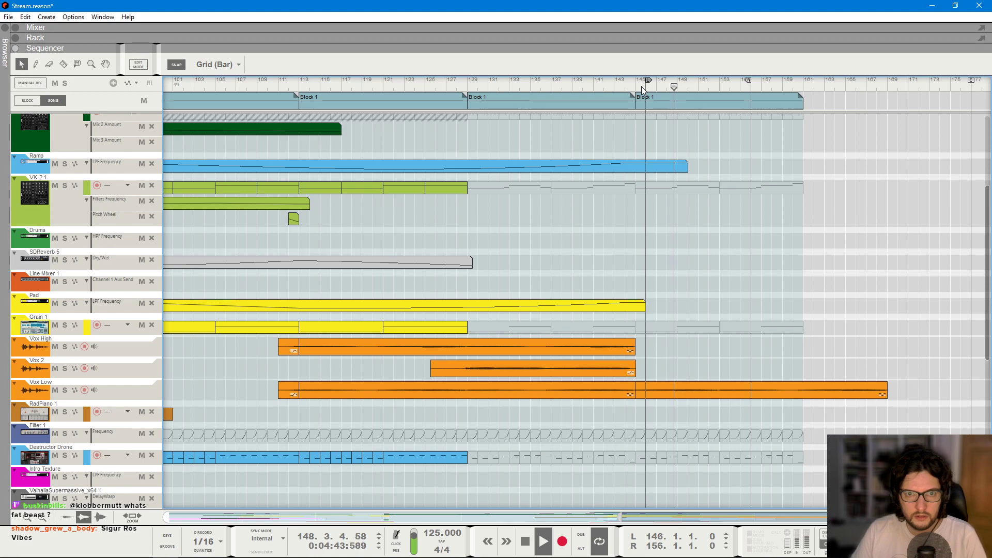
ctrl+click(803, 82)
scroll(749, 279, down, 3)
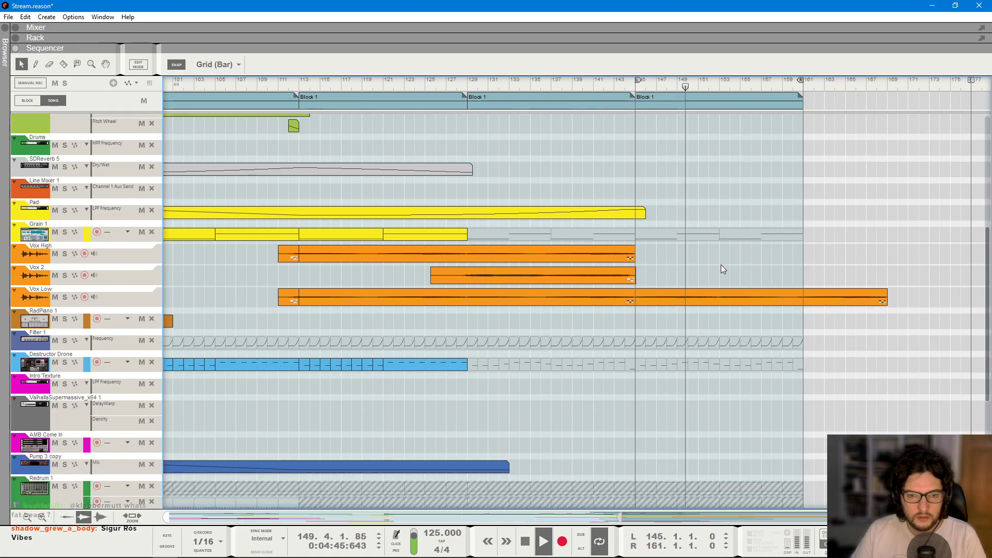
- Join the Vox Low clip at bar 113 with its copy at bar 145
click(661, 302)
shift+click(545, 299)
right_click(545, 300)
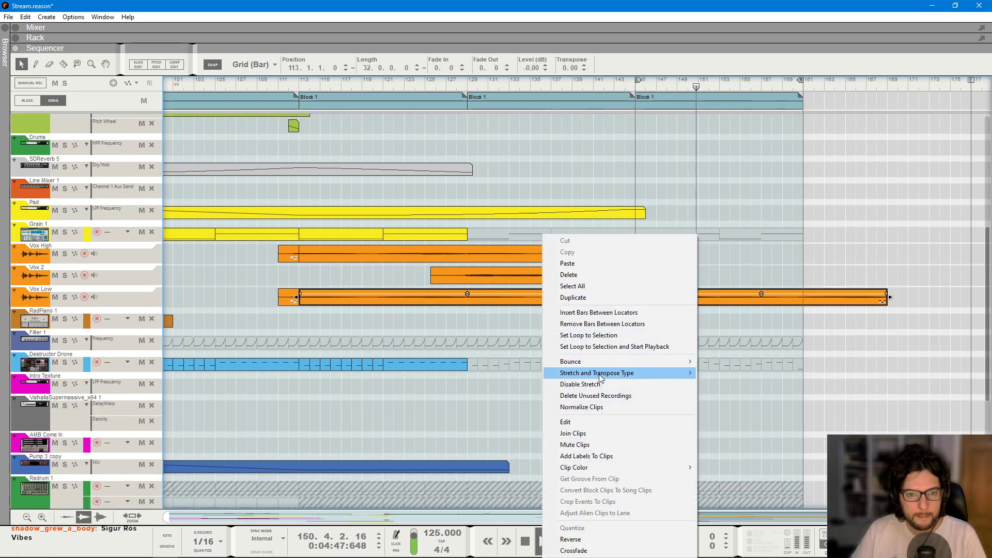
click(591, 431)
- Crossfade the joined Vox Low clip's cut at bar 153, and move its bar 145 cut to 144.4.1 with a crossfade
double_click(588, 297)
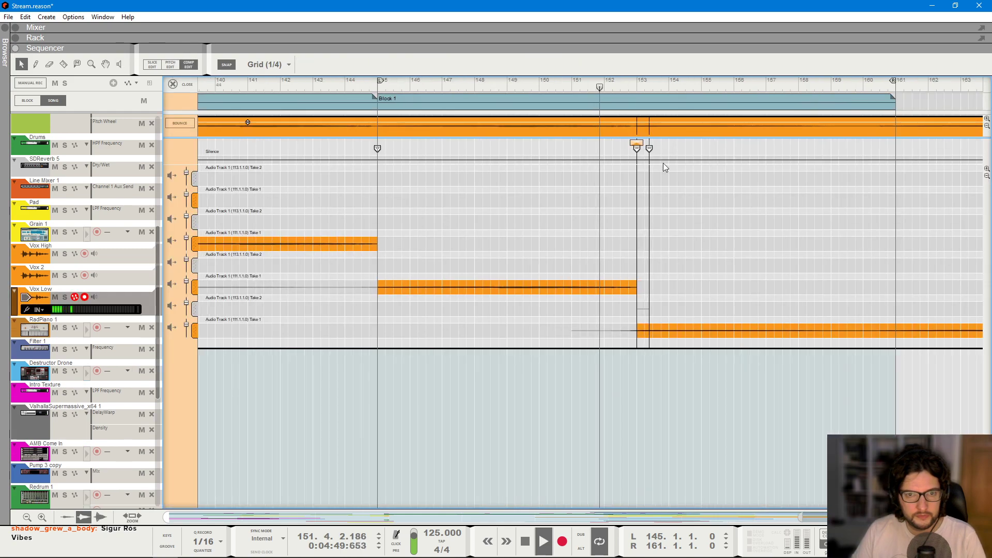
drag(640, 143, 648, 143)
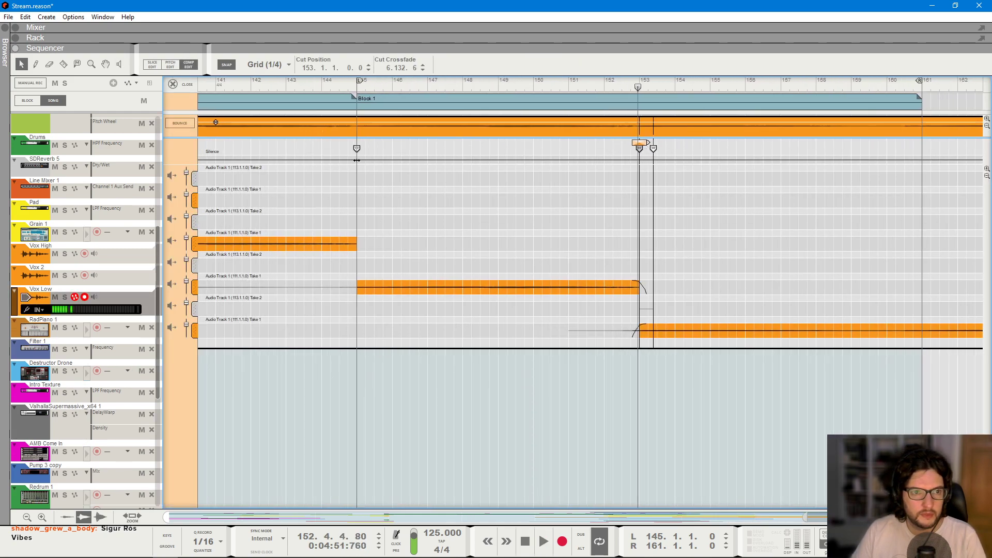
click(357, 149)
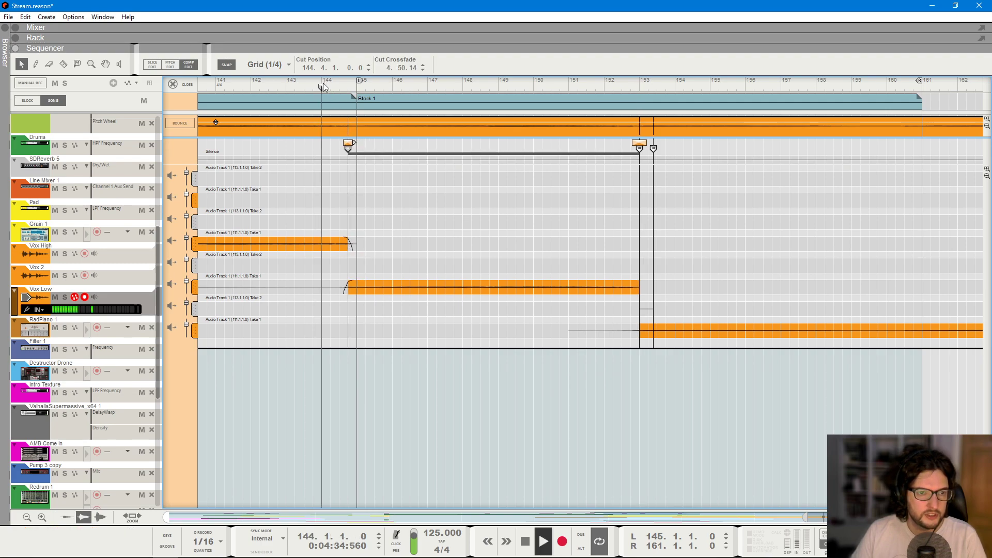
click(172, 84)
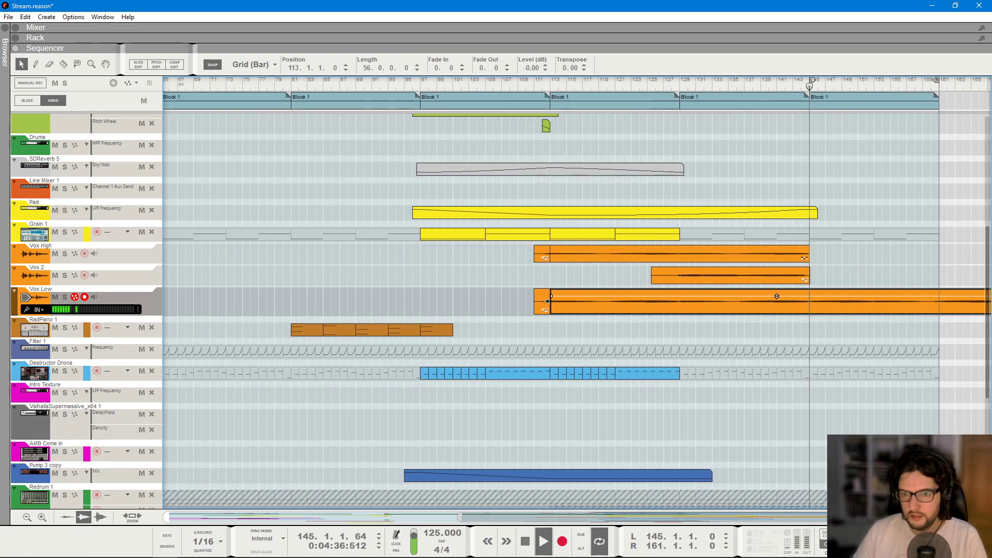
- Shorten the joined Vox Low clip to 48 bars and add a fade-out of 16.0 at its end
drag(921, 301, 858, 295)
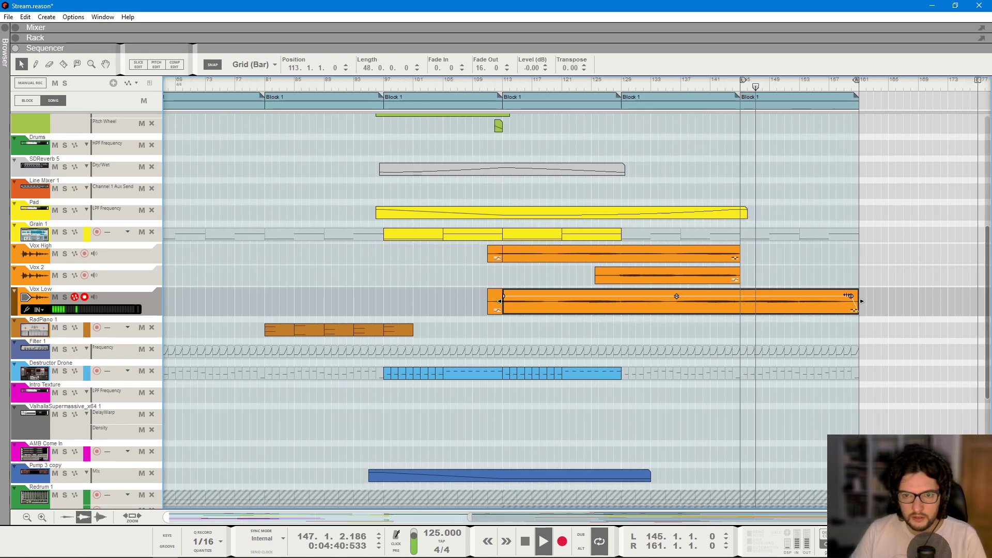
click(845, 269)
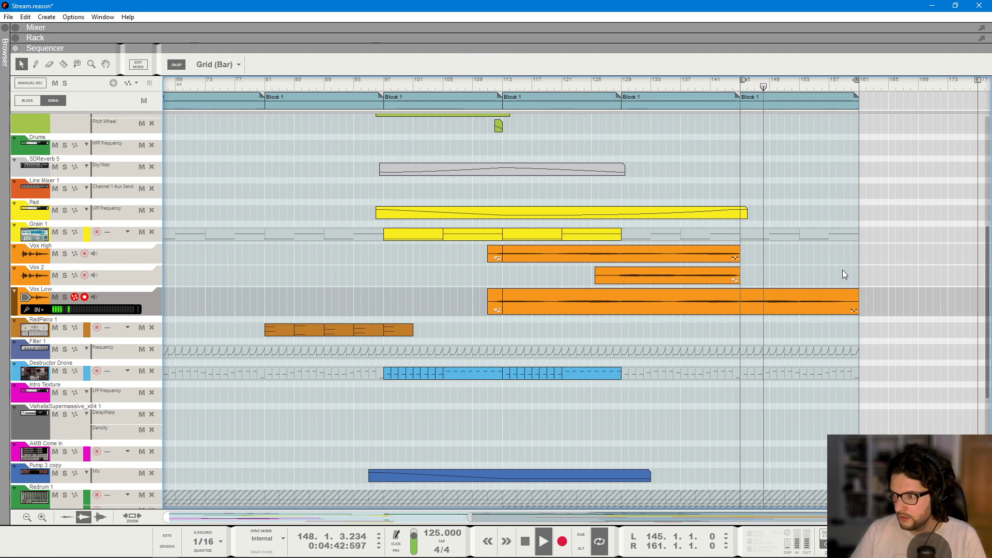
- Look over the tracks in the block from bar 145 to 161 for other parts to extend
scroll(780, 260, down, 4)
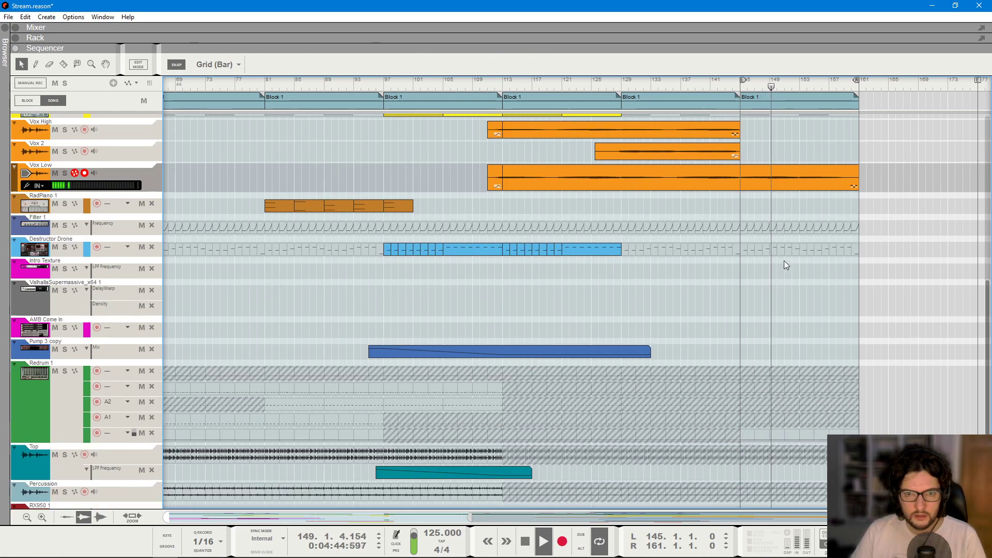
scroll(835, 292, up, 4)
scroll(835, 293, up, 2)
scroll(835, 292, up, 1)
scroll(767, 265, up, 7)
scroll(768, 270, down, 7)
scroll(767, 271, down, 3)
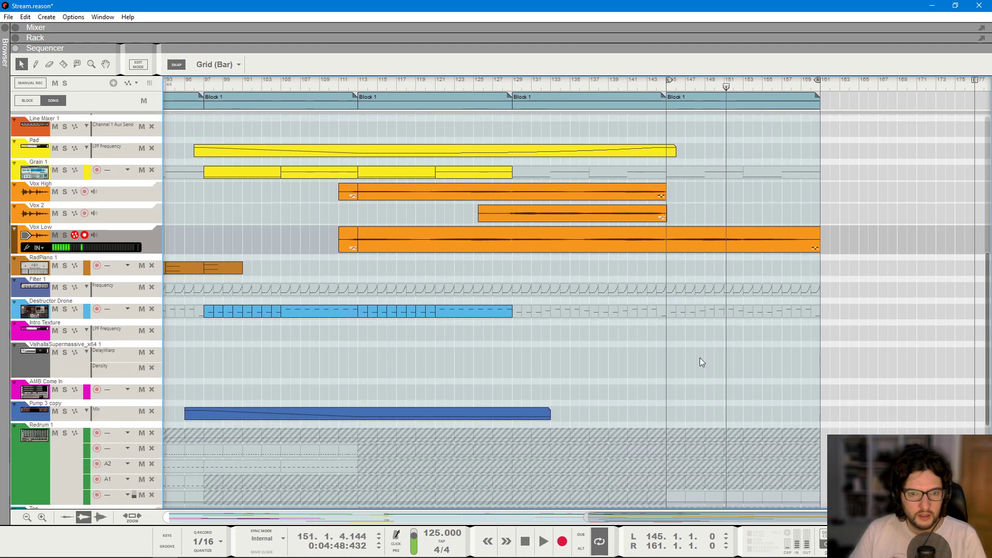
- Look over all tracks from bar 129 onward, including Destructor Drone, for automation and parts that still need extending
scroll(587, 288, down, 6)
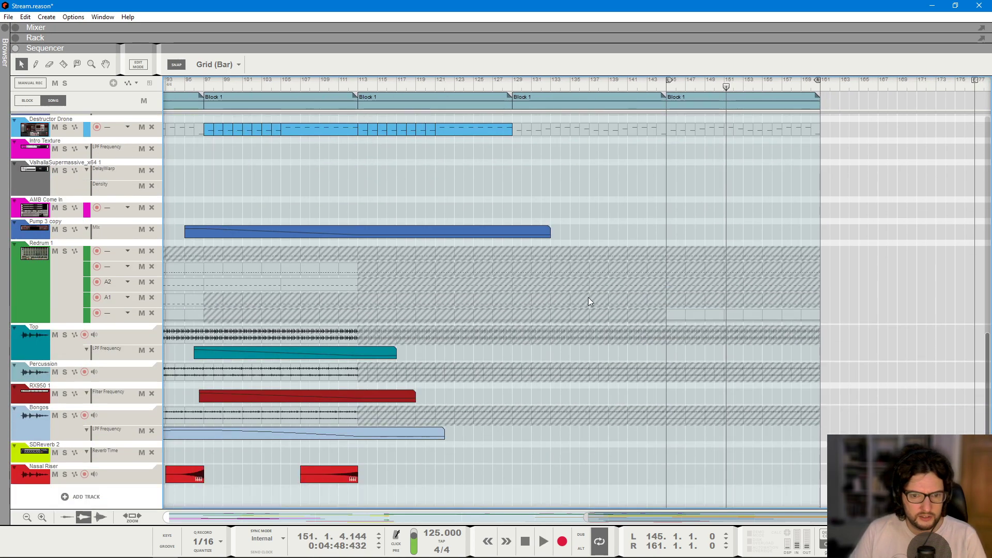
click(513, 86)
scroll(630, 197, up, 13)
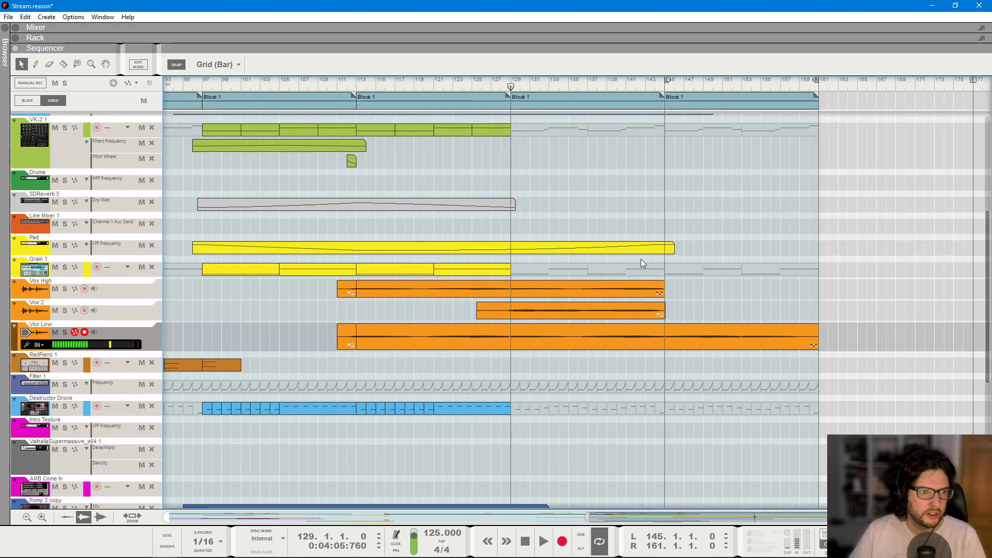
scroll(626, 310, up, 3)
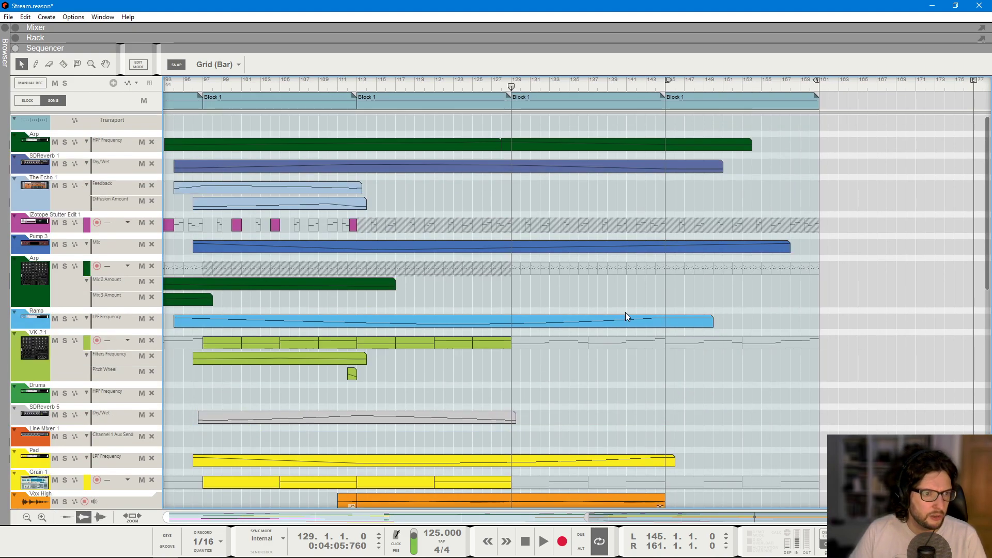
scroll(625, 316, down, 6)
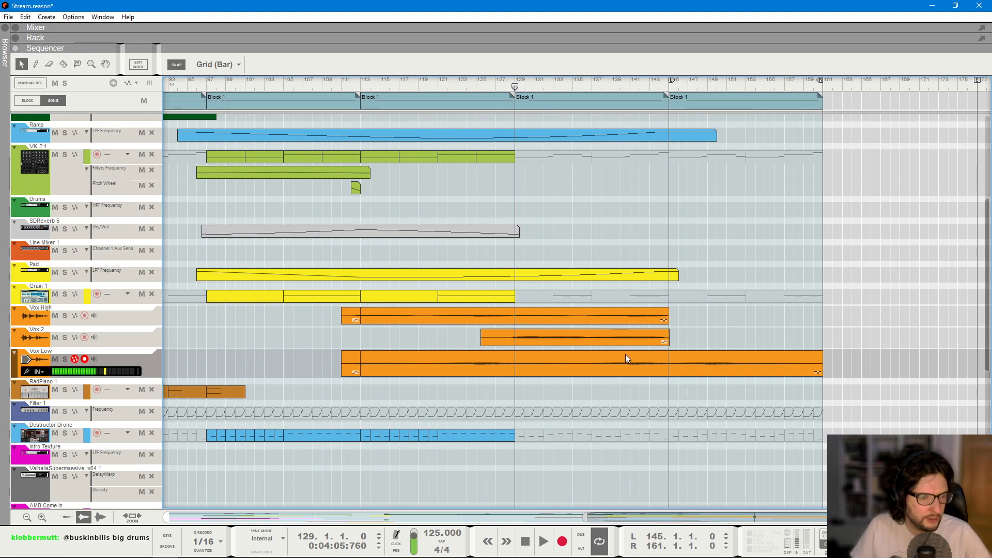
scroll(495, 361, down, 2)
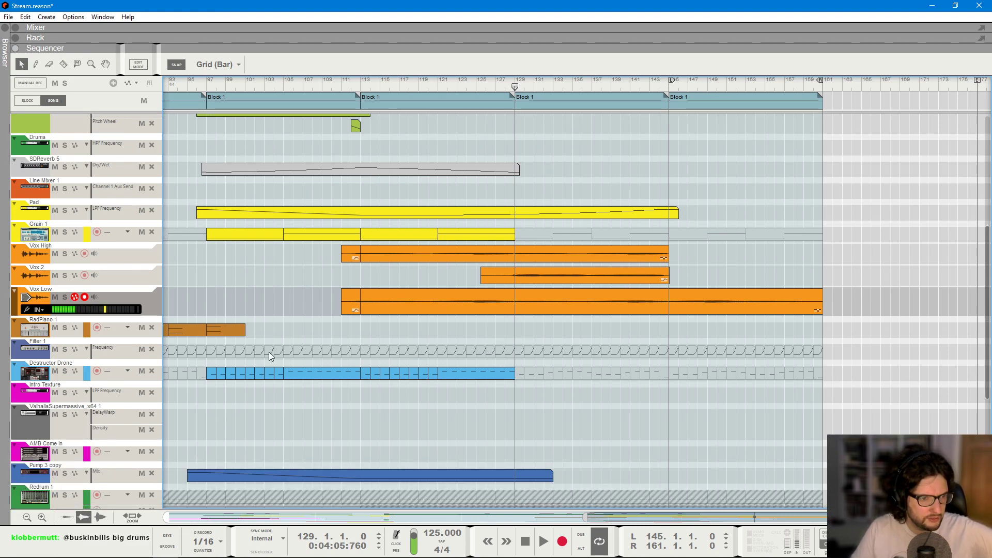
click(86, 367)
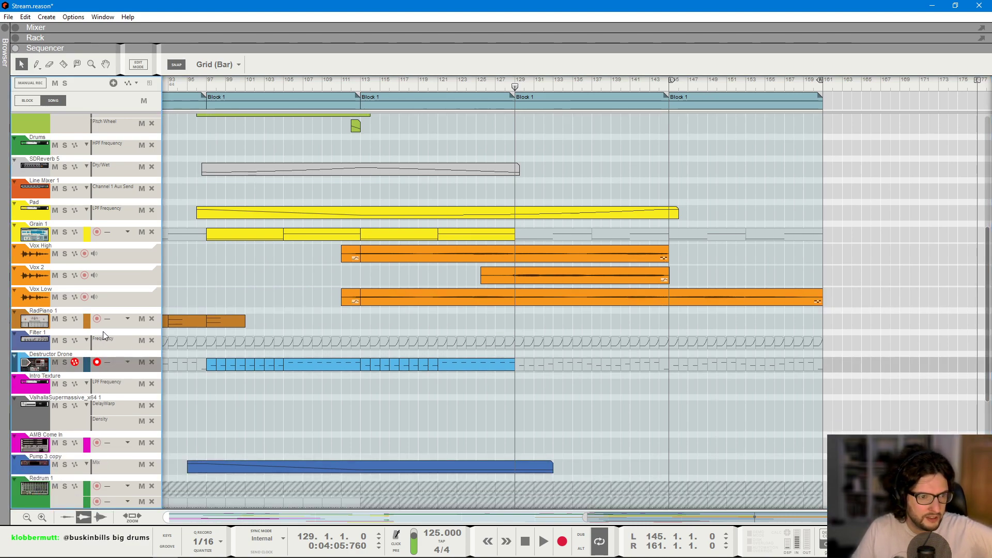
scroll(107, 337, down, 7)
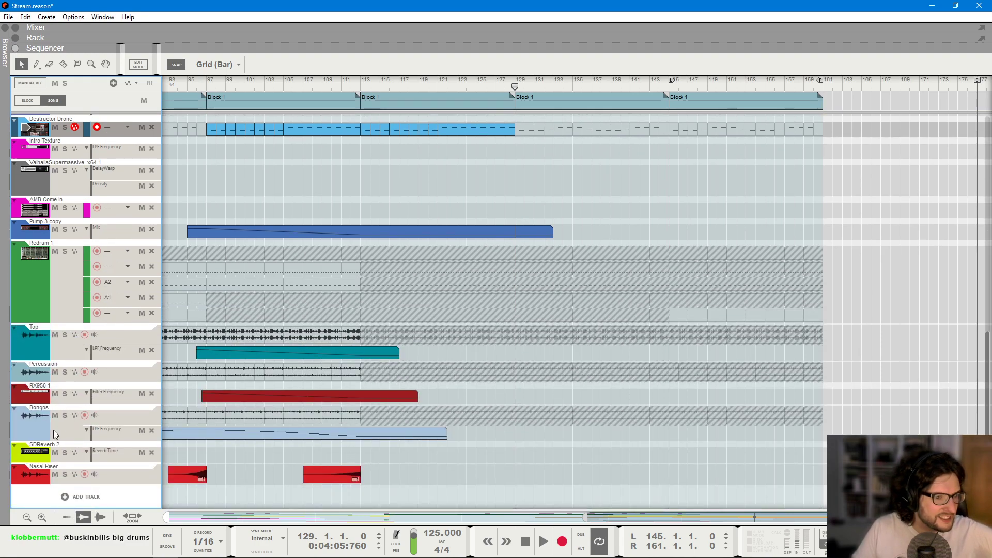
scroll(54, 428, up, 3)
scroll(404, 280, up, 2)
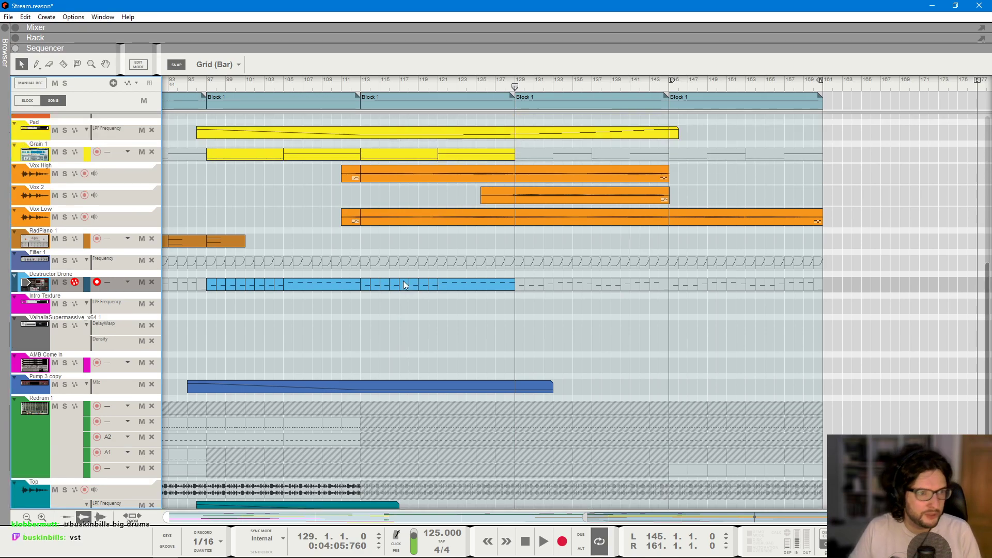
- Find the Ramp channel from the mixer and move its sequencer track directly above Destructor Drone
key(F5)
scroll(581, 295, down, 2)
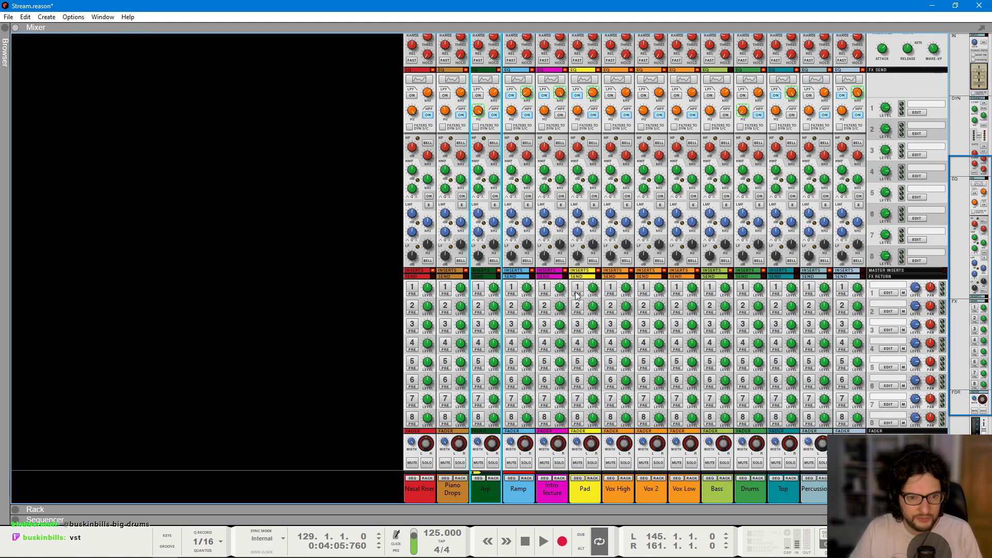
scroll(560, 309, up, 2)
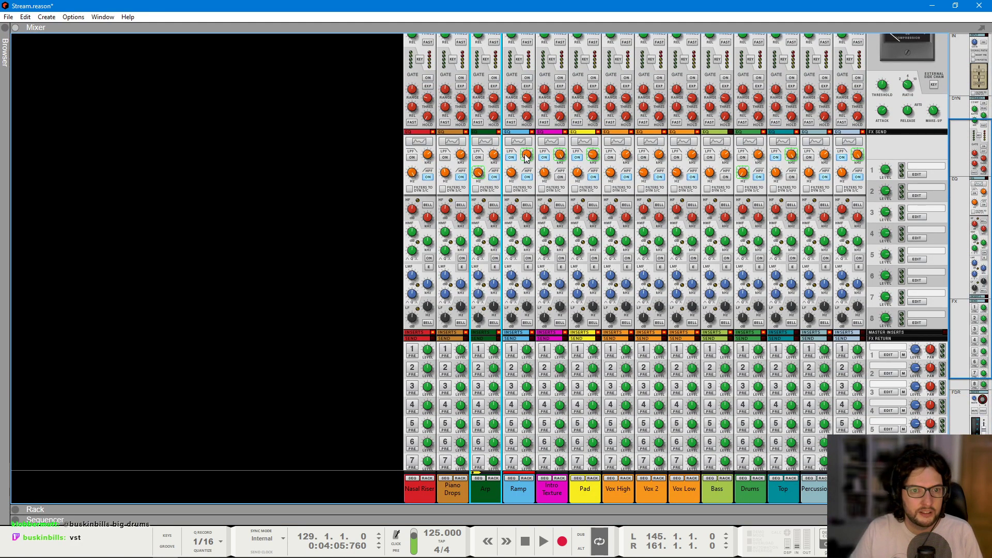
key(F7)
scroll(419, 493, down, 3)
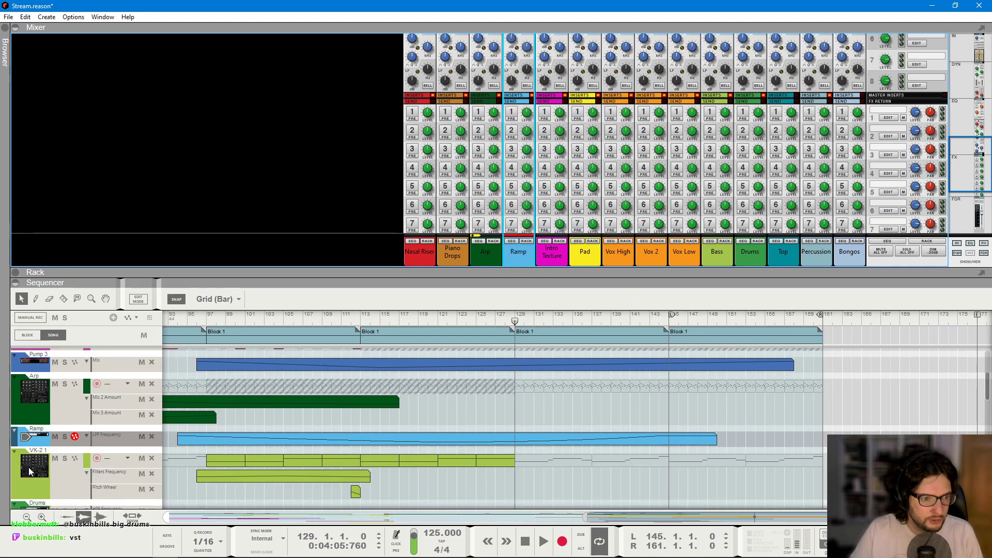
scroll(98, 465, down, 2)
drag(106, 459, 86, 438)
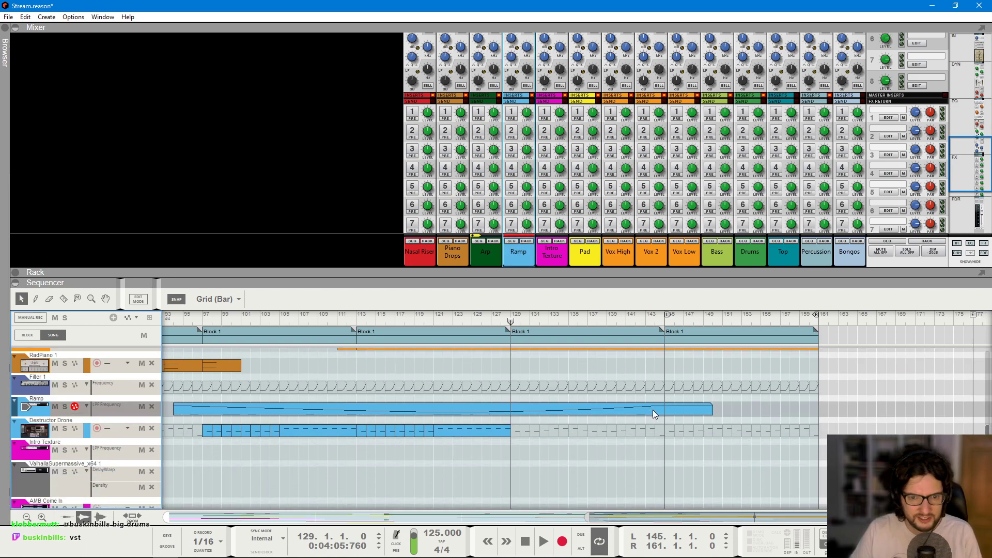
- Extend the Ramp LPF Frequency automation clip past bar 161, with its final point at bar 161 and value 1000
click(652, 410)
drag(715, 409, 813, 401)
double_click(777, 410)
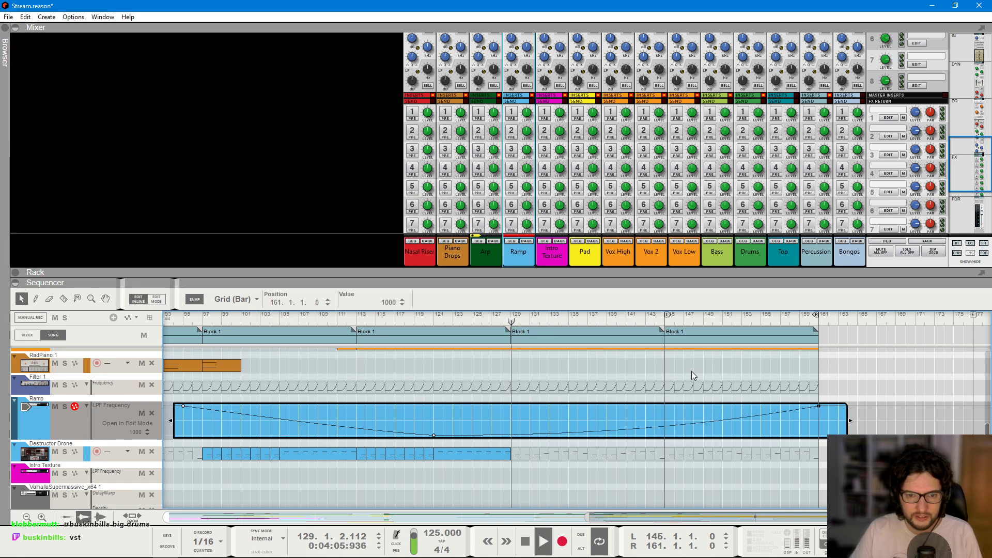
click(665, 324)
double_click(725, 414)
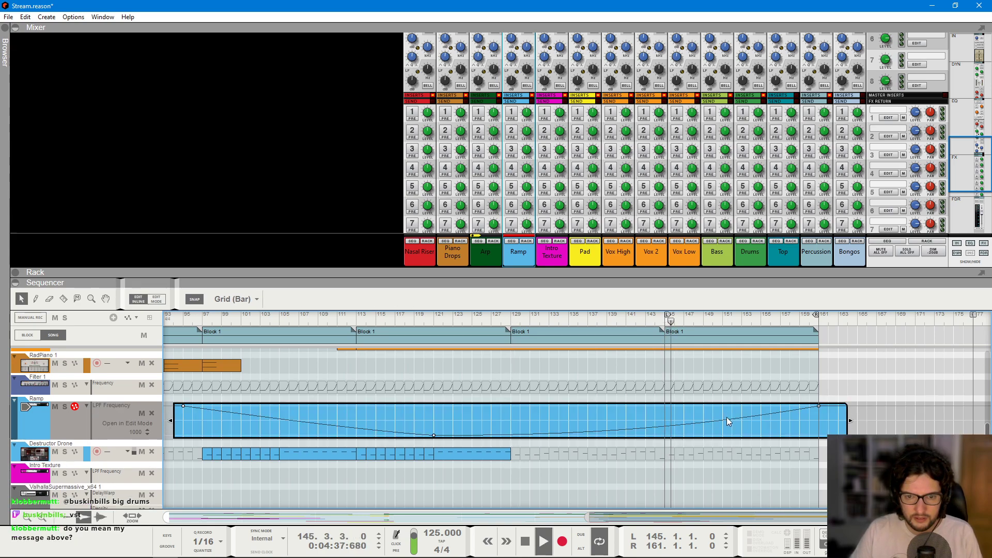
click(795, 495)
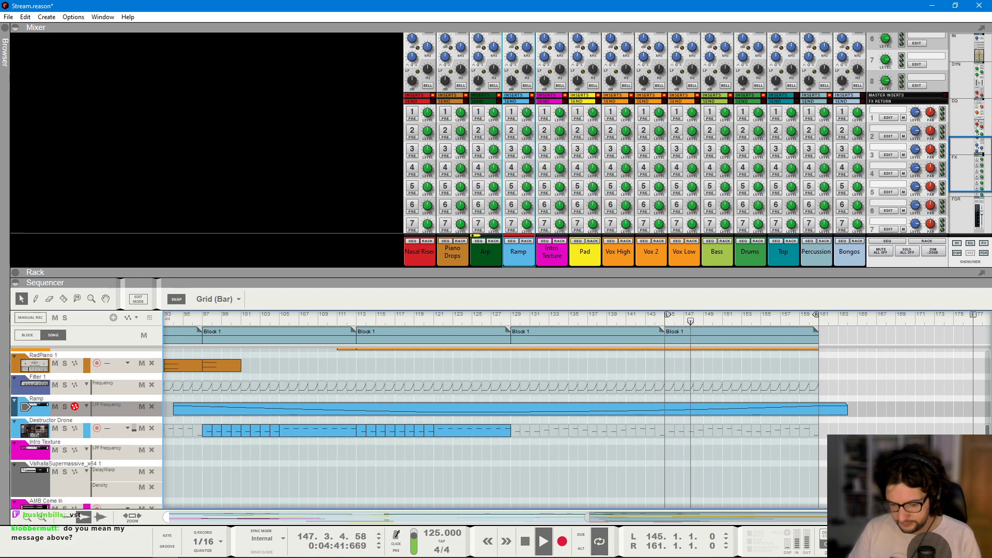
- Unmute Redrum 1's second lane in the block at bar 145 and cover its first 8 bars with an empty clip
key(F5)
scroll(919, 421, left, 5)
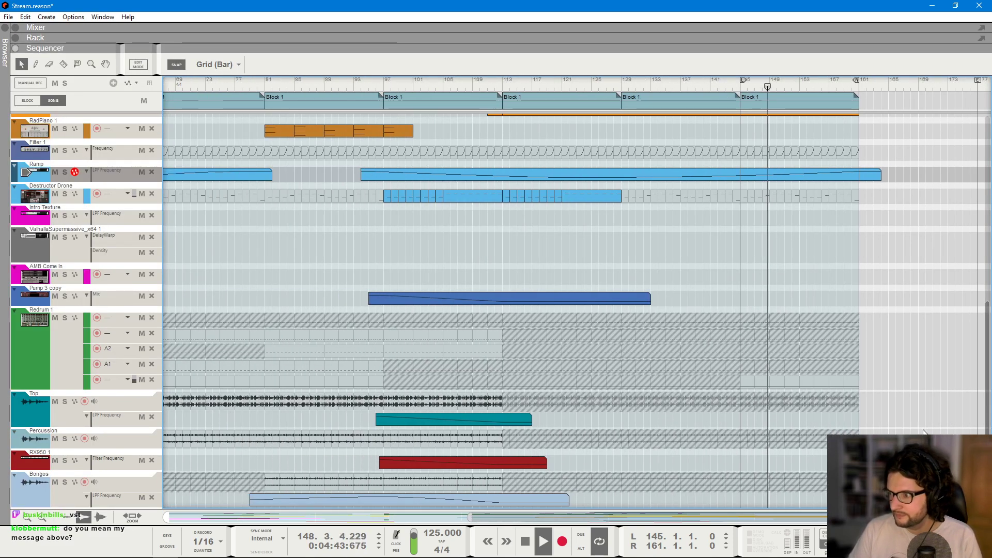
scroll(923, 420, up, 5)
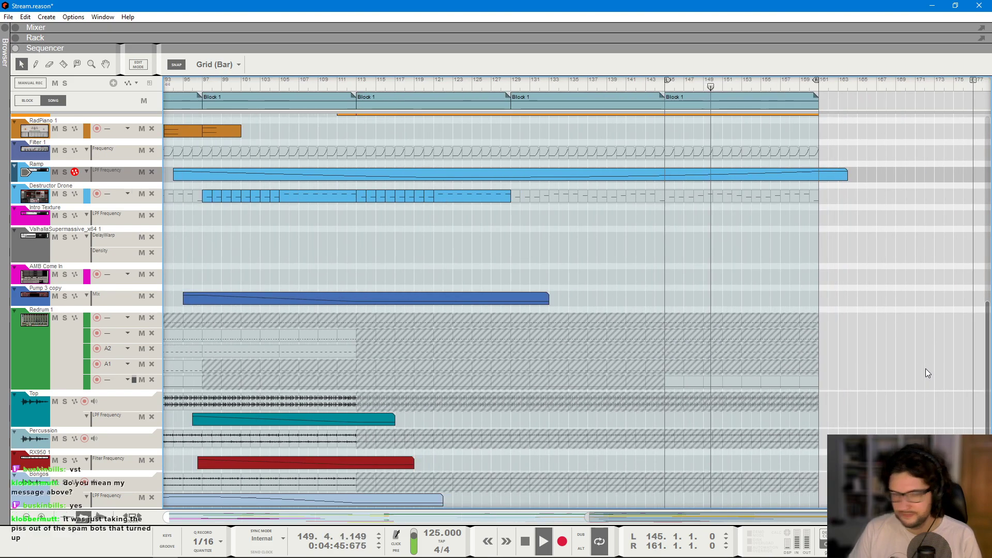
scroll(926, 368, up, 1)
scroll(873, 365, down, 3)
scroll(873, 365, right, 1)
scroll(714, 323, up, 4)
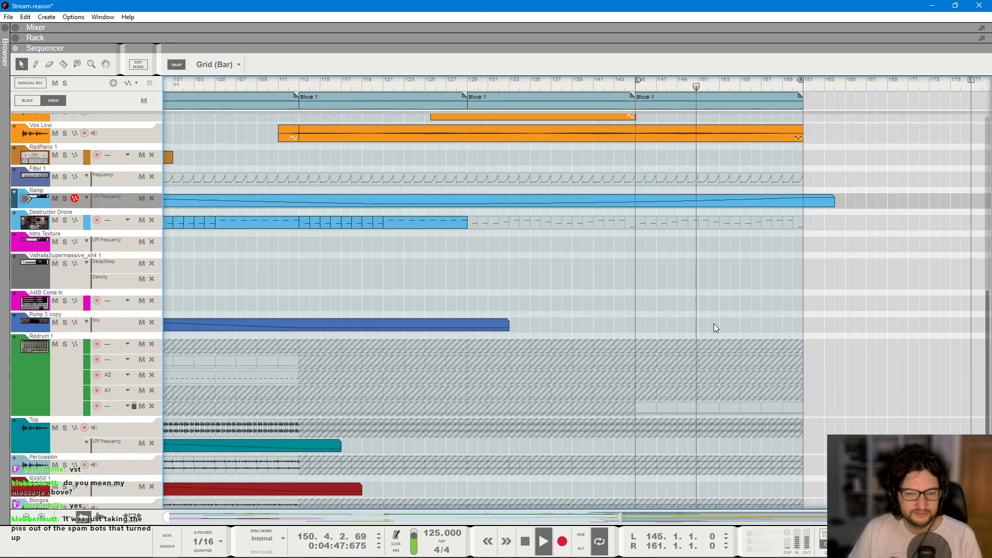
scroll(714, 323, up, 3)
scroll(746, 288, left, 2)
scroll(805, 351, down, 5)
key(t)
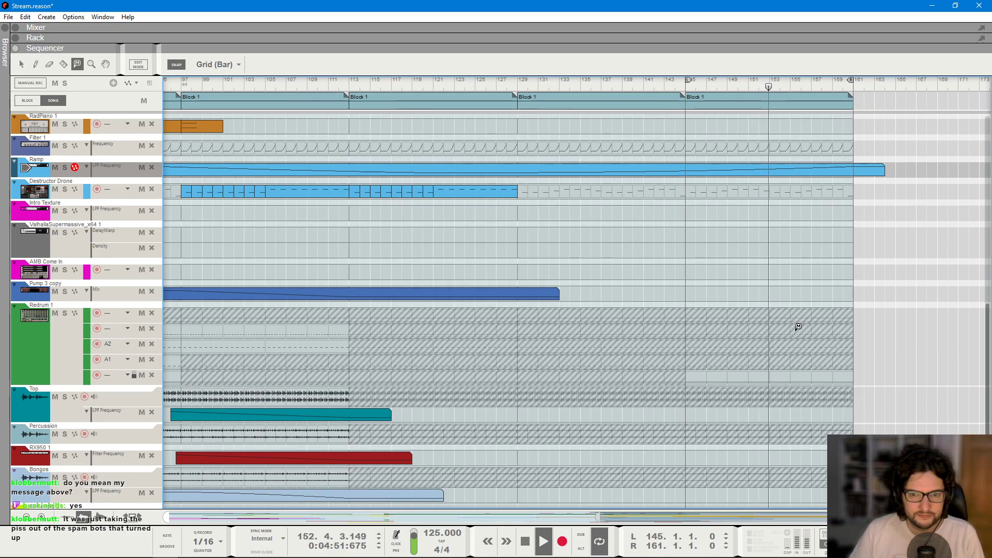
key(q)
drag(693, 328, 775, 329)
- Copy a Nasal Riser clip to bar 153 on the same track
scroll(679, 357, down, 3)
scroll(529, 413, down, 2)
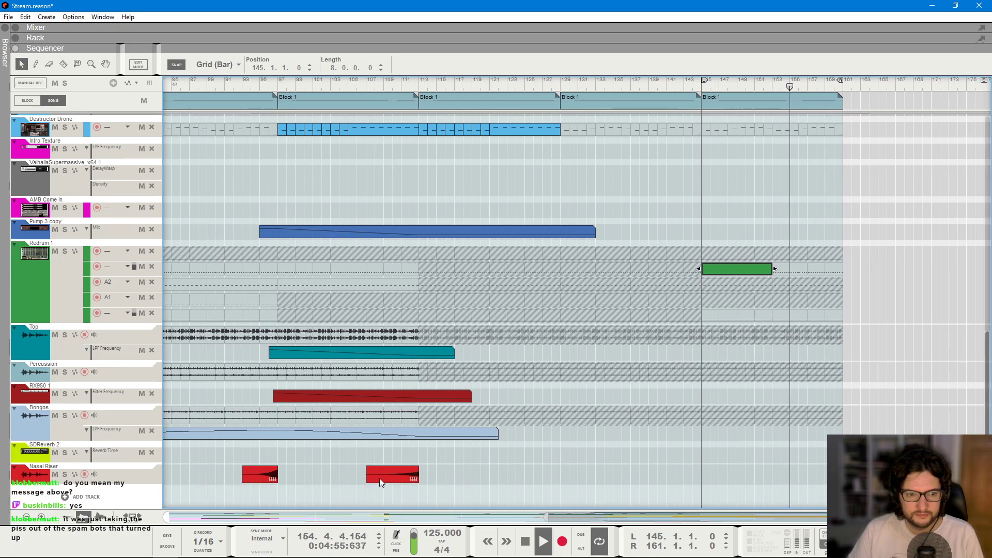
drag(259, 476, 773, 472)
click(783, 443)
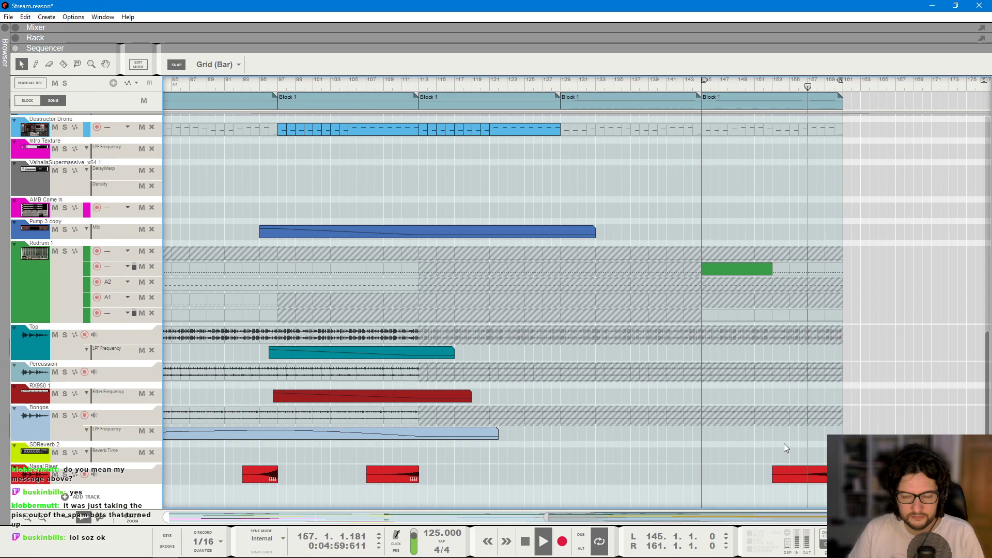
- Move the right loop locator to bar 180 and the left loop locator to bar 163
scroll(785, 439, up, 10)
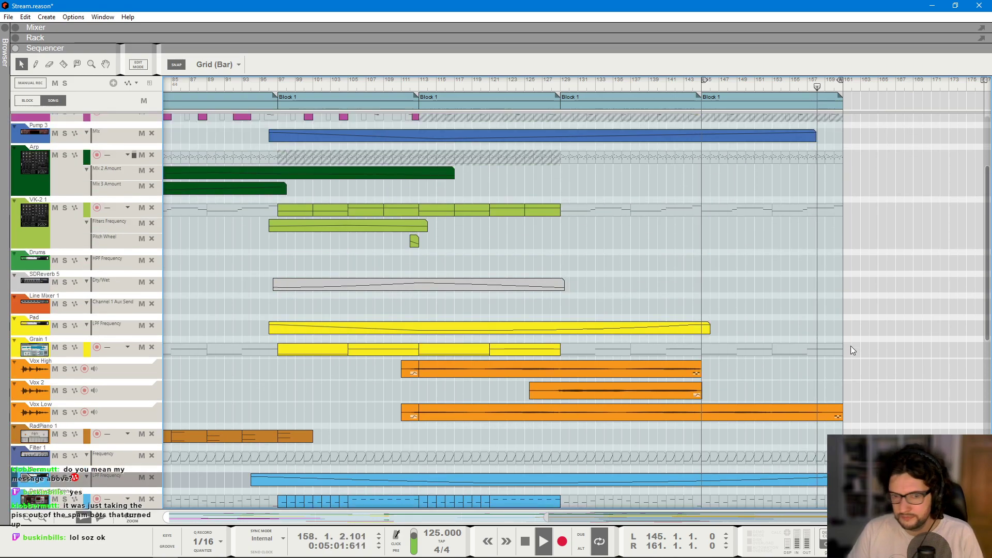
scroll(851, 346, up, 2)
scroll(851, 345, right, 1)
drag(957, 81, 991, 81)
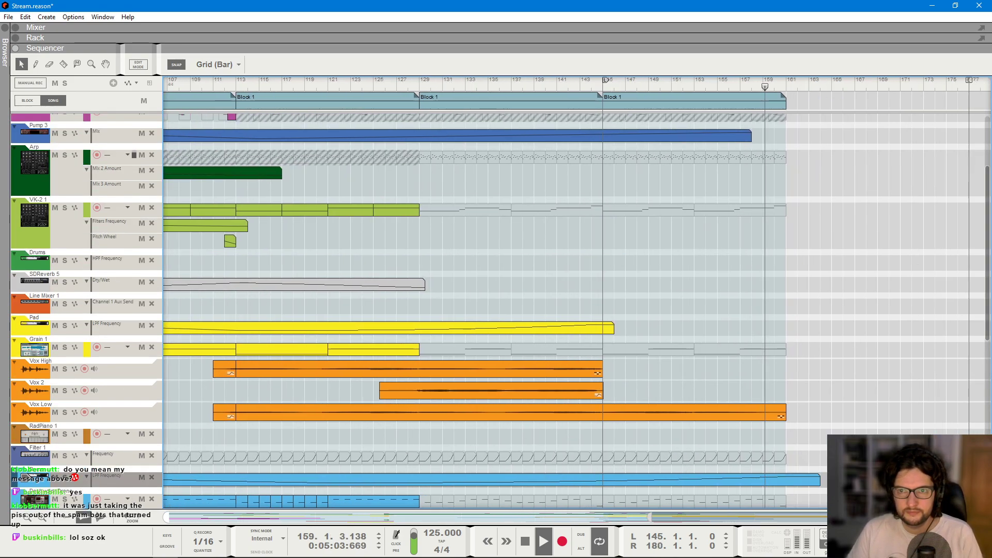
scroll(816, 83, up, 1)
ctrl+click(814, 85)
scroll(825, 166, up, 2)
scroll(825, 165, down, 1)
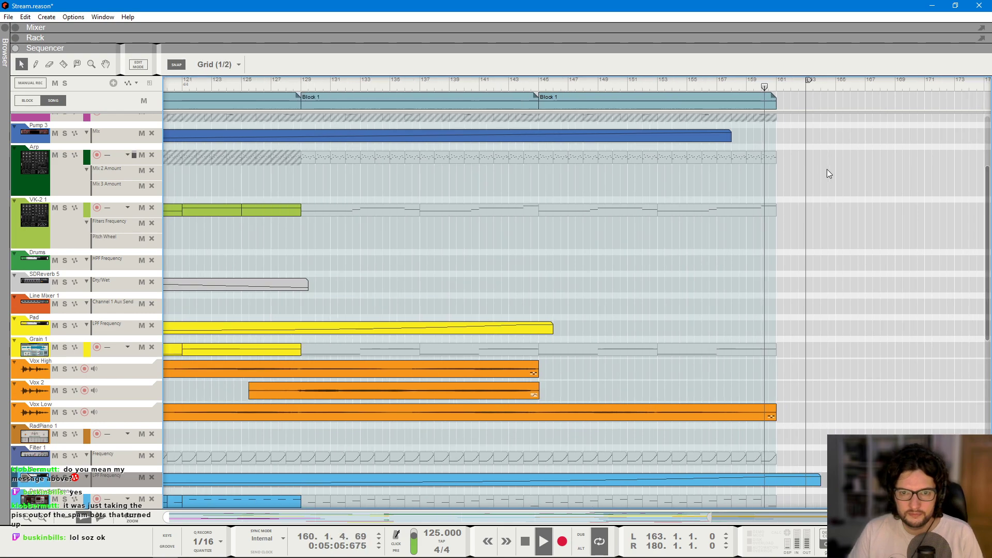
scroll(844, 210, down, 1)
scroll(843, 213, up, 3)
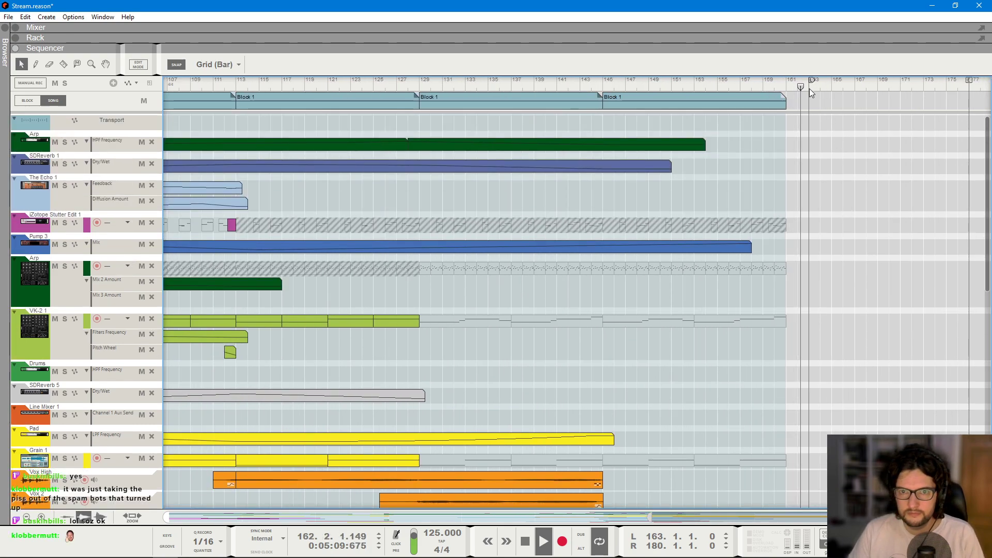
- Play the arrangement from bar 145 and check the automation clips on the upper tracks
key(space)
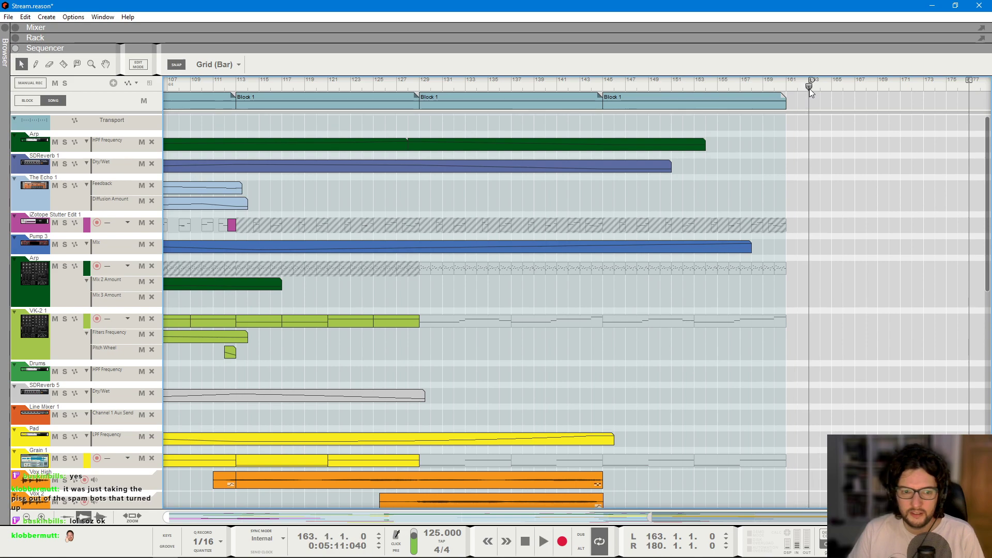
click(607, 77)
key(space)
scroll(621, 214, down, 5)
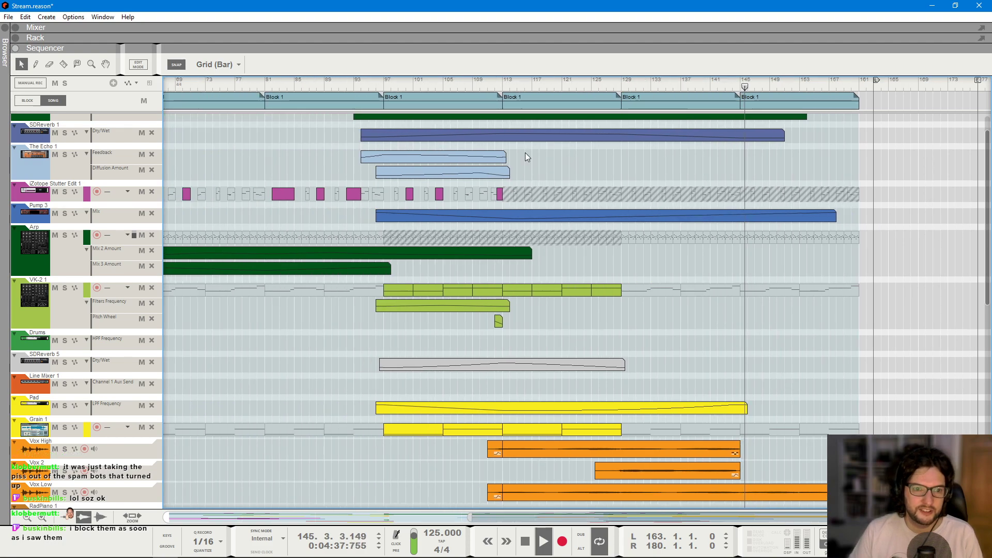
scroll(830, 287, up, 2)
scroll(872, 250, up, 2)
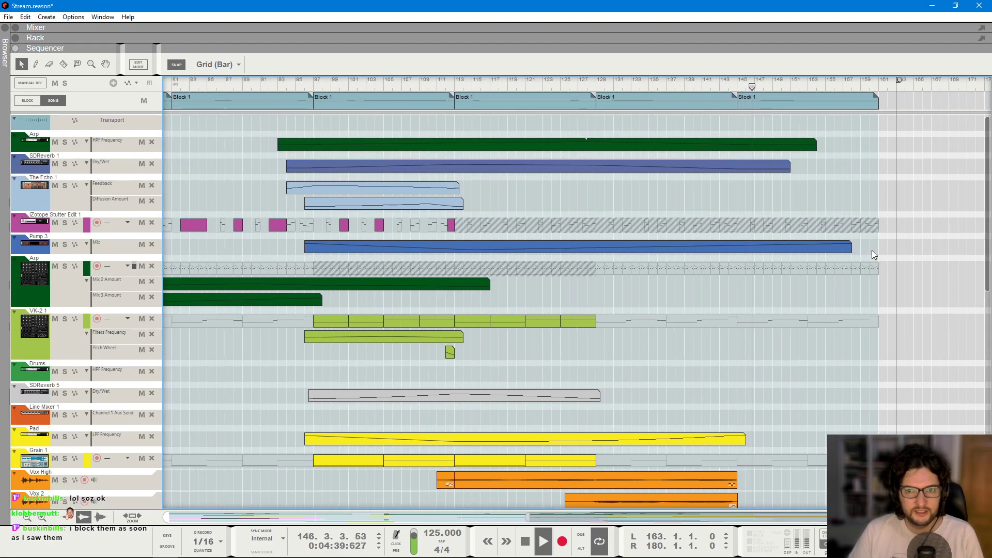
- Copy The Echo 1's Feedback automation clip from bar 94 to bar 158 and restart playback at bar 145
key(space)
click(736, 86)
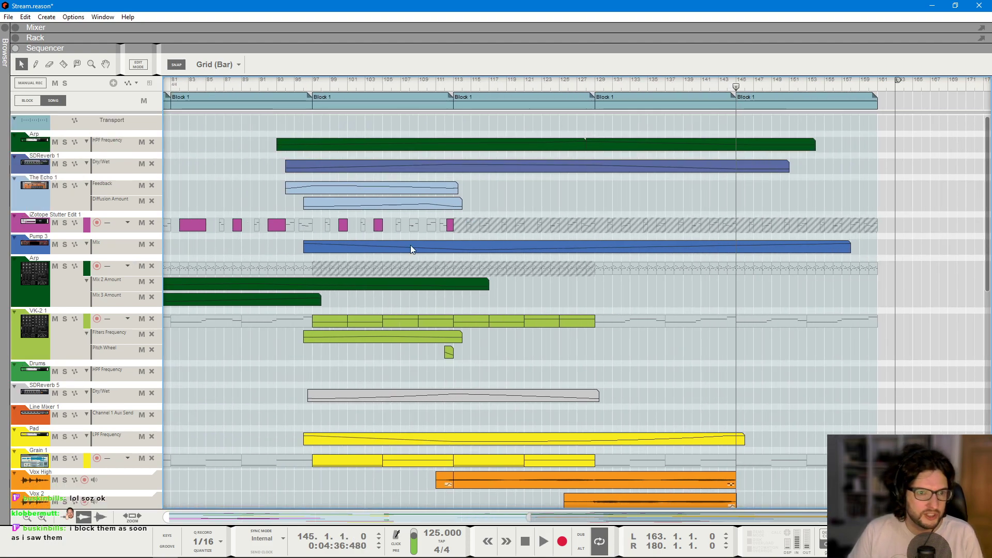
drag(356, 188, 918, 198)
key(space)
click(867, 156)
- Copy both Vox High clips starting at bar 111 to bar 161
scroll(847, 207, down, 4)
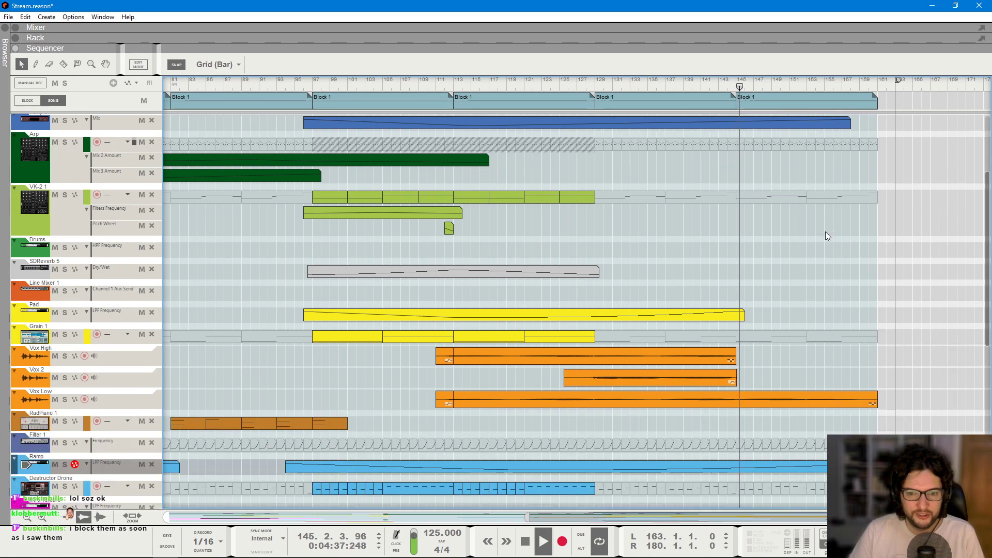
scroll(841, 292, up, 2)
scroll(842, 292, up, 2)
scroll(851, 305, right, 2)
click(754, 404)
click(779, 372)
scroll(779, 371, down, 1)
scroll(780, 376, down, 1)
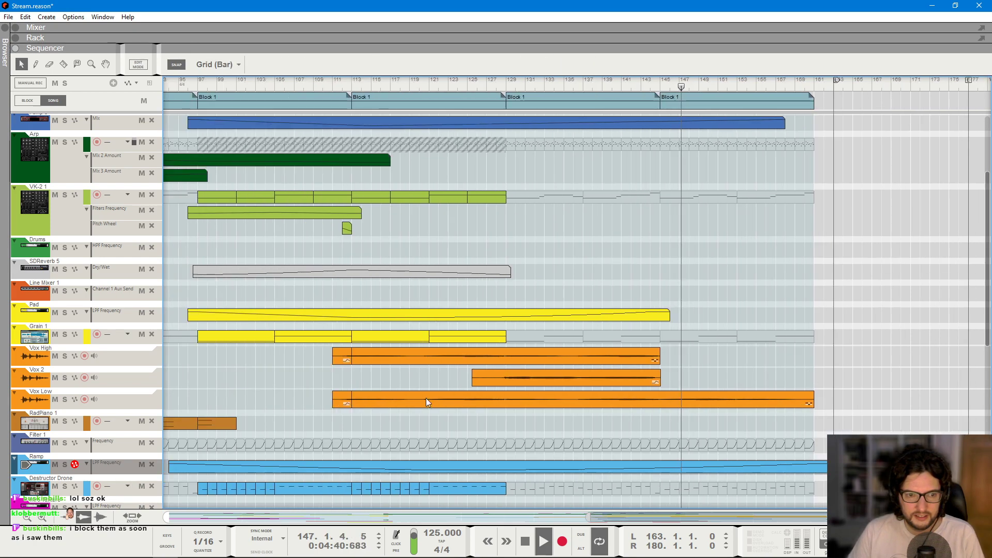
click(346, 405)
click(344, 357)
shift+click(381, 358)
drag(381, 358, 850, 364)
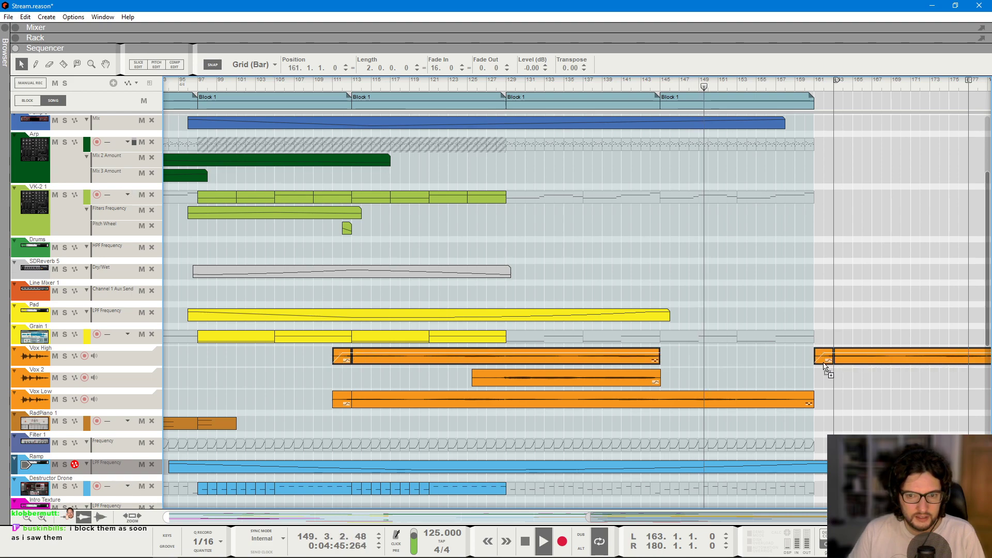
click(857, 298)
- Shorten the copied Vox High clip at bar 163 to 7 bars
scroll(827, 335, right, 4)
scroll(780, 307, right, 4)
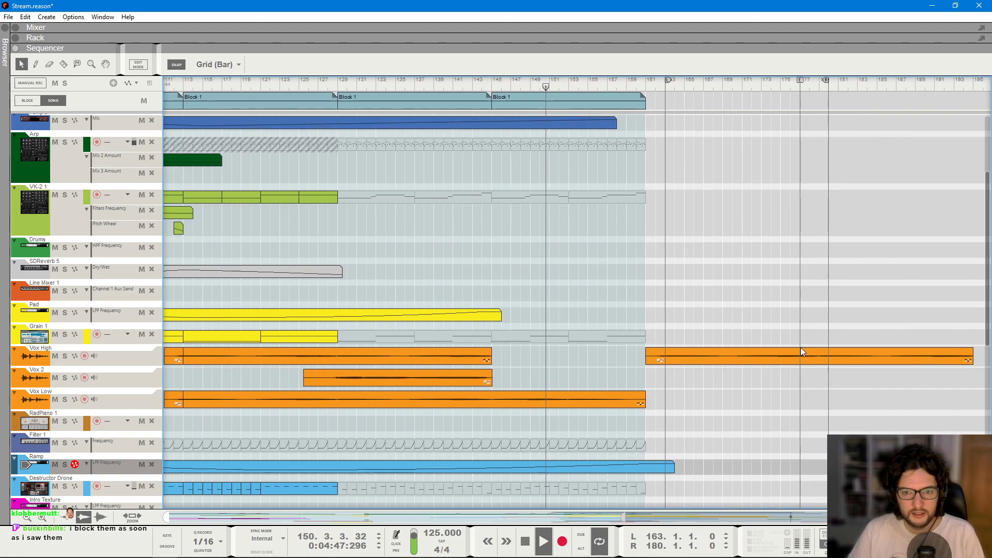
click(857, 356)
drag(969, 360, 732, 360)
scroll(773, 362, left, 8)
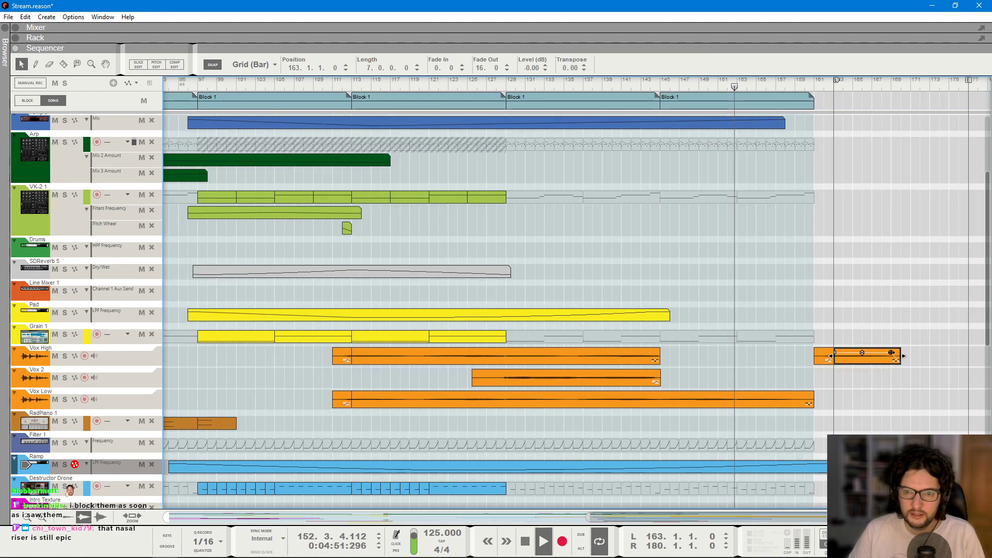
click(879, 286)
scroll(858, 295, down, 3)
scroll(775, 253, up, 6)
scroll(805, 264, up, 2)
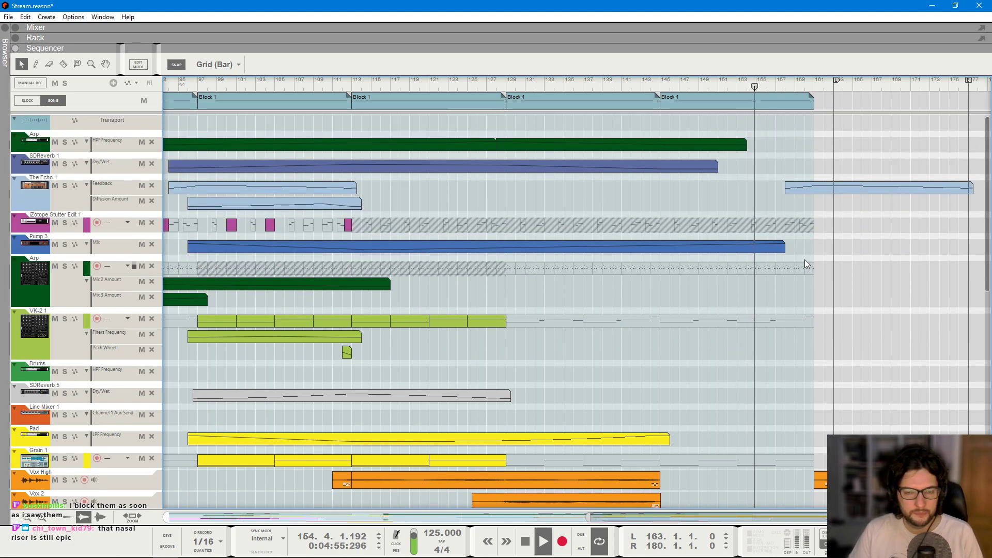
- Unmute the iZotope Stutter Edit 1 block part in the bar 145 section and cover bars 145 to 159 with a clip
scroll(760, 225, down, 3)
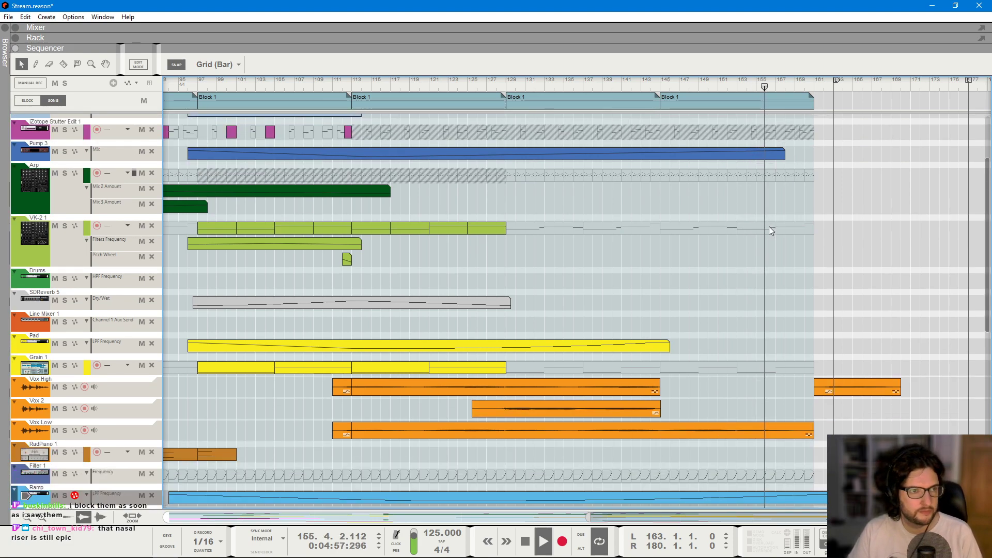
scroll(769, 226, up, 3)
key(t)
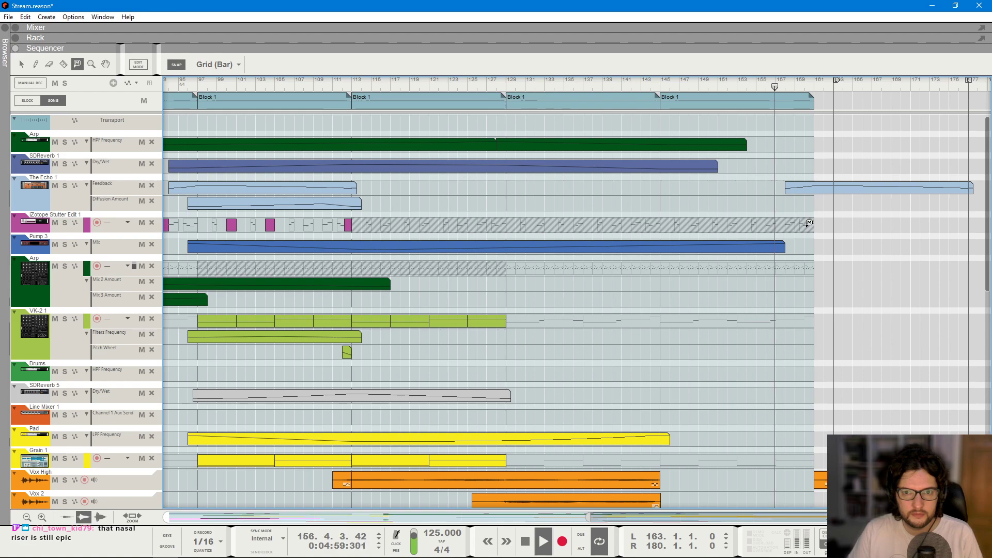
click(810, 224)
click(21, 64)
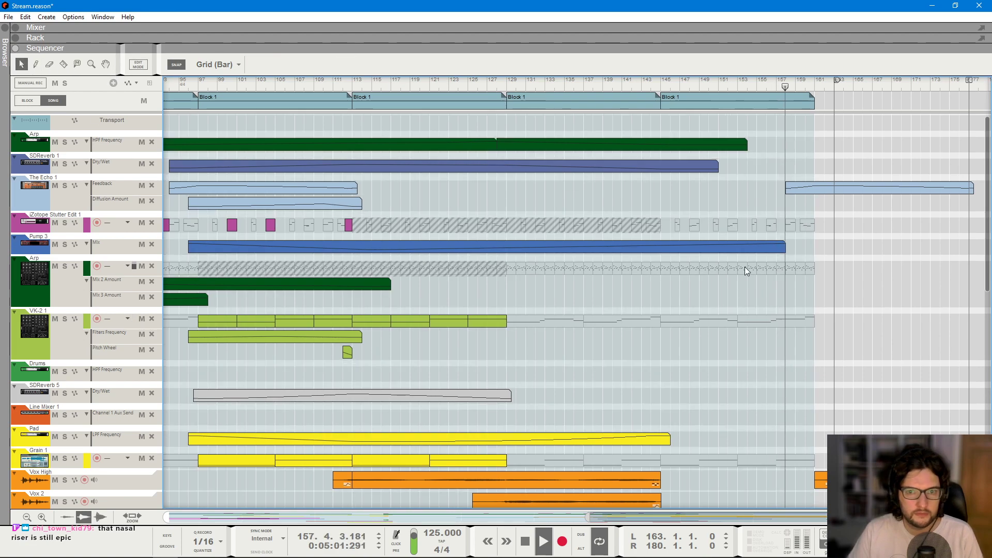
click(682, 226)
drag(738, 224, 796, 225)
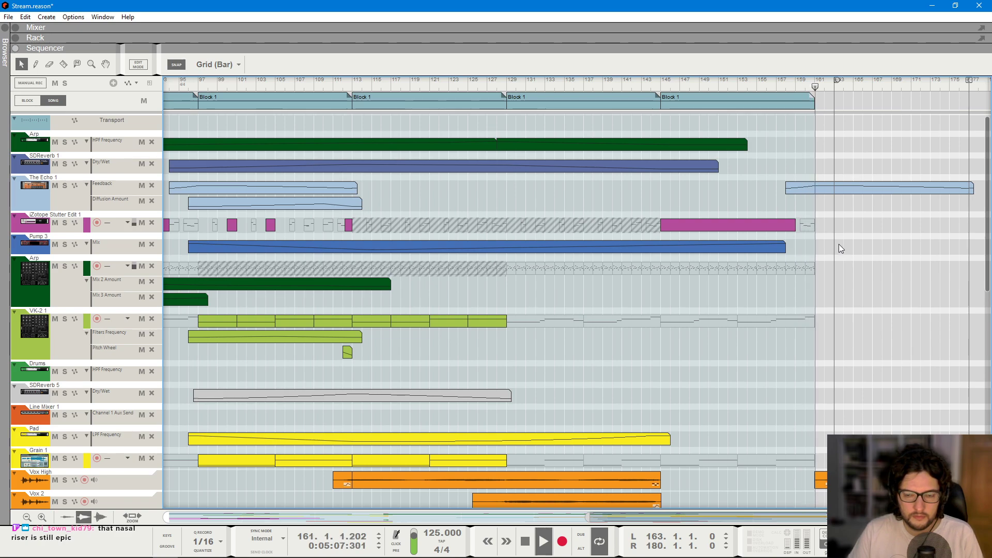
- Restart playback near bar 145 and check the vocal, Ramp and drum tracks
scroll(808, 240, up, 3)
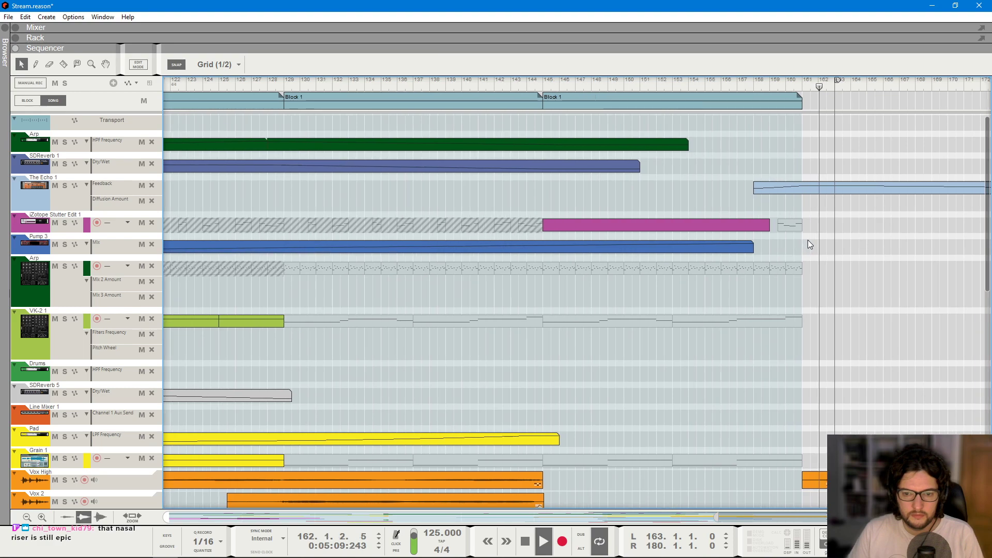
click(725, 86)
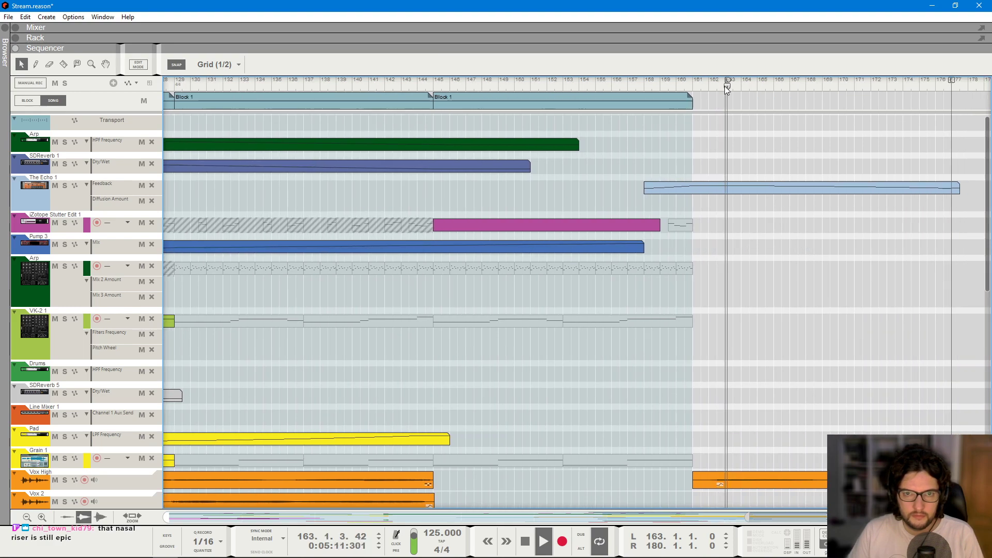
key(space)
drag(412, 88, 439, 88)
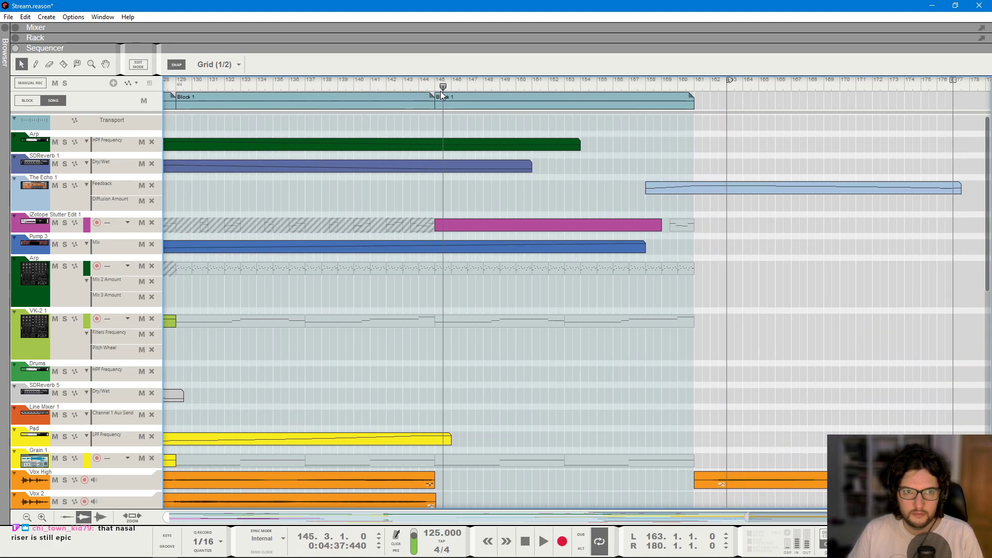
key(space)
scroll(624, 283, down, 3)
scroll(624, 282, down, 3)
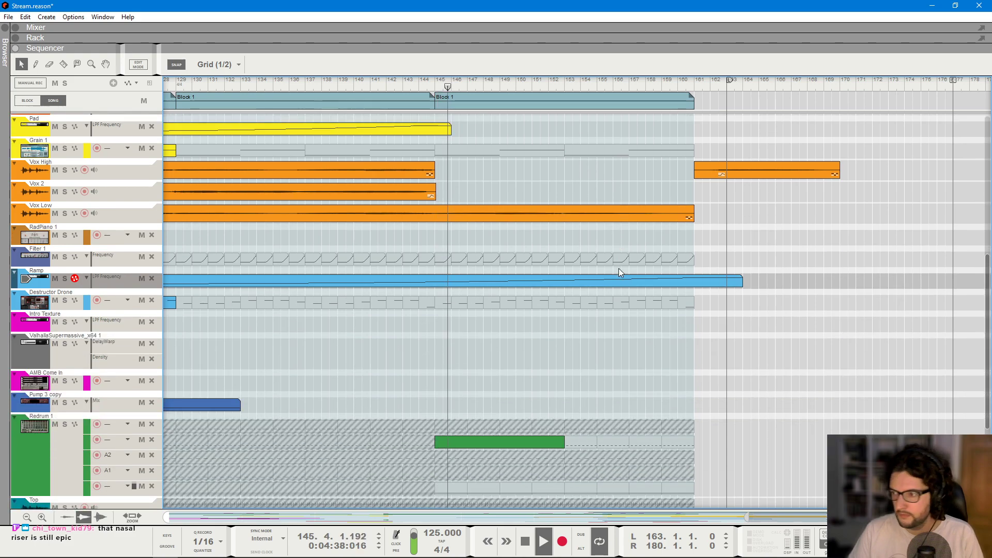
scroll(747, 212, down, 3)
scroll(768, 144, up, 3)
- Draw a Block 1 clip at bar 163, lengthen it to 16 bars and set the right locator to bar 179
drag(788, 98, 962, 98)
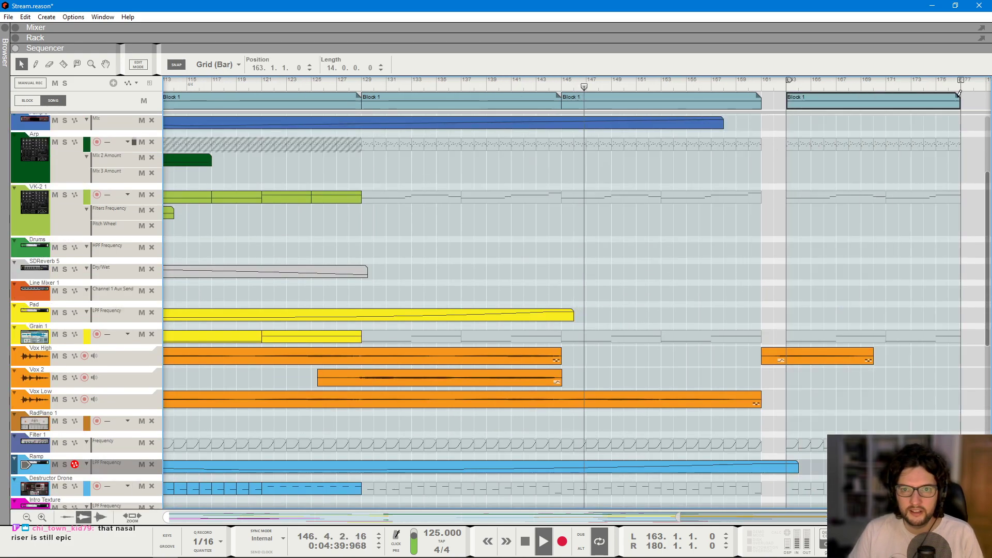
scroll(911, 193, down, 1)
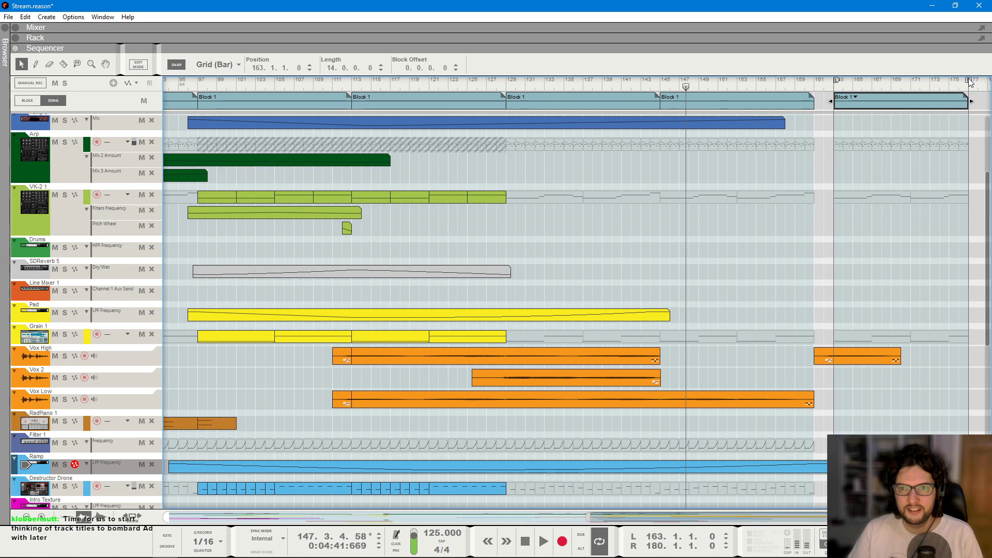
scroll(928, 103, right, 3)
drag(976, 104, 864, 116)
scroll(839, 233, down, 10)
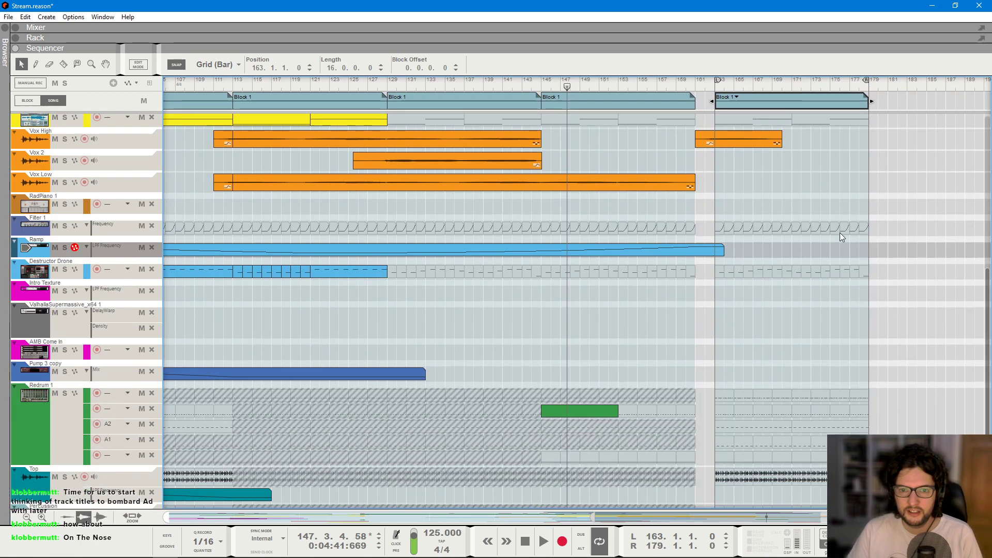
scroll(786, 323, up, 10)
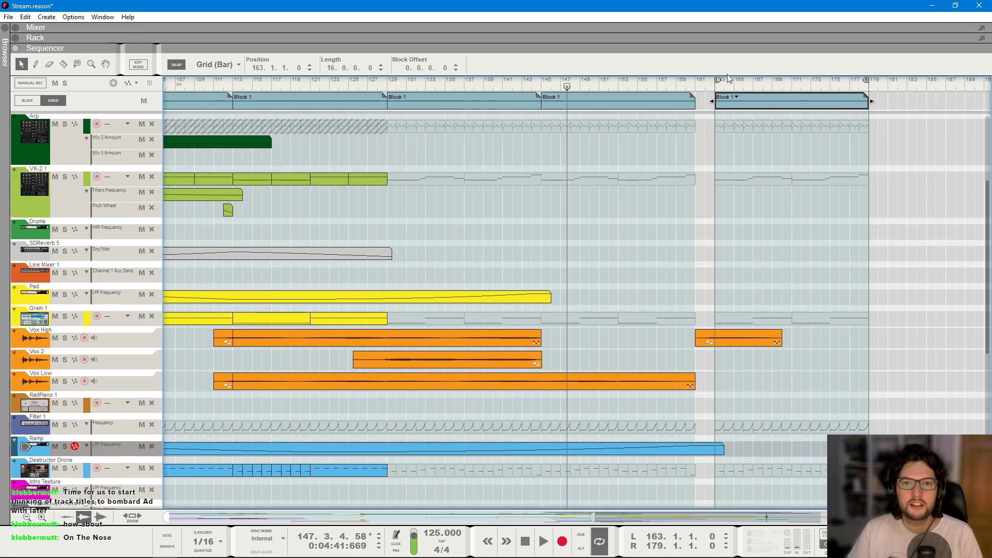
- Play the transition from bar 161 and save the song
click(696, 82)
key(space)
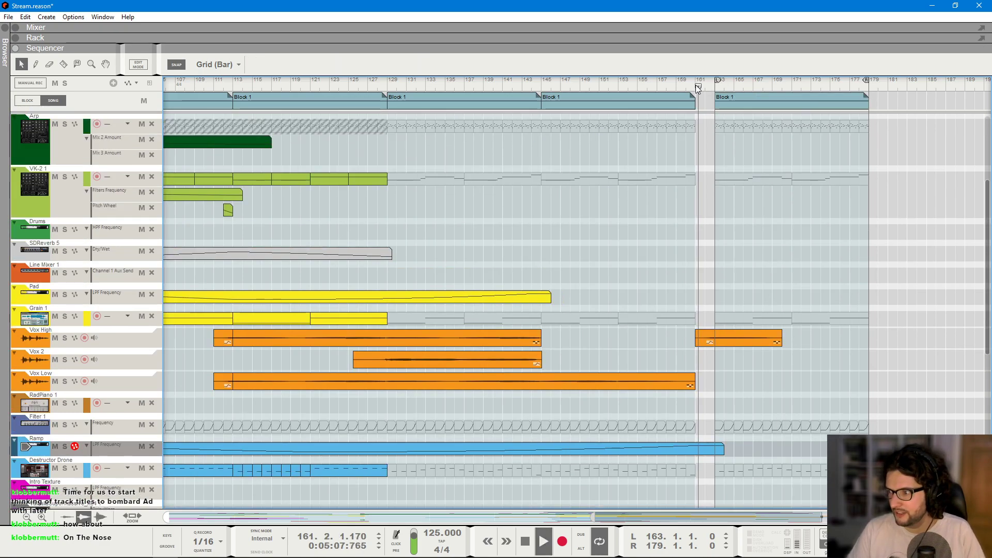
key(ctrl+s)
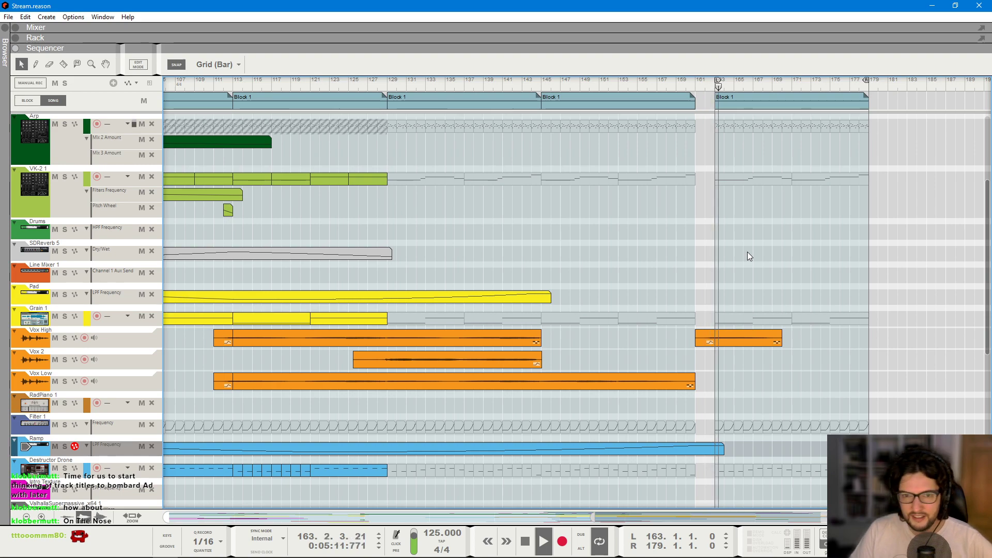
- Mute the iZotope Stutter Edit 1 part in the block starting at bar 163
scroll(744, 261, down, 5)
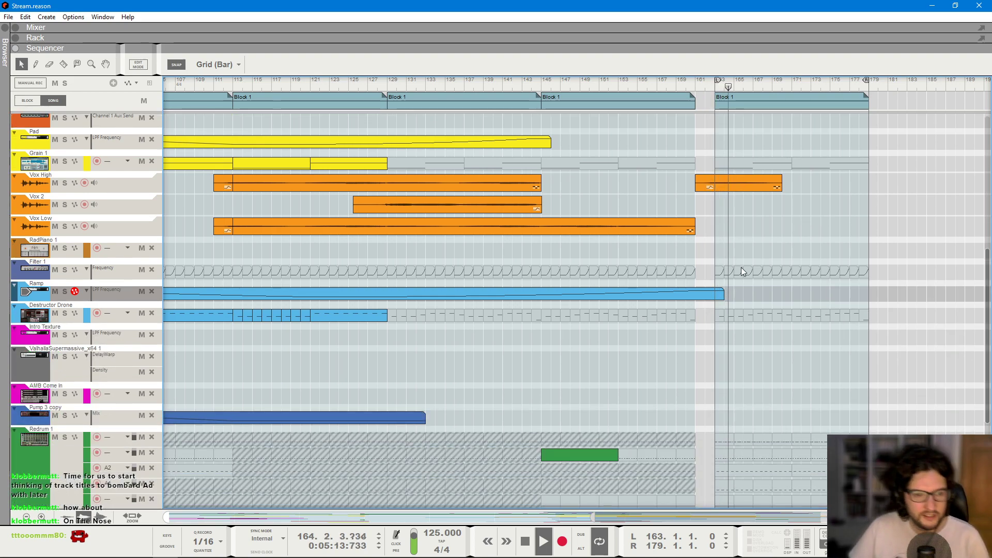
scroll(750, 207, up, 10)
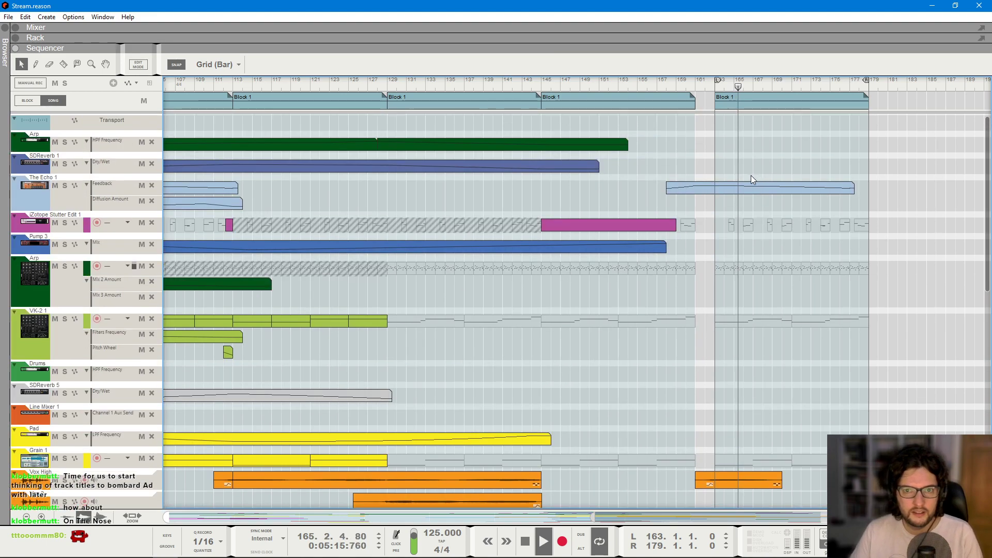
key(t)
click(749, 224)
key(q)
- Play from bar 158 and inspect the curve of The Echo 1's copied Feedback automation clip
key(space)
click(671, 84)
double_click(745, 188)
click(745, 200)
key(space)
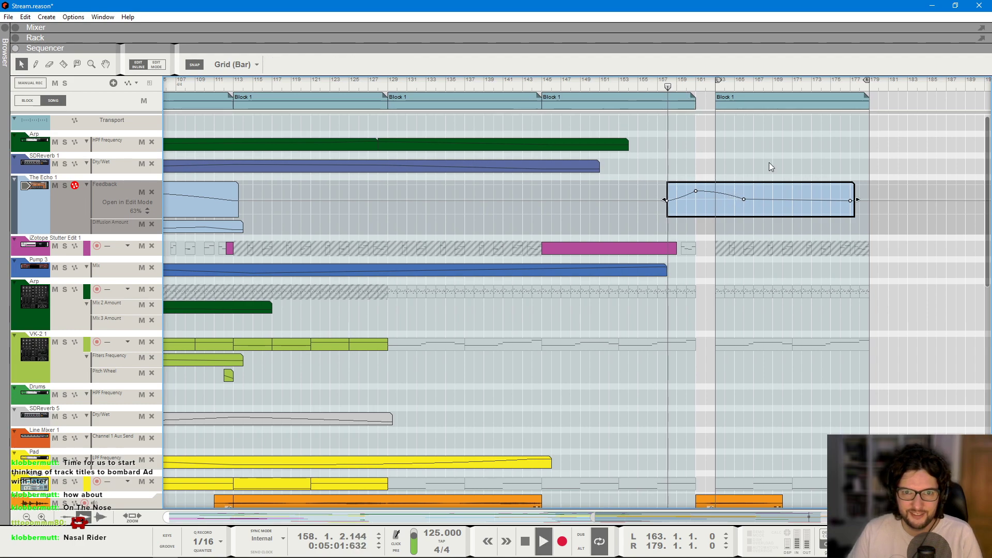
click(755, 166)
key(space)
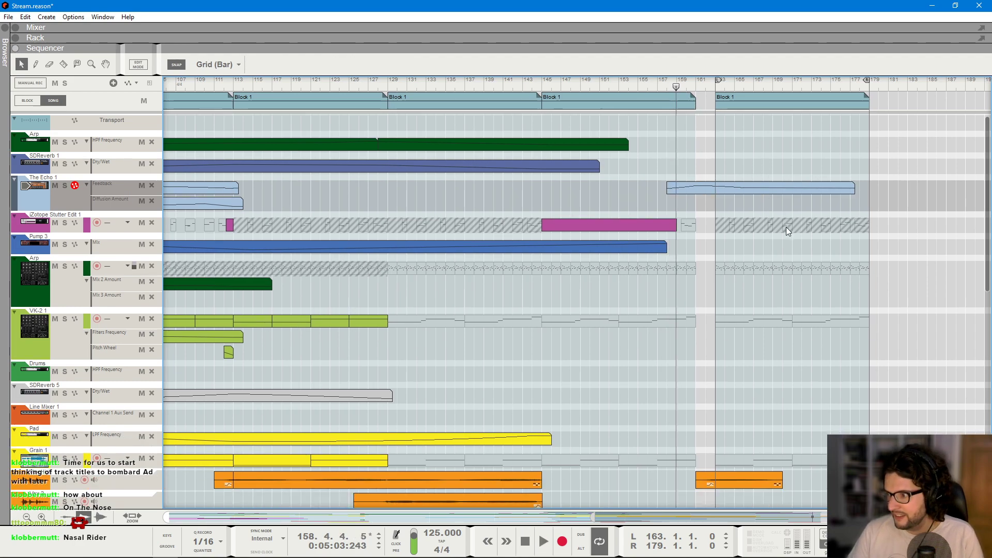
- Play the section from bar 145 and check its automation and vocal clips
scroll(786, 227, down, 3)
click(571, 85)
click(562, 85)
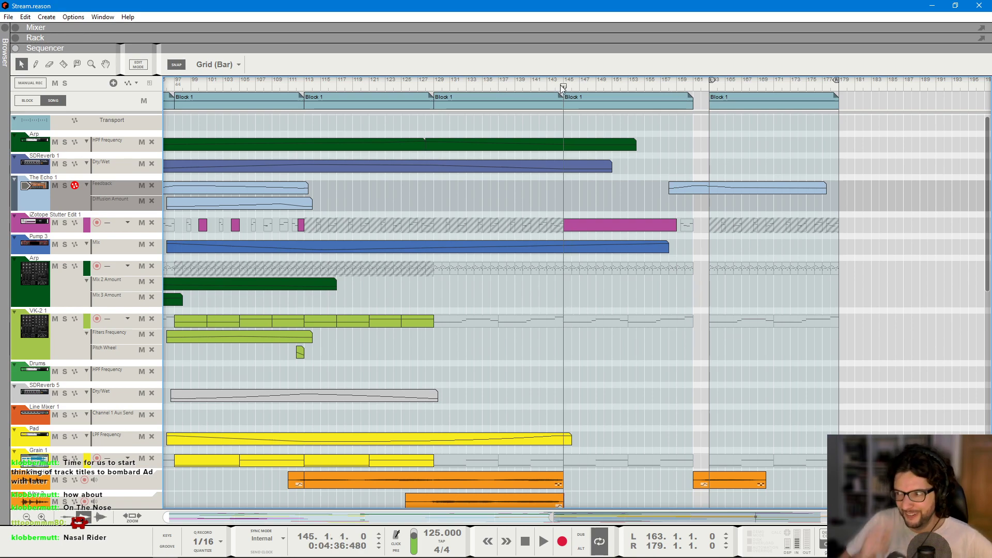
key(space)
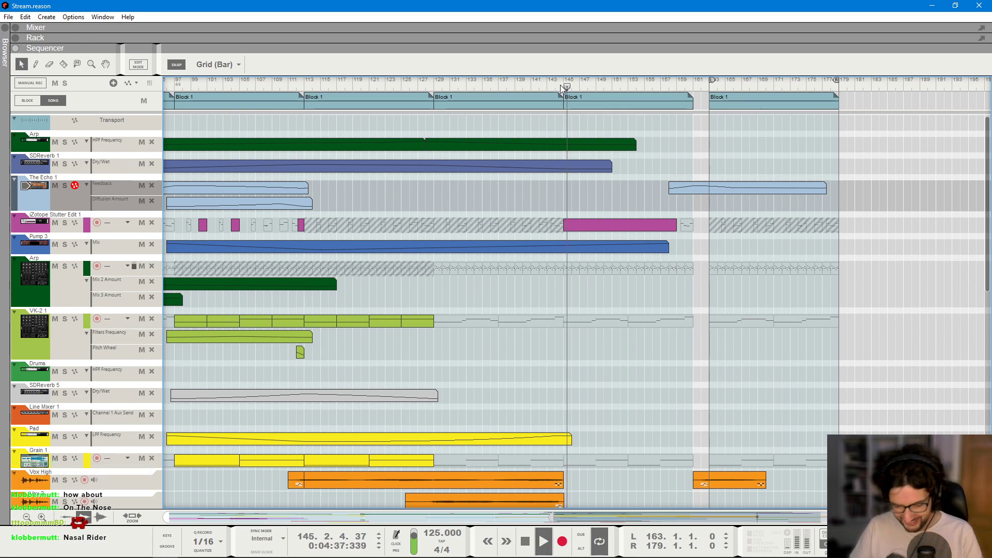
scroll(713, 243, down, 6)
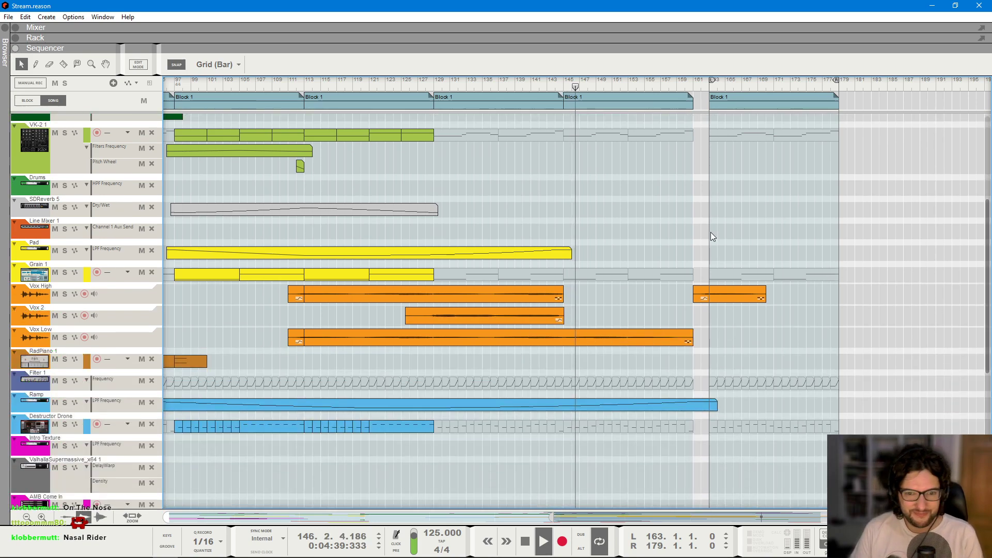
scroll(711, 235, up, 1)
key(space)
- Play the block from bar 163 and review its tracks and automation
click(721, 85)
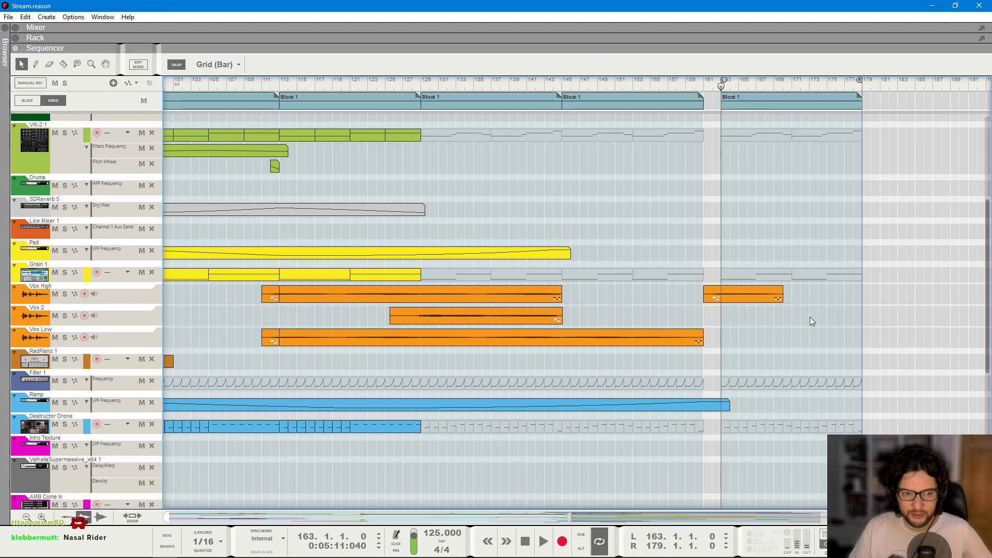
scroll(788, 215, up, 6)
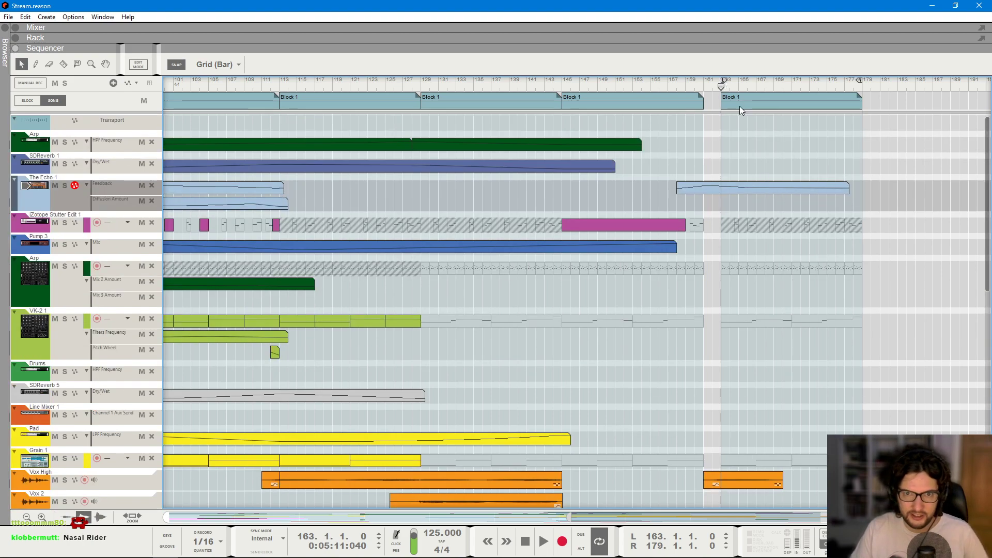
key(space)
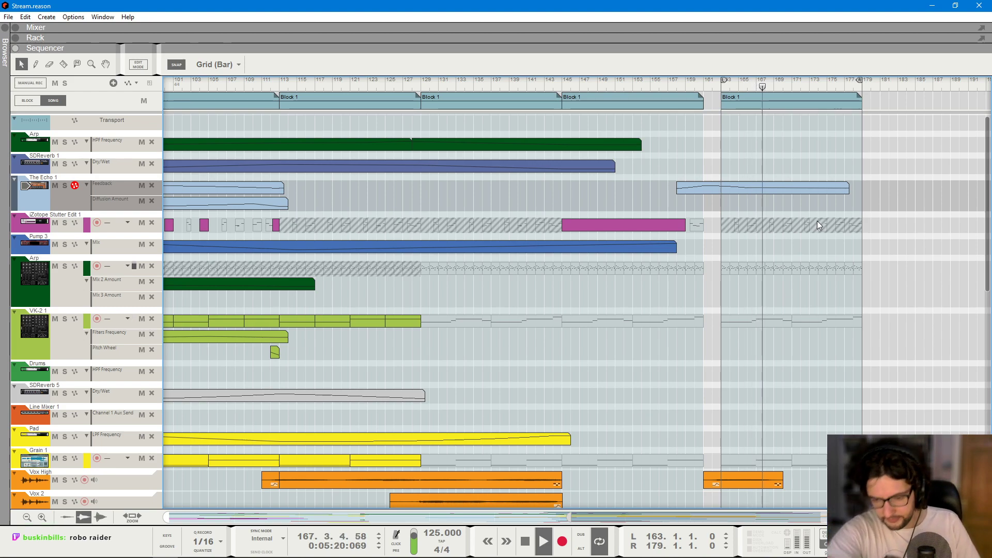
scroll(816, 222, down, 1)
scroll(817, 221, up, 3)
scroll(817, 221, down, 5)
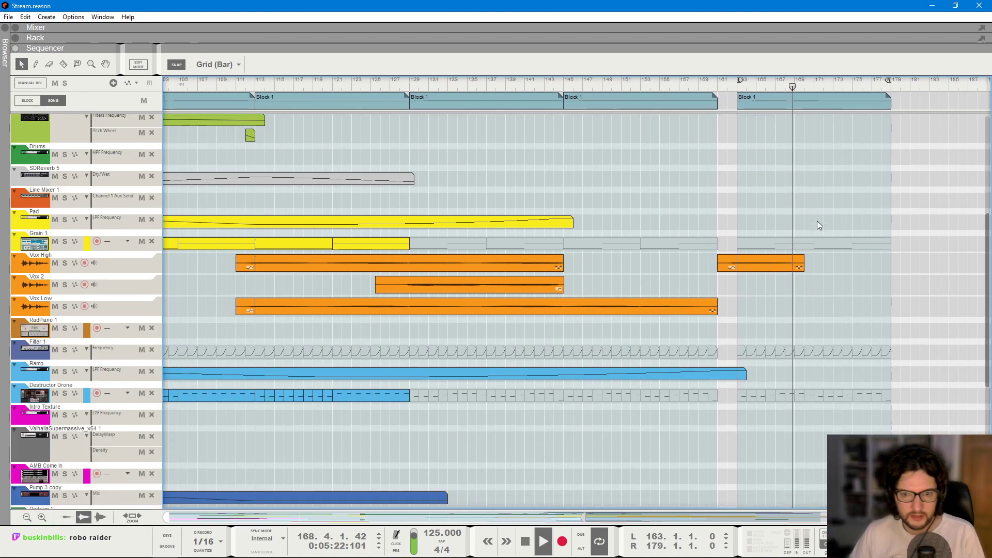
scroll(840, 309, up, 1)
scroll(840, 309, up, 5)
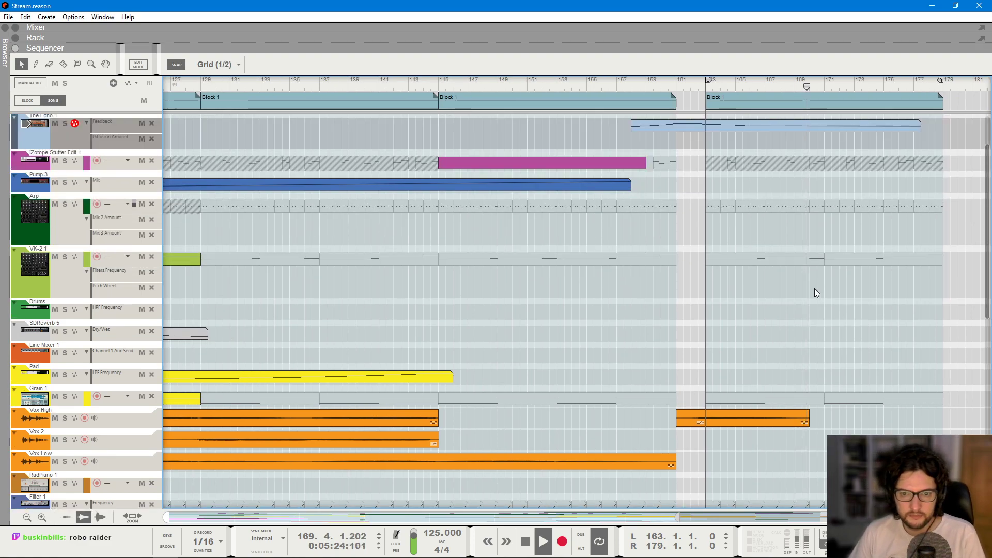
scroll(815, 288, down, 4)
scroll(723, 297, down, 2)
scroll(840, 306, up, 5)
scroll(765, 249, down, 1)
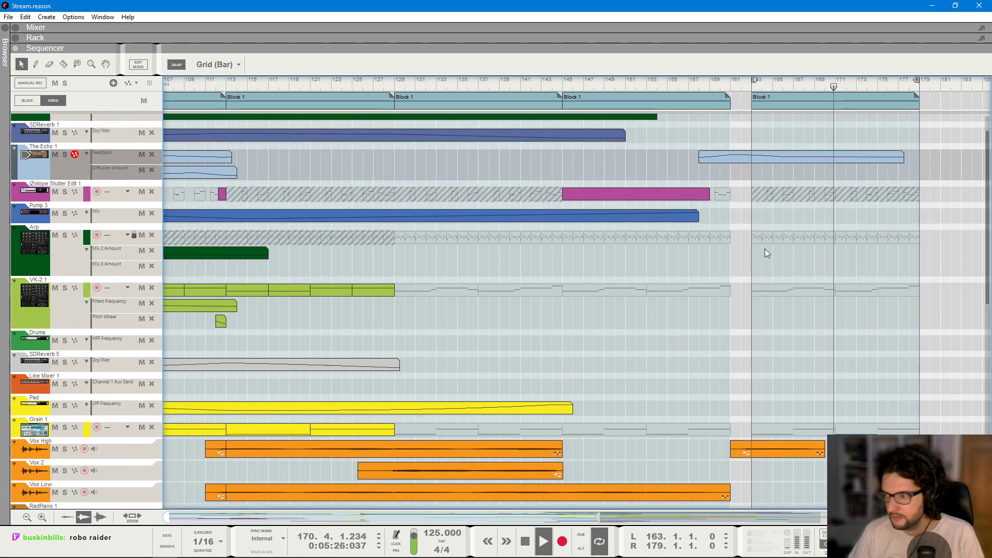
scroll(820, 222, down, 3)
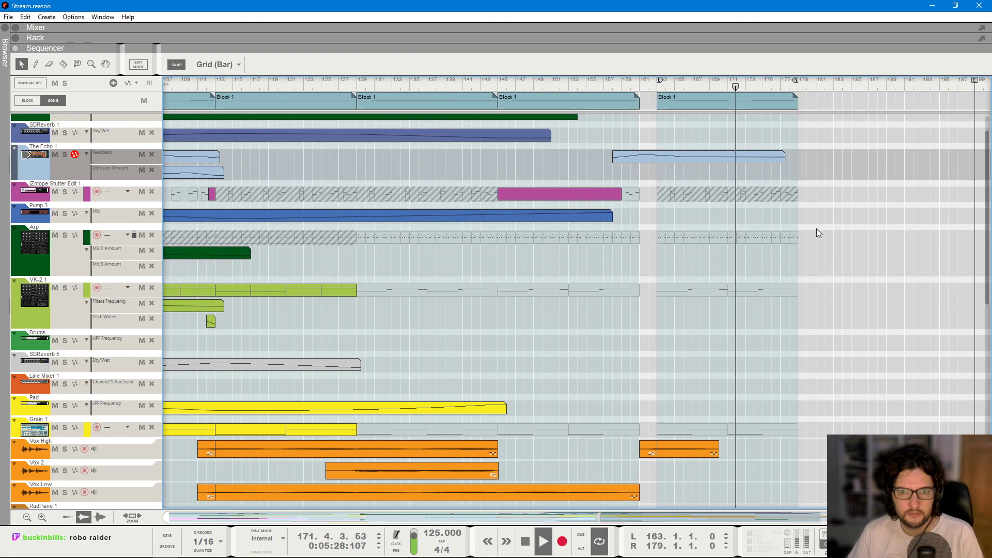
scroll(794, 198, down, 1)
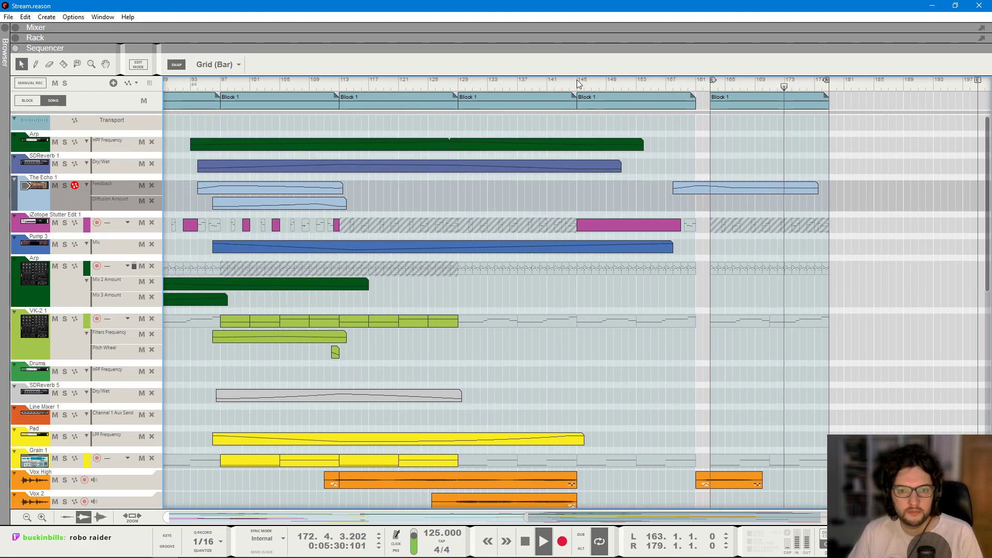
- Resume playback from bar 153 and look over the lower and upper tracks
scroll(806, 294, down, 3)
scroll(805, 297, down, 5)
click(636, 86)
scroll(795, 257, up, 5)
scroll(795, 257, up, 2)
scroll(795, 257, up, 5)
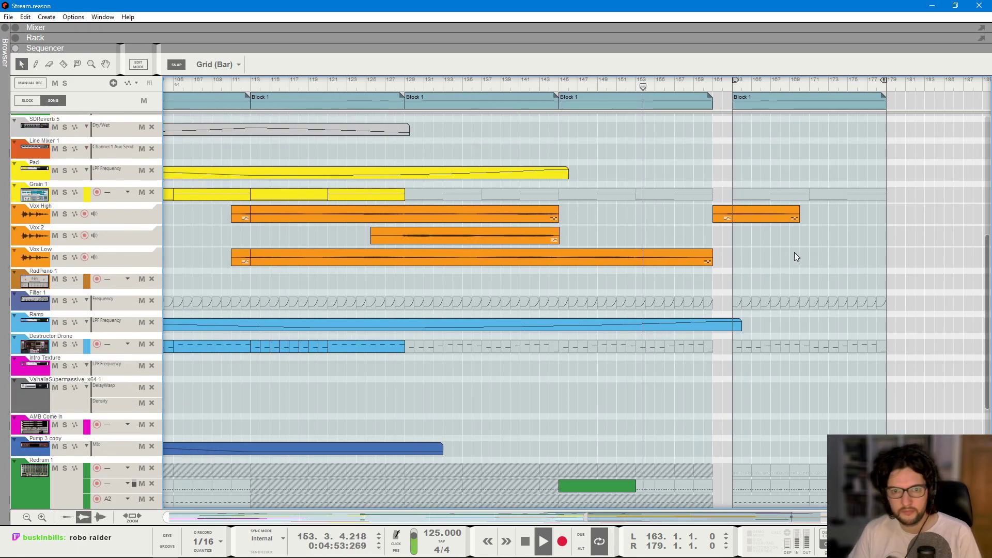
- Show the rack, browse samples for a Redrum 1 channel and open the Evolve Free "cymbals & rides" folder
key(F6)
scroll(743, 292, down, 5)
click(773, 191)
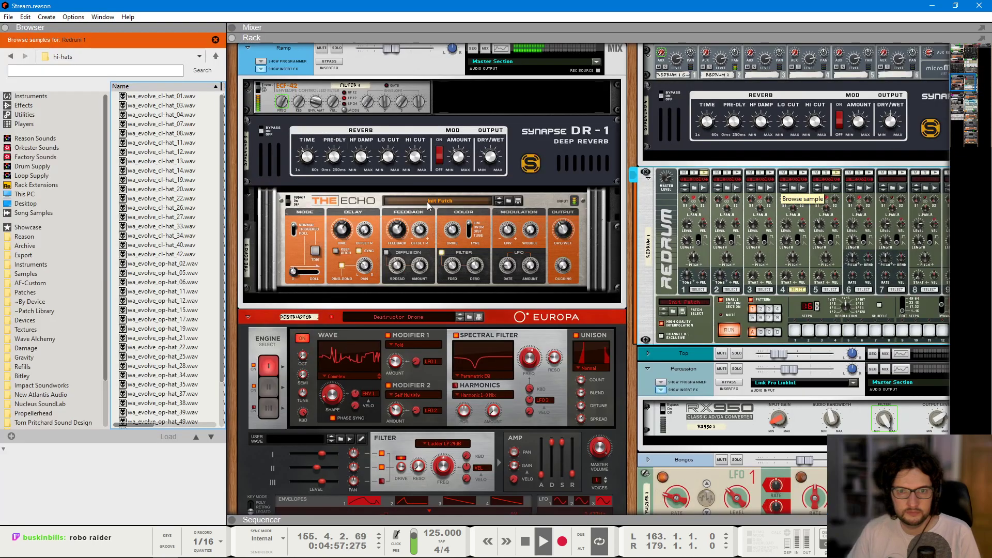
click(158, 285)
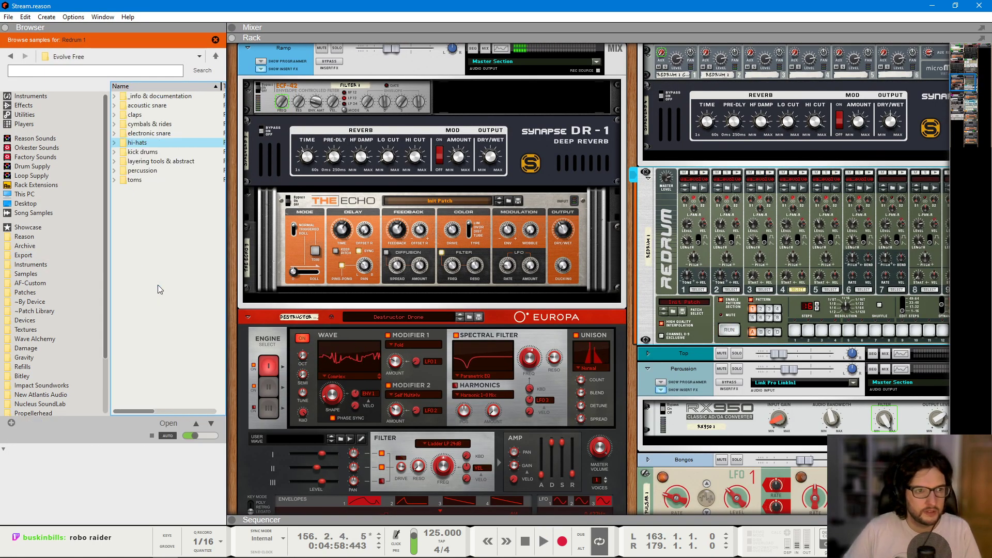
key(BackSpace)
double_click(150, 124)
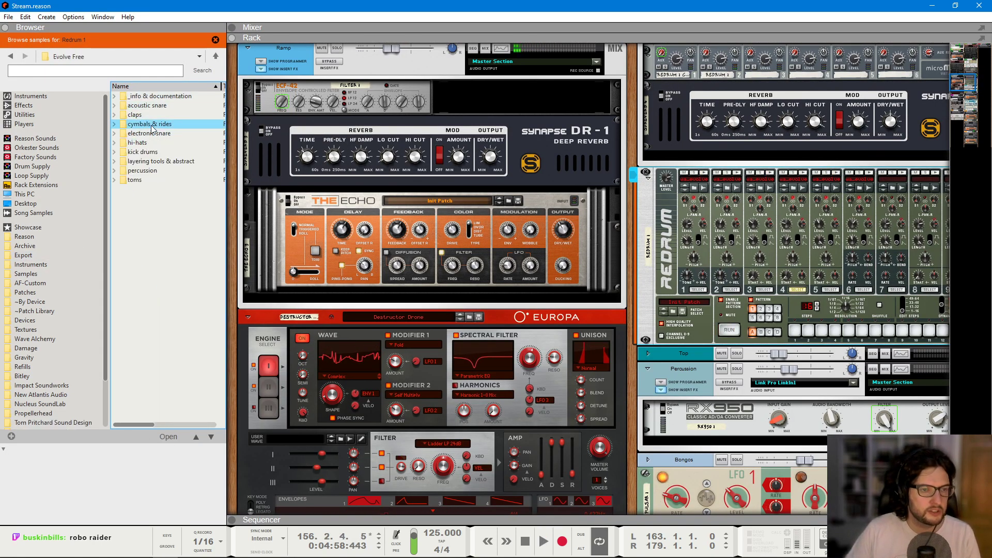
- Audition the cymbal samples and load wa_evolve_ride-cymbal_02.wav into Redrum 1's channel 6
click(170, 161)
key(Down)
key(Down)
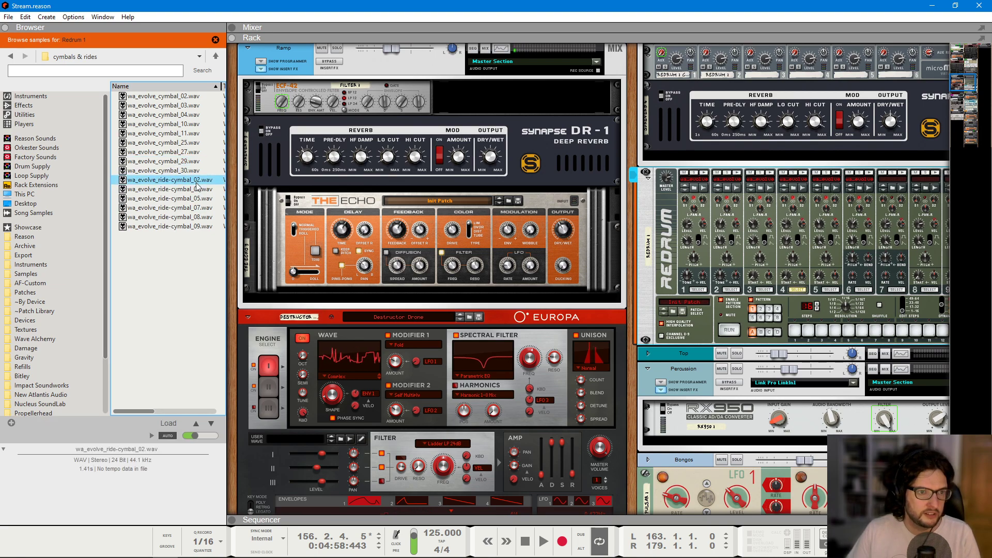
drag(201, 181, 856, 250)
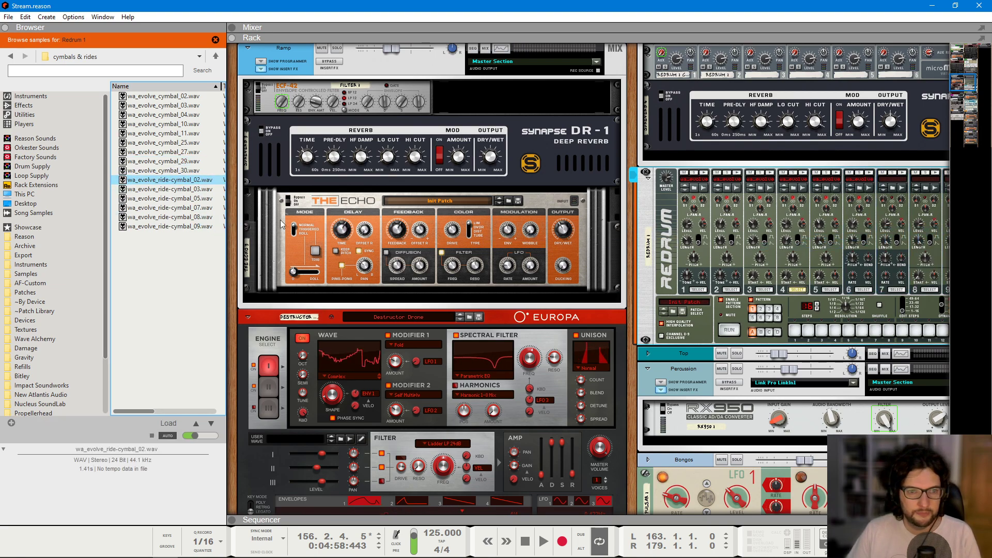
- Load wa_evolve_ride-cymbal_02.wav into Redrum 1's channel 7 and audition it
scroll(820, 257, right, 5)
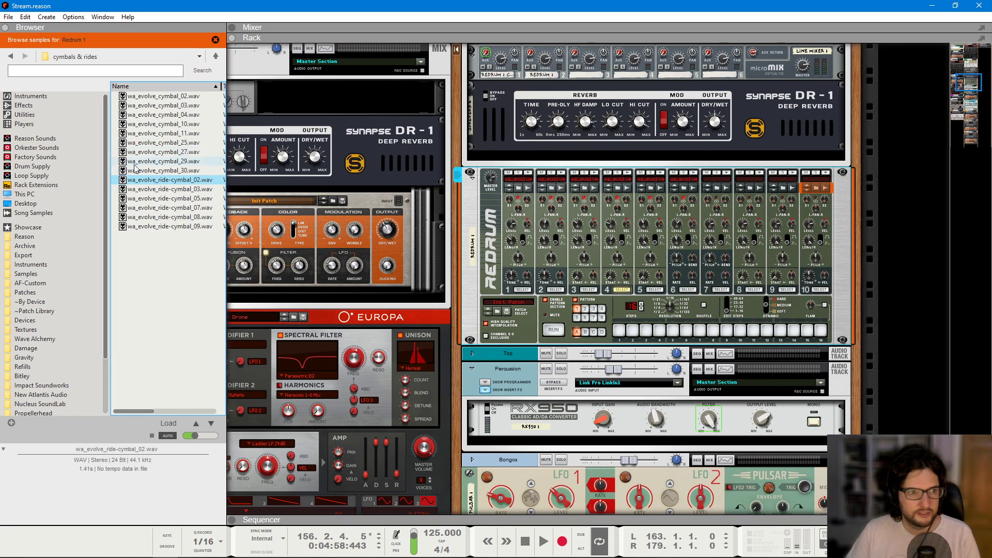
drag(155, 180, 726, 179)
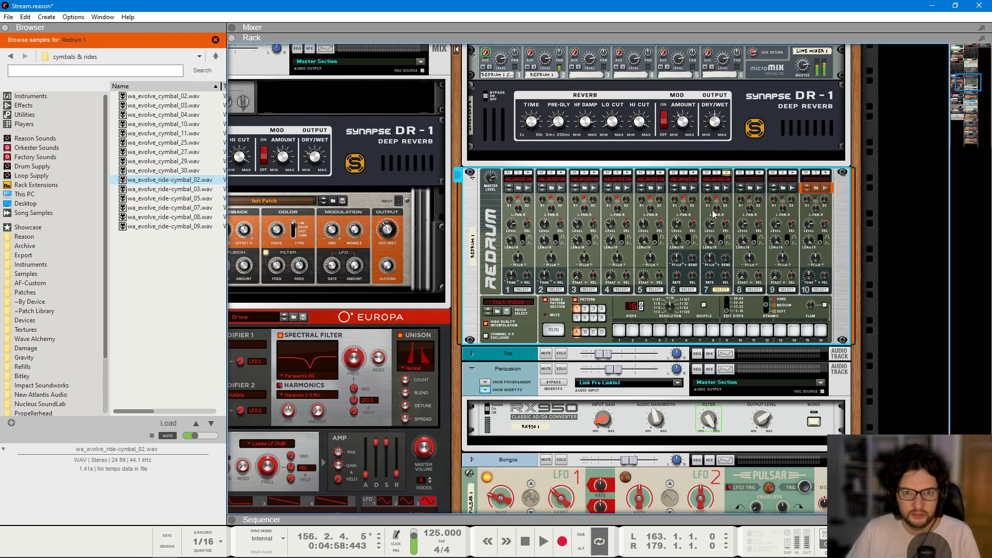
click(726, 178)
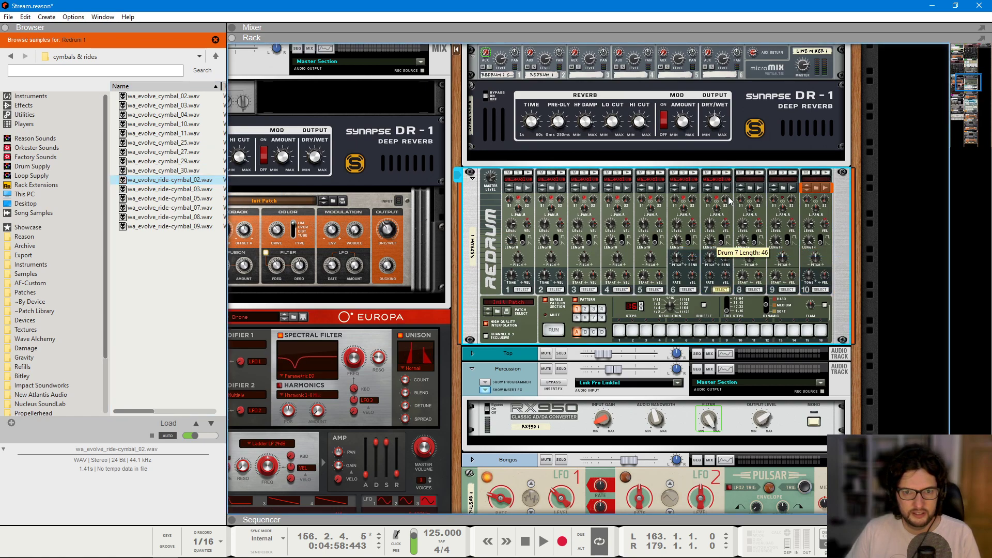
scroll(721, 228, left, 1)
scroll(723, 222, left, 2)
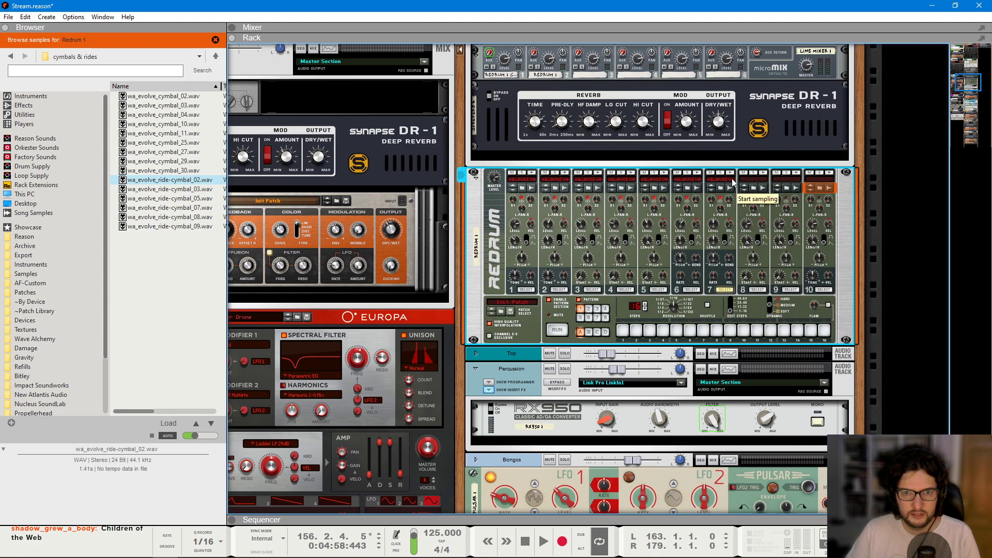
- Add a new note lane to the Redrum 1 track and draw a two-bar clip on it at bar 163
key(F7)
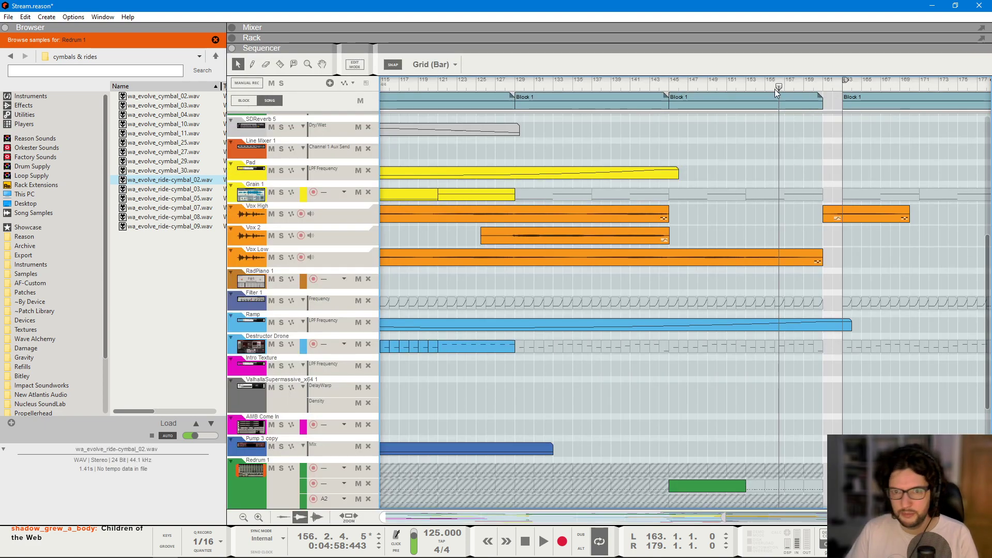
scroll(838, 236, right, 2)
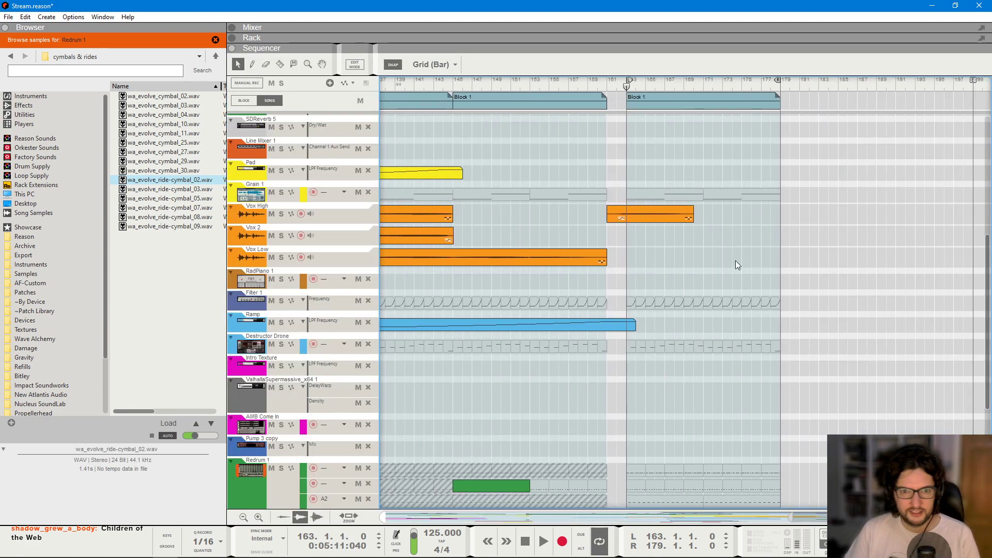
scroll(435, 245, up, 5)
scroll(435, 246, up, 2)
scroll(383, 227, down, 15)
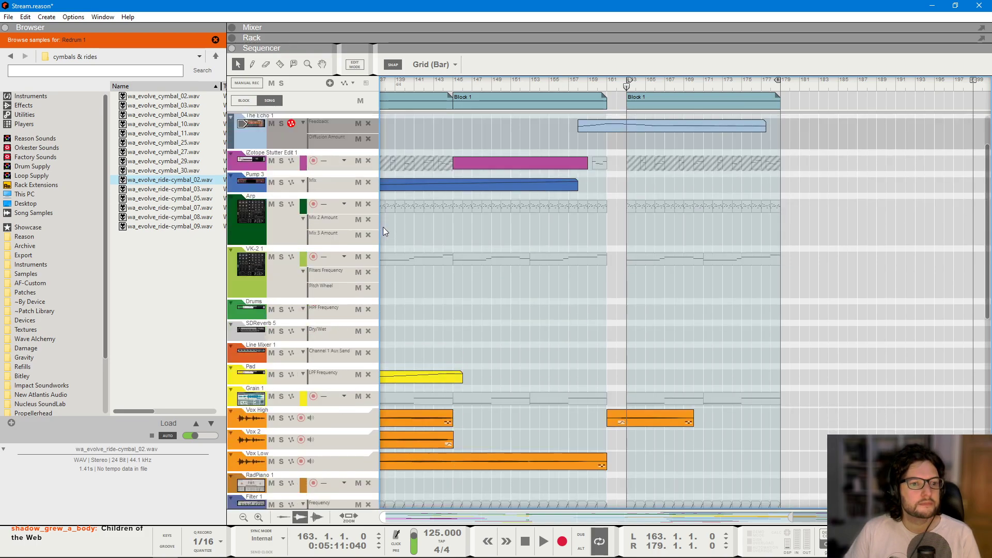
right_click(283, 361)
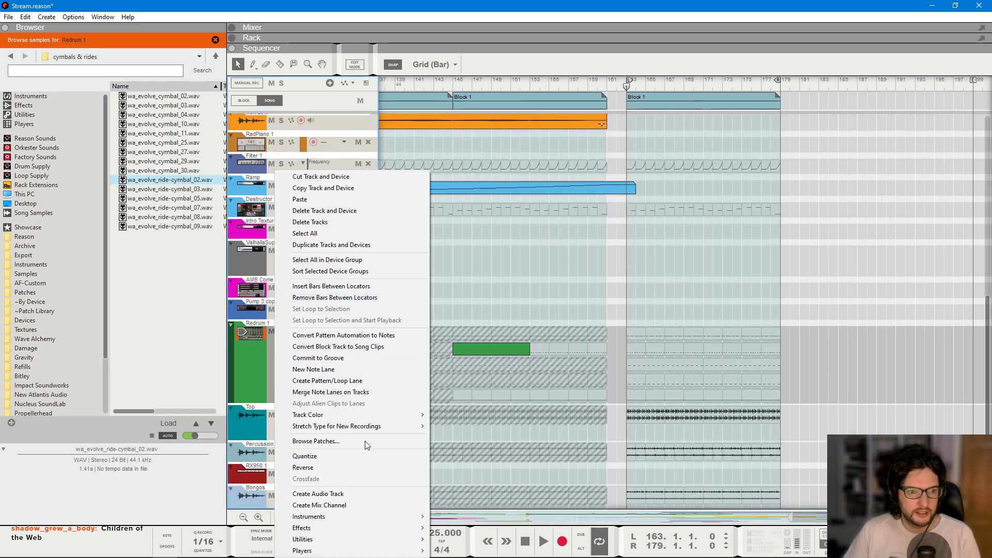
click(365, 370)
scroll(656, 368, up, 1)
drag(627, 333, 649, 333)
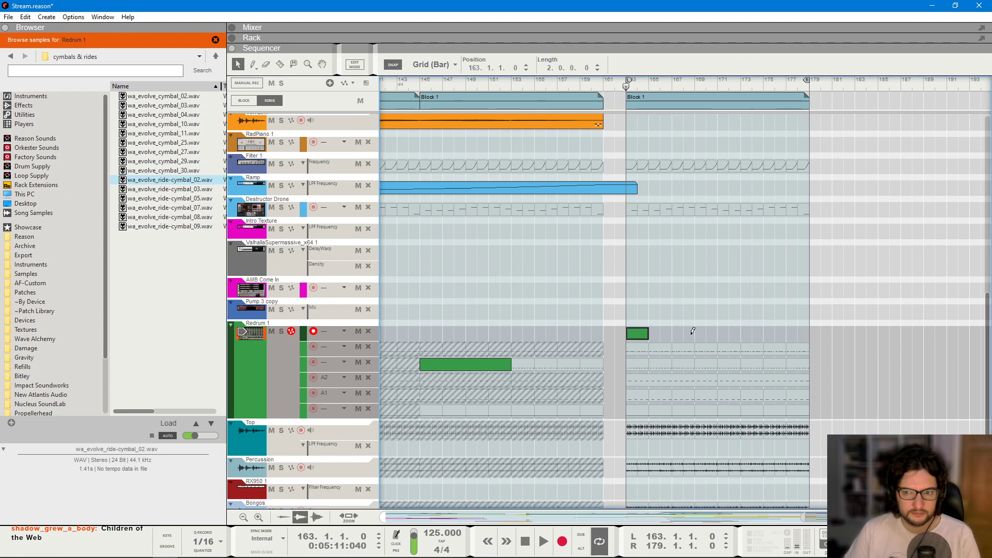
click(646, 333)
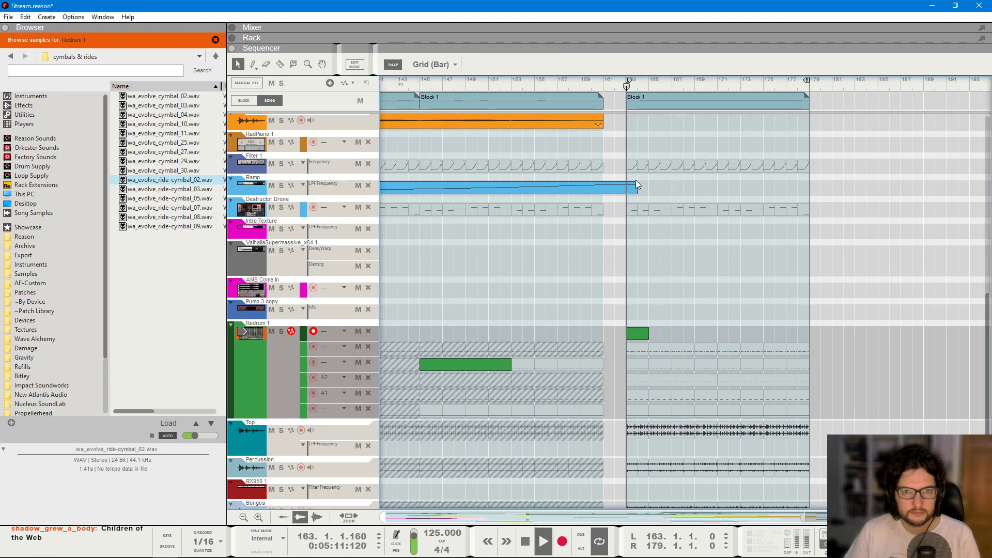
- Open the new two-bar clip for editing and fill its ride cymbal row with consecutive quarter-note hits
double_click(638, 333)
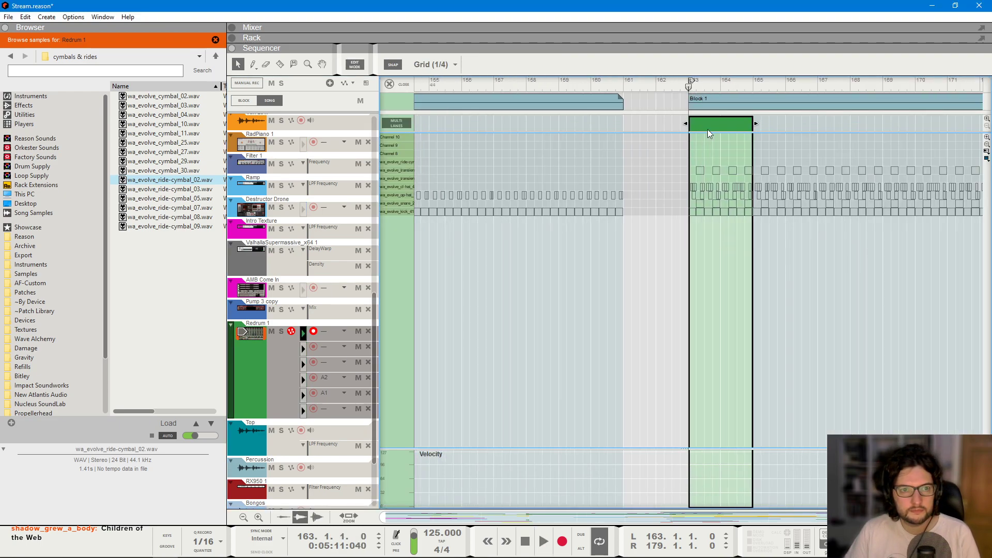
scroll(708, 129, up, 3)
mouse_move(692, 161)
mouse_down()
mouse_move(953, 160)
mouse_move(884, 161)
mouse_up()
scroll(805, 151, up, 2)
scroll(805, 150, down, 3)
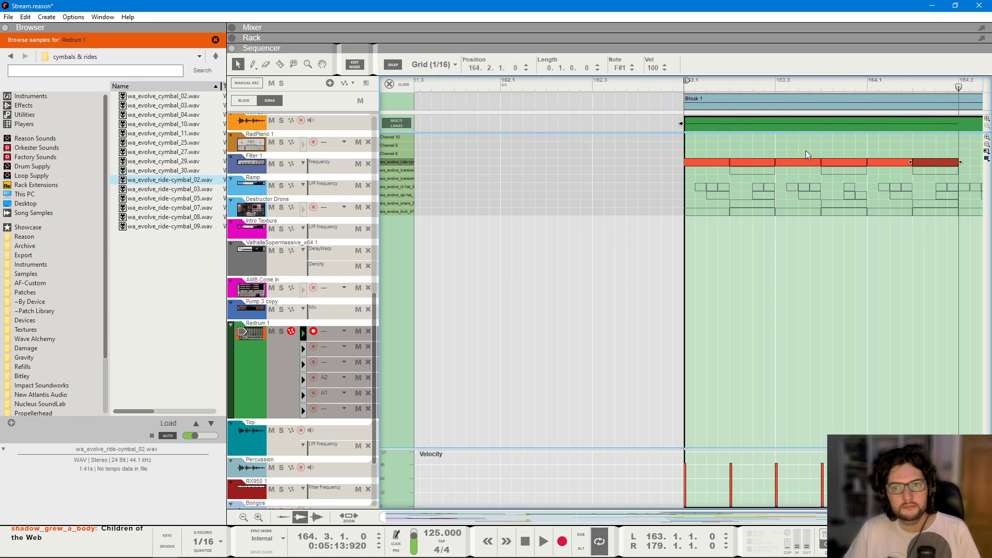
- Play the ride pattern from the start of the block and set Redrum 1's drum 7 level to 52
click(649, 85)
key(space)
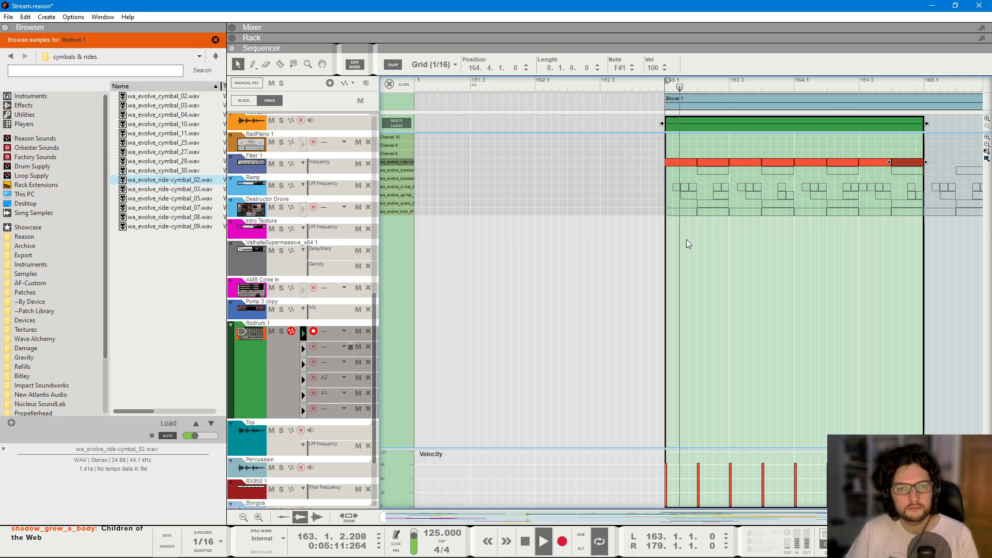
key(F5)
key(F6)
scroll(744, 228, up, 3)
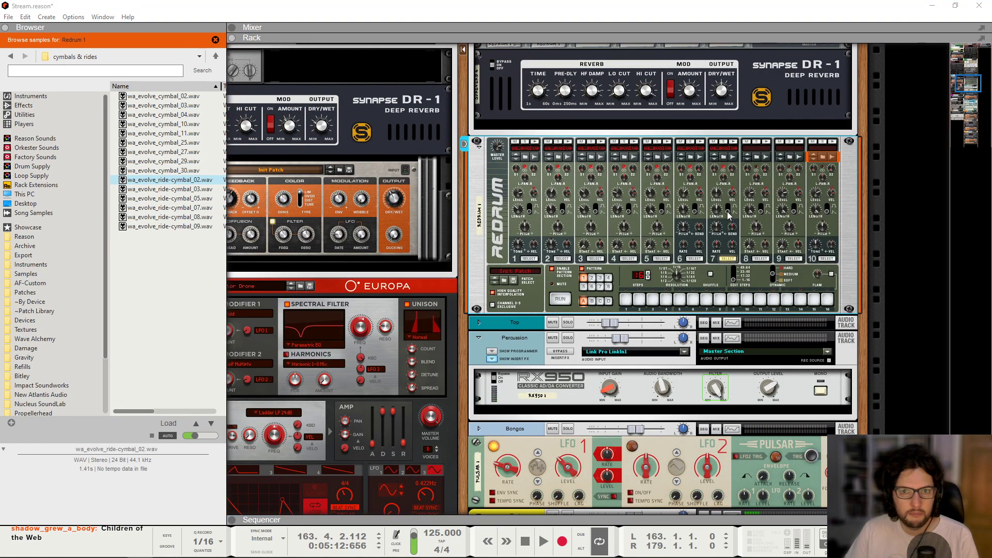
click(713, 191)
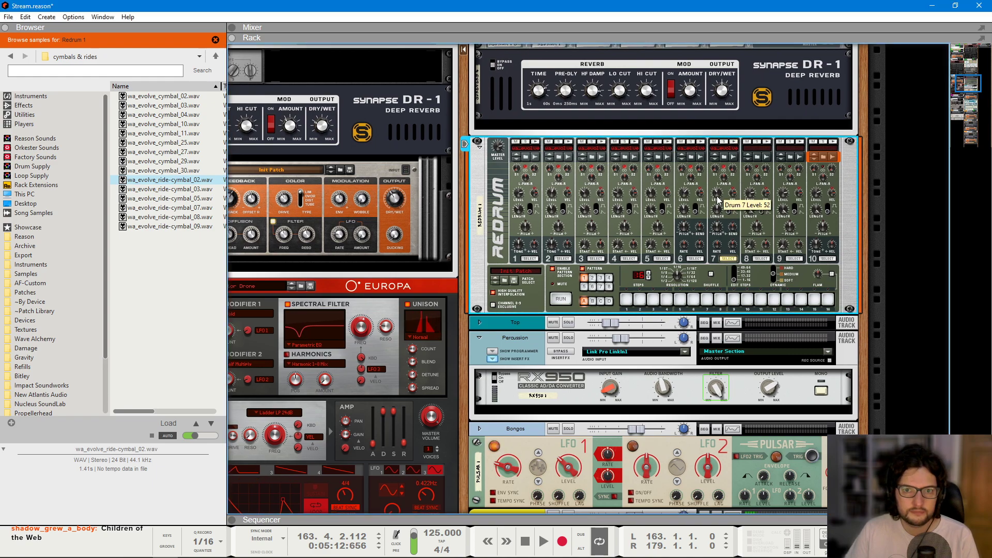
- Listen to the ride again and repeat its two-bar clip across the block up to bar 179
key(F7)
key(space)
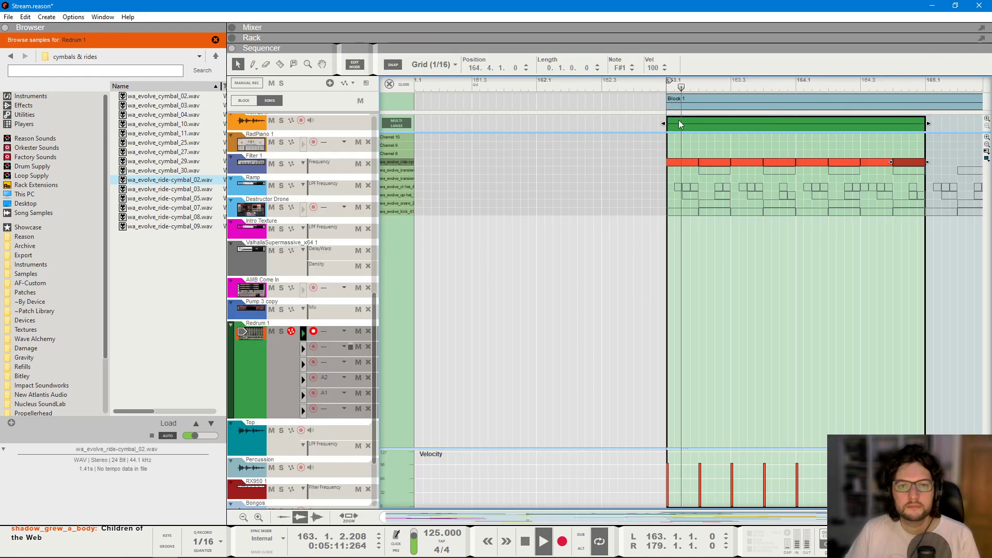
key(F6)
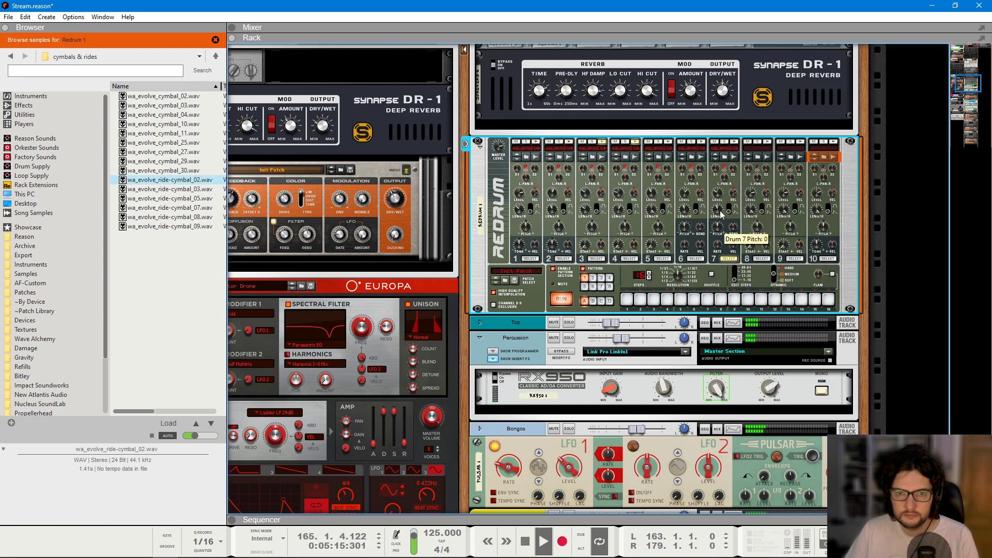
key(F7)
key(Return)
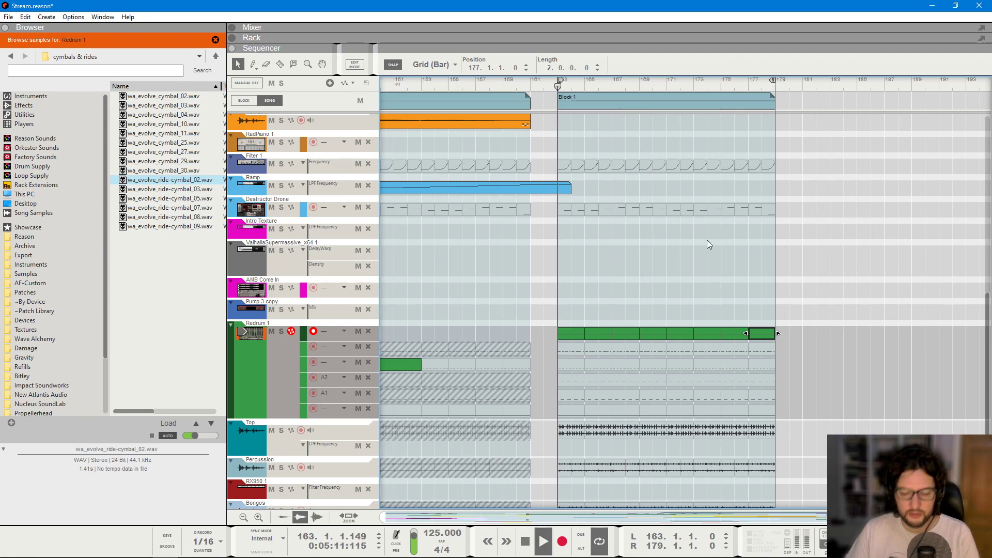
- Set Redrum 1's drum 7 level to 40 during playback, listen on, and return to bar 163
key(F6)
mouse_move(721, 227)
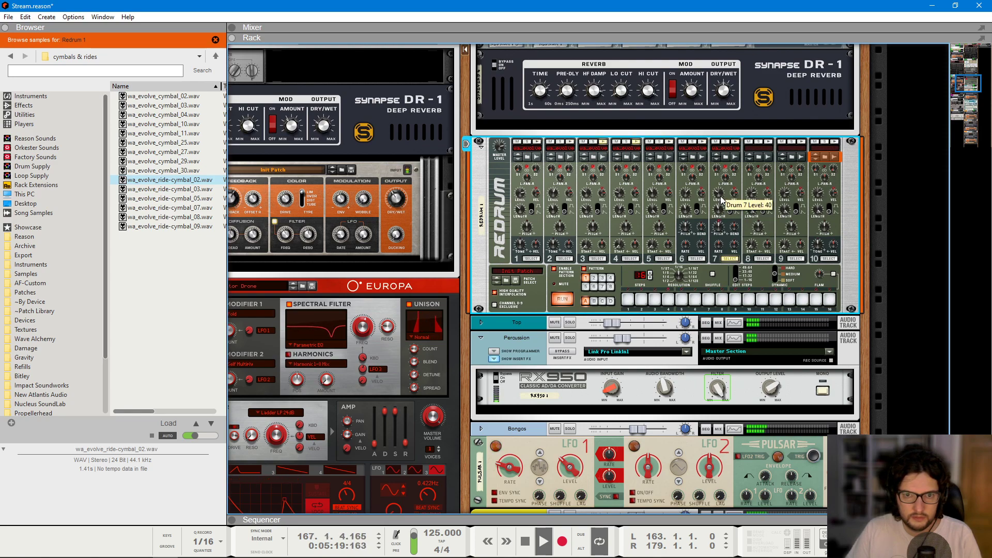
key(F7)
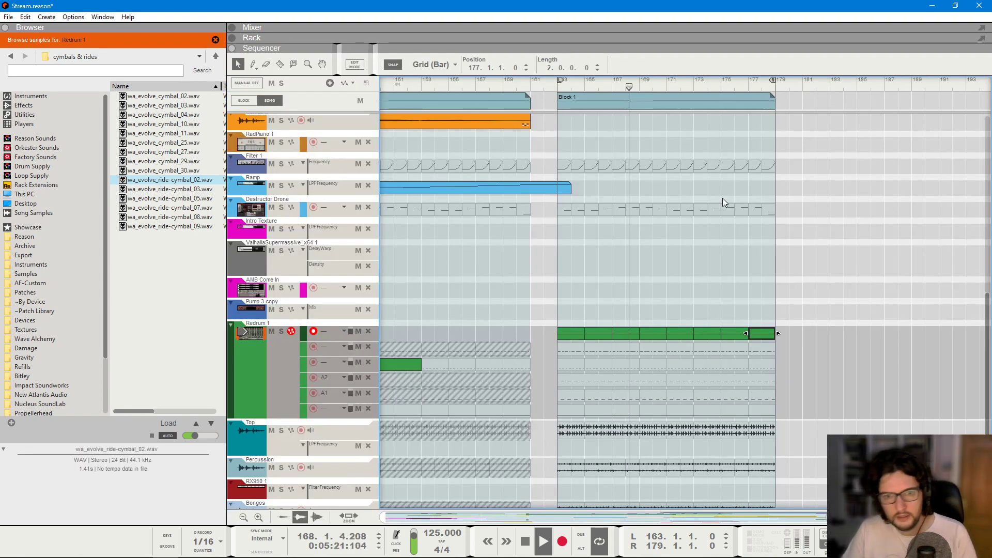
scroll(770, 277, up, 3)
key(F6)
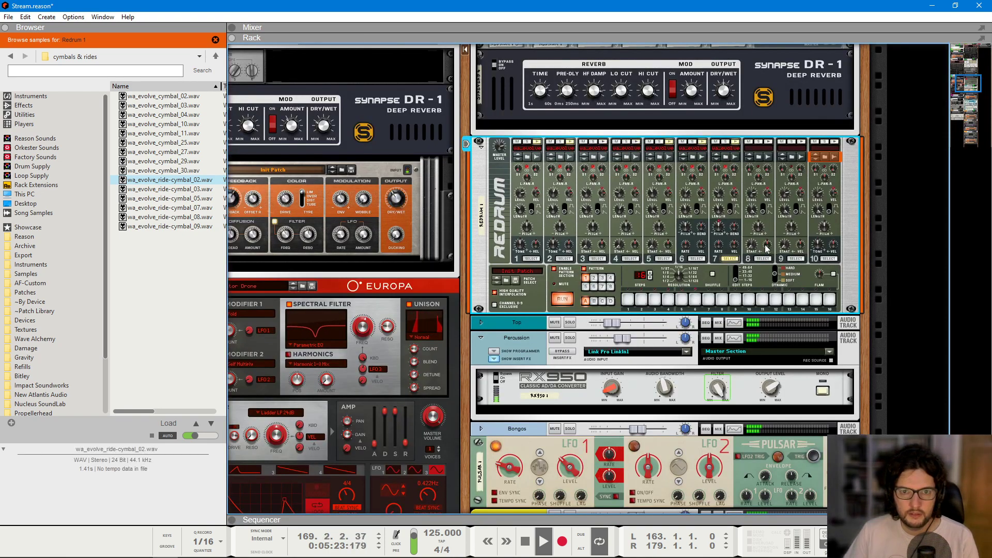
key(F5)
key(F6)
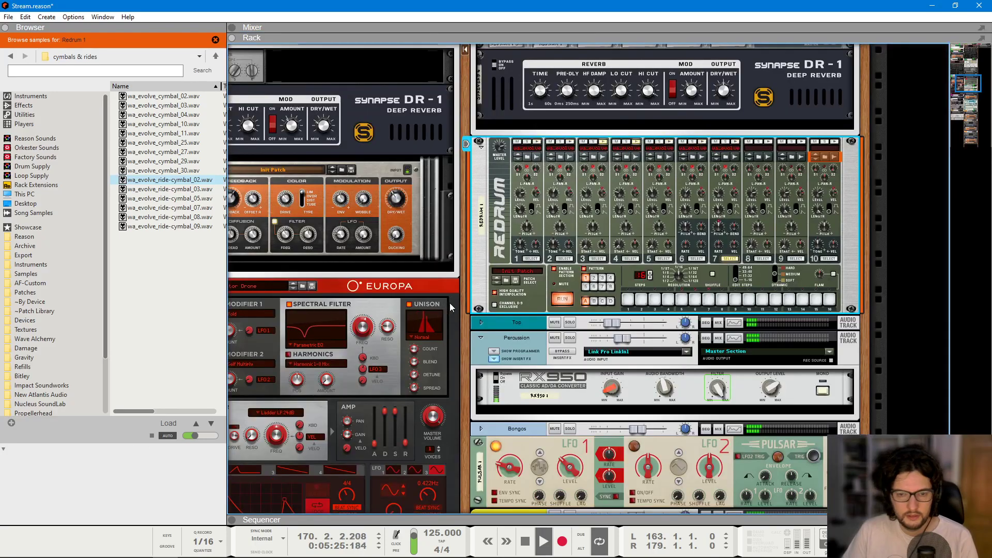
key(F7)
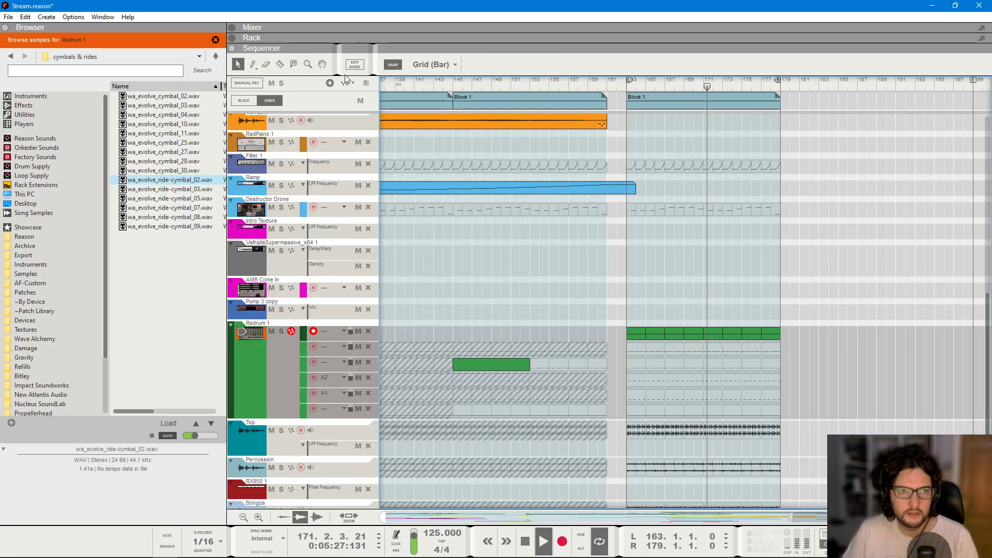
key(space)
click(631, 84)
- Move the song position to bar 145 and add a Synapse Audio Antidote synthesizer in the rack's empty space
key(F6)
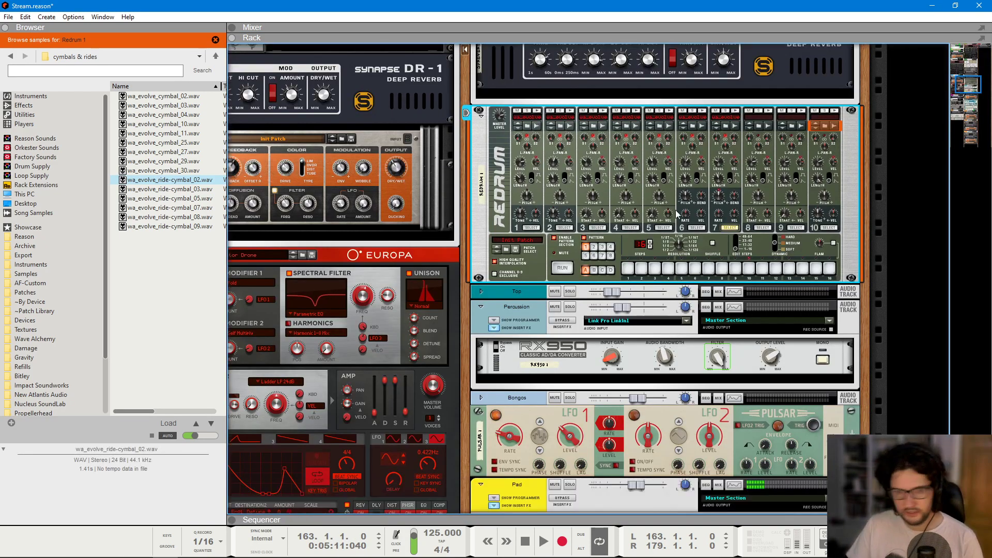
scroll(669, 234, down, 5)
click(359, 225)
scroll(358, 228, up, 3)
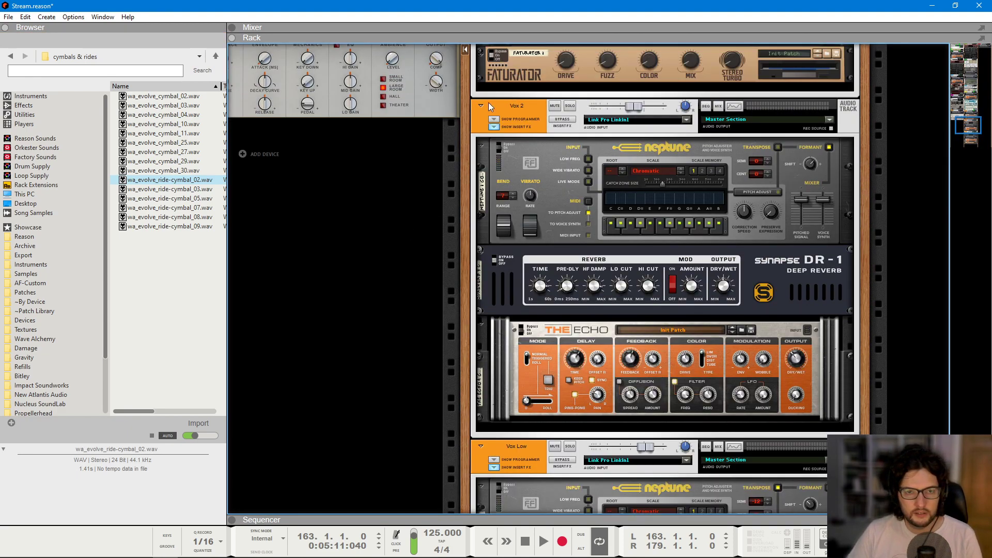
key(F7)
click(455, 83)
key(F6)
scroll(372, 227, left, 3)
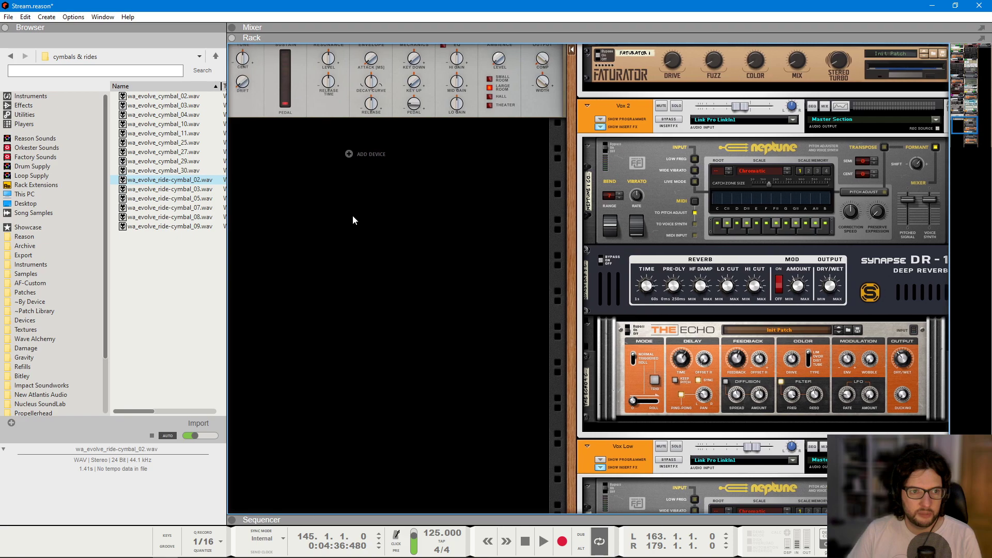
right_click(361, 154)
mouse_move(411, 243)
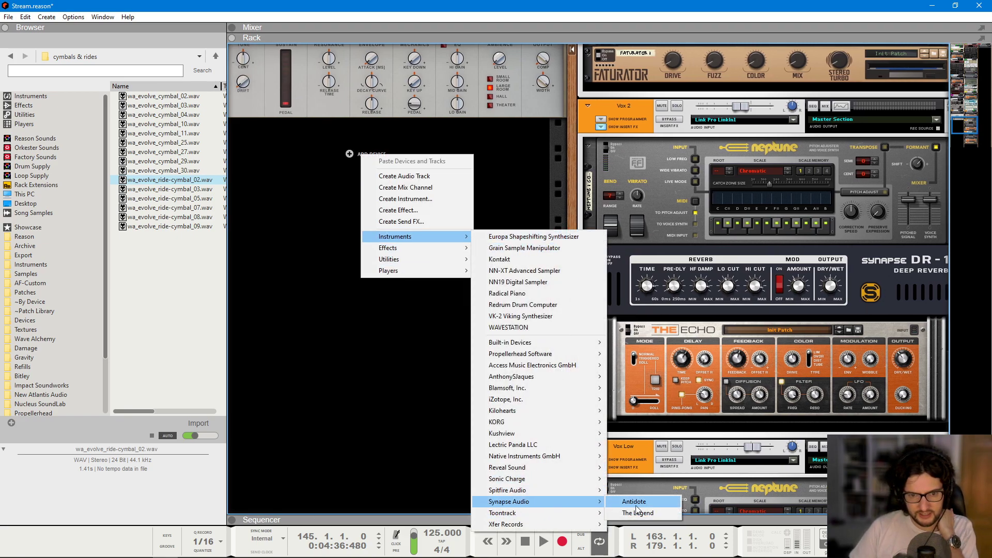
click(635, 501)
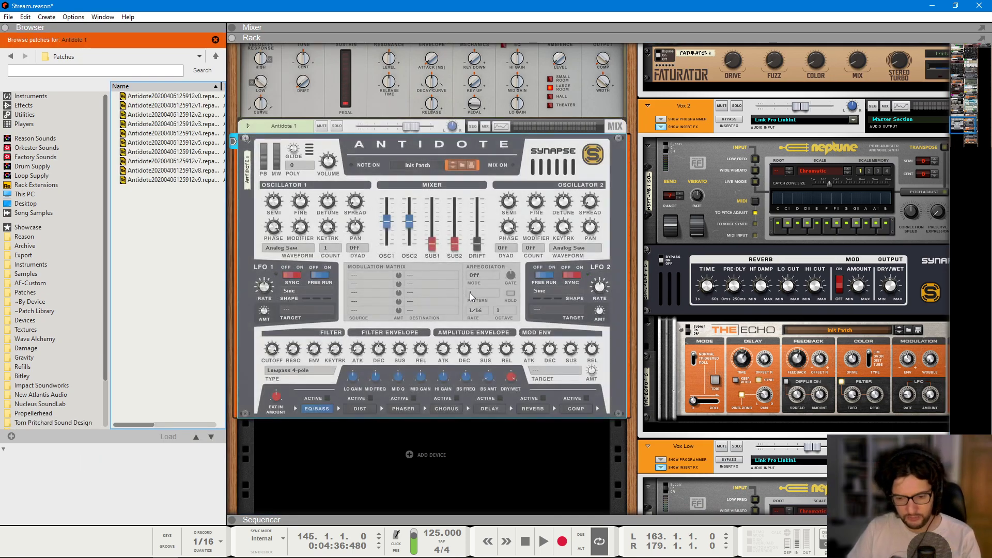
- Set Antidote's oscillator 1 count to 4 and try out the sound
scroll(420, 256, up, 1)
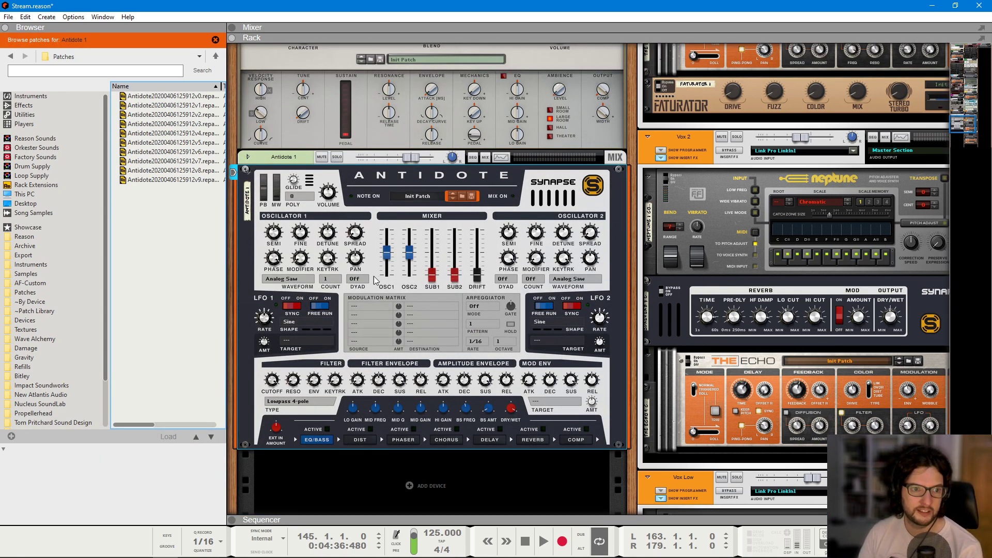
click(334, 283)
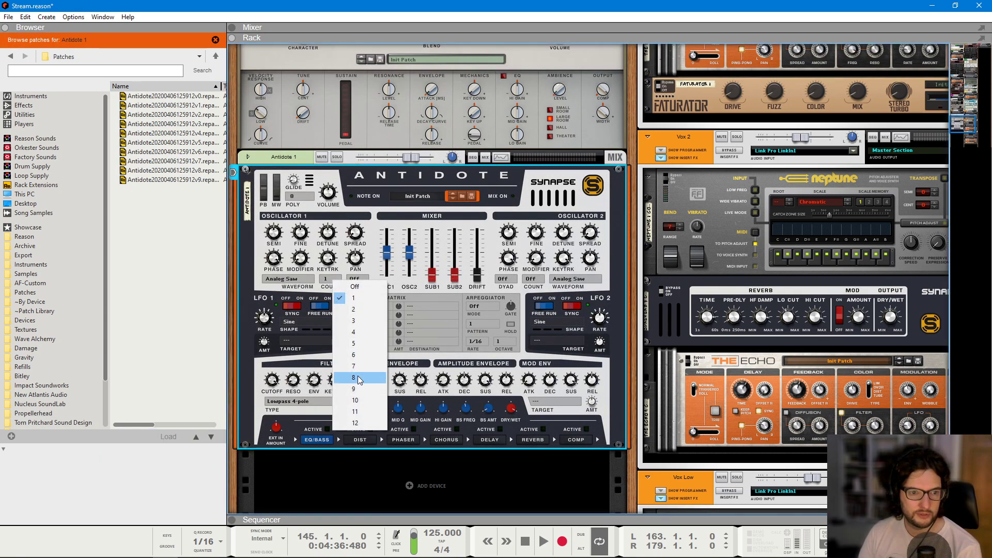
click(356, 331)
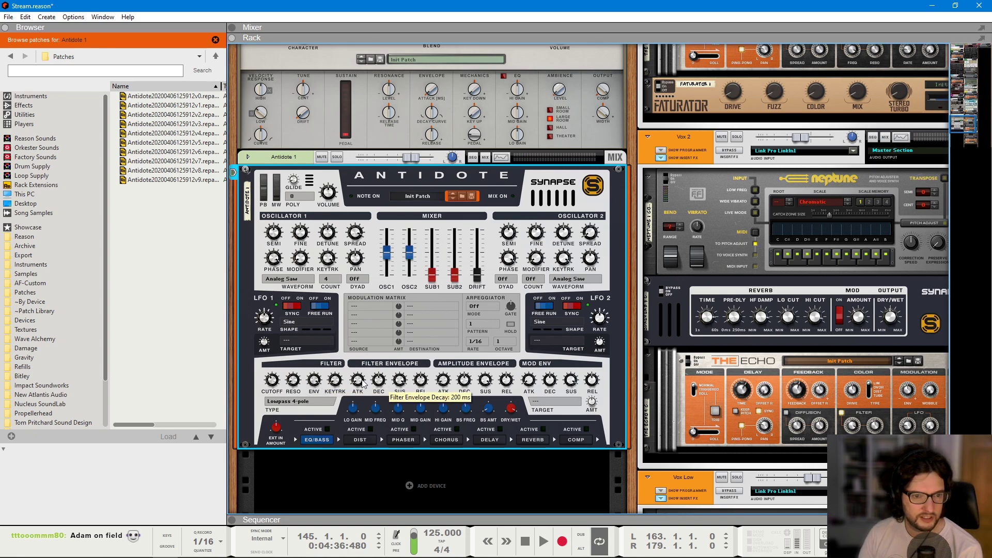
scroll(387, 377, up, 8)
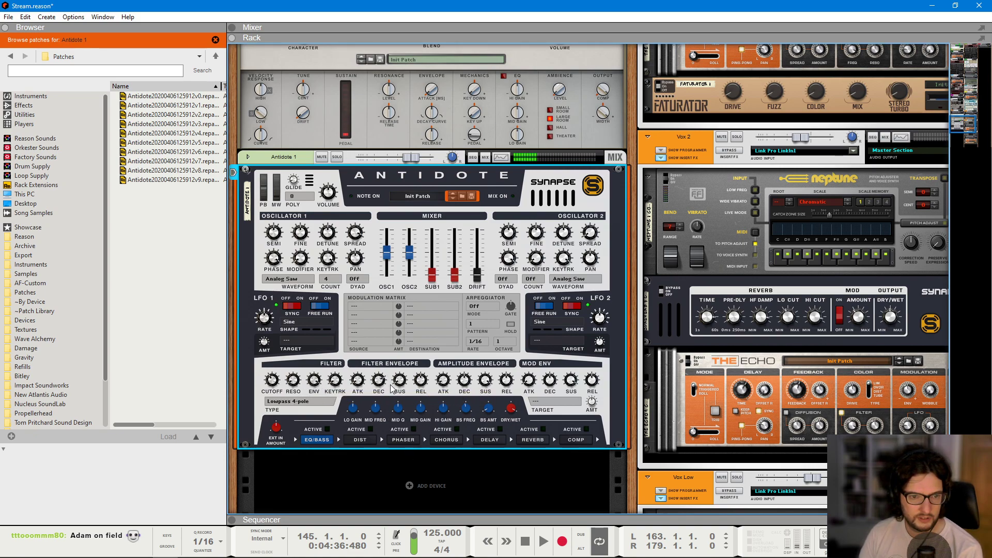
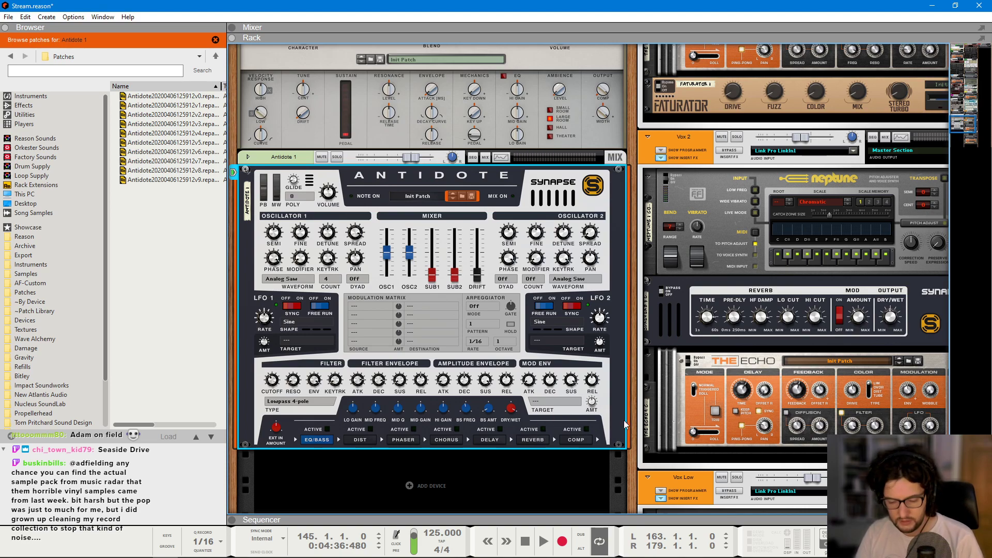
key(F5)
key(F6)
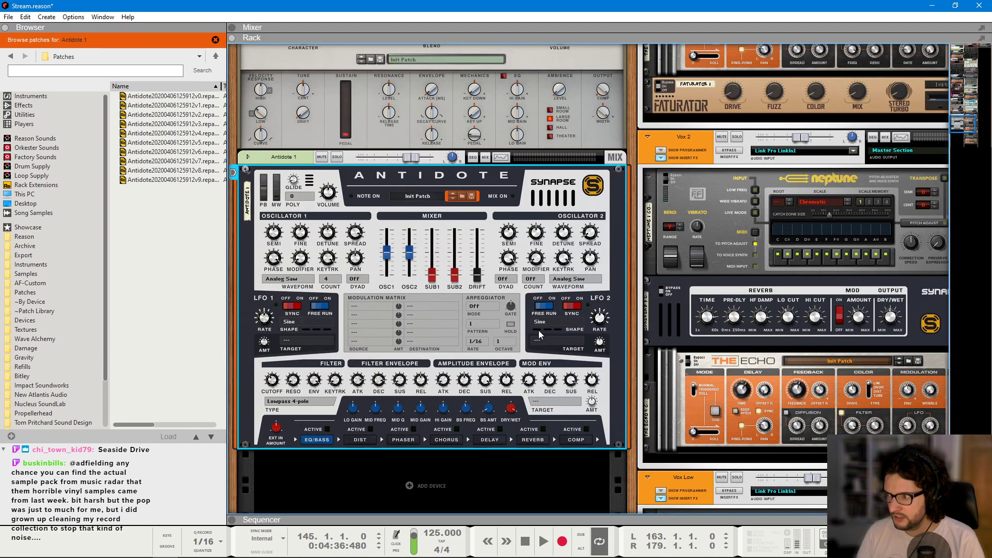
scroll(538, 333, down, 1)
scroll(524, 303, down, 10)
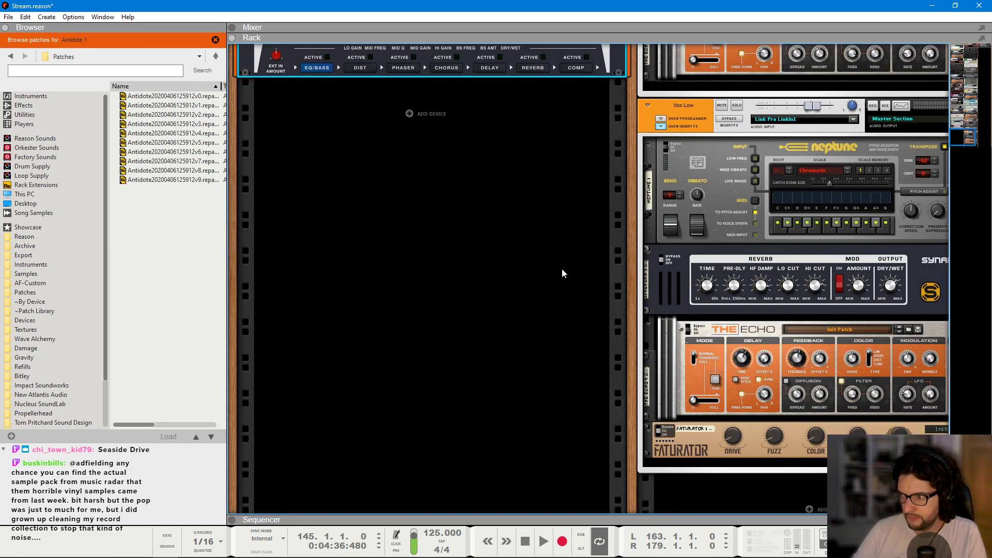
scroll(548, 293, down, 2)
scroll(607, 210, right, 5)
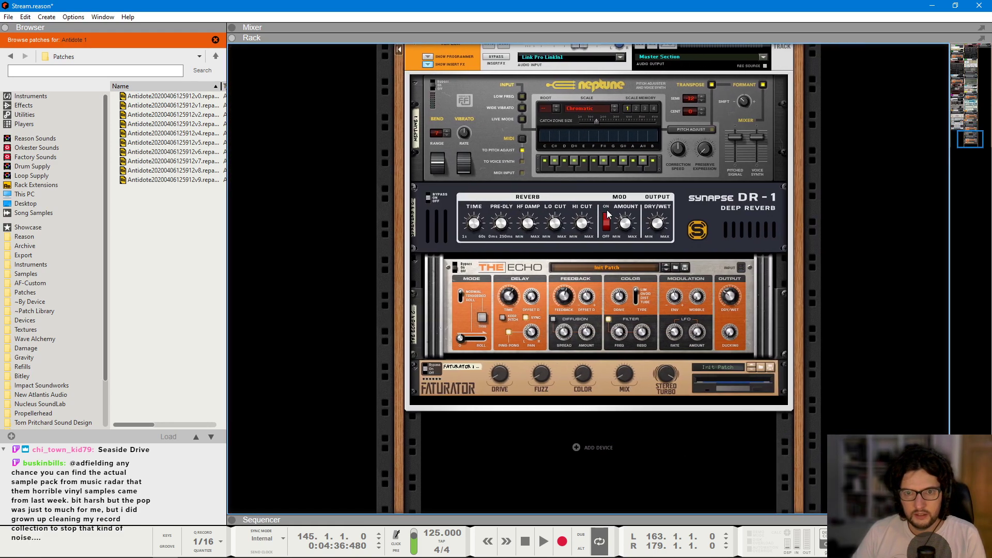
scroll(656, 207, up, 12)
scroll(657, 207, left, 5)
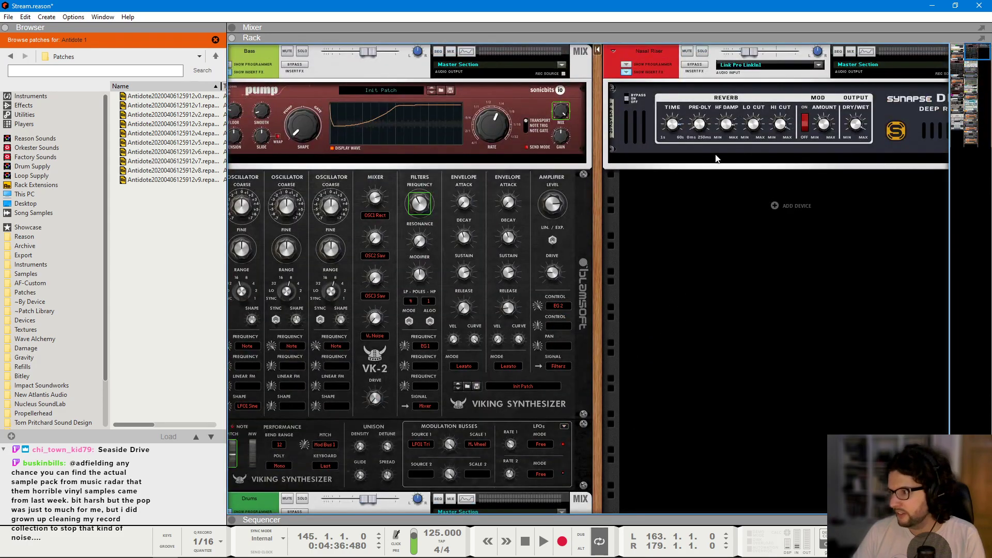
scroll(716, 156, right, 1)
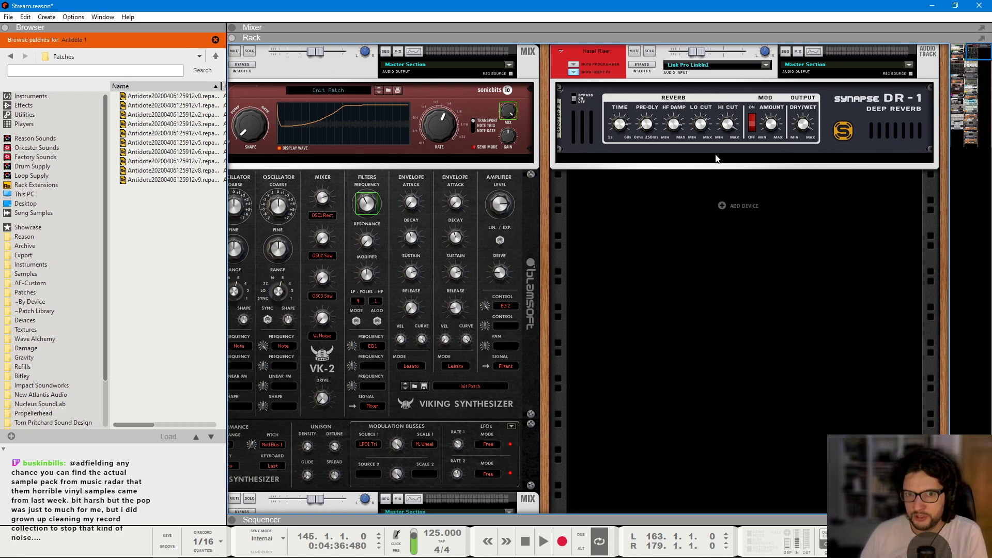
click(753, 334)
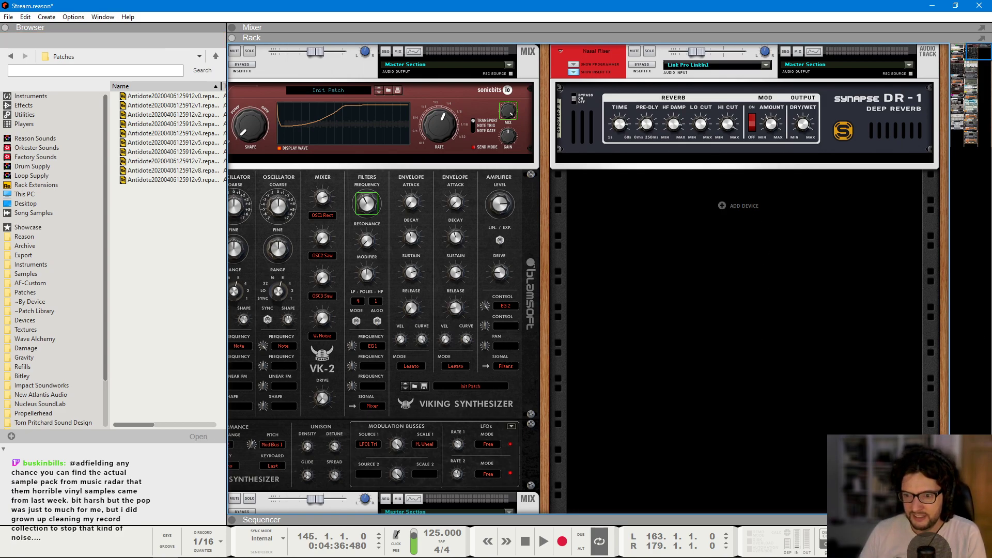
click(683, 303)
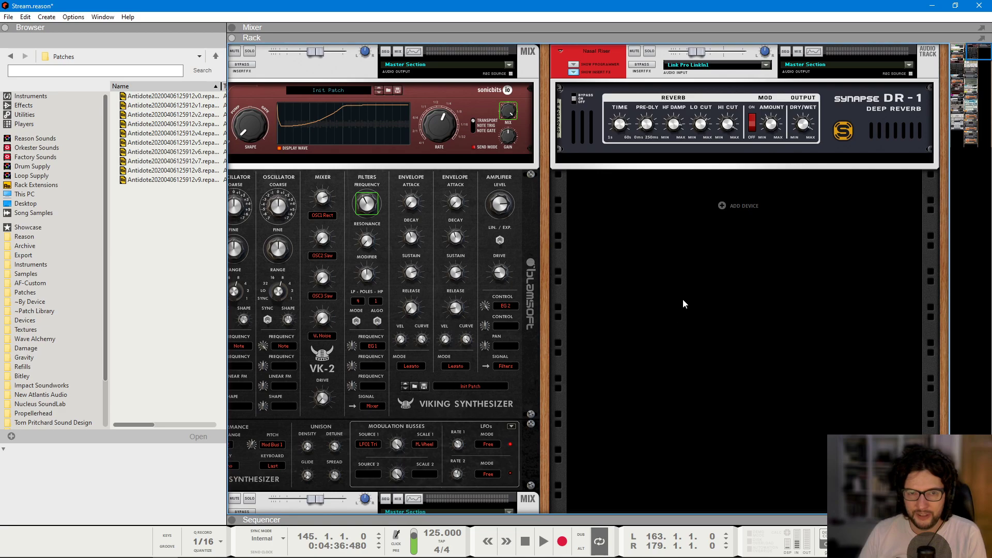
key(F7)
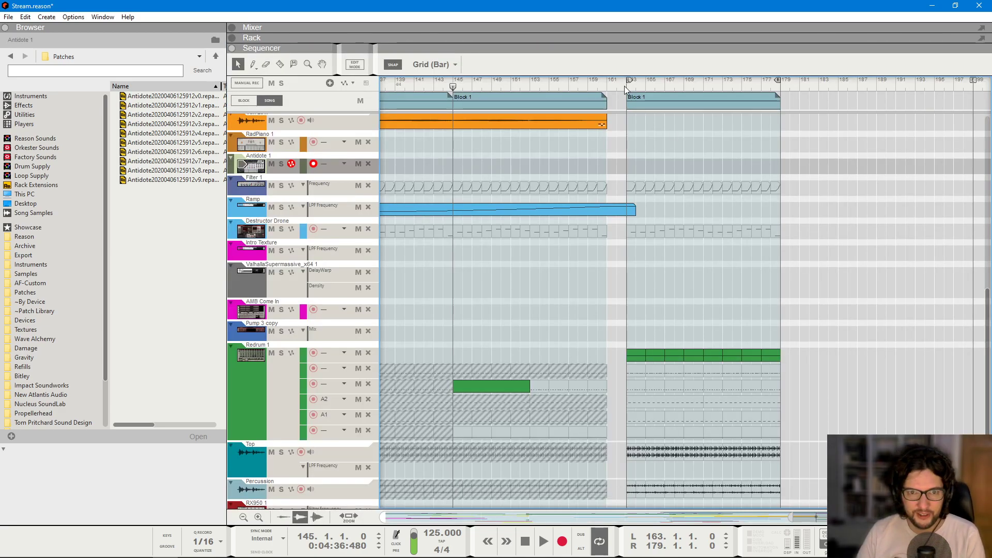
key(F6)
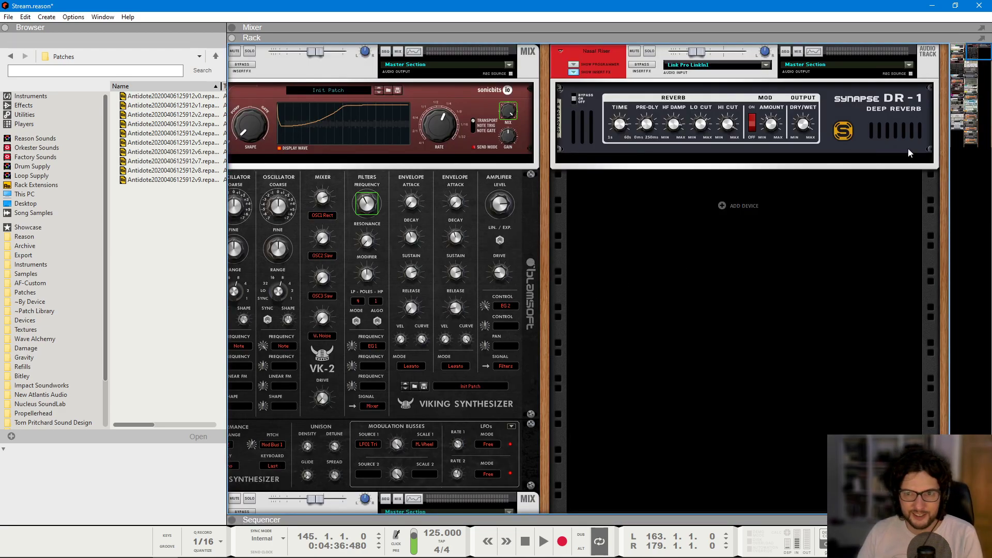
- Set Antidote's filter to Highpass with a 2.37 s filter envelope attack, adjust decay and envelope amount, and lower its mixer channel
scroll(898, 159, down, 10)
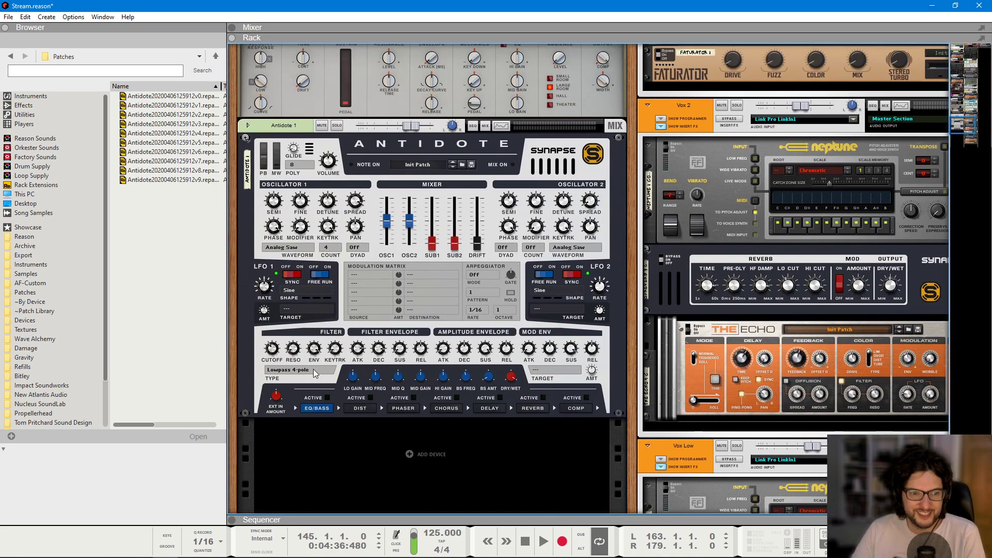
click(299, 372)
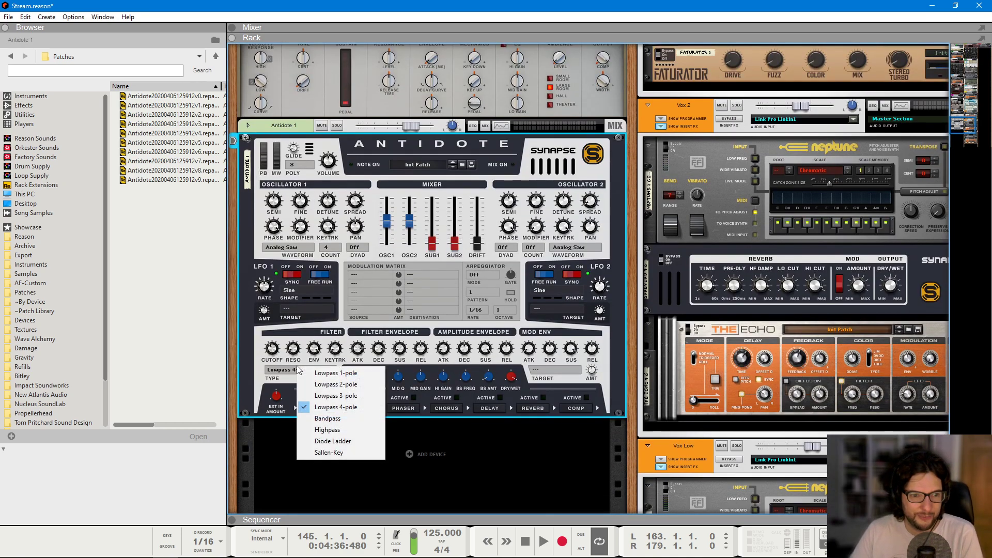
click(332, 432)
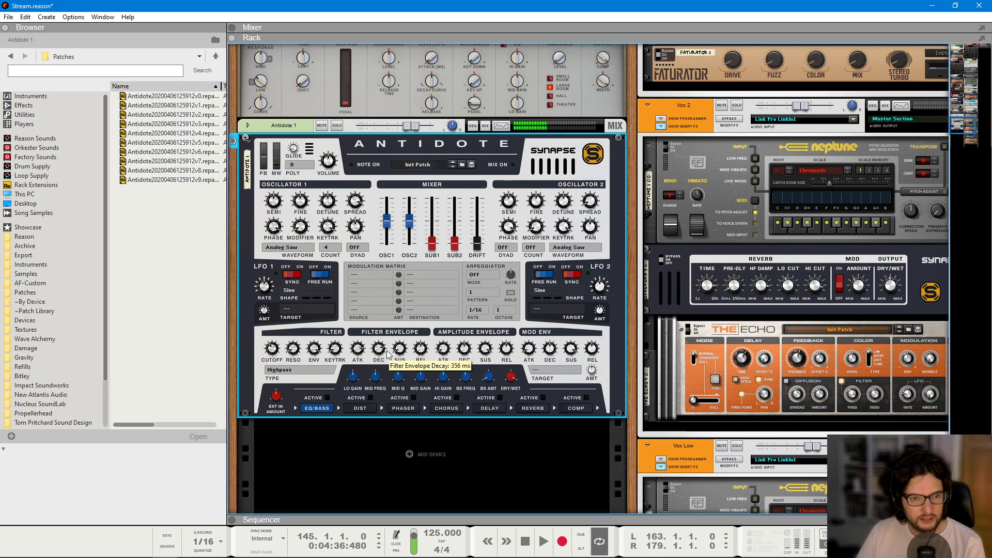
drag(380, 350, 380, 347)
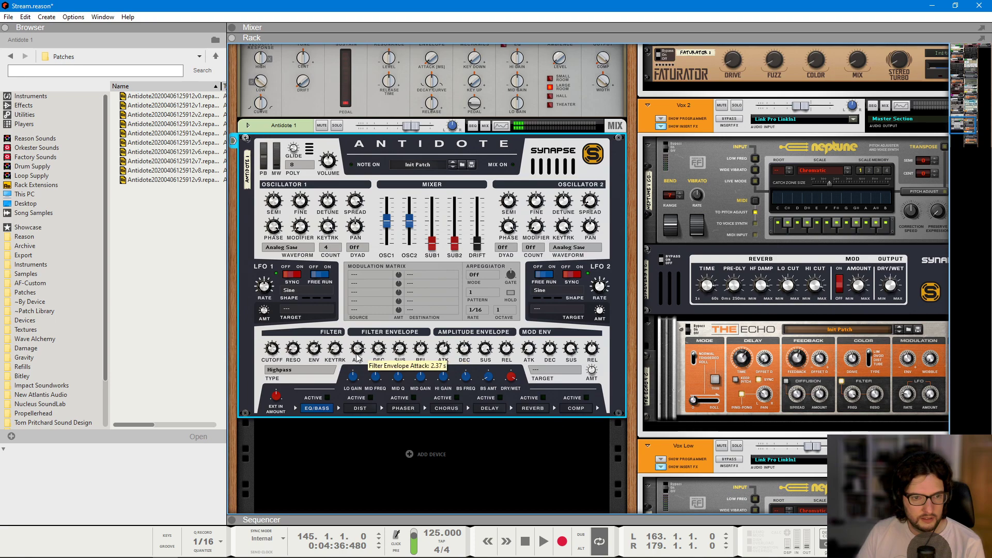
drag(323, 357, 313, 353)
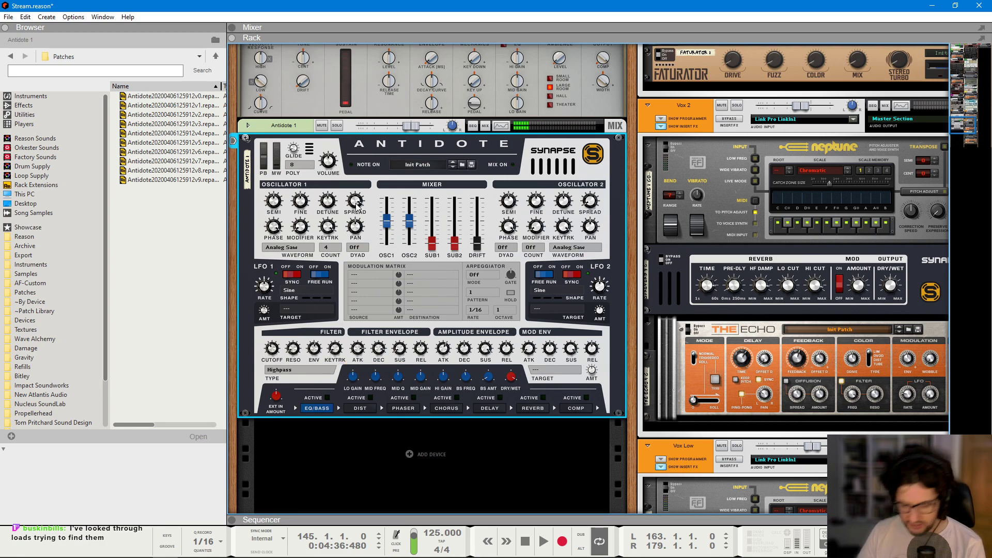
key(F5)
drag(466, 411, 466, 417)
- Return the song position to bar 163 and draw a seven-bar clip there on the Antidote 1 track
key(F7)
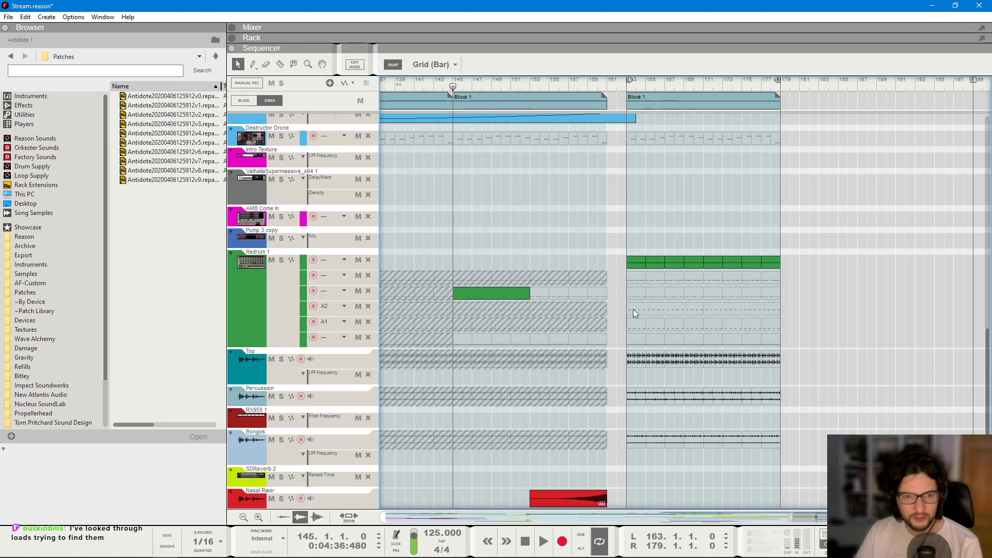
click(630, 85)
scroll(659, 194, up, 5)
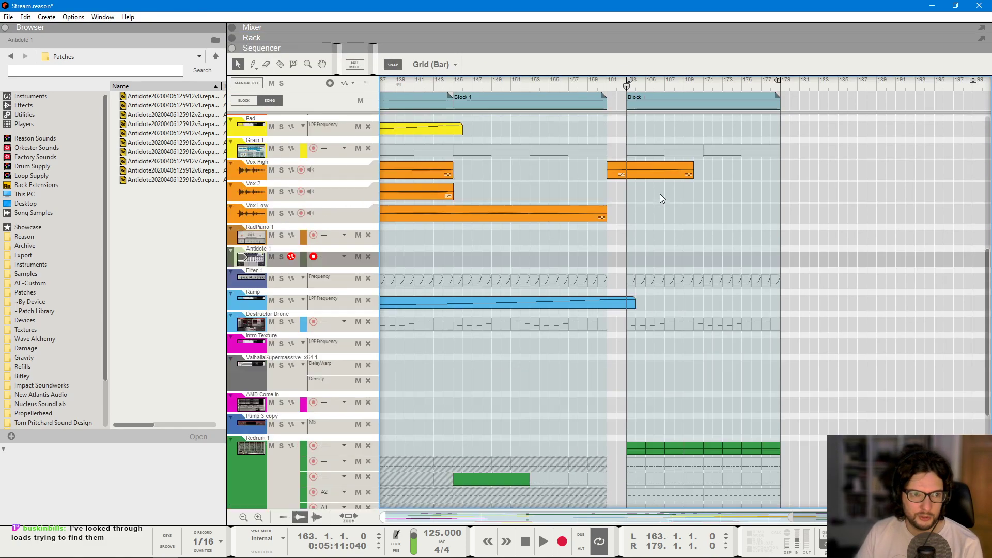
drag(628, 291, 684, 290)
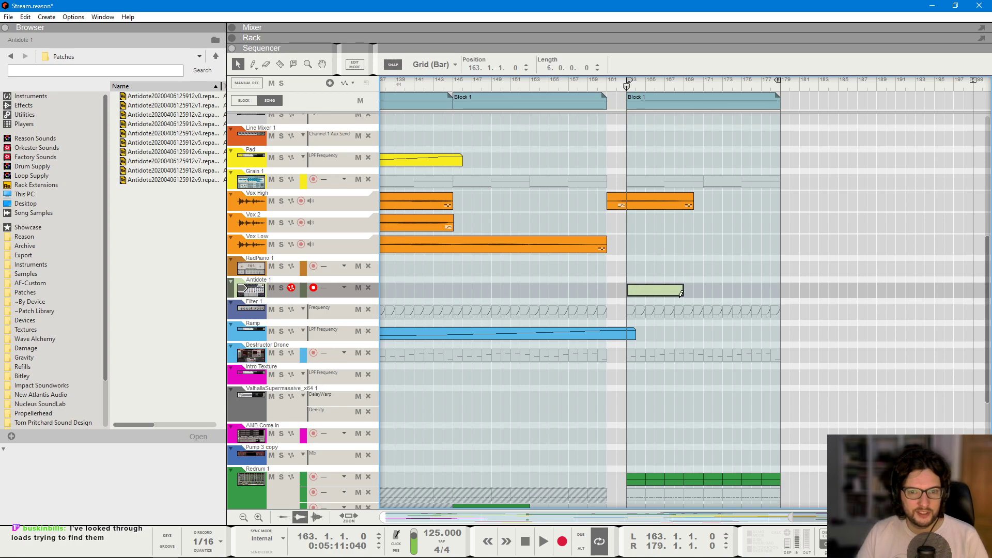
key(ctrl+z)
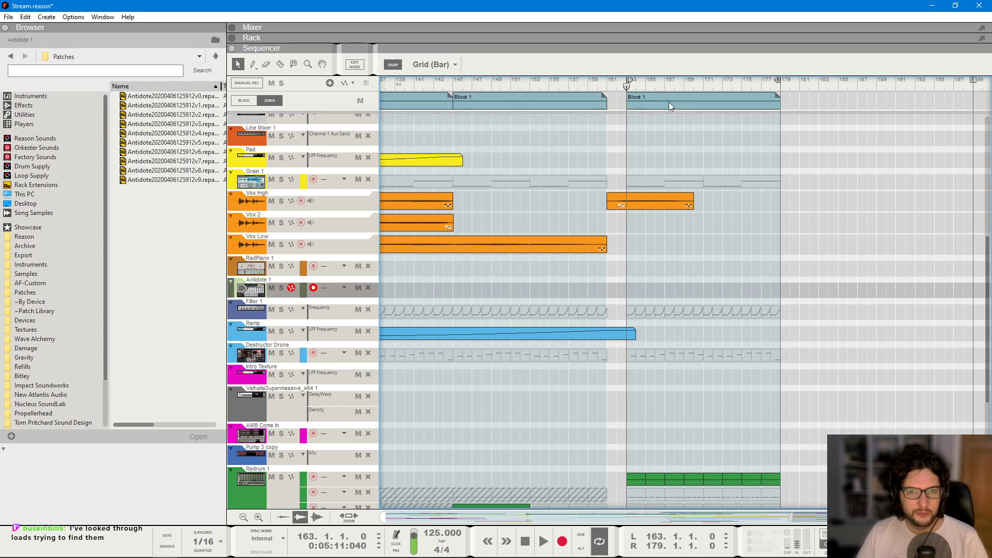
drag(628, 292, 702, 290)
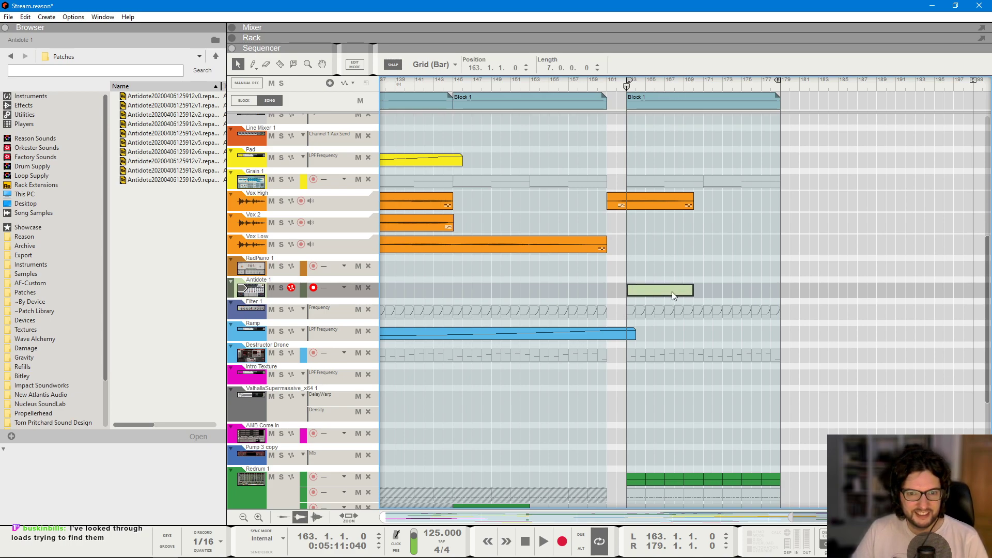
- Open the new Antidote clip, enter one-bar F3 and C3 notes at bar 163, and play them back
double_click(693, 289)
mouse_move(706, 284)
mouse_down()
mouse_move(860, 286)
mouse_move(822, 295)
mouse_move(820, 306)
mouse_up()
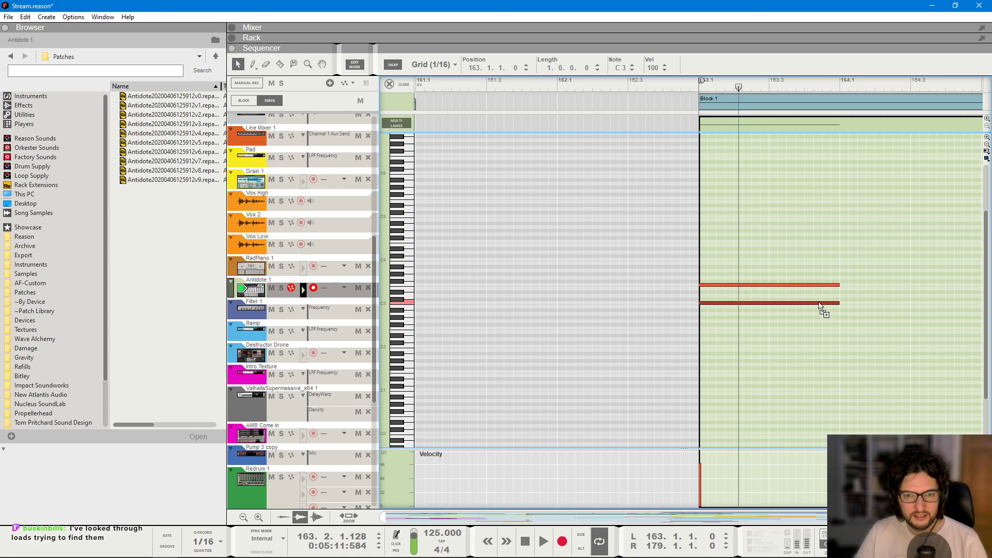
click(688, 86)
key(space)
scroll(740, 302, down, 2)
scroll(740, 302, right, 3)
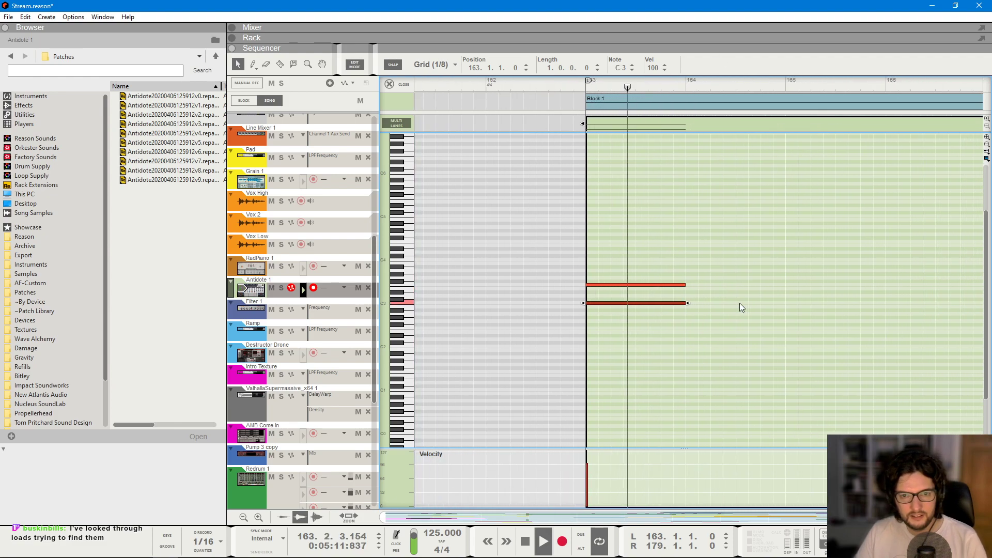
- Lengthen both notes to three bars and set Antidote's filter envelope attack to 2 ms while listening
shift+click(540, 284)
drag(546, 285, 748, 290)
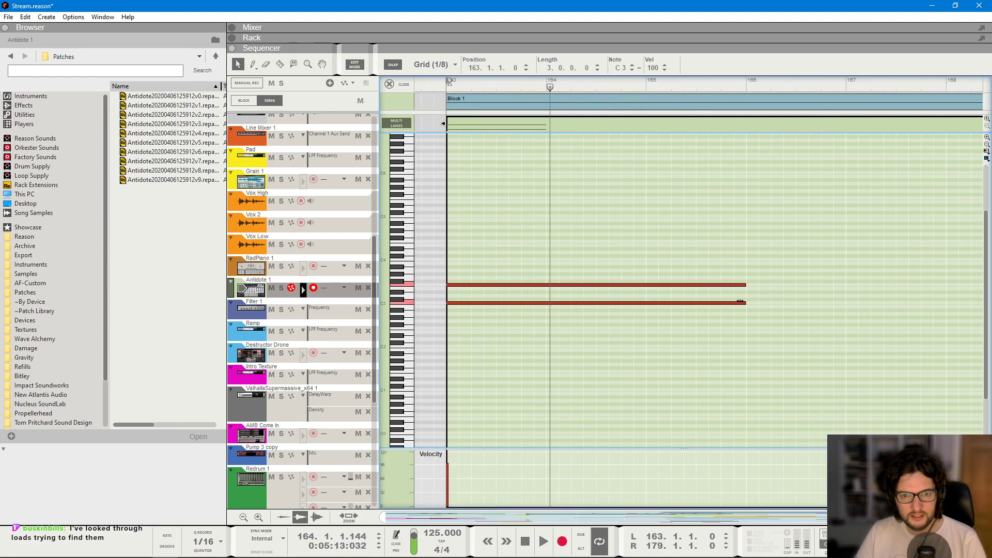
key(space)
key(F6)
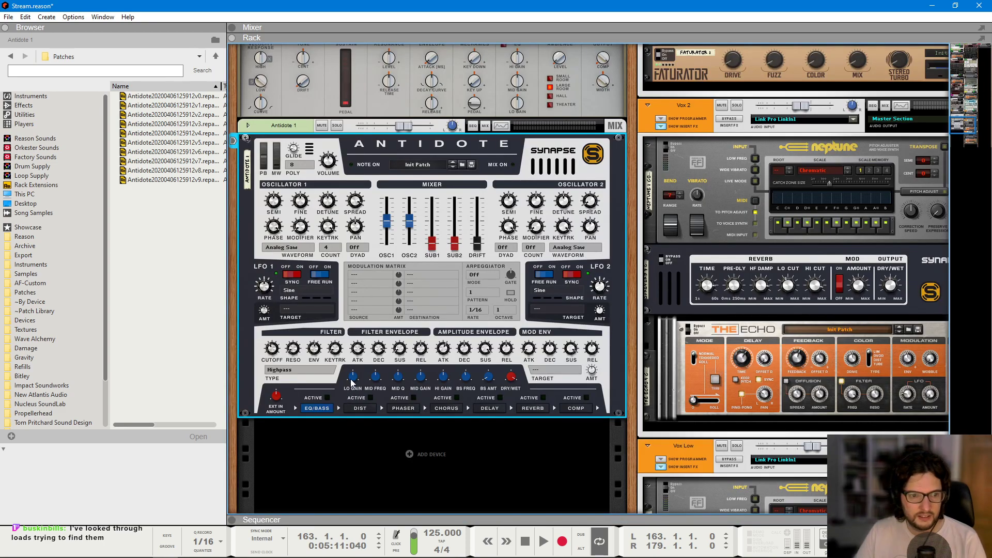
key(space)
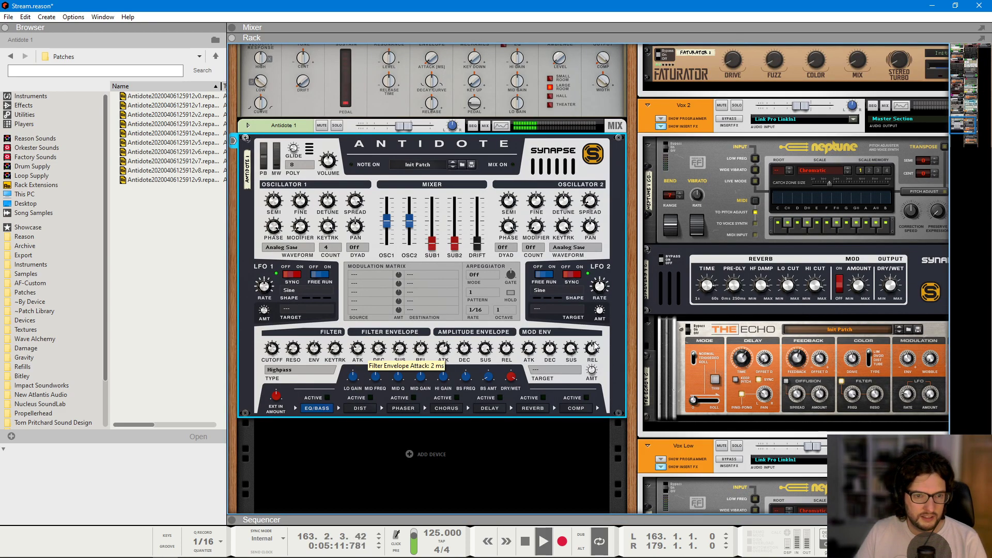
- Stop playback and extend the F3 and C3 notes to four bars, ending at bar 167
key(F7)
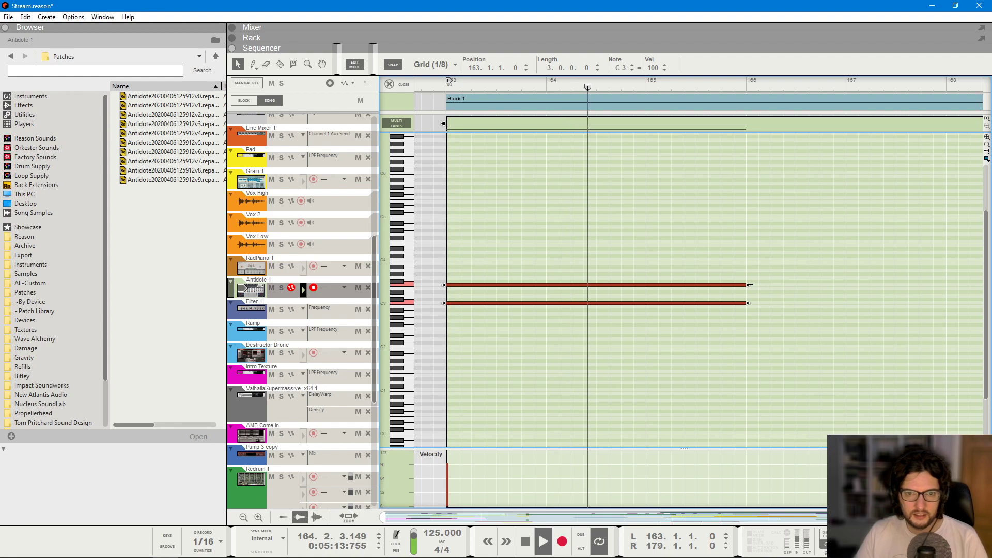
key(space)
drag(745, 290, 847, 305)
click(848, 266)
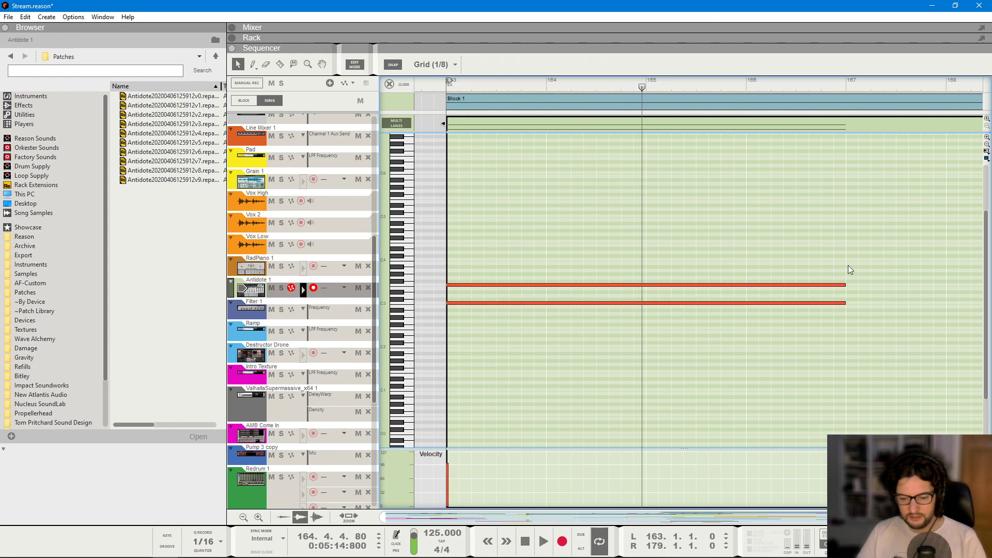
- Set the Antidote 1 channel level to -14.92 dB and add a Synapse DR-1 Deep Reverb to its insert effects
key(F5)
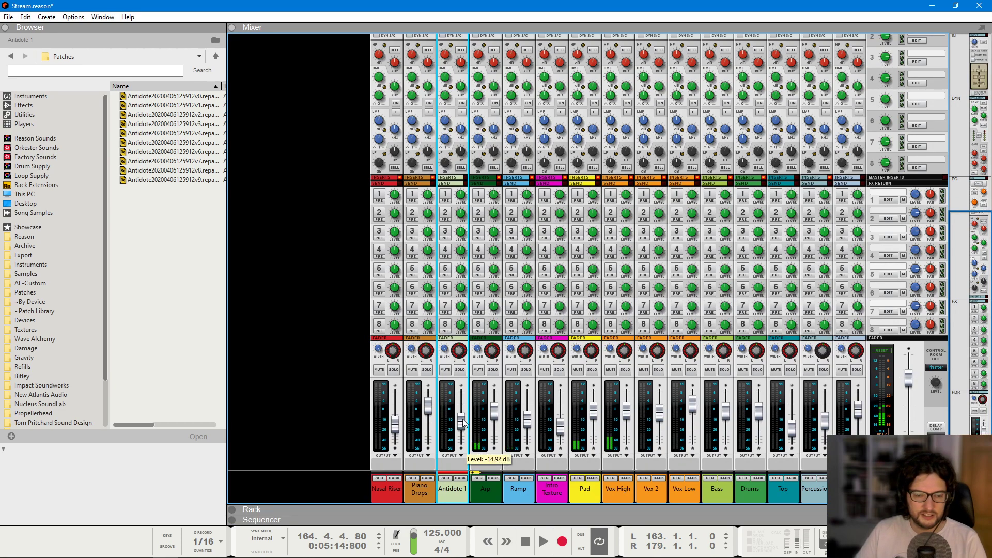
click(460, 478)
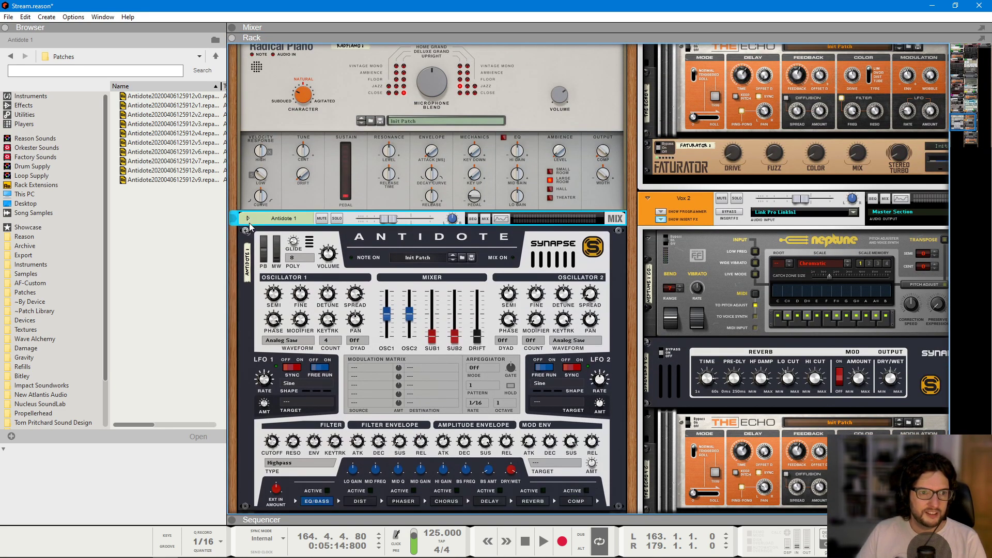
click(246, 218)
right_click(287, 259)
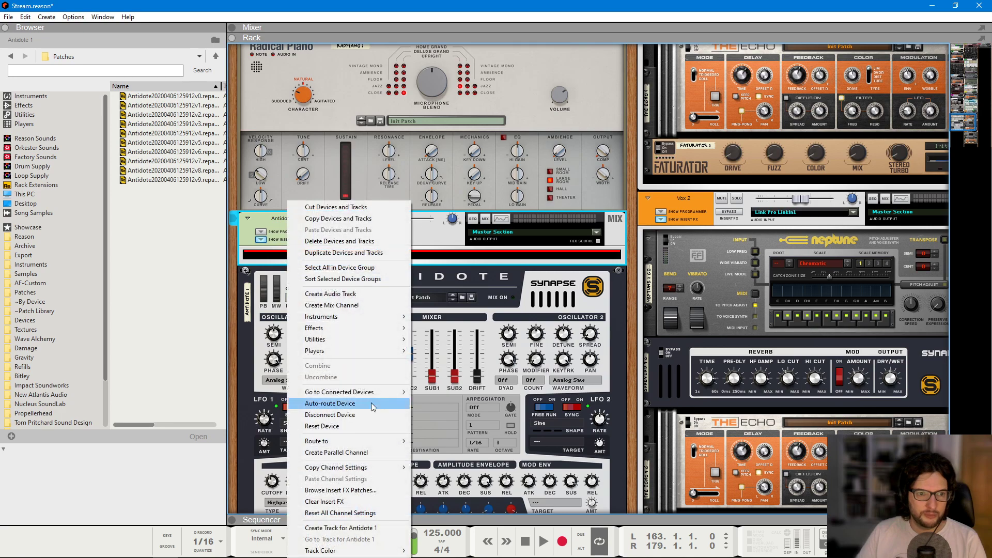
mouse_move(349, 328)
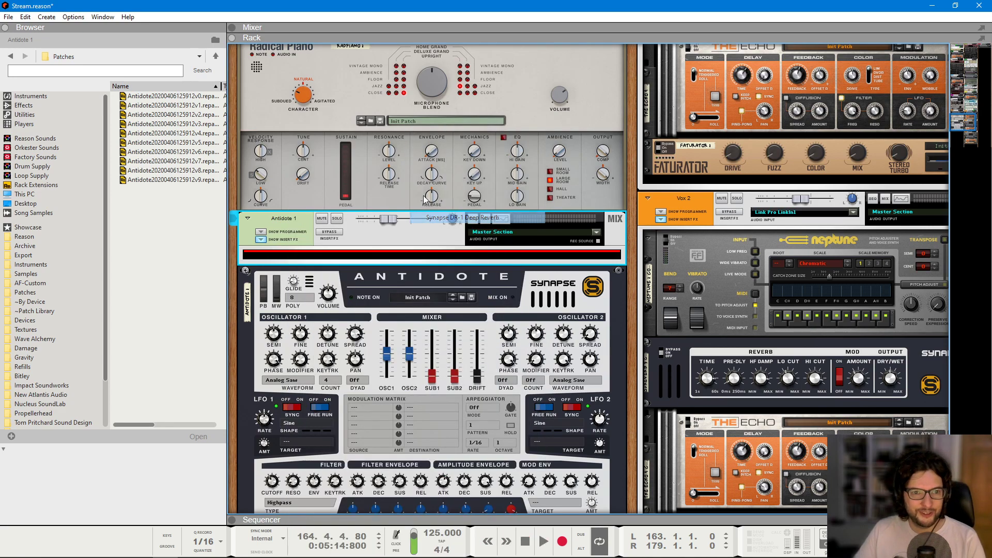
click(468, 217)
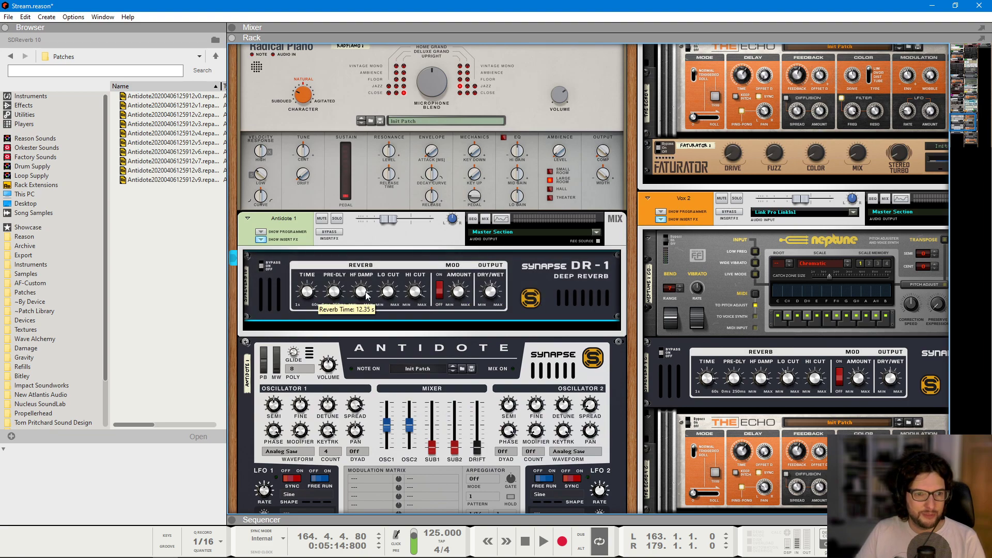
- Add The Echo after the reverb, with dry/wet at 38%, ping-pong enabled and feedback at 66%
right_click(563, 290)
mouse_move(630, 387)
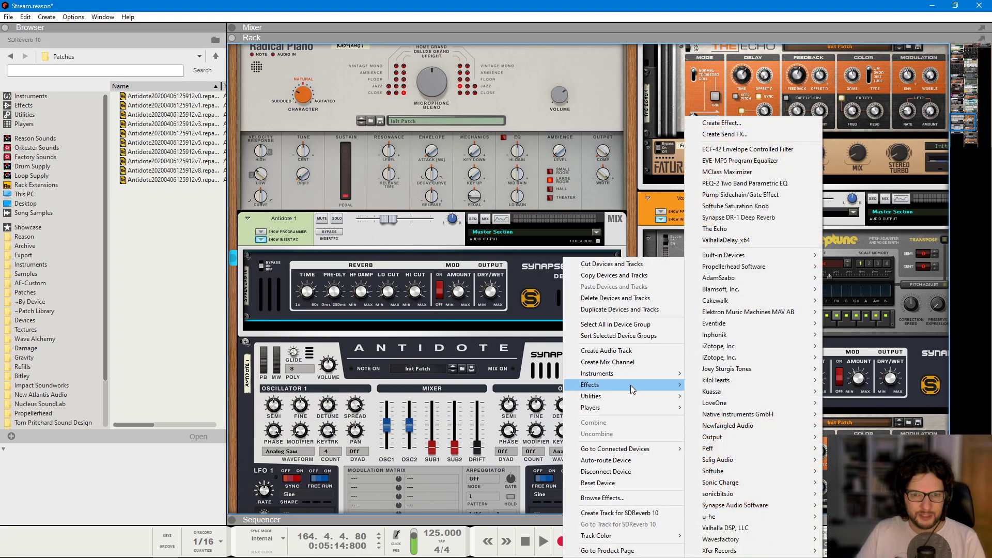
click(778, 227)
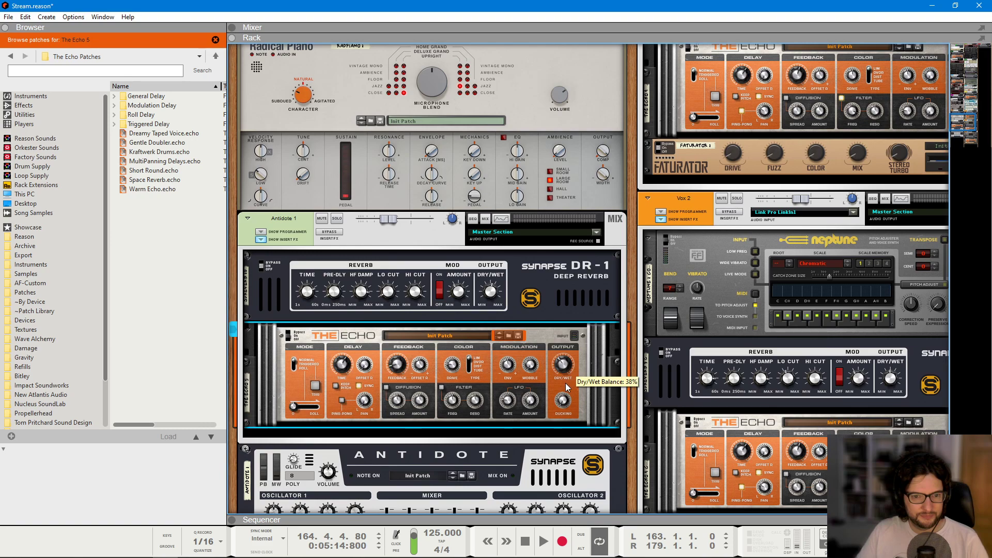
click(342, 401)
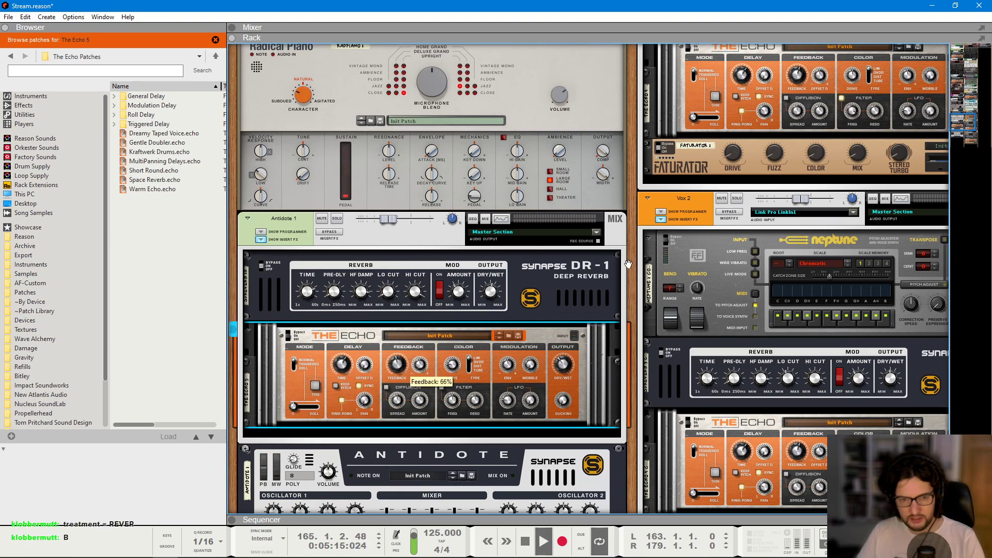
- Play the block from bar 163 and raise the Antidote 1 channel level in the mixer
key(F7)
key(F5)
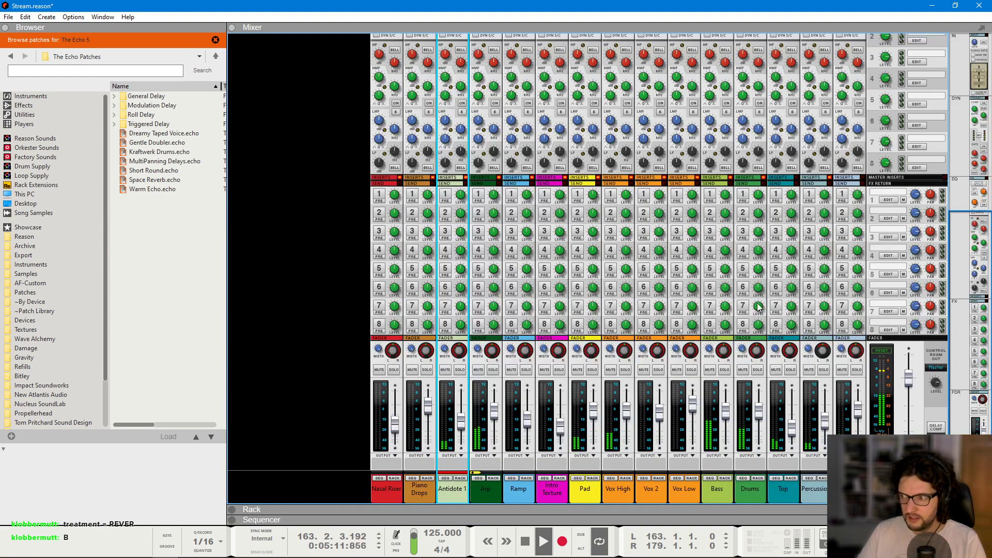
drag(456, 432, 455, 411)
- Shorten the F3 note to two bars, duplicate it at bar 165 and lower the copy to E3
key(F7)
drag(698, 236, 770, 289)
click(845, 285)
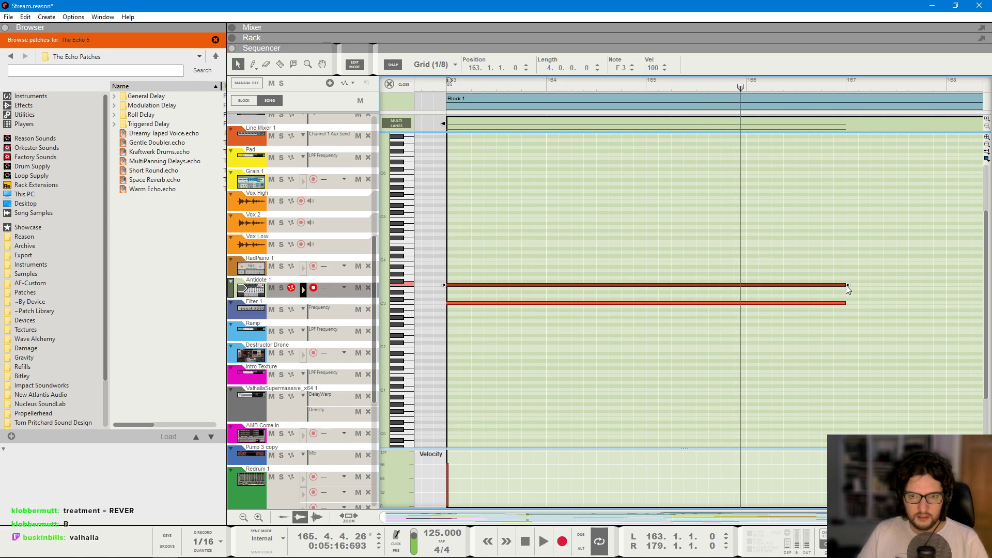
drag(845, 285, 643, 290)
scroll(662, 284, up, 1)
key(ctrl+d)
key(Down)
key(space)
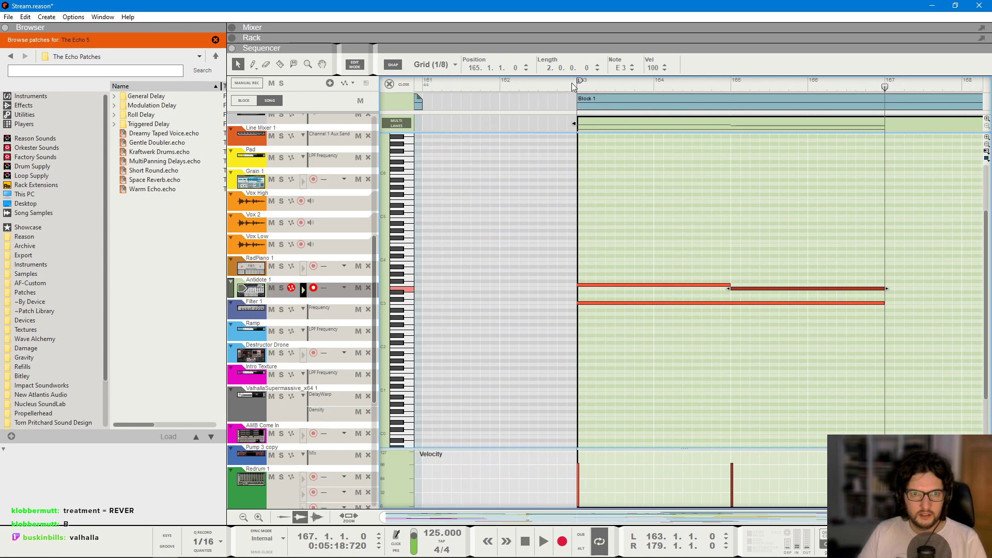
- Set the Antidote 1 channel level to -5.96 dB and enable its high-pass filter at 982.4 Hz
key(F5)
scroll(482, 270, up, 5)
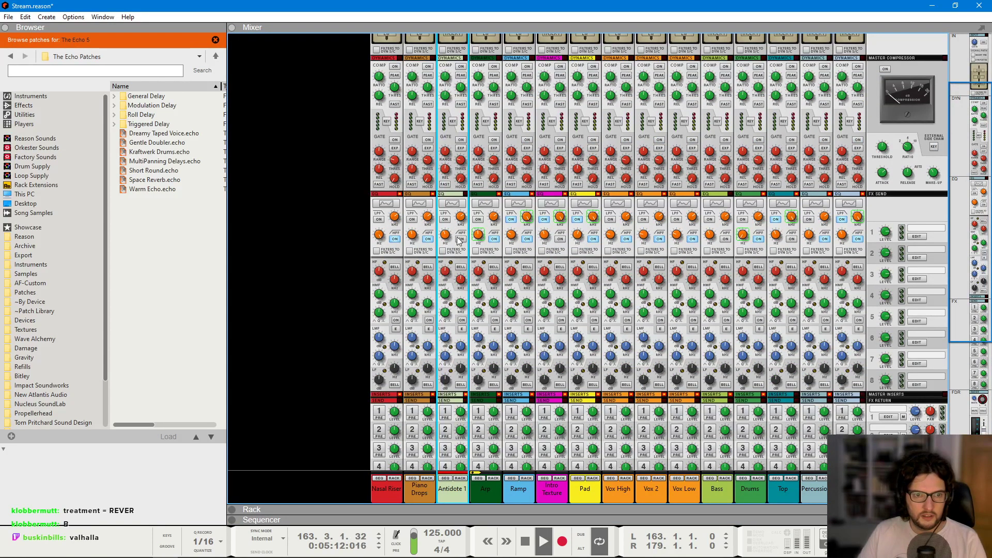
scroll(459, 248, down, 5)
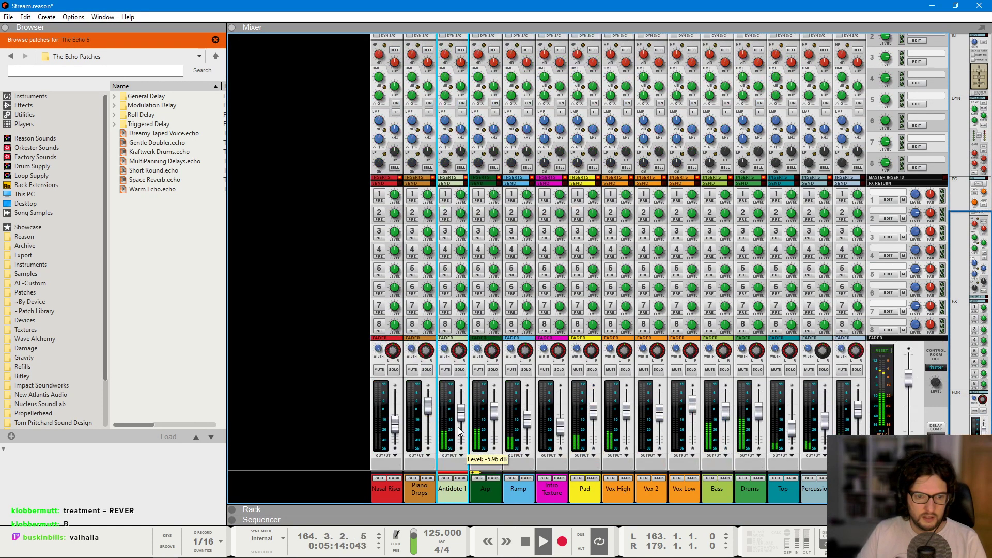
scroll(454, 269, up, 4)
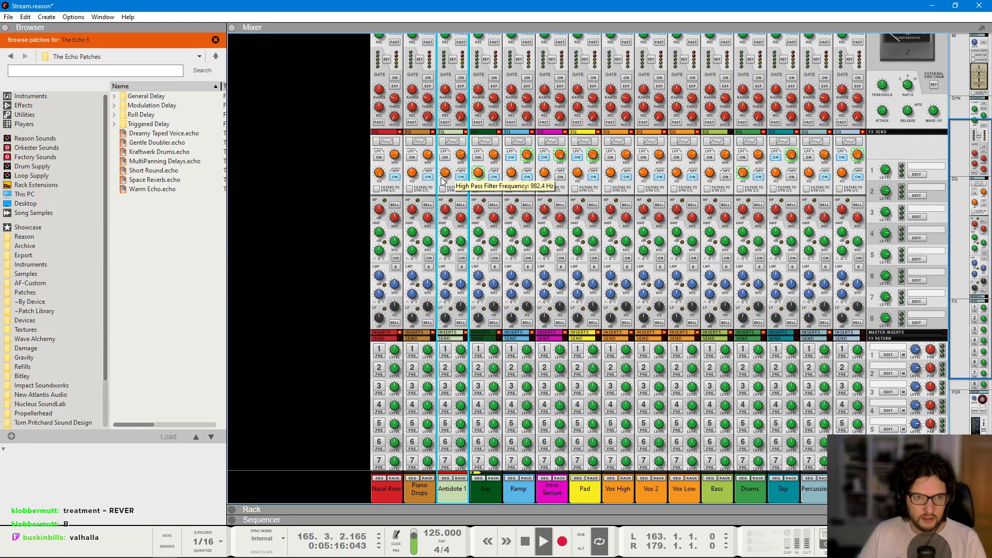
key(F6)
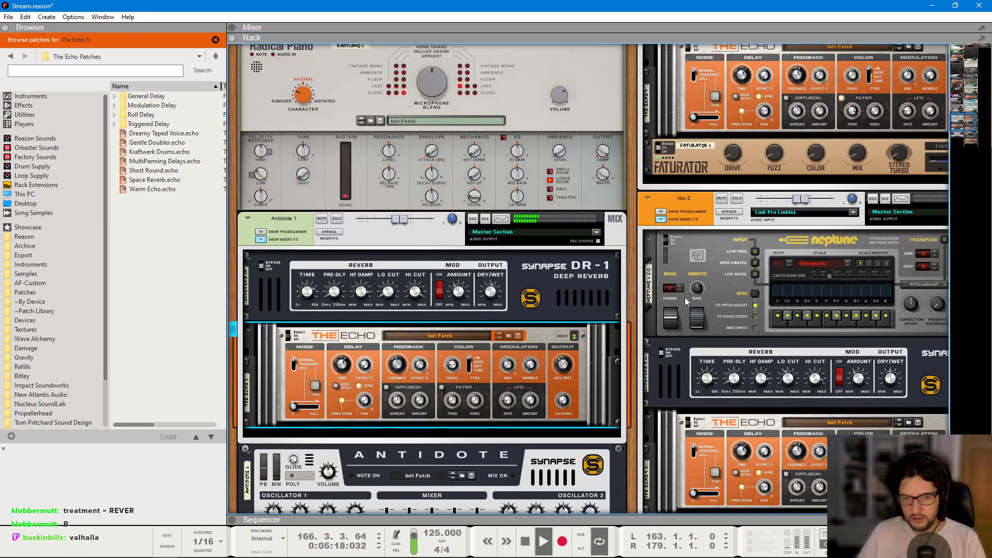
- Duplicate the four bars of Antidote 1 notes so the copy starts at bar 167
key(F7)
drag(682, 244, 915, 341)
scroll(819, 282, right, 5)
scroll(468, 274, down, 1)
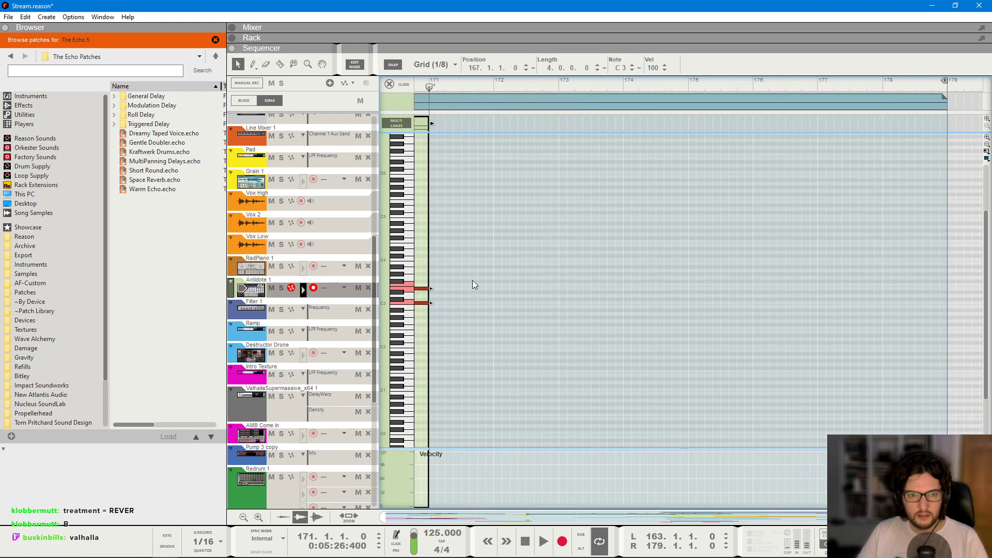
- In the copied notes, lower the upper note at bar 167 to E3, the bass note to A2 and the note at bar 169 to D3
scroll(470, 281, left, 3)
click(568, 290)
drag(569, 284, 567, 319)
click(566, 302)
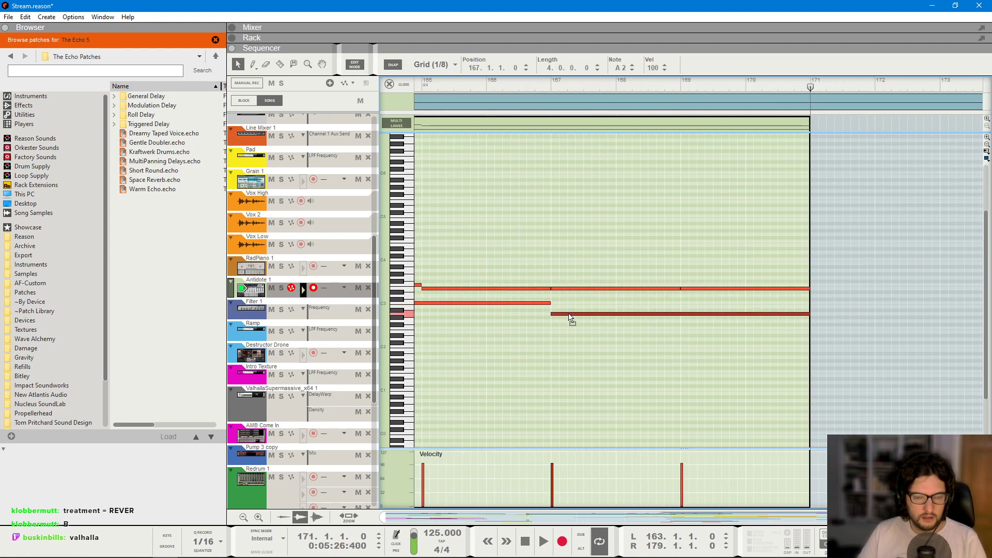
click(551, 96)
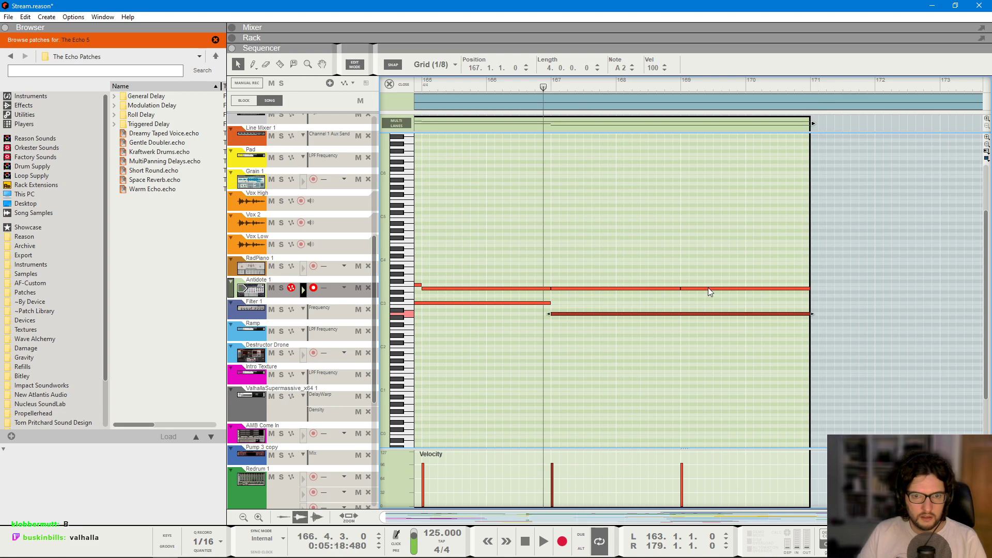
drag(708, 288, 708, 295)
- Play the block from bar 163 and set the Antidote 1 channel level to -5.51 dB
scroll(535, 200, down, 2)
scroll(513, 185, left, 3)
click(488, 83)
key(space)
click(389, 83)
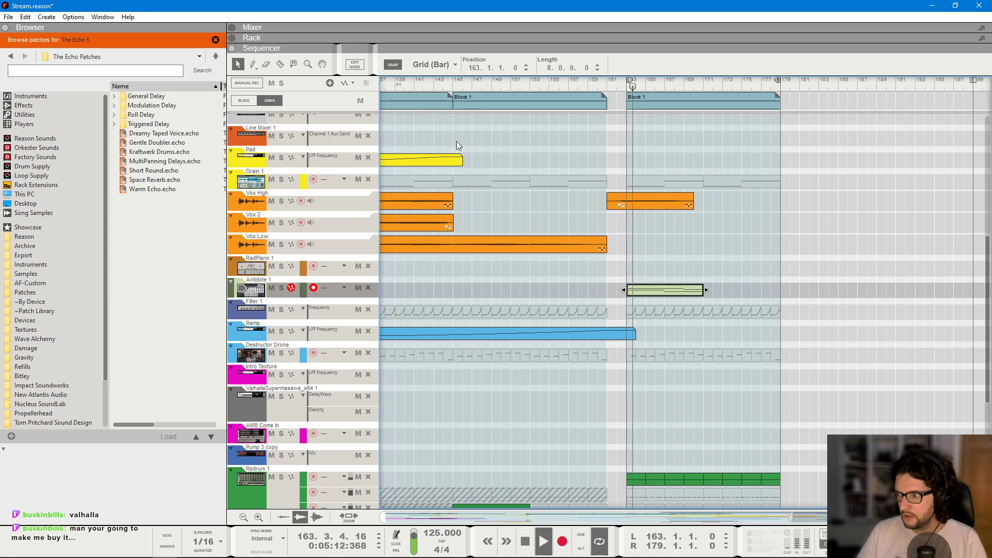
click(677, 331)
key(F5)
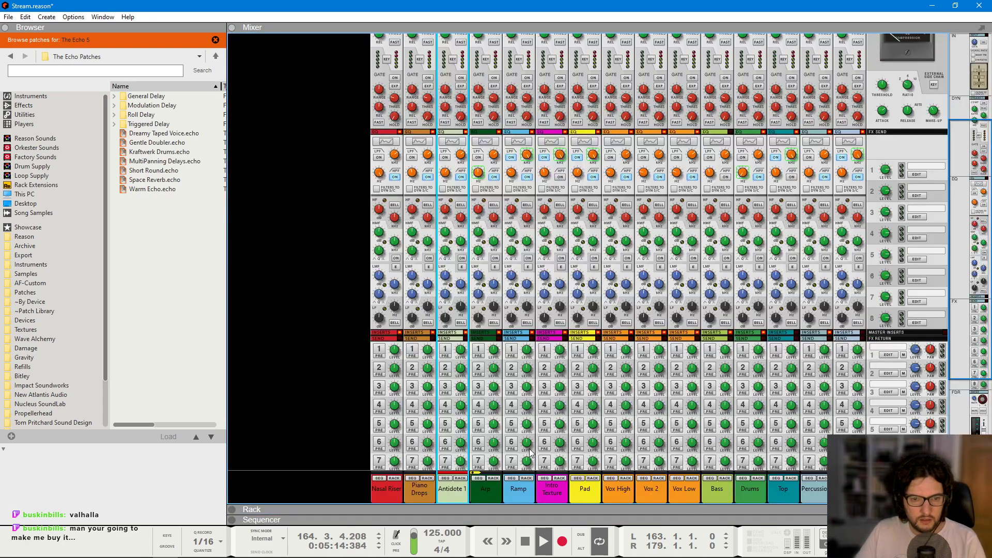
scroll(465, 416, down, 5)
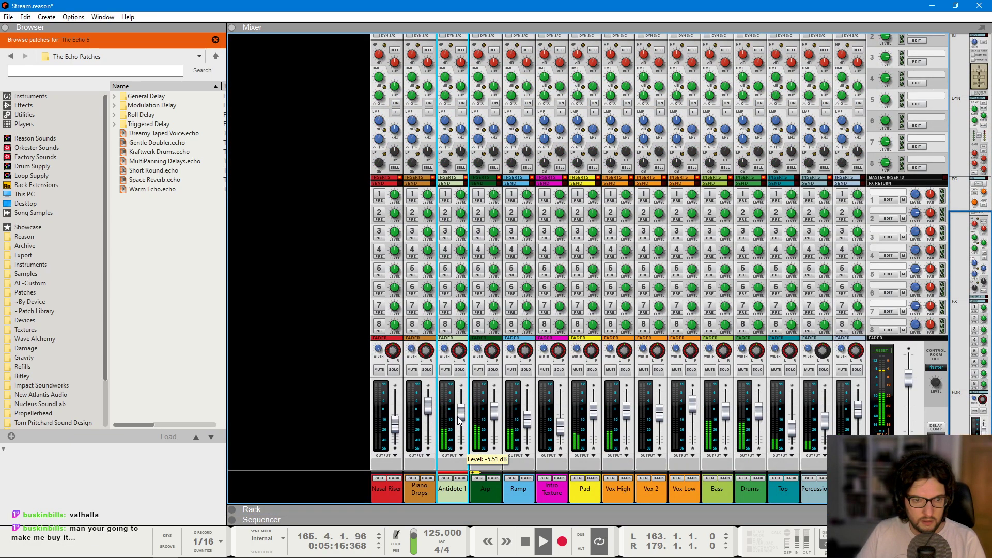
key(F6)
key(F7)
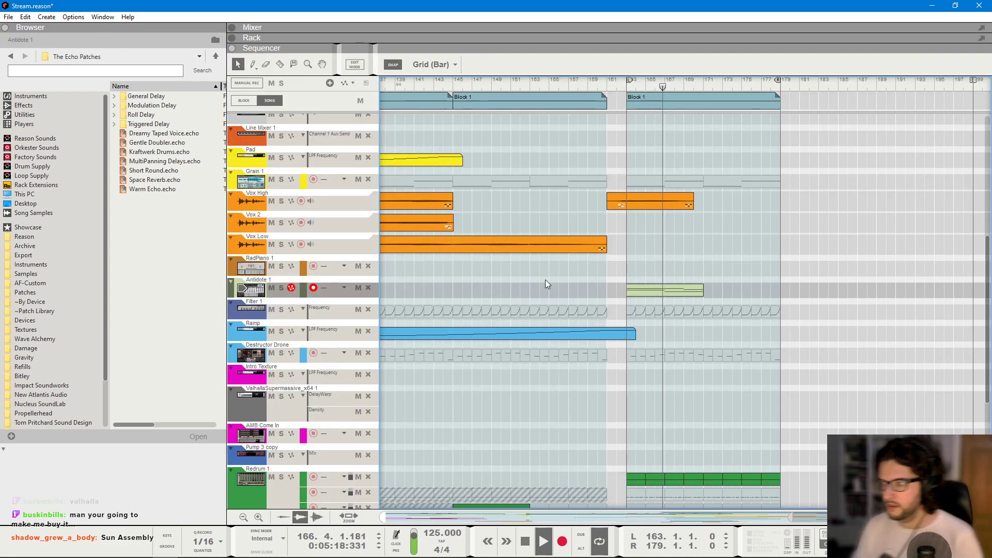
scroll(545, 280, up, 5)
double_click(755, 286)
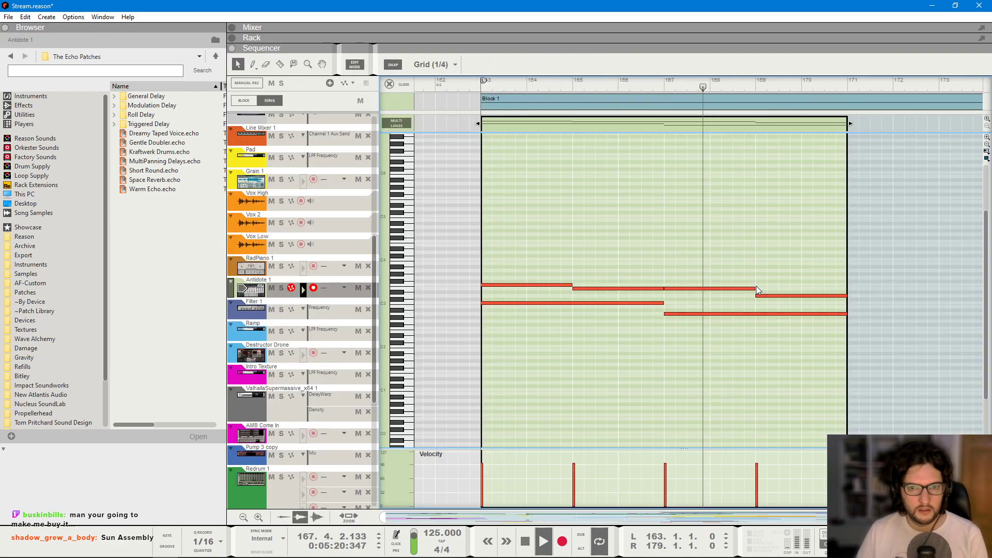
- Set the Antidote synth's amp envelope release to 474 ms
key(F6)
scroll(558, 262, down, 5)
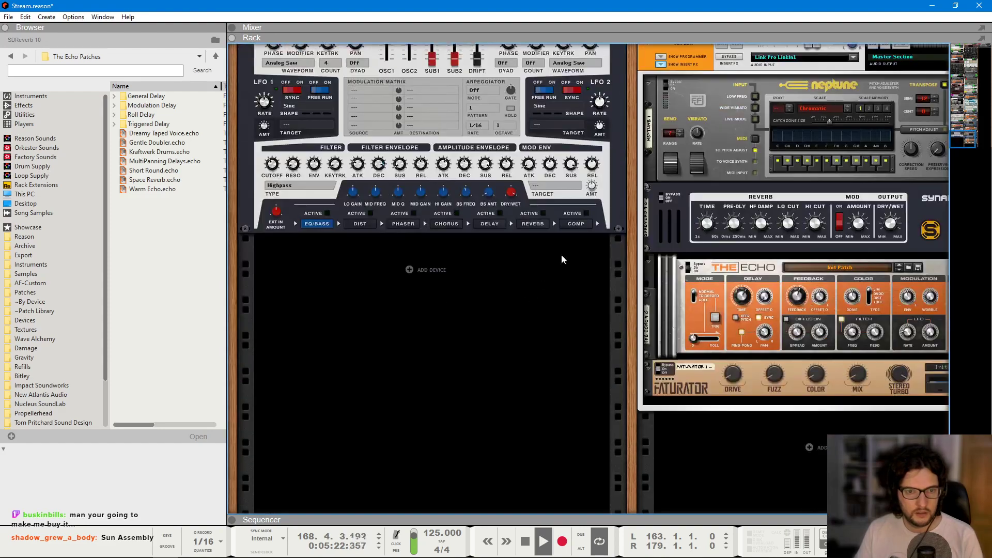
scroll(558, 262, up, 5)
click(508, 321)
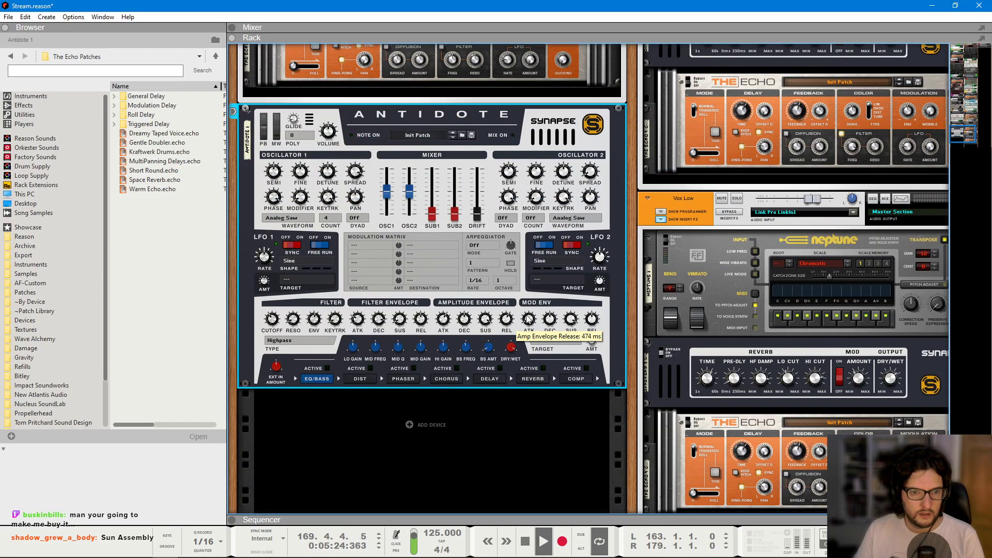
- Raise the upper note at bar 169 to B3 and play the chords from bar 163
key(F7)
drag(789, 297, 795, 266)
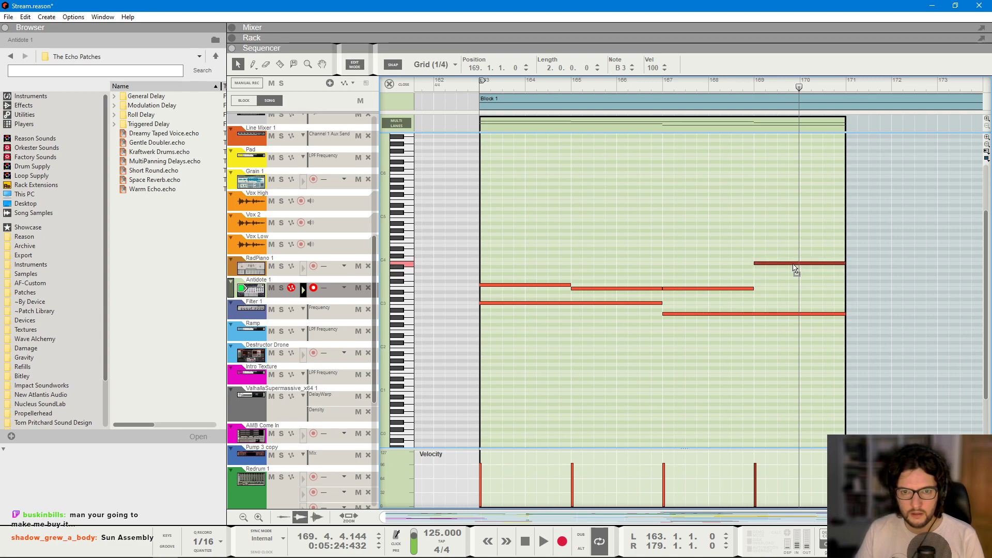
scroll(795, 266, down, 2)
click(531, 84)
key(space)
- Set the Antidote's amp envelope release to 2.66 s and its channel level to -5.08 dB
key(F6)
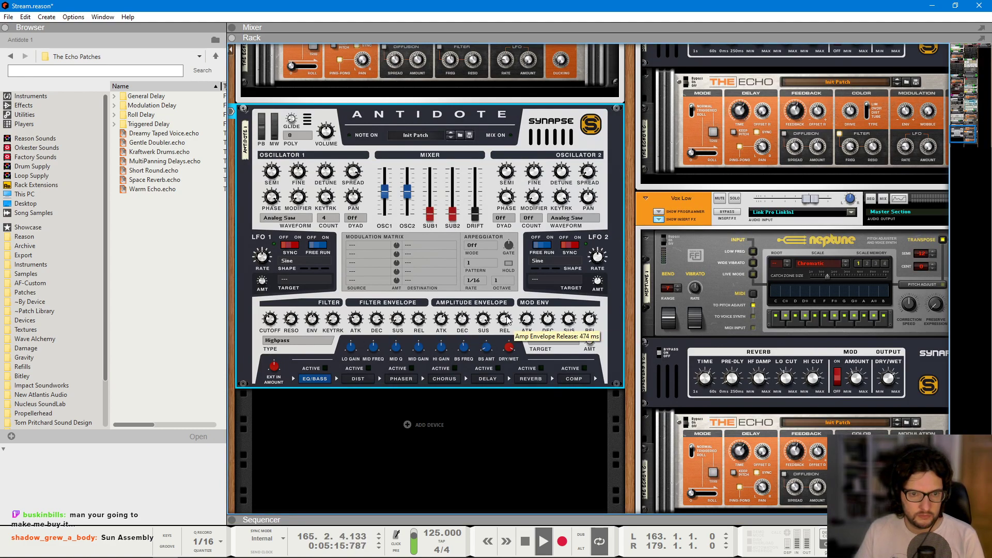
drag(506, 319, 505, 318)
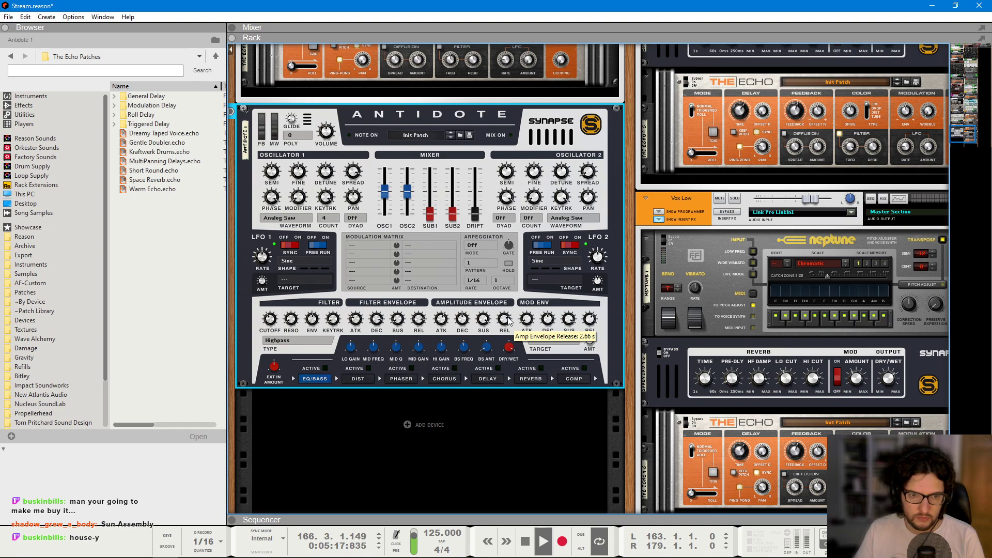
key(F5)
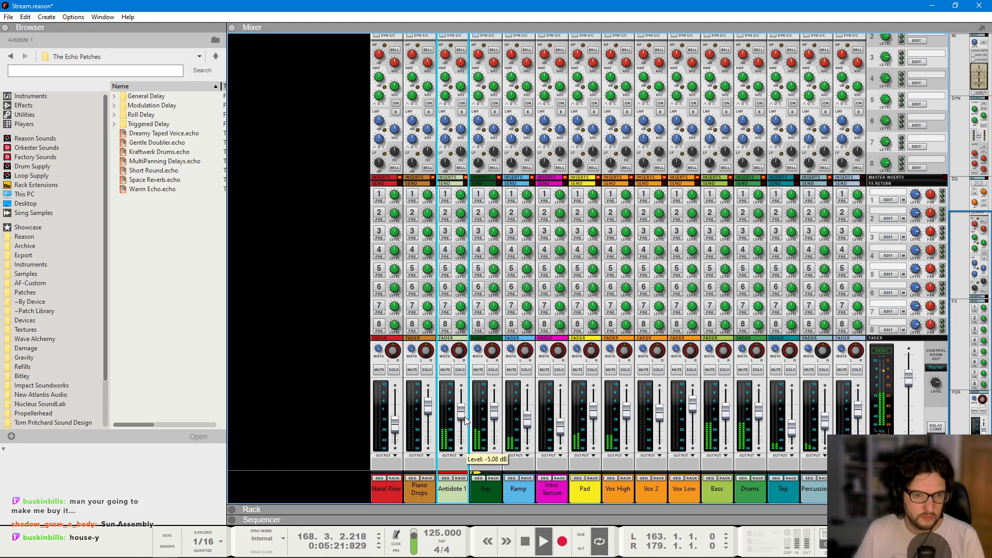
key(F6)
- Duplicate the eight-bar Antidote 1 clip to bar 171 and open the copy for note editing
key(F7)
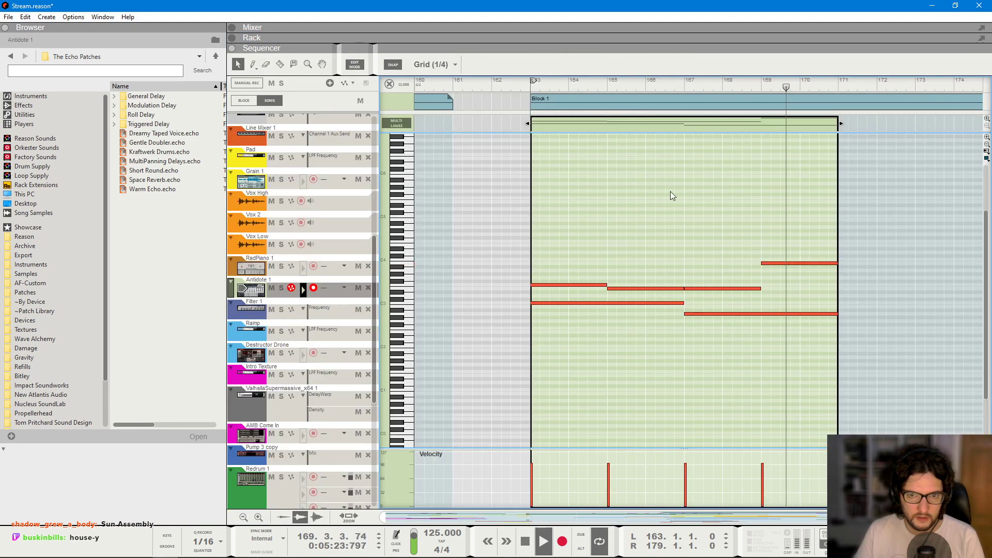
click(404, 85)
drag(560, 258, 643, 270)
key(ctrl+d)
double_click(640, 290)
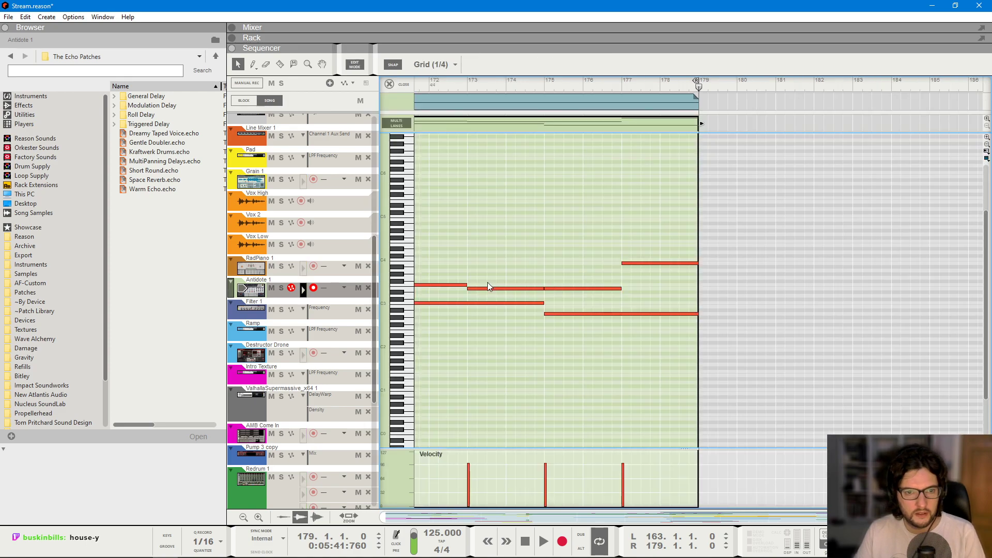
- Move the copied clip's upper notes to C4 at bar 171, A3 at bar 173, F3 at bar 175 and D3 at bar 177
click(455, 277)
drag(454, 273, 452, 264)
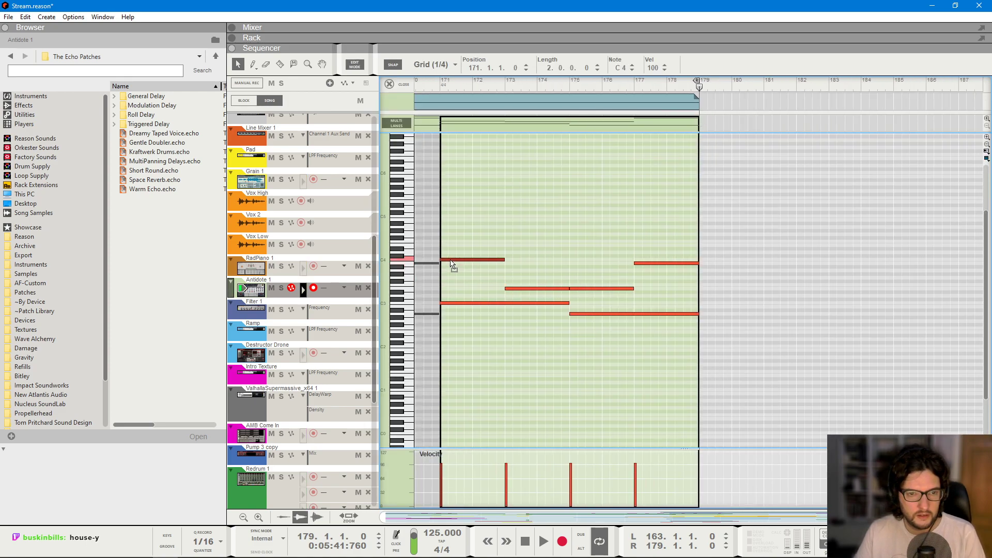
drag(515, 291, 518, 272)
drag(578, 287, 587, 288)
drag(658, 264, 659, 296)
- Play the block from bar 163 and set the dry/wet of Antidote 1's DR-1 reverb to 55%
scroll(563, 223, down, 2)
scroll(562, 222, left, 5)
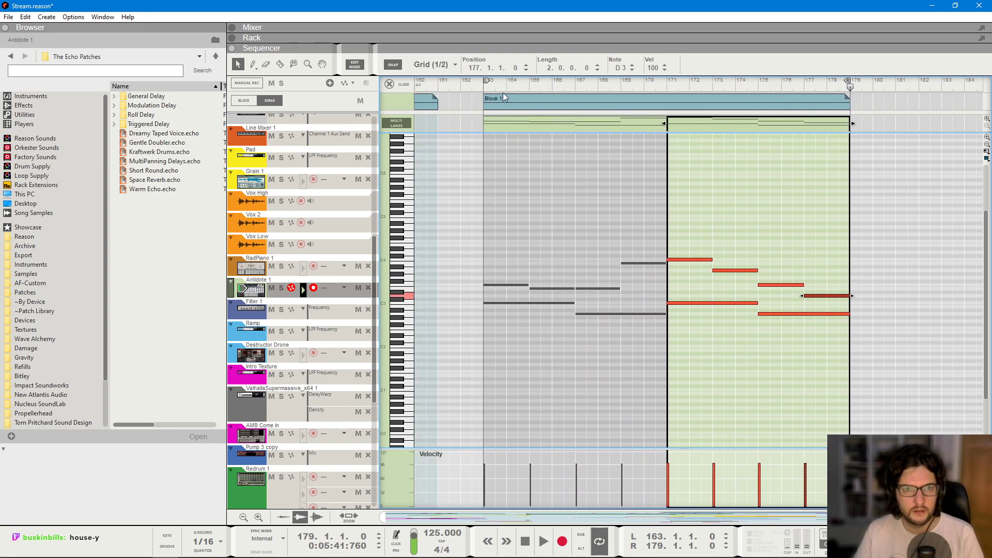
click(498, 86)
key(space)
click(390, 84)
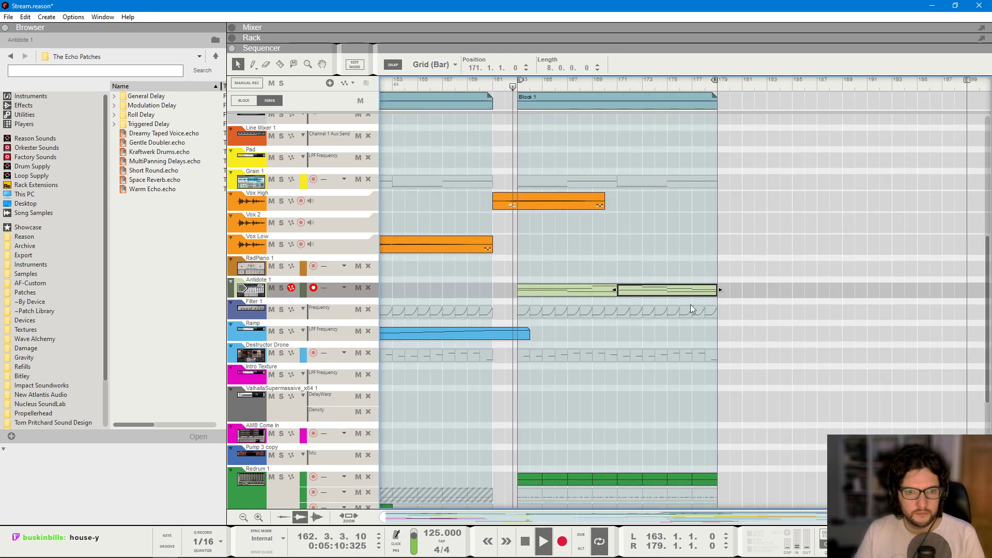
key(F5)
click(460, 479)
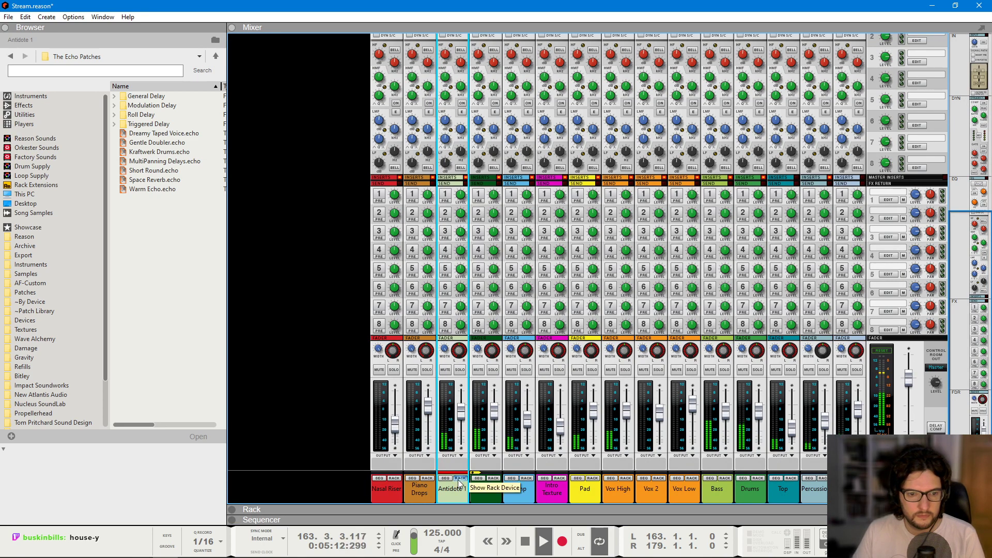
click(521, 376)
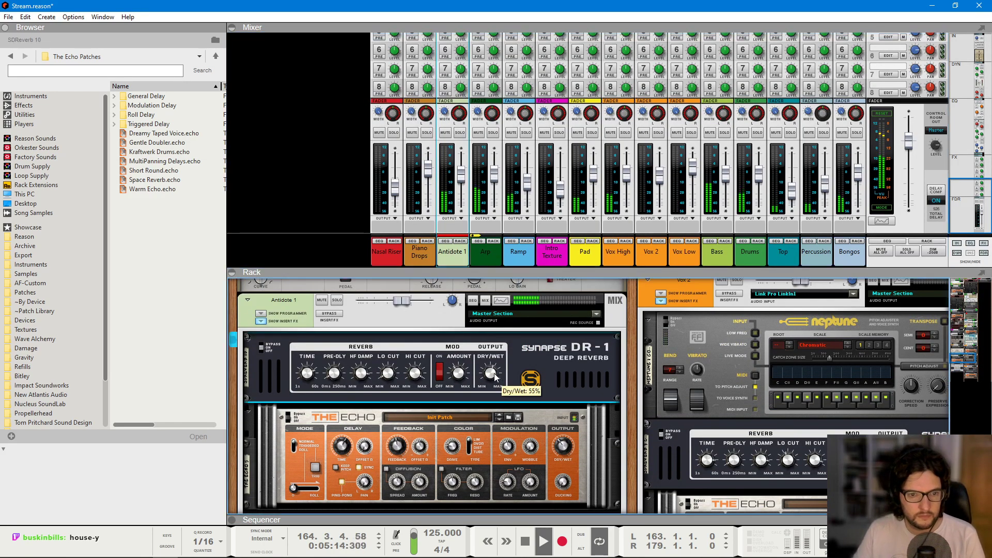
click(463, 181)
key(F5)
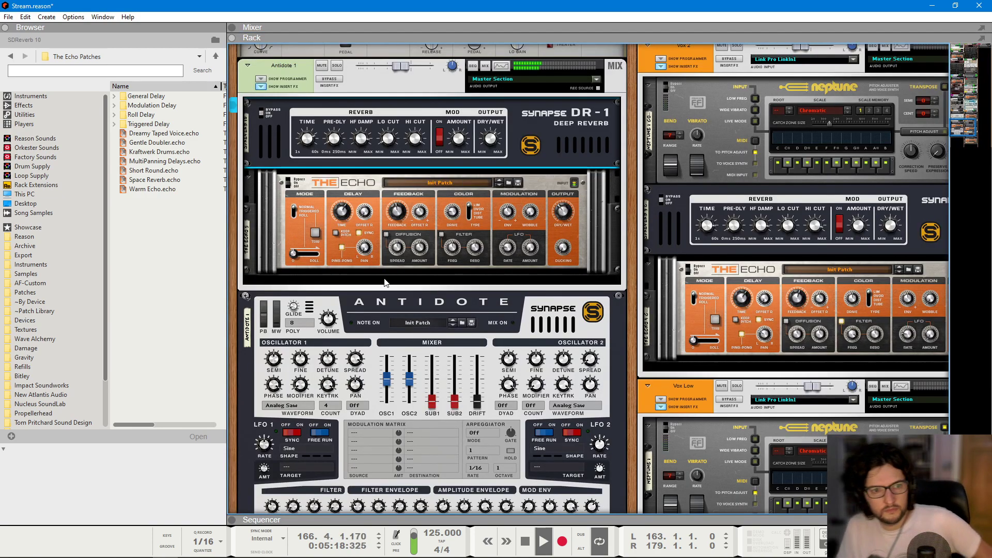
- Set the Antidote synth's amp envelope attack to 69.59 ms
scroll(579, 359, down, 3)
scroll(579, 359, down, 2)
click(594, 360)
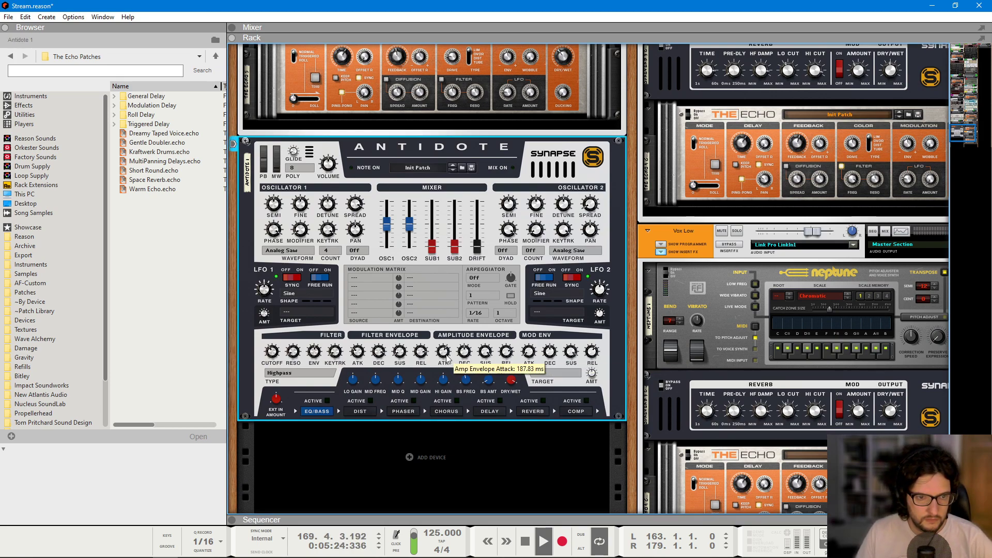
key(F7)
key(F6)
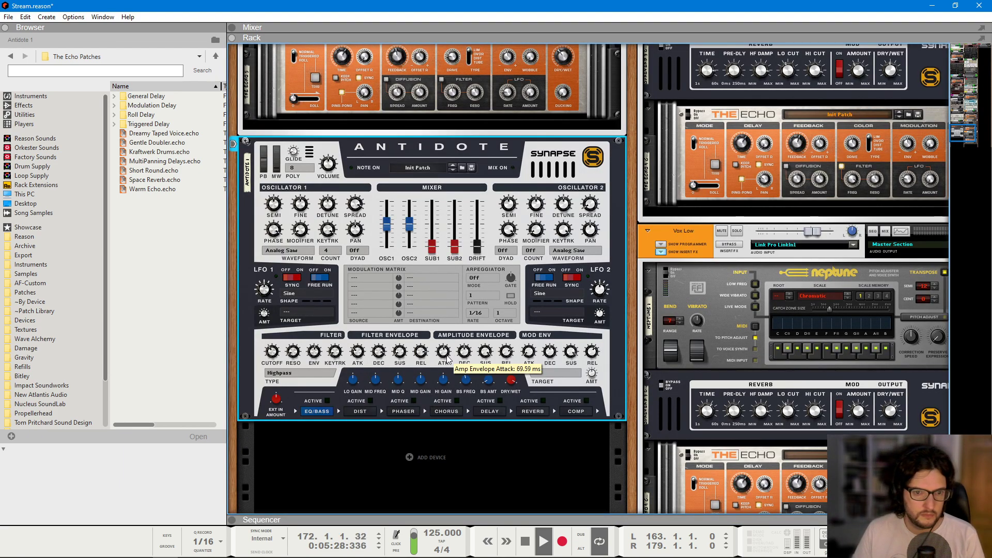
- Reopen the second Antidote 1 clip and lower the upper note at bar 175 to E3
key(F7)
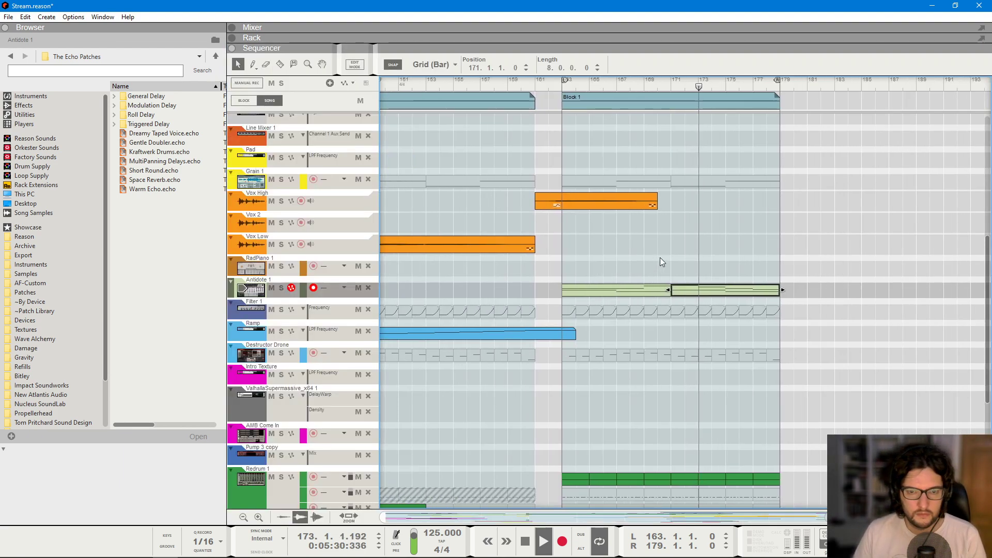
scroll(660, 258, down, 3)
click(709, 255)
scroll(831, 240, down, 2)
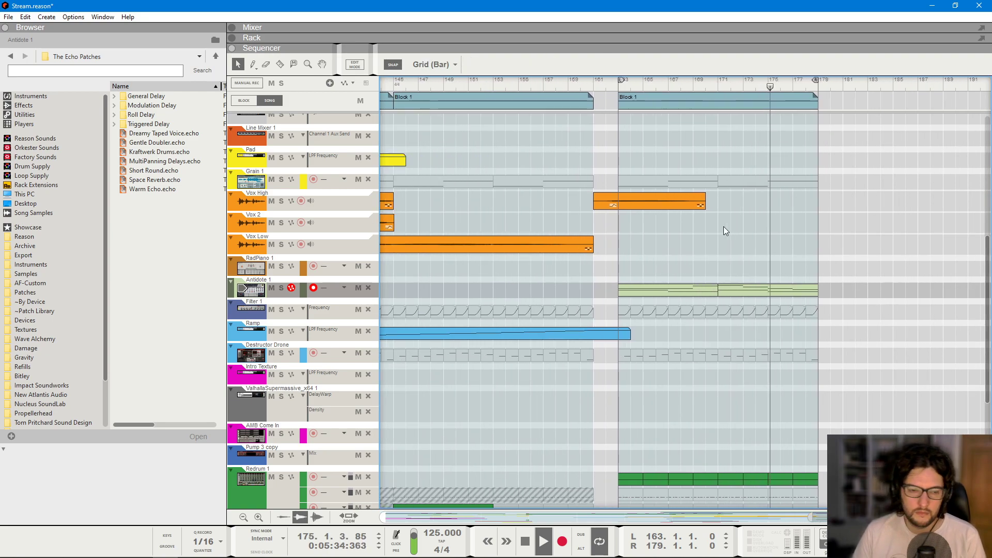
scroll(723, 226, down, 2)
scroll(783, 241, down, 2)
double_click(891, 289)
click(685, 293)
drag(685, 292, 684, 288)
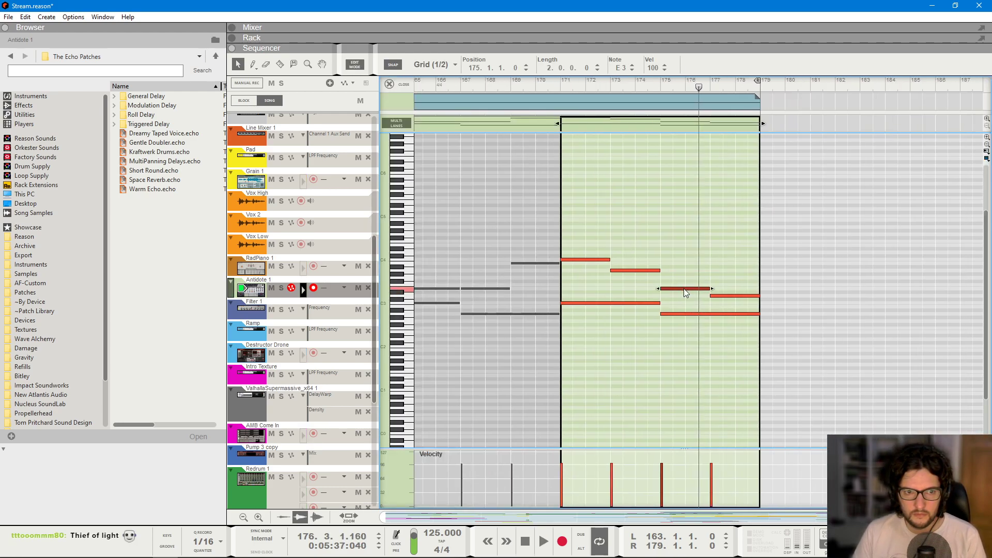
- Play the block again and set the Antidote 1 channel level to -6.41 dB
key(F6)
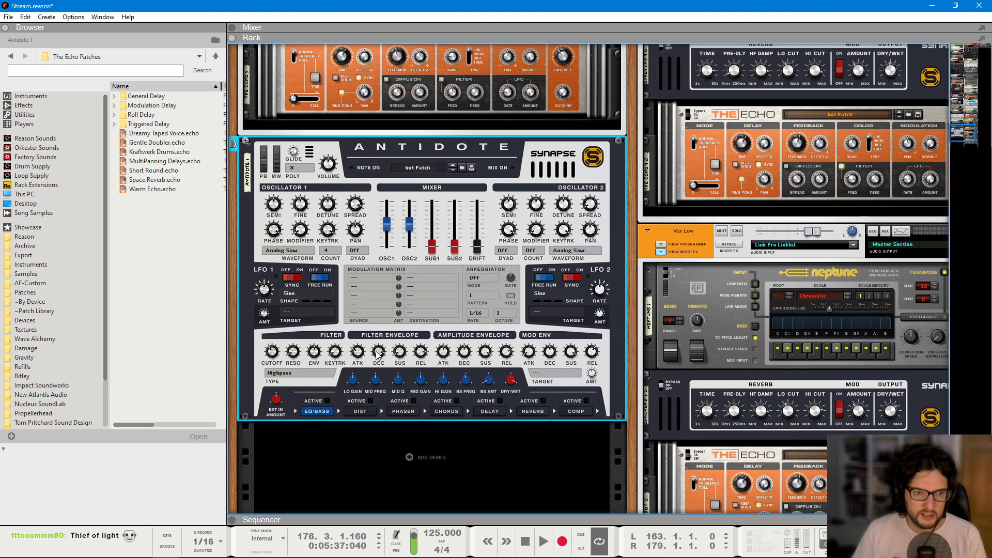
mouse_move(384, 356)
key(F7)
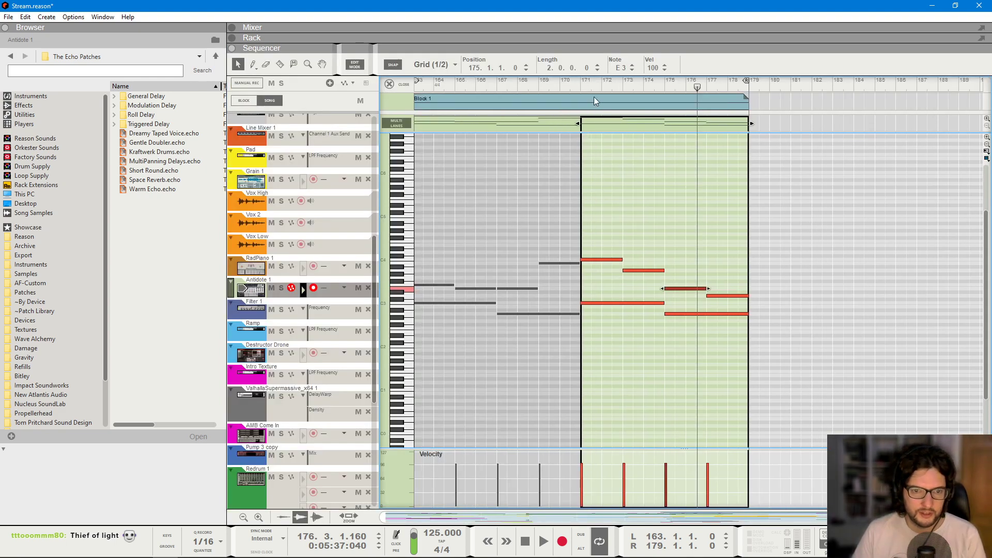
key(space)
key(F6)
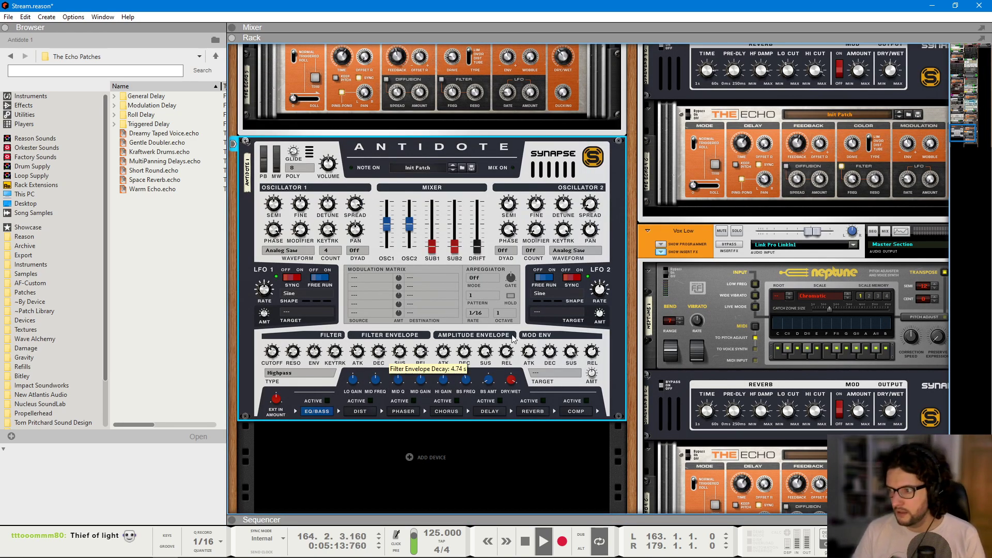
key(F5)
mouse_move(463, 425)
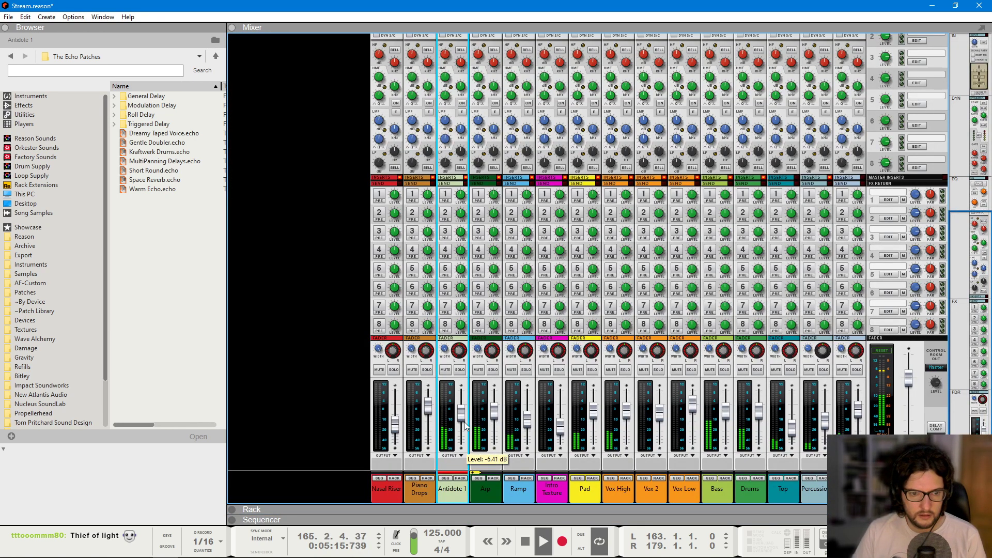
scroll(454, 232, up, 10)
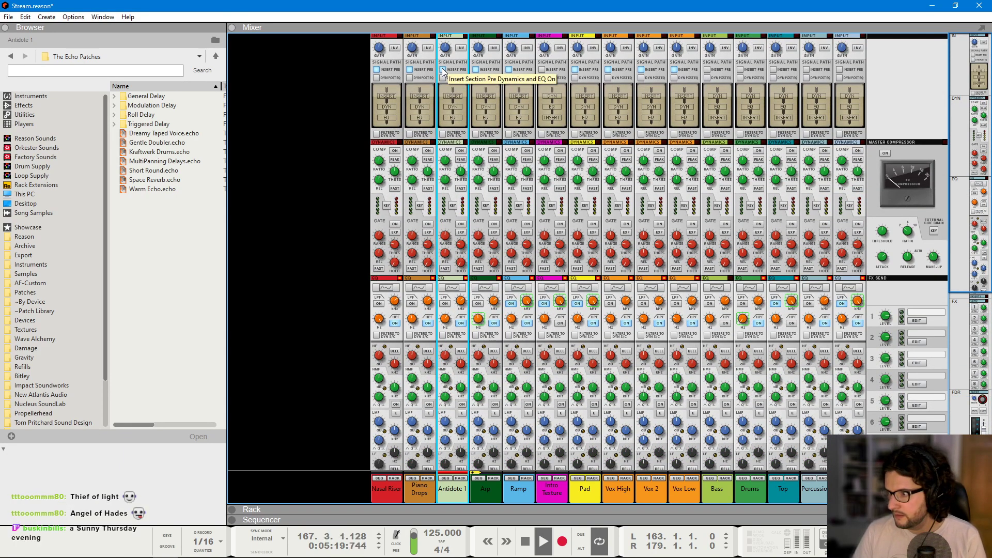
key(F6)
scroll(442, 67, down, 3)
scroll(345, 229, up, 3)
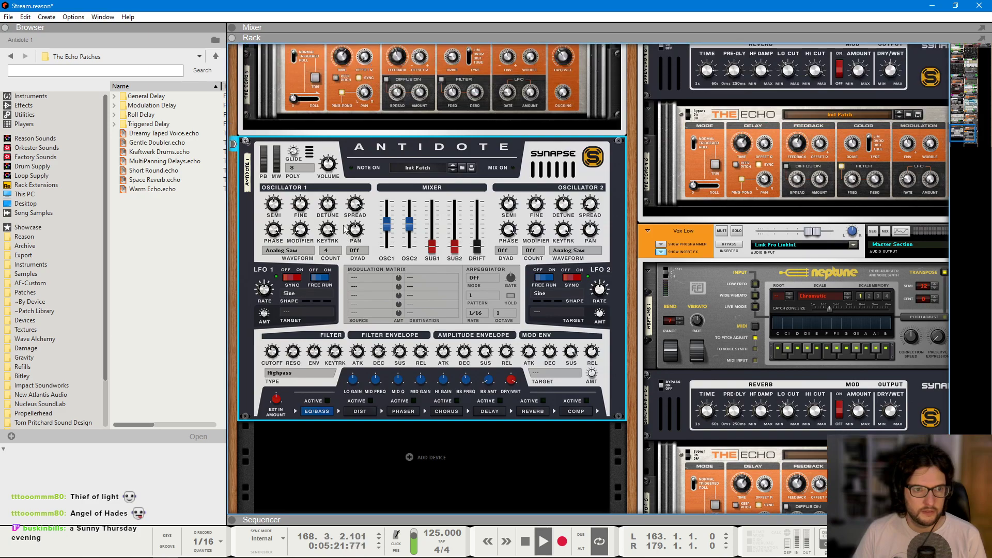
- Try a sonicbits Pump effect below The Echo in the Antidote channel's insert chain, and delete it
scroll(345, 229, up, 3)
click(533, 145)
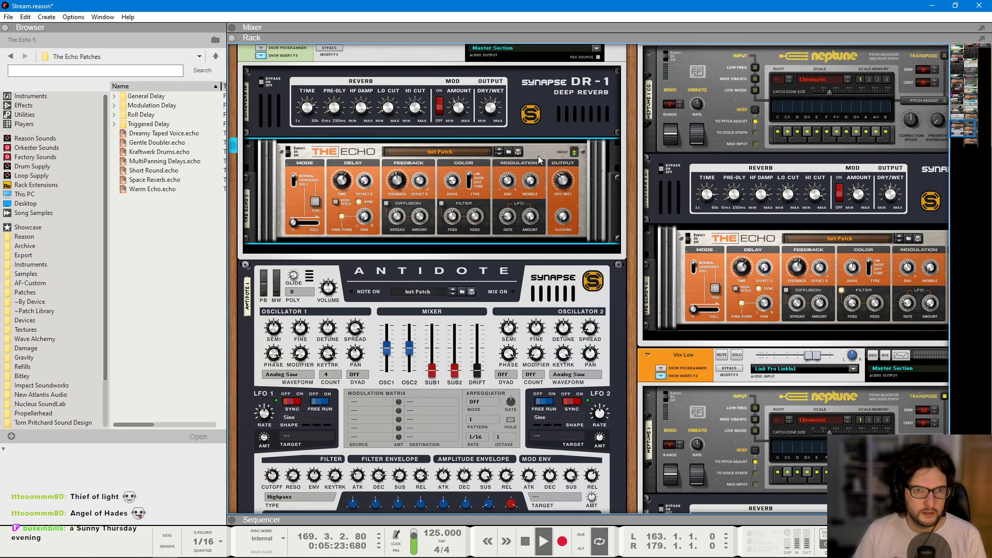
right_click(539, 160)
mouse_move(620, 283)
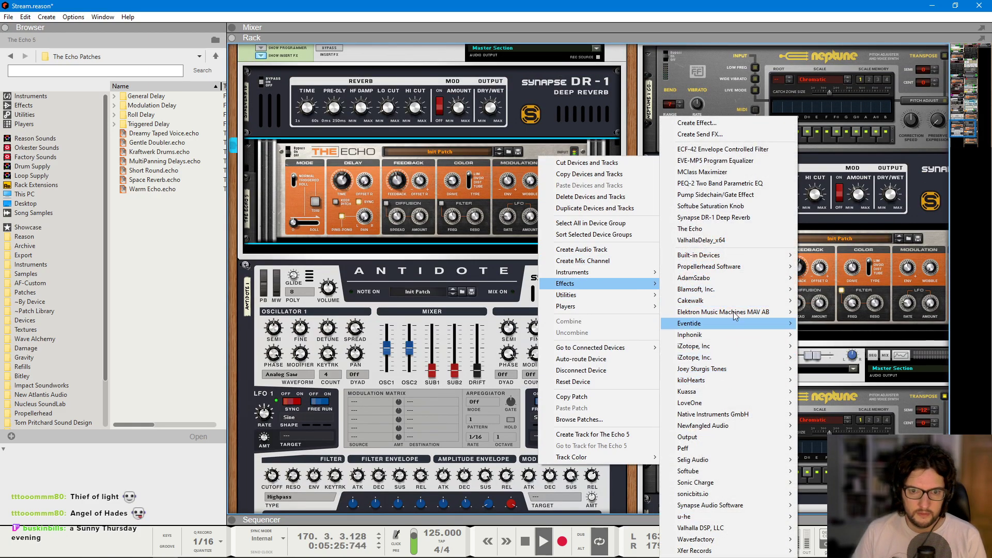
mouse_move(735, 496)
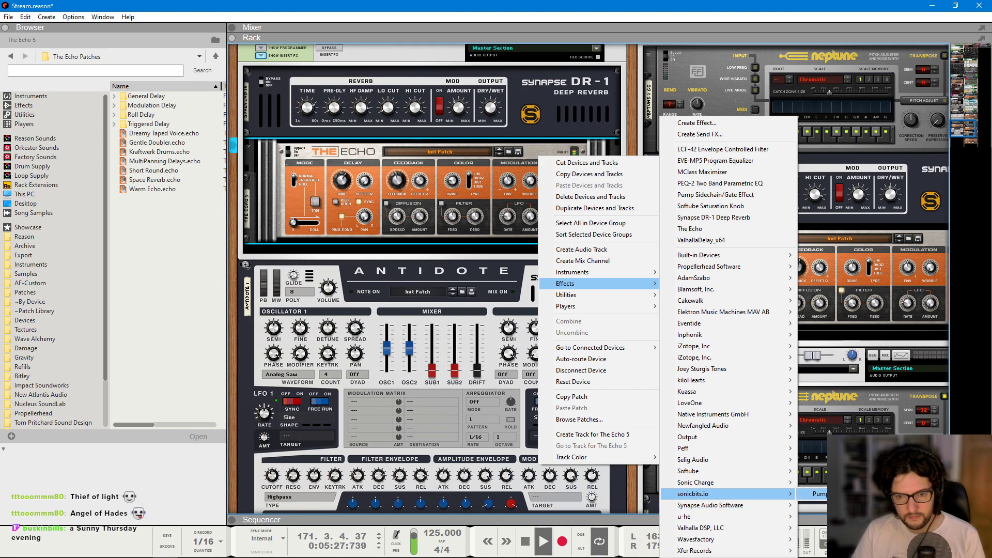
click(819, 494)
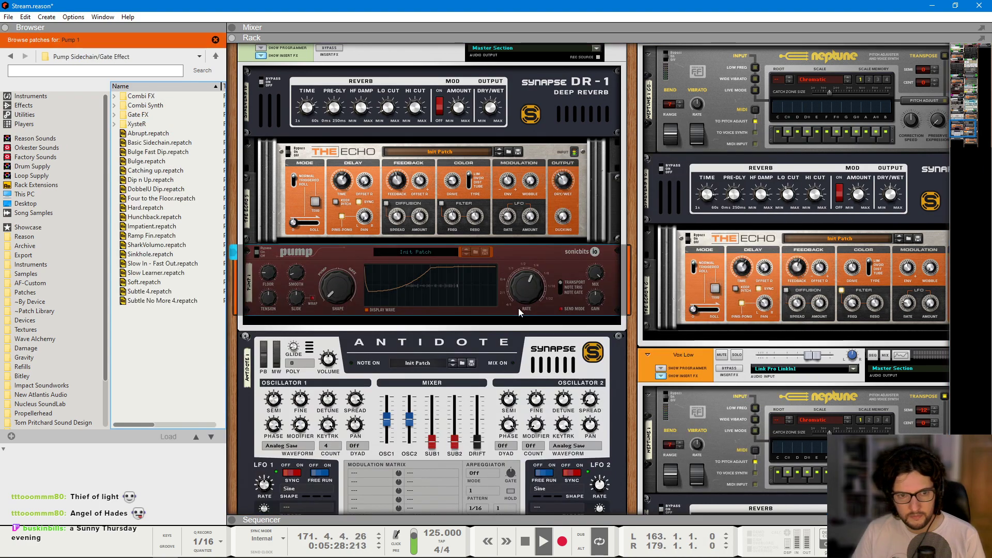
right_click(269, 279)
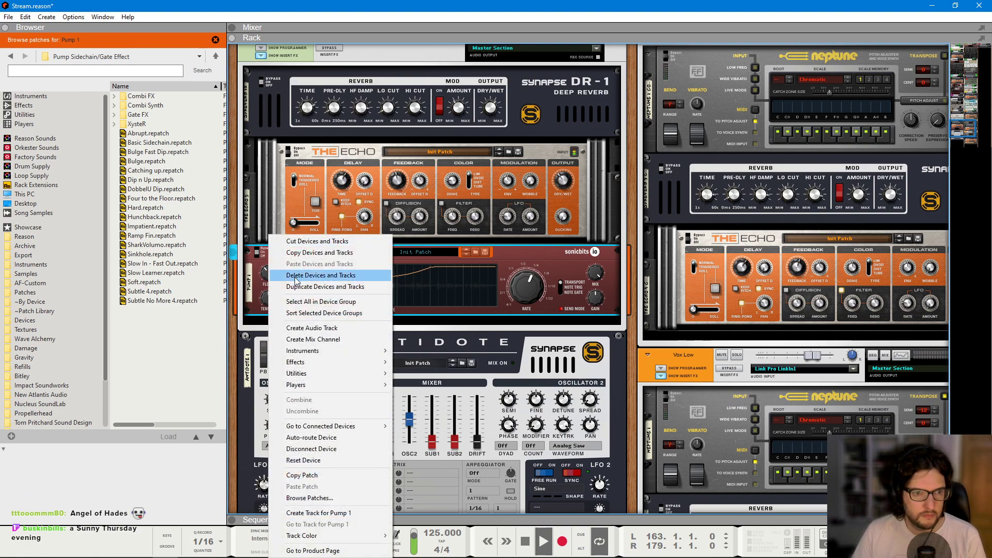
click(320, 275)
key(Return)
- Rename the Antidote 1 mixer channel as Supersaw Pad
key(F5)
scroll(443, 439, down, 5)
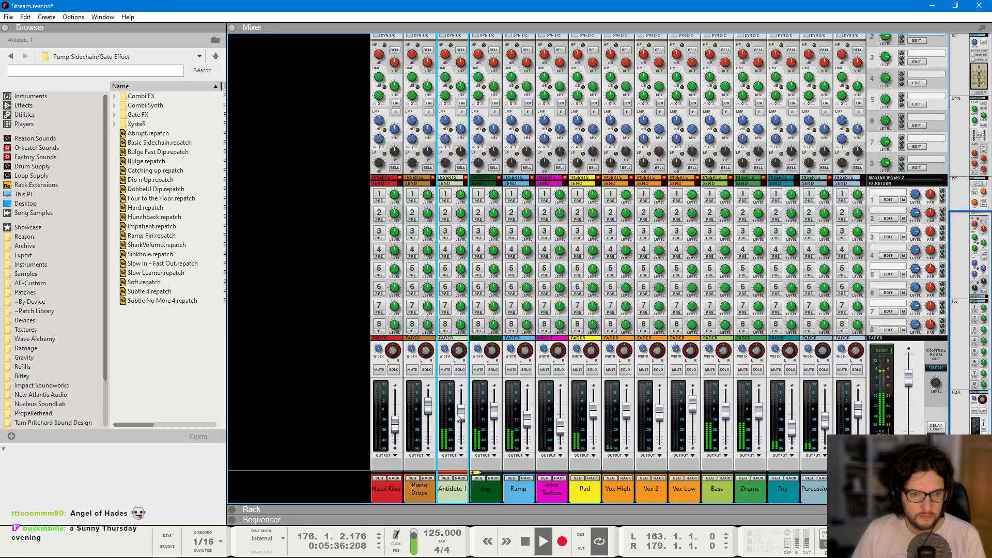
double_click(459, 489)
text(Supersaw P)
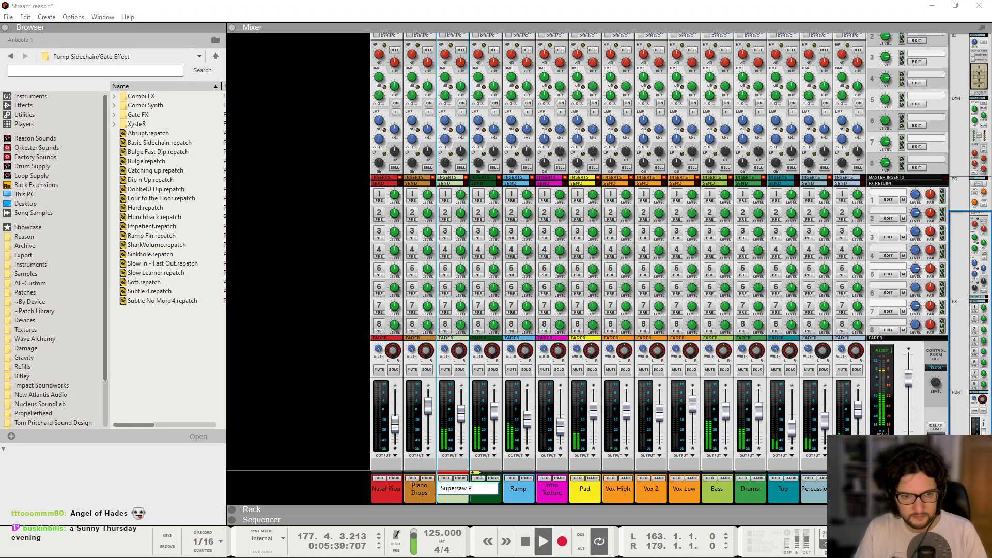
text(ad)
key(Return)
- Close the Antidote clip editor in the sequencer and play the song from bar 163
key(F7)
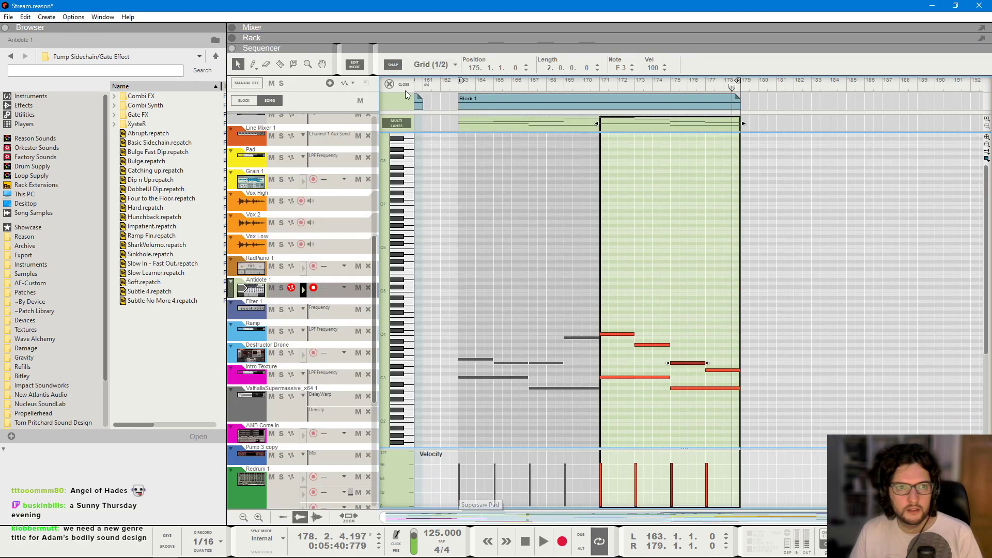
click(405, 91)
click(674, 91)
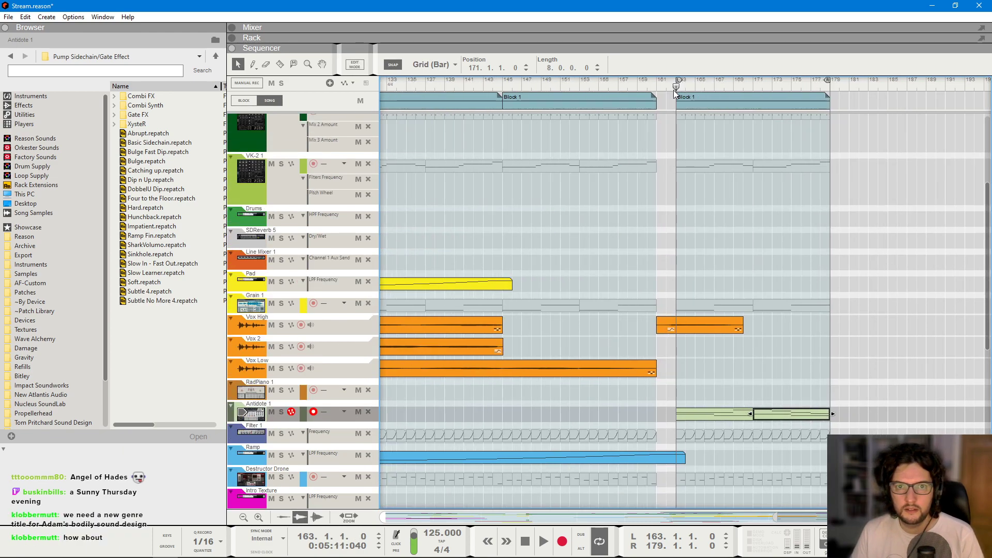
key(space)
- Unmute the iZotope Stutter Edit 1 lane in the last block and draw three empty clips over it, the last 5 bars long from bar 172
scroll(854, 234, up, 5)
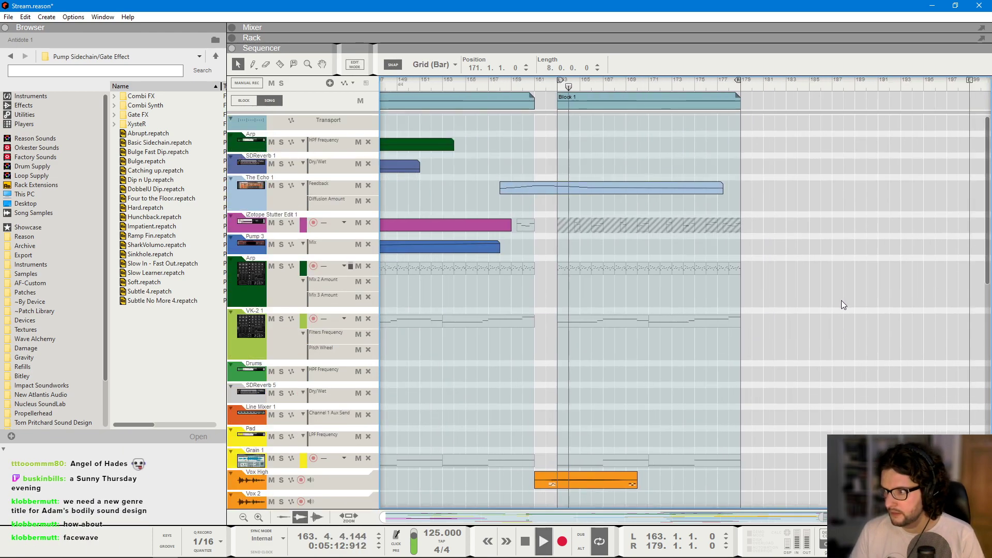
key(y)
key(q)
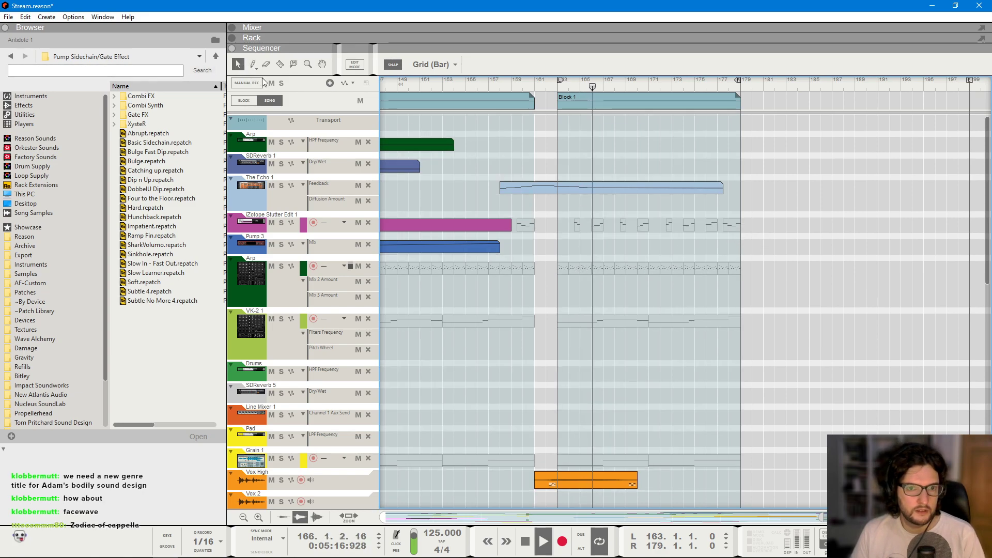
drag(559, 225, 721, 225)
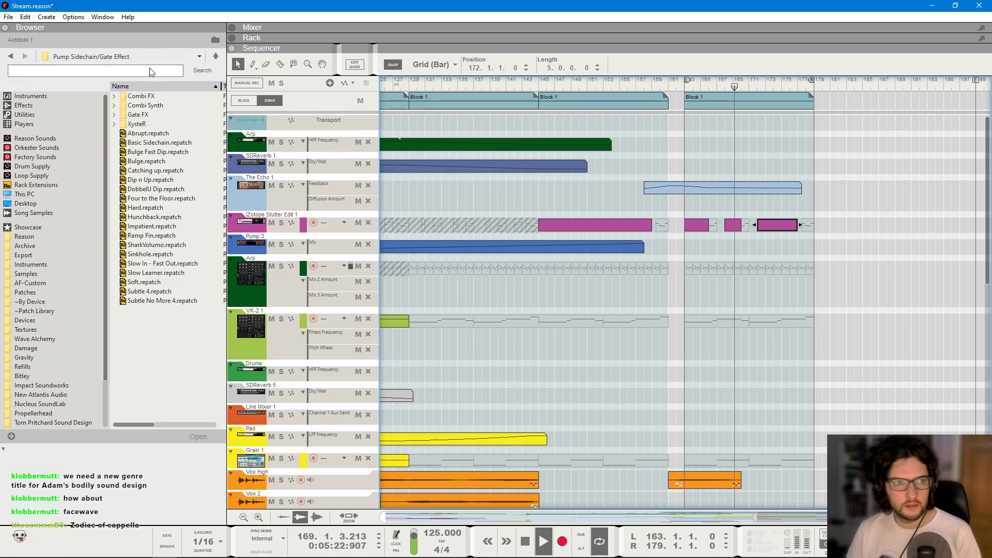
- Play the looped section and set Antidote's oscillator 1 detune to 67%
scroll(581, 280, down, 5)
key(F6)
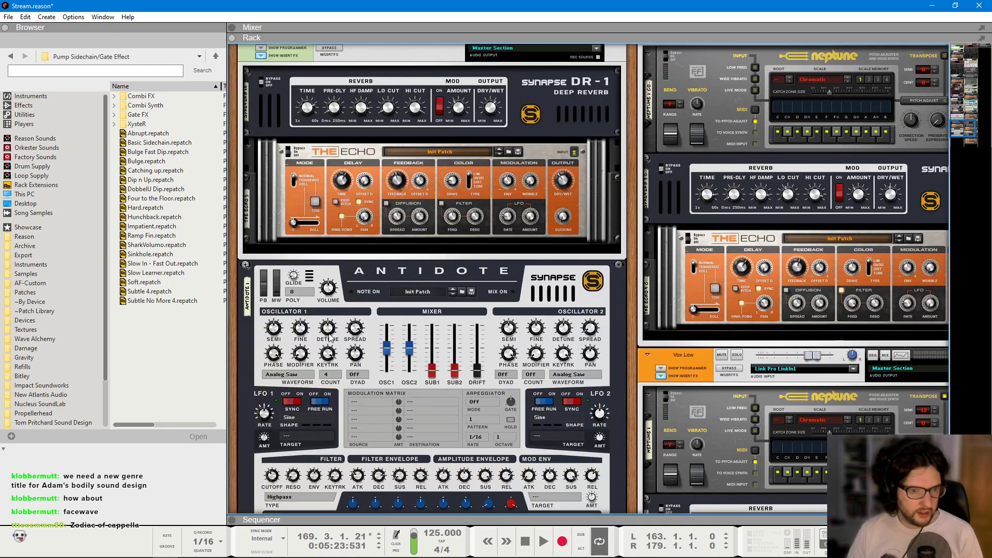
key(F7)
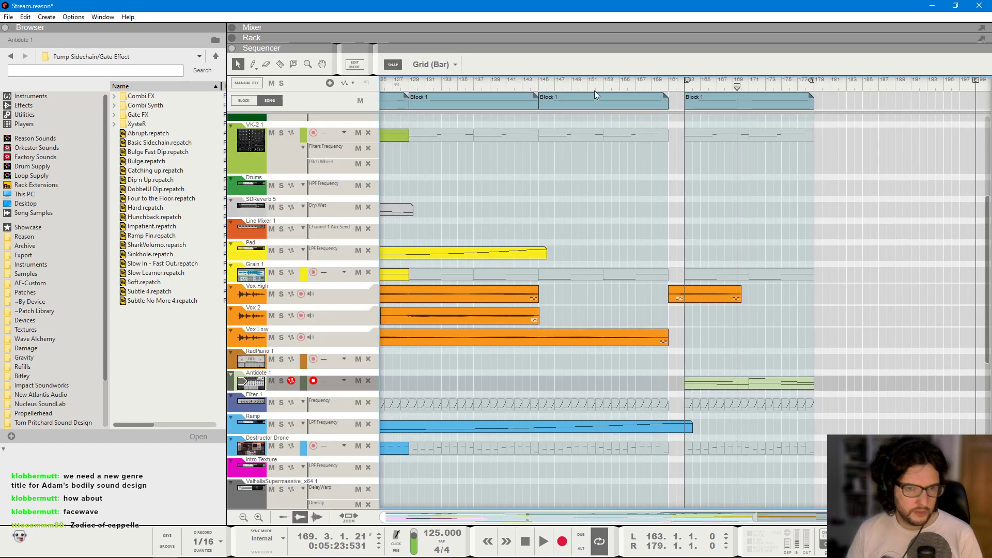
key(space)
key(F6)
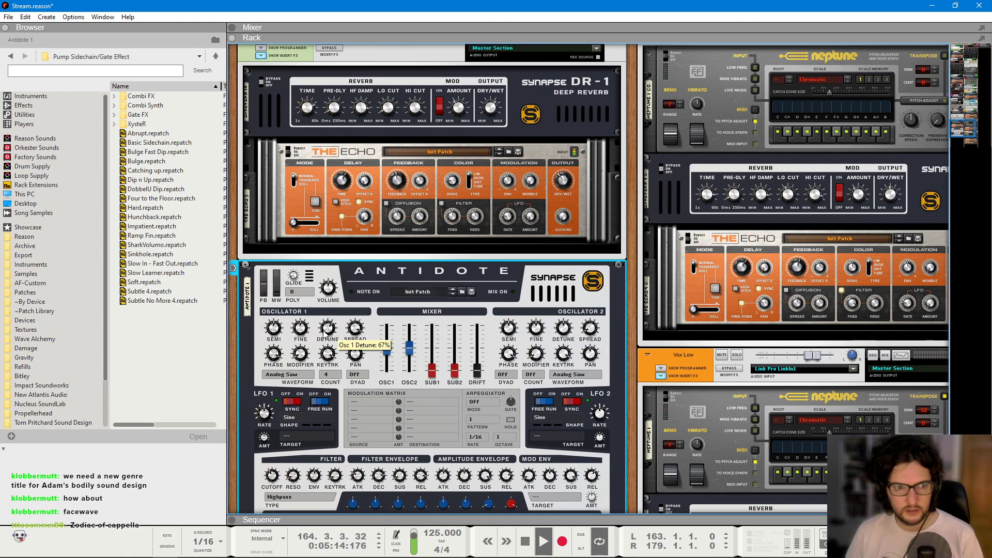
click(316, 231)
- Set the Supersaw Pad mixer channel's level to -7.33 dB and return to the Antidote in the rack
key(F5)
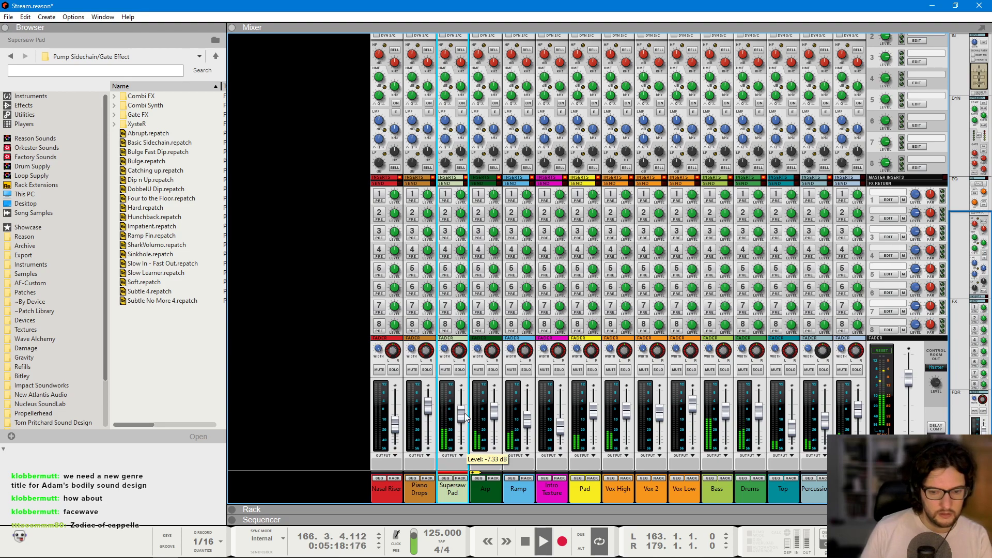
key(F6)
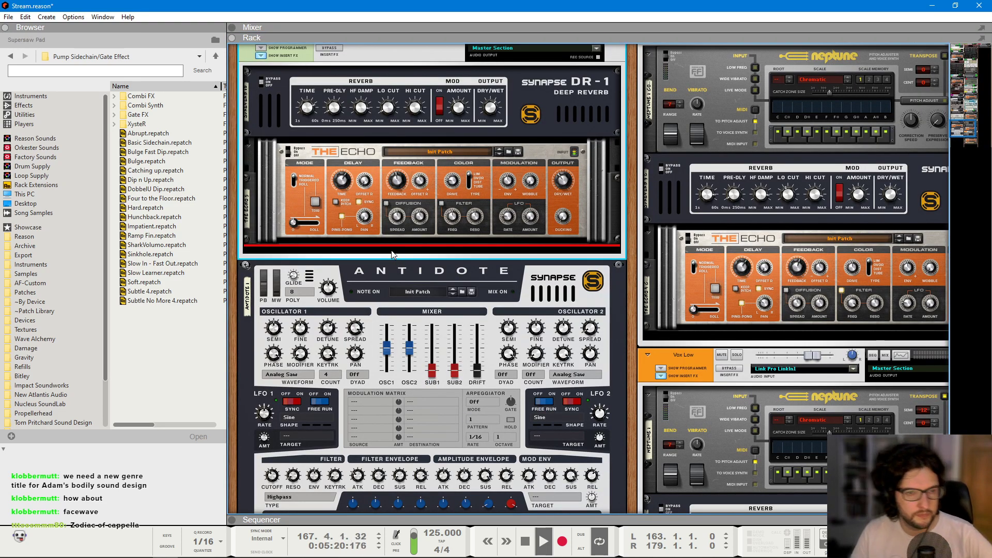
click(331, 336)
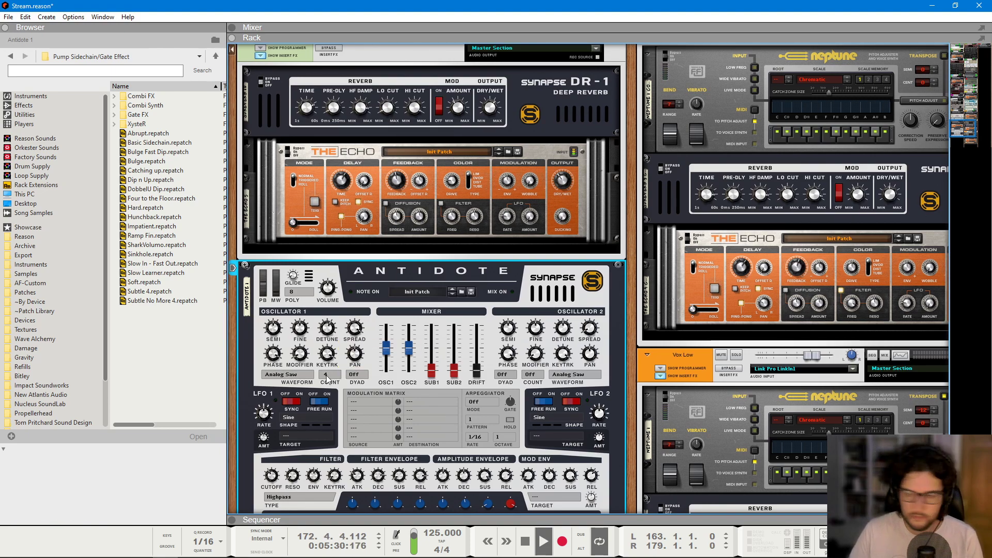
- Stop playback and add a Pulsar Dual LFO below The Echo in the Supersaw Pad's insert effects
key(F7)
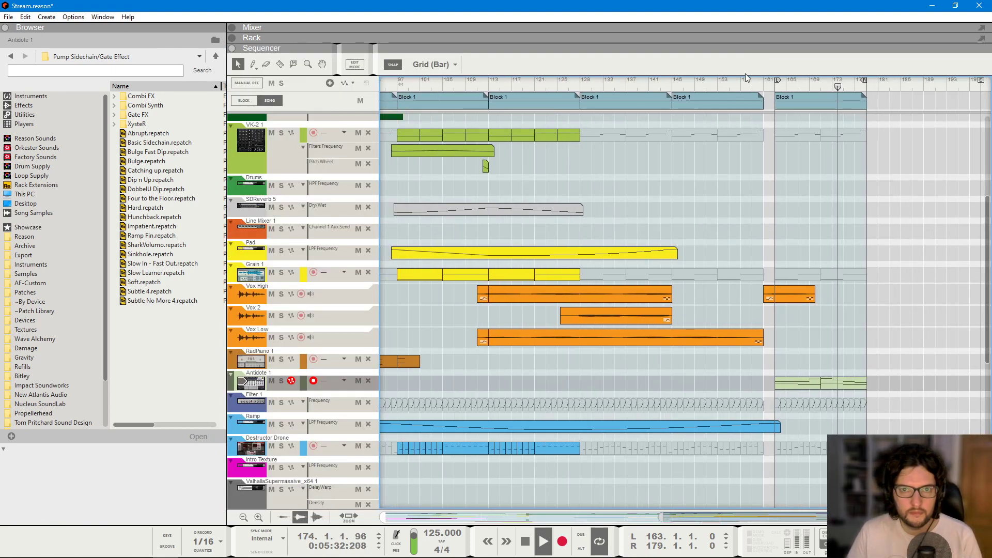
click(676, 83)
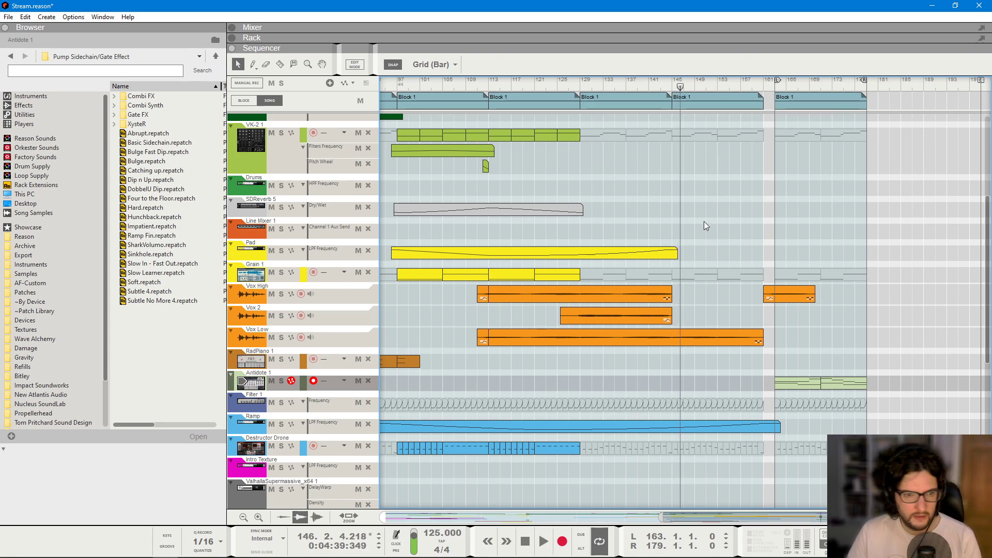
key(F6)
right_click(349, 213)
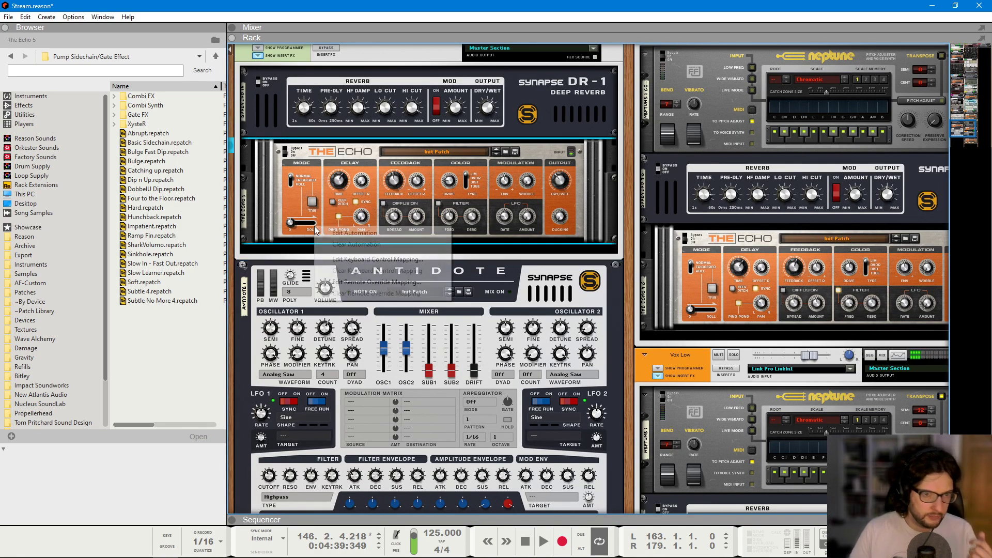
right_click(320, 204)
mouse_move(393, 344)
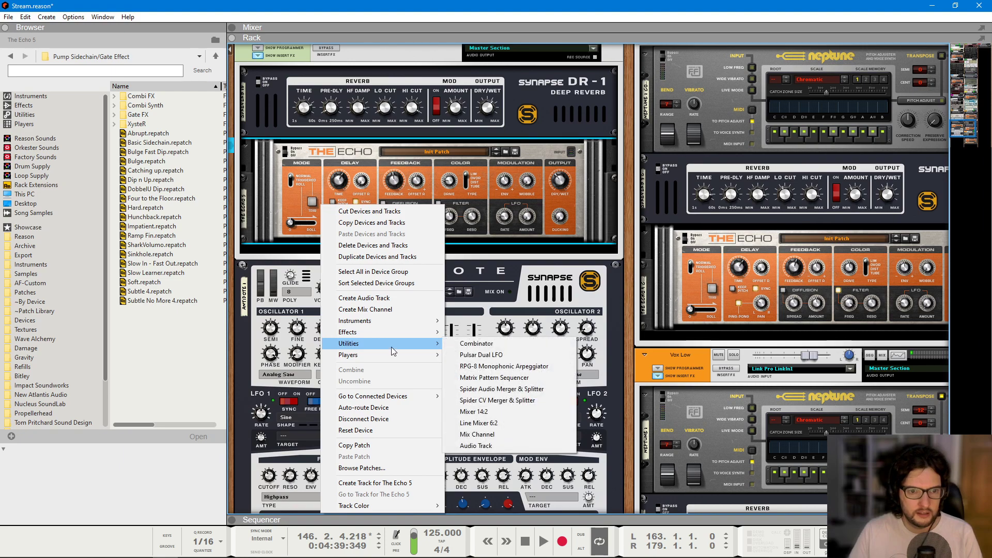
click(514, 354)
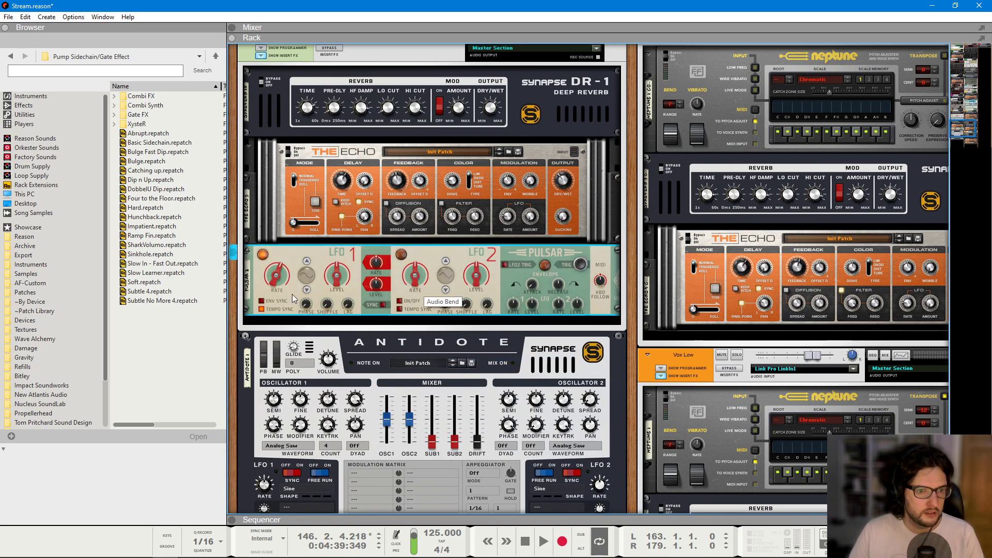
- Cable Pulsar's LFO 1 CV output to the Supersaw Pad channel's pan CV input and adjust the pan CV amount
key(Tab)
scroll(290, 362, down, 2)
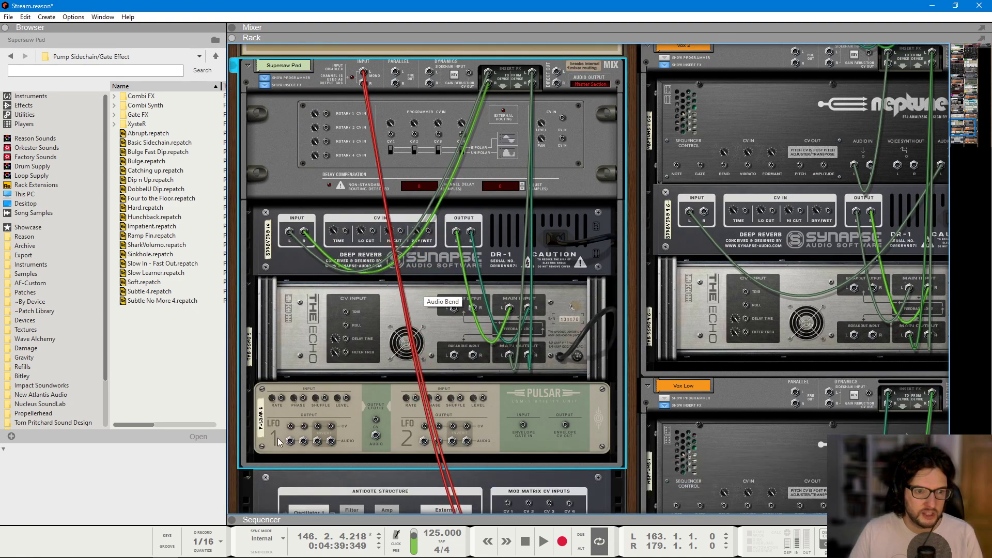
drag(291, 426, 561, 139)
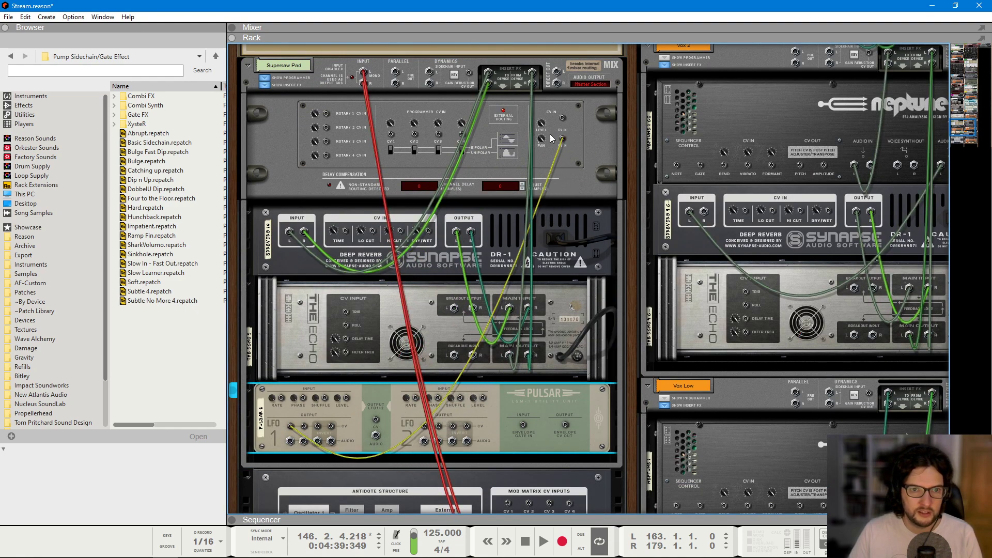
click(543, 143)
key(Tab)
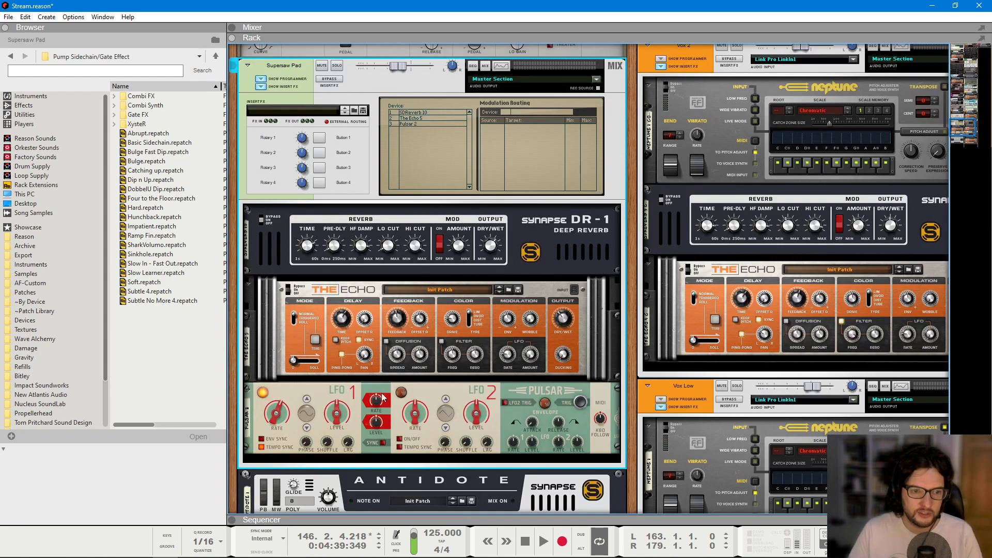
- Set Pulsar's LFO 1 synced rate to 8/4 and play the section from bar 163
click(276, 423)
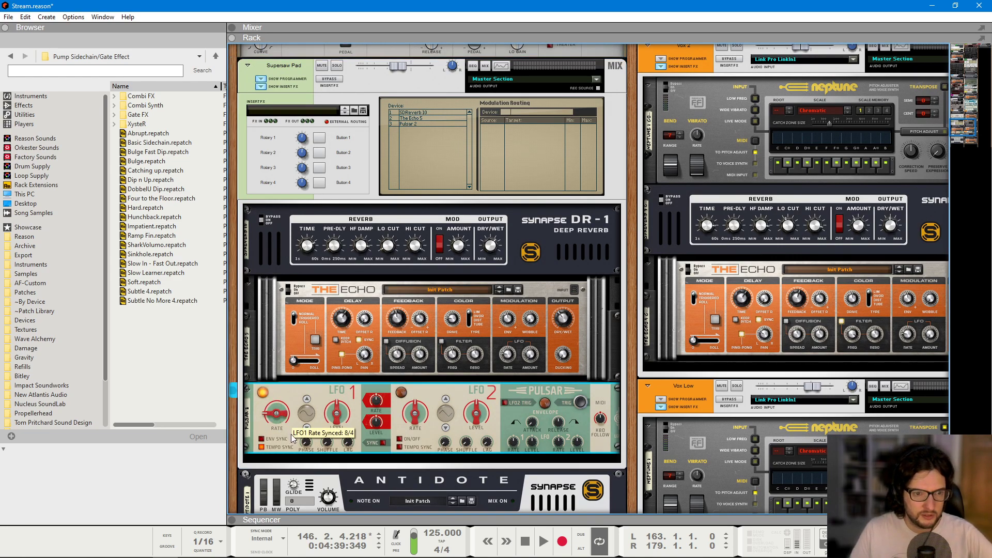
key(F7)
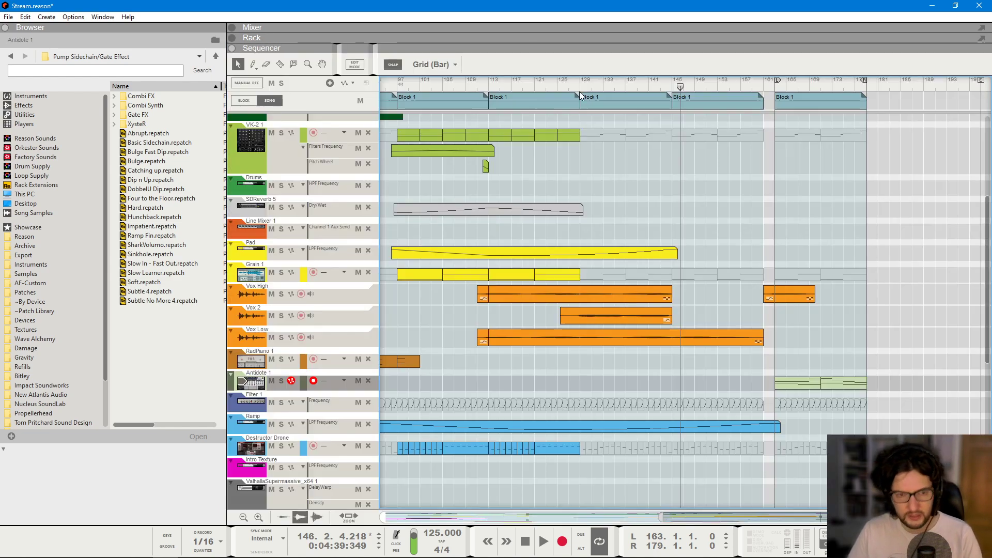
click(747, 84)
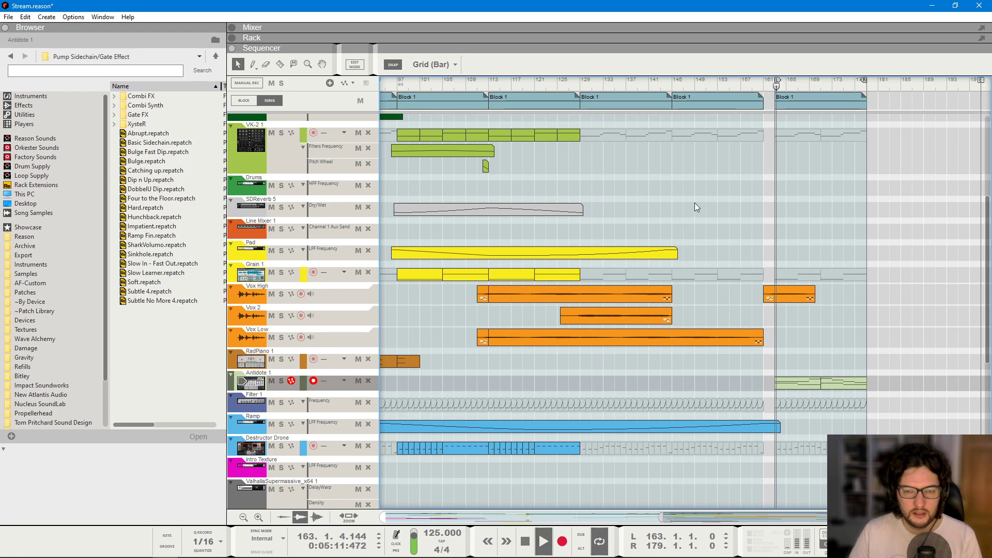
- Enable the filter on the Supersaw Pad's The Echo and set its dry/wet balance to 38%
key(F6)
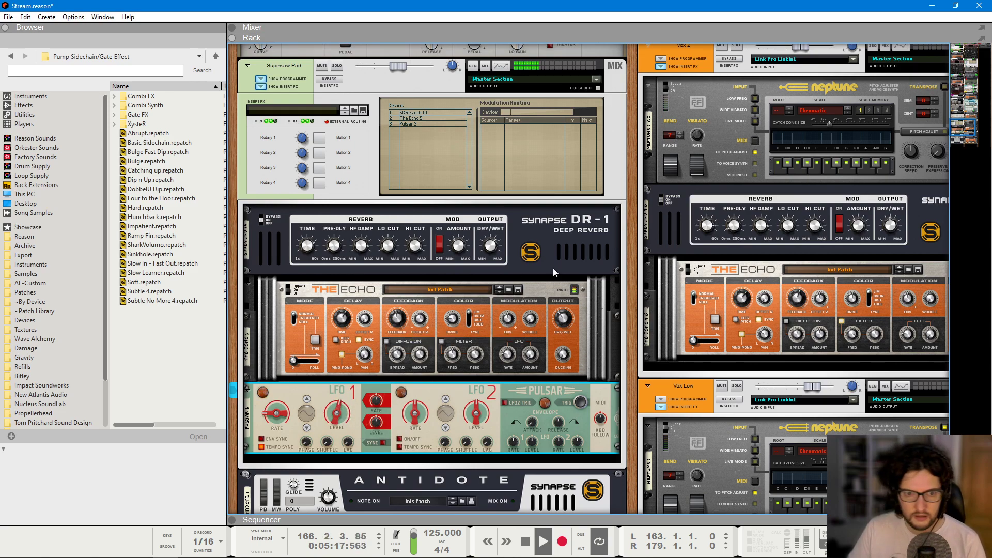
click(455, 354)
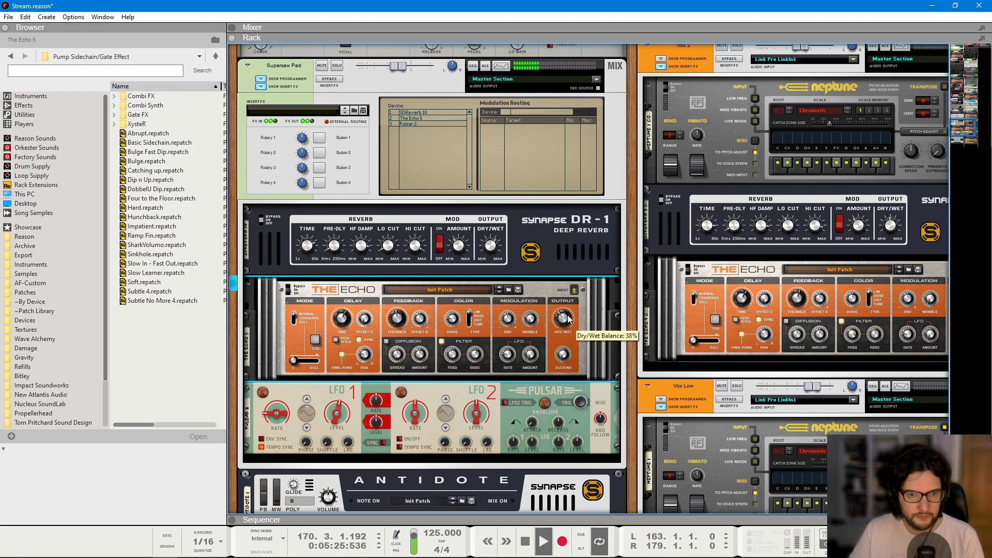
- Check the mixer levels and set Antidote's oscillator 1 detune to 58%
key(F5)
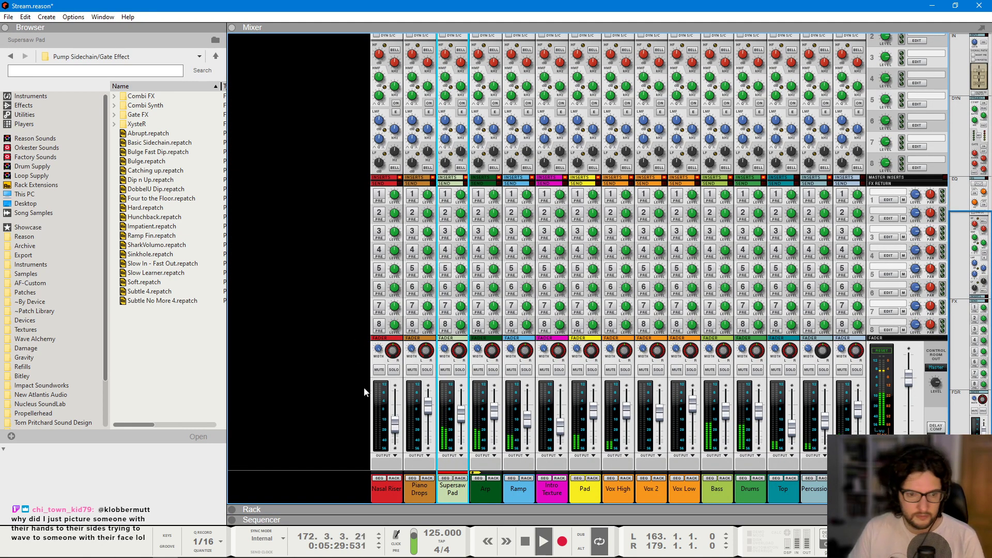
key(F6)
click(328, 321)
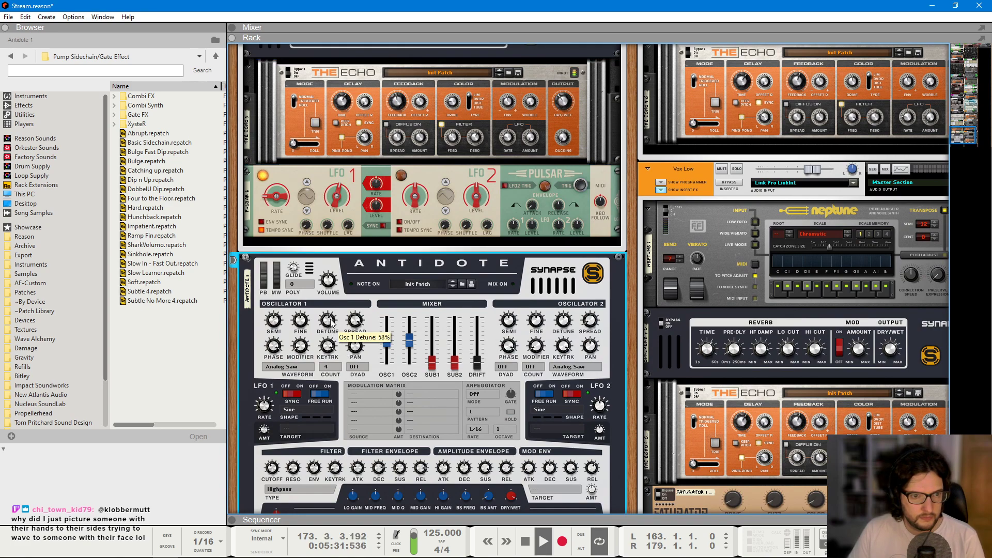
- Duplicate the last Block 1 clip to bar 179 in the sequencer and extend the loop's right locator to bar 195
key(F7)
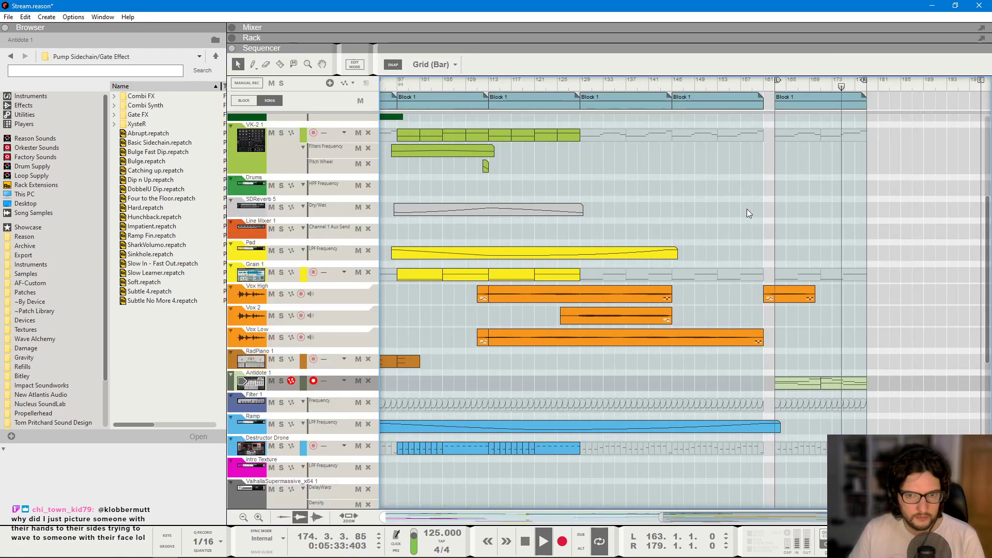
scroll(799, 215, down, 1)
drag(836, 96, 908, 107)
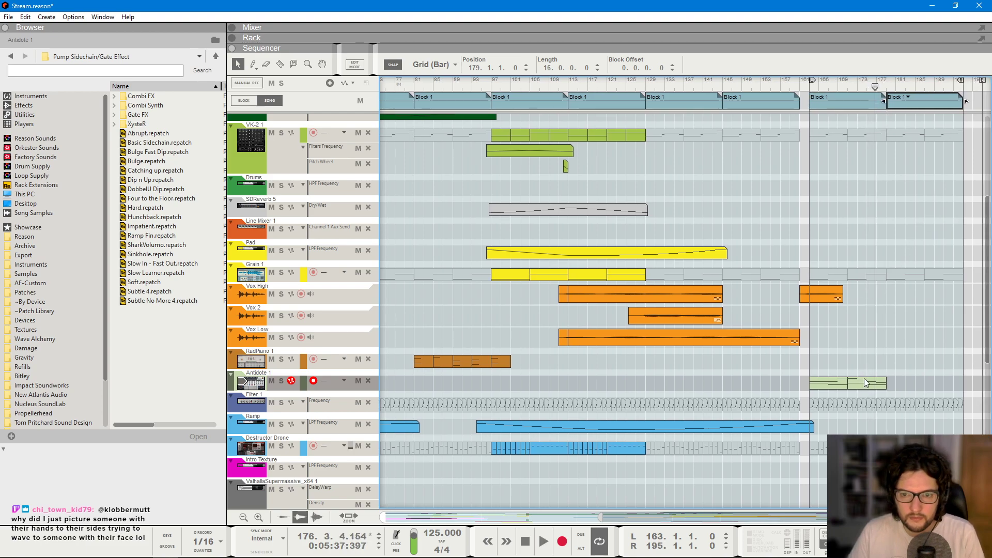
- Duplicate the two 8-bar Antidote clips from bar 163 to bar 179, directly after the originals
double_click(866, 382)
key(ctrl+e)
key(space)
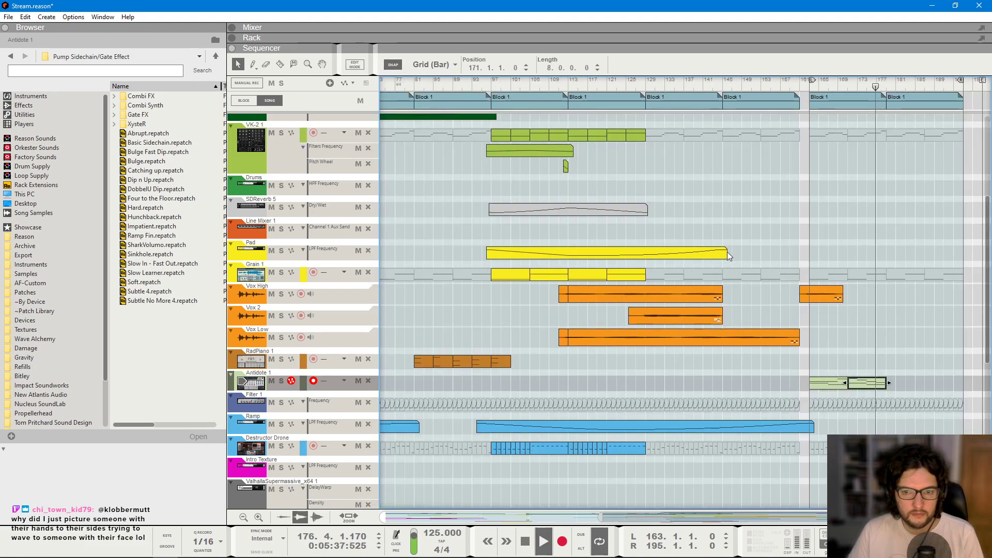
scroll(887, 383, up, 1)
drag(888, 382, 922, 392)
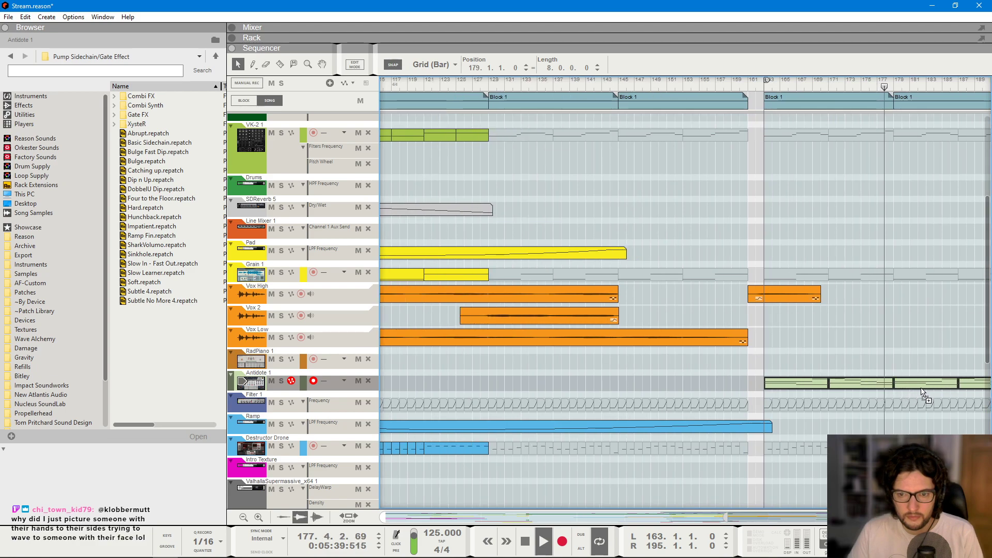
scroll(904, 333, down, 2)
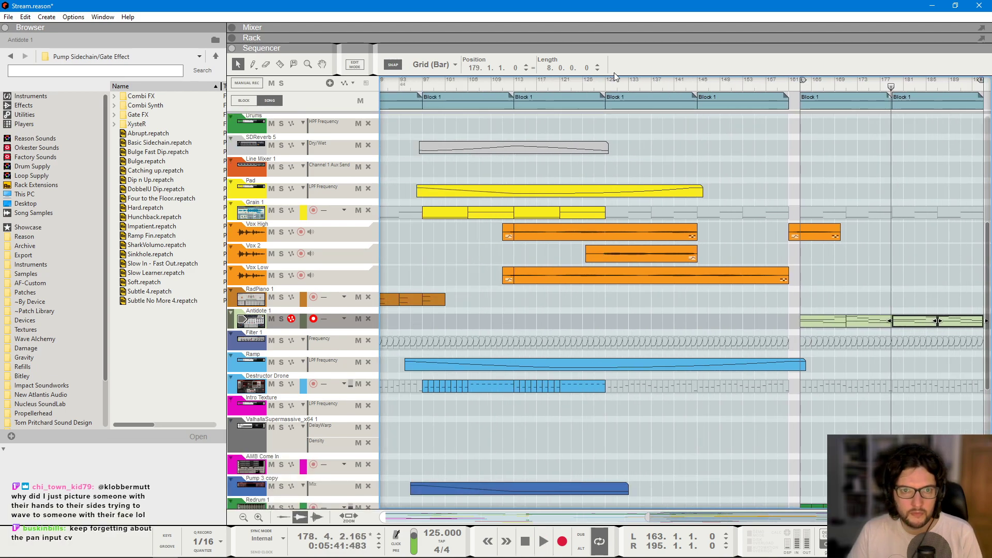
- Copy the RadPiano clips that start at bar 81 and paste them at bar 179
click(605, 83)
scroll(573, 337, down, 2)
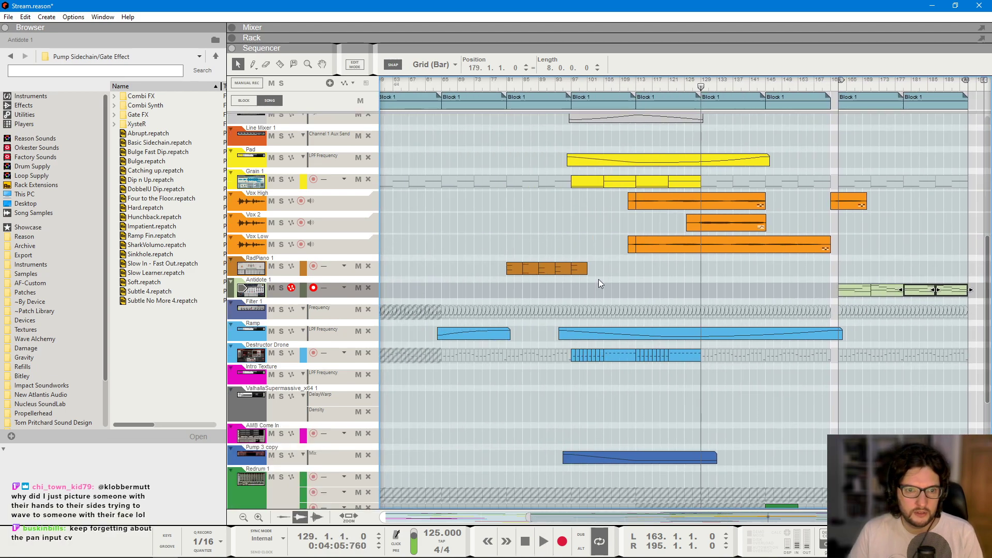
scroll(598, 282, down, 1)
click(570, 268)
drag(520, 270, 519, 271)
key(ctrl+c)
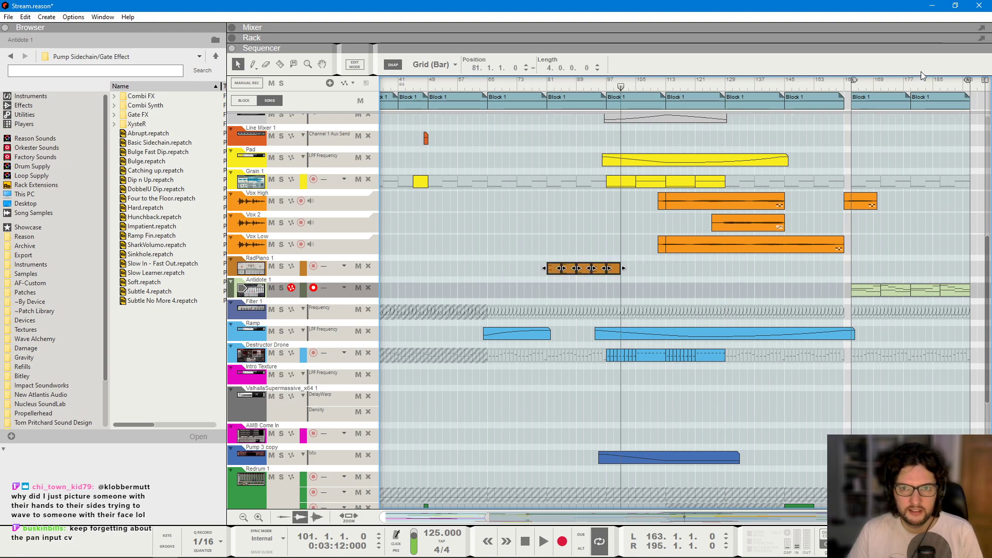
drag(906, 86, 911, 86)
key(ctrl+v)
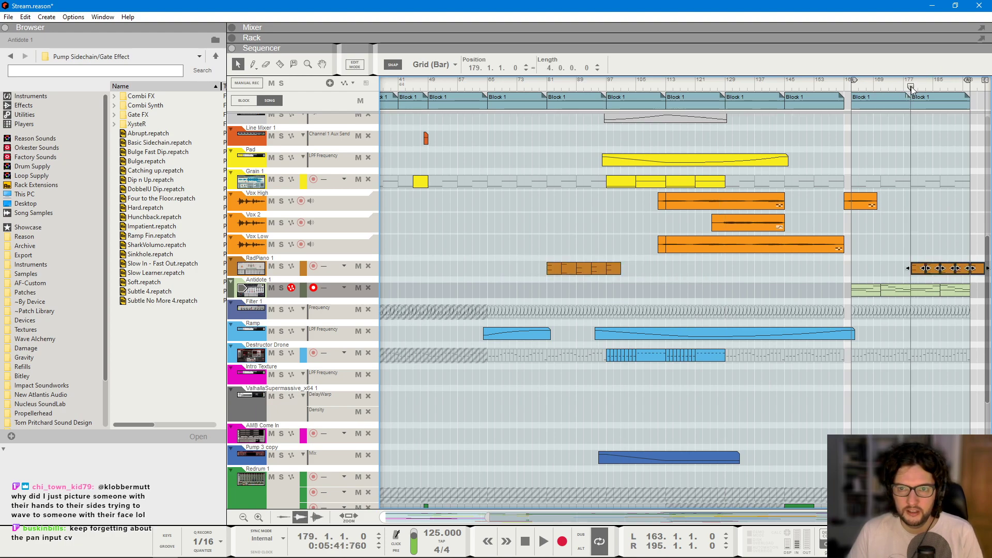
- Split the three vocal tracks' clips at bars 129 and 145, copy that section, undo the split and paste the copy at bar 179
key(space)
click(725, 85)
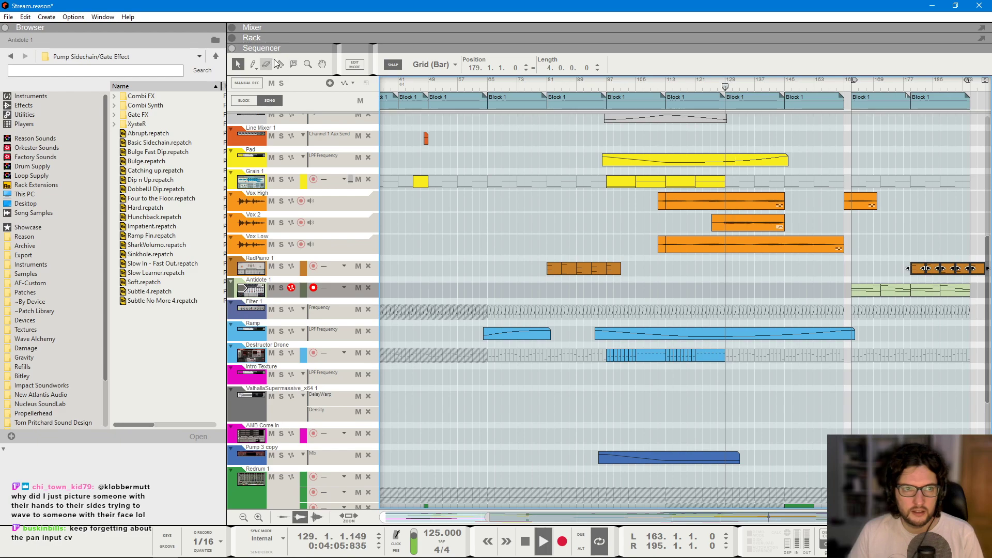
key(space)
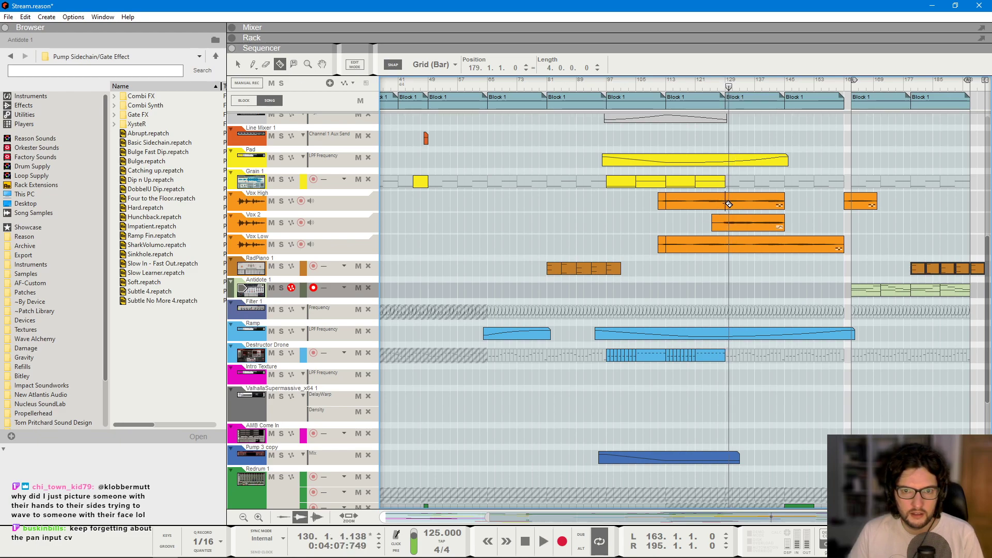
drag(797, 261, 792, 251)
key(ctrl+z)
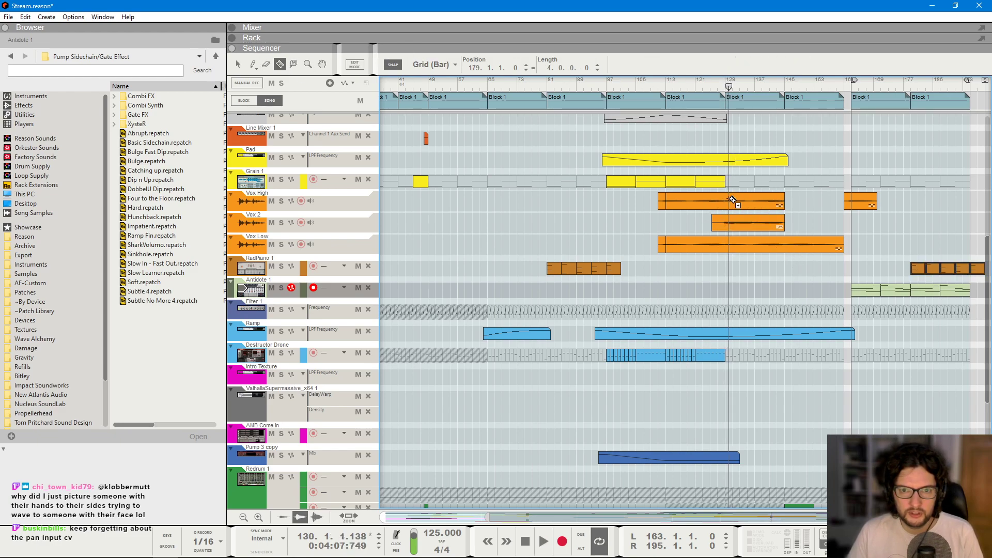
key(ctrl+y)
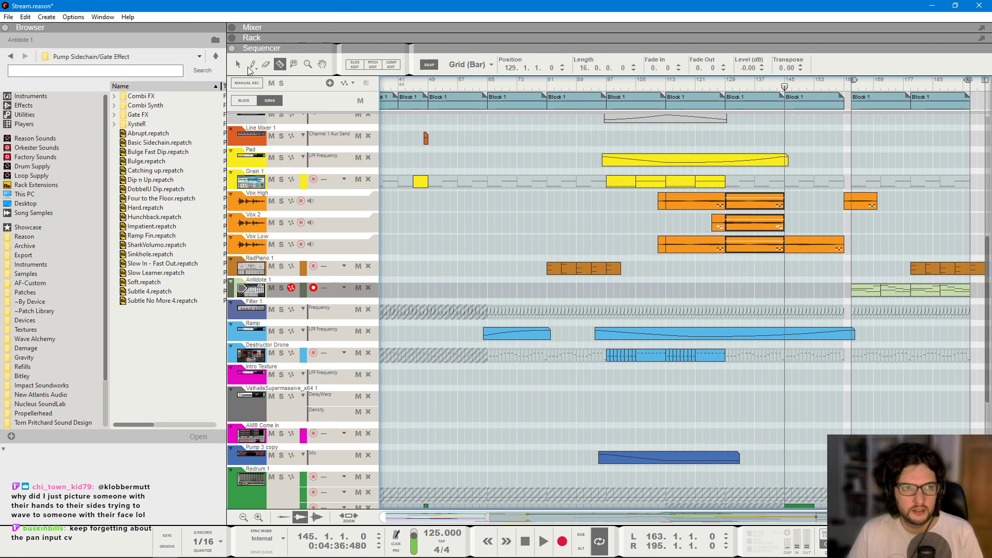
key(ctrl+z)
key(q)
click(909, 87)
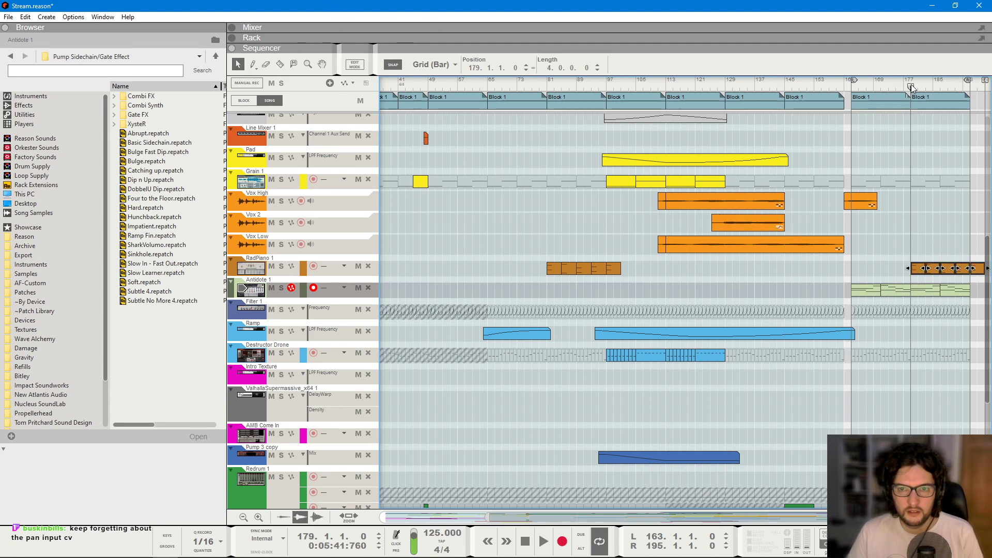
key(ctrl+v)
key(space)
- Delete the pasted Vox High, Vox 2 and Vox Low clips at bar 179 and stop playback
scroll(910, 206, up, 2)
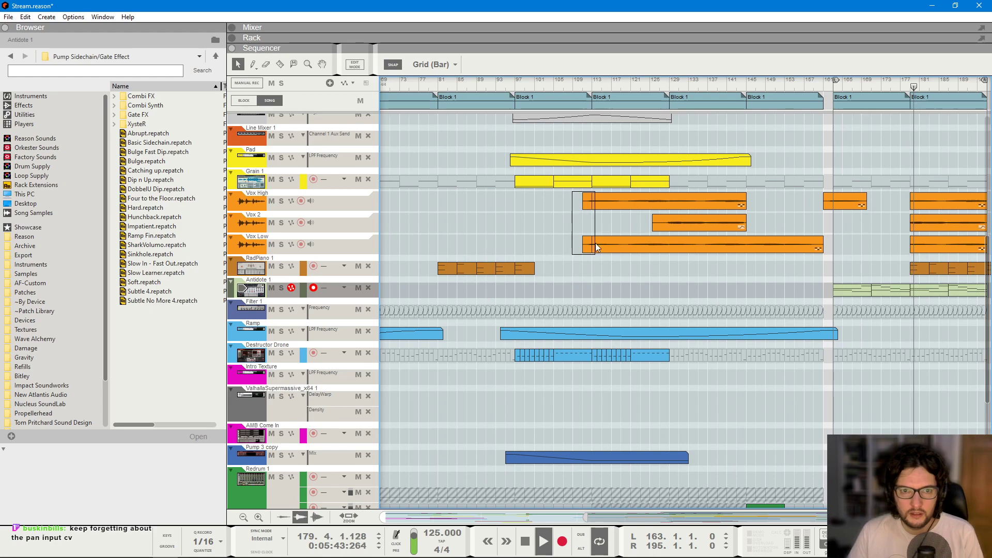
scroll(836, 256, right, 1)
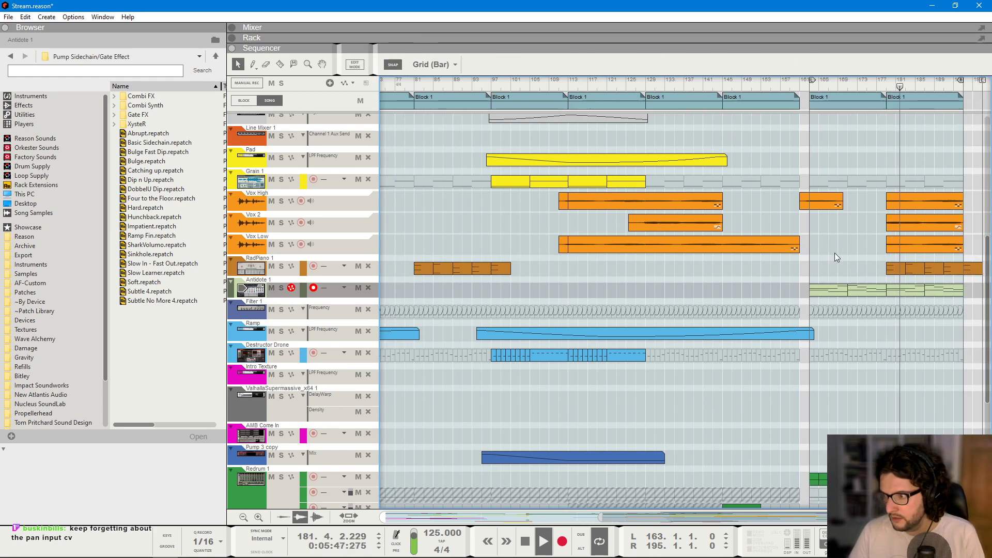
scroll(826, 257, up, 3)
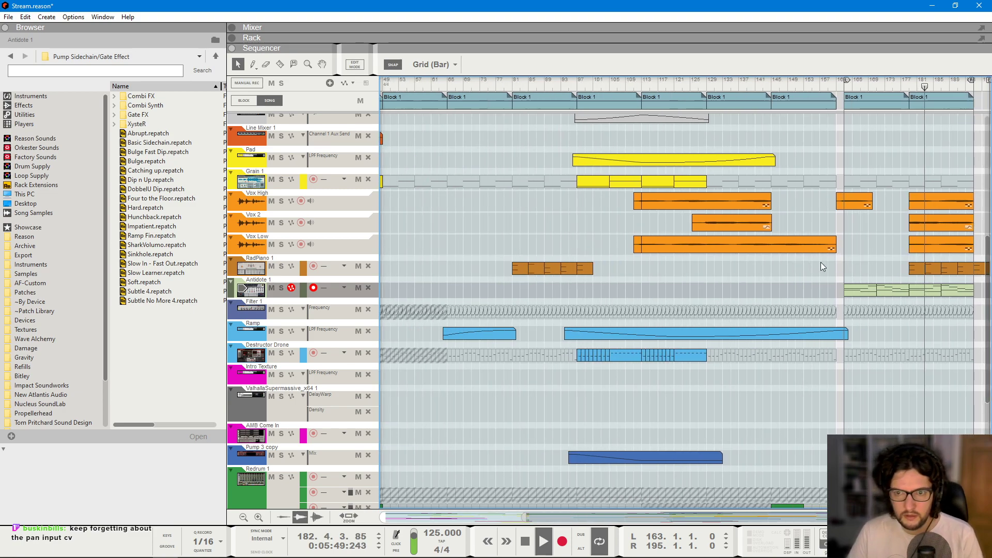
scroll(822, 266, up, 3)
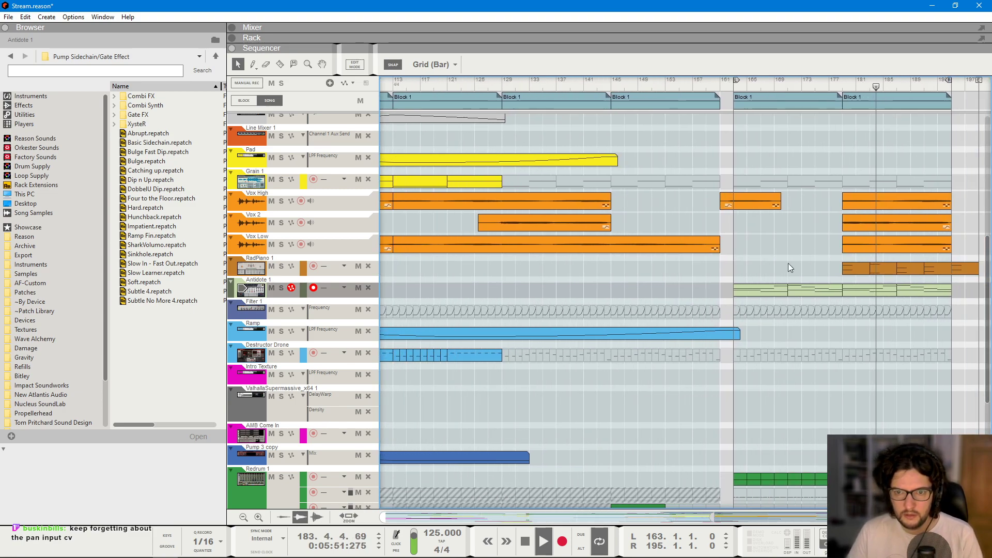
click(861, 225)
key(Delete)
drag(831, 191, 859, 249)
key(Delete)
key(space)
- Copy the Vox High and Vox Low clips starting at bar 111, paste them at bar 177 and play from there
scroll(518, 211, down, 3)
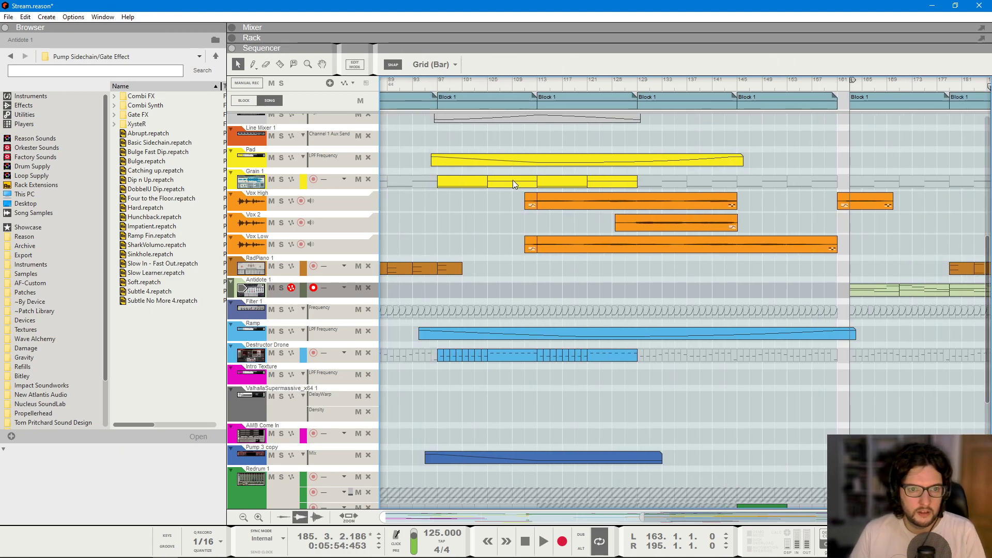
drag(566, 246, 568, 248)
key(ctrl+c)
scroll(671, 259, right, 3)
click(845, 85)
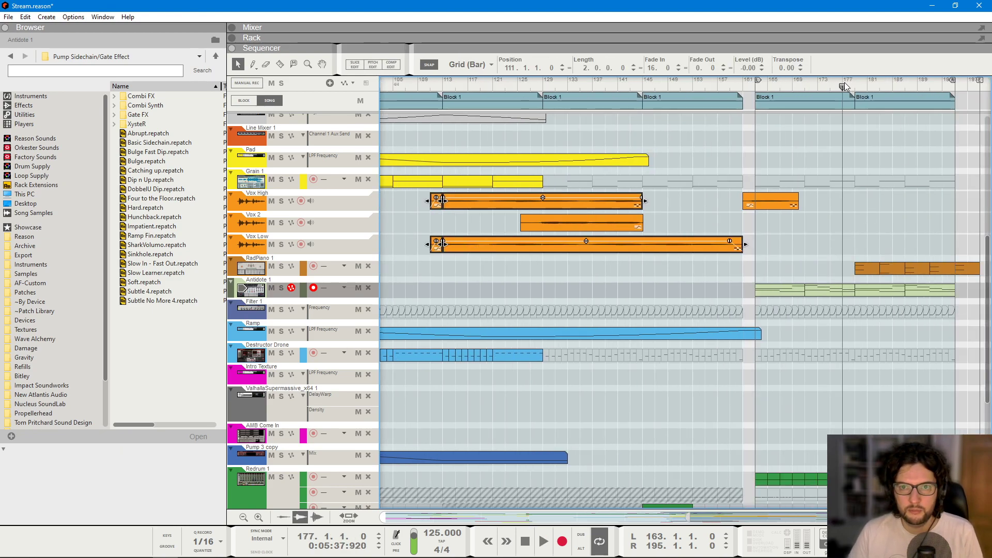
key(ctrl+v)
key(space)
click(903, 229)
scroll(895, 225, down, 3)
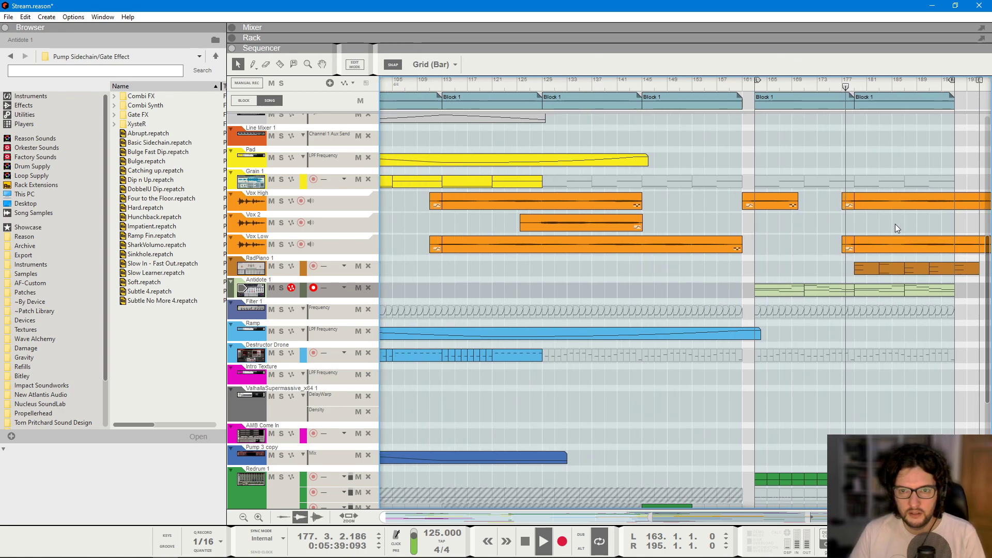
scroll(808, 216, right, 3)
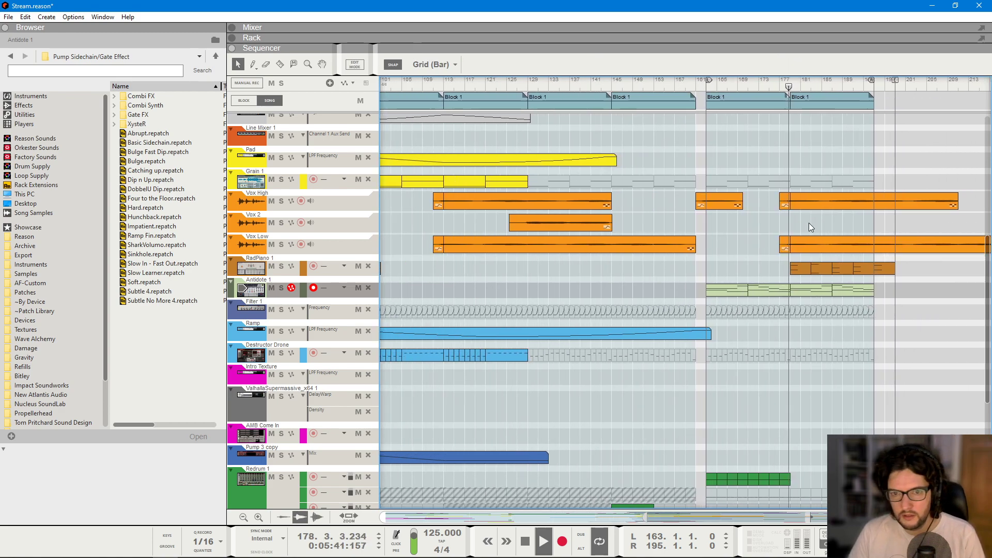
scroll(879, 247, down, 2)
click(891, 250)
click(872, 215)
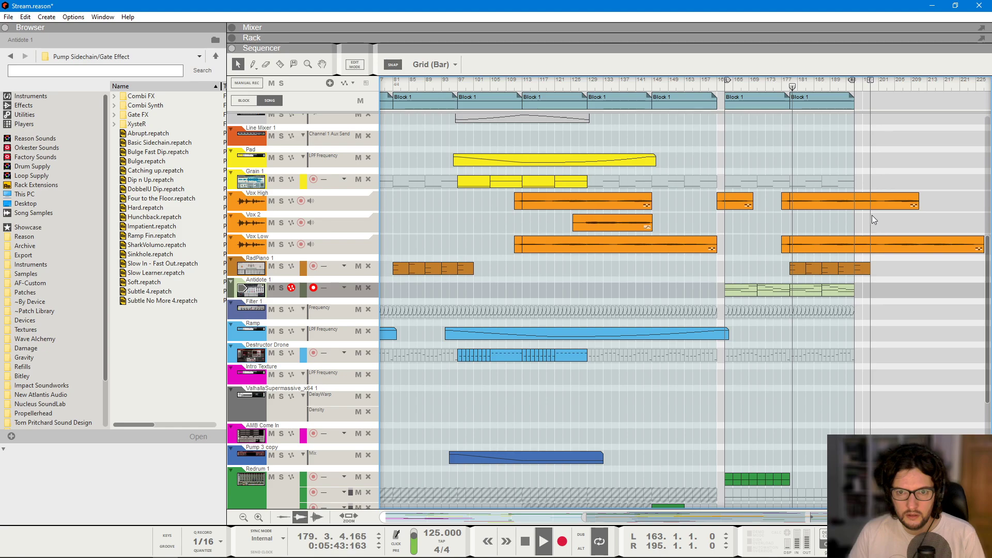
- Duplicate the Redrum clips from bars 163–179 so that the copies start at bar 179
scroll(858, 206, up, 5)
scroll(836, 225, down, 10)
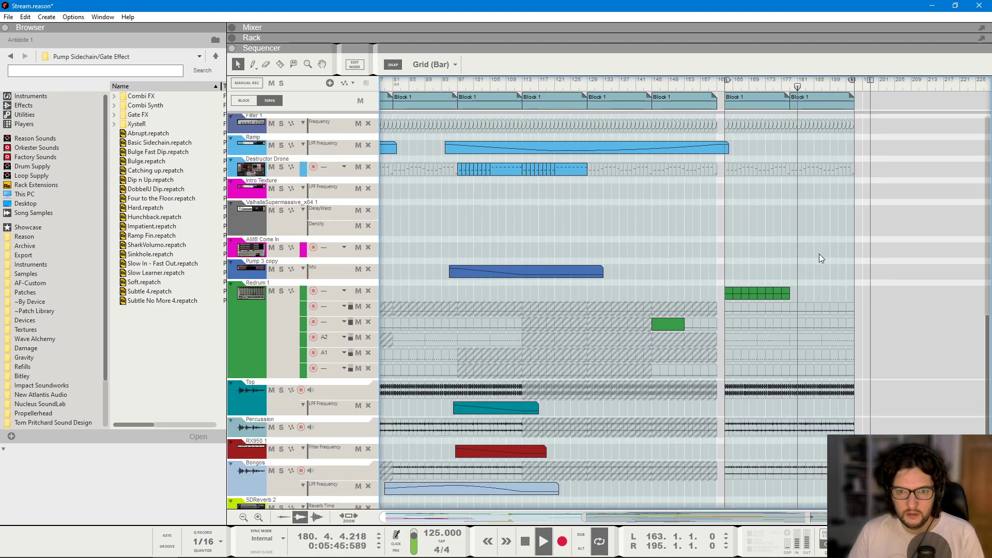
drag(819, 253, 795, 298)
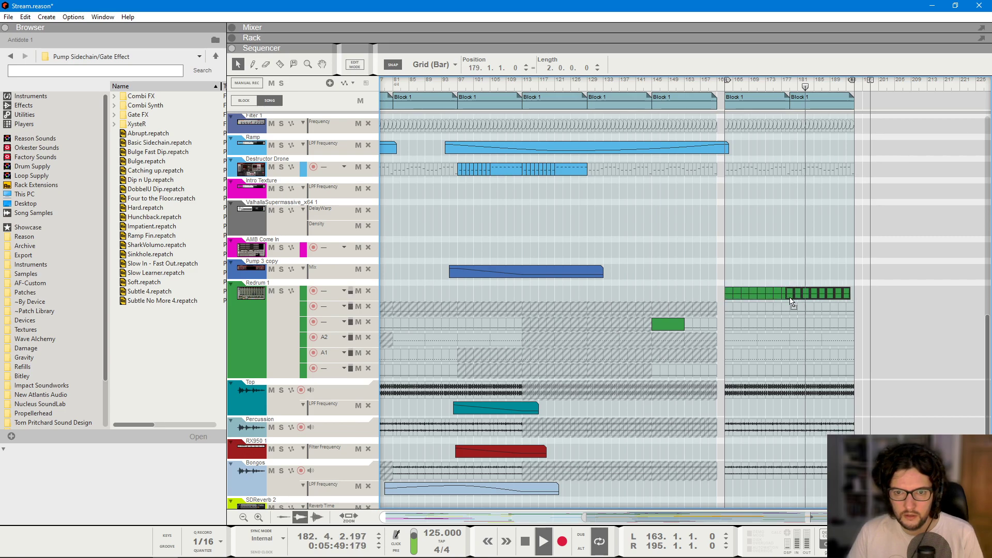
click(810, 248)
- Check the Supersaw Pad's level in the mixer, then play the extended section from bar 163 and review its tracks
scroll(827, 232, up, 2)
scroll(828, 228, down, 5)
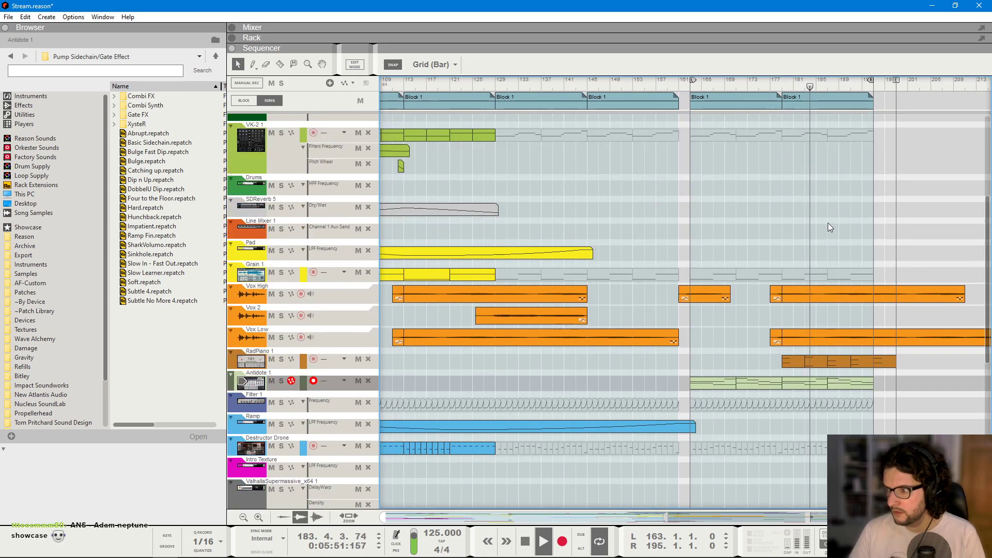
scroll(793, 283, down, 5)
key(F5)
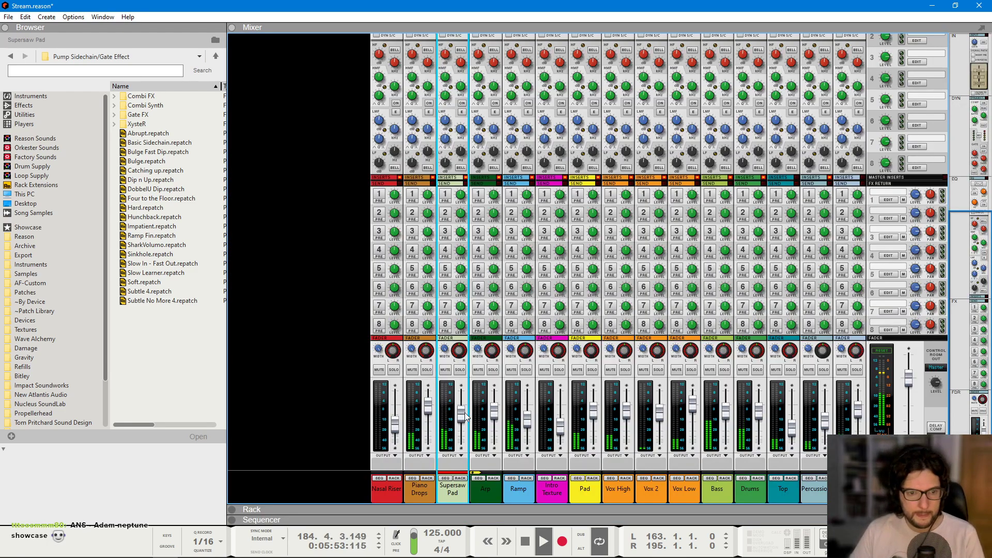
key(F7)
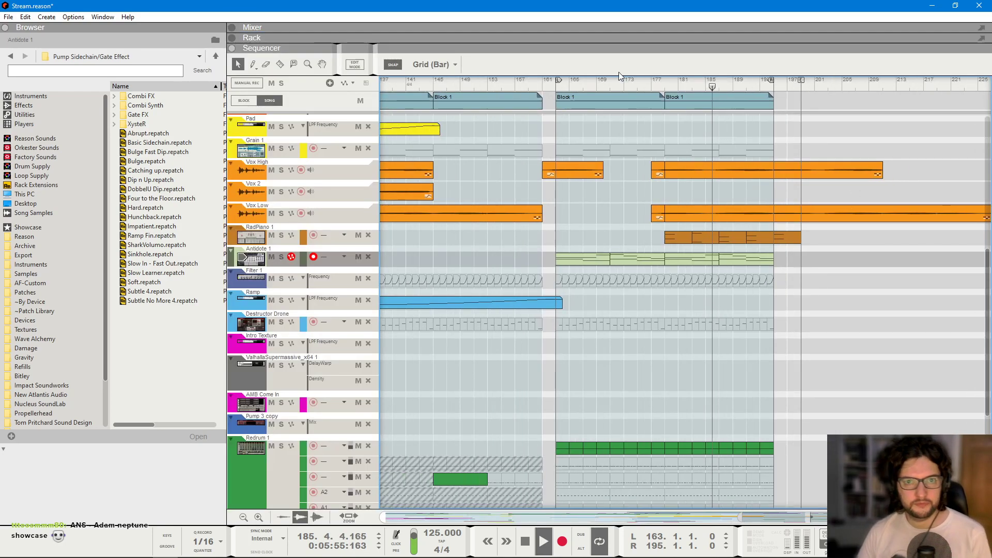
click(555, 86)
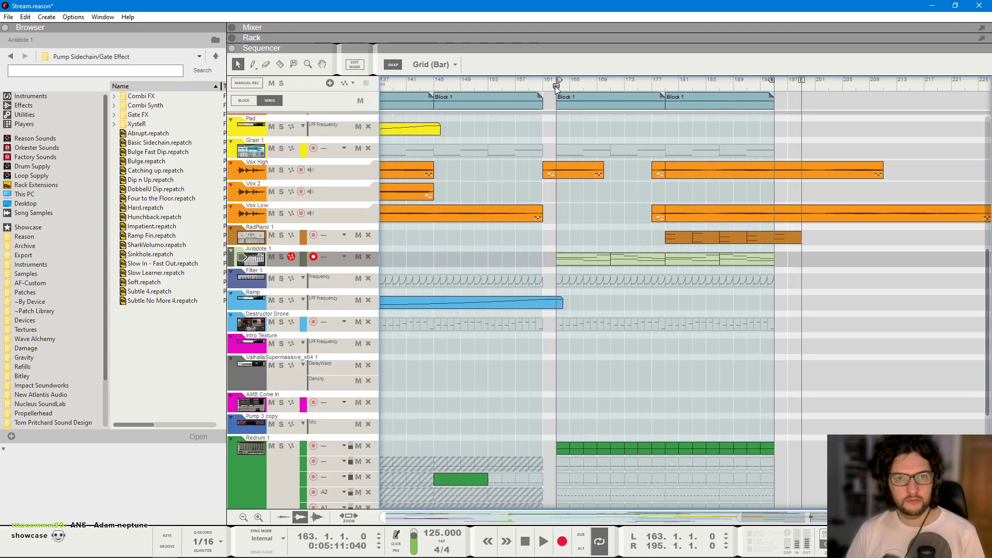
scroll(748, 230, up, 4)
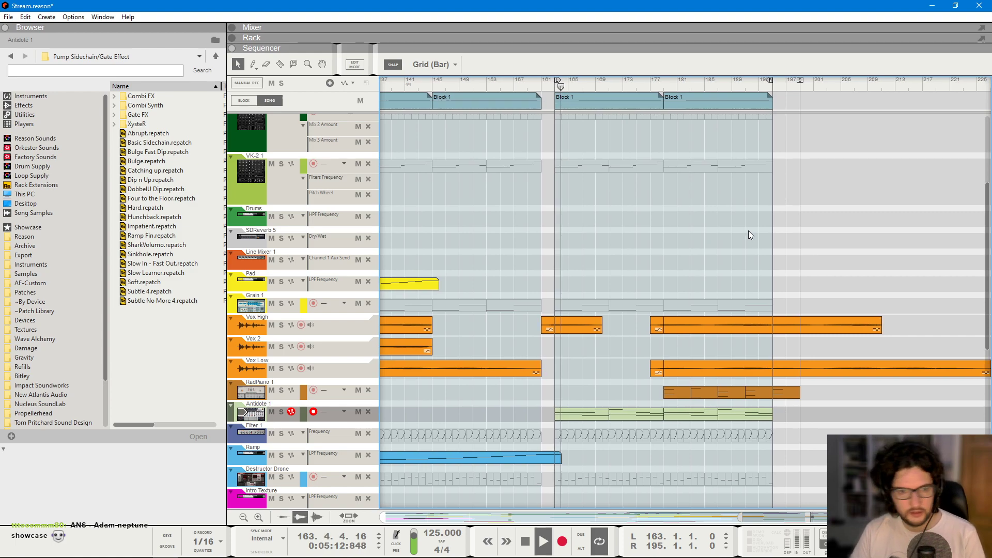
scroll(748, 230, down, 4)
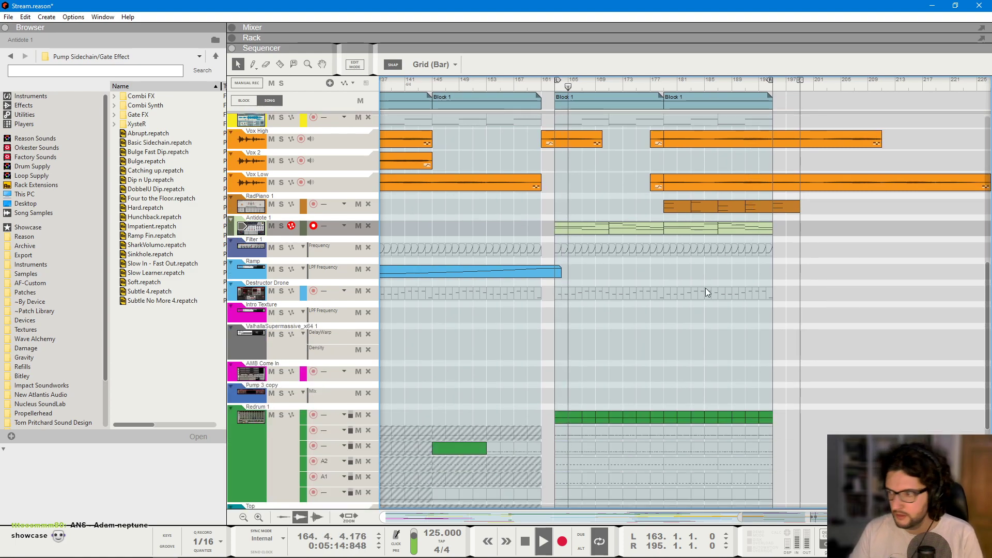
- Set the loop's left locator to bar 179 and open the Antidote clip starting there for note editing
ctrl+click(670, 87)
click(687, 230)
double_click(686, 228)
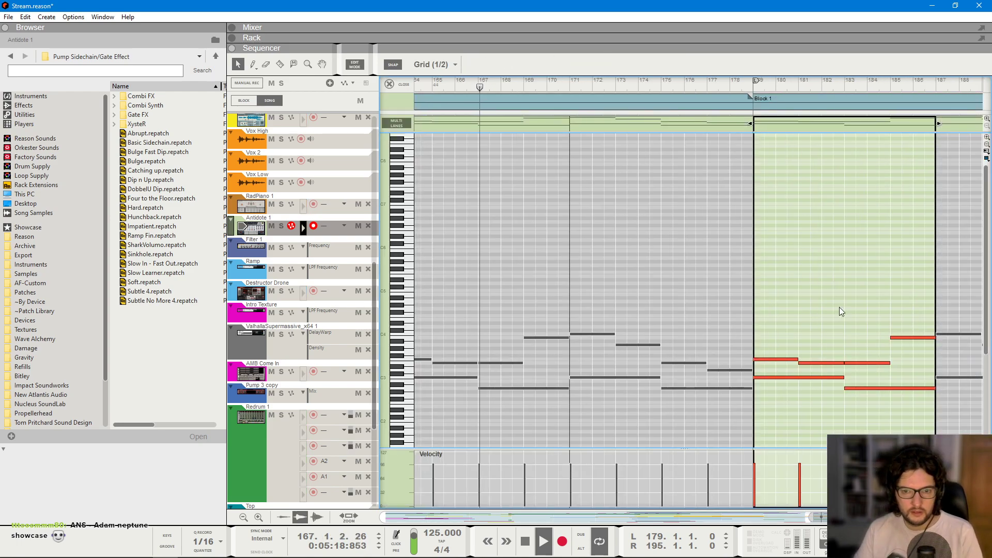
click(685, 86)
scroll(805, 301, up, 2)
scroll(560, 363, up, 1)
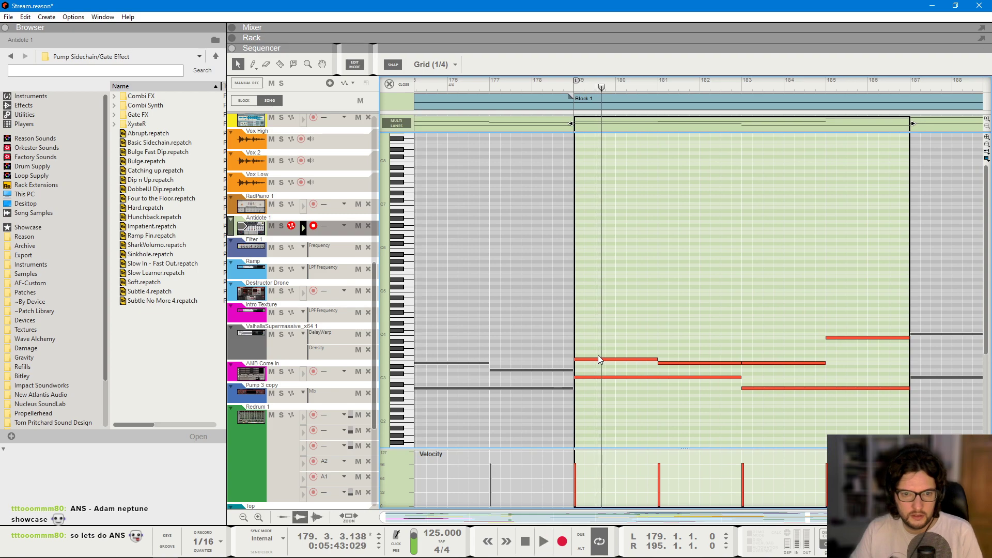
- Raise the upper note at bar 179 to G3 and add a 2-bar copy of it at D4
drag(598, 359, 598, 353)
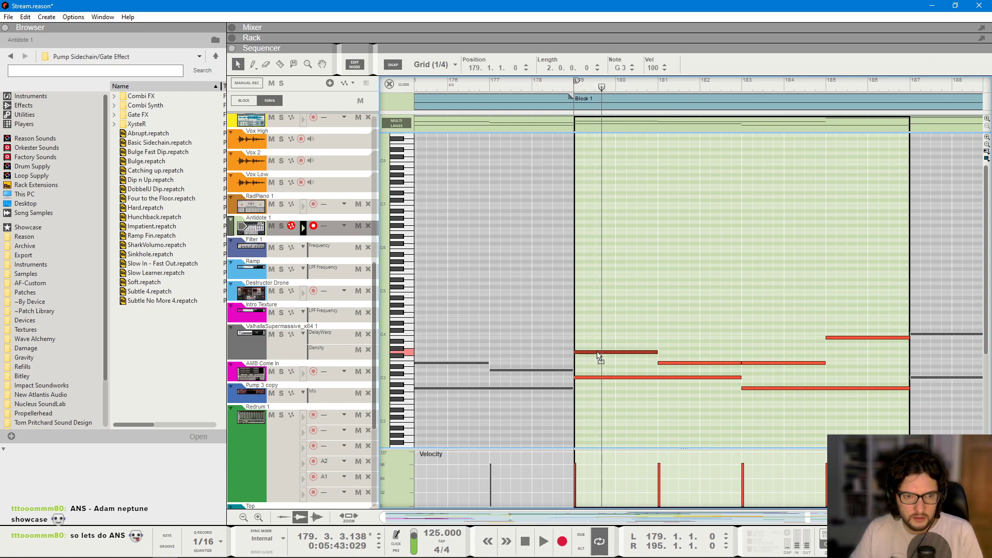
mouse_move(598, 352)
mouse_down()
mouse_move(602, 327)
mouse_move(604, 355)
mouse_up()
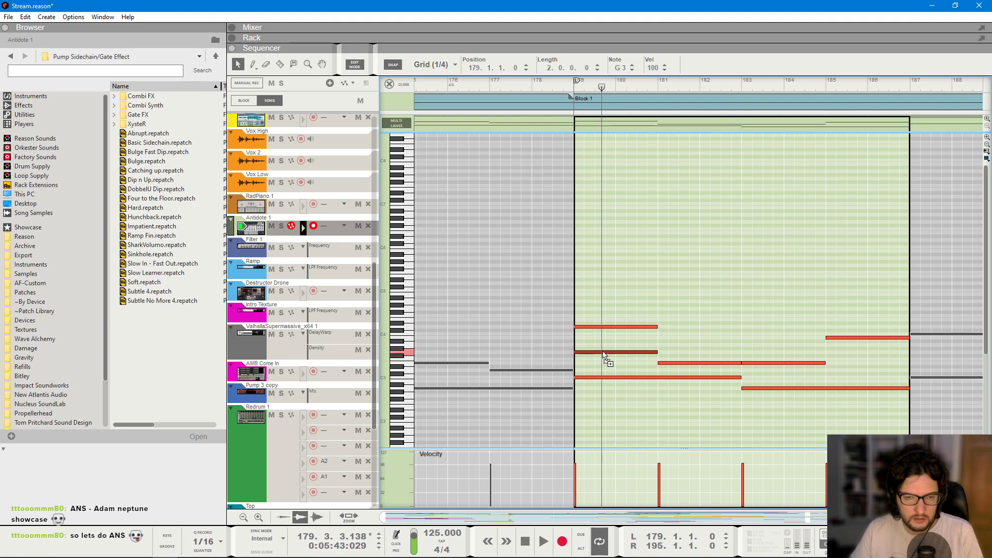
click(699, 281)
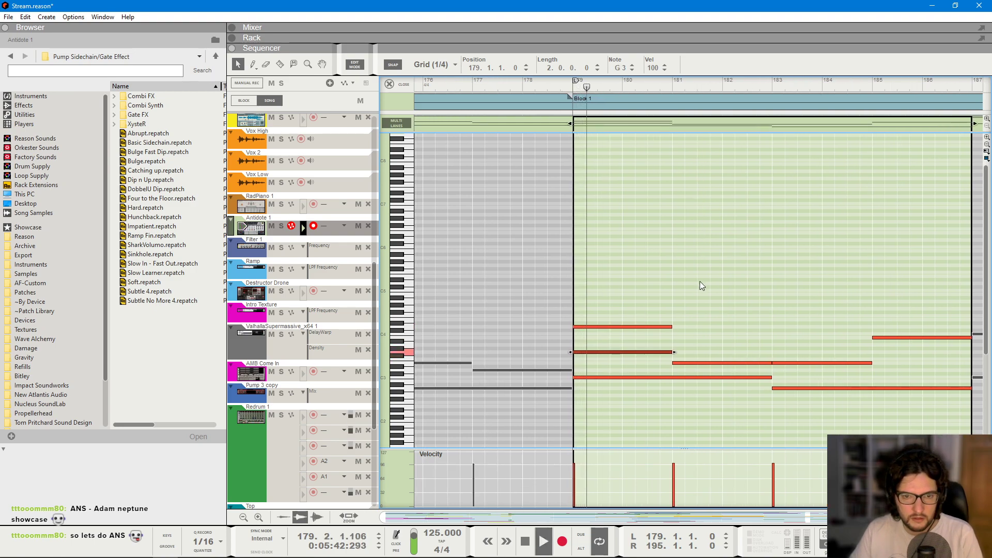
- Replace the E3 note at bar 181 with a 2-bar C4 note and lengthen bar 179's G3 note to 4 bars
ctrl+scroll(700, 281, up, 2)
drag(642, 336, 634, 367)
key(Delete)
drag(602, 334, 705, 334)
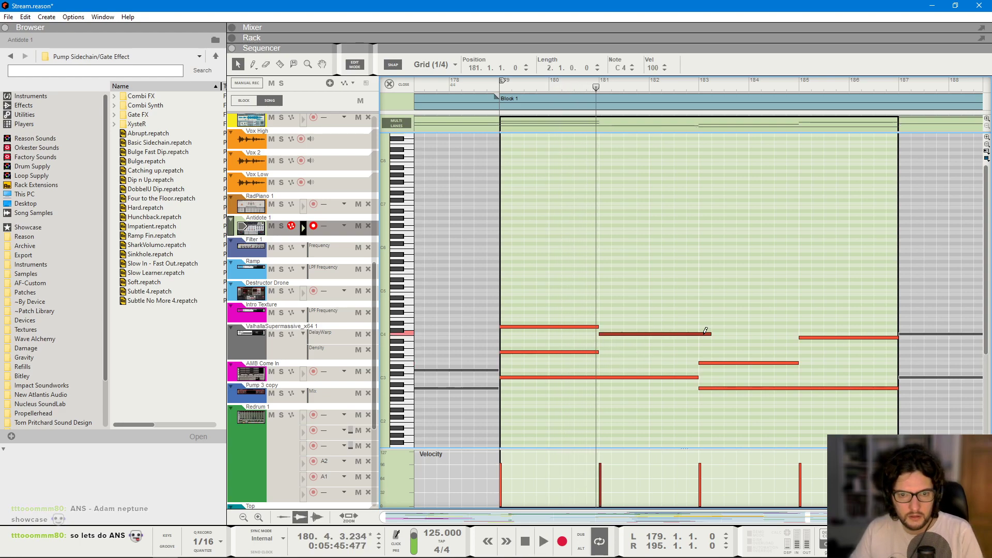
click(604, 348)
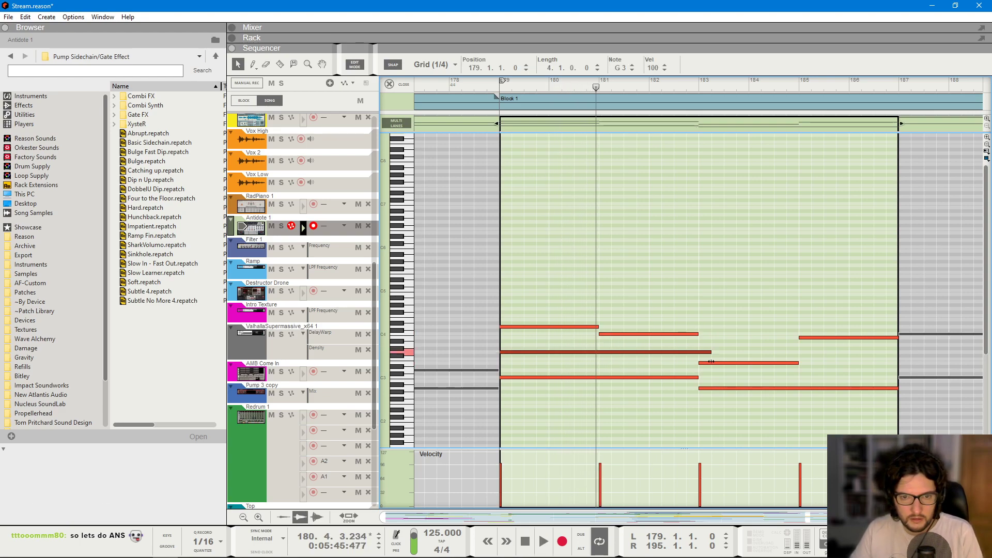
drag(697, 361, 698, 361)
- Add 2-bar notes at E4 on bar 183 and G3 on bar 185, checking by playback, and close the clip
alt+click(704, 320)
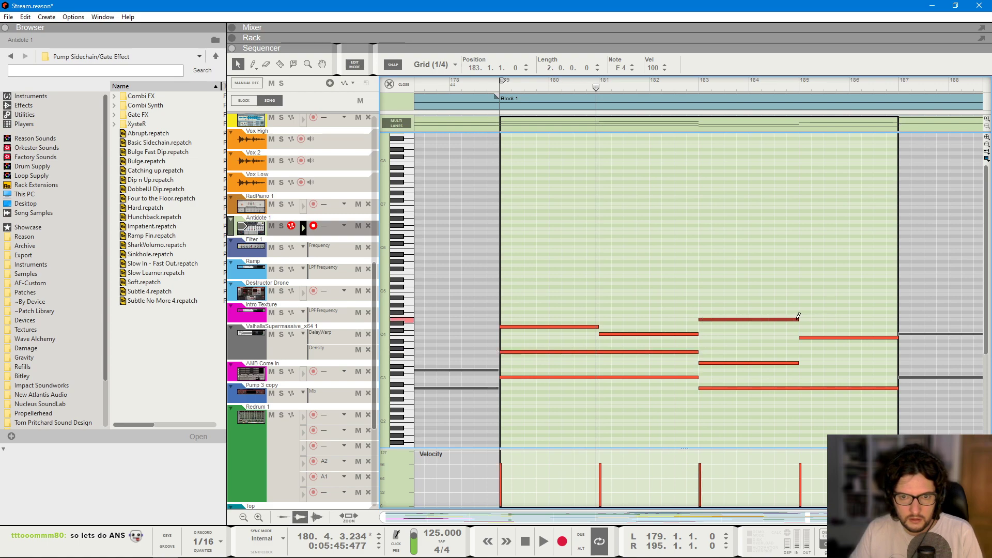
click(698, 89)
key(space)
click(686, 311)
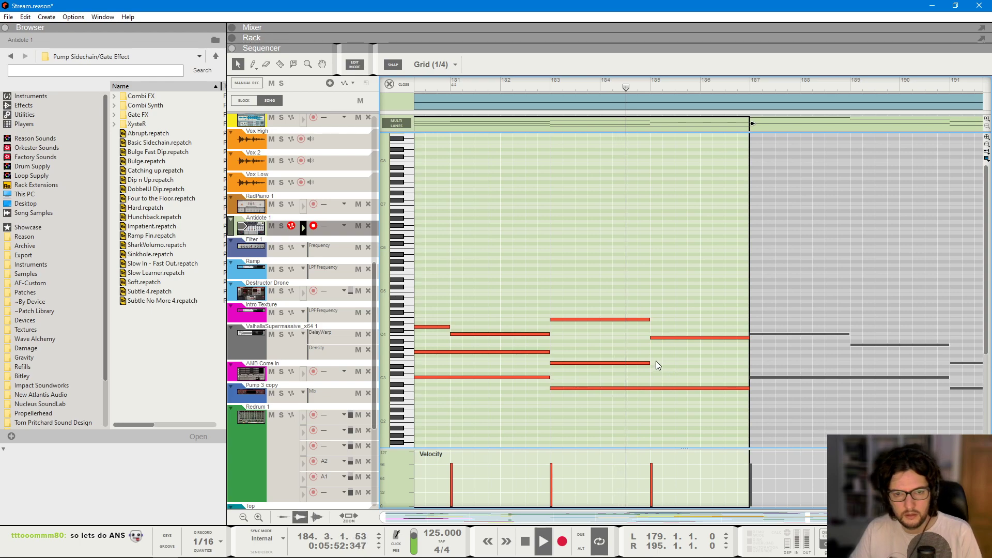
drag(652, 352, 749, 355)
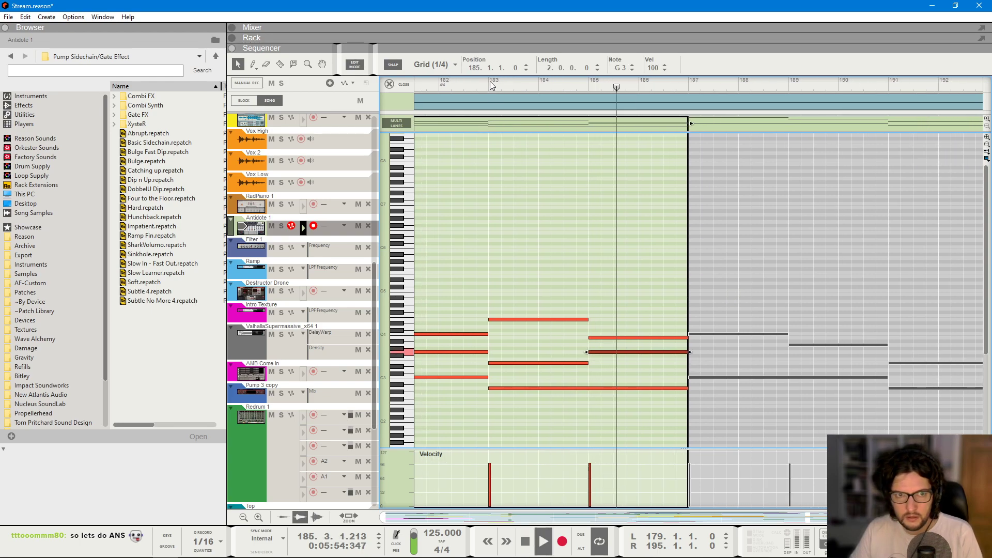
click(389, 84)
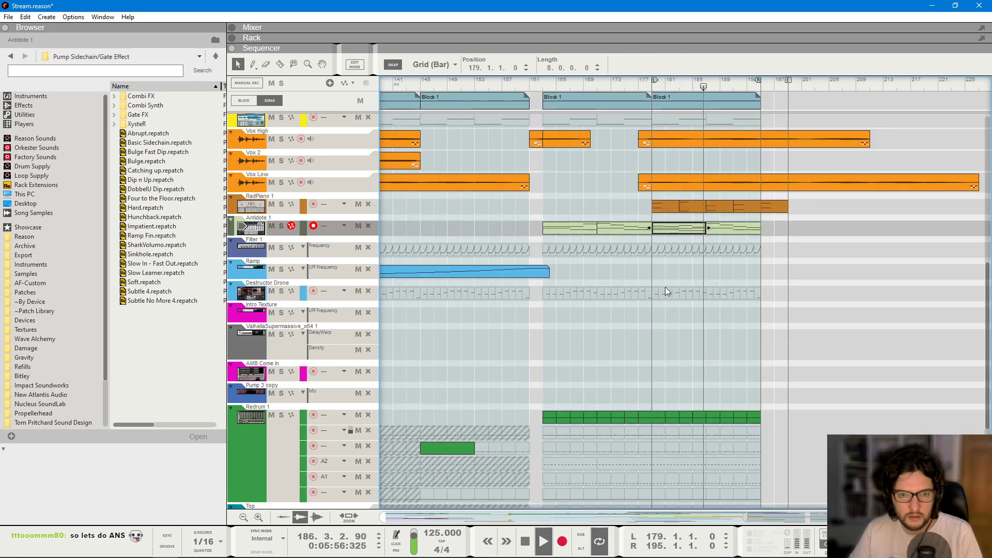
- Duplicate the edited Antidote clip from bar 179 to bar 187 and open the copy for note editing
key(space)
key(ctrl+z)
key(ctrl+d)
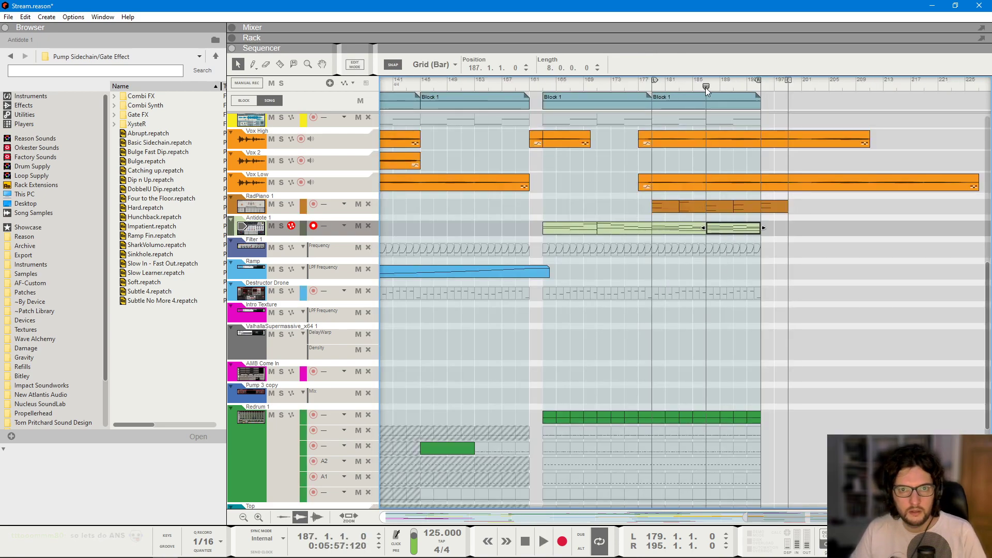
key(space)
double_click(730, 226)
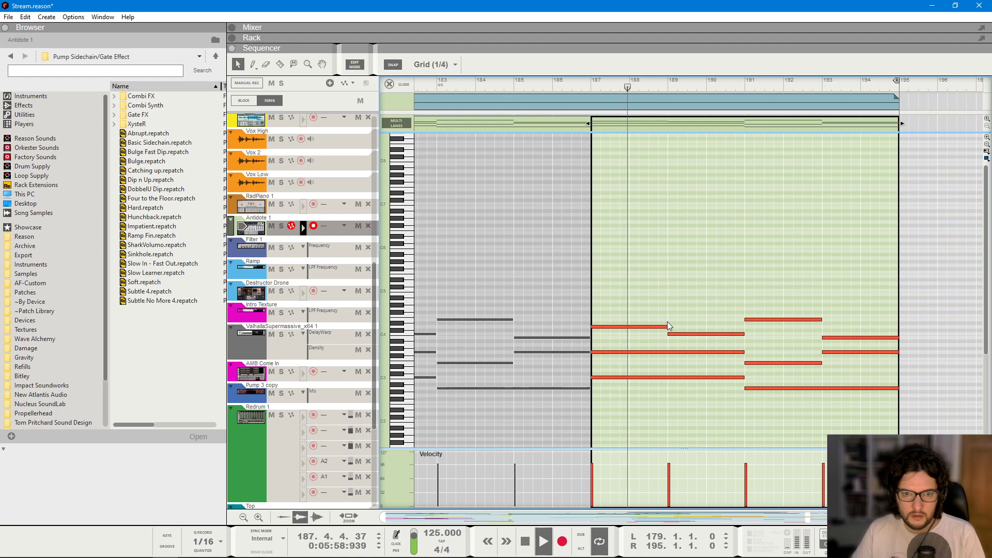
- Lower the top note at bar 187 to C4 and the one at bar 189 to B3, and play the result
key(space)
click(640, 334)
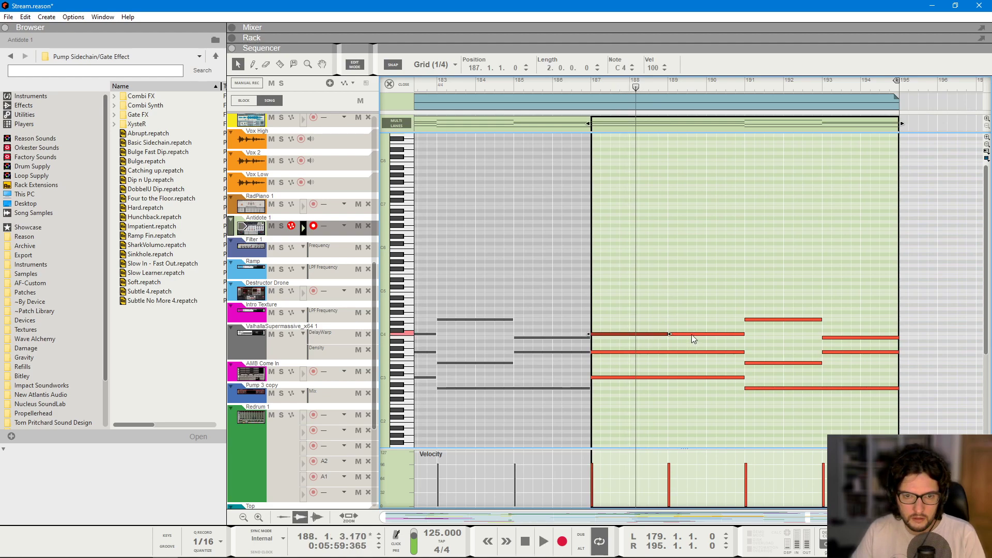
drag(692, 334, 691, 337)
click(587, 79)
key(space)
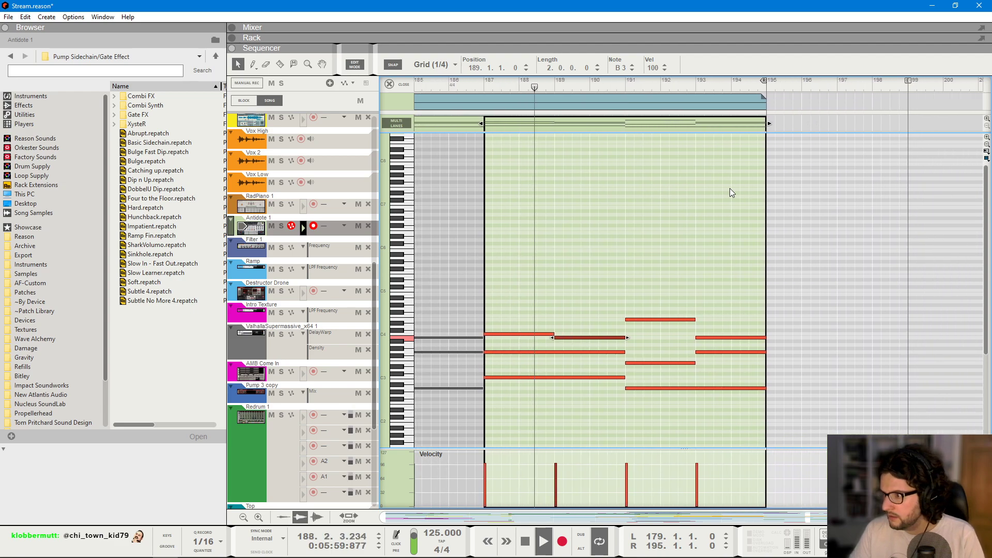
click(730, 188)
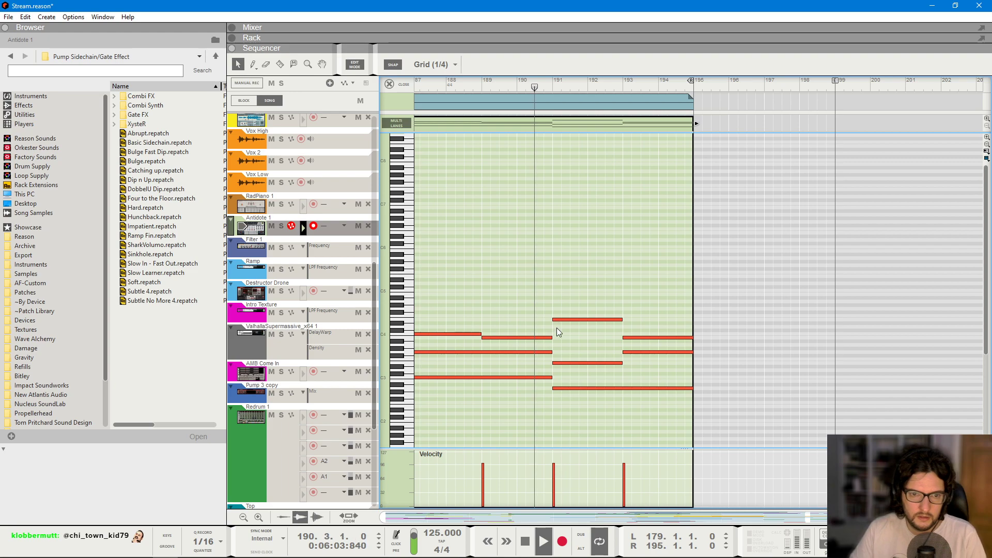
- Replace the chord's upper notes in bars 191–195 with C4 and E3, each 4 bars long, and close the clip
key(space)
drag(558, 320, 684, 365)
key(space)
scroll(399, 92, down, 4)
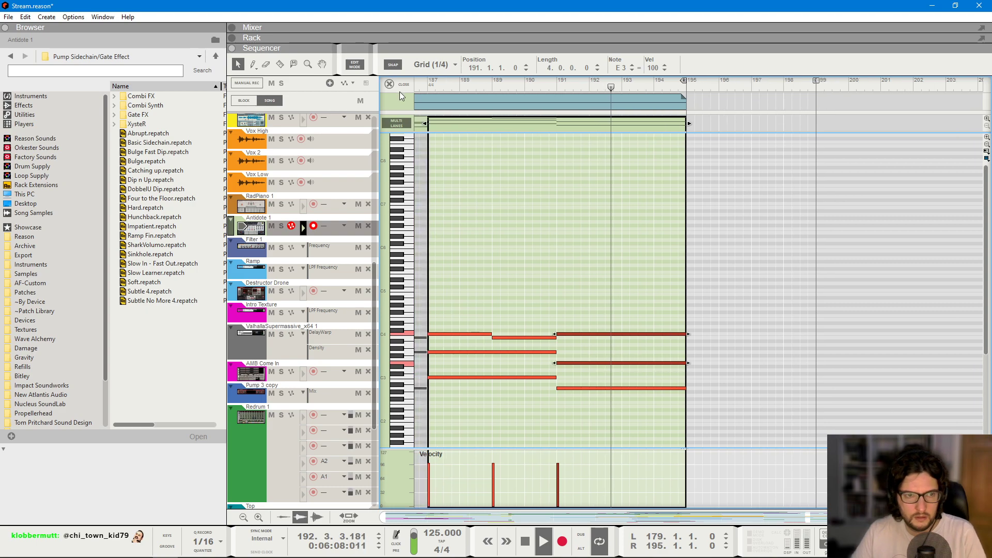
key(ctrl+e)
- Copy the last Nasal Riser clip to bar 187 and set the copy's transpose to 12
scroll(624, 246, down, 5)
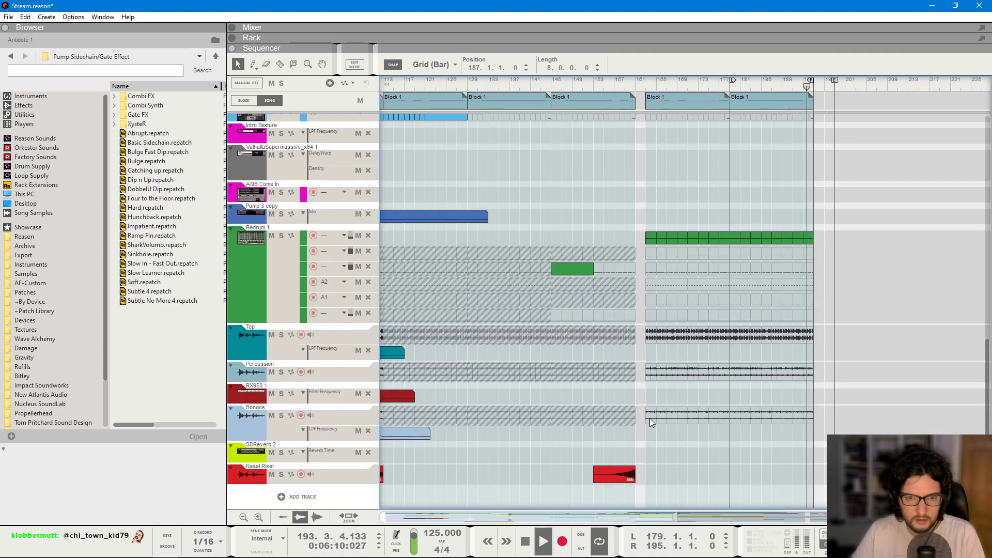
drag(611, 481, 792, 478)
double_click(778, 68)
text(12)
key(Return)
- Set the loop's left locator to bar 163 and return playback to the start of the extended section
drag(732, 82, 647, 82)
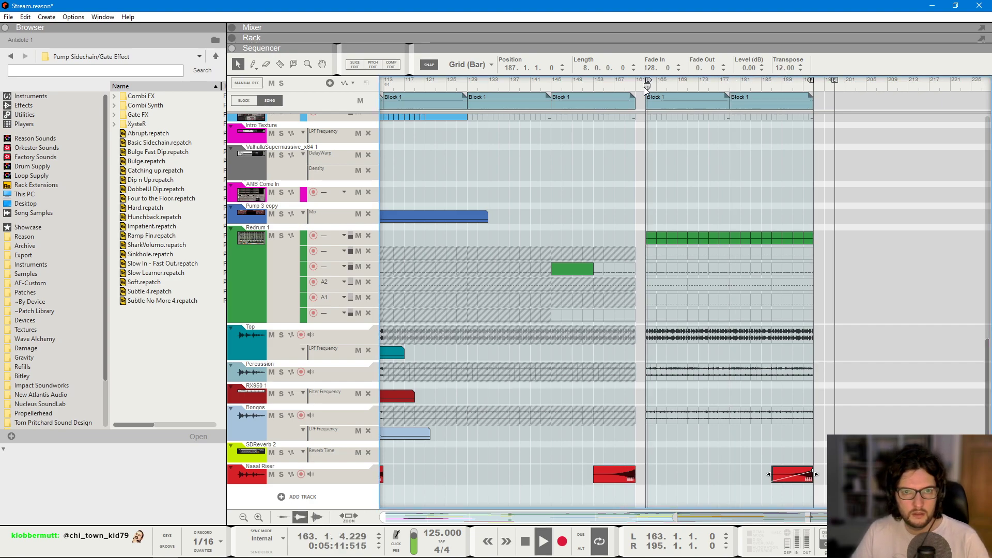
drag(750, 465, 820, 488)
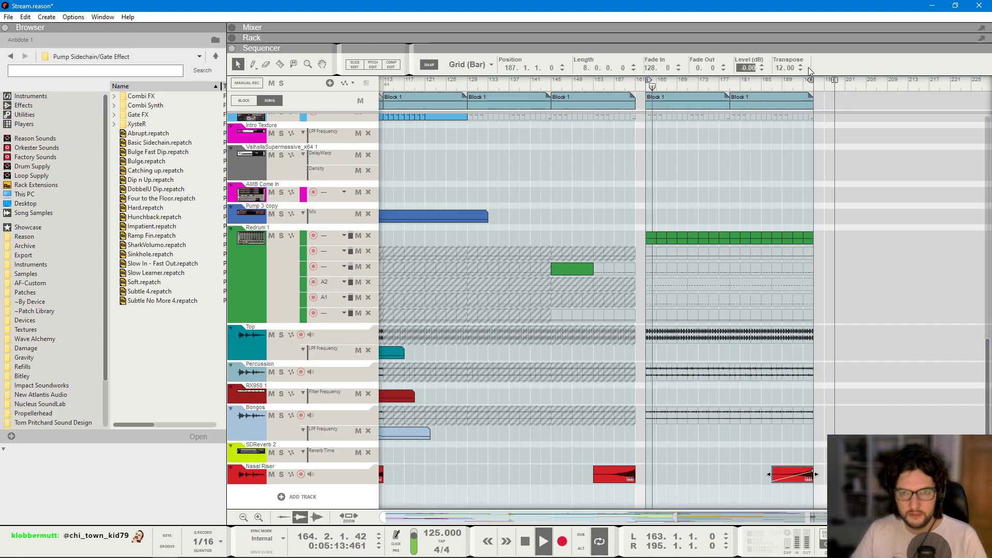
click(753, 147)
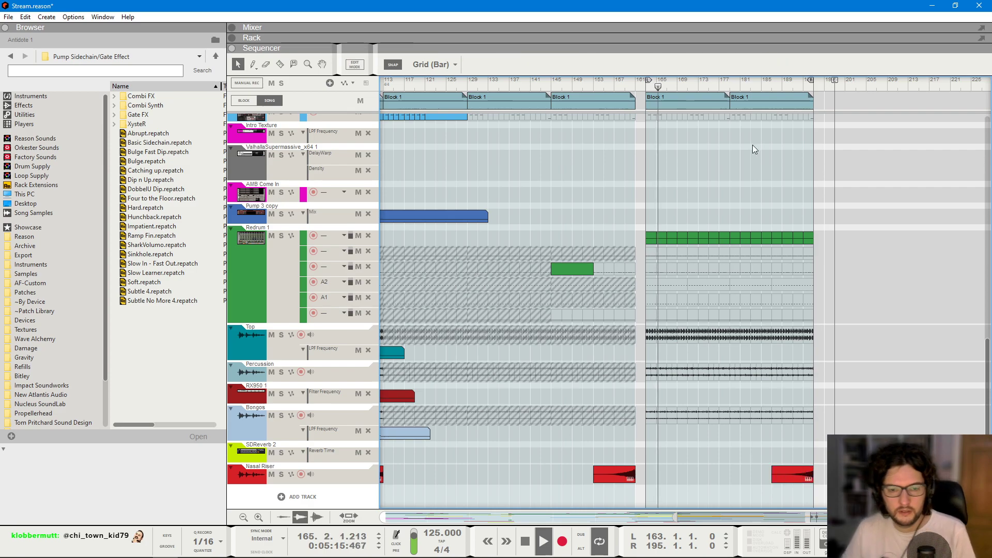
key(space)
scroll(753, 144, down, 5)
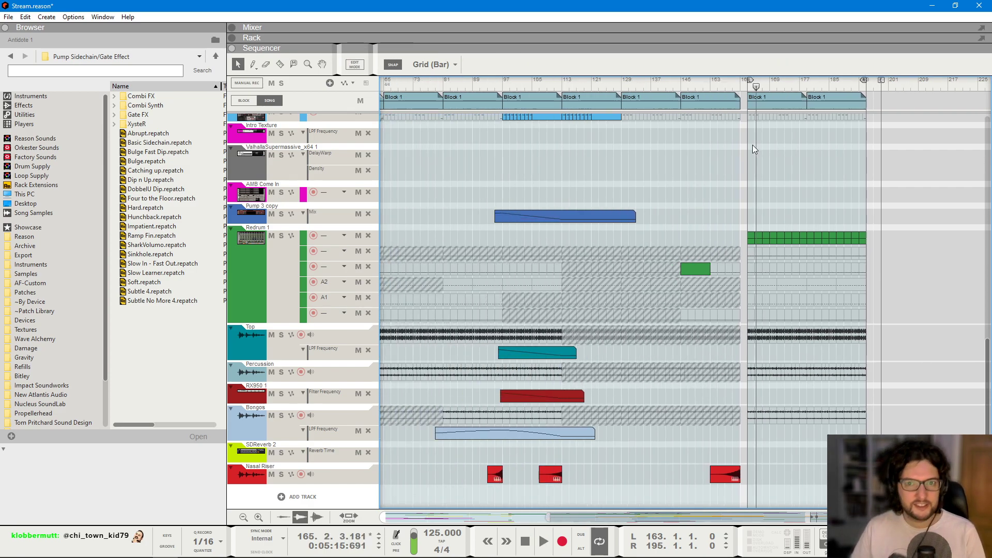
scroll(755, 121, up, 10)
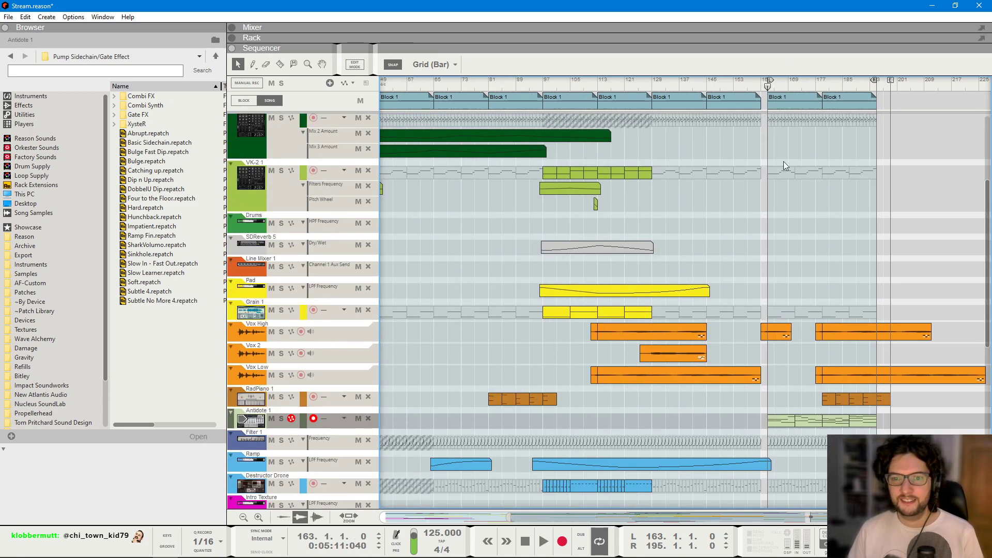
key(space)
scroll(810, 231, up, 1)
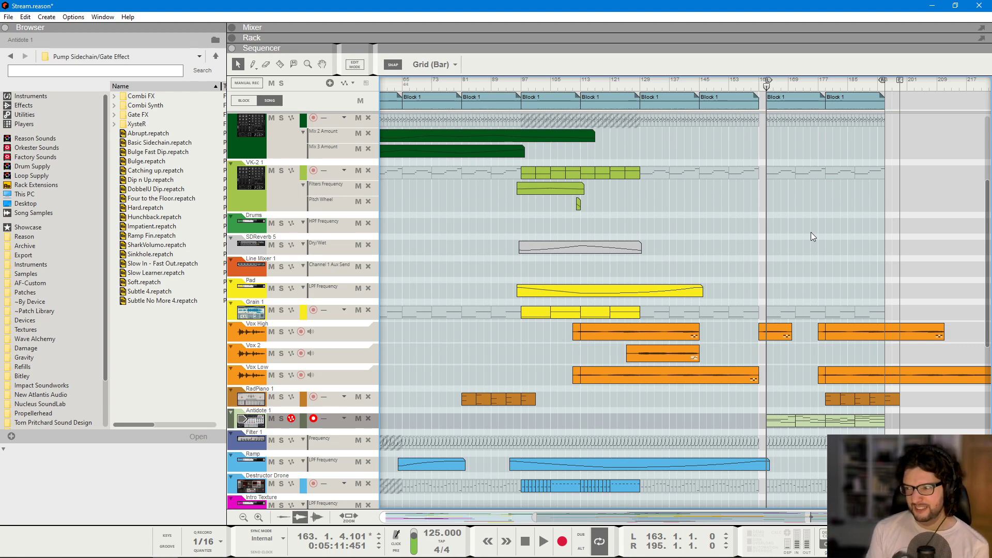
- Move the playhead to bar 113 and compare the tracks of the earlier section with the extended ending
drag(636, 83, 582, 83)
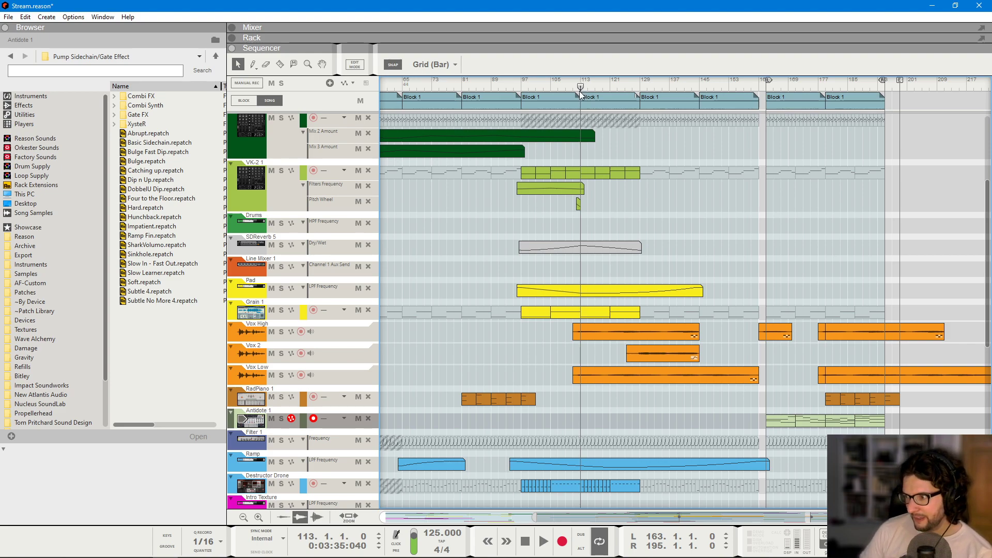
scroll(803, 204, up, 3)
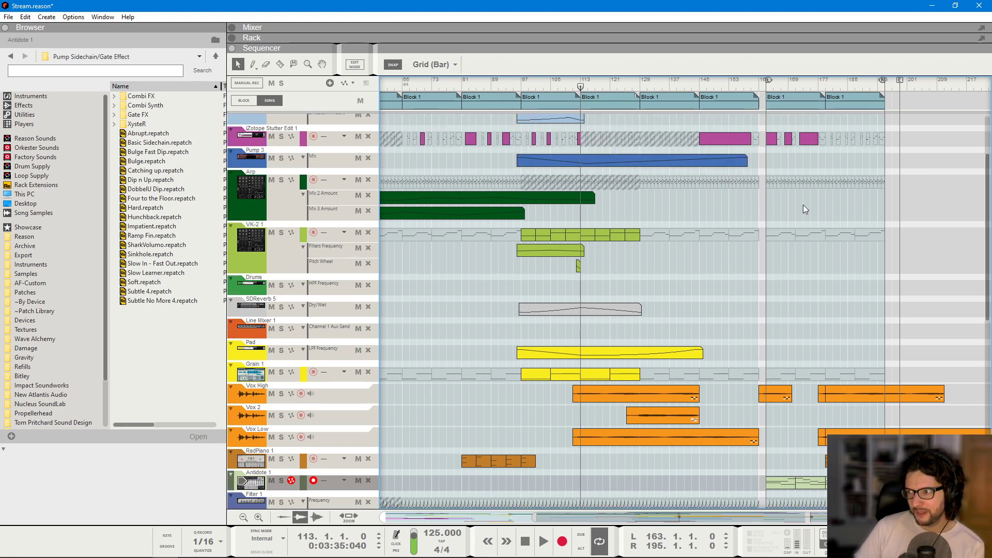
scroll(860, 300, up, 3)
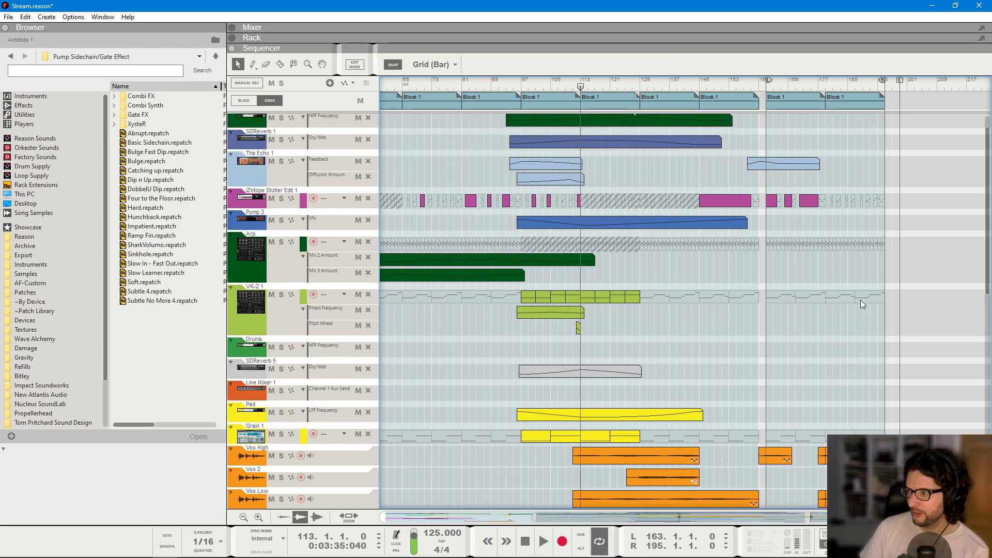
scroll(861, 299, down, 7)
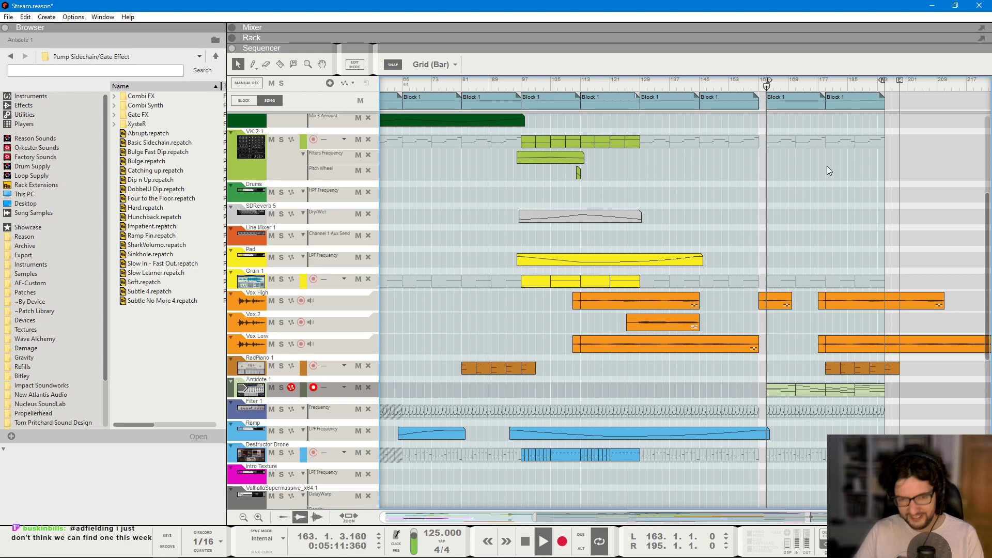
- Play the extended section from bar 163 and examine its effect, synth, vocal, piano and Antidote tracks
scroll(783, 209, up, 3)
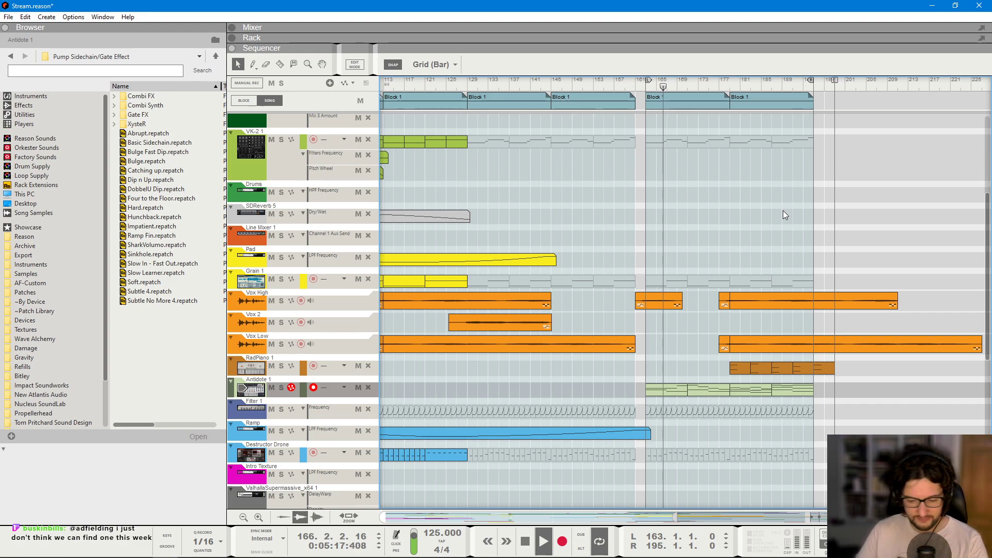
scroll(833, 184, up, 5)
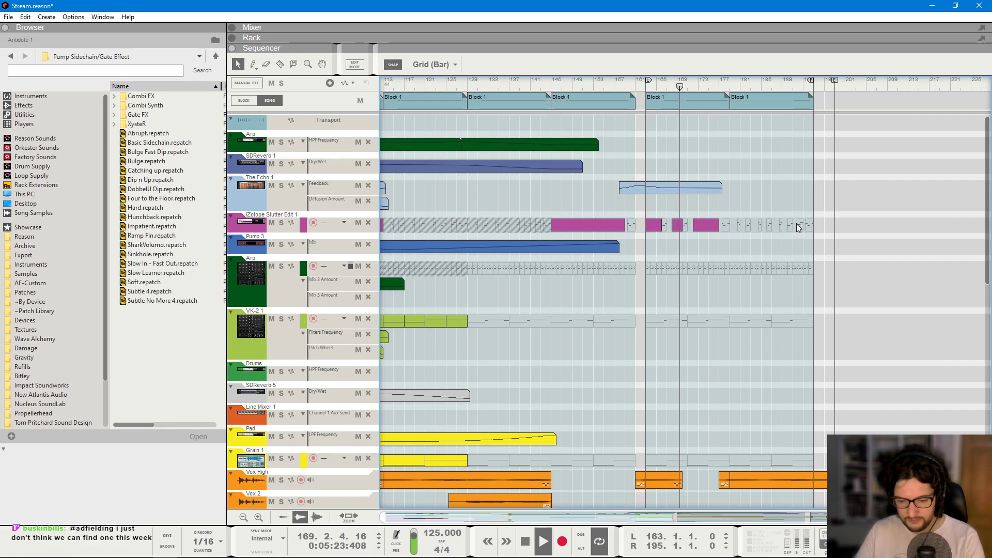
scroll(794, 253, down, 3)
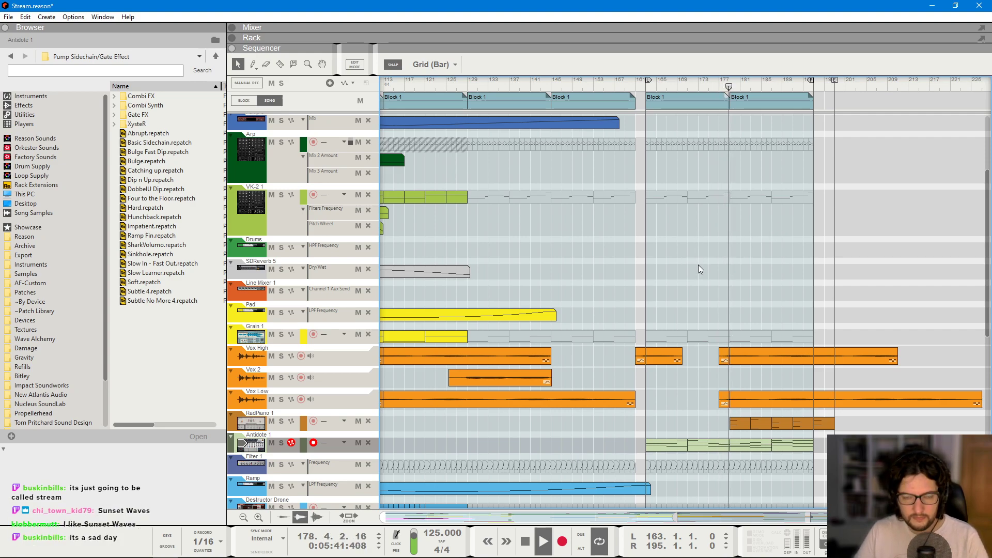
scroll(698, 264, up, 5)
scroll(734, 241, up, 3)
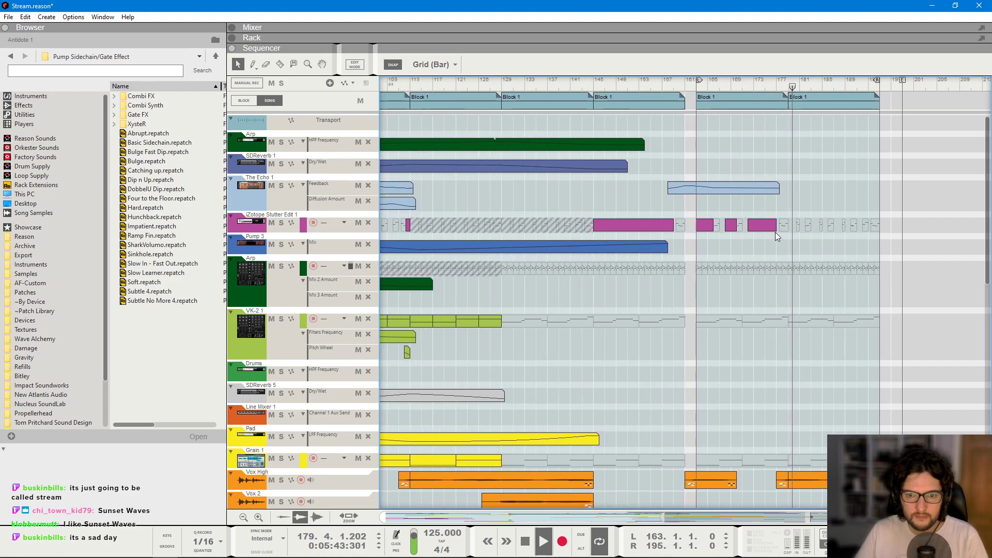
scroll(776, 289, down, 5)
scroll(740, 383, up, 3)
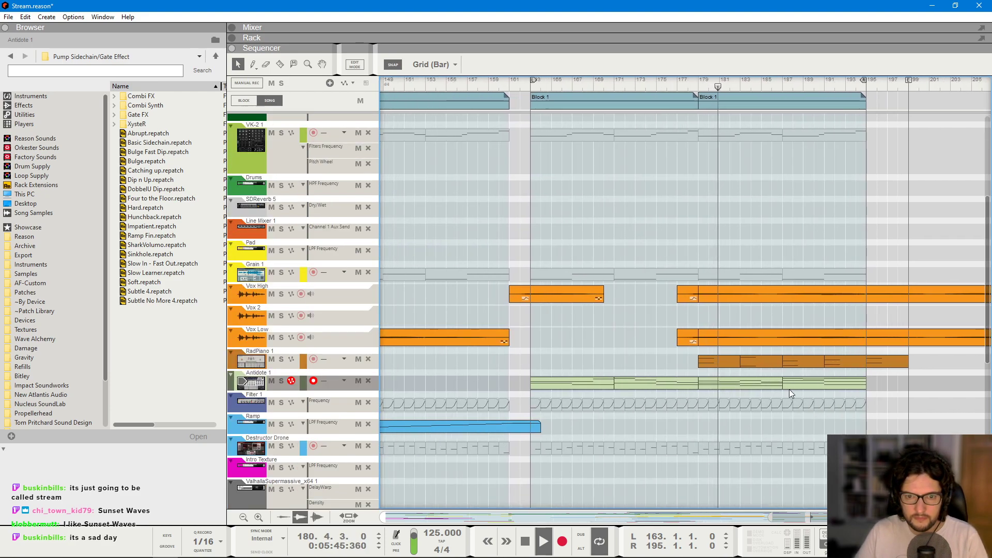
scroll(789, 389, right, 2)
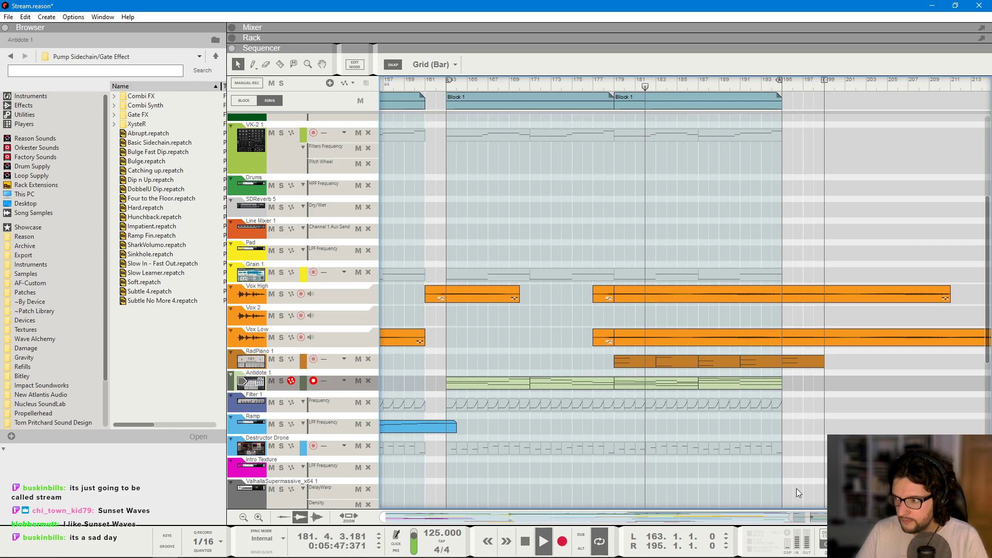
scroll(795, 488, right, 4)
scroll(804, 479, up, 1)
scroll(620, 338, right, 1)
scroll(619, 320, left, 1)
key(g)
key(g)
key(g)
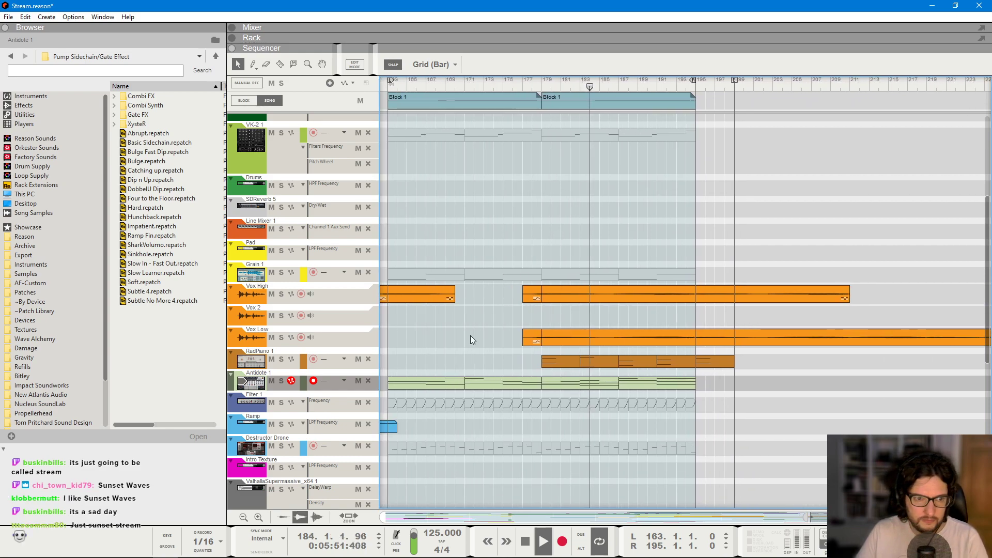
scroll(471, 336, down, 1)
click(354, 370)
scroll(435, 367, left, 1)
scroll(435, 368, down, 1)
scroll(682, 361, up, 1)
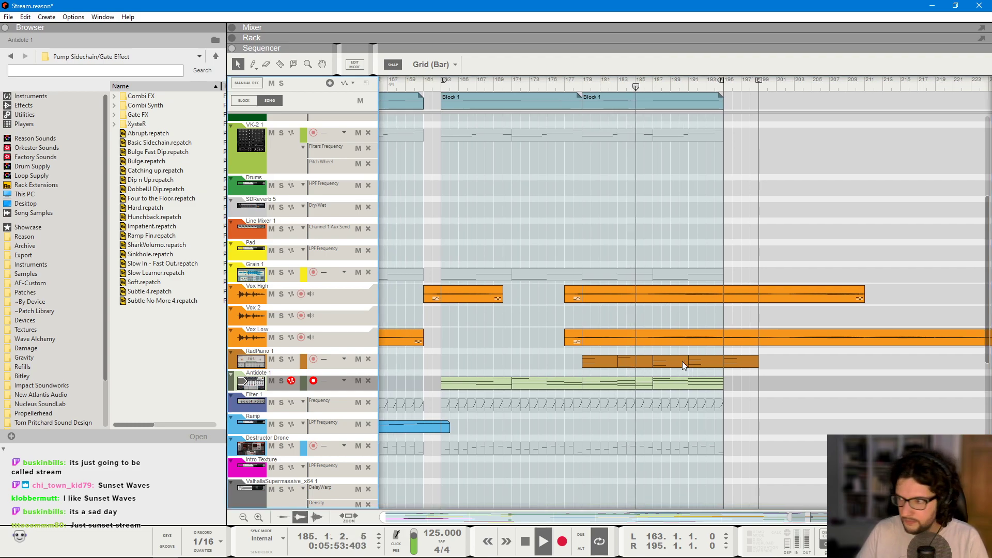
scroll(885, 361, up, 1)
scroll(884, 361, down, 1)
scroll(686, 370, down, 1)
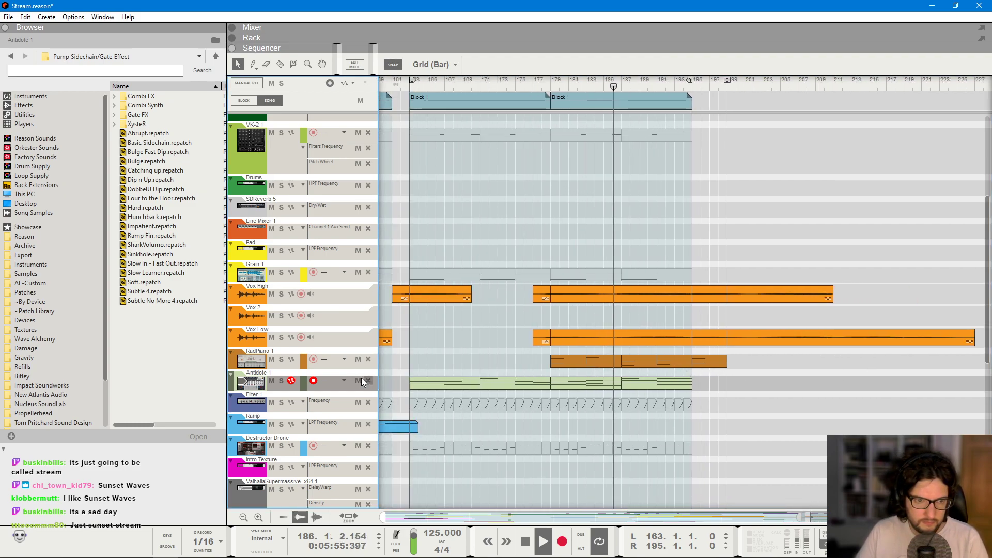
scroll(619, 387, down, 2)
scroll(618, 383, down, 1)
scroll(696, 379, up, 1)
scroll(696, 380, up, 1)
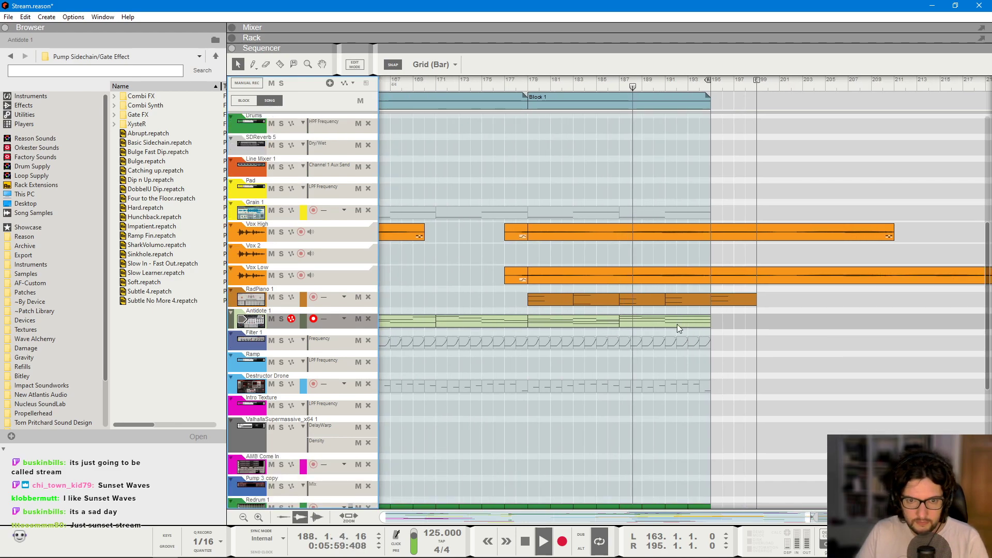
scroll(557, 346, down, 1)
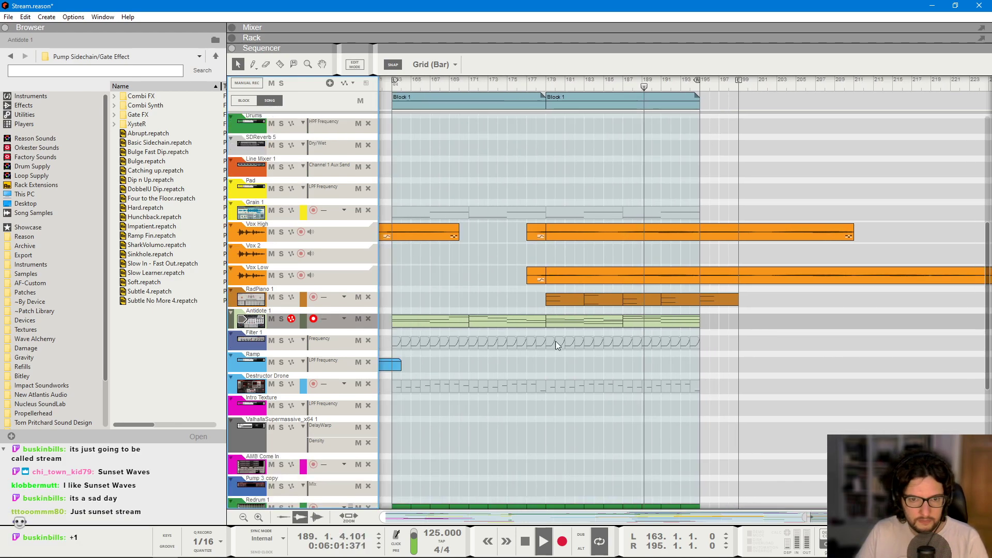
- Move the Vox High and Vox Low clips that start at bar 177 to bar 193
scroll(651, 348, down, 4)
scroll(651, 348, up, 10)
scroll(654, 347, down, 1)
scroll(654, 346, down, 4)
scroll(654, 345, up, 1)
scroll(654, 346, down, 1)
drag(594, 315, 772, 372)
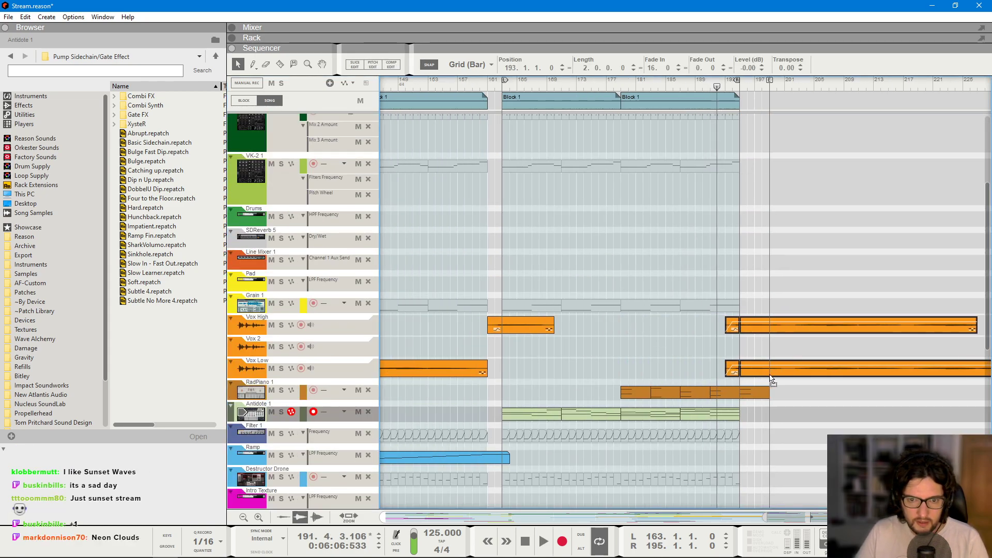
- Place the playhead at bar 179 and briefly play the section from there
click(784, 259)
click(622, 85)
key(space)
scroll(787, 249, right, 1)
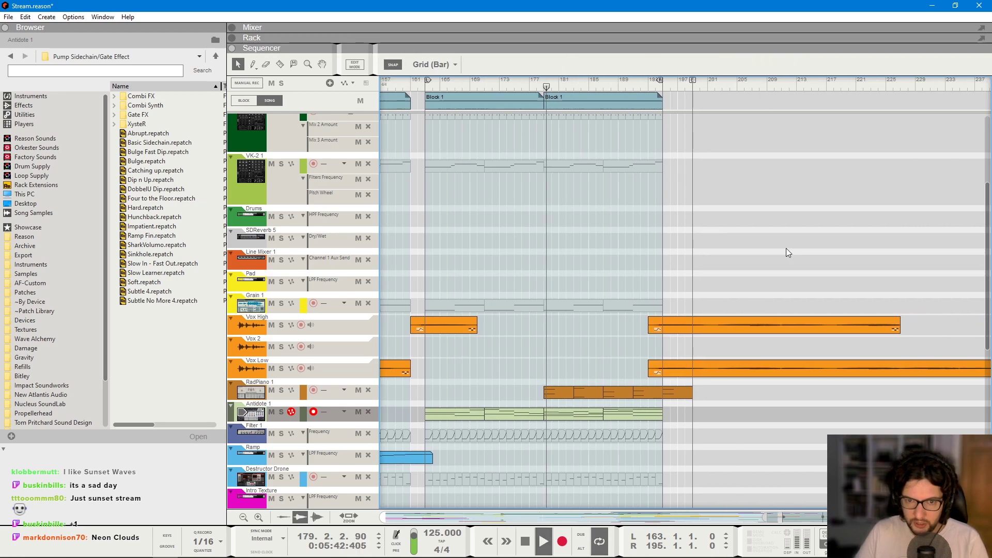
key(space)
scroll(682, 308, right, 1)
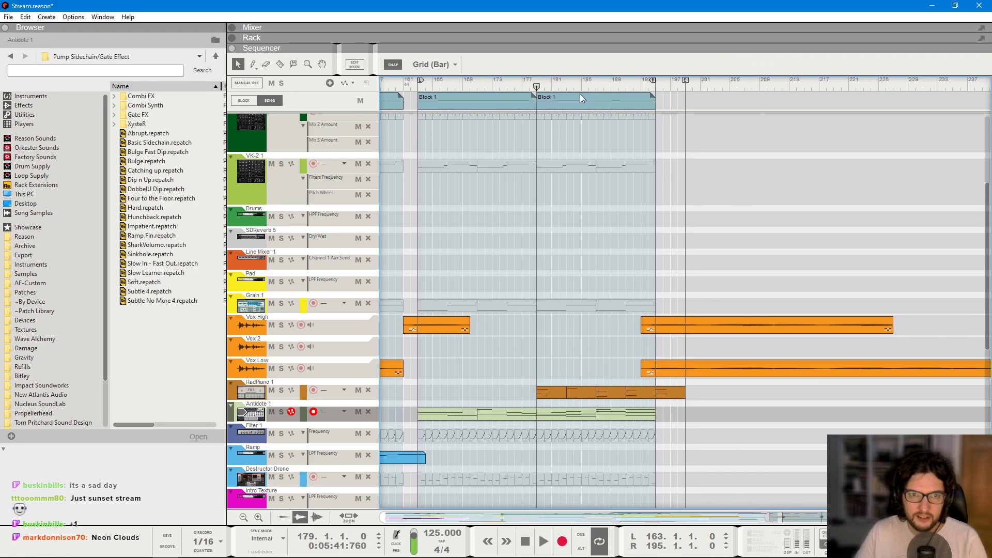
- Duplicate the Block 1 clip at bar 179 to add another 16-bar block starting at bar 195
click(567, 103)
key(ctrl+d)
scroll(692, 106, up, 1)
key(space)
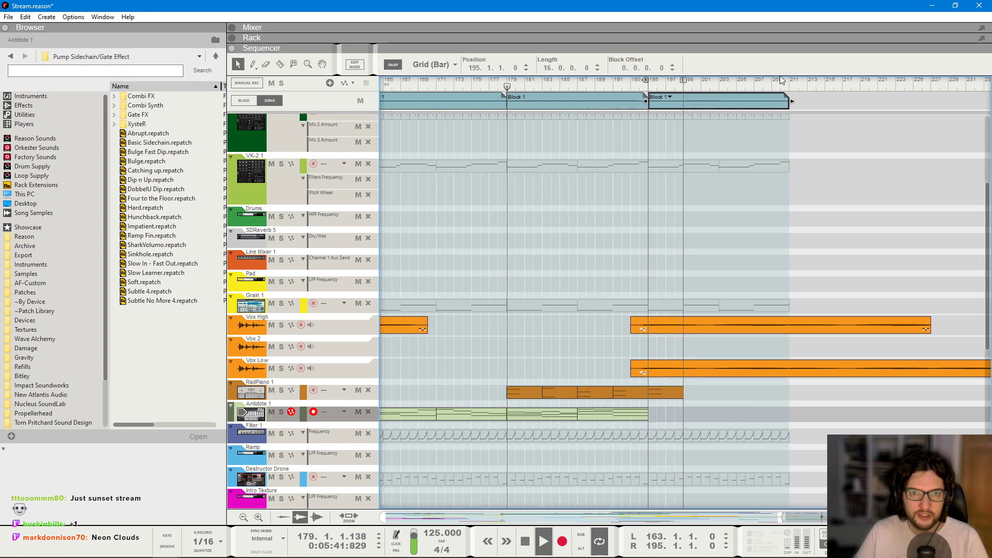
- Move the loop's right locator to bar 235
scroll(671, 75, down, 1)
drag(650, 80, 922, 89)
click(898, 181)
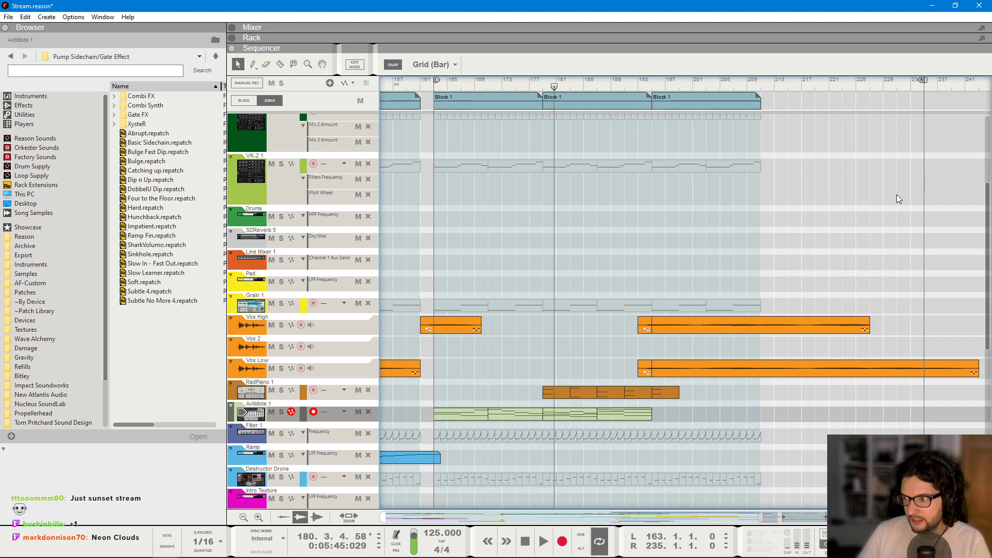
scroll(897, 199, down, 4)
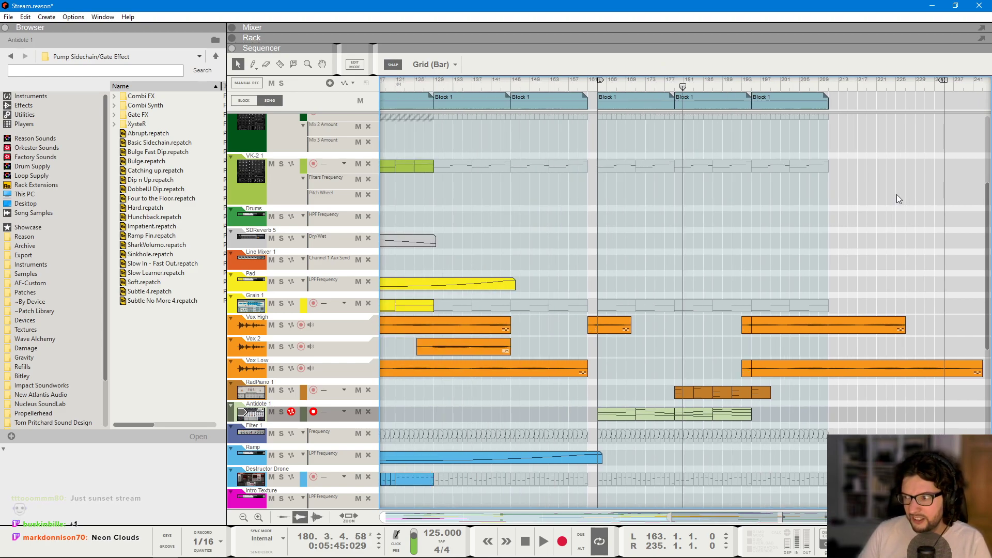
- Save the song as a new file named Sunset Waves in the Reason folder
click(8, 17)
click(82, 100)
text(Sunset Wa)
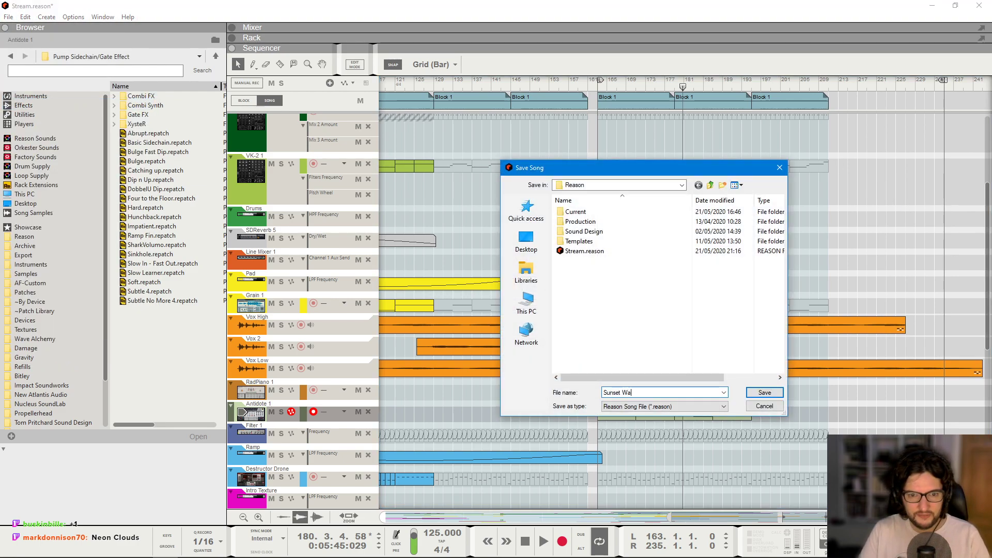
key(Return)
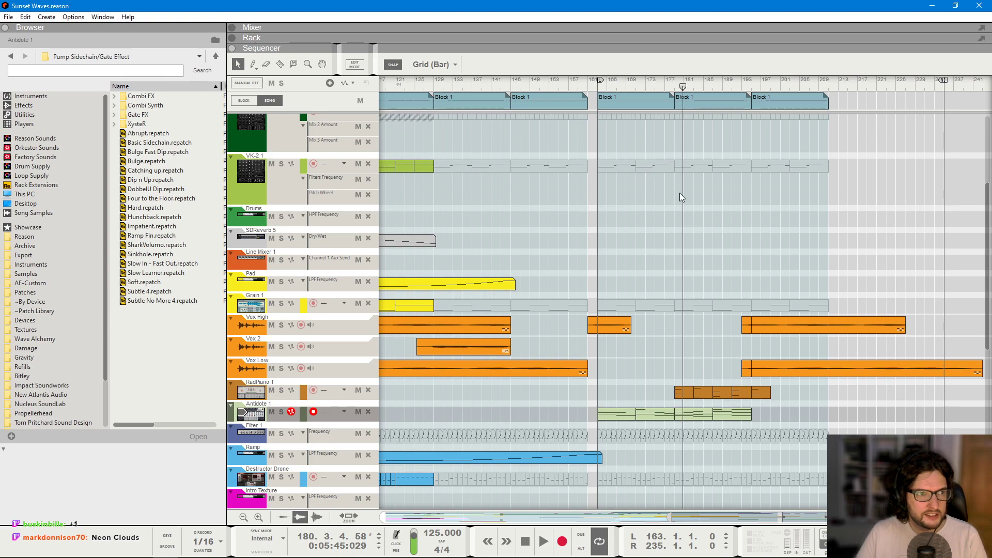
- Play from bar 163 and review all tracks of the extended ending, from the synths and vocals to the Redrum, percussion and riser tracks
drag(603, 89, 595, 89)
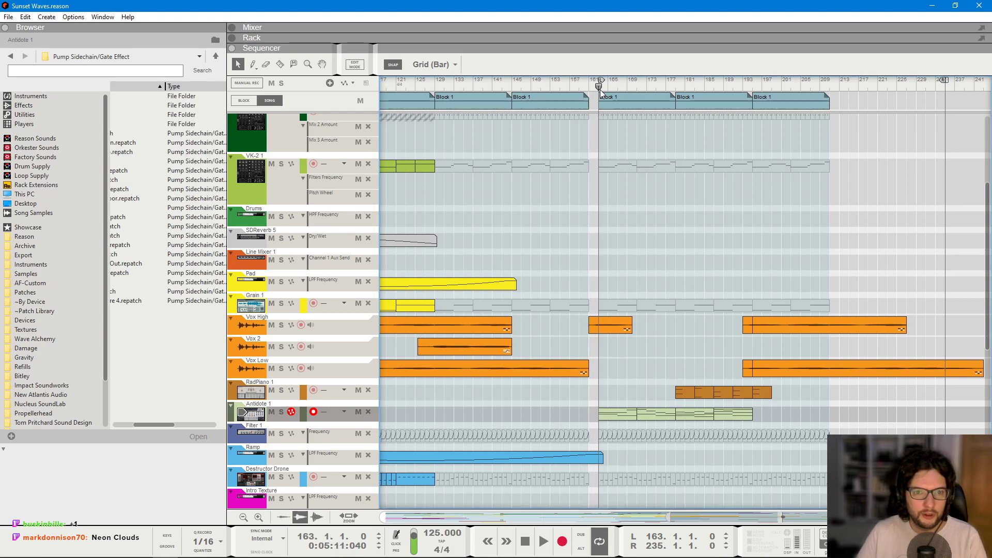
scroll(169, 329, left, 3)
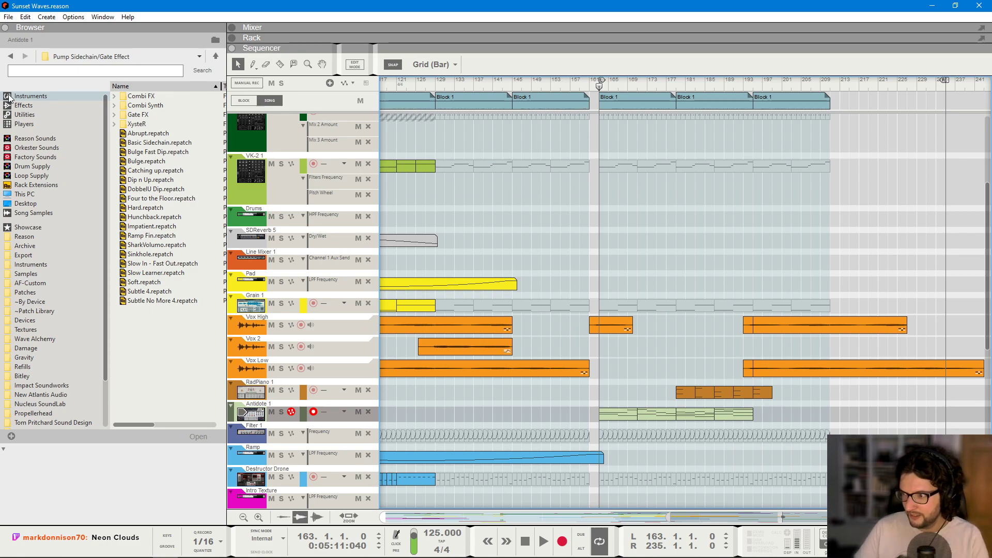
key(space)
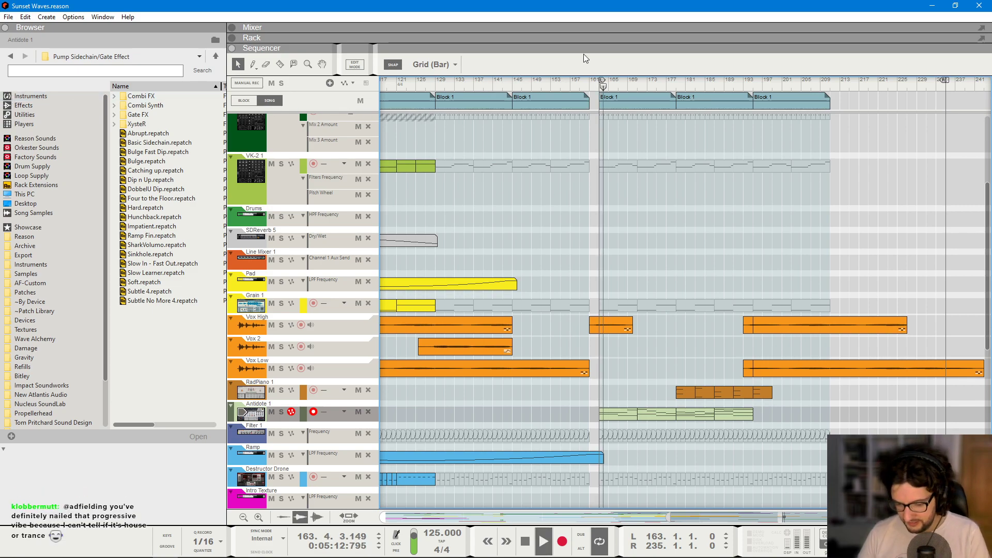
scroll(868, 171, up, 2)
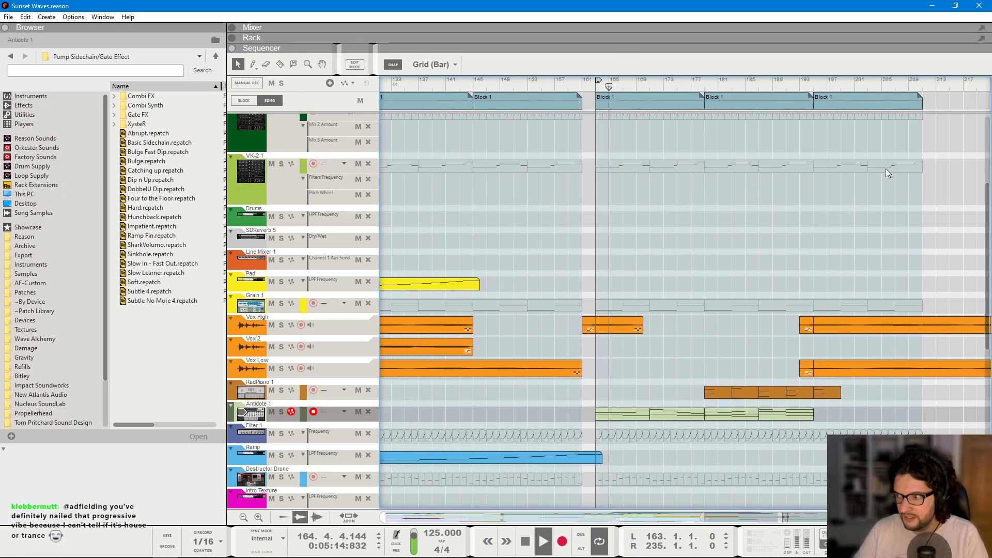
scroll(885, 168, down, 3)
scroll(800, 209, right, 3)
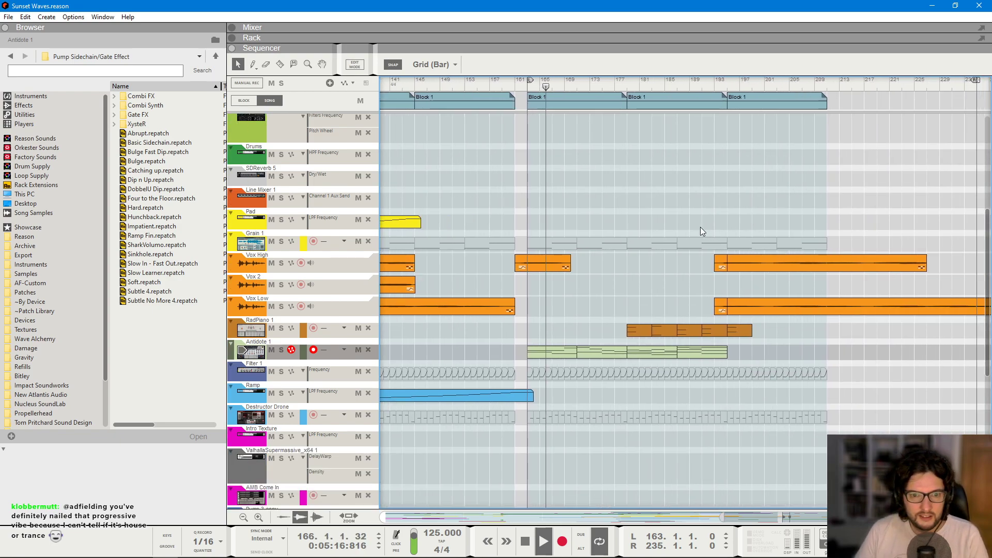
scroll(701, 231, down, 3)
scroll(781, 257, down, 1)
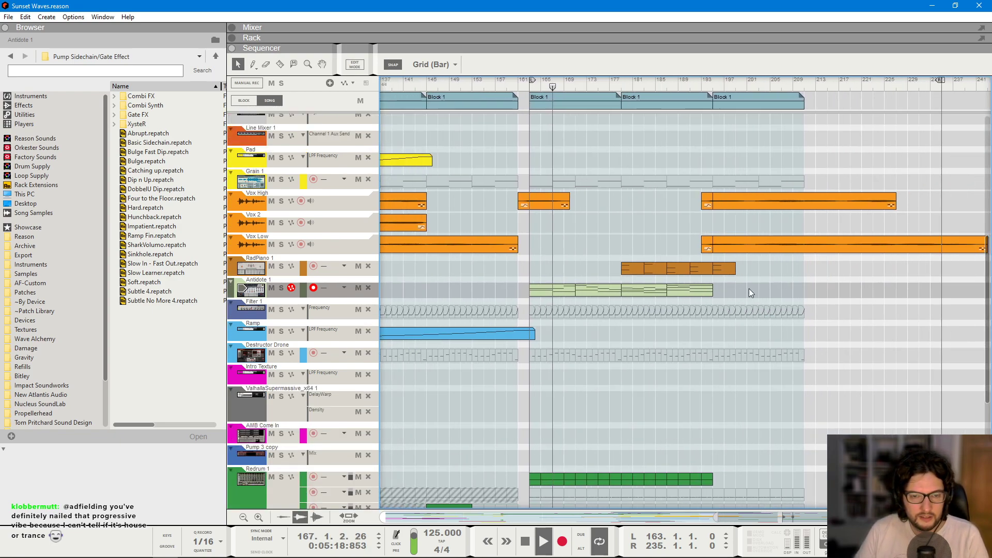
scroll(744, 310, down, 10)
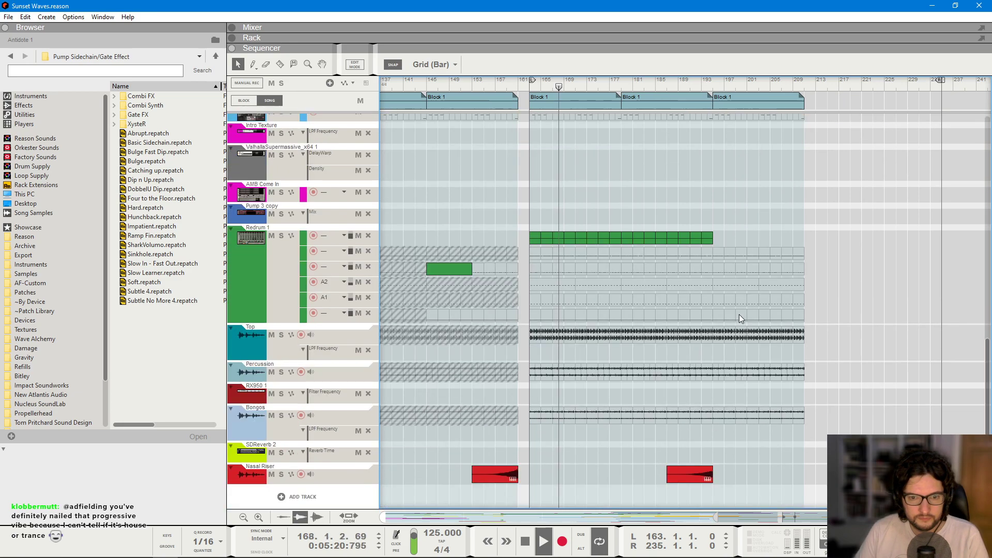
scroll(754, 277, right, 3)
scroll(788, 262, up, 2)
scroll(813, 247, up, 1)
scroll(812, 247, down, 2)
scroll(813, 248, up, 1)
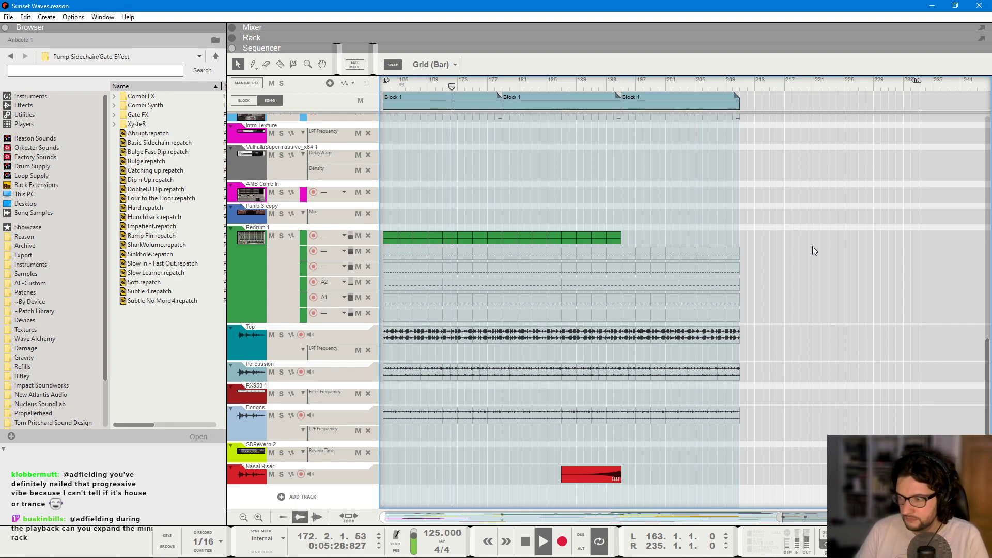
scroll(813, 246, up, 1)
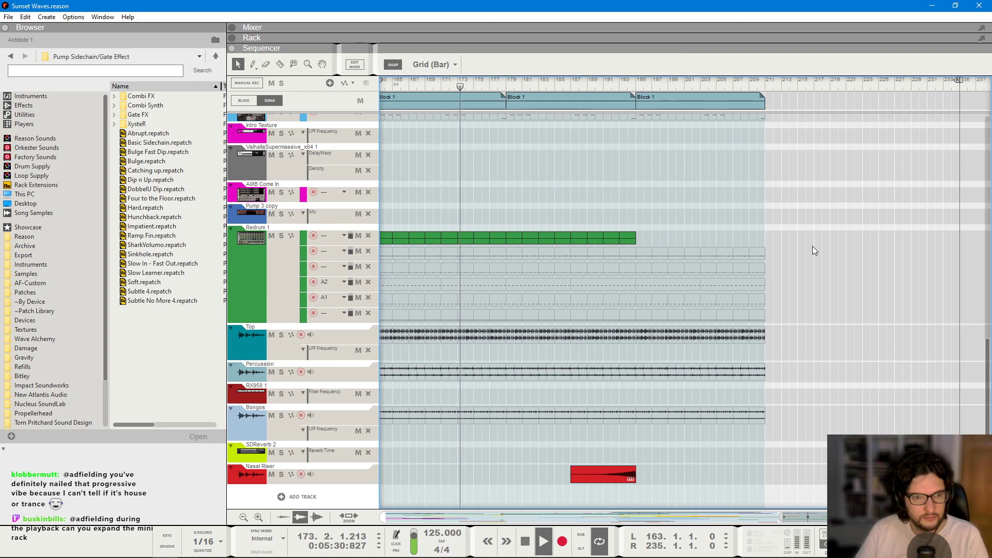
scroll(813, 246, up, 1)
scroll(812, 246, right, 3)
scroll(778, 255, up, 2)
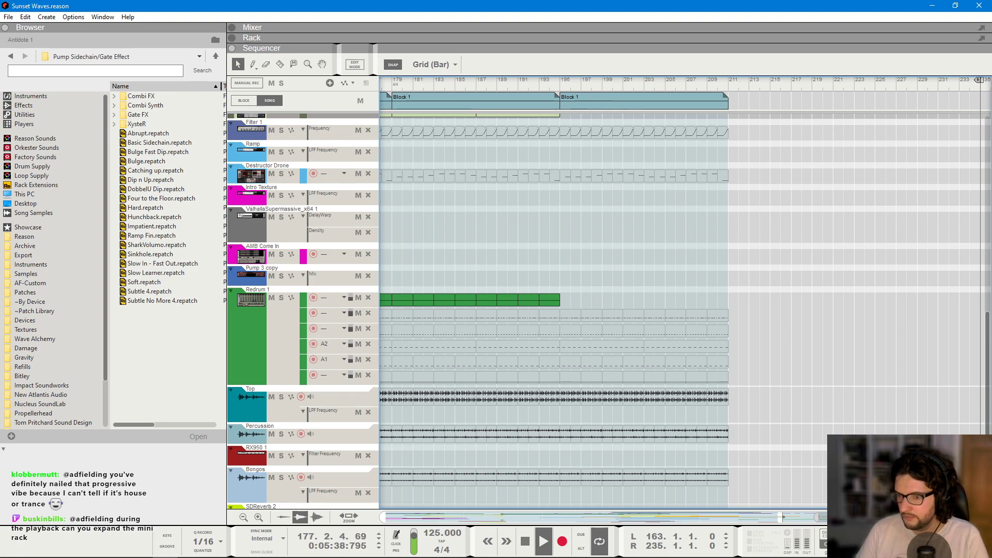
scroll(689, 246, down, 1)
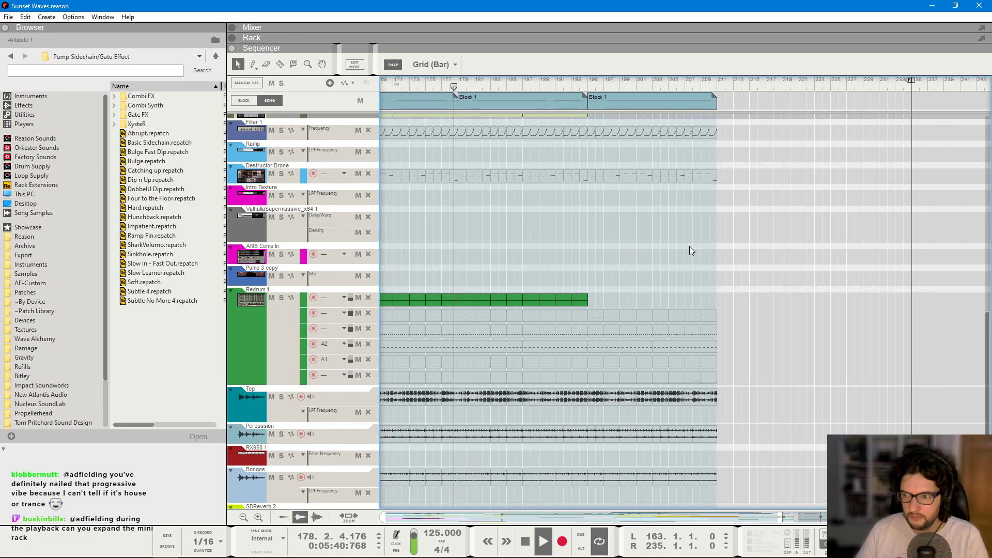
scroll(628, 181, left, 2)
scroll(627, 179, left, 1)
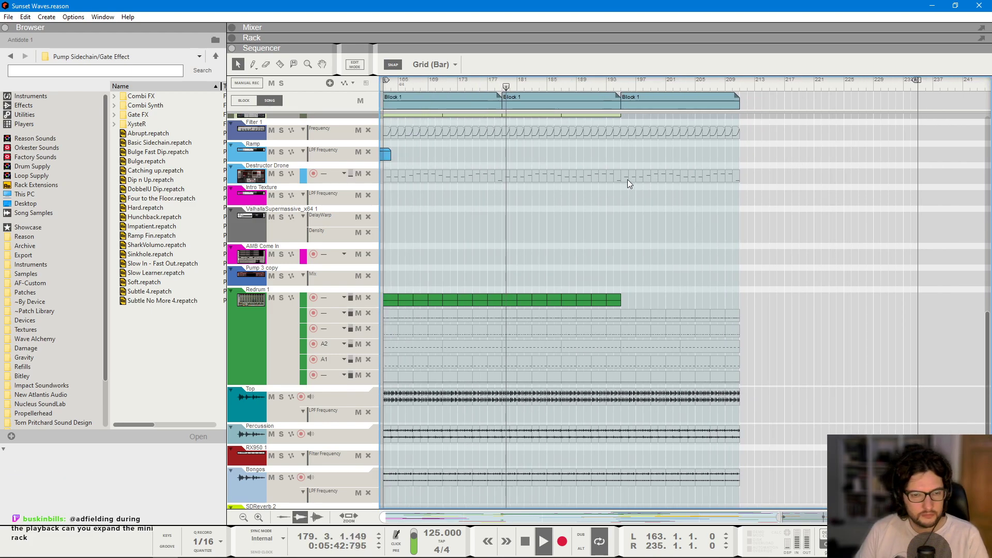
- Set the Drum 7 level on the Redrum 1 device to 36, returning to the sequencer
scroll(627, 178, down, 1)
scroll(620, 233, left, 2)
click(290, 348)
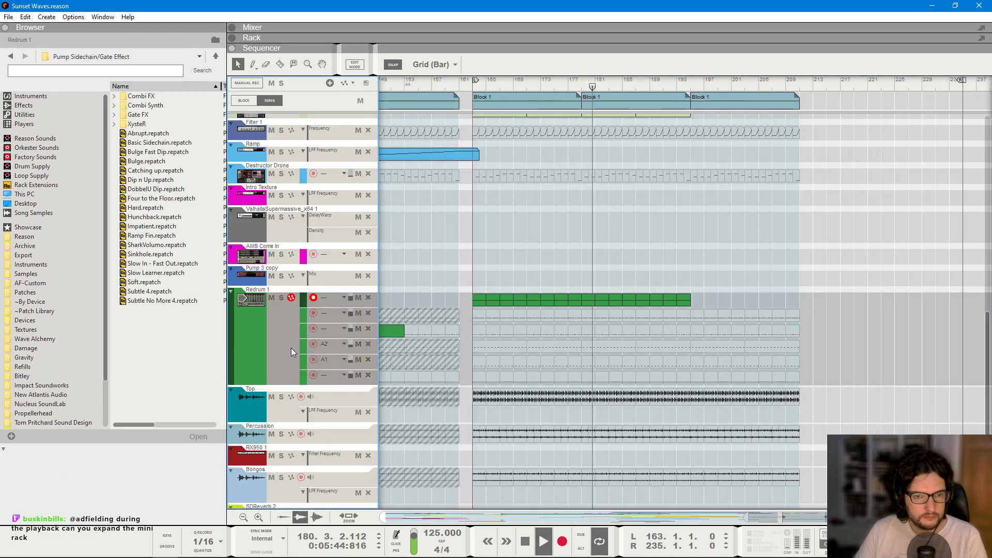
key(F6)
scroll(755, 256, up, 3)
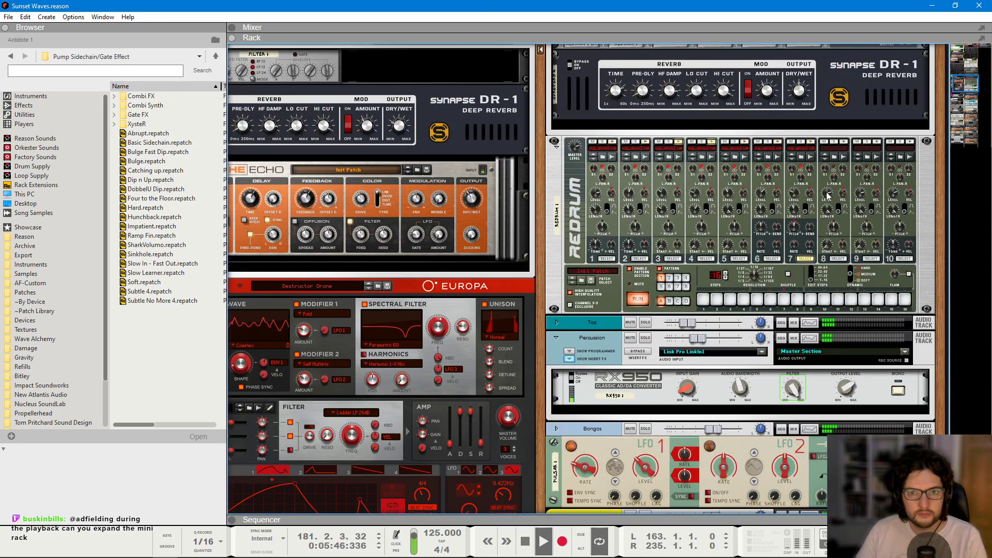
click(801, 198)
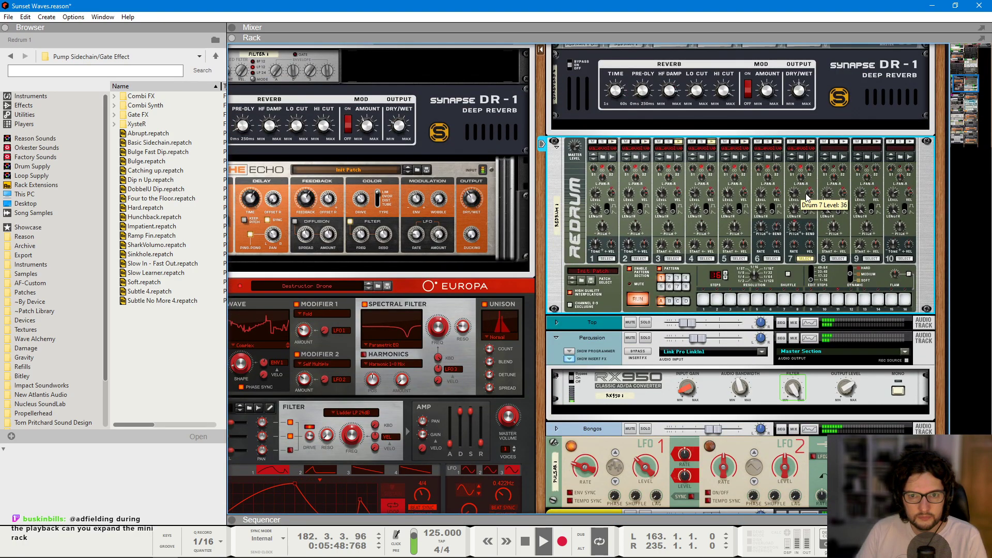
key(F7)
- Draw a Mix 3 Amount automation clip on the Arp synth track from bar 161 and add points that raise the value
scroll(788, 256, up, 10)
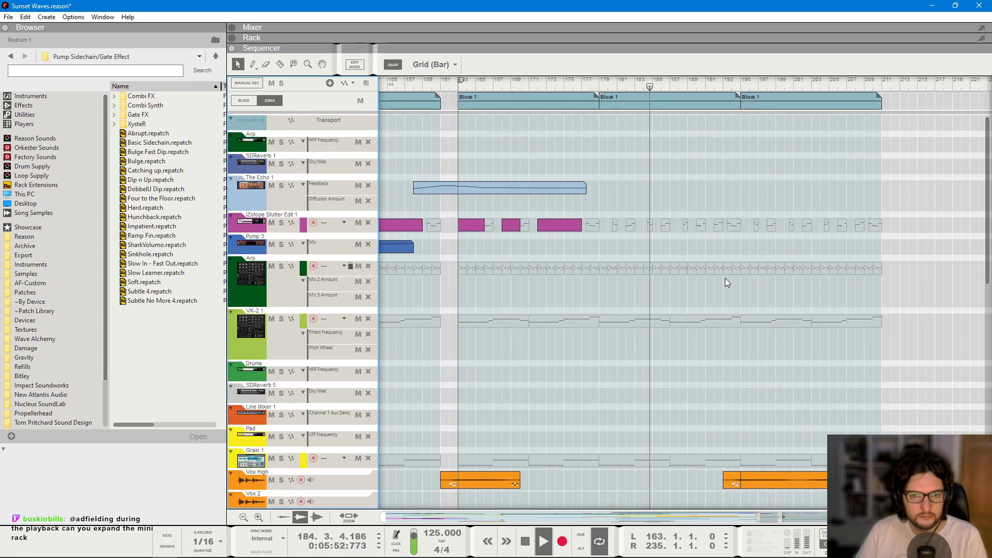
scroll(724, 278, down, 1)
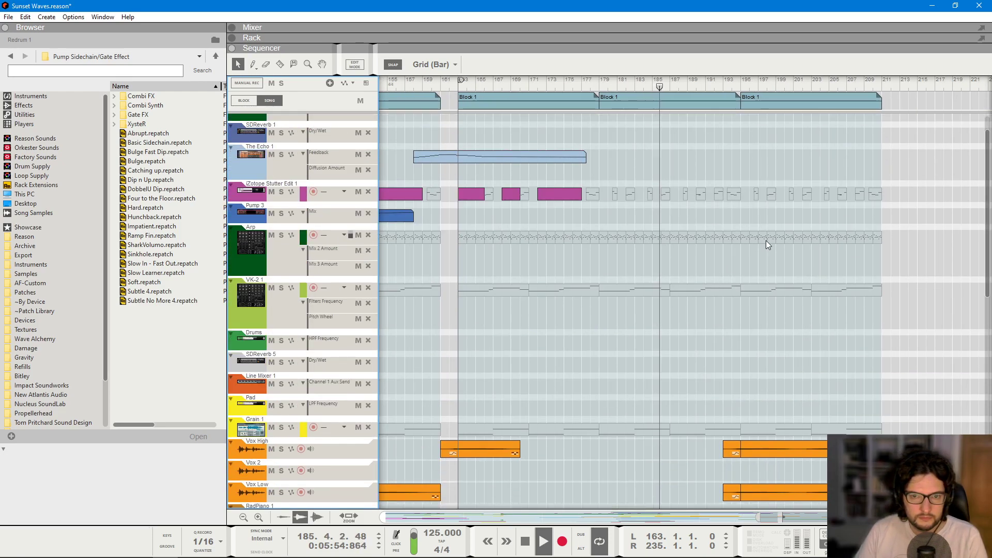
scroll(636, 262, down, 2)
drag(491, 261, 720, 263)
key(Delete)
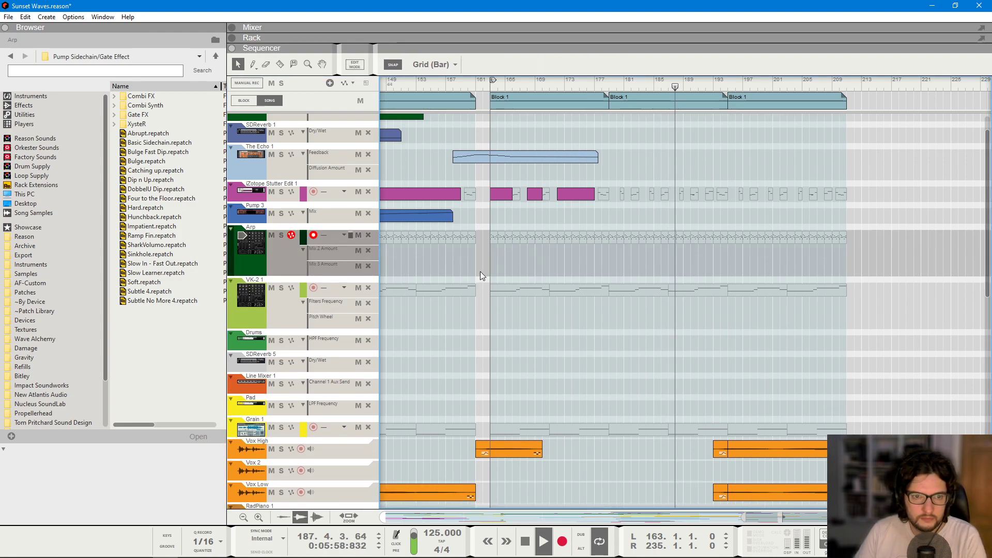
drag(477, 279, 755, 280)
click(485, 287)
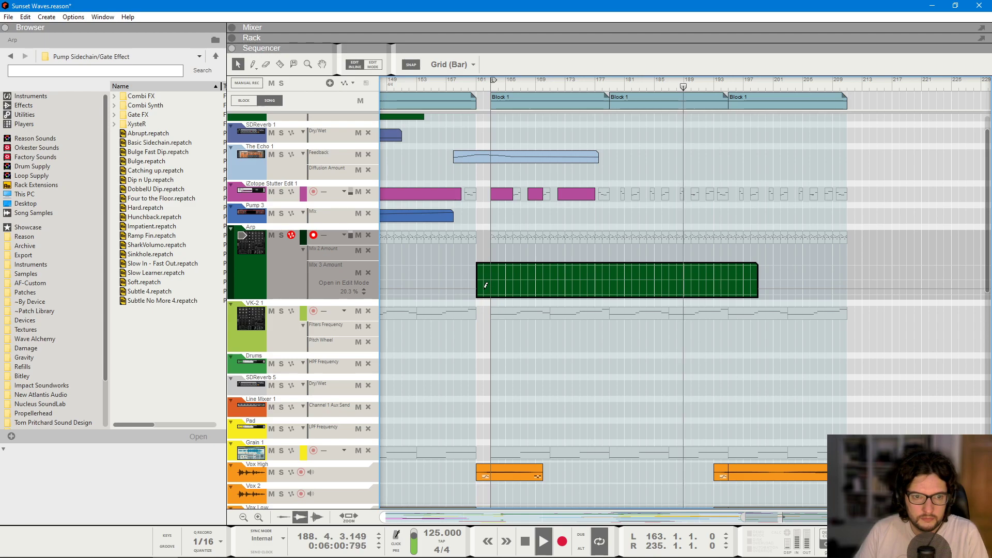
click(708, 279)
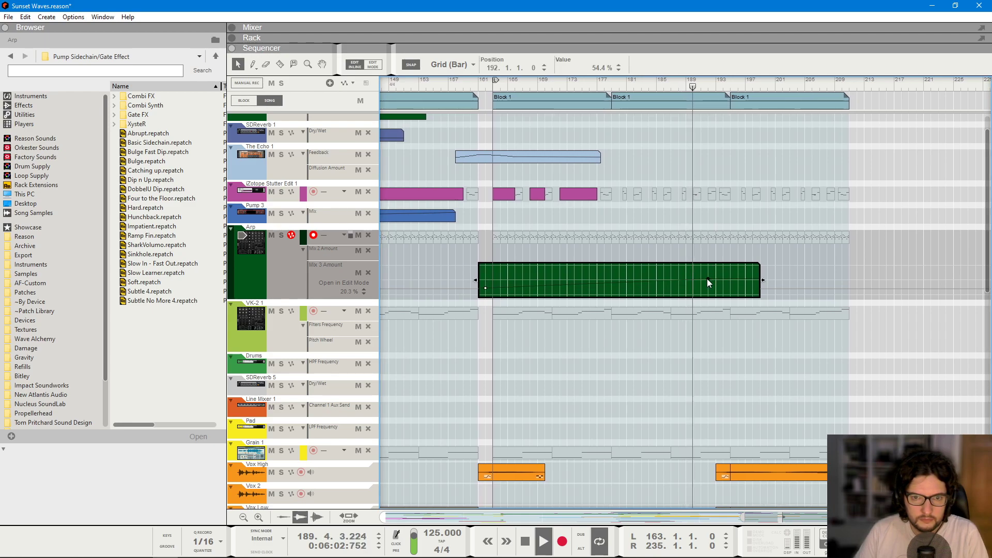
click(716, 279)
click(742, 281)
- Extend the Arp's Mix 3 Amount clip to about bar 219 and shift its last automation point towards the clip's end
click(772, 251)
drag(755, 274, 892, 275)
double_click(742, 287)
drag(742, 290, 851, 288)
key(Escape)
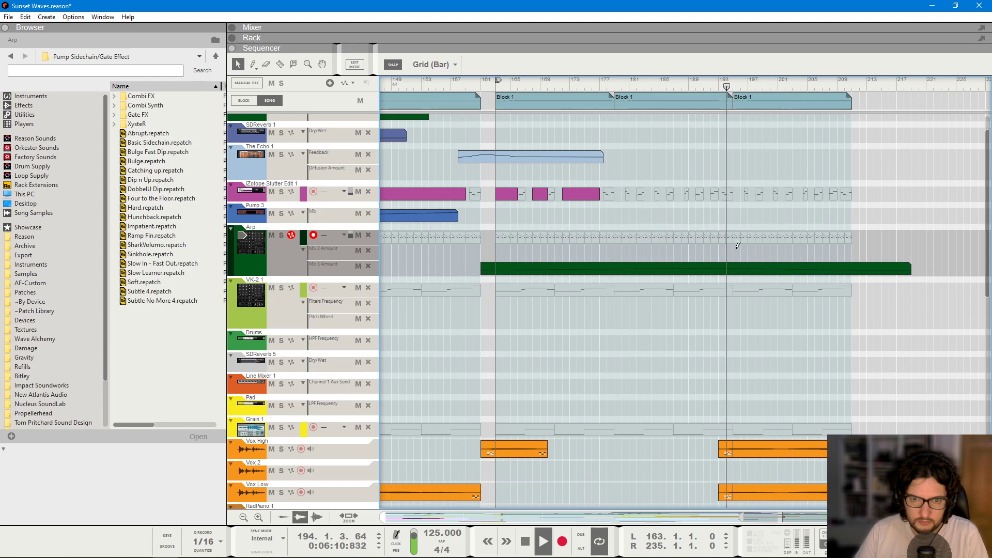
- Draw a 37-bar Mix 2 Amount automation clip on the Arp track from bar 185 and add automation inside it
drag(662, 252, 932, 253)
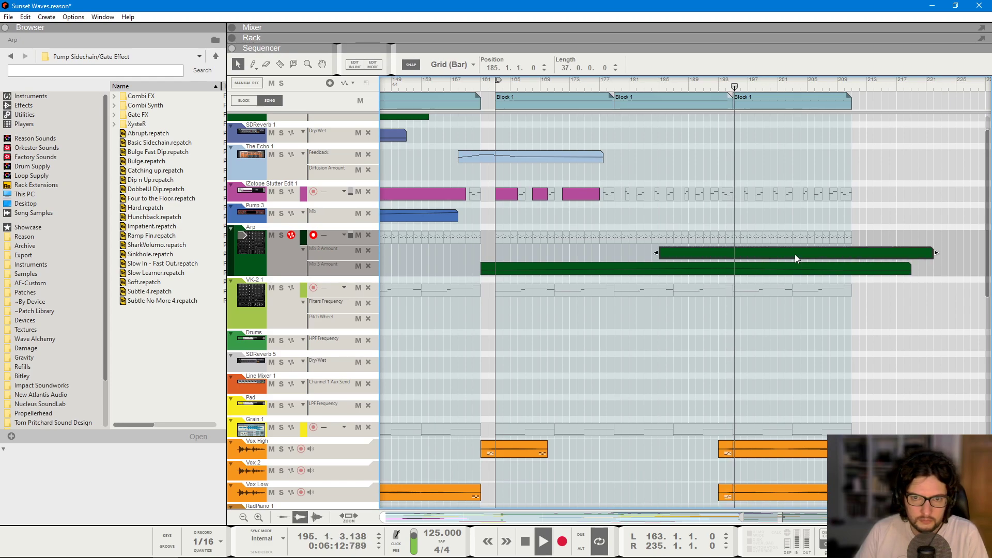
double_click(677, 253)
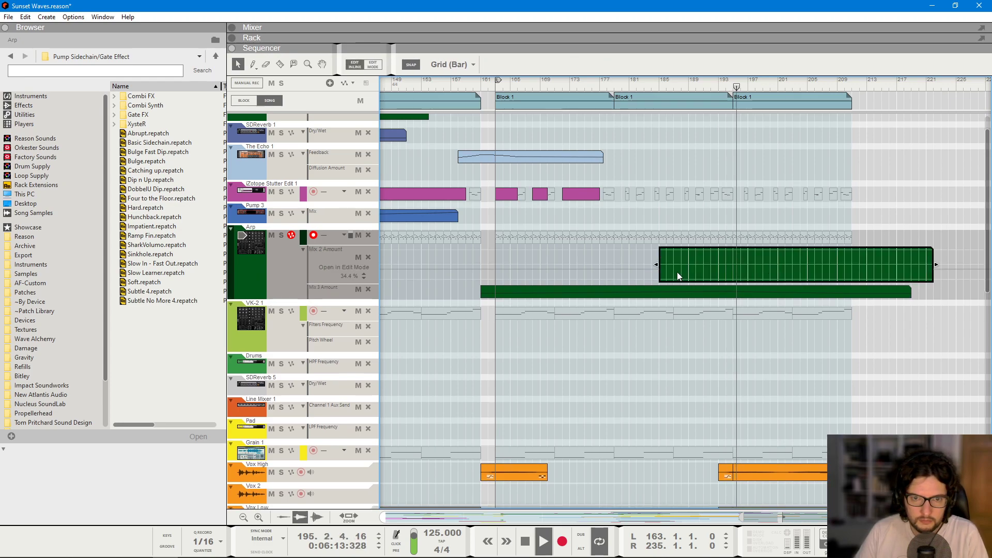
click(733, 269)
key(Escape)
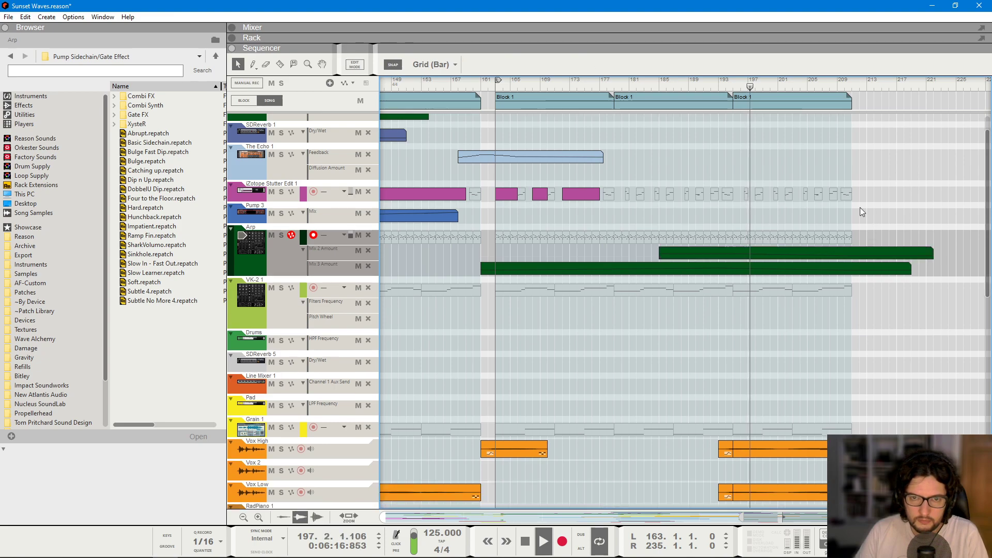
- Stop playback, place the playhead at bar 193 and mute the Arp note lane in the block starting at bar 195
key(space)
click(716, 87)
scroll(719, 273, down, 5)
scroll(653, 240, up, 5)
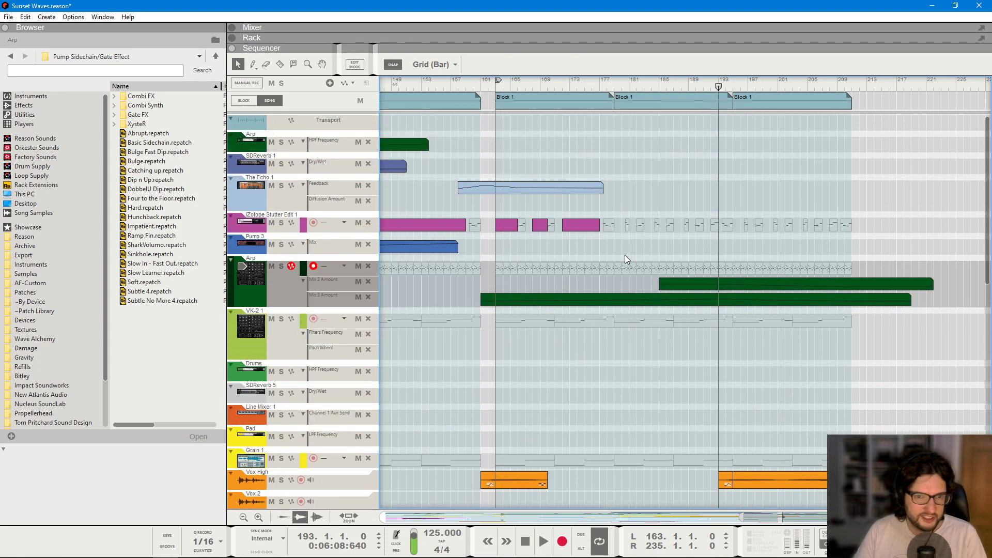
key(t)
key(q)
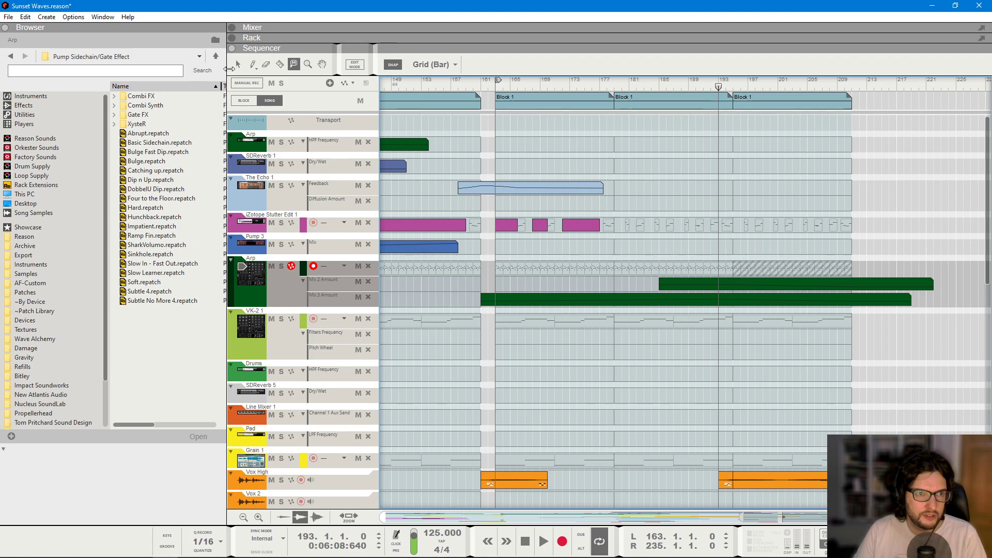
- Copy The Echo 1's earlier Feedback and Diffusion Amount clips to about bars 191 and 193, and set the playhead to bar 190
scroll(594, 205, down, 5)
scroll(569, 262, down, 5)
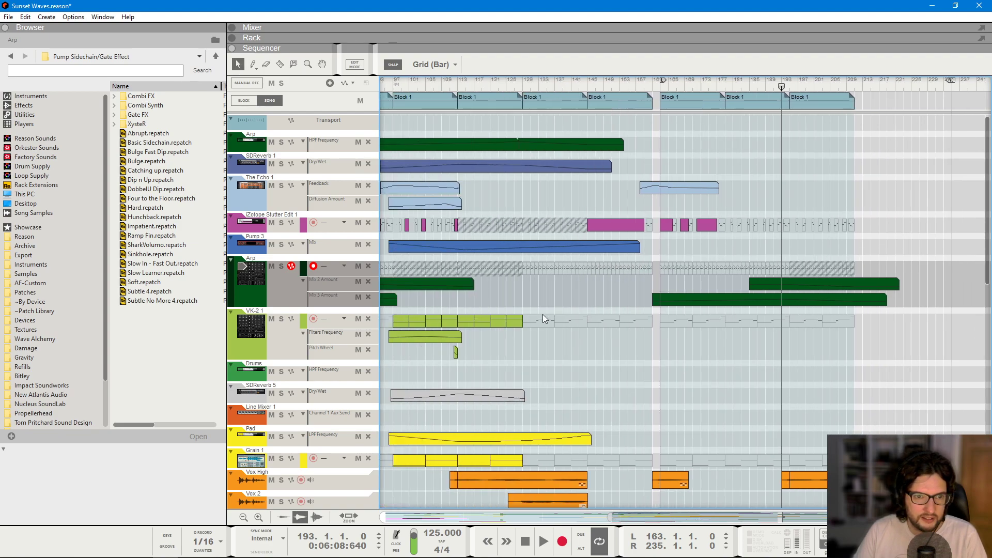
click(517, 201)
shift+click(512, 192)
drag(511, 192, 826, 196)
click(804, 81)
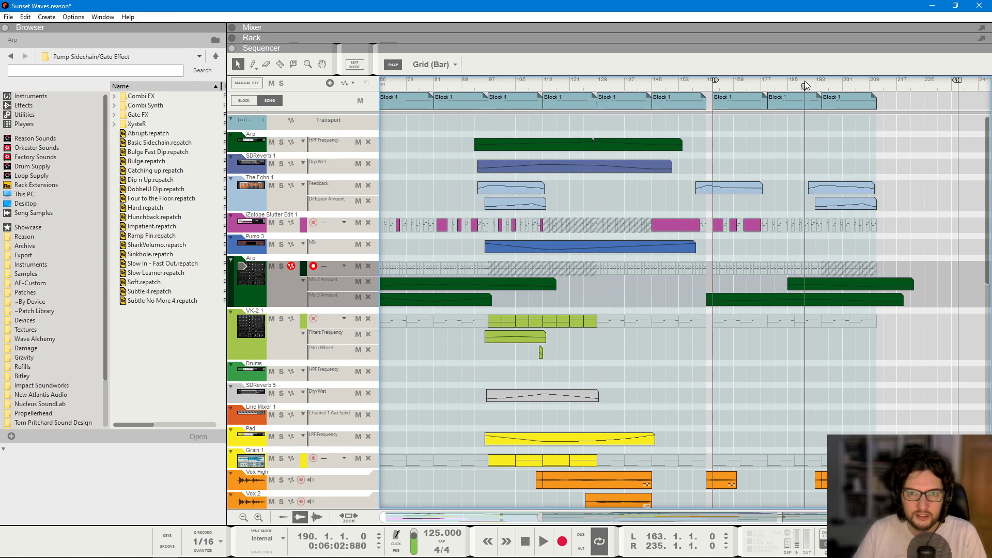
- Play from bar 190 and mute the iZotope Stutter Edit 1 note lane in the block starting at bar 195
key(space)
scroll(878, 176, up, 5)
scroll(873, 189, up, 4)
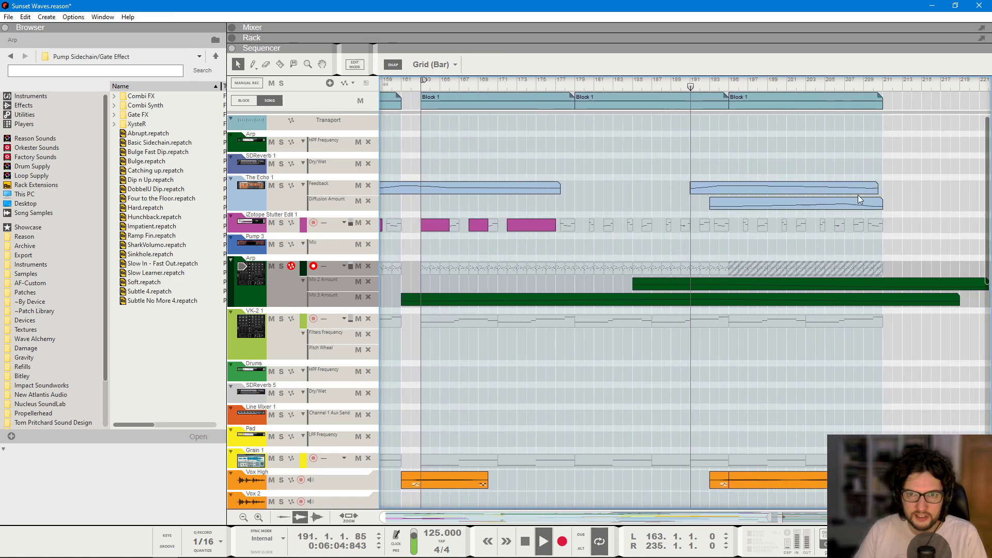
scroll(775, 186, right, 3)
click(708, 203)
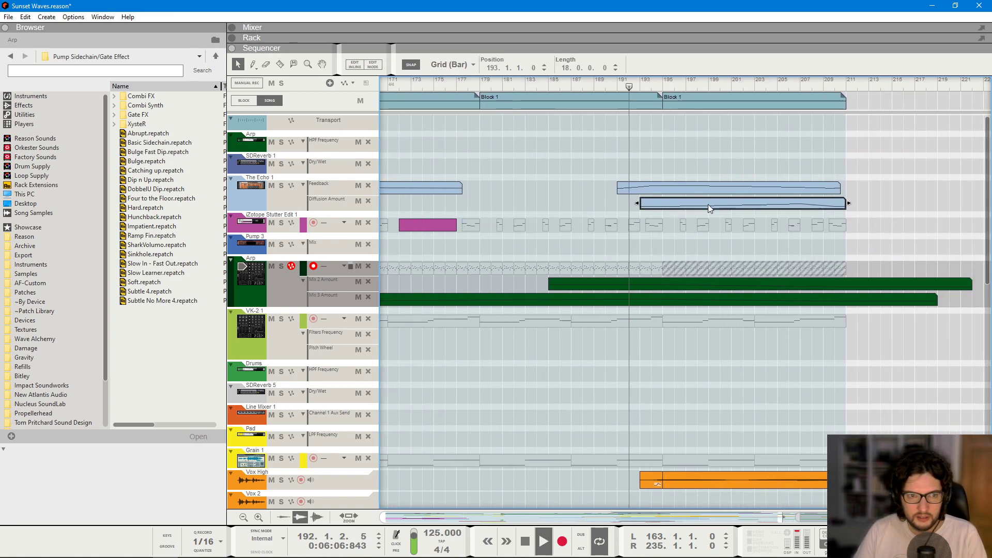
click(574, 164)
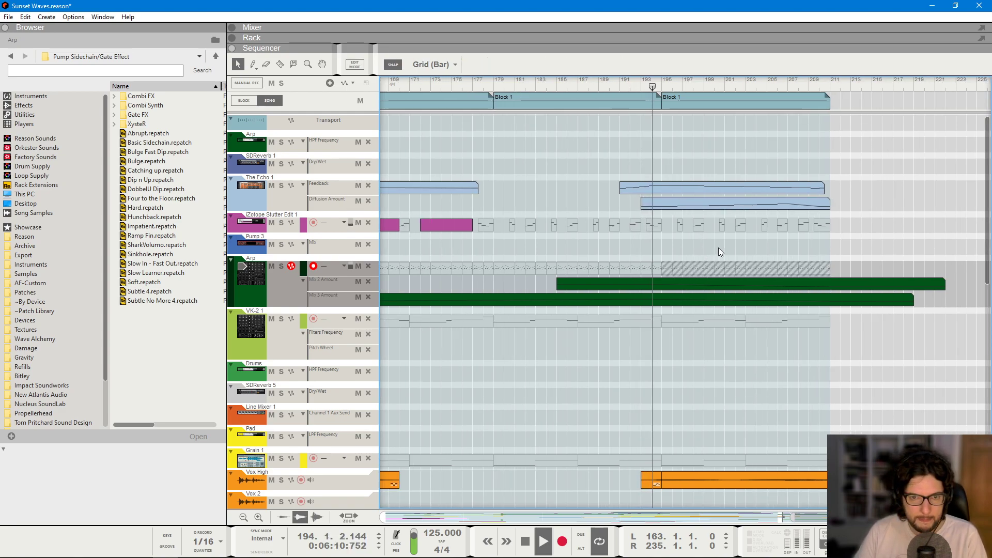
scroll(719, 246, up, 2)
key(t)
click(710, 224)
key(q)
scroll(764, 292, down, 2)
scroll(770, 361, down, 2)
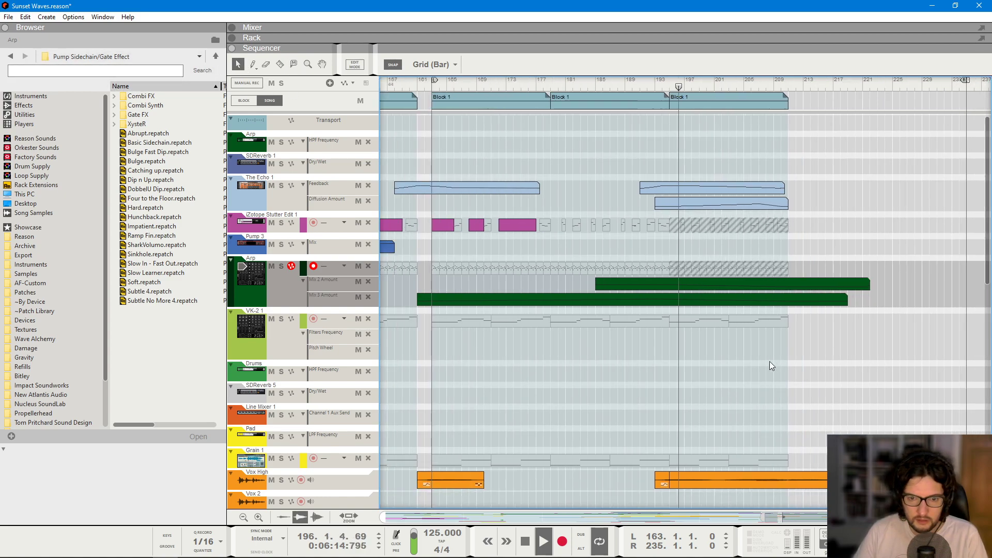
- Draw The Echo 1 Filter Frequency automation over about bars 194 to 217, rising to bar 203 and falling to 633.7 Hz at bar 211
click(278, 202)
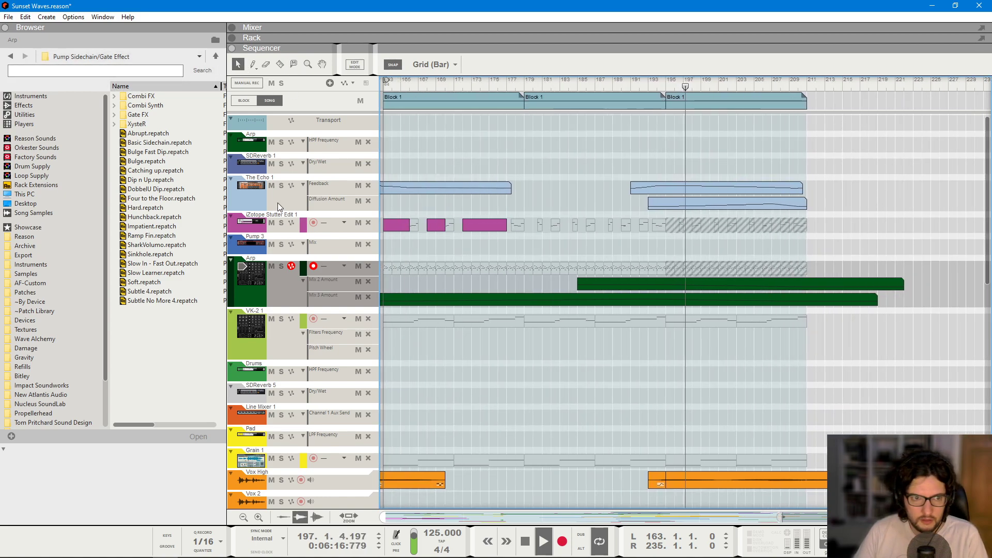
key(F6)
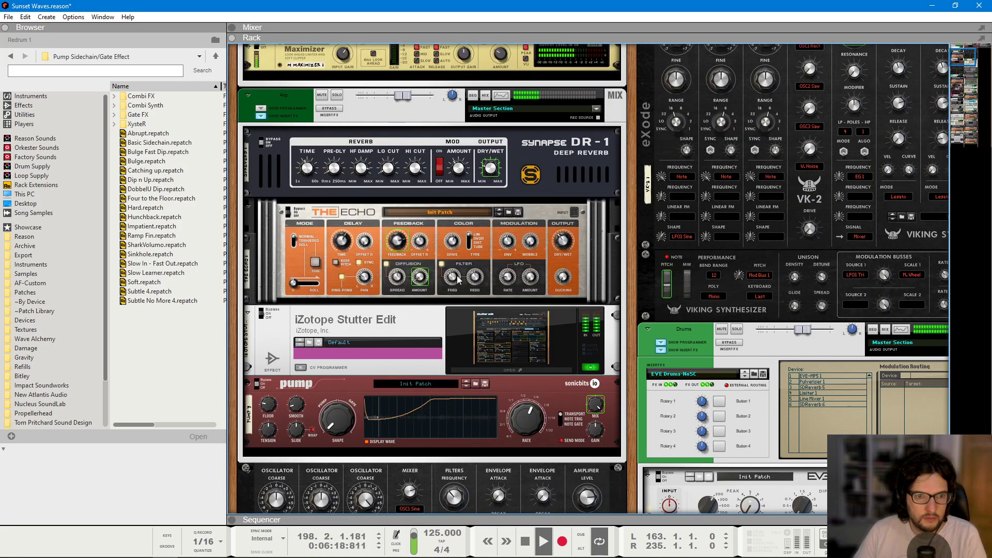
key(F7)
key(F6)
click(677, 227)
drag(808, 223, 859, 225)
double_click(666, 228)
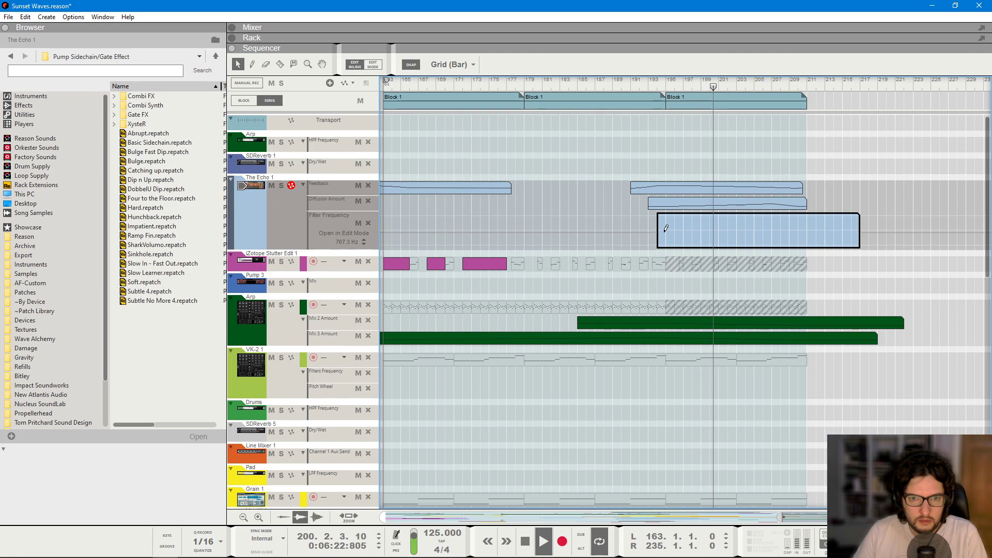
click(737, 224)
click(807, 234)
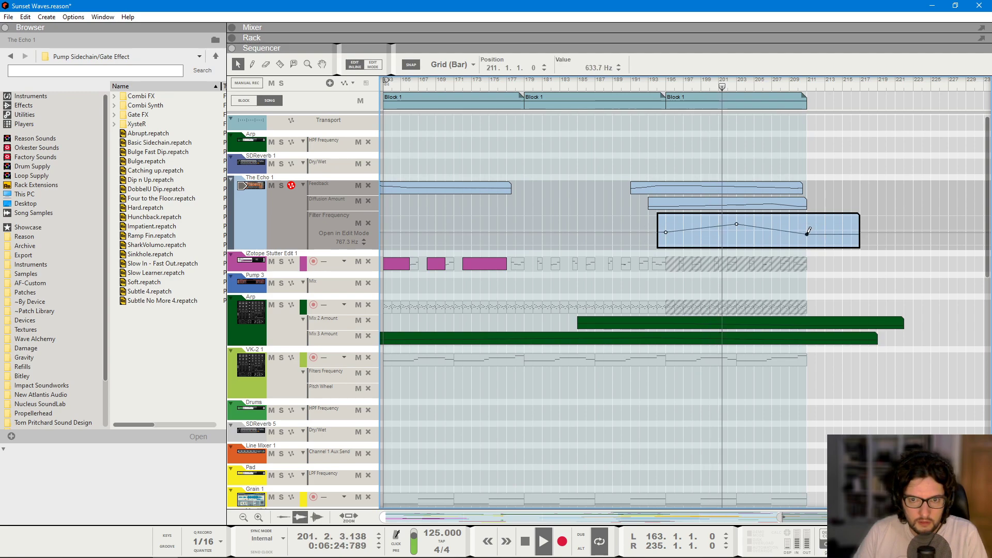
drag(745, 228, 756, 231)
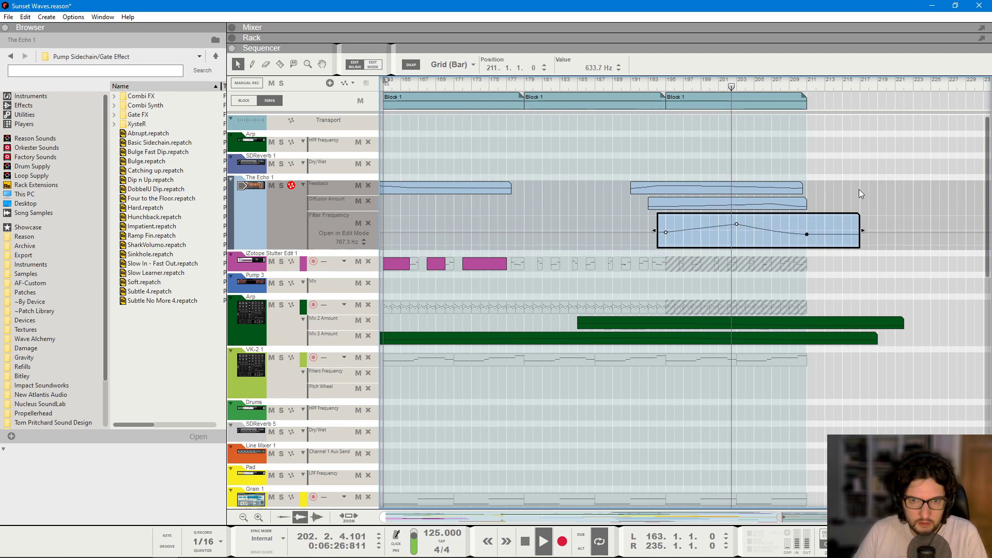
- Inspect The Echo 1's Feedback clip near bar 191 without editing it and save the song
double_click(743, 183)
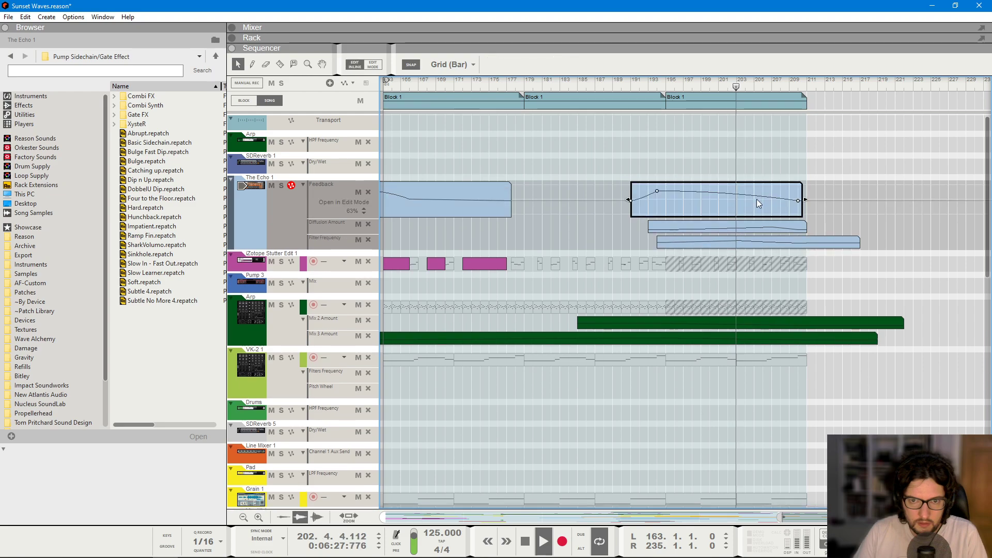
click(767, 149)
scroll(770, 166, down, 5)
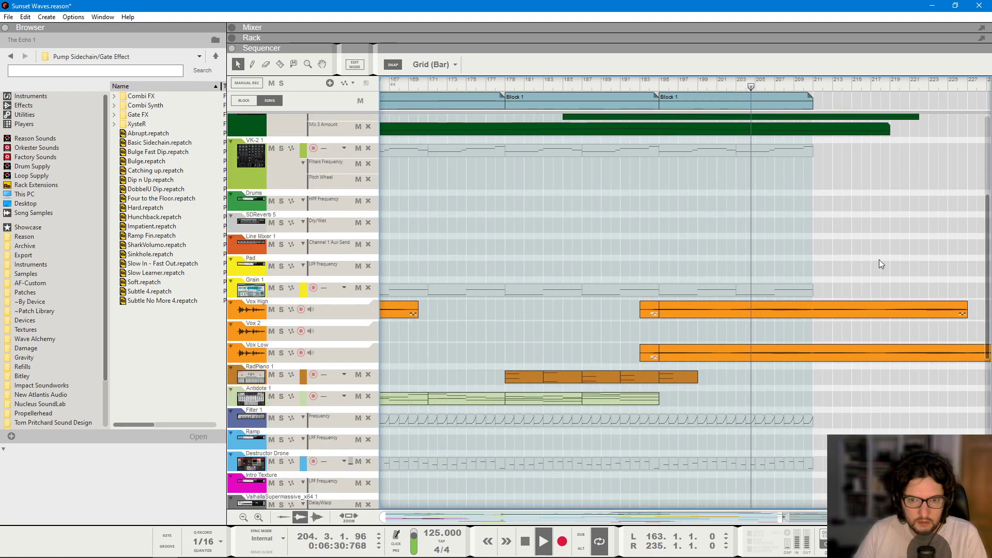
scroll(879, 260, up, 3)
scroll(879, 259, down, 4)
key(ctrl+s)
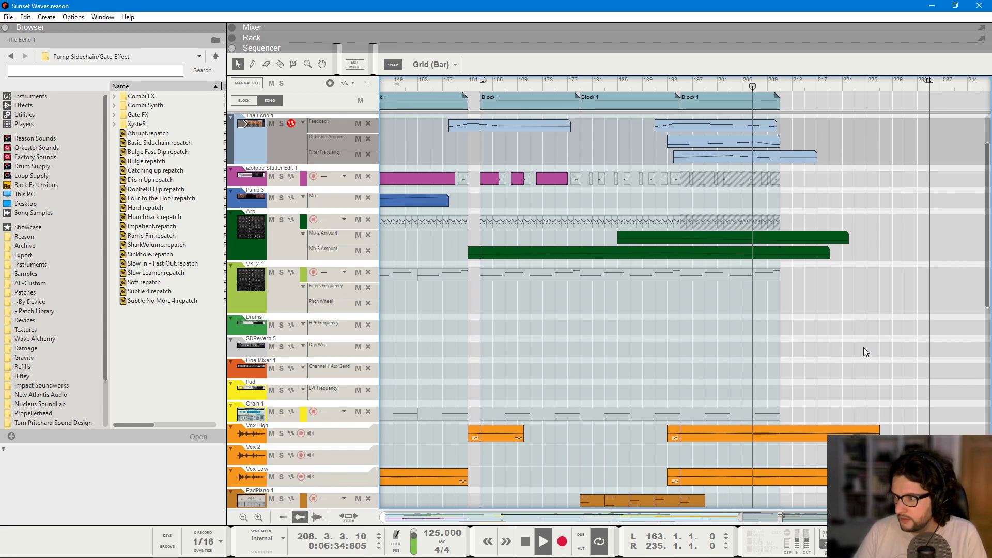
- Copy the 16-bar block starting at bar 195 to bar 211, and stop playback with the playhead at bar 195
scroll(863, 347, down, 3)
scroll(863, 347, up, 4)
scroll(806, 310, down, 3)
scroll(750, 360, down, 10)
scroll(750, 360, down, 3)
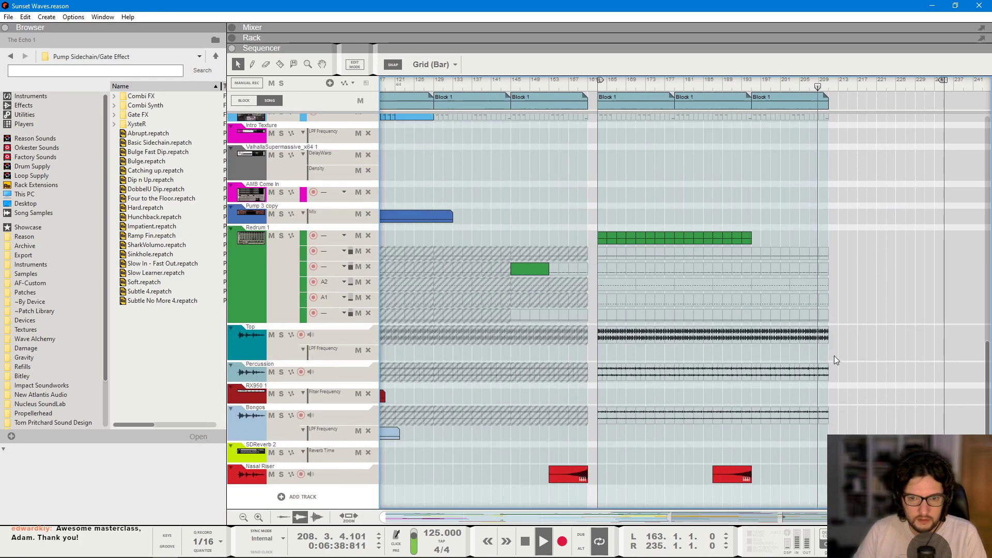
scroll(798, 142, up, 10)
drag(783, 106, 859, 106)
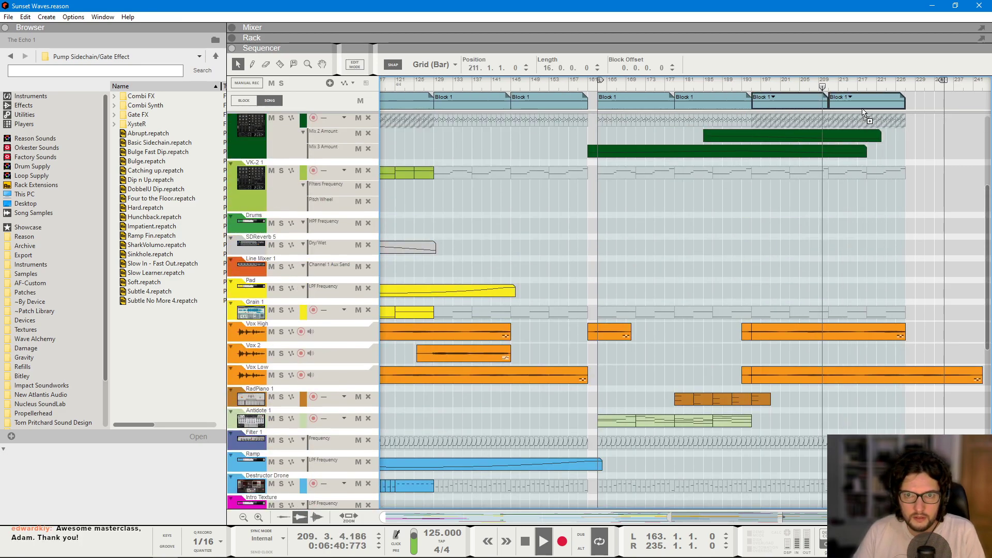
scroll(879, 239, down, 6)
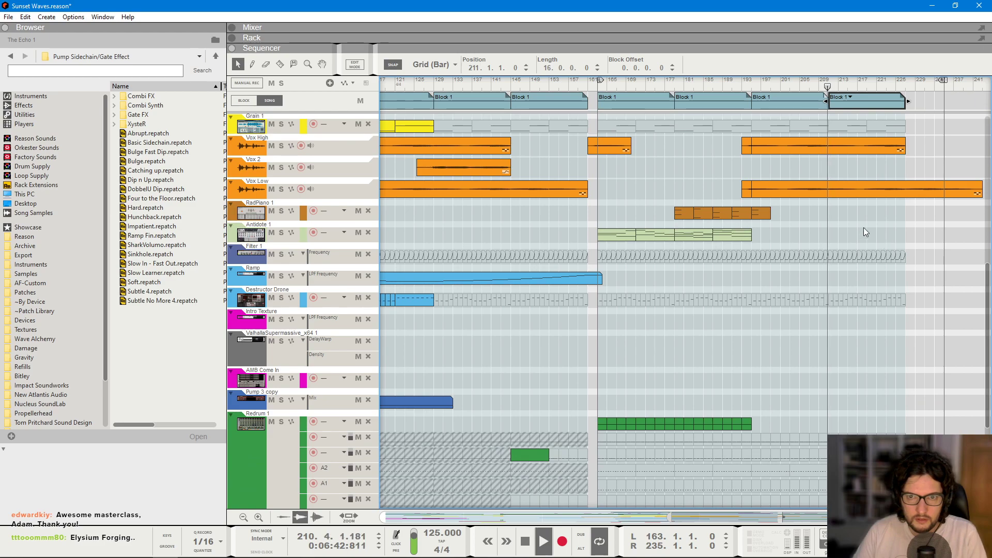
key(space)
click(763, 86)
drag(754, 92, 751, 92)
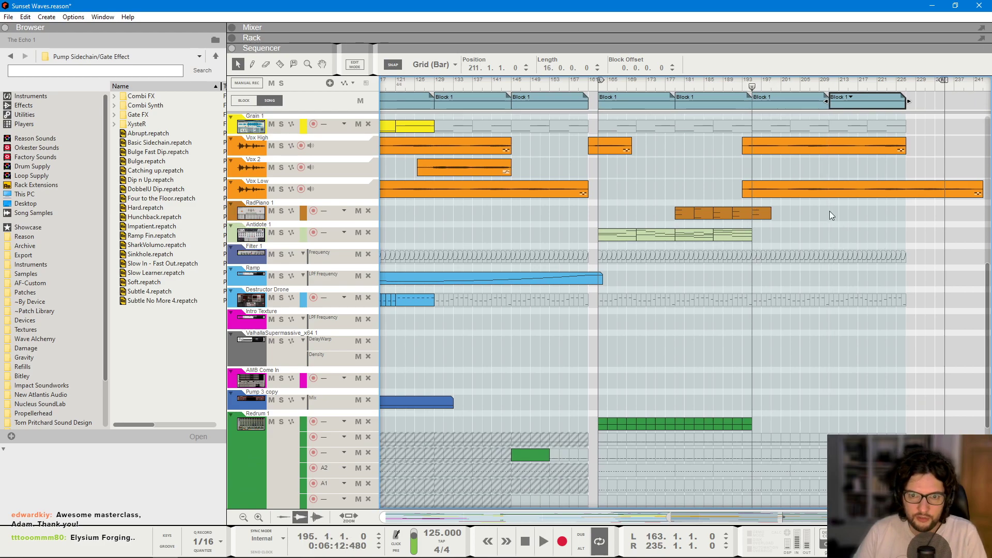
- Draw a falling LPF Frequency automation clip on the Ramp track from about bar 194 to 231 and start playback
key(t)
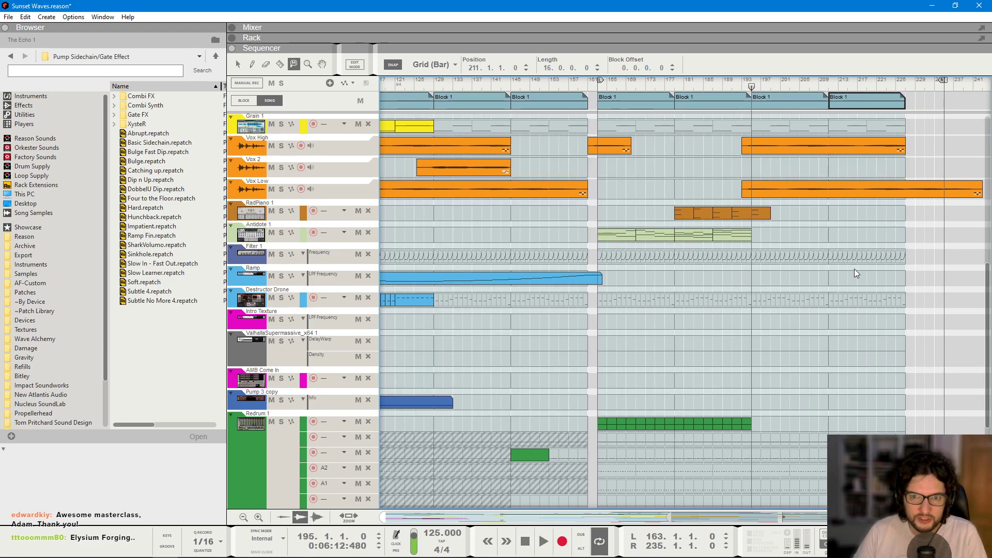
click(238, 65)
scroll(736, 283, down, 2)
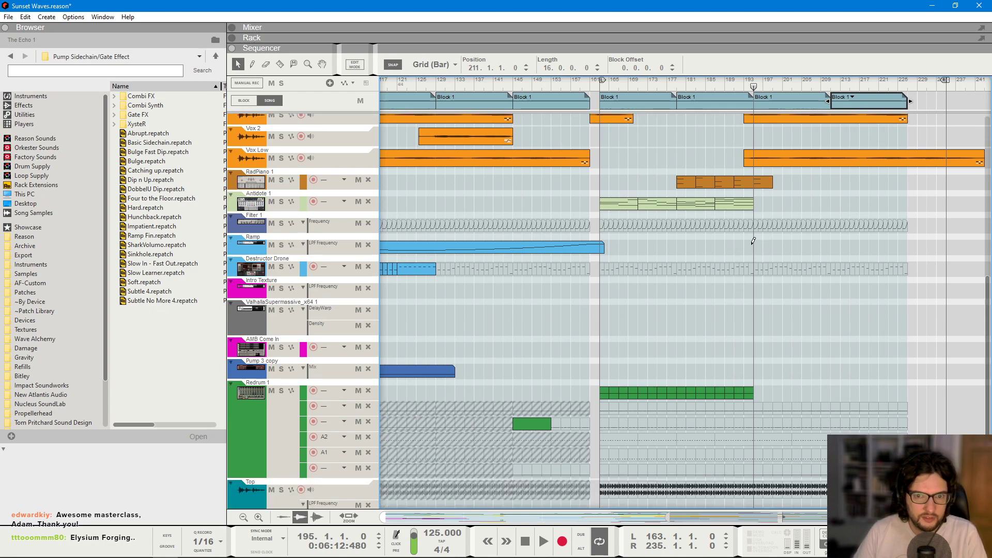
drag(758, 247, 928, 247)
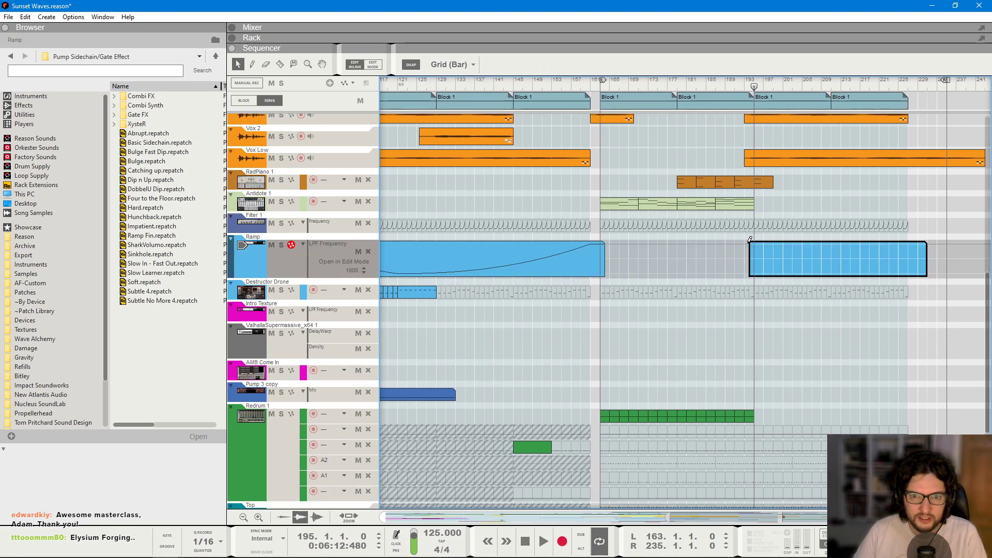
key(space)
click(891, 212)
scroll(883, 232, down, 3)
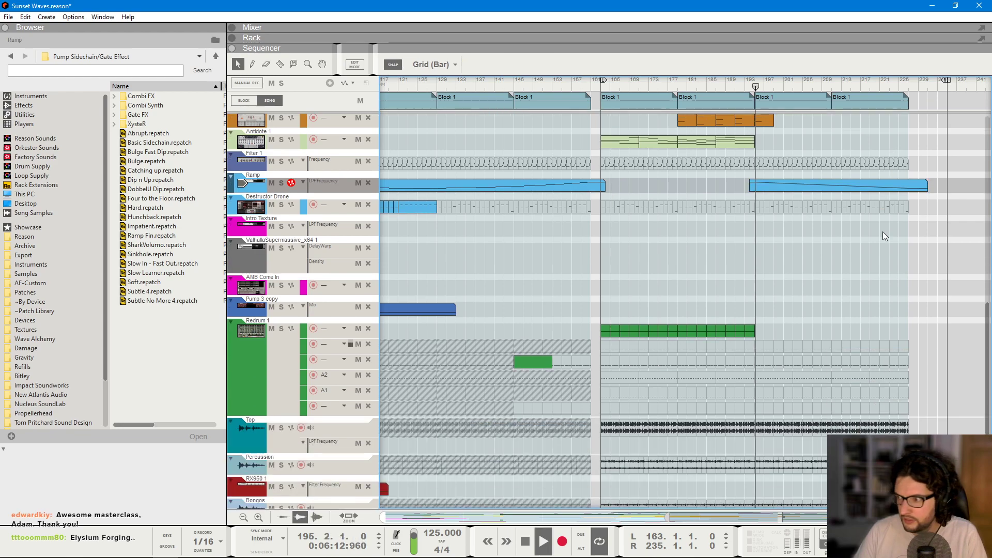
- Draw a 44-bar LPF Frequency automation clip on the Top track from bar 193, falling to 0 at bar 227
scroll(882, 232, up, 3)
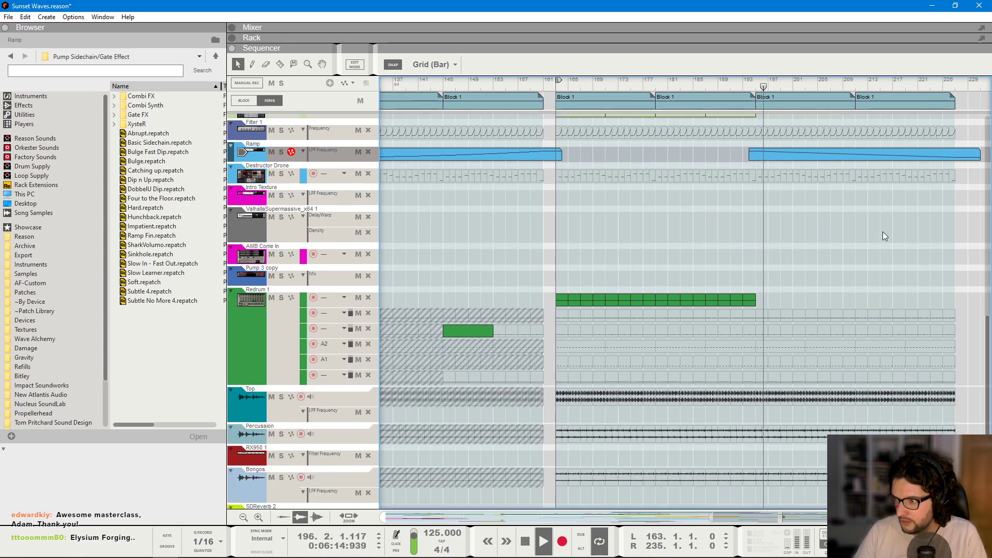
scroll(882, 232, down, 3)
scroll(864, 255, up, 2)
scroll(721, 222, up, 1)
scroll(631, 201, down, 1)
scroll(631, 201, down, 2)
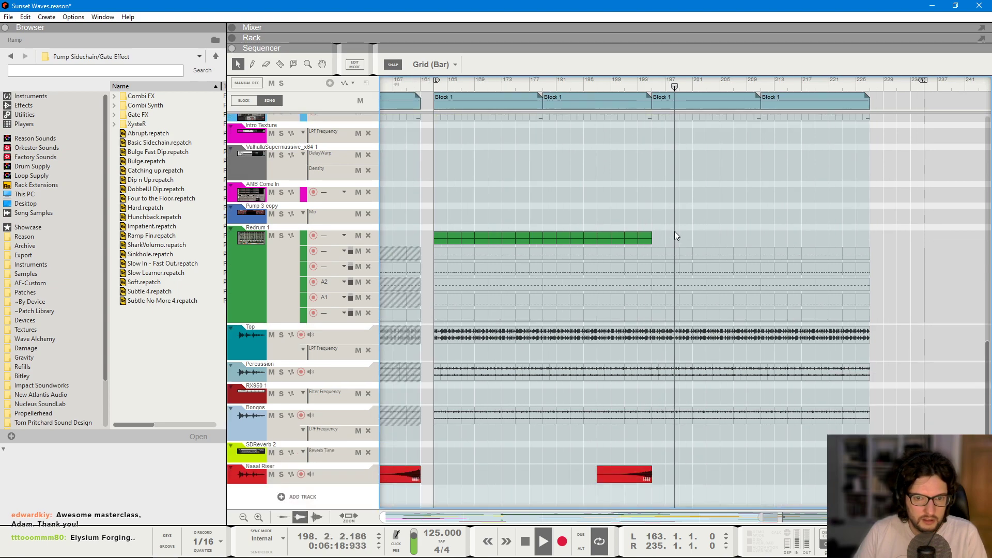
drag(643, 353, 932, 352)
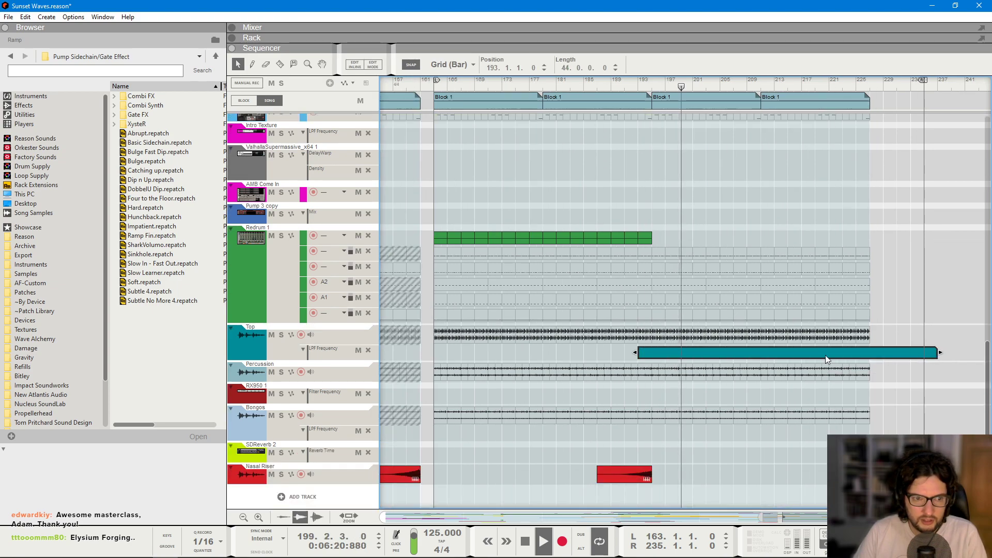
click(654, 352)
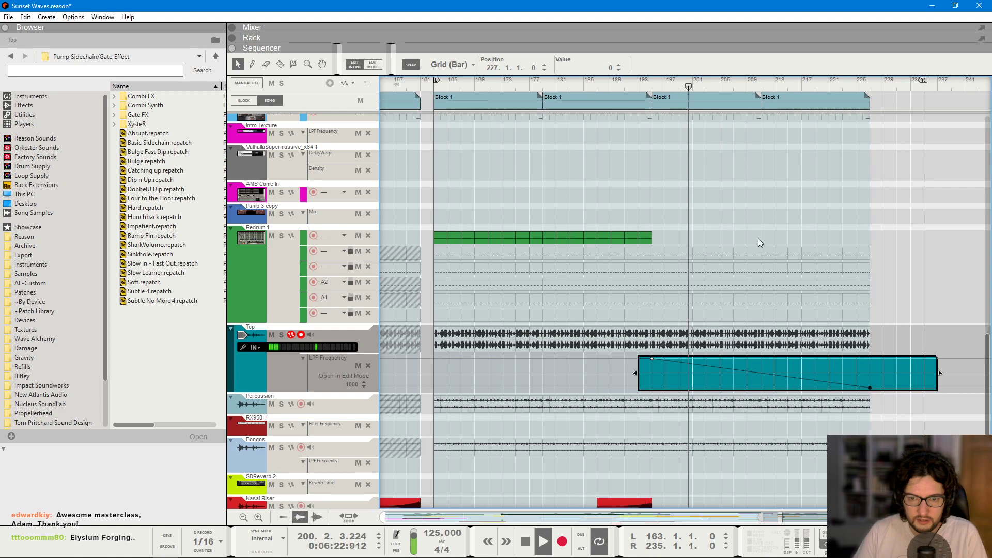
- Draw a 41-bar Filter Frequency automation clip on the RX950 1 track from bar 193, falling to 0 at bar 227
scroll(662, 379, down, 2)
click(661, 386)
click(642, 393)
drag(646, 386, 916, 393)
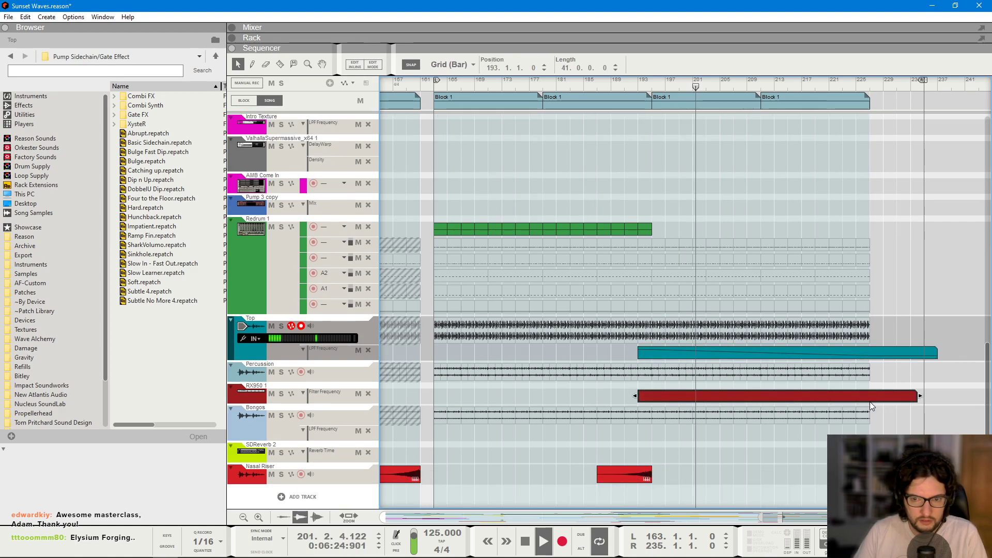
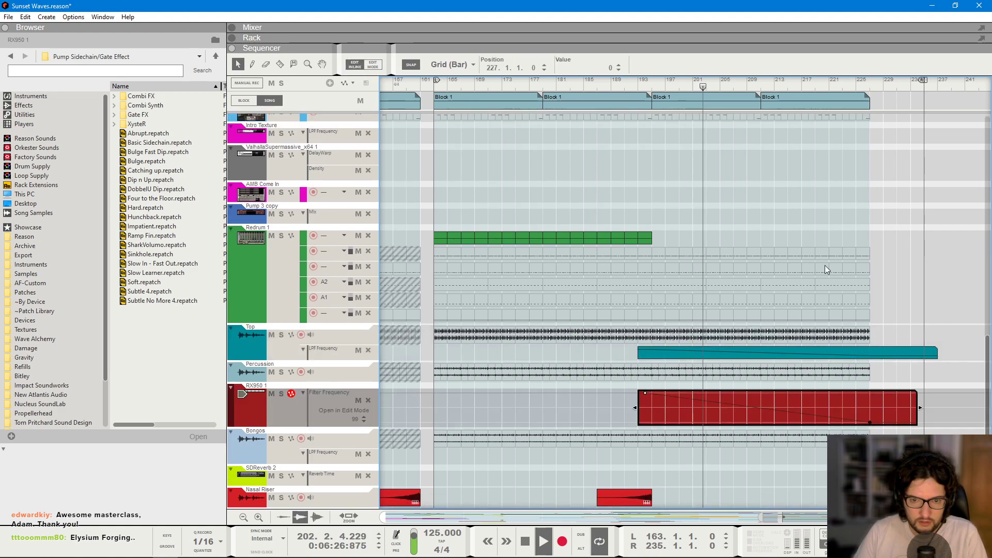
- Draw an LPF Frequency automation clip on the Bongos track from bar 193 with a falling curve inside it
click(642, 437)
drag(647, 436, 917, 434)
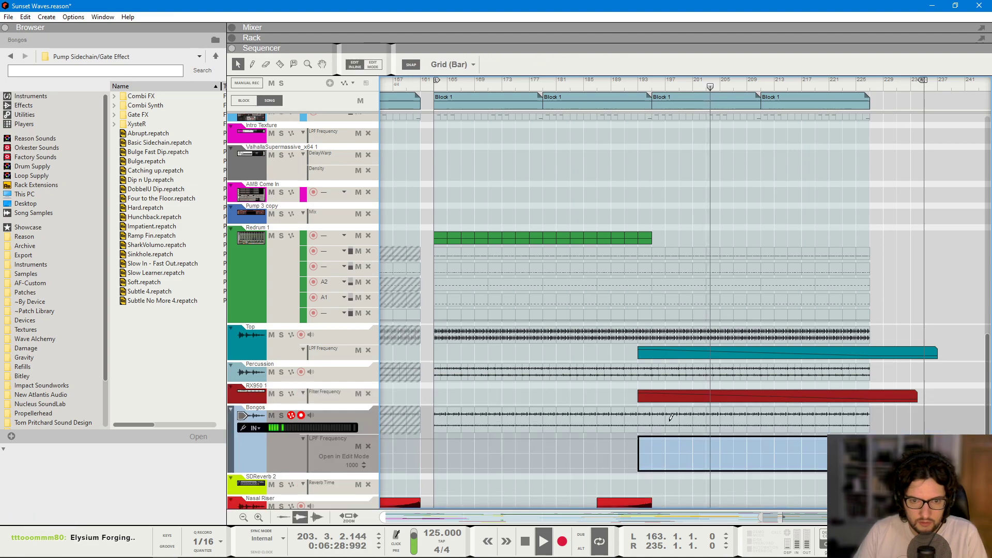
double_click(918, 462)
click(836, 364)
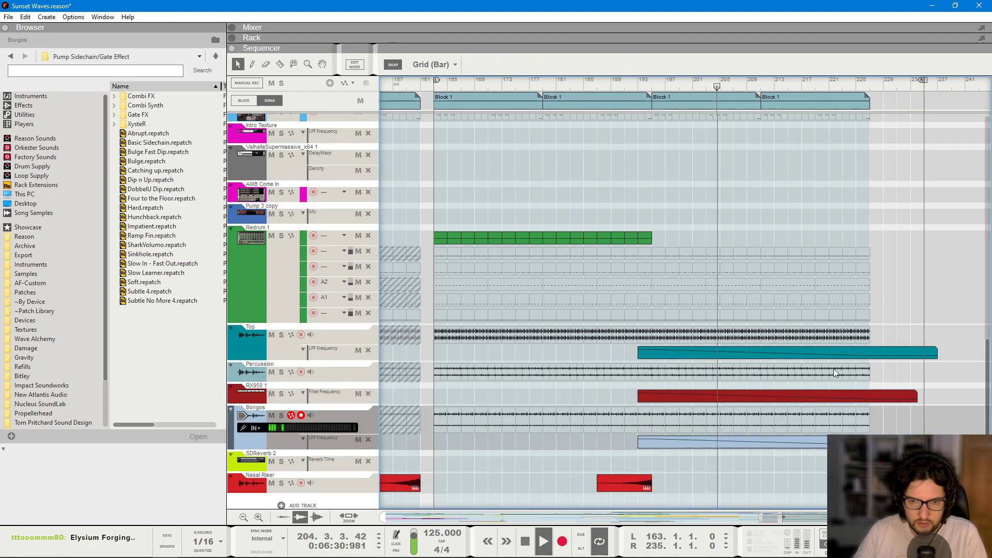
- Add a point with value 21 at bar 213 to the RX950 1 Filter Frequency automation
scroll(816, 310, up, 4)
scroll(801, 372, down, 3)
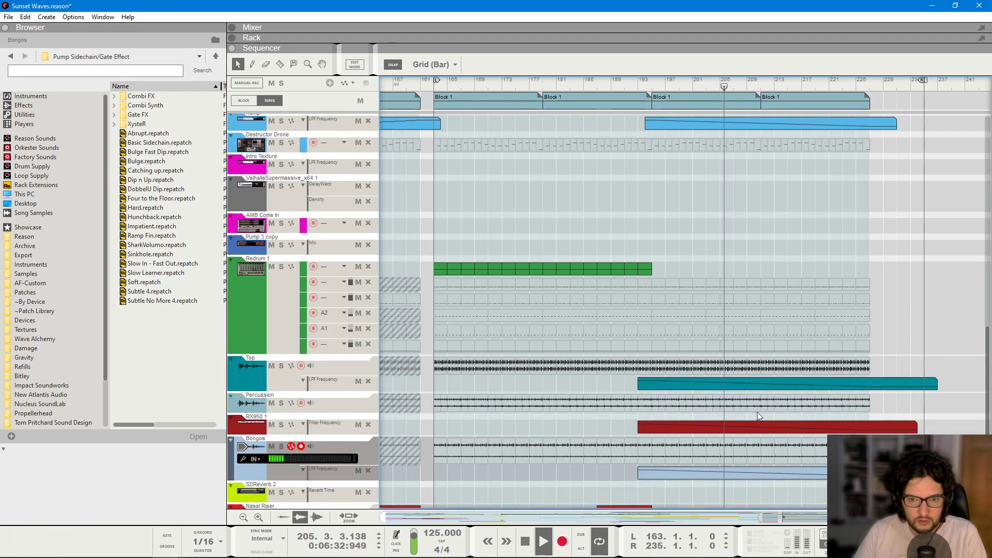
double_click(753, 428)
click(773, 438)
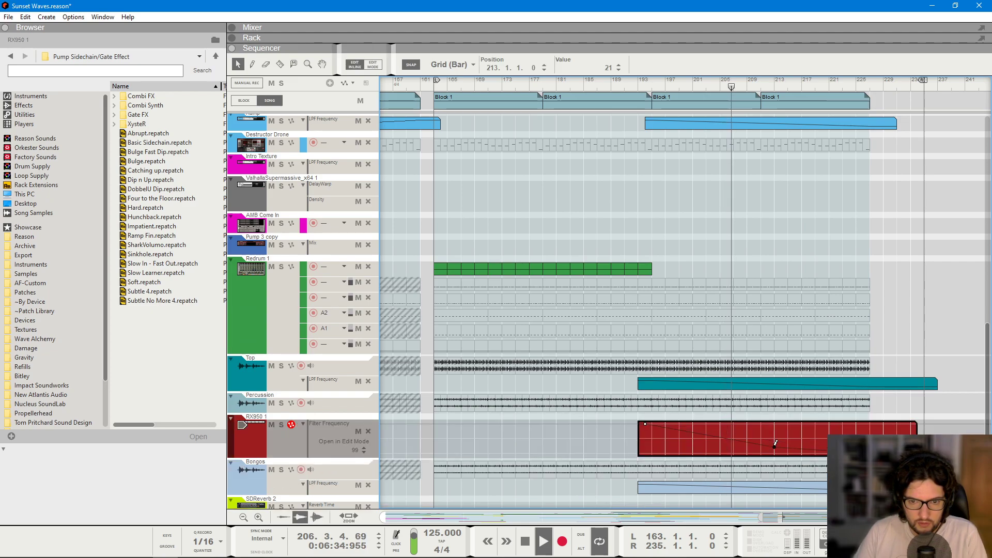
- Mute Redrum 1's second and third note lanes in the block starting at bar 211, keeping the A2 lane unmuted after a trial mute
scroll(778, 271, up, 5)
scroll(785, 281, down, 5)
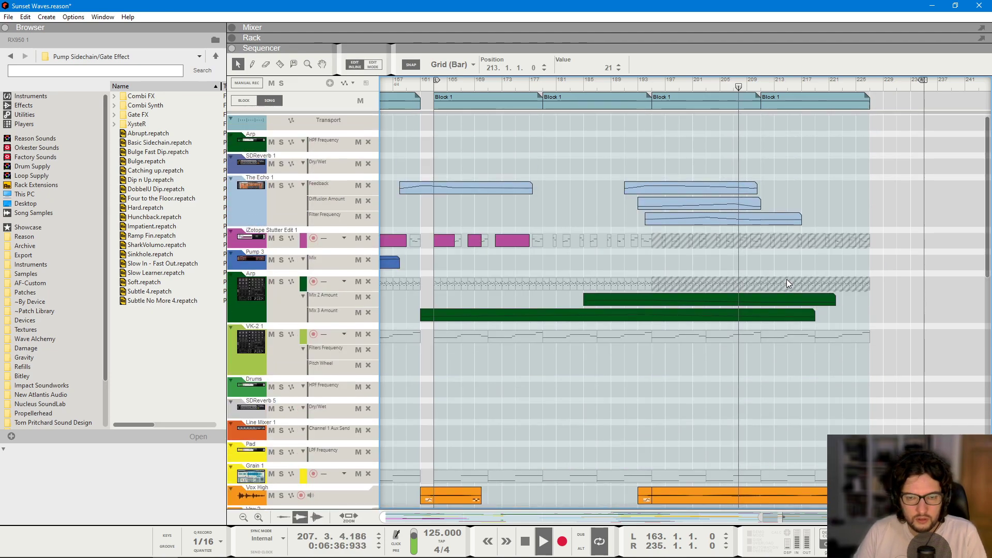
scroll(786, 279, up, 4)
scroll(787, 281, down, 2)
scroll(787, 280, down, 1)
key(t)
click(790, 373)
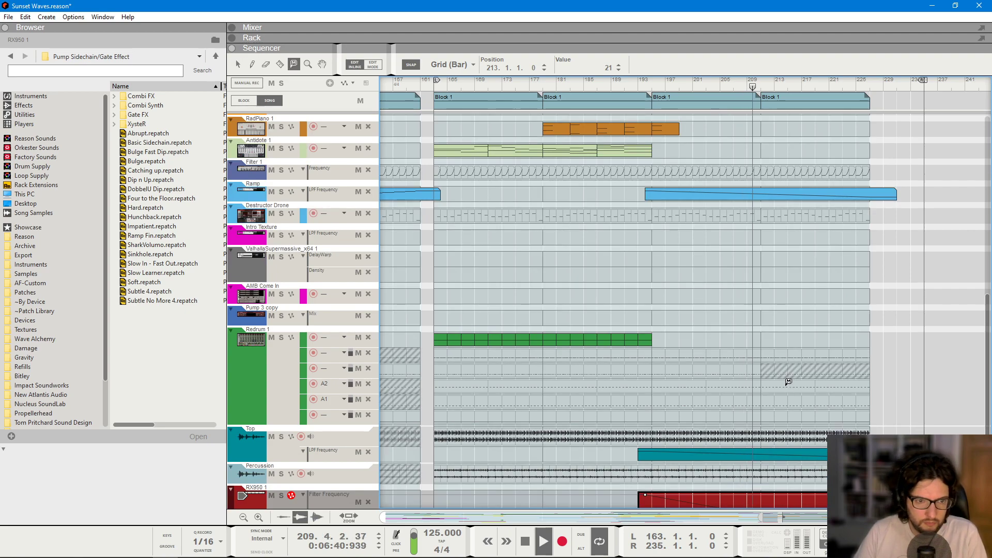
click(787, 385)
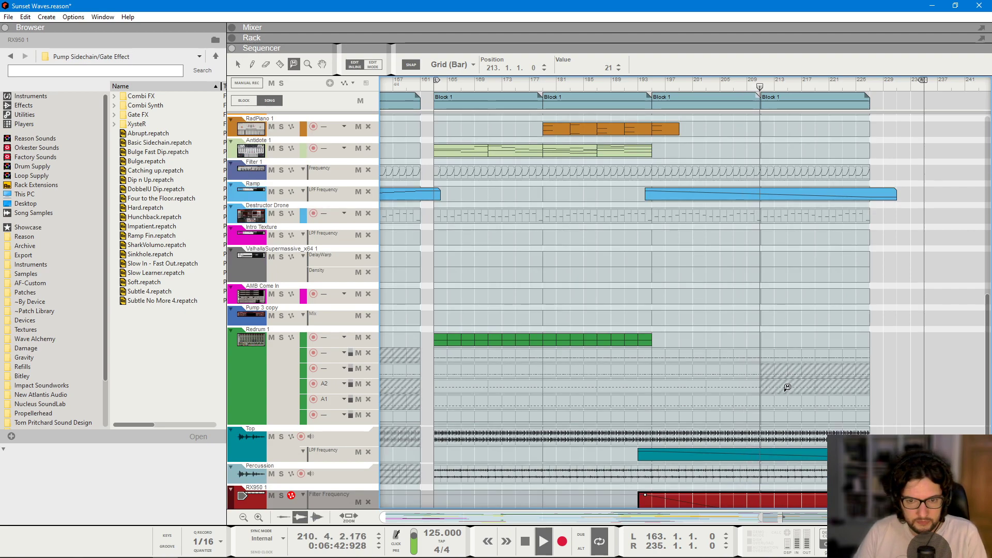
click(783, 352)
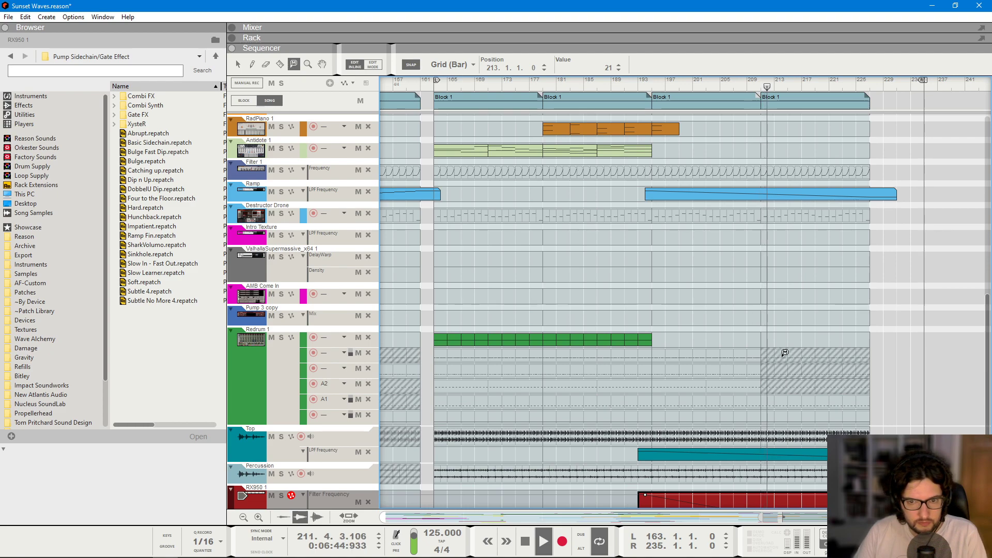
click(788, 382)
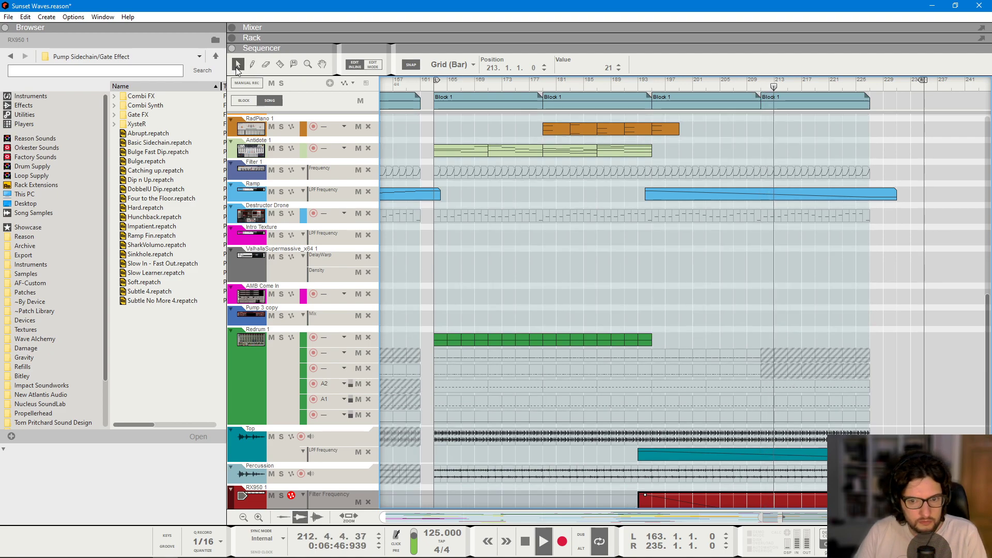
- Mute Redrum 1's A2 lane and unmute its third lane in the block starting at bar 211
click(792, 383)
click(786, 371)
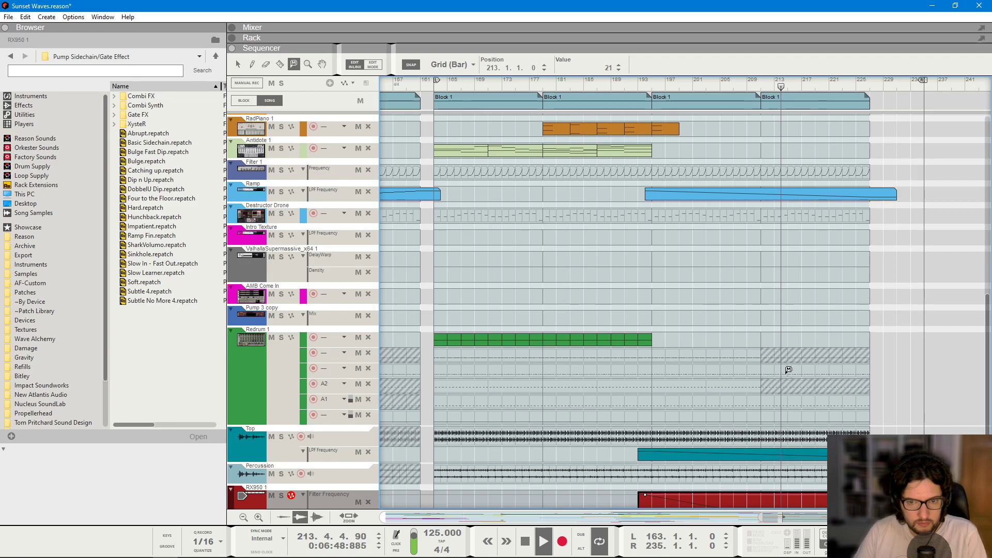
key(q)
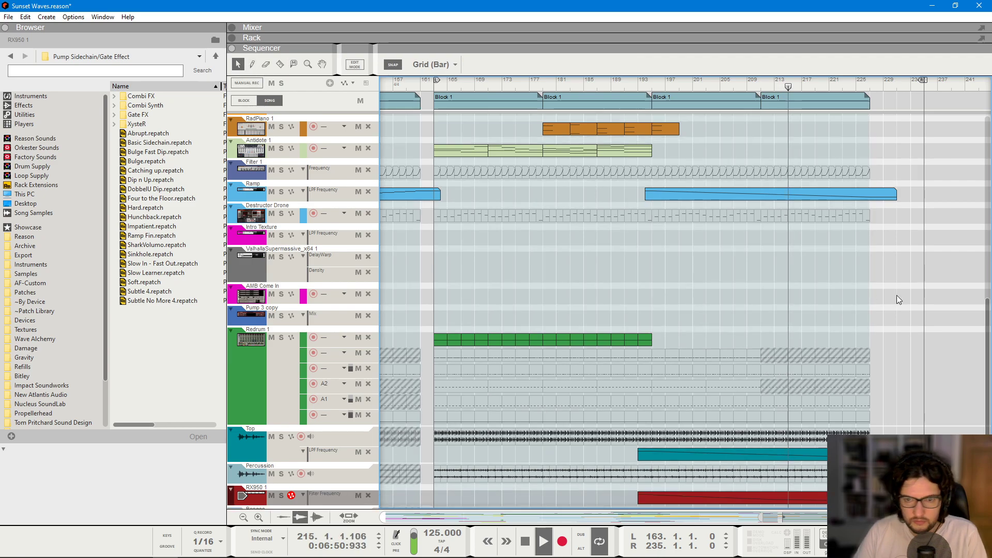
- Draw a 39-bar Dry/Wet automation clip on the SDReverb 5 track starting at bar 193
scroll(897, 295, up, 3)
scroll(739, 288, down, 3)
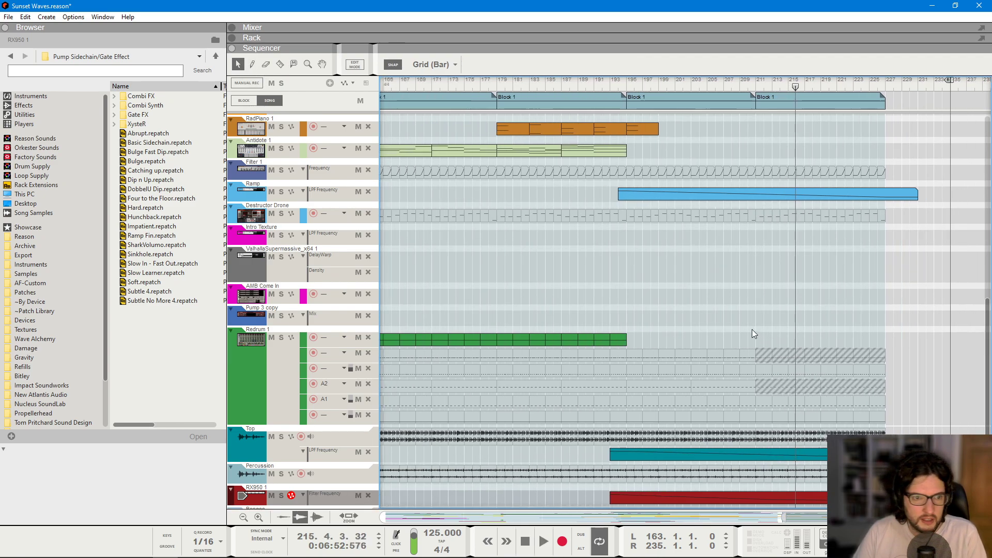
scroll(752, 329, up, 3)
scroll(770, 300, down, 1)
scroll(786, 170, up, 3)
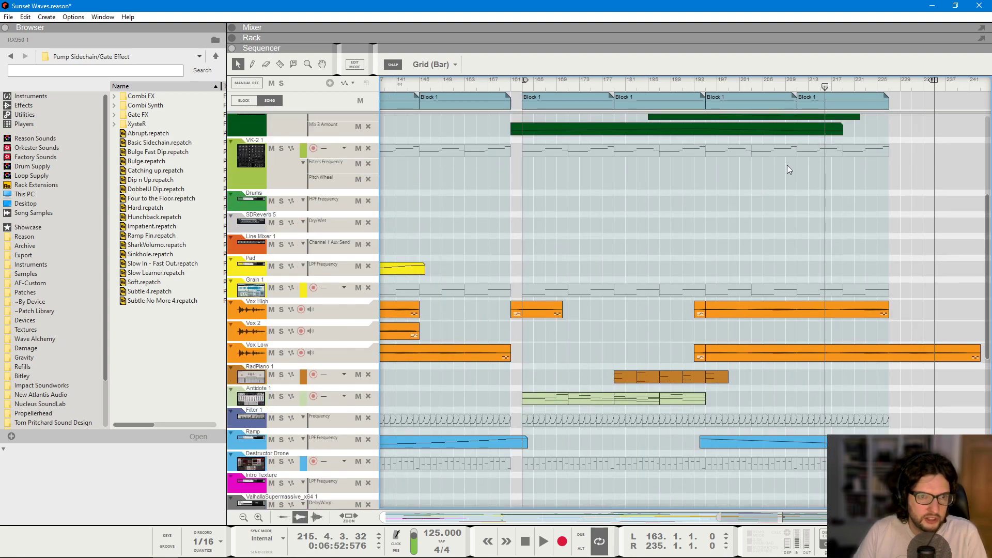
click(700, 88)
scroll(878, 263, up, 1)
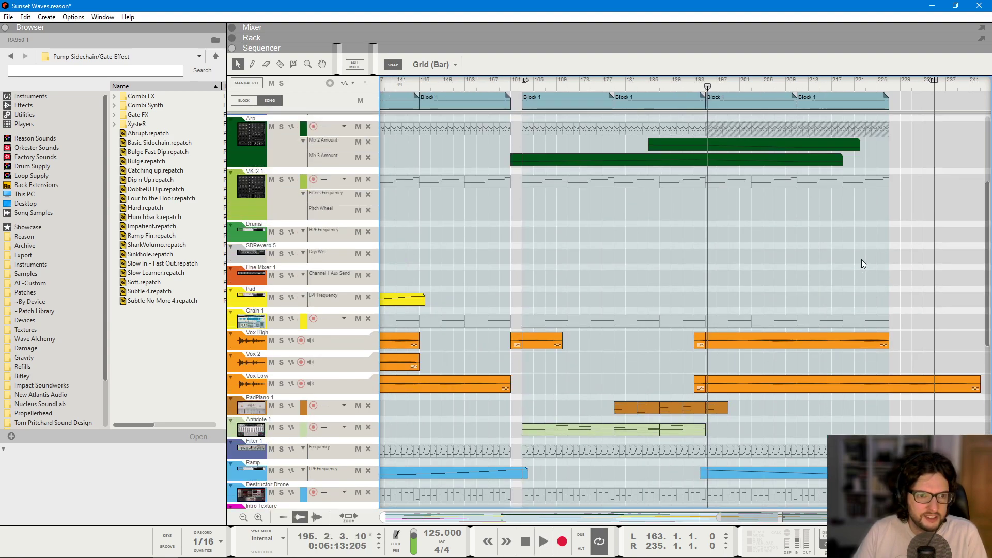
scroll(830, 261, down, 1)
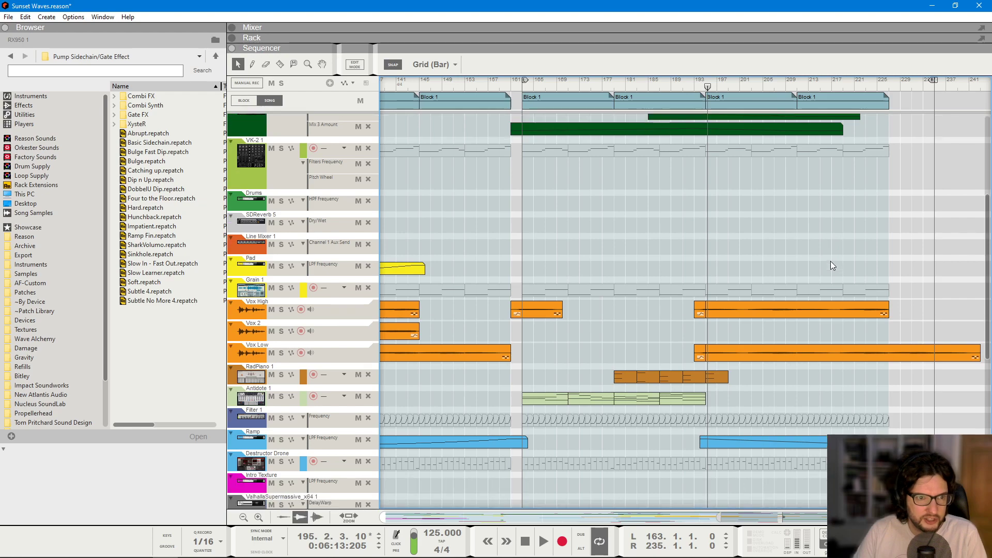
scroll(776, 259, up, 1)
drag(701, 252, 918, 257)
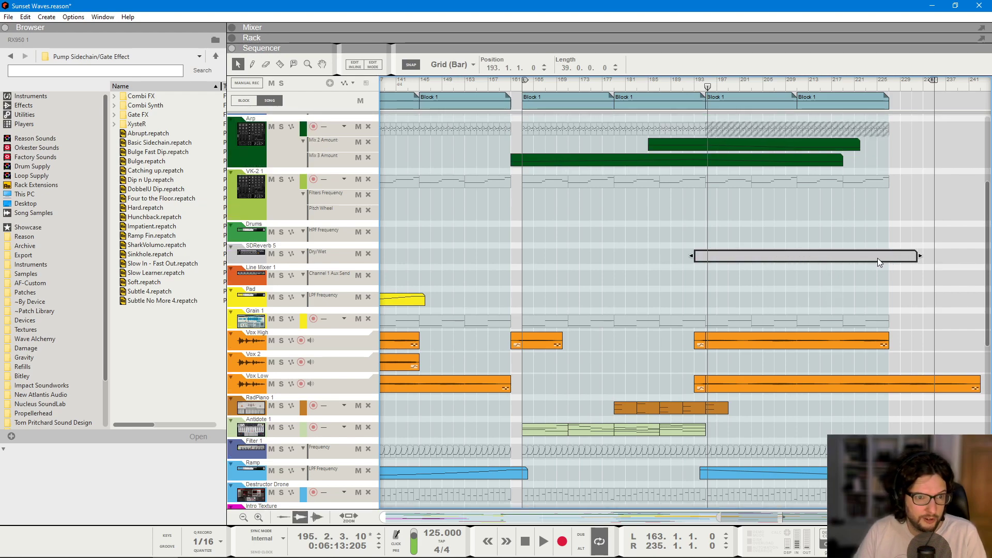
- Draw a rising Dry/Wet curve from bar 211 to bar 227 inside the new SDReverb 5 clip while the song plays
double_click(877, 258)
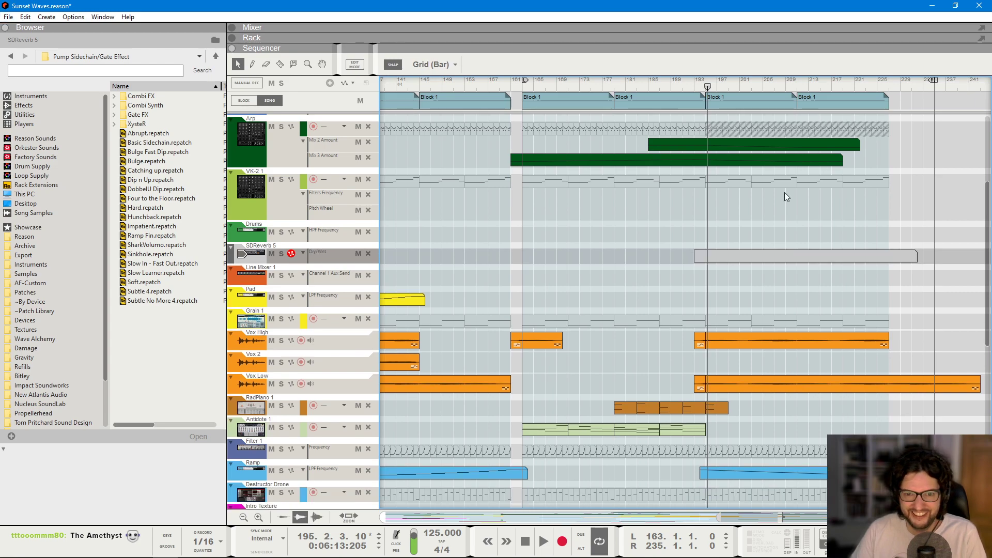
click(790, 82)
key(space)
drag(800, 279, 899, 259)
double_click(892, 223)
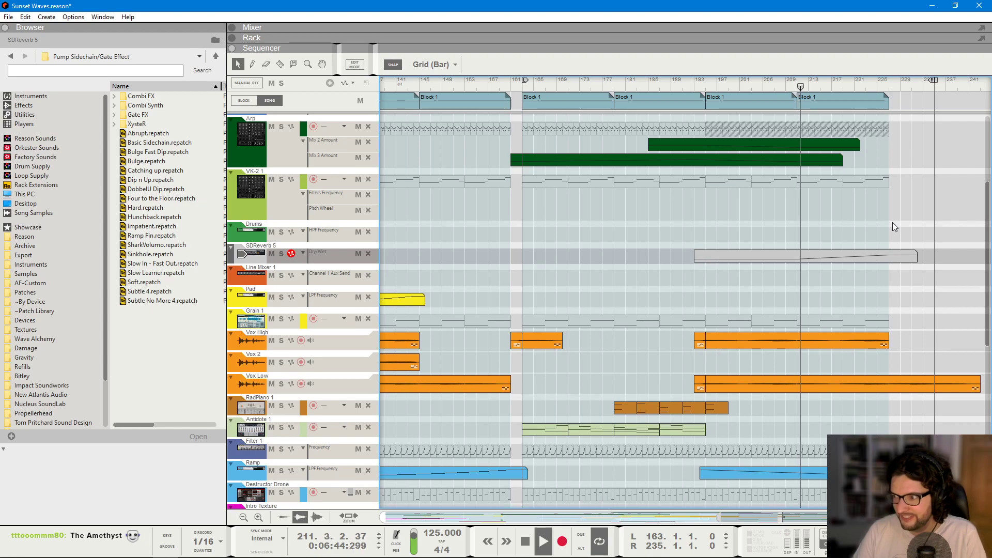
- Lower the SDReverb 5 Dry/Wet point at bar 227 to 37% and extend the clip to about bar 237
scroll(892, 223, down, 2)
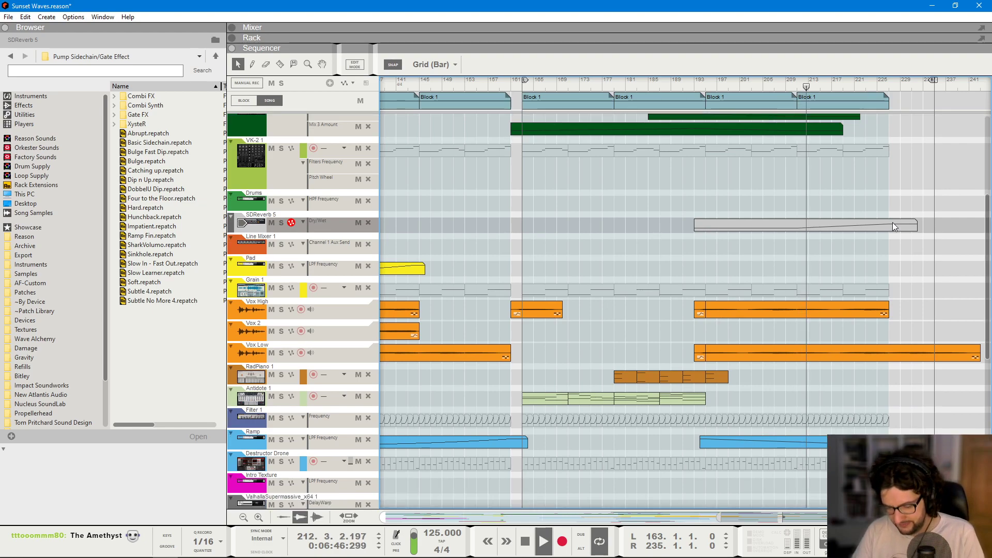
scroll(891, 222, down, 2)
click(872, 194)
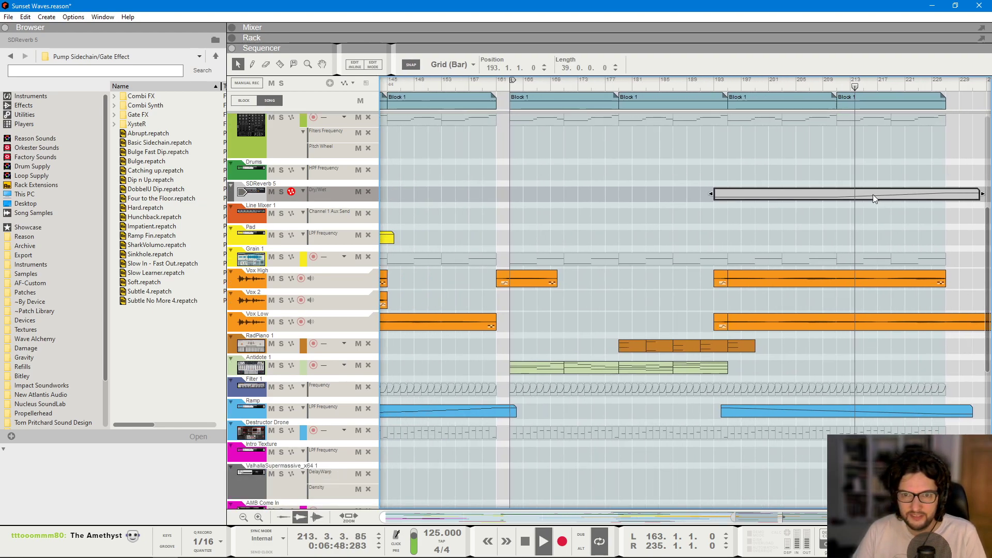
double_click(873, 194)
drag(947, 200, 950, 213)
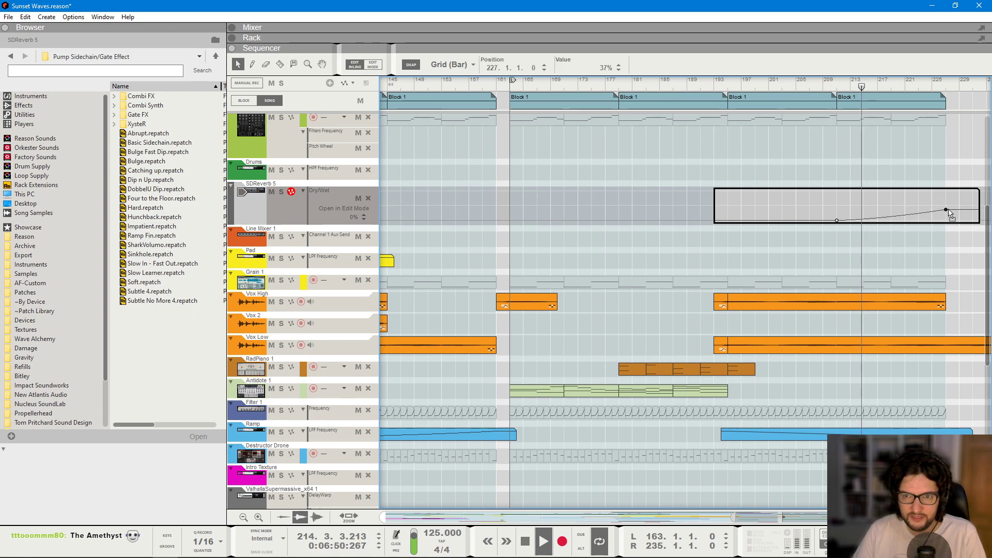
click(935, 183)
scroll(936, 183, down, 2)
click(923, 194)
double_click(923, 197)
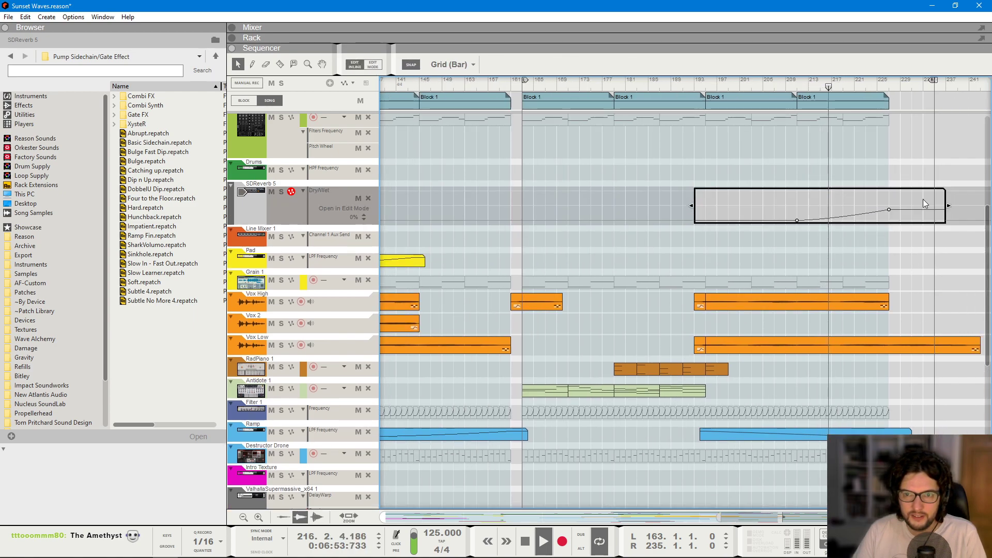
- Set the SDReverb 5 Dry/Wet automation point at bar 227 to 35%
click(890, 209)
click(898, 163)
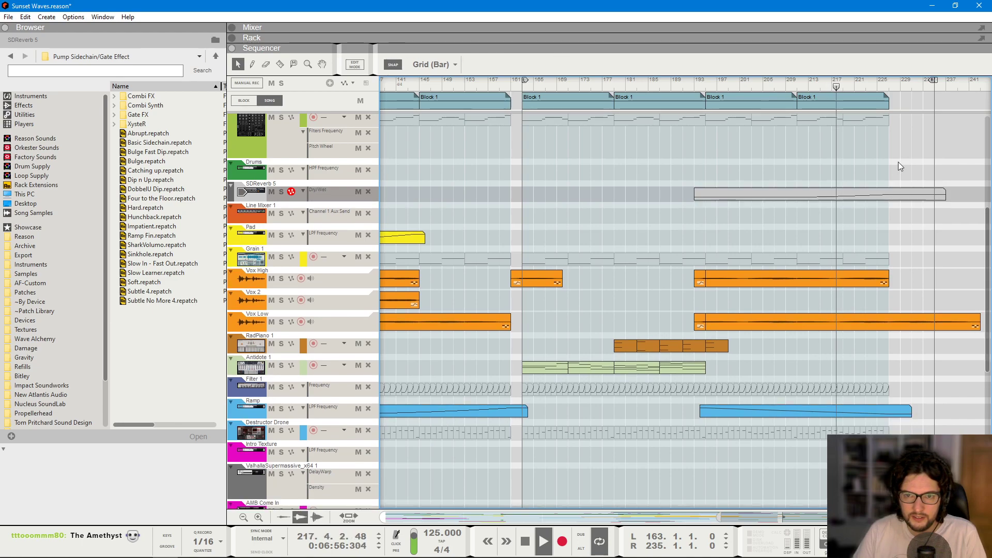
double_click(886, 197)
click(888, 208)
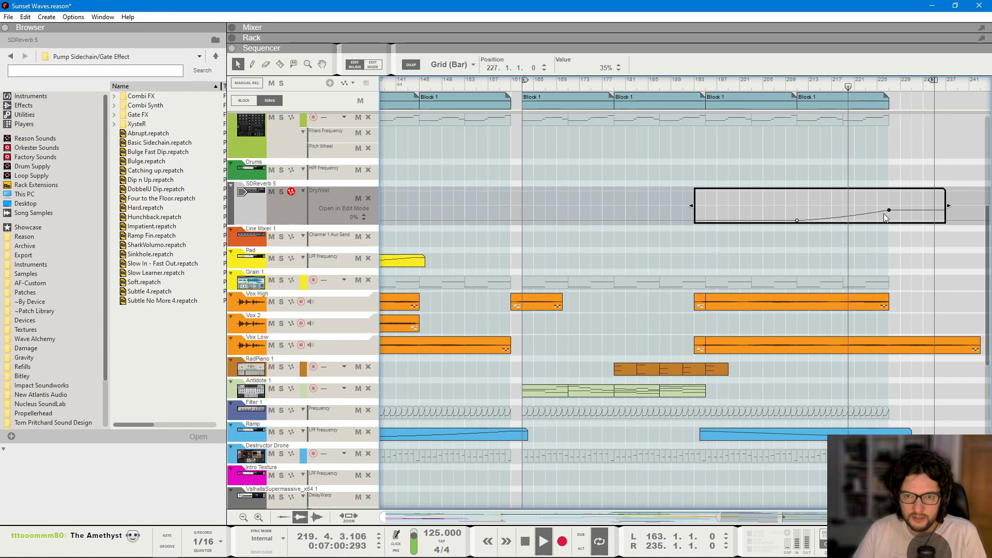
click(898, 175)
- Copy the earlier Line Mixer 1 Channel 1 Aux Send automation clip to the end of the last block, at bar 226
scroll(898, 171, up, 3)
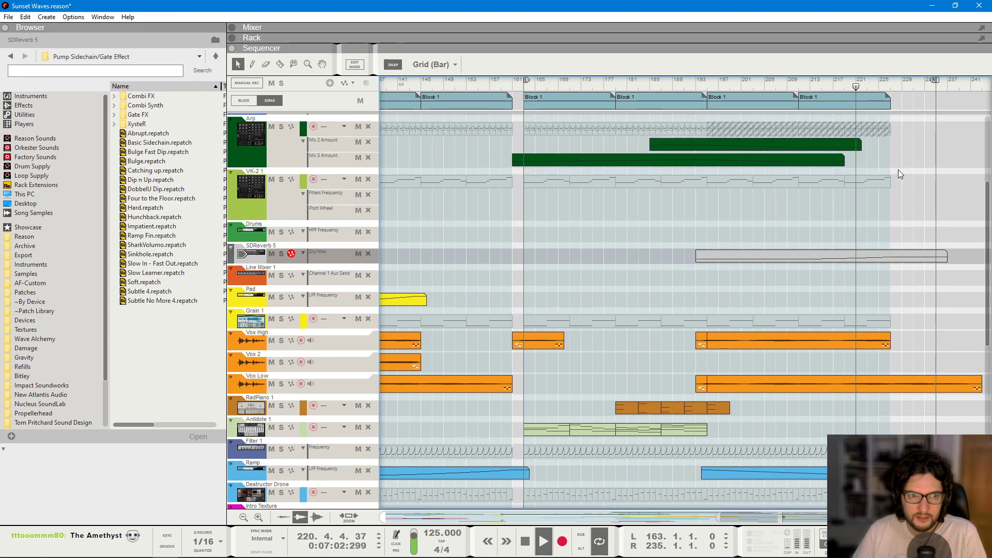
scroll(471, 266, down, 4)
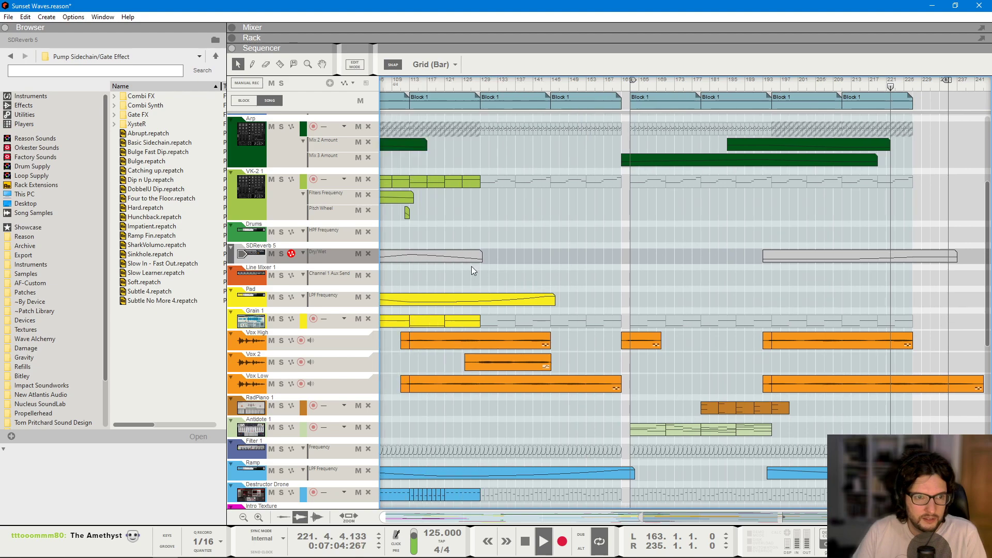
scroll(413, 279, down, 3)
drag(465, 277, 756, 278)
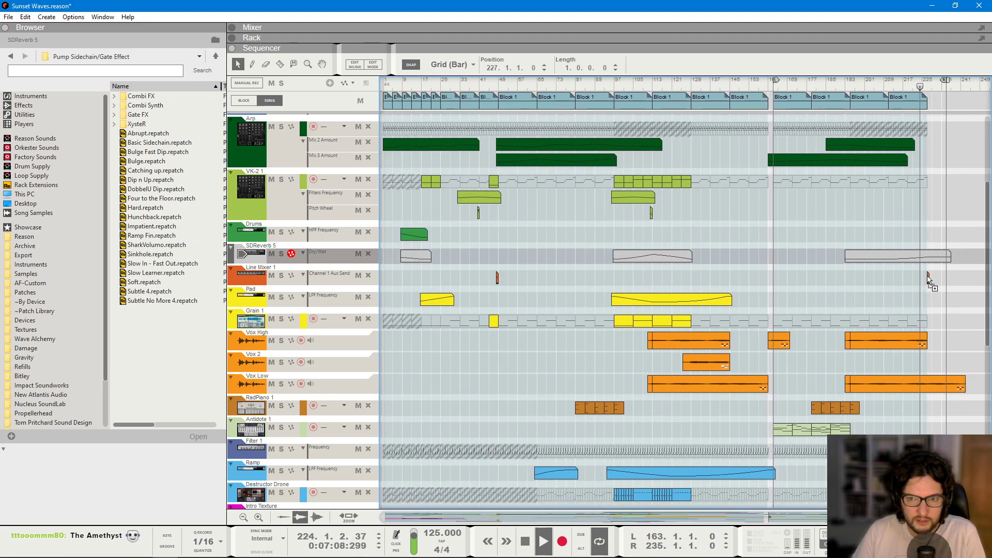
click(943, 296)
scroll(942, 297, up, 4)
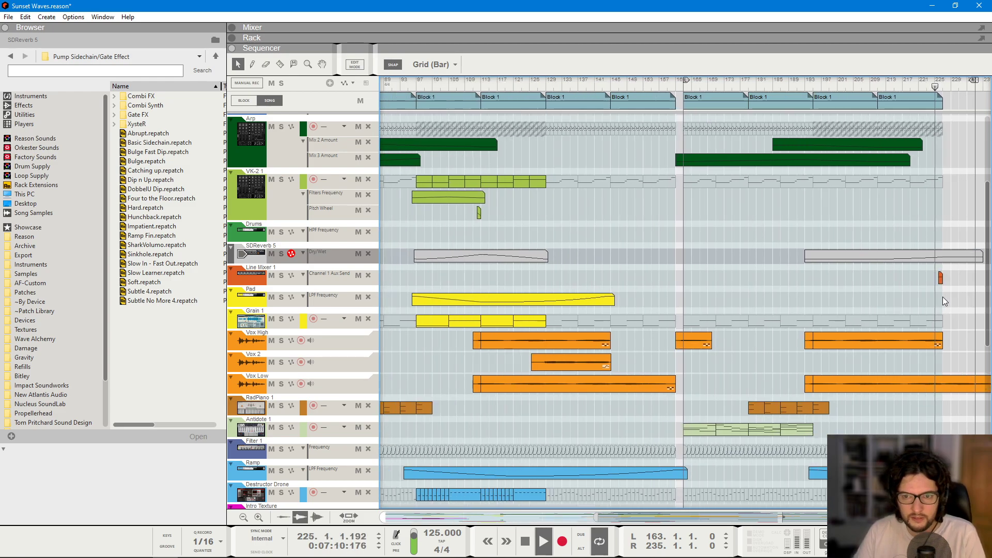
- Shorten the copied Line Mixer 1 Aux Send clip to two beats, starting at 226.3.1.0
scroll(943, 296, up, 5)
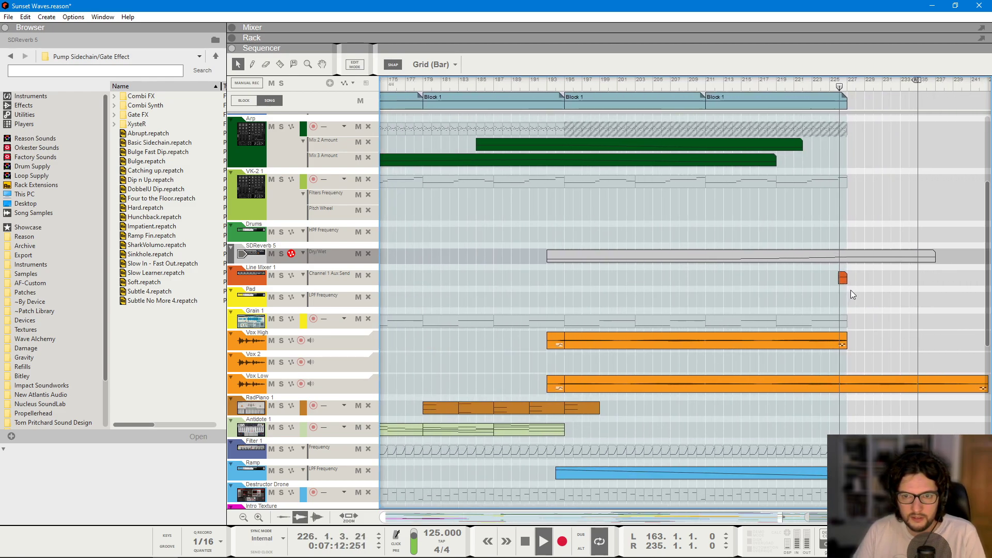
click(841, 280)
scroll(840, 280, up, 3)
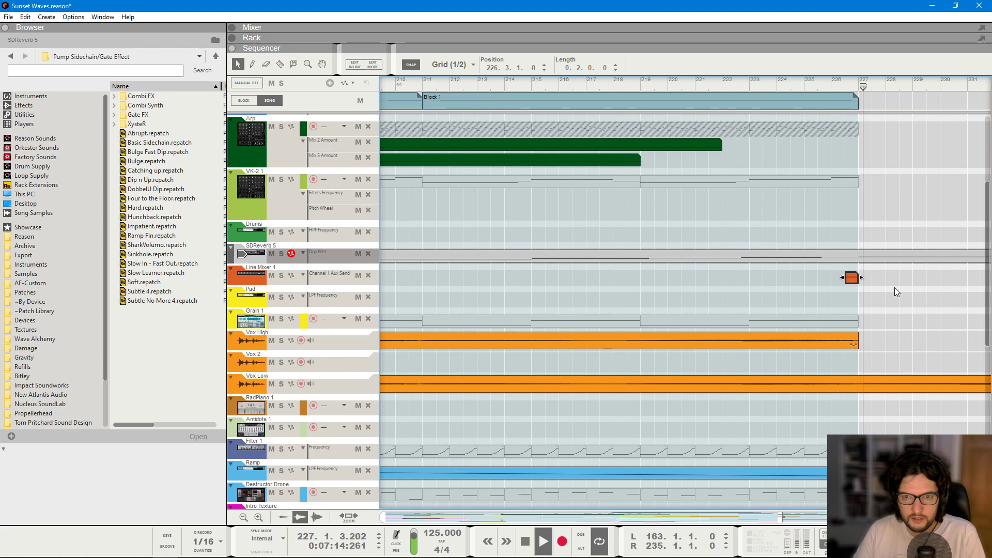
scroll(895, 293, down, 3)
- Move the playhead to bar 211 and examine all tracks in the final block
click(572, 81)
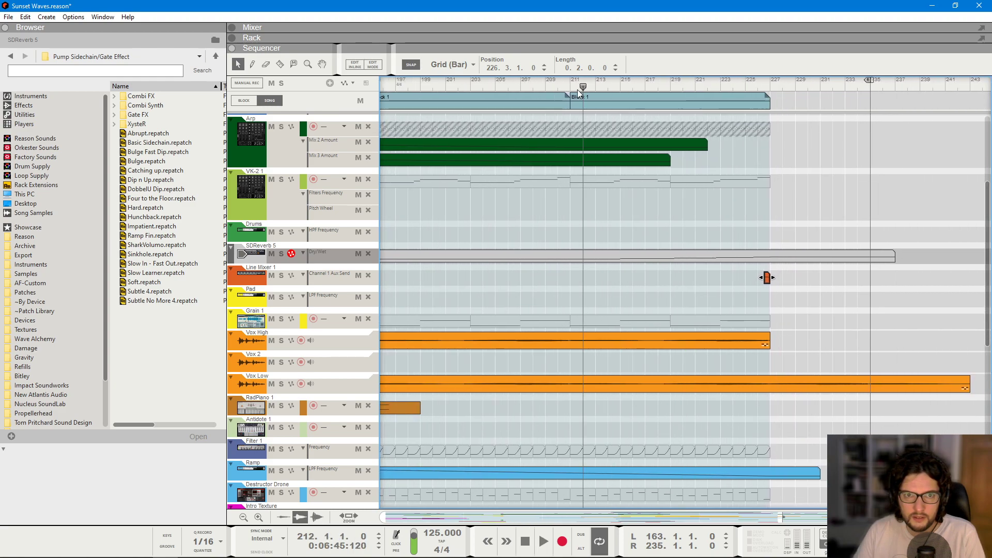
scroll(743, 234, down, 2)
scroll(743, 234, up, 3)
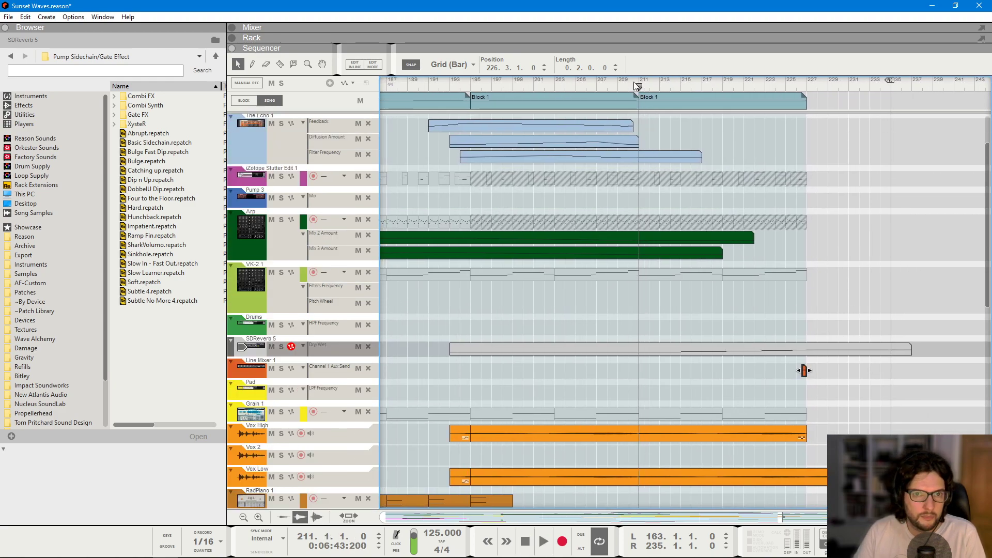
scroll(671, 261, up, 2)
scroll(680, 266, down, 1)
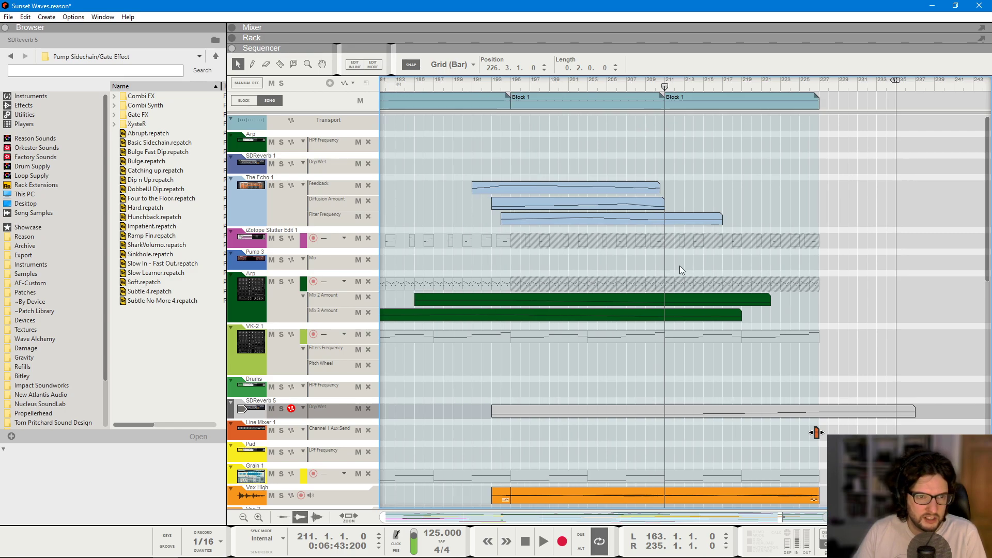
scroll(680, 266, down, 9)
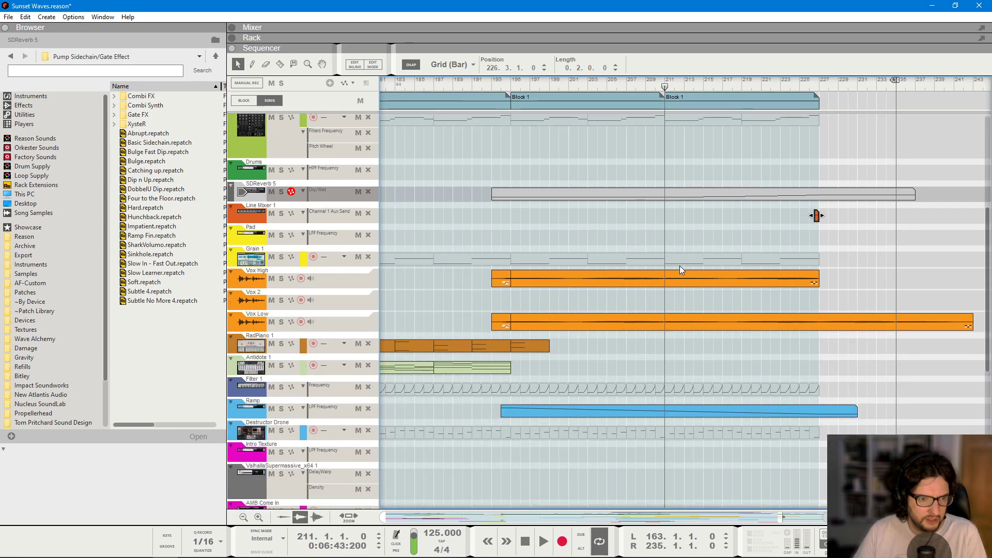
scroll(677, 278, up, 9)
scroll(676, 278, down, 9)
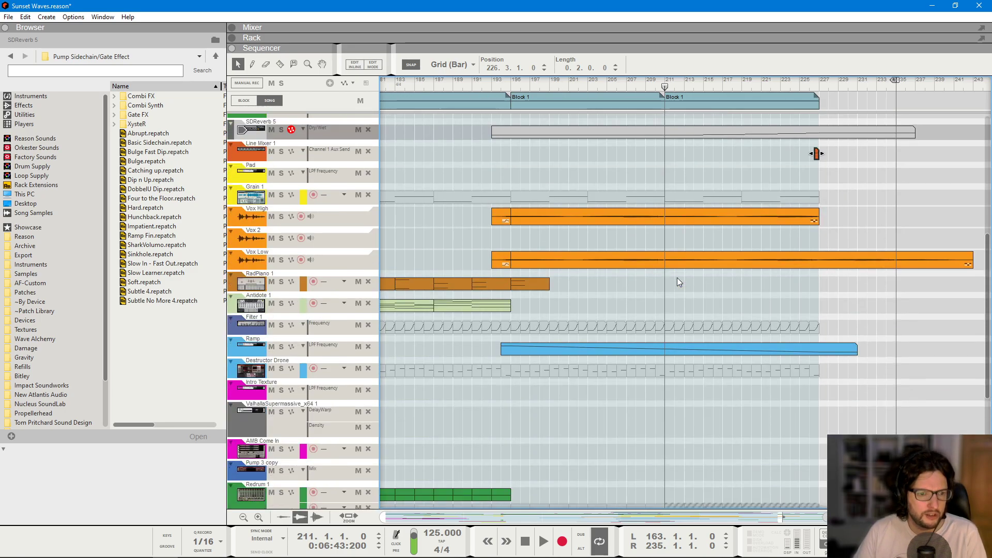
- Draw a Mix automation clip of about 20 bars on Pump 3 copy from bar 211, falling from 100
double_click(291, 468)
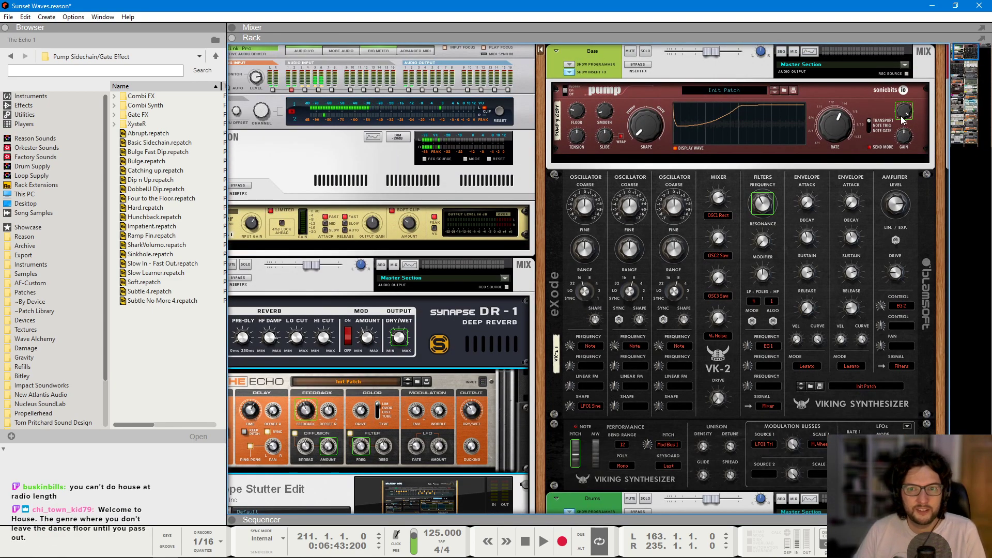
alt+click(901, 120)
click(671, 438)
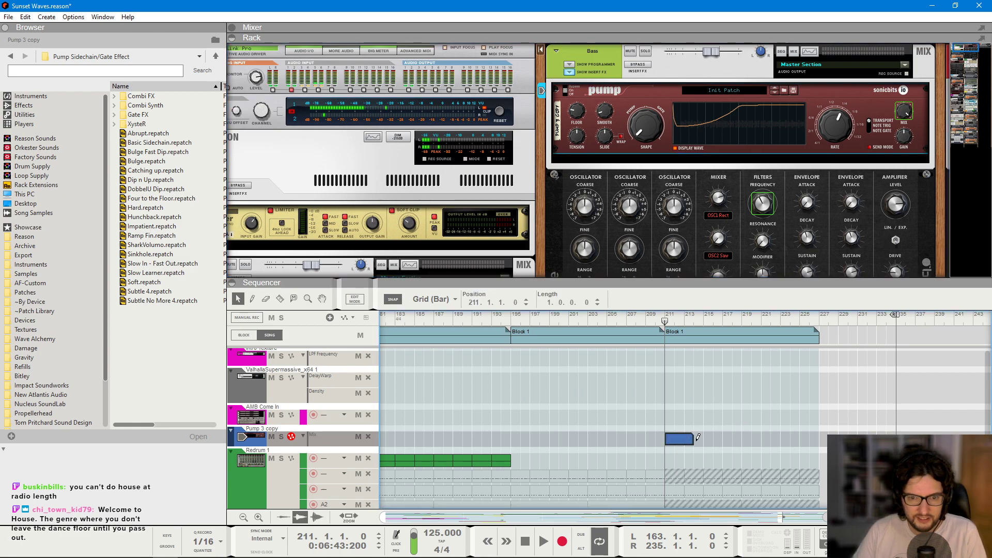
drag(682, 436, 855, 439)
key(space)
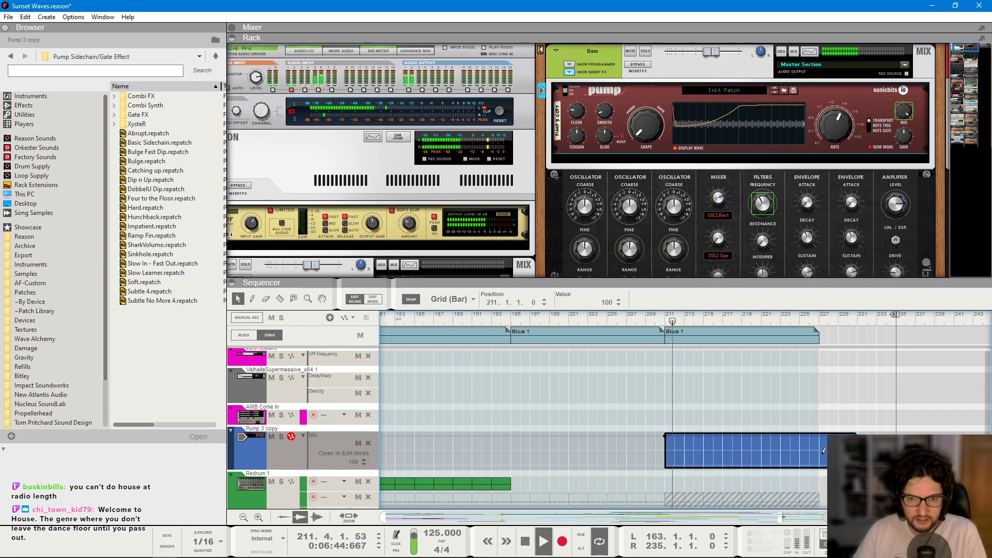
click(837, 400)
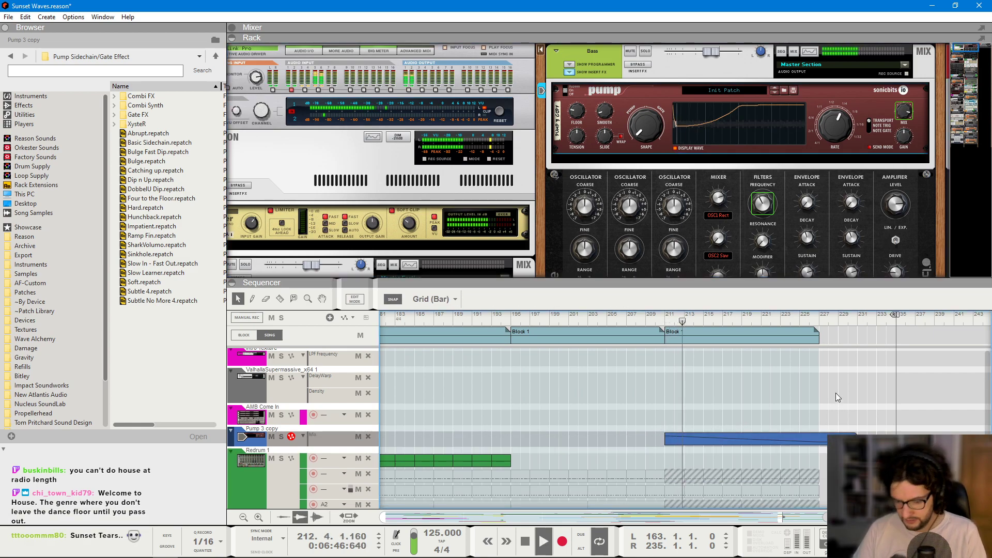
- Maximize the sequencer and compare the final block's drum lanes and automation with the earlier sections during playback
scroll(835, 386, down, 2)
scroll(836, 386, down, 2)
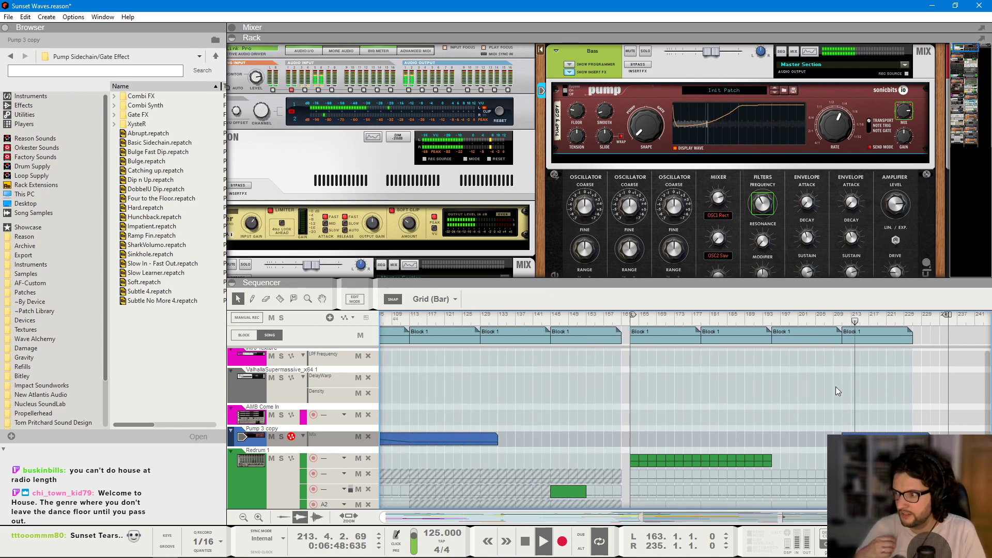
key(F6)
scroll(836, 387, down, 2)
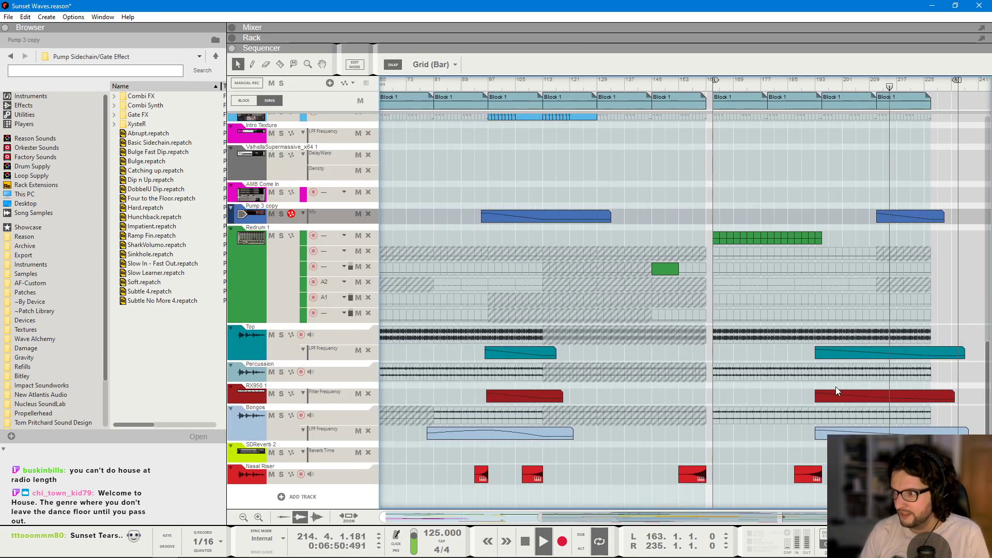
scroll(835, 386, down, 2)
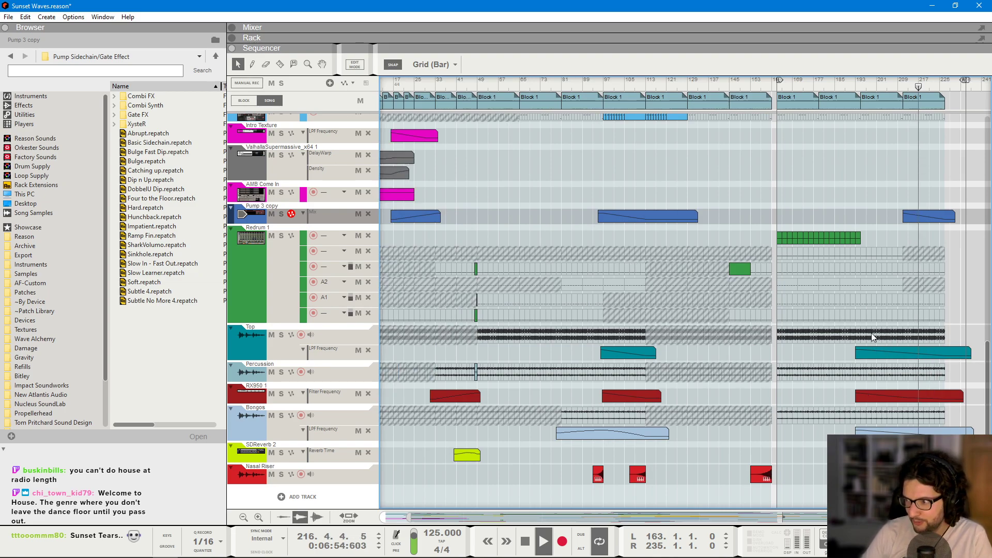
scroll(814, 320, up, 4)
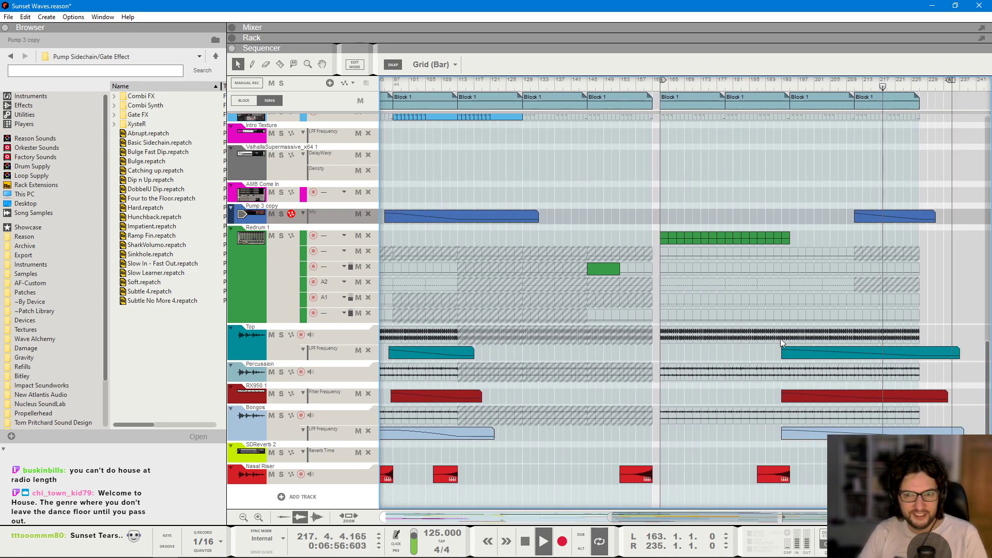
scroll(781, 342, down, 1)
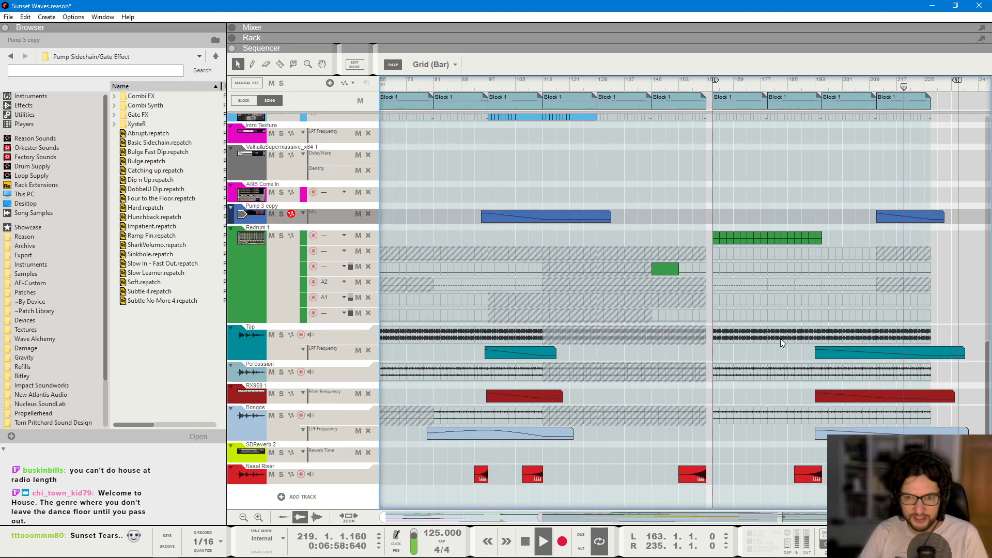
- Restart playback from bar 211 and move the right loop locator out to bar 256
scroll(729, 98, down, 4)
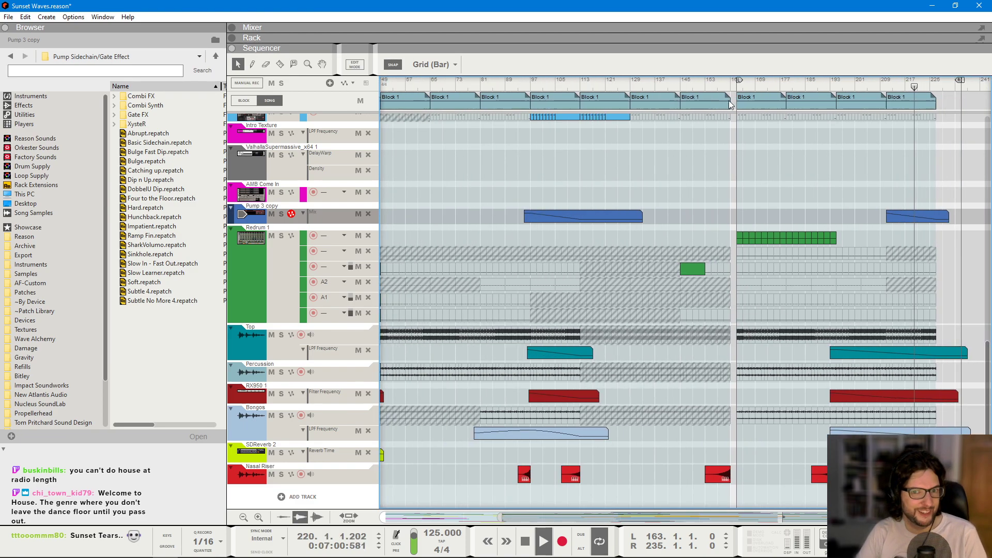
key(space)
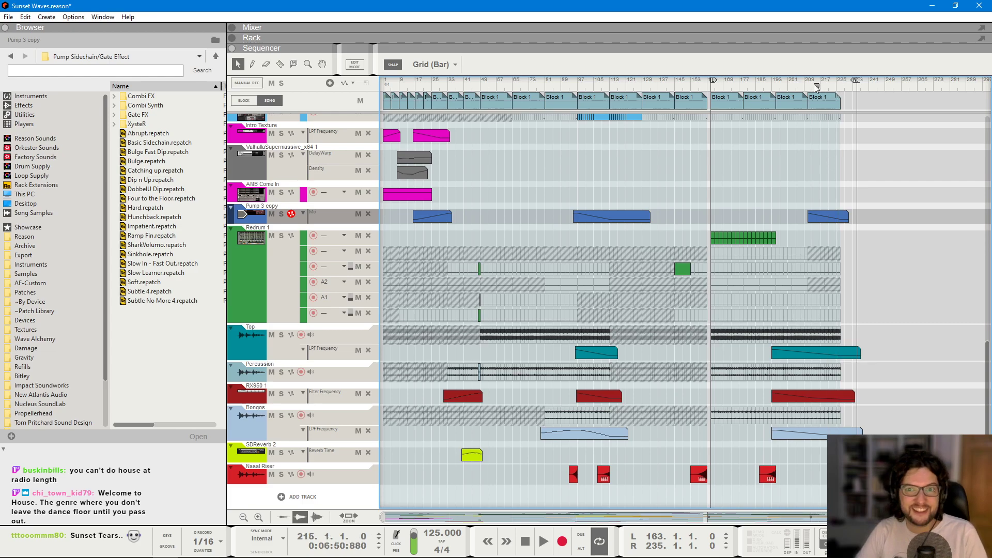
scroll(808, 83, up, 3)
key(space)
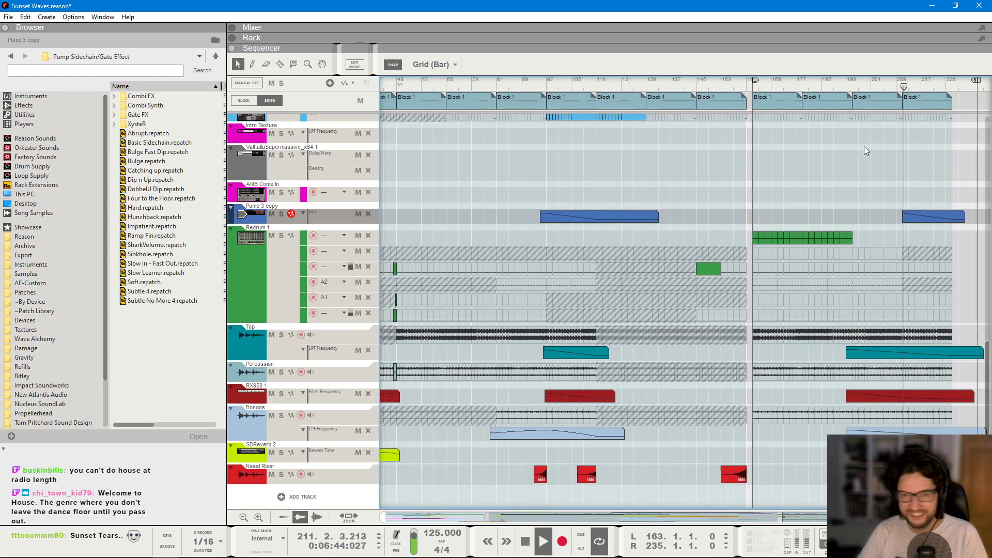
scroll(980, 90, up, 2)
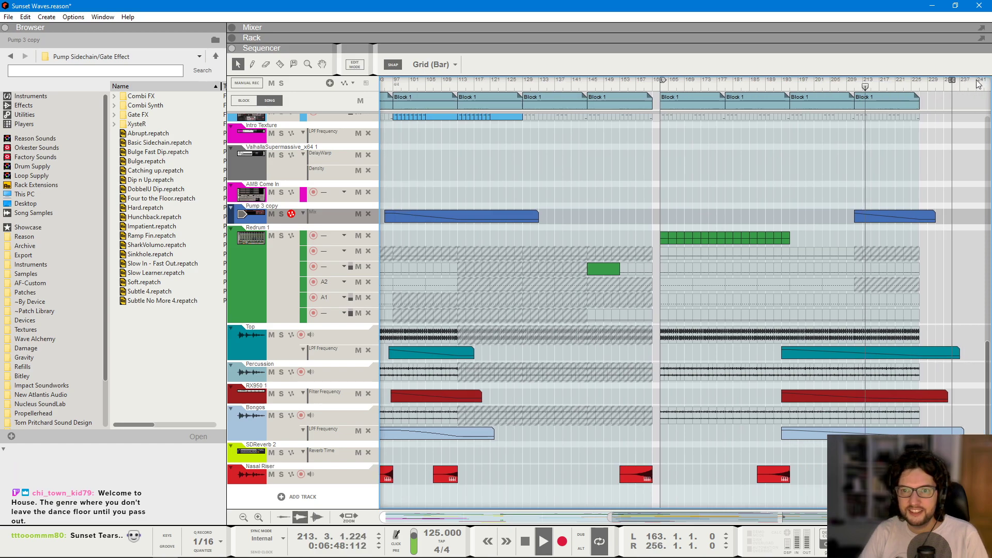
scroll(978, 85, right, 2)
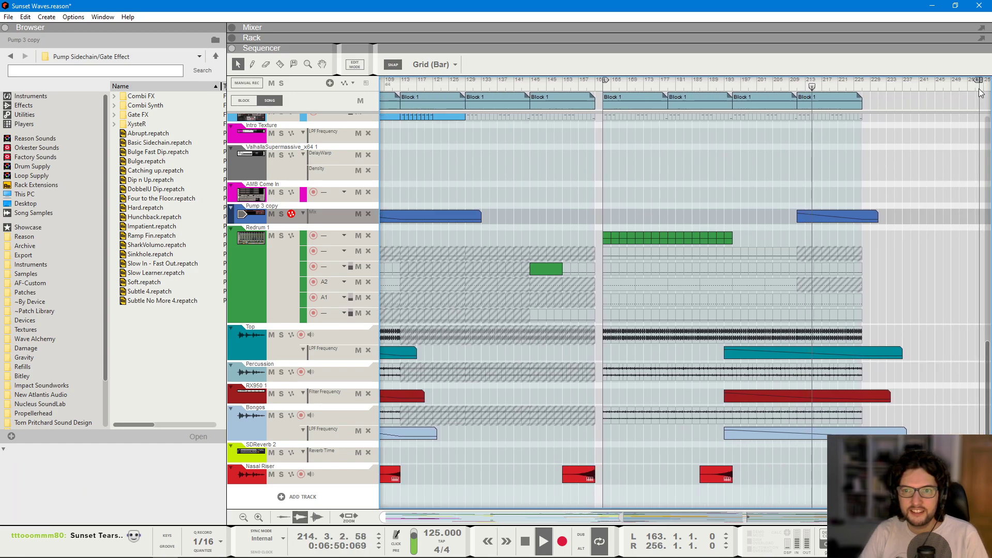
- Lengthen the last Mix automation clip on Pump 3 copy to 51 bars from bar 211
scroll(931, 164, left, 1)
click(867, 217)
drag(883, 217, 947, 253)
- Draw an LPF Frequency automation clip about 67 bars long on Pad, with values falling from 1000 at bar 195
scroll(943, 237, up, 5)
scroll(853, 232, up, 3)
scroll(817, 240, down, 8)
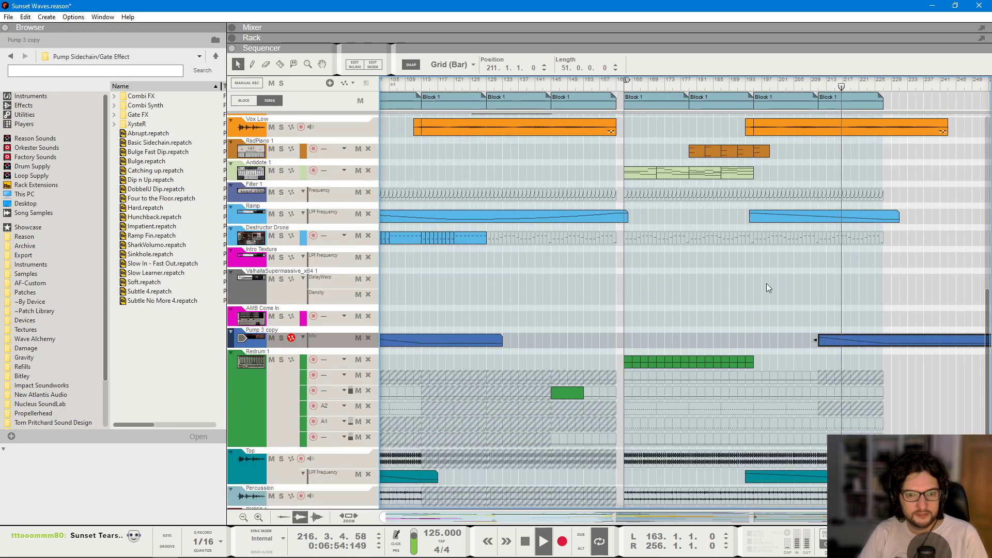
scroll(687, 323, down, 6)
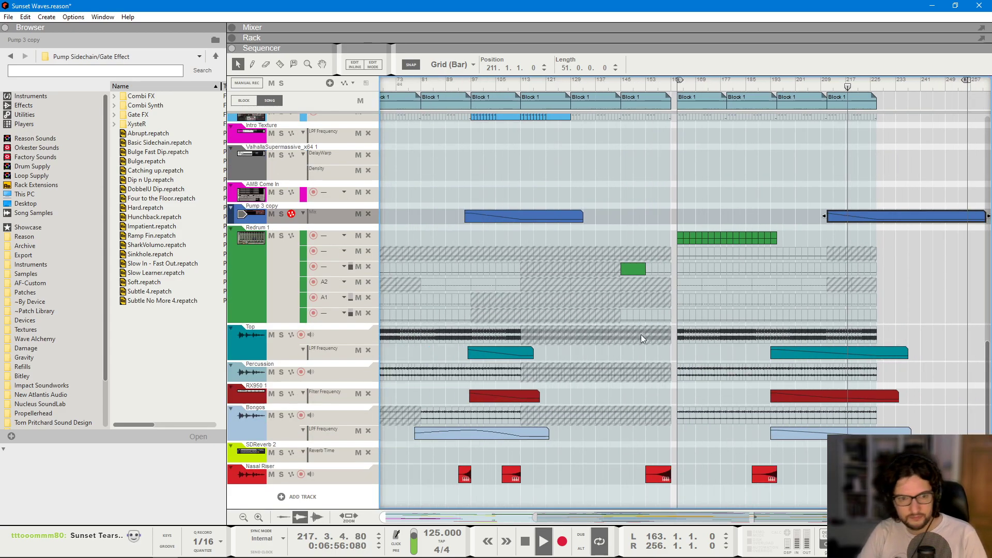
scroll(810, 314, up, 10)
scroll(817, 281, up, 4)
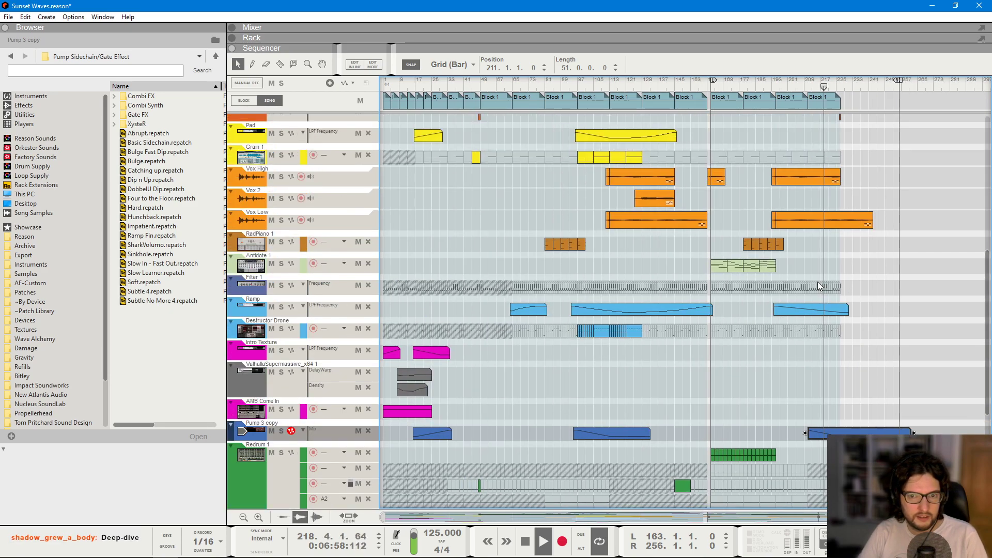
key(space)
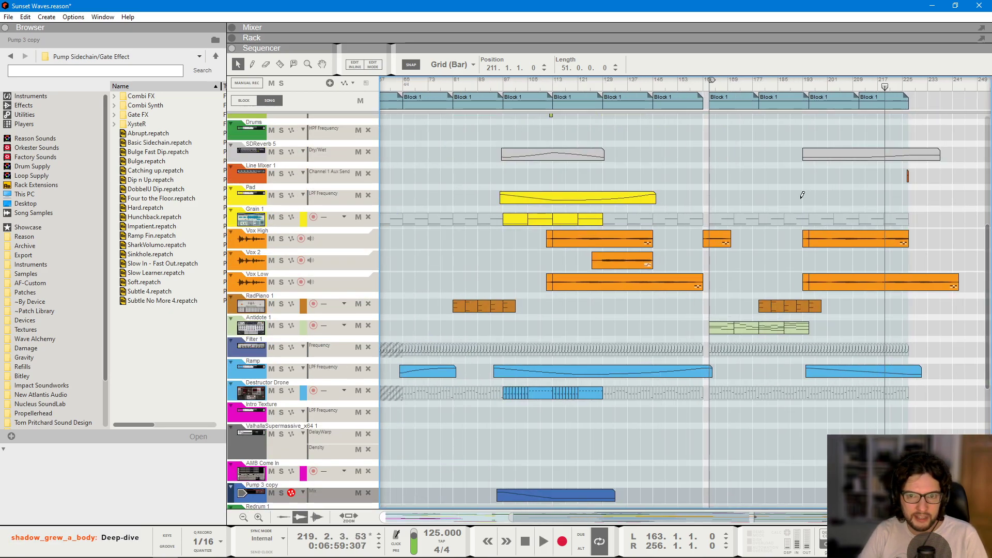
drag(802, 194, 987, 197)
double_click(854, 205)
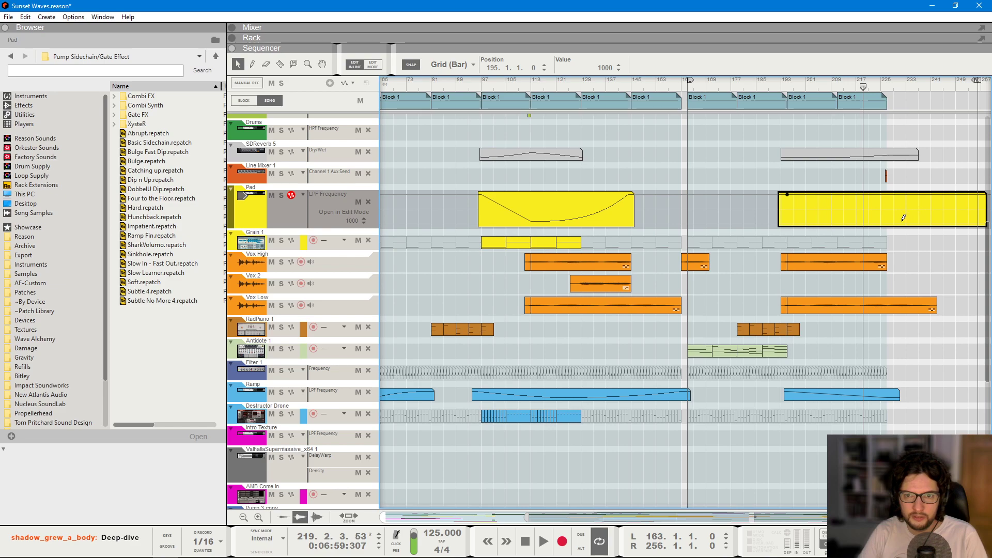
key(space)
double_click(967, 269)
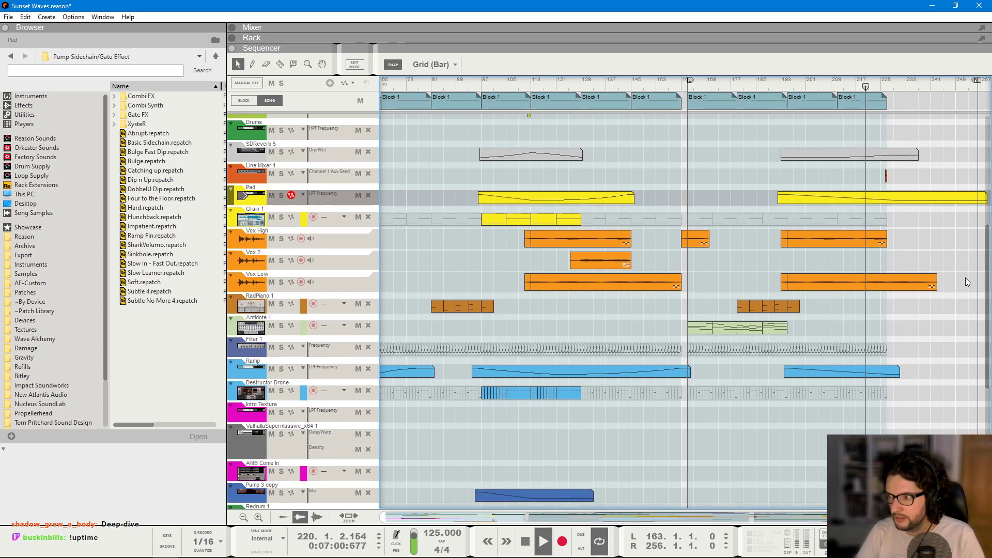
- Resize the last Vox Low and Vox High clips to 33 bars from bar 195 and set Vox High's fade-out to 16
scroll(956, 269, down, 1)
scroll(910, 280, right, 3)
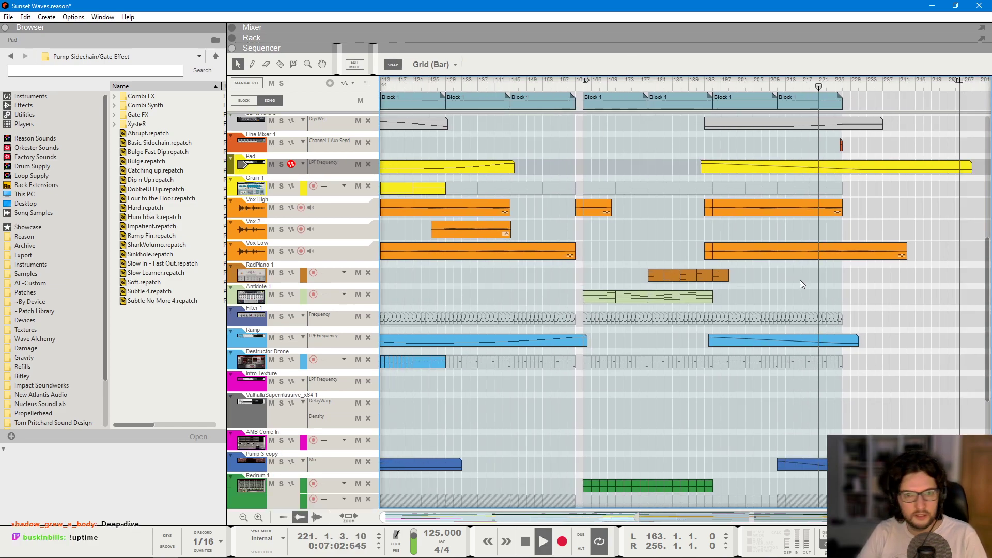
scroll(749, 279, left, 2)
scroll(687, 279, up, 1)
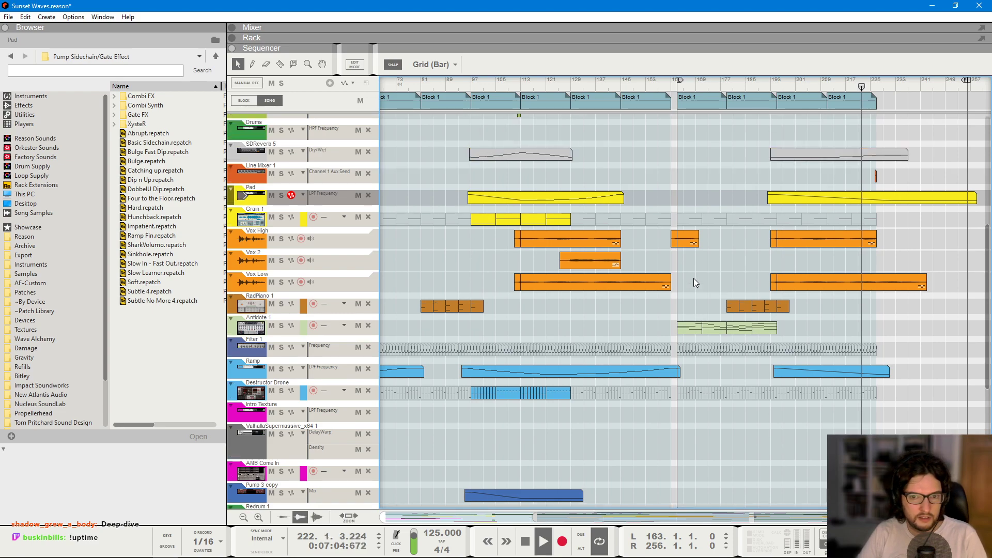
scroll(723, 269, down, 3)
scroll(898, 284, up, 3)
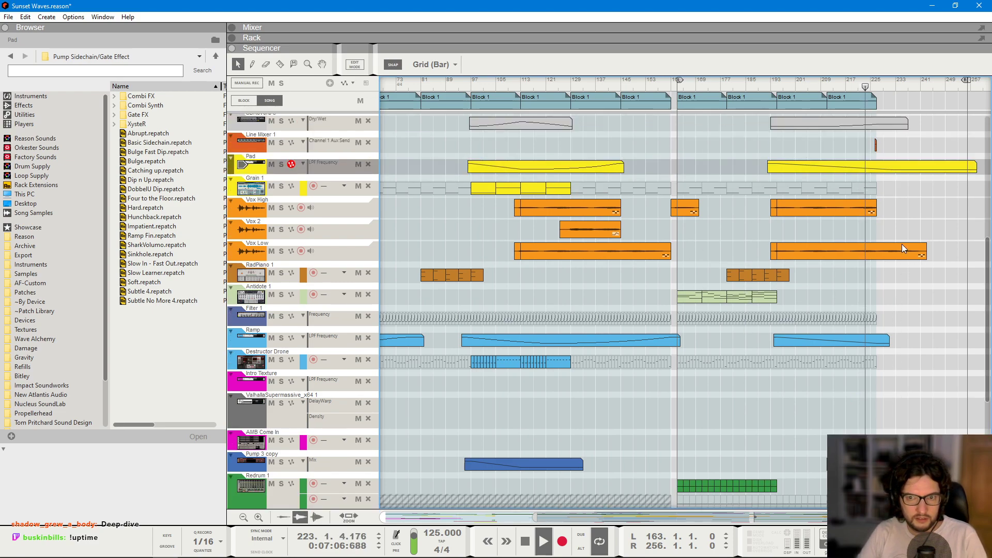
click(924, 252)
drag(929, 252, 887, 254)
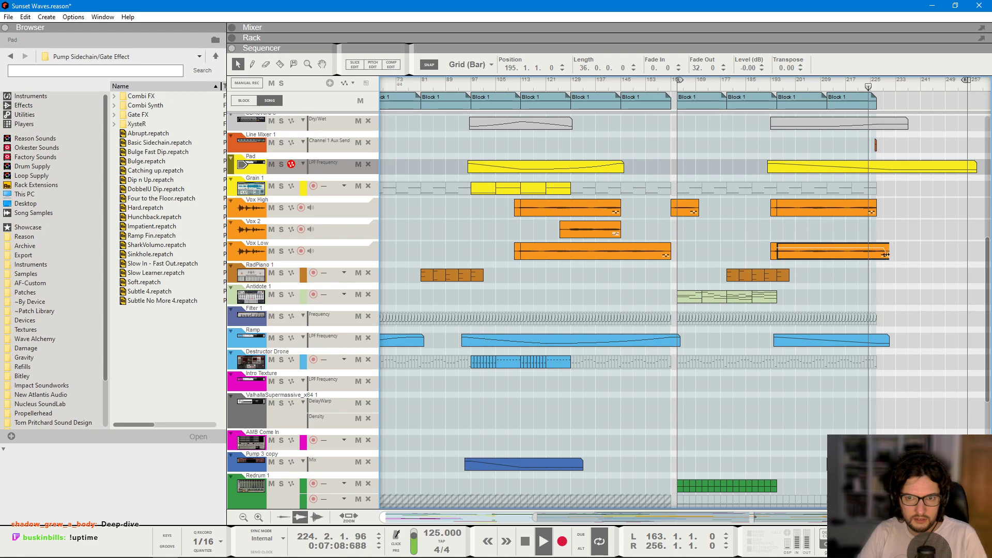
scroll(894, 275, up, 2)
click(881, 207)
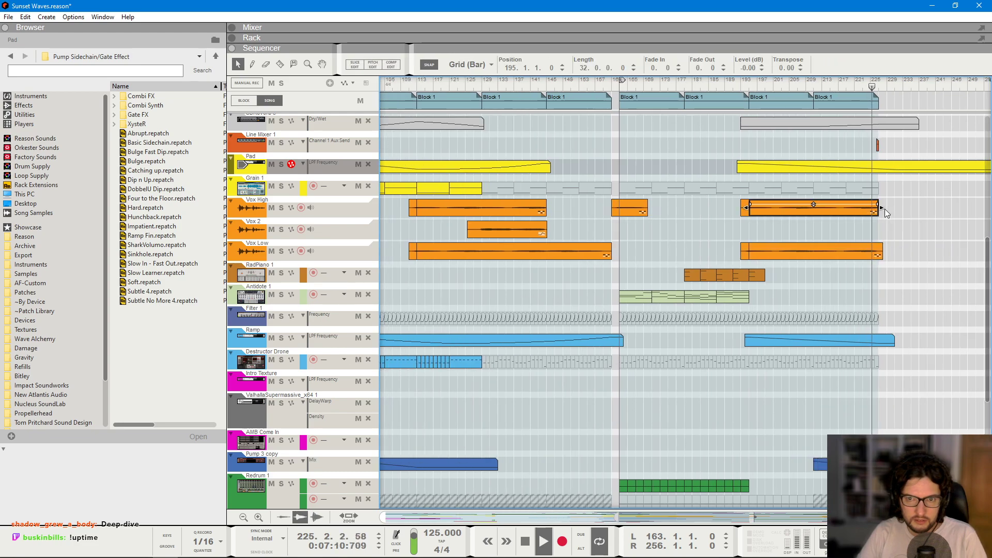
scroll(883, 207, up, 2)
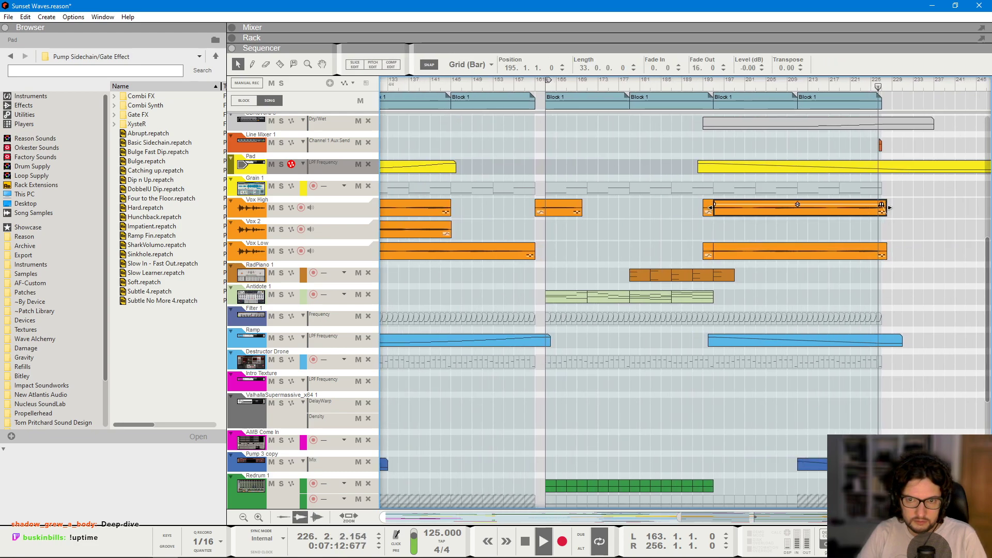
click(893, 224)
- Compare the tracks around bar 211 with the song's opening, playing it from about bar 24
scroll(944, 227, up, 4)
key(space)
click(797, 85)
scroll(827, 196, down, 3)
scroll(706, 320, down, 2)
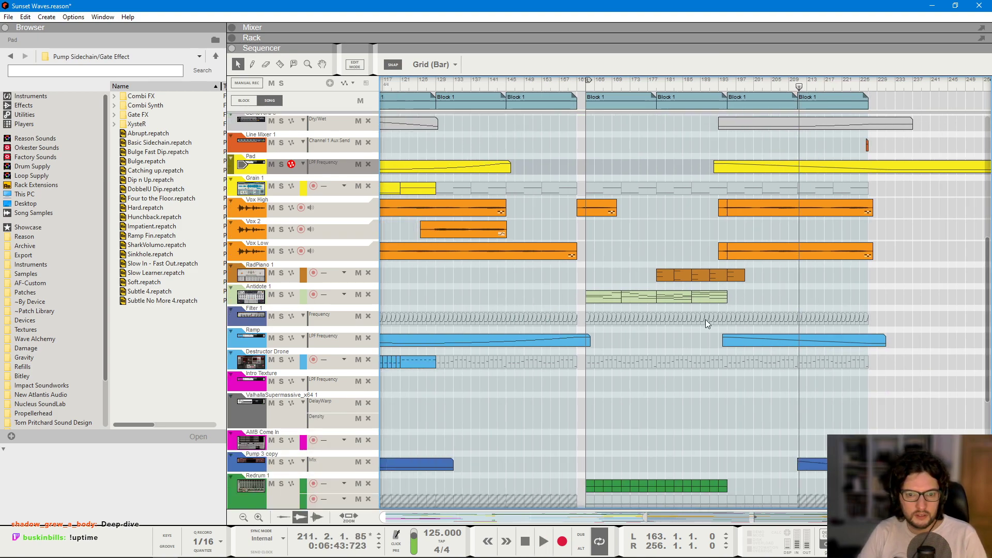
scroll(550, 339, down, 4)
scroll(513, 373, down, 3)
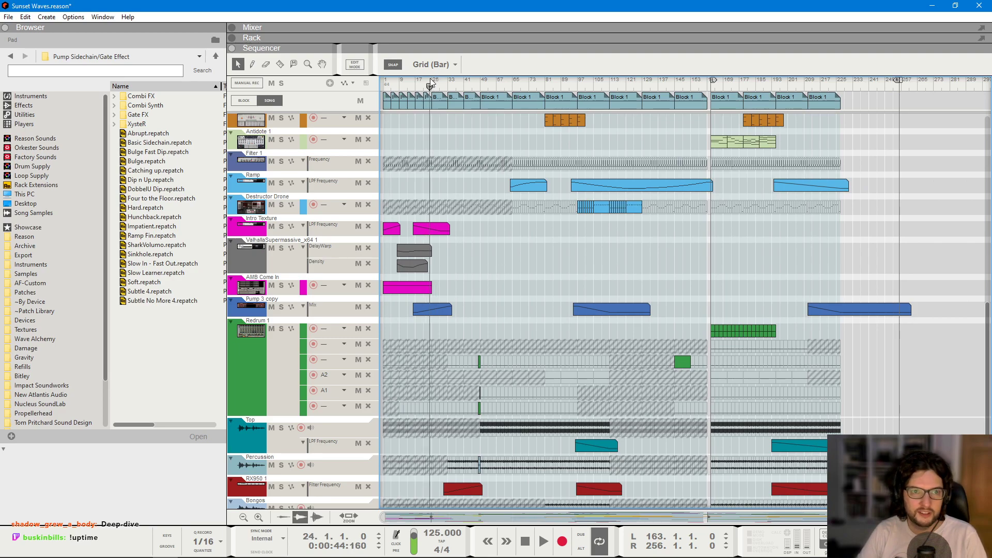
drag(431, 84, 434, 84)
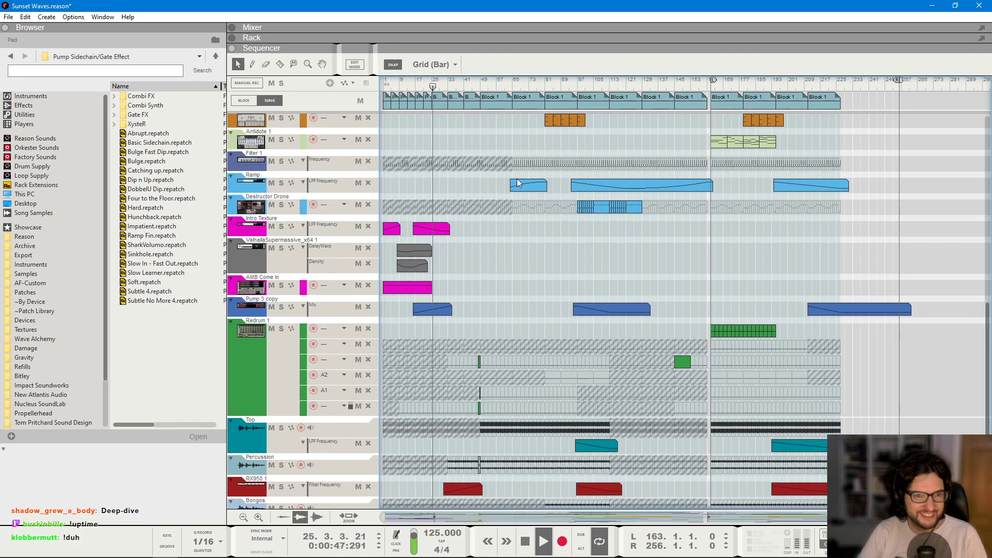
scroll(517, 178, up, 6)
scroll(493, 273, up, 3)
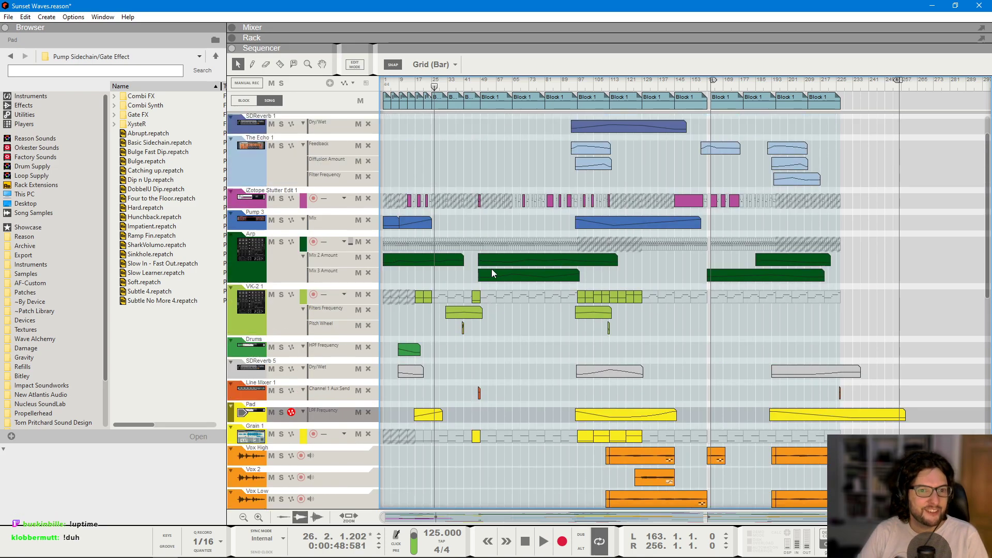
- Paste two four-bar VK-2 1 clips at bar 227 and play the transition from about bar 219
drag(838, 84, 841, 85)
scroll(894, 273, up, 4)
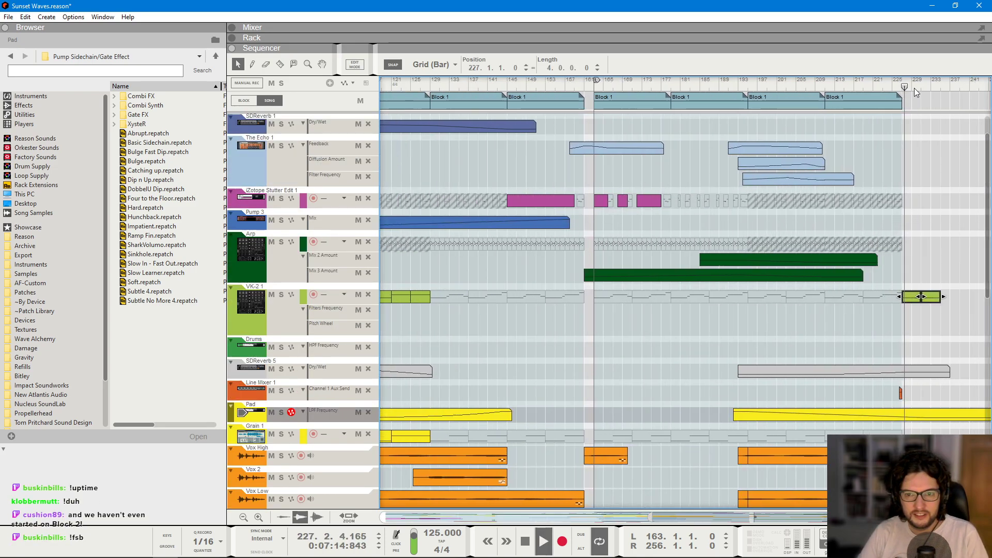
drag(839, 89, 845, 89)
scroll(899, 291, down, 1)
scroll(897, 290, right, 3)
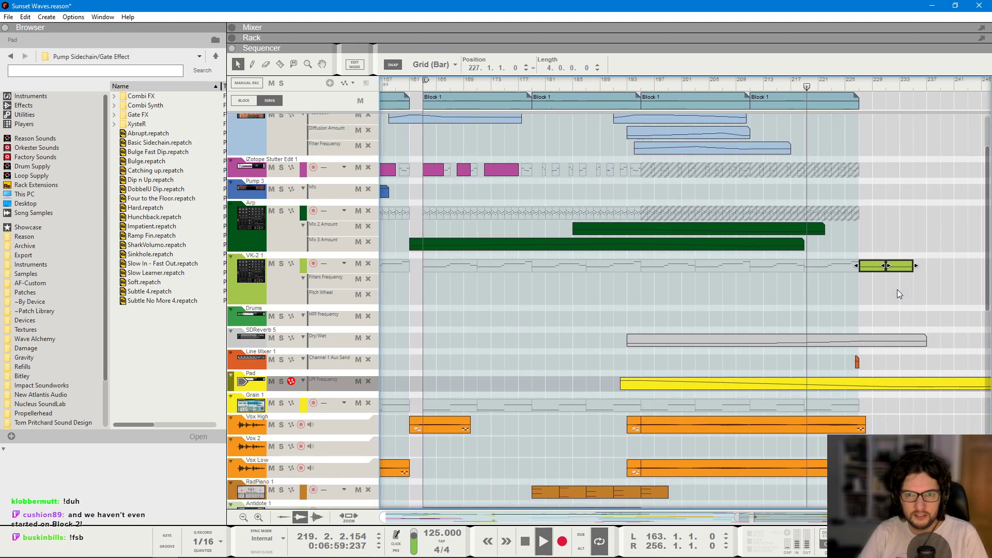
- Try copying Block 1's two eight-bar Grain 1 clips to bar 227 of the song and remove them again
double_click(693, 98)
scroll(659, 275, up, 1)
scroll(659, 275, down, 1)
click(692, 406)
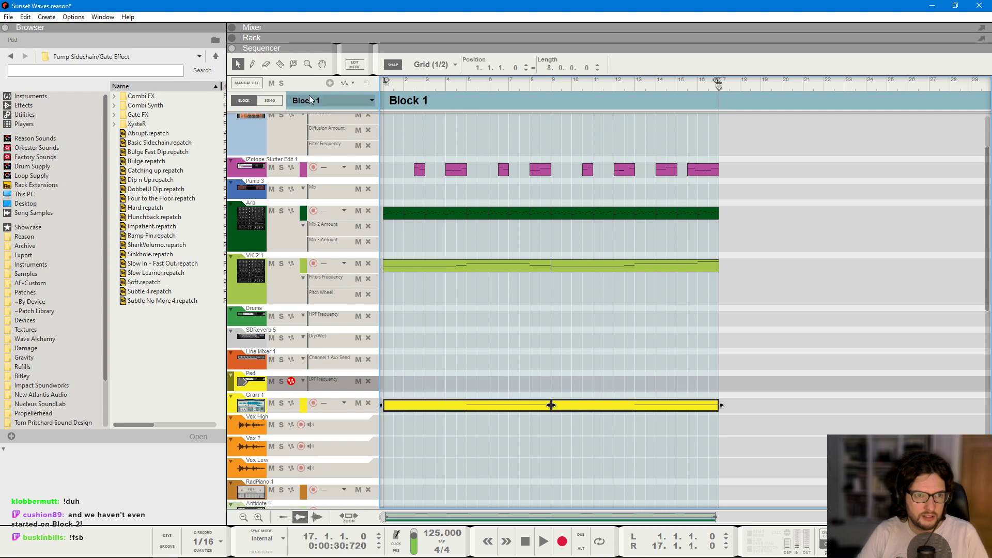
click(270, 100)
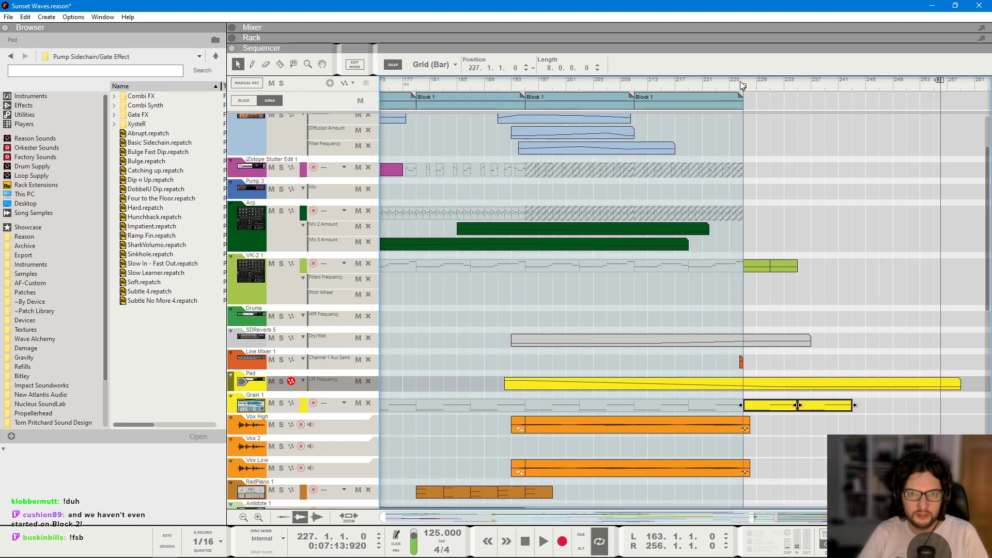
key(space)
click(851, 408)
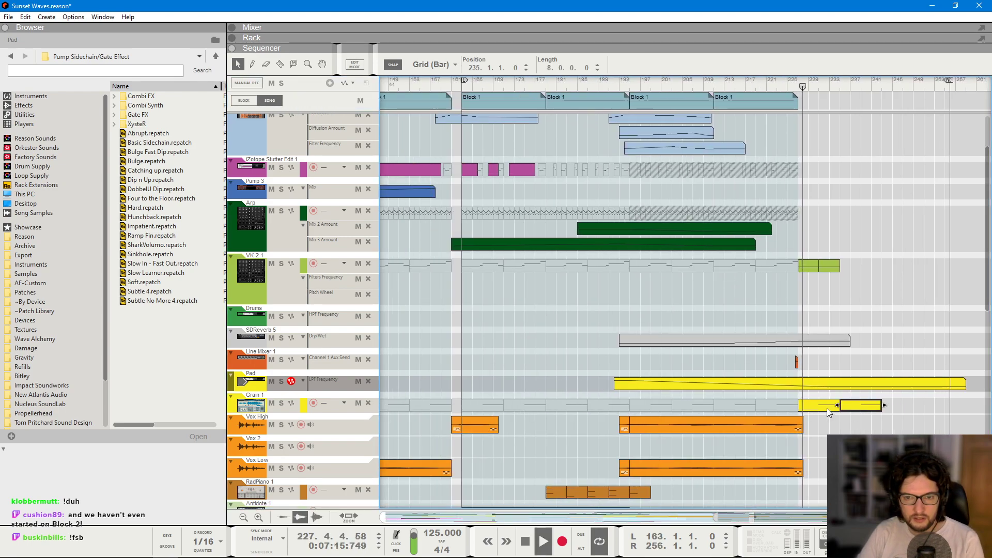
key(Delete)
- Draw a Filters Frequency automation clip on VK-2 1 from about bar 169 to 228, rising until bar 195 and falling until bar 227
click(710, 86)
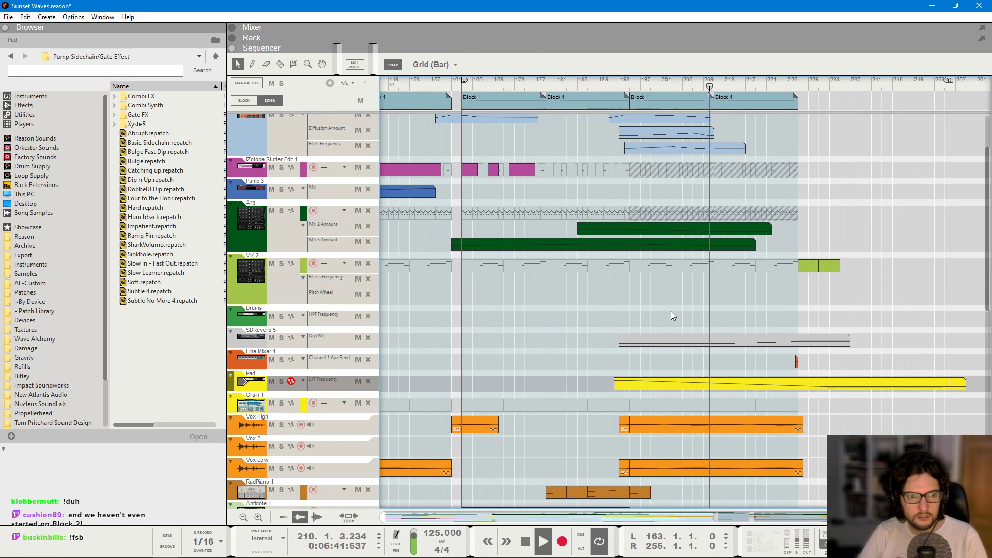
click(293, 297)
drag(499, 279, 722, 279)
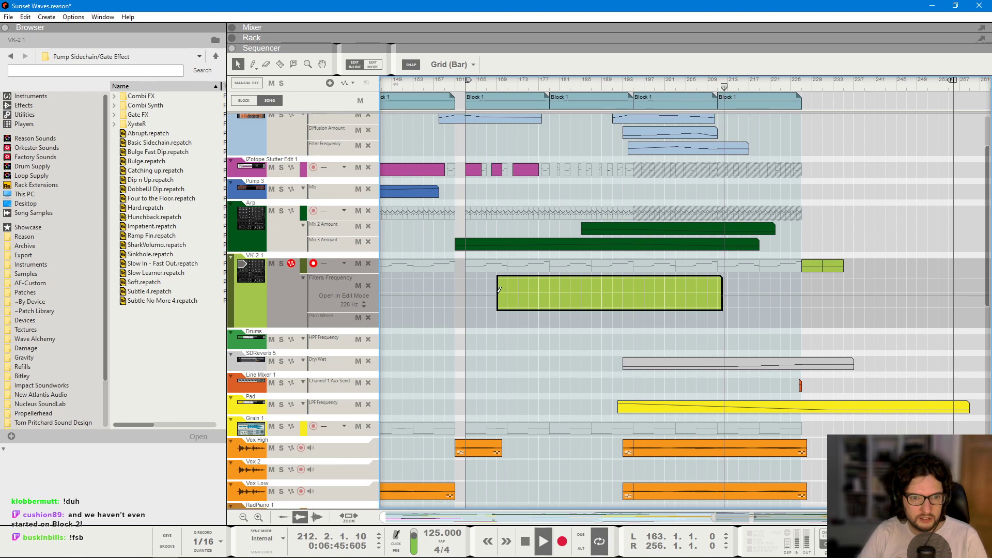
click(634, 287)
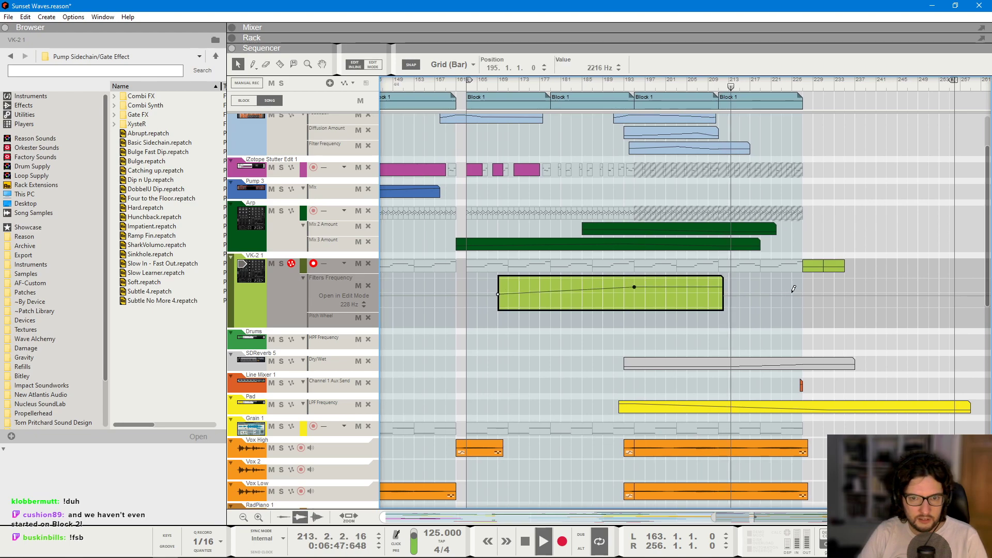
click(803, 295)
drag(637, 287, 634, 289)
drag(499, 295, 500, 297)
click(612, 356)
scroll(756, 334, down, 2)
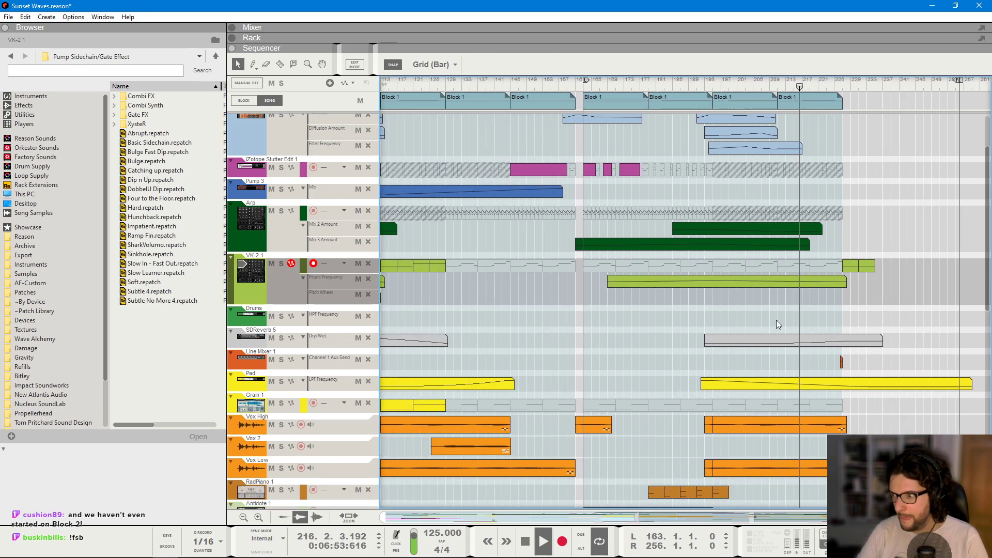
- Remove the second VK-2 1 clip after the last block and extend the one at bar 227 to 10 bars
scroll(864, 345, up, 1)
scroll(907, 310, up, 1)
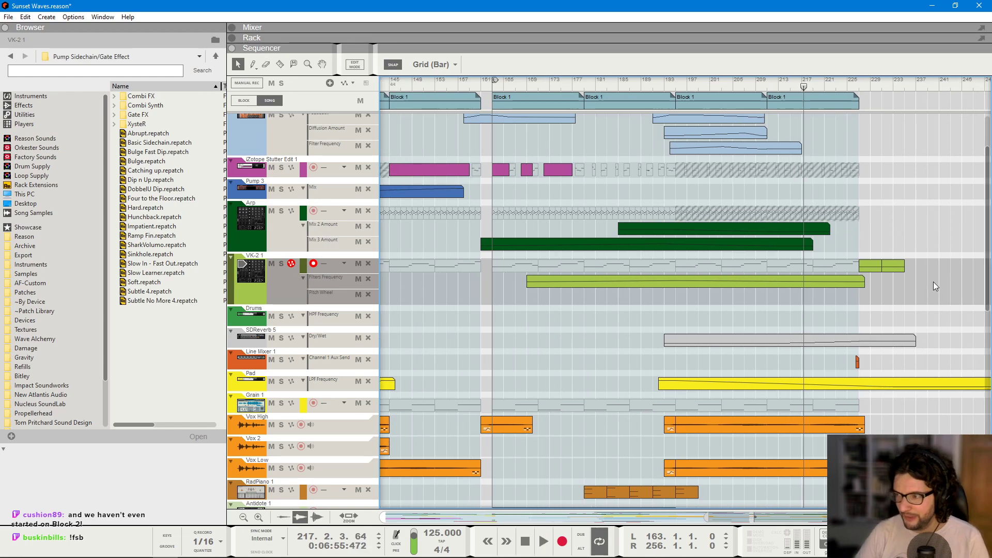
scroll(933, 282, up, 1)
click(781, 88)
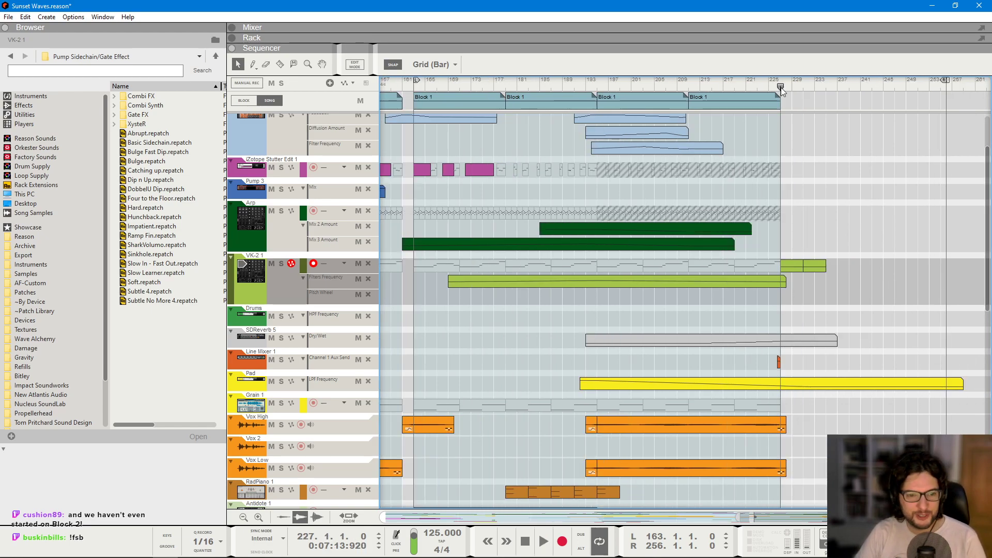
key(space)
click(604, 88)
click(806, 267)
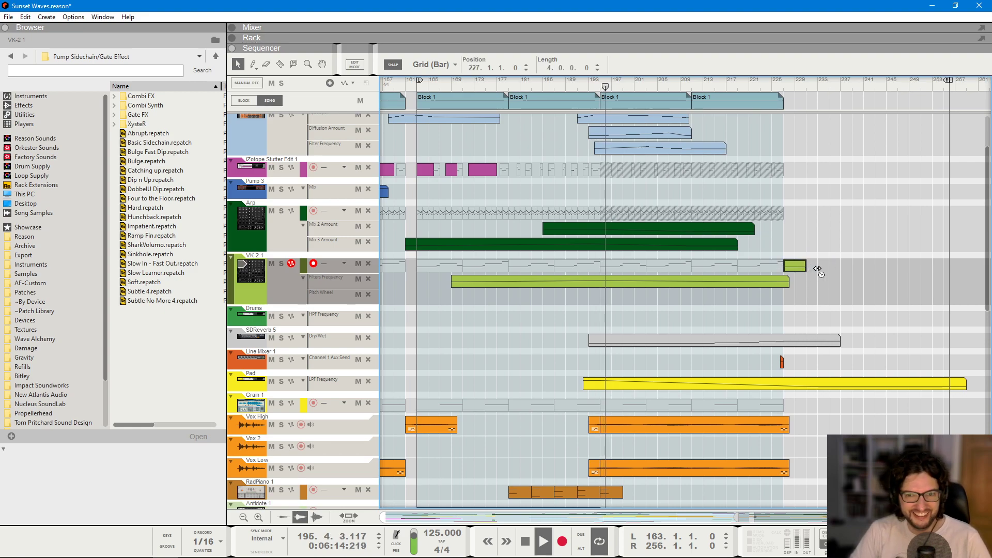
drag(809, 265, 840, 265)
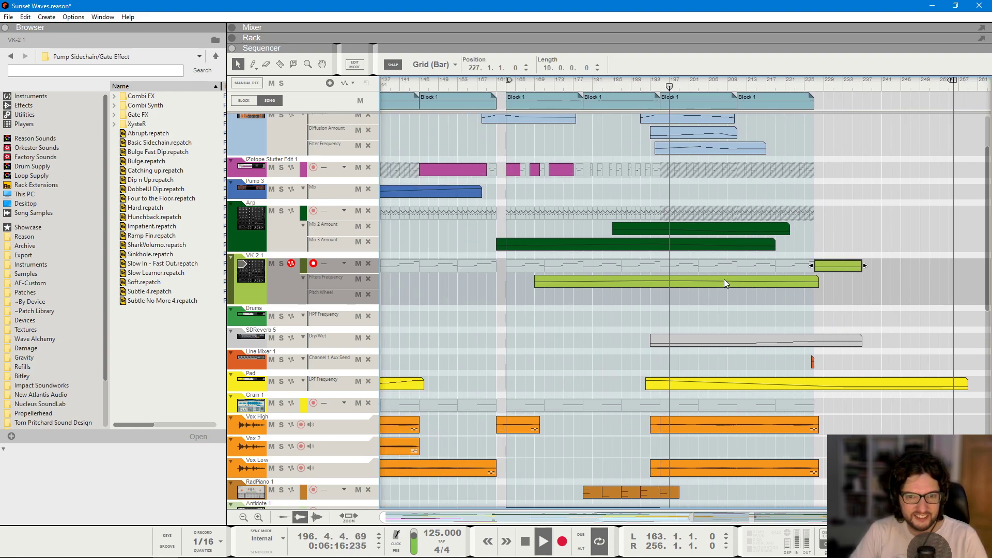
- Move the peak of VK-2 1's Filters Frequency automation to bar 190 at 986 Hz
click(710, 284)
click(681, 293)
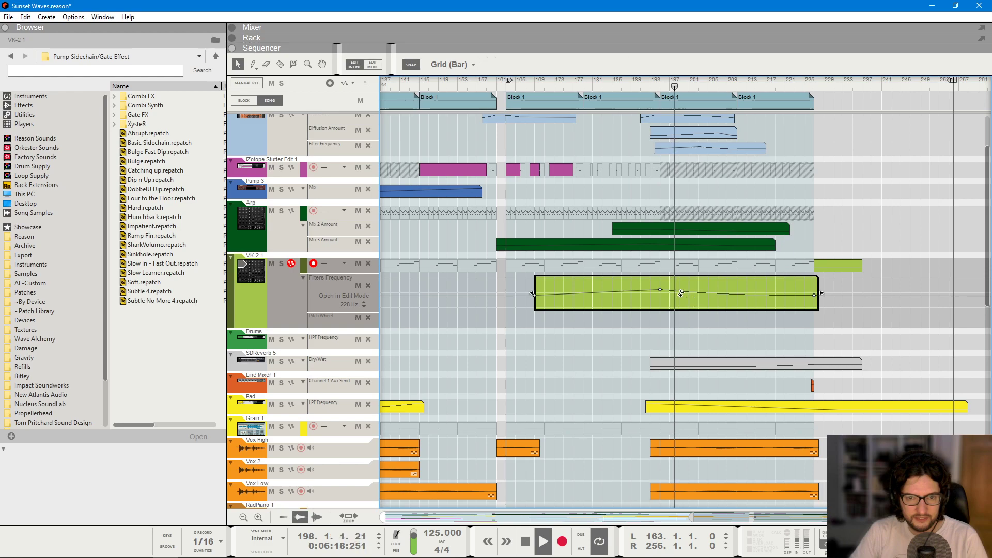
click(660, 291)
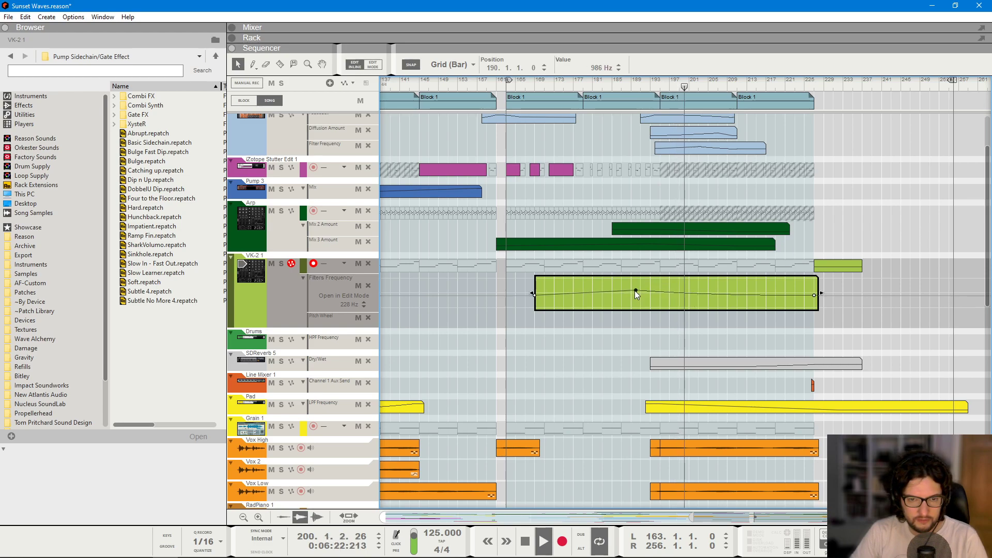
click(941, 302)
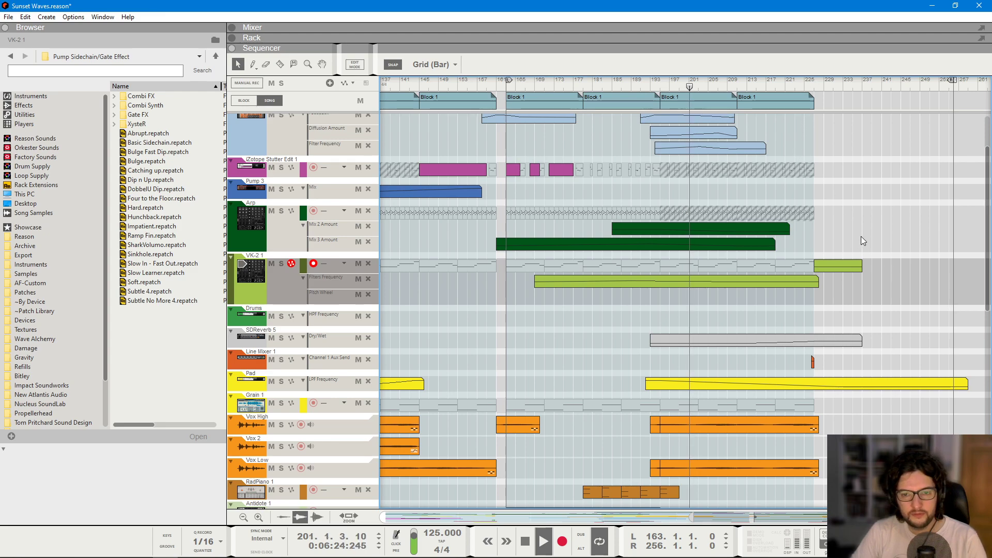
- Create a 10-bar Grain 1 clip at bar 227 and fill its whole length with a C2 note
scroll(860, 234, down, 1)
scroll(864, 313, down, 3)
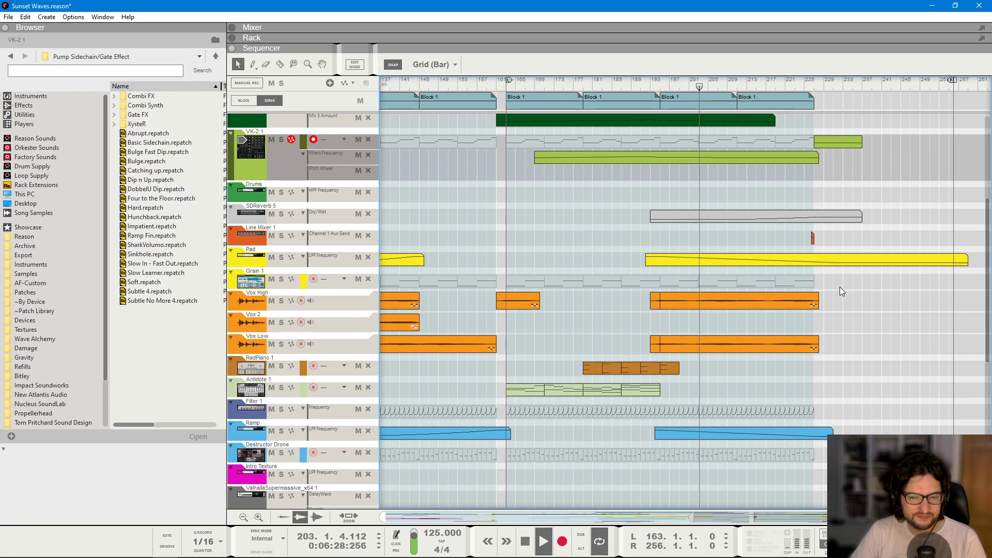
scroll(852, 284, up, 3)
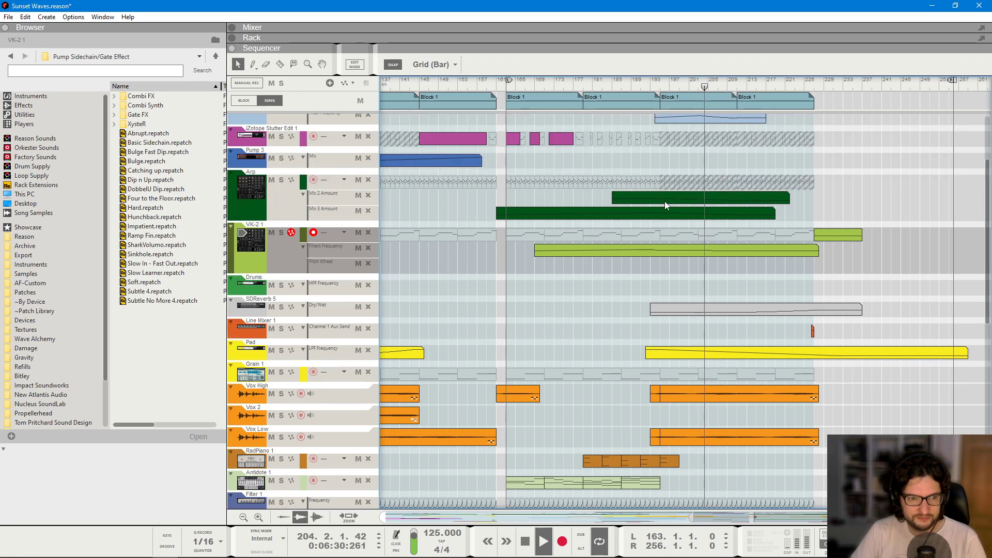
drag(821, 371, 853, 376)
double_click(854, 376)
scroll(819, 313, down, 2)
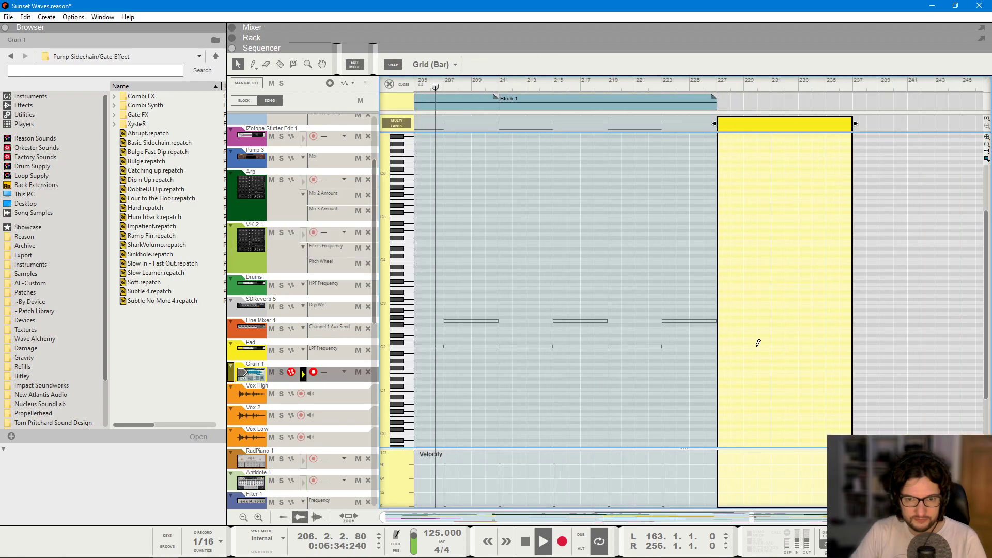
drag(718, 345, 846, 342)
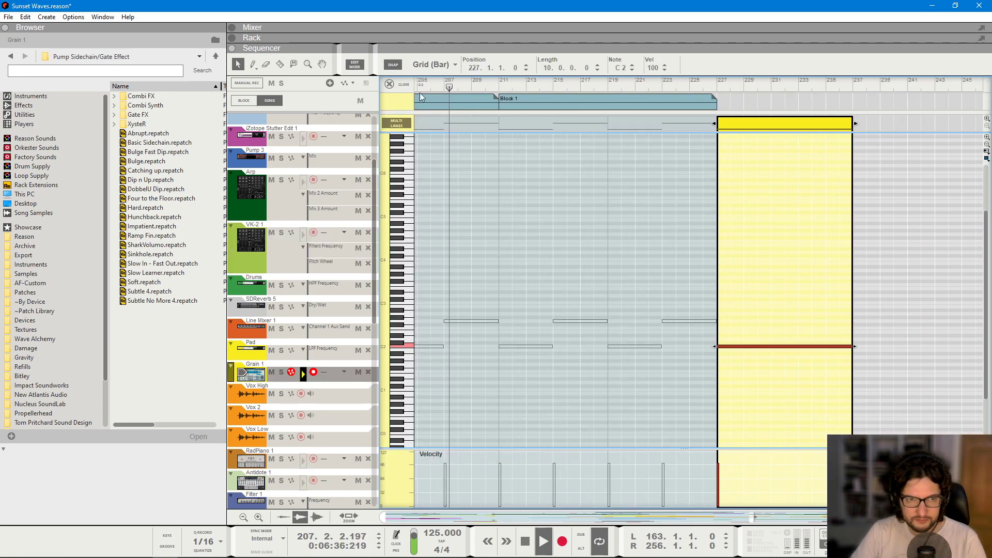
key(ctrl+e)
click(941, 322)
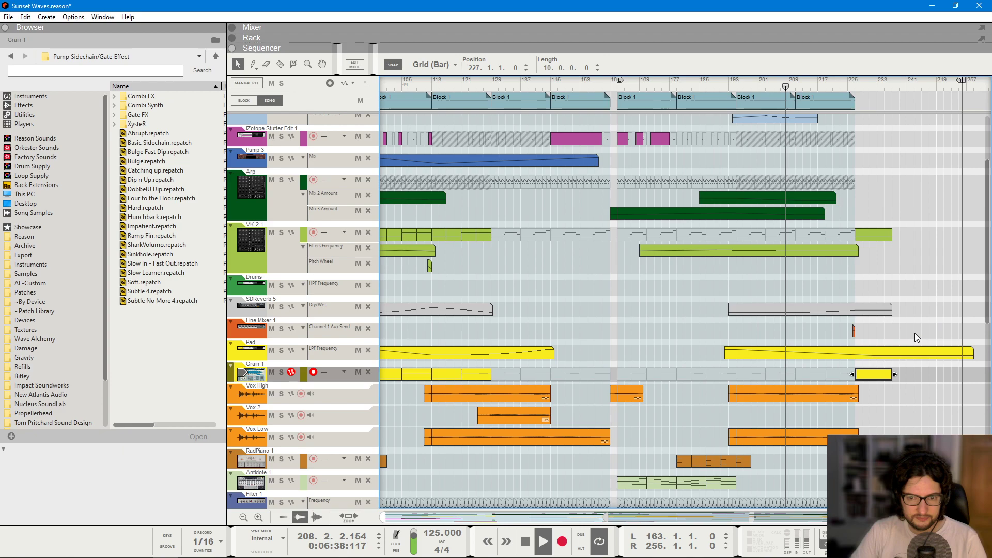
- Shorten the last Vox High clip, starting at bar 195, to 17 bars
scroll(778, 389, down, 3)
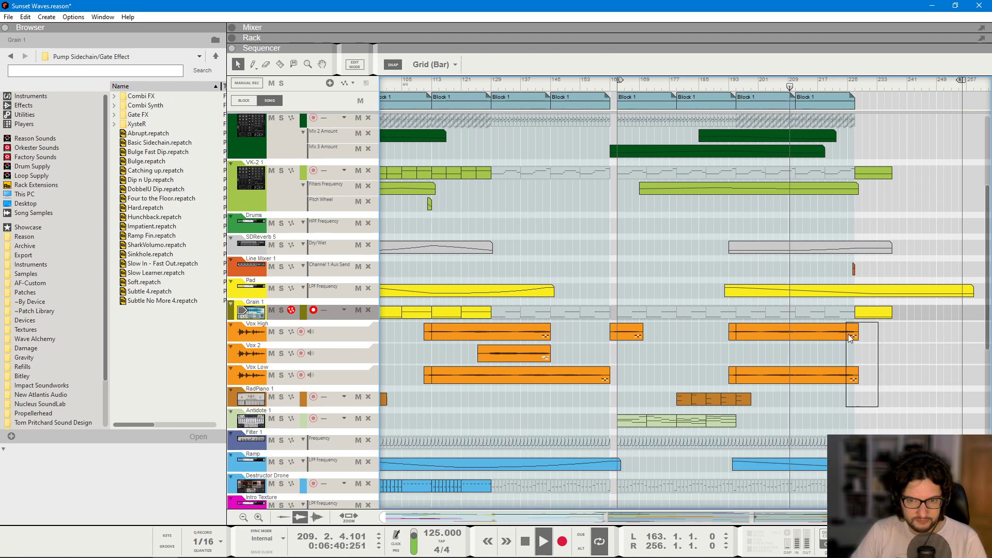
drag(857, 335, 810, 337)
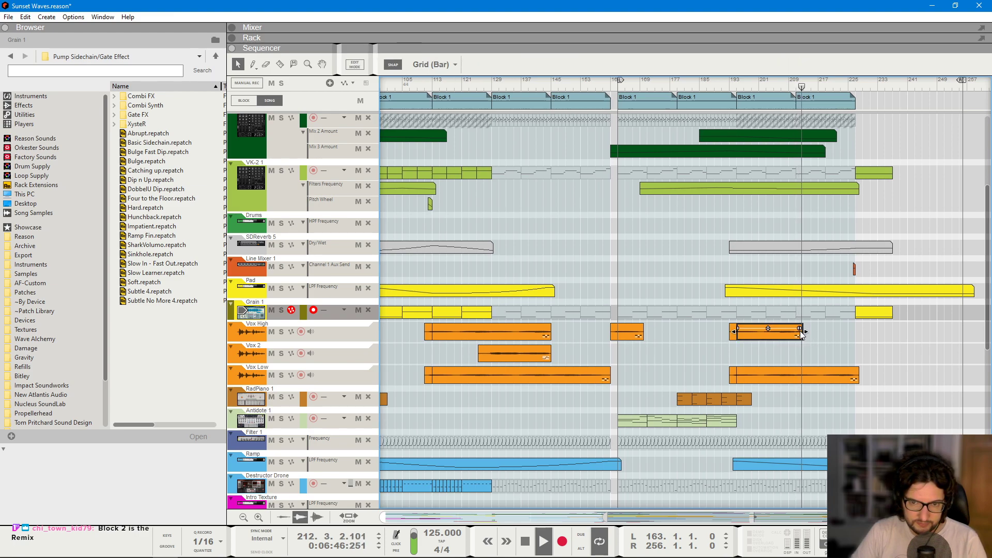
drag(805, 331, 801, 331)
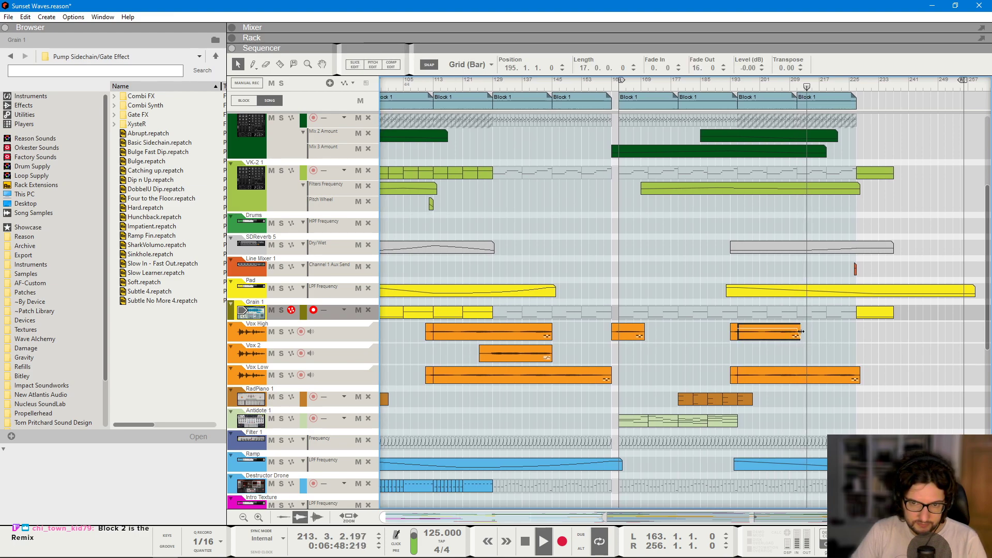
click(886, 337)
- Extend the Ramp track's LPF Frequency automation clip from bar 194 to about bar 261
scroll(886, 336, up, 2)
scroll(885, 336, right, 2)
scroll(886, 337, down, 3)
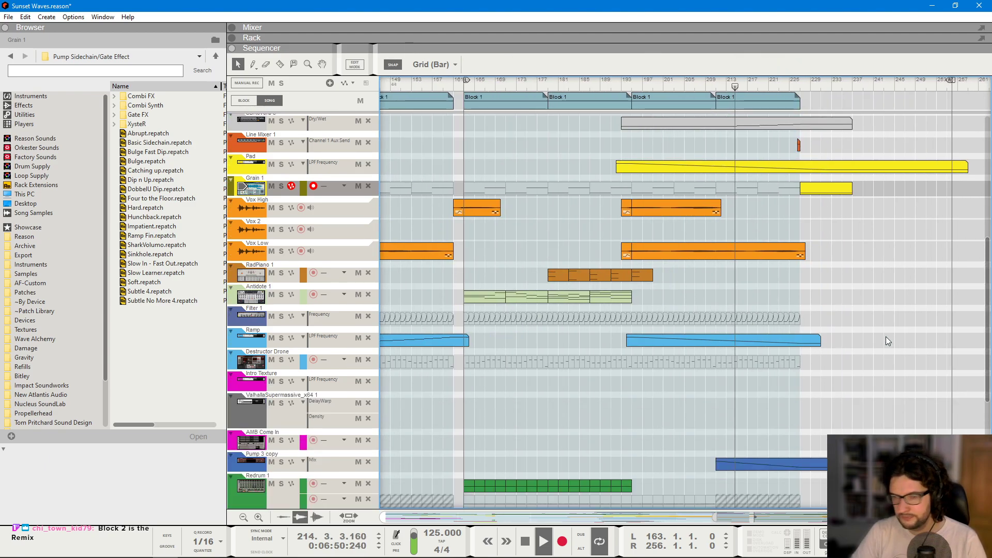
scroll(886, 336, up, 2)
scroll(827, 357, up, 1)
scroll(799, 358, right, 2)
scroll(808, 288, down, 4)
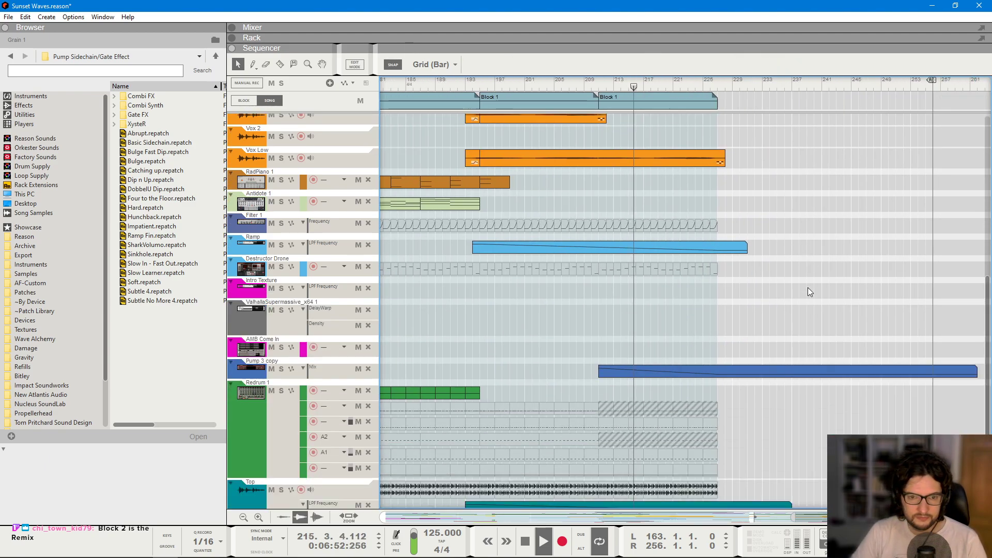
scroll(808, 287, up, 3)
scroll(807, 287, up, 3)
drag(744, 376, 904, 379)
scroll(802, 377, down, 1)
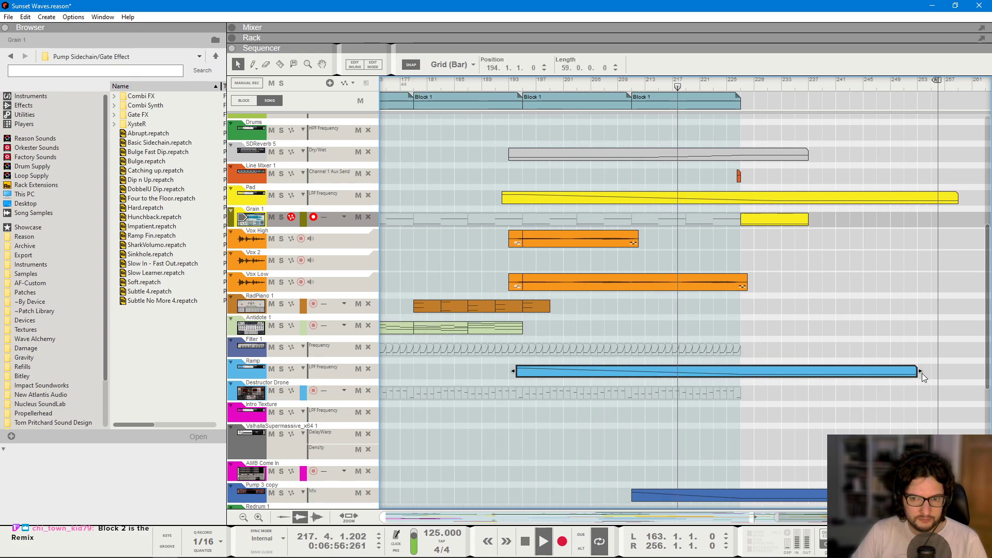
- Move the final point of the Pad's LPF Frequency fade to bar 245 at value 0
scroll(785, 288, up, 3)
double_click(773, 255)
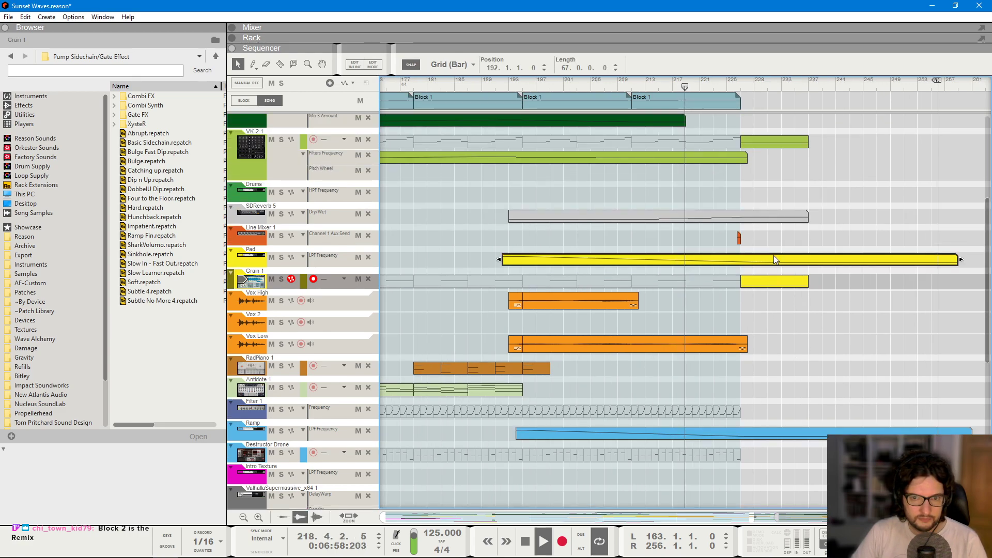
drag(775, 286, 863, 286)
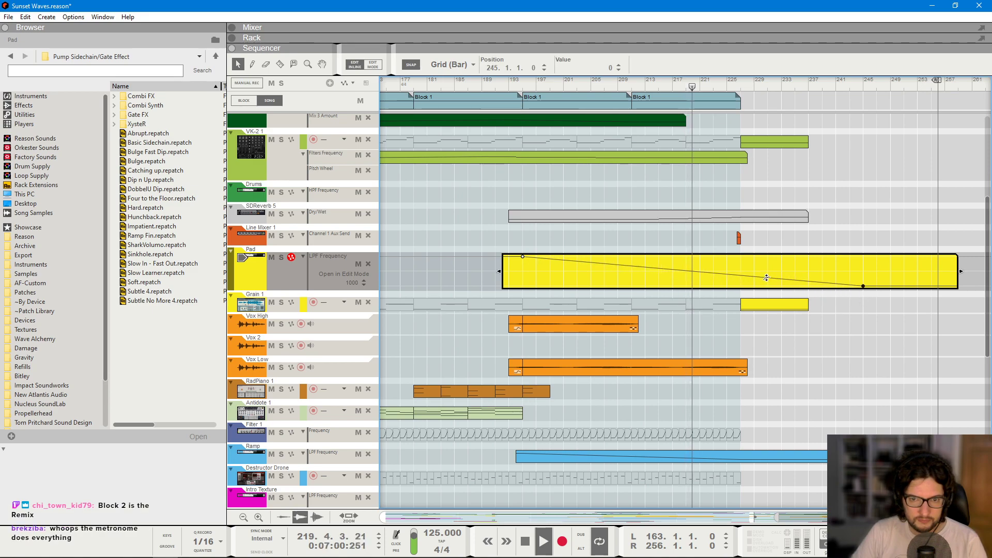
drag(774, 282, 765, 276)
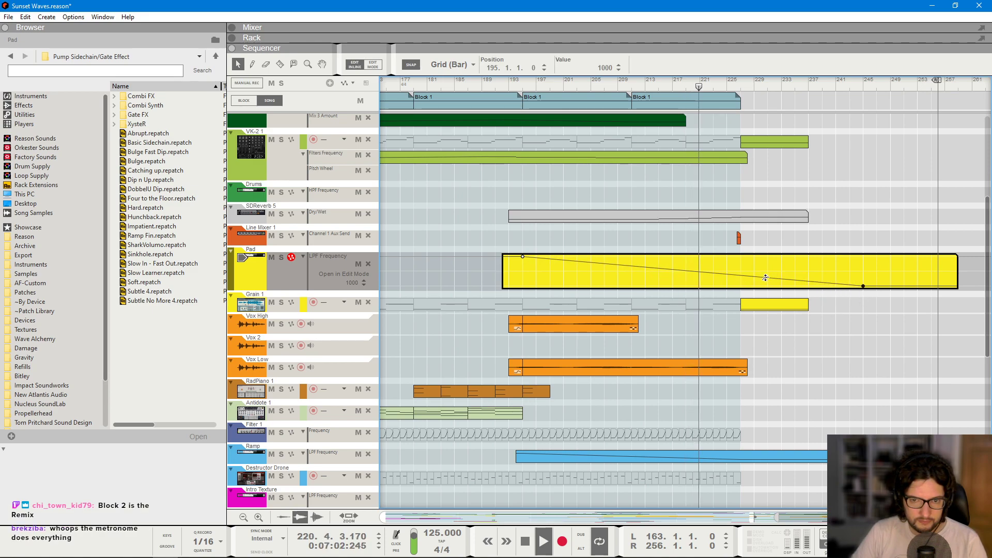
click(854, 328)
- Examine the clips and automation on all tracks around the end of the last block while the song plays
scroll(860, 290, up, 6)
scroll(891, 262, down, 1)
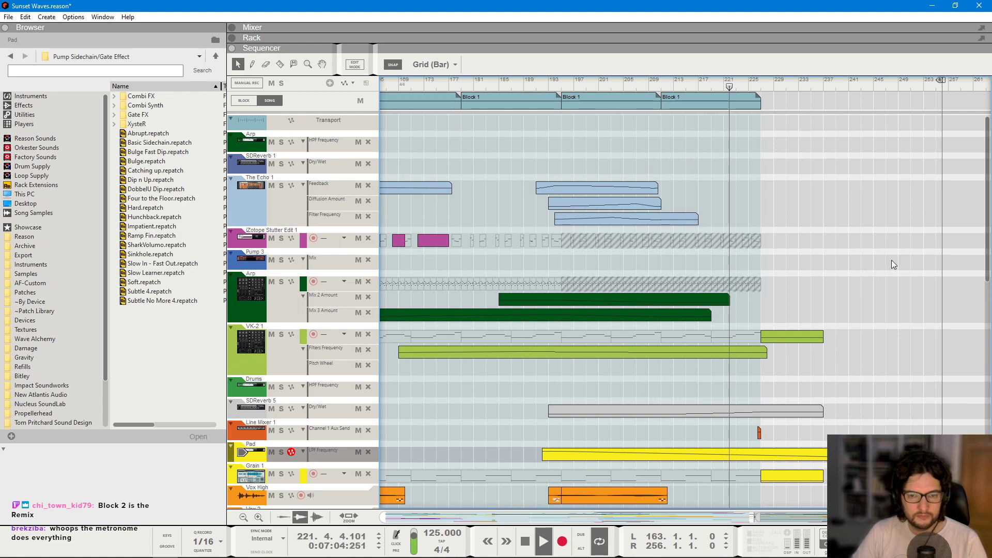
scroll(891, 260, down, 1)
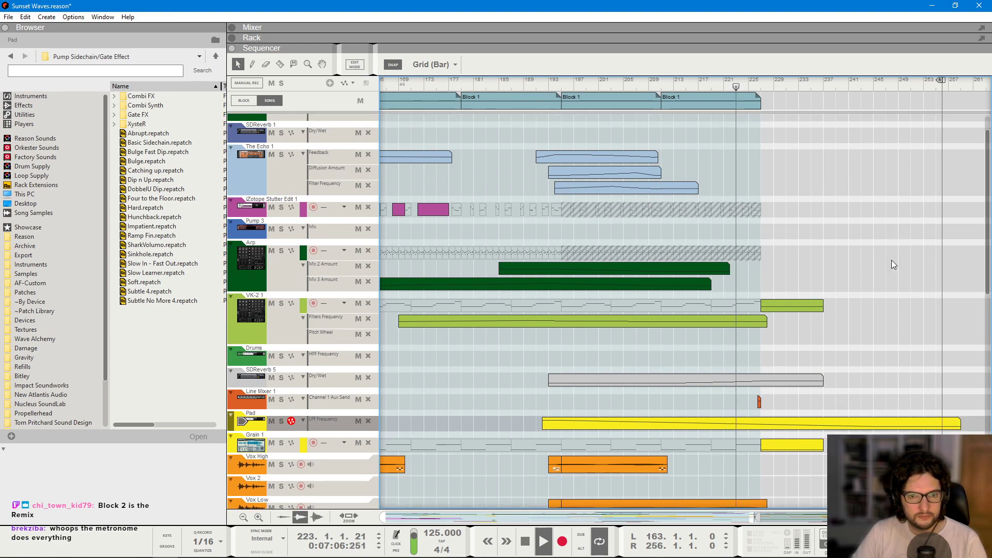
scroll(892, 264, down, 4)
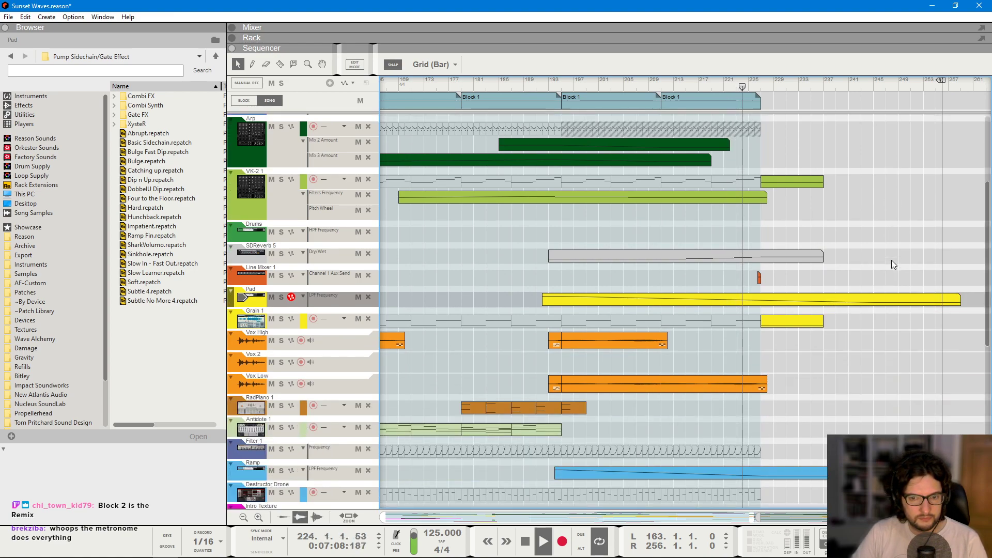
scroll(891, 264, down, 4)
scroll(891, 265, down, 5)
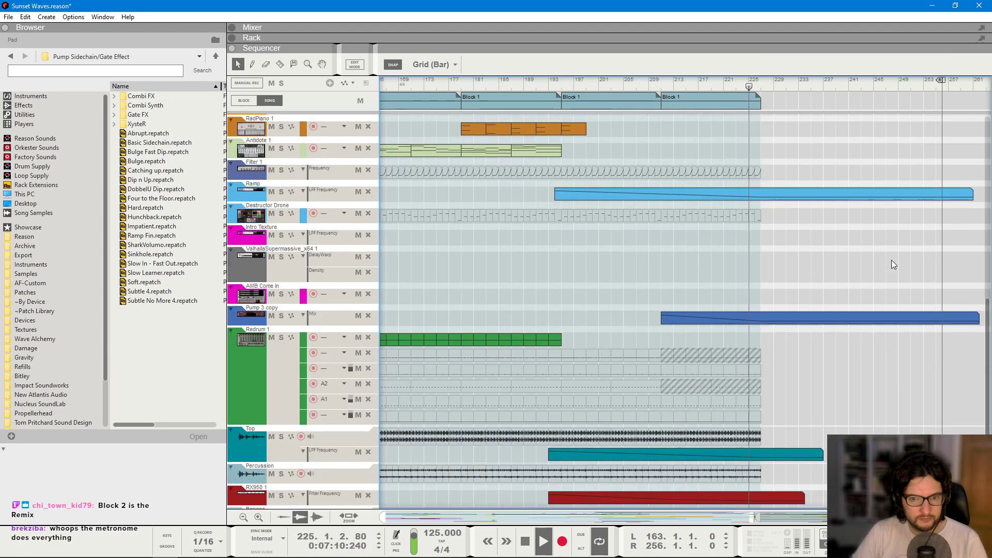
scroll(891, 265, up, 11)
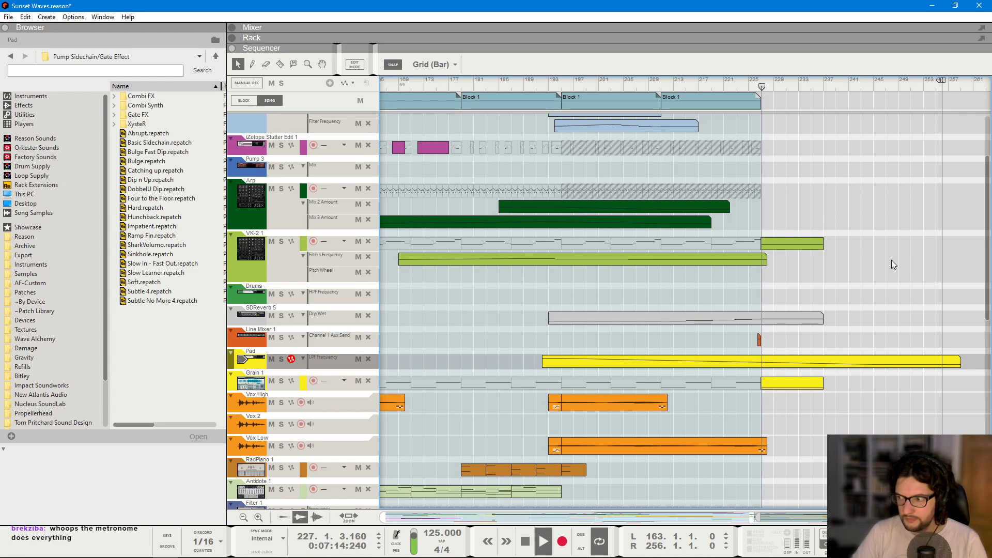
scroll(892, 259, up, 3)
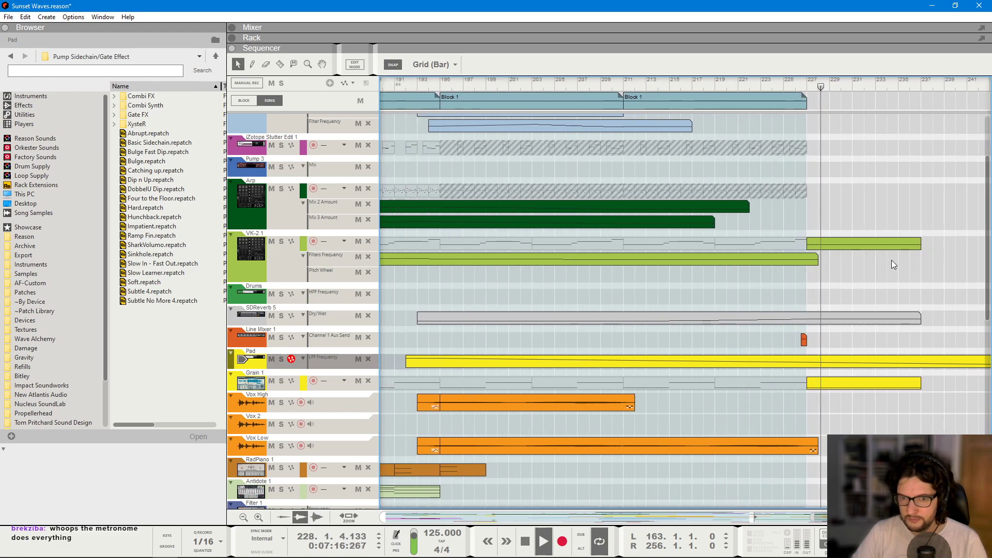
click(798, 243)
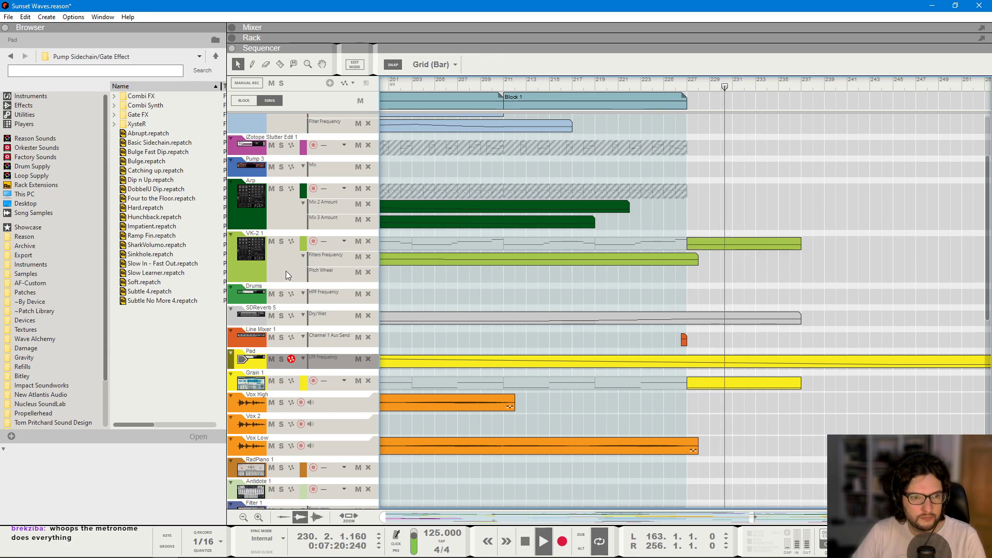
- Draw an Amp Level automation clip on VK-2 1 from about bar 226 to 243, falling from -11.6 dB at bar 227 to -60 dB at bar 237
key(F6)
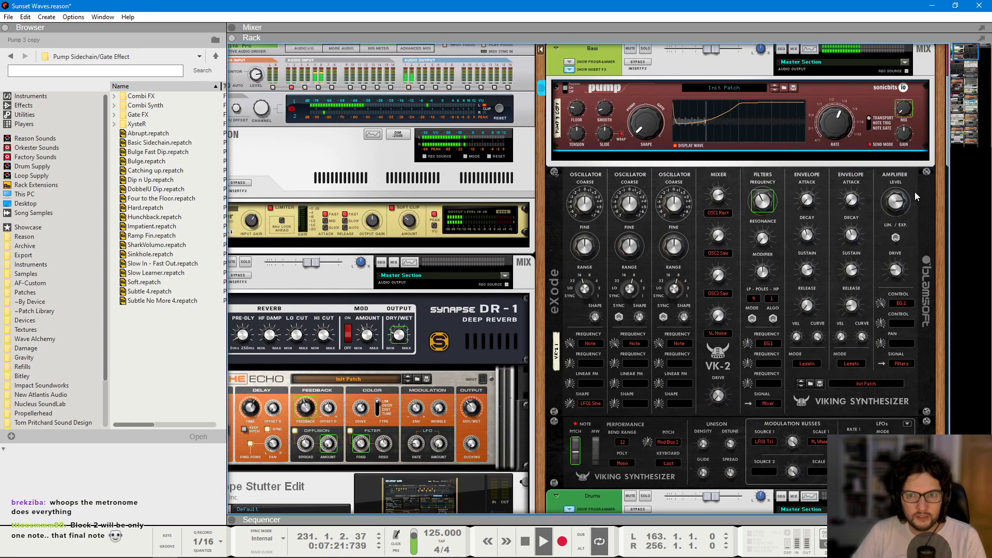
right_click(855, 201)
click(851, 256)
key(F7)
drag(680, 257, 868, 259)
click(801, 285)
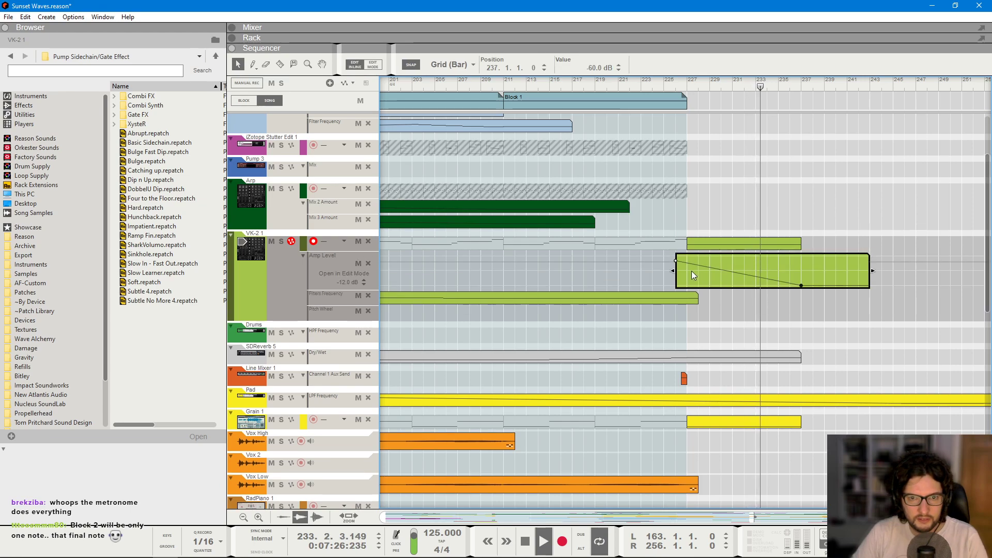
drag(677, 261, 686, 262)
- Play the outro from bar 227 and check VK-2 1's Amp Level fade
click(687, 82)
scroll(889, 180, down, 3)
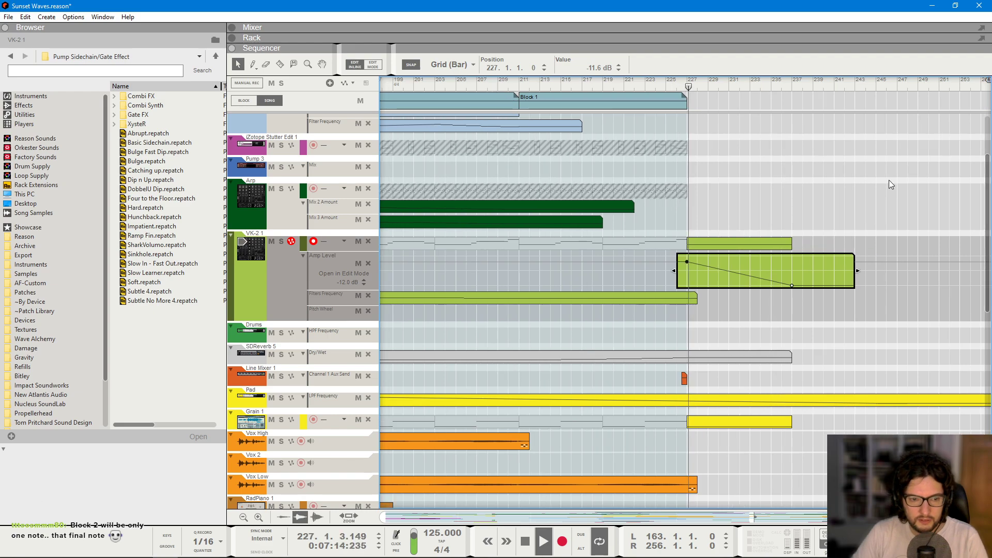
click(803, 213)
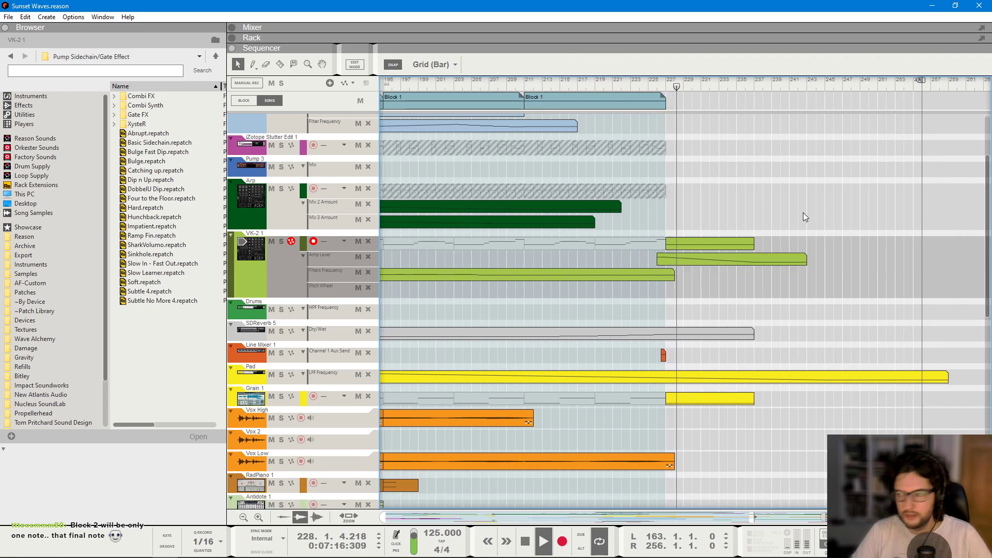
click(724, 259)
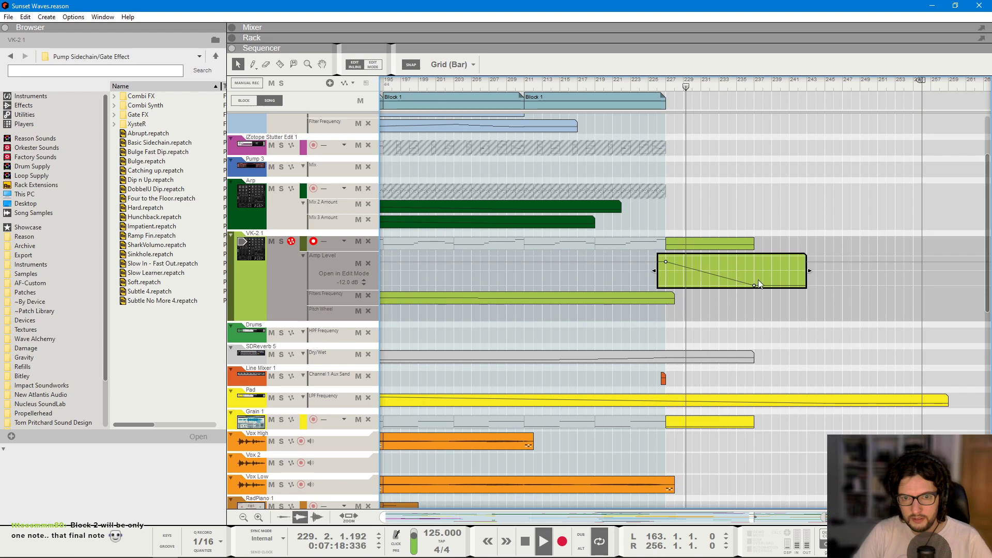
click(720, 355)
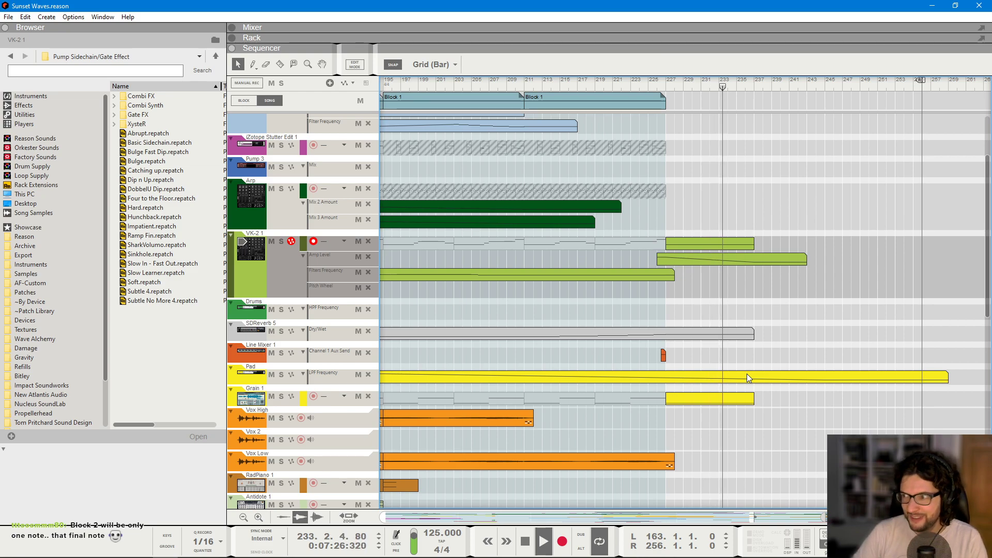
- Add an ECF-42 Envelope Controlled Filter after The Echo in the Pad channel's insert effects
click(250, 399)
key(F6)
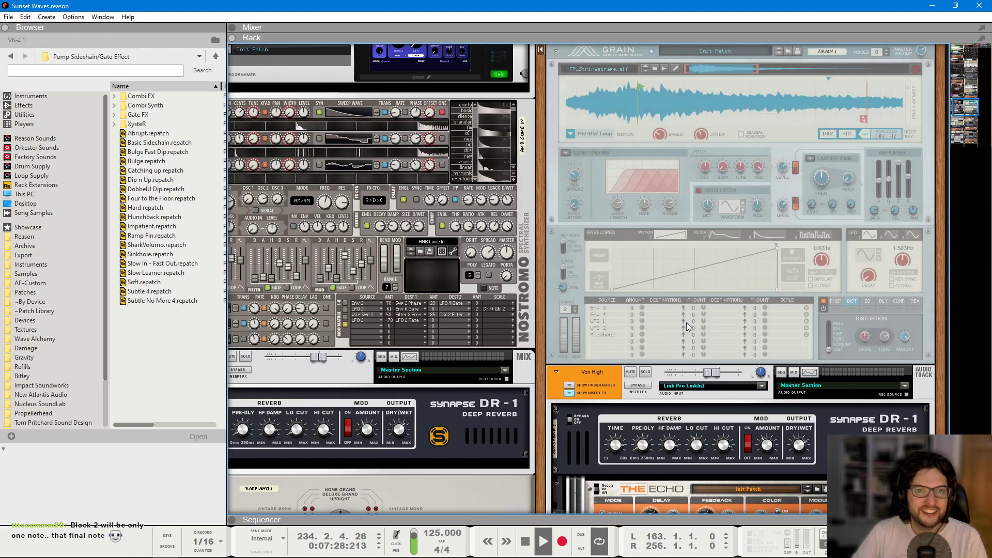
scroll(840, 293, up, 3)
right_click(856, 229)
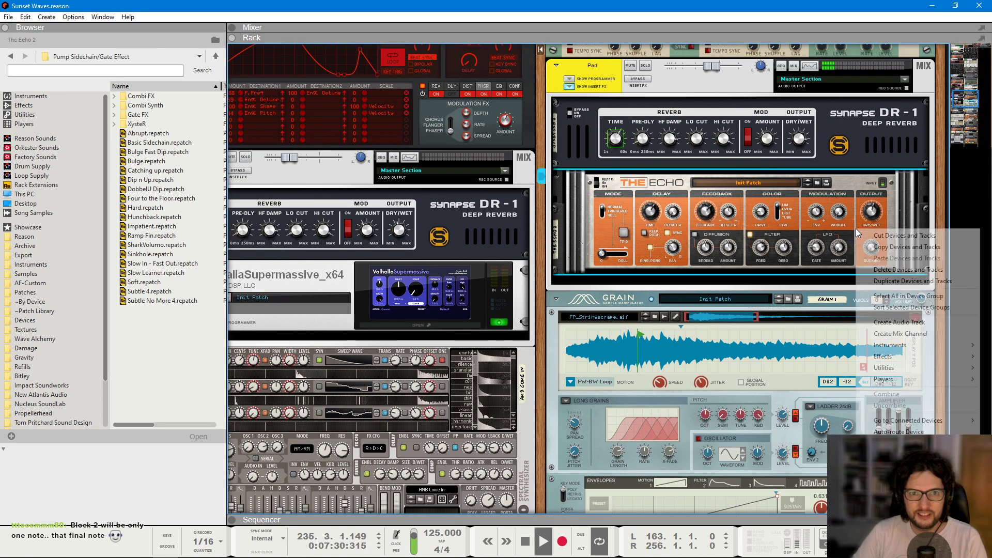
right_click(851, 228)
right_click(849, 235)
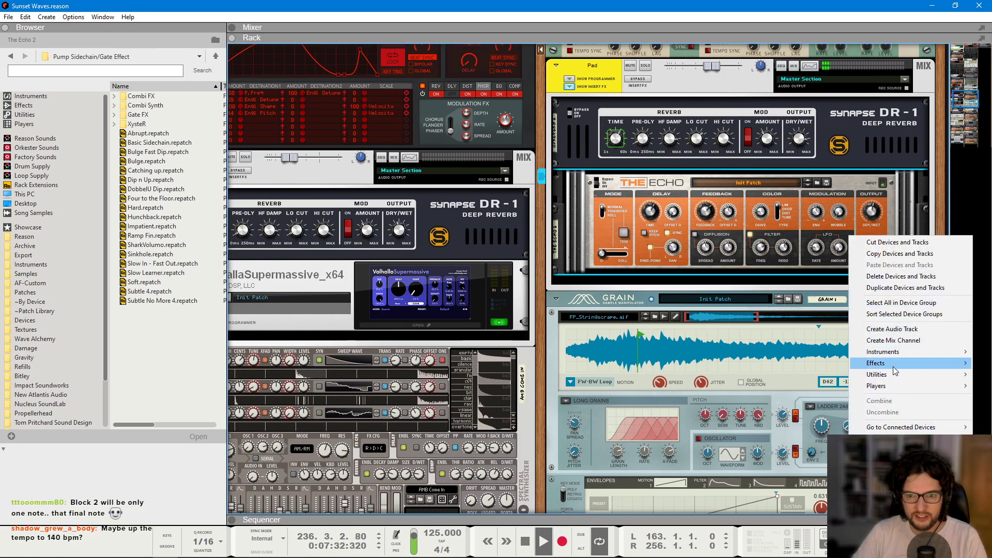
mouse_move(894, 372)
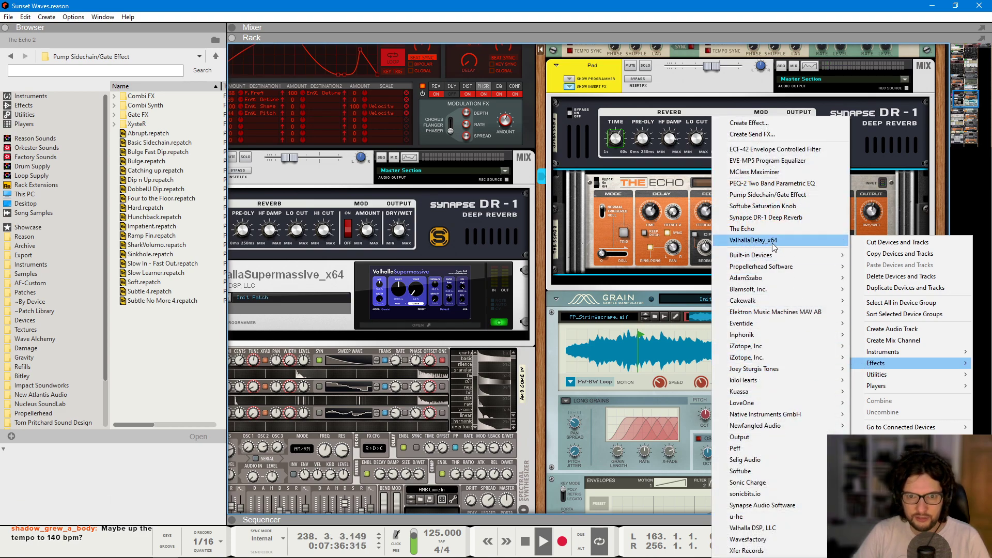
click(767, 149)
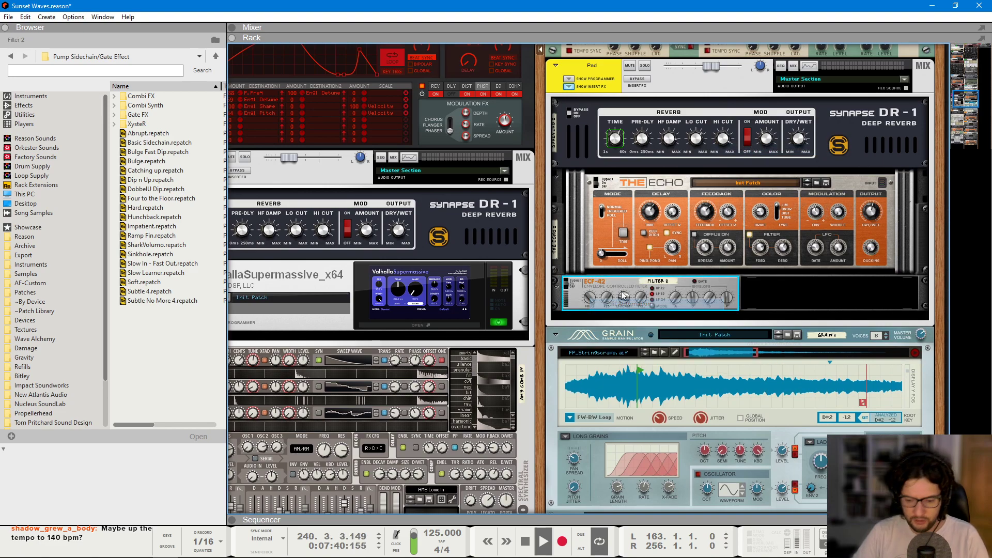
- Draw a Frequency automation clip on Filter 2 starting at bar 227, falling from 127 at its start to 1 at bar 239
key(F7)
key(h)
click(644, 83)
key(g)
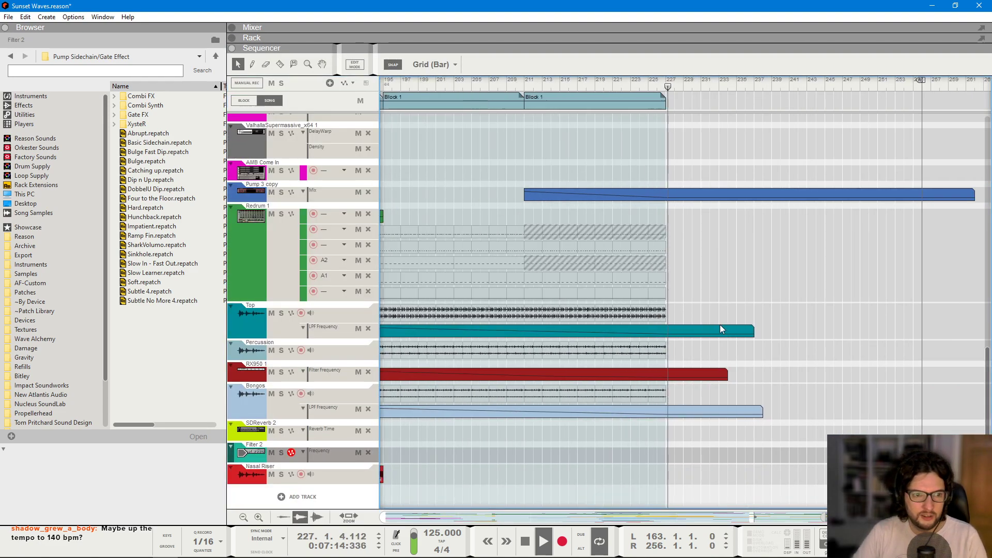
scroll(703, 243, up, 3)
scroll(692, 310, down, 3)
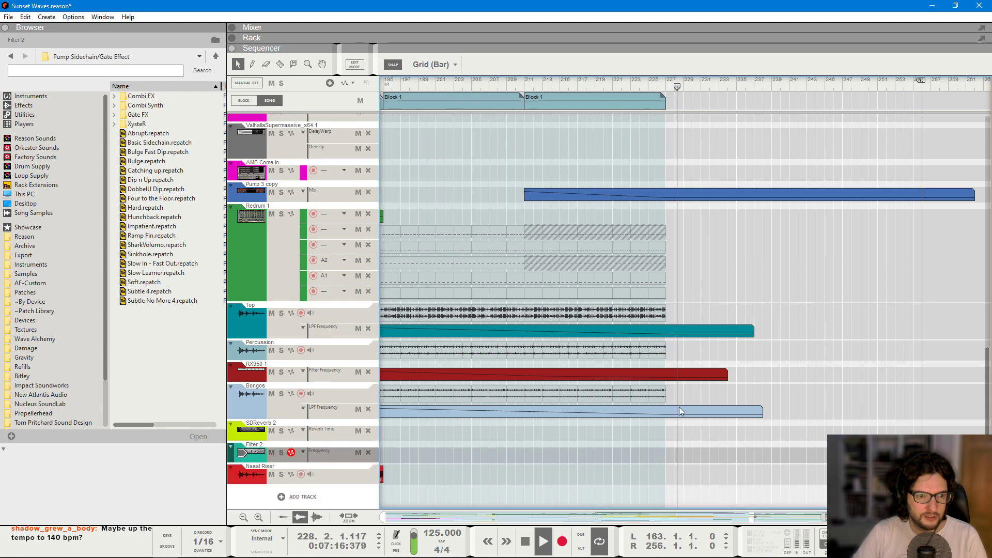
drag(670, 450, 788, 466)
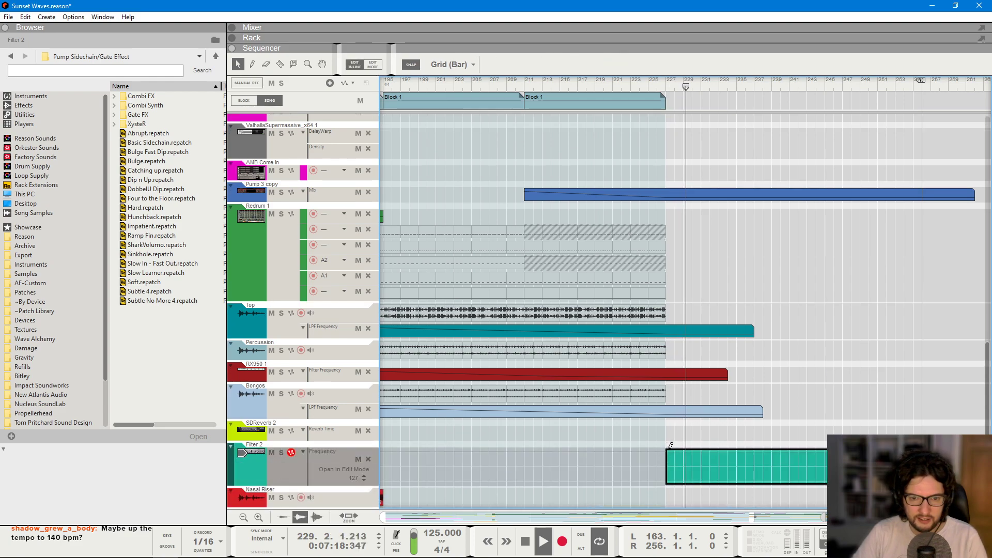
click(791, 484)
drag(791, 484, 771, 483)
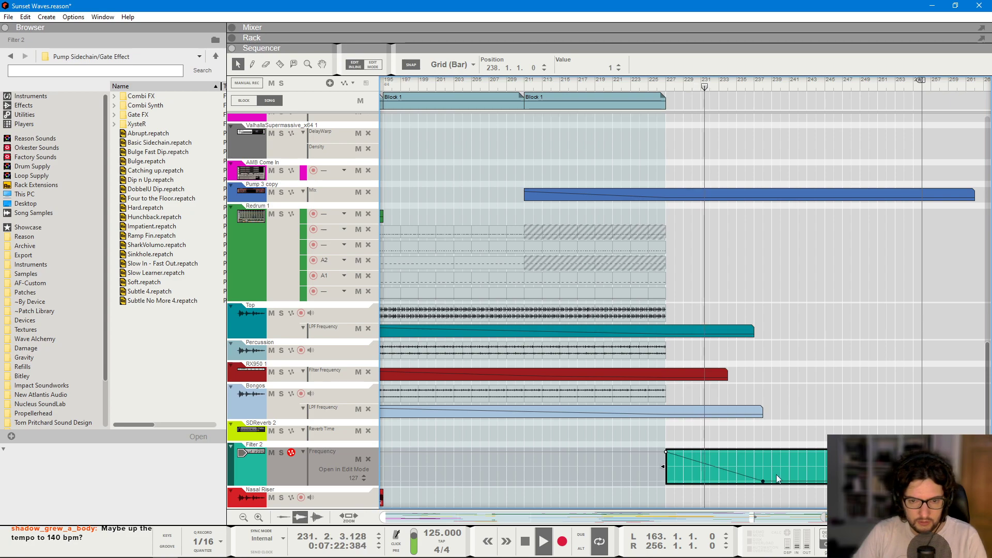
key(Escape)
double_click(739, 458)
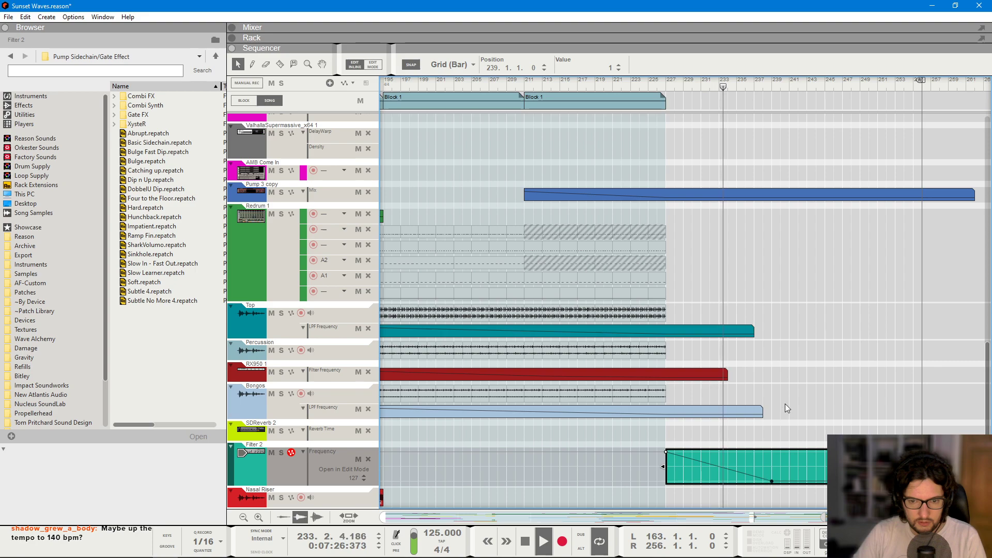
key(Escape)
- Extend the LPF Frequency automation clips at the song's end to about bar 248 on Bongos and about bar 245 on Top
key(F6)
key(F7)
drag(719, 411, 851, 411)
click(755, 331)
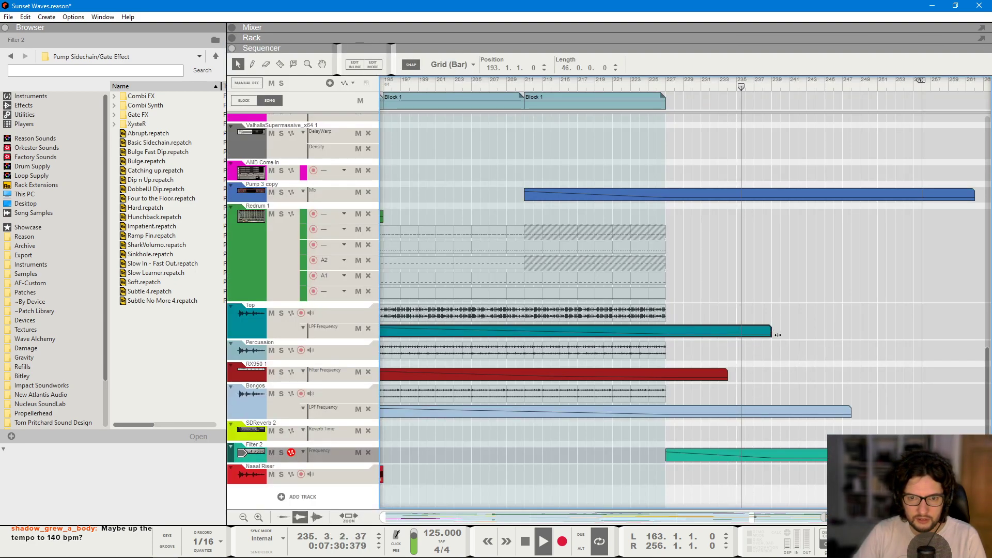
drag(754, 331, 826, 331)
click(807, 283)
- Stop playback and move the loop's right locator to bar 237
scroll(807, 283, up, 5)
alt+click(754, 82)
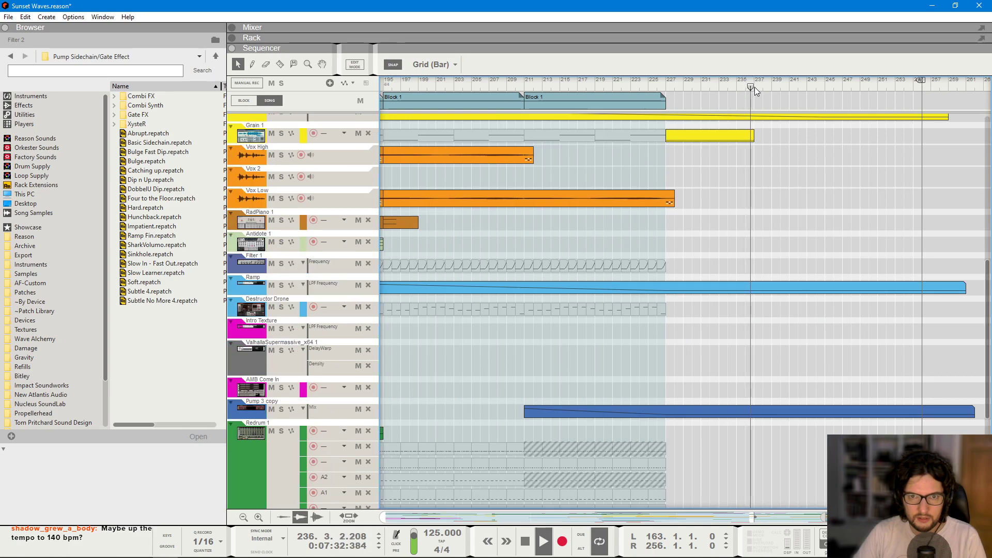
key(space)
drag(923, 83, 750, 92)
scroll(814, 207, down, 8)
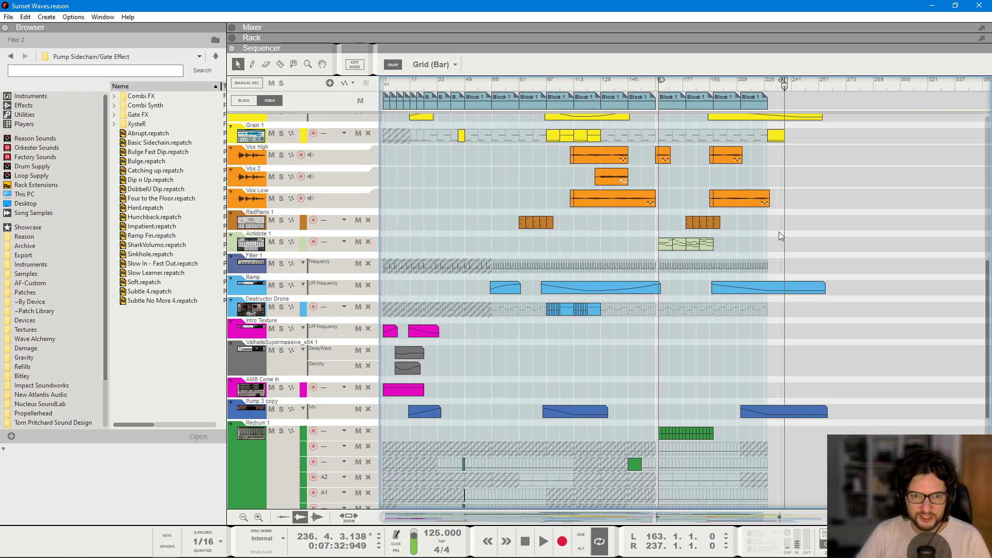
- Return the playhead to the song's start and move the loop's left locator to bar 1
key(Home)
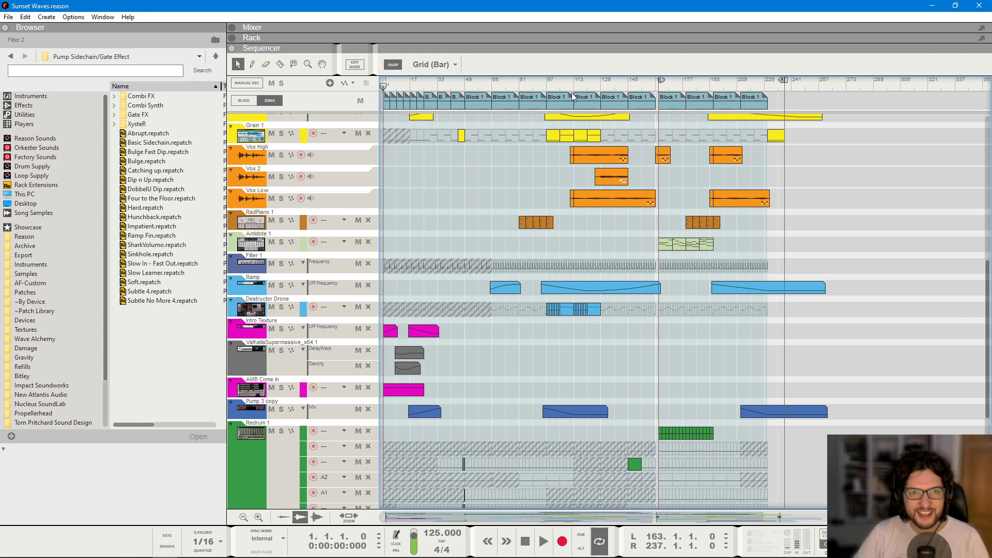
drag(325, 91, 327, 90)
drag(661, 80, 383, 82)
click(466, 192)
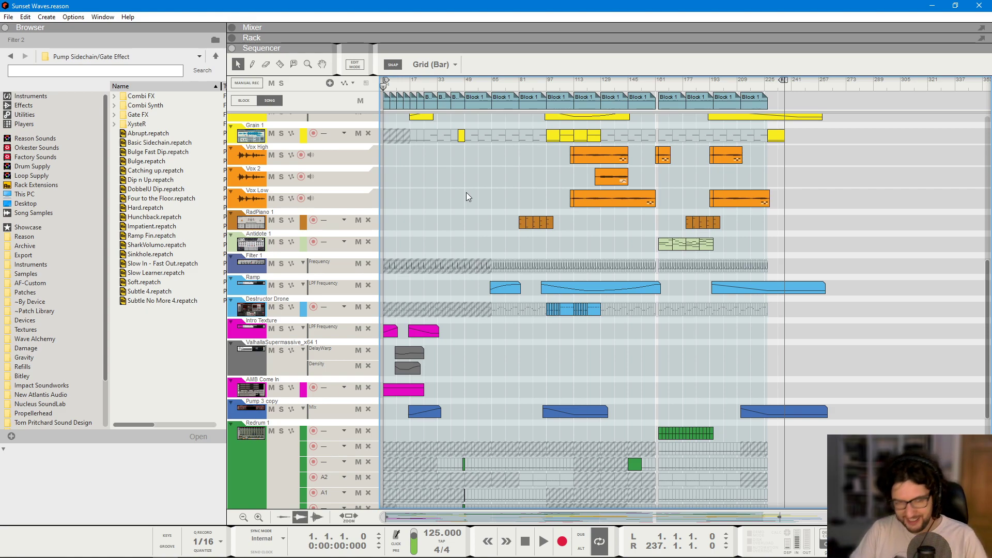
- Examine the clips and automation across the full arrangement, from the Arp track down to the vocals and Ramp
scroll(677, 250, up, 3)
scroll(679, 250, up, 2)
scroll(679, 250, down, 2)
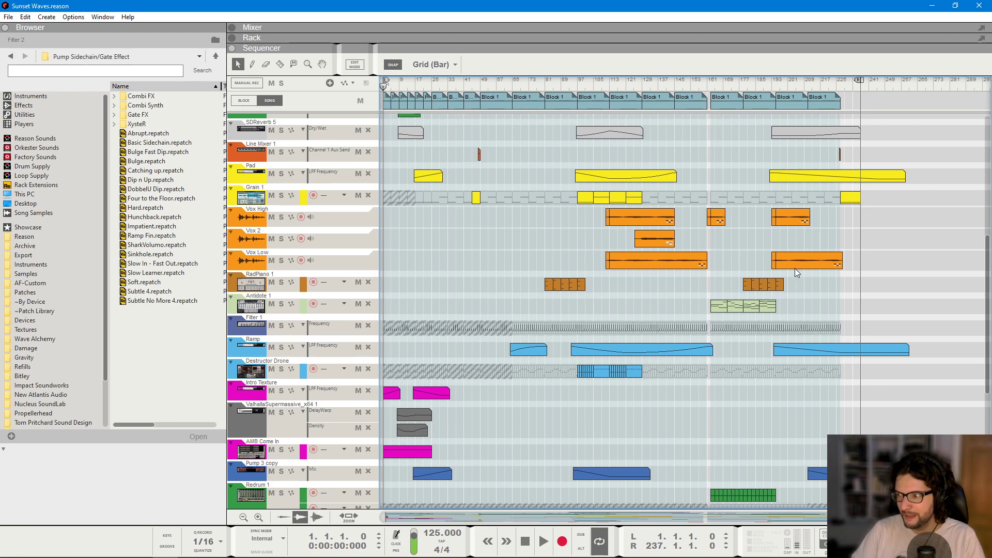
scroll(796, 271, up, 3)
scroll(805, 286, up, 1)
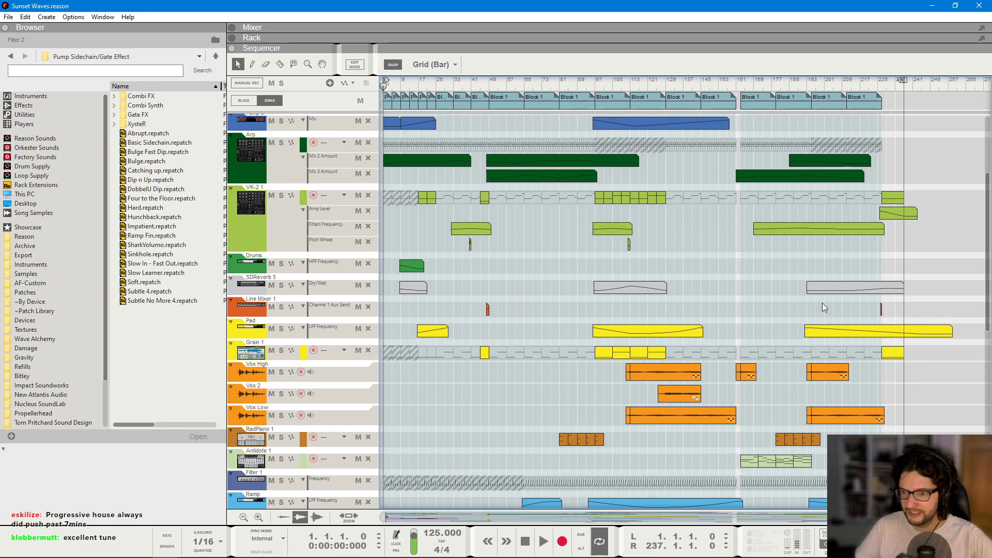
mouse_move(832, 556)
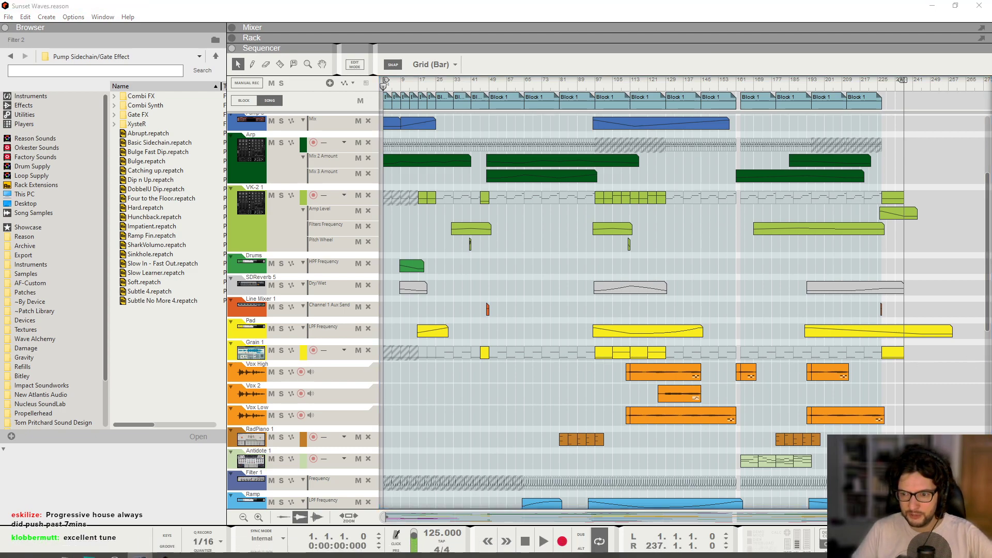
click(826, 370)
click(826, 369)
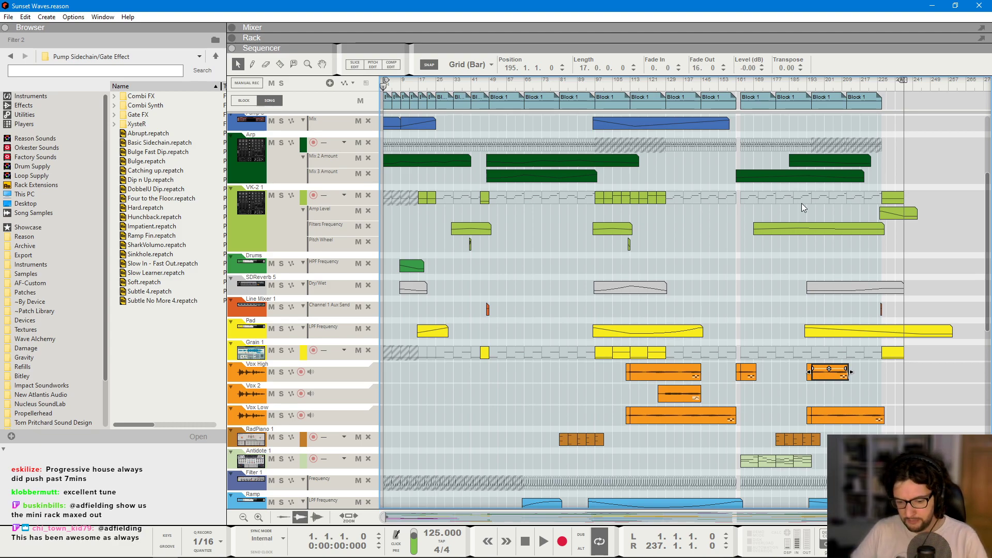
- Look through the rack devices from the Pad channel's effects up to Redrum and the drum effects
key(F6)
scroll(742, 240, up, 3)
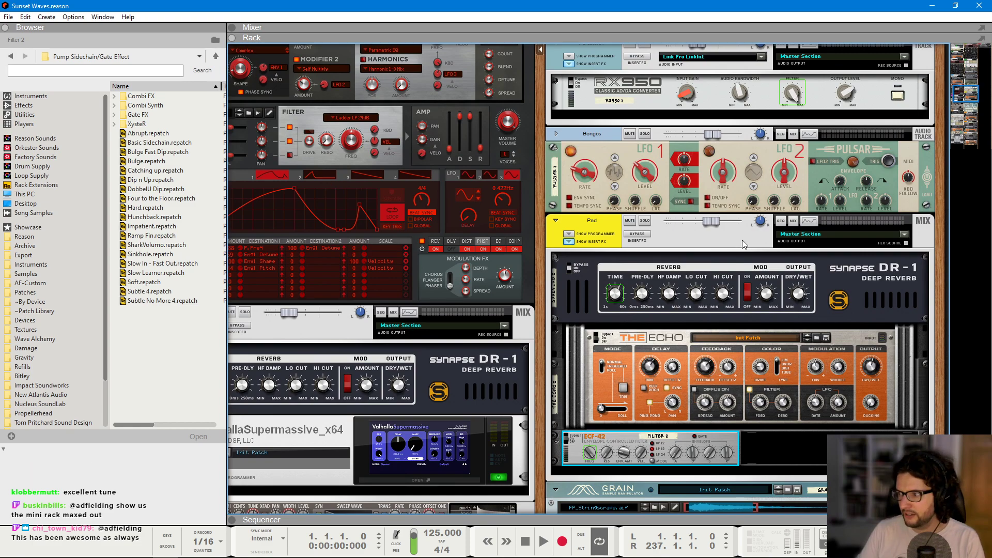
scroll(742, 240, up, 6)
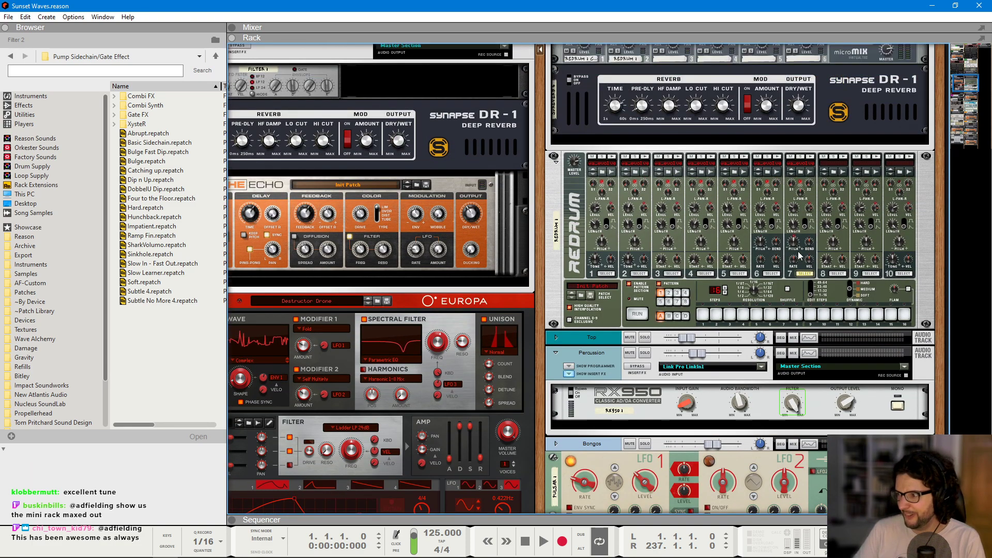
scroll(798, 255, up, 2)
scroll(785, 212, right, 3)
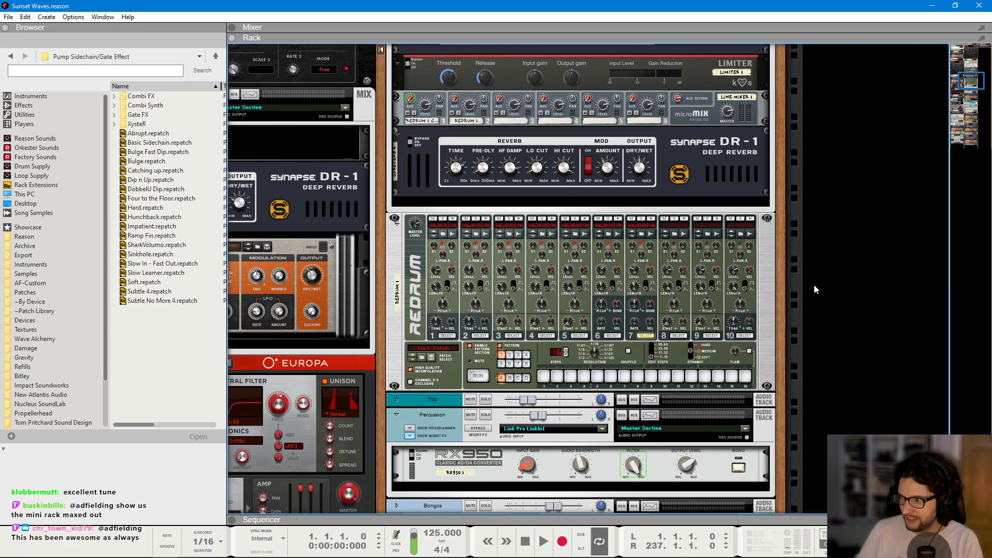
- Play the song from the start and collapse the browser to widen the sequencer
key(F7)
key(space)
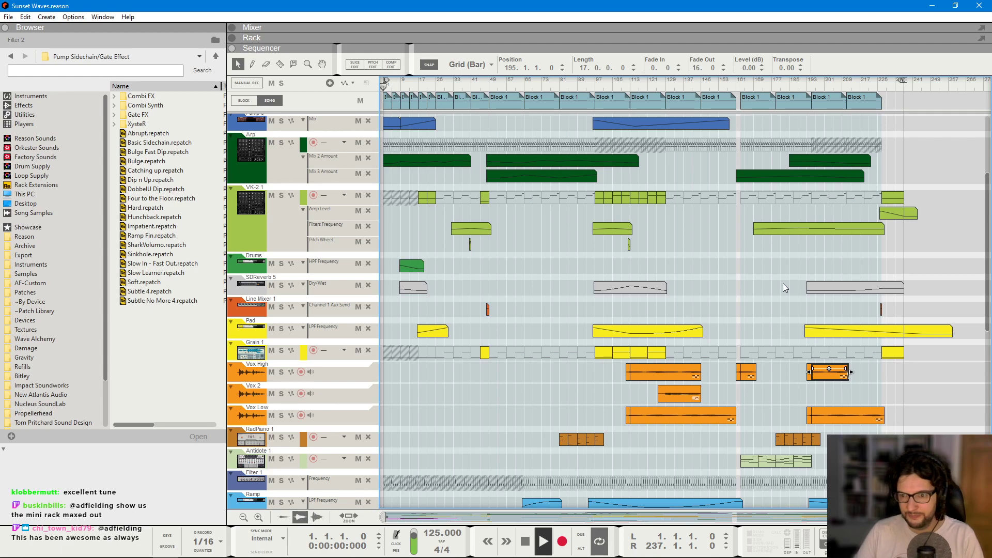
click(791, 377)
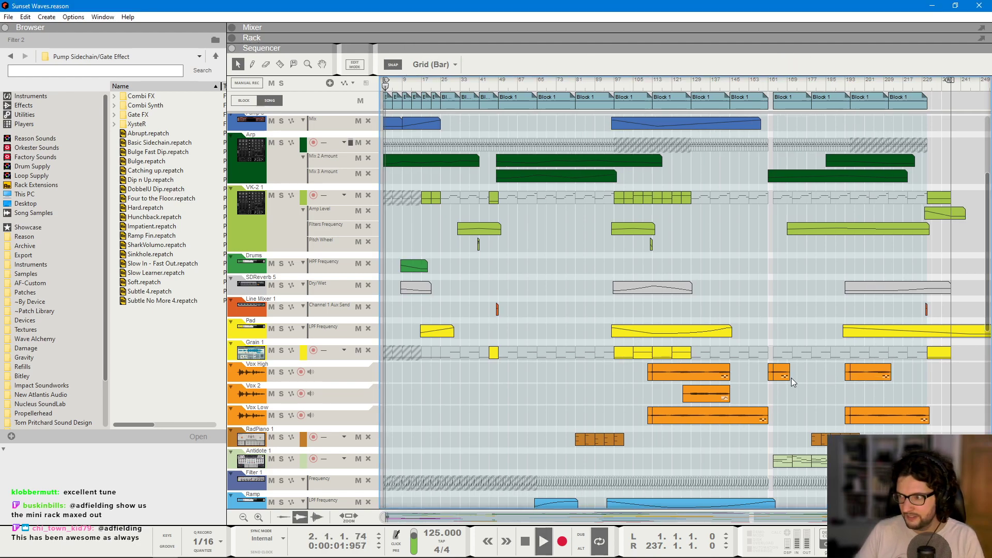
scroll(791, 378, up, 1)
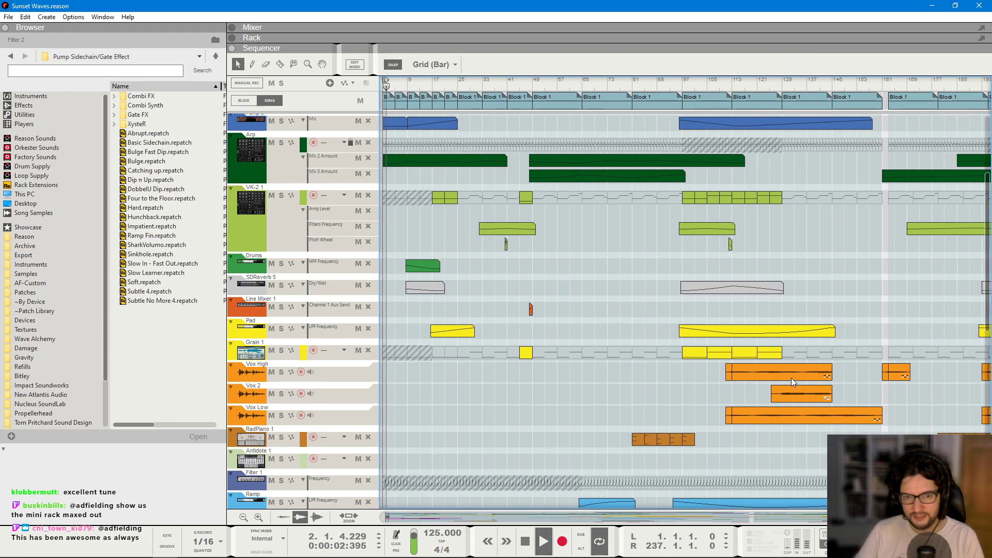
click(5, 27)
scroll(451, 269, up, 2)
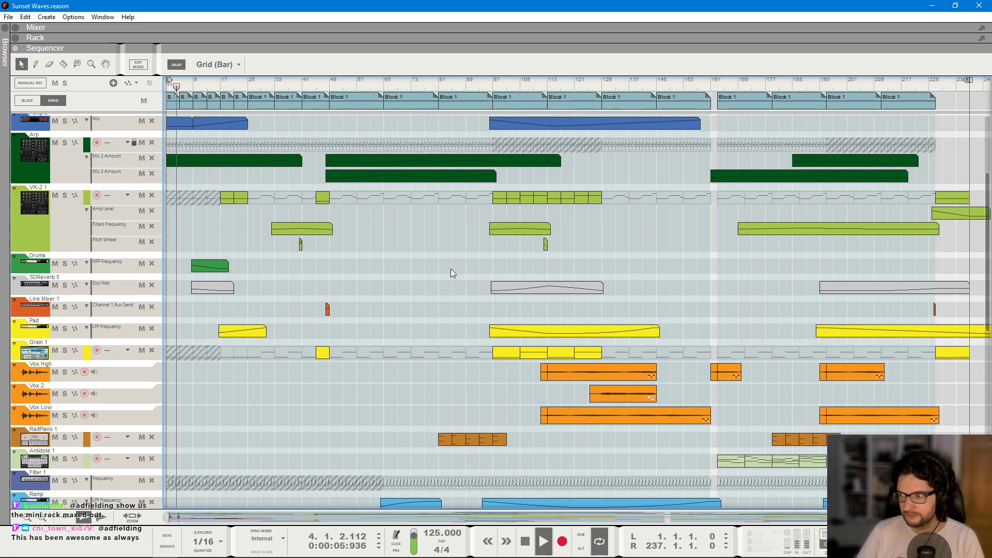
scroll(462, 291, up, 3)
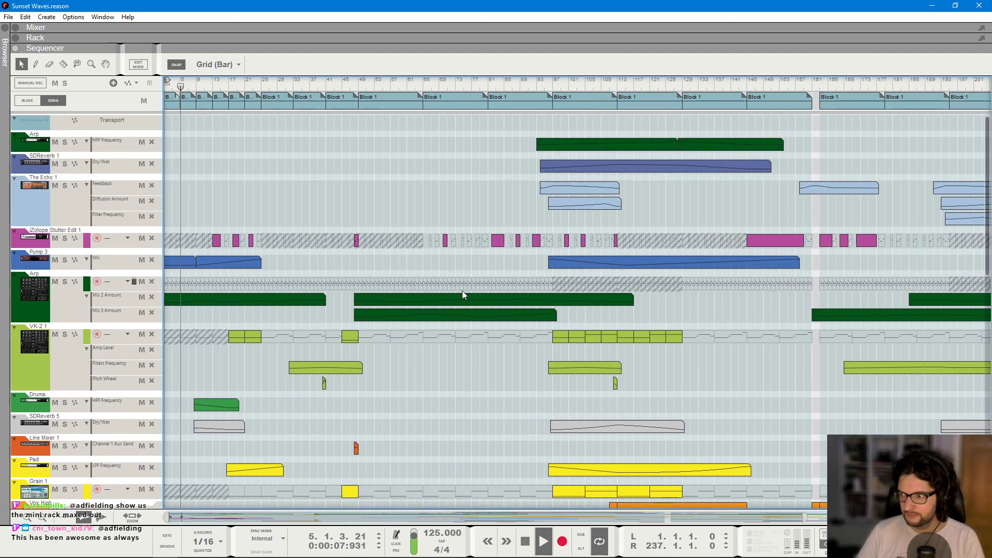
scroll(462, 295, down, 3)
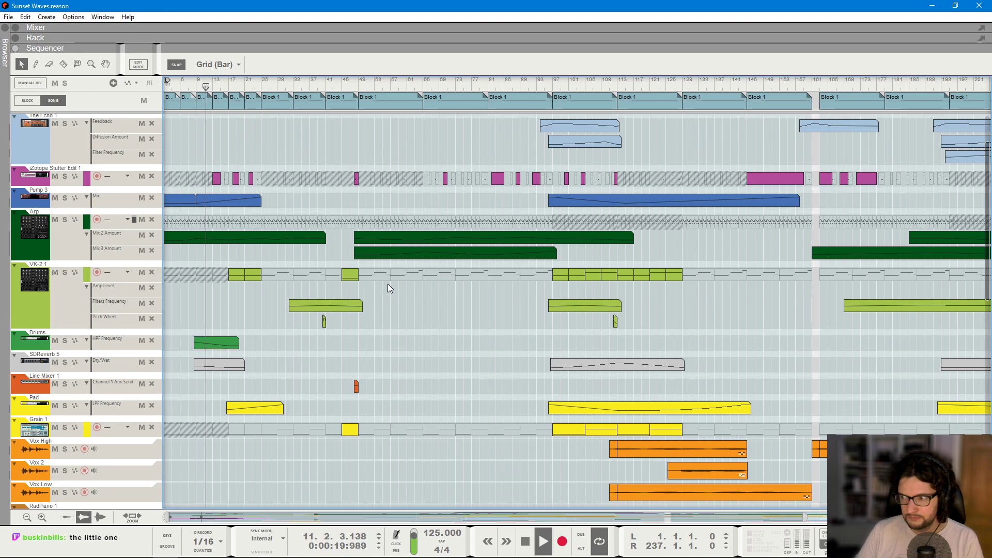
- Look across the rack's two columns of devices while the song plays and try to resize the rack view
key(F6)
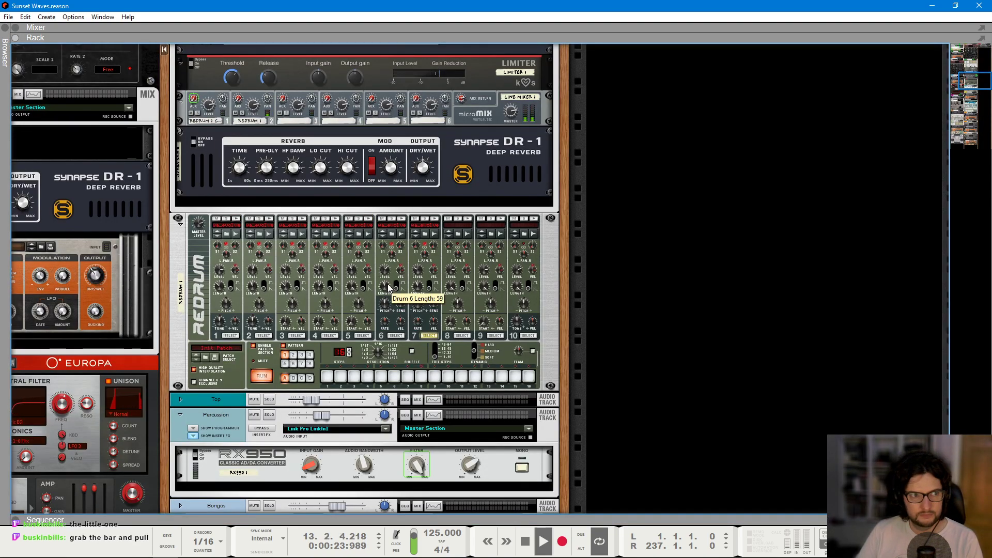
scroll(389, 288, left, 4)
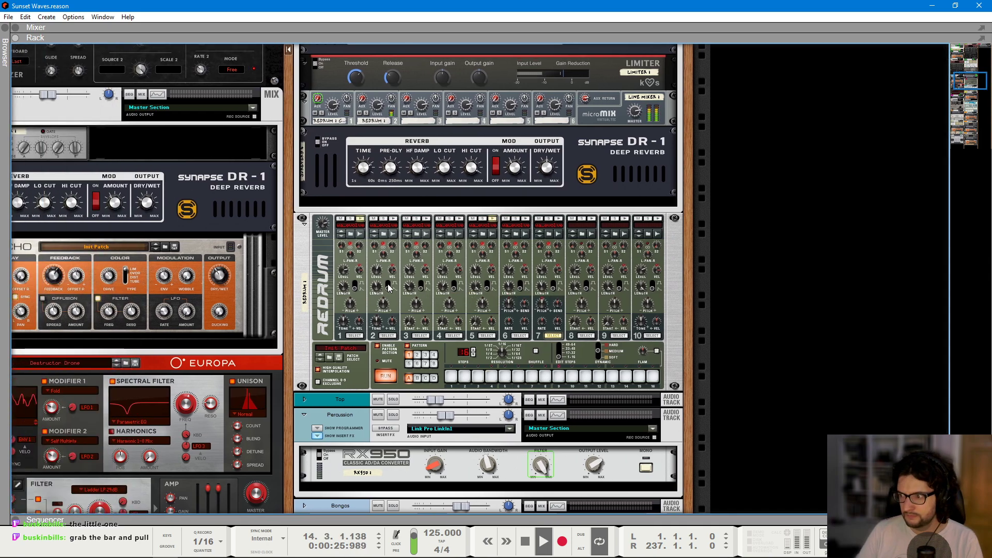
scroll(388, 289, left, 3)
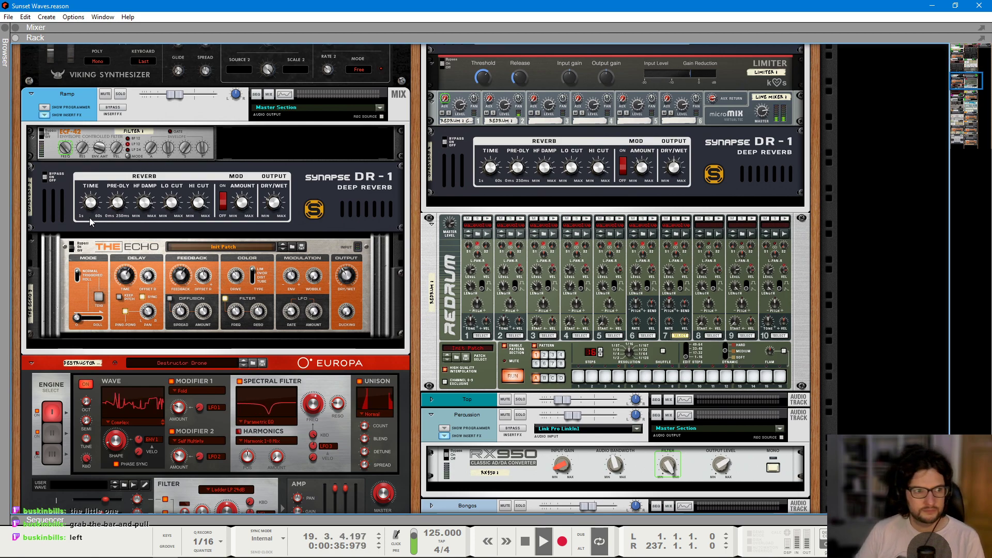
mouse_move(20, 208)
mouse_down()
mouse_move(150, 208)
mouse_move(2, 207)
mouse_up()
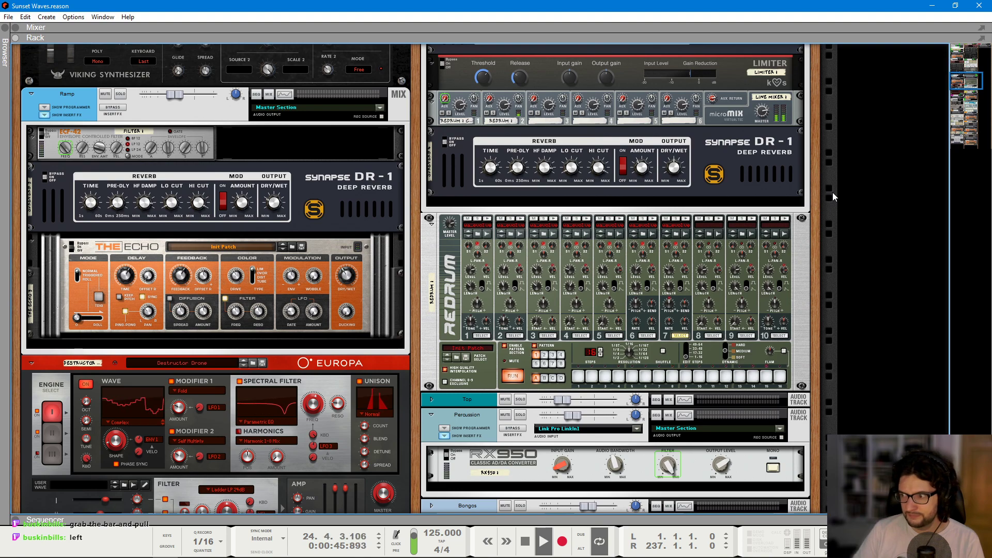
- Select The Echo 1 track and fit the whole song's arrangement in the sequencer
key(F7)
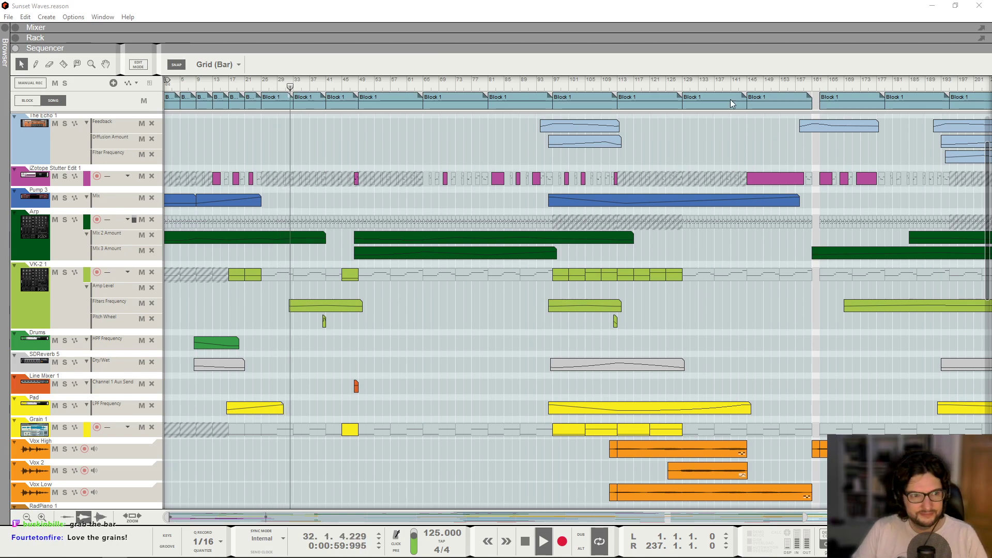
click(54, 160)
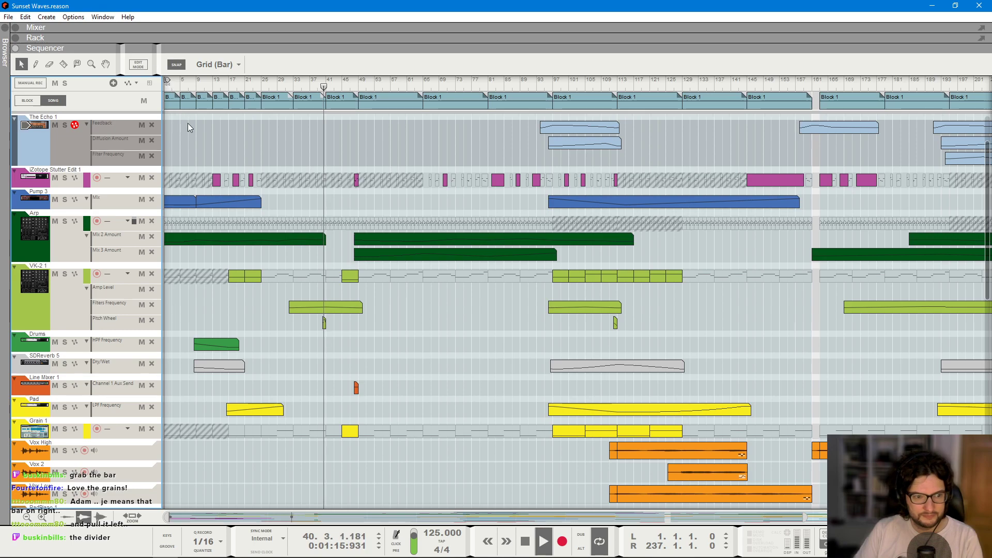
drag(805, 517, 879, 517)
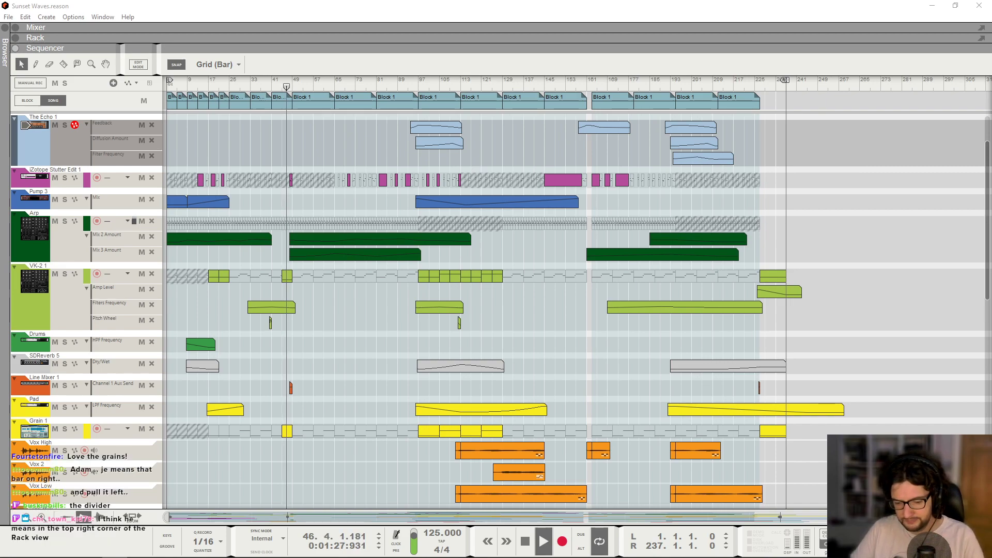
- Enlarge the rack navigator beside the rack, jump to the Destructor Drone Europa, and resize the navigator so two rack columns are shown
click(808, 259)
key(F6)
drag(949, 180, 218, 214)
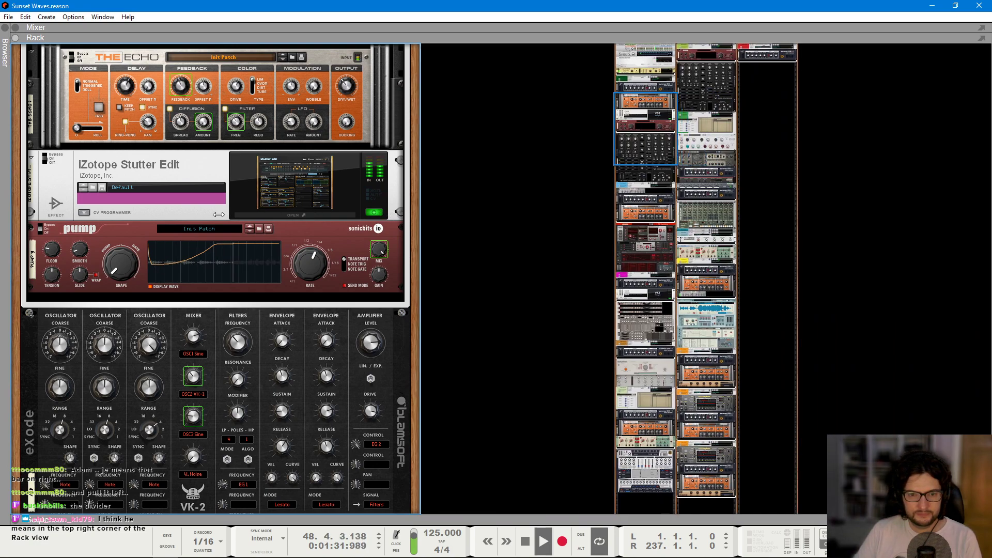
key(alt+Tab)
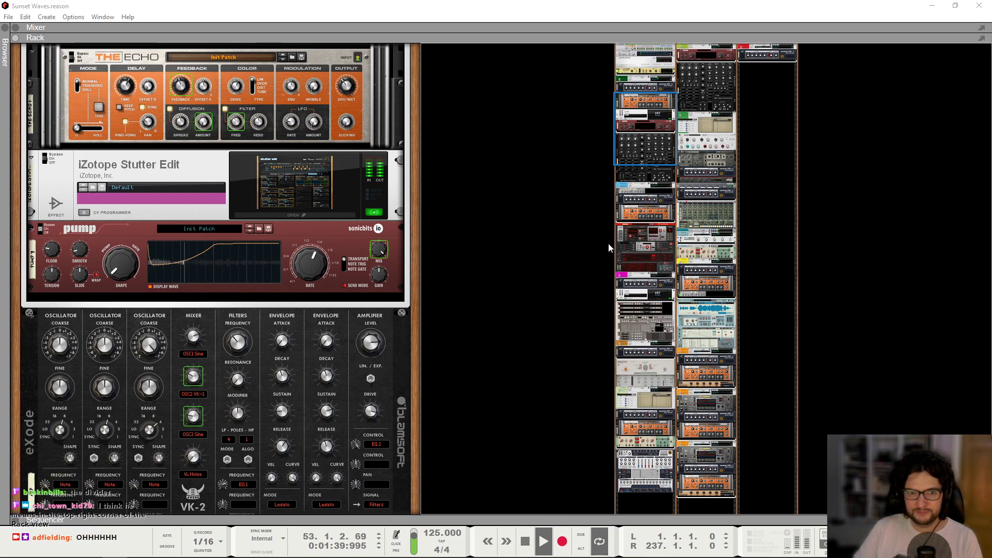
click(645, 235)
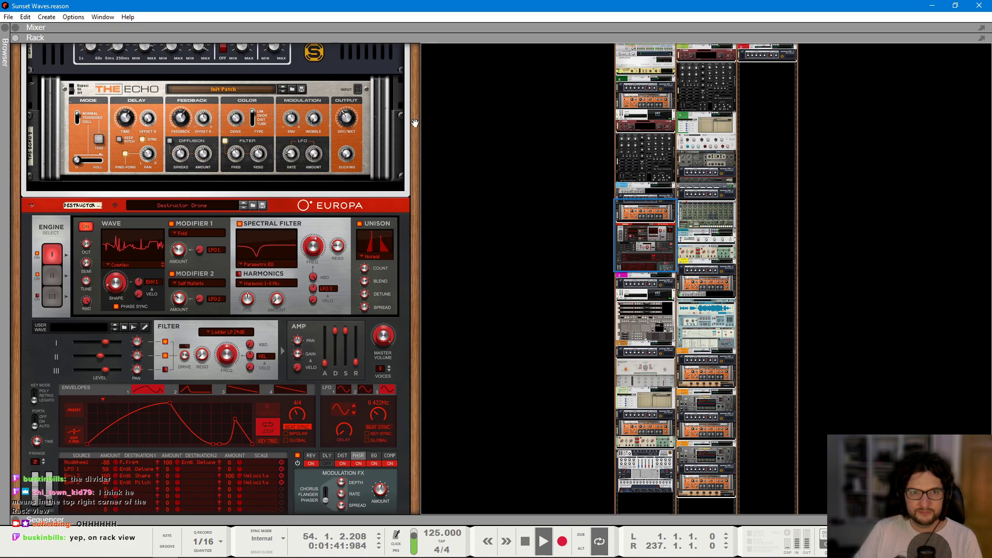
drag(415, 117, 775, 145)
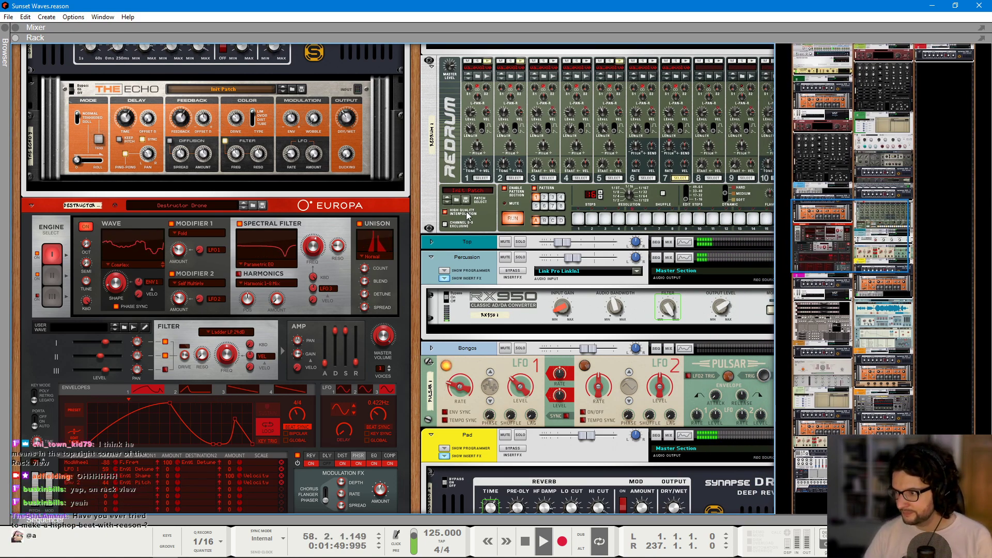
scroll(468, 216, up, 6)
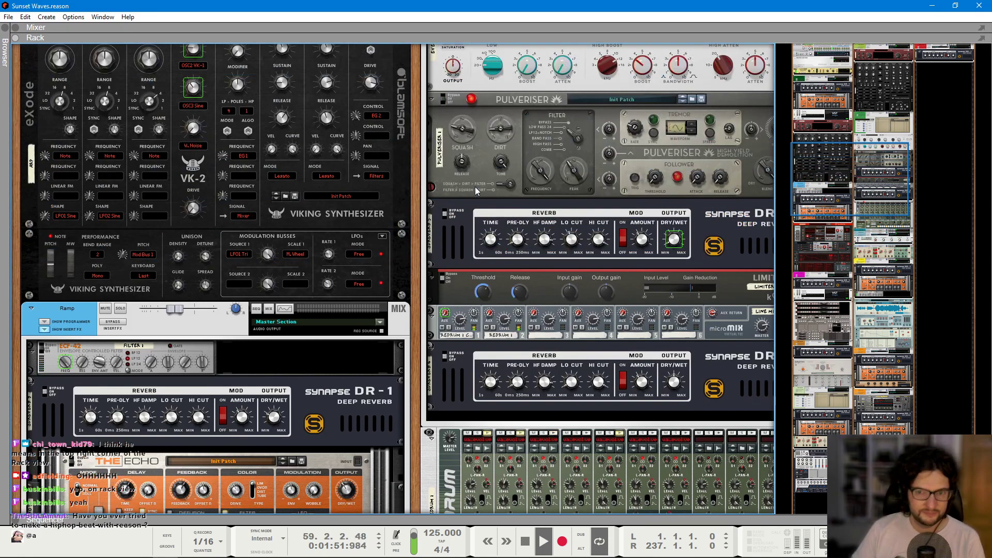
- Turn on Look Ahead on the MClass Maximizer in the master section
scroll(475, 190, up, 10)
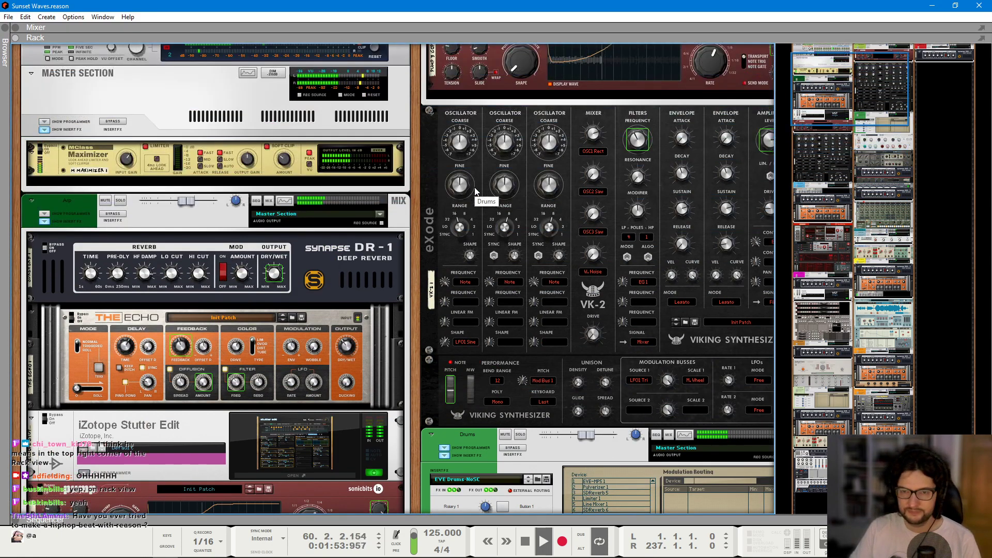
scroll(476, 191, up, 3)
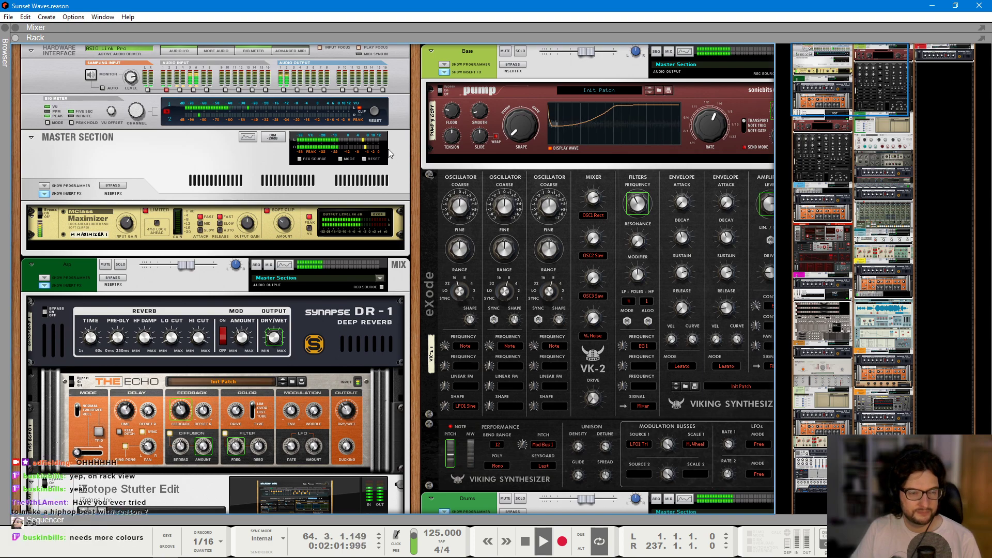
click(159, 232)
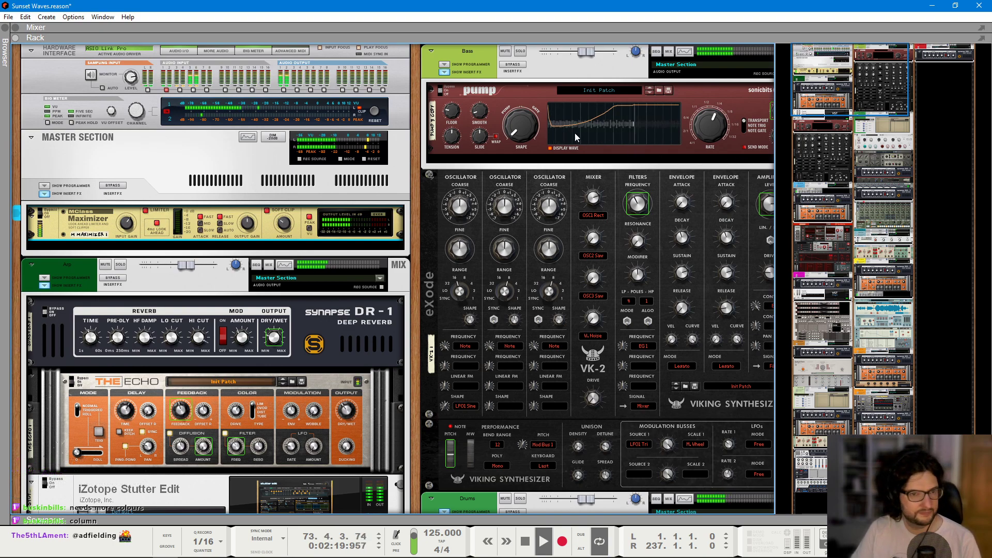
- Look through the lower rack devices, the mixer channels and the sequencer while the song keeps playing
scroll(570, 162, down, 6)
scroll(566, 216, down, 3)
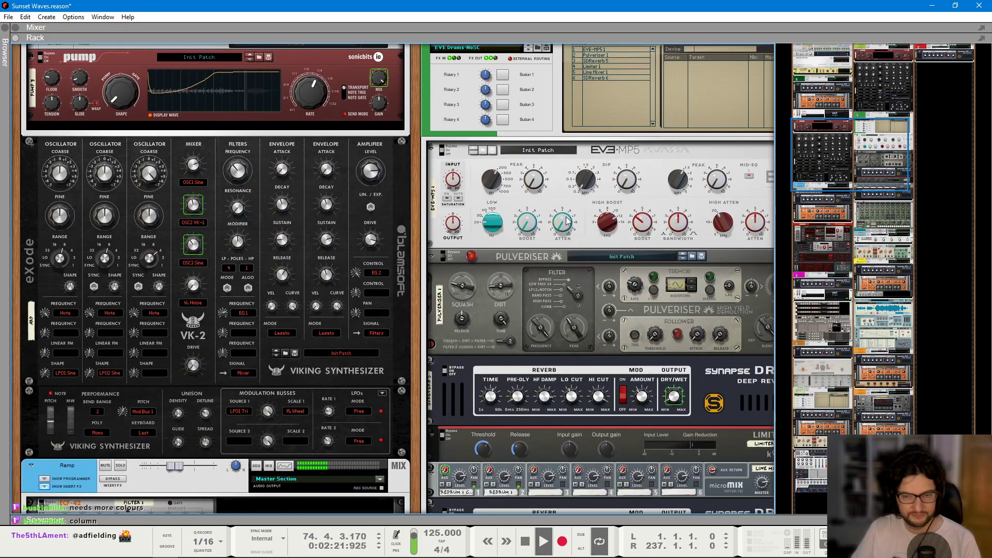
key(F5)
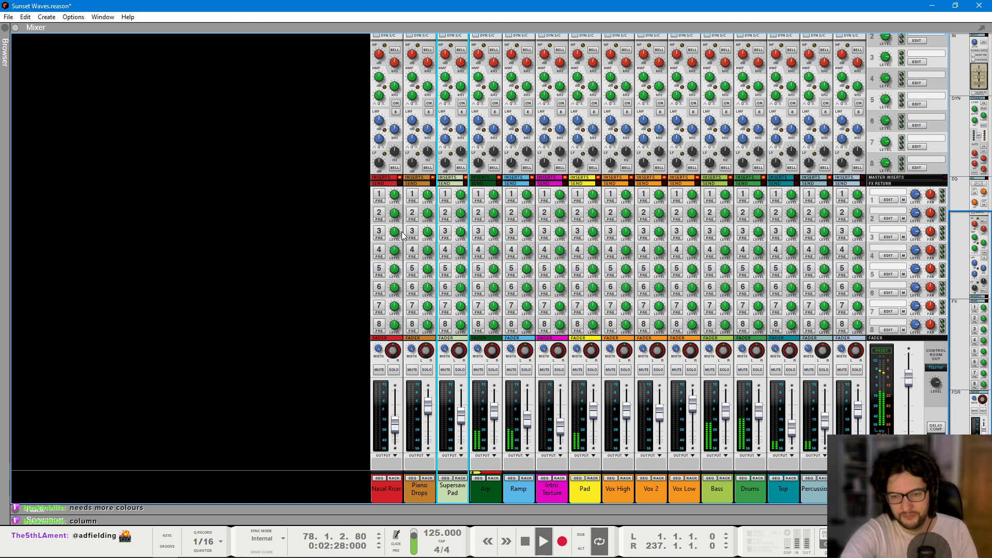
key(F7)
key(F6)
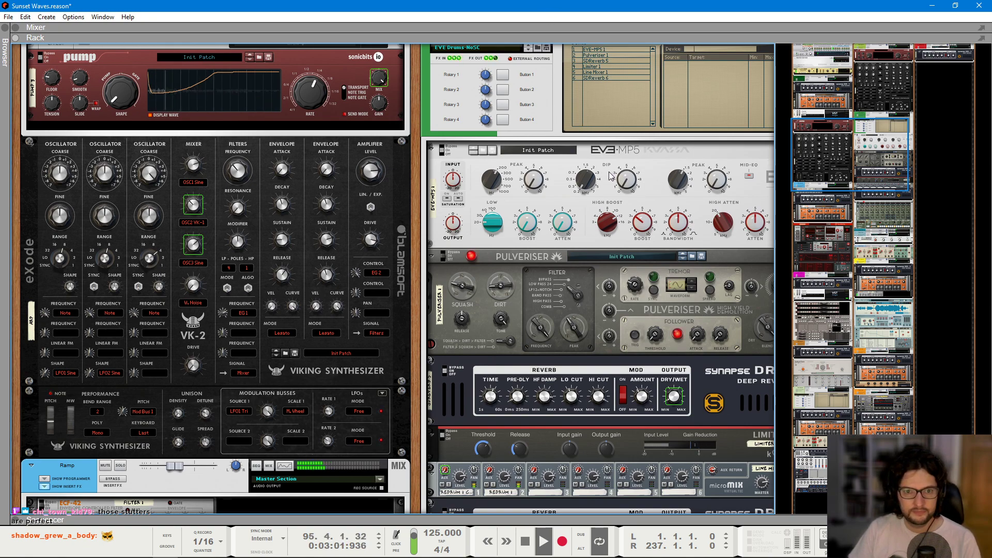
key(F7)
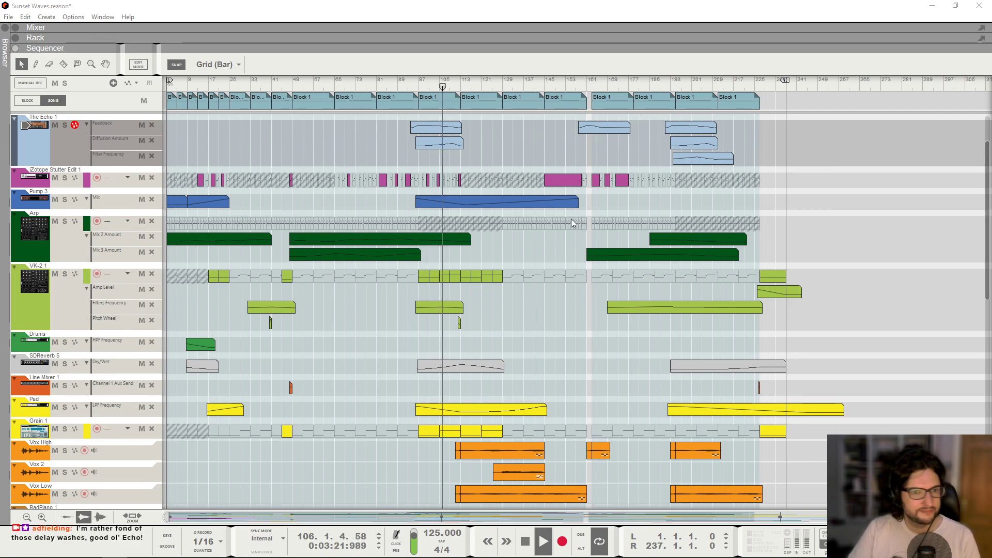
- Revisit the rack, select the EVE-MP5 equalizer on the drums, and return to the sequencer
click(577, 250)
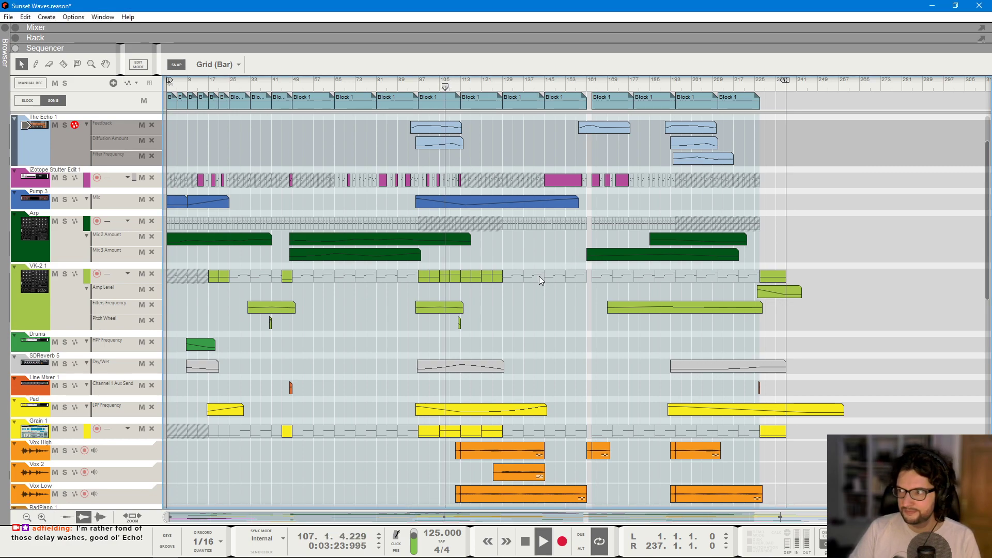
key(F6)
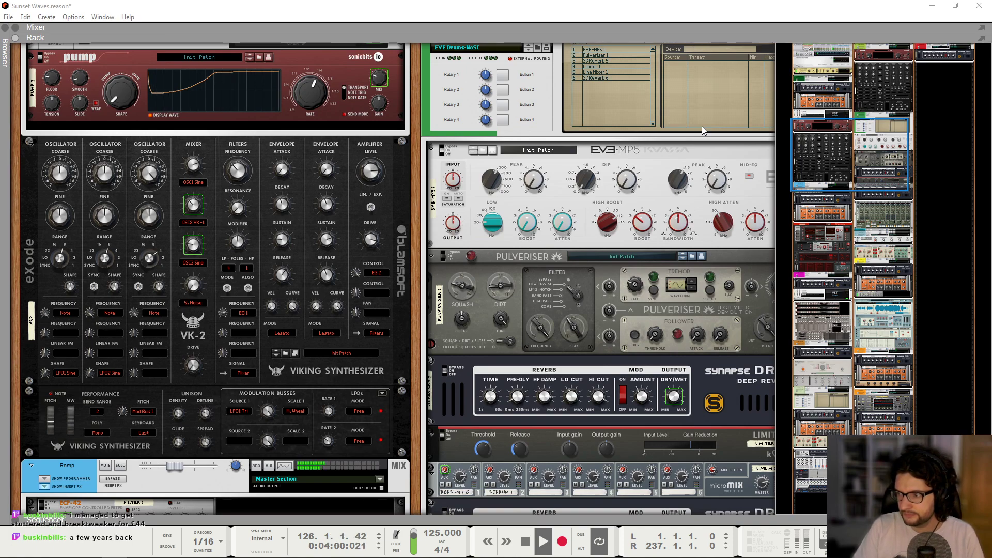
click(565, 4)
click(633, 155)
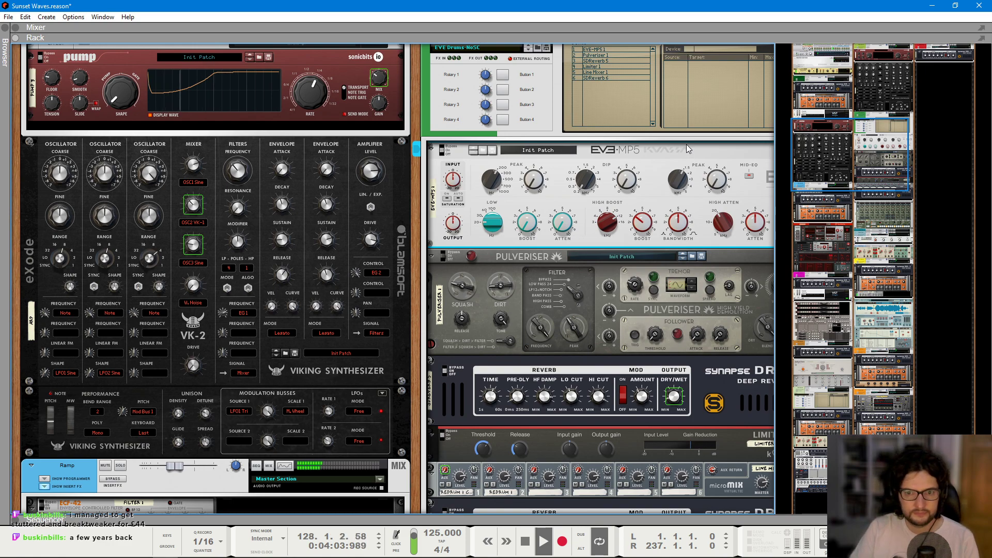
key(F7)
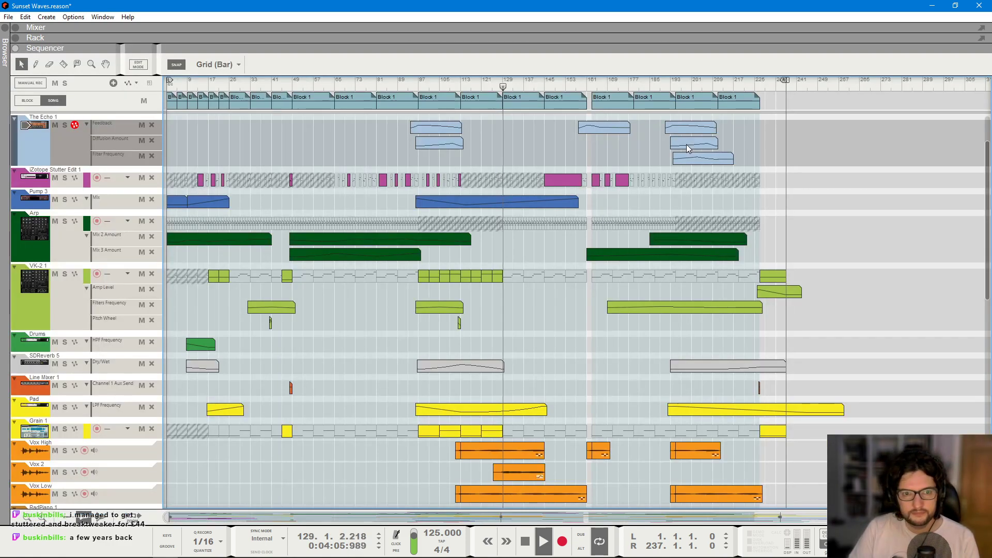
- Examine the clips and automation around and beyond the playhead in the second half of the arrangement
scroll(656, 193, down, 3)
scroll(722, 242, up, 4)
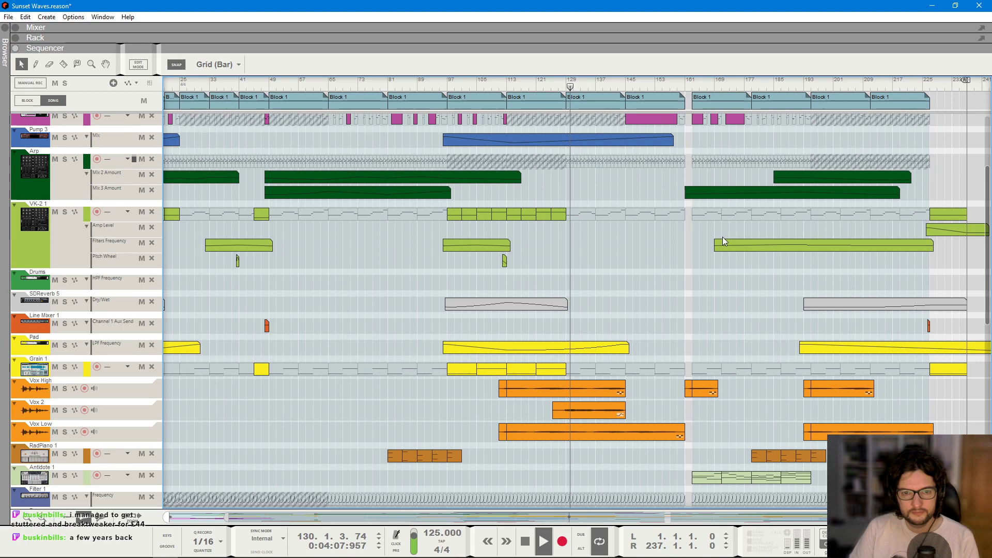
scroll(721, 233, up, 1)
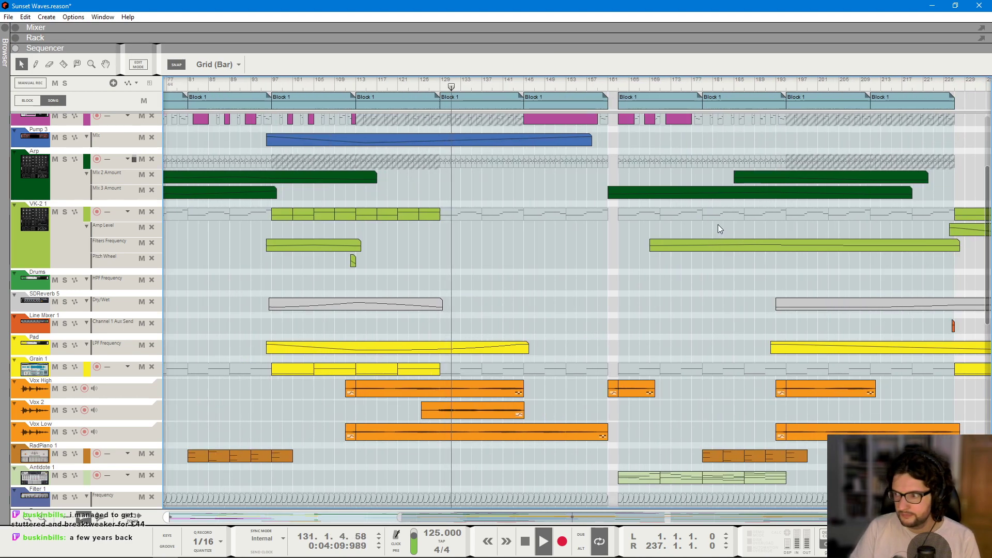
scroll(584, 262, up, 3)
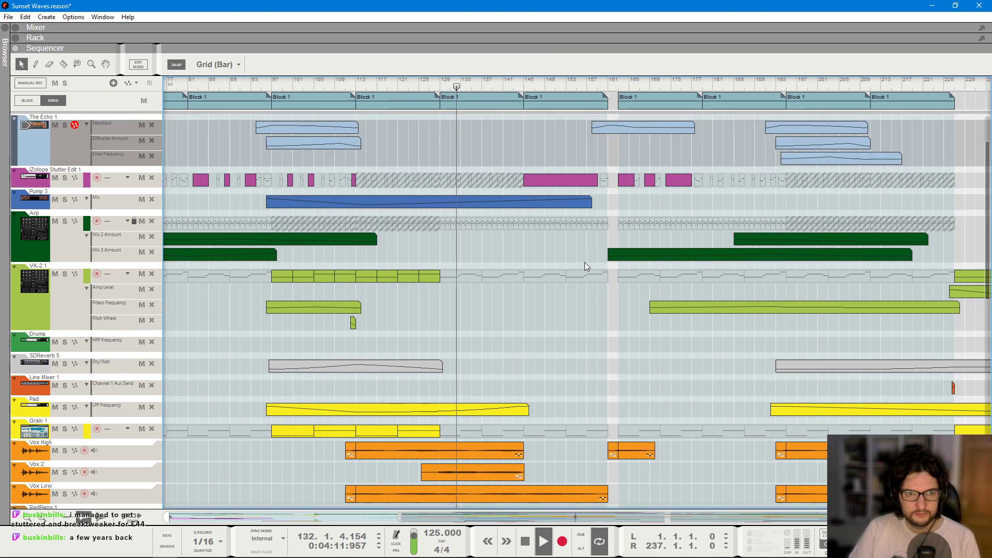
scroll(585, 262, up, 2)
scroll(584, 261, up, 3)
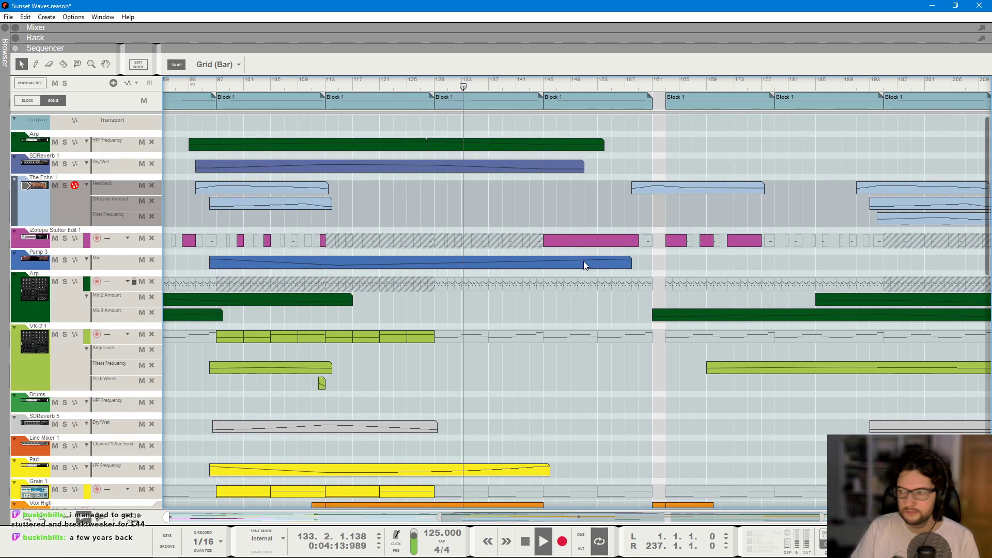
scroll(584, 262, right, 3)
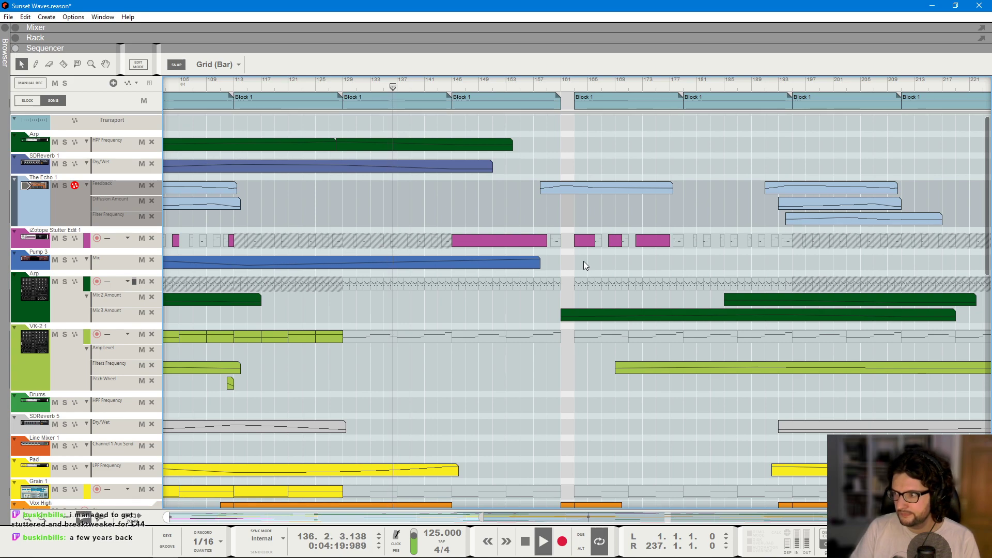
scroll(583, 261, down, 2)
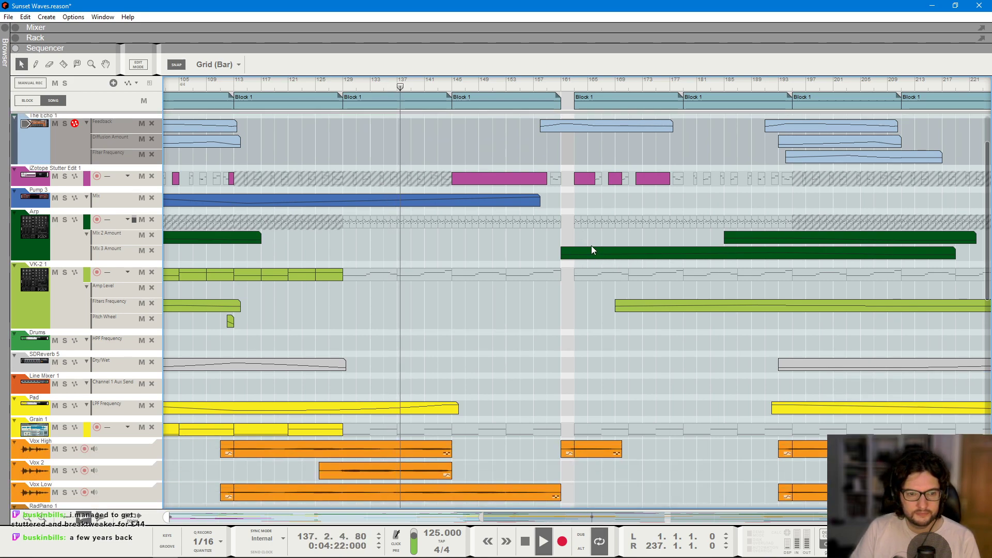
scroll(591, 248, down, 2)
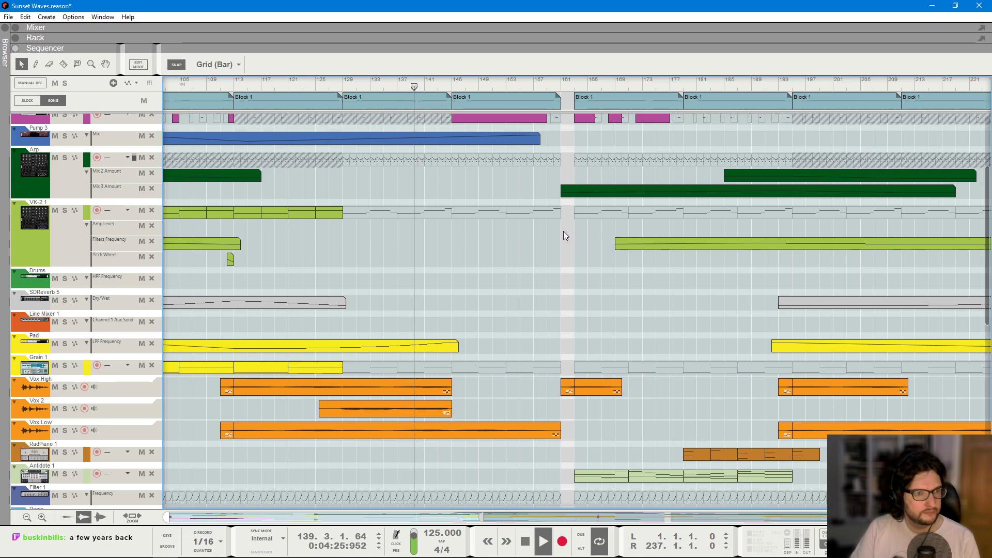
- Add a short fade-out of about 6.29 to the Vox High and Vox 2 clips ending at bar 145
scroll(563, 231, down, 1)
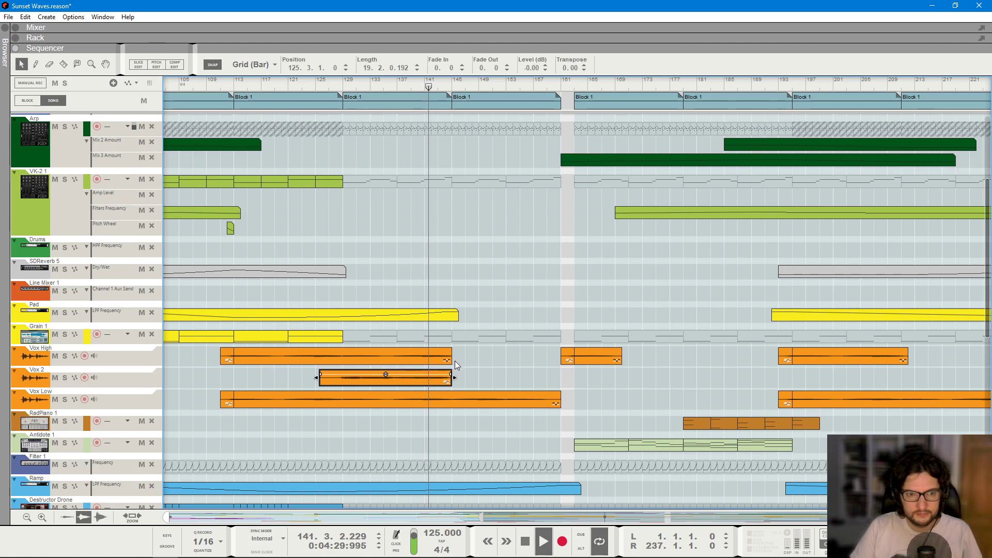
scroll(468, 360, up, 1)
scroll(506, 331, up, 4)
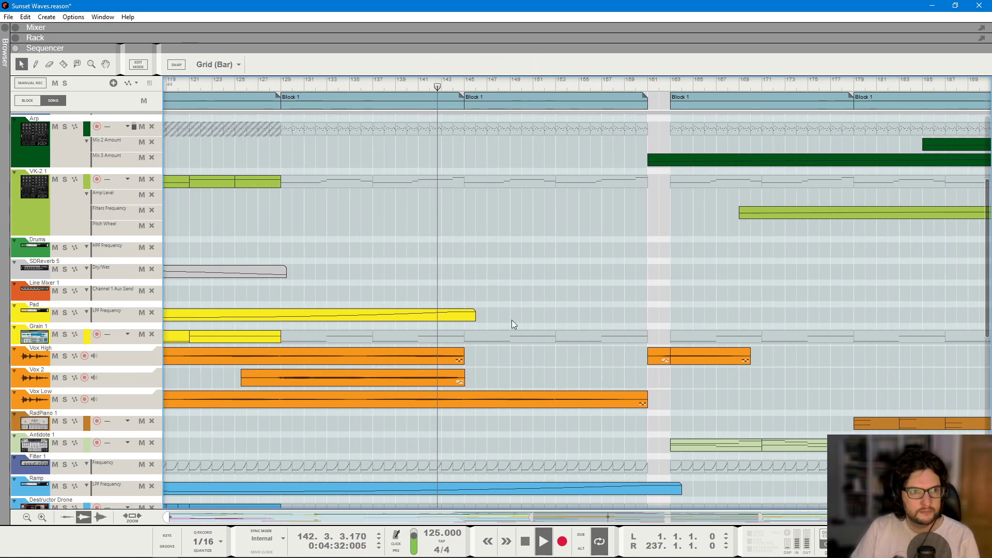
drag(471, 364, 471, 363)
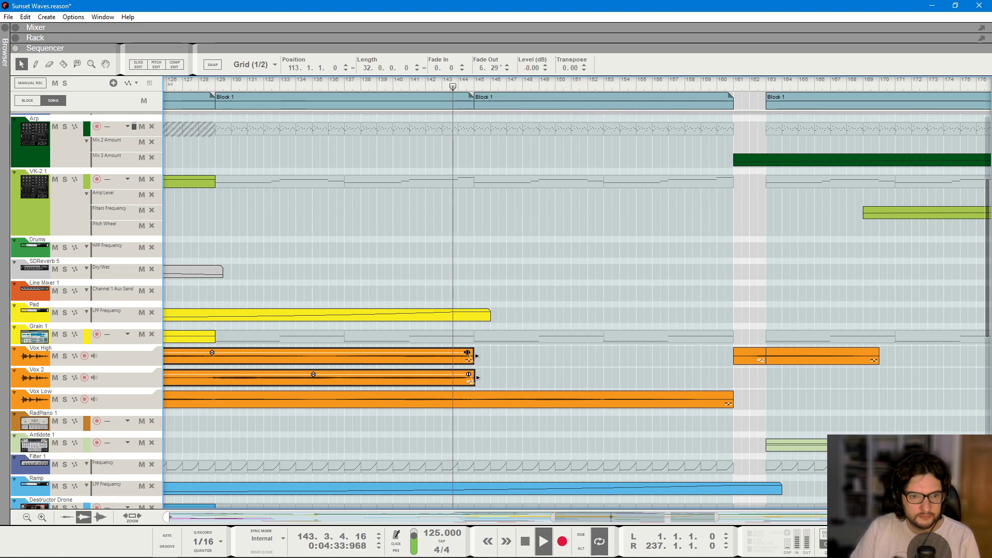
click(534, 377)
- Examine the whole arrangement and its final section up to the song's end marker during playback
scroll(541, 376, down, 1)
scroll(541, 376, down, 6)
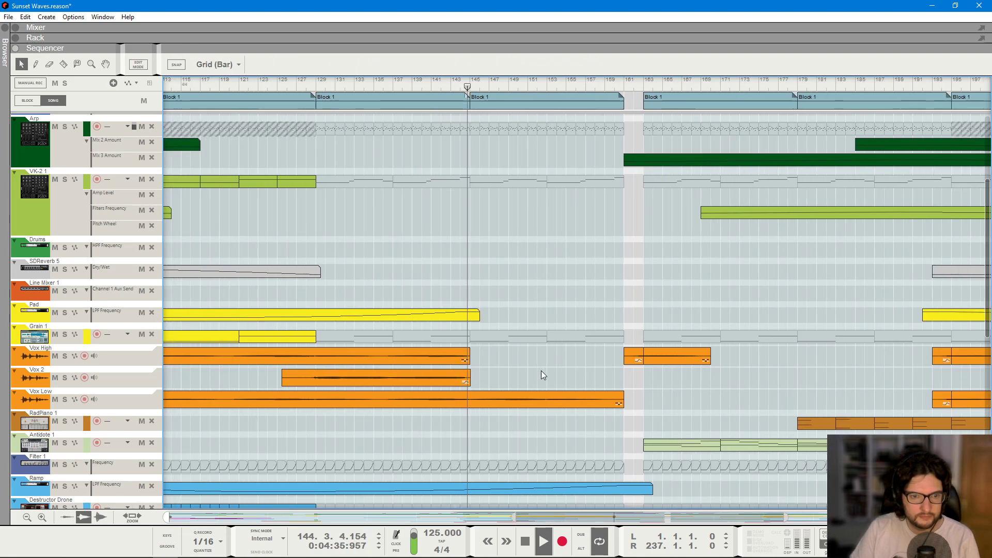
scroll(538, 300, up, 3)
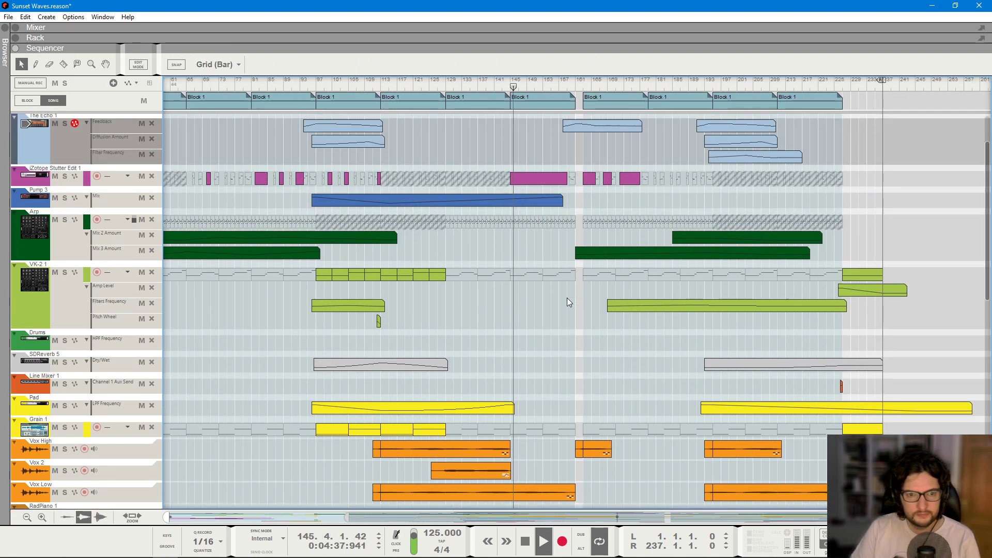
scroll(567, 298, down, 2)
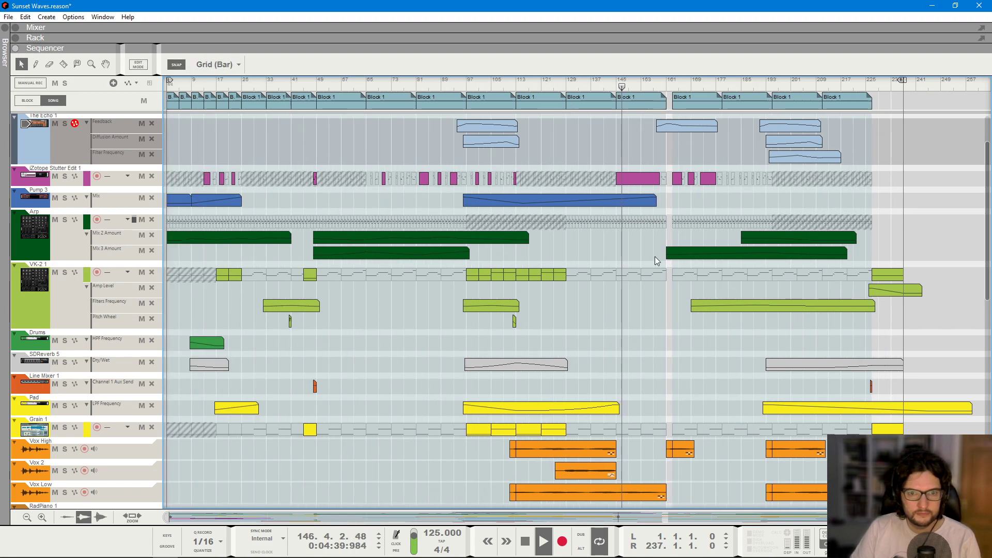
scroll(655, 261, up, 2)
scroll(656, 263, right, 3)
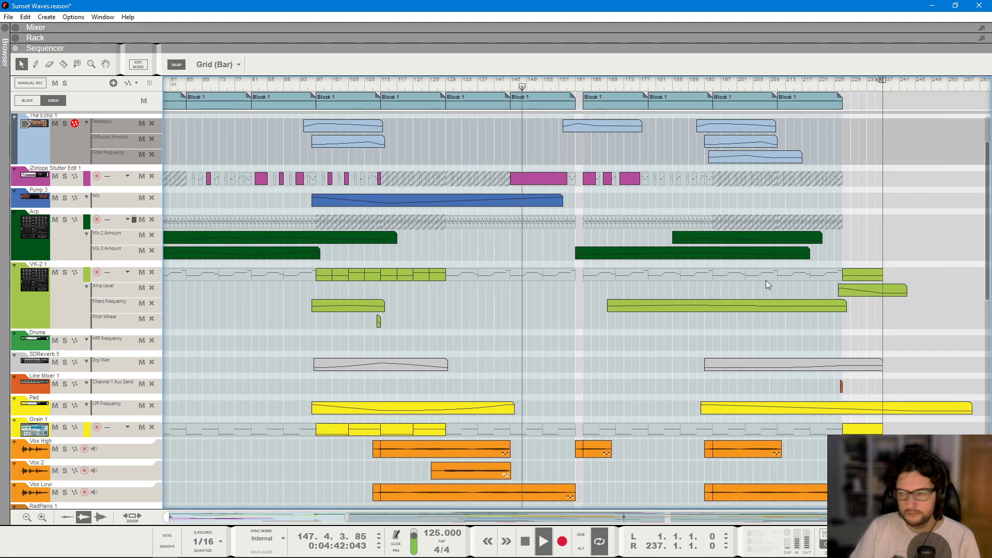
scroll(886, 330, up, 2)
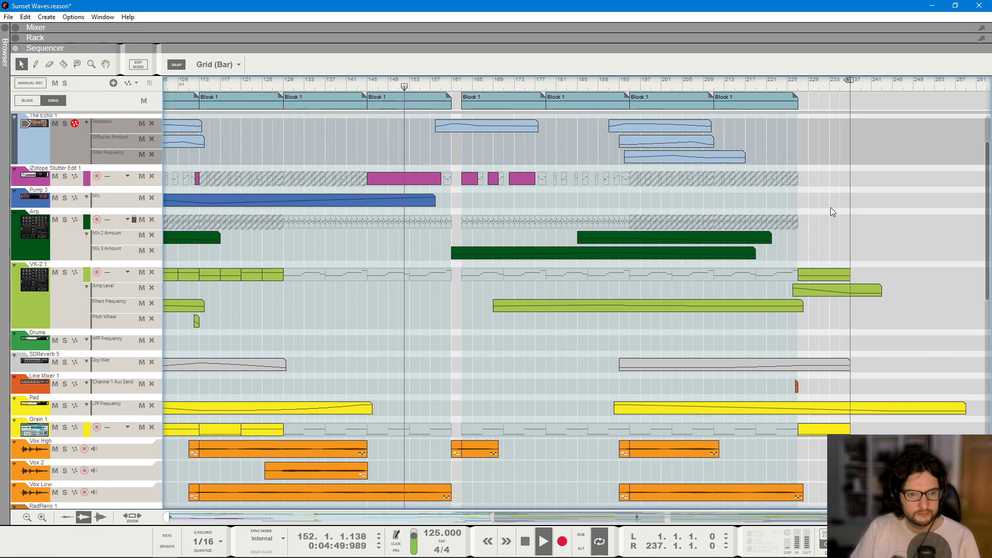
scroll(811, 199, up, 3)
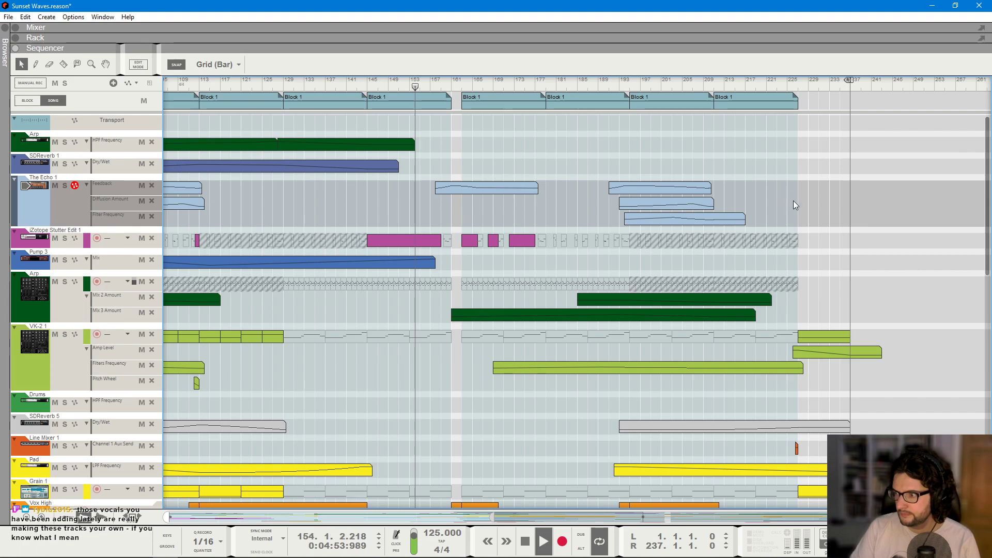
scroll(812, 195, up, 1)
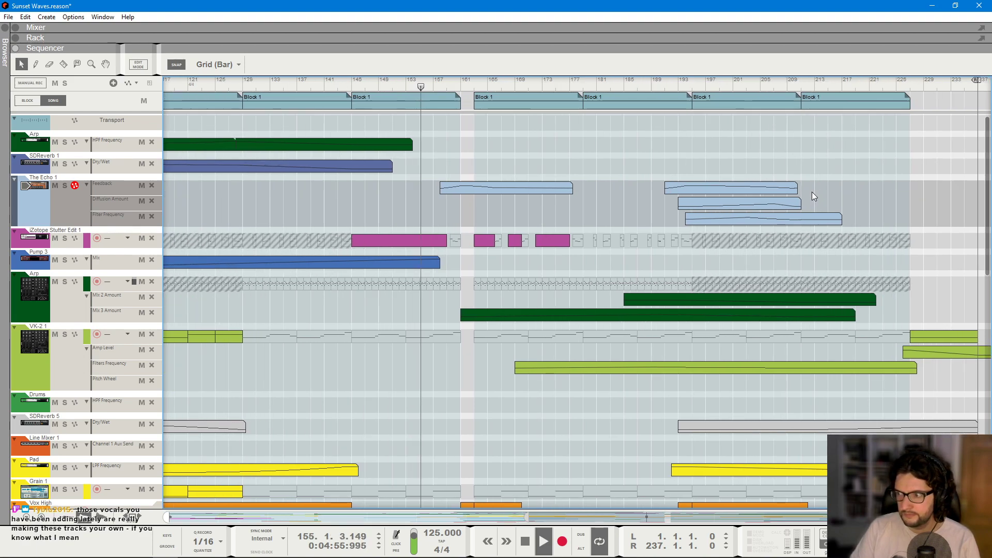
- Look through all tracks from bar 133 to the outro, down to Redrum and Percussion and back up
scroll(812, 191, down, 1)
scroll(801, 135, up, 1)
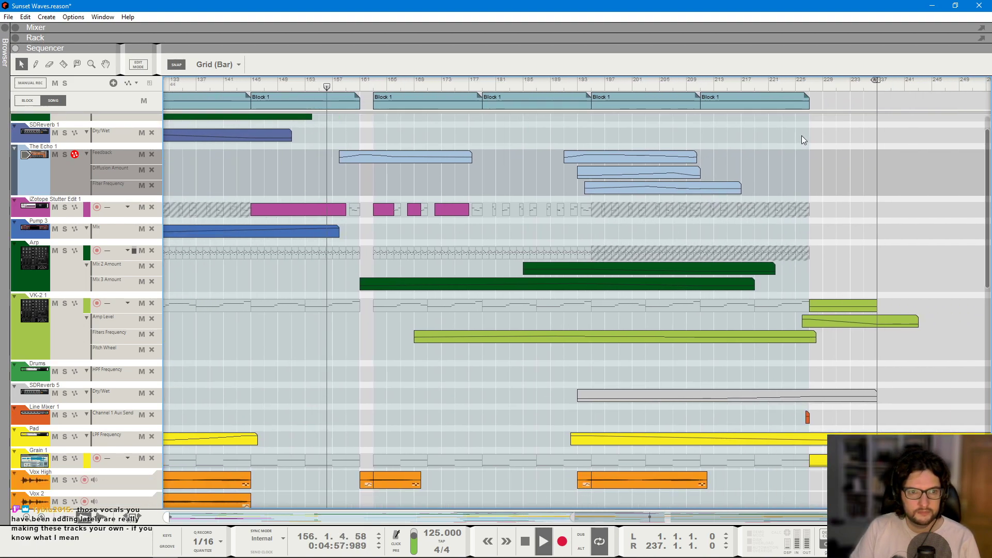
scroll(802, 225, down, 3)
scroll(805, 222, down, 3)
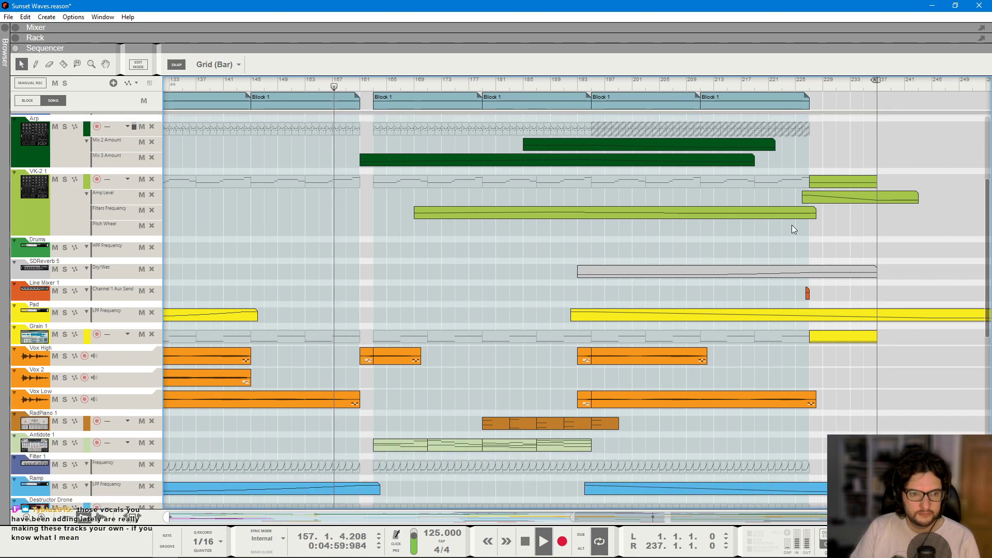
scroll(804, 228, down, 3)
scroll(804, 231, down, 6)
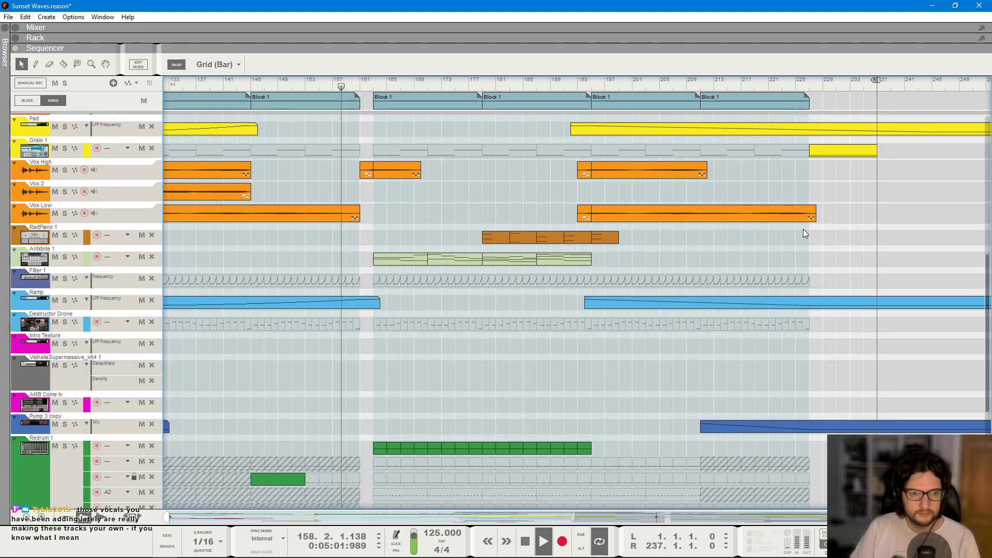
scroll(804, 231, down, 3)
scroll(803, 233, down, 1)
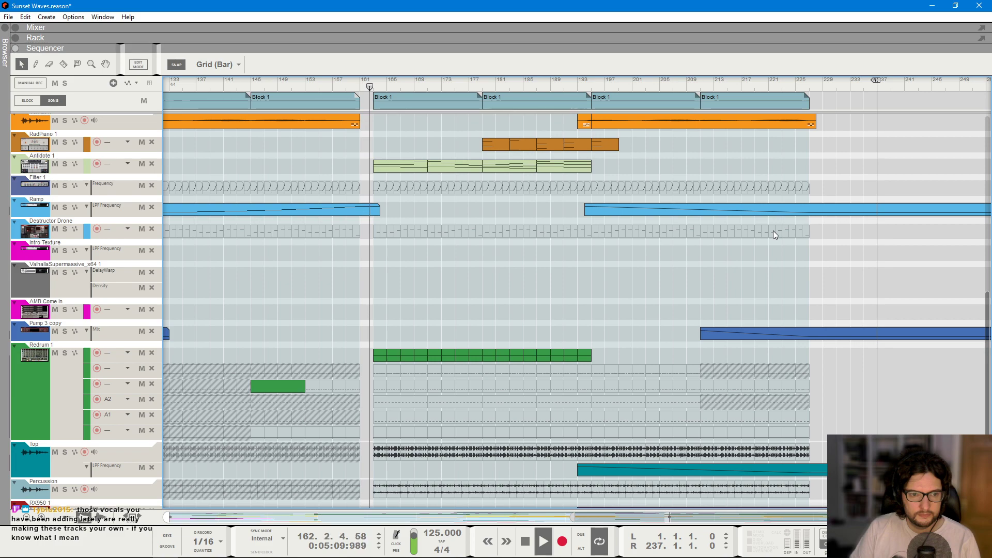
scroll(781, 233, up, 8)
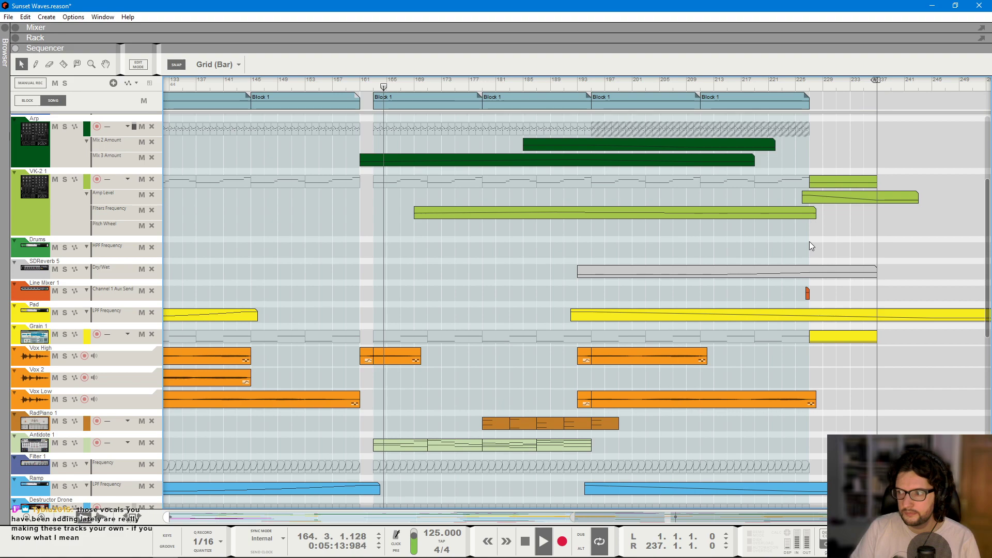
scroll(809, 241, up, 6)
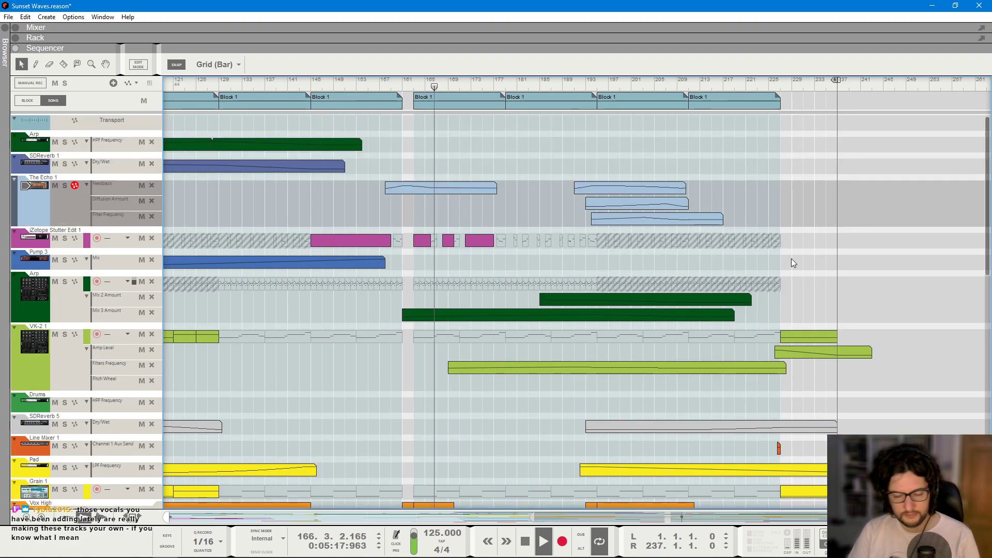
- Set the Supersaw Pad channel's fader to -6.41 dB in the mixer
key(F5)
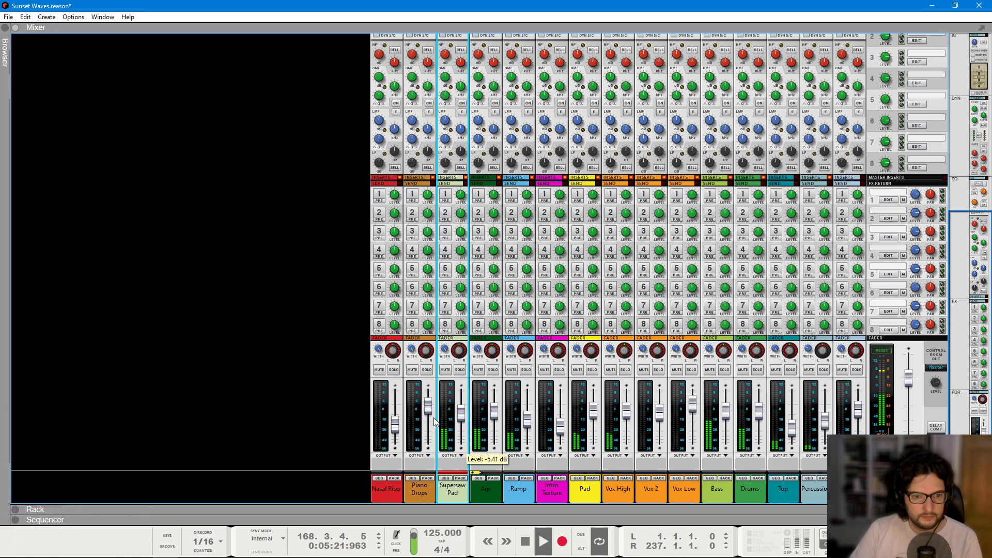
key(F7)
- Examine the tracks and automation from bar 163 to the outro, from iZotope Stutter Edit down to Intro Texture, during playback
scroll(649, 343, up, 3)
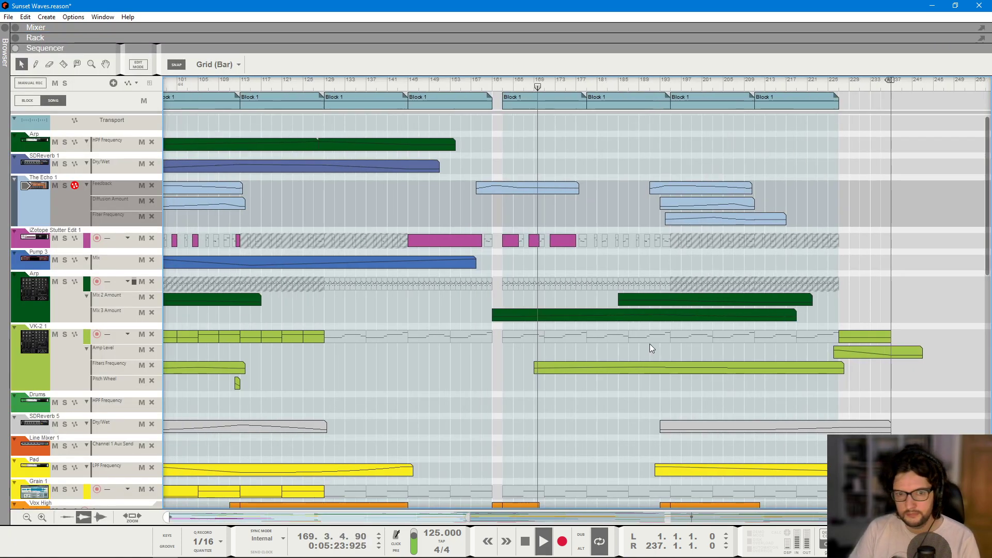
scroll(649, 344, down, 3)
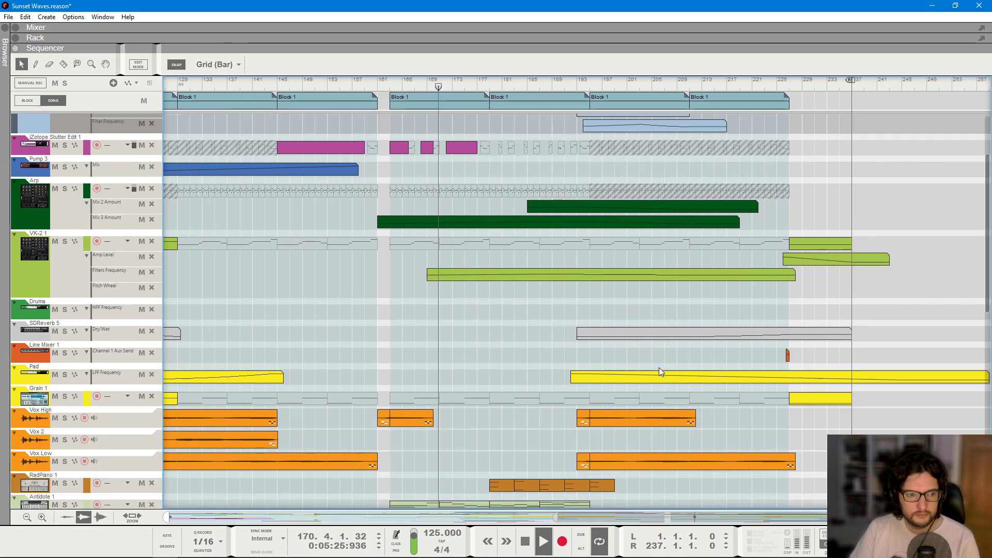
scroll(645, 316, up, 3)
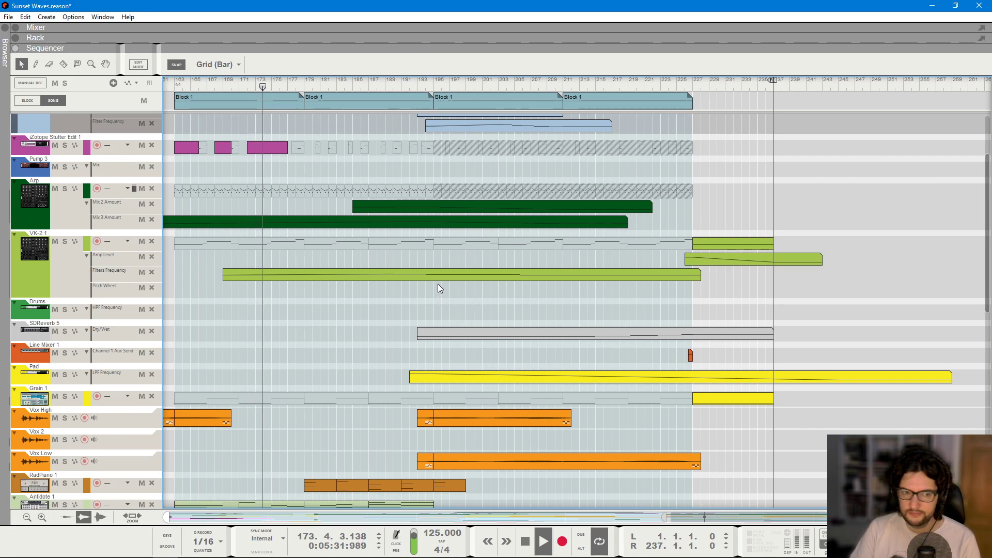
scroll(439, 289, down, 2)
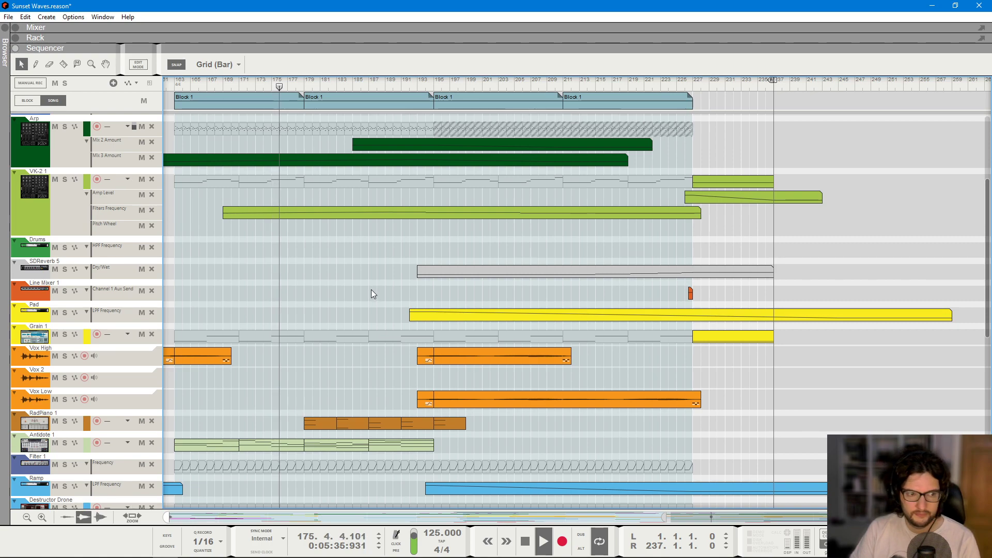
scroll(371, 290, down, 1)
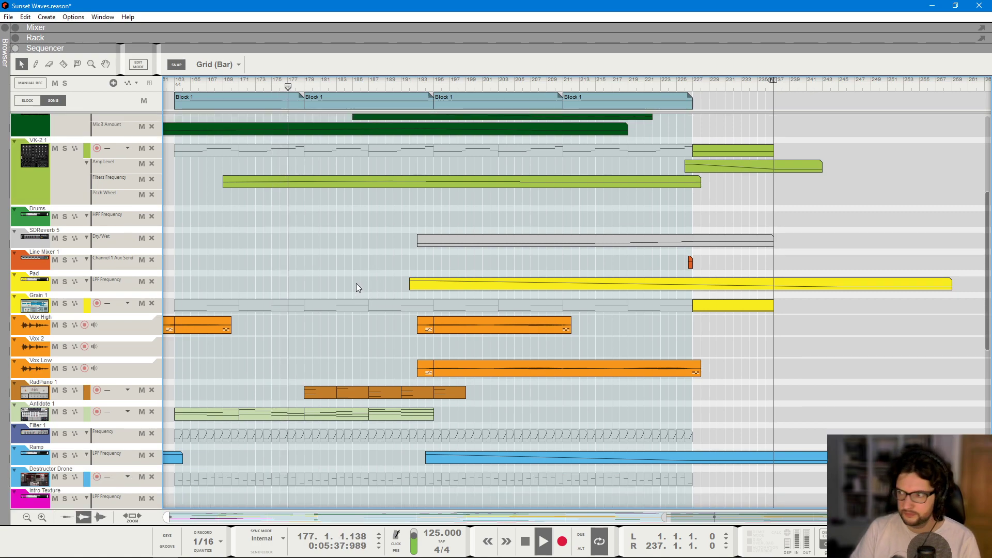
scroll(357, 288, down, 1)
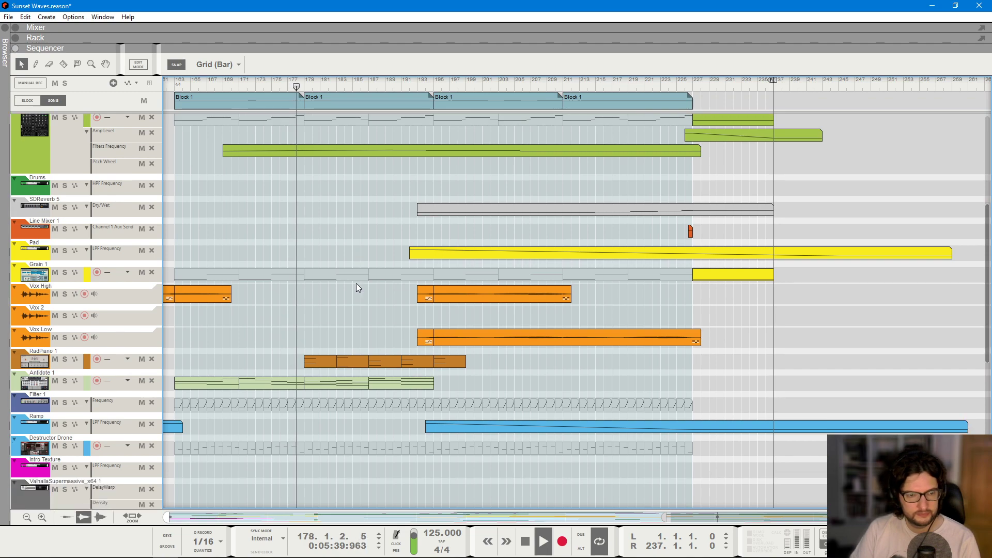
scroll(356, 288, up, 3)
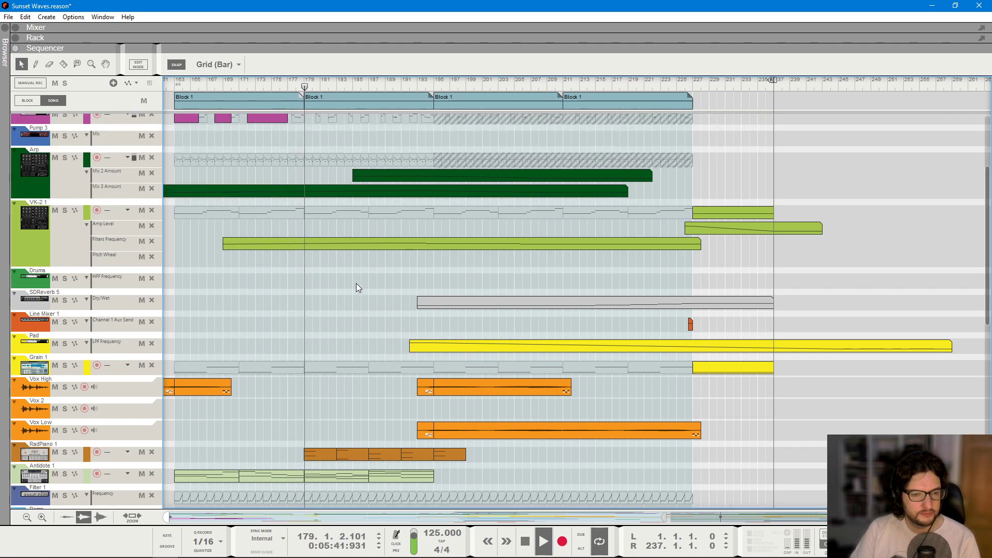
scroll(356, 287, down, 2)
scroll(355, 283, down, 1)
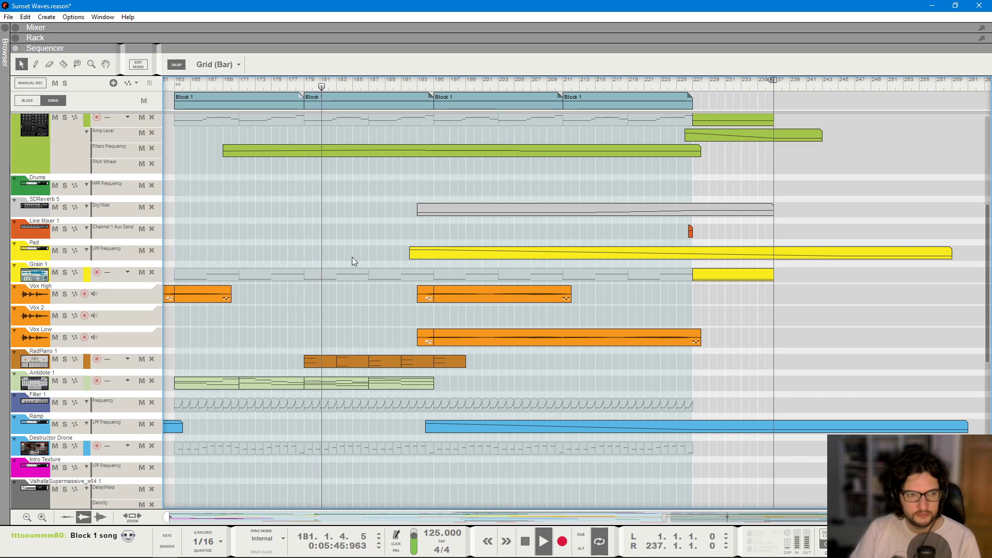
- Set the Supersaw Pad channel's level to -7.33 dB in the mixer and return to the arrangement
key(F5)
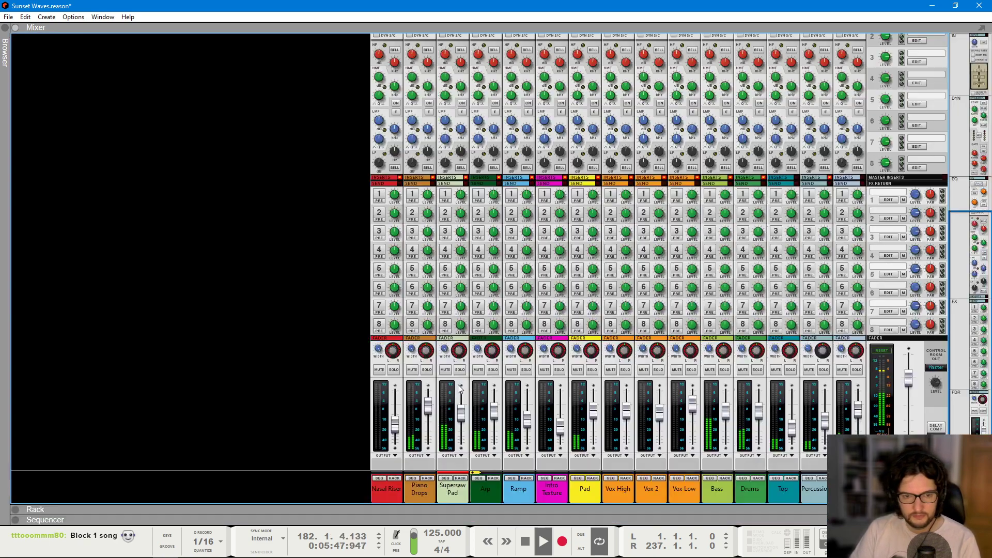
click(464, 421)
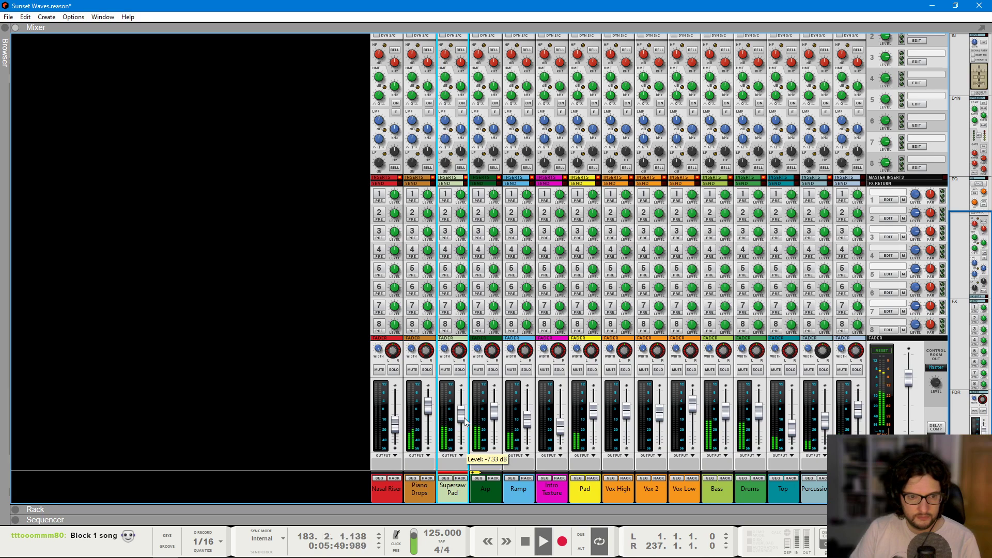
key(F7)
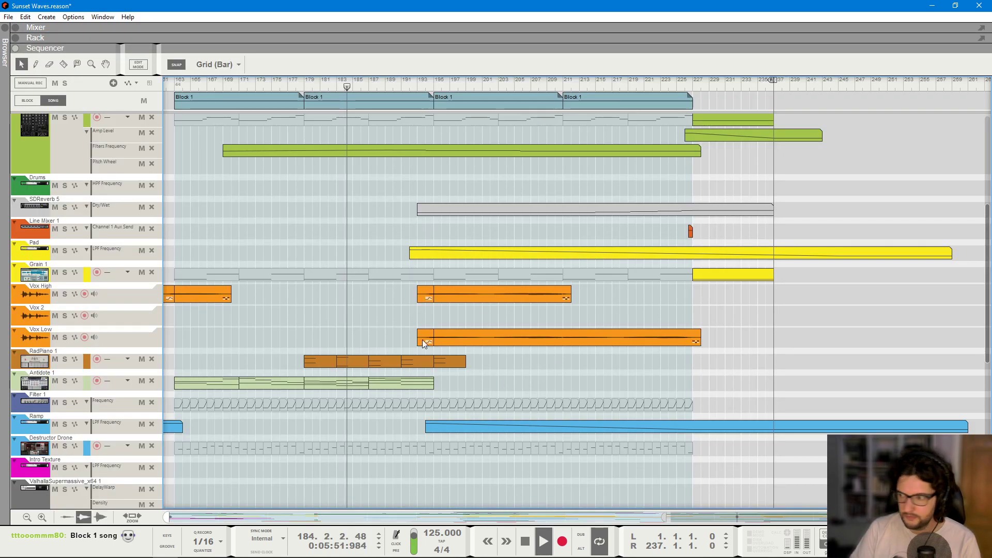
- Set the Supersaw Pad channel's high-pass filter frequency to 509.3 Hz in the mixer and return to the arrangement
scroll(401, 328, down, 3)
scroll(479, 311, up, 3)
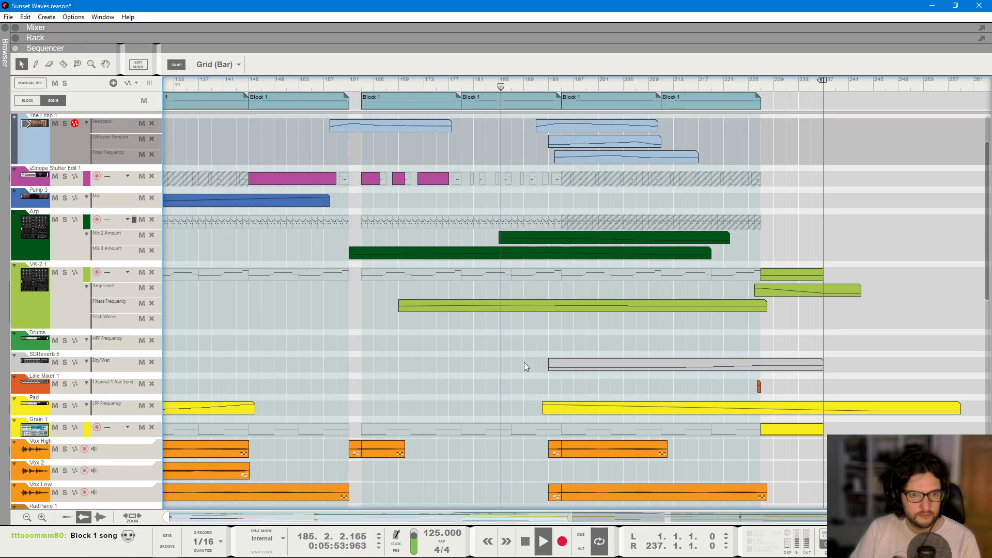
scroll(512, 354, up, 2)
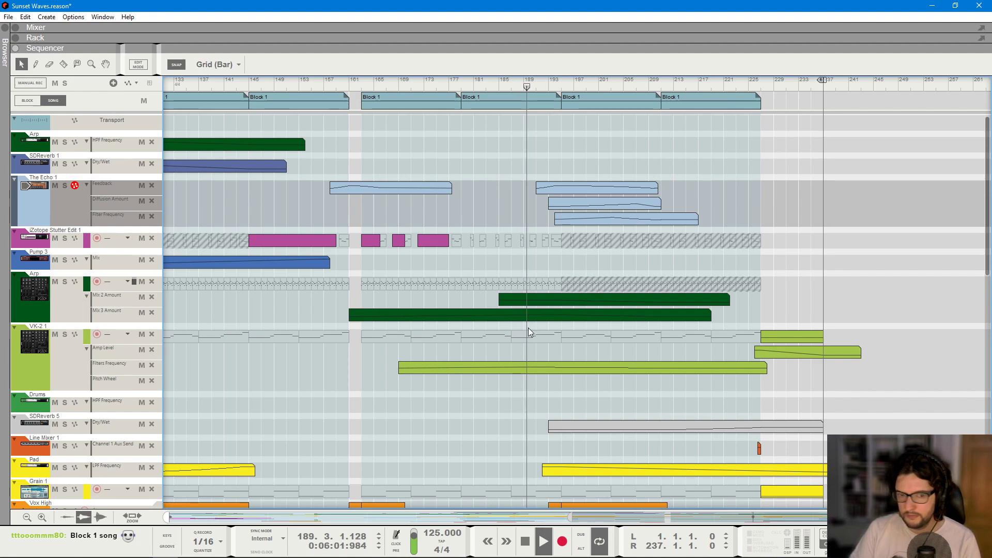
key(F5)
click(447, 207)
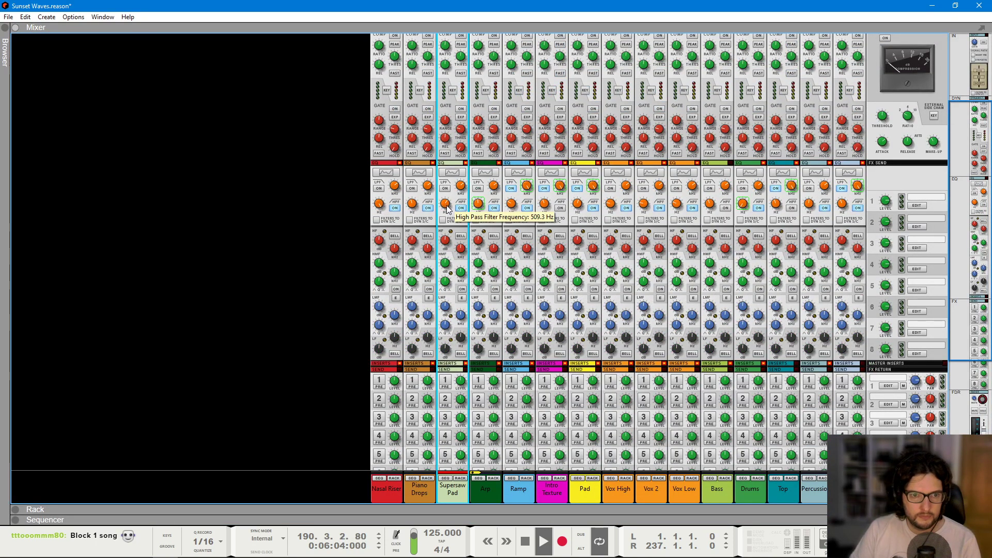
key(F7)
- Examine the vocal, piano, synth and automation clips around the playhead from bar 192 to bar 204 and towards the outro
scroll(655, 287, down, 10)
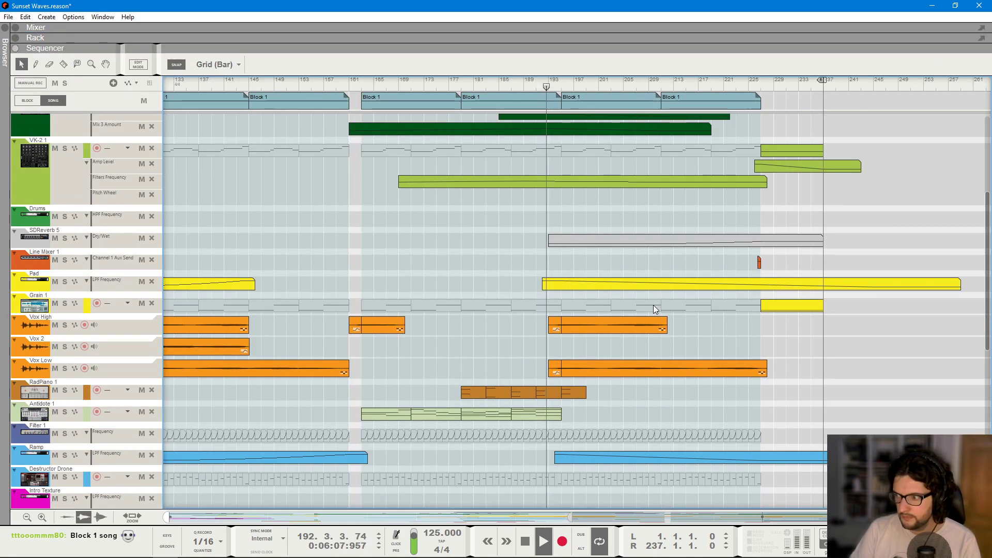
scroll(654, 309, down, 1)
scroll(653, 309, up, 2)
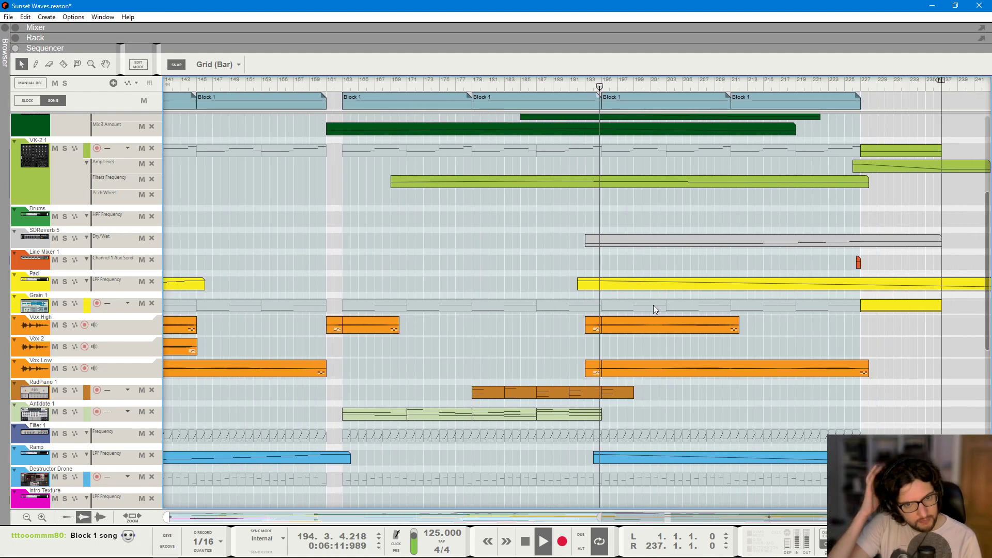
scroll(654, 309, down, 1)
scroll(653, 307, down, 1)
scroll(653, 307, up, 1)
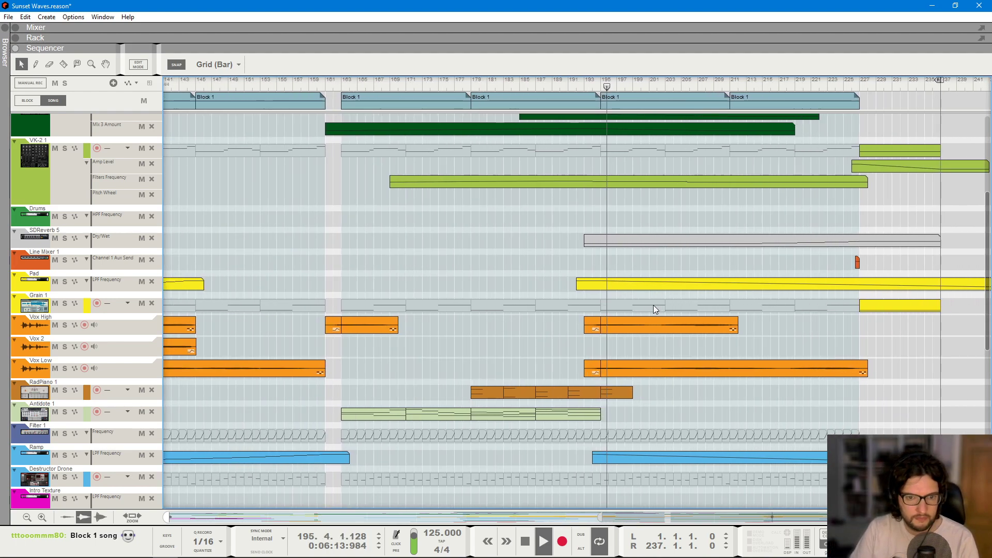
scroll(654, 306, down, 1)
scroll(653, 309, up, 2)
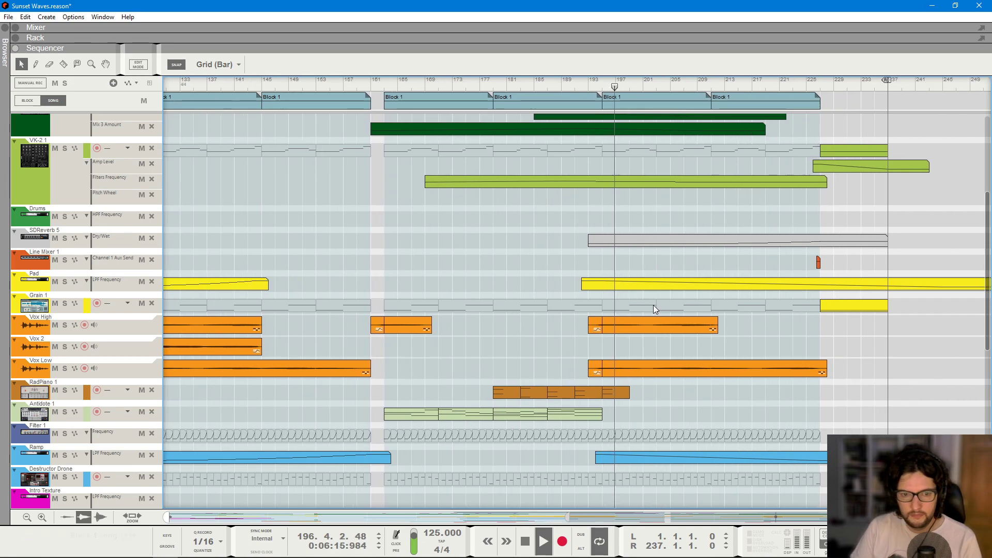
scroll(653, 309, right, 2)
scroll(653, 309, down, 1)
scroll(654, 309, up, 2)
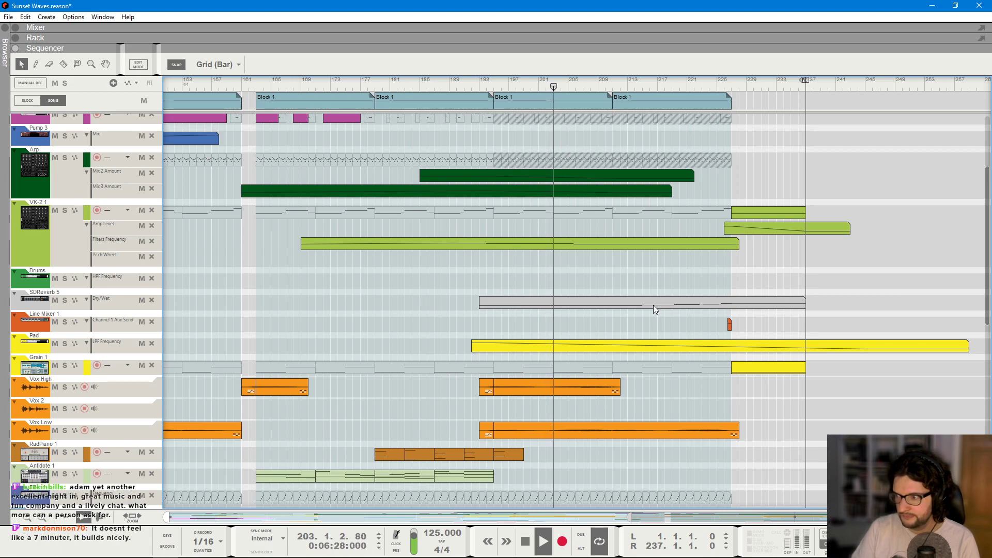
scroll(647, 267, down, 3)
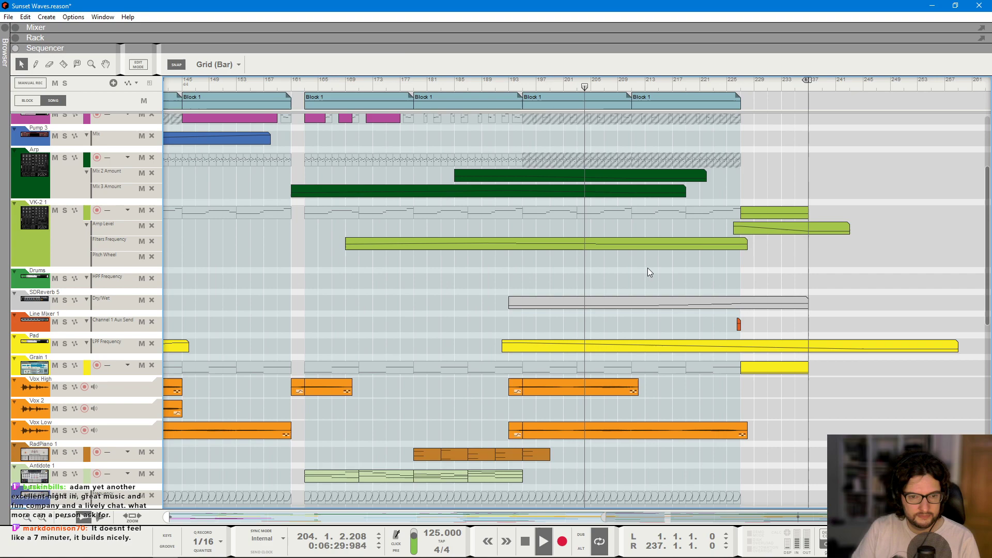
- Extend the end of The Echo 1's last Feedback automation clip to about bar 212
scroll(694, 274, up, 1)
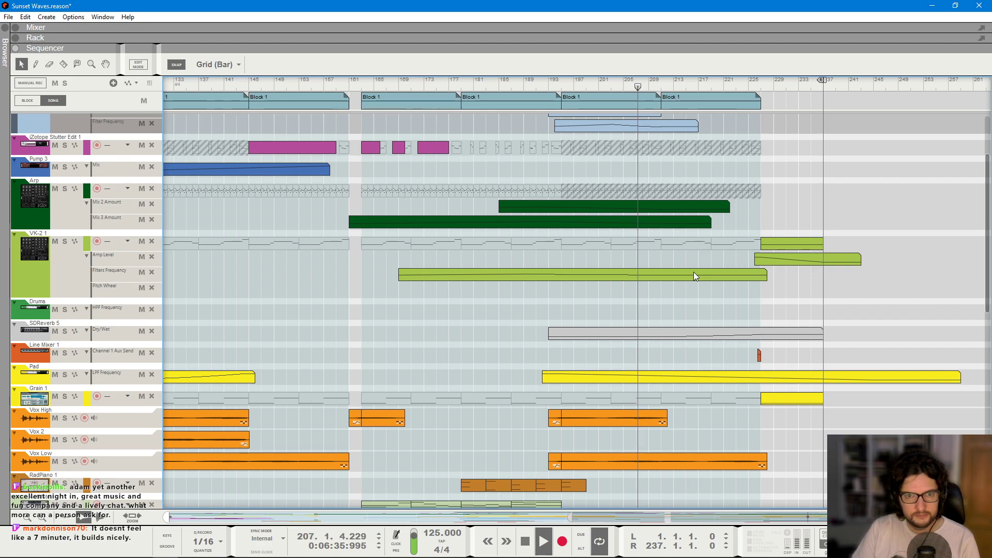
scroll(693, 271, up, 3)
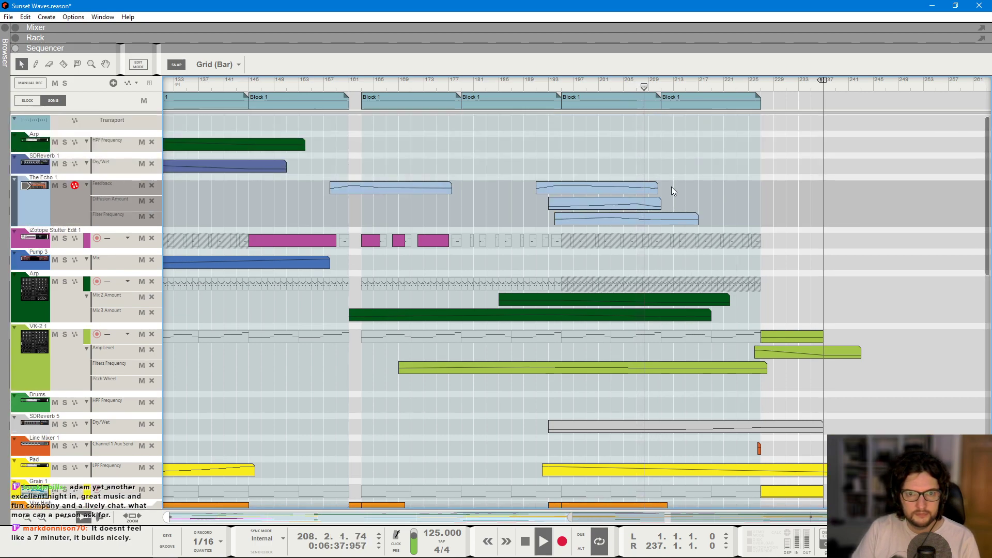
click(657, 188)
drag(661, 187, 667, 188)
click(674, 202)
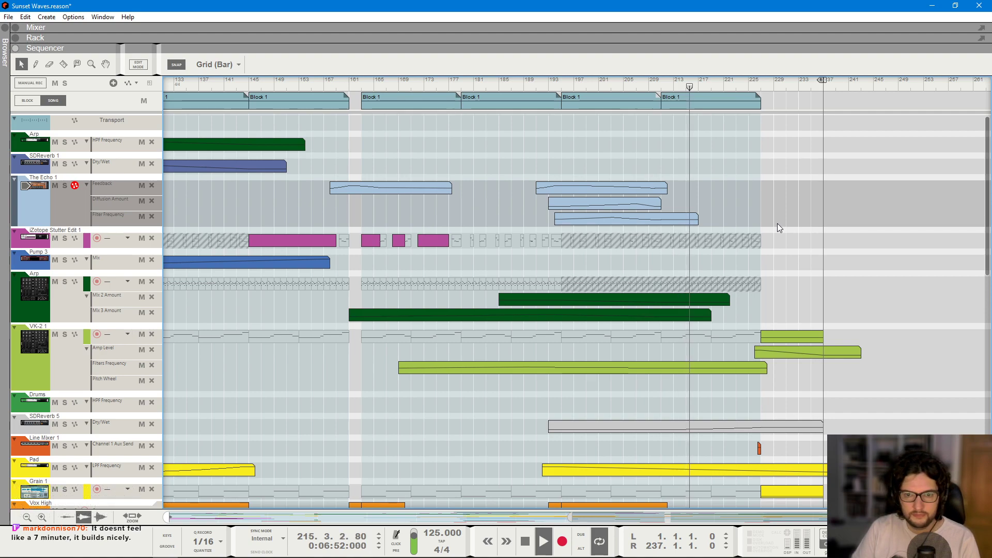
- Review the final section through to the song's end marker at bar 237 and save the song
scroll(783, 207, up, 1)
scroll(782, 206, up, 1)
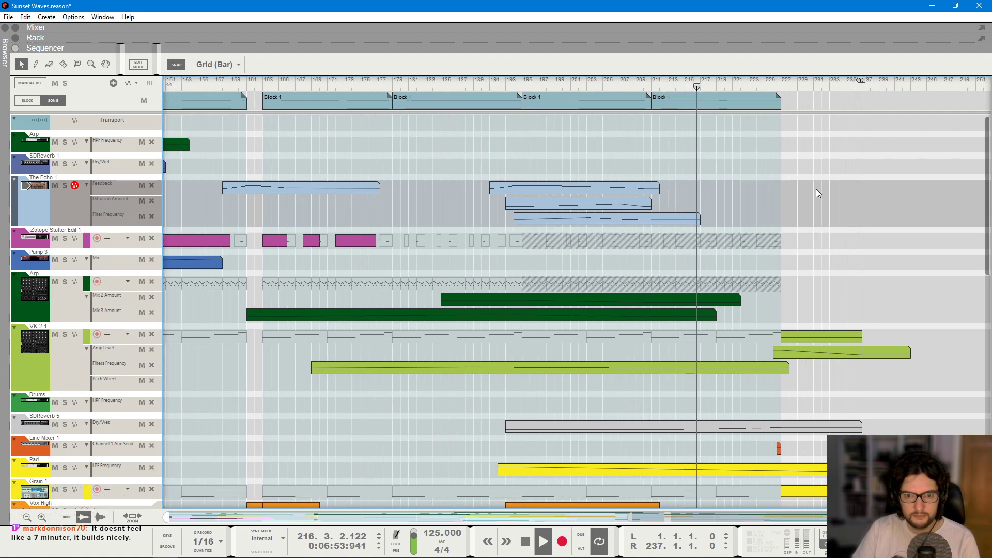
scroll(816, 188, right, 3)
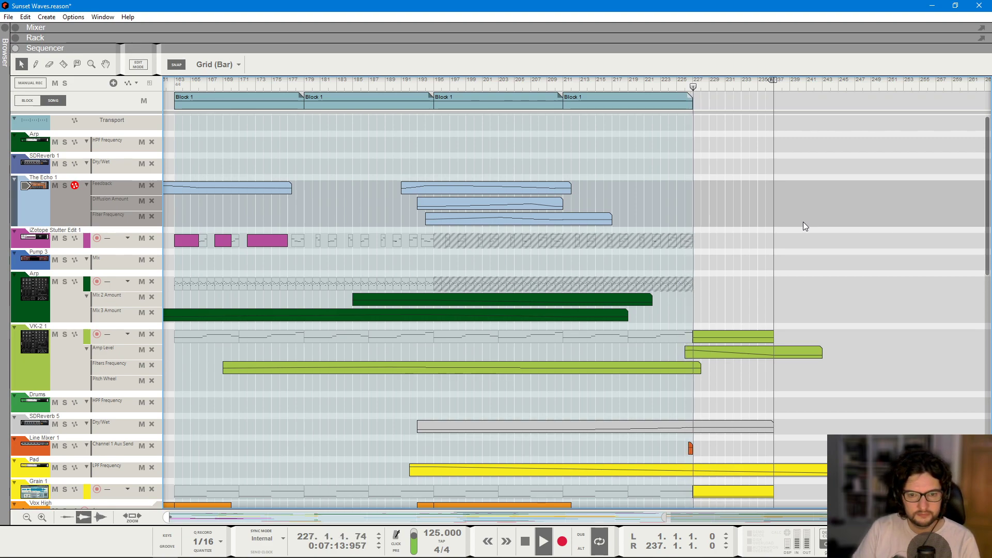
scroll(804, 222, down, 3)
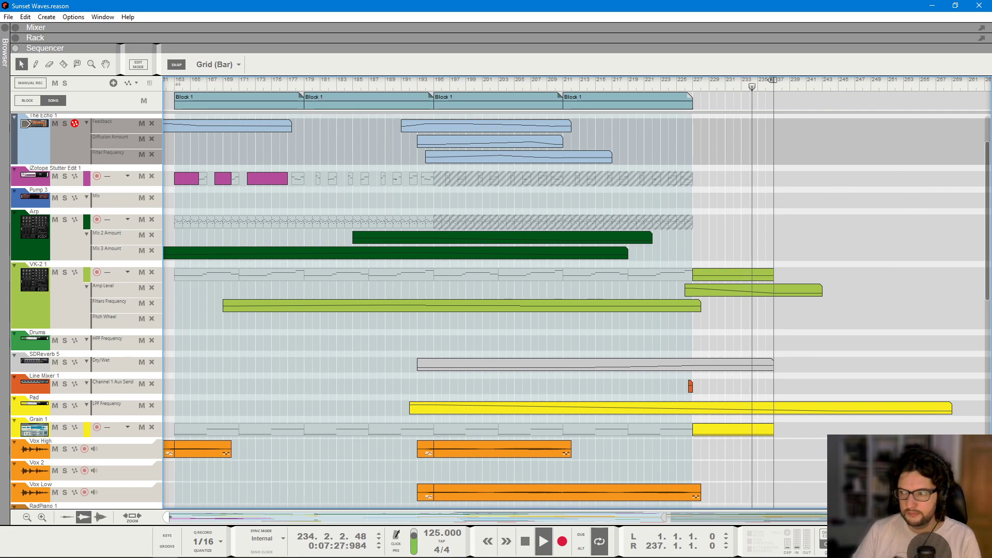
click(788, 196)
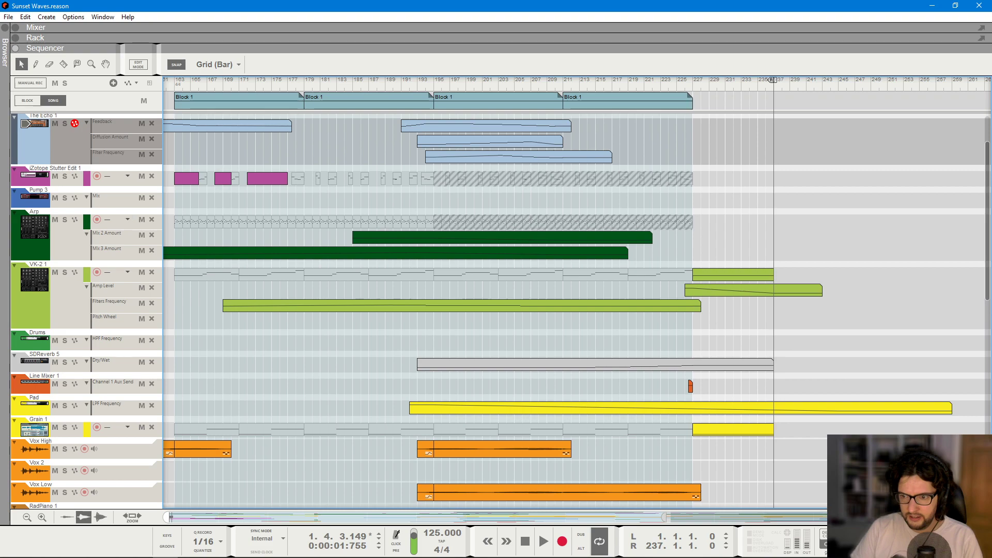
- Check the song positions at bar 163, bar 130 and the end marker at bar 237 with the playhead
scroll(610, 296, down, 3)
click(411, 86)
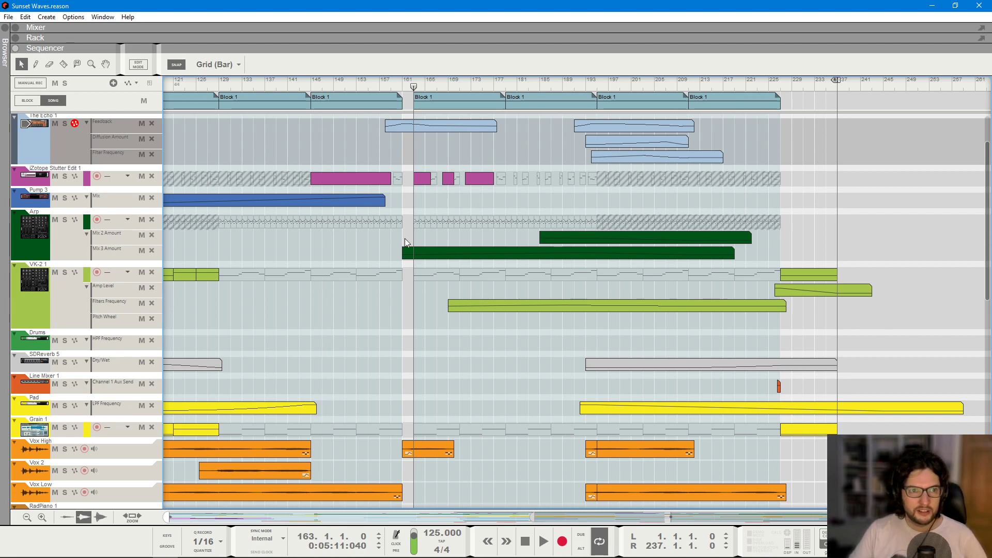
click(225, 82)
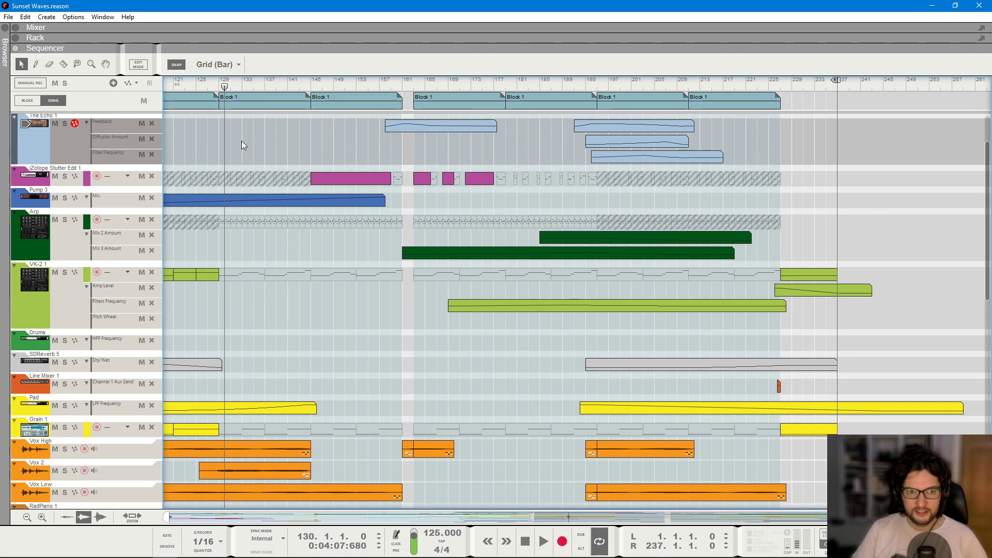
click(837, 86)
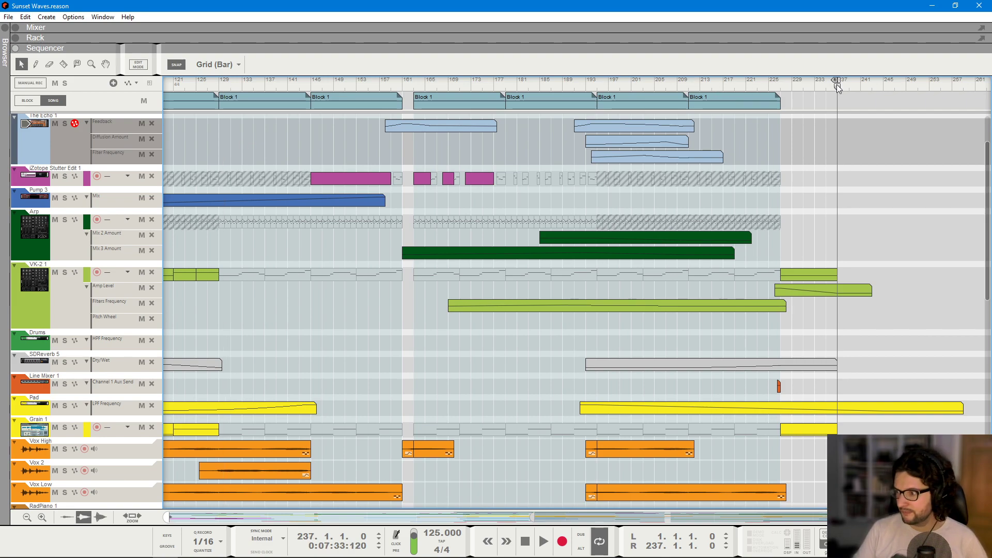
- Return the playhead to the start of the song and bring the whole arrangement into view
key(Home)
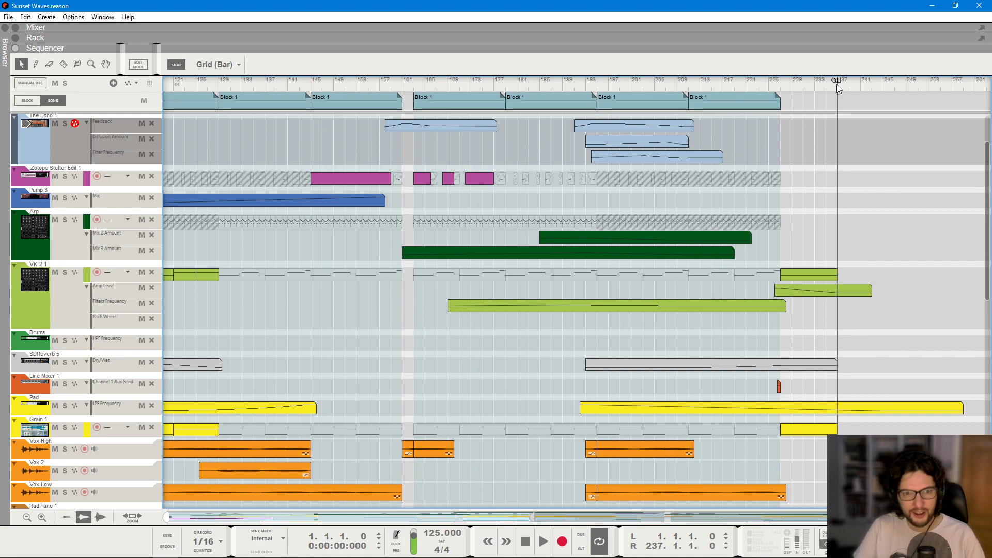
scroll(836, 85, down, 3)
scroll(601, 294, down, 6)
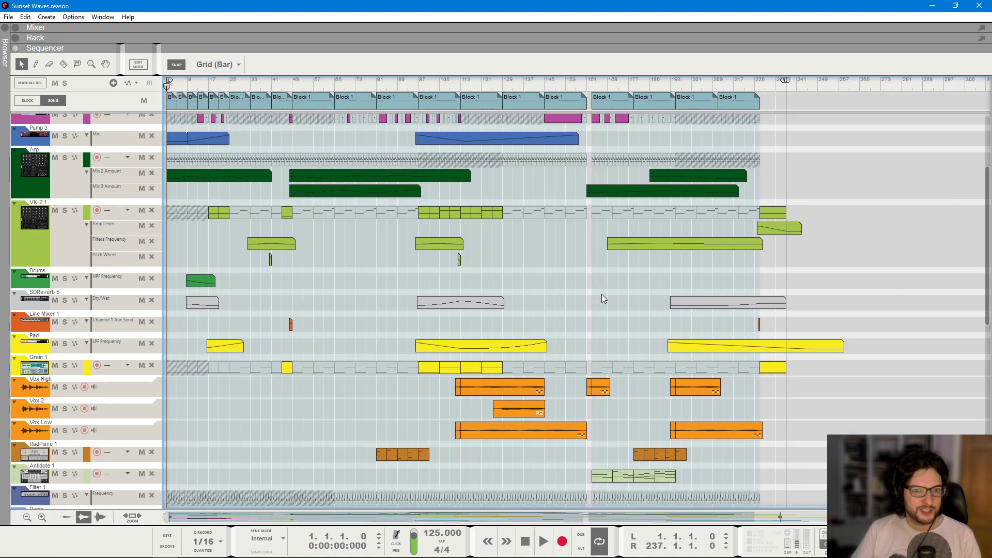